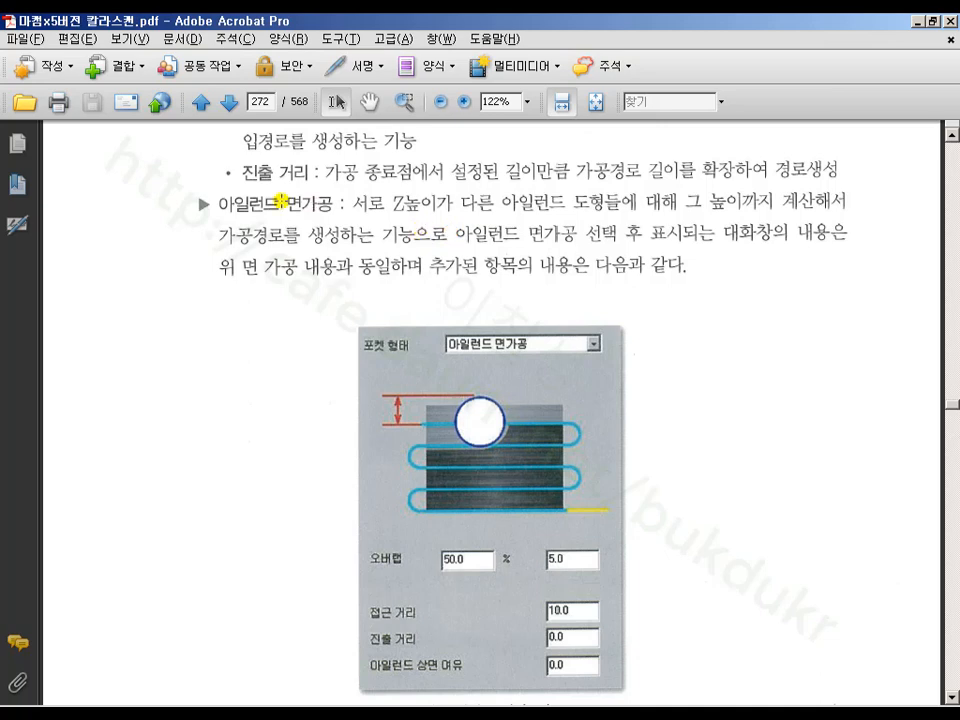
- Box the 아일런드 면가공 heading and sketch a red rectangle with an inner circle beside the manual's dialog picture
left_click_drag(201, 189, 354, 224)
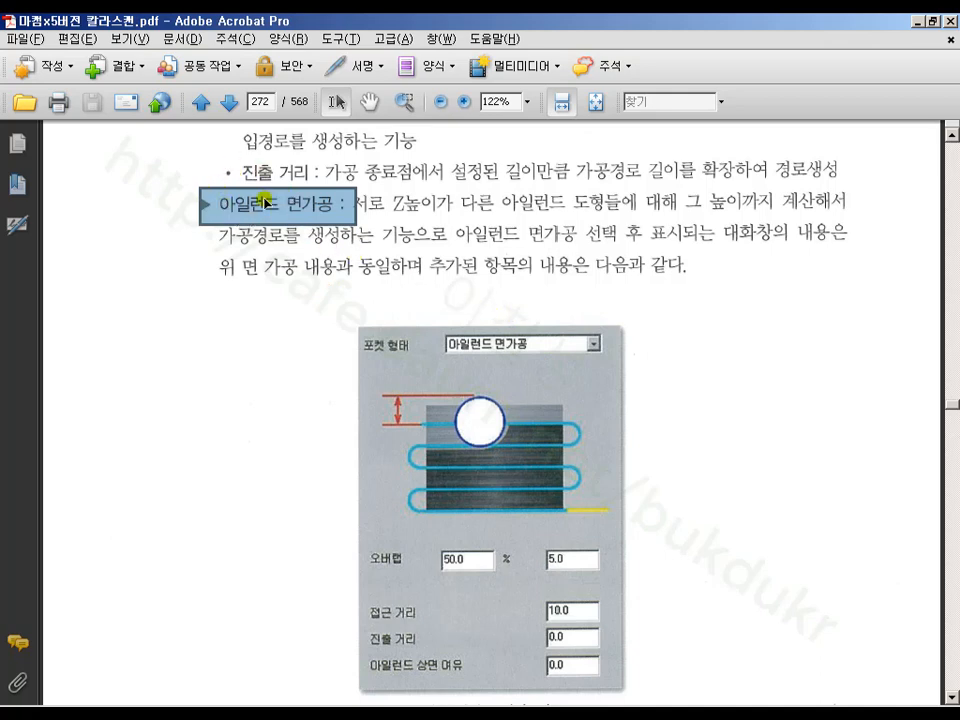
mouse_move(95, 350)
left_mouse_down()
mouse_move(96, 562)
mouse_move(338, 559)
mouse_move(336, 365)
mouse_move(210, 349)
mouse_move(96, 350)
left_mouse_up()
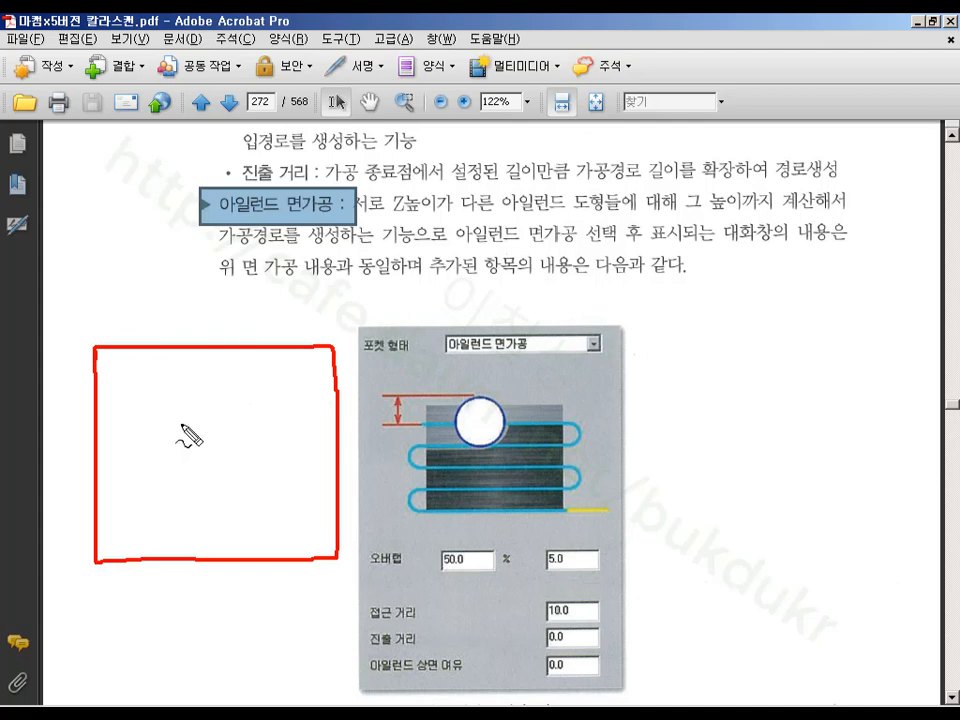
mouse_move(183, 418)
left_mouse_down()
mouse_move(156, 455)
mouse_move(214, 467)
mouse_move(204, 432)
mouse_move(162, 447)
left_mouse_up()
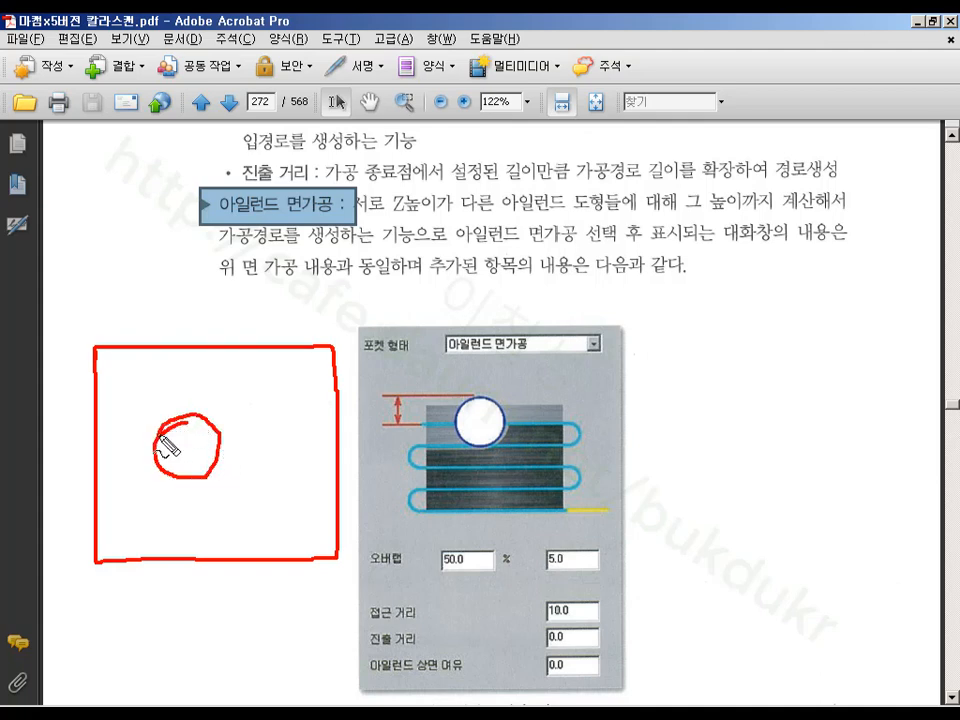
- Hatch the area around the circle inside the red rectangle, and link the circle to the word 아일런드 with a line
mouse_move(145, 349)
left_mouse_down()
mouse_move(119, 402)
mouse_move(136, 403)
left_mouse_up()
left_click_drag(221, 358, 192, 401)
left_click_drag(267, 364, 228, 420)
left_click_drag(292, 390, 237, 487)
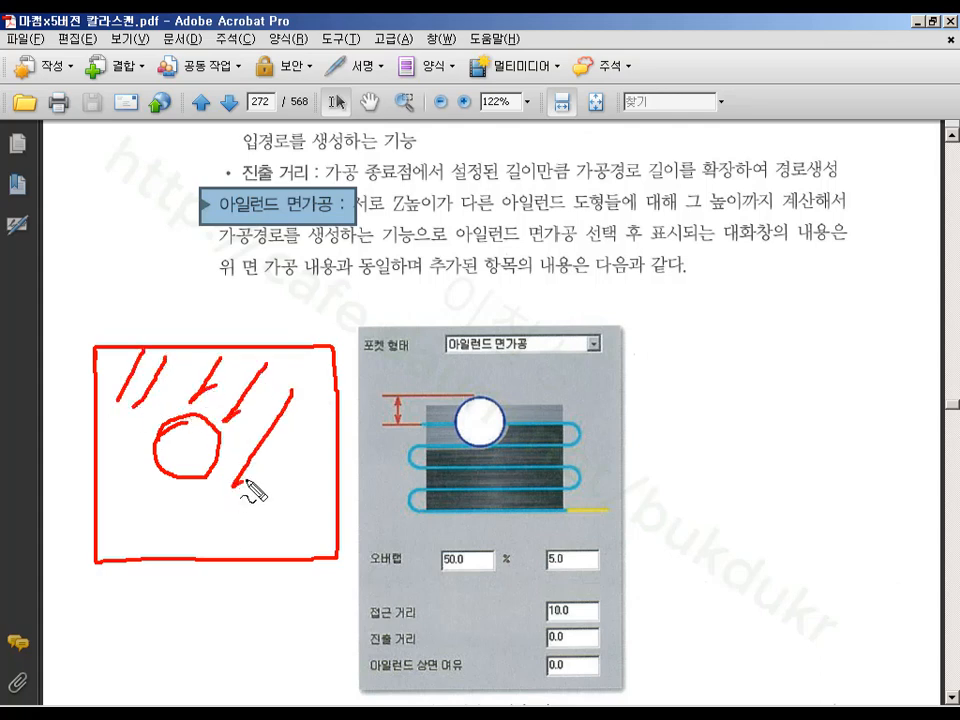
left_click_drag(306, 442, 254, 531)
left_click_drag(329, 492, 288, 532)
mouse_move(136, 437)
left_mouse_down()
mouse_move(104, 502)
mouse_move(111, 543)
left_mouse_up()
left_click_drag(180, 503, 155, 543)
left_click_drag(195, 511, 182, 551)
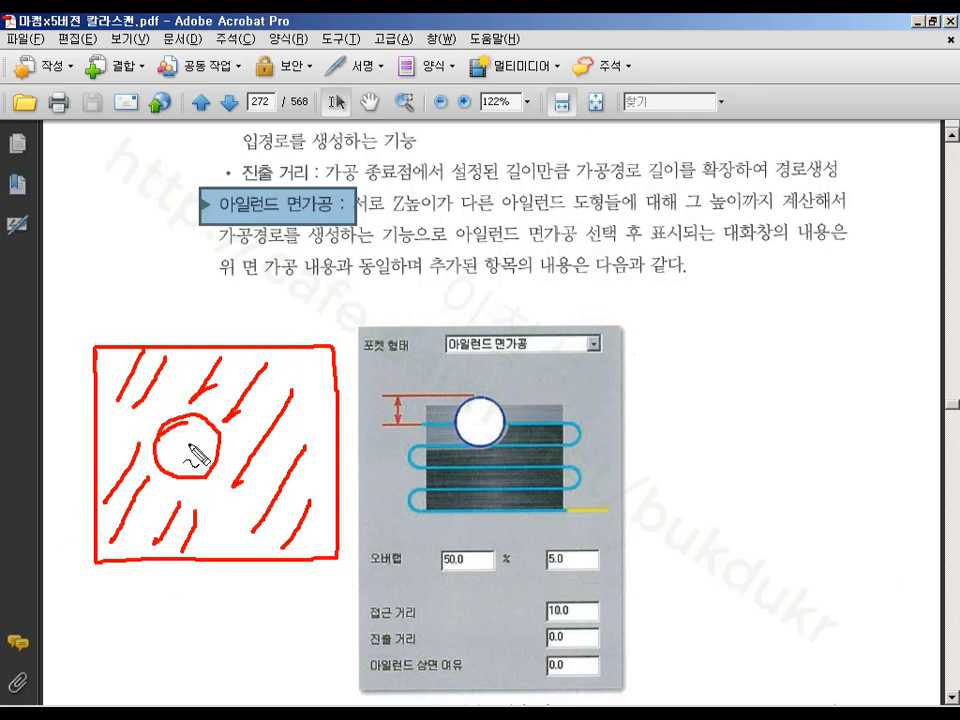
mouse_move(190, 464)
left_mouse_down()
mouse_move(668, 358)
mouse_move(690, 366)
mouse_move(678, 345)
mouse_move(331, 284)
mouse_move(262, 222)
mouse_move(215, 213)
mouse_move(285, 213)
left_mouse_up()
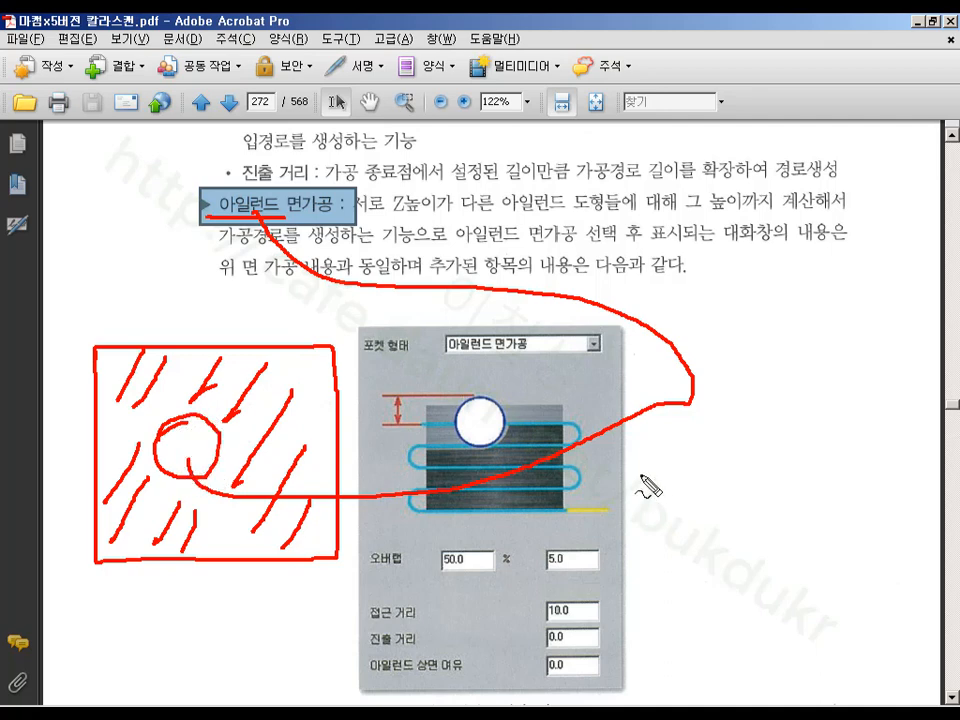
- Sketch a pocket cross-section with a lower central island above the rectangle and hatch the recesses on both sides
mouse_move(100, 621)
left_mouse_down()
mouse_move(152, 619)
mouse_move(151, 661)
mouse_move(177, 673)
left_mouse_up()
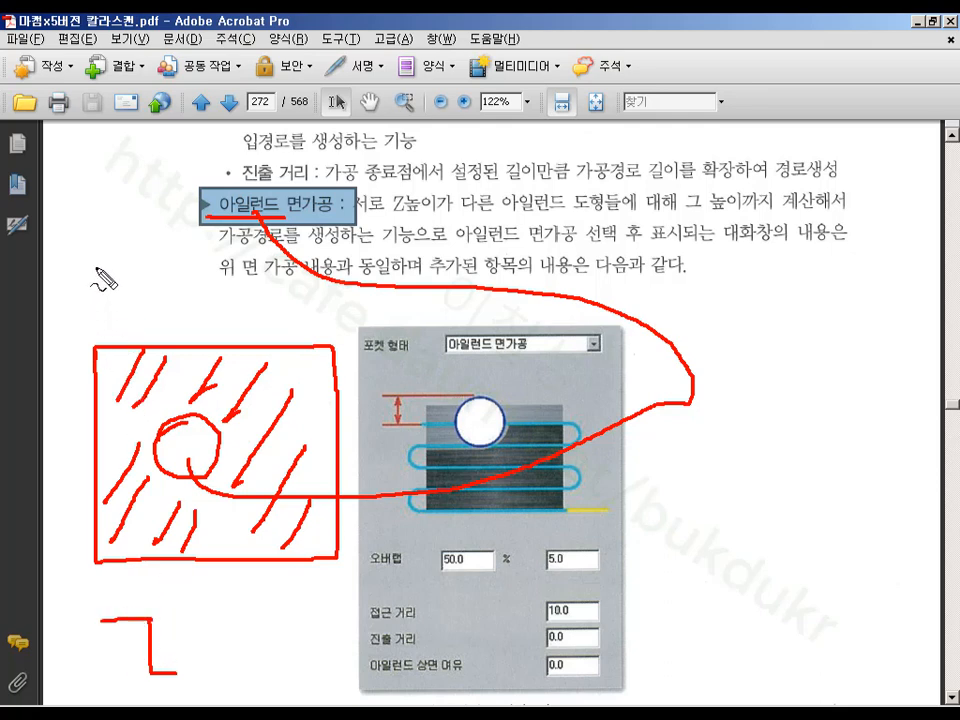
left_click_drag(86, 244, 86, 308)
mouse_move(30, 242)
left_mouse_down()
mouse_move(86, 262)
mouse_move(86, 306)
mouse_move(130, 308)
mouse_move(153, 308)
mouse_move(153, 262)
mouse_move(220, 262)
mouse_move(221, 298)
mouse_move(305, 306)
mouse_move(340, 243)
mouse_move(436, 243)
left_mouse_up()
left_click_drag(133, 237, 96, 273)
mouse_move(150, 239)
left_mouse_down()
mouse_move(117, 287)
mouse_move(118, 304)
left_mouse_up()
left_click_drag(275, 246, 242, 285)
left_click_drag(302, 257, 262, 296)
left_click_drag(300, 284, 291, 303)
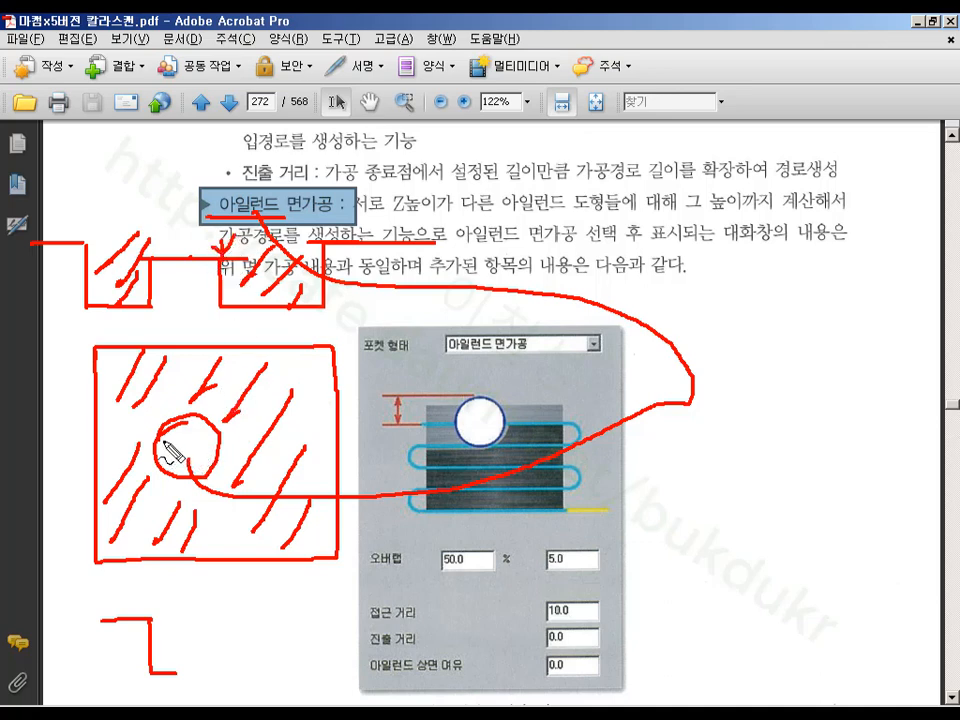
- Label the island Z-5, the pocket top Z=0 and the floor Z-10, and clear all pen annotations
mouse_move(165, 444)
left_mouse_down()
mouse_move(184, 462)
mouse_move(197, 450)
mouse_move(201, 460)
mouse_move(210, 436)
left_mouse_up()
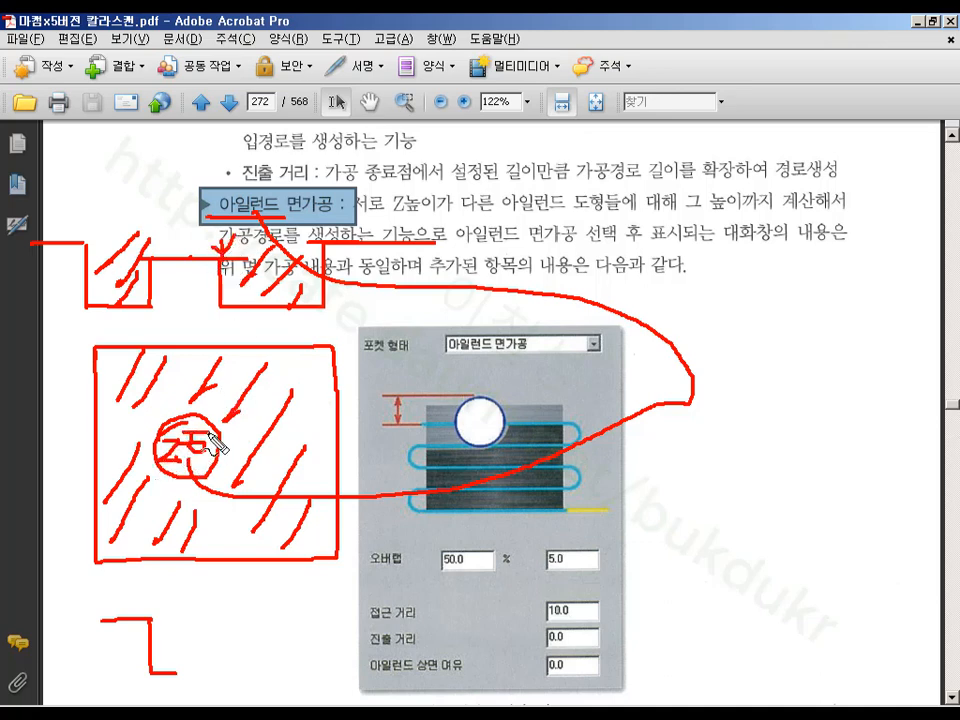
mouse_move(416, 206)
left_mouse_down()
mouse_move(453, 230)
mouse_move(472, 211)
left_mouse_up()
left_click_drag(461, 226, 508, 211)
left_click_drag(458, 300, 523, 330)
mouse_move(503, 312)
left_mouse_down()
mouse_move(581, 313)
mouse_move(606, 292)
left_mouse_up()
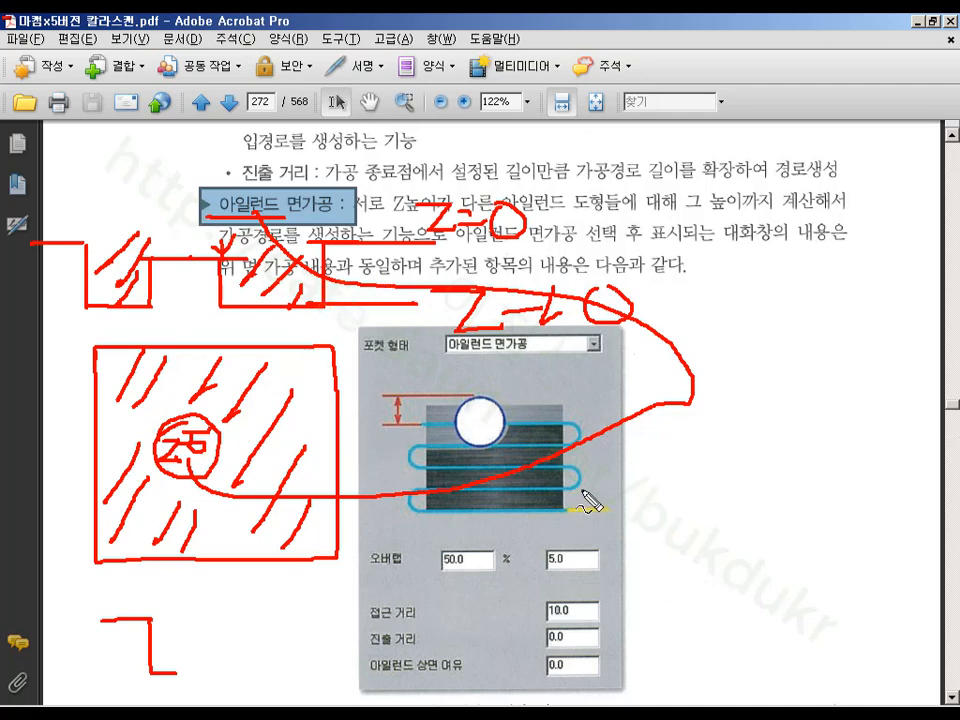
key("Escape")
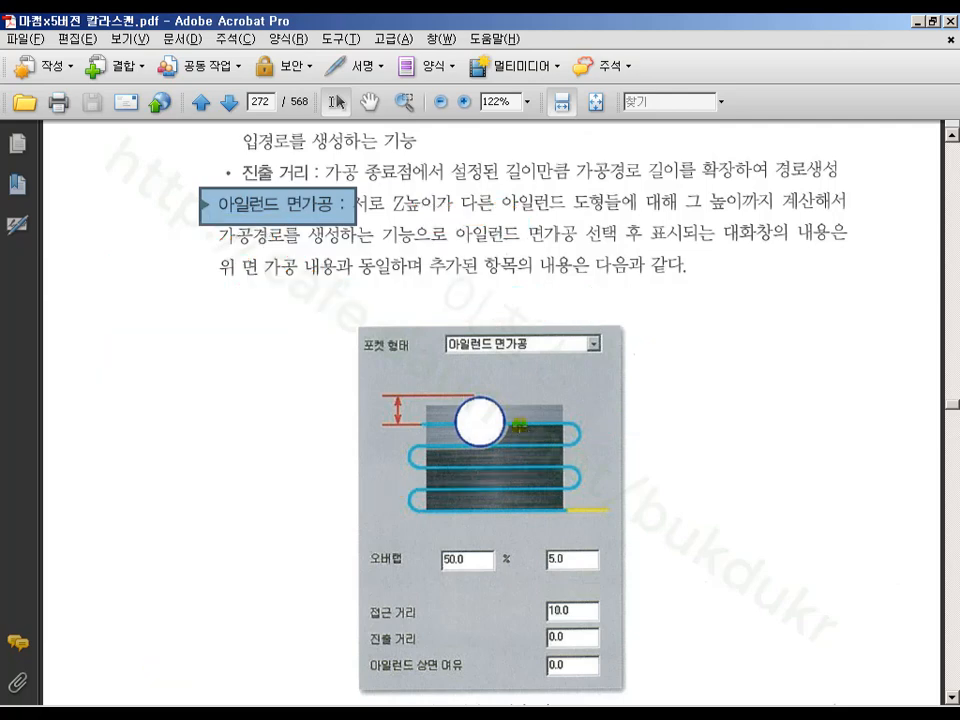
- Switch to Mastercam and start a new, empty drawing
key("alt+Tab")
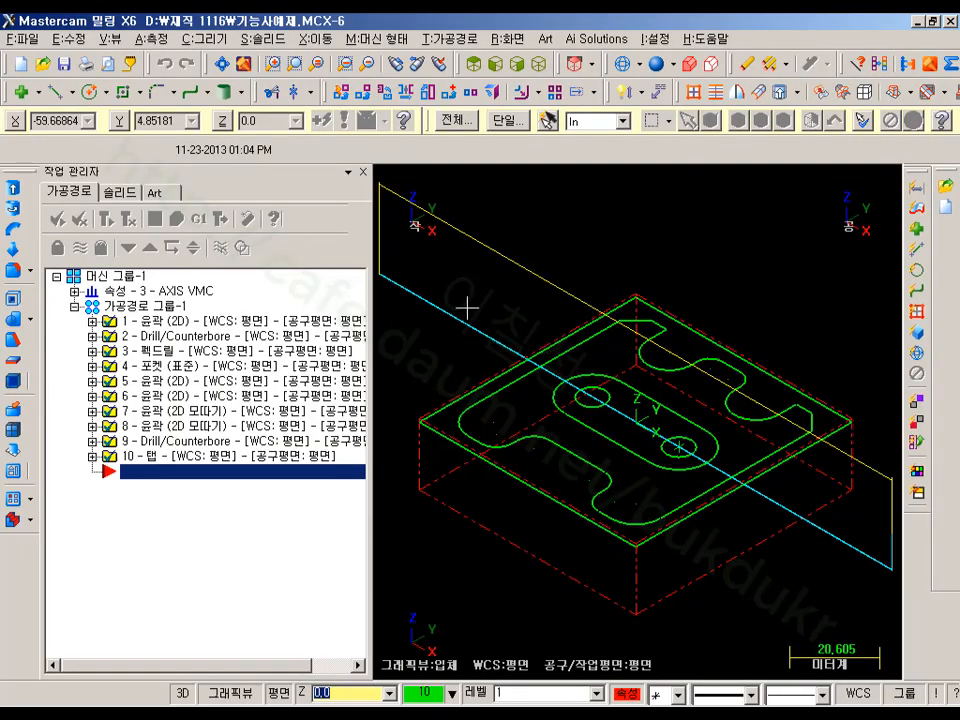
middle_click_drag(461, 306, 624, 369)
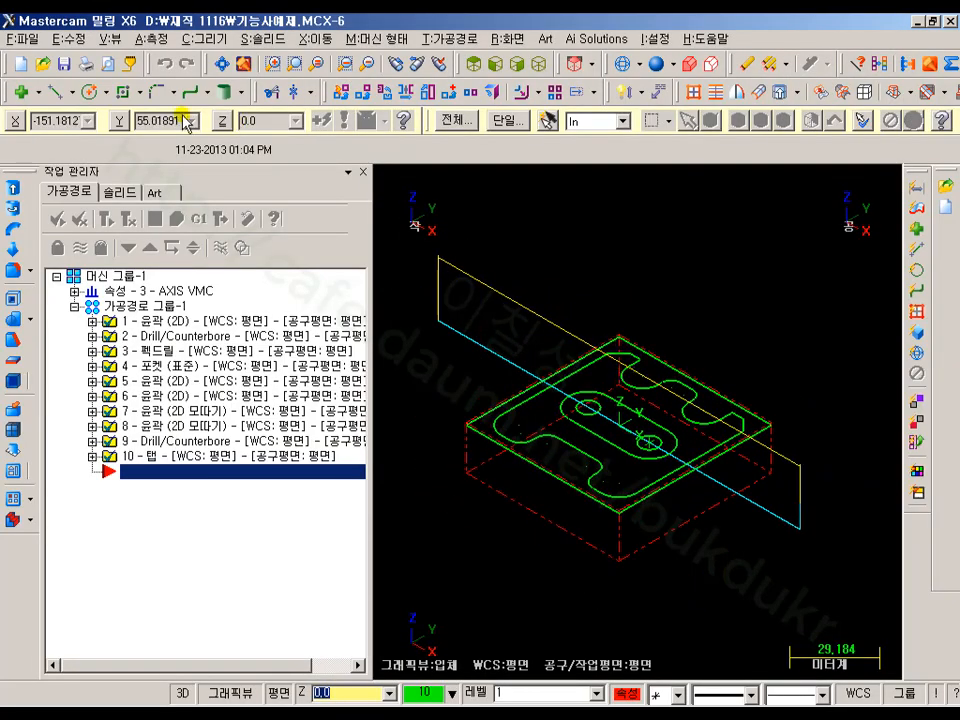
left_click(24, 66)
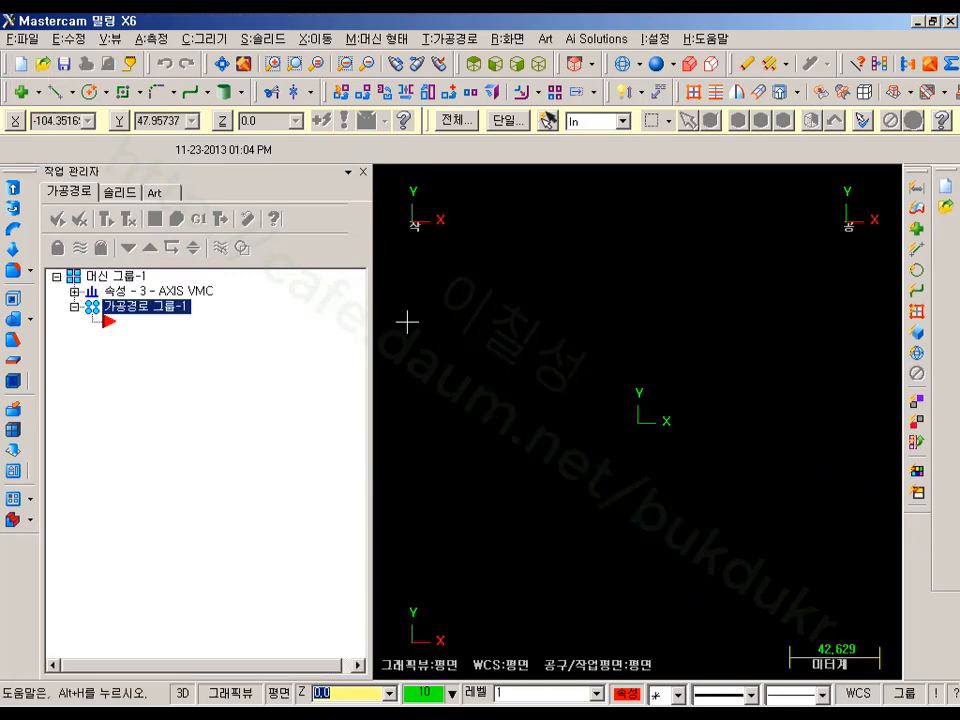
- Draw a rectangle centred on the origin, about 128 mm wide and 100 mm high
left_click(122, 92)
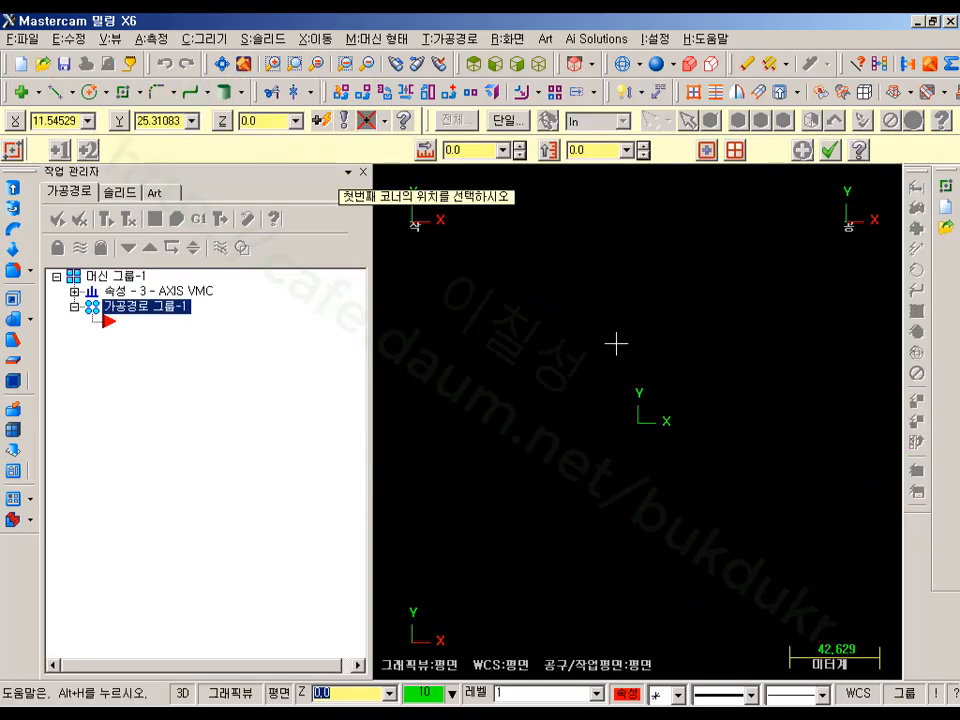
left_click(706, 150)
left_click(471, 150)
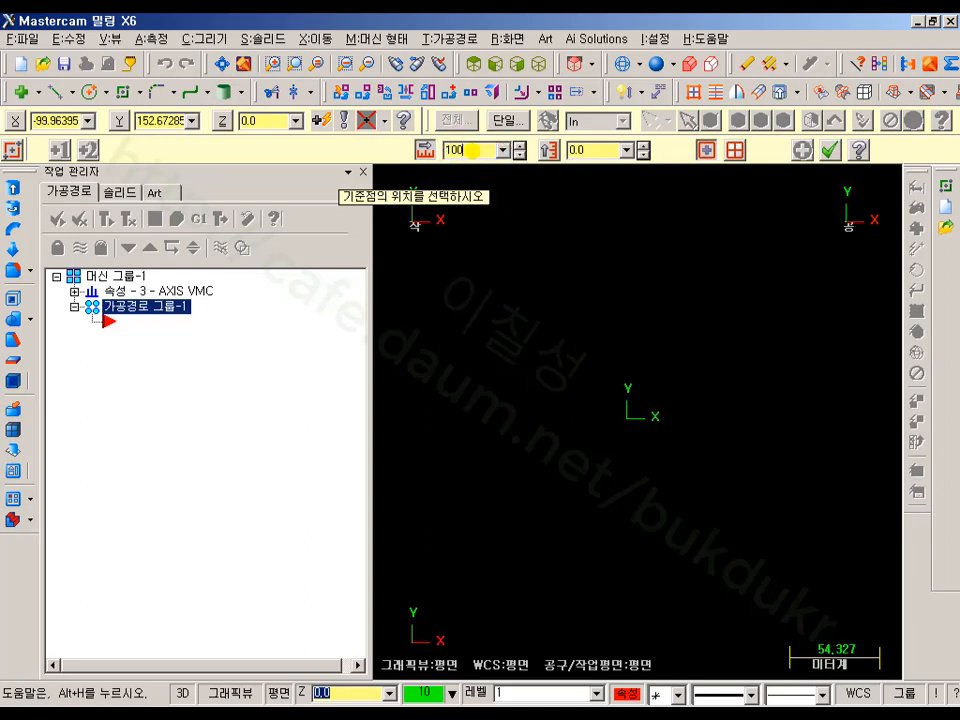
type("100'")
key("Return")
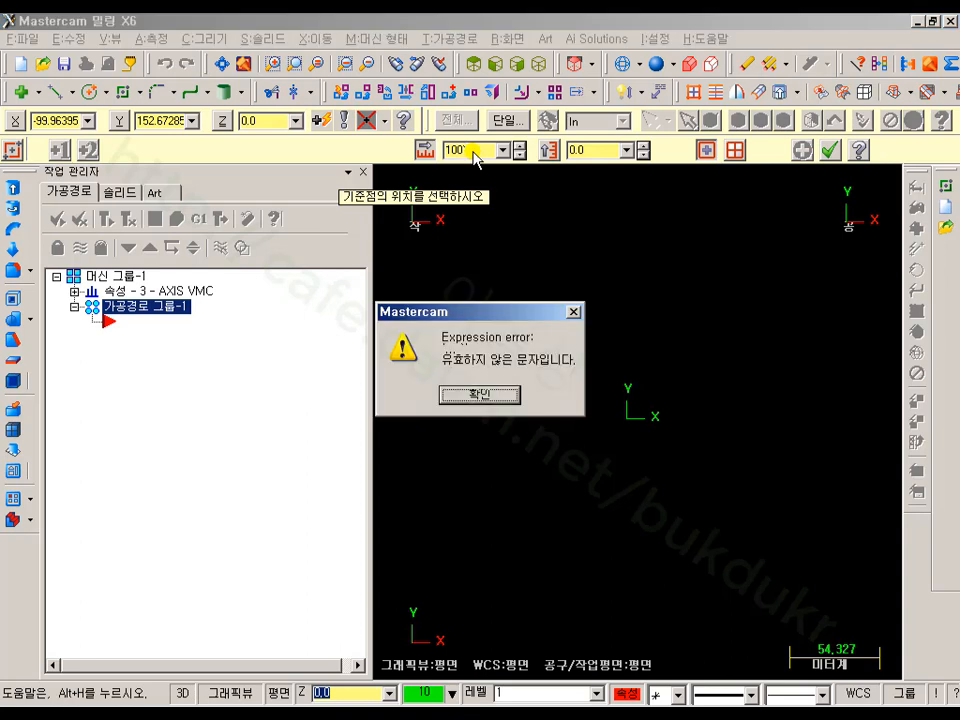
key("Return")
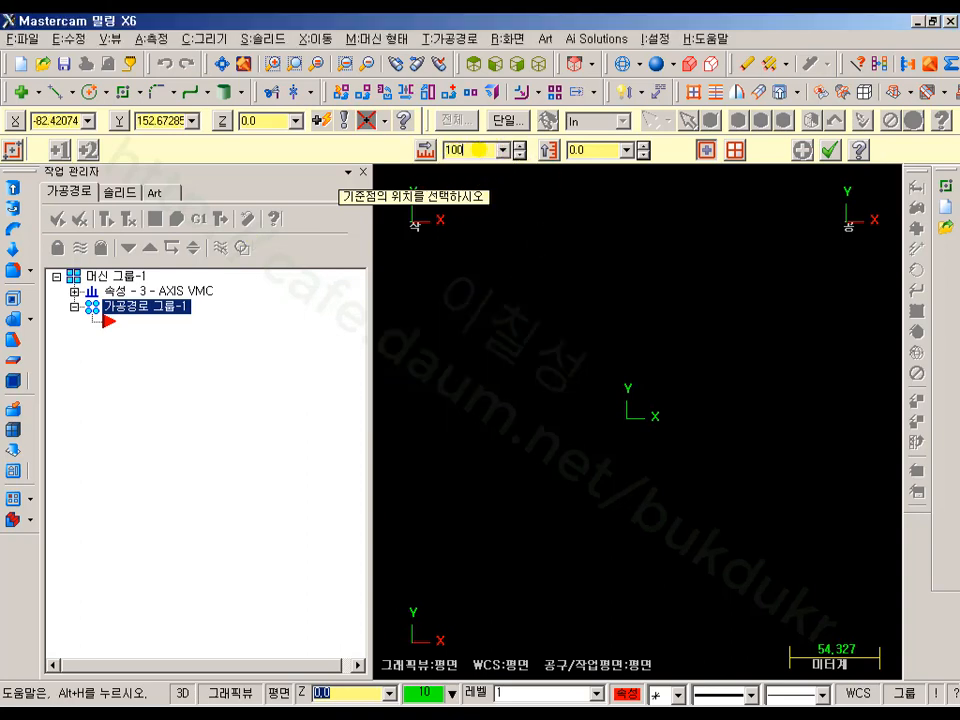
left_click(589, 150)
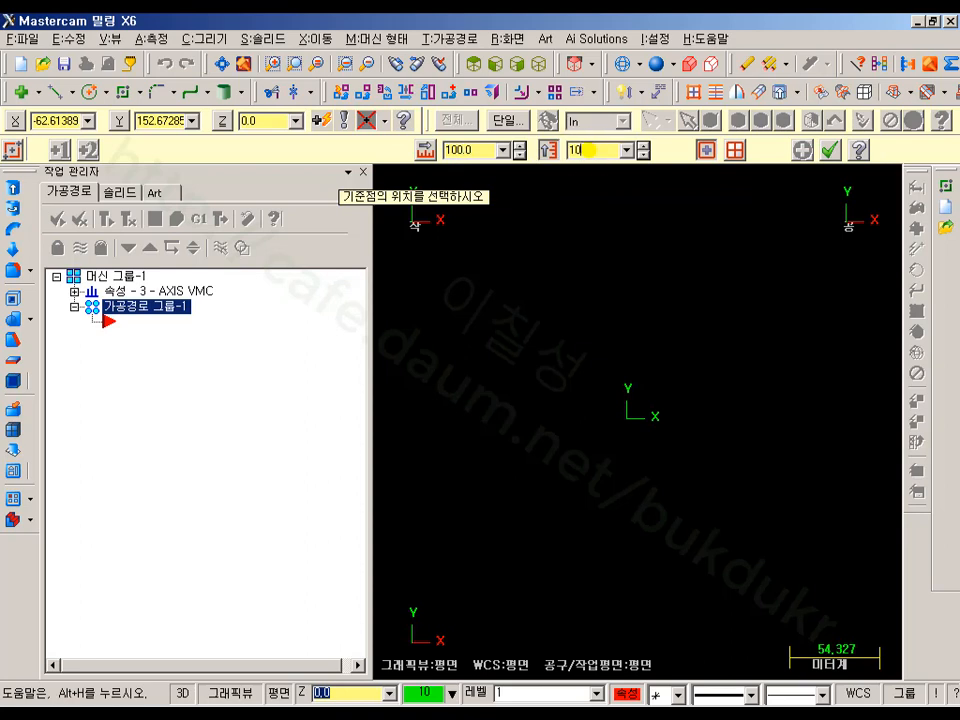
type("100")
left_click(629, 417)
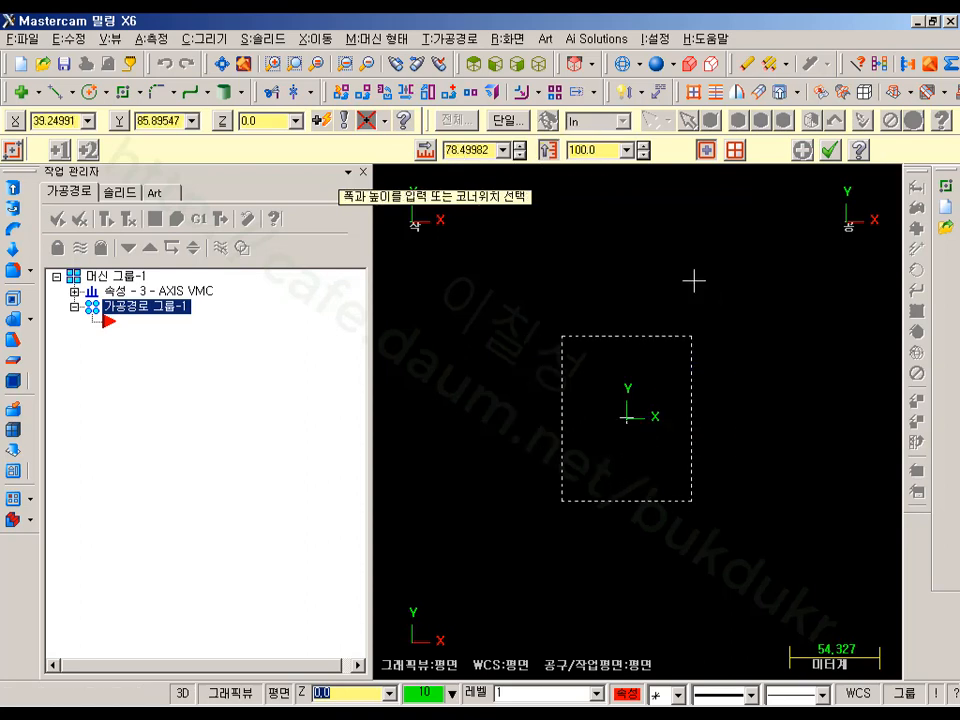
left_click(732, 366)
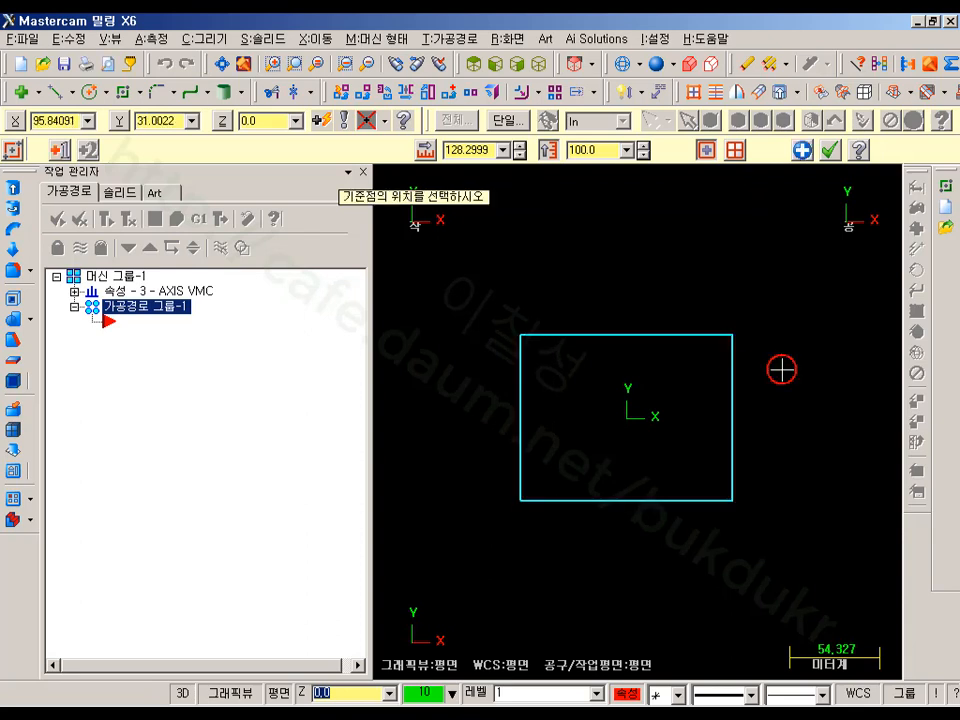
- Set the rectangle's width to 100 mm and apply it, keeping the rectangle command active
scroll(628, 379, "up", 1)
left_click(479, 150)
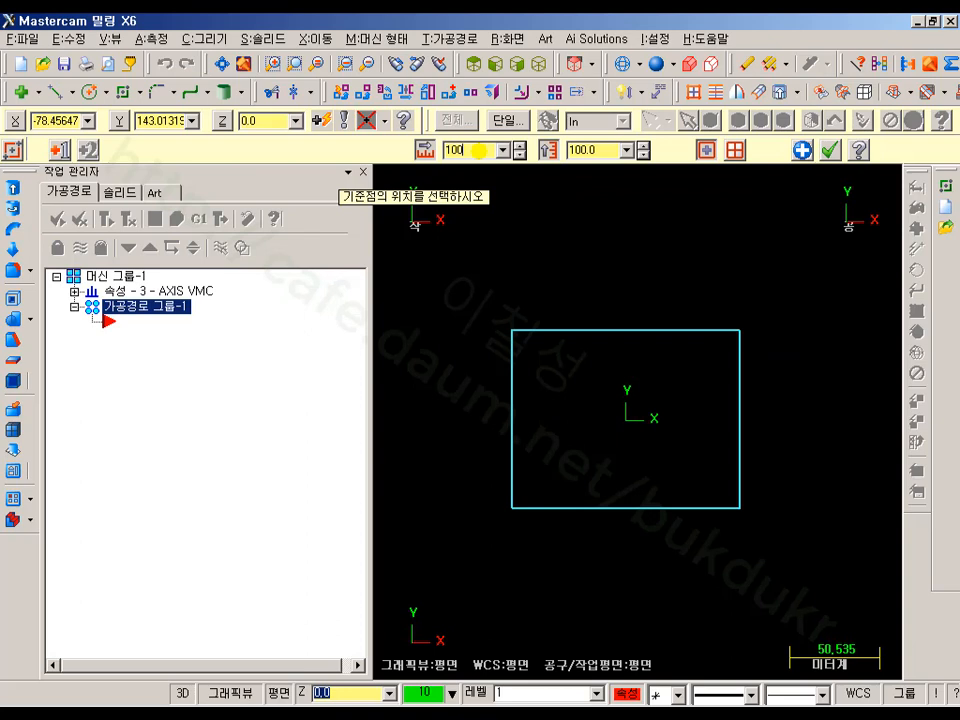
key("Return")
scroll(574, 354, "up", 1)
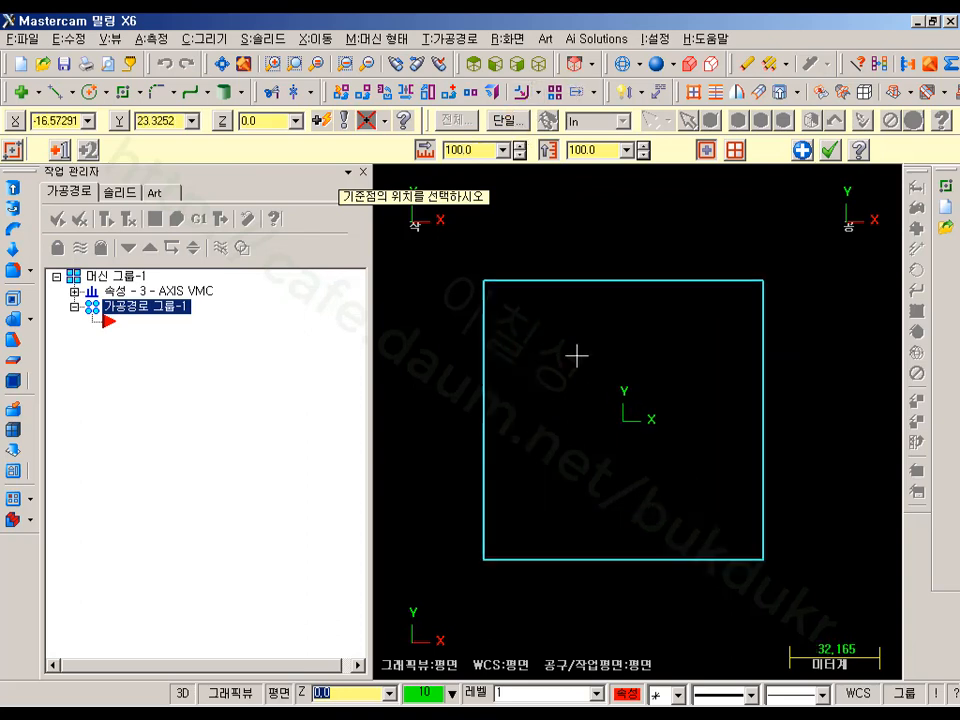
left_click(802, 150)
- Draw an 80 by 80 mm square centred on the origin inside the outer rectangle
left_click(624, 418)
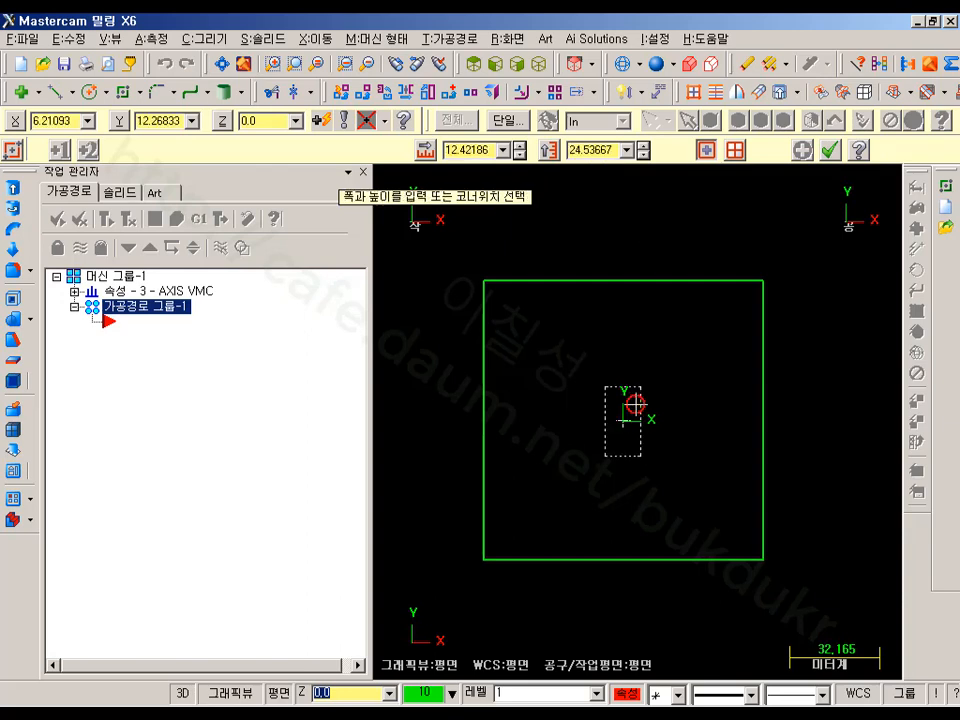
left_click(729, 308)
left_click(478, 150)
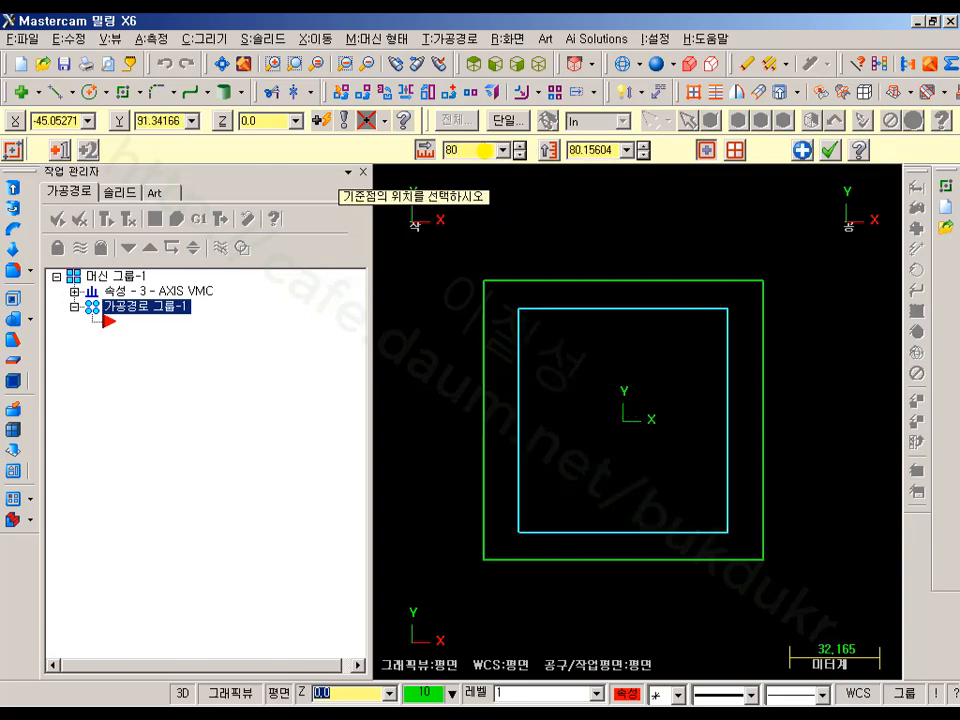
type("80")
key("Tab")
key("Tab")
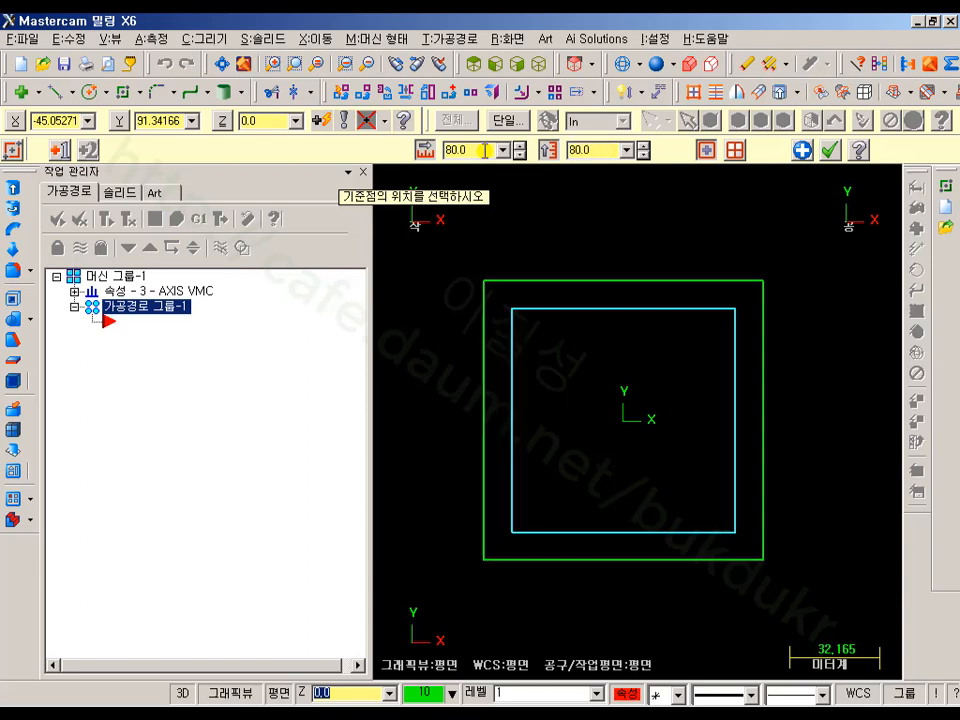
- Draw a 30 mm diameter circle centred on the origin inside the inner square
left_click(89, 92)
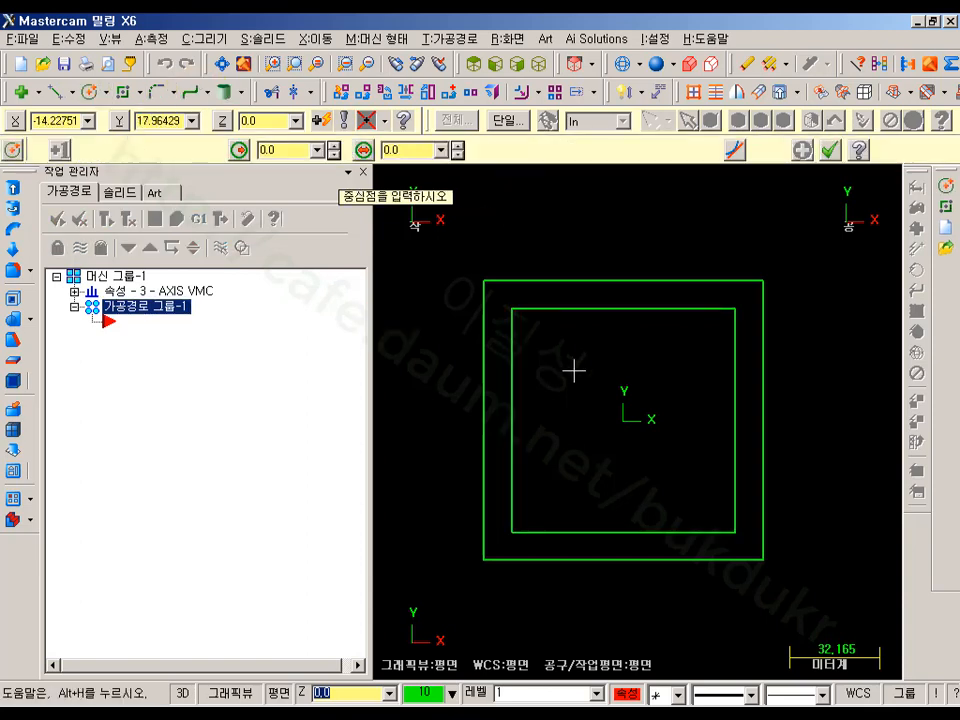
left_click(622, 420)
left_click(593, 381)
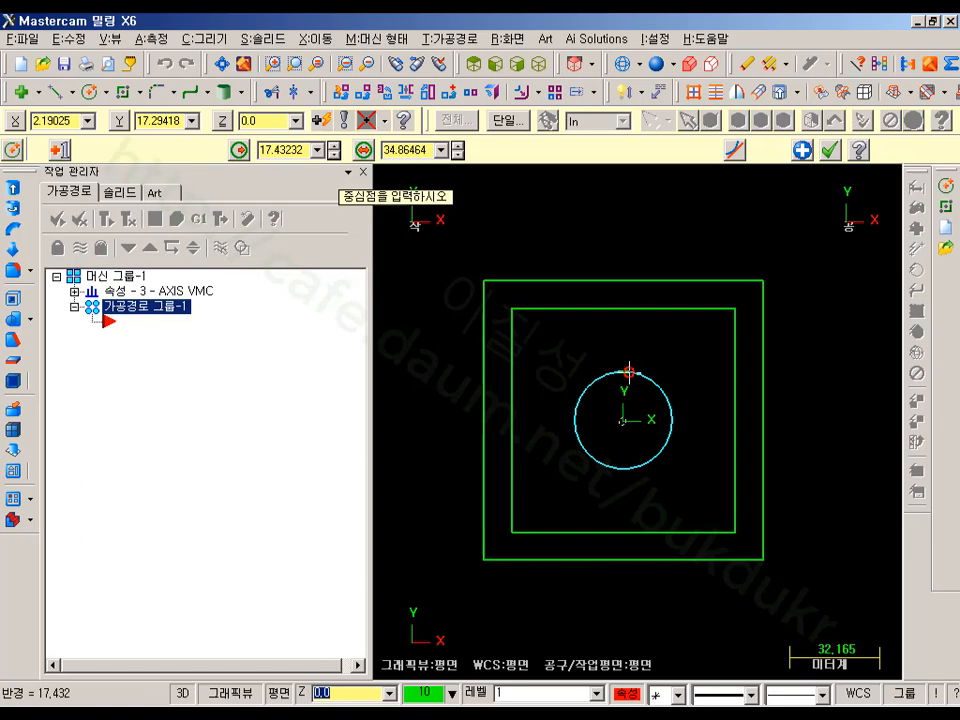
left_click(408, 150)
type("30")
key("Return")
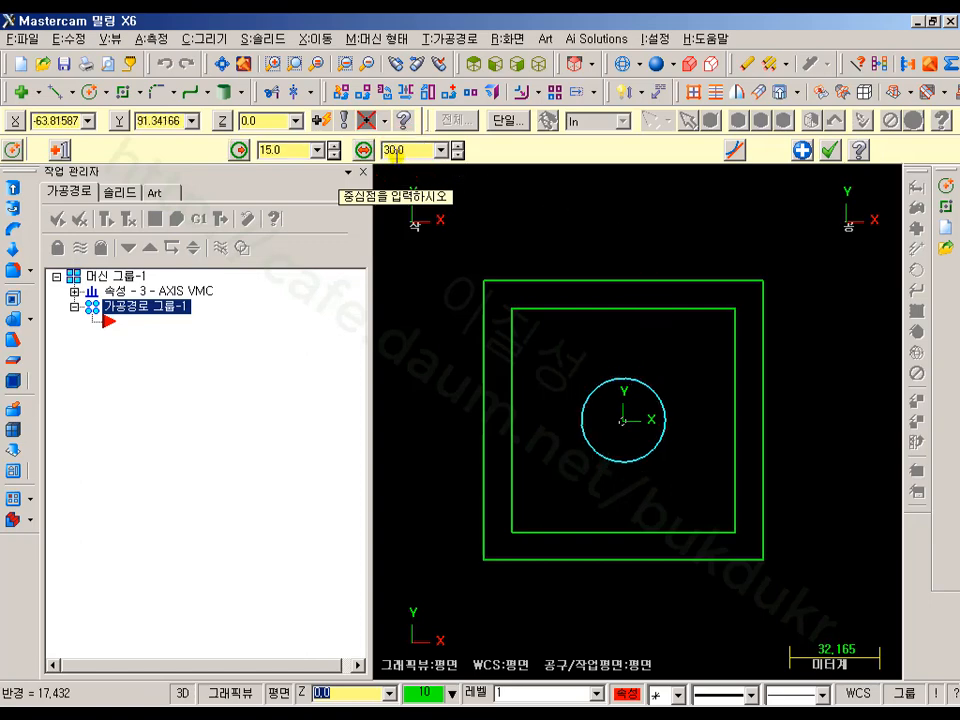
scroll(579, 321, "down", 2)
left_click(829, 152)
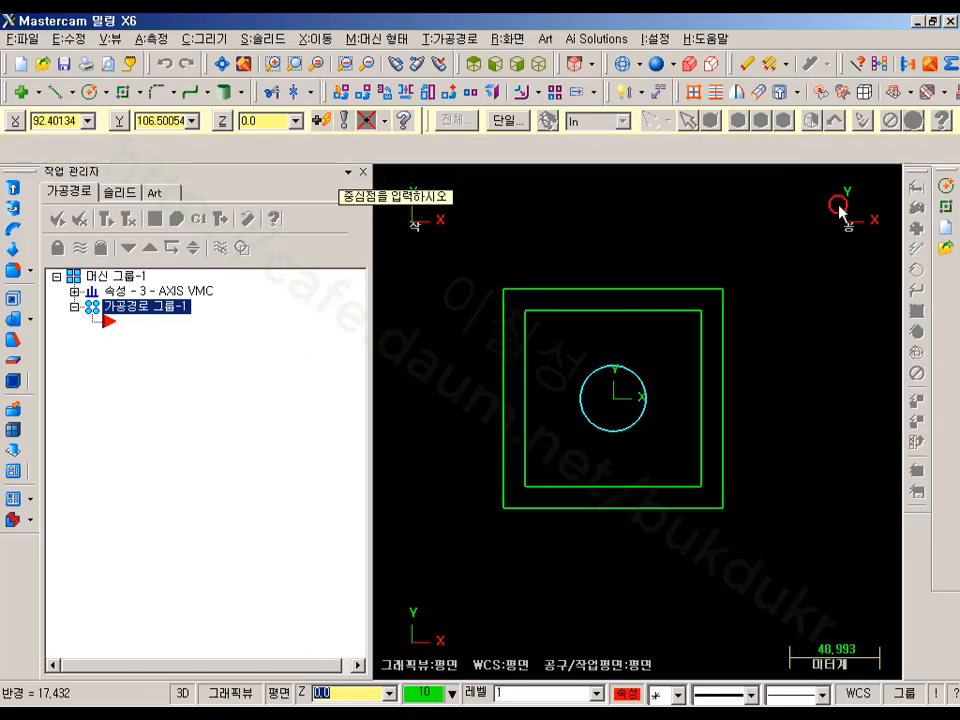
- Define rectangular stock from opposite corners of the outer square, 100 by 100 mm, with a thickness of 50 mm
scroll(655, 334, "up", 1)
middle_click_drag(575, 341, 641, 262)
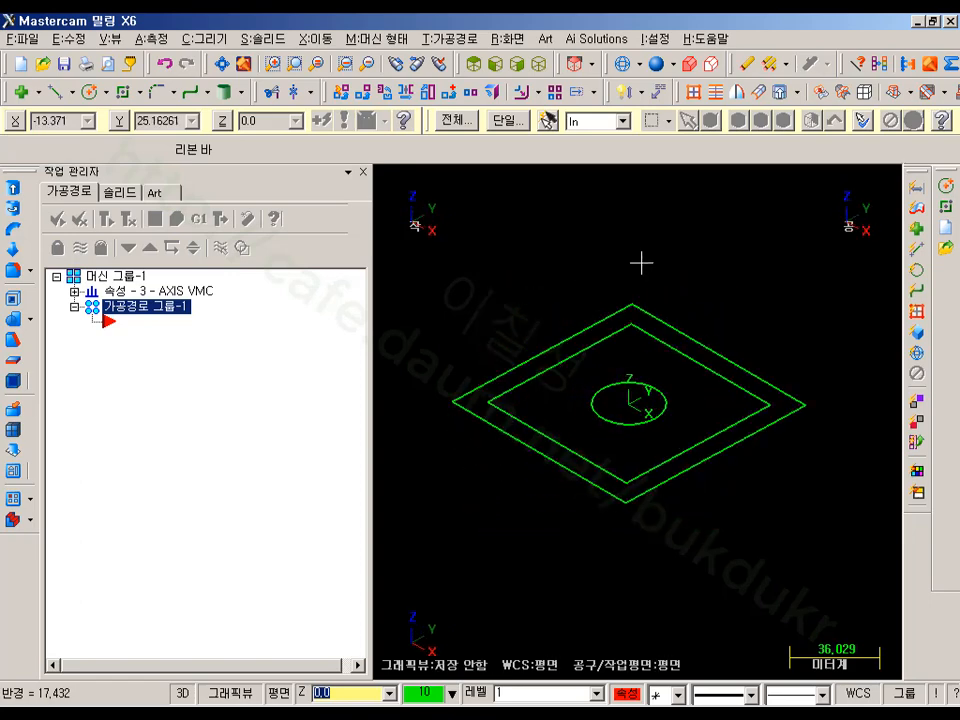
scroll(555, 390, "up", 2)
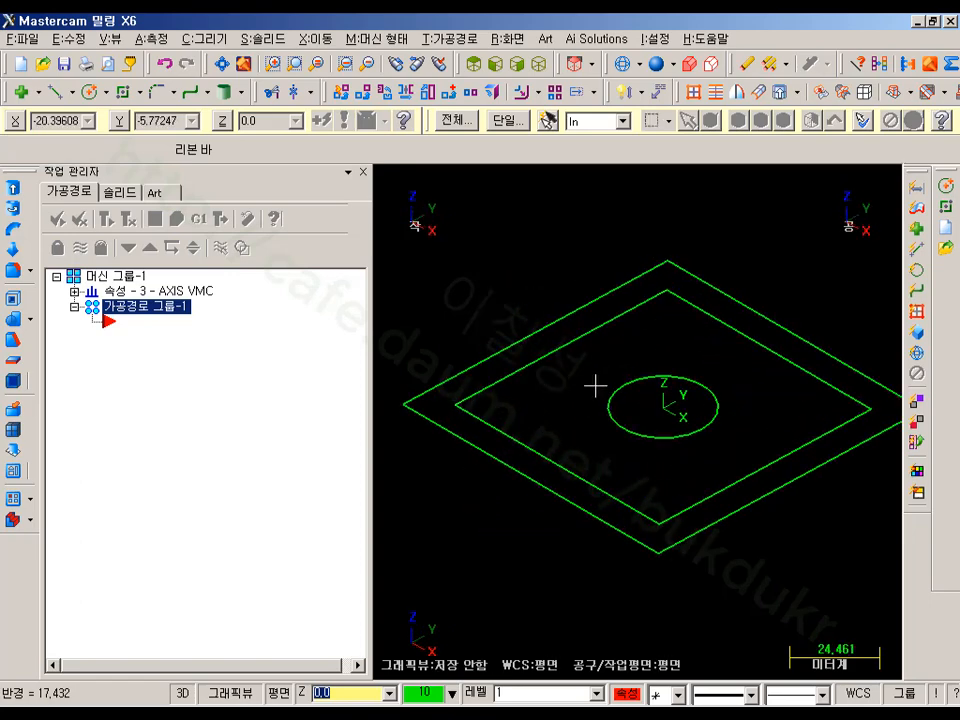
scroll(575, 373, "down", 1)
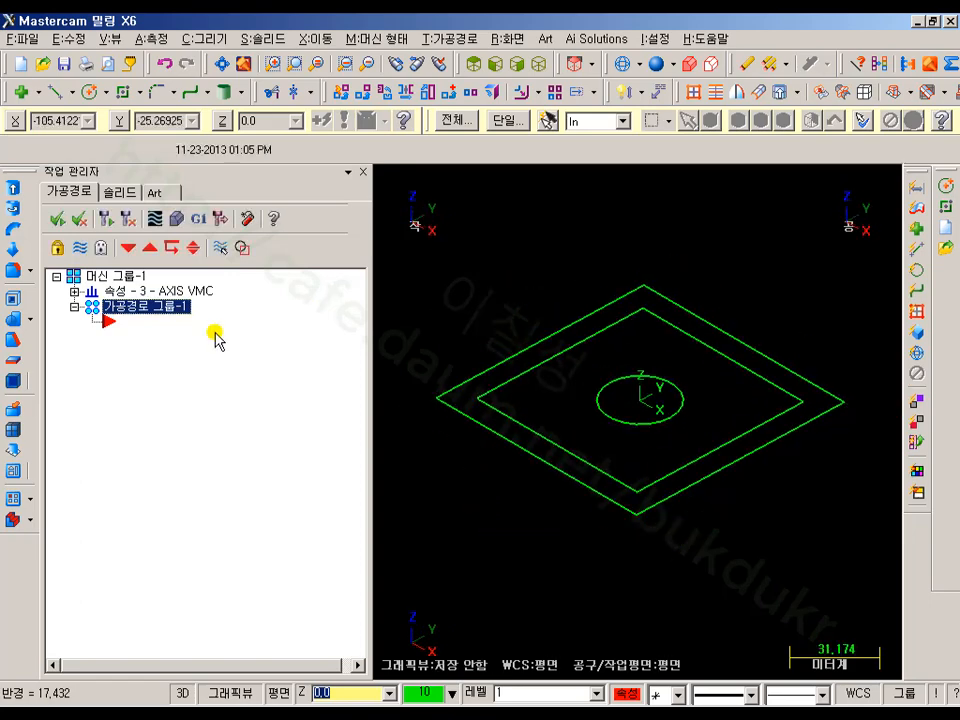
left_click(74, 291)
left_click(115, 307)
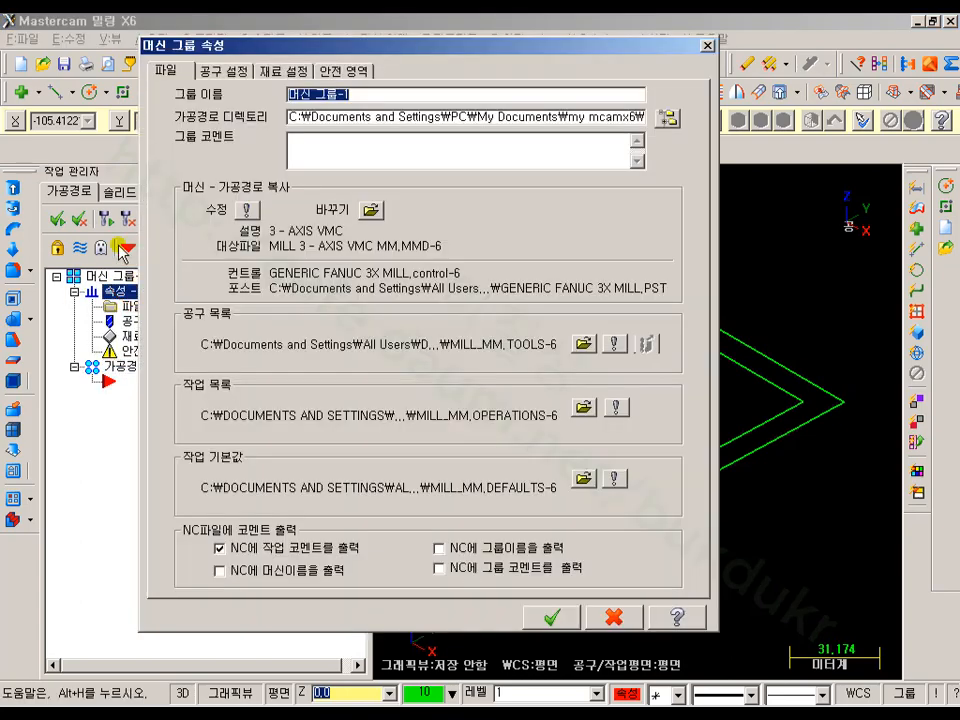
left_click(284, 71)
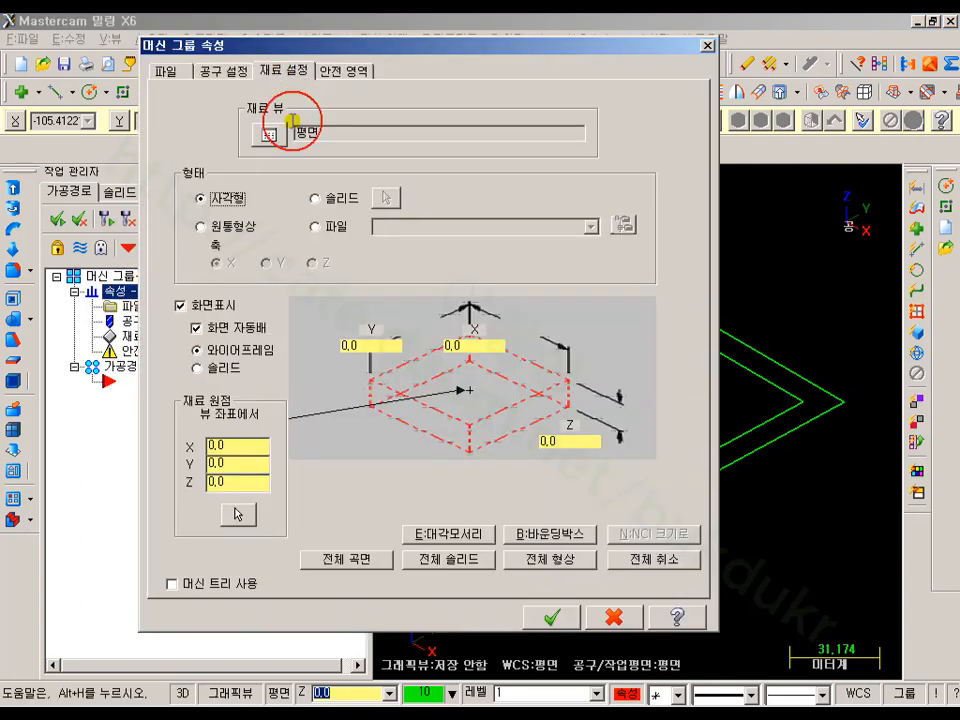
left_click(445, 535)
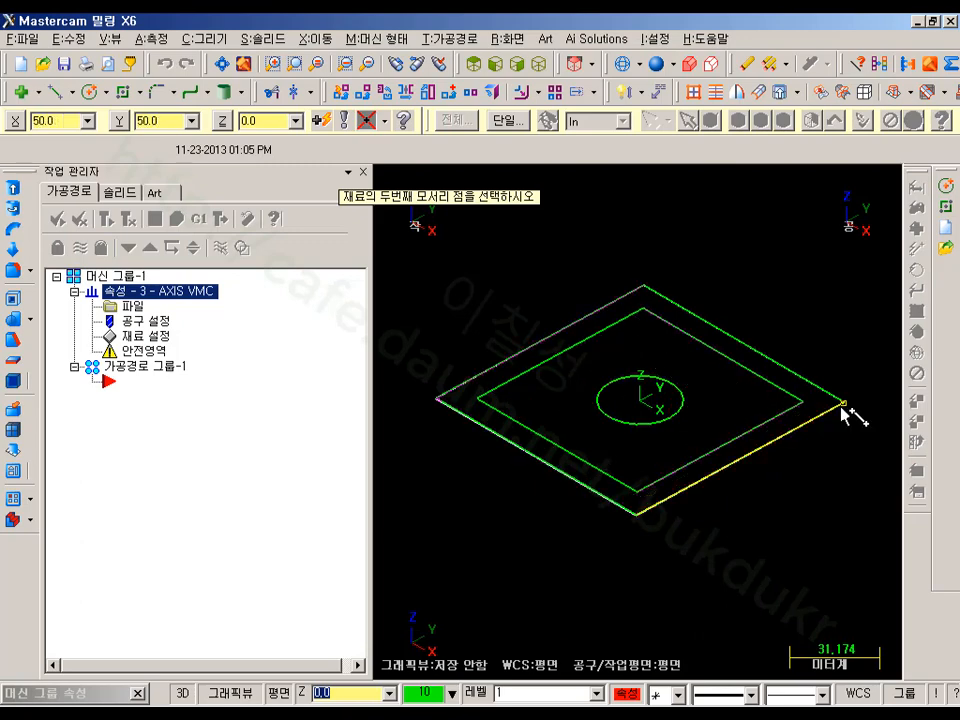
left_click(840, 406)
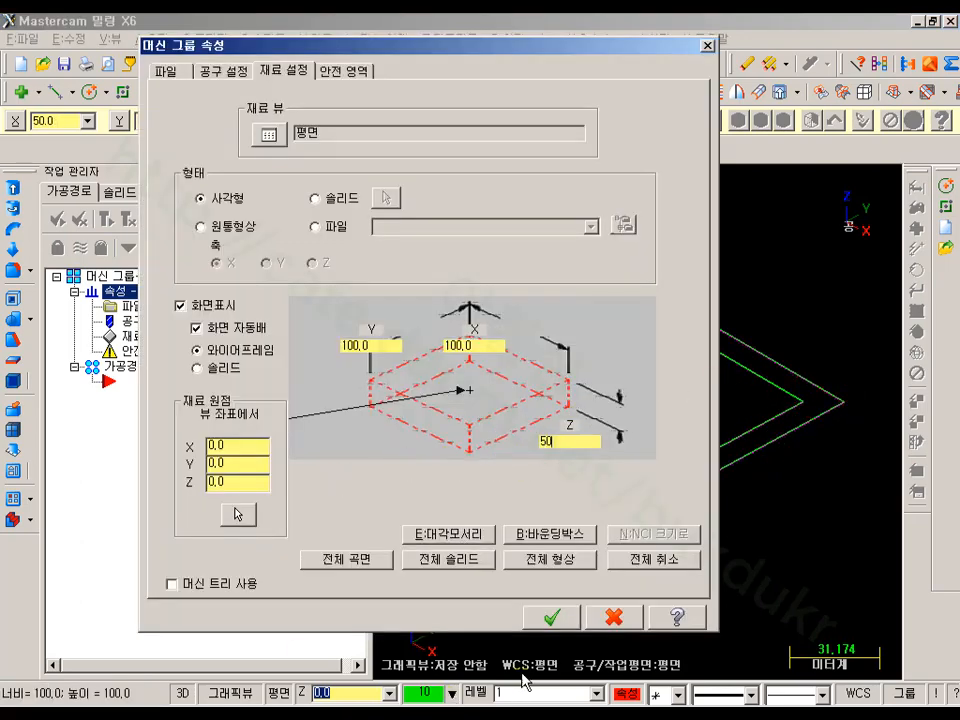
left_click(552, 617)
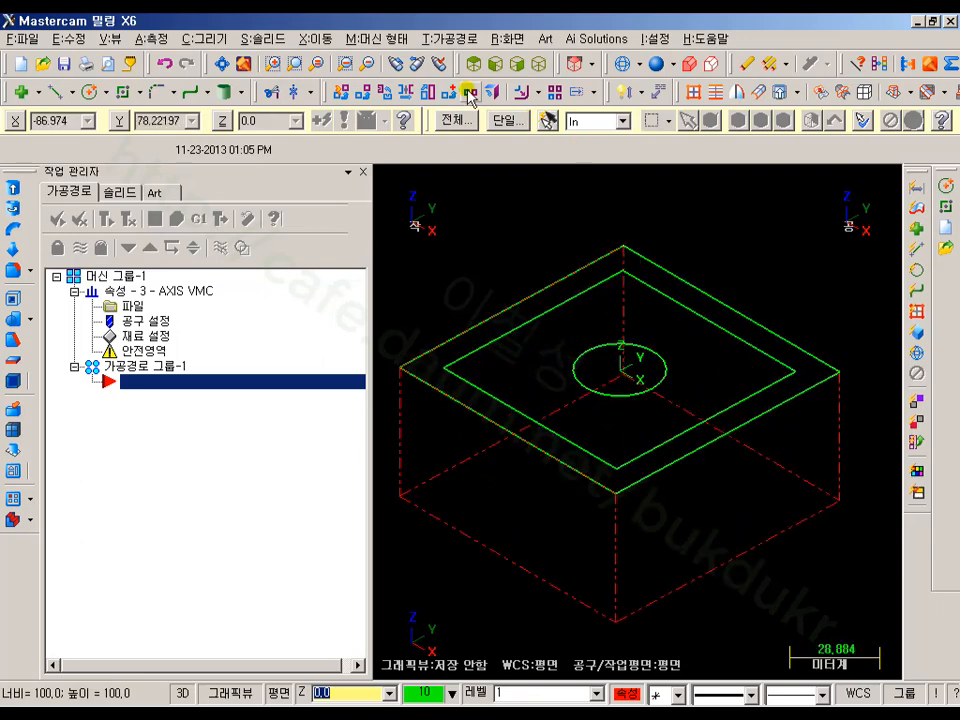
- Start a facing toolpath with the inner square as its boundary chain
left_click(421, 44)
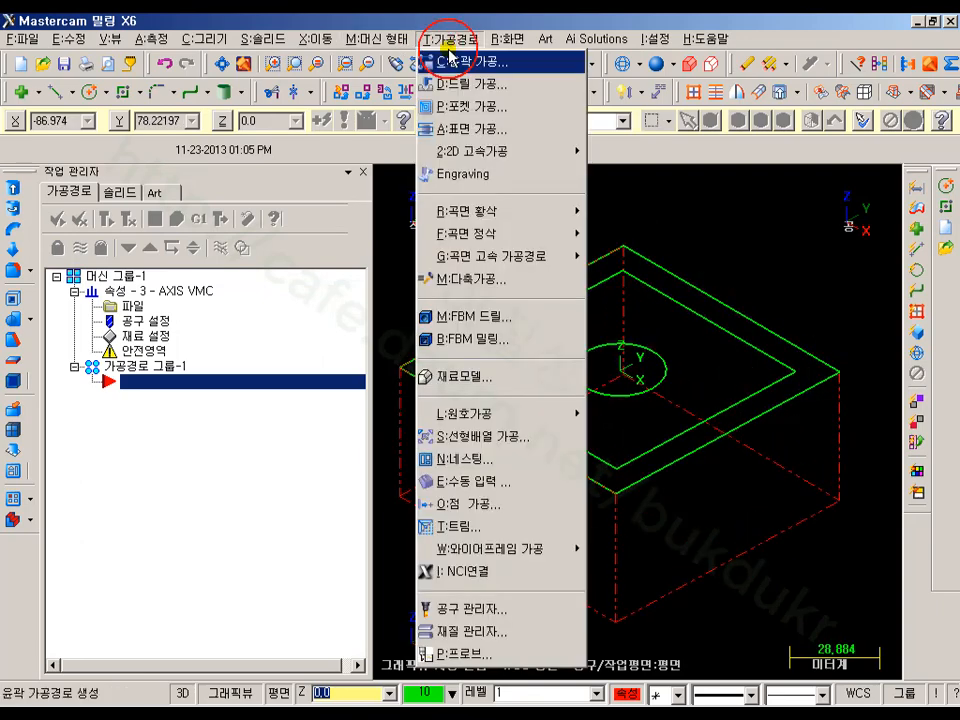
left_click(456, 131)
left_click(497, 338)
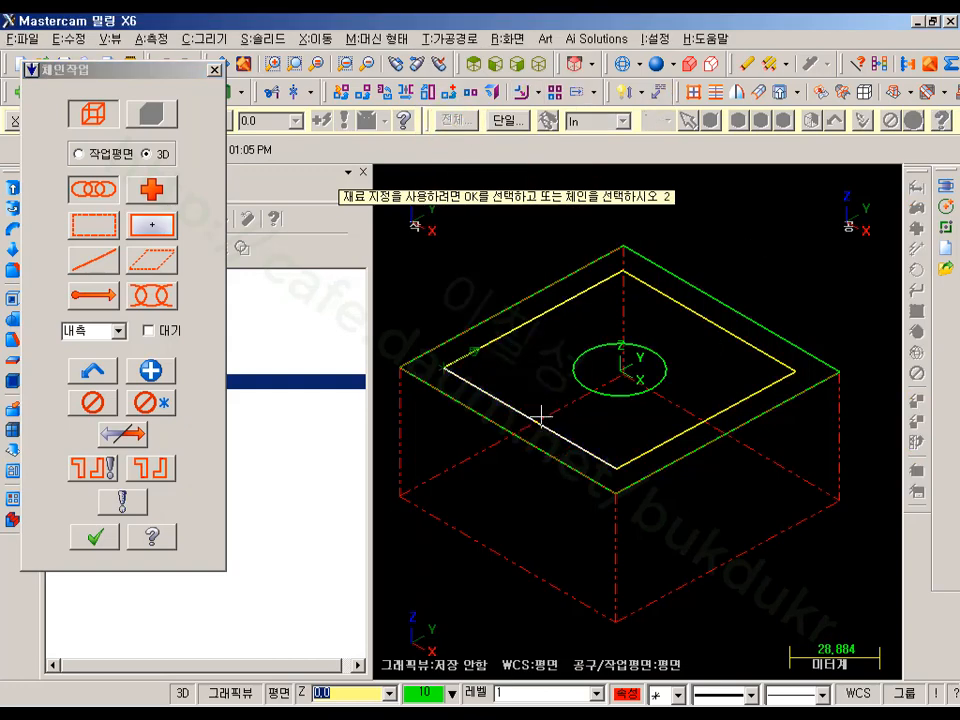
left_click(97, 537)
- Create a 10 mm flat end mill as tool 1 with a tool length of 50 mm and calculated speed and feed
left_click(160, 163)
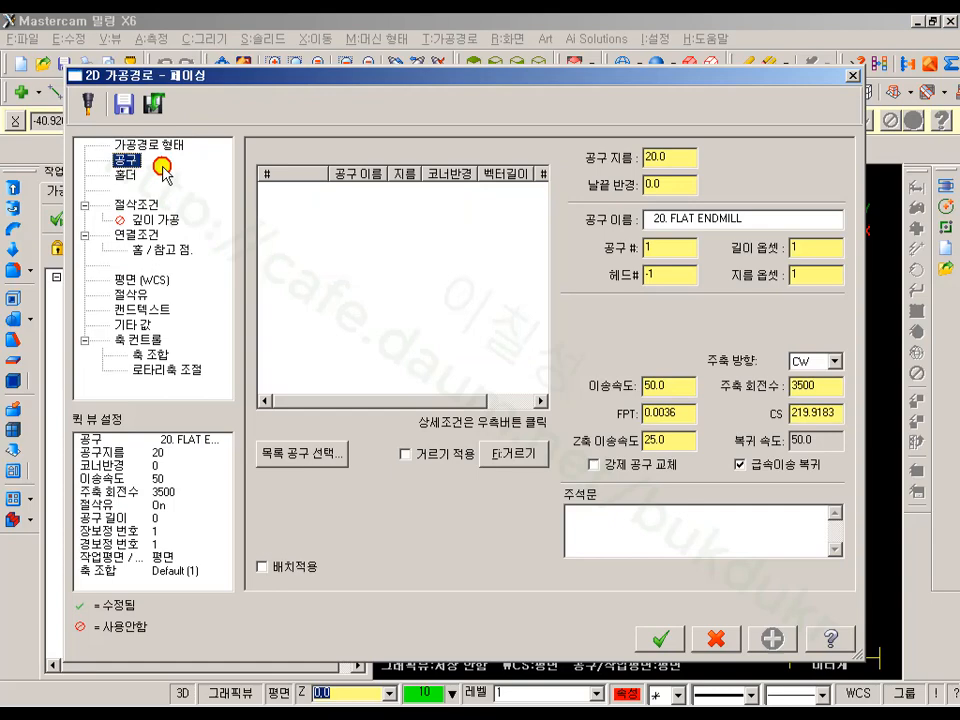
right_click(360, 298)
left_click(416, 322)
left_click(117, 293)
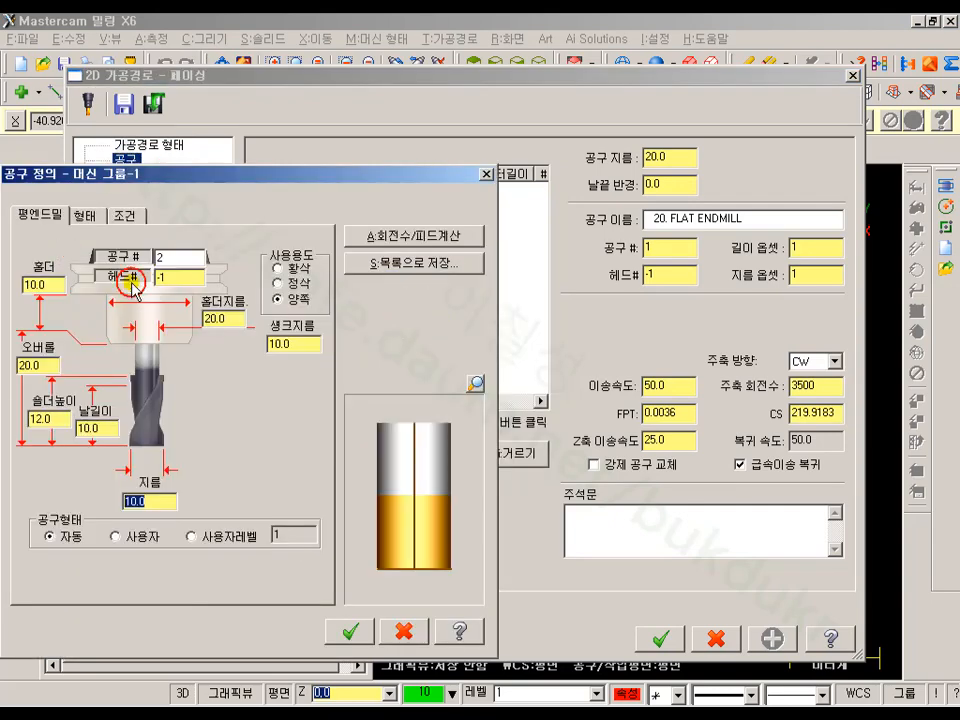
left_click(56, 367)
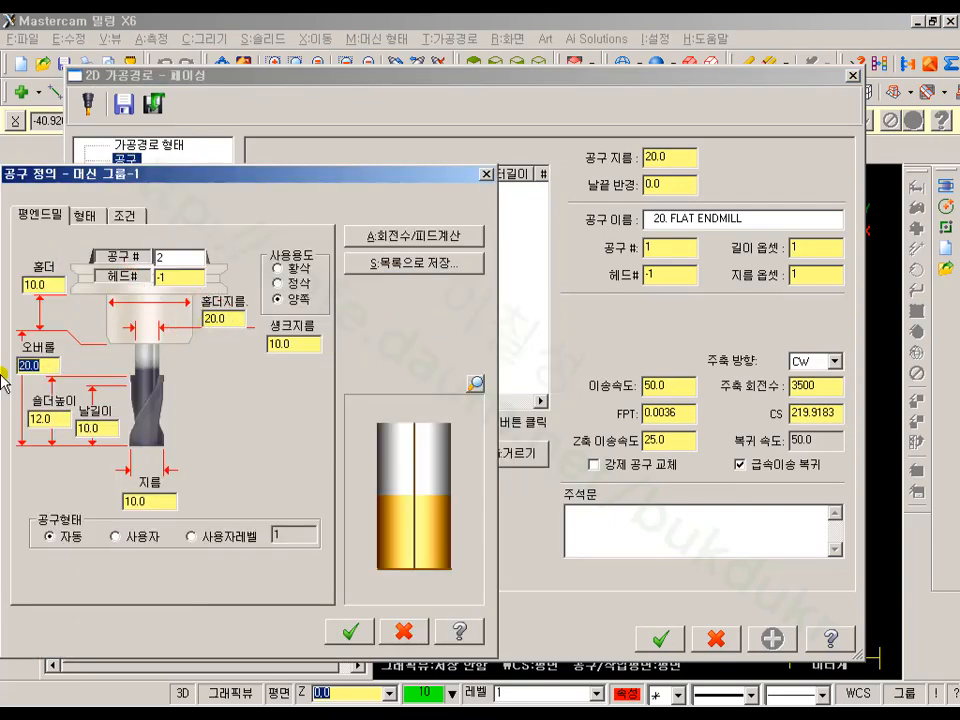
left_click(127, 215)
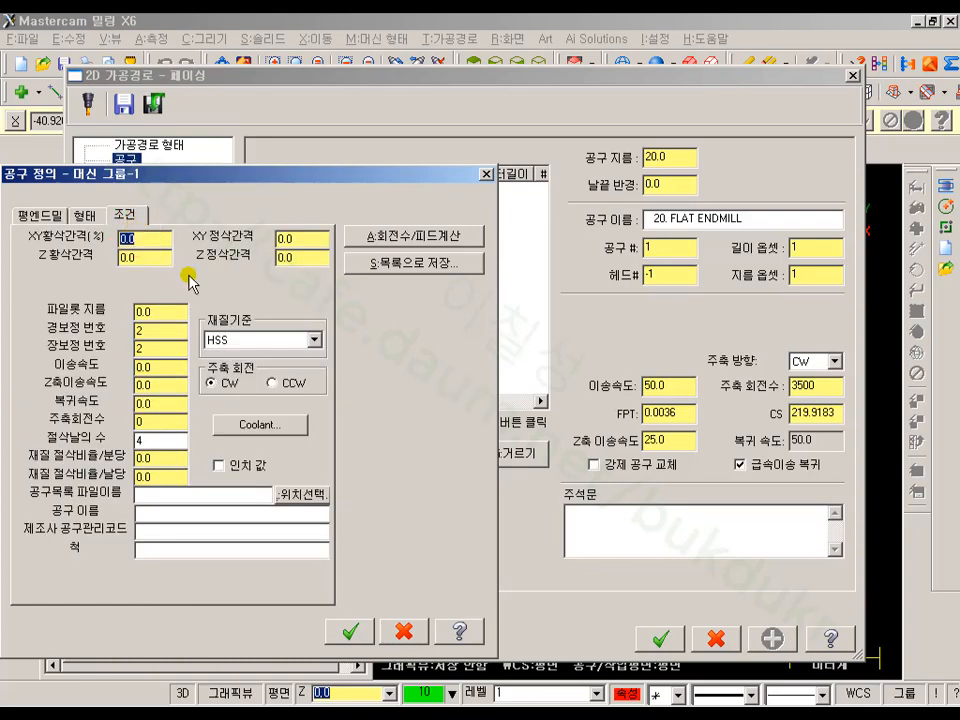
left_click(350, 631)
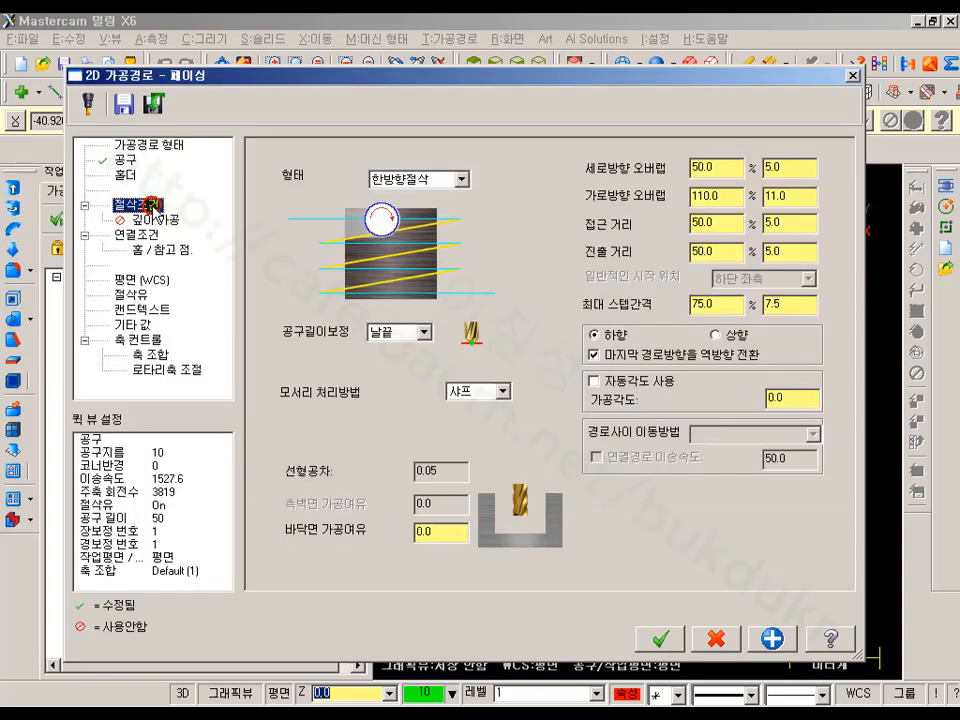
- Check the available facing cut patterns and discard the facing toolpath
left_click(458, 180)
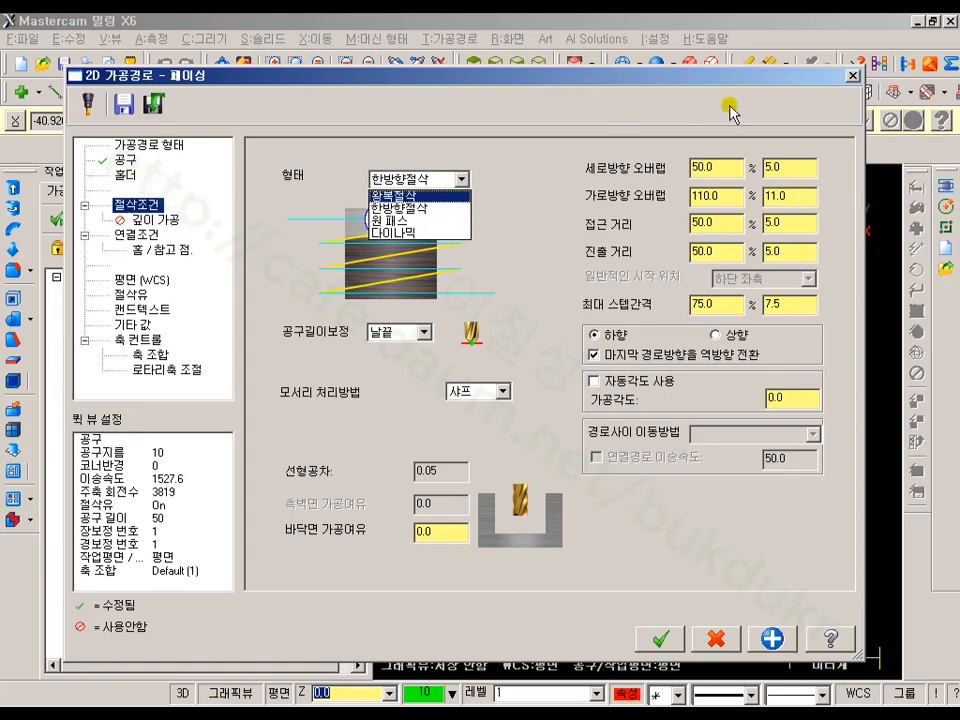
left_click(847, 73)
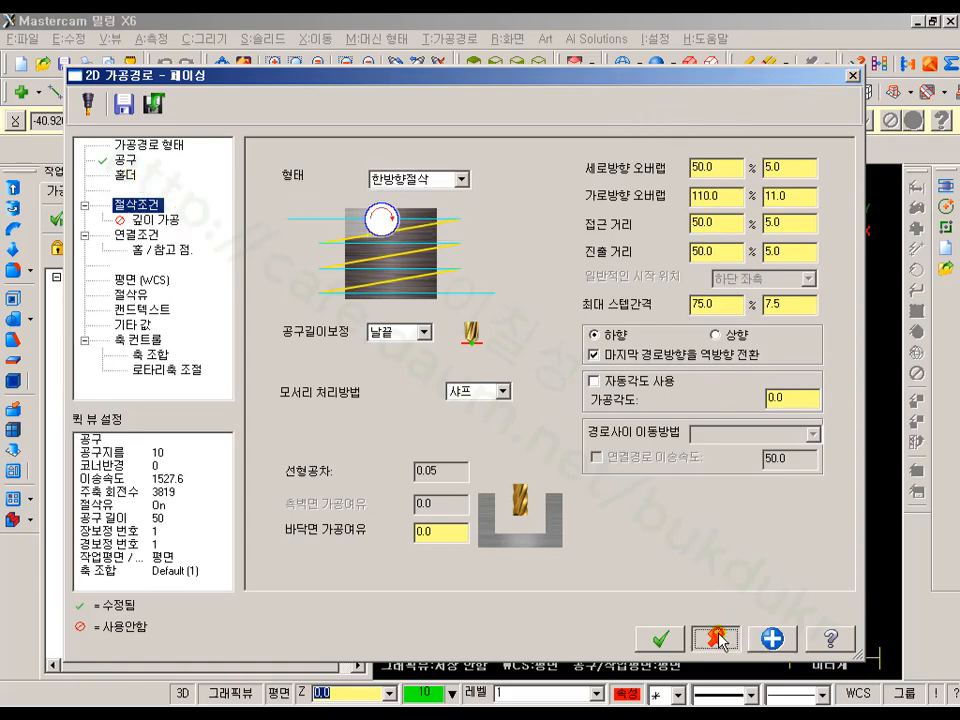
left_click(716, 638)
- Start a pocket toolpath on the inner square and assign the 10 mm flat end mill to it
left_click(468, 40)
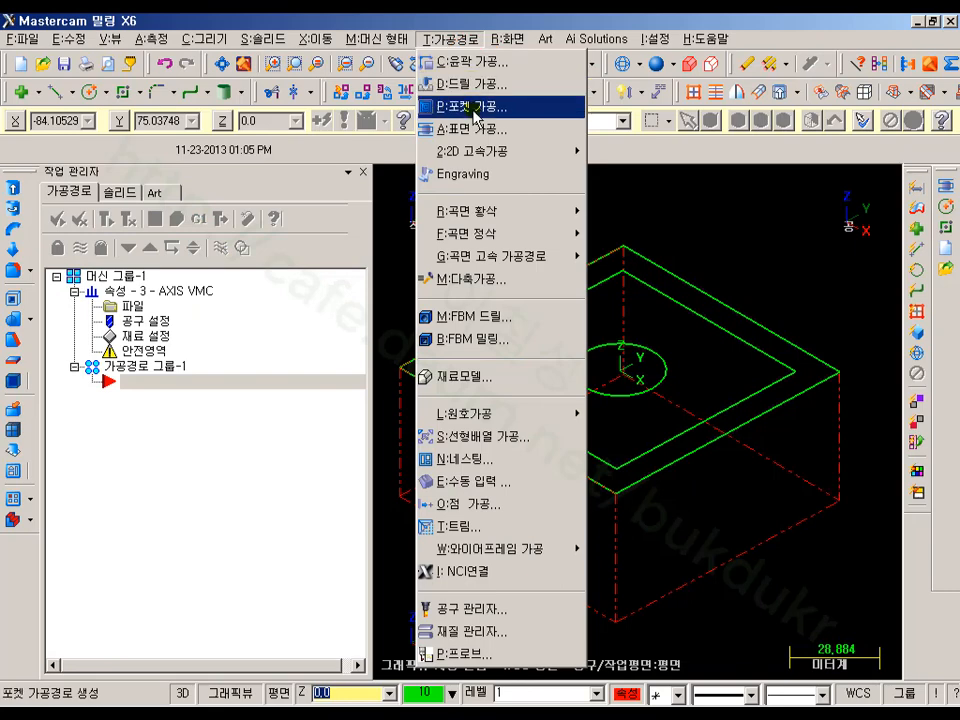
left_click(470, 106)
left_click(477, 330)
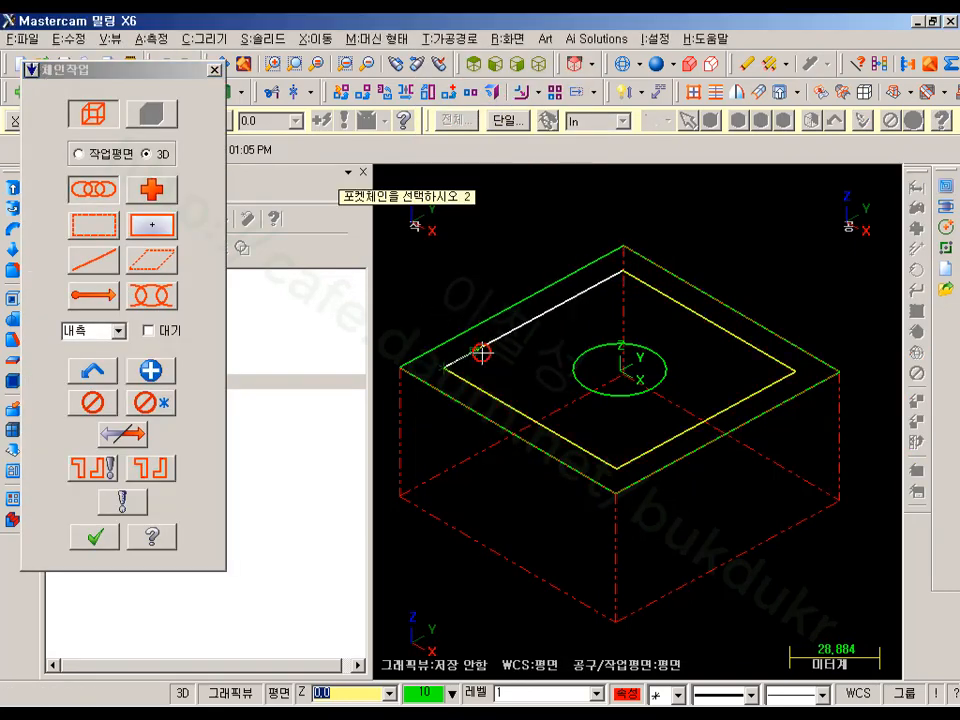
left_click(90, 538)
left_click(125, 159)
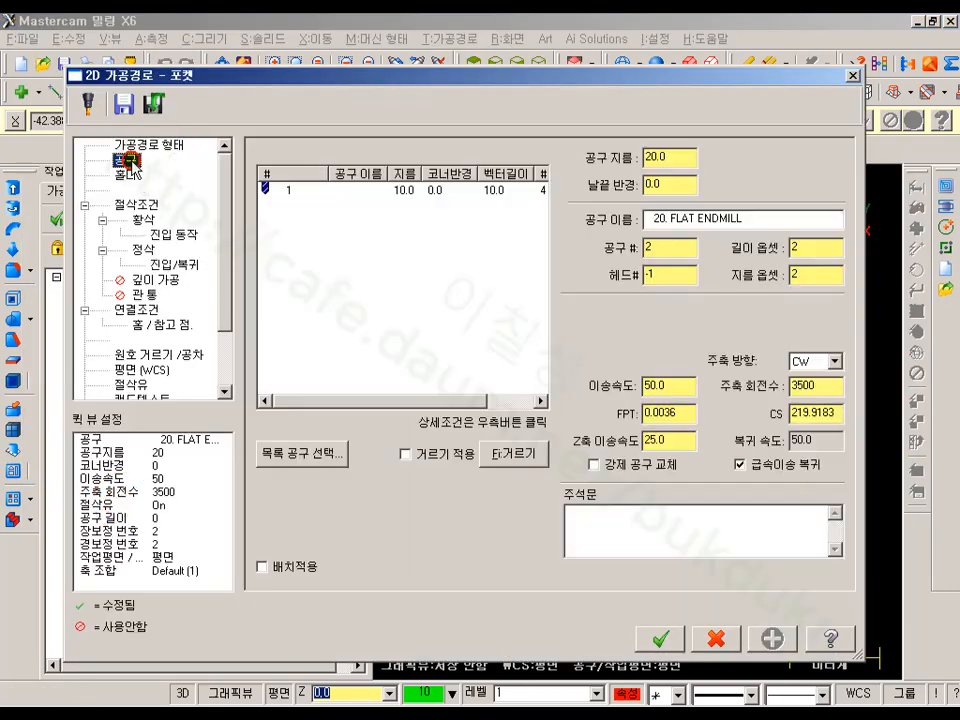
left_click(311, 192)
- Set the pocket's cutting depth to an absolute value of -30 and generate the toolpath
left_click(147, 208)
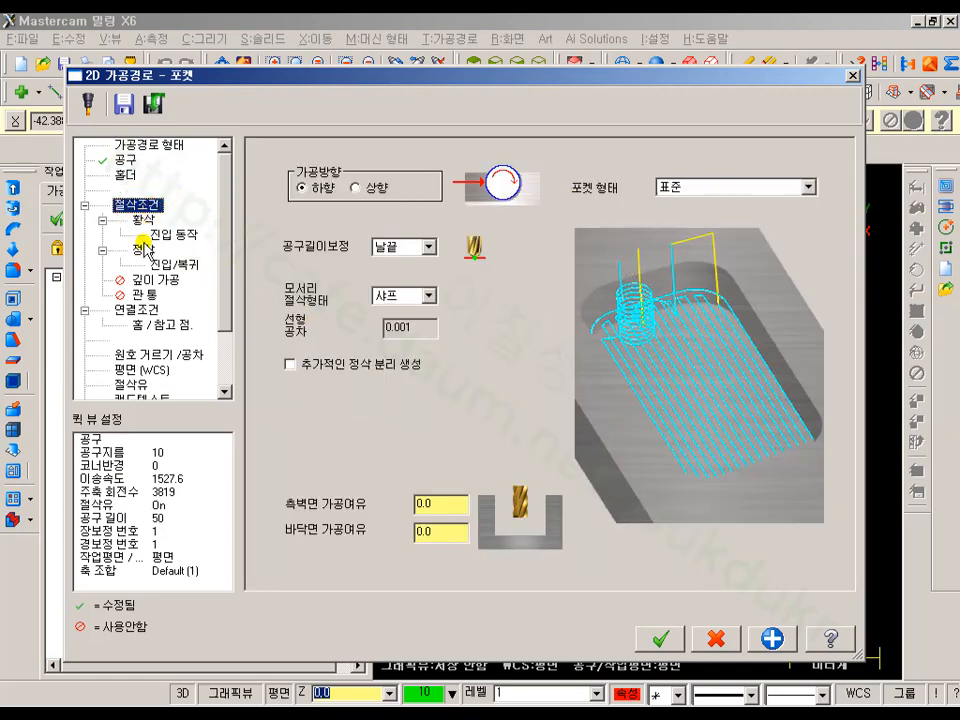
left_click(130, 310)
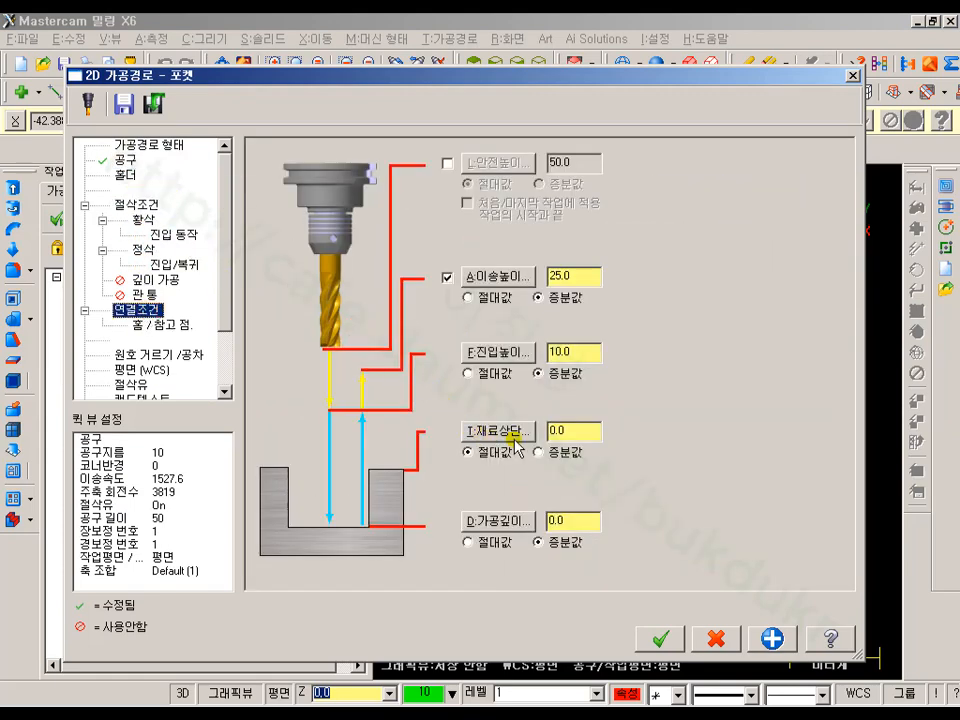
left_click(566, 521)
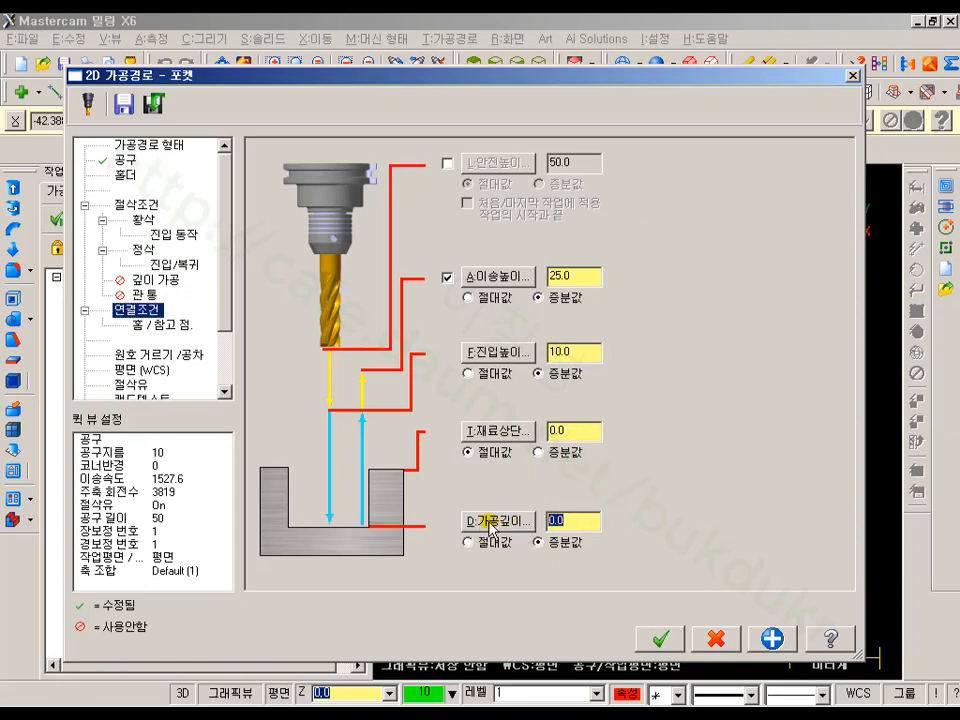
left_click(470, 542)
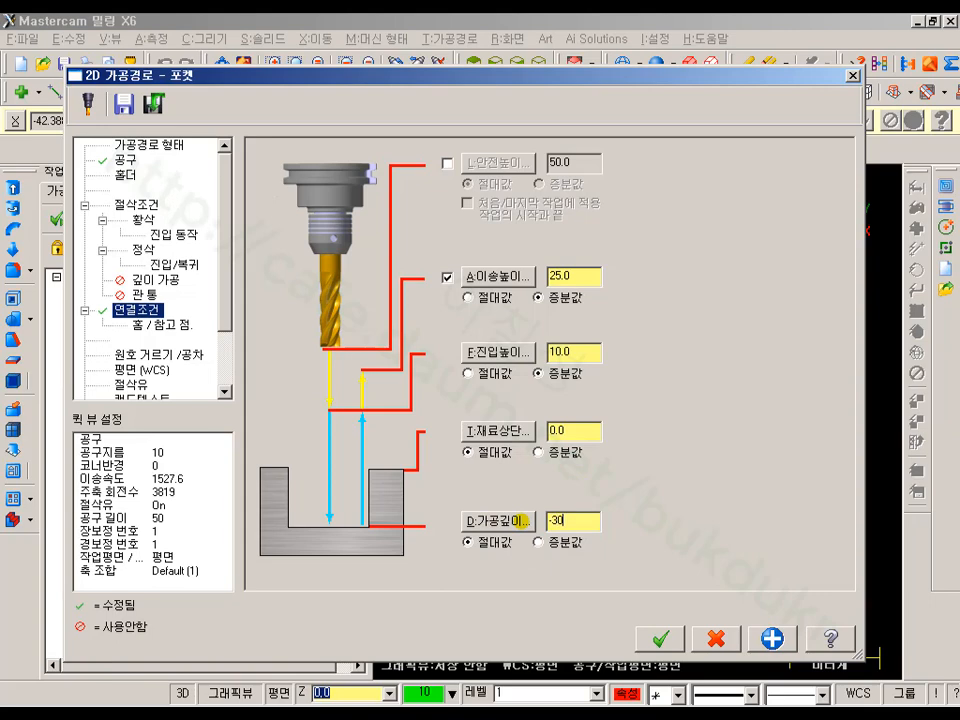
left_click(716, 638)
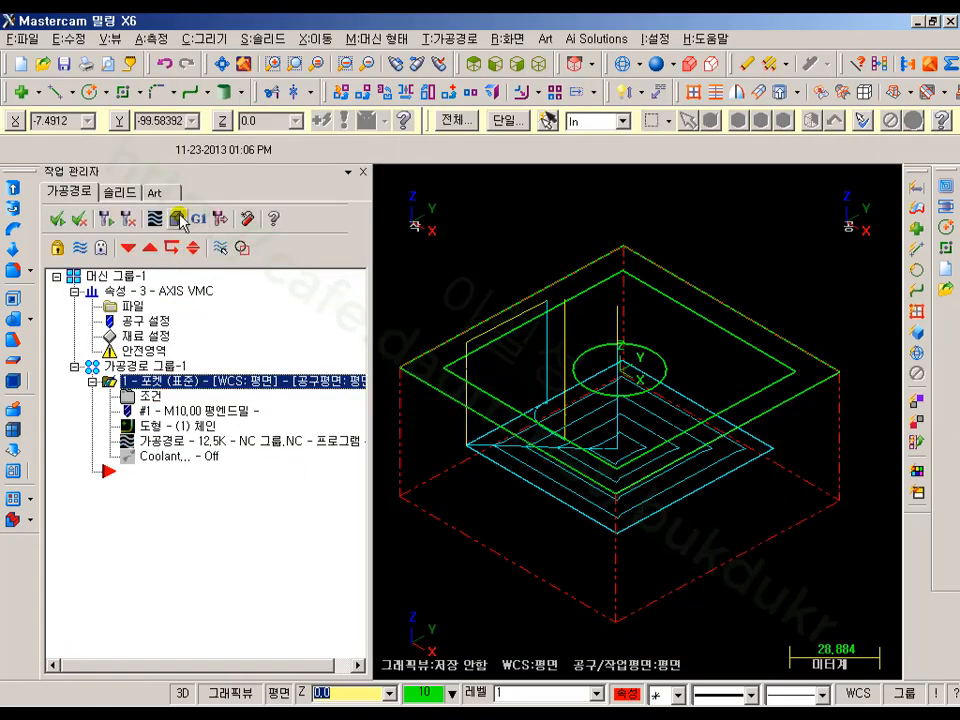
- Run the solid machining simulation of the pocket toolpath and close it
left_click(172, 216)
left_click(111, 207)
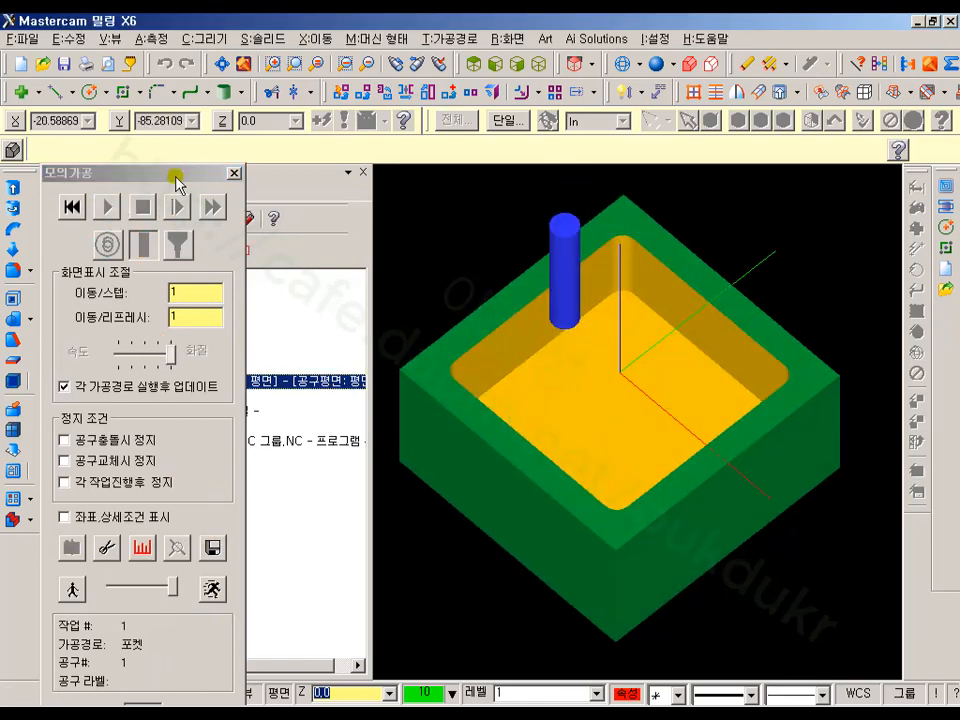
left_click_drag(172, 174, 172, 70)
left_click(100, 645)
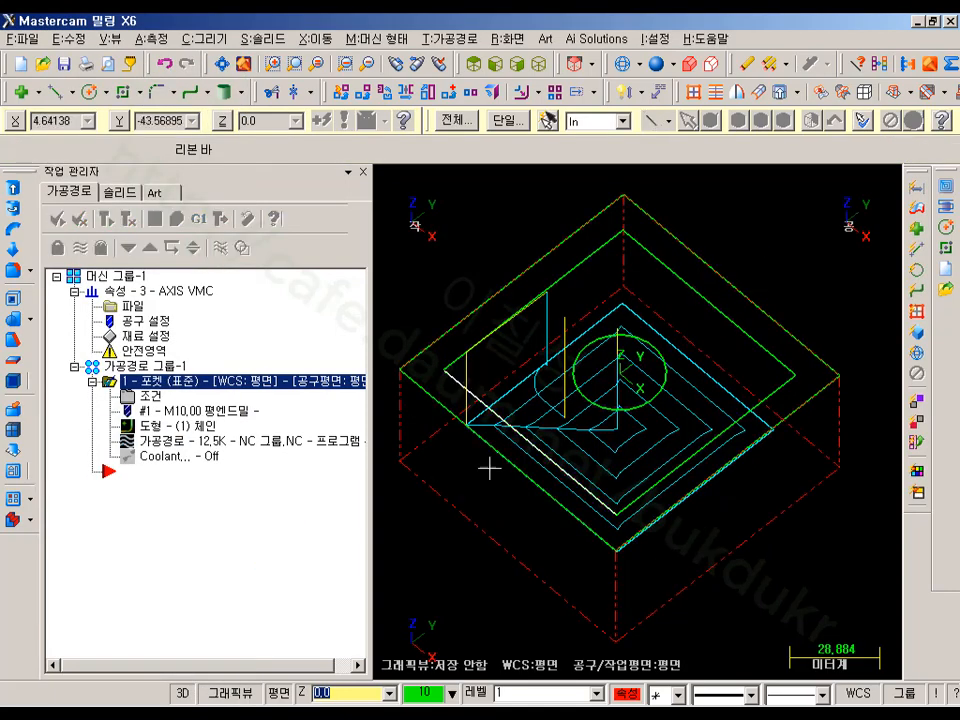
- Examine the pocket toolpath and its chained geometry in the plan view, then return to the isometric view
left_click(474, 64)
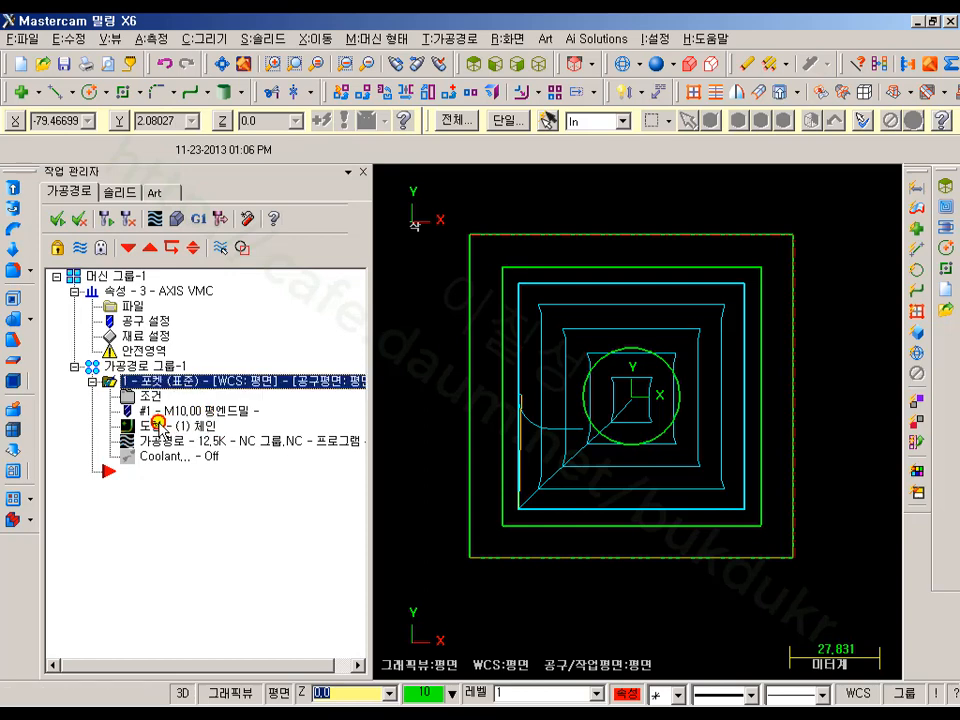
left_click(150, 425)
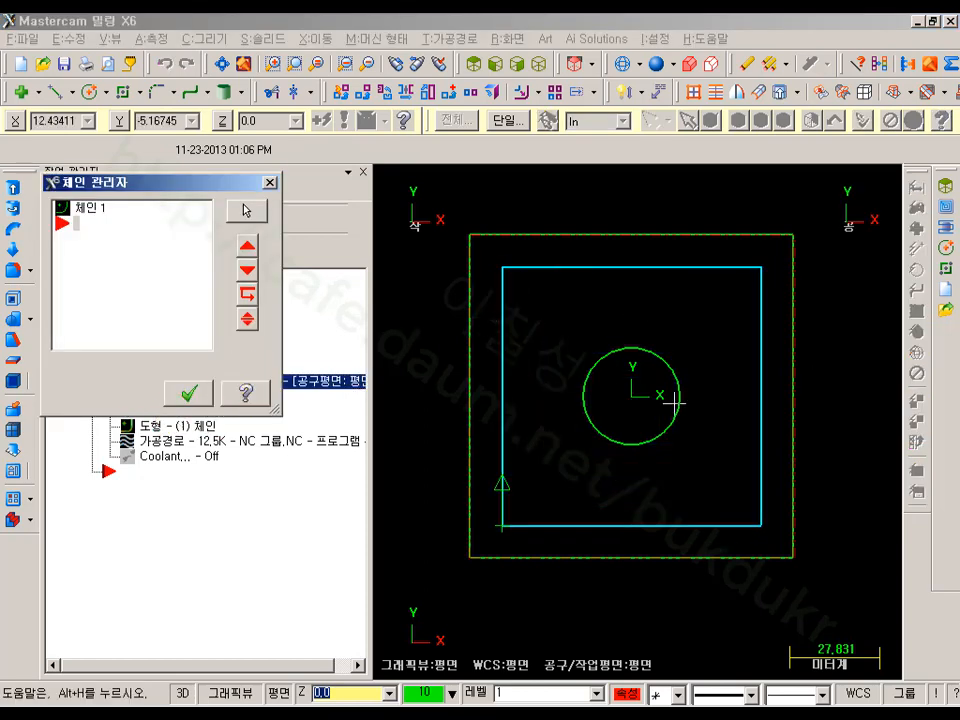
left_click(190, 395)
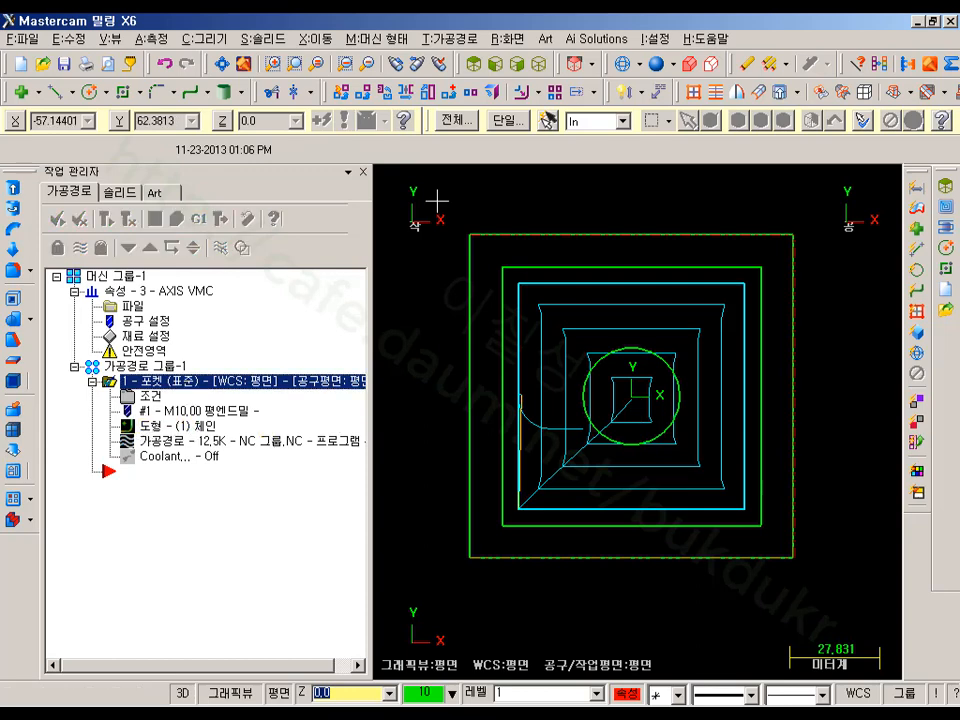
left_click(540, 63)
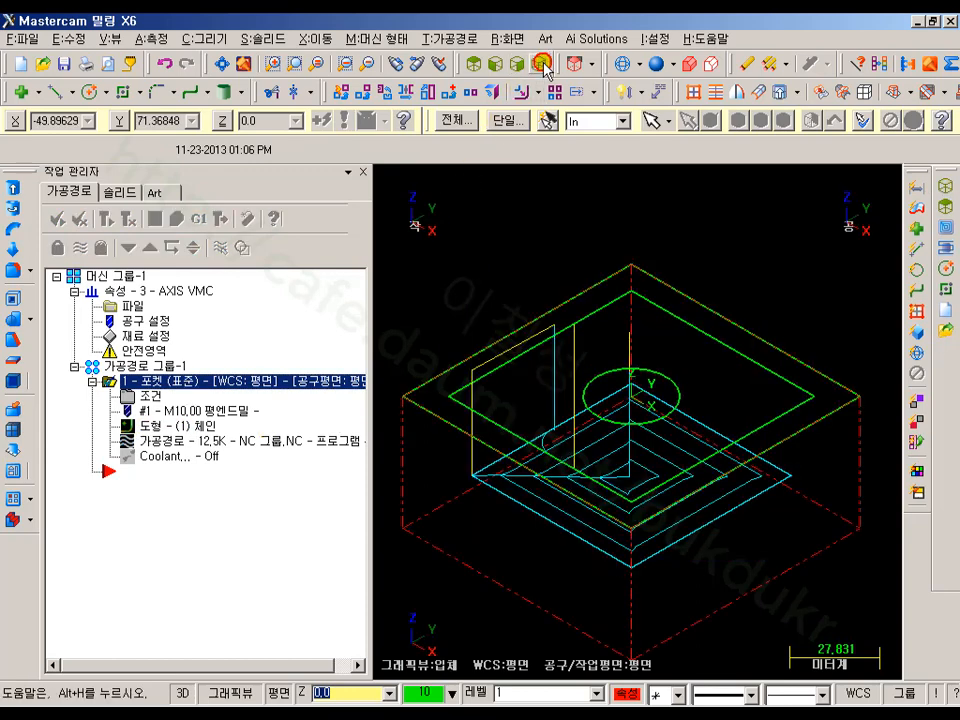
- Add the central circle as a second chain to the pocket's geometry and regenerate the toolpath
left_click(155, 437)
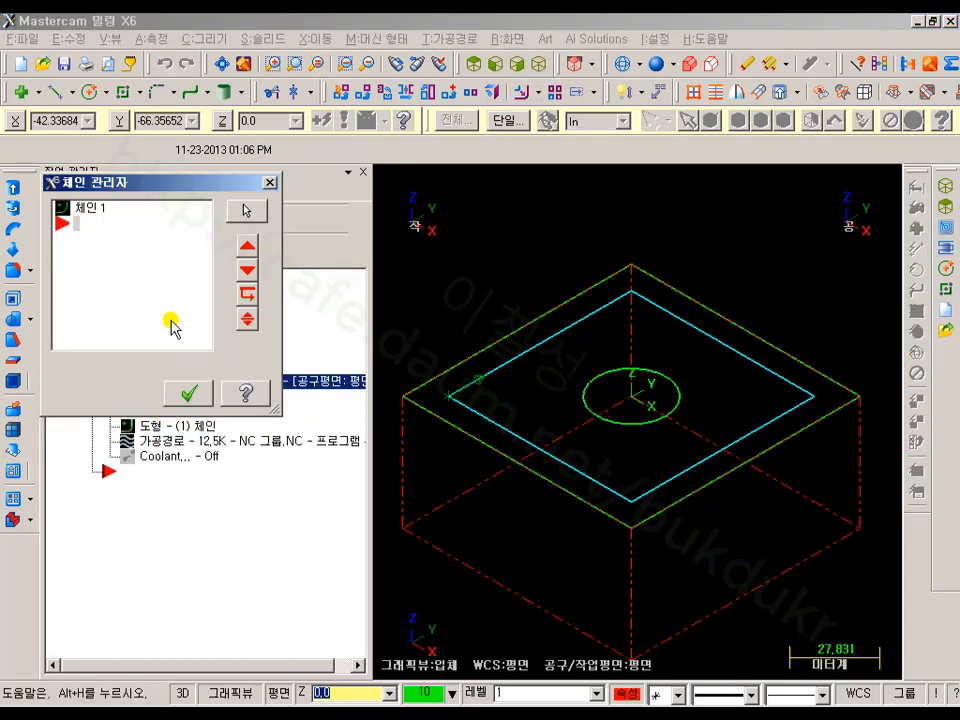
right_click(133, 272)
left_click(188, 290)
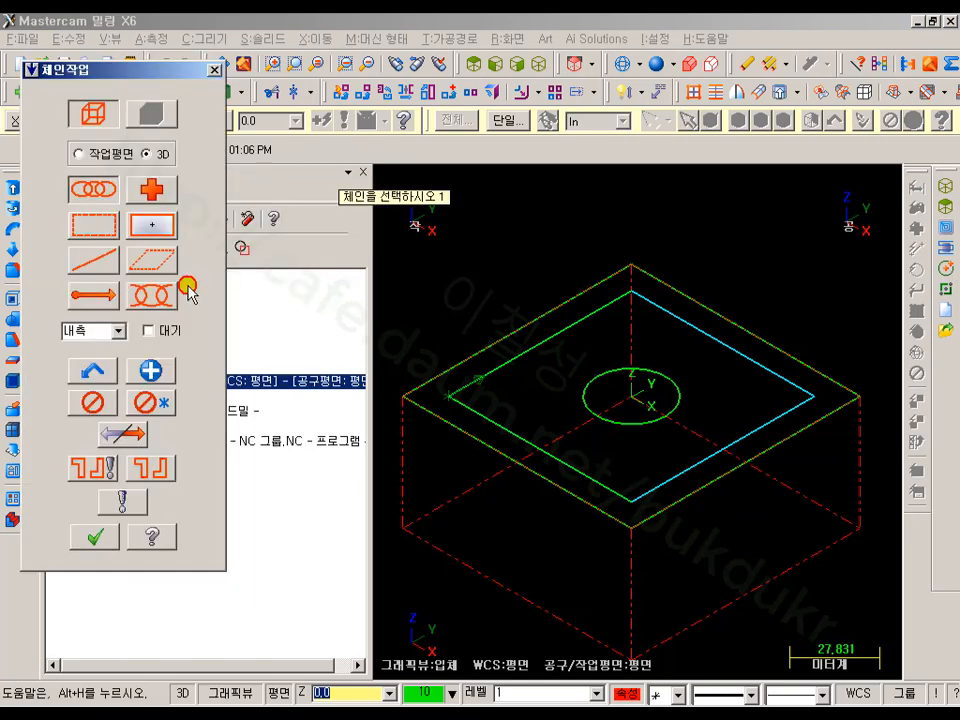
left_click(636, 421)
left_click(95, 537)
left_click(189, 392)
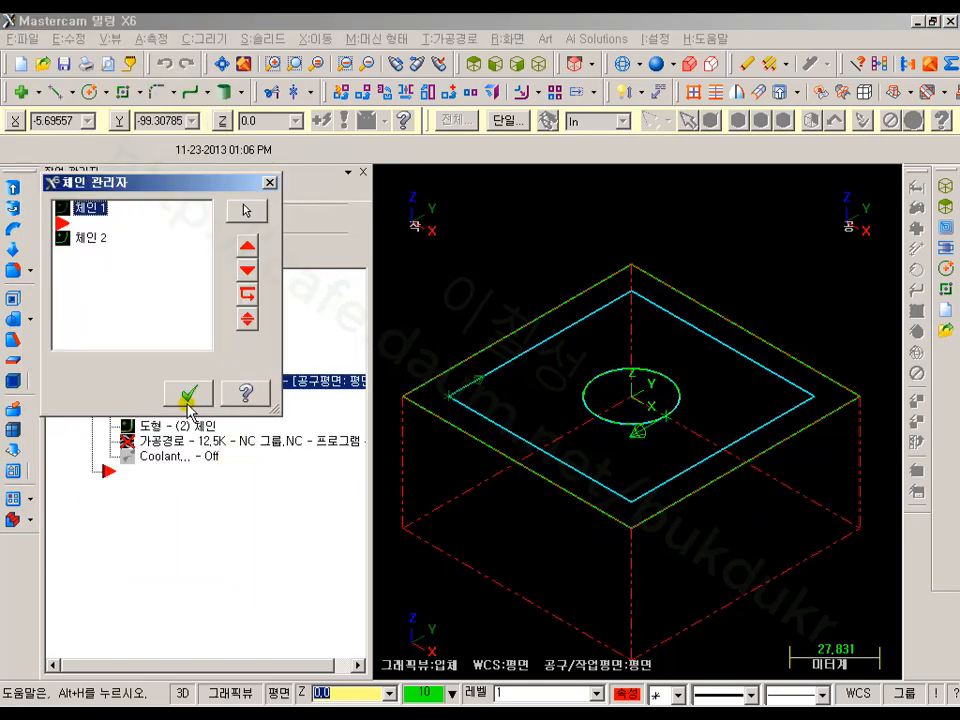
left_click(105, 218)
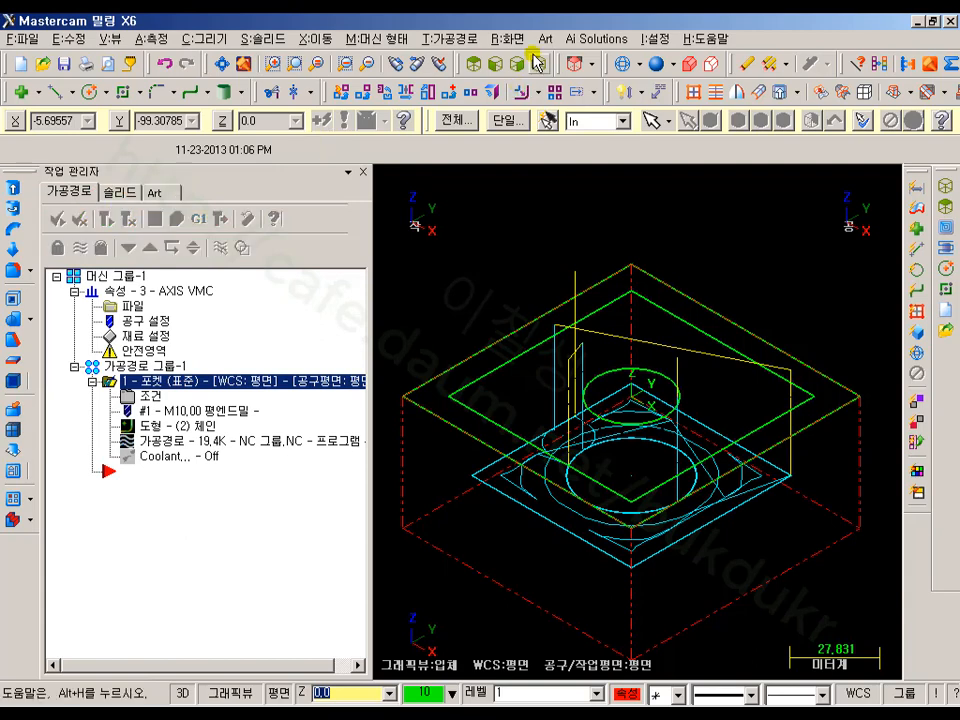
- Review the pocket's two chains, the inner square and the central circle, in the plan view and close the chain manager
left_click(475, 64)
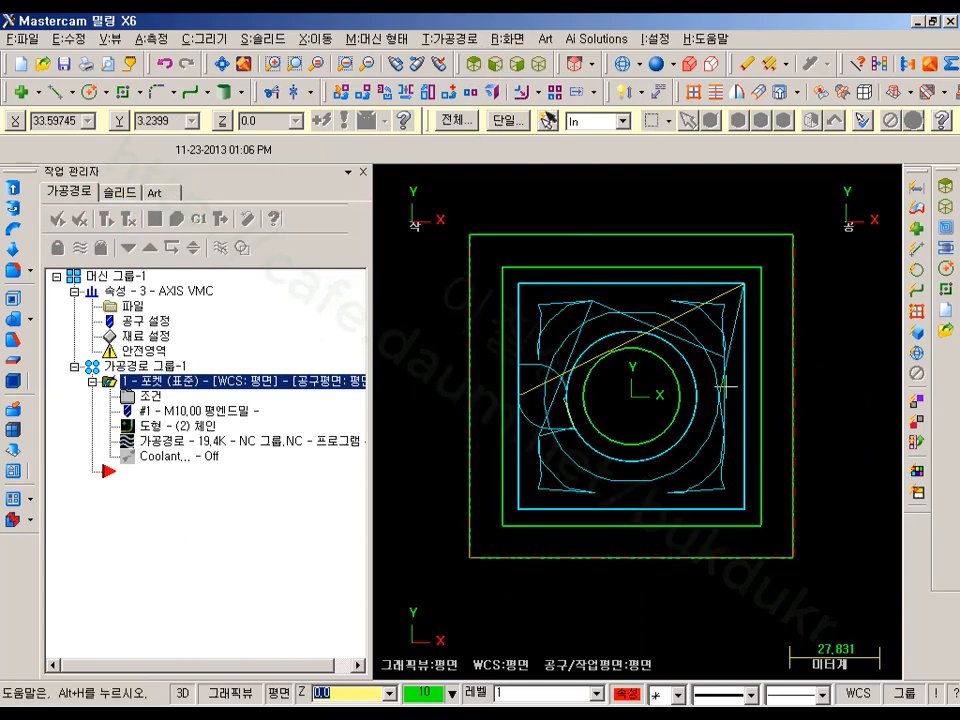
left_click(175, 400)
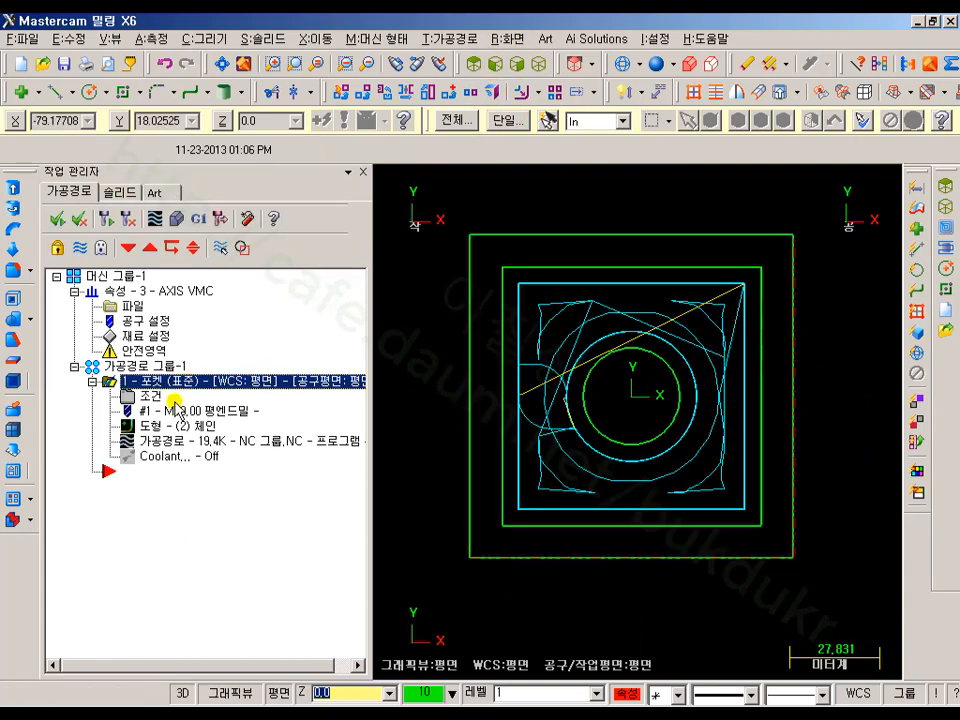
left_click(157, 428)
left_click(103, 222)
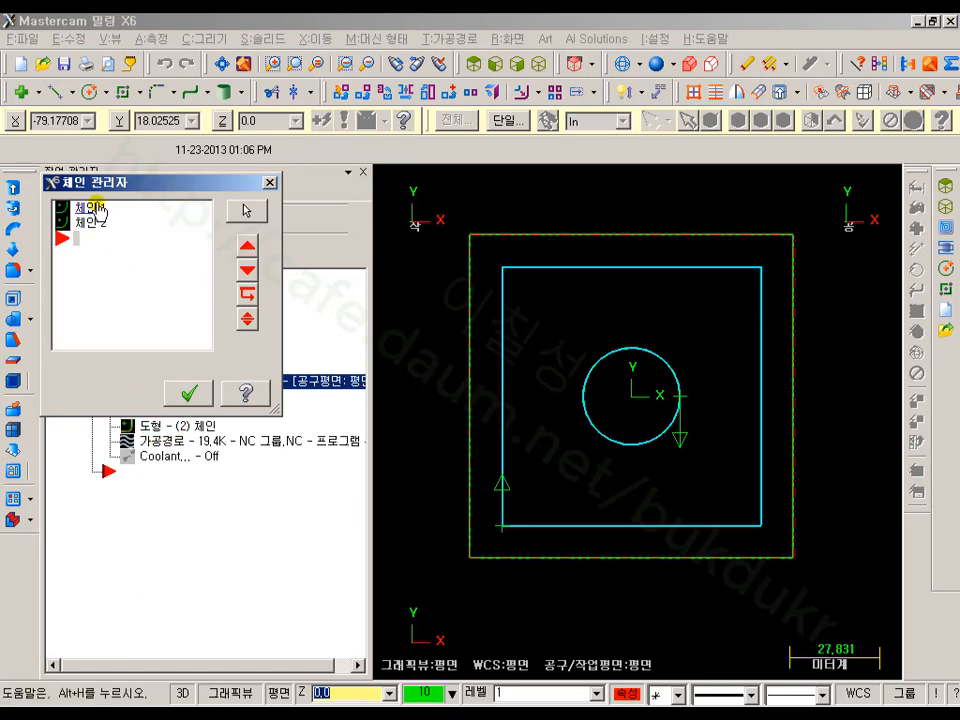
left_click(95, 208)
left_click(96, 224)
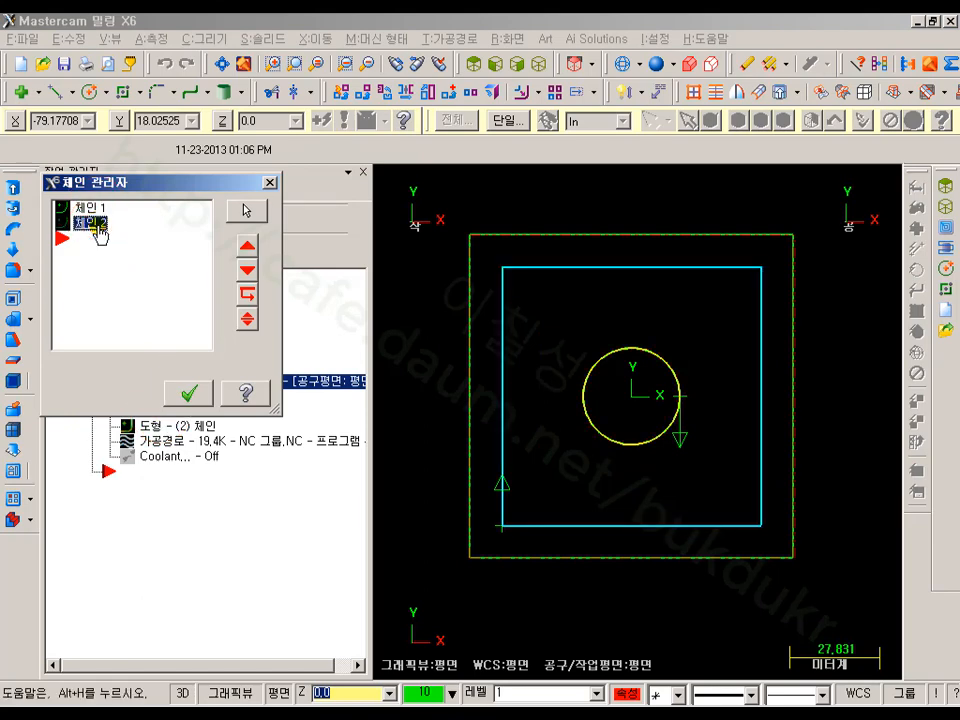
left_click(97, 208)
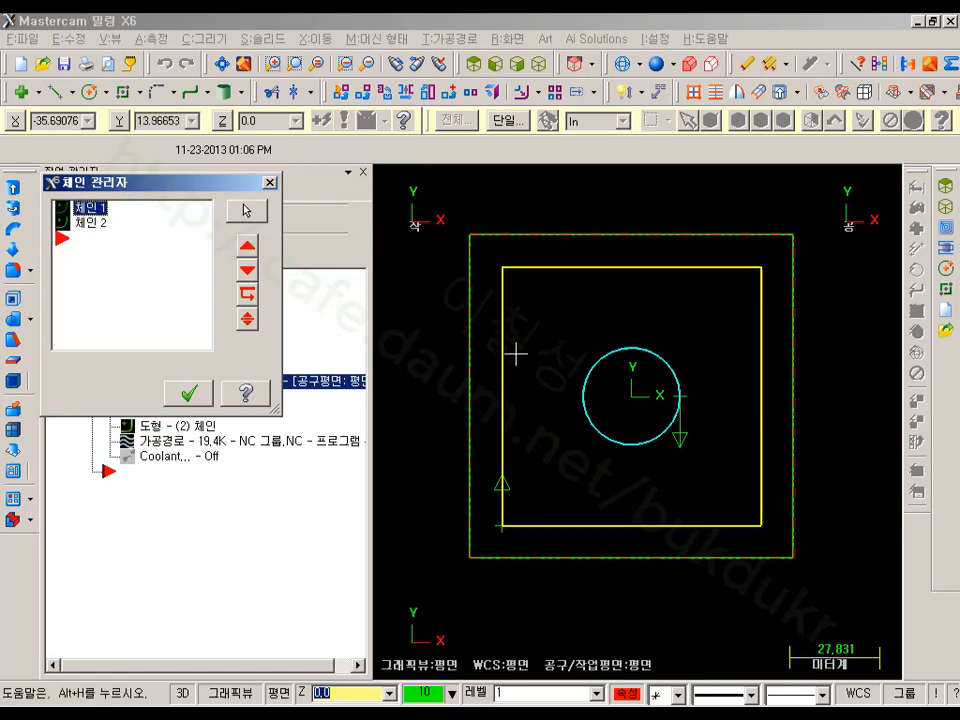
mouse_move(535, 409)
left_mouse_down()
mouse_move(579, 332)
mouse_move(610, 327)
left_mouse_up()
mouse_move(688, 321)
left_mouse_down()
mouse_move(711, 340)
mouse_move(704, 322)
left_mouse_up()
mouse_move(704, 495)
left_mouse_down()
mouse_move(690, 483)
mouse_move(671, 498)
left_mouse_up()
left_click_drag(612, 495, 586, 488)
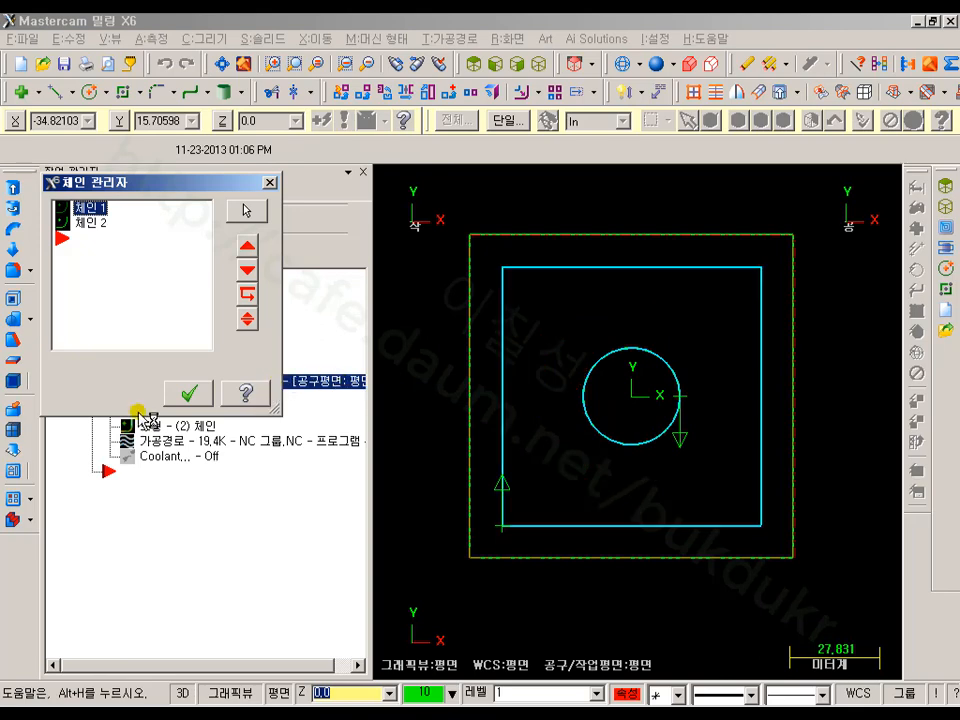
left_click(188, 393)
- Run the solid machining simulation in the isometric view, inspect the cut pocket and its island, and close it
left_click(185, 220)
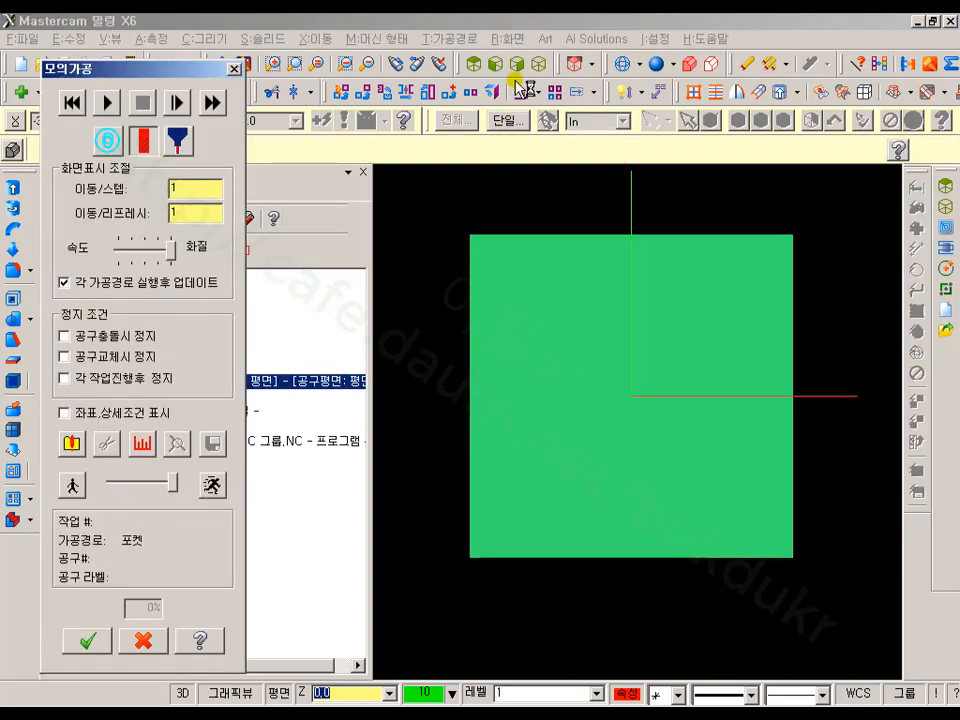
left_click(539, 64)
left_click(118, 100)
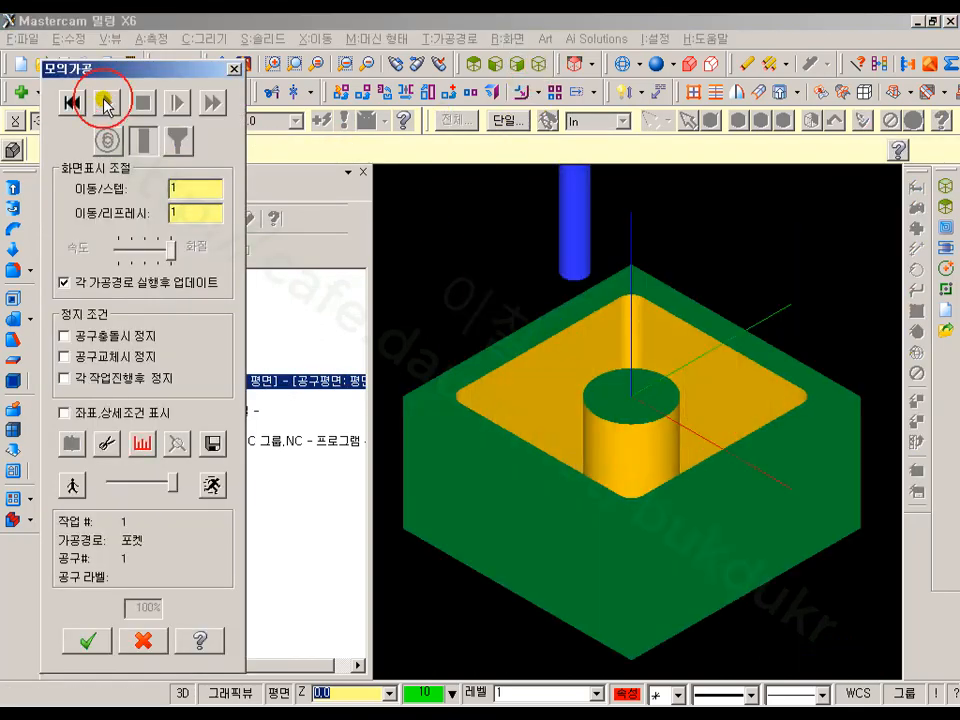
middle_click_drag(622, 242, 609, 257)
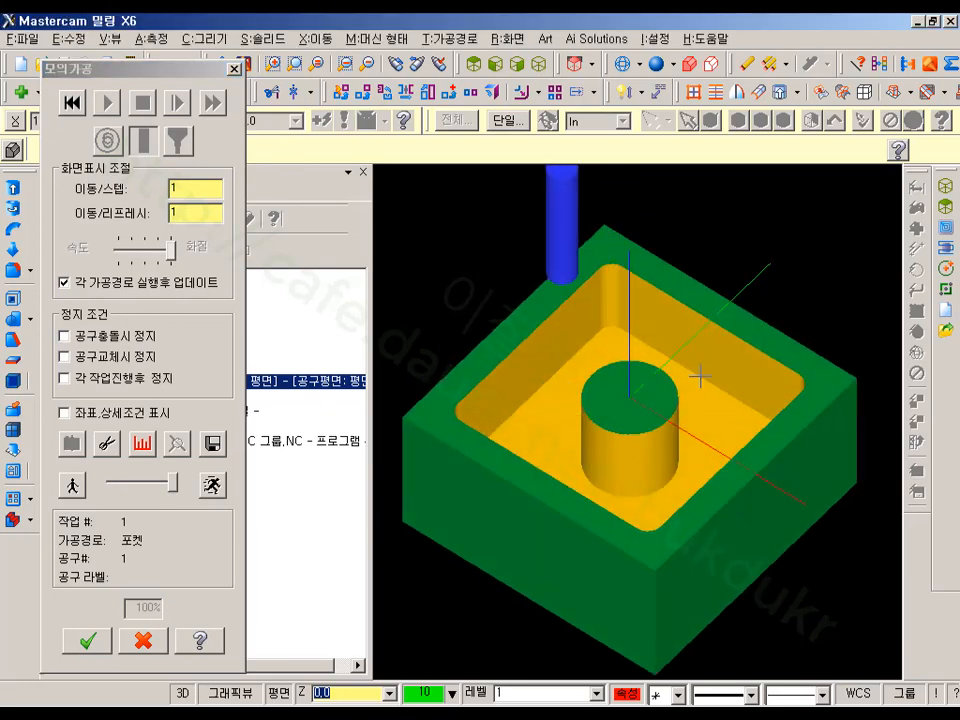
left_click(143, 640)
scroll(658, 360, "up", 3)
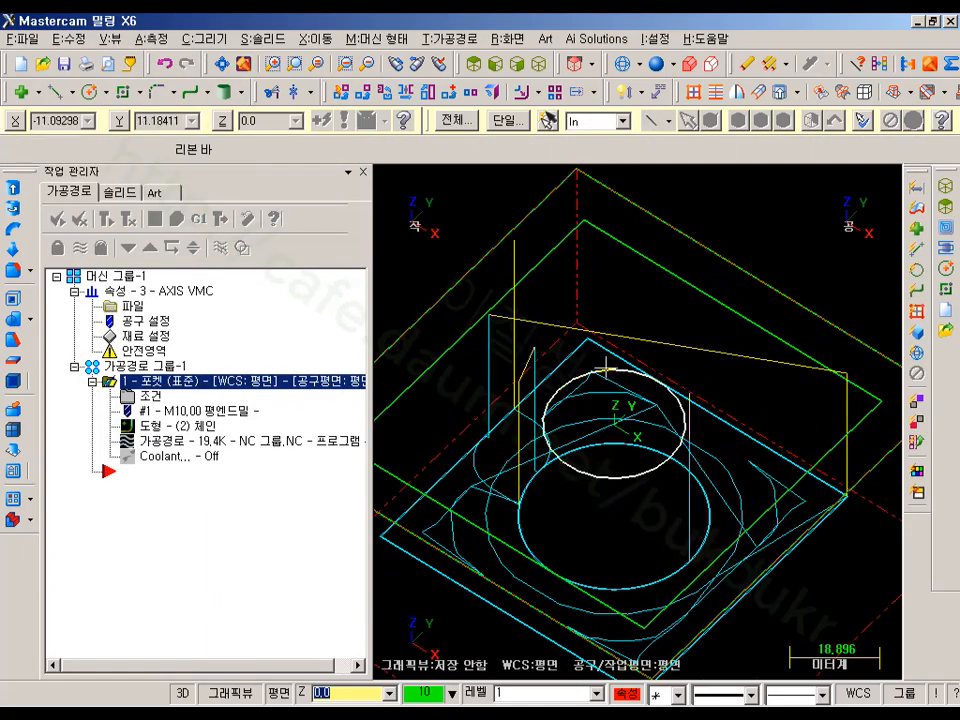
scroll(602, 369, "down", 4)
- Simulate the pocket again to compare the island top, pocket floor and stock top heights, and close the simulation
left_click(203, 222)
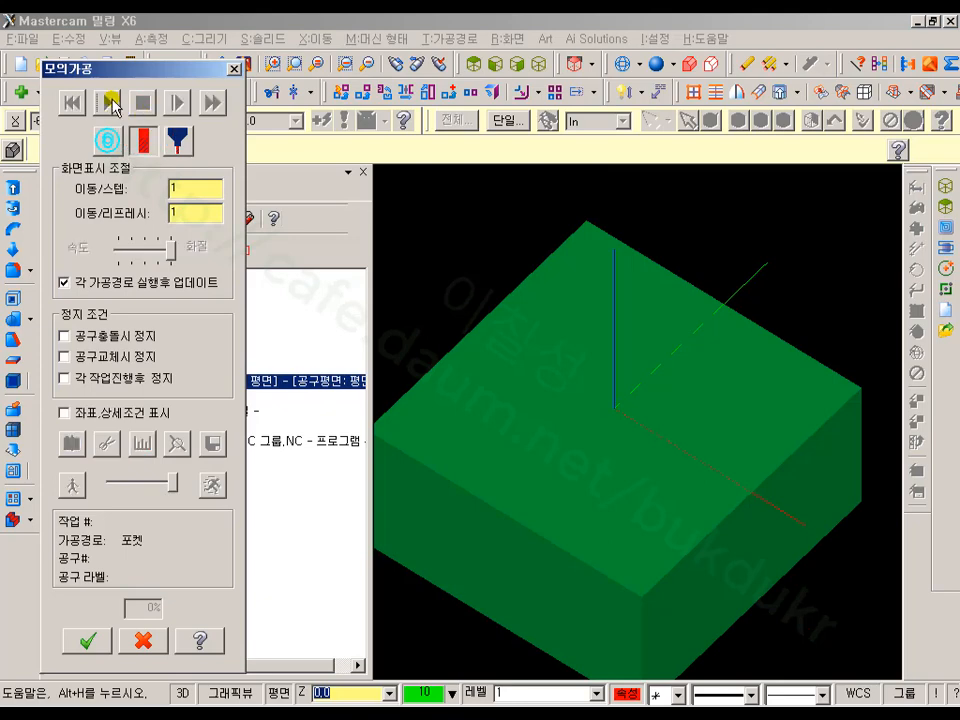
left_click(107, 101)
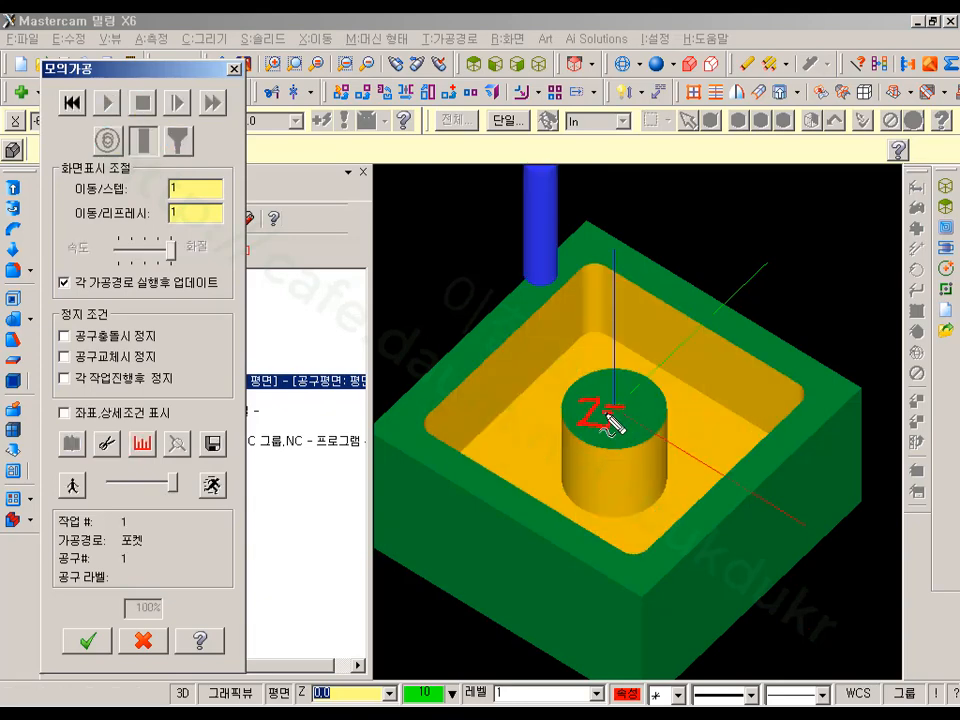
left_click_drag(664, 401, 673, 406)
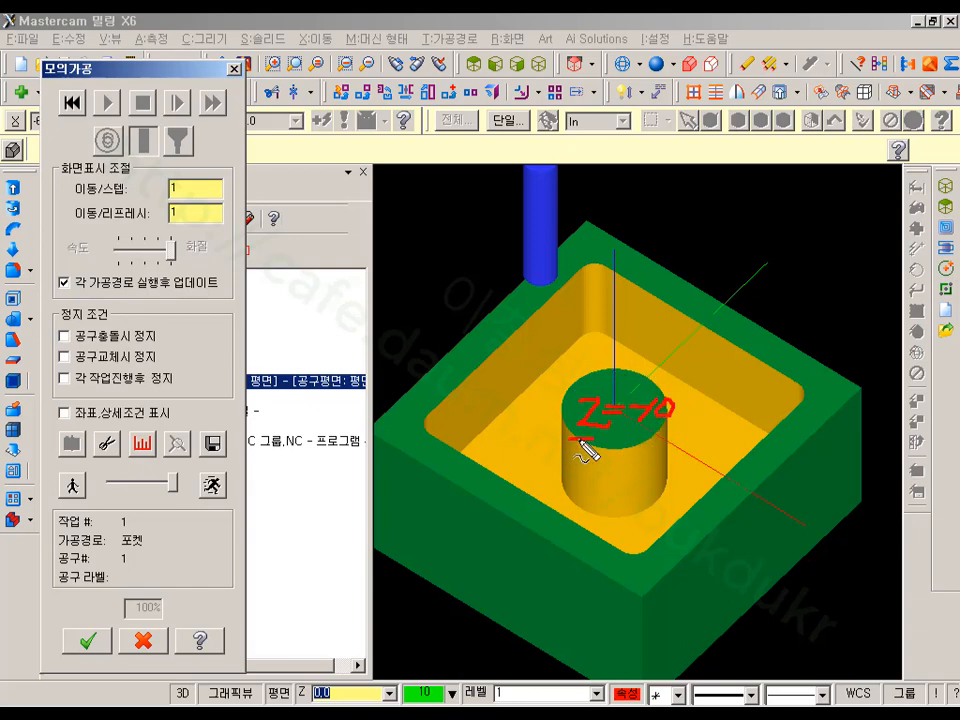
left_click_drag(582, 440, 670, 438)
left_click_drag(489, 441, 526, 490)
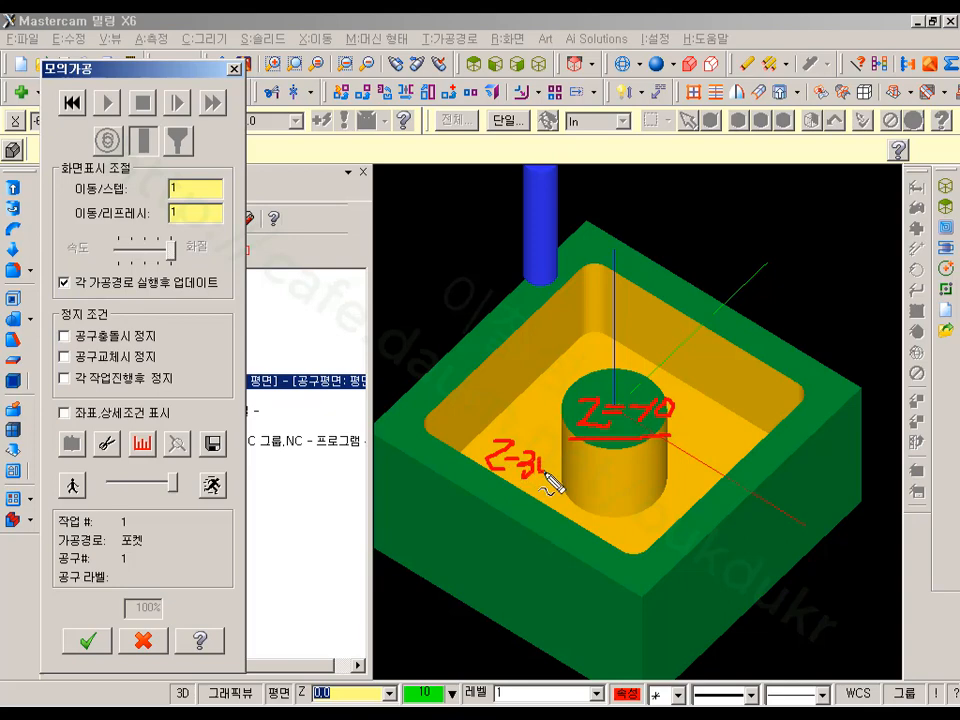
left_click_drag(660, 285, 712, 238)
mouse_move(730, 218)
left_mouse_down()
mouse_move(760, 230)
mouse_move(762, 246)
mouse_move(778, 237)
left_mouse_up()
left_click_drag(792, 222, 794, 226)
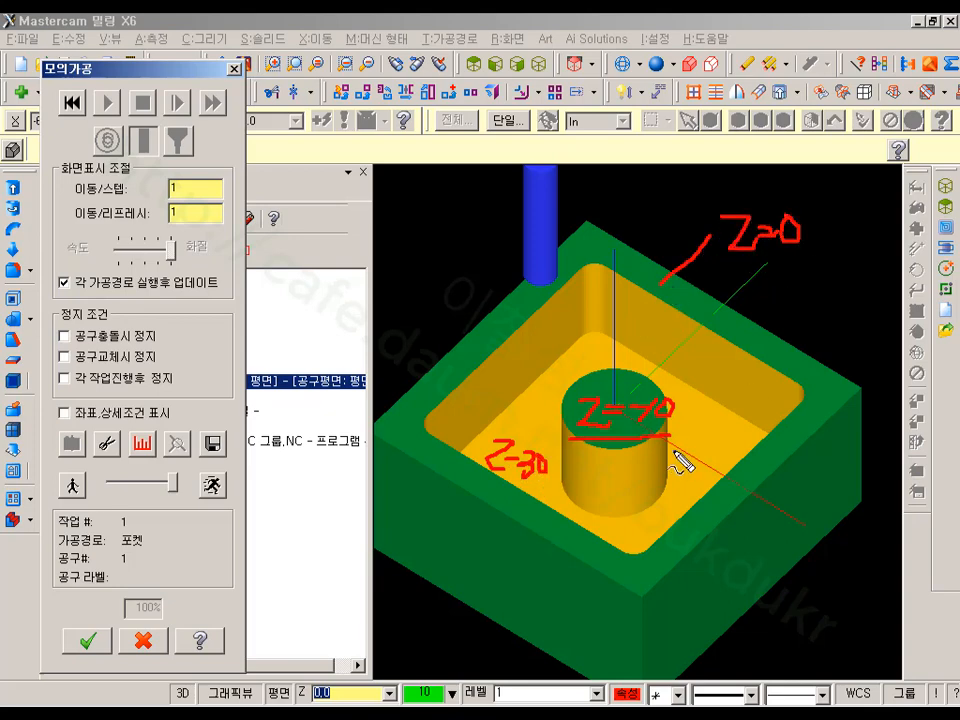
key("Escape")
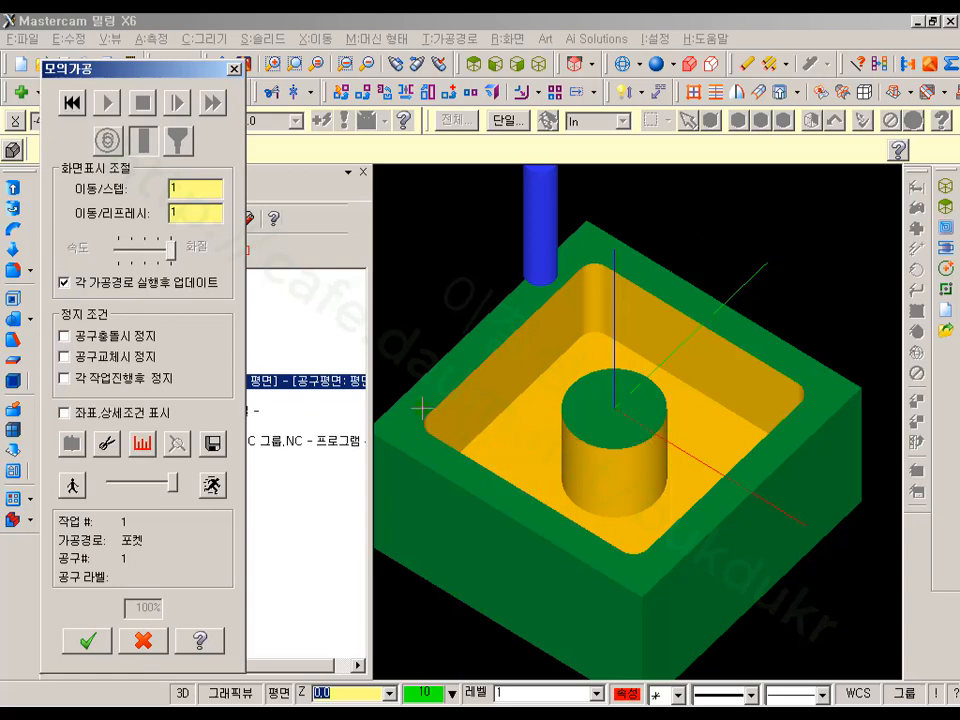
left_click(160, 643)
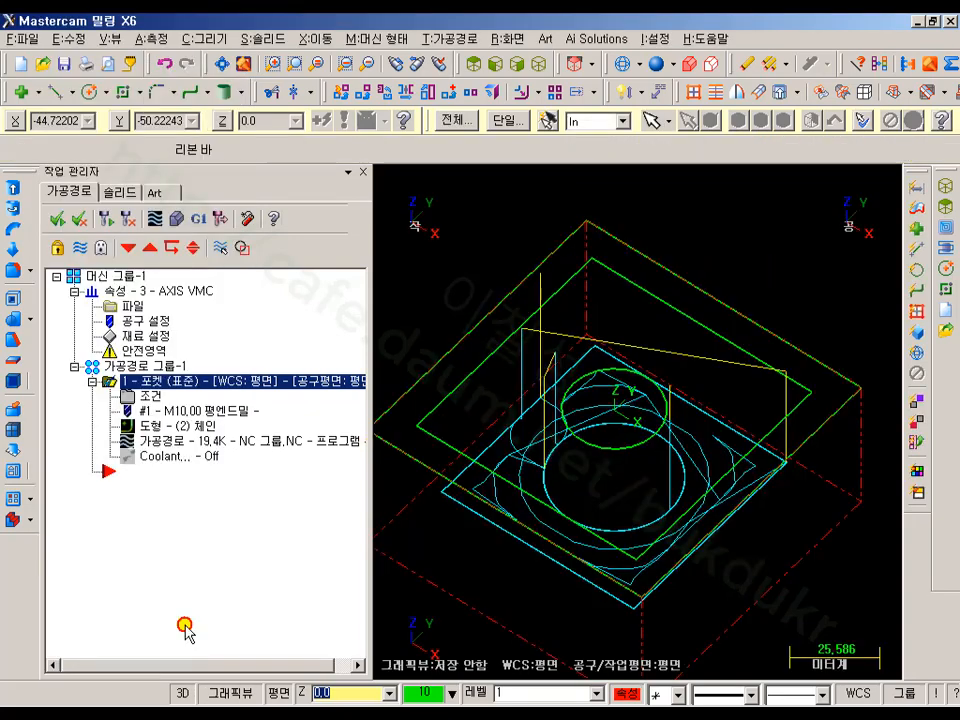
- Select the central circle and hide the display of the pocket toolpath
left_click(641, 447)
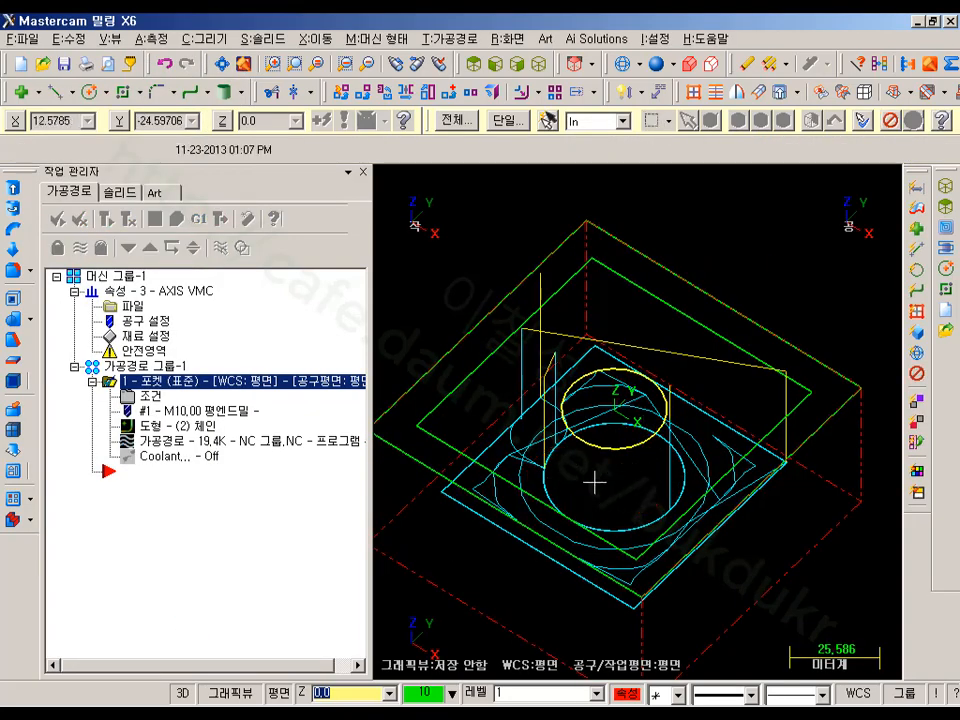
scroll(594, 475, "up", 3)
scroll(622, 373, "down", 2)
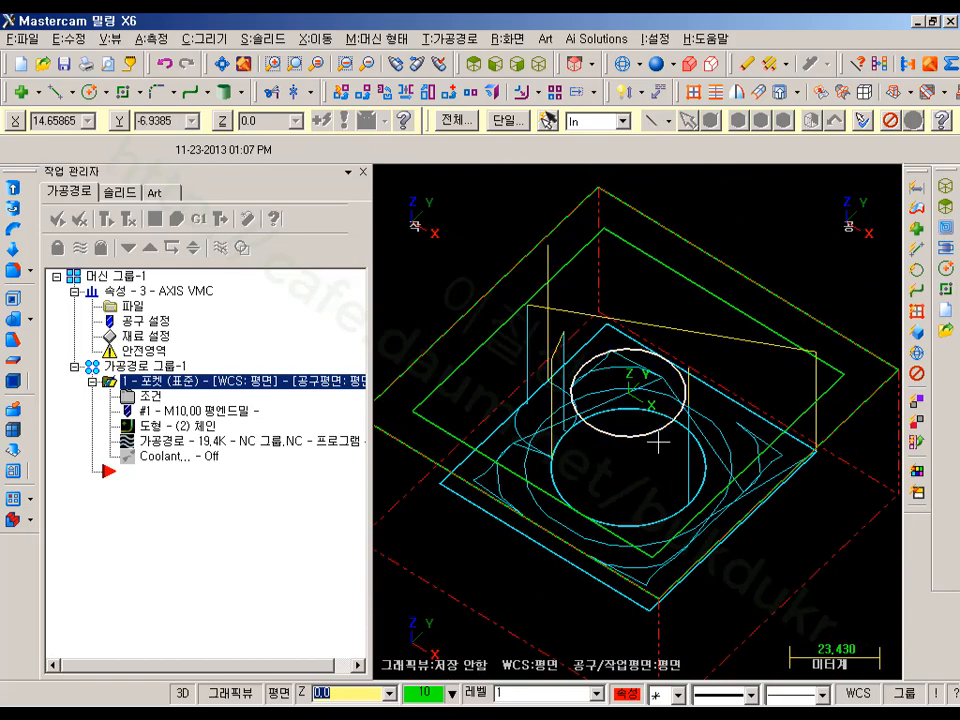
middle_click_drag(568, 405, 697, 342)
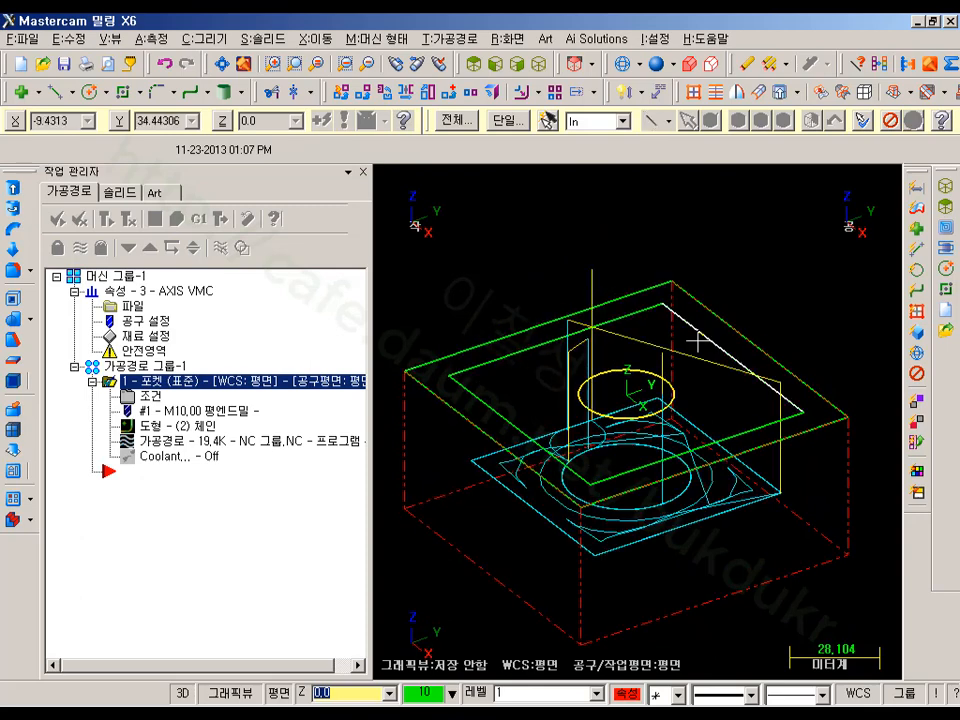
left_click(79, 247)
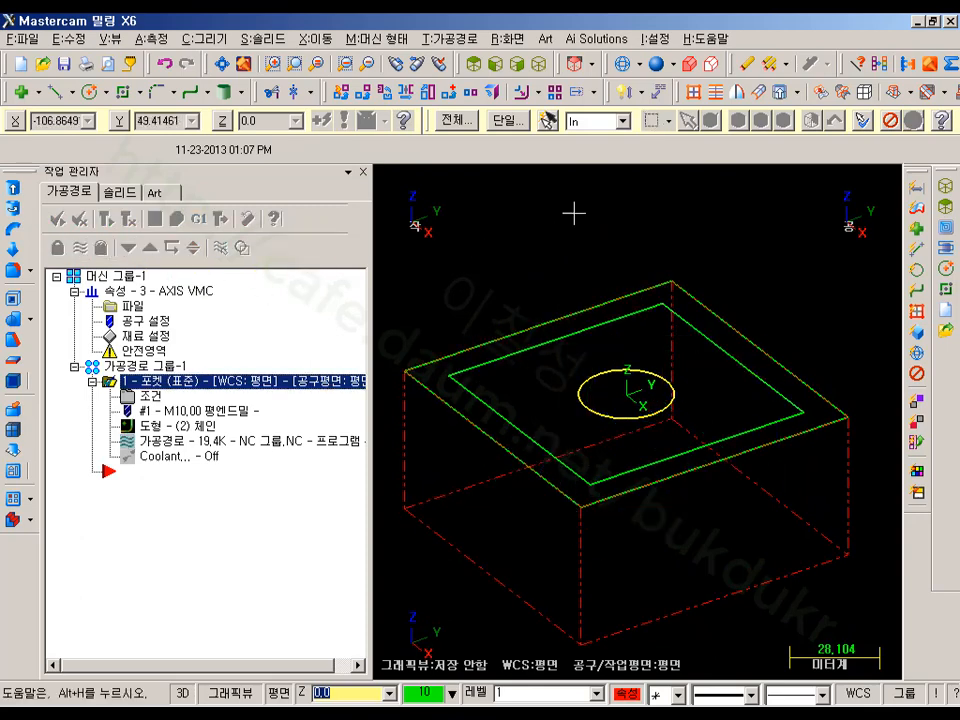
- Project the central circle to a depth of -10, moving the original instead of copying it, and check its height from the side
left_click(318, 38)
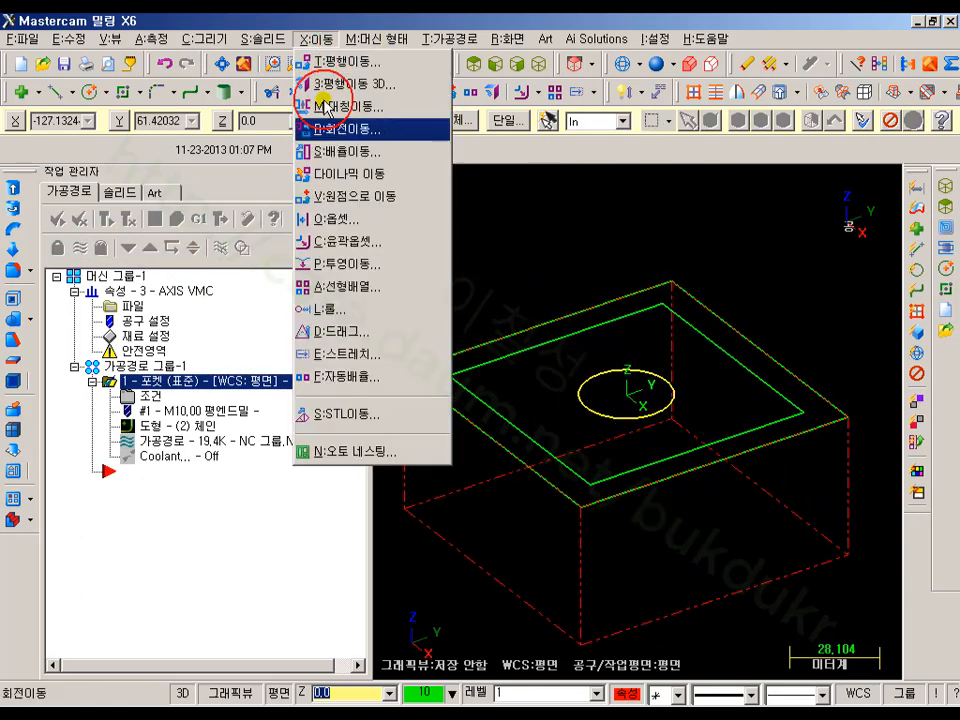
left_click(333, 265)
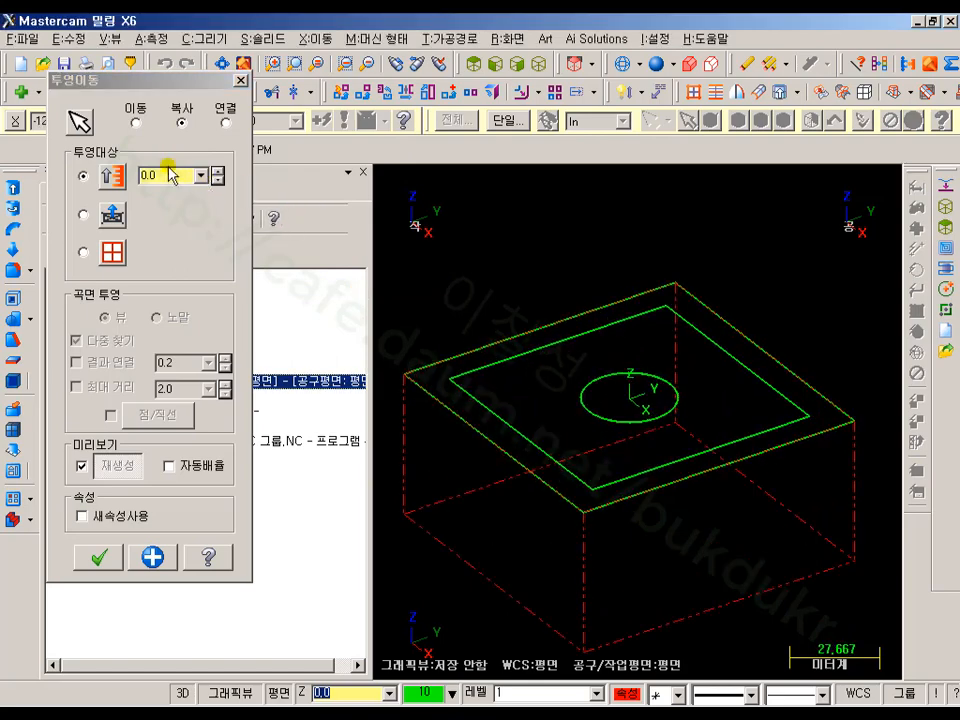
left_click(115, 177)
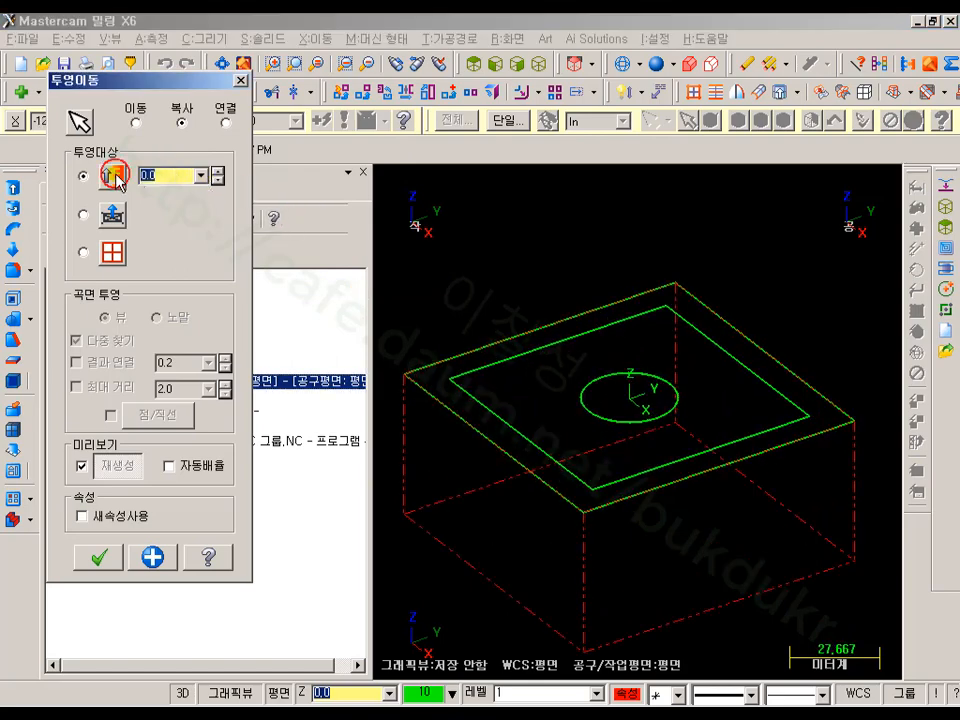
left_click(168, 166)
type("-10")
key("Return")
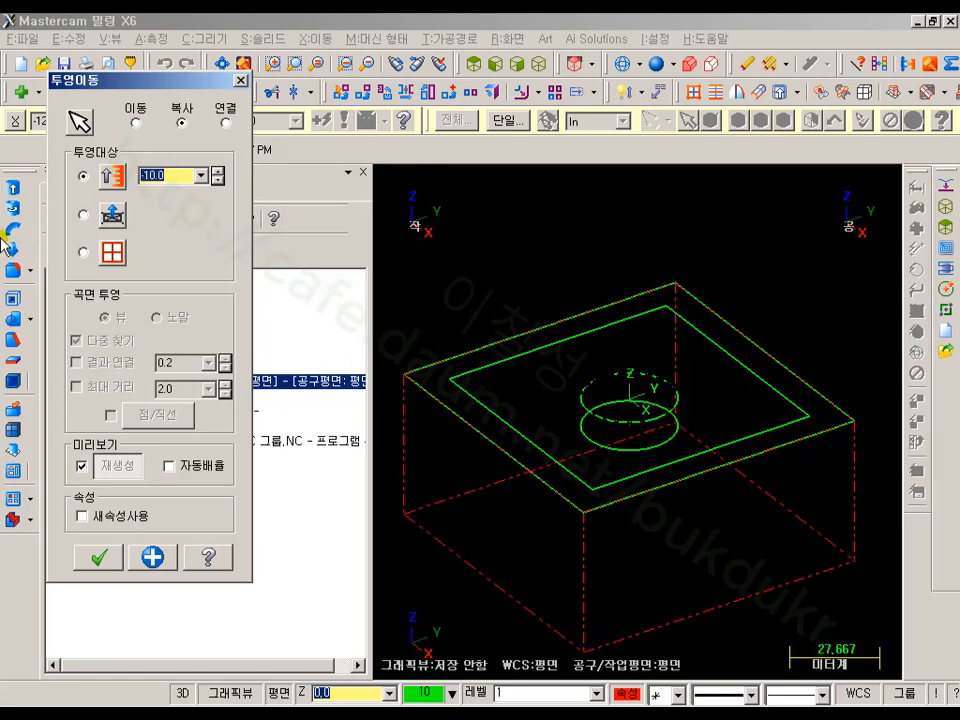
scroll(613, 407, "down", 4)
scroll(640, 393, "up", 3)
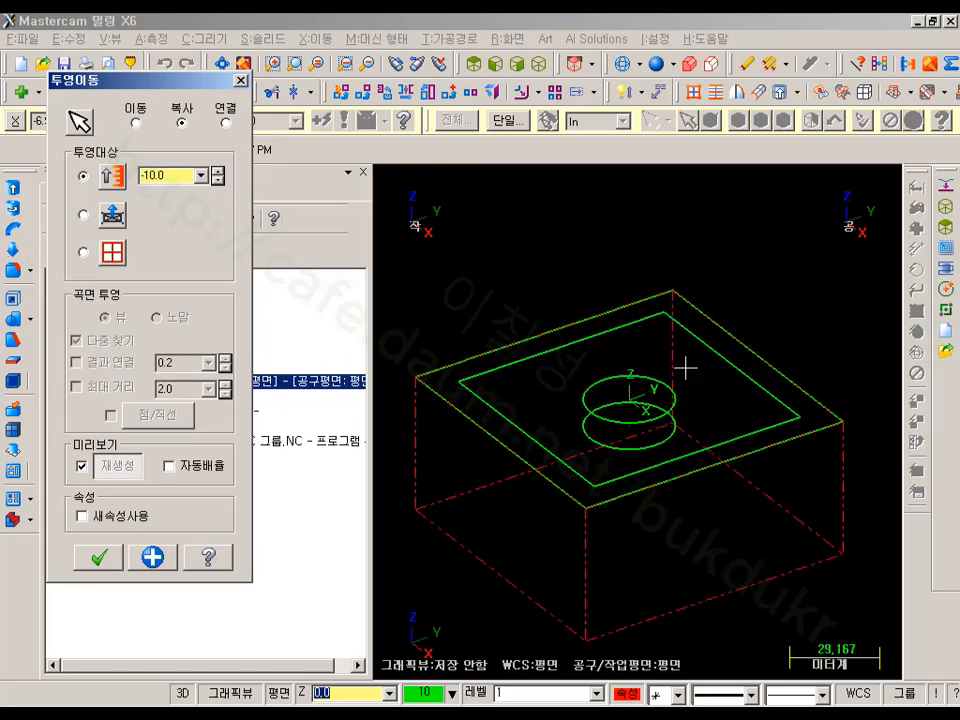
left_click(136, 122)
scroll(637, 428, "up", 3)
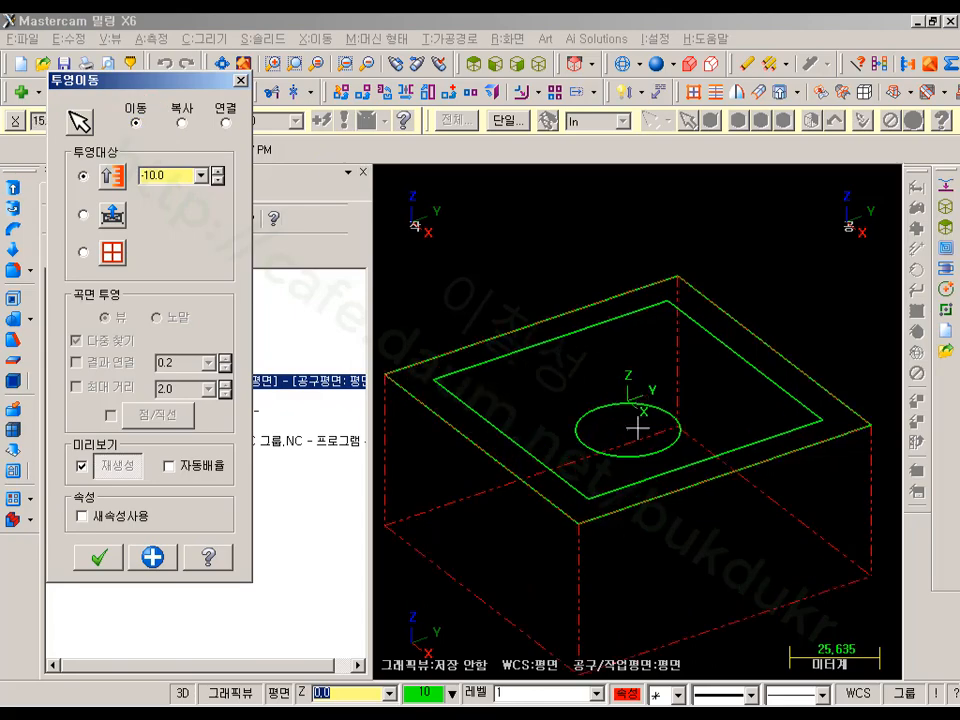
left_click(98, 557)
scroll(686, 375, "up", 2)
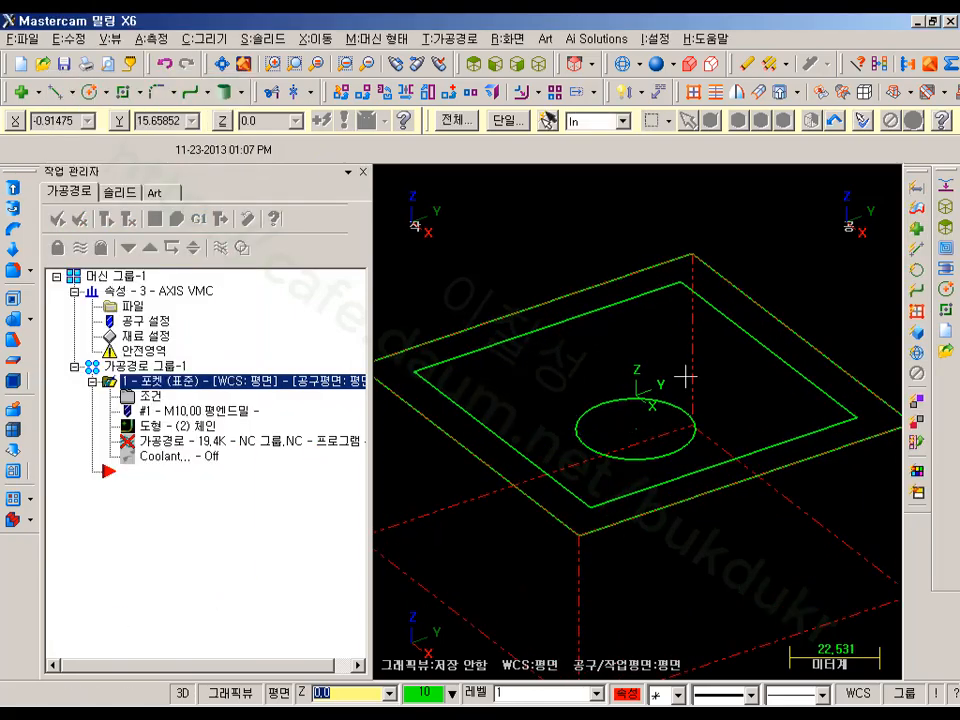
middle_click_drag(683, 355, 739, 332)
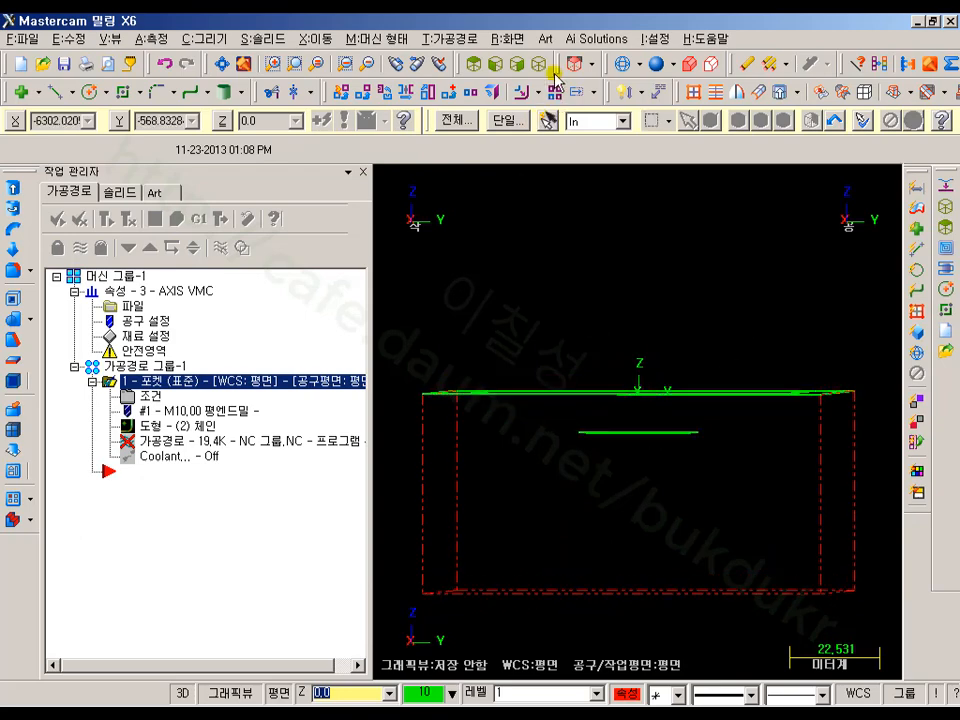
- Regenerate the pocket toolpath with the lowered circle, run its solid simulation in the isometric view and close it
left_click(539, 64)
left_click(106, 214)
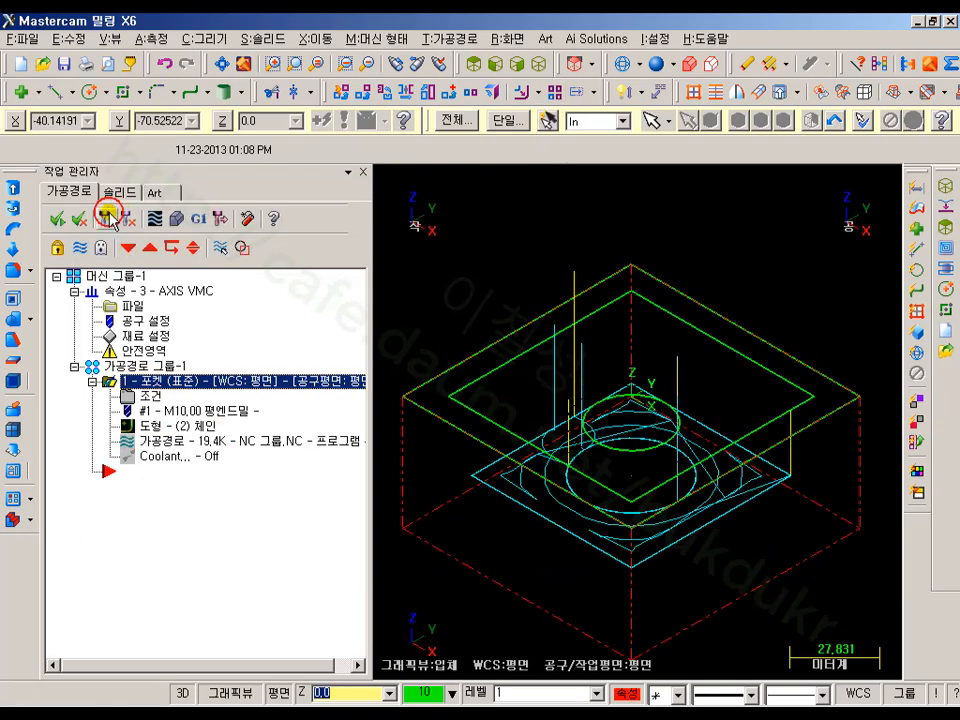
left_click(178, 219)
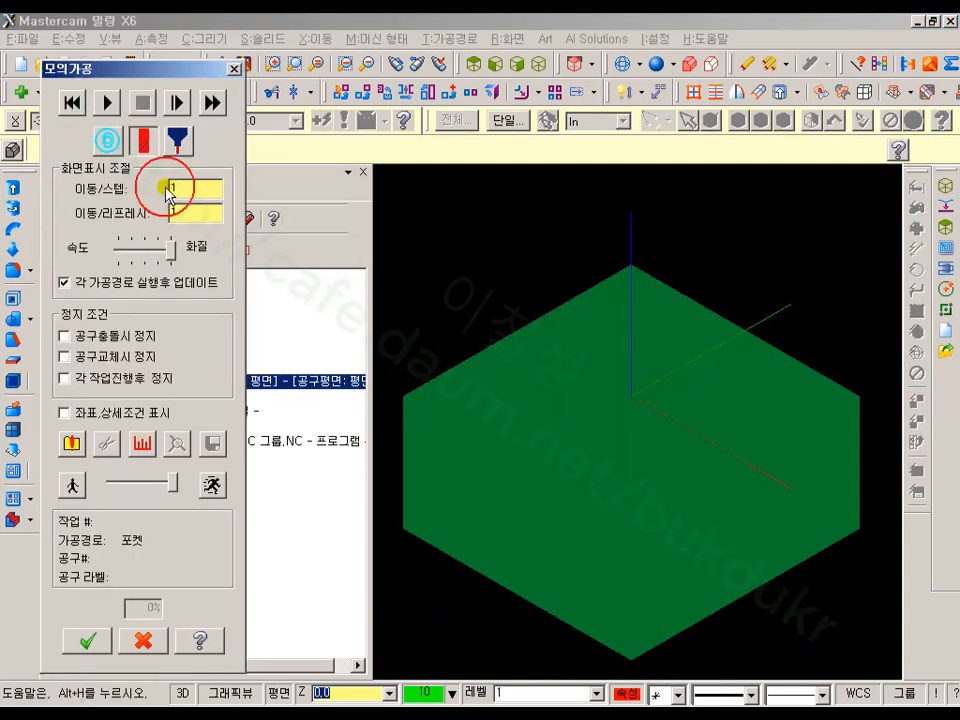
left_click(106, 103)
middle_click_drag(666, 291, 681, 313)
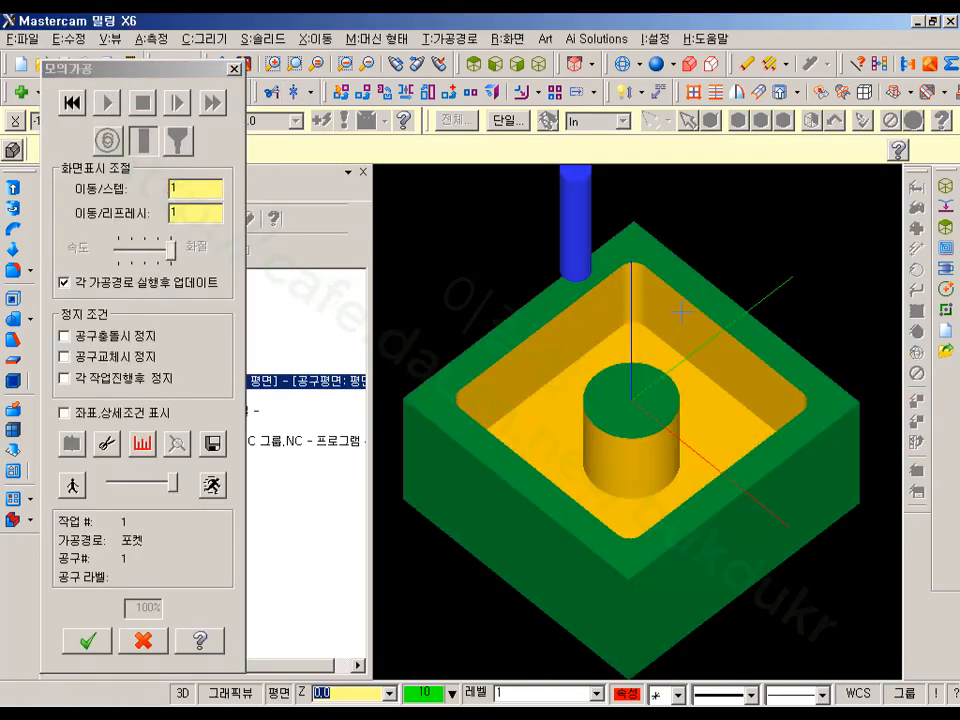
left_click(140, 641)
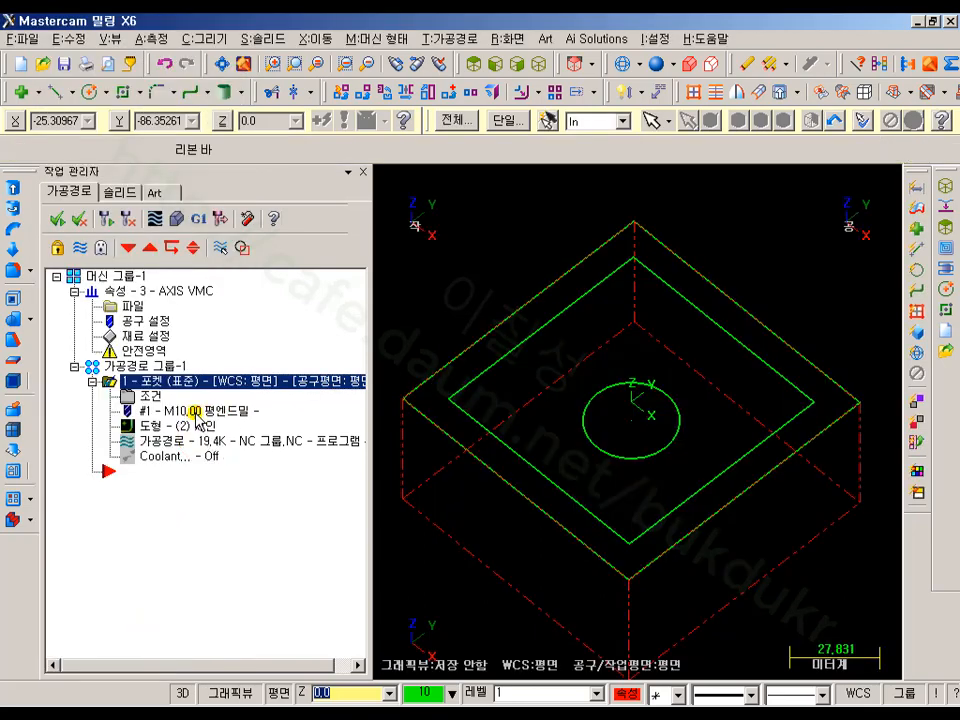
- Change the pocket type from standard to island facing (아일런드 면가공) in the cut parameters and regenerate the toolpath
left_click(153, 398)
left_click(120, 204)
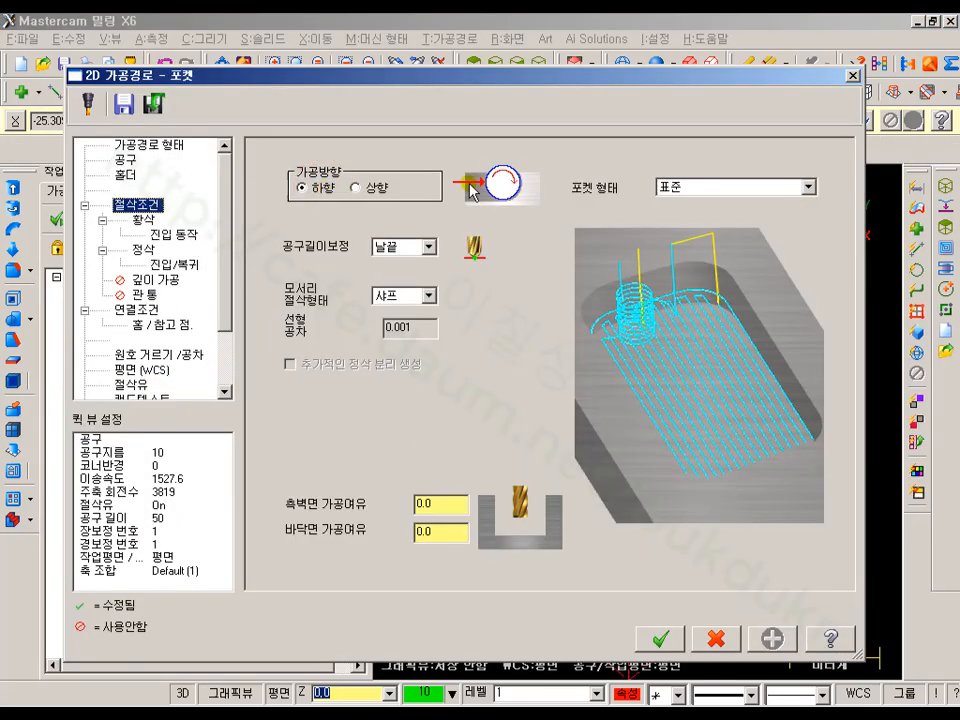
left_click(694, 190)
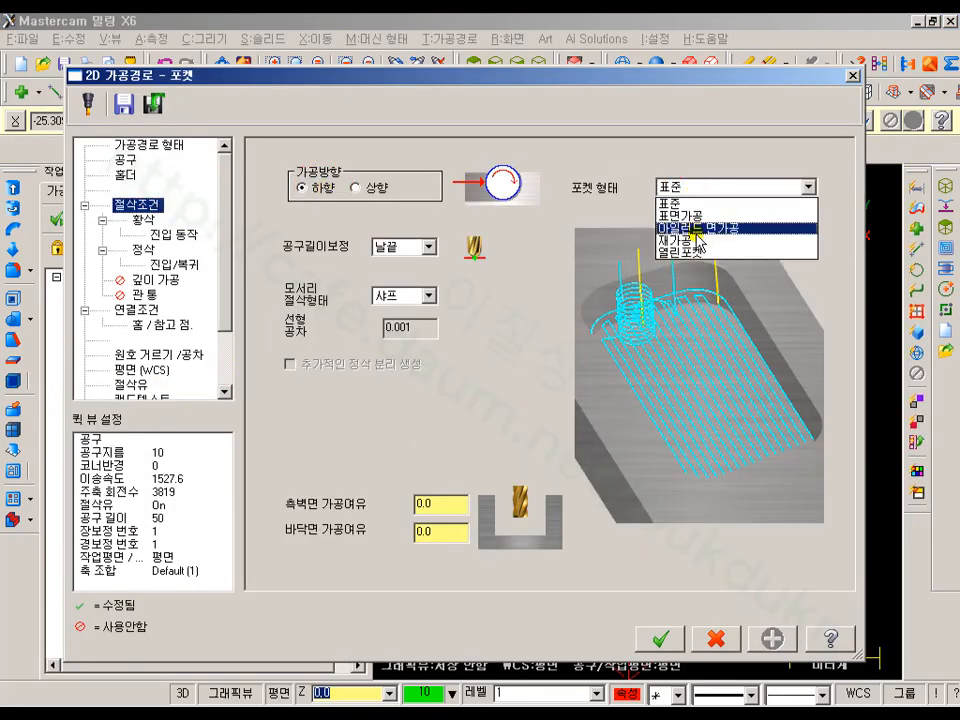
left_click(700, 228)
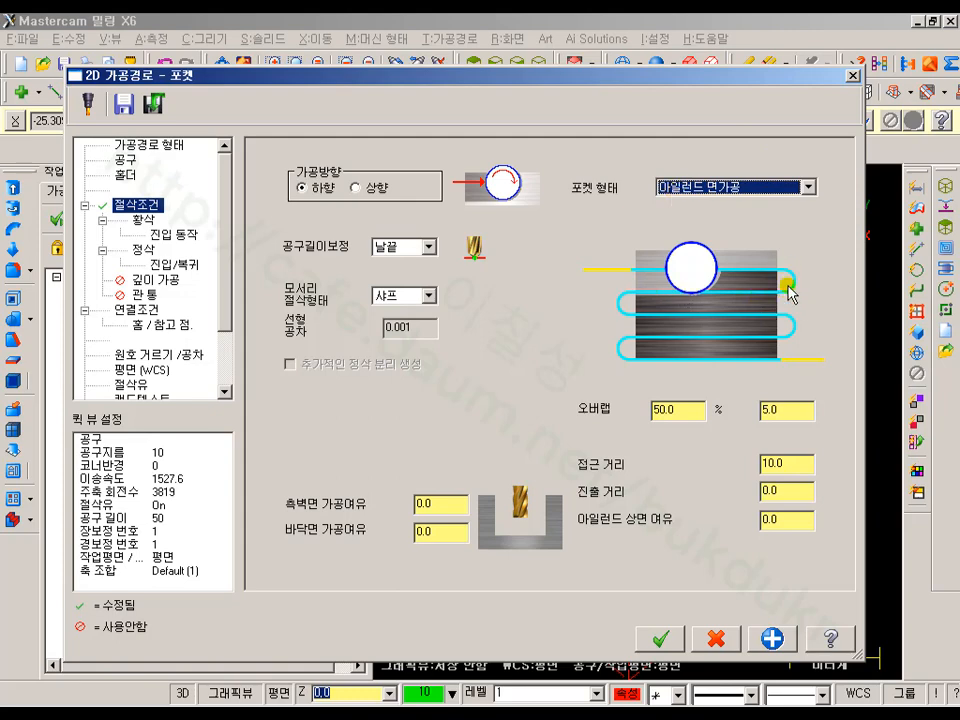
left_click(672, 638)
left_click(104, 218)
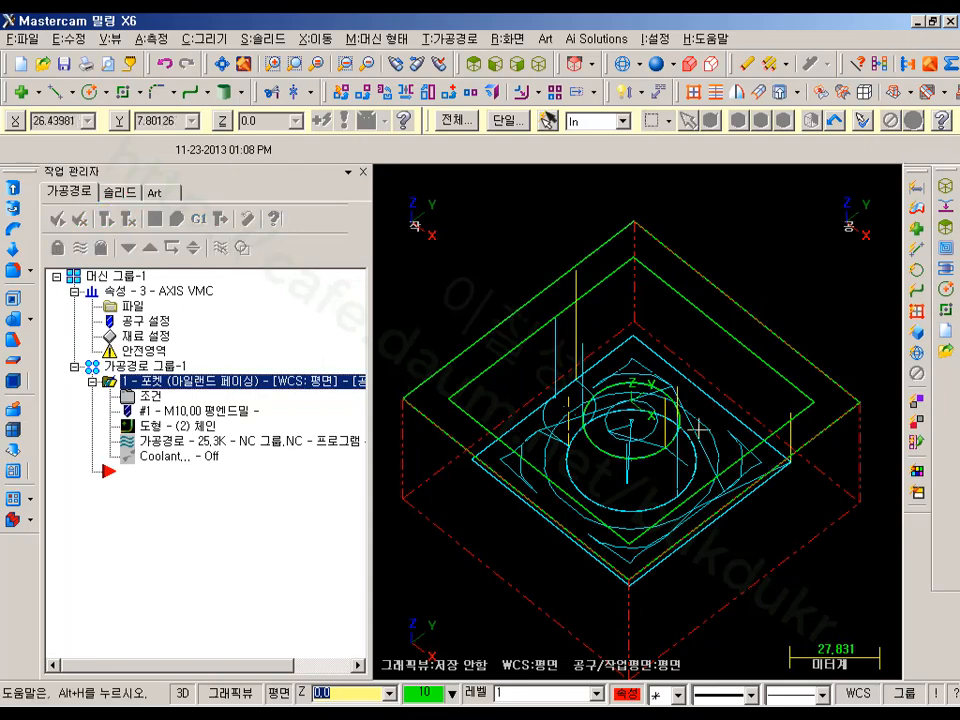
- Examine the regenerated island facing toolpath up close from a low side angle, comparing the passes on the circle with those on the floor
middle_click_drag(829, 523, 808, 476)
scroll(684, 392, "up", 2)
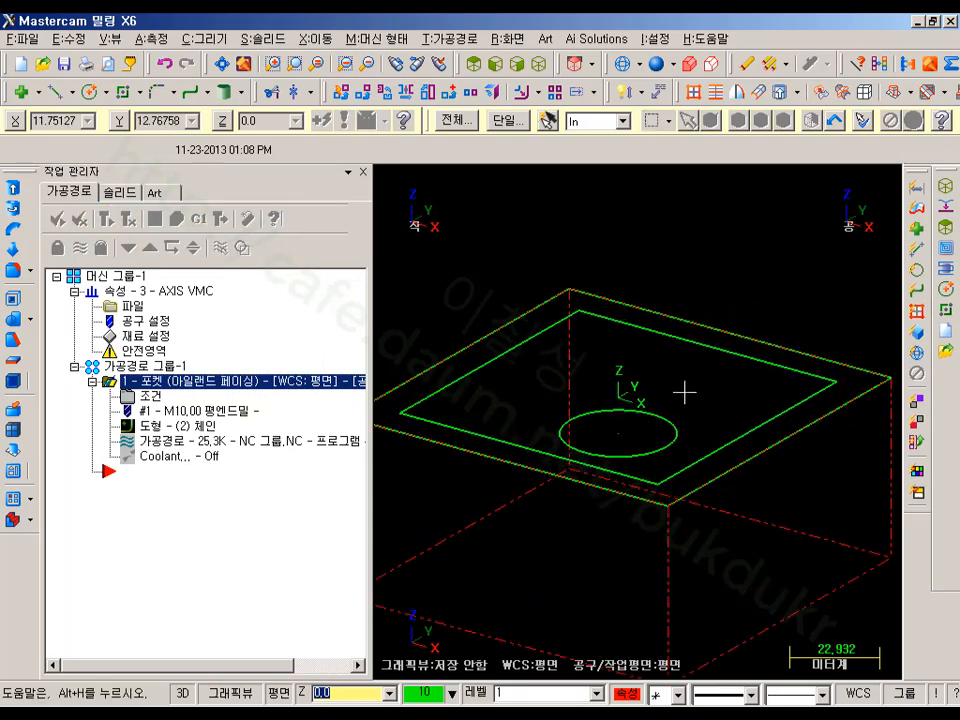
left_click(83, 246)
middle_click_drag(823, 516, 801, 476)
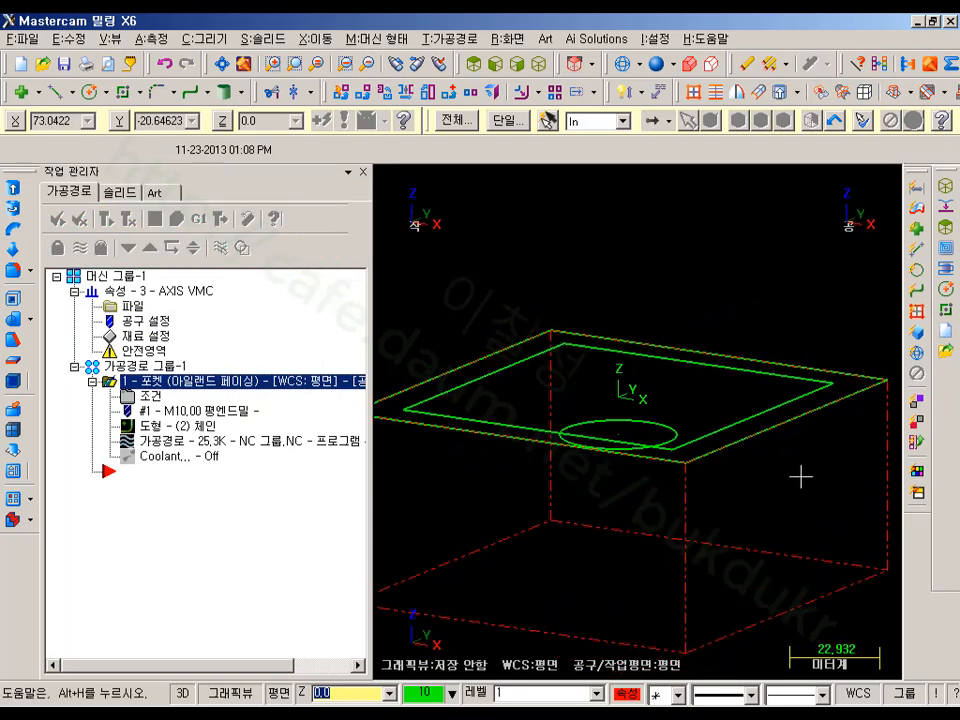
scroll(648, 432, "up", 2)
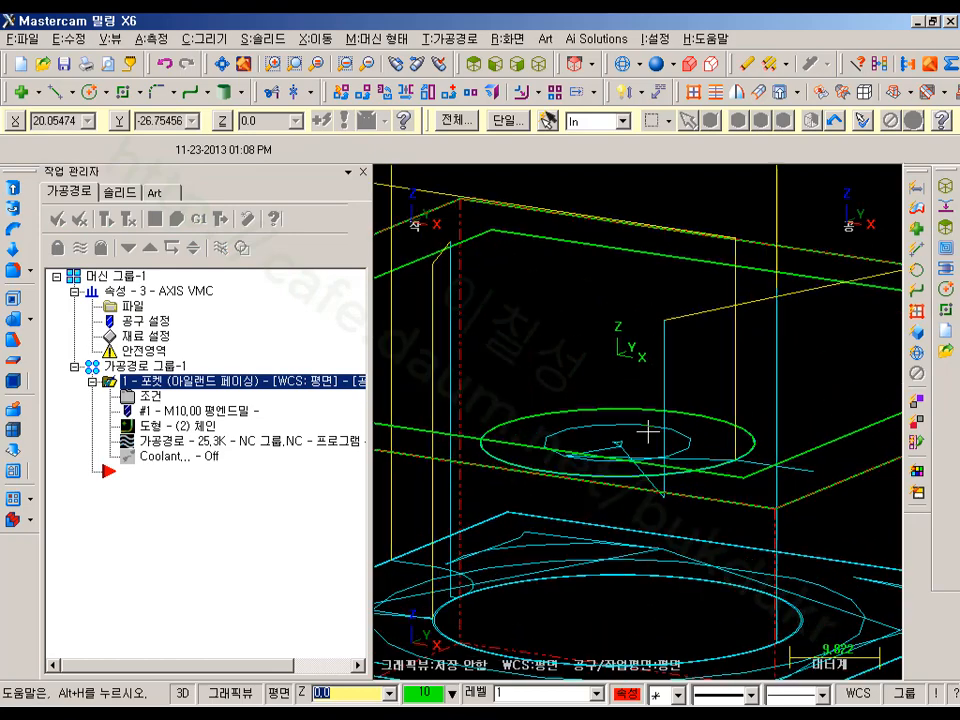
scroll(648, 432, "up", 2)
scroll(630, 398, "up", 1)
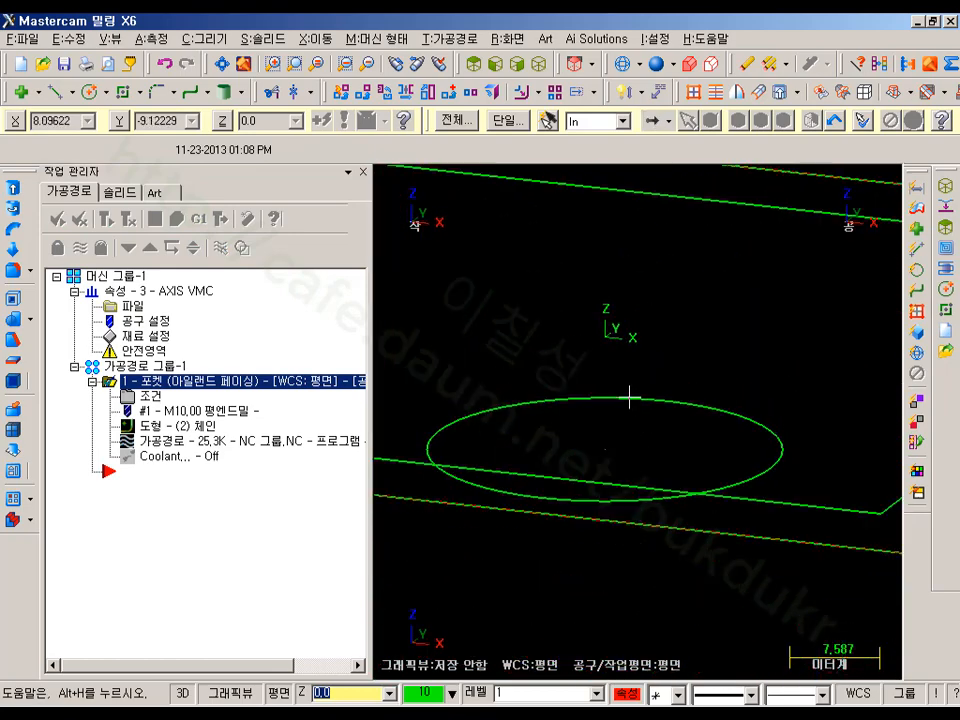
scroll(677, 452, "down", 1)
scroll(639, 394, "down", 1)
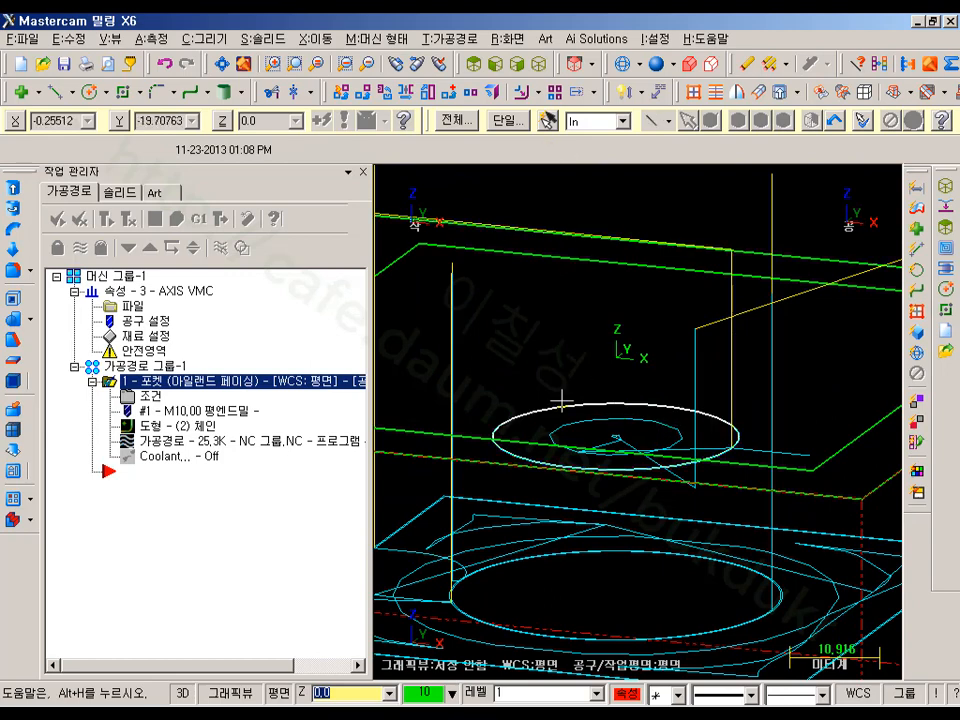
scroll(600, 350, "down", 2)
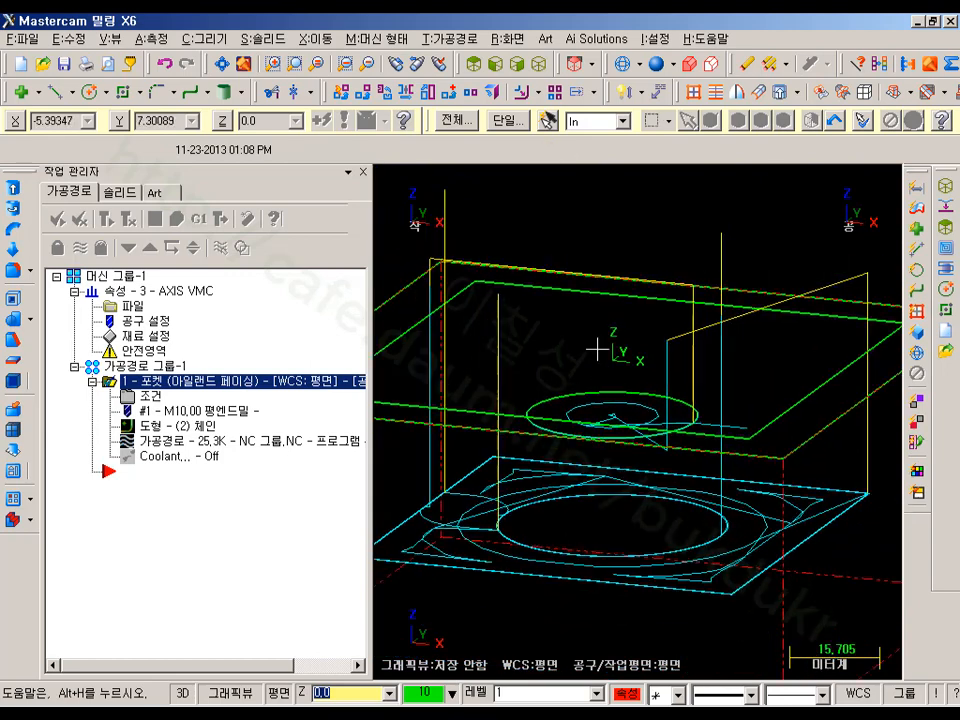
- Backplot the island facing toolpath with the expanded details and show the information for pass 2 (경로 2)
left_click(145, 441)
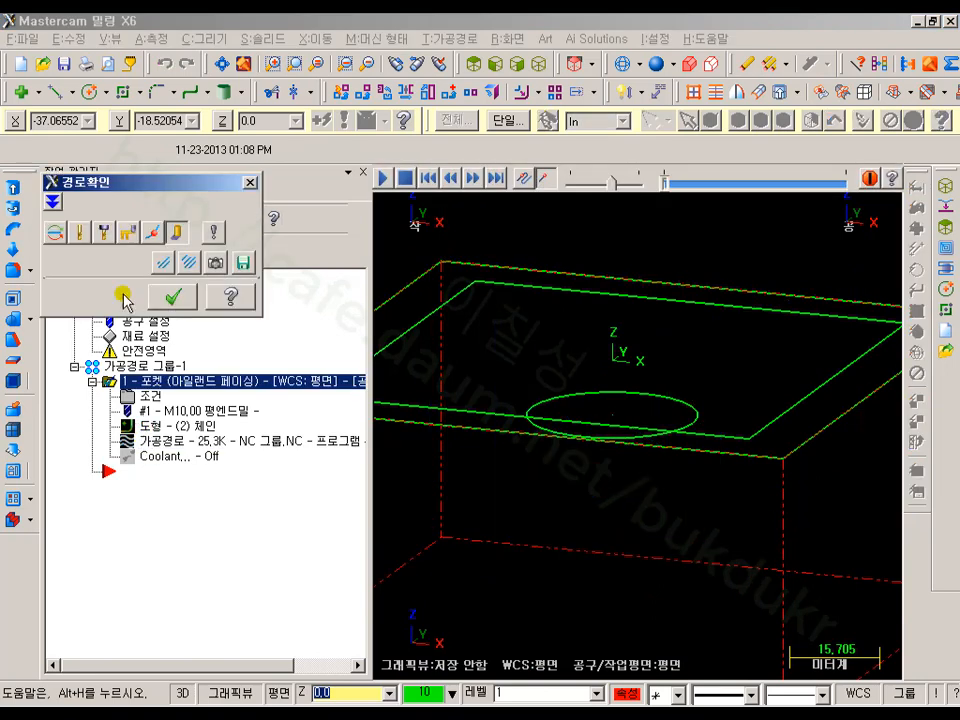
left_click(53, 203)
left_click(77, 304)
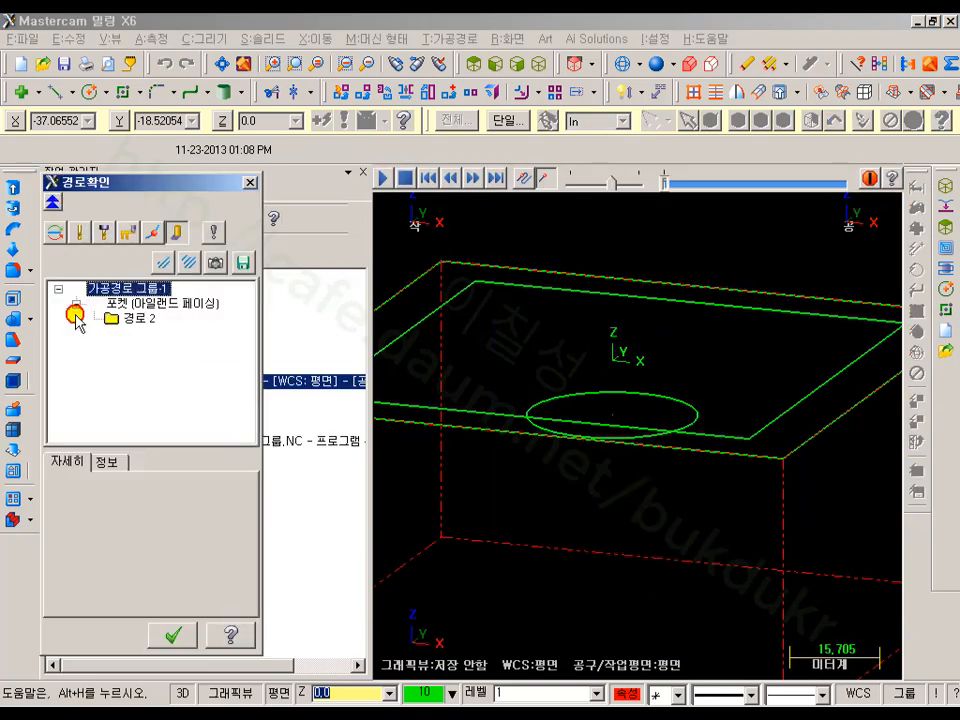
left_click(108, 462)
left_click(138, 318)
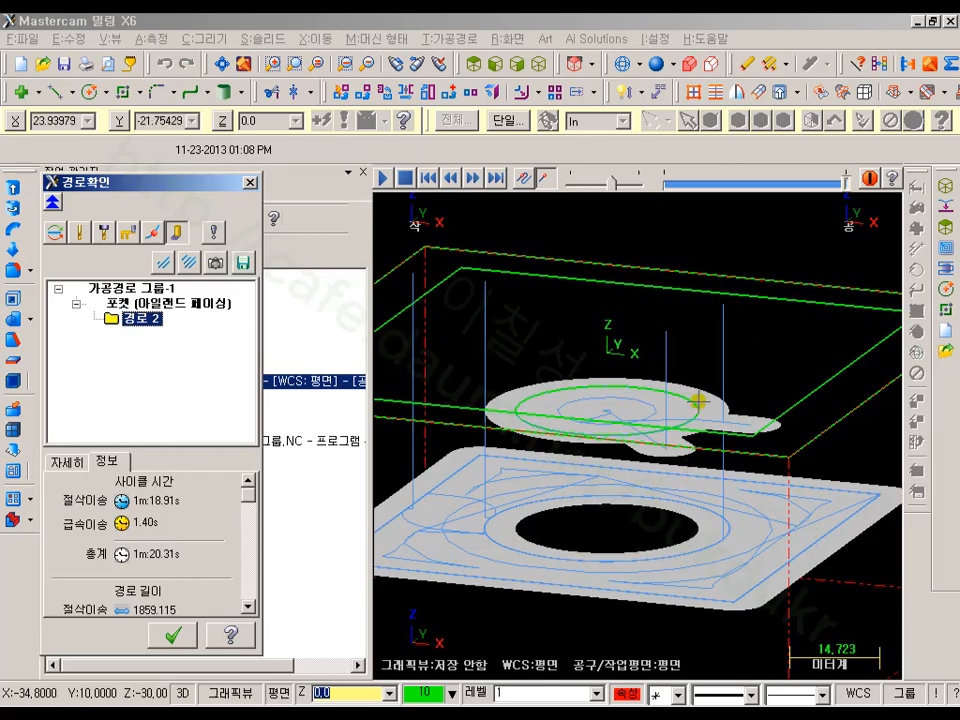
- Check the tool coordinates on the island top from the side and read the toolpath's minimum and maximum depths
middle_click_drag(696, 401, 700, 366)
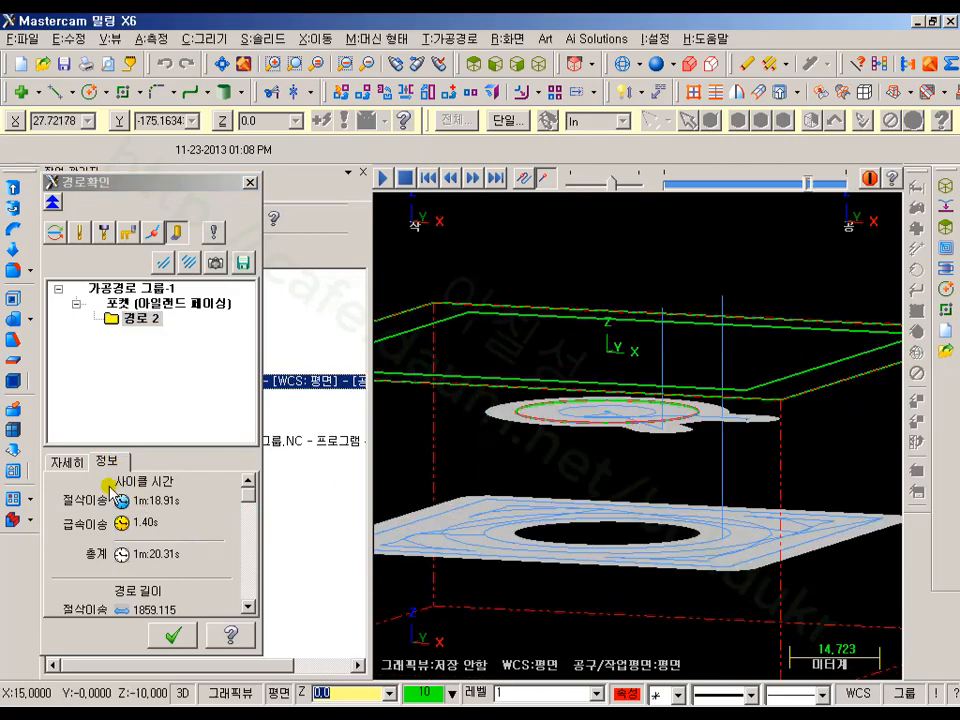
left_click_drag(245, 491, 246, 597)
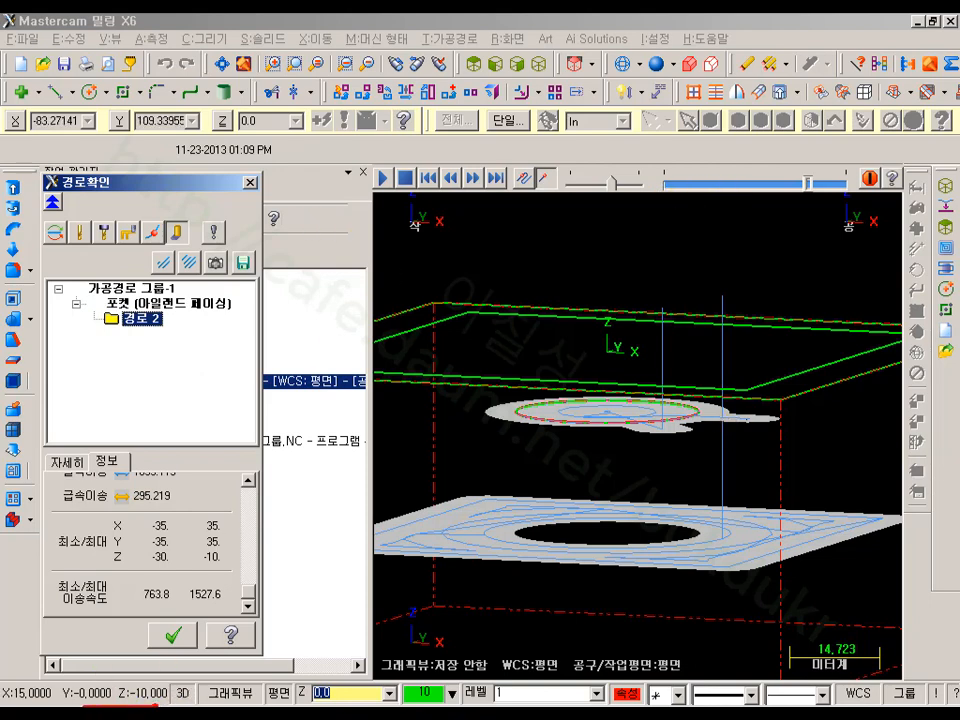
mouse_move(8, 692)
left_mouse_down()
mouse_move(175, 682)
mouse_move(574, 521)
mouse_move(681, 429)
mouse_move(693, 455)
left_mouse_up()
mouse_move(788, 428)
left_mouse_down()
mouse_move(832, 424)
mouse_move(850, 440)
mouse_move(870, 416)
left_mouse_up()
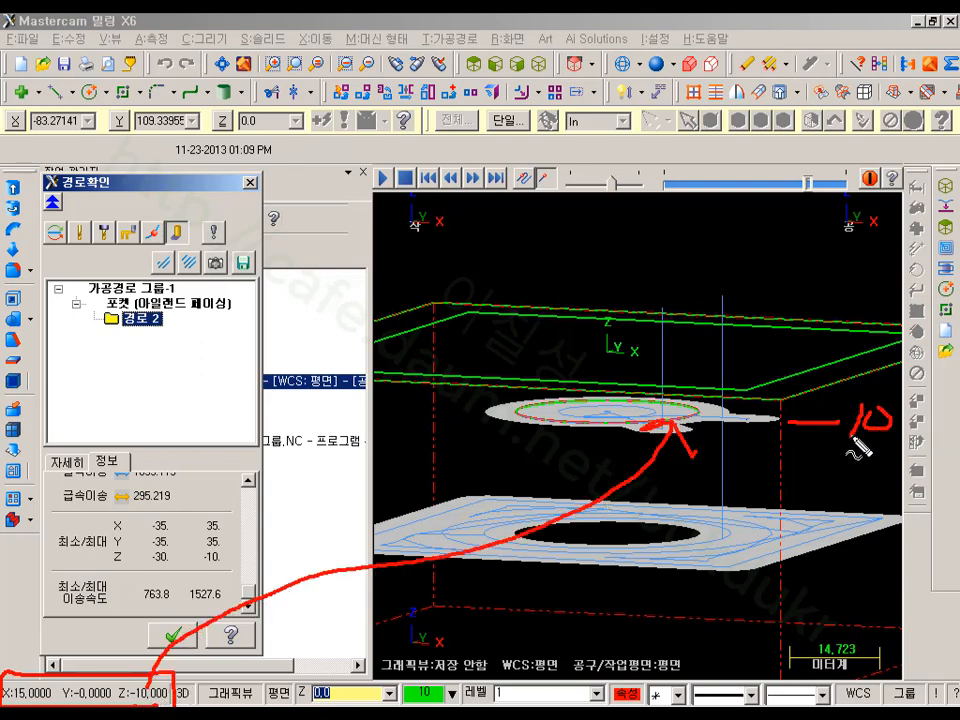
key("Escape")
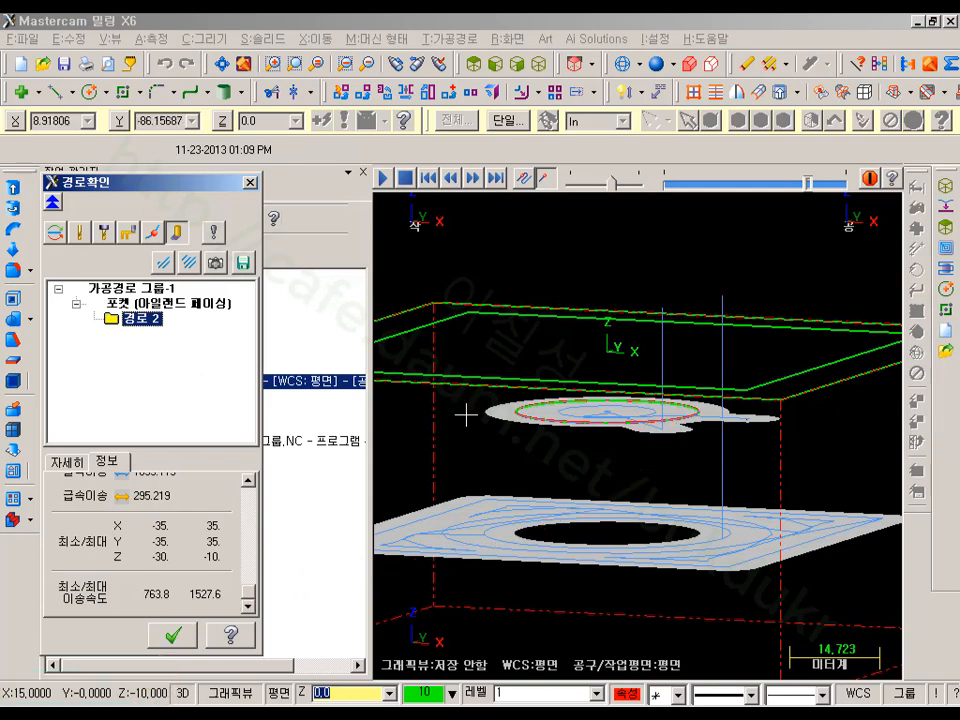
- Pick a backplot position on the pocket floor, compare its depth with the island top, and close the backplot
left_click(718, 545)
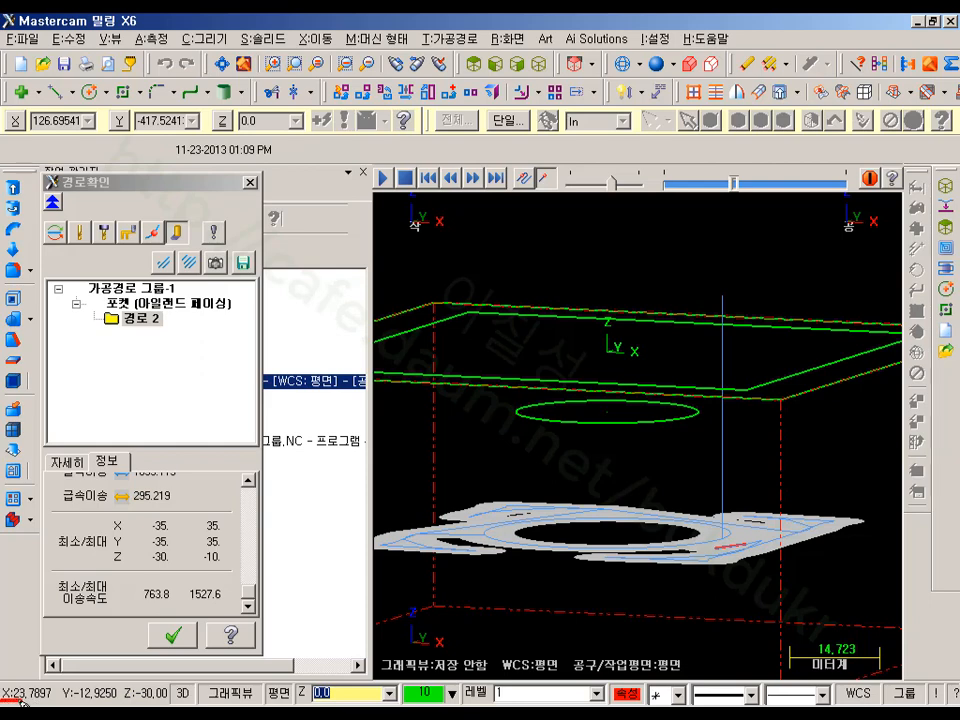
mouse_move(188, 695)
left_mouse_down()
mouse_move(110, 673)
mouse_move(8, 690)
left_mouse_up()
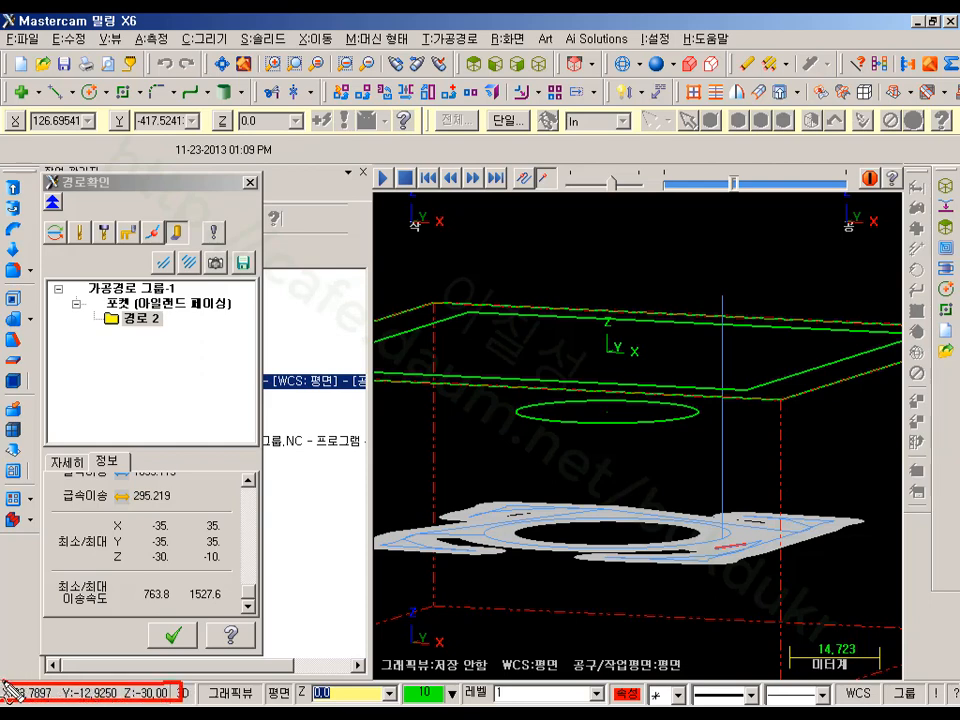
left_click_drag(762, 520, 752, 572)
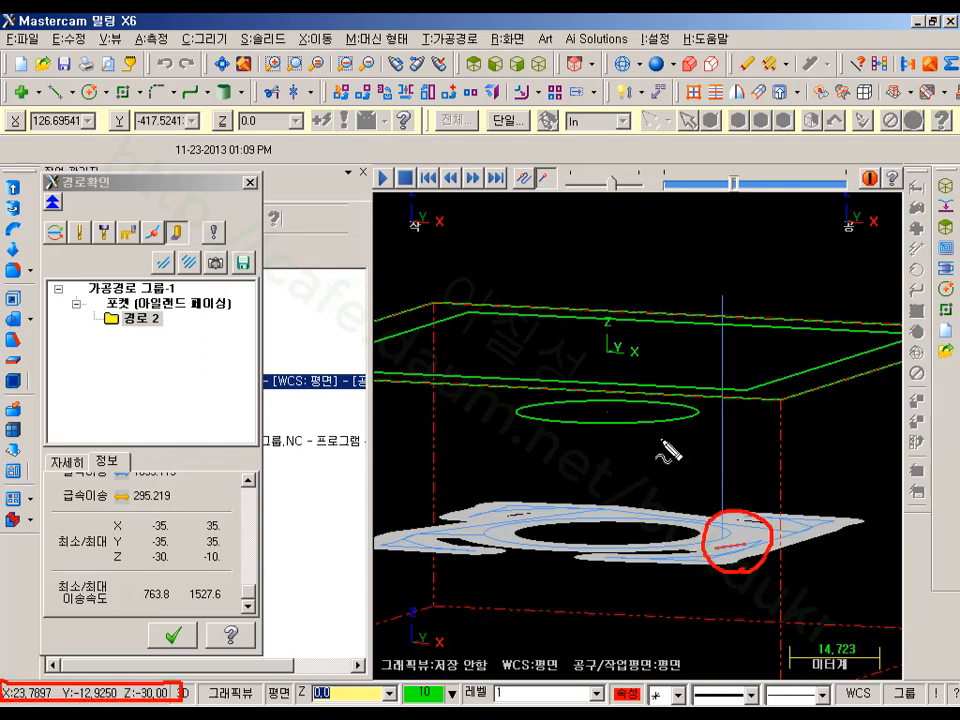
mouse_move(542, 418)
left_mouse_down()
mouse_move(536, 296)
mouse_move(548, 245)
mouse_move(586, 243)
left_mouse_up()
mouse_move(608, 228)
left_mouse_down()
mouse_move(608, 284)
mouse_move(626, 257)
left_mouse_up()
mouse_move(640, 236)
left_mouse_down()
mouse_move(655, 262)
mouse_move(677, 214)
mouse_move(681, 279)
mouse_move(712, 272)
mouse_move(735, 302)
mouse_move(789, 285)
mouse_move(806, 296)
left_mouse_up()
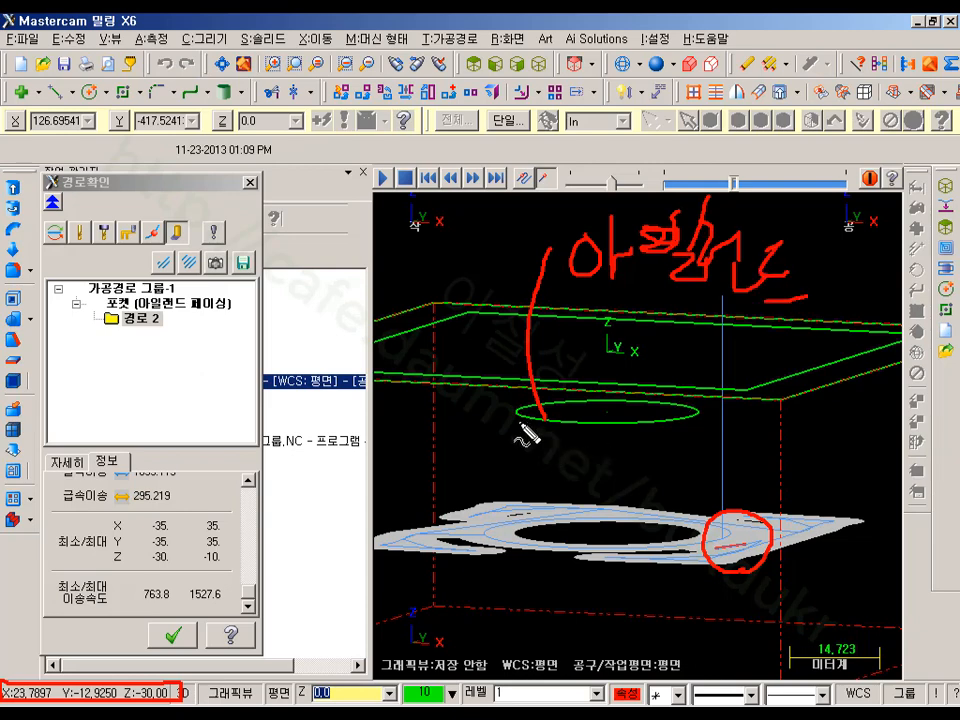
mouse_move(466, 248)
left_mouse_down()
mouse_move(500, 281)
mouse_move(551, 258)
mouse_move(546, 272)
mouse_move(536, 204)
mouse_move(526, 282)
left_mouse_up()
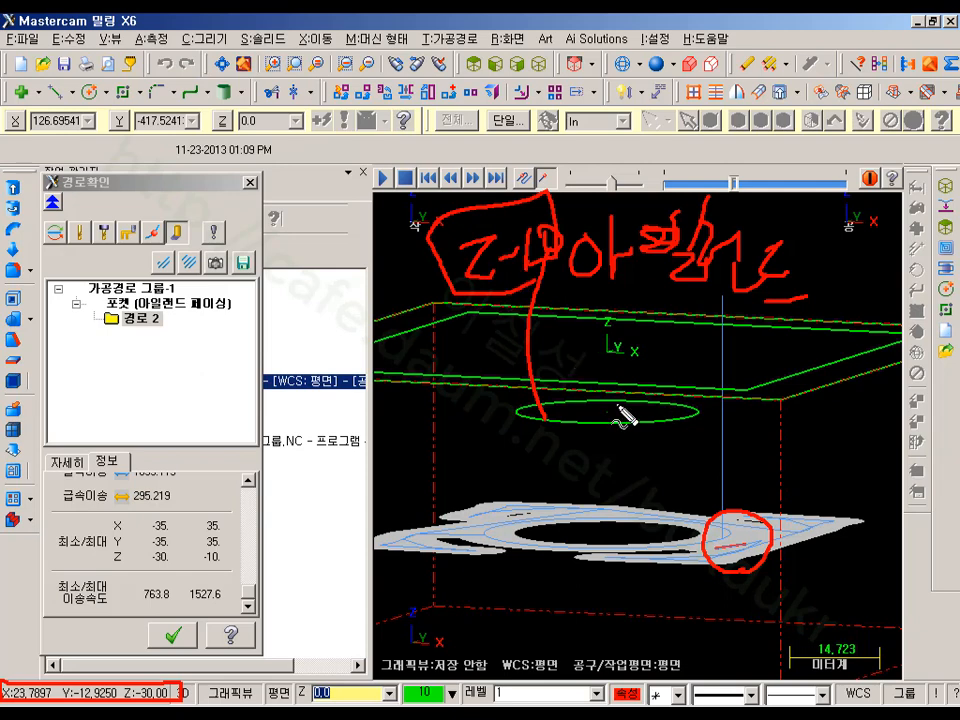
mouse_move(515, 407)
left_mouse_down()
mouse_move(604, 408)
mouse_move(527, 413)
mouse_move(703, 431)
left_mouse_up()
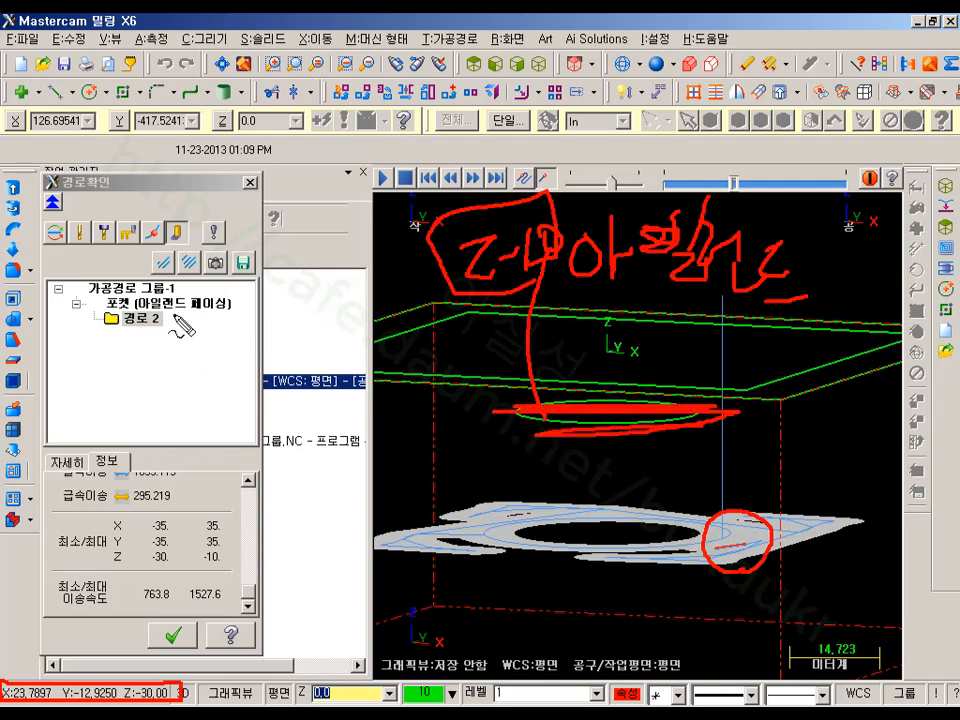
left_click_drag(134, 319, 233, 309)
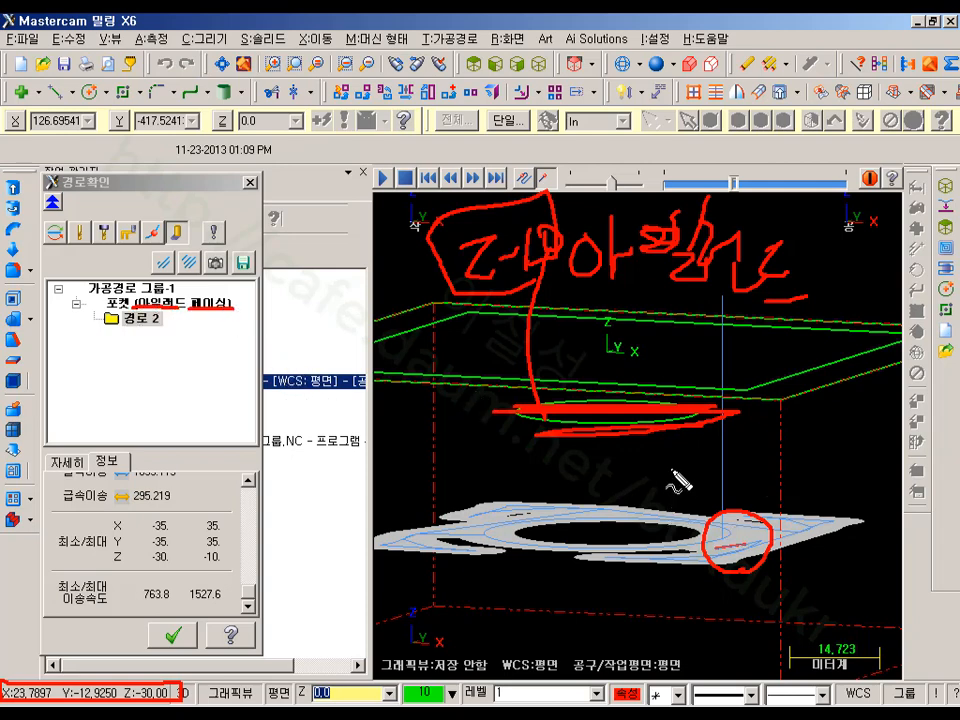
left_click(172, 635)
- Run the solid simulation of the island facing pocket, inspect the island top and pocket floor from above, and close it
left_click(176, 217)
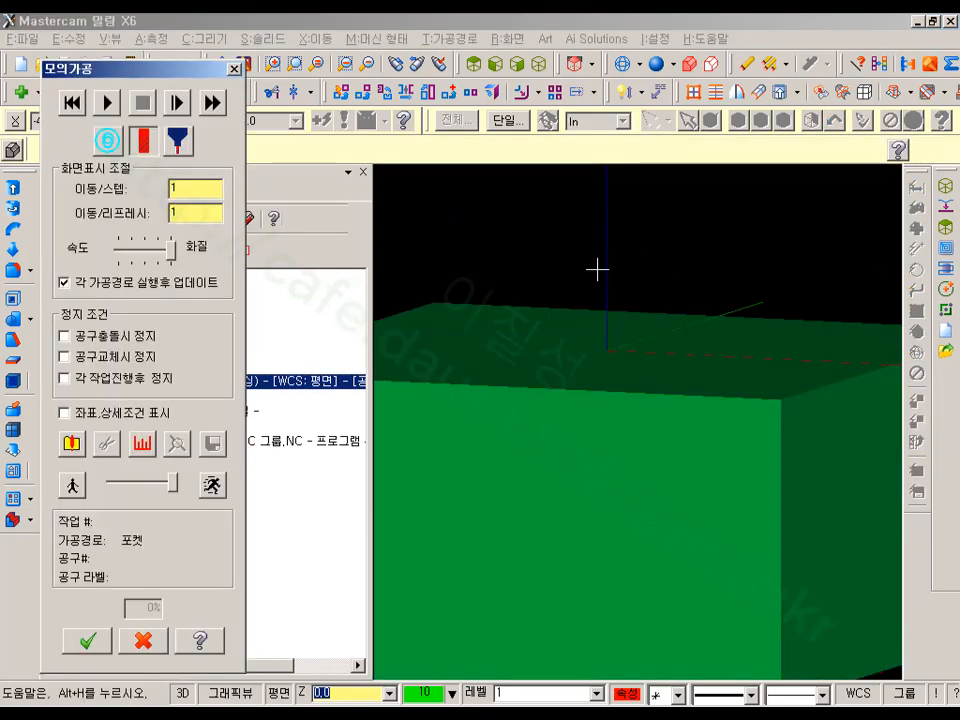
left_click(107, 103)
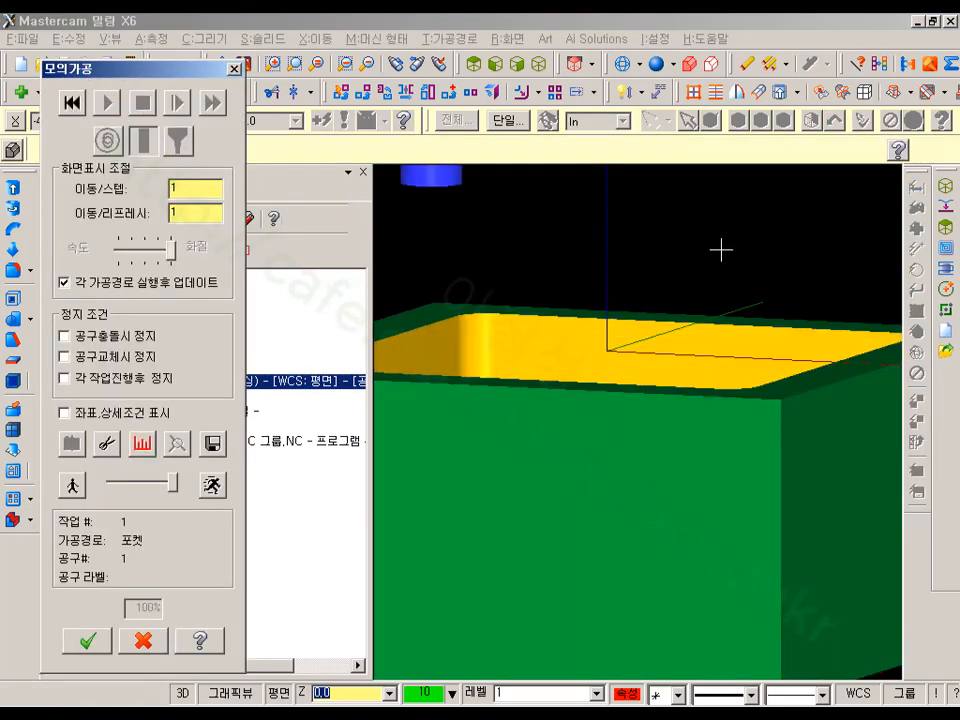
middle_click_drag(721, 249, 643, 391)
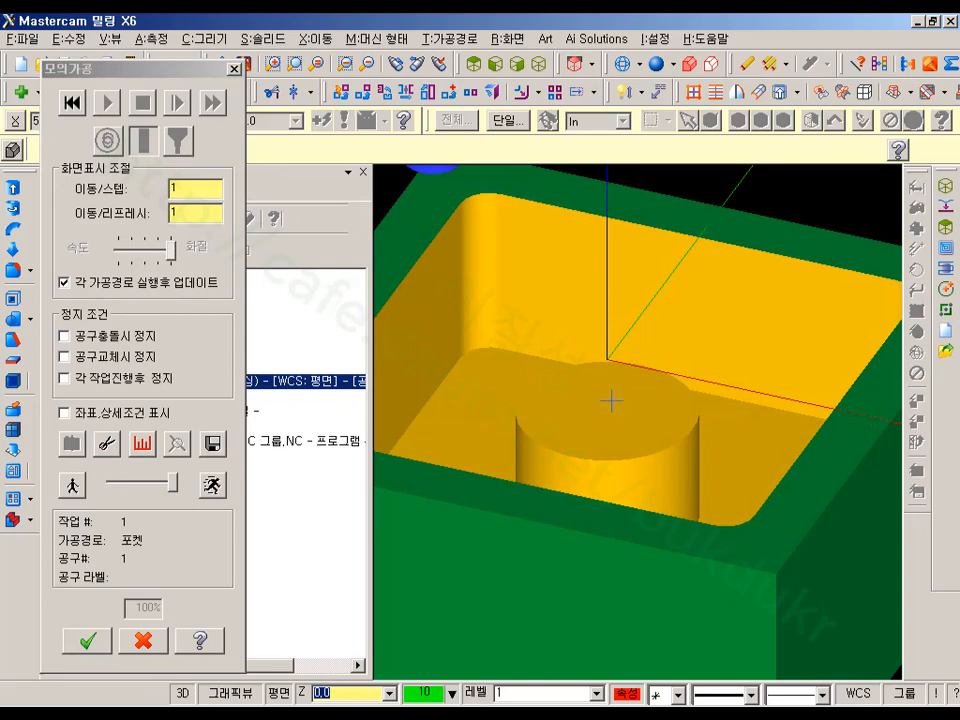
mouse_move(562, 398)
left_mouse_down()
mouse_move(586, 430)
mouse_move(600, 414)
mouse_move(626, 432)
left_mouse_up()
mouse_move(627, 414)
left_mouse_down()
mouse_move(679, 407)
mouse_move(648, 426)
left_mouse_up()
mouse_move(716, 422)
left_mouse_down()
mouse_move(736, 426)
mouse_move(746, 457)
mouse_move(760, 441)
left_mouse_up()
mouse_move(766, 430)
left_mouse_down()
mouse_move(784, 452)
mouse_move(790, 430)
left_mouse_up()
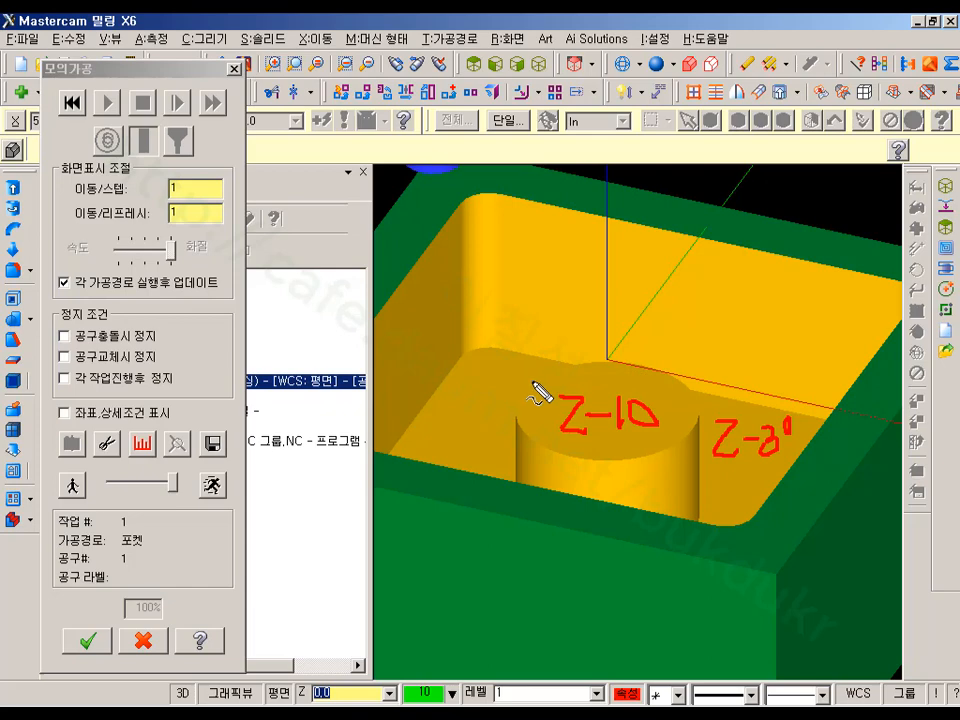
key("Escape")
scroll(684, 252, "down", 3)
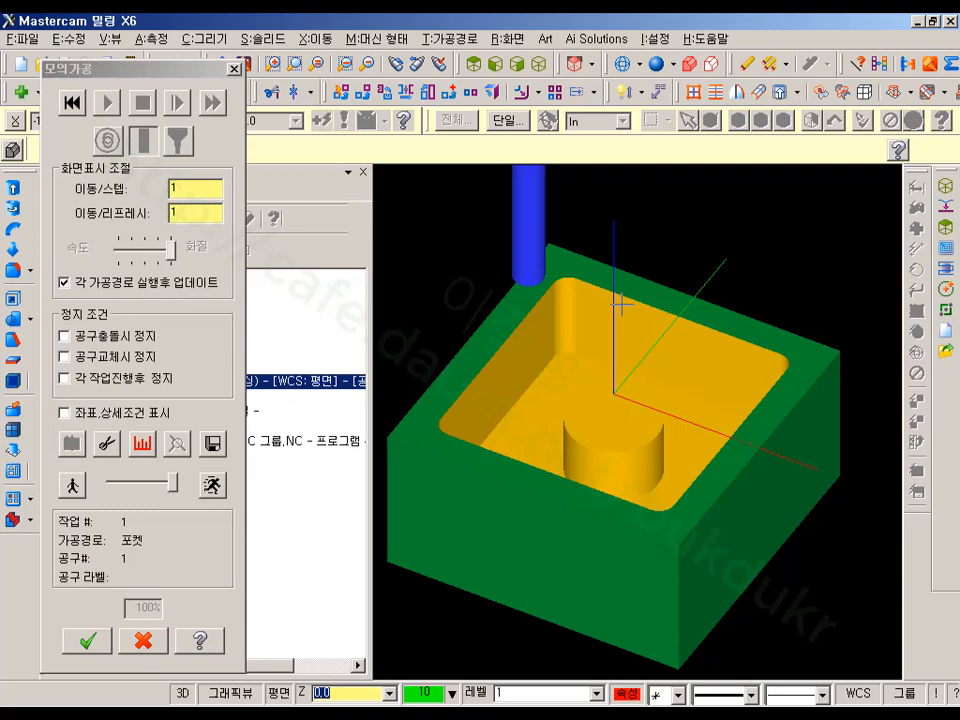
left_click(144, 640)
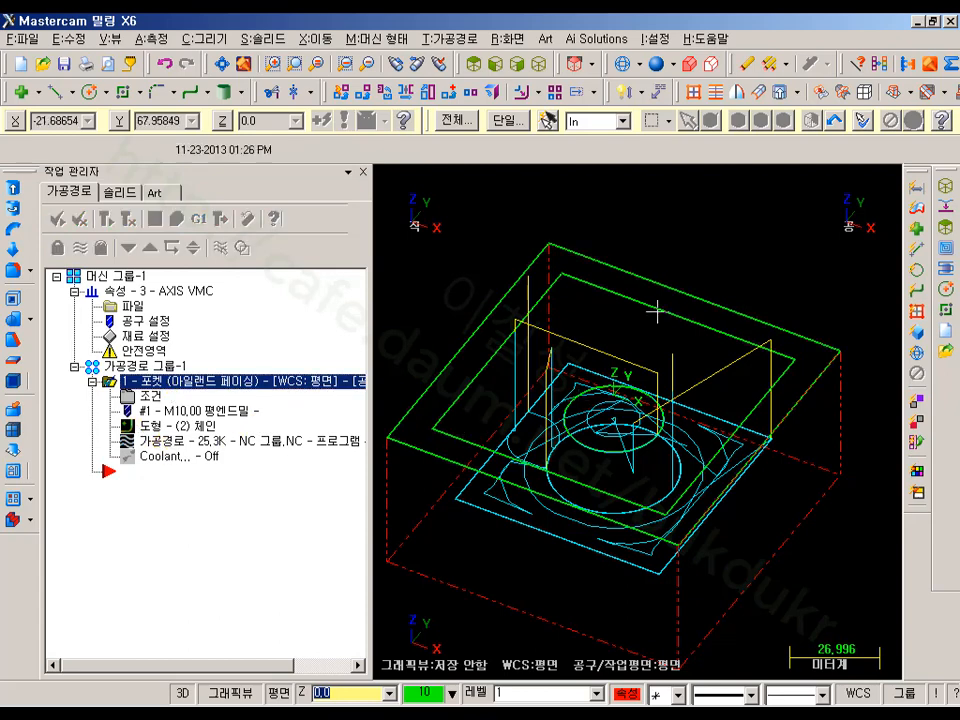
- Backplot the island facing toolpath to the first passes on the pocket floor and include the rapid moves in the display
left_click(157, 443)
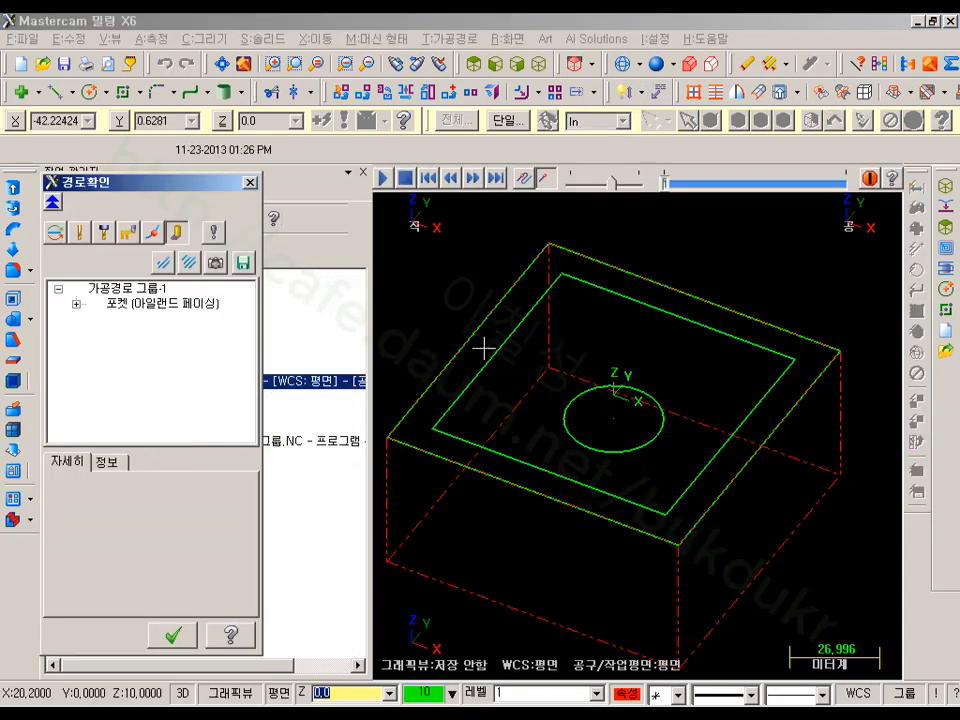
scroll(660, 346, "down", 5)
left_click(670, 184)
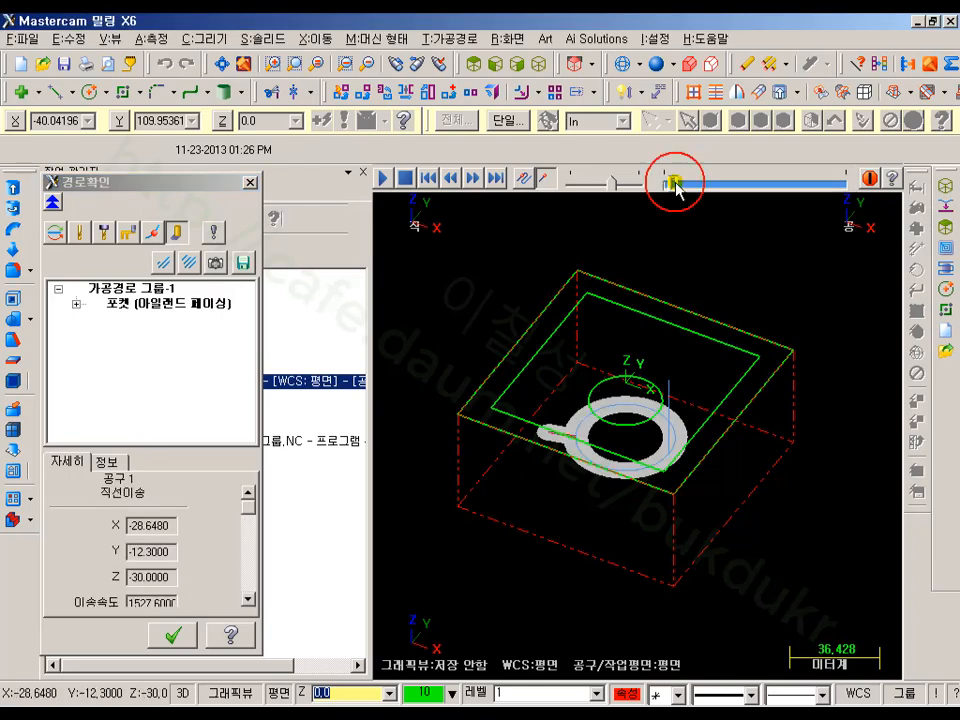
scroll(658, 333, "up", 2)
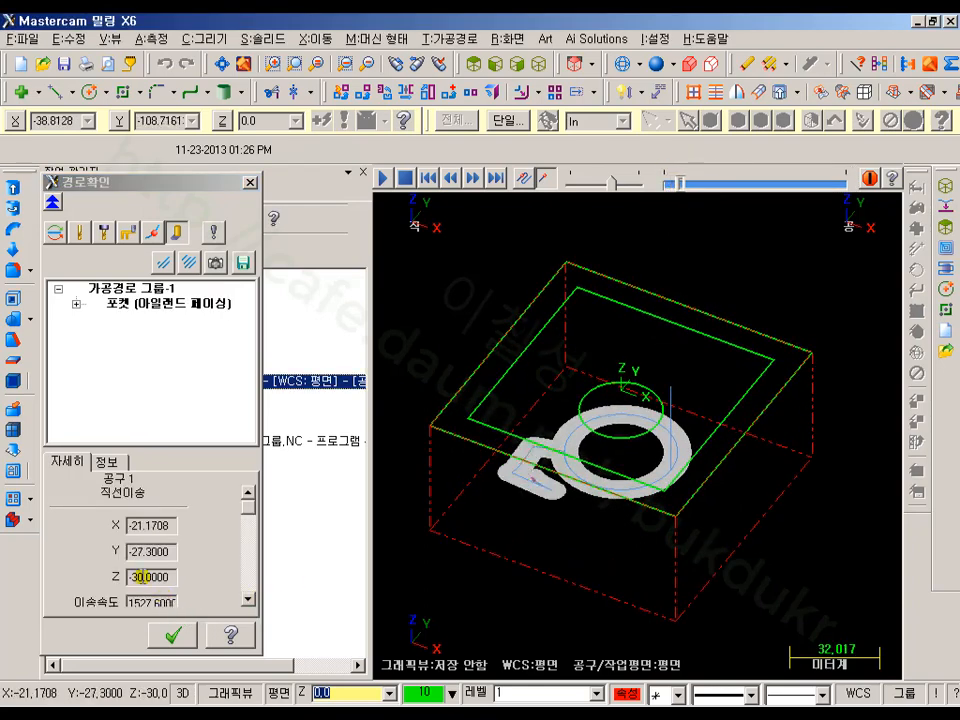
scroll(643, 467, "up", 5)
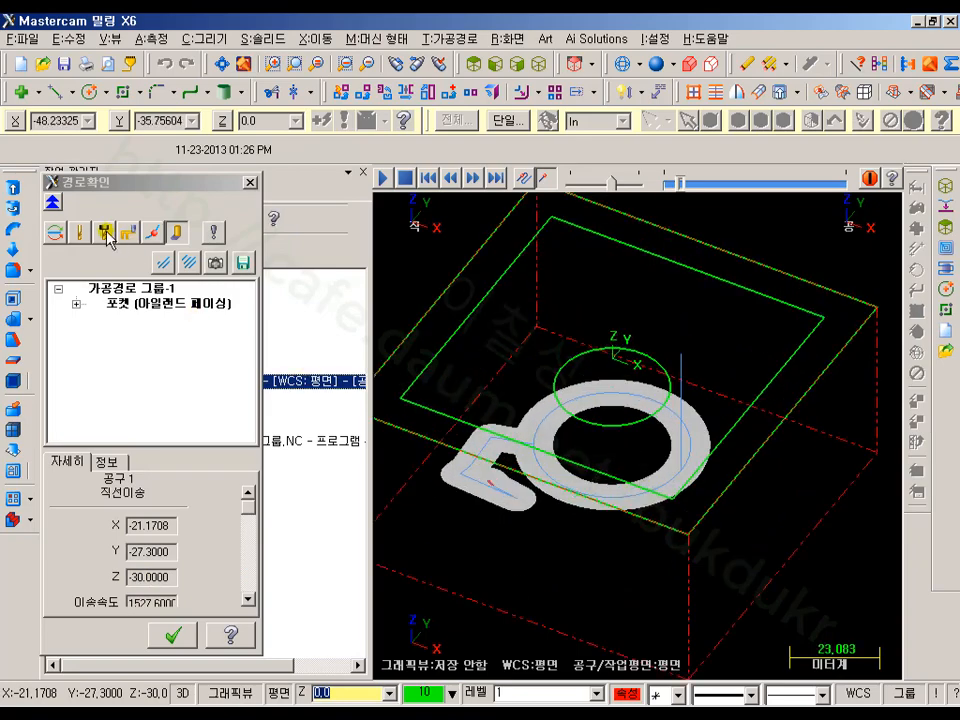
scroll(608, 385, "up", 2)
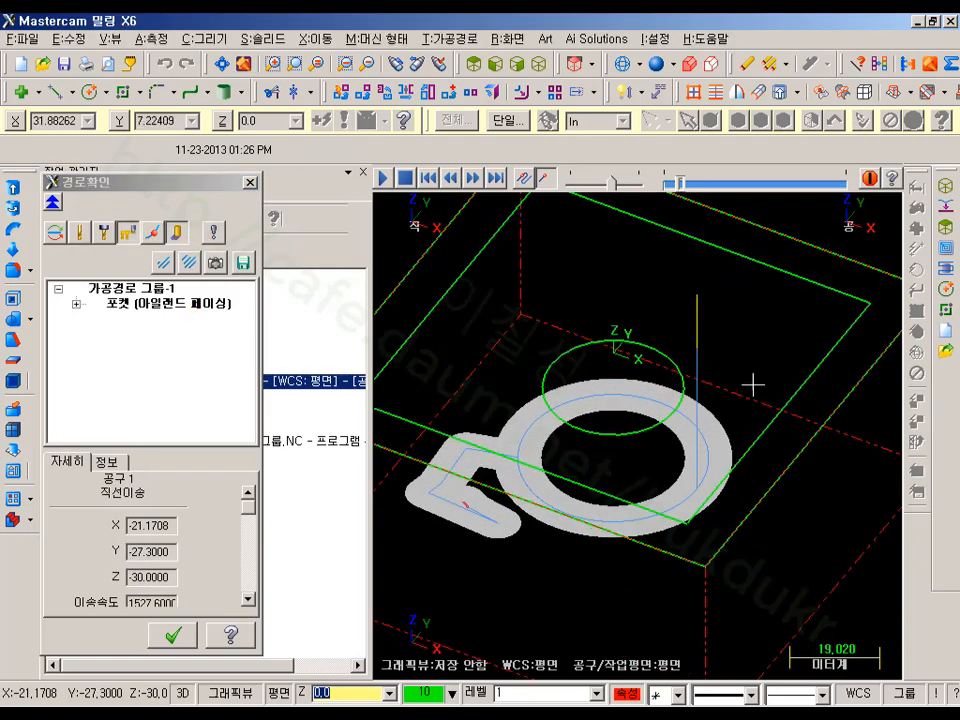
- Examine from a low side angle how the tool enters the material at the pocket's start point, and close the backplot
middle_click_drag(752, 384, 709, 339)
scroll(694, 505, "up", 5)
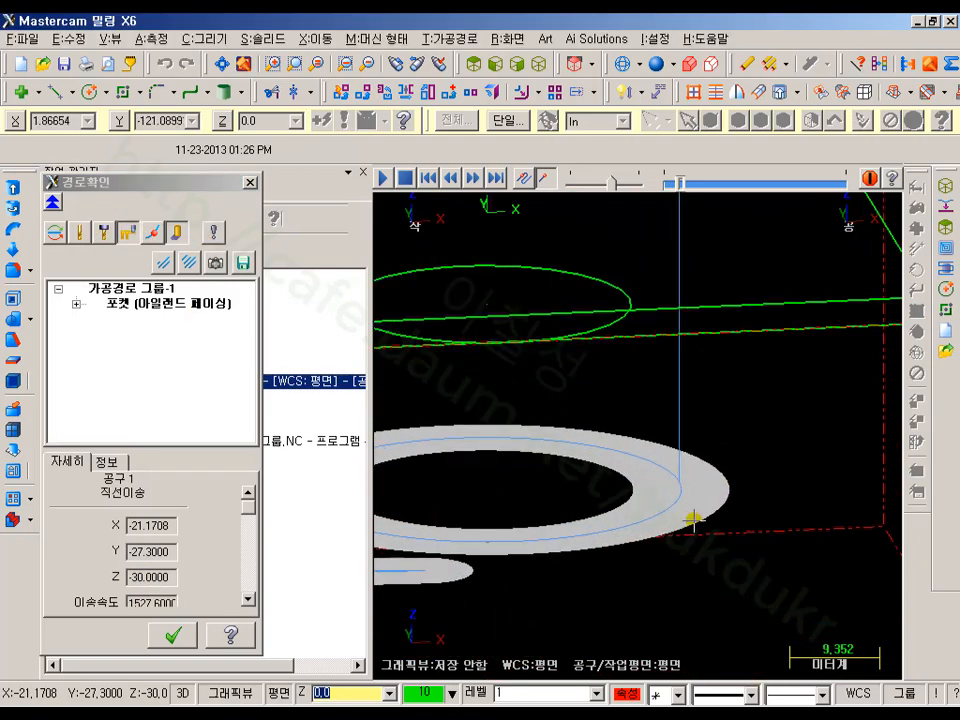
scroll(681, 484, "down", 4)
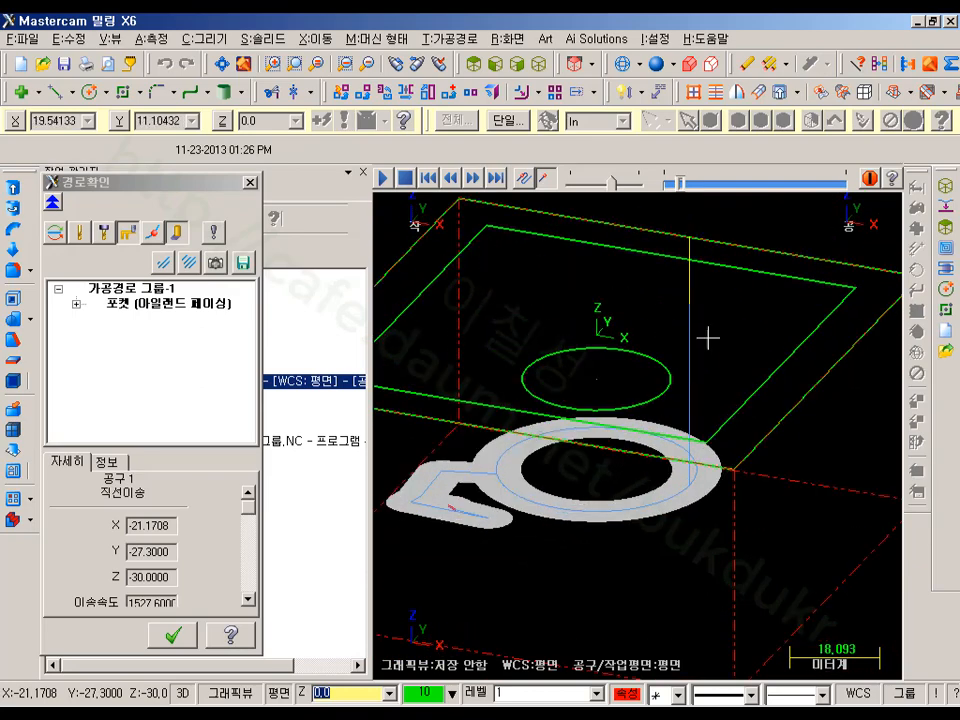
middle_click_drag(740, 361, 705, 340)
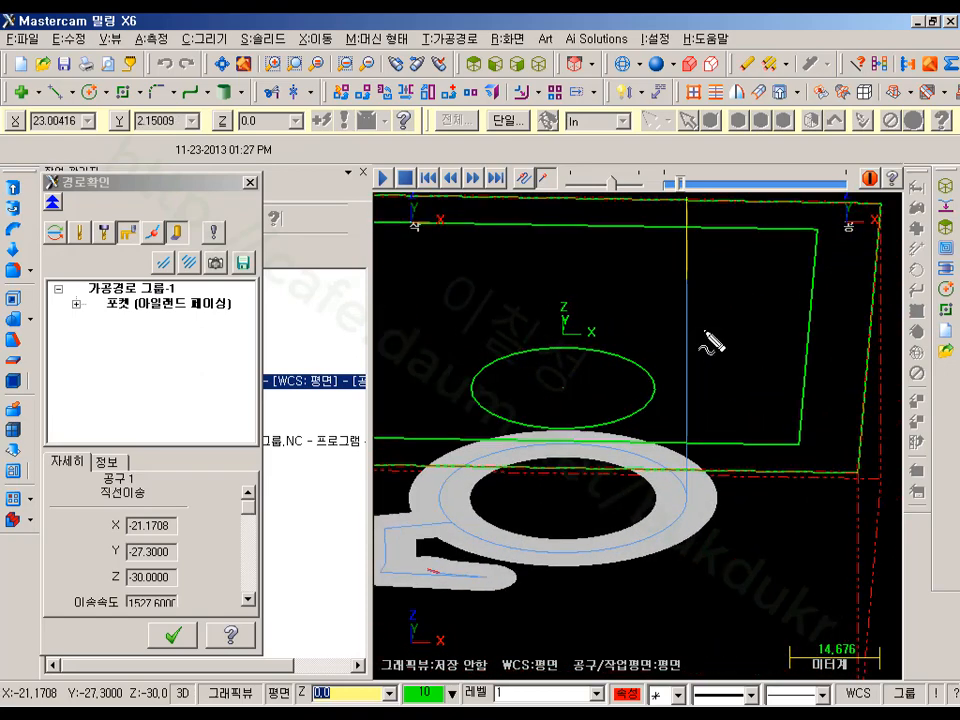
mouse_move(703, 317)
left_mouse_down()
mouse_move(691, 312)
mouse_move(724, 381)
mouse_move(701, 429)
mouse_move(729, 446)
left_mouse_up()
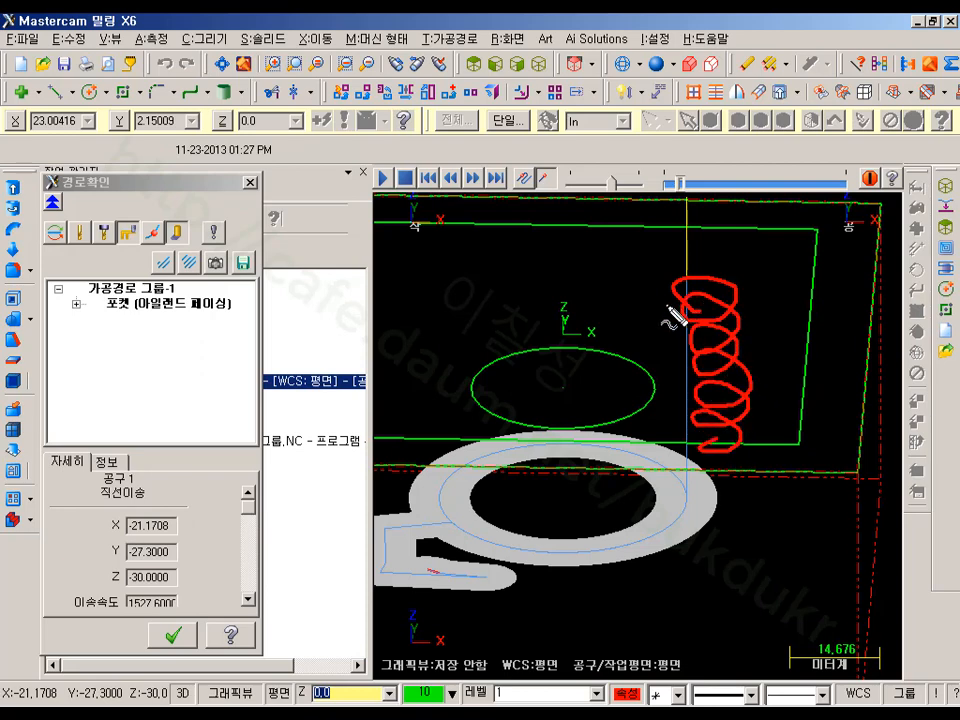
mouse_move(677, 260)
left_mouse_down()
mouse_move(681, 381)
mouse_move(754, 452)
mouse_move(762, 284)
left_mouse_up()
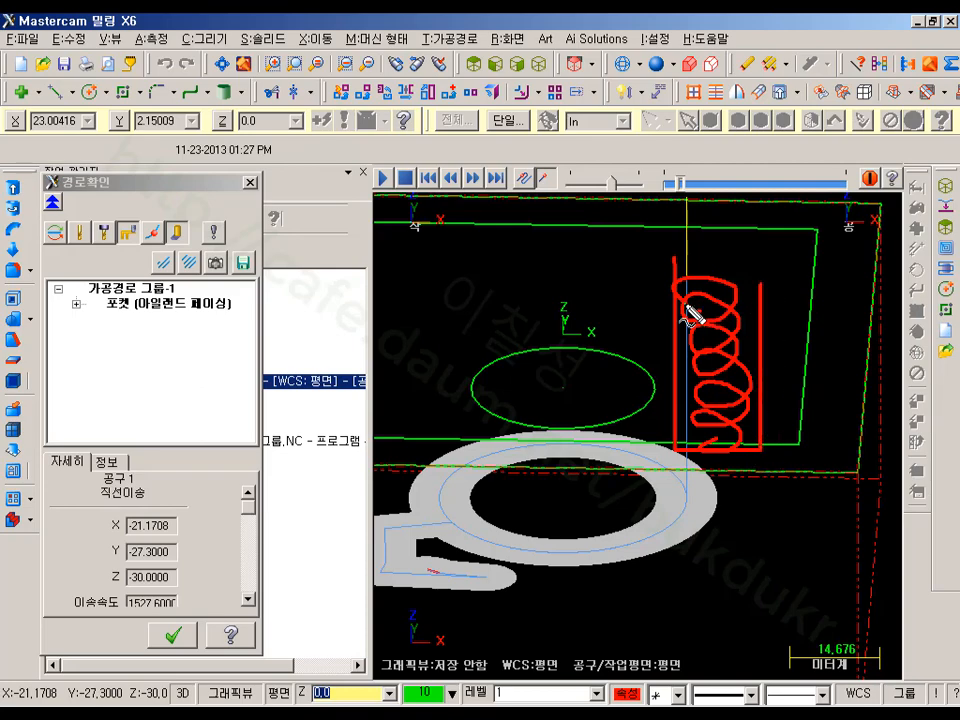
key("Escape")
left_click(174, 635)
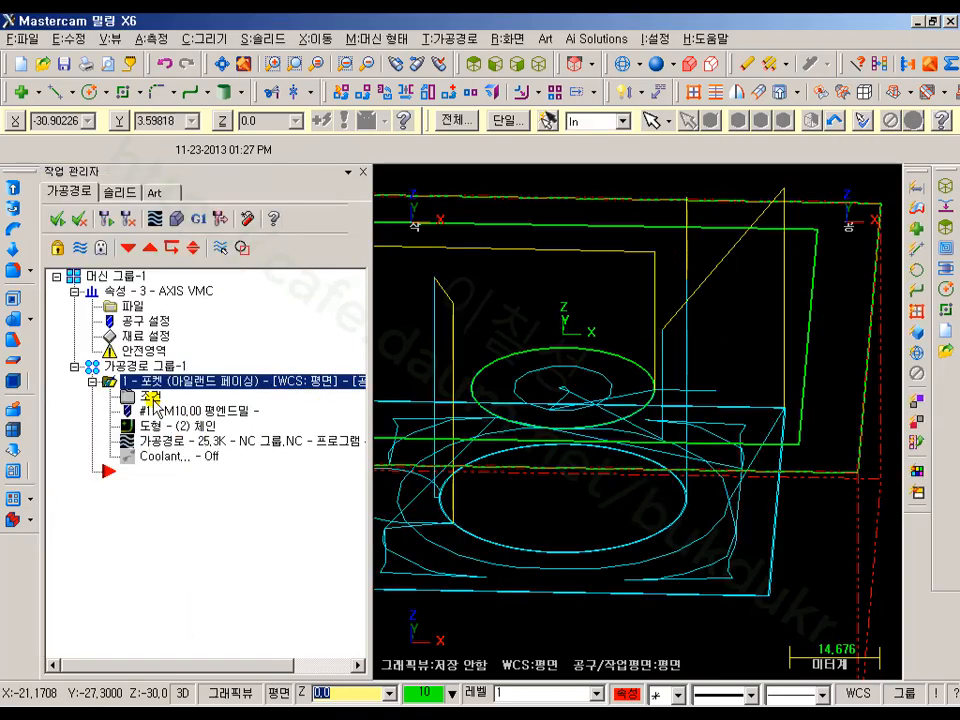
- Set the pocket's roughing entry motion (진입 동작) to helix (헬릭스) with a minimum radius of 10% and a maximum radius of 45%
left_click(154, 400)
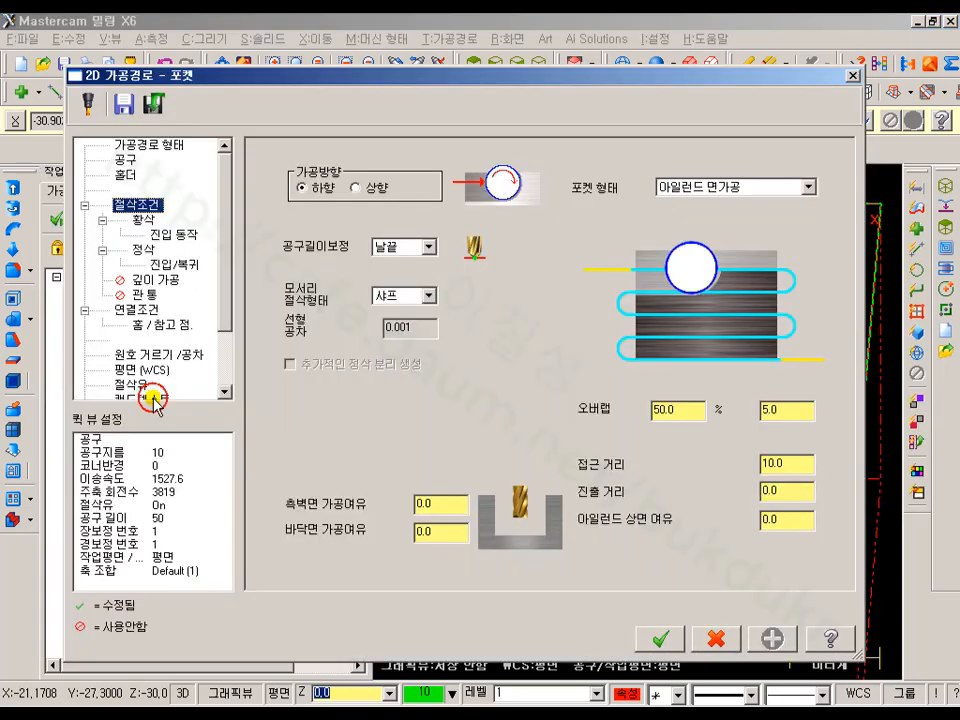
left_click(144, 220)
left_click(176, 234)
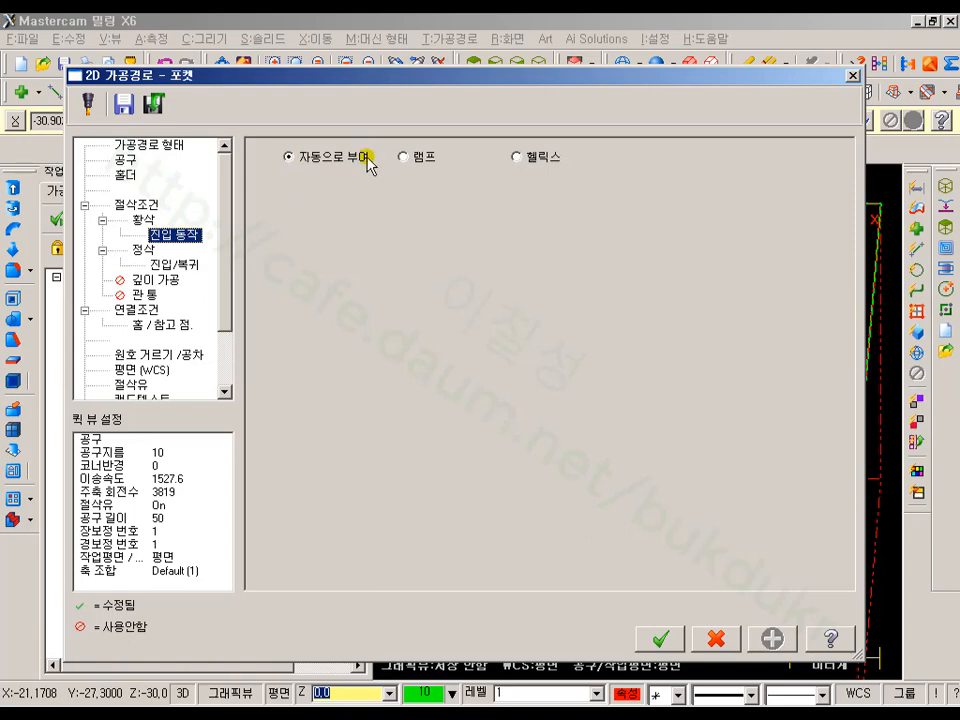
left_click(516, 153)
left_click_drag(431, 196, 330, 210)
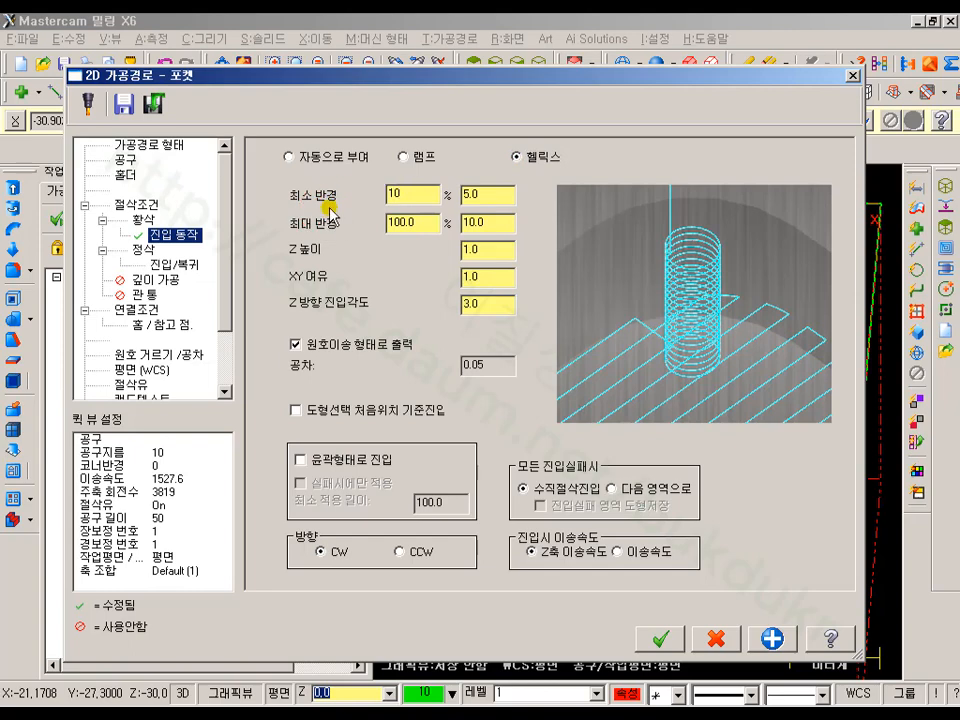
type("10")
left_click_drag(416, 222, 352, 240)
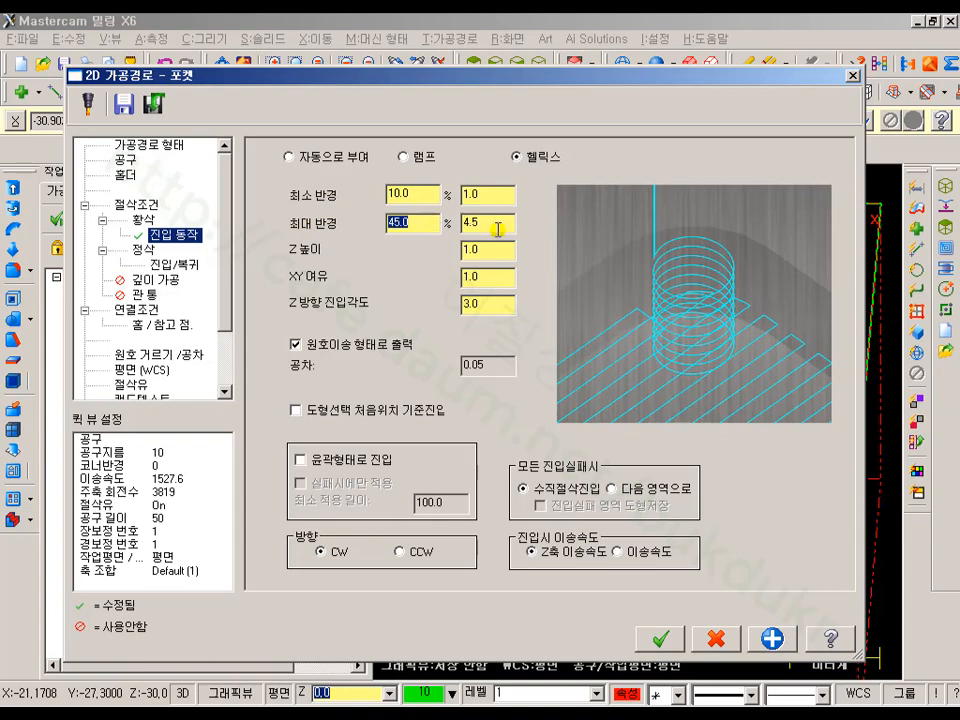
- Review the diagrams explaining the helix entry's minimum radius, Z height (Z 높이) and XY allowance (XY 여유)
left_click(501, 191)
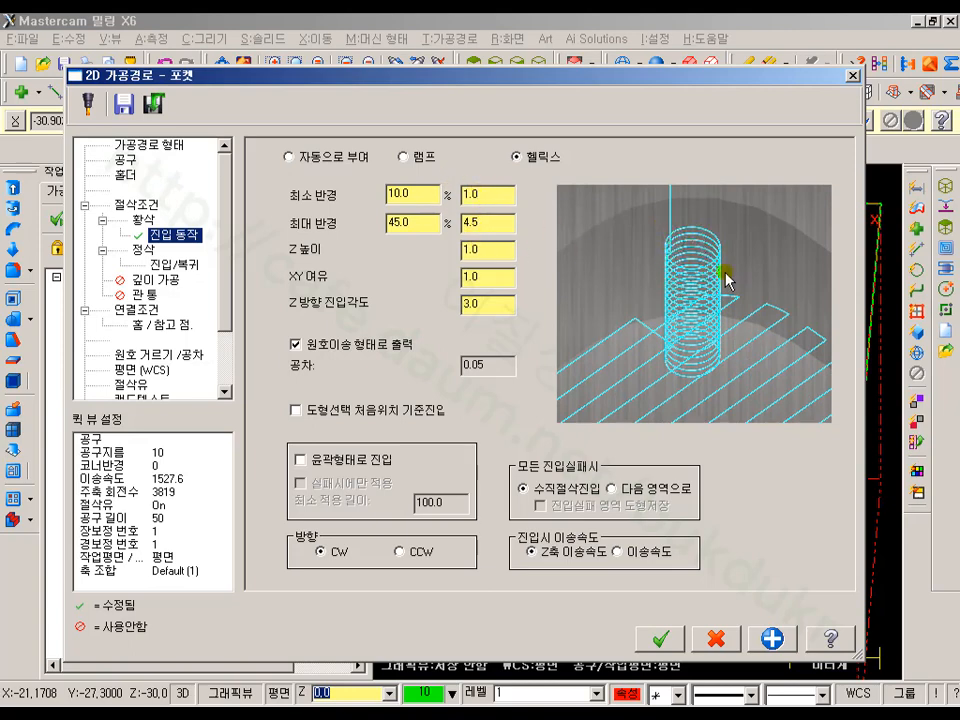
left_click(496, 252)
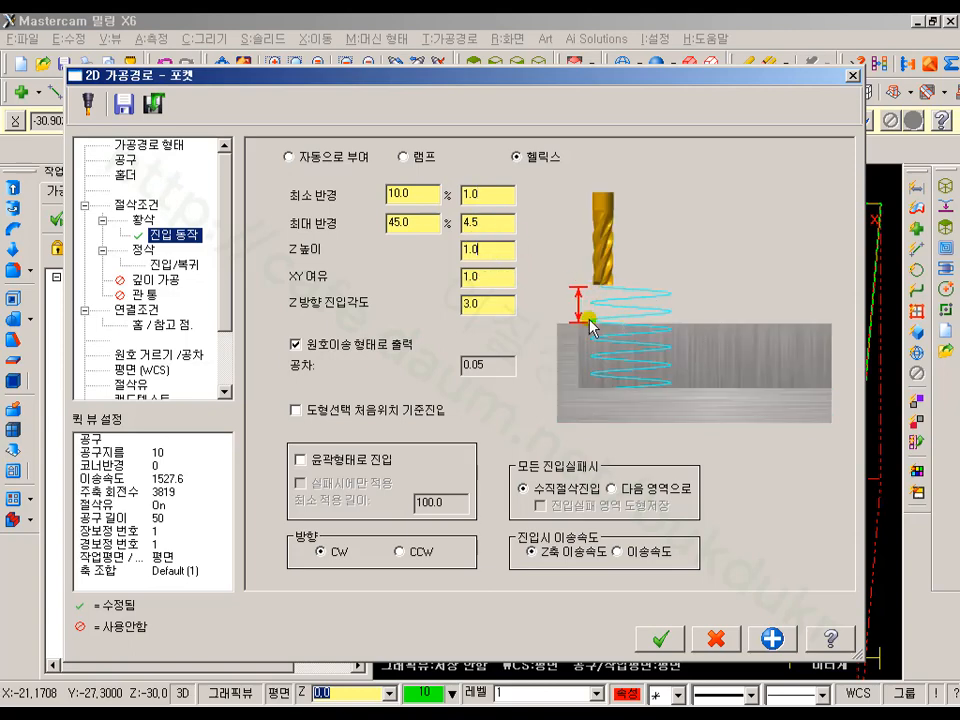
left_click_drag(613, 72, 494, 160)
left_click_drag(266, 105, 637, 101)
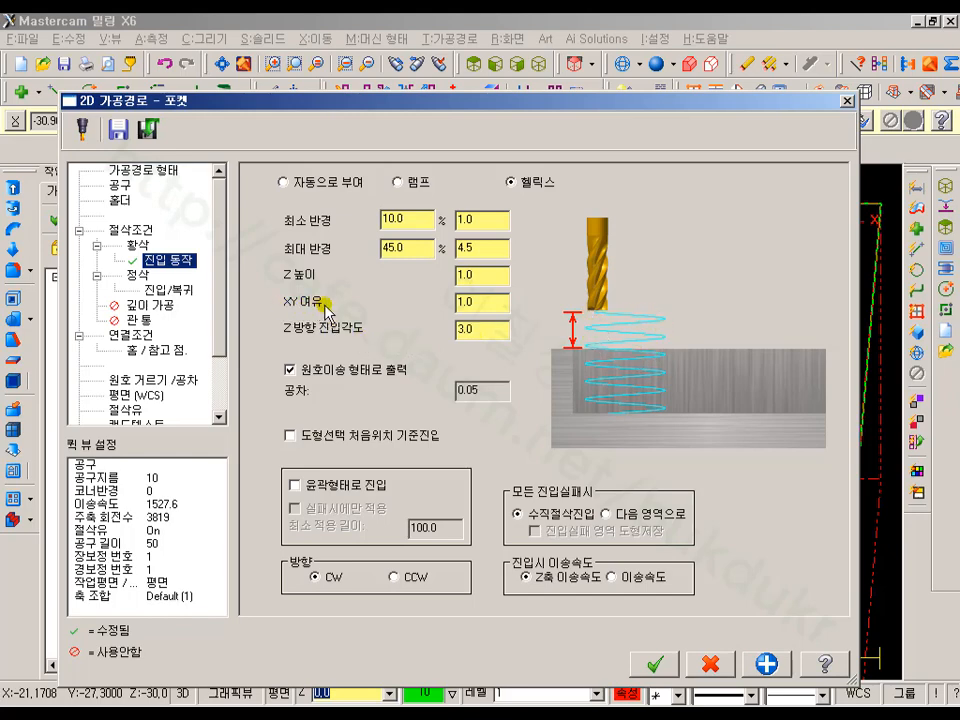
left_click(470, 301)
left_click_drag(788, 101, 405, 105)
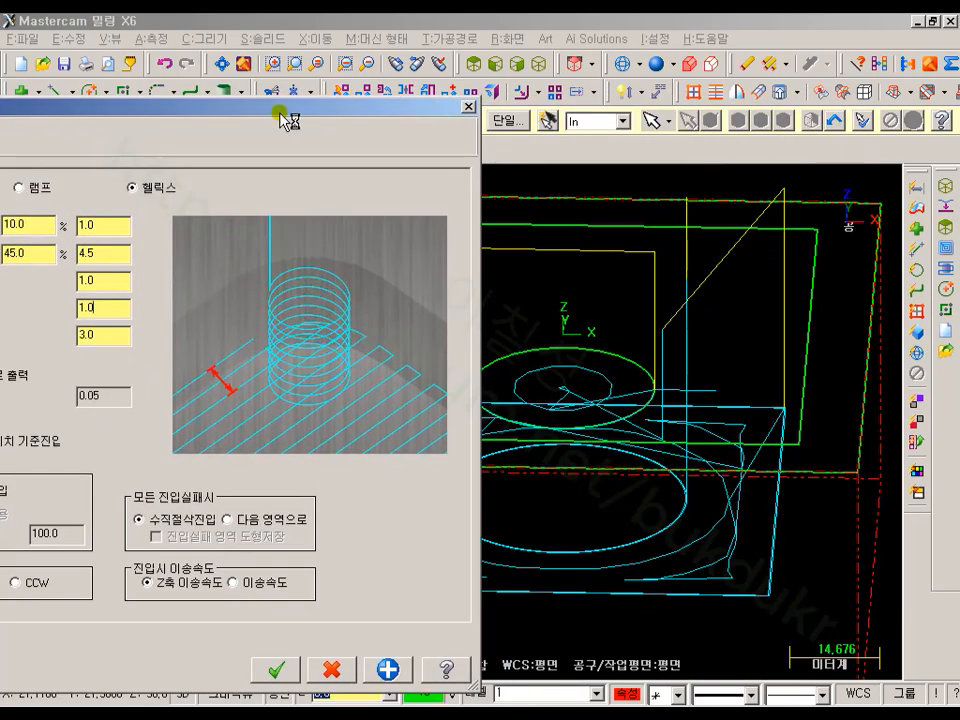
left_click_drag(285, 118, 678, 112)
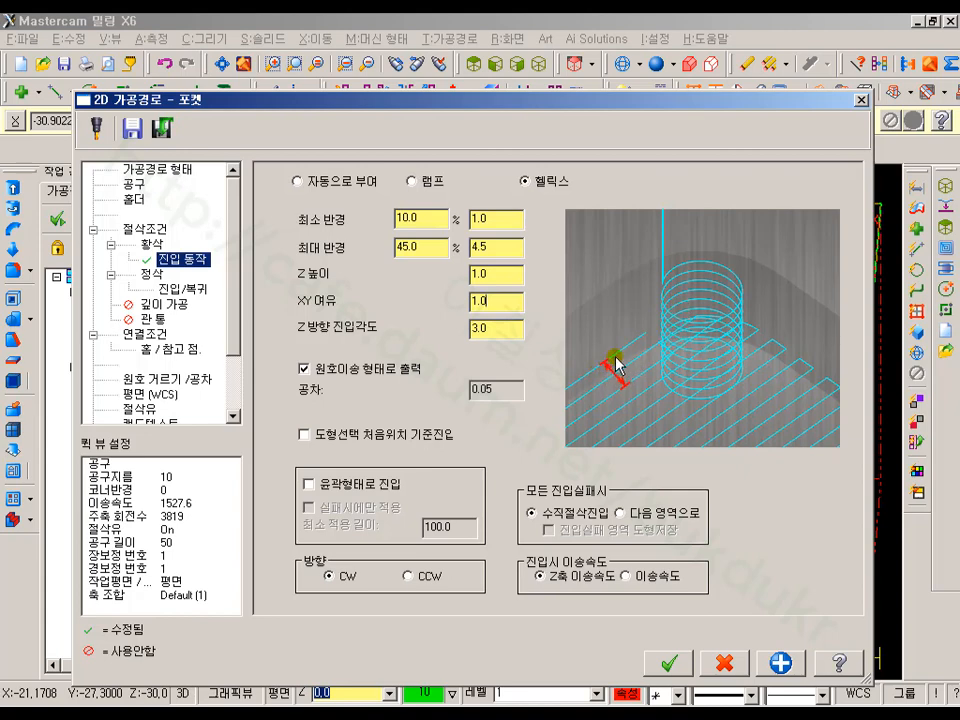
mouse_move(641, 321)
left_mouse_down()
mouse_move(568, 384)
mouse_move(670, 304)
mouse_move(842, 386)
left_mouse_up()
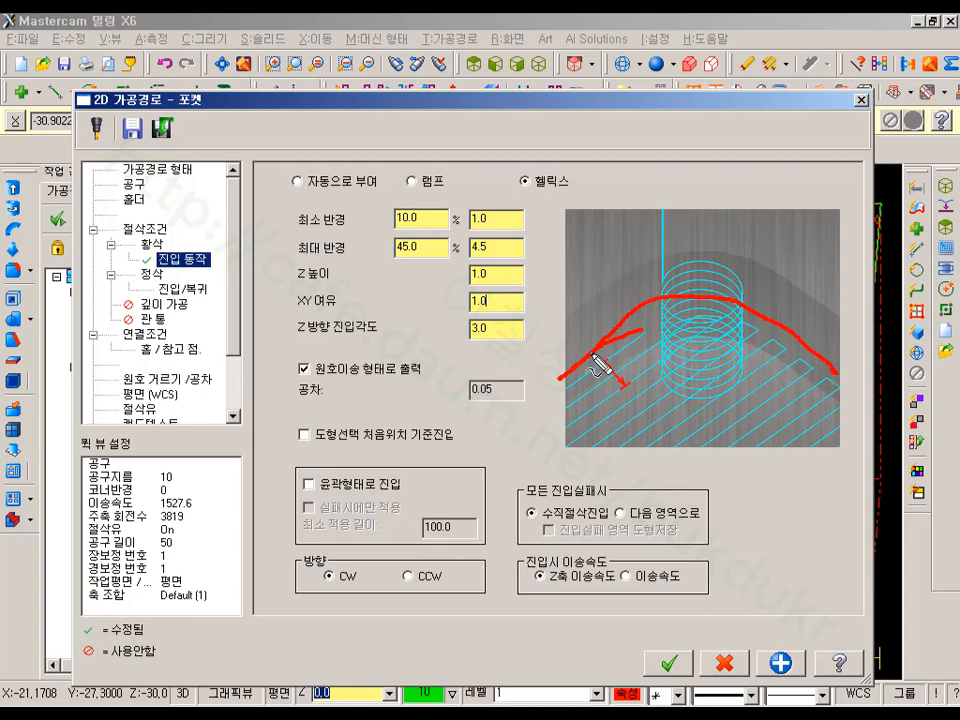
mouse_move(610, 359)
left_mouse_down()
mouse_move(599, 370)
mouse_move(604, 391)
mouse_move(594, 367)
left_mouse_up()
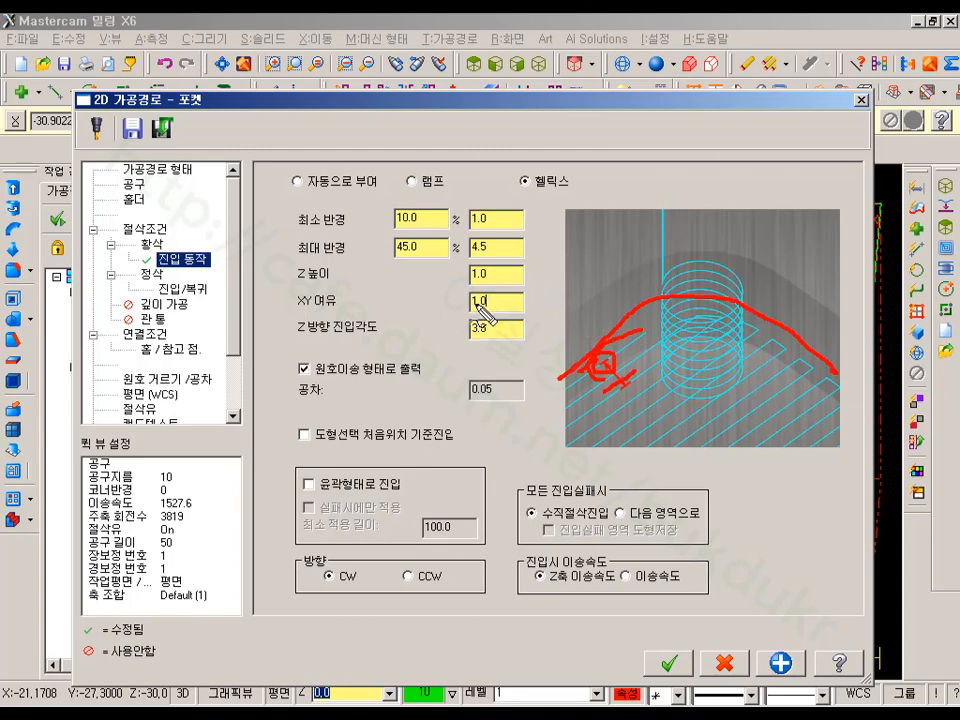
mouse_move(535, 312)
left_mouse_down()
mouse_move(522, 297)
mouse_move(437, 299)
left_mouse_up()
left_click_drag(533, 311, 470, 312)
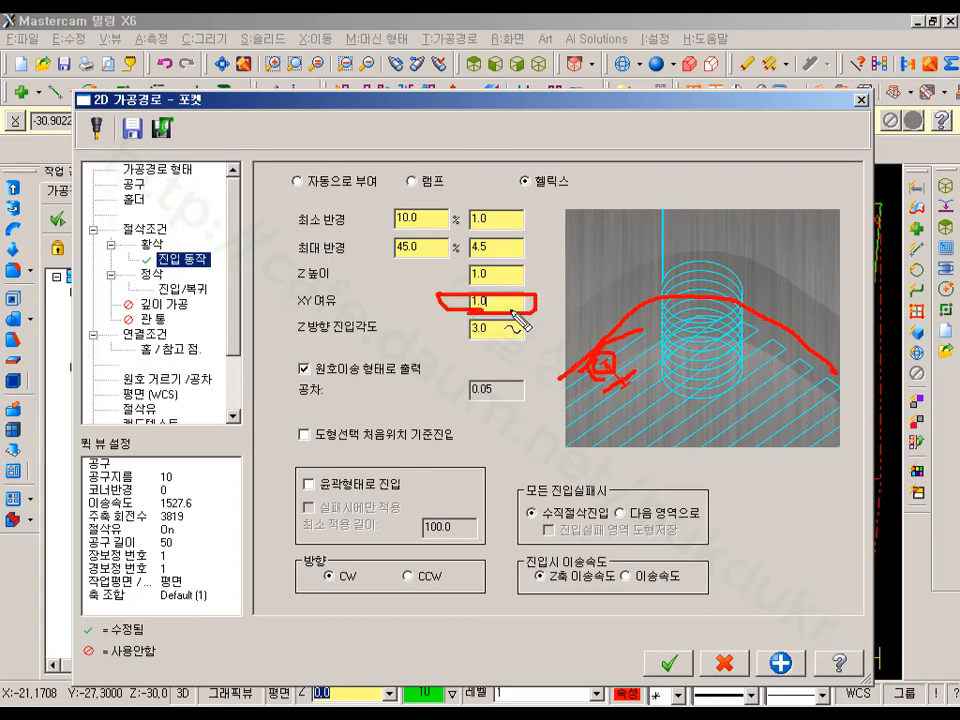
left_click_drag(641, 321, 556, 366)
mouse_move(693, 346)
left_mouse_down()
mouse_move(664, 312)
mouse_move(694, 347)
left_mouse_up()
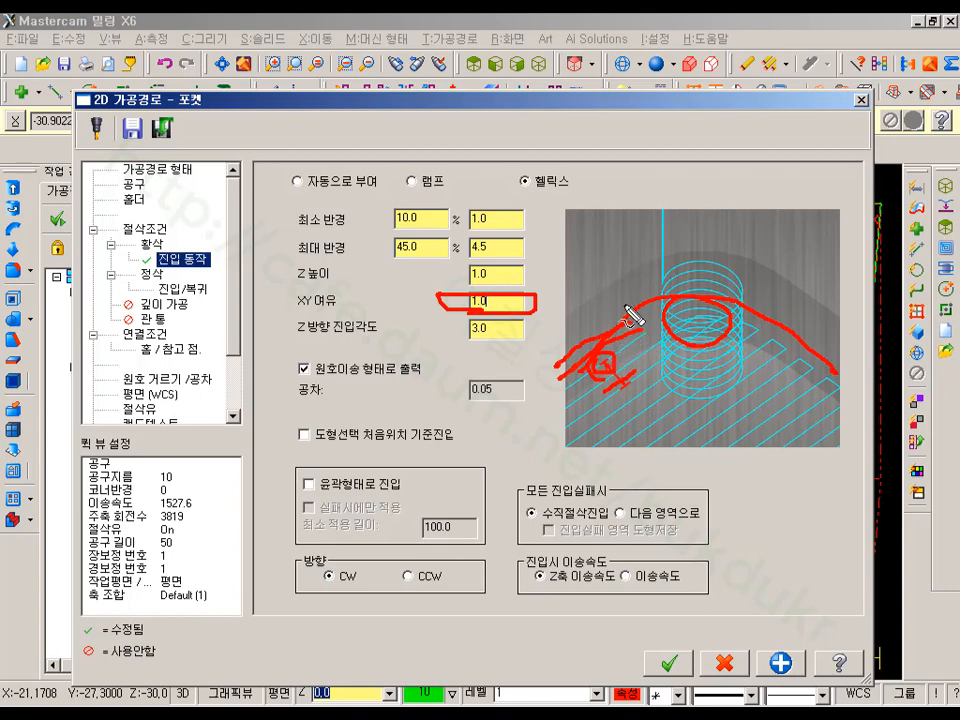
mouse_move(657, 305)
left_mouse_down()
mouse_move(551, 380)
mouse_move(620, 324)
mouse_move(735, 314)
left_mouse_up()
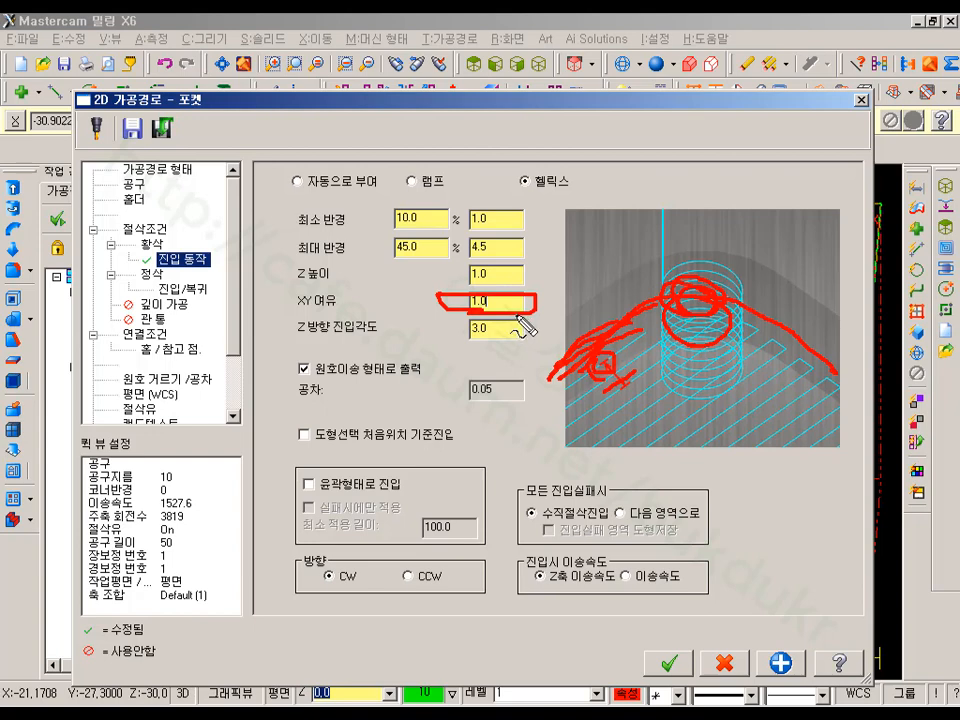
mouse_move(570, 210)
left_mouse_down()
mouse_move(639, 262)
mouse_move(745, 170)
mouse_move(578, 155)
mouse_move(640, 160)
mouse_move(690, 200)
mouse_move(685, 212)
left_mouse_up()
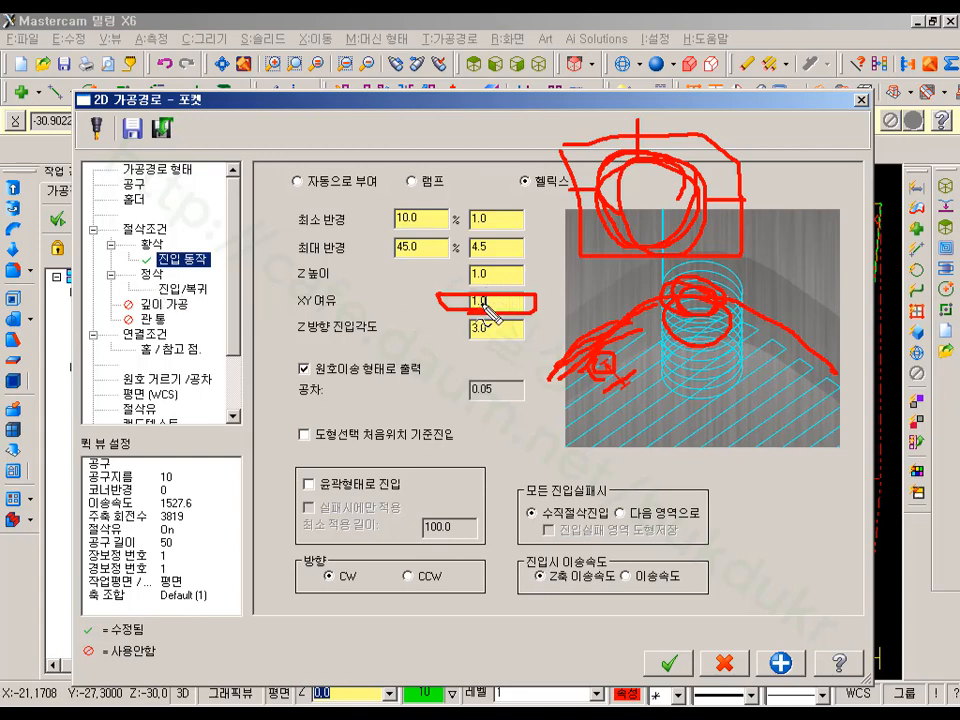
key("Escape")
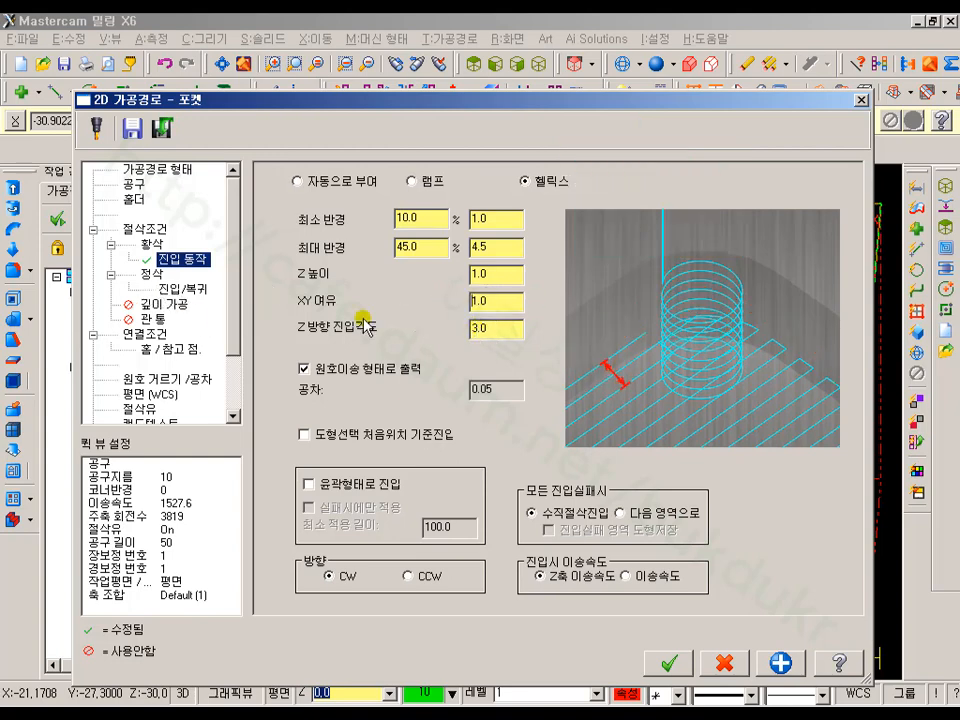
- Check the finishing pass spacing, set the helix entry's XY allowance (XY 여유) to 0.2, and show the Z entry angle diagram
left_click(152, 274)
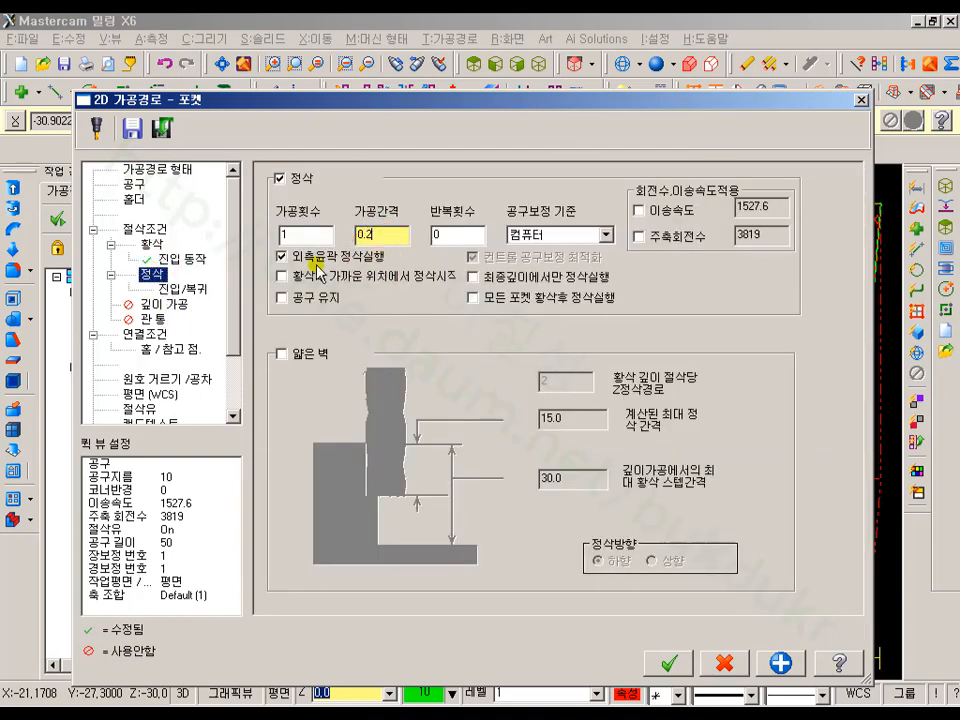
left_click(184, 259)
key("Tab")
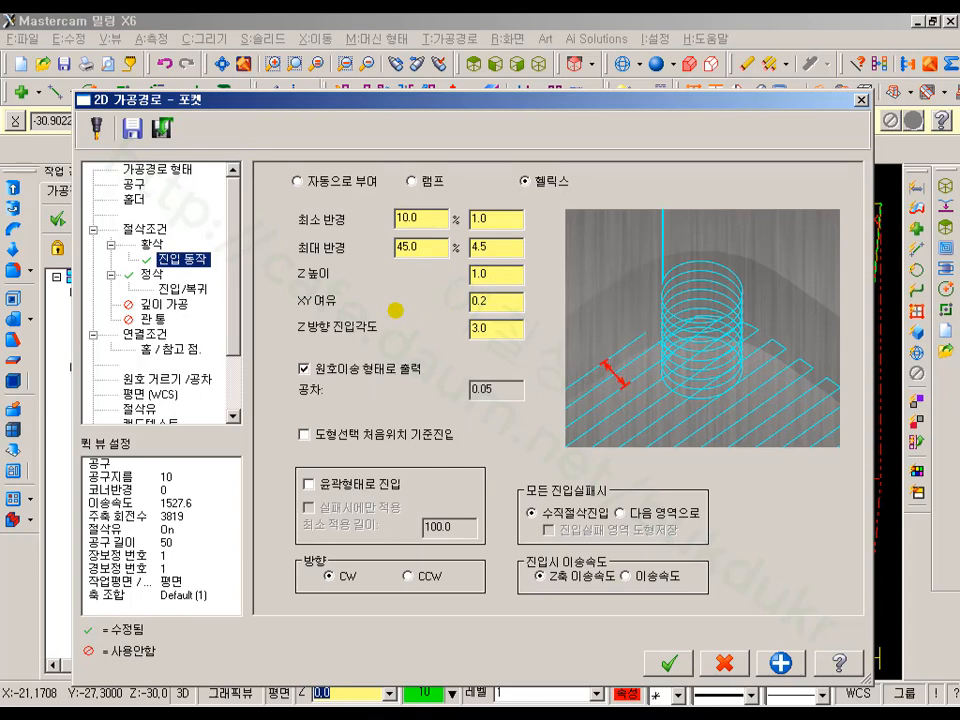
left_click(496, 324)
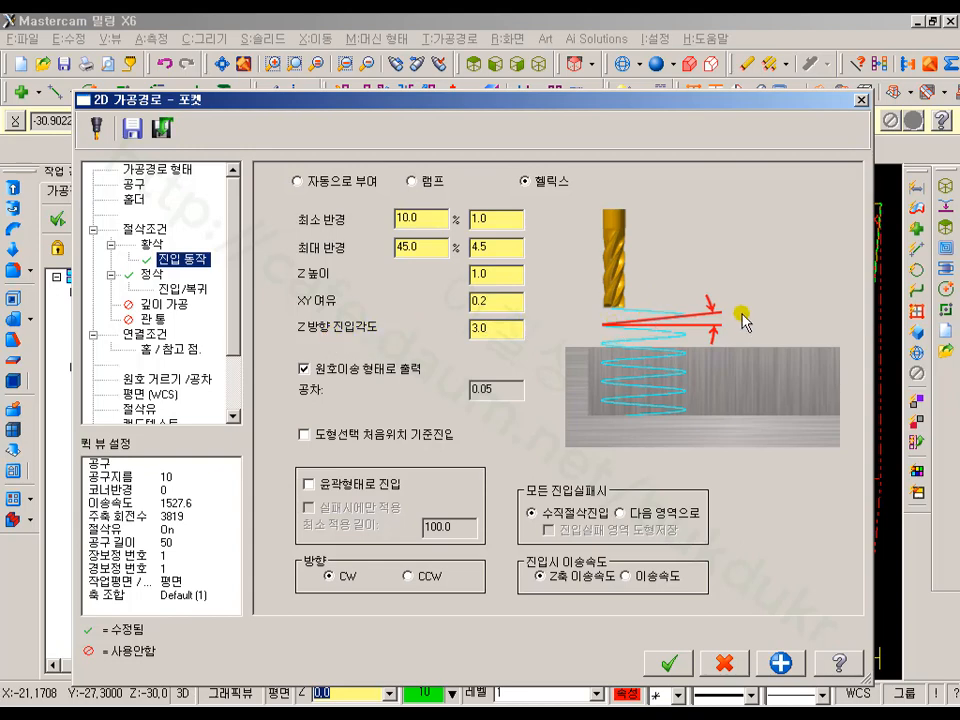
left_click_drag(826, 105, 672, 64)
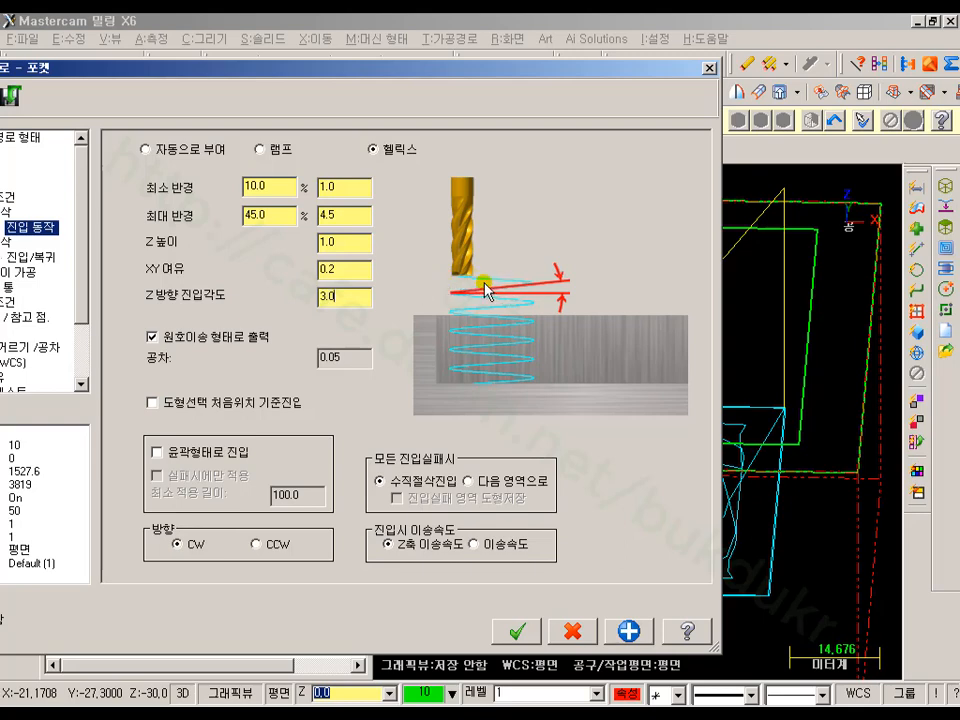
mouse_move(510, 138)
left_mouse_down()
mouse_move(510, 265)
mouse_move(600, 285)
mouse_move(680, 130)
left_mouse_up()
mouse_move(508, 290)
left_mouse_down()
mouse_move(540, 275)
mouse_move(543, 290)
left_mouse_up()
mouse_move(676, 318)
left_mouse_down()
mouse_move(668, 273)
mouse_move(643, 311)
mouse_move(679, 336)
left_mouse_up()
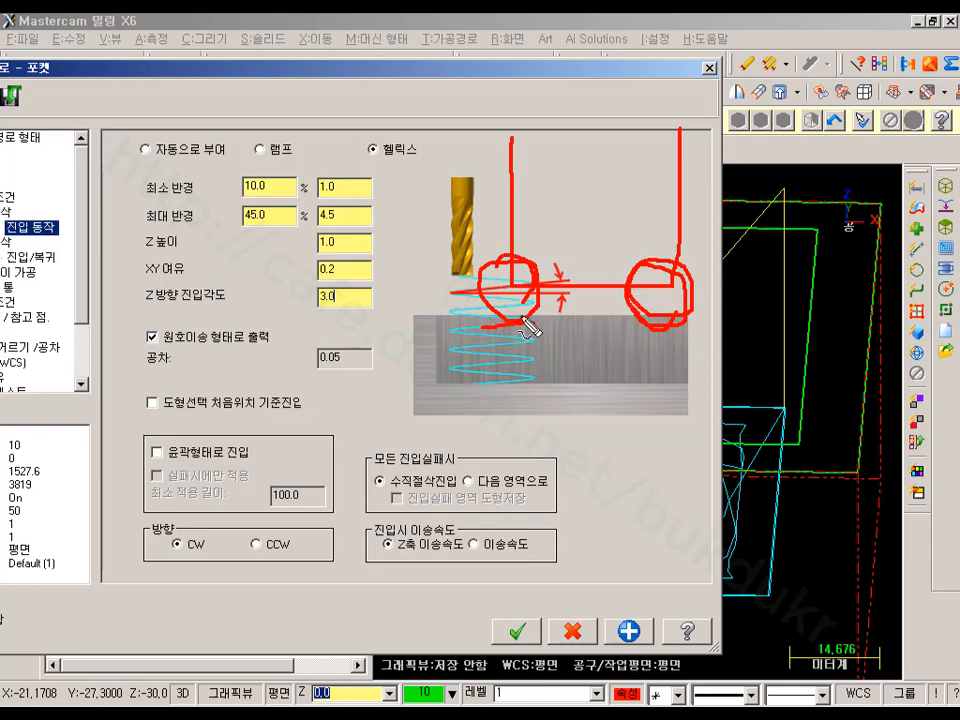
left_click_drag(520, 326, 636, 294)
left_click_drag(519, 327, 711, 323)
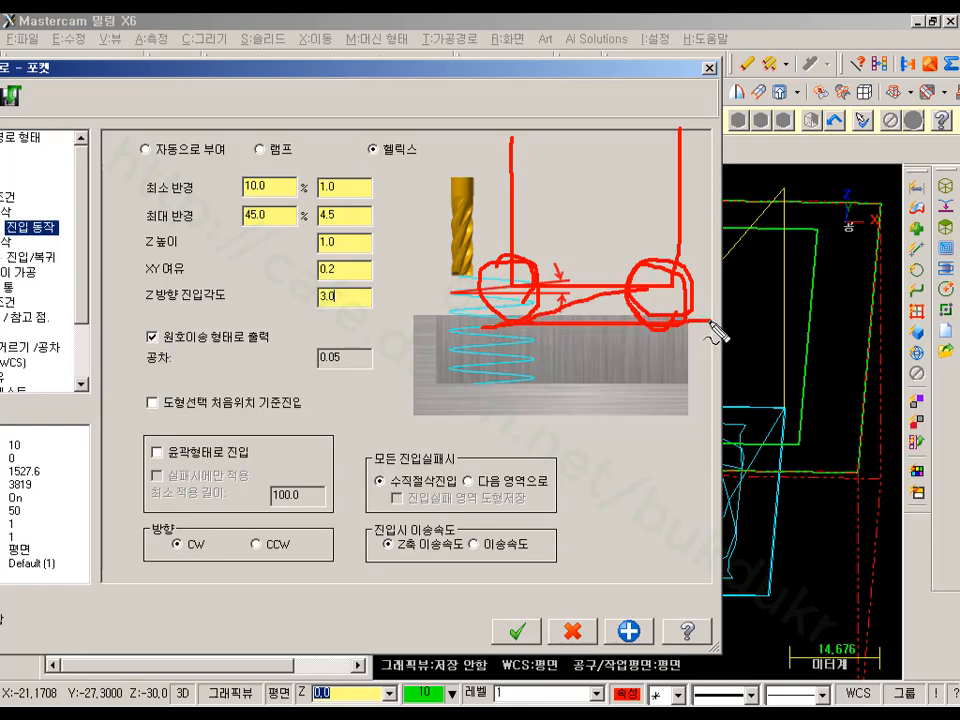
left_click_drag(597, 352, 562, 422)
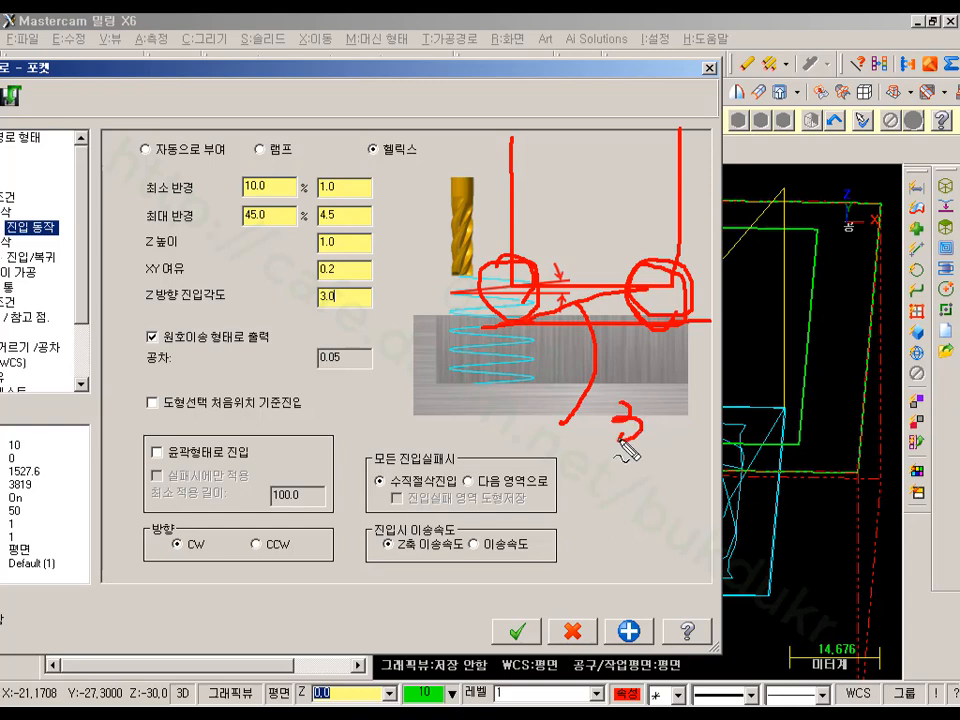
mouse_move(704, 399)
left_mouse_down()
mouse_move(727, 412)
mouse_move(606, 400)
mouse_move(748, 455)
left_mouse_up()
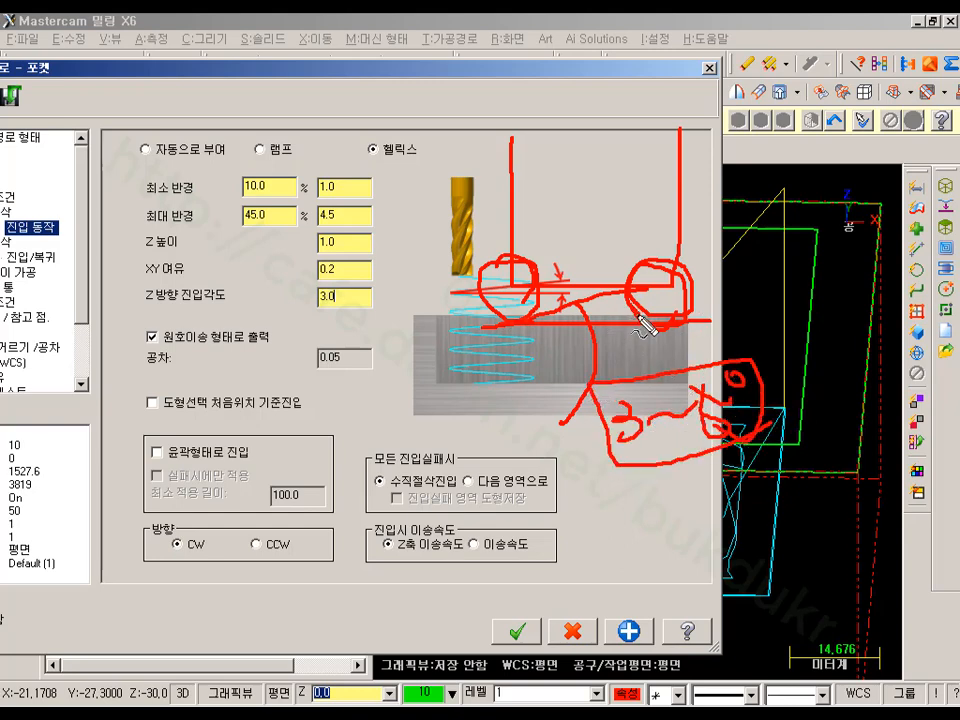
- Apply the helix entry settings to the pocket operation and regenerate its toolpath
key("Escape")
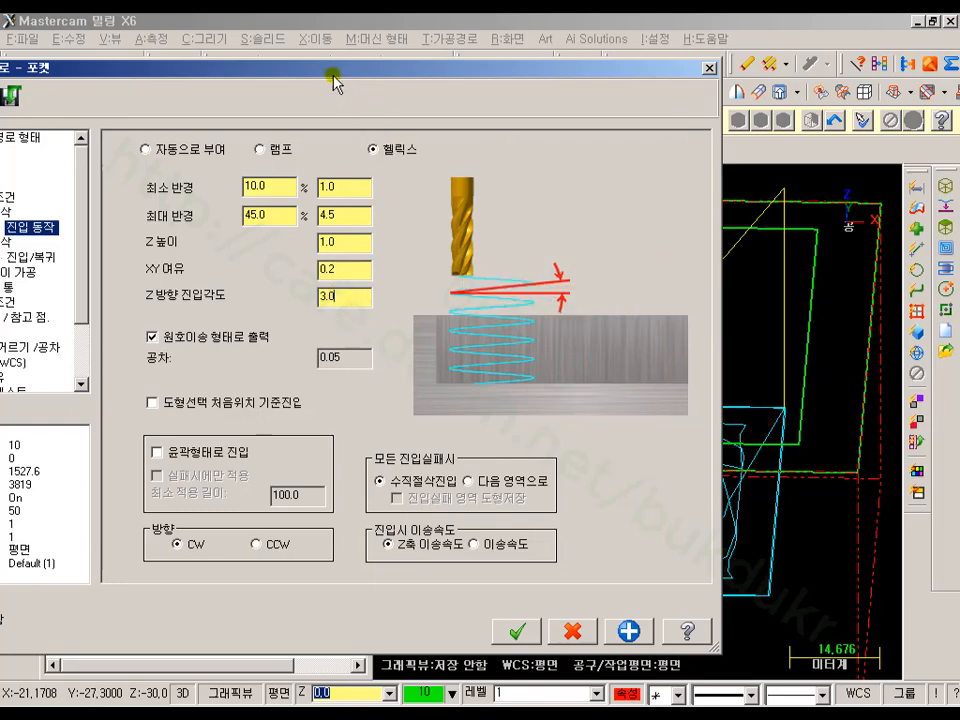
left_click_drag(333, 74, 534, 46)
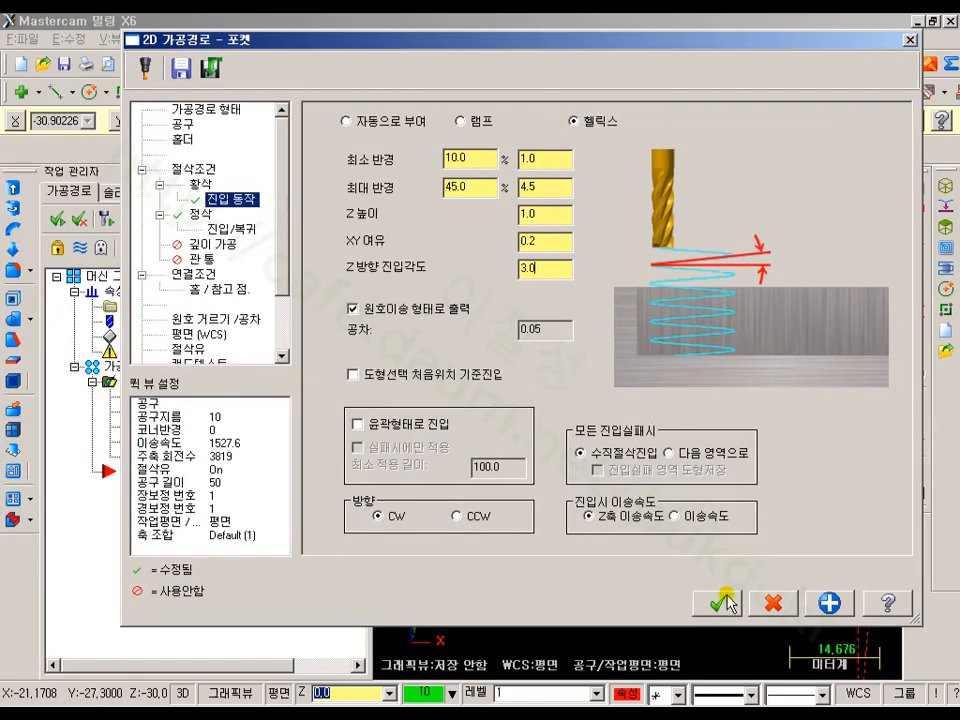
left_click(720, 602)
left_click(111, 219)
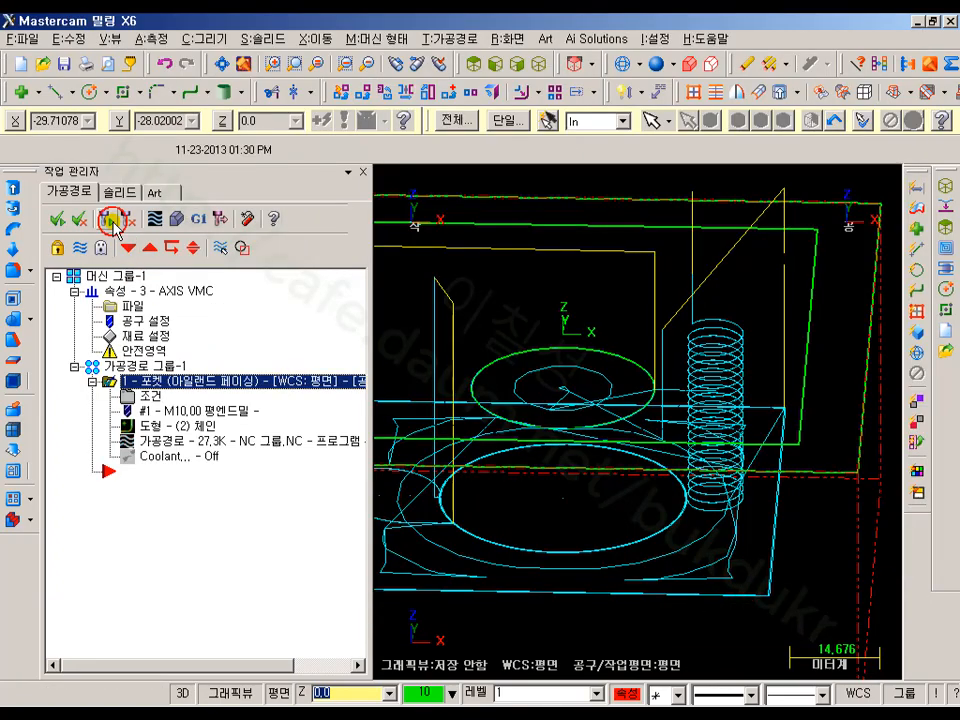
- Examine up close and from a higher angle how the helical entry spirals down to the pocket floor
scroll(657, 424, "down", 1)
mouse_move(704, 345)
middle_mouse_down()
mouse_move(730, 360)
mouse_move(709, 369)
middle_mouse_up()
scroll(707, 370, "up", 5)
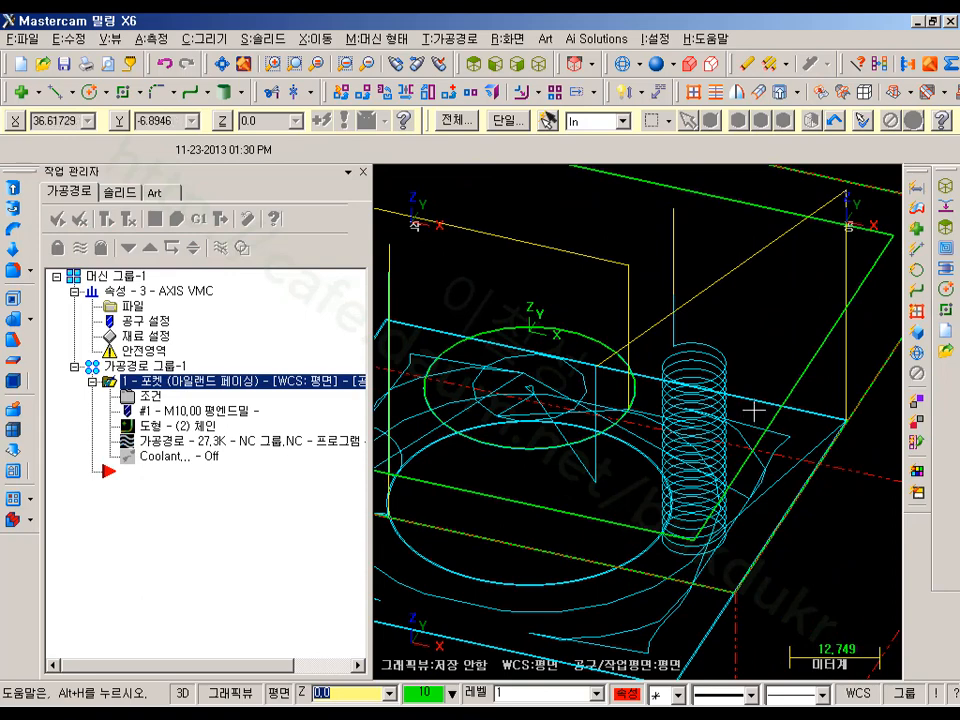
left_click_drag(688, 294, 715, 492)
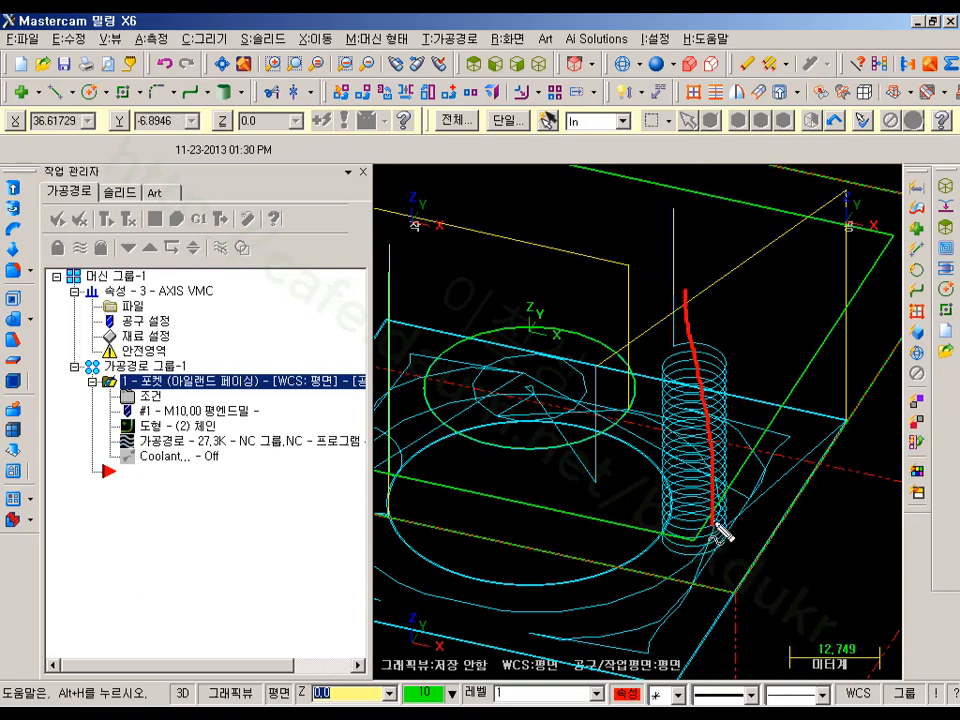
mouse_move(718, 420)
left_mouse_down()
mouse_move(705, 375)
mouse_move(731, 454)
mouse_move(735, 545)
left_mouse_up()
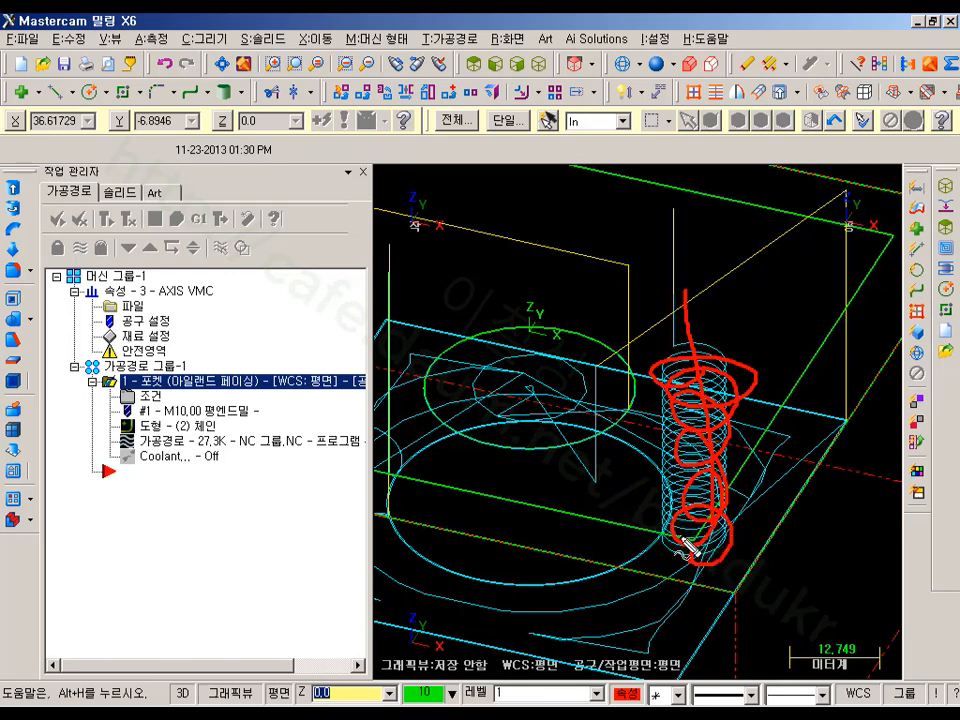
key("Escape")
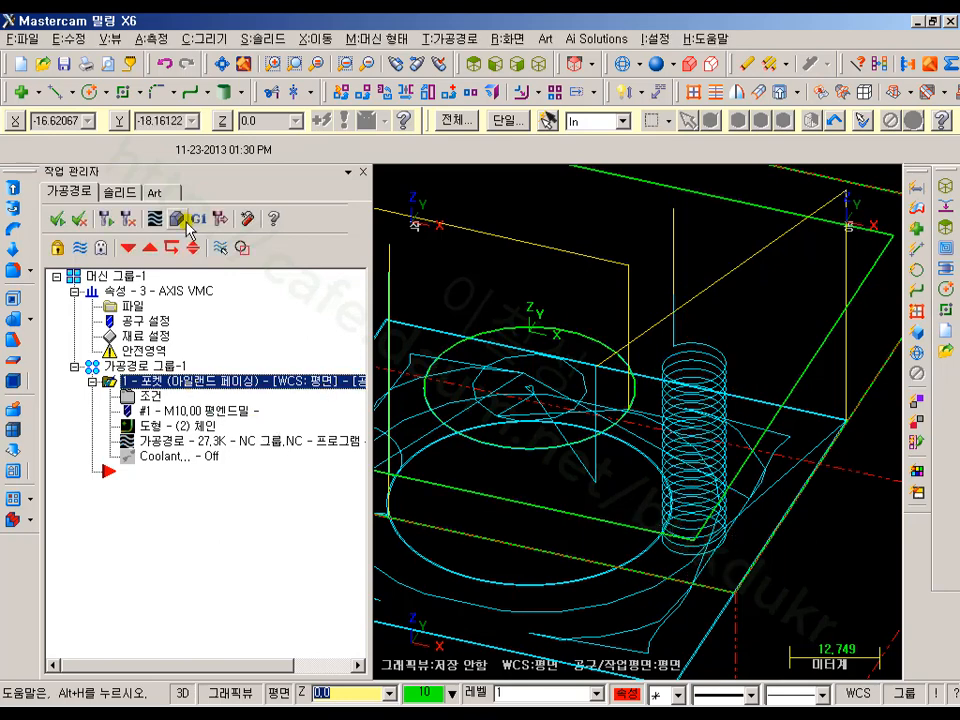
- Run the solid machining simulation (모의가공) at a slightly reduced speed, inspect the machined pocket and island, and close it
left_click(186, 224)
left_click_drag(172, 482, 156, 482)
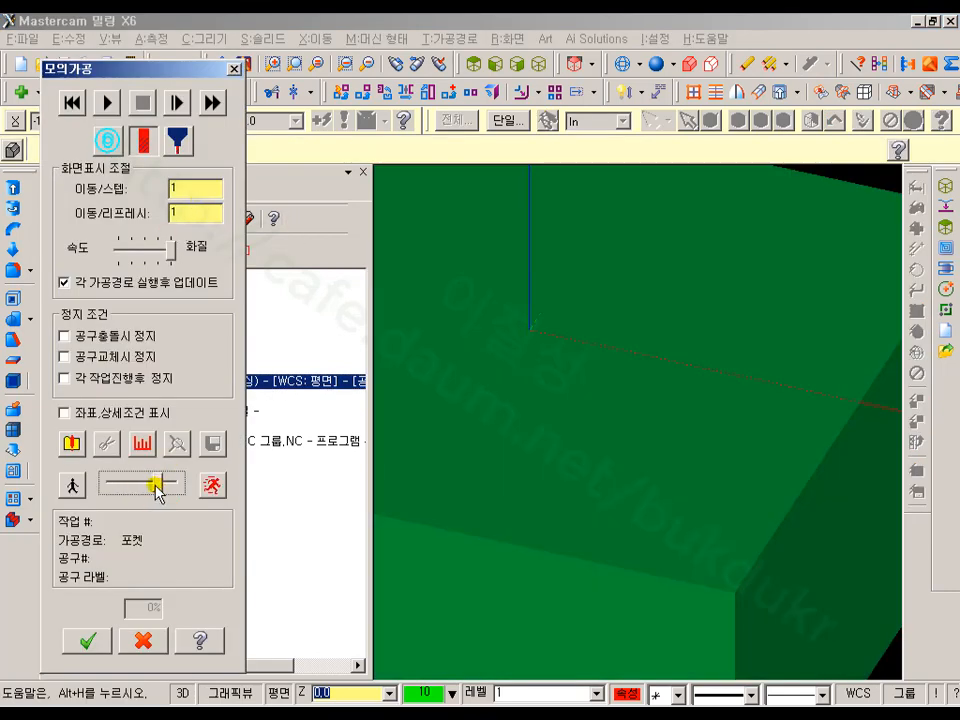
left_click(106, 103)
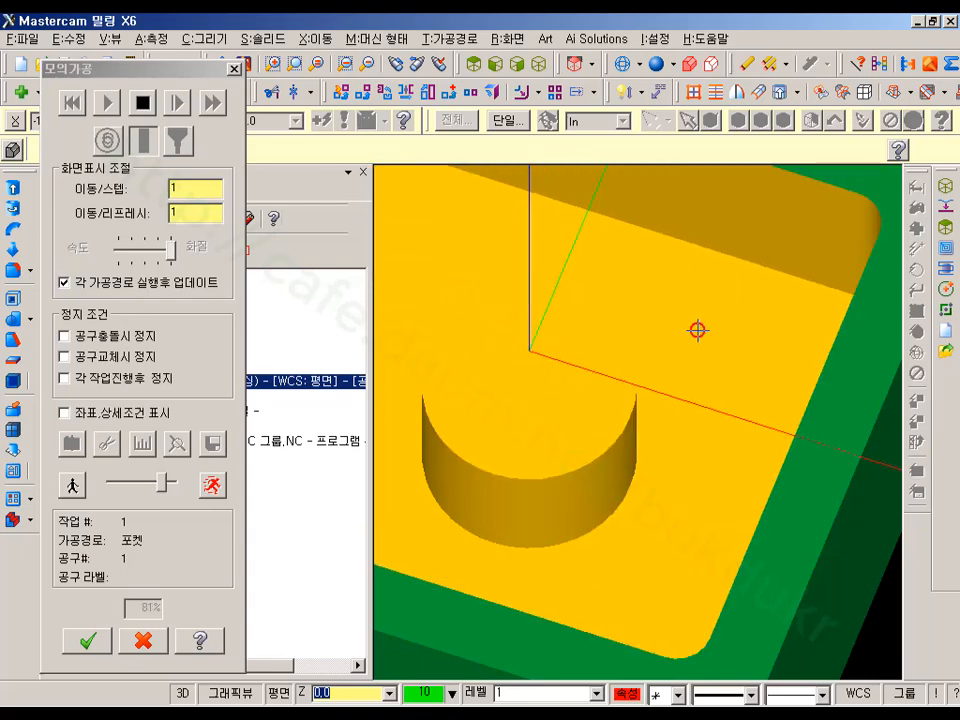
scroll(704, 389, "down", 4)
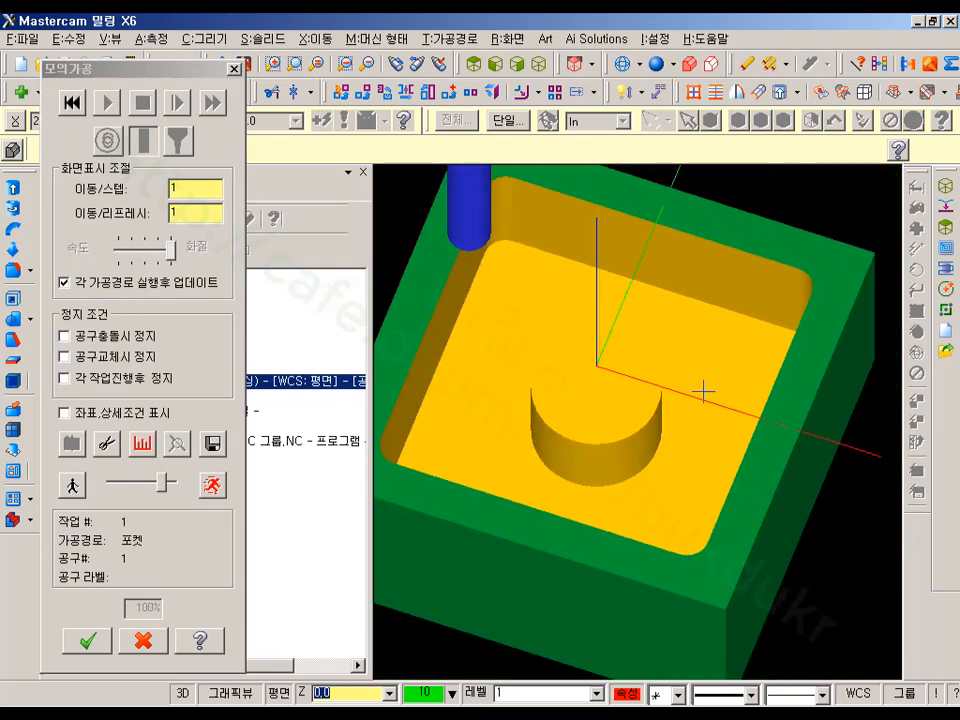
middle_click_drag(707, 386, 707, 332)
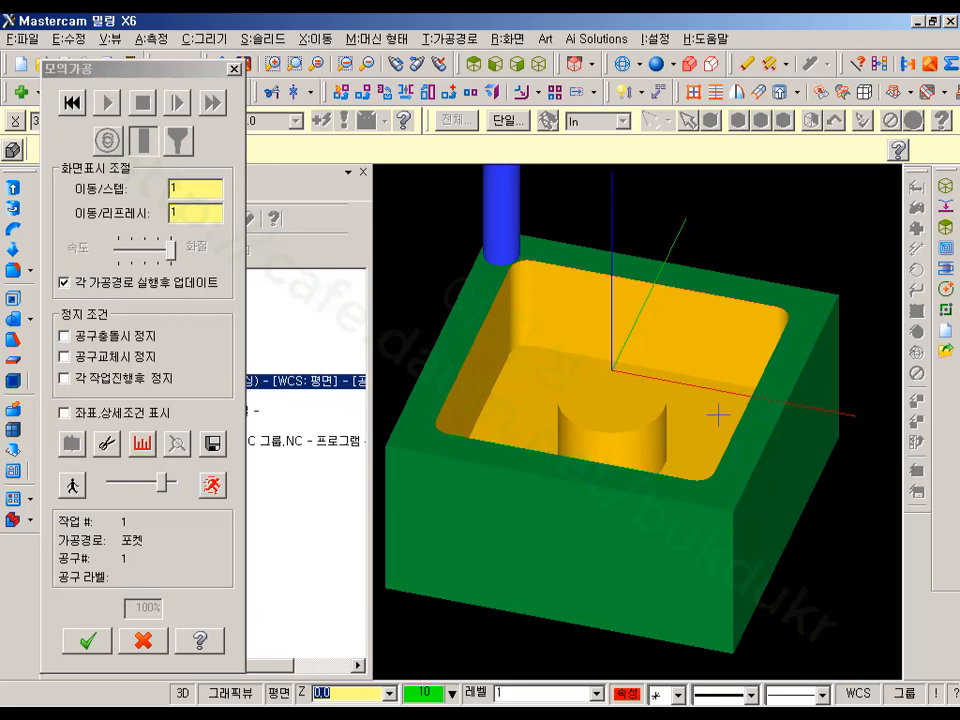
left_click(157, 636)
- Enable depth cuts (깊이 가공) for the pocket with a maximum rough step of 3.0 and regenerate the toolpath
left_click(140, 396)
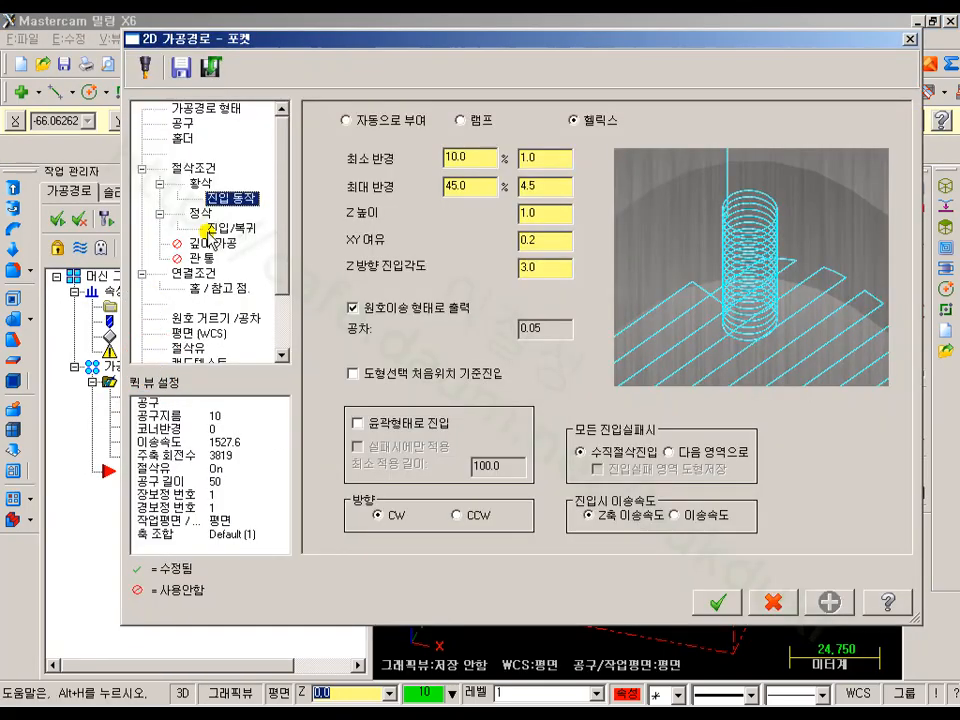
left_click(201, 243)
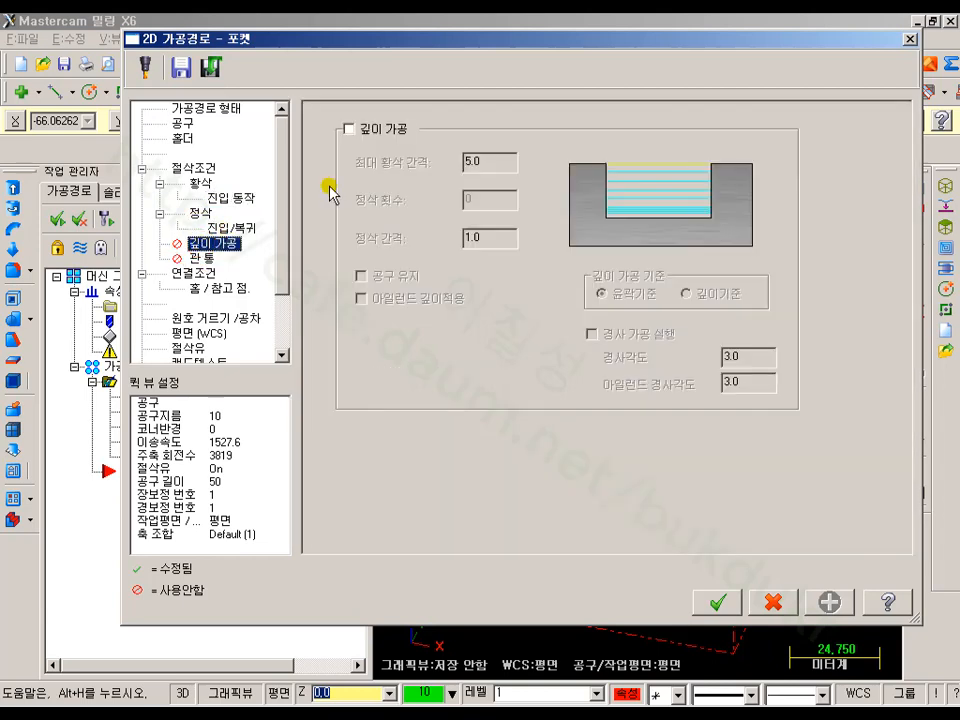
left_click(350, 130)
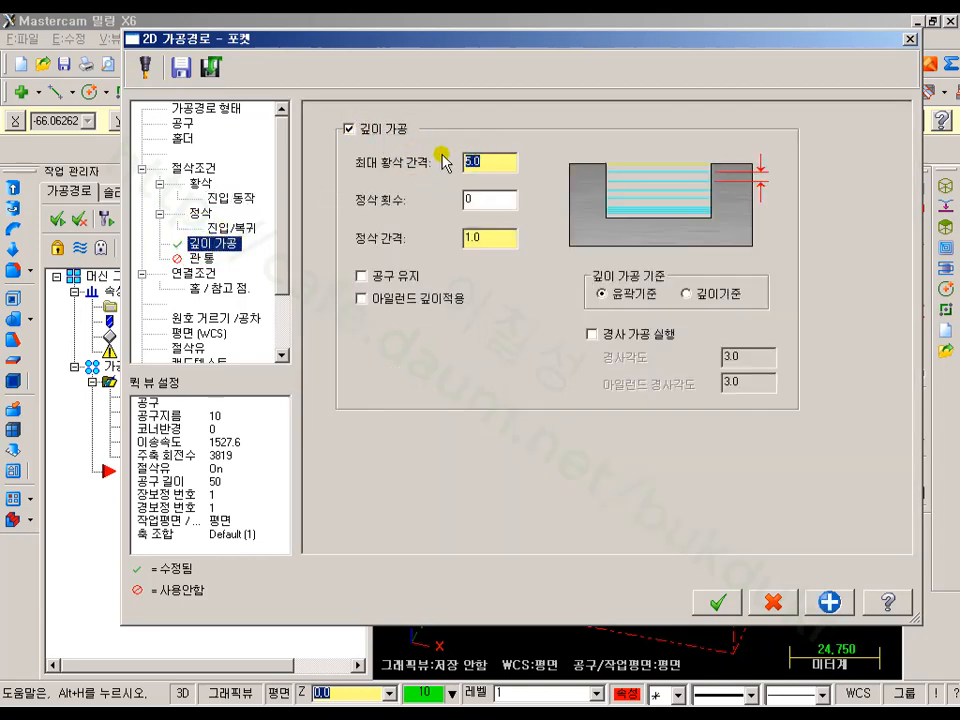
left_click(497, 201)
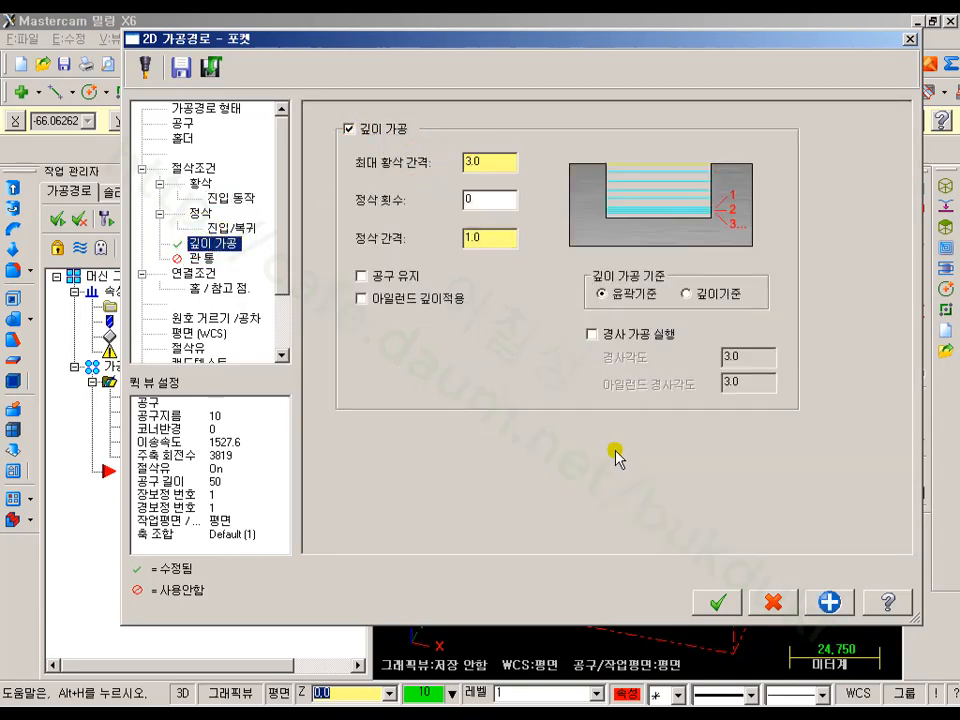
left_click(720, 602)
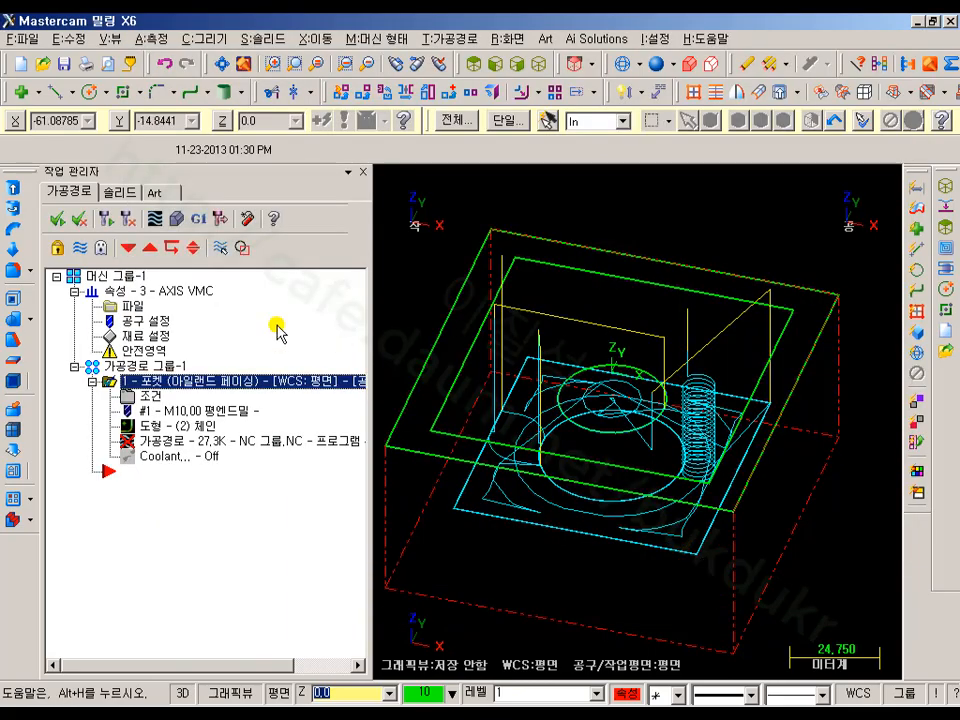
left_click(103, 218)
- Examine the layered depth passes of the toolpath and simulate the machining, watching the layers from several angles
scroll(650, 378, "up", 6)
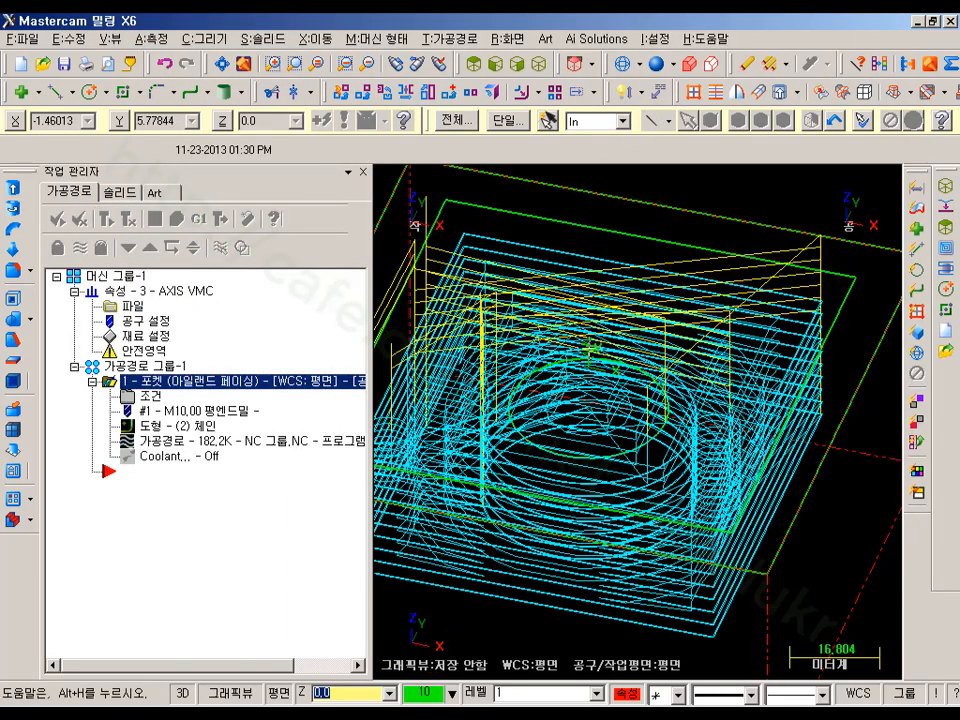
middle_click_drag(633, 344, 663, 310)
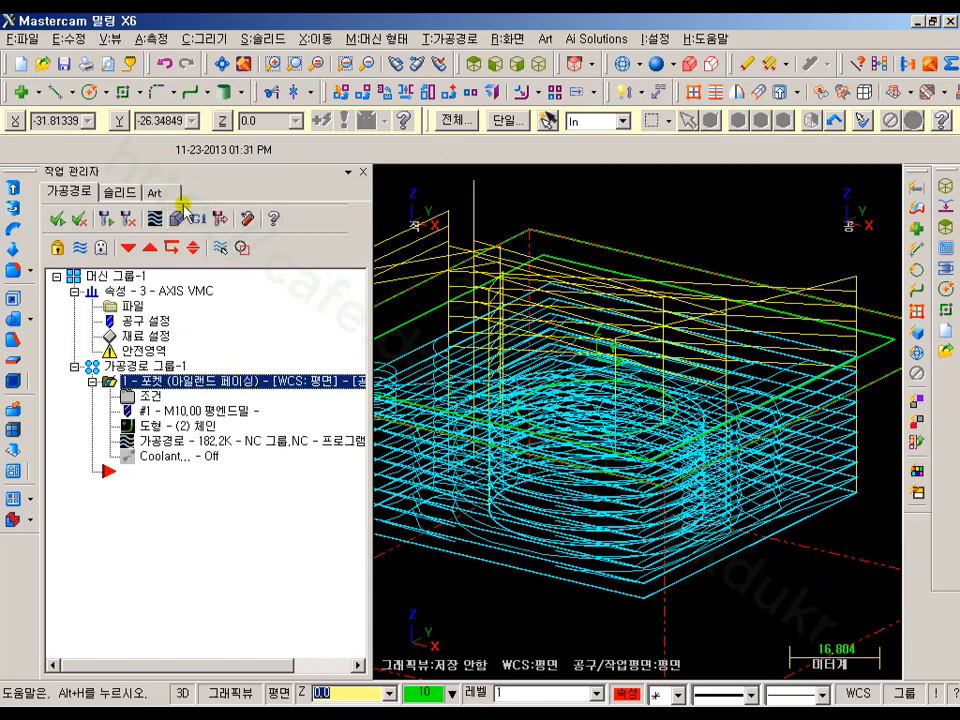
left_click(176, 218)
left_click(115, 103)
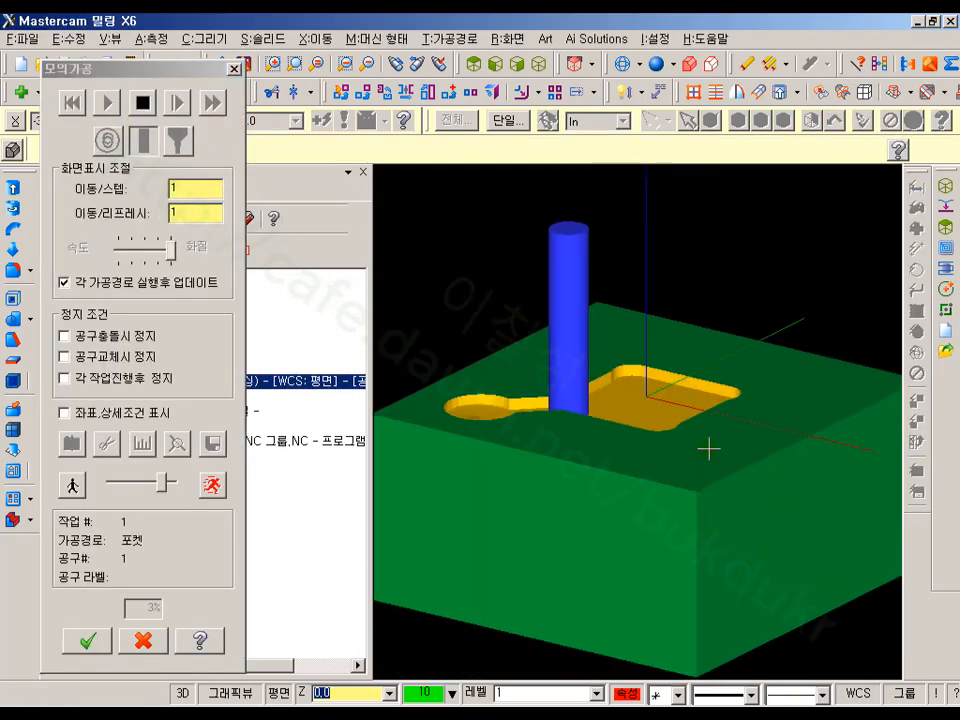
middle_click_drag(708, 448, 708, 462)
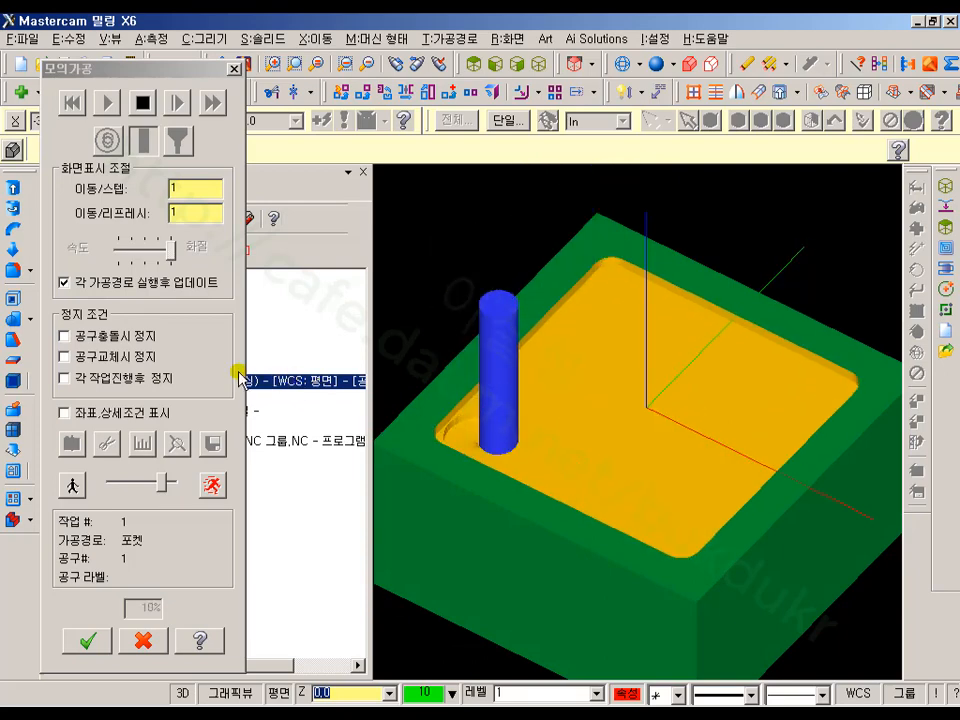
middle_click_drag(385, 470, 831, 463)
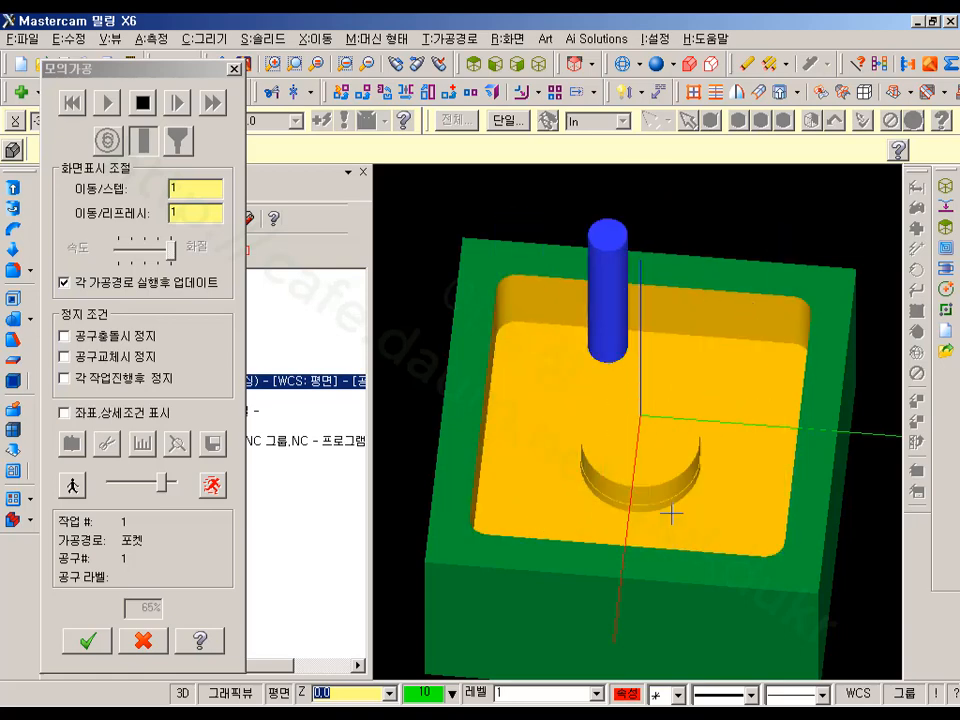
- Complete the simulation in fast mode, inspect the finished pocket and island at an angle, and exit the simulation
left_click(214, 485)
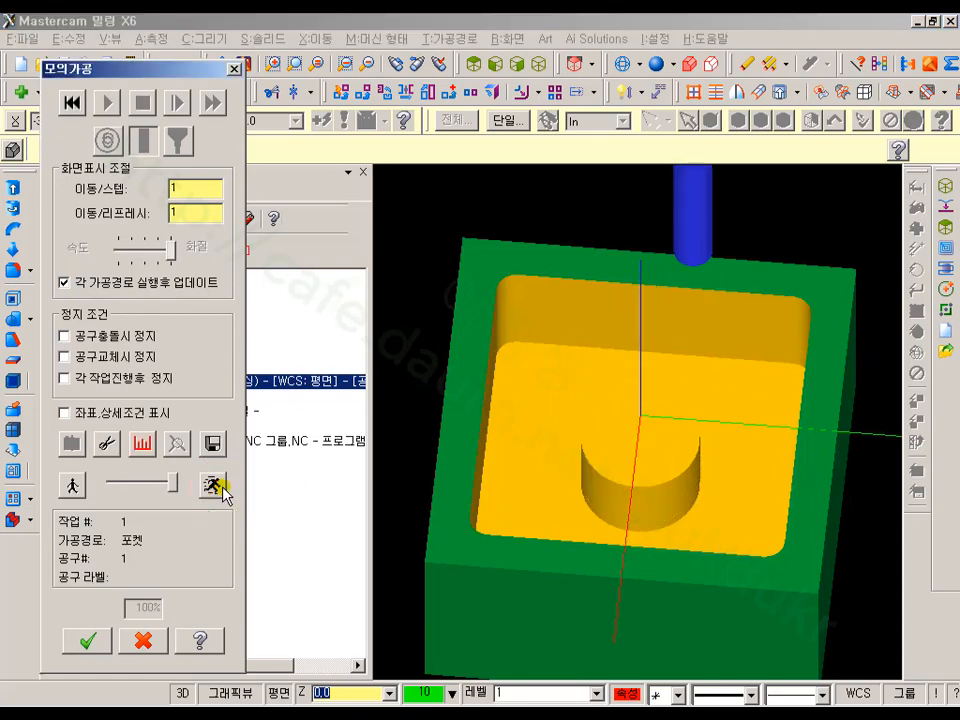
middle_click_drag(718, 388, 614, 370)
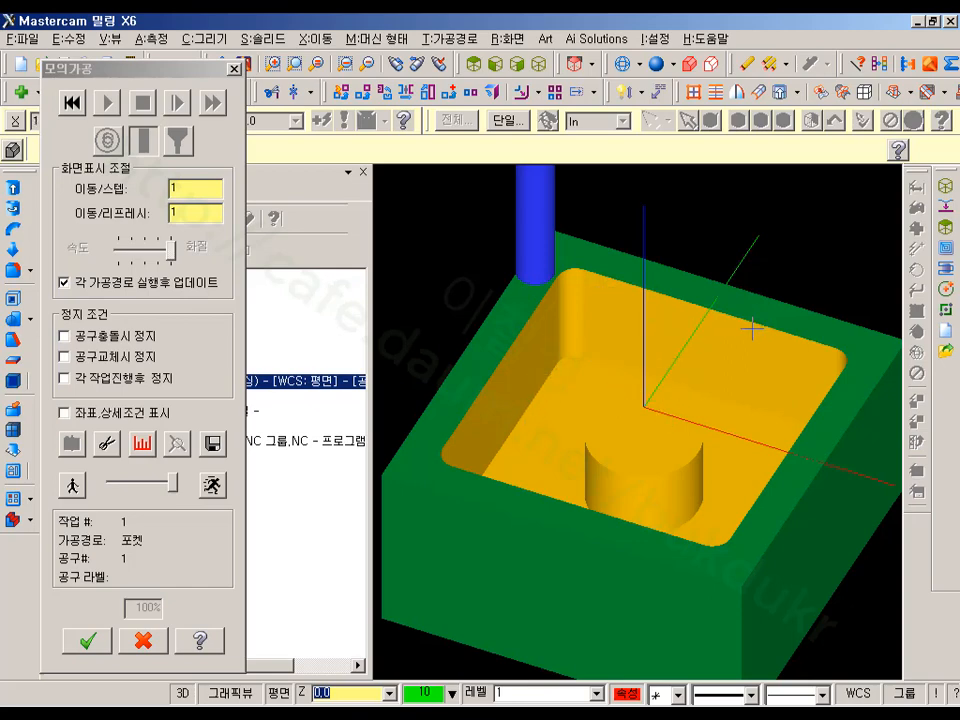
key("Escape")
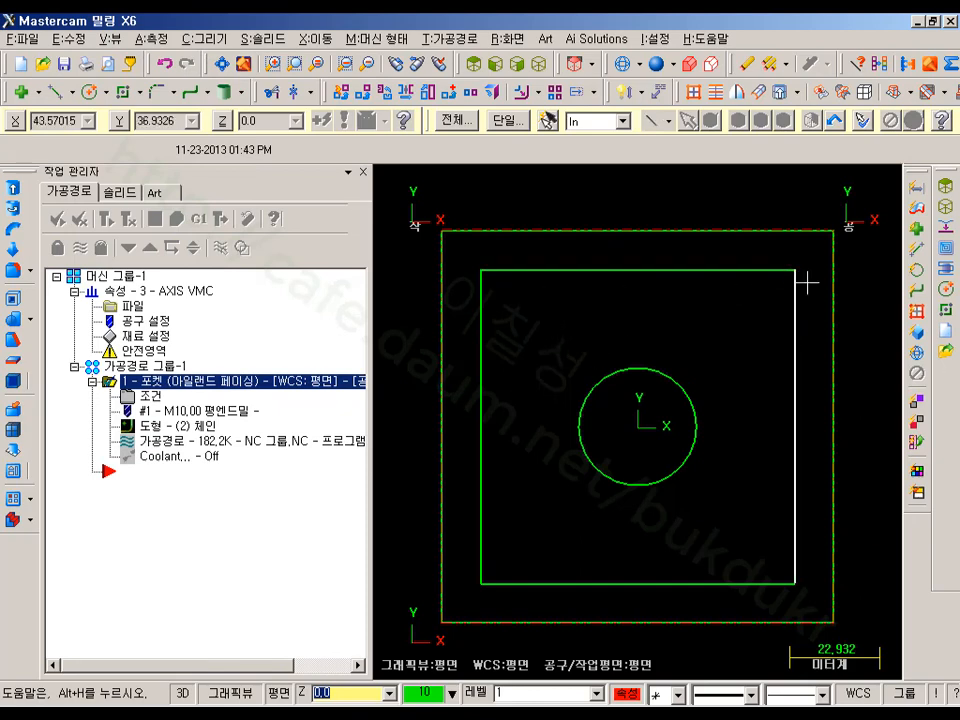
- Backplot the pocket toolpath to its end in the top view, examine the cut area at the pocket's upper-right corner, and close the backplot
scroll(806, 284, "up", 1)
scroll(793, 284, "down", 1)
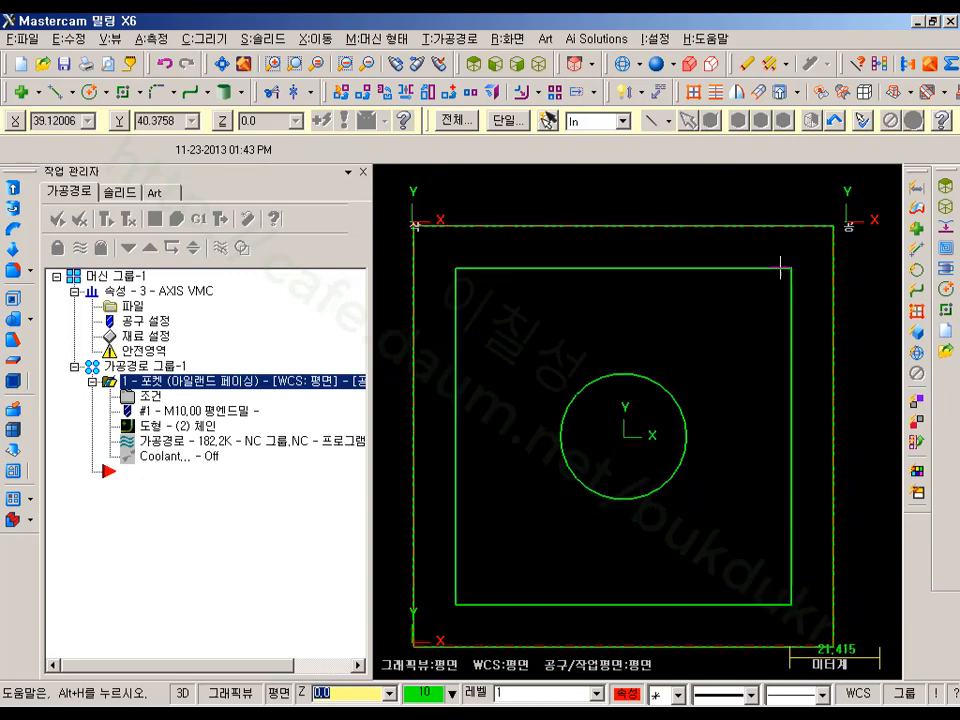
scroll(781, 264, "down", 1)
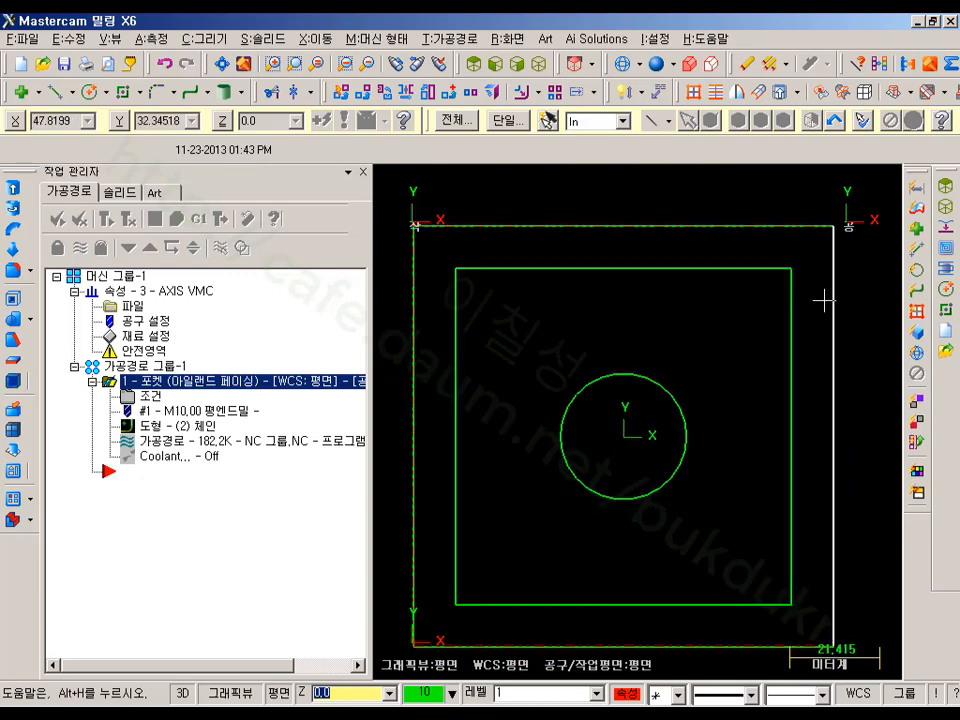
scroll(804, 257, "up", 2)
scroll(799, 261, "down", 1)
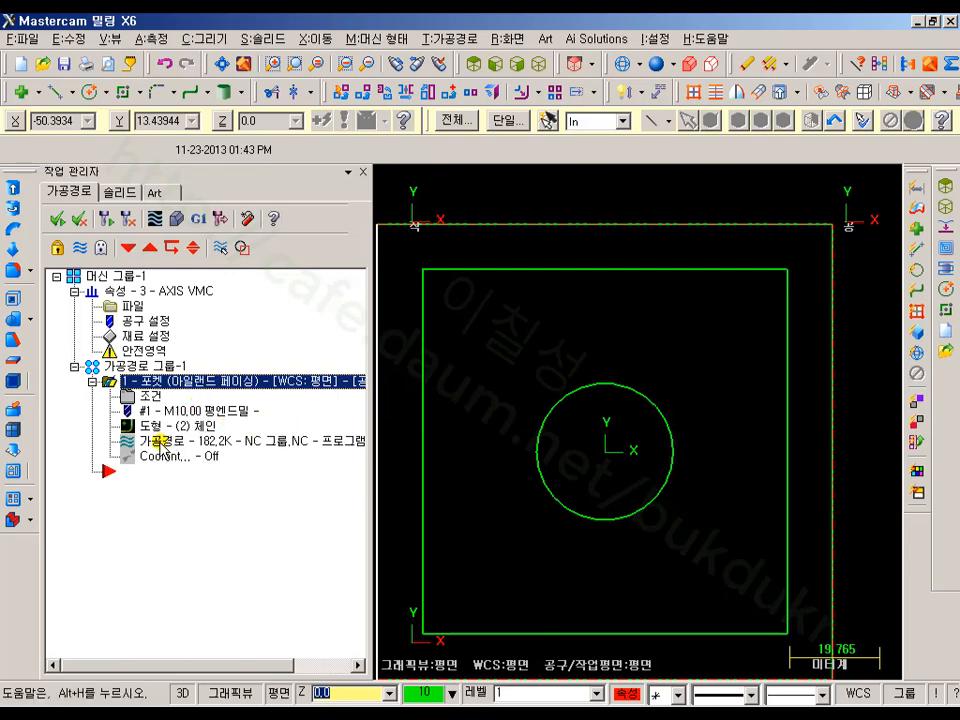
left_click(162, 443)
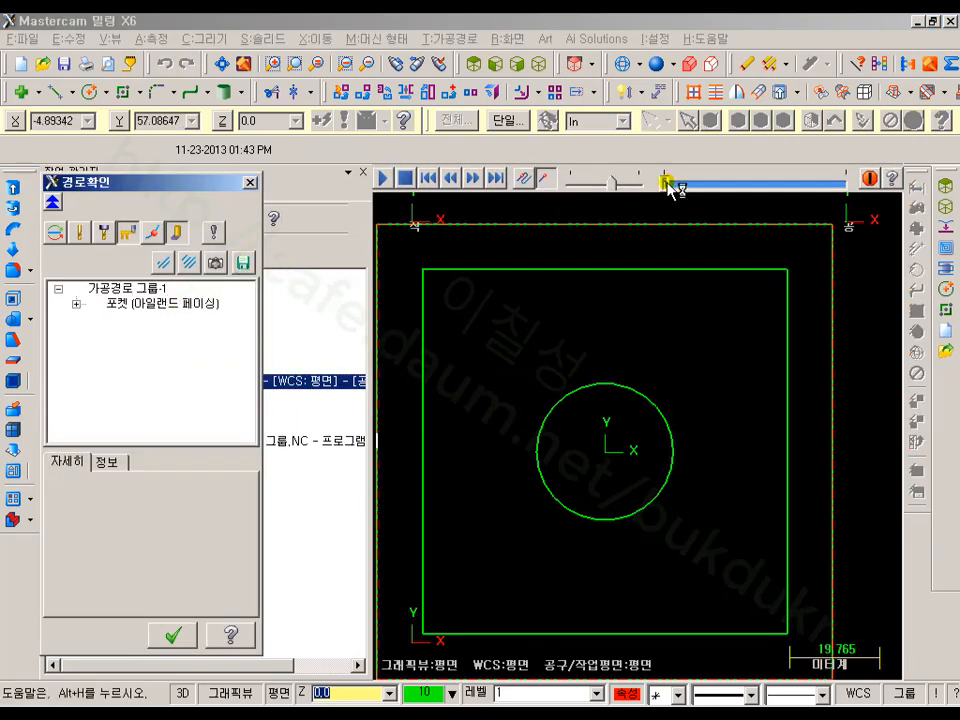
left_click_drag(668, 187, 850, 183)
scroll(823, 238, "up", 5)
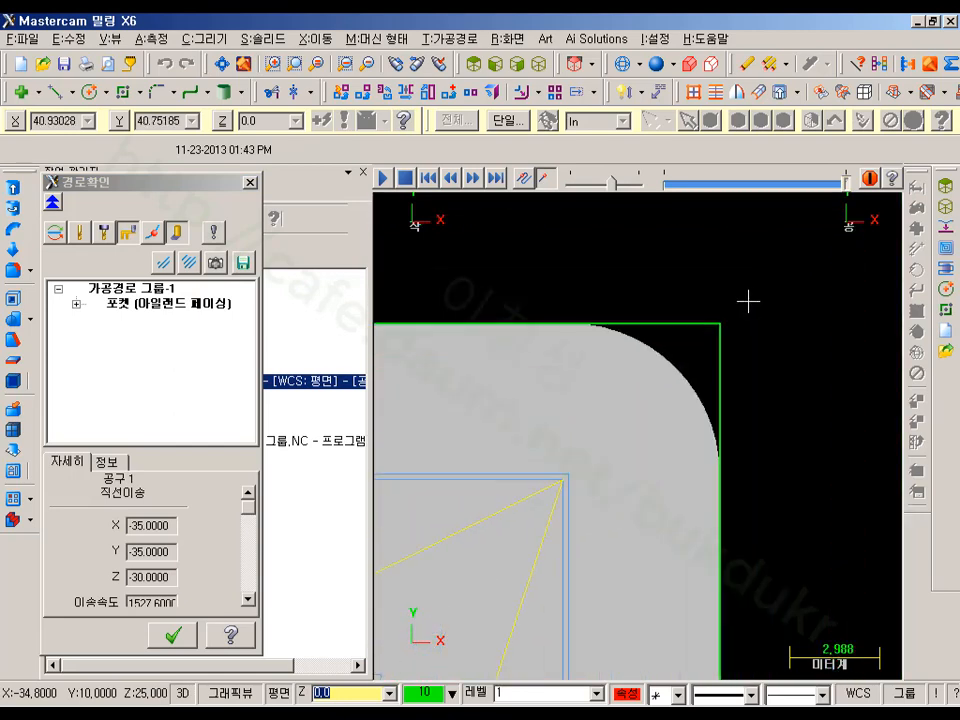
scroll(727, 334, "up", 2)
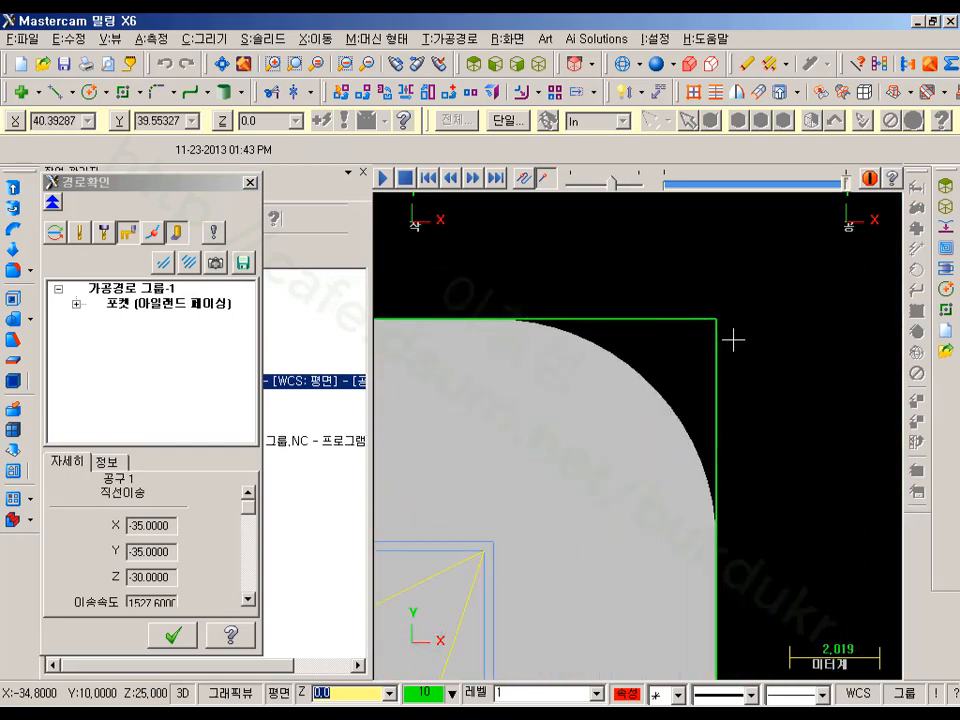
left_click(175, 636)
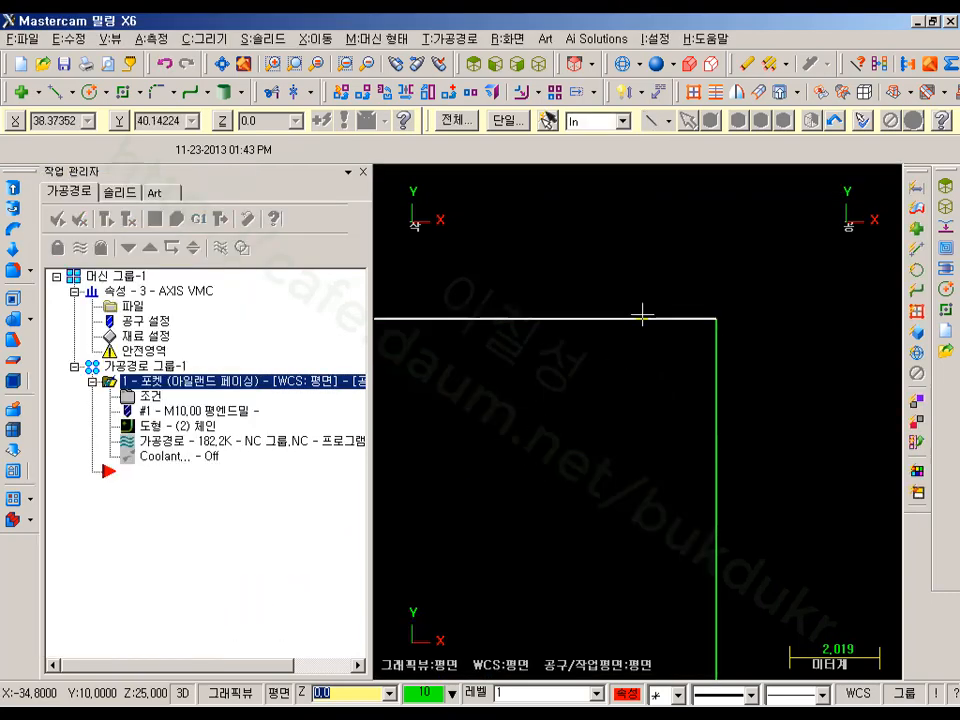
- Fillet all corners of the inner square pocket boundary as a chain with a radius of 2.0
scroll(643, 315, "down", 12)
scroll(806, 252, "down", 2)
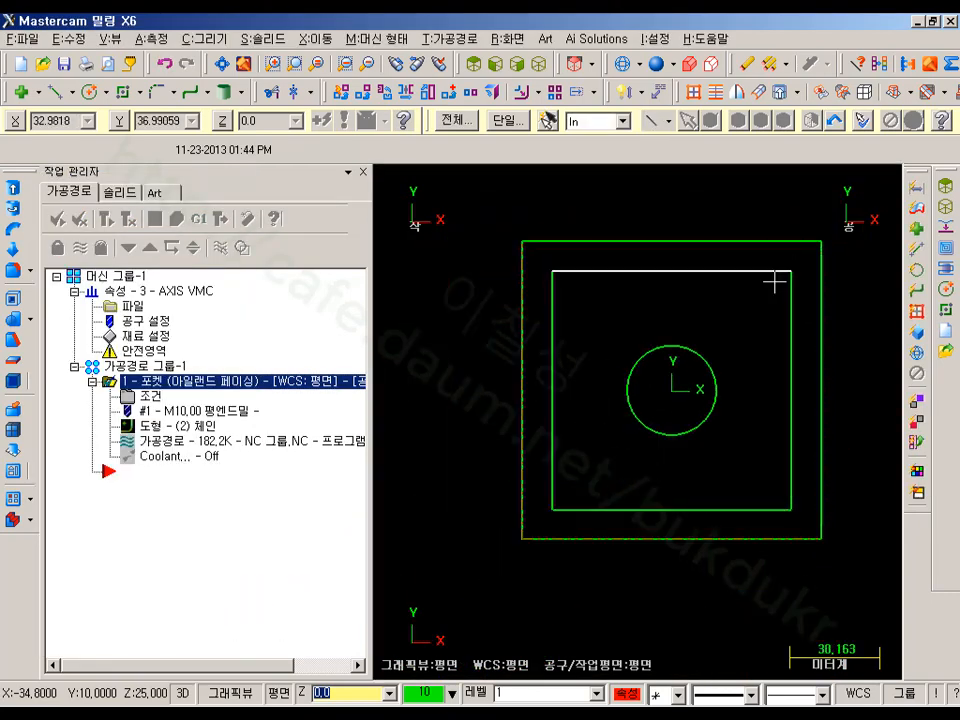
left_click(155, 92)
left_click(183, 100)
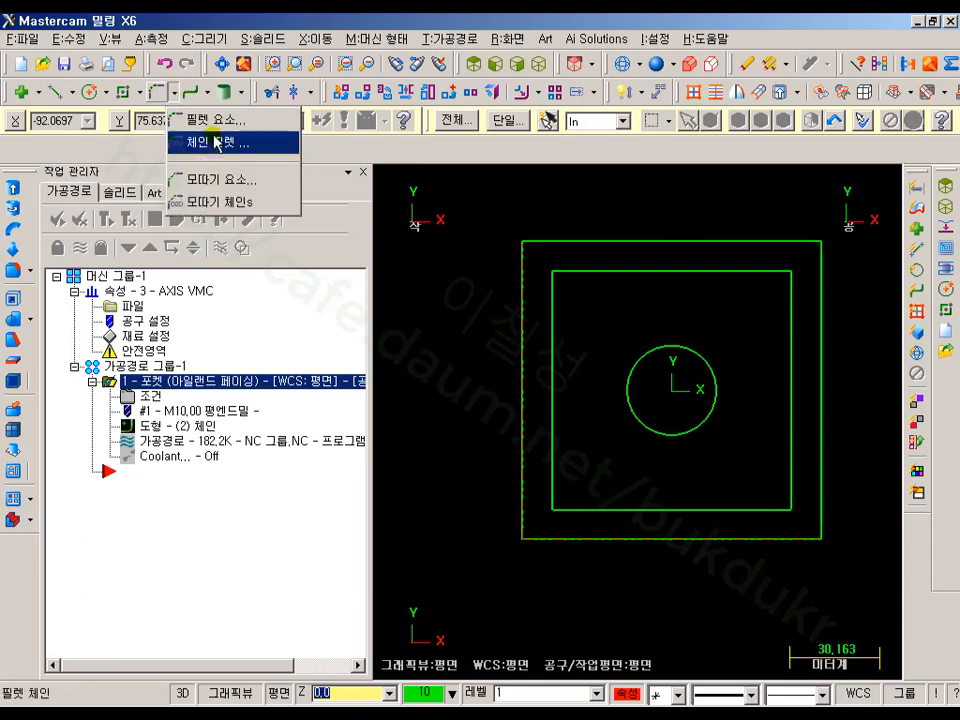
left_click(190, 140)
left_click(551, 330)
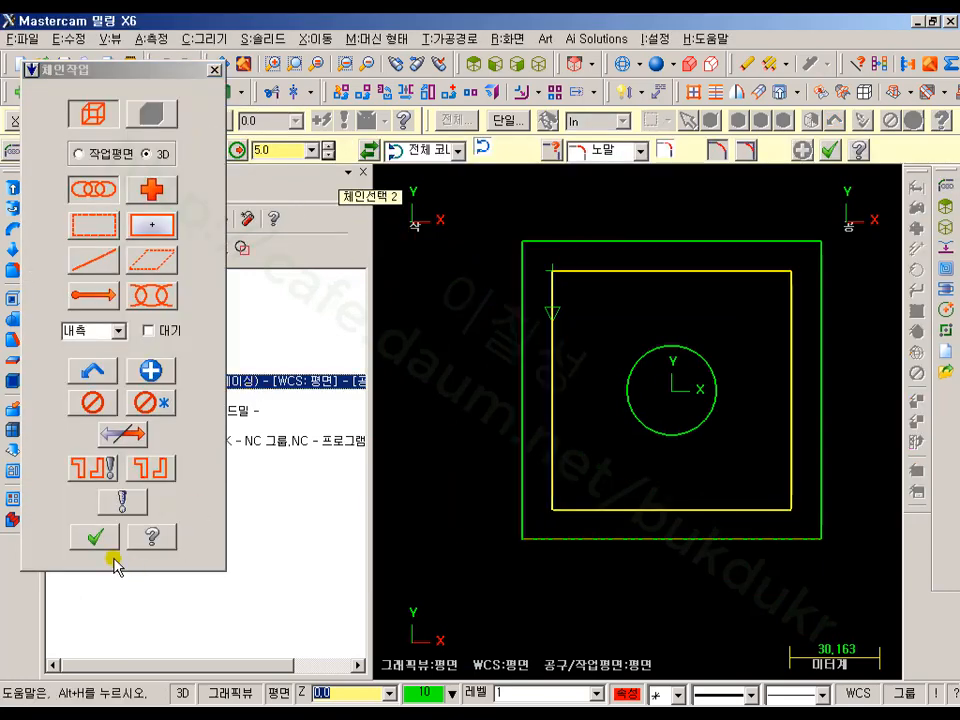
left_click(95, 537)
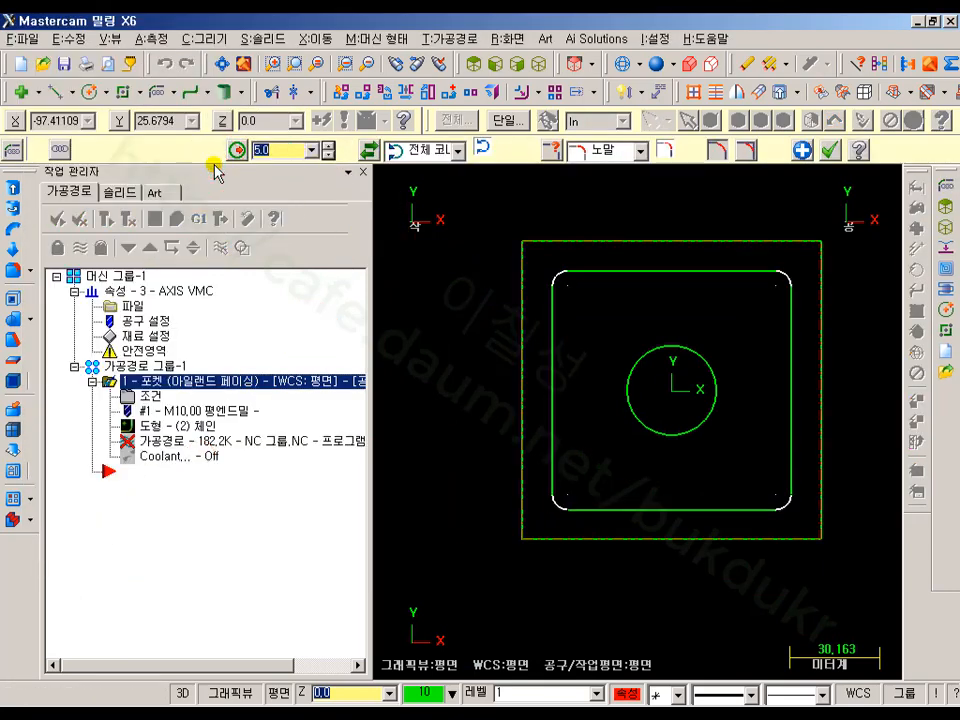
type("2")
key("Return")
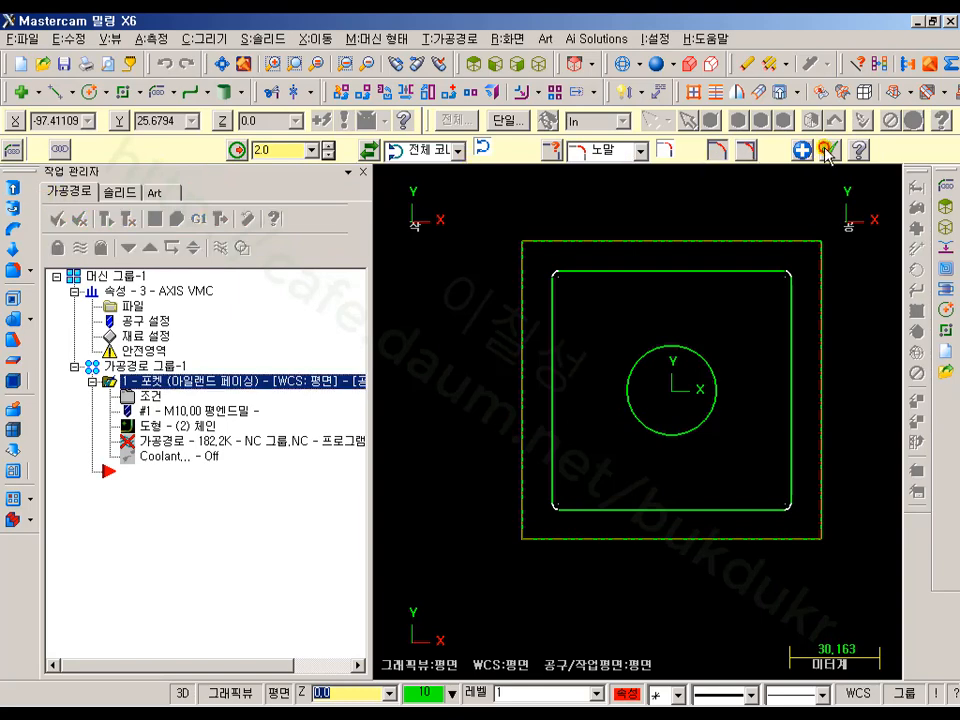
left_click(827, 152)
- Regenerate the pocket toolpath for the filleted boundary and turn off its display
scroll(820, 250, "up", 5)
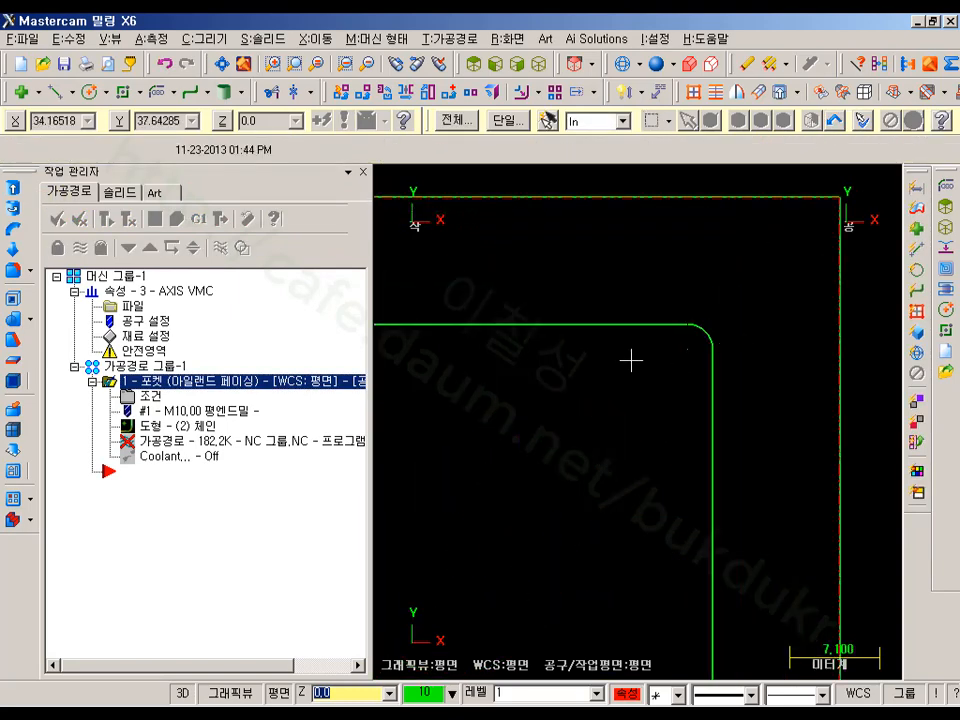
left_click(125, 218)
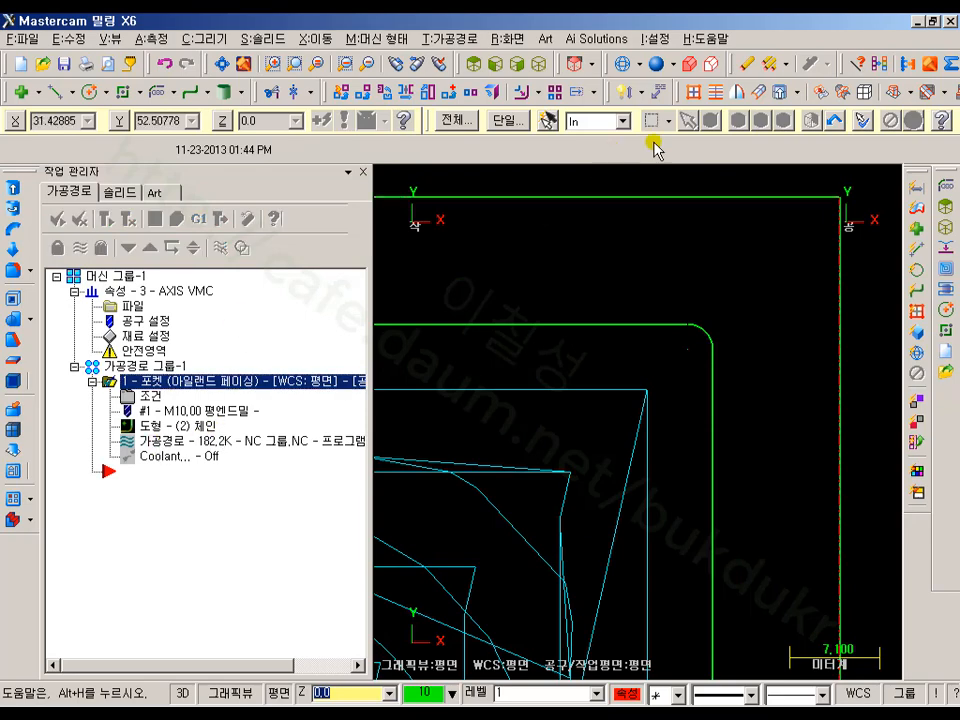
key("alt+t")
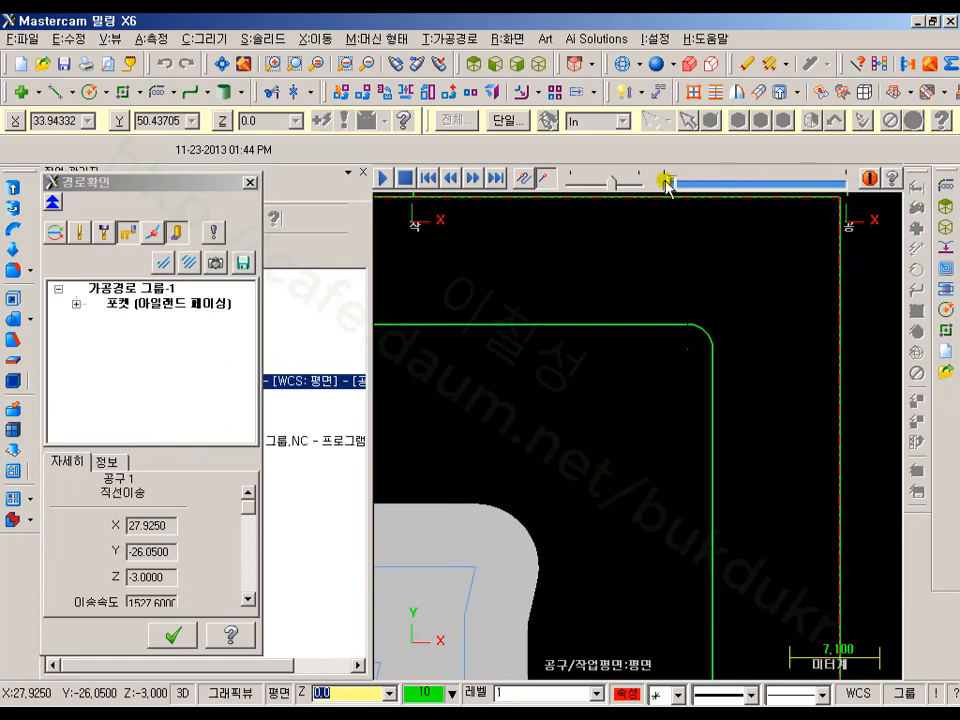
- Backplot the pocket toolpath into its deep passes, examine the cut area at the filleted upper-right corner, and close the backplot
left_click_drag(667, 185, 809, 182)
scroll(781, 317, "up", 2)
scroll(622, 326, "up", 2)
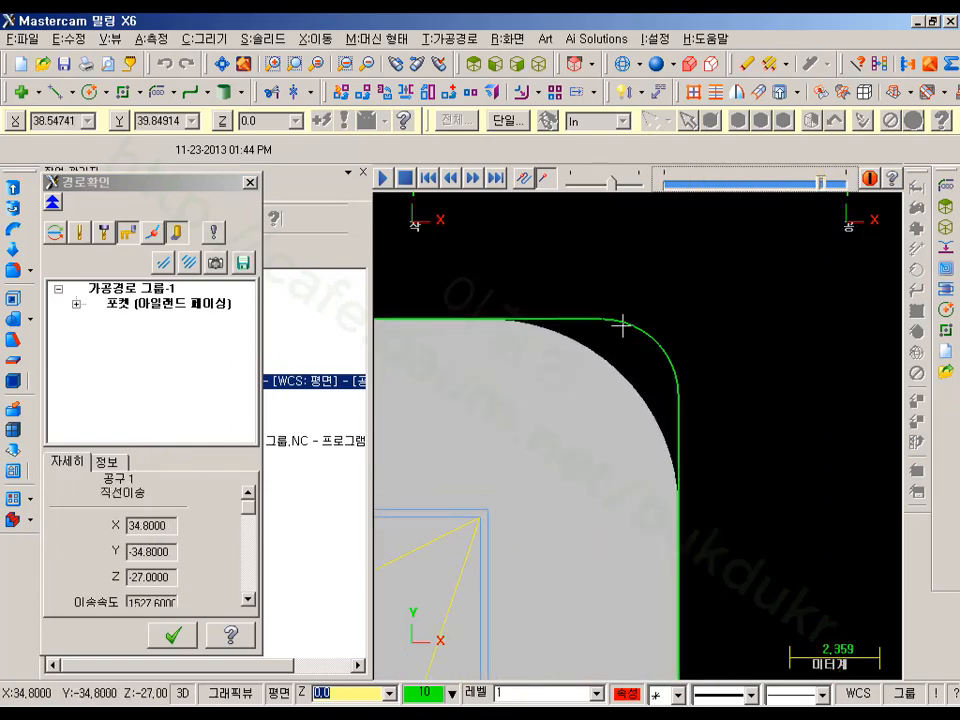
scroll(622, 326, "up", 2)
scroll(555, 360, "up", 1)
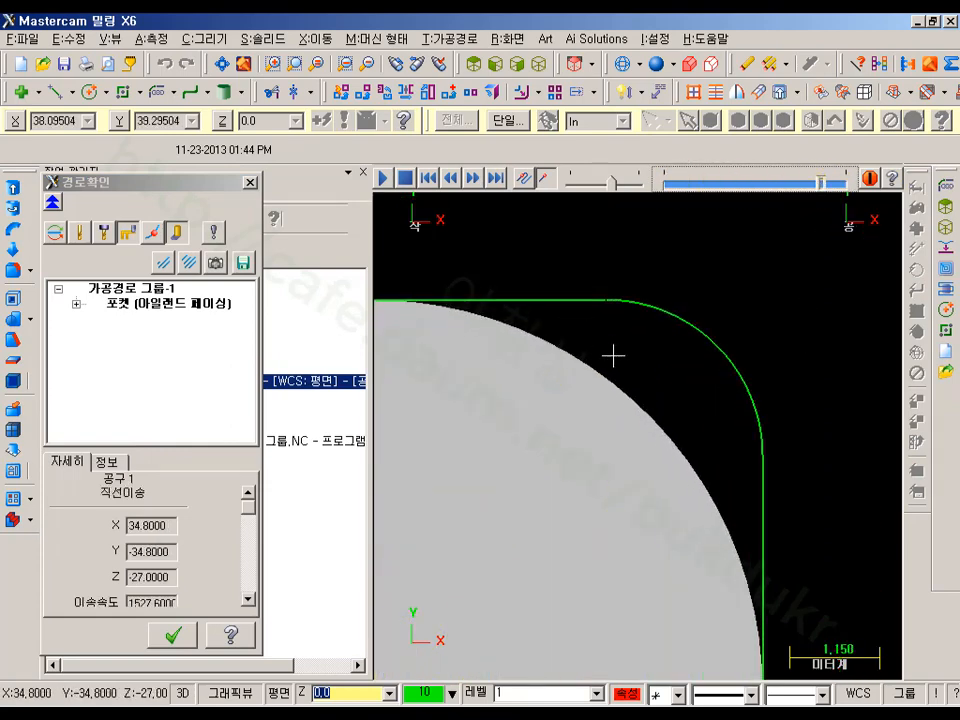
left_click(176, 635)
scroll(800, 285, "down", 4)
scroll(790, 275, "down", 10)
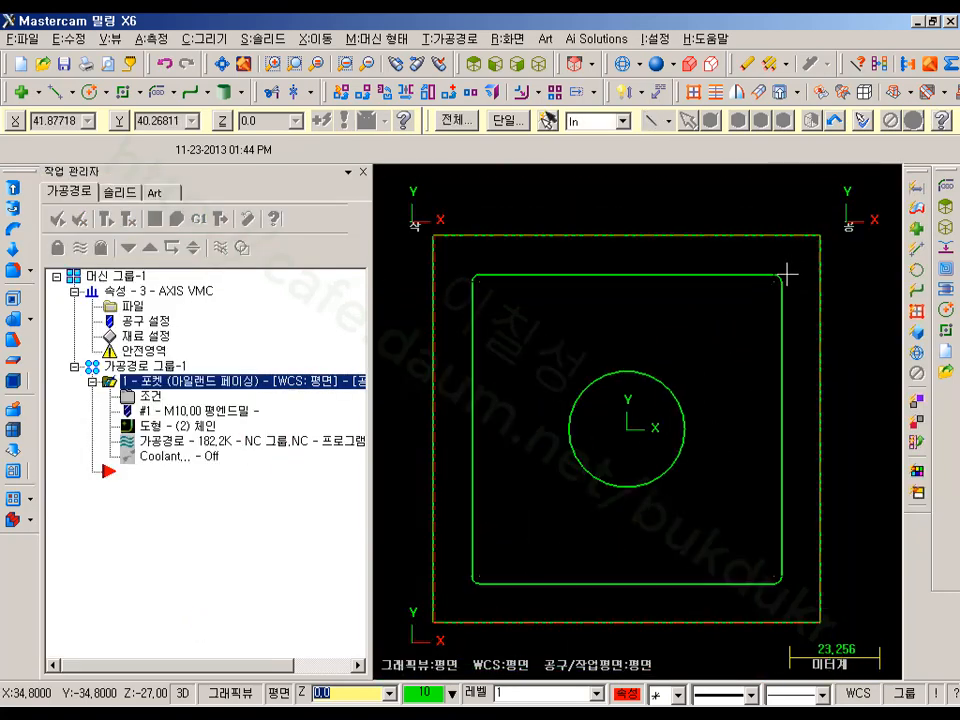
- Copy the island facing pocket operation and place the copy after the original, using the isometric view
left_click(546, 63)
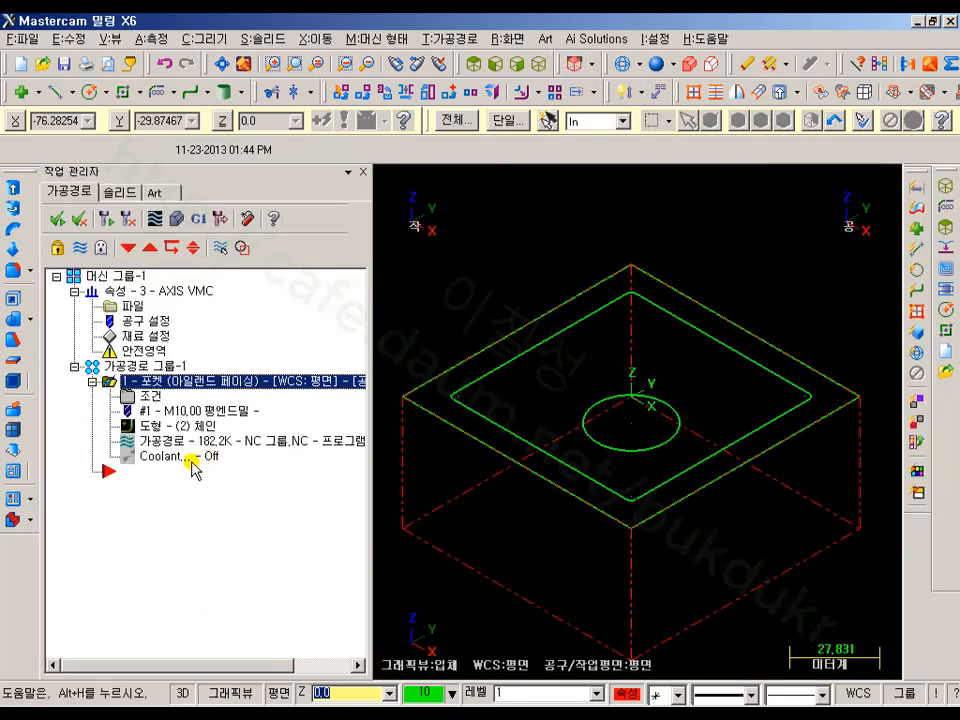
right_click_drag(155, 392, 146, 537)
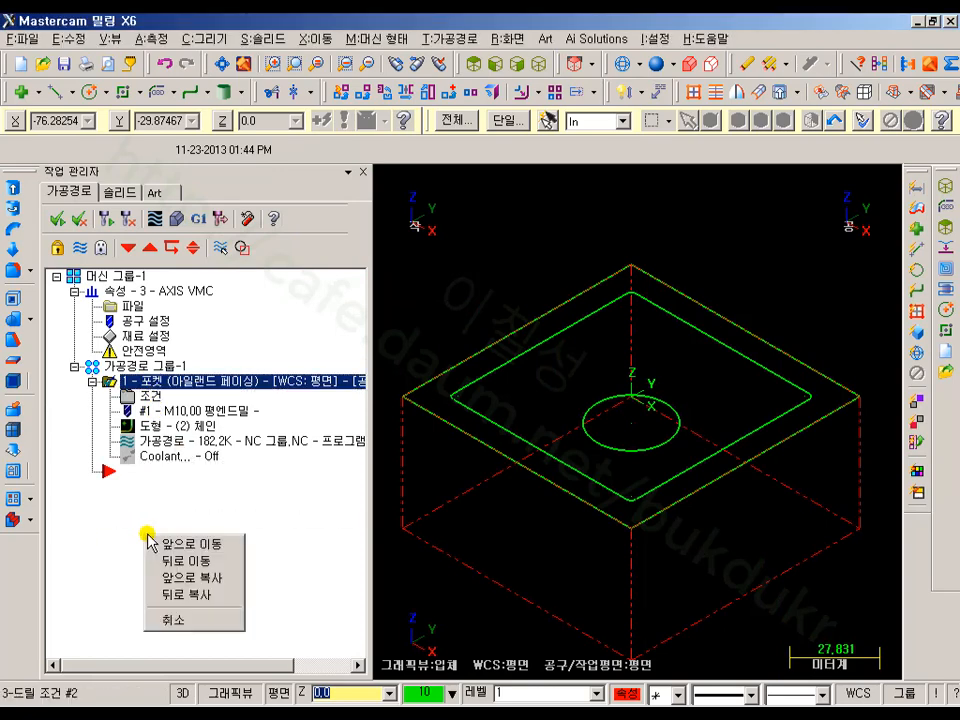
left_click(188, 594)
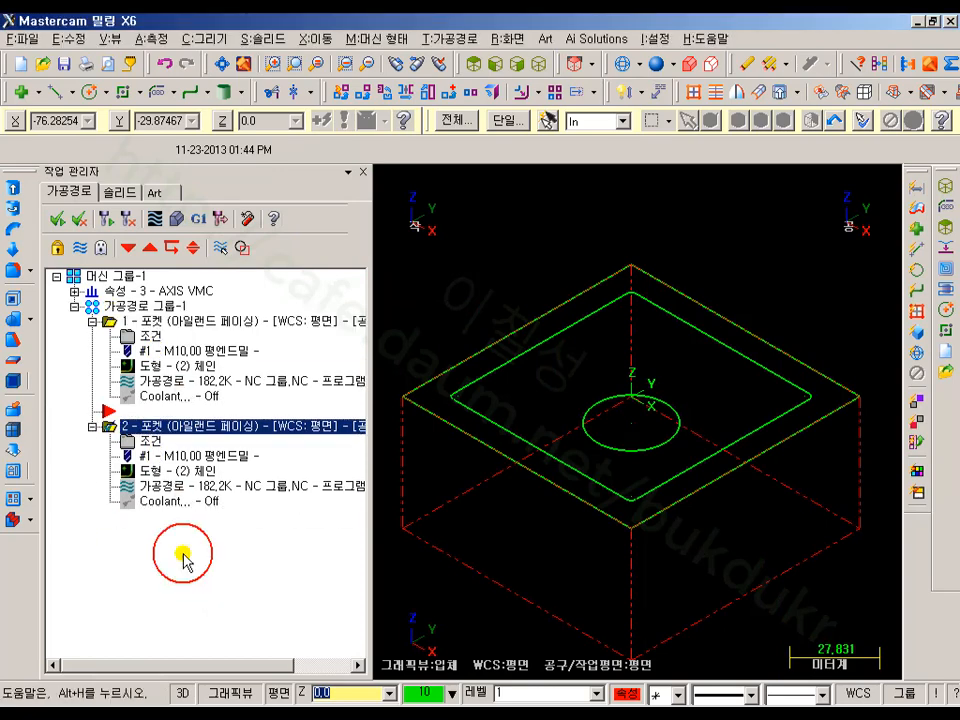
- Create a flat end mill (평엔드밀) with diameter 4 and overall length 50 as the tool for the copied pocket operation
left_click(146, 446)
left_click(182, 122)
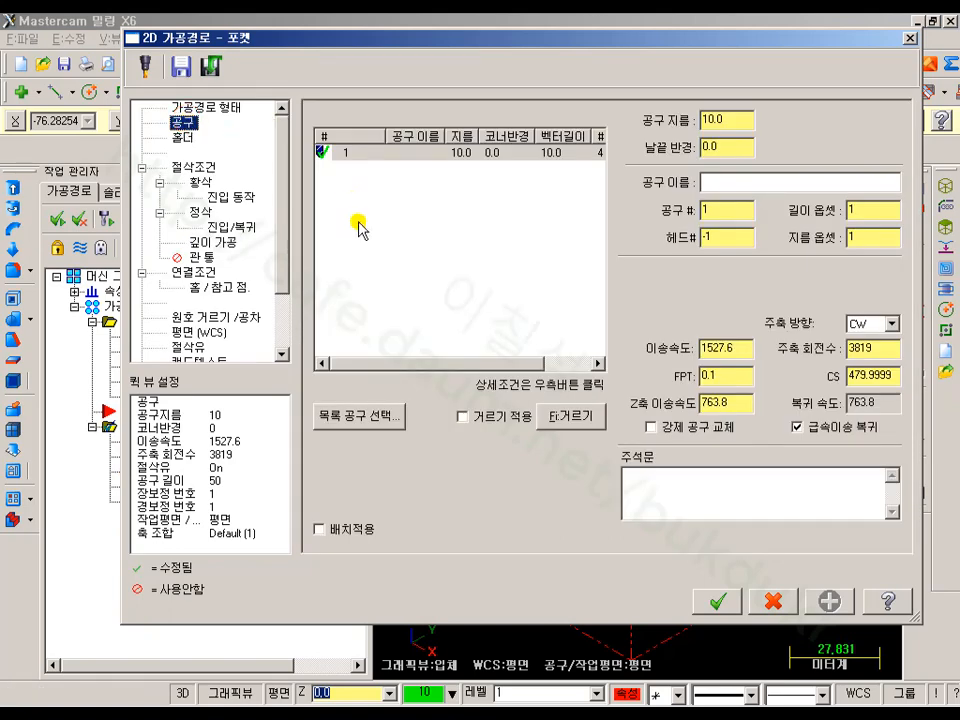
right_click(360, 226)
left_click(400, 252)
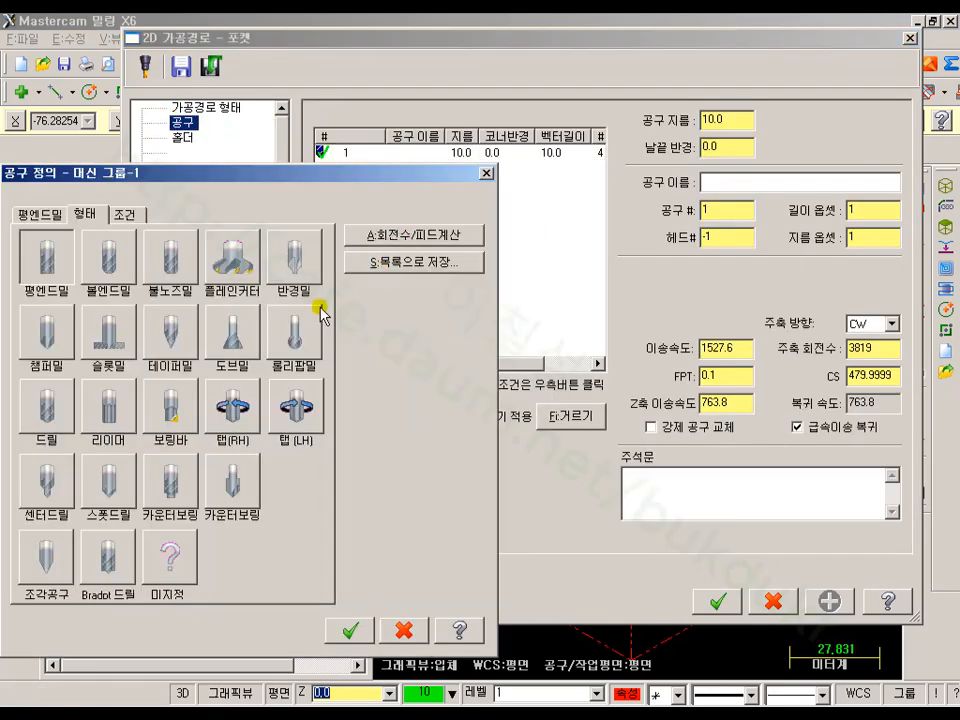
left_click(67, 278)
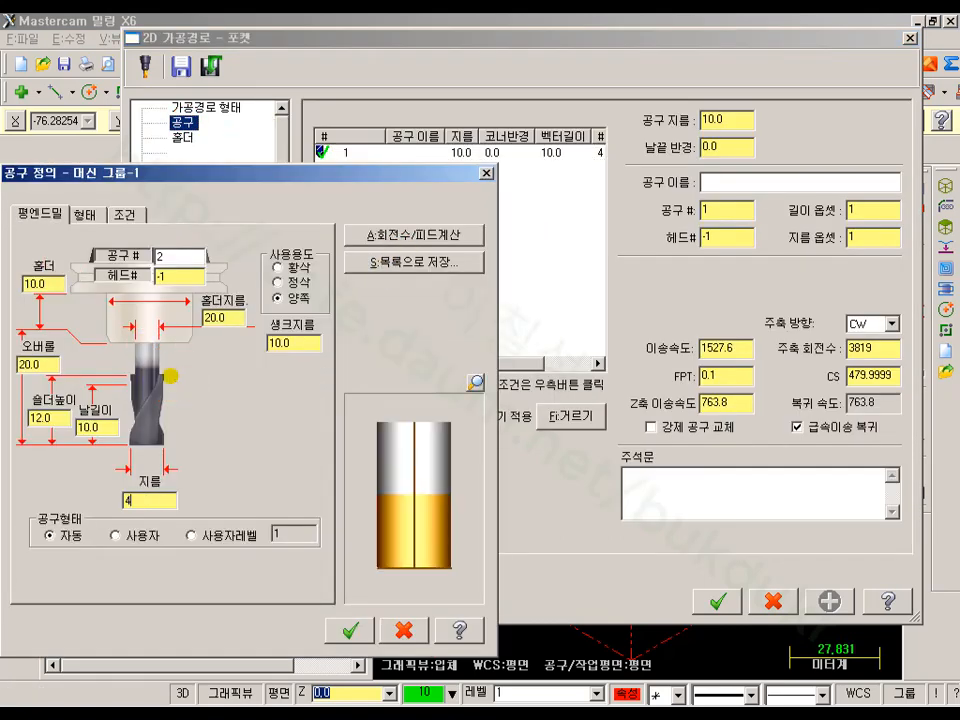
type("4")
key("Return")
left_click_drag(45, 366, 1, 368)
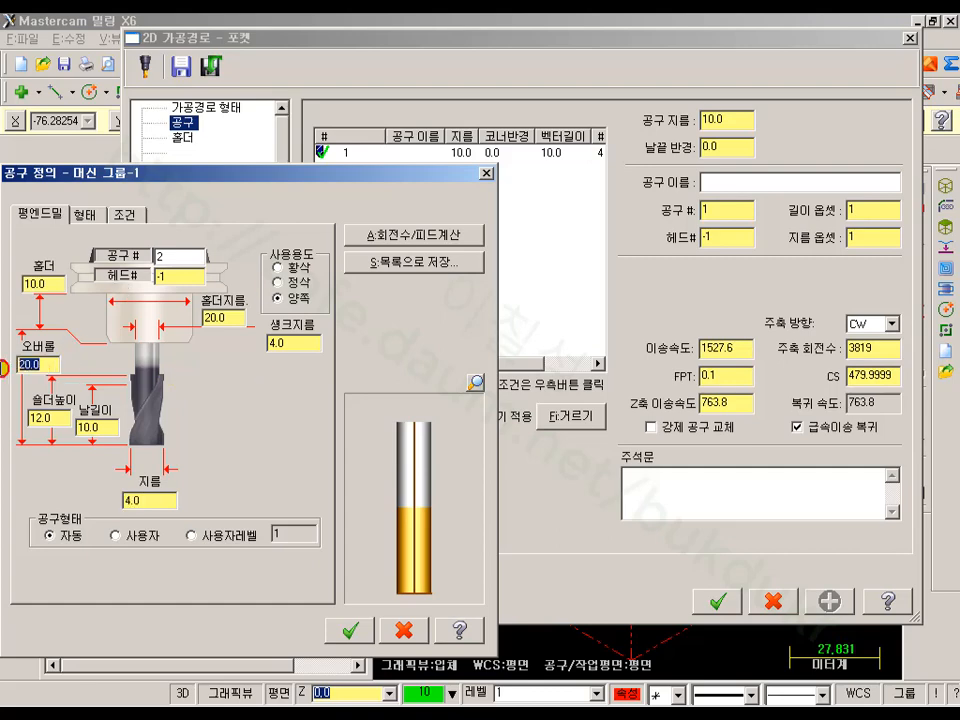
type("50")
key("Return")
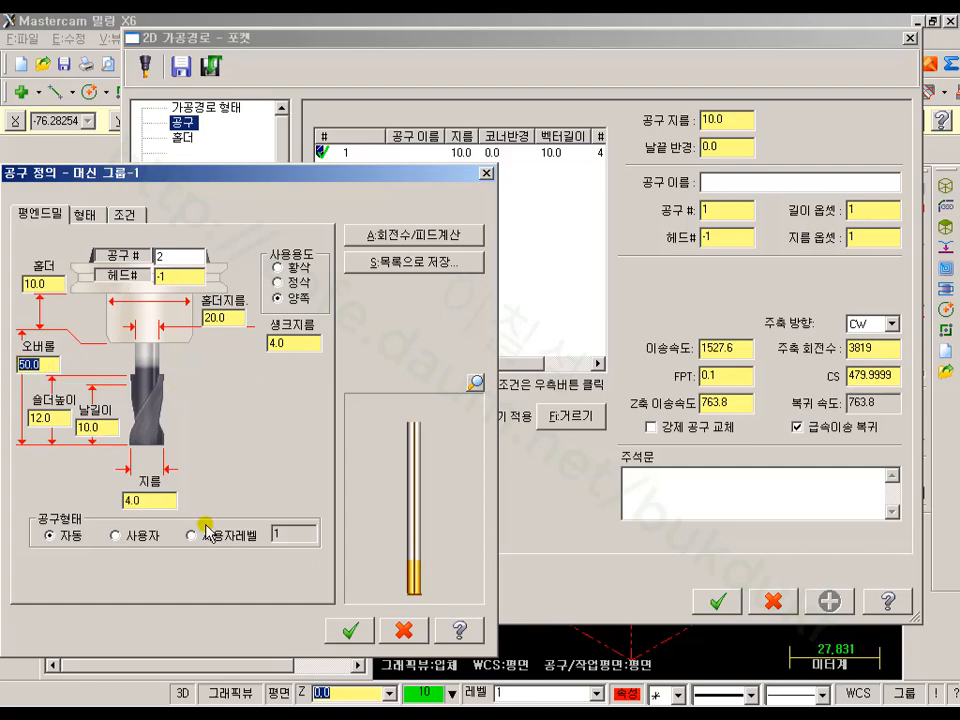
left_click(345, 631)
- Change the copied operation's pocket type to 재가공 (rest machining), regenerate it and display its toolpath
left_click(193, 167)
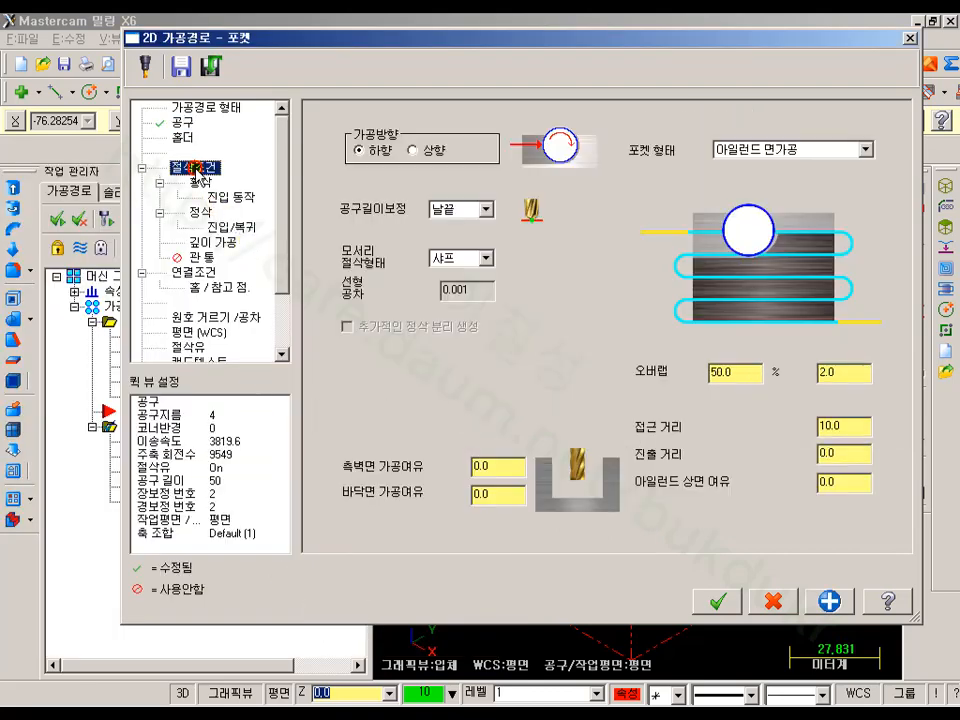
left_click(735, 149)
left_click(754, 212)
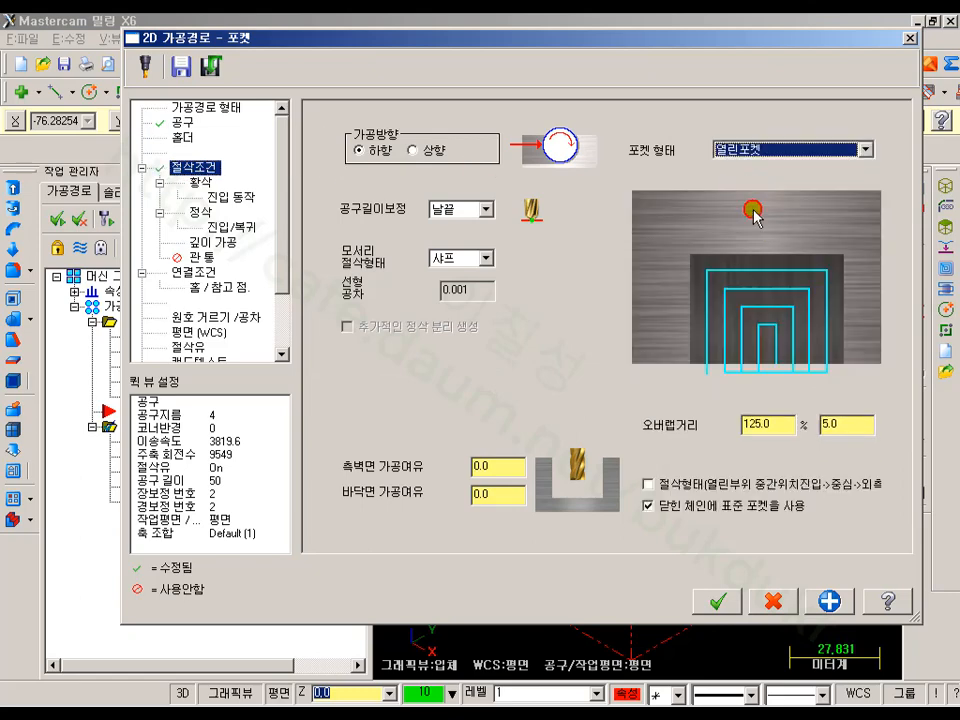
left_click(754, 150)
left_click(743, 203)
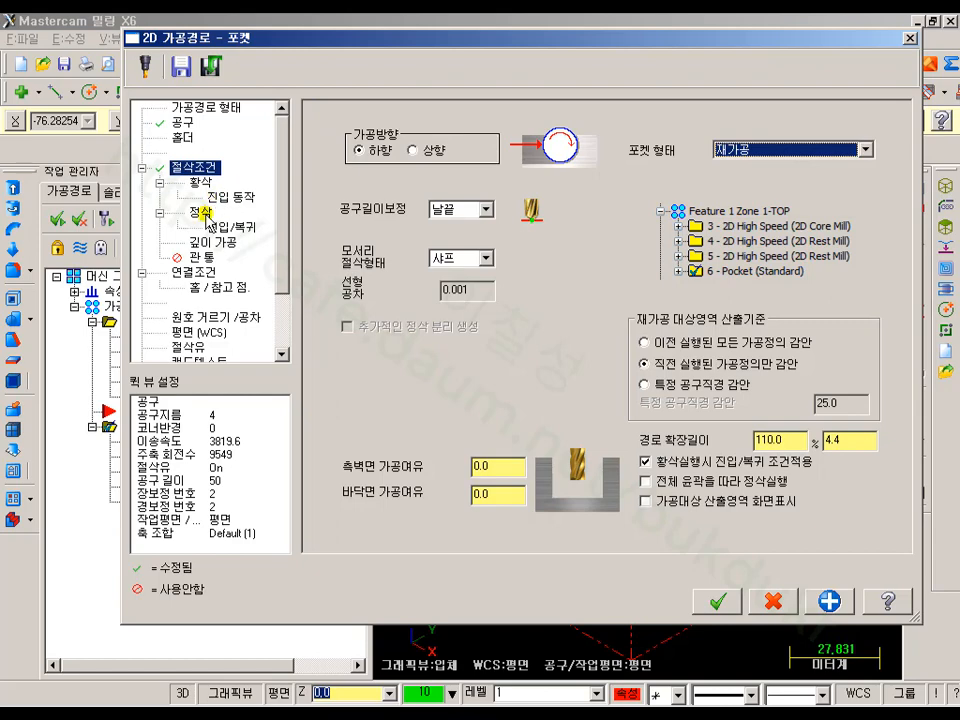
left_click(180, 271)
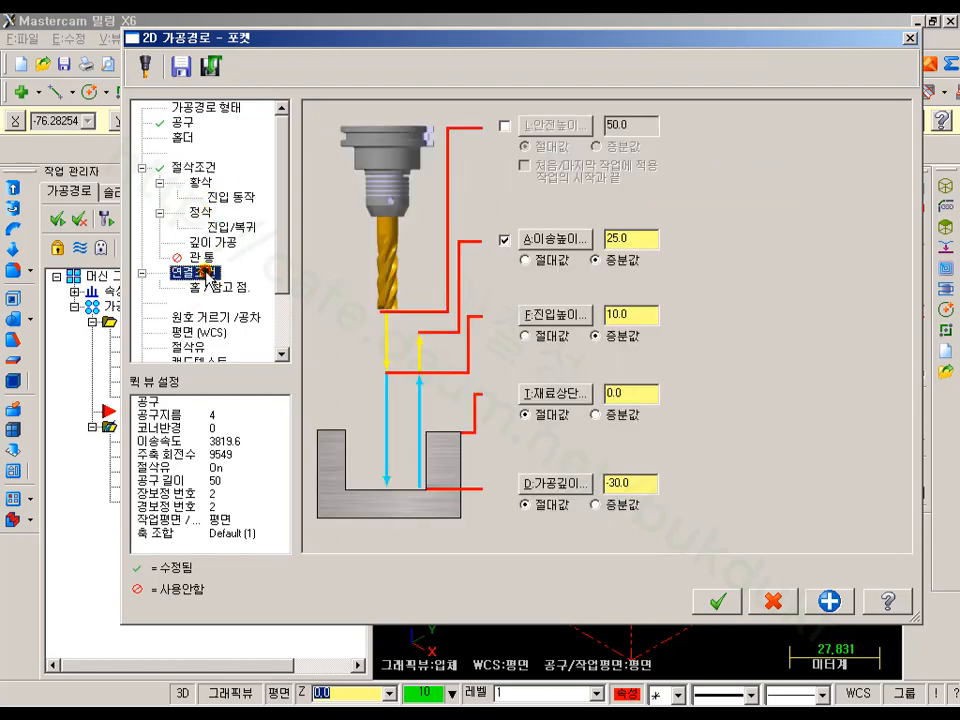
left_click(736, 598)
left_click(114, 218)
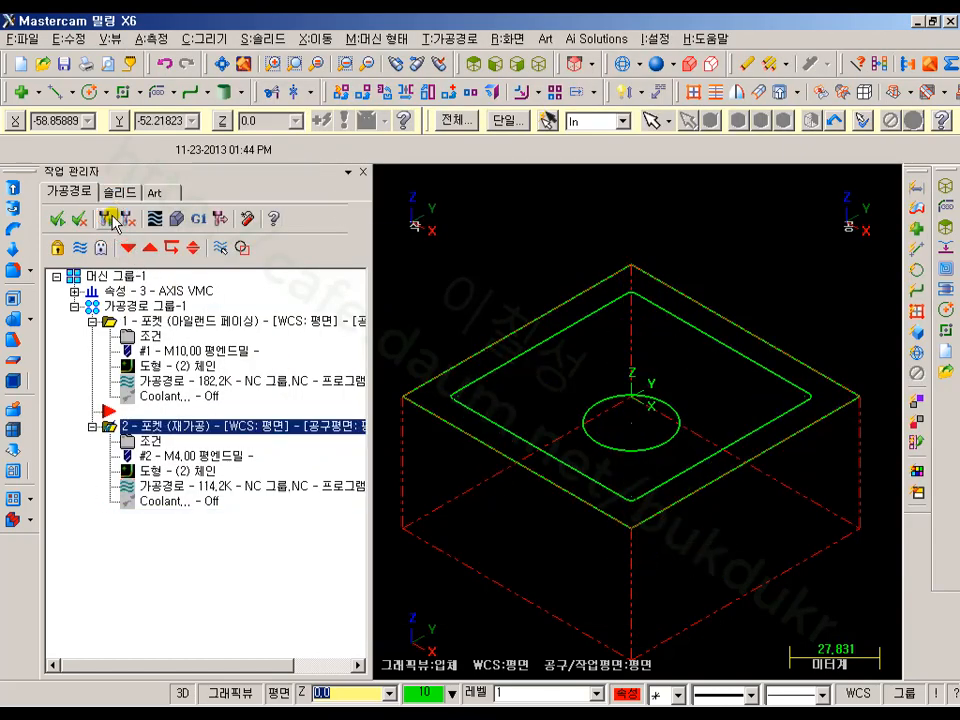
scroll(697, 443, "down", 1)
left_click(80, 248)
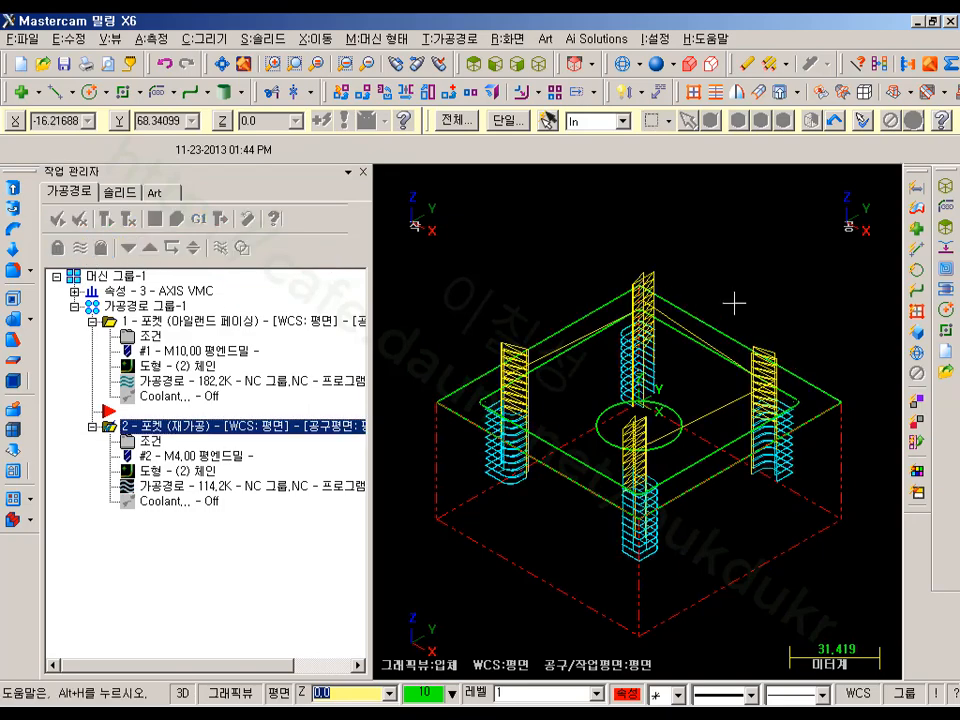
- Examine the rest machining toolpath at the pocket corners from an angle and in the top view
scroll(831, 439, "up", 5)
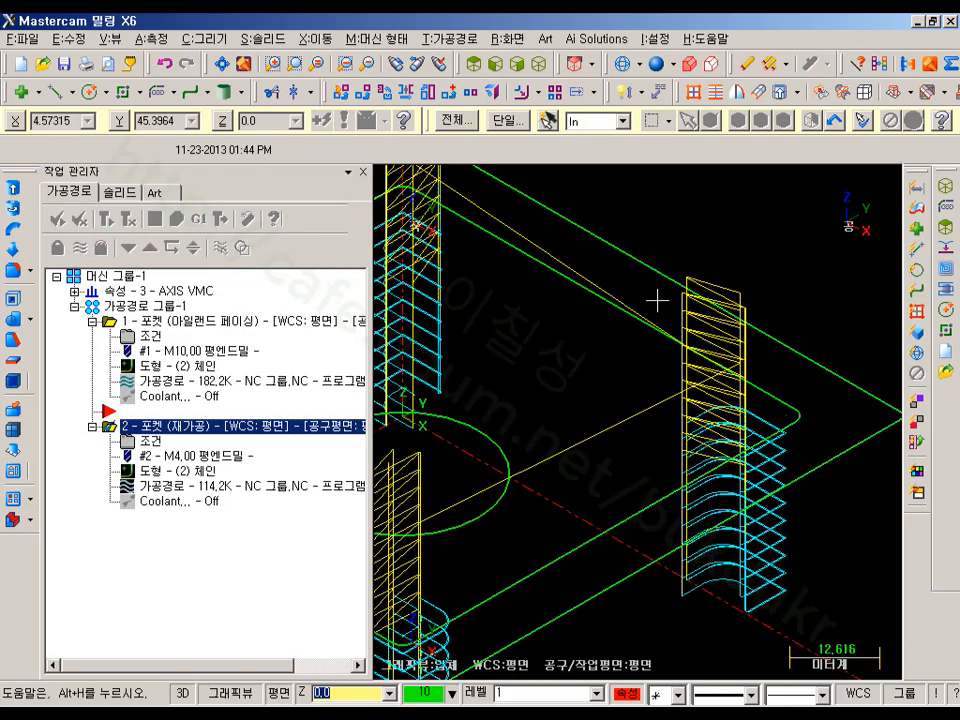
middle_click_drag(734, 329, 656, 347)
scroll(752, 369, "up", 8)
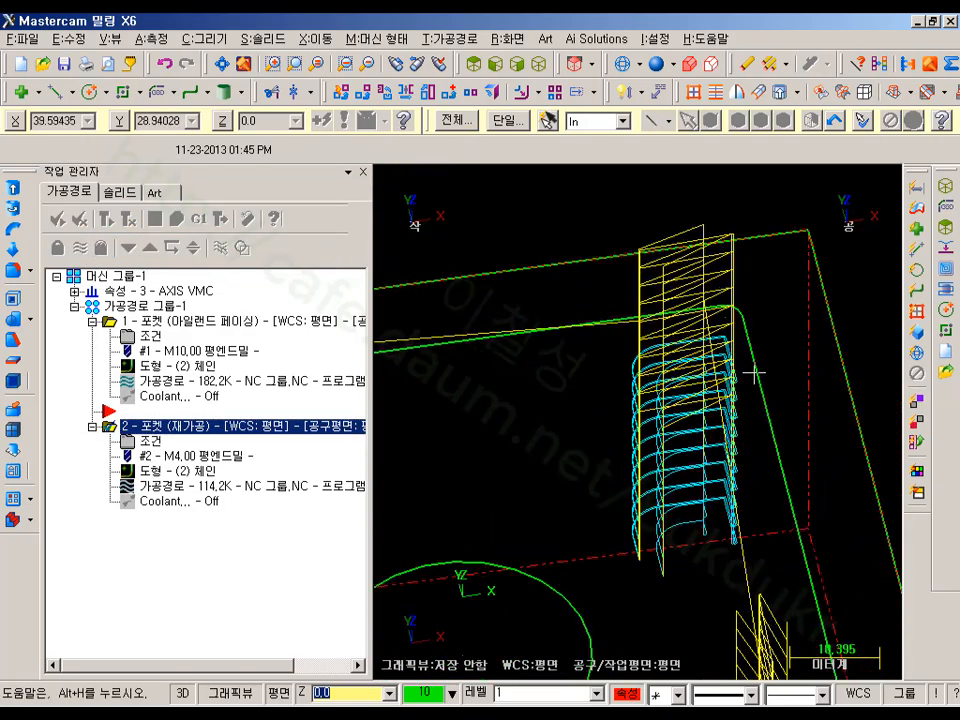
middle_click_drag(718, 328, 718, 369)
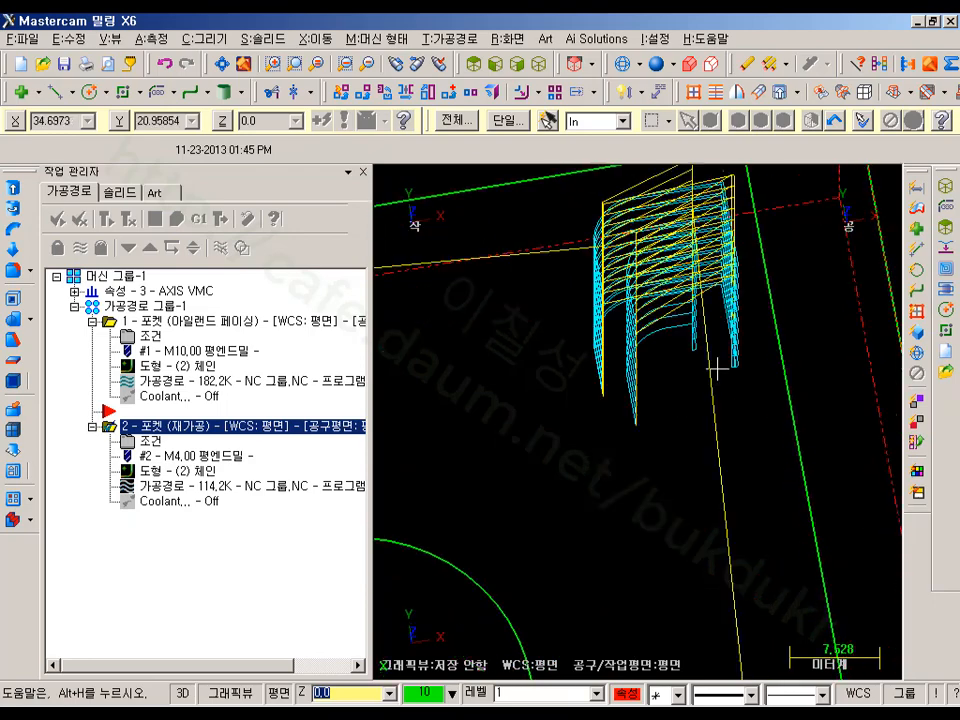
left_click(473, 64)
scroll(570, 231, "up", 8)
scroll(853, 321, "up", 12)
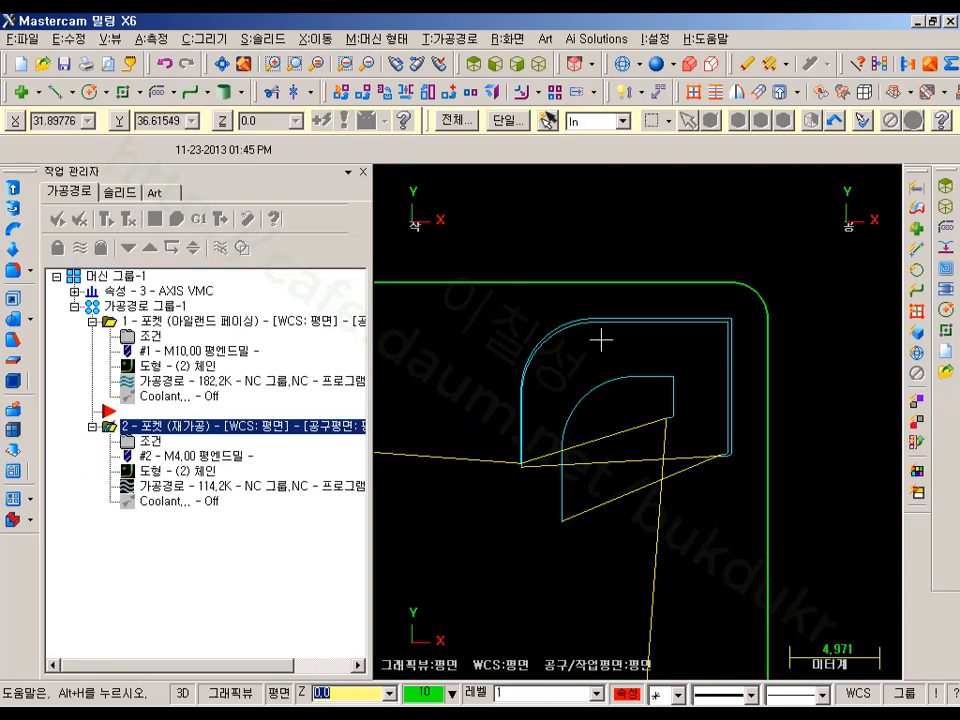
scroll(801, 389, "down", 6)
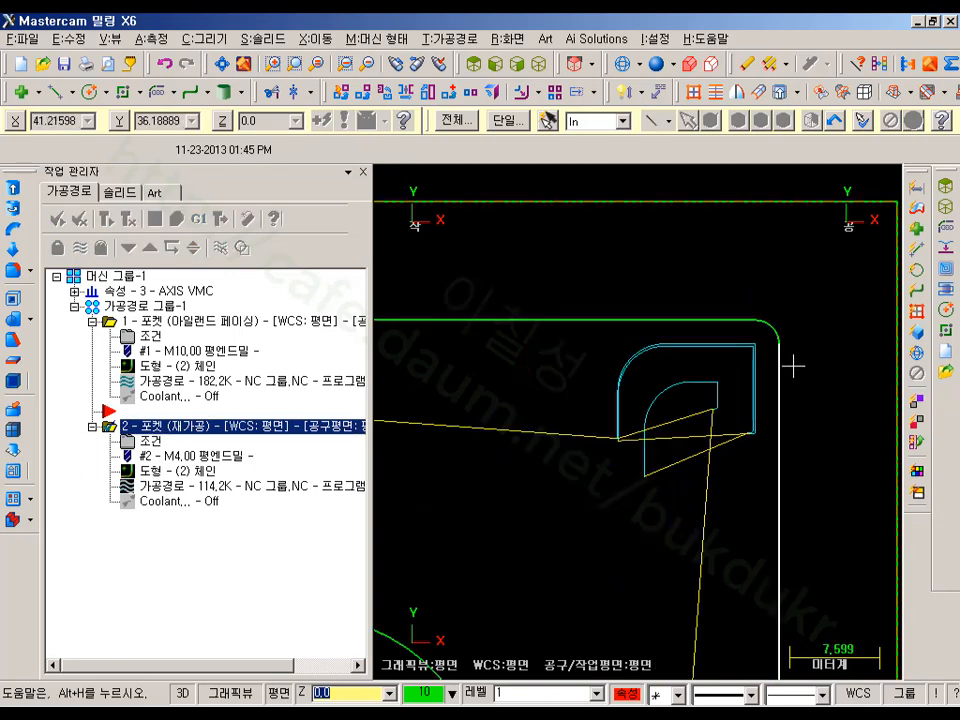
scroll(754, 381, "up", 4)
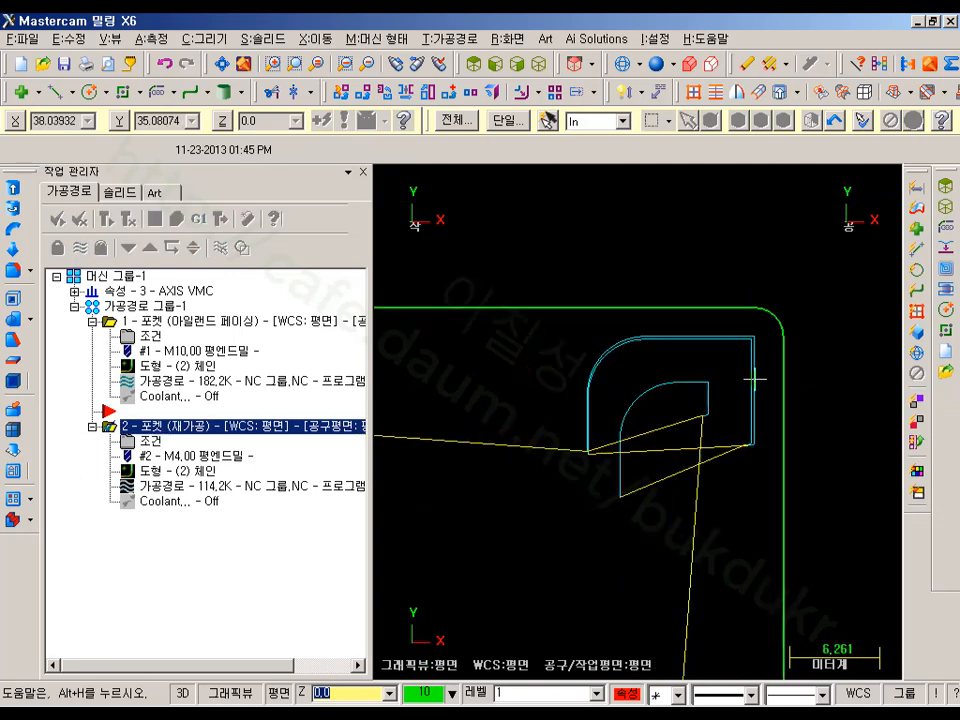
- Copy the 진입 (entry) settings of the rest machining operation to the 복귀 (exit) side, giving 5% length and 5% radius
left_click(127, 441)
left_click(230, 226)
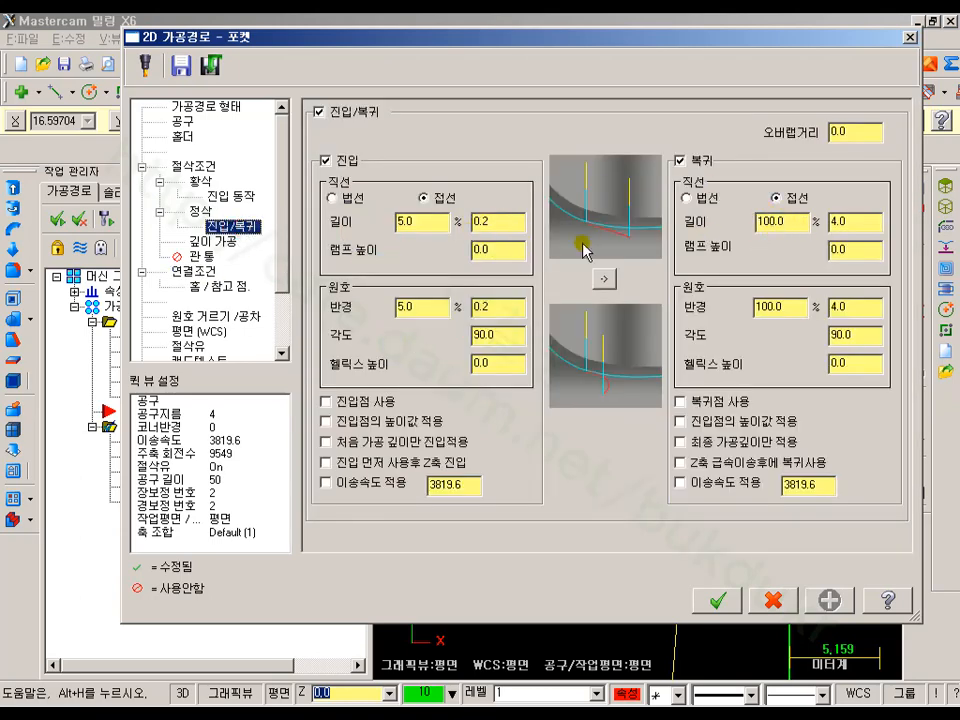
left_click(604, 278)
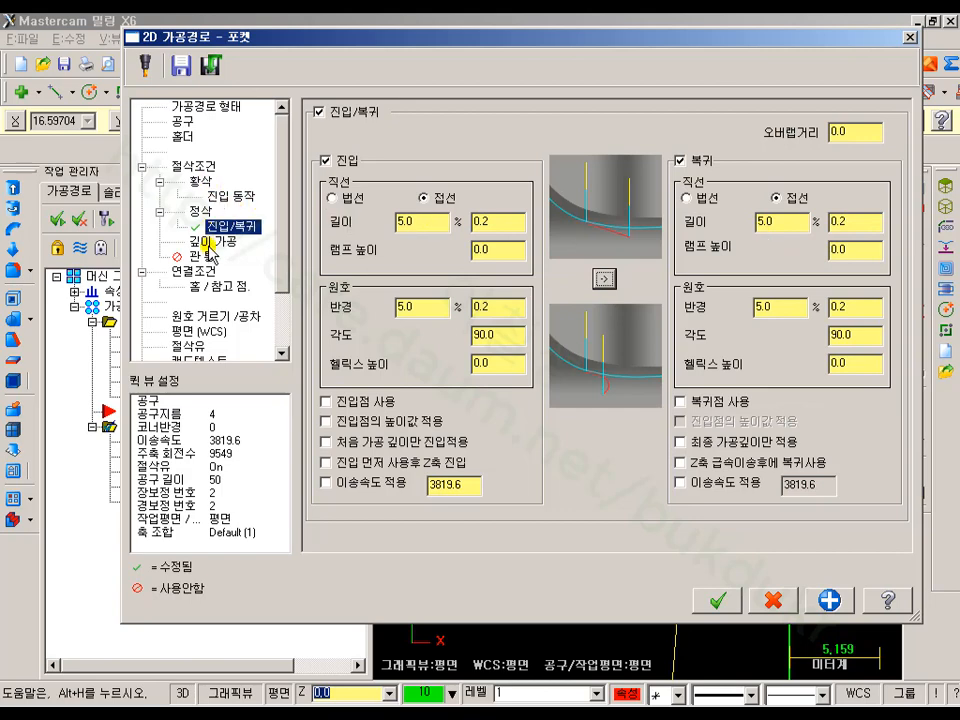
- Set the rest machining path extension (경로 확장길이) to 10% and regenerate the operation
left_click(200, 168)
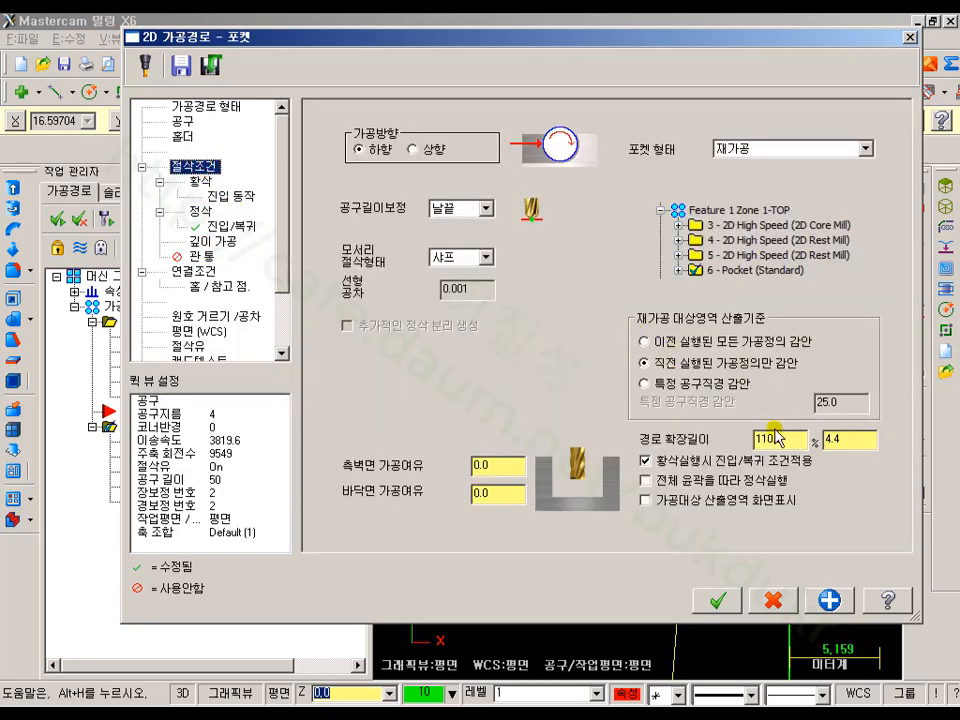
left_click_drag(788, 447, 697, 447)
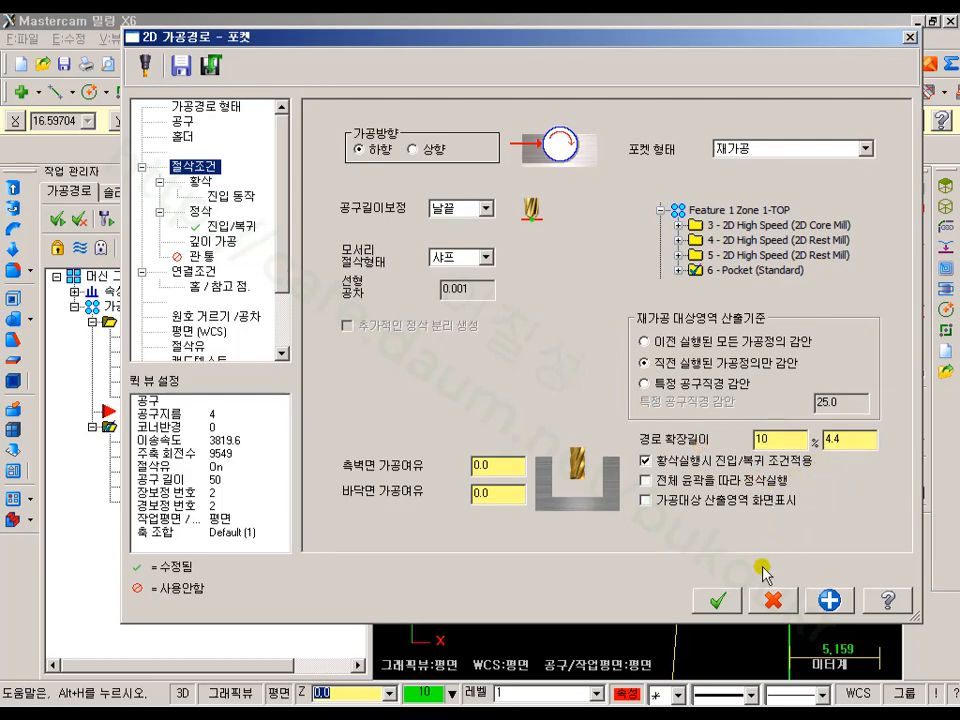
left_click(730, 602)
left_click(281, 422)
left_click(105, 224)
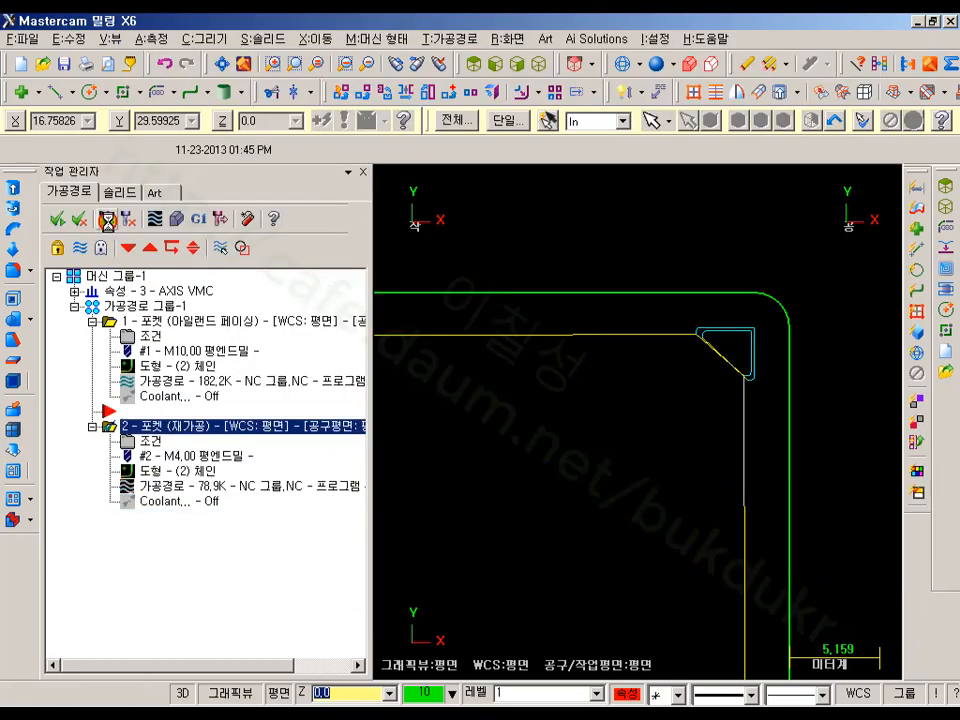
- Backplot the regenerated rest machining toolpath to its end, examining the pocket corners in the top and isometric views
left_click(199, 488)
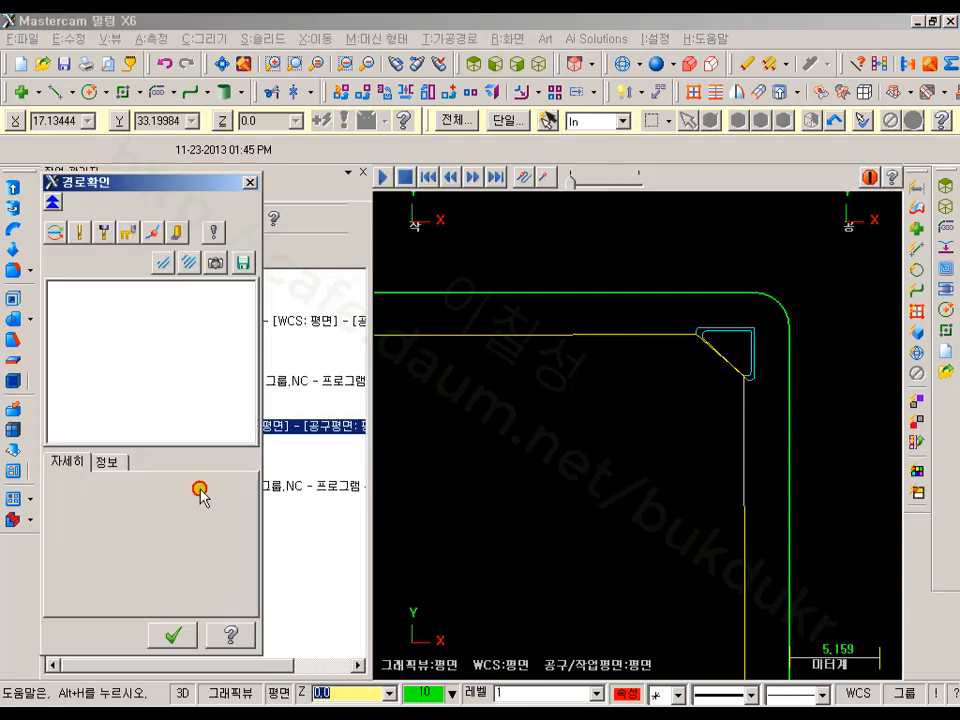
left_click_drag(665, 182, 802, 180)
scroll(735, 326, "up", 4)
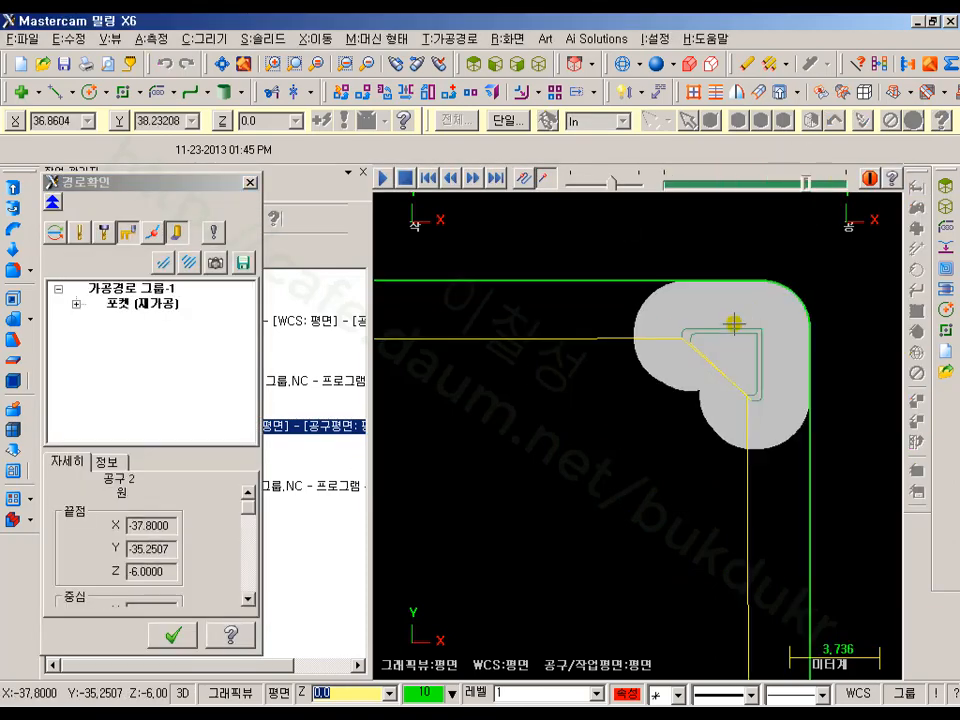
left_click(543, 62)
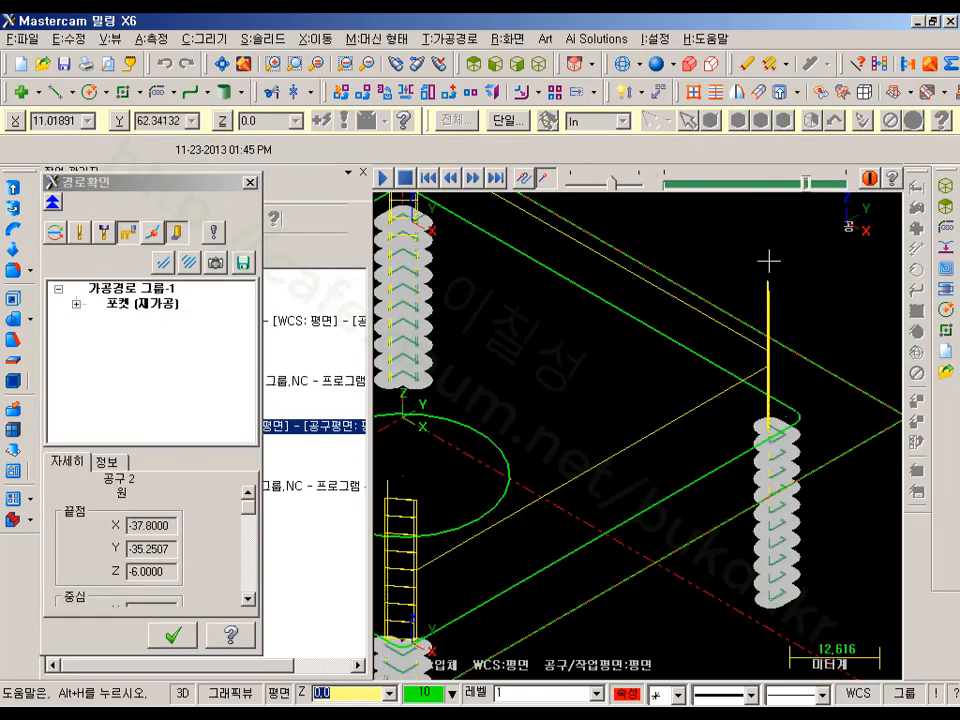
scroll(767, 354, "down", 4)
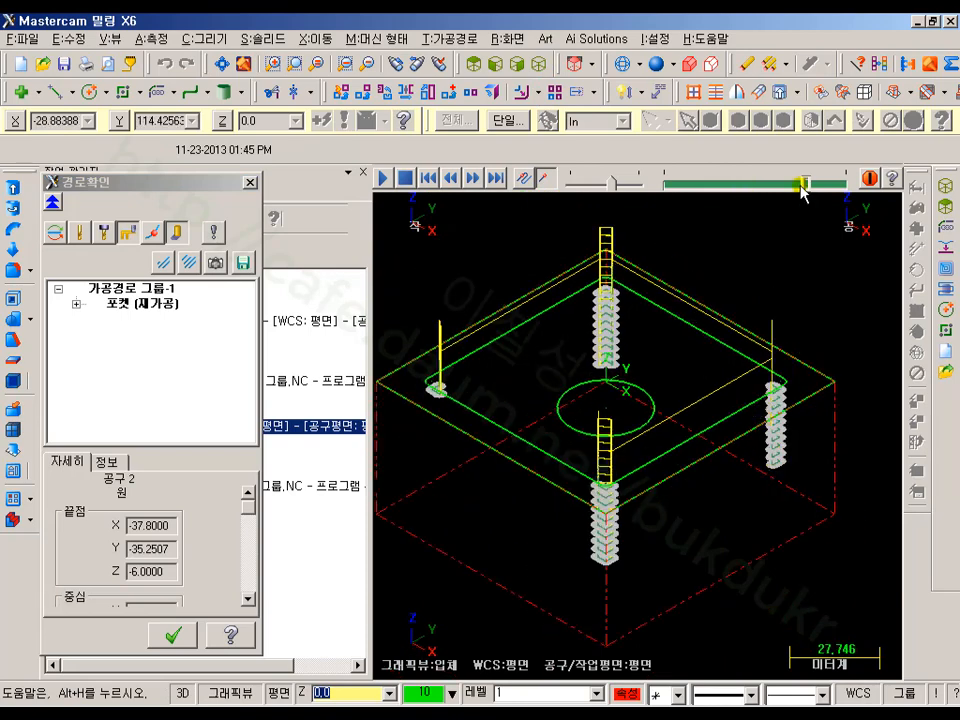
left_click_drag(806, 182, 850, 182)
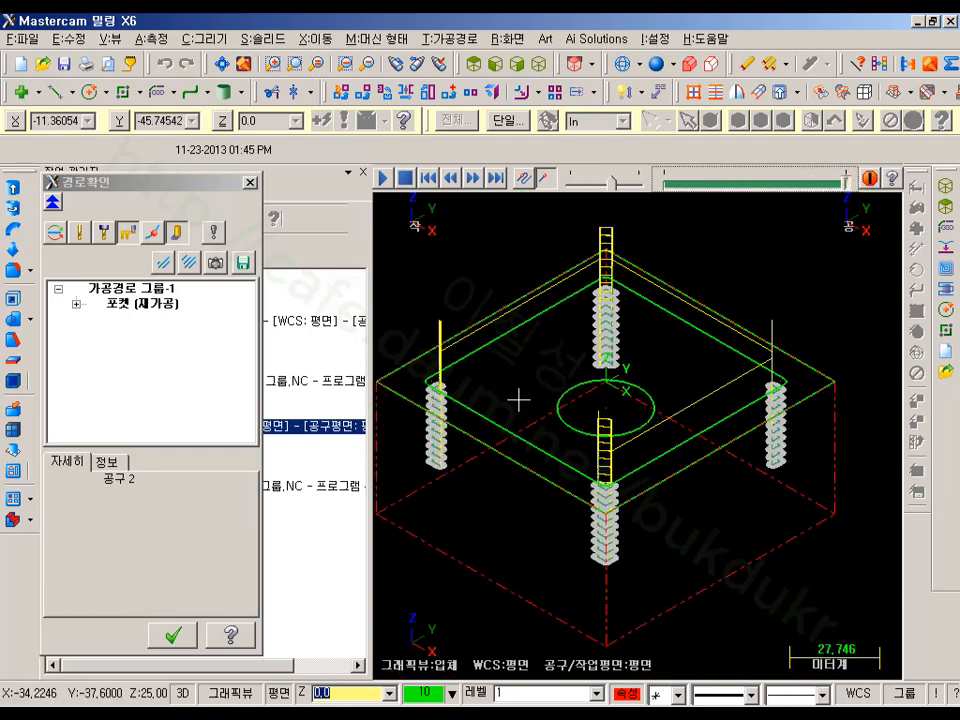
left_click(180, 633)
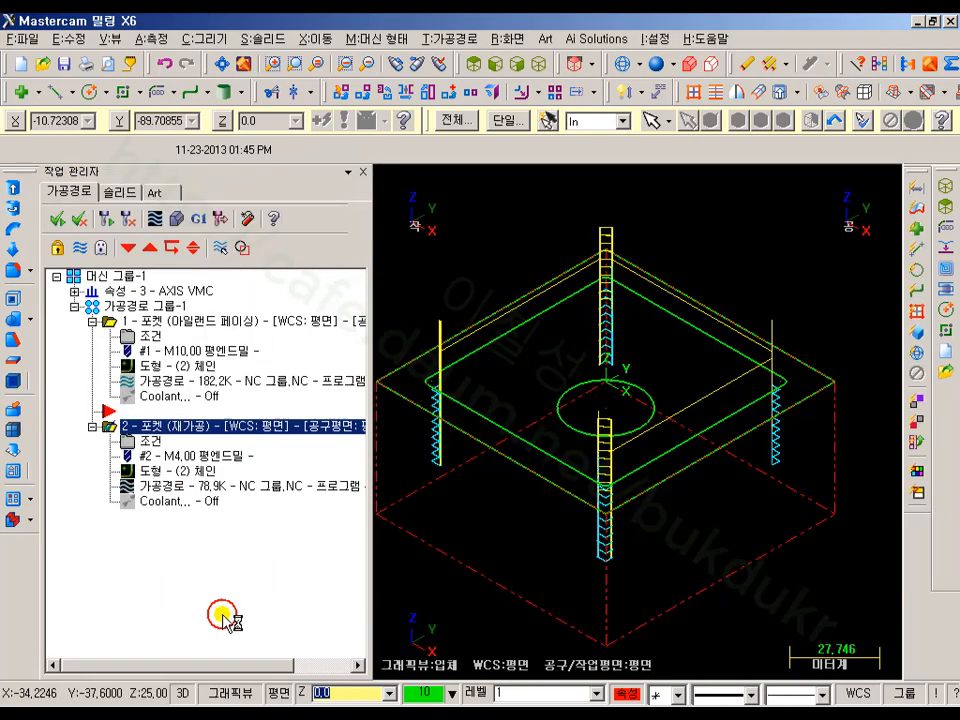
- Backplot both operations of the toolpath group in the top view to examine the tool coverage at the filleted corner
left_click(140, 305)
left_click(472, 64)
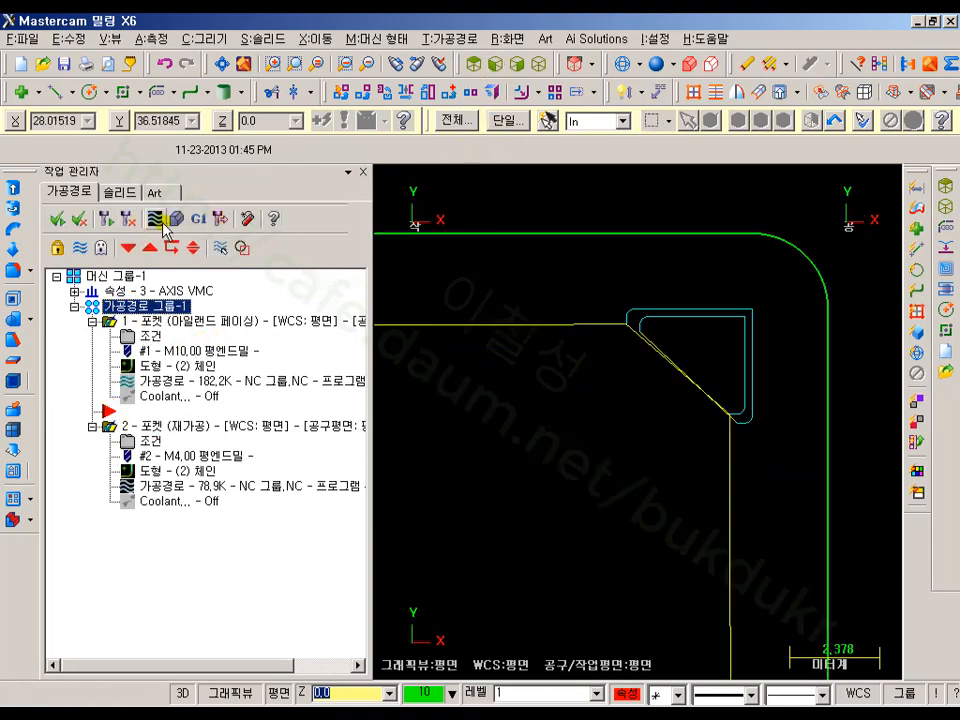
left_click(185, 220)
mouse_move(667, 186)
left_mouse_down()
mouse_move(803, 191)
mouse_move(777, 191)
mouse_move(793, 186)
left_mouse_up()
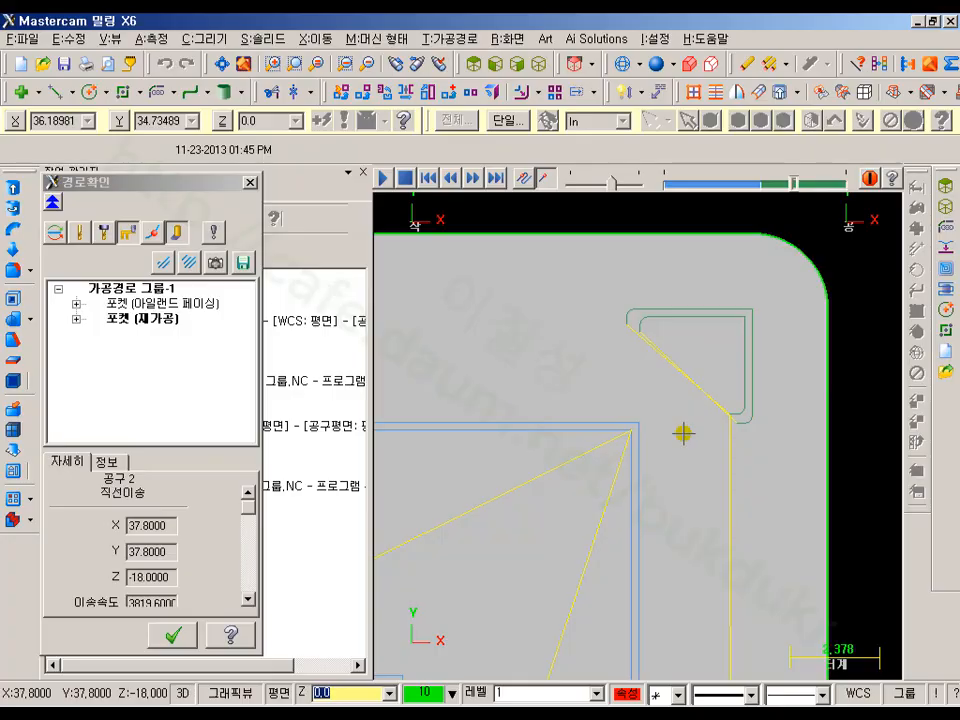
- Switch to Adobe Acrobat and read the 열린포켓 (open pocket) section of the Mastercam manual
key("alt+Tab")
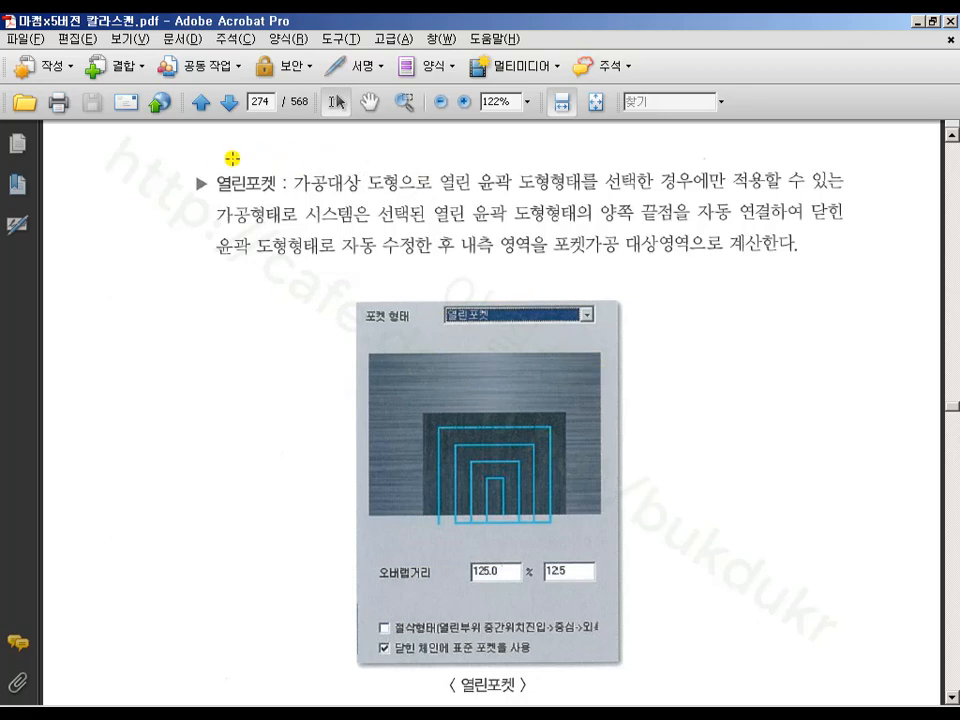
left_click_drag(220, 182, 288, 197)
scroll(640, 412, "down", 2)
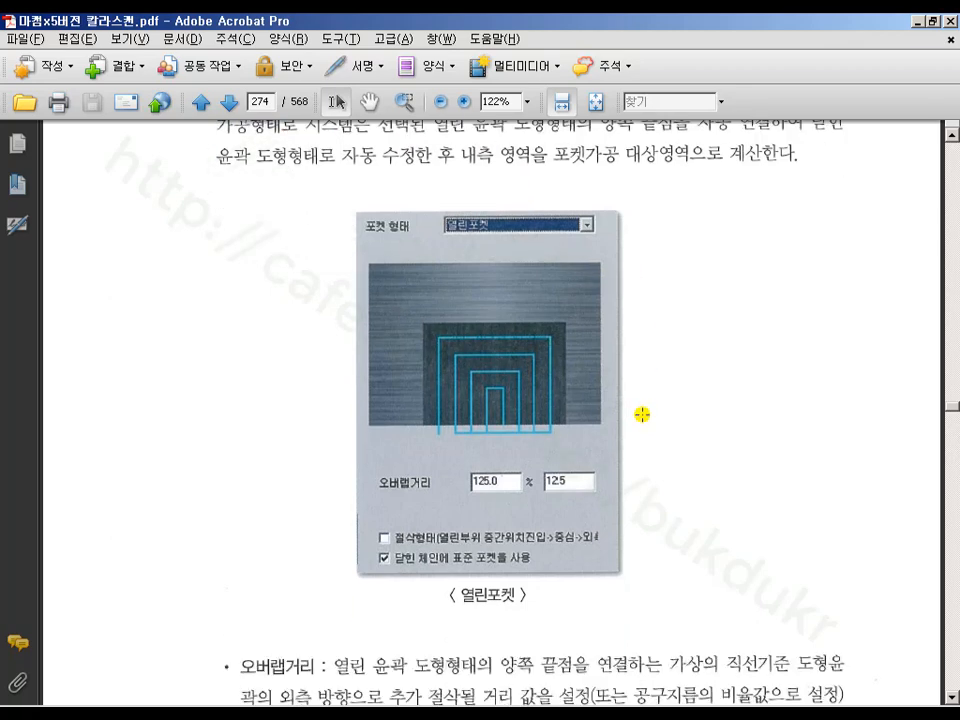
scroll(651, 400, "up", 1)
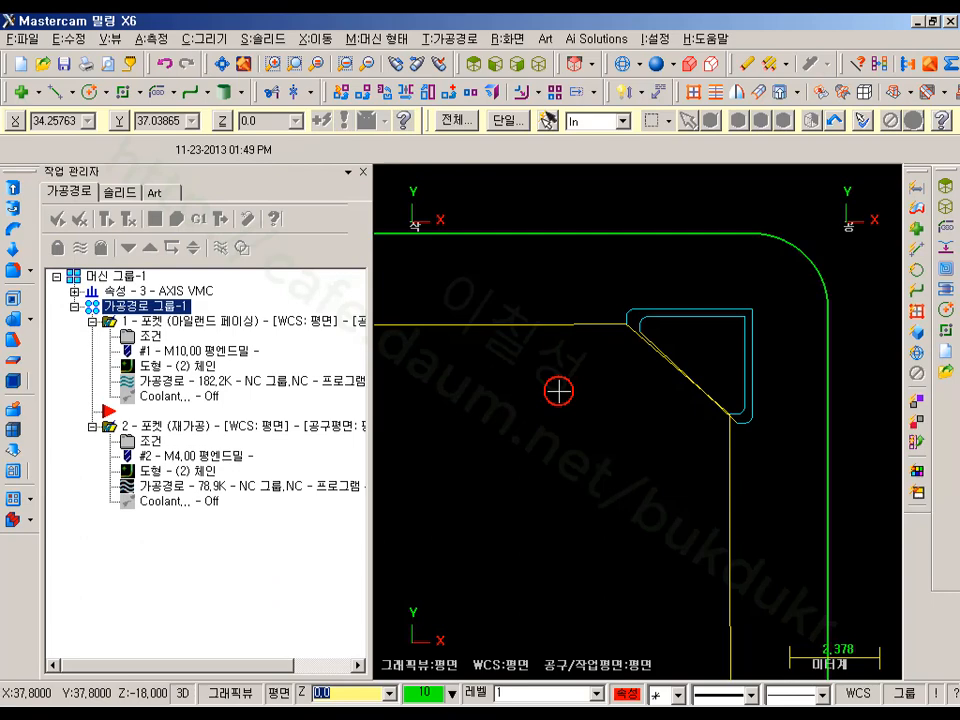
- Return to Mastercam, close the backplot and draw a rectangle about 175 by 201 mm overlapping the part in the top view
left_click(176, 632)
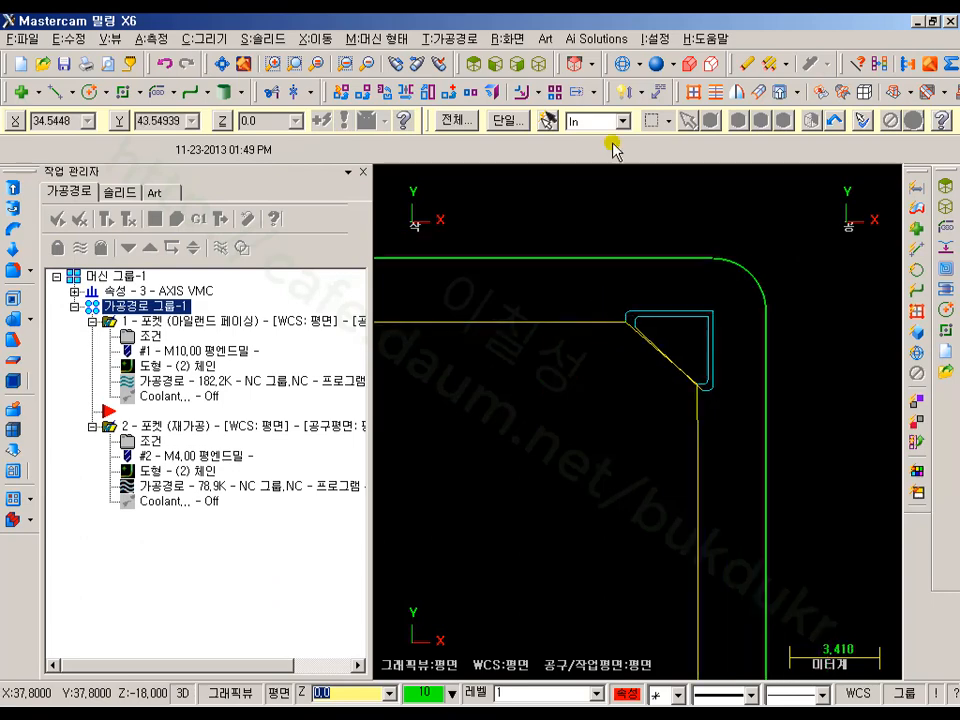
left_click(538, 62)
scroll(698, 407, "down", 1)
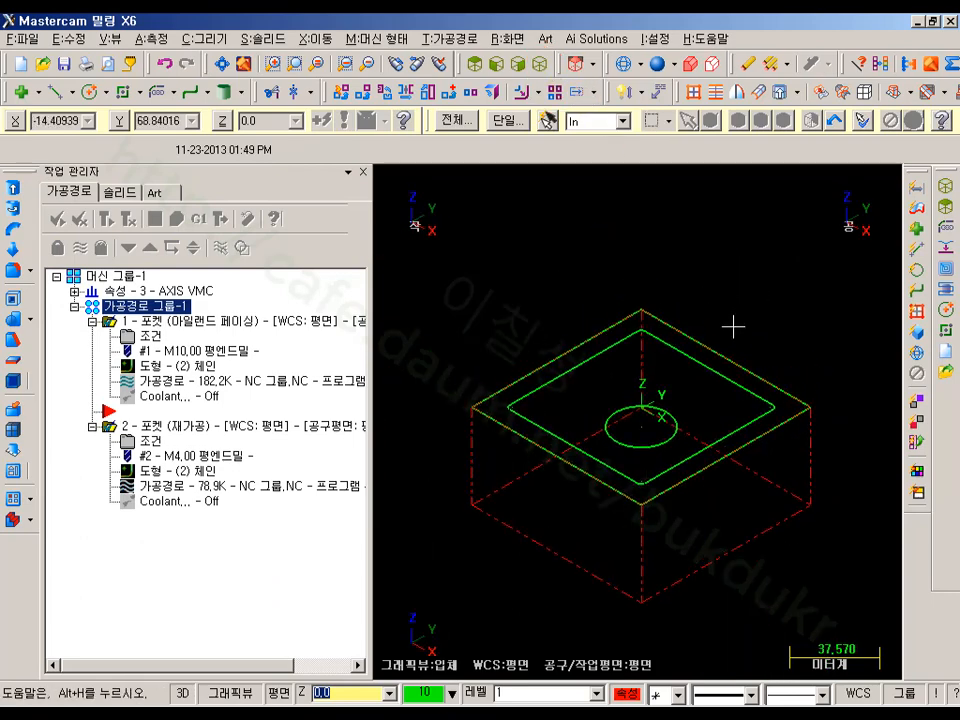
left_click(478, 63)
scroll(778, 471, "down", 5)
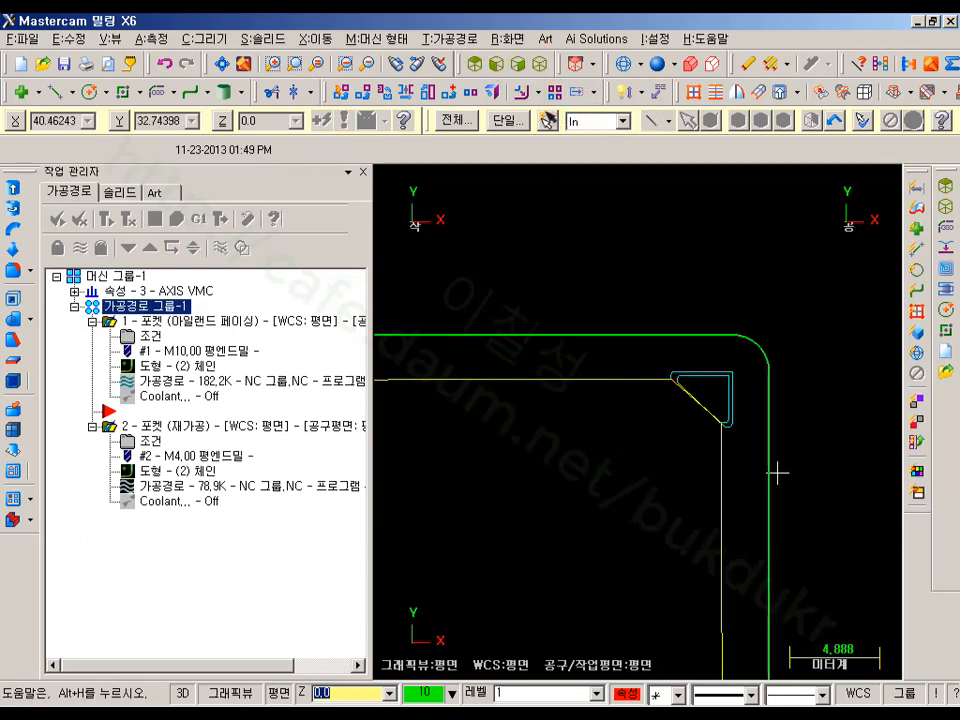
scroll(793, 310, "down", 6)
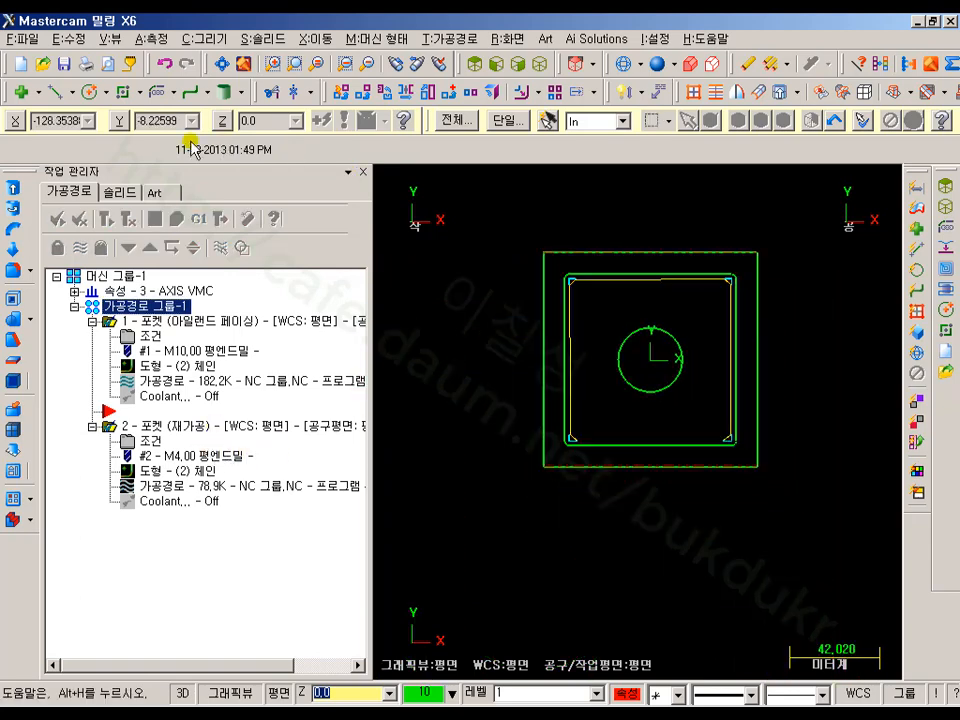
left_click(121, 91)
scroll(762, 367, "down", 1)
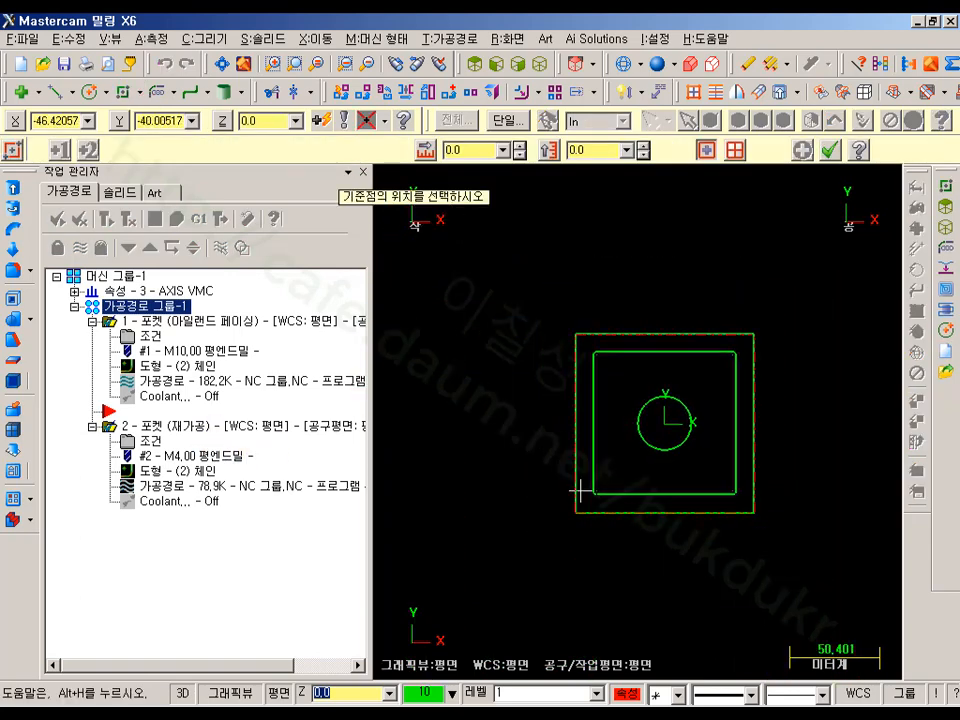
left_click(428, 240)
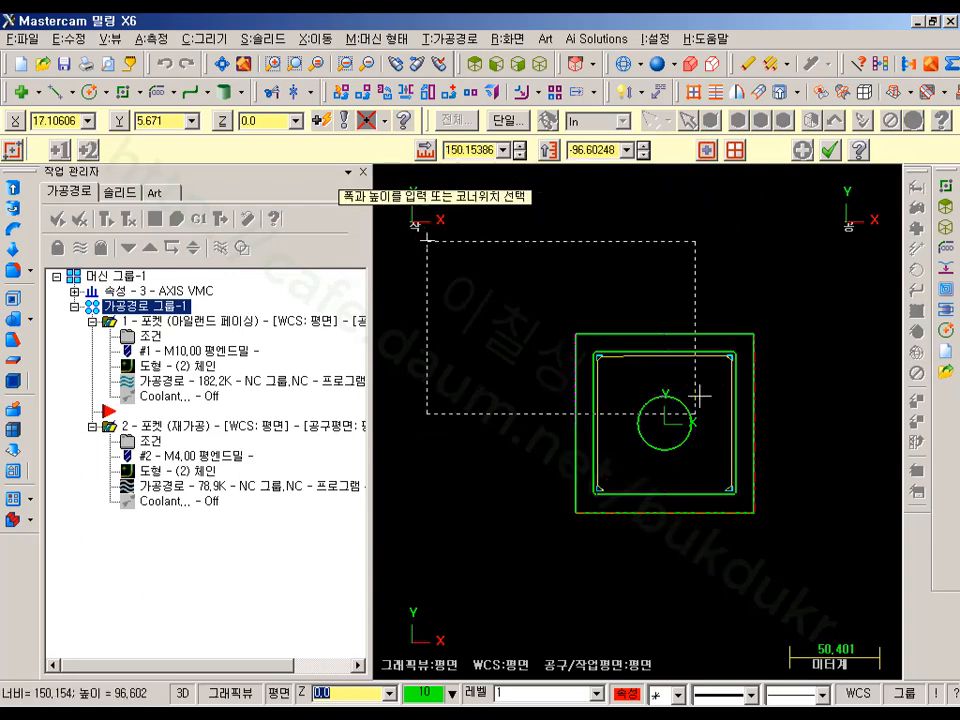
left_click(741, 600)
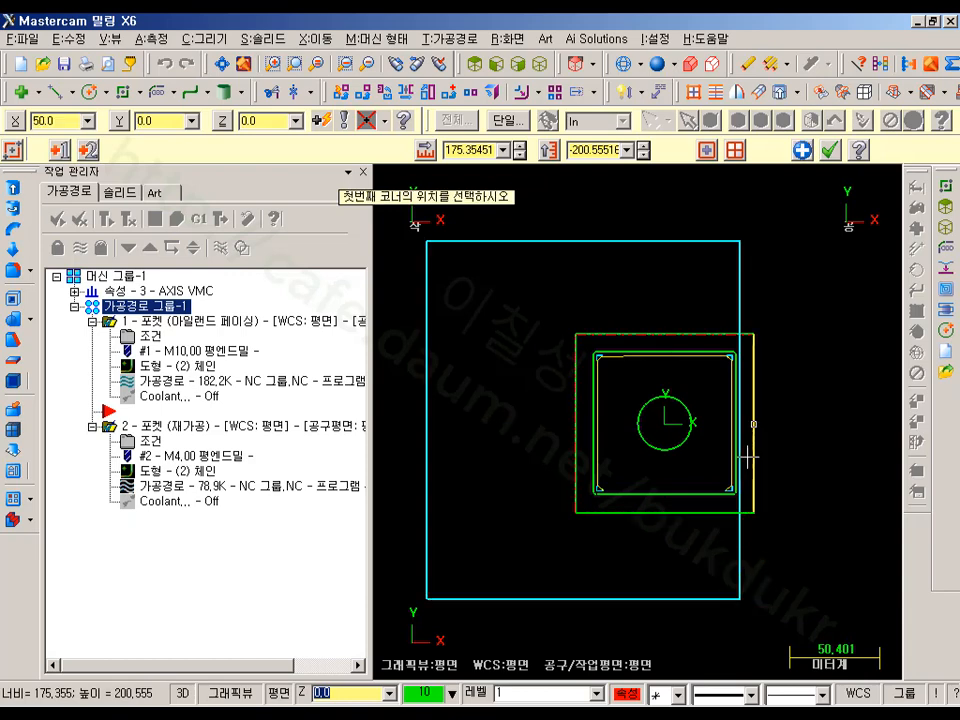
left_click(831, 150)
- Redefine the rectangular stock from two diagonal corners of the large rectangle and set its Z height to 50
scroll(621, 381, "down", 1)
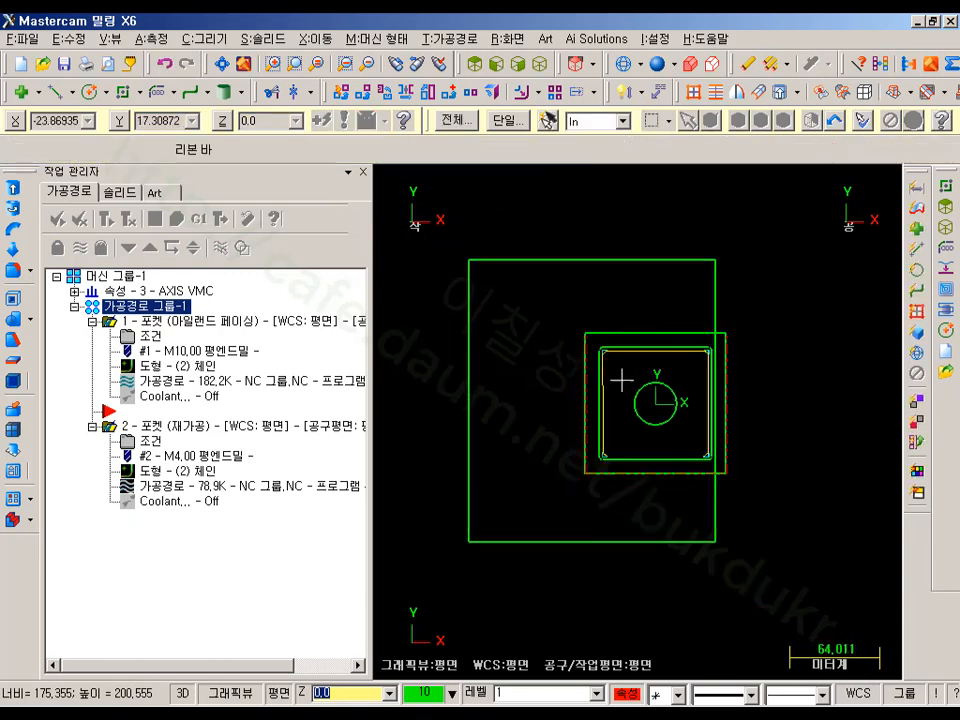
middle_click_drag(621, 381, 681, 272)
scroll(611, 377, "up", 2)
scroll(645, 336, "down", 1)
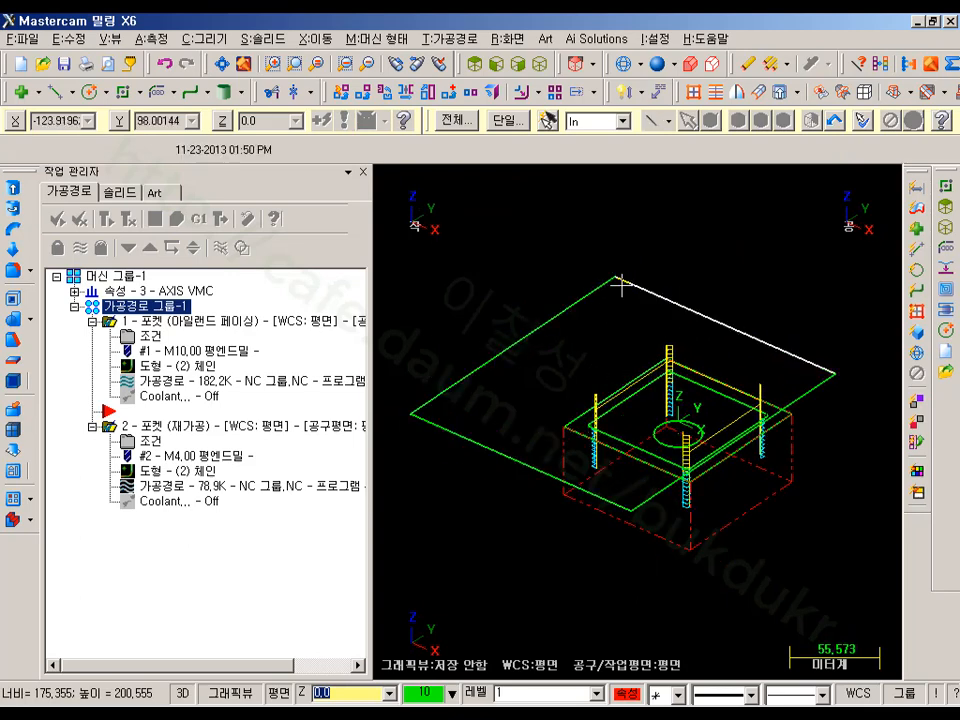
middle_click_drag(606, 491, 606, 469)
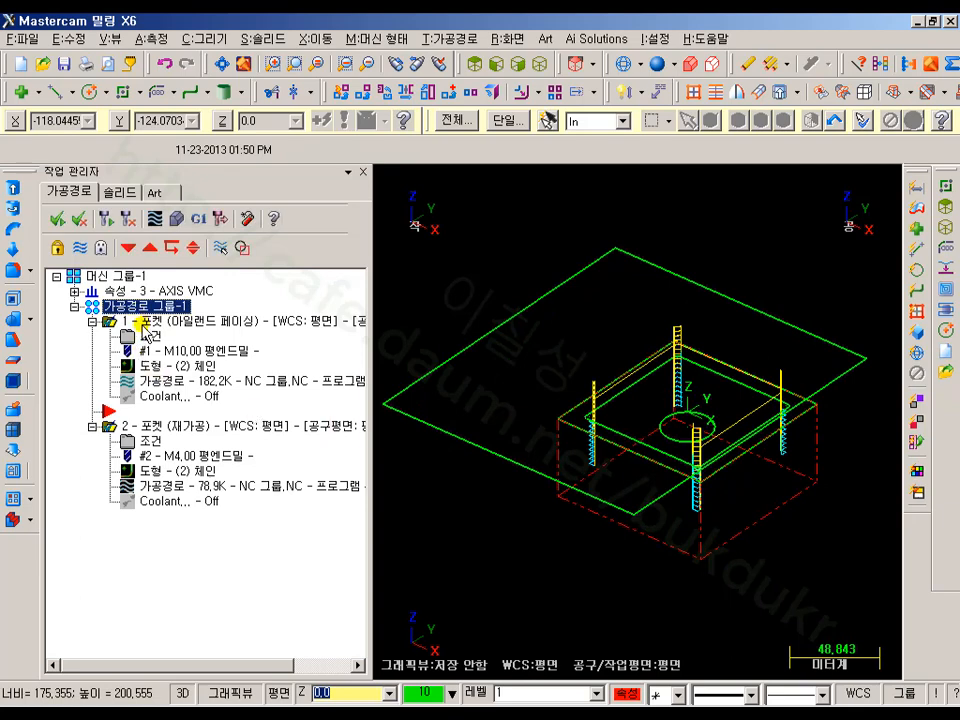
left_click(72, 291)
double_click(236, 336)
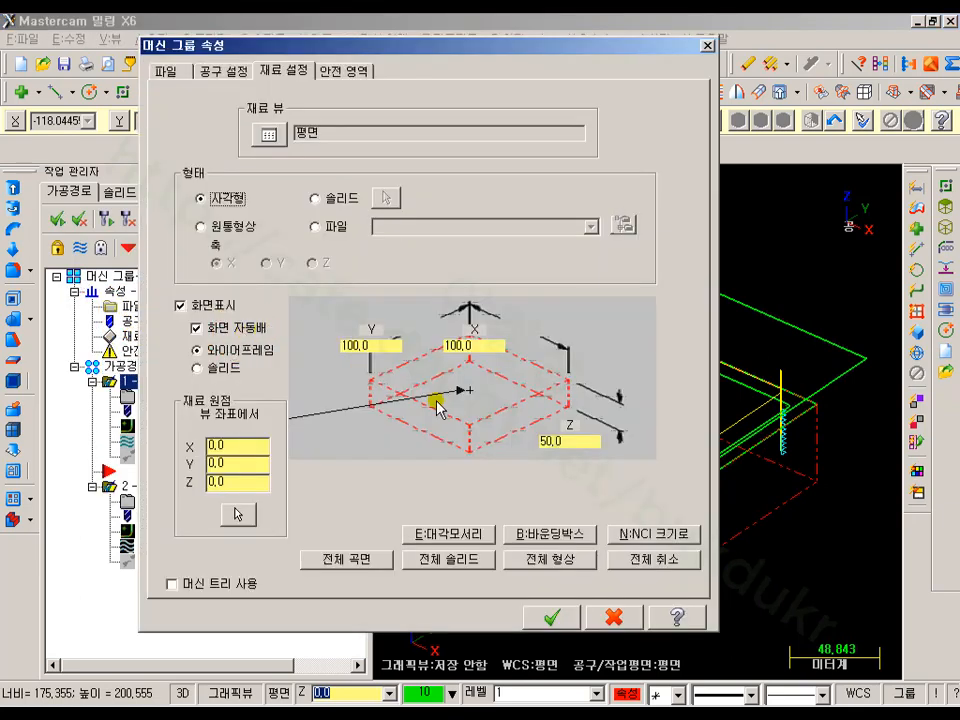
left_click(437, 545)
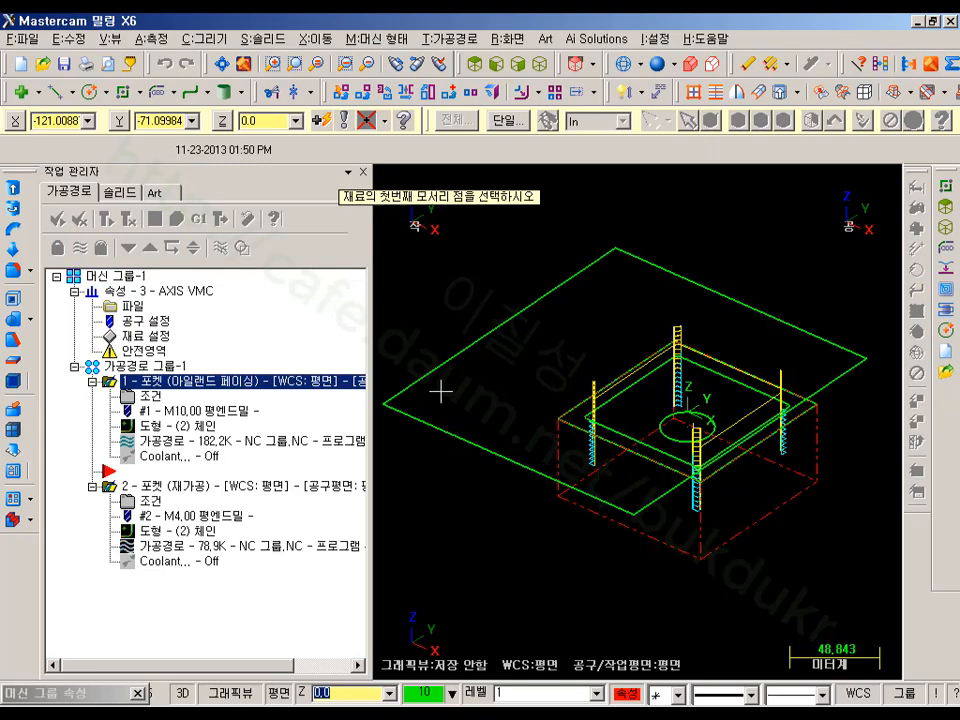
left_click(386, 410)
left_click(864, 364)
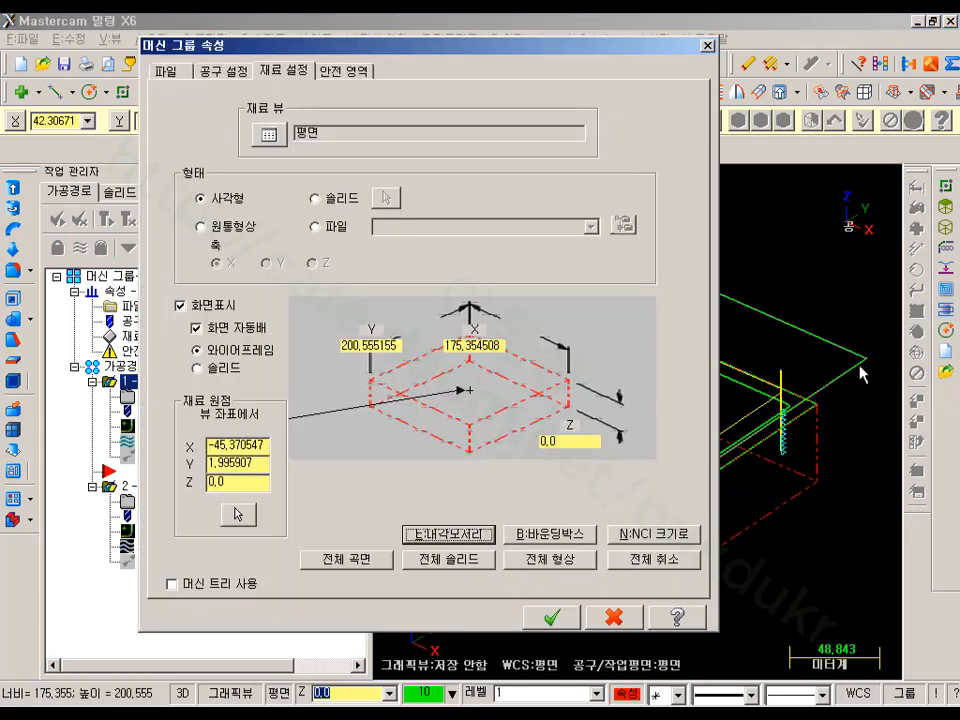
left_click(580, 437)
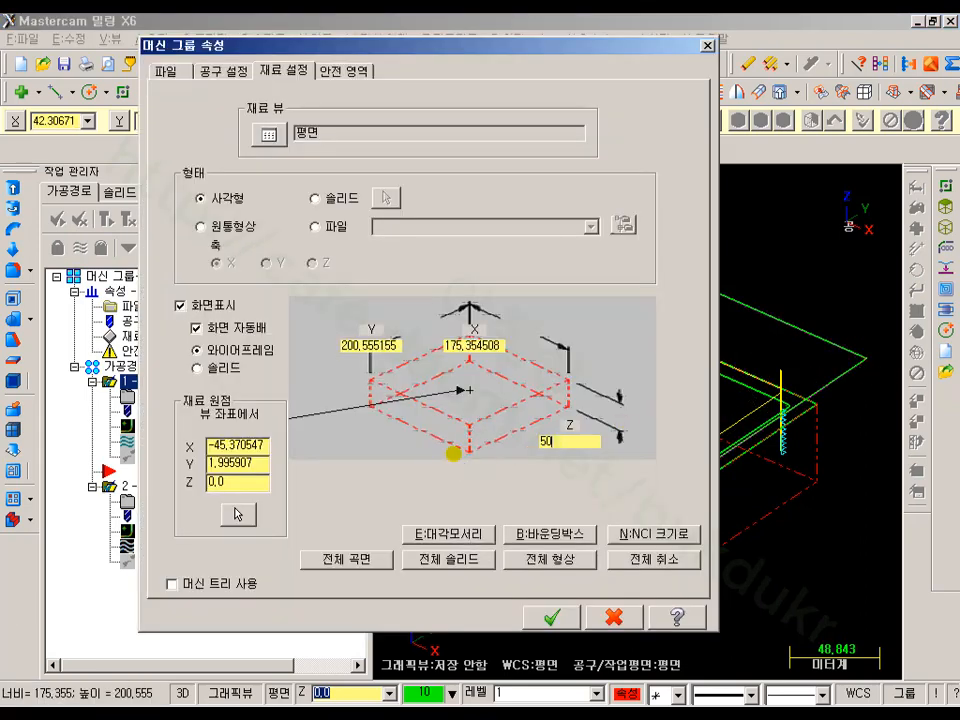
left_click(555, 620)
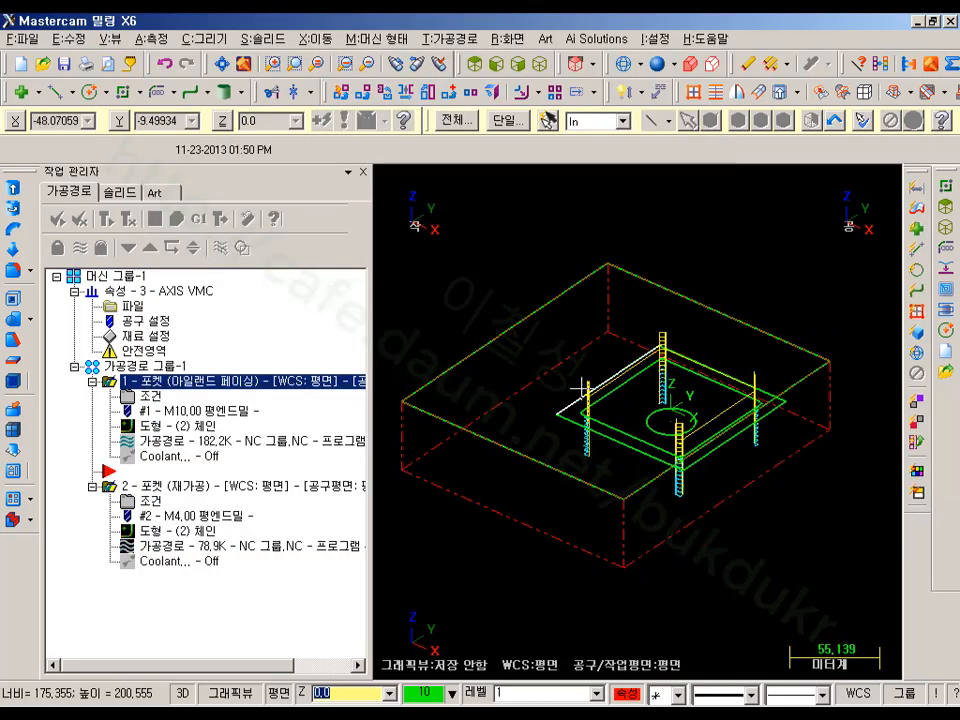
- Run the solid machining simulation (모의가공) of both pocket operations on the enlarged stock and inspect the machined pocket
middle_click_drag(641, 307, 630, 326)
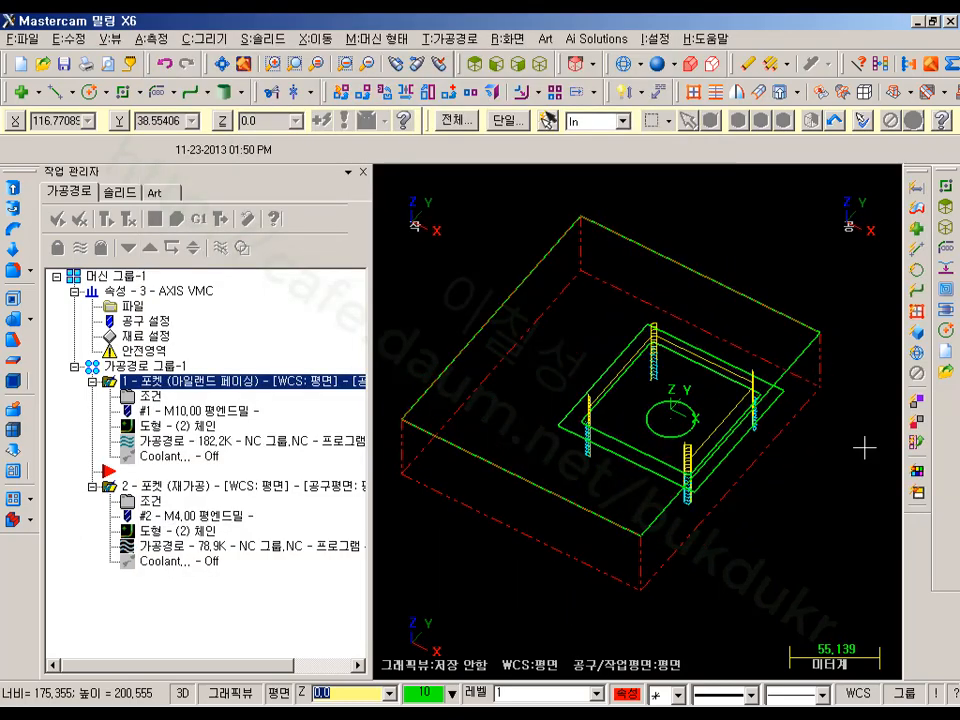
left_click(120, 367)
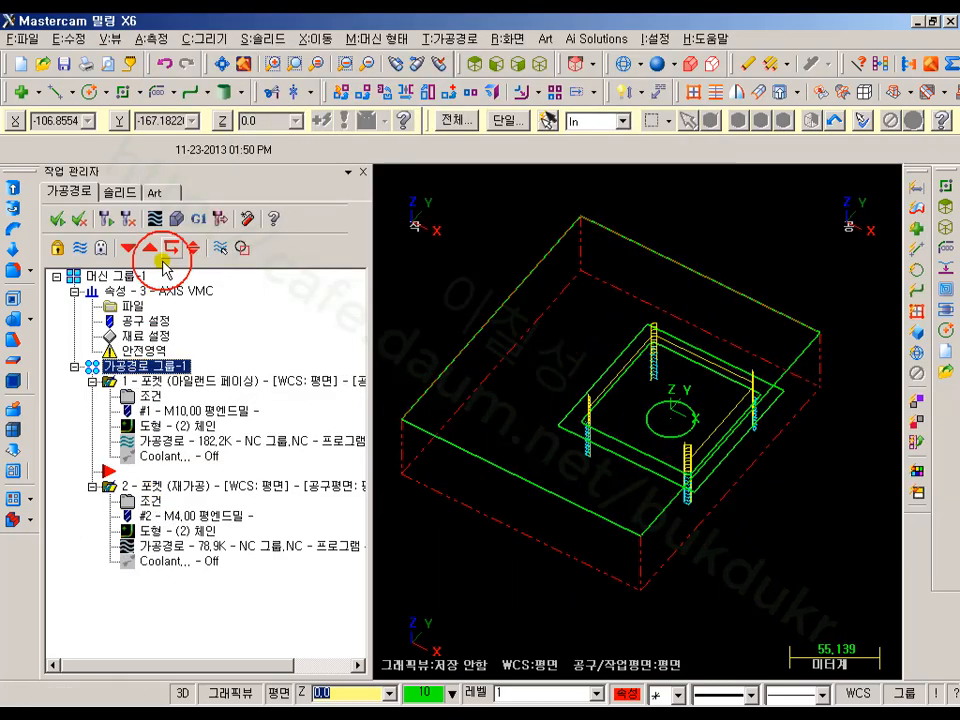
left_click(176, 218)
left_click(110, 102)
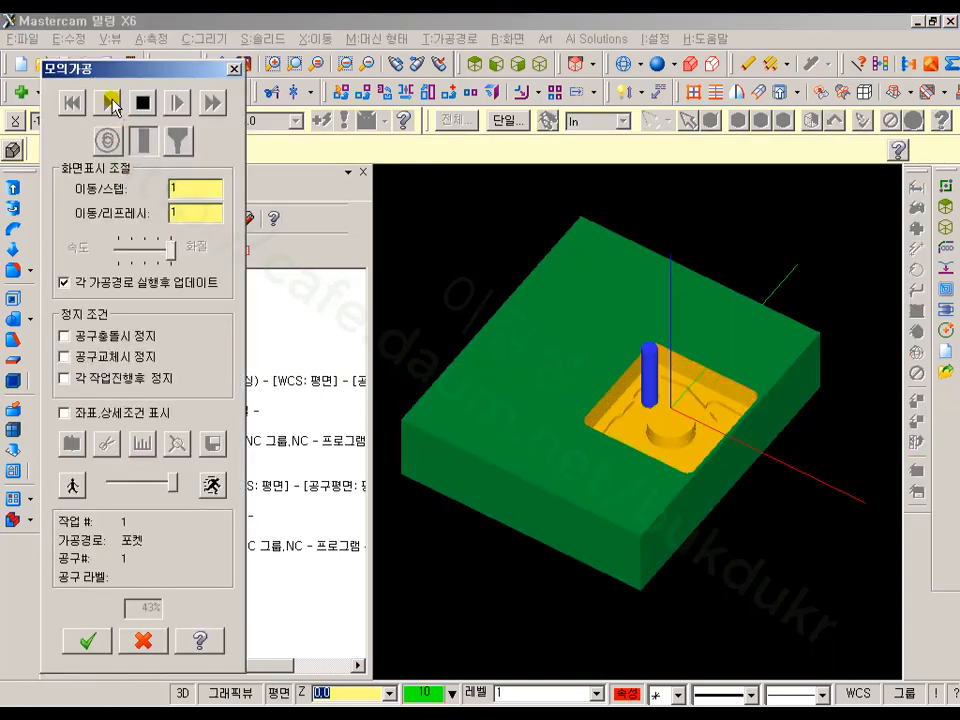
left_click(679, 374)
scroll(658, 334, "up", 5)
middle_click_drag(729, 353, 762, 365)
scroll(702, 368, "down", 2)
left_click(158, 643)
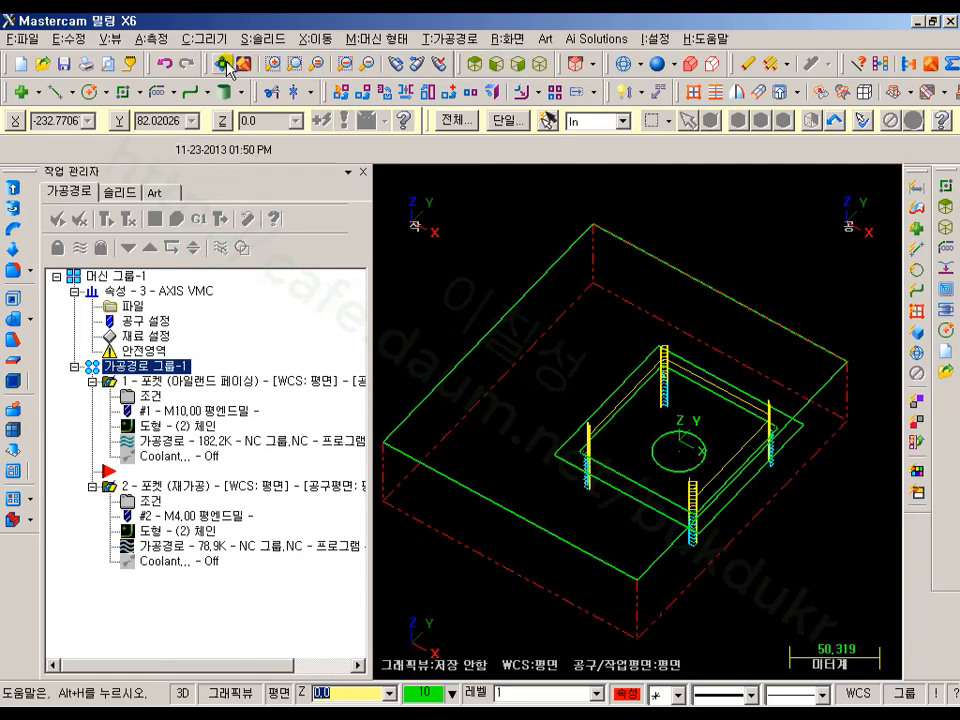
- In the top view, draw a line parallel to the large rectangle's right edge, offset about 29 mm inward across the pocket
scroll(450, 460, "down", 2)
left_click(475, 65)
scroll(669, 377, "down", 2)
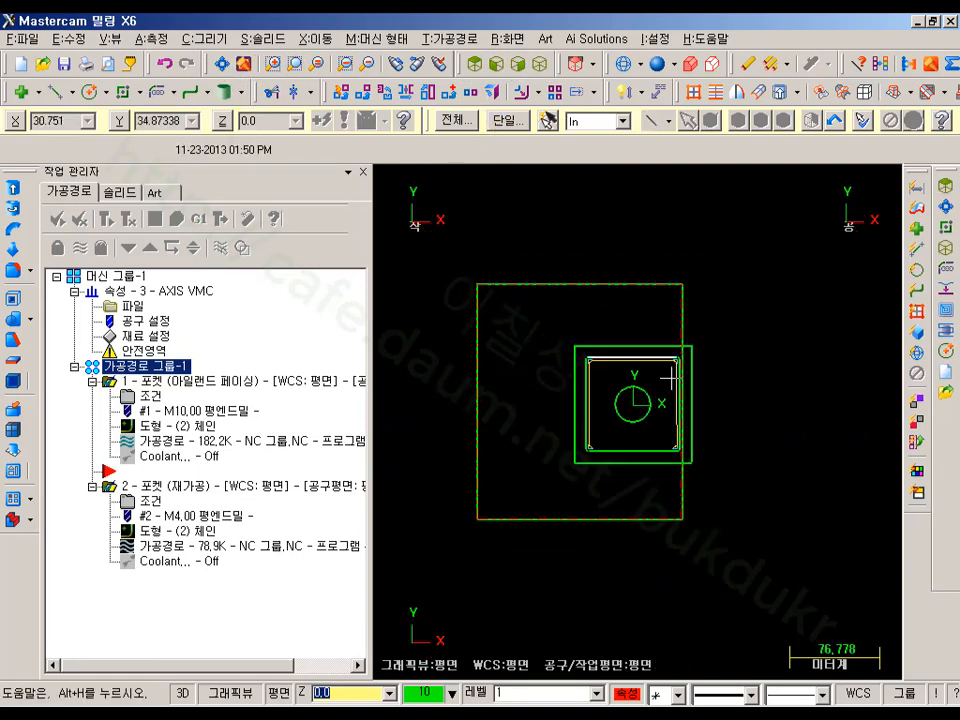
scroll(664, 353, "up", 3)
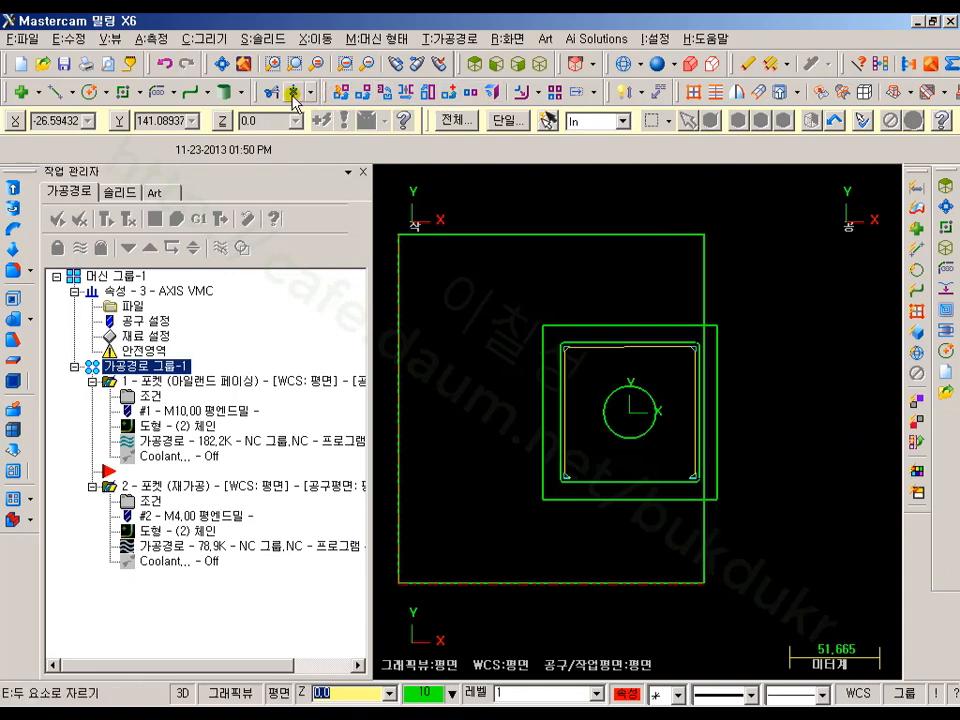
left_click(72, 92)
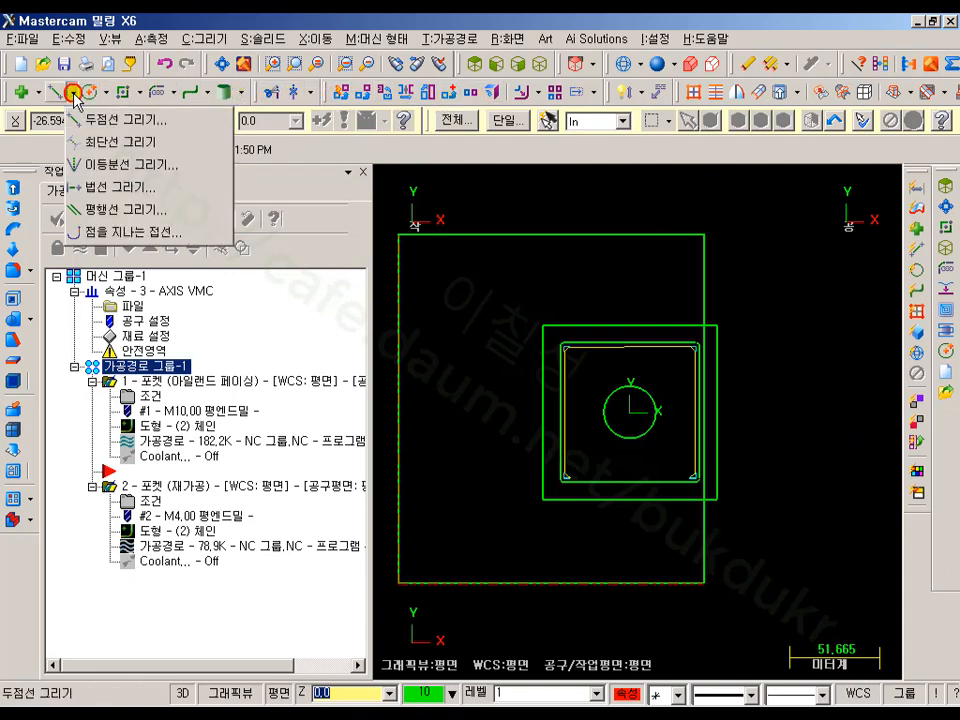
left_click(113, 210)
left_click(704, 270)
left_click(652, 272)
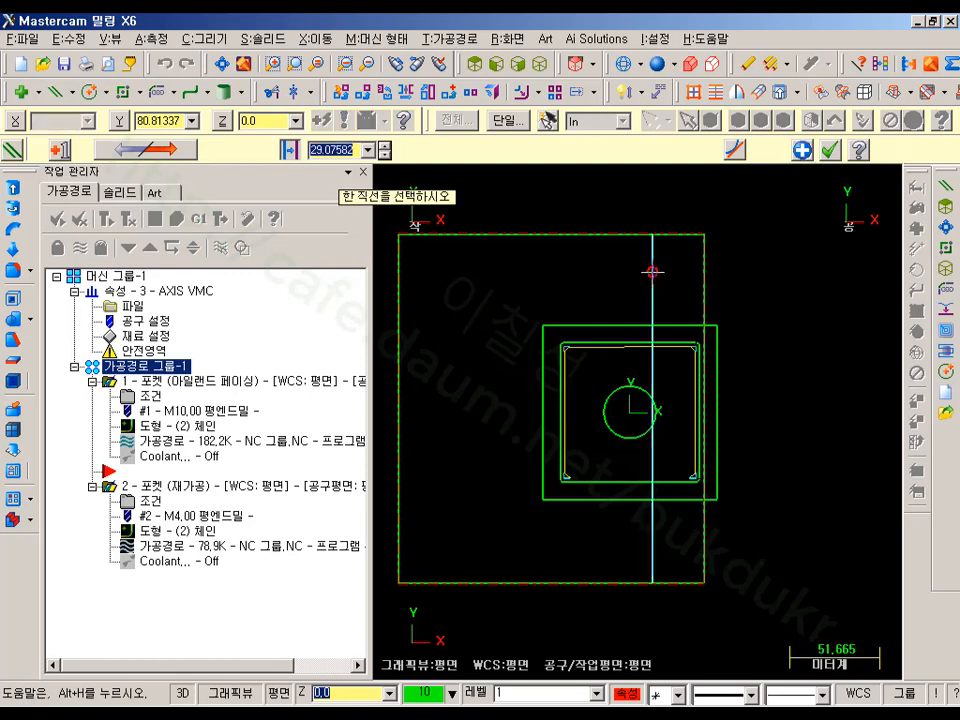
left_click(831, 150)
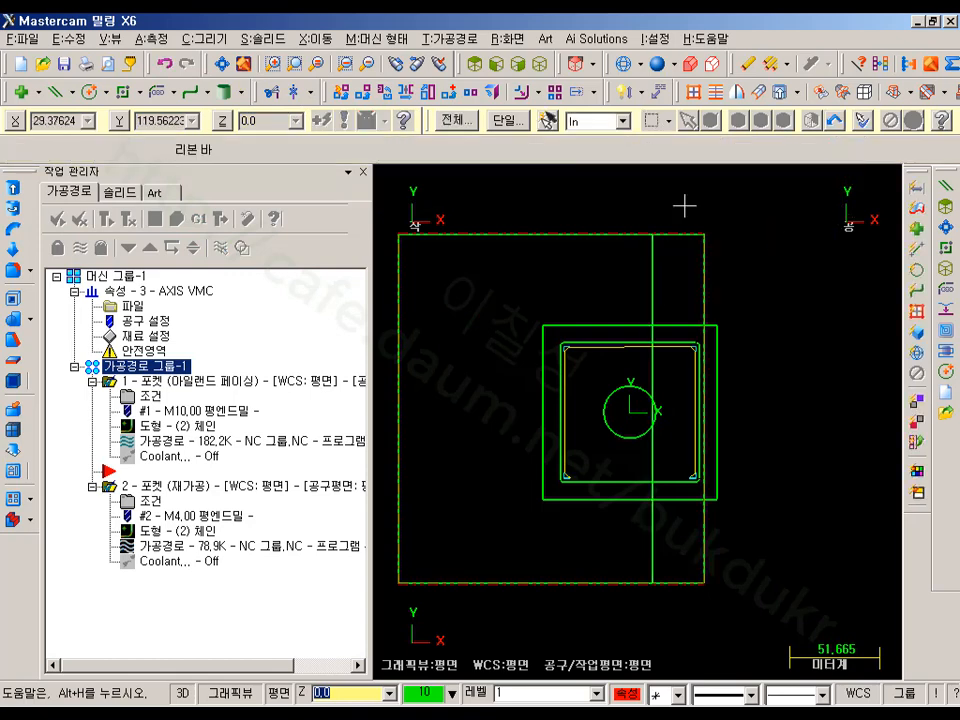
- Trim the large rectangle's upper and lower edges to the new parallel line and delete its old right edge
left_click(296, 94)
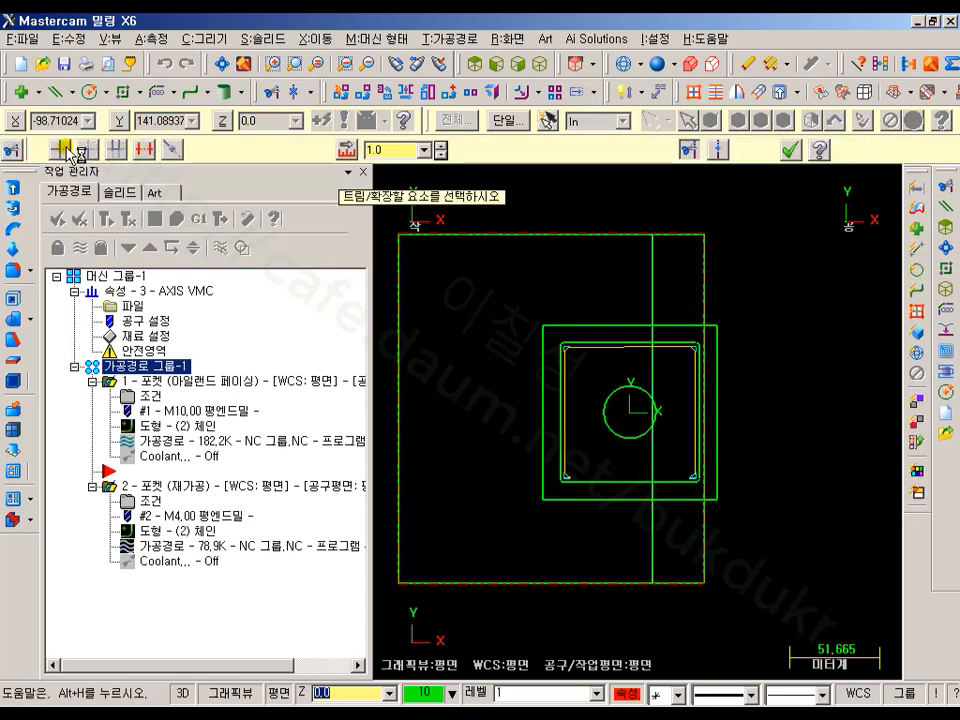
left_click(533, 238)
left_click(650, 246)
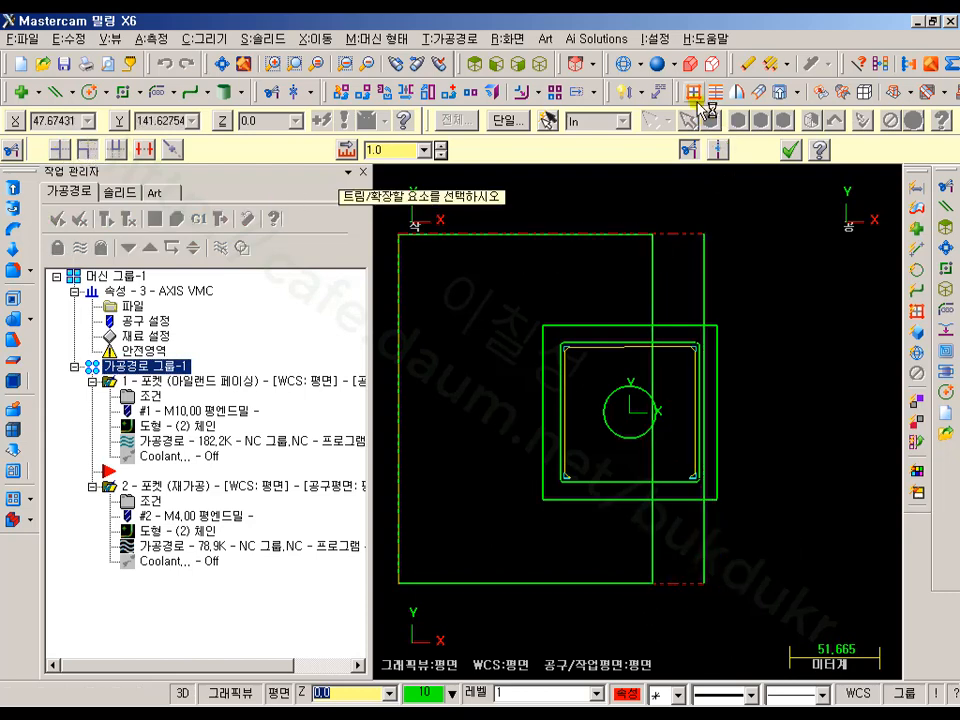
key("Escape")
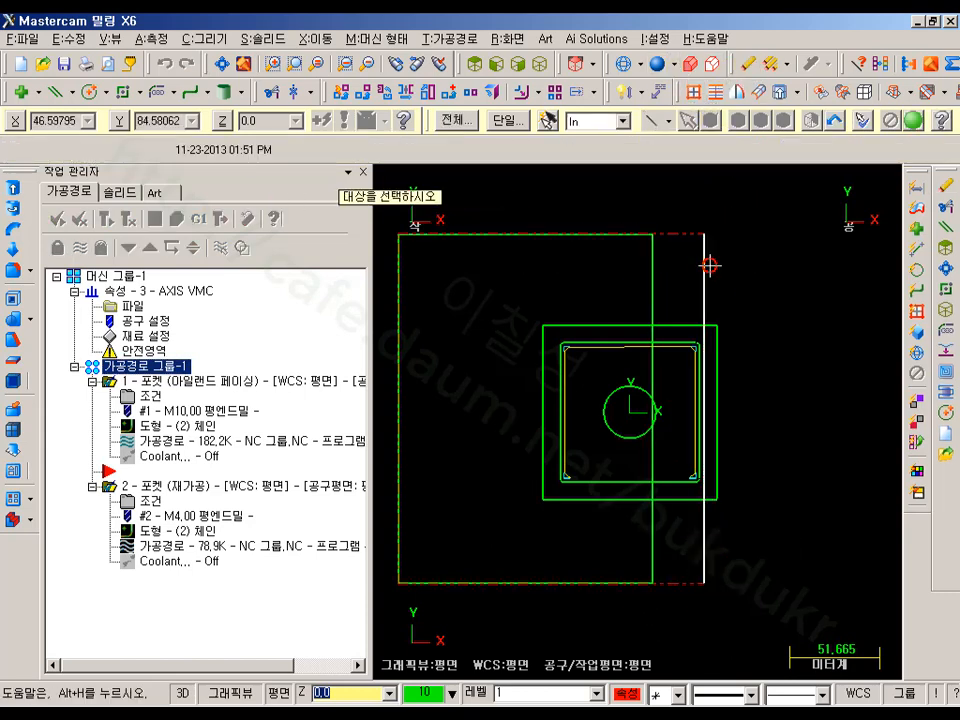
scroll(760, 180, "down", 1)
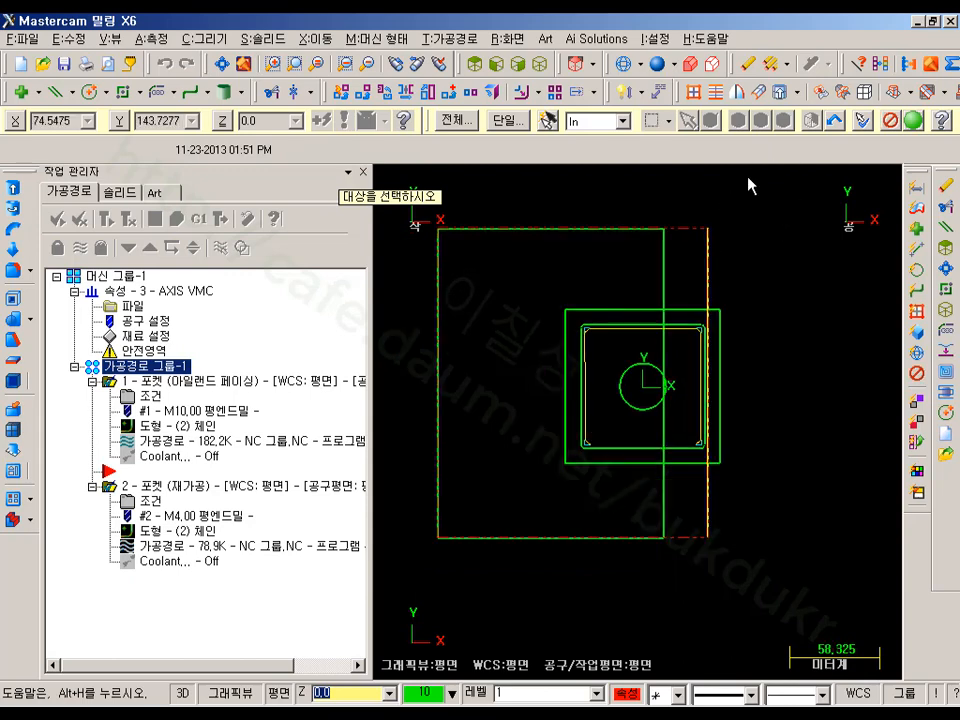
left_click(914, 124)
- Redefine the rectangular stock from two diagonal corners of the narrowed rectangle and set its Z height to 50
scroll(735, 264, "down", 2)
middle_click_drag(573, 286, 632, 217)
left_click(289, 442)
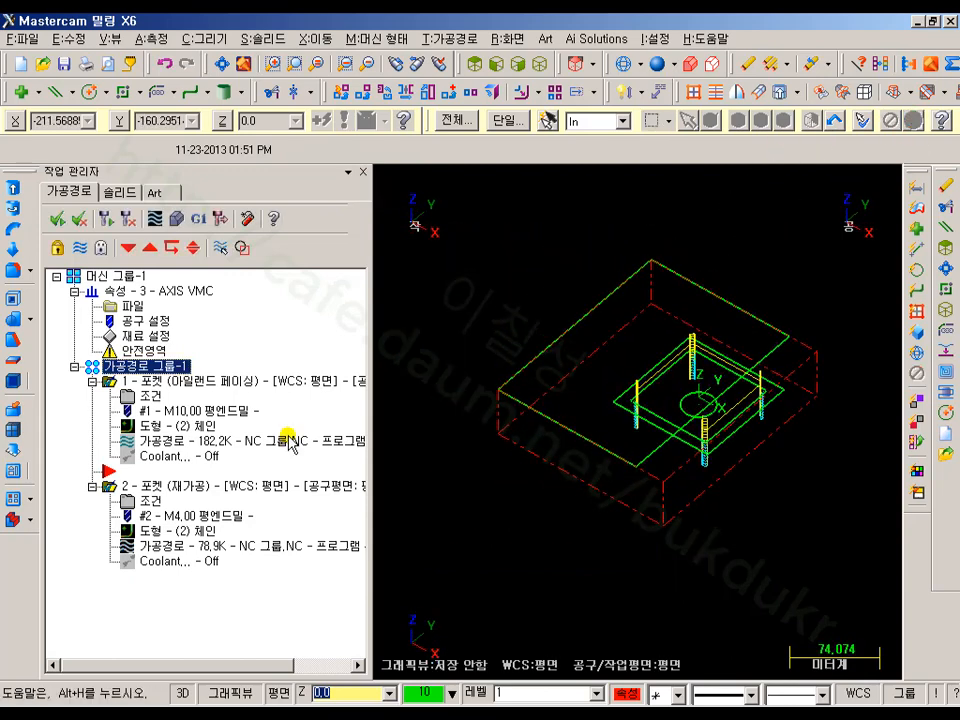
left_click(133, 337)
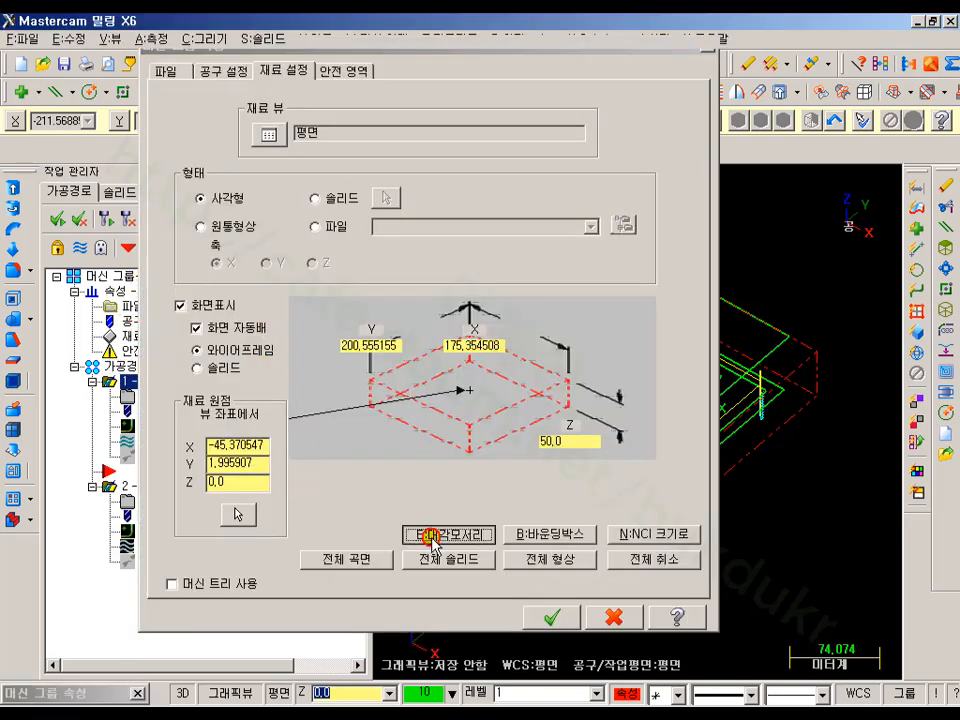
left_click(432, 537)
left_click(515, 388)
left_click(791, 340)
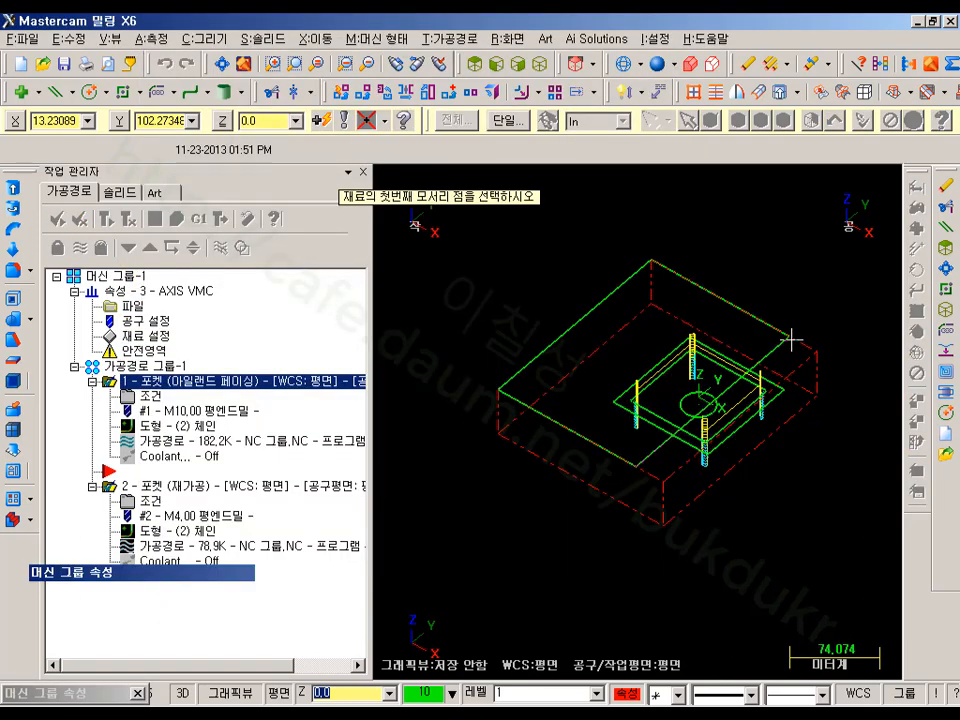
left_click(581, 444)
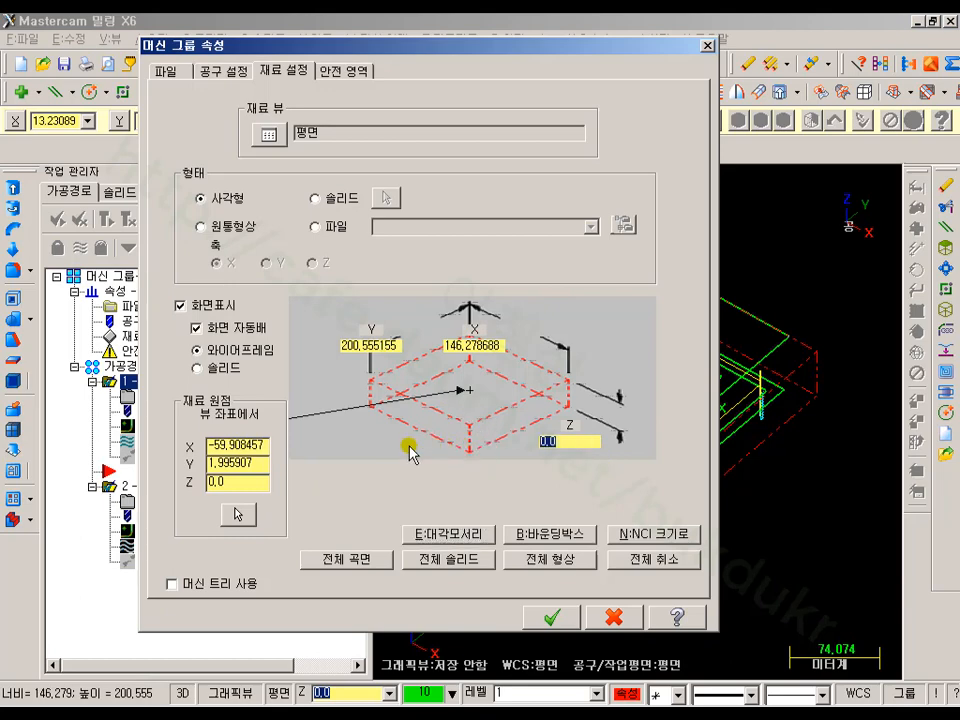
left_click(548, 617)
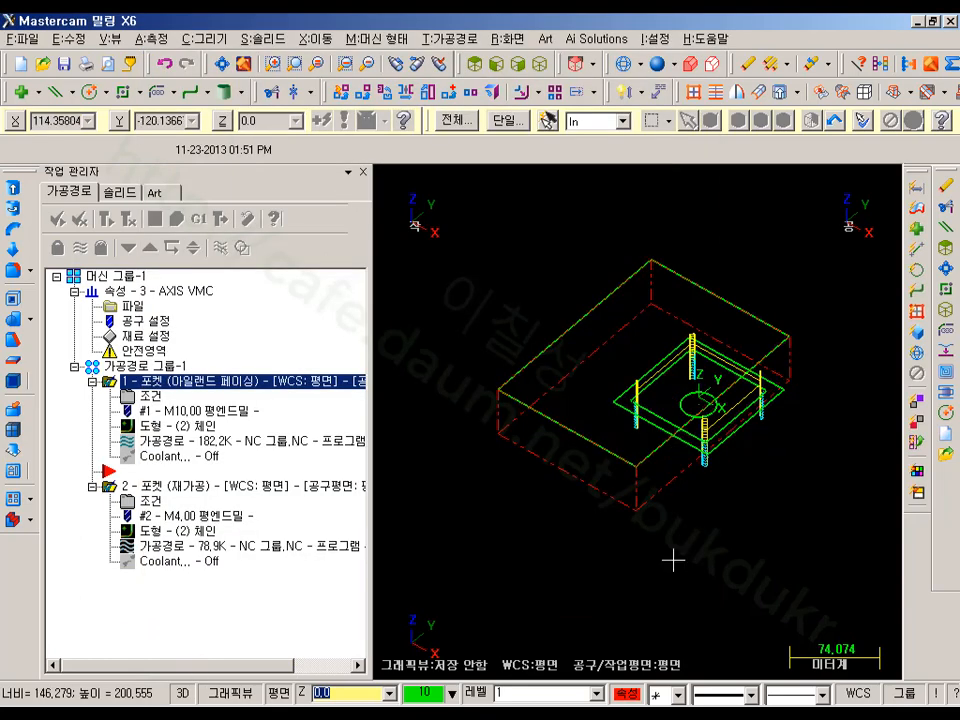
- Run the solid machining simulation (모의가공) of the island facing pocket on the narrowed stock and close it
scroll(748, 356, "up", 3)
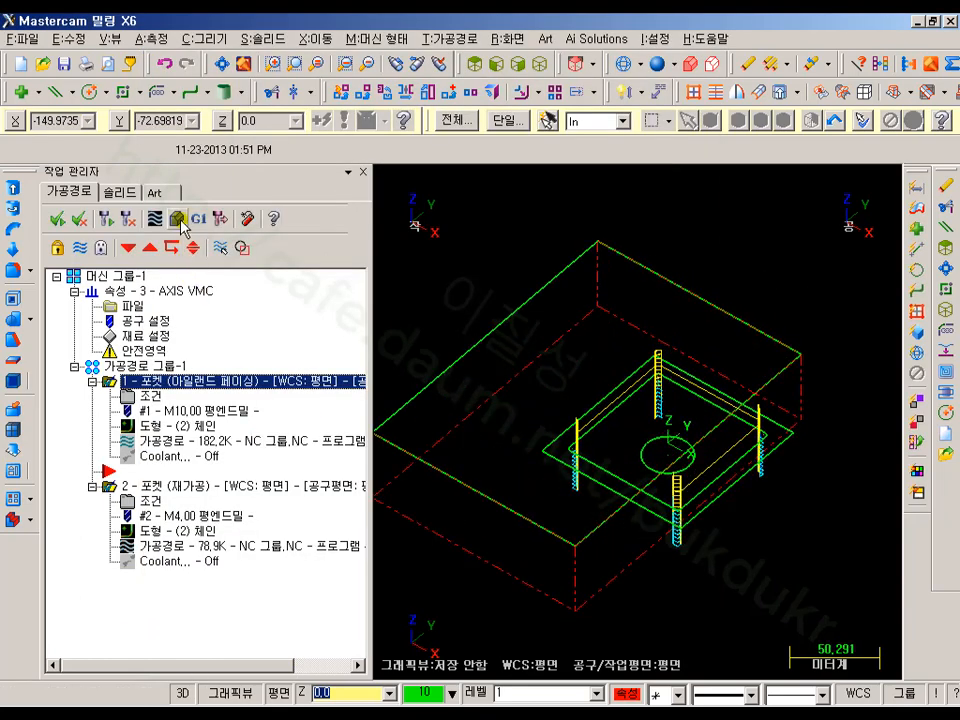
left_click(178, 219)
left_click(106, 102)
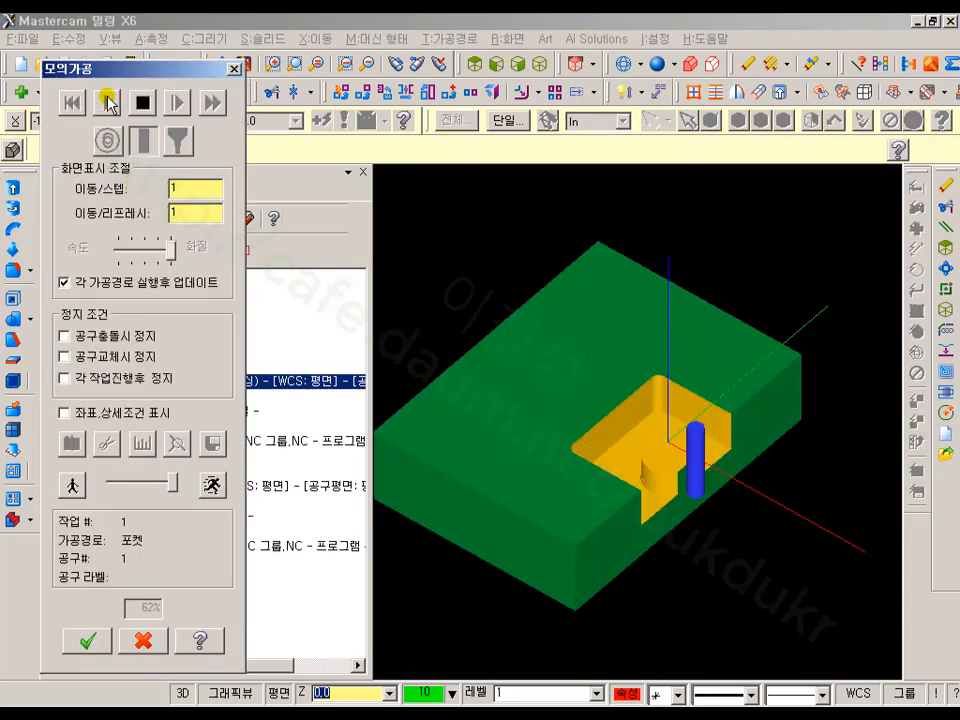
left_click(145, 640)
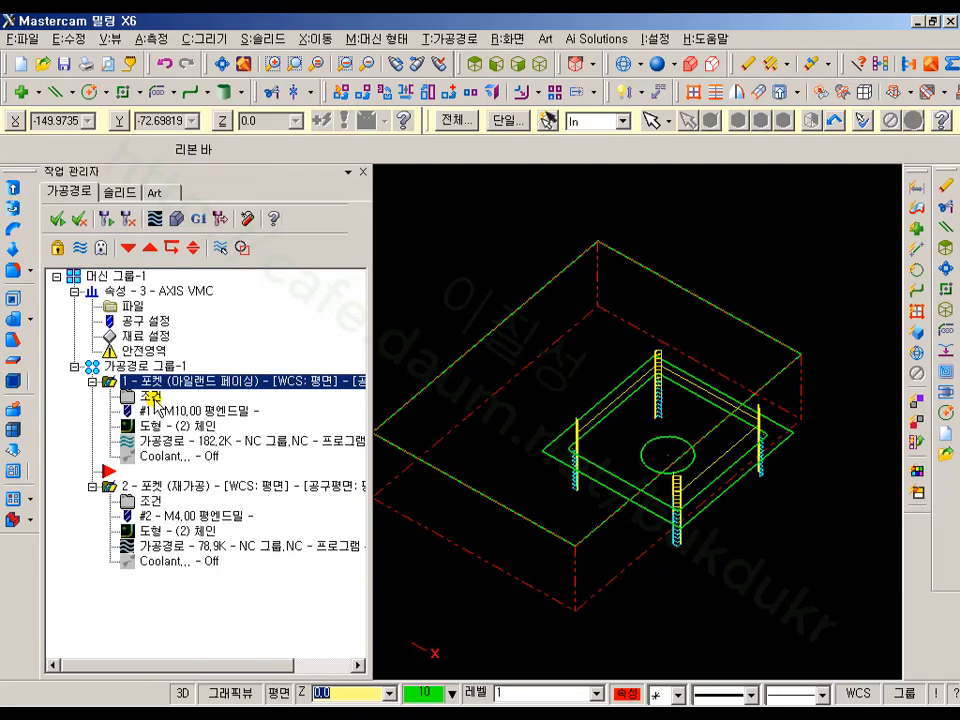
- Delete the second pocket operation (재가공) from the toolpath group
left_click(155, 488)
key("Delete")
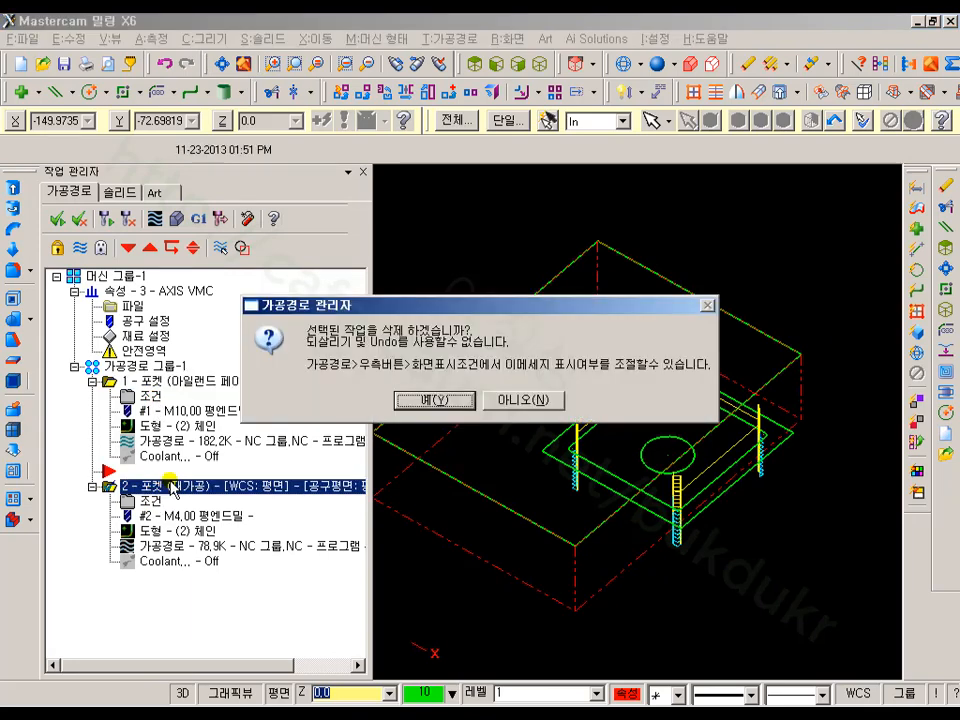
left_click(433, 399)
- Remove the island circle (체인 2) from the remaining pocket operation's chains and regenerate its toolpath
left_click(133, 424)
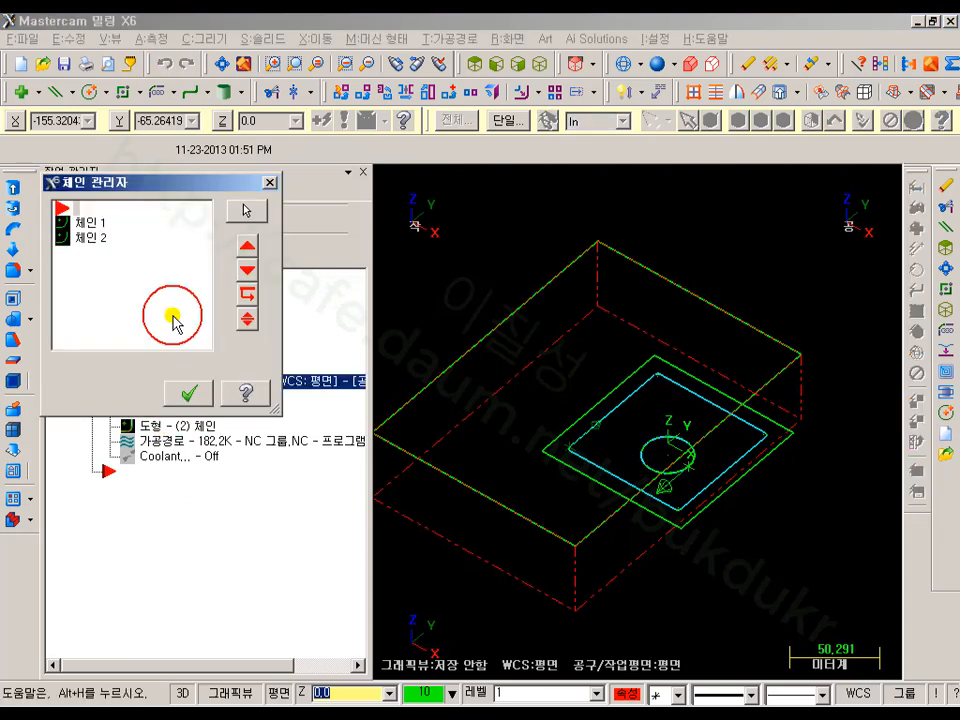
left_click(92, 224)
left_click(89, 240)
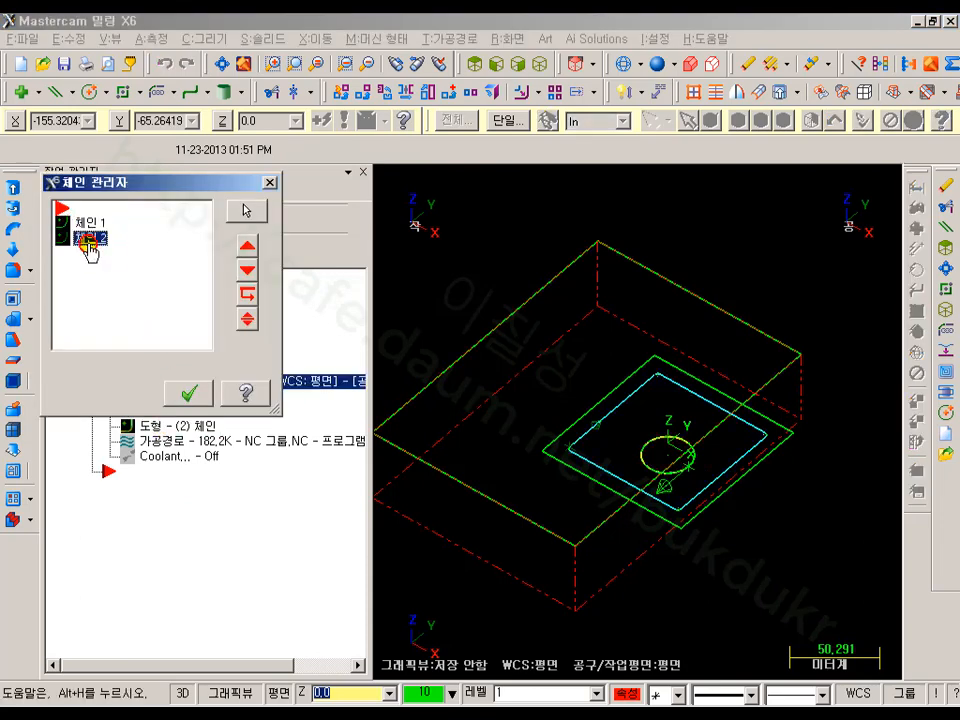
key("Delete")
left_click(196, 390)
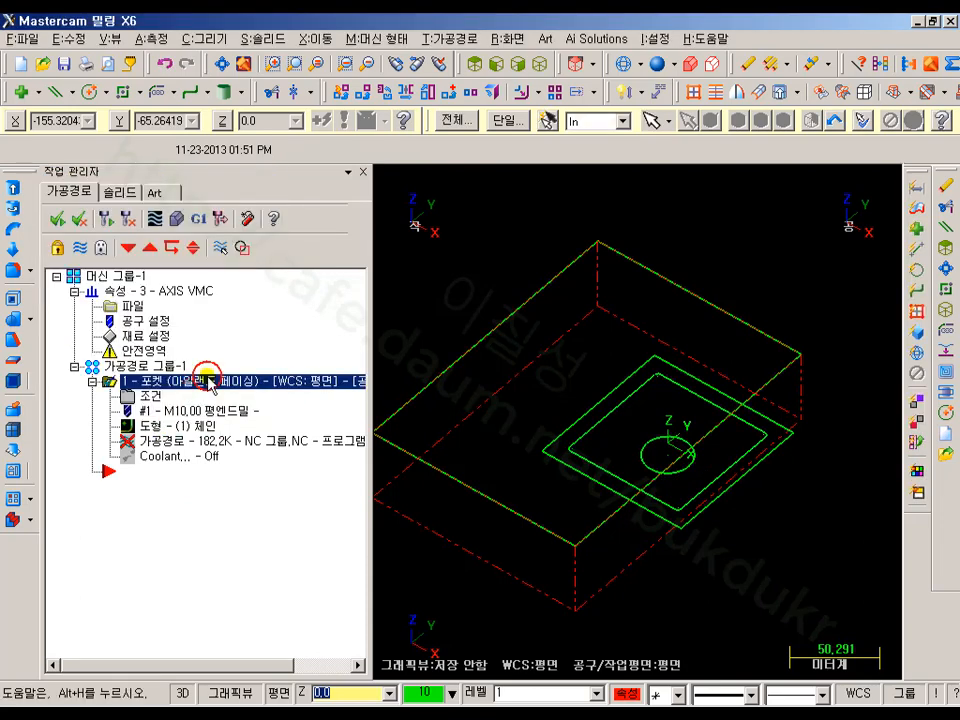
left_click(127, 219)
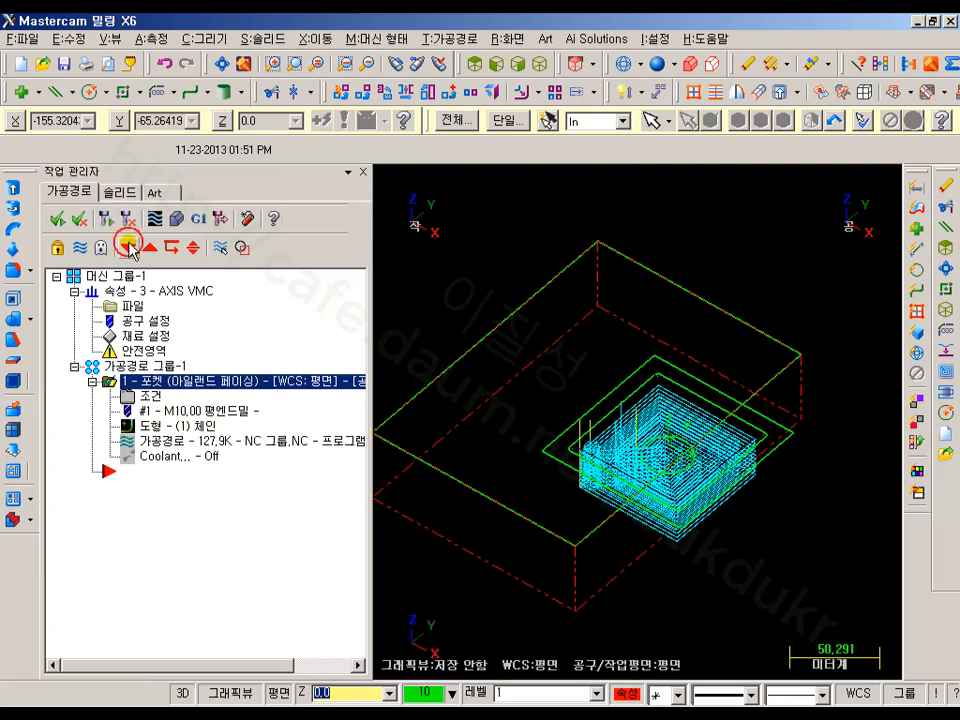
- Run the solid machining simulation (모의가공) of the pocket without an island and inspect its open side
left_click(178, 218)
left_click(108, 102)
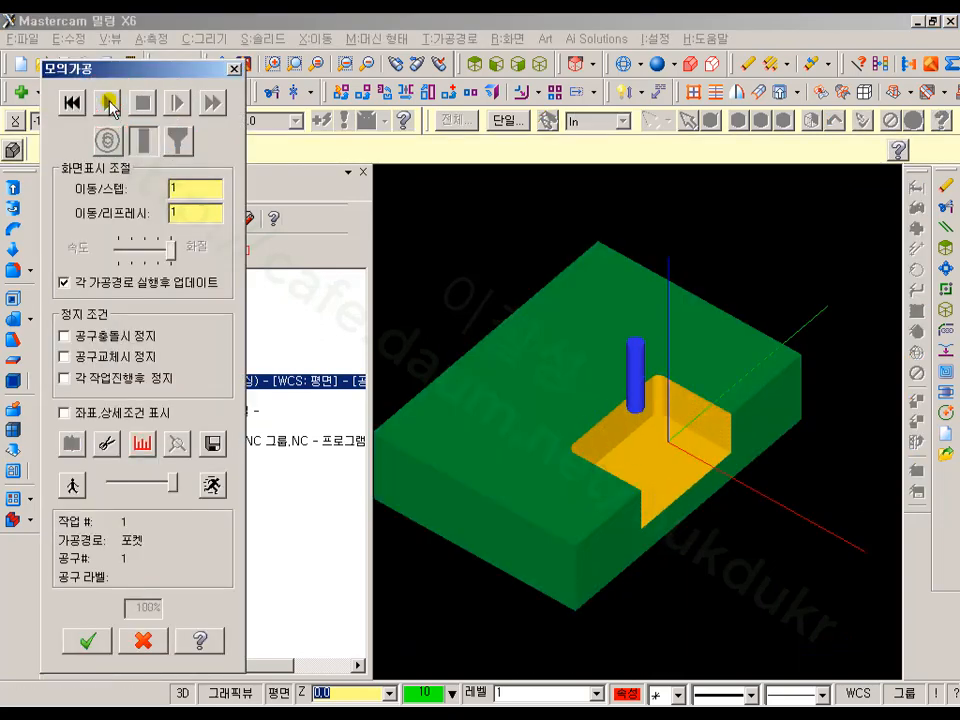
left_click(679, 388)
scroll(649, 451, "up", 3)
middle_click_drag(593, 362, 698, 461)
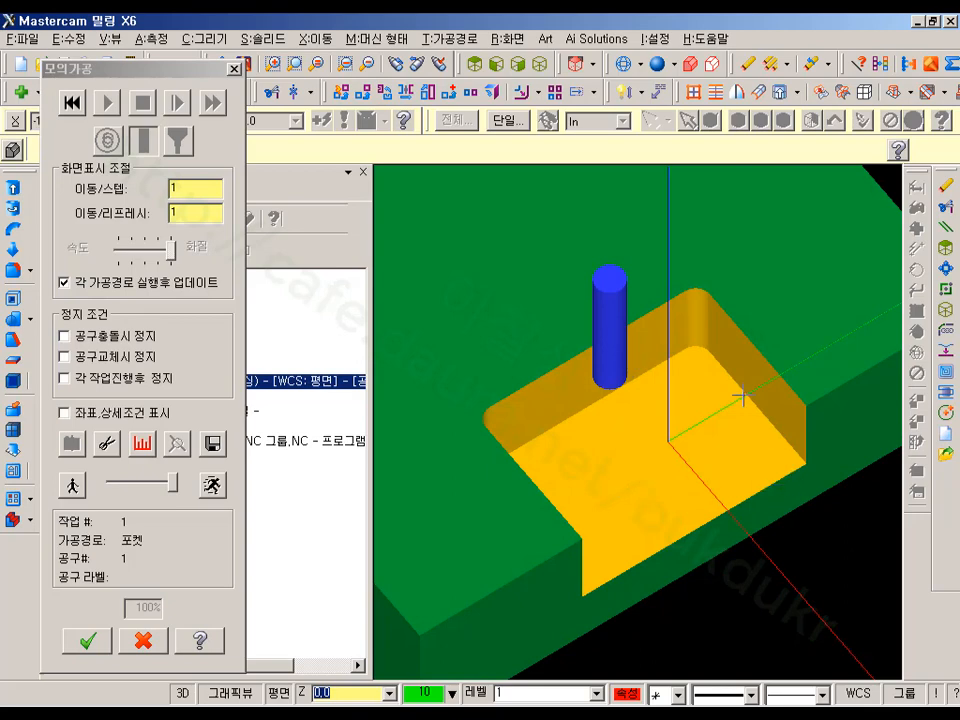
scroll(550, 264, "down", 4)
middle_click_drag(662, 342, 640, 295)
left_click(158, 636)
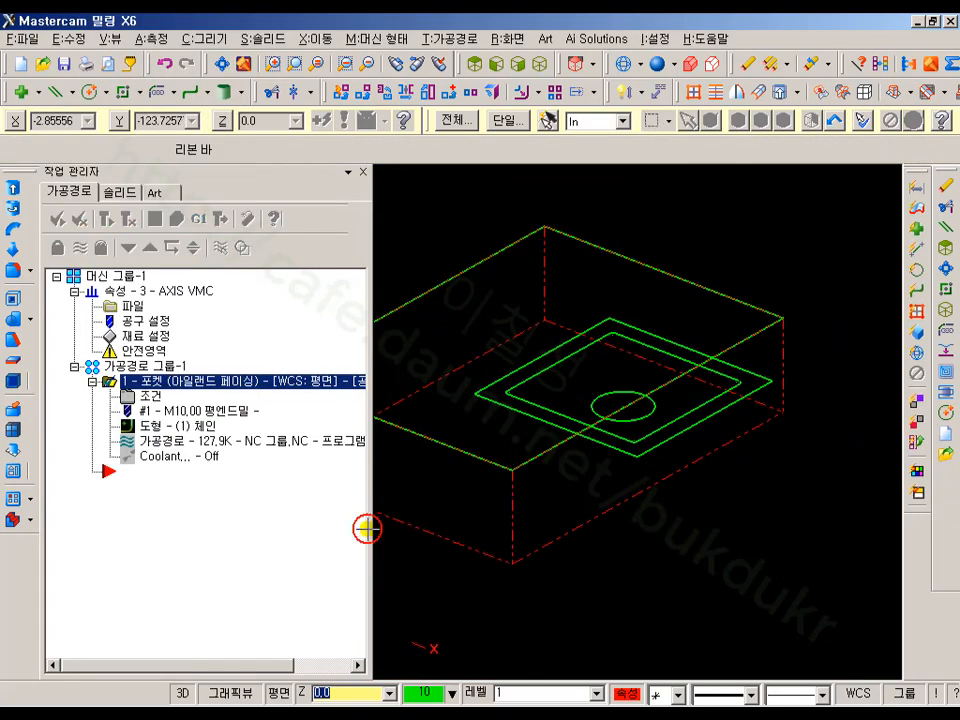
- In the top view, delete the outer rectangle surrounding the pocket and the island circle
left_click(475, 64)
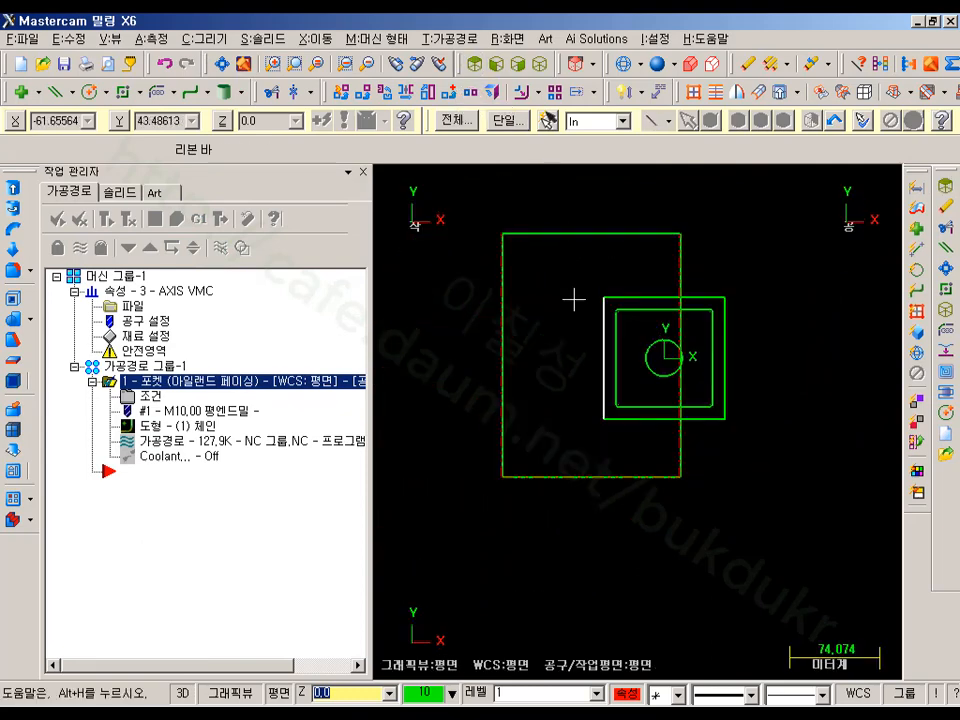
scroll(724, 275, "up", 5)
left_click(697, 320)
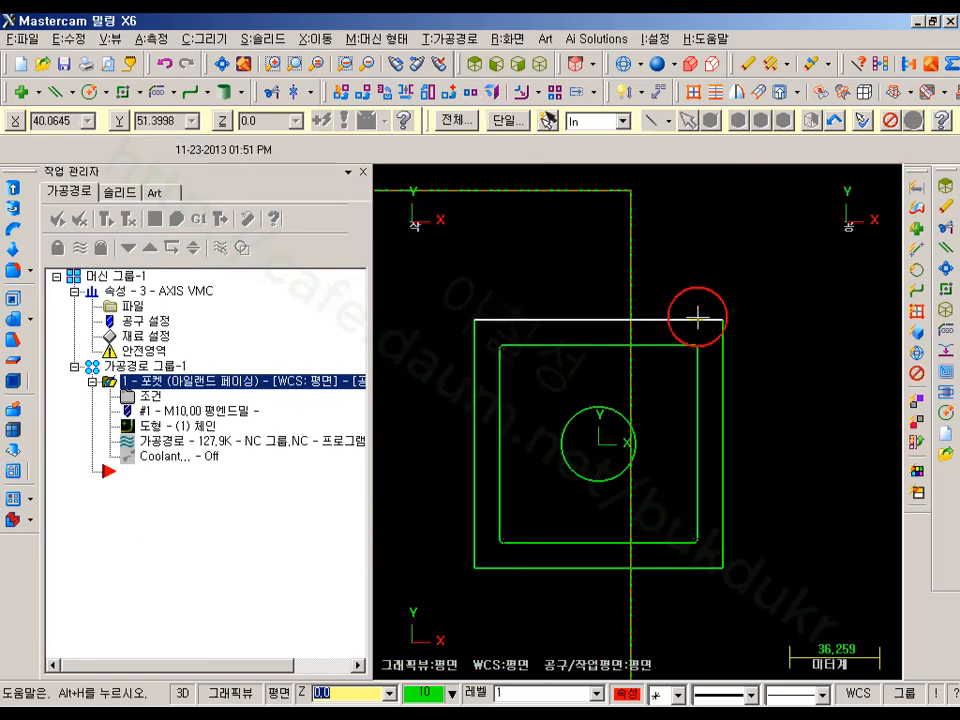
left_click(731, 359)
key("Delete")
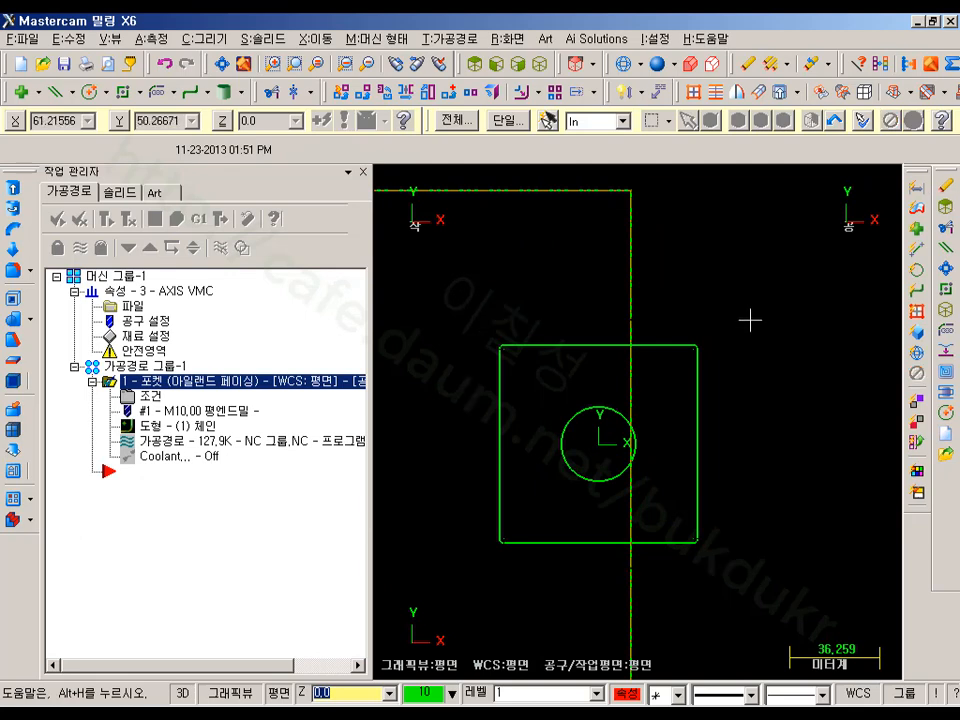
left_click(600, 408)
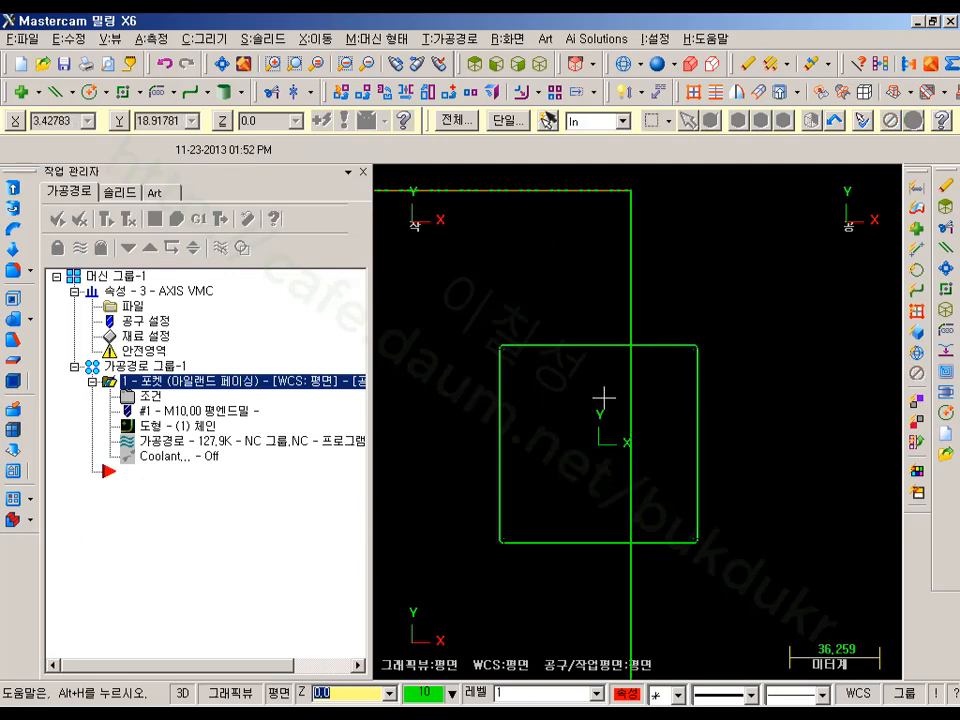
- Trim the pocket's upper and lower edges to the stock's right edge line and delete the leftover profile outside the stock
scroll(658, 399, "up", 1)
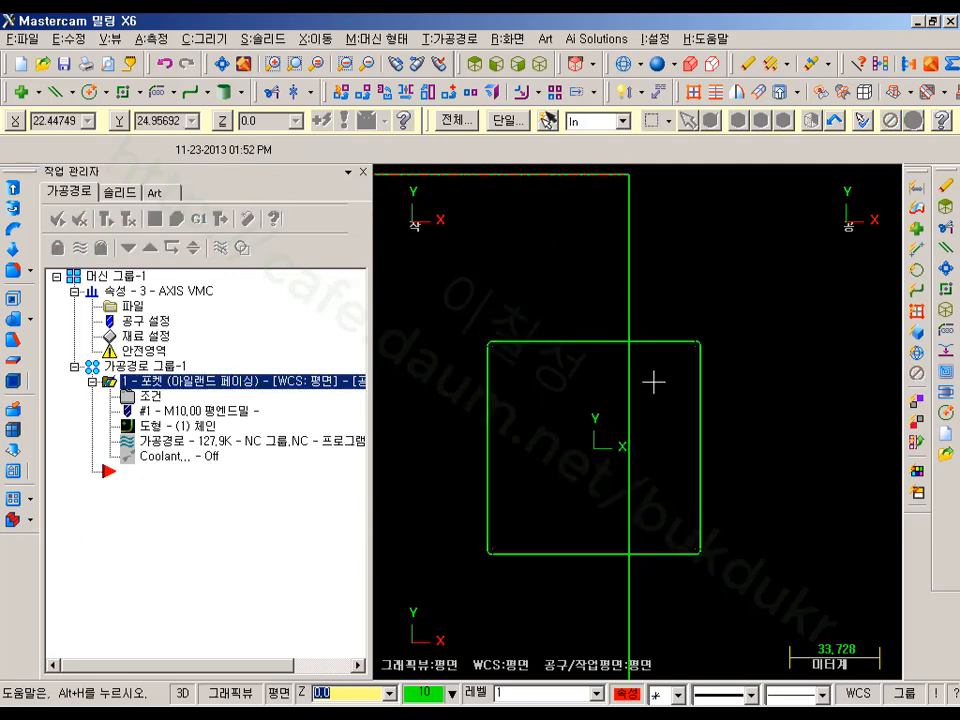
scroll(650, 382, "up", 1)
left_click(270, 91)
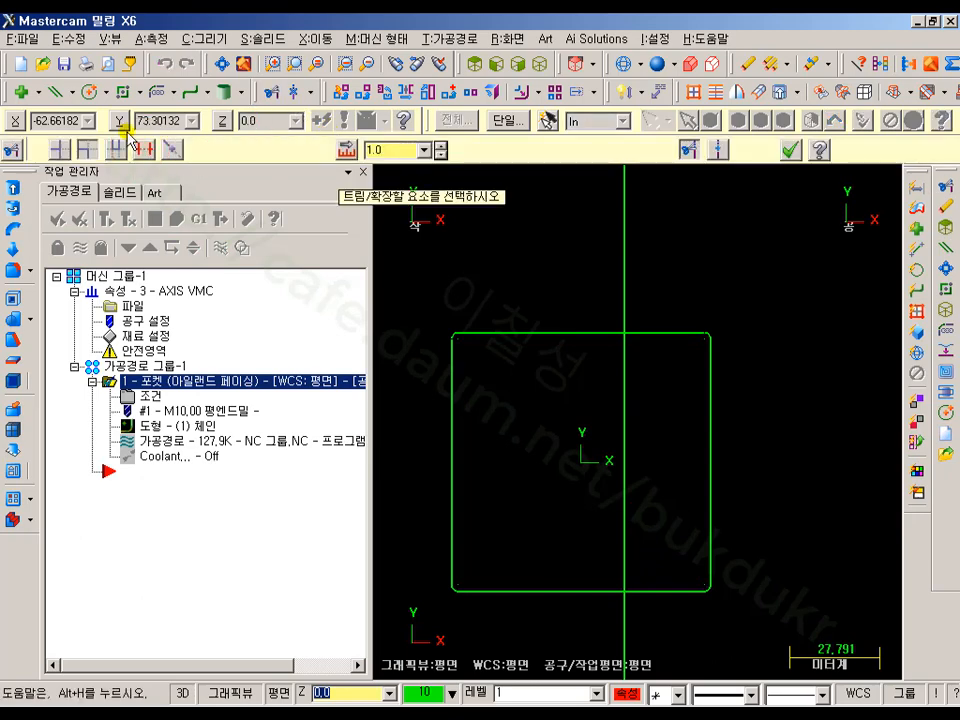
left_click(665, 333)
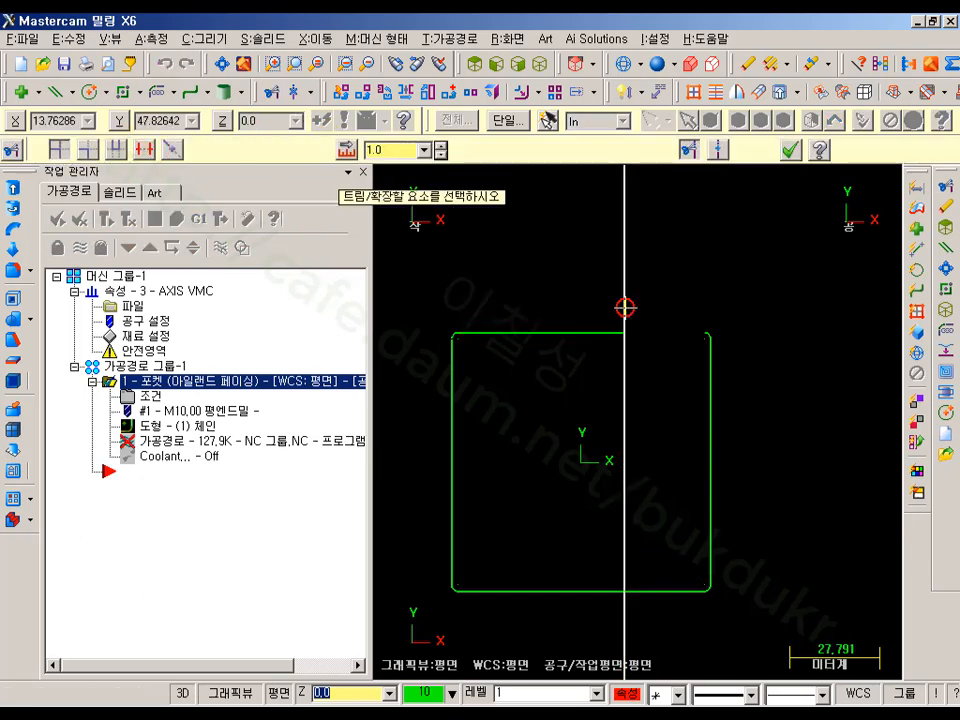
left_click(609, 586)
left_click(621, 574)
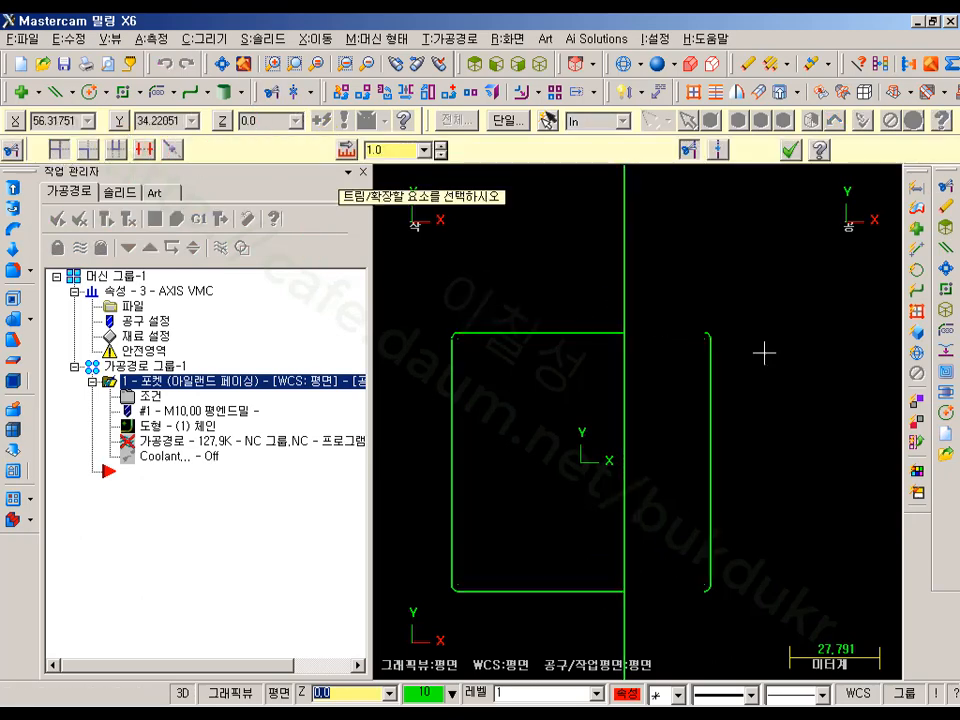
key("Escape")
left_click(712, 355)
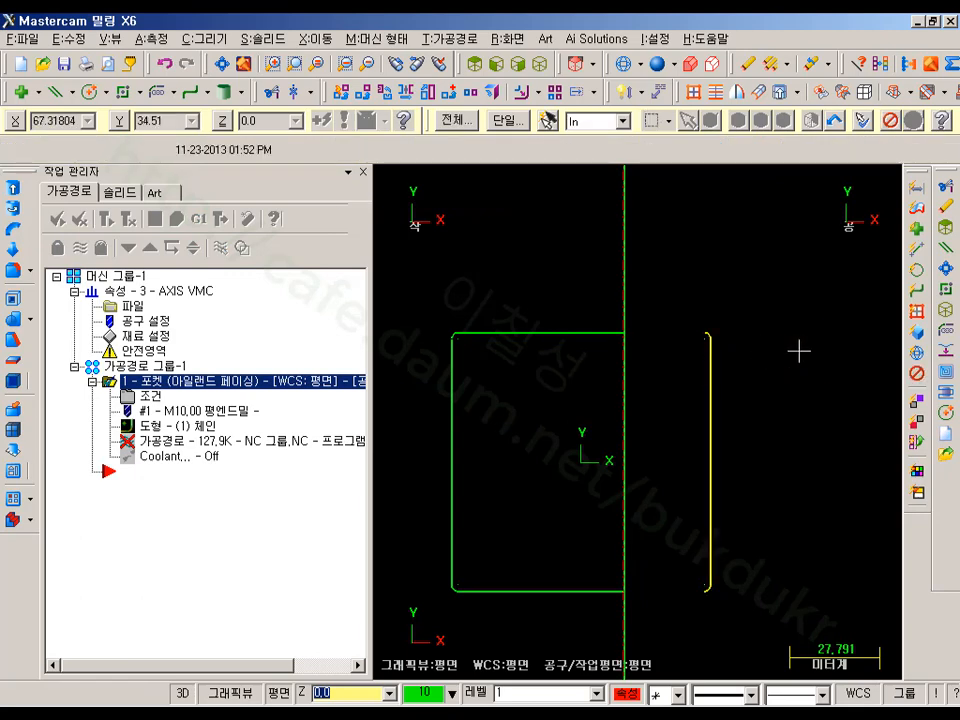
key("Delete")
- Review the pocket operation's chain 체인 1 against the trimmed open profile in an isometric view and accept the chain list
left_click(348, 313)
middle_click_drag(681, 349, 761, 356)
left_click(168, 428)
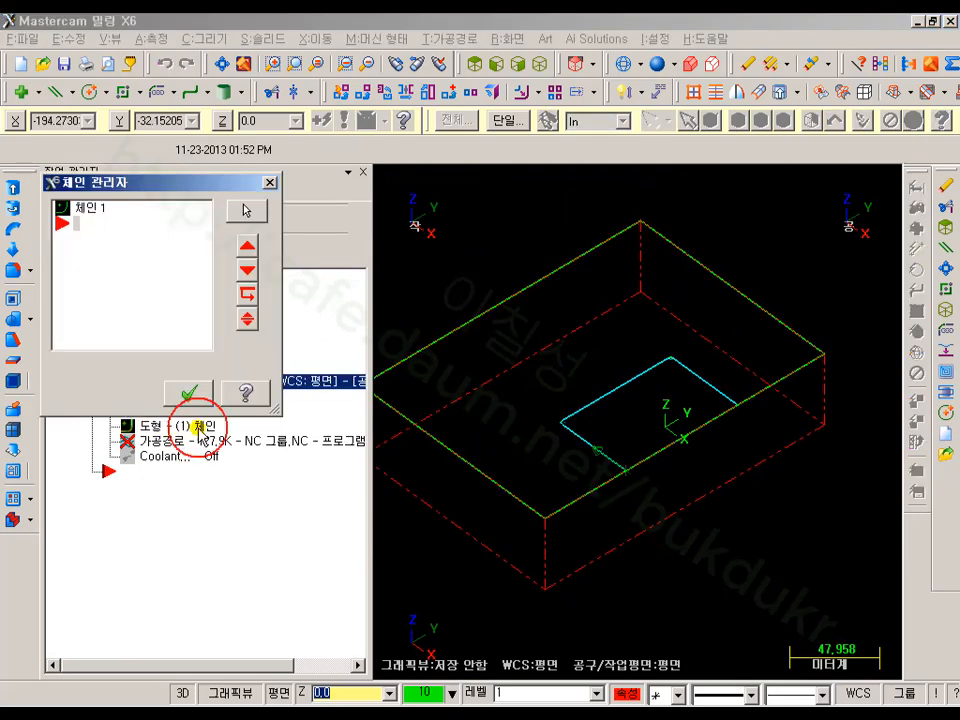
middle_click_drag(729, 422, 661, 467)
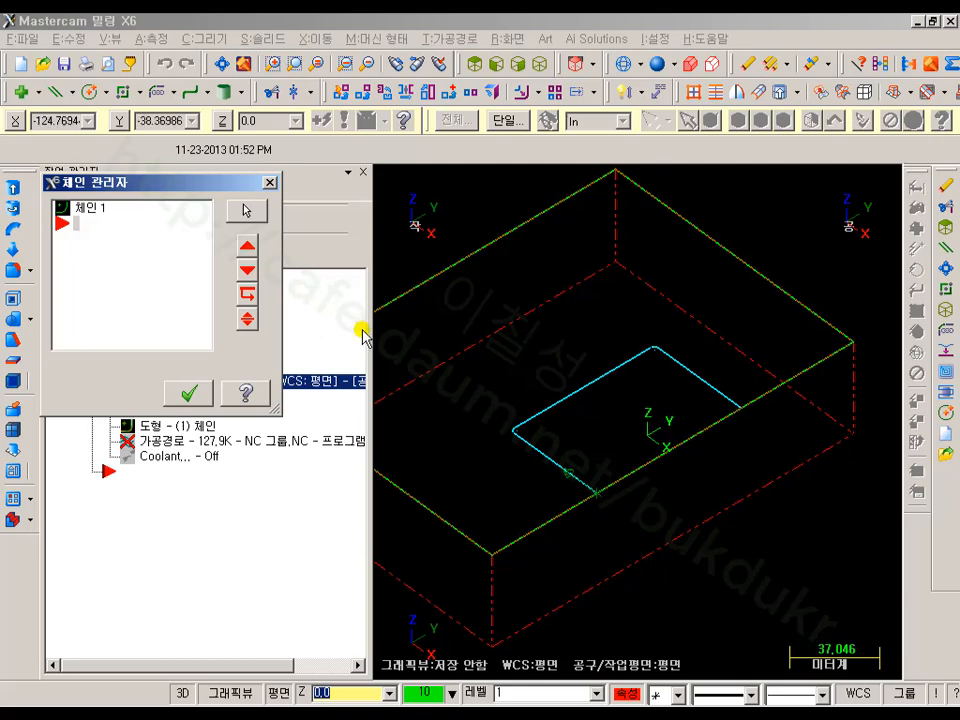
left_click(88, 208)
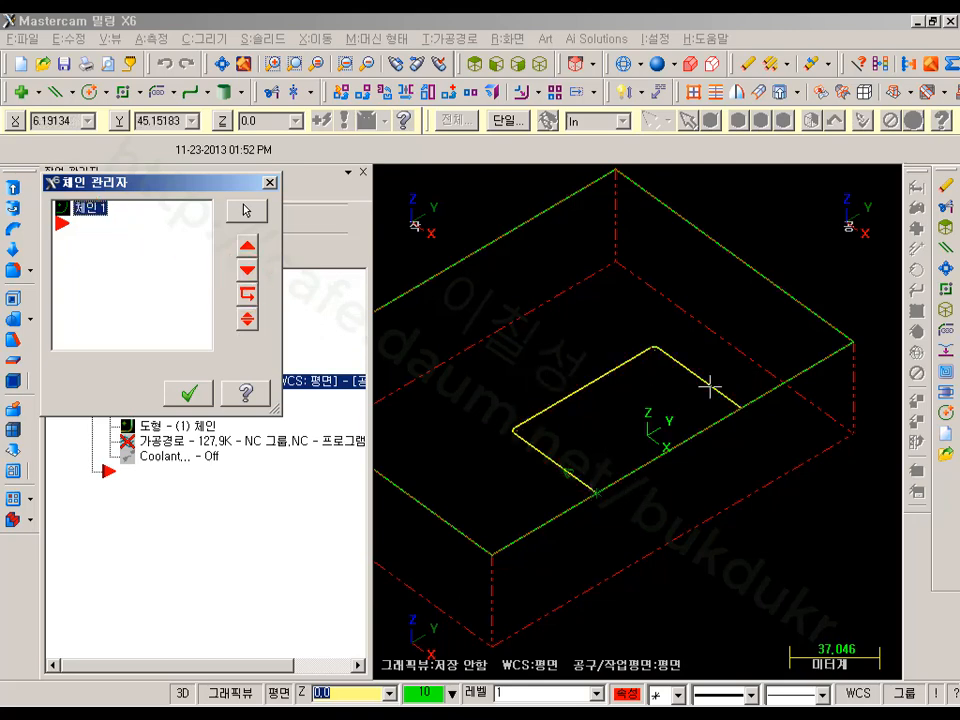
middle_click_drag(709, 386, 823, 506)
left_click(185, 392)
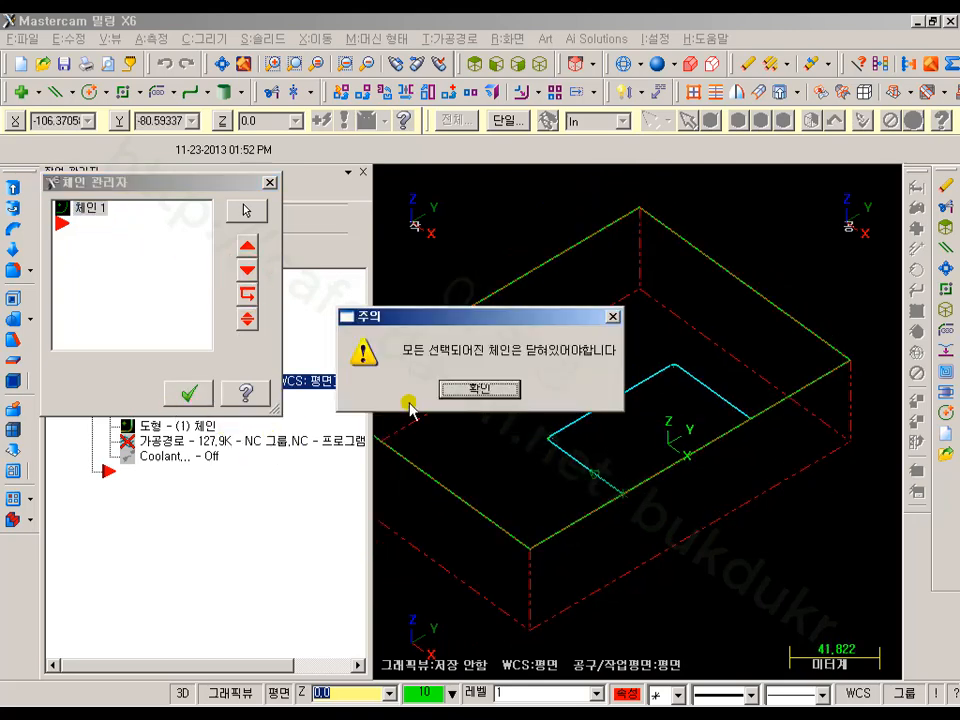
left_click(478, 388)
- Change the pocket operation's pocket type (포켓 형태) to 열린포켓 and regenerate its toolpath
left_click(155, 401)
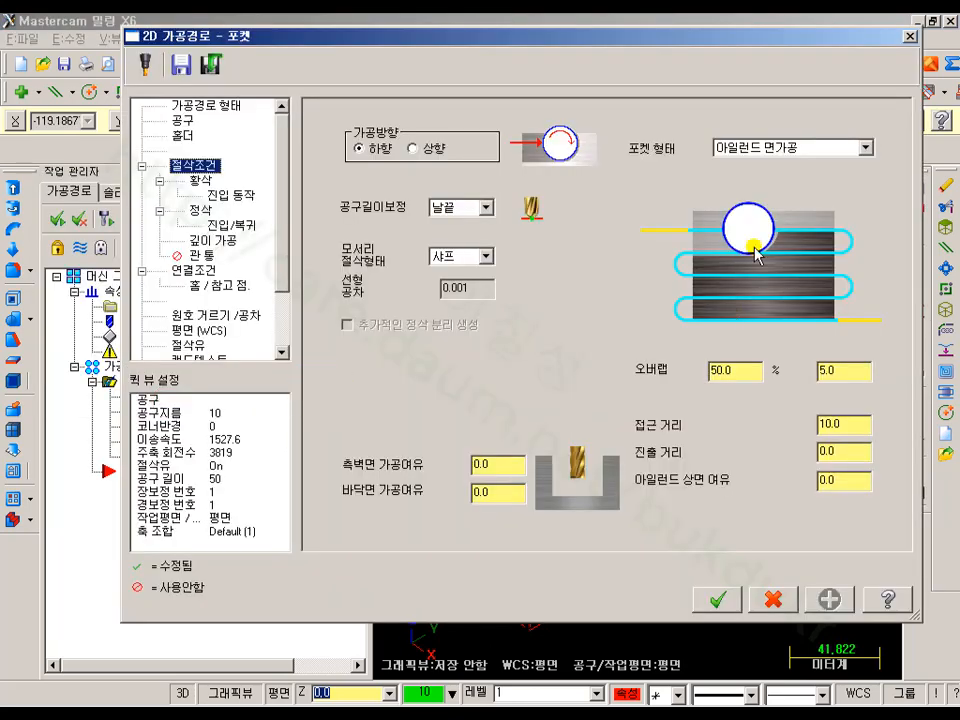
left_click(790, 147)
left_click(737, 160)
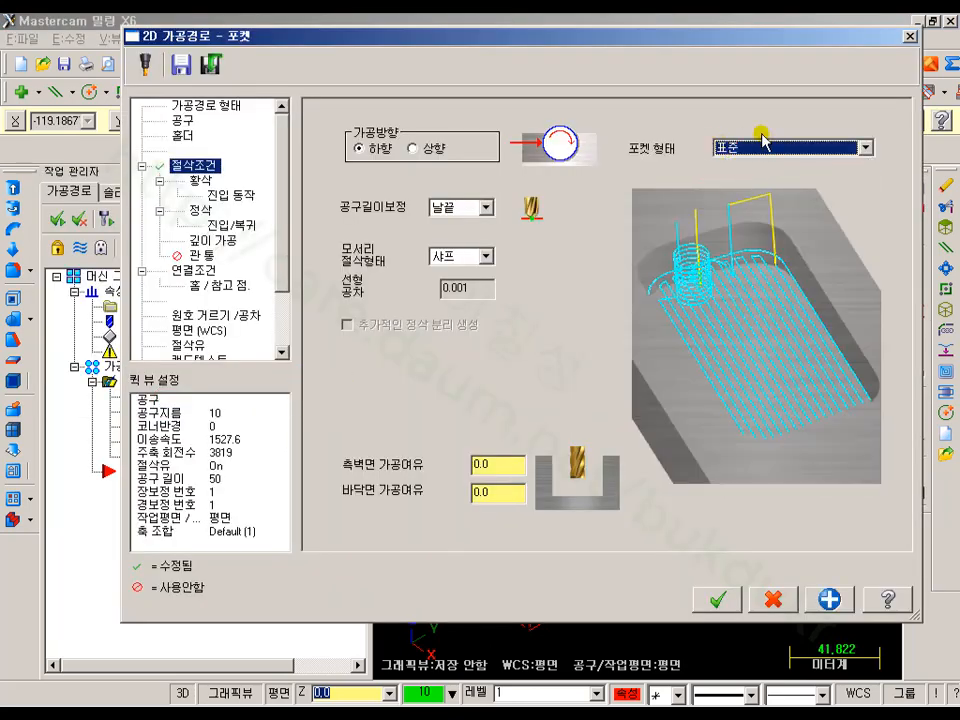
left_click(762, 142)
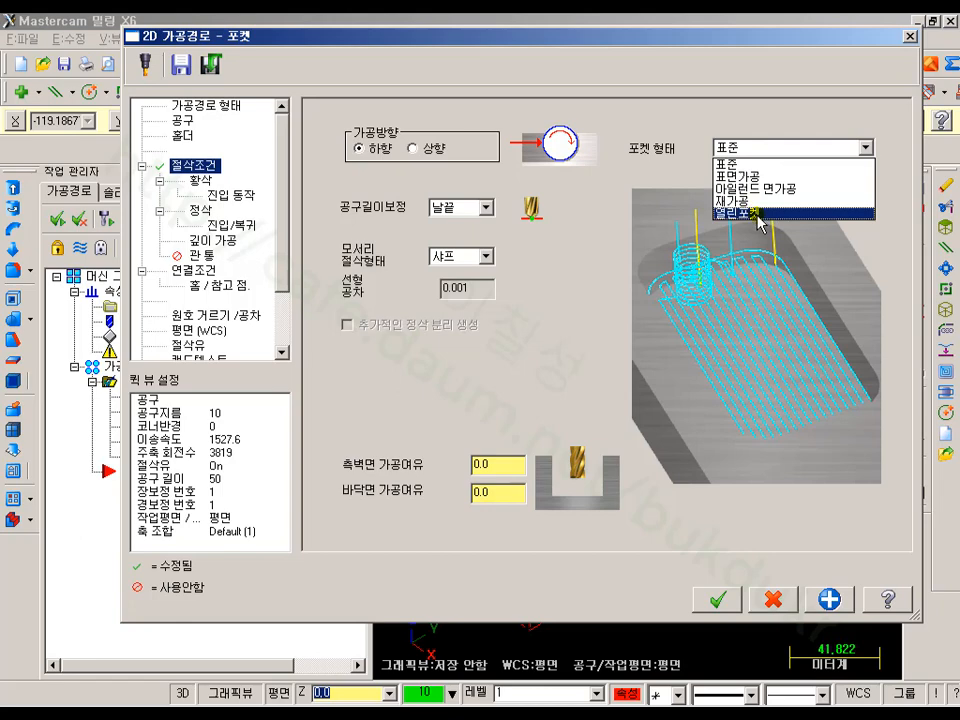
left_click(760, 213)
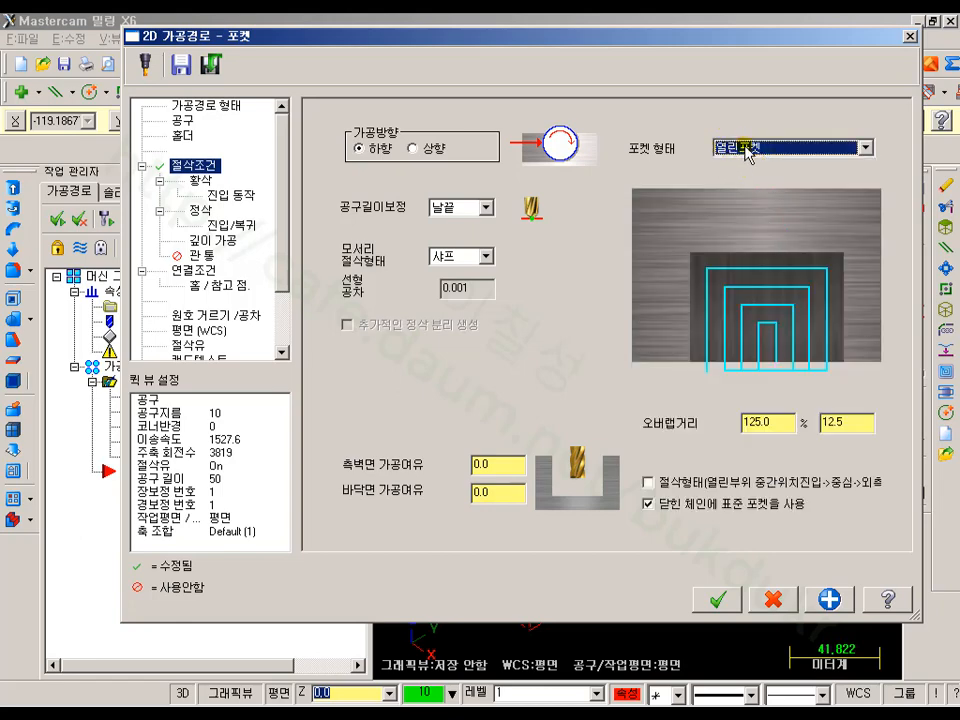
left_click(719, 597)
left_click(110, 222)
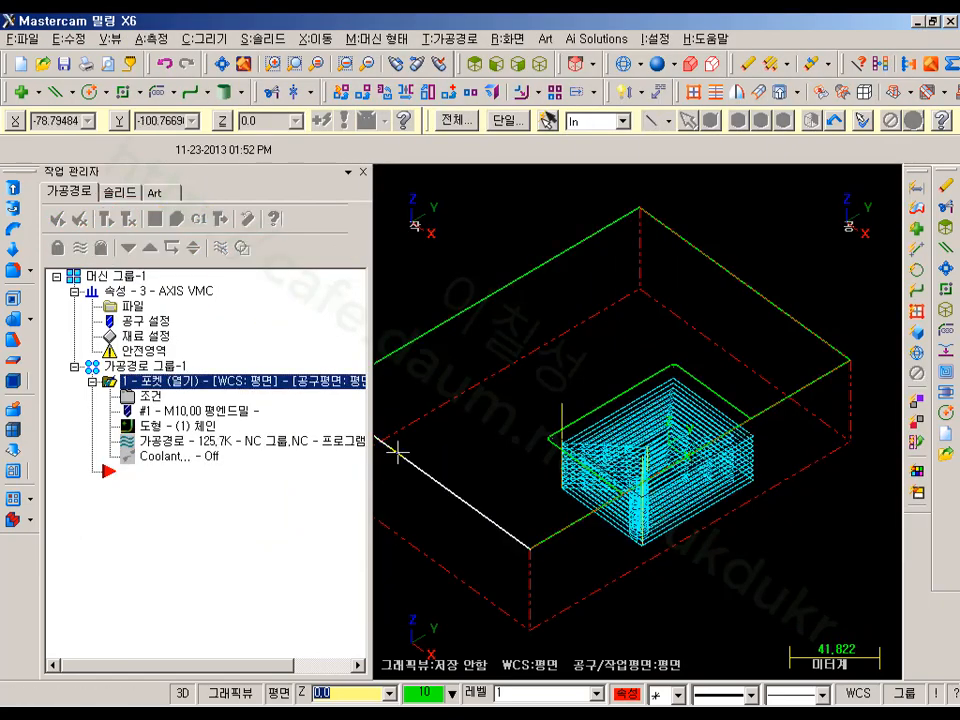
- Run the solid machining simulation (모의가공) of the open pocket, inspect its open side and close the simulation
scroll(643, 362, "up", 2)
scroll(643, 362, "up", 1)
middle_click_drag(643, 362, 722, 362)
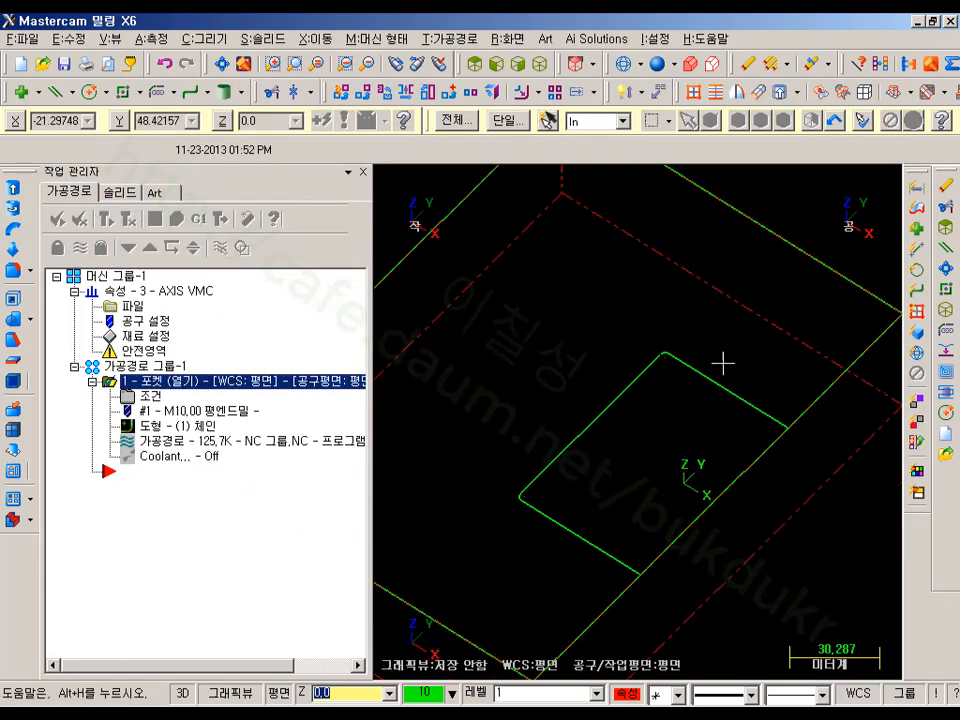
left_click(176, 219)
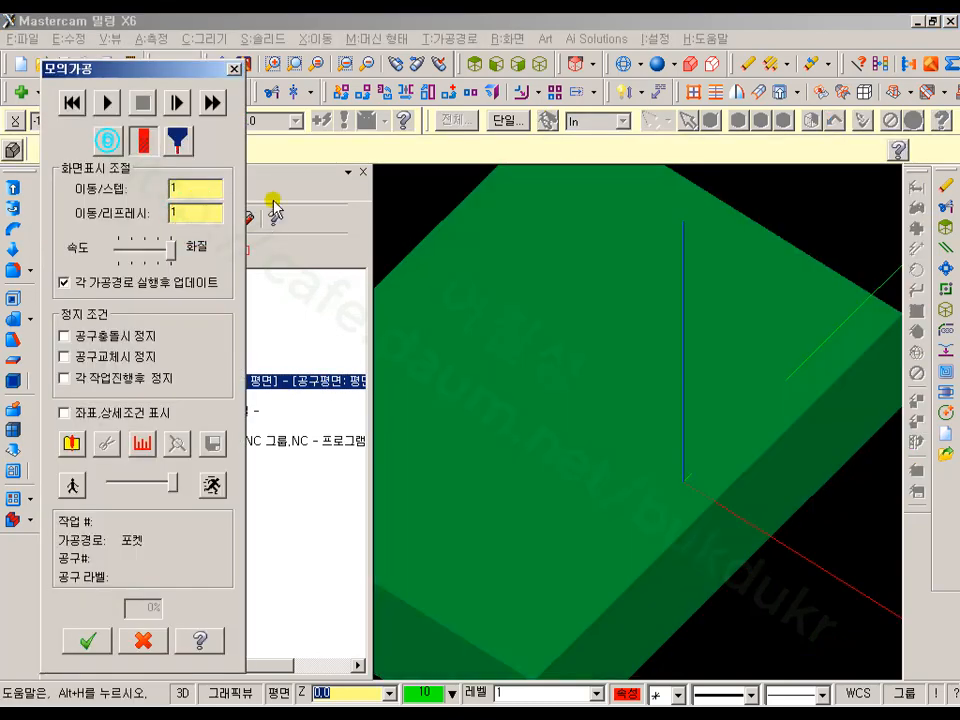
left_click(112, 103)
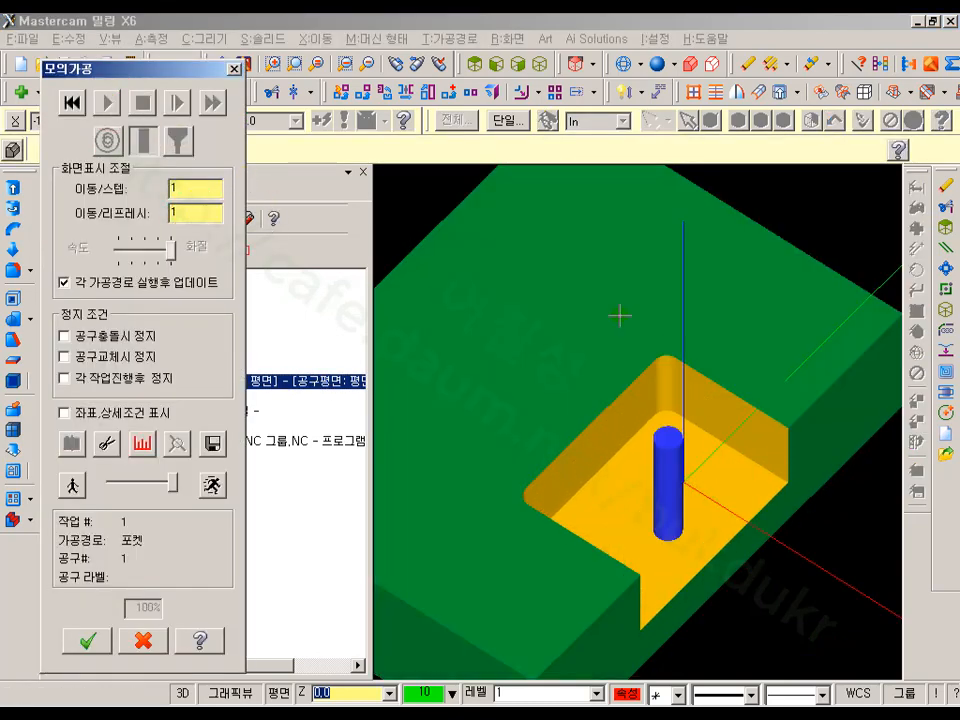
middle_click_drag(583, 311, 656, 330)
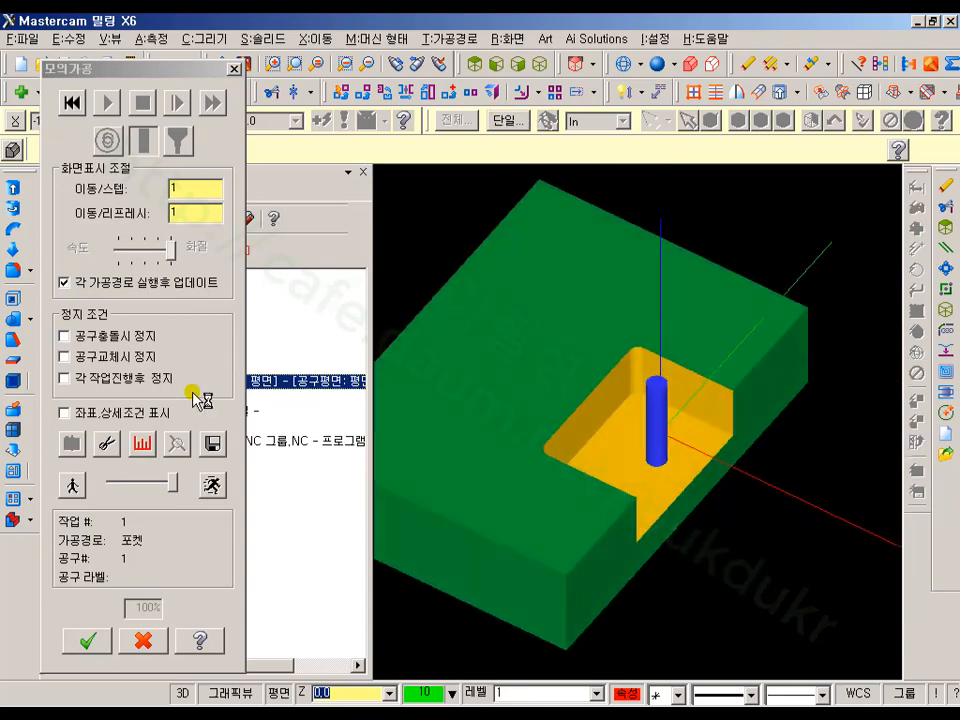
left_click(144, 638)
- Turn off depth cuts (깊이 가공) in the open pocket operation and regenerate its toolpath
left_click(148, 398)
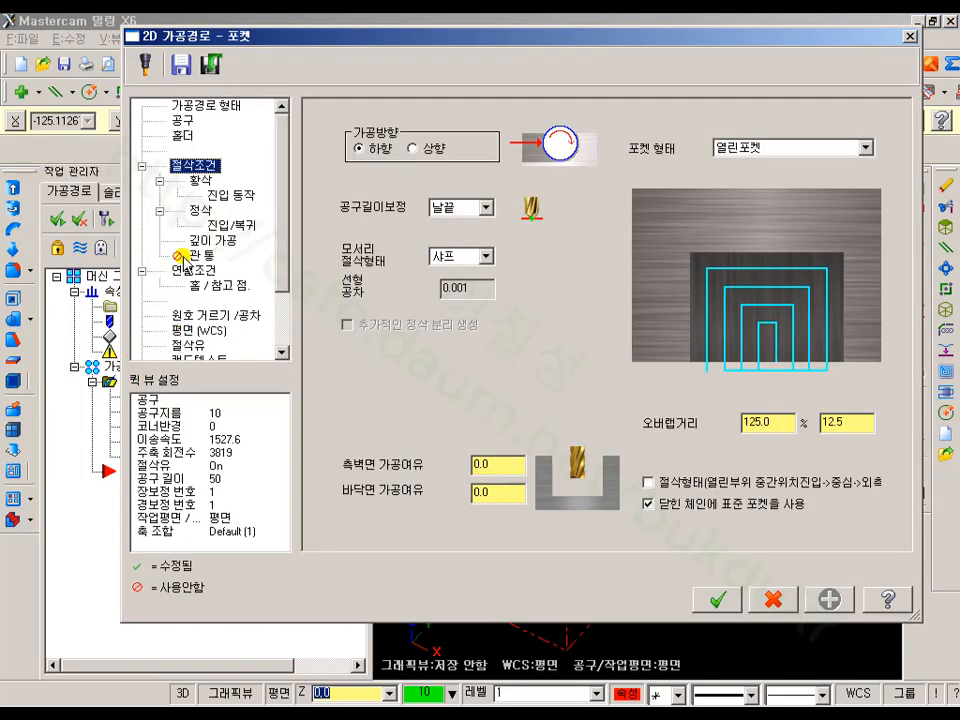
left_click(216, 241)
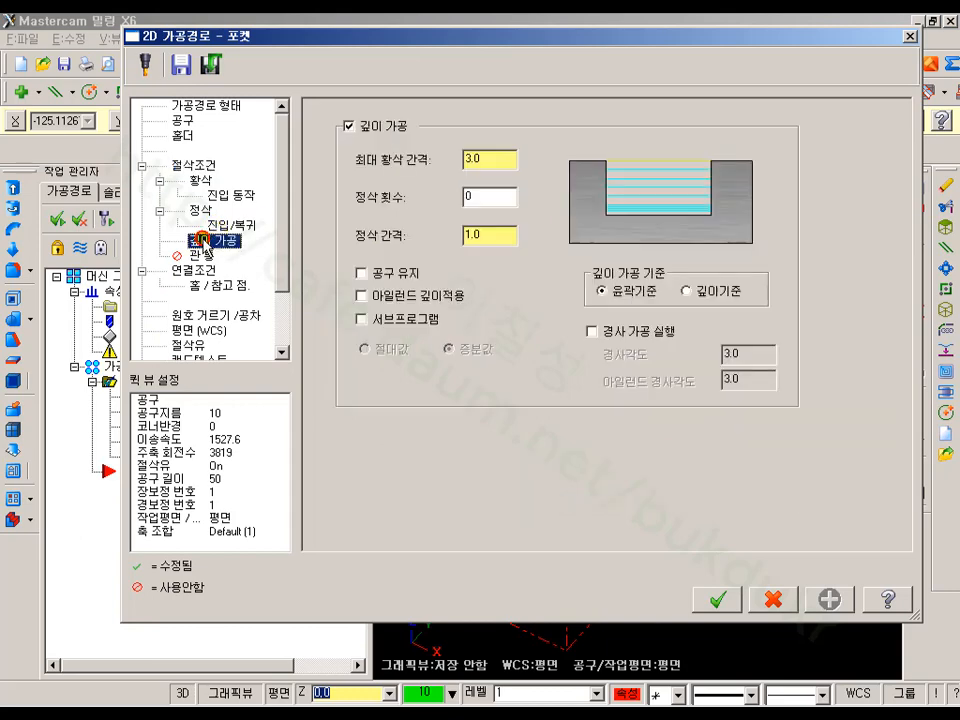
left_click(349, 129)
left_click(728, 599)
left_click(106, 218)
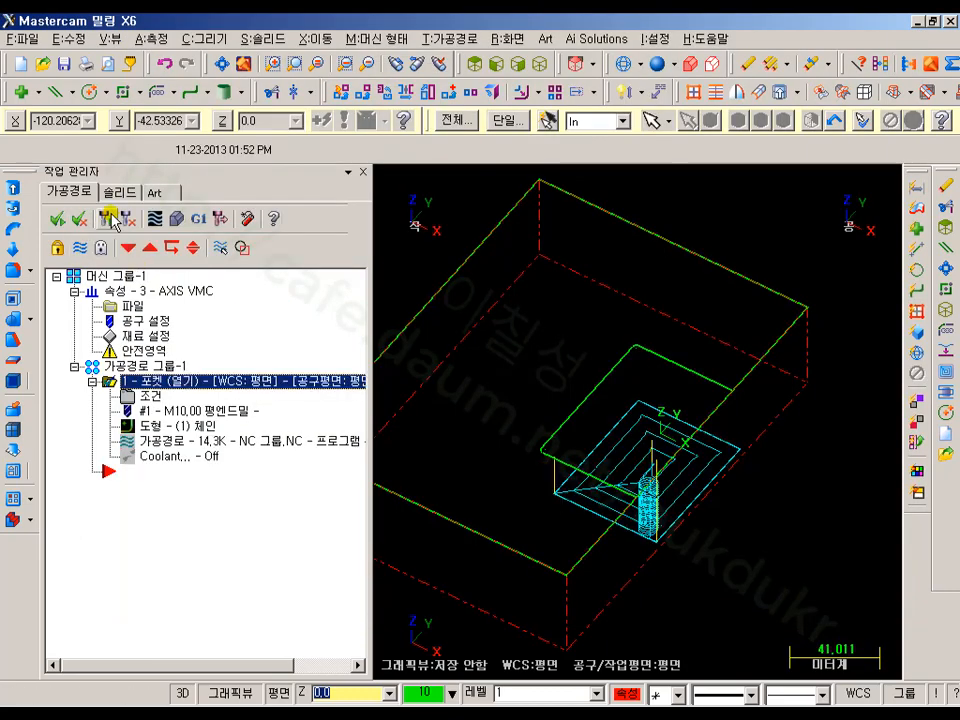
- Backplot (경로확인) the open pocket's single-depth toolpath in the top view and examine its cutting order
left_click(475, 64)
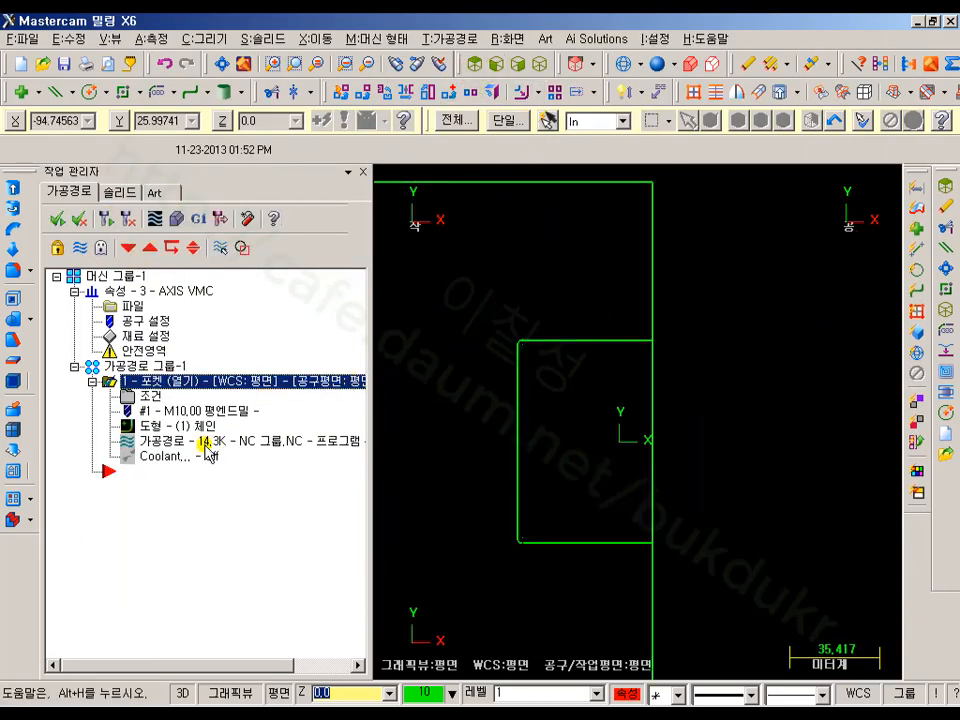
left_click(157, 442)
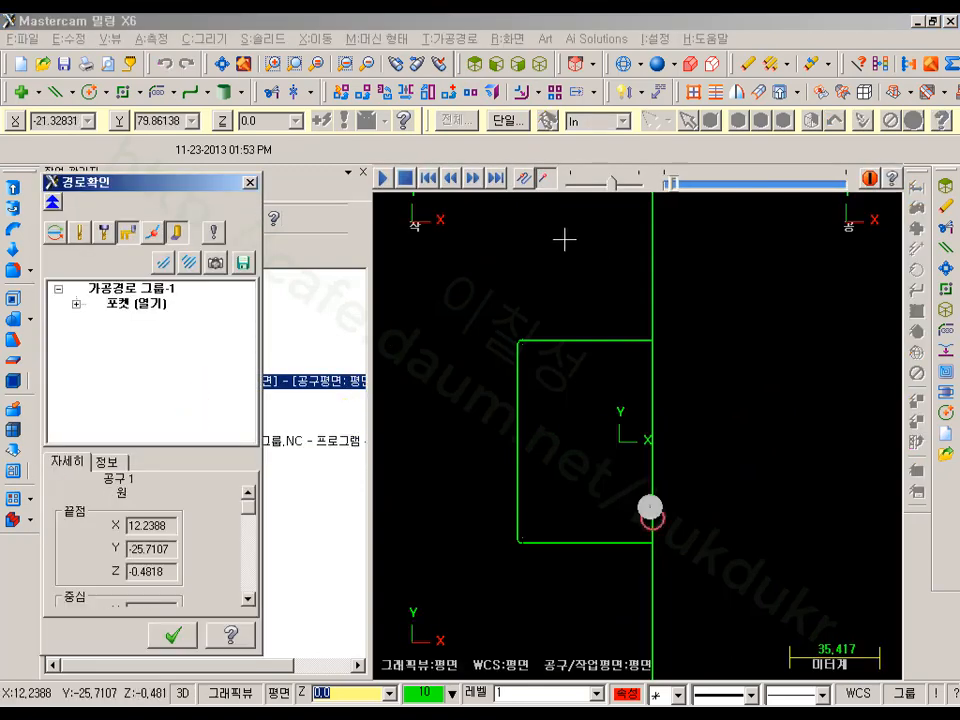
scroll(660, 525, "up", 2)
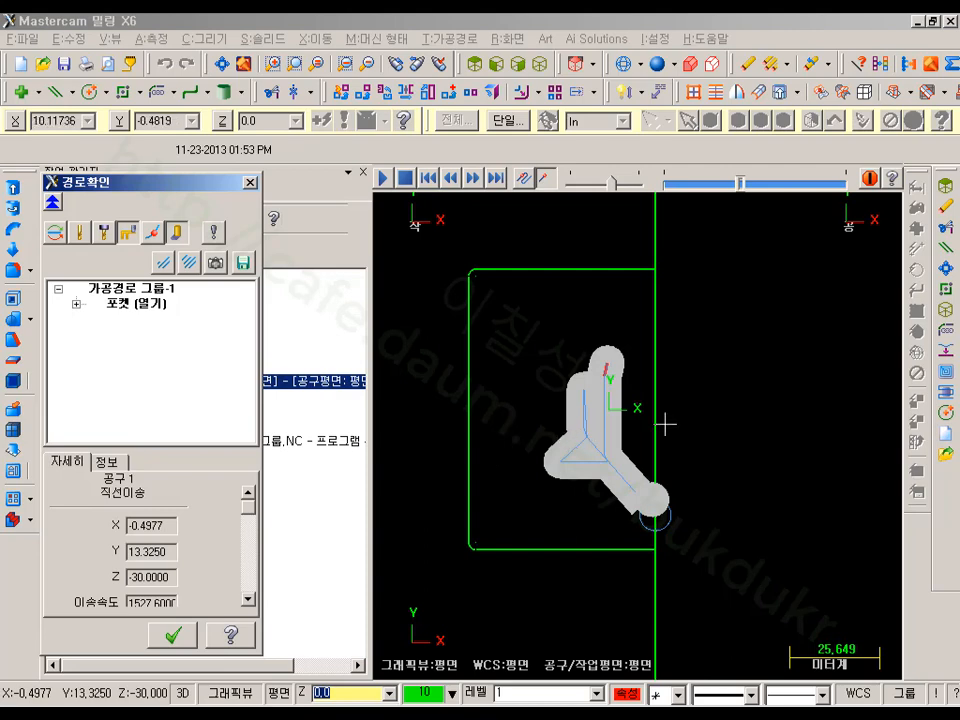
left_click(172, 635)
- Enable the open pocket's 절삭형태 option for cutting from the open side, disable 닫힌 체인에 표준 포켓을 사용, and regenerate the toolpath
left_click(135, 396)
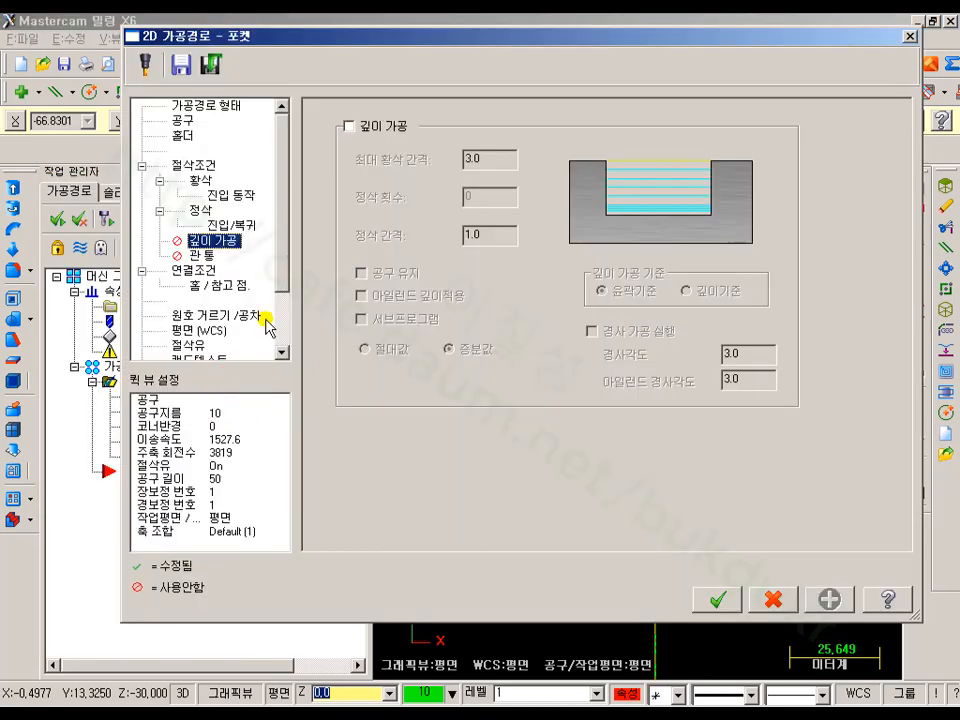
left_click(190, 165)
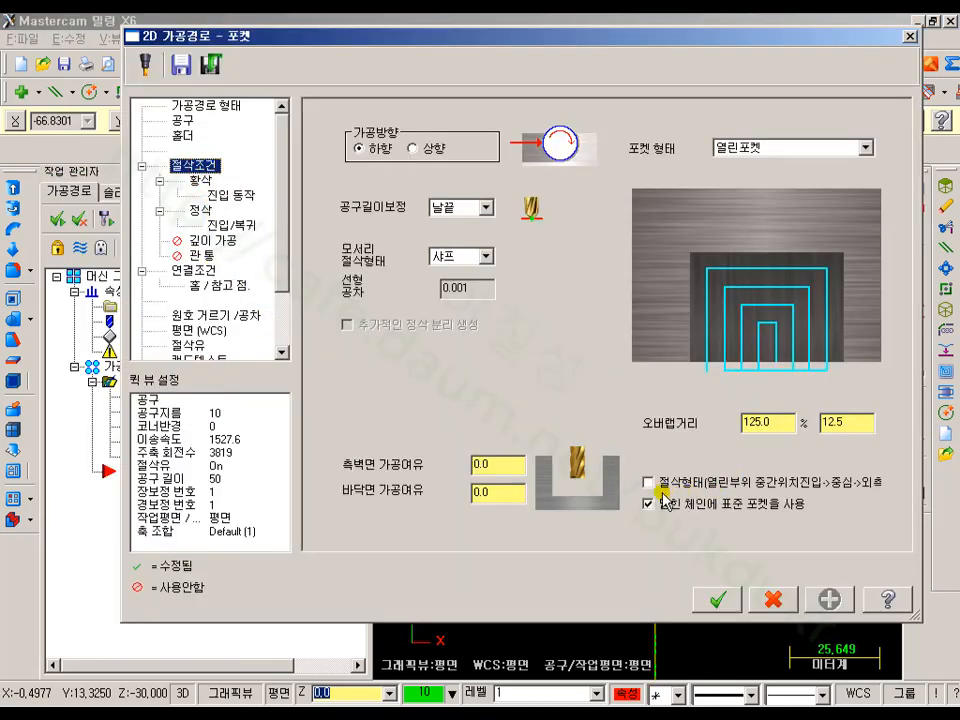
left_click(649, 482)
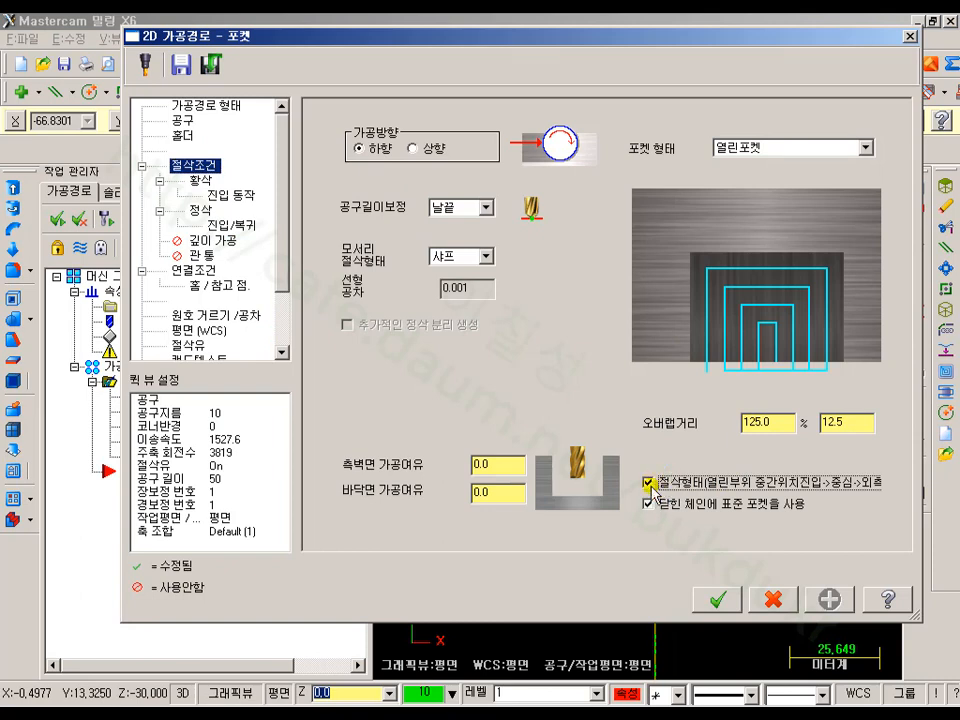
left_click(650, 505)
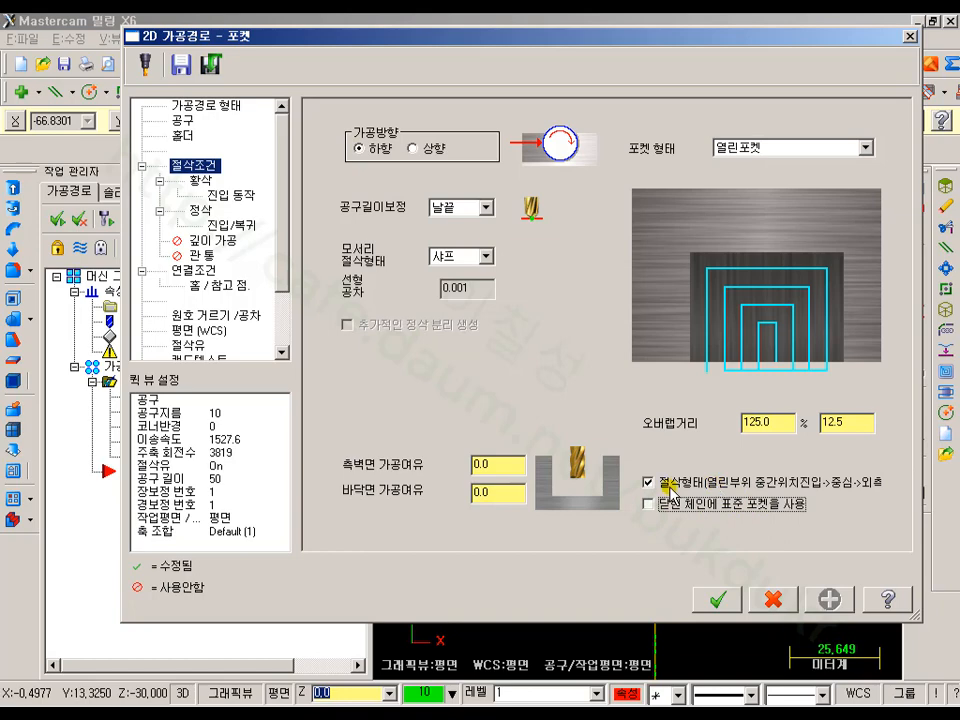
left_click(732, 592)
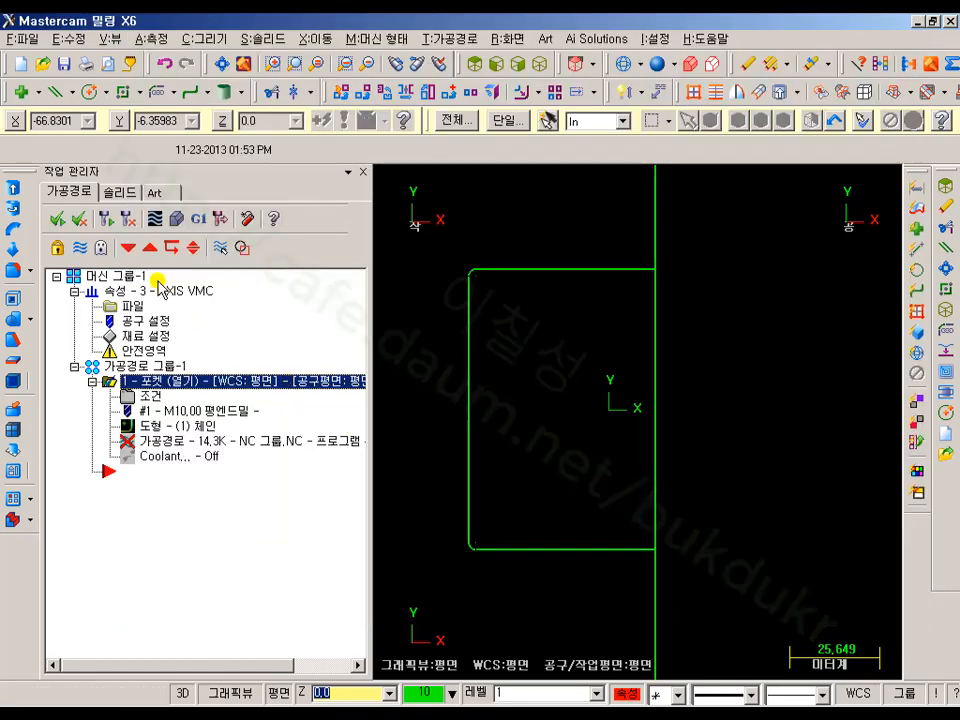
left_click(105, 218)
- Backplot the regenerated open pocket toolpath and reopen the operation's cutting parameters (절삭조건)
left_click(170, 440)
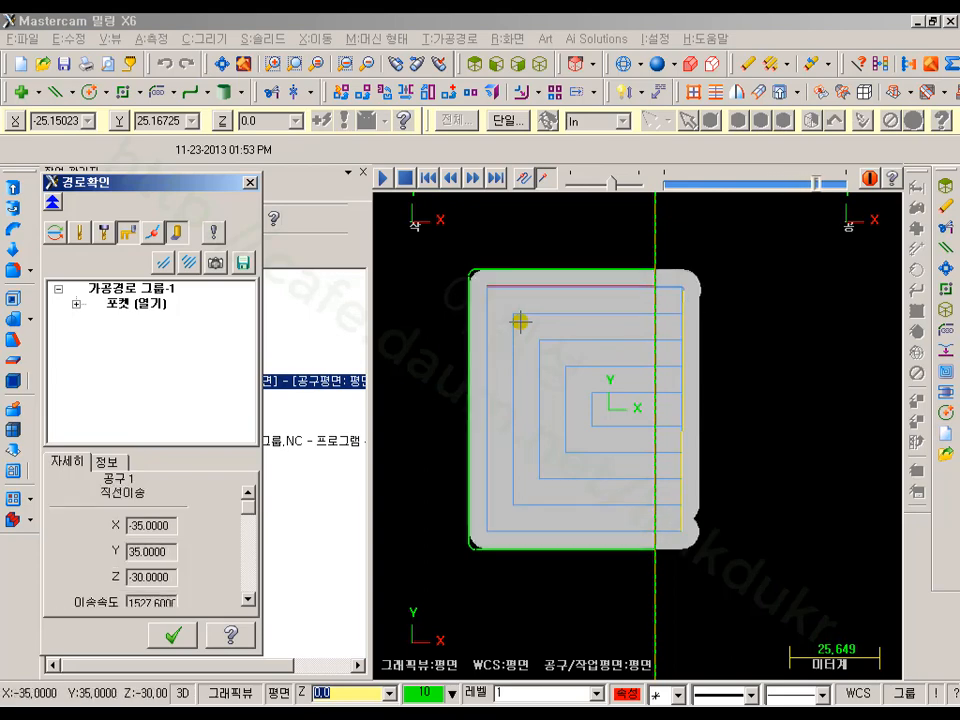
left_click(176, 636)
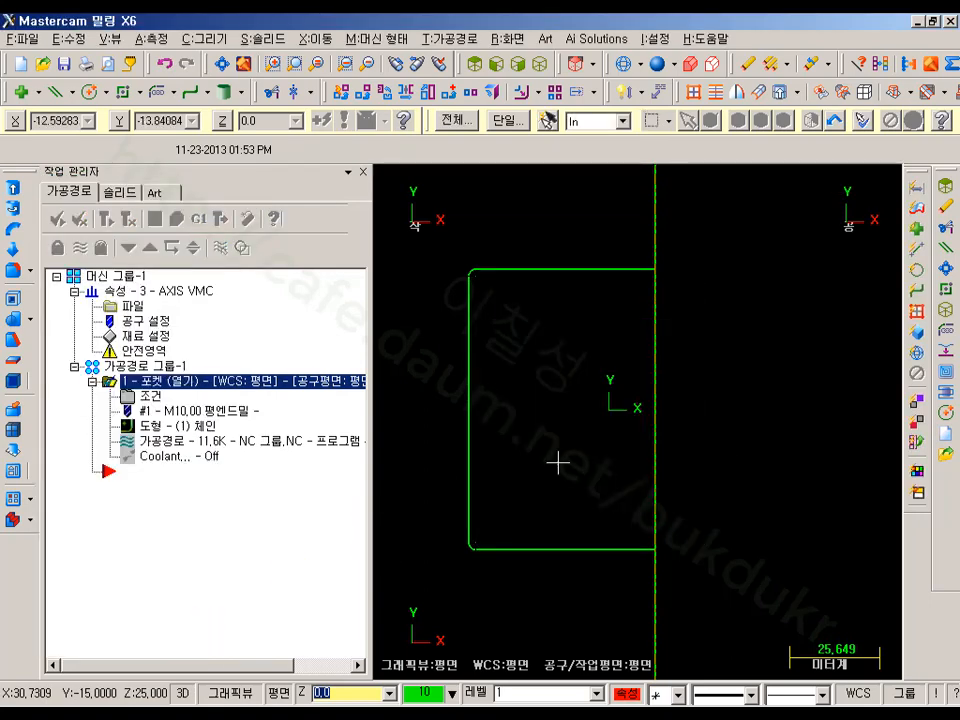
left_click(160, 400)
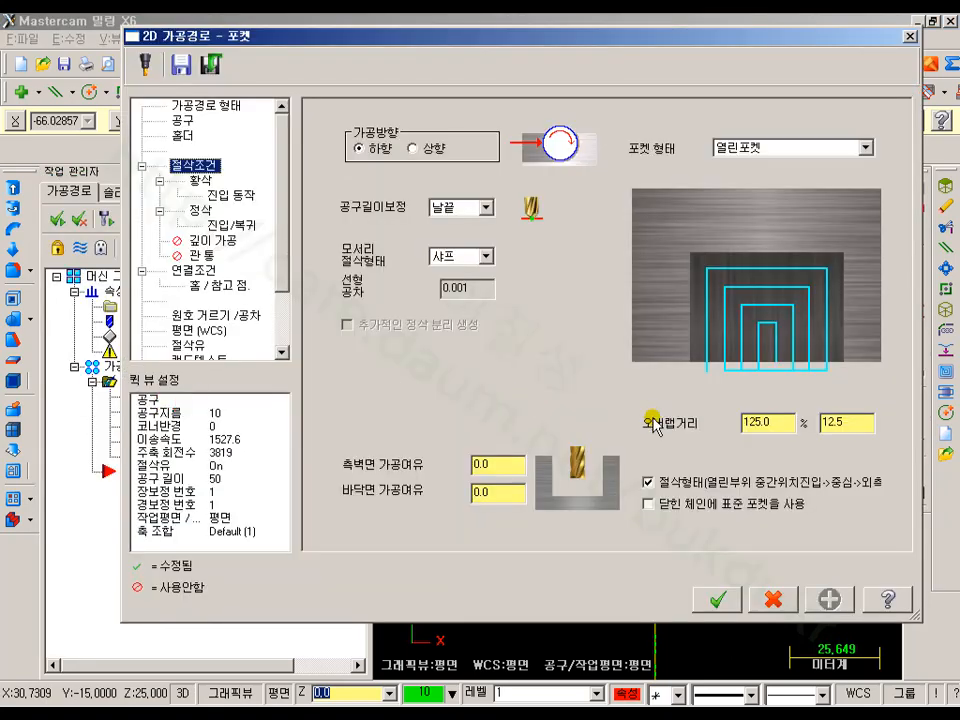
- Switch to the manual PDF in Adobe Acrobat and examine the pocket roughing (황삭) page with its cutting methods and their descriptions
key("alt+Tab")
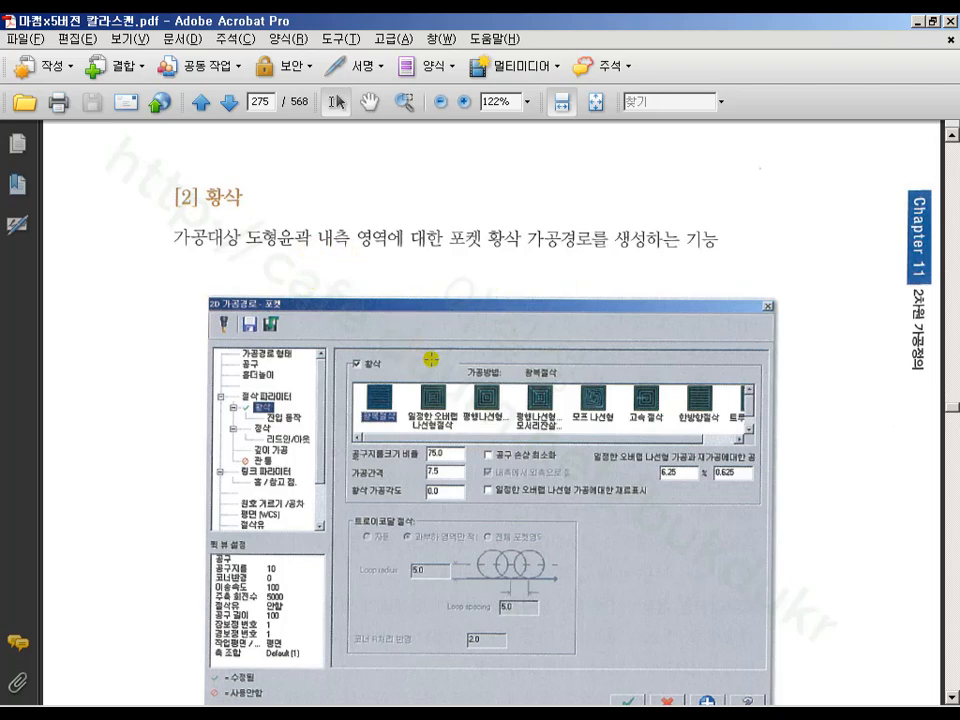
scroll(480, 400, "down", 1)
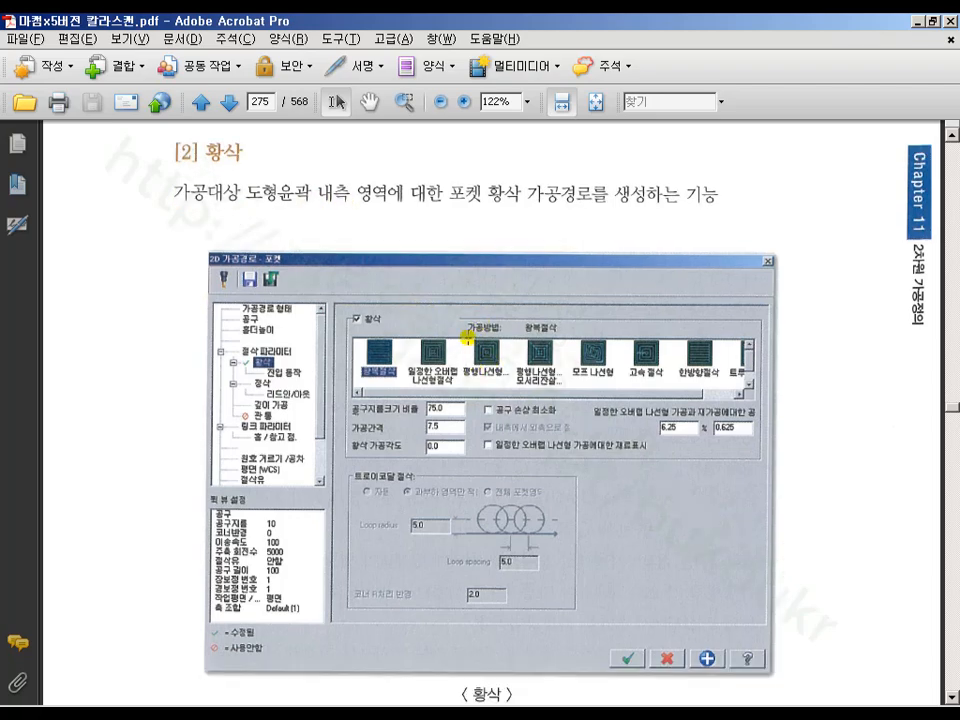
scroll(612, 327, "up", 2, "ctrl")
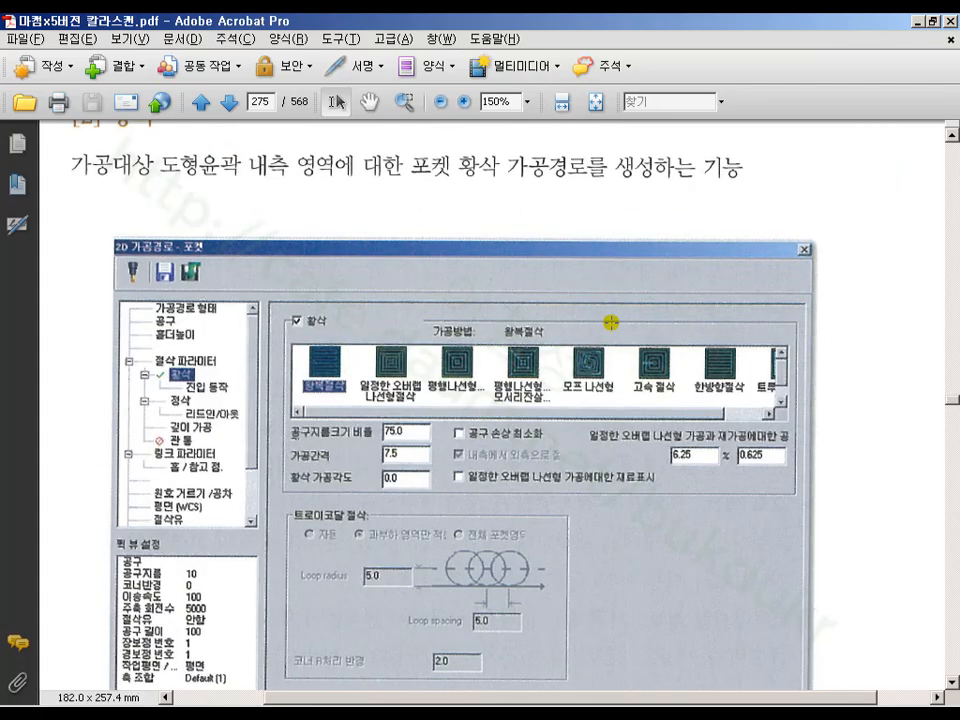
left_click_drag(287, 296, 344, 372)
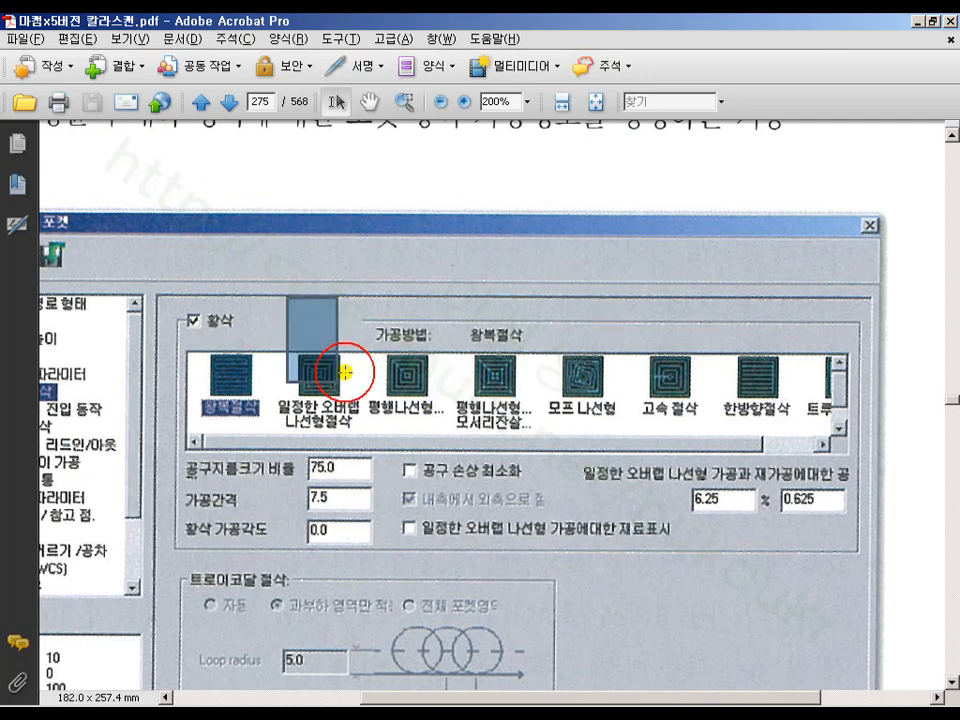
left_click_drag(365, 290, 416, 400)
left_click_drag(486, 330, 512, 403)
left_click_drag(567, 320, 593, 392)
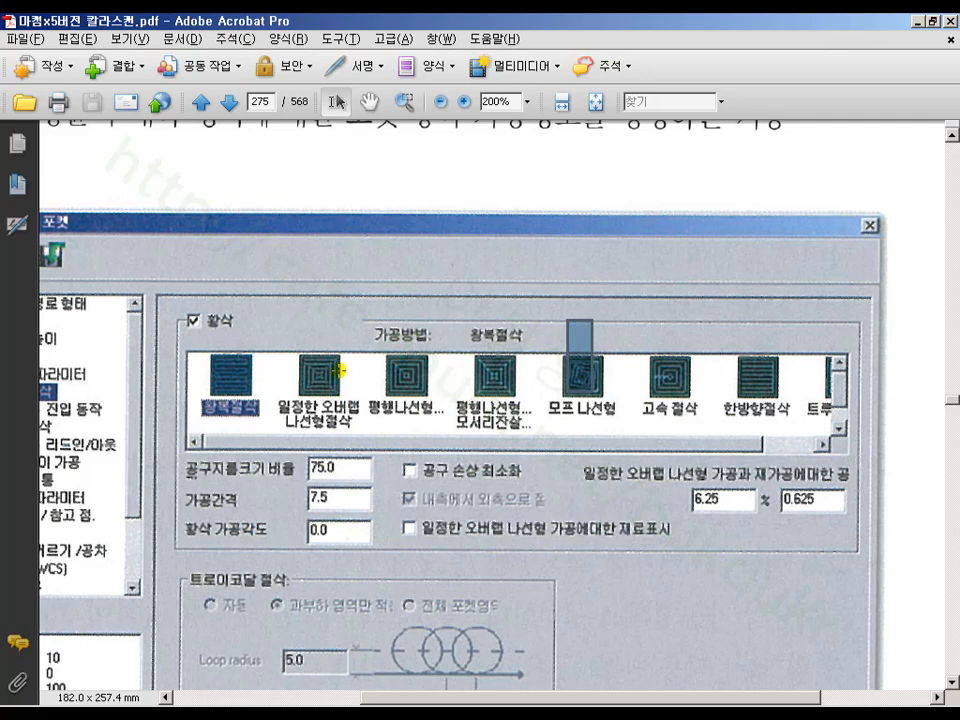
scroll(604, 267, "down", 1)
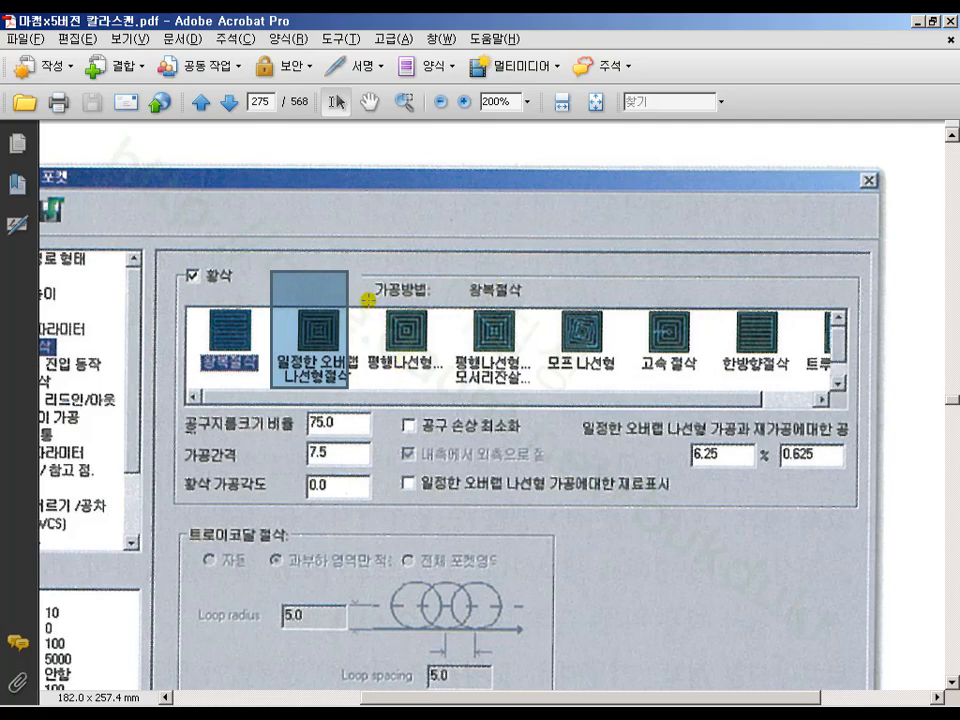
scroll(367, 299, "down", 15)
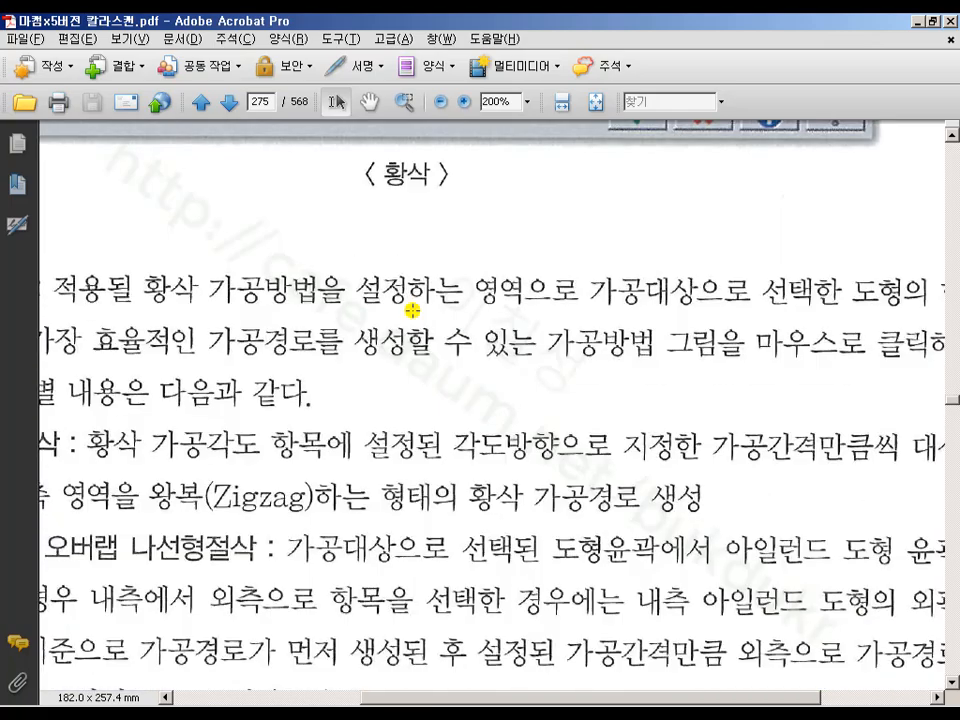
scroll(412, 310, "up", 2, "ctrl")
scroll(412, 310, "down", 5, "ctrl")
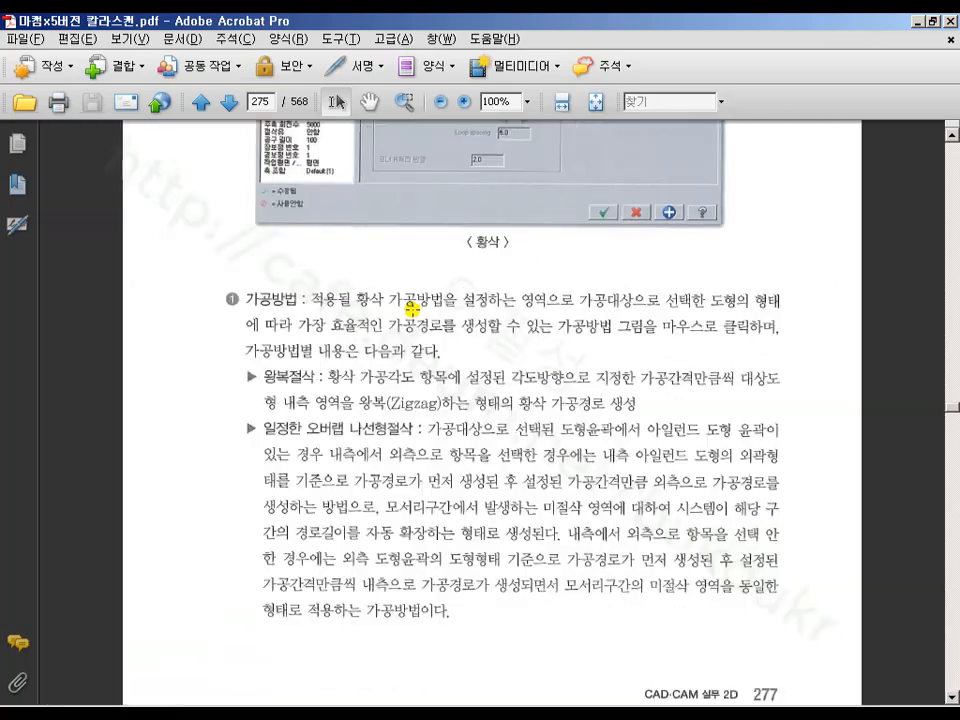
- Examine the manual's remaining pocket roughing options through 트로이코달 절삭, and the 진입동작 section with its 램프 entry parameters
scroll(412, 310, "down", 10)
scroll(412, 307, "down", 20)
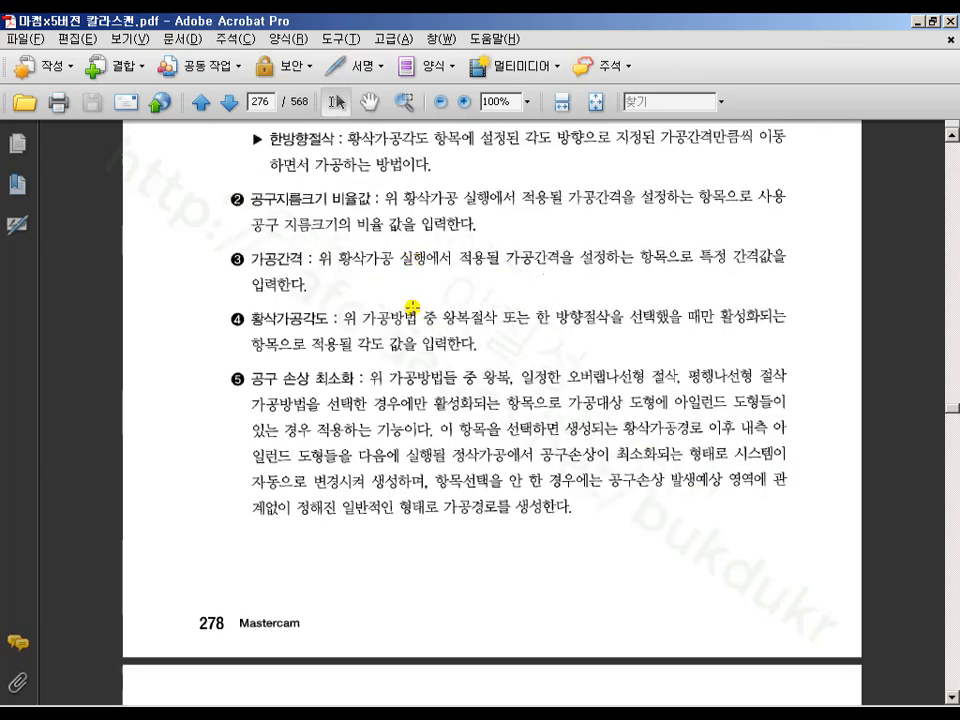
scroll(412, 303, "down", 4)
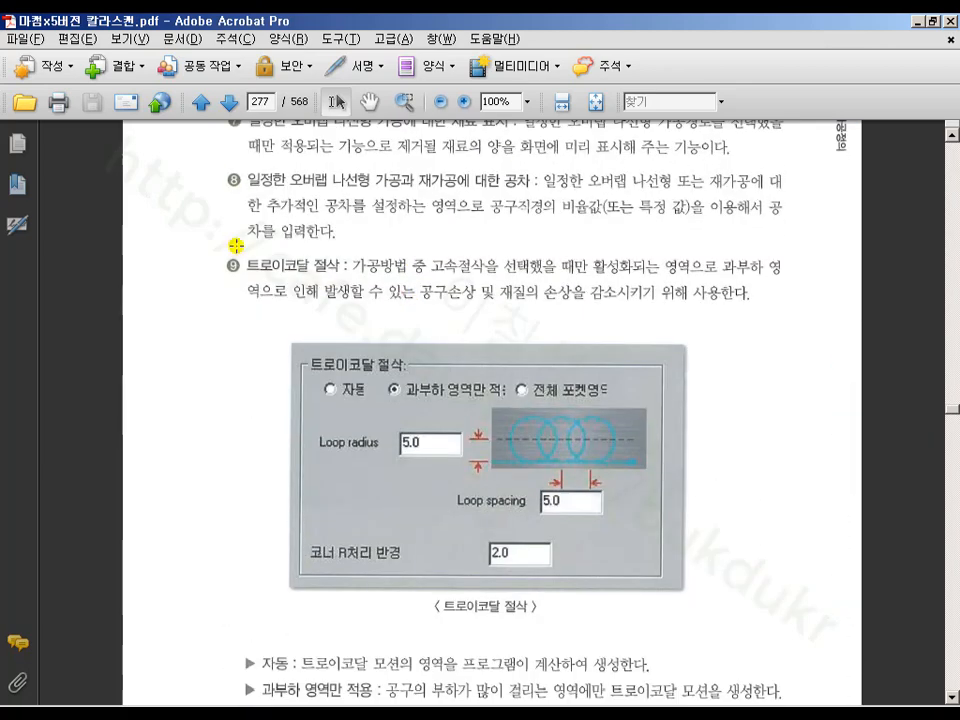
left_click_drag(236, 245, 792, 602)
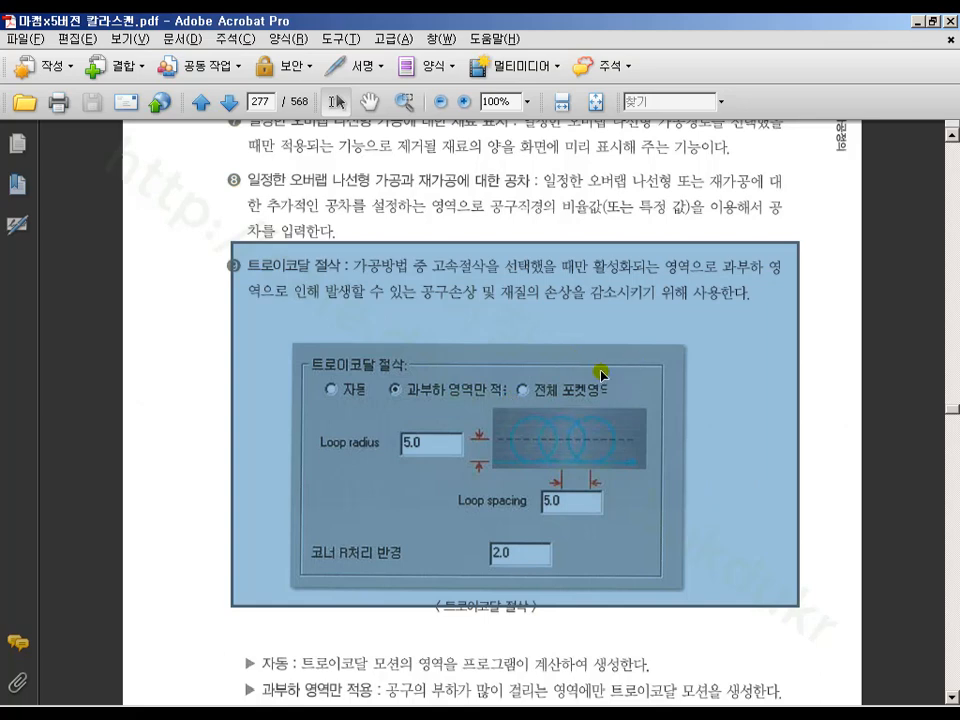
scroll(409, 302, "down", 18)
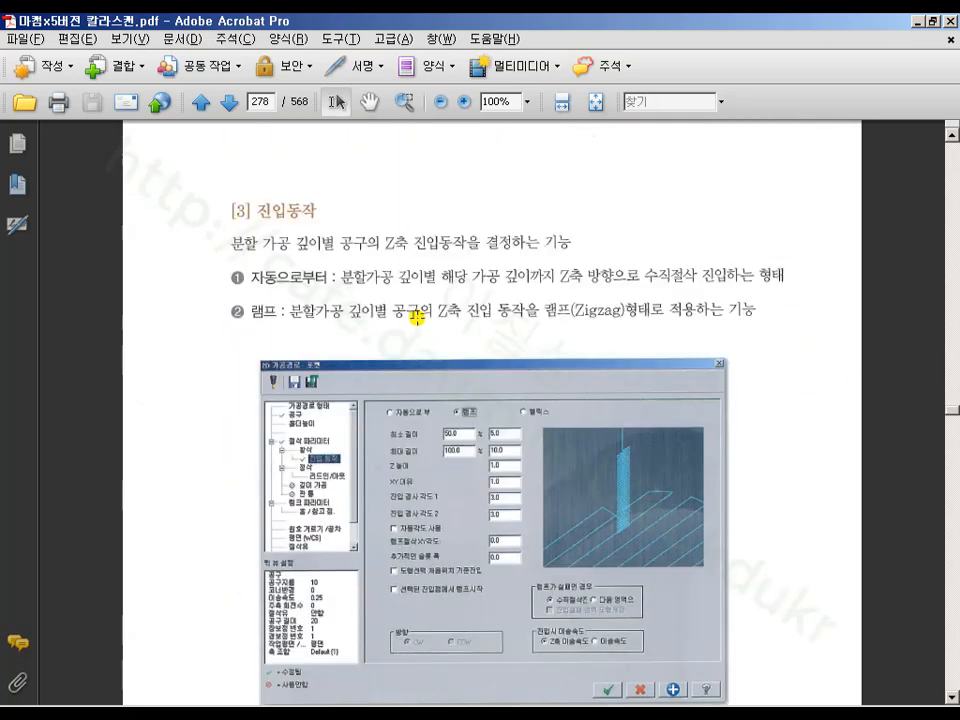
scroll(408, 317, "down", 7)
scroll(418, 317, "up", 3)
scroll(419, 318, "down", 10)
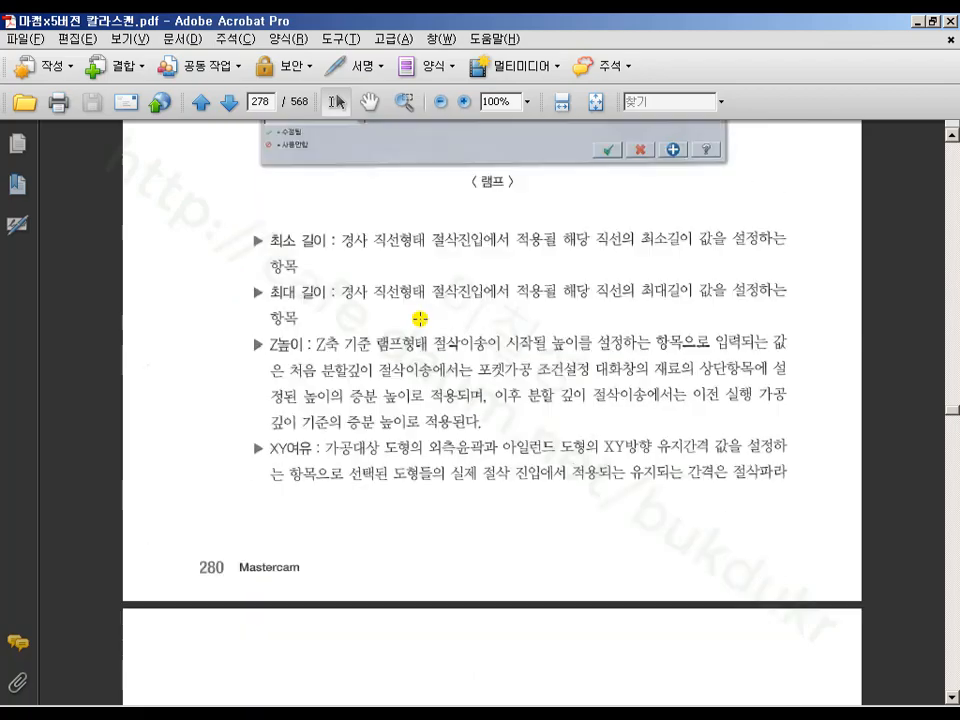
scroll(421, 317, "down", 20)
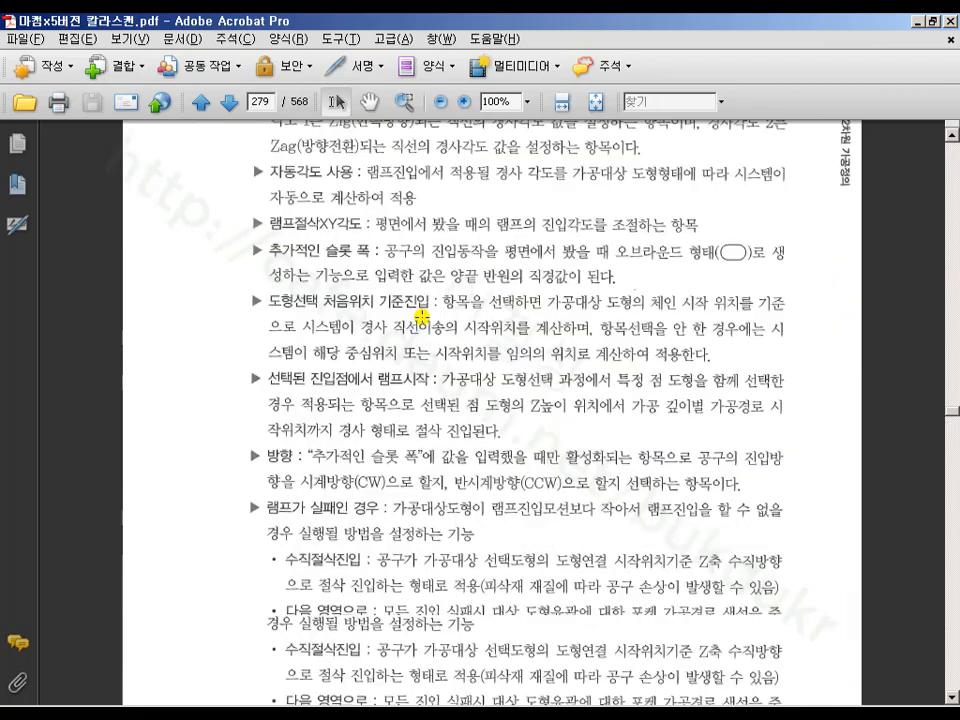
- Bring up the 정삭 (finishing) section on page 281 of the manual and enlarge its pocket dialog picture to 150%
scroll(423, 322, "down", 20)
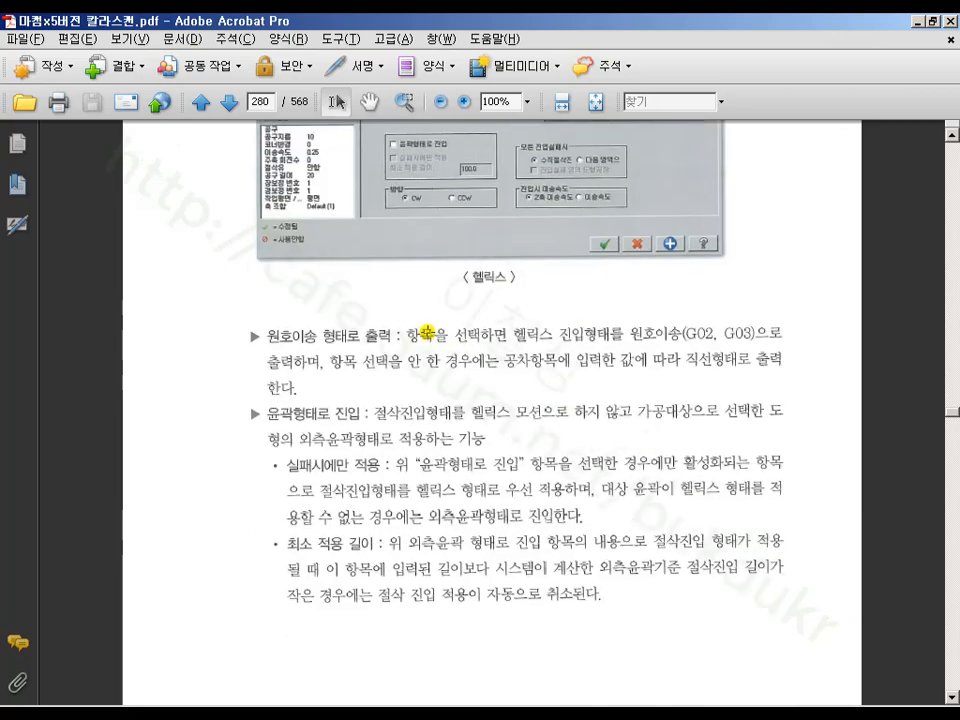
scroll(427, 329, "down", 12)
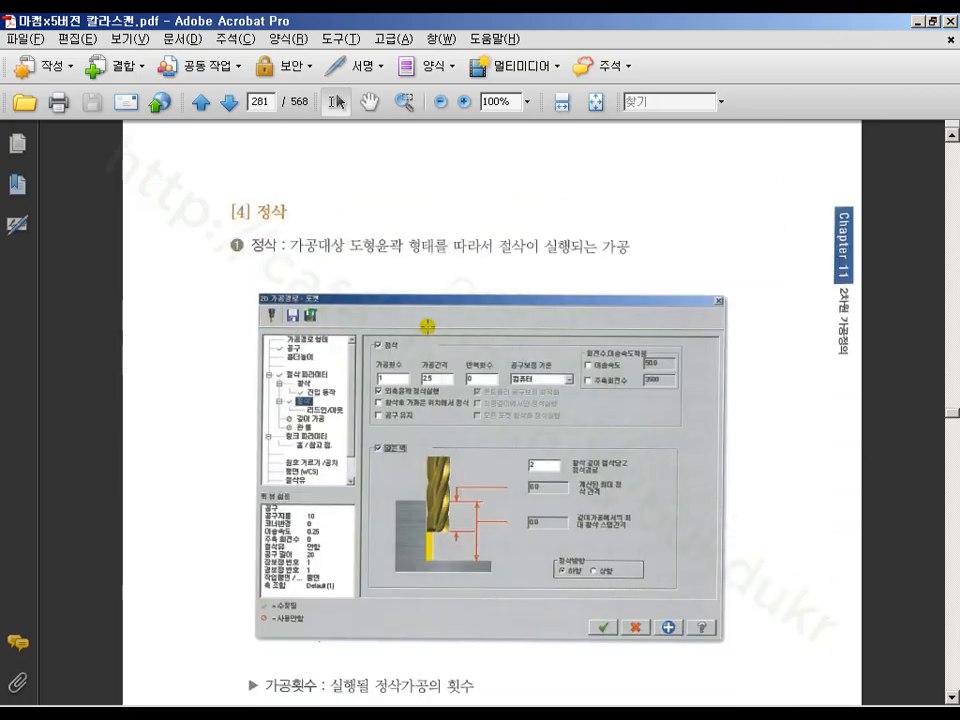
scroll(427, 325, "down", 3)
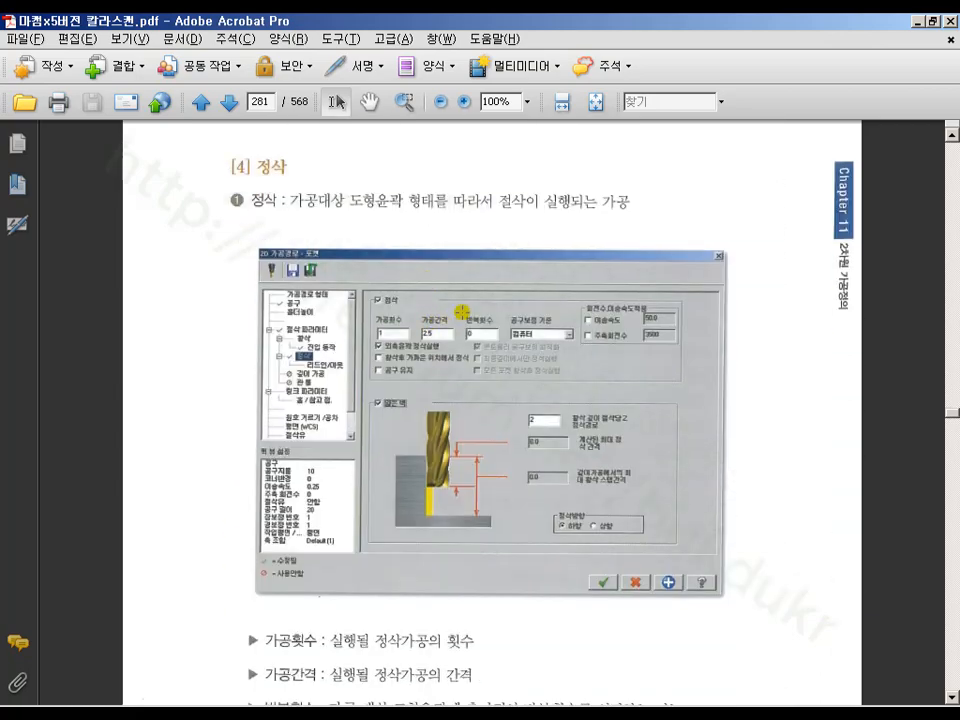
scroll(462, 313, "down", 1, "ctrl")
scroll(462, 313, "up", 3, "ctrl")
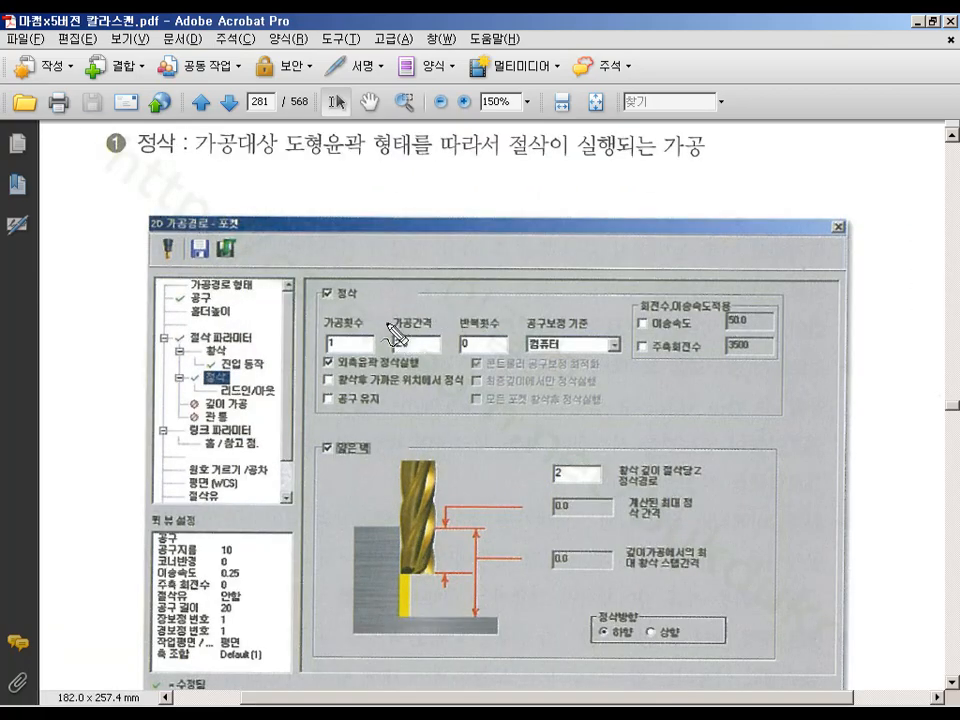
- Underline the 정삭 option, the 가공횟수 label and the 가공횟수, 가공간격 and 반복횟수 values in red on the dialog picture
mouse_move(322, 300)
left_mouse_down()
mouse_move(364, 300)
mouse_move(362, 325)
left_mouse_up()
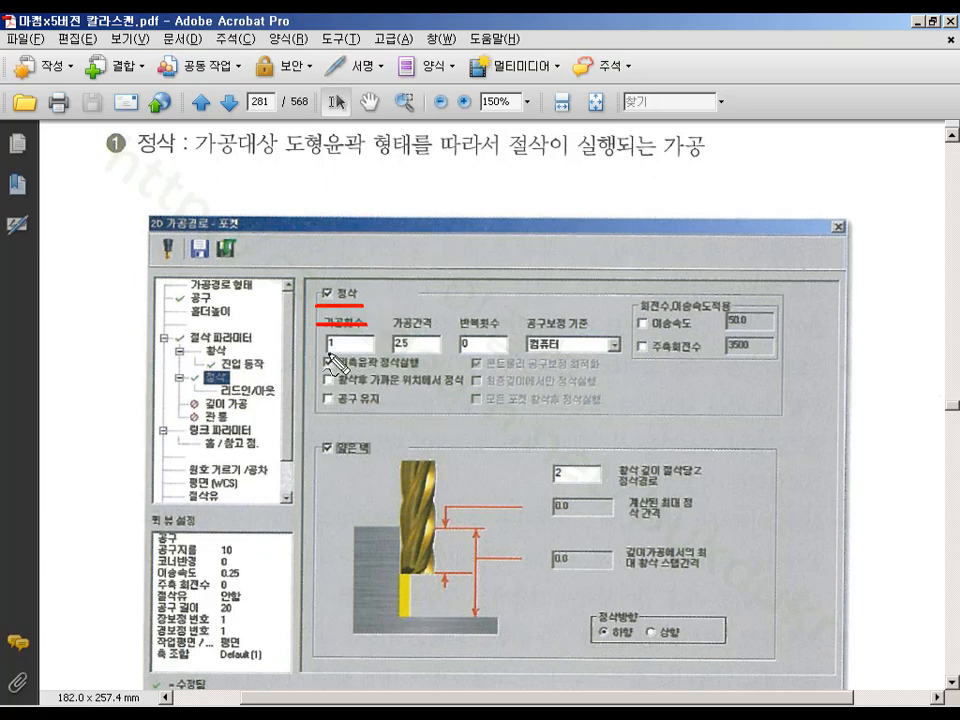
left_click_drag(320, 352, 367, 353)
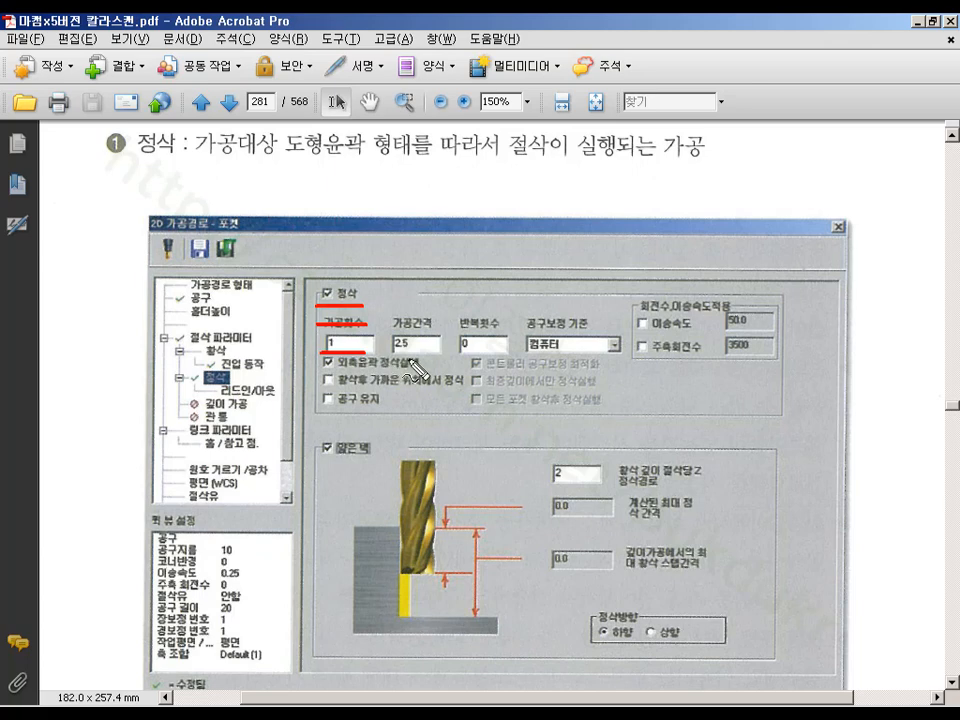
left_click_drag(405, 354, 441, 354)
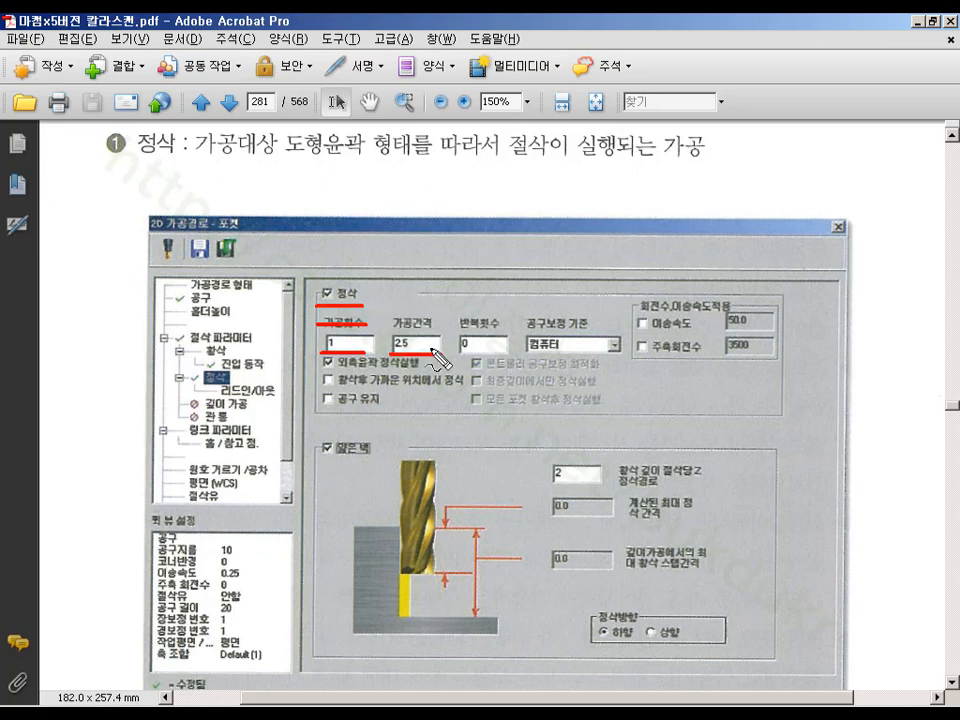
left_click_drag(460, 354, 505, 354)
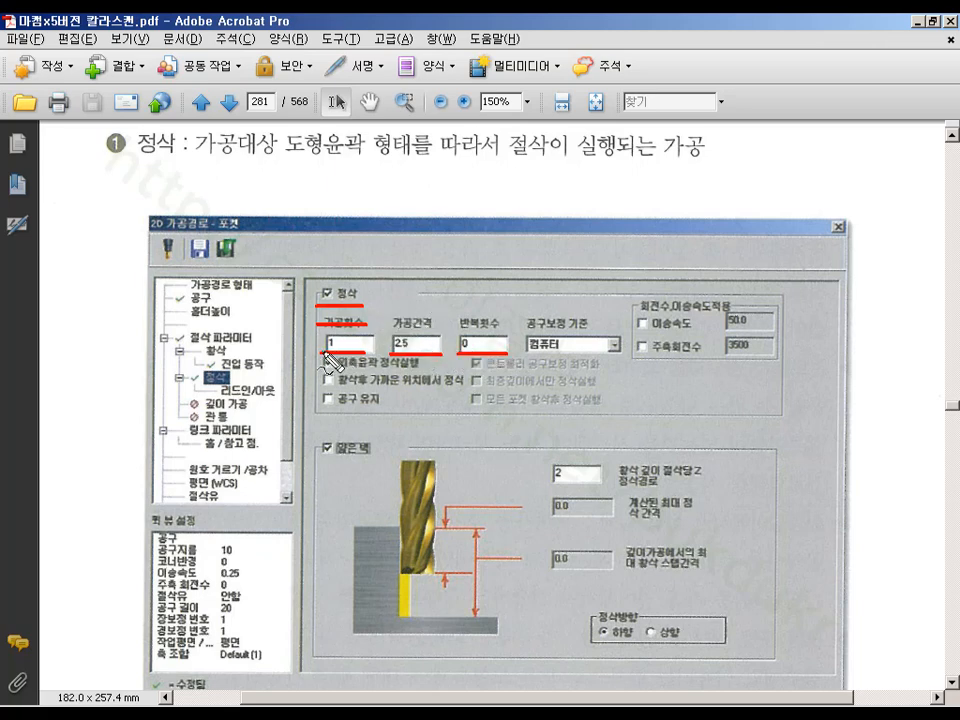
- Sketch red diagonal strokes above the finishing options to illustrate cutting passes, and box the 반복횟수 setting
left_click_drag(365, 325, 395, 238)
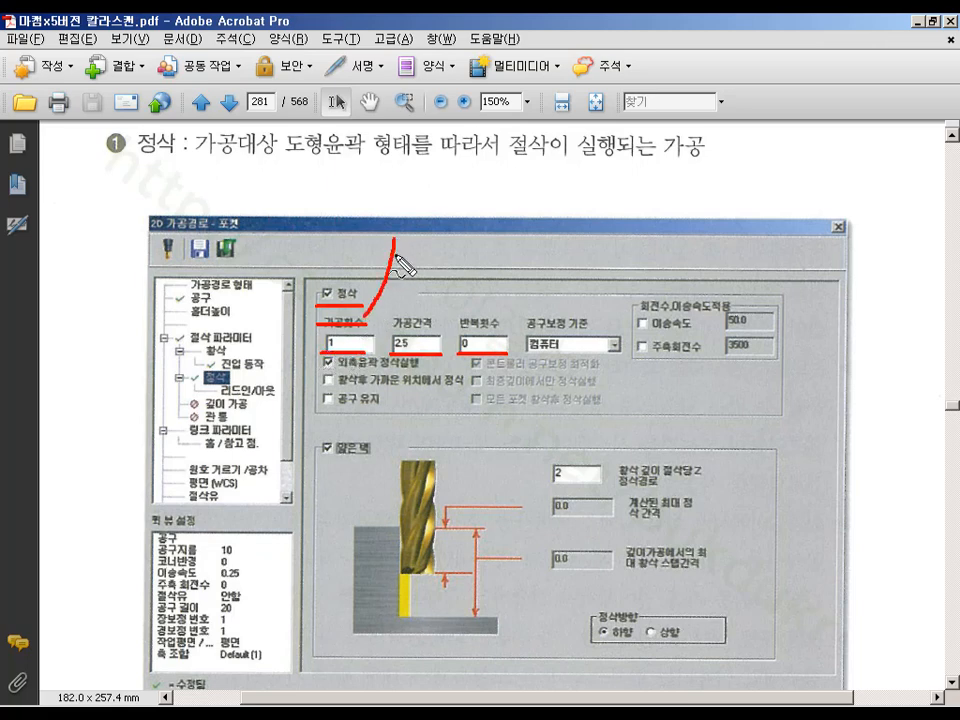
left_click_drag(479, 178, 442, 230)
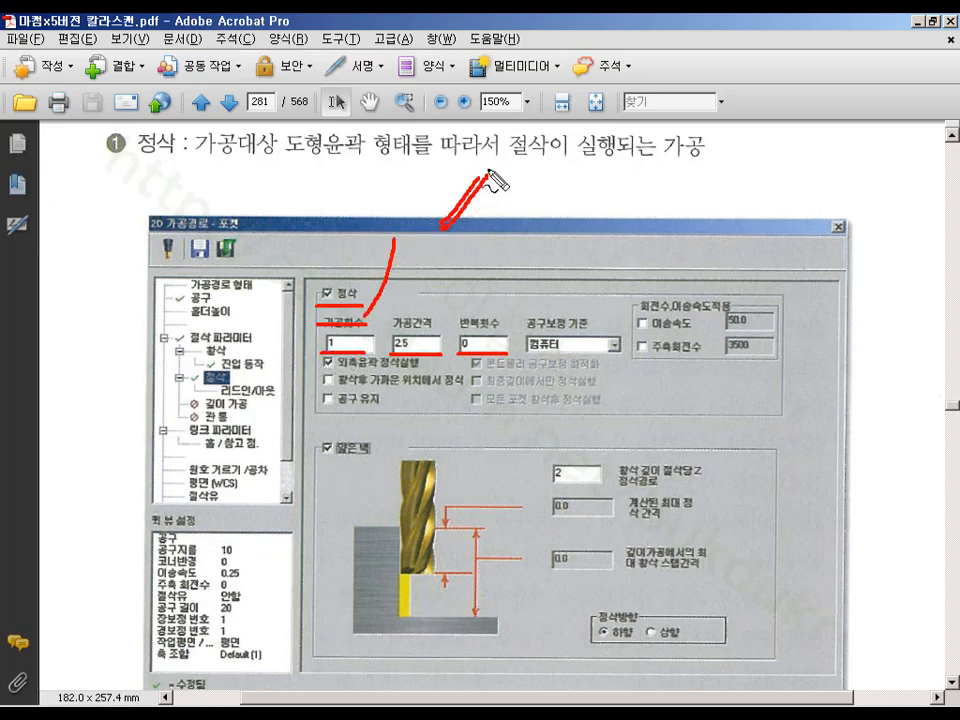
left_click_drag(491, 179, 443, 262)
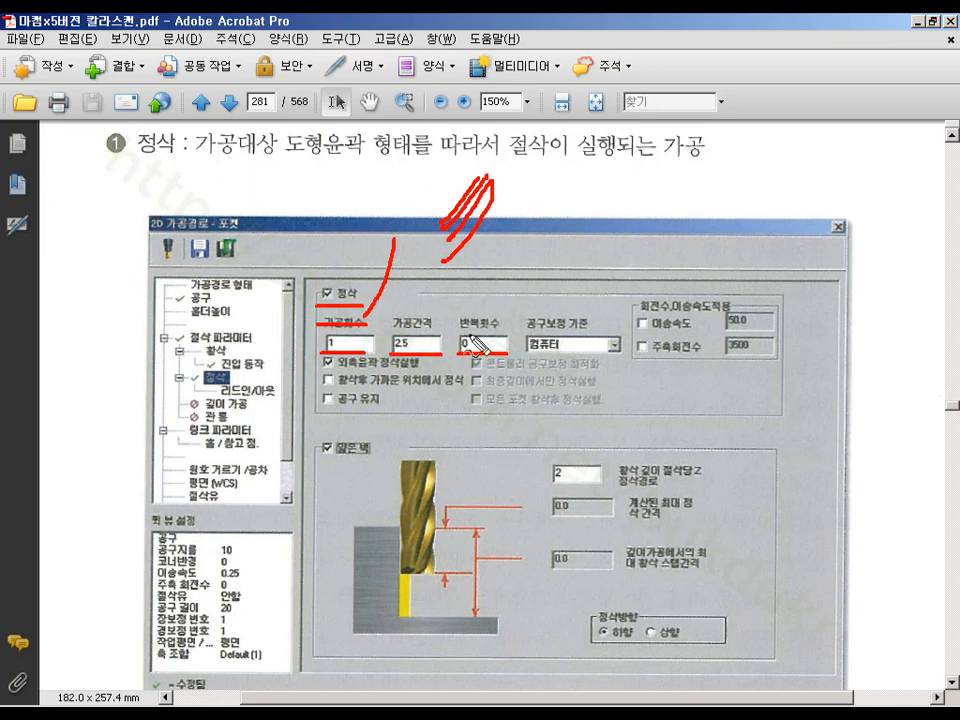
left_click_drag(455, 331, 511, 332)
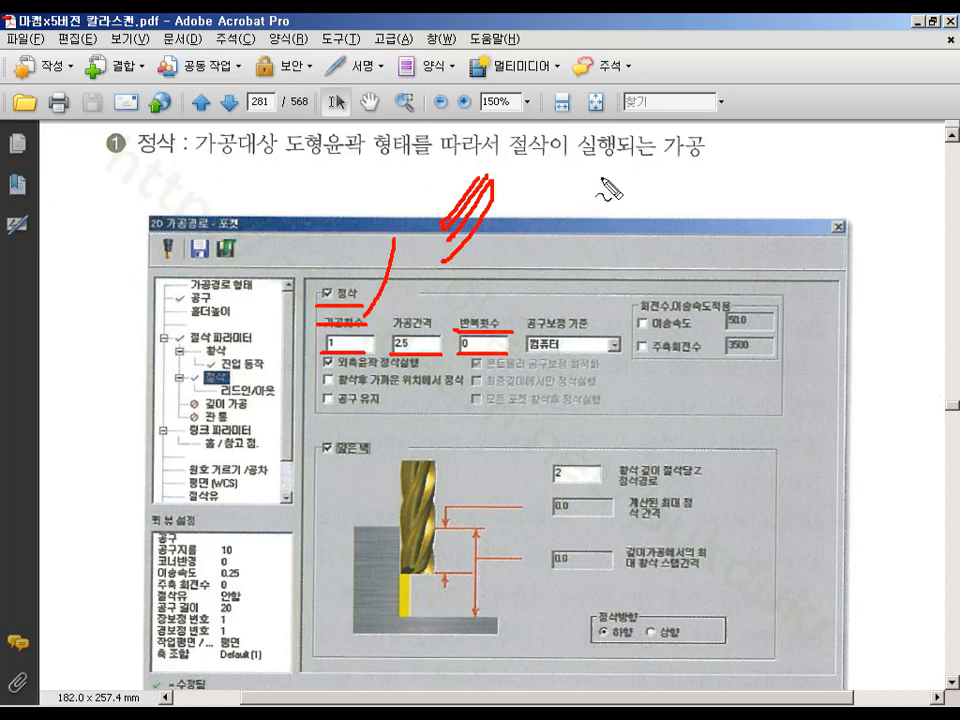
mouse_move(540, 266)
left_mouse_down()
mouse_move(598, 179)
mouse_move(522, 269)
left_mouse_up()
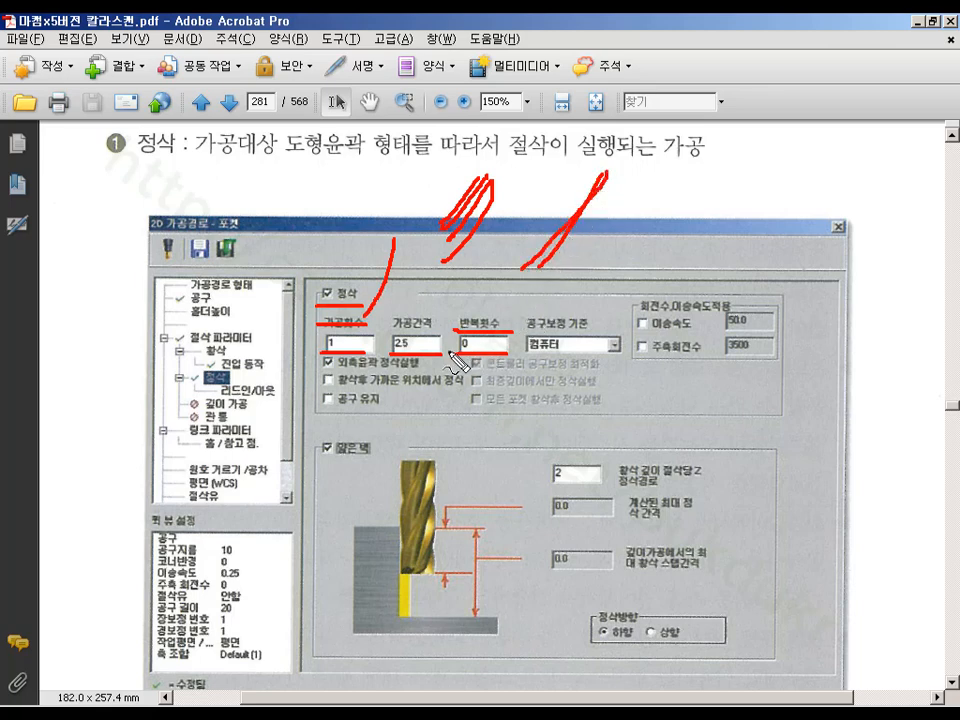
mouse_move(456, 345)
left_mouse_down()
mouse_move(458, 305)
mouse_move(502, 306)
left_mouse_up()
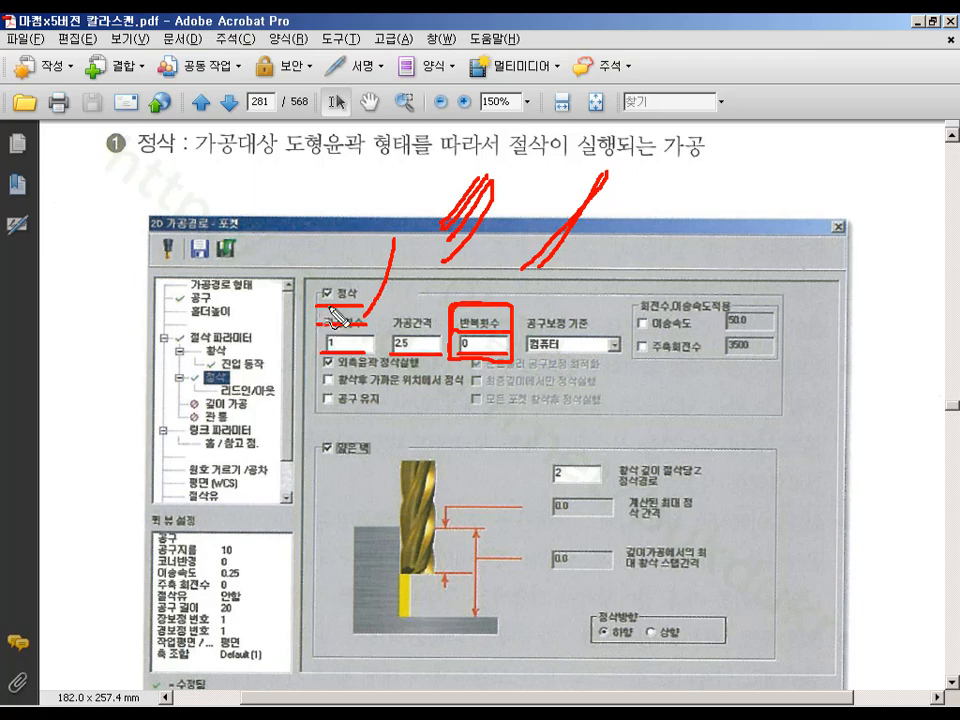
mouse_move(681, 236)
left_mouse_down()
mouse_move(758, 180)
mouse_move(691, 256)
left_mouse_up()
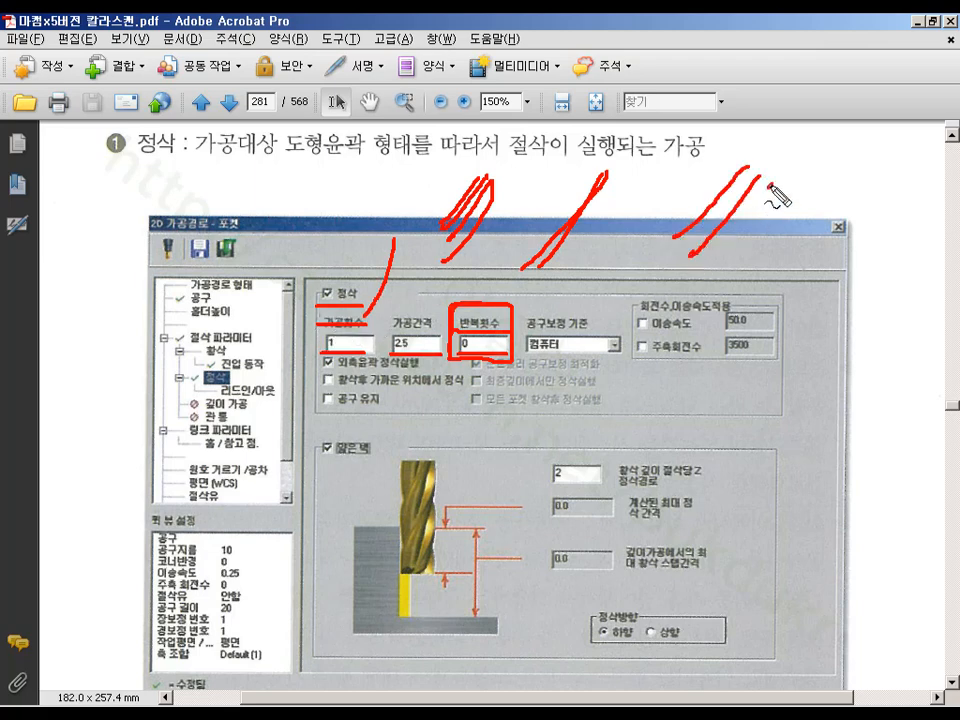
mouse_move(773, 183)
left_mouse_down()
mouse_move(710, 266)
mouse_move(718, 285)
left_mouse_up()
left_click_drag(790, 208, 735, 293)
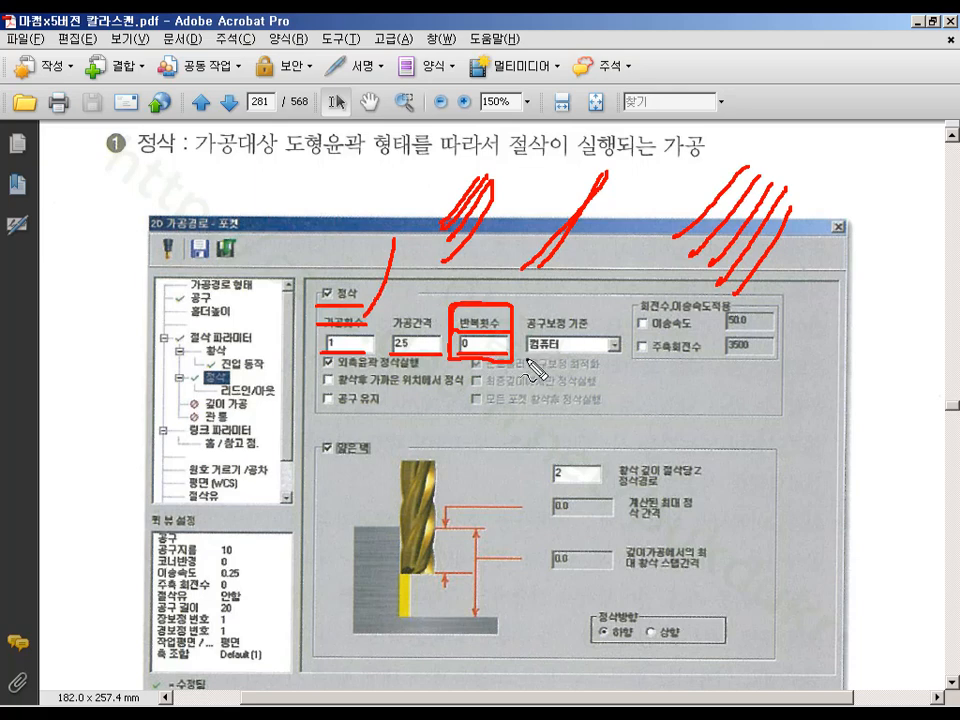
- Box the 공구보정 기준 setting with an arrow pointing at it, and underline the 외측윤곽 정삭실행 option
mouse_move(528, 362)
left_mouse_down()
mouse_move(615, 358)
mouse_move(630, 335)
mouse_move(580, 305)
mouse_move(525, 307)
mouse_move(523, 362)
left_mouse_up()
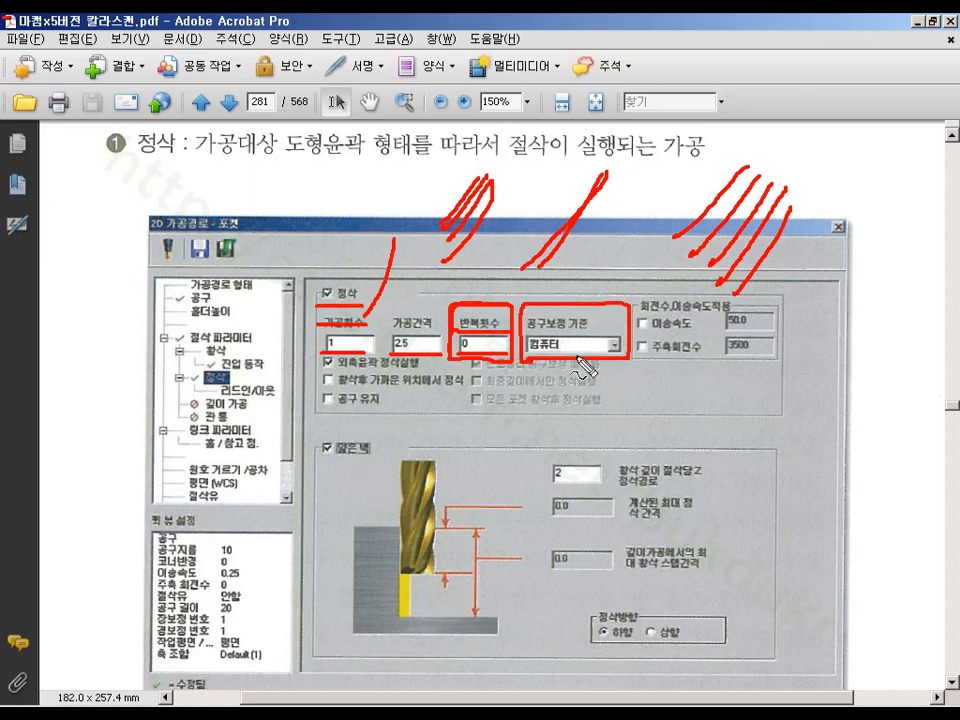
left_click_drag(582, 378, 562, 380)
left_click_drag(572, 364, 568, 420)
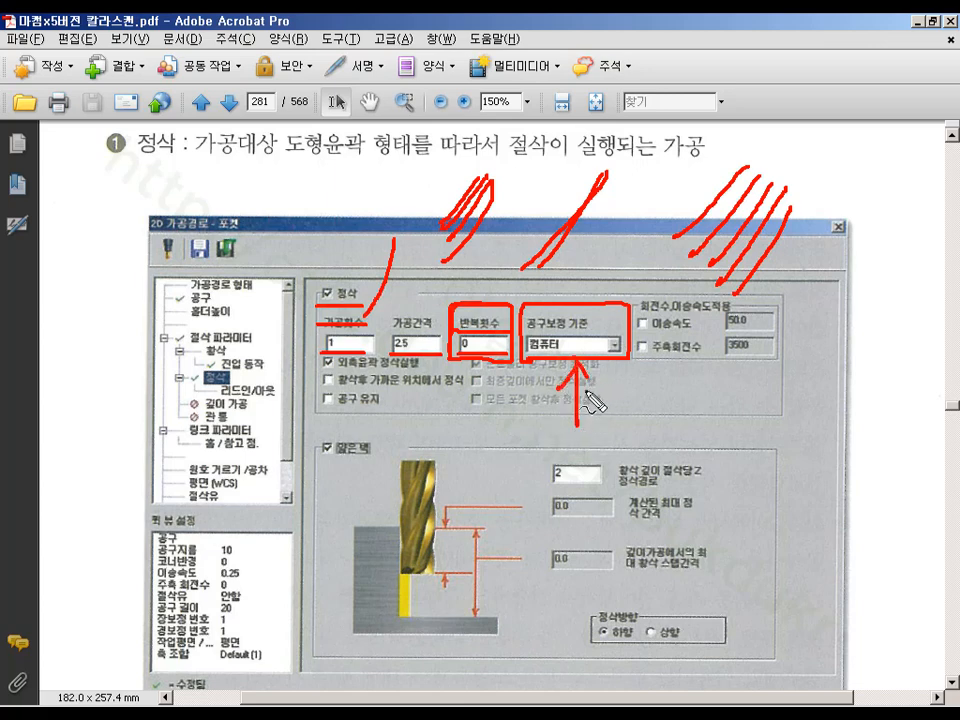
left_click_drag(320, 367, 383, 367)
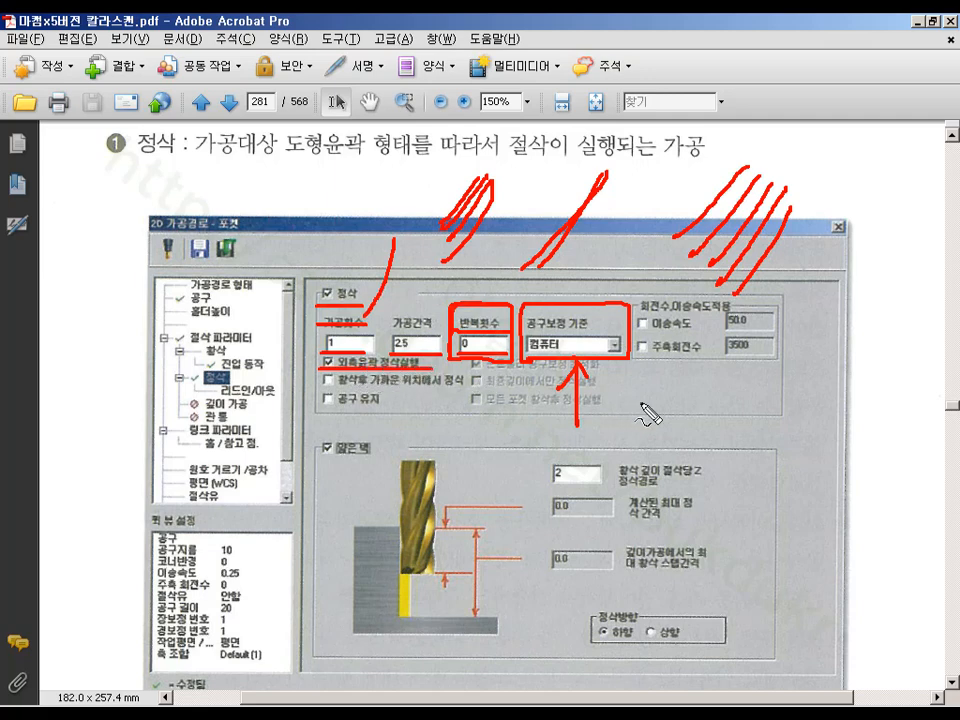
- Sketch a pocket outline with an inner island beside the dialog picture, adding offset lines along both contours
mouse_move(722, 508)
left_mouse_down()
mouse_move(874, 420)
mouse_move(724, 579)
mouse_move(712, 556)
mouse_move(750, 482)
mouse_move(836, 510)
mouse_move(755, 532)
left_mouse_up()
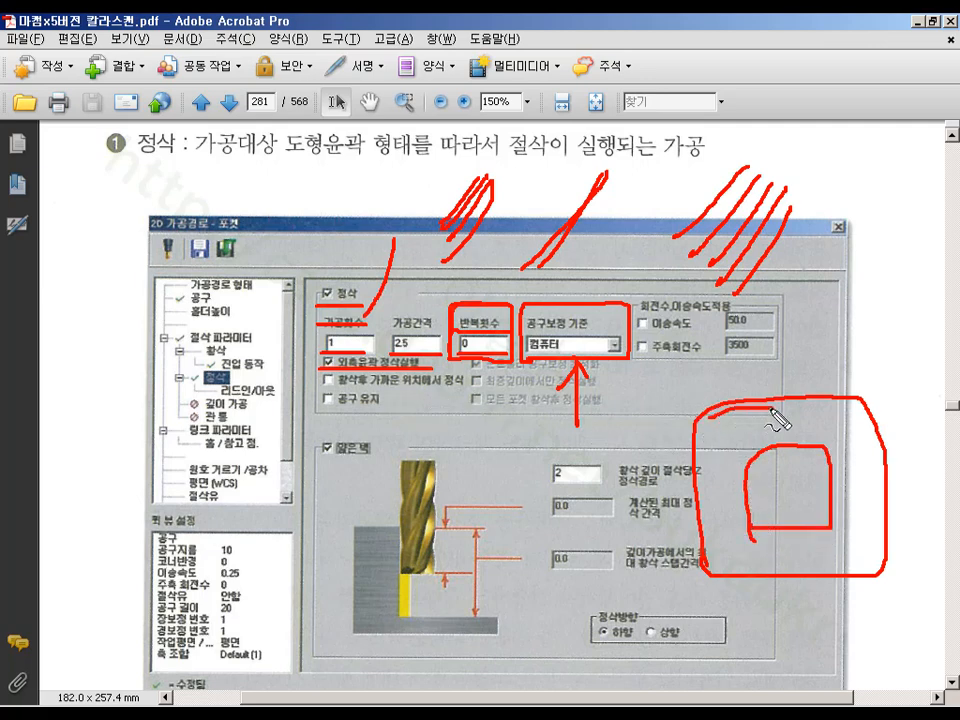
mouse_move(745, 488)
left_mouse_down()
mouse_move(750, 450)
mouse_move(790, 438)
left_mouse_up()
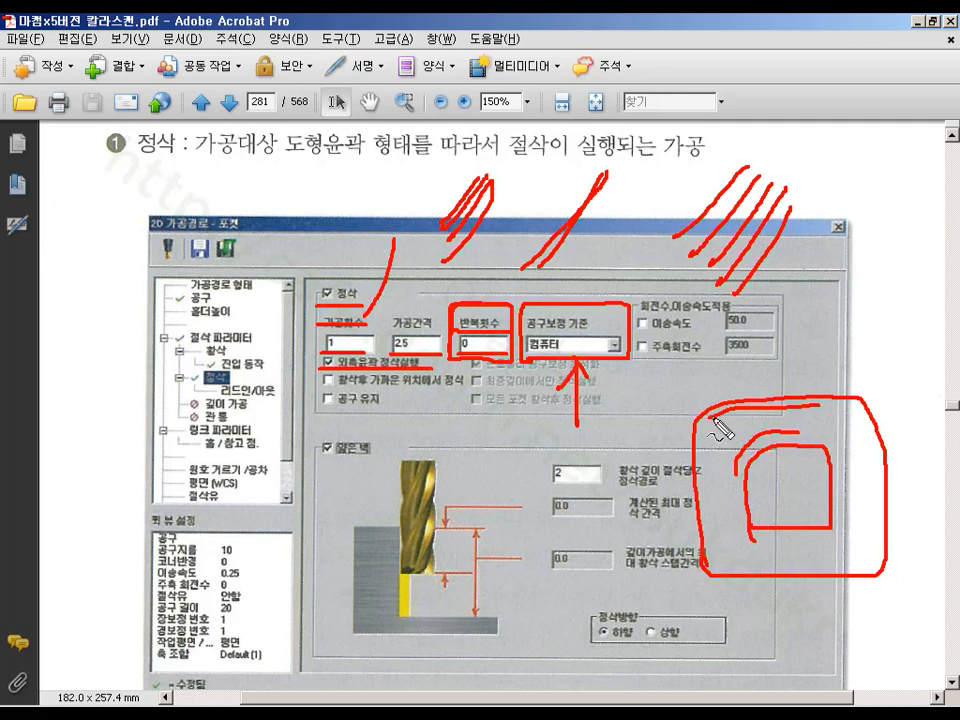
mouse_move(712, 432)
left_mouse_down()
mouse_move(713, 398)
mouse_move(716, 572)
mouse_move(729, 566)
left_mouse_up()
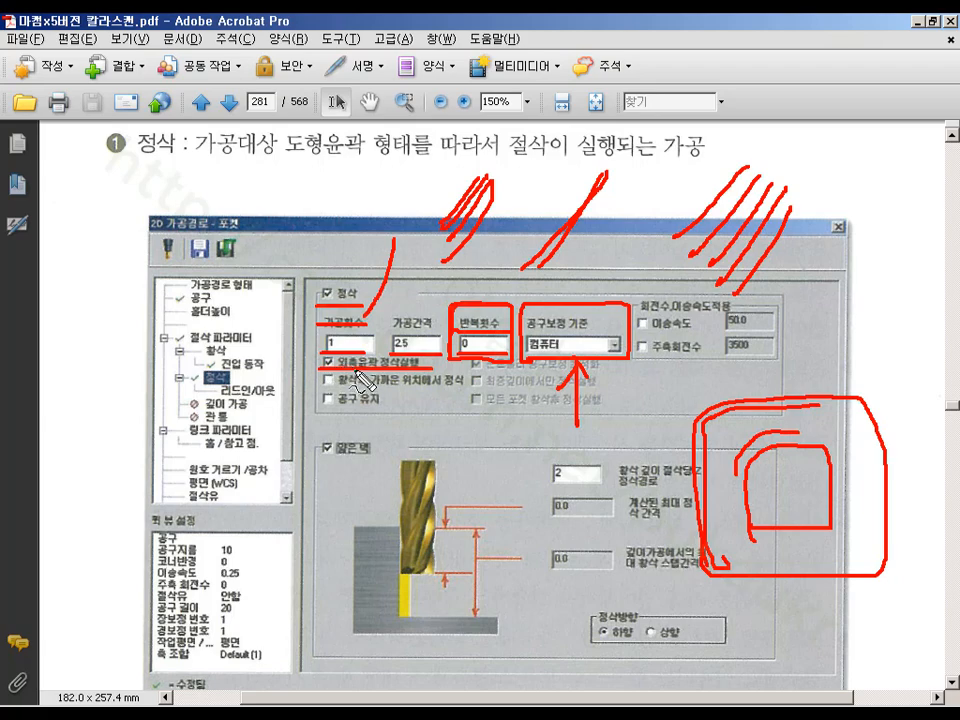
- Clear the pen marks, return to Mastercam, discard the open pocket parameters dialog and backplot the open pocket toolpath through the roughing passes
key("Escape")
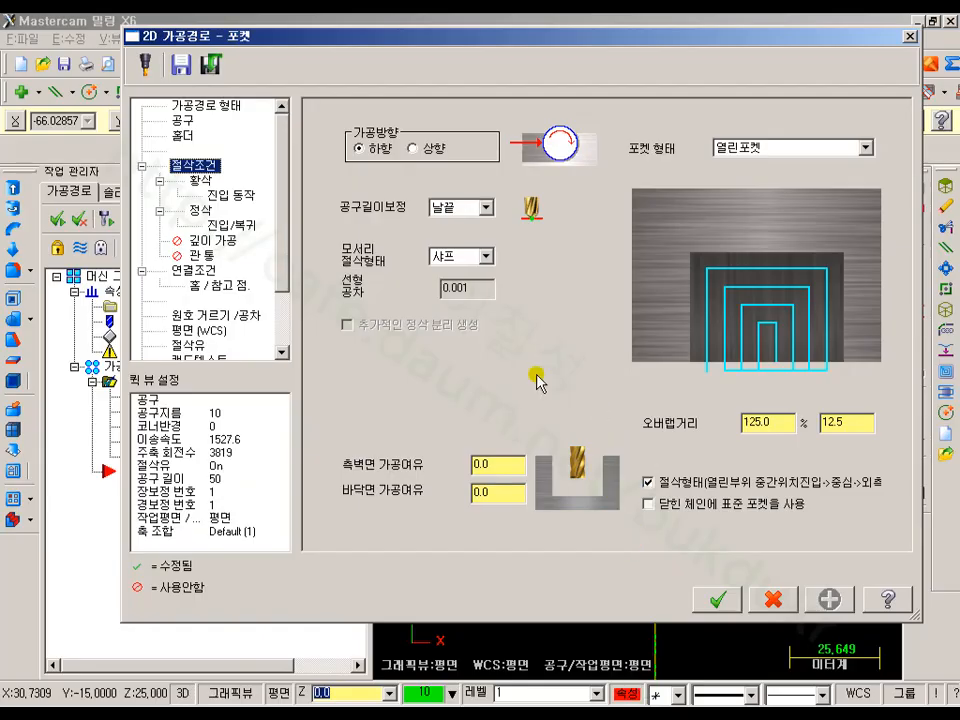
left_click(776, 602)
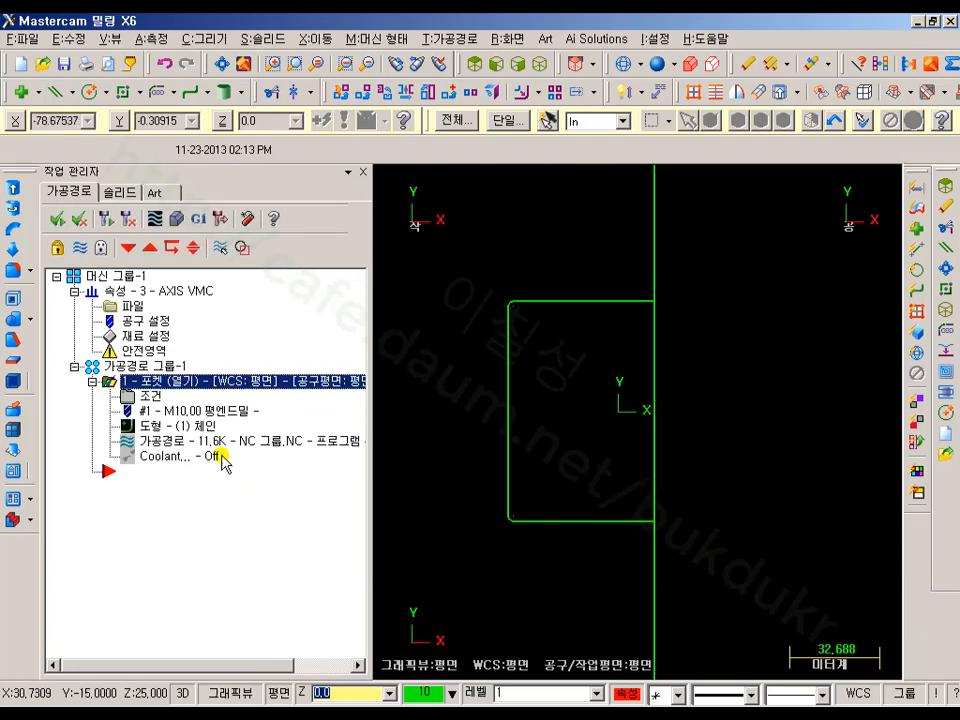
left_click(150, 440)
left_click_drag(598, 190, 788, 193)
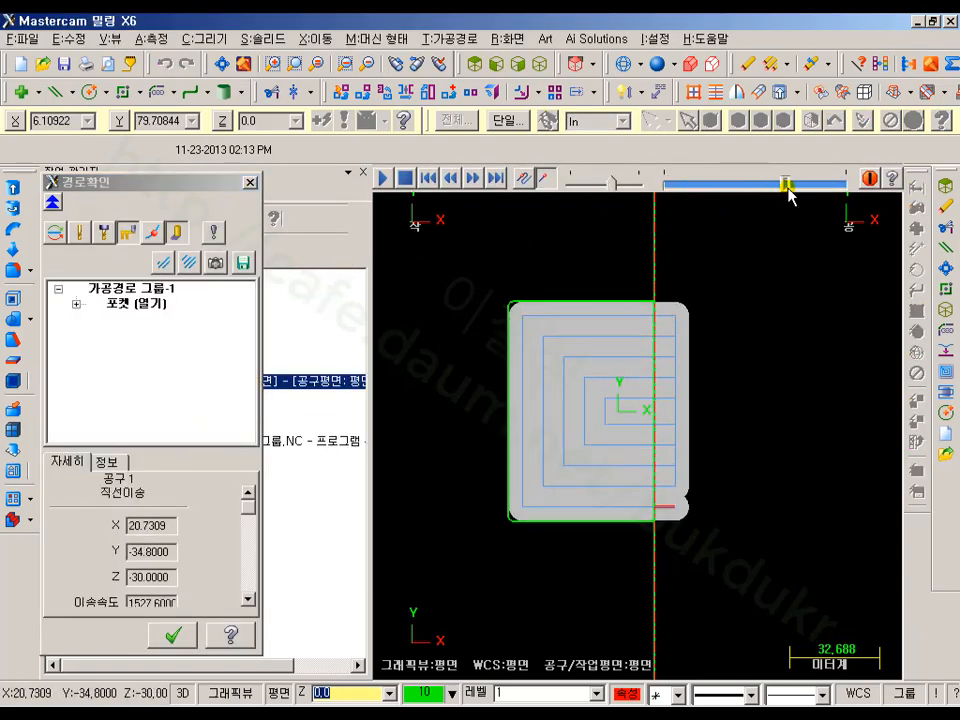
- Examine the gap between the roughed area and the pocket's upper wall in the backplot
scroll(639, 364, "up", 10)
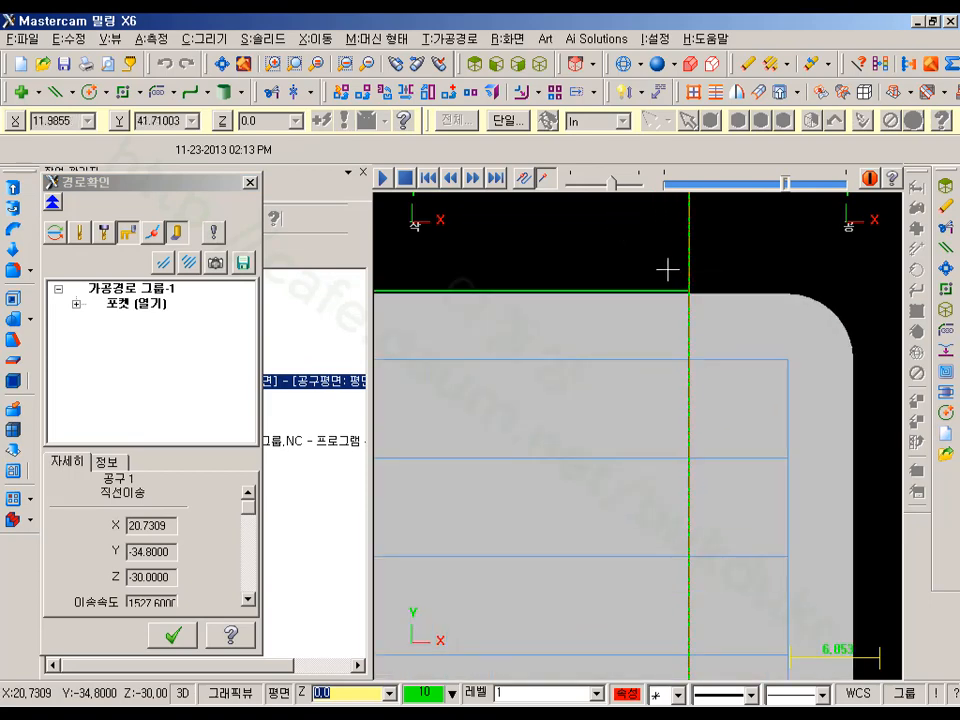
scroll(697, 292, "up", 3)
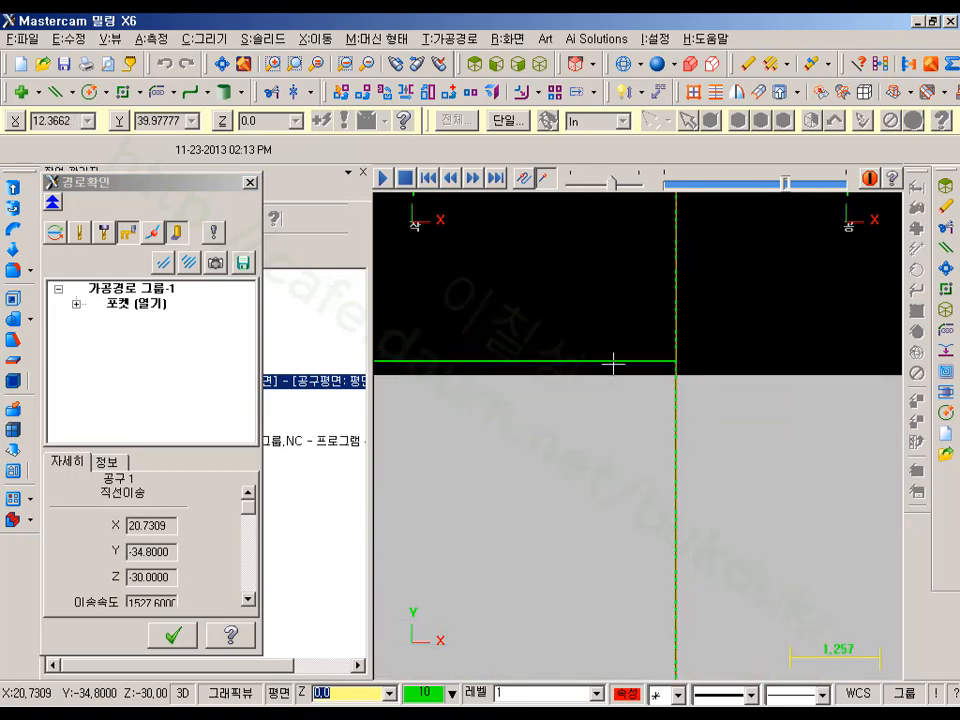
scroll(603, 325, "down", 2)
scroll(635, 389, "down", 9)
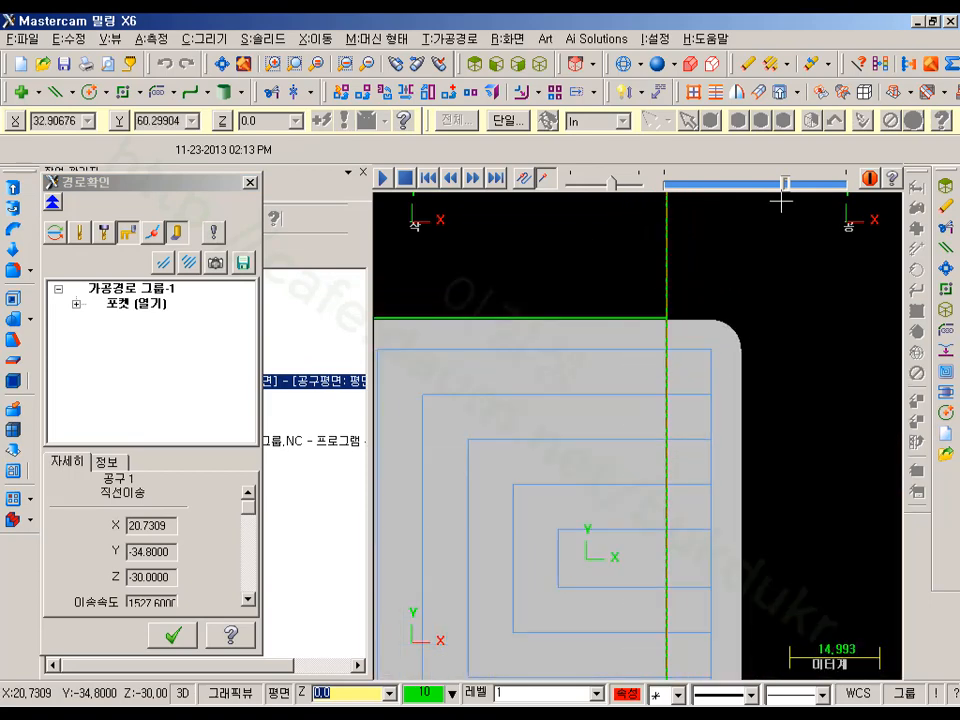
- Advance the backplot to the finishing pass, step it back and forth to examine the cut at the pocket's lower wall, and close the backplot
left_click_drag(786, 181, 825, 183)
scroll(684, 634, "up", 9)
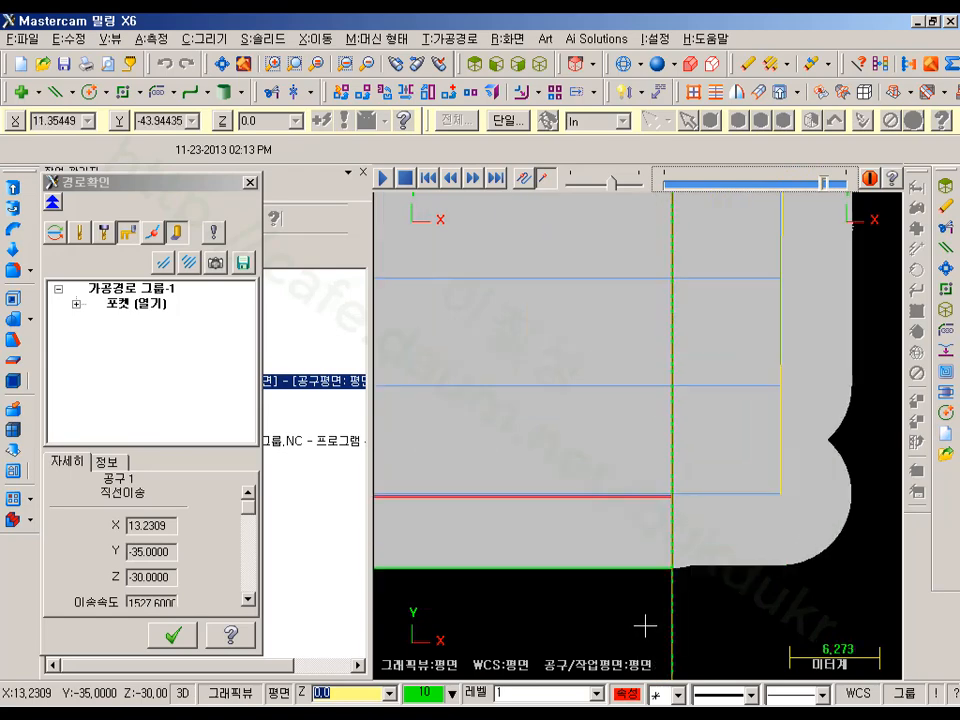
scroll(690, 589, "up", 2)
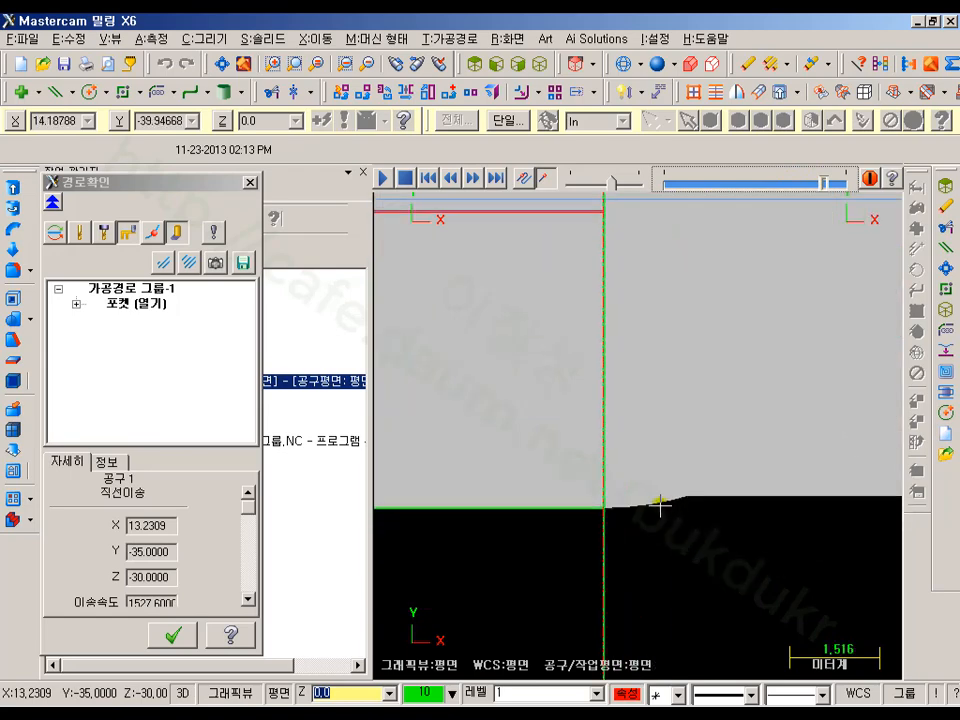
key("b")
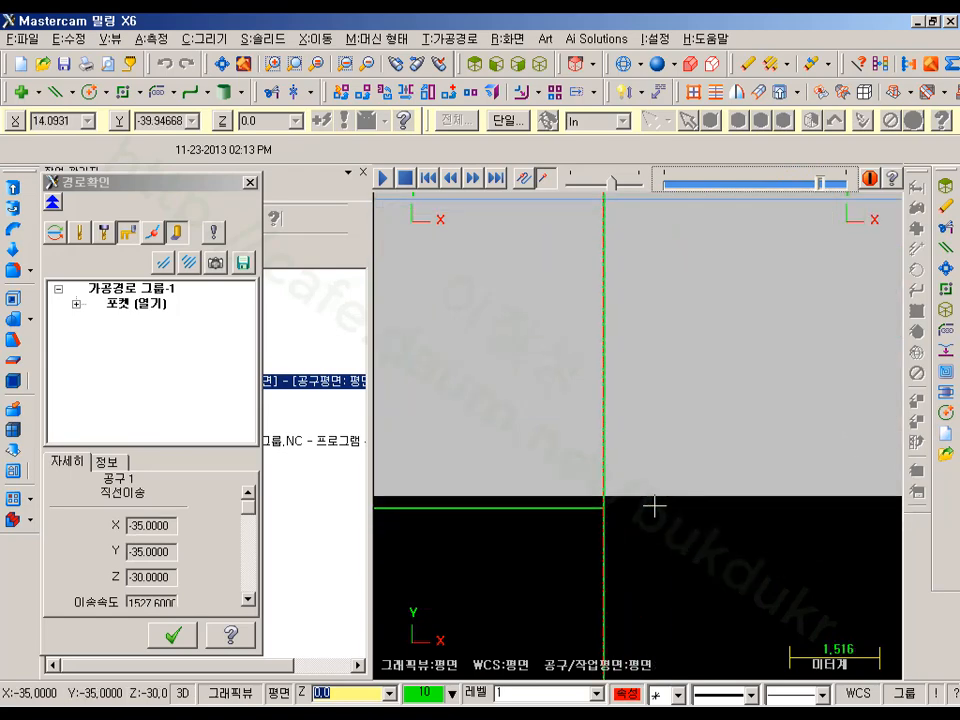
key("s")
key("s")
key("b")
key("b")
key("s")
key("s")
key("b")
key("b")
key("s")
key("s")
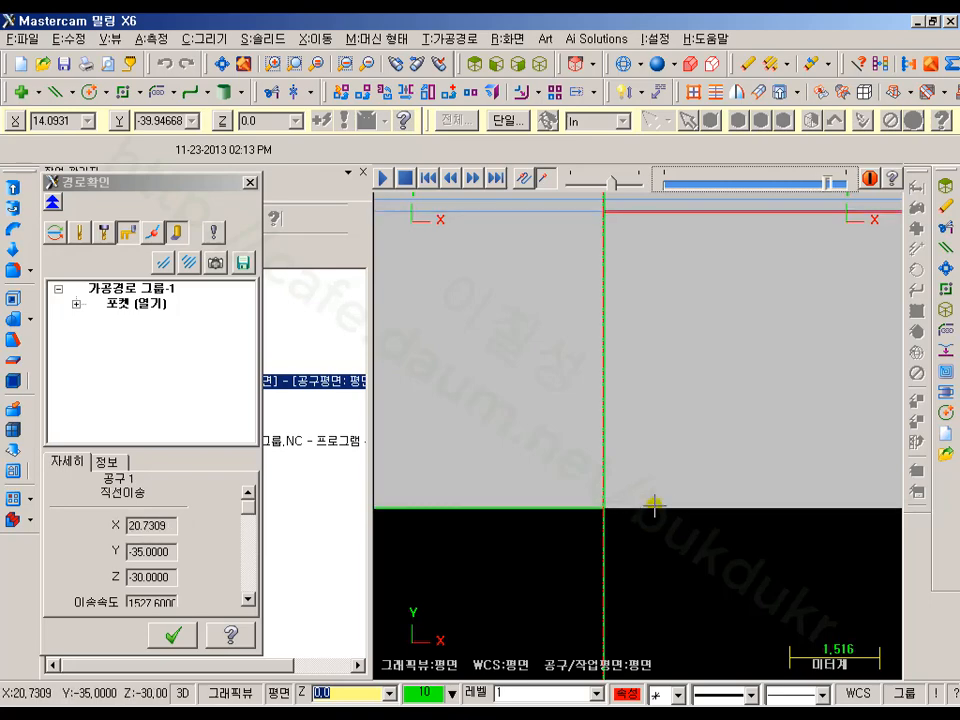
left_click(172, 635)
- Turn off 외측윤곽 정삭실행 in the 정삭 settings of the open pocket toolpath and accept the parameters
left_click(127, 397)
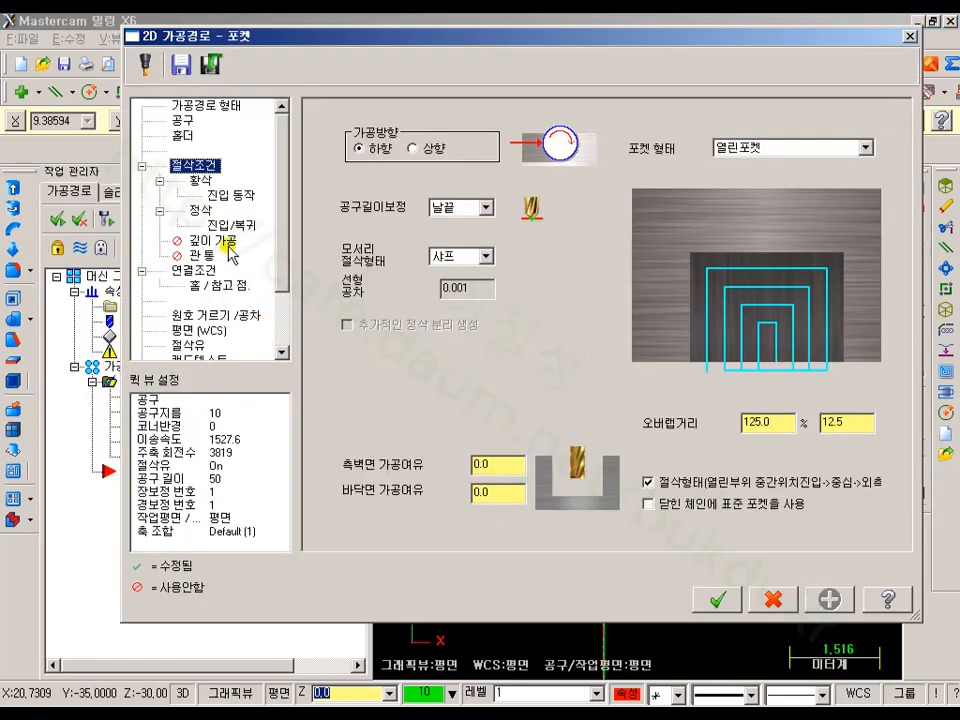
left_click(201, 213)
left_click(331, 191)
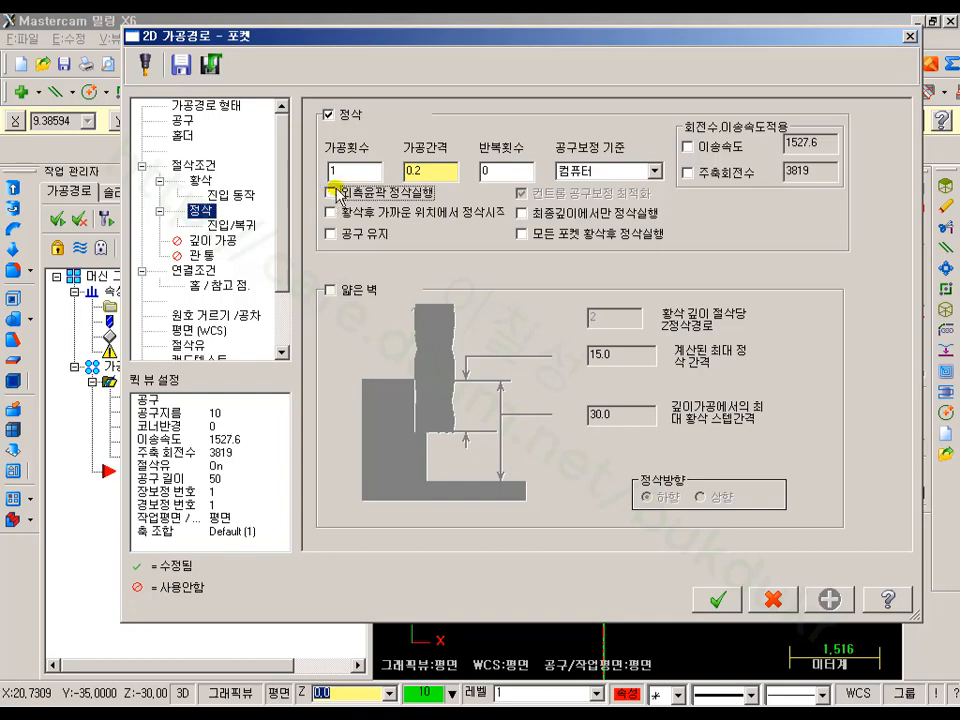
left_click(718, 599)
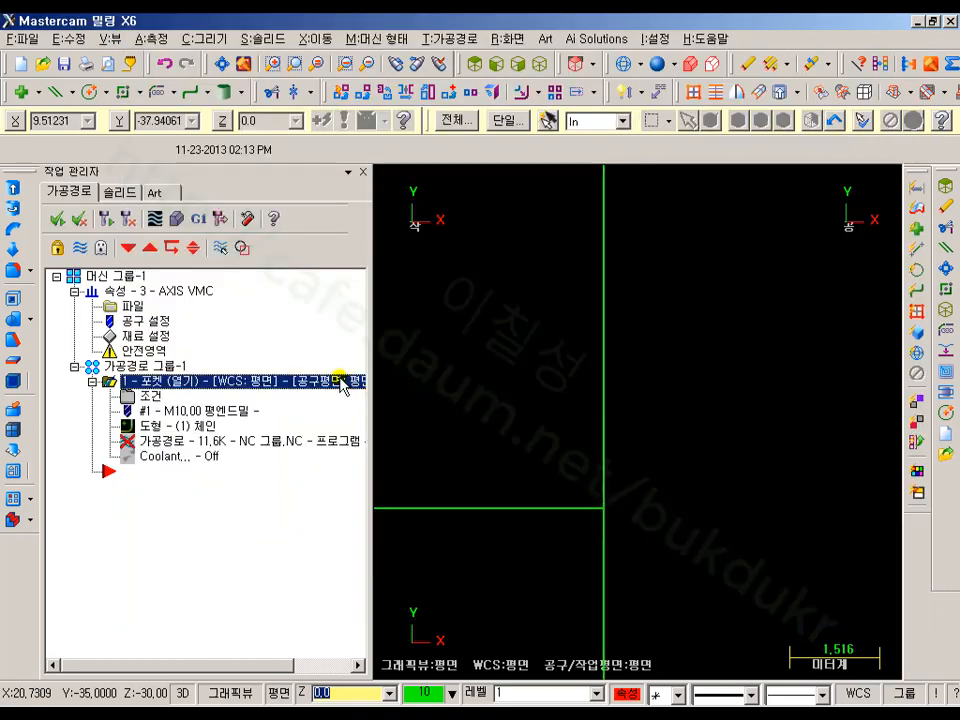
- Regenerate the open pocket toolpath, backplot it to the end to examine the material left at the pocket's lower wall, and close the backplot
left_click(109, 220)
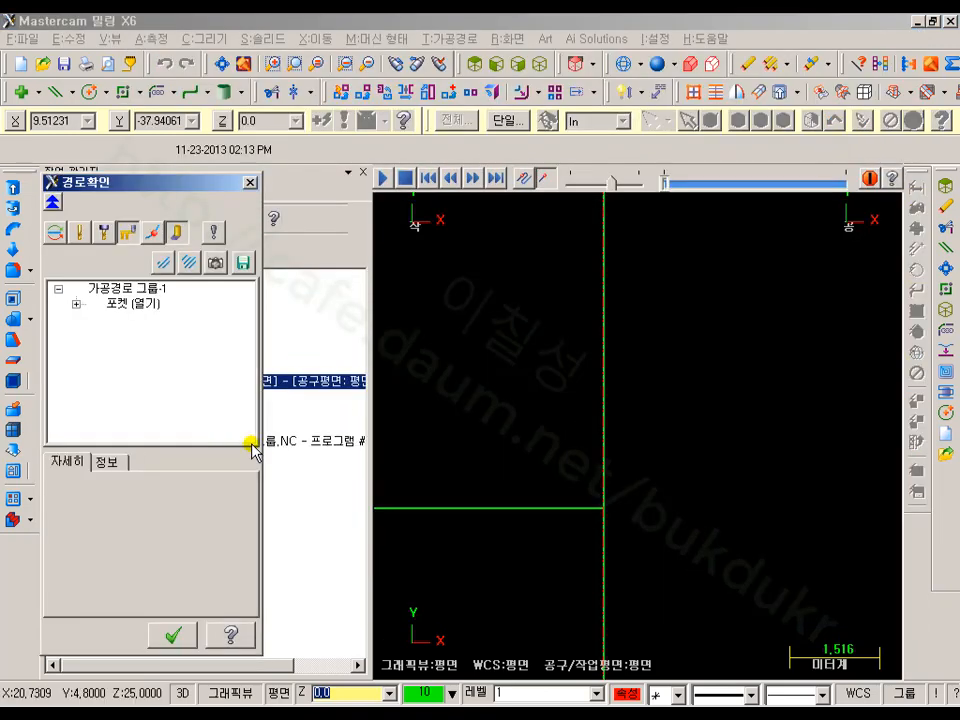
left_click_drag(668, 184, 858, 190)
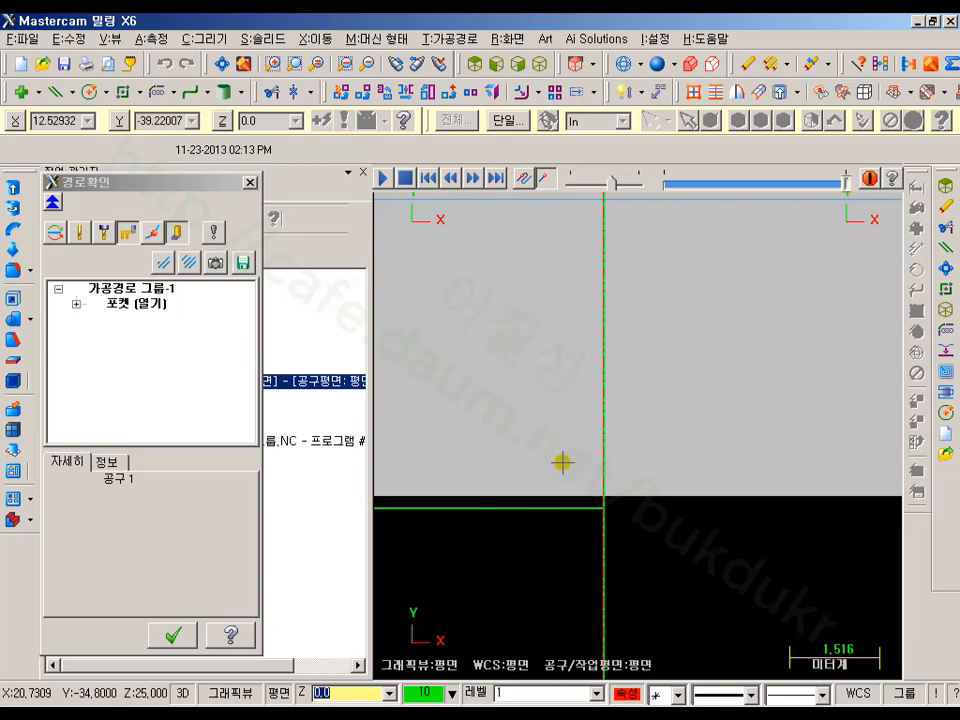
scroll(640, 521, "down", 2)
scroll(589, 531, "up", 6)
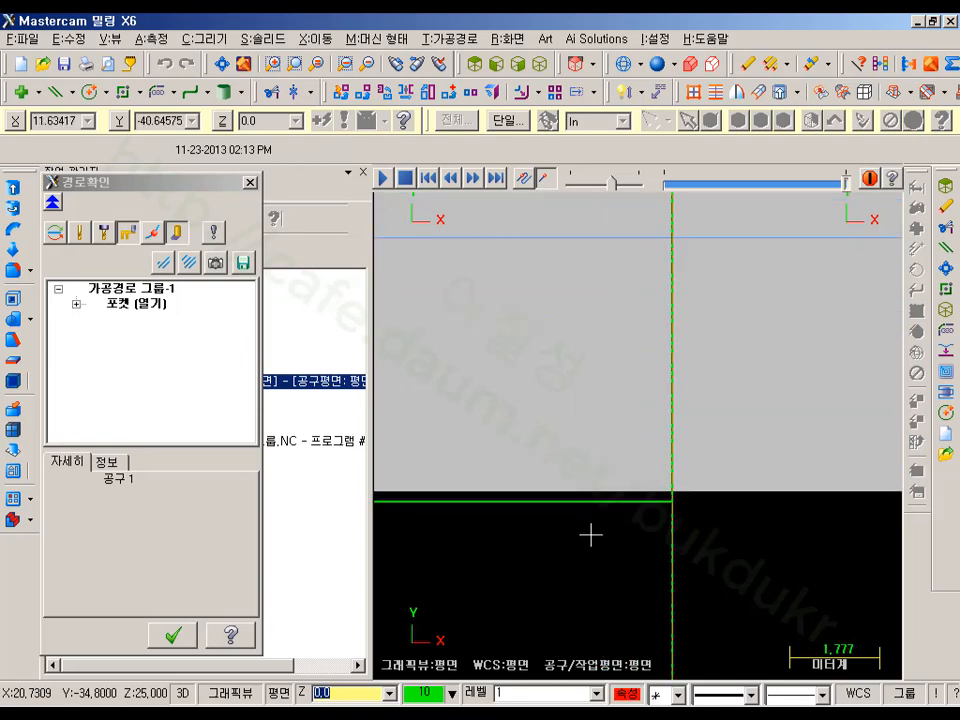
scroll(690, 456, "up", 4)
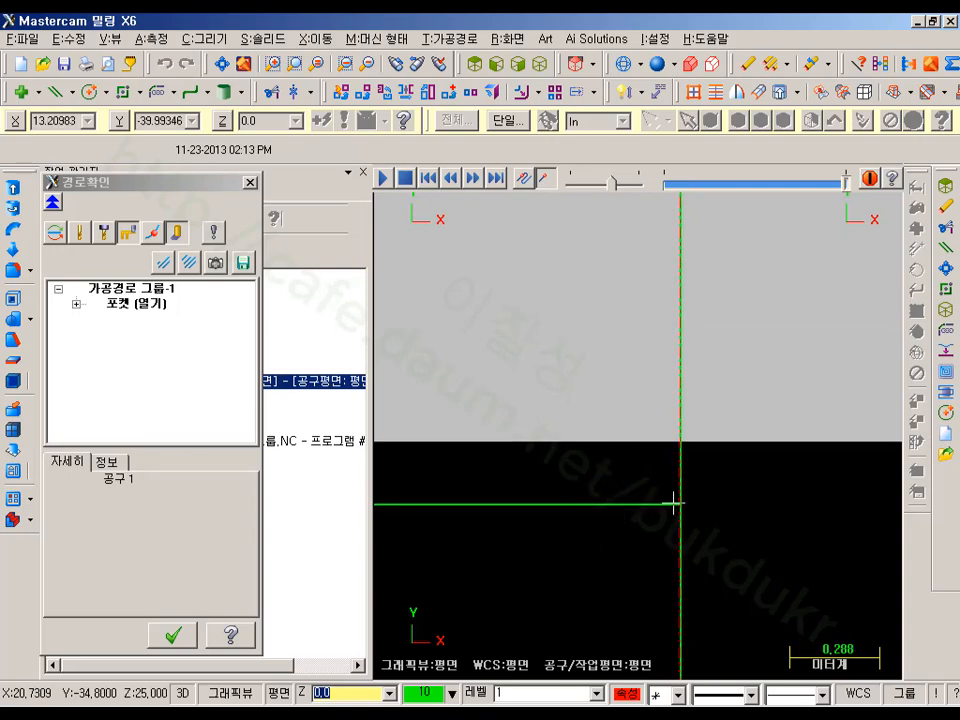
scroll(681, 512, "down", 7)
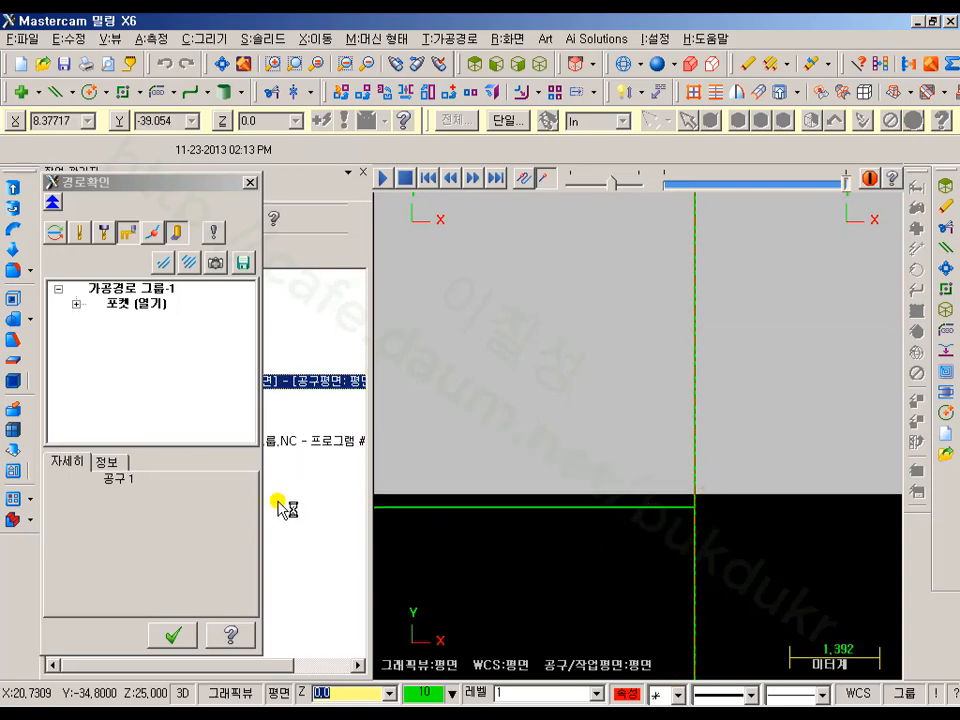
left_click(173, 635)
- Draw a rectangle about 130 by 127 mm inside the block outline, ending on the block's edge at the open pocket's lower corner
scroll(750, 460, "down", 5)
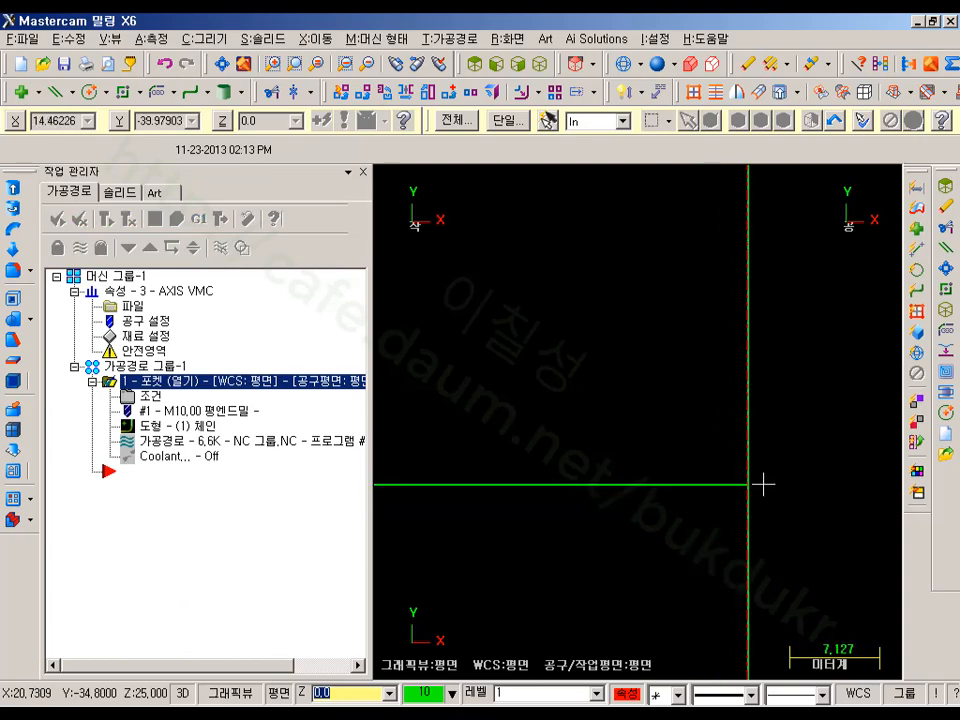
scroll(750, 465, "down", 6)
scroll(690, 300, "up", 1)
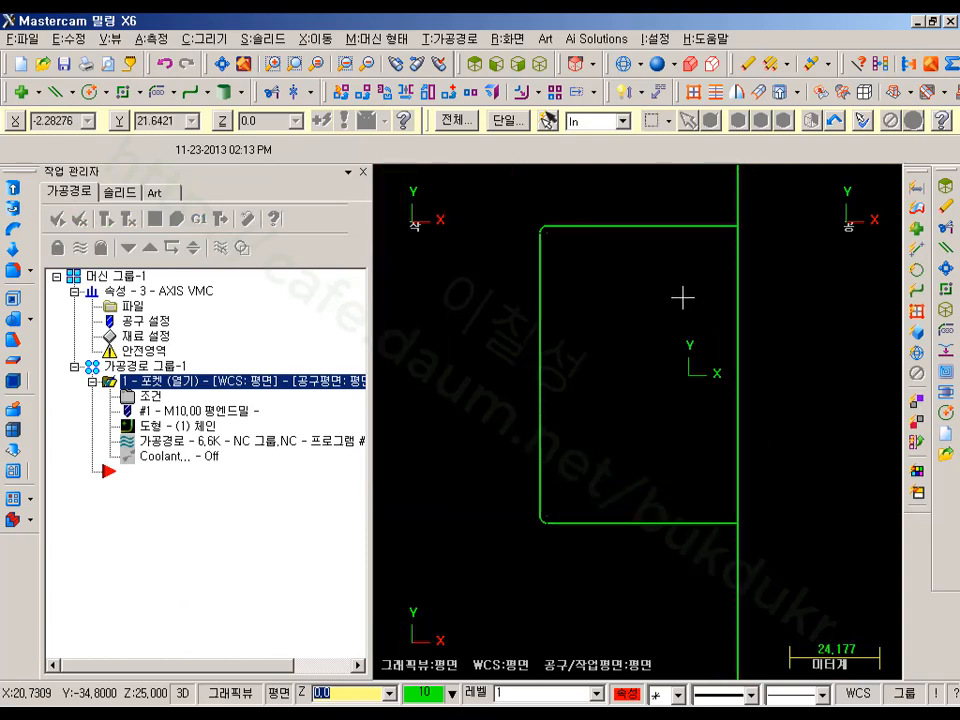
scroll(640, 315, "down", 4)
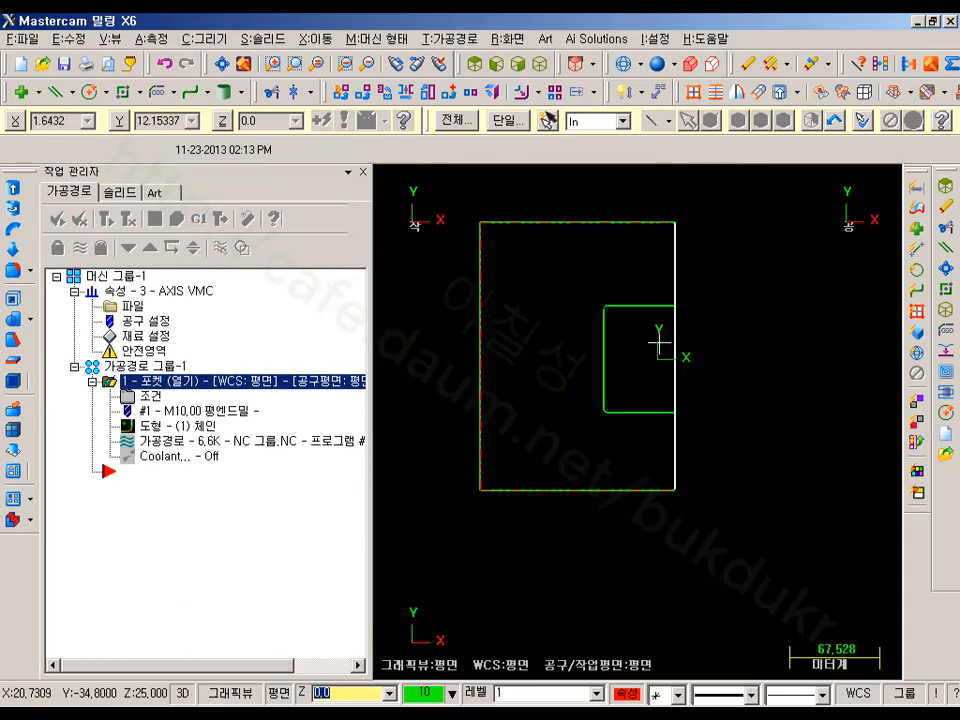
scroll(665, 332, "up", 1)
middle_click_drag(665, 332, 690, 390)
scroll(690, 390, "down", 1)
middle_click_drag(643, 339, 703, 268)
scroll(699, 436, "up", 1)
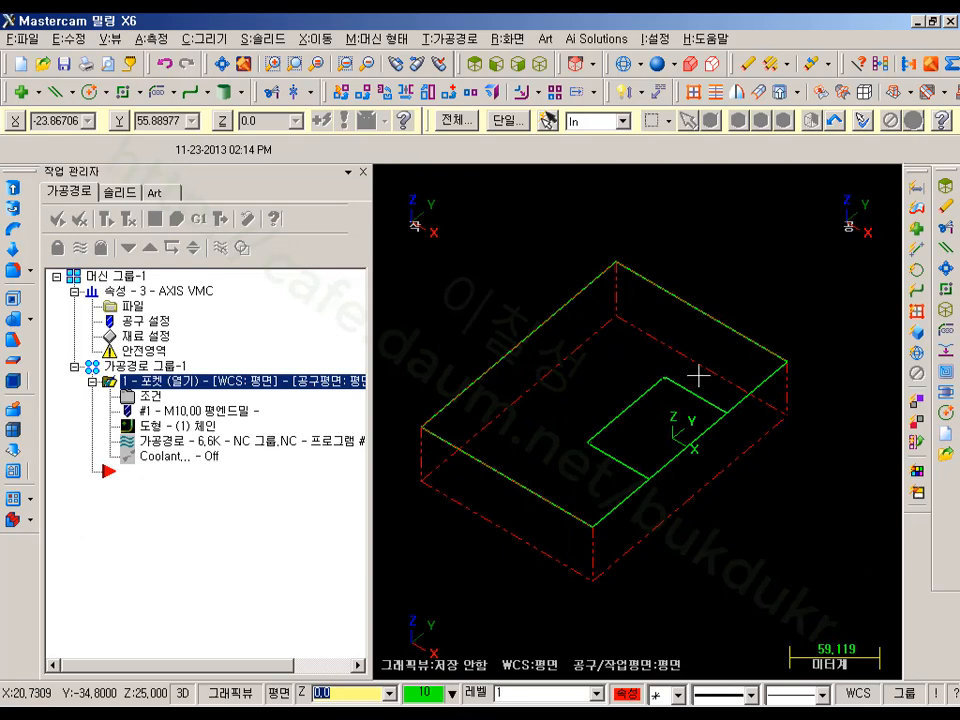
left_click(474, 65)
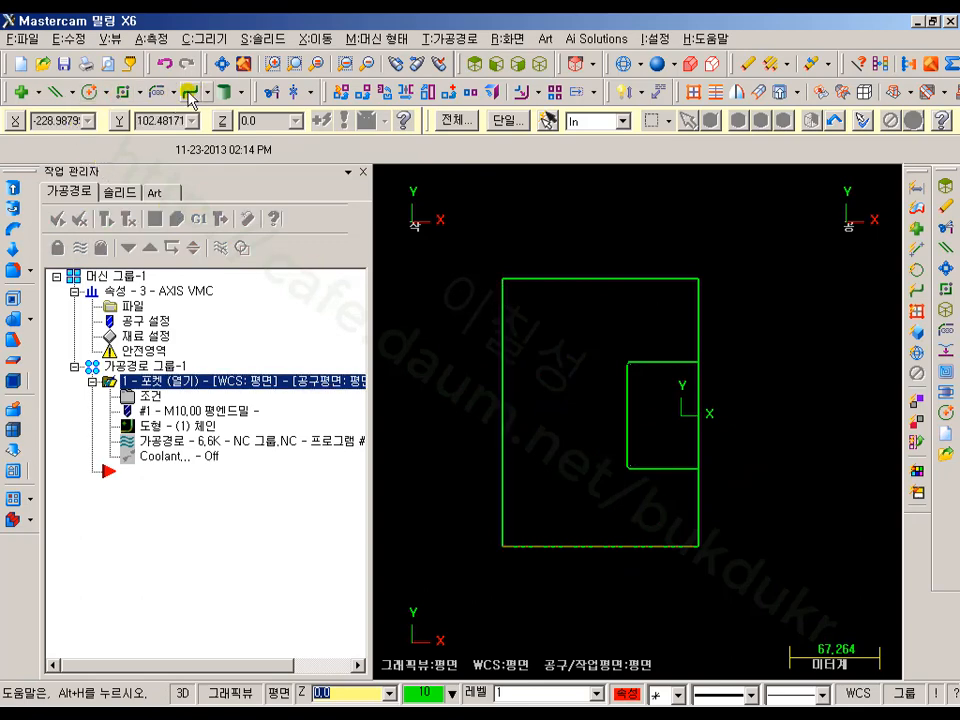
left_click(522, 298)
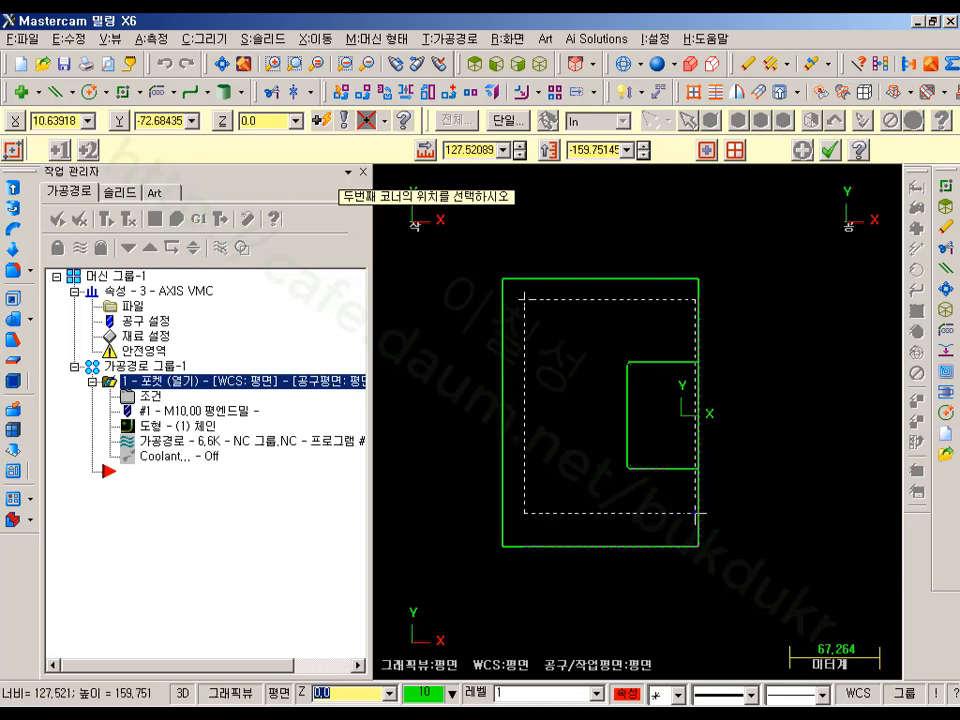
left_click(695, 468)
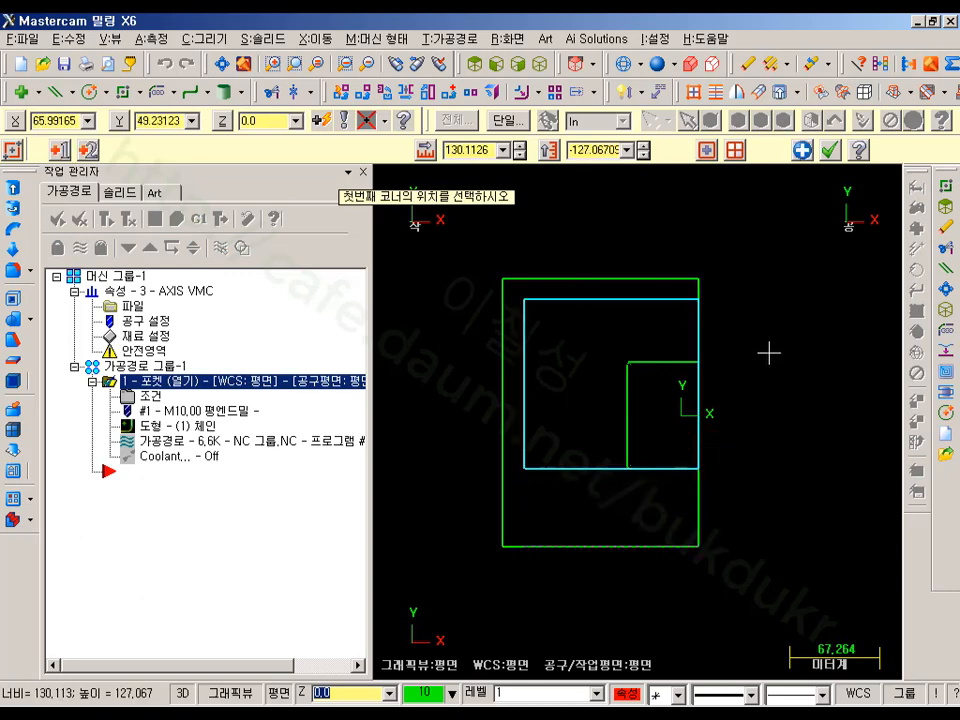
key("Escape")
- Delete the old open pocket contour inside the new rectangle
middle_click_drag(621, 371, 628, 300)
left_click(607, 431)
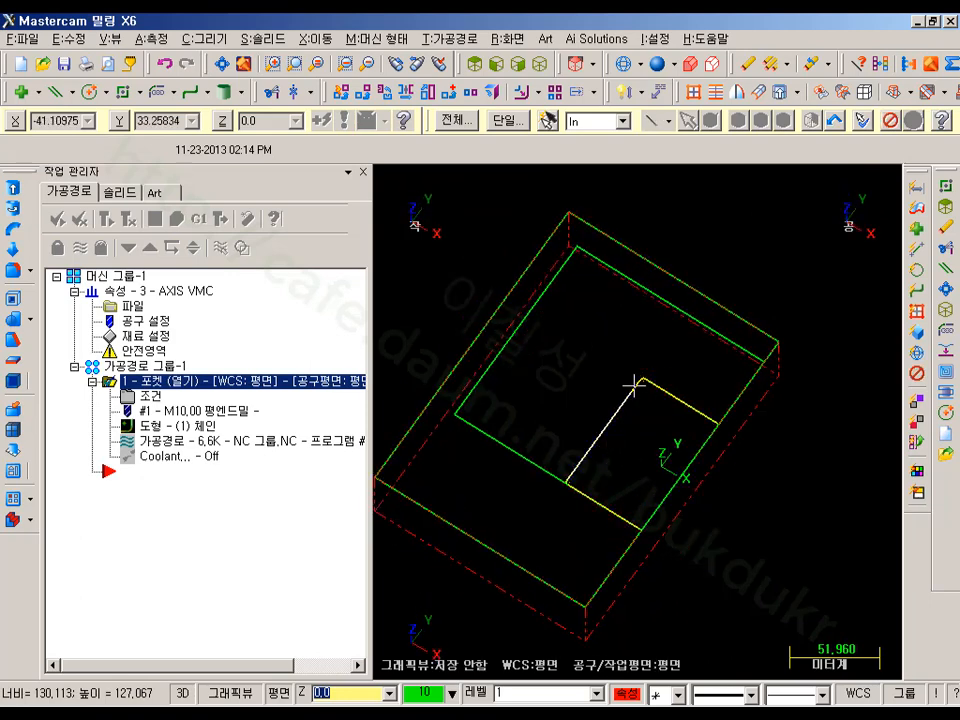
key("Delete")
left_click(297, 314)
scroll(741, 414, "up", 1)
scroll(737, 397, "down", 3)
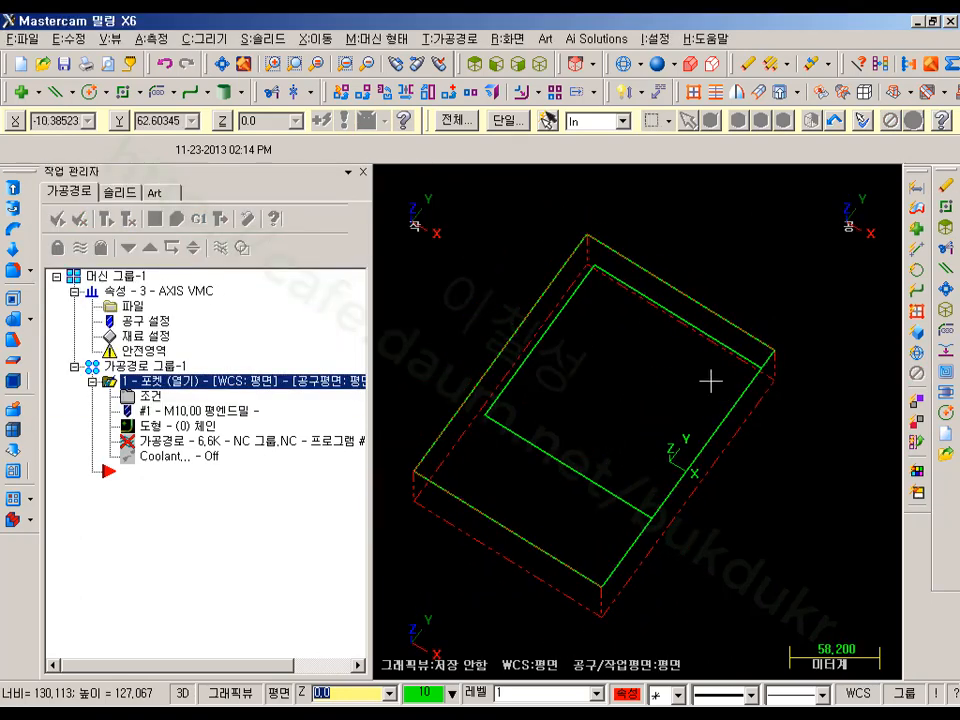
- Hatch the area between the block outline and the inner rectangle with red pen strokes in top view, and clear the marks
scroll(708, 335, "up", 4)
middle_click_drag(638, 290, 681, 304)
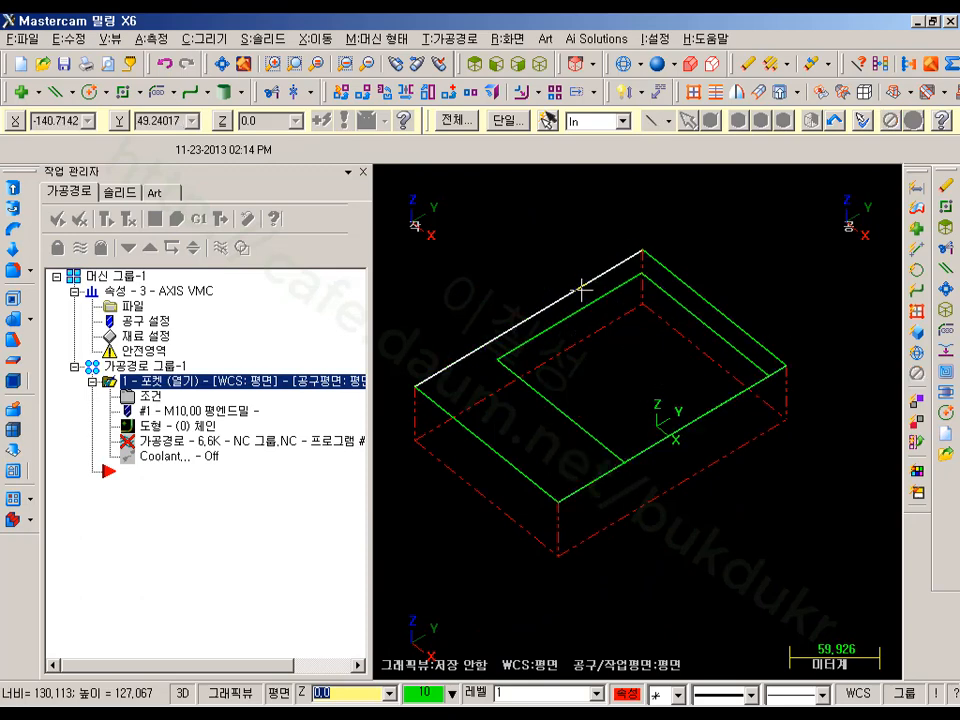
middle_click_drag(639, 285, 574, 274)
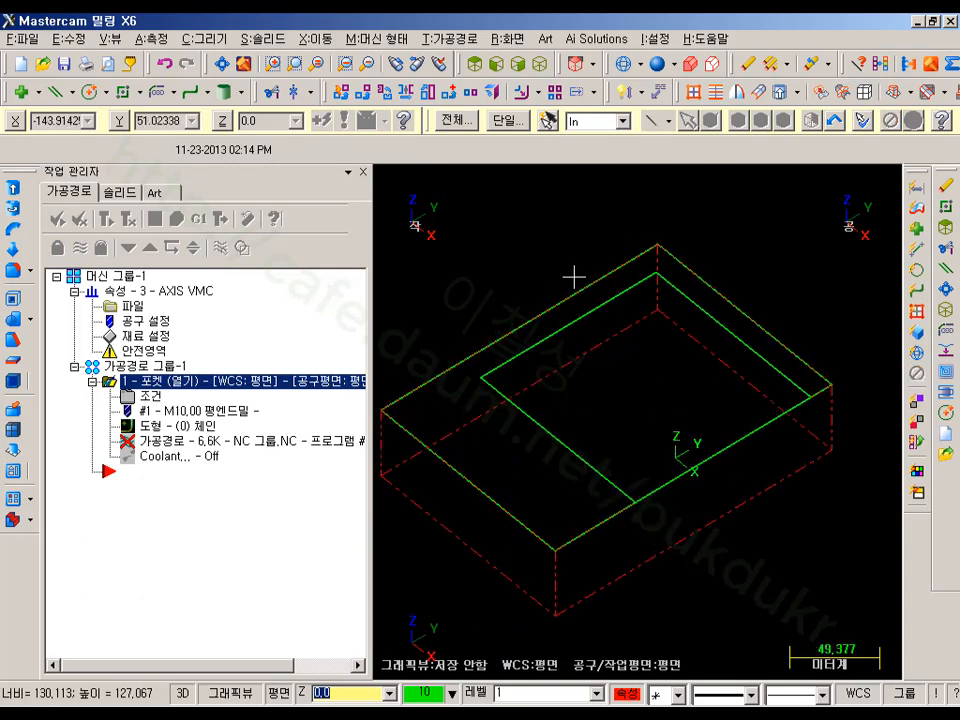
left_click(474, 64)
scroll(742, 264, "down", 1)
middle_click_drag(657, 333, 678, 305)
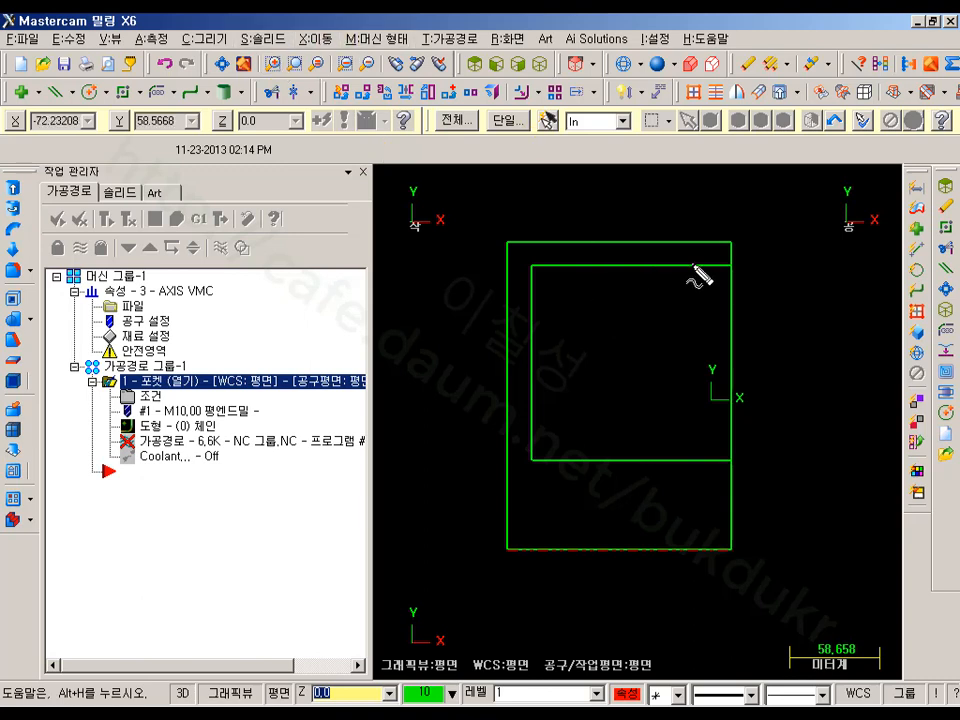
mouse_move(731, 253)
left_mouse_down()
mouse_move(606, 279)
mouse_move(561, 256)
mouse_move(499, 472)
mouse_move(530, 537)
left_mouse_up()
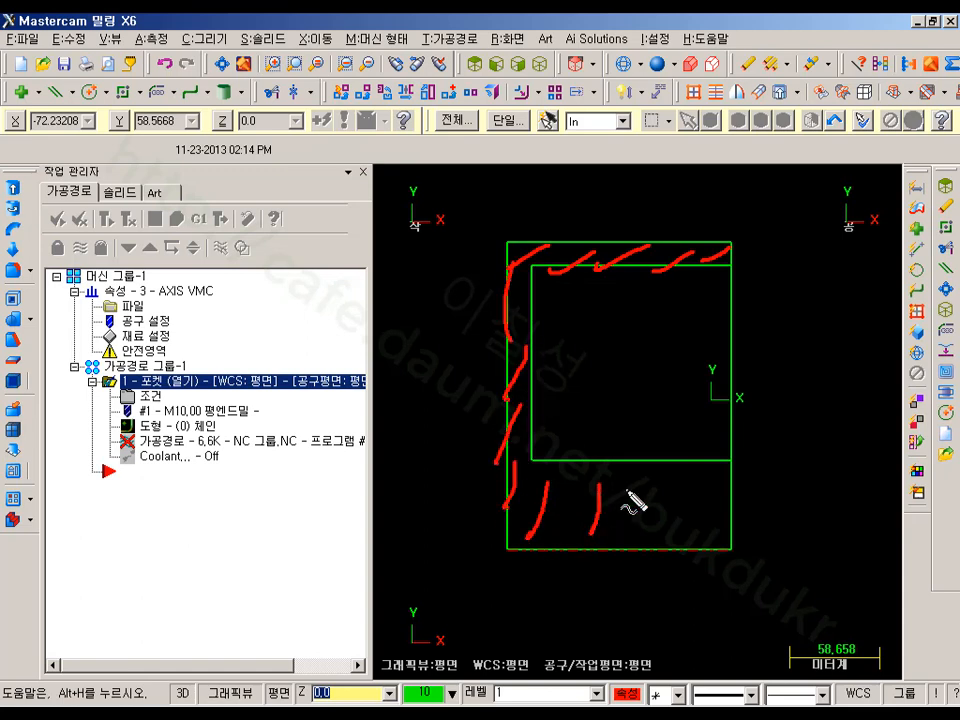
left_click_drag(628, 492, 731, 543)
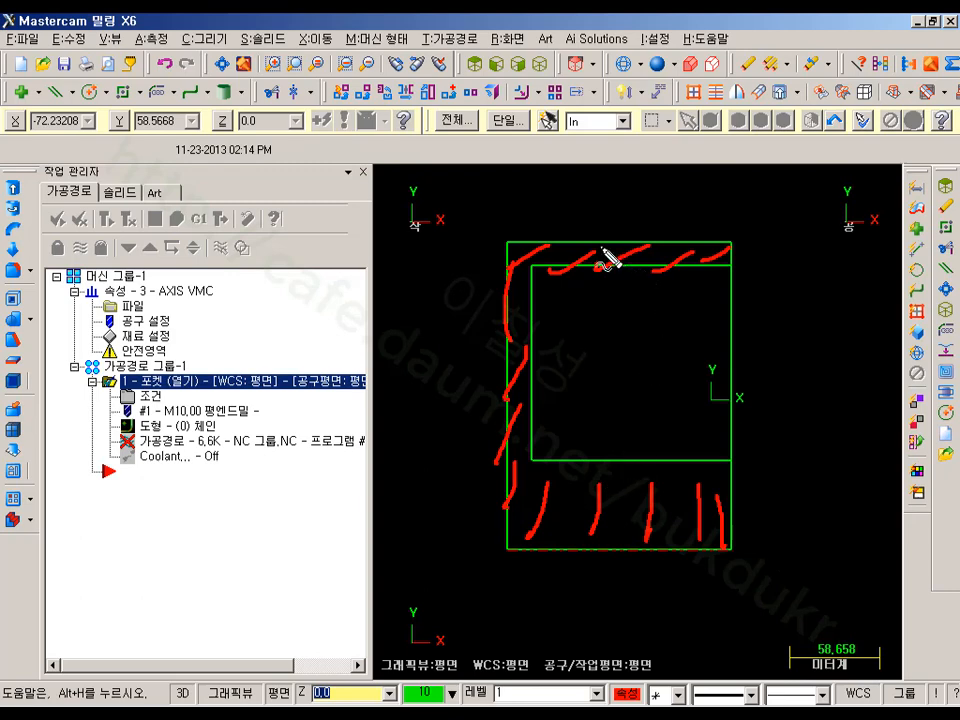
key("Escape")
- Change 포켓 형태 to 표면가공 in the 절삭조건 settings of the open pocket toolpath
left_click(185, 393)
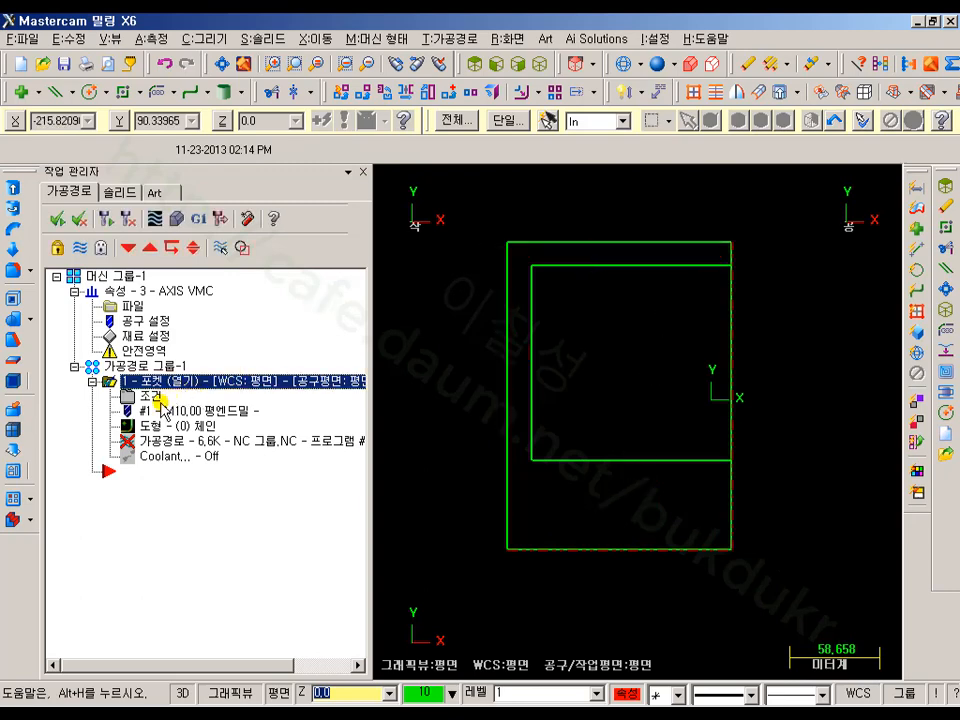
left_click(155, 398)
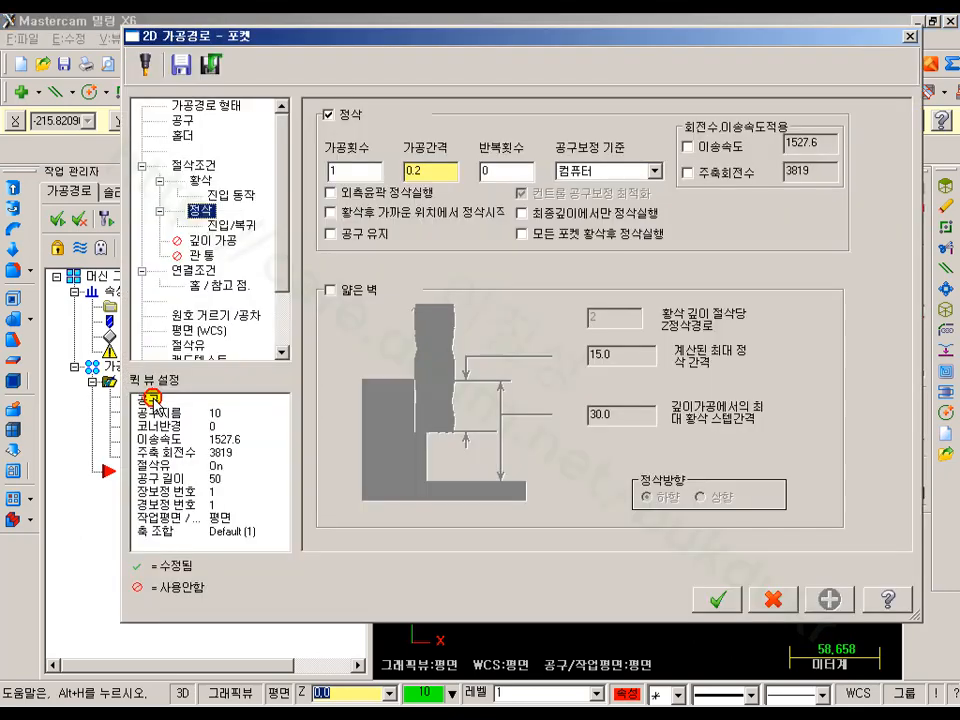
left_click(193, 165)
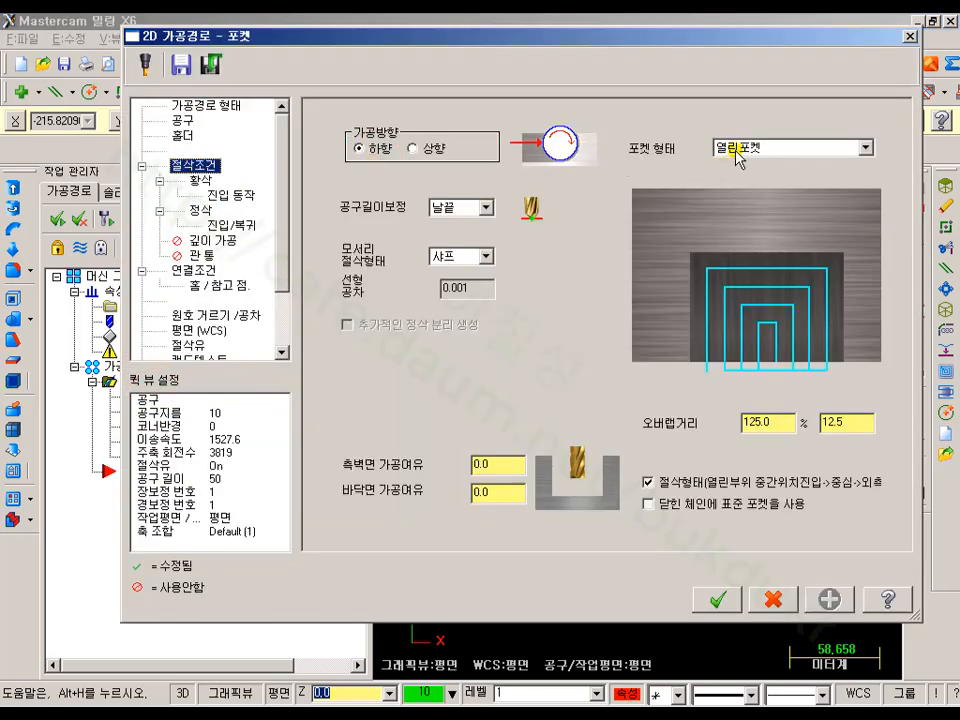
left_click(864, 147)
left_click(737, 164)
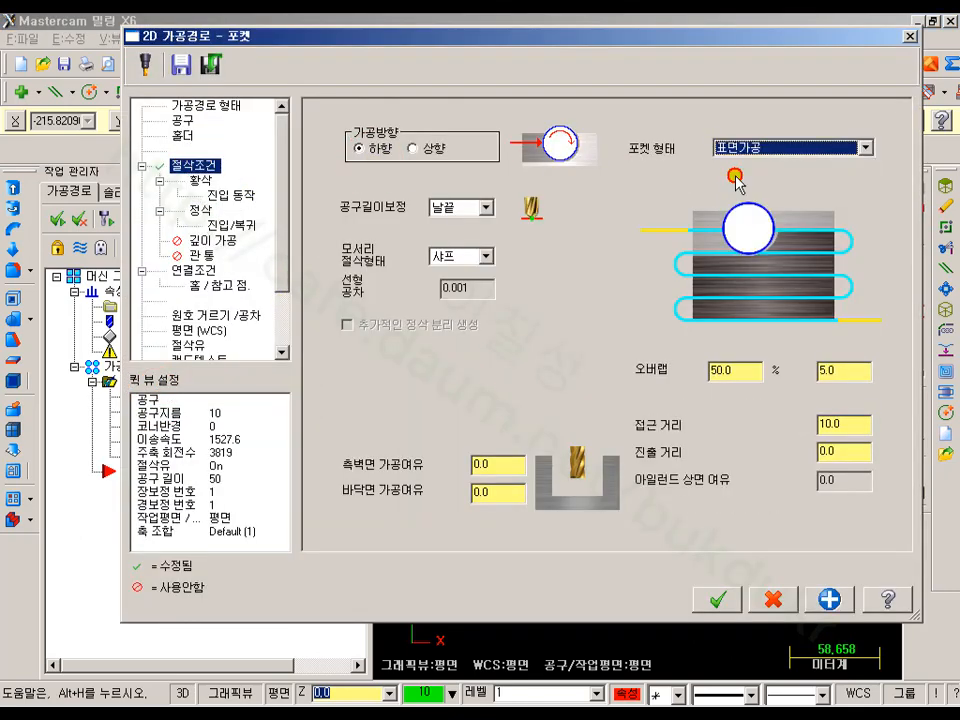
- Rechain all geometry of the pocket toolpath, selecting the block's outer contour and the inner rectangle as chains
left_click(222, 106)
left_click(813, 168)
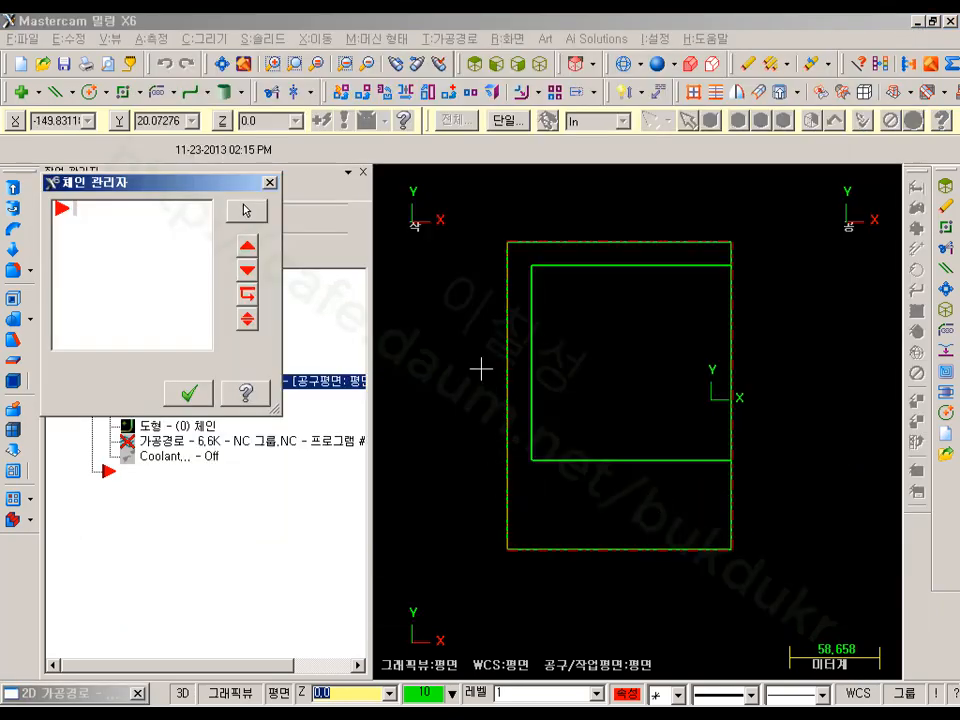
middle_click_drag(480, 368, 279, 317)
left_click(161, 295)
right_click(161, 295)
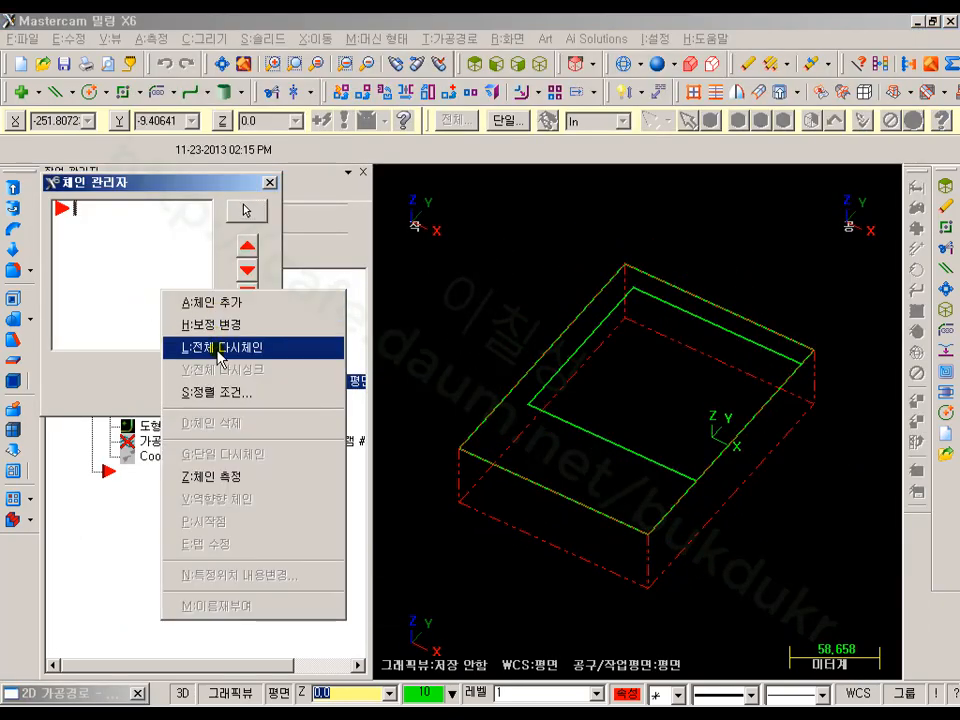
left_click(200, 345)
left_click(480, 425)
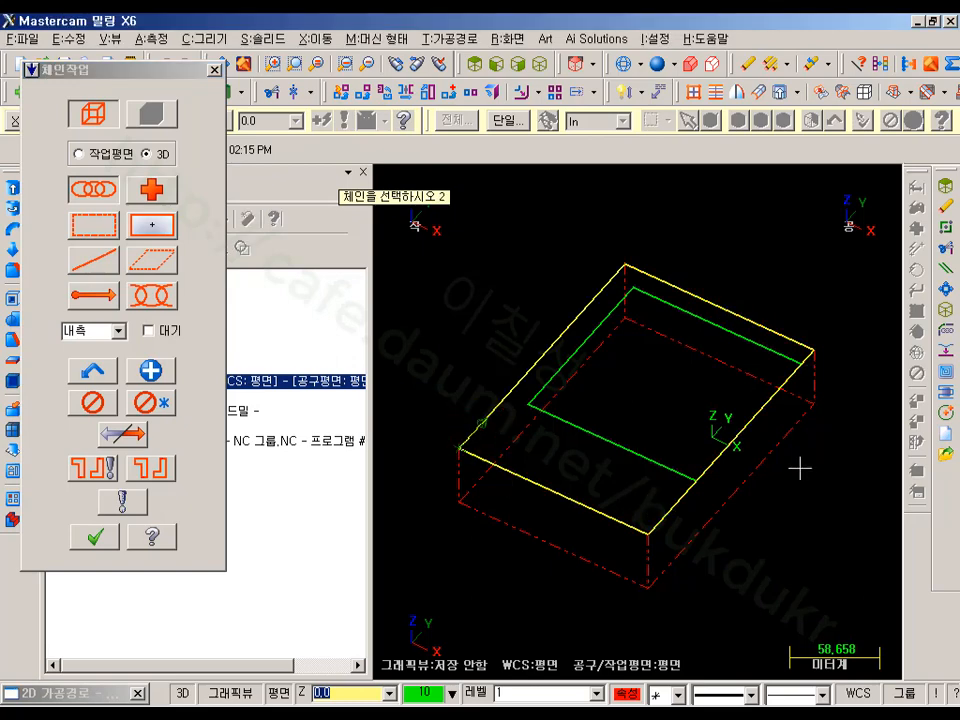
left_click(562, 360)
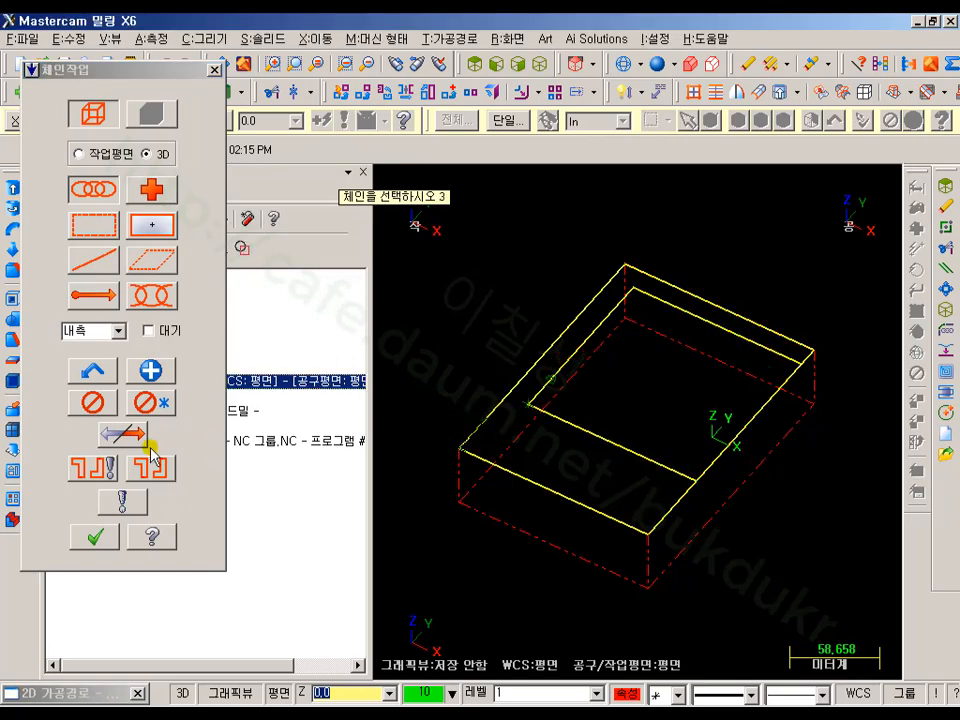
left_click(94, 536)
left_click(191, 394)
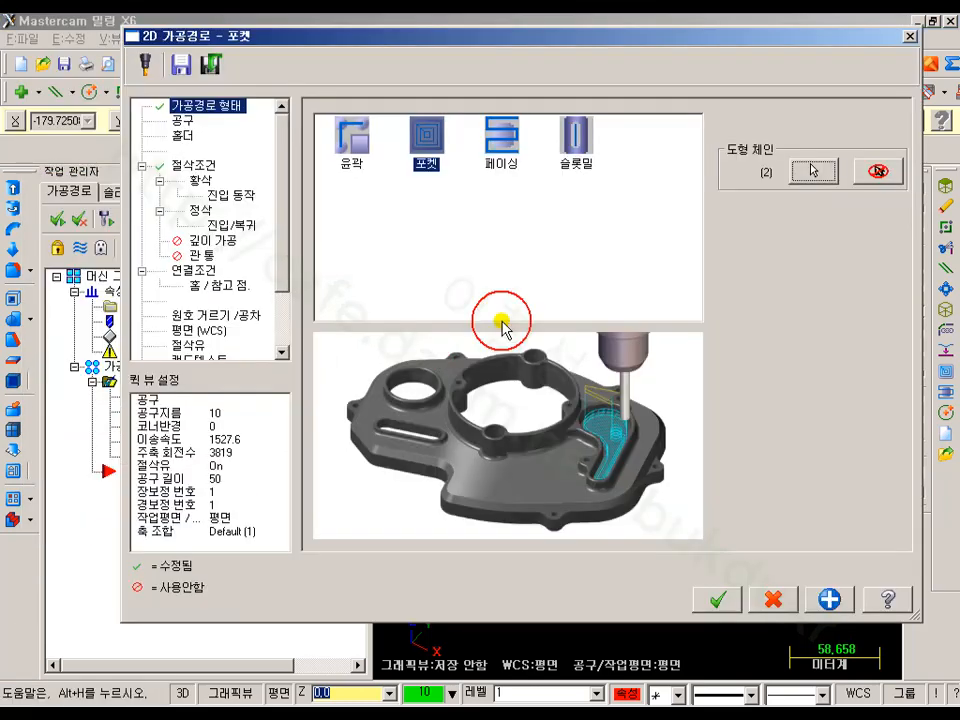
- Check the 표면가공 settings in 절삭조건, accept the pocket parameters and regenerate the toolpath
left_click(199, 170)
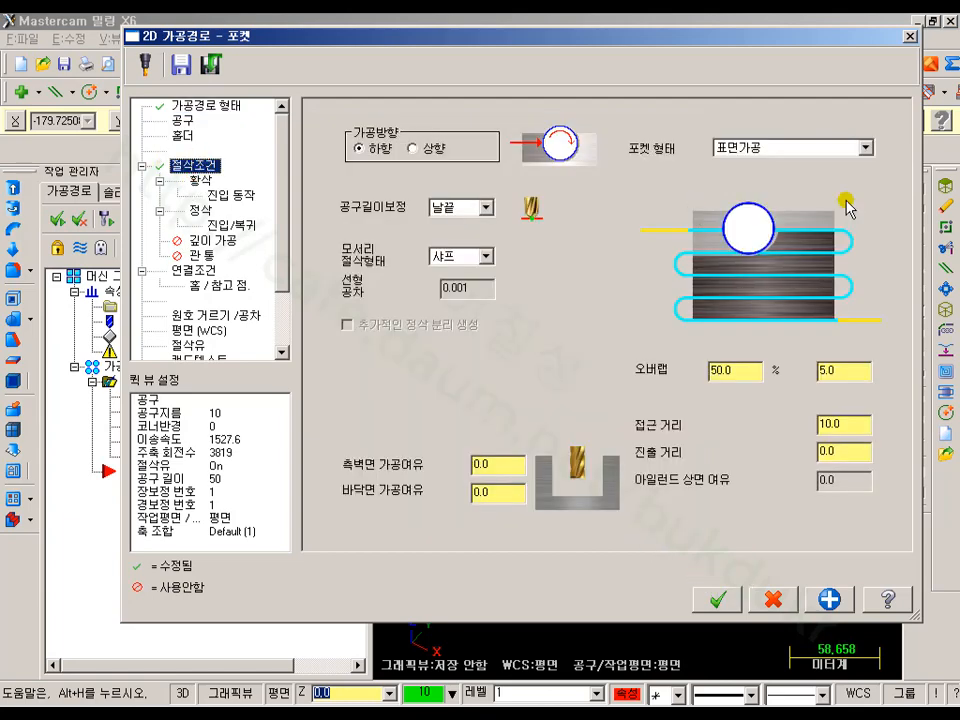
left_click(715, 598)
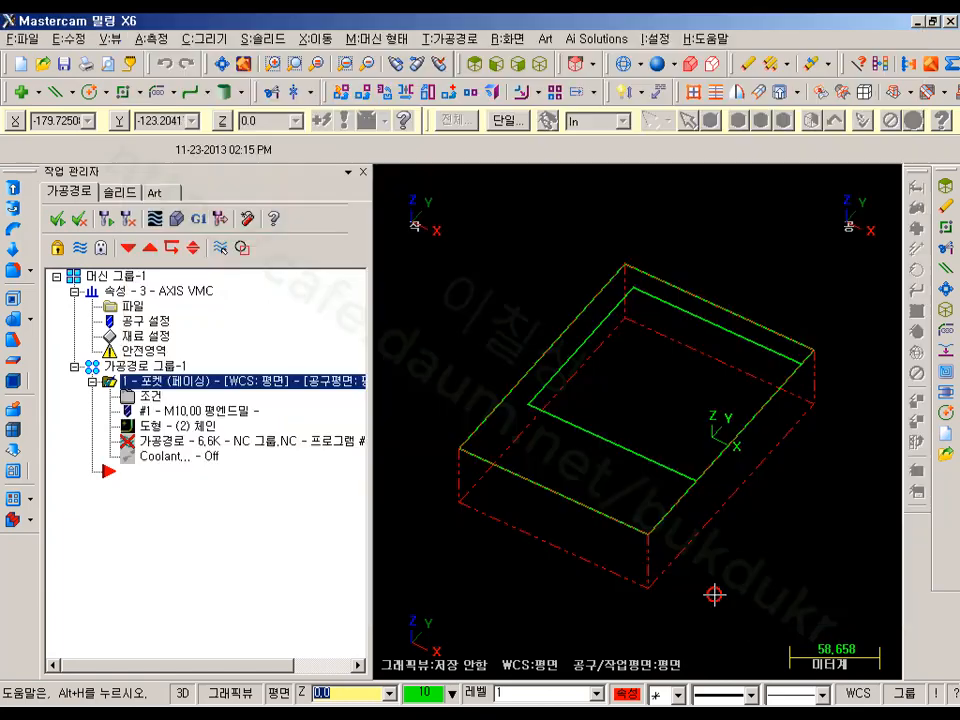
left_click(108, 219)
left_click(129, 219)
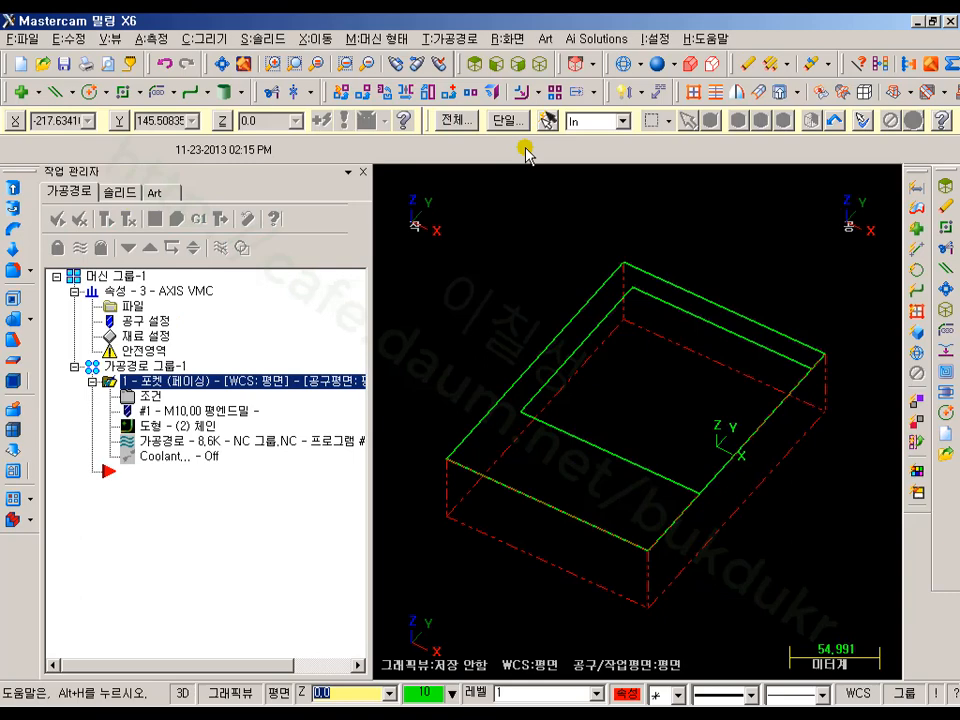
- Run the machining simulation (모의가공) of the facing pocket toolpath and examine the machined block from several angles
left_click(470, 64)
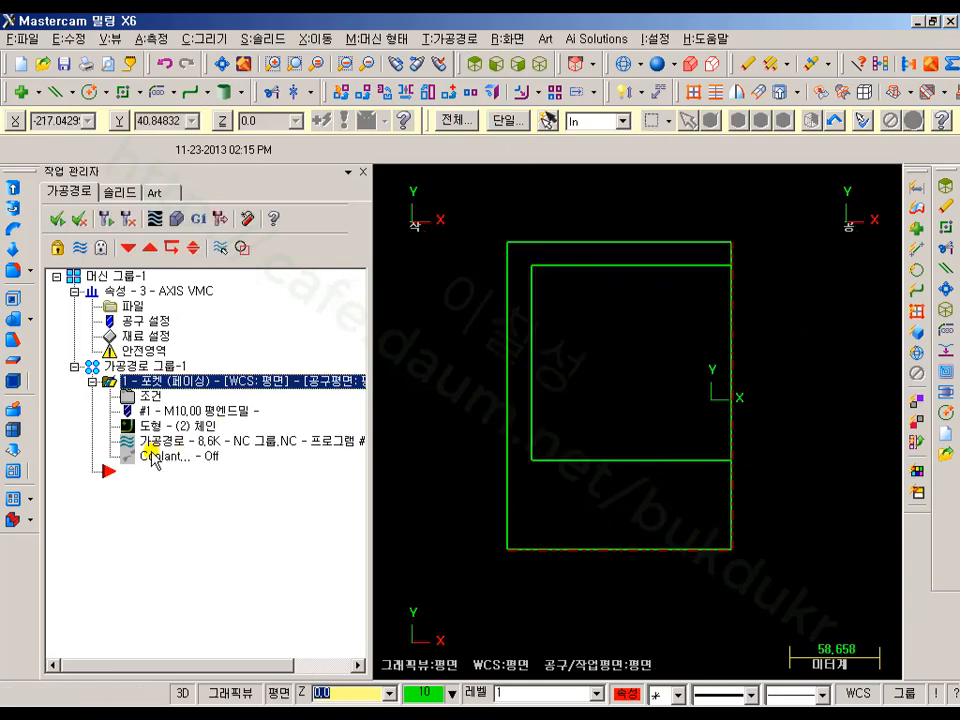
left_click(176, 219)
left_click(107, 102)
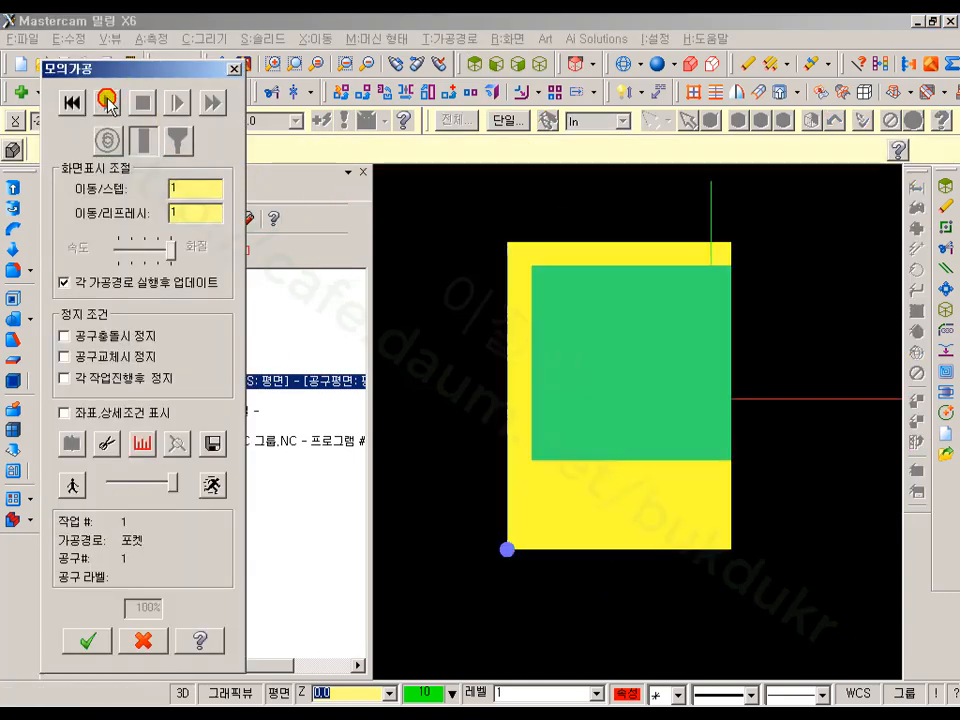
middle_click_drag(544, 379, 632, 270)
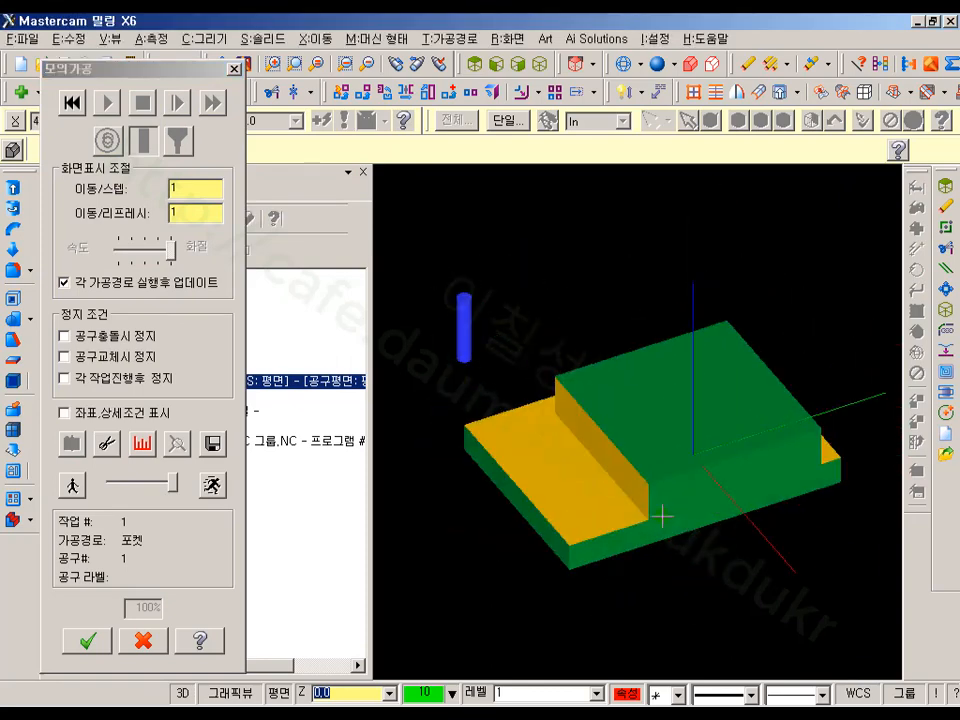
middle_click_drag(732, 437, 622, 274)
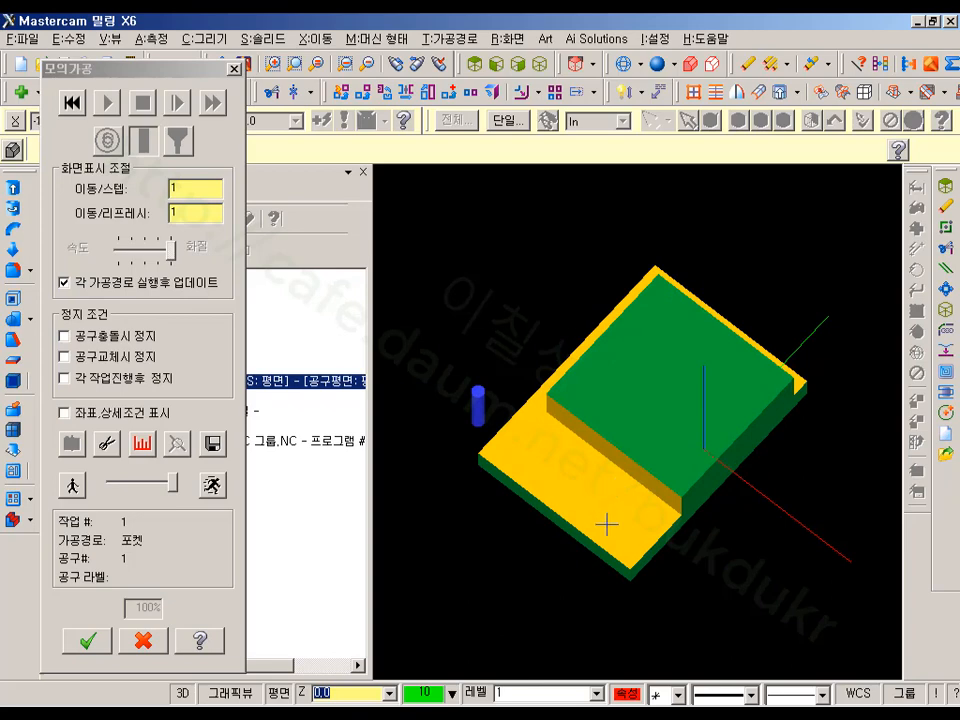
- Close the machining simulation and show the facing pocket toolpath in the plan view (평면)
left_click(143, 640)
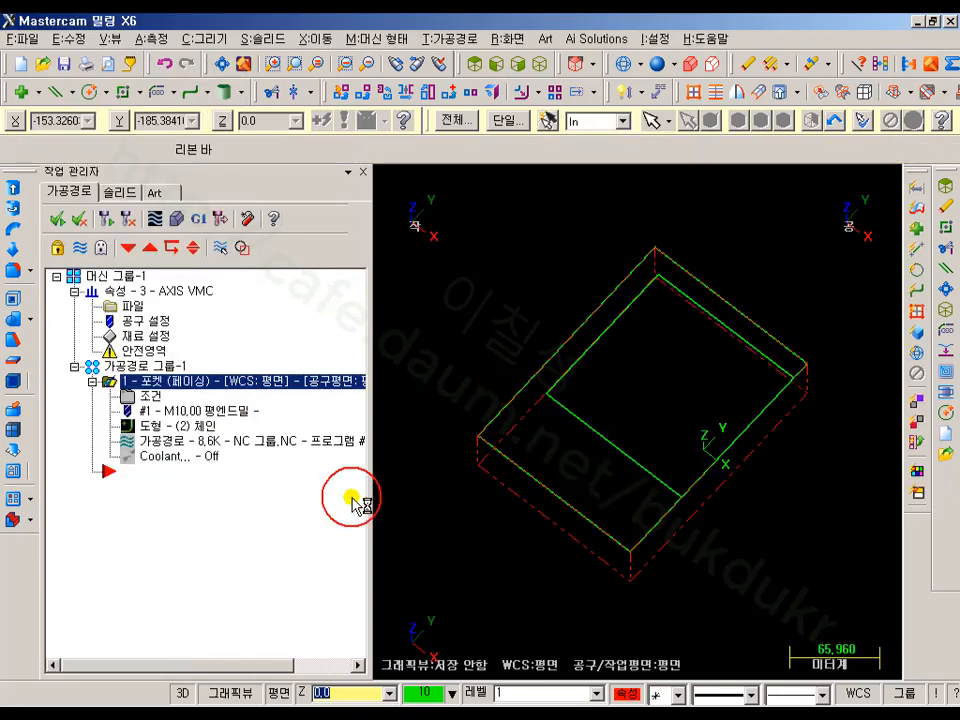
left_click(80, 253)
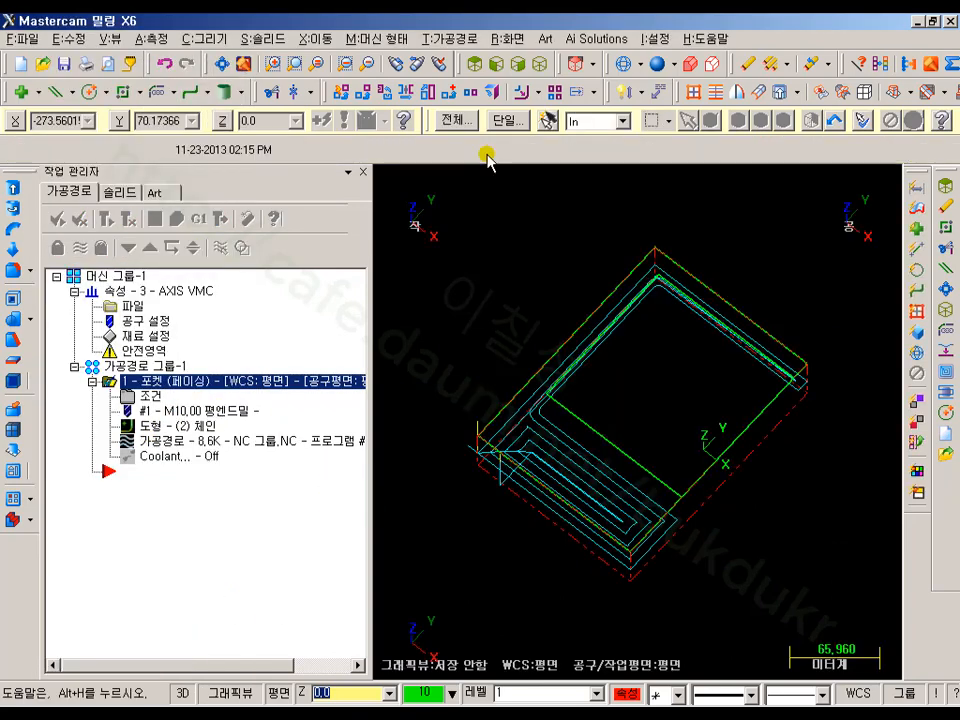
left_click(474, 64)
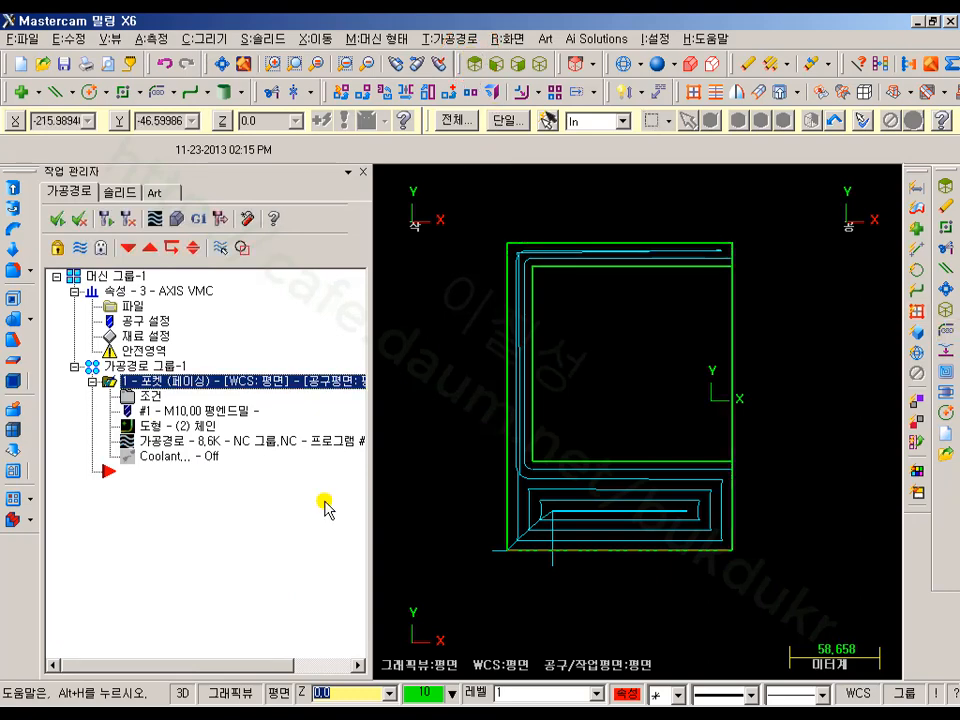
- Backplot the facing pocket toolpath to its end and examine the stock left along the inner rectangle's lower-left corner
left_click(160, 442)
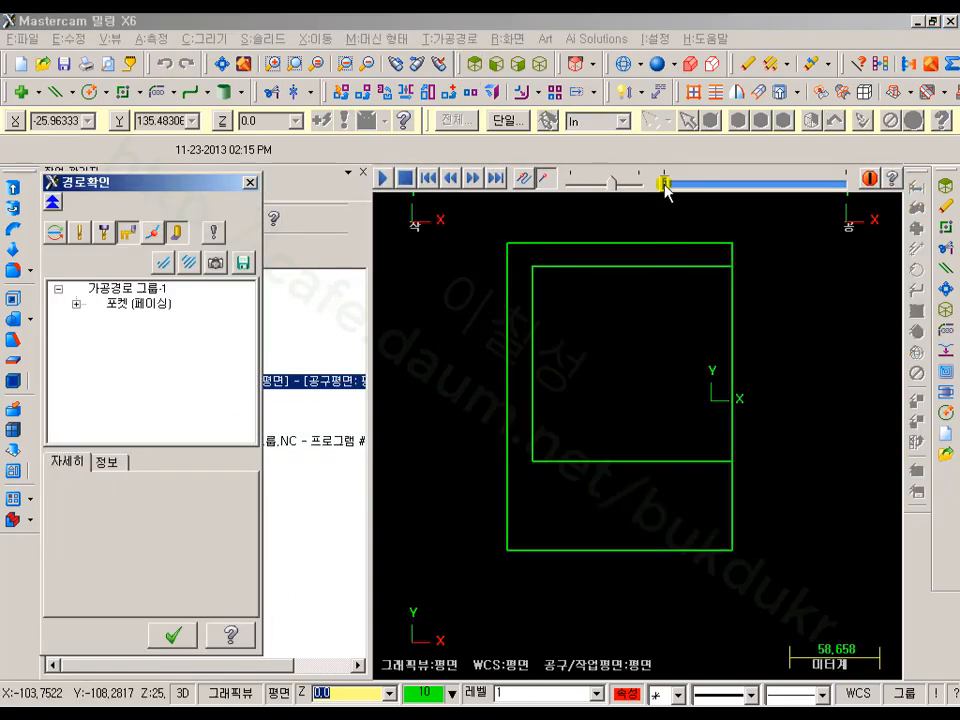
left_click_drag(663, 185, 848, 184)
scroll(793, 446, "up", 1)
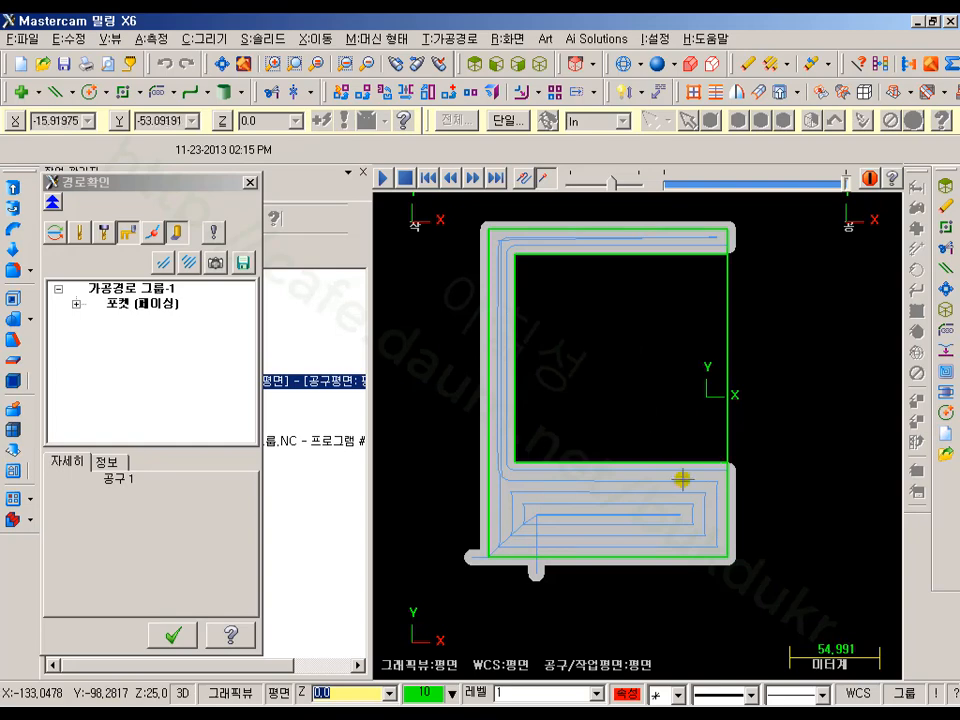
scroll(615, 213, "up", 1)
scroll(480, 542, "up", 10)
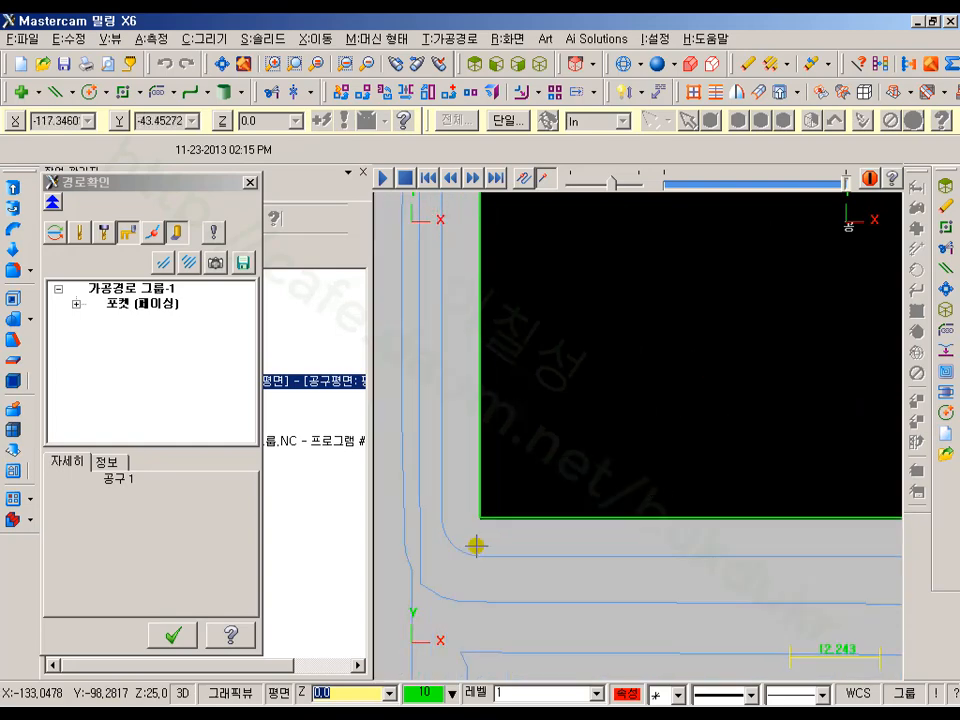
scroll(451, 497, "up", 1)
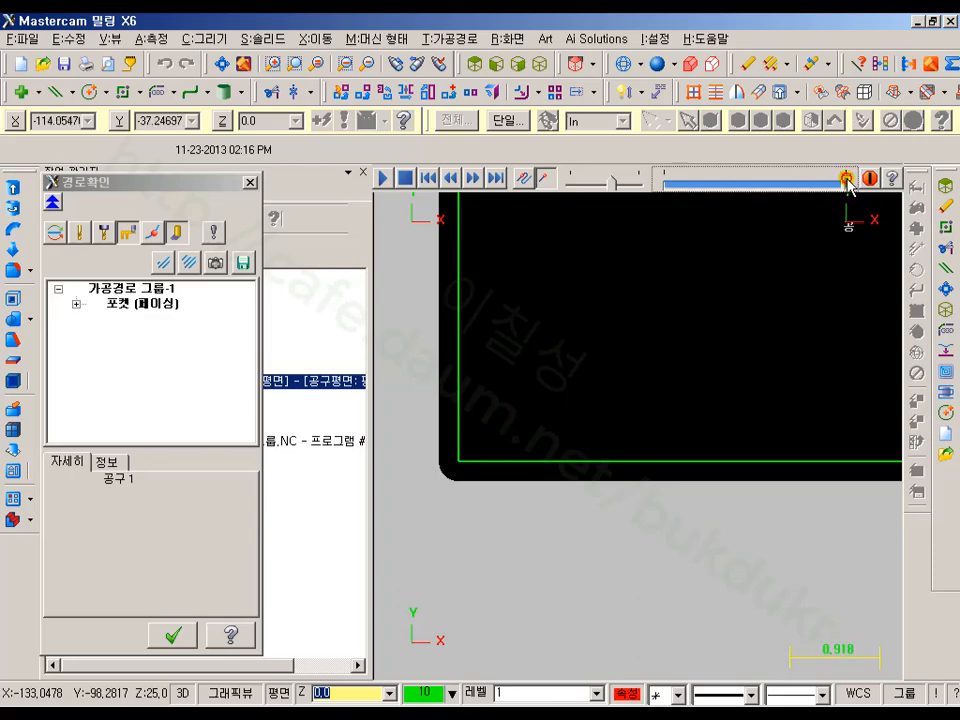
left_click(175, 635)
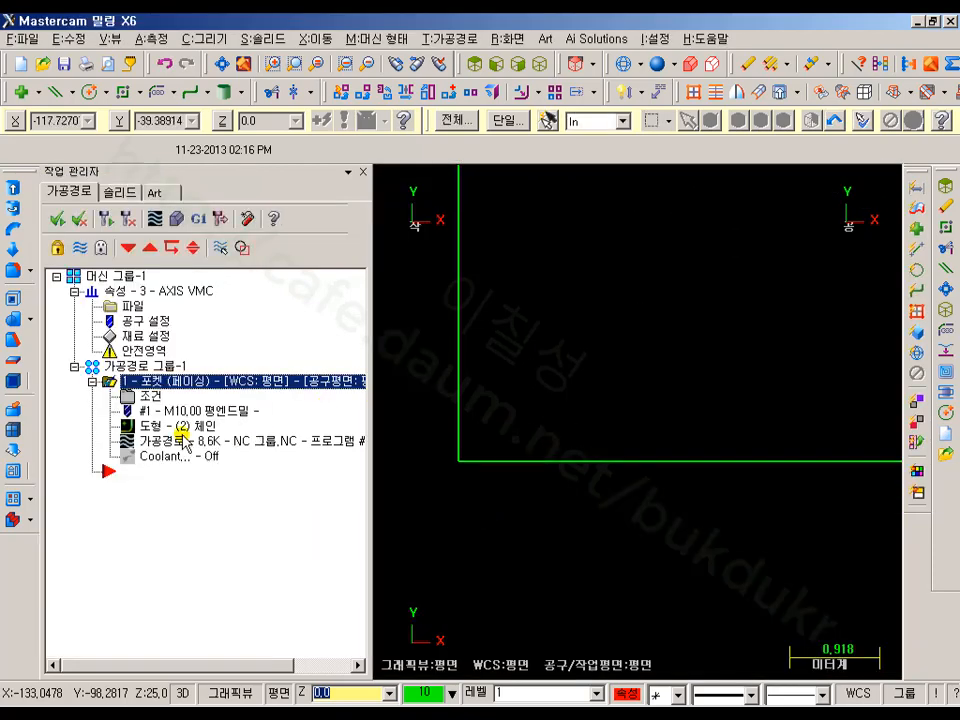
- Enable 외측윤곽 정삭실행 in the pocket's 정삭 settings and regenerate the toolpath
left_click(141, 394)
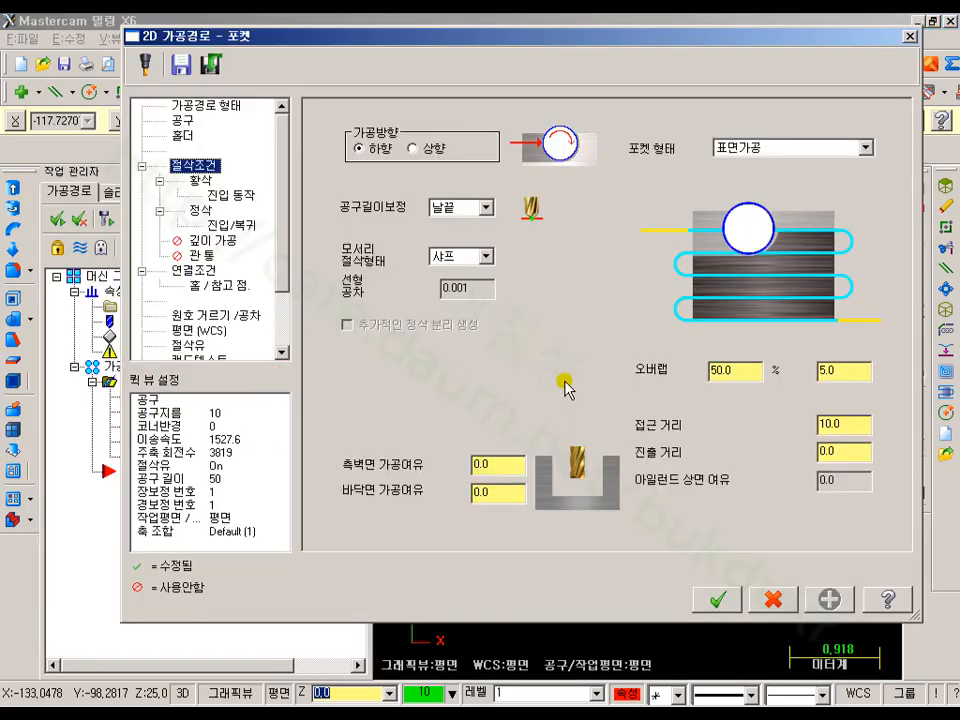
left_click(199, 210)
left_click(331, 193)
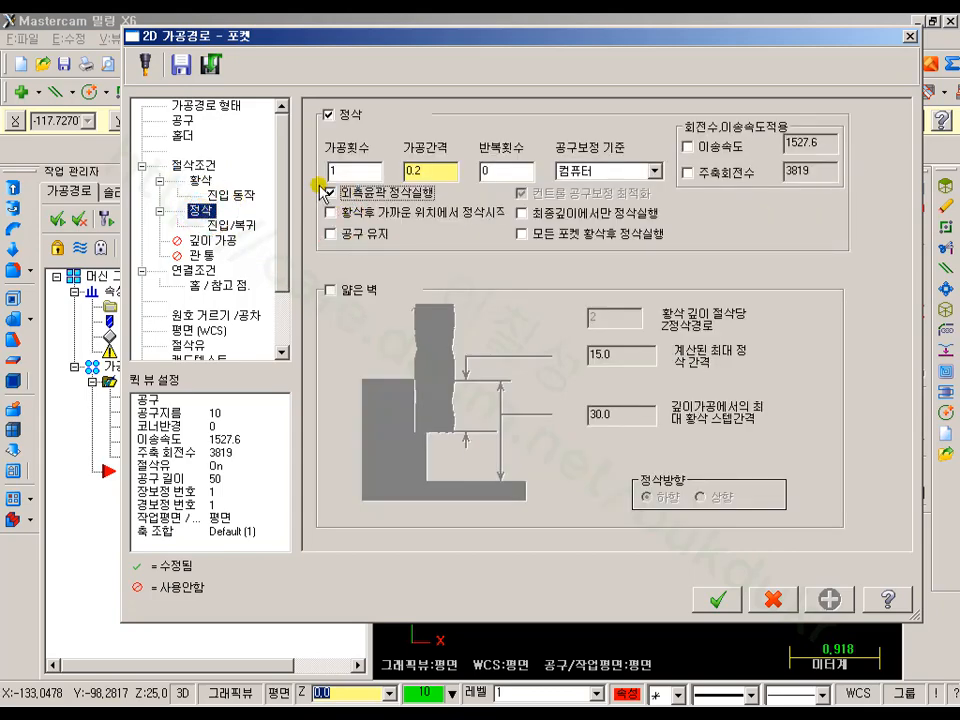
left_click(720, 599)
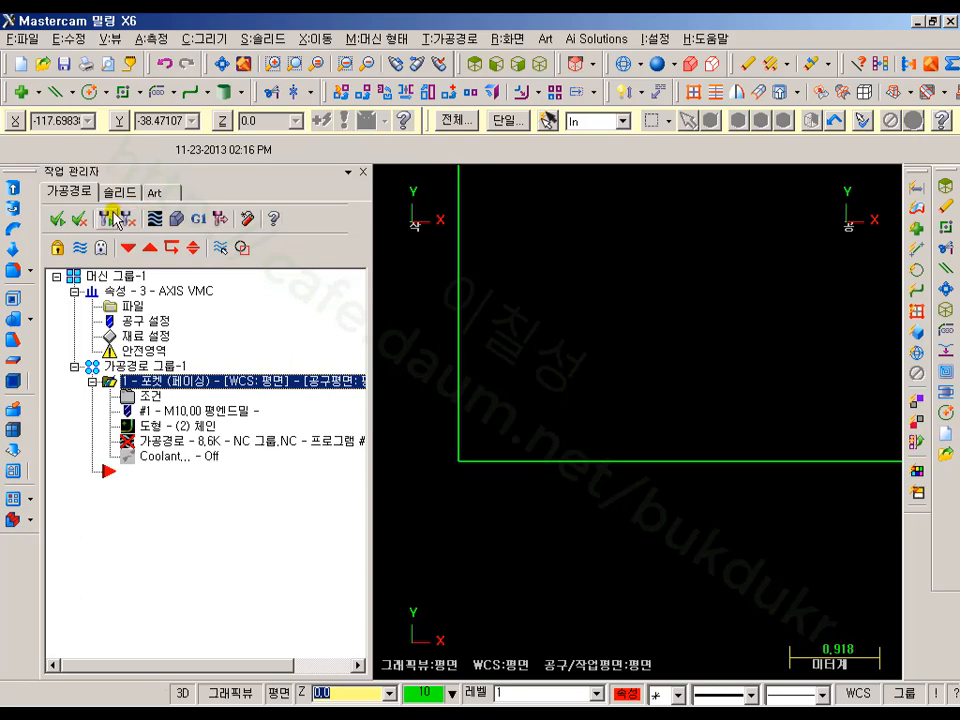
left_click(110, 217)
- Backplot the regenerated toolpath to its end and examine the finishing passes around the inner rectangle and the block's outer corner
left_click(157, 219)
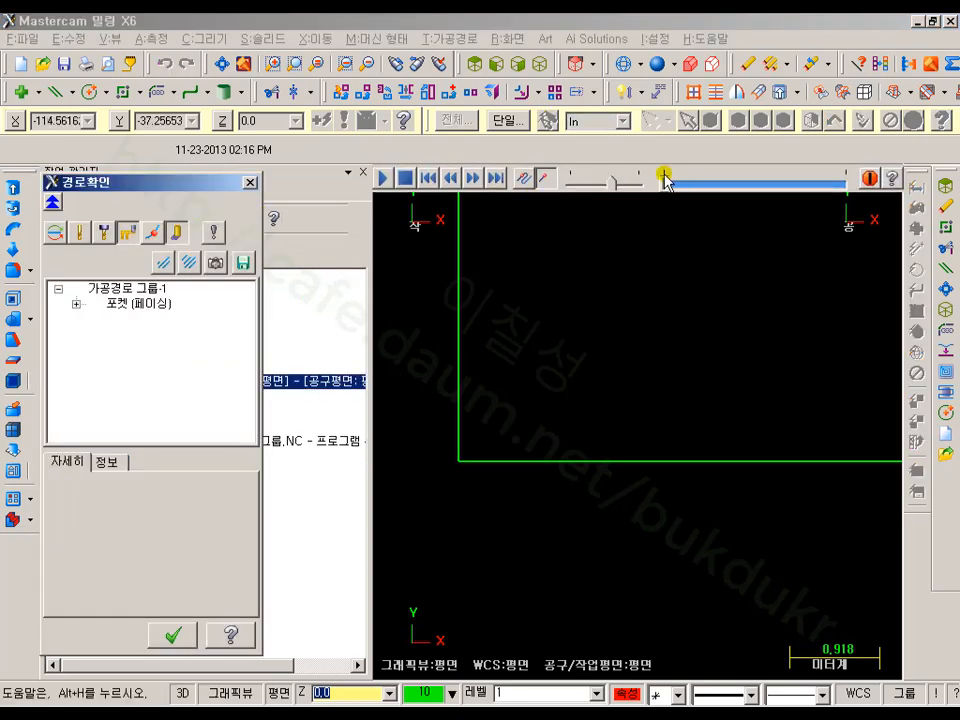
left_click_drag(665, 180, 830, 183)
left_click_drag(665, 183, 846, 187)
scroll(720, 283, "down", 14)
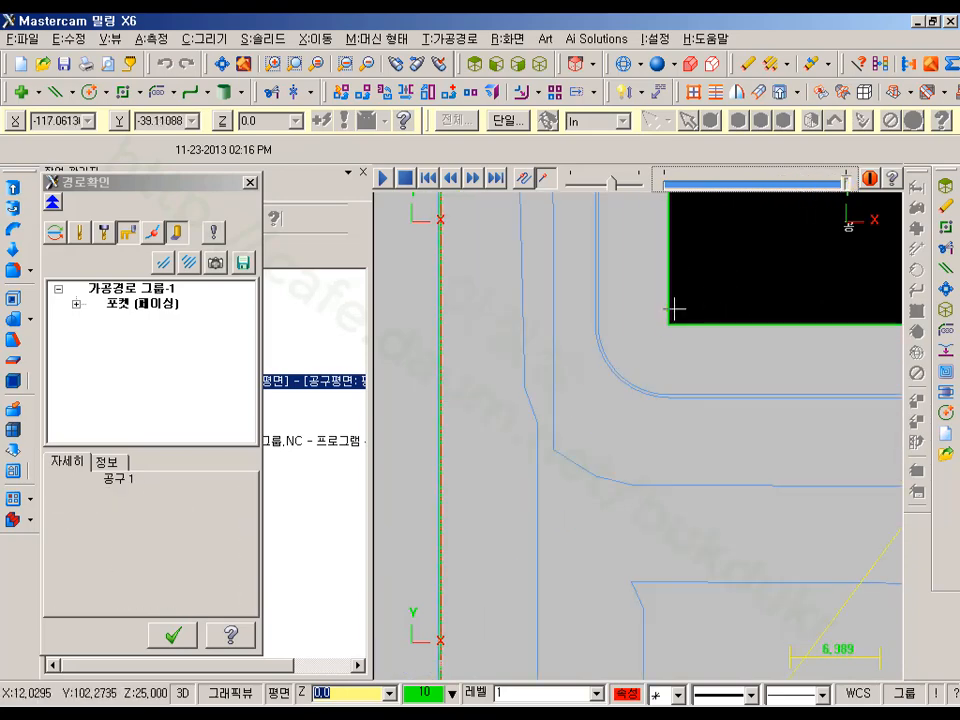
scroll(643, 482, "down", 2)
scroll(574, 591, "up", 6)
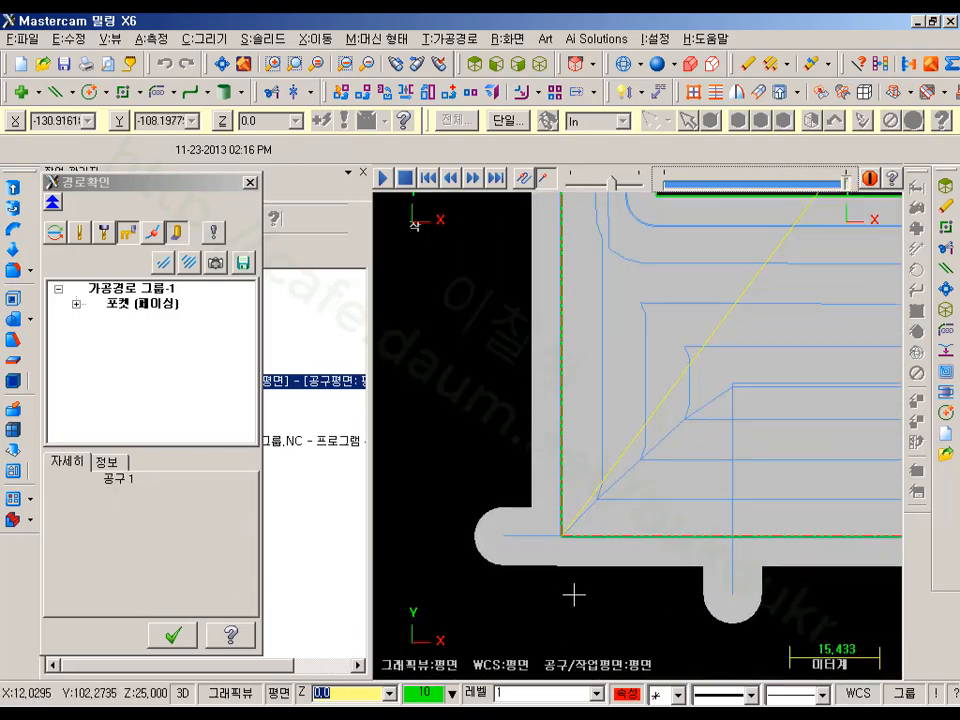
scroll(540, 520, "down", 1)
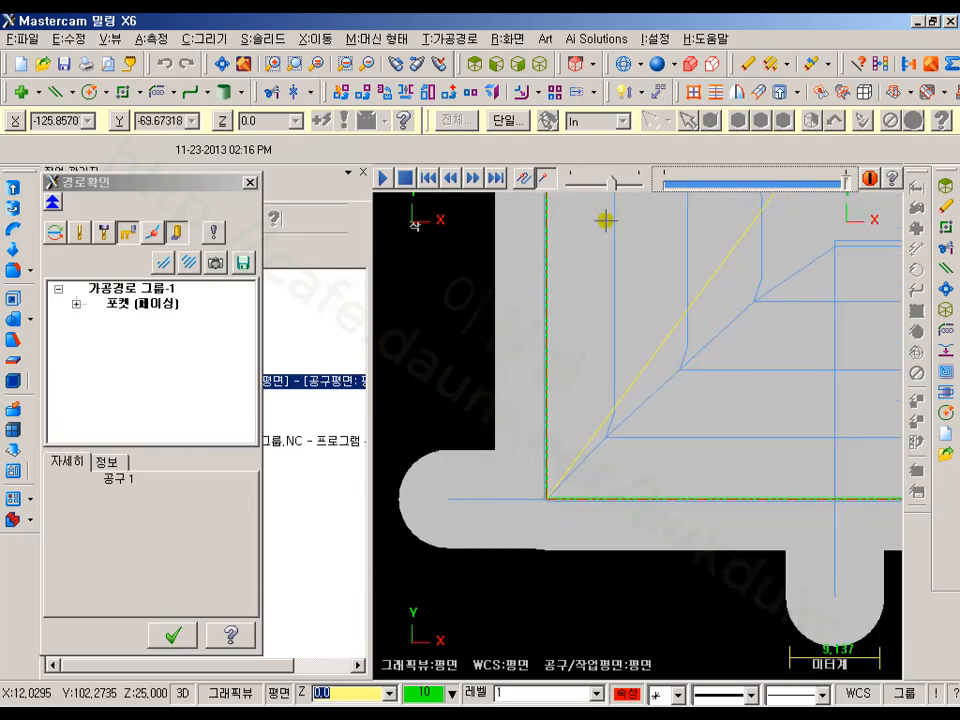
left_click_drag(847, 182, 868, 181)
scroll(568, 429, "down", 7)
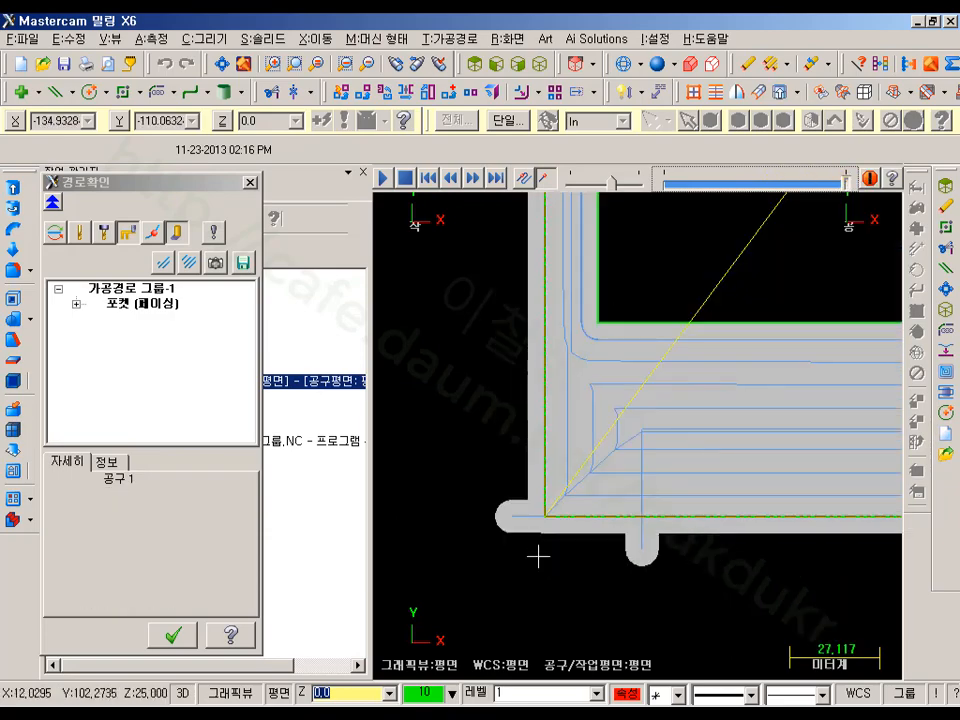
- Examine the backplotted roughing and finishing passes in a tilted 3D view and close the backplot
scroll(630, 343, "up", 1)
middle_click_drag(574, 371, 690, 381)
scroll(678, 412, "up", 2)
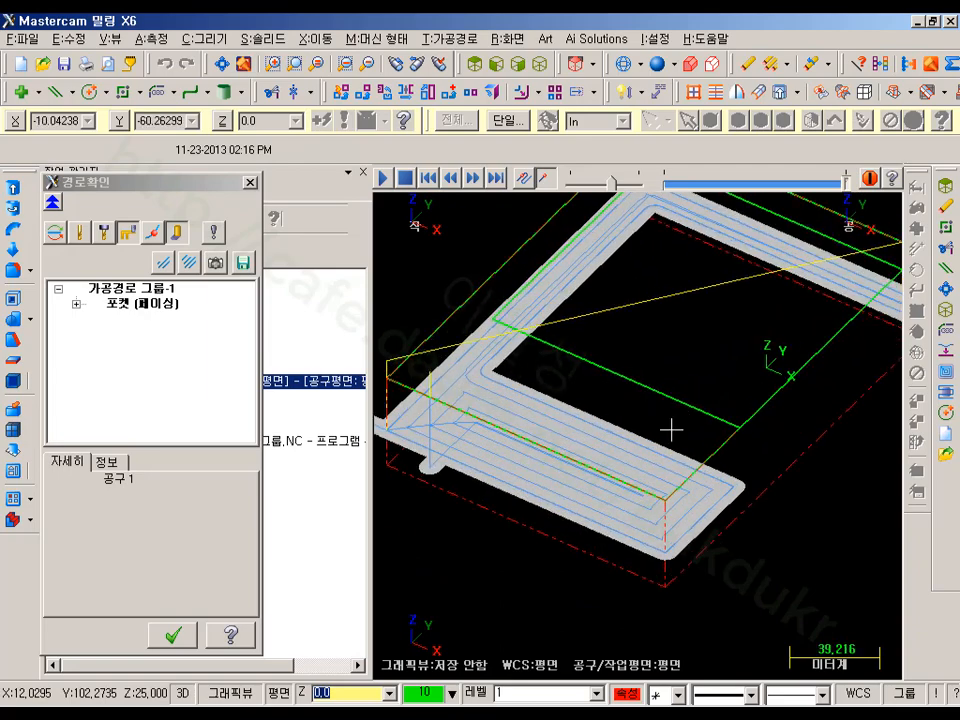
scroll(675, 432, "down", 1)
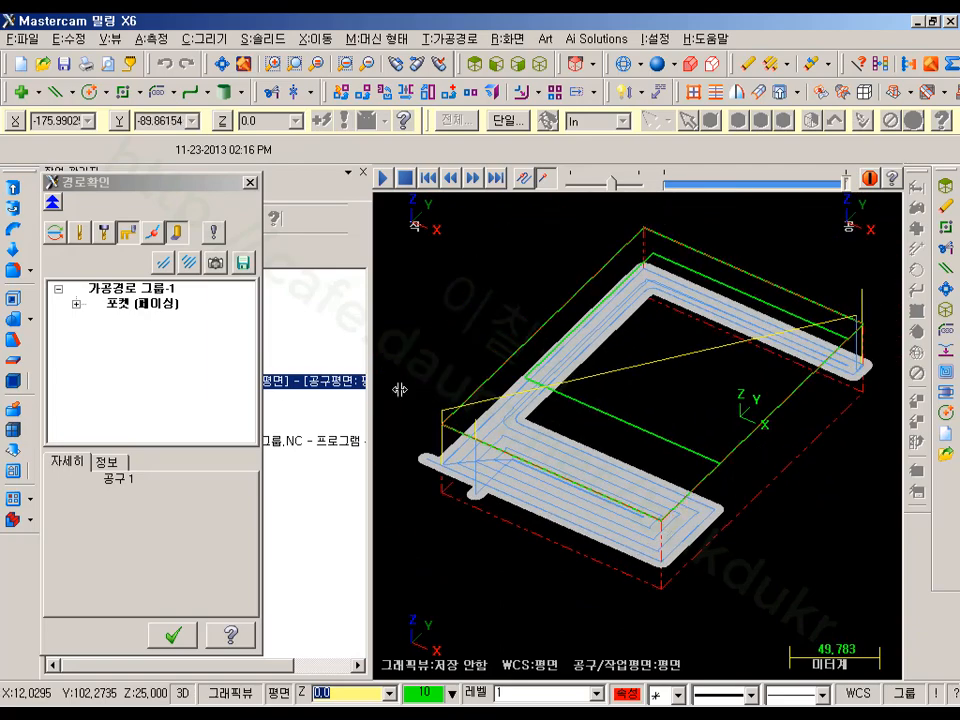
left_click(178, 634)
- Disable 외측윤곽 정삭실행 in the pocket's 정삭 settings and regenerate the toolpath
left_click(152, 397)
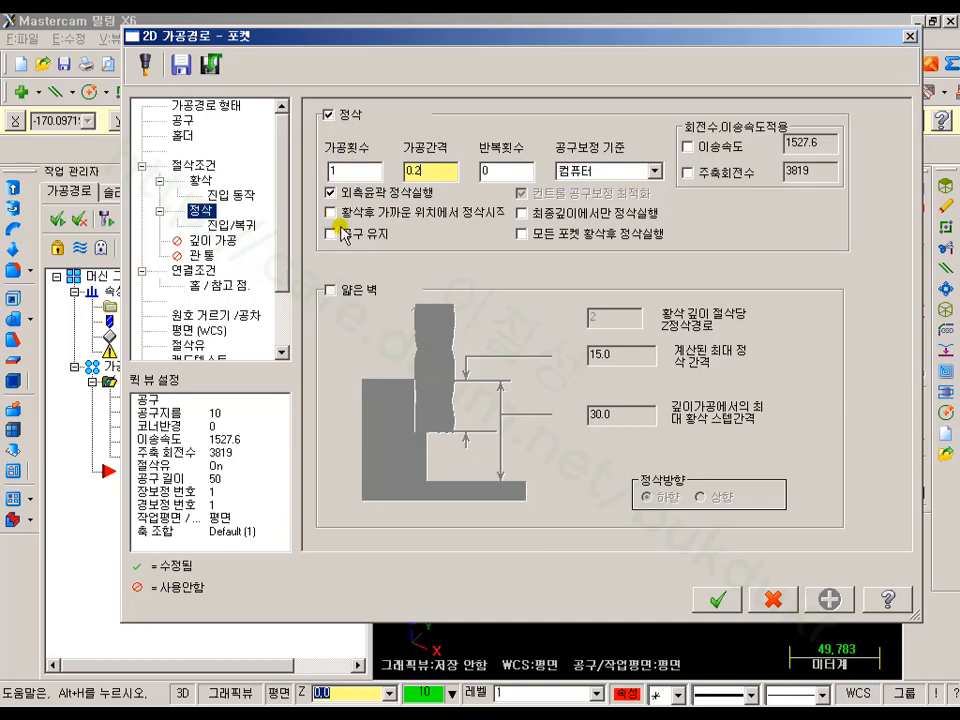
left_click(740, 603)
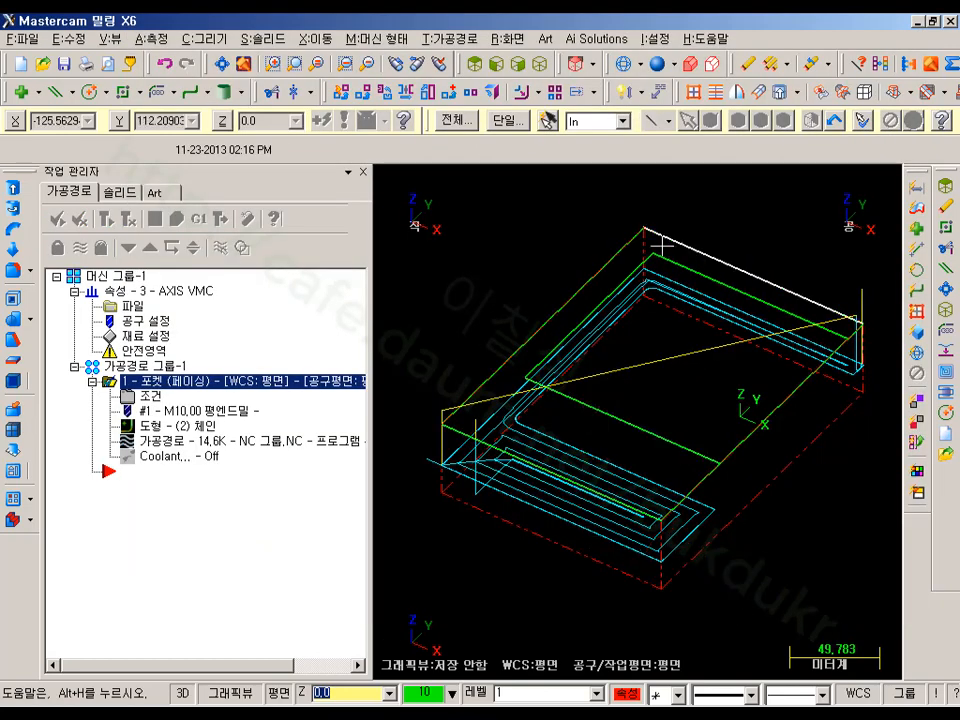
left_click(172, 396)
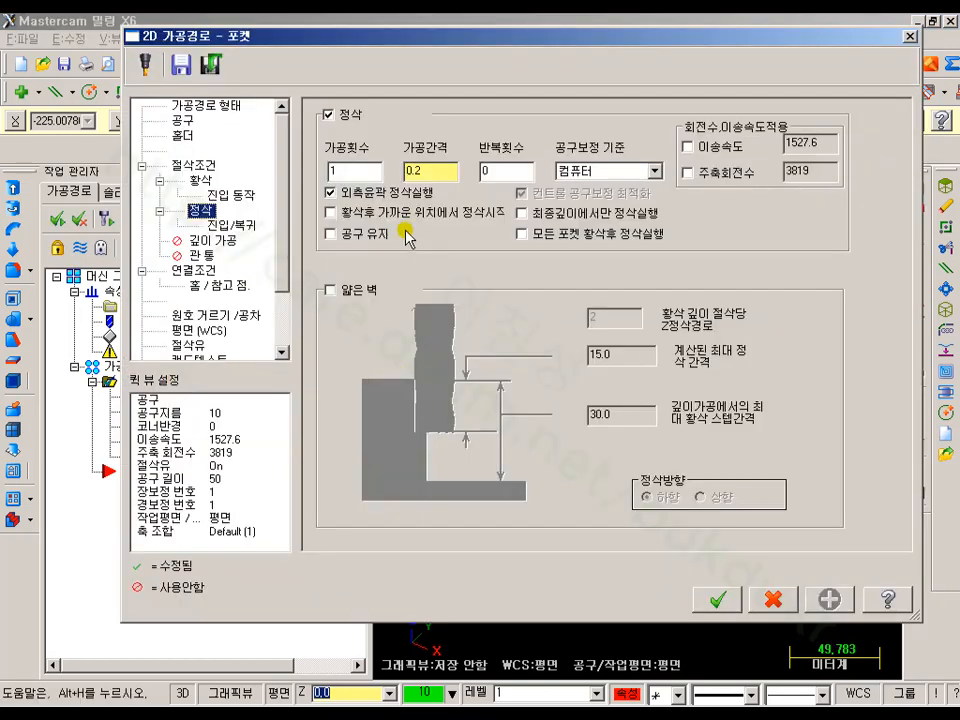
left_click(331, 191)
left_click(722, 600)
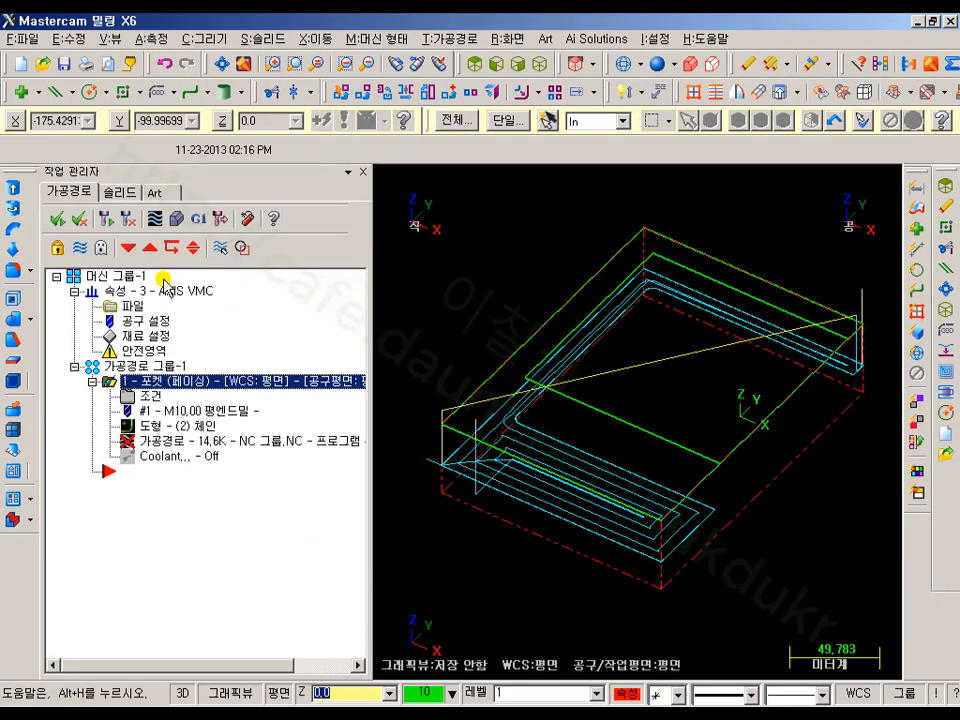
- Backplot the toolpath in the plan view and examine the stock left where the inner rectangle meets the block's right edge
left_click(473, 66)
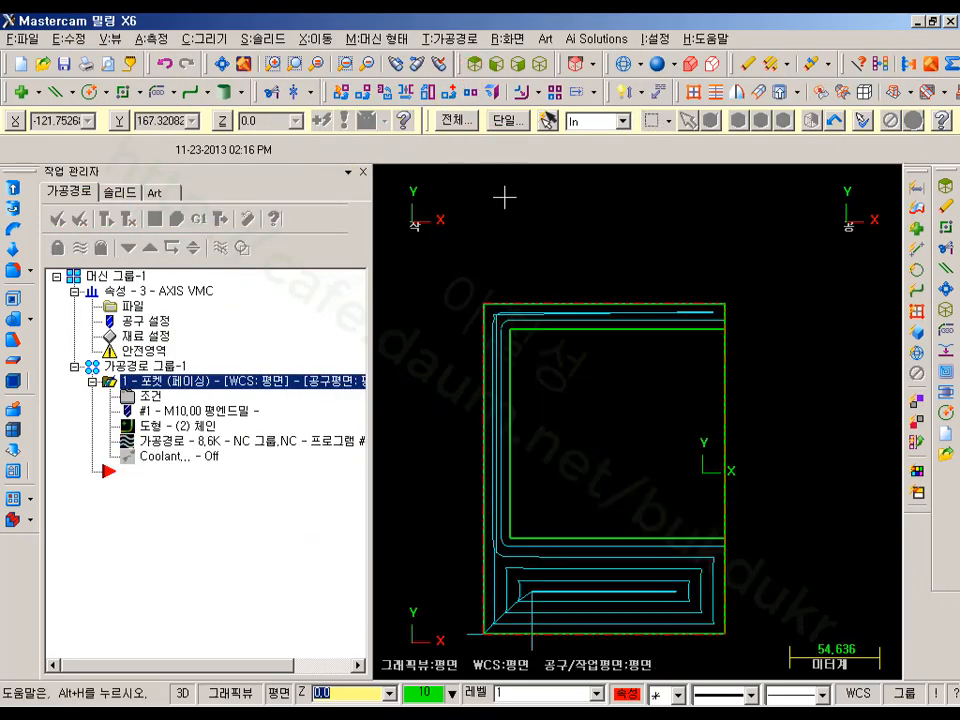
left_click(182, 440)
left_click_drag(660, 183, 860, 180)
scroll(735, 550, "up", 10)
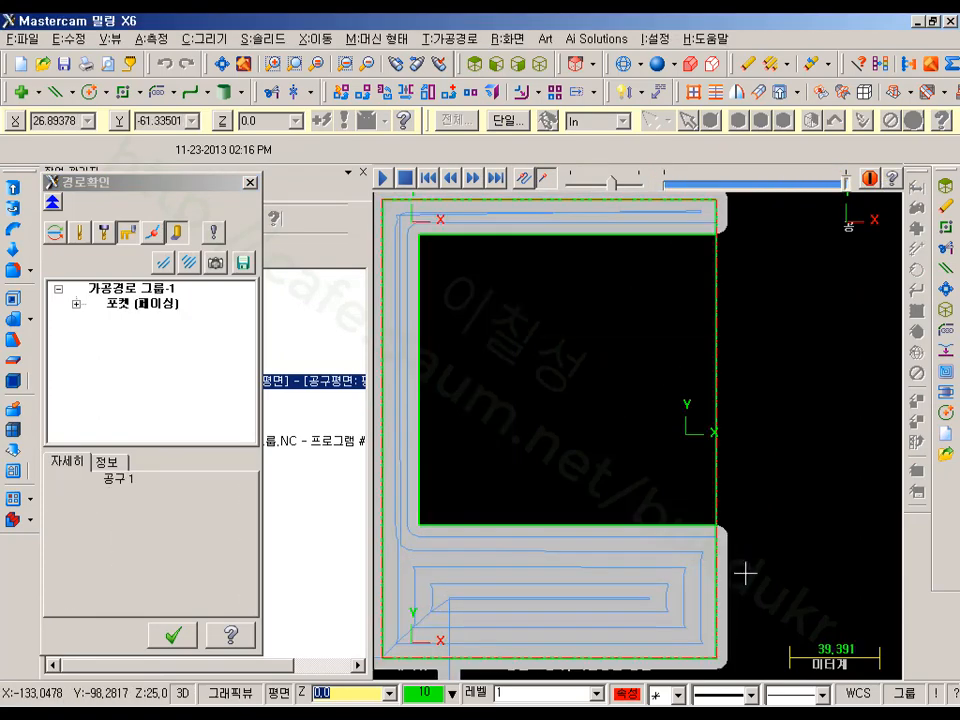
scroll(707, 477, "up", 3)
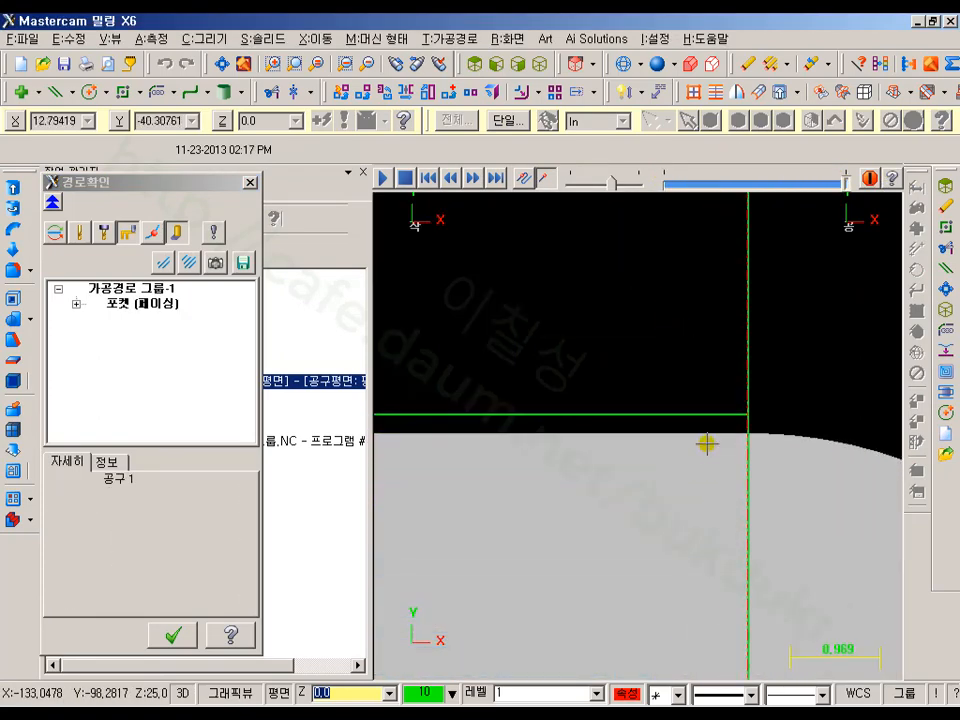
left_click(229, 633)
scroll(779, 471, "down", 8)
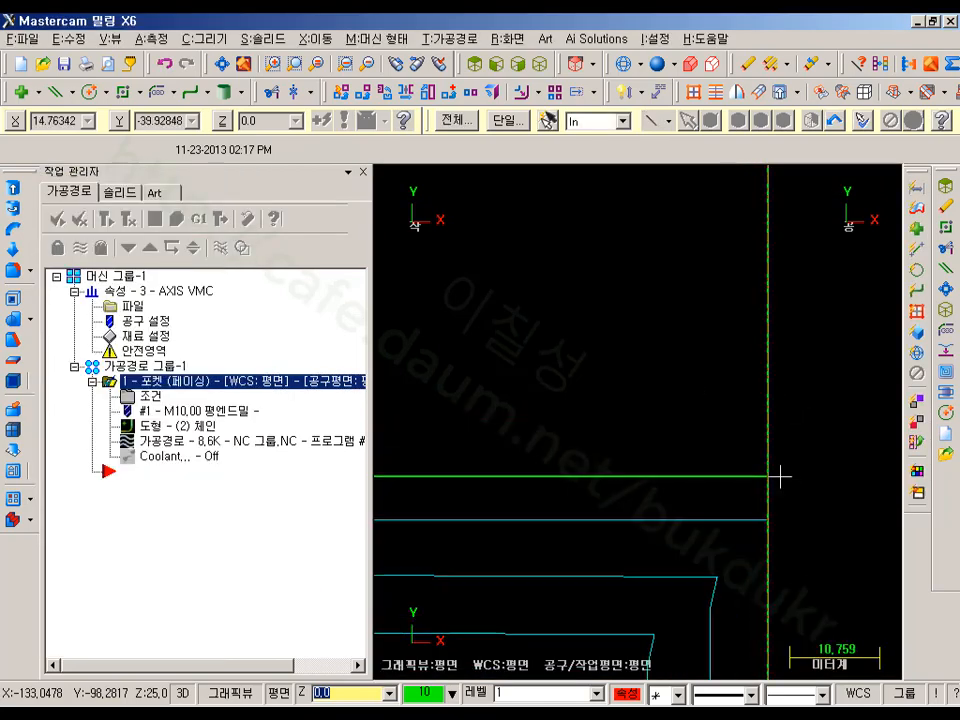
scroll(785, 495, "down", 6)
scroll(701, 409, "up", 1)
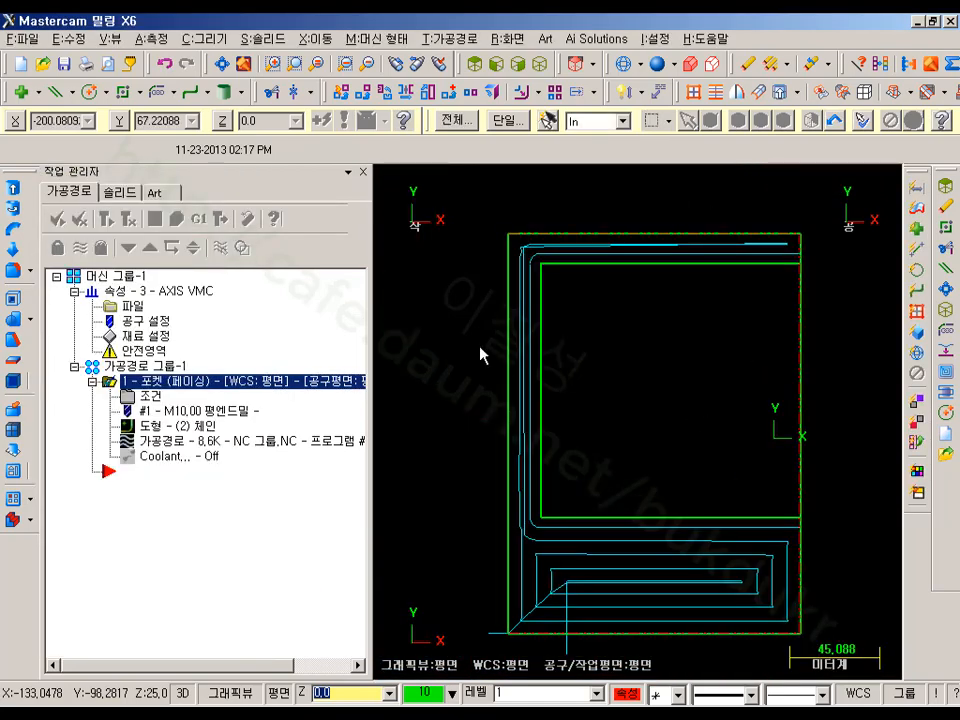
- Hide the toolpath display and dynamically move the whole inner rectangle slightly down and left, fully inside the block's outer contour
left_click(79, 246)
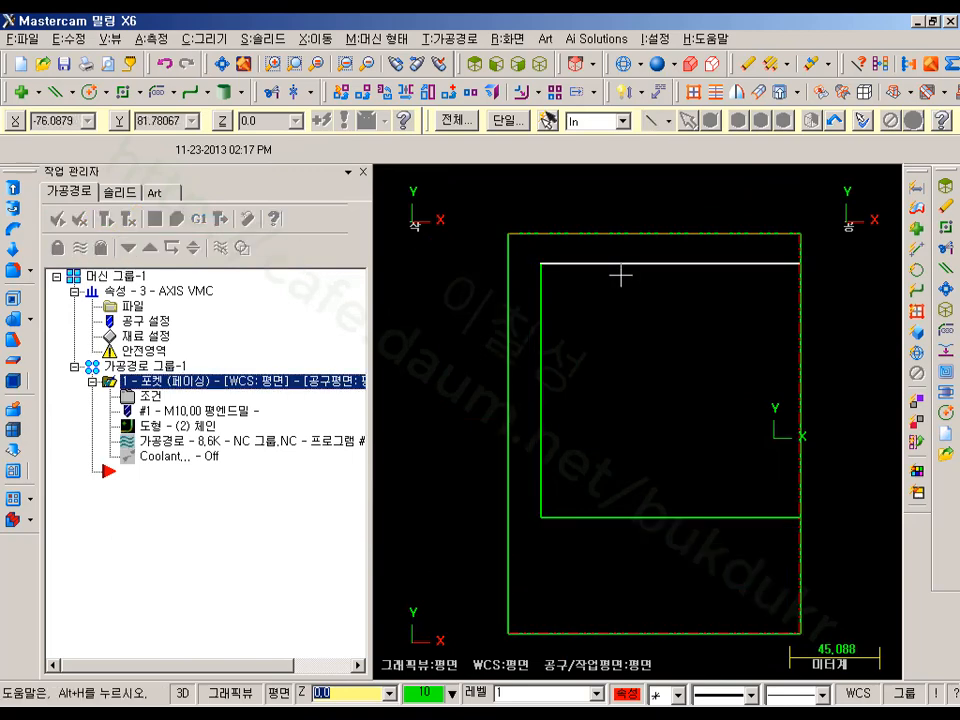
left_click(658, 261, "shift")
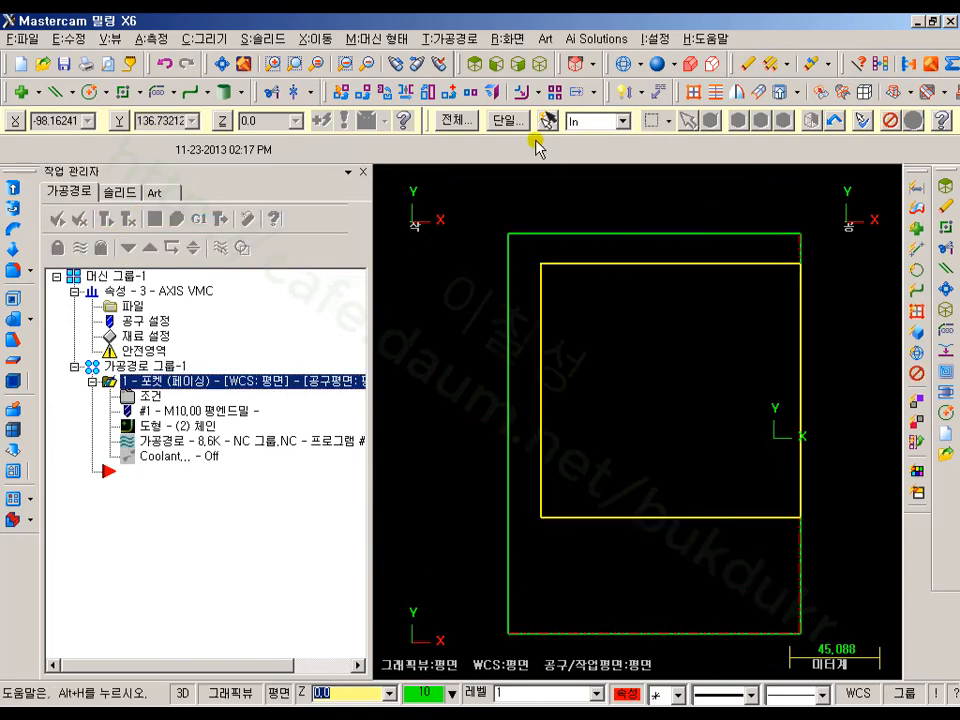
left_click(342, 95)
left_click(709, 390)
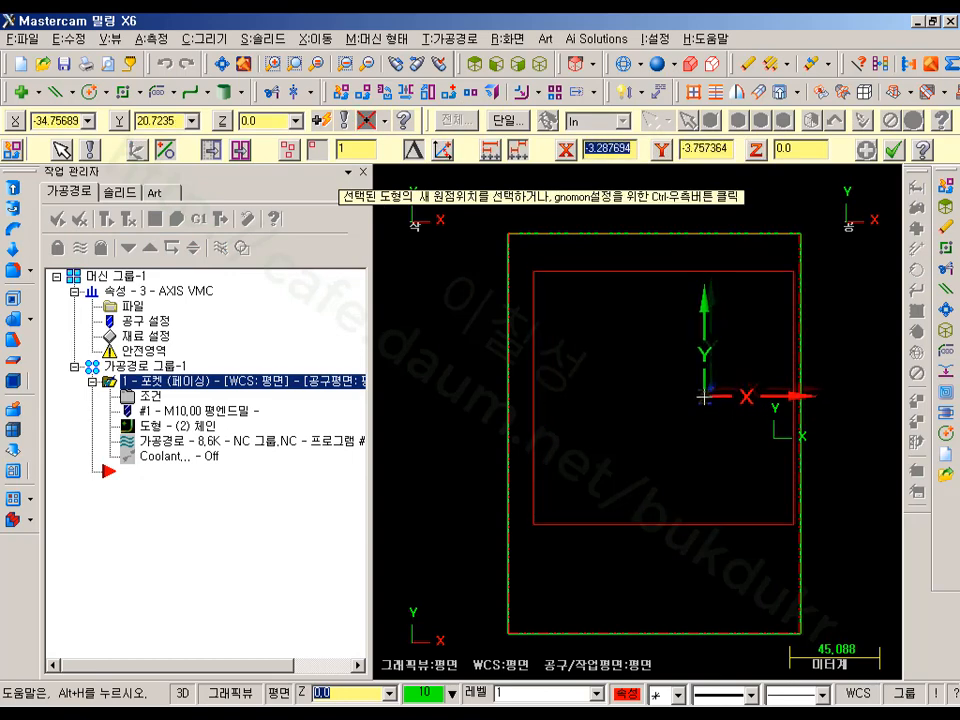
left_click(703, 404)
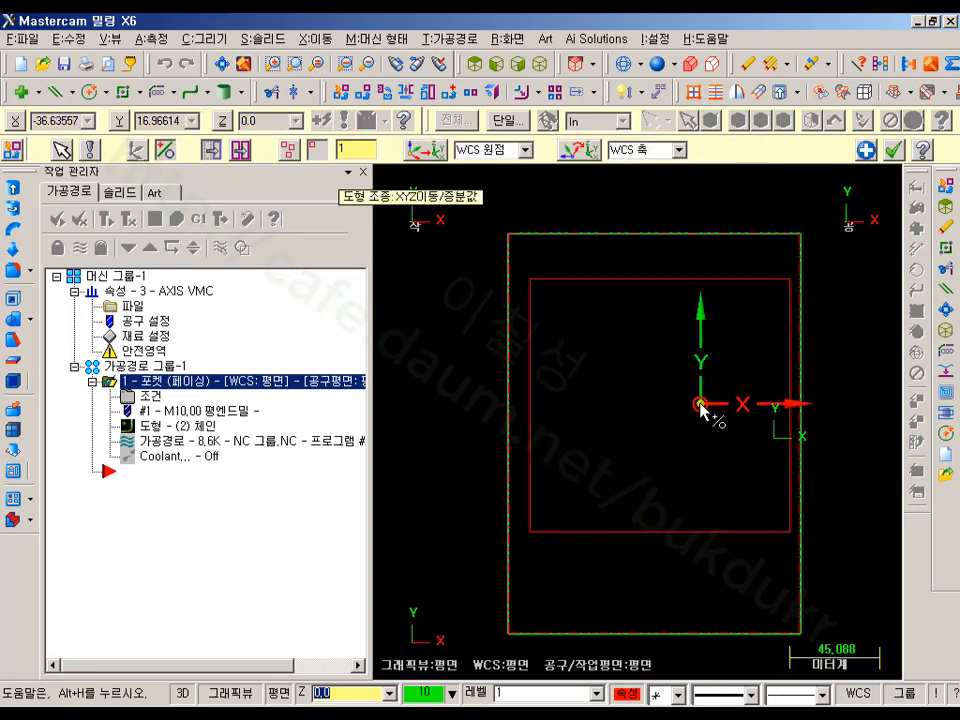
left_click(866, 151)
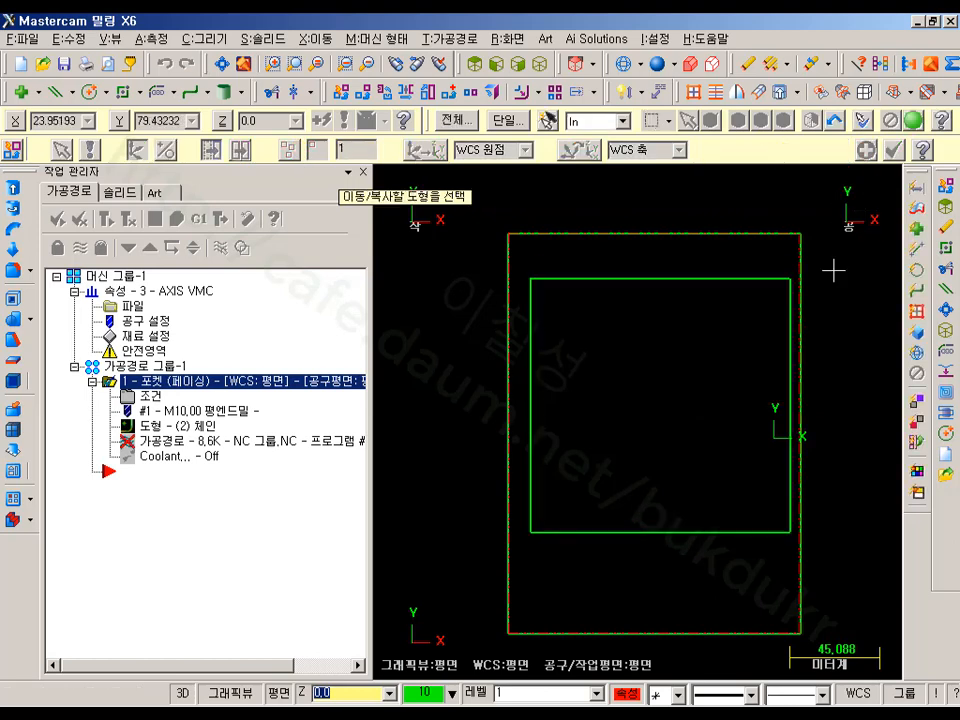
- Regenerate the pocket toolpath for the moved inner rectangle
middle_click_drag(617, 362, 624, 272)
scroll(762, 393, "up", 2)
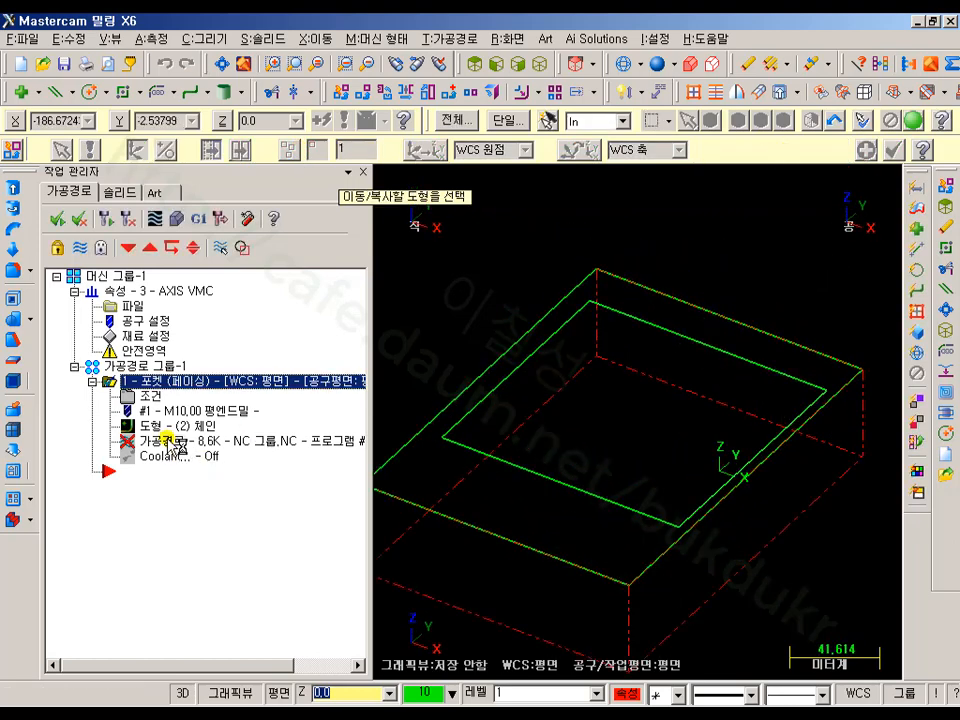
left_click(108, 218)
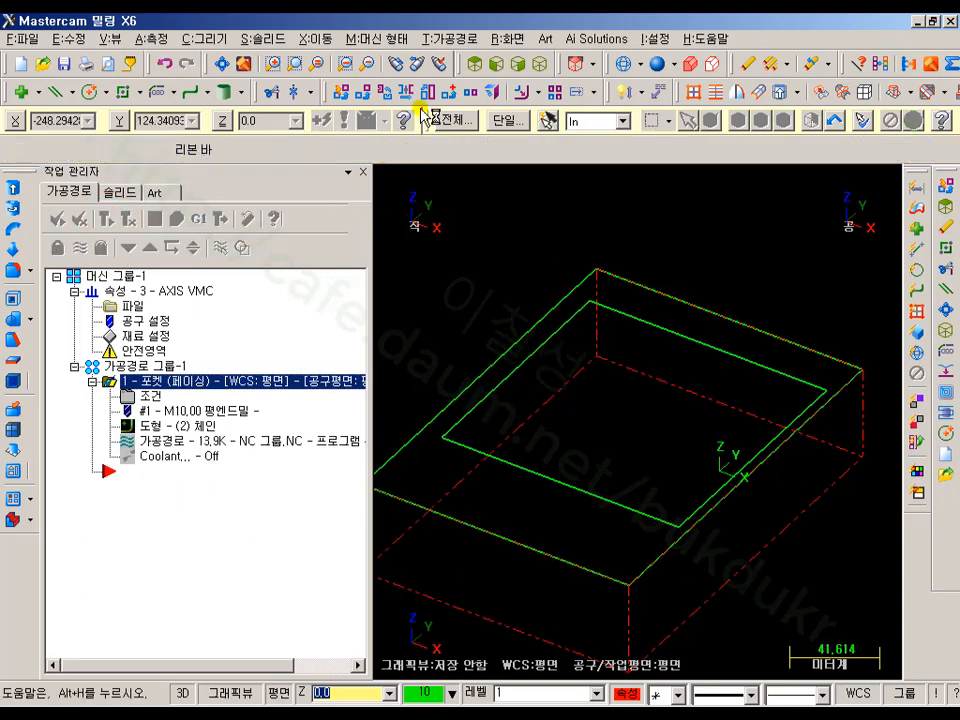
- Backplot the regenerated toolpath to its end in the plan view and examine the cut area around the moved inner rectangle and outer corner
left_click(476, 67)
left_click(163, 443)
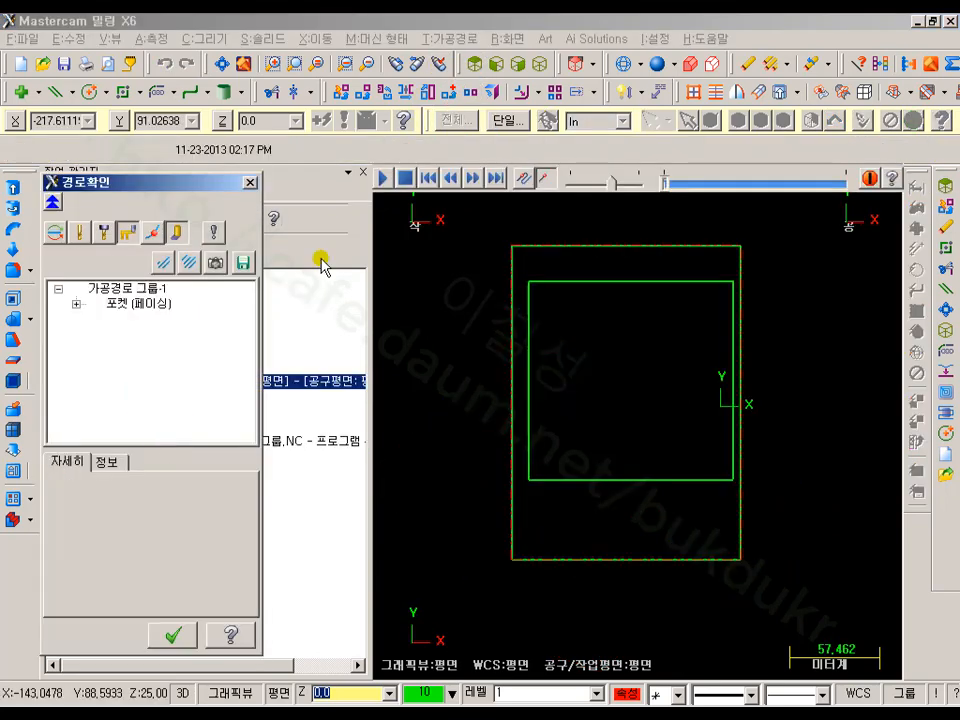
mouse_move(683, 184)
left_mouse_down()
mouse_move(886, 185)
mouse_move(642, 169)
mouse_move(875, 168)
left_mouse_up()
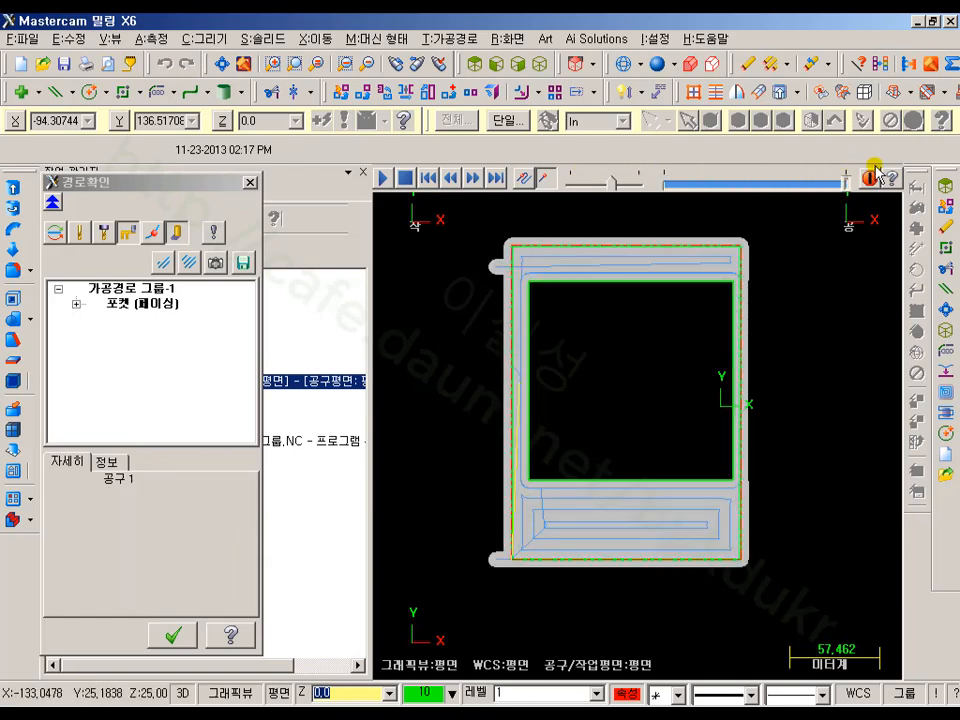
scroll(675, 304, "up", 2)
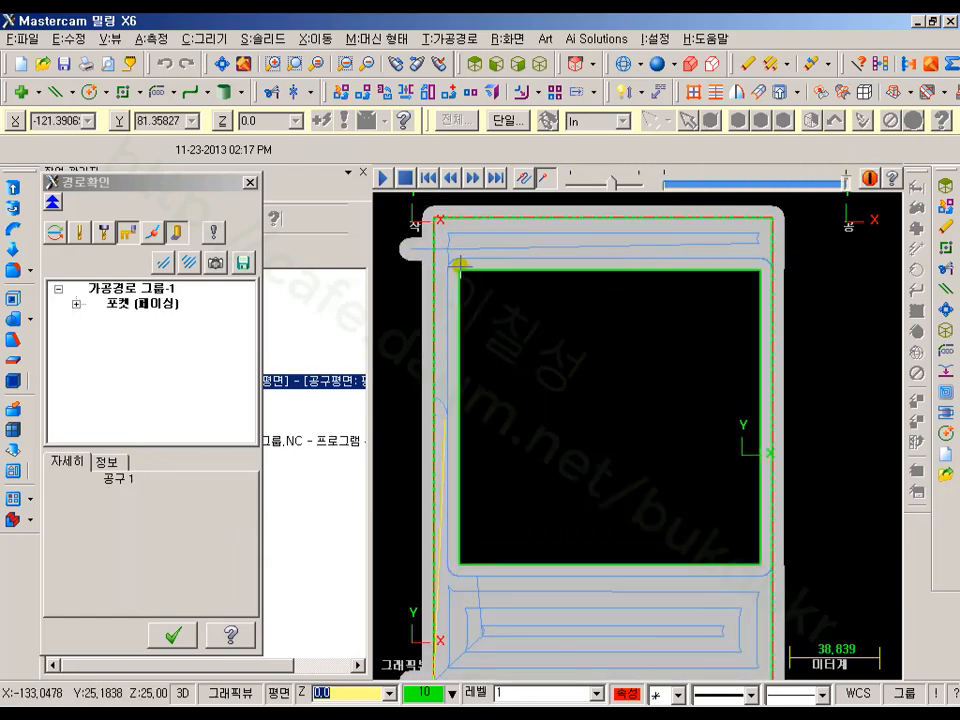
scroll(664, 257, "down", 1)
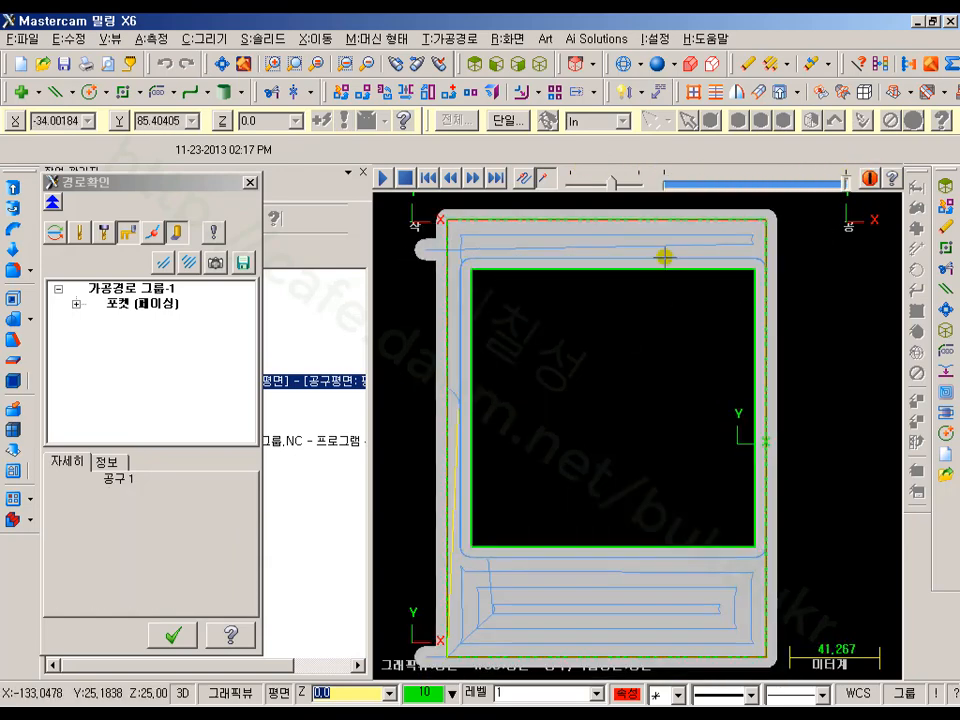
scroll(664, 257, "down", 1)
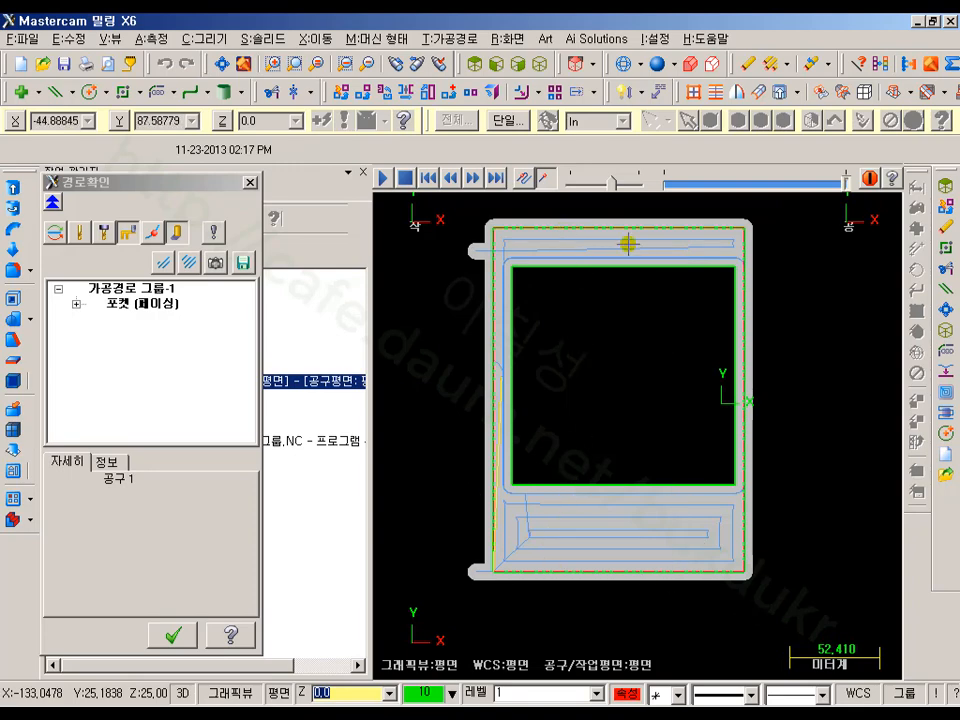
scroll(520, 211, "up", 1)
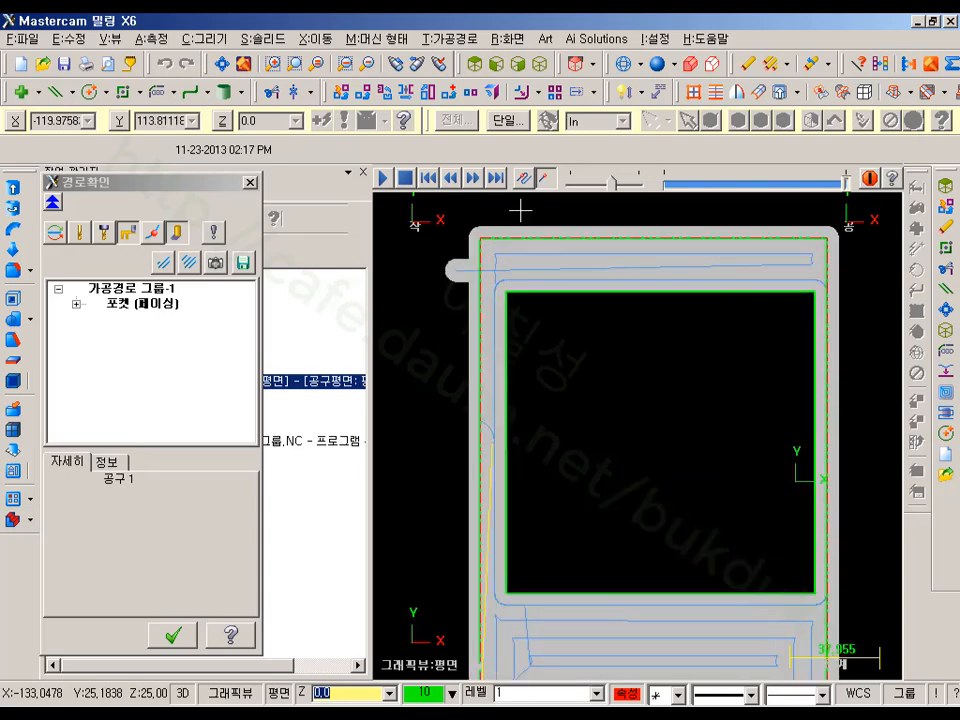
scroll(505, 214, "up", 2)
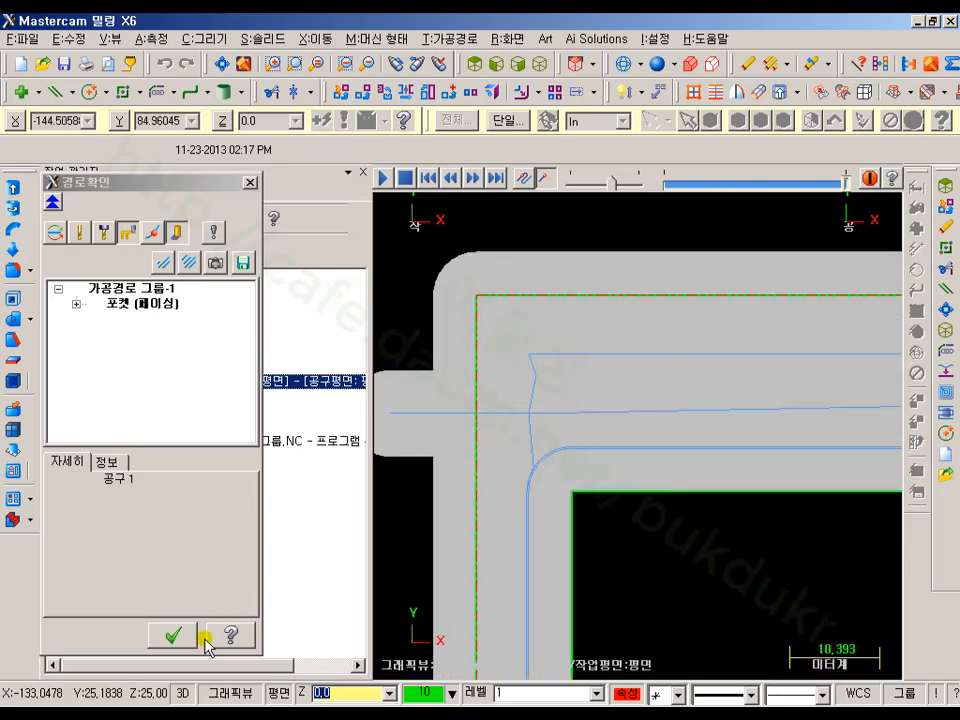
left_click(176, 636)
- Change the pocket type (포켓 형태) to 표준 in the cutting conditions and regenerate the toolpath
left_click(128, 398)
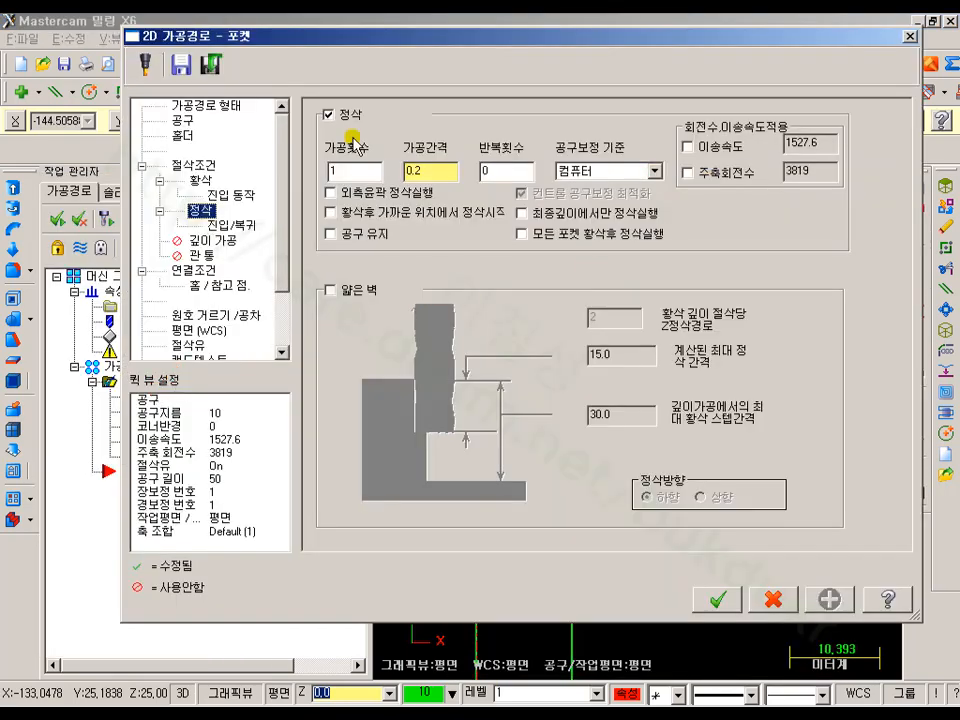
left_click(180, 165)
left_click(776, 147)
left_click(770, 163)
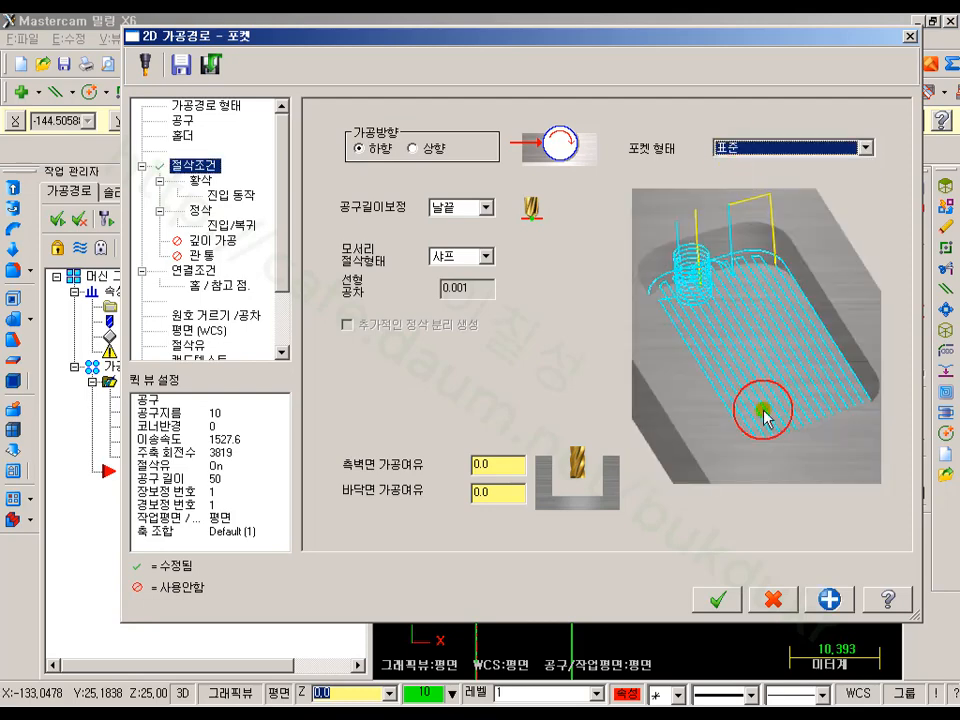
left_click(717, 599)
left_click(105, 219)
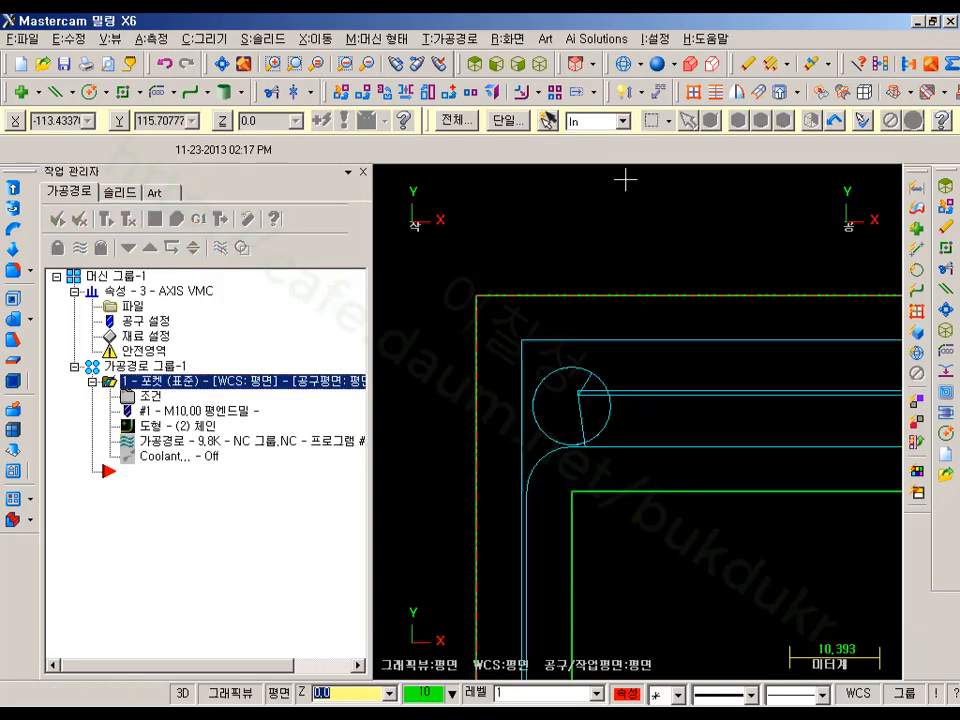
- Backplot the standard pocket toolpath to its end and examine the stock left at the block's upper-left corner and outer edges
left_click(180, 217)
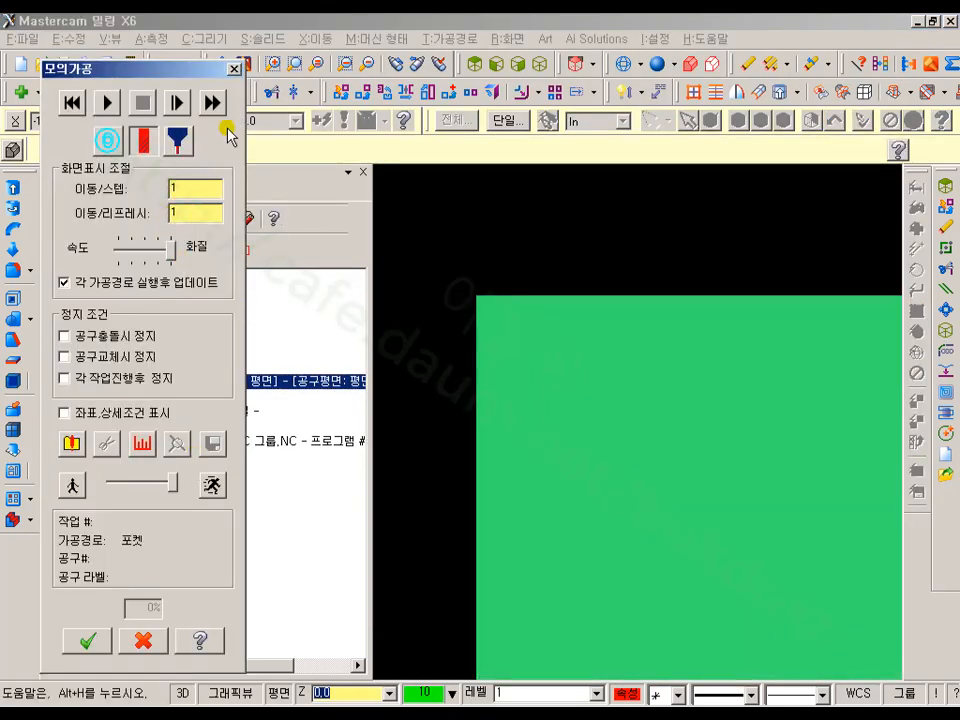
left_click(234, 69)
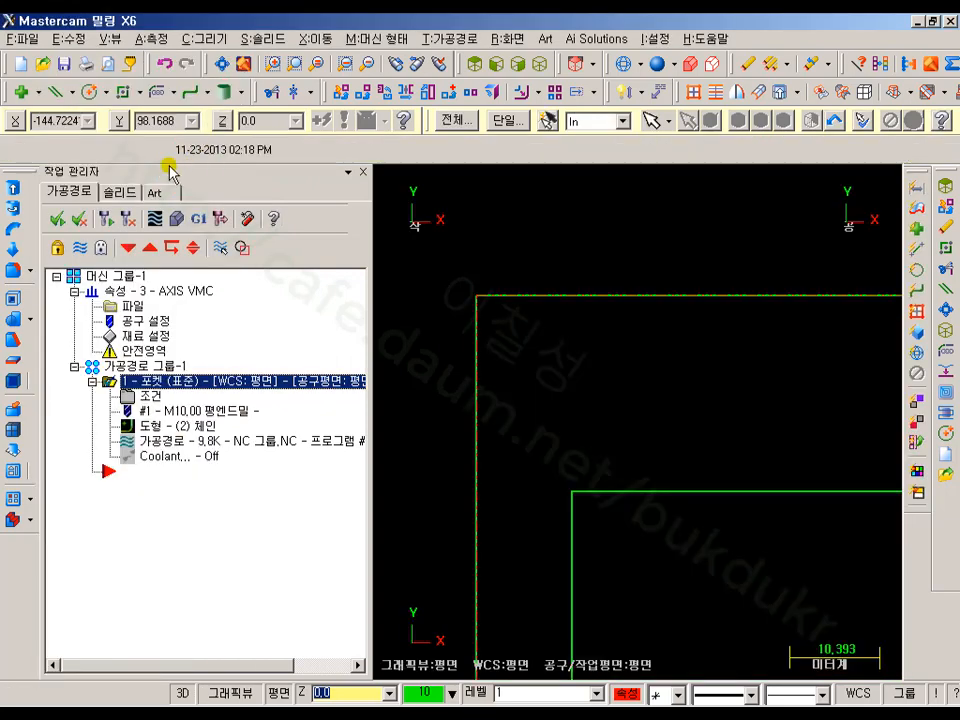
left_click(150, 220)
left_click_drag(665, 187, 866, 188)
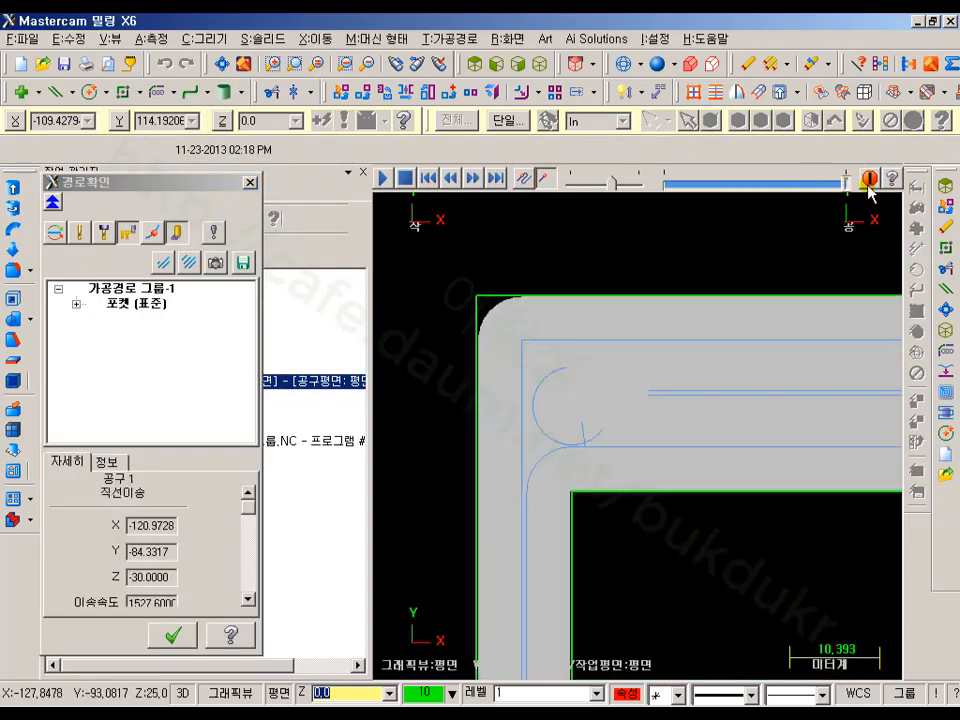
scroll(474, 300, "up", 6)
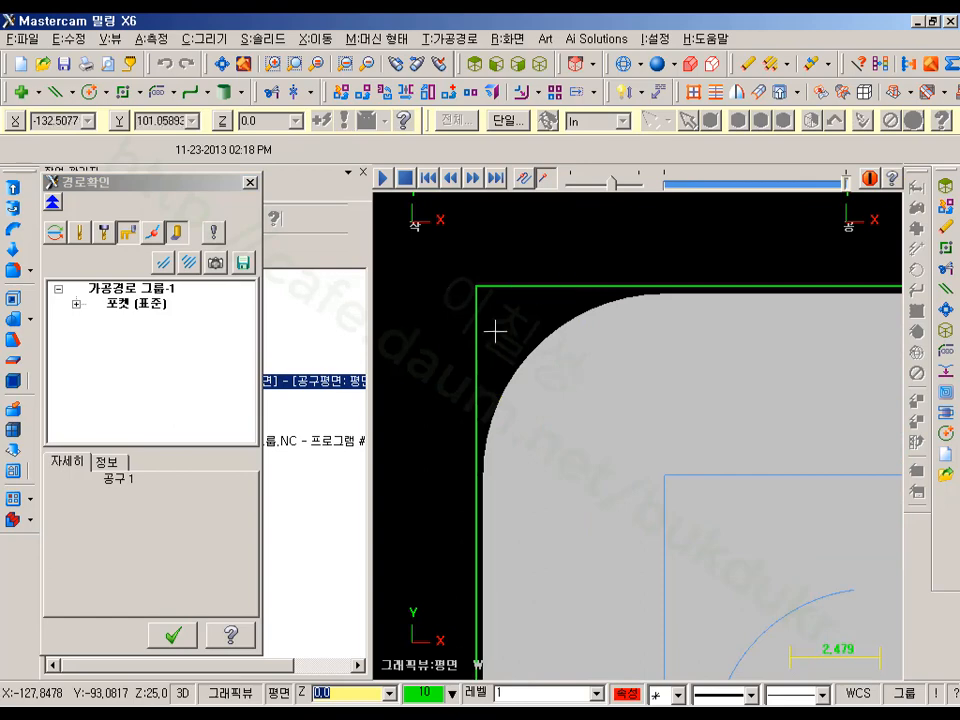
scroll(491, 318, "down", 4)
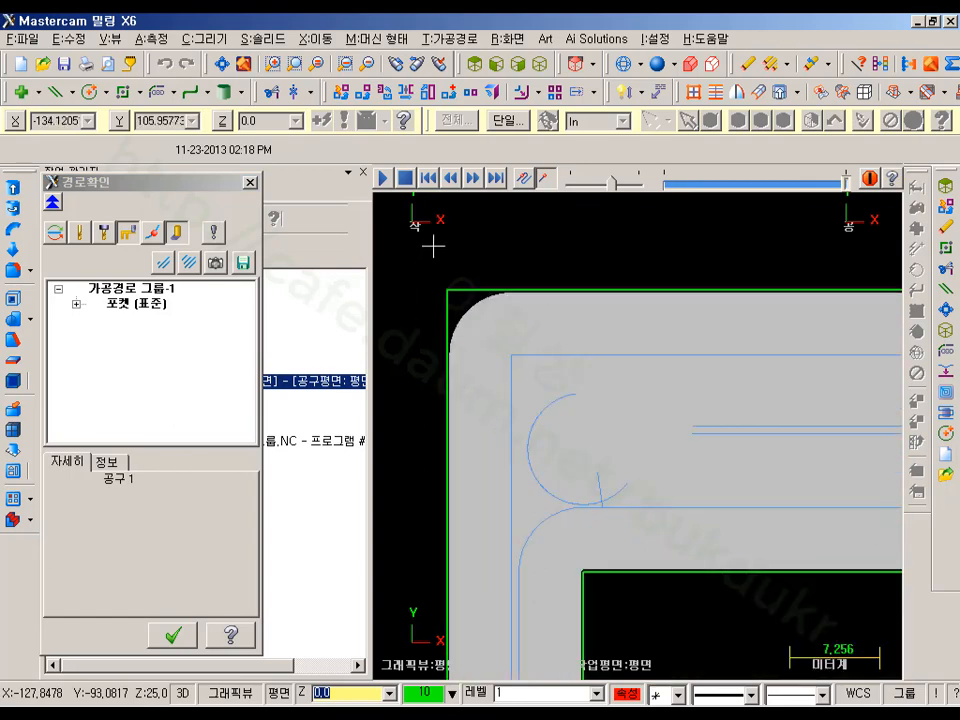
scroll(448, 322, "up", 3)
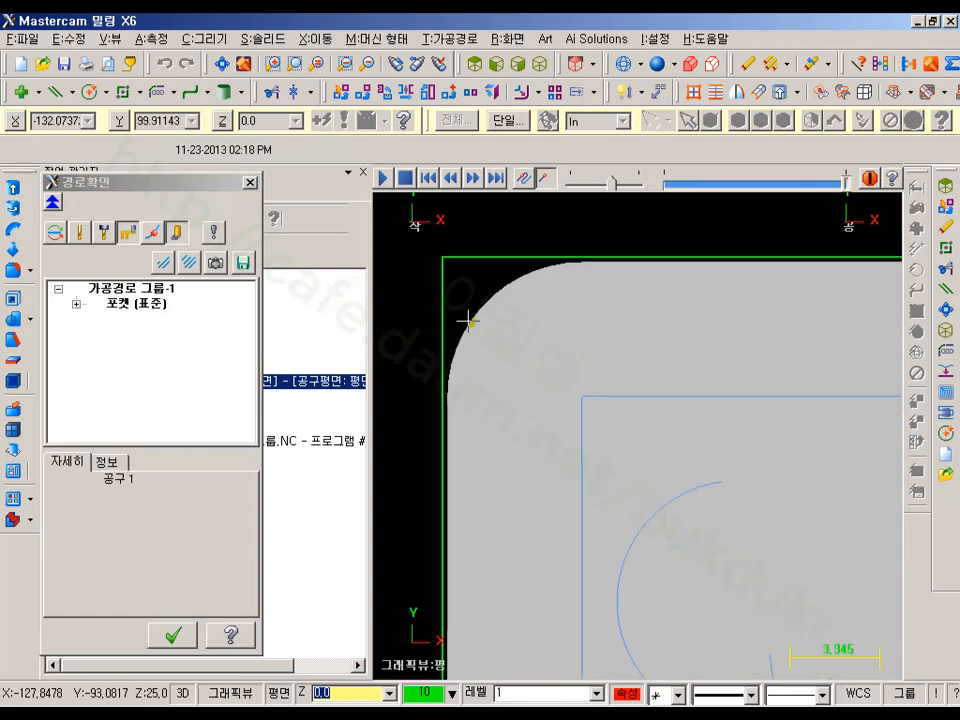
left_click(173, 634)
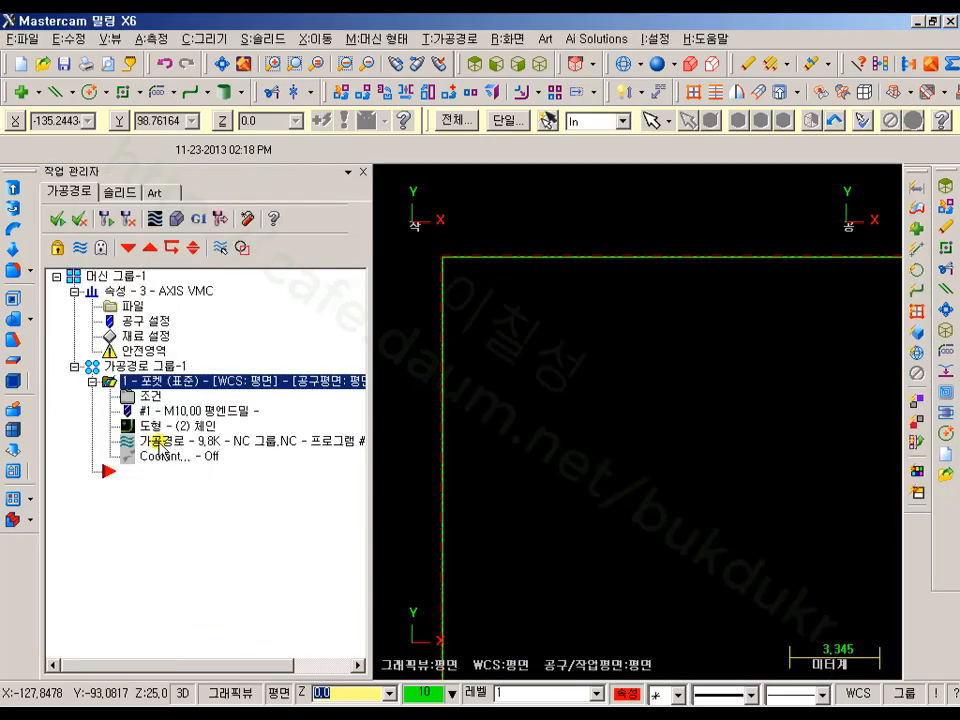
- Disable 내측에서 외측으로 절삭 in the pocket's 황삭 settings and regenerate the toolpath
left_click(150, 398)
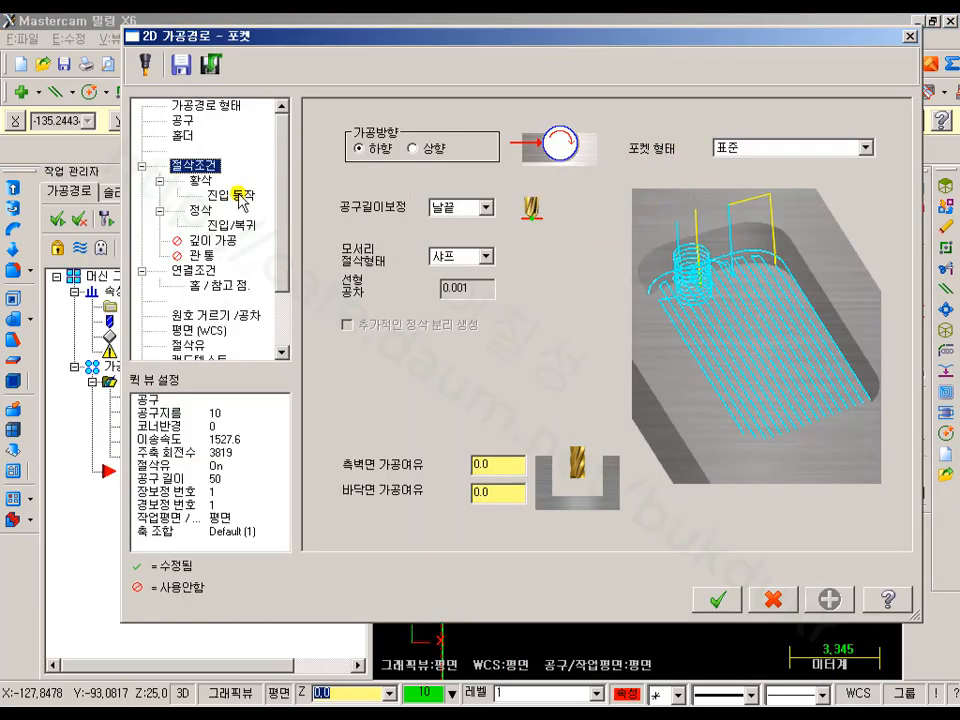
left_click(205, 182)
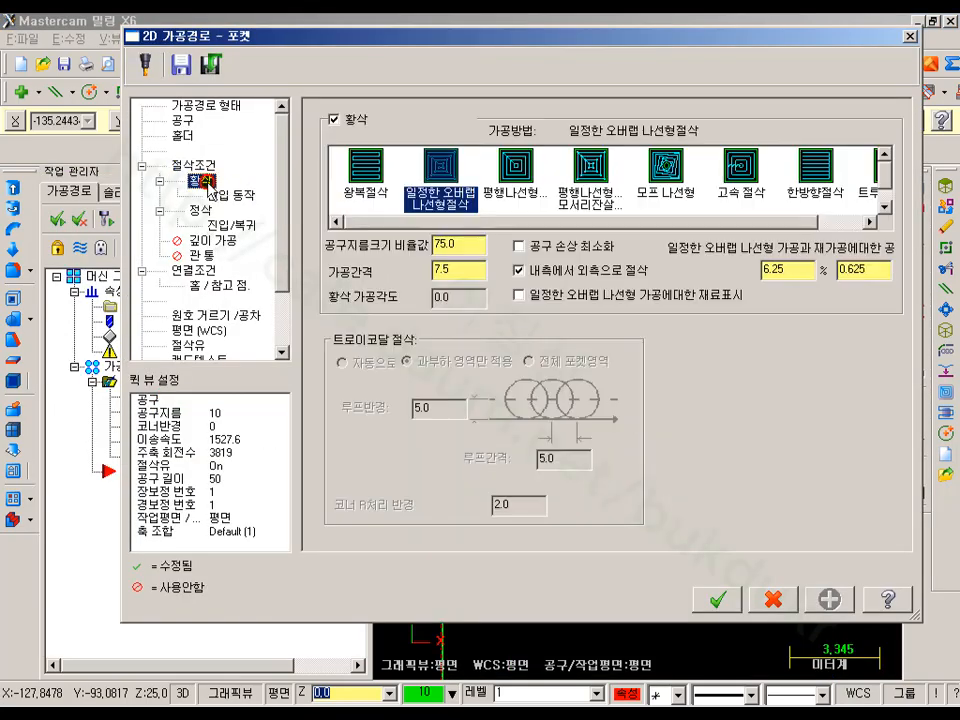
left_click(530, 272)
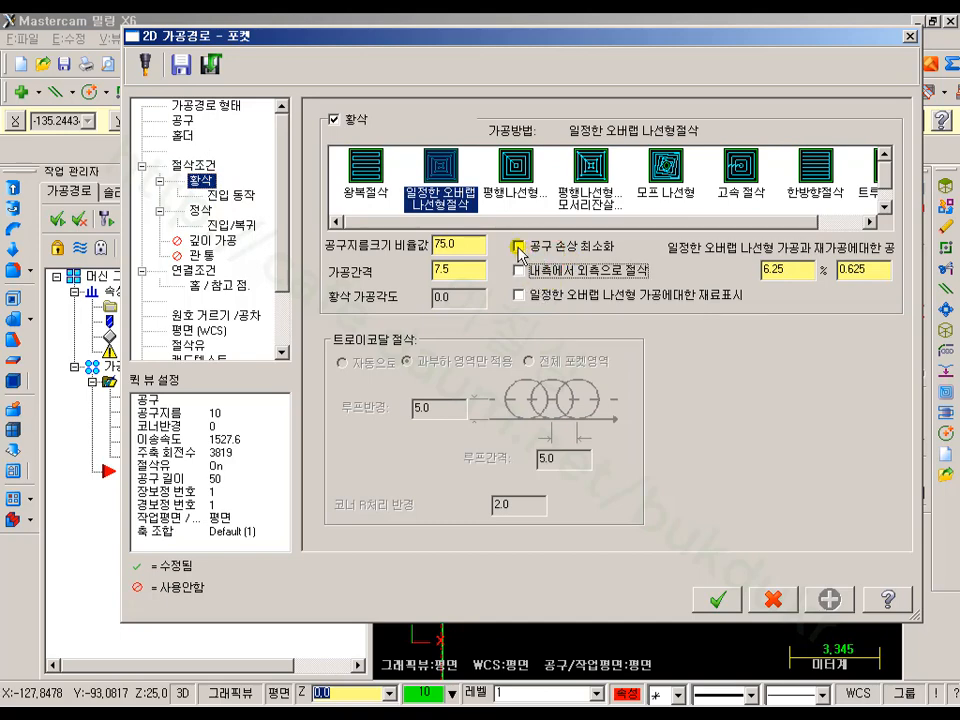
left_click(201, 210)
left_click(333, 193)
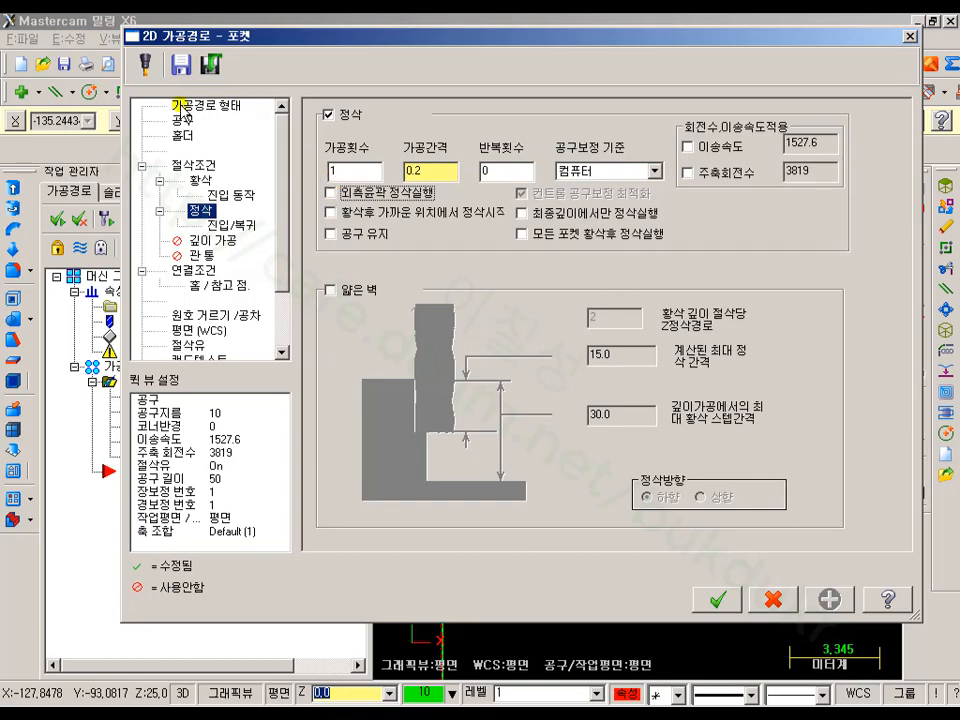
left_click(190, 166)
left_click(719, 599)
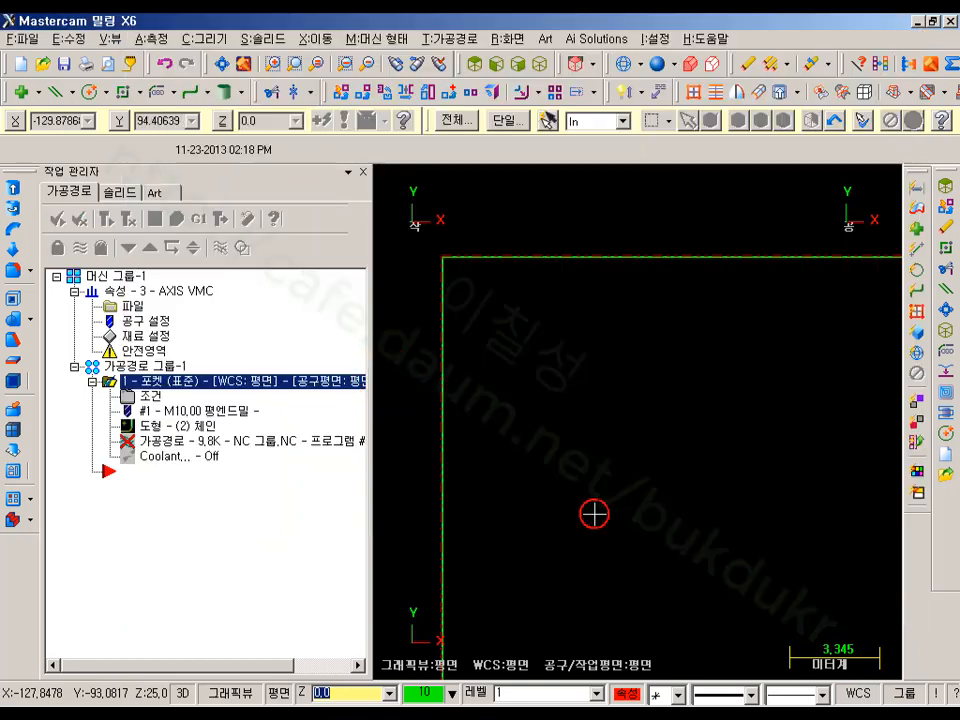
left_click(105, 218)
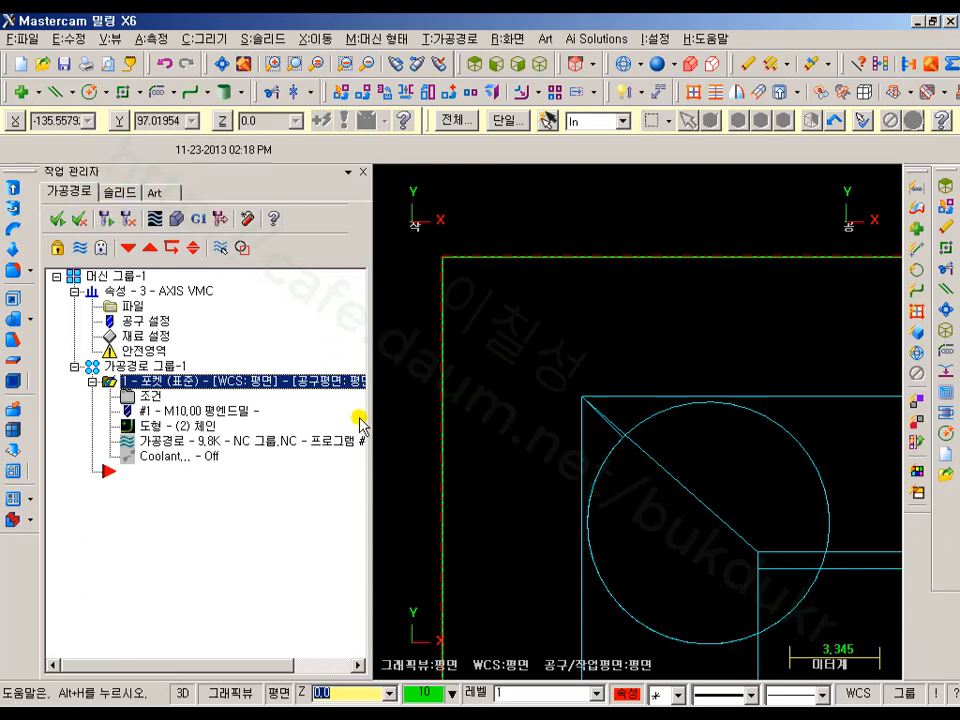
- Backplot the toolpath cut from outside to inside and check the stock left along the block's outer contour
left_click(147, 440)
left_click_drag(662, 187, 846, 182)
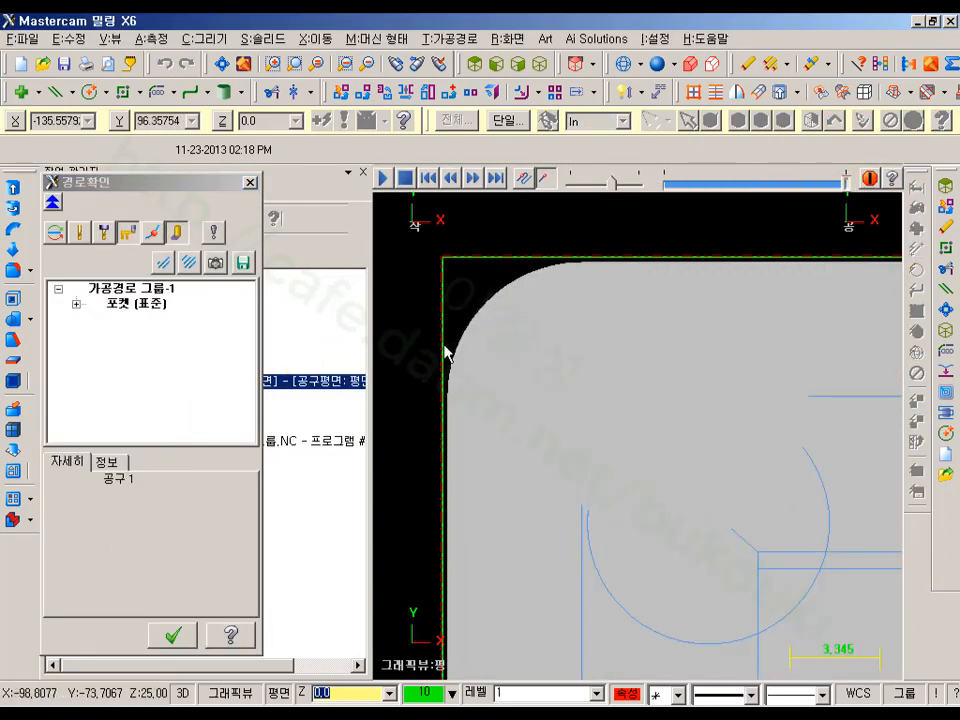
left_click(168, 636)
- Enable 외측윤곽 정삭실행 in the pocket's 정삭 settings and regenerate the toolpath
left_click(153, 399)
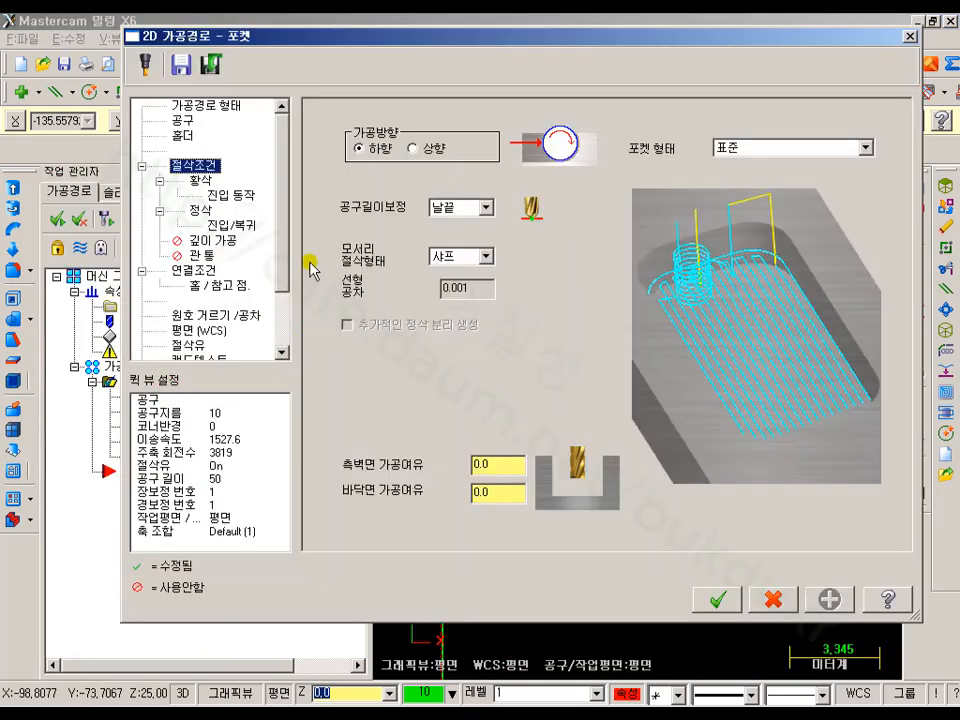
left_click(201, 211)
left_click(332, 212)
left_click(716, 599)
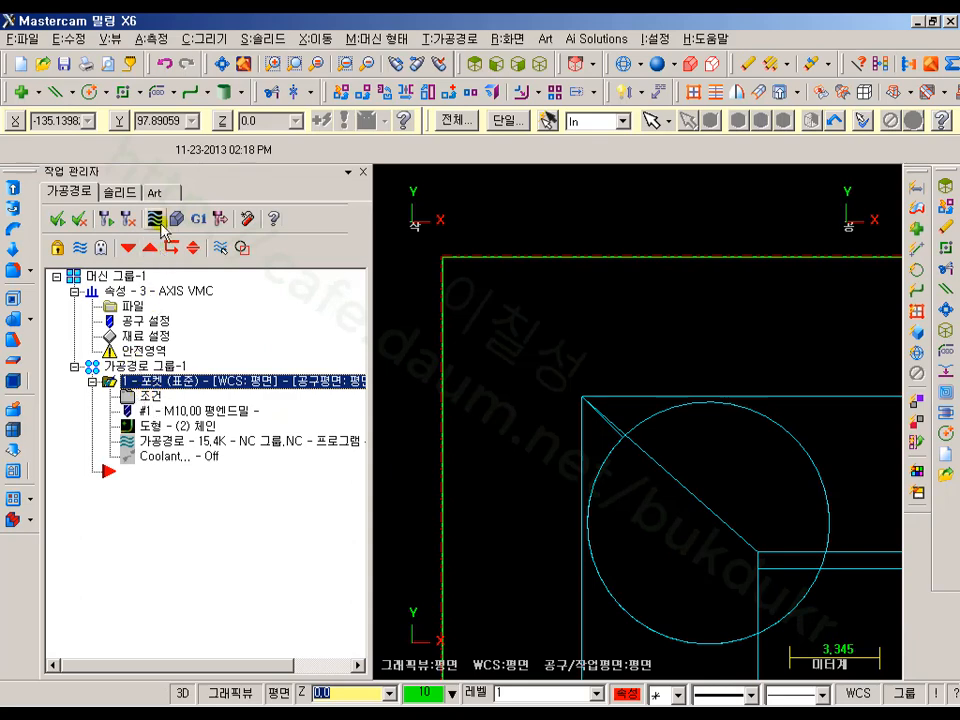
- Run the solid machining simulation (모의가공) of the standard pocket and examine the block's corners in a tilted 3D view
left_click(155, 219)
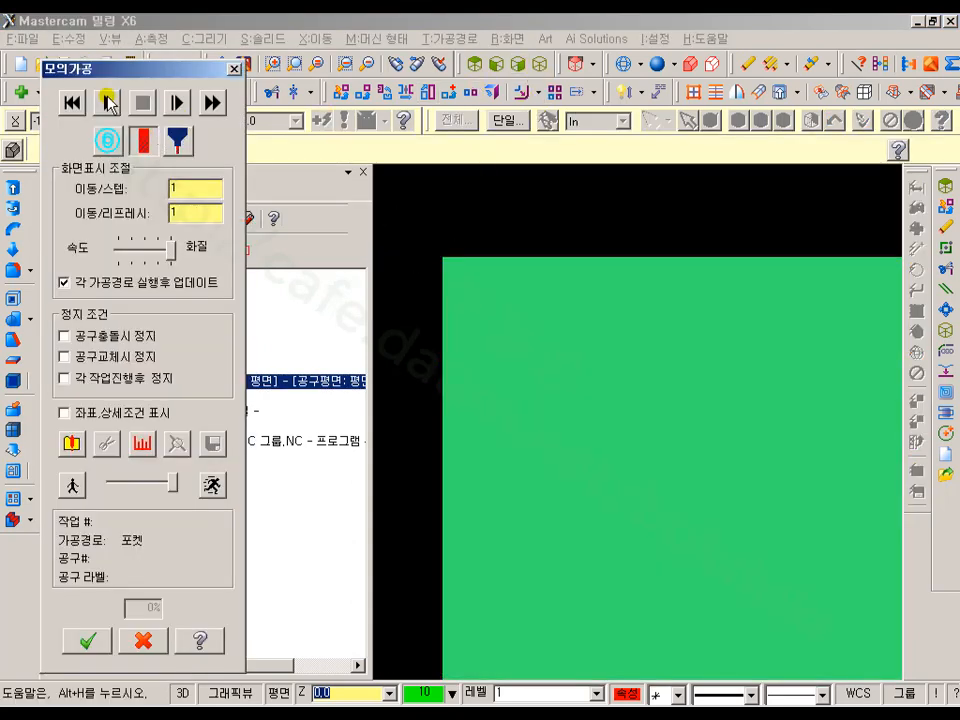
left_click(108, 103)
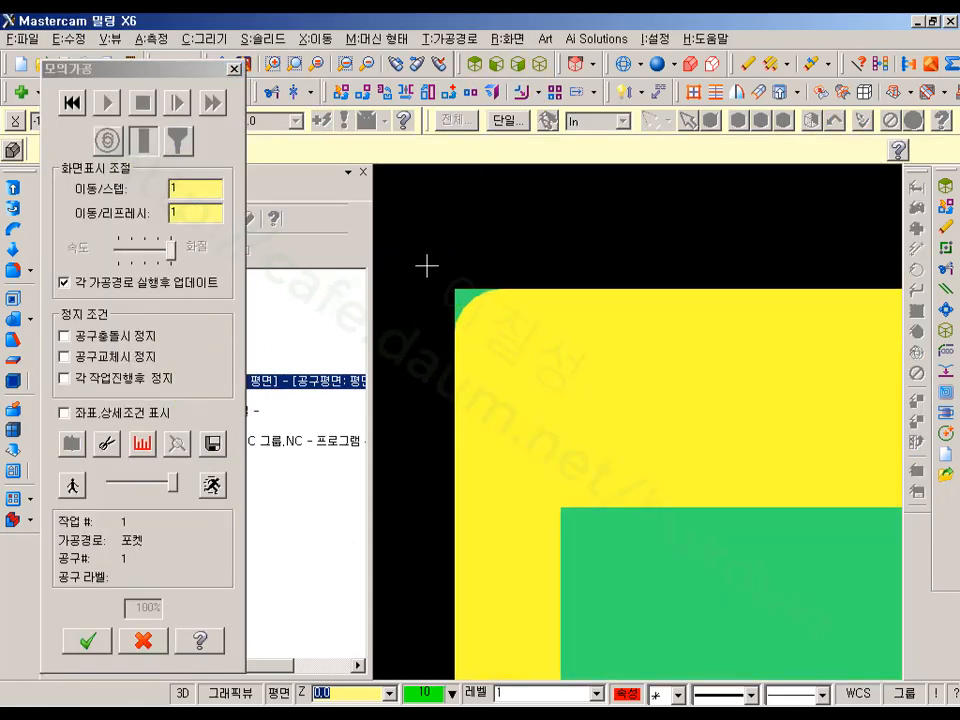
scroll(516, 255, "down", 5)
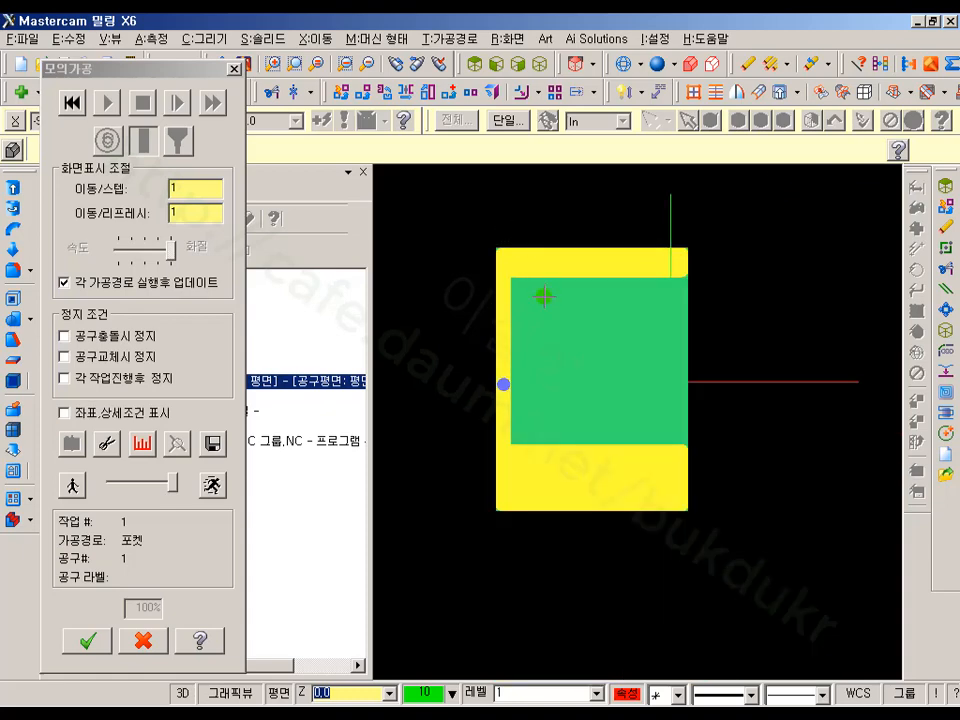
middle_click_drag(544, 296, 630, 214)
scroll(486, 403, "up", 5)
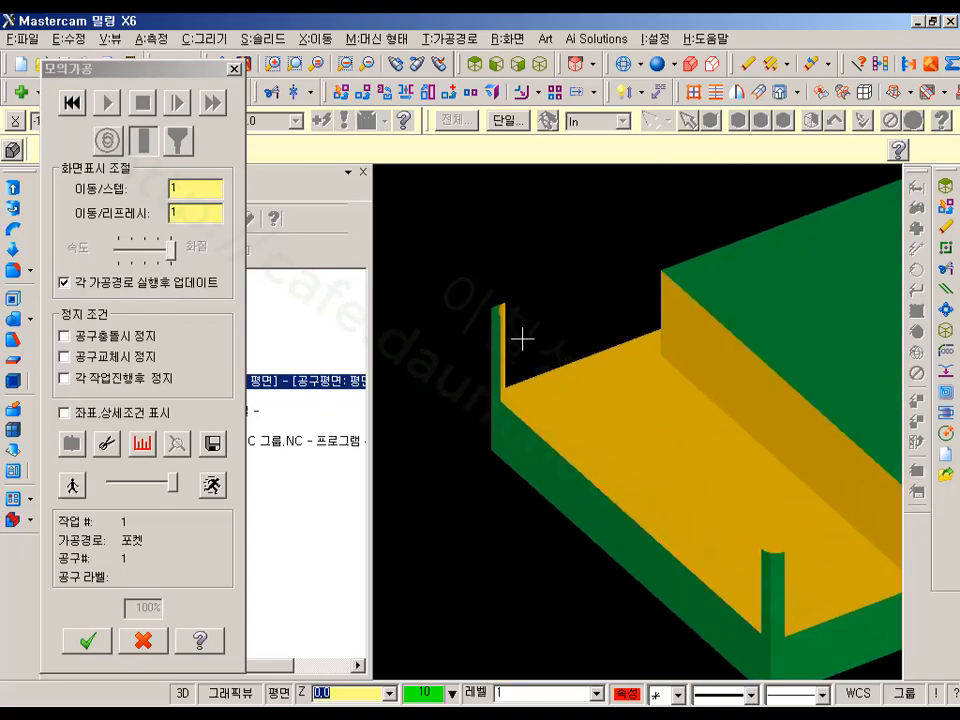
scroll(467, 343, "down", 4)
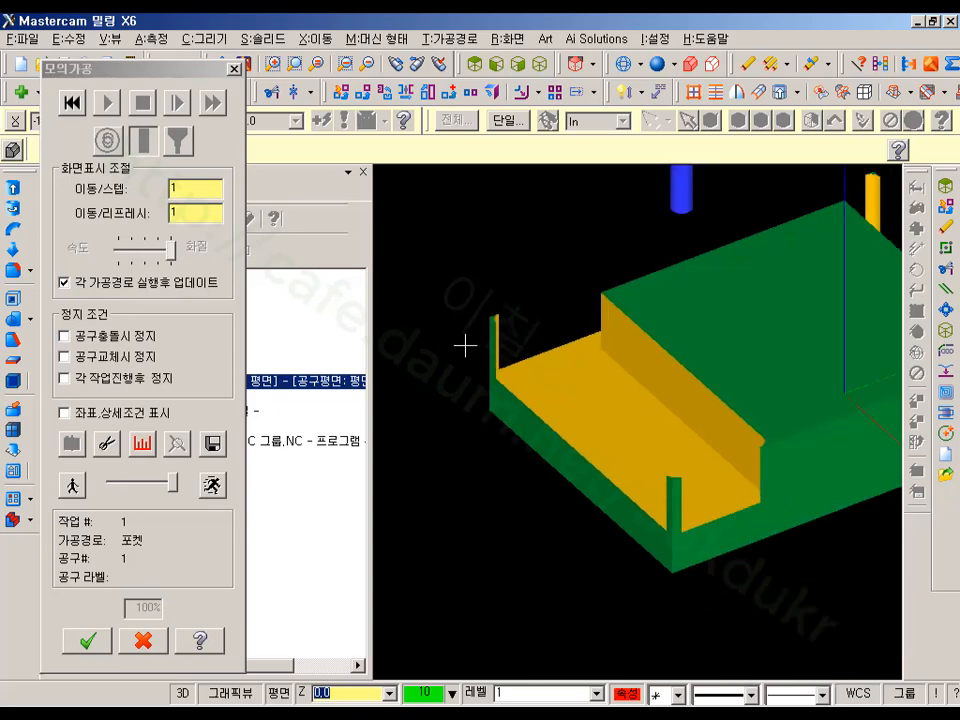
left_click(146, 630)
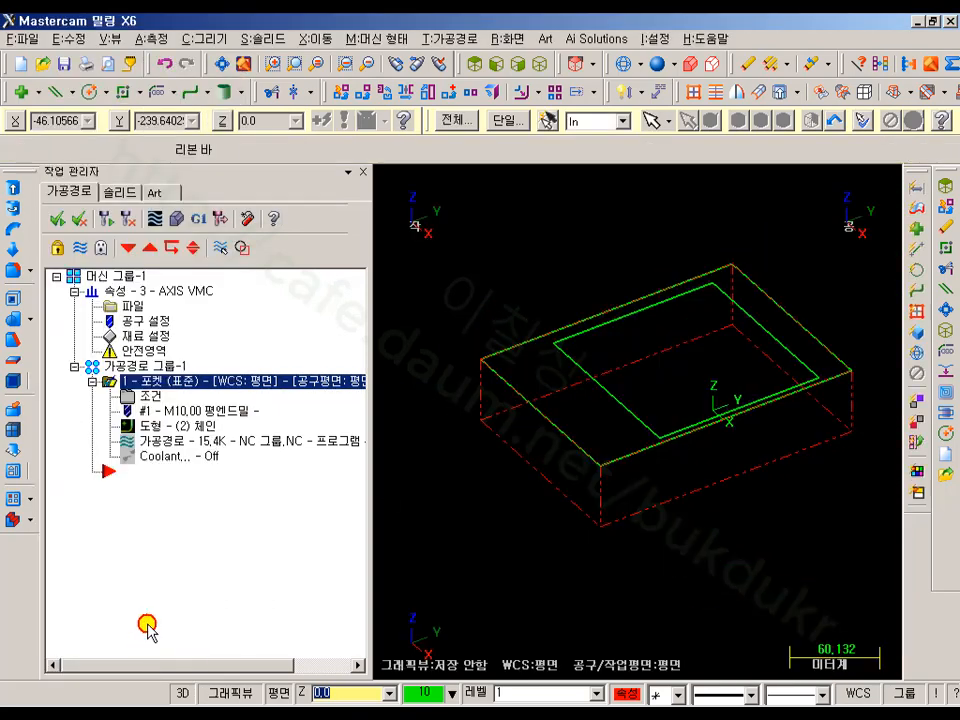
- Set the pocket type (포켓 형태) back to 페이싱 in the cutting conditions and regenerate the toolpath
left_click(149, 397)
left_click(233, 172)
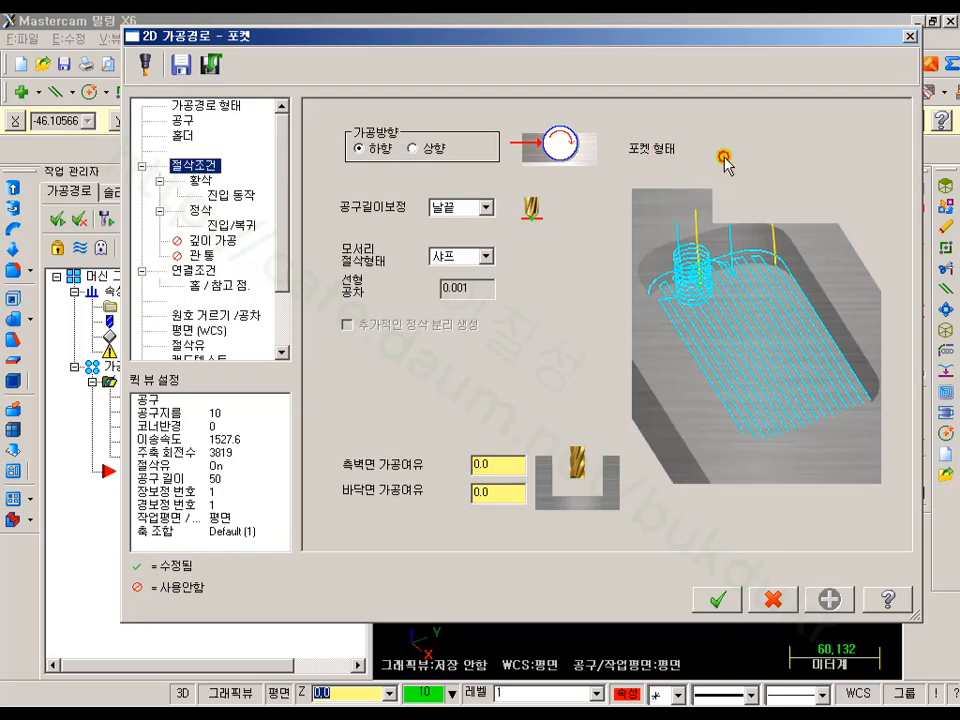
left_click(730, 148)
left_click(739, 172)
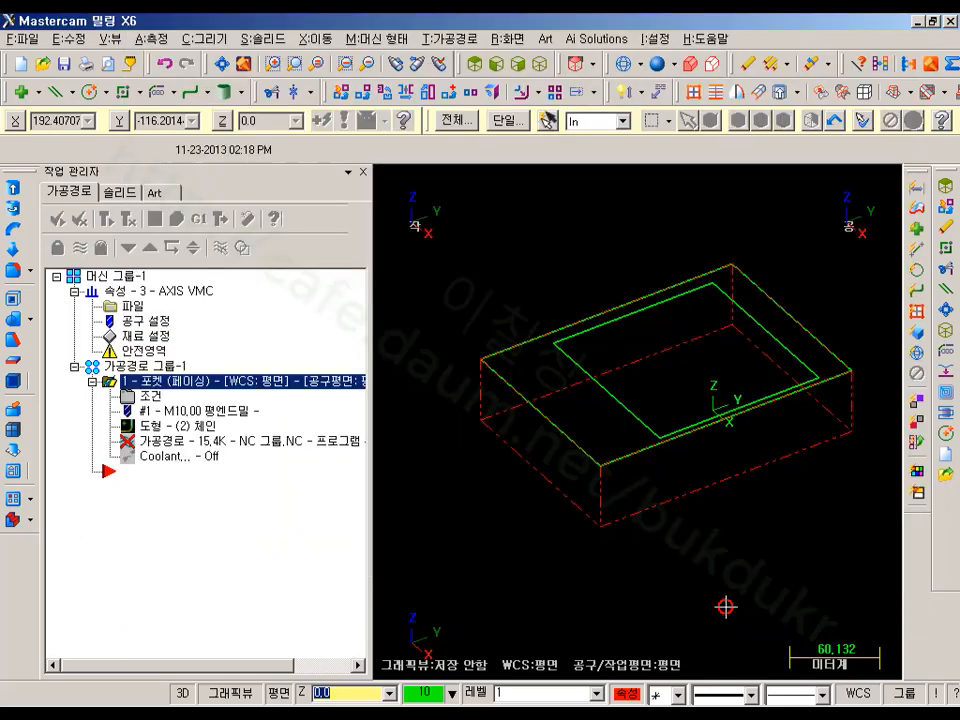
key("Return")
left_click(106, 220)
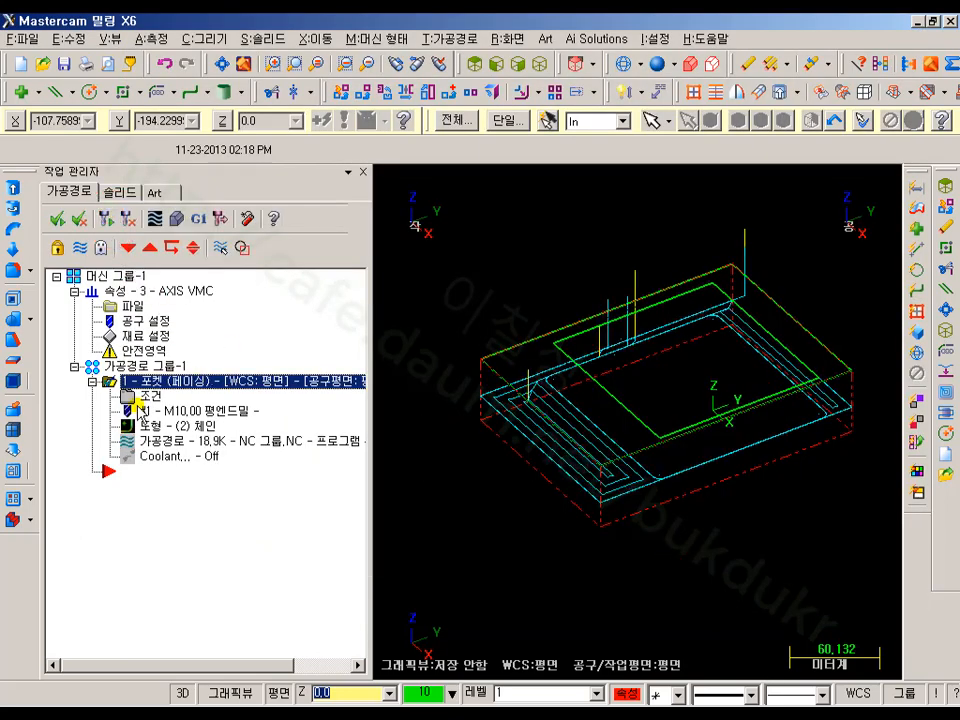
- Run the solid machining simulation (모의가공) of the facing pocket and examine the block's outer corner up close
left_click(177, 217)
left_click(107, 102)
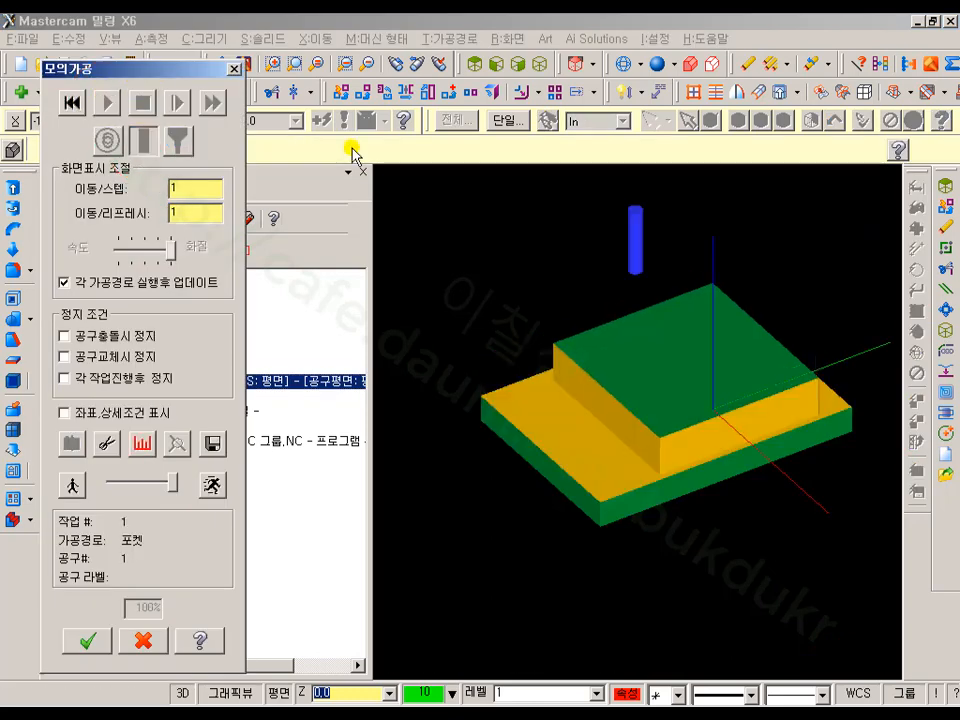
scroll(512, 496, "up", 5)
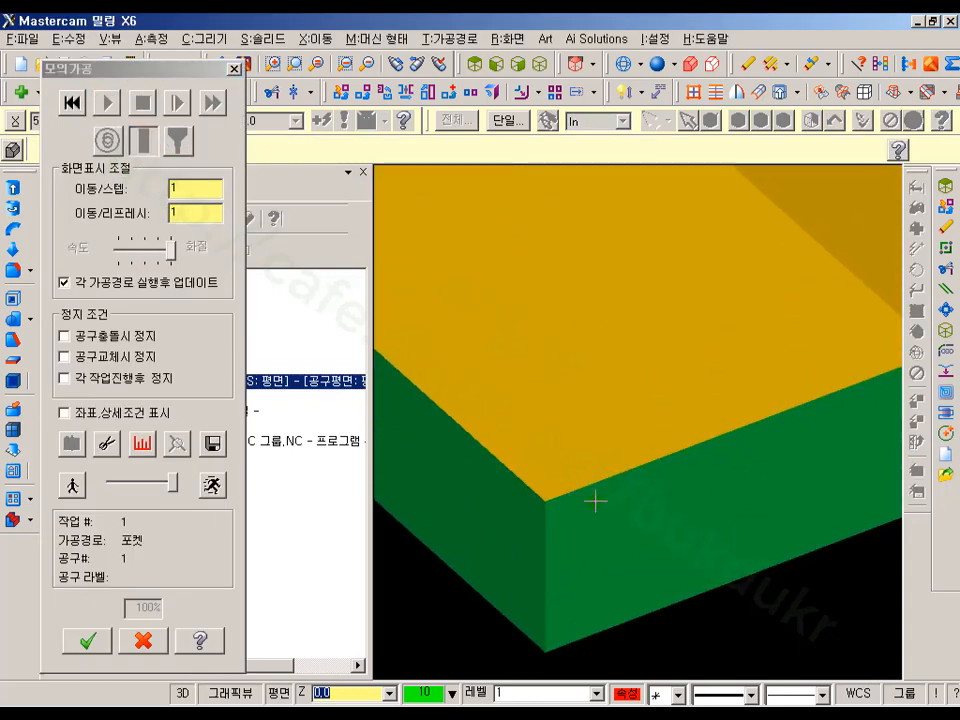
scroll(595, 501, "down", 6)
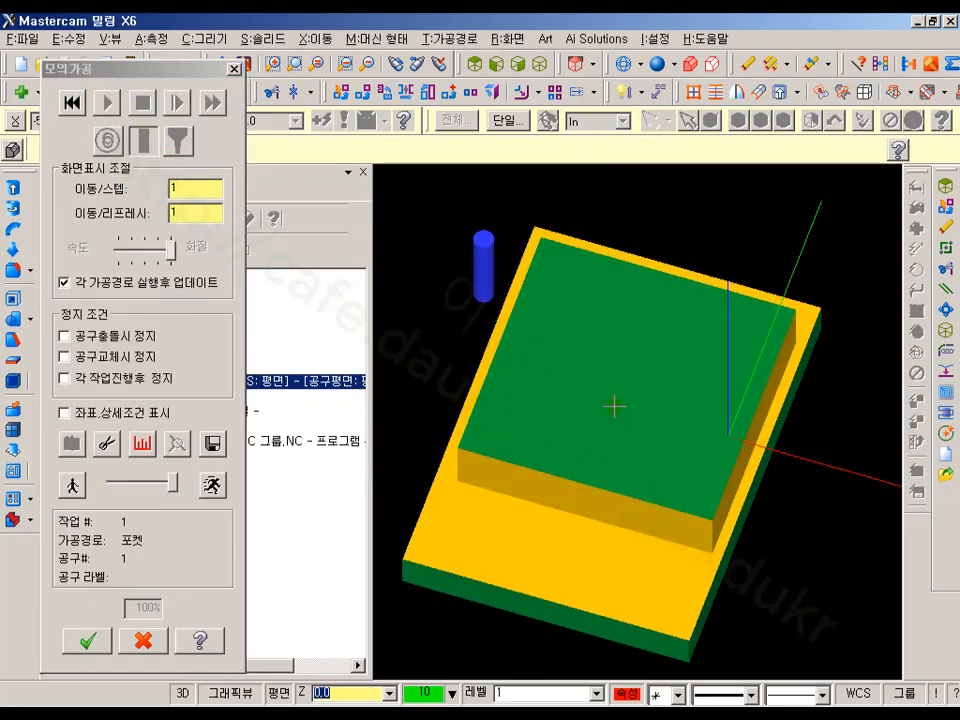
middle_click_drag(614, 406, 566, 409)
scroll(647, 381, "up", 2)
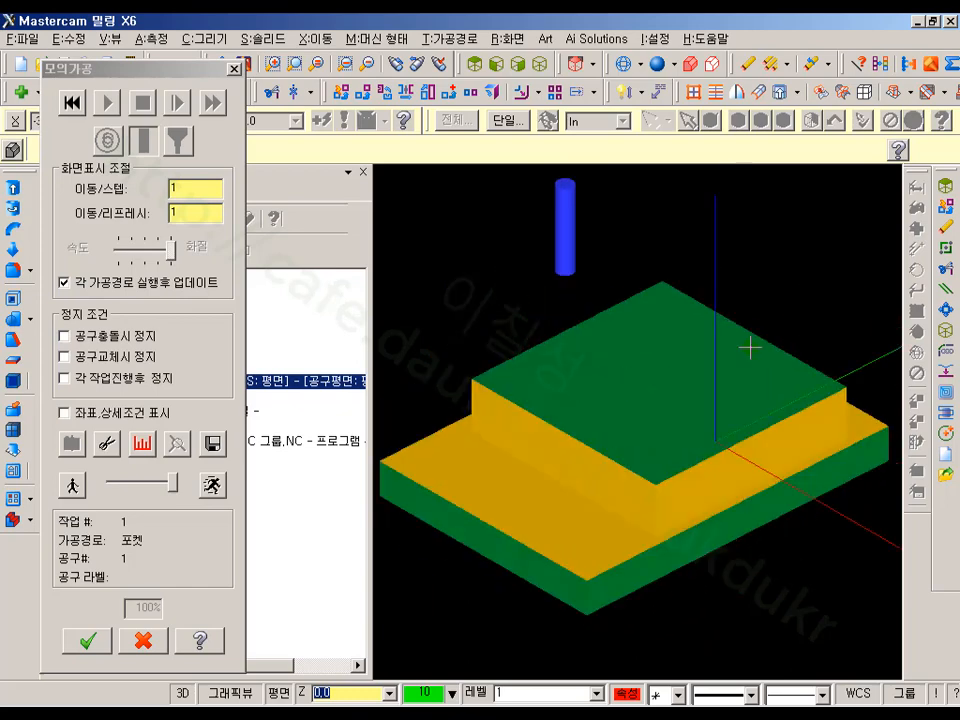
scroll(510, 564, "up", 4)
scroll(652, 543, "up", 2)
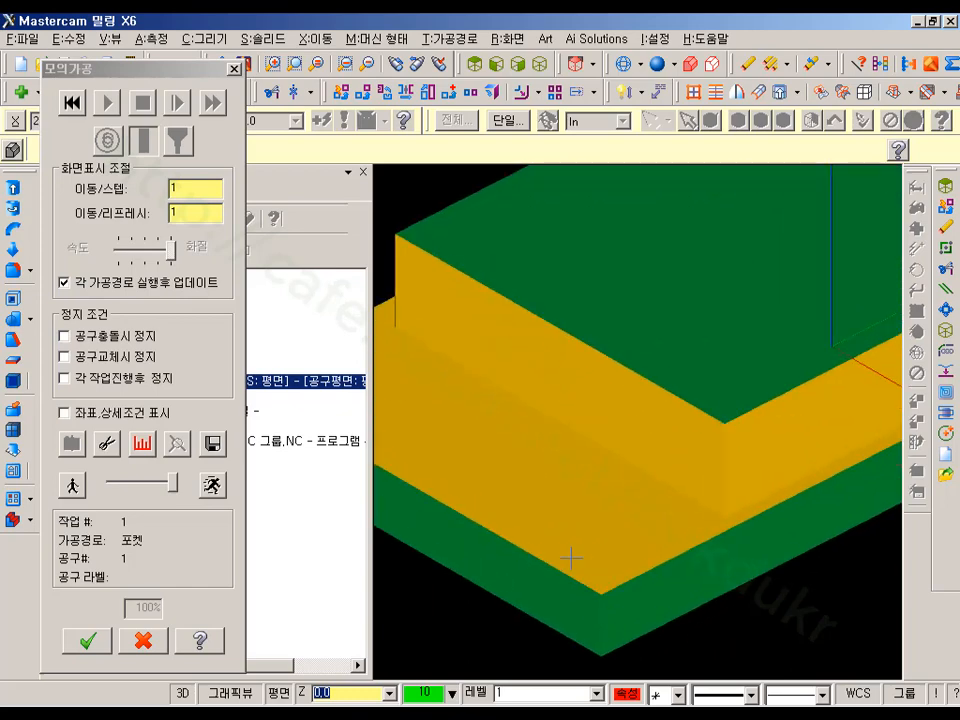
scroll(606, 608, "up", 1)
scroll(600, 603, "up", 3)
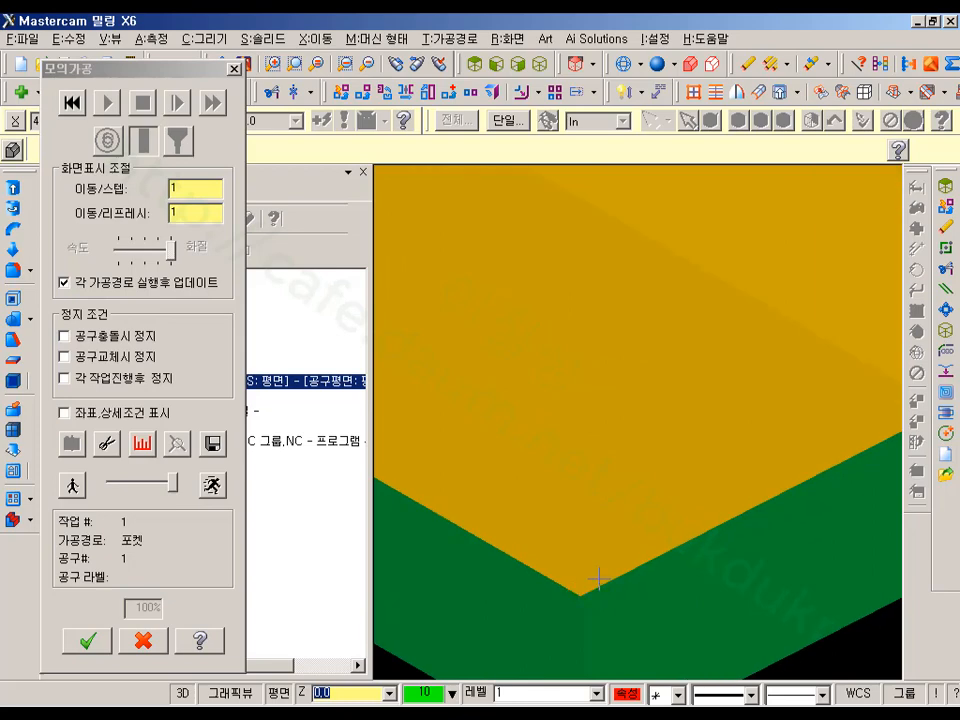
scroll(620, 513, "down", 6)
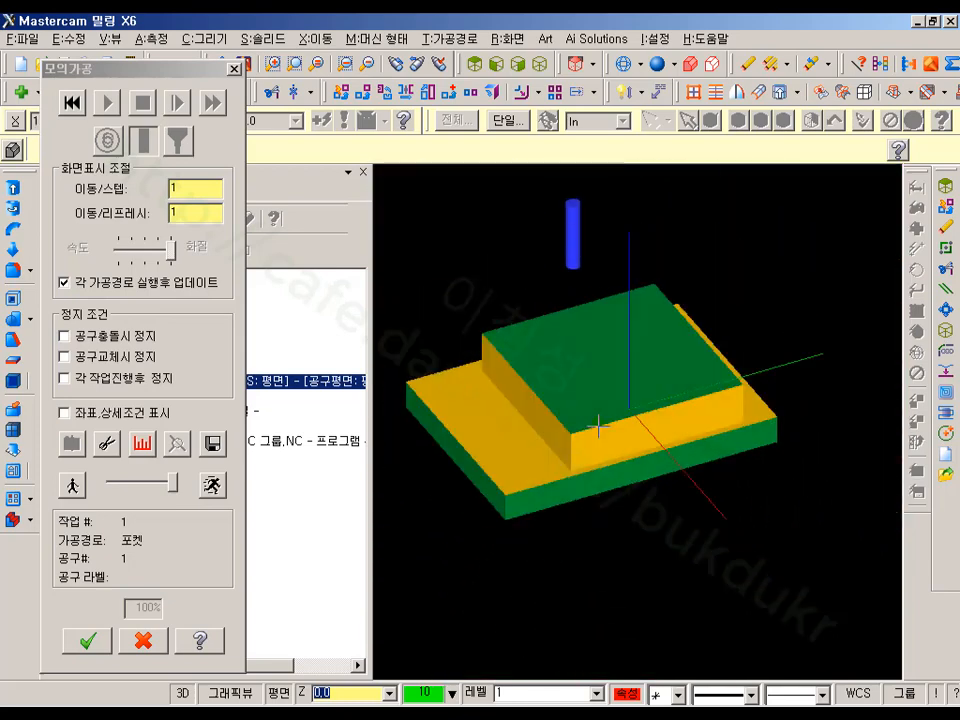
- Inspect the simulated block from several sides, reset the simulation and close it
middle_click_drag(759, 424, 461, 437)
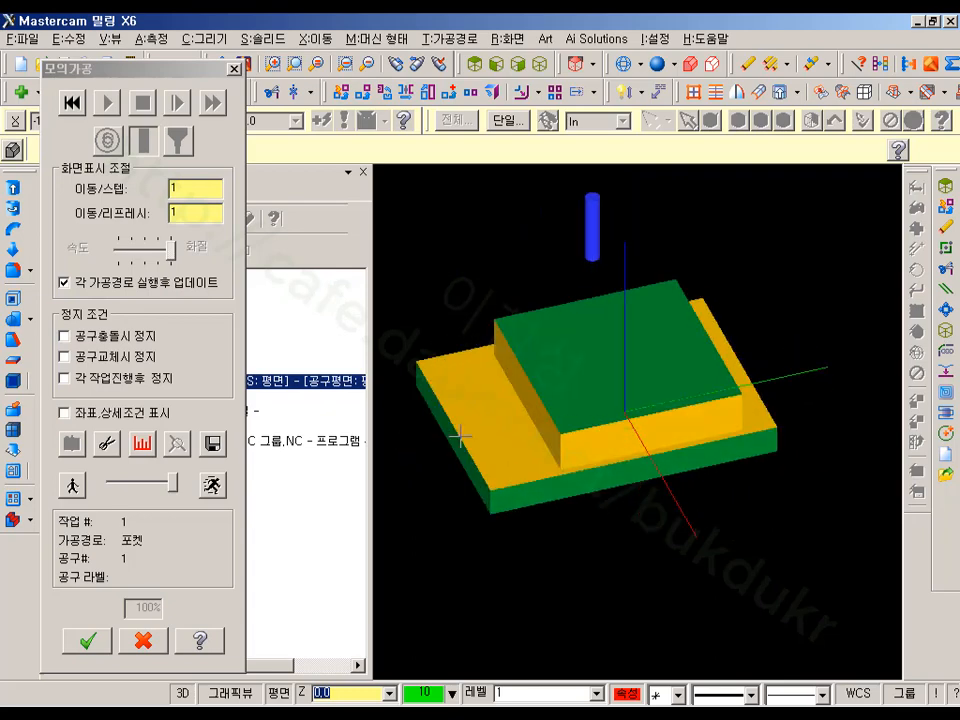
middle_click_drag(631, 322, 741, 316)
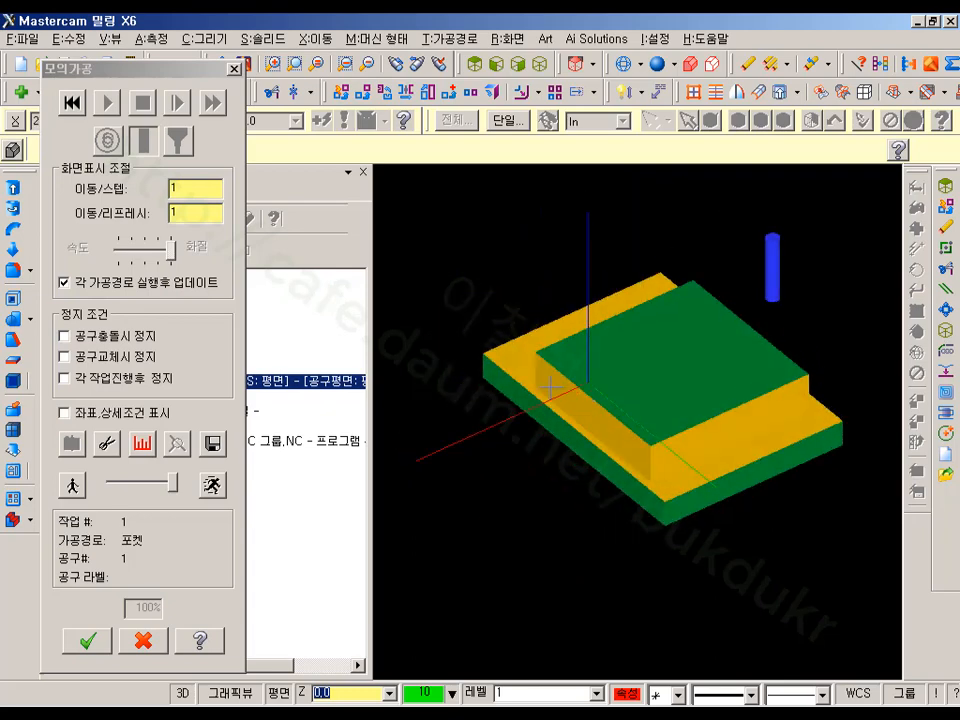
left_click(71, 103)
left_click(143, 640)
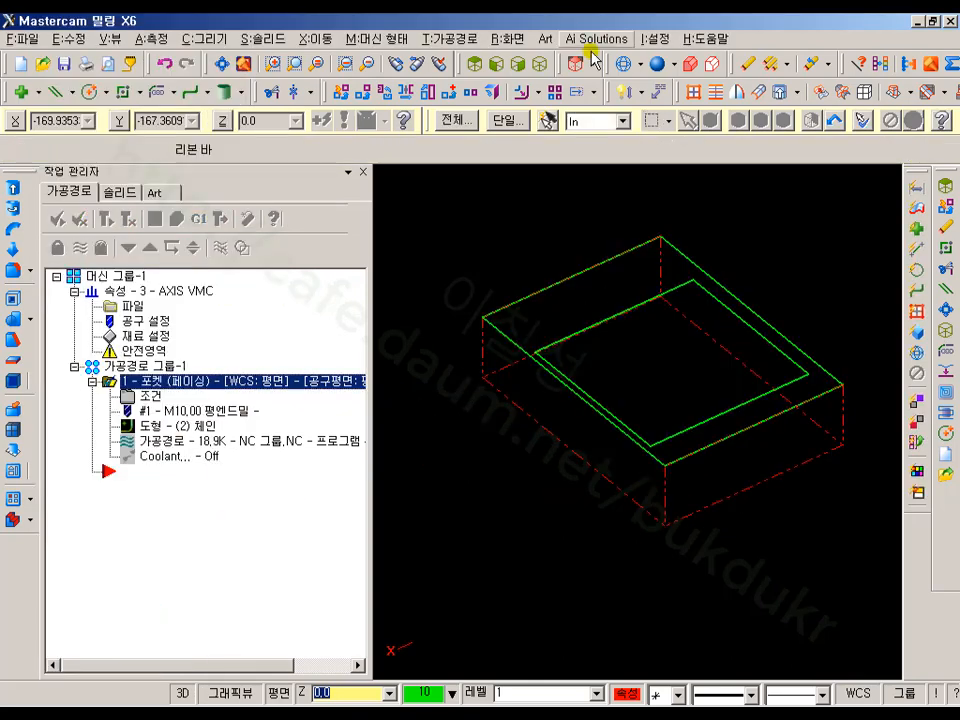
- Switch to the plan view and review the outer and inner rectangle chains in the pocket's chain manager (체인 관리자)
left_click(474, 63)
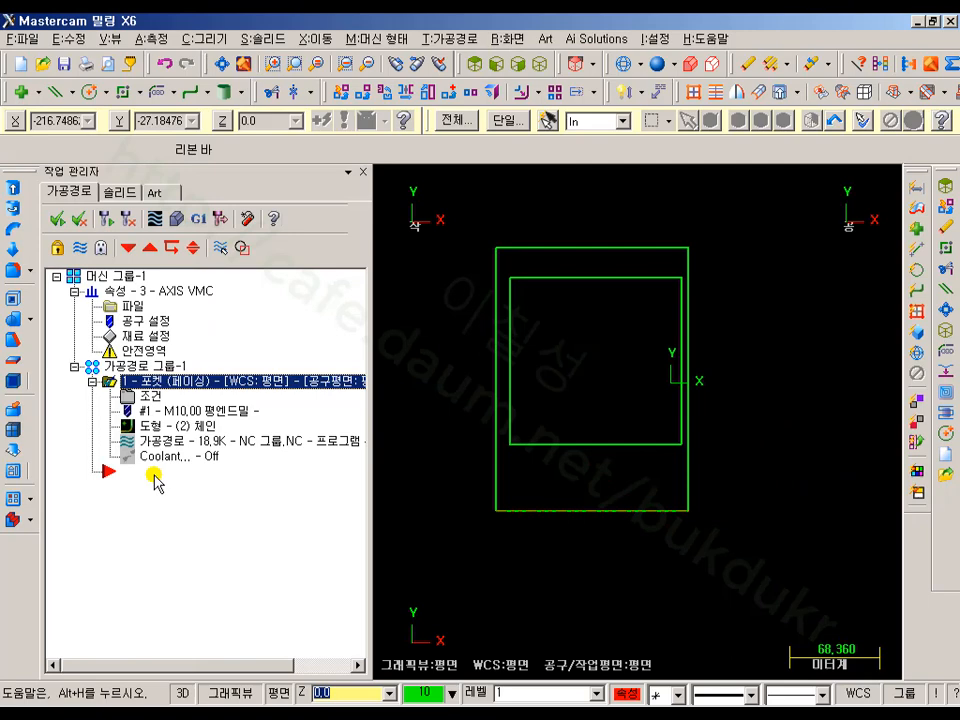
left_click(152, 427)
left_click(90, 210)
left_click(88, 224)
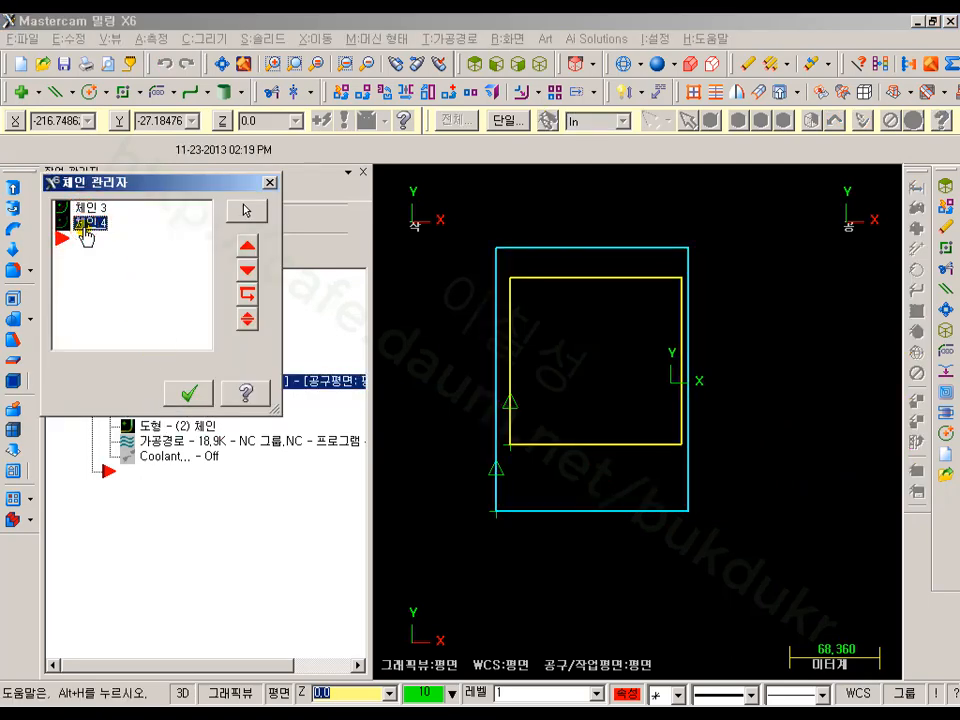
left_click(188, 392)
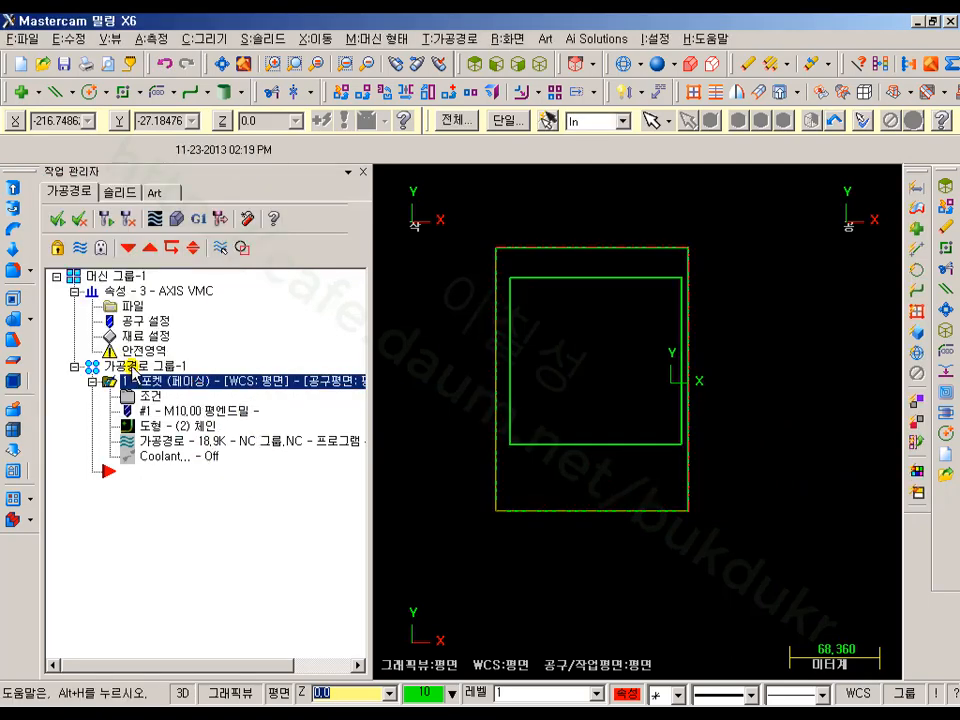
- Review the pocket's 표면가공, 정삭 and 황삭 settings with 외측윤곽 정삭실행 enabled, accept them and regenerate the toolpath
left_click(110, 381)
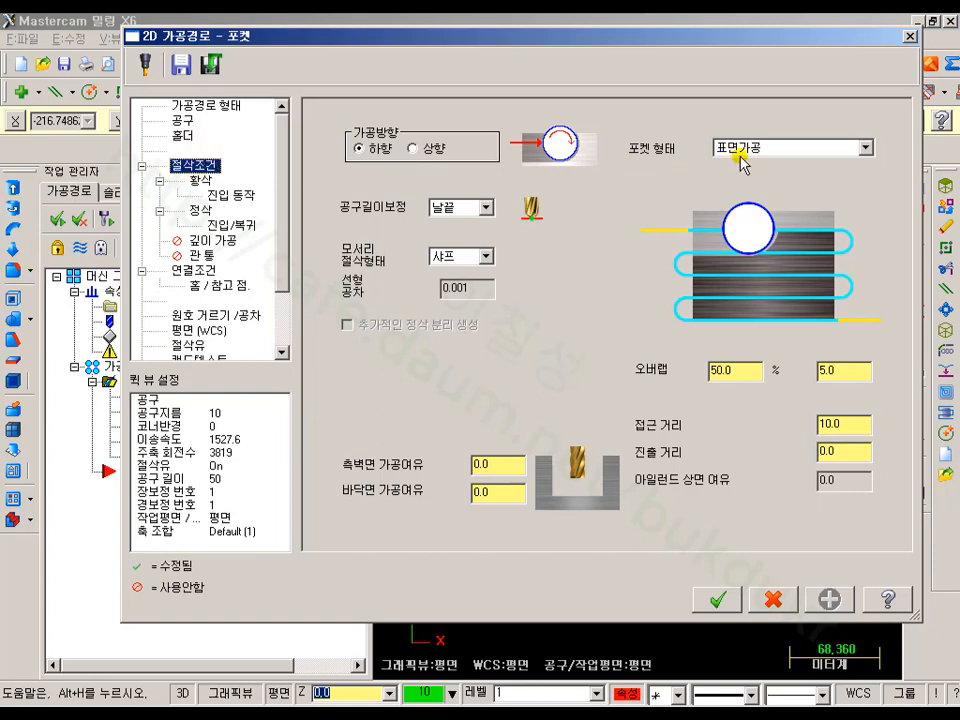
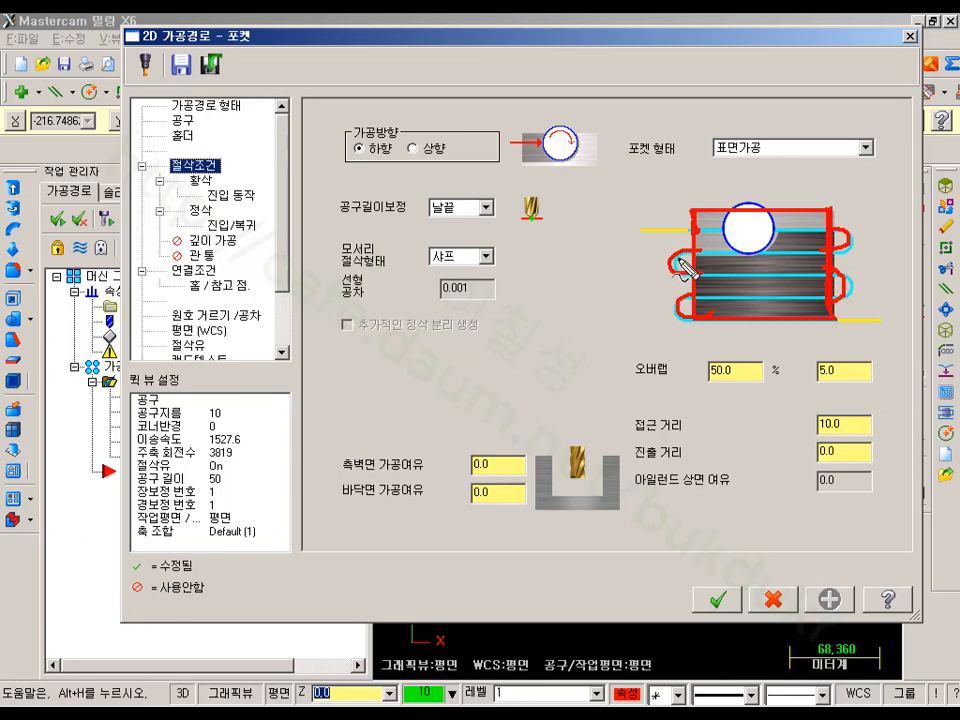
key("Escape")
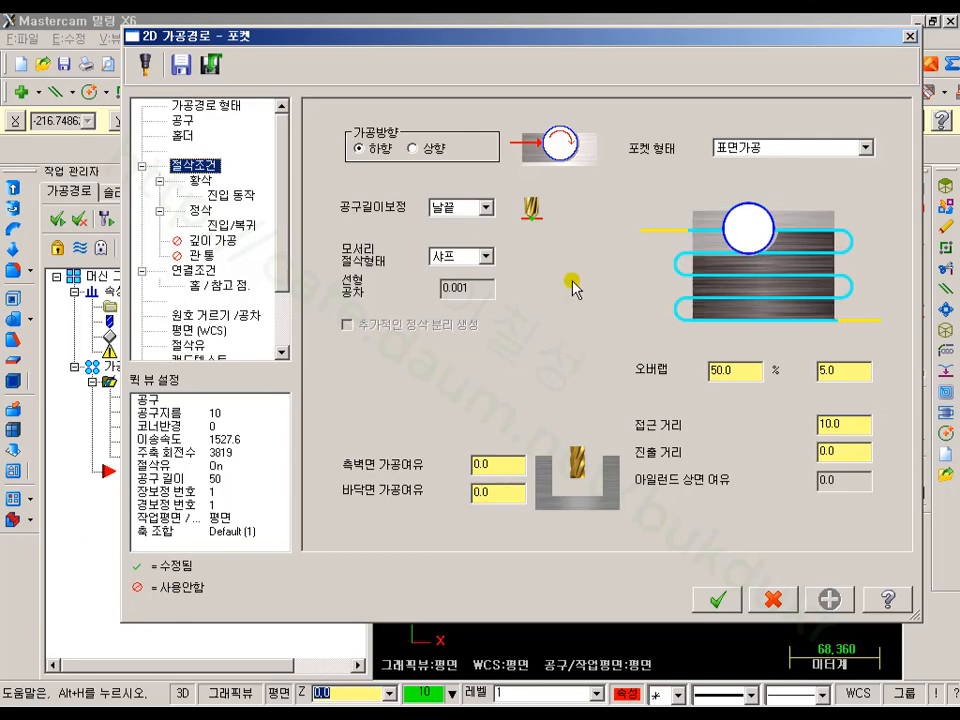
left_click(203, 212)
left_click(336, 193)
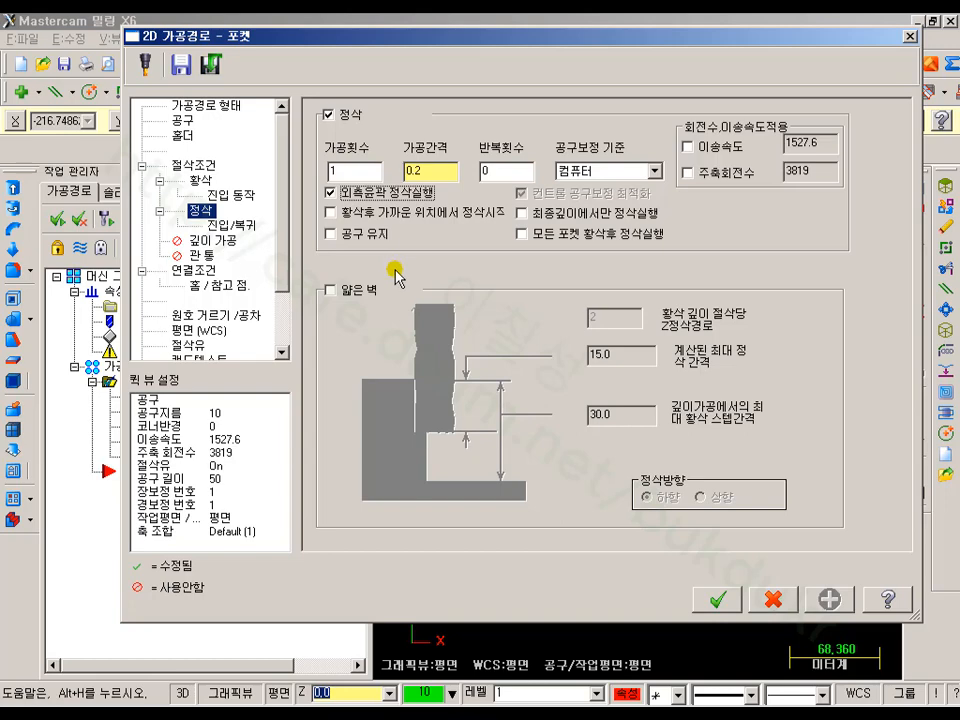
left_click(200, 183)
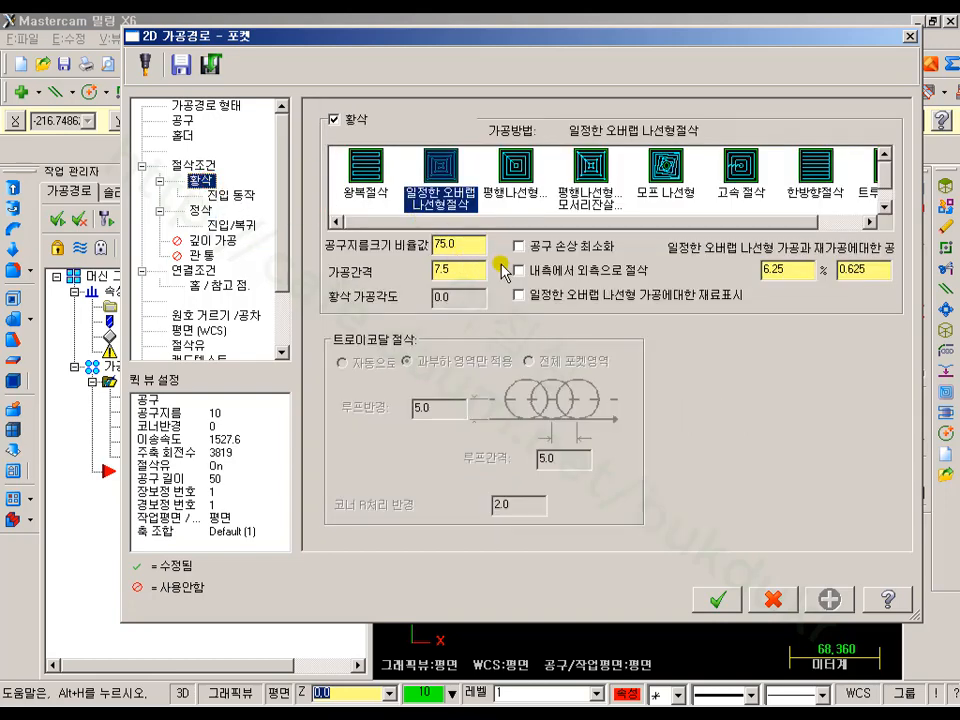
left_click(722, 596)
left_click(104, 219)
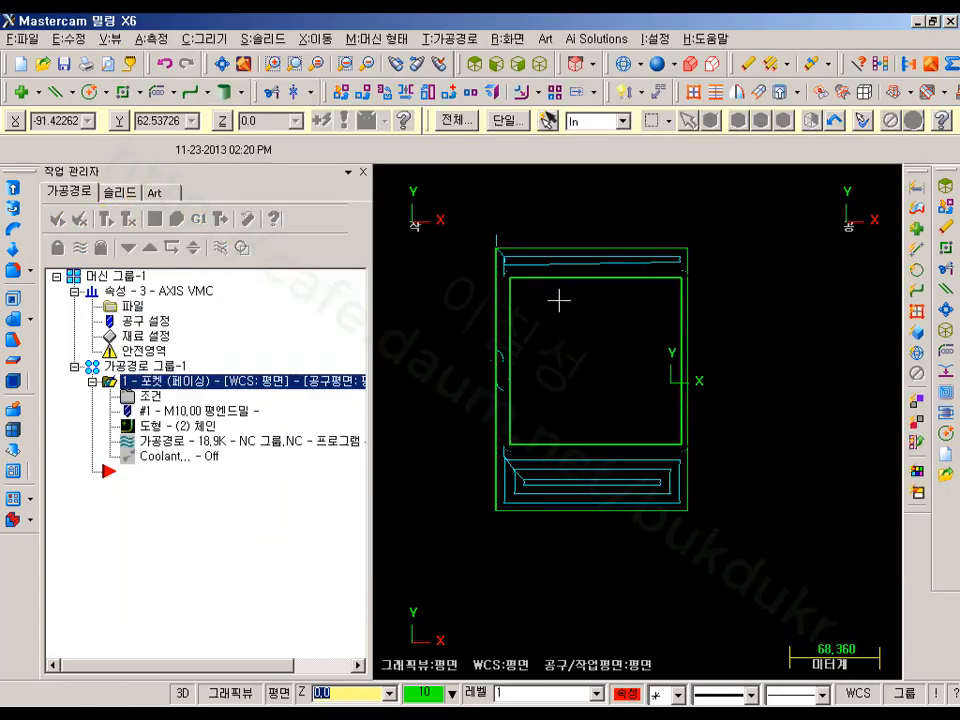
- Backplot the facing toolpath to its end and examine the passes around the inner rectangle and along the block's outer contour
scroll(558, 300, "up", 2)
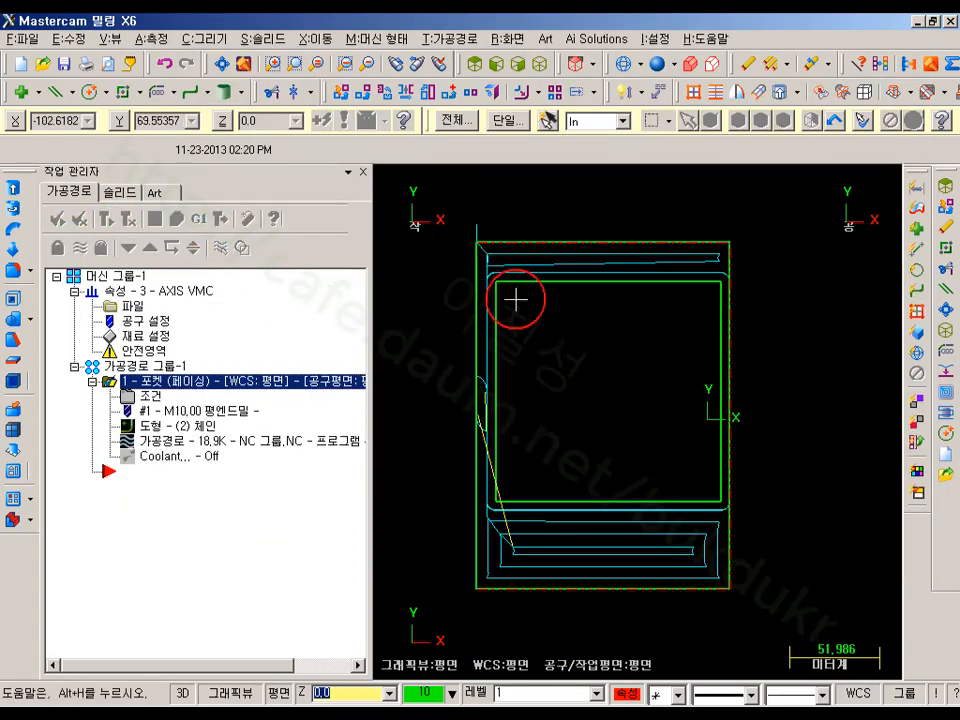
scroll(555, 293, "down", 1)
scroll(776, 343, "up", 2)
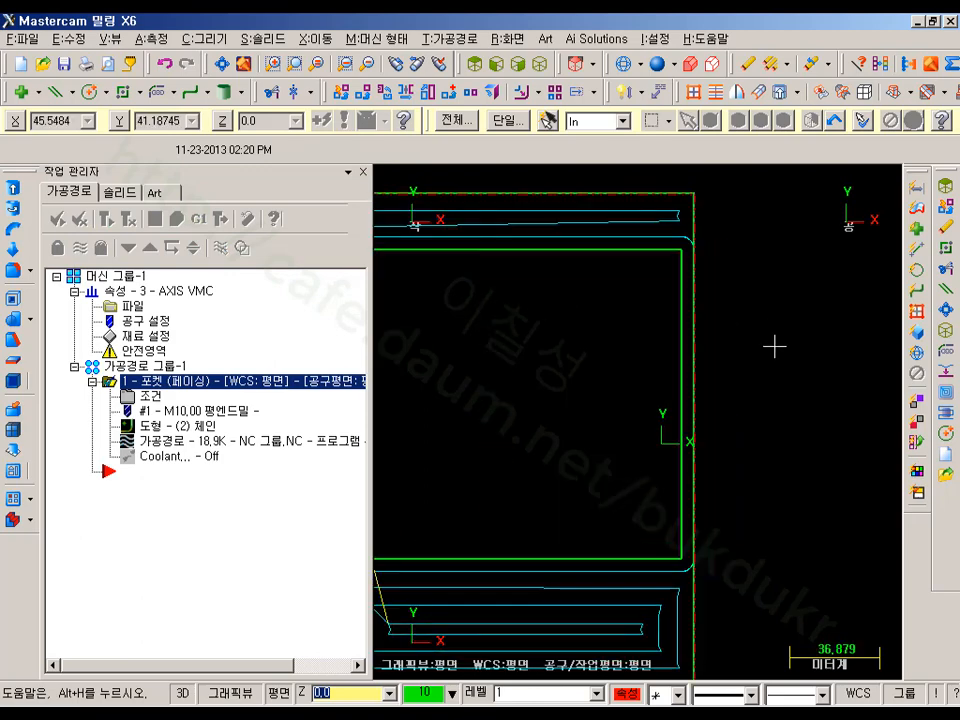
scroll(733, 306, "down", 2)
left_click(168, 441)
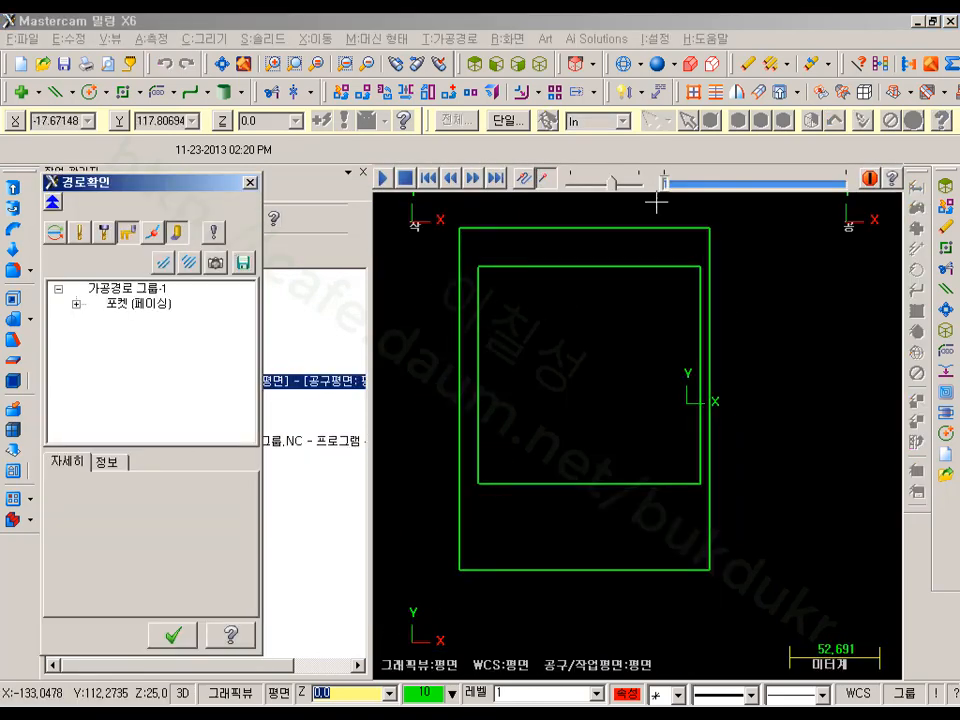
left_click_drag(665, 184, 917, 189)
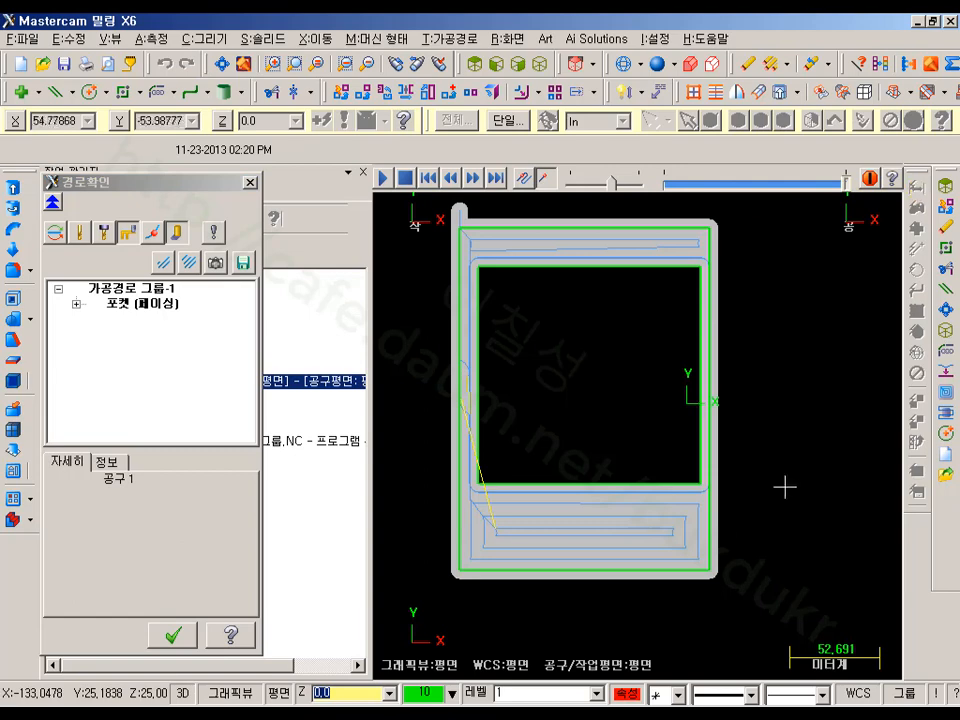
scroll(400, 580, "up", 6)
scroll(409, 588, "down", 1)
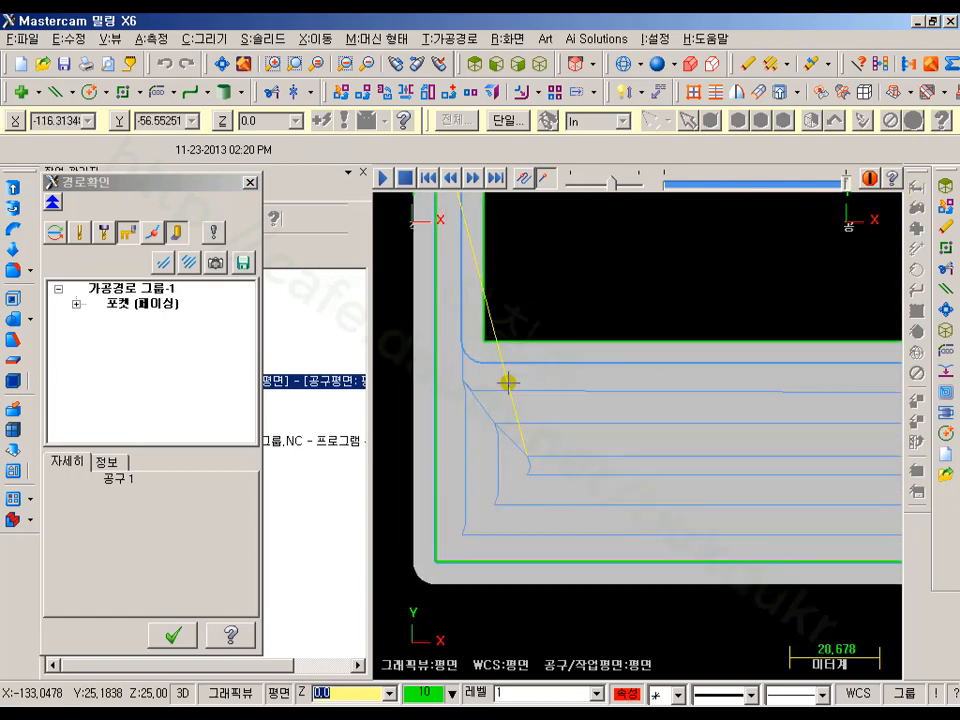
scroll(444, 306, "up", 6)
scroll(565, 285, "up", 2)
scroll(565, 285, "down", 9)
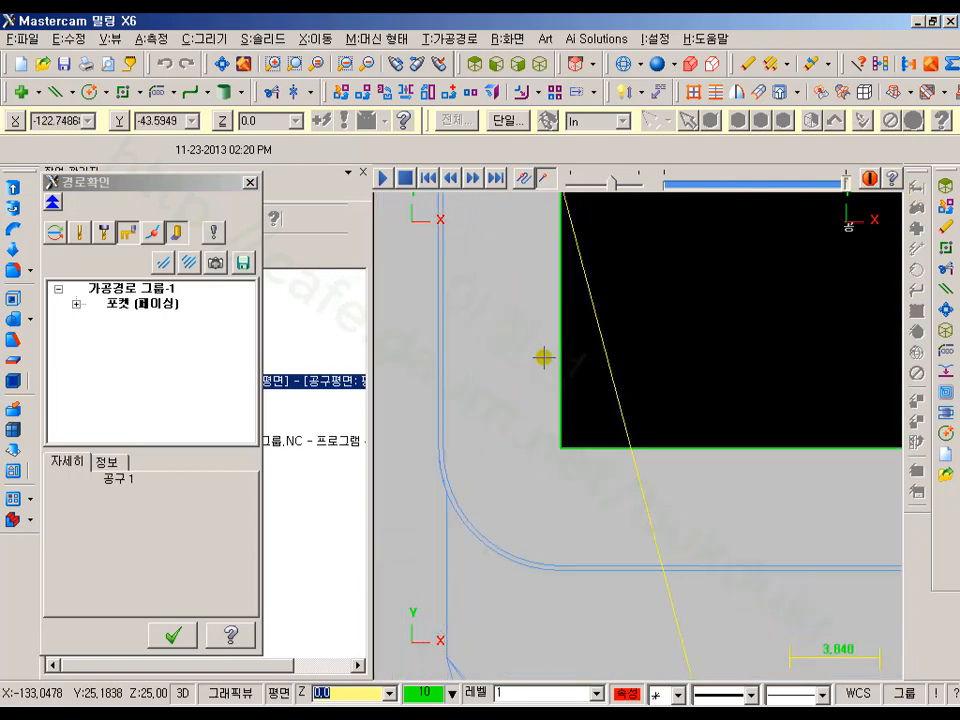
scroll(423, 442, "down", 2)
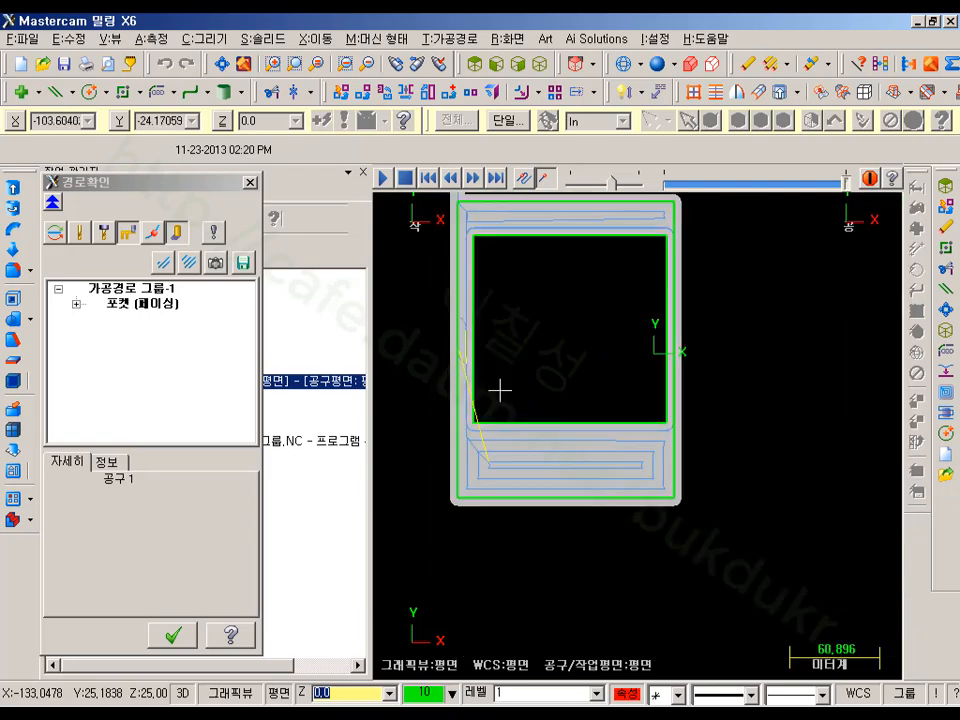
left_click(172, 635)
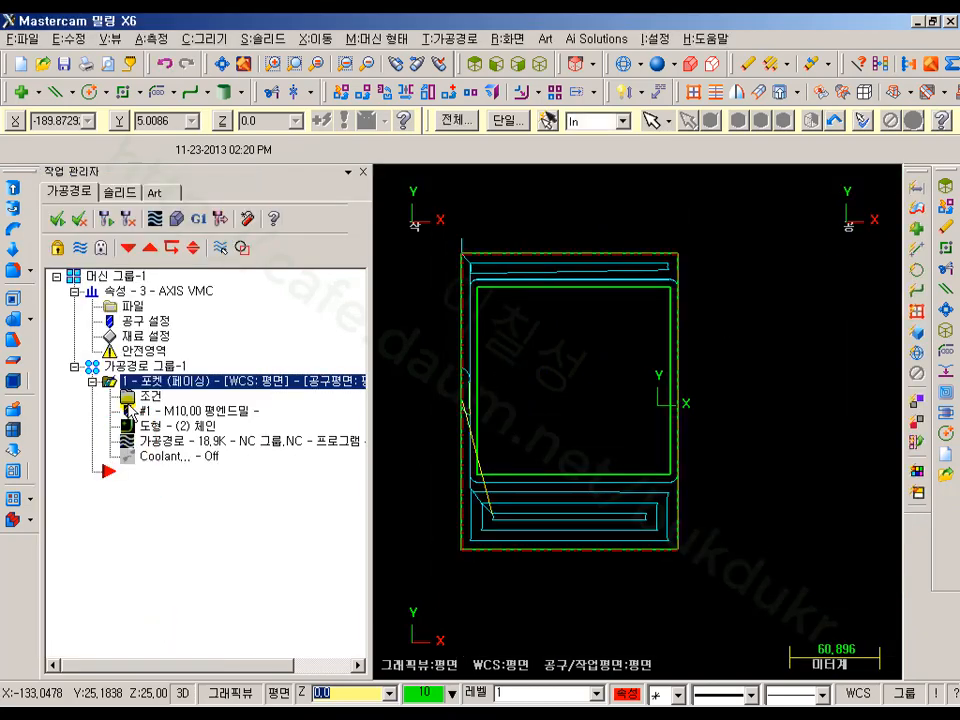
- Disable 외측윤곽 정삭실행 in the facing pocket's 정삭 settings and regenerate the toolpath
left_click(152, 398)
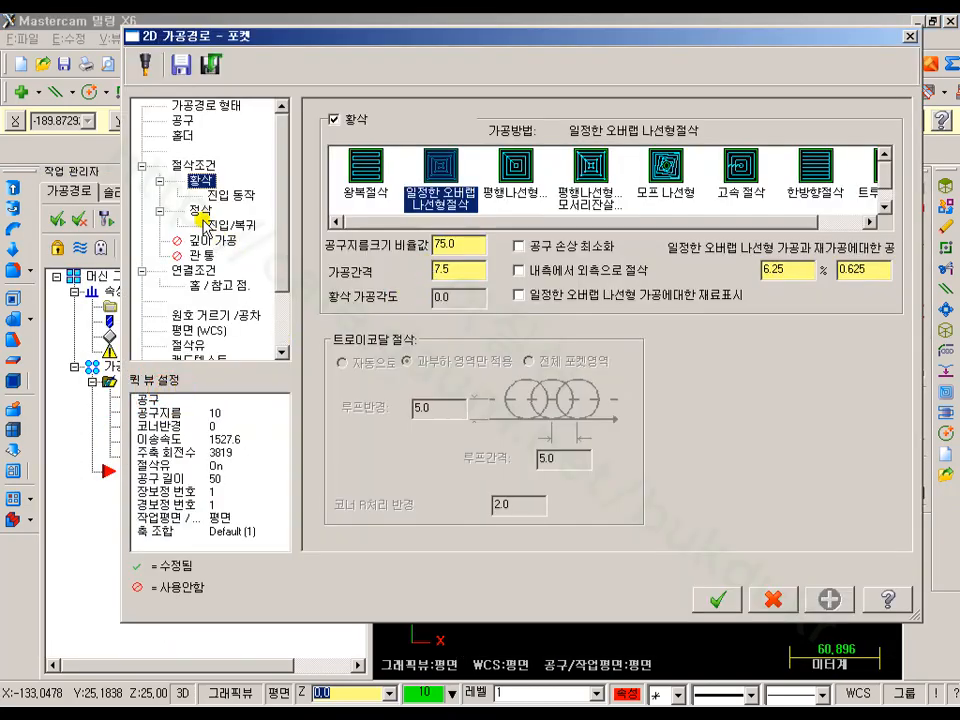
left_click(200, 210)
left_click(331, 192)
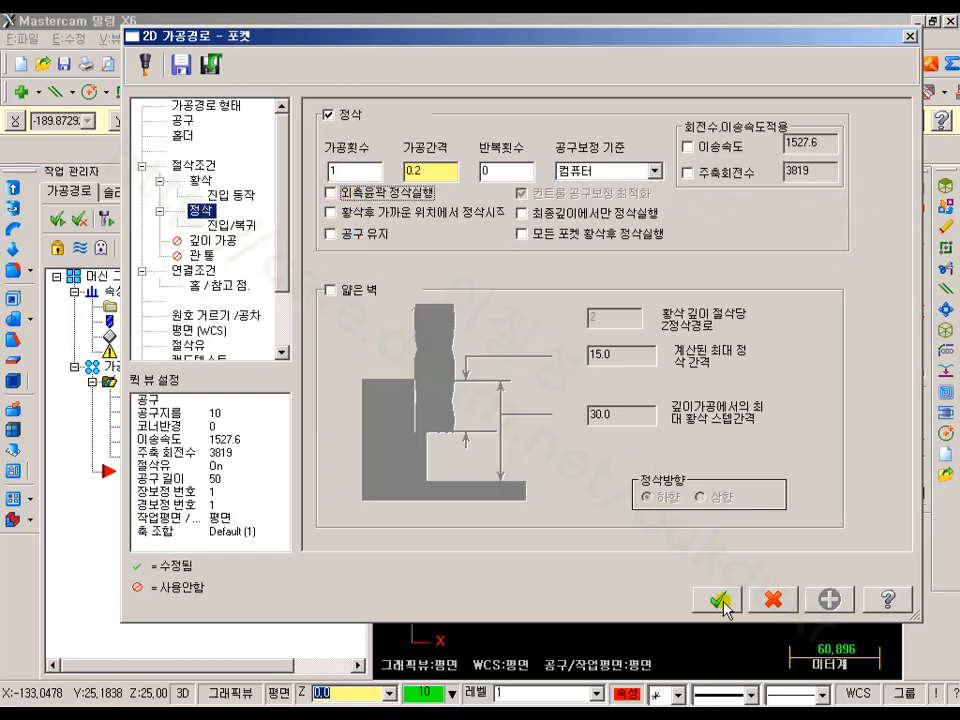
left_click(719, 600)
- Backplot the facing toolpath without outer-contour finishing and check the finishing pass around the inner rectangle's corner
scroll(569, 344, "down", 1)
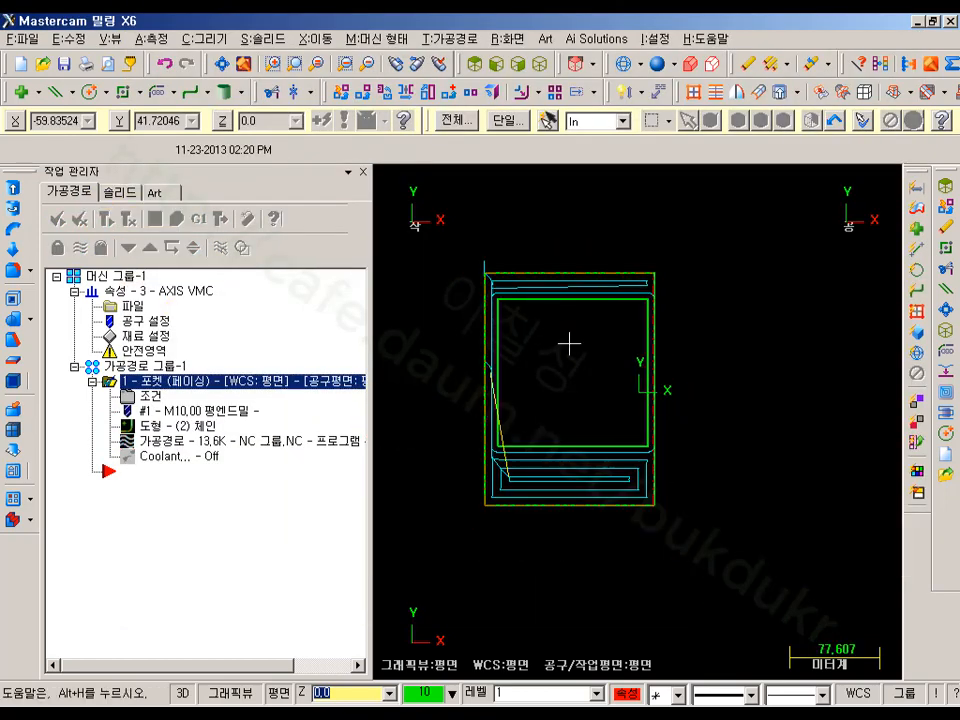
scroll(569, 344, "up", 1)
left_click(150, 440)
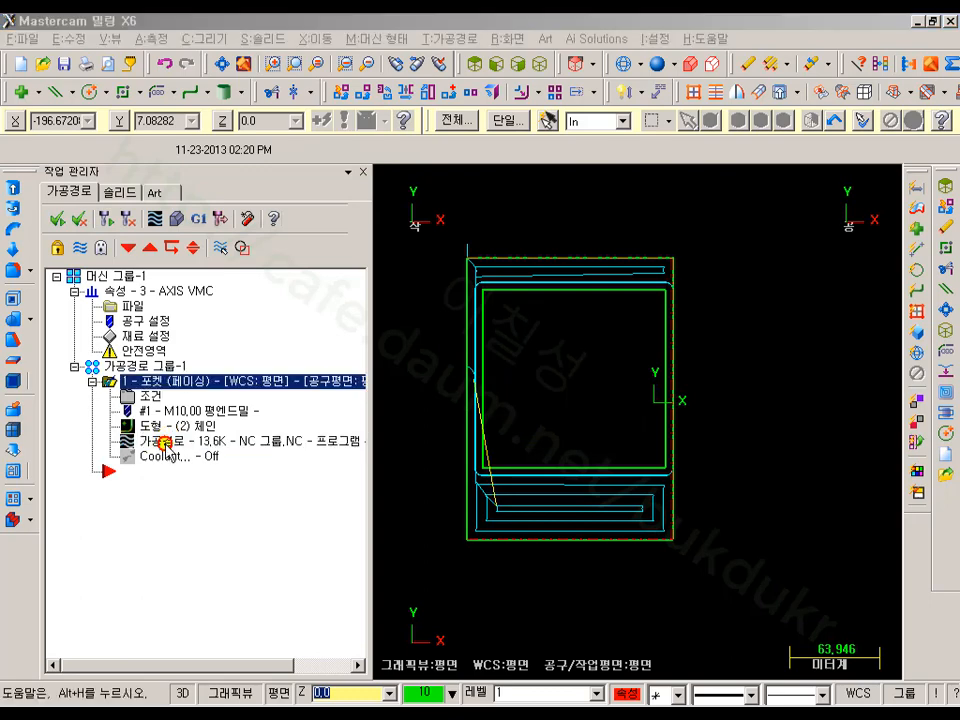
left_click_drag(665, 185, 845, 183)
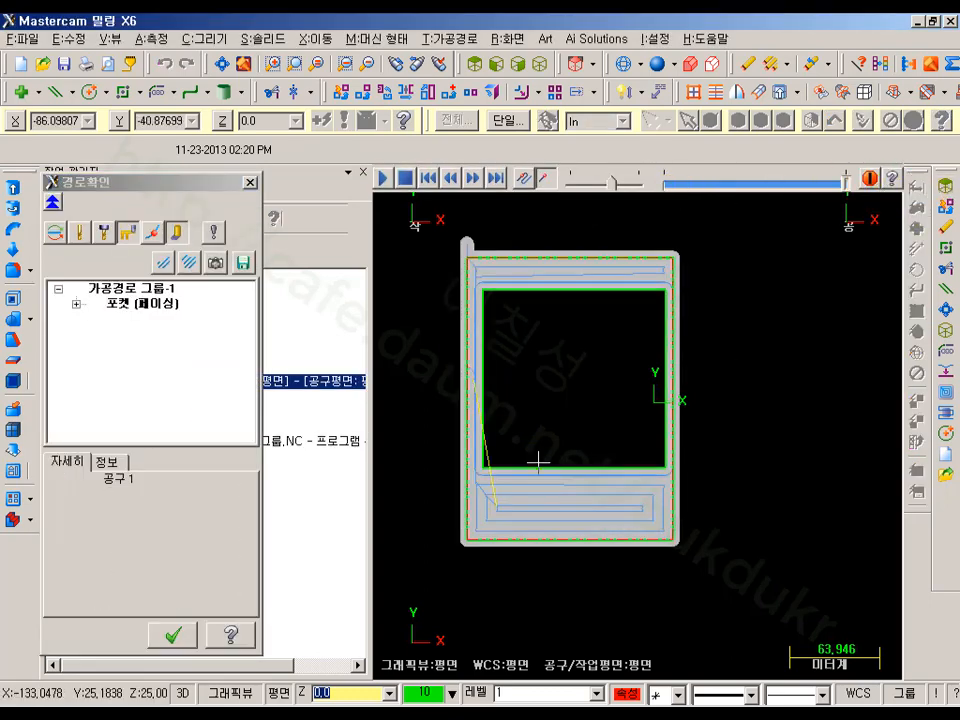
scroll(422, 499, "up", 15)
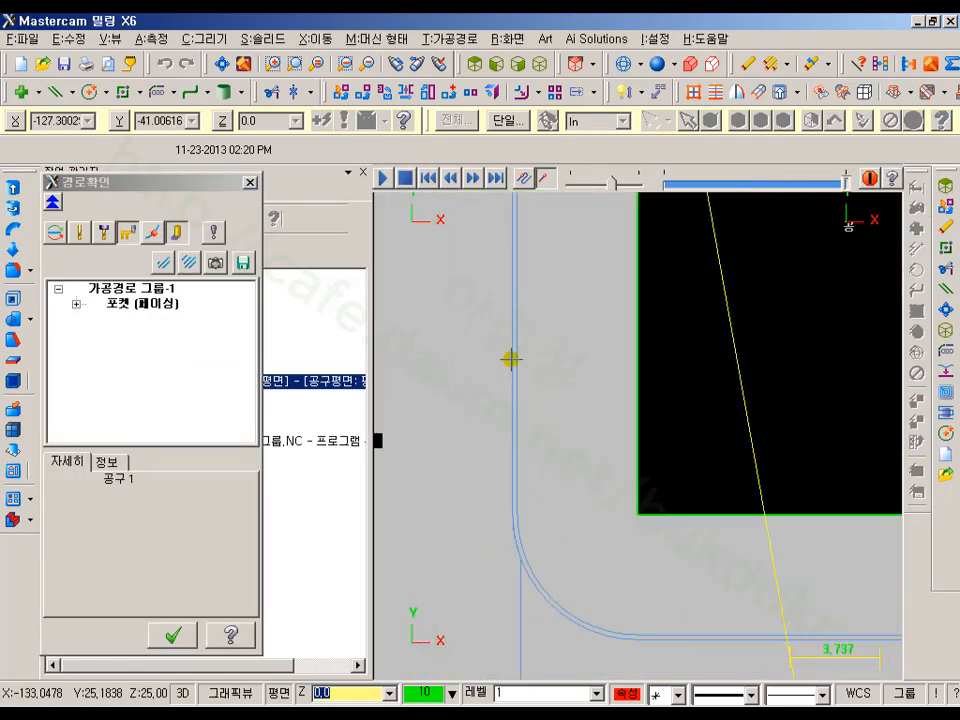
scroll(707, 429, "up", 5)
scroll(611, 355, "down", 12)
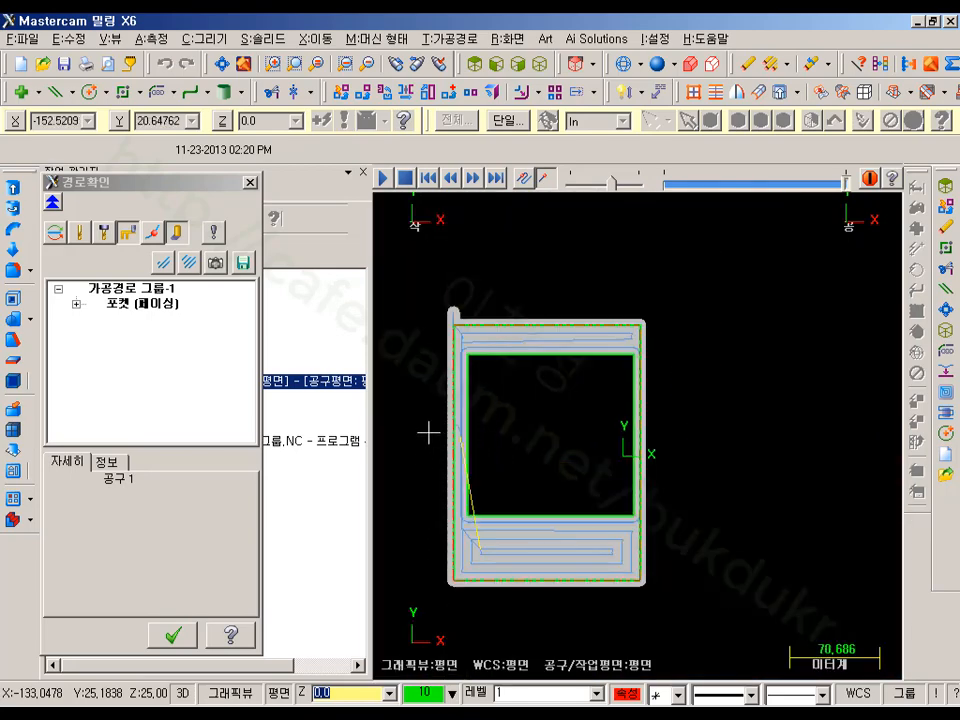
left_click(172, 635)
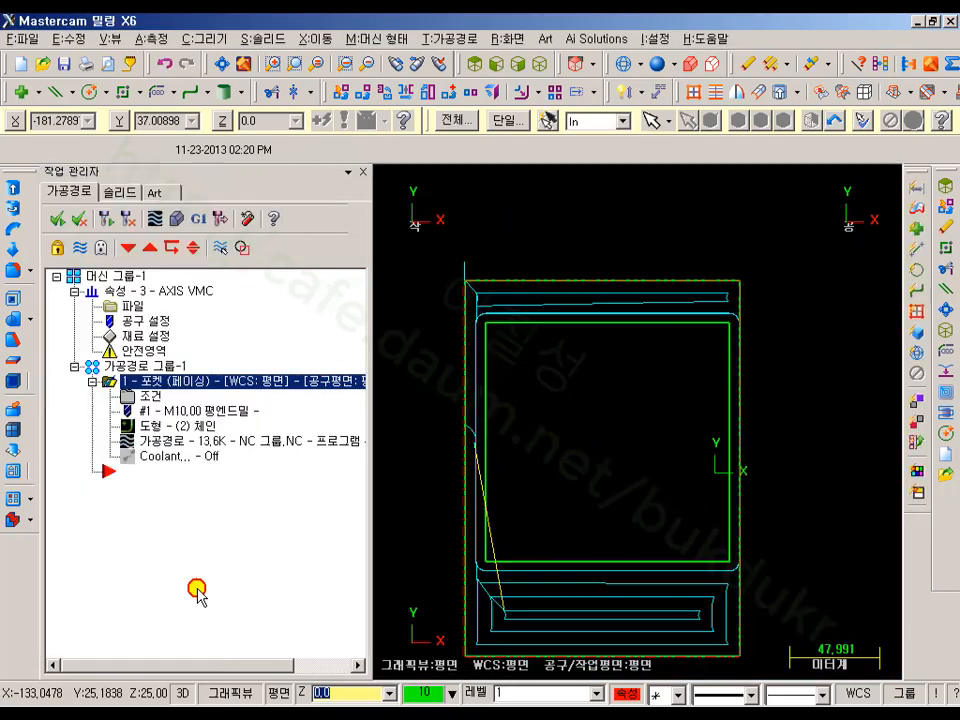
- Check the pocket's 정삭 settings with 외측윤곽 정삭실행 off, and examine the passes at the inner rectangle's and block's upper-left corners
left_click(145, 395)
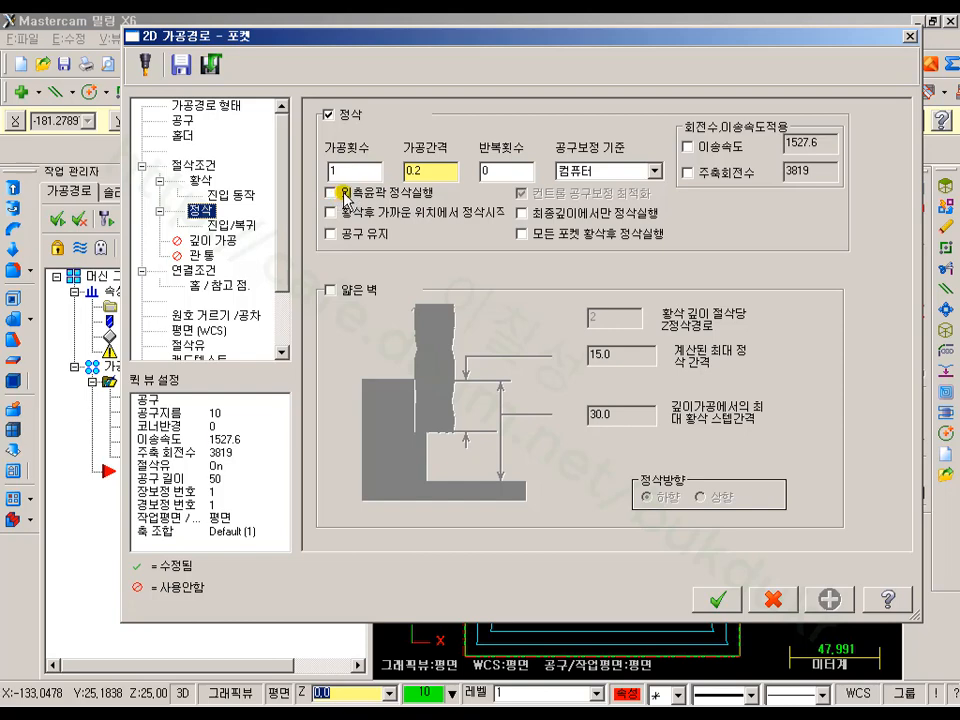
left_click(733, 605)
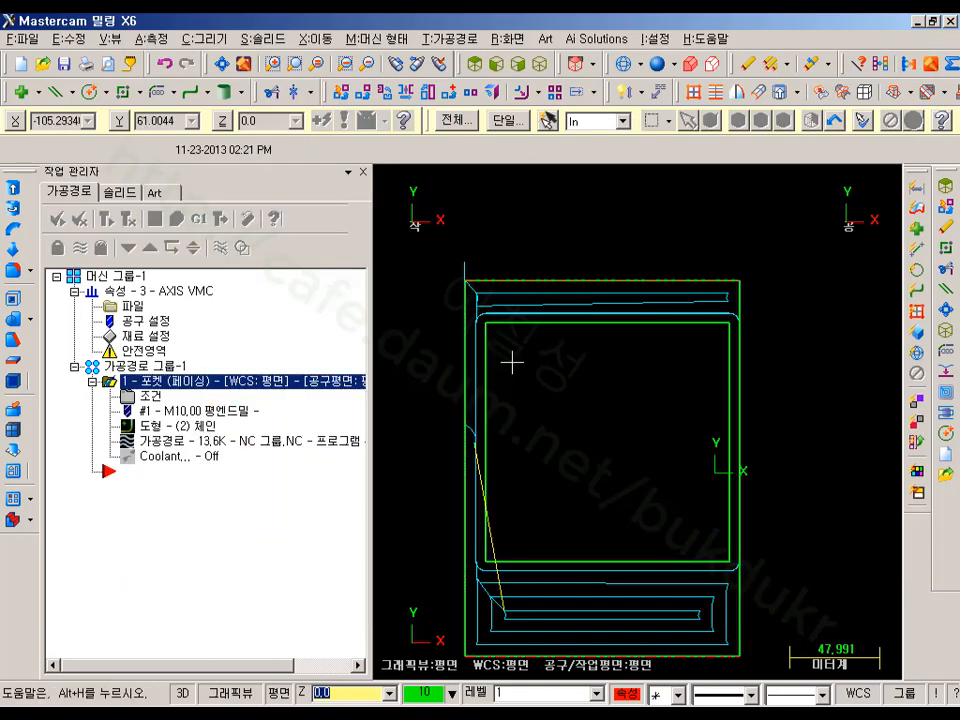
scroll(484, 301, "up", 12)
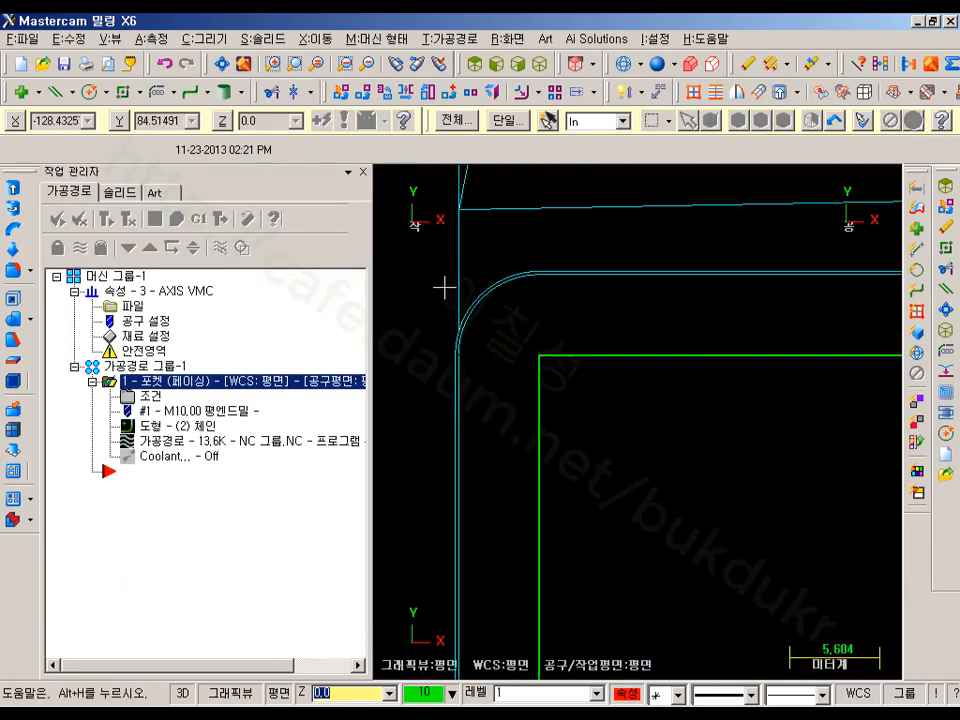
scroll(572, 330, "up", 2)
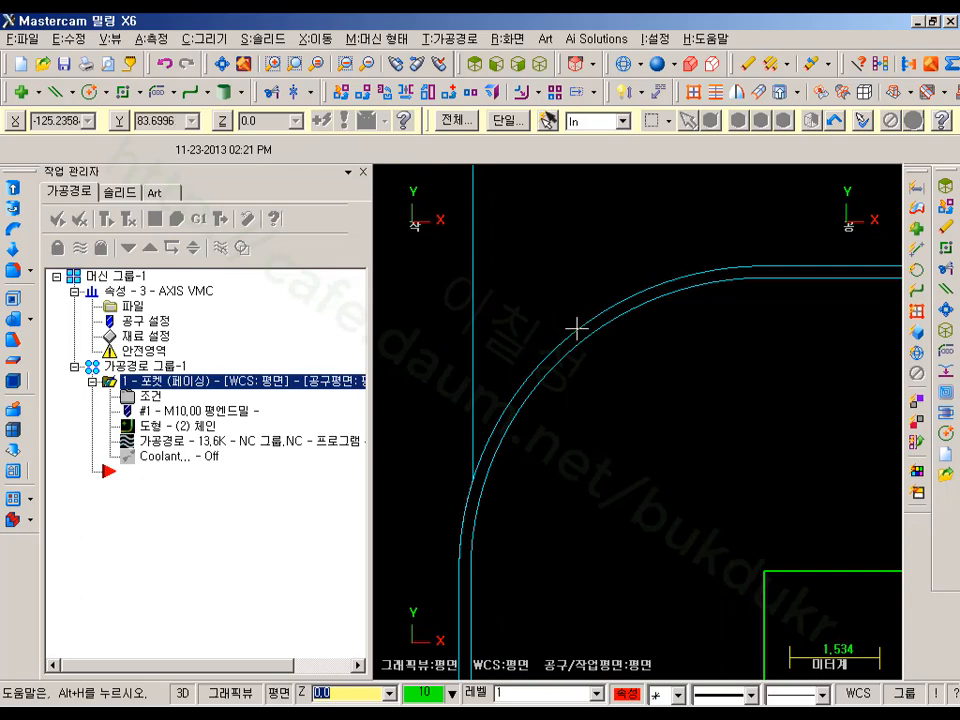
scroll(577, 330, "down", 6)
middle_click_drag(638, 360, 557, 430)
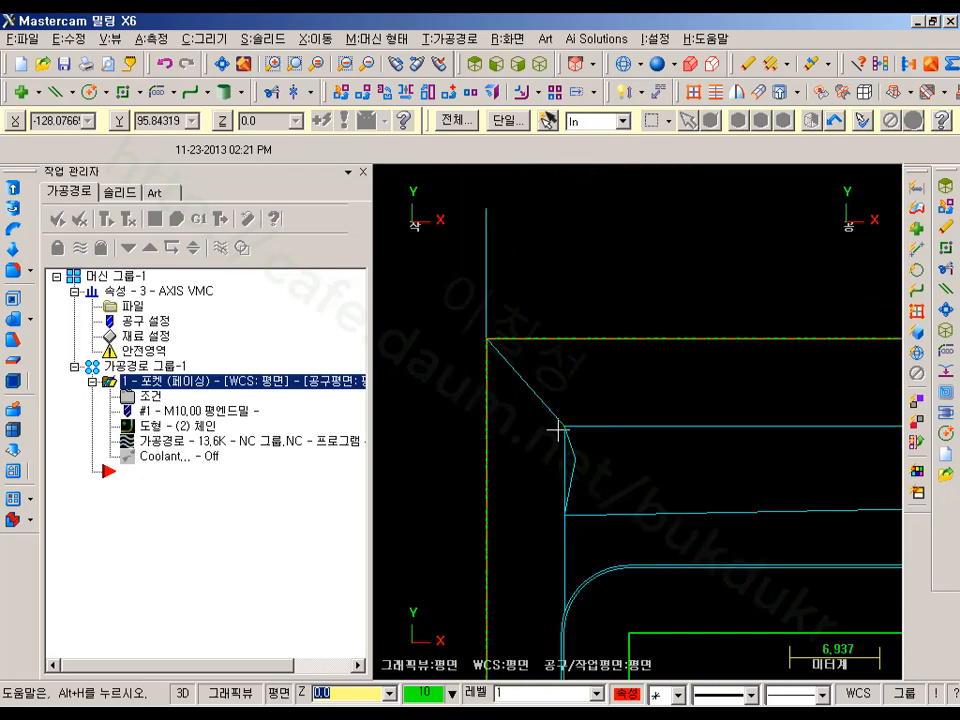
scroll(488, 343, "up", 10)
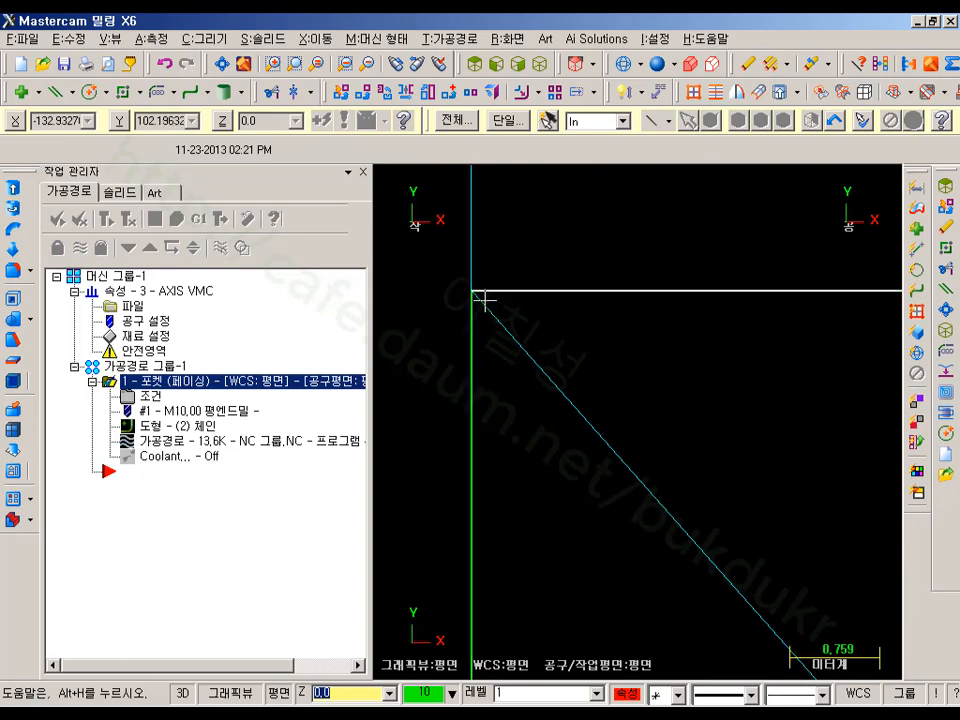
scroll(480, 285, "down", 2)
scroll(479, 281, "down", 8)
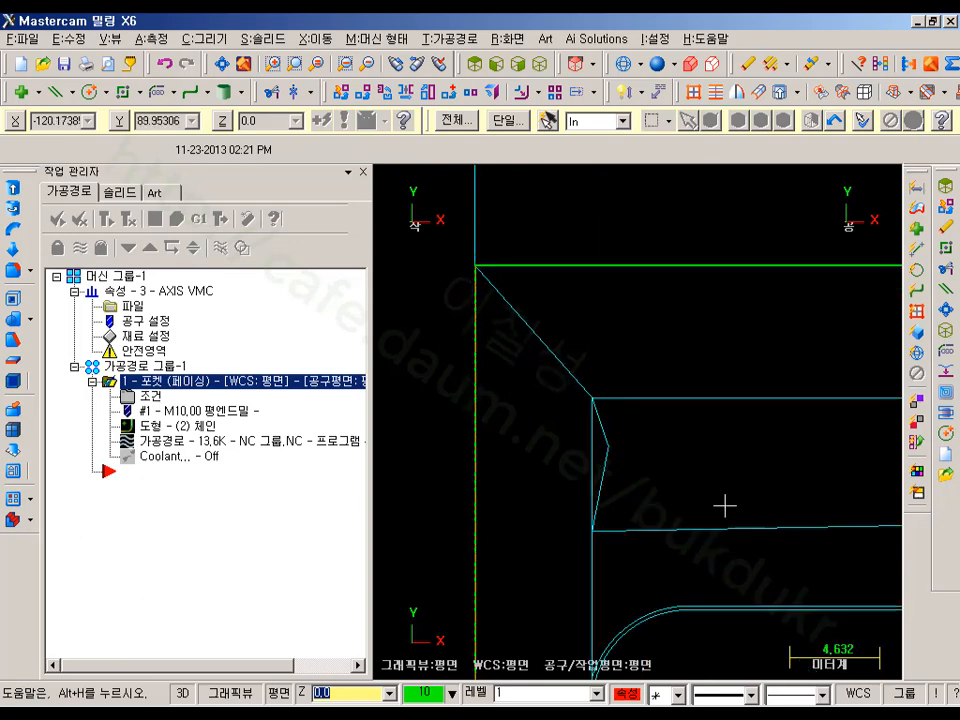
middle_click_drag(724, 506, 618, 260)
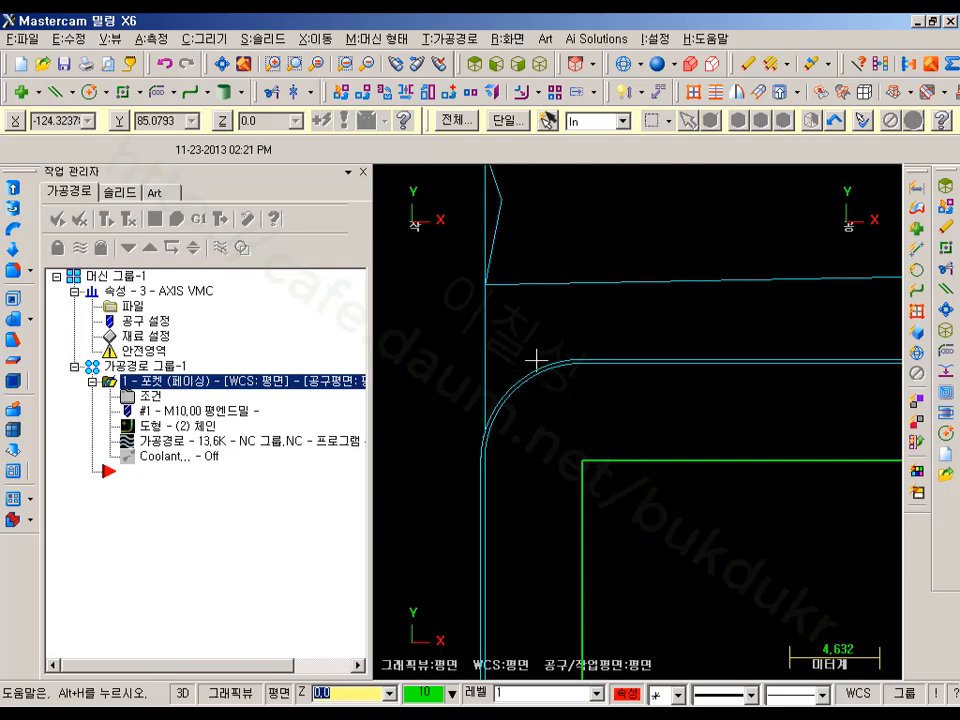
middle_click_drag(536, 358, 690, 525)
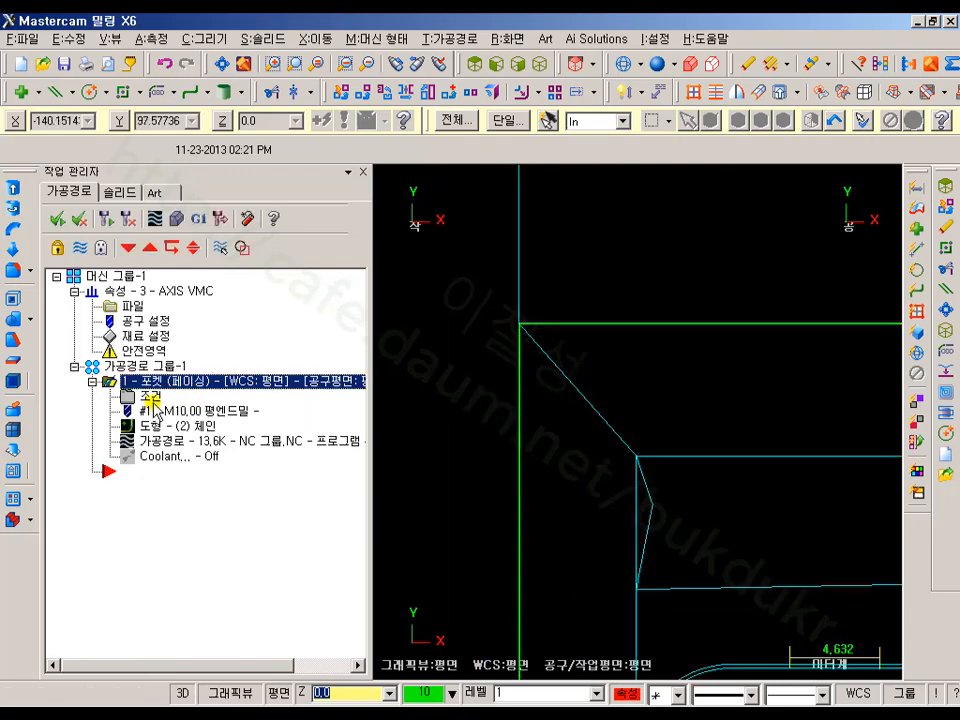
- Enable 외측윤곽 정삭실행 in the facing pocket's 정삭 settings and regenerate the toolpath
left_click(155, 398)
left_click(331, 192)
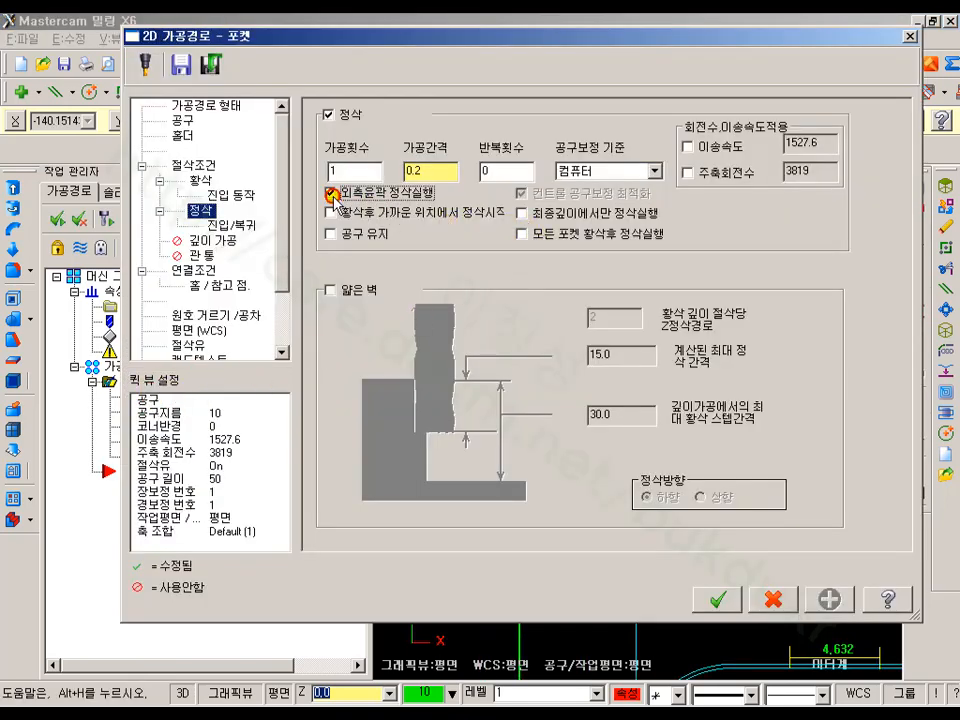
left_click(720, 600)
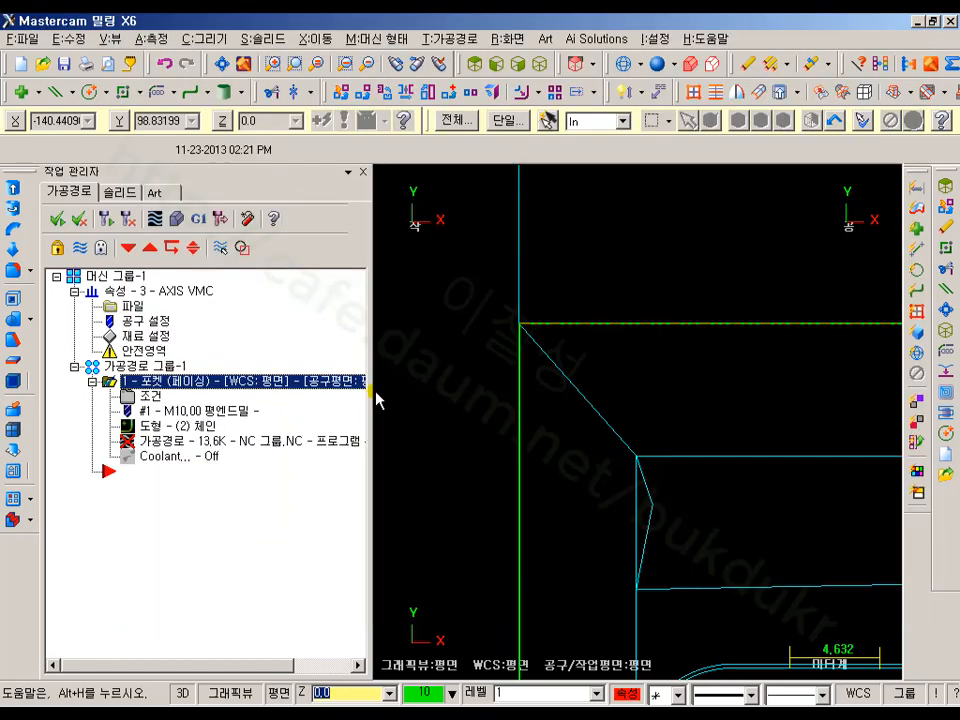
left_click(105, 219)
- Examine the finishing pass along the block's outer contour at its upper-left corner and view the whole toolpath in 3D
scroll(546, 291, "down", 1)
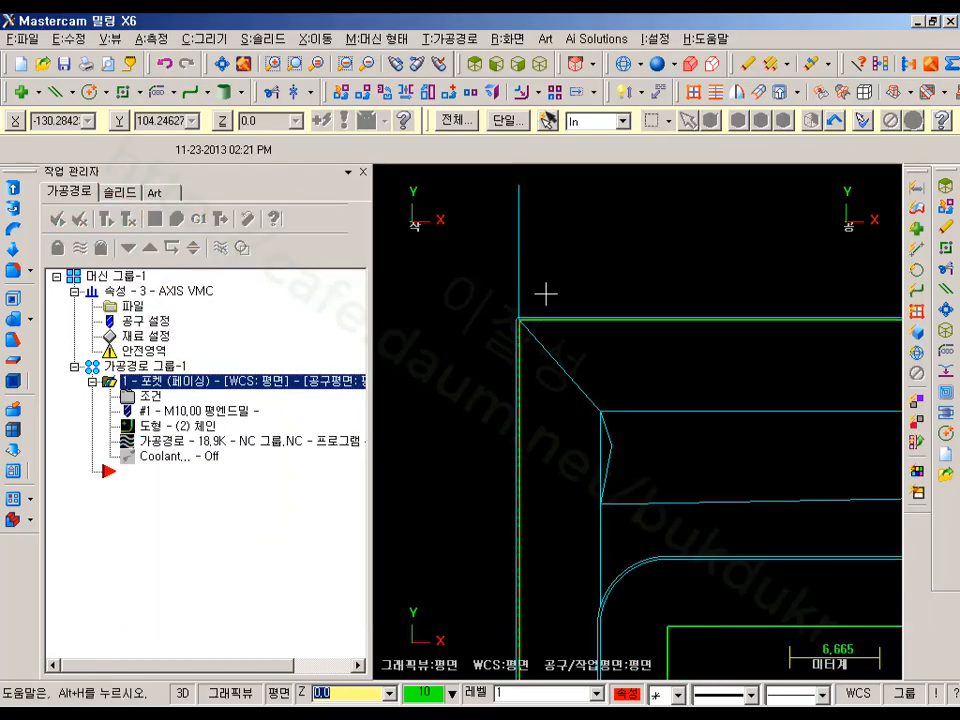
scroll(508, 349, "up", 5)
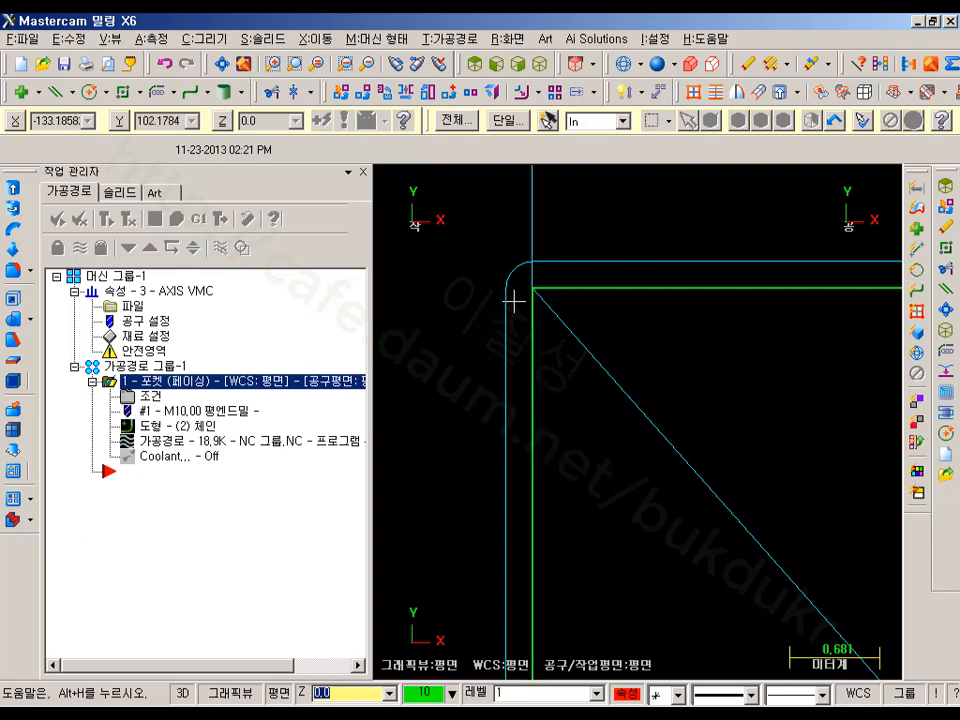
scroll(513, 301, "down", 8)
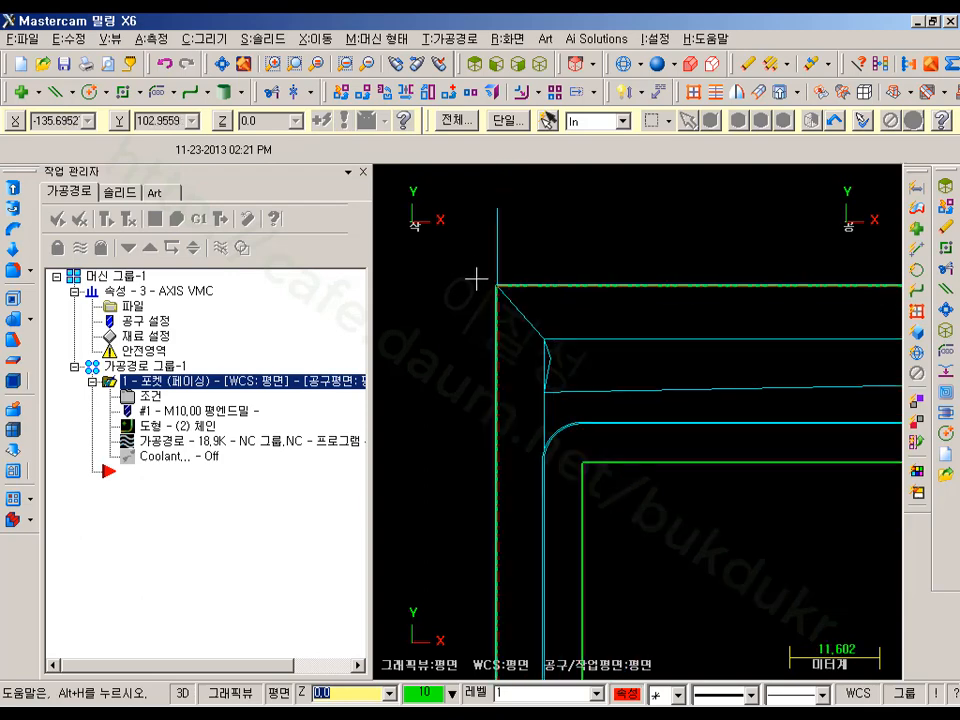
scroll(476, 281, "down", 6)
middle_click_drag(484, 272, 564, 236)
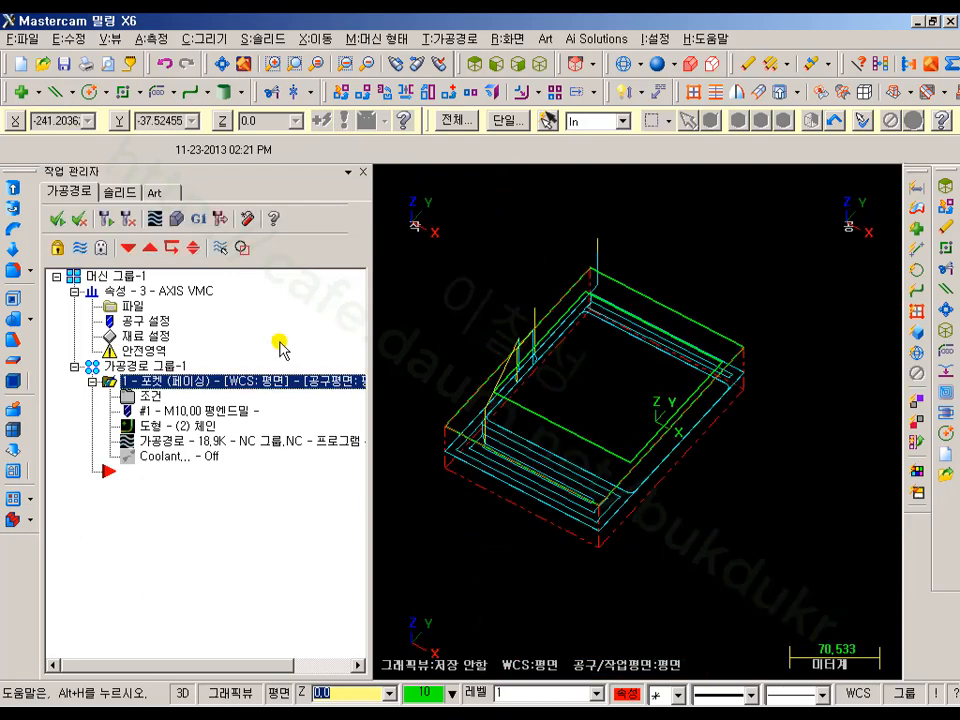
- Run the machining simulation (모의가공) of the facing pocket, inspect the island walls and outer edges, and close it
left_click(175, 217)
left_click(106, 102)
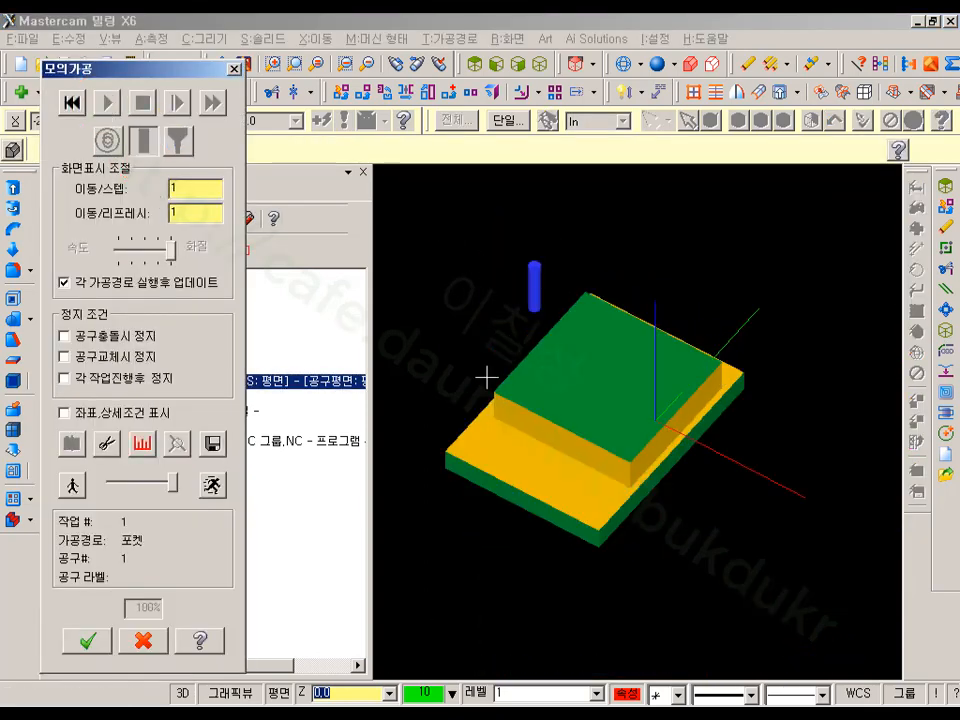
scroll(467, 437, "up", 5)
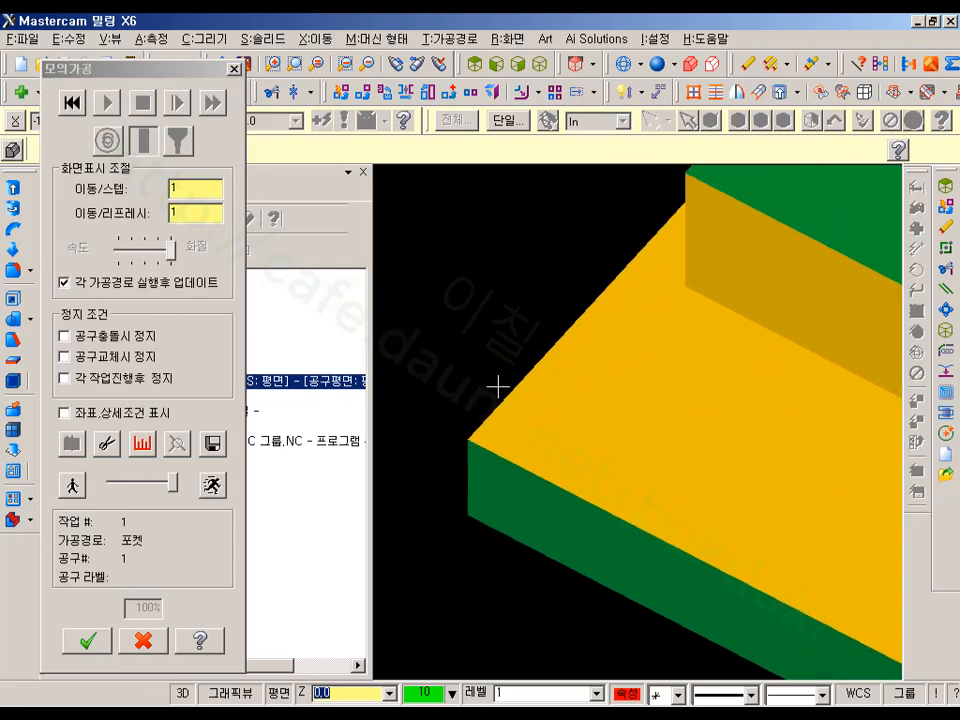
scroll(459, 430, "down", 2)
middle_click_drag(674, 304, 480, 329)
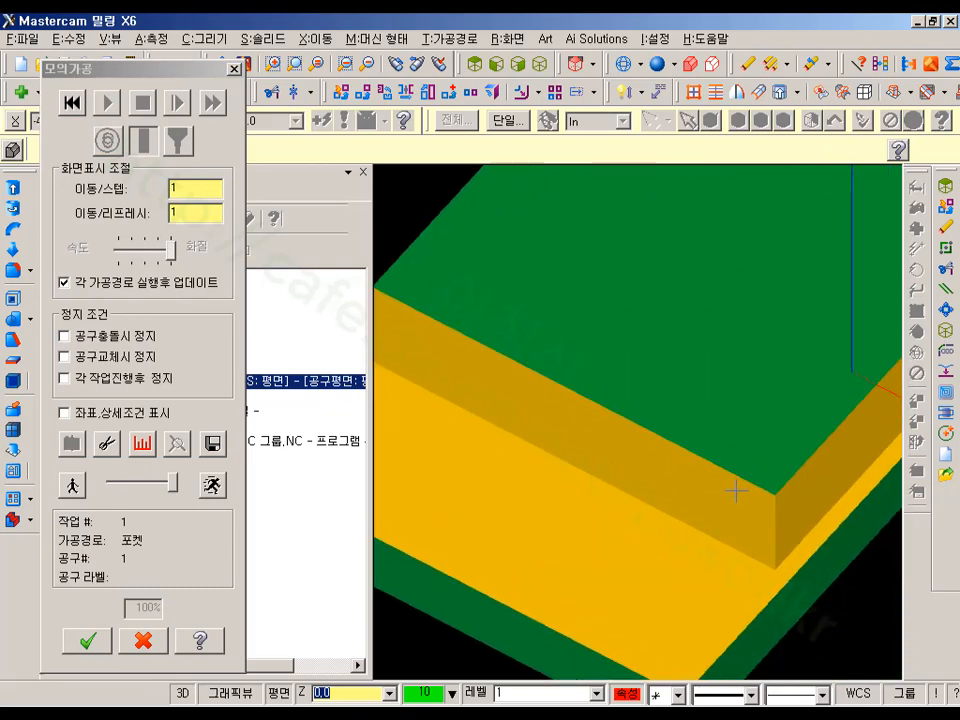
middle_click_drag(735, 490, 626, 367)
scroll(602, 349, "up", 3)
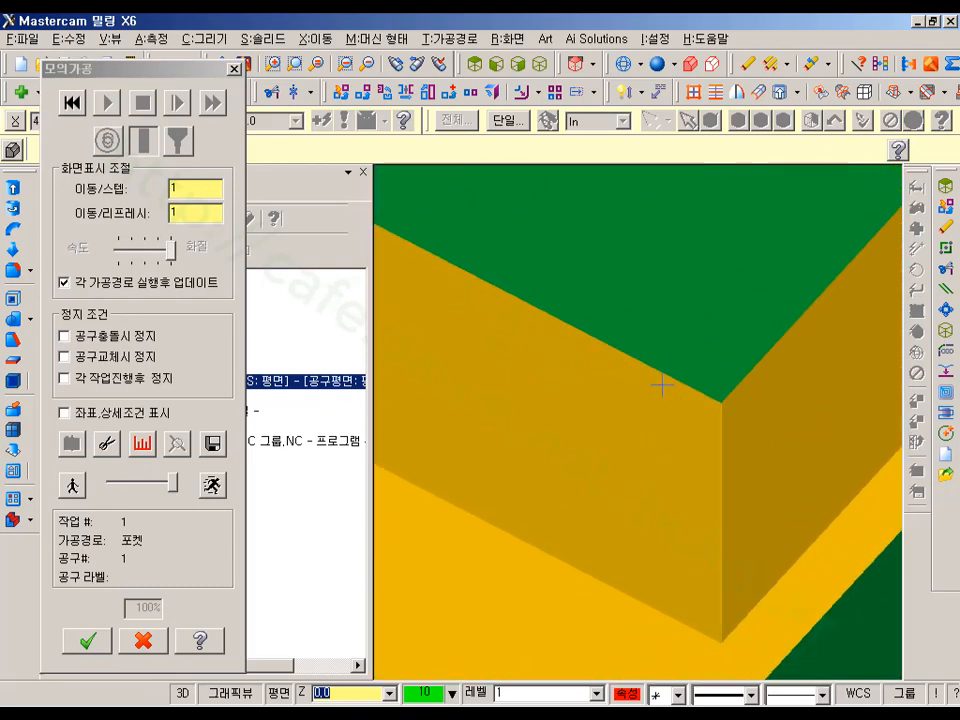
scroll(762, 440, "down", 4)
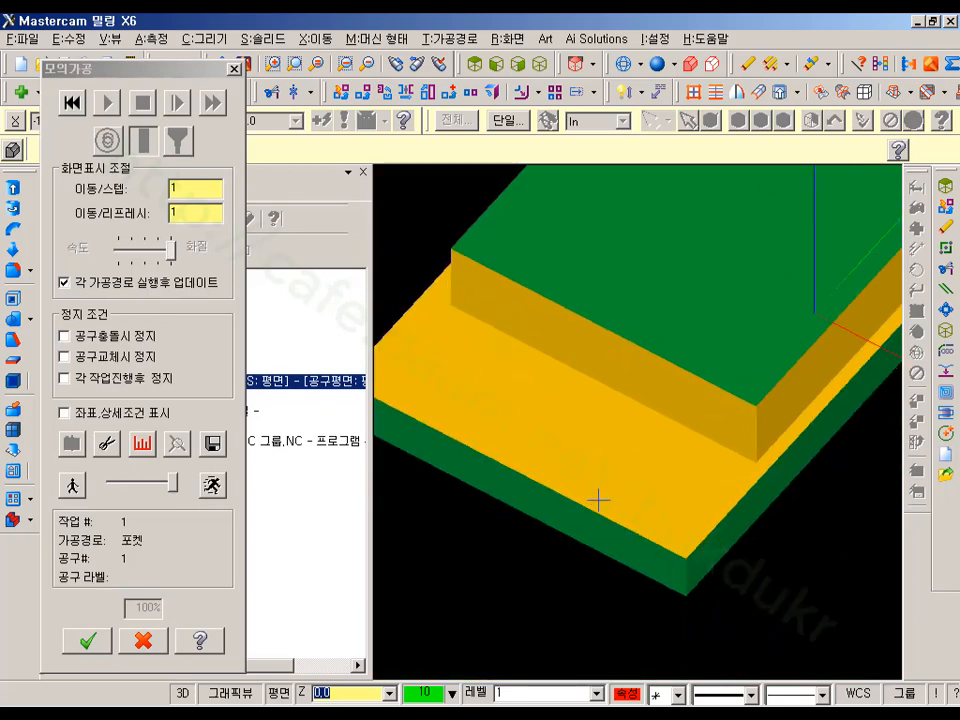
left_click(142, 638)
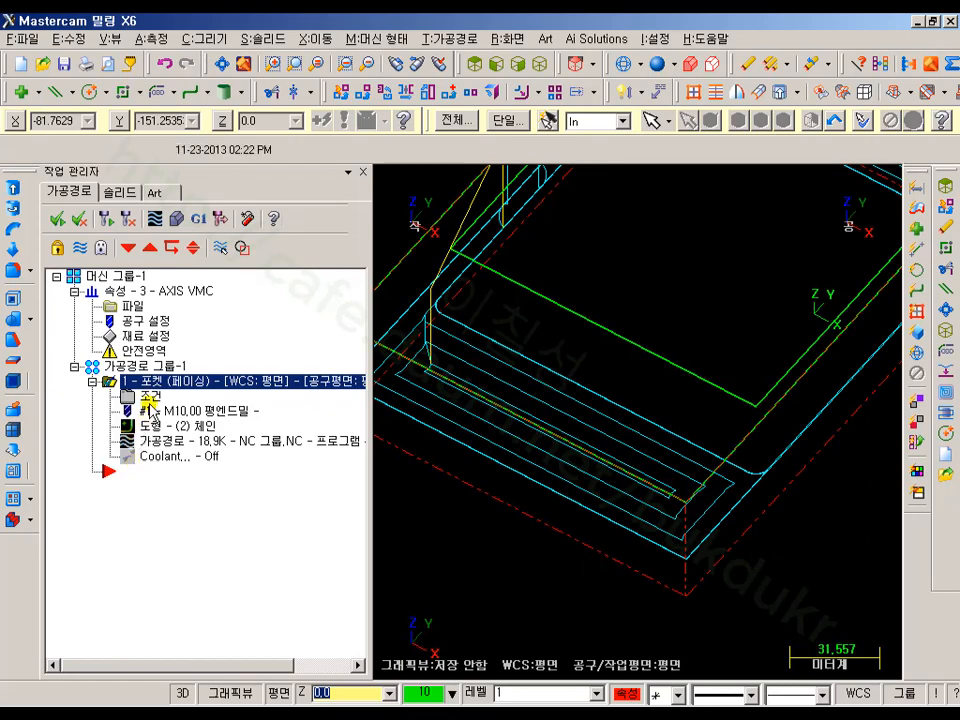
- Turn 외측윤곽 정삭실행 off in the facing pocket's 정삭 settings and regenerate the toolpath
left_click(228, 380)
left_click(330, 191)
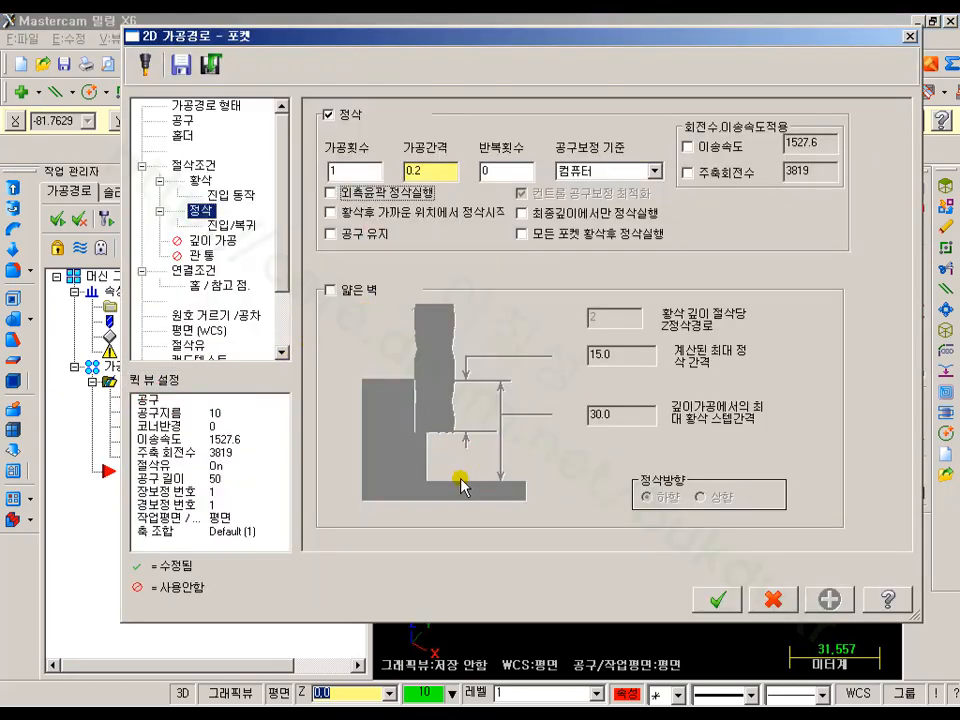
left_click(724, 600)
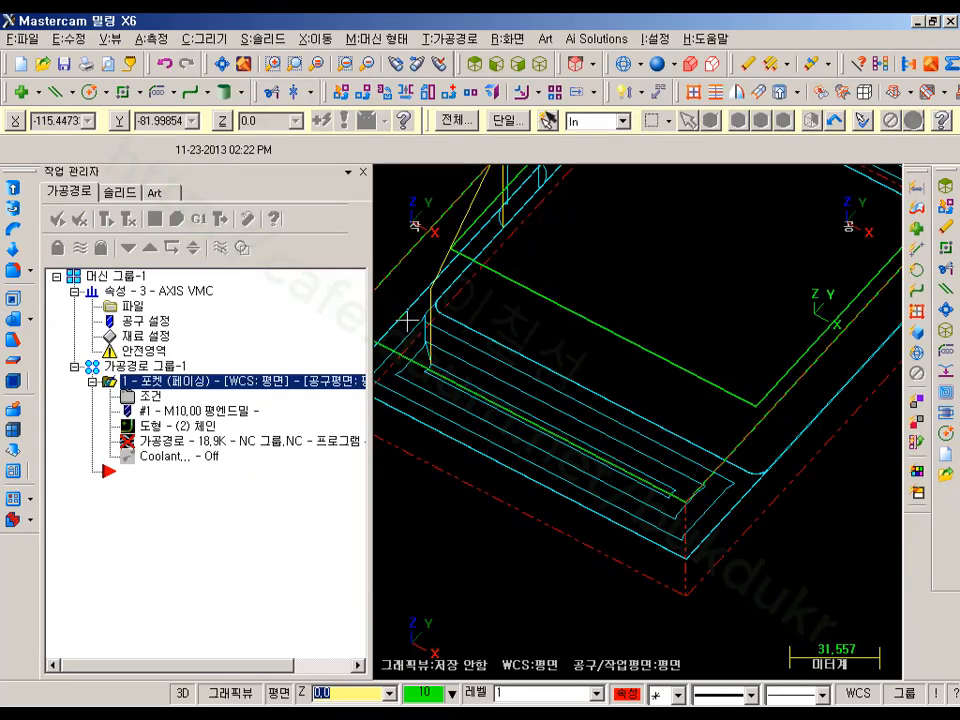
scroll(776, 594, "up", 3)
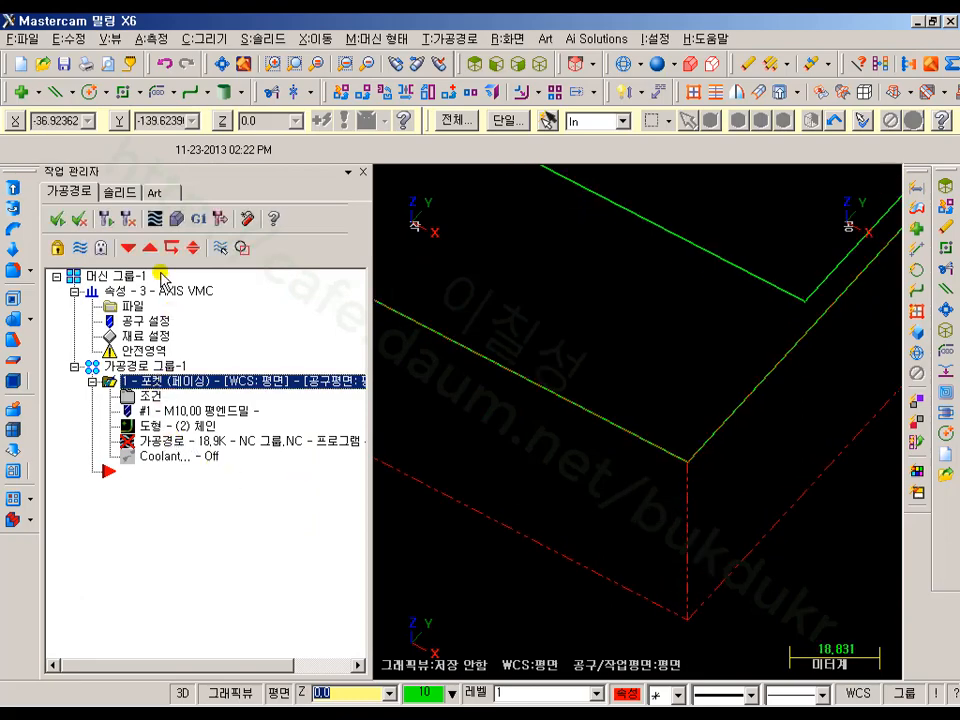
left_click(128, 218)
- Examine the regenerated toolpath at the block's outer corner and the finishing pass beside the inner rectangle
scroll(674, 574, "up", 3)
scroll(662, 552, "up", 5)
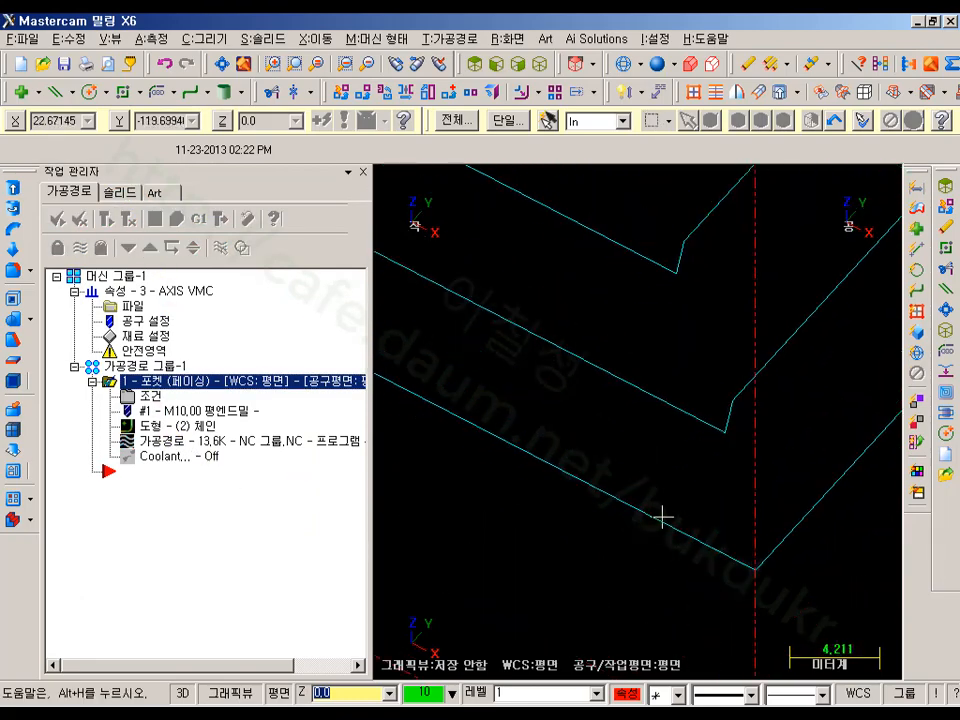
scroll(702, 565, "down", 5)
middle_click_drag(759, 398, 614, 589)
scroll(621, 444, "up", 10)
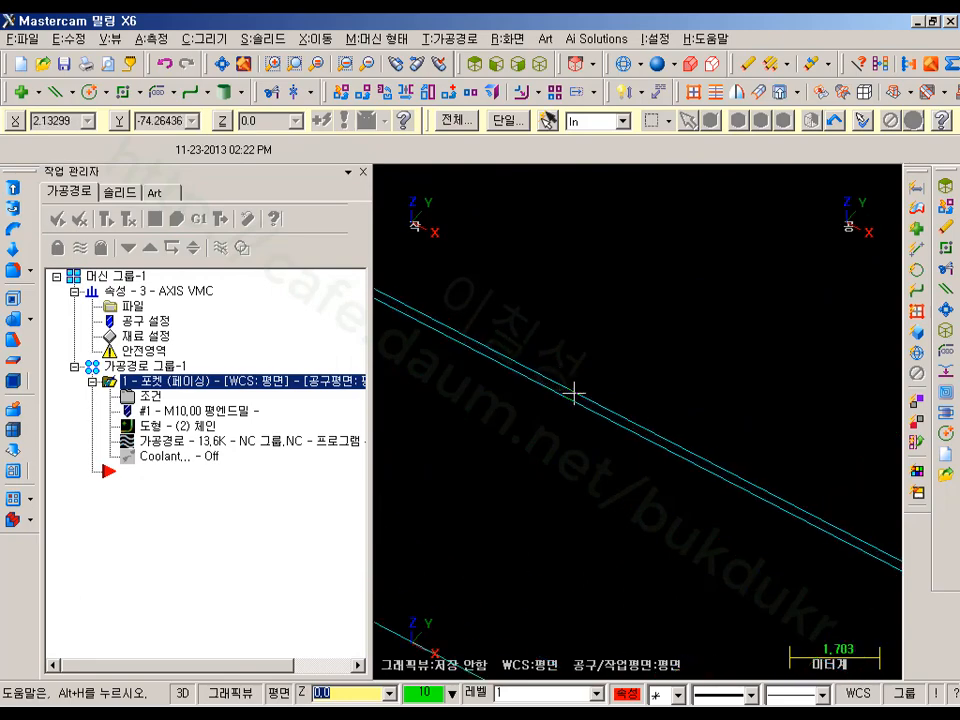
scroll(600, 480, "down", 12)
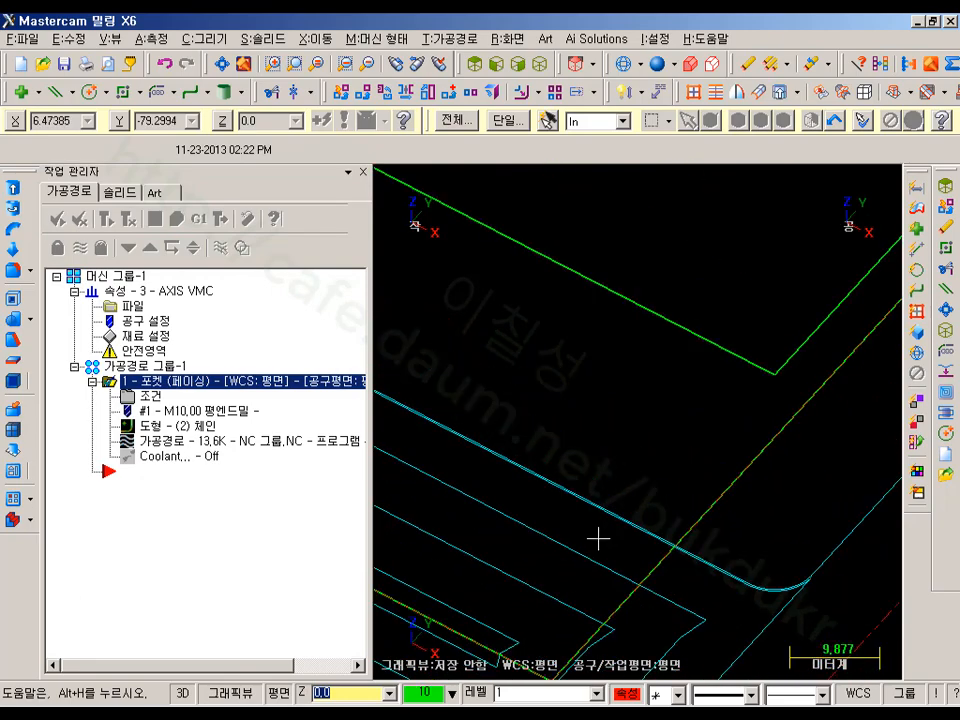
scroll(680, 545, "down", 5)
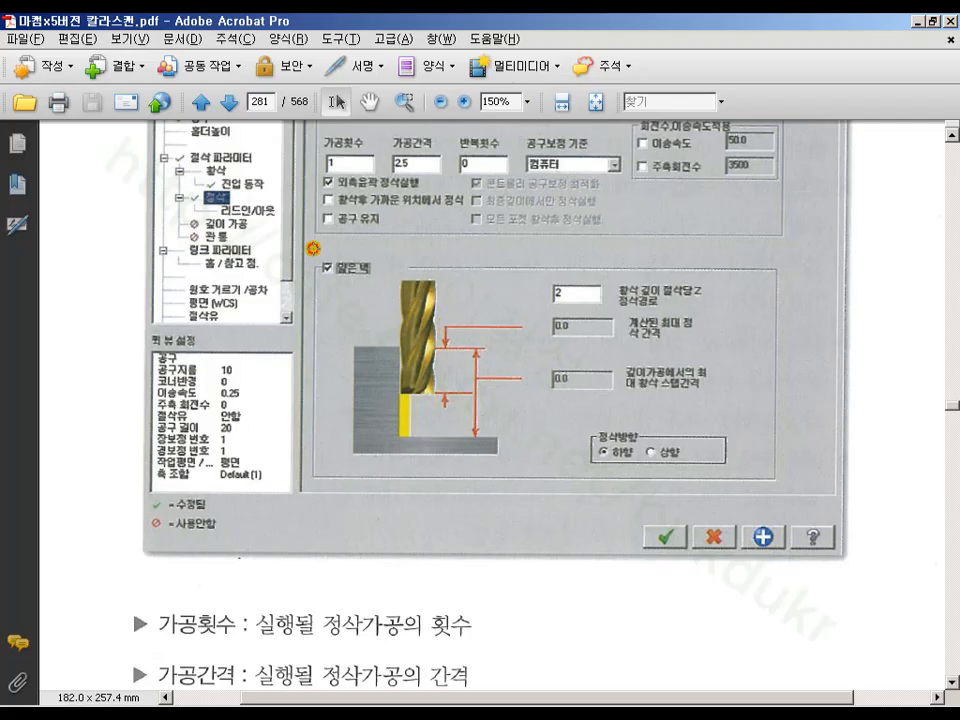
- Mark the 얇은 벽 option in the manual's 정삭 dialog picture in Acrobat, and return to Mastercam
left_click_drag(313, 247, 385, 287)
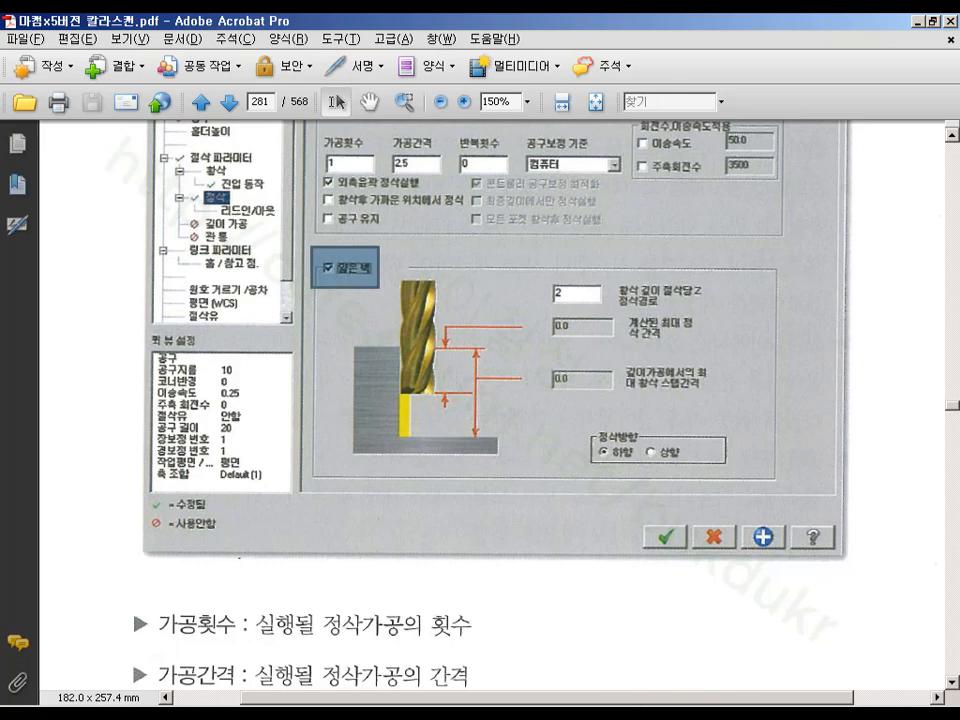
key("alt+Tab")
scroll(720, 557, "down", 5)
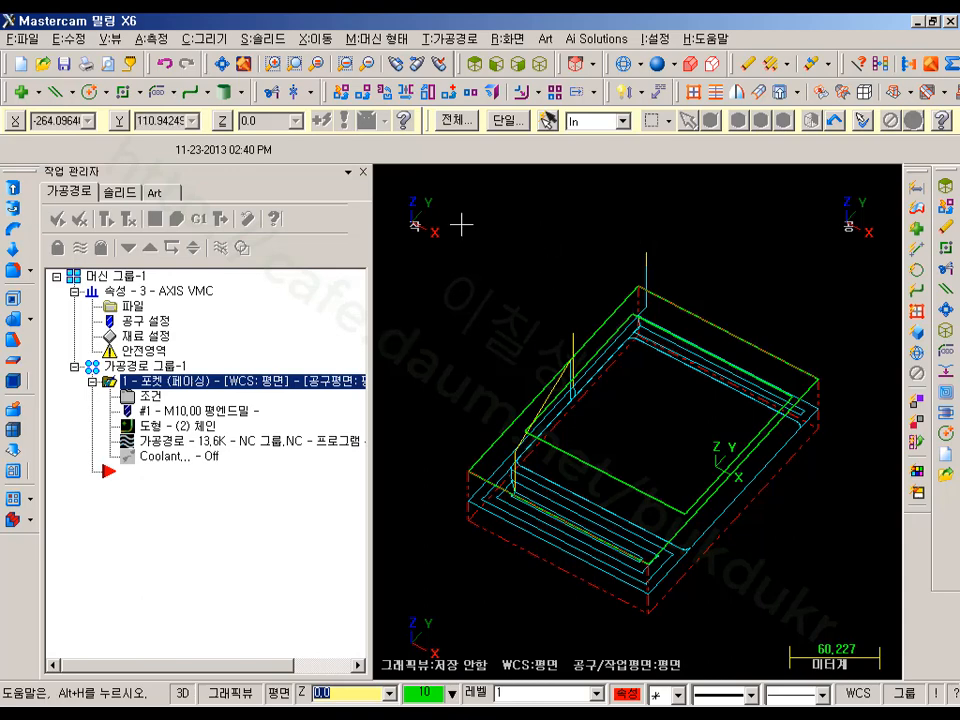
- Show the part in top view and hide the facing pocket's toolpath display
left_click(470, 63)
scroll(574, 334, "up", 1)
left_click(80, 247)
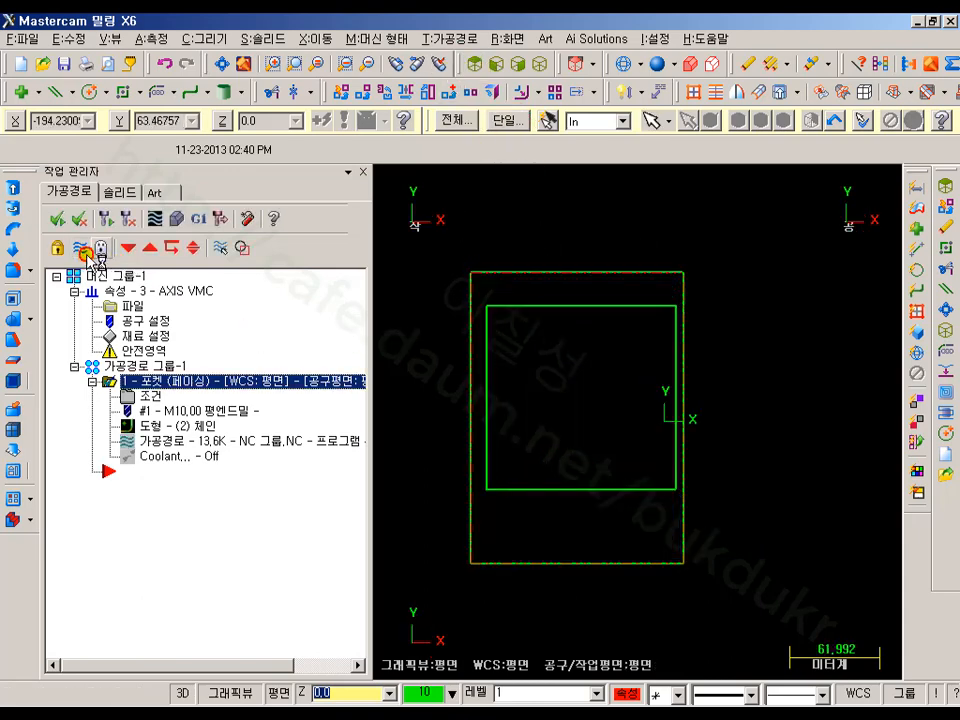
scroll(518, 351, "up", 1)
- Delete the chained inner rectangle inside the block outline and confirm the deletion
left_click(601, 292)
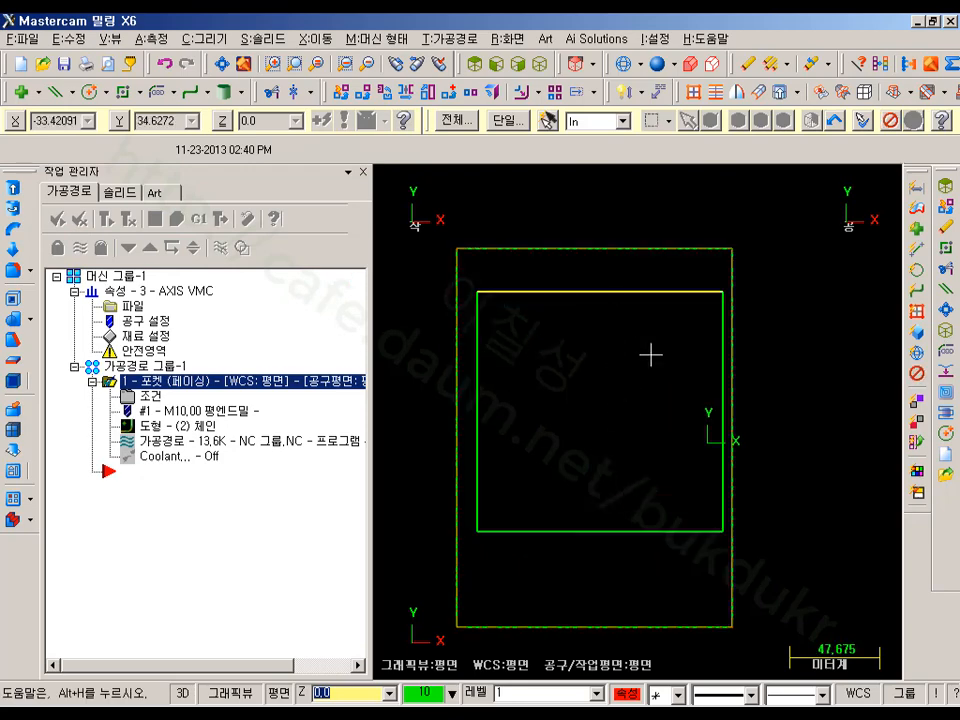
left_click(549, 533, "shift")
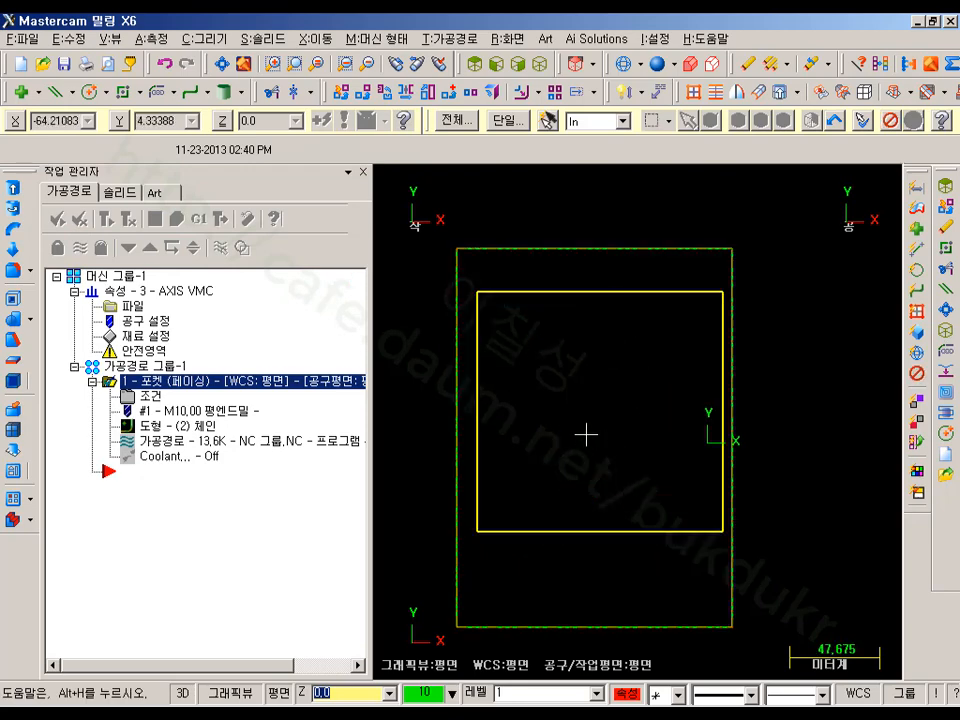
key("Delete")
left_click(327, 345)
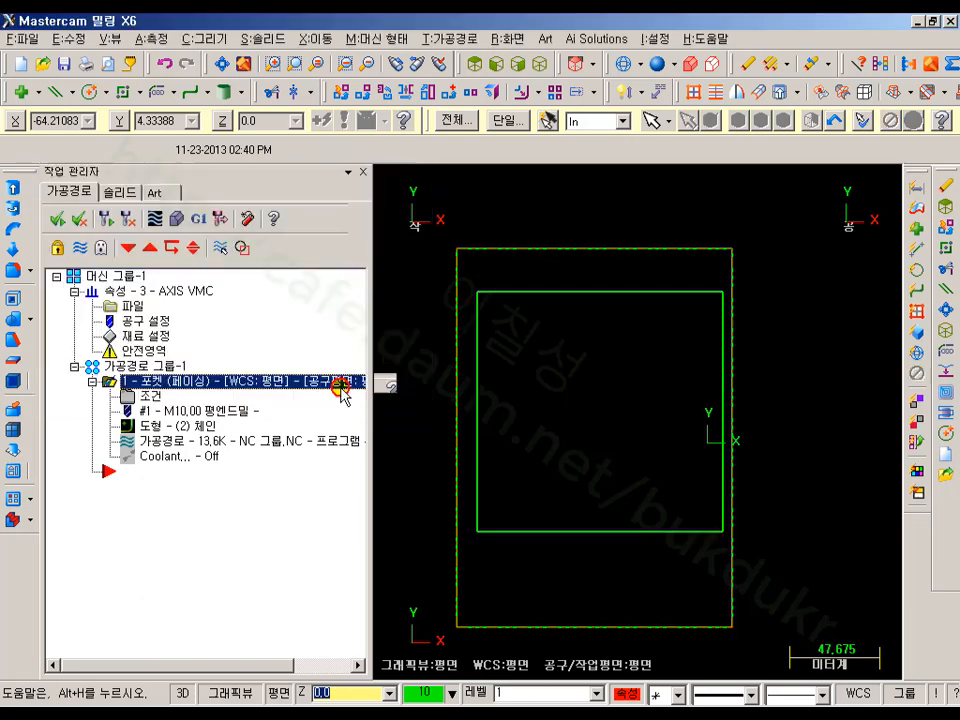
left_click(604, 292, "shift")
key("Delete")
left_click(303, 313)
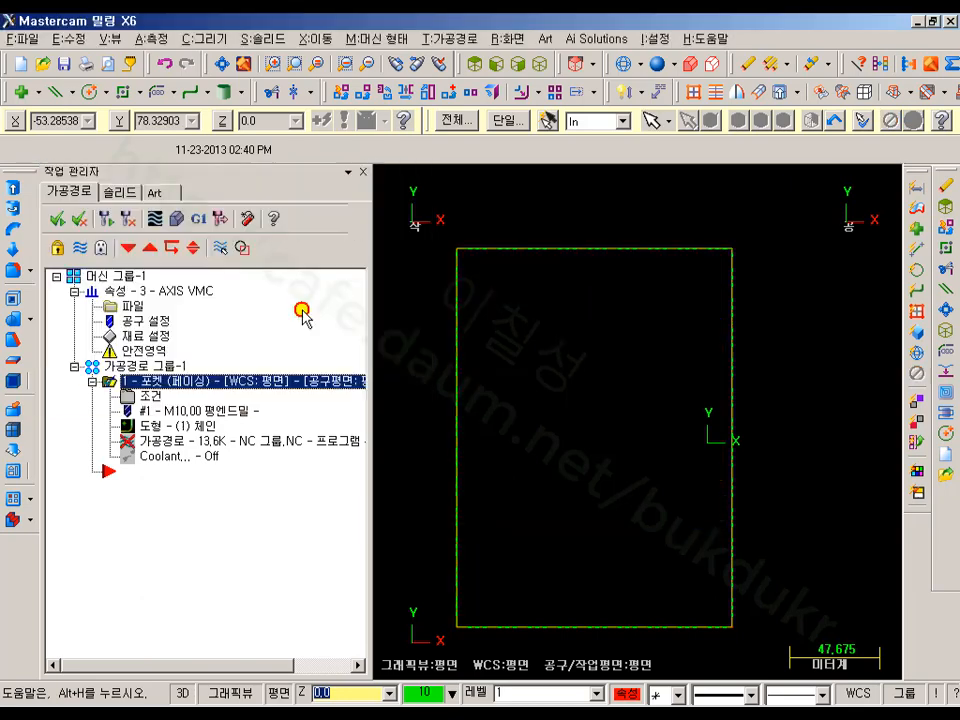
- Draw a horizontal rectangle about 129 mm wide just inside the block outline's upper edge, and set its height to 3 mm
scroll(621, 311, "down", 1)
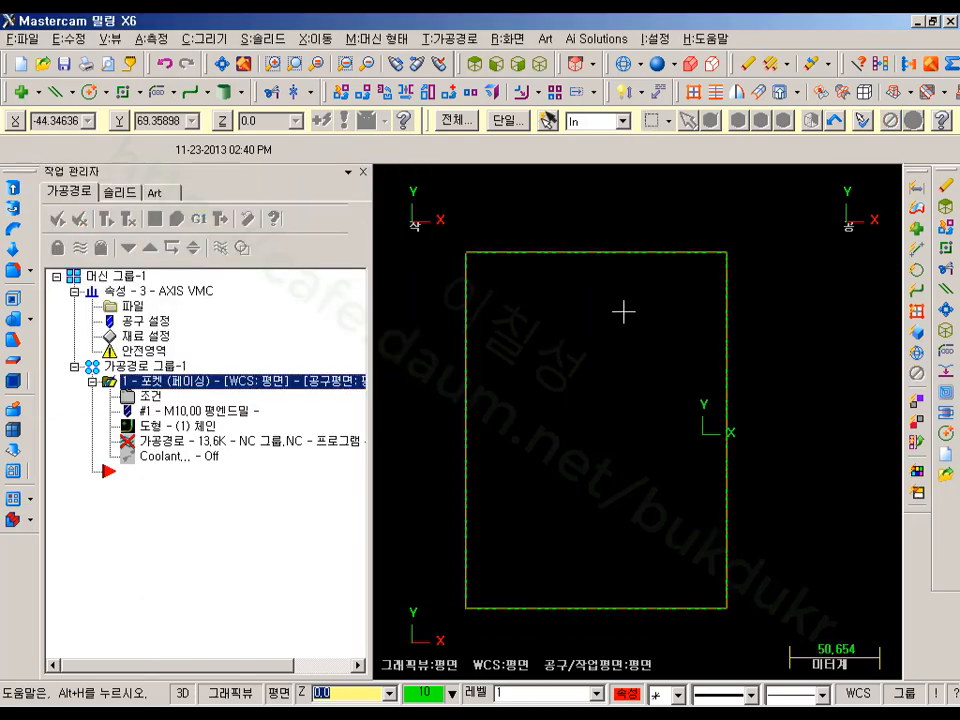
left_click(123, 91)
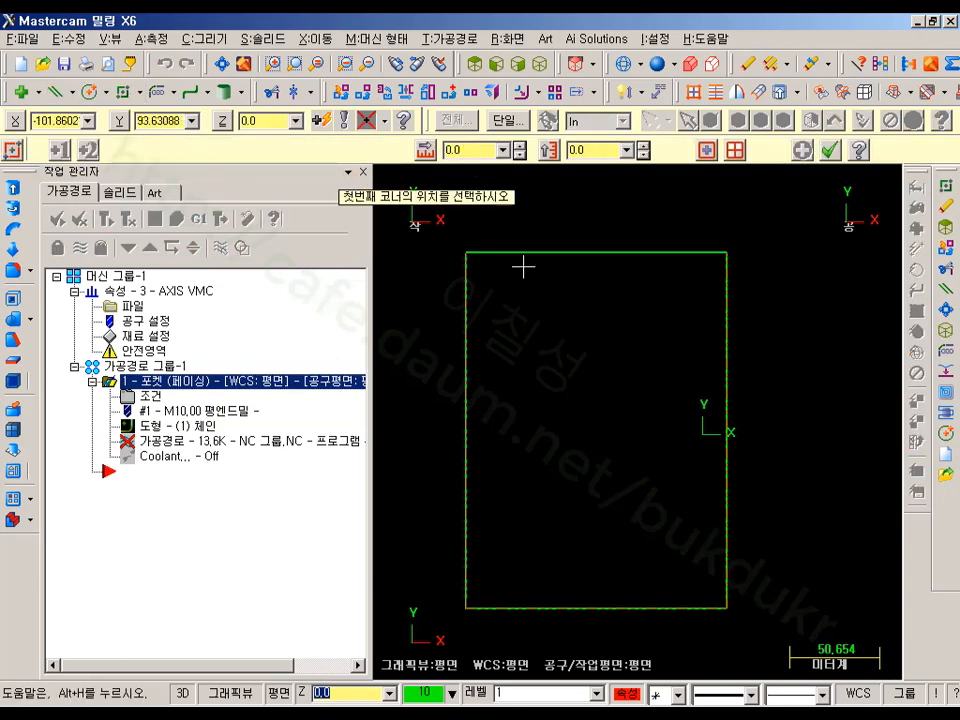
left_click(481, 269)
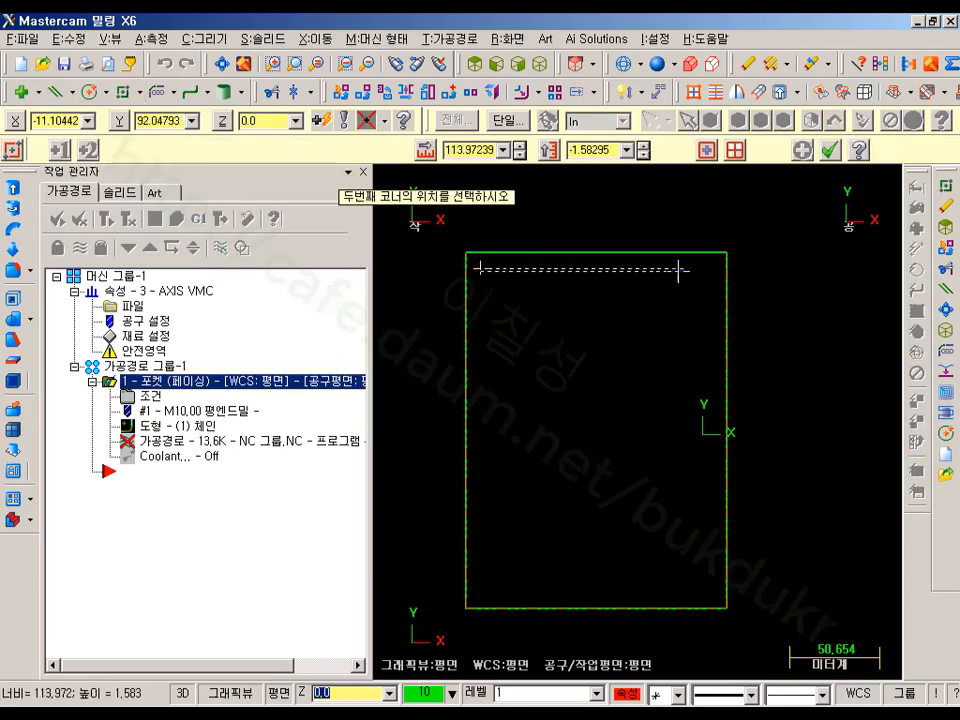
left_click(709, 276)
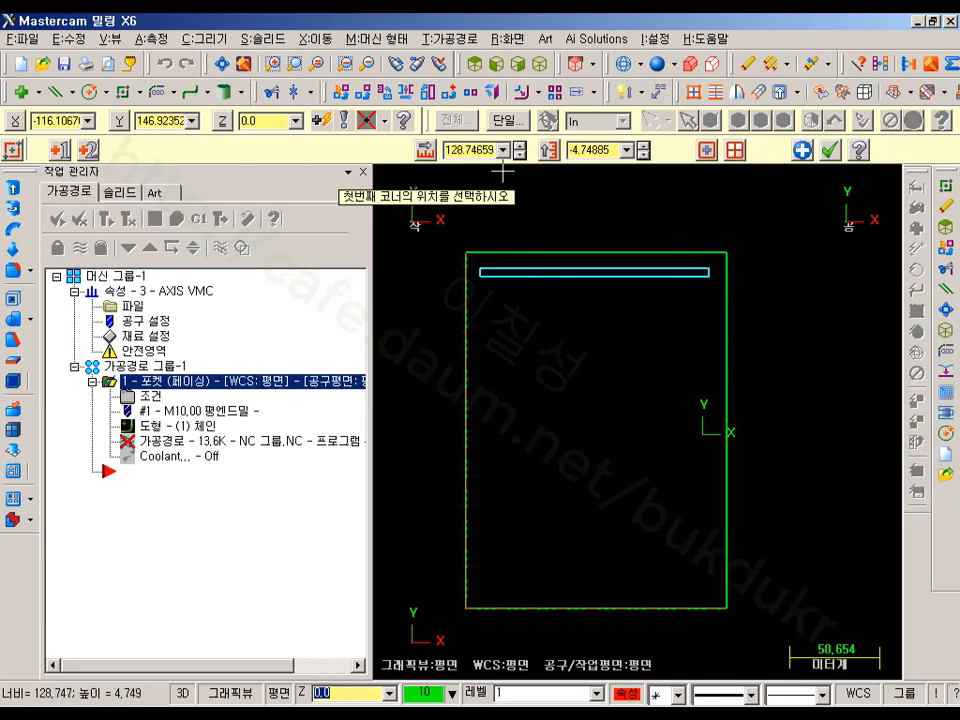
left_click(598, 151)
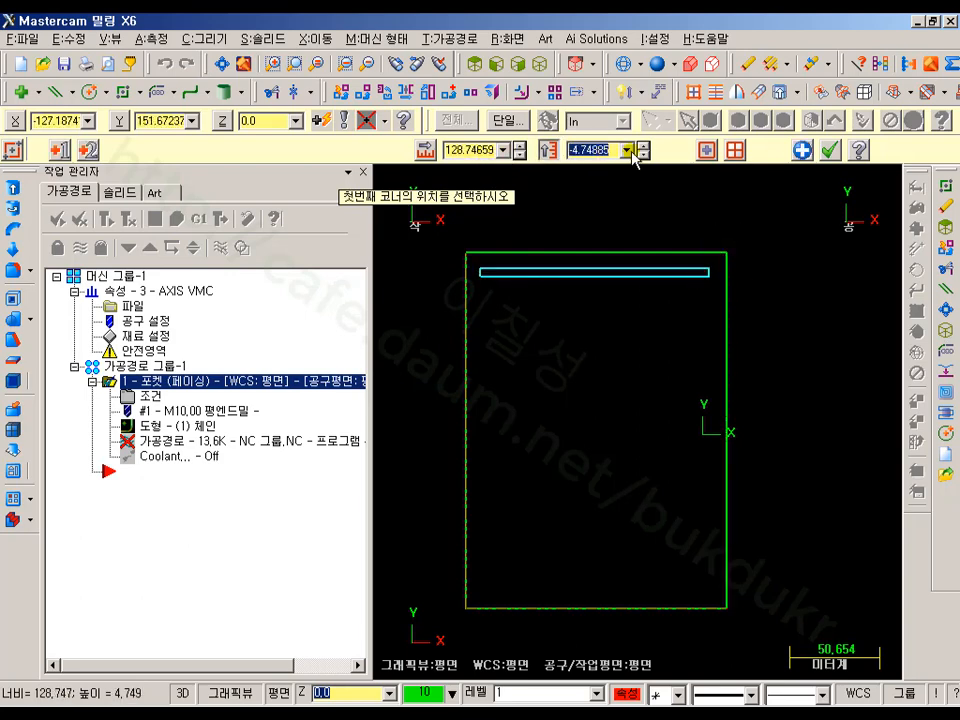
type("1")
key("Return")
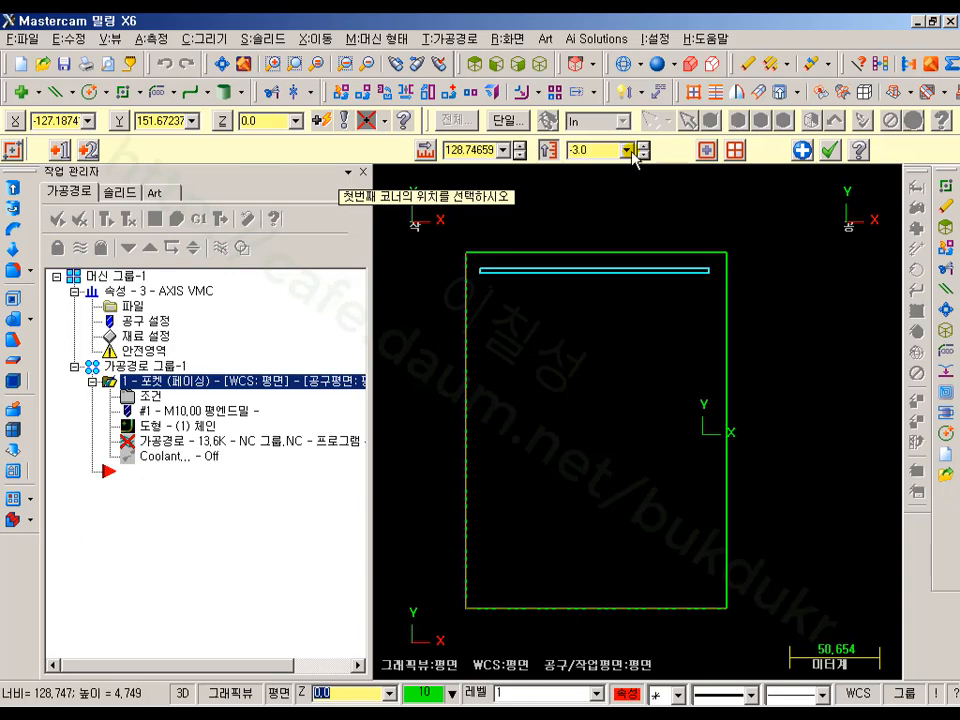
left_click(838, 150)
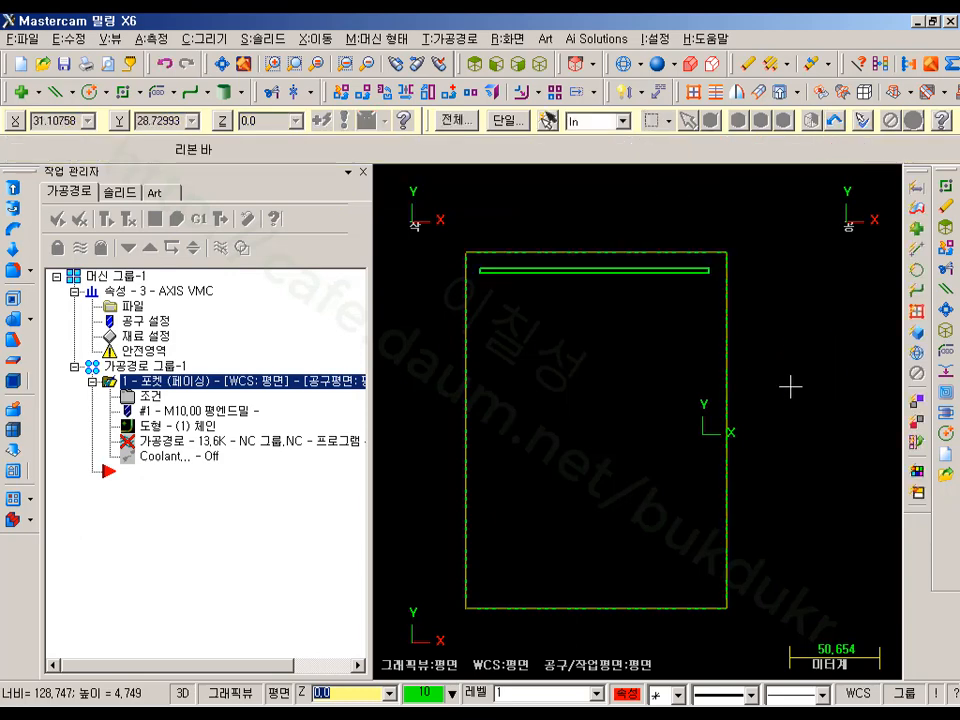
- Select the thin rectangle and set up a translated copy with a Y offset of -20 mm
left_click(591, 270)
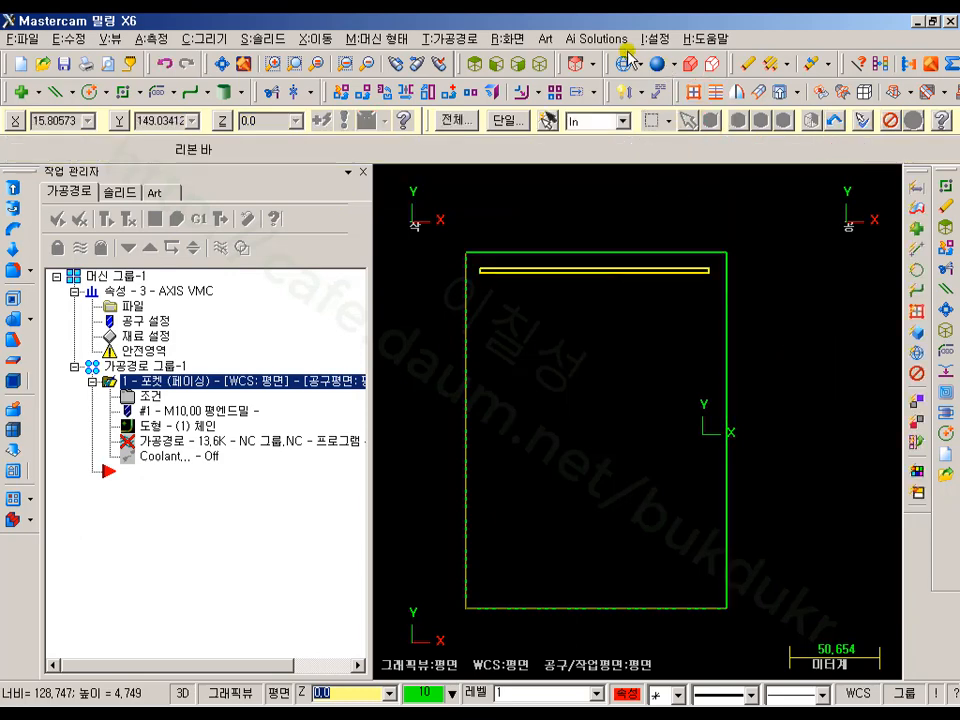
left_click(362, 91)
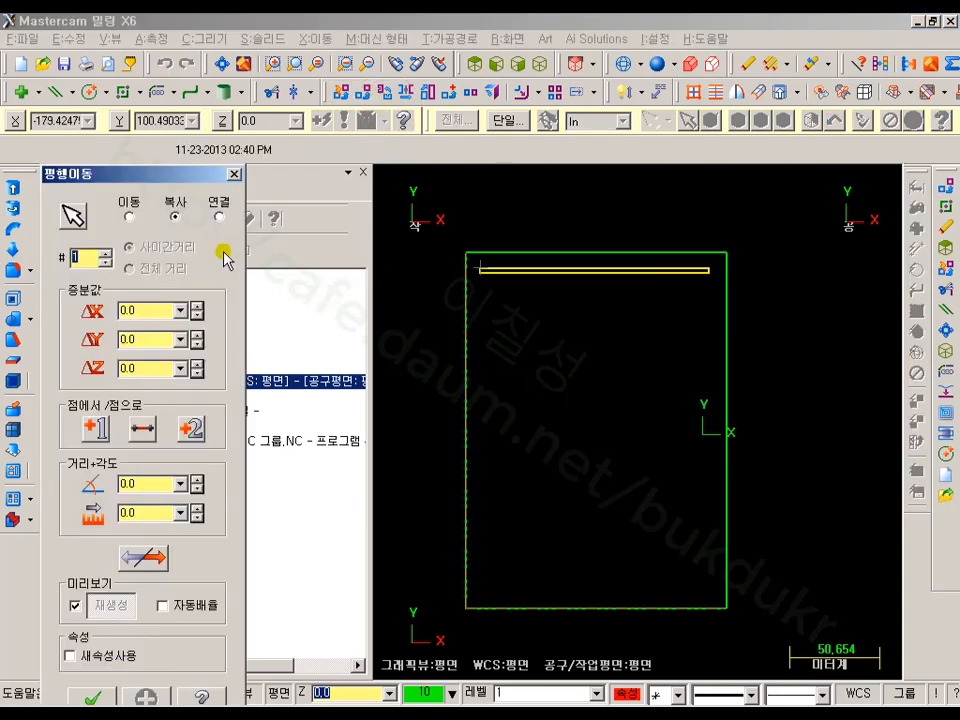
left_click(152, 340)
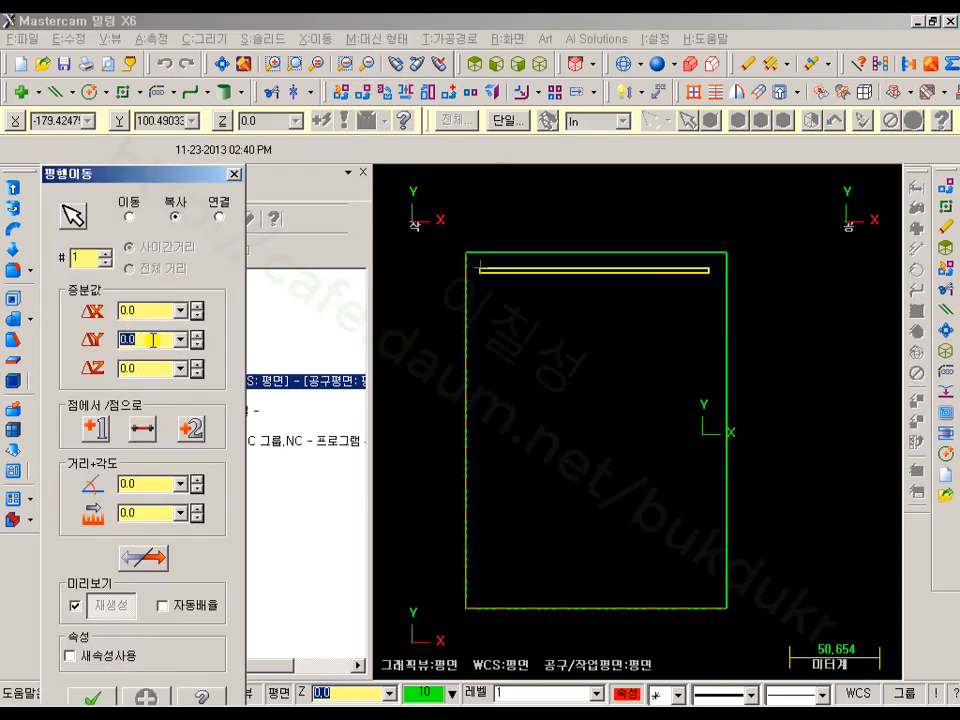
key("Return")
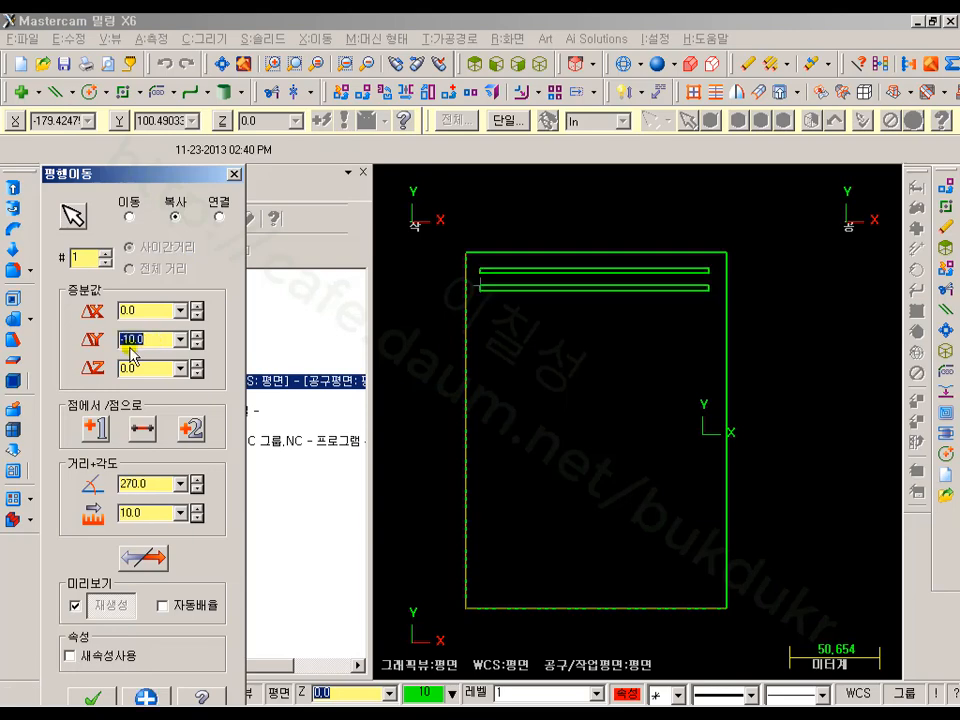
type("-2")
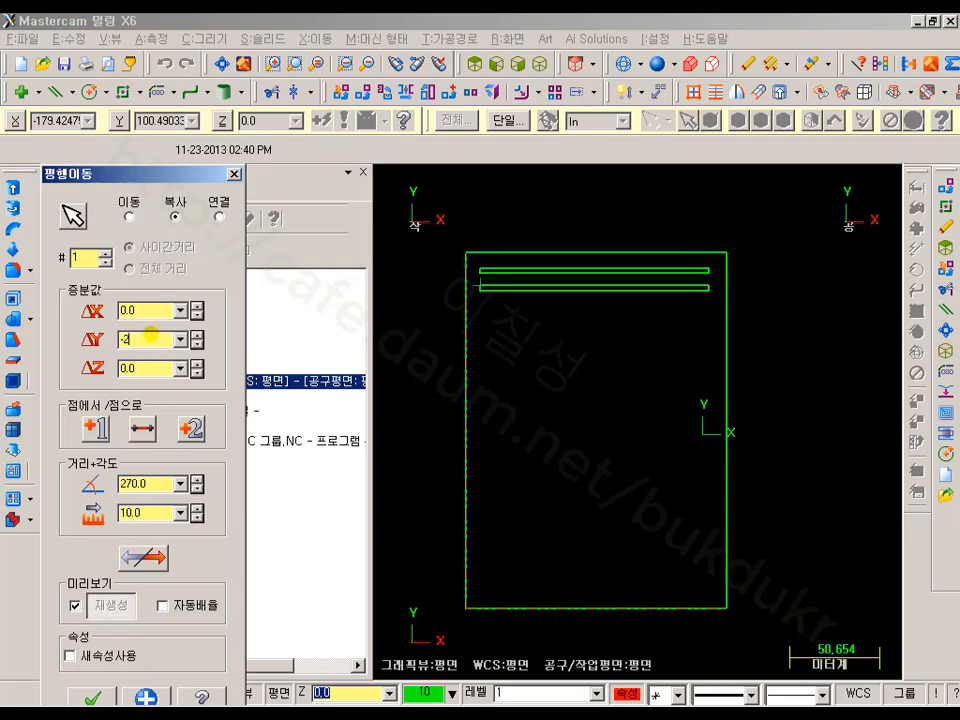
type("0")
key("Return")
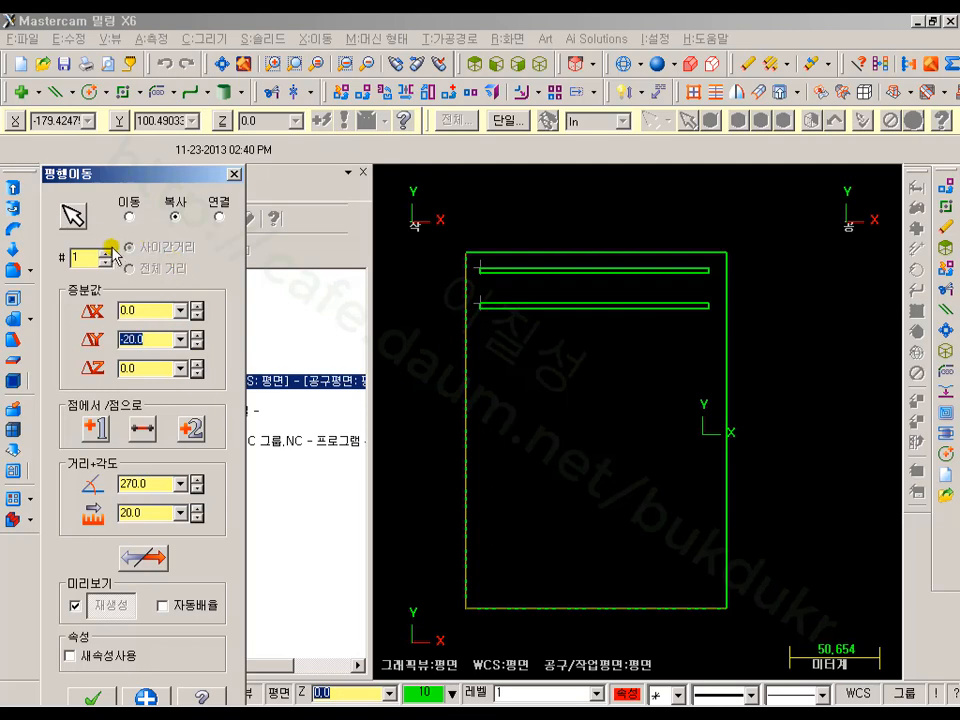
- Set the number of translated copies to 9 at the between-copies spacing, and apply the translation
left_click(104, 254)
left_click(104, 254)
left_click(104, 254)
left_click(104, 254)
left_click(104, 254)
left_click(104, 254)
left_click(104, 254)
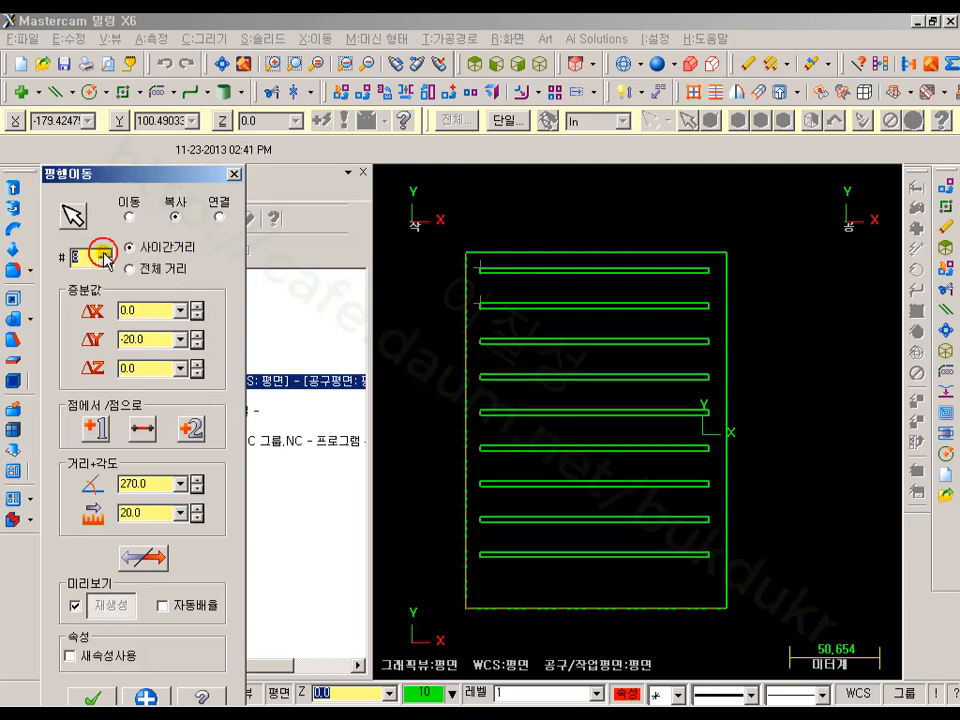
left_click(104, 254)
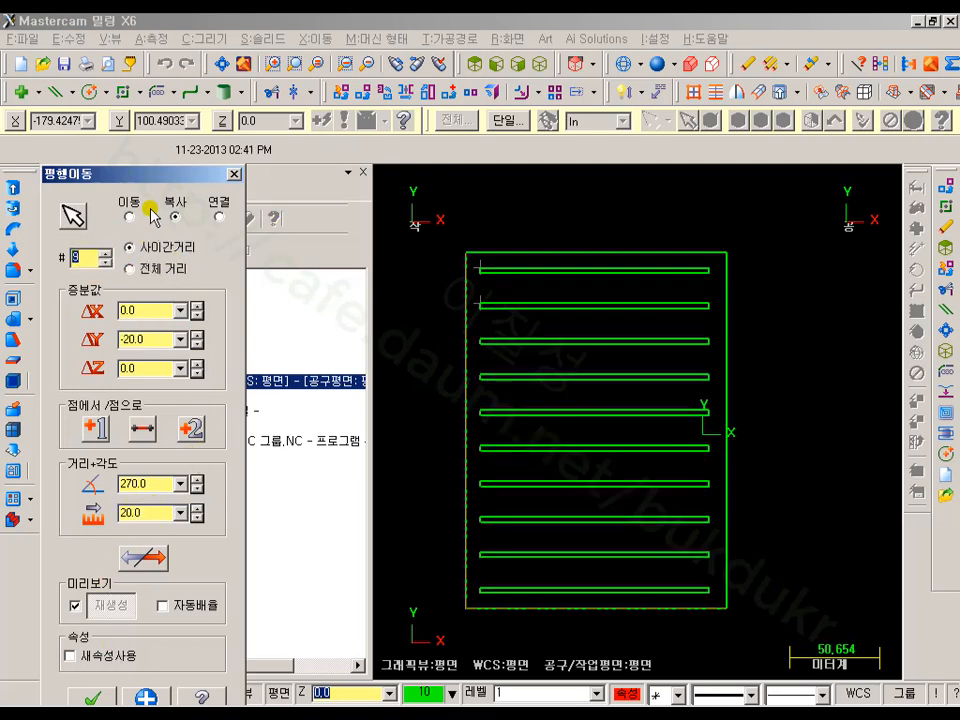
left_click_drag(146, 174, 225, 81)
left_click(174, 610)
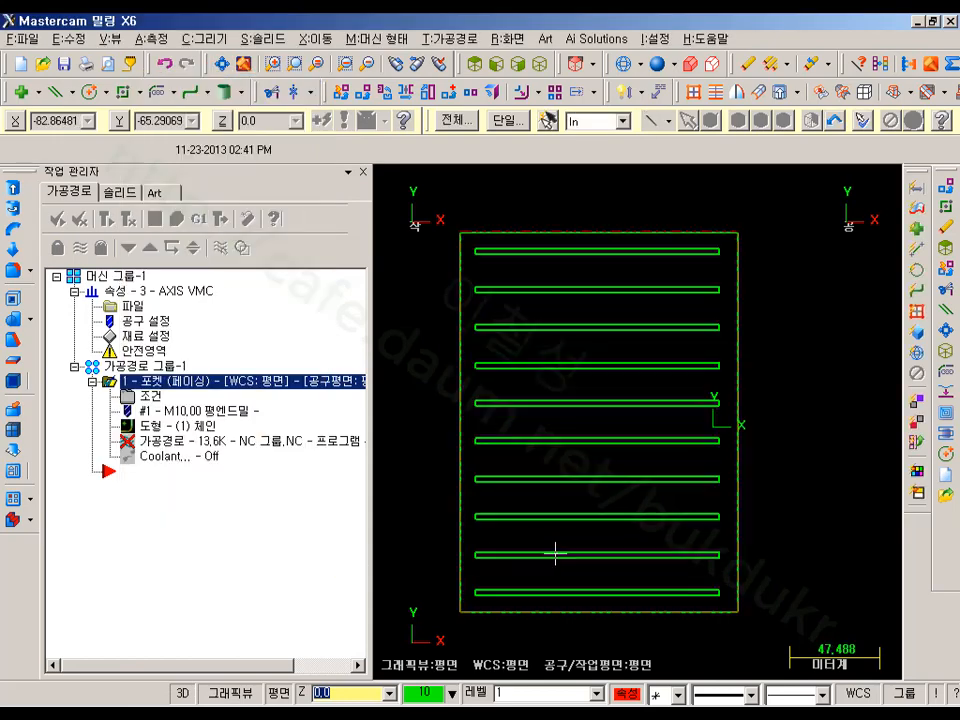
- Open the facing pocket's chain manager and start adding a chain with the part shown in top view
middle_click_drag(525, 372, 600, 298)
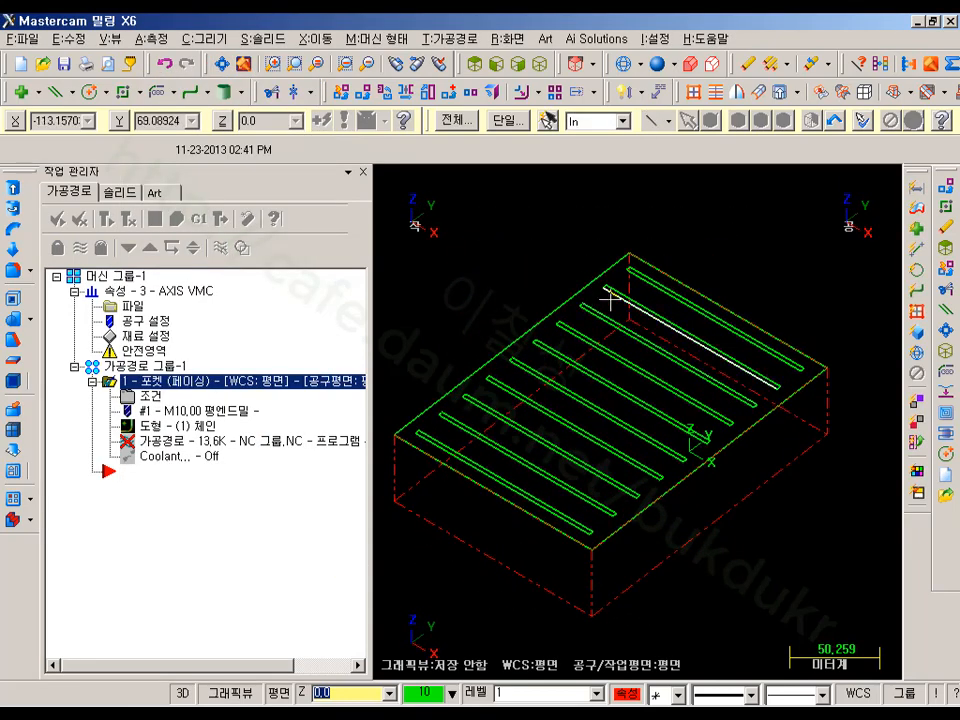
left_click(152, 425)
right_click(130, 282)
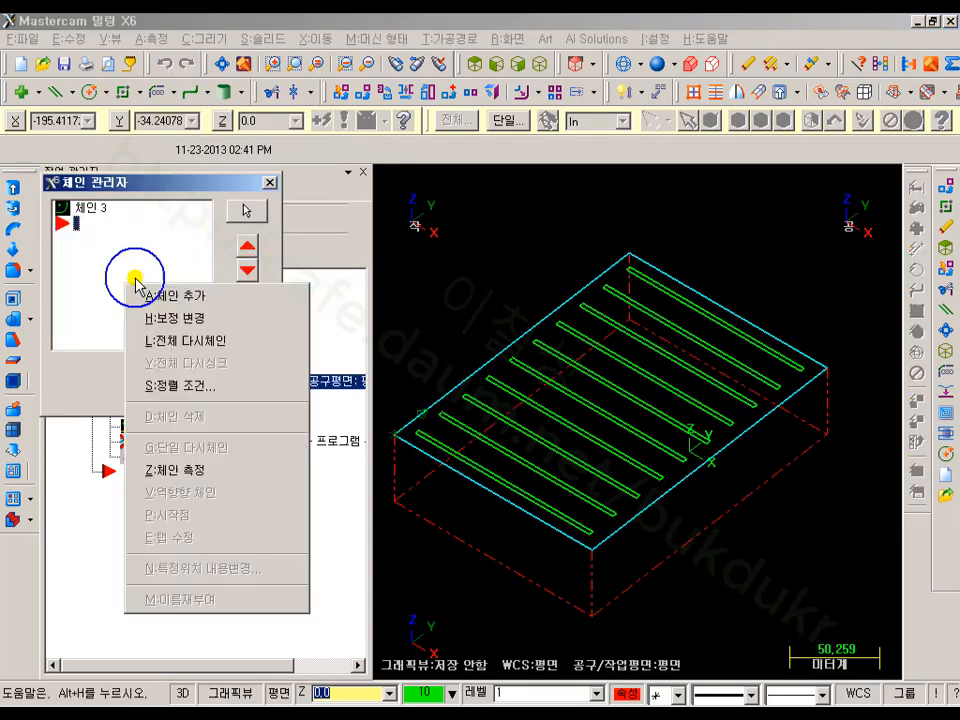
left_click(197, 305)
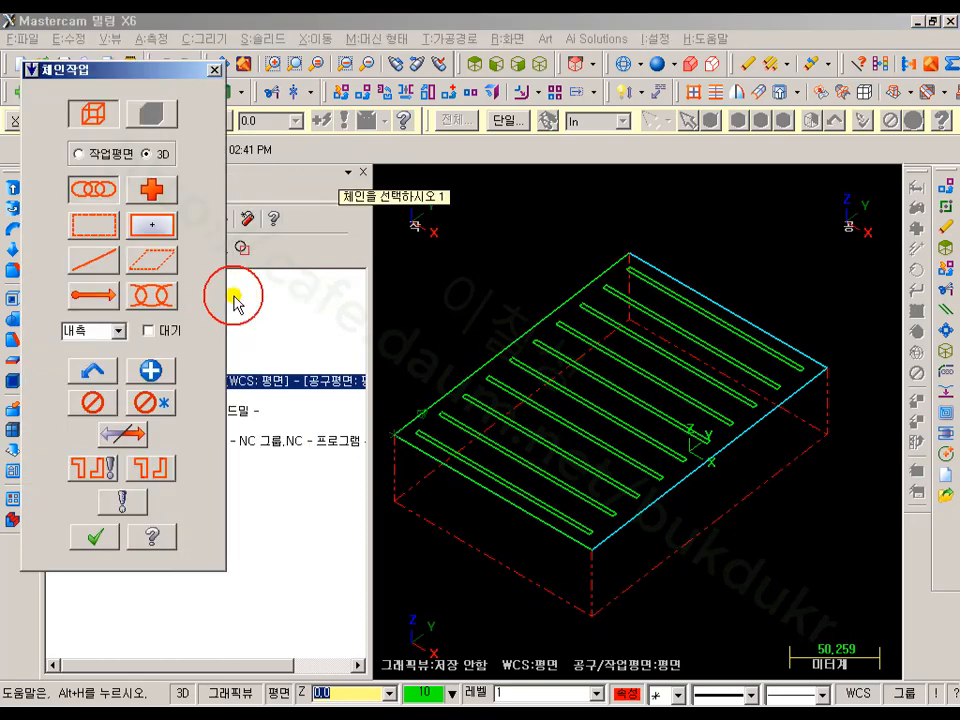
left_click(484, 67)
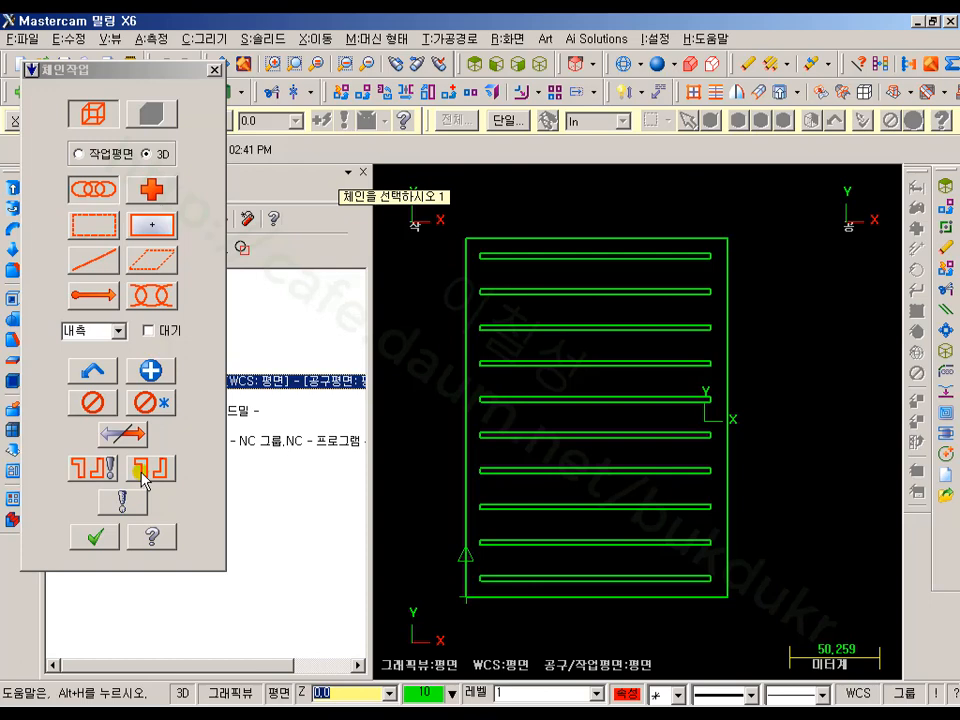
- Chain the uppermost thin rectangle, accept the chain feature options with 동일하게 matching, and finish the chaining
left_click(489, 256)
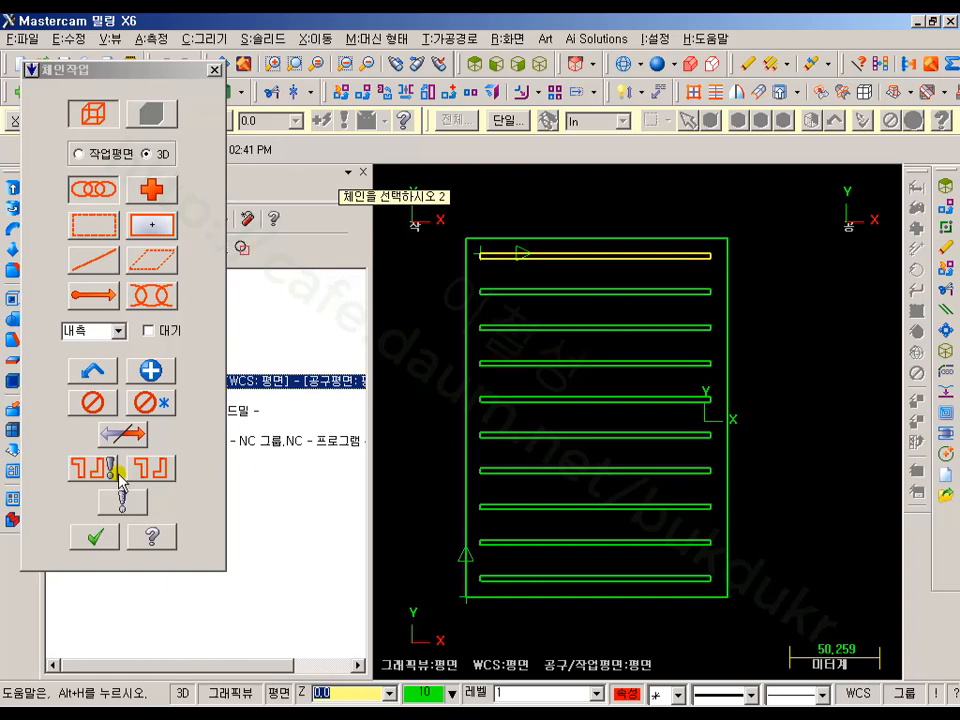
left_click(122, 500)
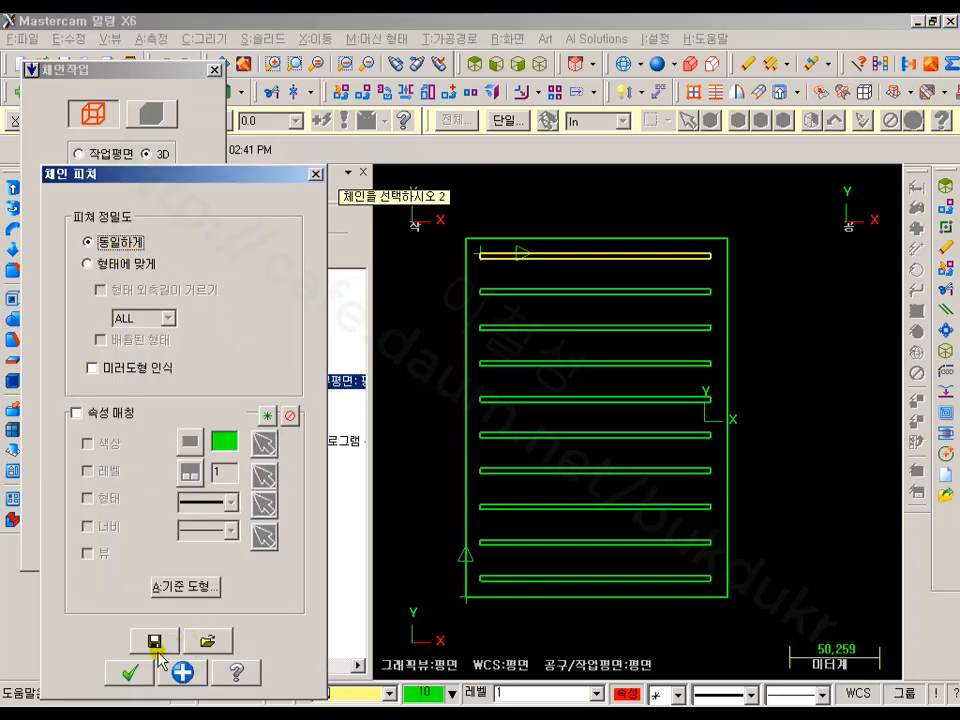
left_click(137, 674)
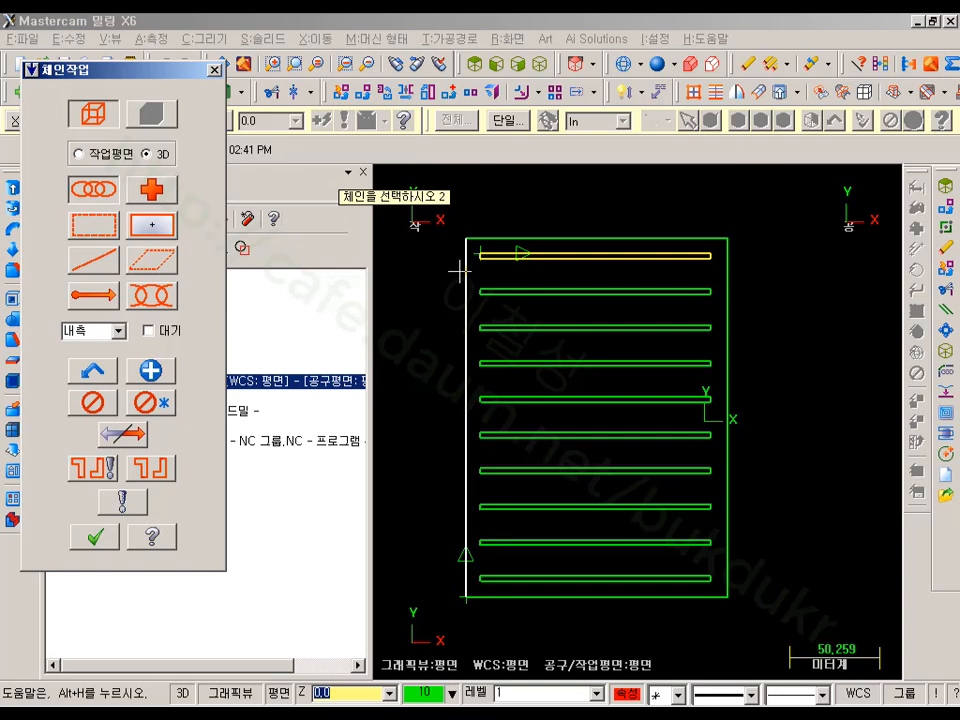
left_click(97, 541)
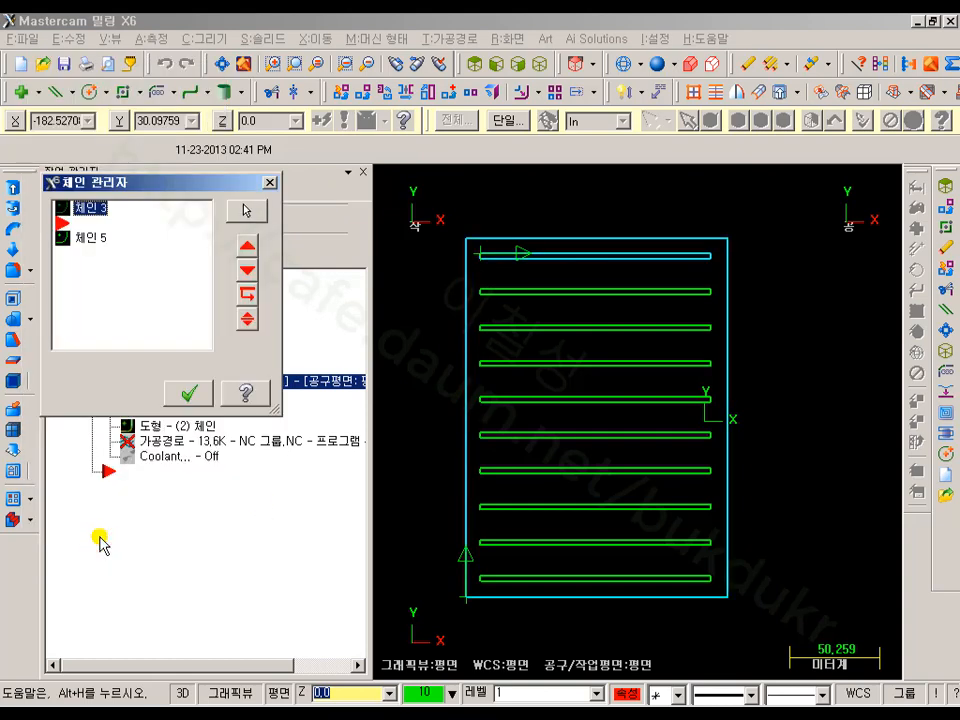
- Delete the newly added thin rectangle chain from the pocket's chain manager
left_click(92, 238)
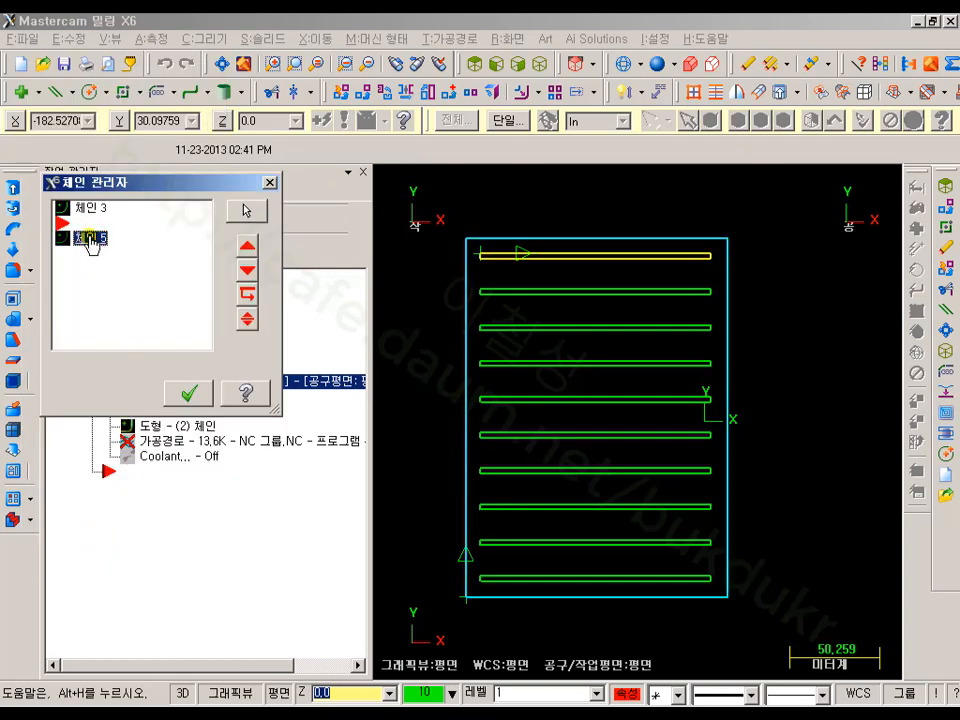
right_click(92, 240)
left_click(77, 274)
left_click(113, 240)
key("Delete")
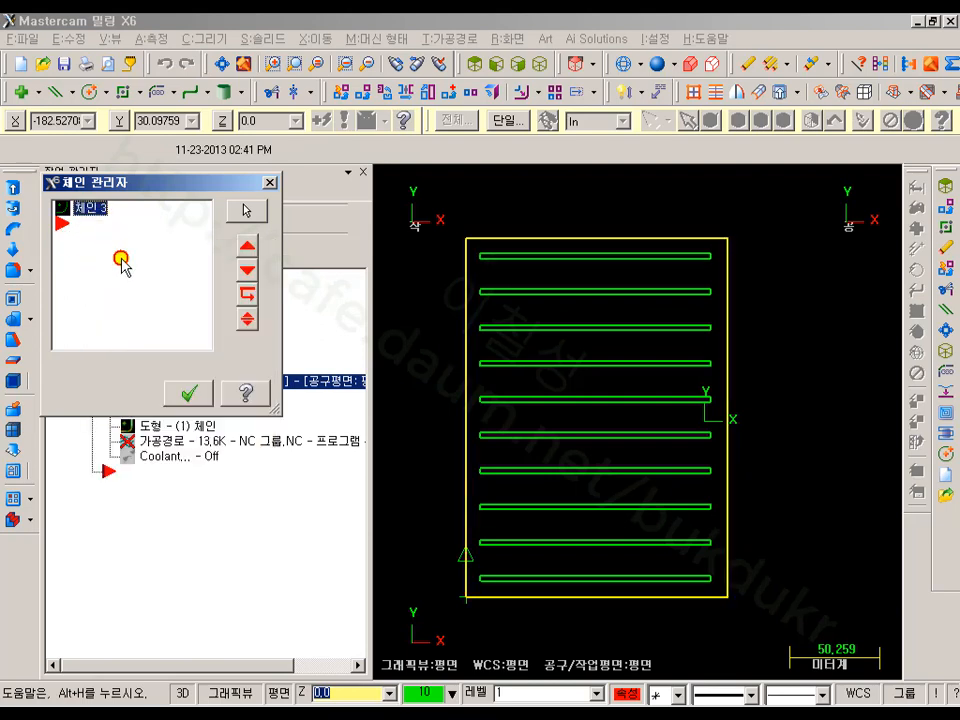
- Add all ten thin rectangles to the pocket's chains by chaining the uppermost one and then its matching shapes
right_click(121, 262)
left_click(182, 274)
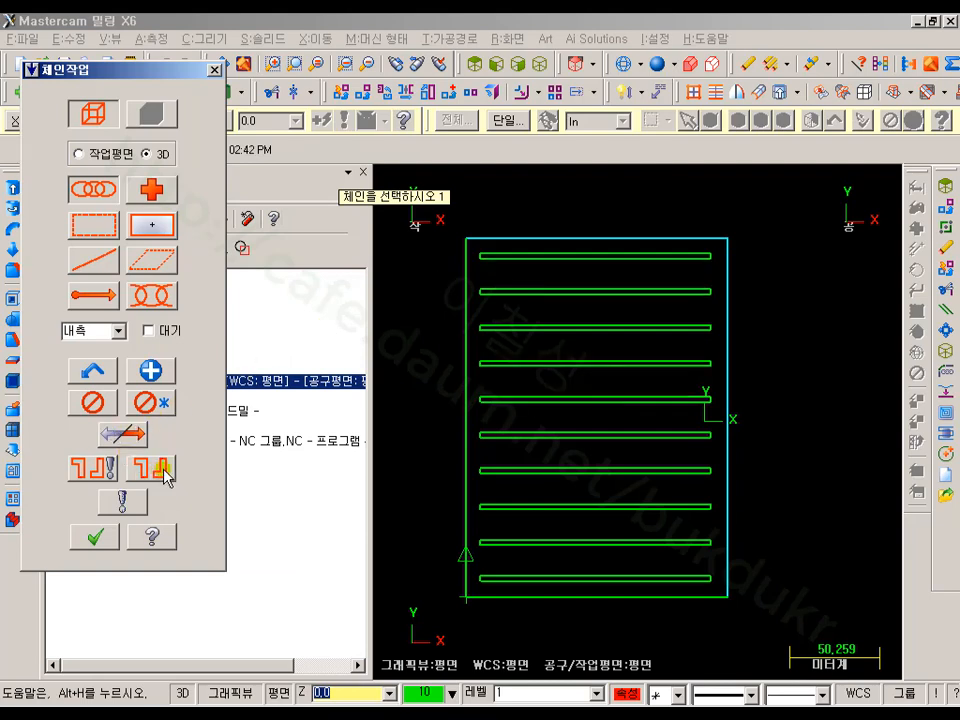
left_click(512, 255)
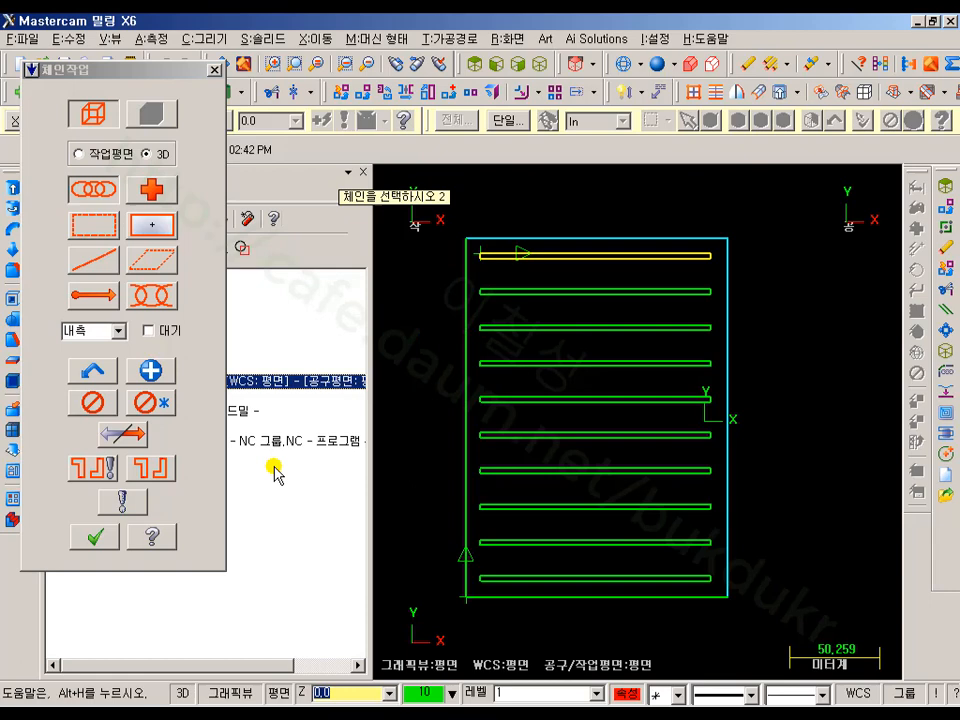
left_click(156, 472)
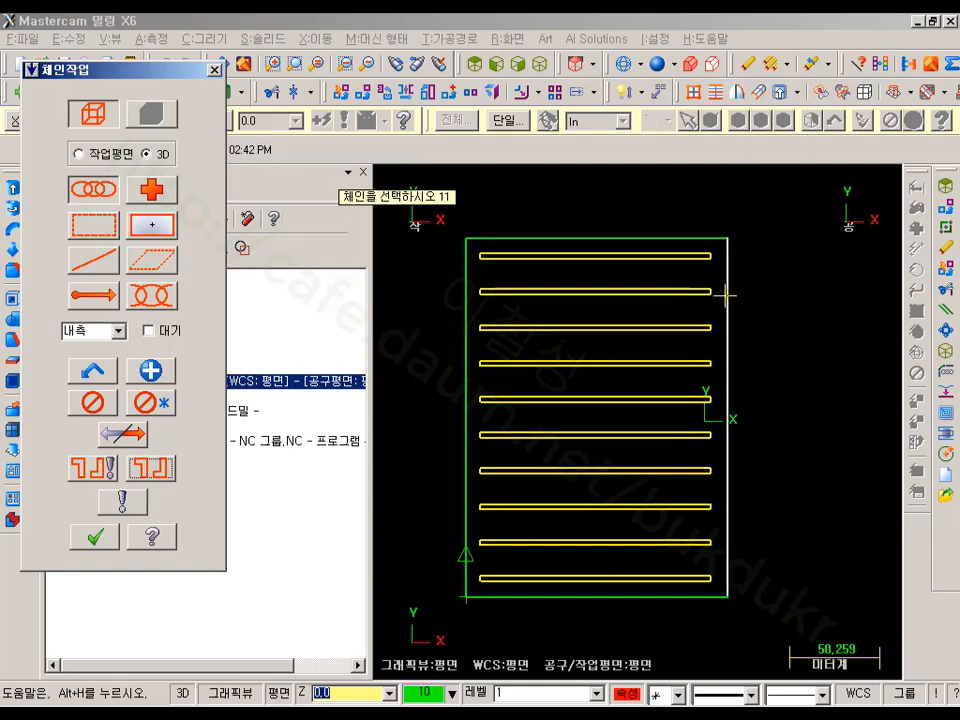
left_click(97, 538)
left_click(189, 390)
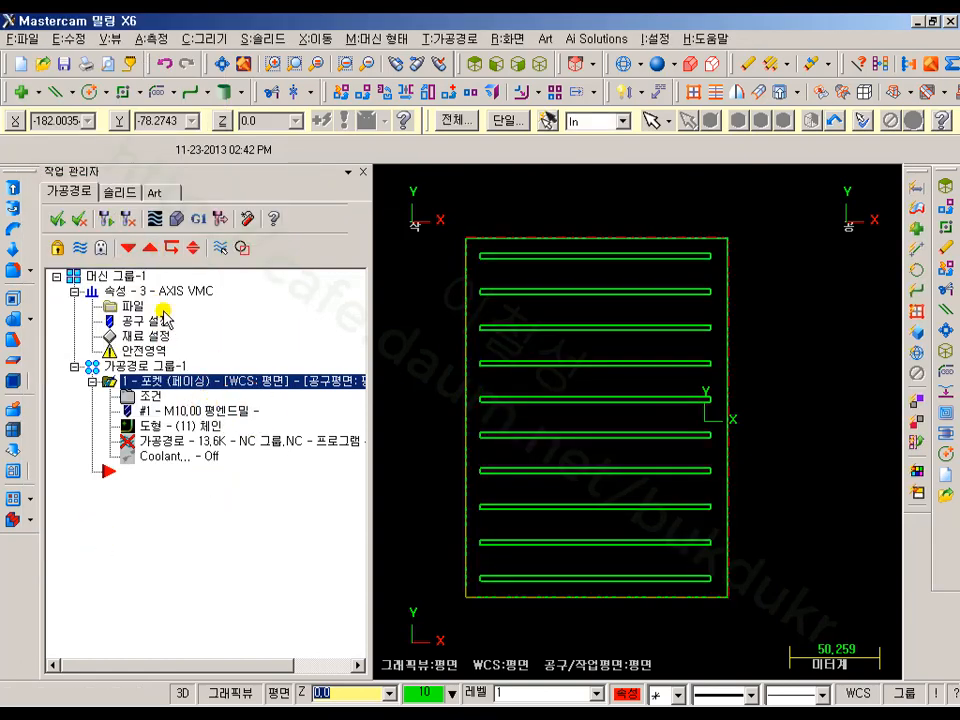
- Regenerate the facing pocket toolpath with the added chains and show the part in isometric view
left_click(107, 214)
scroll(619, 259, "down", 1)
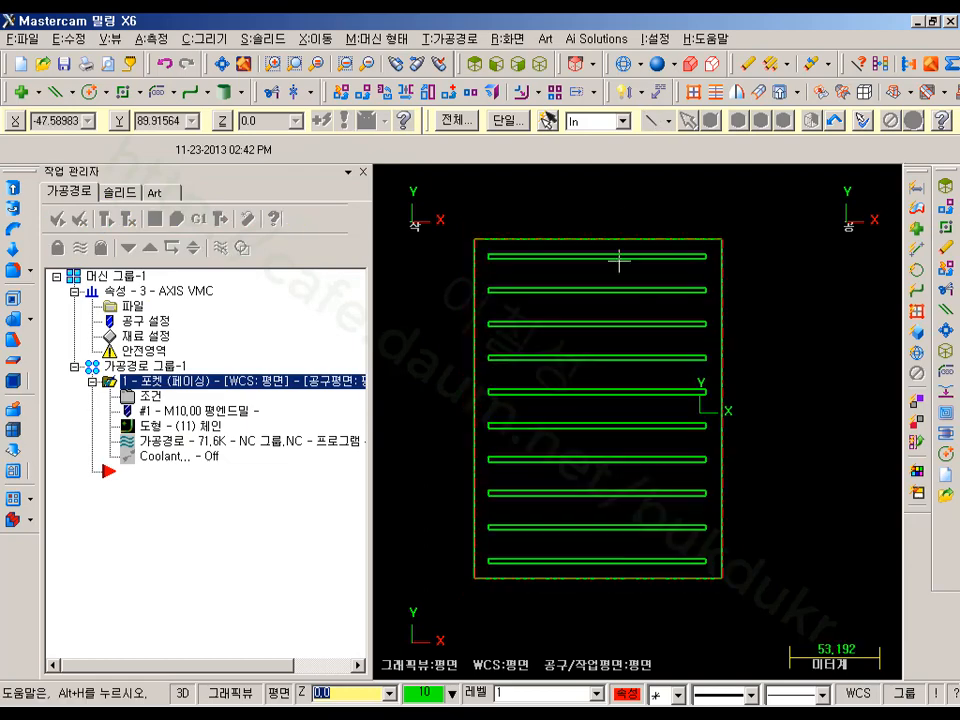
left_click(541, 65)
scroll(831, 423, "down", 5)
scroll(831, 423, "down", 1)
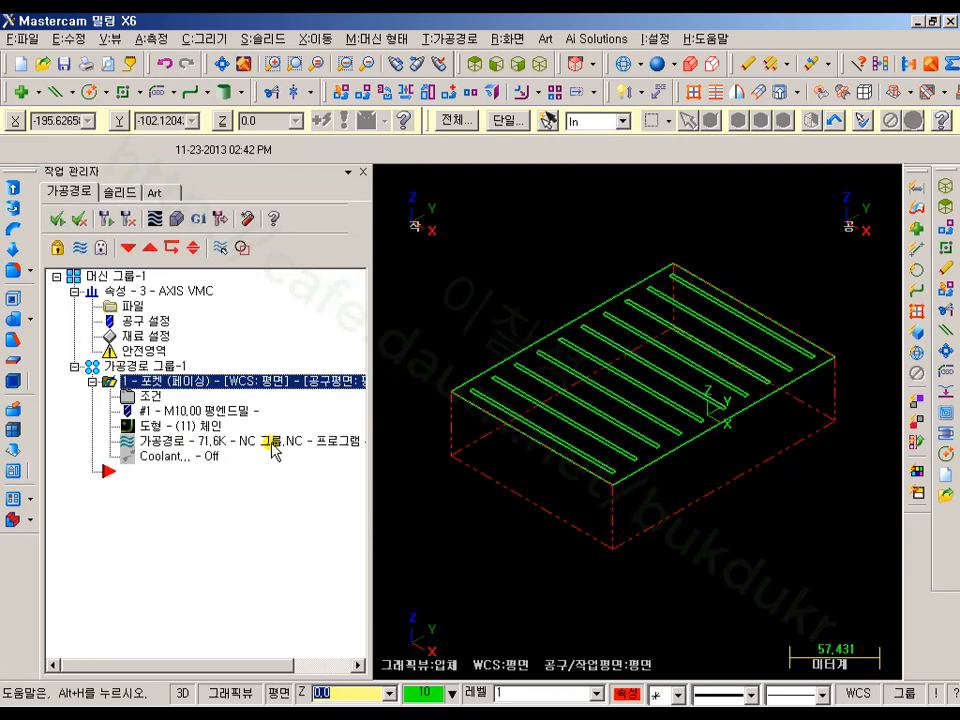
- Run the machining simulation of the pocket and examine the resulting thin walls up close from the side
left_click(170, 220)
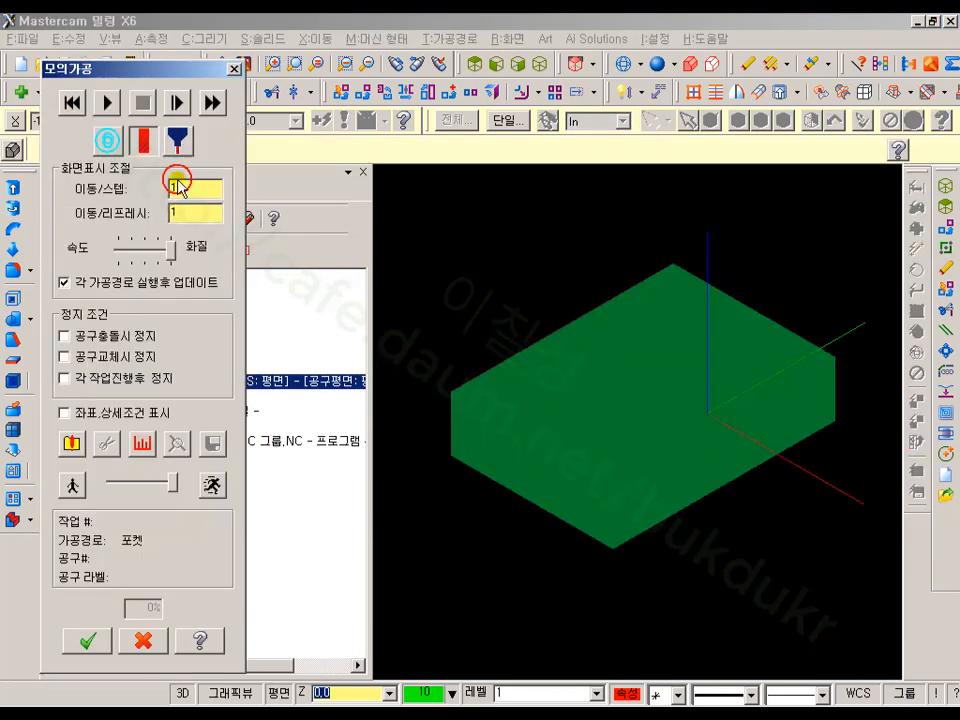
left_click(107, 102)
scroll(654, 363, "up", 2)
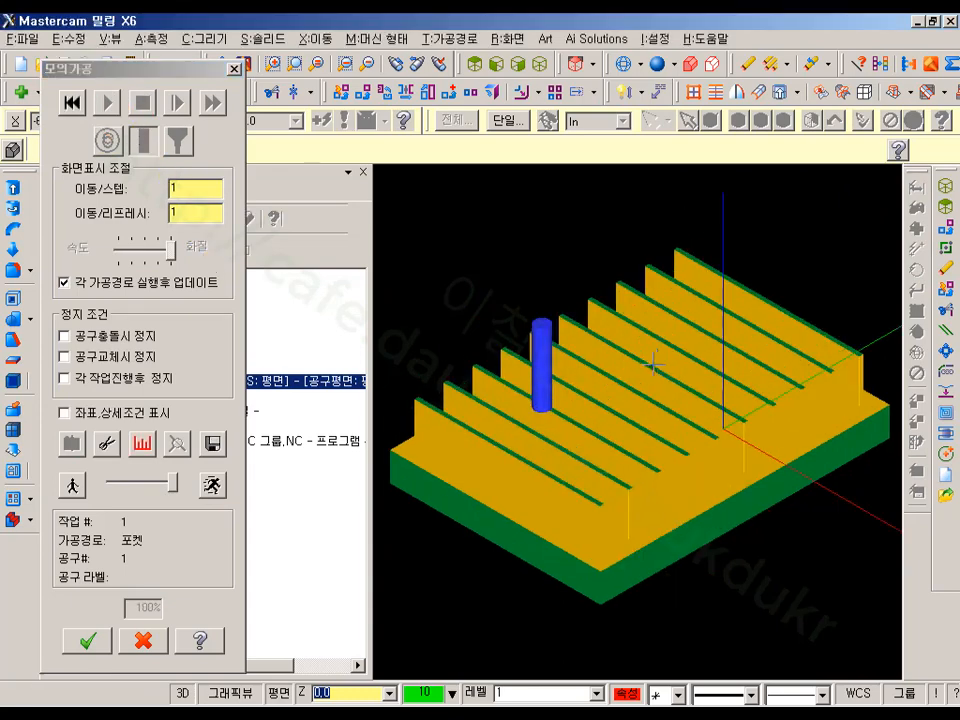
middle_click_drag(692, 340, 804, 320)
scroll(463, 330, "up", 4)
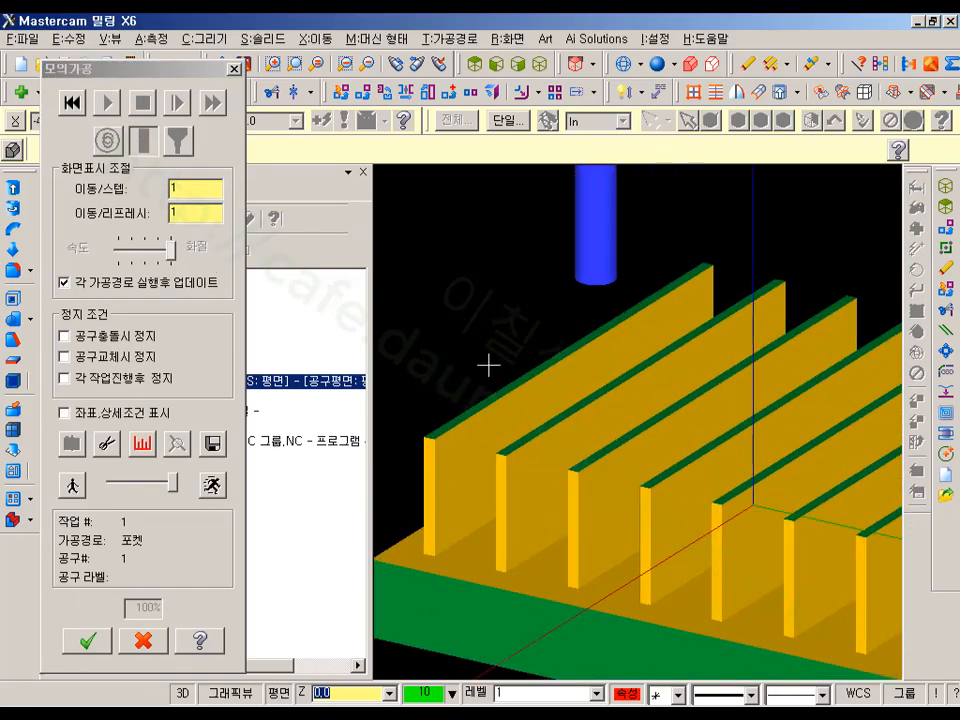
- Leave the machining simulation and display the pocket's toolpath on the part
middle_click_drag(503, 356, 529, 294, "shift")
left_click(145, 639)
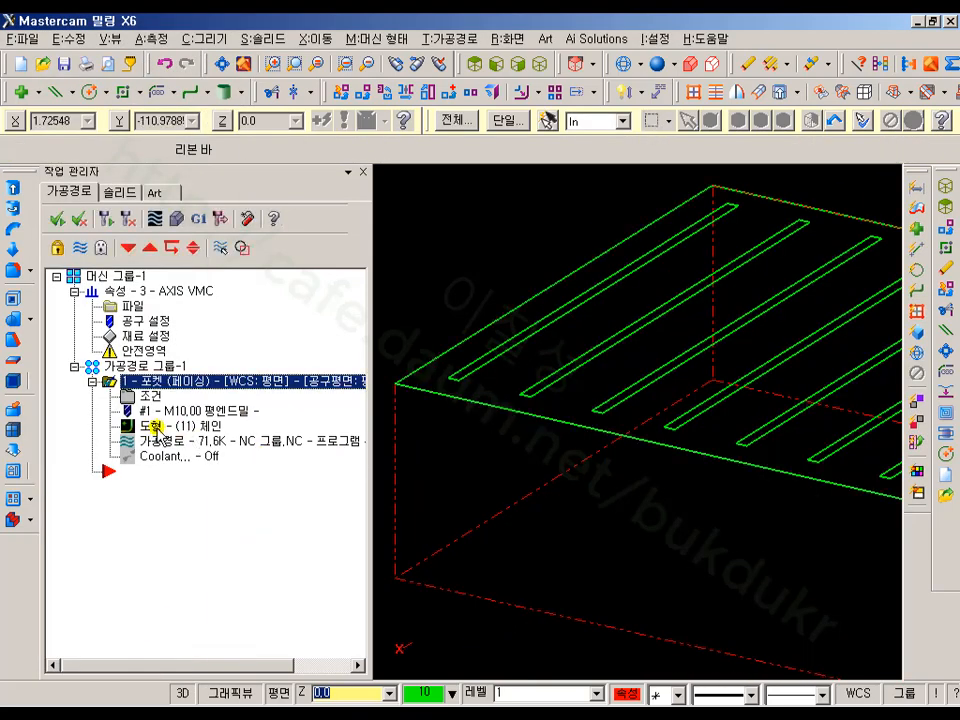
left_click(78, 247)
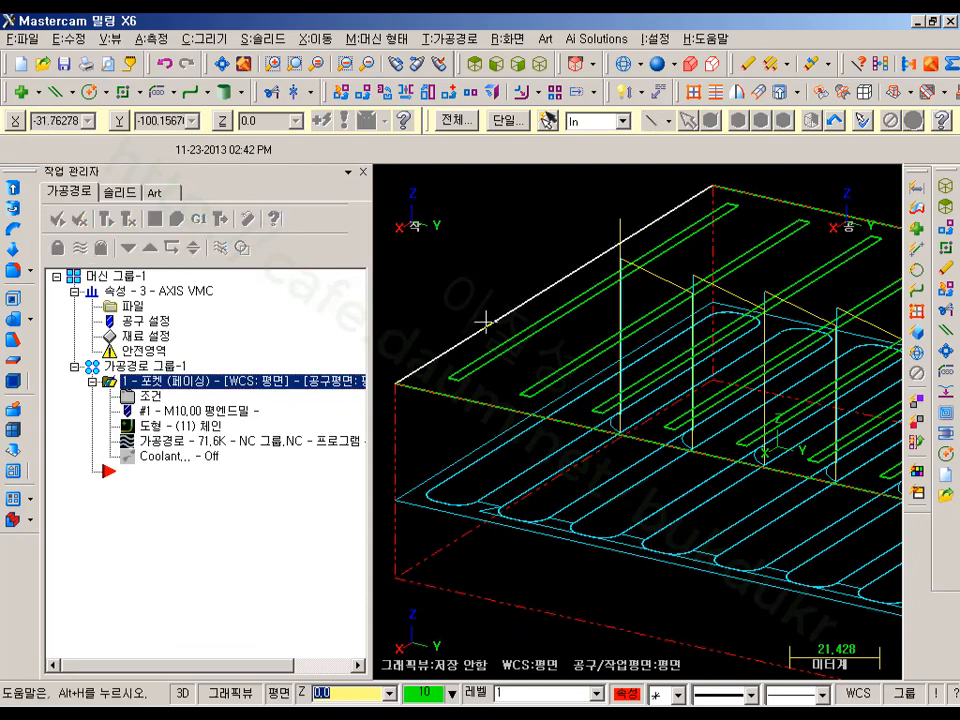
- Enable depth cuts (깊이 가공) for the pocket with a maximum rough step of 5 mm and check the finishing parameters
left_click(132, 396)
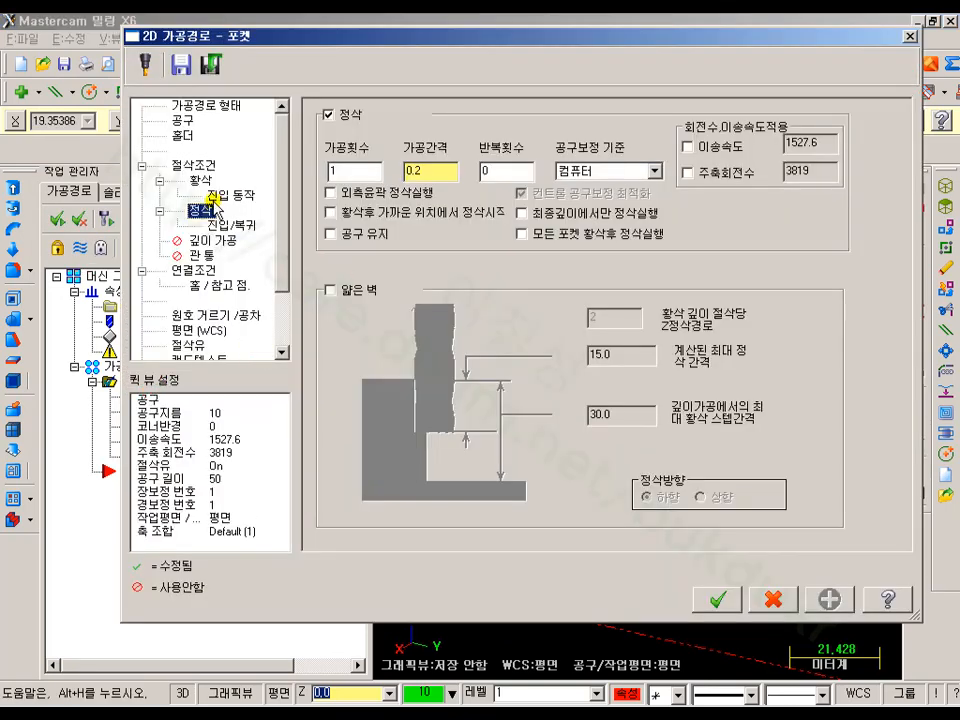
left_click(211, 243)
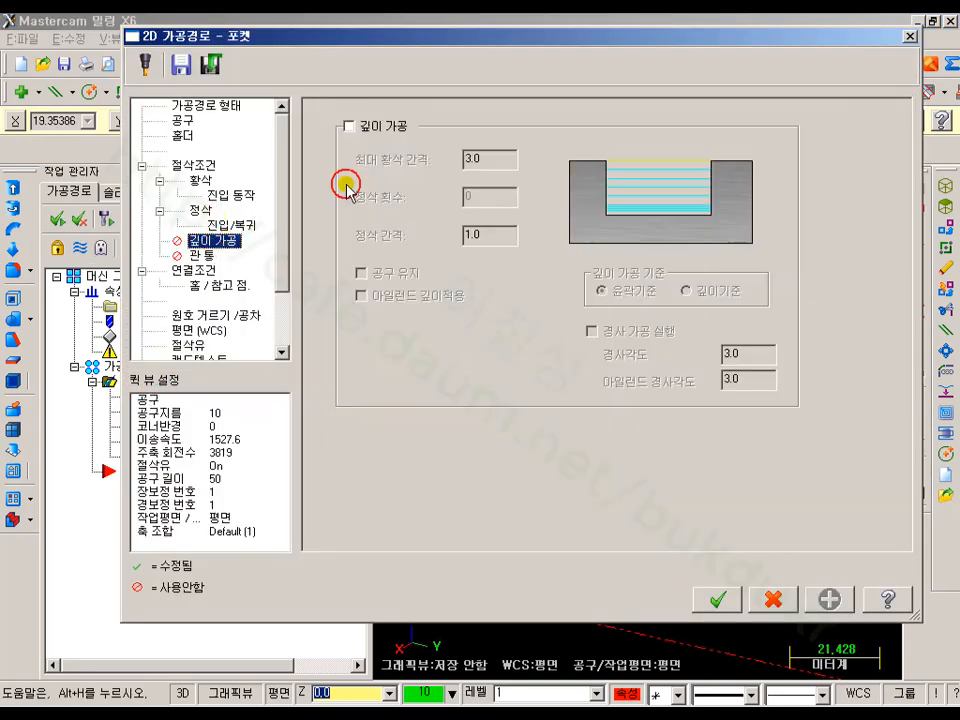
left_click(349, 126)
left_click(478, 158)
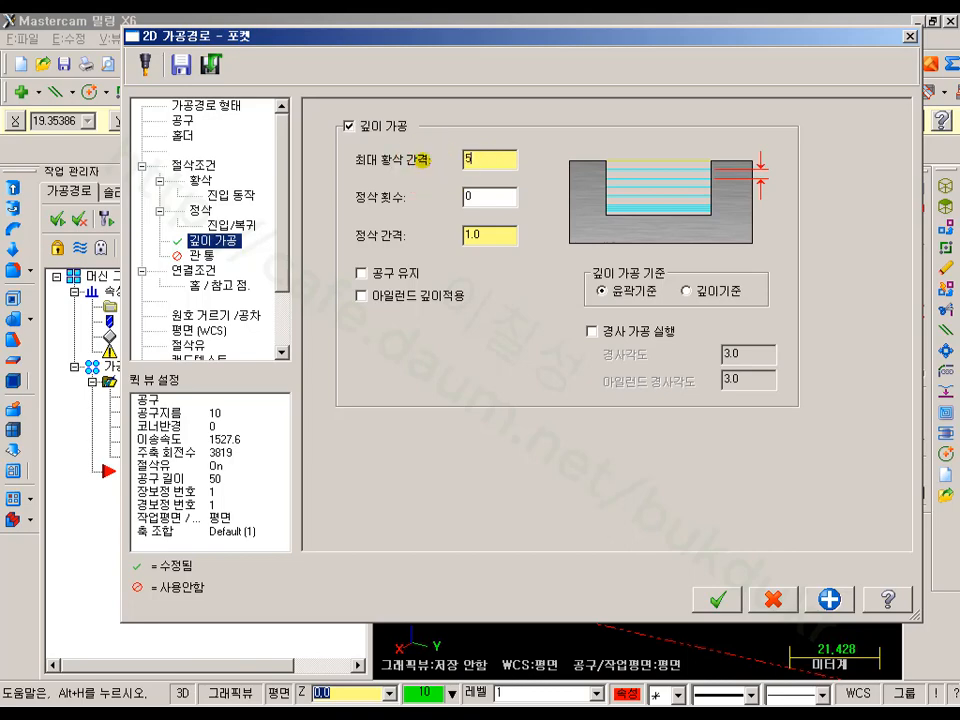
type("5")
left_click(476, 234)
left_click(200, 210)
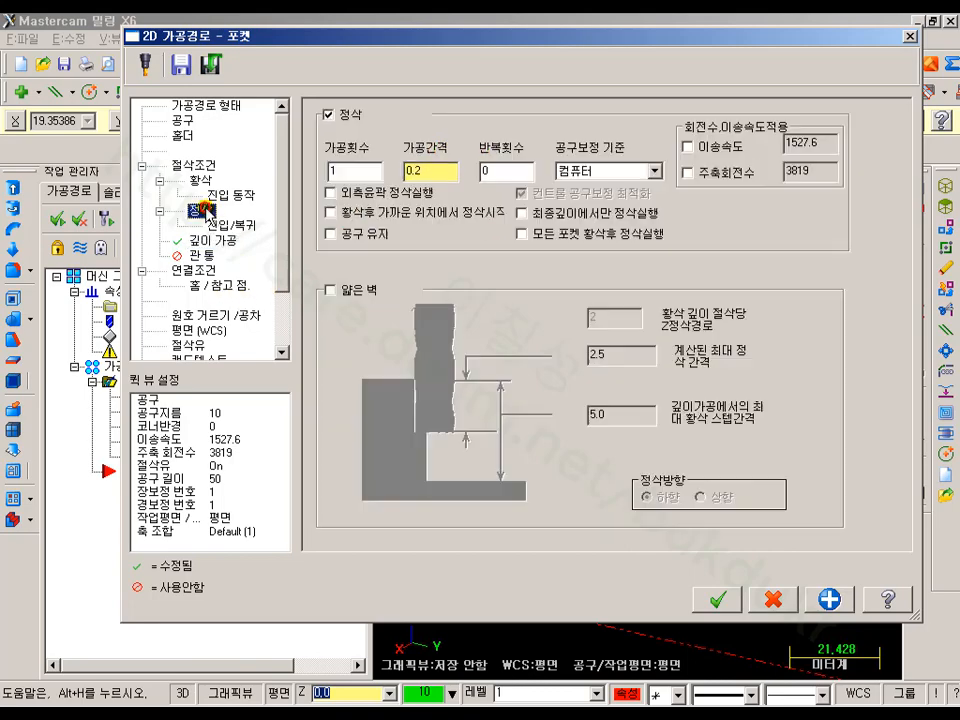
- Copy the finishing entry (진입) values to the exit (복귀) settings, accept the parameters and regenerate the pocket toolpath
left_click(232, 225)
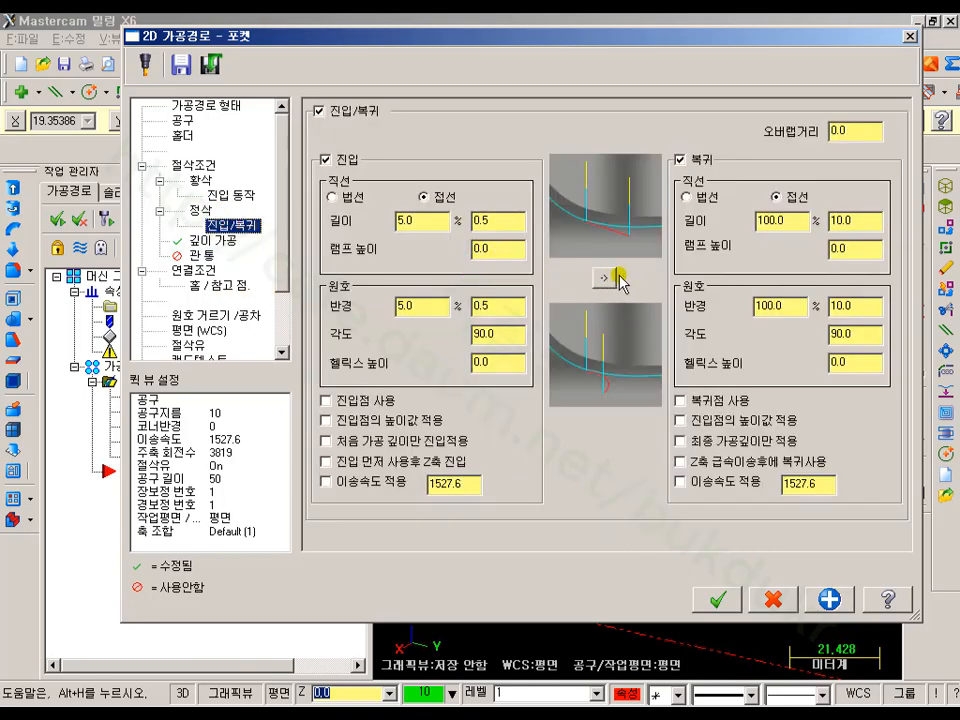
left_click(614, 336)
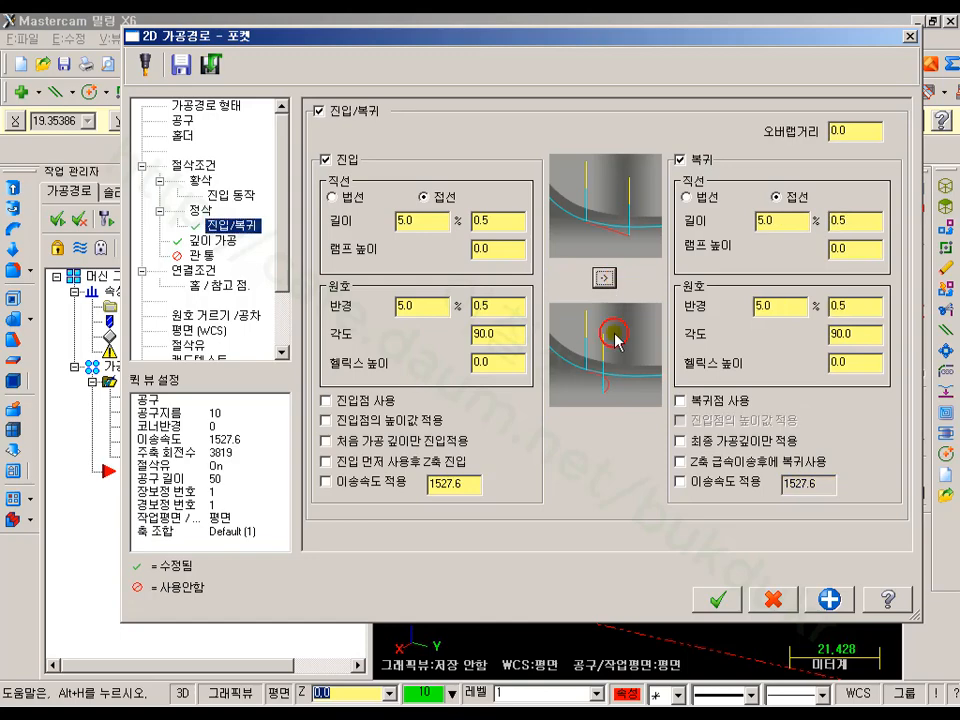
left_click(733, 606)
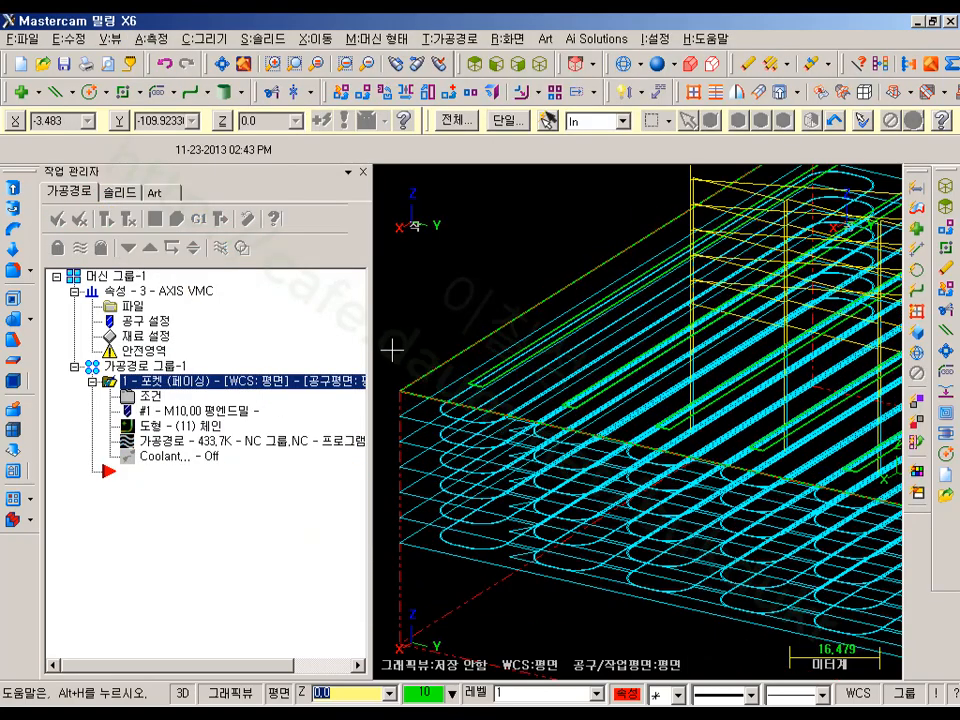
- Open the backplot of the pocket and display only its first depth pass, 경로 2
middle_click_drag(533, 262, 642, 243)
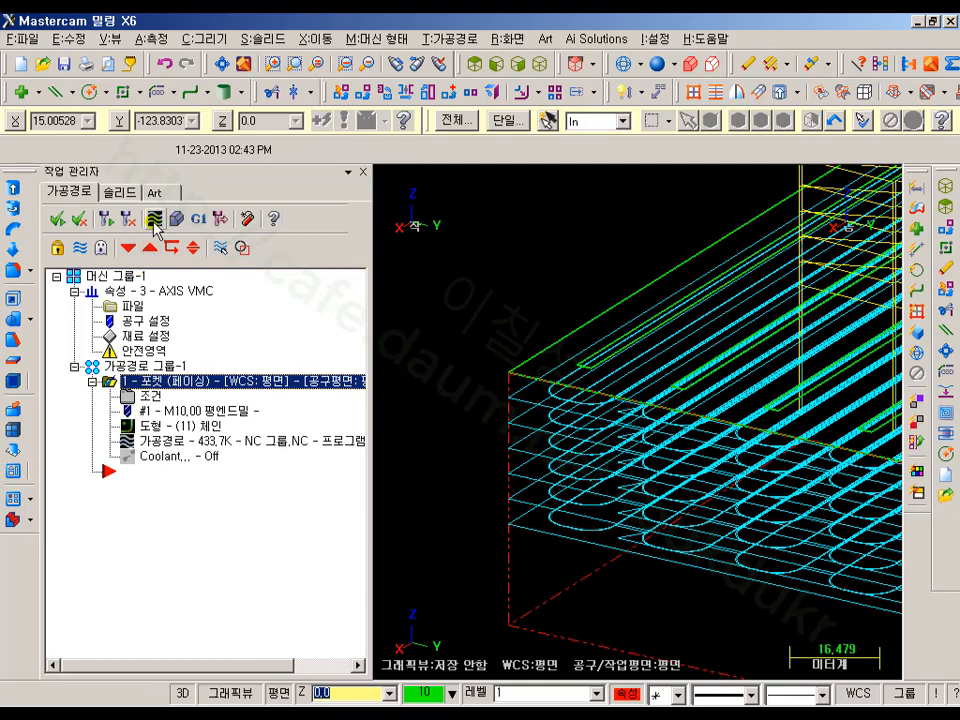
left_click(154, 220)
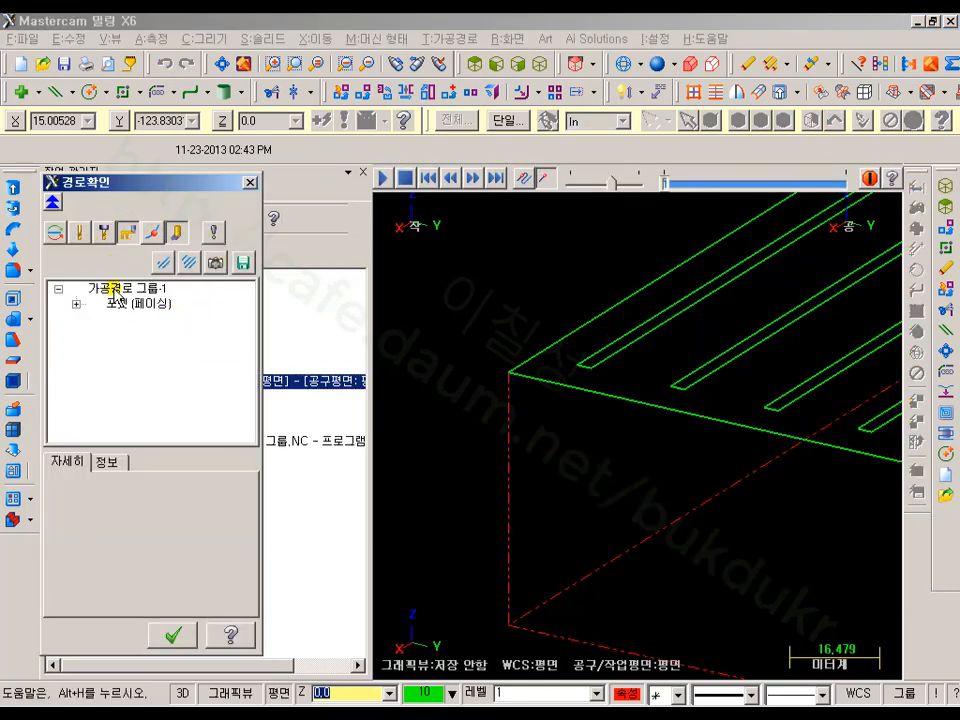
left_click(76, 303)
left_click(136, 319)
scroll(430, 500, "down", 2)
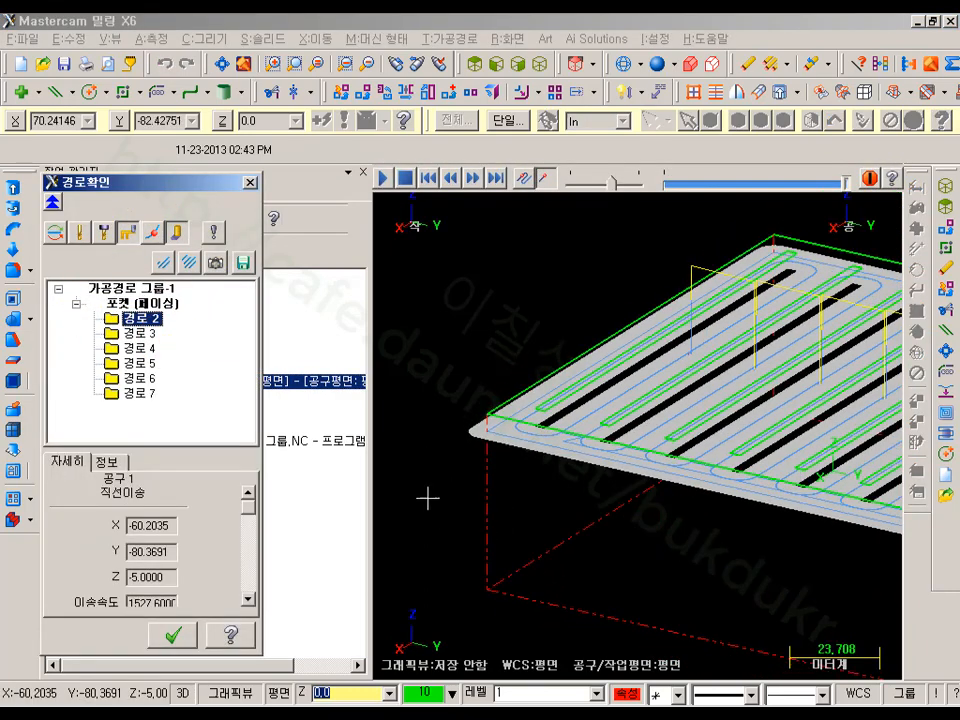
scroll(430, 427, "down", 1)
middle_click_drag(723, 307, 679, 319)
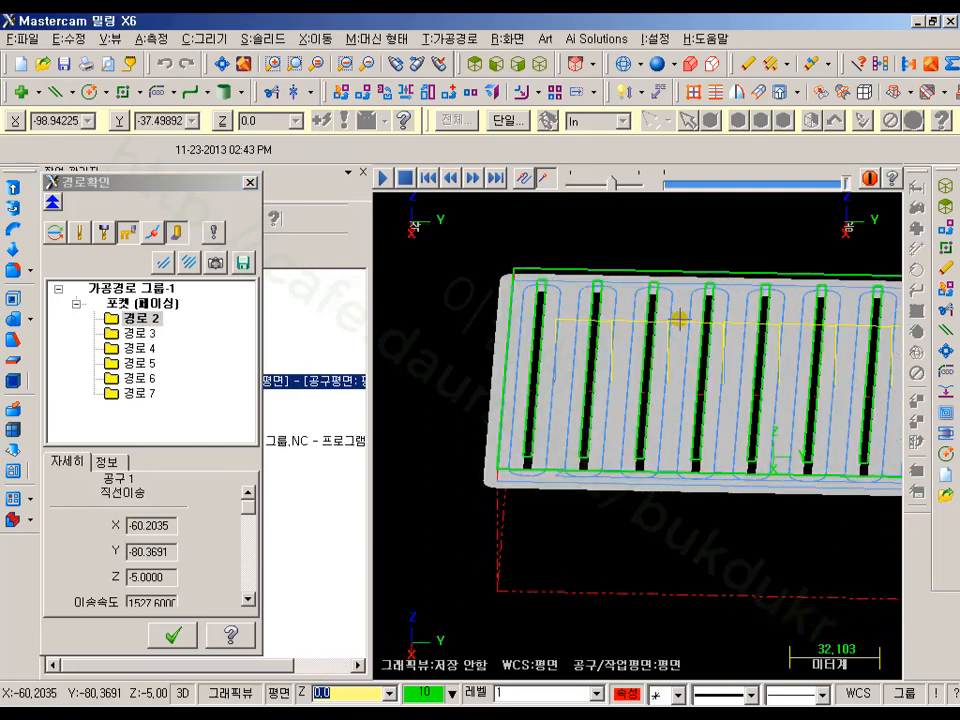
- Turn off the swept-area shading and examine the first depth pass's roughing and finishing paths up close
left_click(176, 232)
scroll(447, 408, "up", 4)
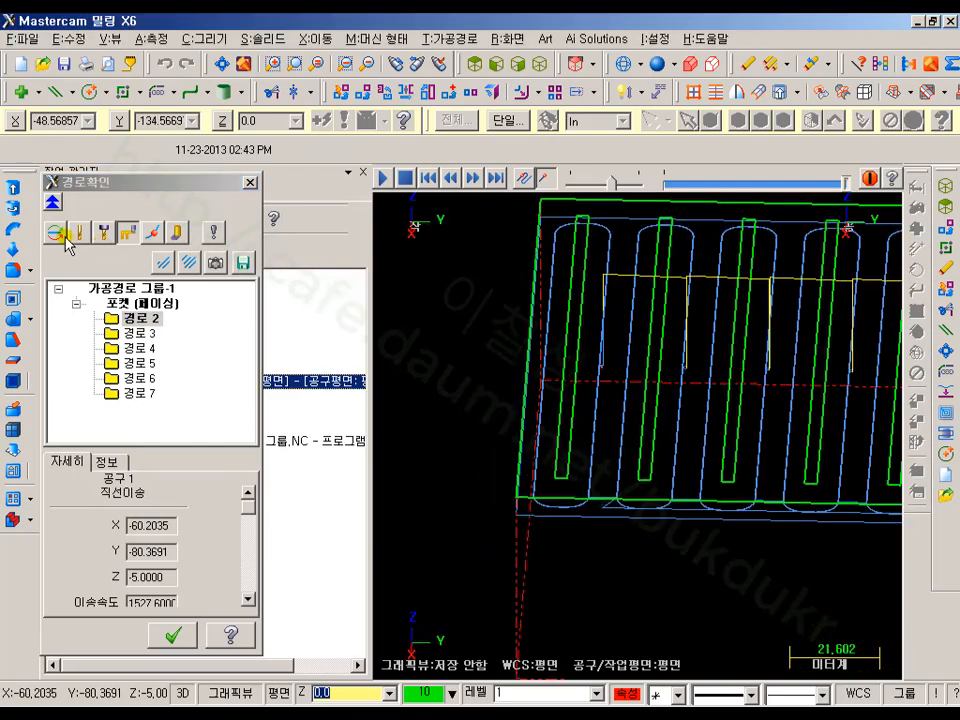
scroll(499, 364, "up", 3)
middle_click_drag(499, 364, 627, 381)
scroll(627, 381, "up", 12)
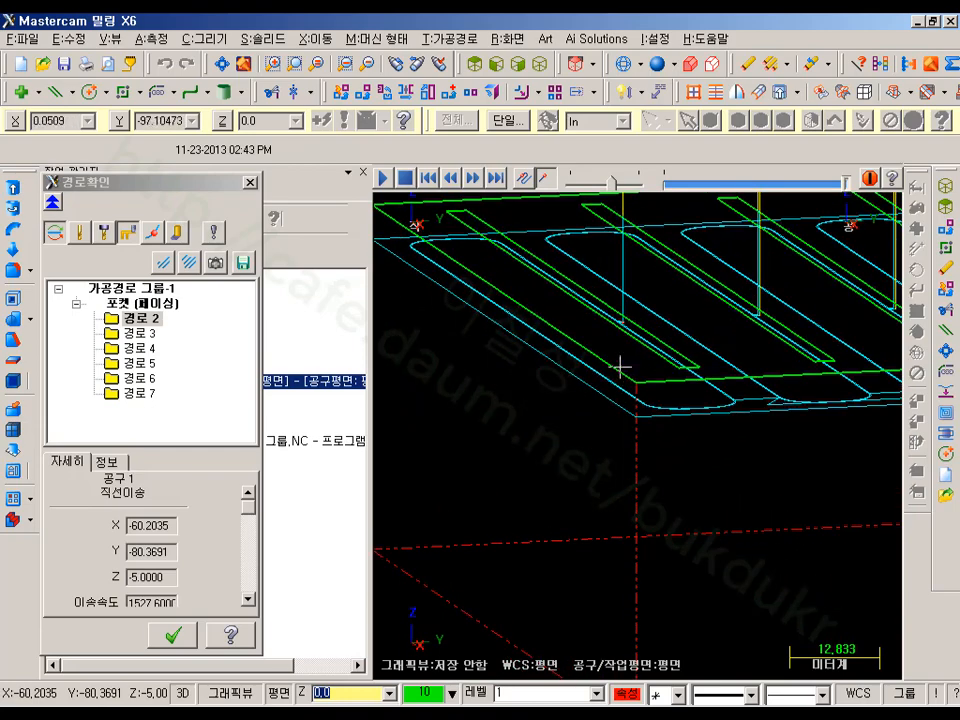
scroll(648, 381, "up", 2)
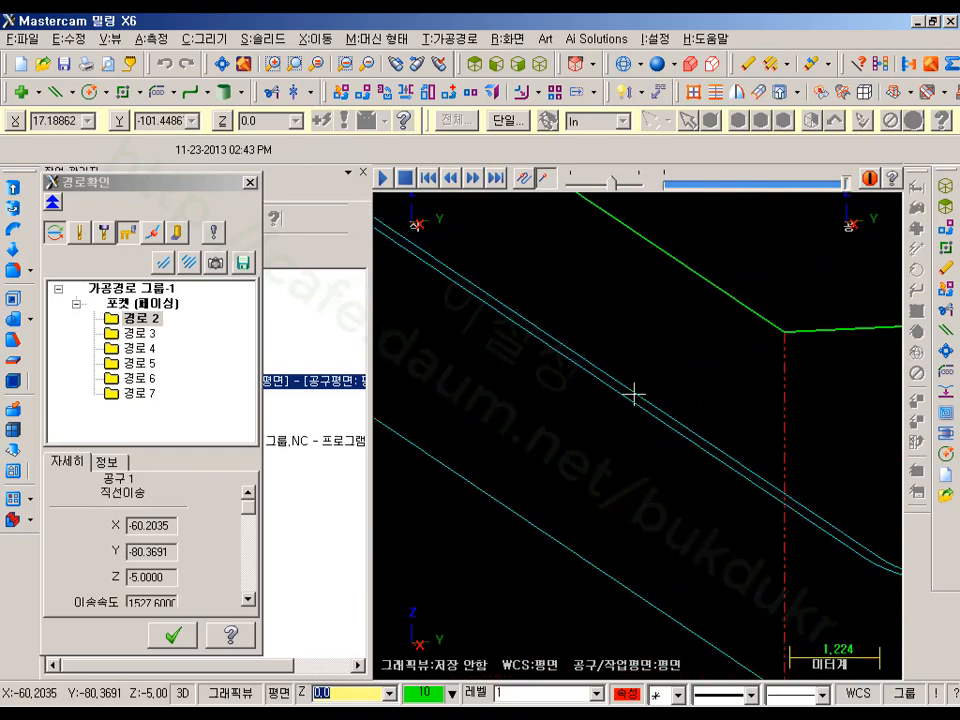
scroll(628, 382, "down", 2)
middle_click_drag(613, 386, 705, 537)
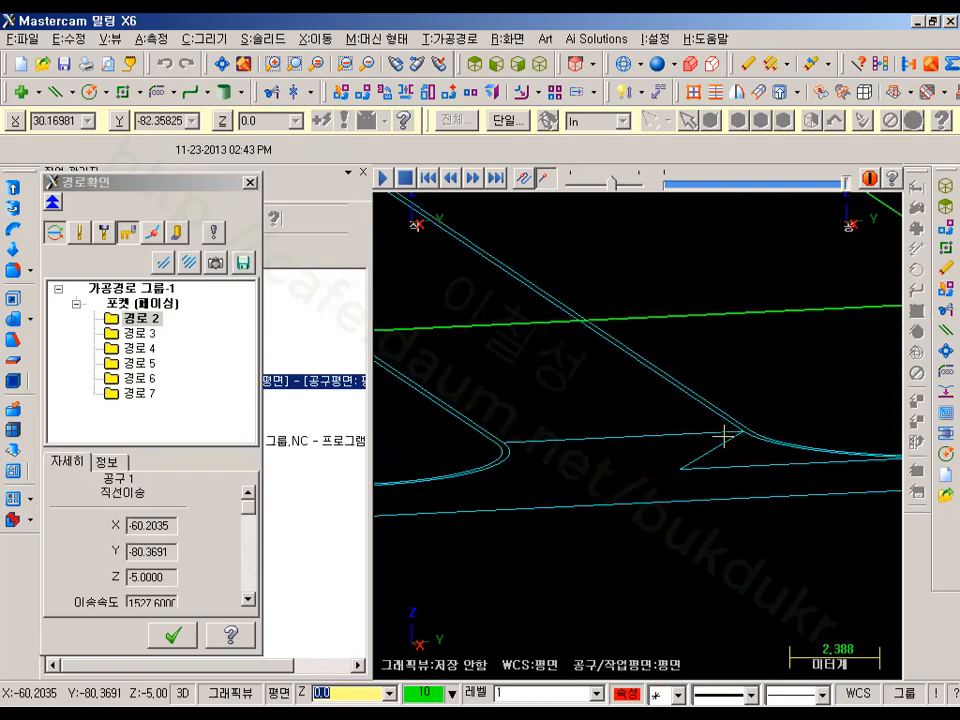
middle_click_drag(724, 436, 601, 303)
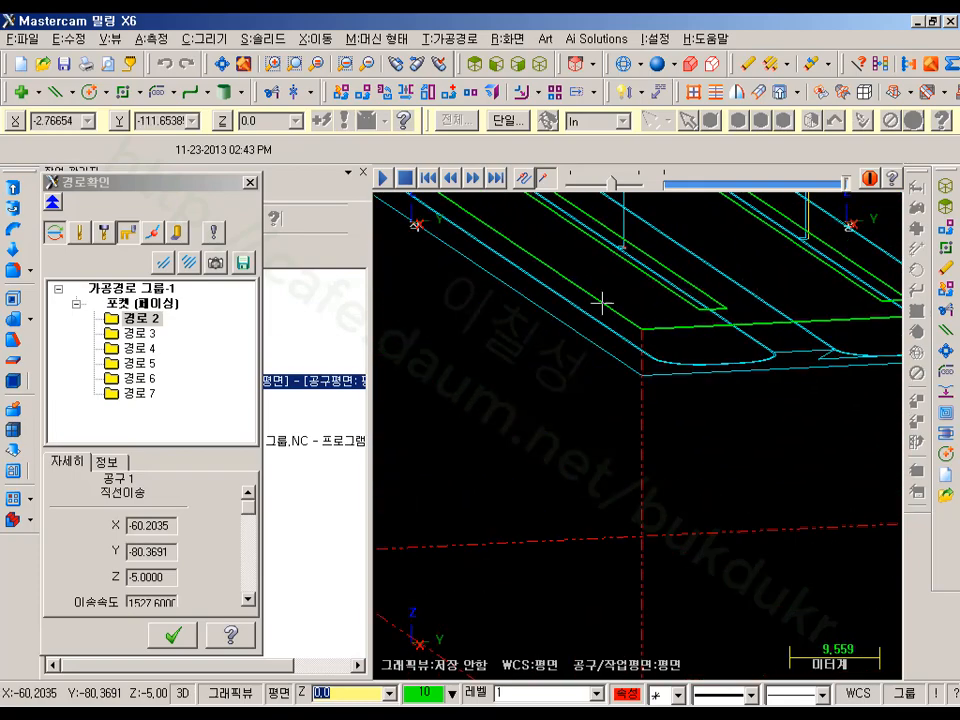
- Step through the remaining depth passes of the pocket, from 경로 3 to 경로 7
left_click(140, 333)
left_click(138, 348)
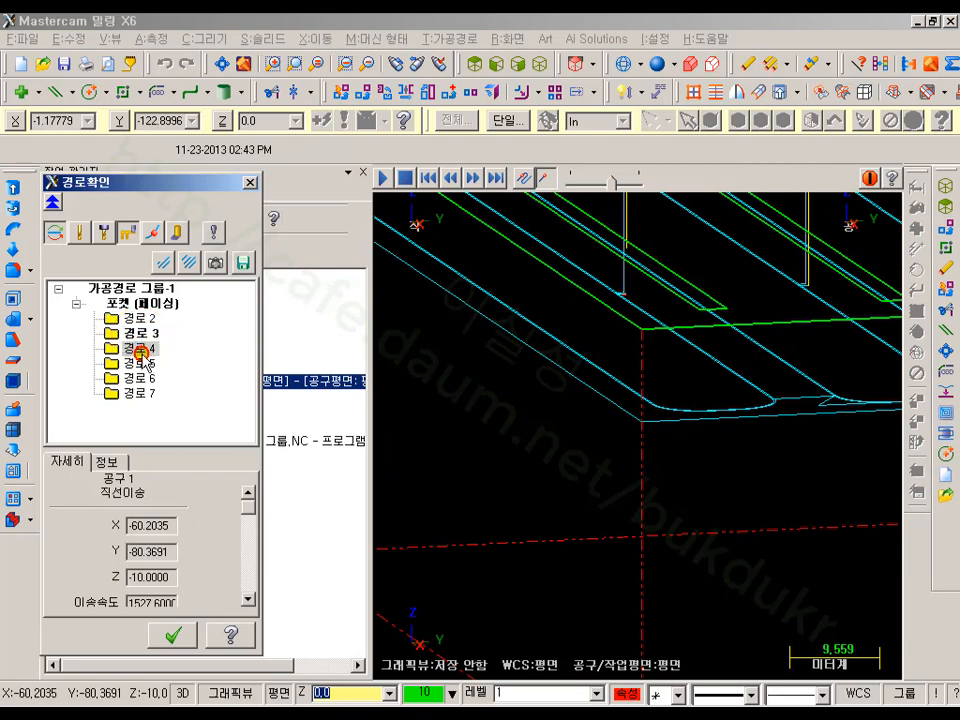
left_click(138, 363)
left_click(138, 378)
left_click(138, 394)
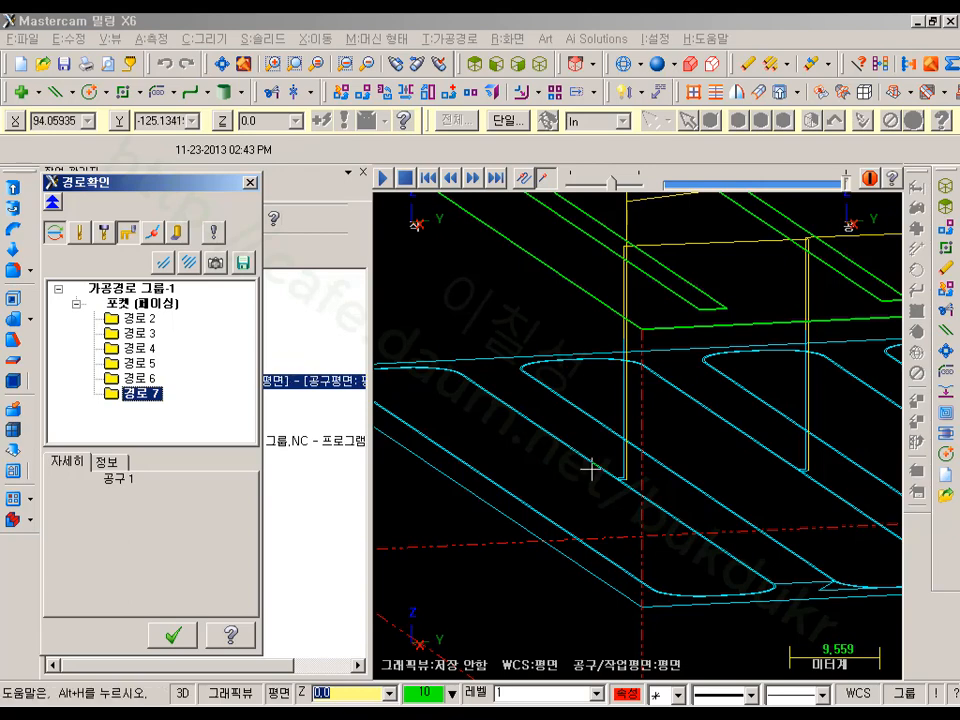
- Review the first depth pass, 경로 2, once more and close the backplot
left_click(140, 320)
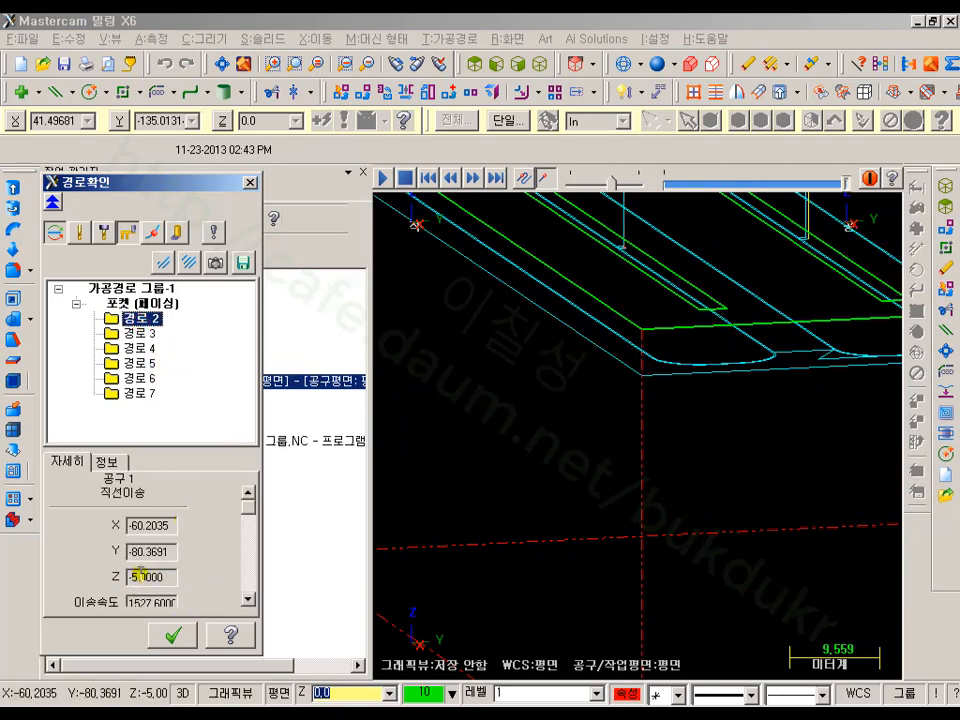
scroll(604, 282, "down", 1)
middle_click_drag(606, 277, 617, 495)
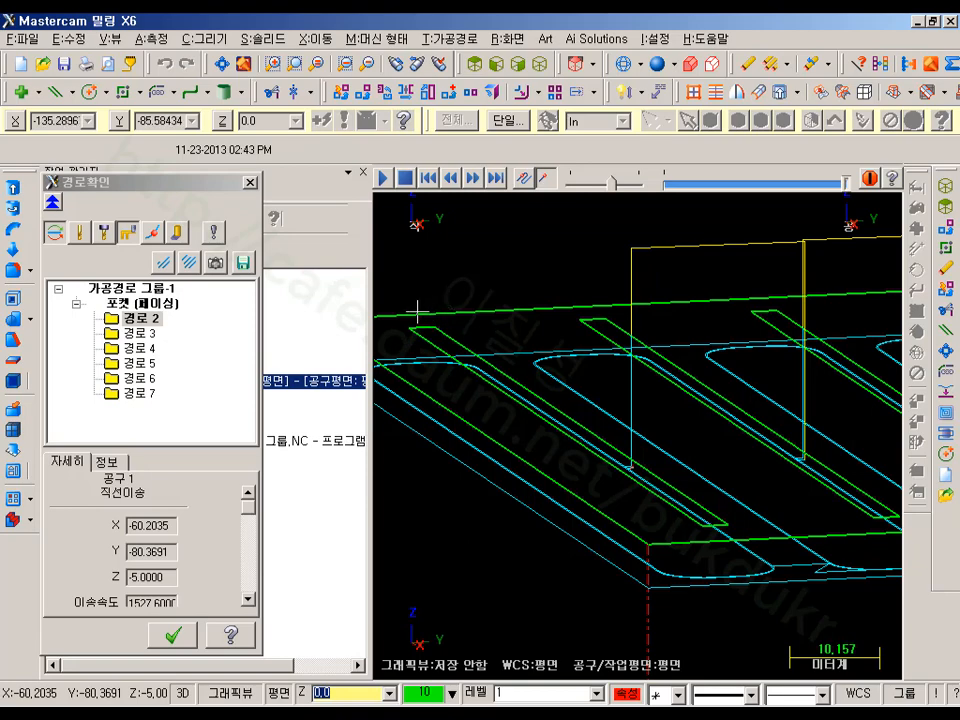
left_click(173, 635)
- Enable the thin-wall (얇은 벽) option in the pocket's finishing parameters, with 2 Z finish passes per rough depth cut
left_click(147, 399)
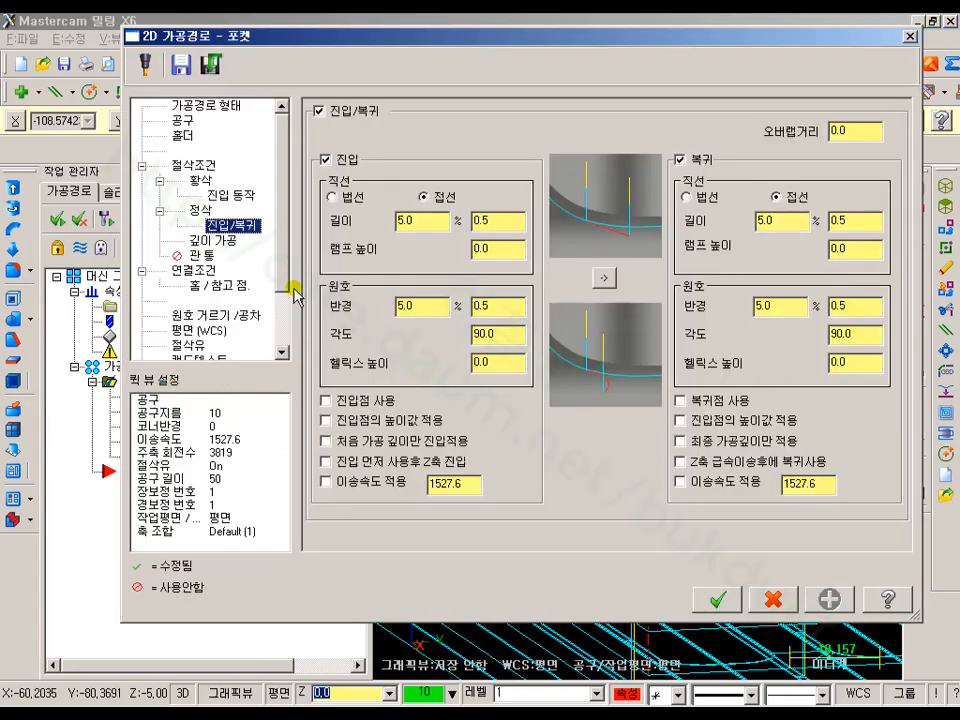
left_click(228, 195)
left_click(200, 210)
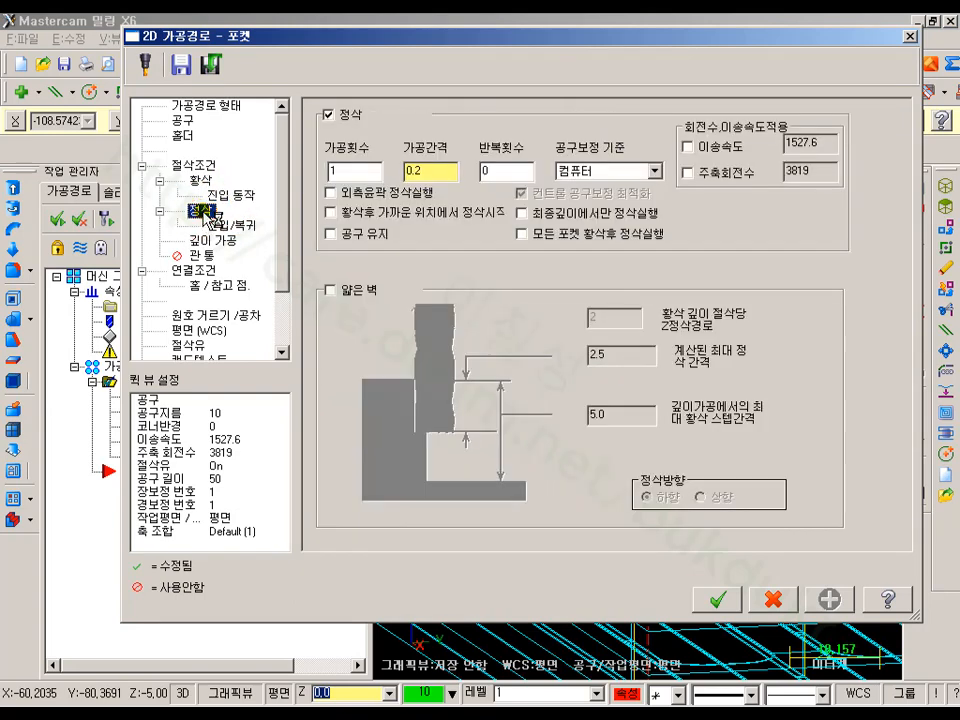
left_click(330, 290)
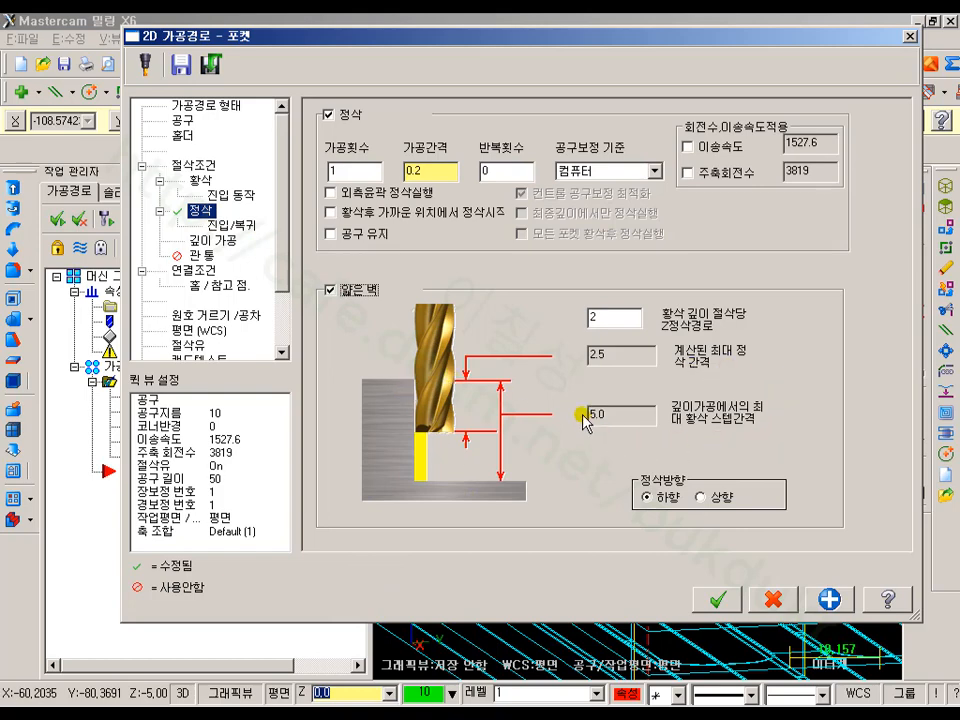
mouse_move(608, 458)
left_mouse_down()
mouse_move(667, 383)
mouse_move(626, 453)
mouse_move(597, 457)
left_mouse_up()
left_click_drag(566, 331, 762, 335)
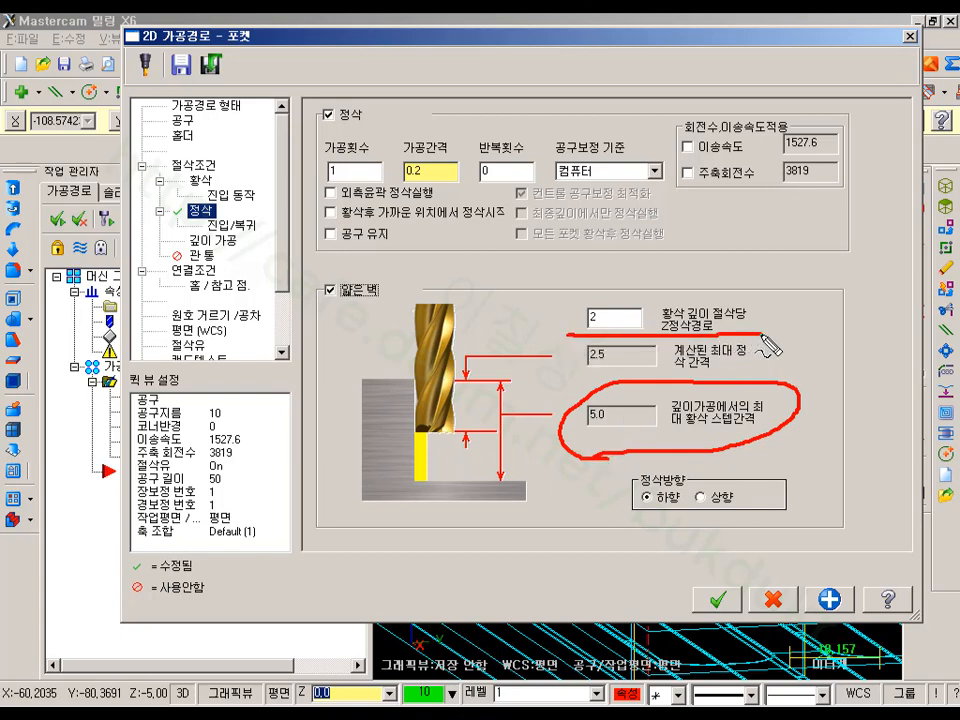
left_click_drag(573, 372, 779, 373)
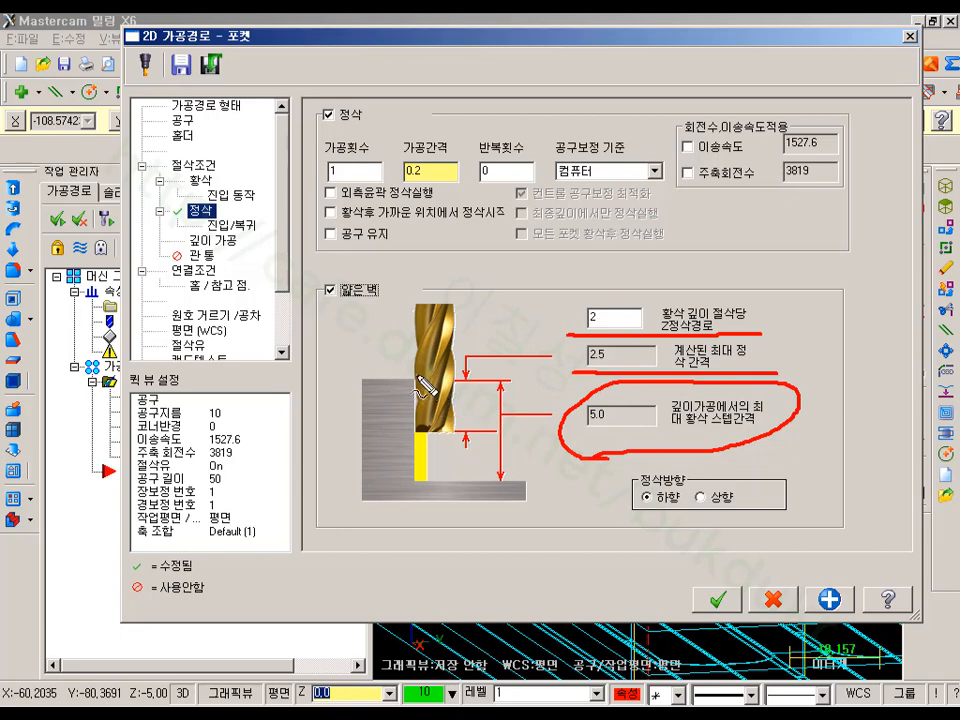
left_click_drag(416, 380, 427, 430)
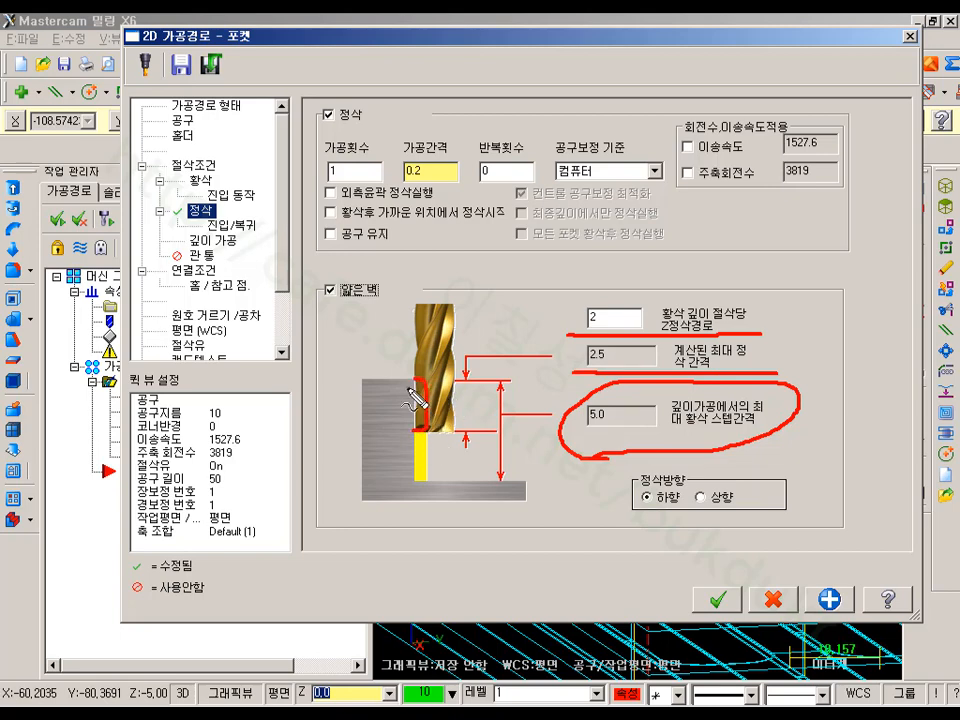
mouse_move(410, 381)
left_mouse_down()
mouse_move(393, 387)
mouse_move(405, 478)
left_mouse_up()
mouse_move(335, 408)
left_mouse_down()
mouse_move(326, 453)
mouse_move(353, 412)
left_mouse_up()
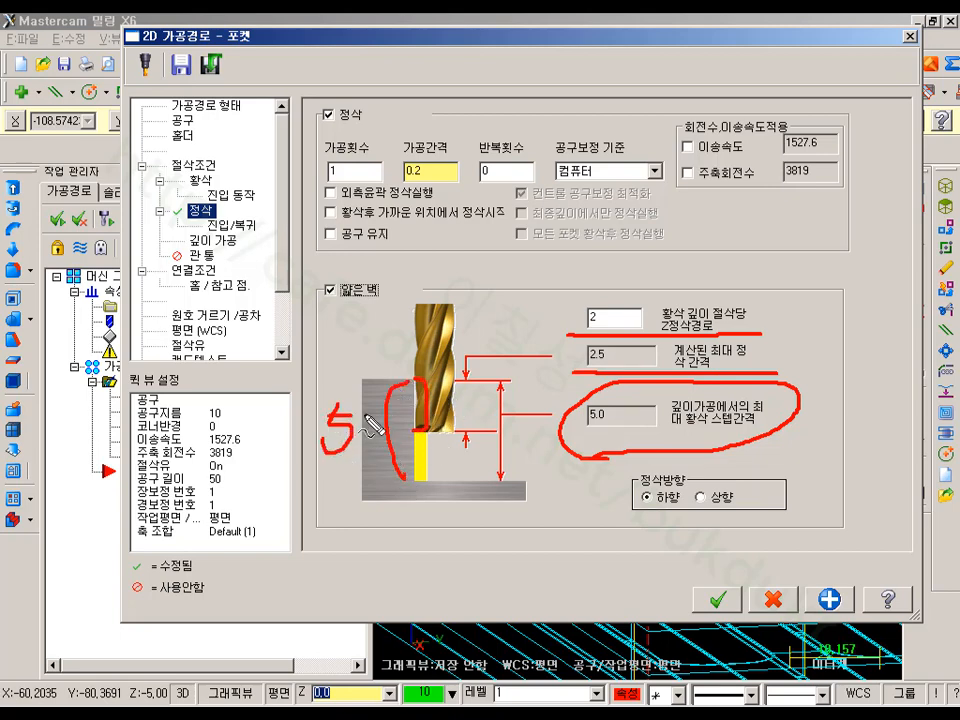
mouse_move(414, 398)
left_mouse_down()
mouse_move(433, 447)
mouse_move(421, 483)
left_mouse_up()
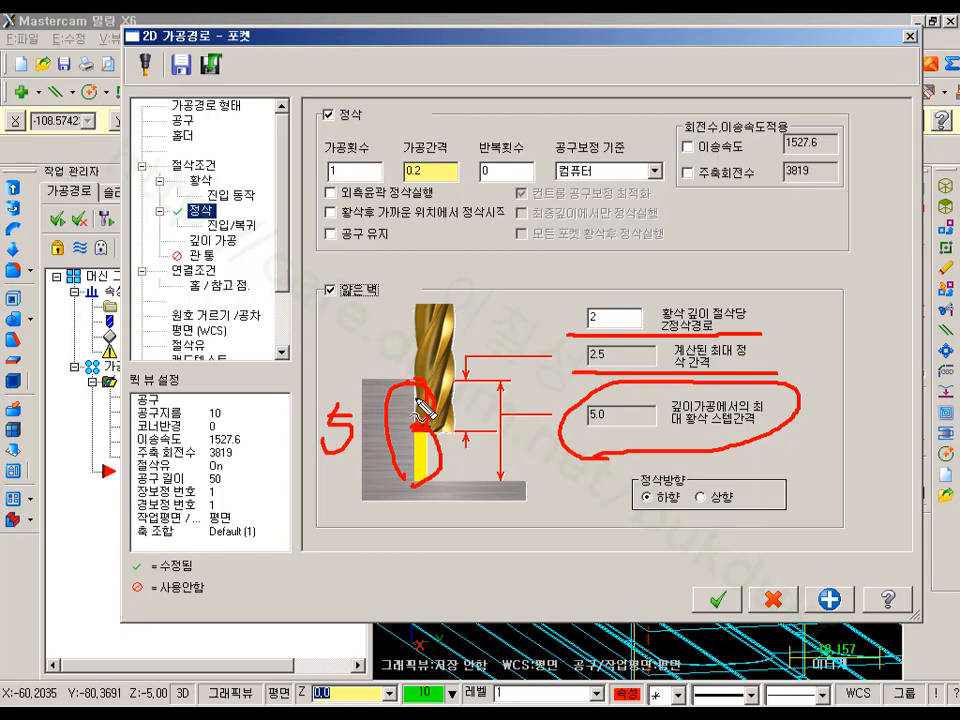
left_click_drag(400, 384, 413, 424)
left_click_drag(614, 334, 617, 330)
key("Escape")
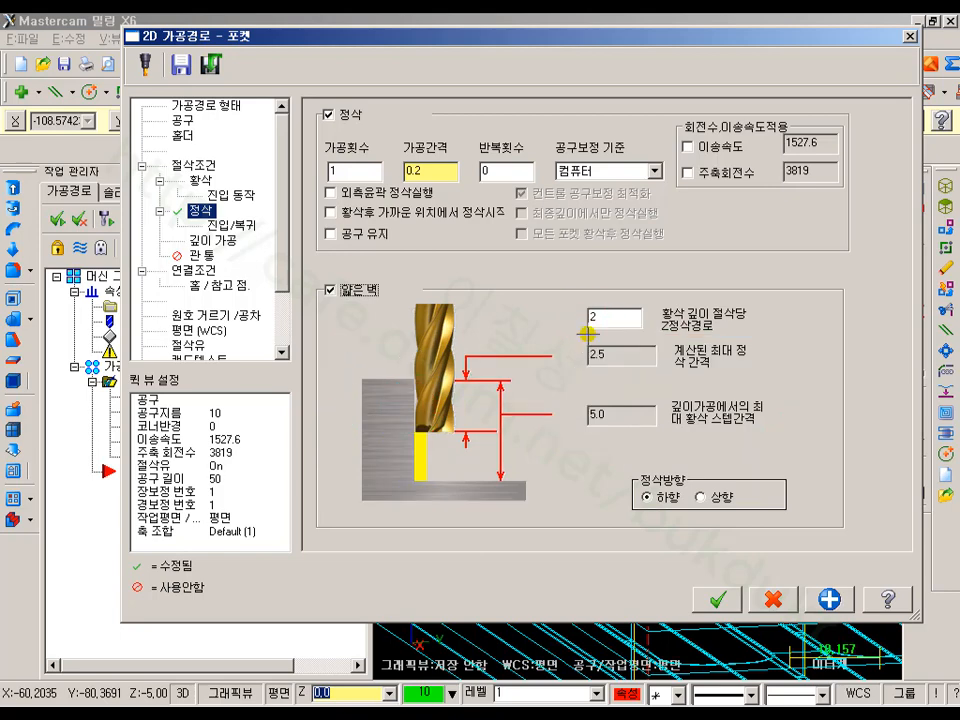
- Accept the thin-wall settings, acknowledge the depth-order notice and regenerate the pocket toolpath
left_click(718, 599)
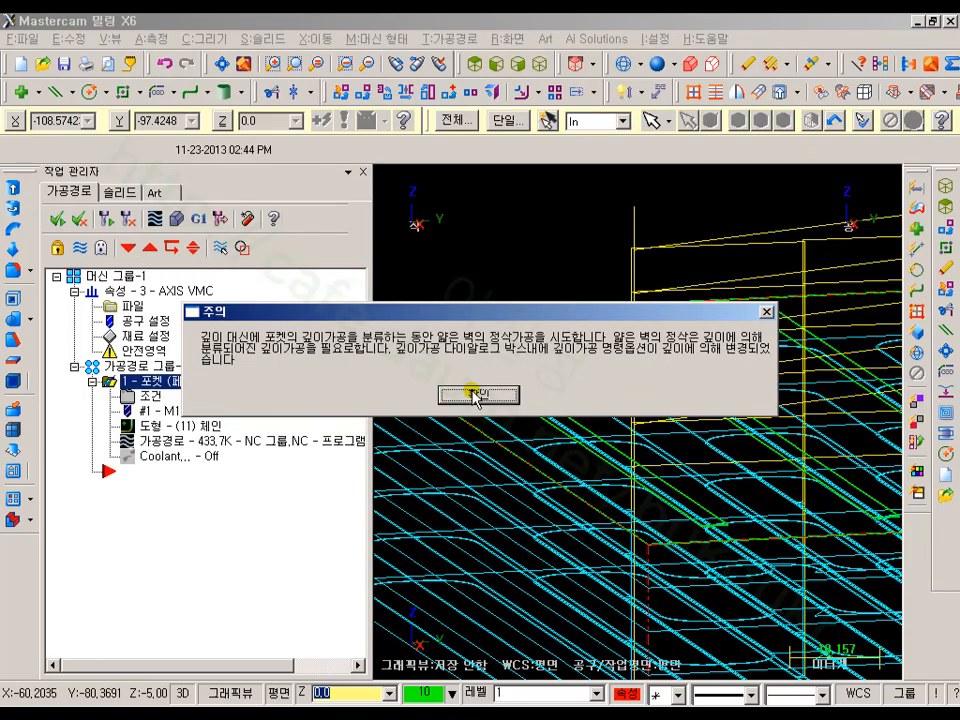
left_click(478, 394)
left_click(105, 219)
scroll(602, 284, "down", 10)
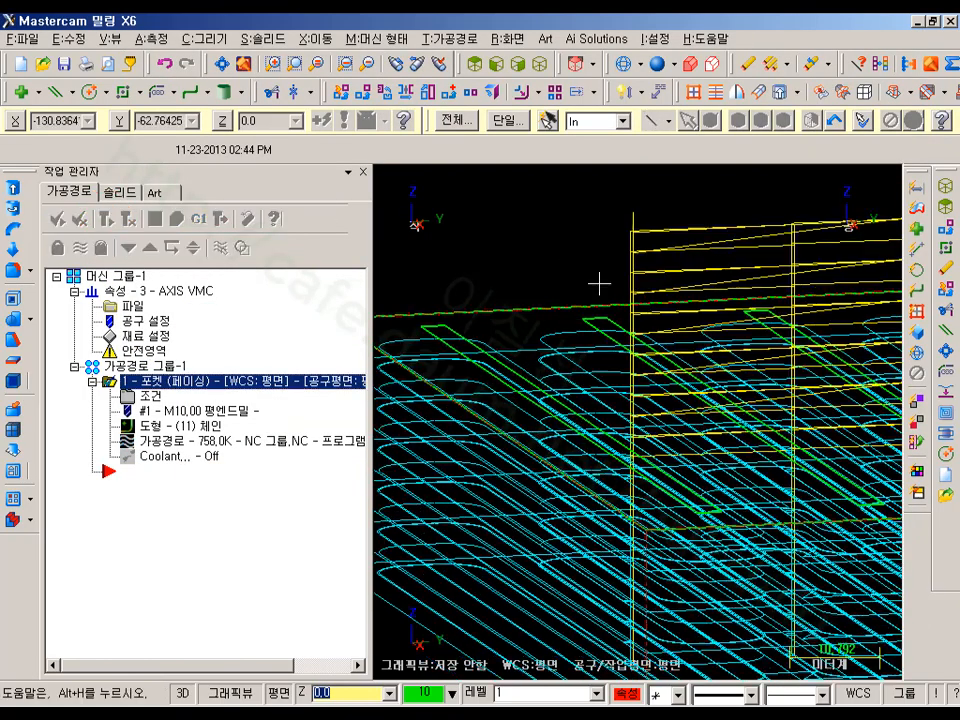
- Open the backplot of the thin-wall pocket and display its first depth pass, 경로 2
left_click(153, 218)
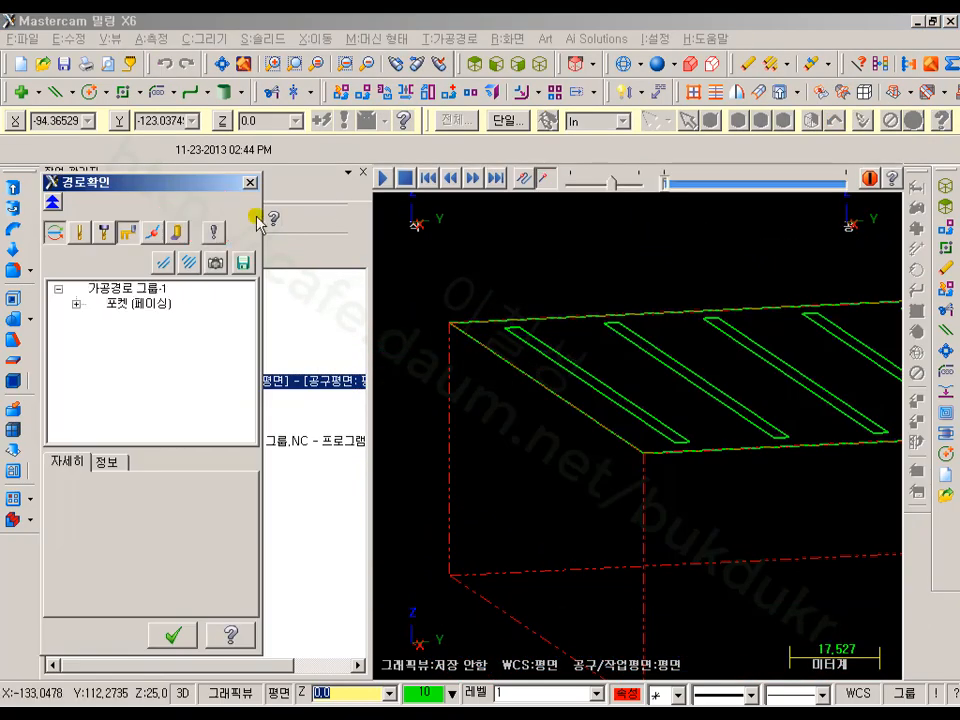
left_click(77, 304)
left_click(120, 318)
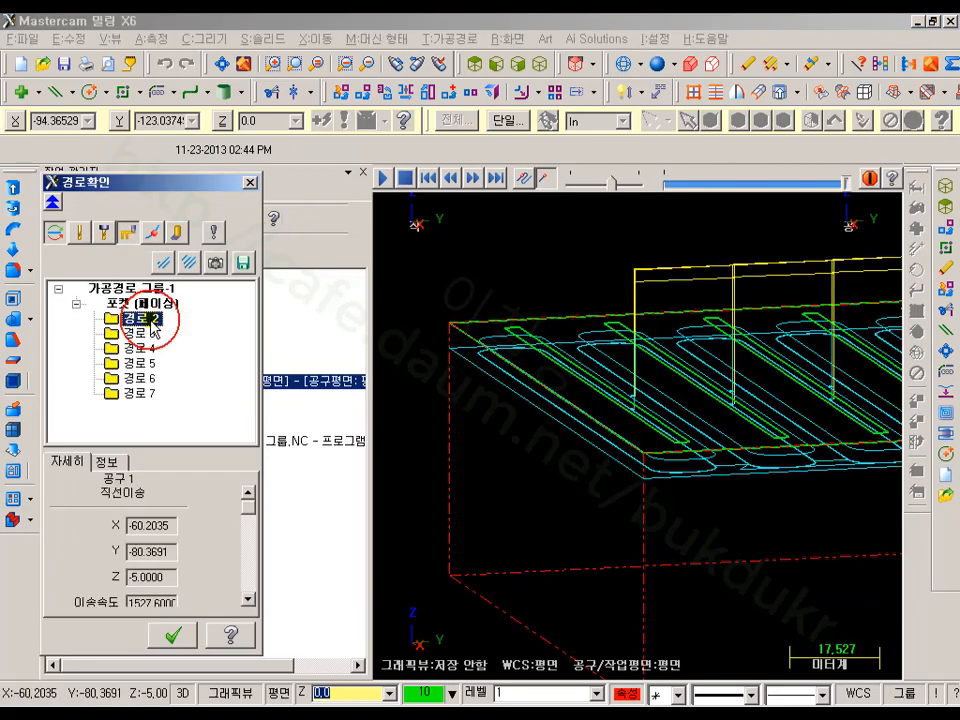
- Examine the roughing and thin-wall finishing levels of 경로 2 at the pocket's corner and close the backplot
scroll(546, 364, "up", 5)
mouse_move(620, 336)
middle_mouse_down()
mouse_move(615, 328)
mouse_move(629, 327)
middle_mouse_up()
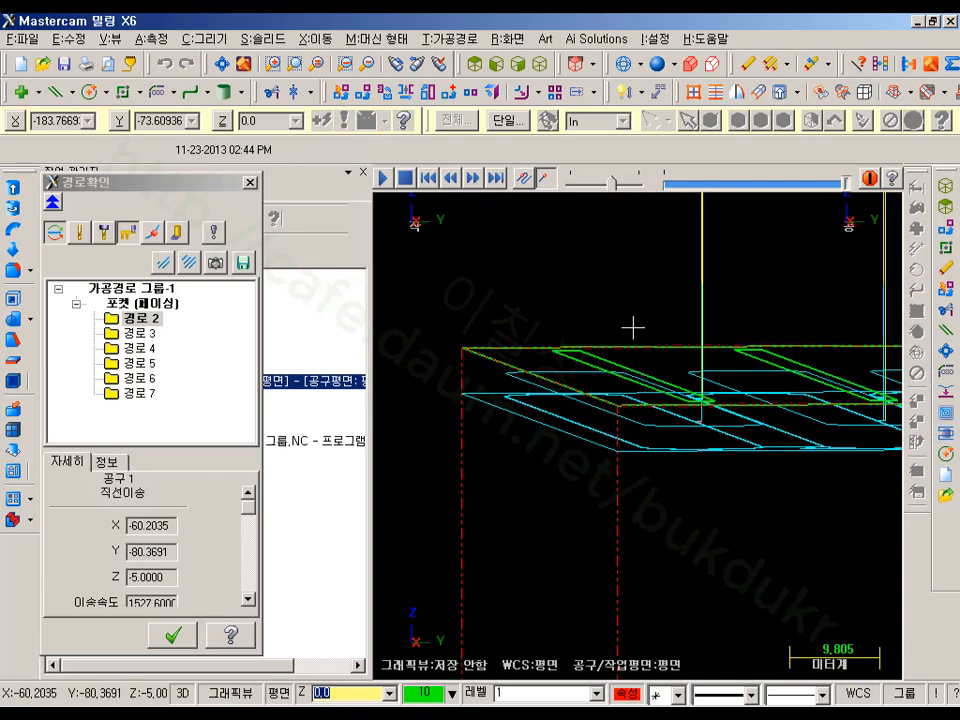
scroll(512, 349, "up", 10)
scroll(495, 447, "down", 2)
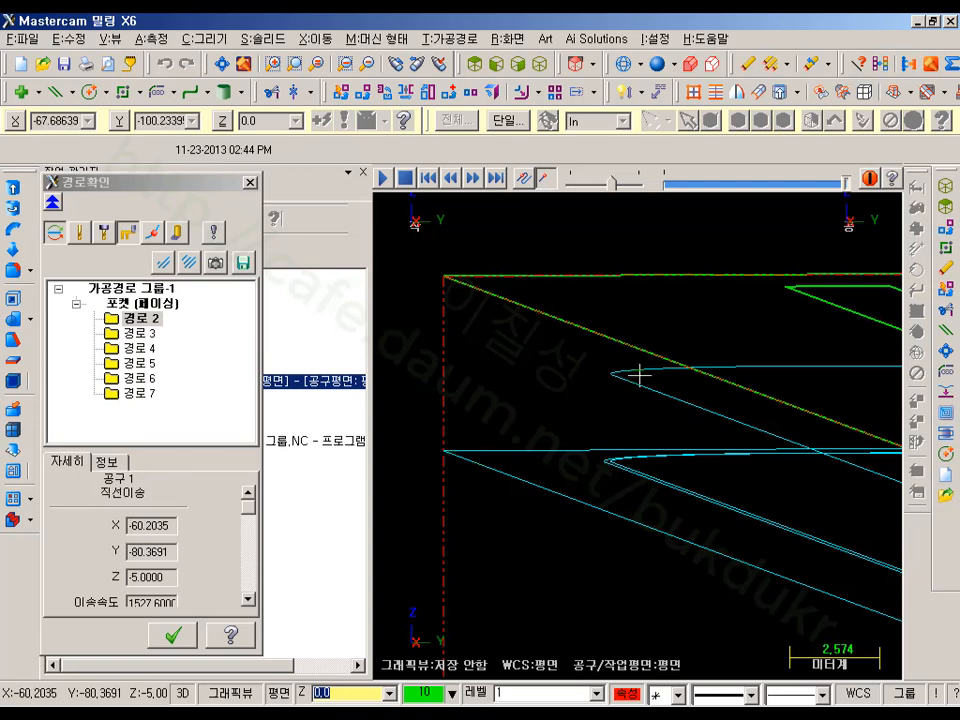
scroll(574, 362, "down", 4)
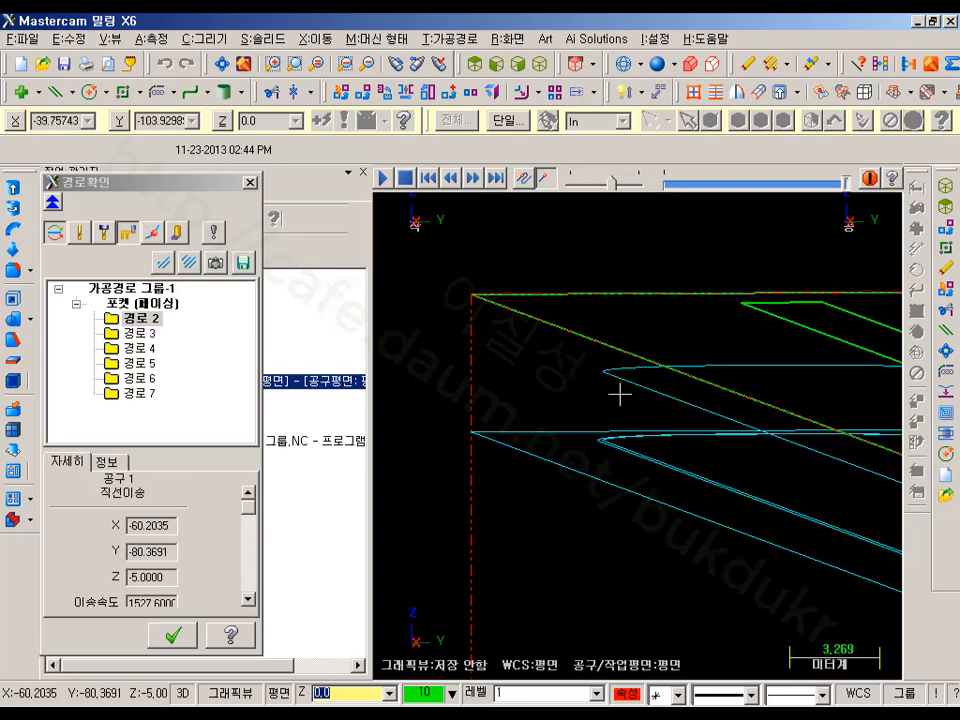
scroll(488, 364, "down", 6)
middle_click_drag(493, 326, 520, 400)
scroll(422, 336, "up", 1)
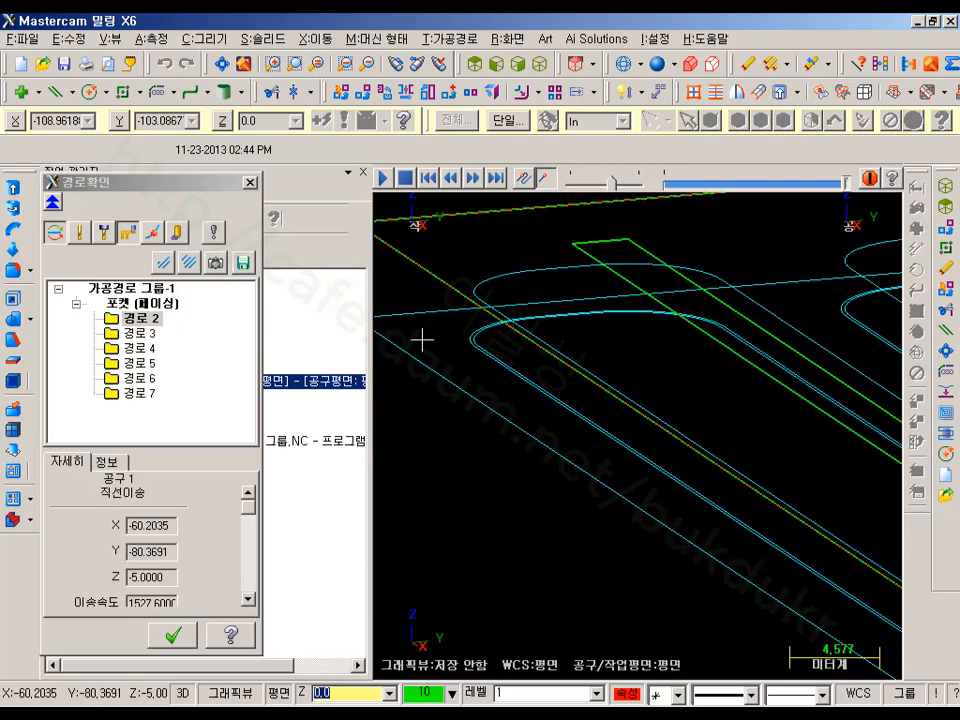
scroll(482, 268, "up", 1)
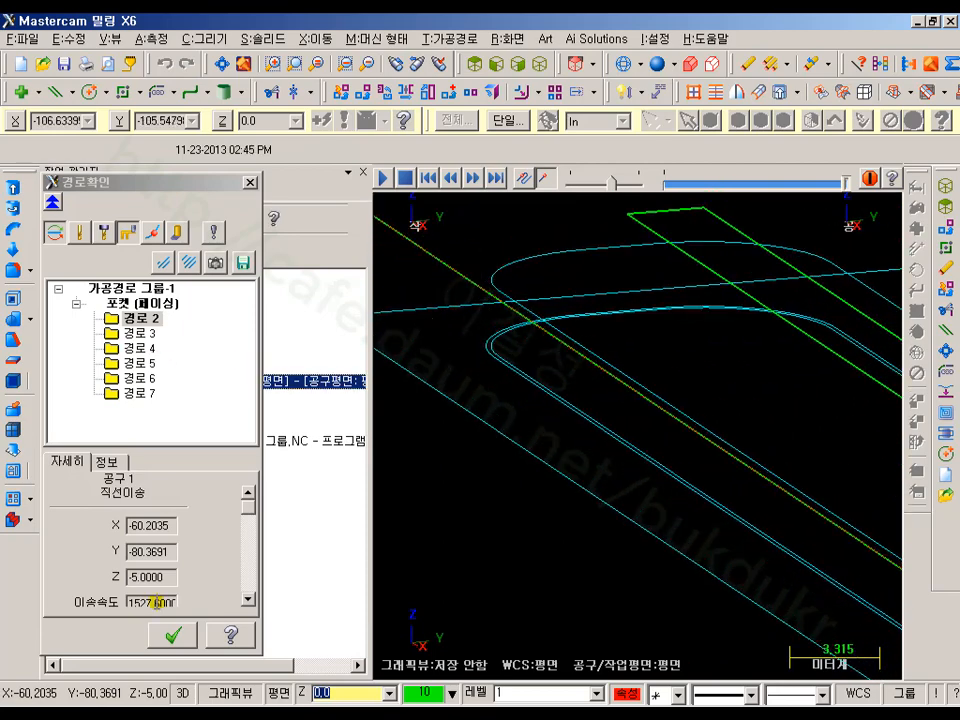
left_click(172, 635)
- Review the pocket's depth cuts (깊이 가공), roughing (황삭) and thin-wall finishing (정삭) parameters, and accept the dialog
left_click(128, 396)
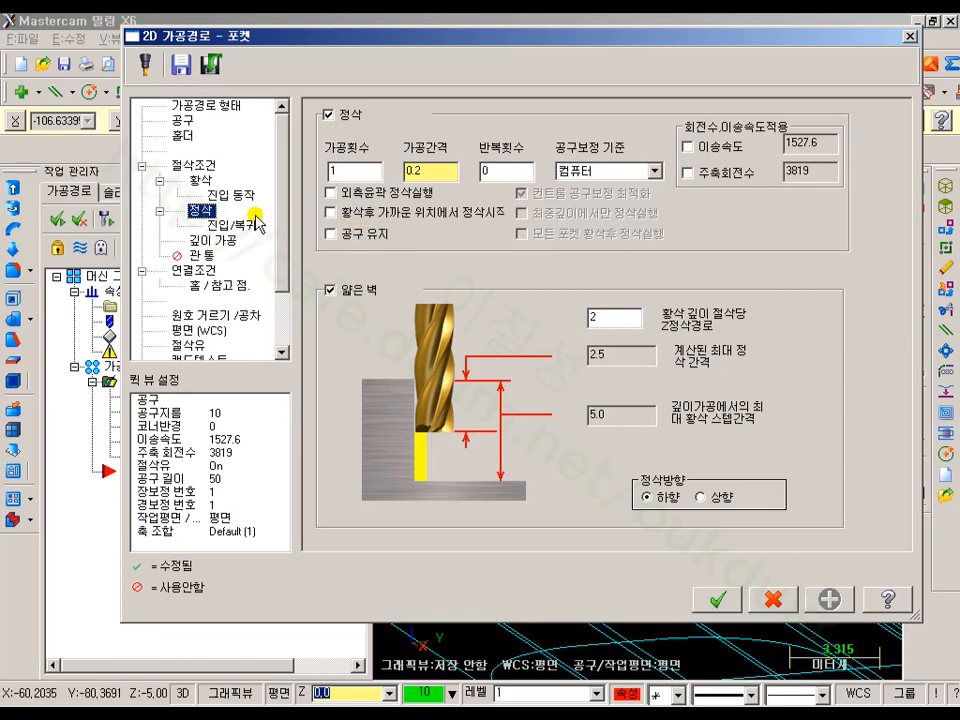
left_click(212, 240)
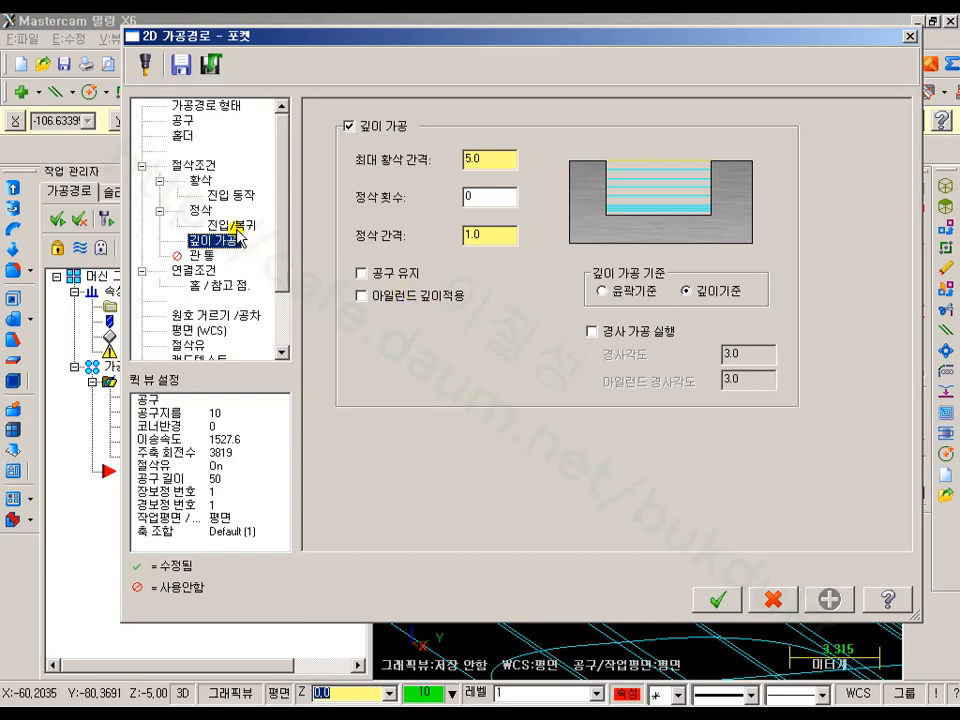
left_click(201, 181)
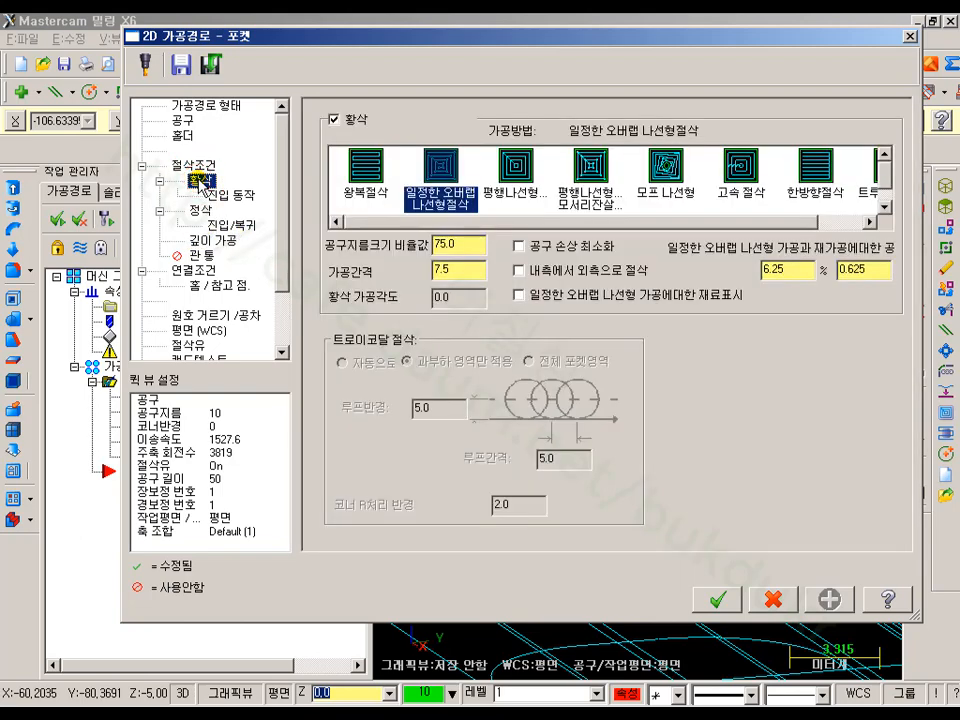
left_click(200, 211)
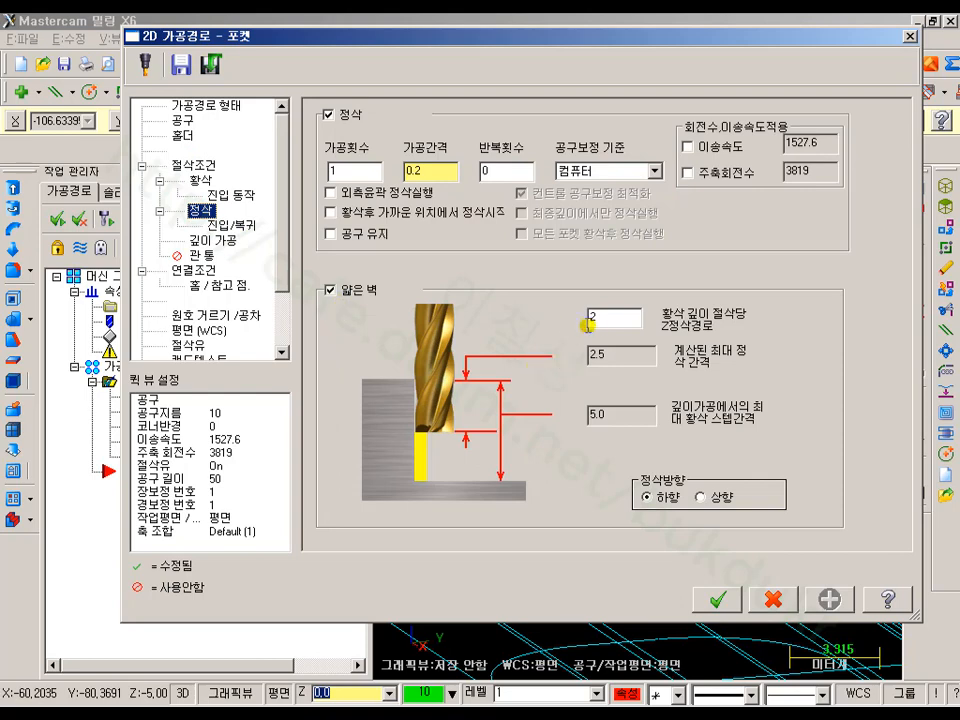
left_click(605, 319)
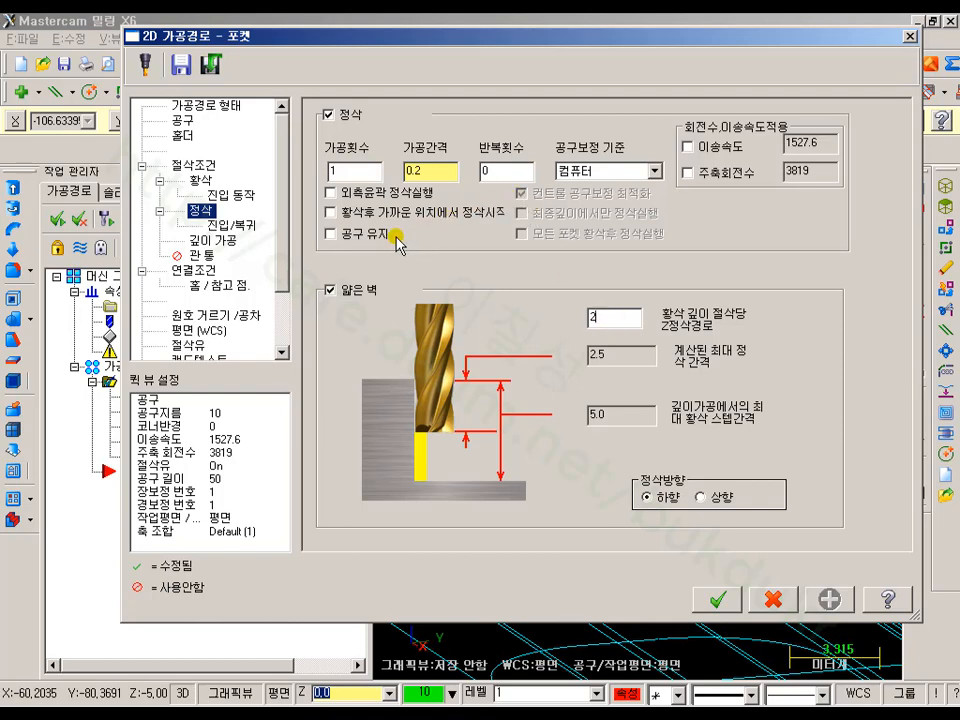
left_click(718, 599)
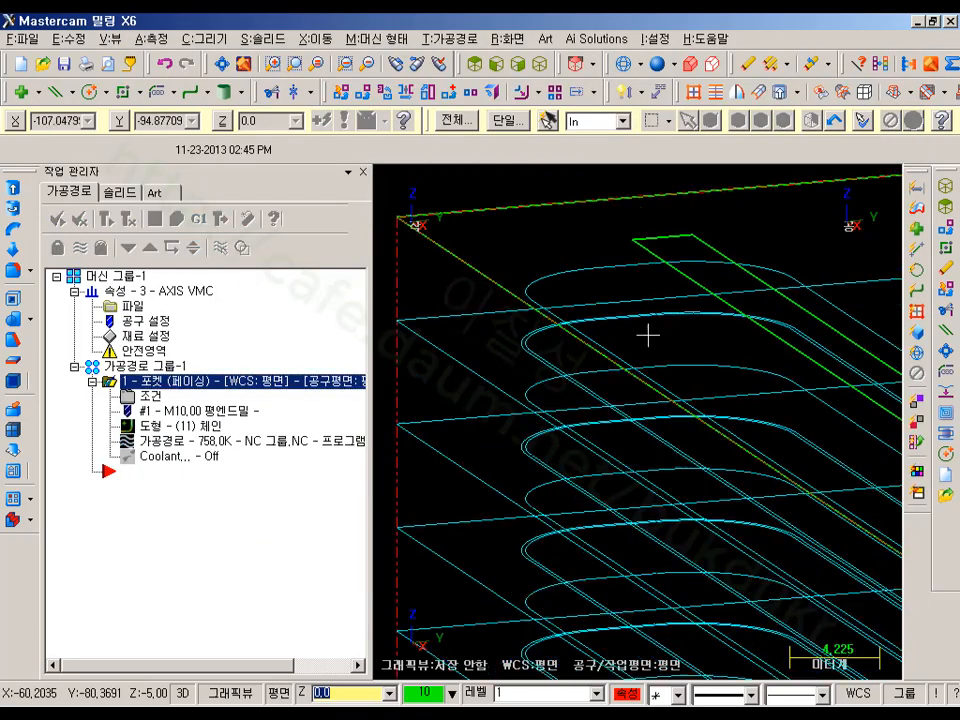
- Reopen the pocket's backplot, expand its pass list and display the first depth pass, 경로 2
scroll(648, 335, "down", 1)
left_click(152, 441)
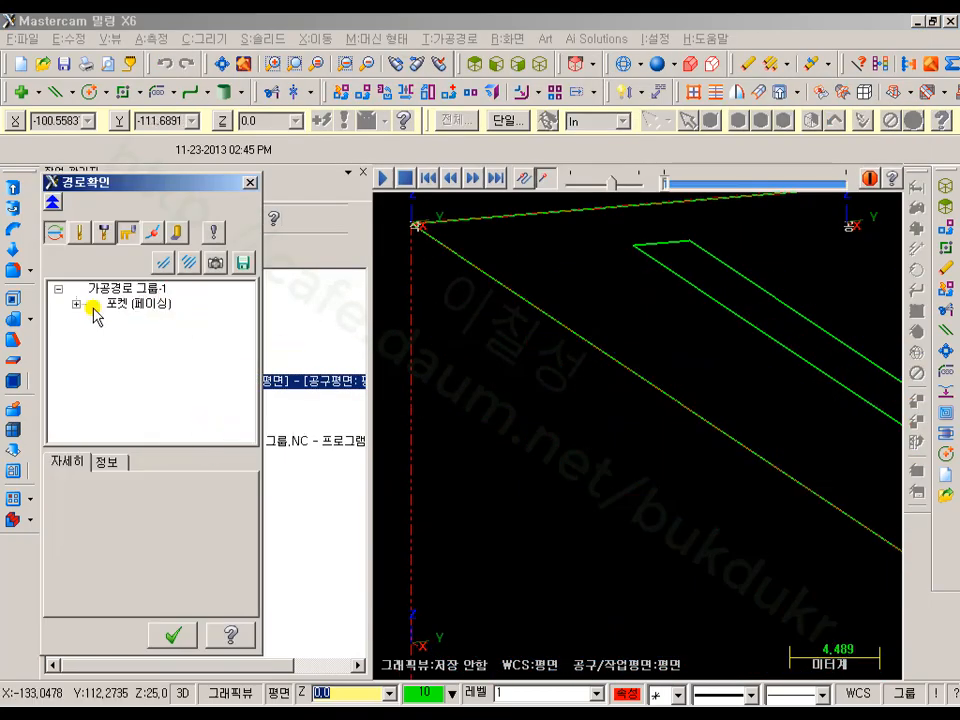
left_click(131, 306)
left_click(78, 303)
left_click(141, 318)
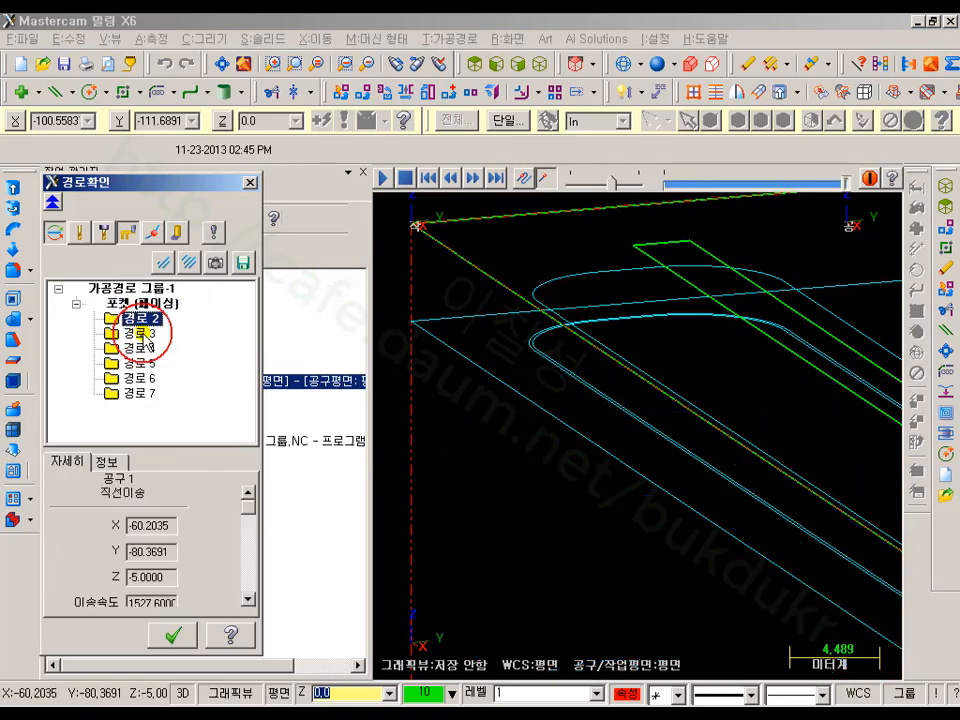
- Examine the entry and exit arcs of the two finish levels beside a thin wall in 경로 2
scroll(583, 386, "down", 3)
scroll(583, 386, "down", 20)
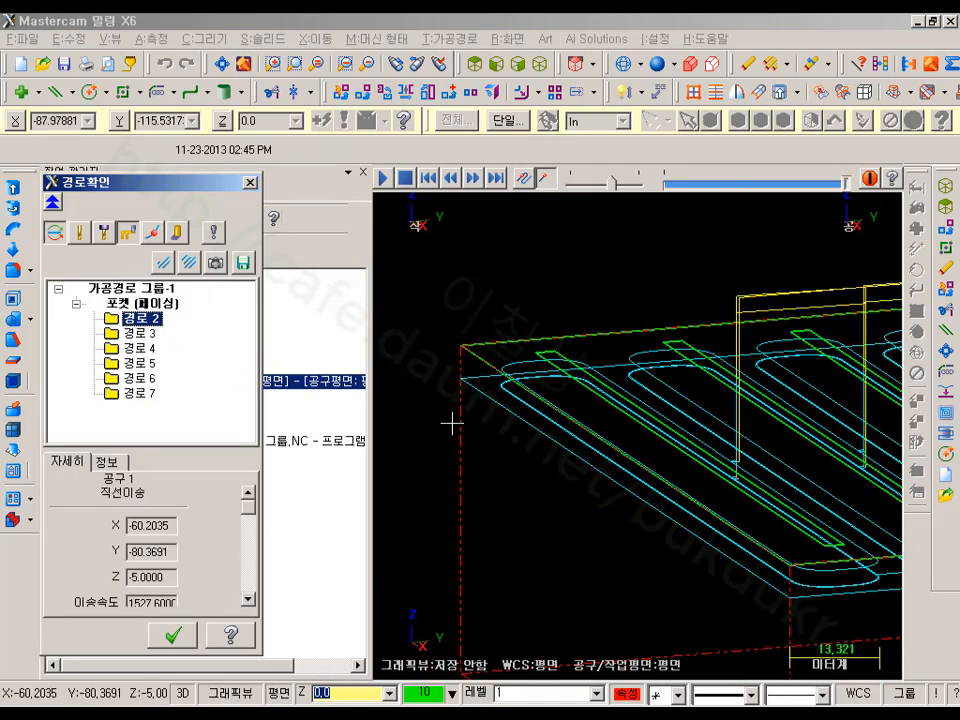
scroll(472, 419, "up", 7)
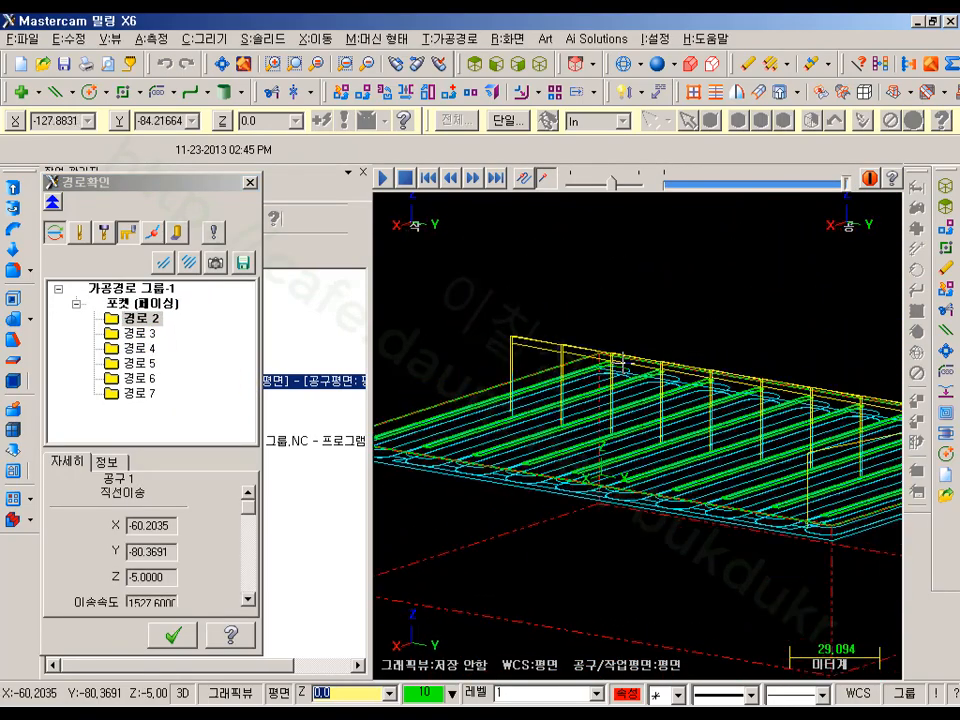
scroll(472, 419, "up", 20)
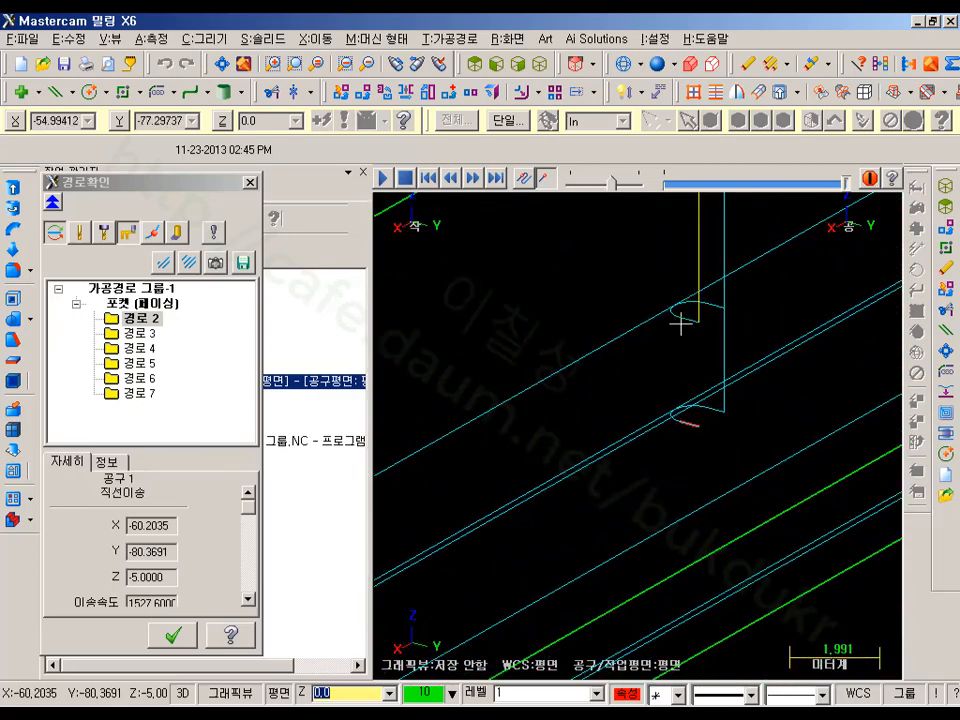
scroll(686, 414, "up", 5)
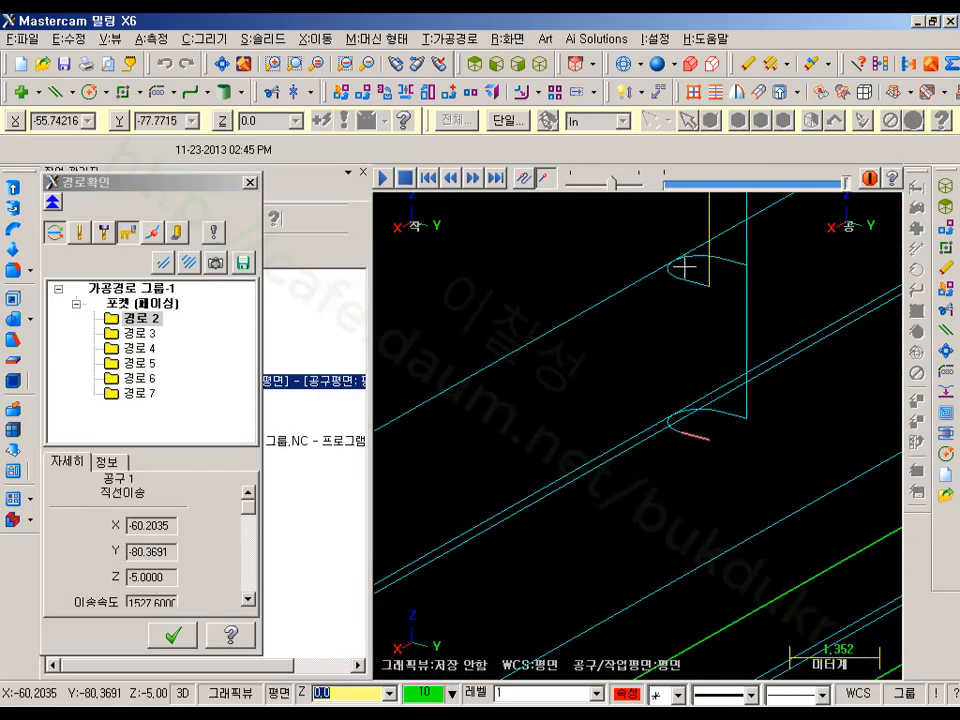
scroll(683, 402, "down", 2)
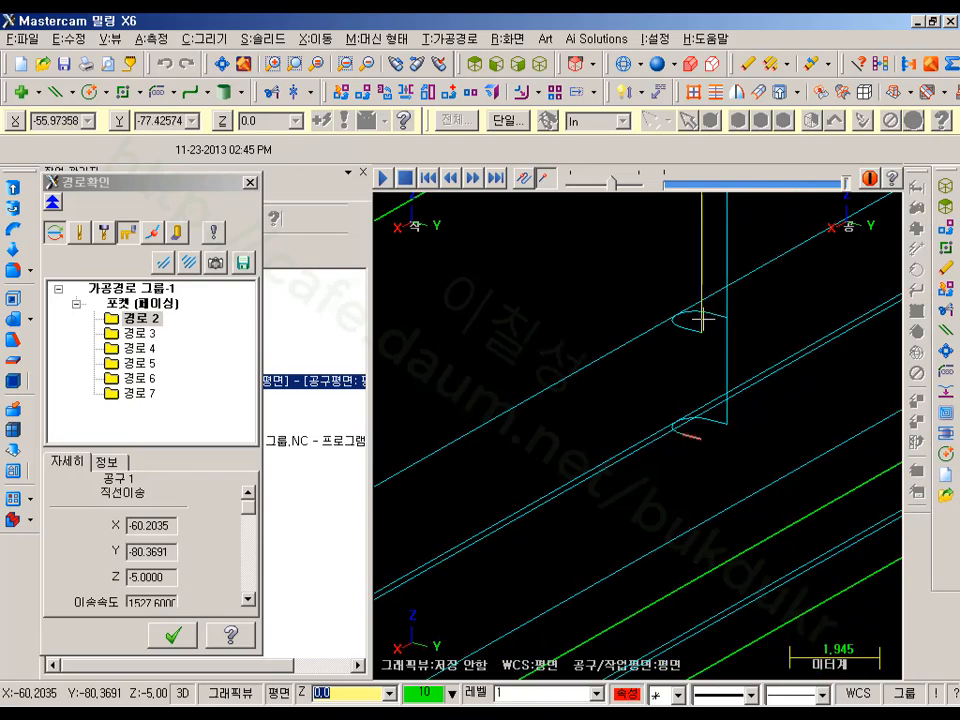
- Mark the two finish-level arcs and the two depth divisions in red, clear the markings and close the backplot
mouse_move(697, 336)
left_mouse_down()
mouse_move(722, 306)
mouse_move(705, 298)
left_mouse_up()
mouse_move(660, 440)
left_mouse_down()
mouse_move(735, 410)
mouse_move(690, 480)
left_mouse_up()
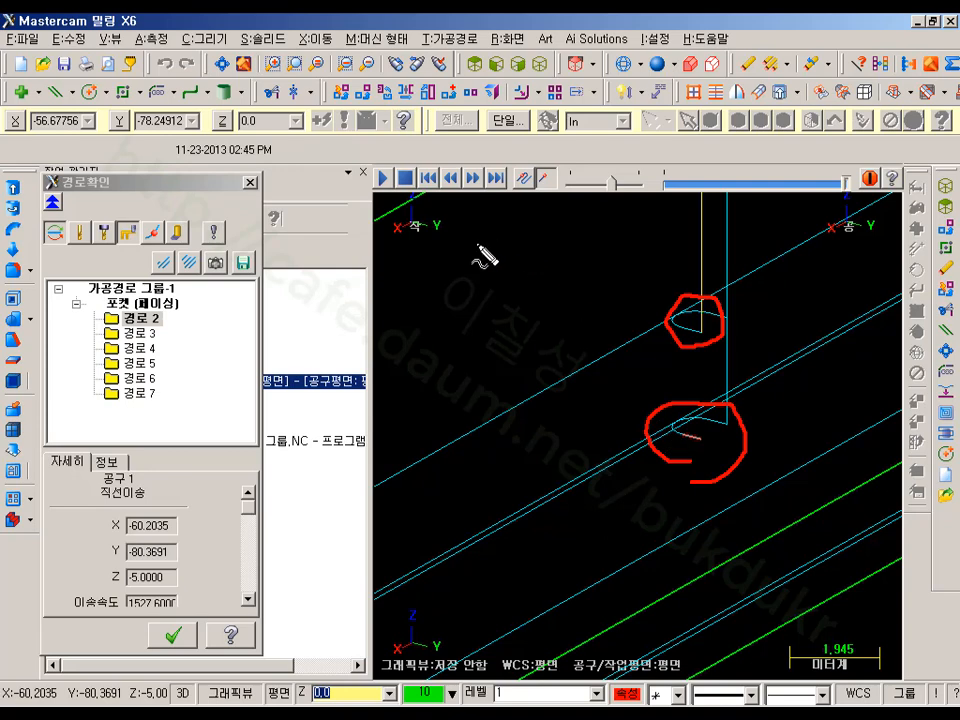
left_click_drag(467, 238, 655, 246)
left_click_drag(500, 466, 688, 466)
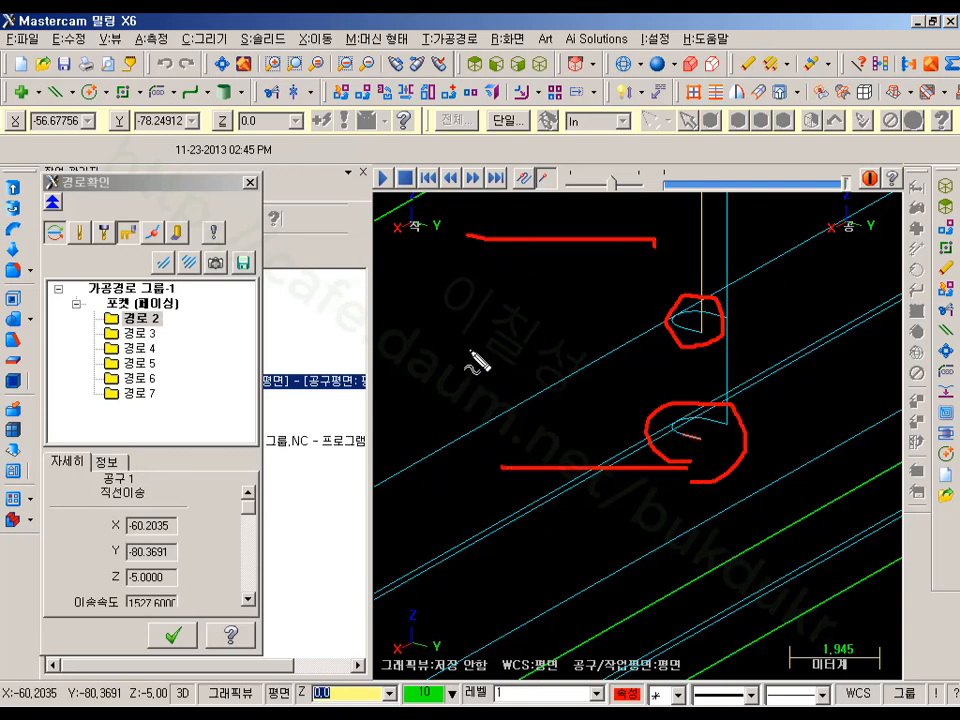
left_click_drag(458, 347, 650, 347)
left_click_drag(575, 262, 607, 471)
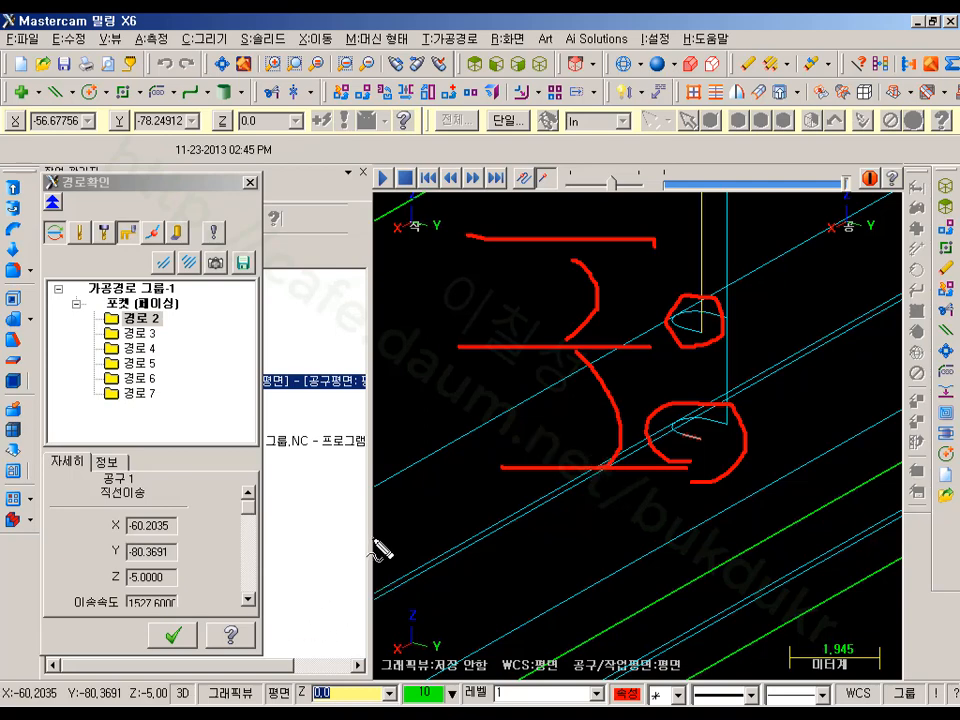
key("Escape")
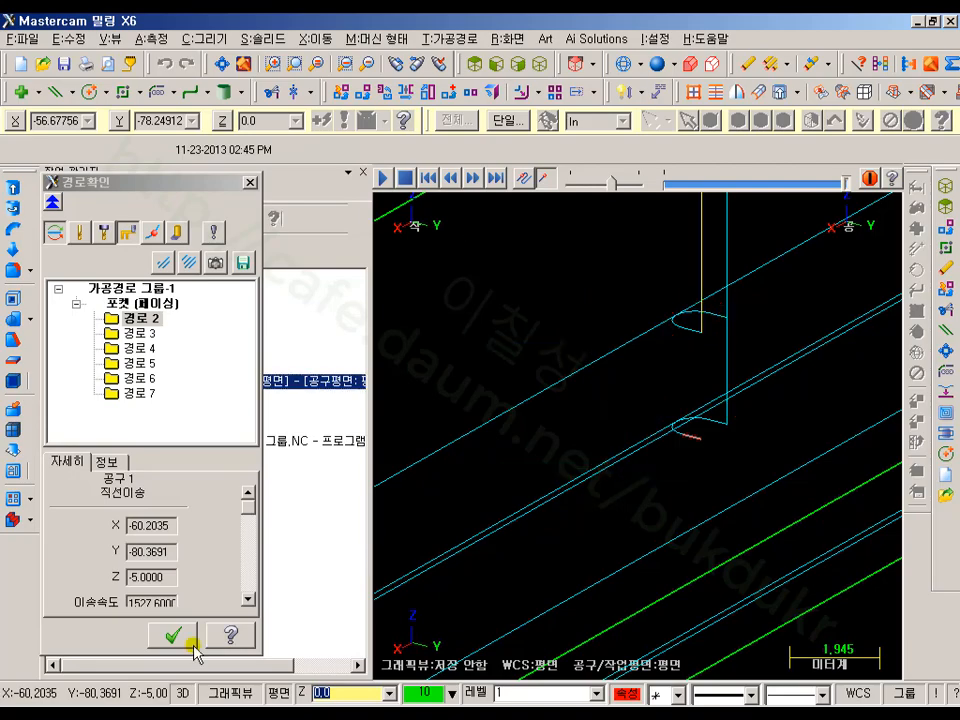
left_click(168, 633)
- Open the solid machining simulation (모의가공) for the thin-wall pocket, reduce its playback speed and start it
scroll(669, 410, "down", 3)
scroll(789, 437, "down", 6)
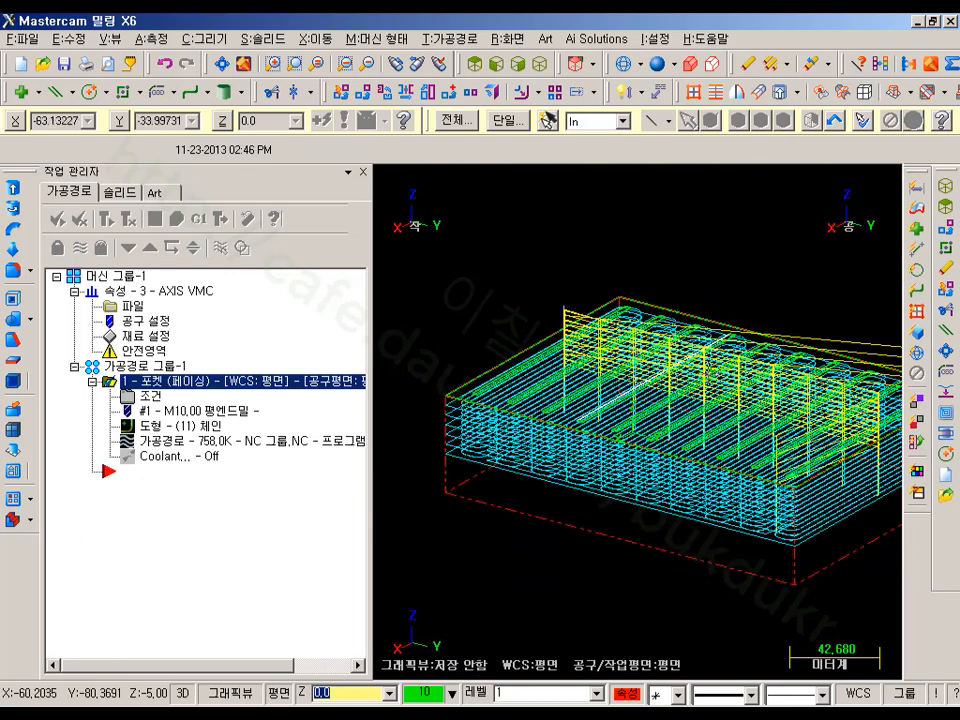
left_click(180, 219)
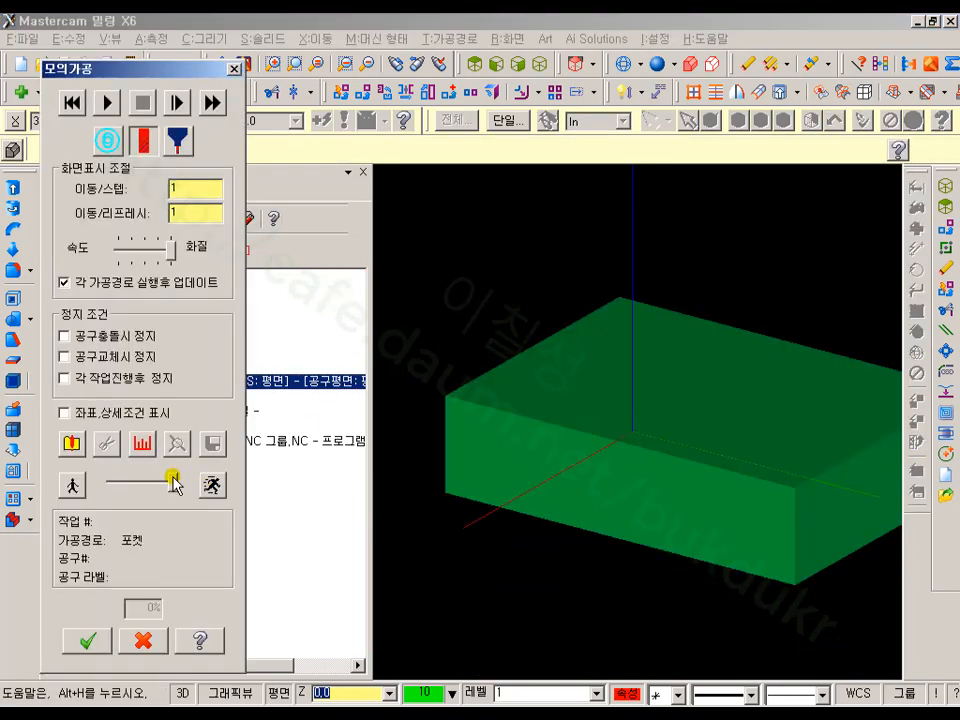
left_click_drag(173, 482, 150, 482)
left_click(107, 102)
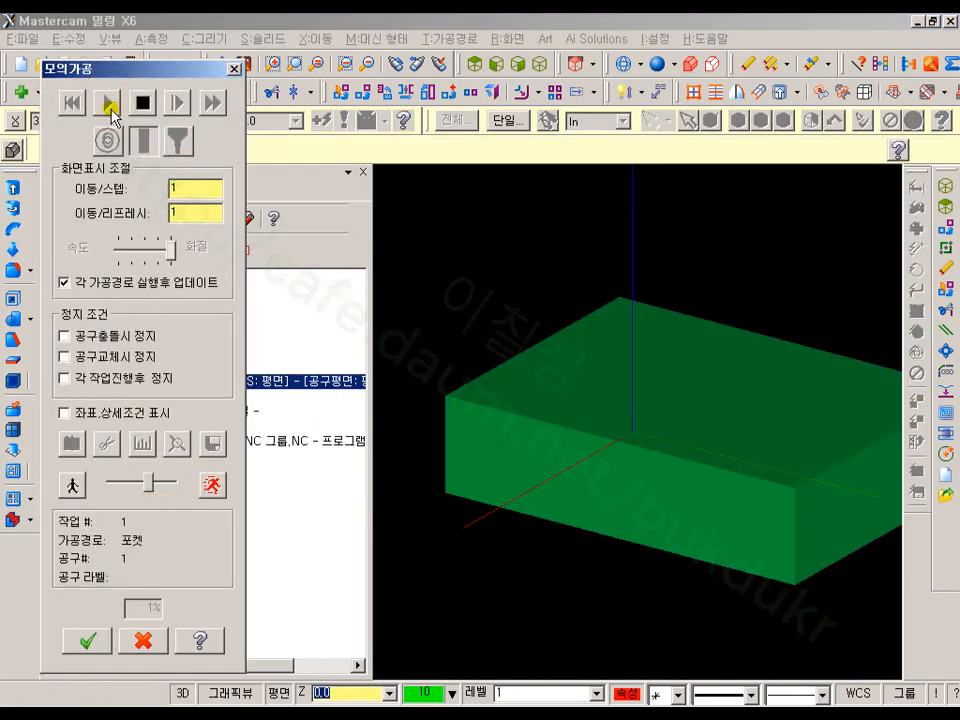
- Watch the first roughing depth being cut around the thin walls, fine-tuning the simulation speed
scroll(407, 418, "up", 6)
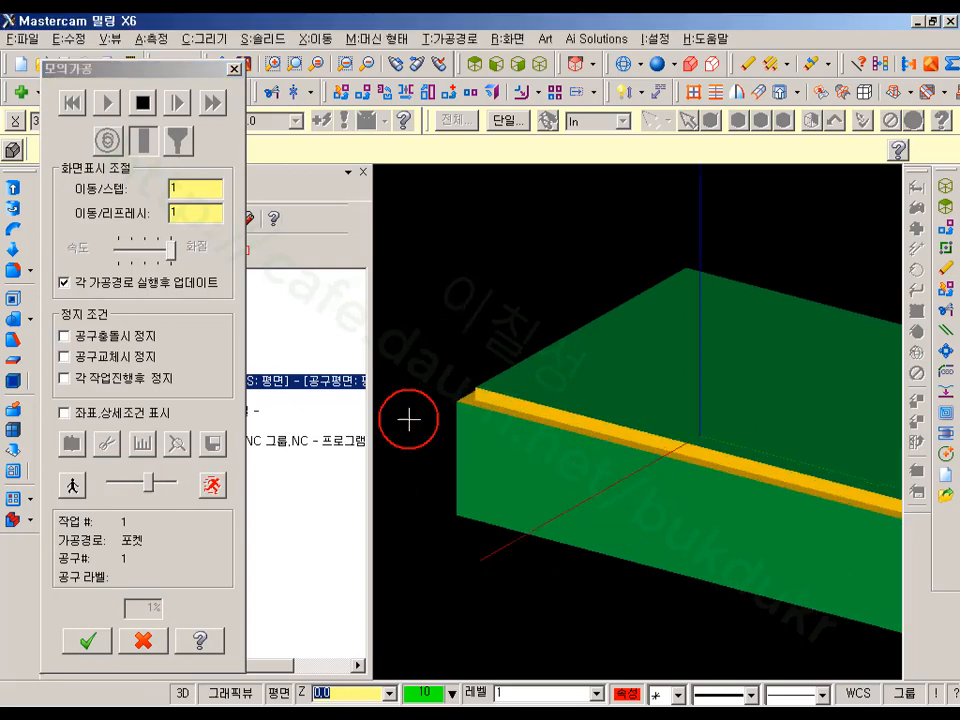
scroll(451, 364, "up", 2)
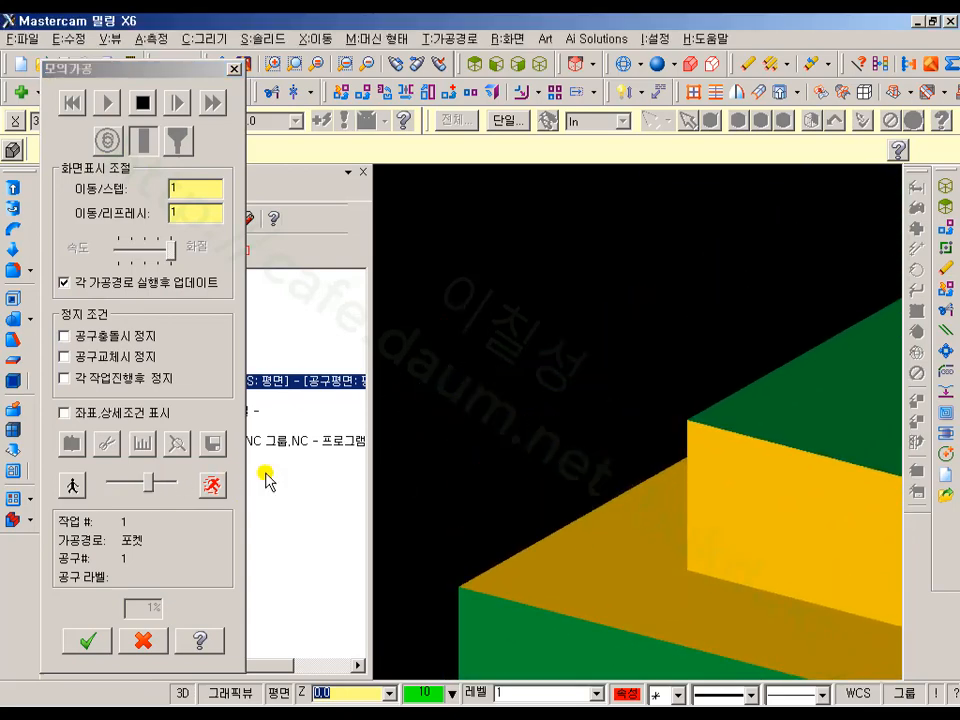
scroll(483, 299, "down", 3)
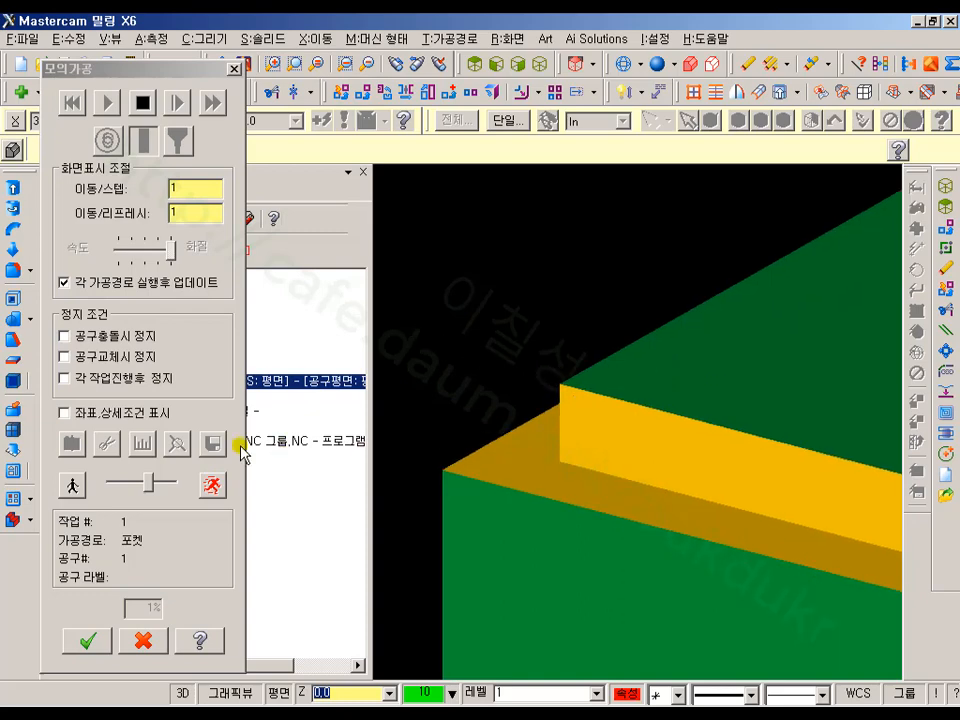
mouse_move(147, 482)
left_mouse_down()
mouse_move(139, 482)
mouse_move(148, 482)
left_mouse_up()
scroll(421, 310, "down", 5)
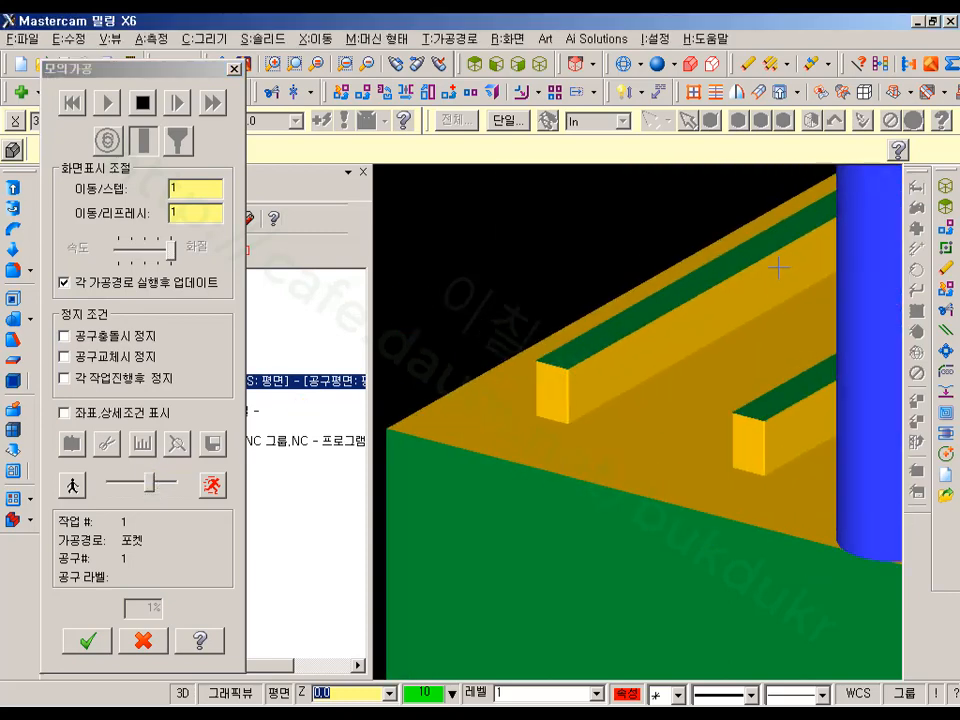
scroll(438, 293, "down", 3)
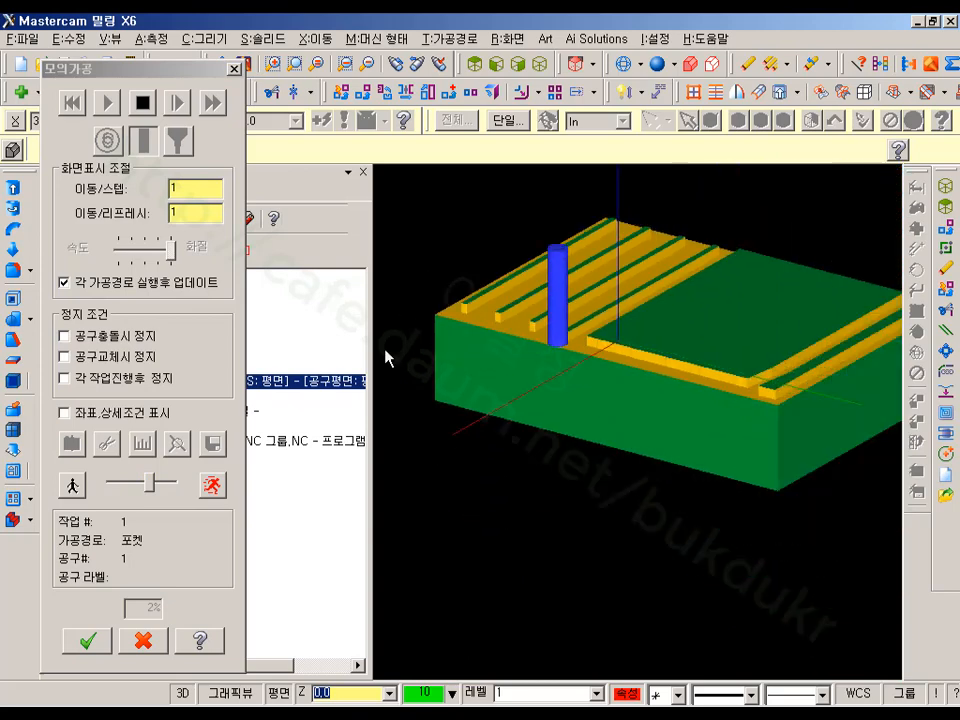
left_click_drag(150, 485, 150, 487)
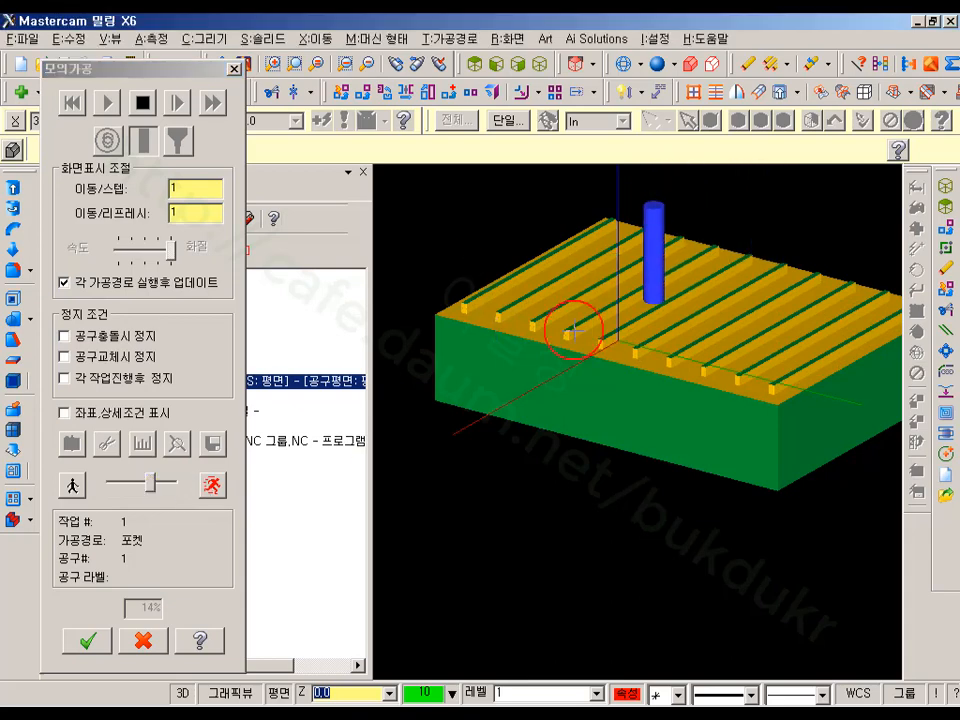
- Inspect the ends of the thin walls up close while the simulation cuts the two Z finish levels
scroll(553, 321, "up", 5)
scroll(679, 343, "up", 8)
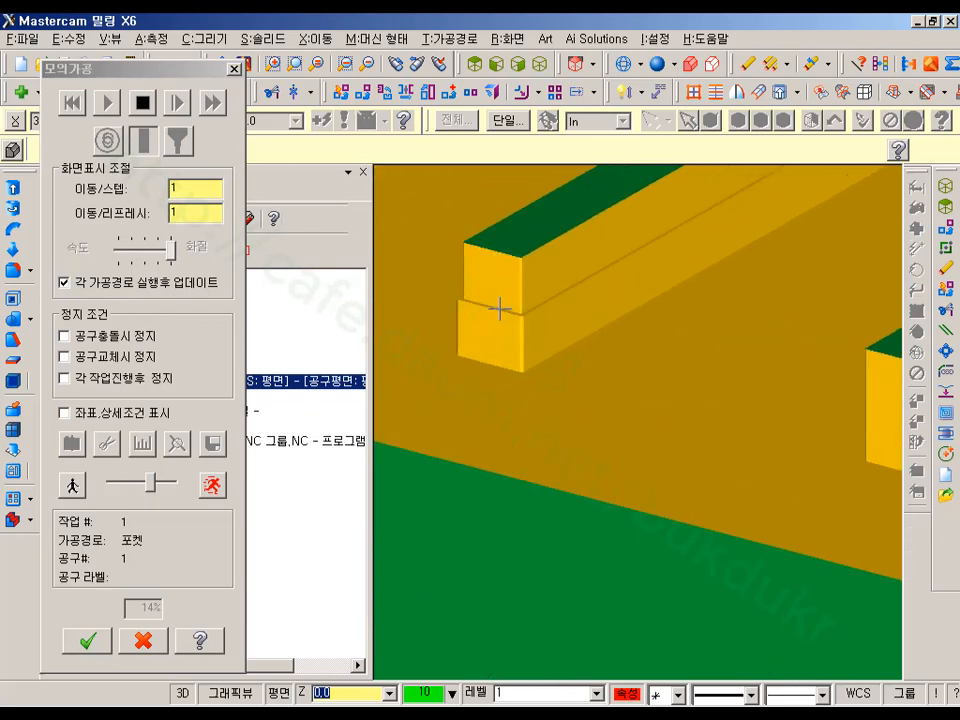
middle_click_drag(470, 214, 587, 336)
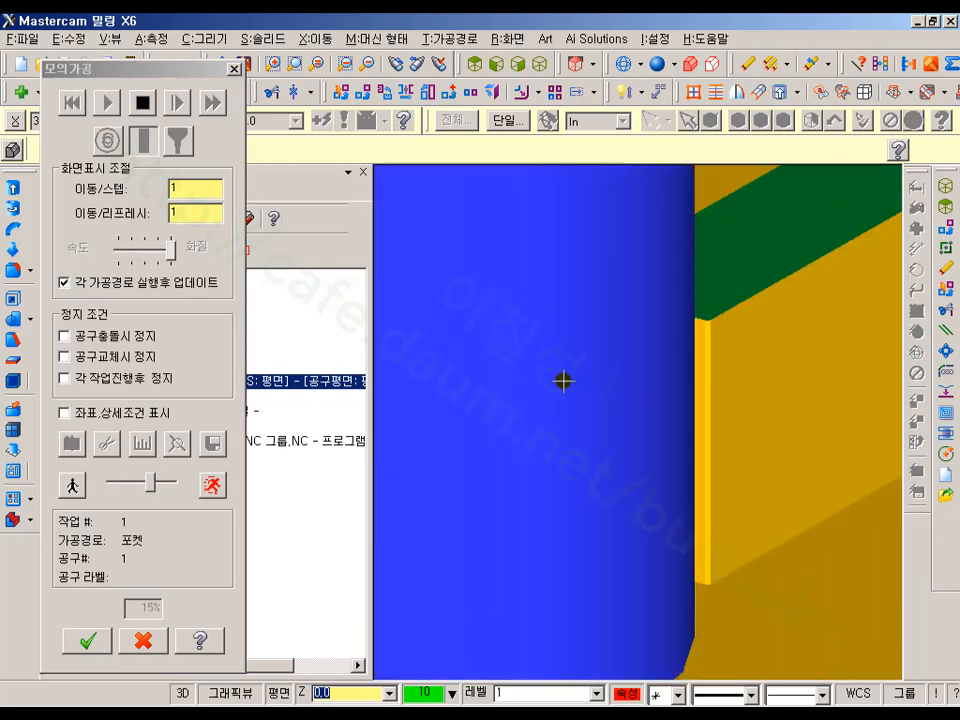
scroll(760, 399, "down", 2)
scroll(843, 400, "down", 3)
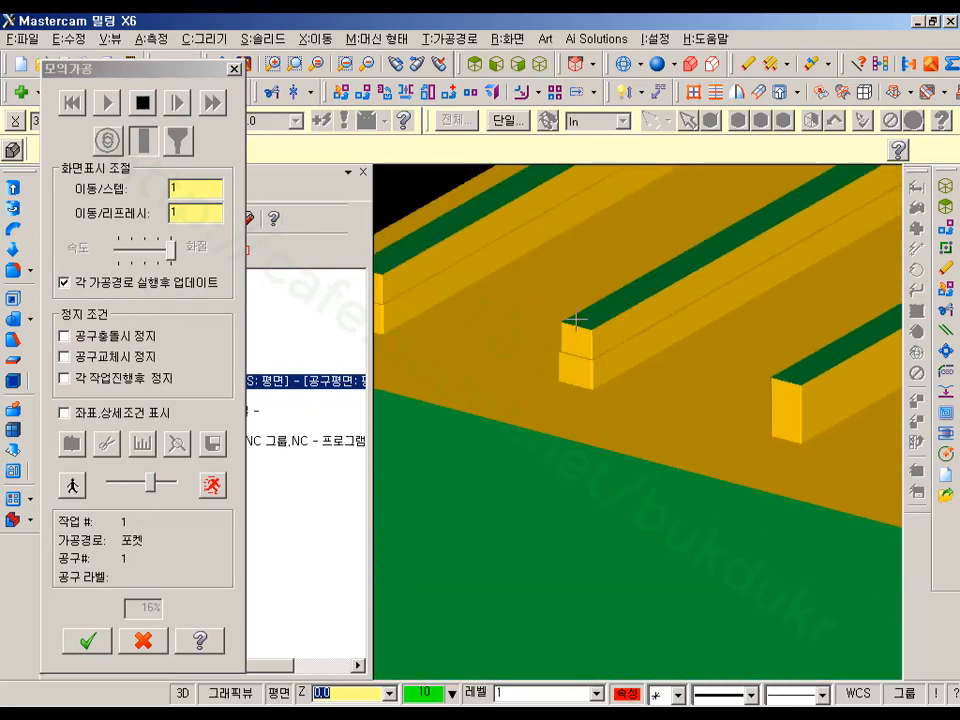
scroll(553, 374, "down", 2)
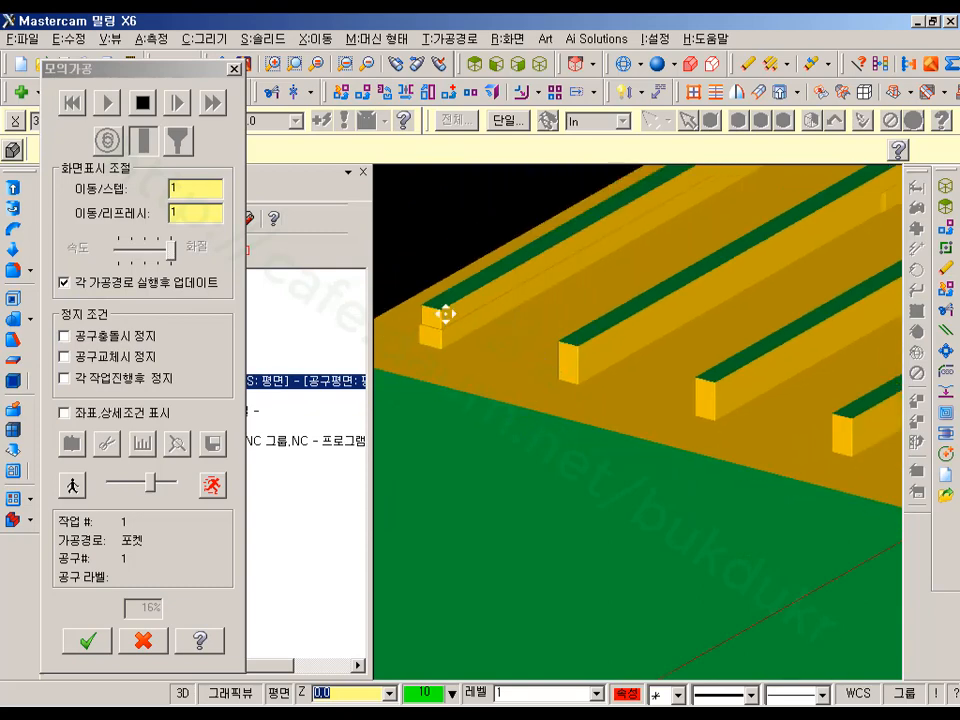
- Inspect the finished ends of the thin walls up close and close the machining simulation
middle_click_drag(445, 314, 577, 332)
scroll(536, 304, "up", 2)
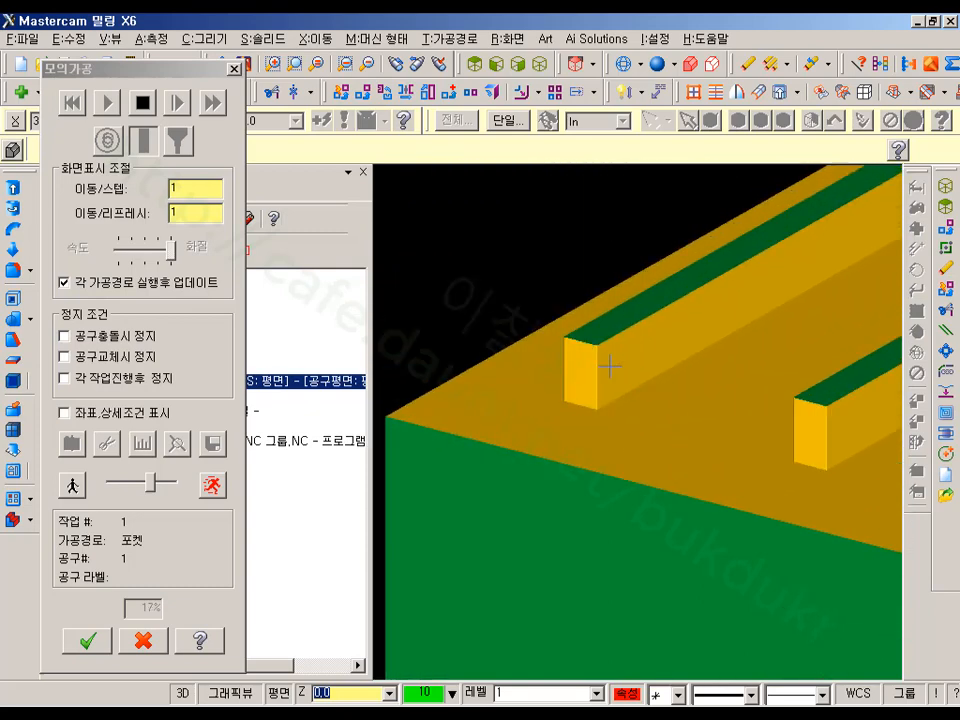
left_click(143, 640)
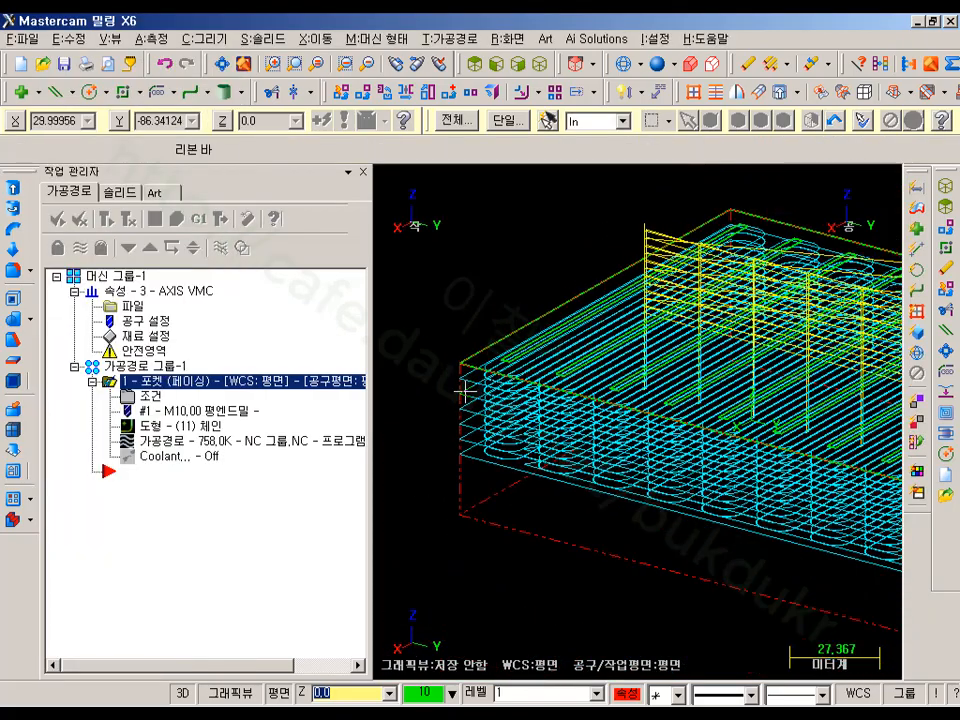
middle_click_drag(677, 429, 626, 395)
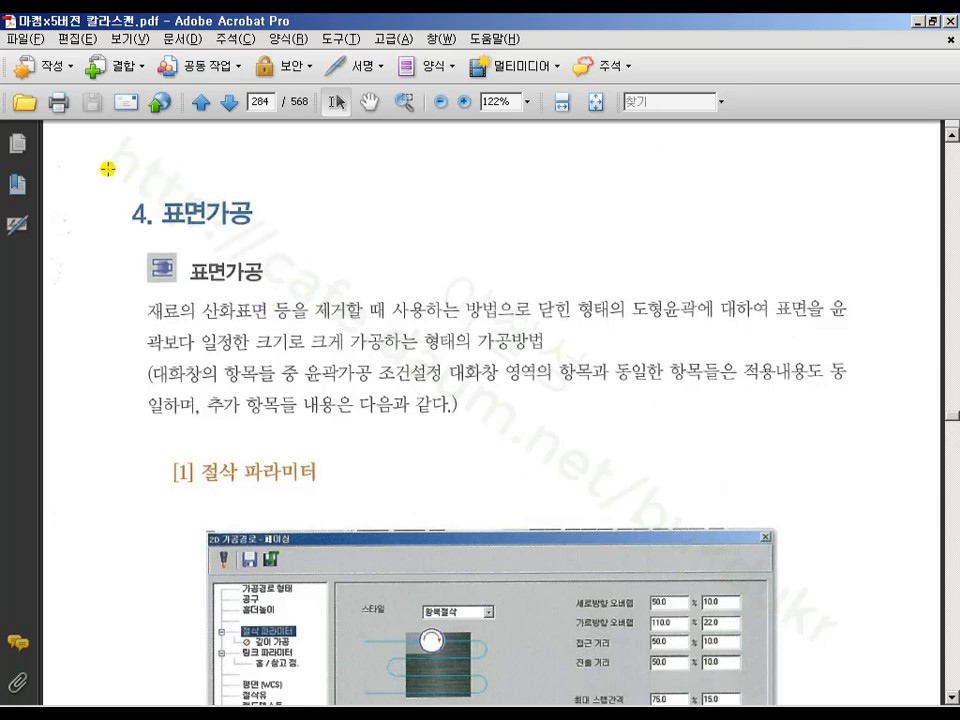
- Switch to the PDF manual in Adobe Acrobat, highlight the section heading "4. 표면가공" on page 284, and return to Mastercam
left_click_drag(108, 168, 296, 293)
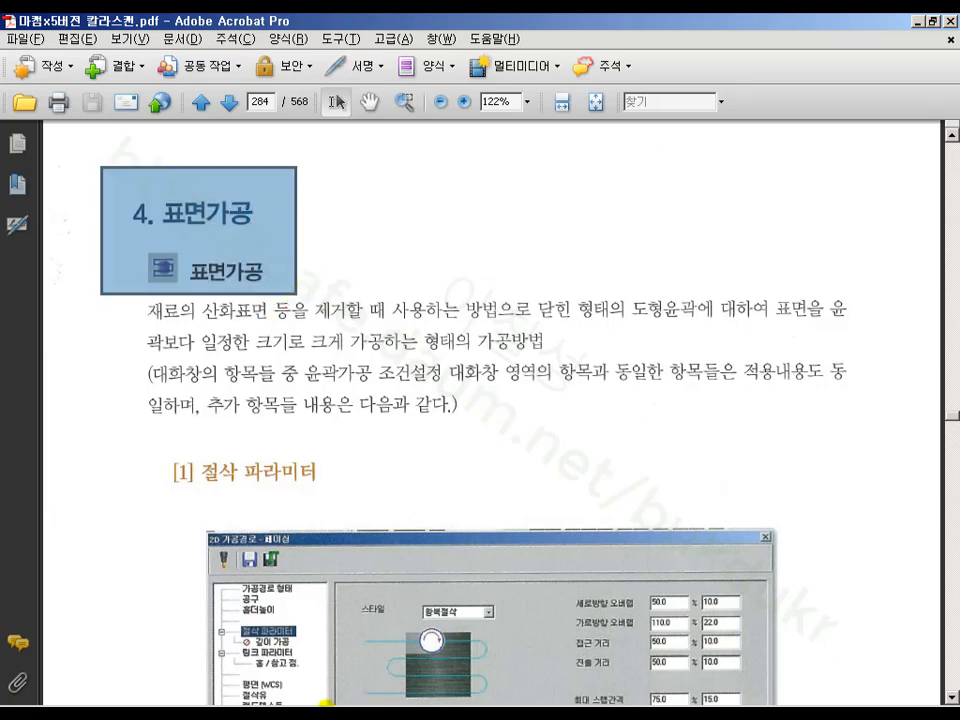
scroll(437, 272, "down", 1)
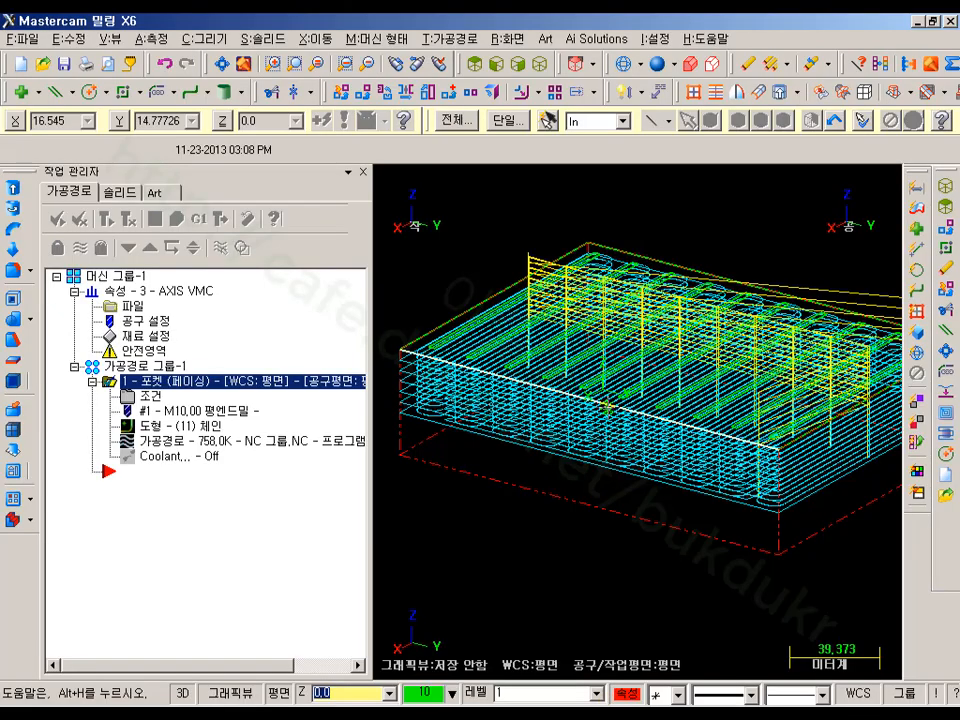
- Hide the pocket operation's toolpath so only the part geometry and the stock outline are displayed
scroll(535, 253, "down", 1)
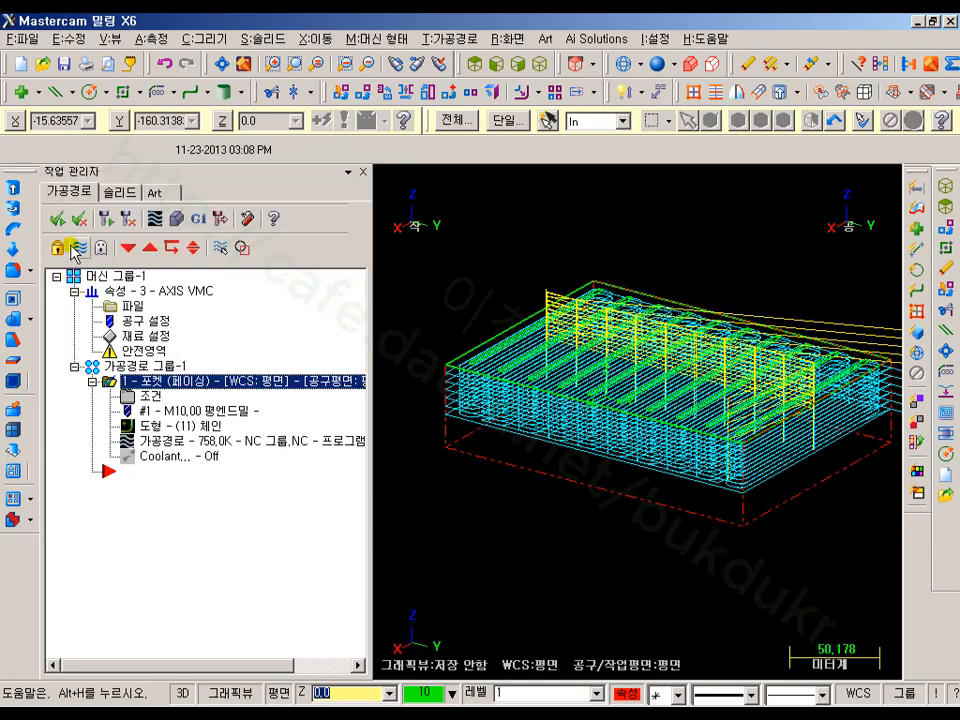
left_click(78, 248)
scroll(632, 251, "up", 1)
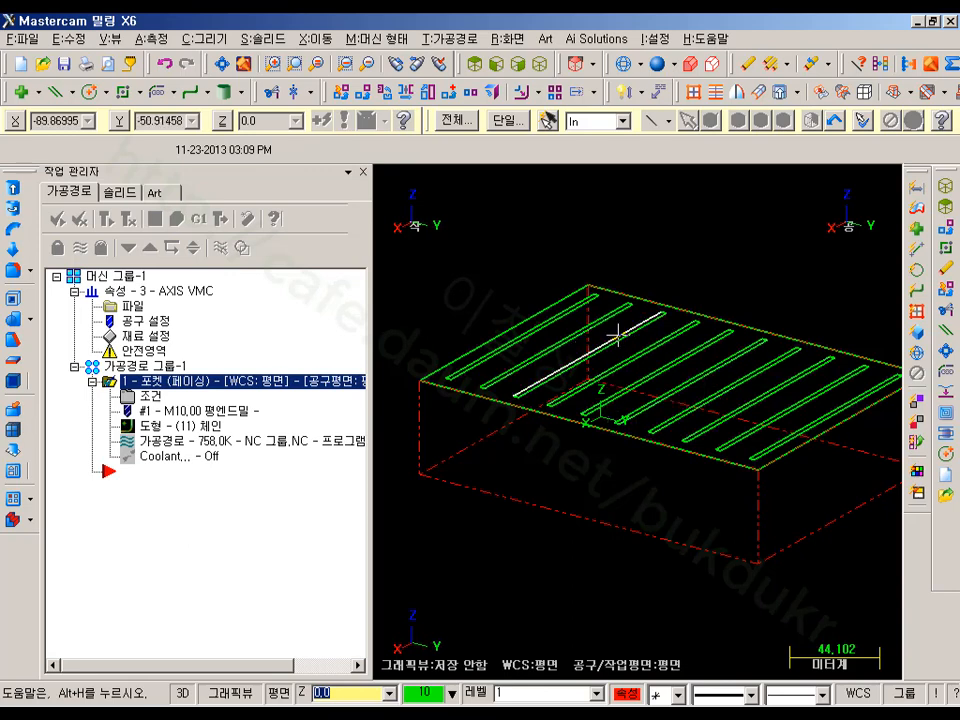
- Set the stock origin's Z value to 1 in the stock setup (재료 설정) and accept the machine group properties
double_click(133, 334)
double_click(233, 484)
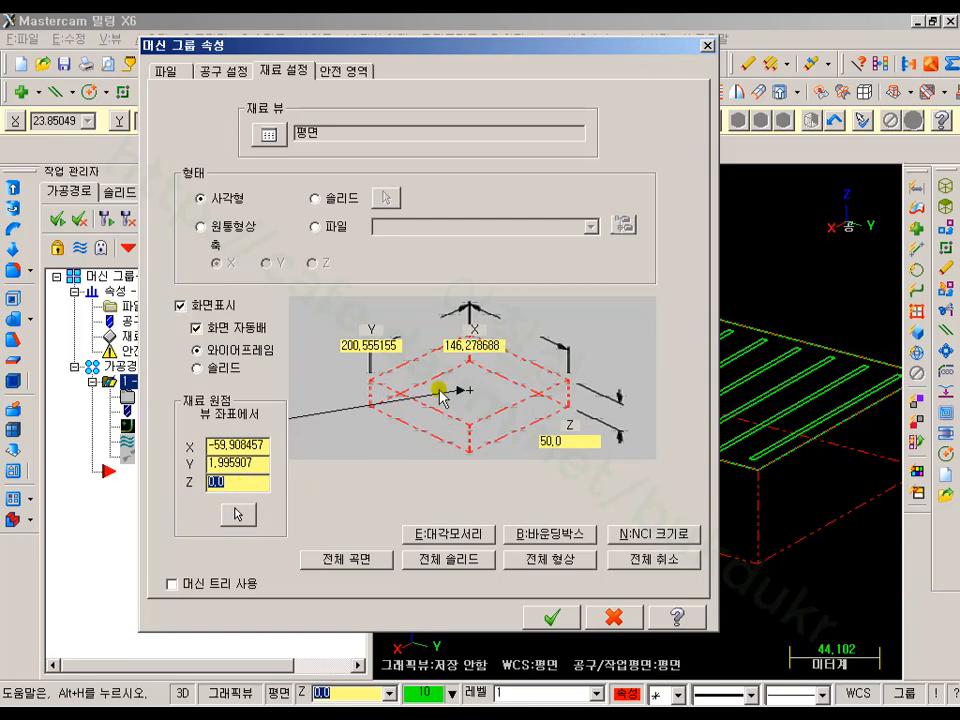
double_click(244, 484)
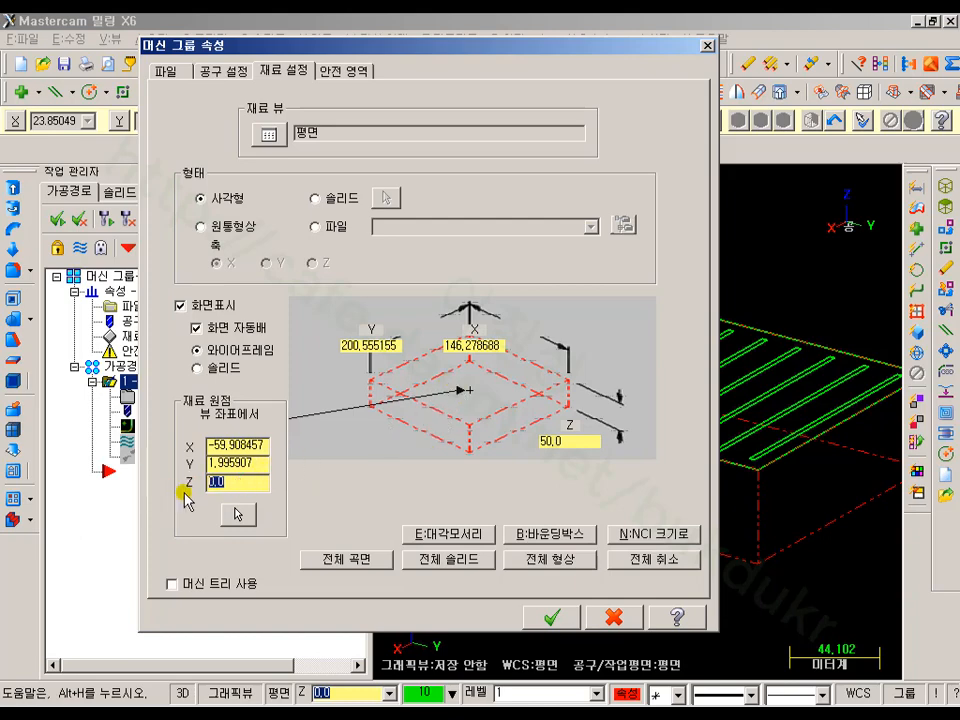
left_click(548, 620)
- Mark the part surface and the stock top at the block corner in red, labelling them Z=0 and Z=1
scroll(398, 376, "up", 3)
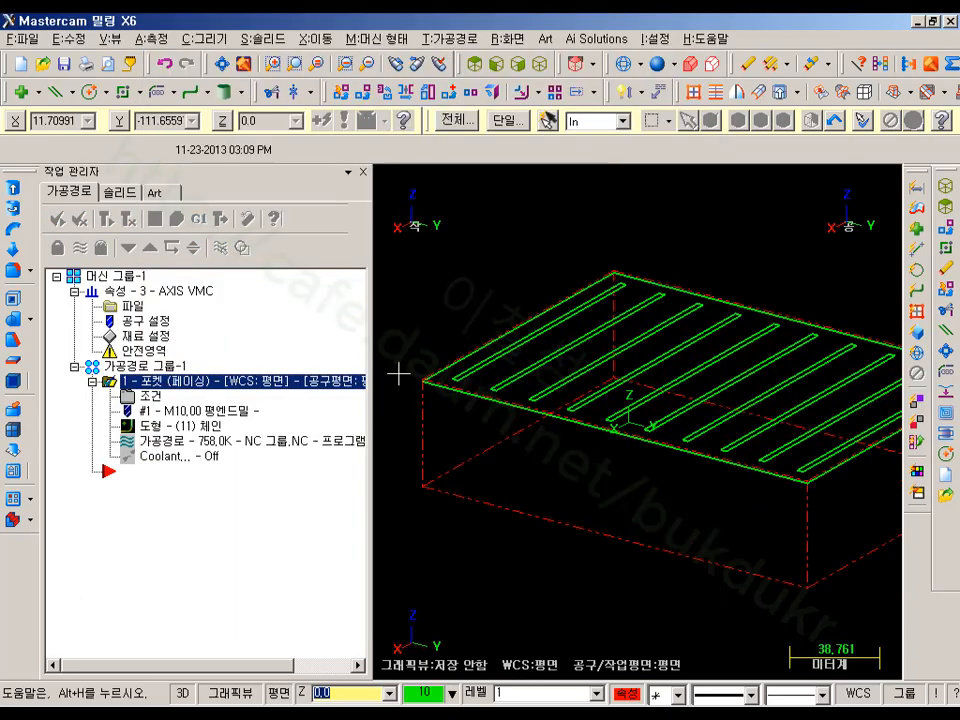
scroll(431, 356, "up", 15)
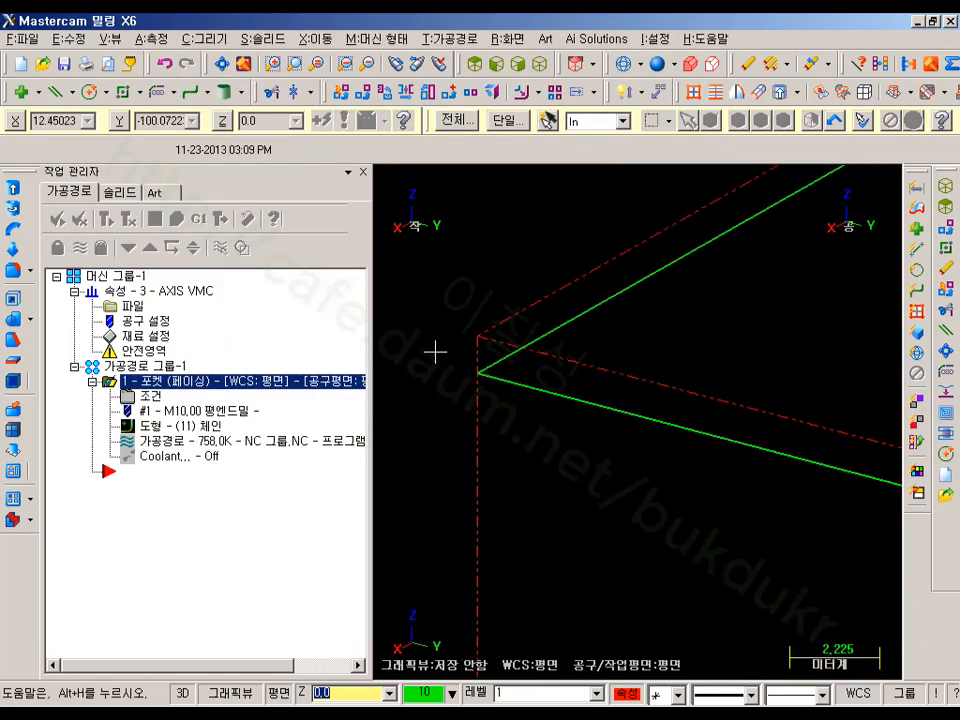
scroll(525, 354, "up", 2)
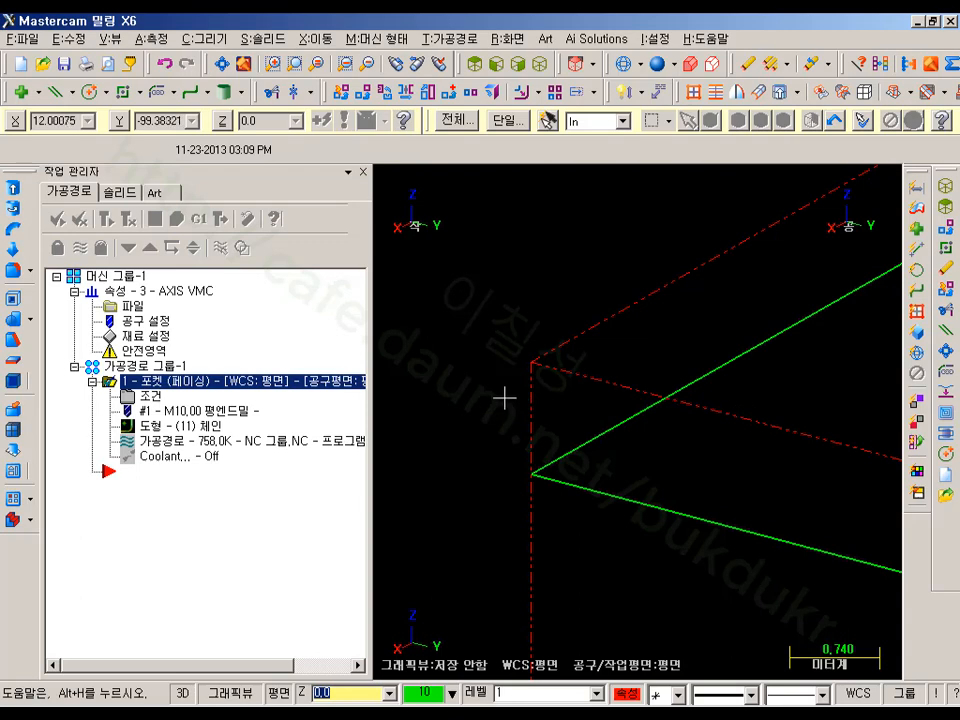
left_click_drag(480, 481, 583, 480)
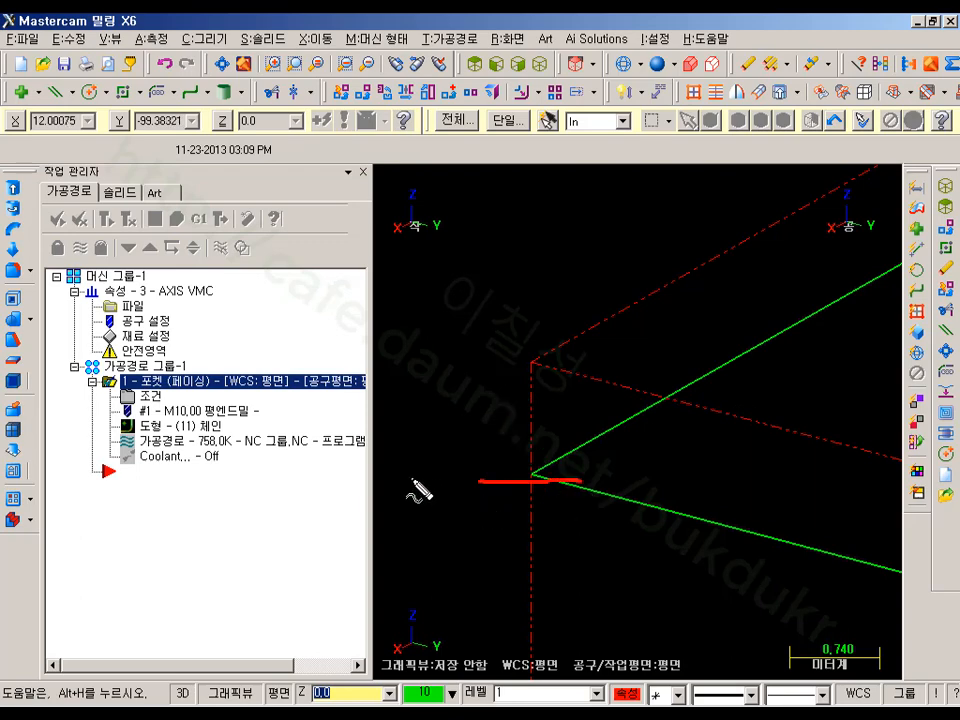
mouse_move(414, 478)
left_mouse_down()
mouse_move(404, 522)
mouse_move(445, 502)
mouse_move(455, 508)
left_mouse_up()
left_click_drag(438, 523, 484, 495)
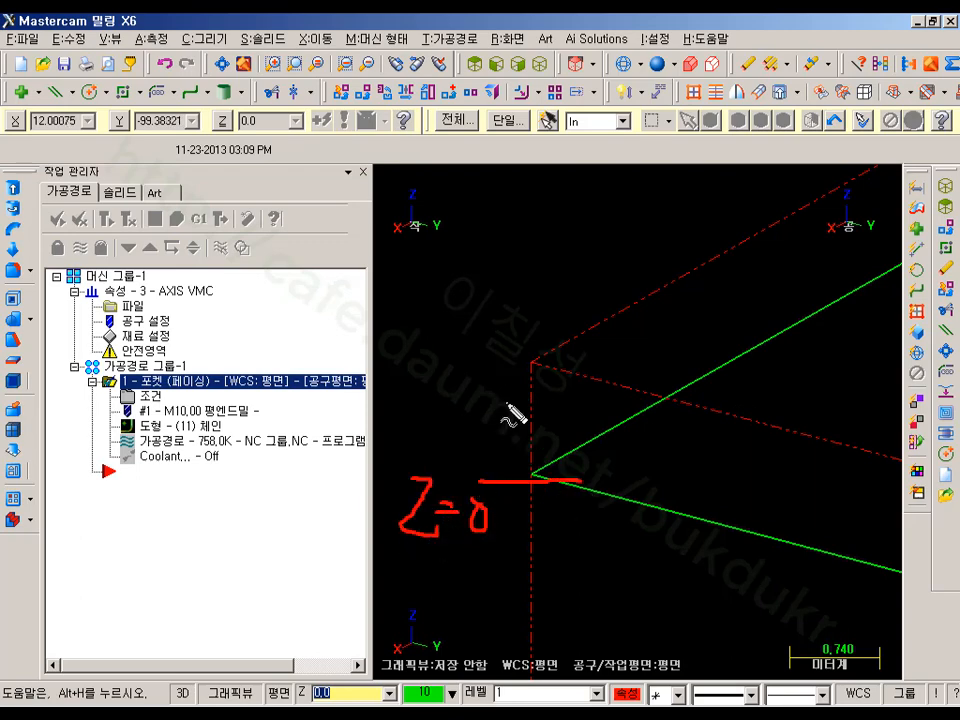
left_click_drag(495, 363, 541, 363)
mouse_move(434, 303)
left_mouse_down()
mouse_move(440, 353)
mouse_move(475, 352)
left_mouse_up()
mouse_move(485, 320)
left_mouse_down()
mouse_move(506, 319)
mouse_move(533, 346)
left_mouse_up()
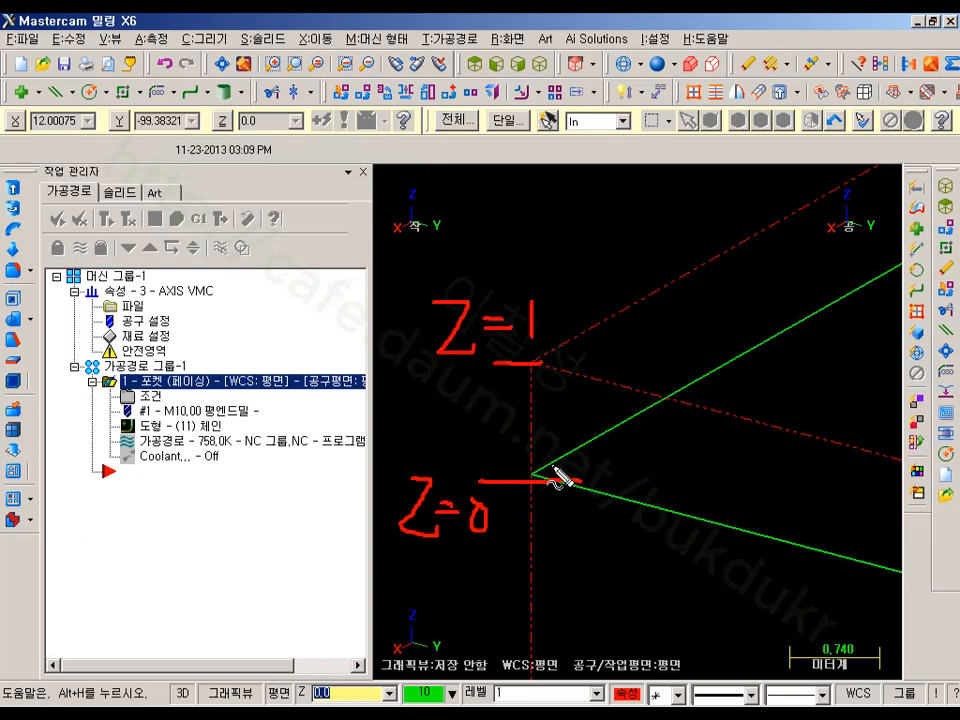
- Sketch a tool outline on the Z=1 level with a Z=1 note, emphasise the Z=0 level, and clear all markings
mouse_move(475, 167)
left_mouse_down()
mouse_move(476, 262)
mouse_move(515, 363)
mouse_move(650, 345)
mouse_move(650, 152)
left_mouse_up()
mouse_move(523, 190)
left_mouse_down()
mouse_move(527, 242)
mouse_move(560, 241)
mouse_move(577, 213)
mouse_move(577, 239)
left_mouse_up()
mouse_move(693, 280)
left_mouse_down()
mouse_move(750, 292)
mouse_move(766, 226)
mouse_move(517, 279)
left_mouse_up()
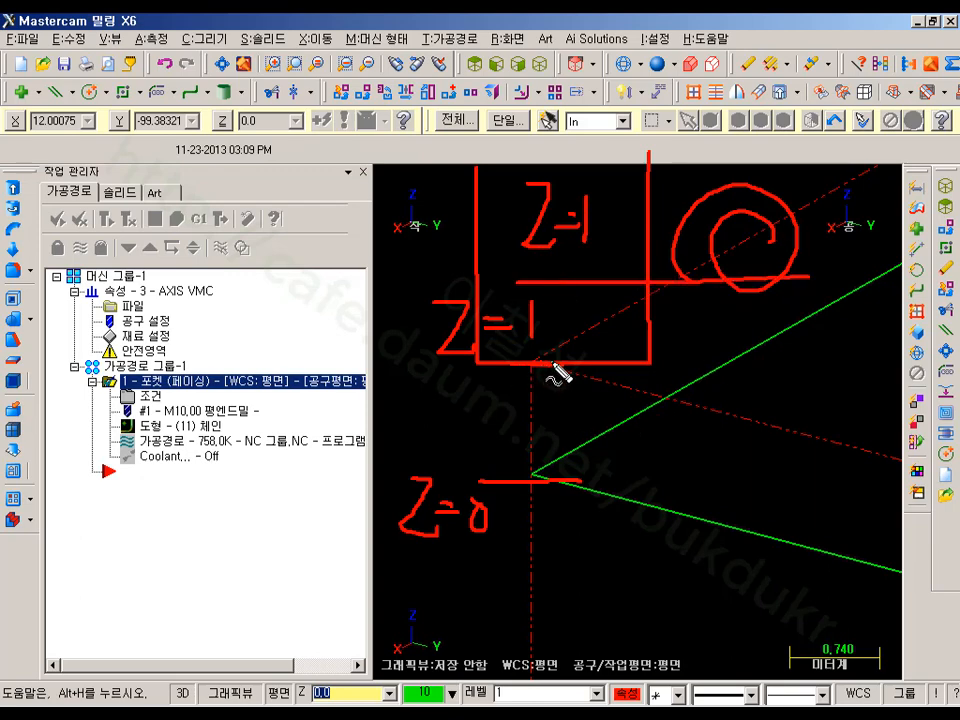
mouse_move(389, 483)
left_mouse_down()
mouse_move(596, 476)
mouse_move(499, 474)
mouse_move(583, 489)
mouse_move(491, 470)
mouse_move(555, 480)
left_mouse_up()
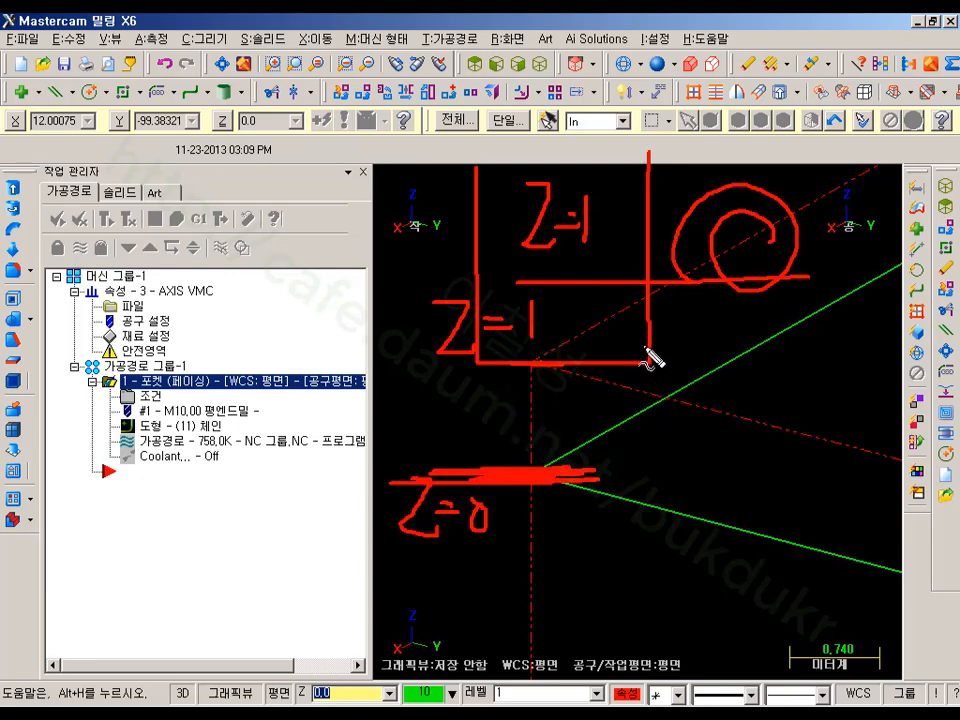
key("Escape")
scroll(453, 394, "down", 4)
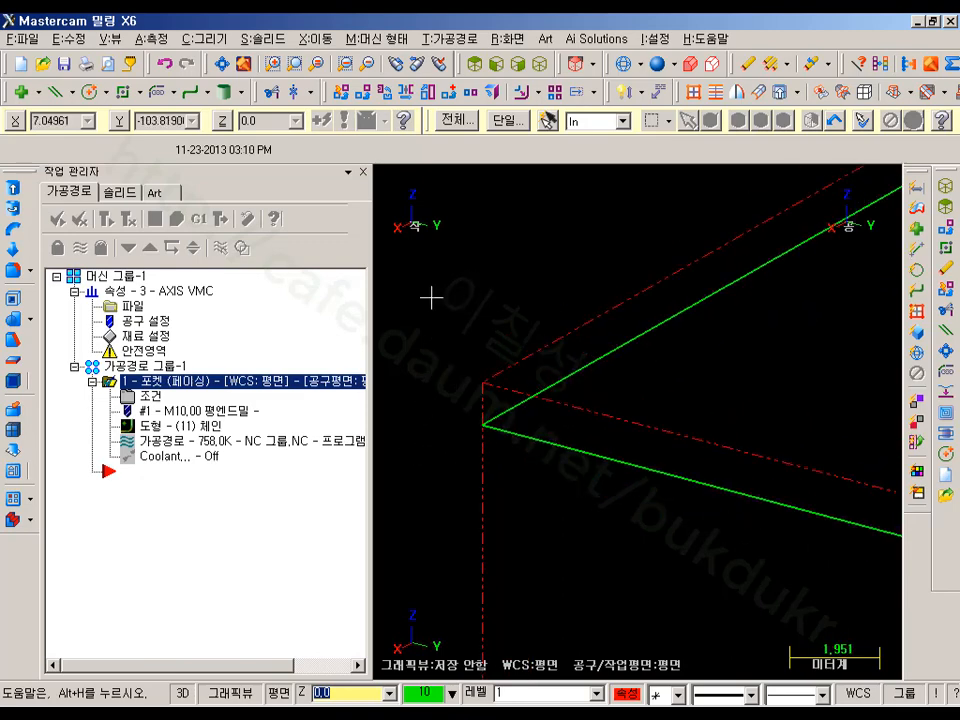
- Switch to the top view and delete the pocket (포켓) operation from the toolpath group
left_click(474, 64)
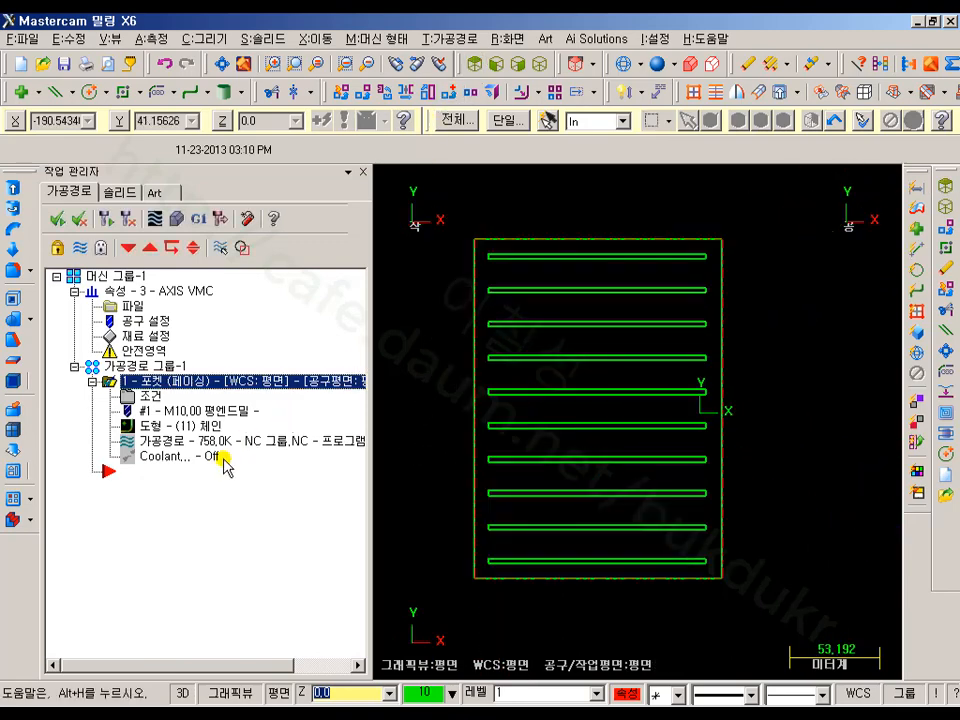
left_click(154, 366)
left_click(149, 381)
key("Delete")
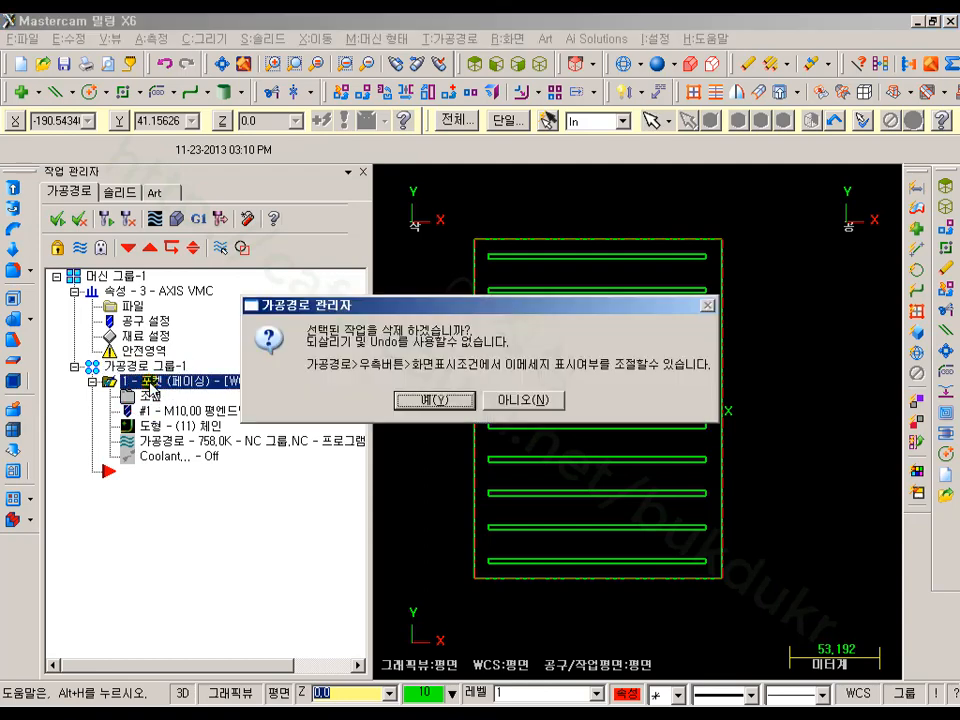
- Delete the existing pocket facing operation and start a Facing toolpath chained to the outer rectangle of the block's upper face
left_click(432, 399)
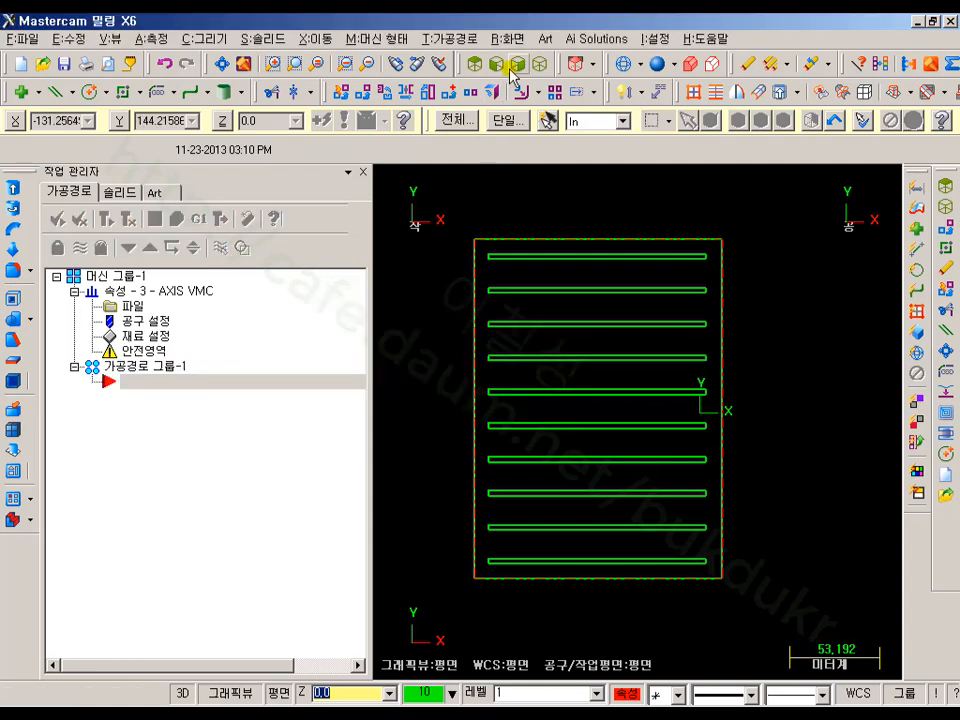
left_click(455, 39)
left_click(466, 130)
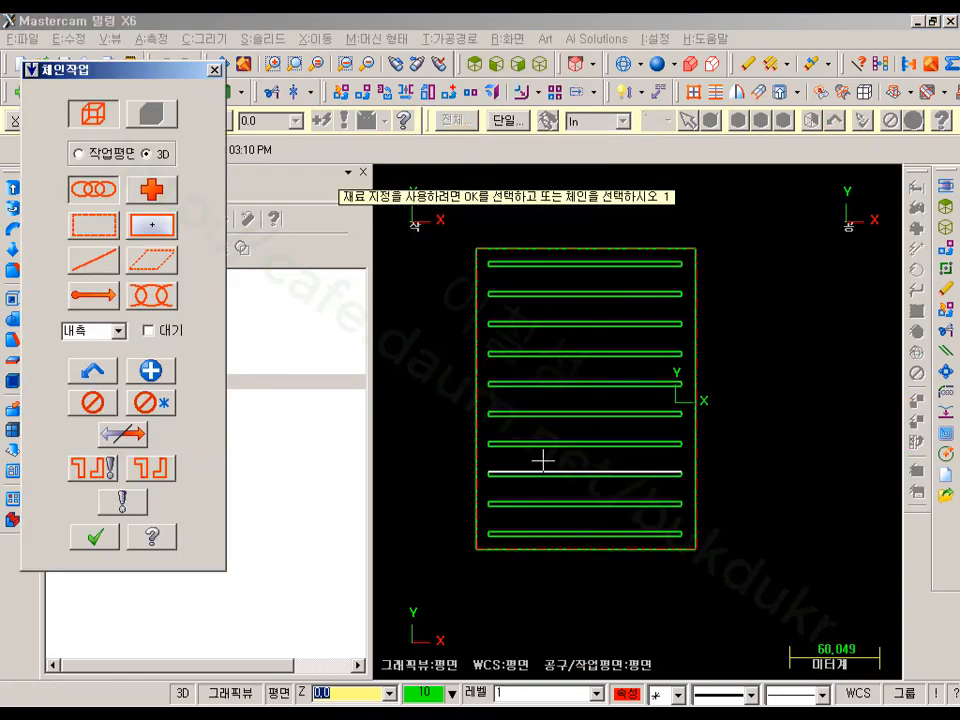
left_click(475, 500)
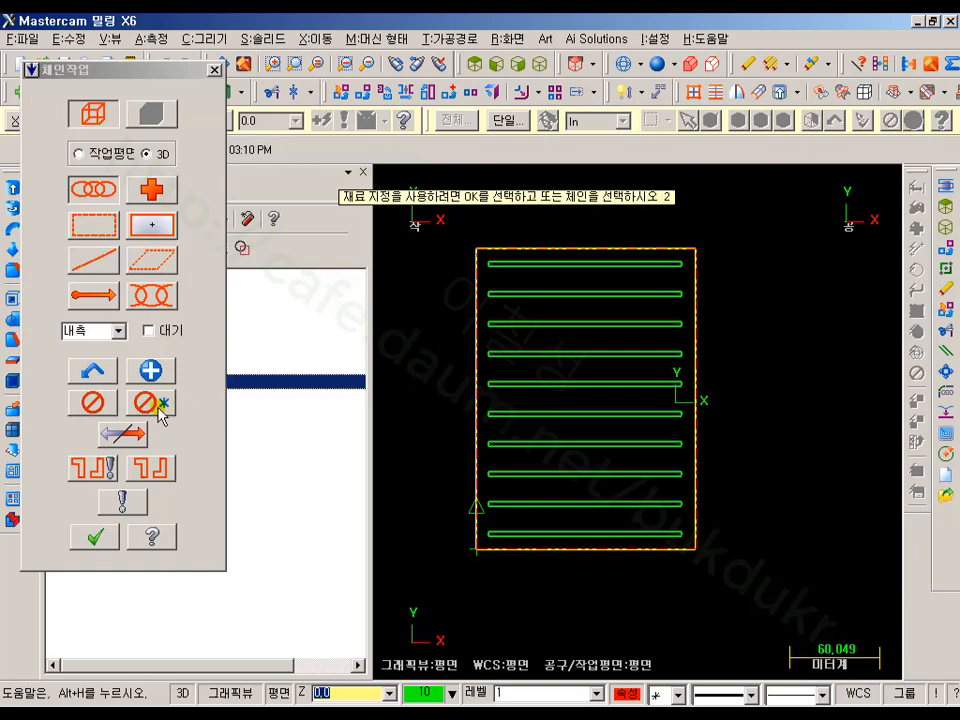
left_click(105, 408)
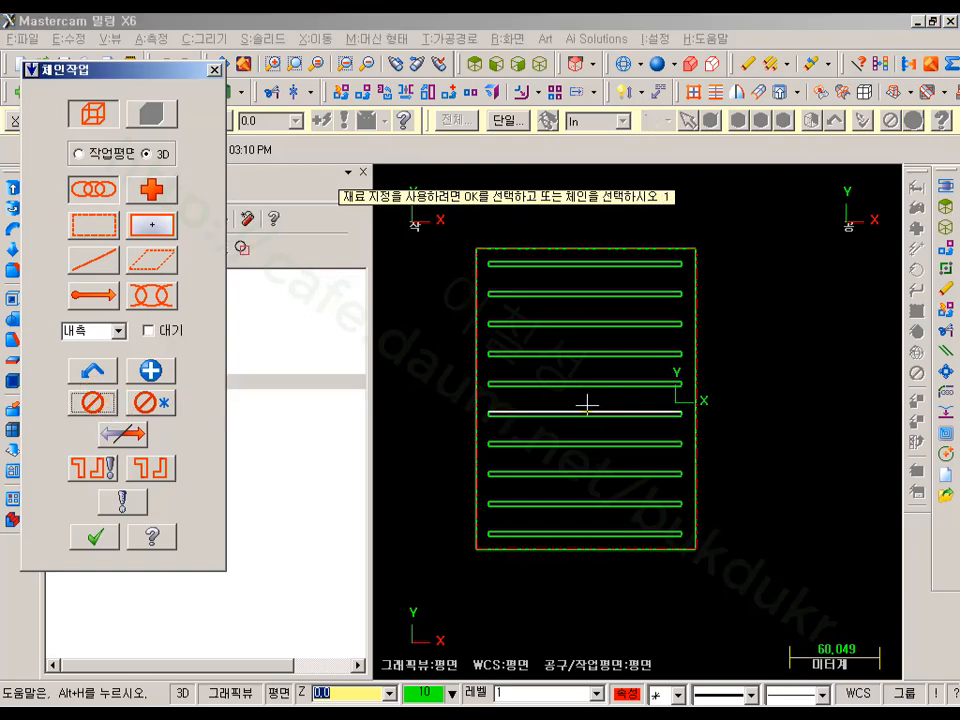
scroll(407, 396, "down", 1)
scroll(410, 397, "up", 1)
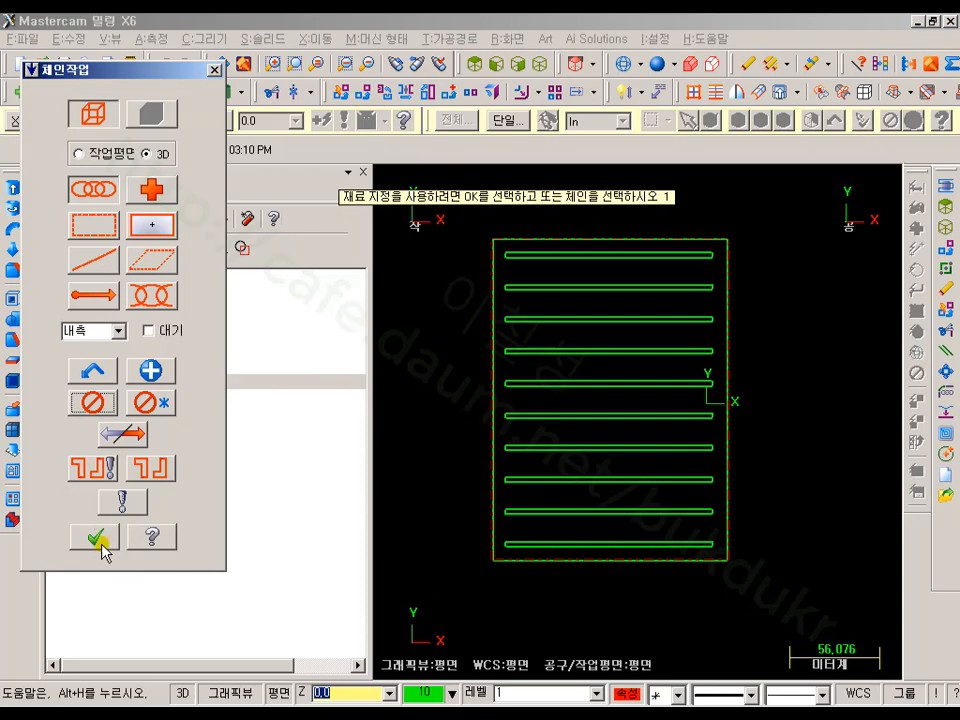
middle_click_drag(525, 429, 611, 336)
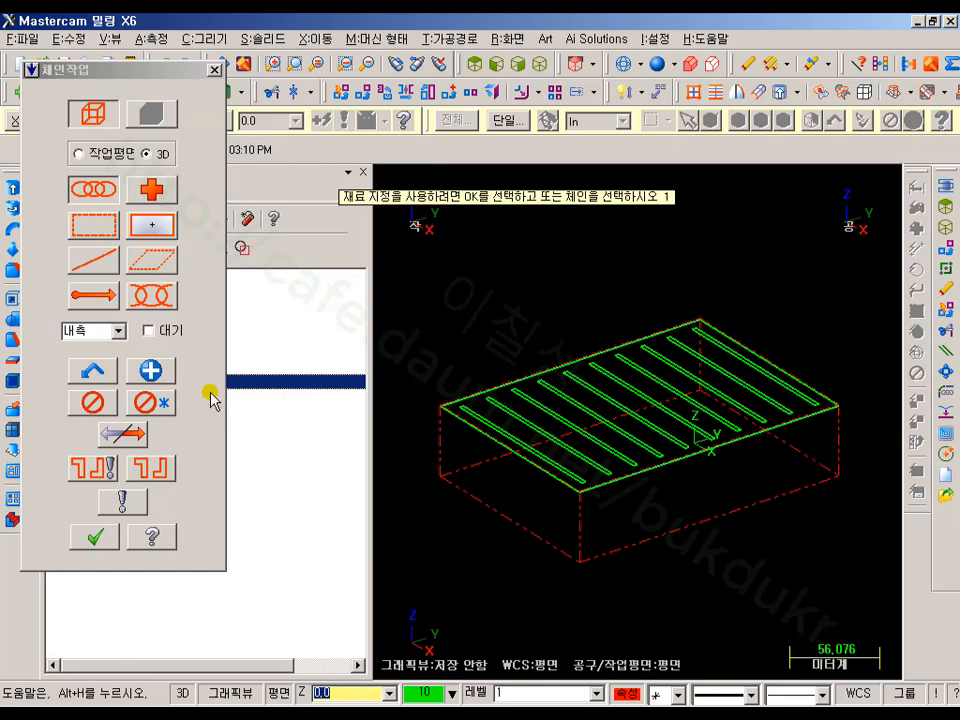
left_click(516, 380)
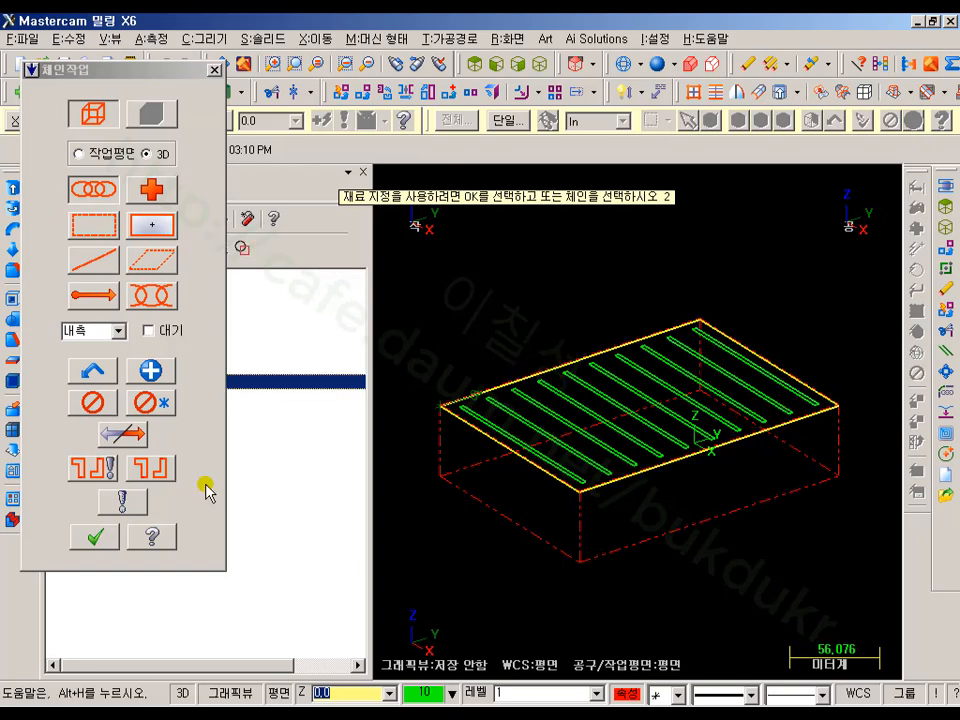
left_click(98, 537)
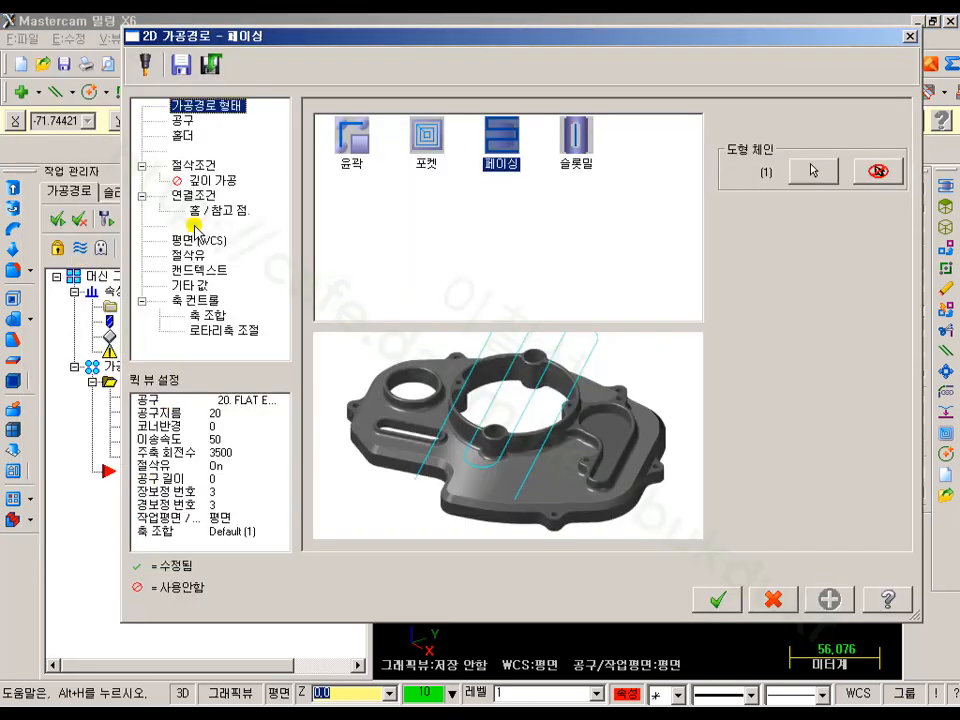
- Assign tool 1, the 10 mm flat end mill, to the facing operation and generate the toolpath
left_click(185, 122)
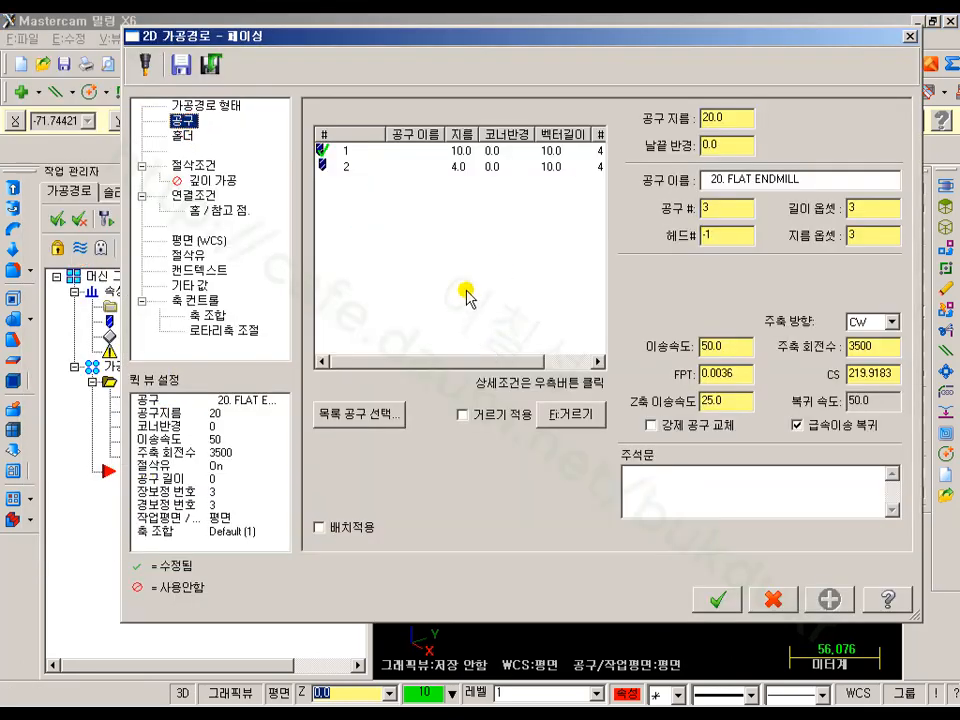
left_click(355, 151)
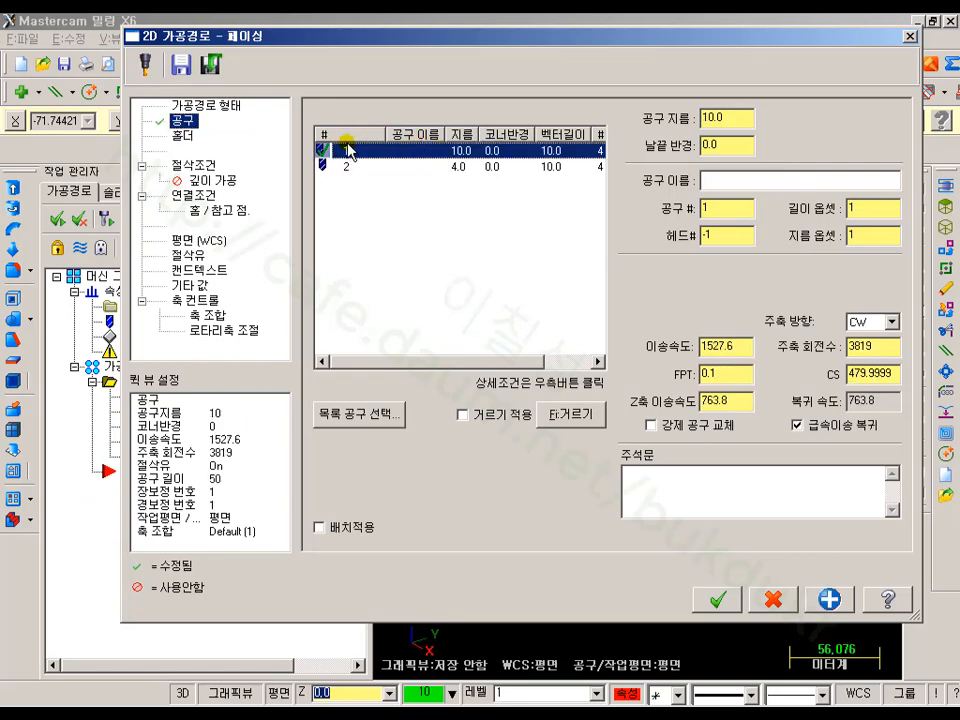
left_click(715, 597)
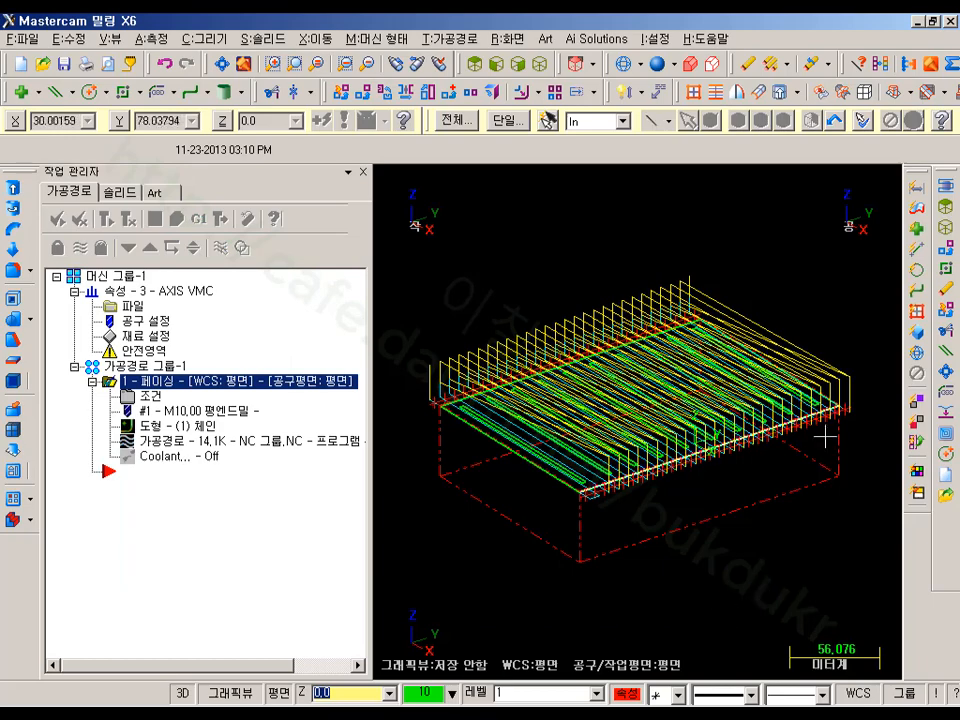
scroll(580, 375, "up", 2)
scroll(580, 375, "down", 1)
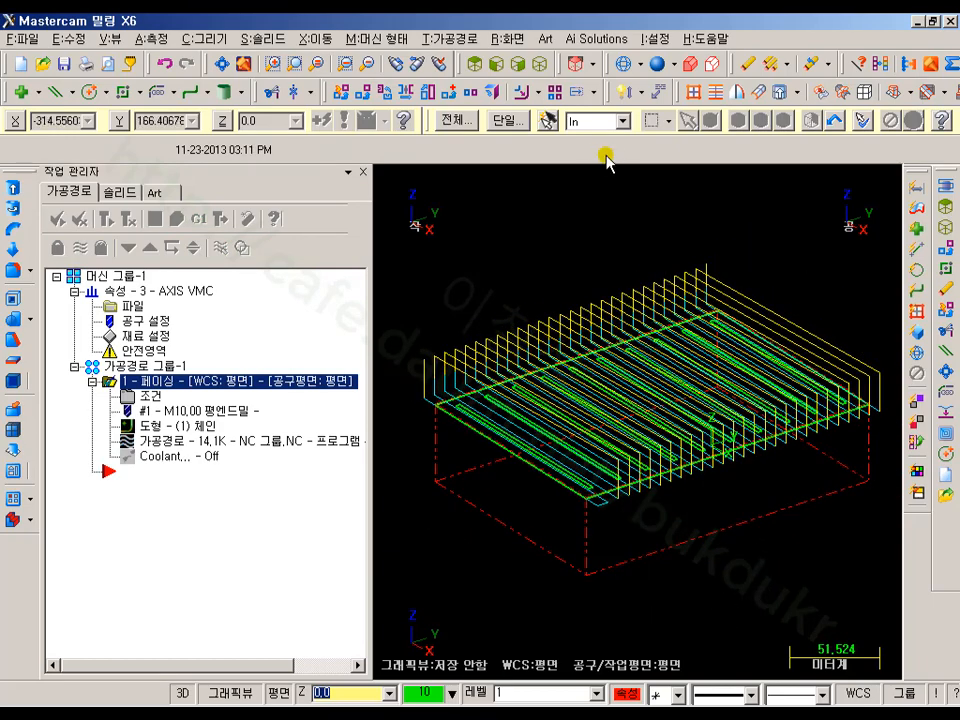
- Run the solid machining simulation of the facing operation and inspect the machined block from another side
left_click(180, 218)
left_click(106, 102)
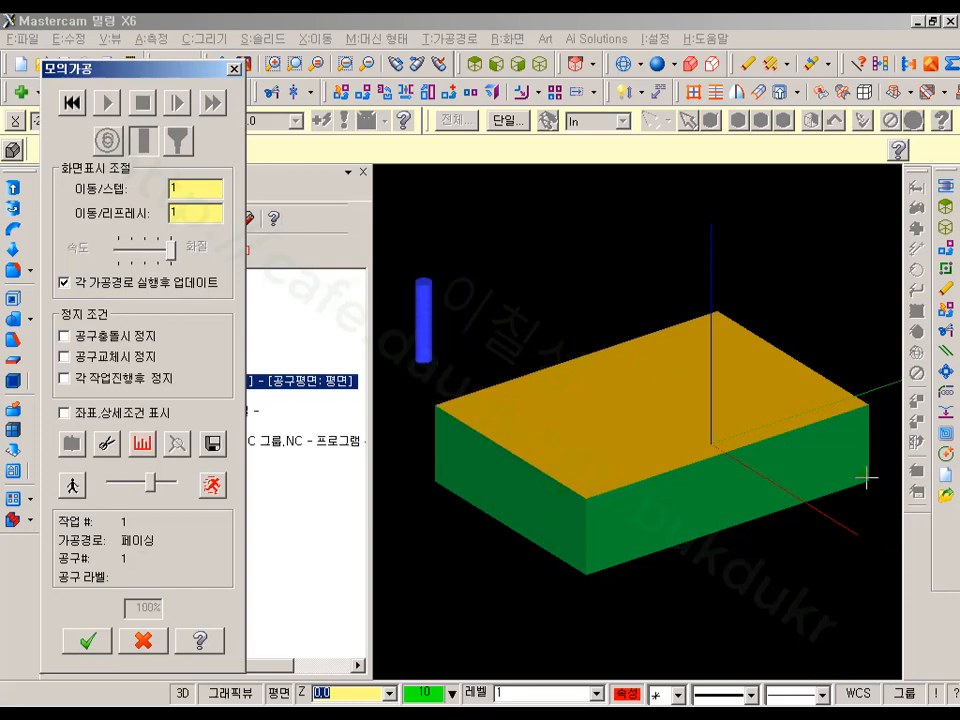
left_click(581, 257)
middle_click_drag(650, 378, 503, 384)
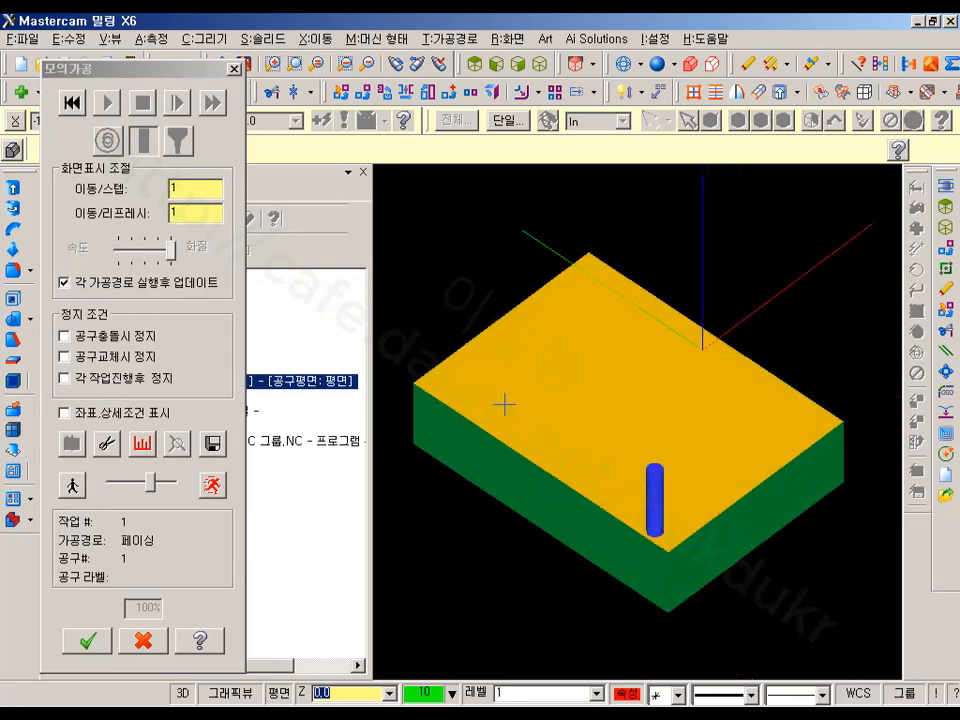
left_click(143, 641)
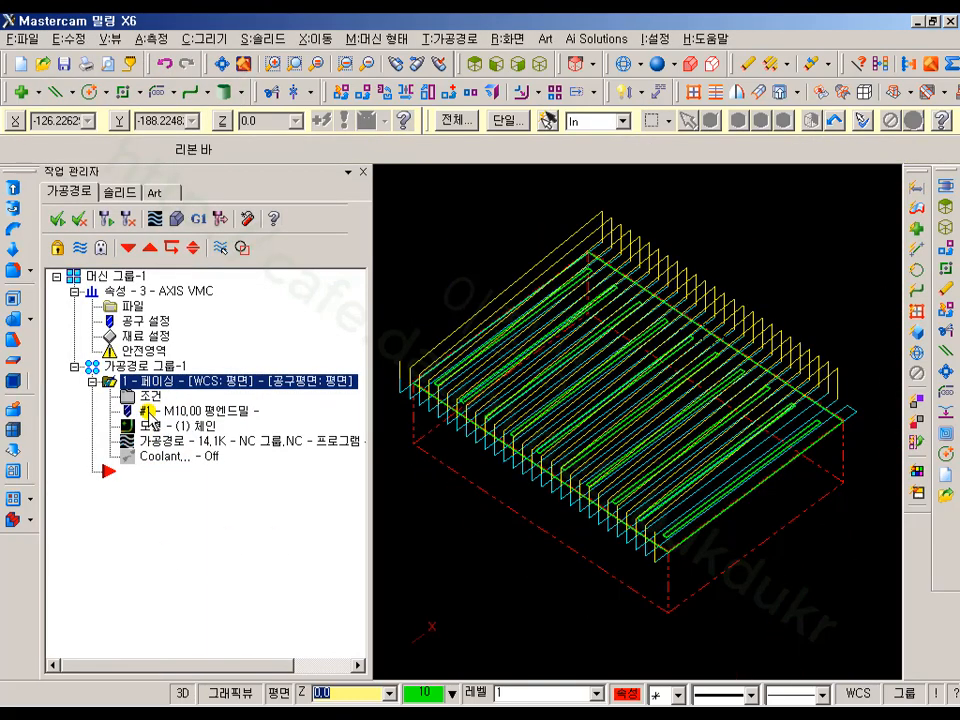
- Set the diameter of flat end mill 1 to 20 mm and update all operations that use it
left_click(150, 411)
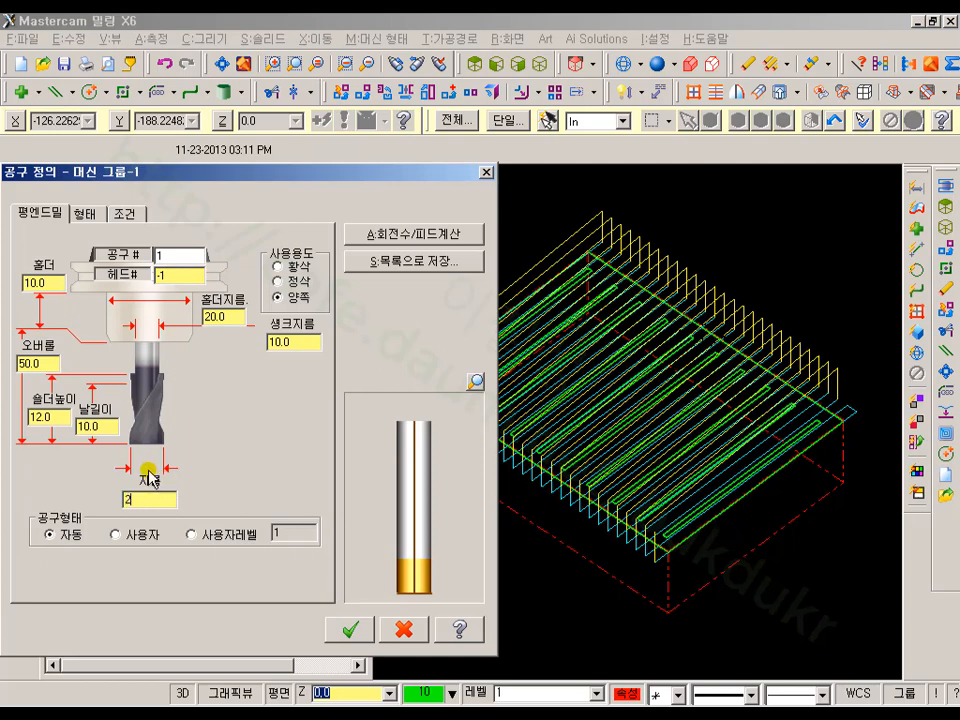
left_click_drag(306, 345, 235, 364)
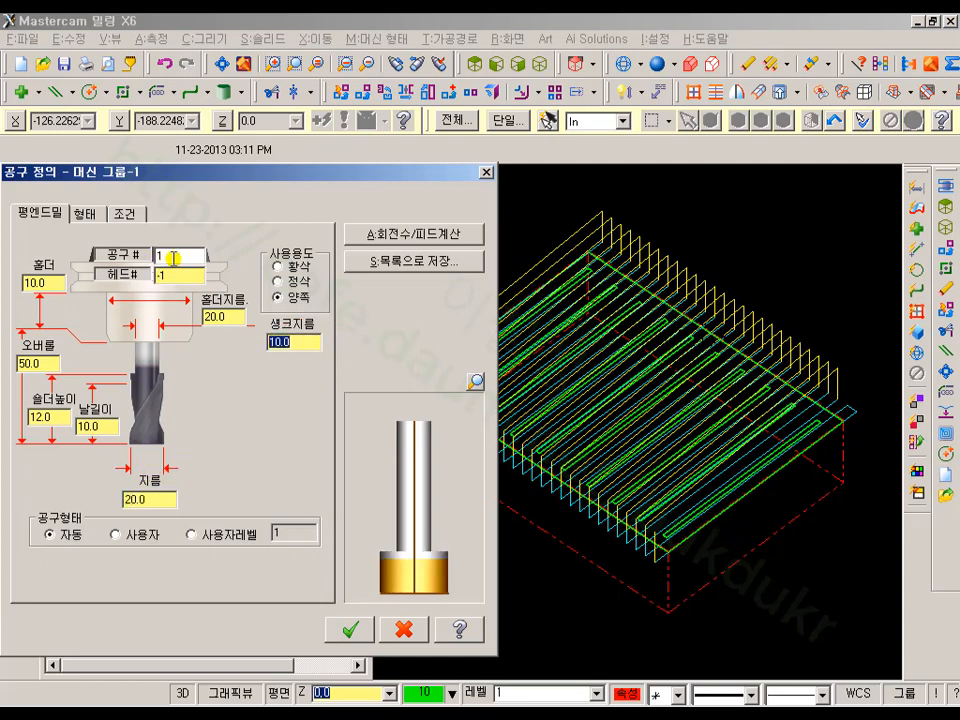
left_click(347, 630)
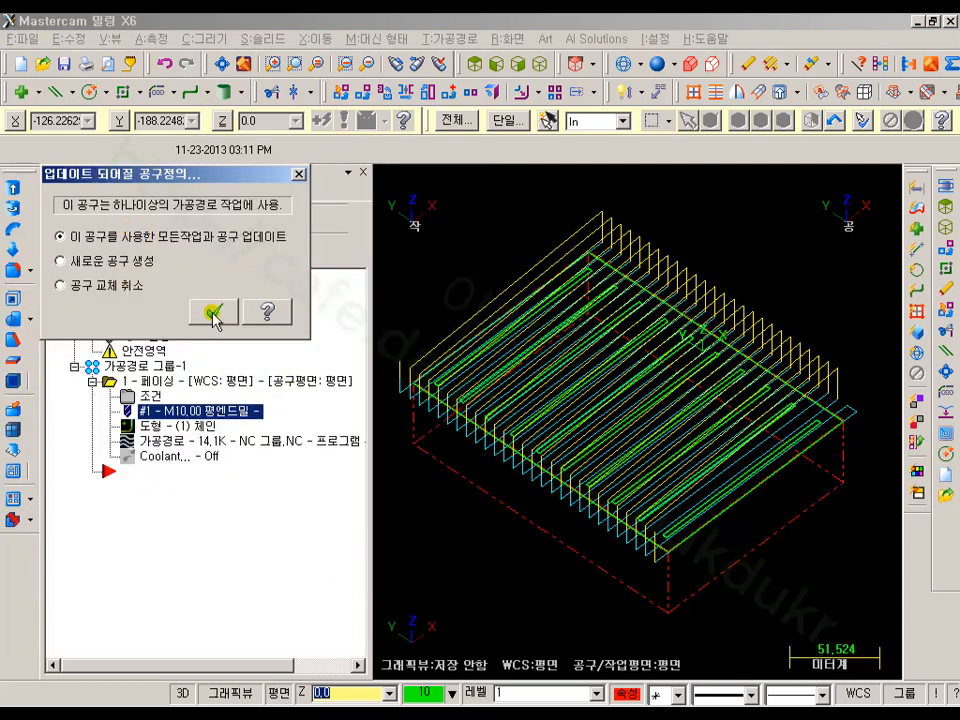
left_click(213, 313)
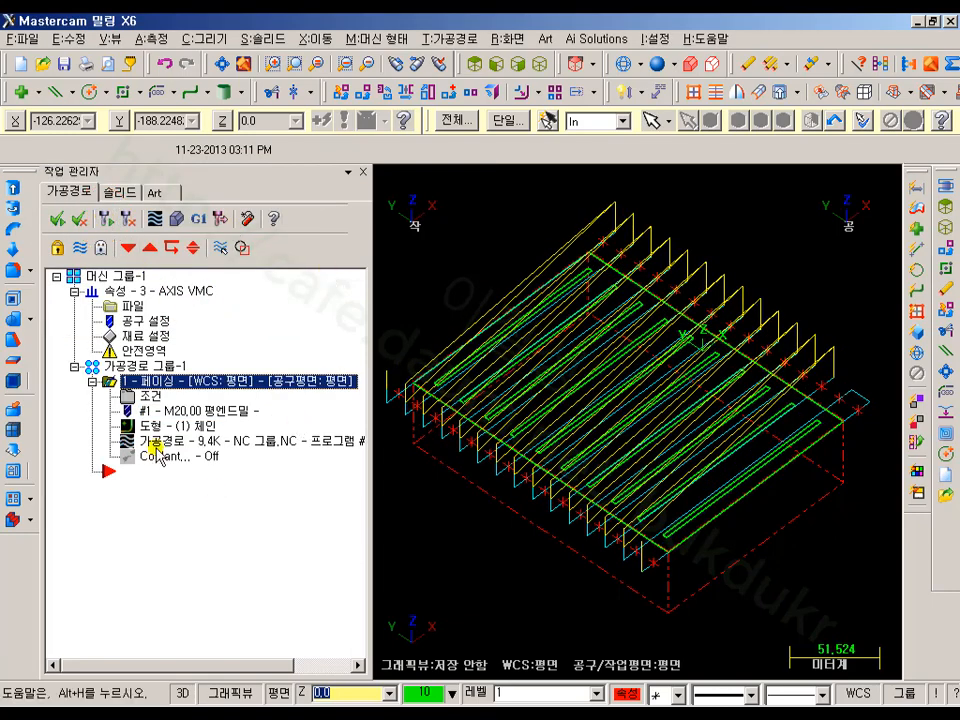
- Backplot the facing toolpath with the tool and its swept cutting area displayed
left_click(104, 220)
left_click(389, 180)
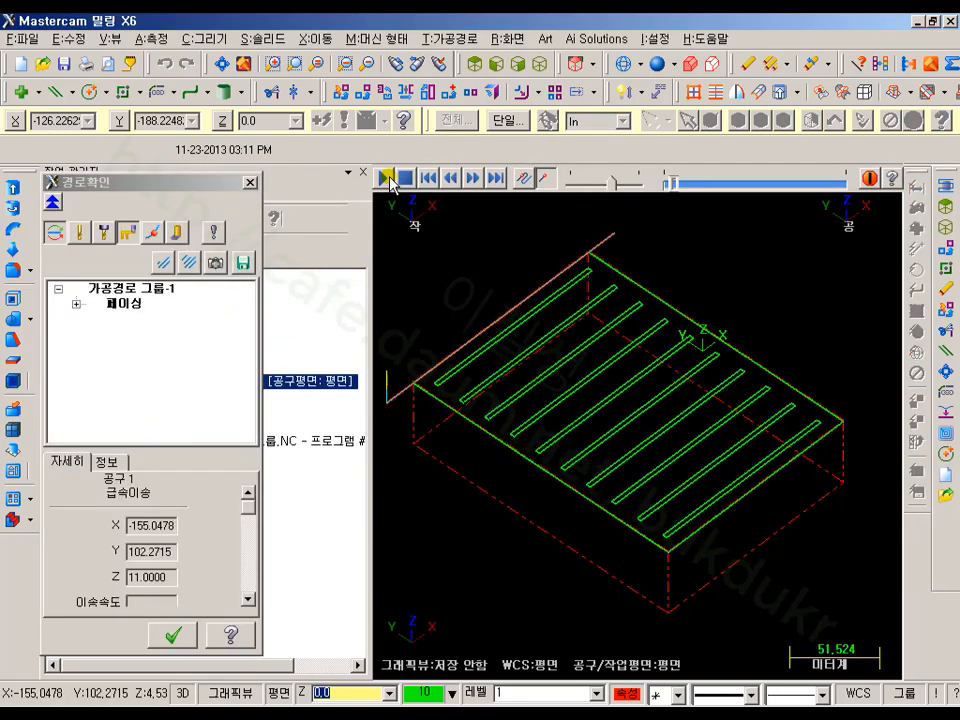
left_click(80, 235)
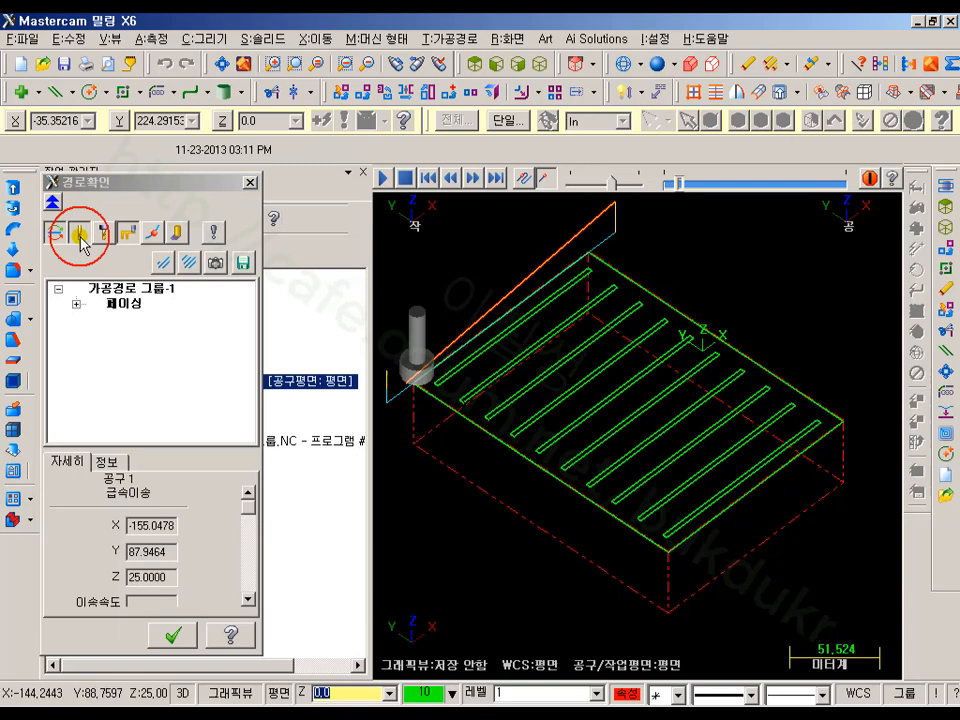
left_click(176, 233)
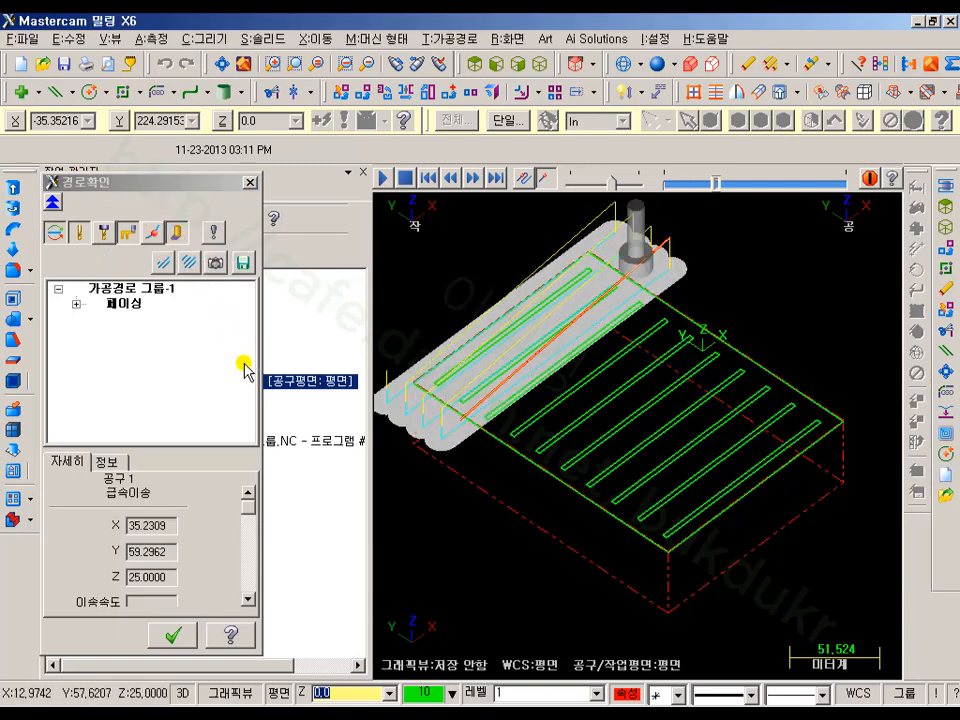
left_click(174, 636)
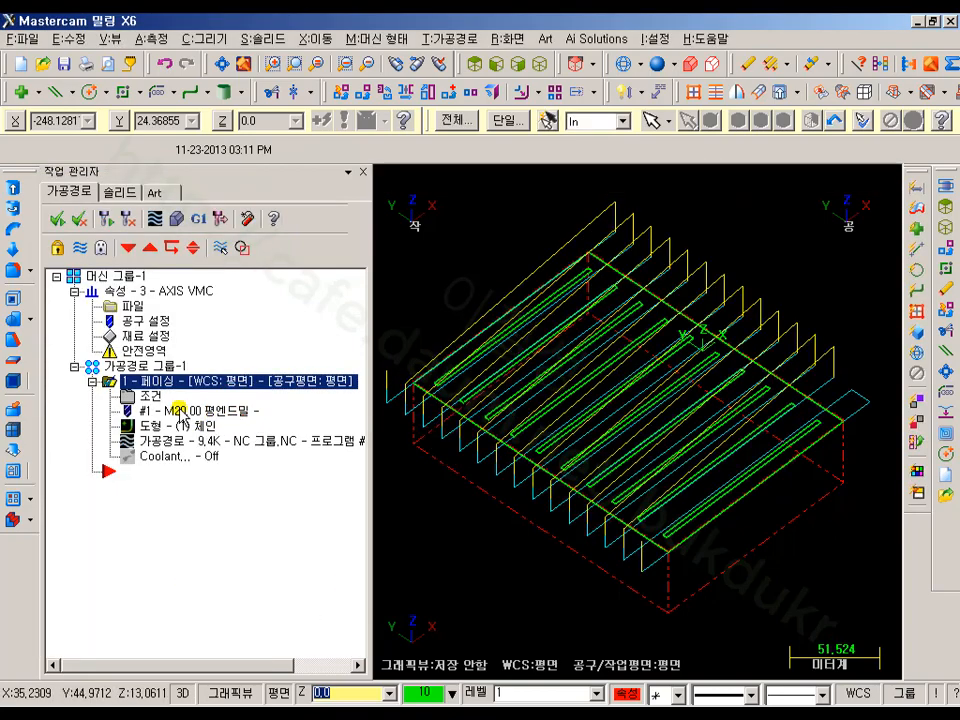
- Review the maximum stepover percentage and distance in the facing operation's cut parameters
left_click(204, 388)
left_click(198, 166)
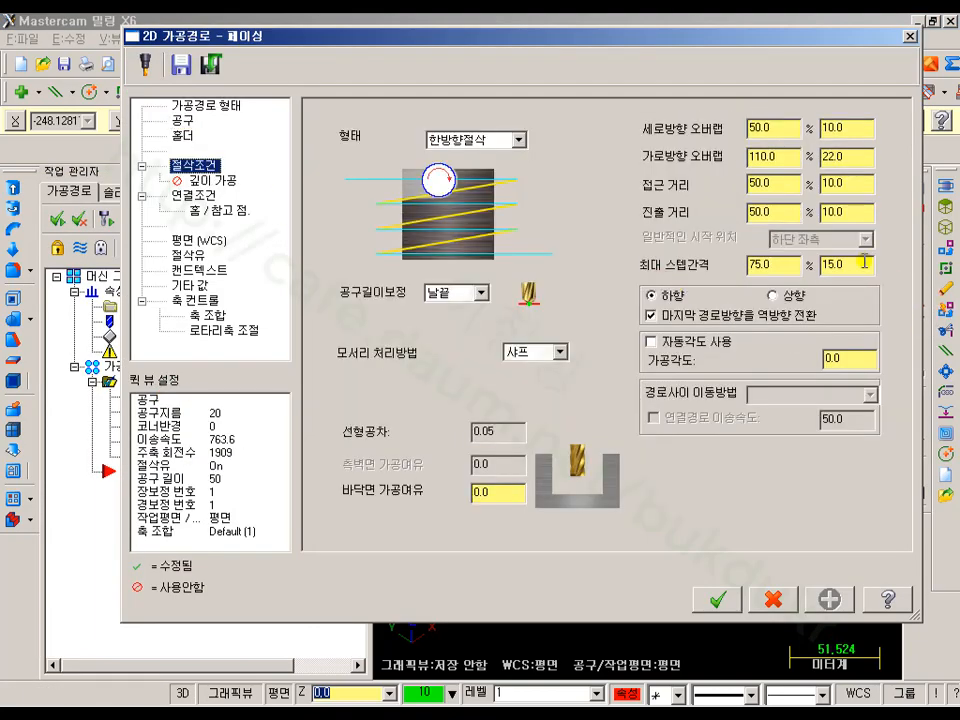
left_click_drag(776, 266, 732, 282)
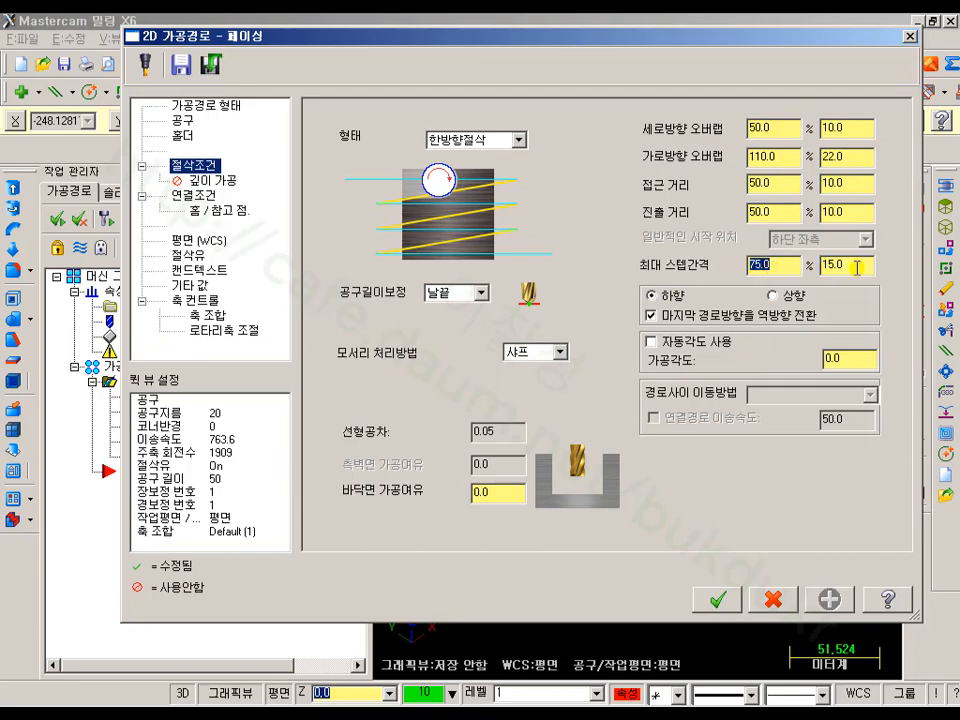
left_click_drag(857, 267, 813, 265)
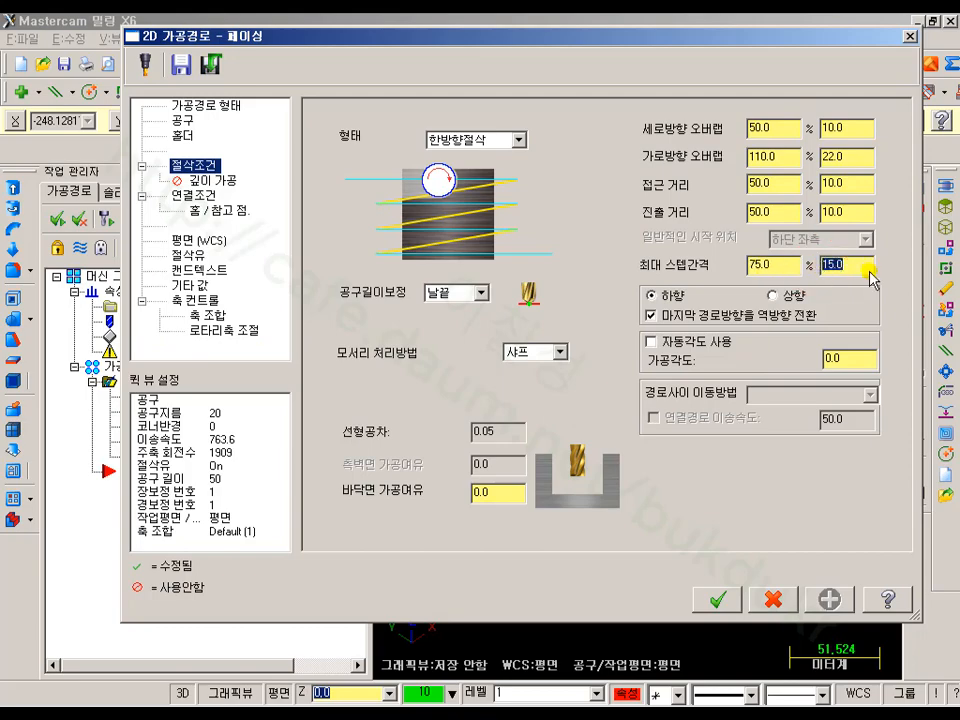
left_click(732, 603)
- Examine in the top view how the facing passes are spaced and extend beyond the stock's edge
left_click(478, 64)
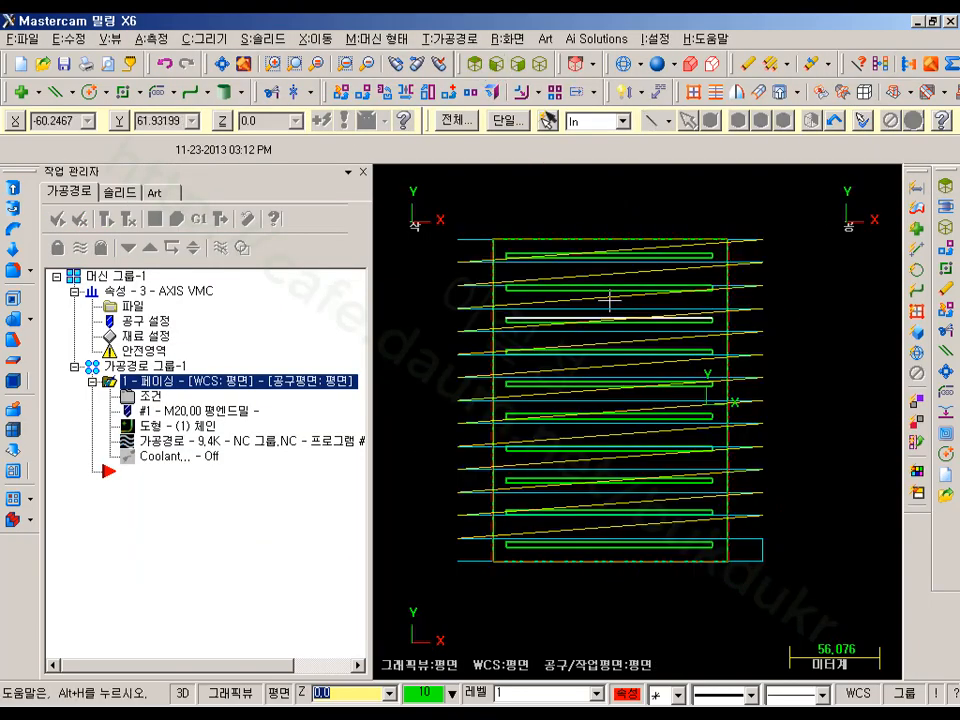
scroll(515, 230, "up", 4)
scroll(515, 230, "up", 3)
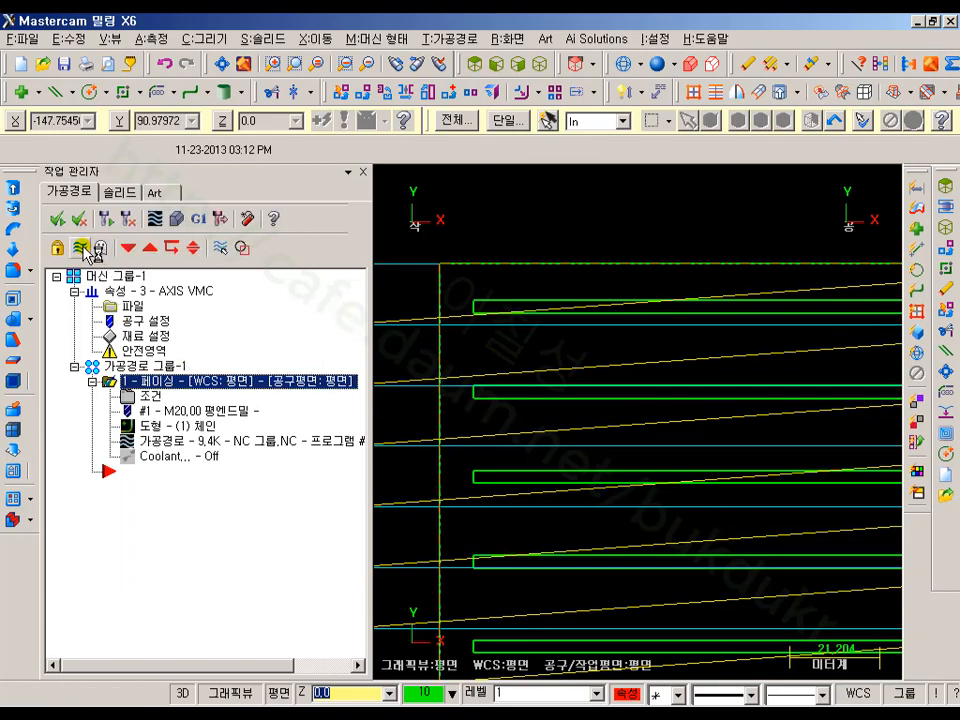
middle_click_drag(603, 274, 766, 337)
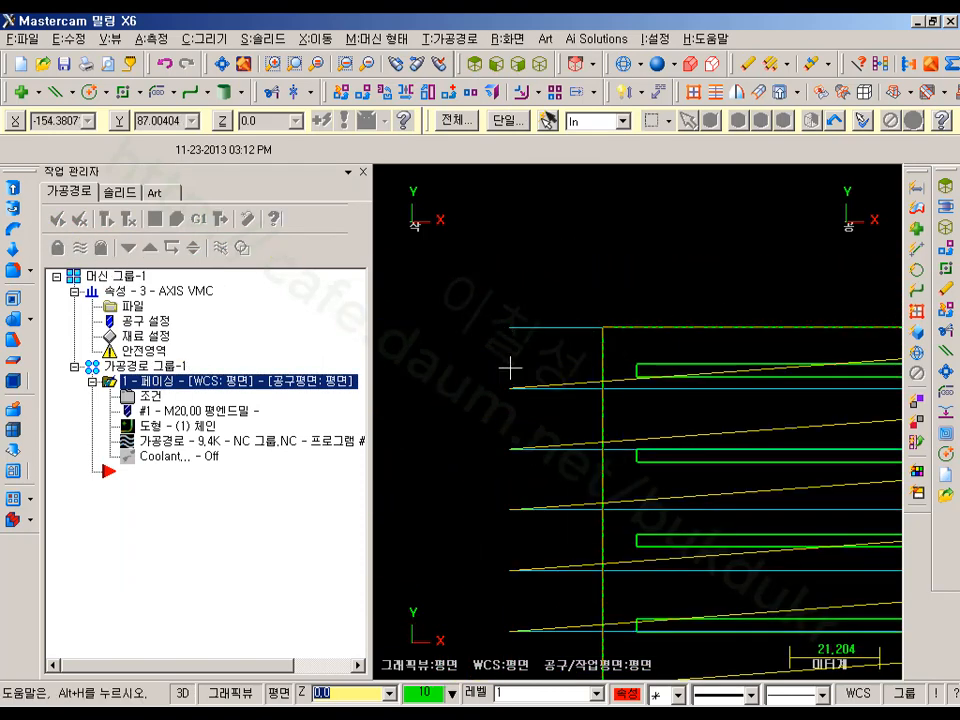
scroll(505, 330, "up", 6)
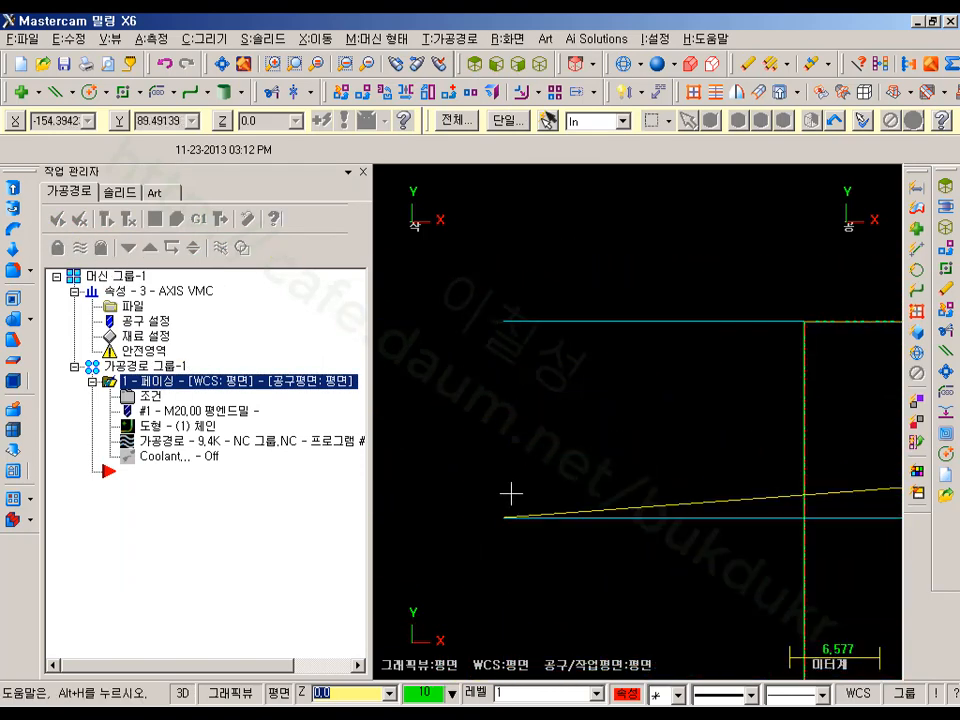
scroll(450, 312, "down", 4)
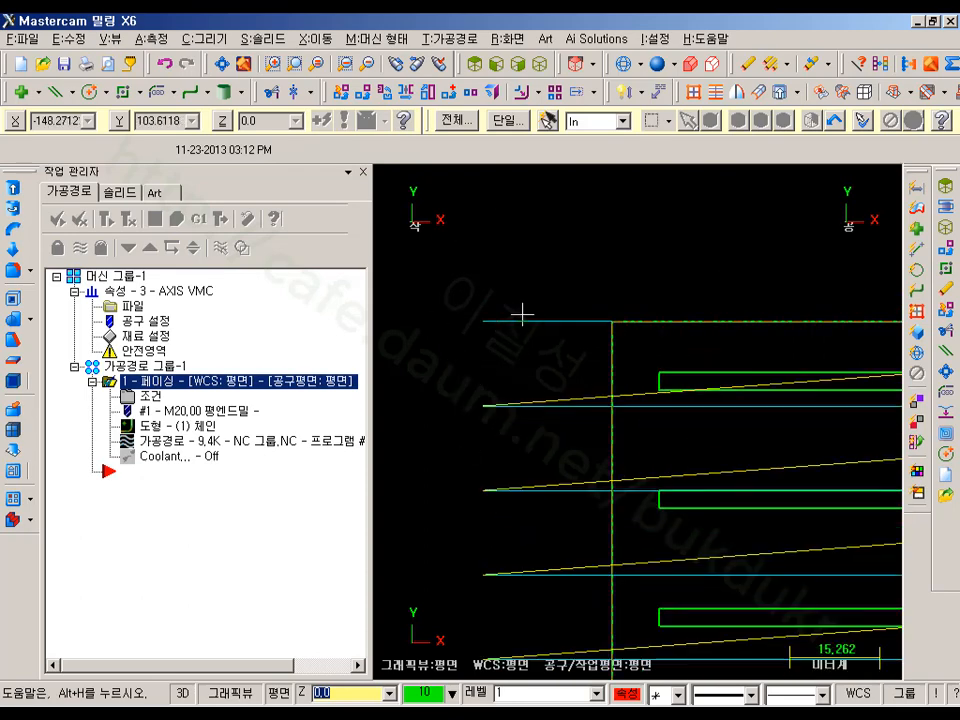
scroll(522, 315, "down", 7)
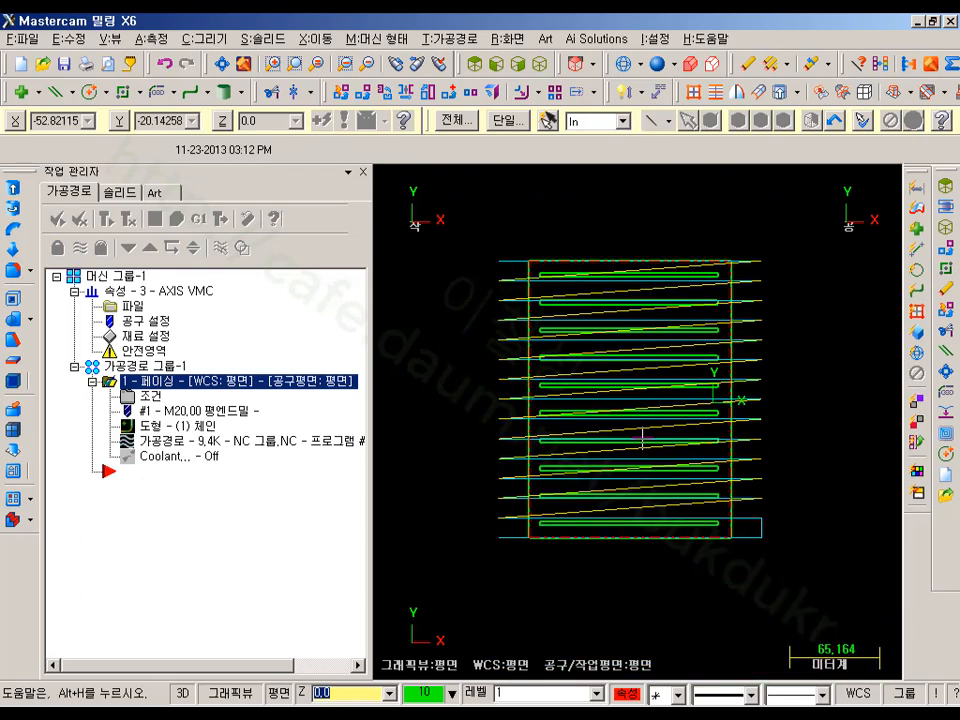
- Change the facing operation's cutting style to 왕복절삭 (zigzag) in its cut parameters
left_click(147, 390)
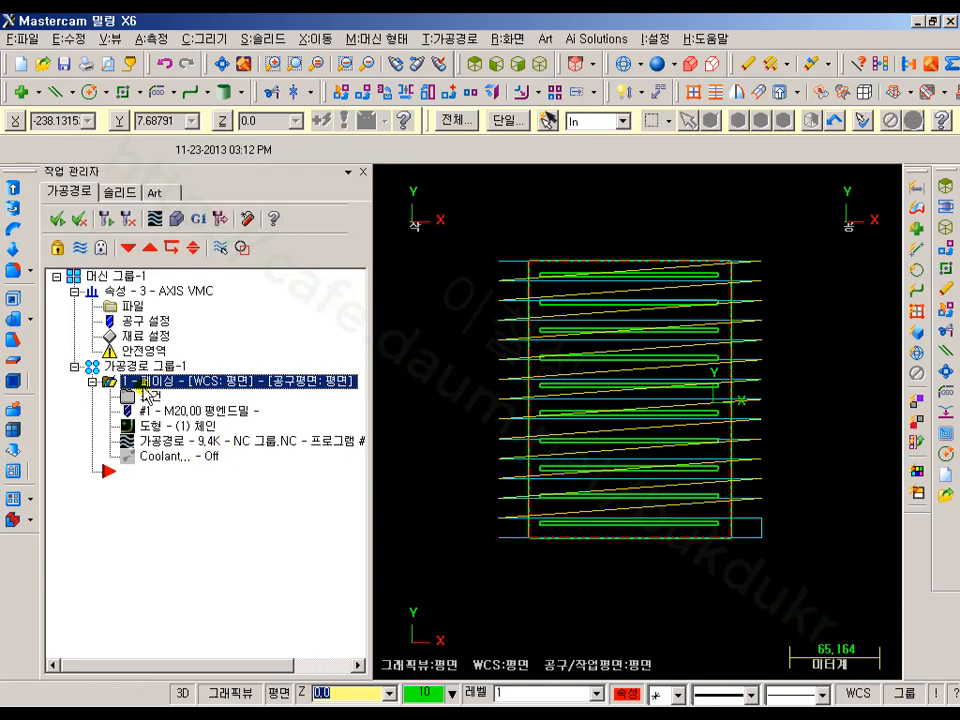
left_click(146, 394)
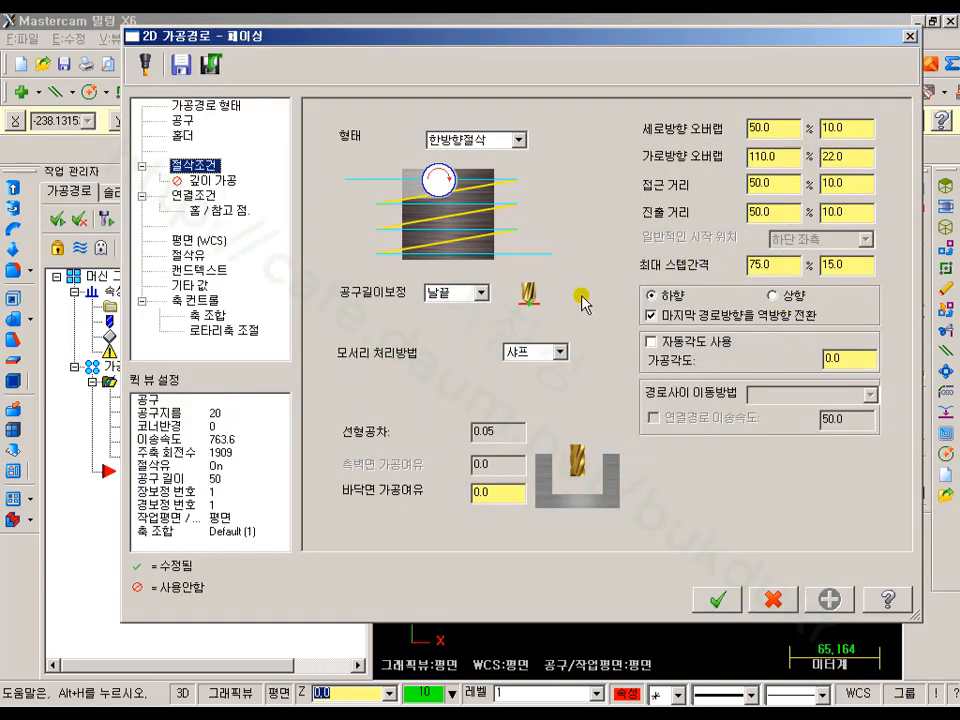
left_click(482, 144)
left_click(478, 156)
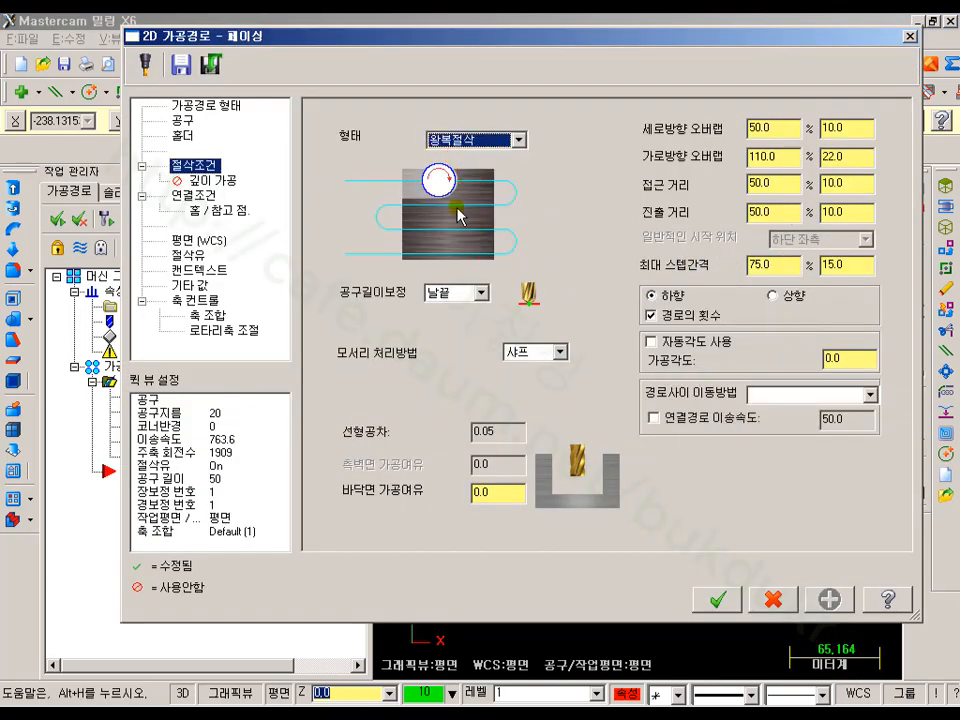
- Change the facing operation's cutting style to 다이나믹 (dynamic) and regenerate its toolpath
left_click(476, 139)
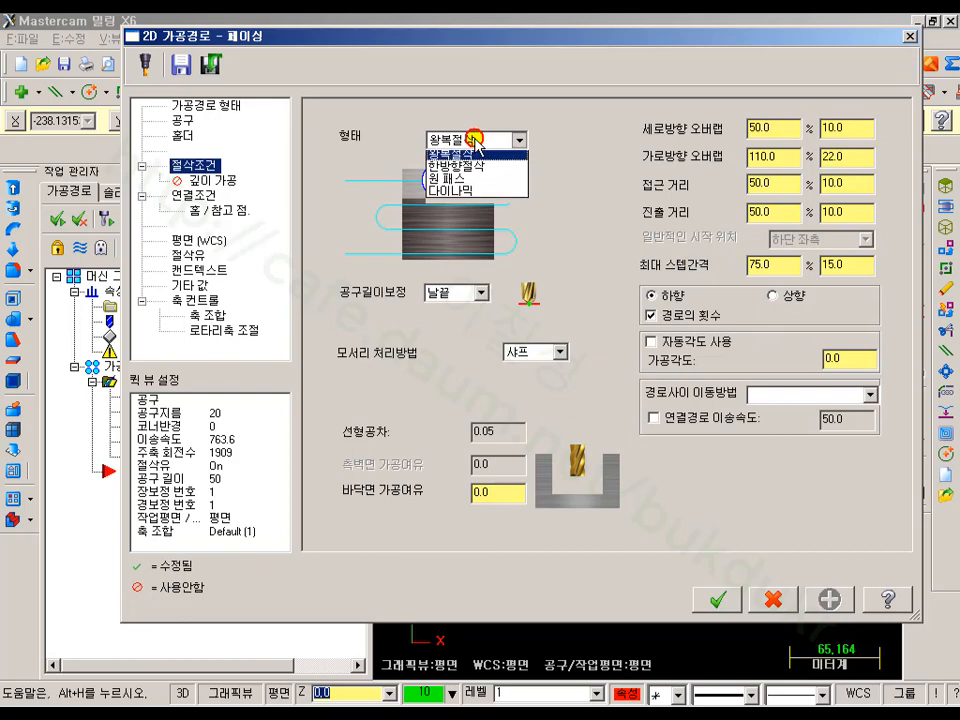
left_click(463, 194)
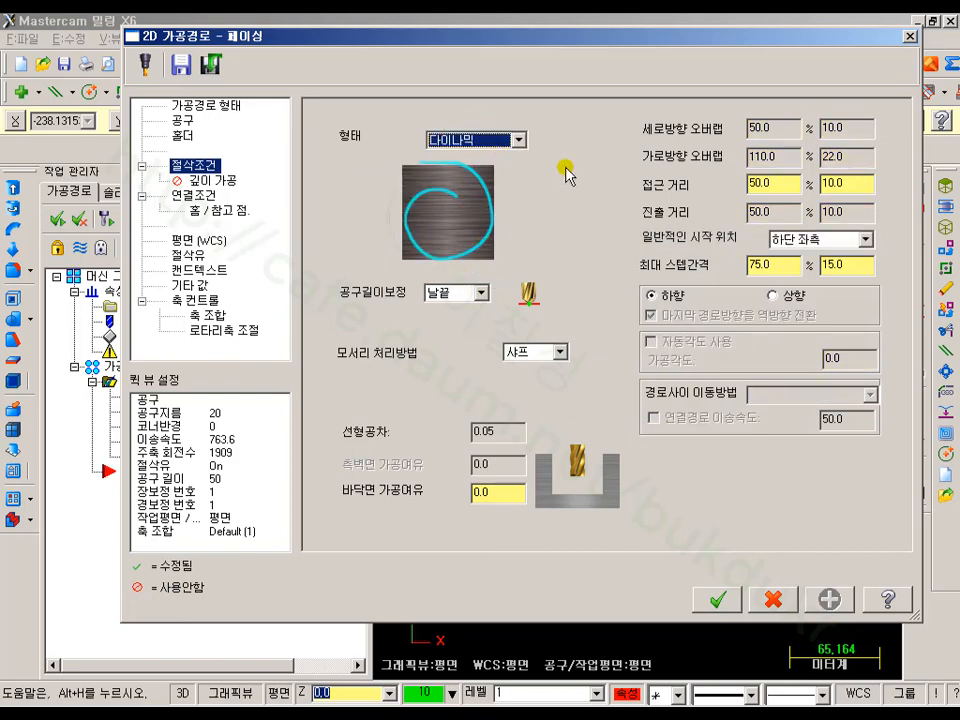
left_click(720, 598)
left_click(107, 217)
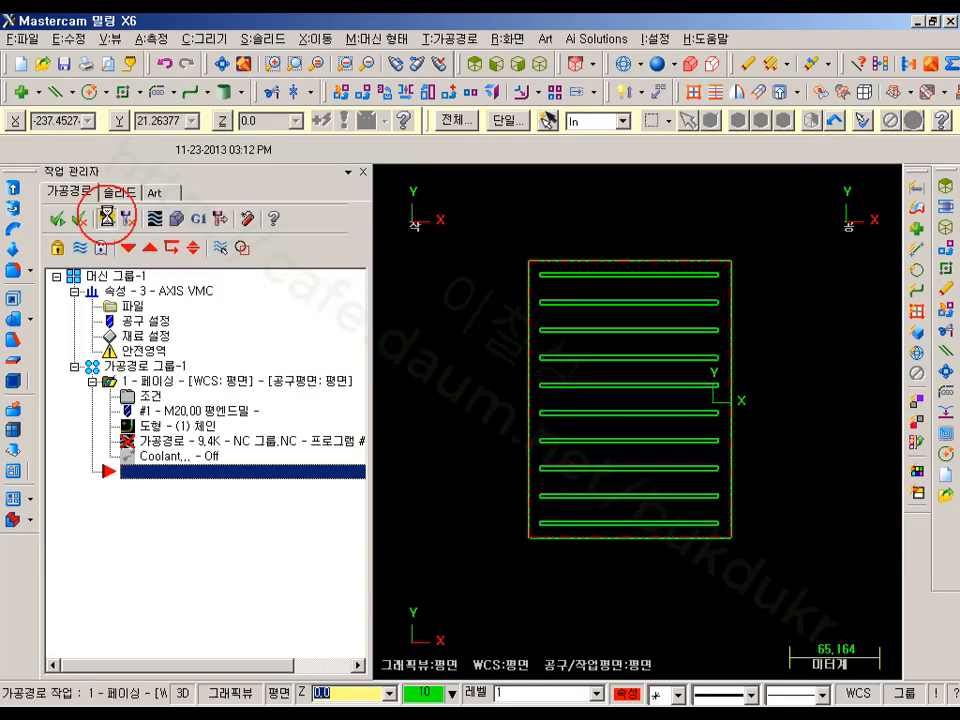
- Run a solid simulation of the facing operation at a faster playback speed and inspect the machined upper surface in 3D
left_click(322, 382)
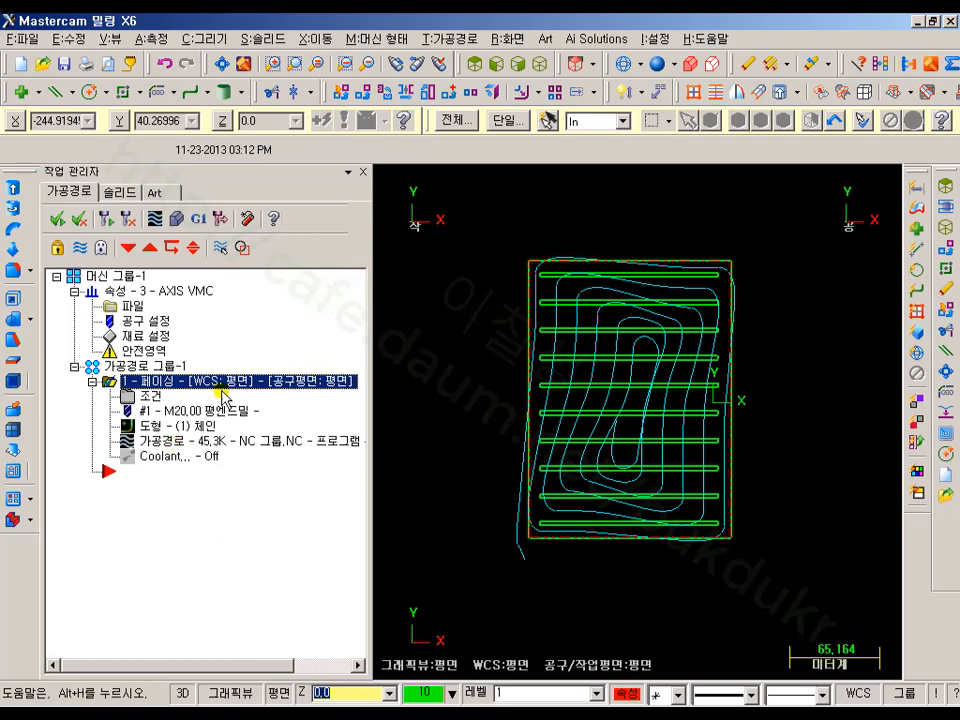
left_click(176, 218)
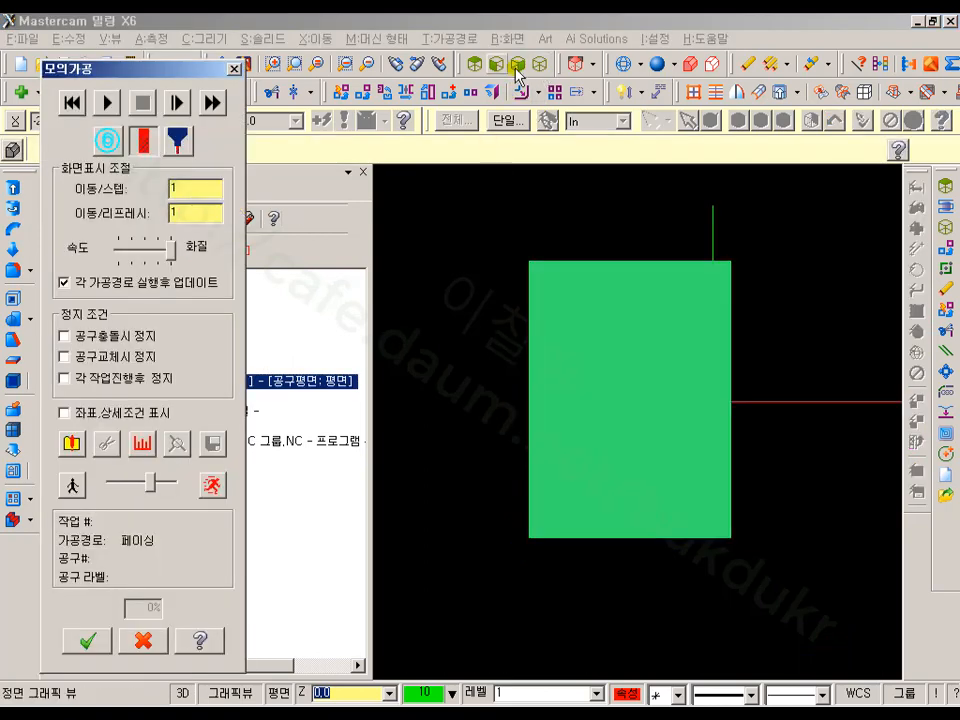
left_click(109, 103)
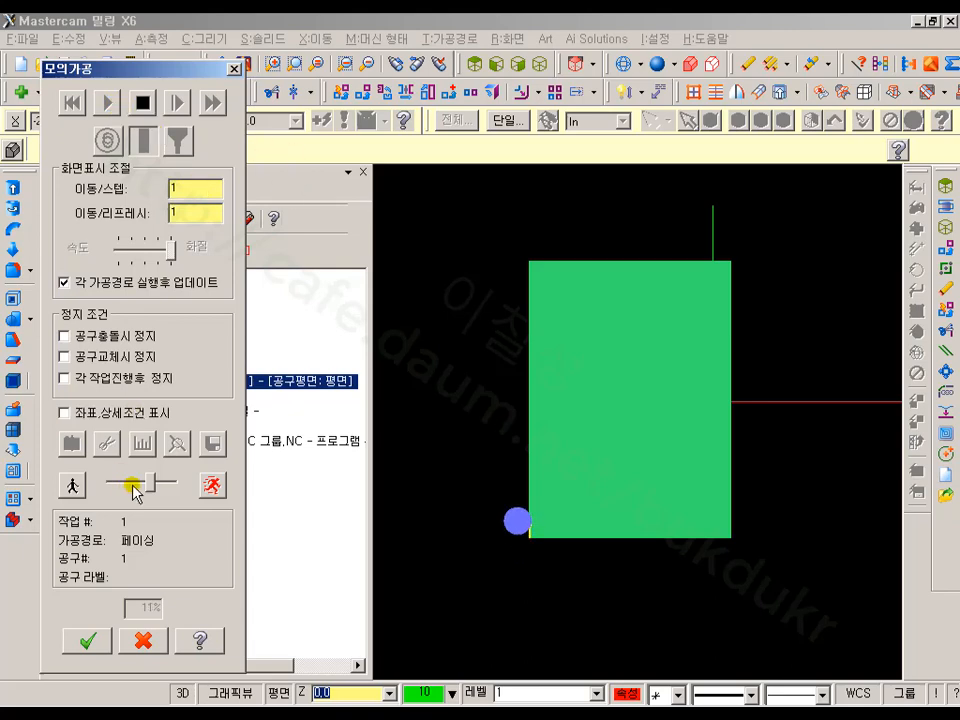
left_click_drag(149, 484, 188, 476)
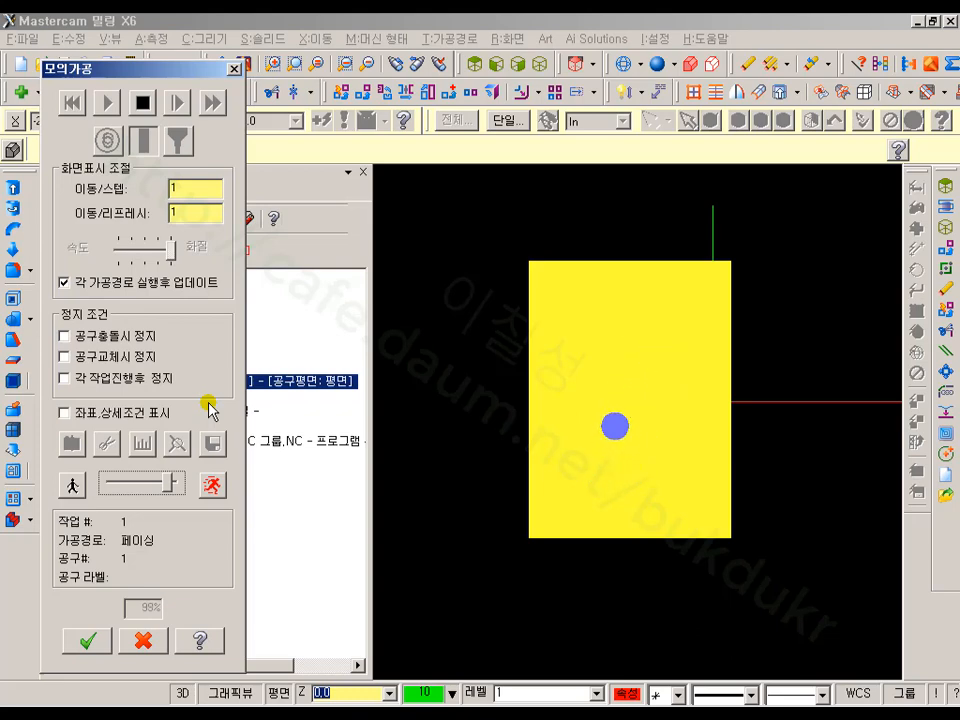
middle_click_drag(559, 337, 632, 261)
scroll(628, 405, "up", 3)
middle_click_drag(628, 396, 611, 362)
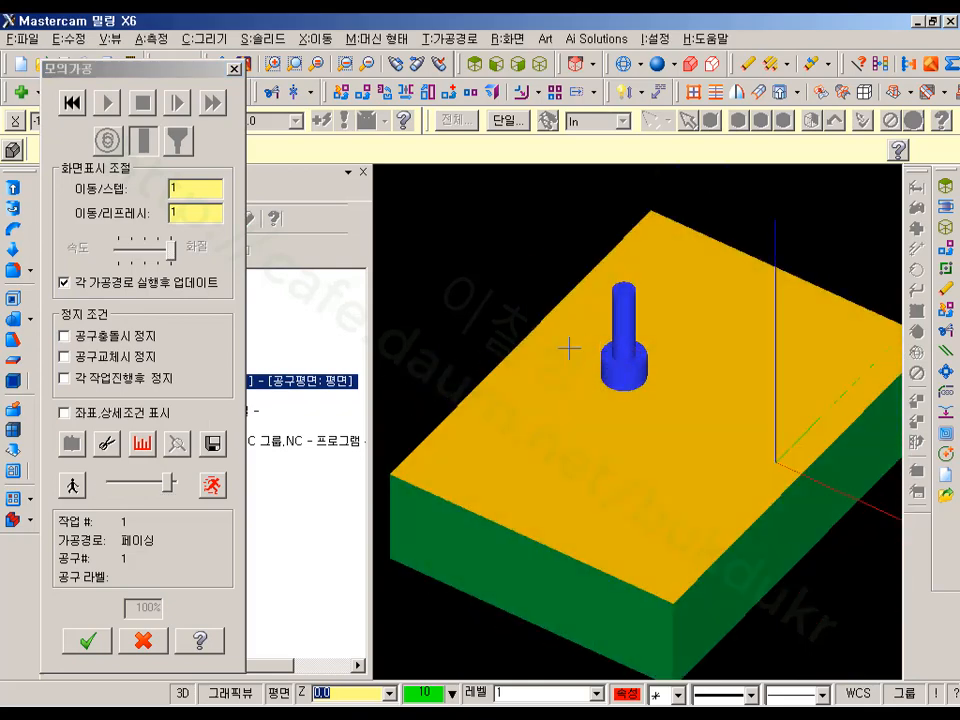
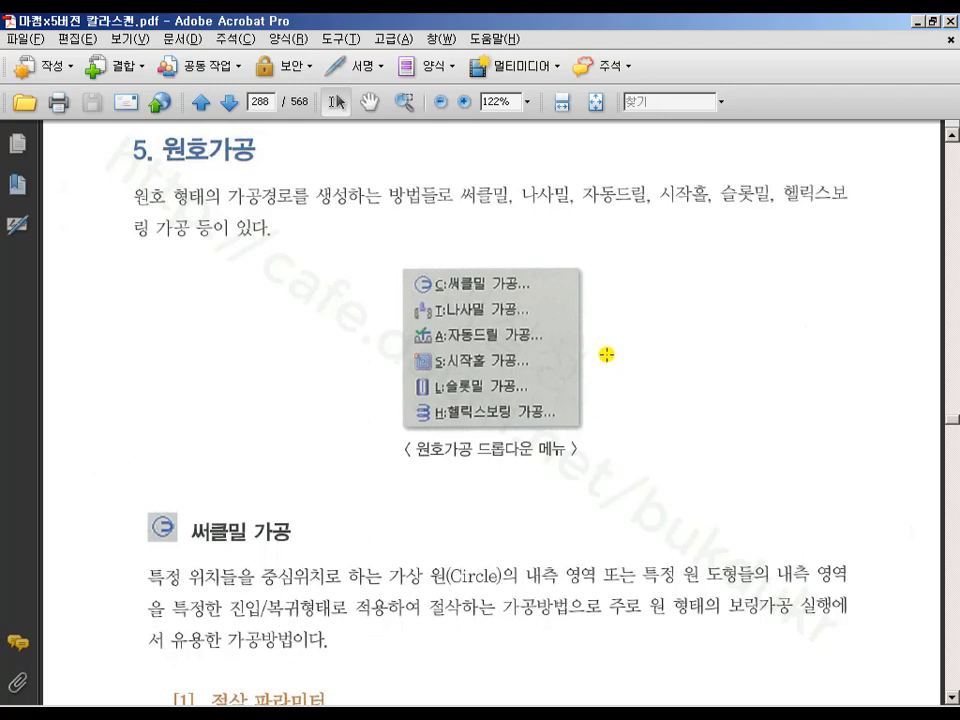
- Mark the 원호가공 heading in the PDF manual, switch back to Mastercam and close the facing simulation
left_click_drag(158, 132, 268, 164)
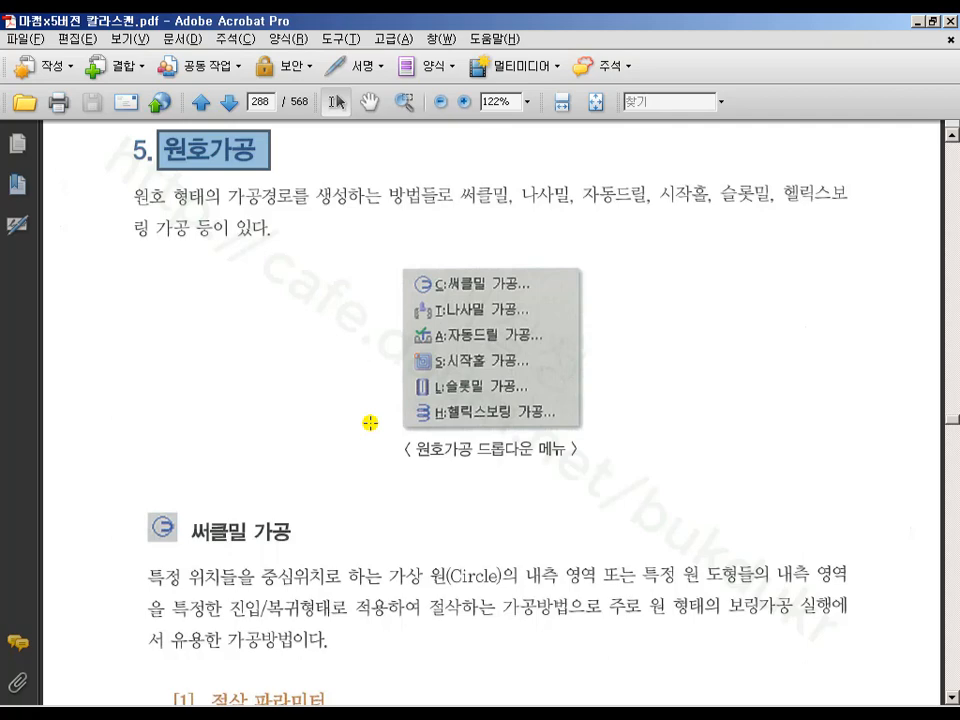
left_click(611, 713)
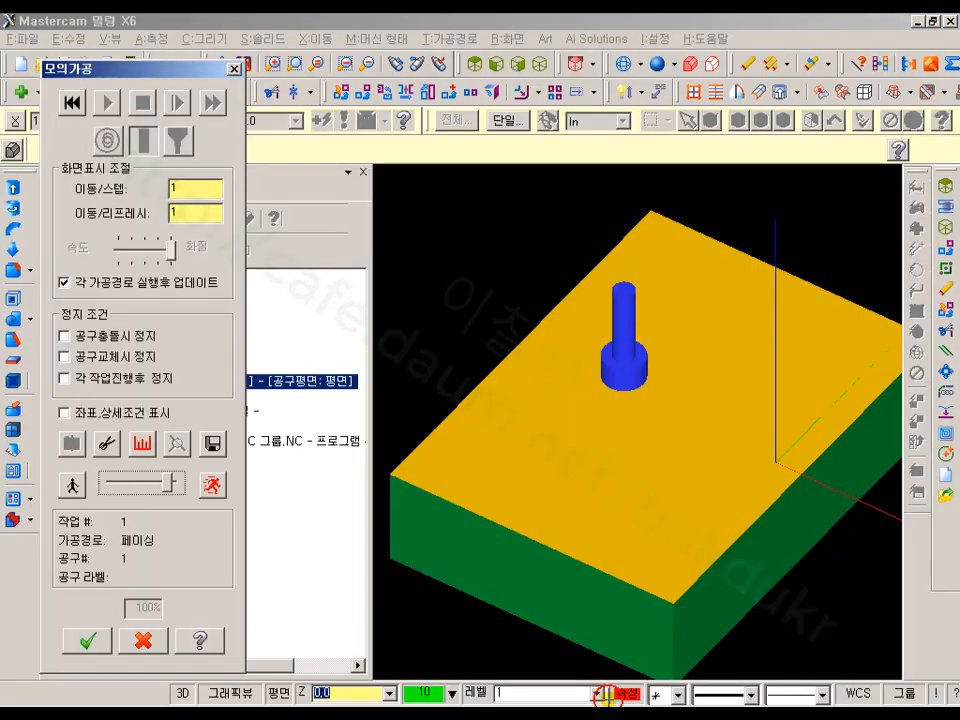
left_click(143, 640)
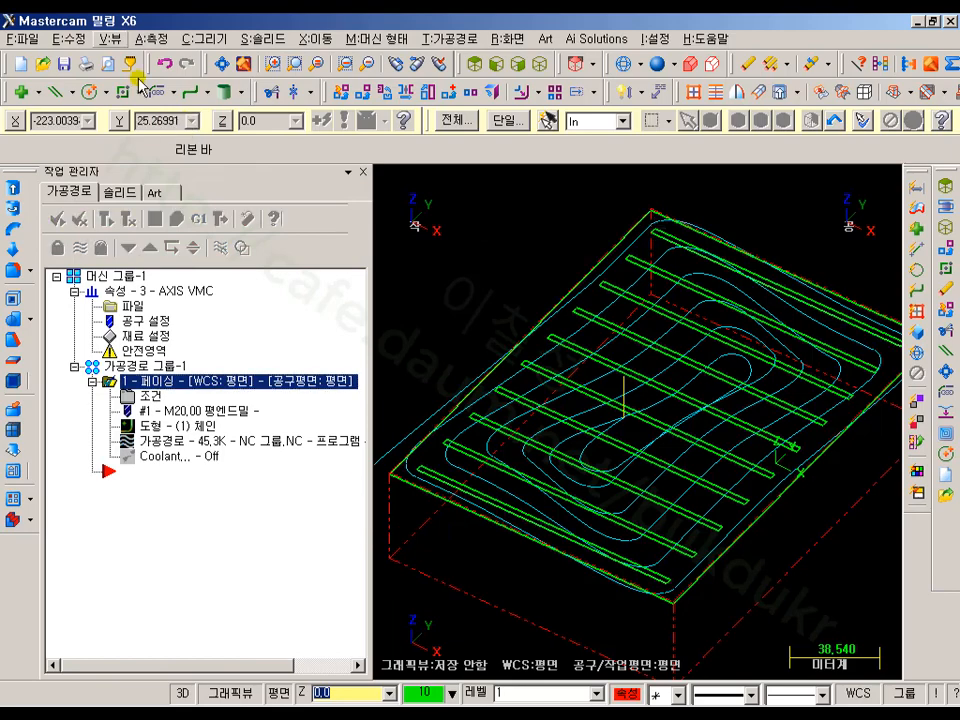
- Open 자리파기.MCX-6 from the 재직 1116 folder on drive D without saving the current file
left_click(45, 65)
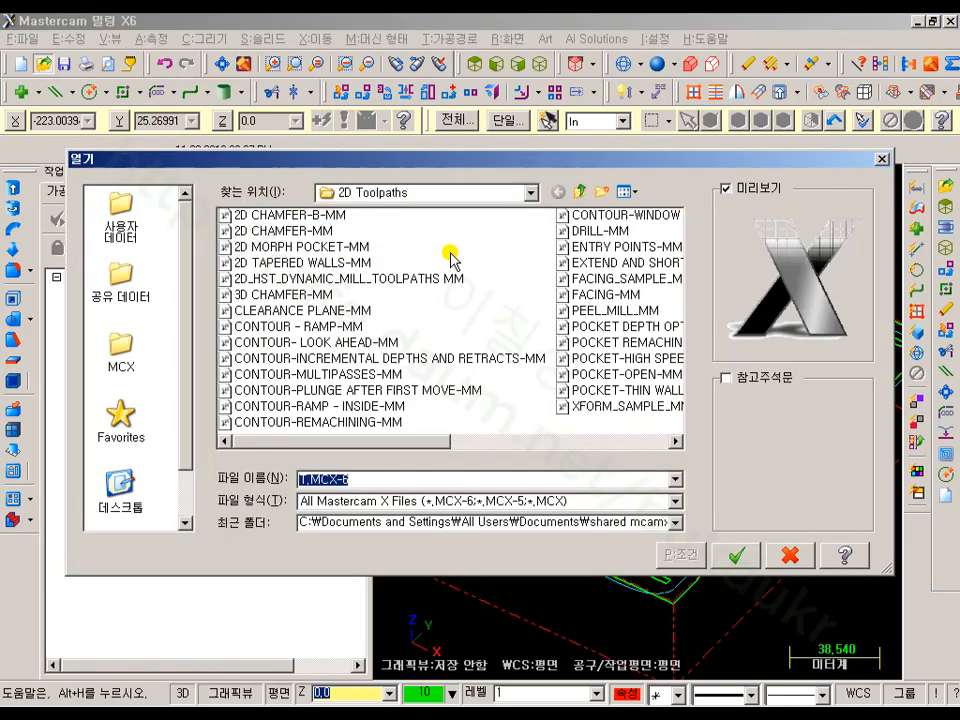
left_click(120, 490)
double_click(256, 232)
double_click(262, 232)
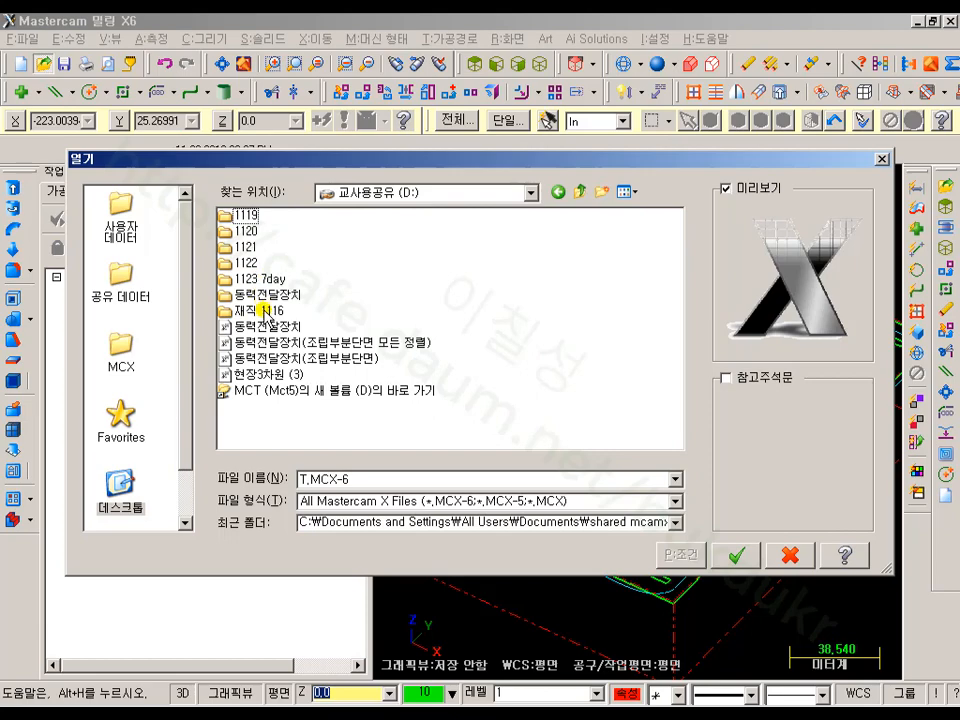
double_click(262, 310)
double_click(260, 232)
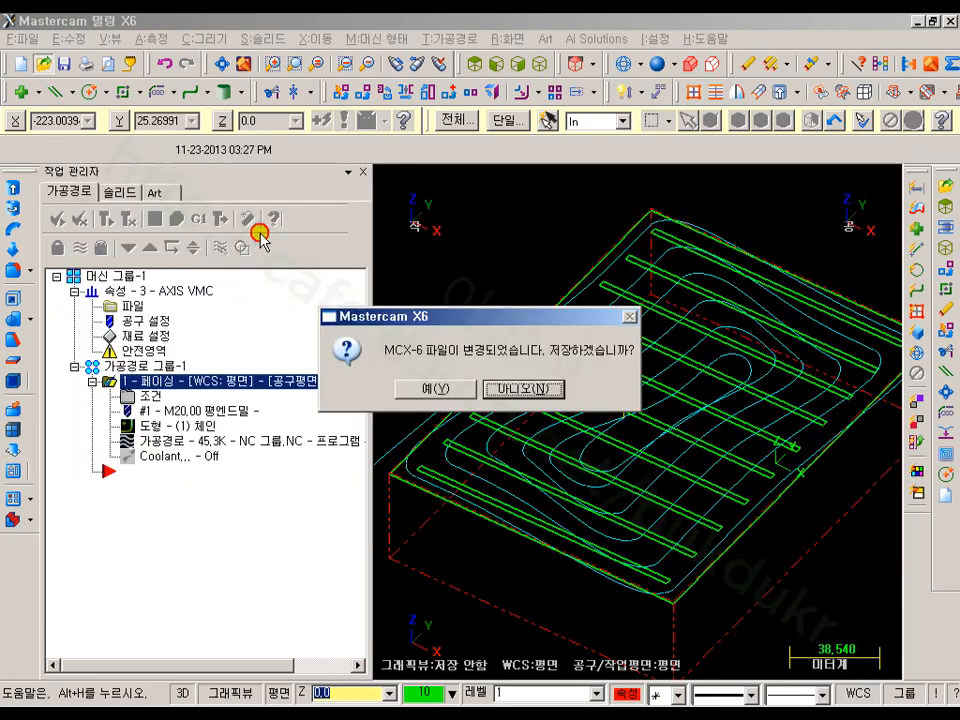
left_click(524, 389)
scroll(799, 268, "up", 1)
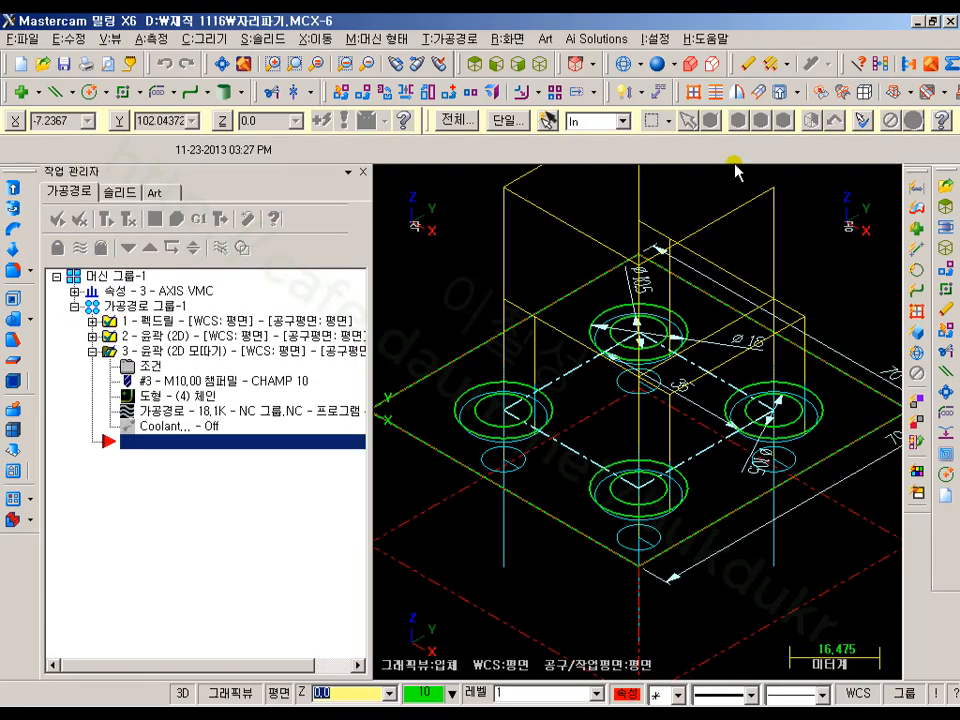
- Simulate all operations of the machine group, examine the four counterbored holes in 3D, and close the simulation
left_click(150, 276)
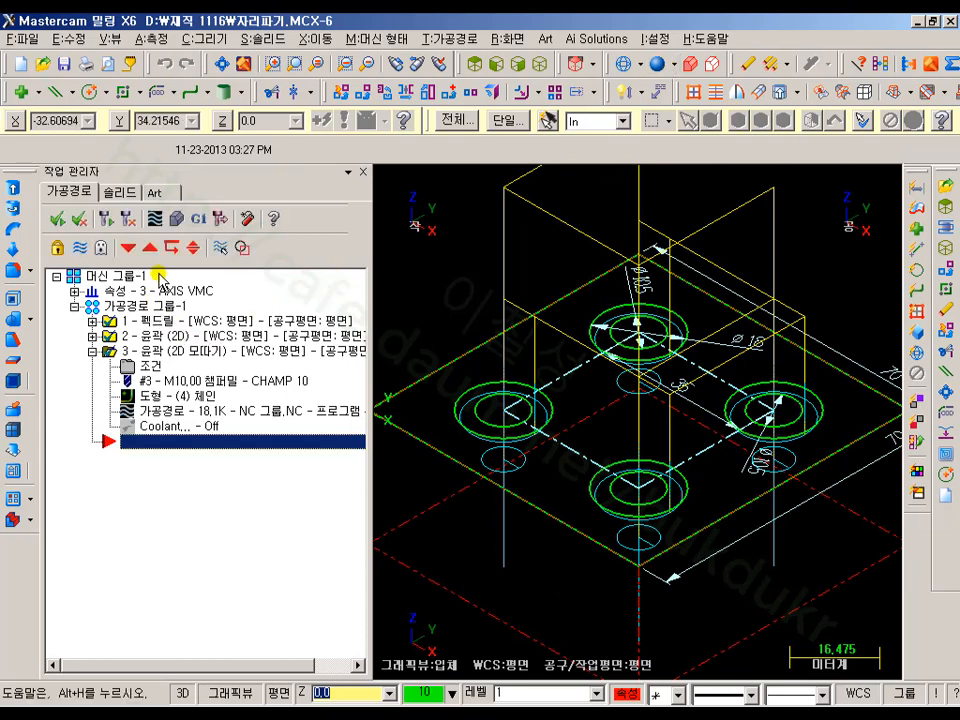
left_click(175, 218)
left_click(109, 103)
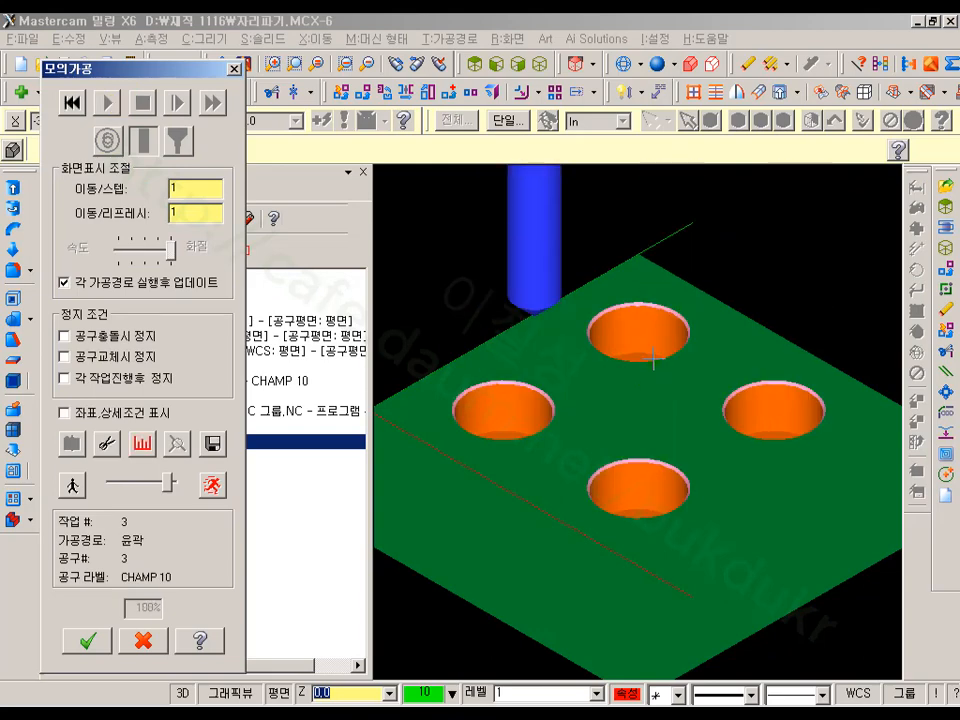
middle_click_drag(653, 360, 653, 389)
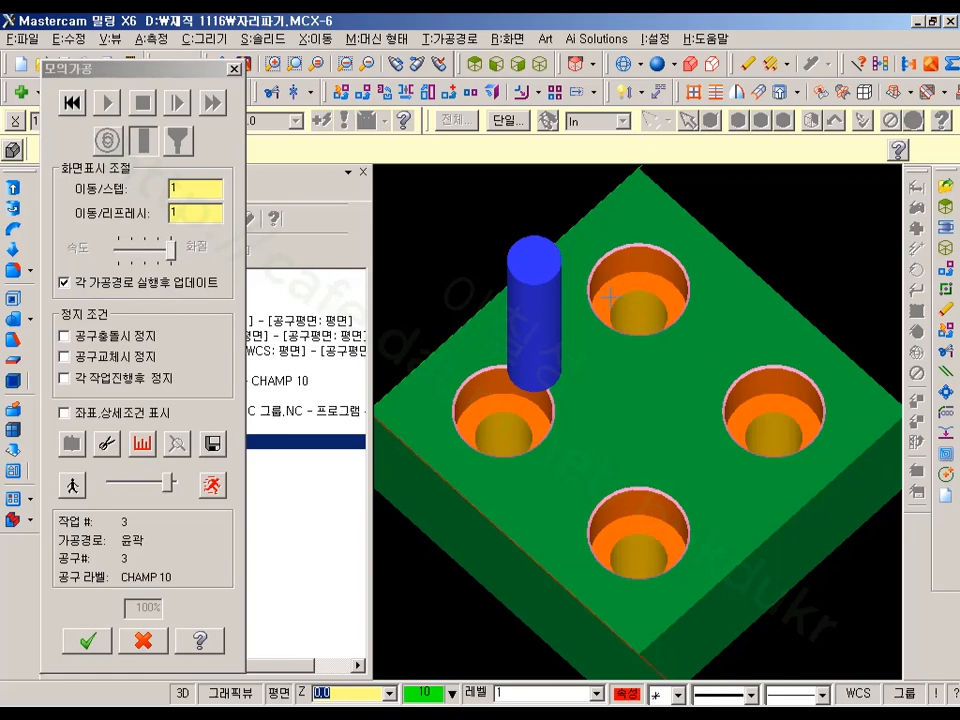
scroll(626, 272, "up", 2)
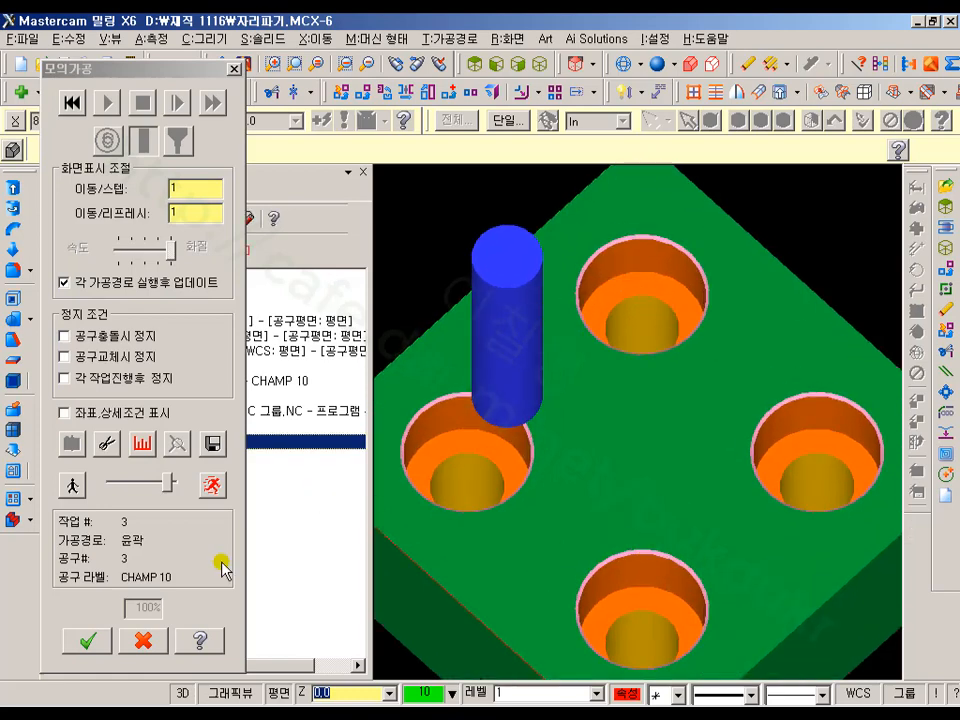
left_click(145, 640)
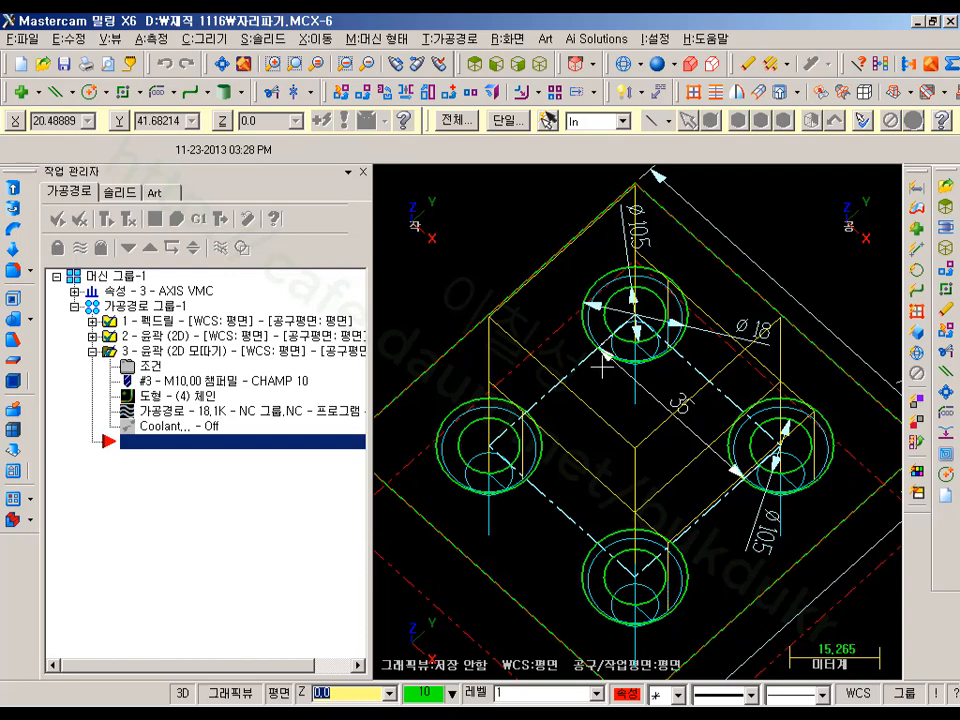
scroll(603, 367, "down", 3)
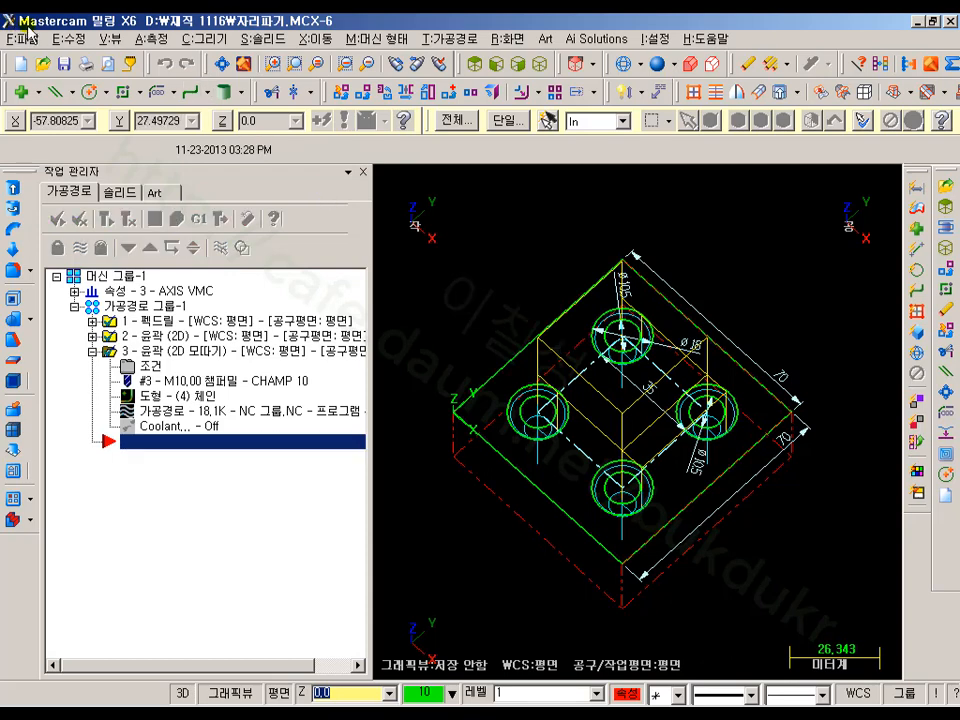
scroll(607, 294, "down", 1)
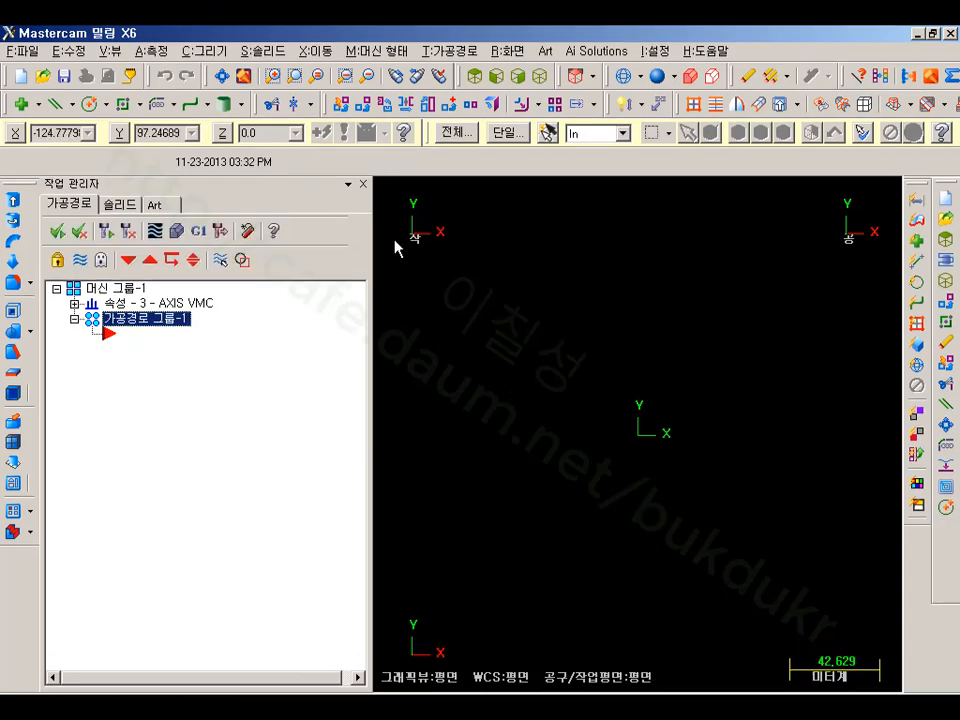
- Draw a 70 by 70 mm rectangle anchored by its centre at the origin
left_click(121, 103)
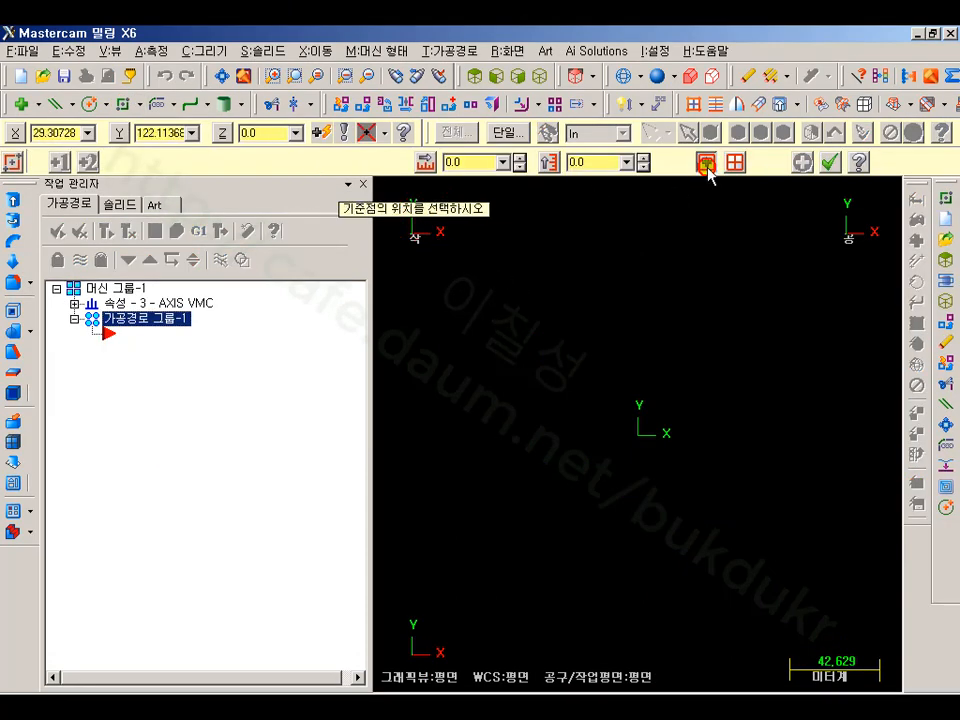
left_click(638, 433)
left_click(770, 269)
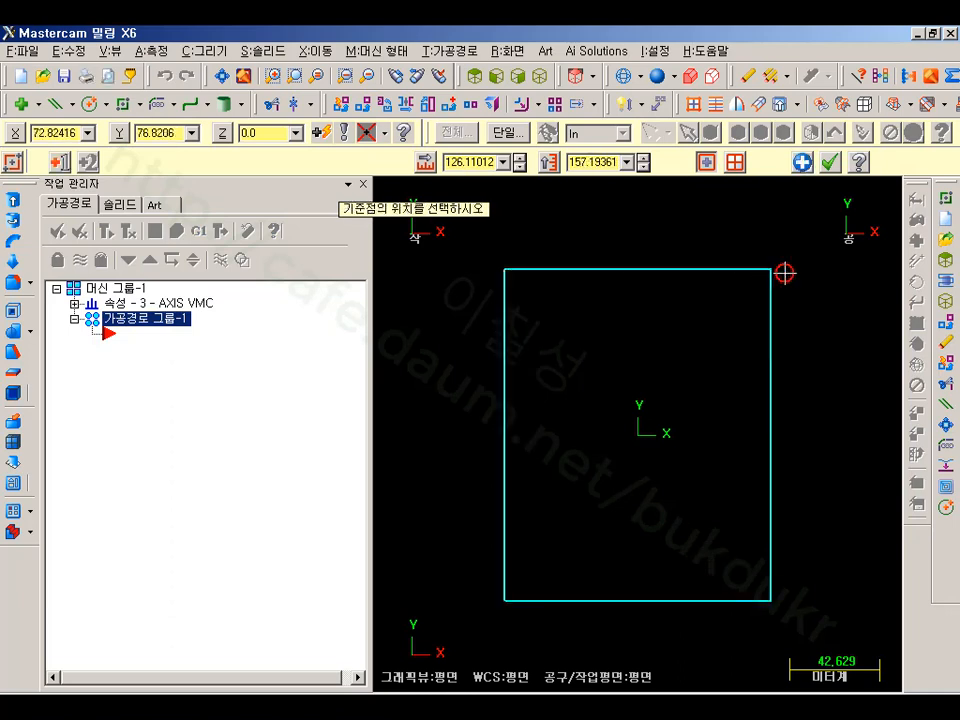
left_click(491, 162)
type("70")
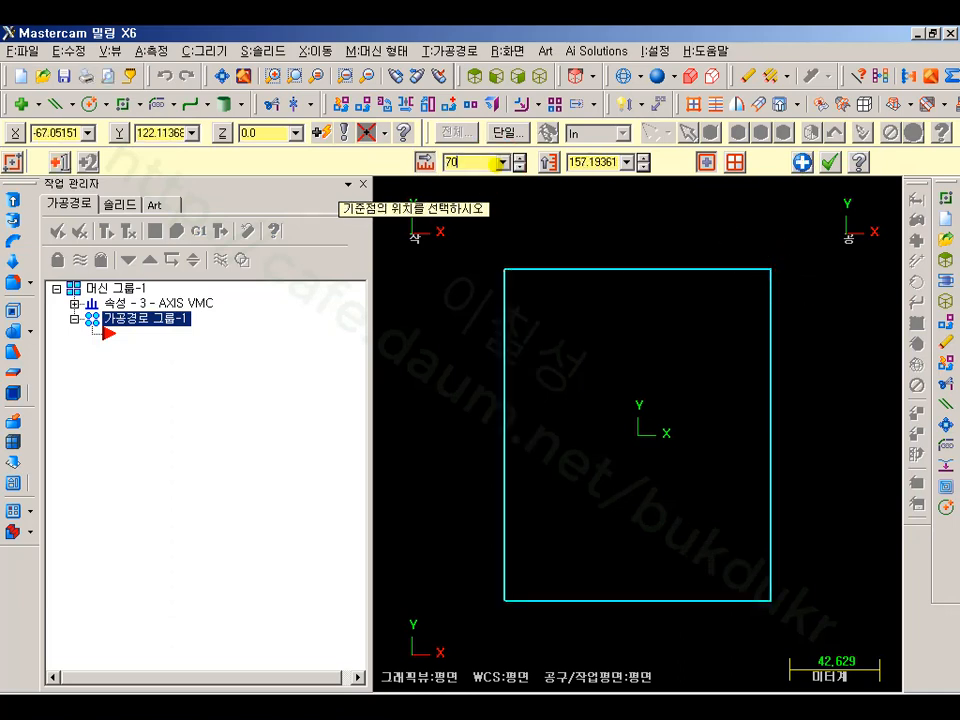
key("Tab")
type("7")
key("Return")
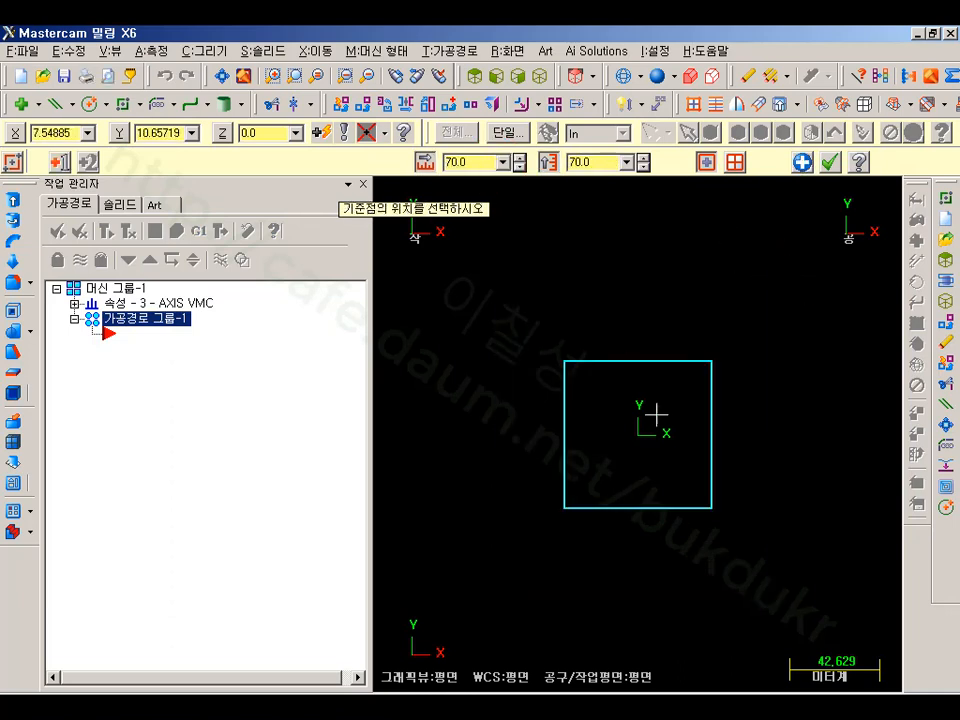
- Draw a 30 mm diameter circle centred on the origin inside the square
scroll(665, 428, "up", 3)
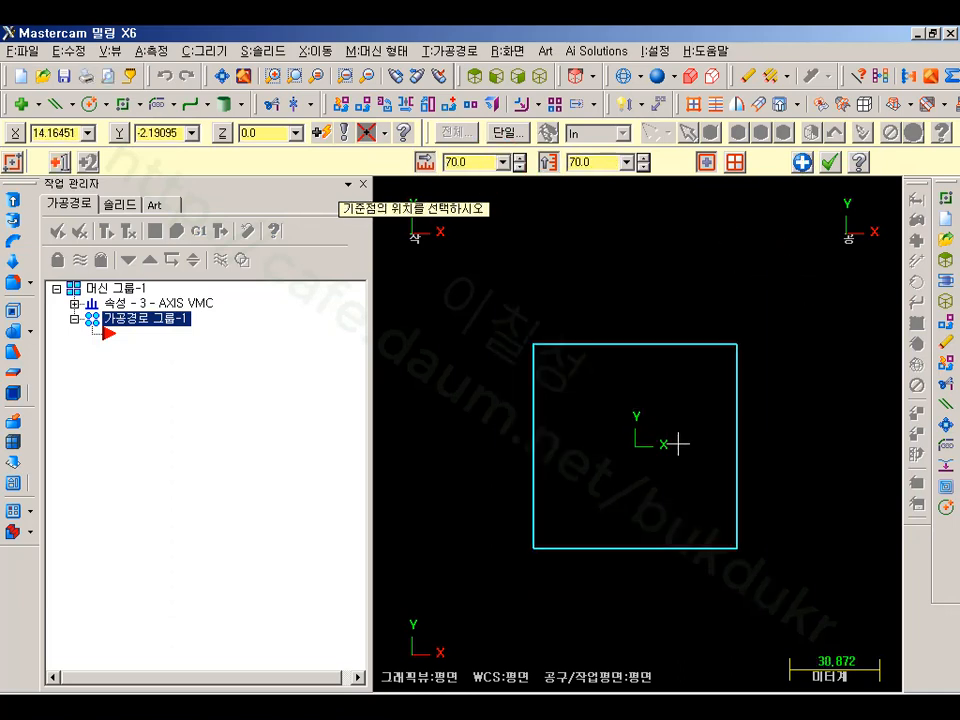
left_click(89, 103)
left_click(617, 440)
left_click(632, 375)
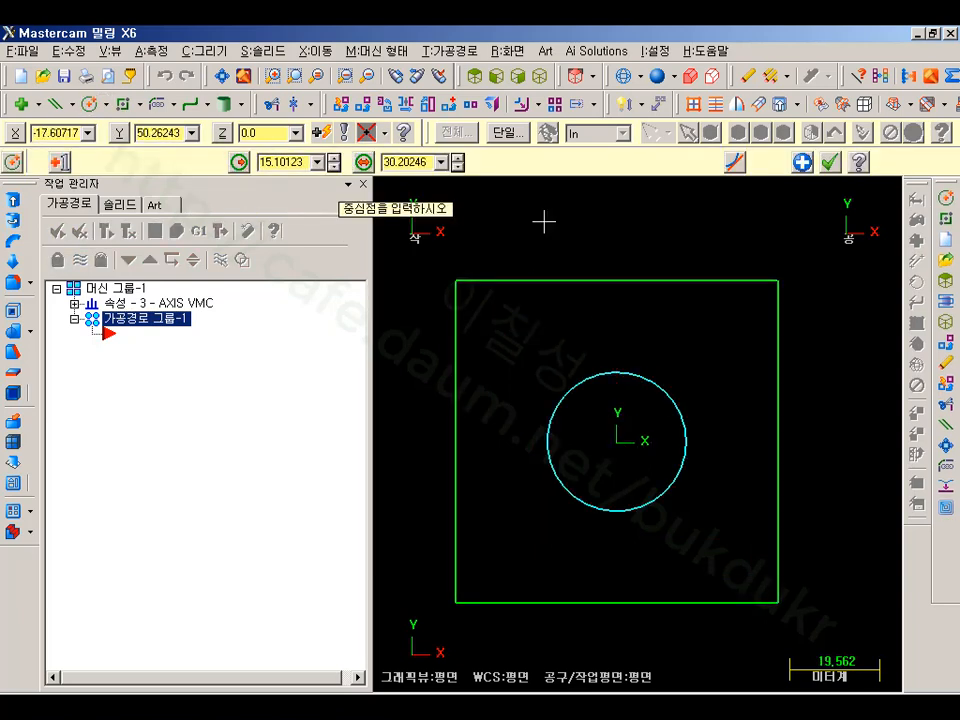
key("Return")
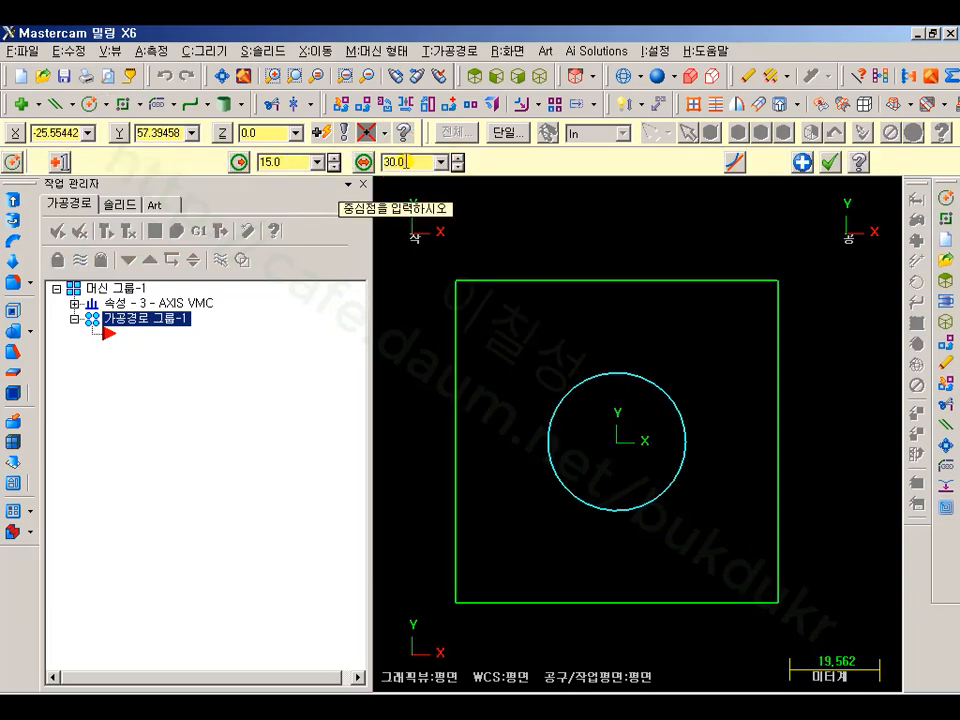
left_click(829, 161)
scroll(661, 375, "down", 1)
scroll(661, 375, "up", 1)
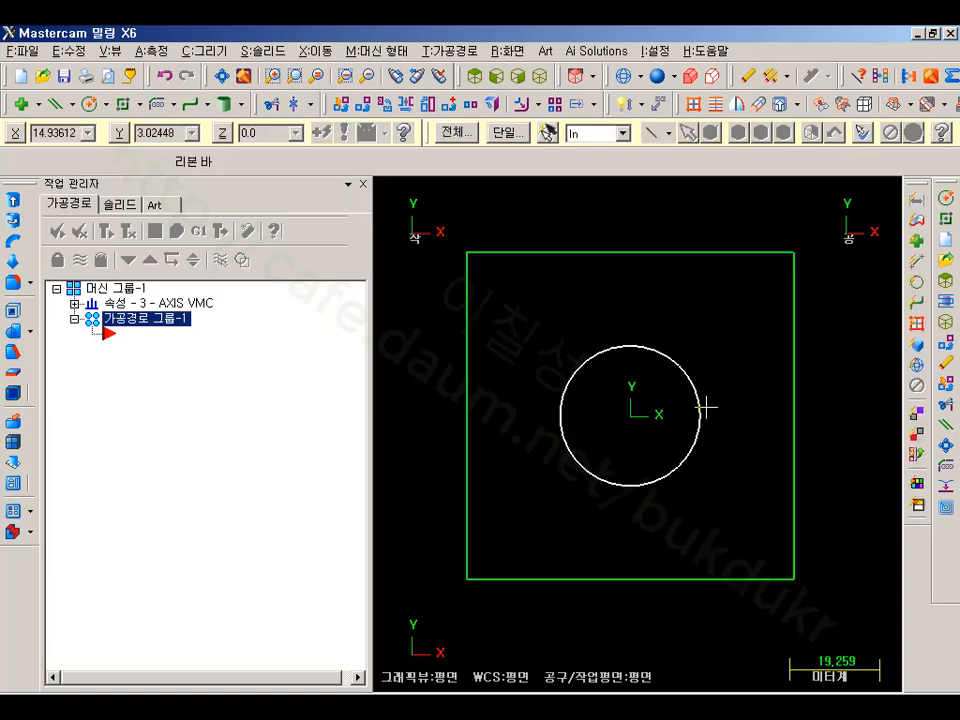
scroll(630, 379, "down", 1)
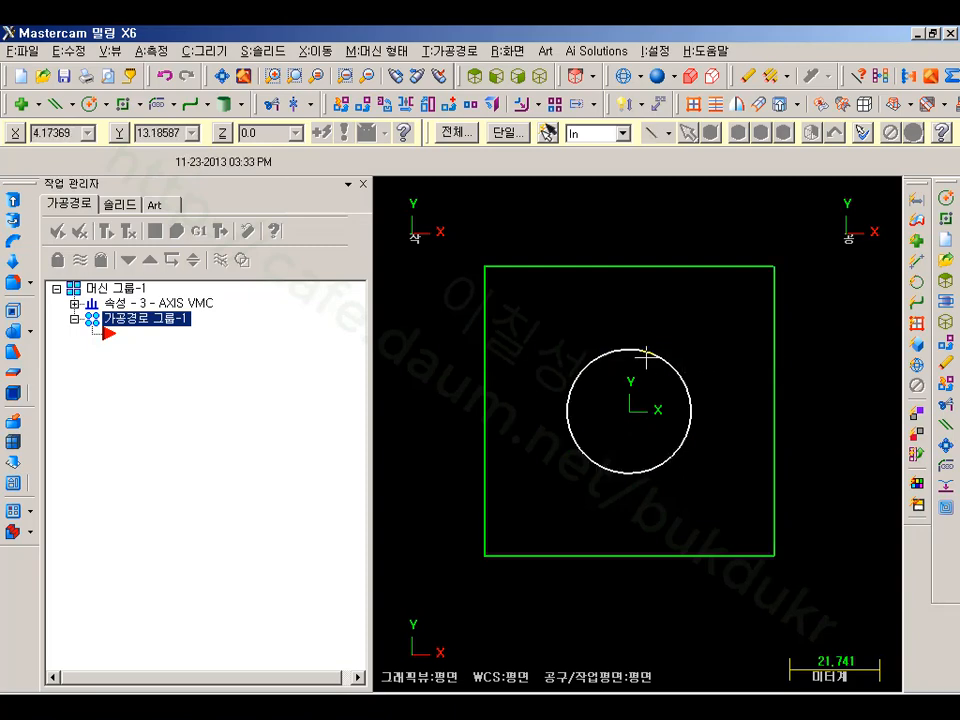
- Define rectangular stock of 70 by 70 by 50 mm using the square's opposite corners
left_click(74, 303)
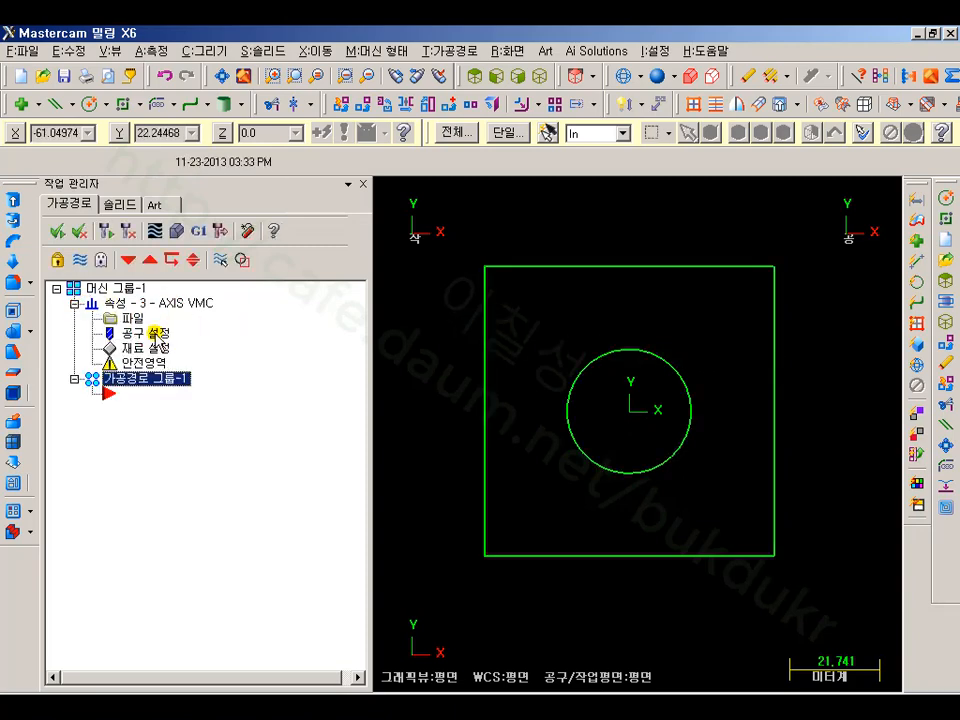
left_click(128, 318)
left_click(272, 83)
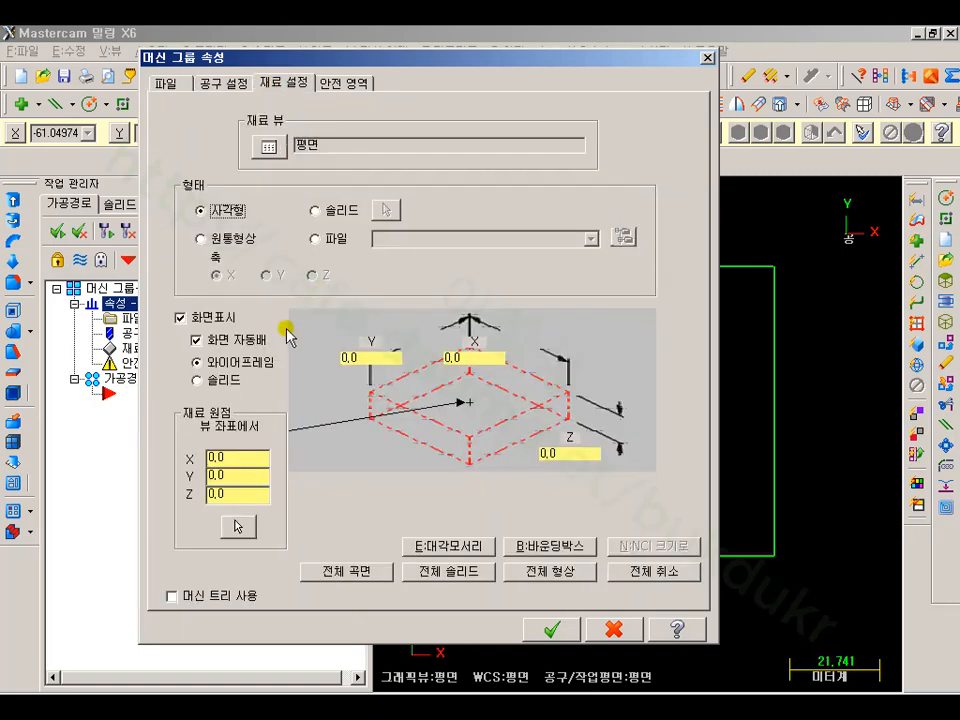
left_click(455, 546)
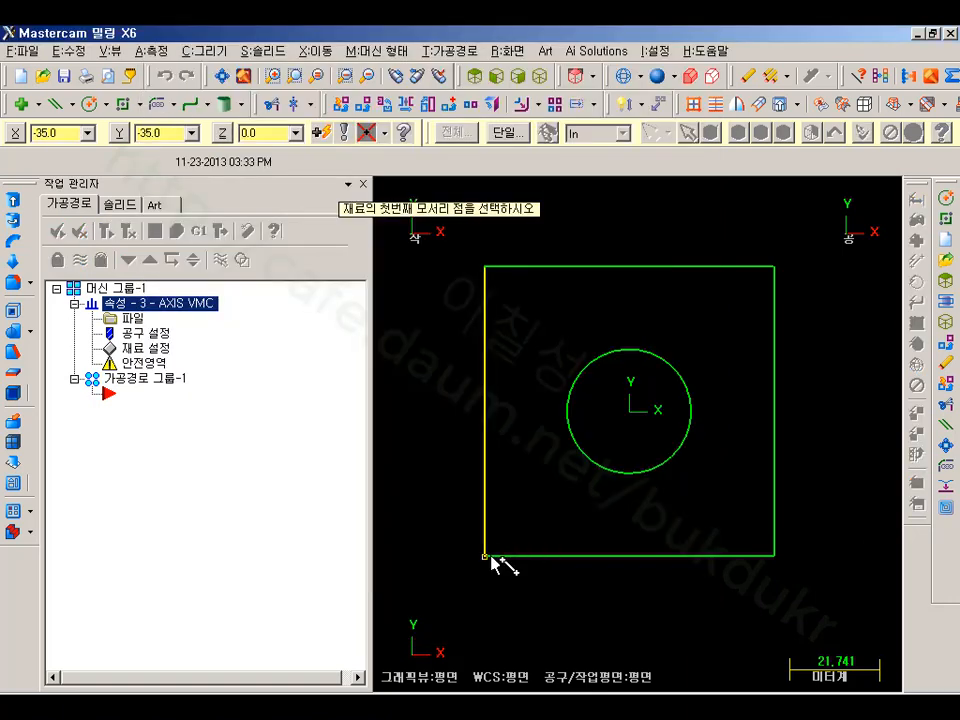
left_click(485, 555)
left_click(774, 267)
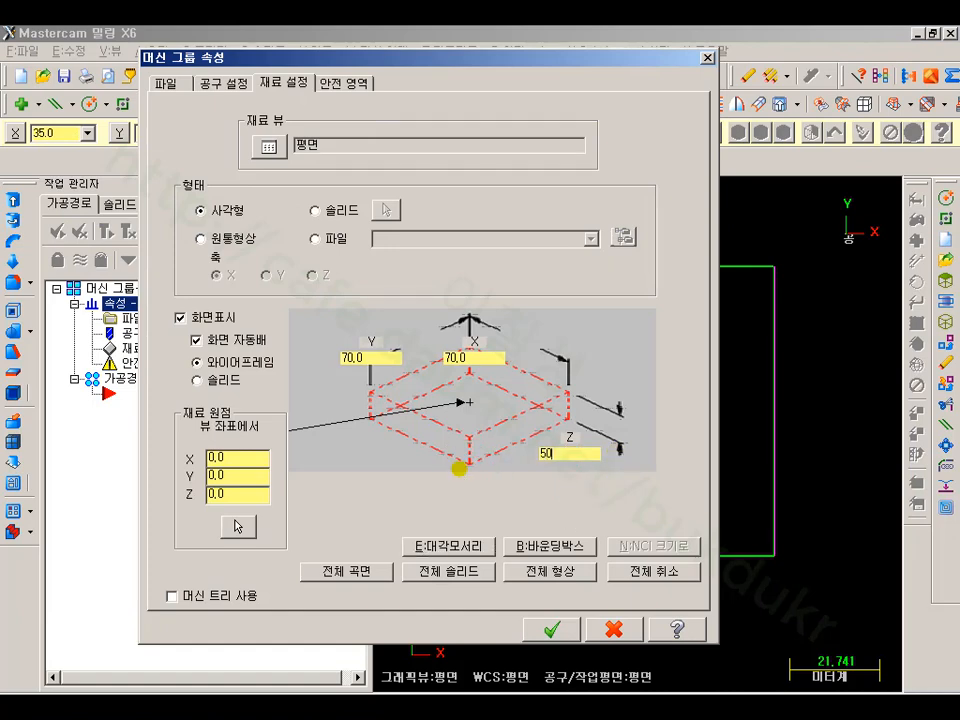
left_click(552, 628)
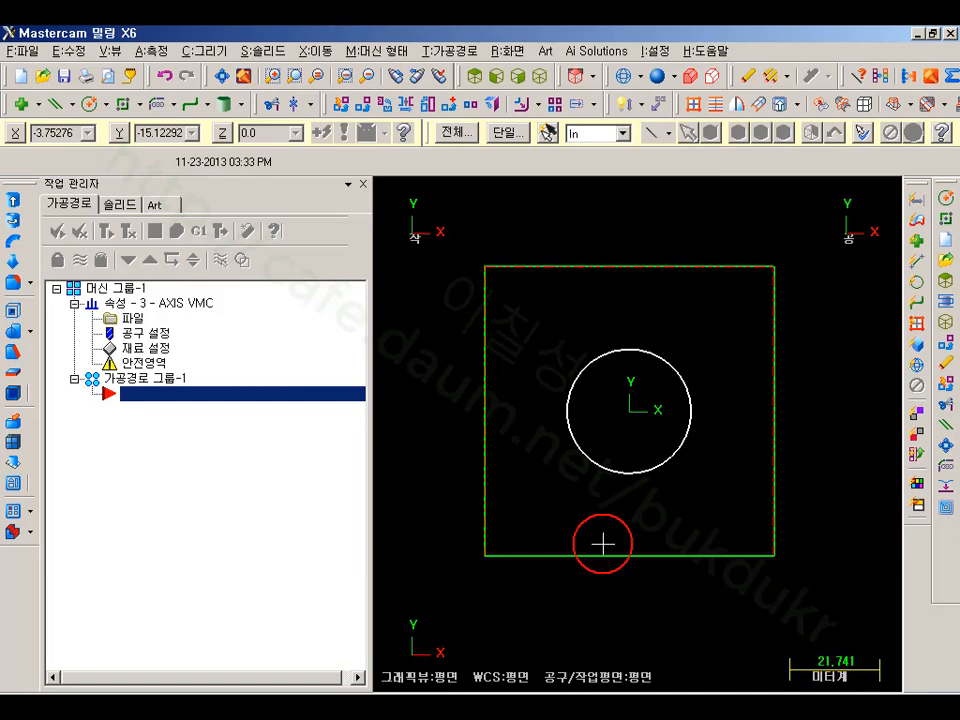
- Start a pocket toolpath with the outer square and the inner circle as its chains
left_click(541, 76)
scroll(643, 381, "down", 2)
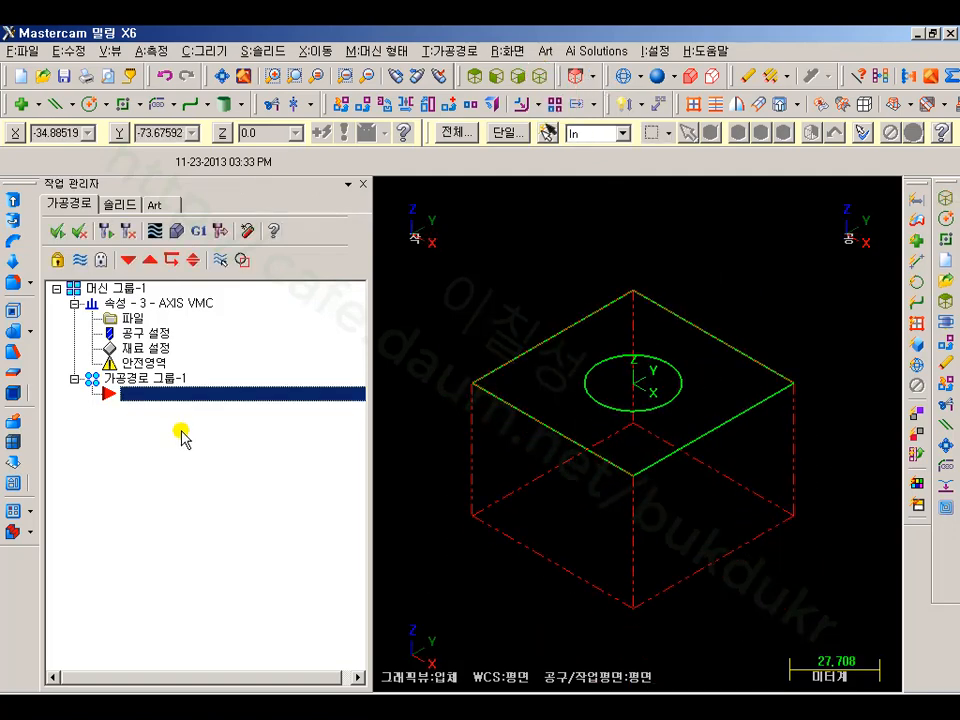
left_click(450, 51)
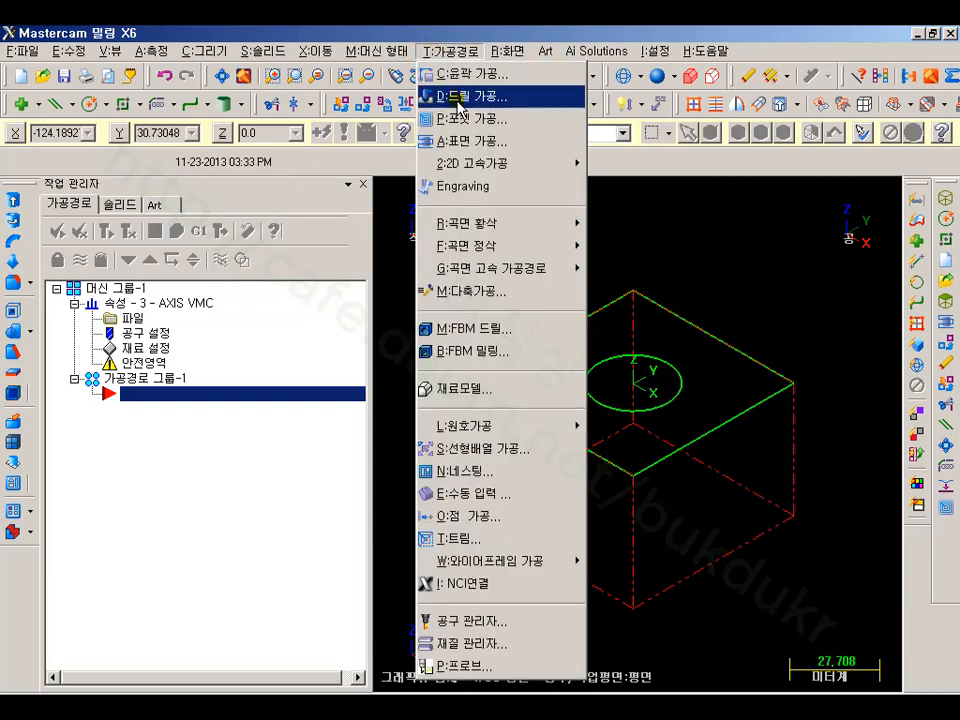
left_click(461, 118)
left_click(510, 365)
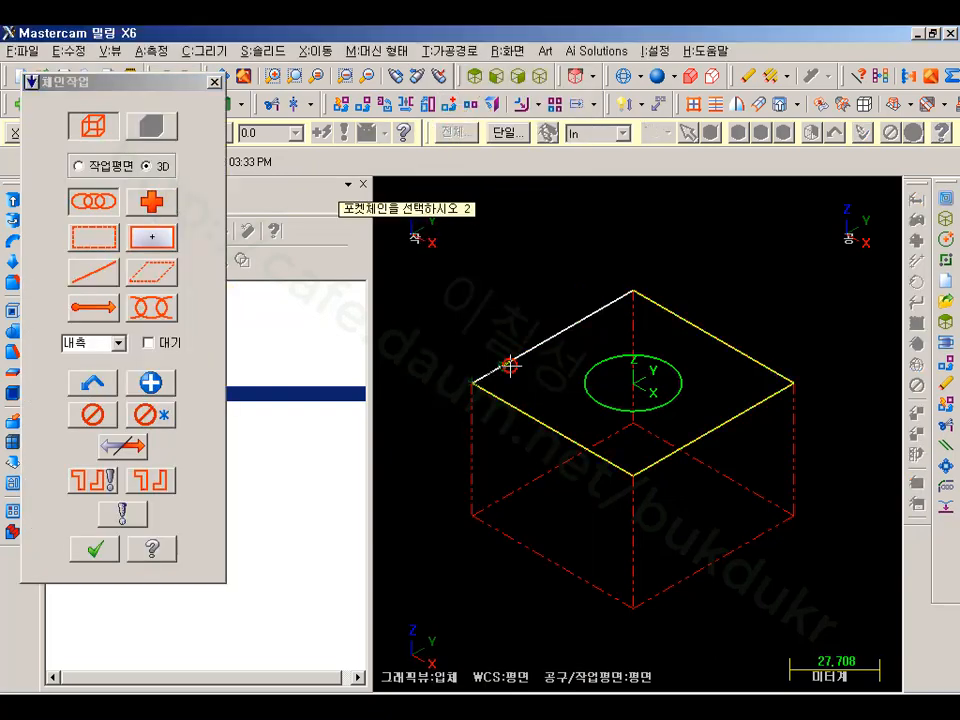
left_click(601, 367)
left_click(95, 548)
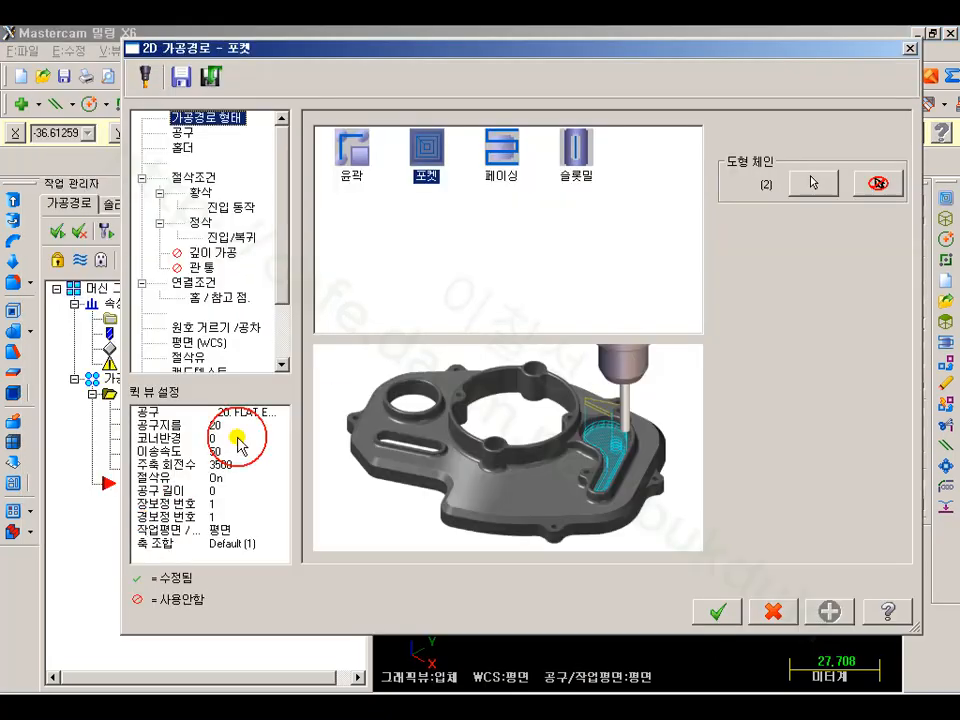
- Create a 10 mm flat end mill as tool 1 with a 50 mm overall length for the pocket
left_click(182, 132)
right_click(392, 199)
left_click(402, 226)
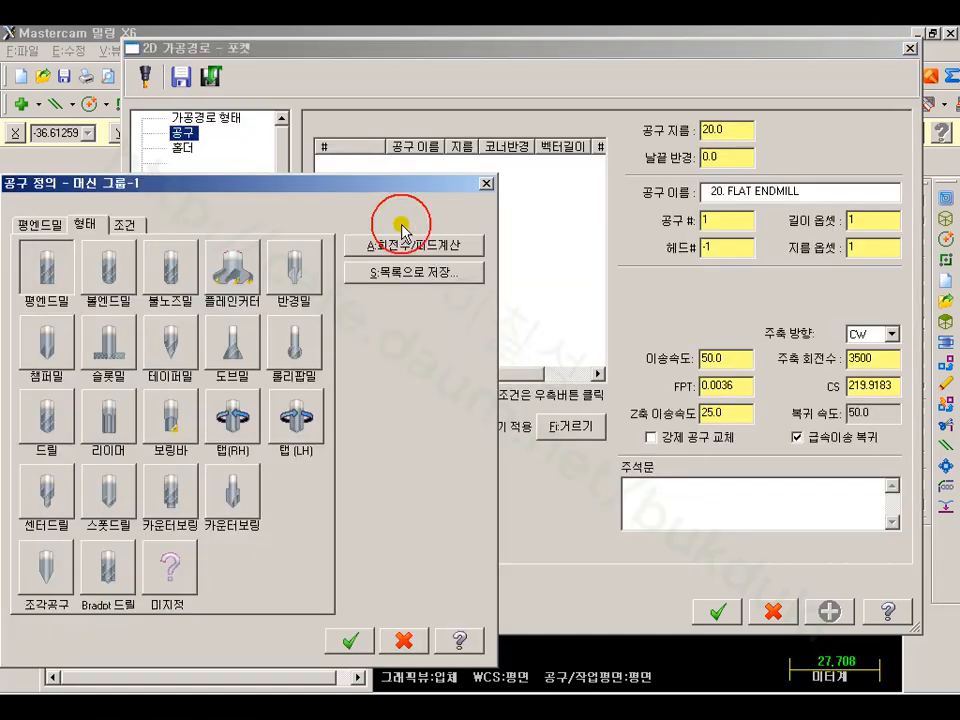
left_click(47, 268)
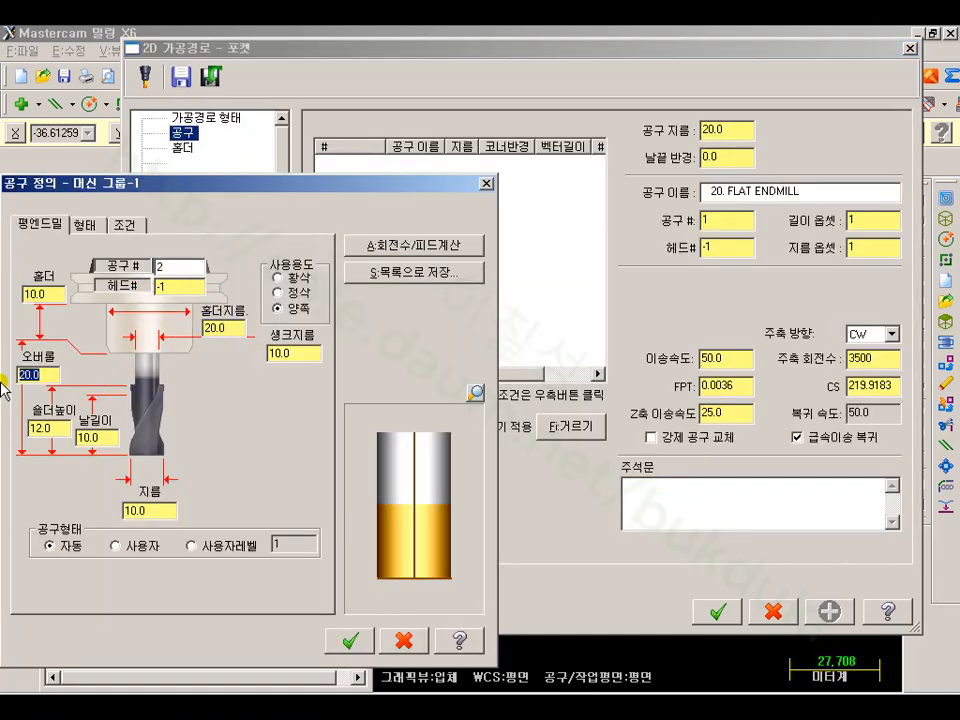
left_click(350, 640)
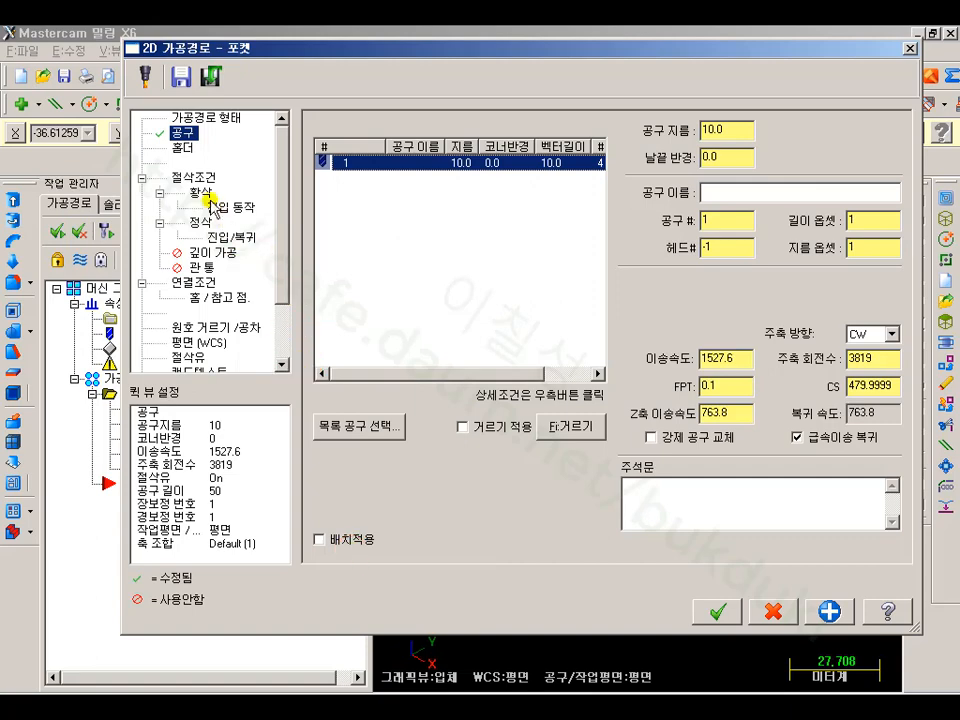
- Set the pocket type to facing (표면가공) and enable depth cuts
left_click(238, 179)
left_click(806, 162)
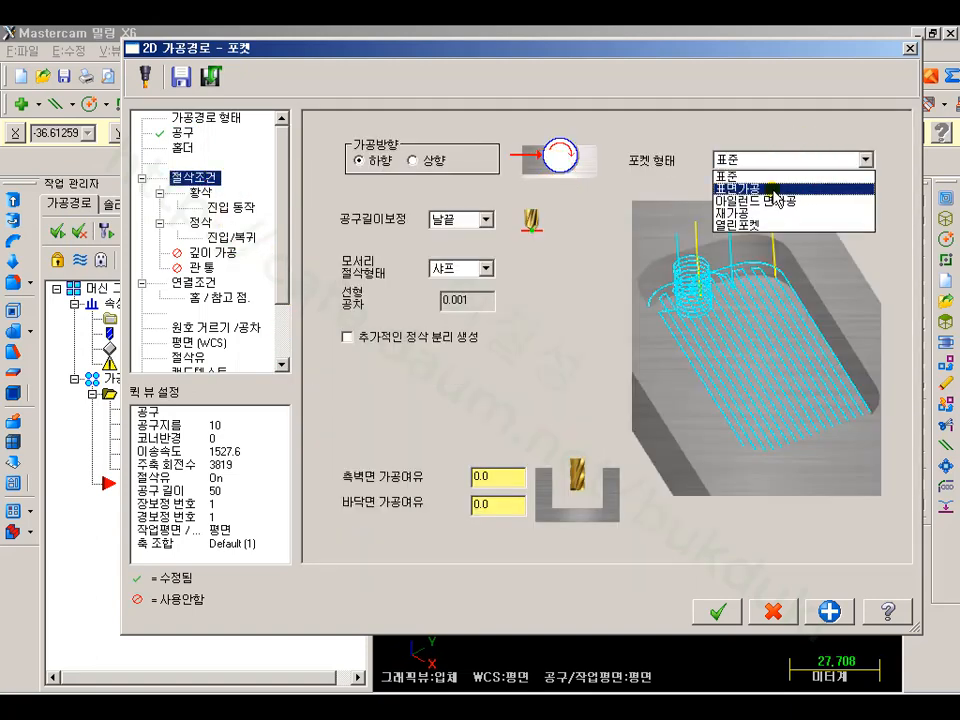
left_click(804, 184)
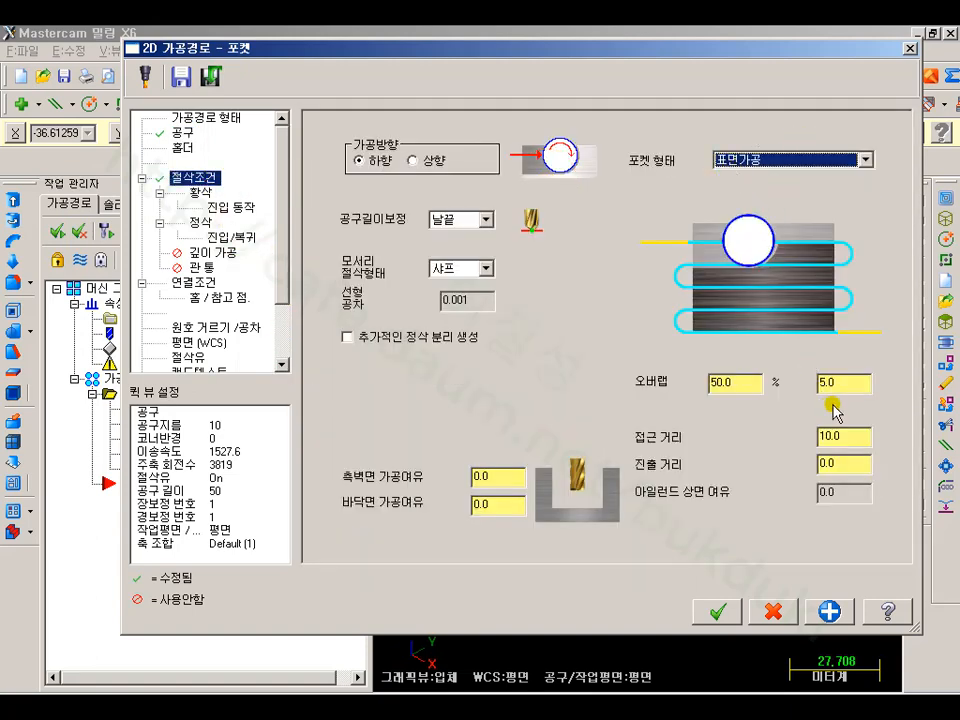
left_click(215, 254)
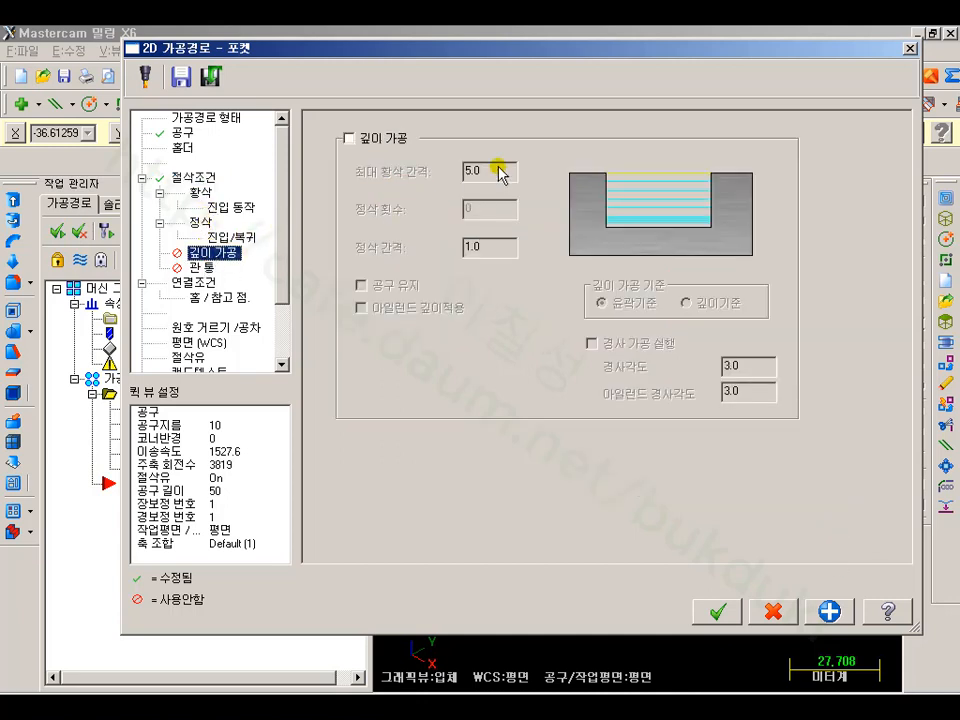
left_click(358, 139)
- Set the cutting depth to an absolute -40 mm and generate the pocket toolpath
left_click(193, 283)
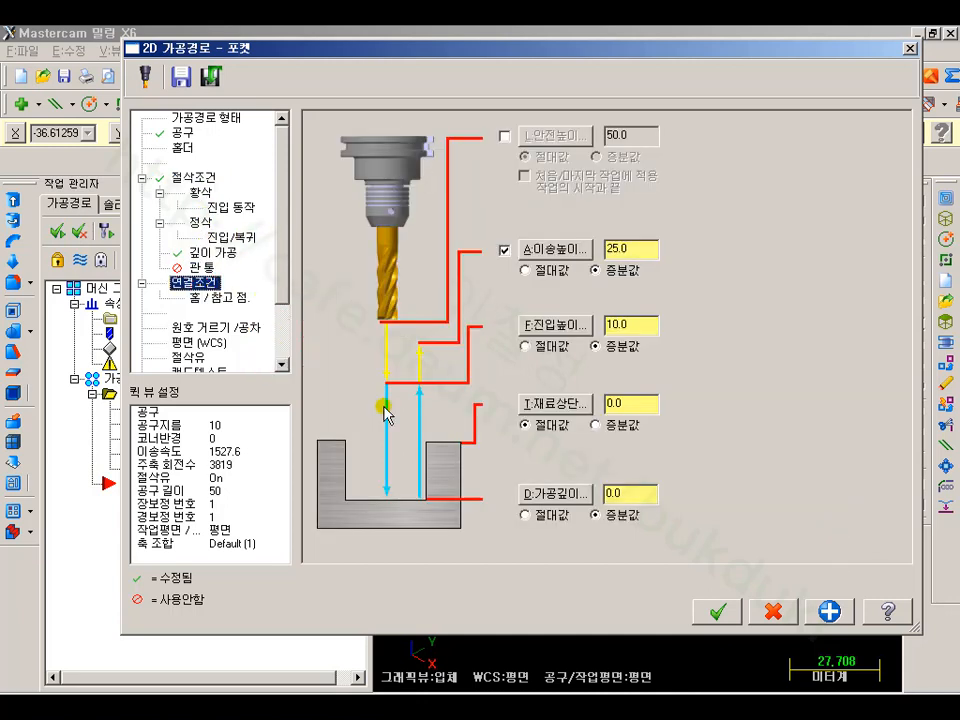
left_click(551, 515)
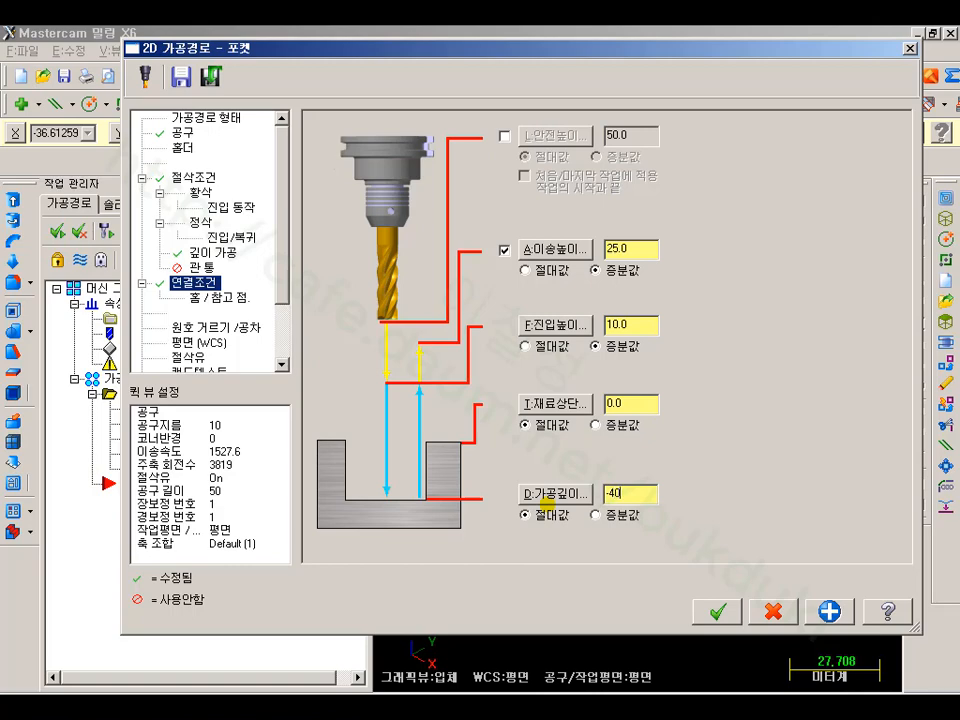
left_click(712, 610)
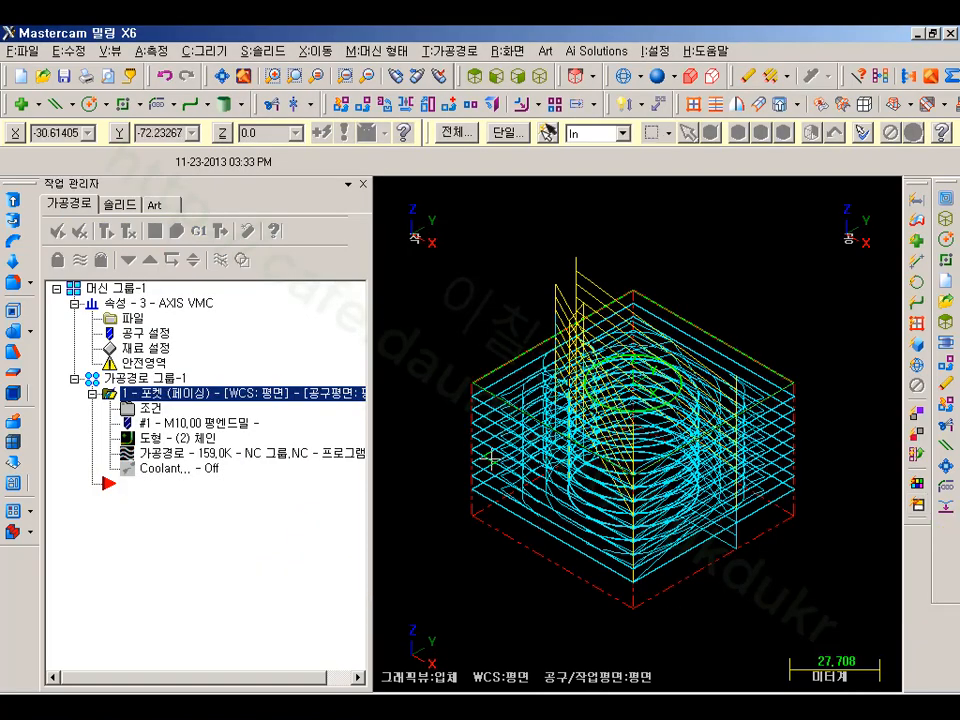
- Simulate the pocket toolpath at full speed, examine the top of the cylindrical boss, and close the simulation
left_click(177, 231)
left_click(105, 118)
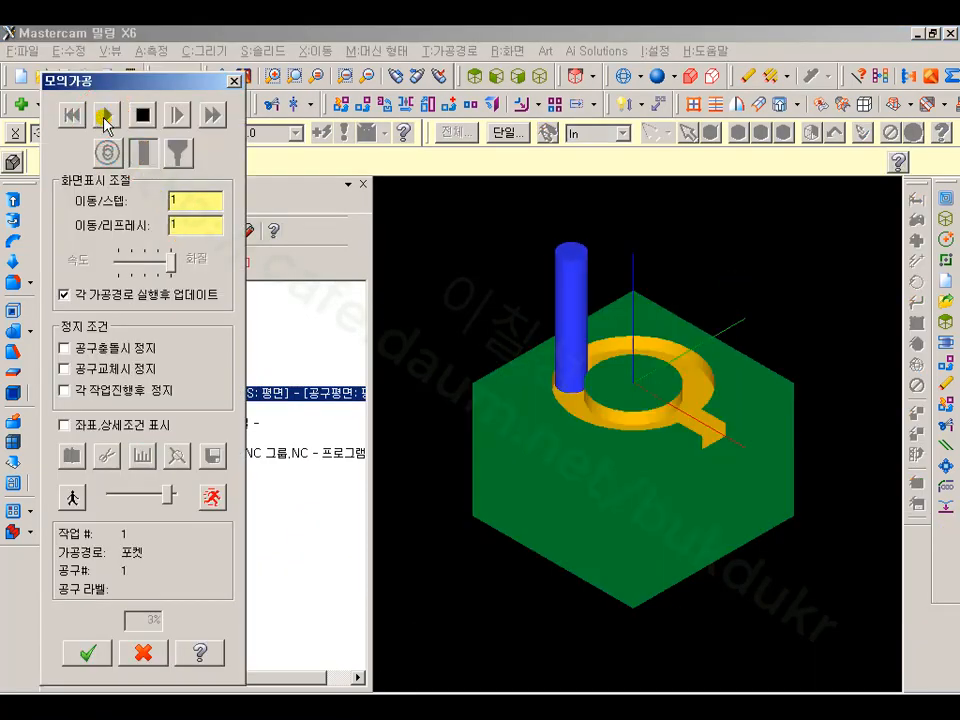
left_click(212, 497)
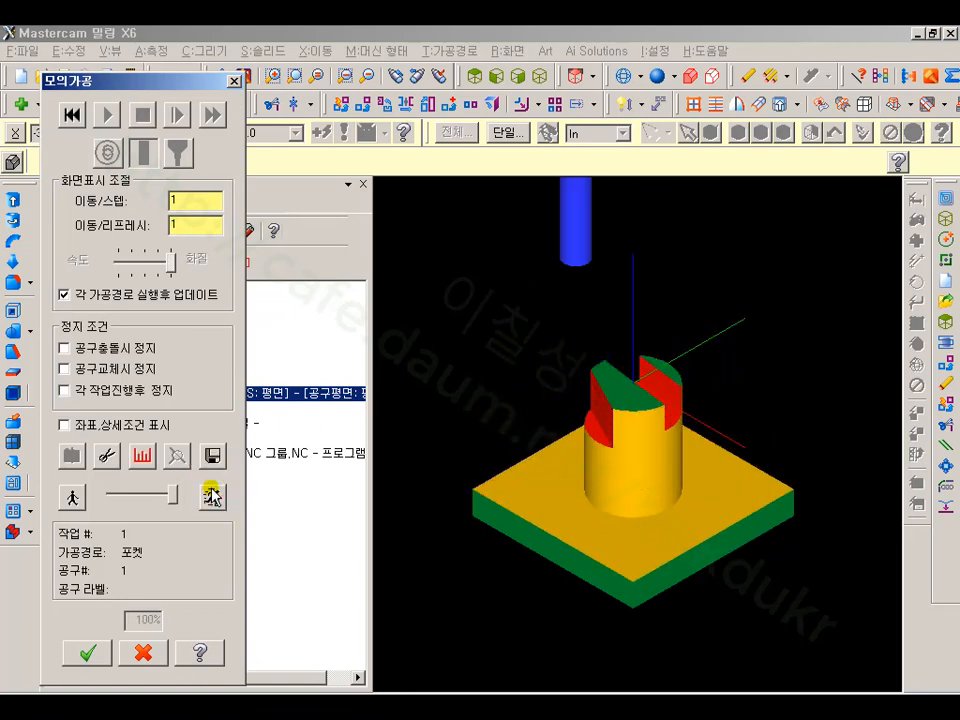
scroll(626, 395, "up", 3)
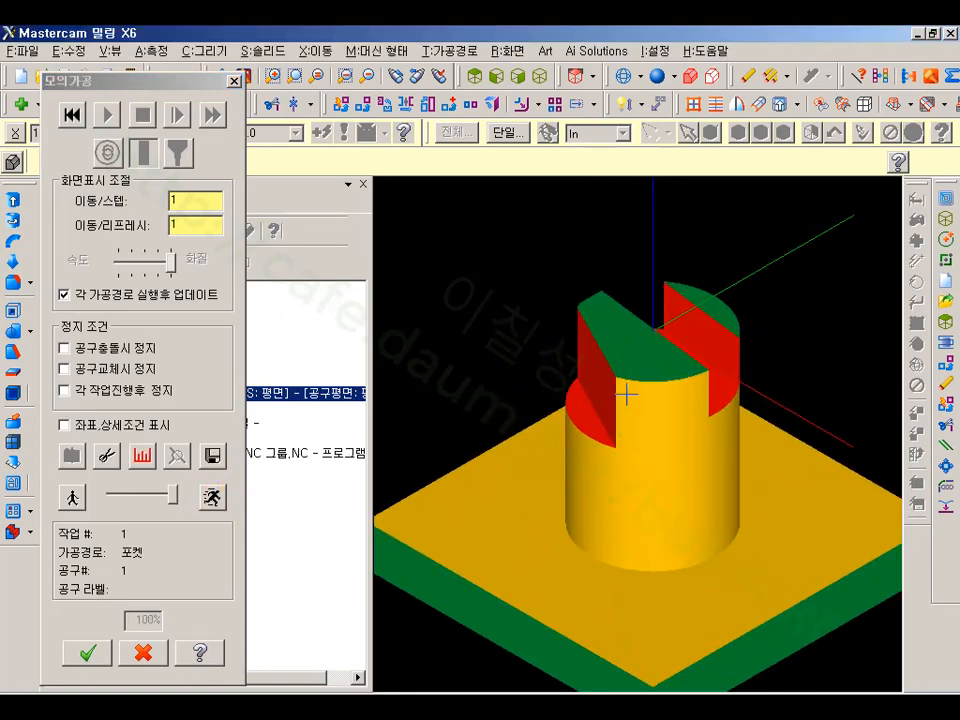
scroll(636, 399, "down", 1)
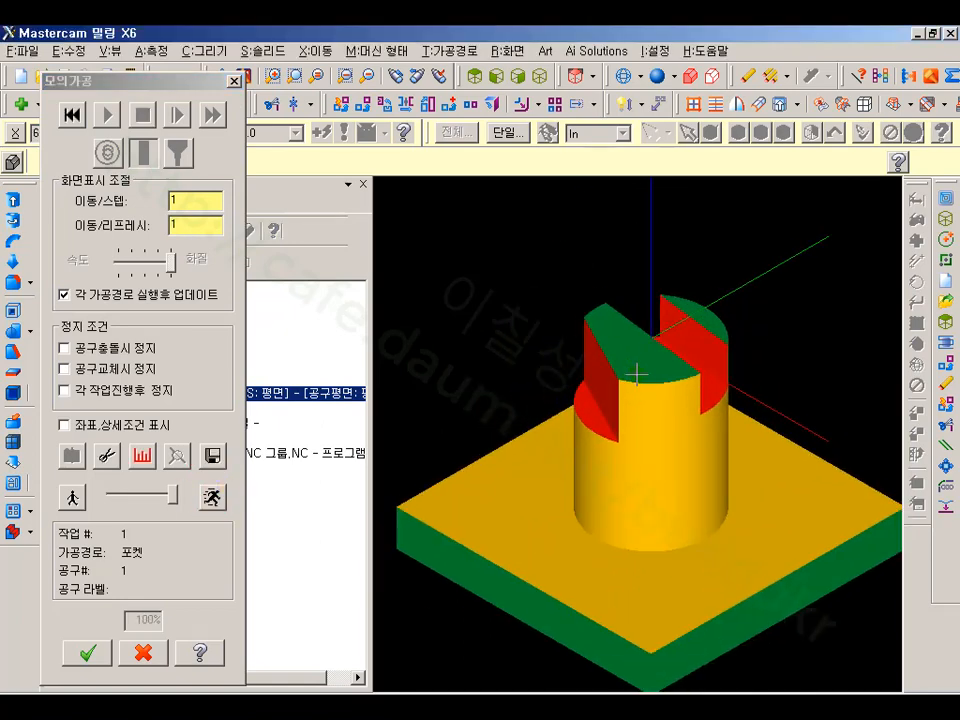
scroll(600, 405, "down", 2)
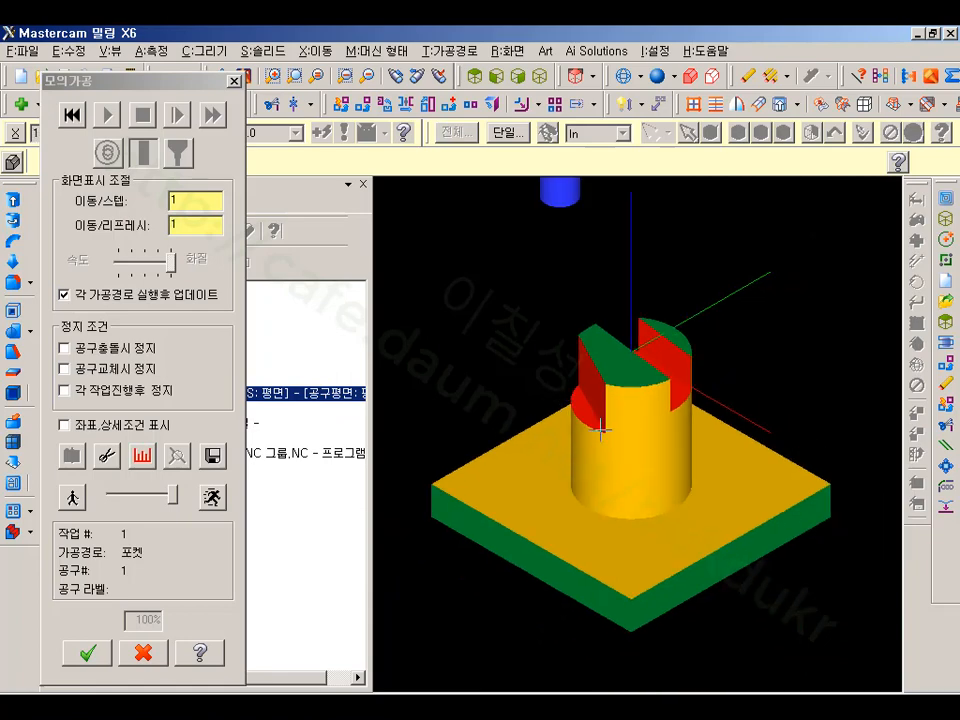
left_click(145, 652)
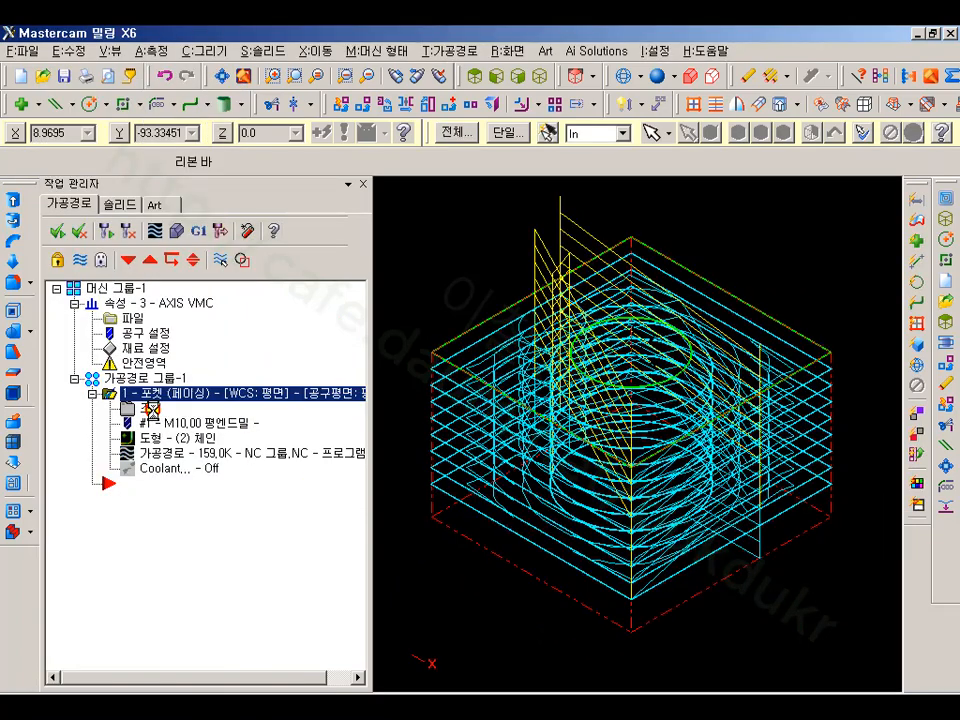
- Change the pocket's 25 mm retract height (이송높이) to an absolute value and regenerate the toolpath
left_click(150, 410)
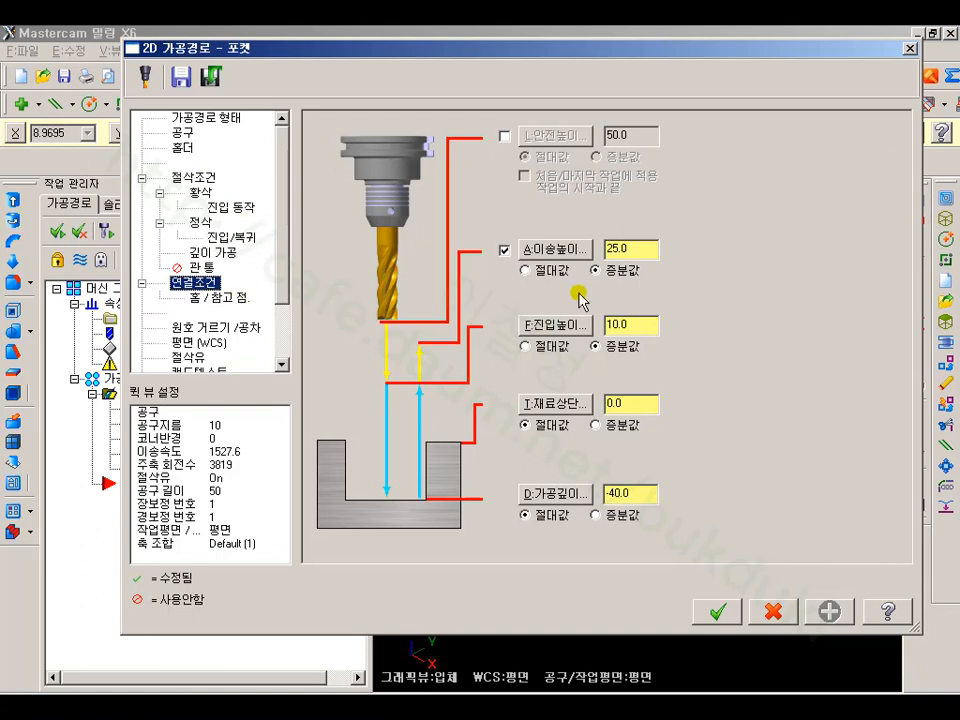
double_click(643, 249)
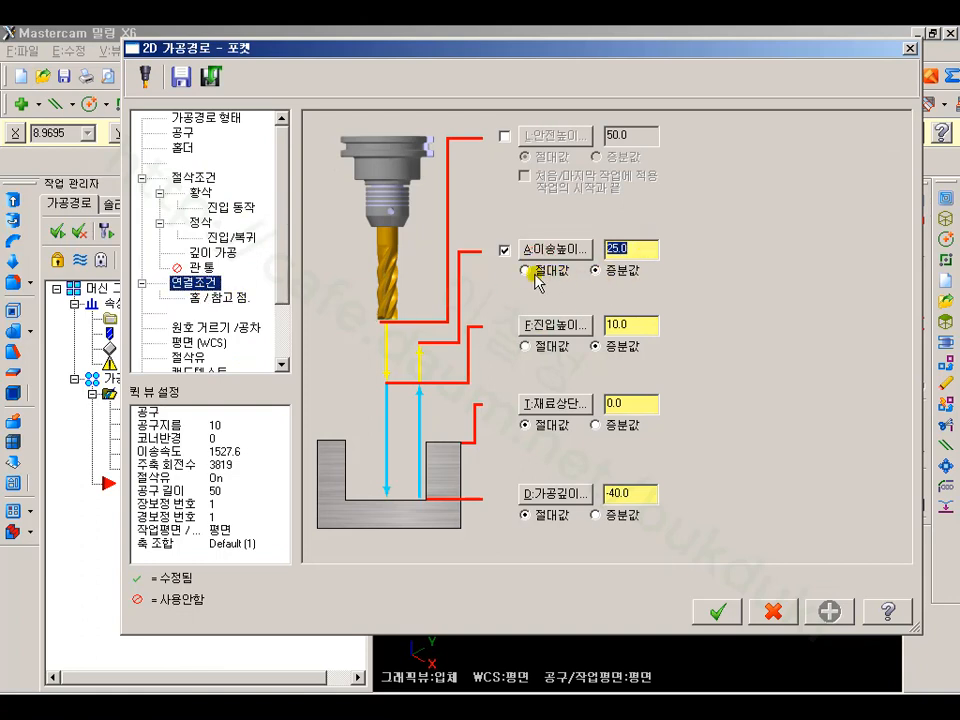
left_click(533, 274)
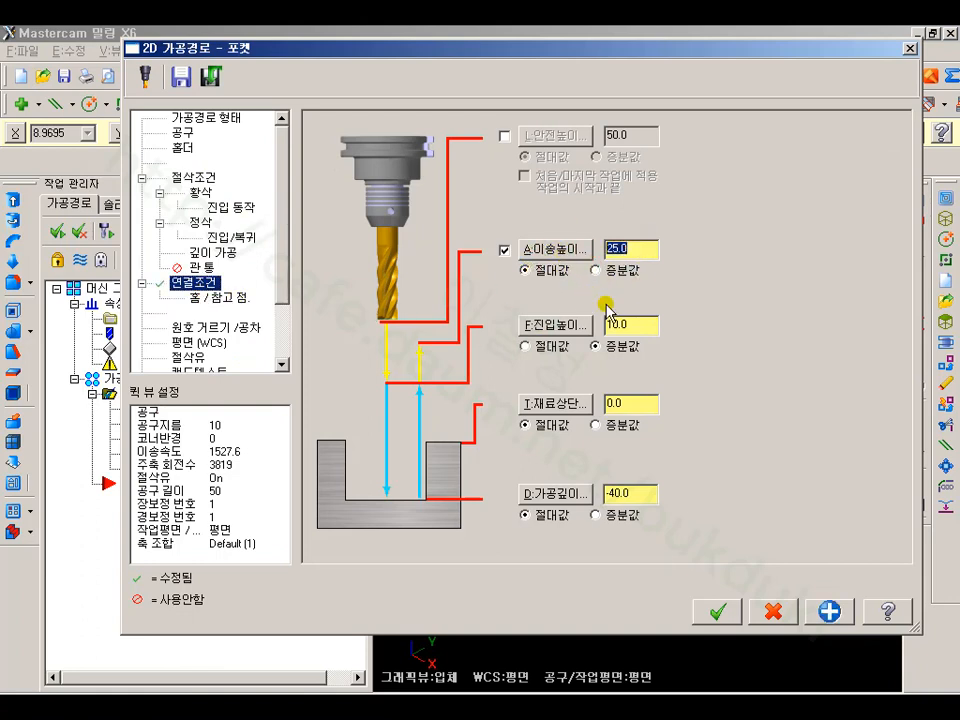
left_click(638, 325)
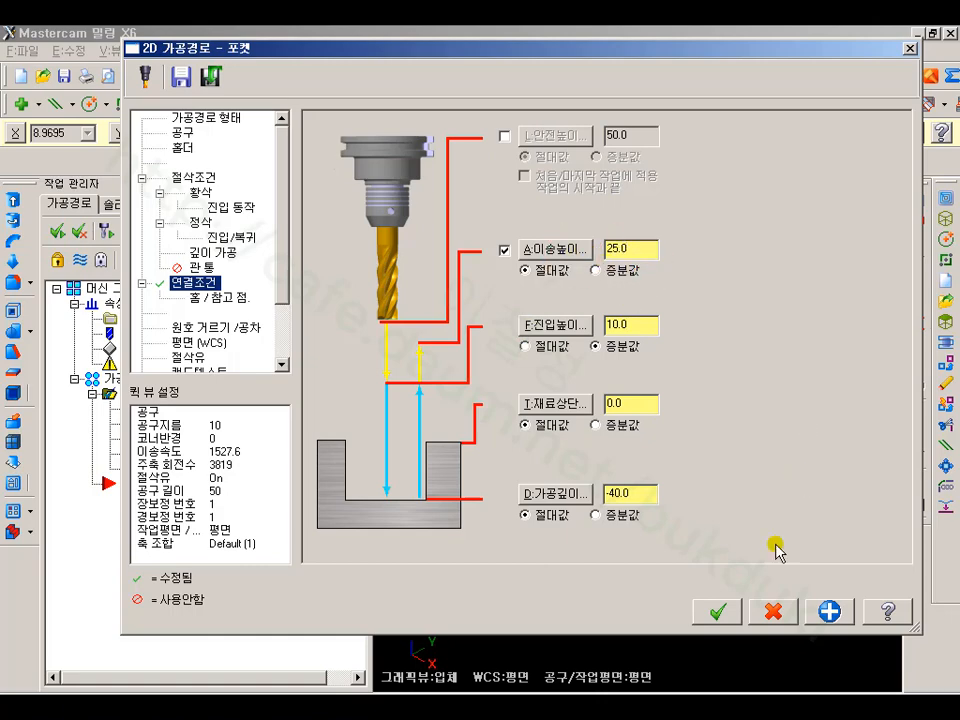
left_click(713, 610)
left_click(108, 233)
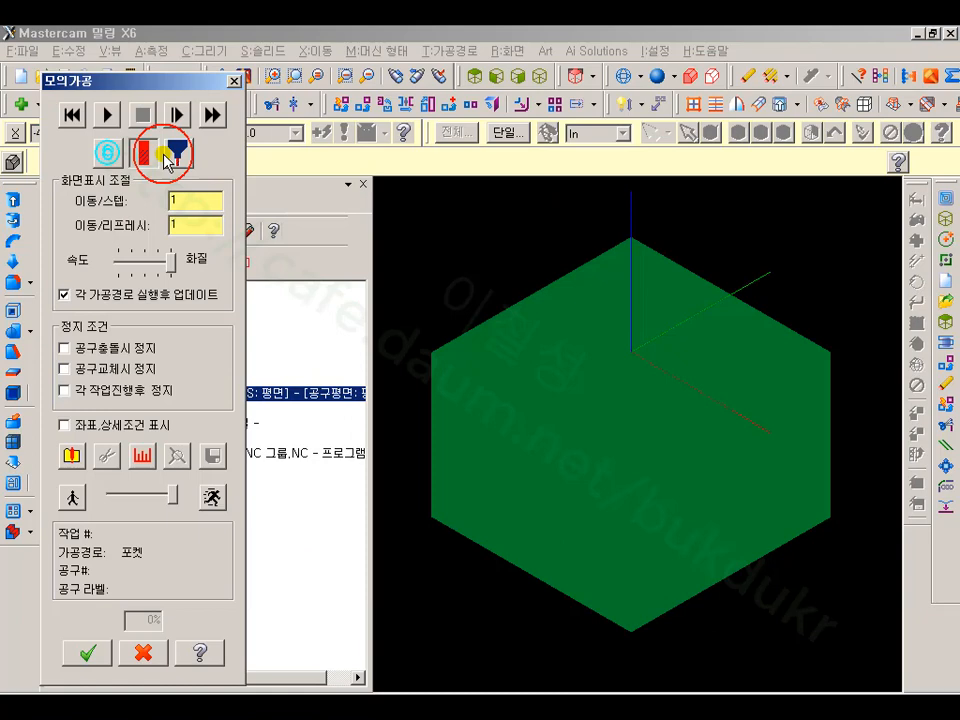
- Simulate the regenerated pocket, examine the boss from several angles, and hide the toolpath display after closing the simulation
left_click(108, 115)
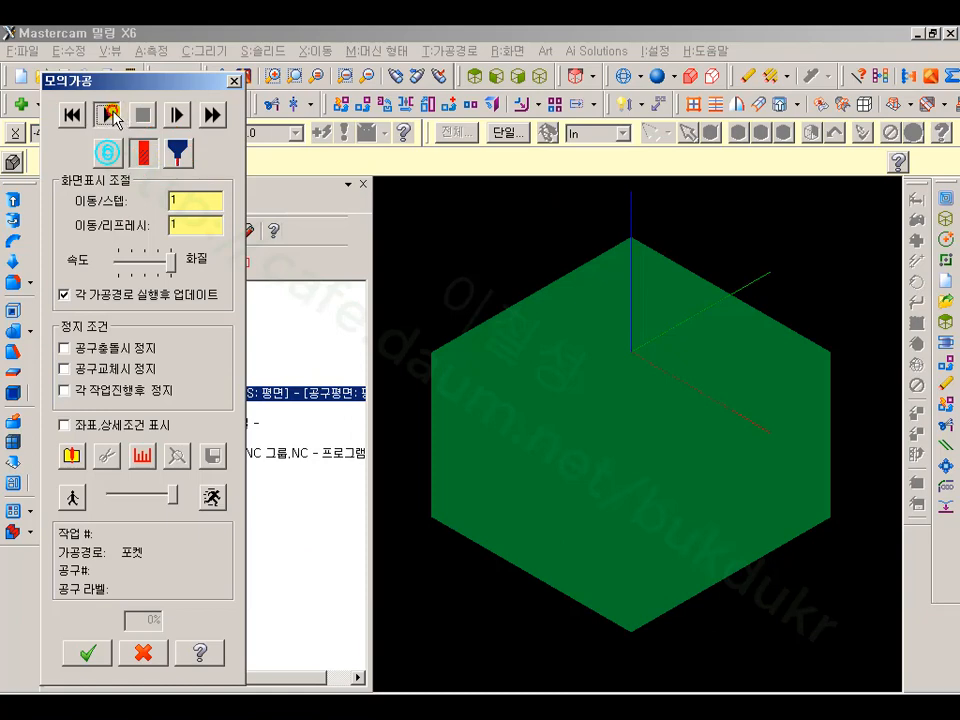
middle_click_drag(686, 298, 773, 310)
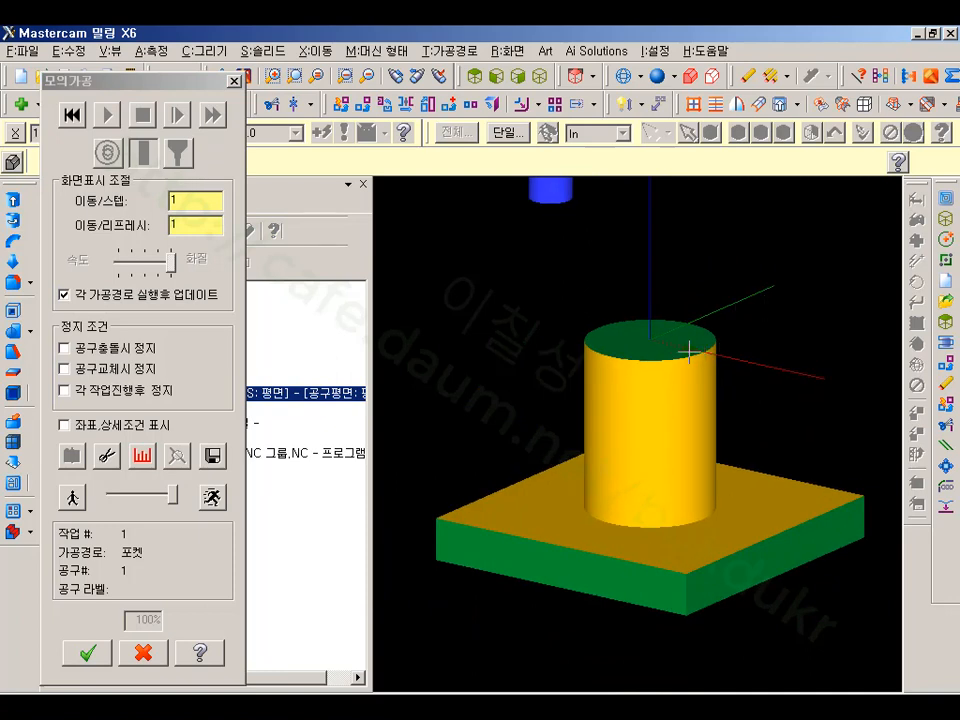
middle_click_drag(689, 352, 601, 267)
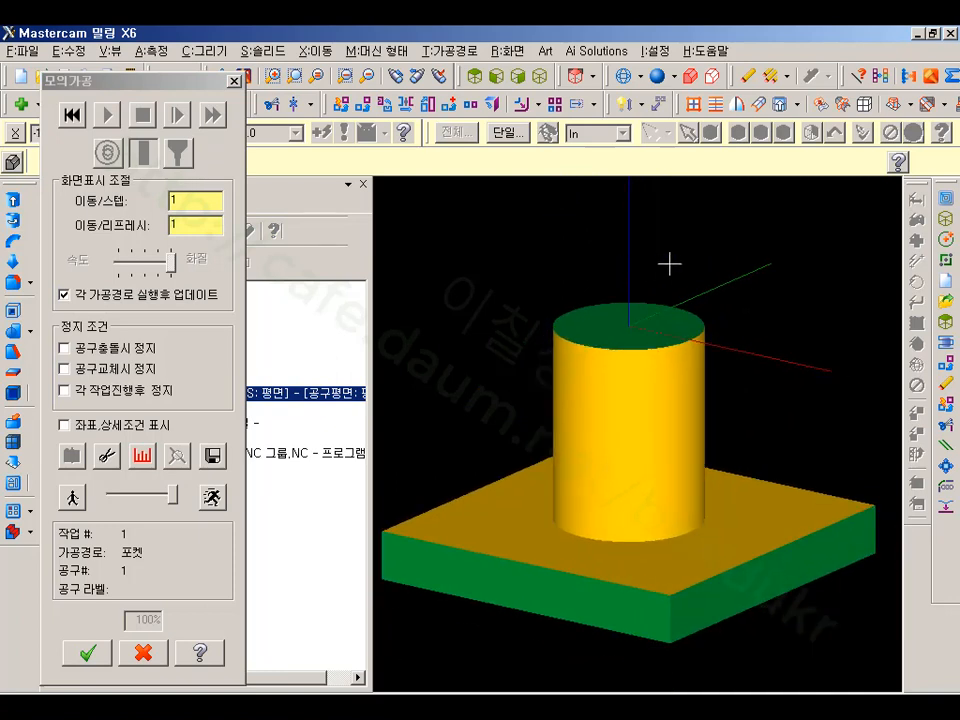
middle_click_drag(669, 264, 676, 310)
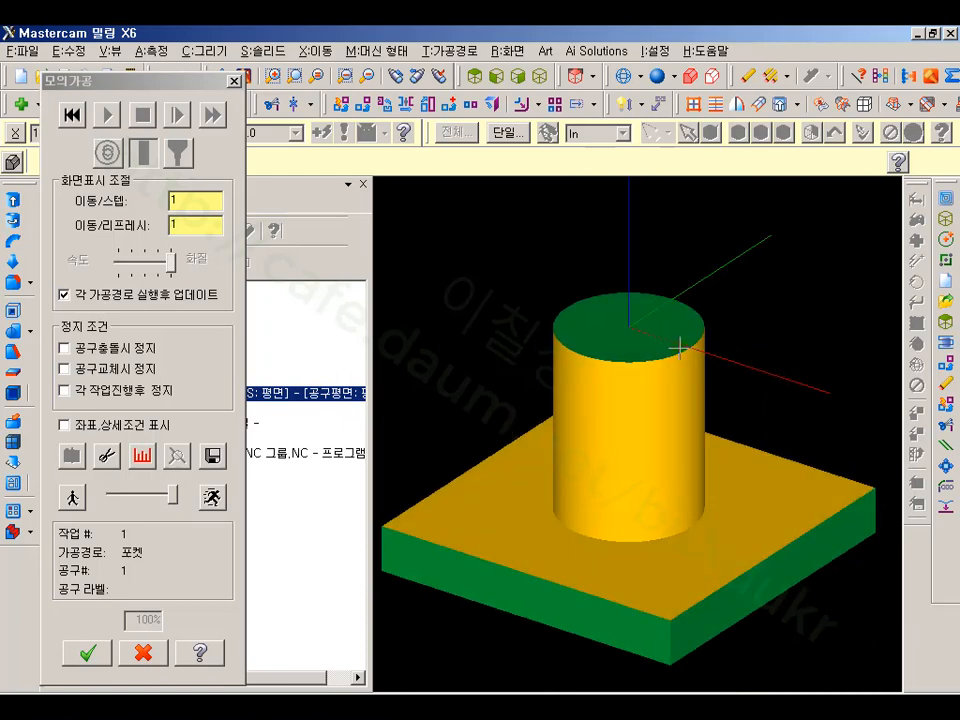
left_click(88, 653)
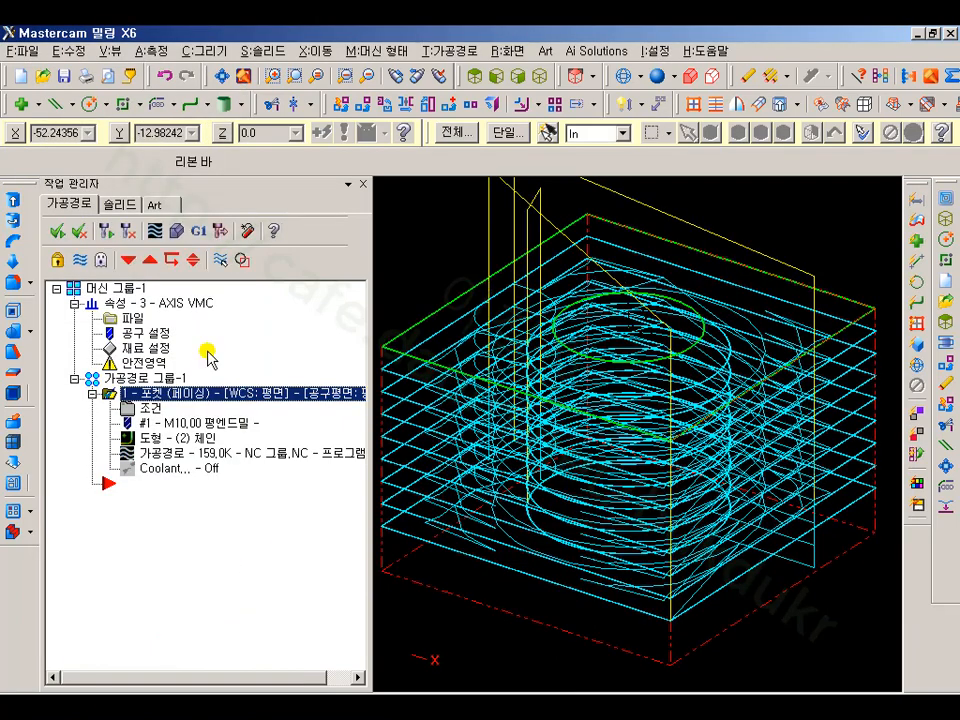
left_click(81, 262)
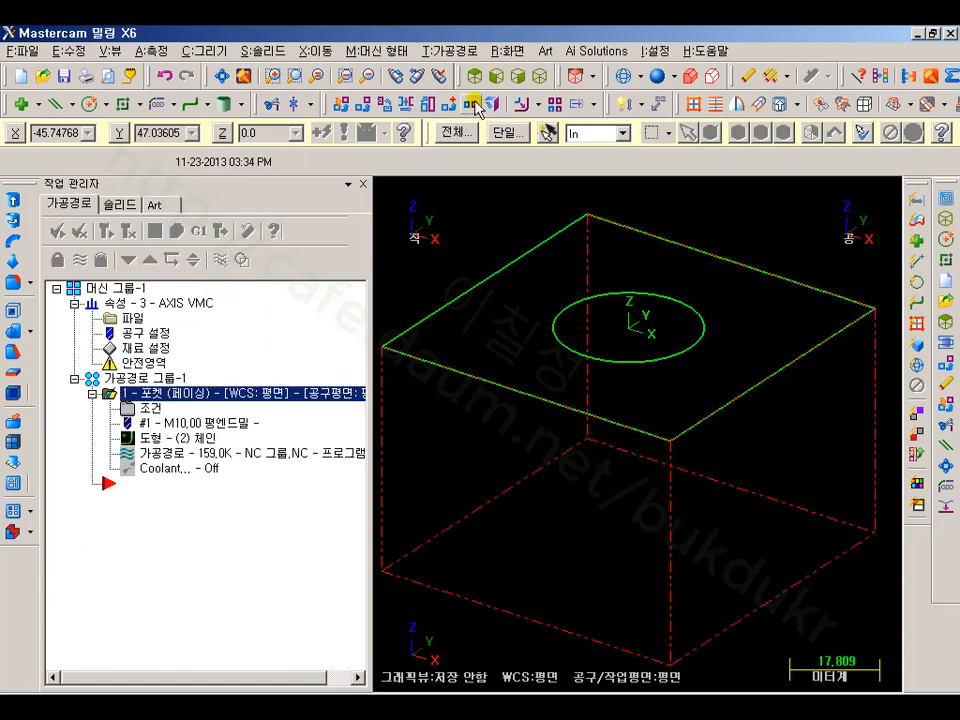
- Start a contour (윤곽) toolpath on the 30 mm circle
left_click(448, 57)
left_click(443, 94)
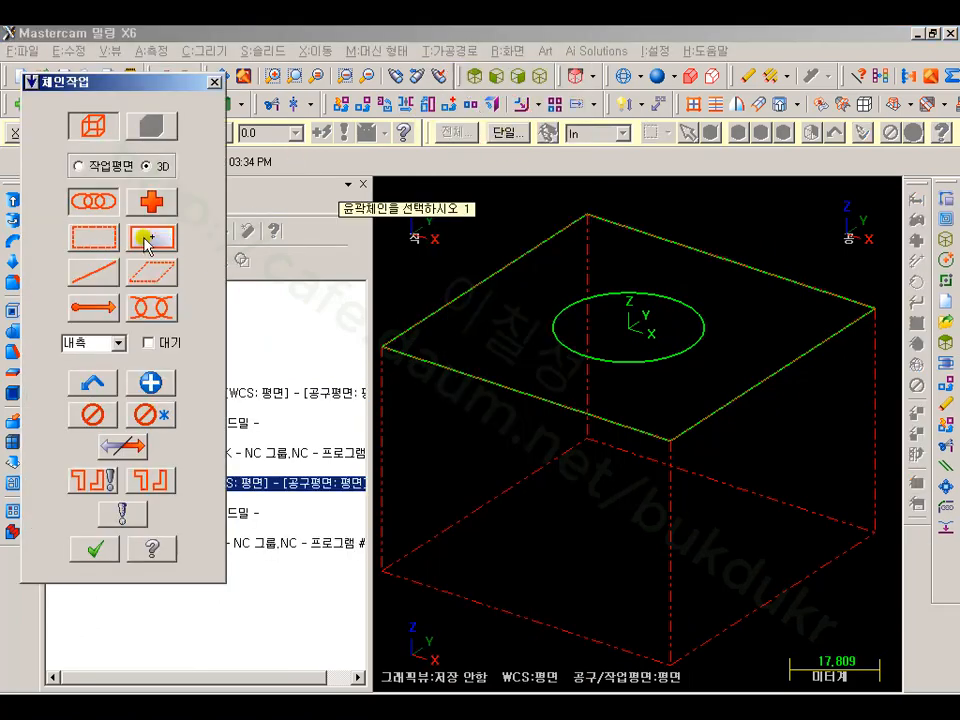
left_click(672, 357)
left_click(94, 548)
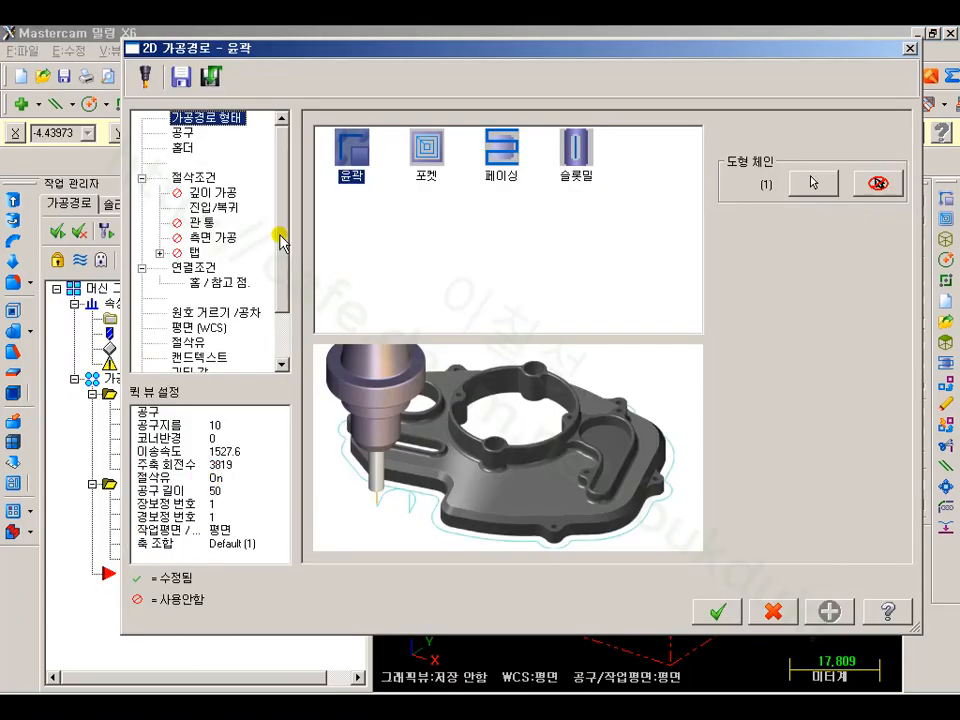
- Create a chamfer mill (챔퍼밀) with 0.01 tip diameter, 10.0 outer diameter, 10.0 shank diameter and a 45° taper angle
left_click(180, 132)
right_click(390, 250)
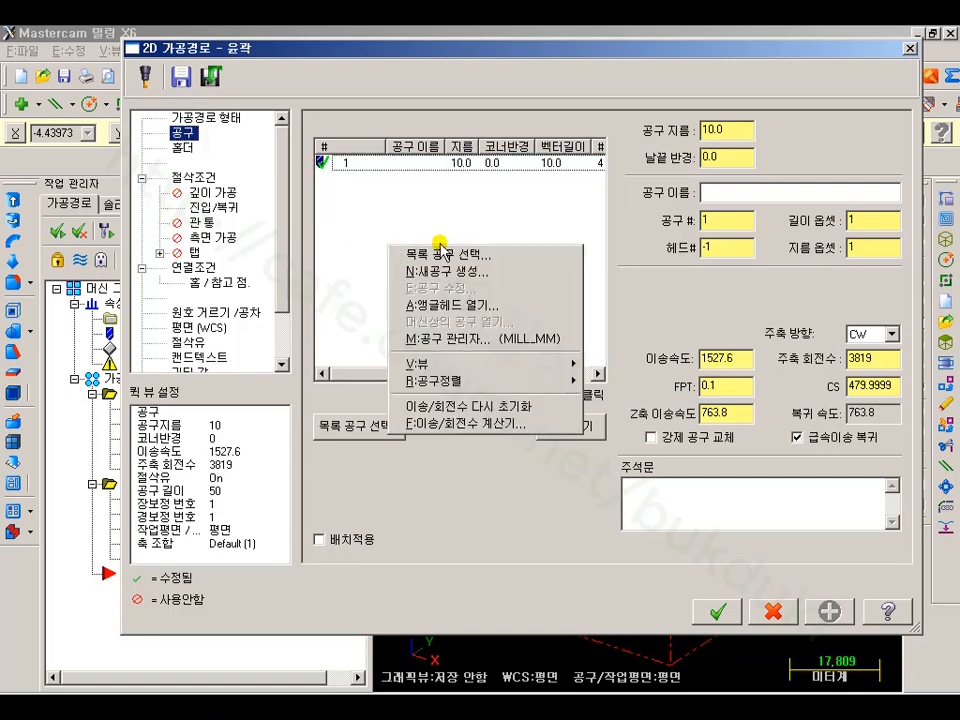
left_click(444, 271)
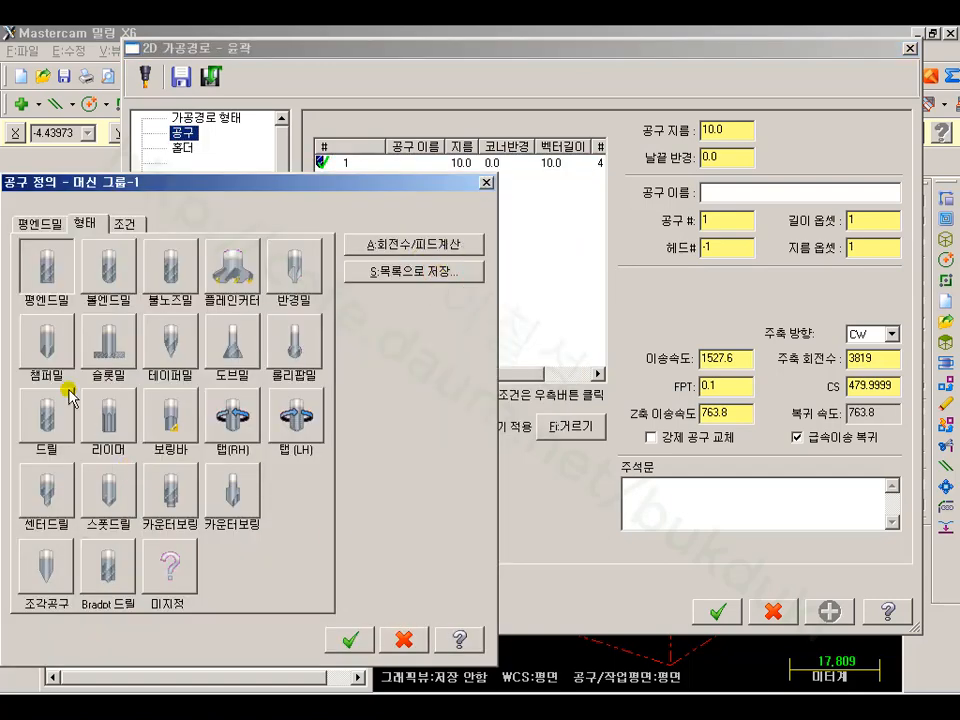
left_click(60, 357)
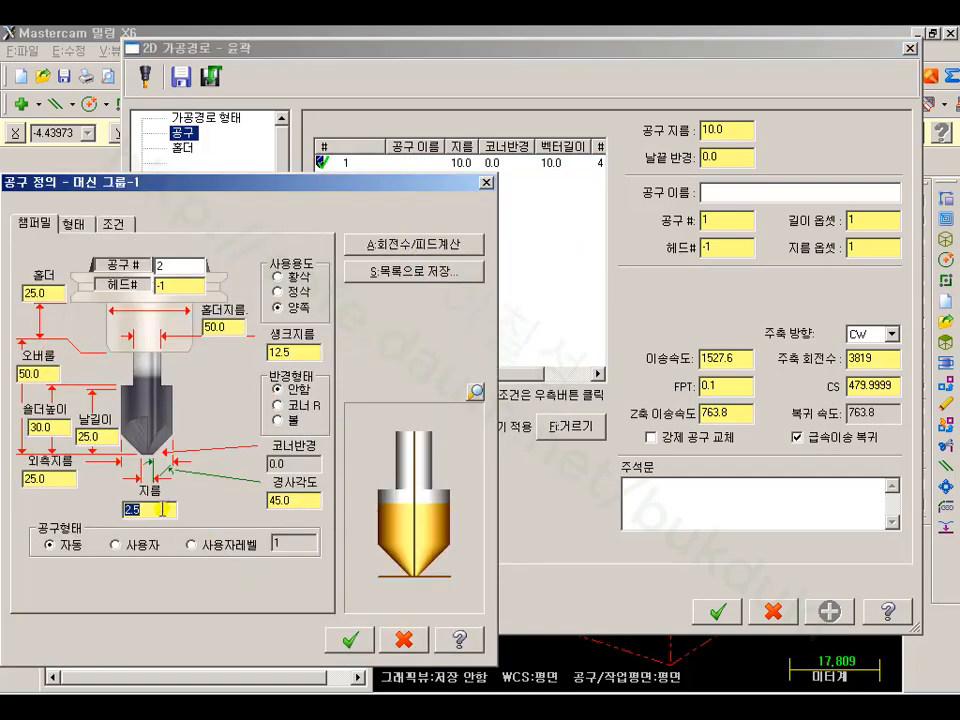
type("0.01")
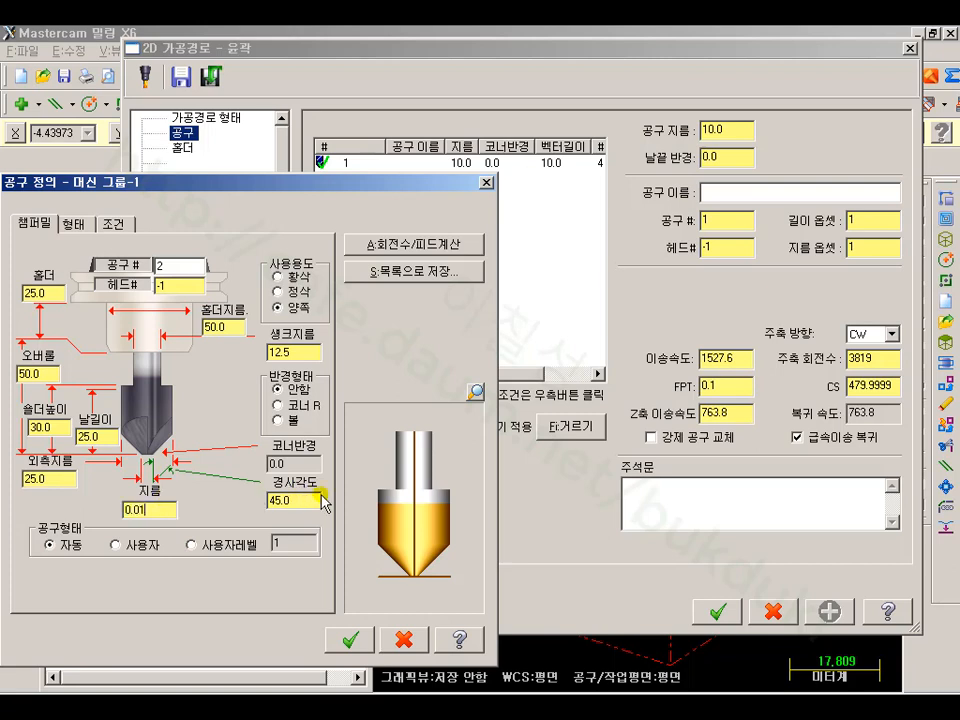
left_click(308, 499)
left_click_drag(73, 477, 3, 489)
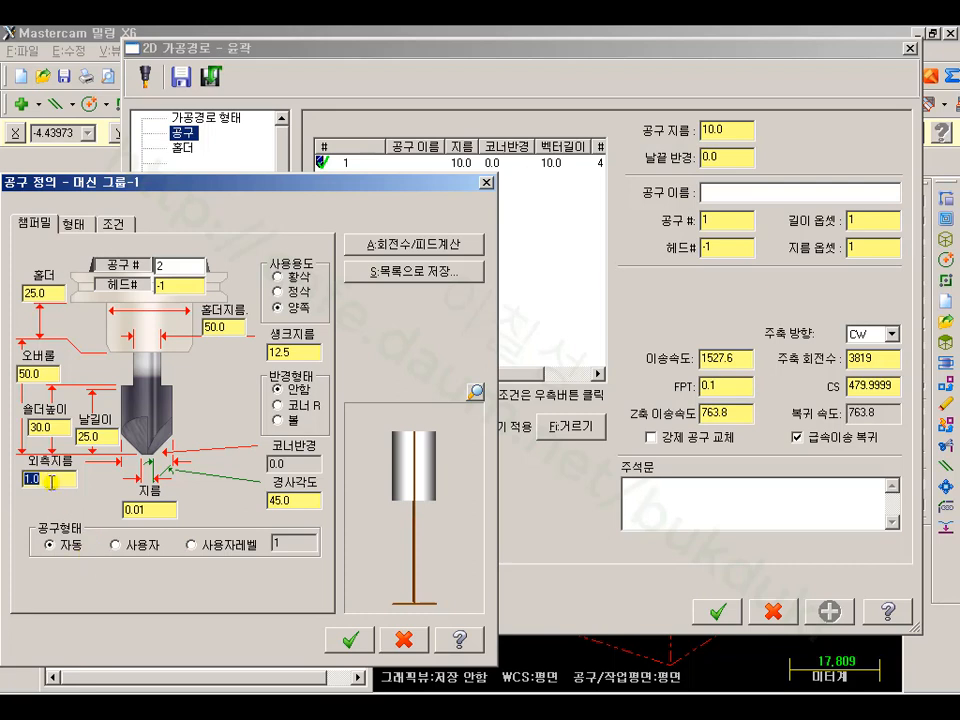
key("Tab")
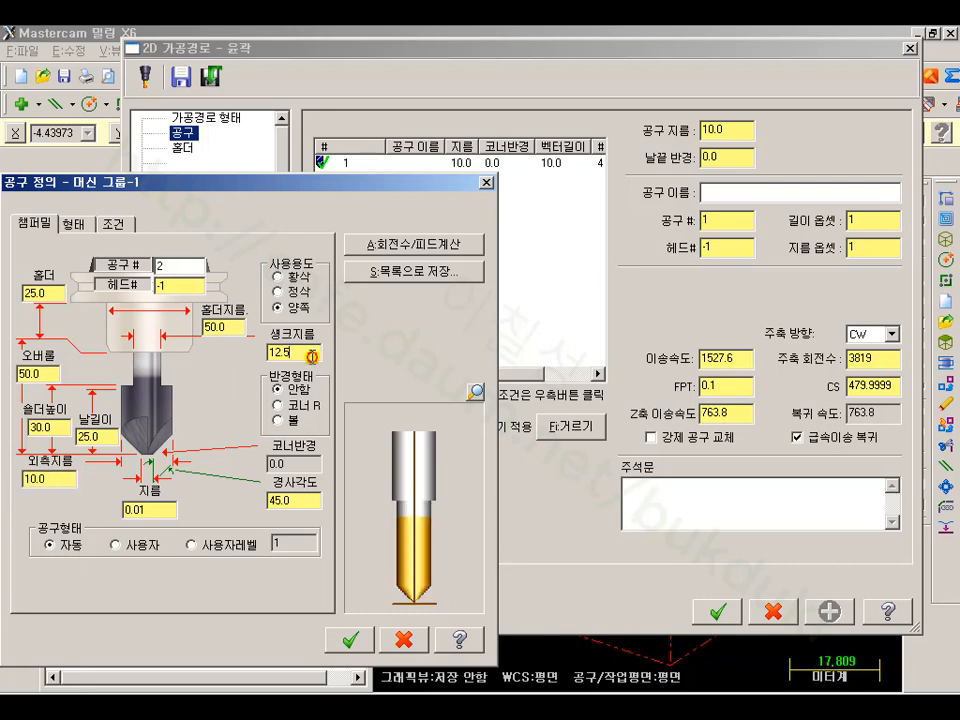
type("10.0")
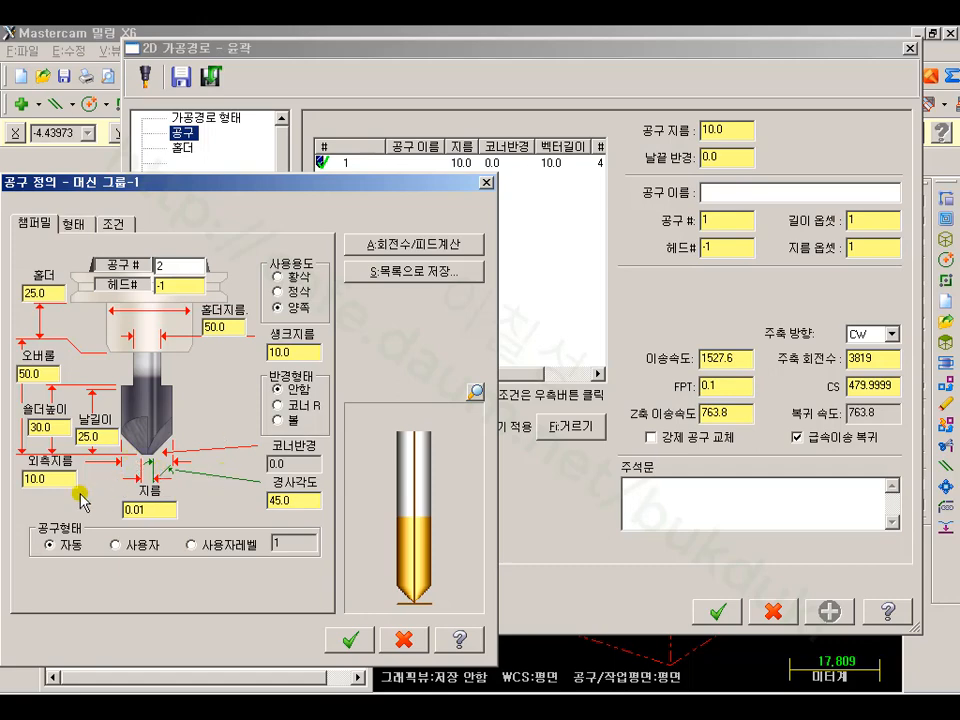
left_click(350, 640)
- Set the contour type to 2D chamfer (2D 모따기) with width 2.0 and tip offset 1.0, and turn off lead in/out (진입/복귀)
left_click(194, 177)
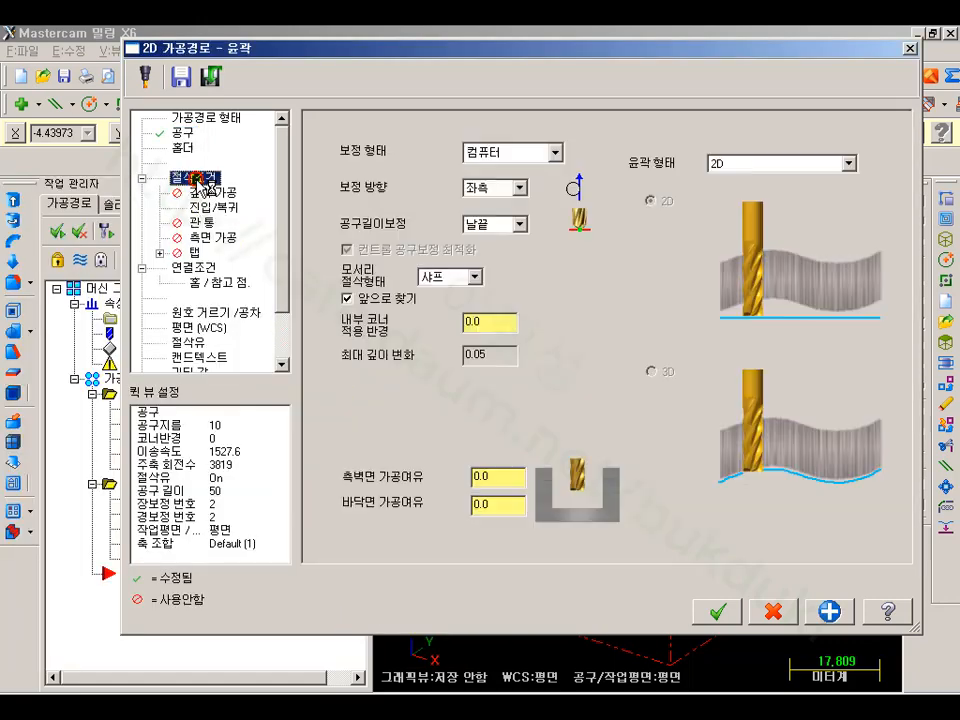
left_click(728, 165)
left_click(745, 191)
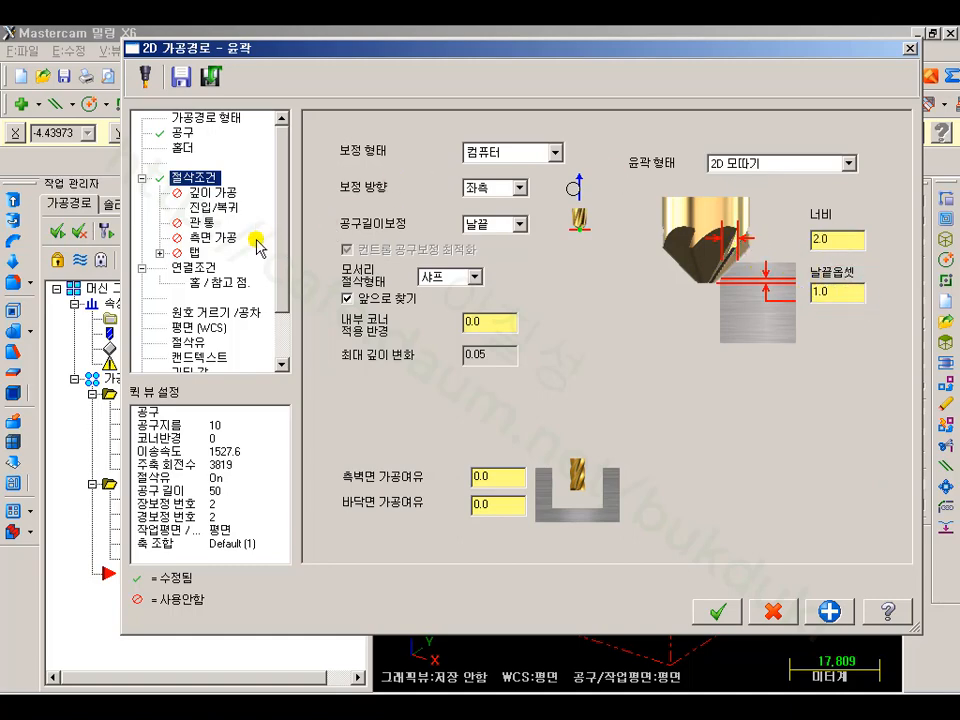
left_click(213, 207)
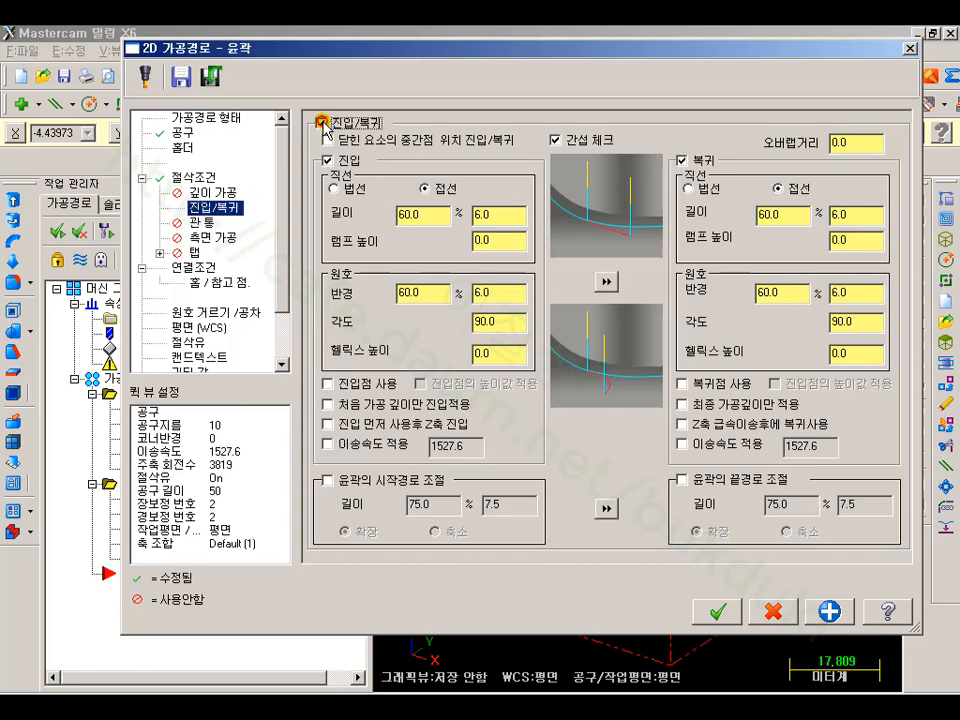
left_click(318, 122)
- Make the contour's 0.0 cutting depth (가공깊이) absolute and generate the chamfer toolpath
left_click(200, 268)
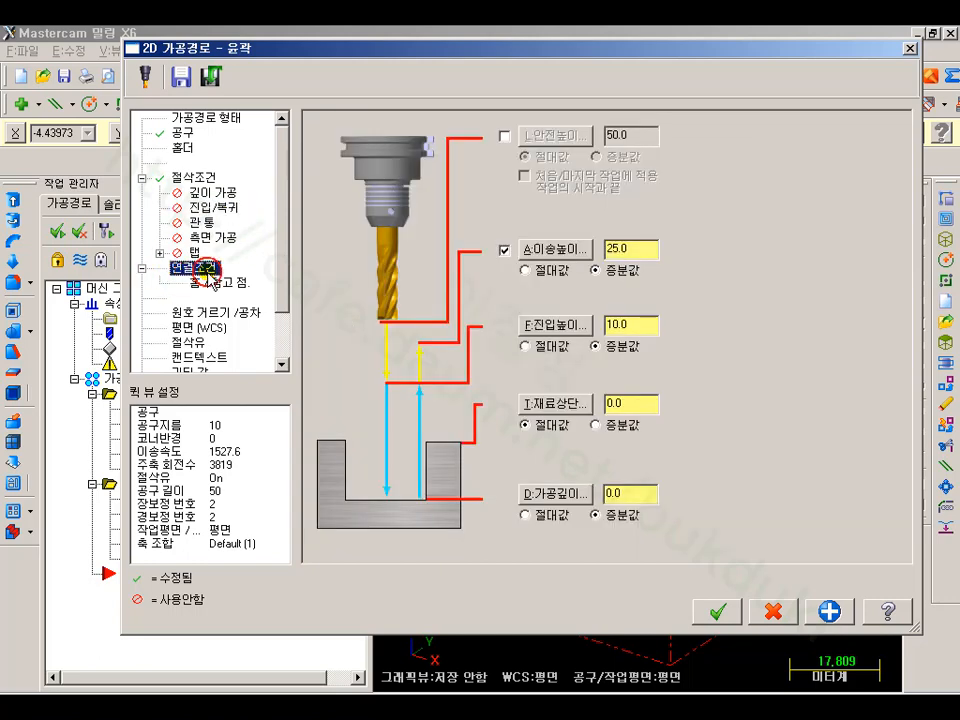
left_click(545, 514)
left_click(638, 494)
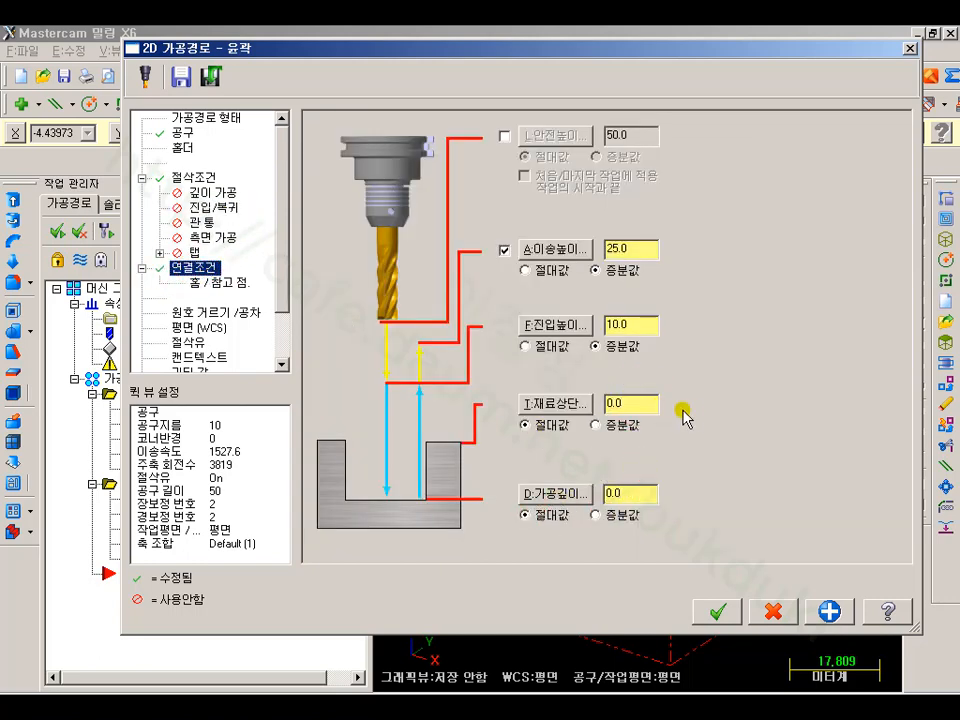
left_click(718, 611)
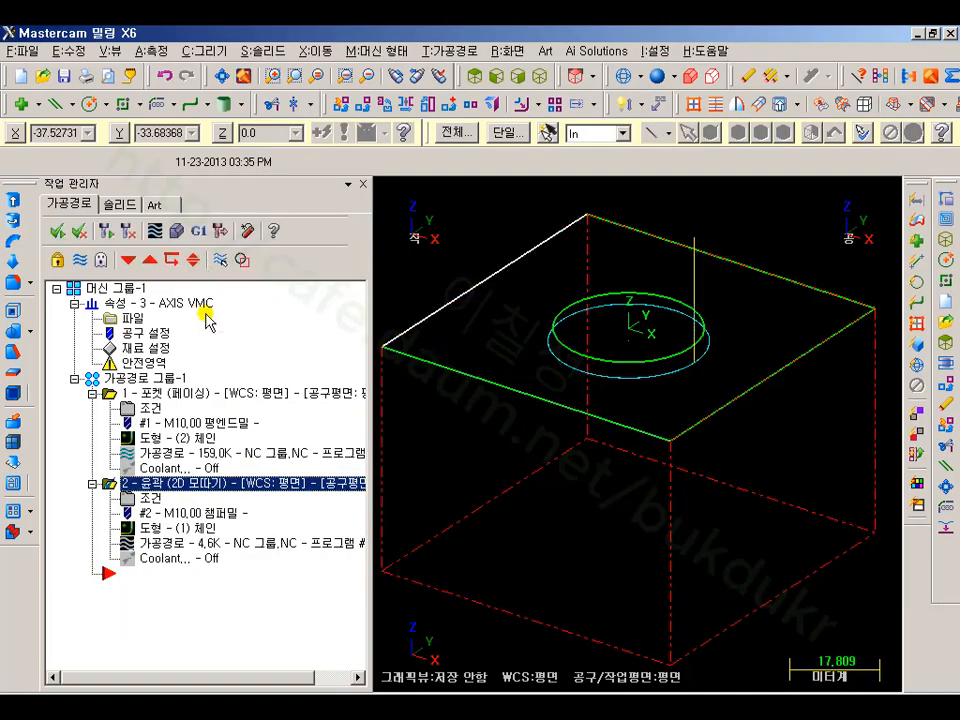
- Simulate all operations in the toolpath group, examine the chamfer on the boss's top edge, and close the simulation
left_click(150, 378)
left_click(177, 231)
left_click(107, 115)
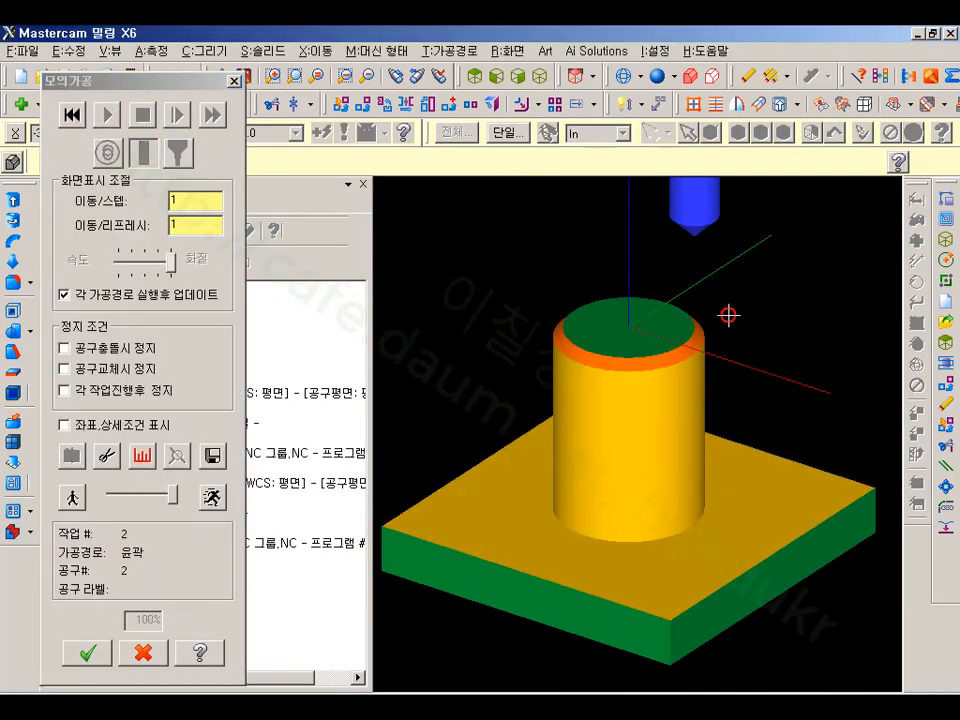
scroll(732, 314, "down", 2)
middle_click_drag(733, 313, 703, 311)
scroll(655, 318, "up", 2)
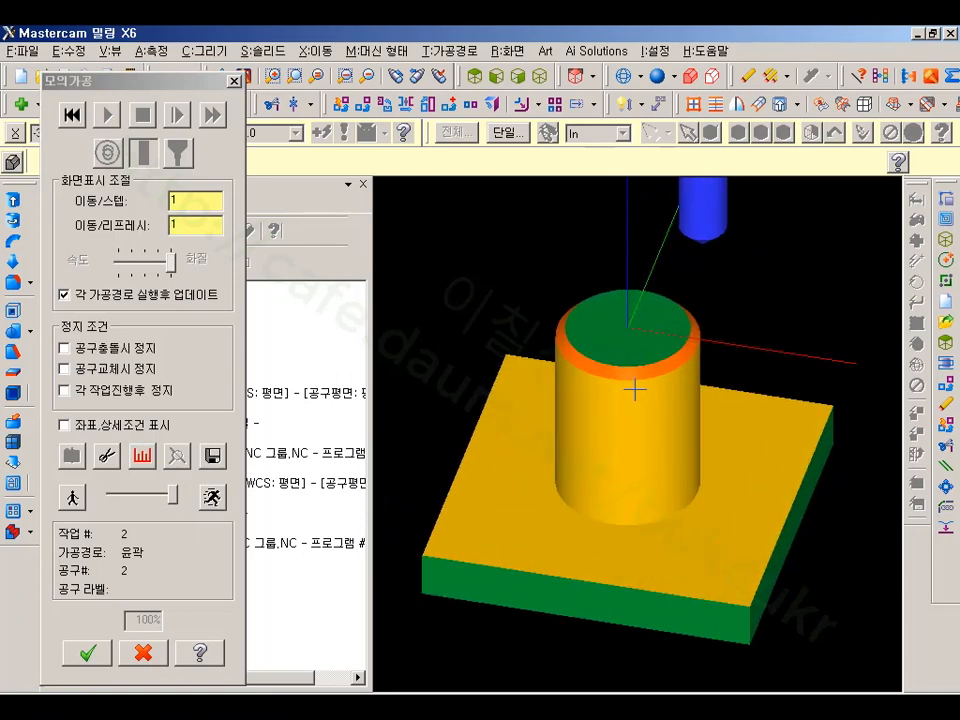
left_click(160, 651)
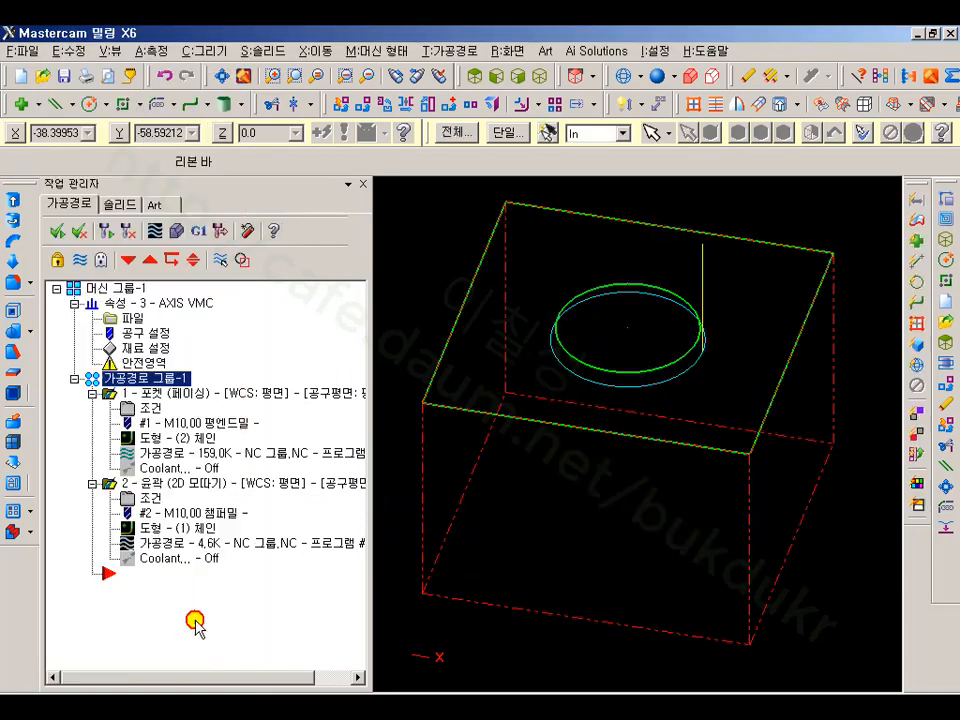
- Collapse the pocket and chamfer contour operations in the toolpath group and select the pocket operation
left_click(92, 393)
left_click(92, 408)
left_click(272, 390)
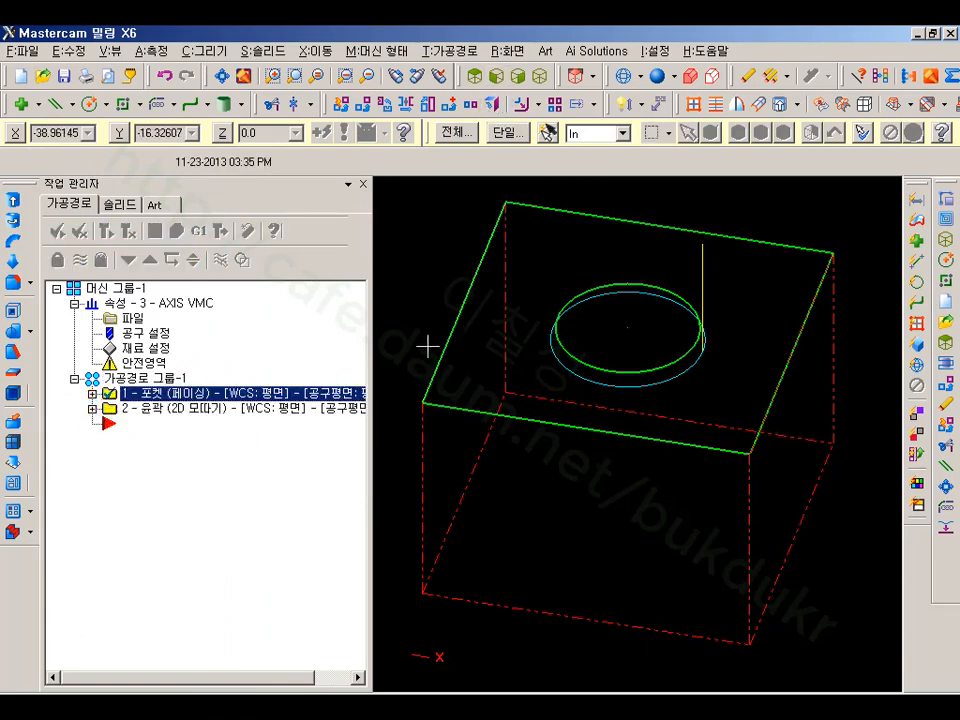
left_click(92, 408)
left_click(153, 423)
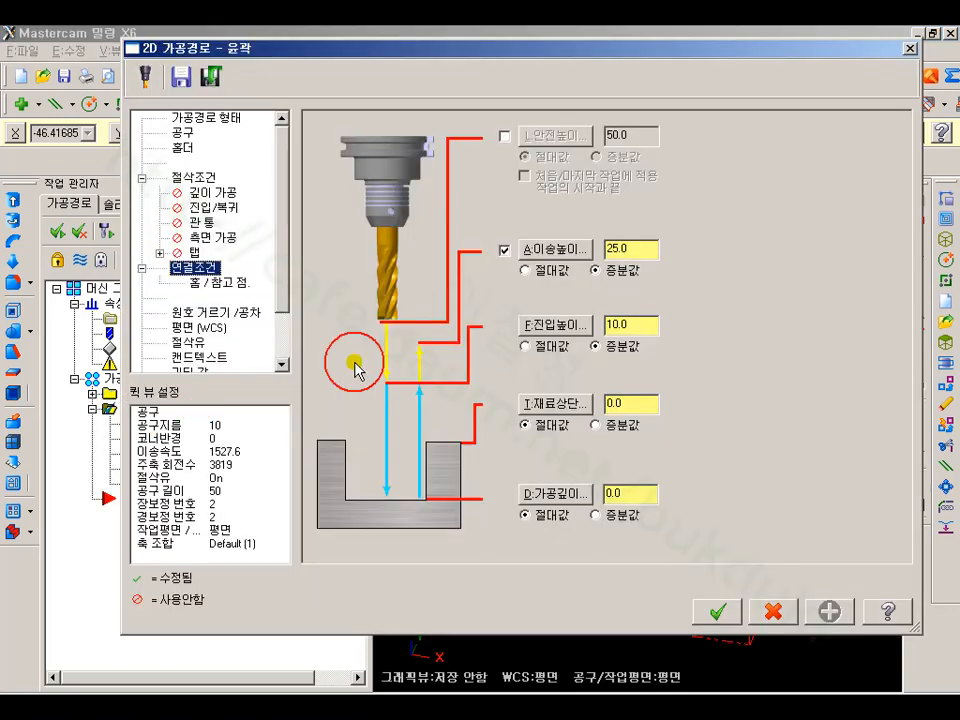
left_click(200, 177)
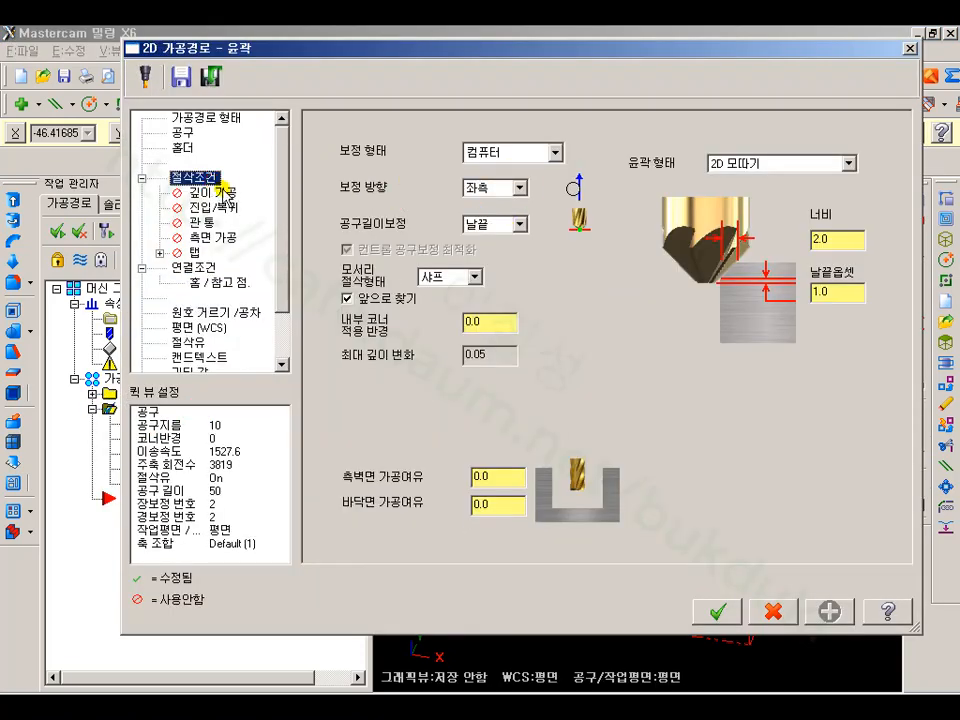
left_click(848, 163)
left_click(800, 204)
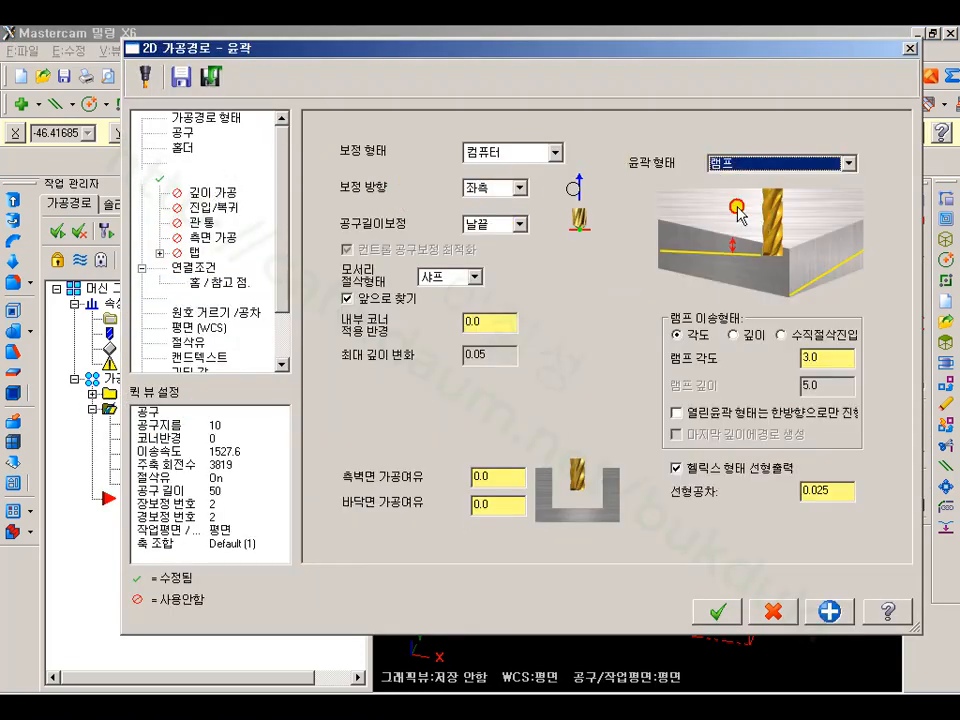
left_click(735, 335)
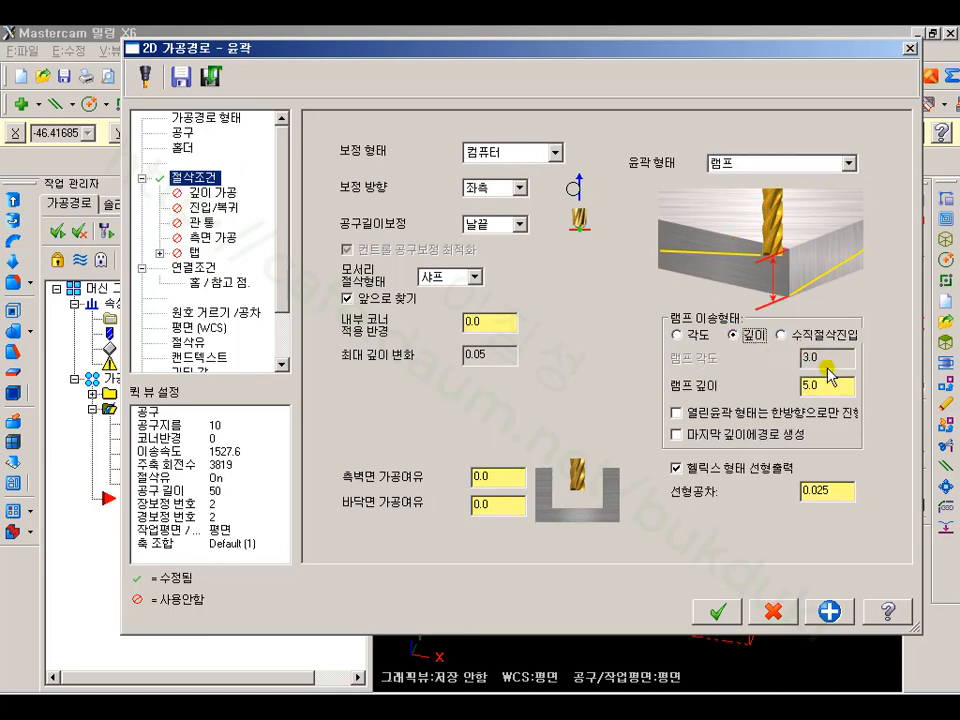
double_click(817, 386)
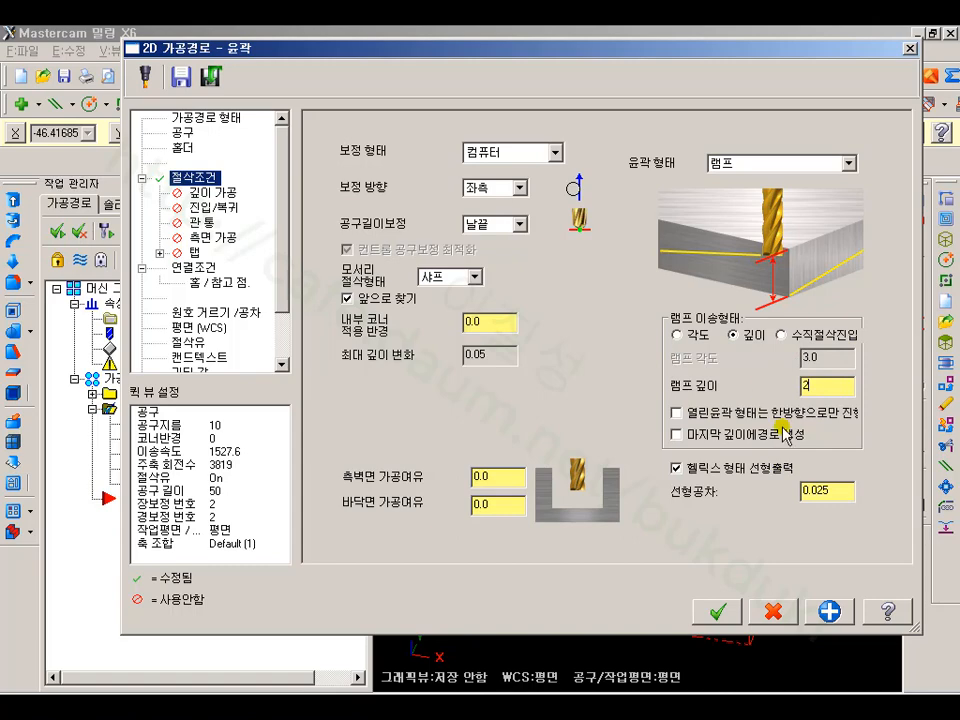
left_click(778, 614)
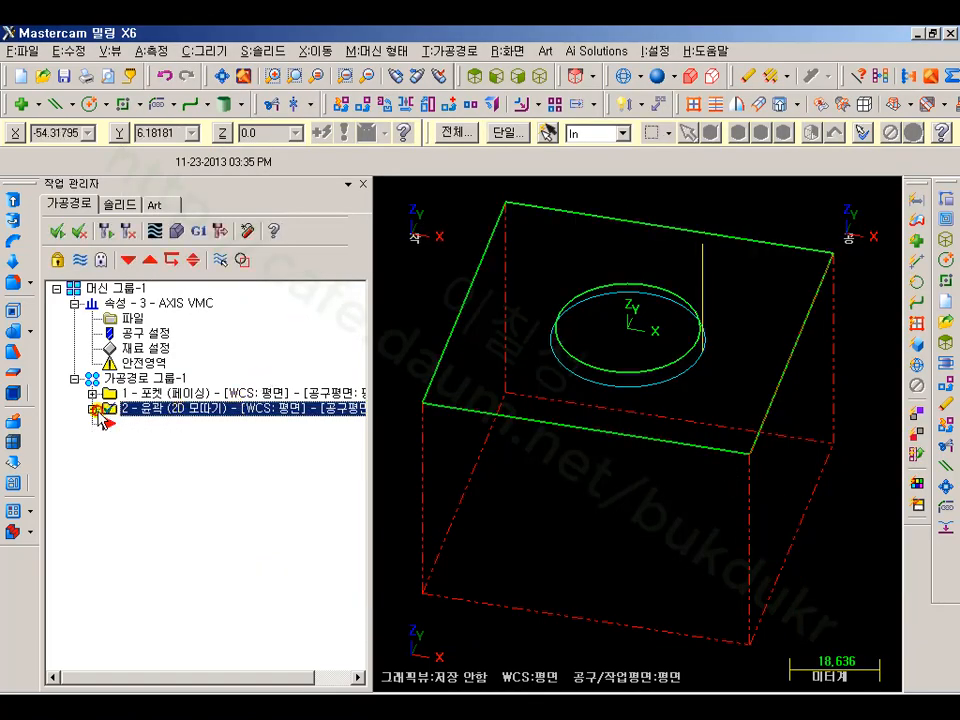
- Copy the 2D chamfer contour operation to after the existing operations and expand the copy
right_click_drag(158, 405, 171, 509)
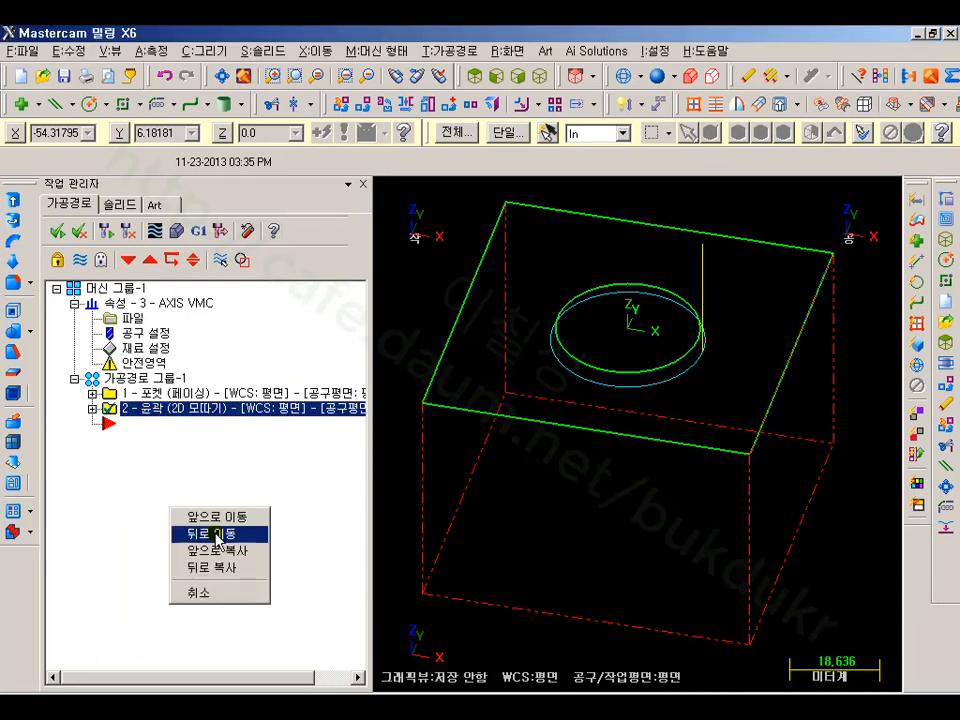
left_click(210, 568)
left_click(90, 378)
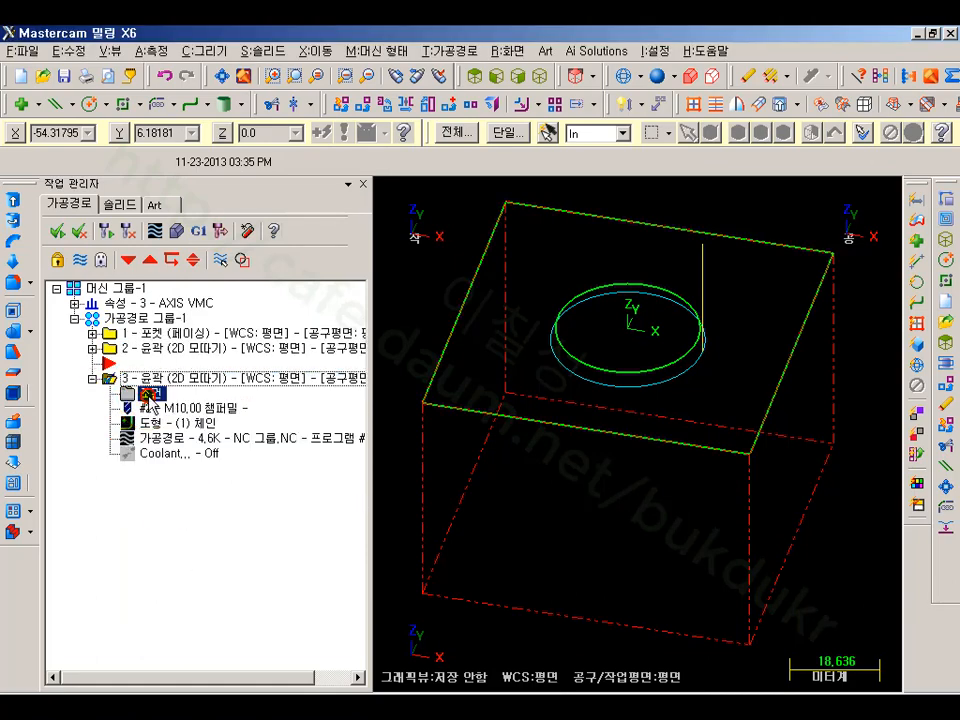
- Change the copied operation's contour type to ramp (램프), ramping by depth with a ramp depth of 2.0
left_click(128, 394)
left_click(777, 165)
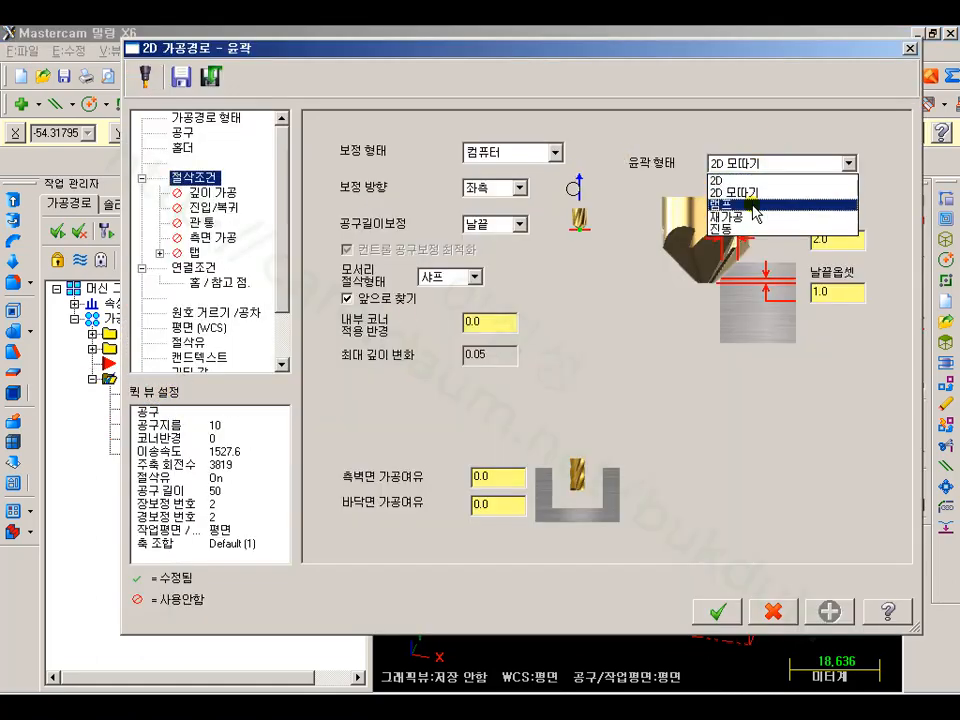
left_click(754, 205)
left_click(733, 335)
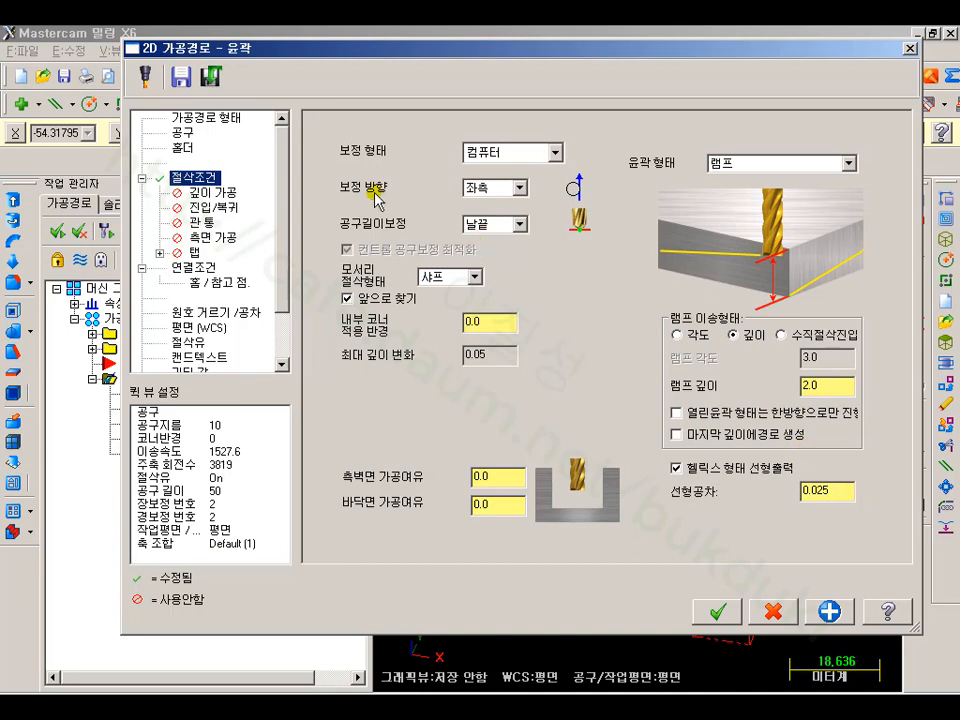
- Set the ramp contour's absolute cutting depth (가공깊이) to -38
left_click(197, 268)
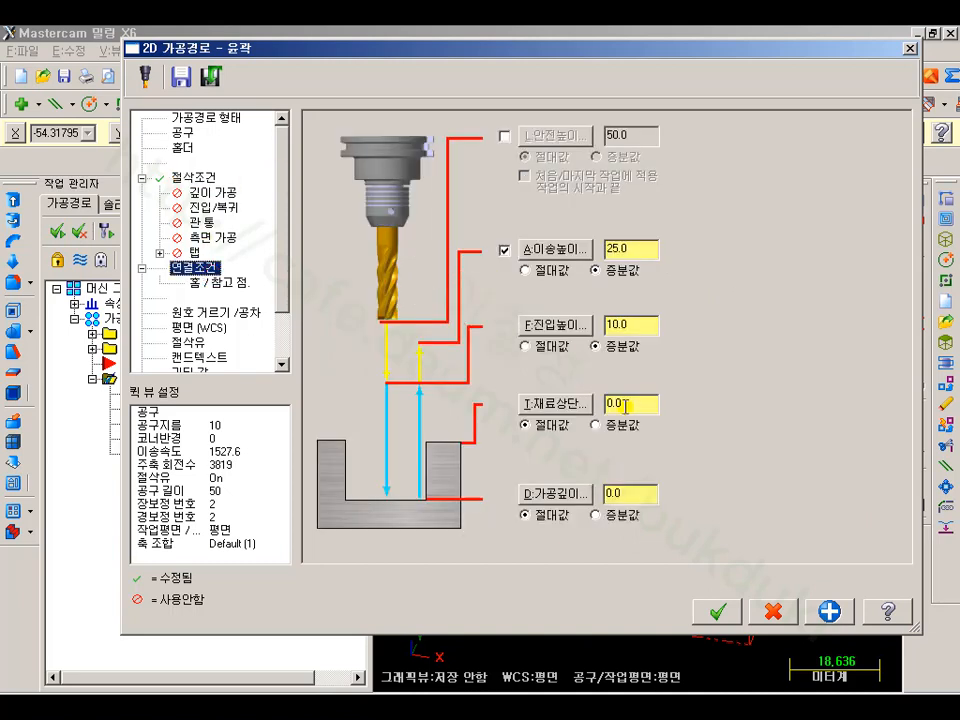
left_click_drag(621, 493, 489, 504)
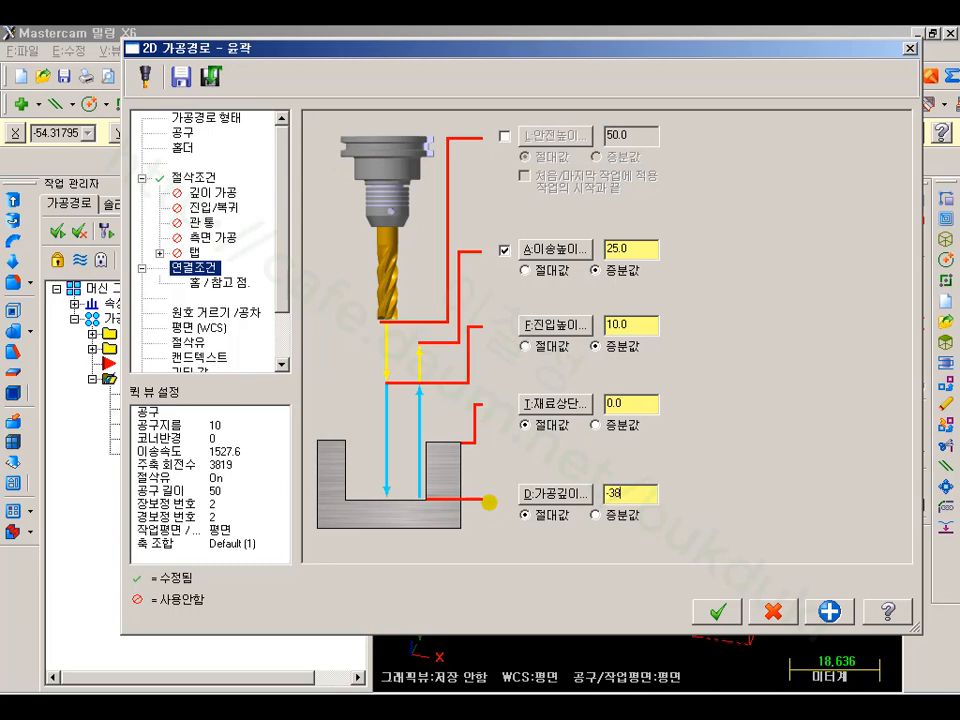
left_click(635, 407)
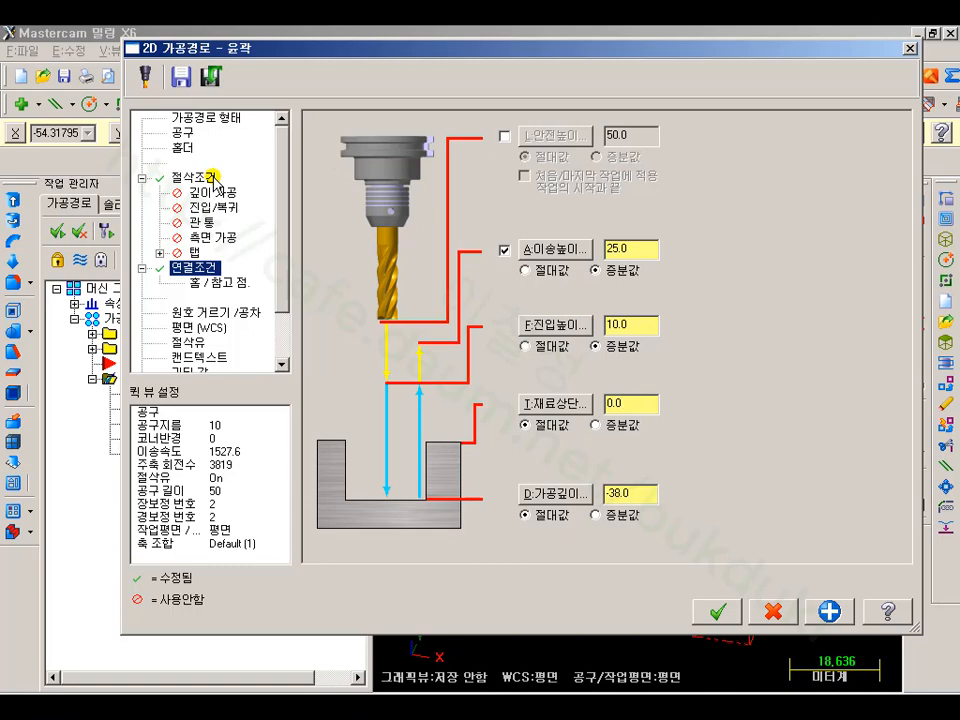
- Create a new slot mill (슬롯밀) tool with a diameter of 16 for the ramp contour operation
left_click(183, 132)
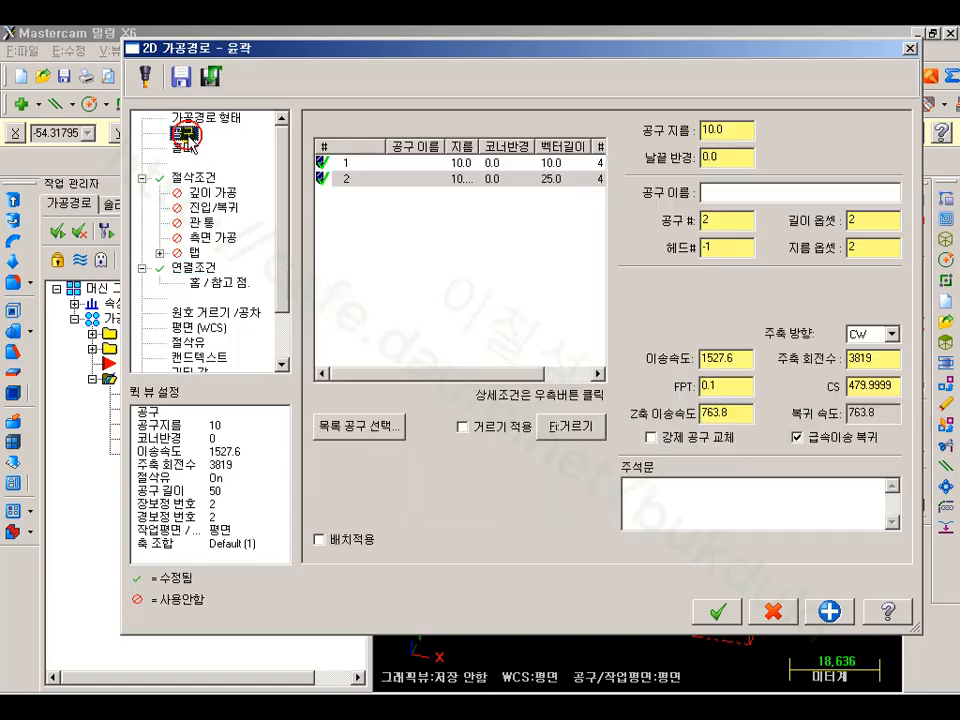
right_click(415, 256)
left_click(490, 286)
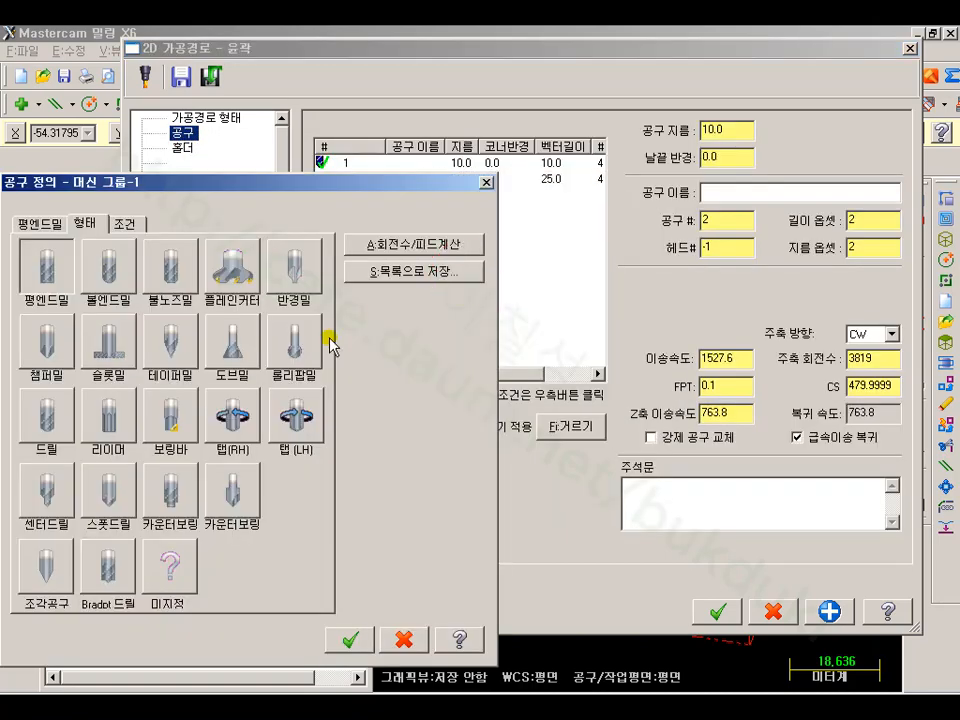
left_click_drag(255, 186, 475, 73)
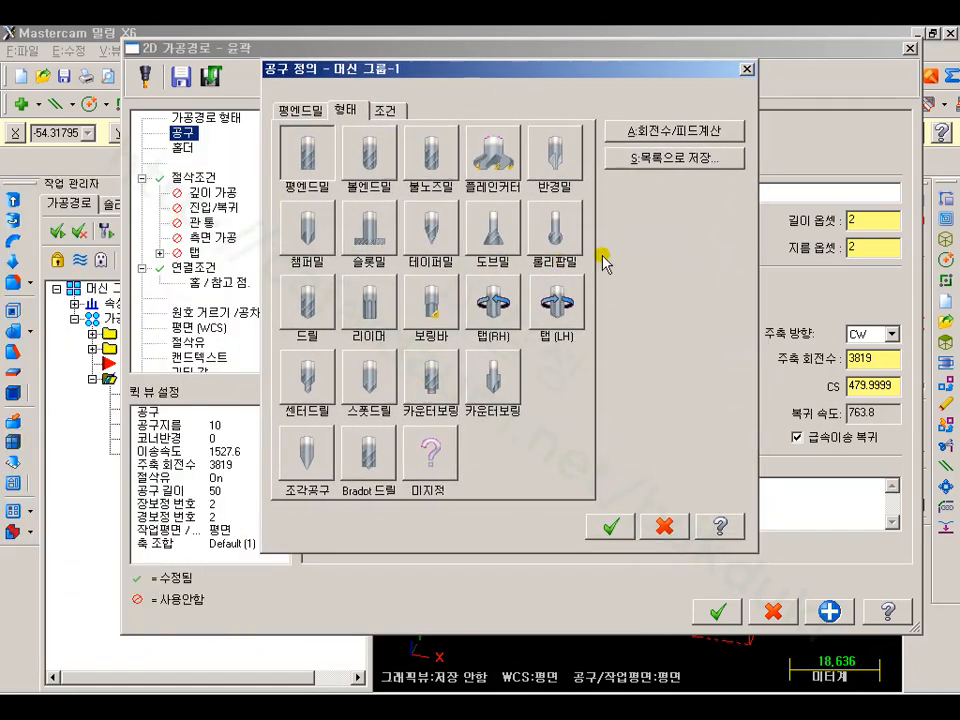
left_click(432, 318)
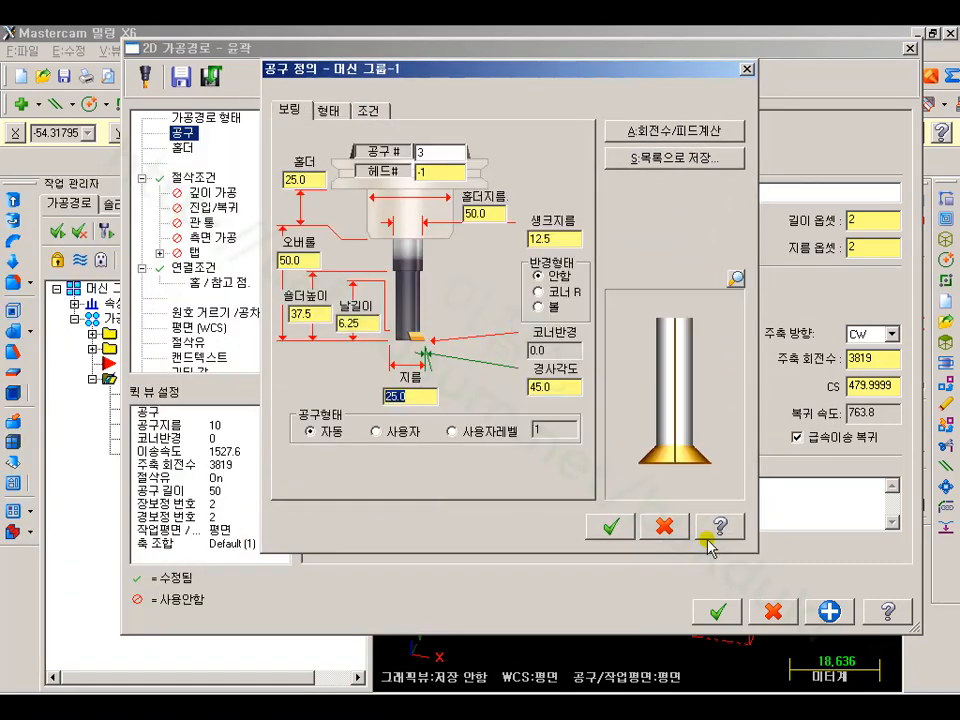
left_click(330, 112)
left_click(340, 224)
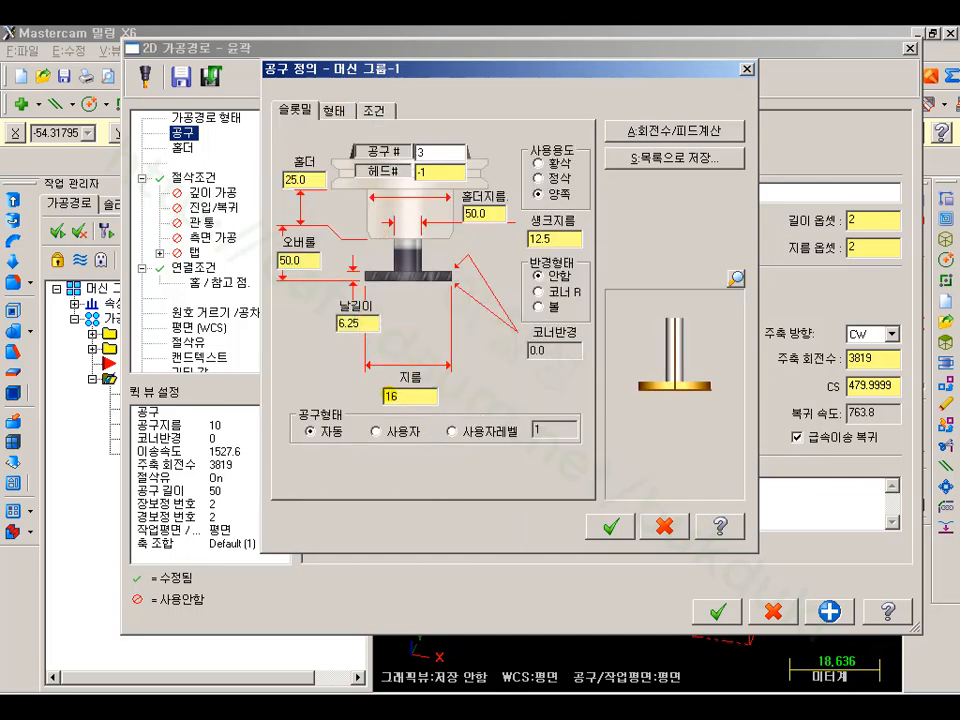
- Give the slot mill a flute length (날길이) of 1 and a 0.5 corner radius, and regenerate the ramp contour toolpath
left_click(367, 324)
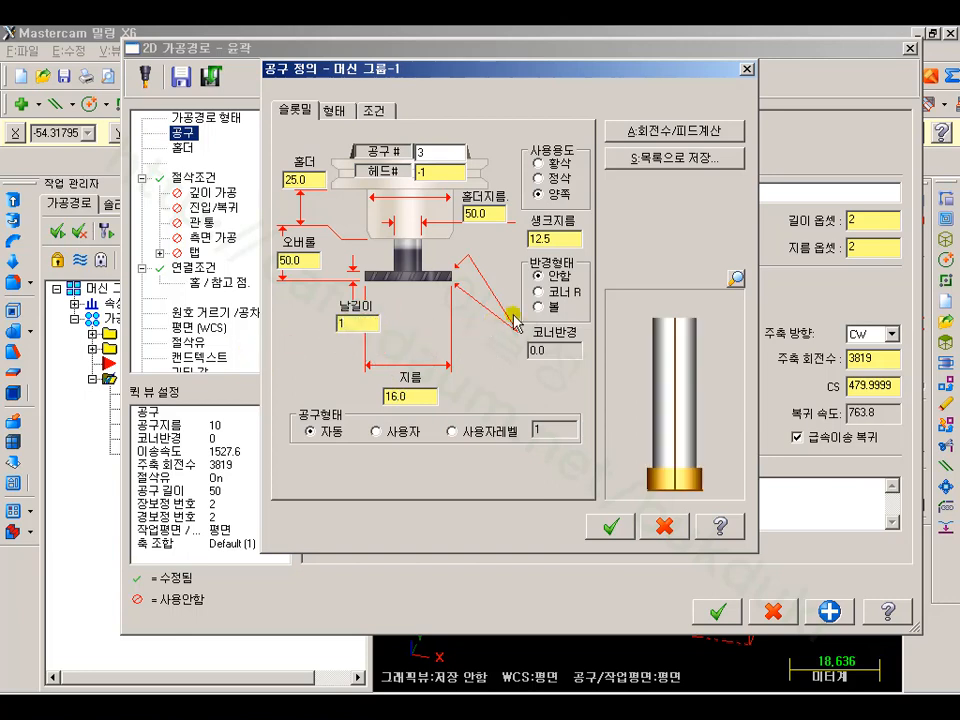
left_click(540, 292)
left_click(558, 350)
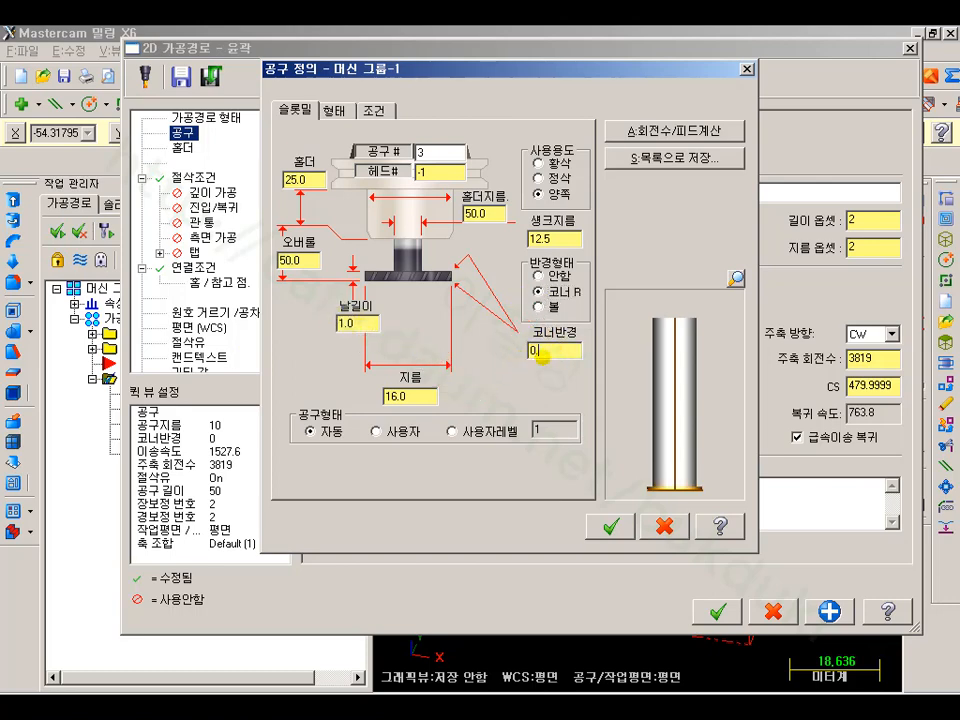
left_click(738, 280)
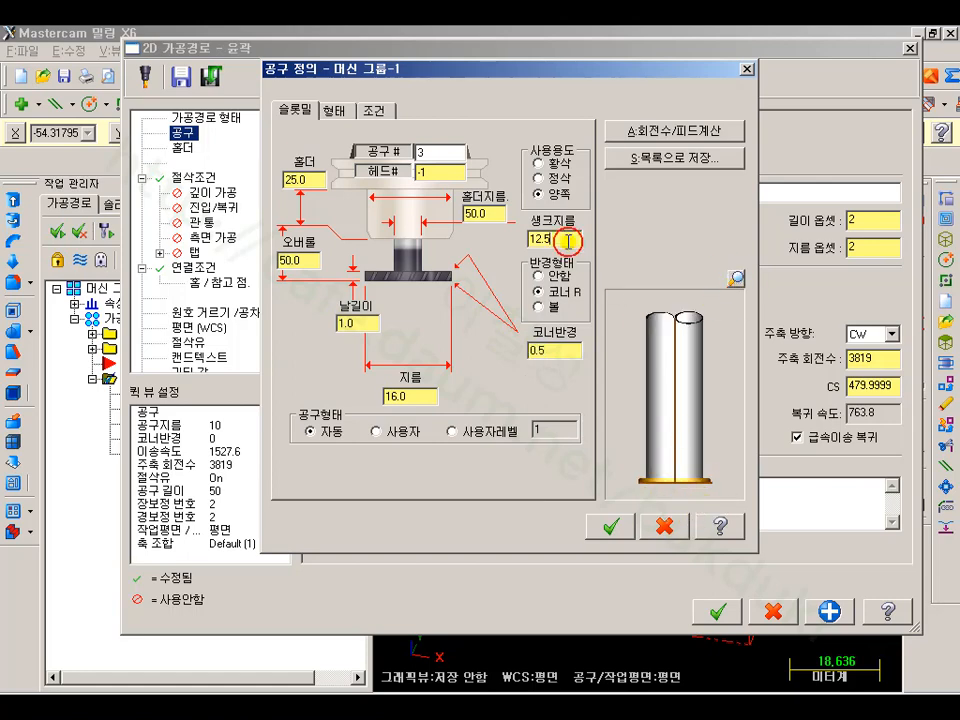
left_click(620, 526)
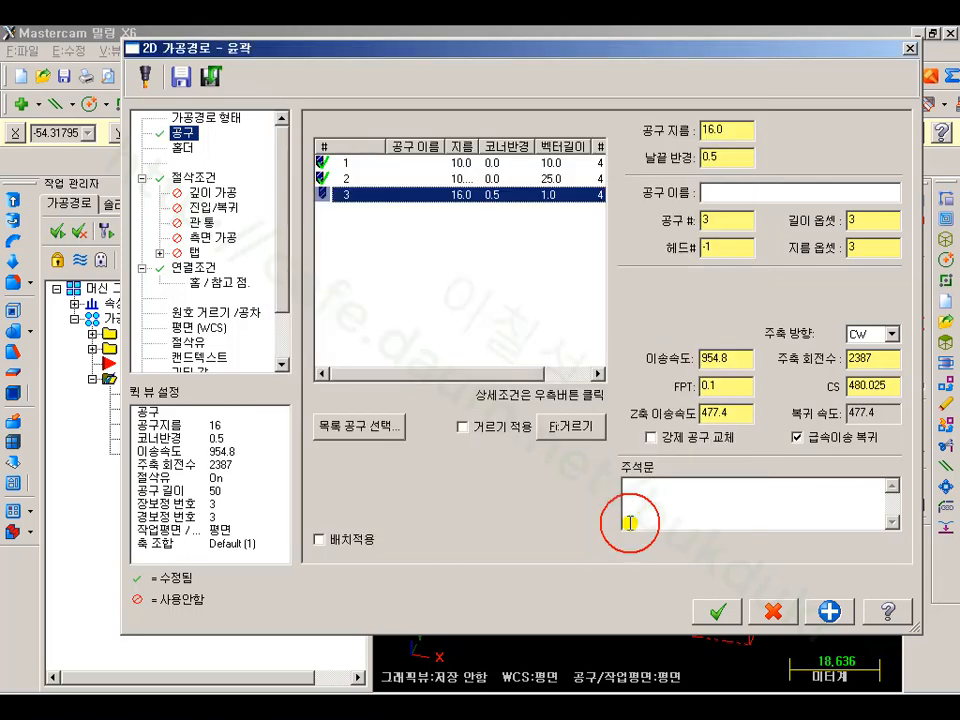
left_click(718, 611)
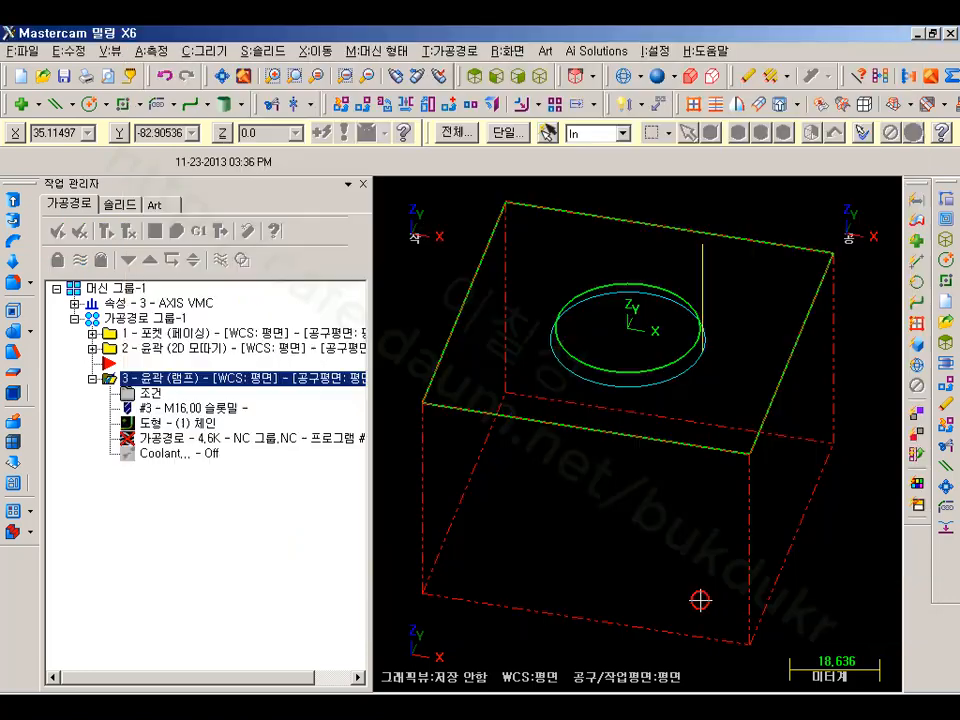
left_click(128, 232)
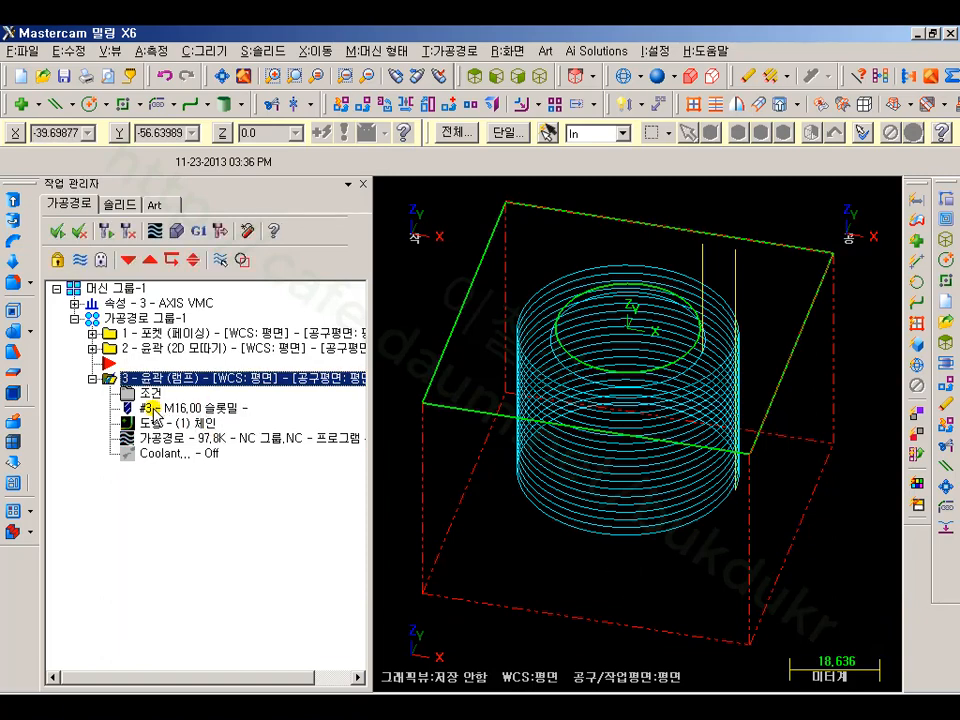
- Enable lead in/out (진입/복귀) for the ramp contour with the entry settings copied to the exit, and regenerate the toolpath
left_click(152, 392)
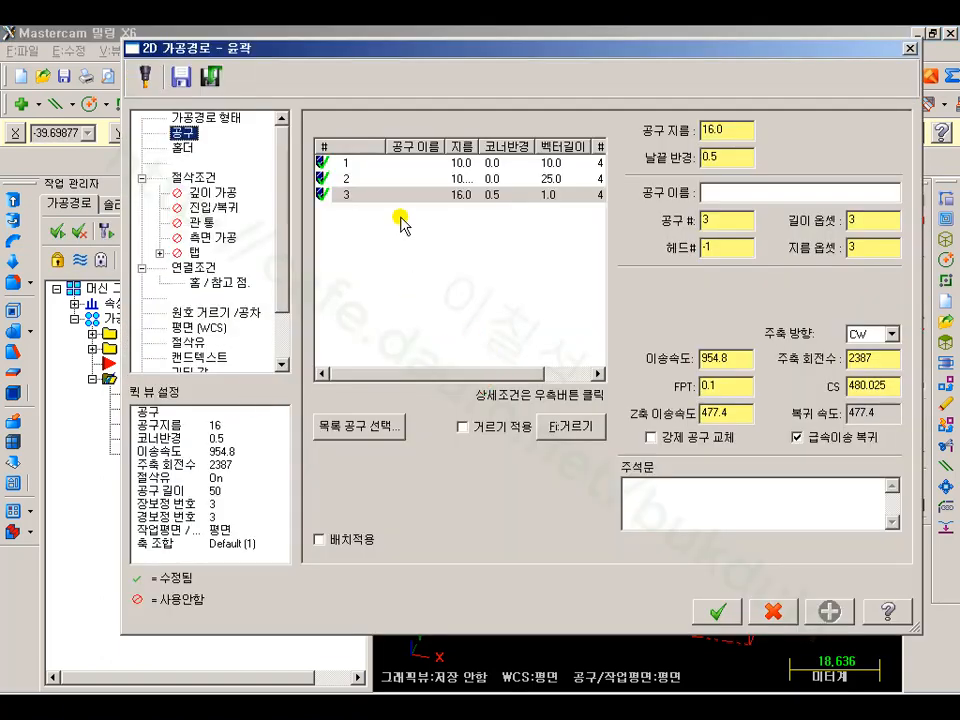
left_click(205, 207)
left_click(325, 124)
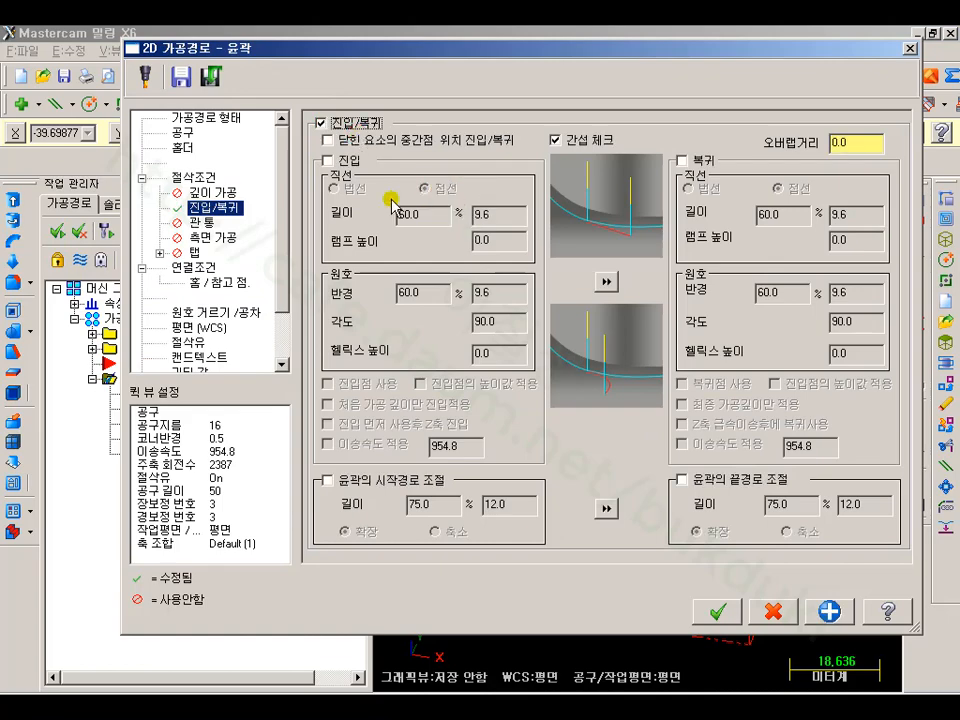
left_click(327, 160)
left_click(607, 281)
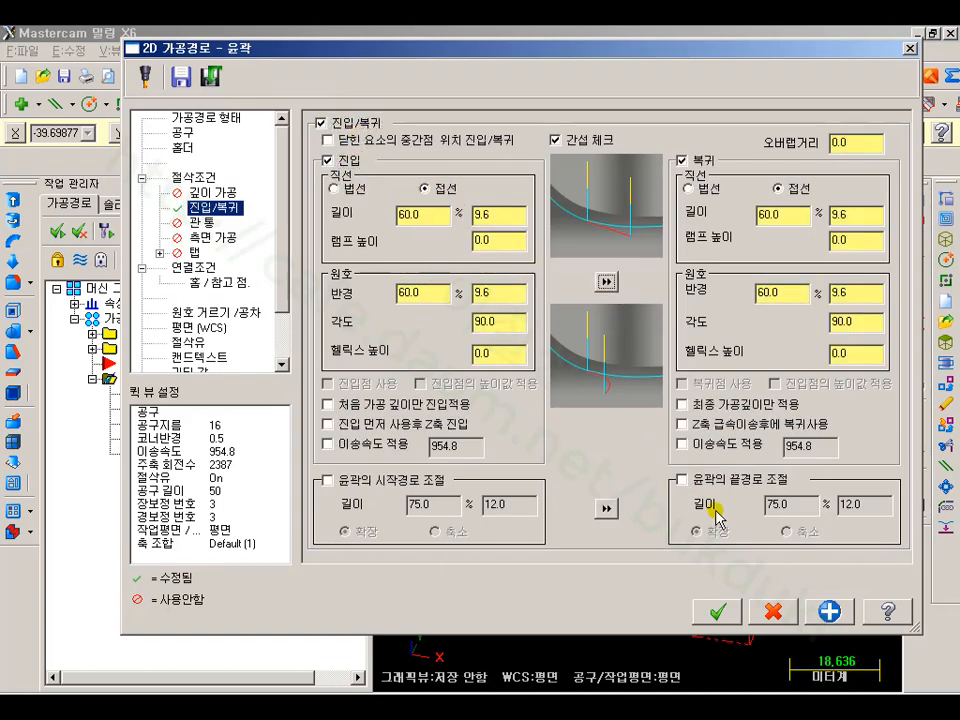
left_click(740, 613)
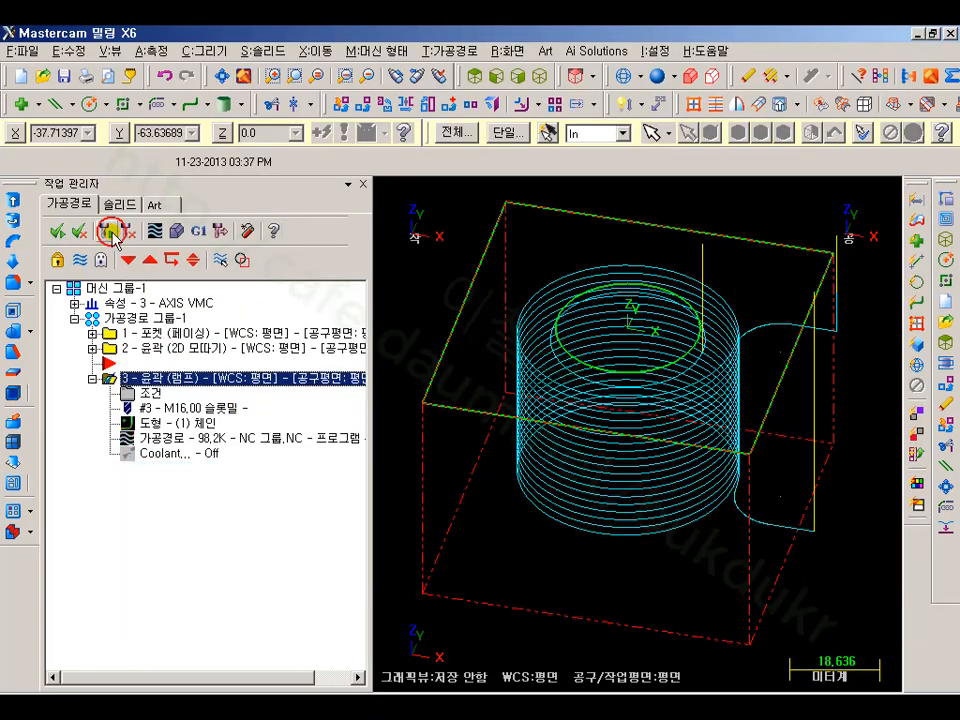
- Run the machining simulation of the whole toolpath group and inspect the grooves cut around the boss
scroll(521, 497, "down", 1)
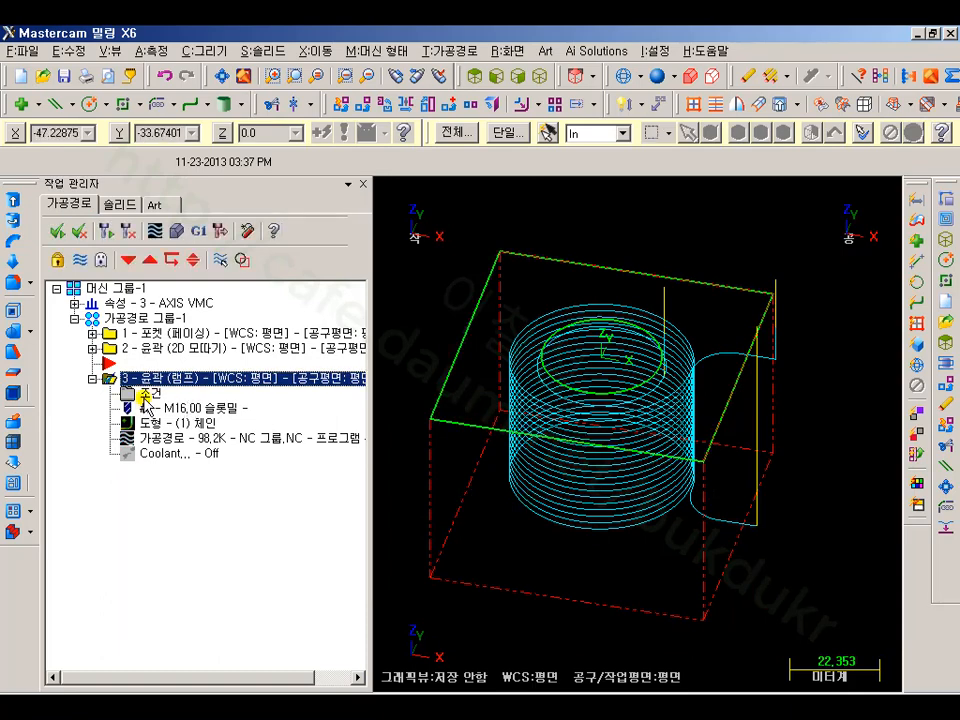
left_click(137, 316)
left_click(180, 231)
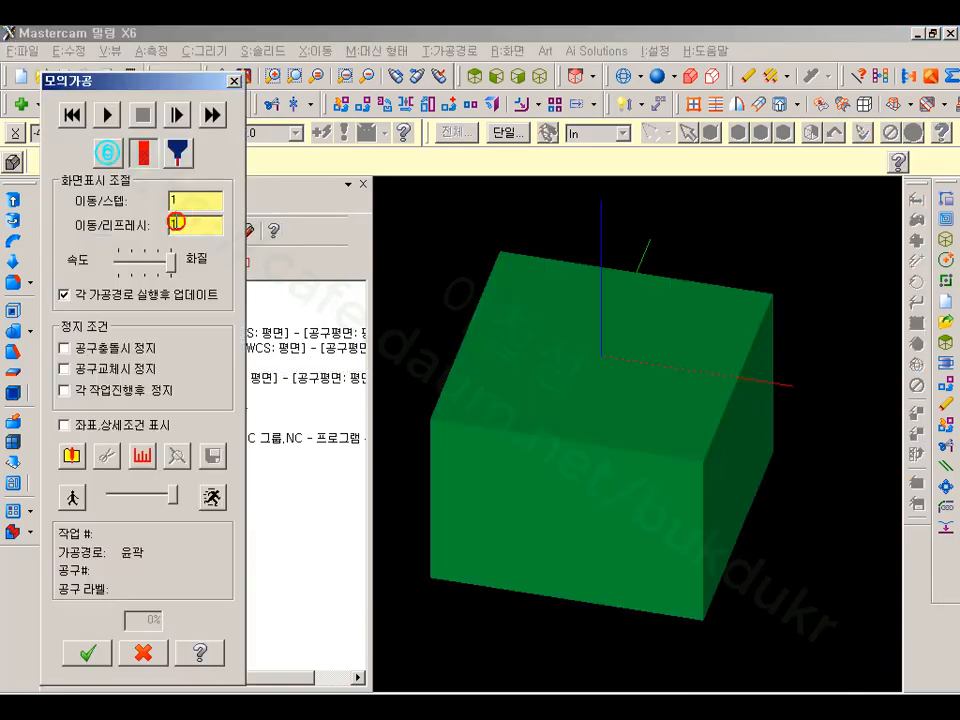
left_click(115, 117)
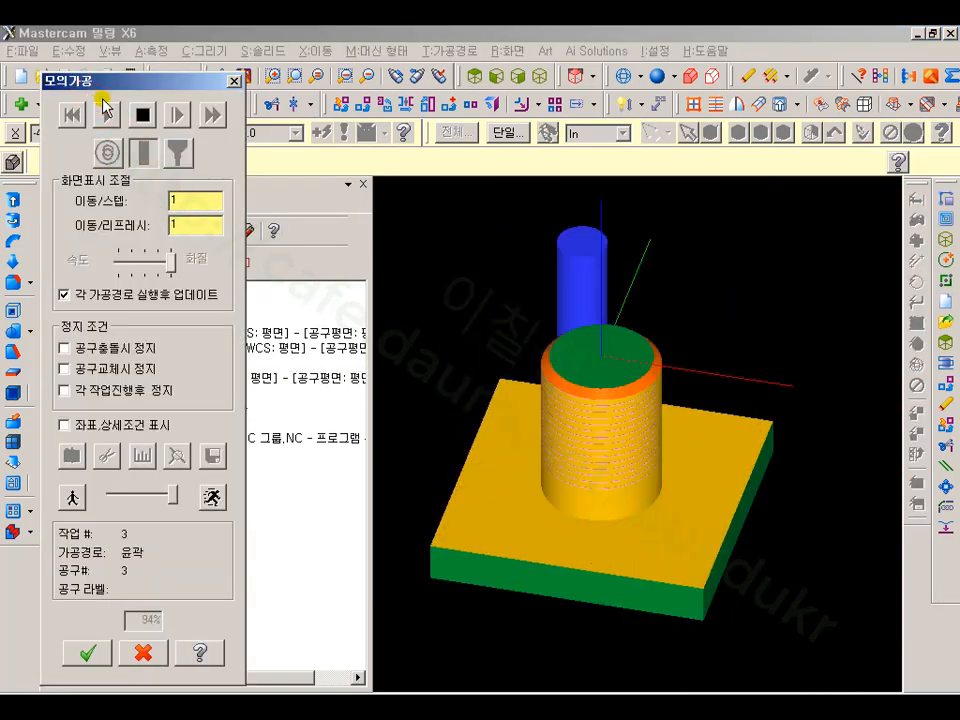
left_click(618, 274)
scroll(620, 440, "up", 4)
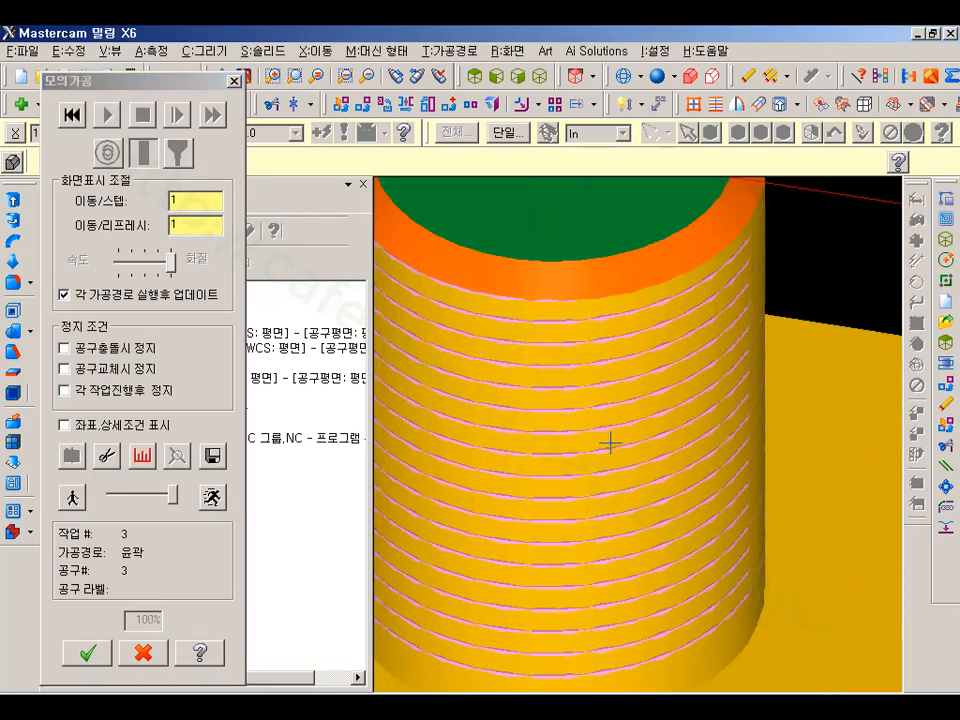
scroll(610, 440, "up", 1)
scroll(609, 436, "down", 5)
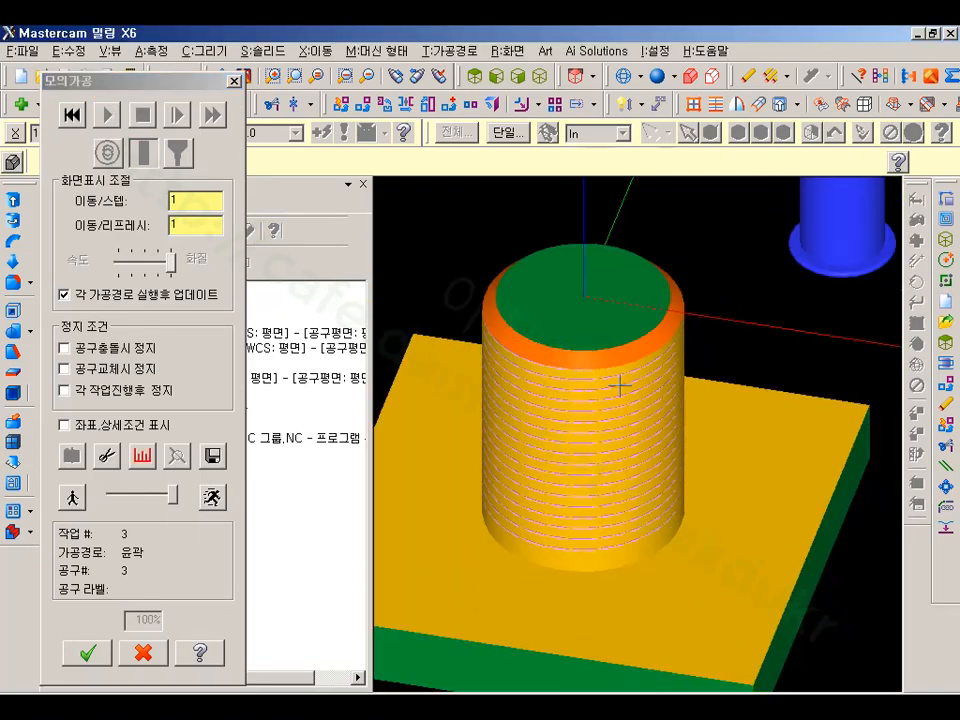
middle_click_drag(620, 385, 666, 321)
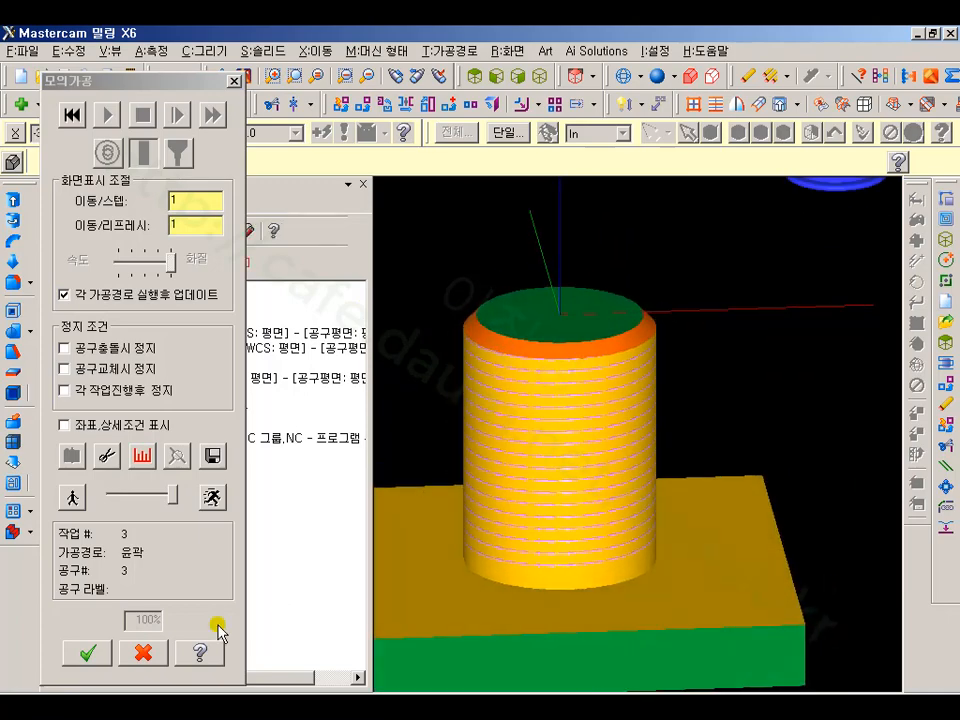
left_click(143, 653)
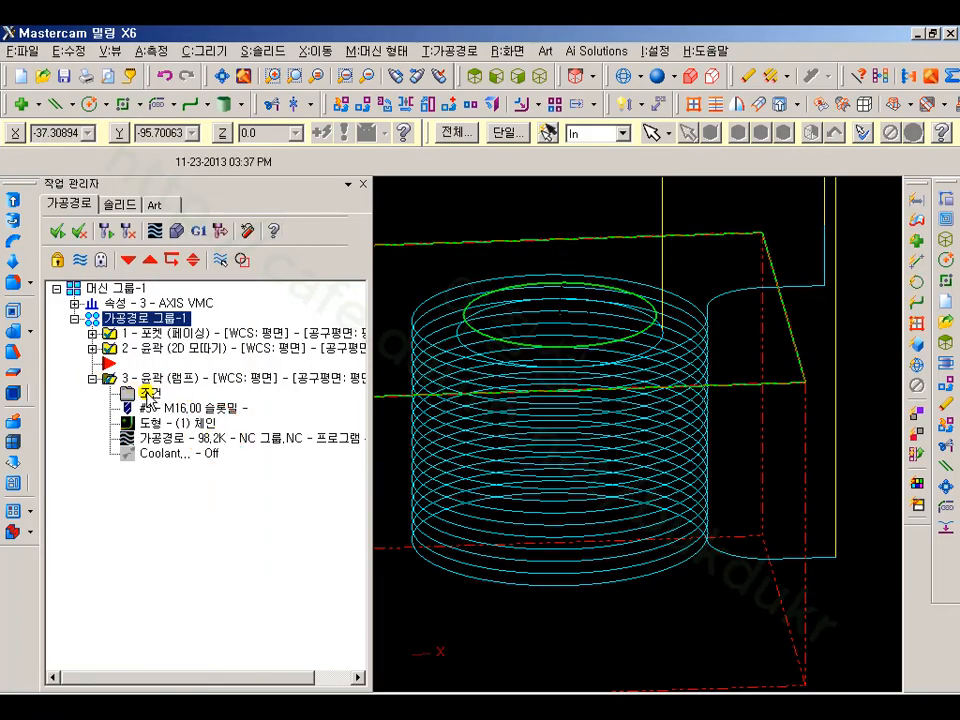
- Set the ramp contour's wall stock to leave (측벽면 가공여유) to -1 and regenerate the toolpath
left_click(146, 394)
left_click(180, 177)
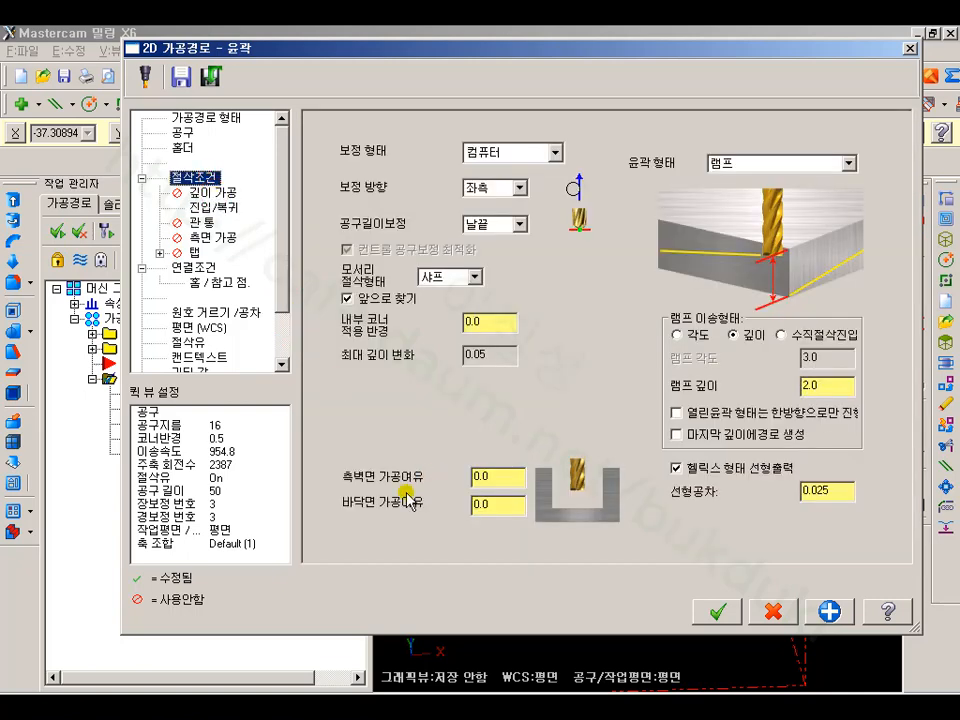
left_click_drag(502, 479, 440, 480)
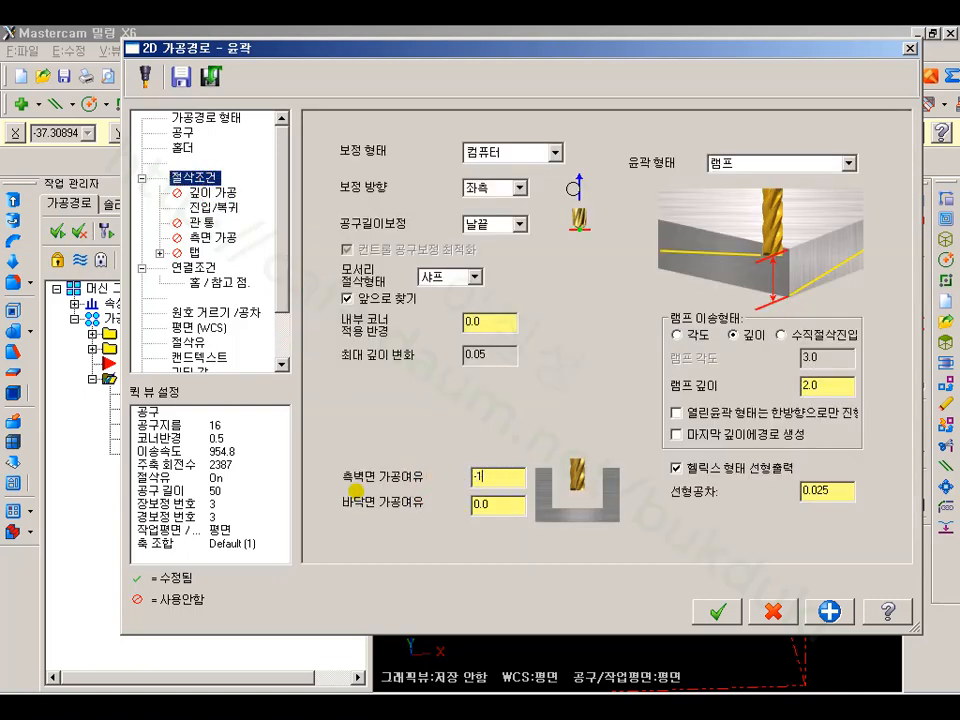
type("-1")
left_click(491, 505)
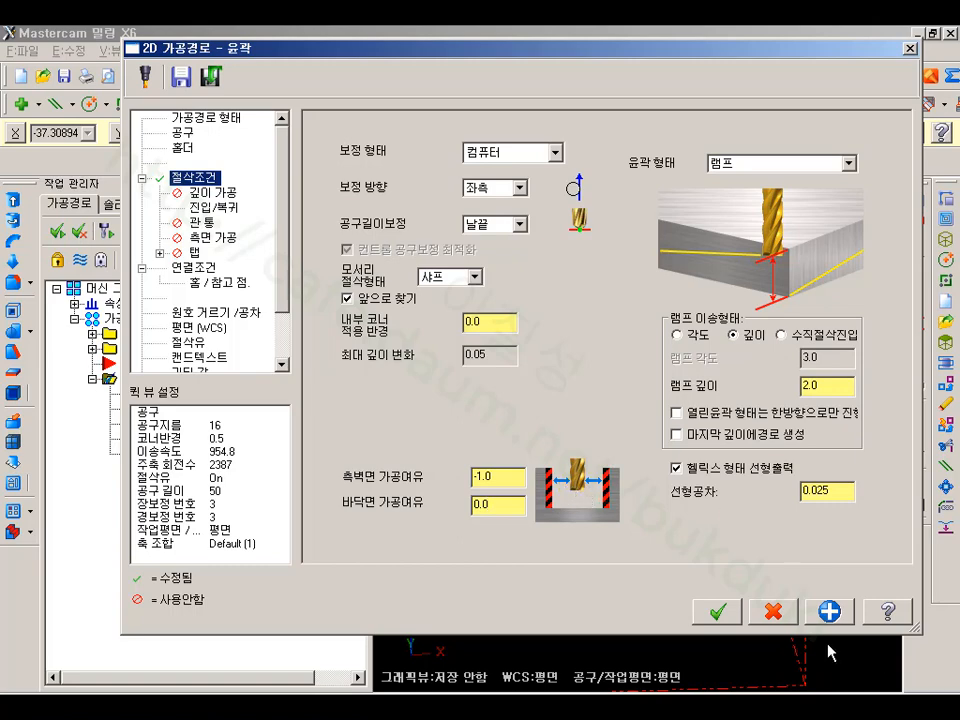
left_click(717, 611)
left_click(107, 231)
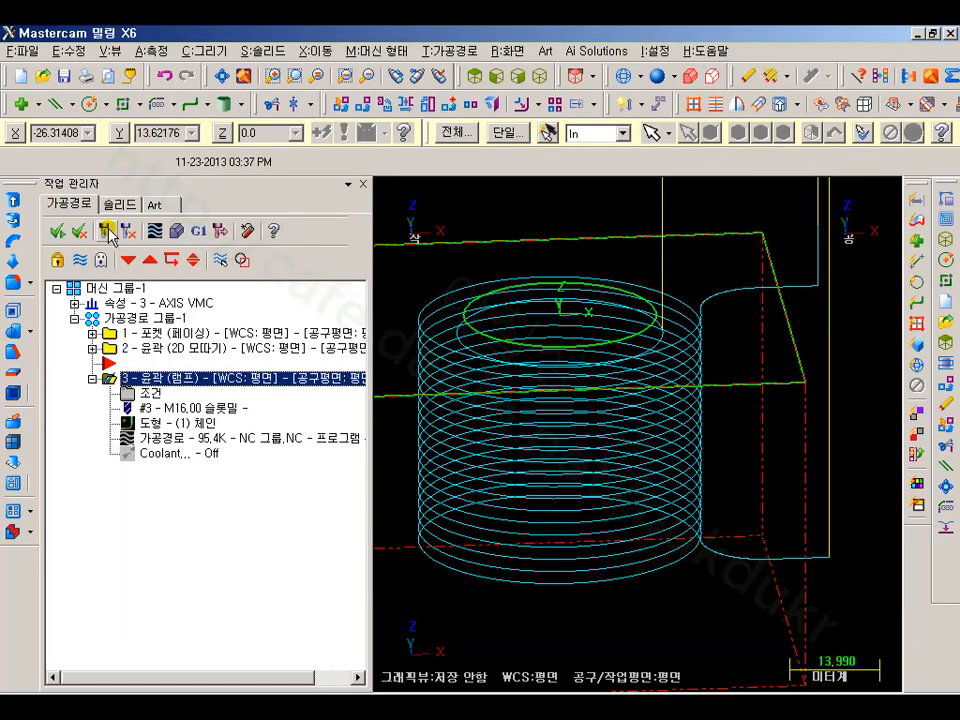
- Simulate all operations in the toolpath group again and examine the deepened grooves from several angles
left_click(145, 318)
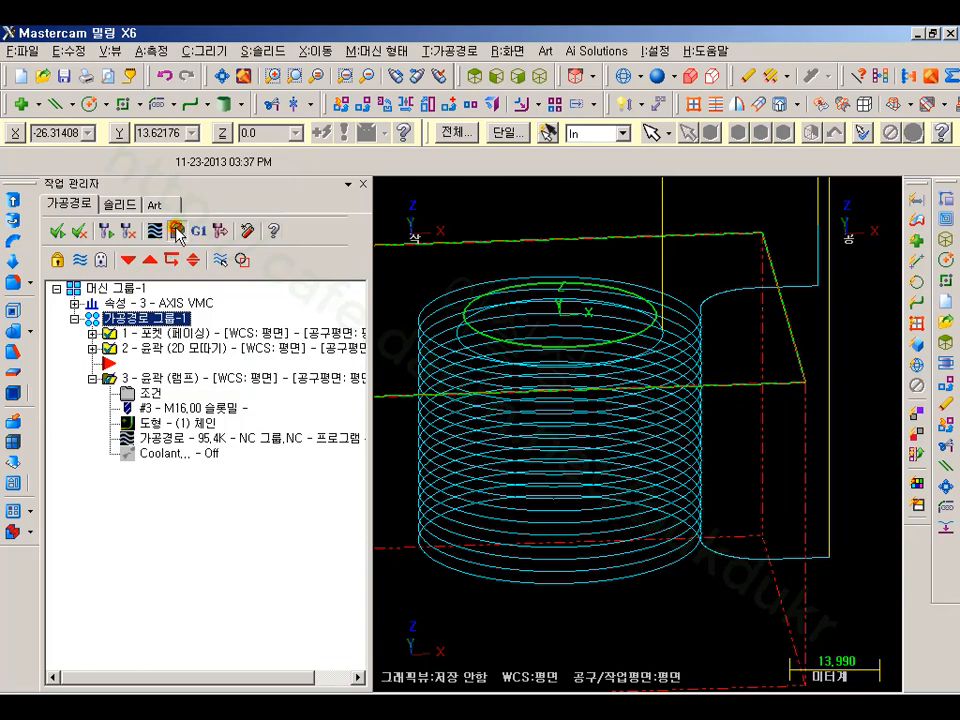
left_click(177, 232)
left_click(106, 115)
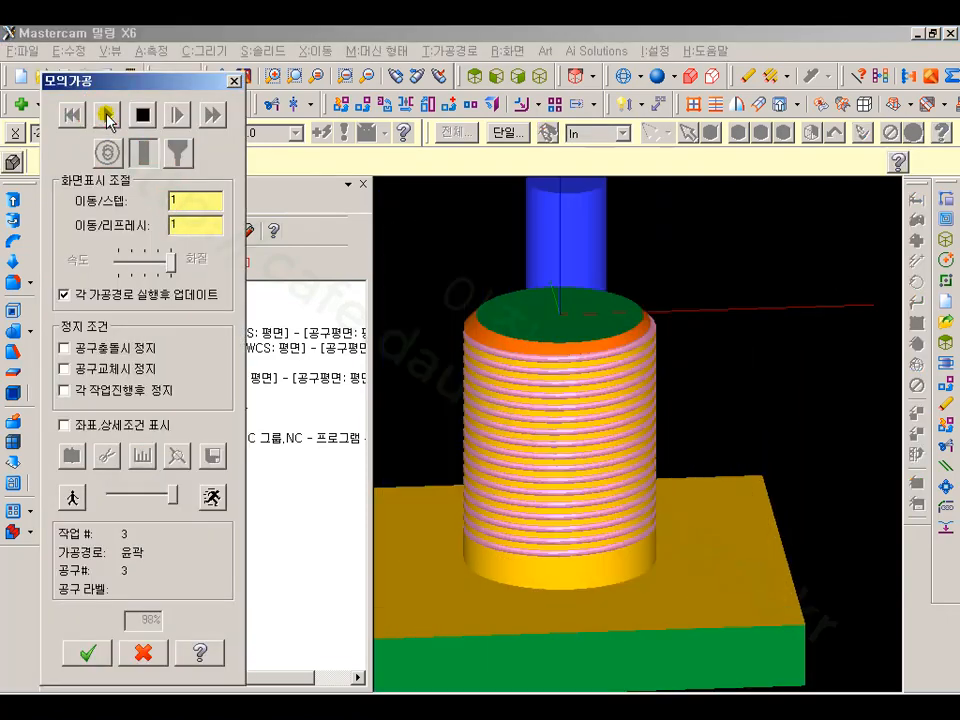
middle_click_drag(694, 275, 776, 327)
middle_click_drag(815, 382, 750, 326)
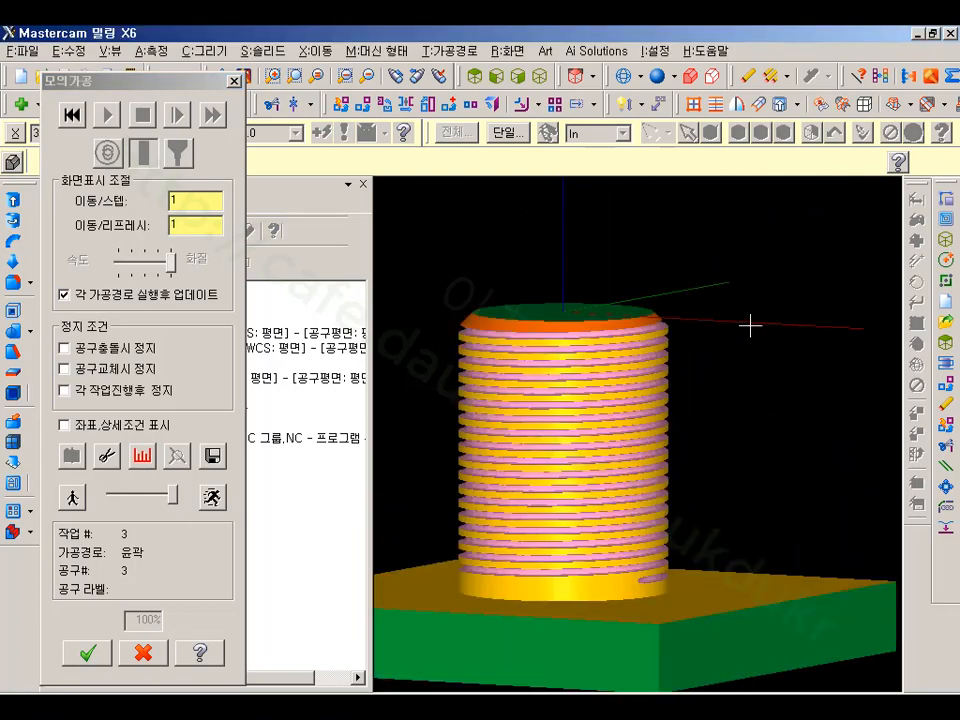
middle_click_drag(707, 291, 714, 333)
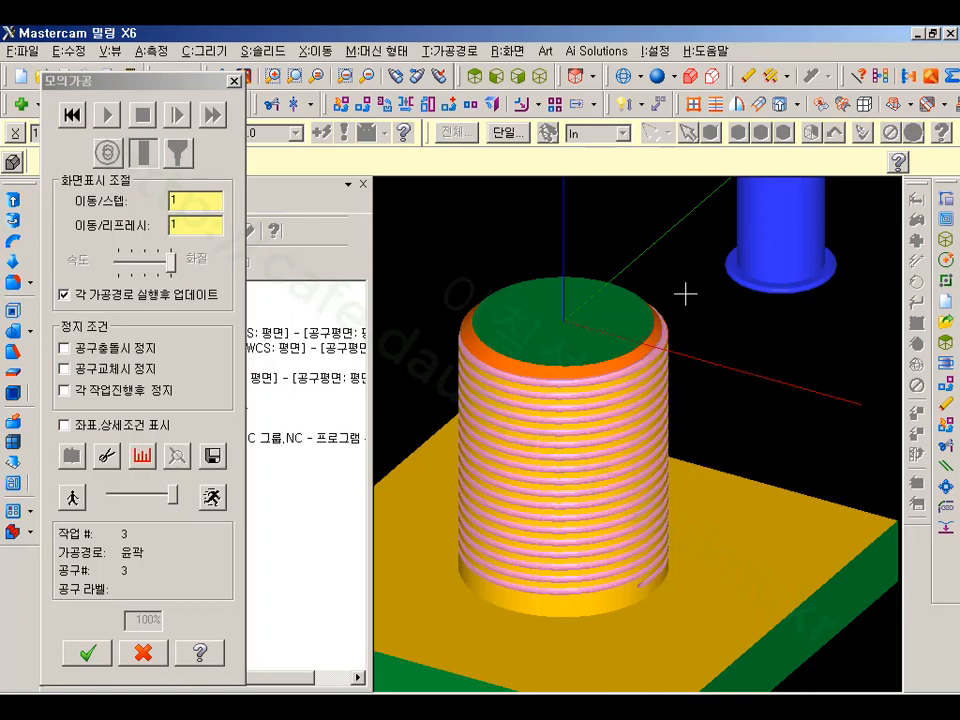
middle_click_drag(810, 340, 784, 340)
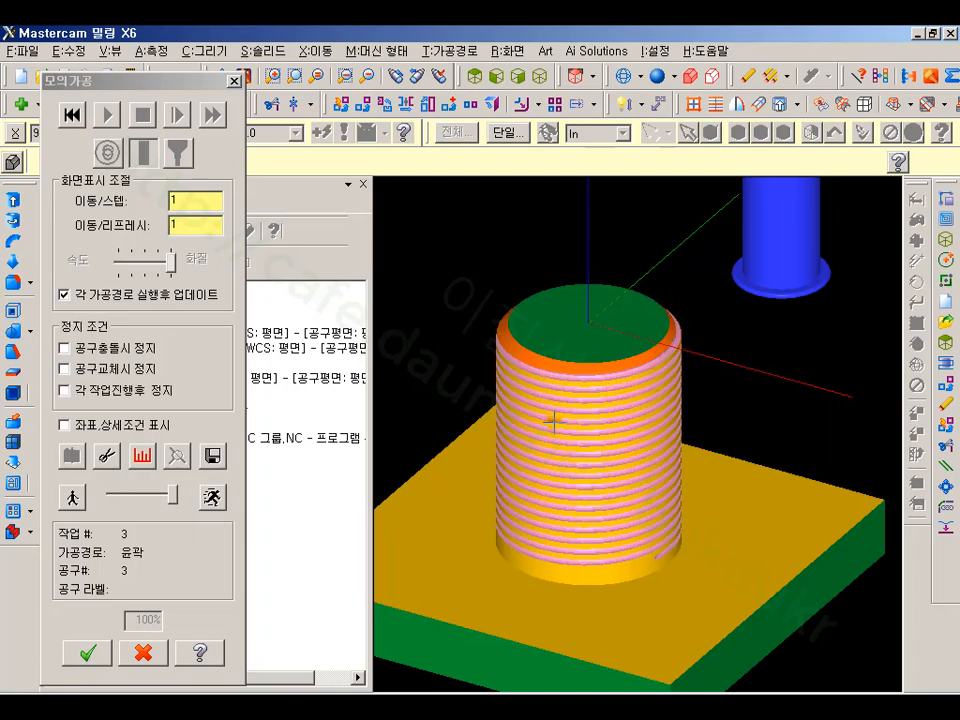
left_click(146, 654)
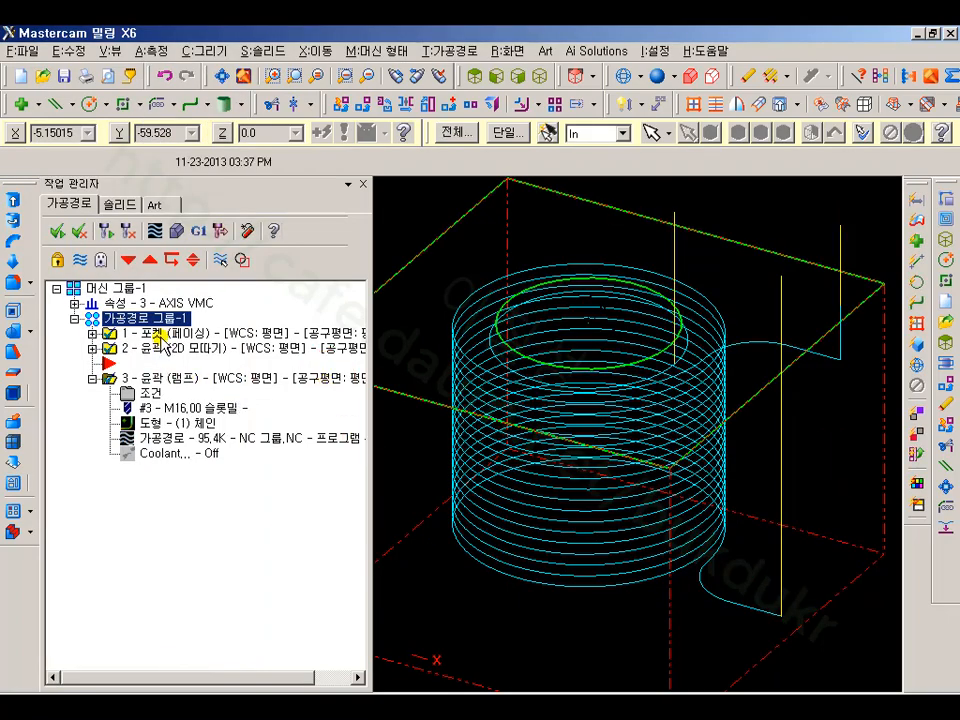
- Start a thread mill (나사밀) toolpath ahead of the ramp contour, picking the boss circle by entity (도형요소) as its location
left_click(154, 380)
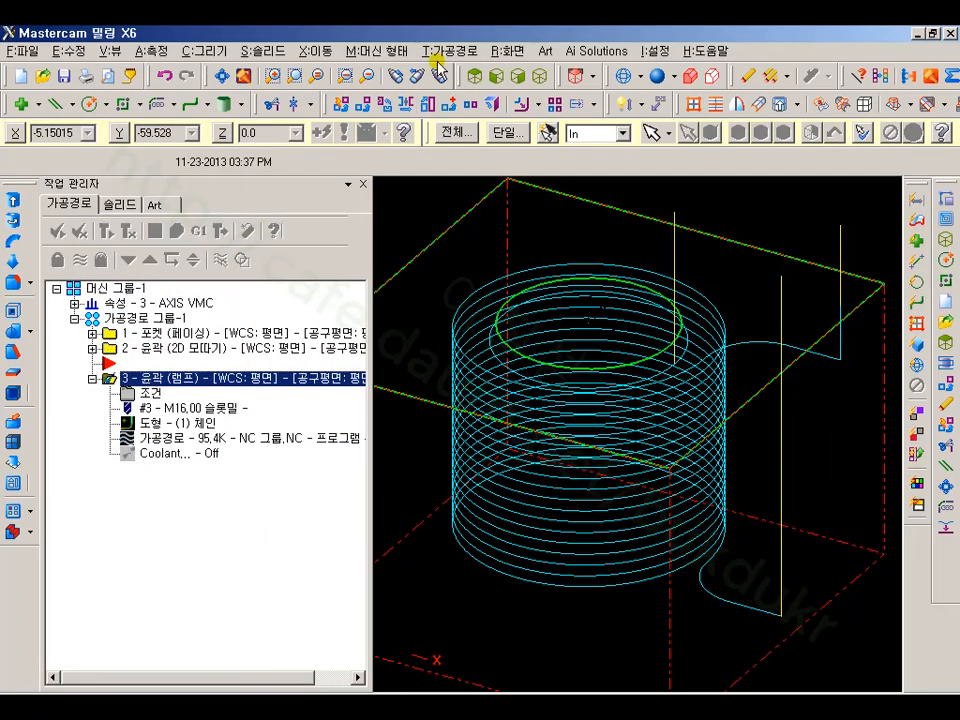
left_click(447, 51)
mouse_move(514, 425)
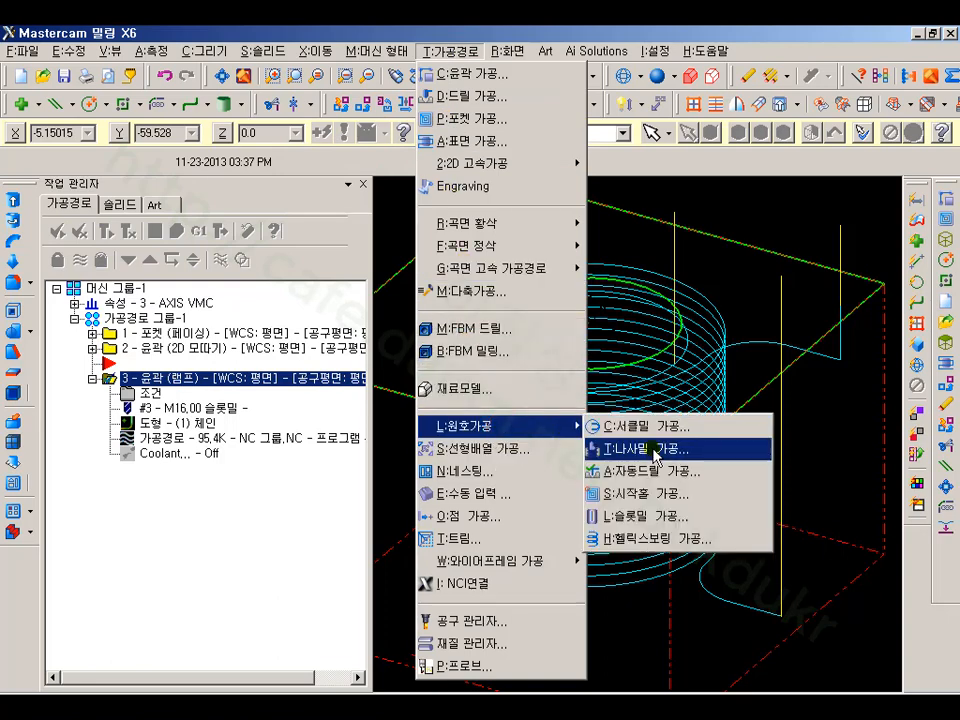
left_click(655, 450)
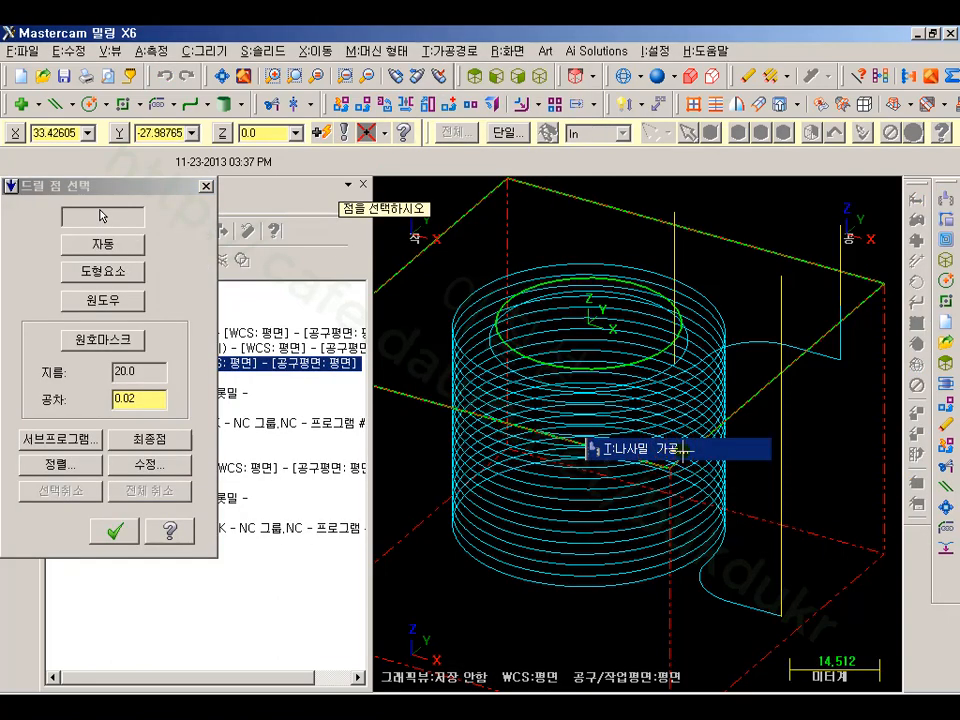
left_click_drag(165, 189, 299, 97)
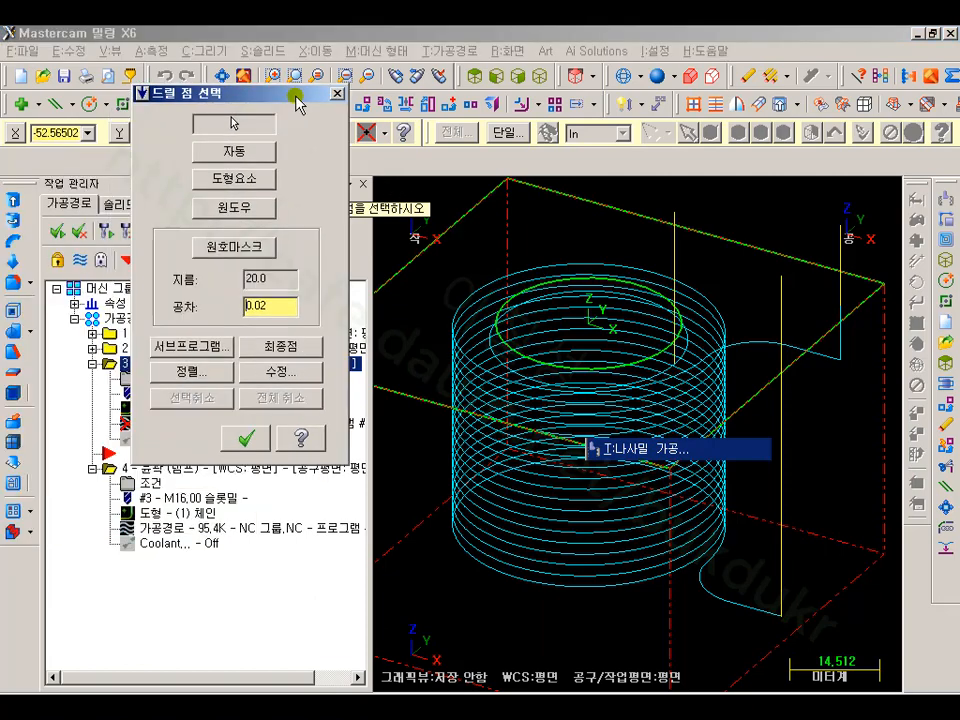
middle_click_drag(767, 299, 749, 354)
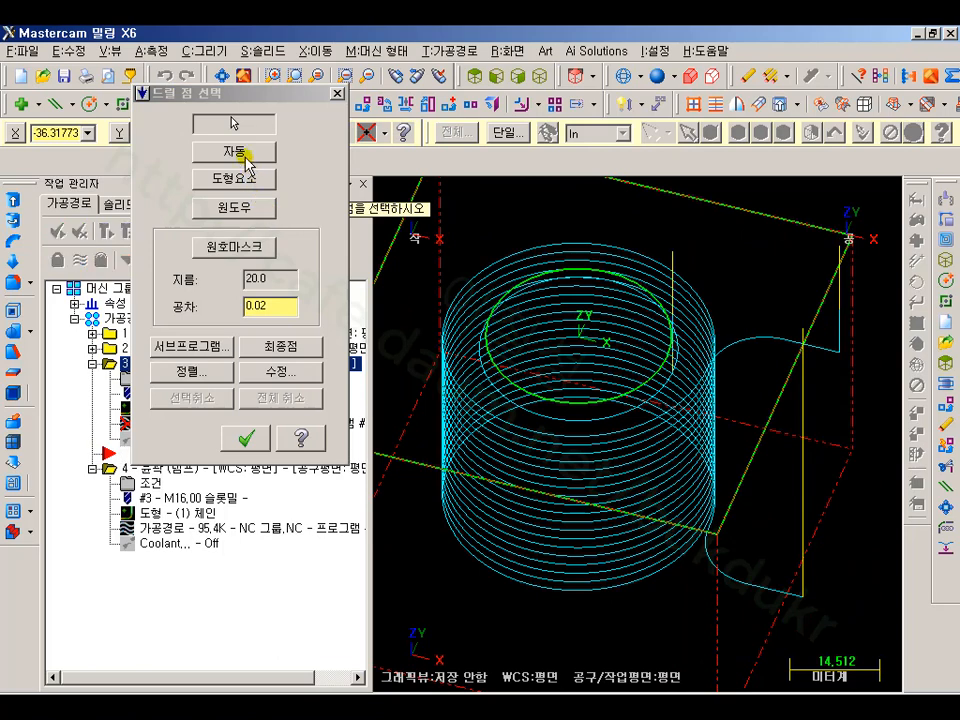
left_click(578, 339)
left_click(224, 180)
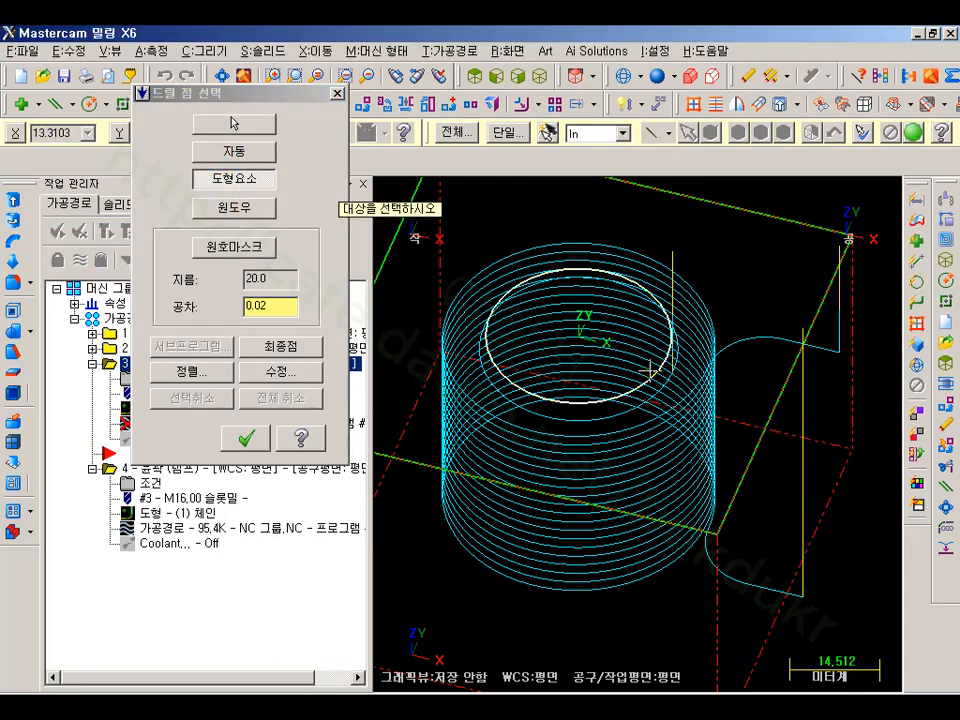
left_click(496, 280)
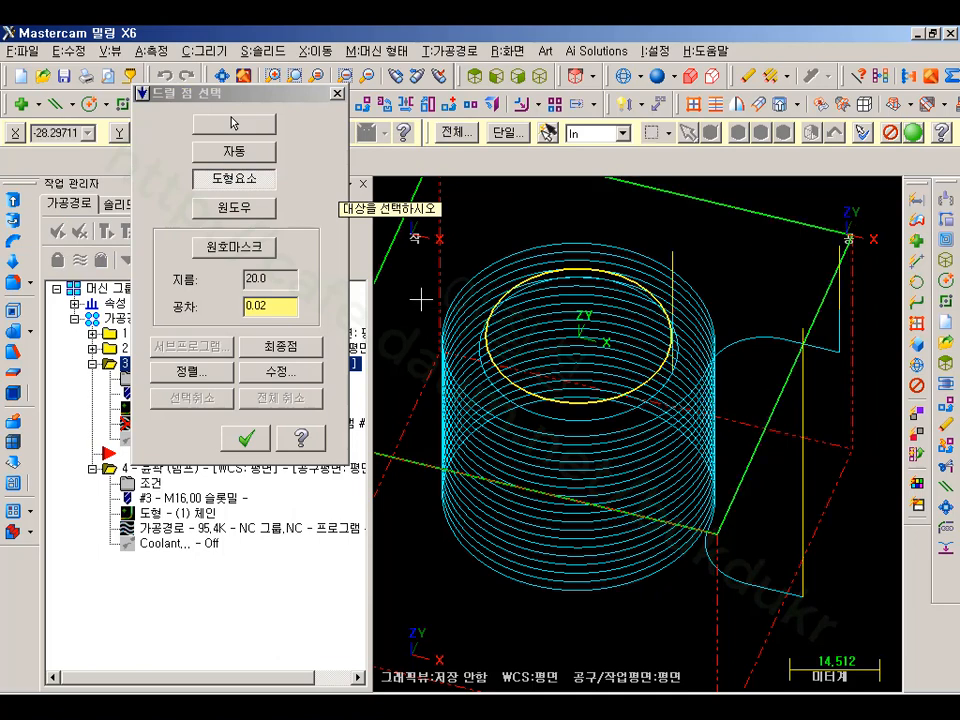
key("Return")
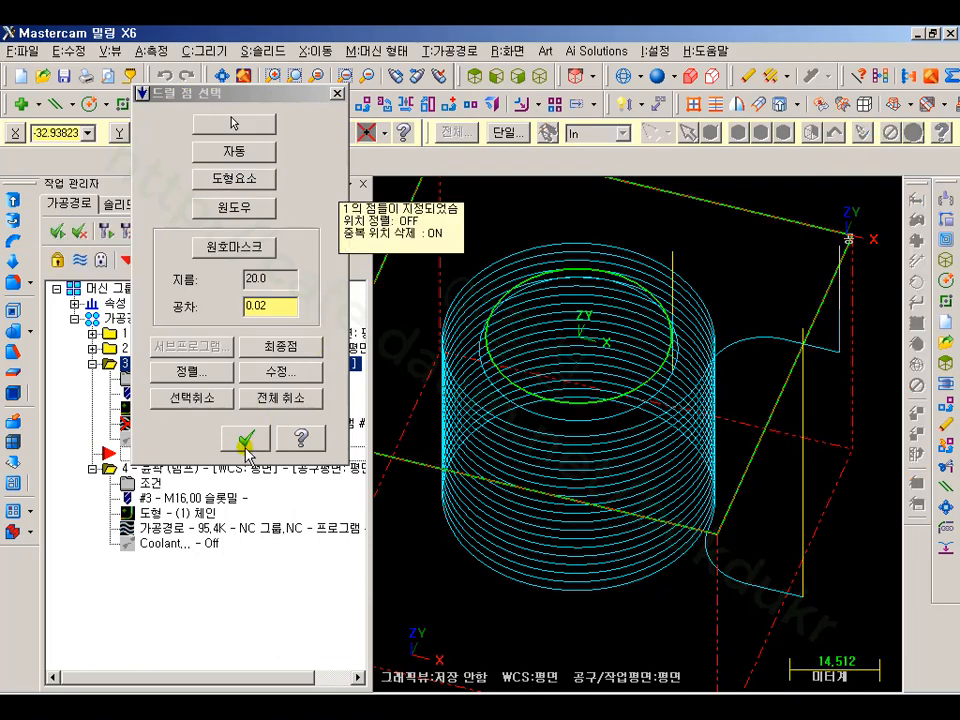
left_click(245, 437)
- Choose tool 3, the 16 mm slot mill, for the thread mill toolpath and open its cut parameters (절삭조건)
left_click(183, 134)
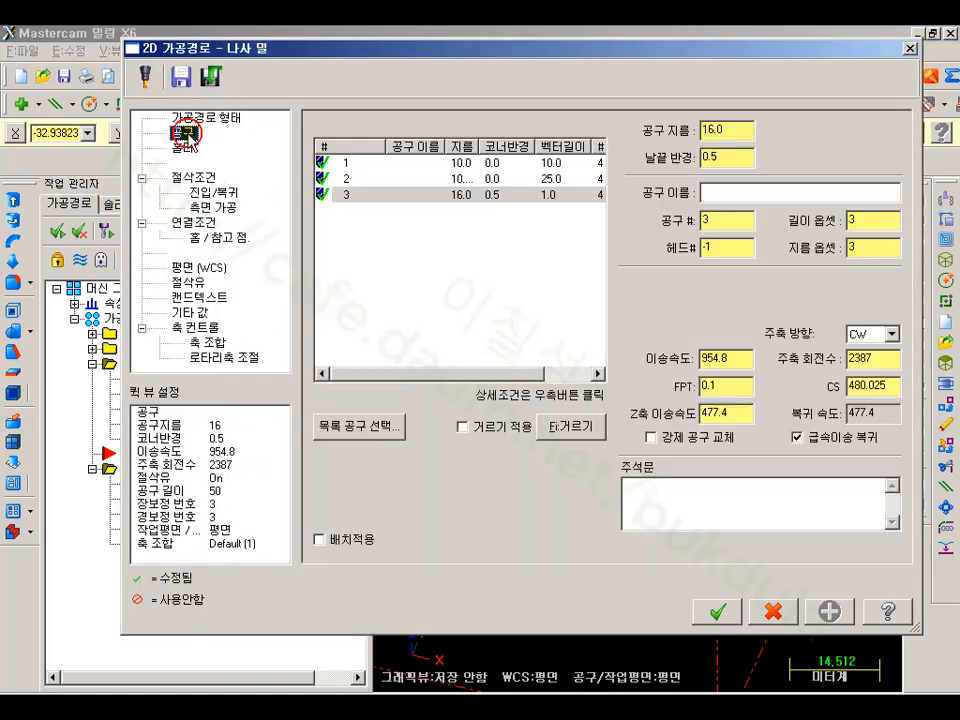
left_click(364, 196)
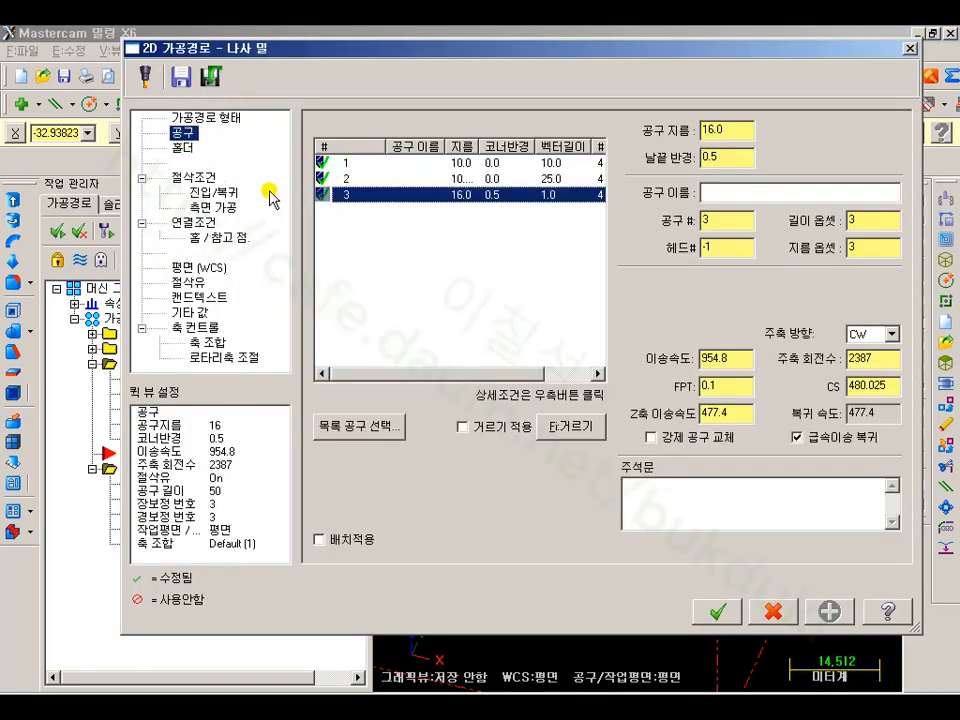
left_click(193, 178)
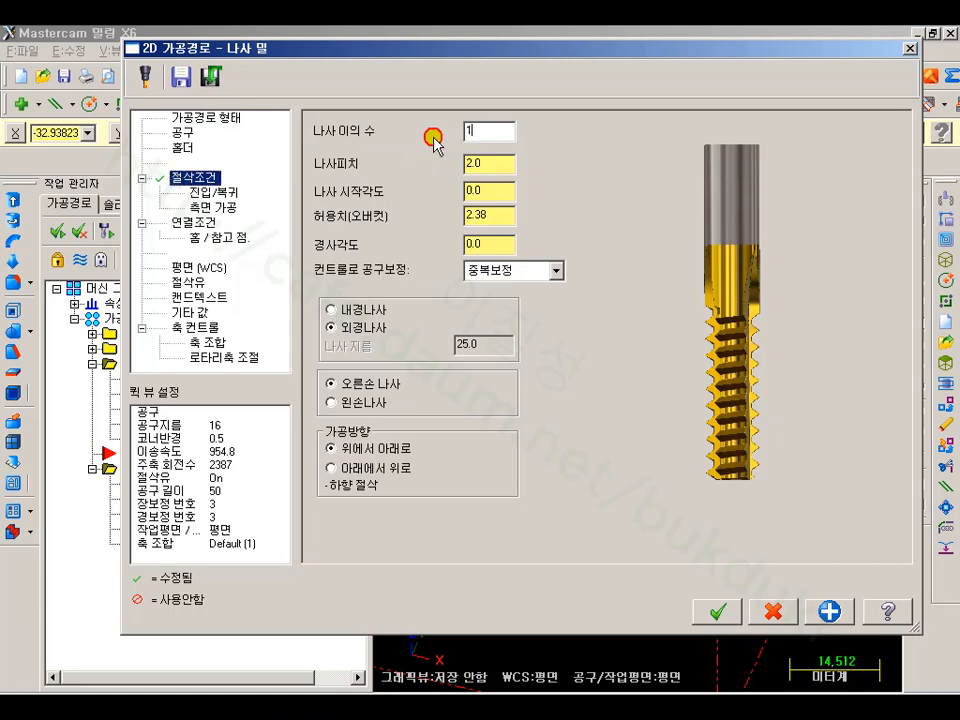
left_click(485, 131)
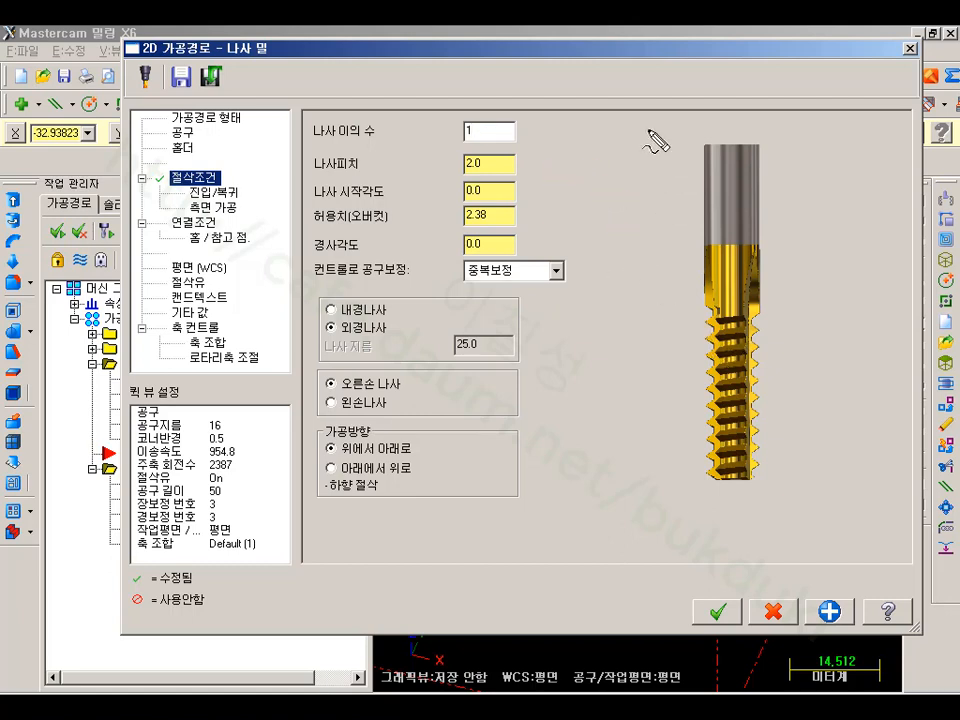
mouse_move(646, 131)
left_mouse_down()
mouse_move(650, 403)
mouse_move(598, 405)
mouse_move(601, 498)
mouse_move(718, 498)
mouse_move(708, 403)
mouse_move(646, 402)
left_mouse_up()
mouse_move(688, 448)
left_mouse_down()
mouse_move(659, 516)
mouse_move(750, 526)
mouse_move(836, 268)
mouse_move(806, 136)
left_mouse_up()
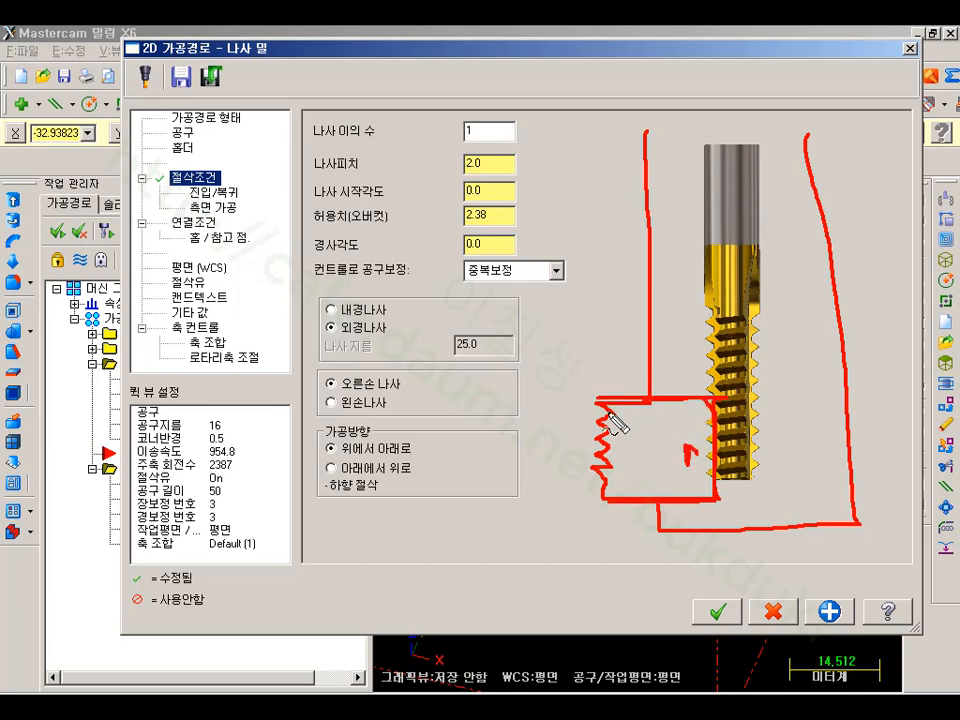
left_click_drag(607, 493, 591, 497)
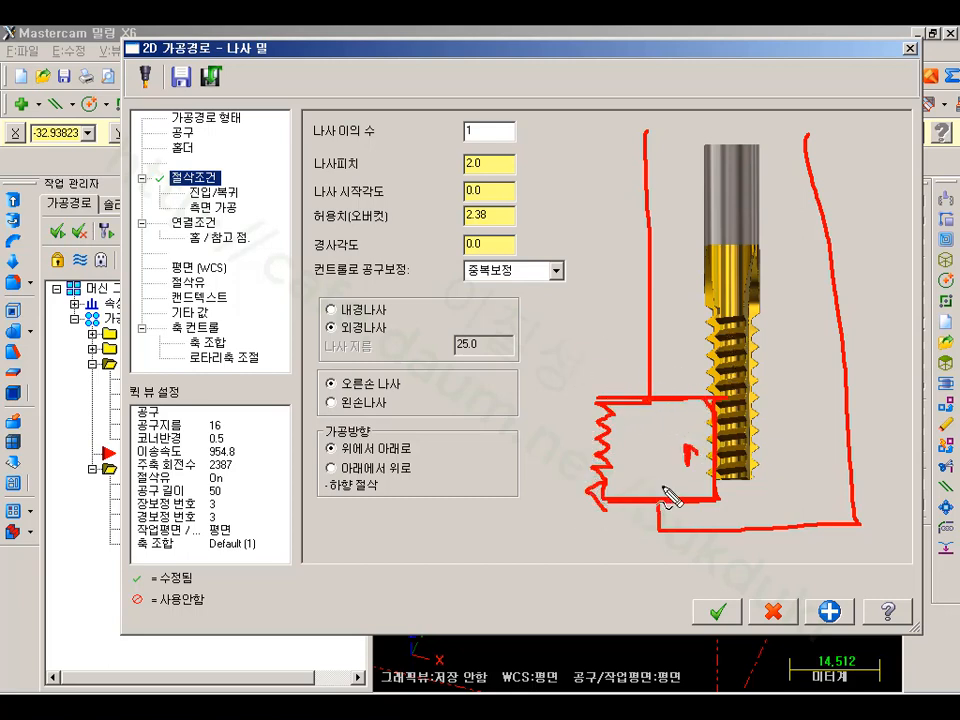
mouse_move(469, 117)
left_mouse_down()
mouse_move(467, 143)
mouse_move(500, 136)
mouse_move(491, 145)
left_mouse_up()
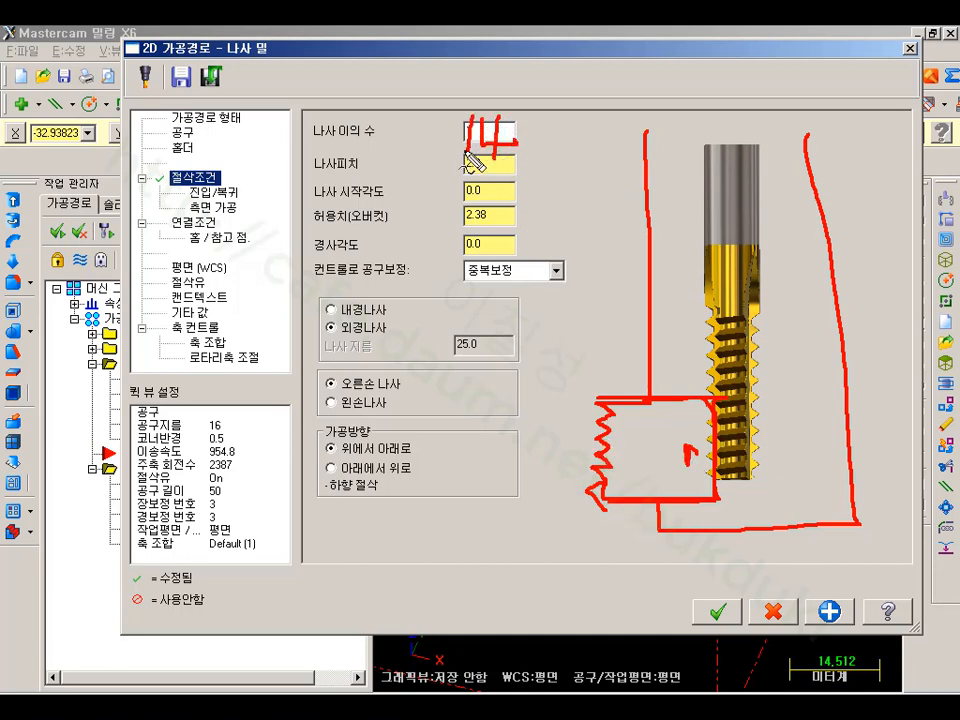
key("Escape")
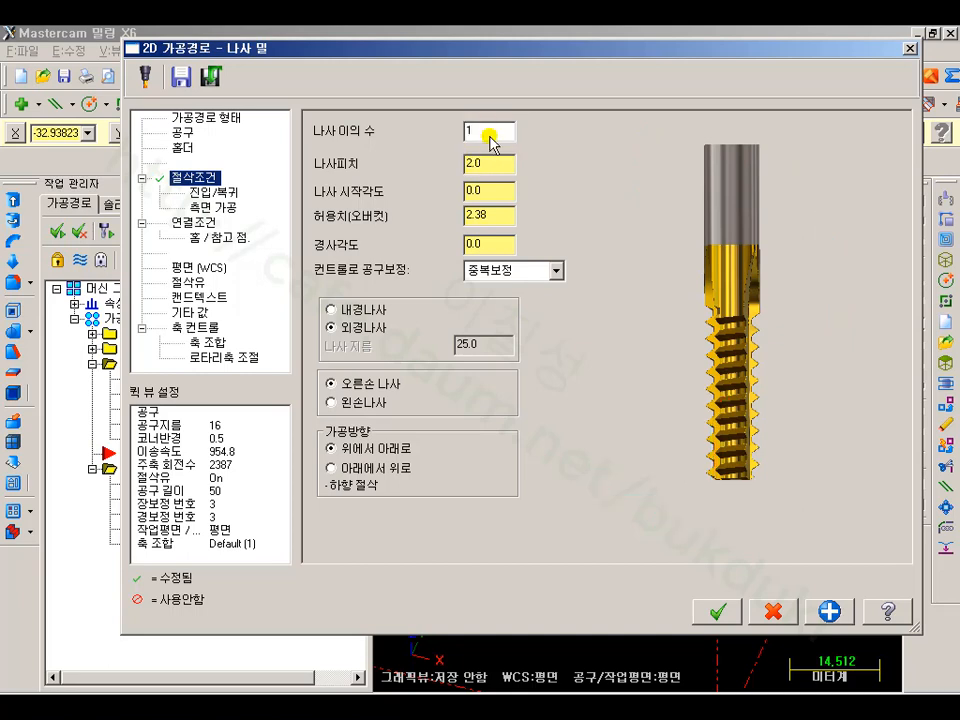
- Set the thread mill's overcut allowance (허용치(오버컷)) to 2.0 while reviewing the pitch, start angle and taper angle
left_click(490, 162)
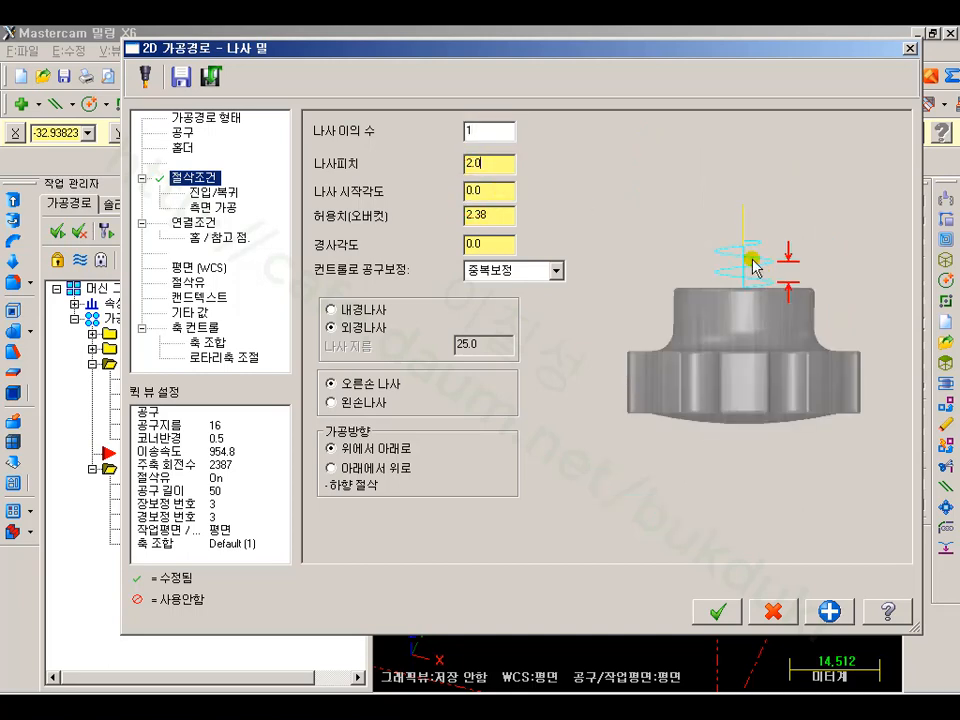
left_click(487, 193)
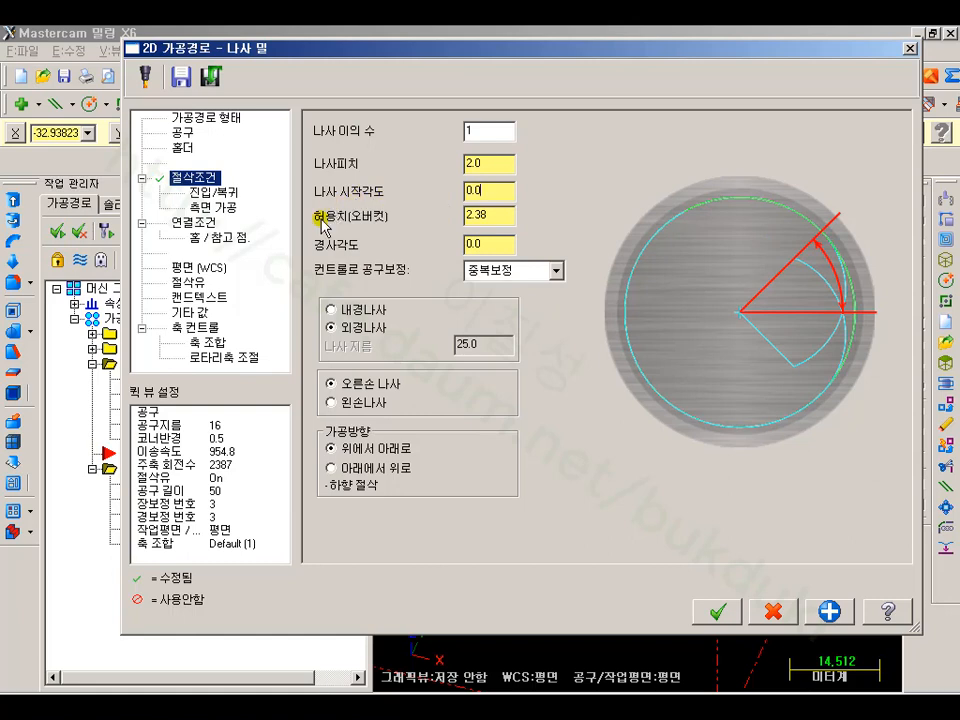
left_click(497, 217)
left_click_drag(497, 217, 450, 221)
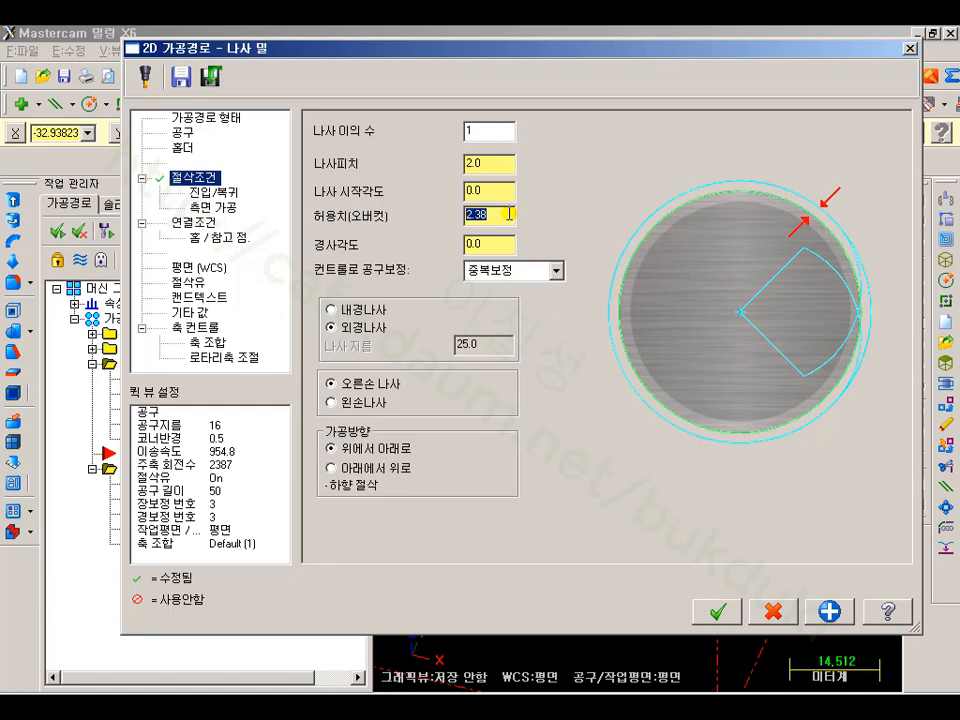
type("2")
left_click(493, 243)
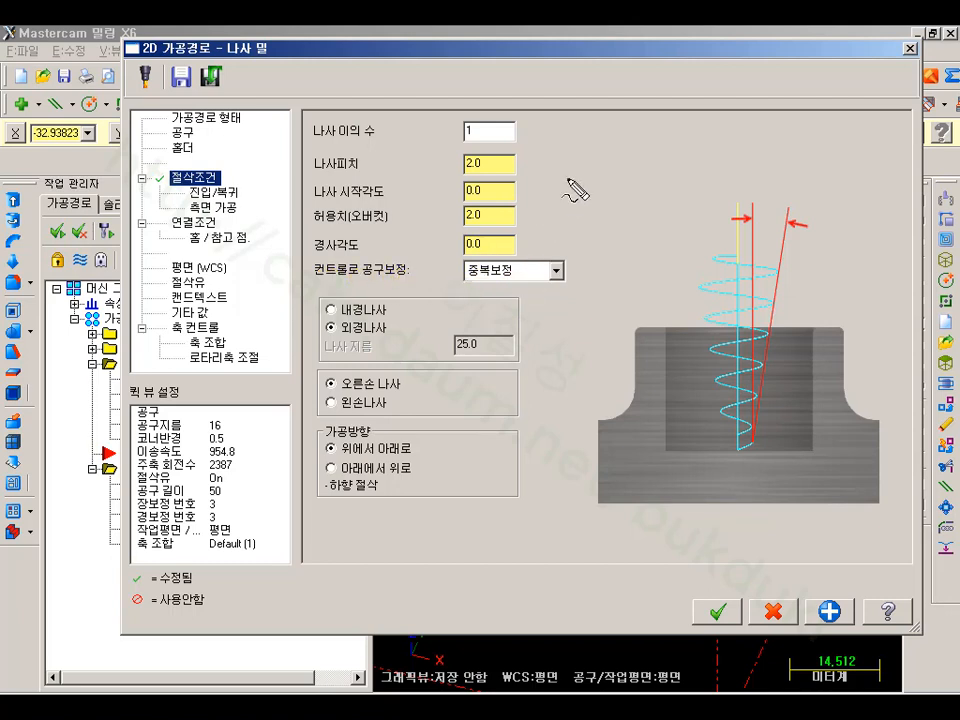
mouse_move(567, 176)
left_mouse_down()
mouse_move(572, 210)
mouse_move(619, 240)
mouse_move(634, 245)
mouse_move(673, 214)
mouse_move(613, 274)
mouse_move(572, 165)
mouse_move(681, 272)
left_mouse_up()
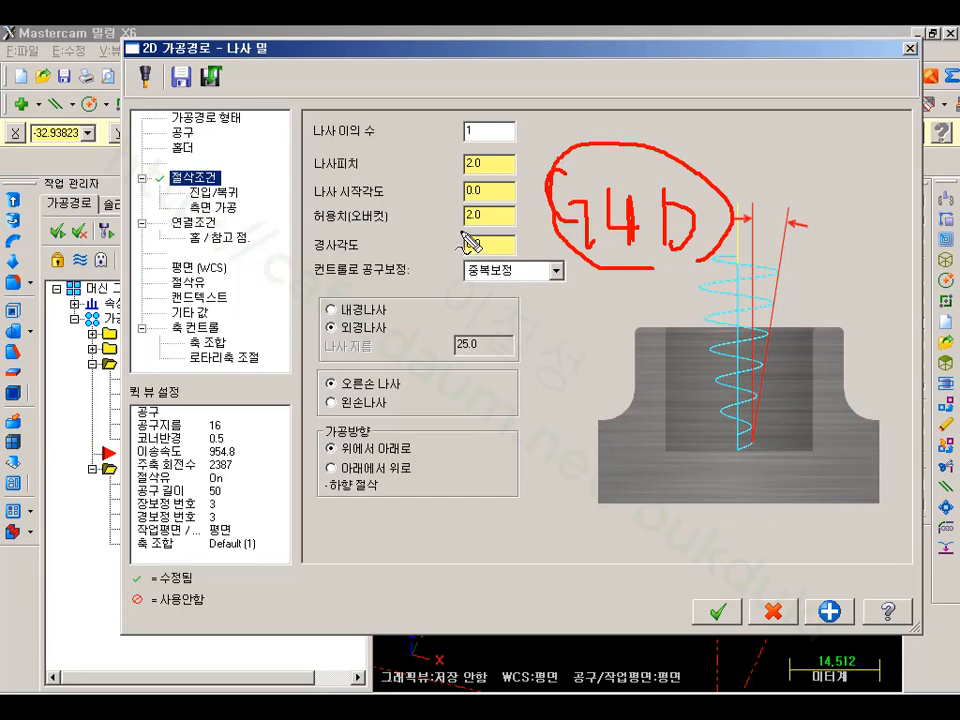
mouse_move(589, 270)
left_mouse_down()
mouse_move(617, 266)
mouse_move(735, 180)
mouse_move(562, 162)
mouse_move(545, 262)
left_mouse_up()
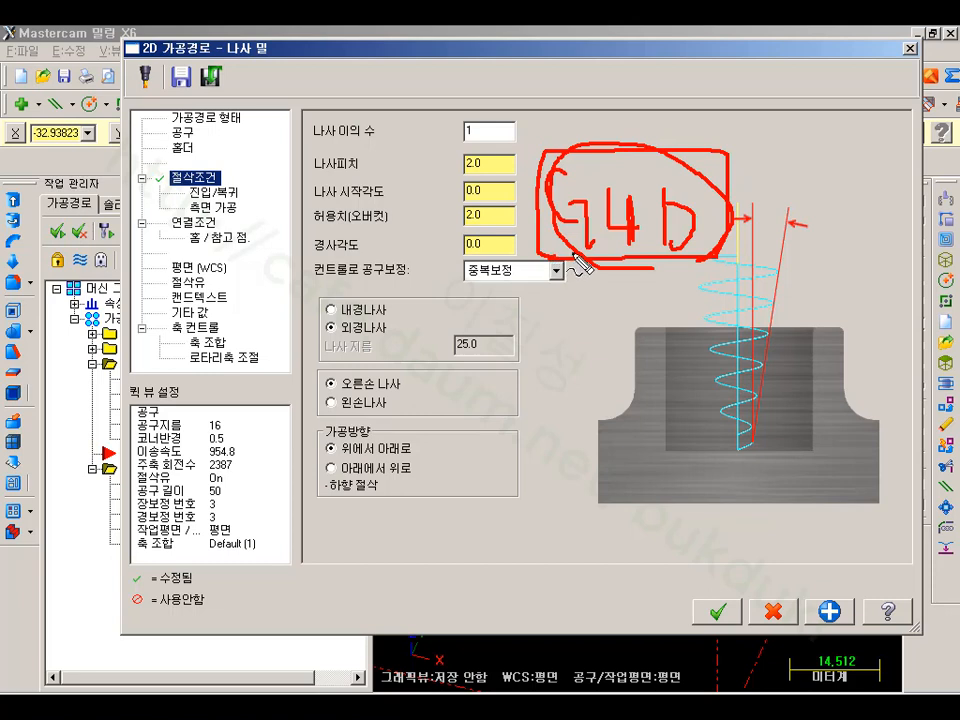
key("Escape")
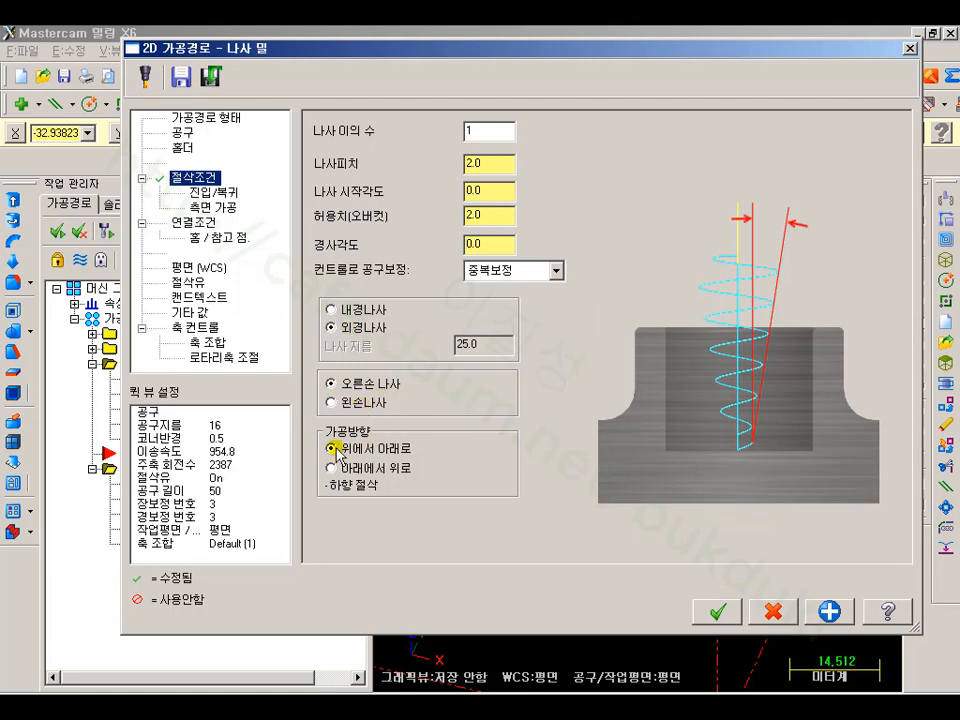
- Review the thread mill's lead in/out and side cut settings, set the thread depth (나사깊이) to -38 and generate the toolpath
left_click(218, 193)
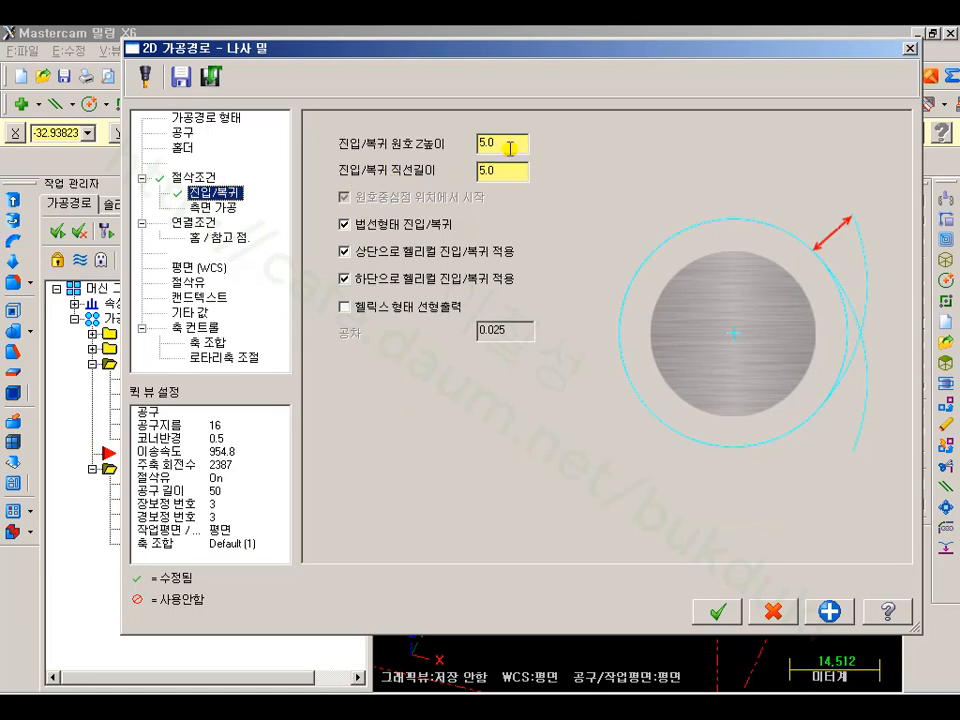
left_click(214, 207)
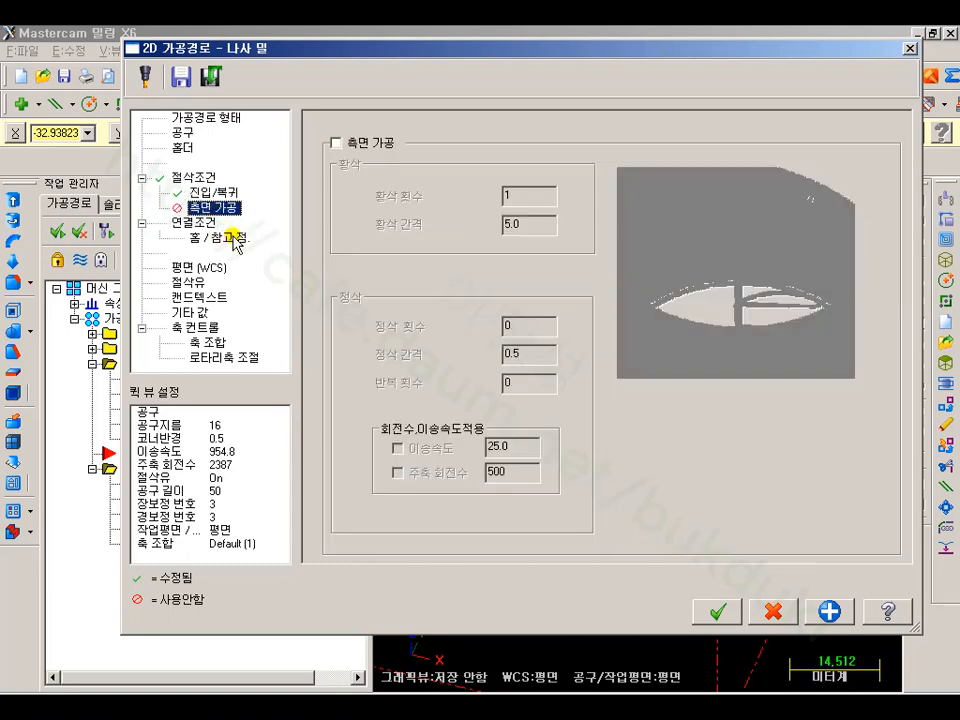
left_click(192, 222)
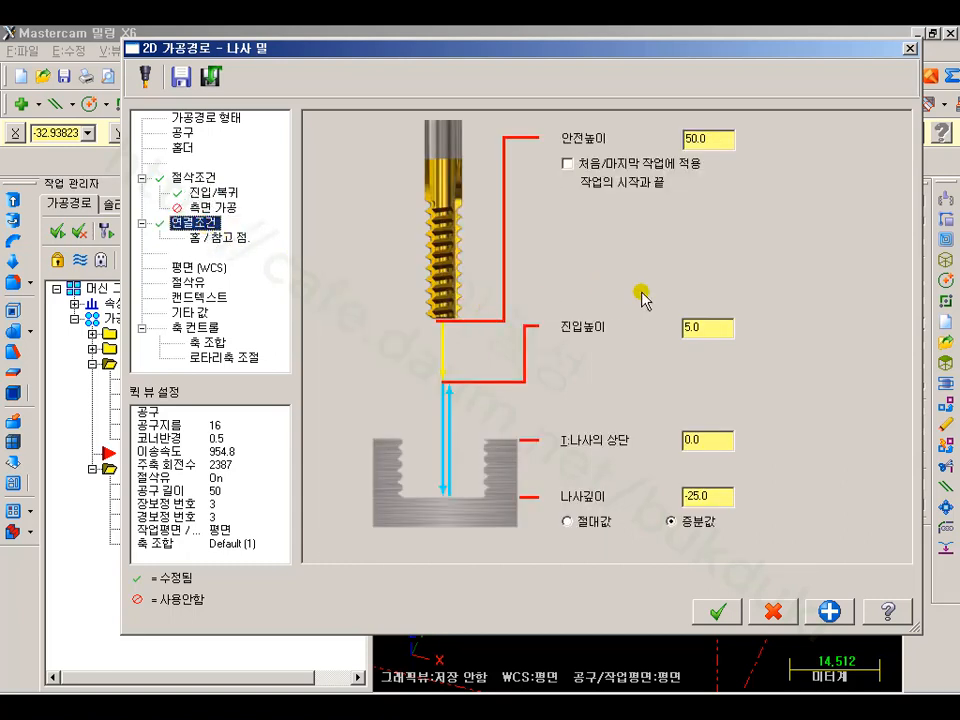
double_click(694, 441)
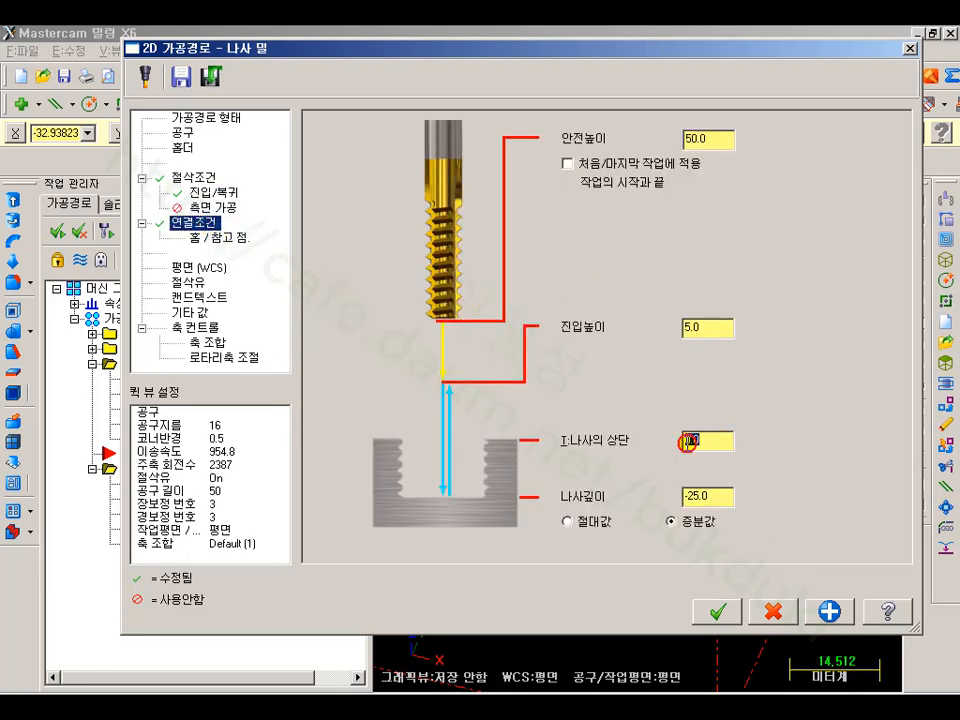
double_click(696, 497)
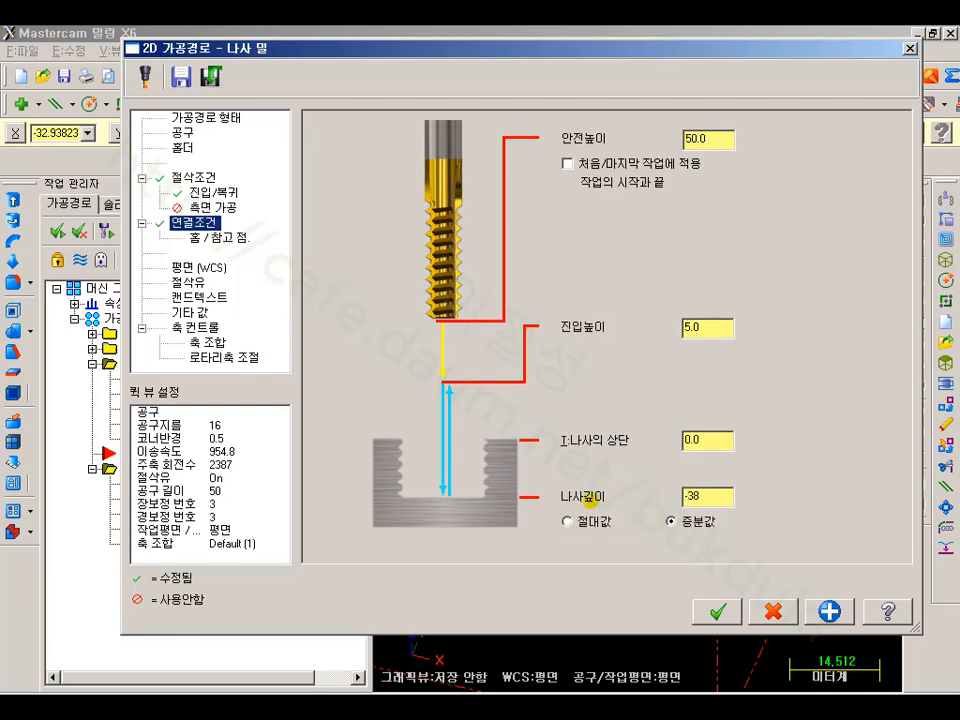
left_click(729, 622)
- Display only the selected operation's toolpath and compare the thread mill path with the ramp contour path
left_click(145, 469)
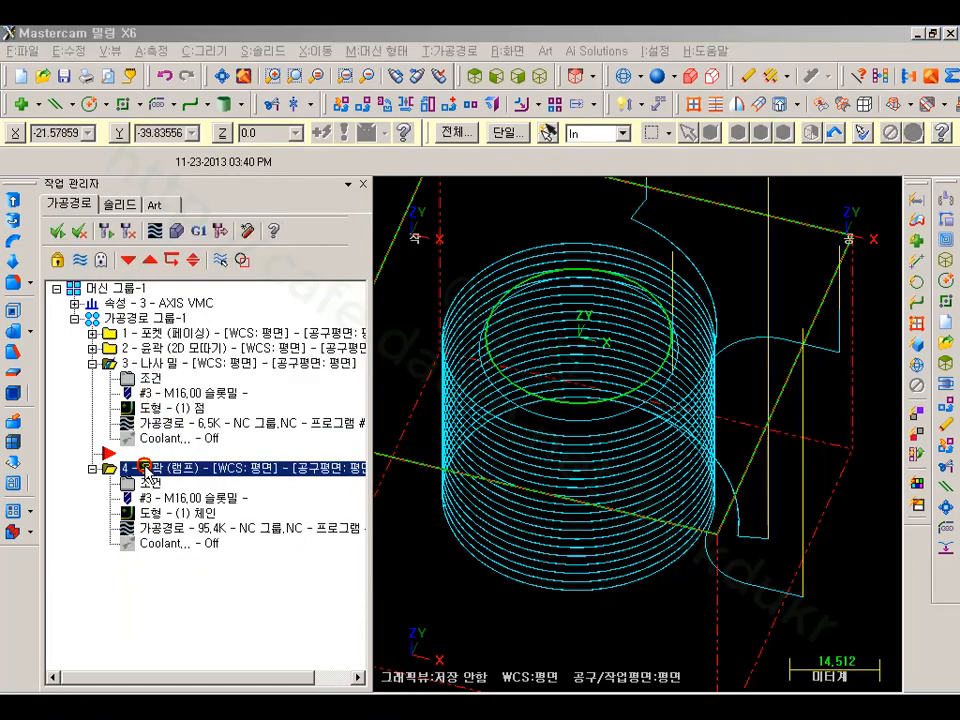
left_click(221, 261)
scroll(547, 459, "down", 2)
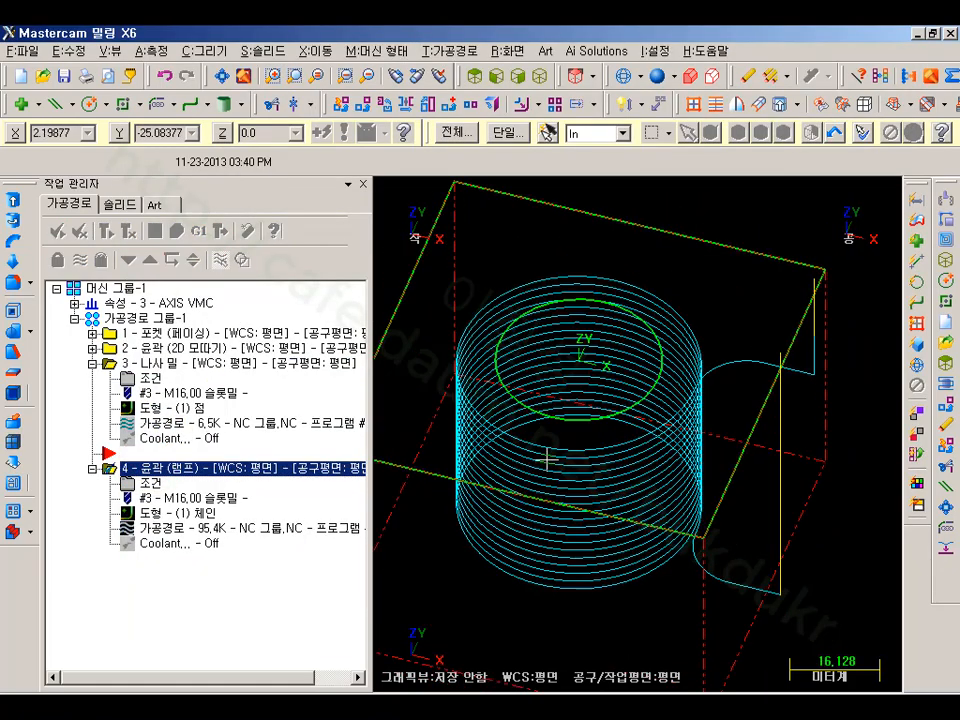
left_click(145, 364)
scroll(540, 394, "down", 3)
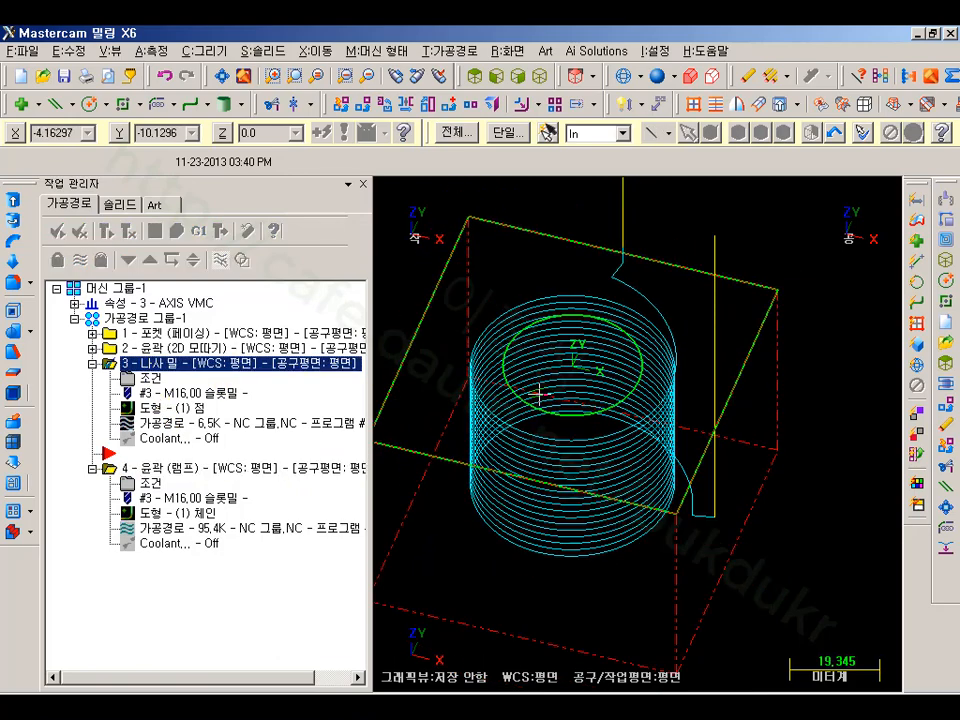
scroll(540, 394, "up", 2)
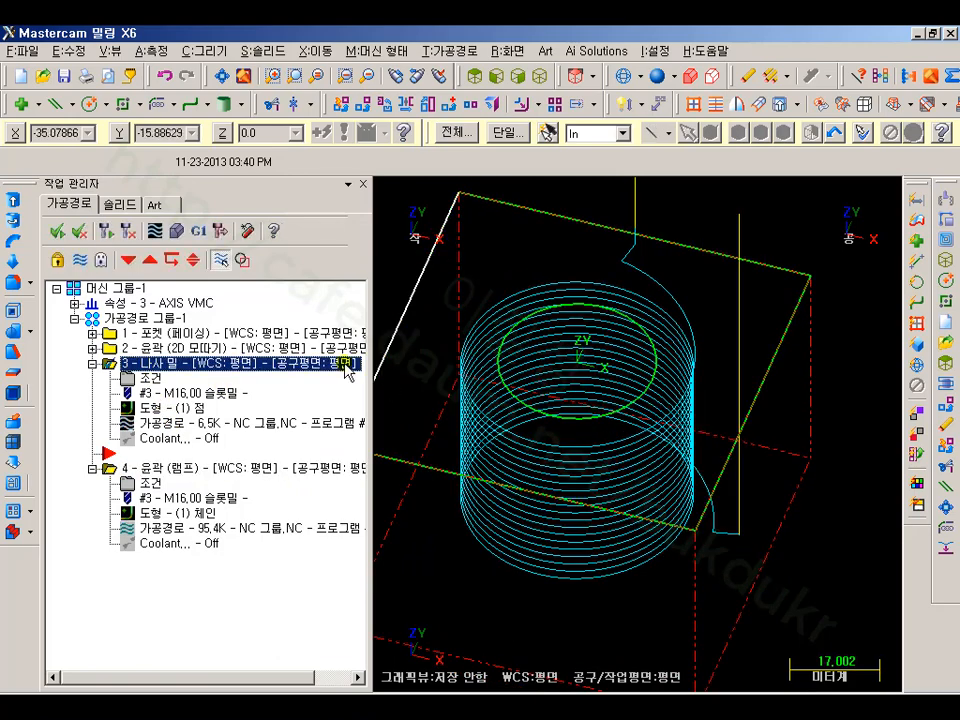
left_click(143, 376)
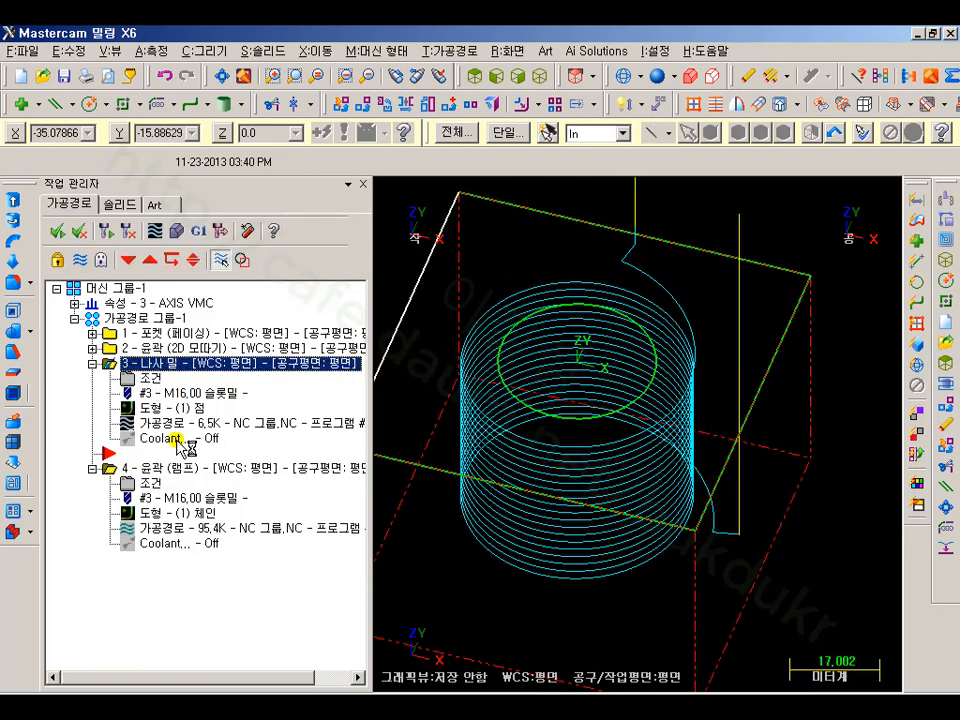
left_click(175, 468)
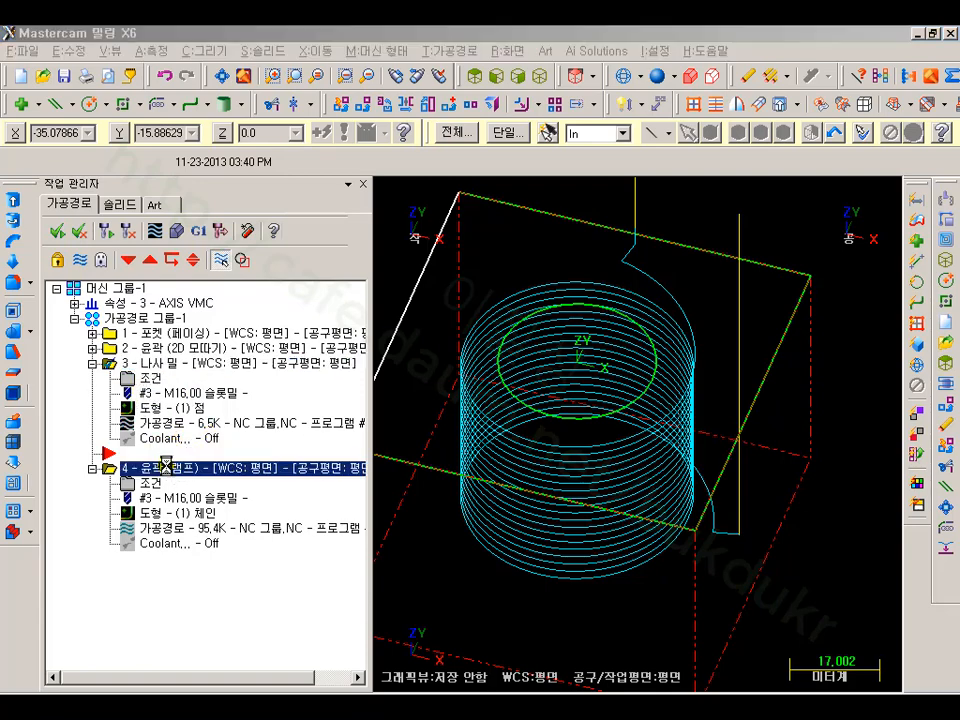
scroll(550, 408, "down", 1)
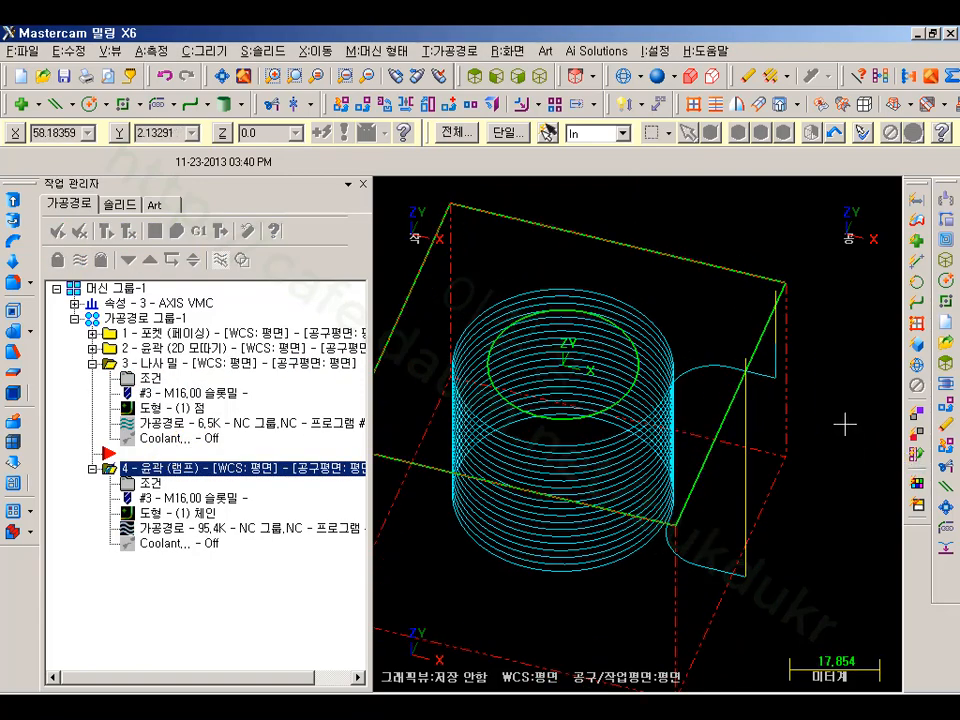
- Backplot the ramp contour operation and step the tool through its lead-in to the first descending moves
scroll(690, 266, "up", 6)
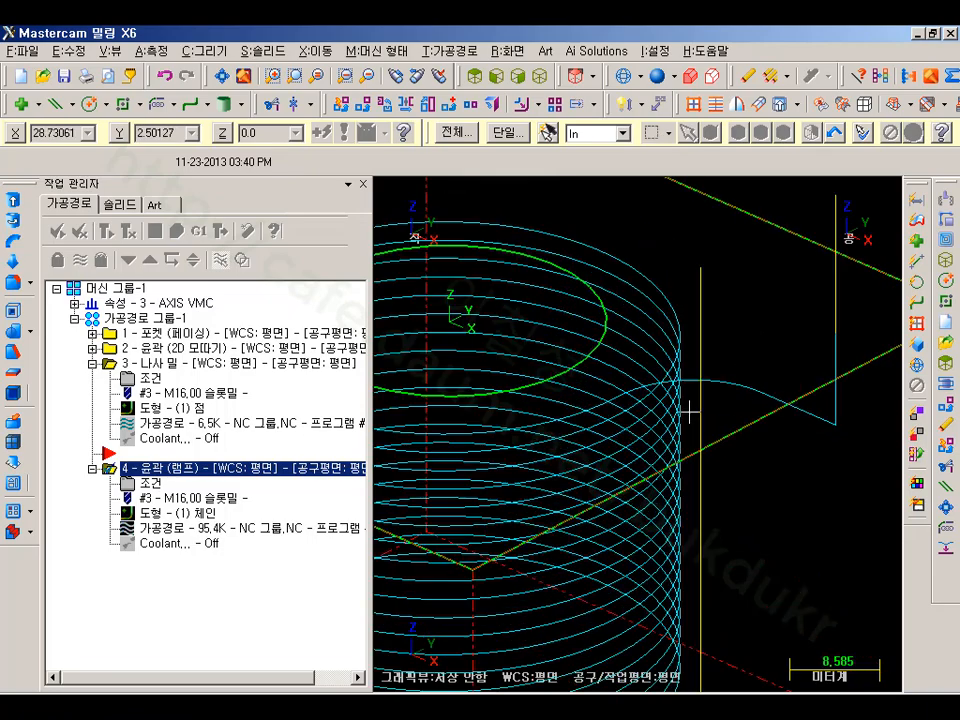
scroll(693, 388, "up", 1)
scroll(857, 403, "down", 2)
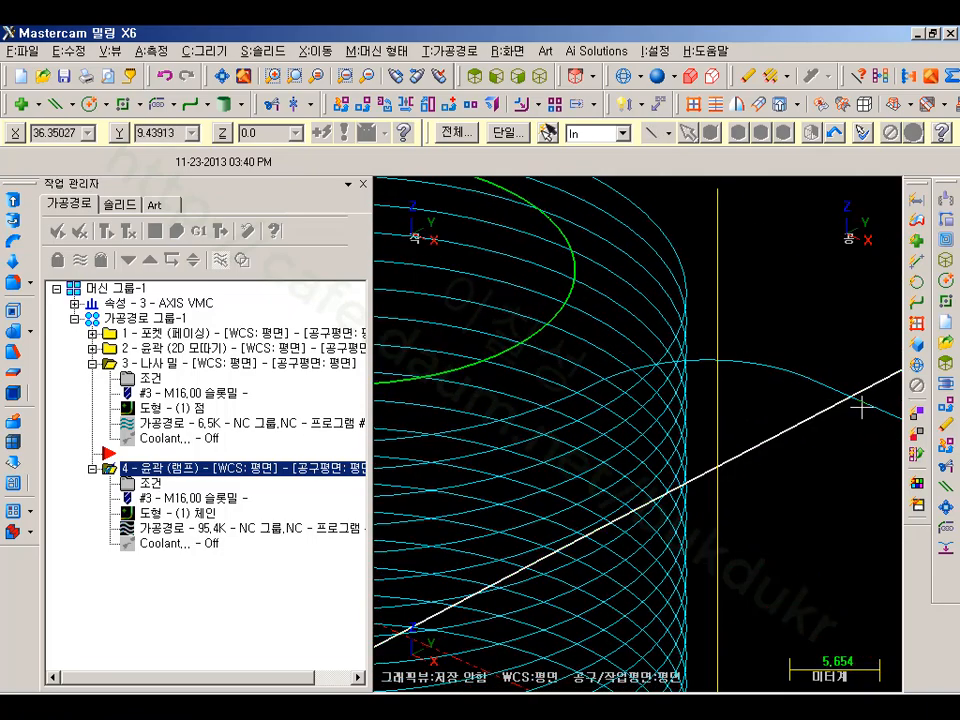
scroll(797, 375, "up", 1)
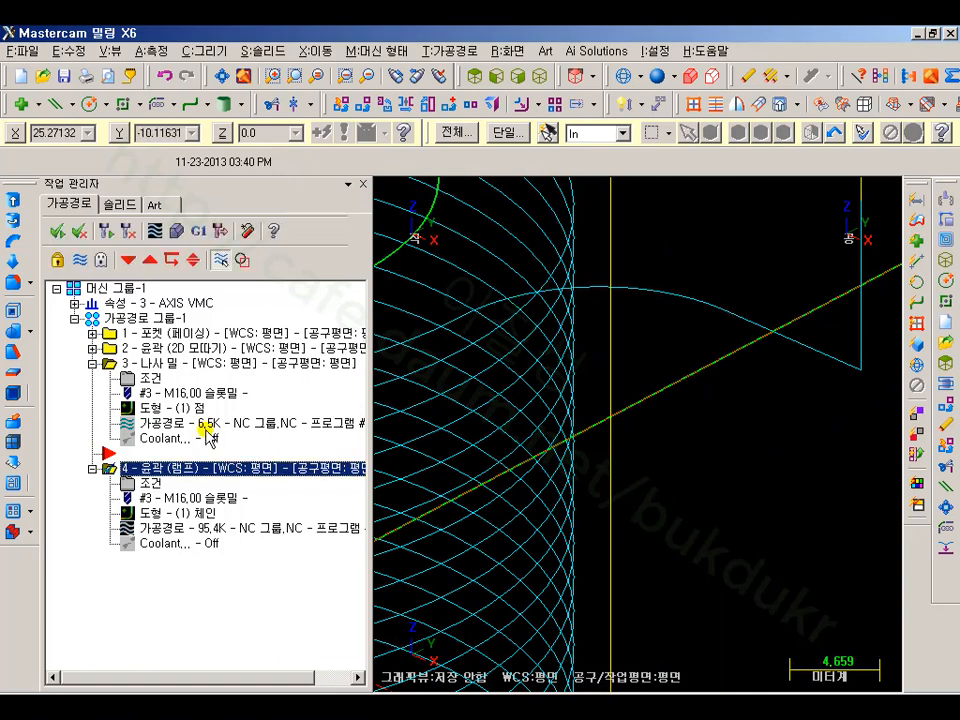
left_click(155, 231)
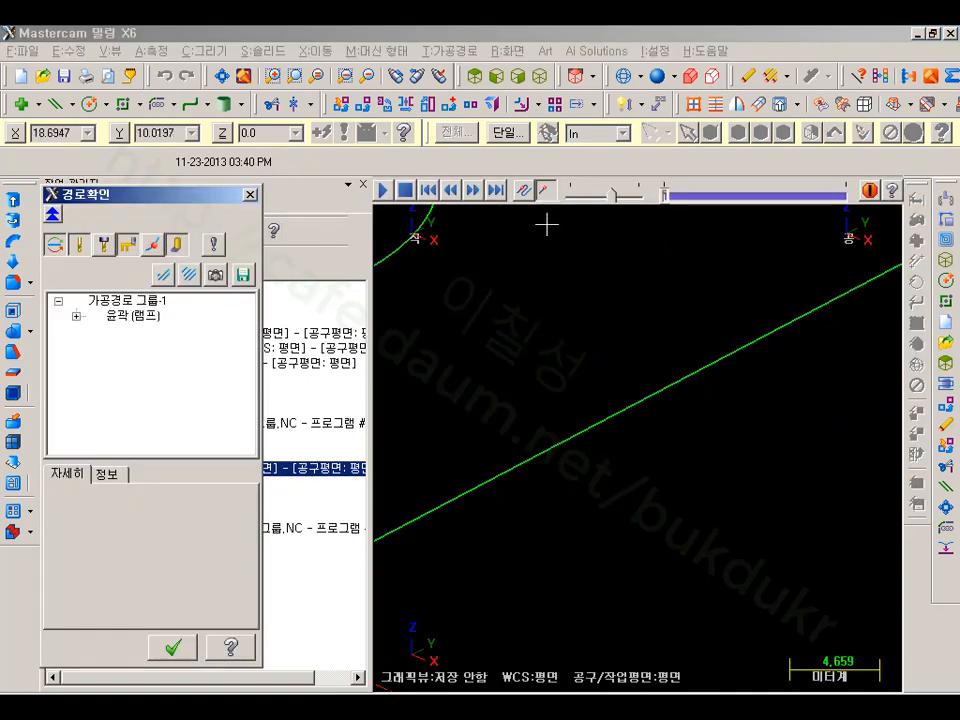
key("s")
key("s")
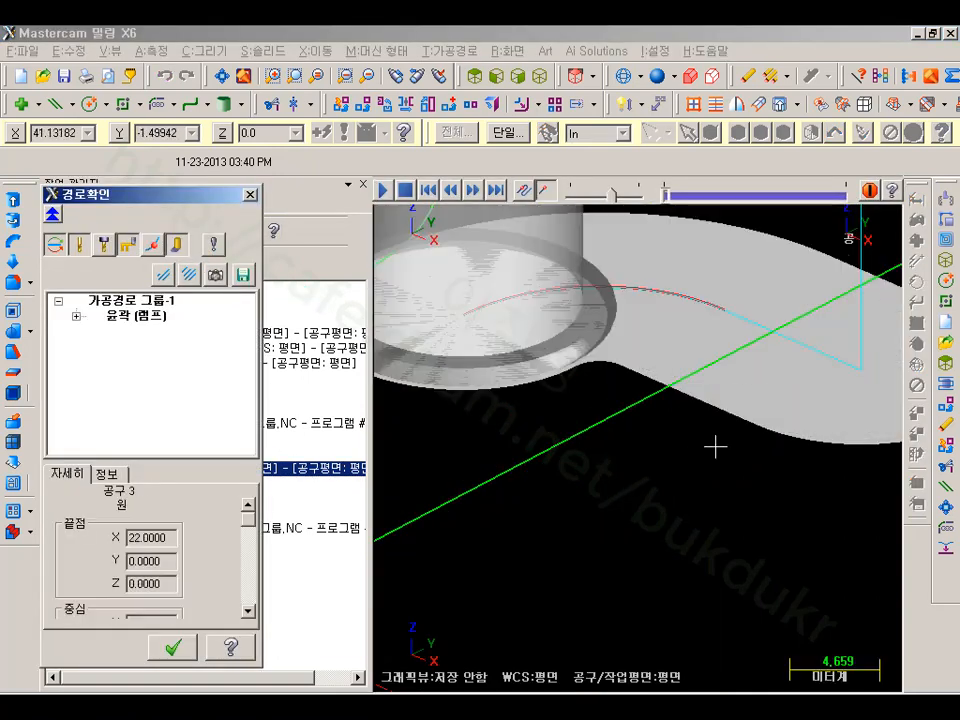
scroll(718, 410, "down", 5)
key("s")
key("s")
key("s")
key("s")
key("s")
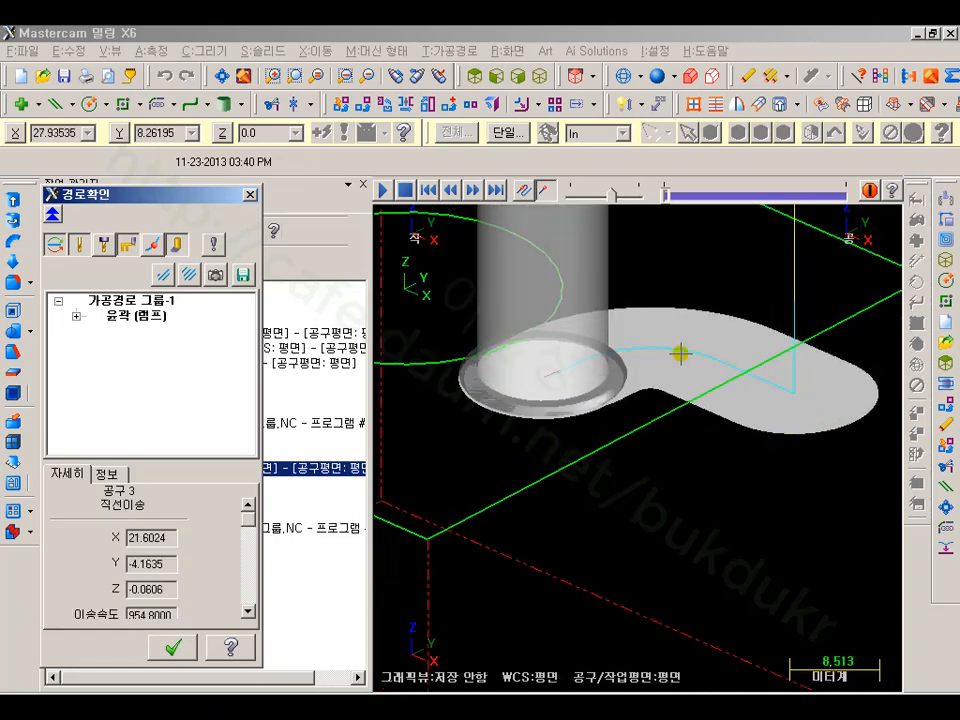
scroll(686, 371, "up", 3)
scroll(805, 373, "down", 1)
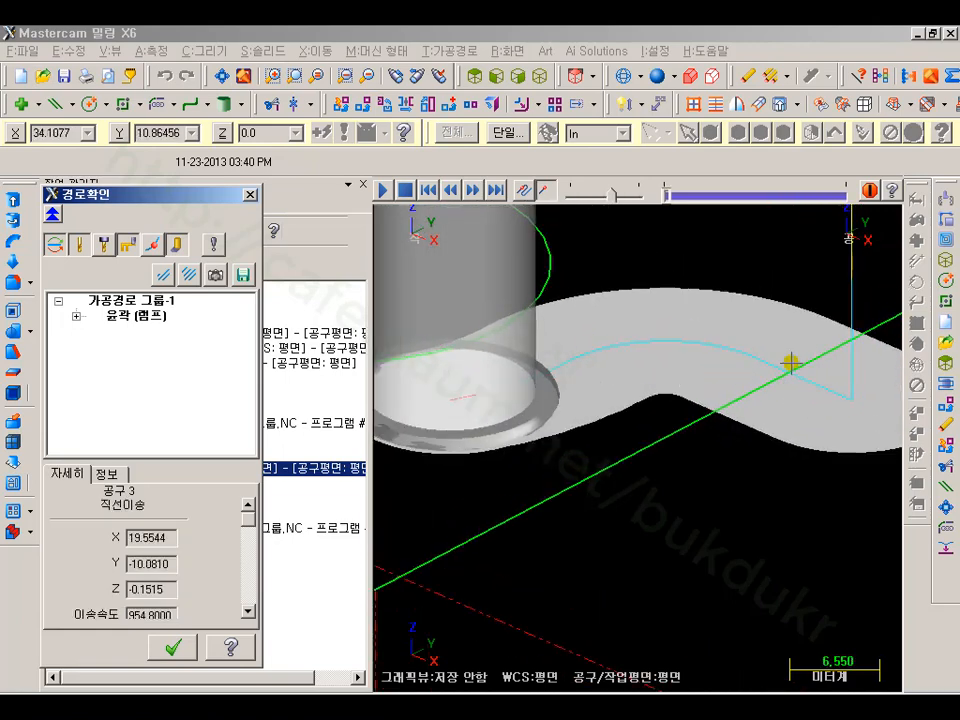
- Step back and forth over the ramp contour's entry moves to check their end-point coordinates, and close the backplot
key("b")
key("b")
key("b")
key("b")
key("b")
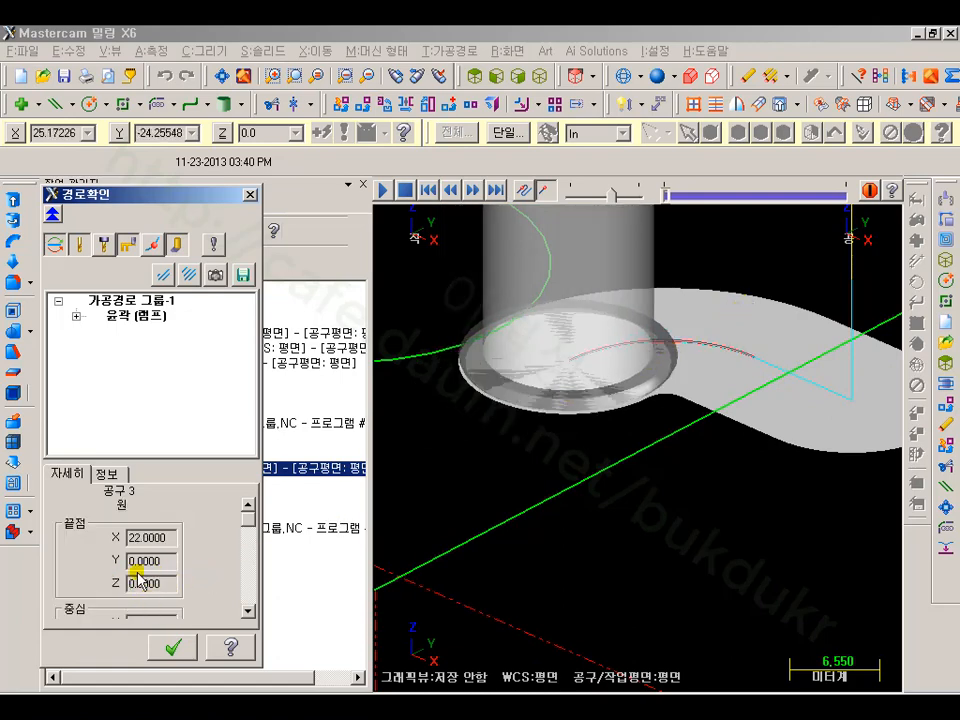
key("s")
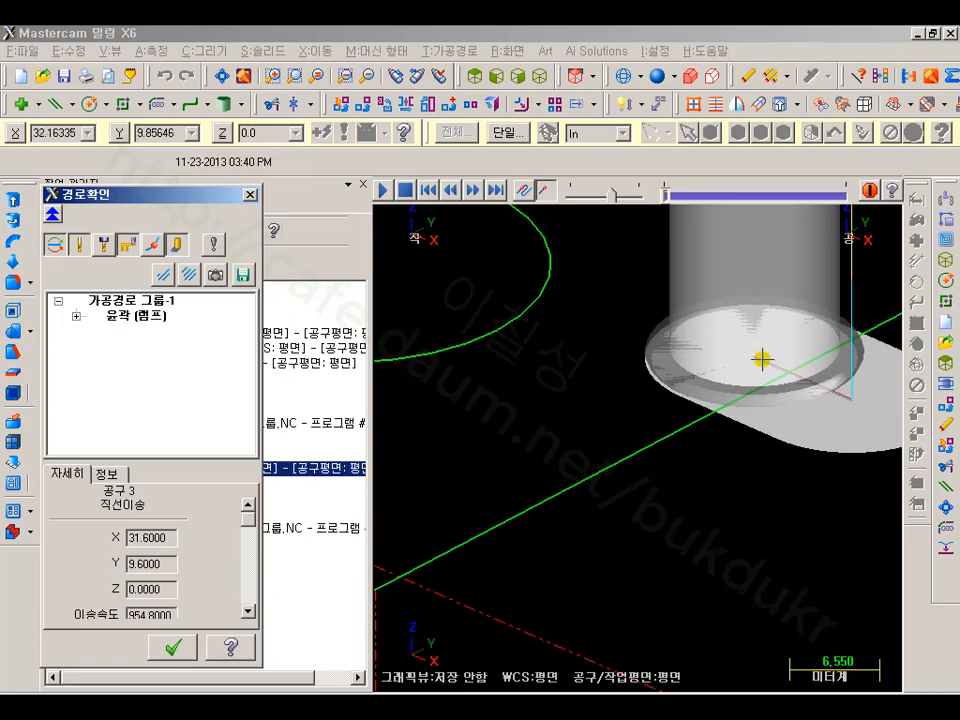
key("s")
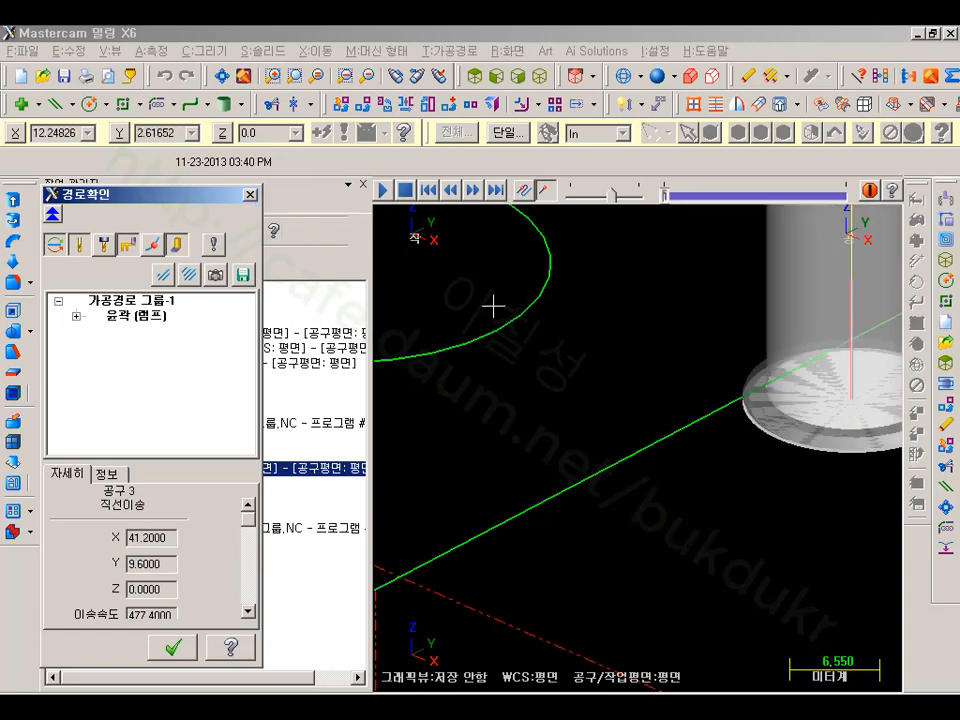
key("s")
key("s")
key("s")
key("s")
key("s")
key("s")
key("s")
key("s")
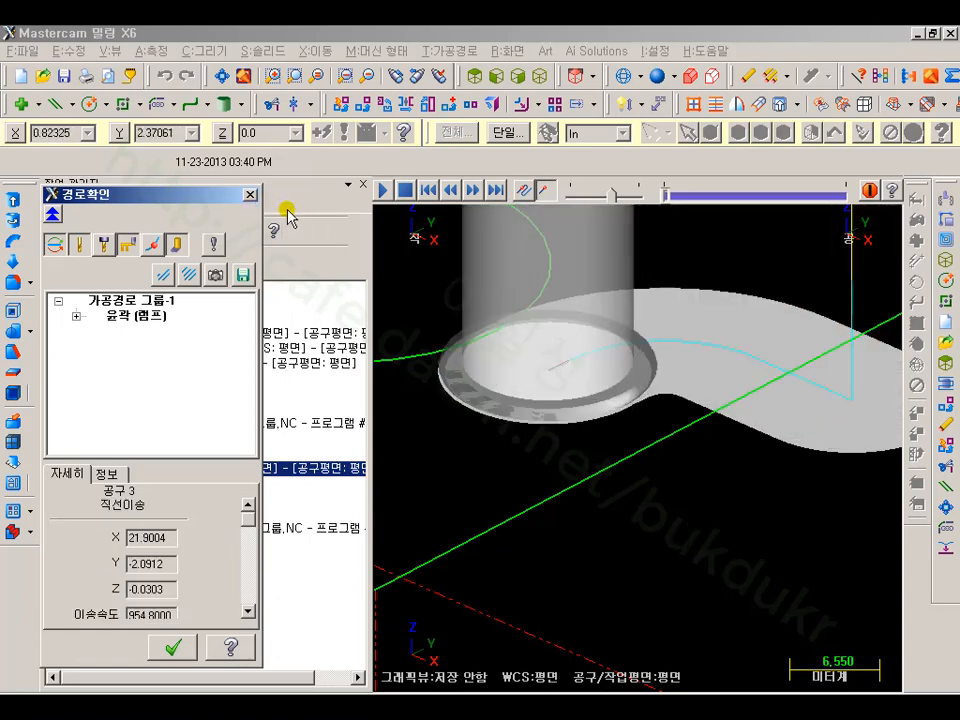
left_click(250, 194)
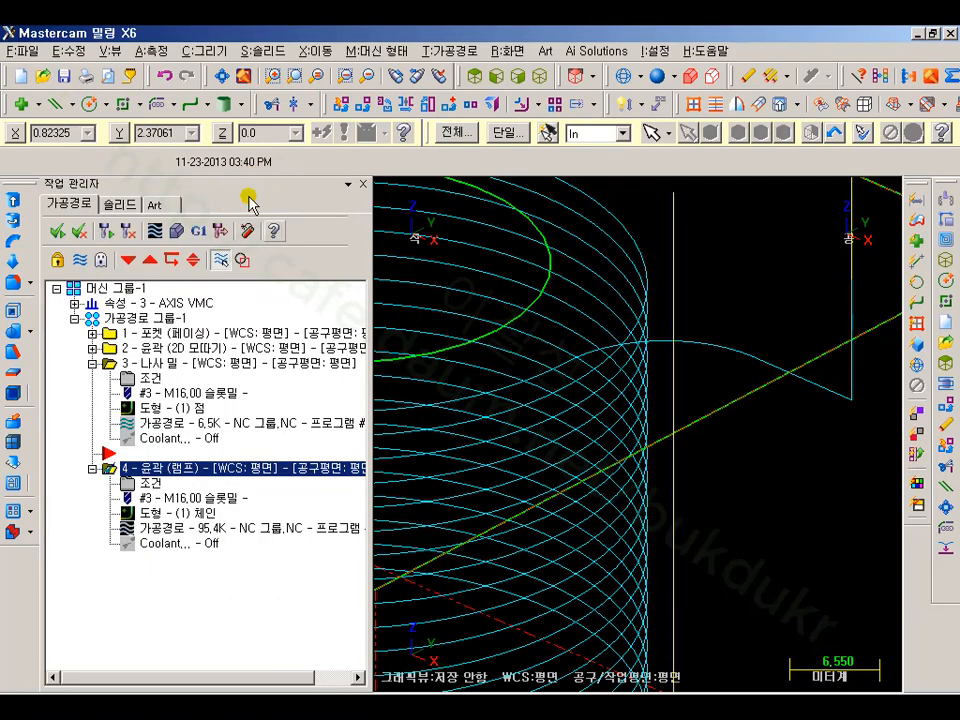
- Backplot the thread mill (나사 밀) operation and step through its entry and first helical turn to check the Z coordinates
left_click(158, 362)
left_click(176, 230)
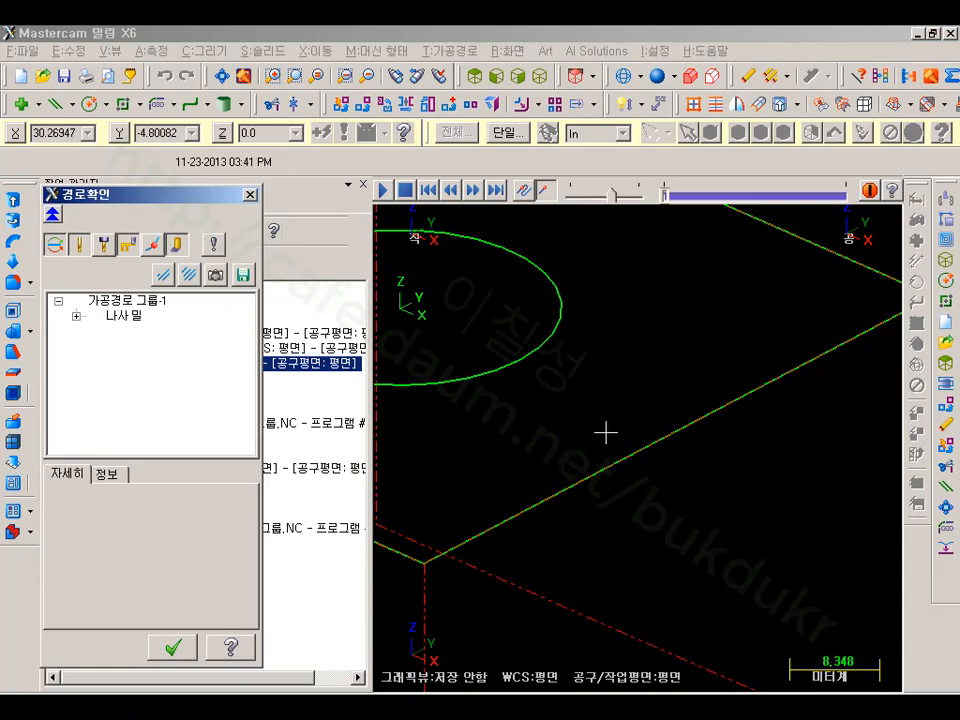
key("s")
key("s")
key("s")
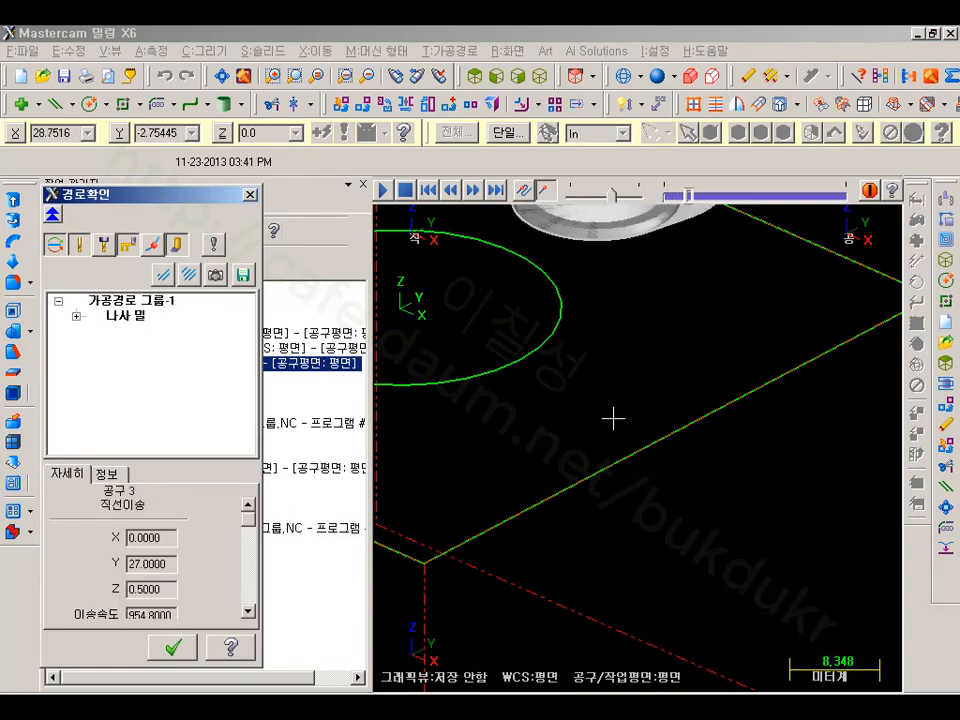
key("s")
key("s")
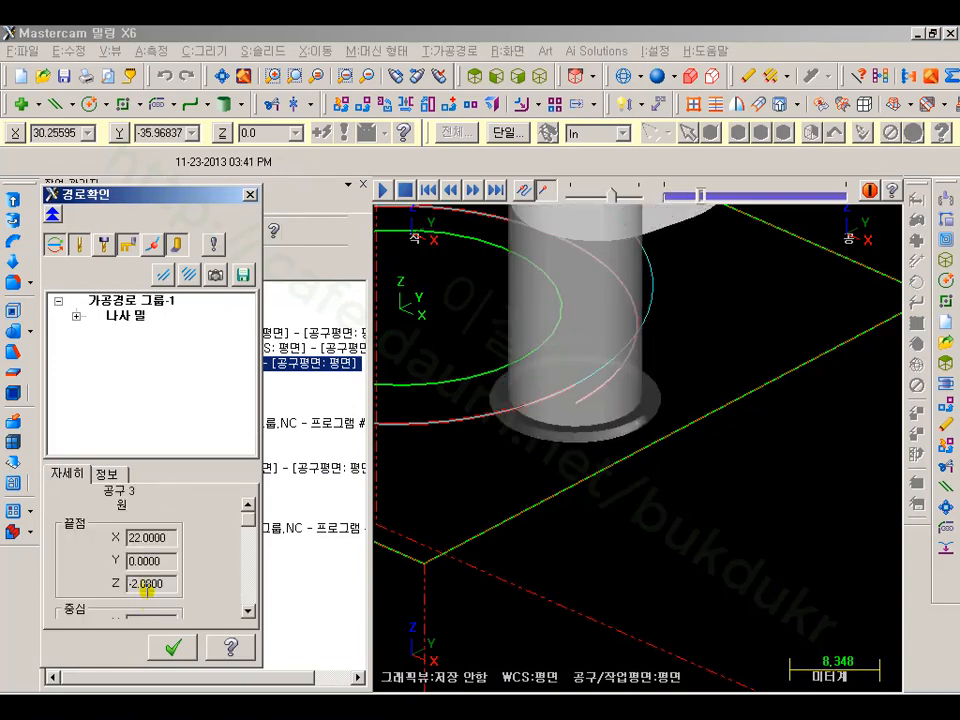
key("b")
key("b")
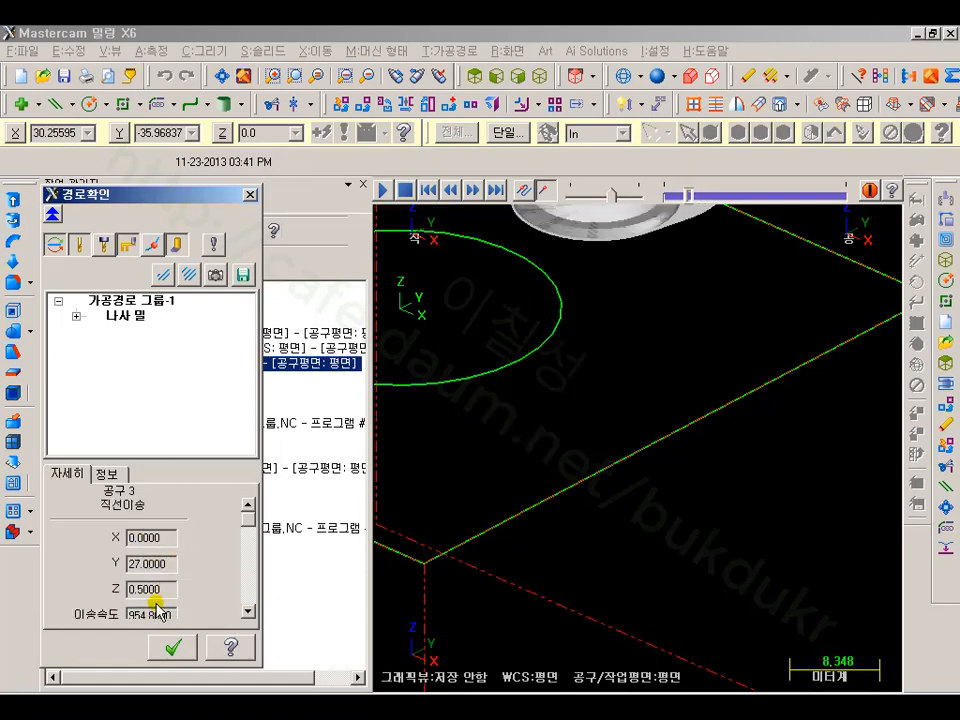
key("s")
- Examine the thread mill's entry arc from the side and in top view, including where the tool overlaps the boss circle
scroll(619, 418, "down", 5)
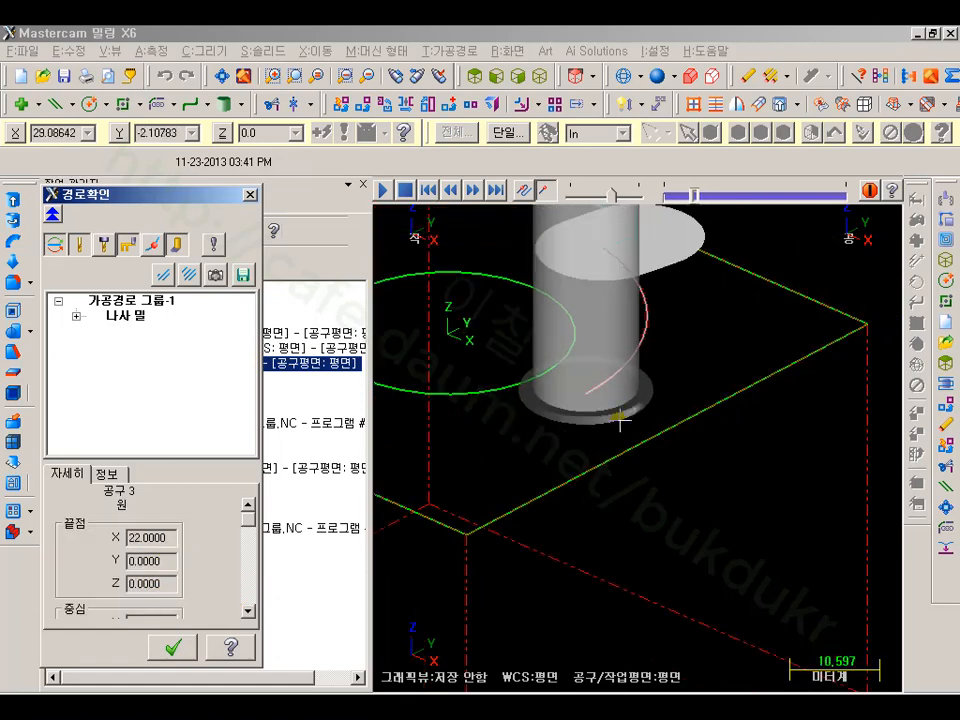
middle_click_drag(566, 357, 737, 397)
scroll(737, 397, "up", 2)
scroll(735, 396, "up", 2)
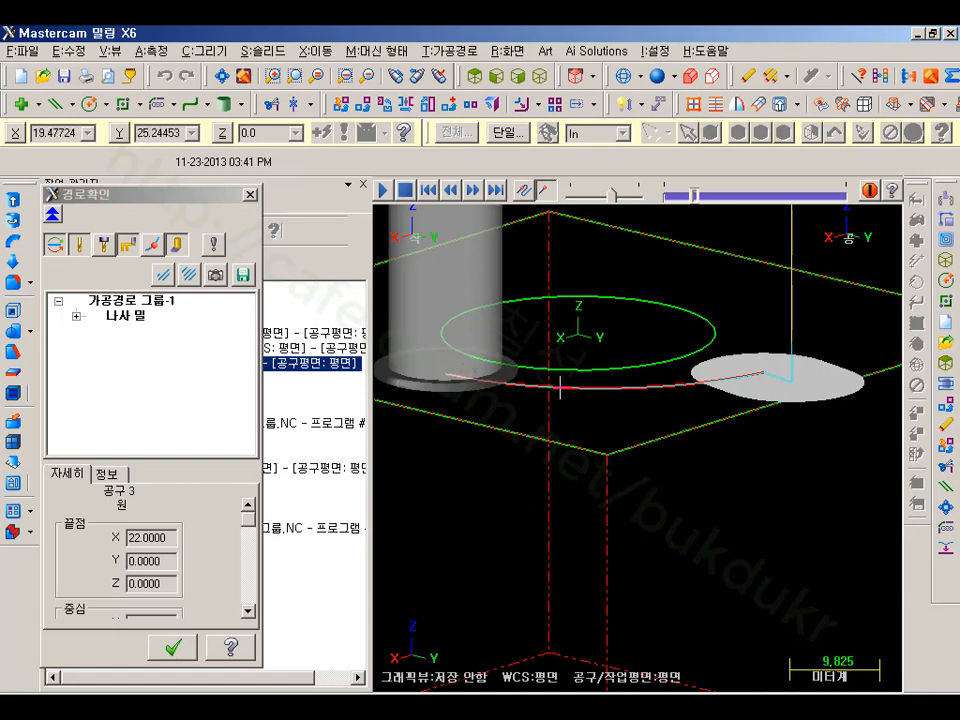
scroll(779, 380, "up", 1)
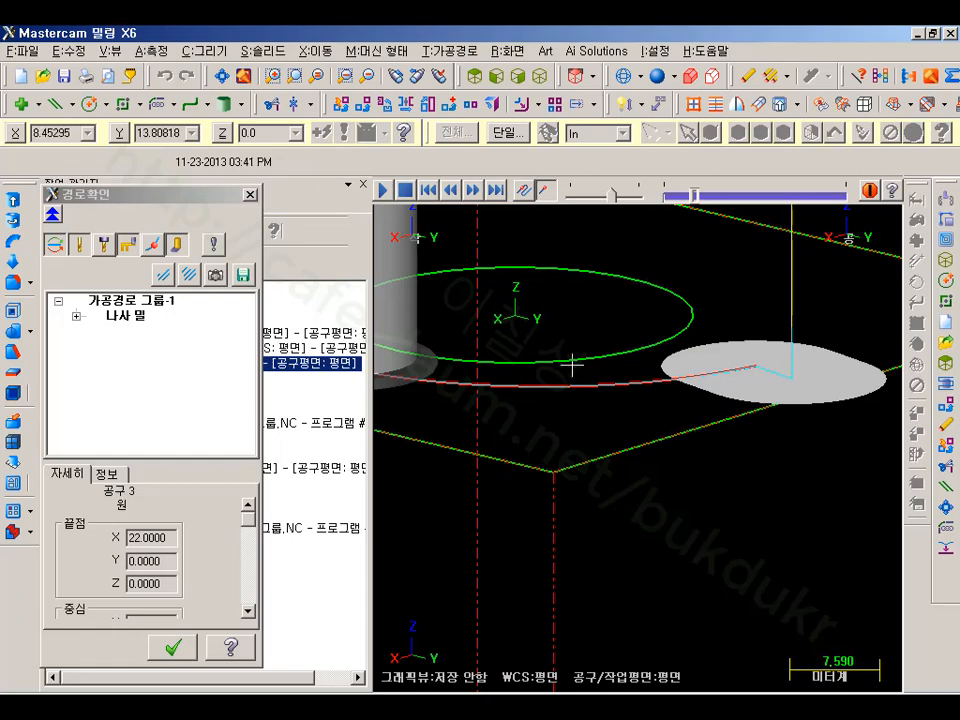
scroll(669, 366, "down", 1)
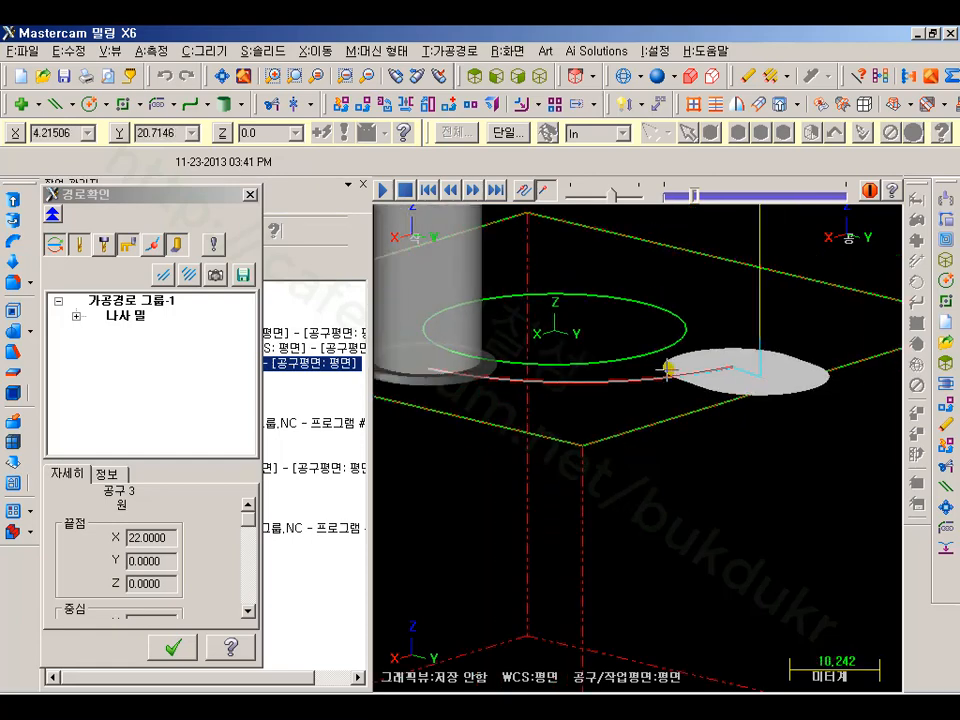
left_click(476, 78)
scroll(636, 290, "up", 3)
scroll(615, 322, "up", 1)
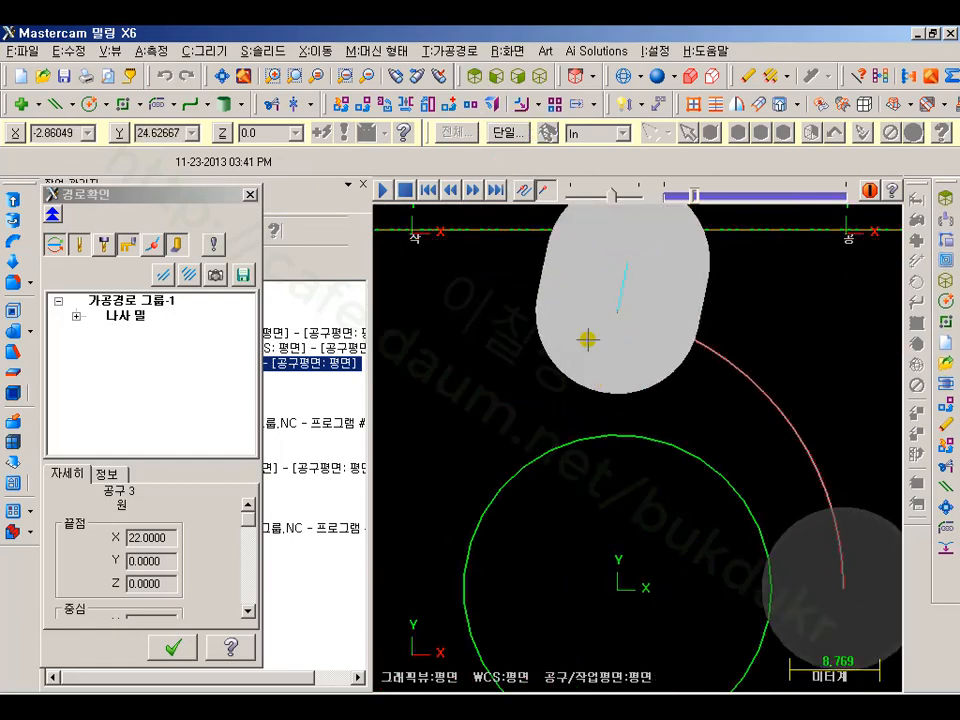
middle_click_drag(759, 493, 645, 407)
scroll(639, 403, "down", 2)
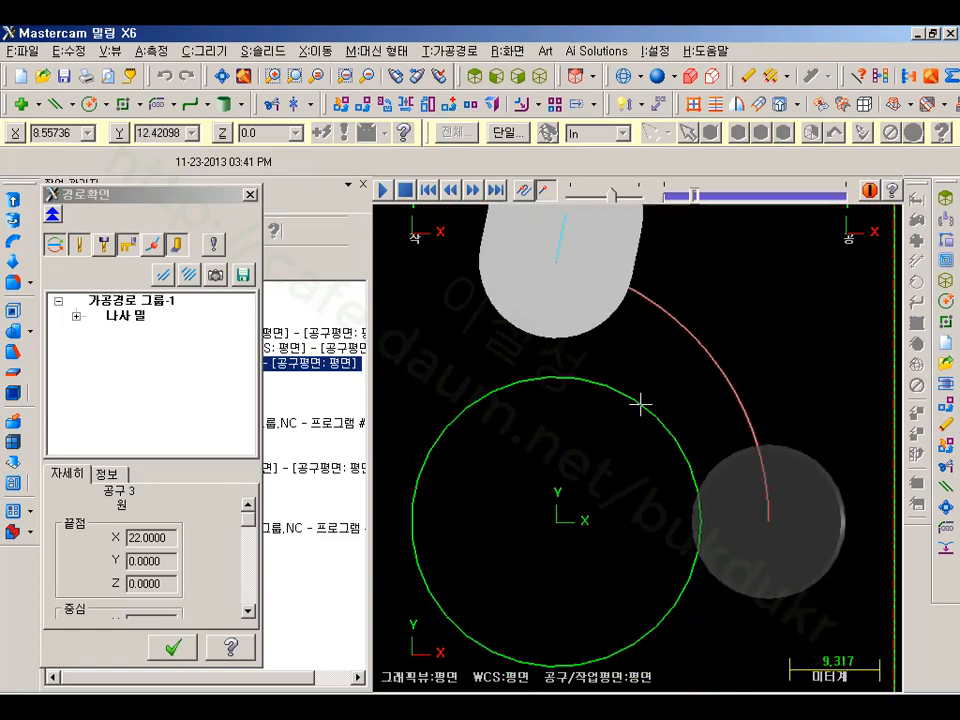
scroll(690, 515, "up", 10)
scroll(697, 521, "down", 6)
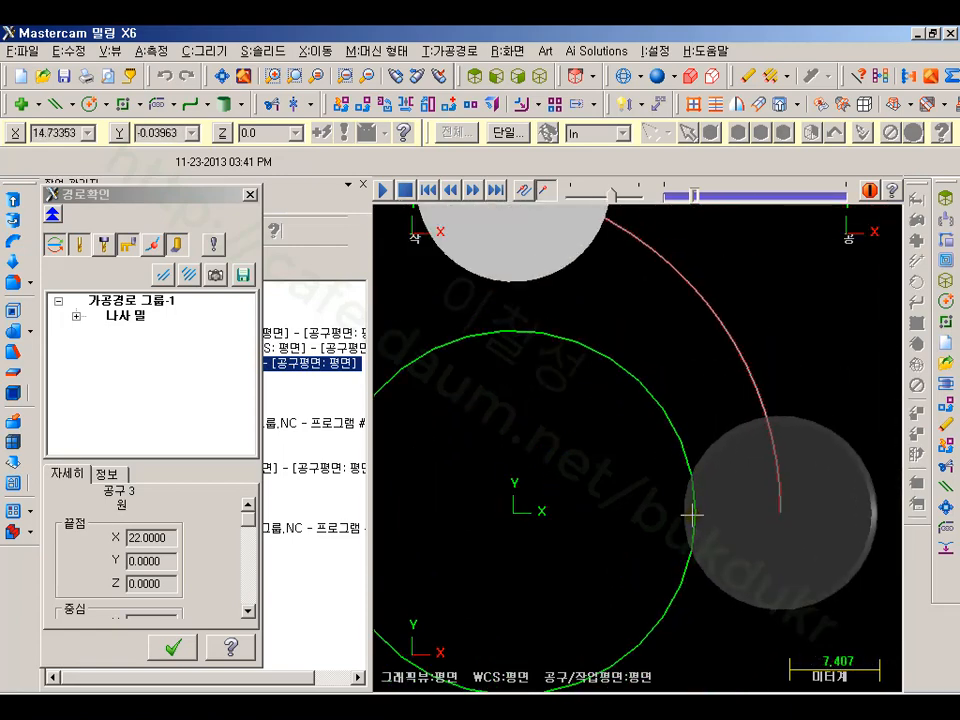
left_click_drag(694, 505, 694, 605)
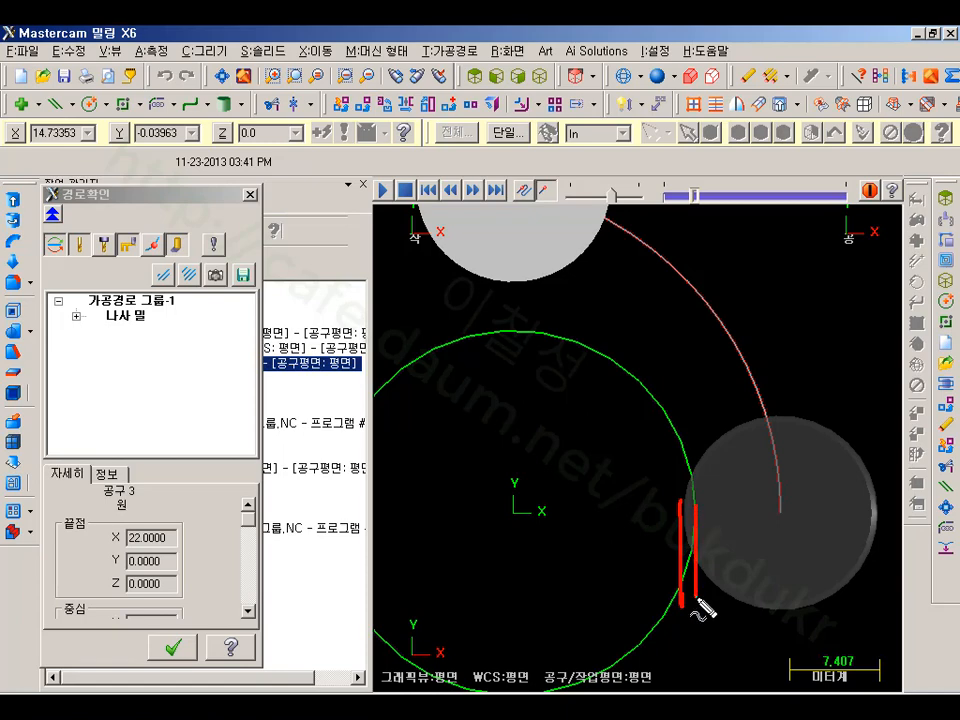
mouse_move(668, 398)
left_mouse_down()
mouse_move(668, 443)
mouse_move(692, 441)
left_mouse_up()
mouse_move(714, 425)
left_mouse_down()
mouse_move(715, 437)
mouse_move(727, 434)
mouse_move(746, 455)
mouse_move(716, 459)
left_mouse_up()
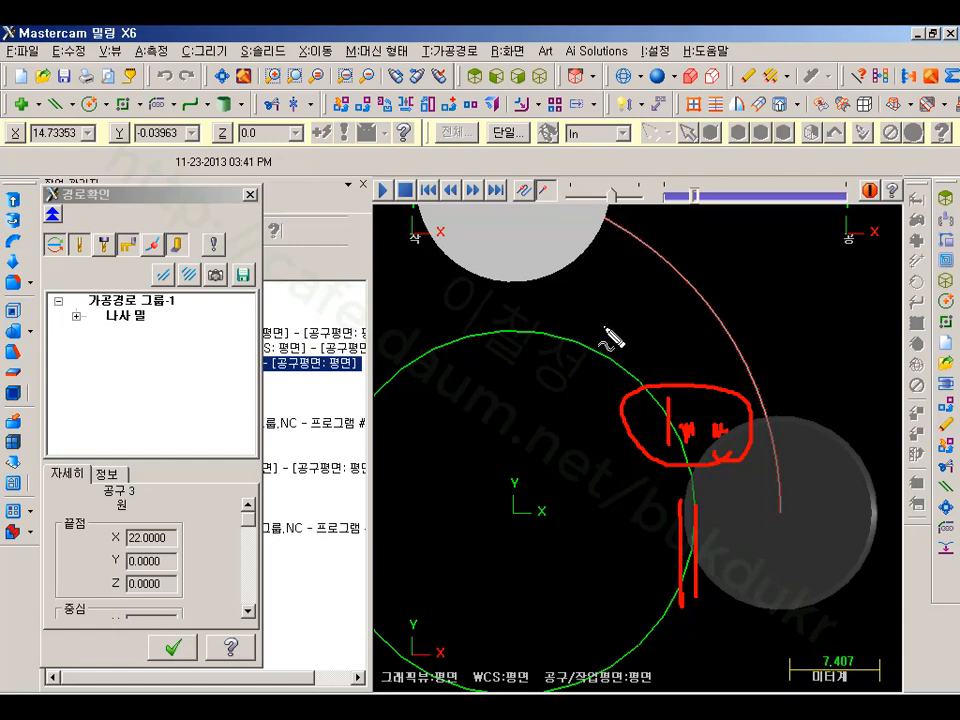
mouse_move(615, 327)
left_mouse_down()
mouse_move(640, 318)
mouse_move(655, 336)
left_mouse_up()
mouse_move(606, 285)
left_mouse_down()
mouse_move(688, 350)
mouse_move(606, 328)
left_mouse_up()
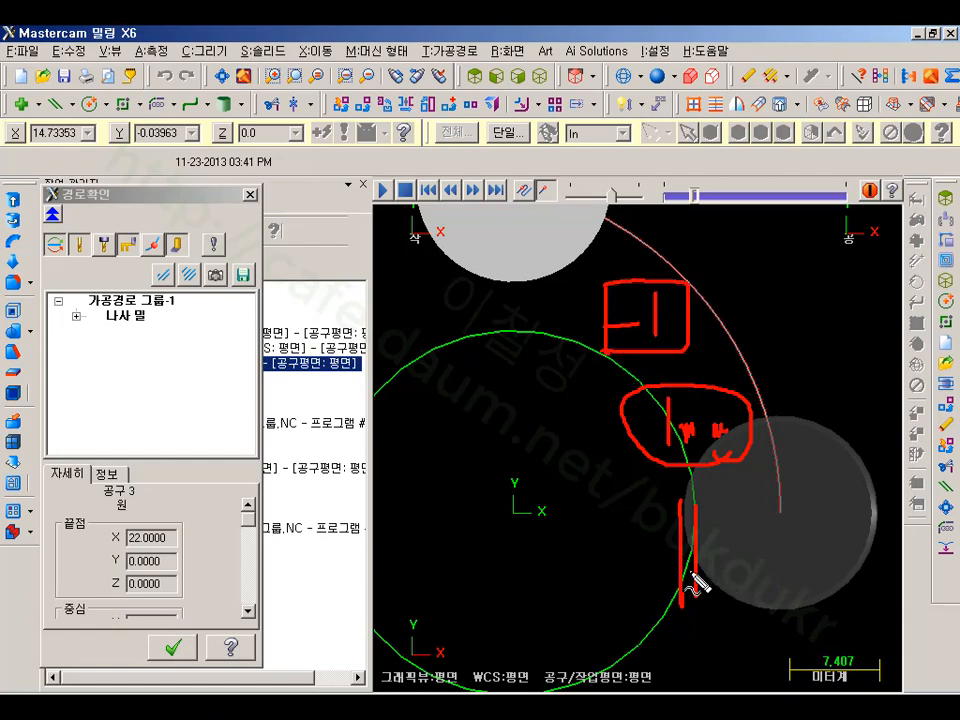
mouse_move(706, 457)
left_mouse_down()
mouse_move(615, 407)
mouse_move(761, 422)
mouse_move(643, 459)
mouse_move(652, 428)
mouse_move(687, 457)
left_mouse_up()
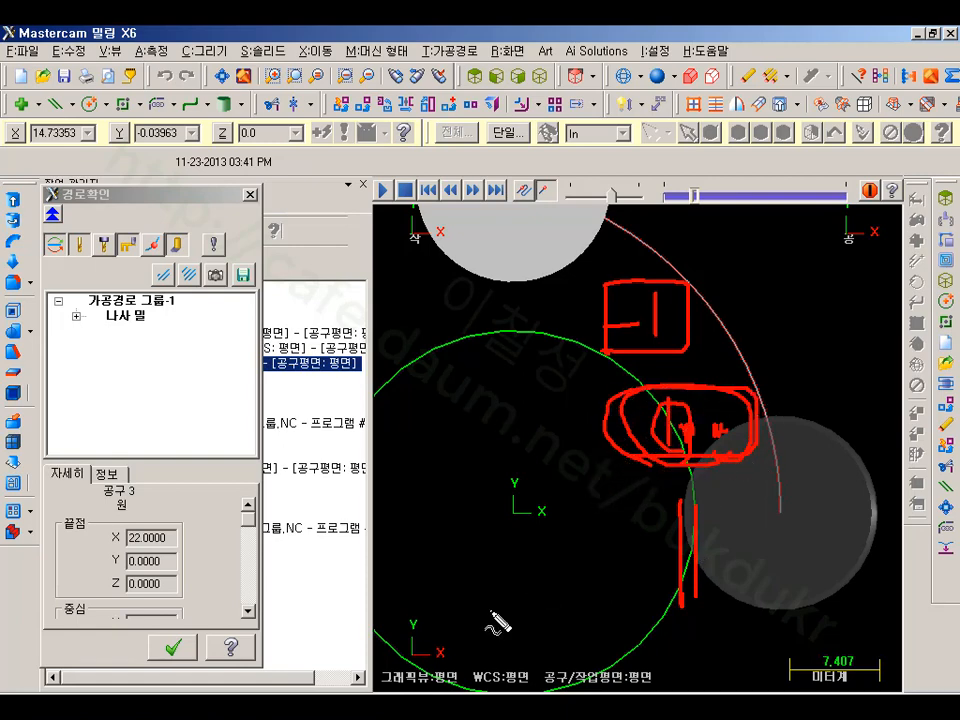
mouse_move(388, 548)
left_mouse_down()
mouse_move(407, 621)
mouse_move(600, 489)
mouse_move(615, 460)
left_mouse_up()
mouse_move(472, 433)
left_mouse_down()
mouse_move(520, 447)
mouse_move(515, 468)
left_mouse_up()
mouse_move(540, 410)
left_mouse_down()
mouse_move(445, 440)
mouse_move(491, 467)
mouse_move(535, 445)
left_mouse_up()
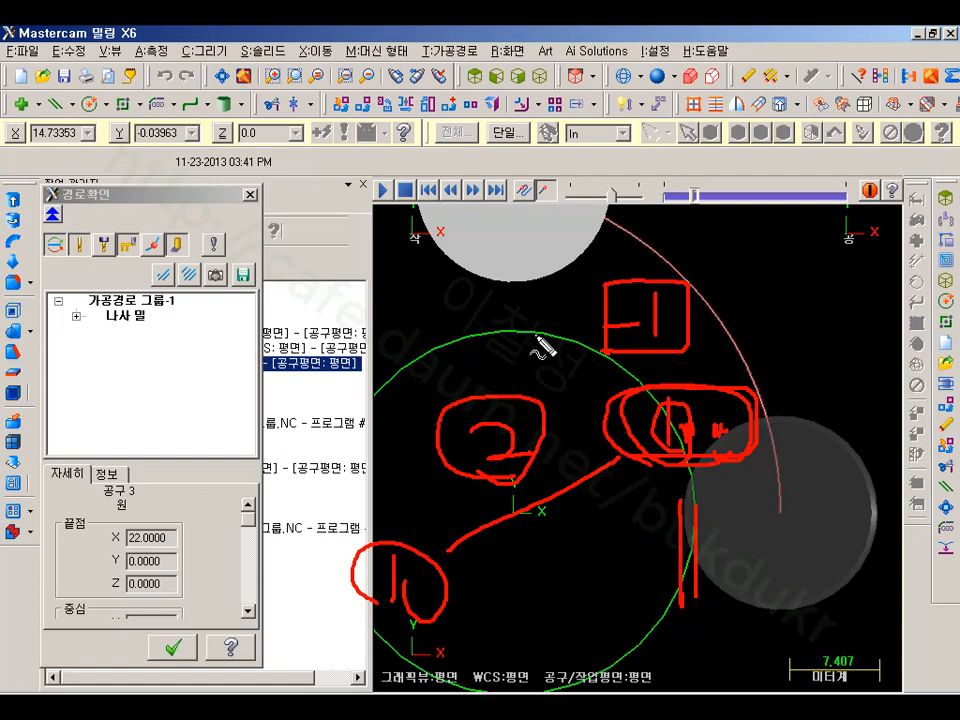
key("Escape")
- Close the backplot and compare the ramp contour and thread mill toolpaths in top view
scroll(696, 430, "down", 4)
left_click(176, 646)
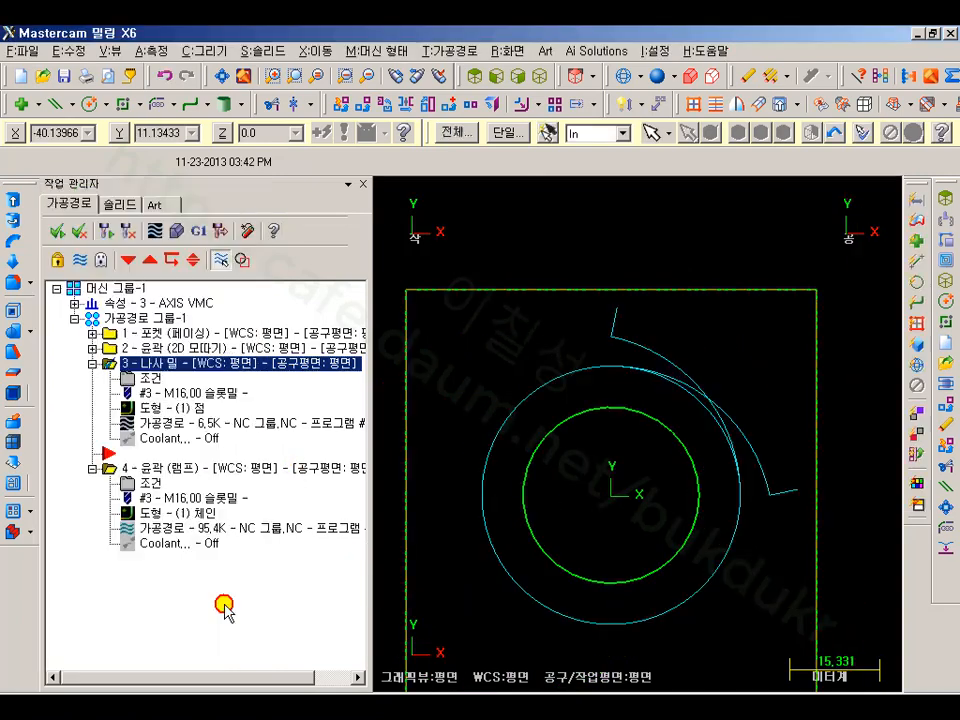
left_click(143, 470)
left_click(143, 366)
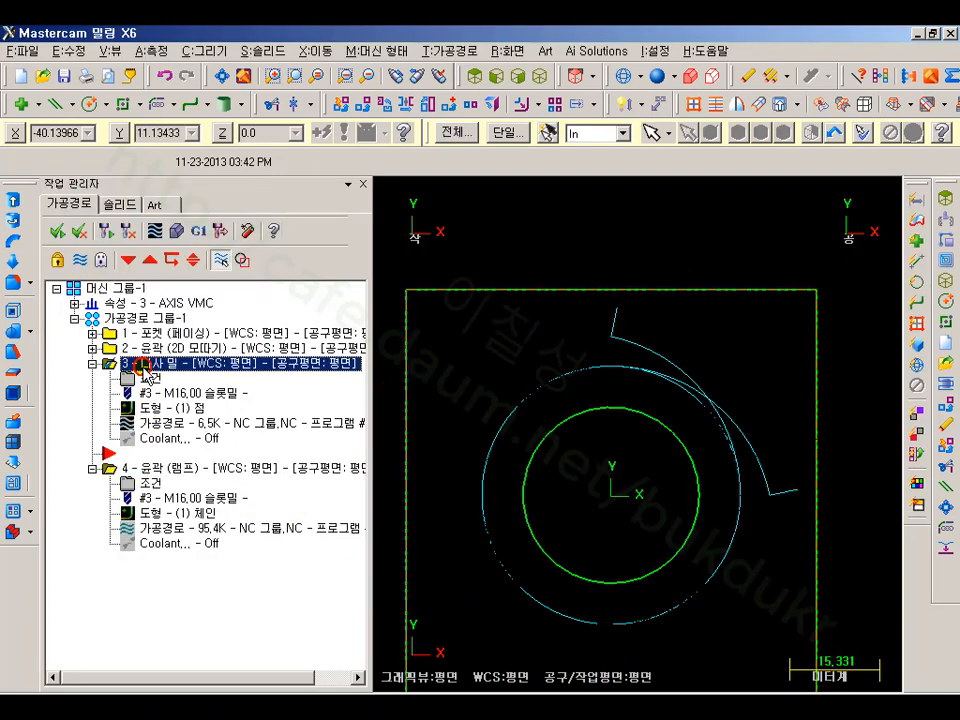
left_click(150, 467)
- Select the facing pocket, 2D chamfer and thread mill operations and run their solid machining simulation (모의가공) in isometric view
left_click(131, 334)
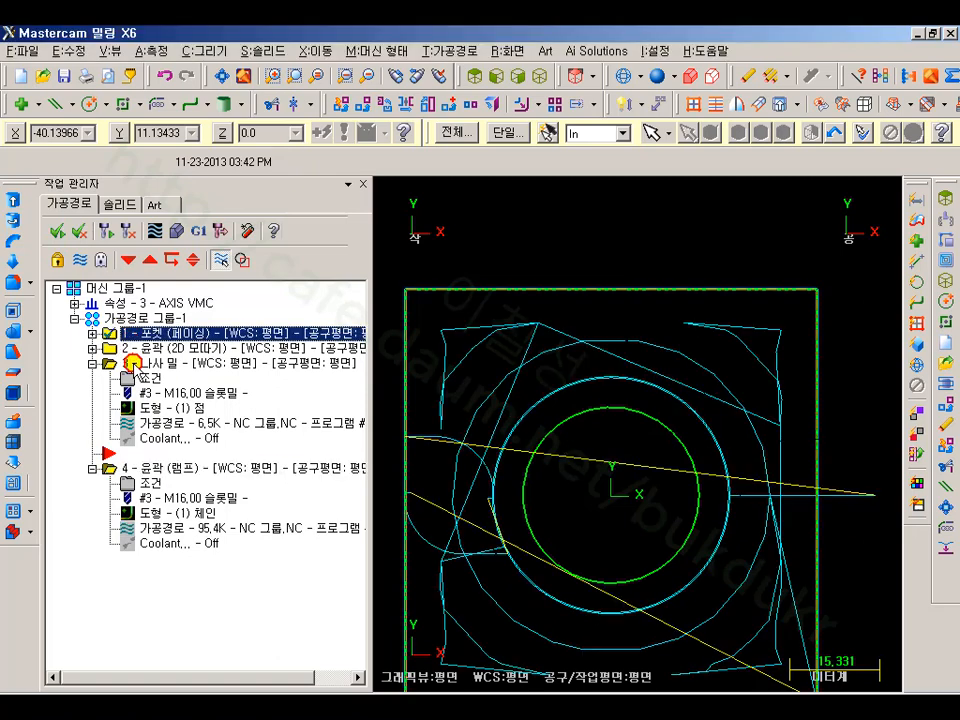
left_click(131, 362)
left_click(133, 348)
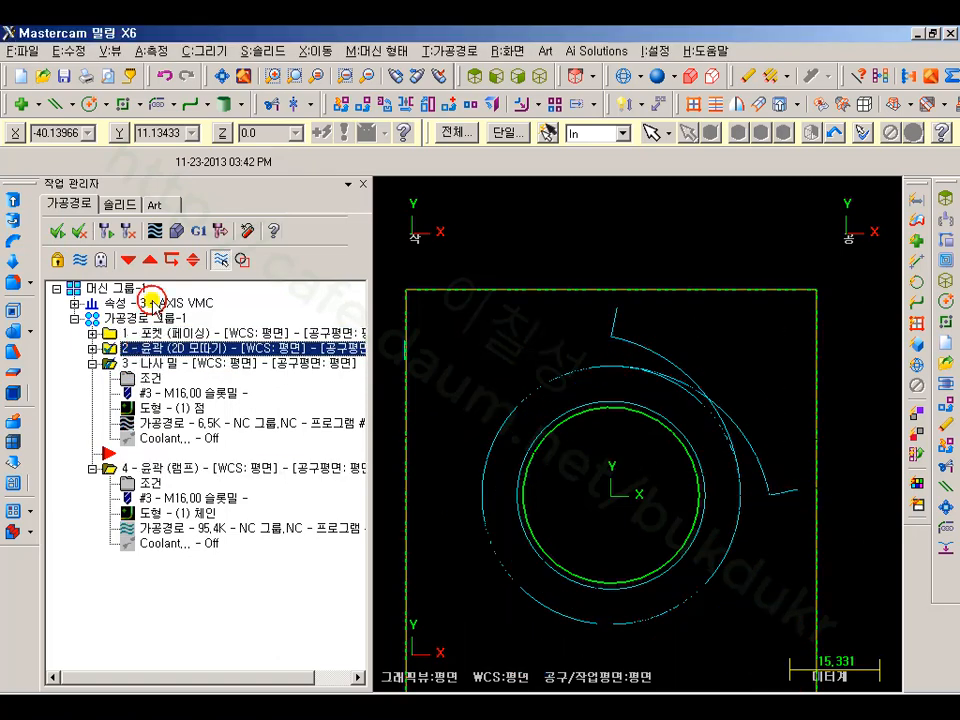
left_click(128, 333)
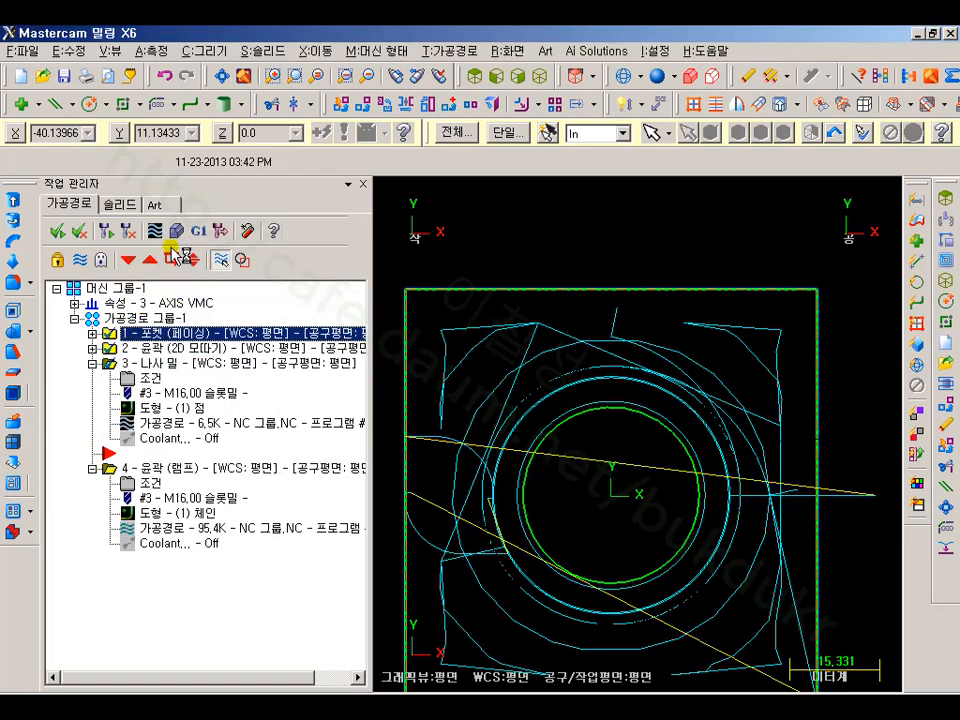
left_click(177, 231)
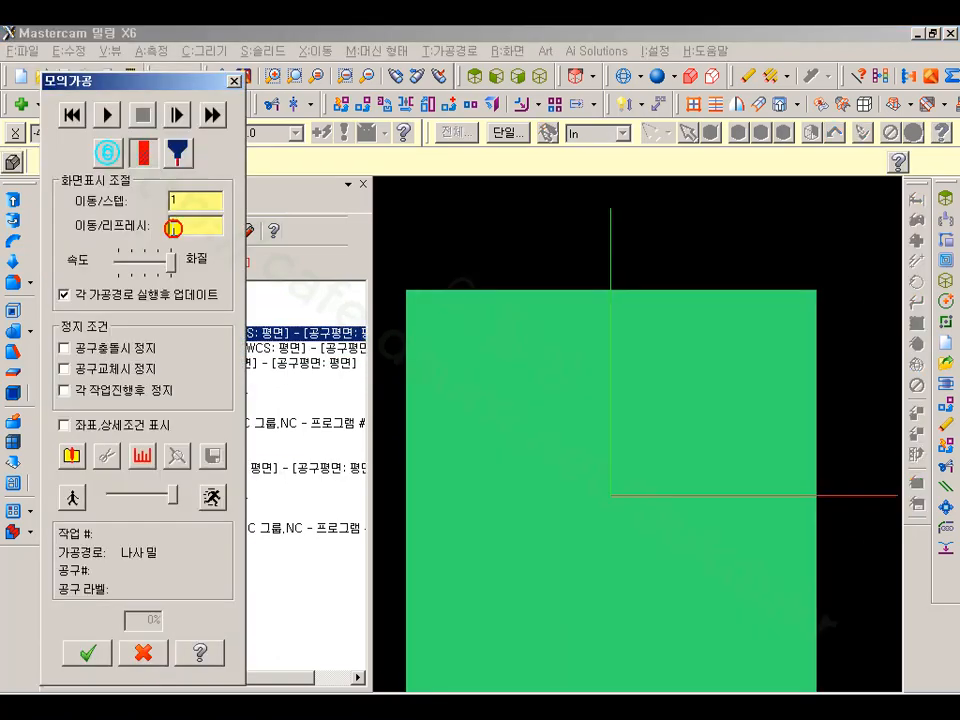
left_click(539, 76)
left_click(108, 115)
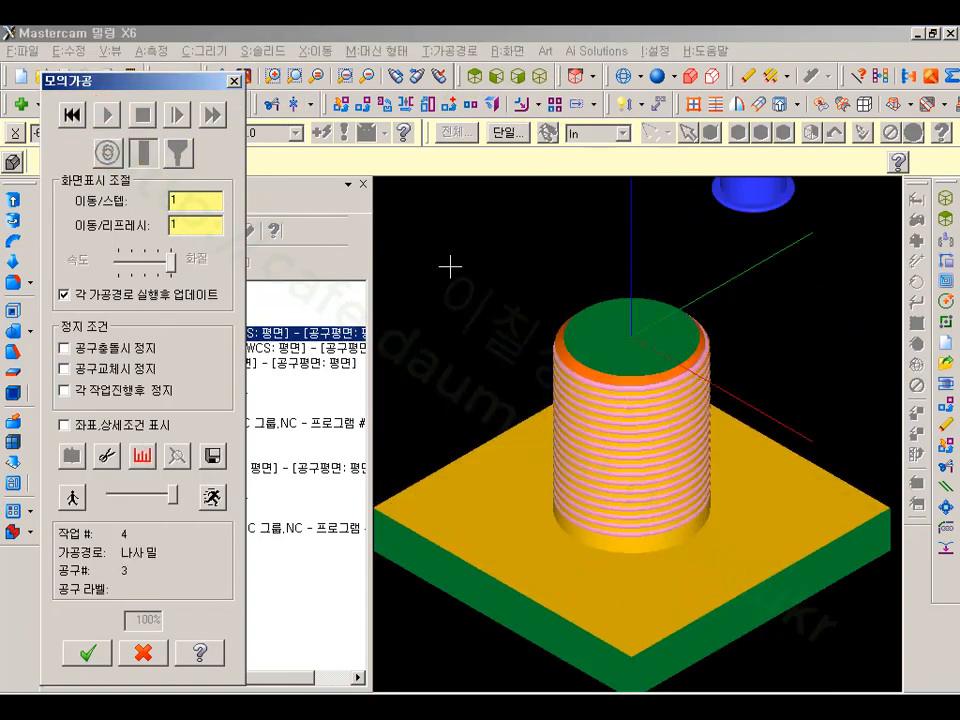
- Examine the simulated grooves on the boss from a lower side angle and close the solid machining simulation
middle_click_drag(744, 289, 604, 439)
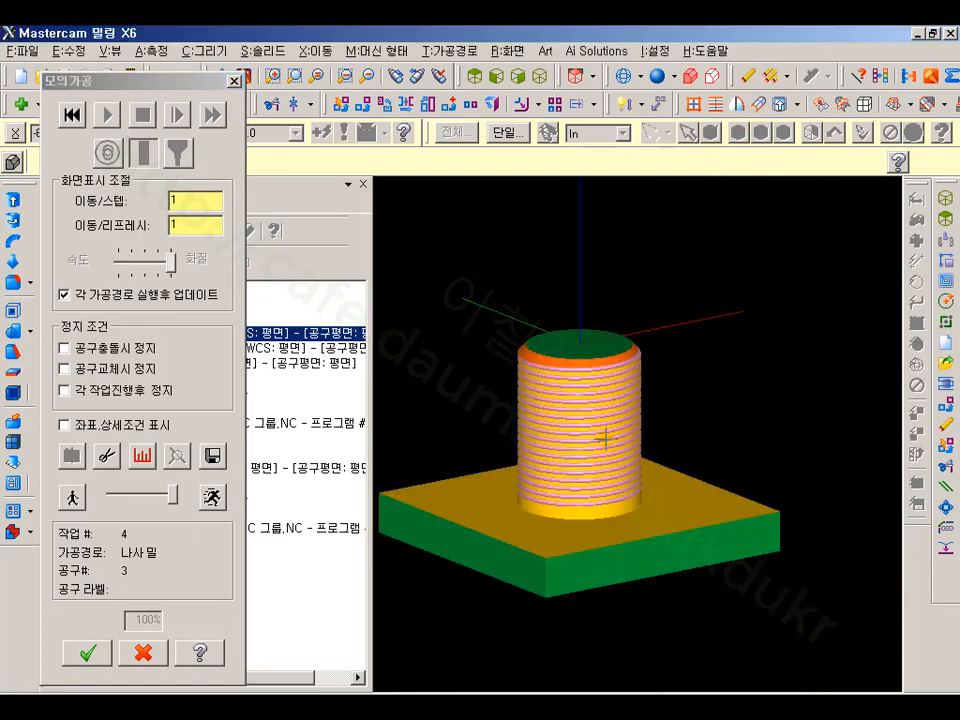
scroll(604, 439, "up", 4)
left_click(88, 655)
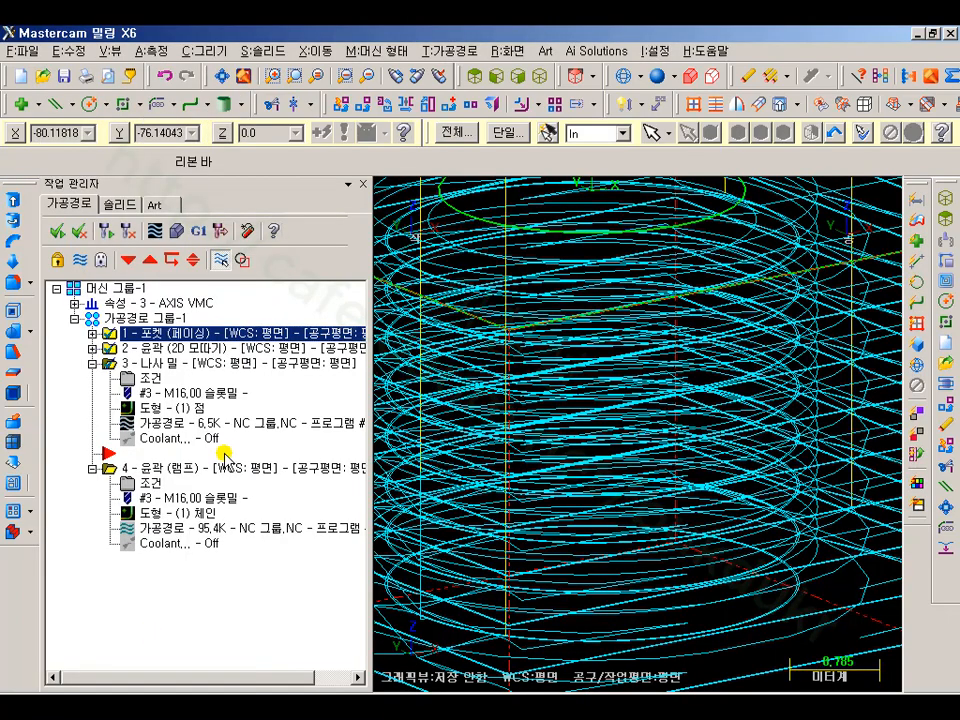
- Post only the thread mill (나사 밀) operation to an .NC file with the Generic Fanuc 3X Mill post
left_click(158, 366)
left_click(199, 230)
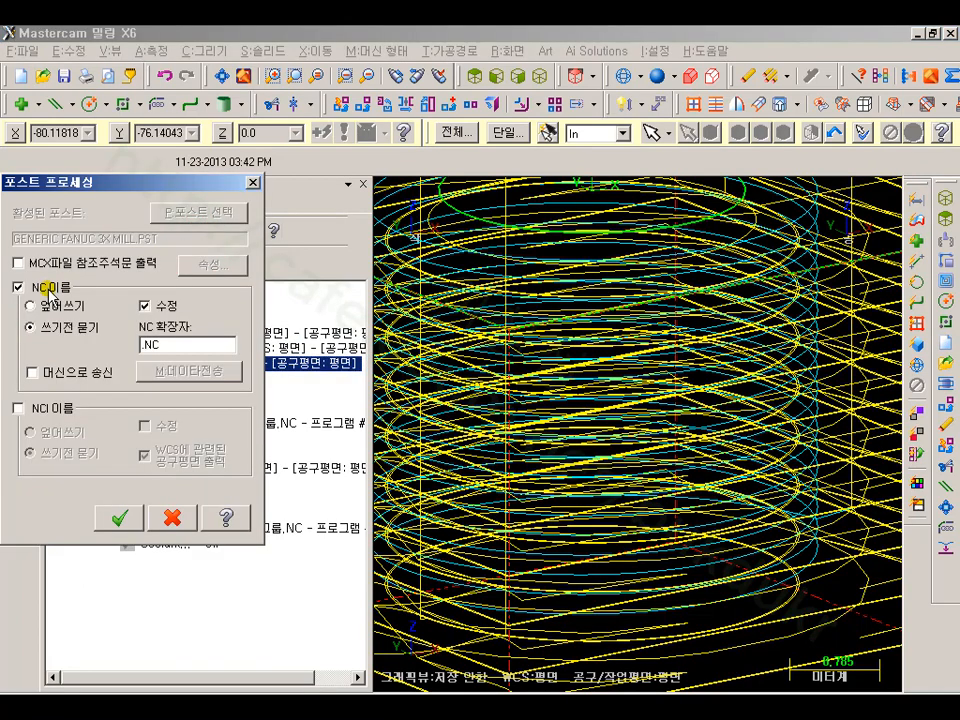
left_click(119, 517)
left_click(501, 390)
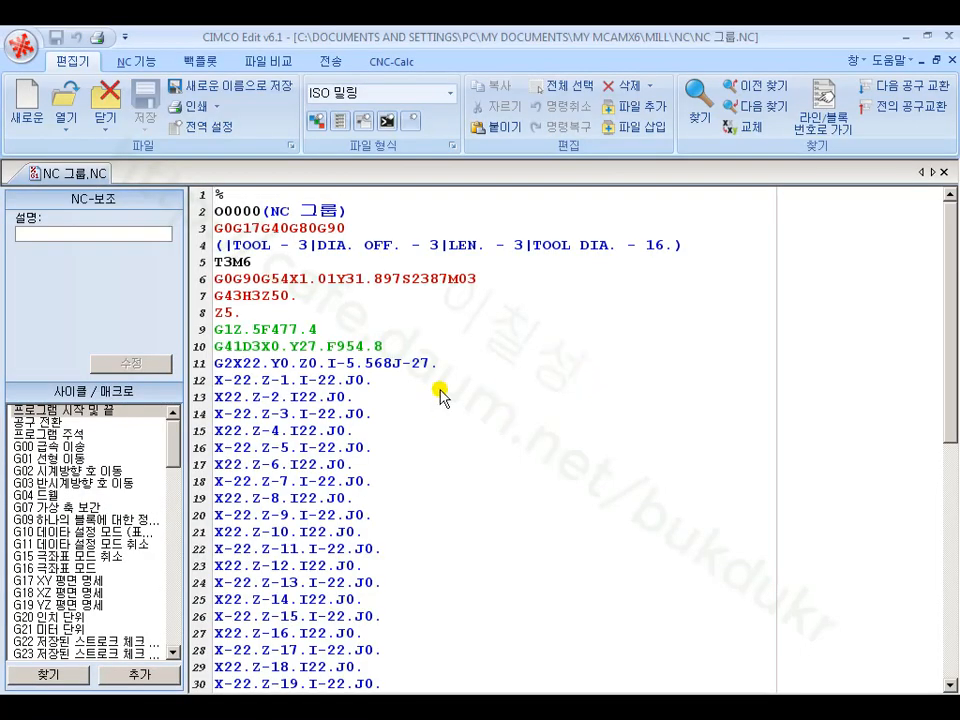
- Backplot the posted NC program in CIMCO Edit, stepping through helical blocks down to Z-12 and reading through to the program end
left_click(203, 61)
left_click(27, 108)
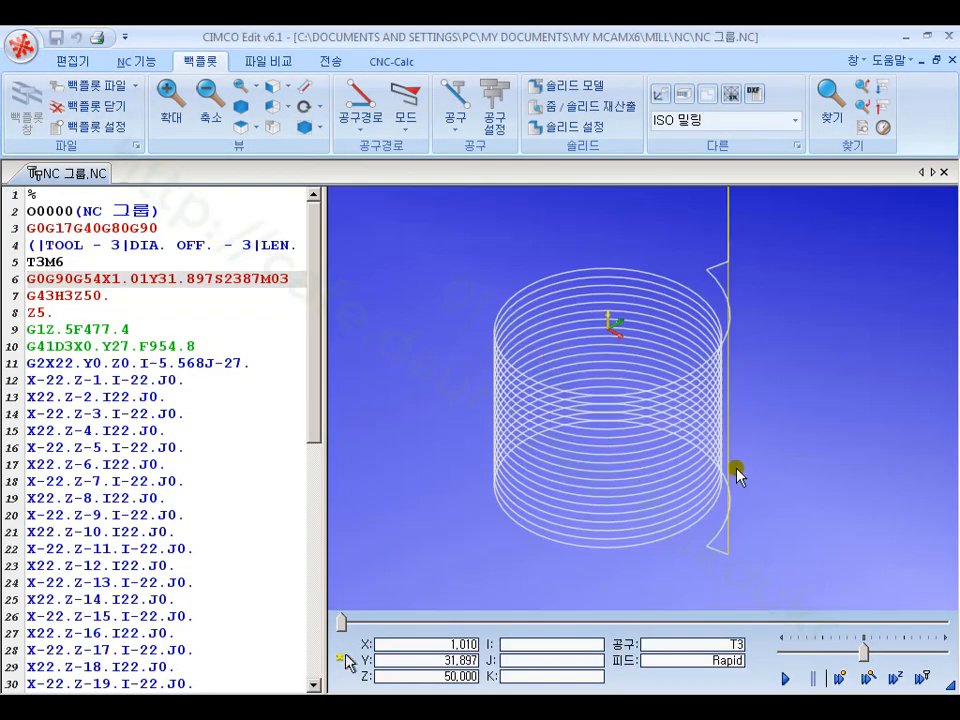
left_click(28, 377)
left_click(28, 394)
left_click(29, 398)
left_click(30, 466)
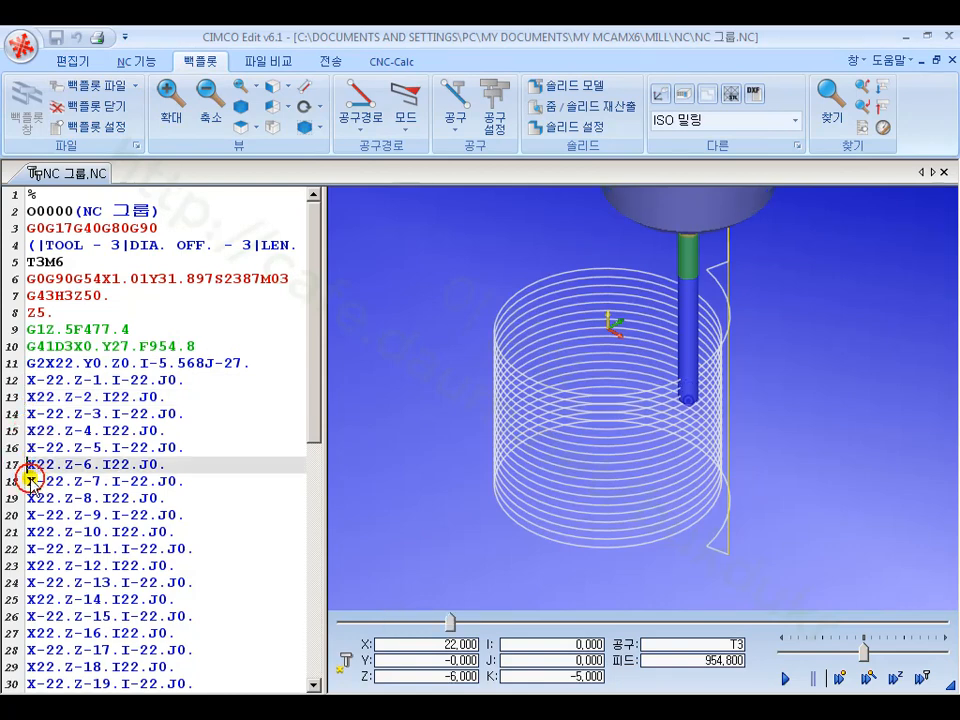
left_click(30, 480)
left_click(36, 549)
left_click(42, 567)
scroll(245, 425, "down", 10)
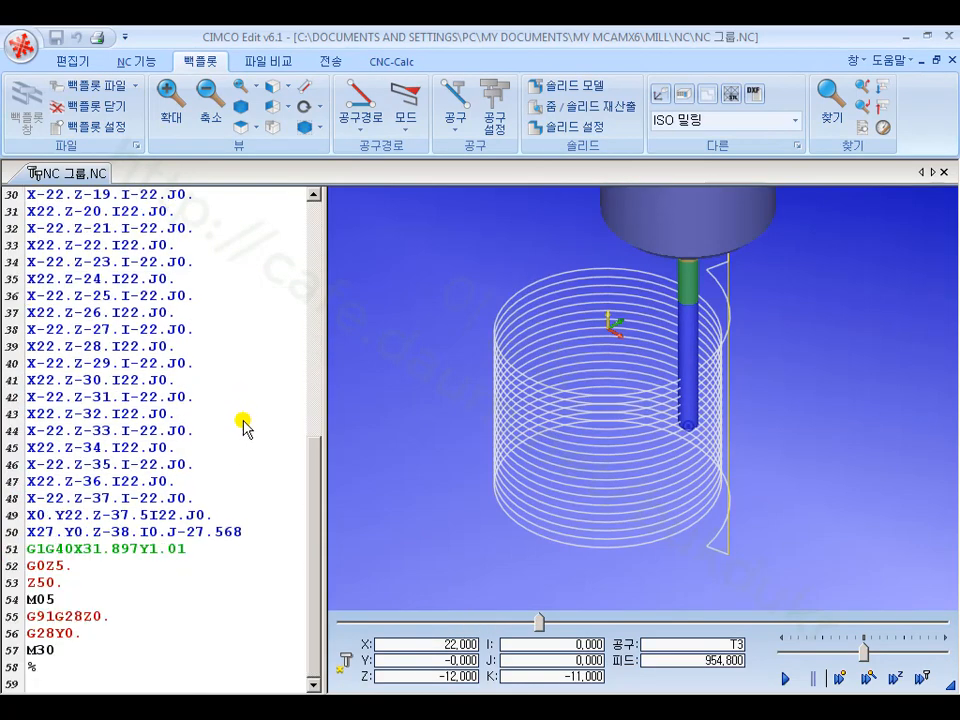
scroll(245, 425, "up", 9)
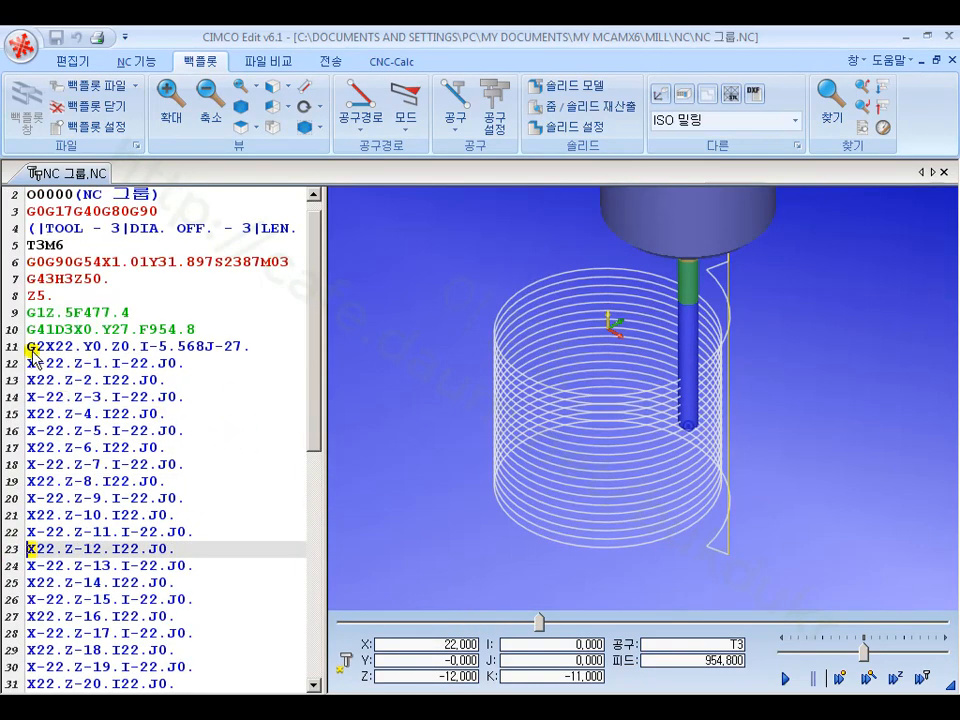
- Examine the G2 entry arc block and the half-turn blocks at Z-1 and Z-2 in the backplot
left_click_drag(28, 346, 240, 352)
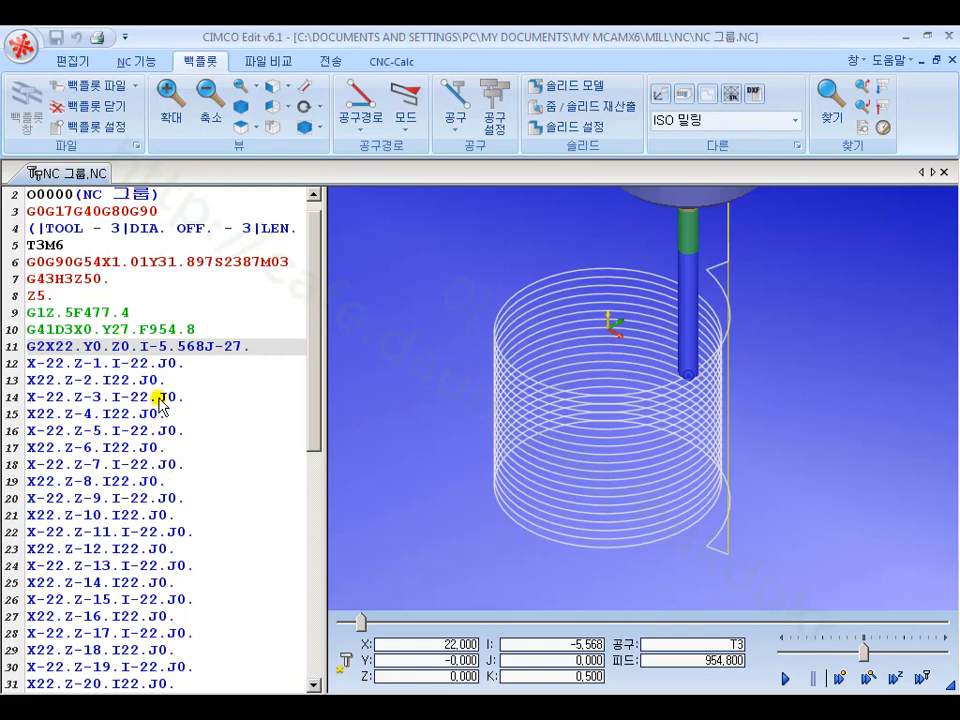
left_click(129, 363)
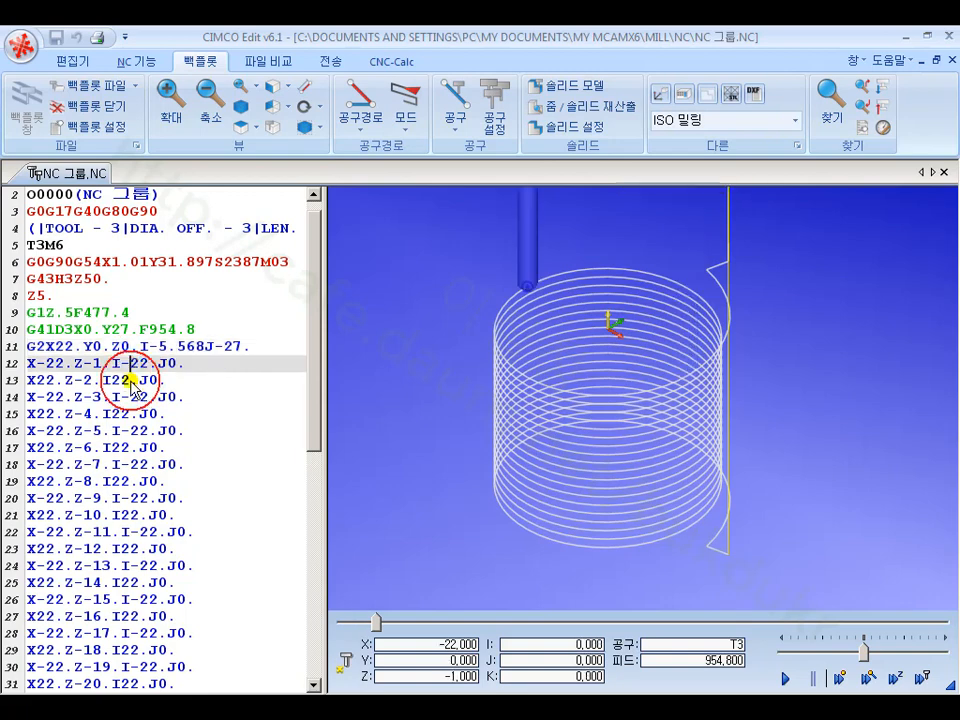
left_click(131, 381)
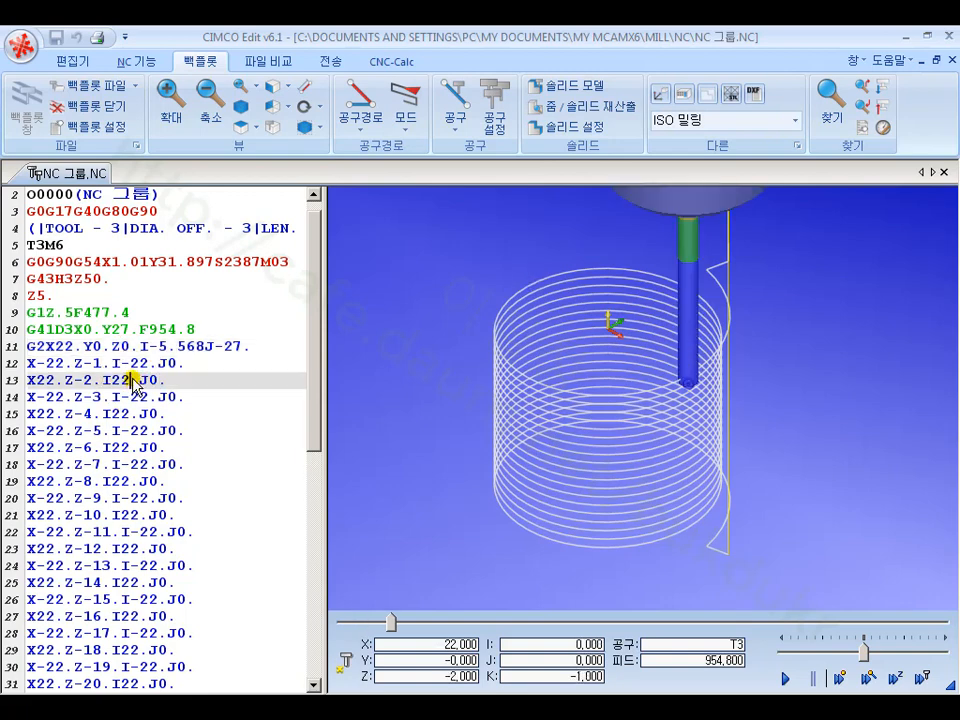
- Switch back to Mastercam and enable linear output of helixes (헬릭스 형태 선형출력) in the thread mill's entry/exit settings
key("alt+Tab")
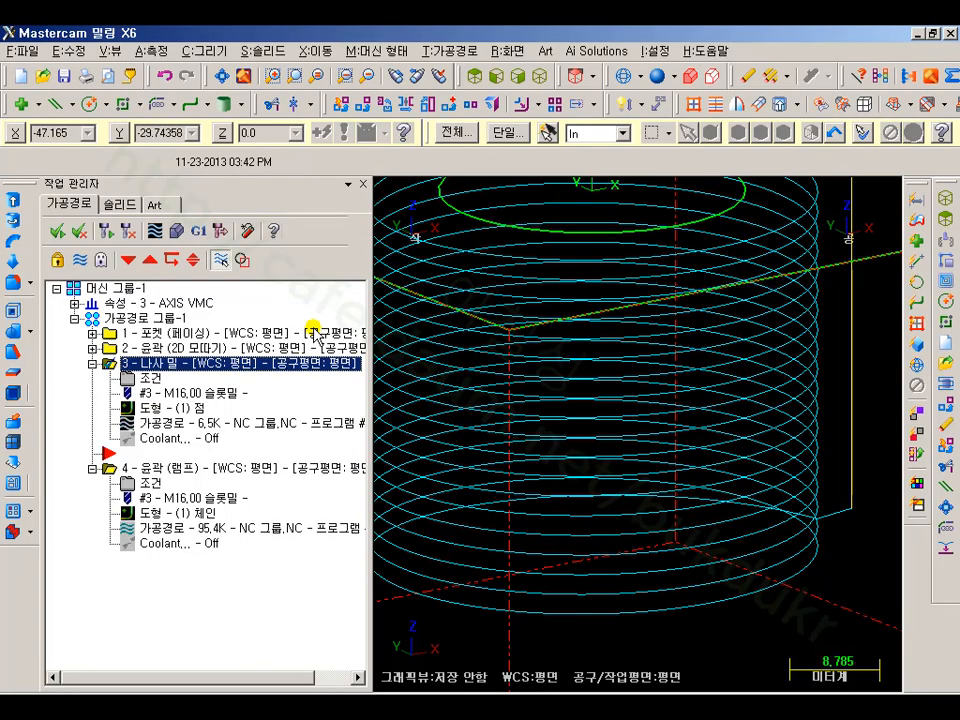
left_click(145, 380)
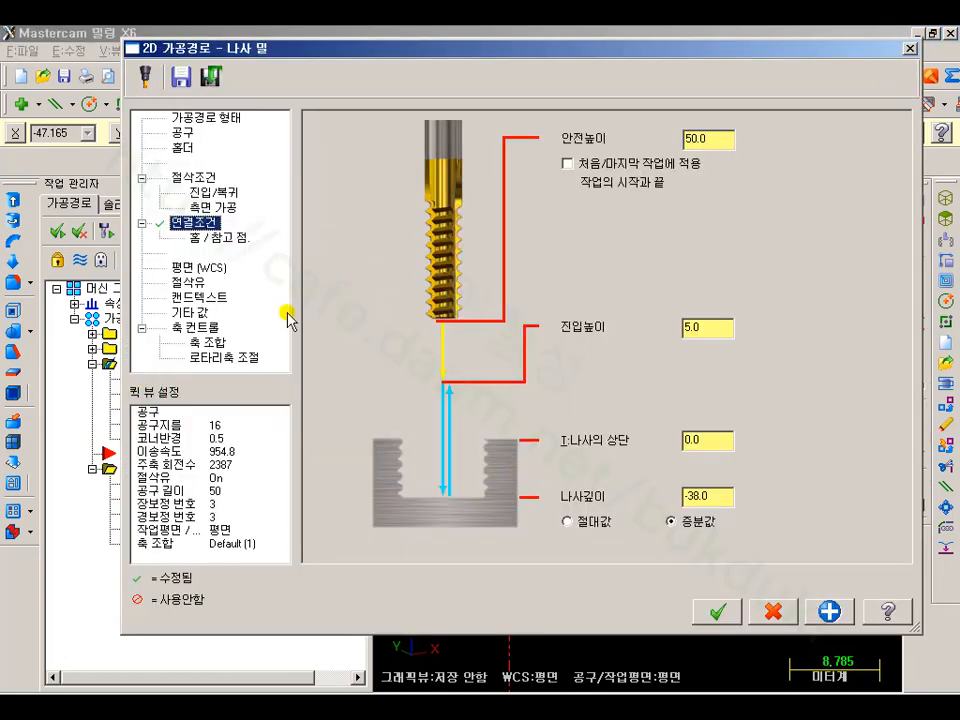
left_click(190, 178)
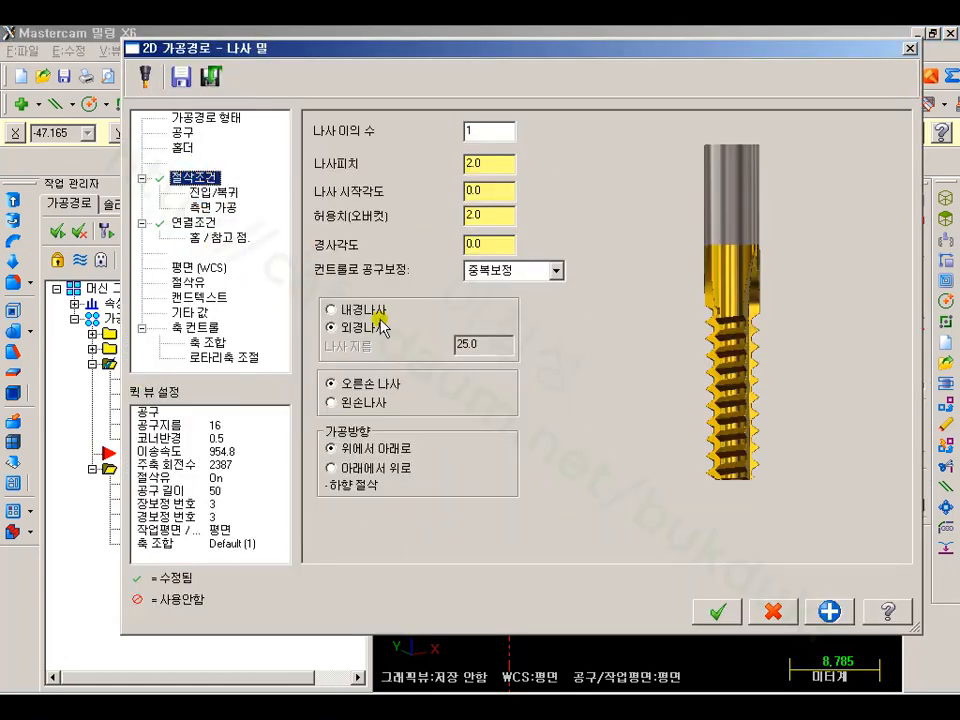
left_click(210, 192)
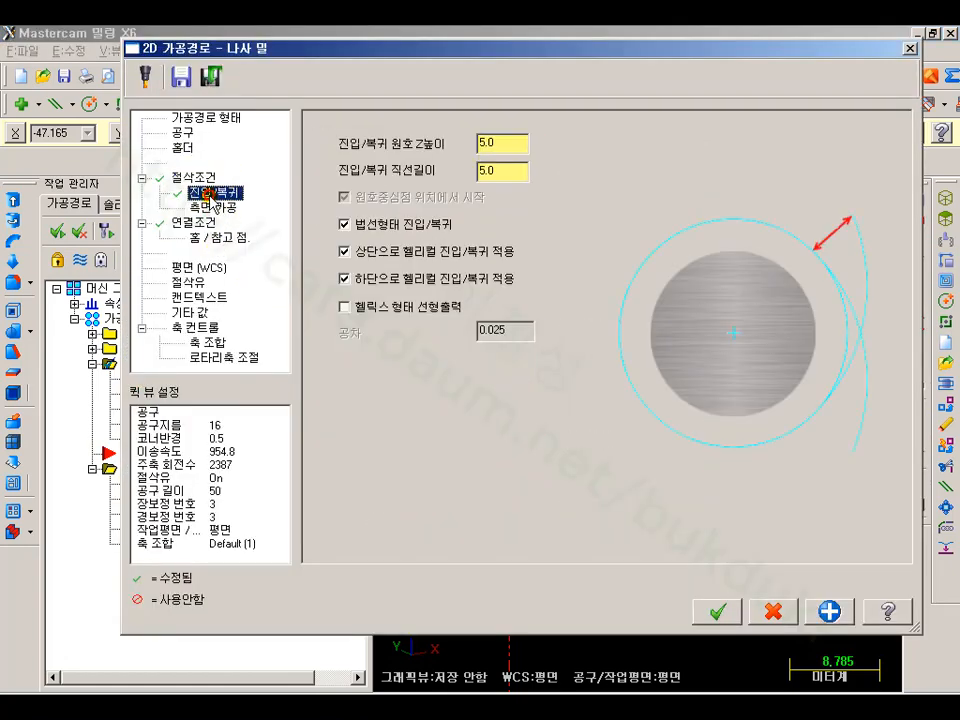
left_click(344, 308)
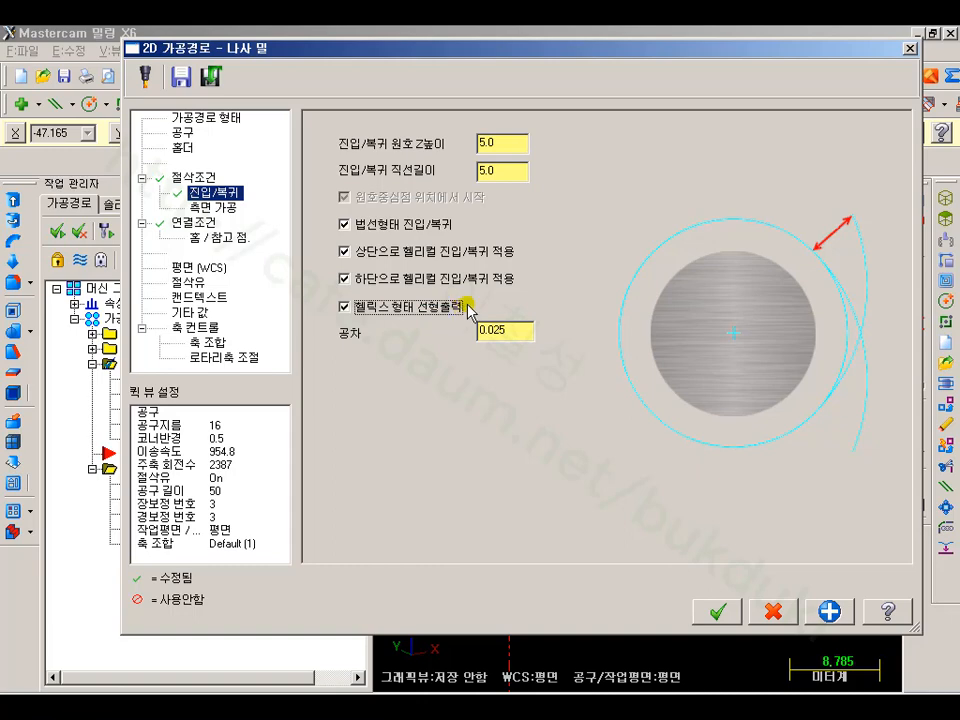
left_click(526, 333)
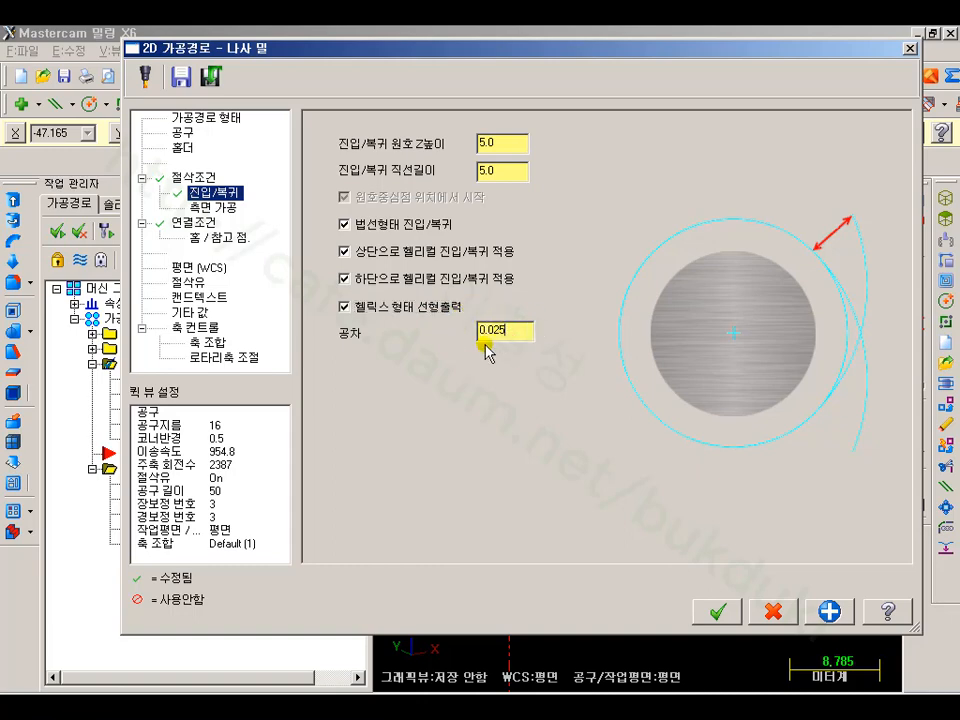
left_click(717, 611)
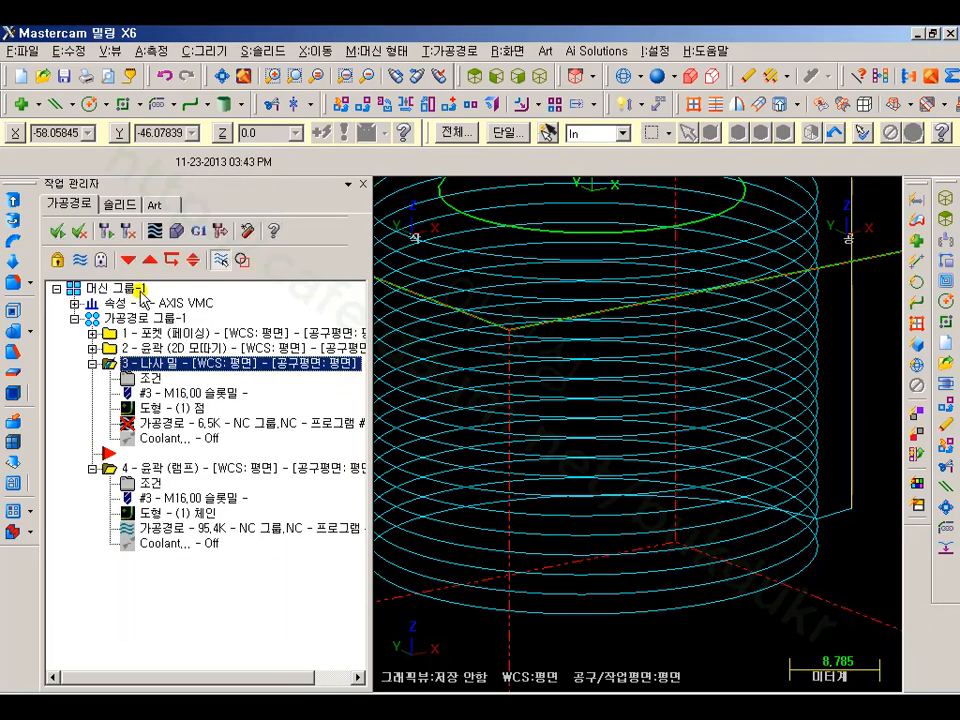
- Regenerate the thread mill operation, post it alone and reload the modified NC file in CIMCO Edit
left_click(108, 224)
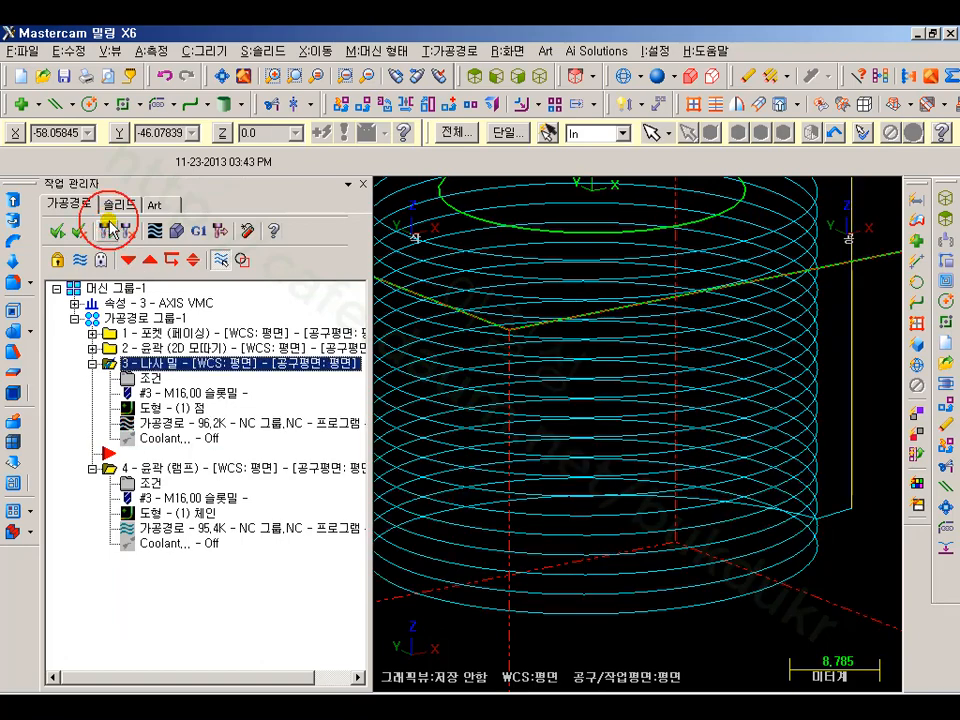
left_click(197, 236)
left_click(131, 520)
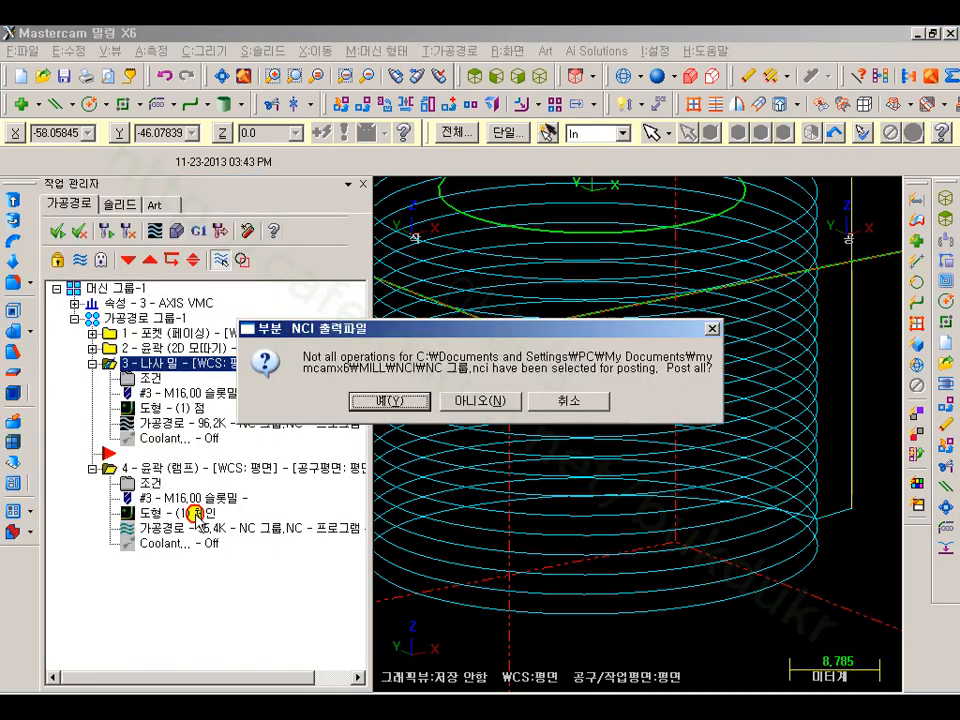
left_click(474, 403)
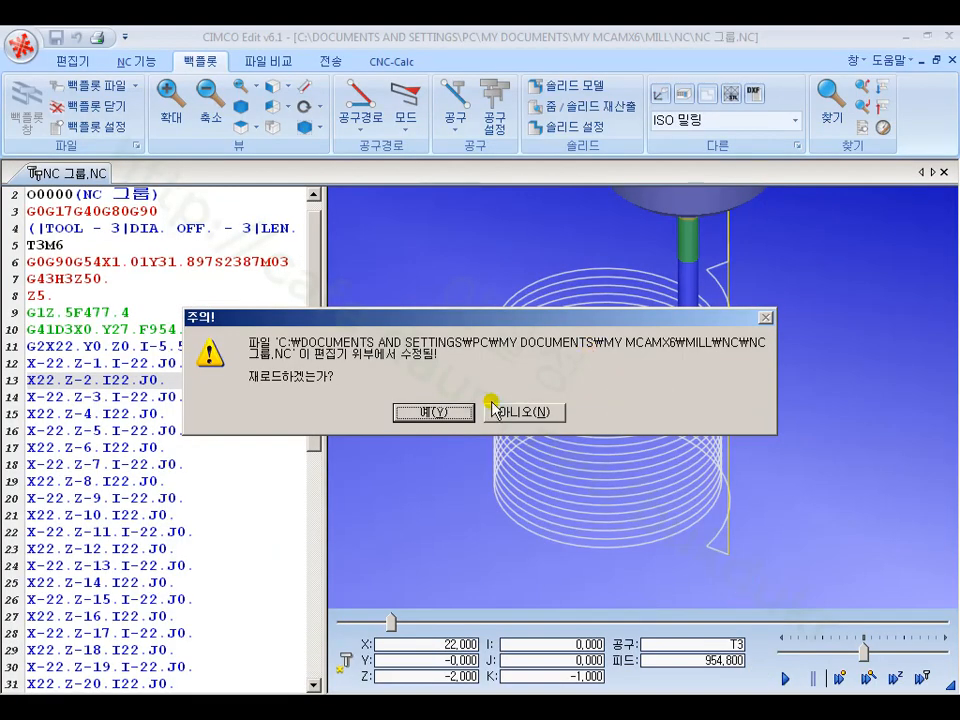
left_click_drag(499, 314, 703, 180)
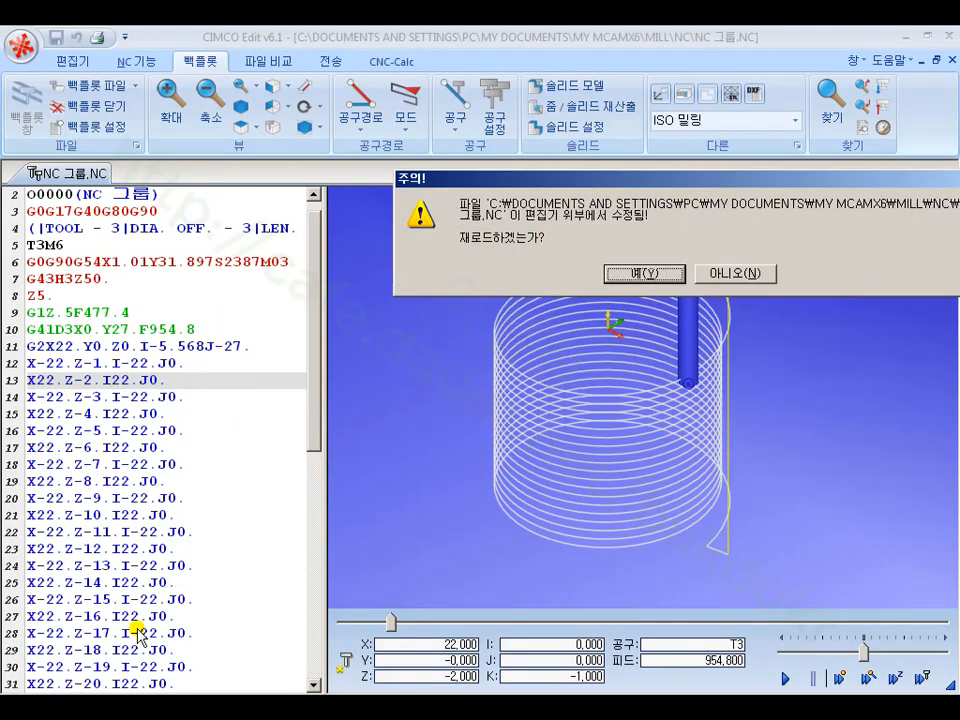
left_click(631, 273)
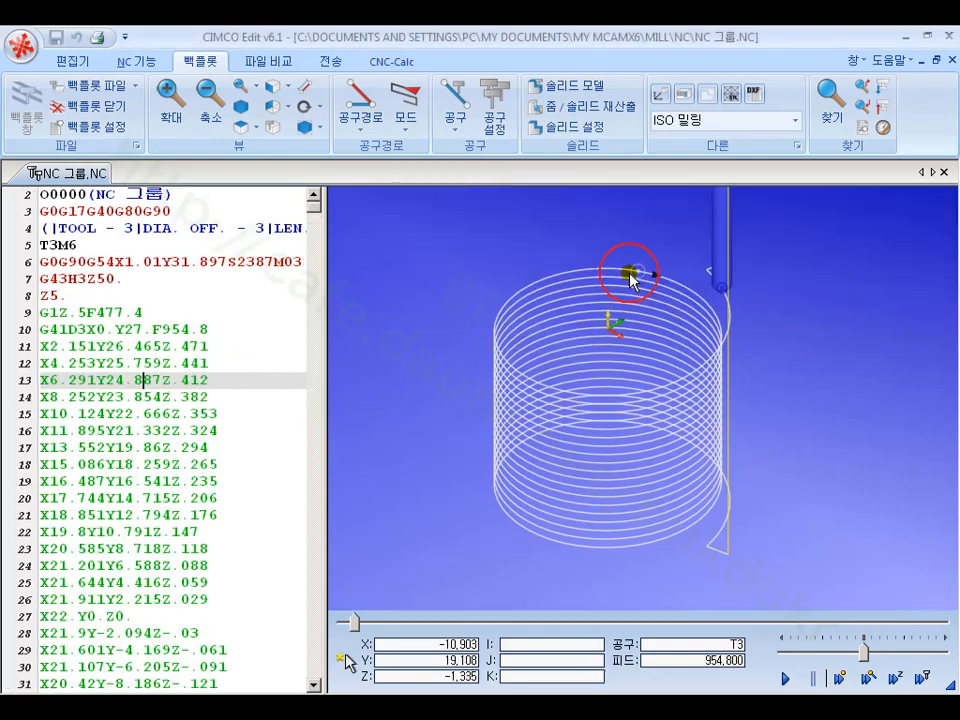
- Examine the linearised helix blocks from the start of the NC program through to its end
left_click(223, 313)
scroll(250, 640, "down", 2)
scroll(250, 635, "down", 7)
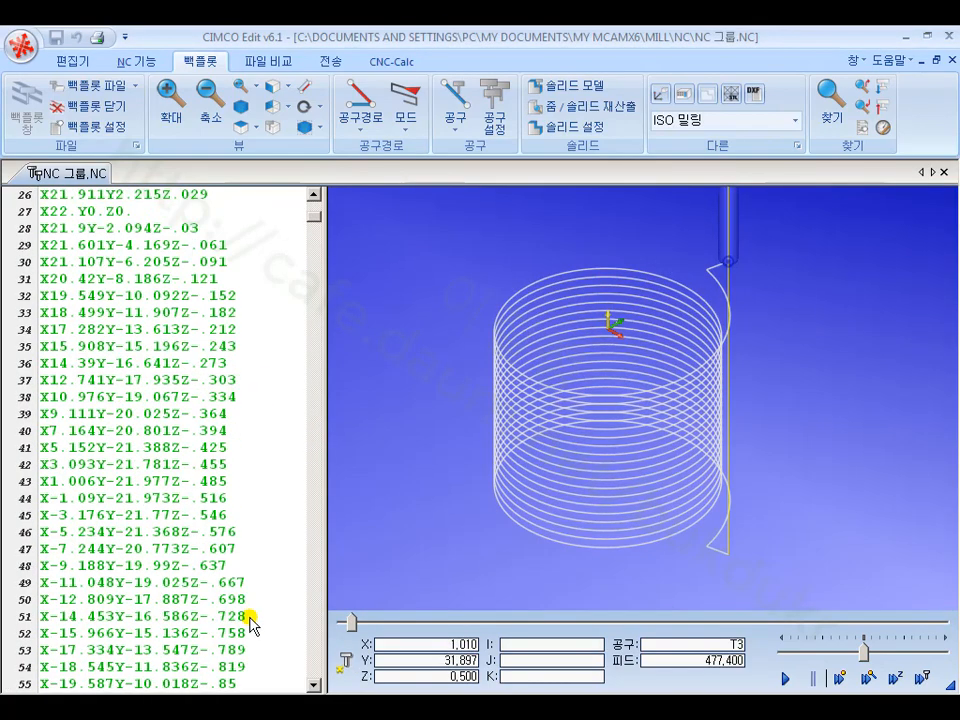
scroll(253, 615, "up", 5)
left_click_drag(313, 213, 316, 680)
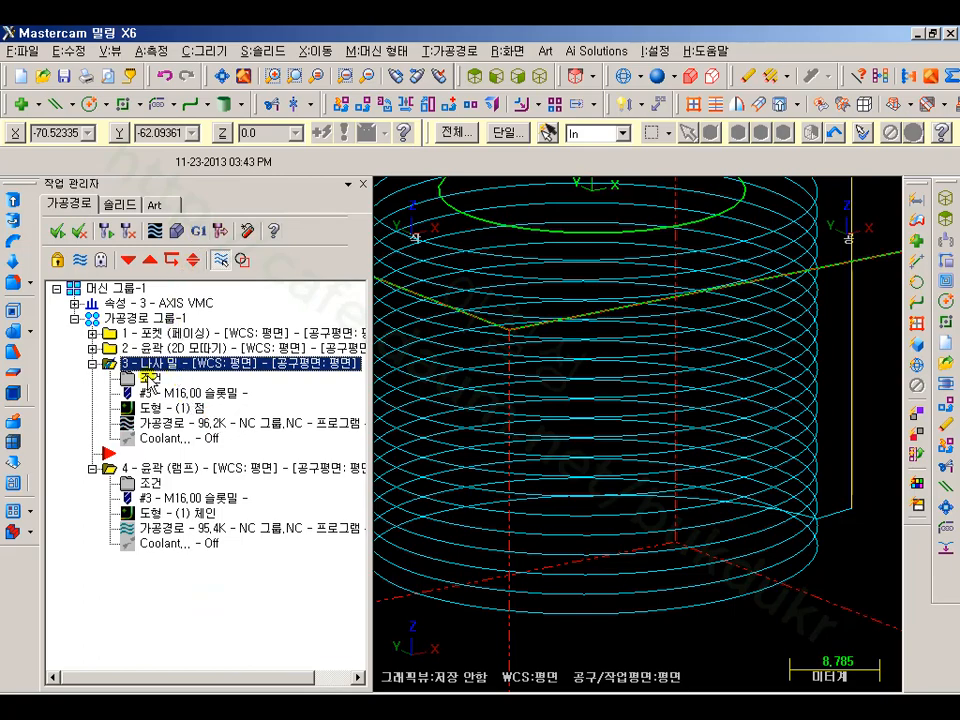
- Turn off linear helix output (헬릭스 형태 선형출력) for the thread mill in Mastercam and regenerate the toolpath
left_click(149, 381)
left_click(365, 307)
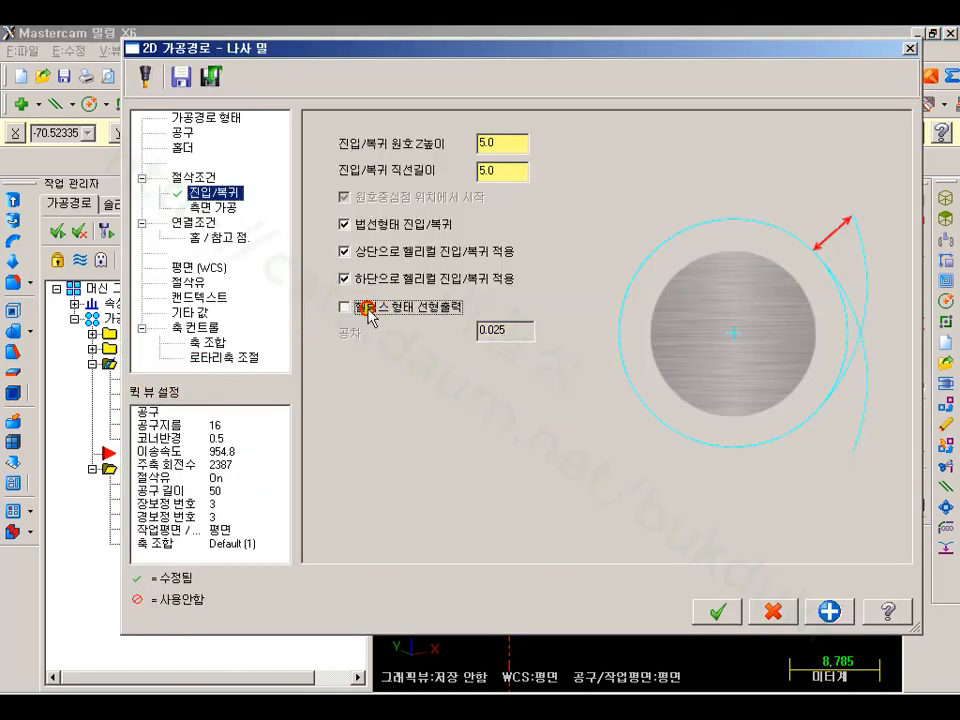
left_click(712, 612)
left_click(131, 230)
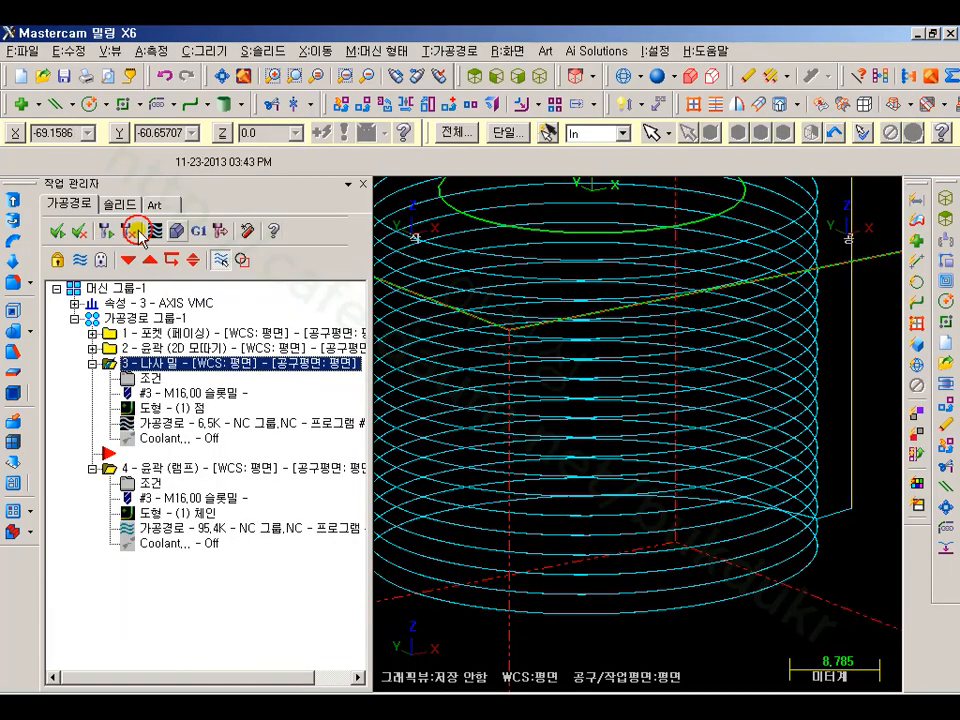
- Post only the thread mill operation again and reload the NC file with arc output in CIMCO Edit
left_click(197, 232)
left_click(120, 514)
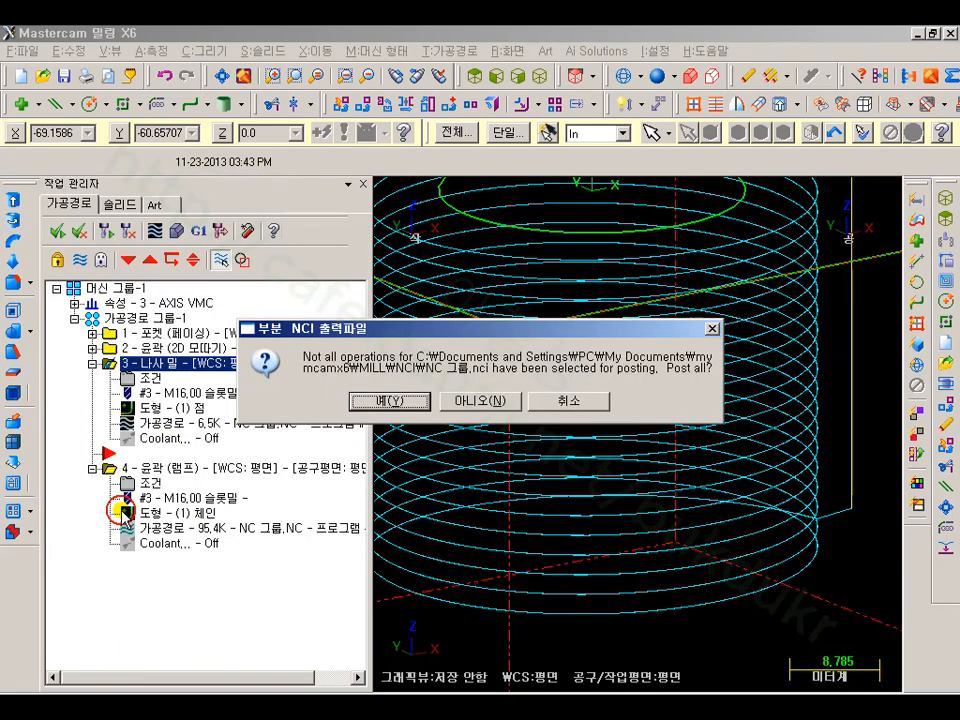
left_click(476, 402)
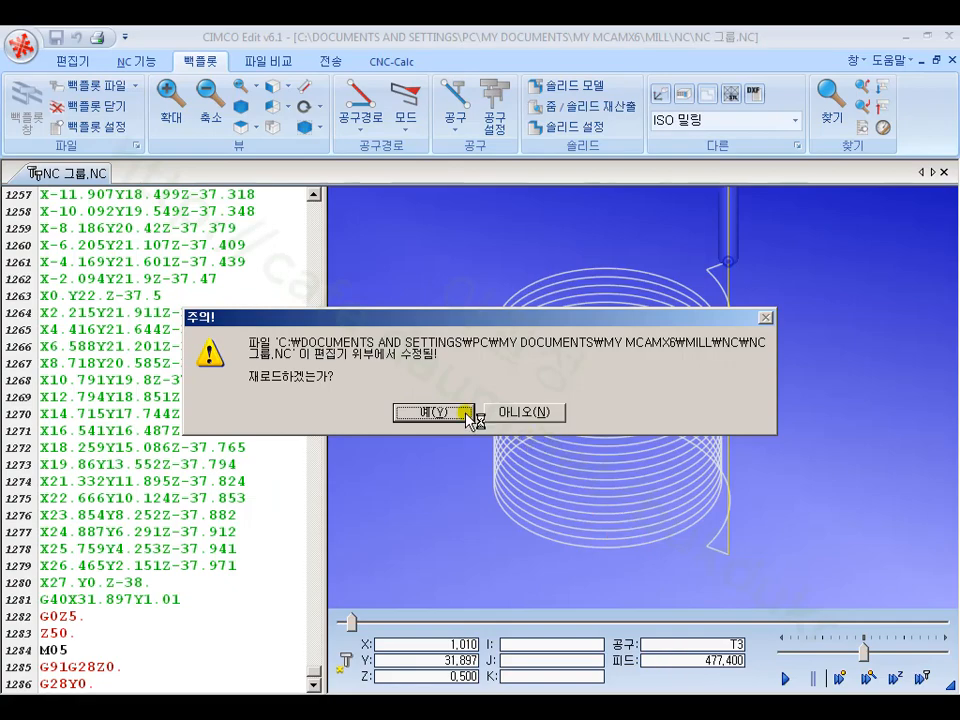
left_click(463, 412)
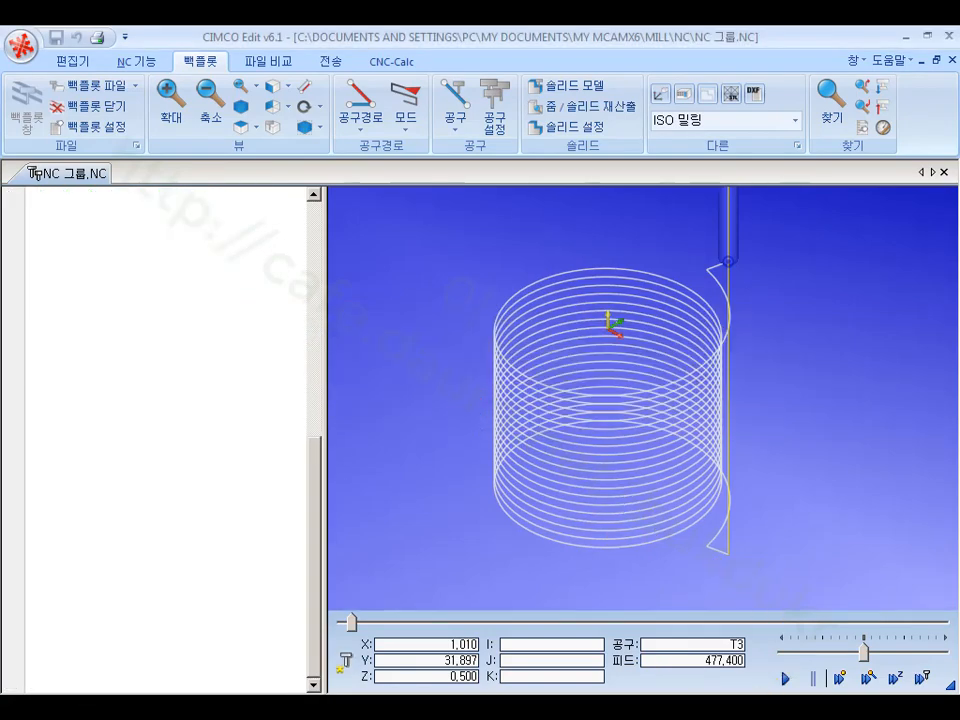
- Examine the final helical block, the G40 exit line, the G41 D3 entry line and the G2 entry arc in the backplot
left_click_drag(315, 467, 311, 214)
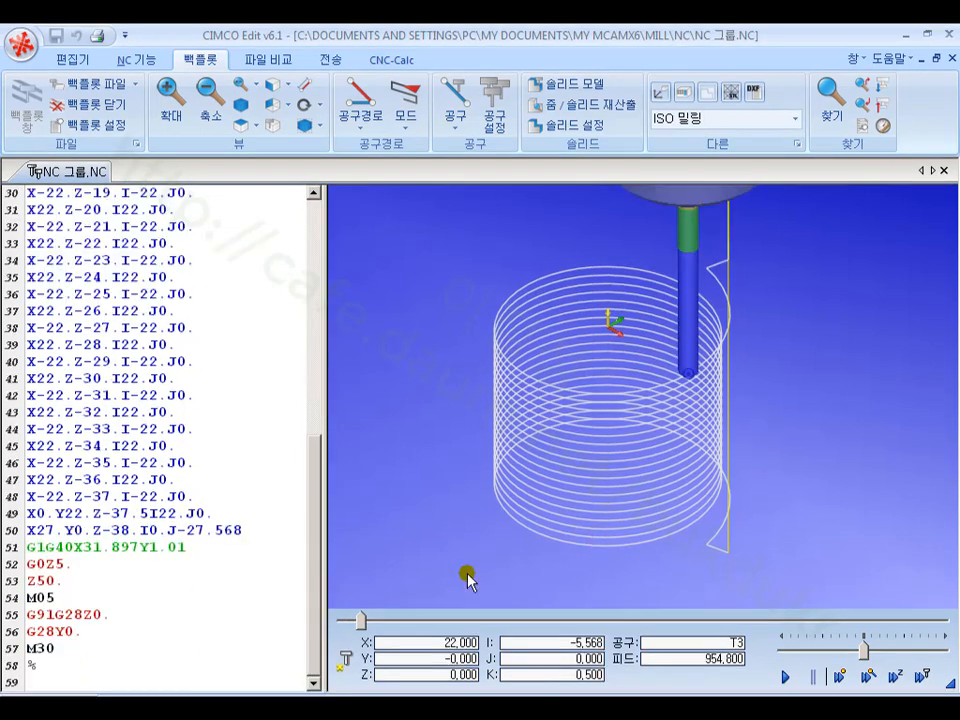
left_click(236, 495)
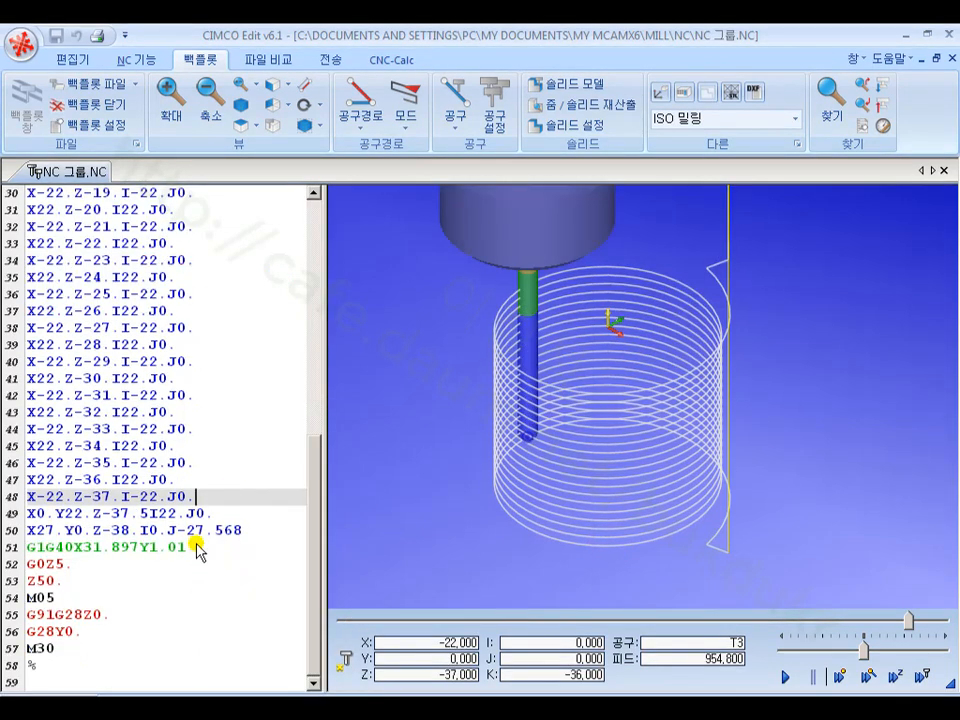
left_click_drag(197, 547, 108, 553)
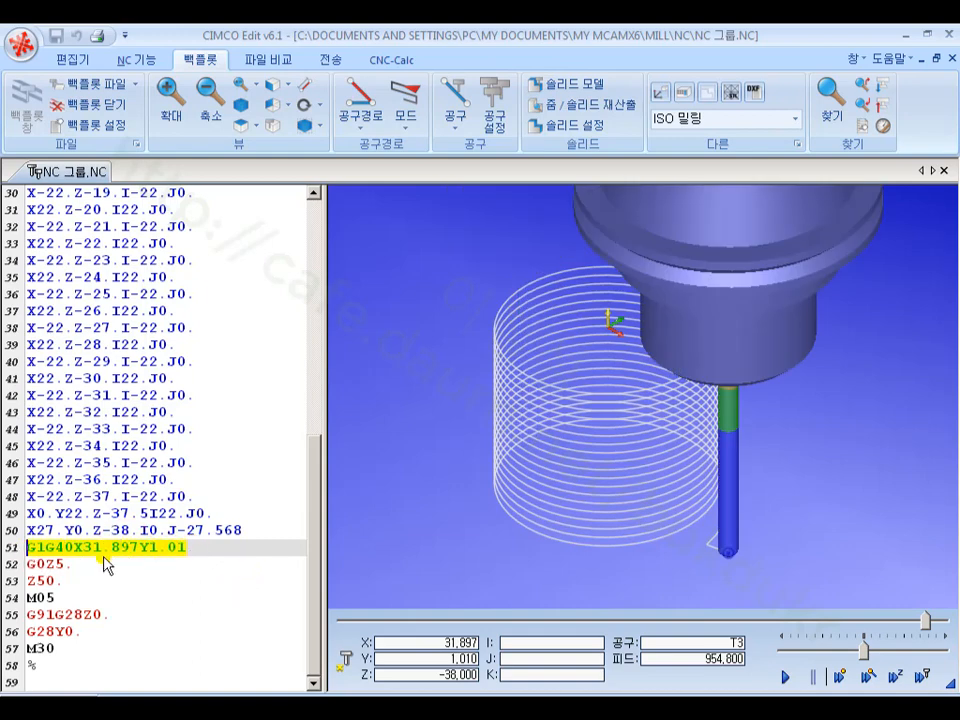
scroll(157, 525, "up", 9)
left_click(190, 328)
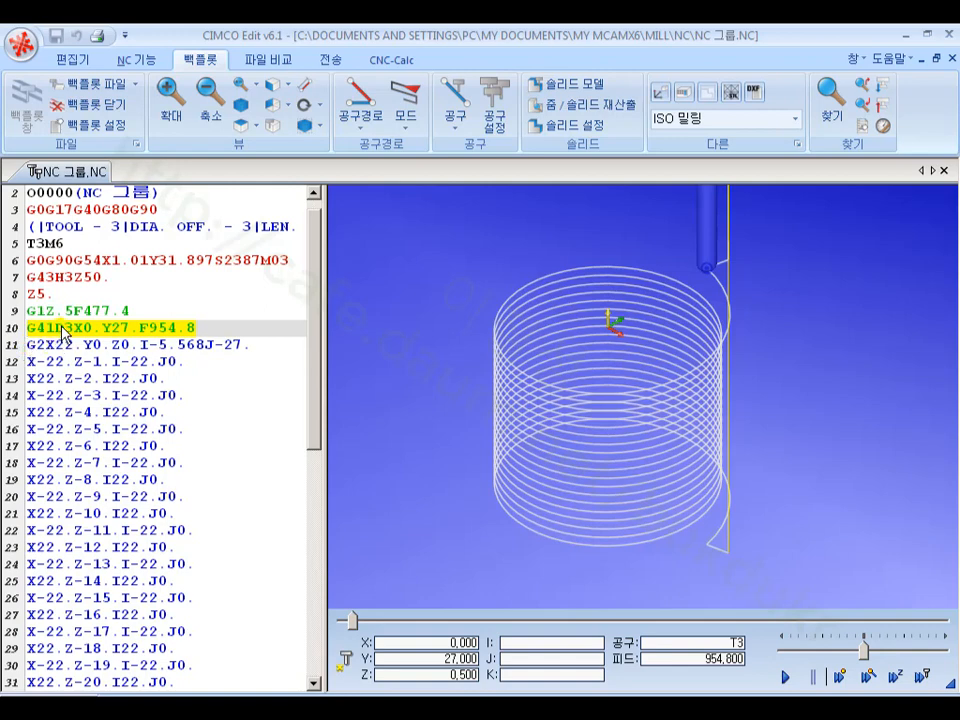
left_click(29, 344)
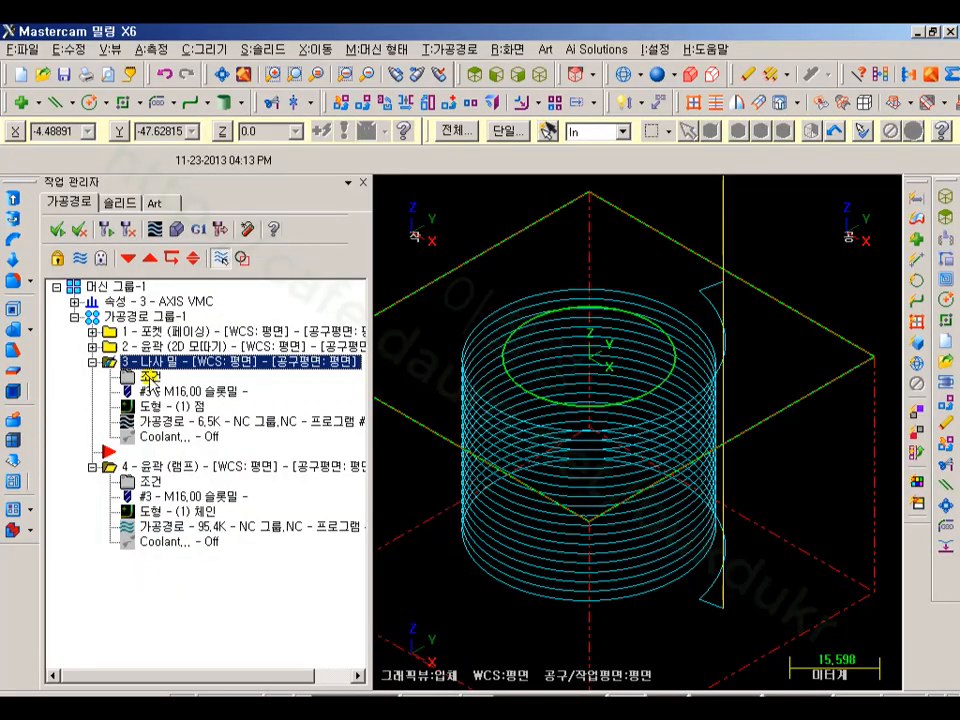
- Turn off perpendicular entry/exit (법선형태 진입/복귀) for the thread mill operation and regenerate its toolpath
left_click(150, 378)
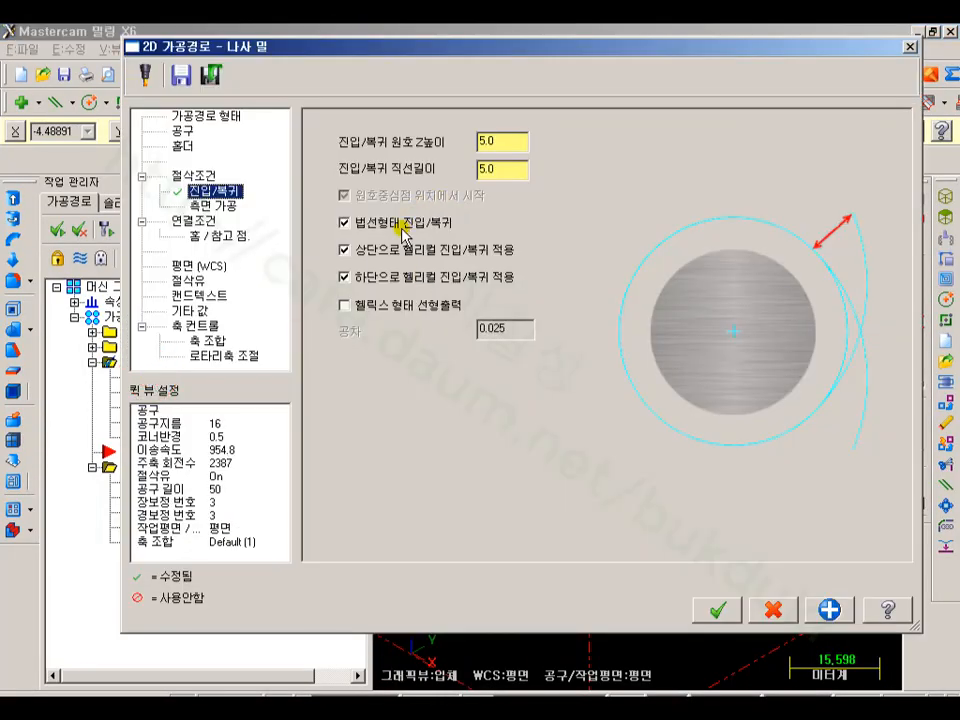
left_click(345, 222)
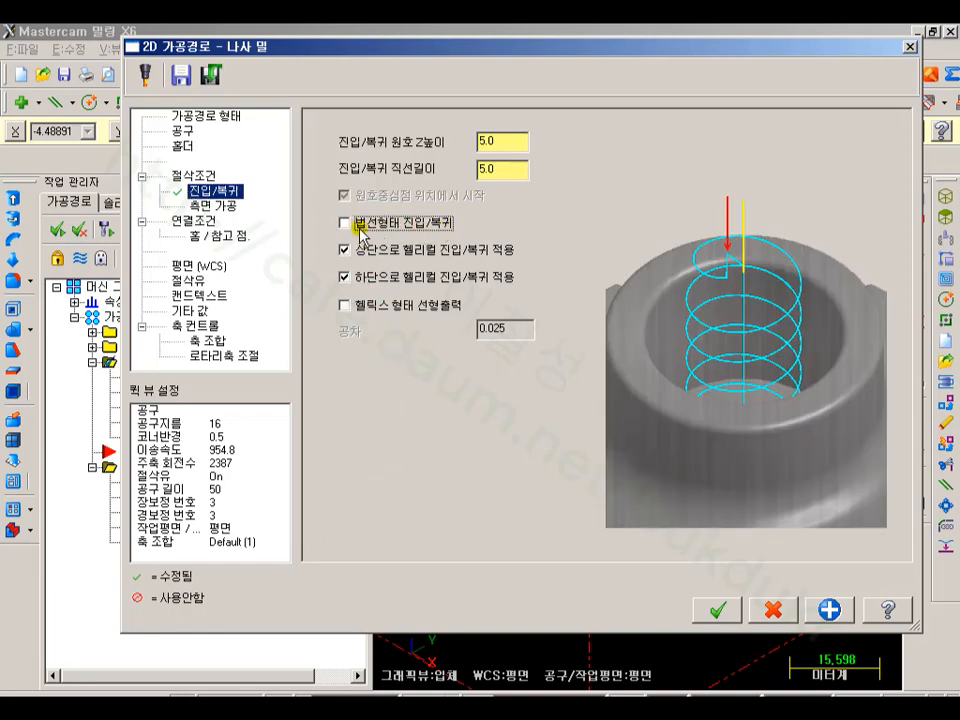
left_click(734, 613)
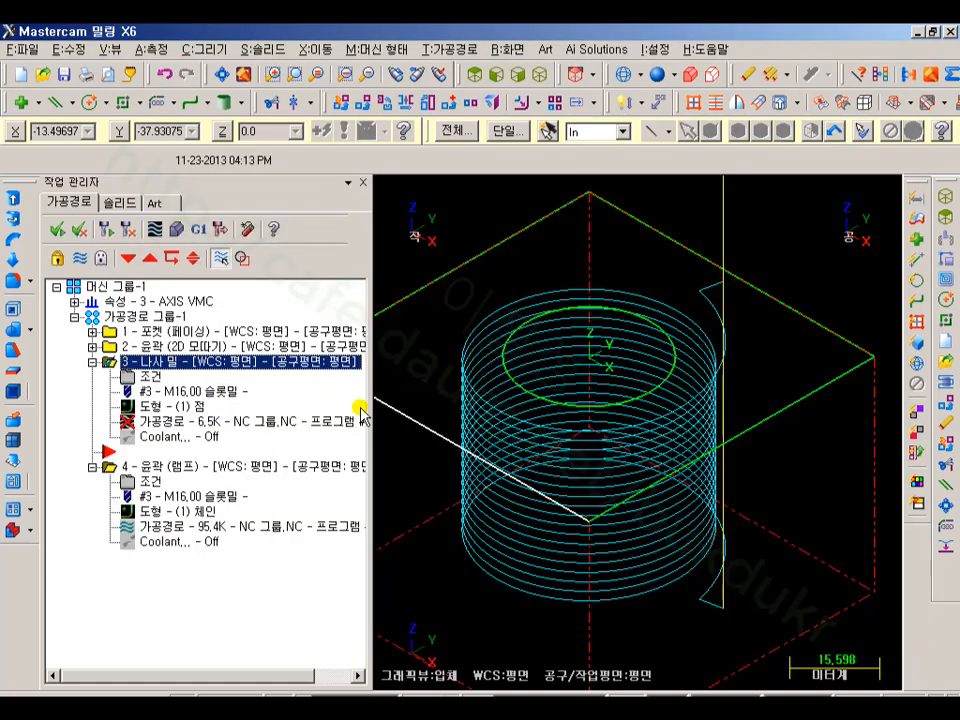
left_click(105, 229)
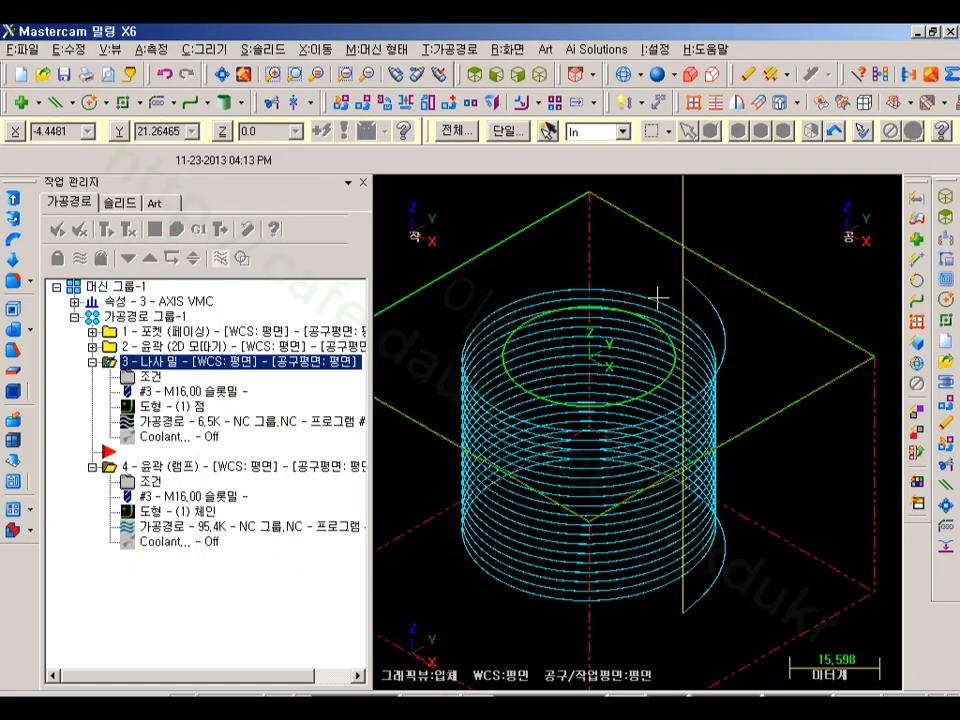
middle_click_drag(657, 295, 737, 276)
scroll(785, 278, "up", 7)
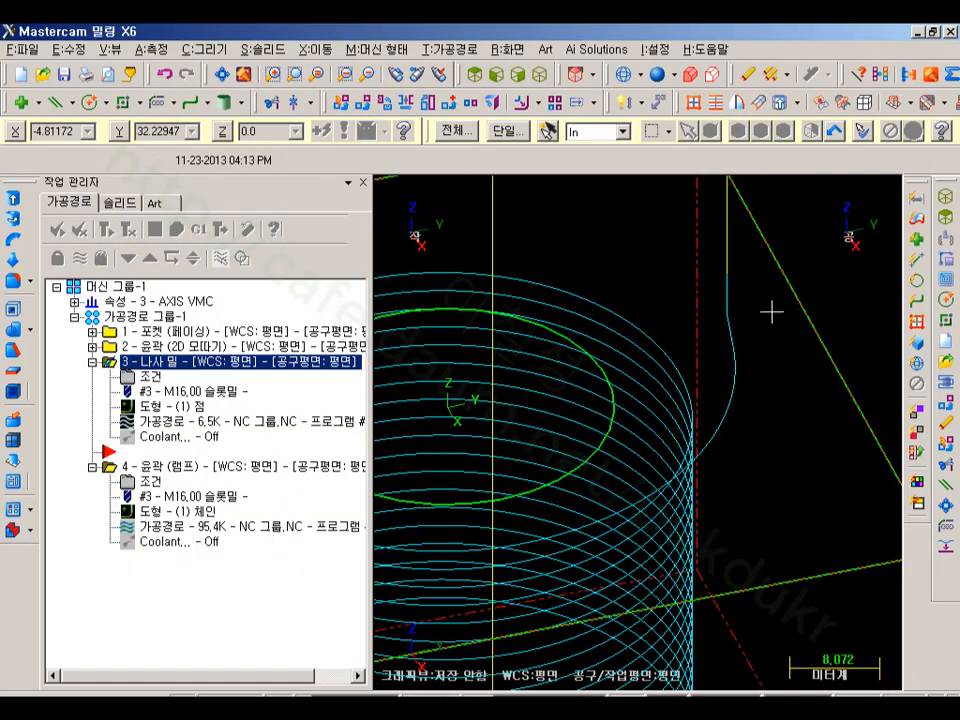
- Post only the thread mill operation without perpendicular entry and reload the NC file in CIMCO Edit
left_click(197, 229)
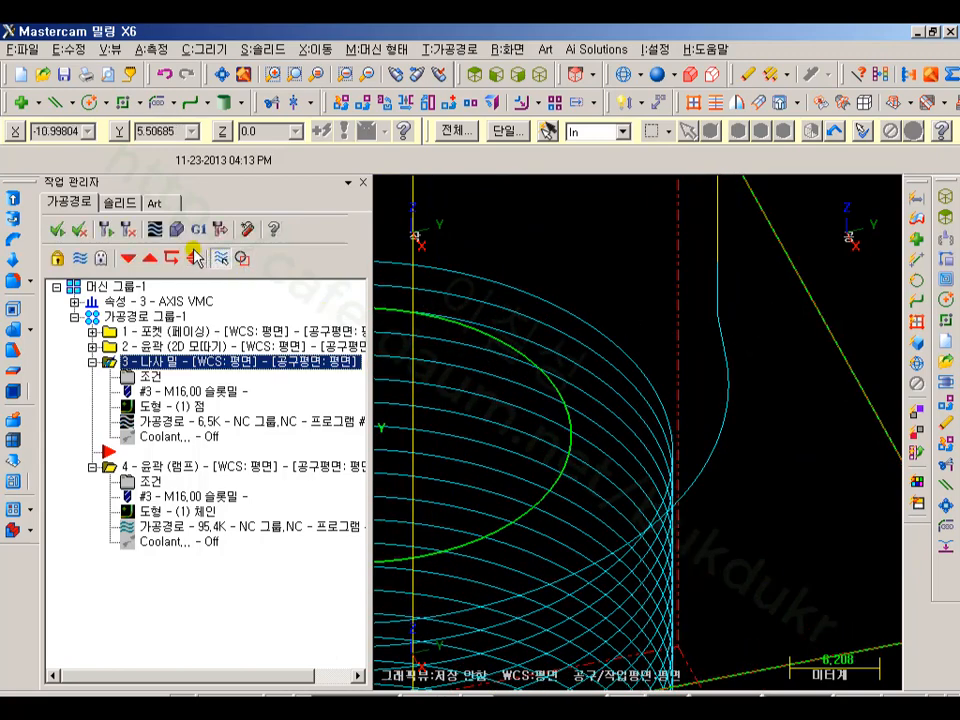
left_click(128, 517)
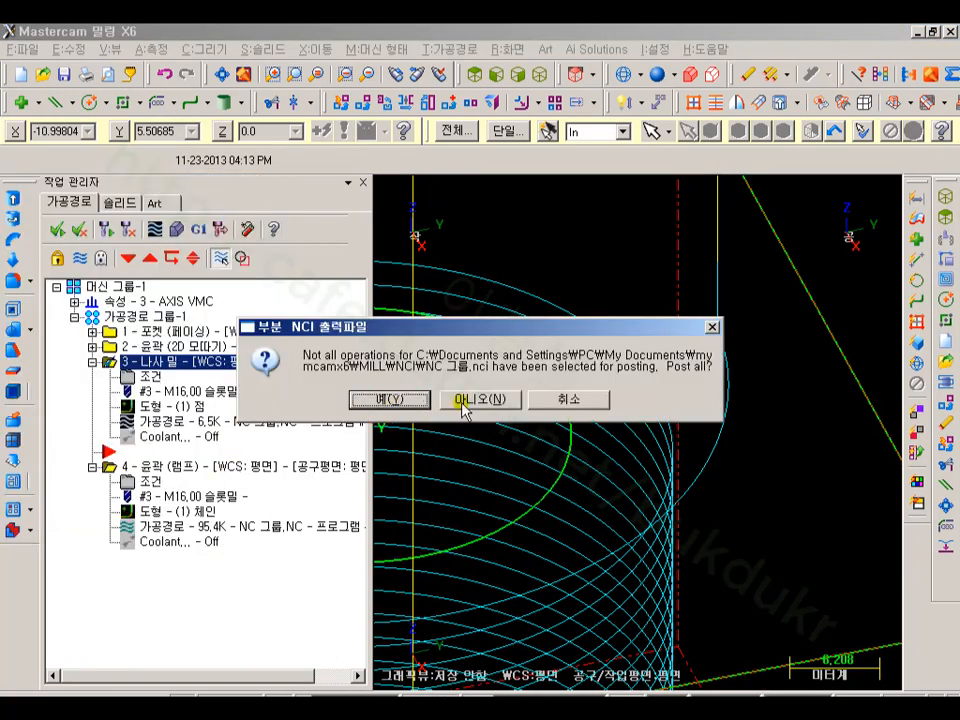
left_click(499, 398)
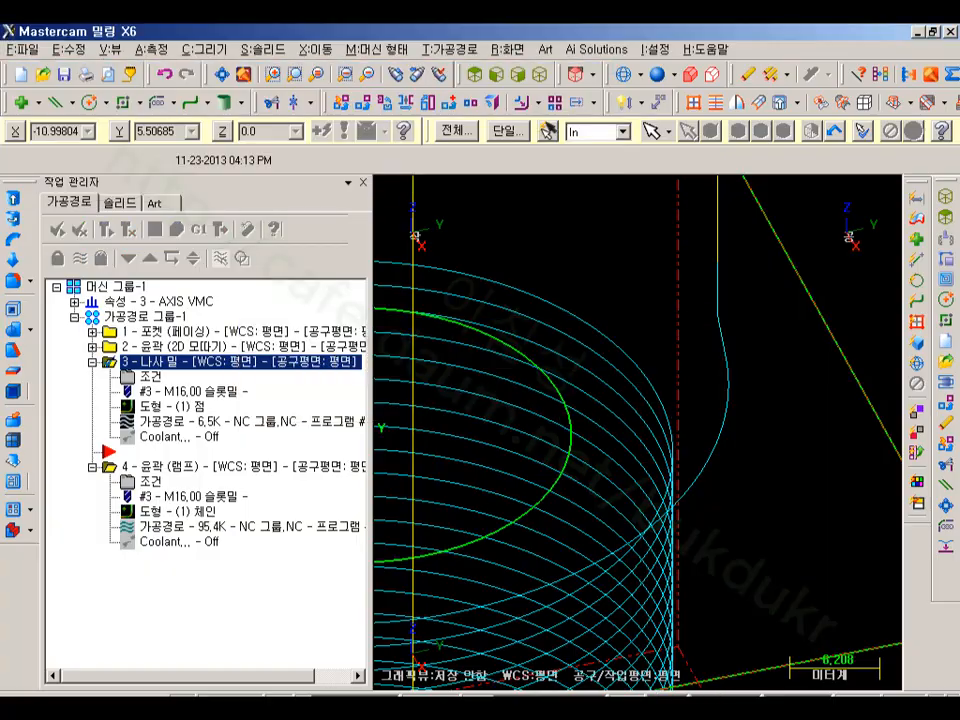
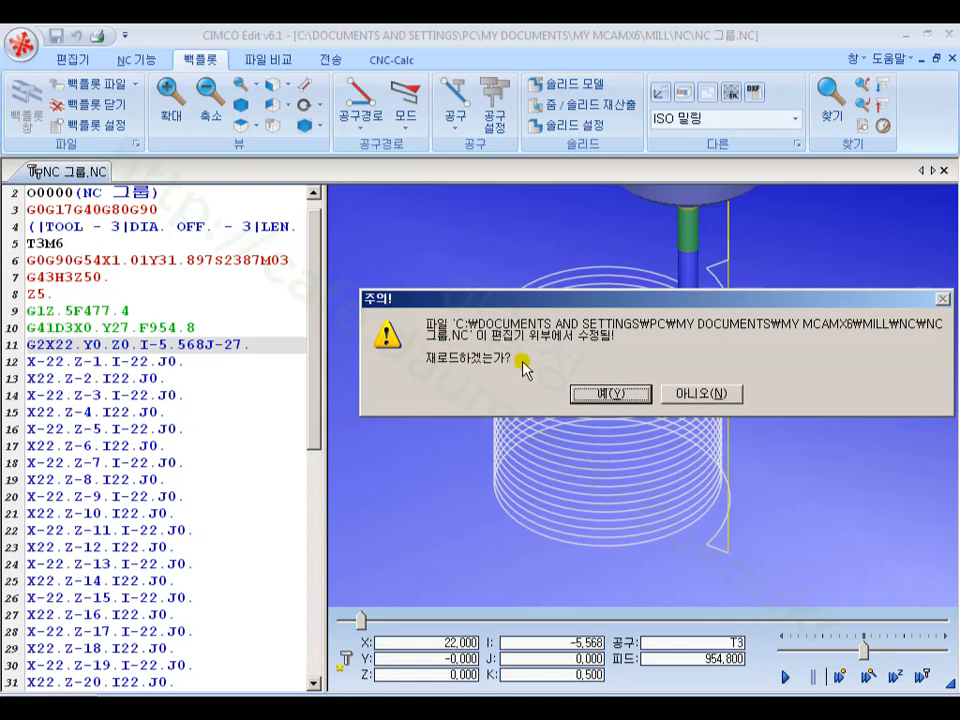
left_click(600, 393)
- Examine the G41 D3 entry line and the G2 entry arc of the reloaded program in the backplot
scroll(497, 364, "down", 2)
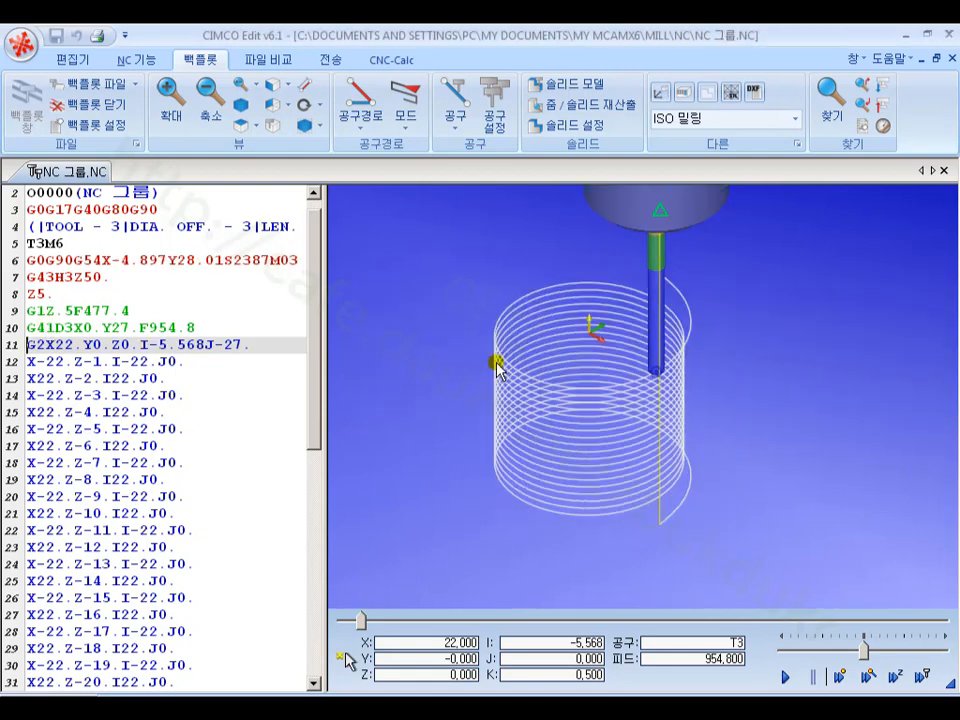
scroll(497, 364, "up", 2)
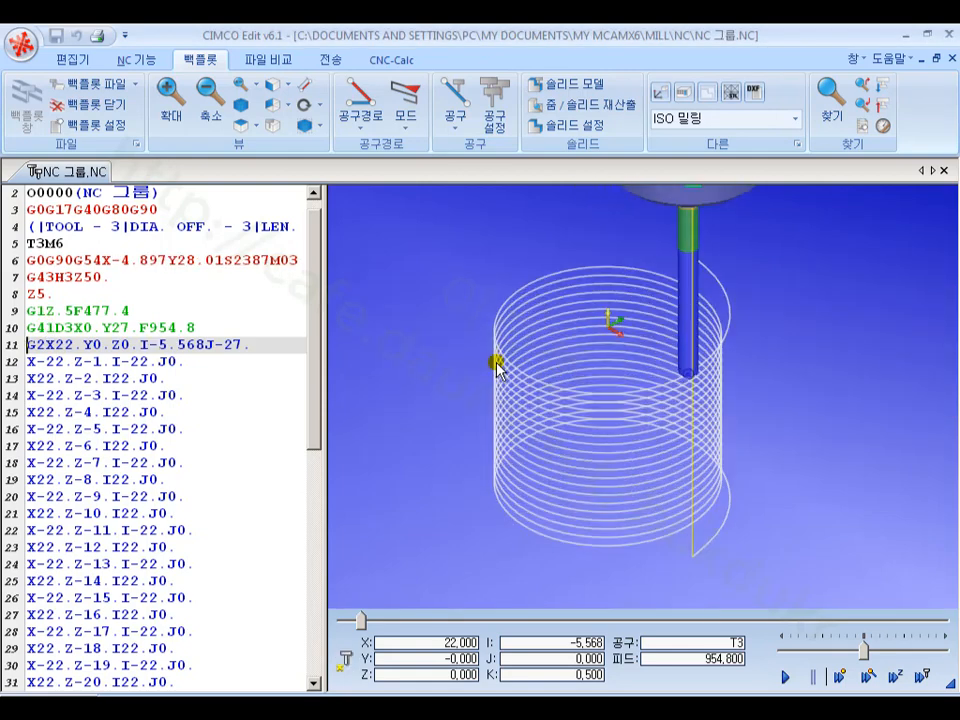
left_click_drag(746, 326, 799, 313)
left_click(752, 325)
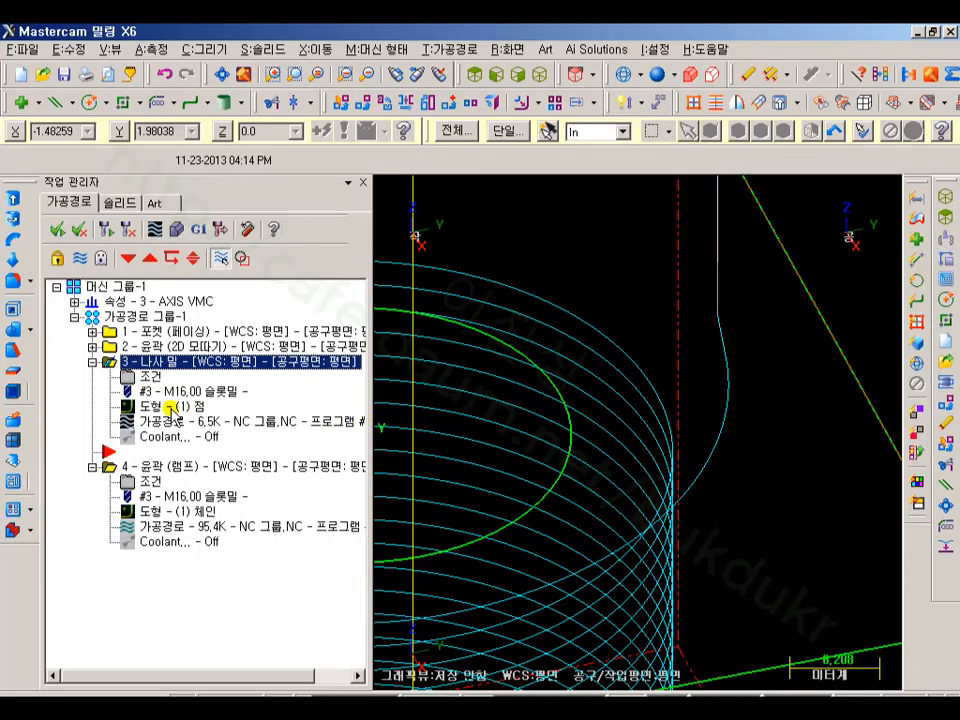
- In Mastercam, set the thread mill's entry/exit line length (진입/복귀 직선길이) to 0.0 and regenerate the toolpath
left_click(146, 377)
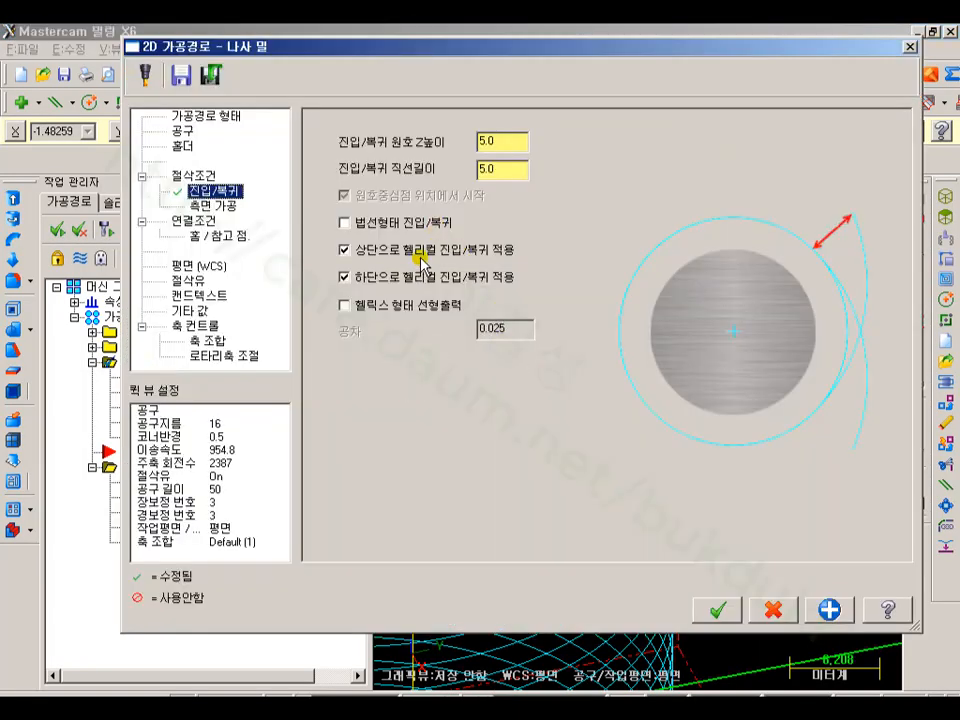
left_click(510, 137)
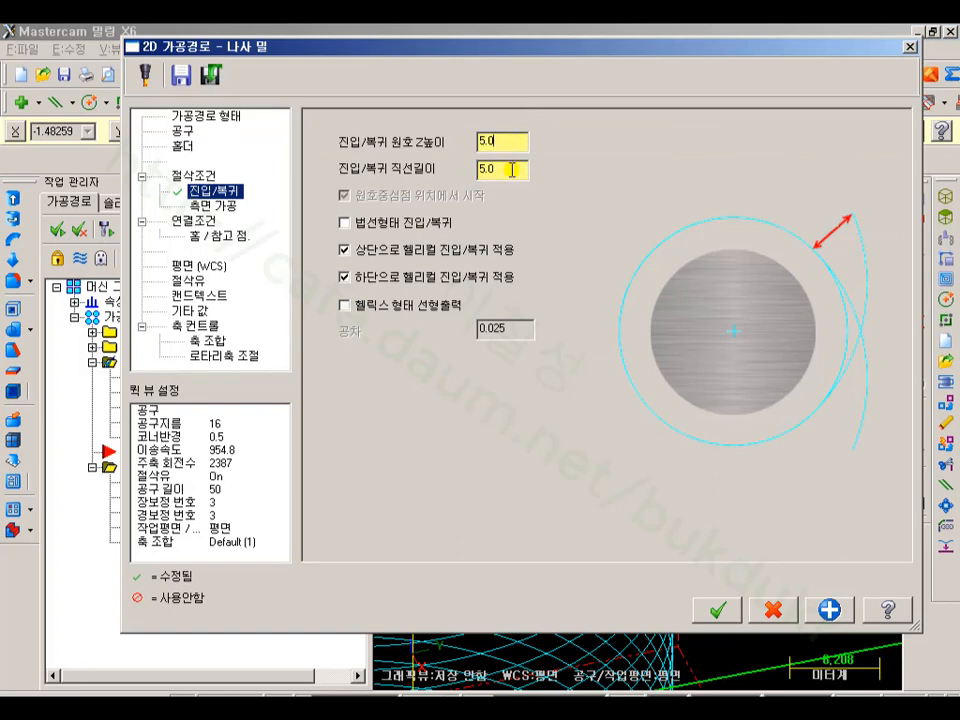
double_click(511, 169)
type("0")
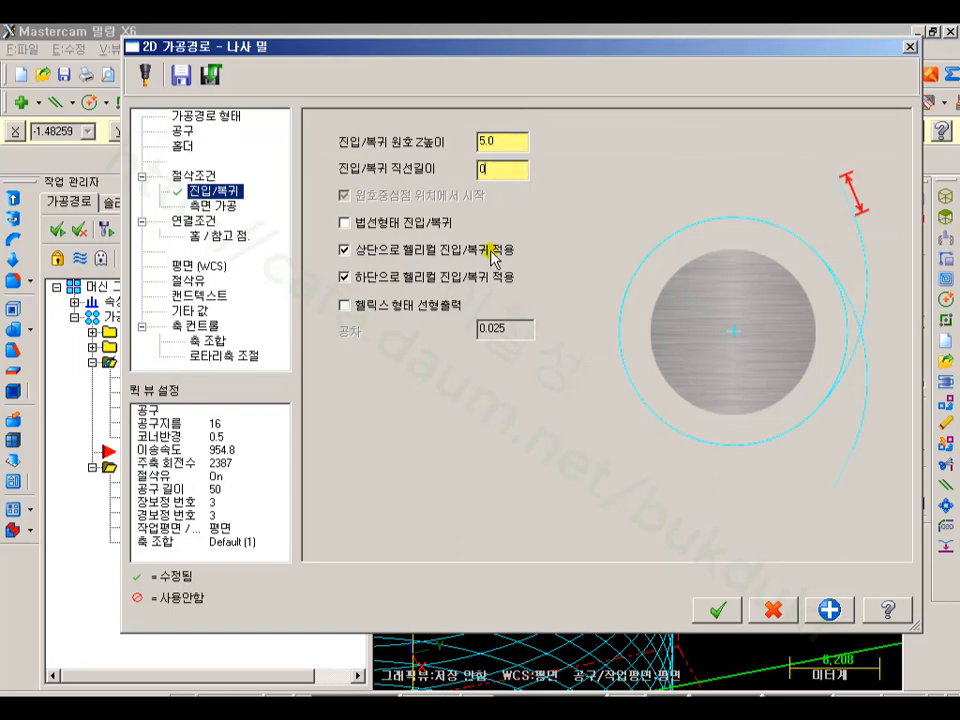
type(".0")
left_click(717, 609)
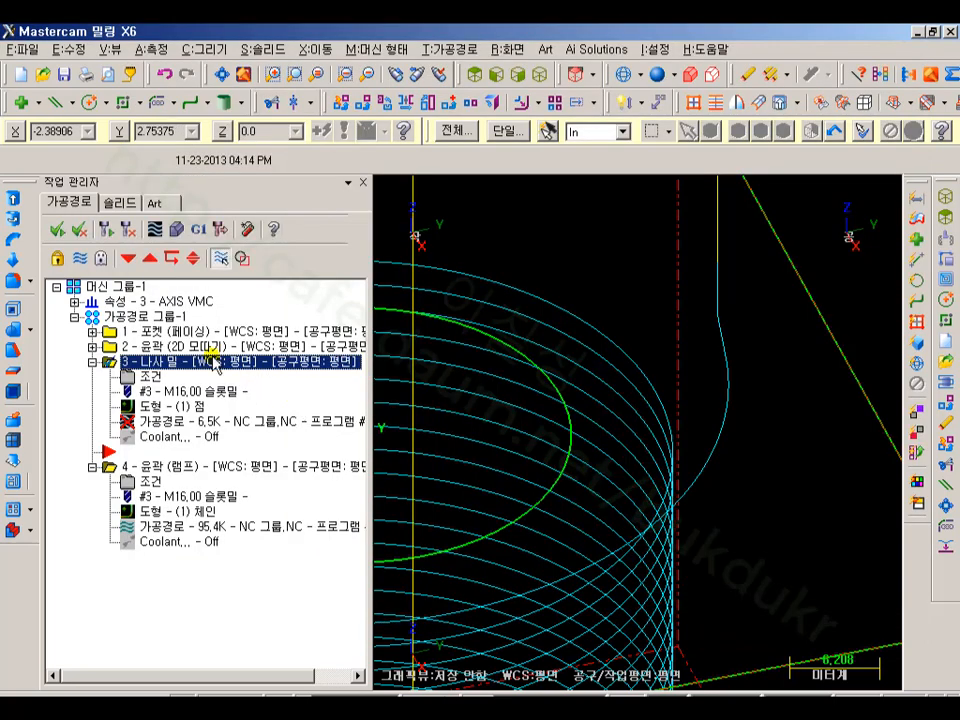
left_click(104, 228)
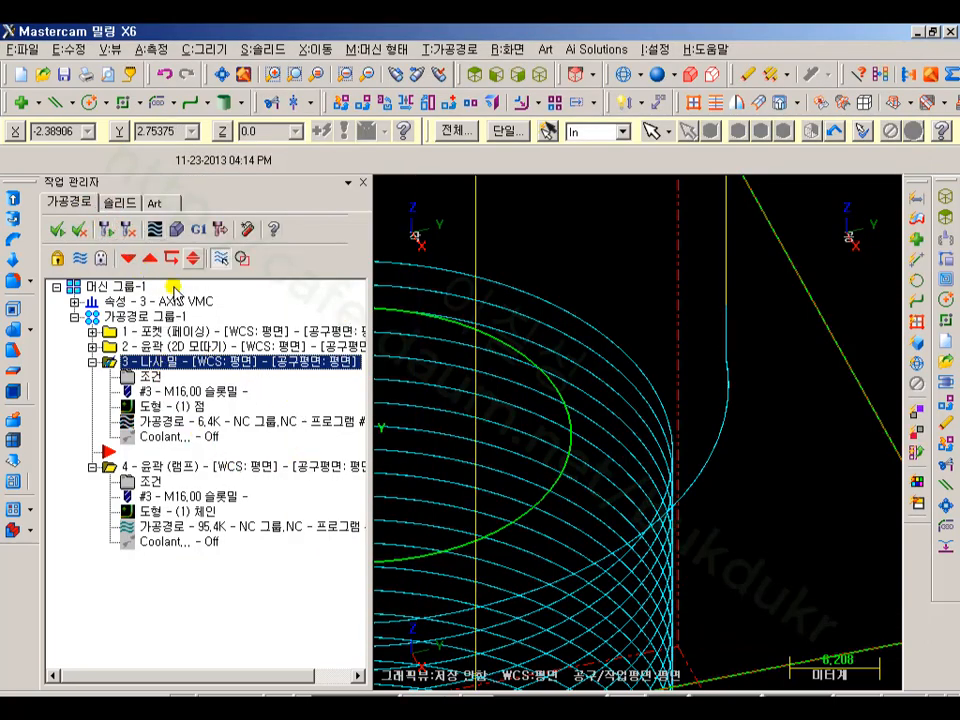
- Post the thread mill operation alone with the zero-length entry line and reload the NC file in CIMCO Edit
left_click(197, 229)
left_click(170, 512)
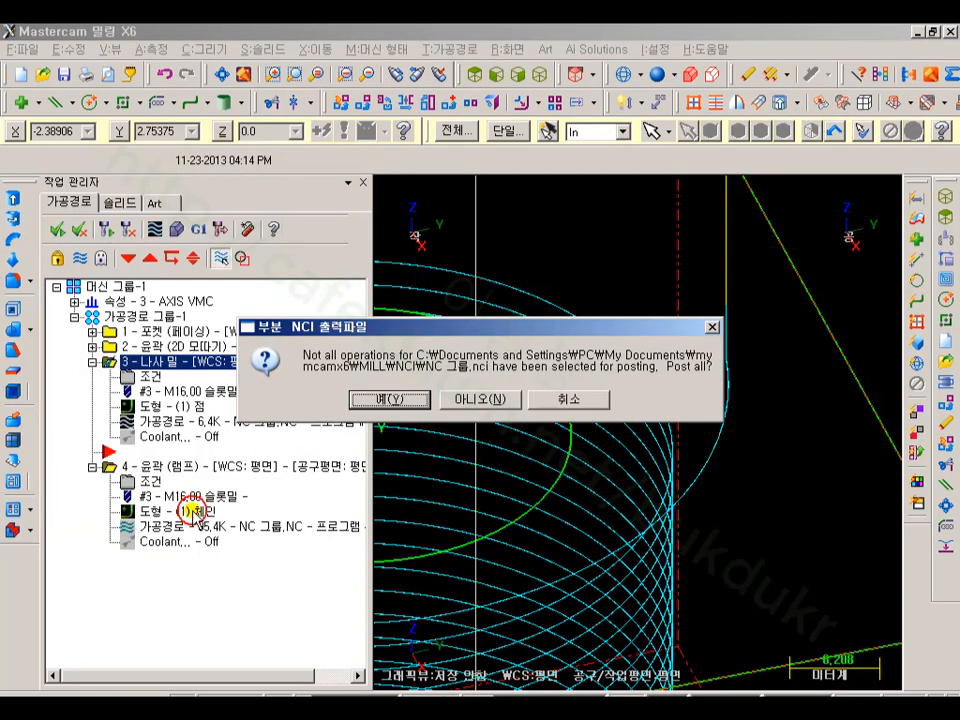
left_click(485, 399)
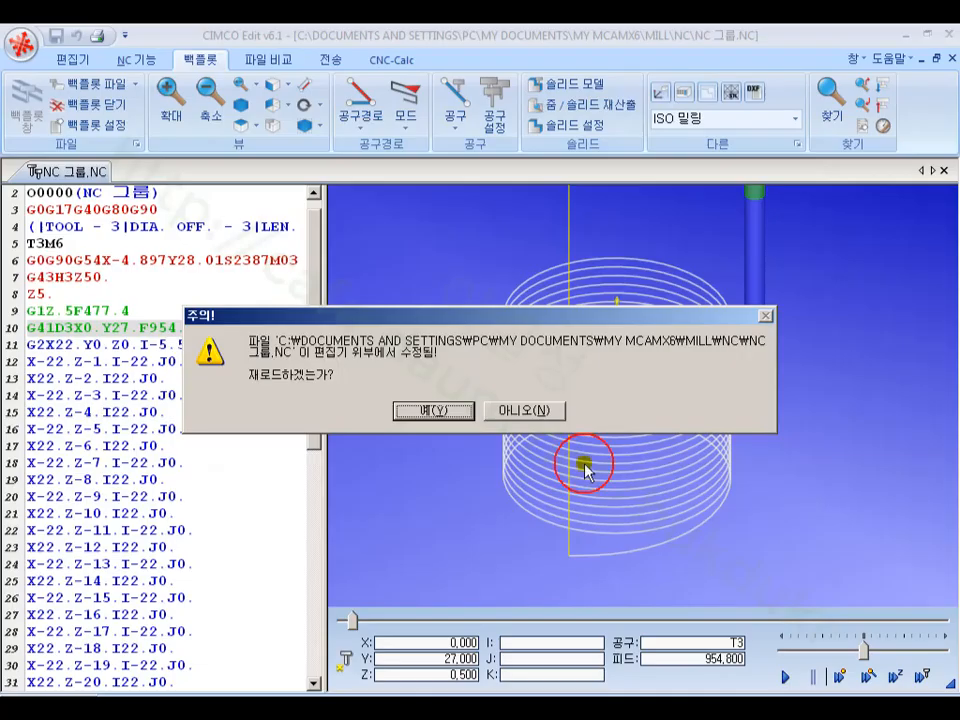
left_click(450, 408)
- Examine the G1 plunge line and the combined G2 G41 D3 entry block against the backplot
left_click(141, 326)
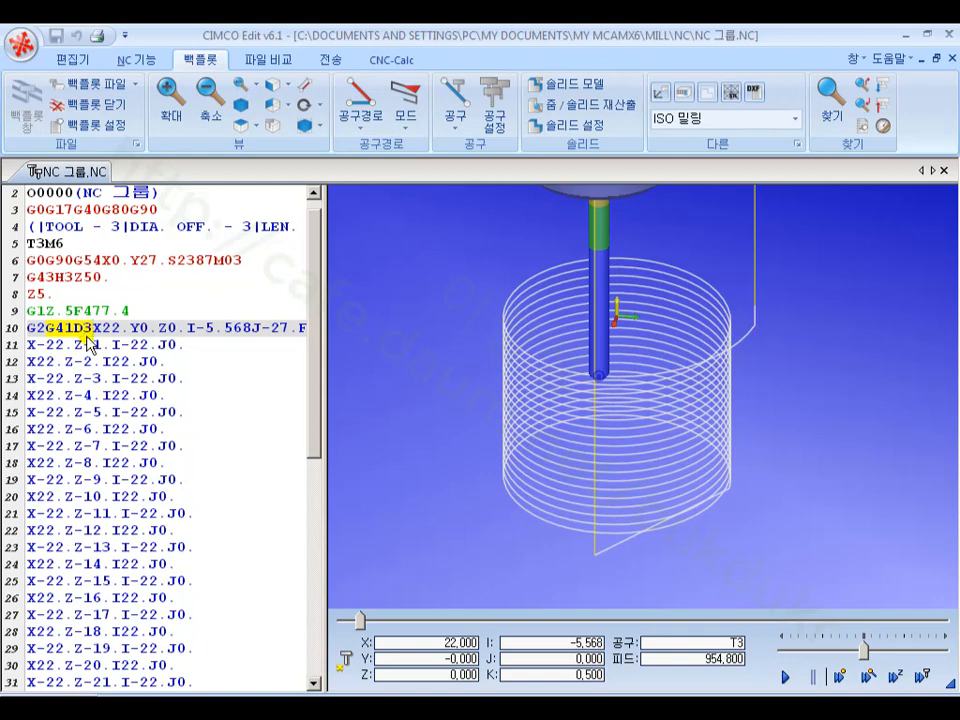
left_click(136, 311)
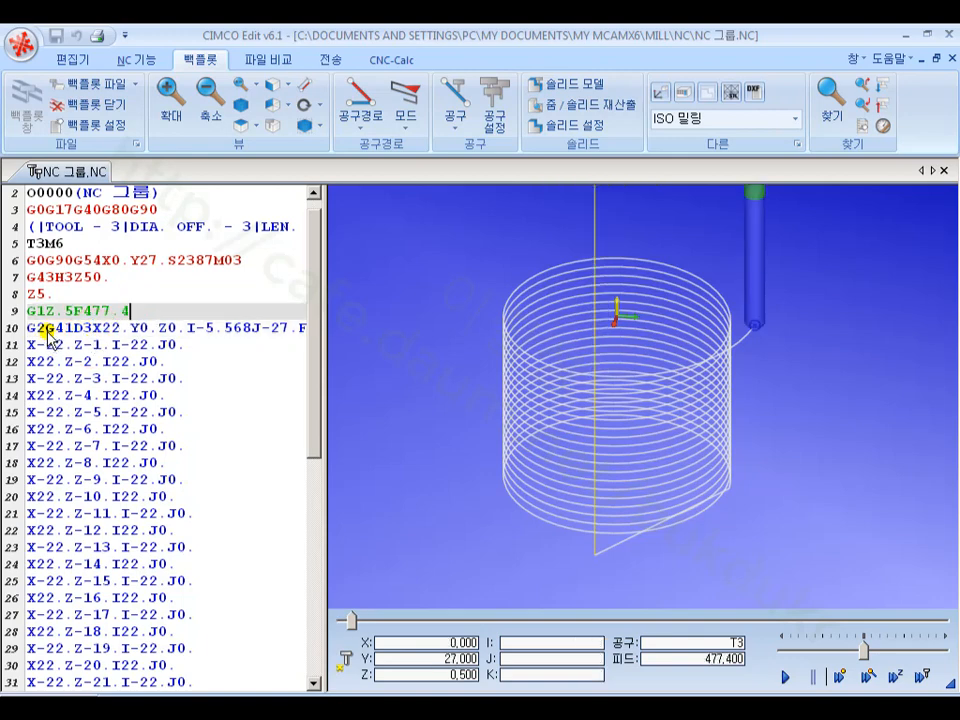
left_click(28, 330)
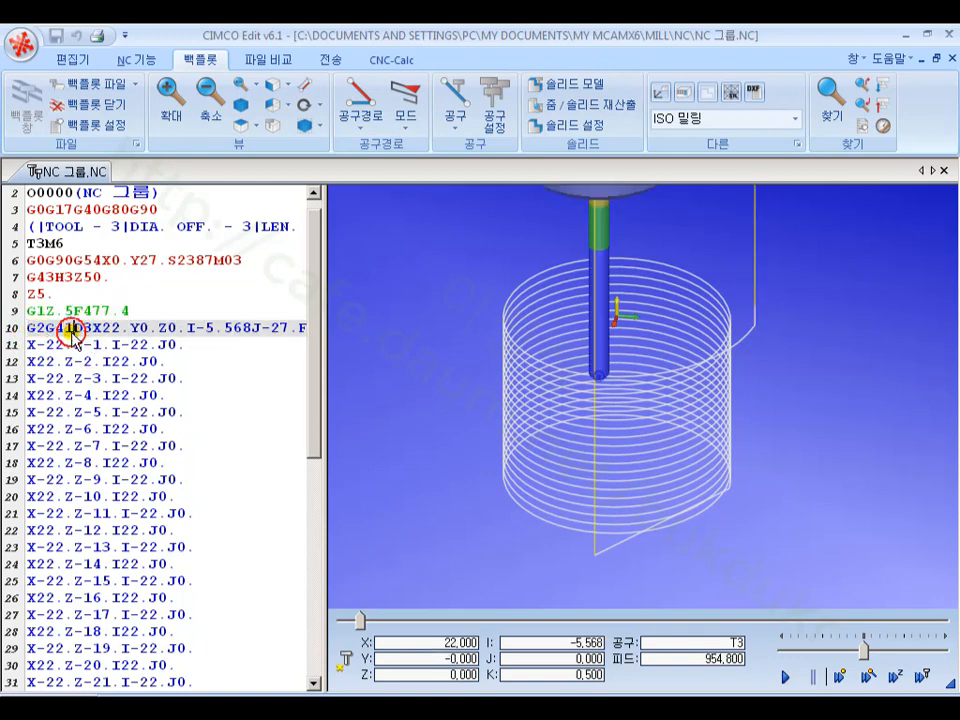
left_click(45, 333)
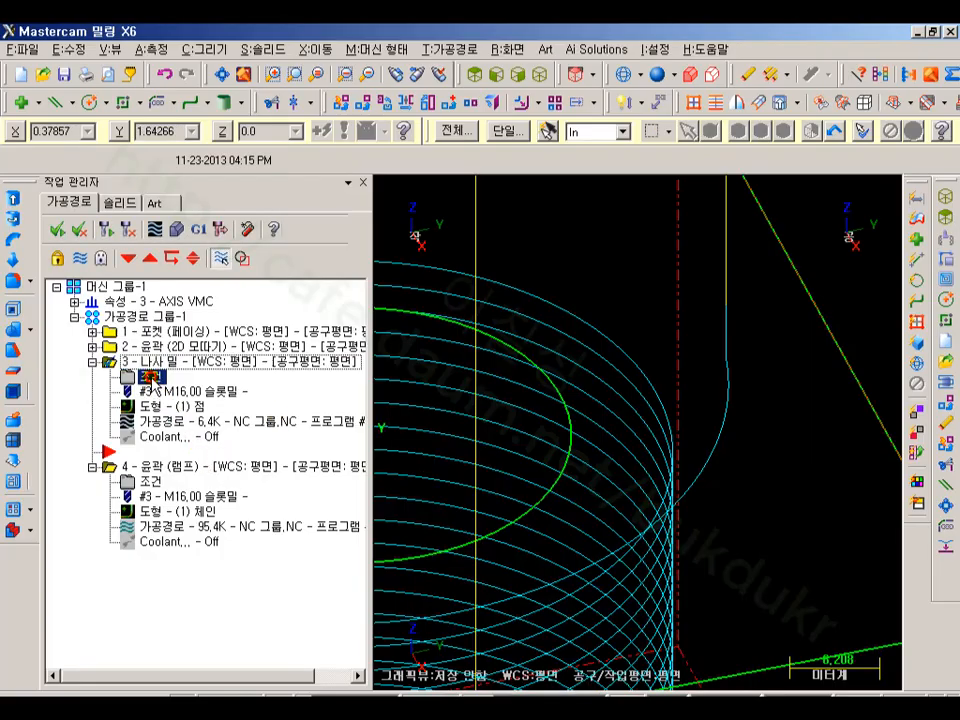
- Back in Mastercam, set the thread mill's entry/exit line length to 5.0, turn on perpendicular entry/exit, regenerate, and inspect the entry moves
left_click(150, 378)
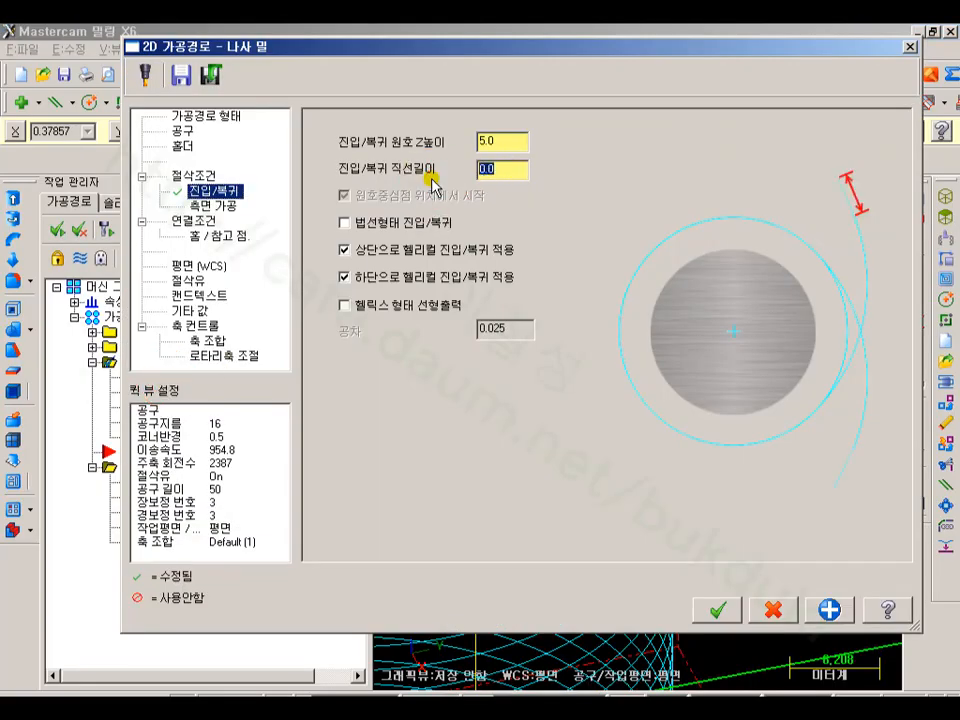
type("5")
left_click(344, 222)
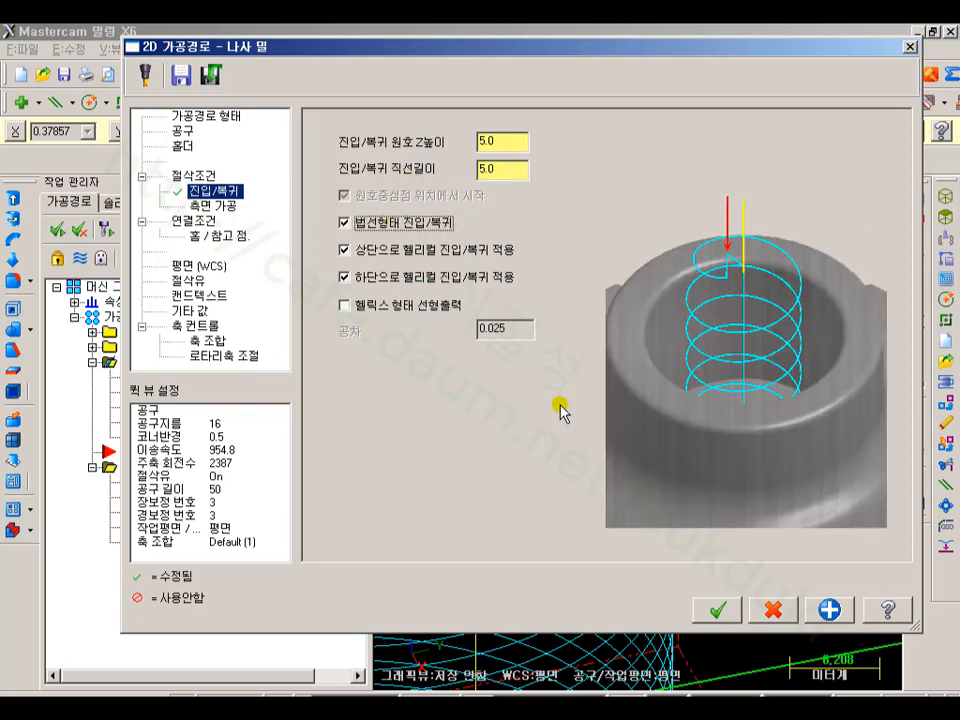
left_click(770, 610)
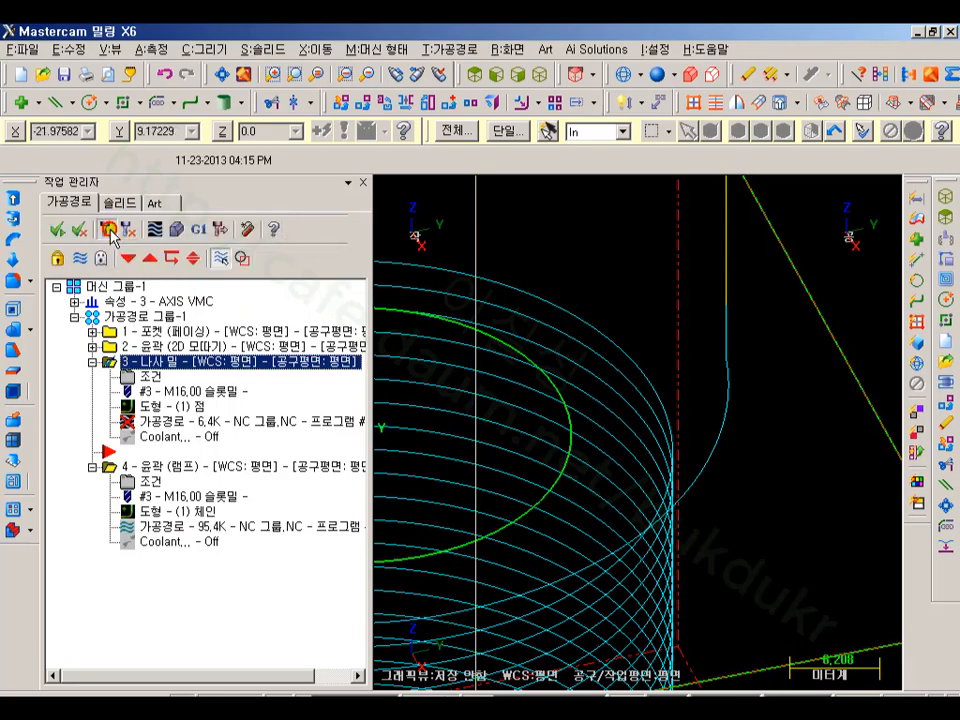
scroll(679, 367, "up", 5)
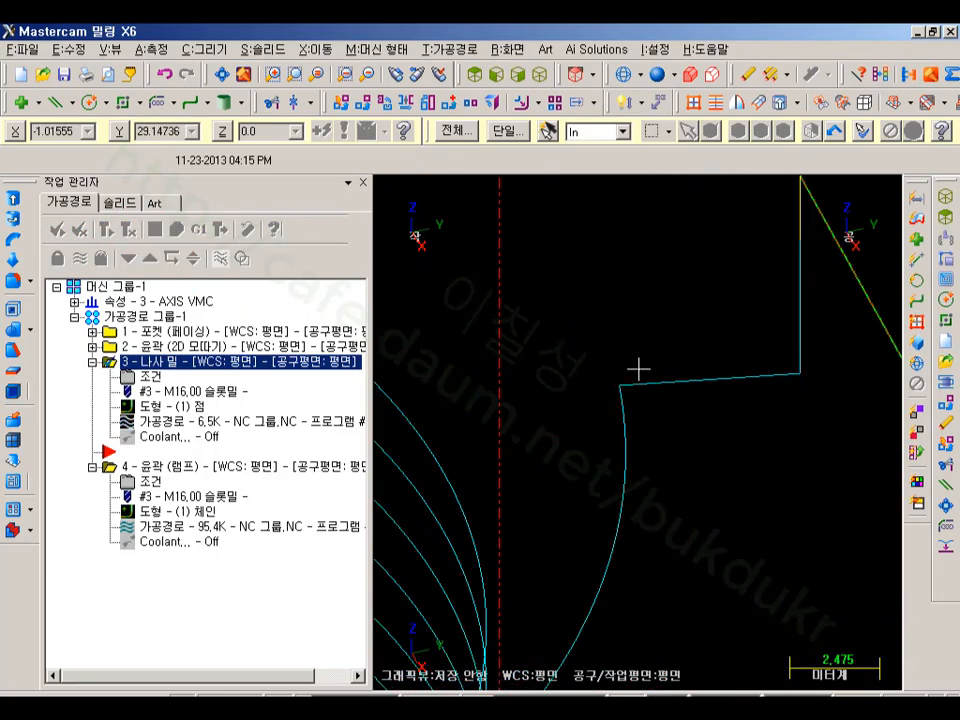
scroll(714, 390, "down", 8)
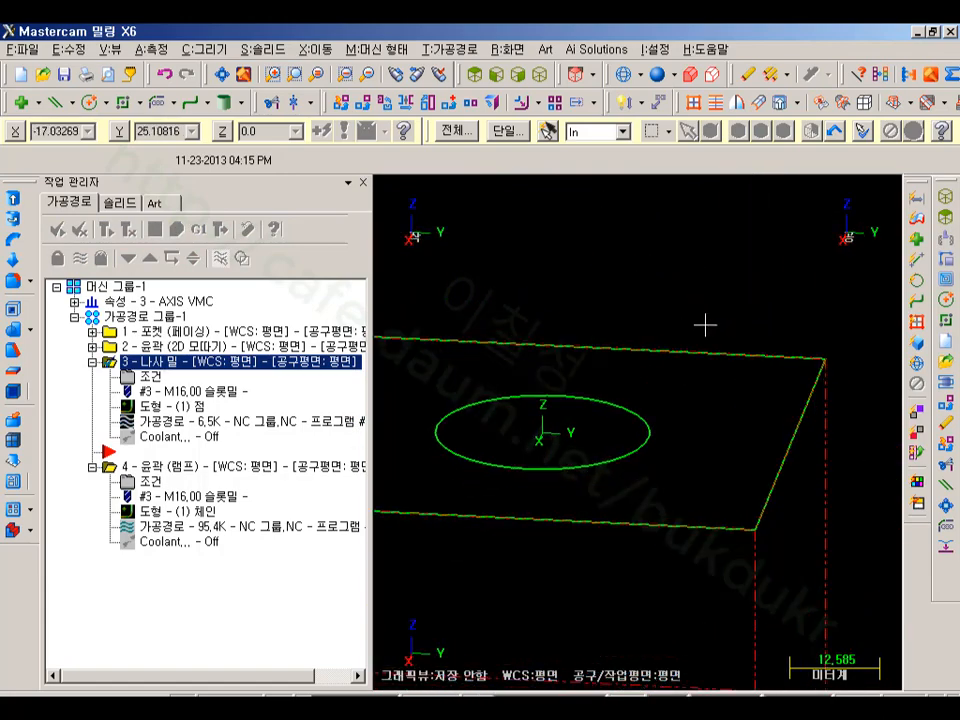
scroll(765, 430, "up", 6)
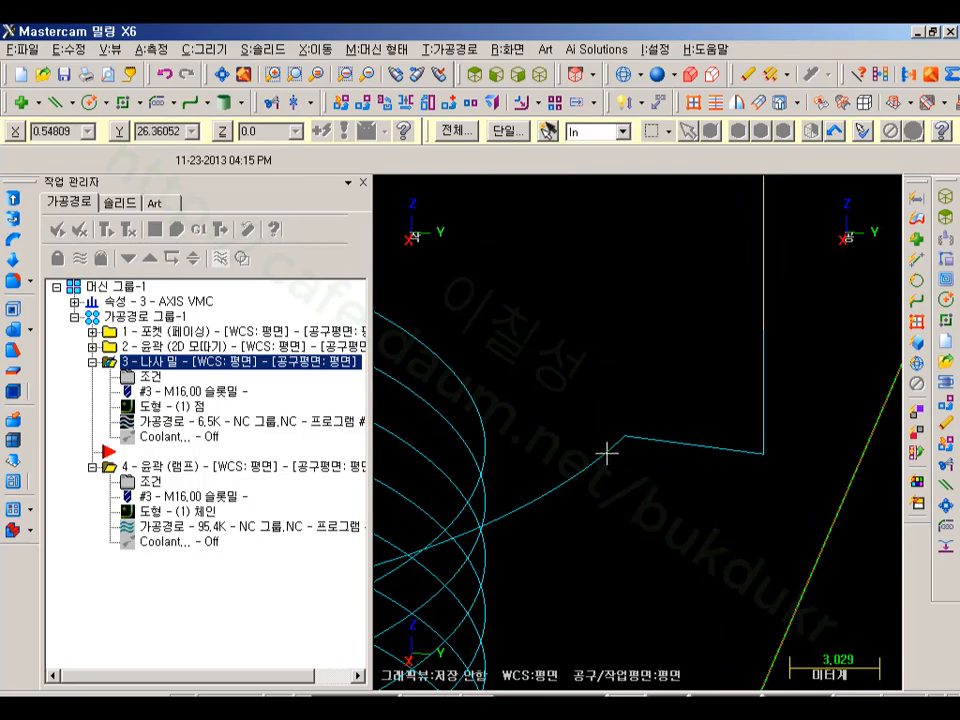
scroll(773, 375, "down", 2)
- Switch to the PDF manual in Adobe Acrobat and read the automatic drilling (자동 드릴 가공) section on page 295, marking its heading
scroll(776, 366, "down", 6)
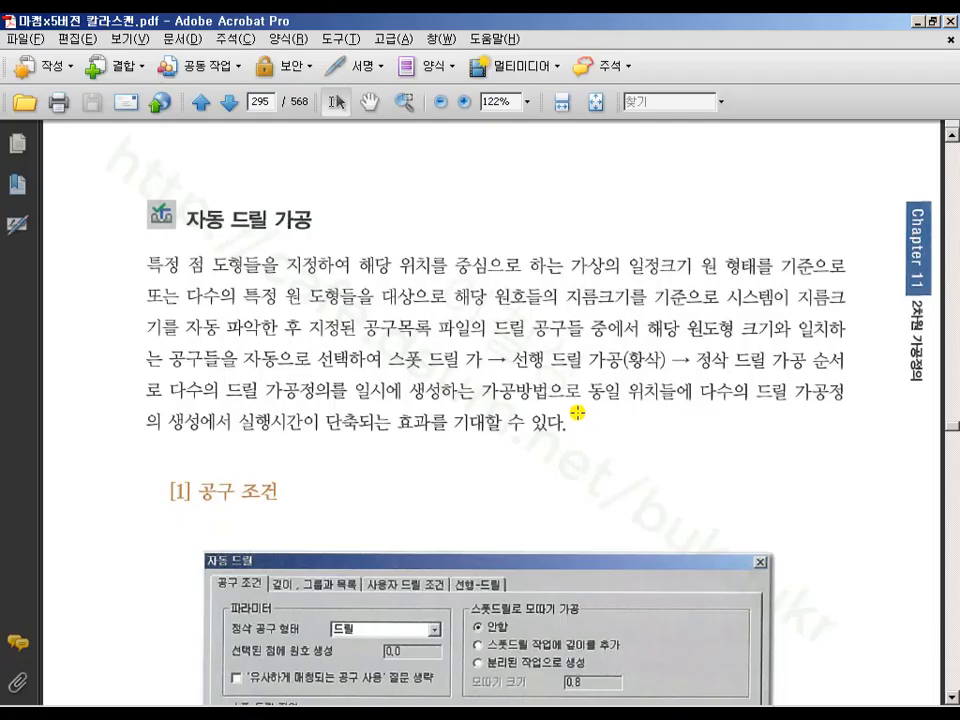
scroll(578, 412, "down", 15)
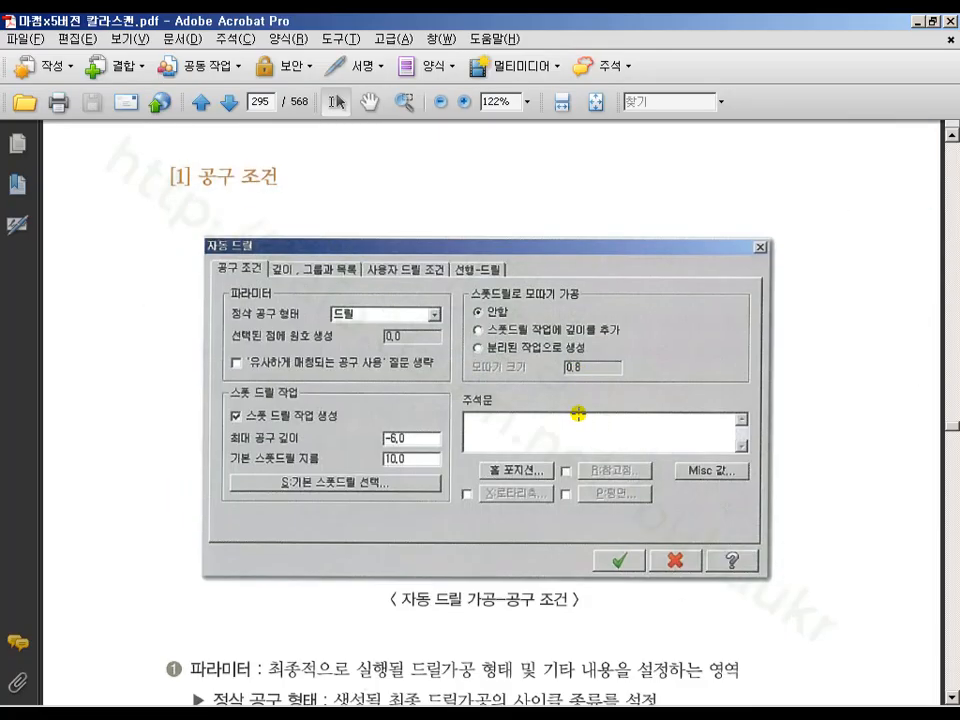
scroll(576, 413, "up", 4)
scroll(577, 412, "up", 5)
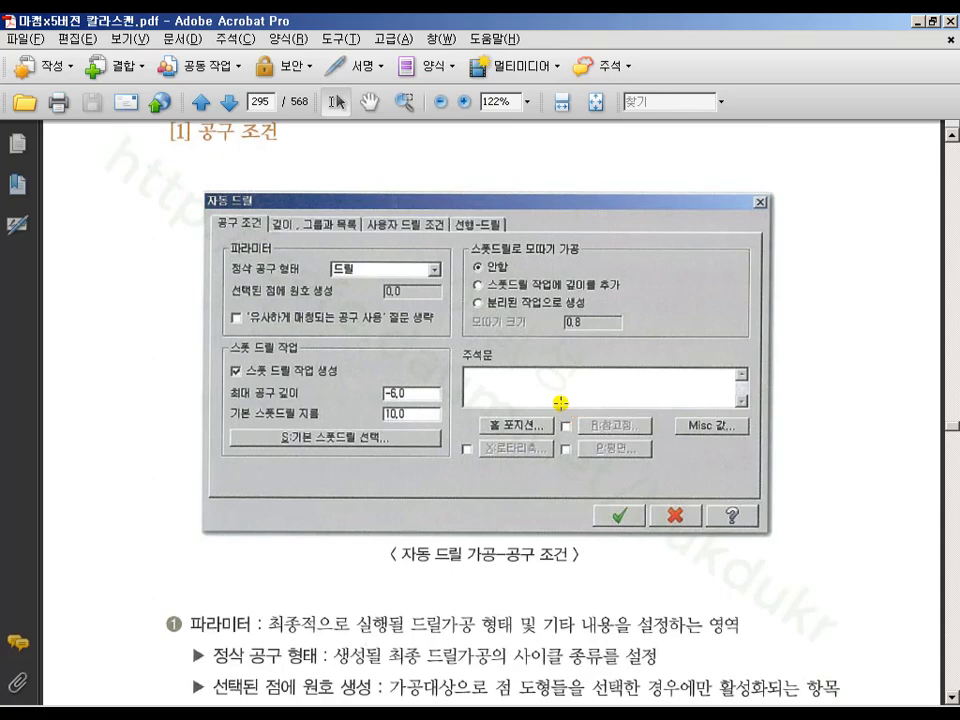
scroll(560, 403, "up", 7)
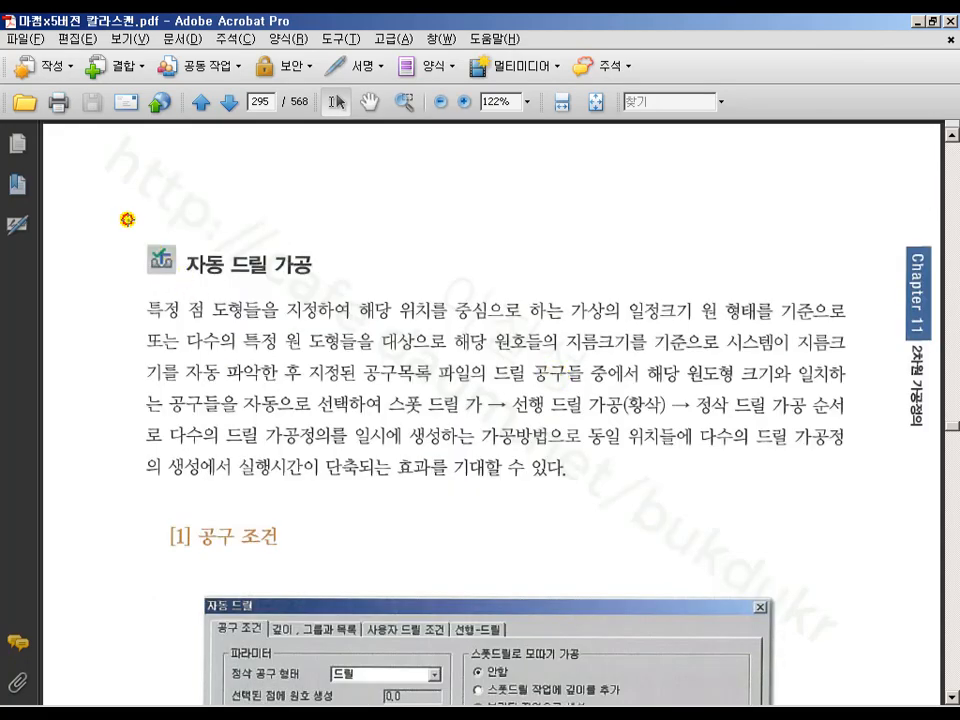
left_click_drag(127, 219, 364, 291)
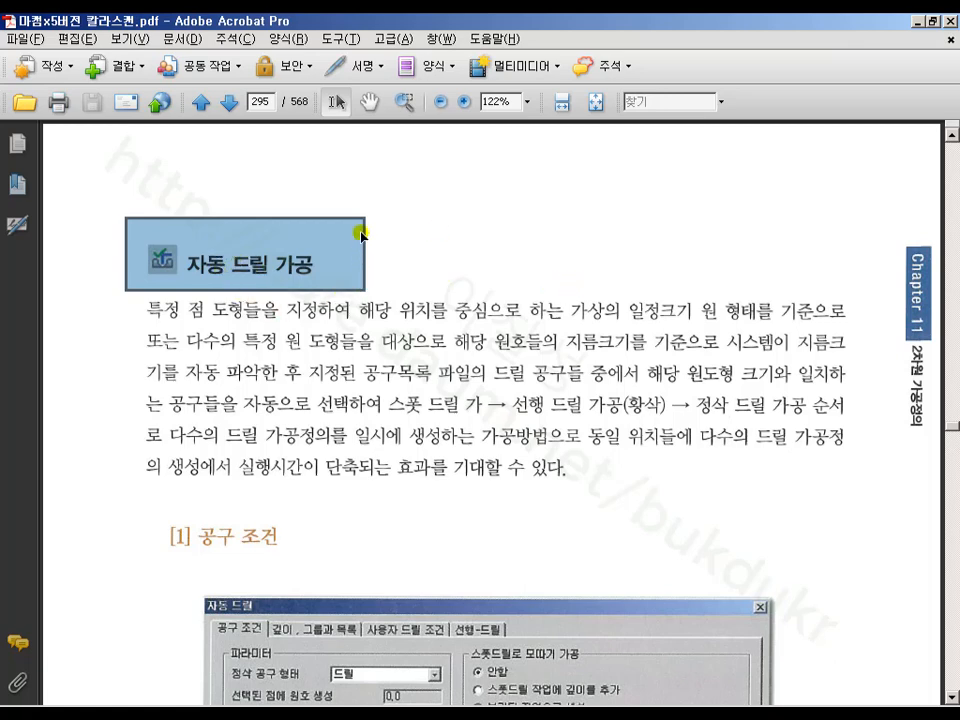
scroll(362, 220, "down", 3)
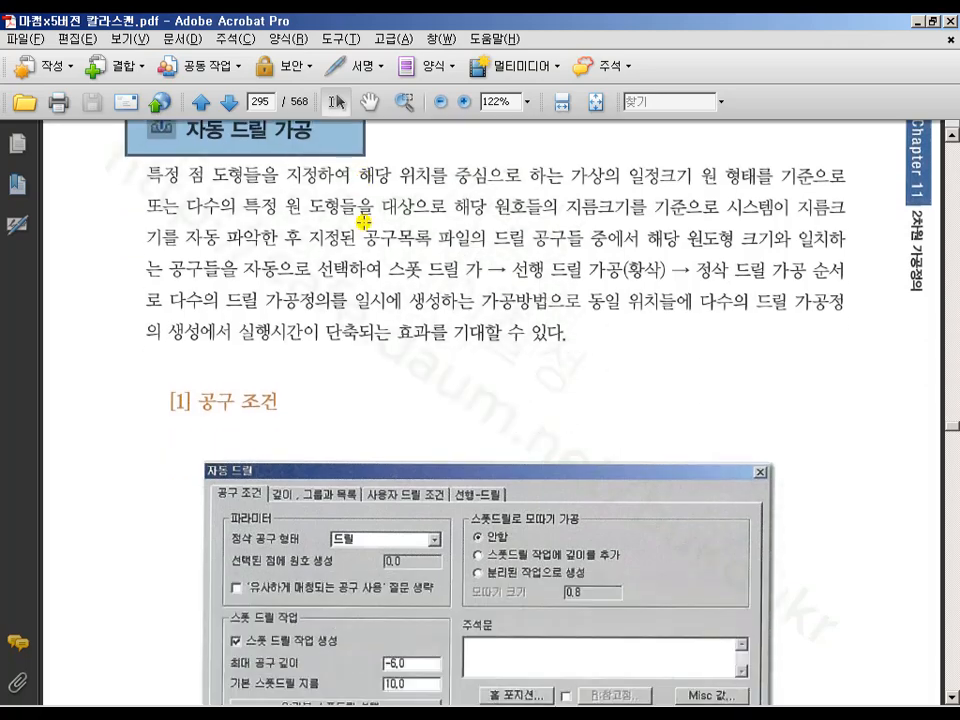
- Skim the manual's automatic drilling pages from 295 onward, covering the tool parameters and the depth, group and library settings
scroll(366, 211, "down", 8)
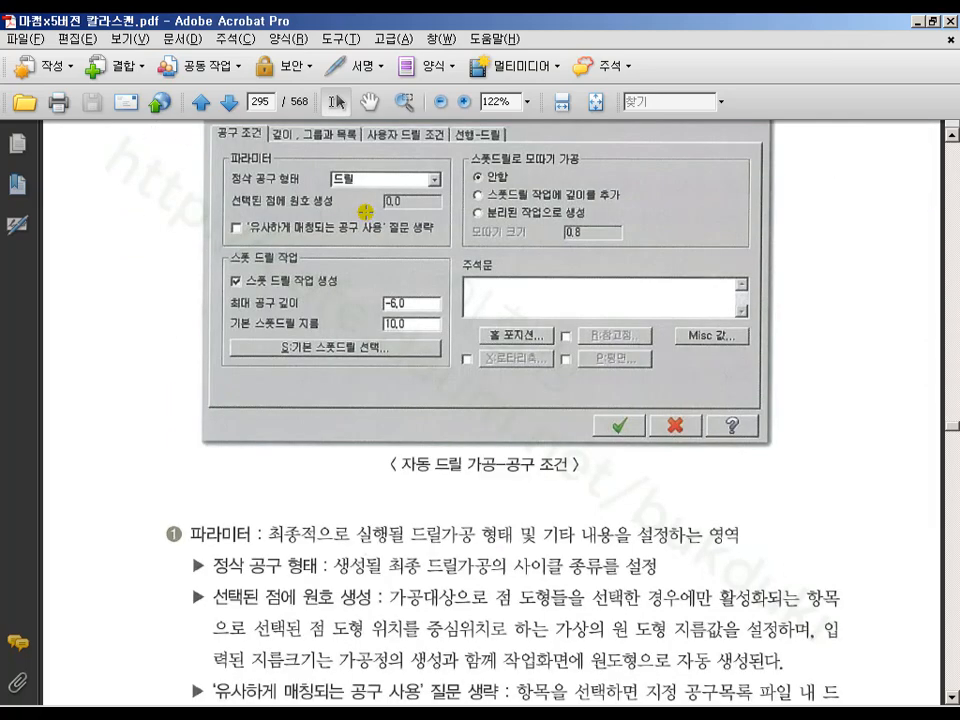
scroll(365, 209, "down", 15)
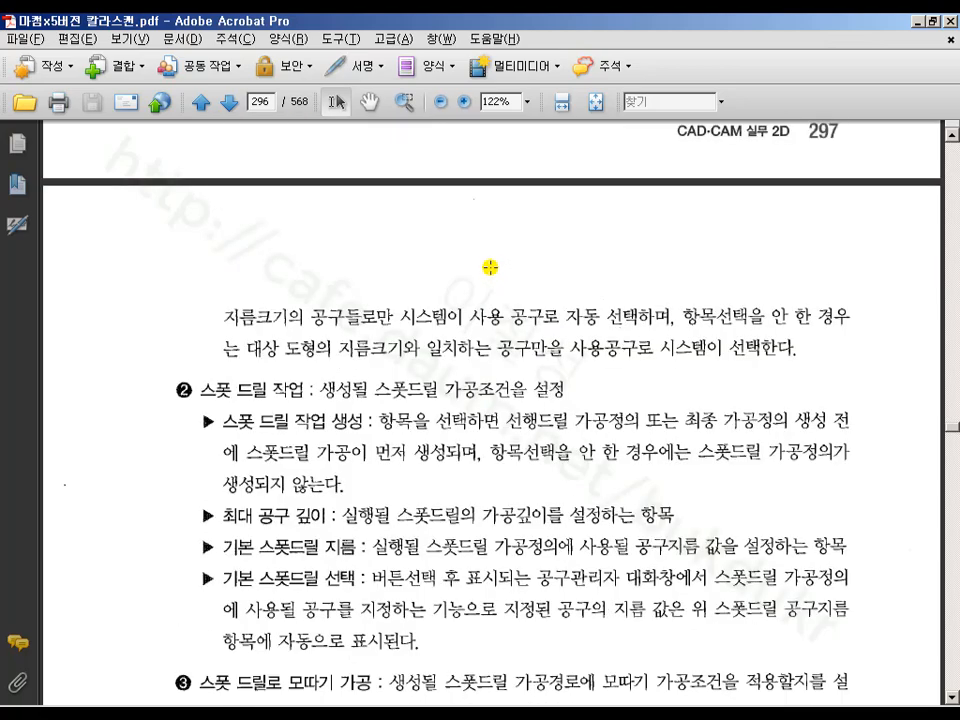
scroll(488, 244, "down", 20)
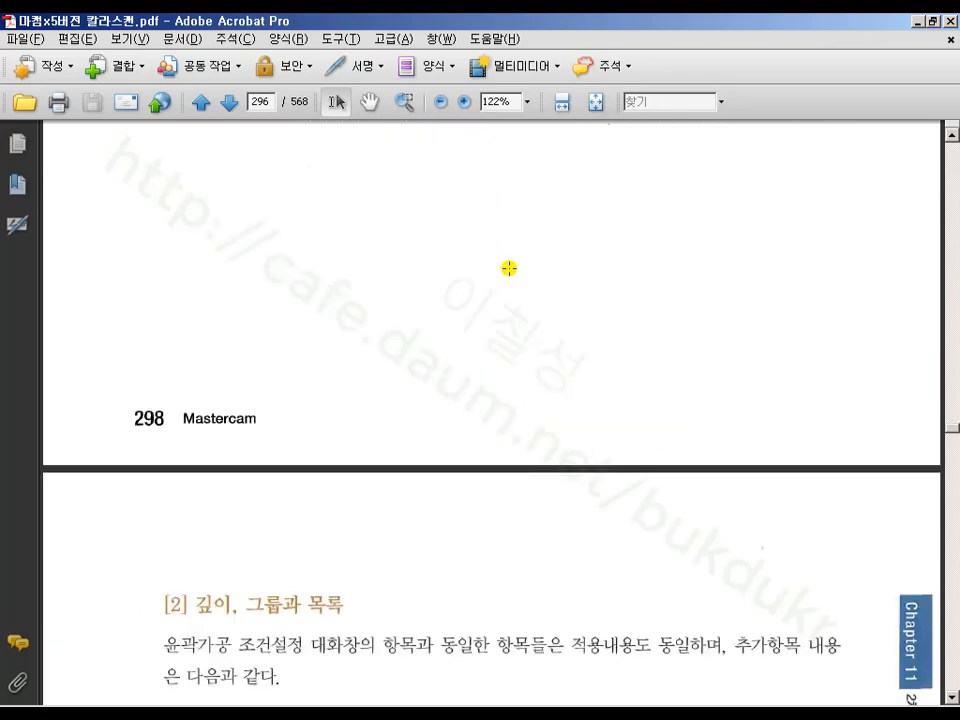
scroll(493, 259, "down", 20)
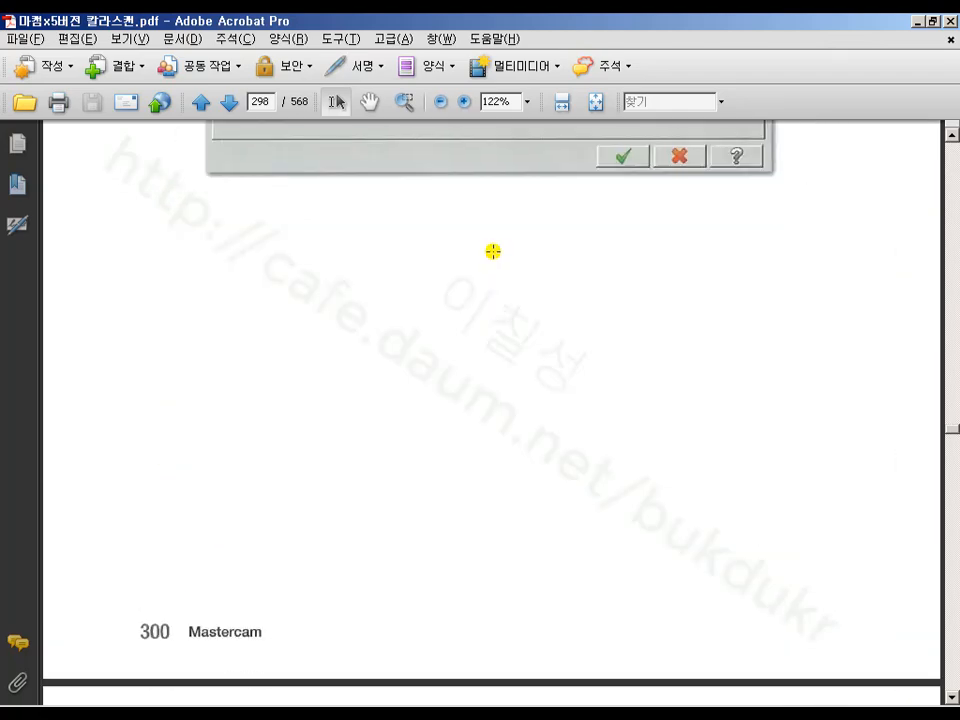
scroll(480, 300, "down", 20)
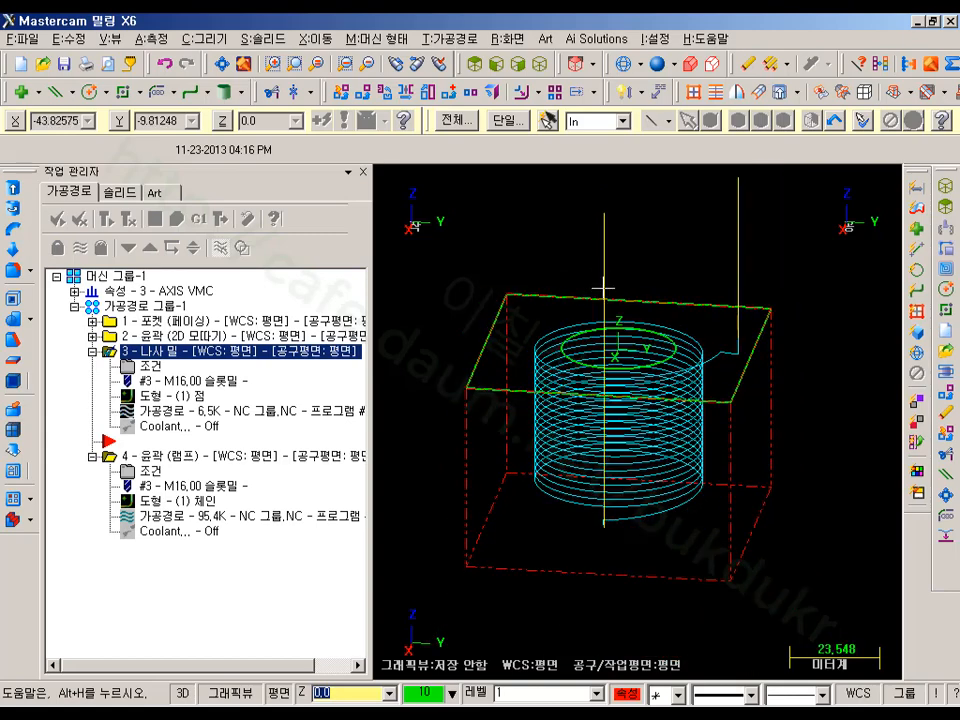
- Back in Mastercam, delete the thread mill, ramp contour and 2D chamfer contour operations, keeping only the pocket operation
middle_click_drag(620, 254, 612, 305)
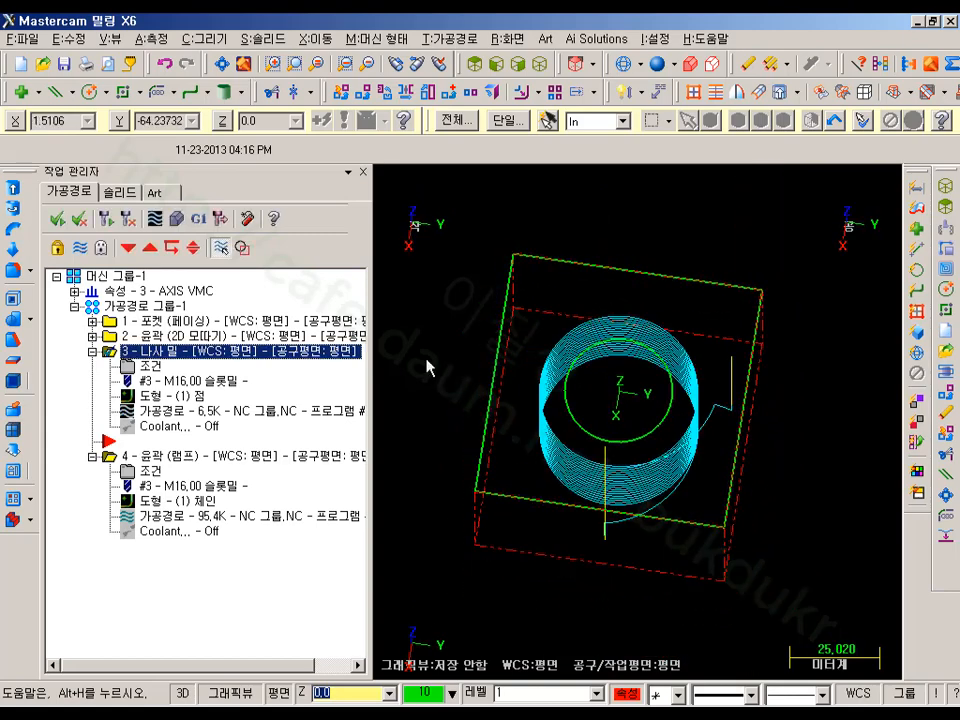
left_click(145, 456)
key("Delete")
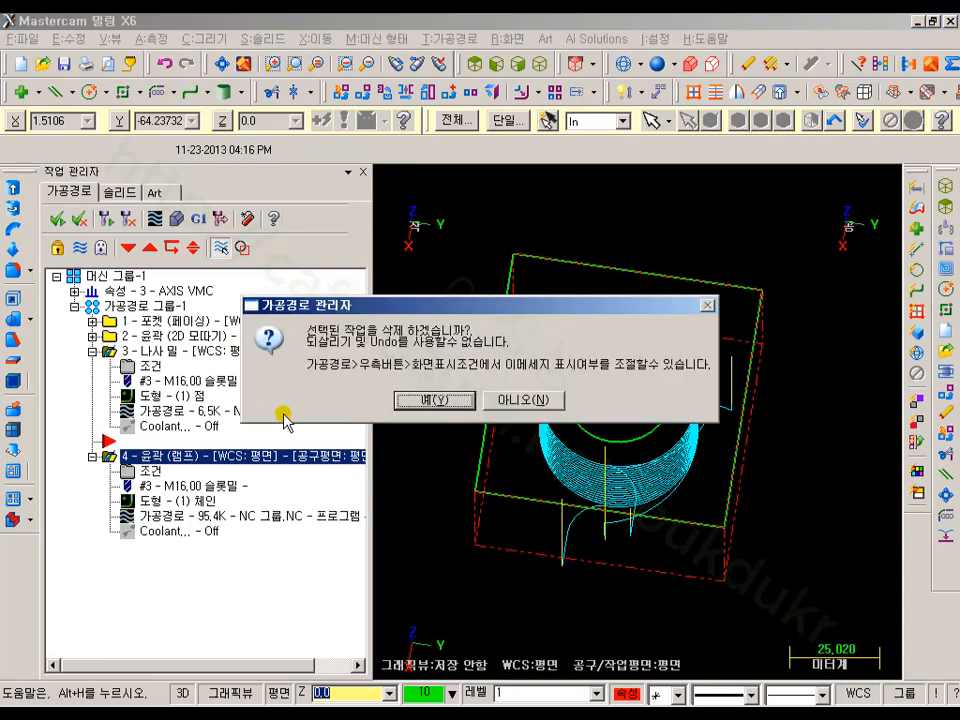
left_click(455, 400)
middle_click_drag(611, 253, 508, 300)
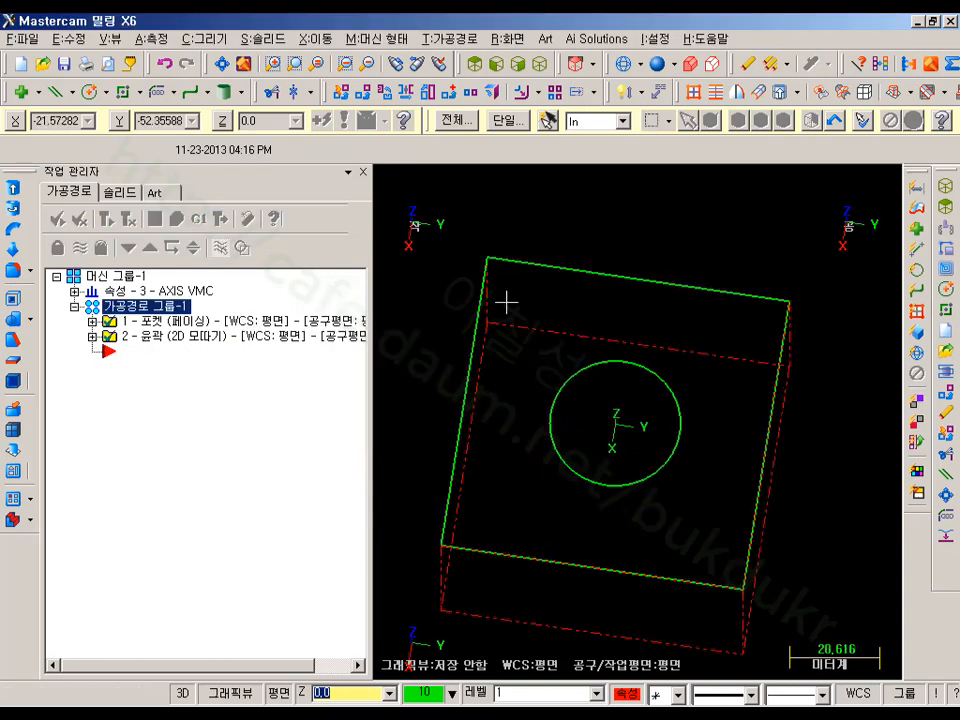
left_click(161, 340)
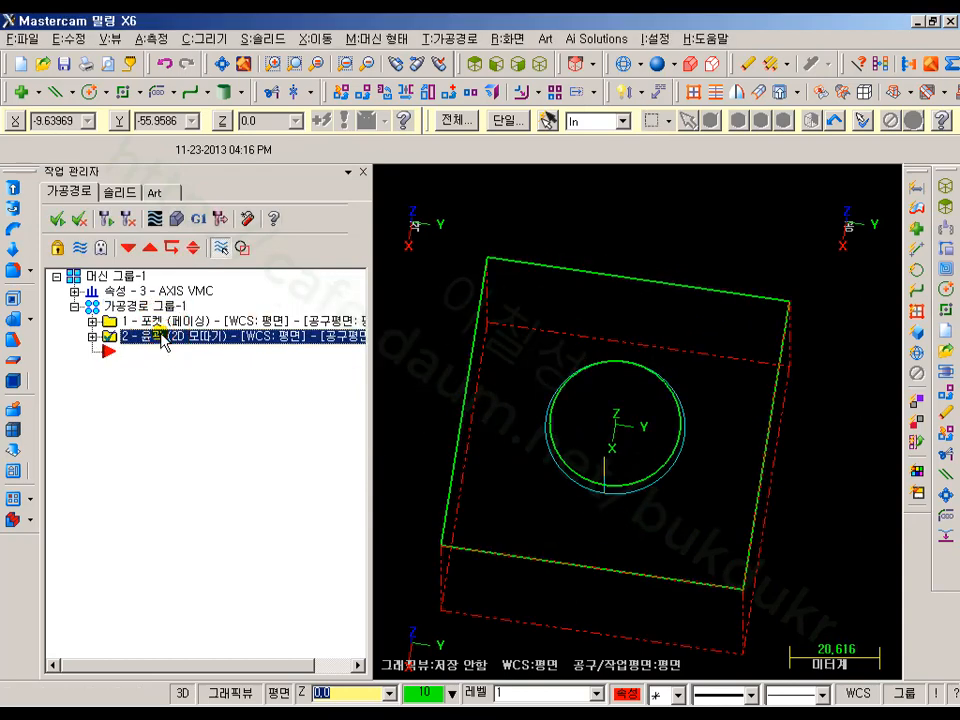
key("Delete")
key("Return")
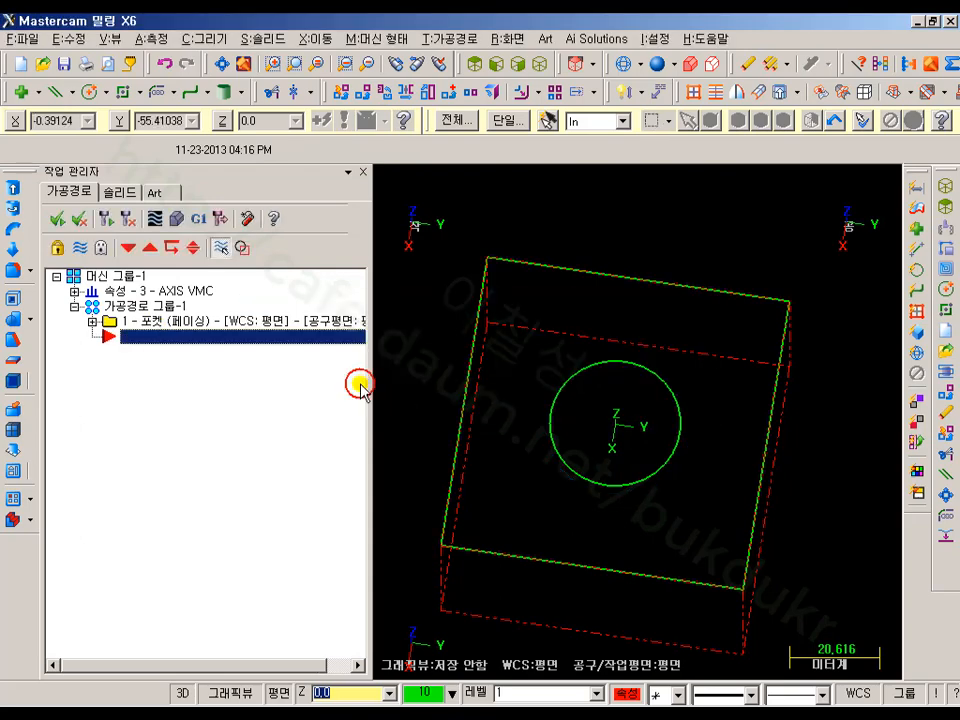
- Remove the circle chain (체인 2) from the pocket operation's geometry, leaving only the outer rectangle
left_click(92, 322)
left_click(164, 366)
left_click(90, 222)
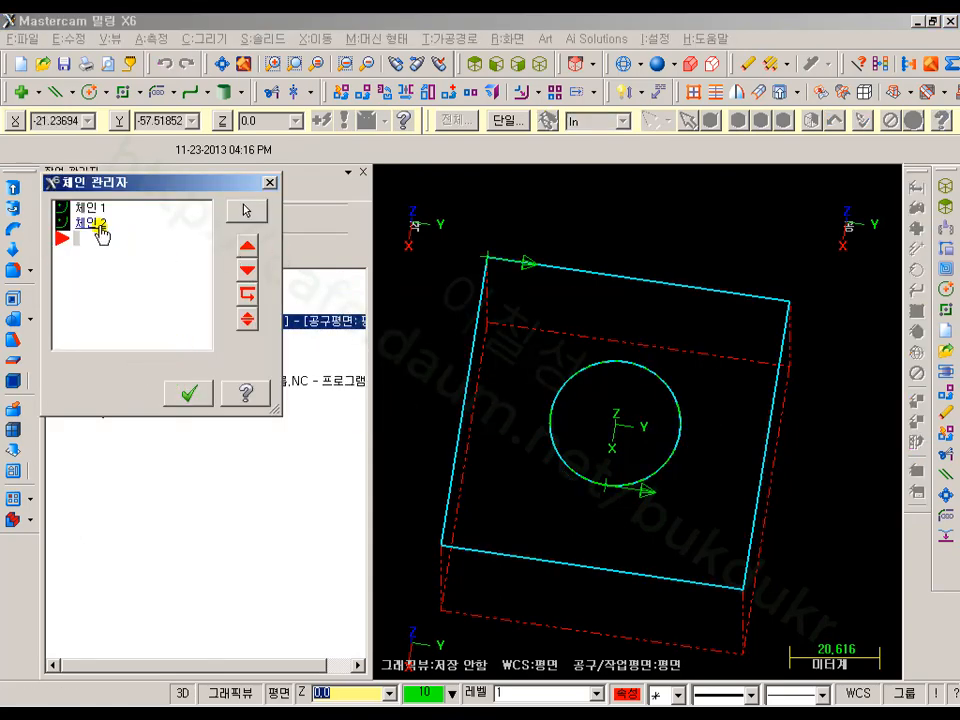
key("Delete")
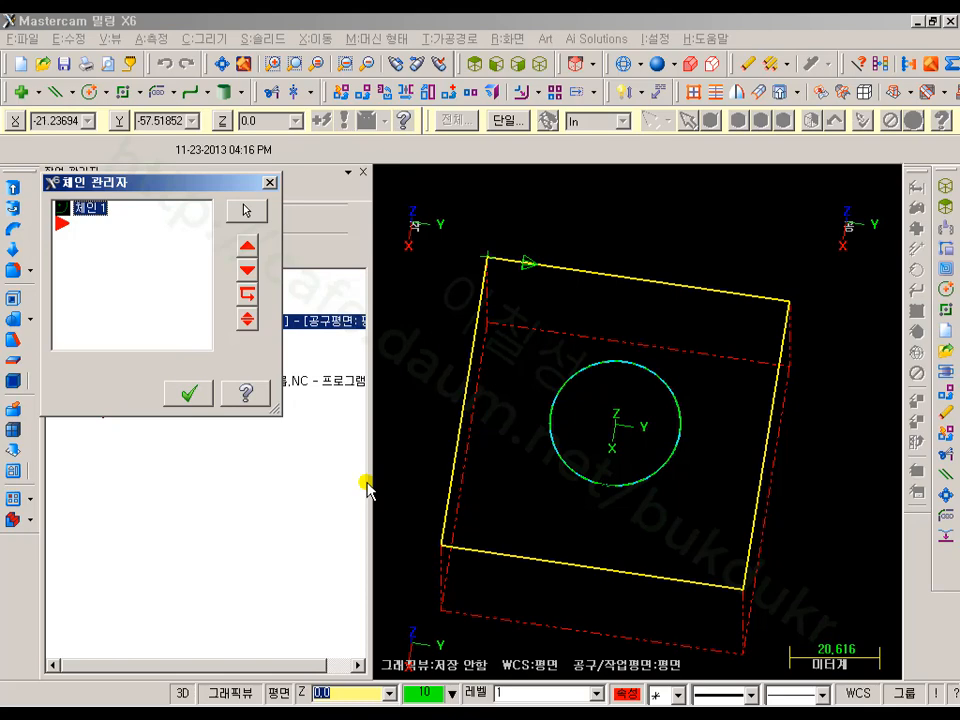
left_click(189, 398)
- Change the pocket type from facing to standard (표준), regenerate the toolpath and inspect it in the top view
left_click(150, 336)
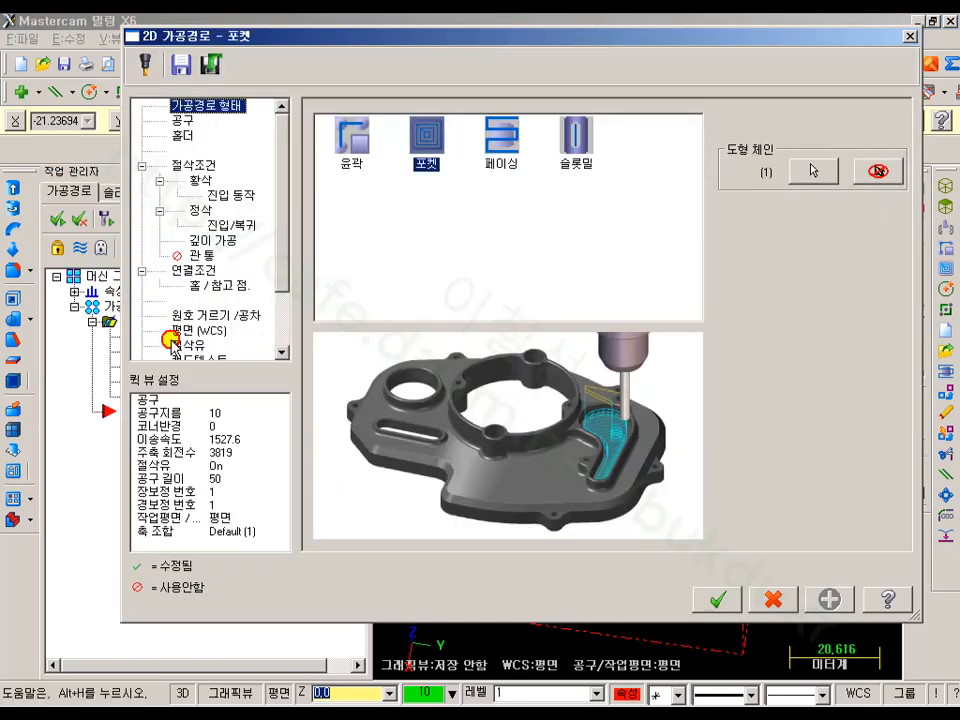
left_click(185, 165)
left_click(771, 147)
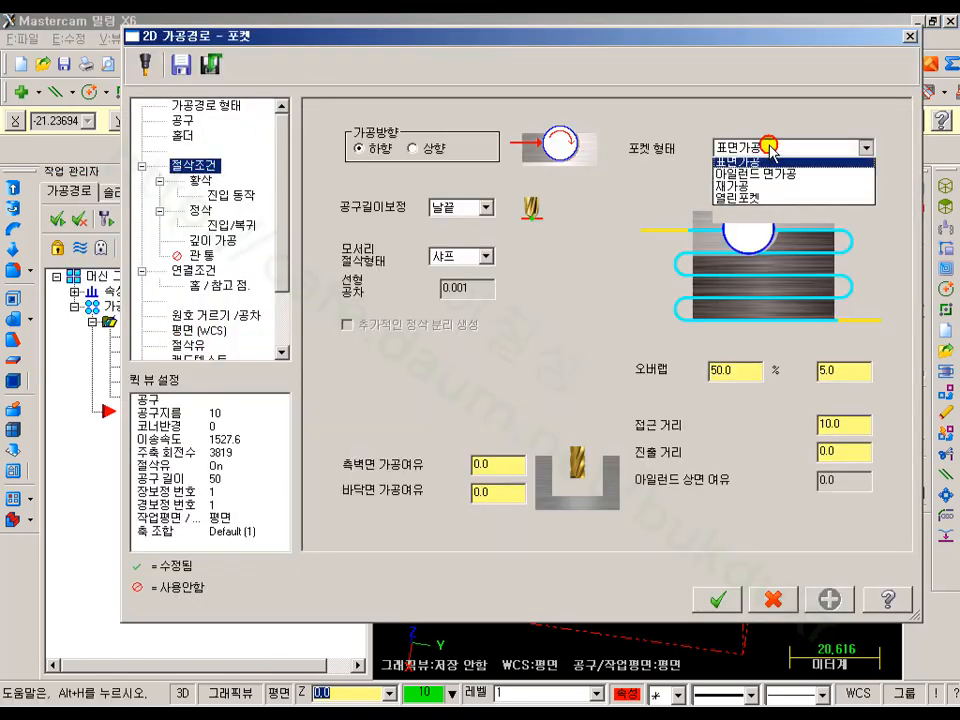
left_click(731, 158)
left_click(718, 599)
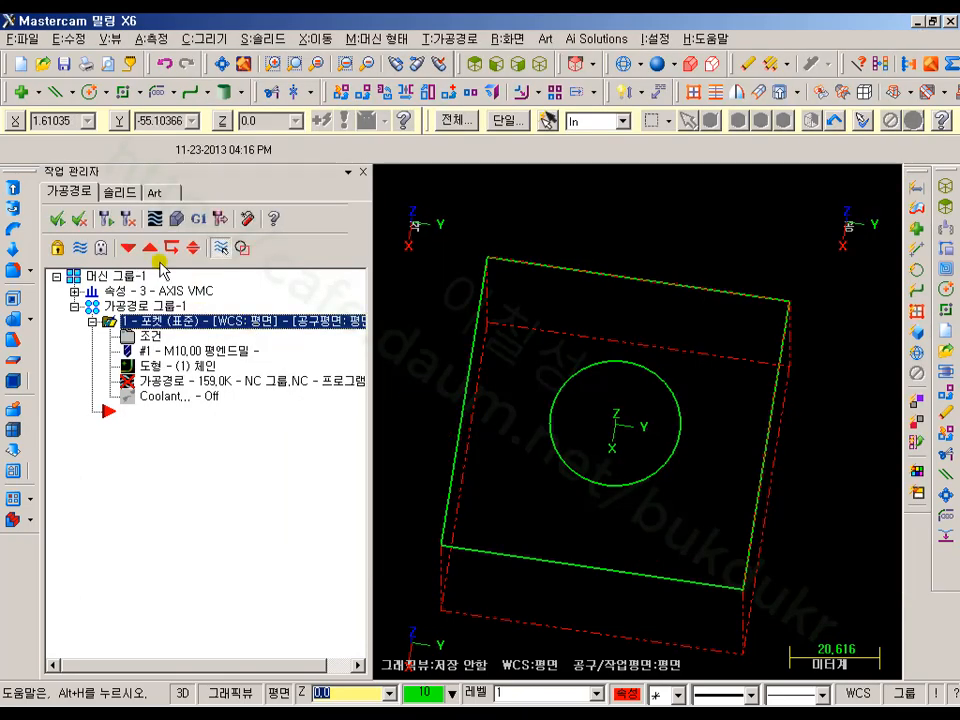
left_click(105, 222)
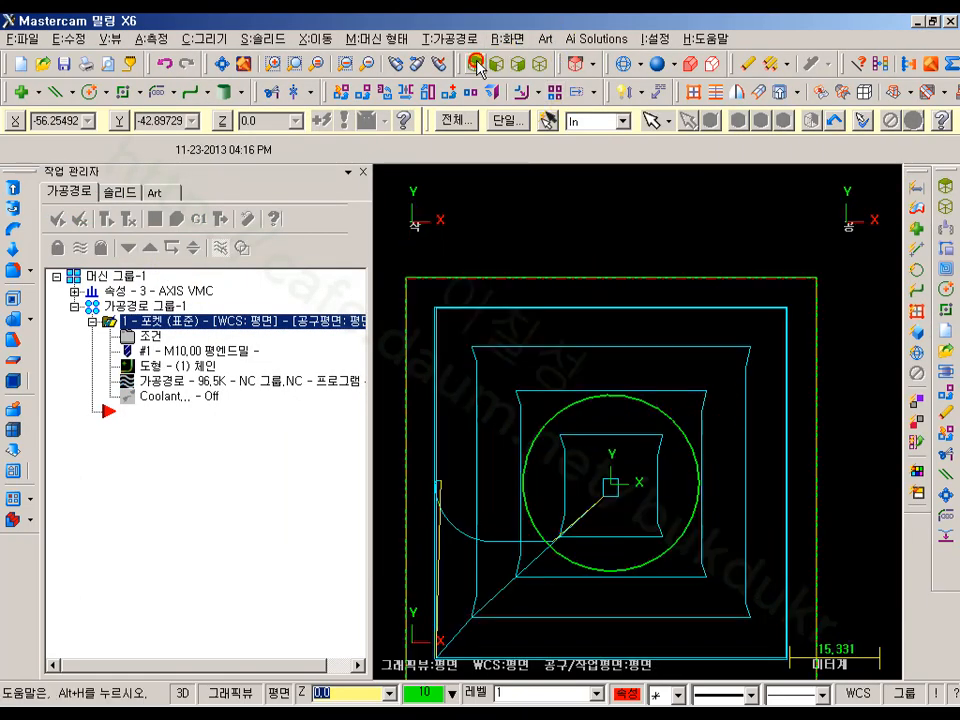
key("alt+1")
scroll(671, 236, "down", 4)
scroll(619, 495, "up", 3)
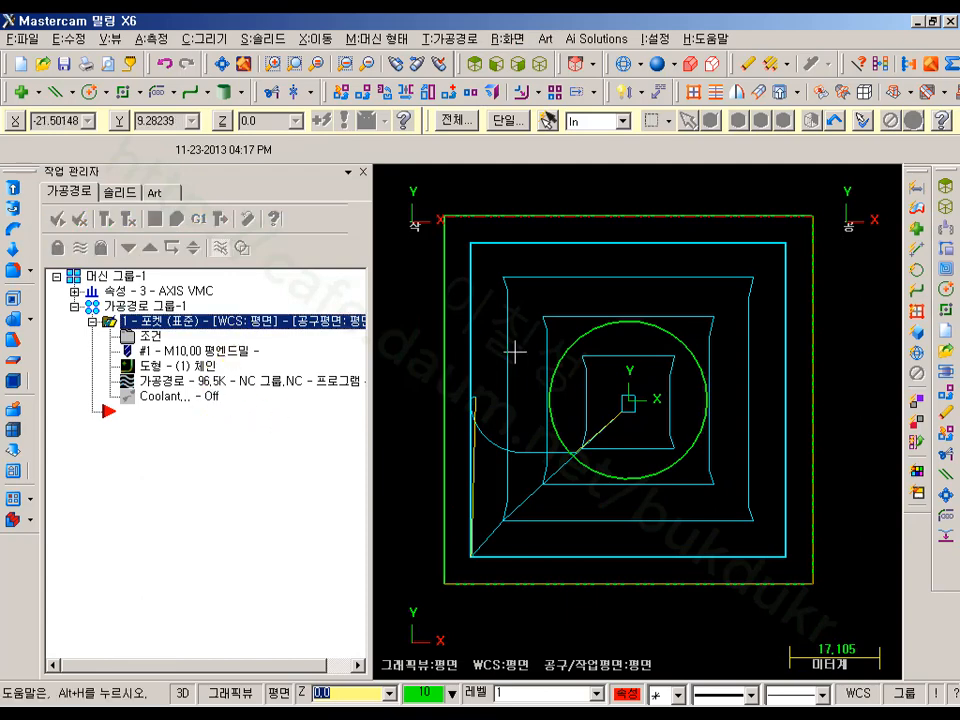
- Turn off the pocket's depth cuts, set the wall stock allowance (측벽면 가공여유) to 5, and regenerate the toolpath
left_click(150, 335)
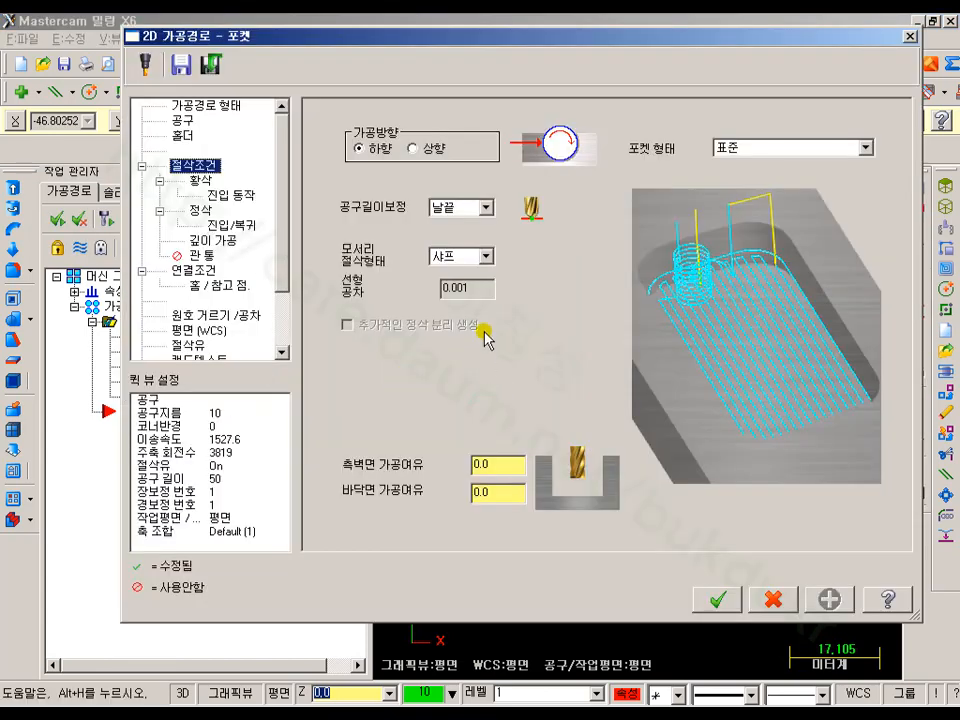
left_click(214, 240)
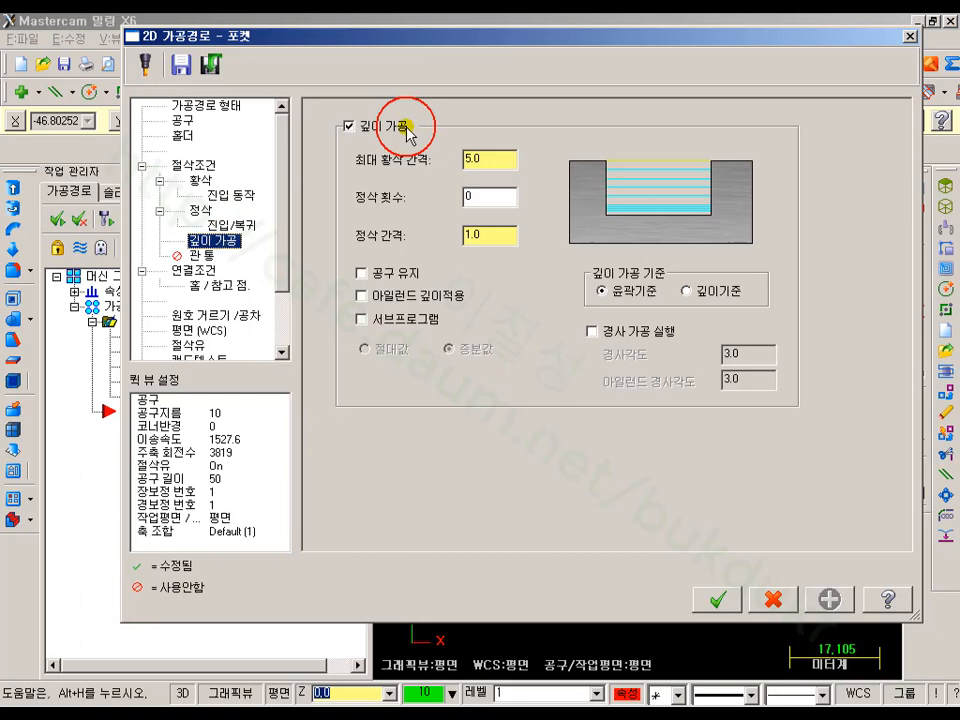
left_click(349, 126)
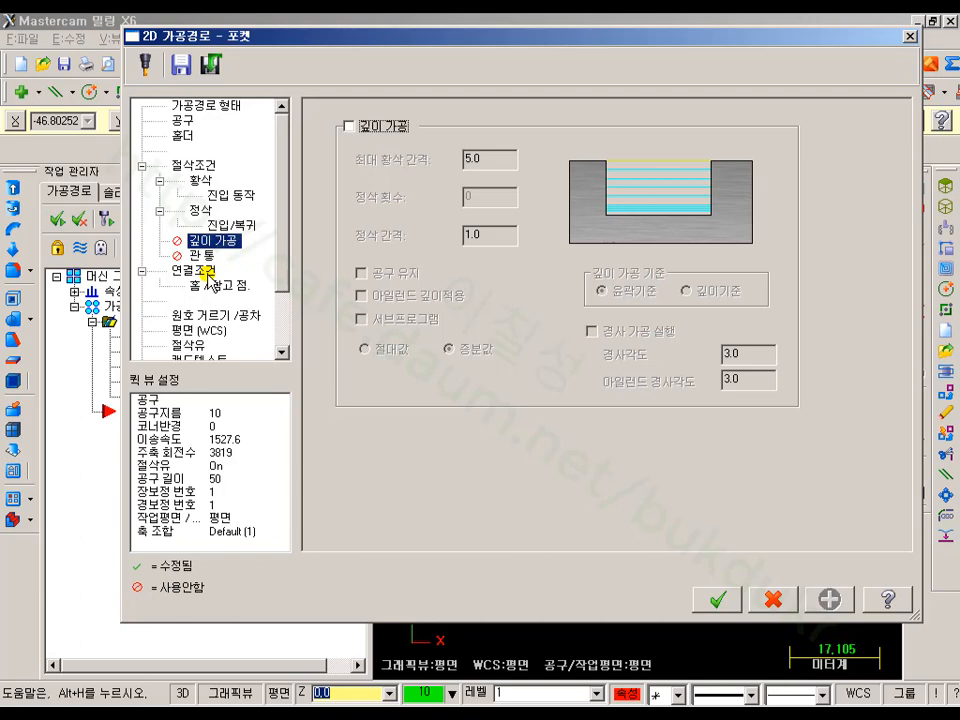
left_click(207, 167)
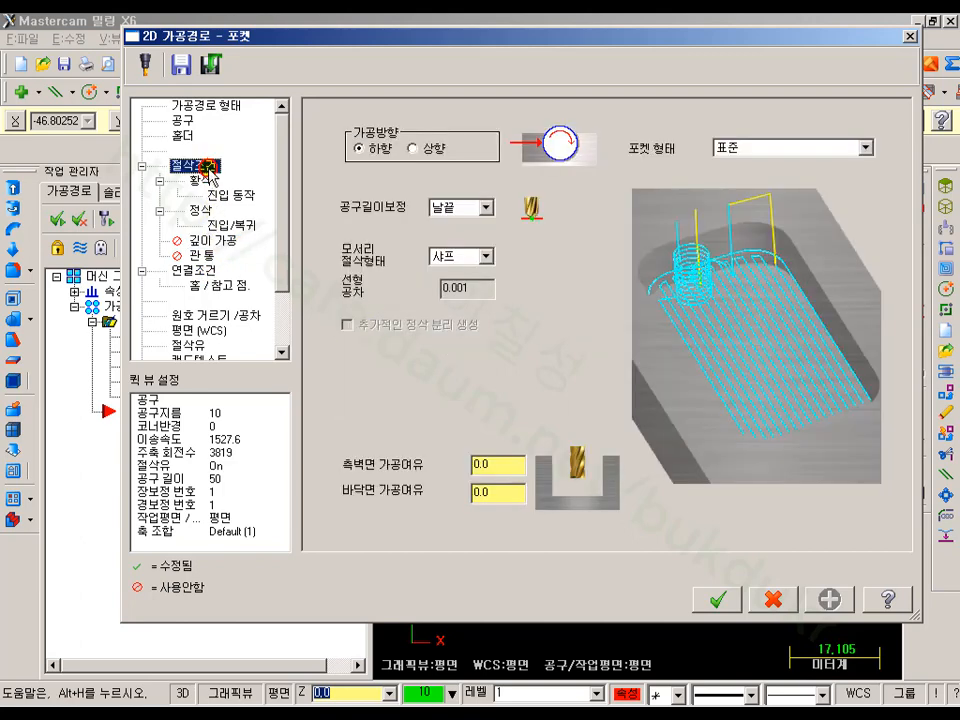
left_click_drag(507, 468, 396, 468)
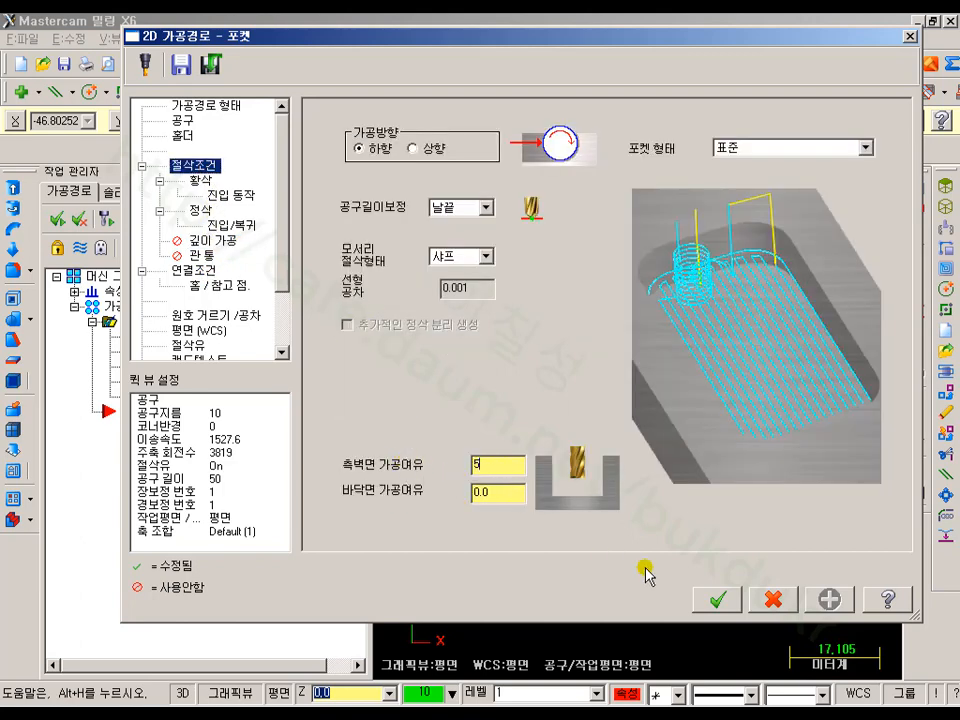
left_click(718, 599)
left_click(108, 220)
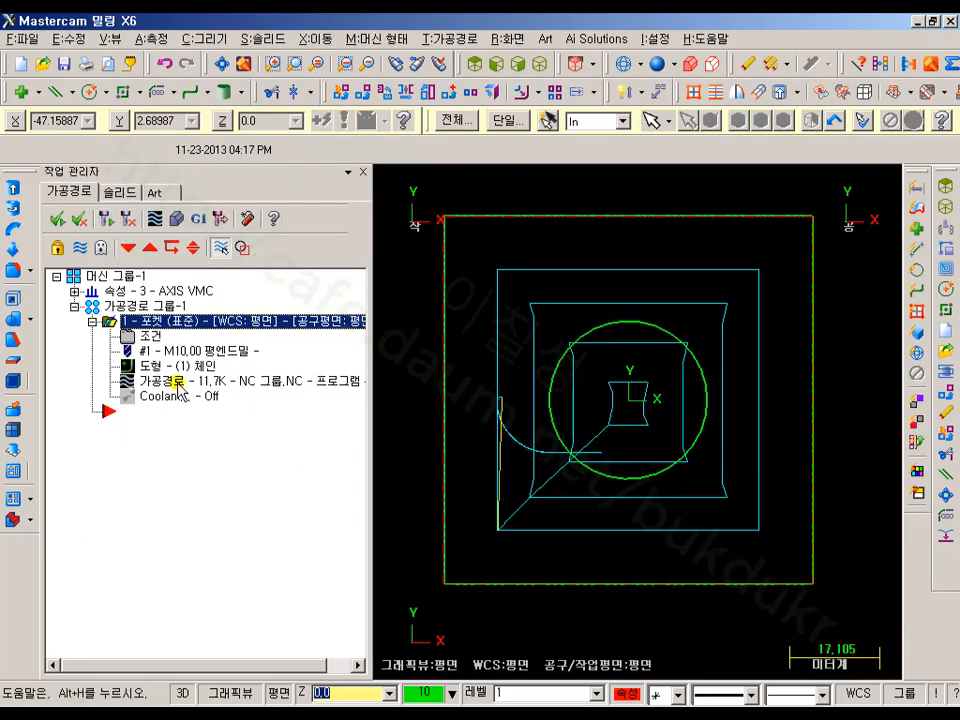
- Run the solid machining simulation of the pocket, view the cut stock in 3D, and close the simulation
left_click(176, 219)
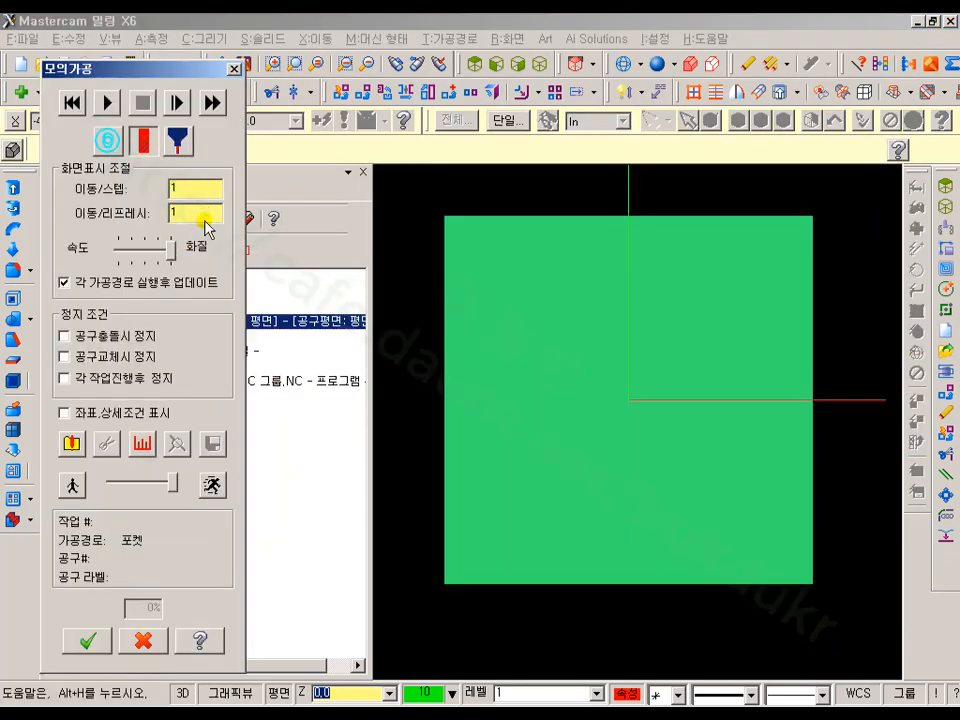
left_click(107, 102)
middle_click_drag(557, 360, 625, 288)
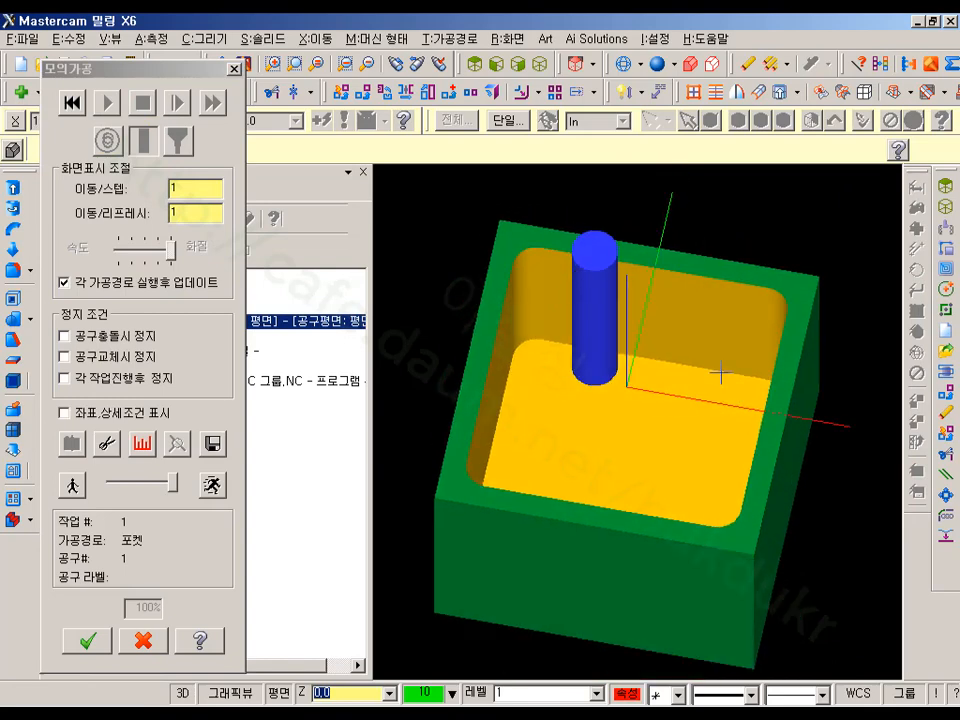
left_click(143, 640)
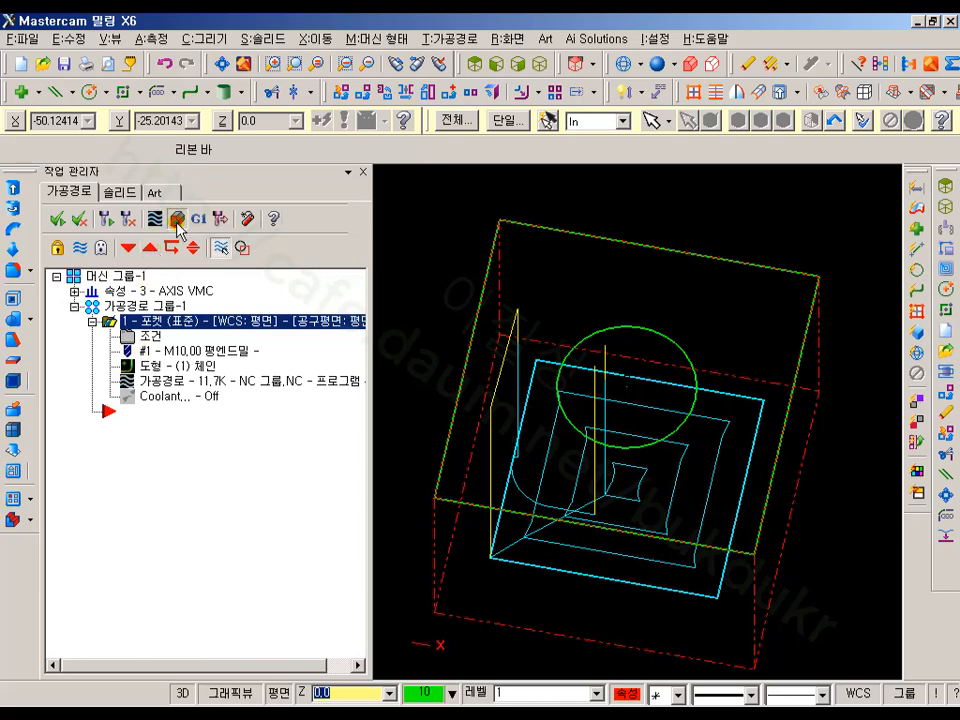
- Rerun the pocket's machining simulation at slow speed, and raise the playback speed to finish the cut
left_click(156, 219)
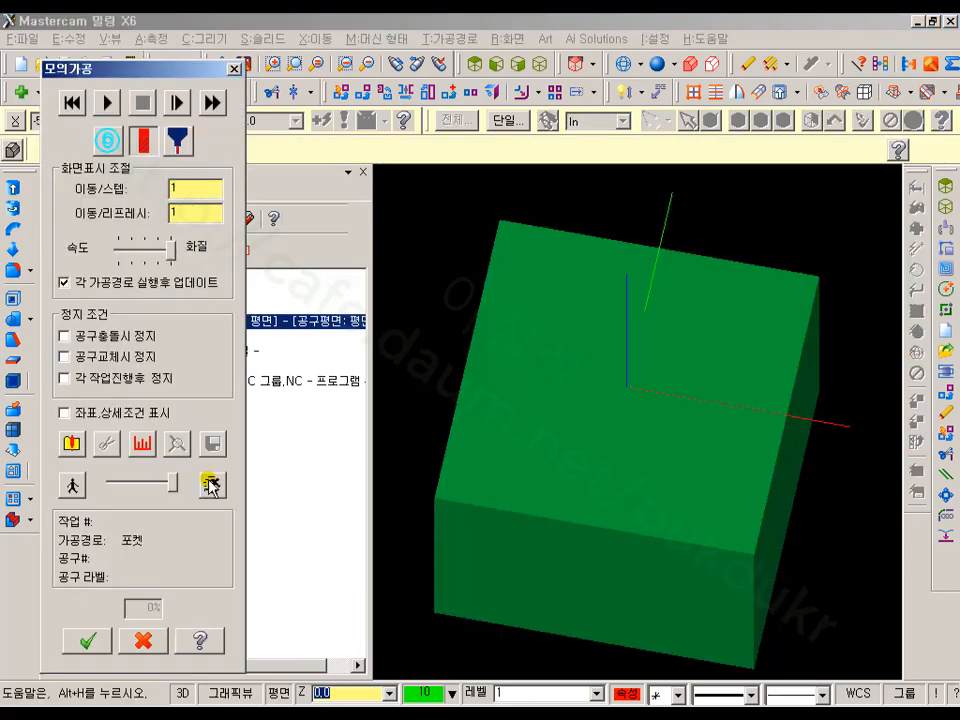
left_click(106, 103)
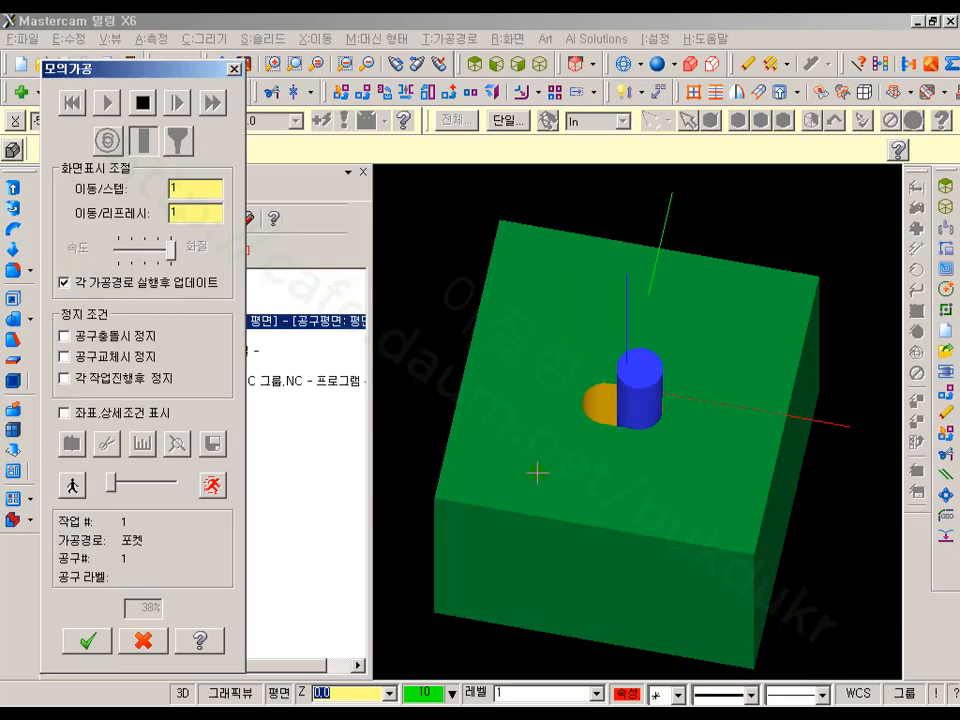
left_click_drag(111, 486, 168, 487)
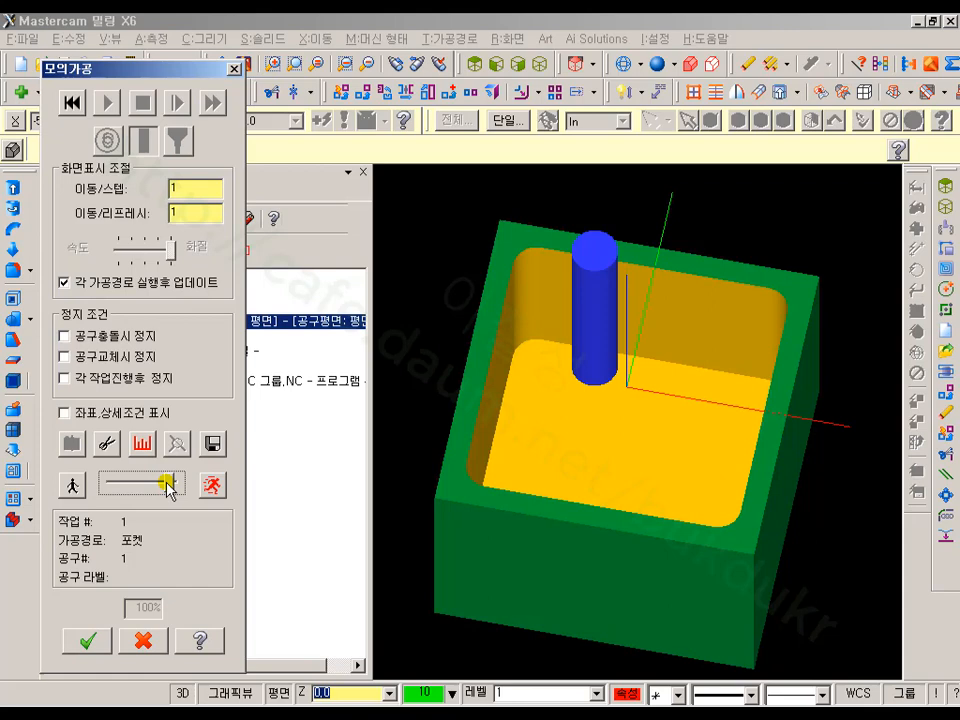
- Inspect the simulated pocket up close and from the top view, and close the verification
scroll(588, 430, "up", 1)
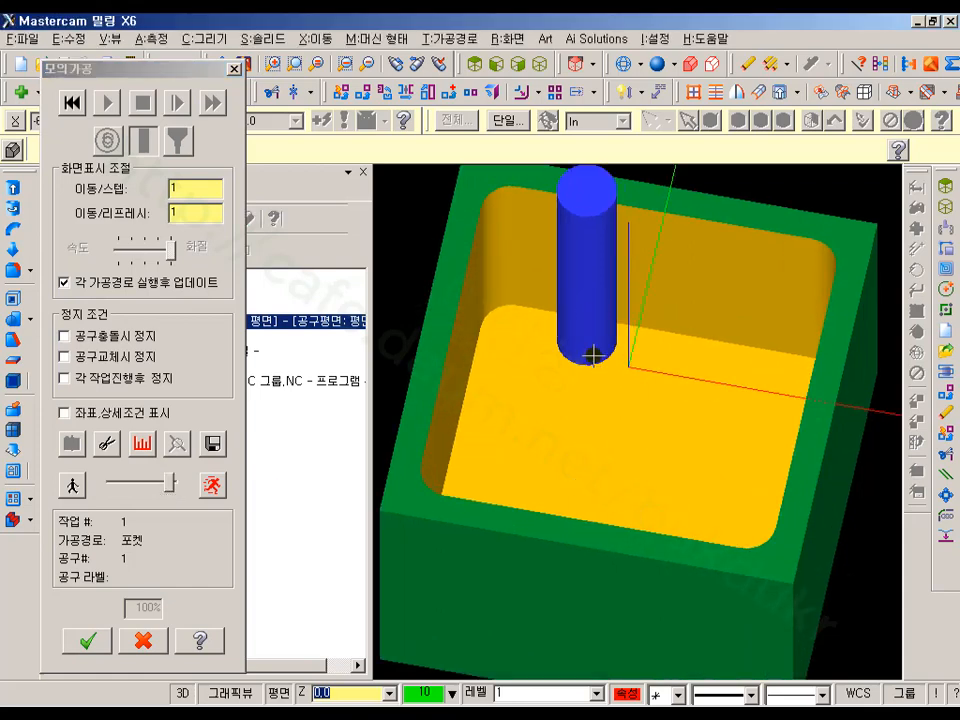
left_click(470, 63)
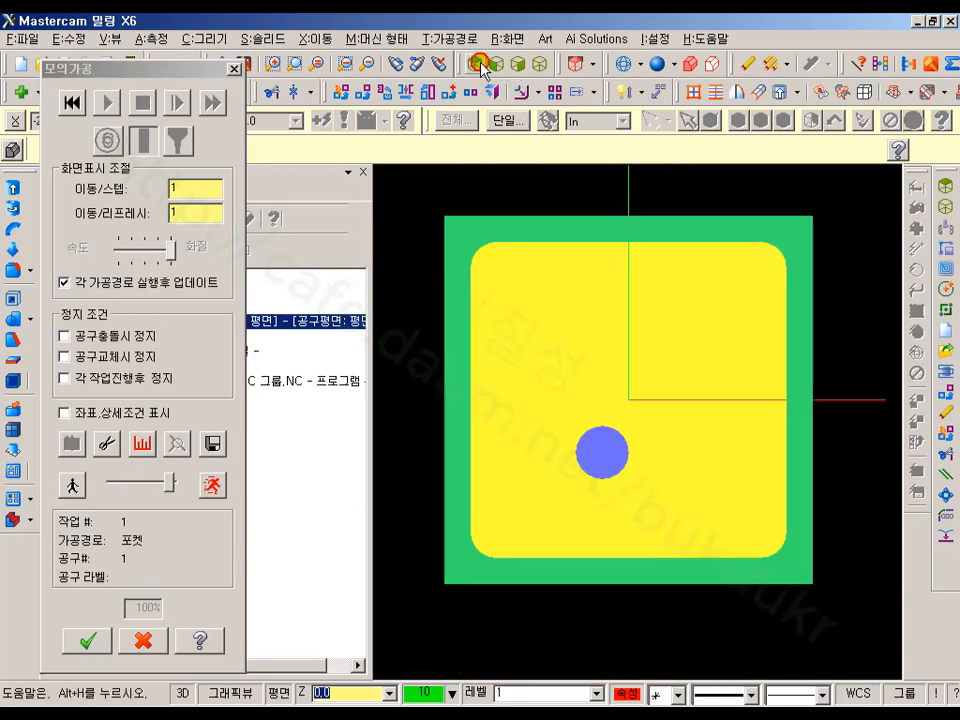
left_click(145, 640)
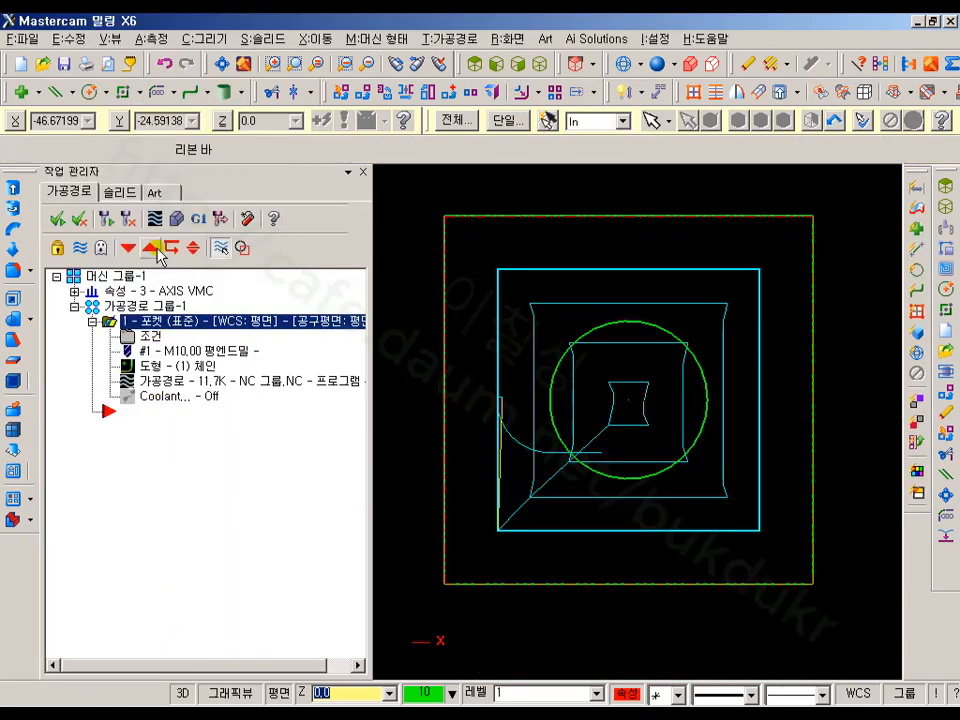
- Run the pocket operation's solid verification at the slowest speed and close it after watching the tool's entry
left_click(161, 214)
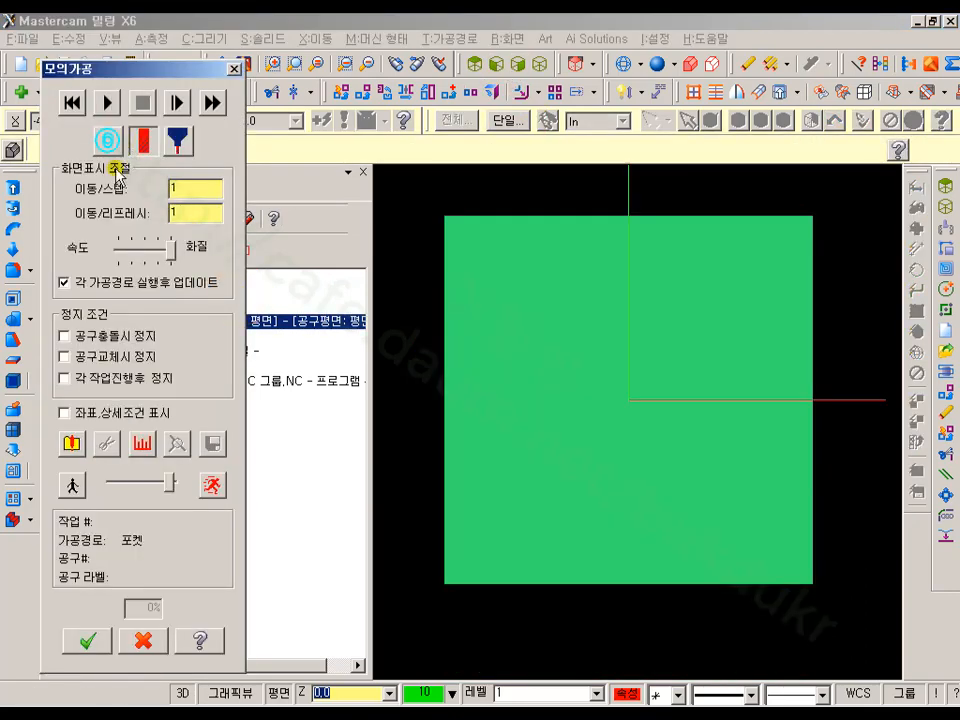
left_click(72, 485)
left_click(106, 103)
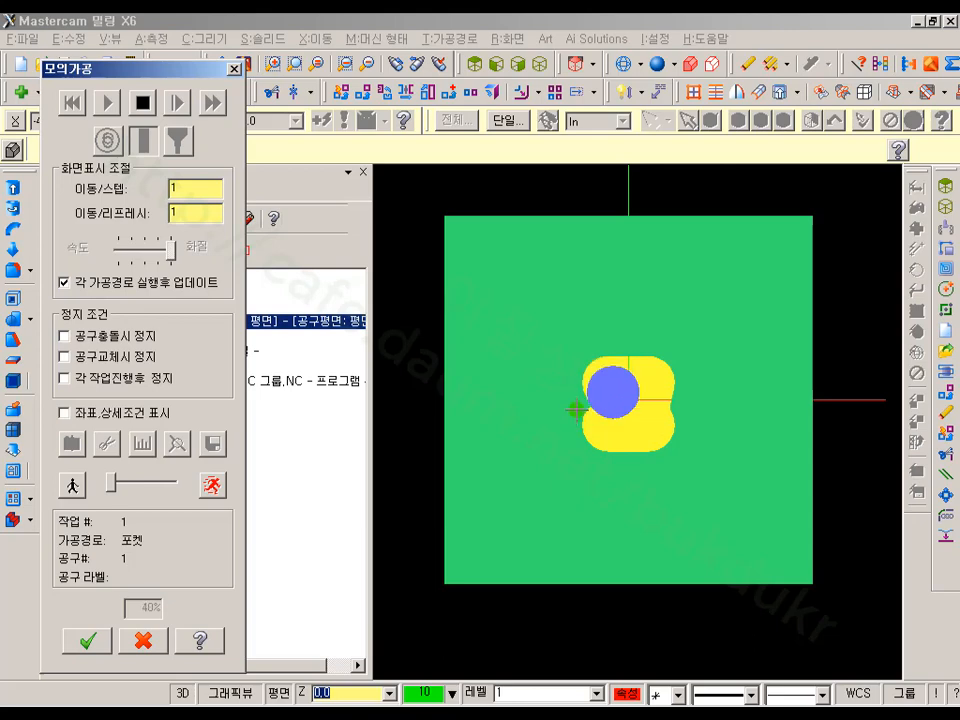
left_click(143, 640)
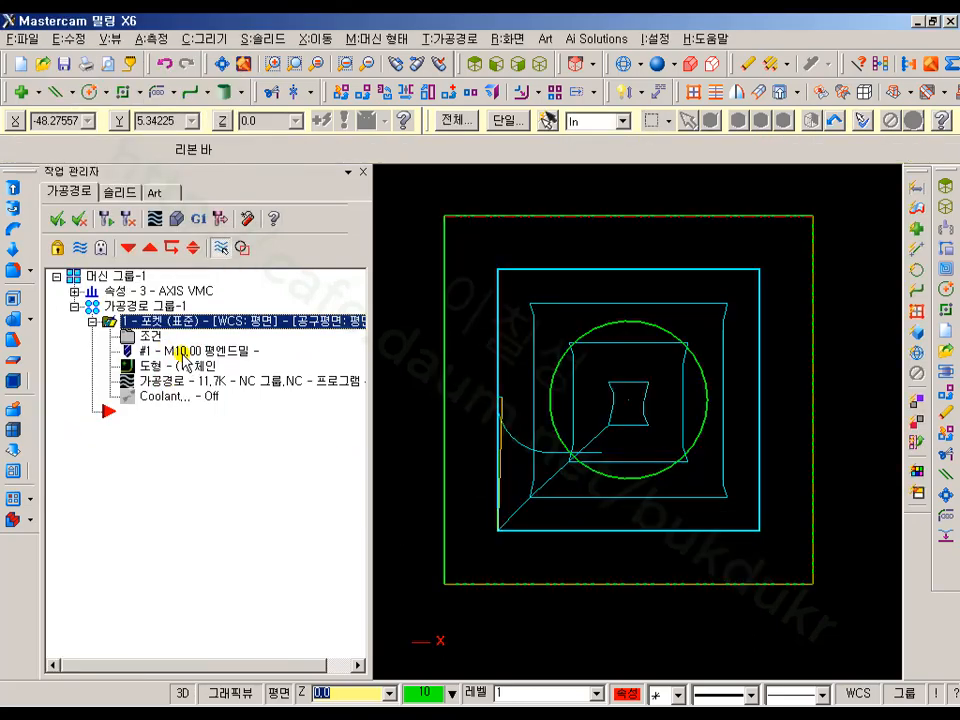
- Begin a start hole drilling toolpath under circle machining and select the standard pocket operation as its source
left_click(450, 39)
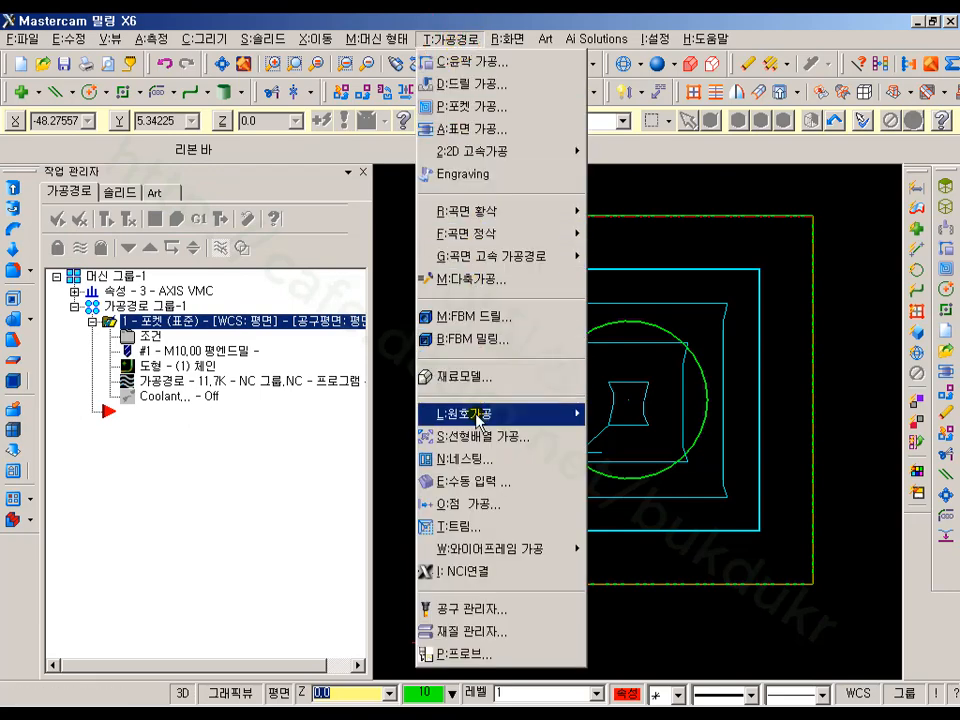
mouse_move(478, 420)
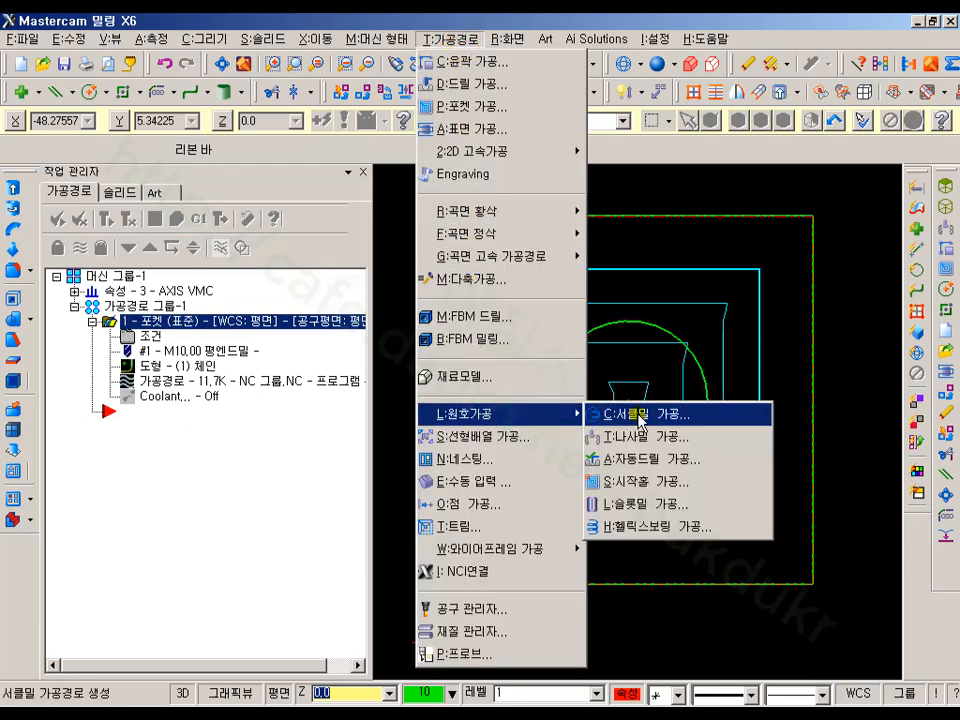
left_click(643, 483)
left_click_drag(330, 172, 623, 57)
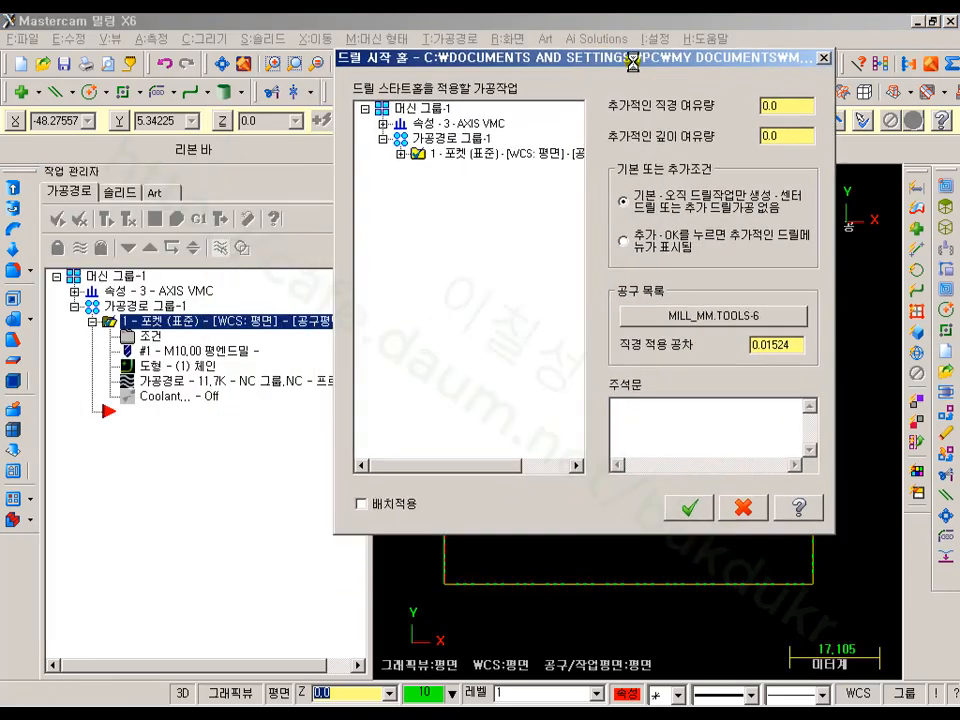
left_click(466, 156)
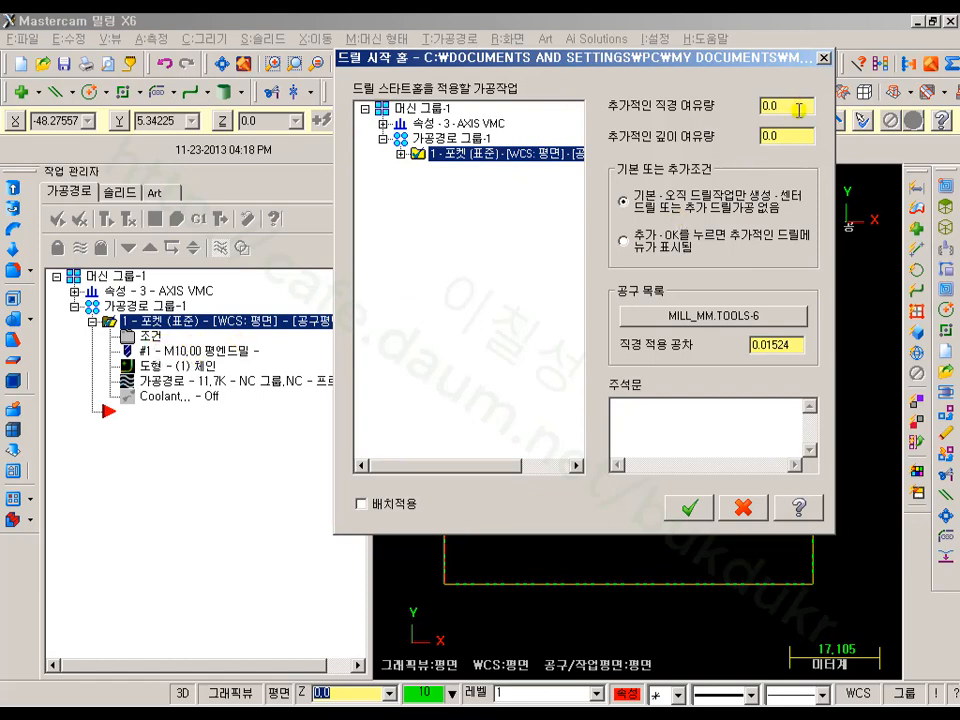
- Set the additional diameter allowance to 1.0, edit the additional depth allowance, and create the start hole drilling operation
left_click_drag(789, 111, 737, 112)
left_click_drag(783, 107, 711, 126)
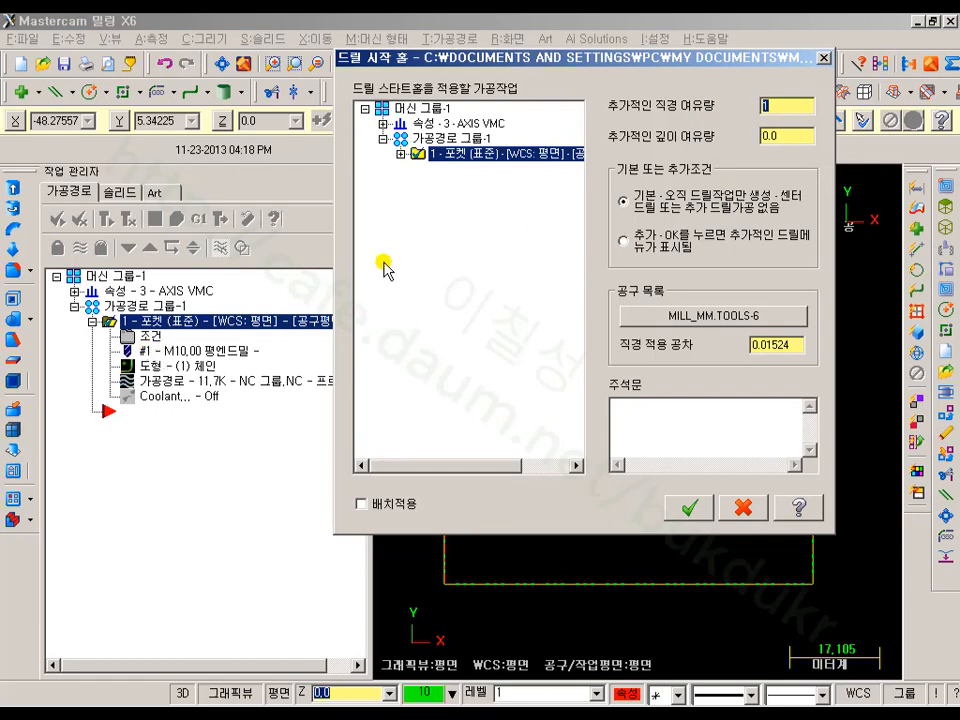
type("1.0")
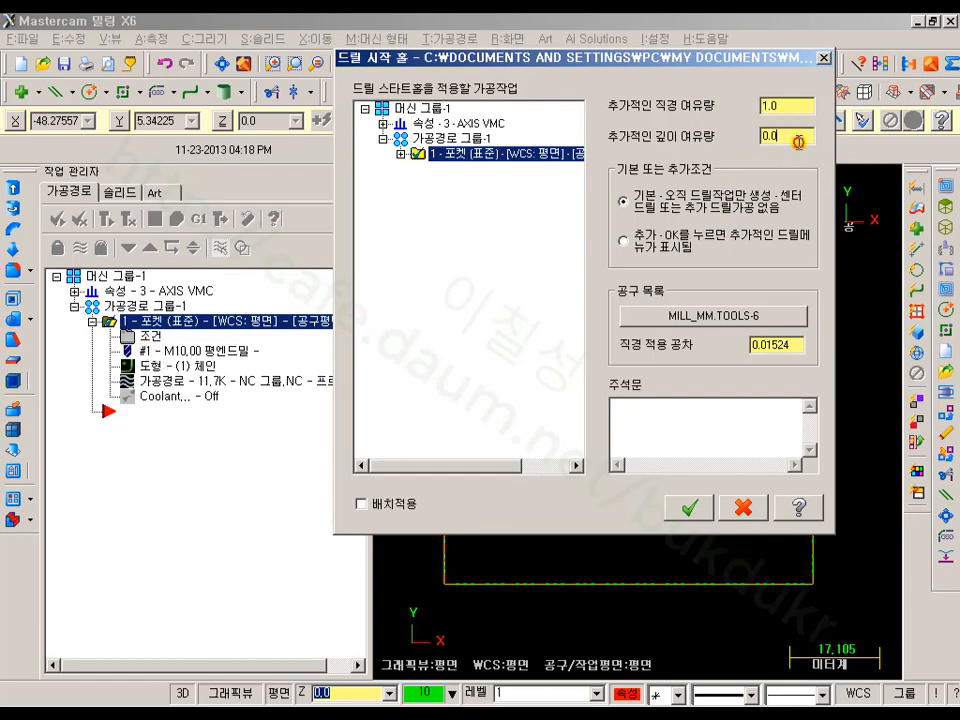
left_click_drag(797, 142, 669, 165)
left_click_drag(786, 138, 752, 137)
left_click(689, 507)
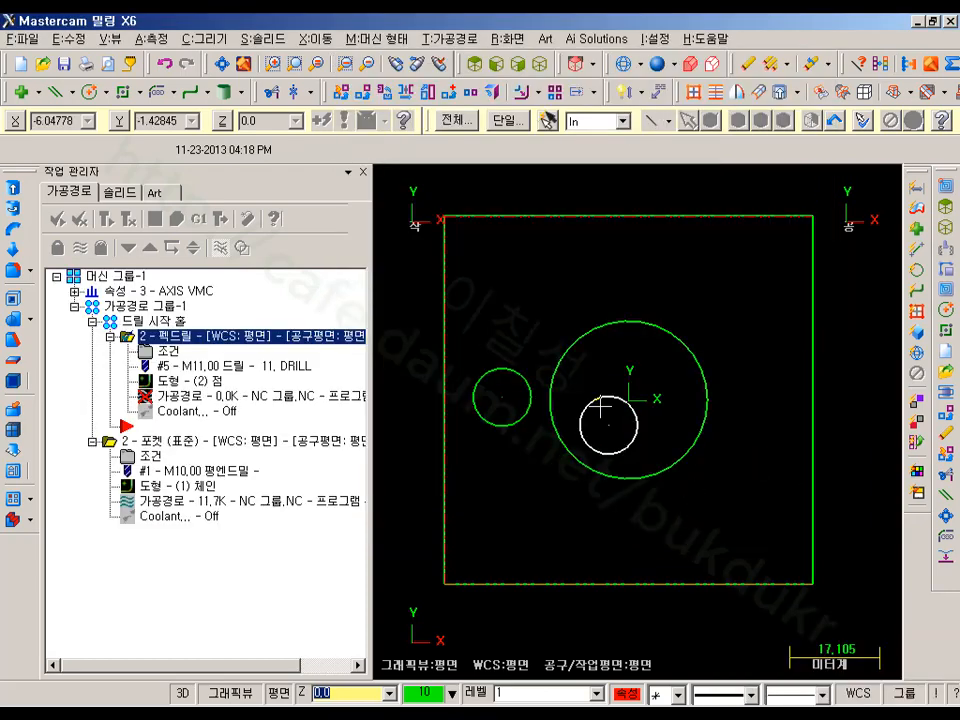
- Select the new peck drill operation and regenerate its dirty toolpath
middle_click_drag(653, 281, 694, 226)
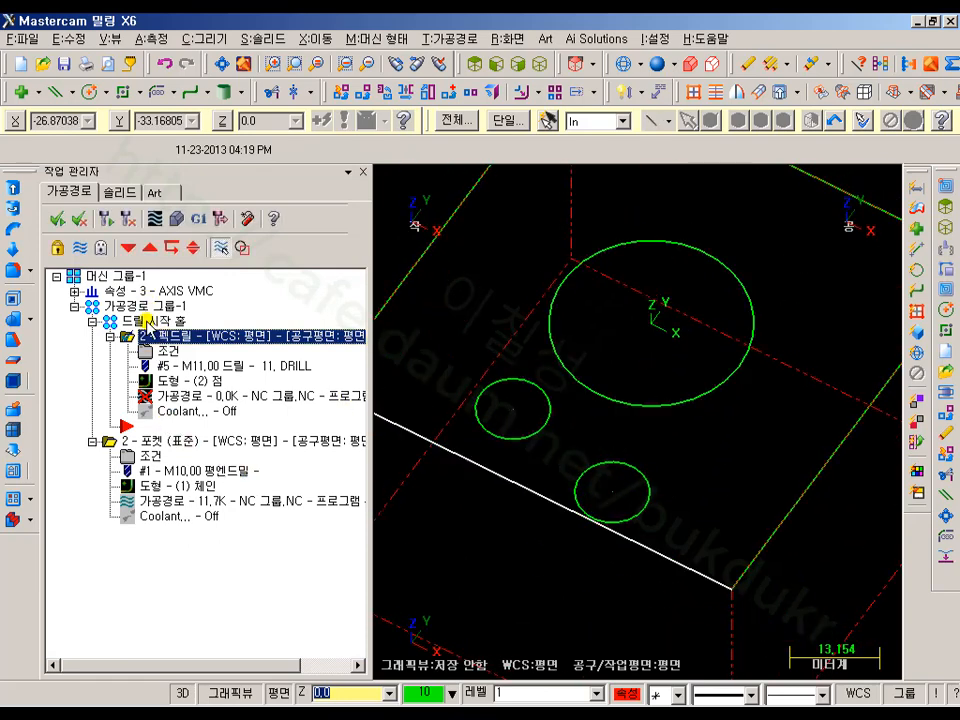
left_click(172, 222)
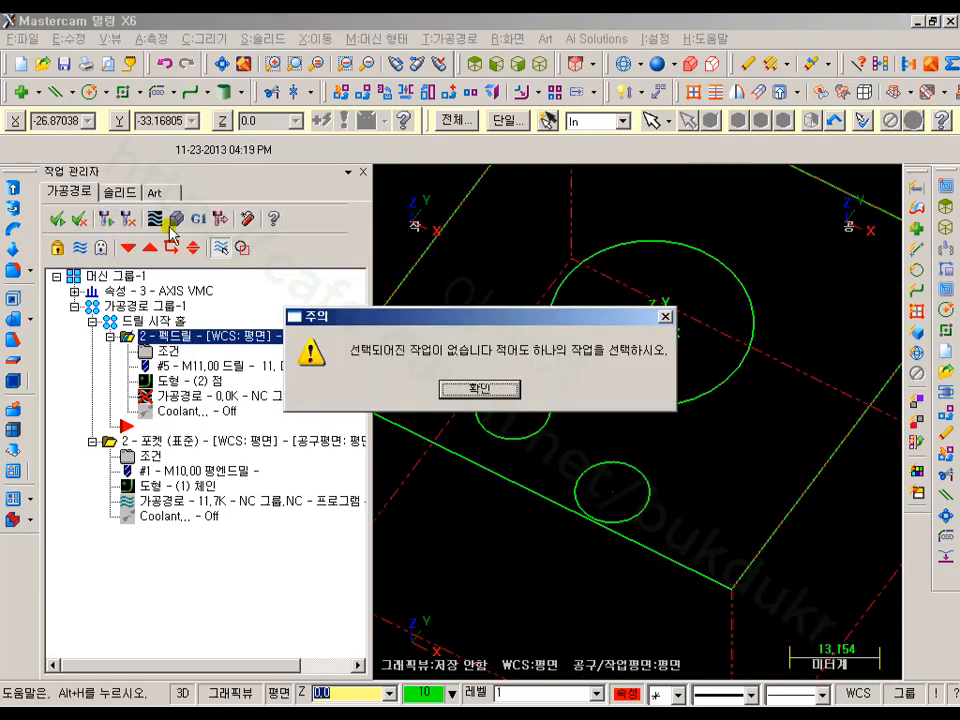
left_click(498, 390)
left_click(128, 440)
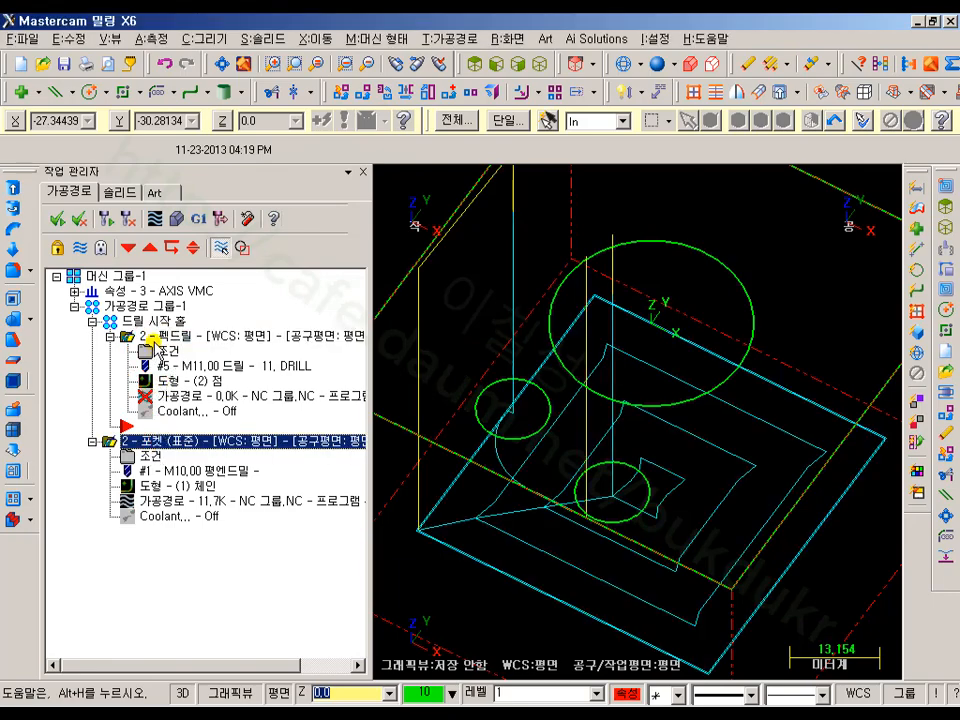
left_click(180, 337)
left_click(128, 218)
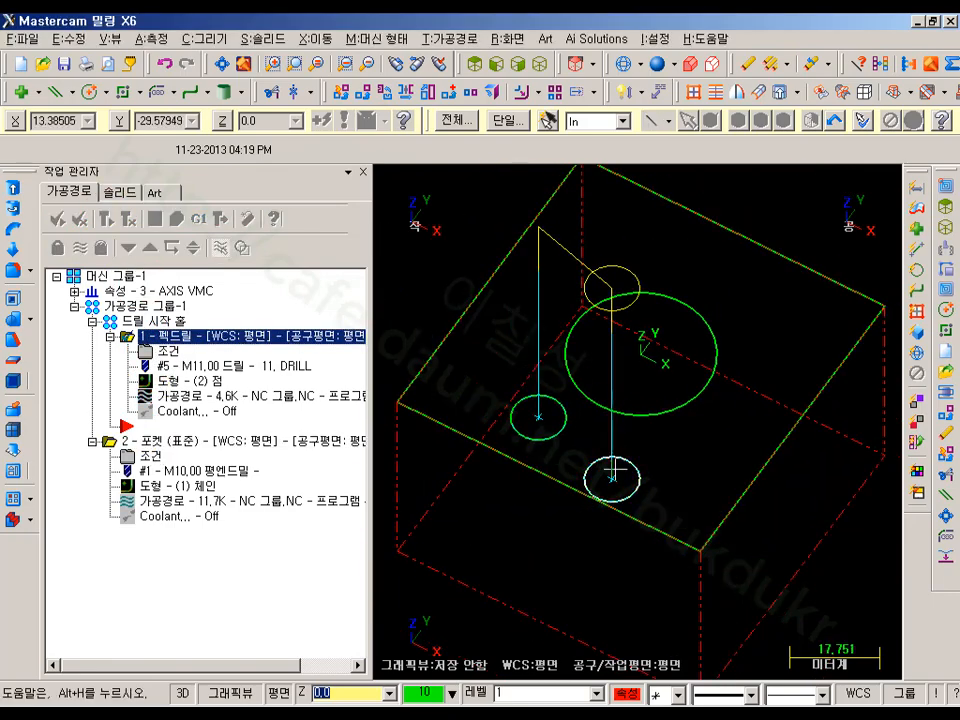
- Backplot the peck drill toolpath and inspect the drill tip's depth at the hole bottom in the front view
middle_click_drag(614, 468, 466, 395)
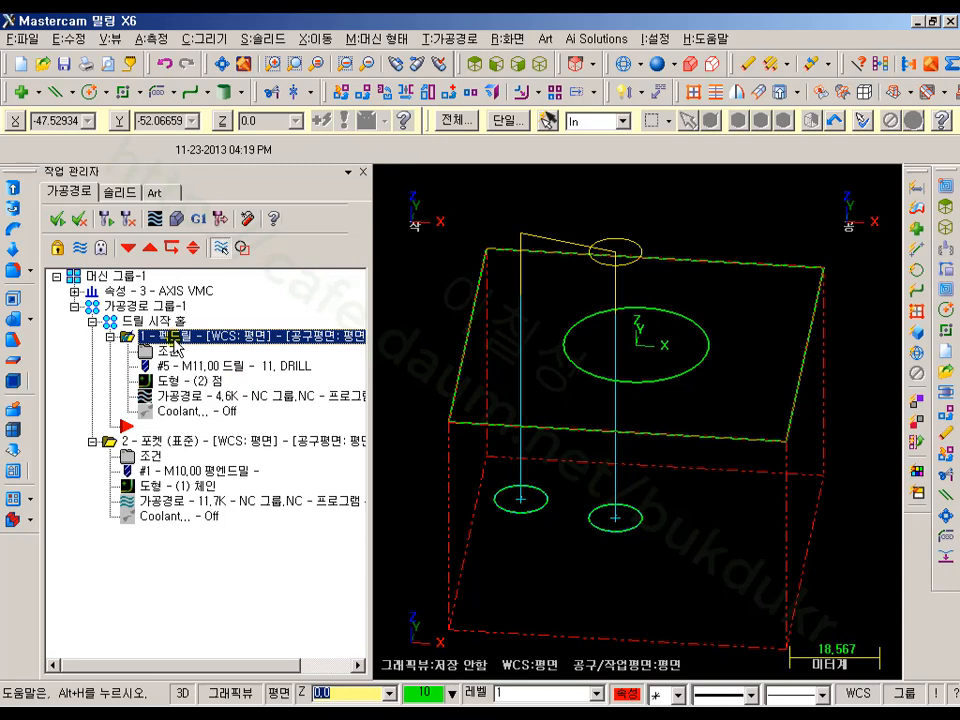
left_click(155, 216)
key("r")
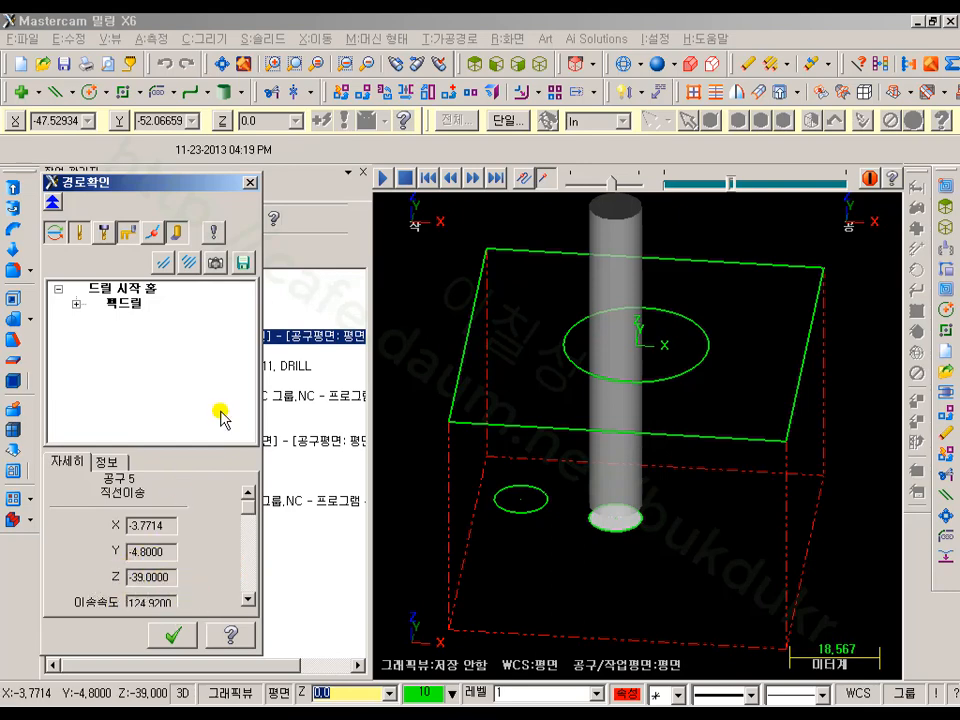
left_click(503, 68)
scroll(638, 534, "up", 6)
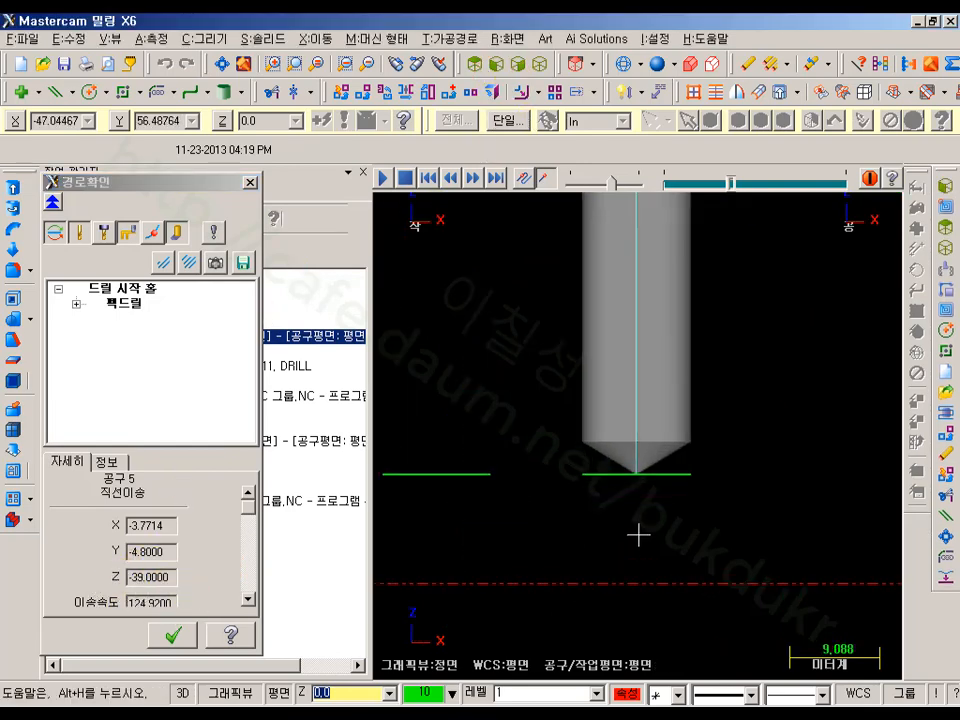
scroll(600, 456, "up", 3)
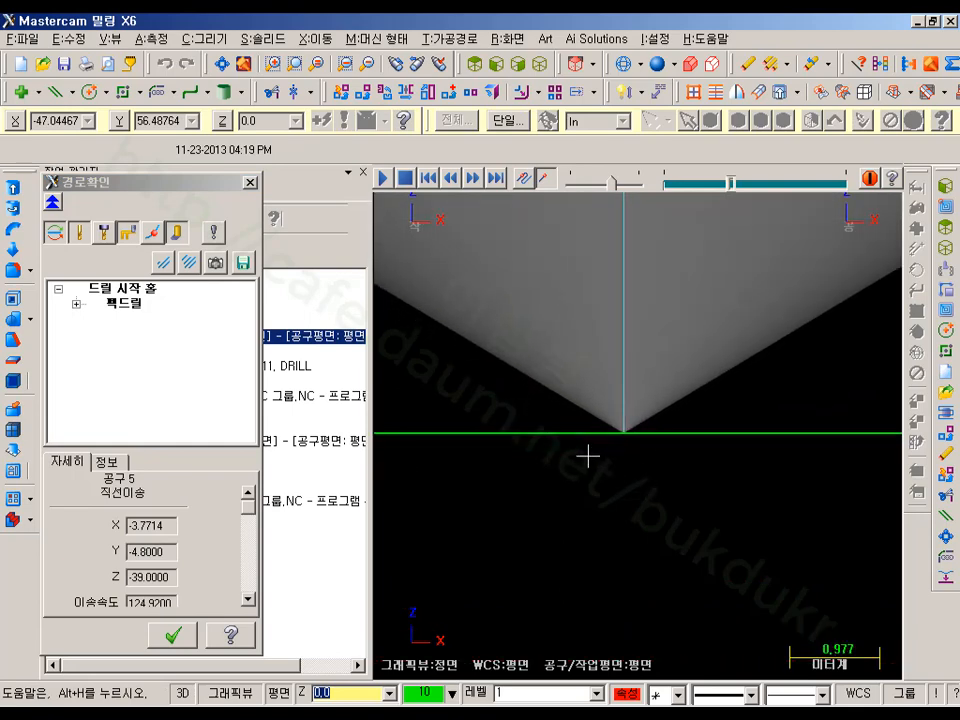
scroll(611, 486, "down", 4)
scroll(630, 534, "down", 5)
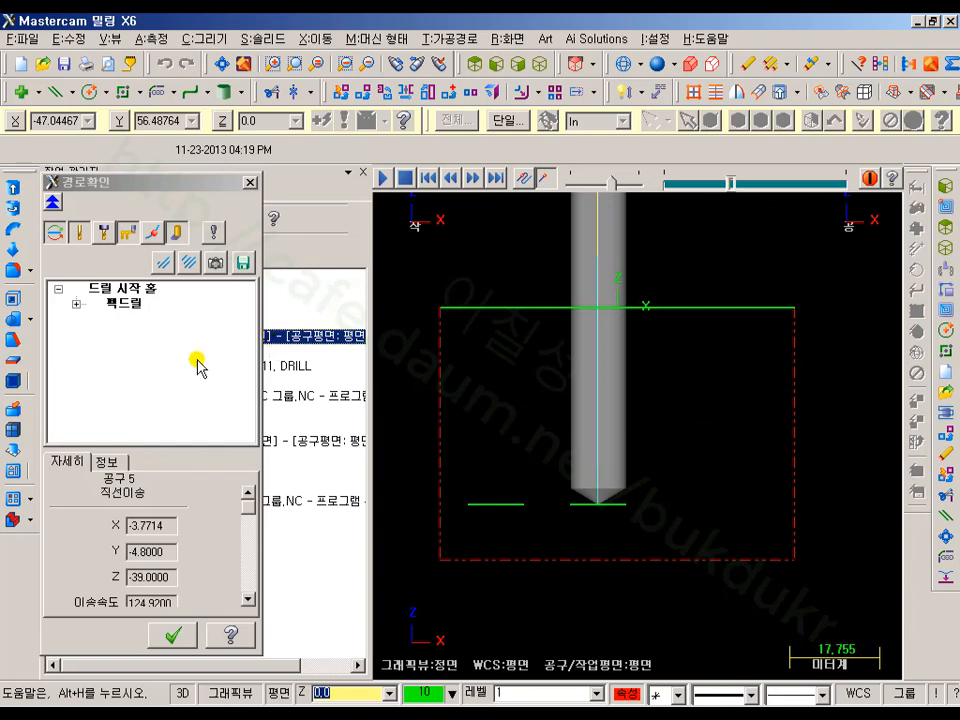
left_click(172, 634)
- Check the machining depth in the pocket operation's linking parameters and leave the settings without saving
left_click(151, 459)
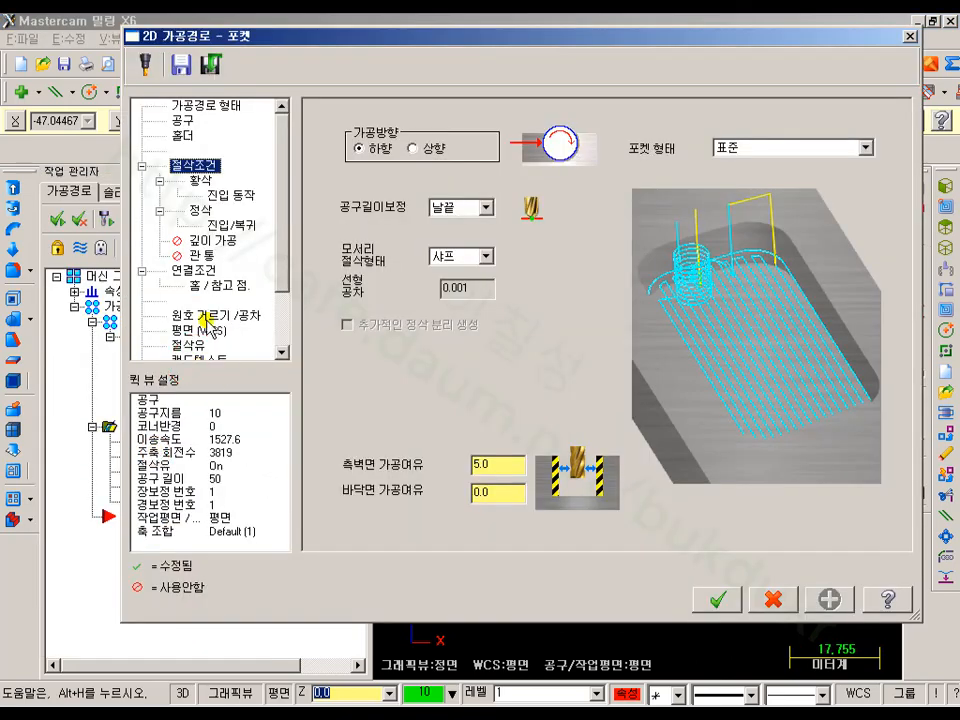
left_click(215, 287)
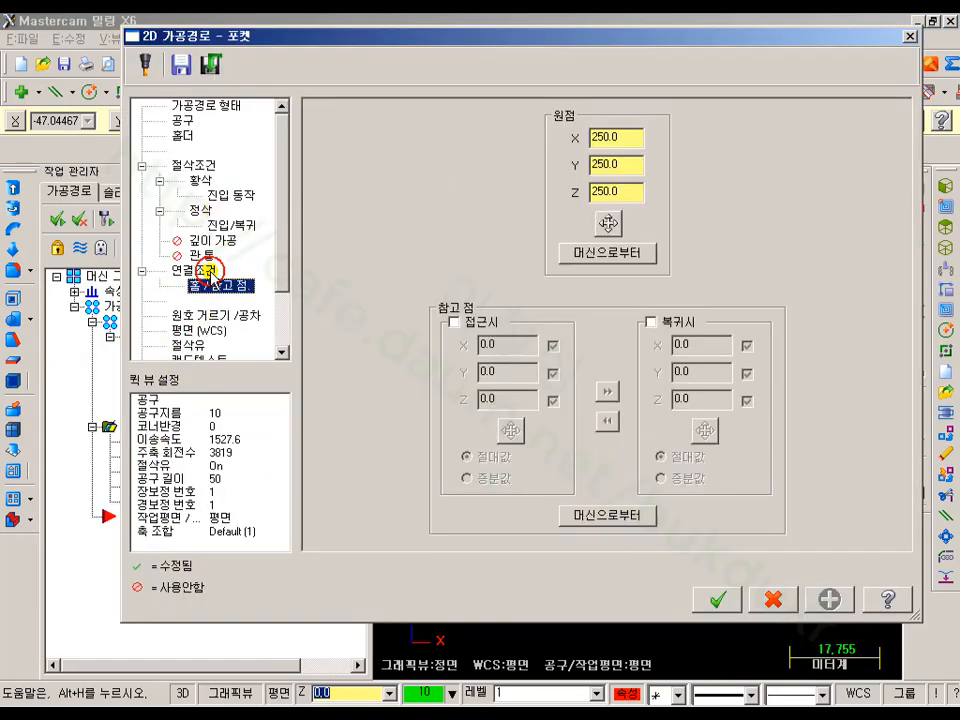
left_click(193, 270)
double_click(628, 481)
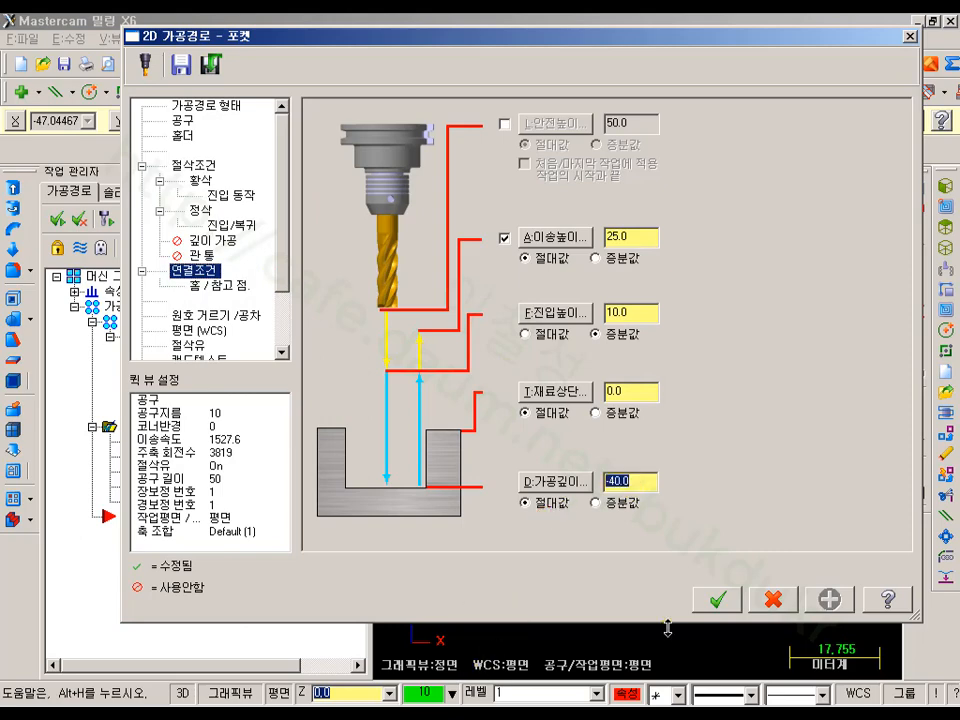
left_click(776, 601)
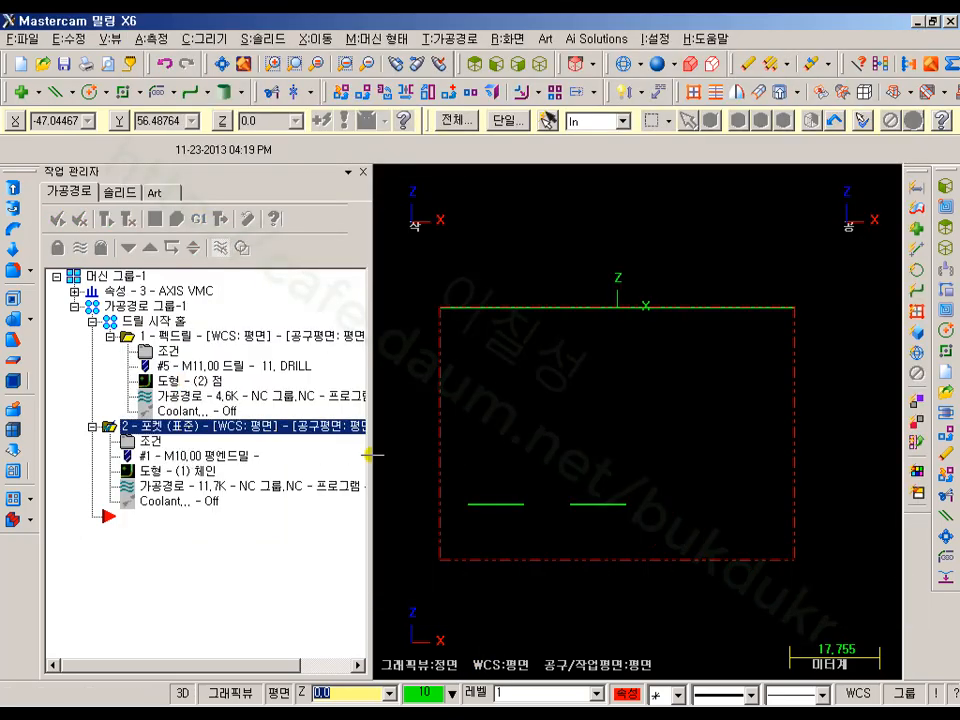
- Delete the start hole circle nearest the stock's left side, removing all selected entities despite their toolpath link
left_click(156, 351)
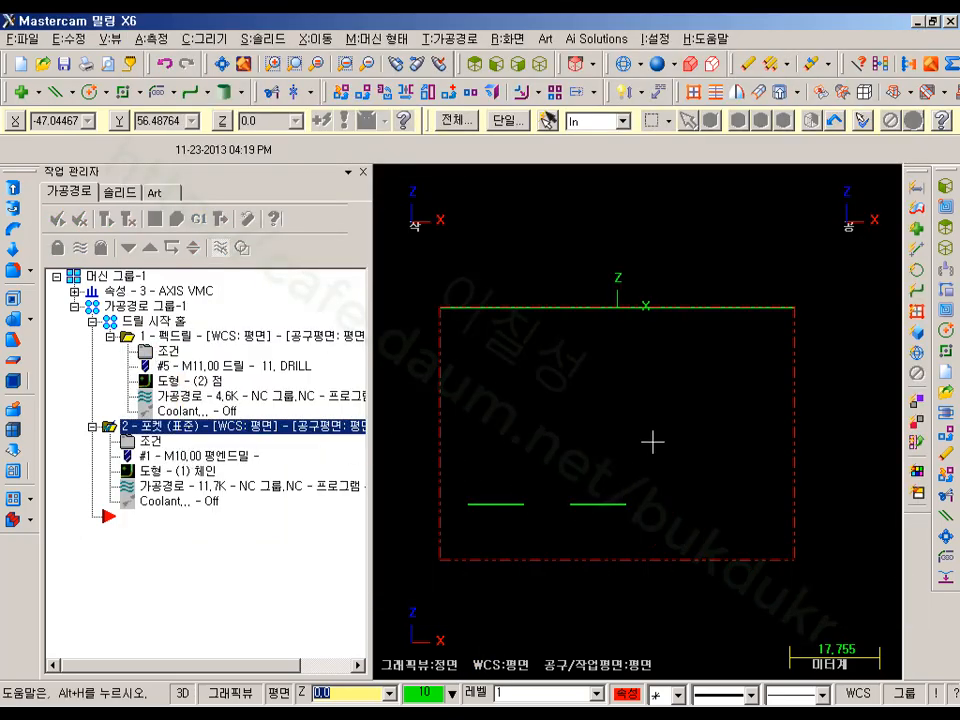
middle_click_drag(650, 384, 572, 454)
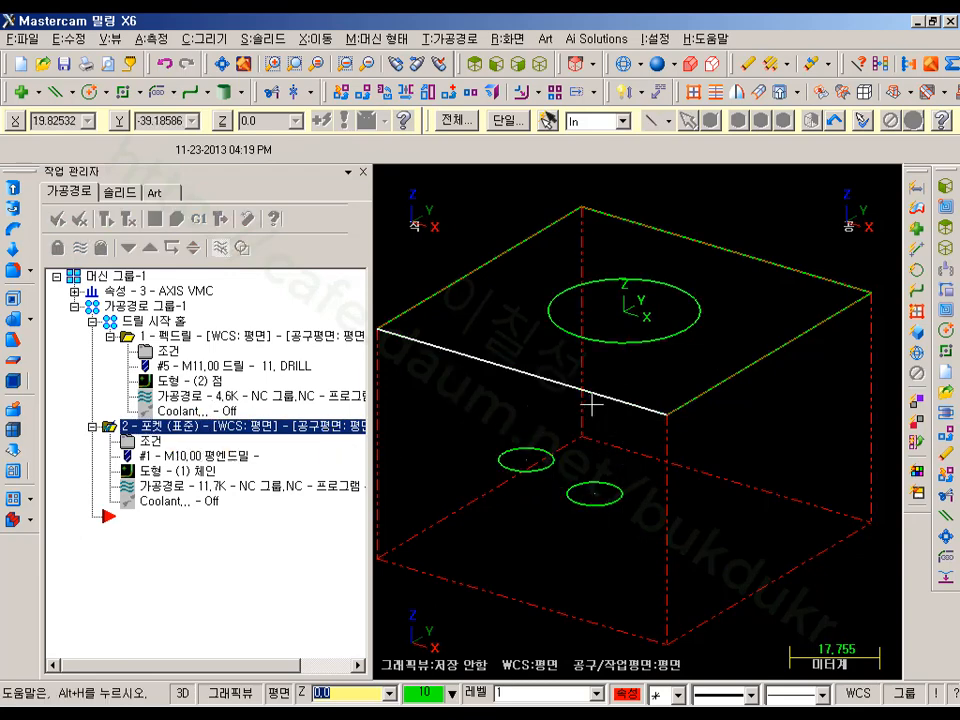
mouse_move(589, 379)
middle_mouse_down()
mouse_move(641, 336)
mouse_move(572, 381)
middle_mouse_up()
scroll(495, 495, "up", 3)
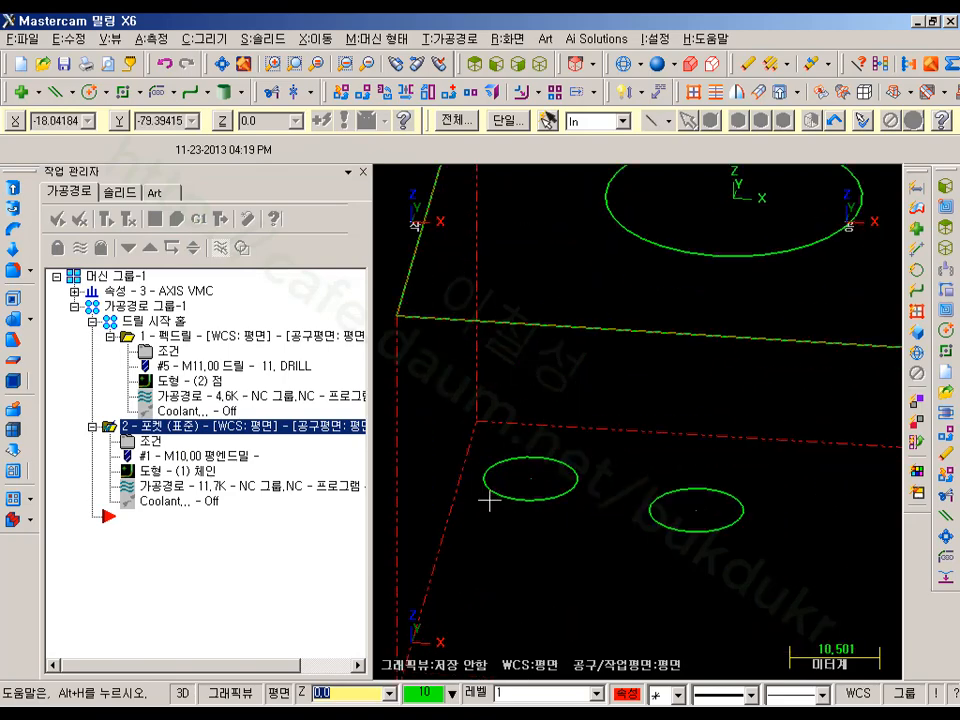
scroll(550, 447, "down", 3)
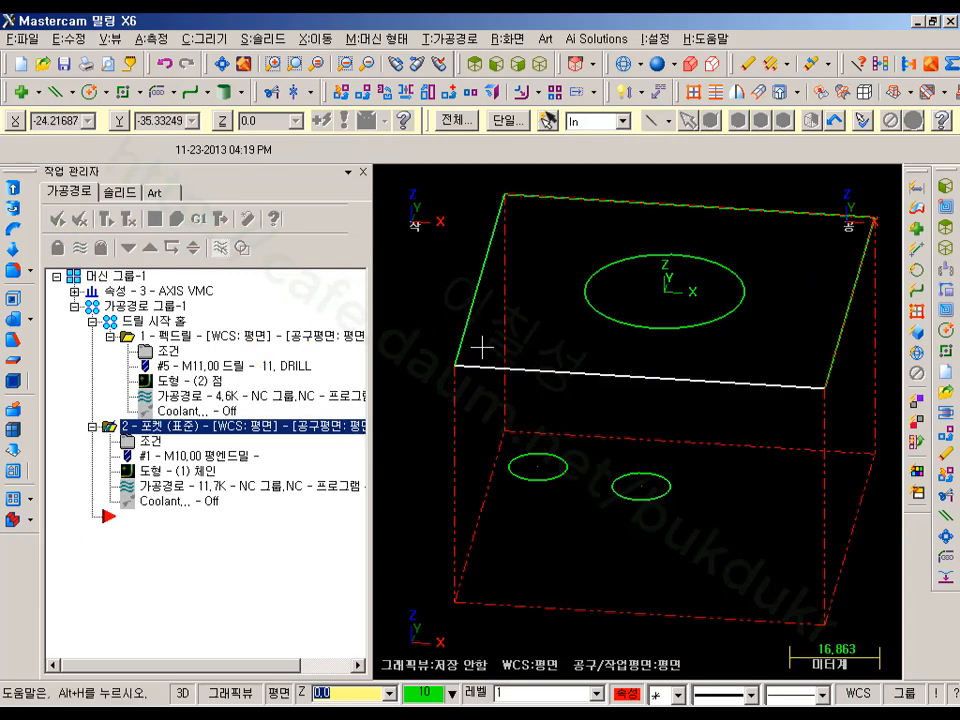
left_click(565, 473)
key("Delete")
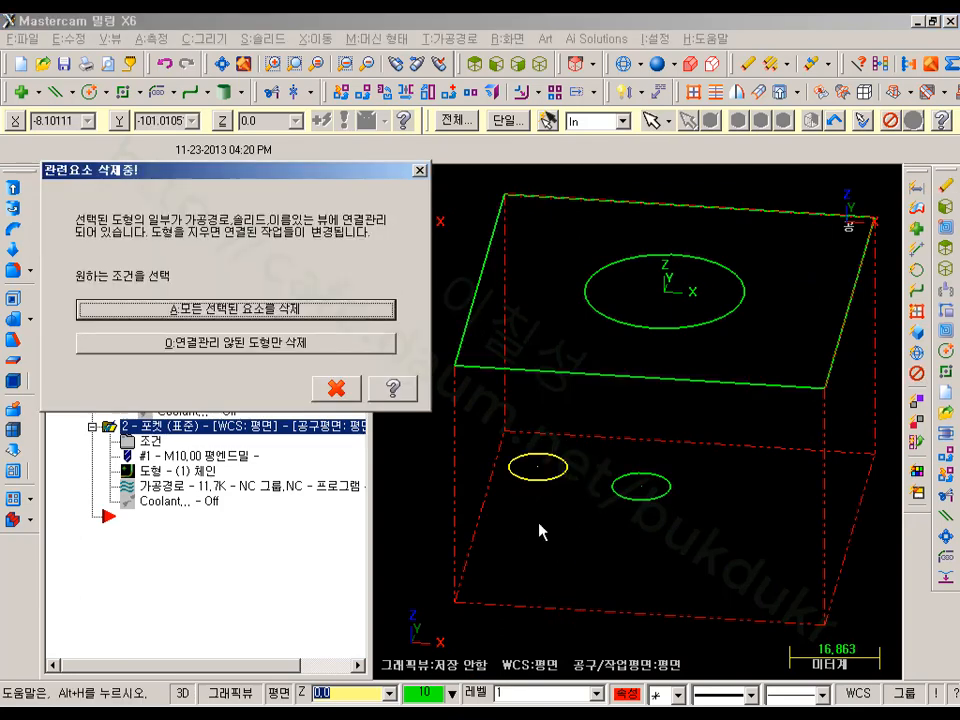
left_click(316, 310)
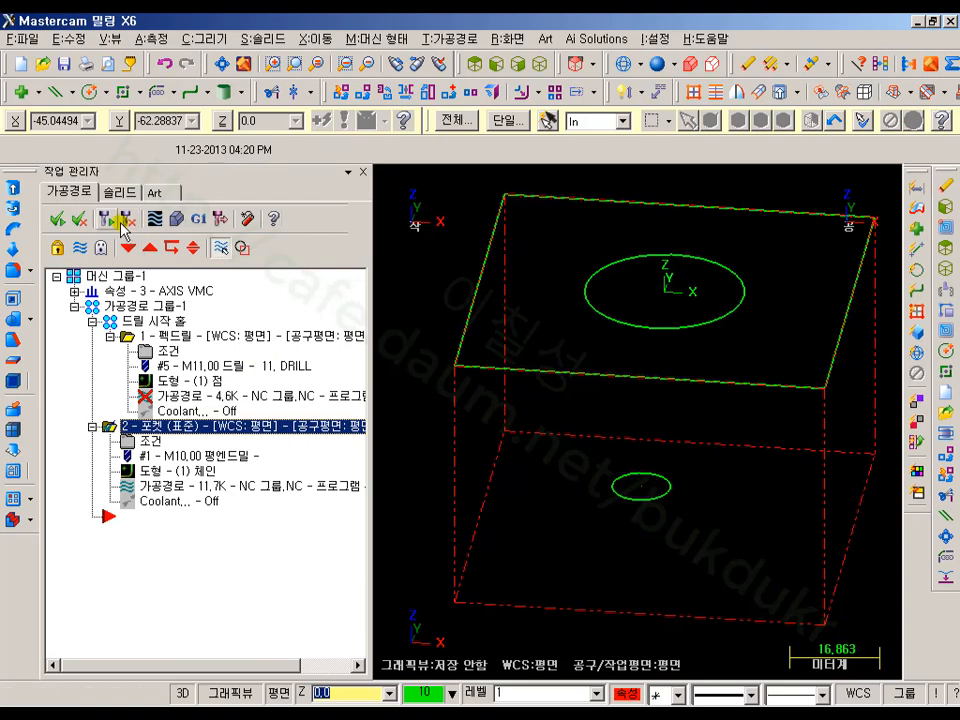
- Regenerate the peck drill toolpath for the remaining start hole
left_click(128, 218)
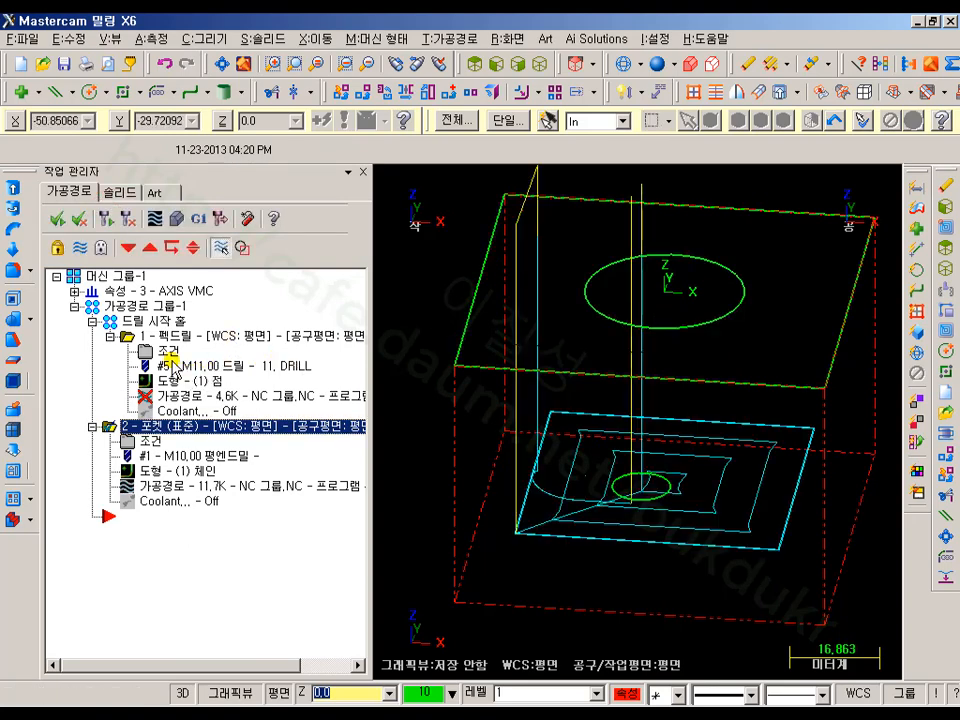
left_click(128, 337)
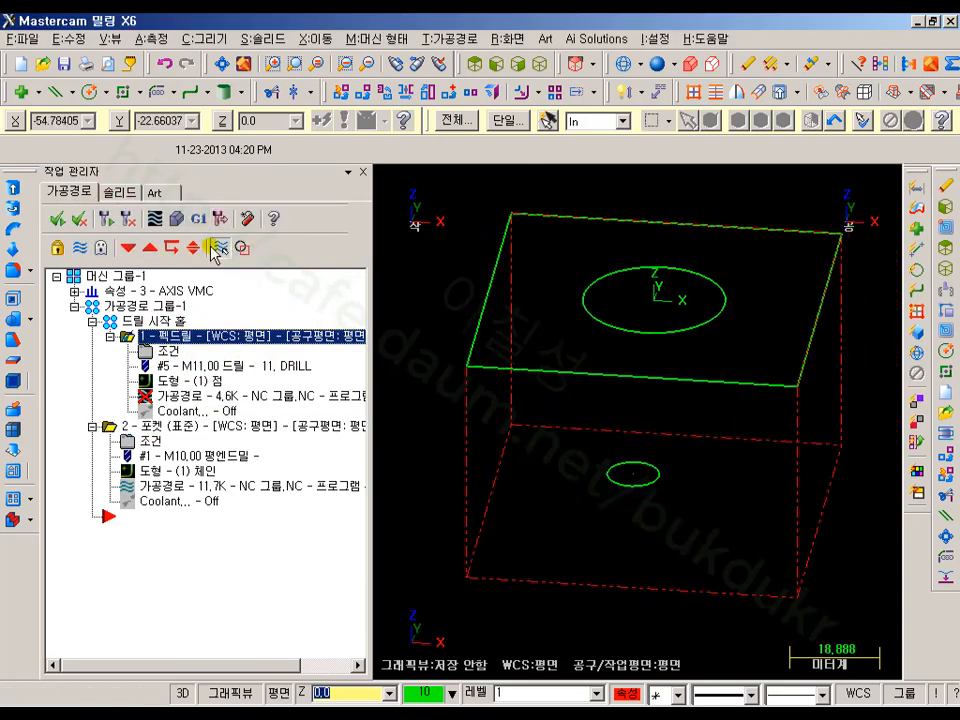
left_click(110, 218)
scroll(634, 375, "up", 3)
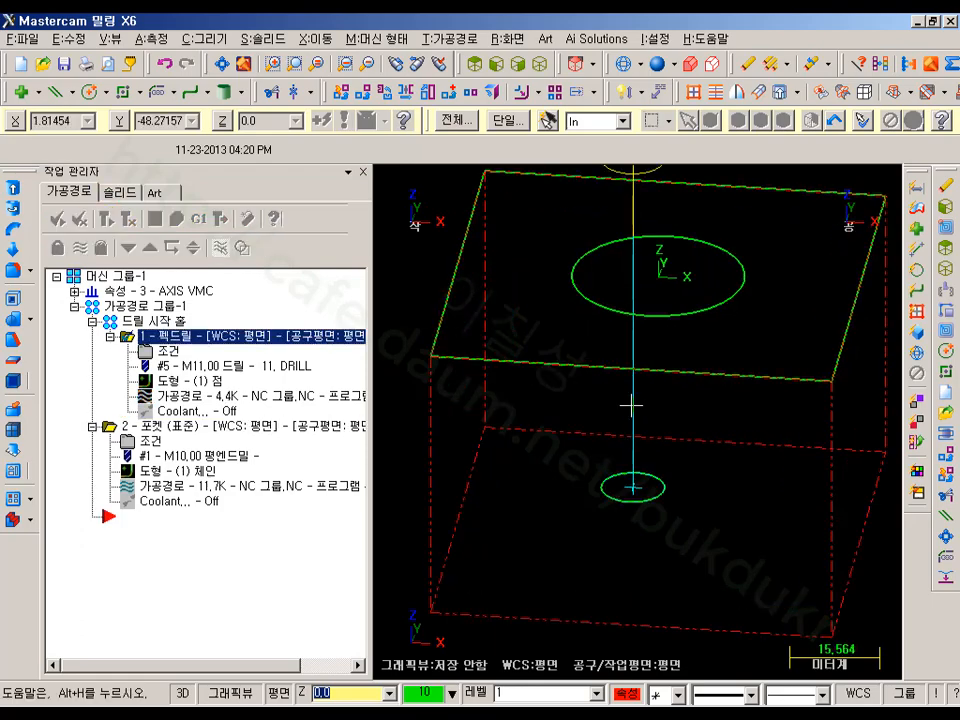
- Run the solid machining simulation for all operations in toolpath group 1 and examine the machined pocket
middle_click_drag(739, 408, 677, 399)
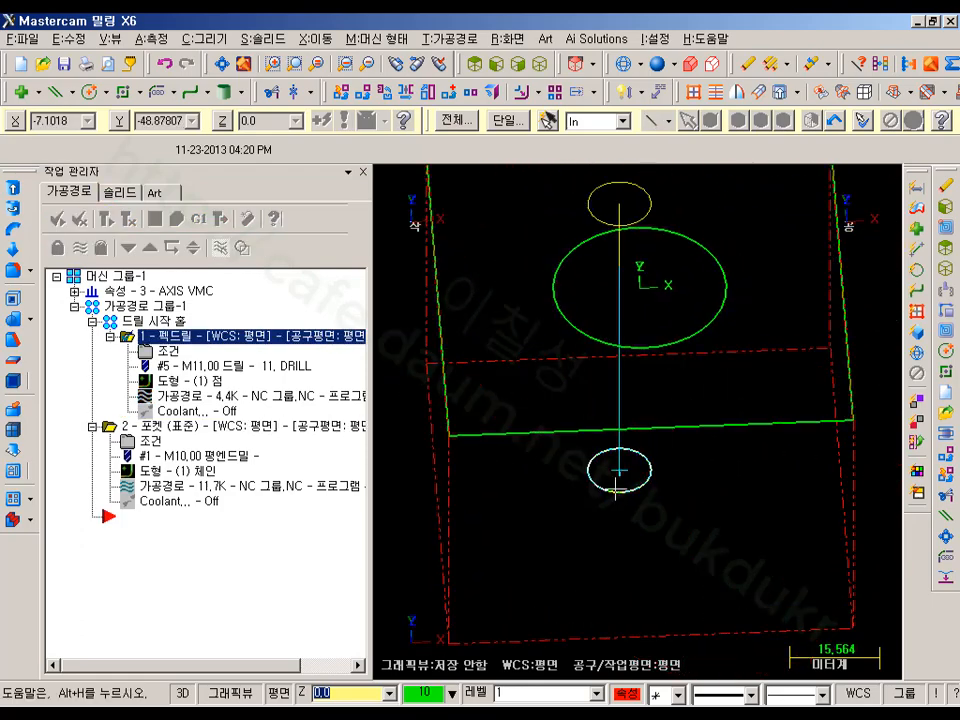
left_click(140, 305)
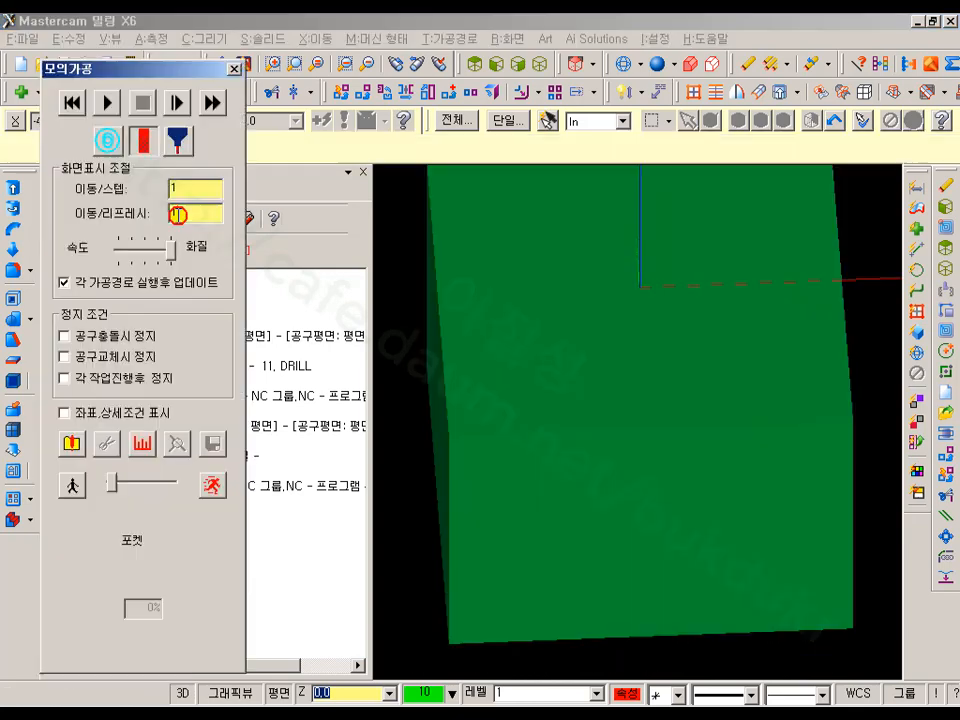
left_click(176, 218)
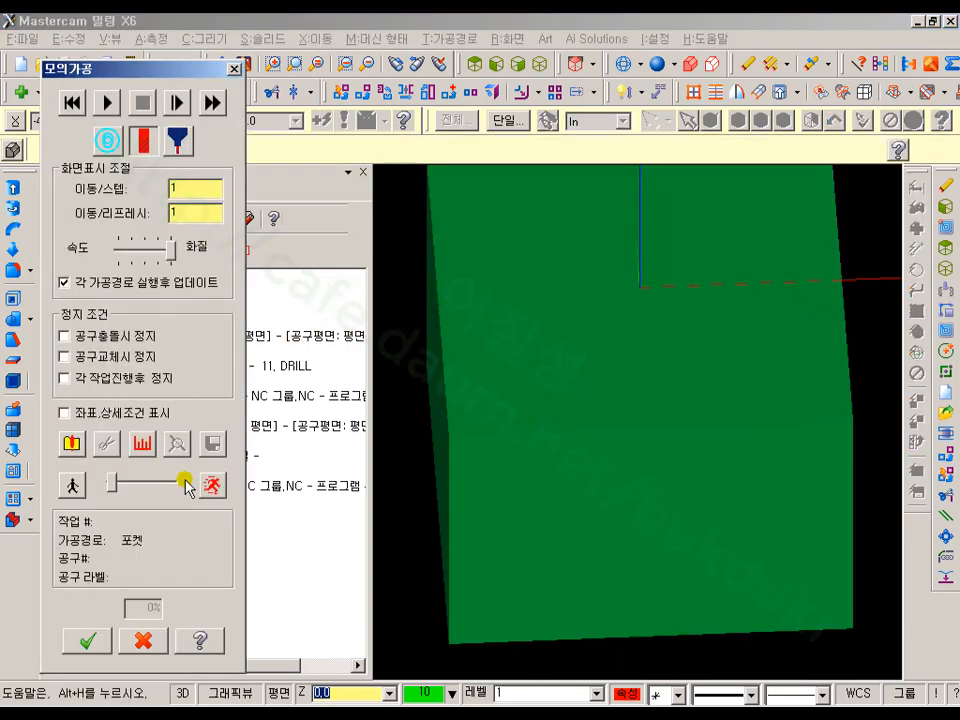
left_click_drag(114, 483, 127, 483)
left_click(104, 104)
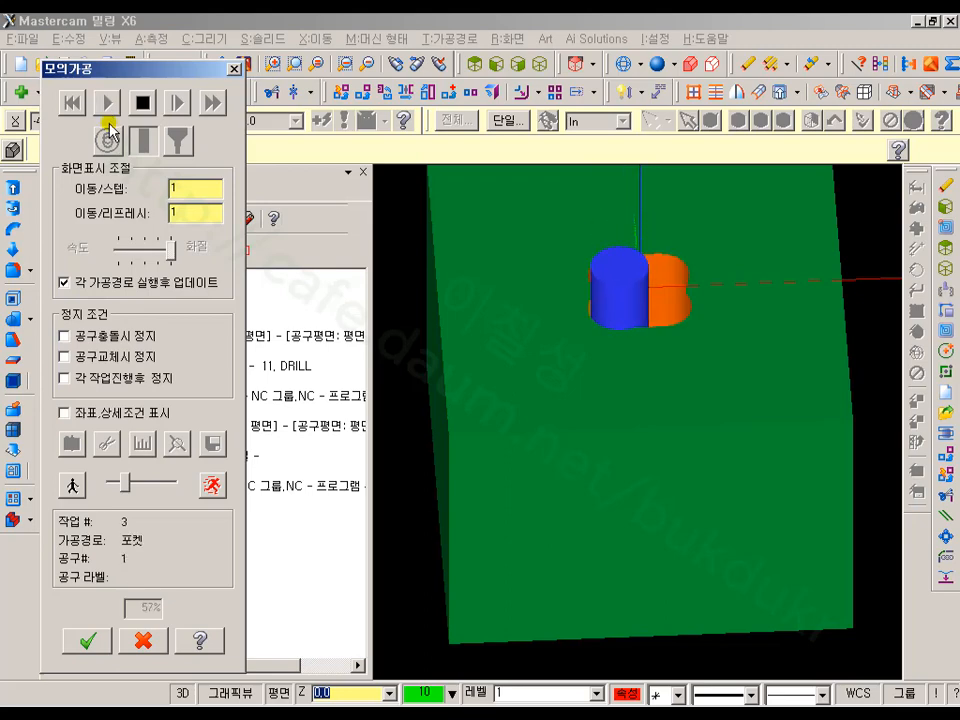
left_click(636, 617)
scroll(636, 617, "down", 3)
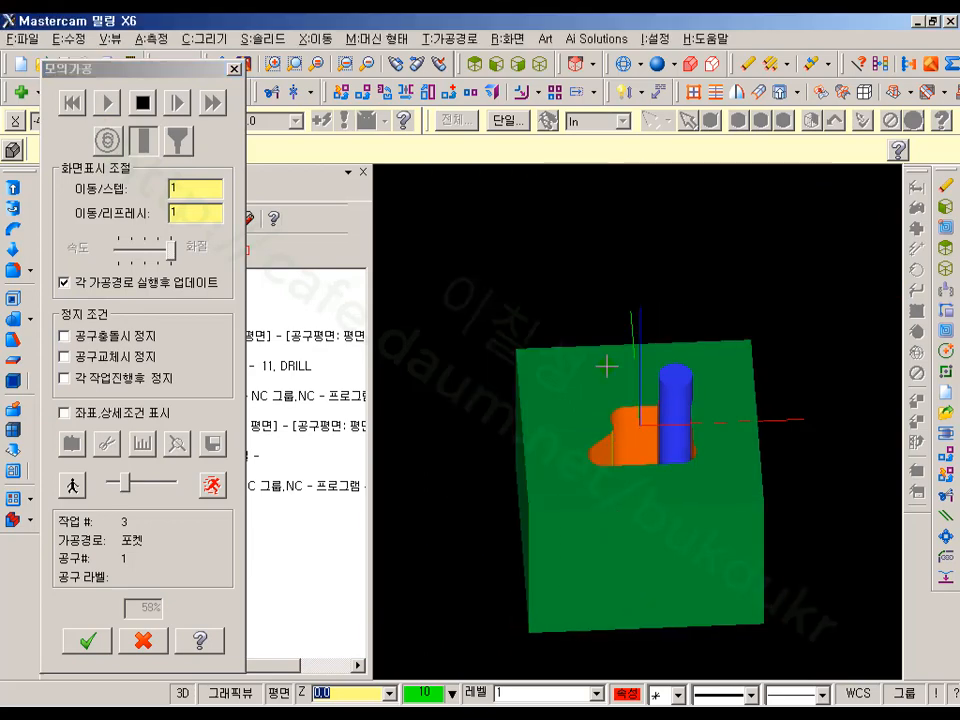
middle_click_drag(608, 312, 652, 339)
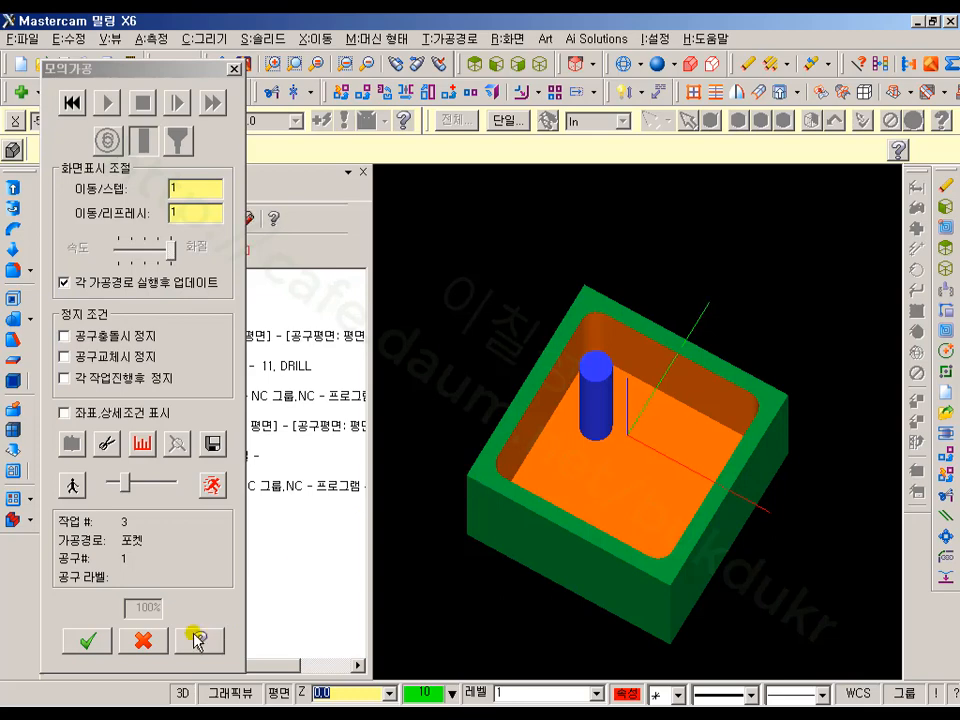
left_click(143, 640)
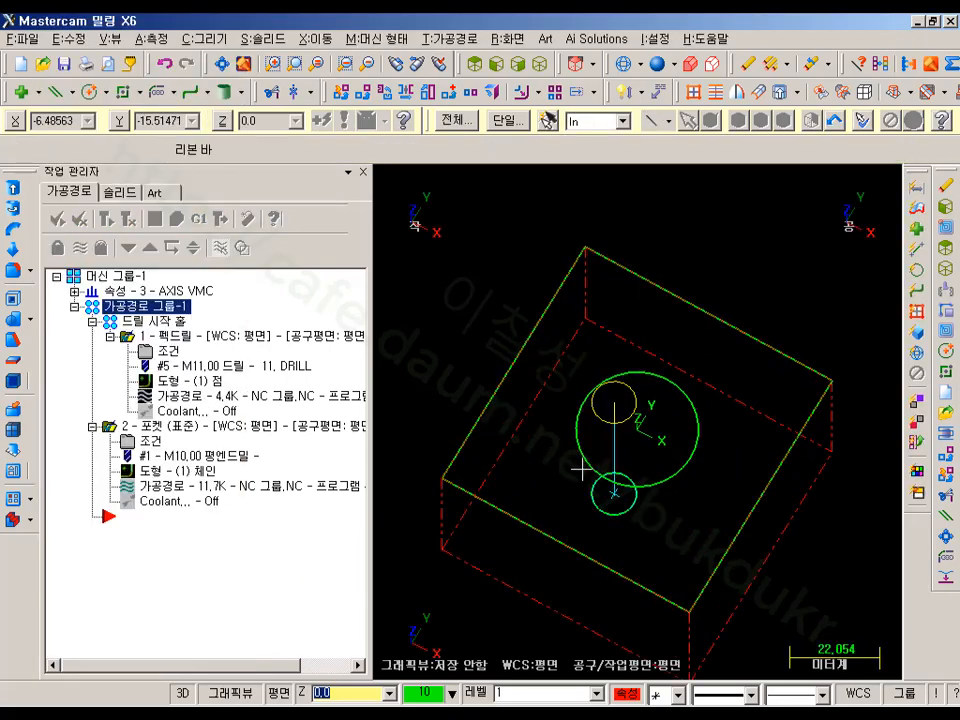
- Switch to the textbook PDF in Adobe Acrobat and read the slot mill machining section, marking its heading and slot shape
key("alt+Tab")
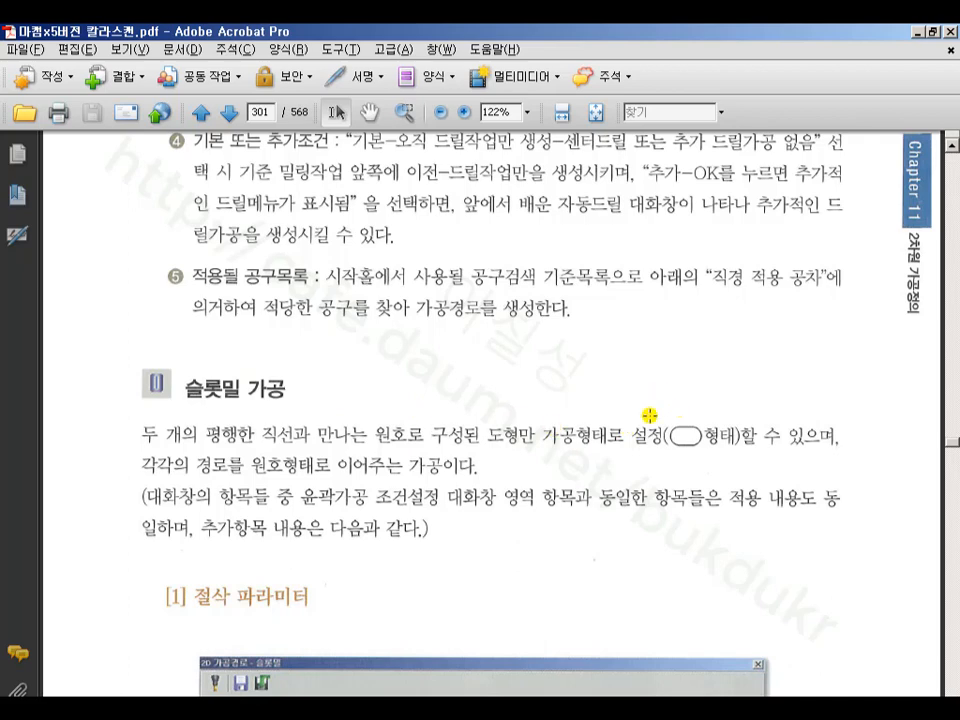
left_click_drag(621, 399, 757, 462)
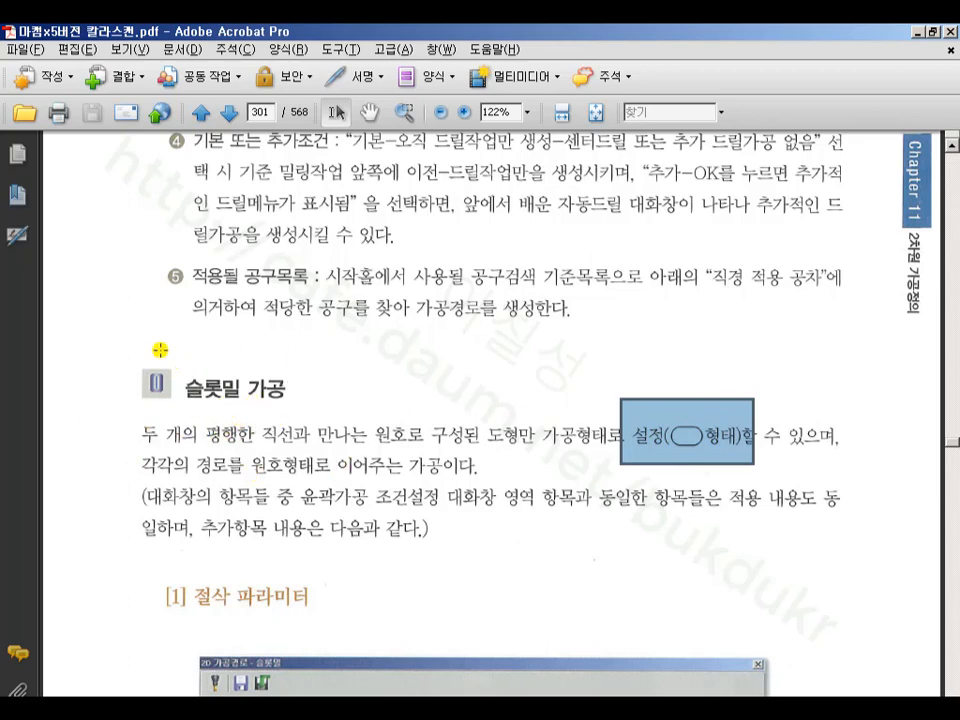
left_click_drag(121, 338, 371, 406)
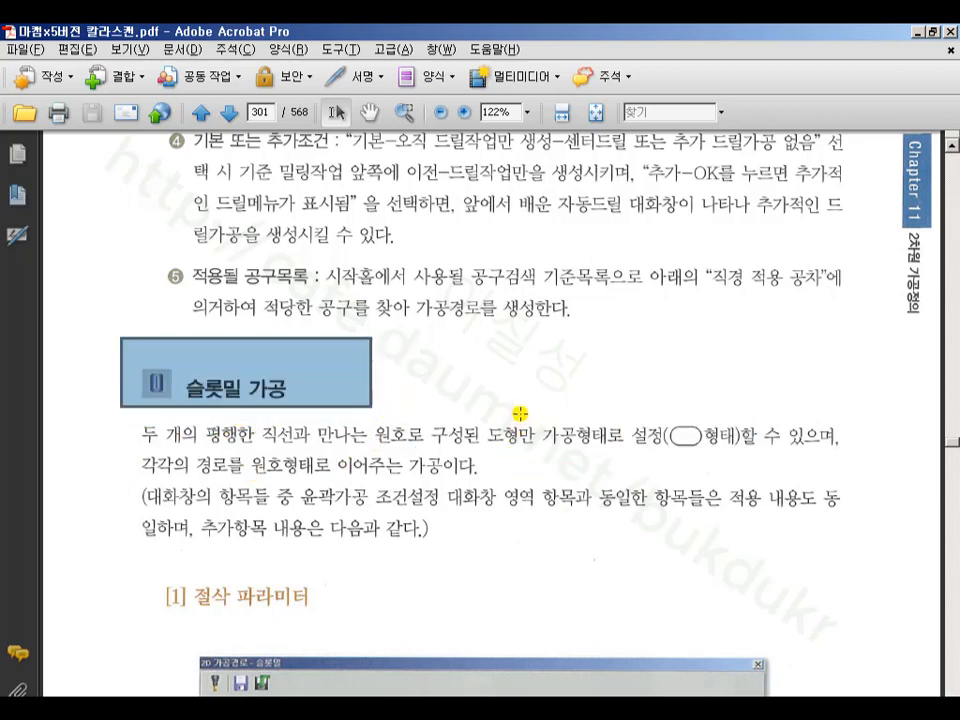
scroll(520, 413, "down", 15)
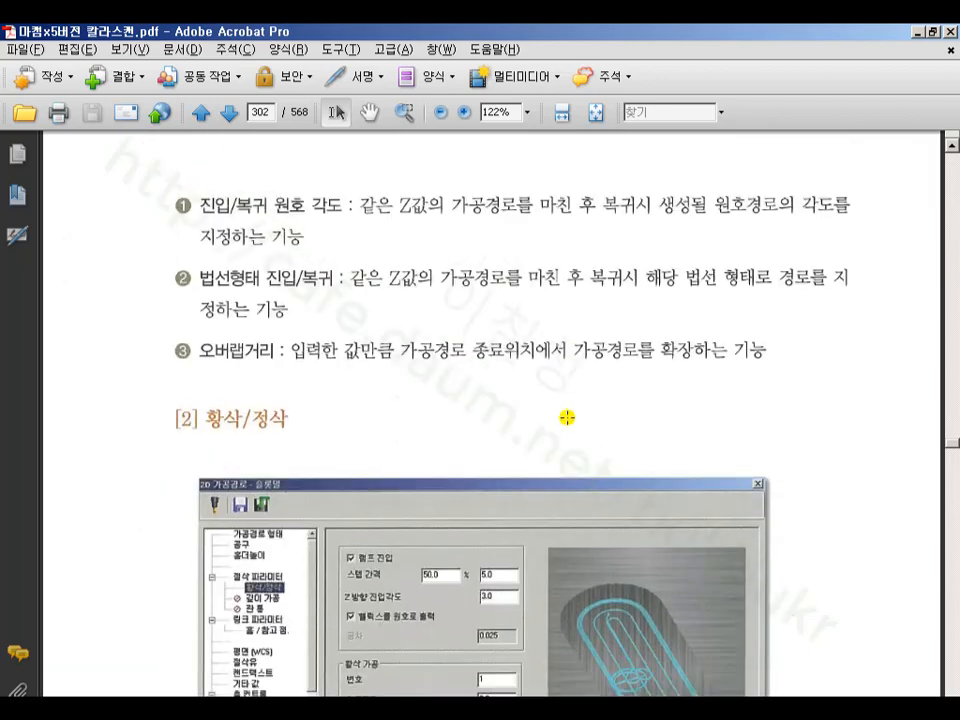
- Read the helix boring section of the textbook, covering its cut parameters and roughing/finishing settings, and mark its heading
scroll(567, 417, "down", 12)
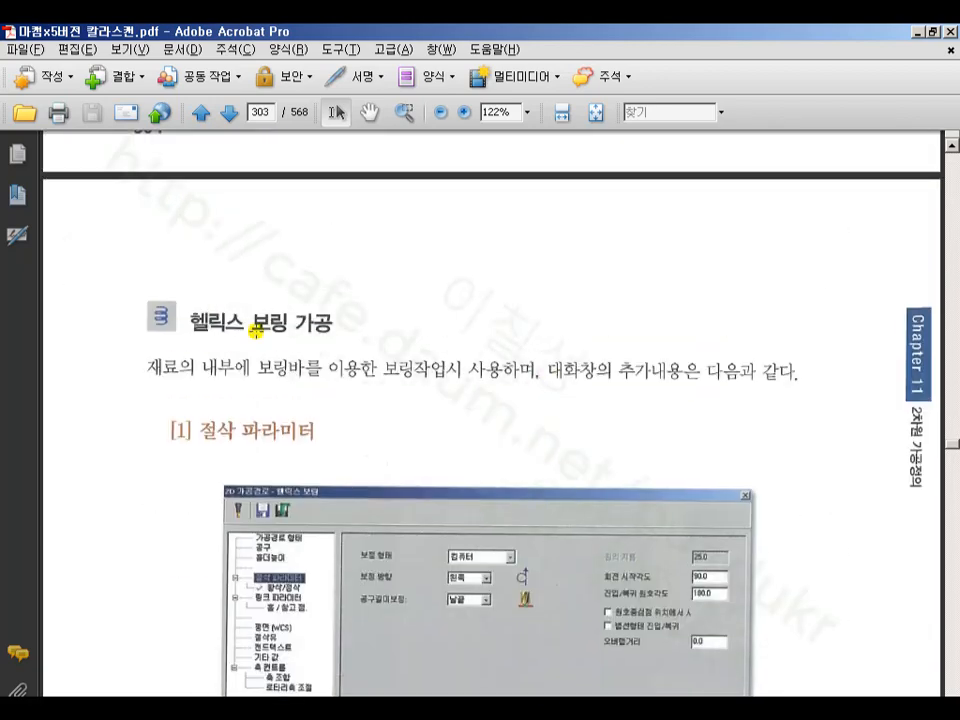
mouse_move(130, 278)
left_mouse_down()
mouse_move(214, 332)
mouse_move(372, 339)
left_mouse_up()
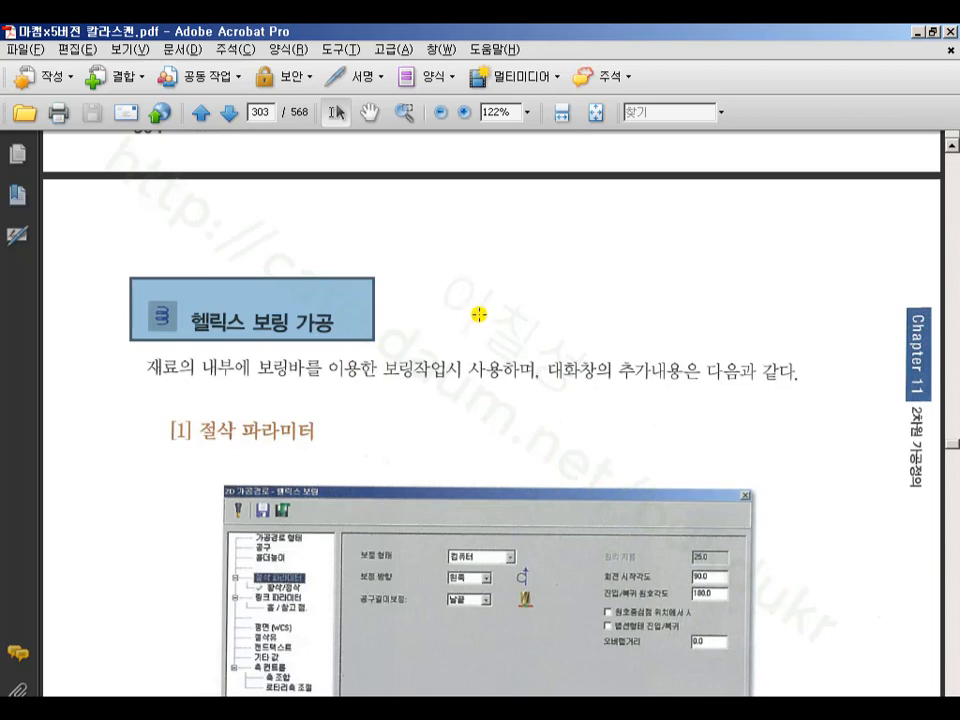
scroll(561, 313, "down", 3)
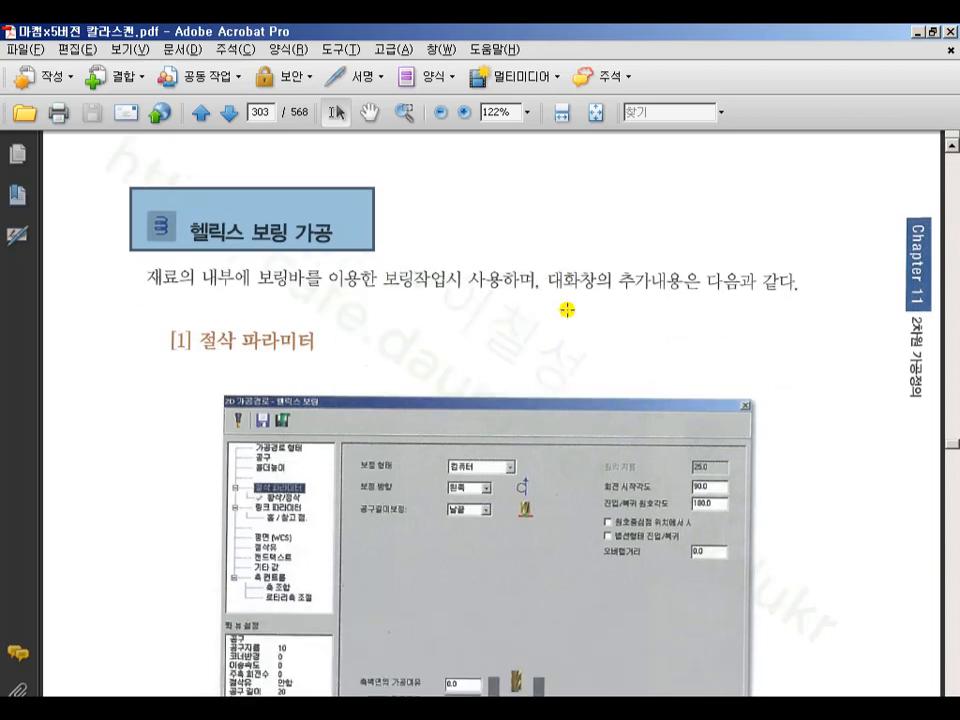
scroll(636, 295, "down", 15)
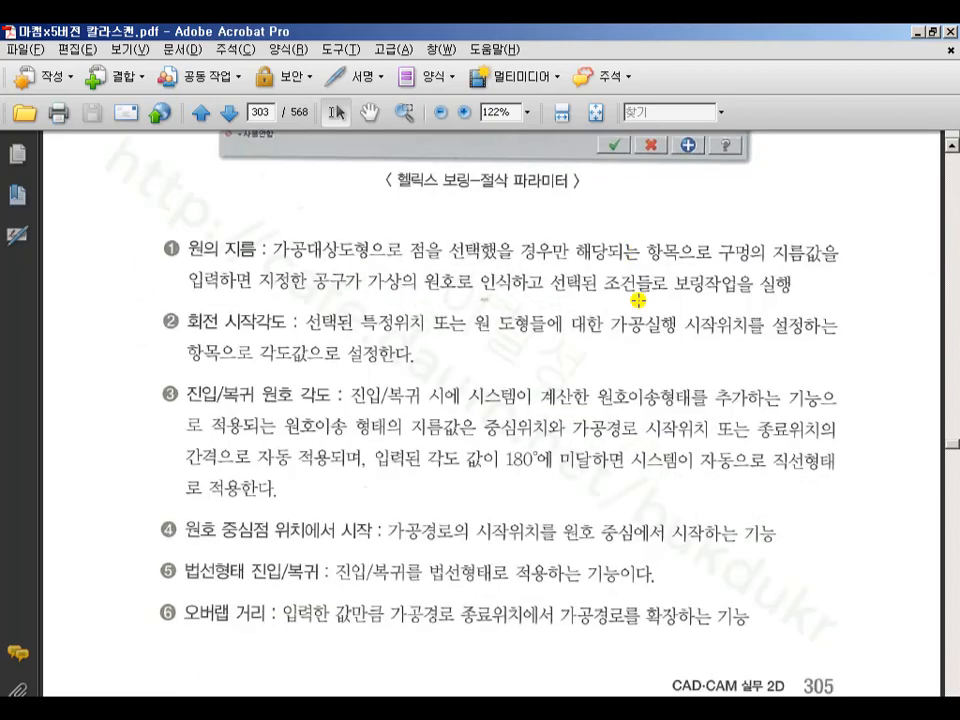
scroll(653, 322, "down", 15)
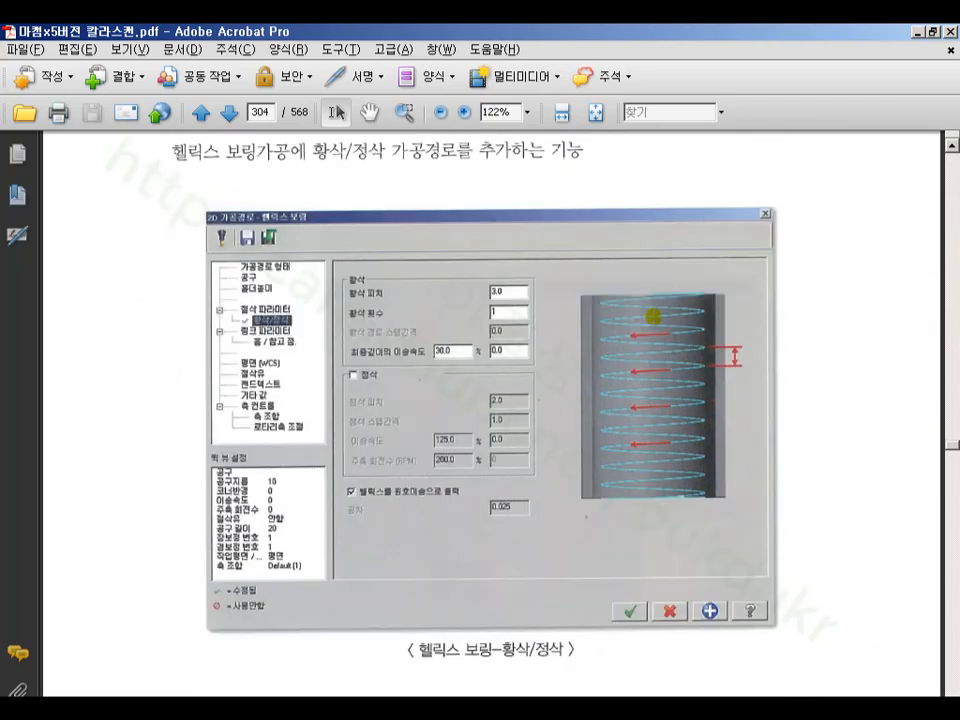
- Find section 6, 선형배열, in the textbook, mark its heading, and return to Mastercam
scroll(653, 316, "down", 15)
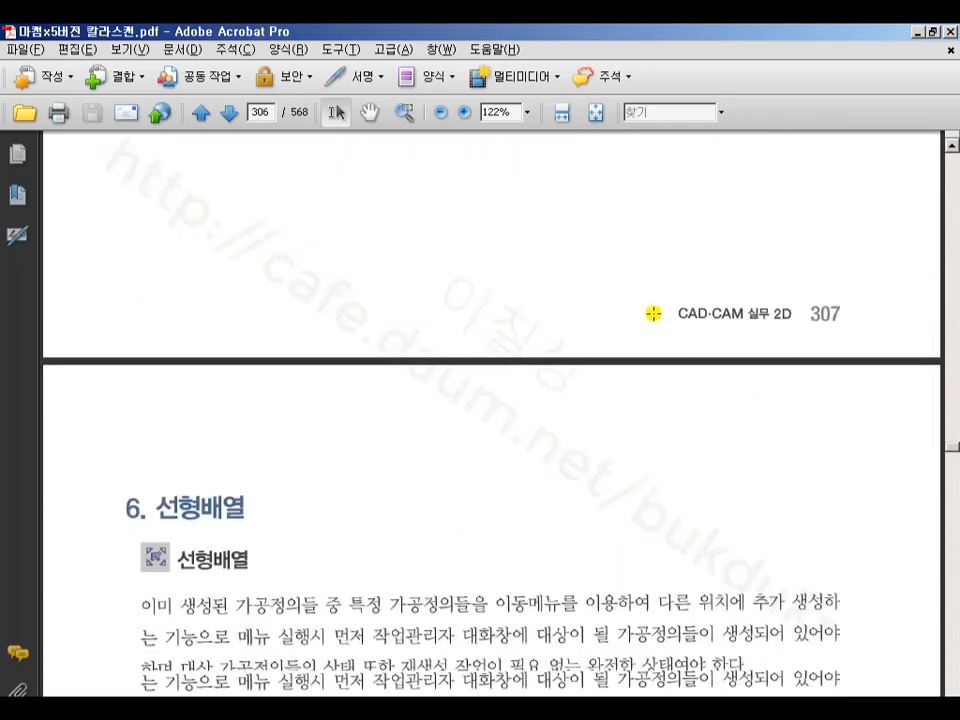
left_click_drag(104, 159, 305, 261)
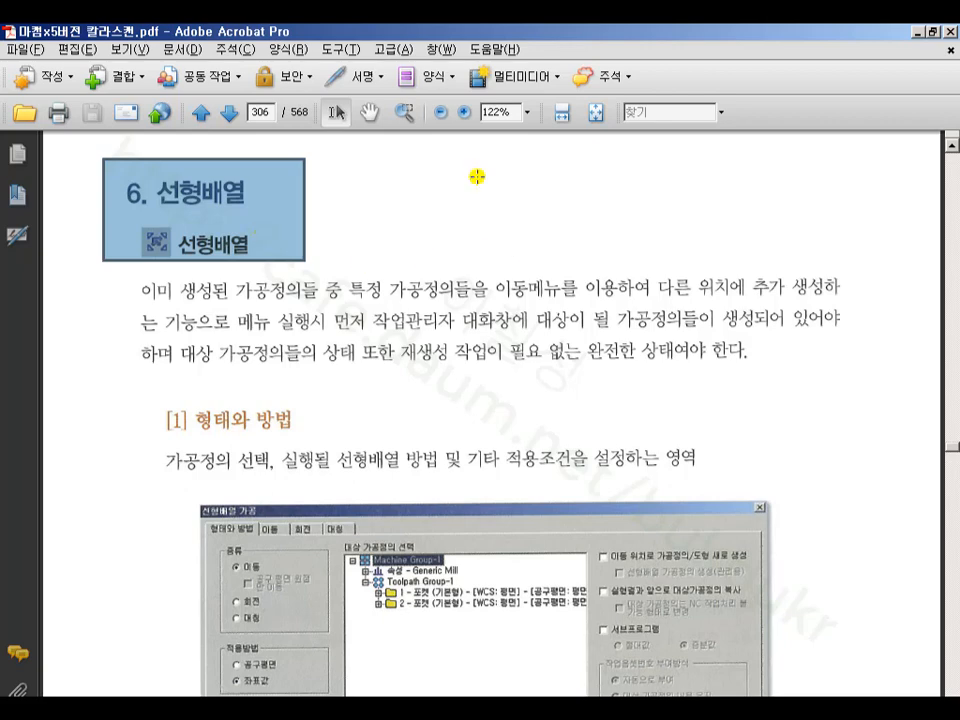
left_click(918, 32)
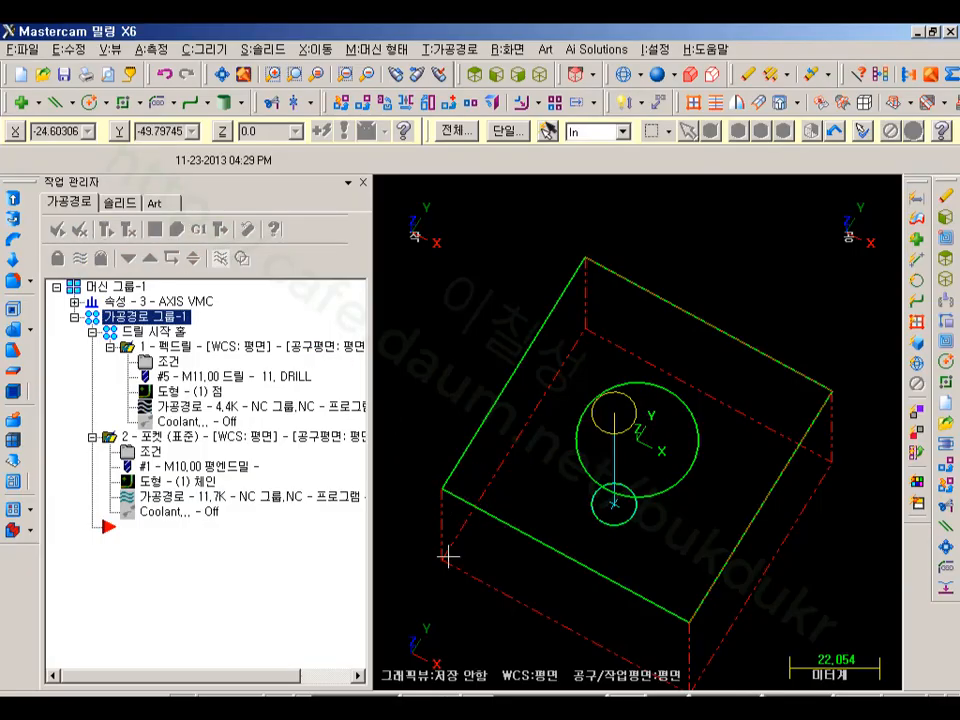
- Open 기능사예제.MCX-6 from the 재직 1116 folder on drive D, discarding unsaved changes to the current file
left_click(42, 73)
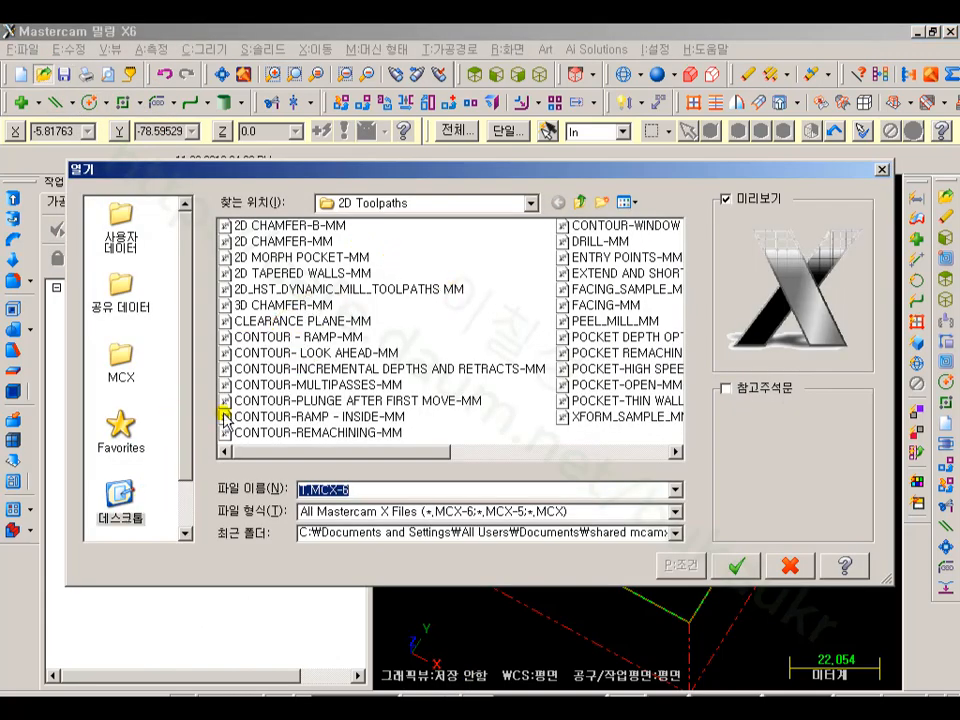
left_click(120, 495)
double_click(272, 244)
double_click(272, 244)
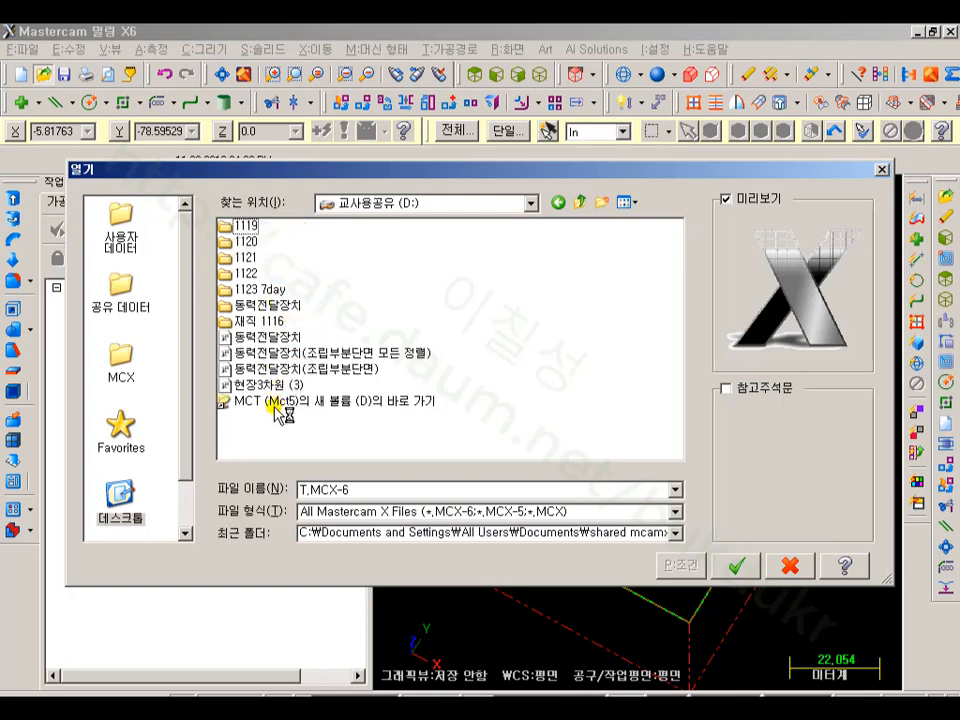
double_click(262, 322)
double_click(250, 226)
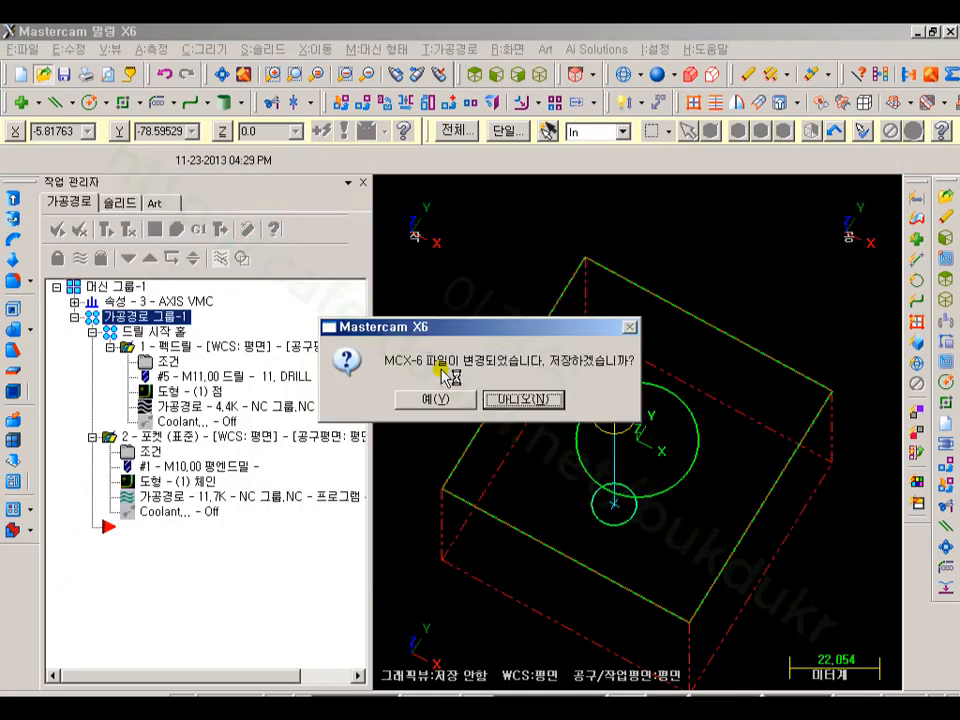
left_click(538, 401)
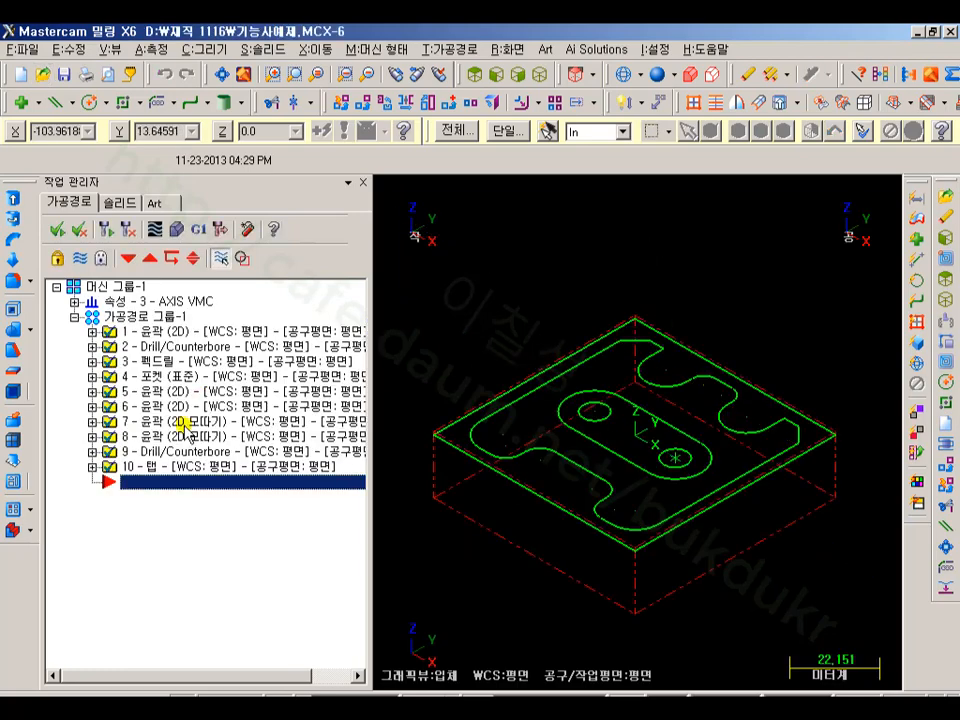
- Show the toolpaths of toolpath group 1 and check the first 2D contour operation's linking and tool parameters without changing them
left_click(133, 316)
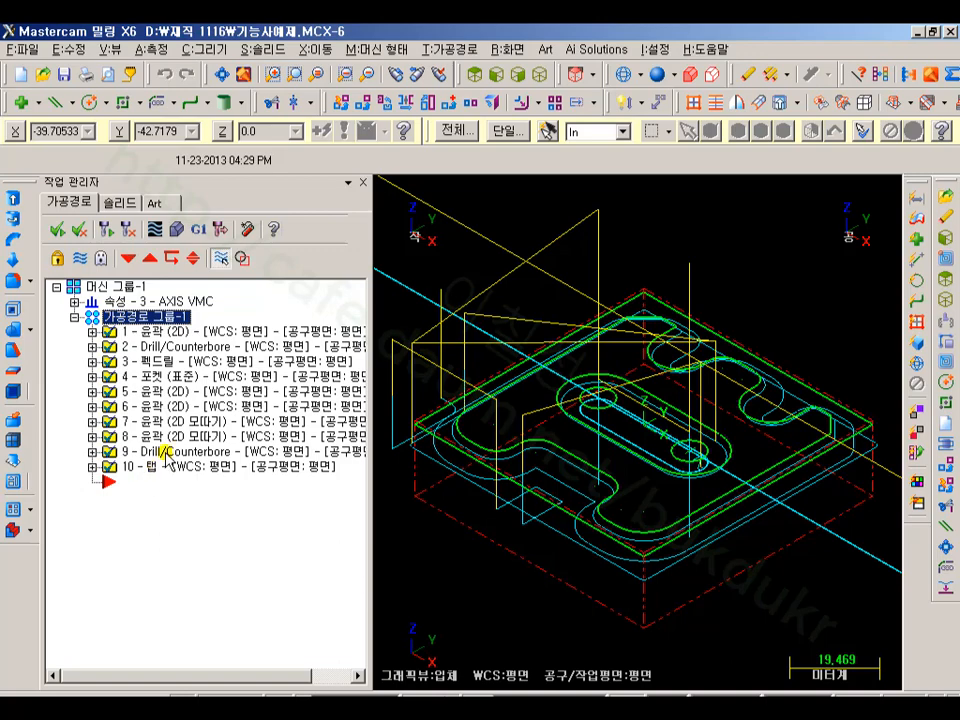
left_click(92, 331)
left_click(135, 349)
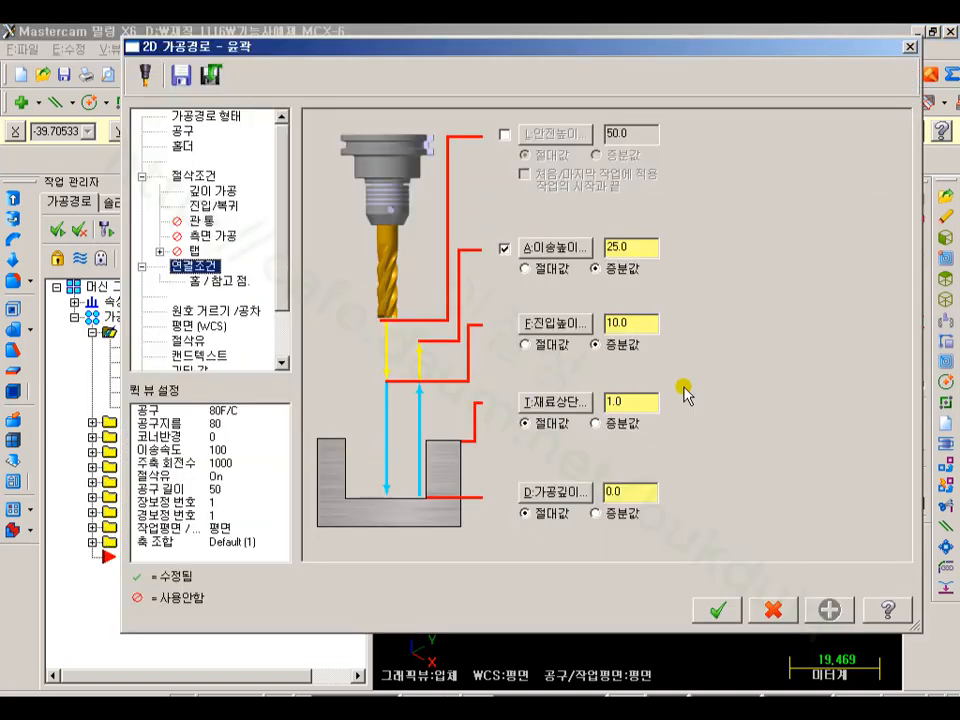
left_click(182, 131)
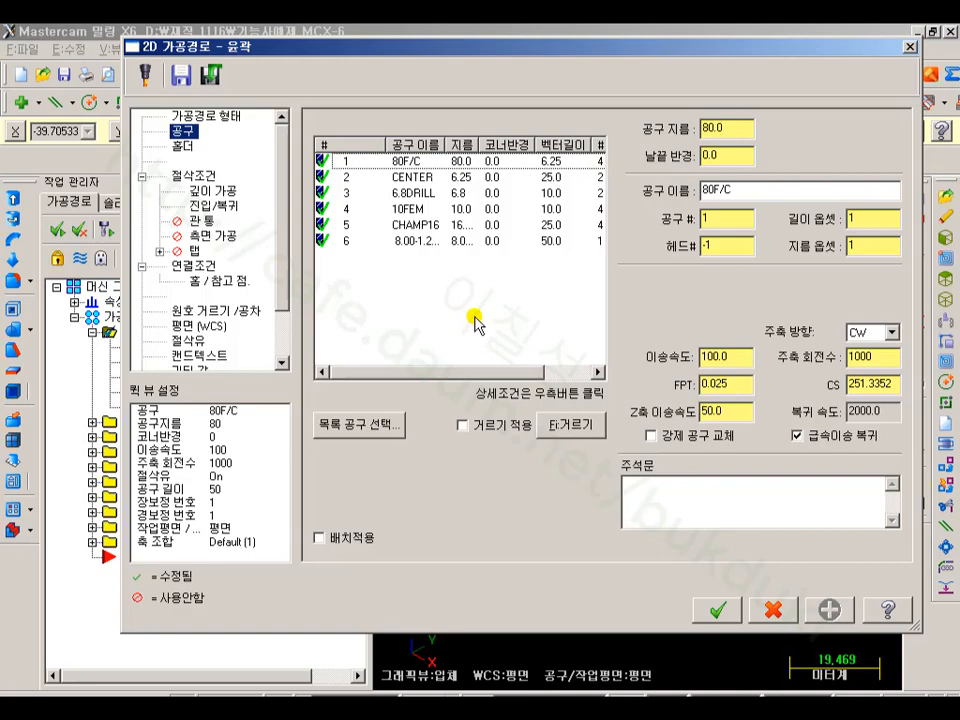
left_click(762, 619)
scroll(580, 400, "down", 2)
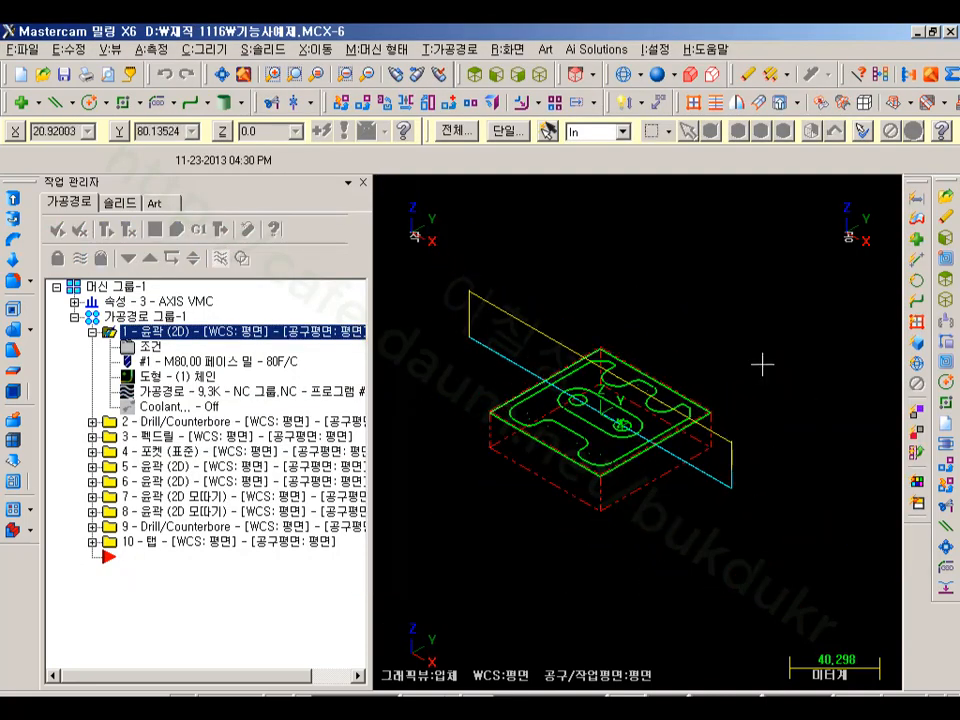
scroll(463, 448, "down", 2)
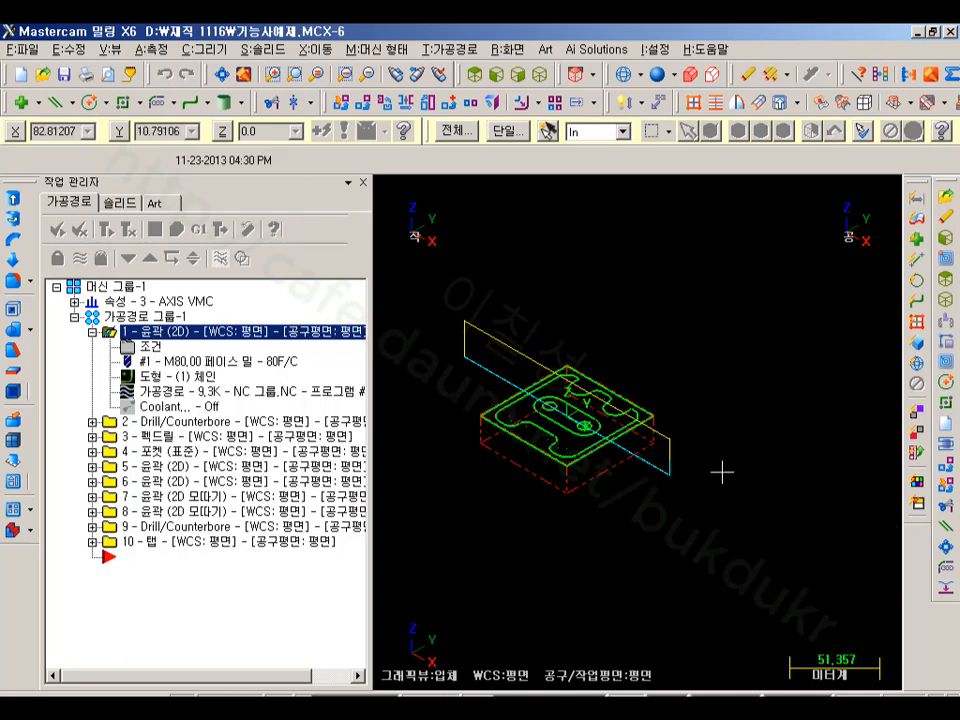
left_click(94, 331)
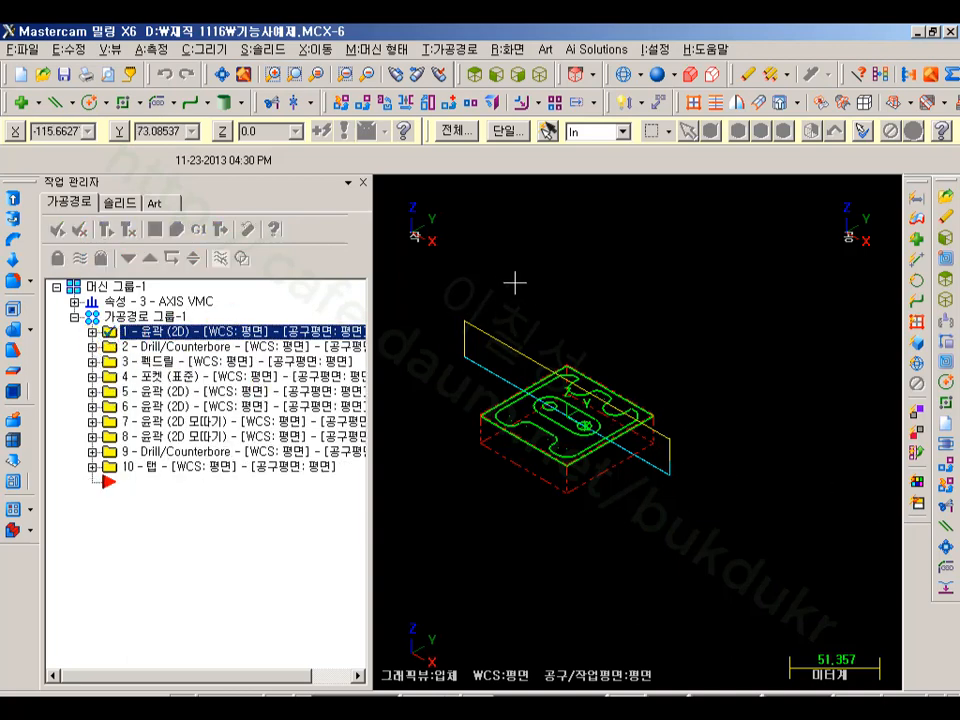
- Show the part in the top view and circle it and two empty positions along the X axis with the screen pen
left_click(469, 76)
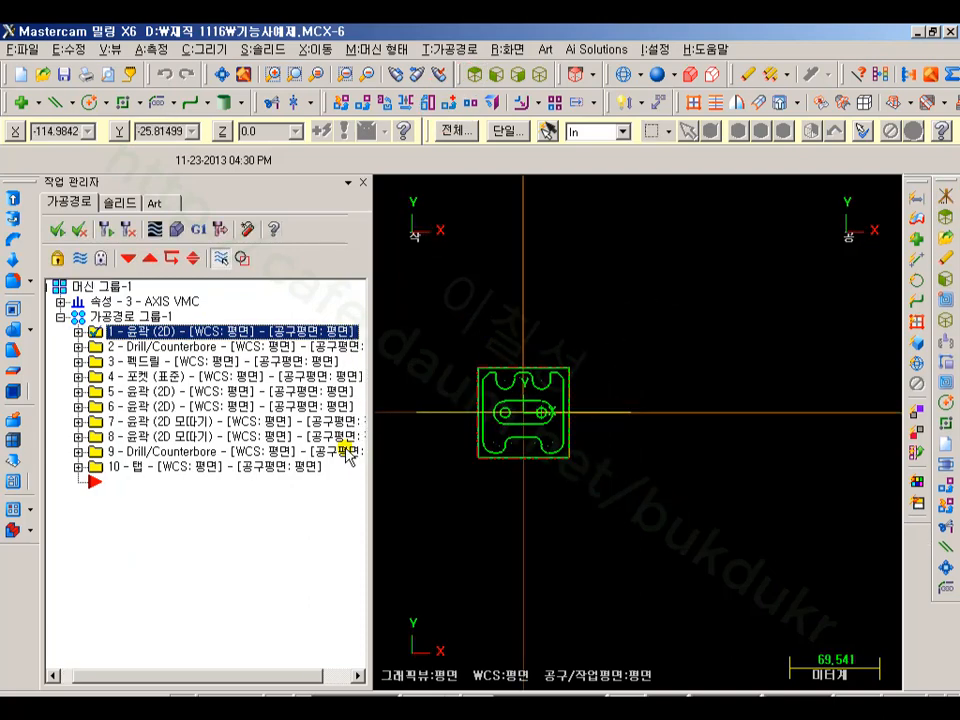
scroll(458, 398, "down", 3)
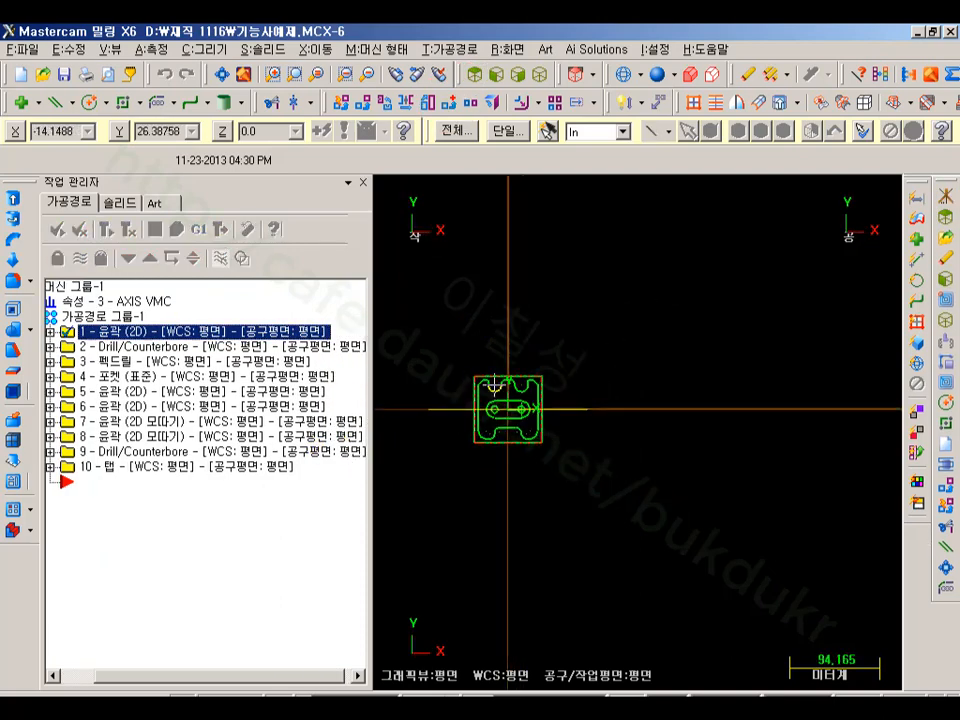
key("ctrl+shift+d")
mouse_move(555, 363)
left_mouse_down()
mouse_move(583, 414)
mouse_move(503, 493)
left_mouse_up()
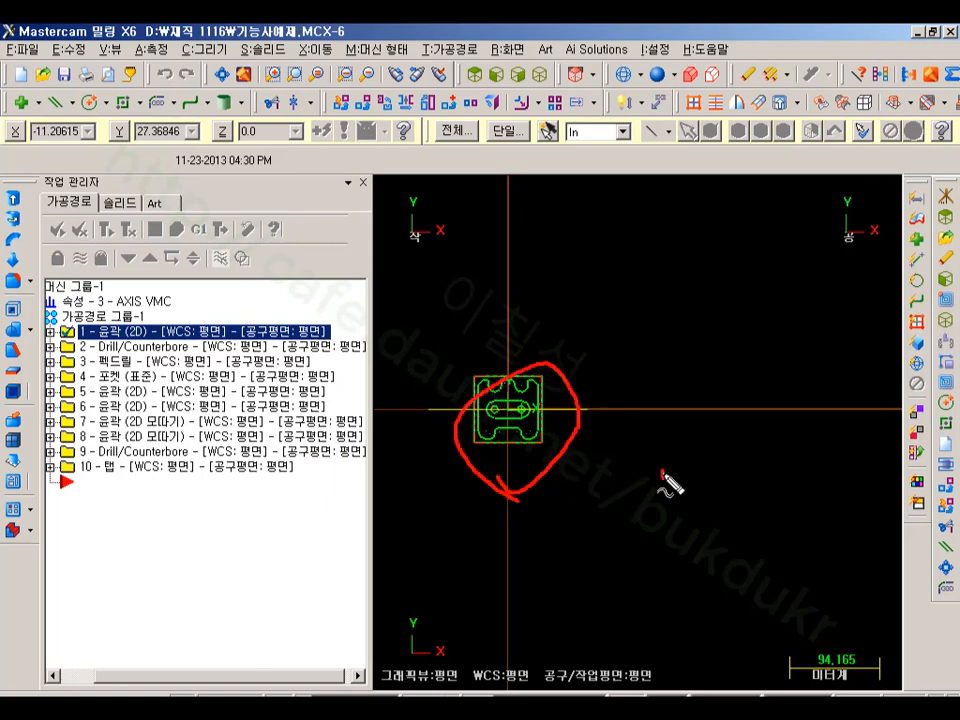
left_click_drag(640, 480, 690, 486)
mouse_move(828, 466)
left_mouse_down()
mouse_move(792, 478)
mouse_move(872, 456)
mouse_move(835, 472)
left_mouse_up()
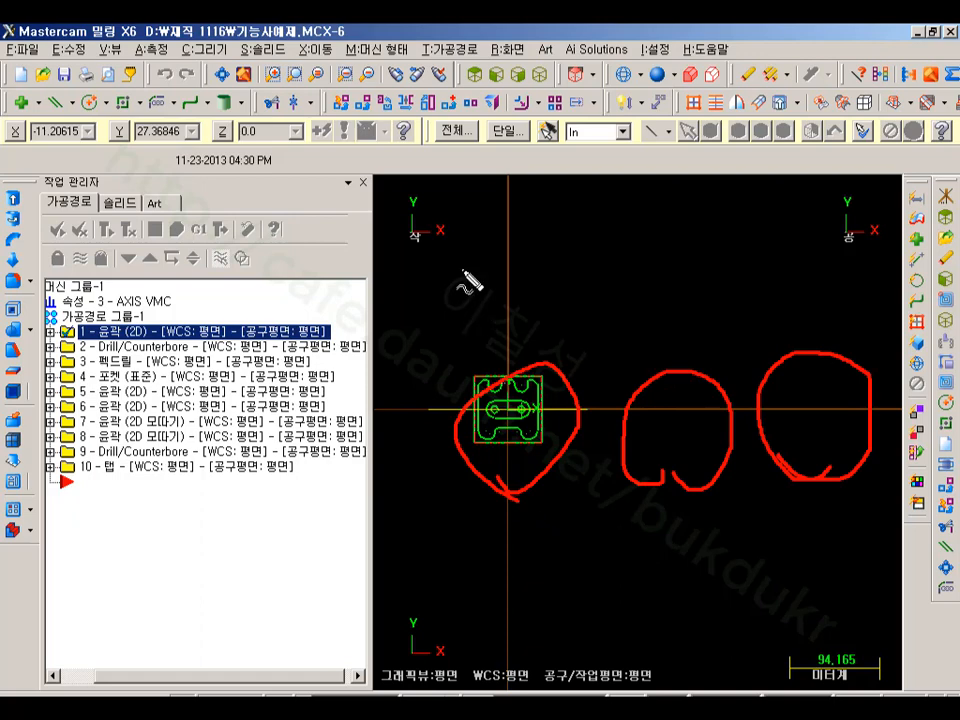
- Label the three circled positions G54, G55 and G56 with the screen pen and underline each label
mouse_move(462, 250)
left_mouse_down()
mouse_move(440, 285)
mouse_move(448, 278)
left_mouse_up()
mouse_move(481, 243)
left_mouse_down()
mouse_move(482, 290)
mouse_move(508, 270)
mouse_move(568, 311)
left_mouse_up()
mouse_move(632, 236)
left_mouse_down()
mouse_move(652, 296)
mouse_move(671, 250)
mouse_move(669, 271)
mouse_move(706, 301)
mouse_move(729, 259)
left_mouse_up()
mouse_move(811, 248)
left_mouse_down()
mouse_move(799, 271)
mouse_move(814, 303)
left_mouse_up()
left_click_drag(851, 217, 845, 299)
mouse_move(852, 264)
left_mouse_down()
mouse_move(866, 261)
mouse_move(871, 282)
left_mouse_up()
left_click_drag(455, 345, 564, 343)
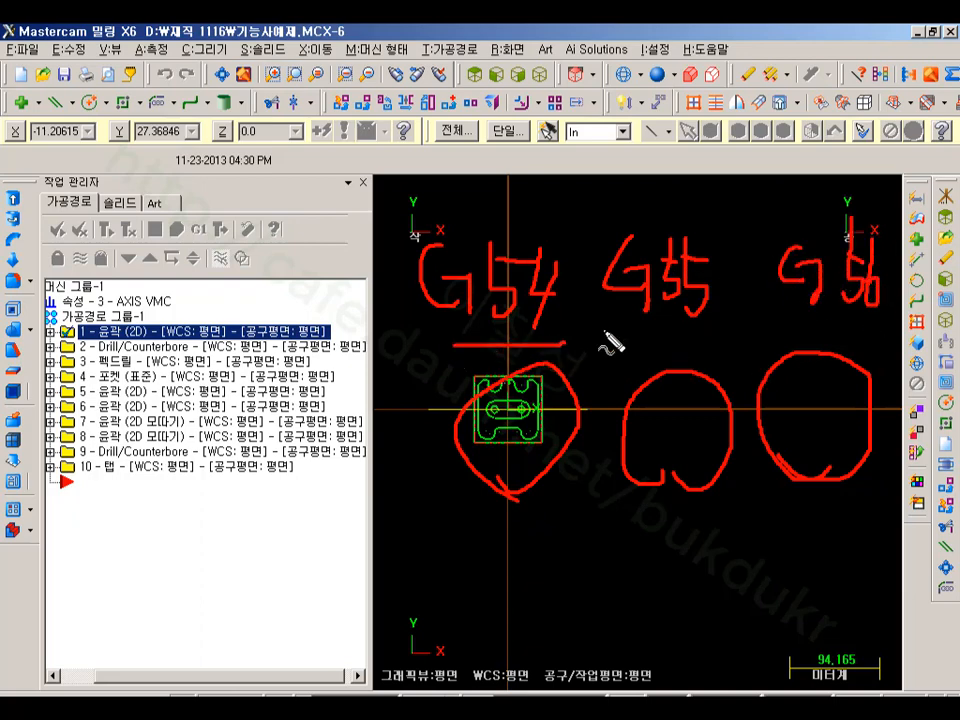
left_click_drag(619, 328, 716, 328)
left_click_drag(768, 310, 845, 310)
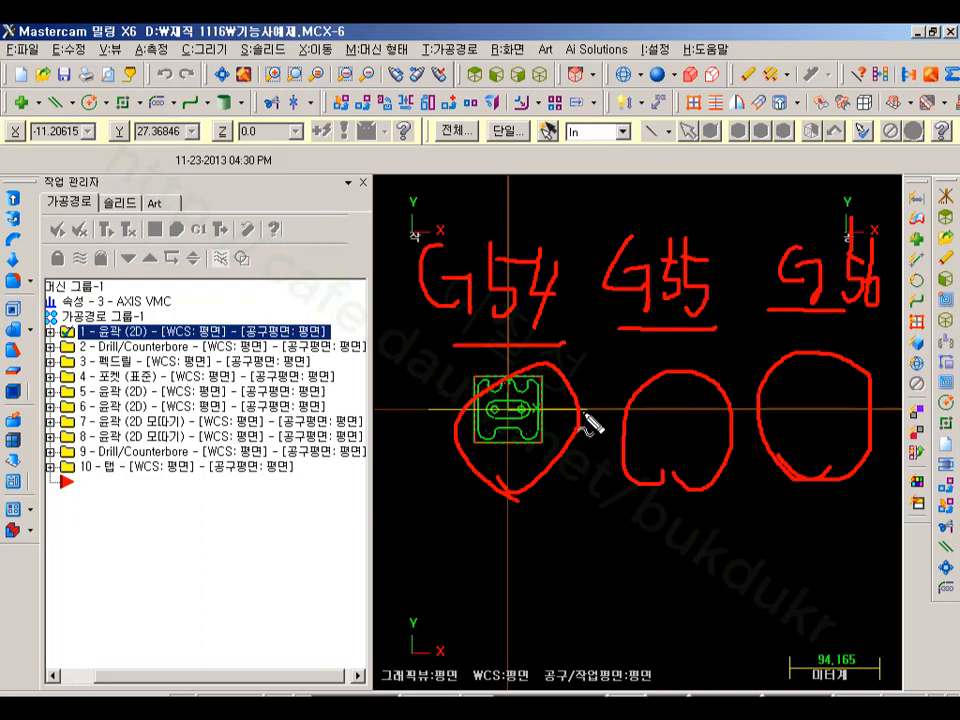
- Underline the first 2D contour operation with the screen pen and circle the G54, G55 and G56 positions again
mouse_move(75, 342)
left_mouse_down()
mouse_move(283, 343)
mouse_move(288, 328)
left_mouse_up()
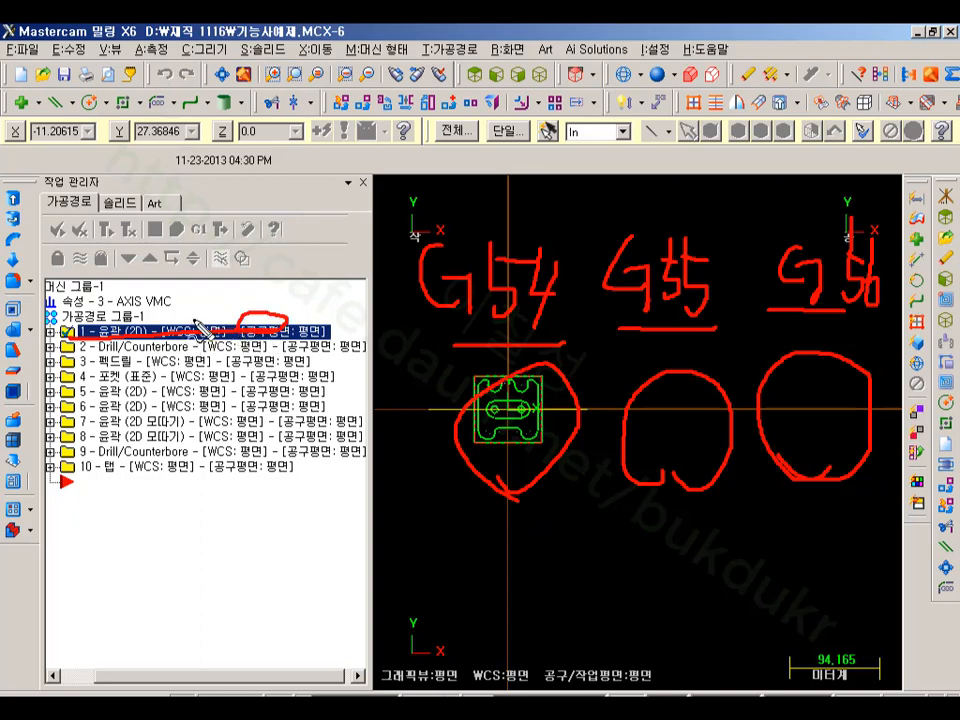
mouse_move(522, 372)
left_mouse_down()
mouse_move(502, 460)
mouse_move(550, 402)
mouse_move(533, 466)
left_mouse_up()
mouse_move(676, 460)
left_mouse_down()
mouse_move(641, 362)
mouse_move(689, 457)
left_mouse_up()
mouse_move(874, 461)
left_mouse_down()
mouse_move(804, 444)
mouse_move(845, 460)
left_mouse_up()
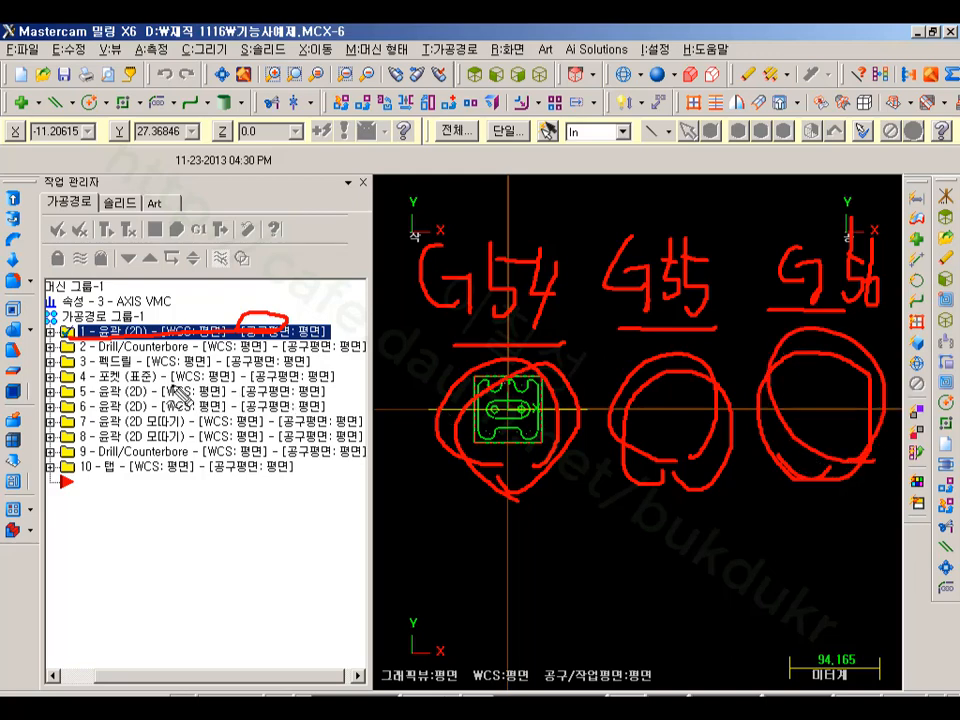
- Underline the Drill/Counterbore operation, draw repeated downward strokes at the G54, G55 and G56 positions with the screen pen, and clear all pen marks
left_click_drag(80, 356, 160, 357)
left_click_drag(503, 389, 528, 493)
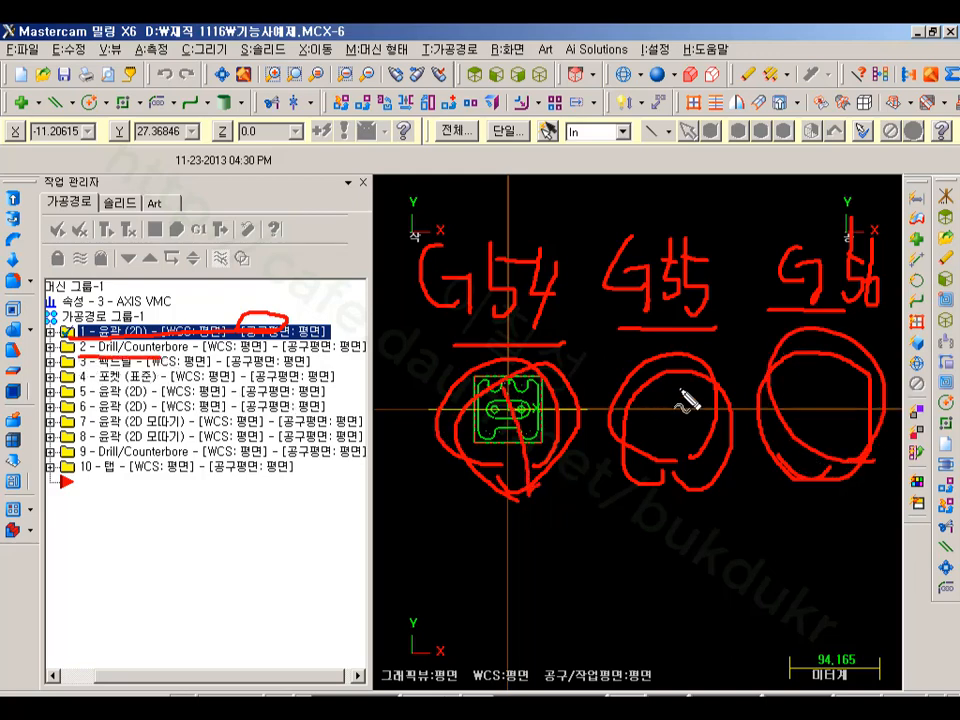
left_click_drag(662, 348, 666, 488)
left_click_drag(820, 335, 822, 505)
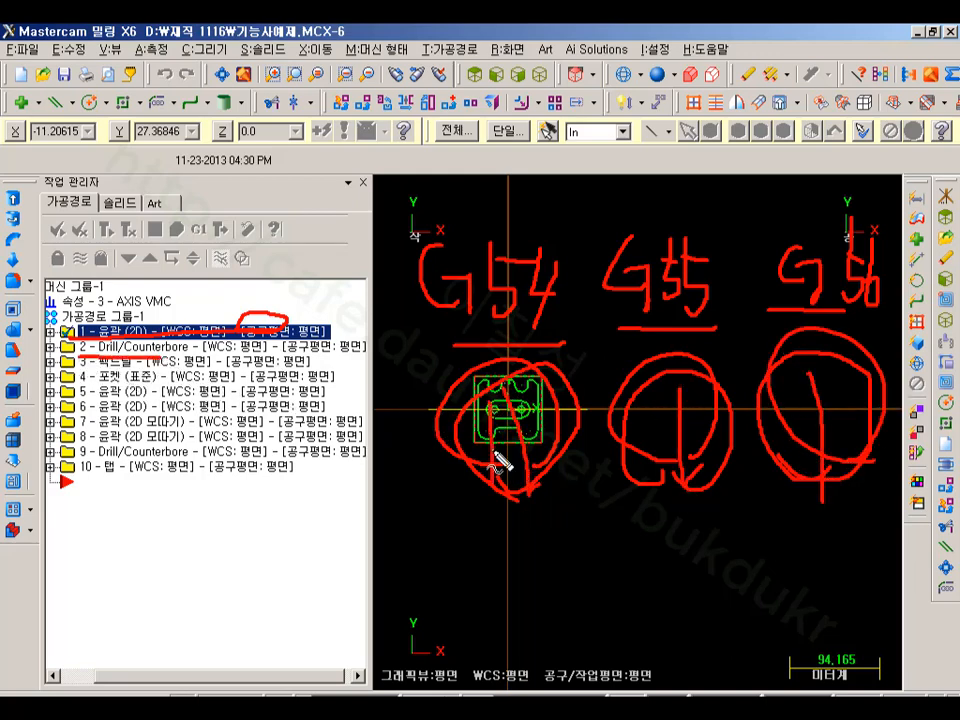
left_click_drag(494, 453, 535, 511)
left_click_drag(702, 430, 722, 505)
left_click_drag(852, 460, 835, 505)
left_click_drag(514, 467, 553, 572)
left_click_drag(724, 496, 740, 602)
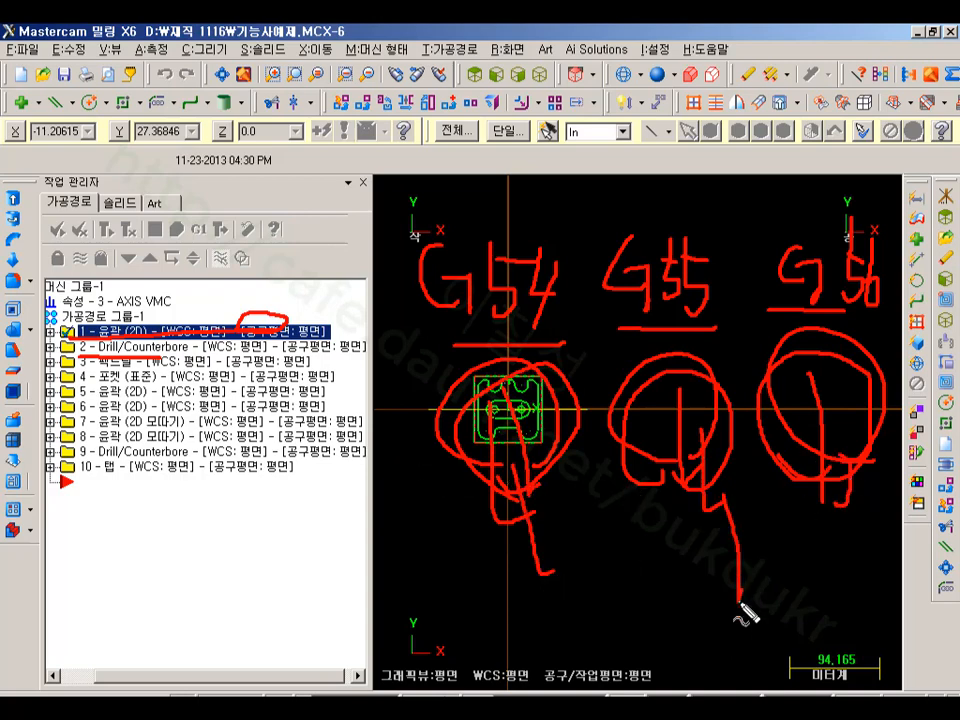
left_click_drag(866, 490, 897, 603)
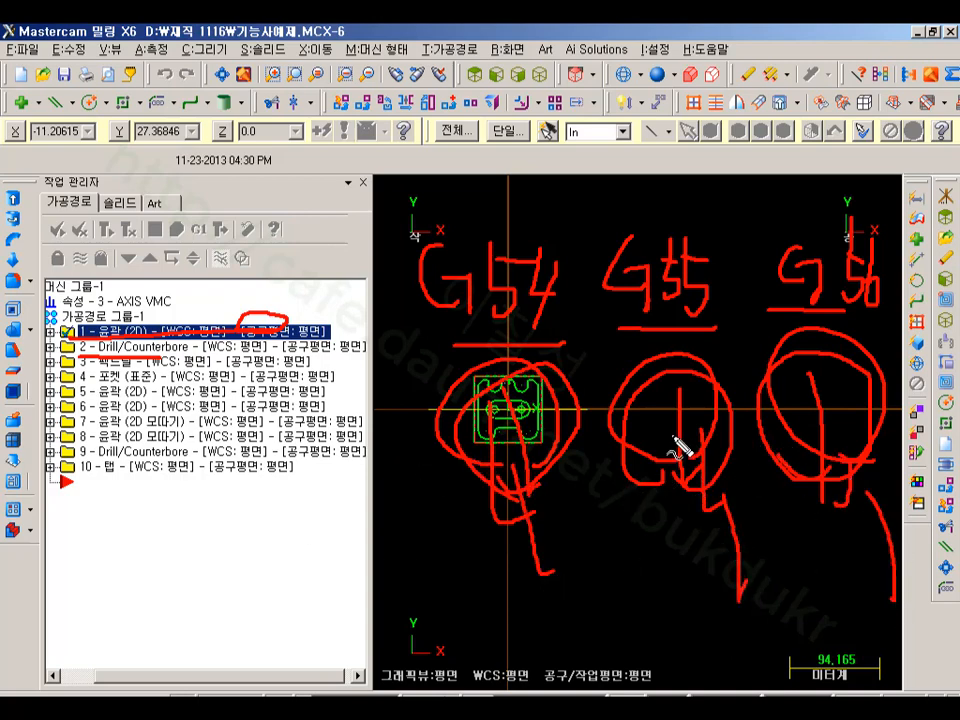
key("Escape")
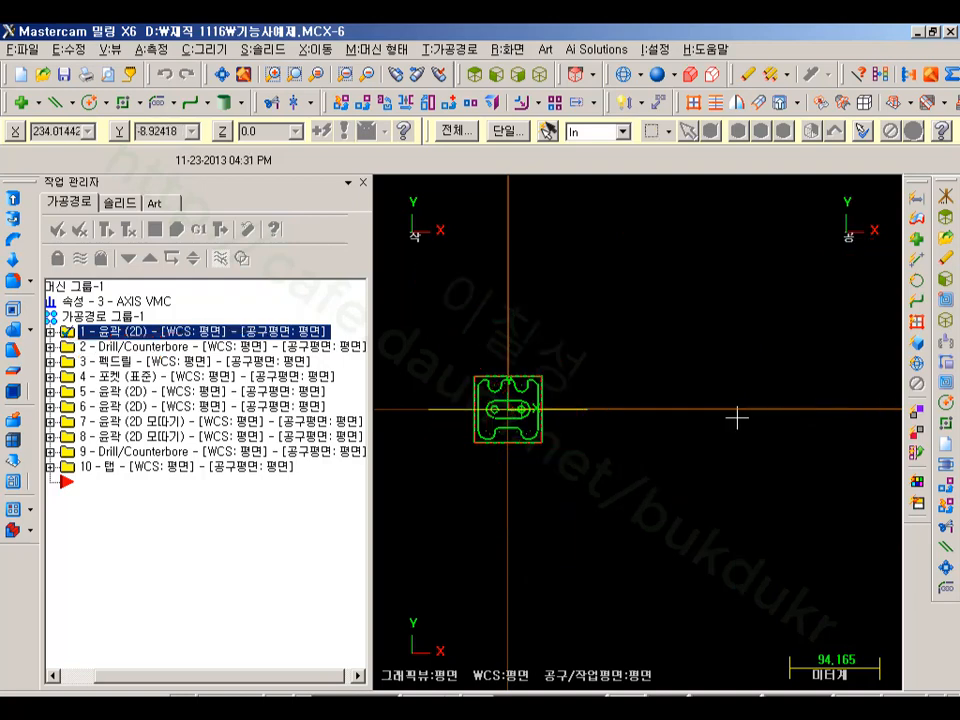
- Start a toolpath transform (선형배열 가공) of type 이동 with all operations of toolpath group 1 as its source
left_click_drag(312, 676, 250, 678)
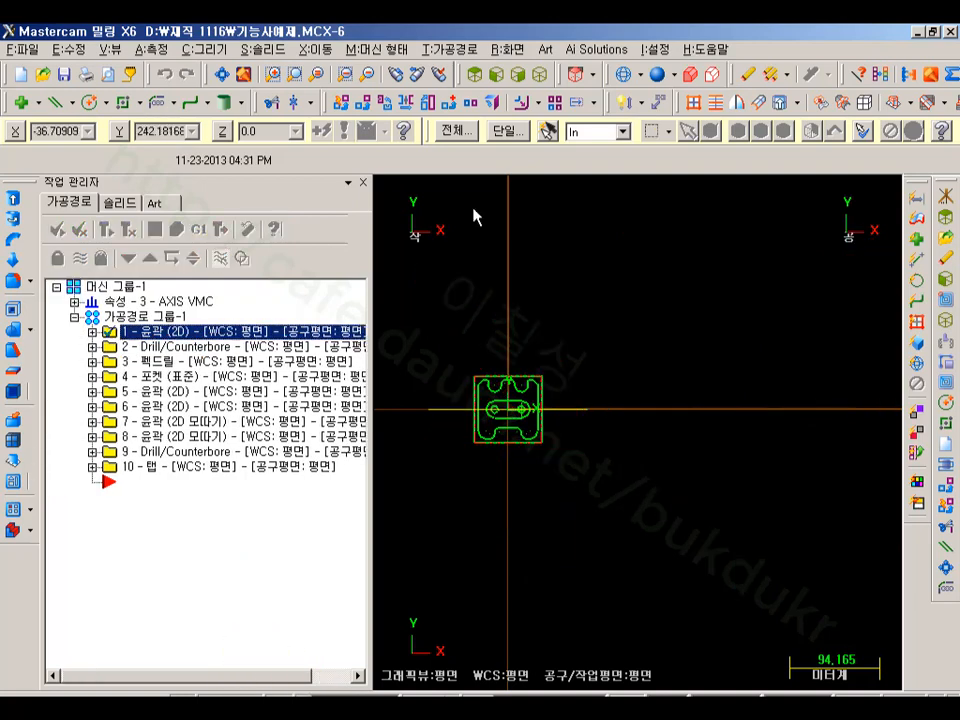
left_click(440, 49)
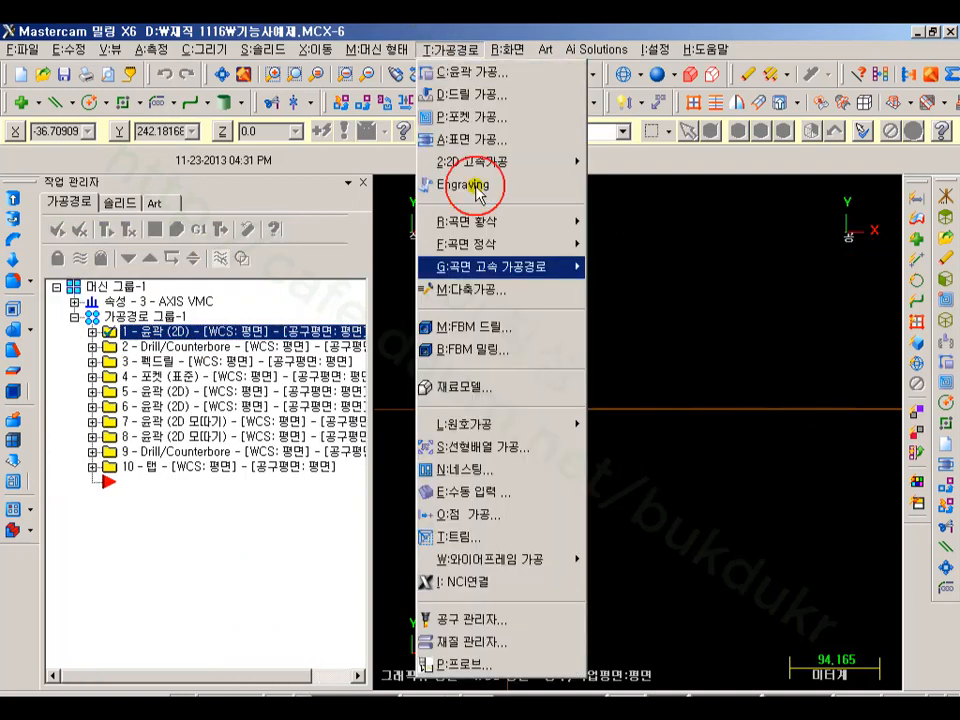
left_click(484, 449)
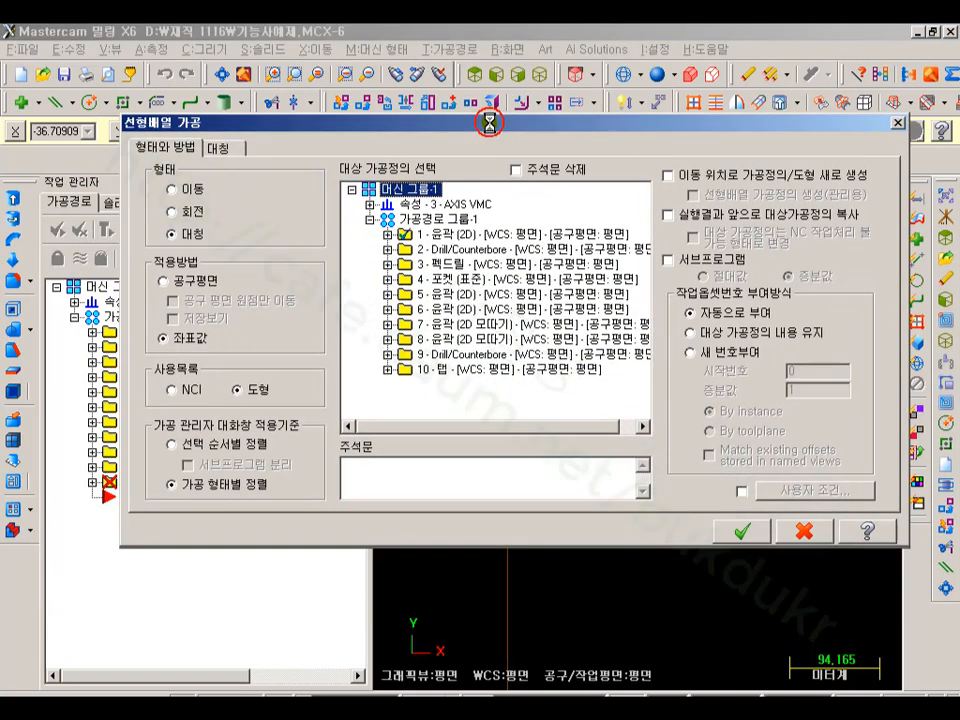
left_click_drag(489, 122, 497, 42)
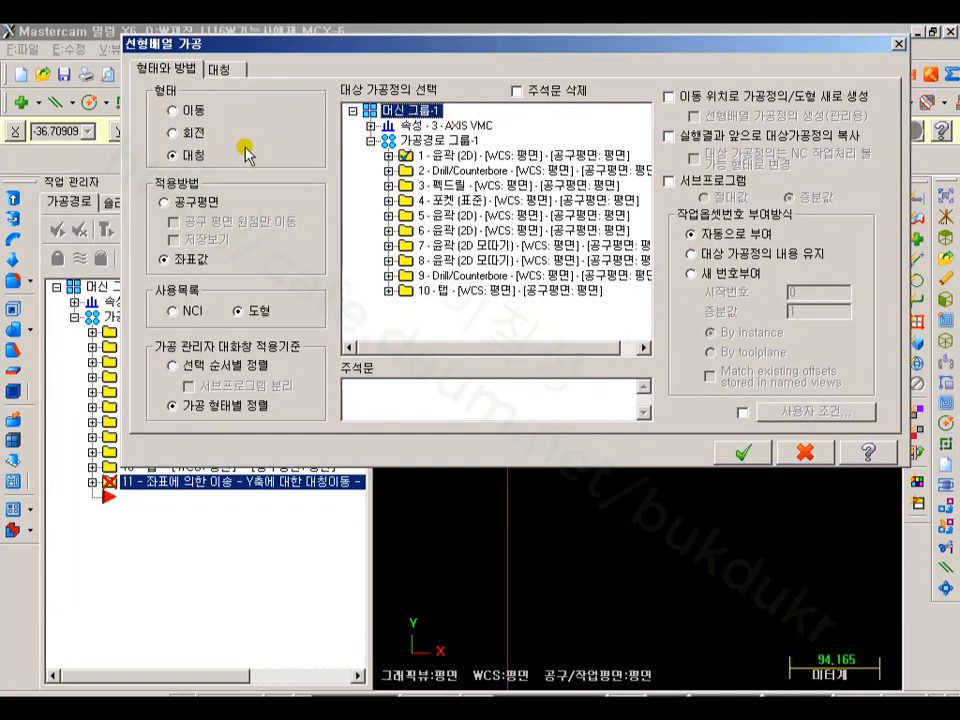
left_click(173, 110)
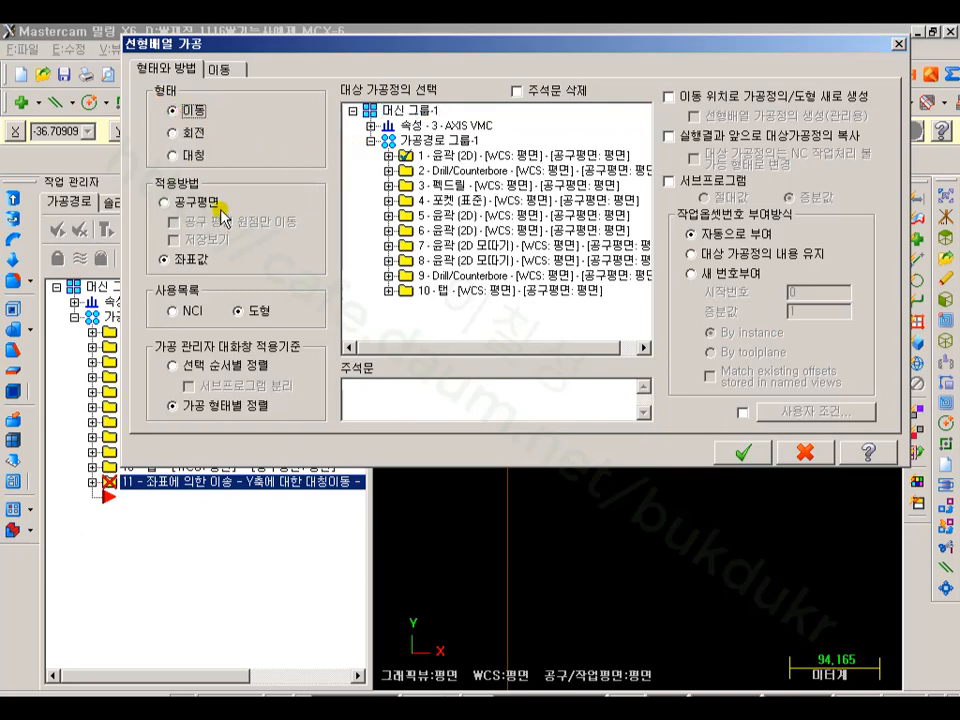
left_click(405, 141)
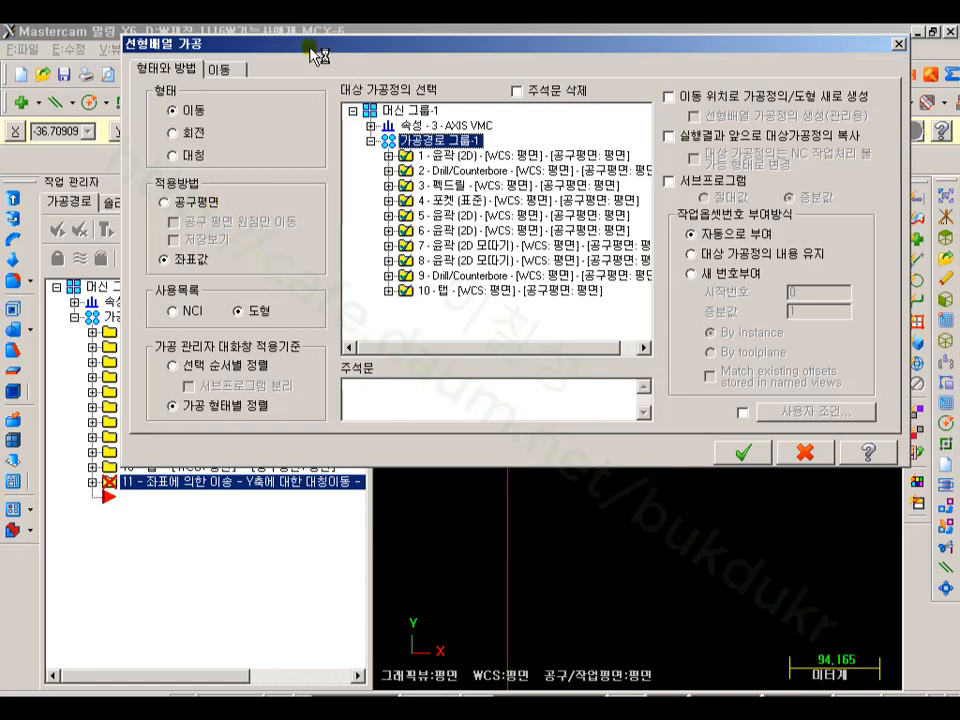
- Set the transform method to 공구평면 and assign new work offset numbers (새 번호부여) starting at 0 with an increment of 1
left_click_drag(318, 52, 626, 156)
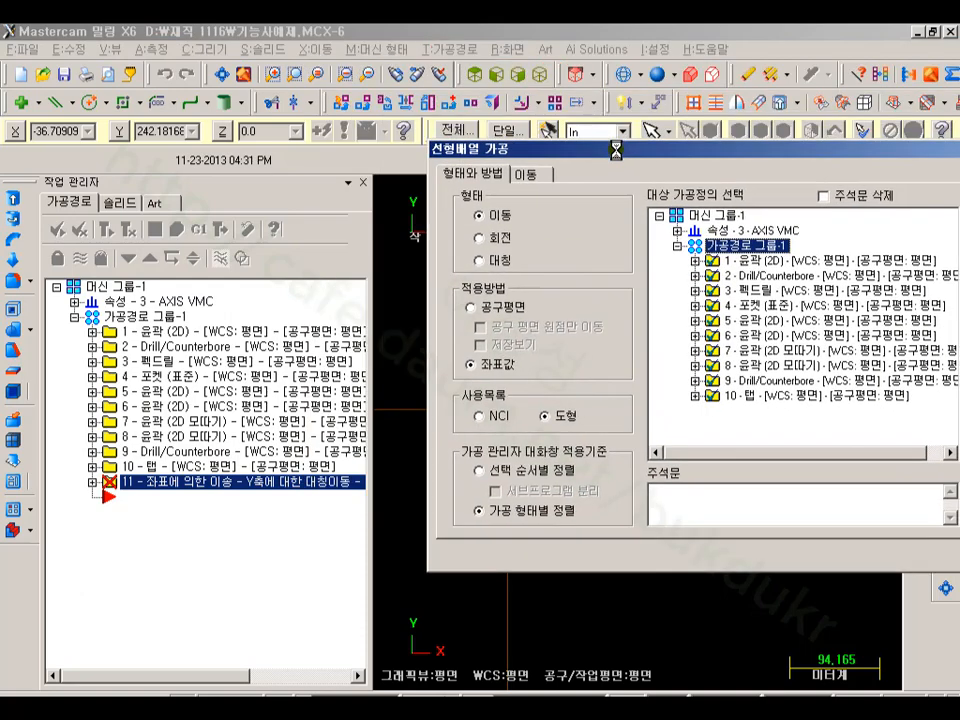
left_click_drag(545, 152, 305, 80)
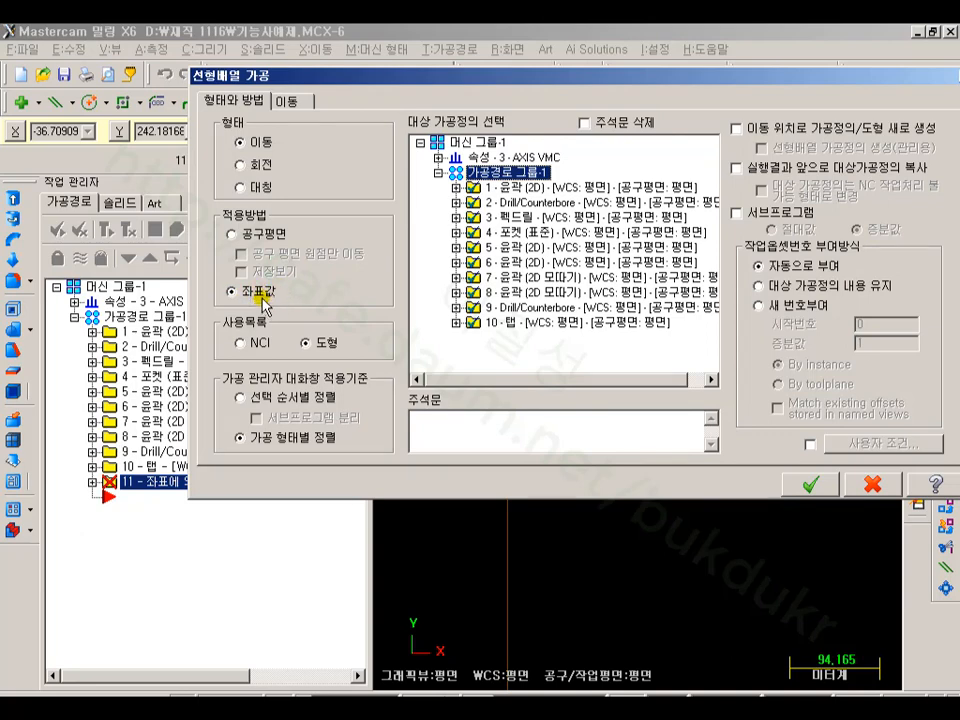
left_click(231, 234)
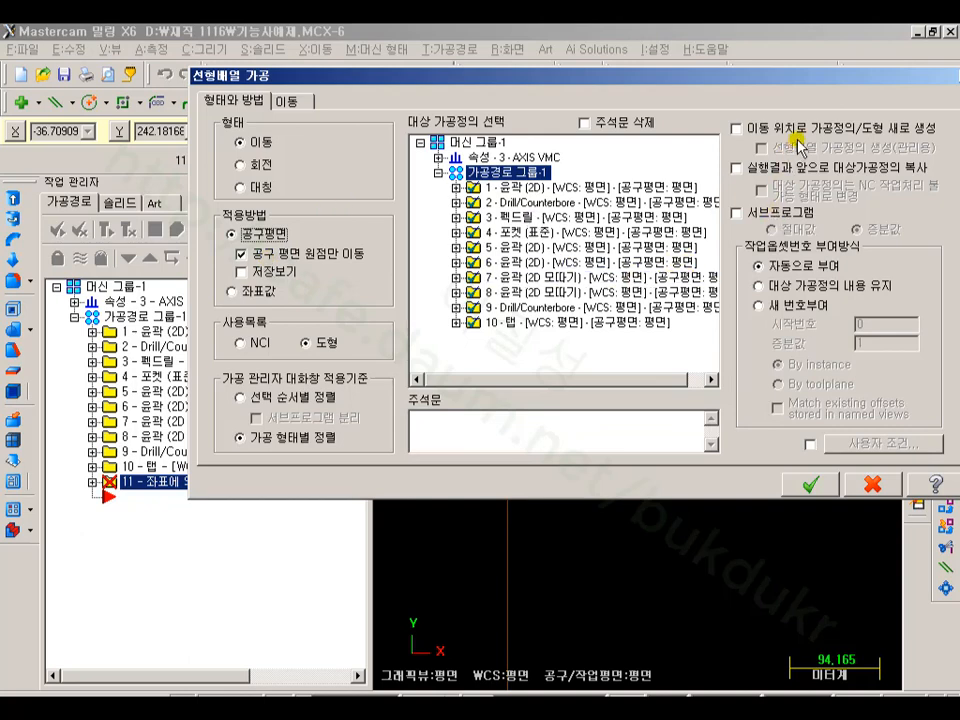
left_click(737, 169)
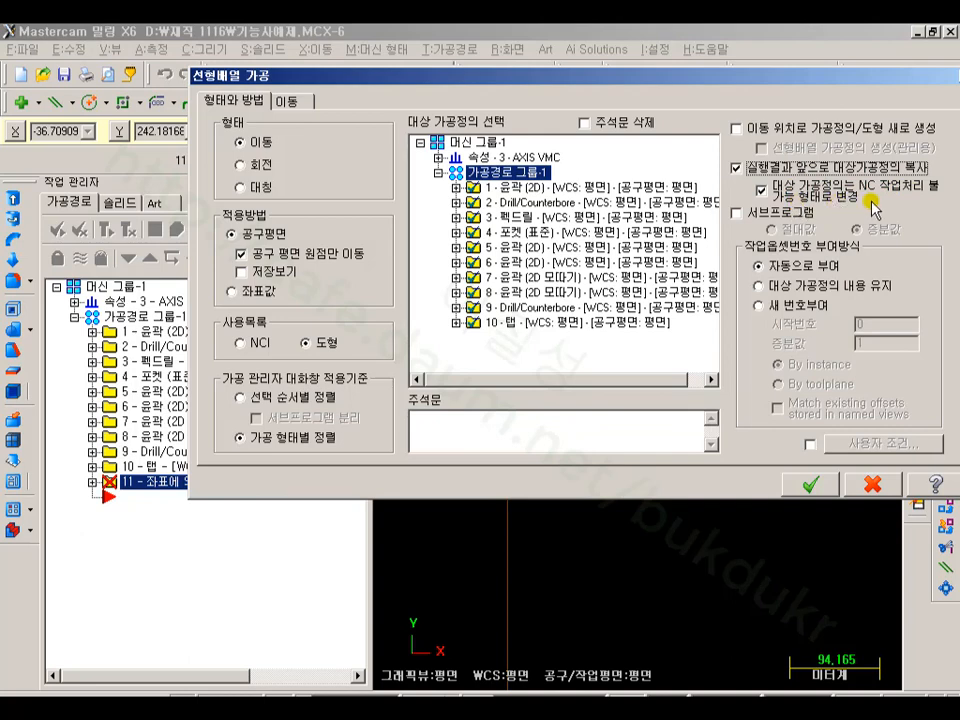
left_click(738, 168)
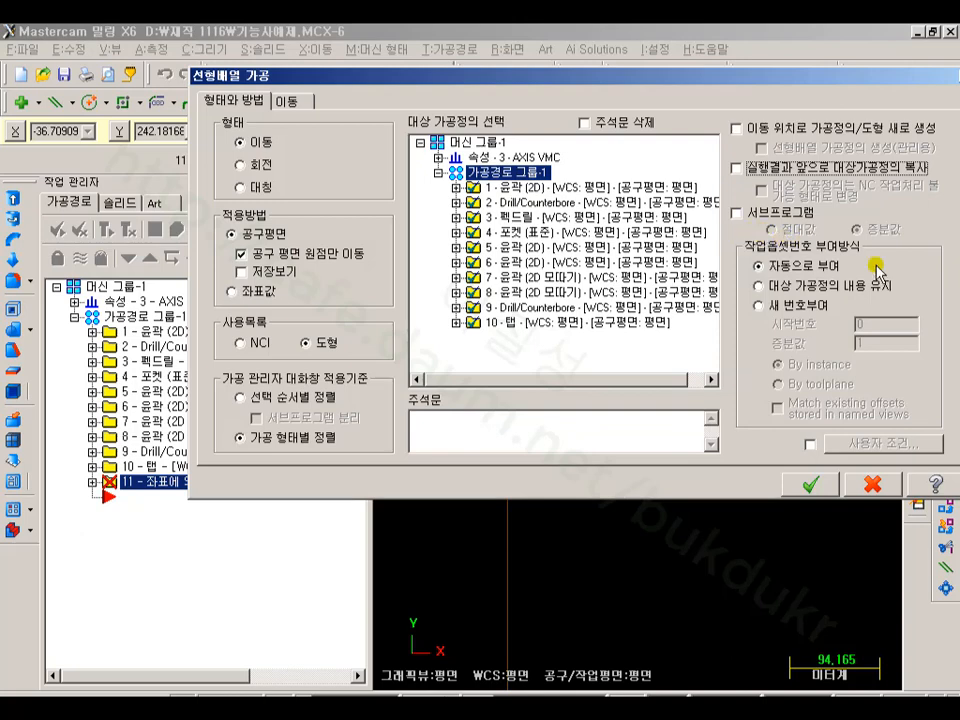
left_click(764, 307)
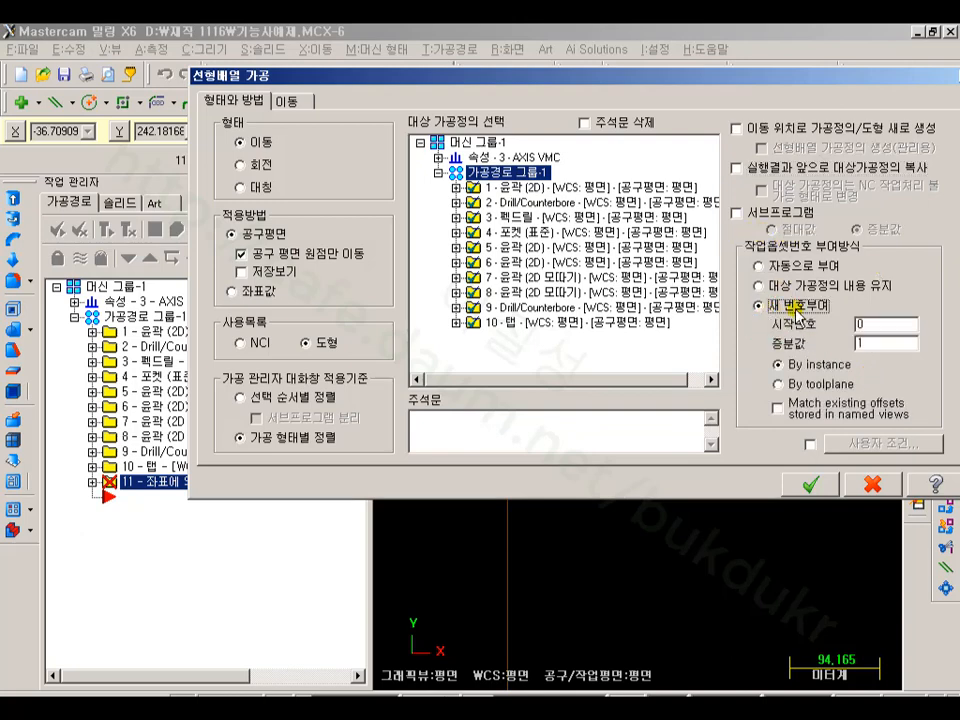
left_click(888, 324)
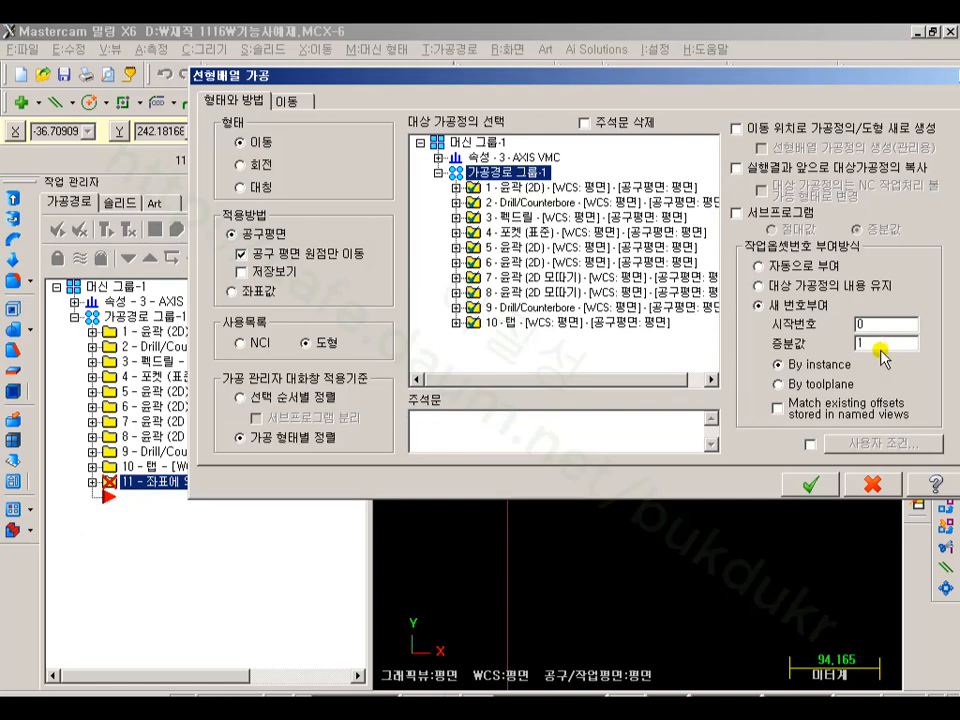
left_click_drag(871, 346, 842, 346)
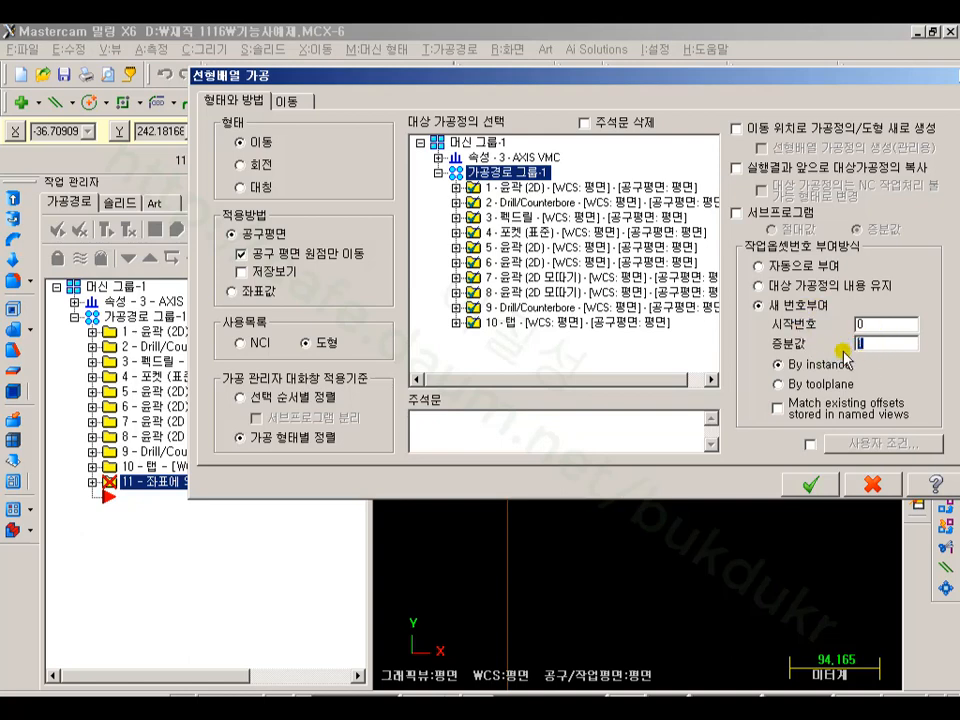
- Use the rectangular (사각형) translation pattern with 3 instances in X and 1 in Y
left_click(292, 101)
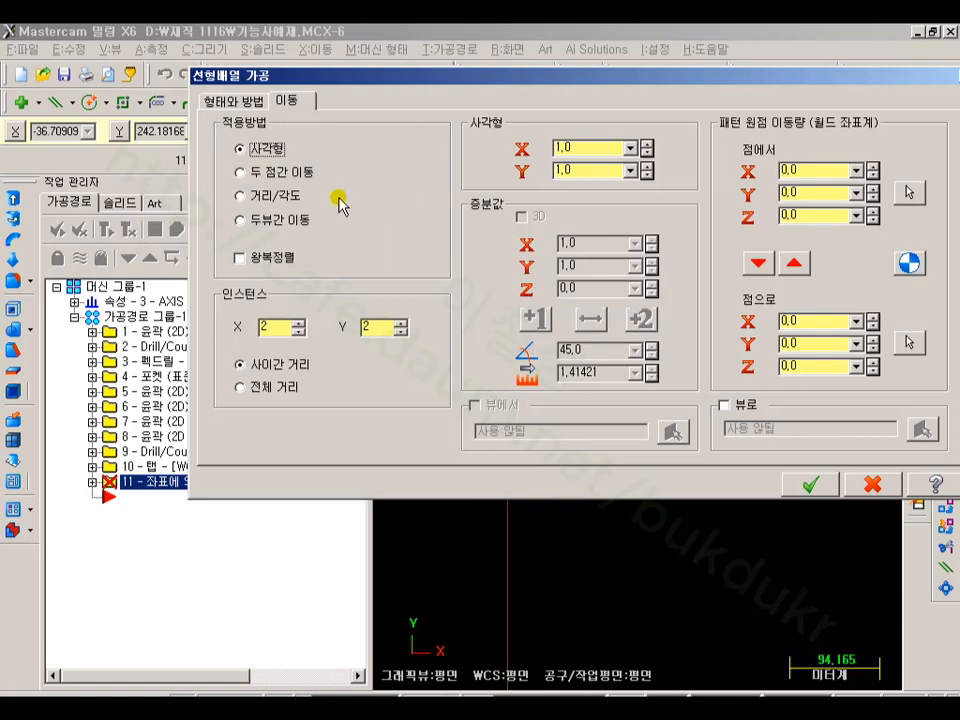
left_click(240, 172)
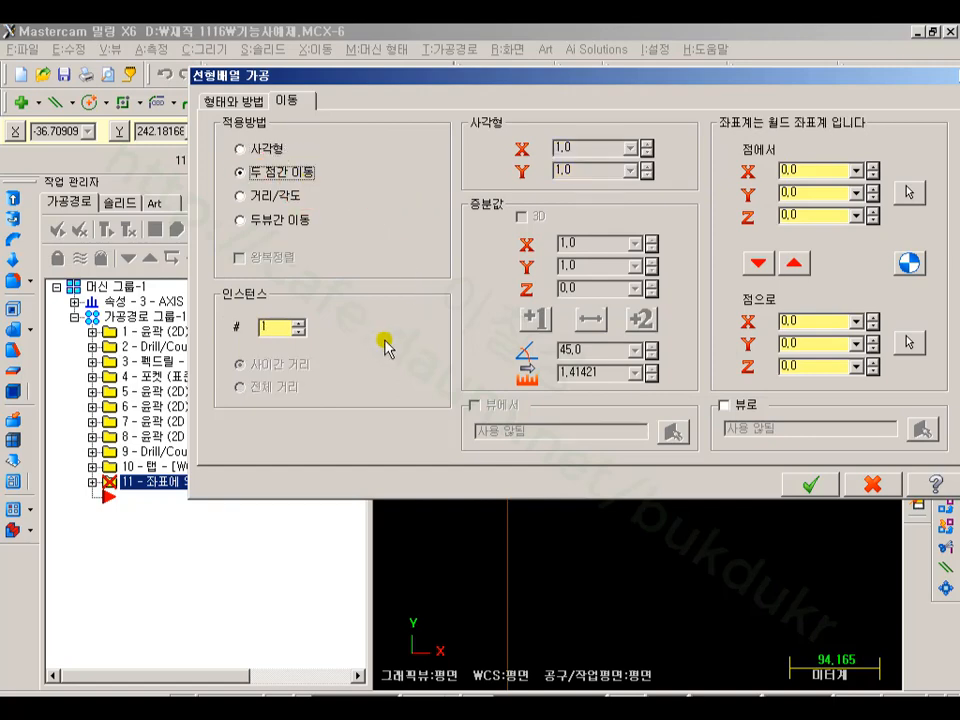
left_click(241, 149)
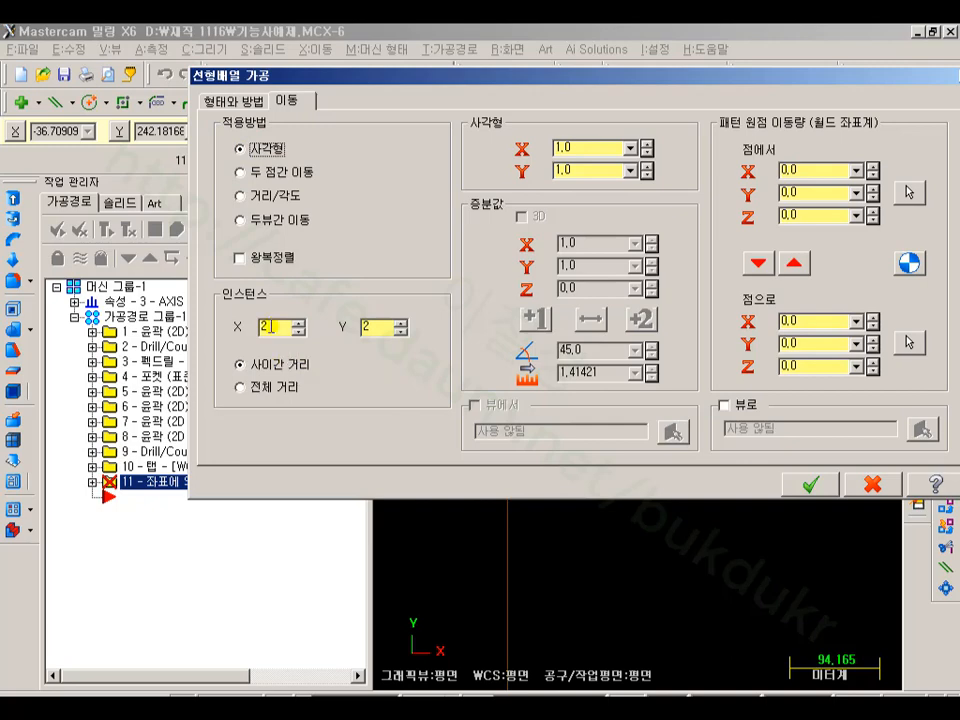
type("4")
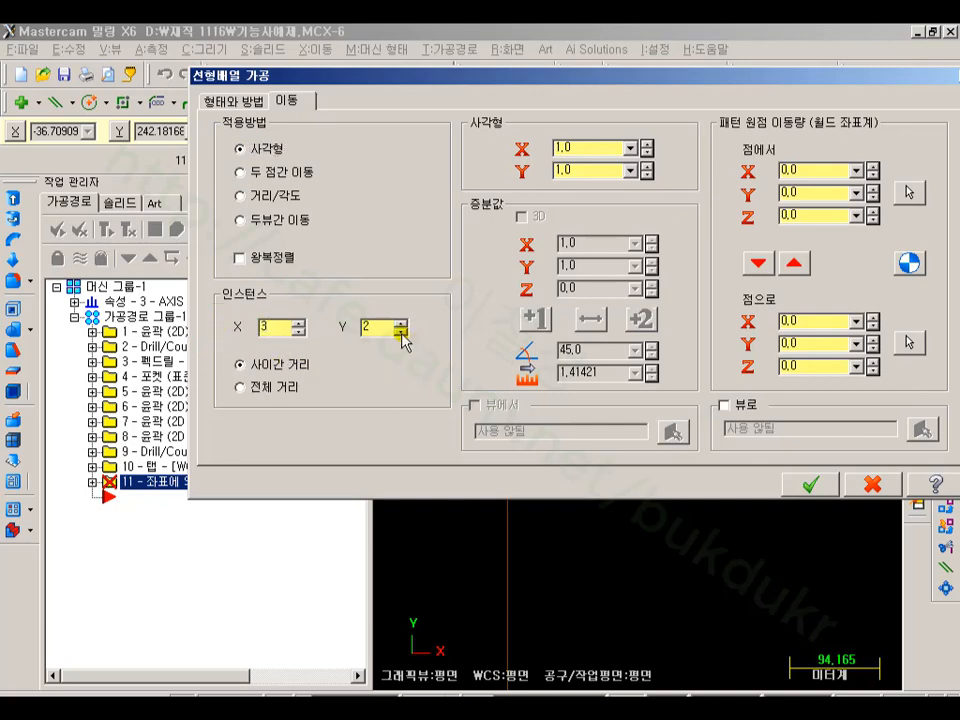
left_click(327, 333)
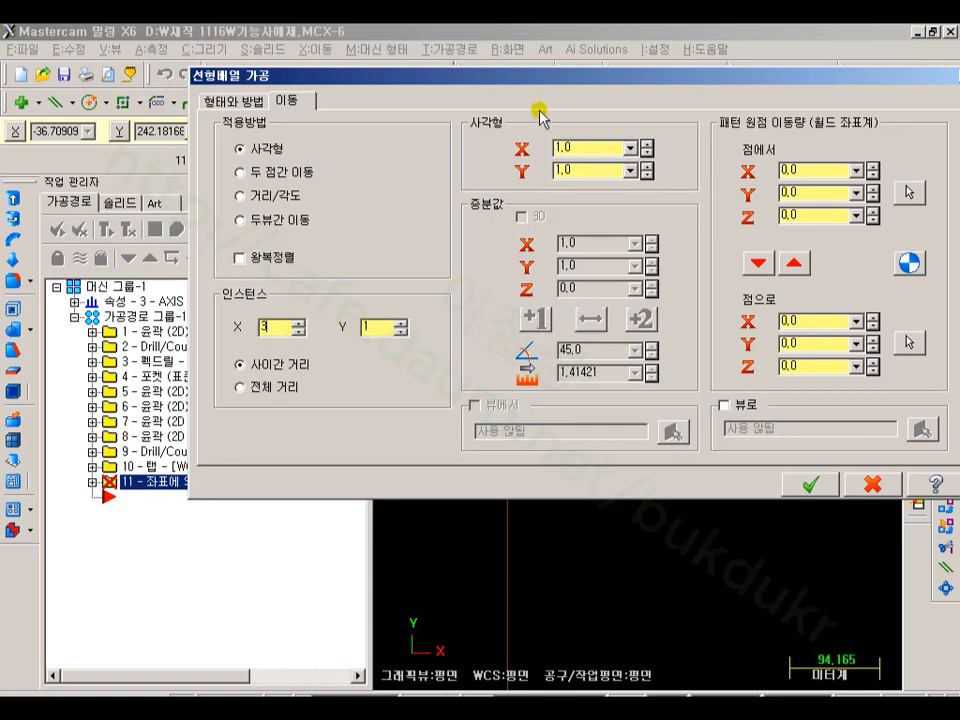
- Set the rectangular pattern spacing to X 150 and Y 0 and generate the transformed toolpath
left_click(586, 144)
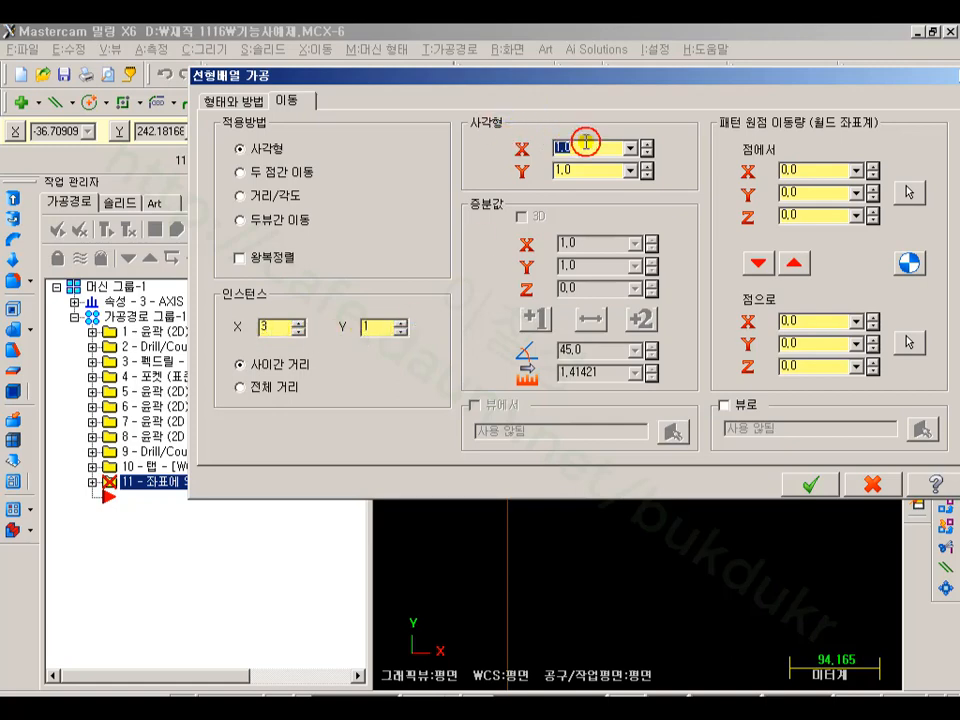
double_click(598, 144)
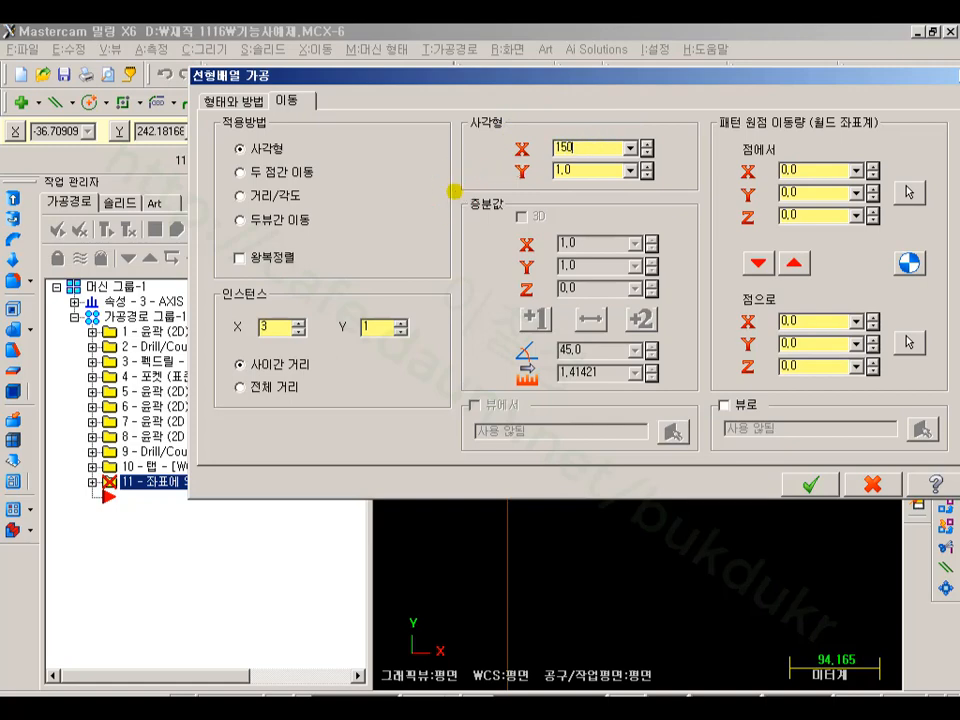
left_click(580, 174)
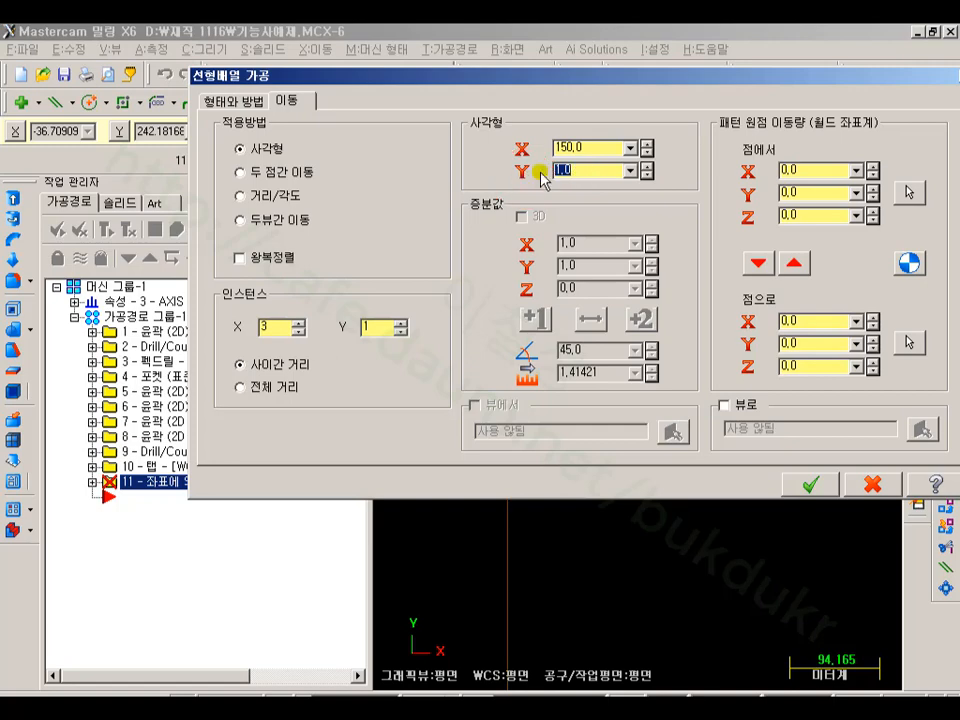
left_click(605, 147)
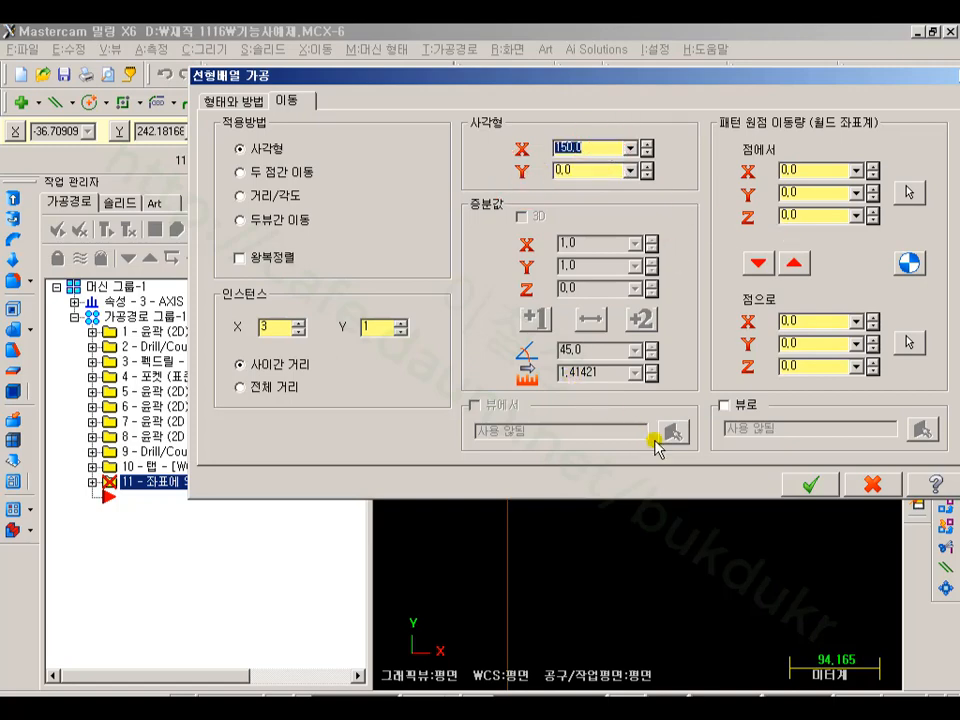
left_click(816, 486)
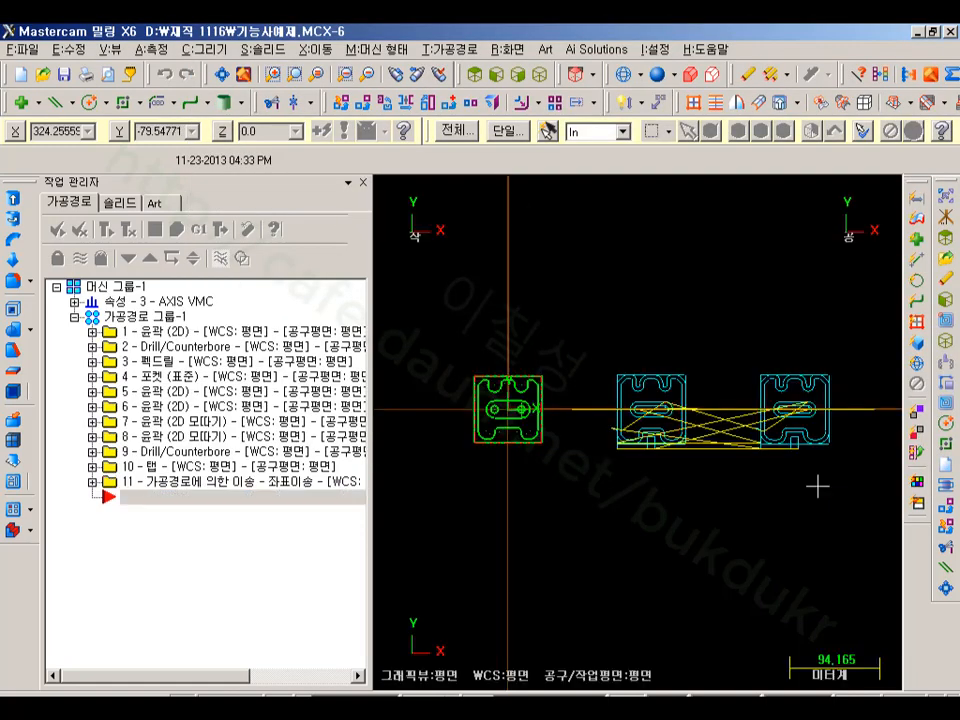
- Select all operations of toolpath group 1, including the transform, and play their backplot (경로확인)
scroll(720, 540, "down", 1)
scroll(660, 405, "up", 3)
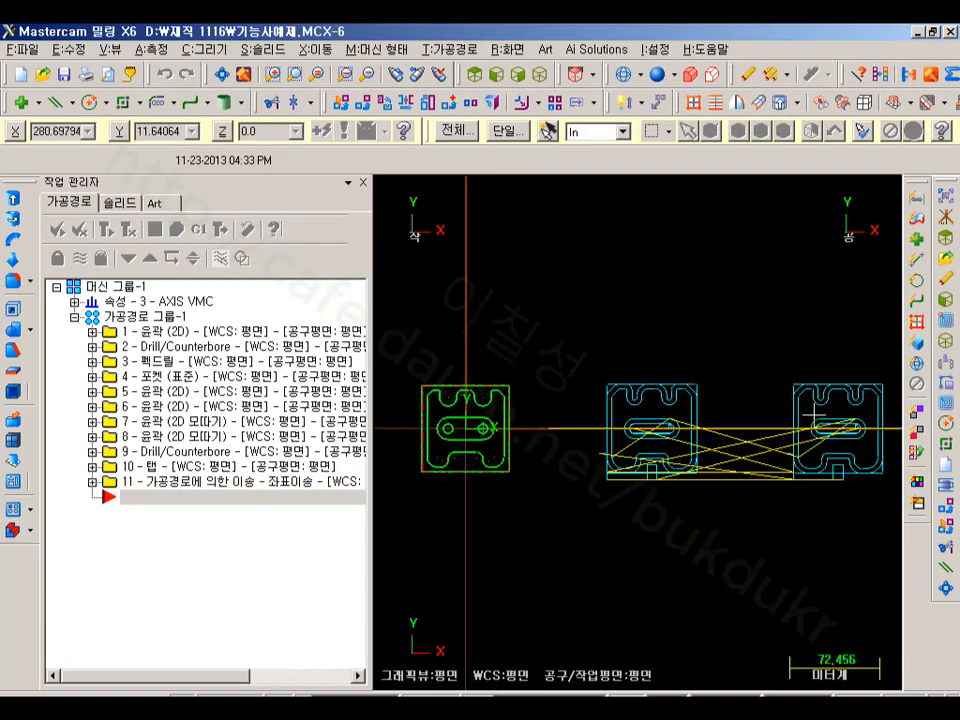
left_click(145, 317)
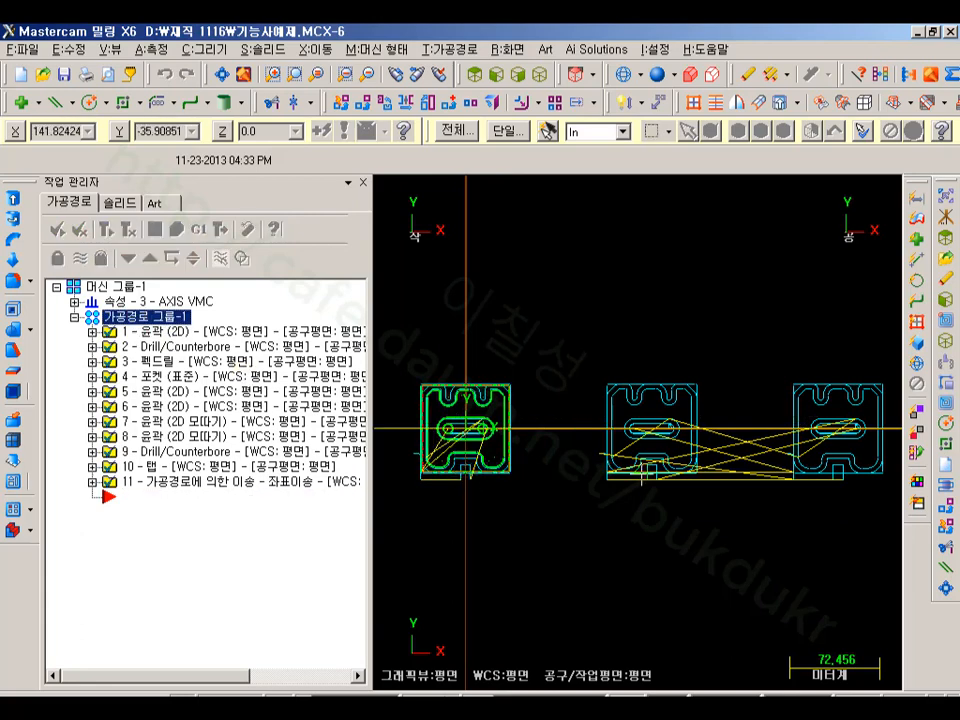
scroll(440, 350, "down", 3)
scroll(805, 440, "up", 2)
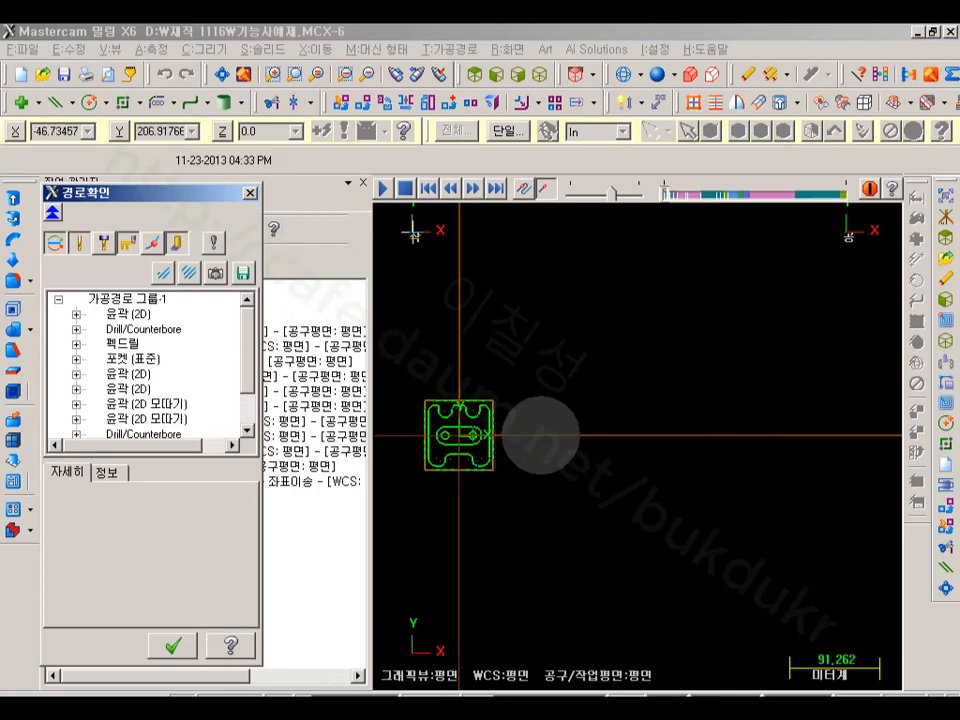
left_click(379, 189)
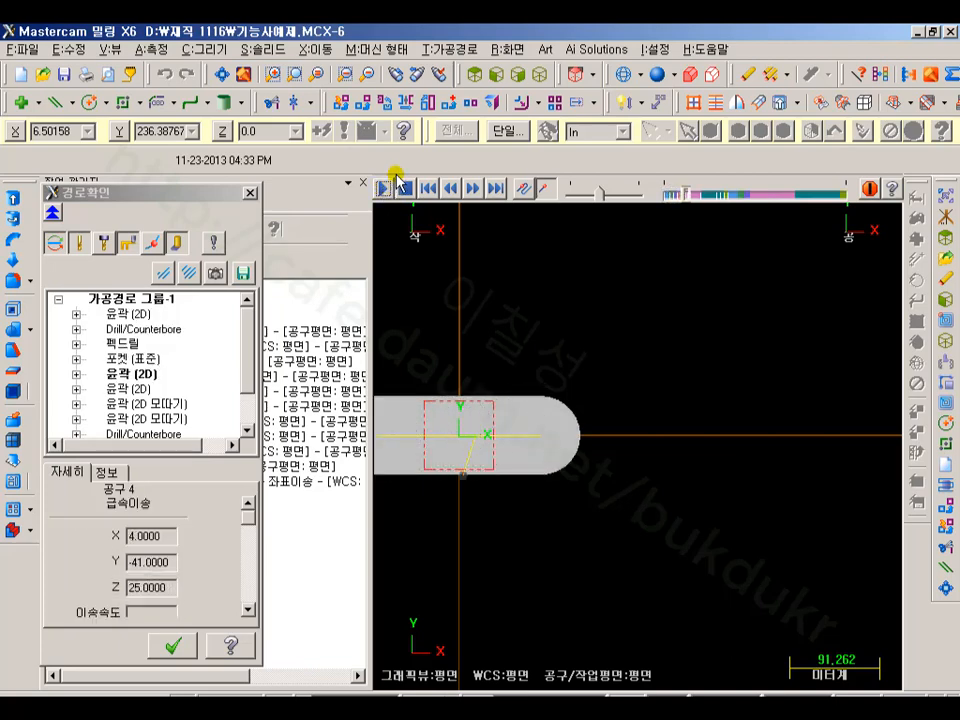
- Watch the backplot of all group operations across the three part positions and close the backplot
scroll(381, 538, "up", 3)
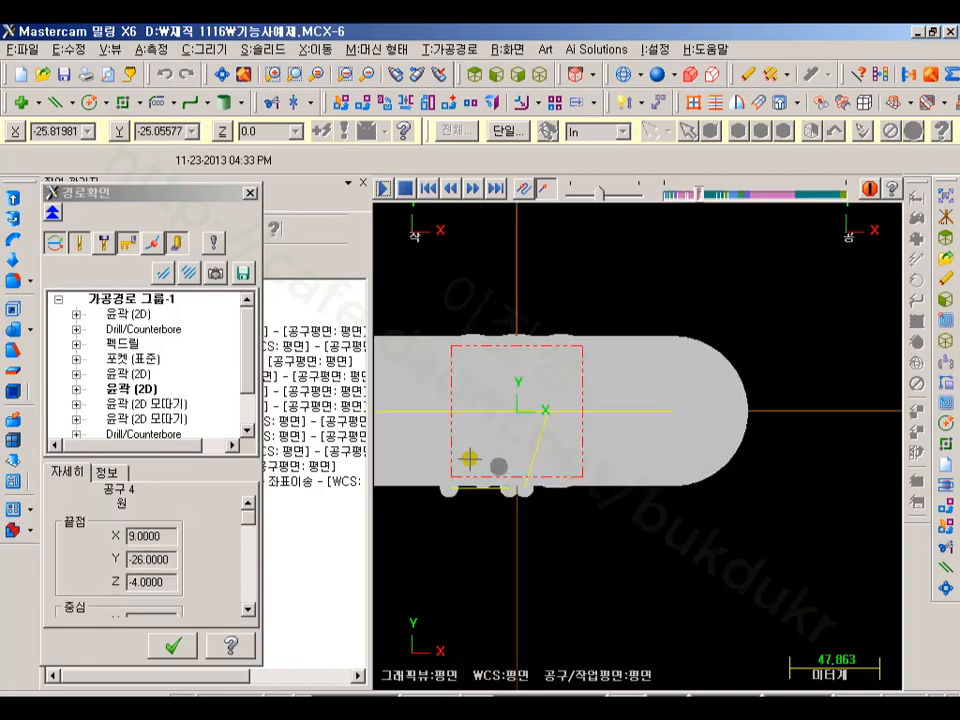
scroll(681, 525, "down", 3)
scroll(494, 533, "down", 1)
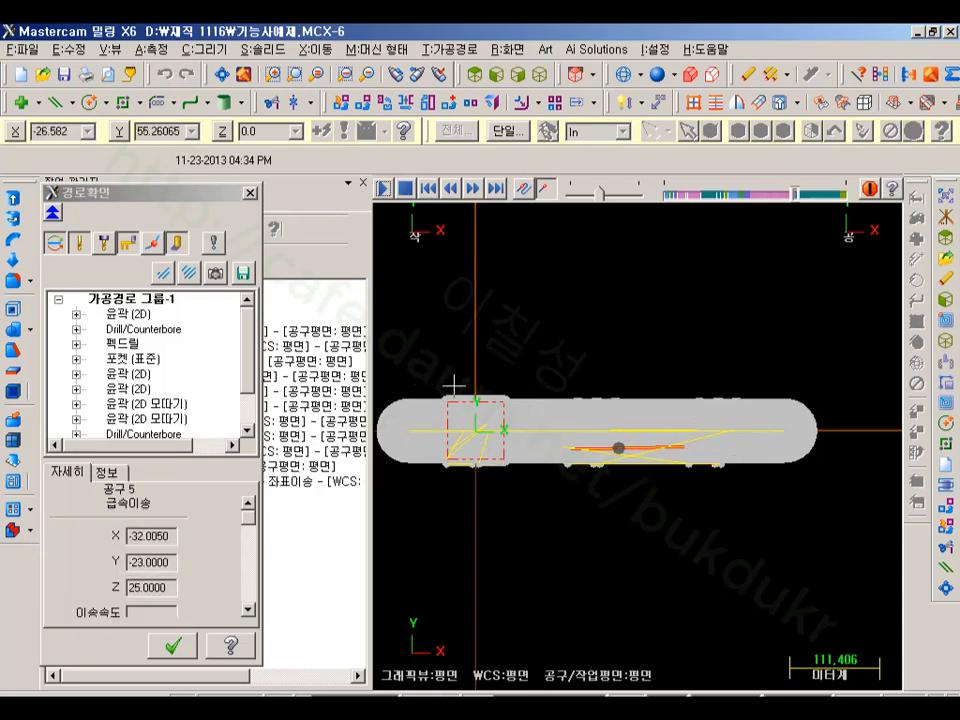
left_click(178, 647)
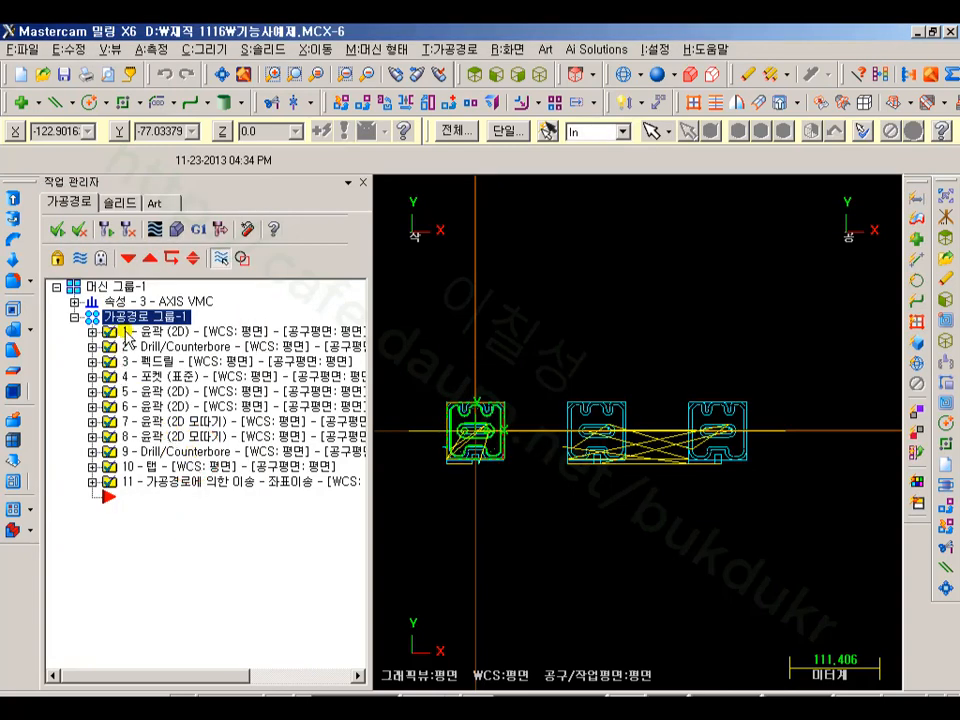
- Select operations 1 through 10, without the transform, to view only the original part's toolpaths
left_click(128, 331)
left_click(152, 467)
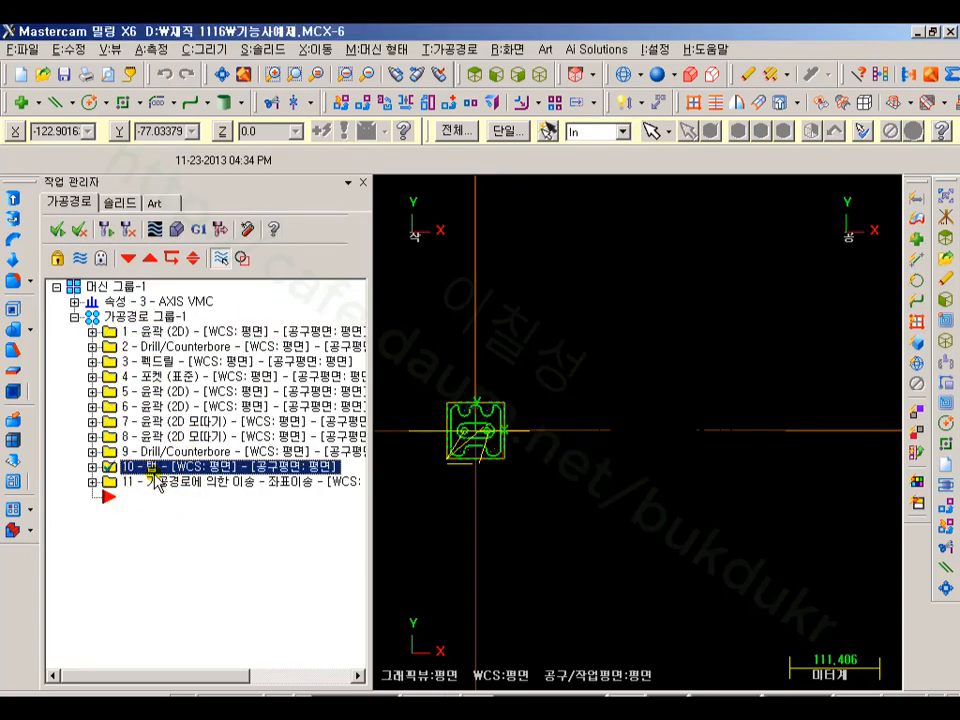
left_click(146, 333)
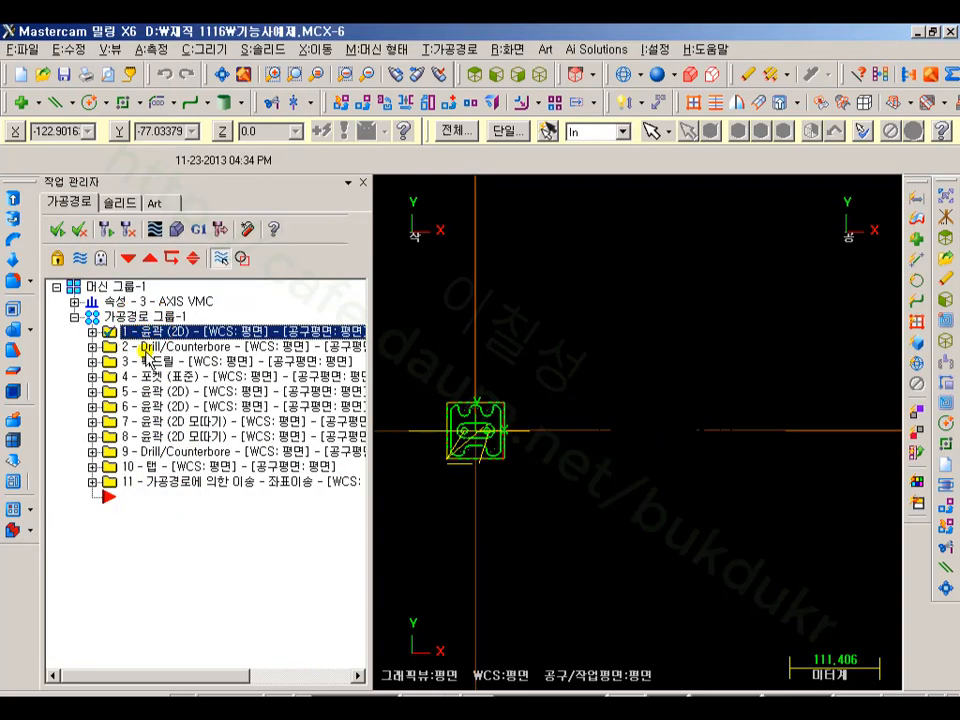
left_click(148, 468, "shift")
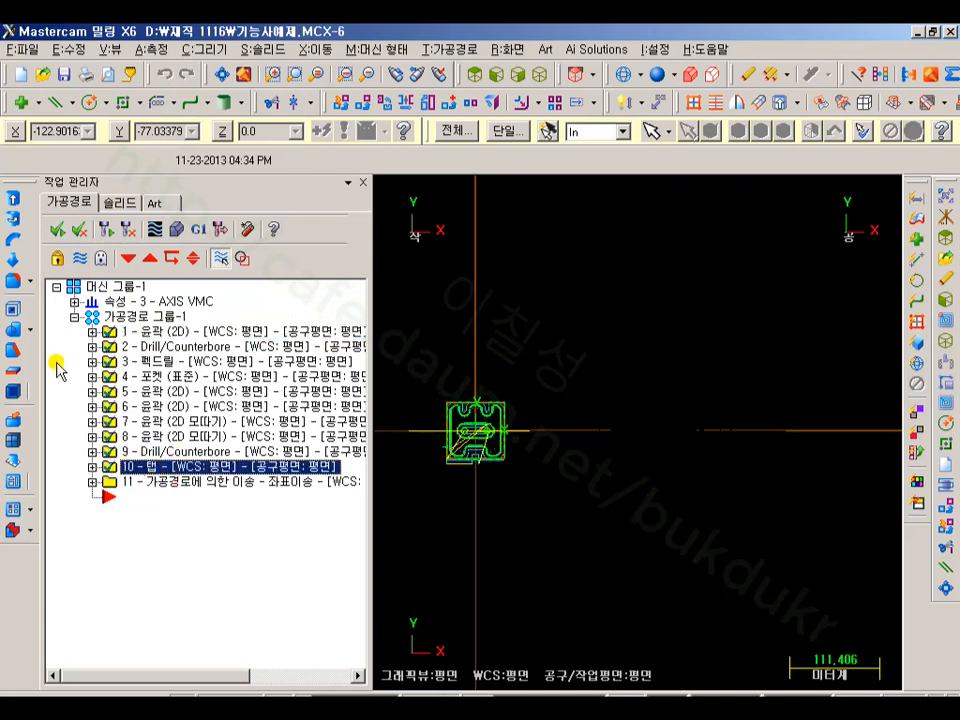
scroll(692, 474, "down", 1)
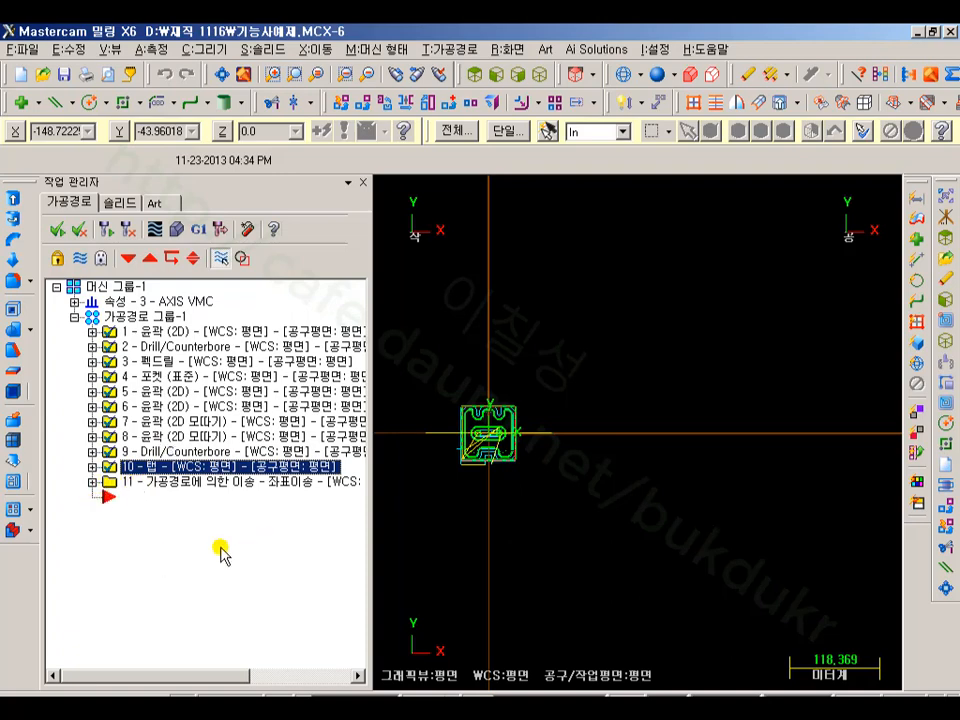
- Enable copying the source operations ahead of the result (실행결과 앞으로 대상가공정의 복사) in transform operation 11 and regenerate its toolpath
left_click(93, 484)
left_click(150, 495)
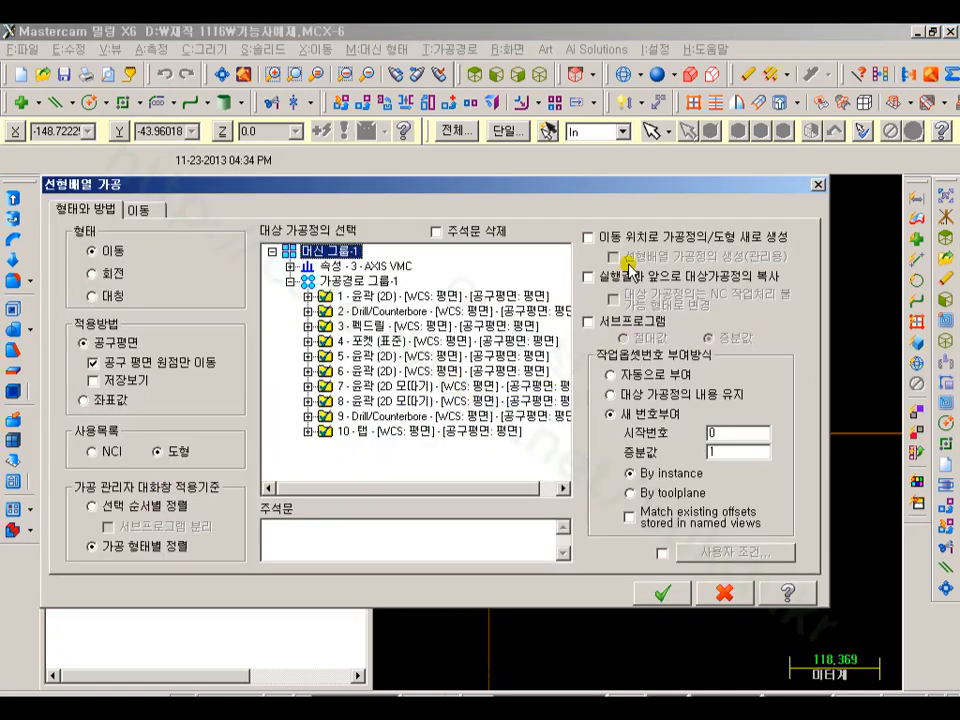
left_click(587, 277)
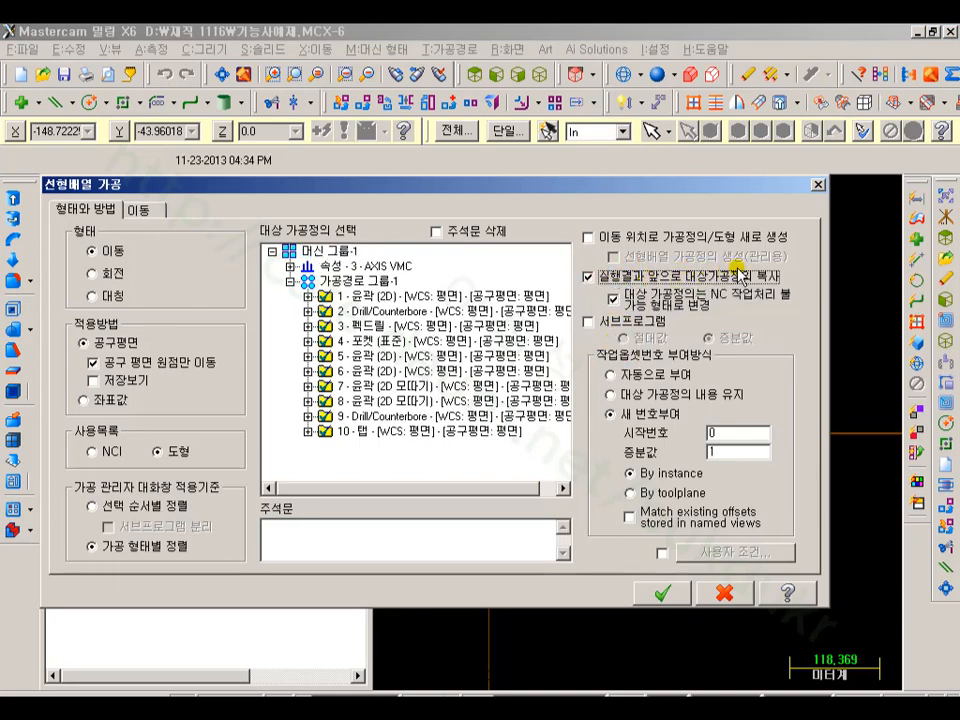
left_click_drag(450, 184, 673, 79)
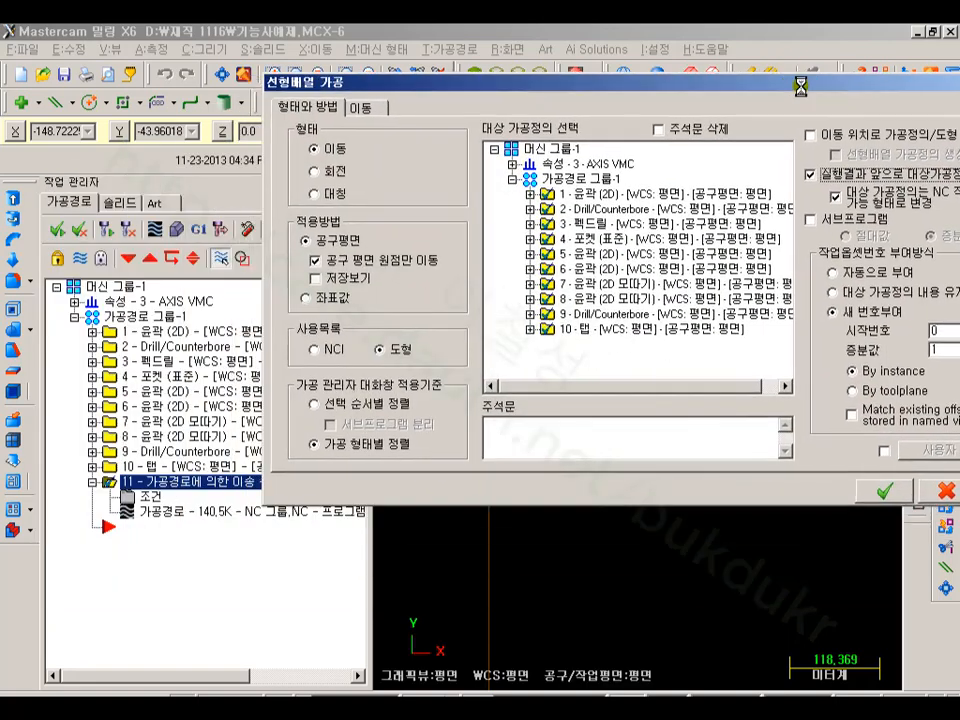
left_click(592, 225)
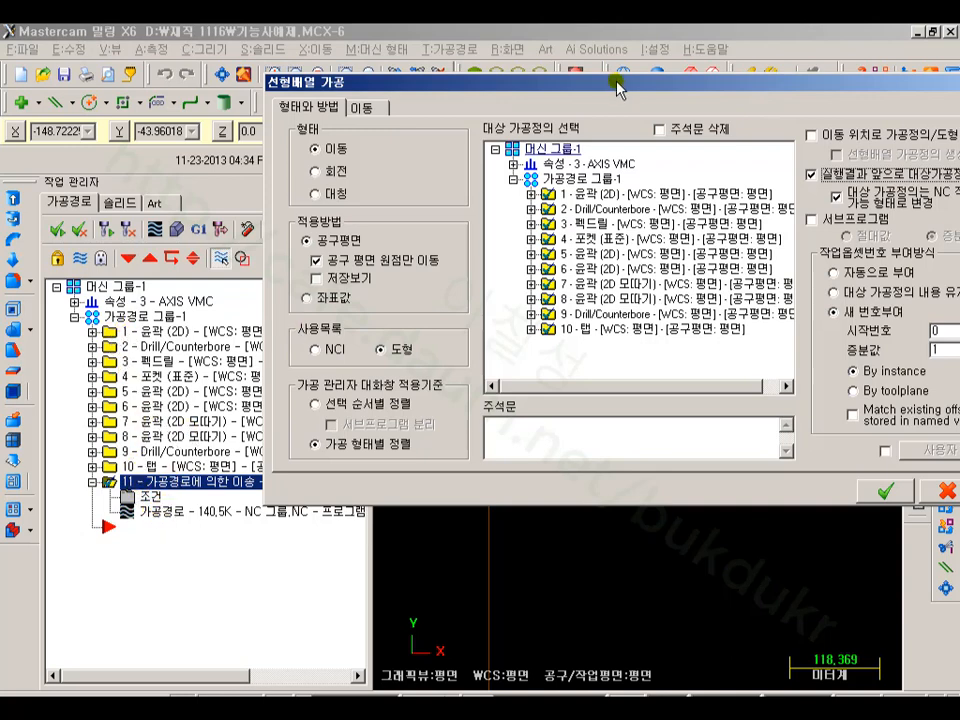
left_click_drag(455, 80, 172, 118)
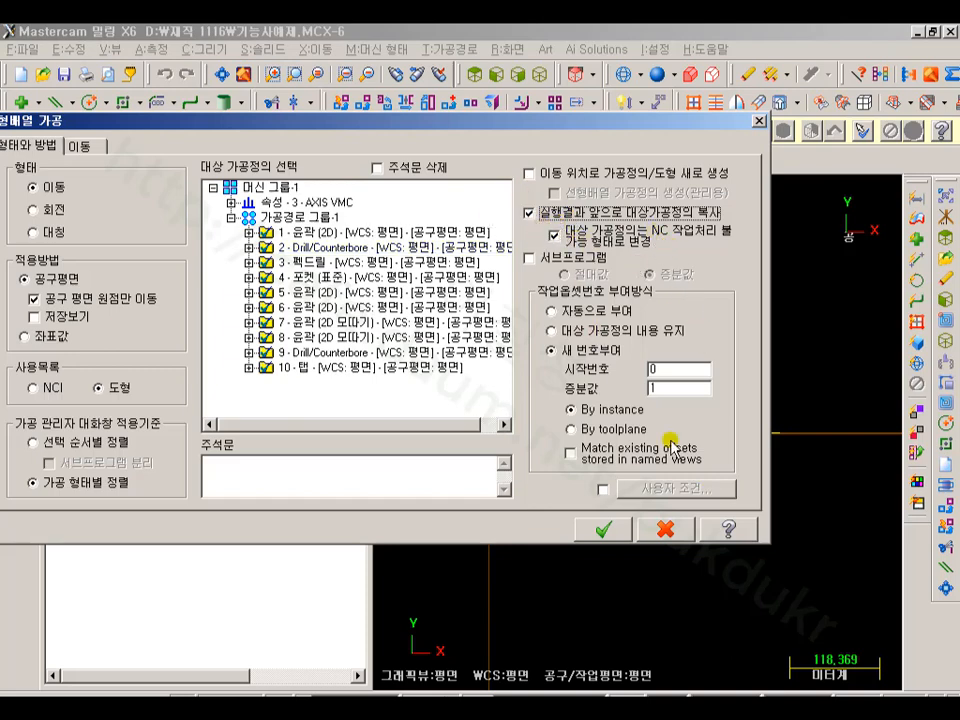
left_click(604, 529)
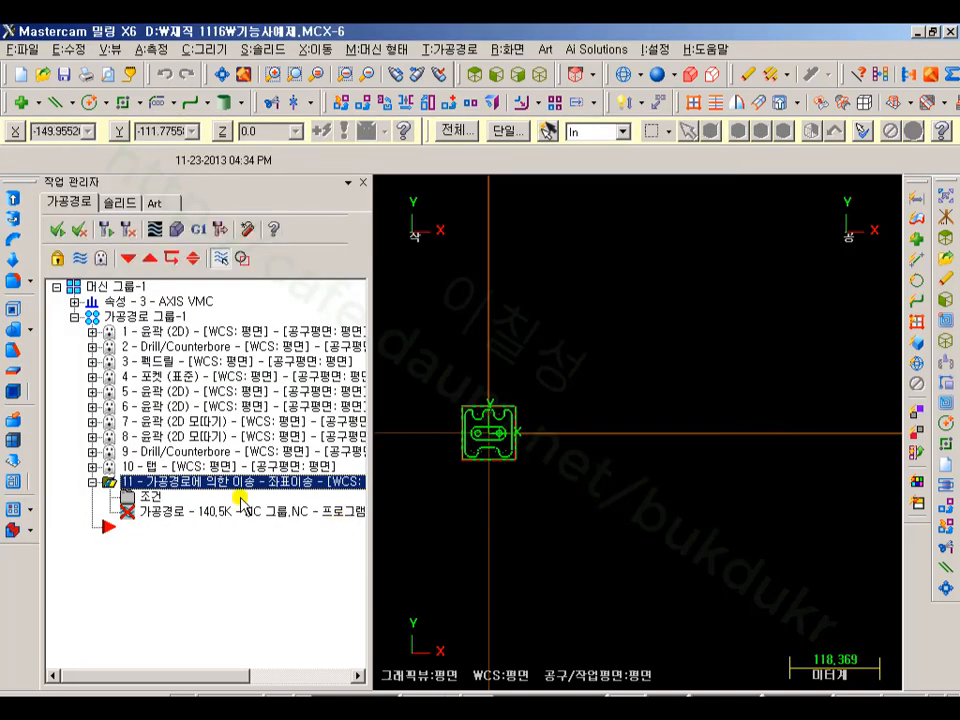
left_click(106, 231)
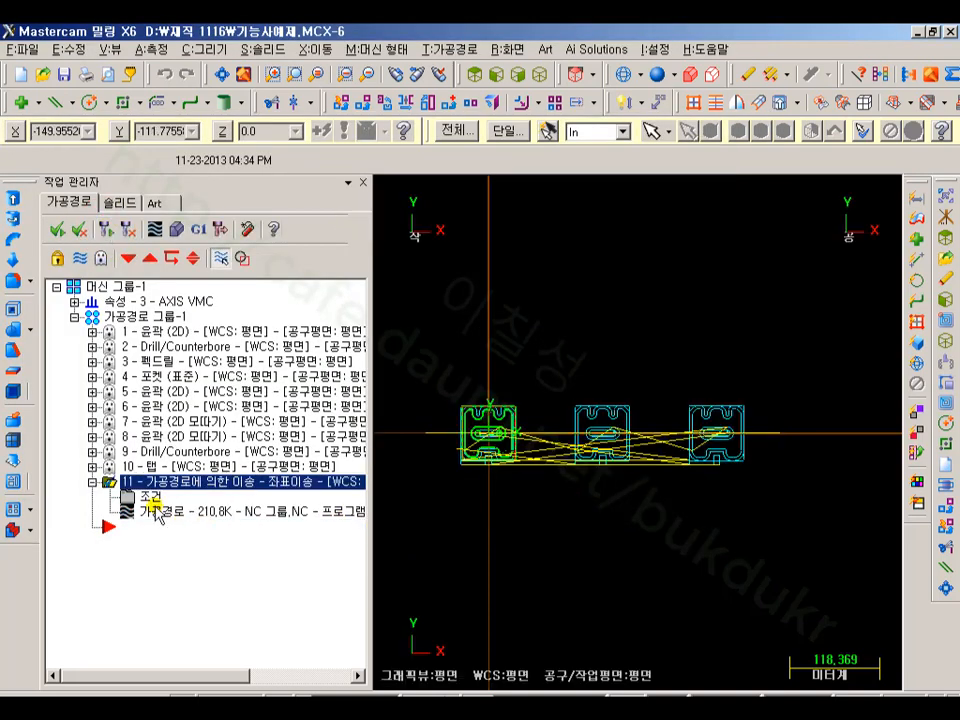
- Play the backplot of transform operation 11 alone and close it
left_click(152, 229)
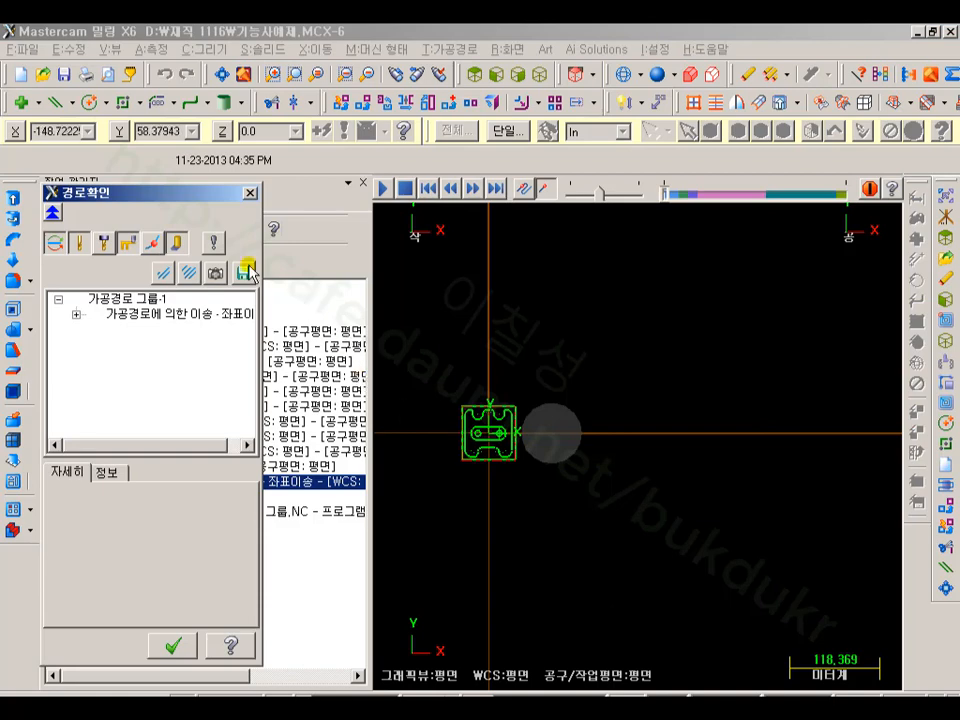
left_click(383, 188)
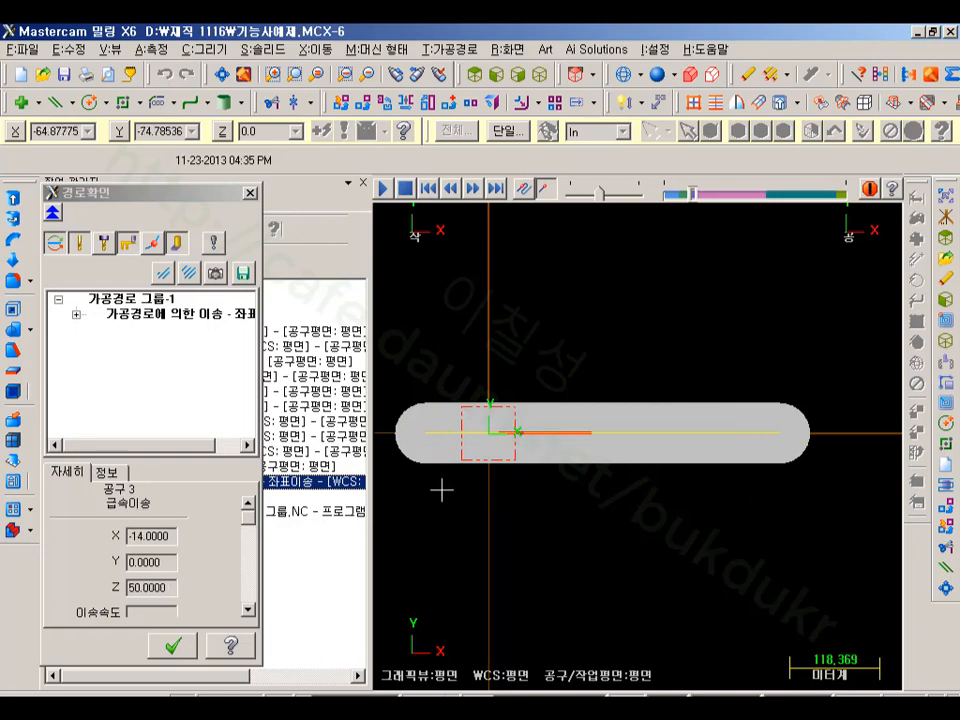
left_click(169, 644)
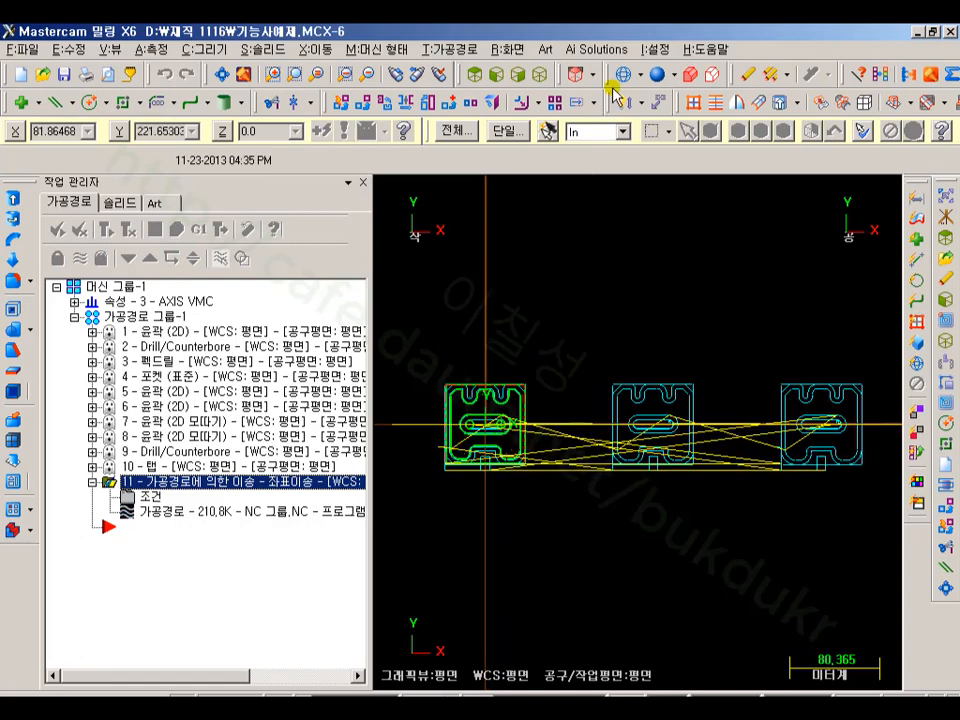
- Set the X spacing of the transform's rectangular pattern to 200 and regenerate the operation
left_click(539, 74)
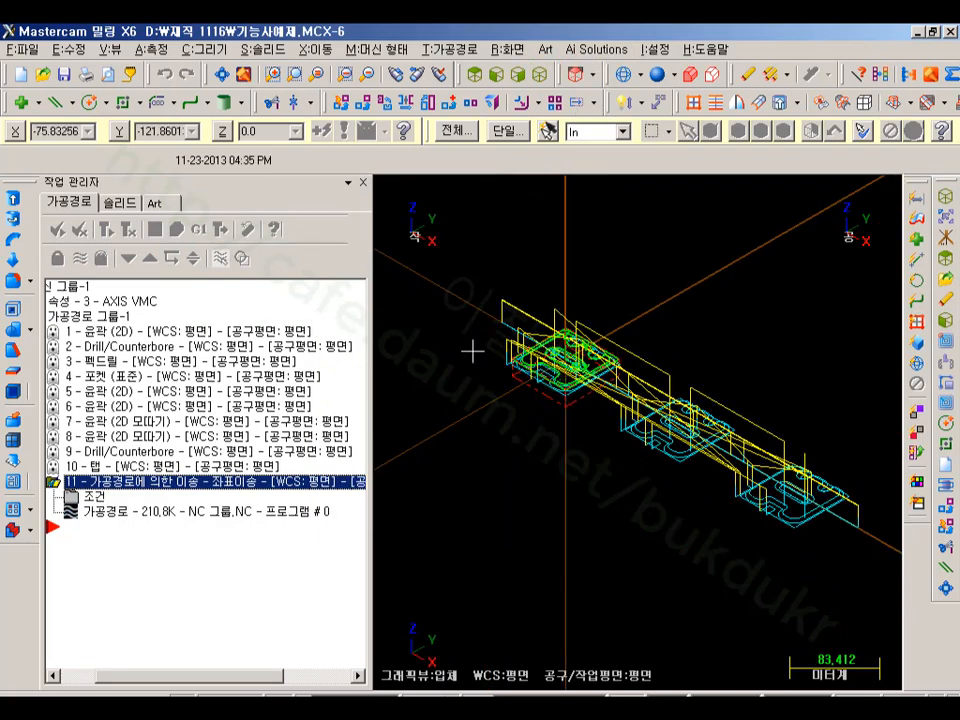
left_click(206, 677)
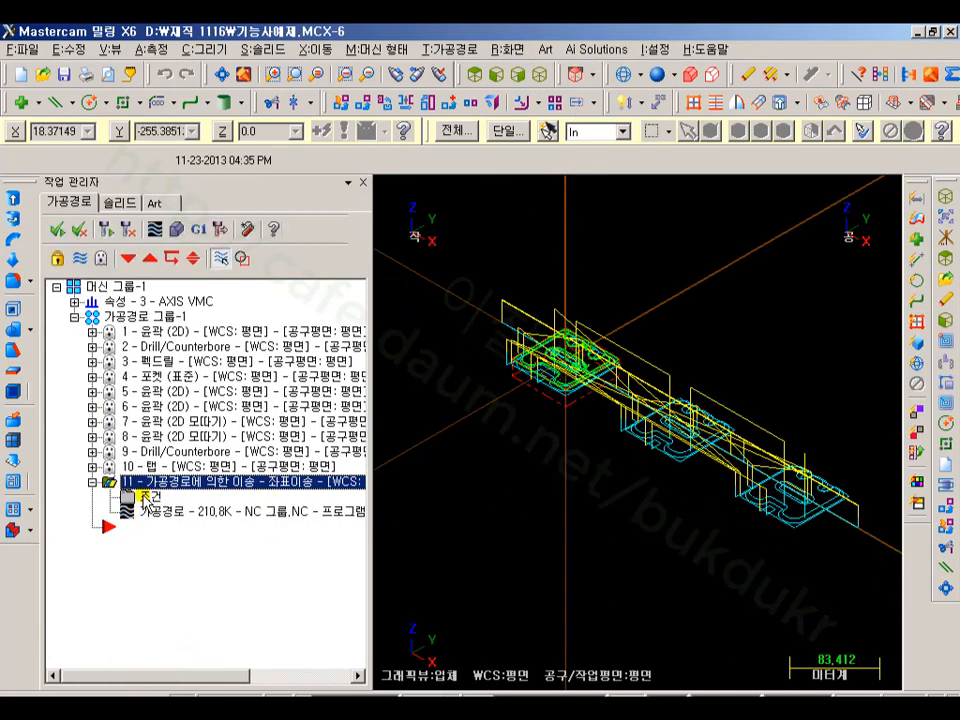
left_click(146, 497)
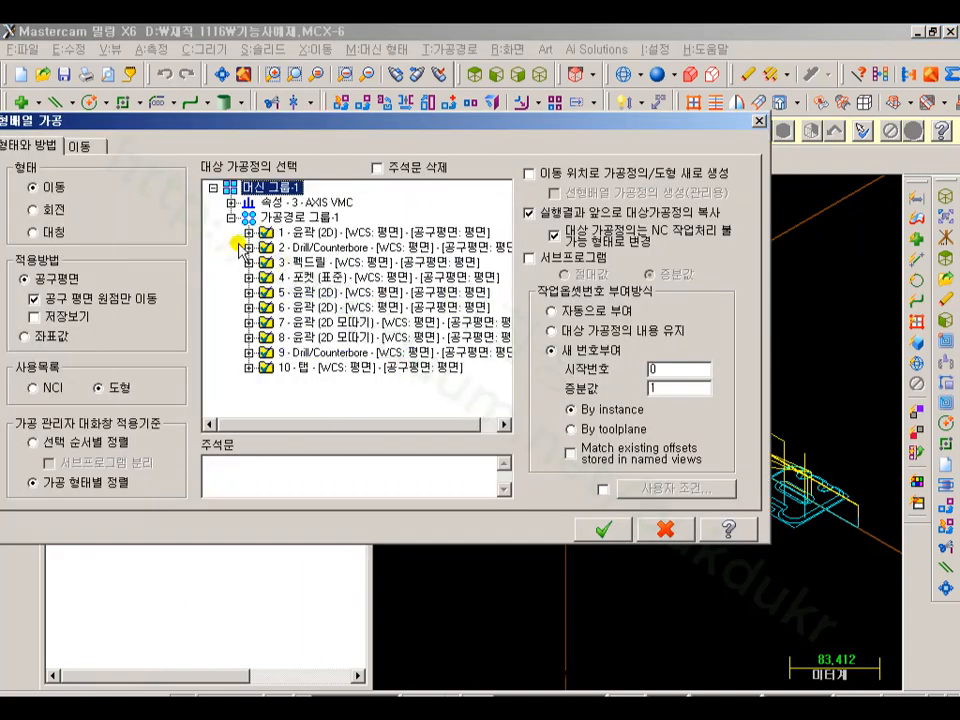
left_click(84, 146)
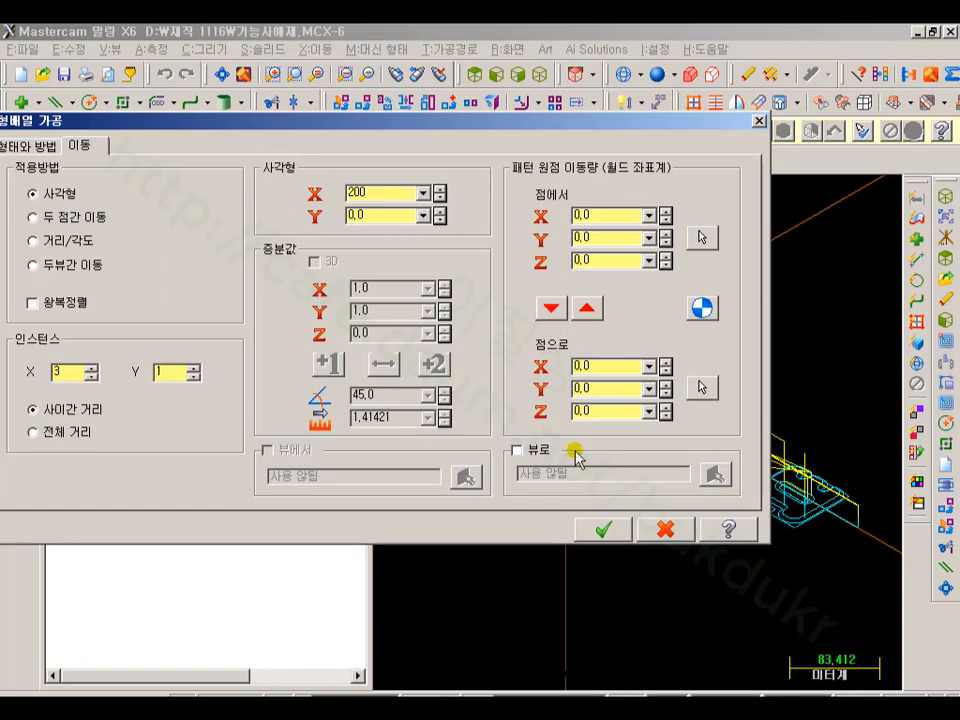
left_click(600, 530)
left_click(130, 226)
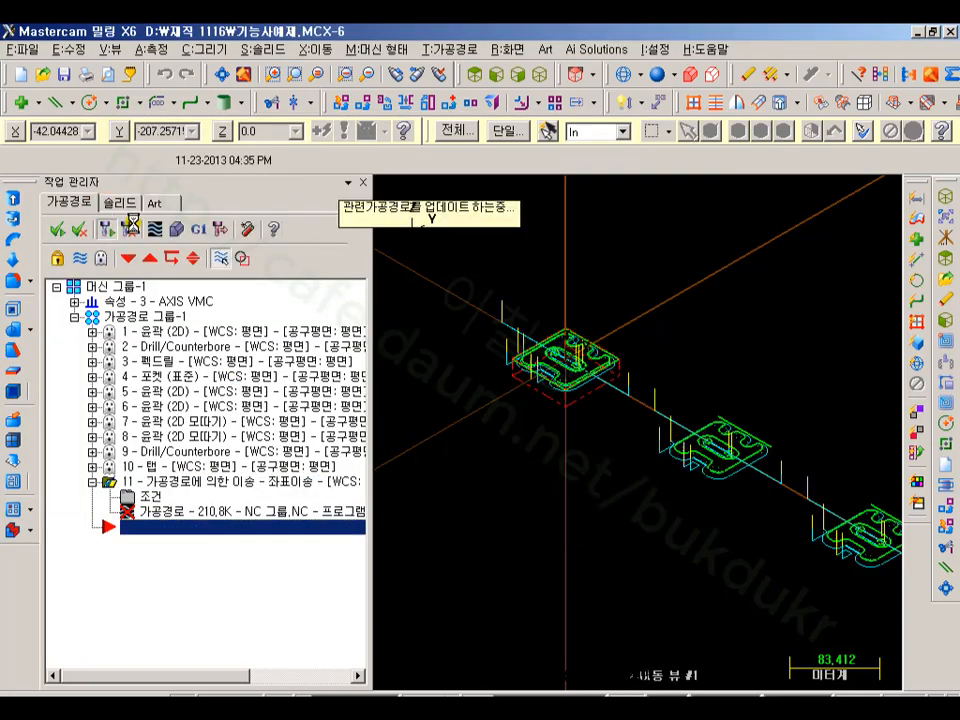
- Check the respaced toolpaths in top and isometric views and play the transform's backplot in isometric
left_click(472, 74)
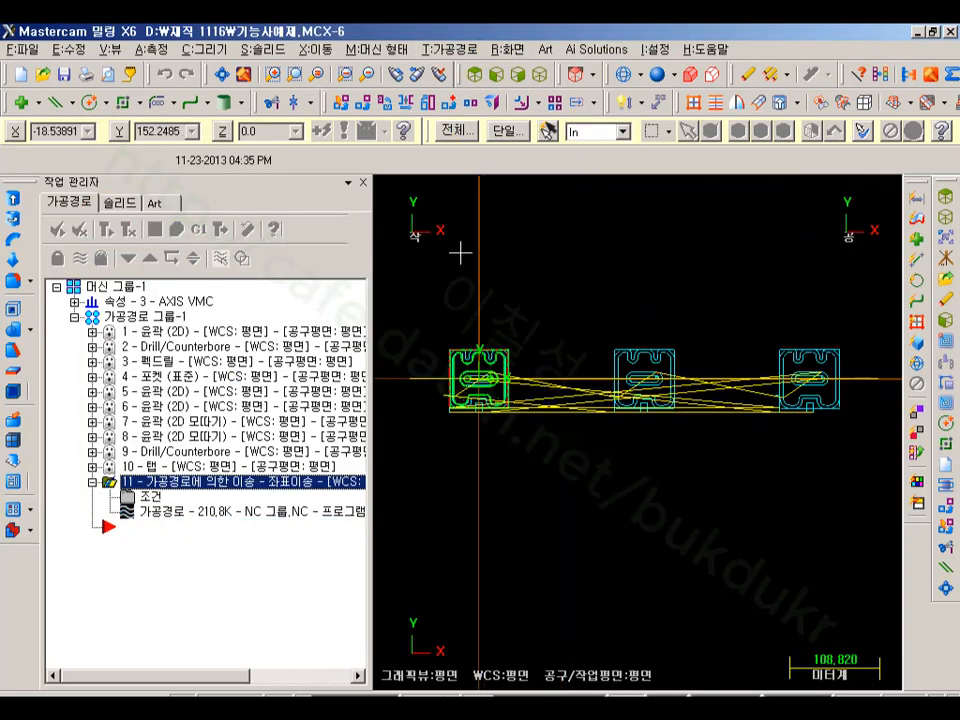
left_click(538, 76)
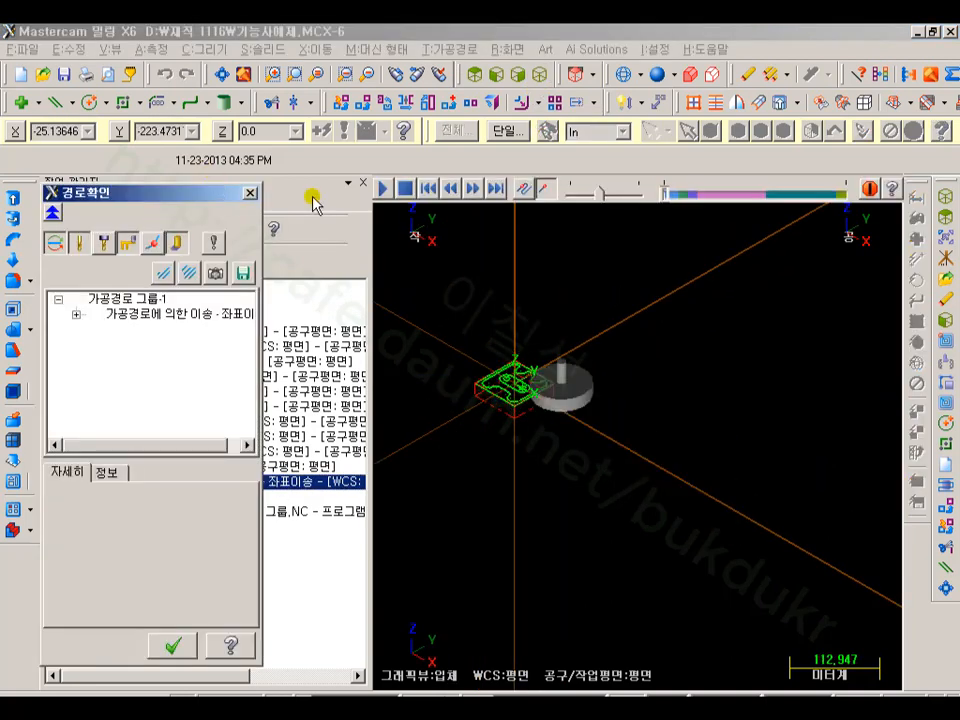
left_click(379, 188)
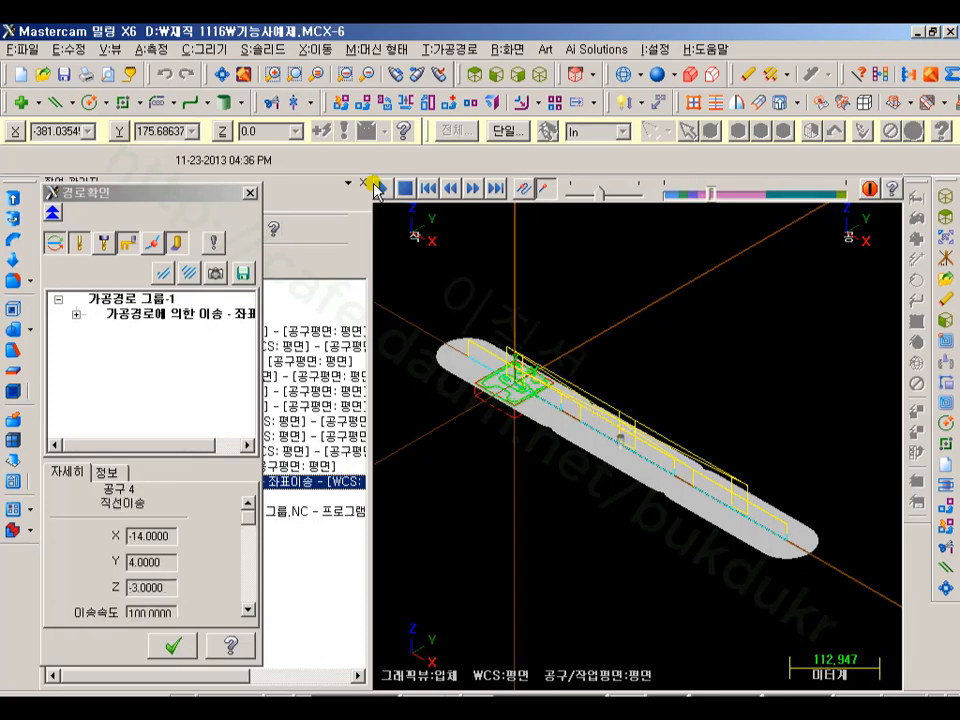
left_click(175, 647)
scroll(583, 540, "up", 2)
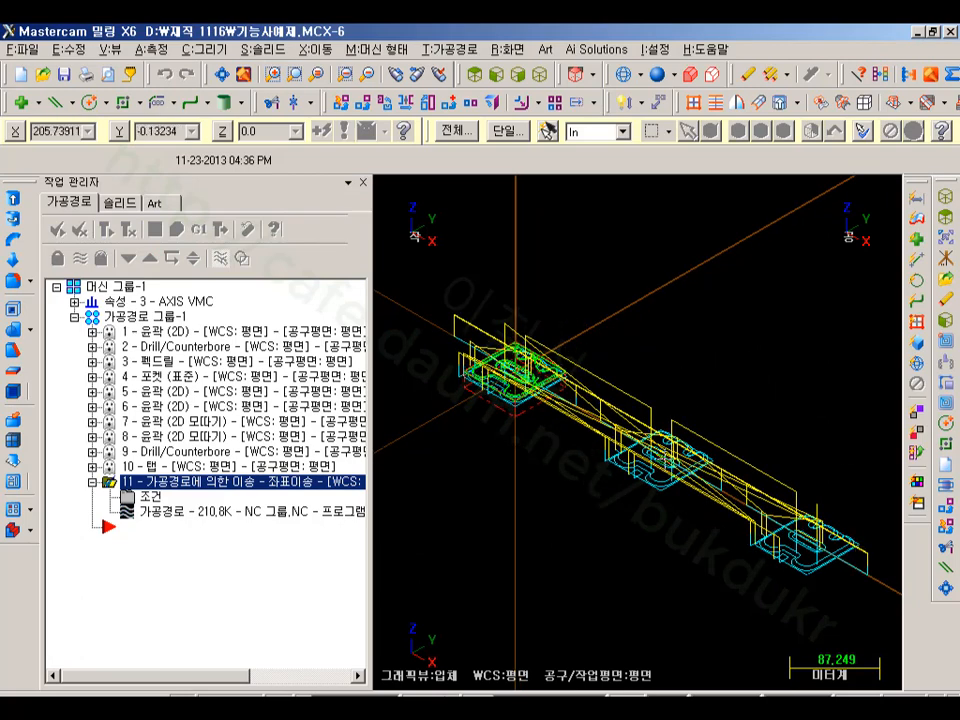
scroll(668, 392, "up", 3)
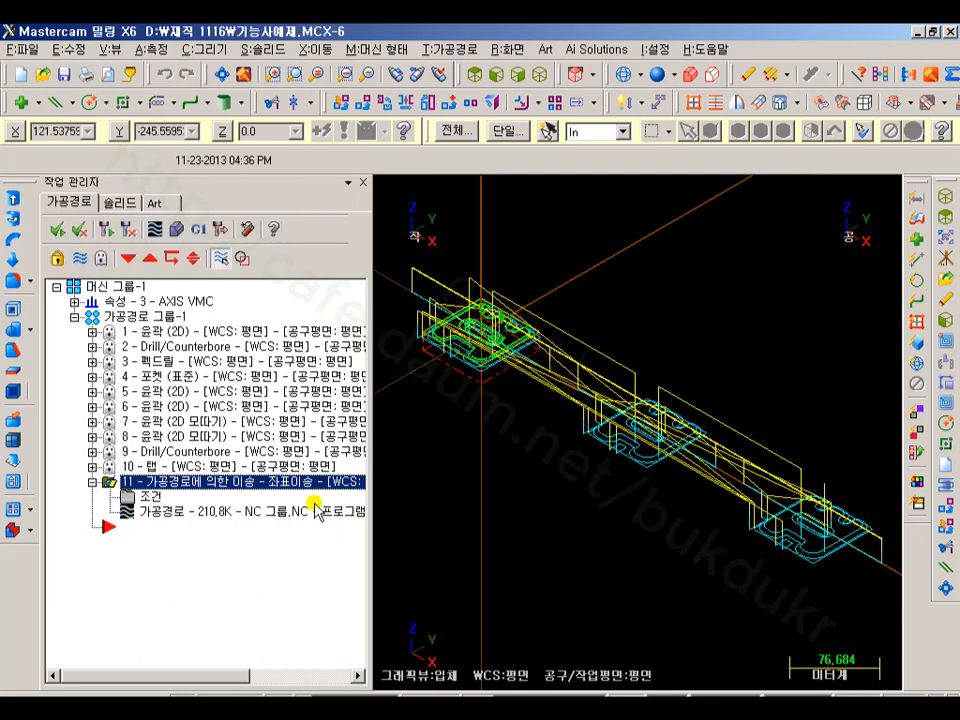
- Post the transform operation to the NC file with the overwrite option (엎어쓰기) and reload the changed file in CIMCO Edit
left_click(199, 229)
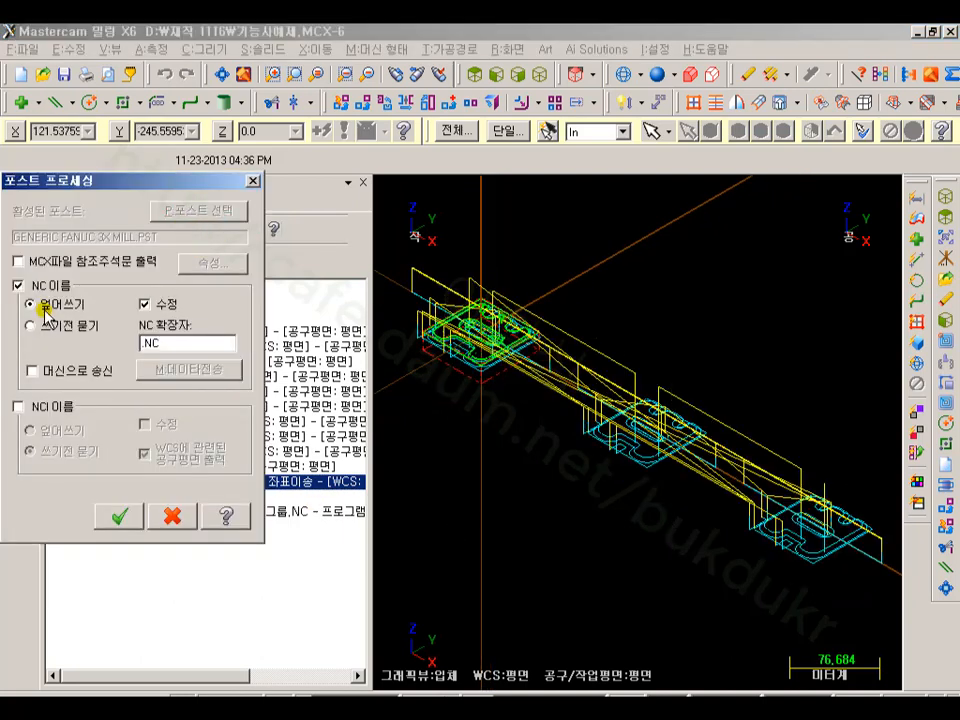
left_click(141, 516)
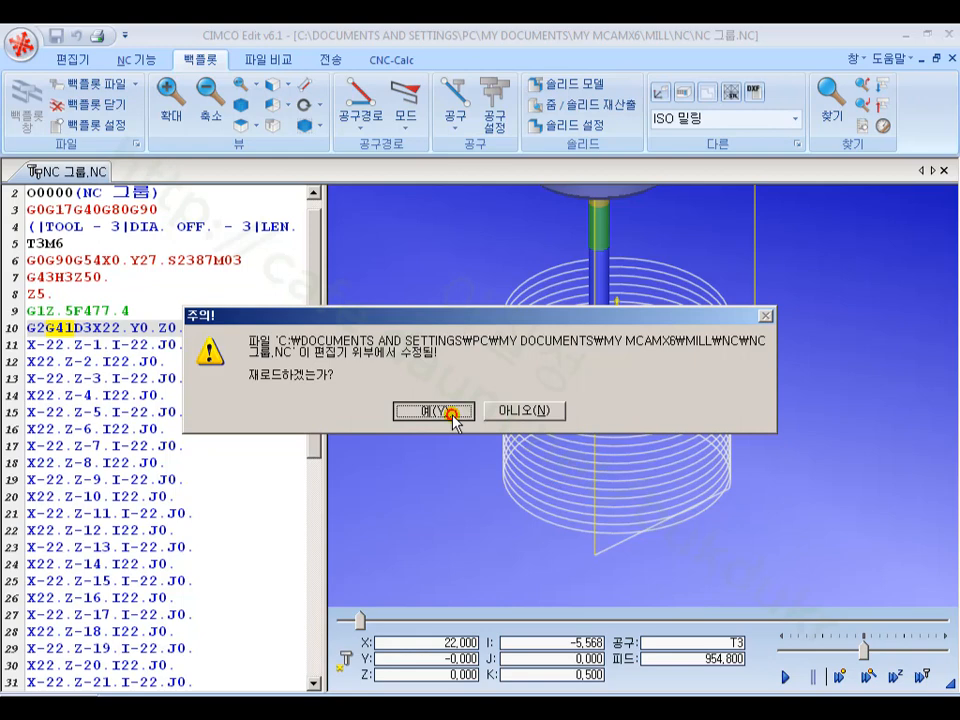
left_click(437, 410)
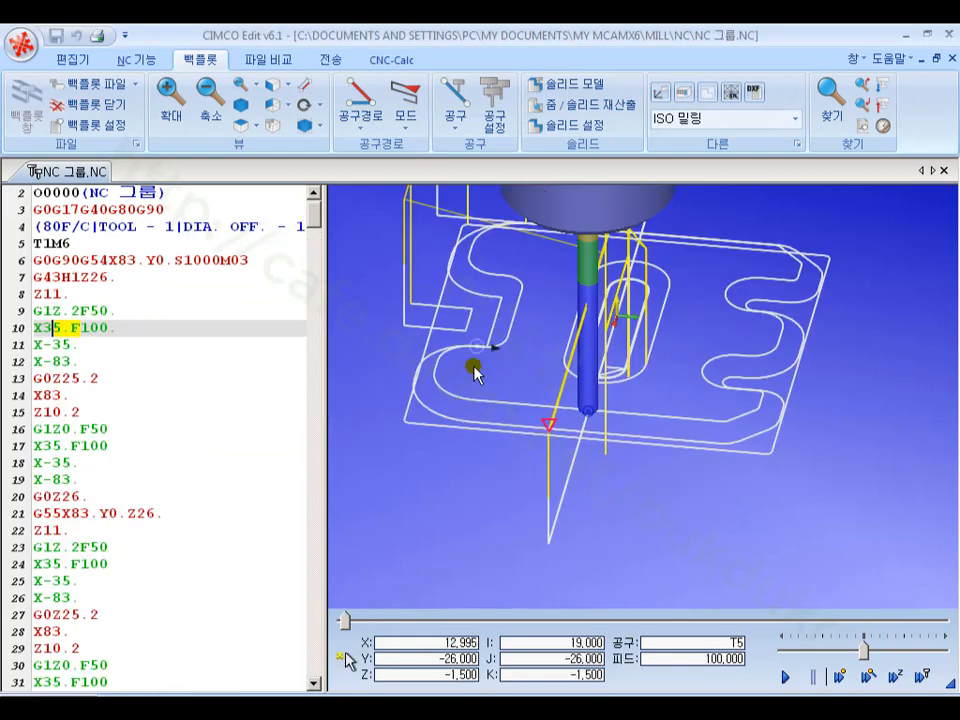
- Examine the G54 and G55 work offset blocks at the start of the posted NC program
left_click(193, 395)
scroll(224, 405, "up", 1)
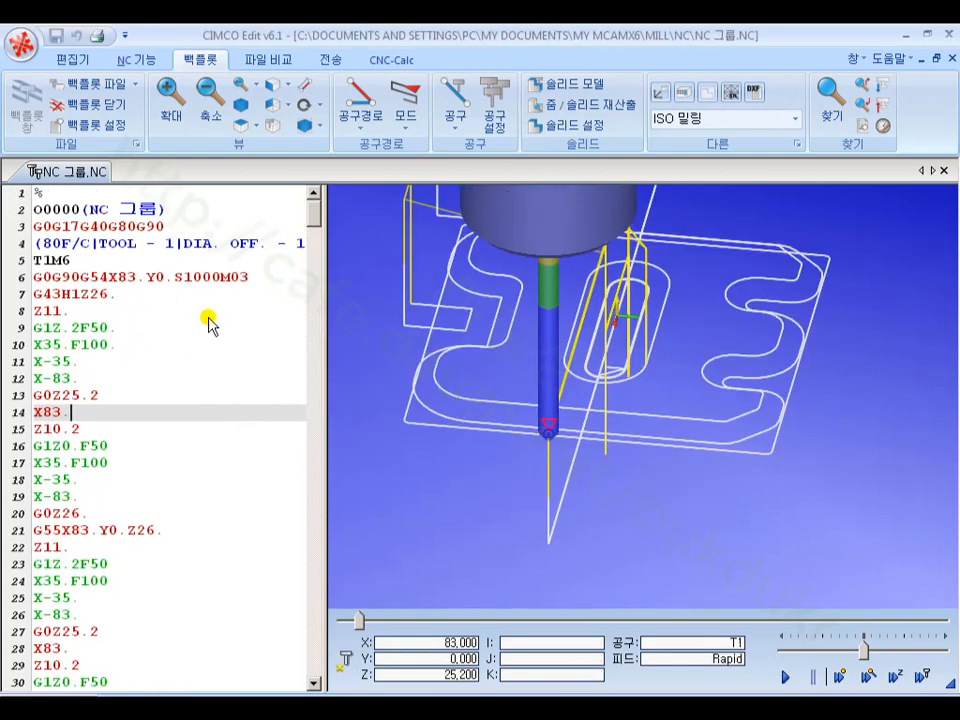
left_click(154, 281)
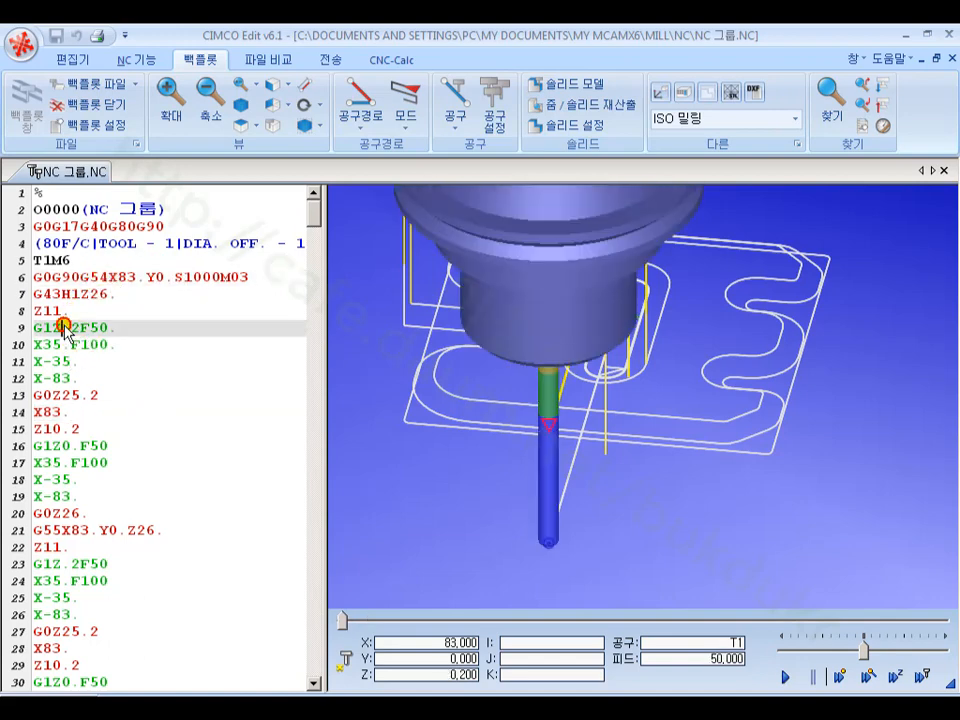
left_click(40, 531)
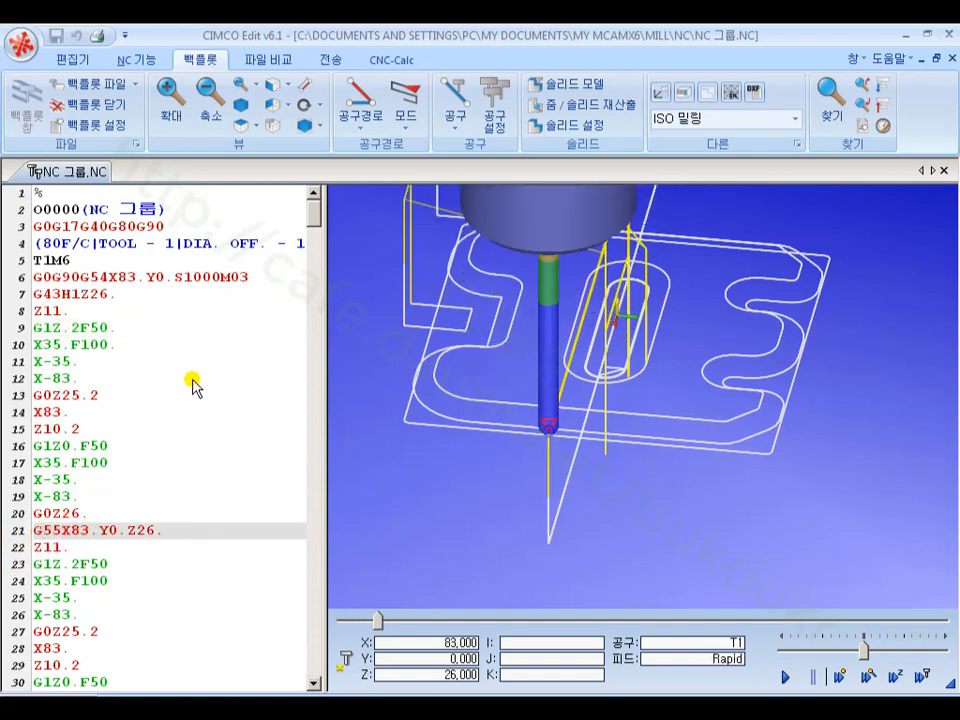
- Set the X work offsets to 200 for G55 and 400 for G56, and view the backplot in isometric
left_click(685, 93)
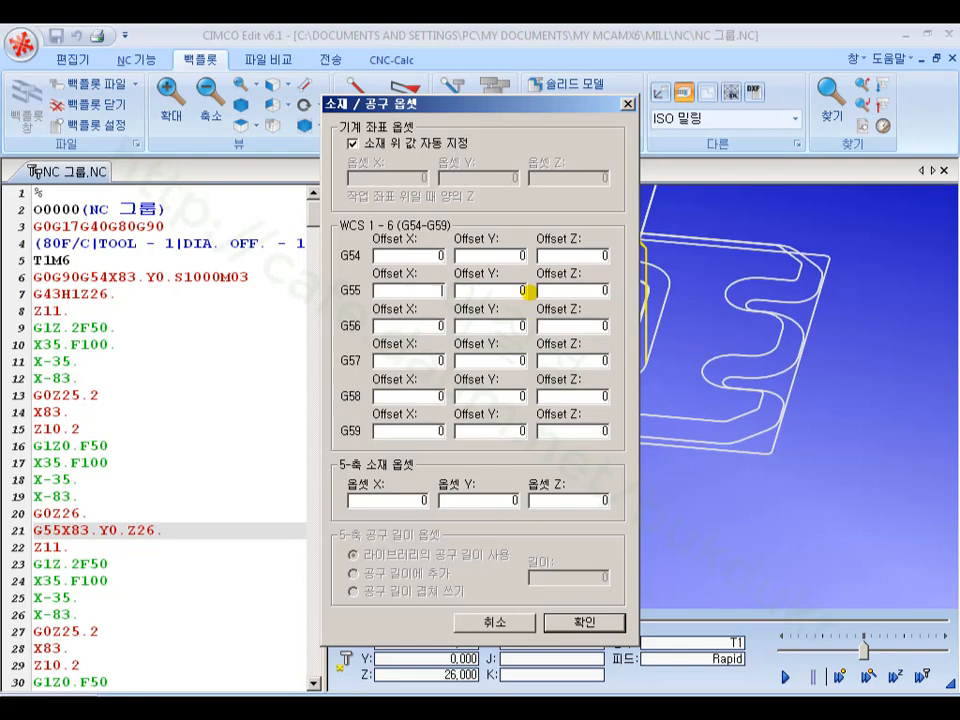
left_click(430, 328)
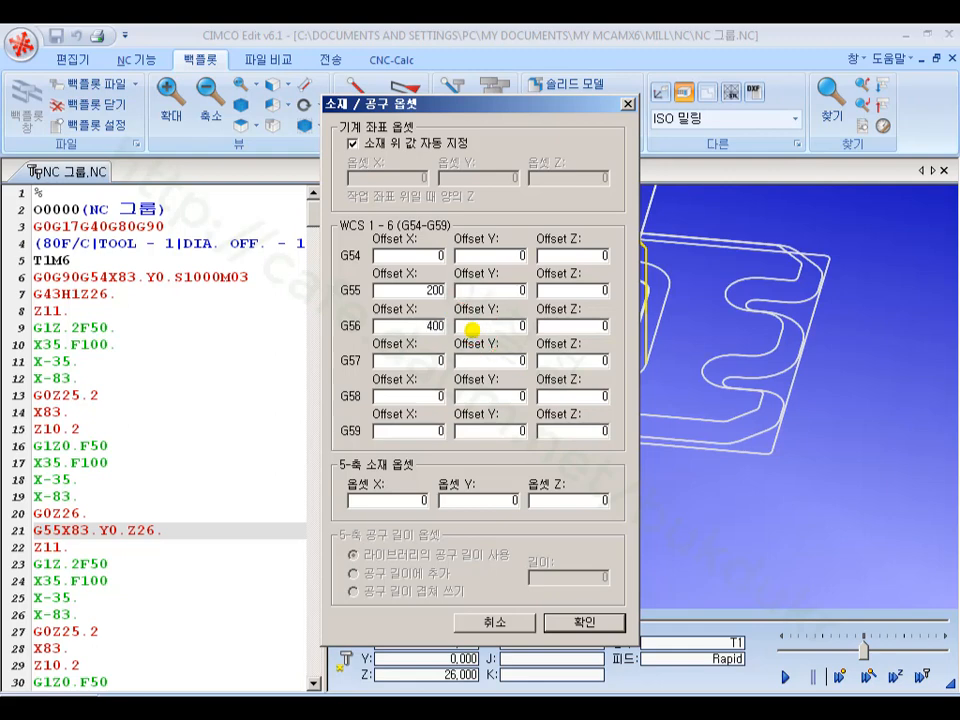
left_click(586, 622)
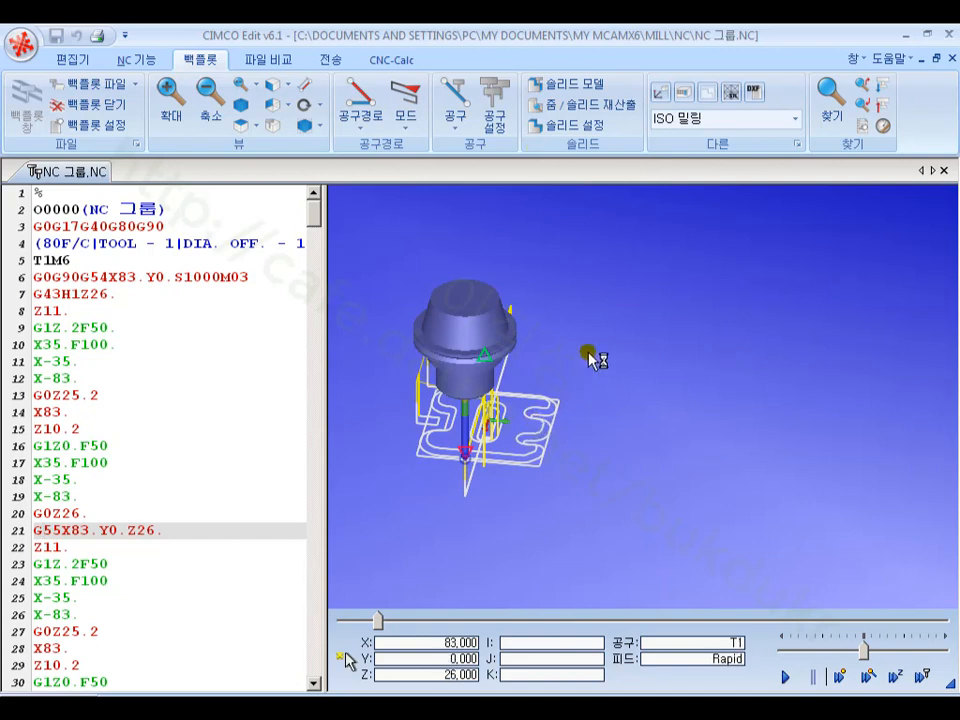
left_click(254, 105)
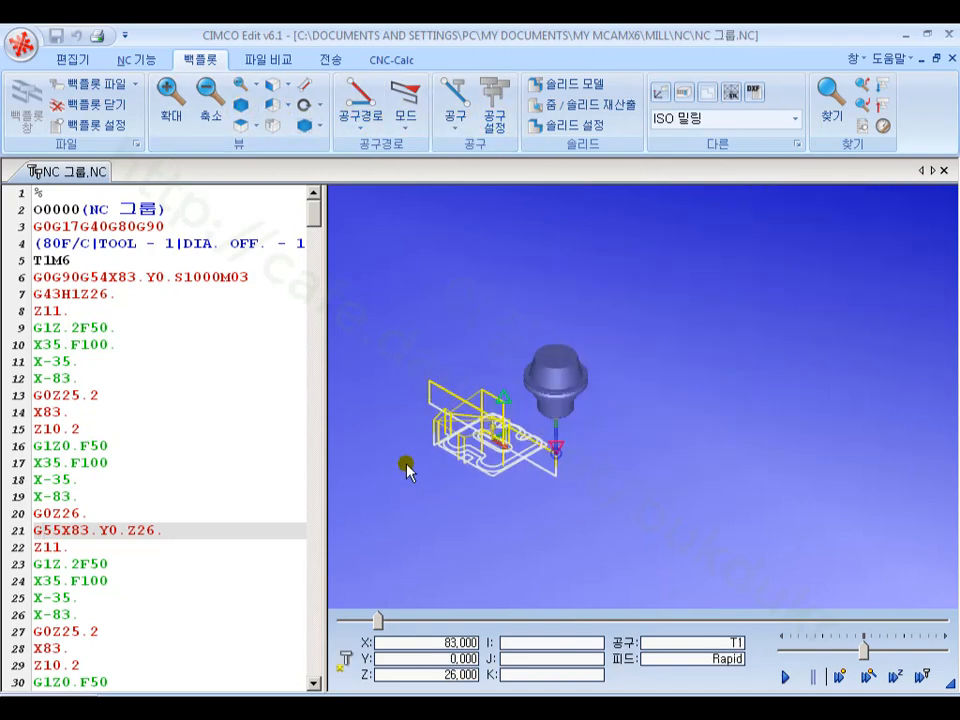
- Change the backplot's control type to Fanuc 밀링 and play the tool motion at increased speed
left_click(790, 120)
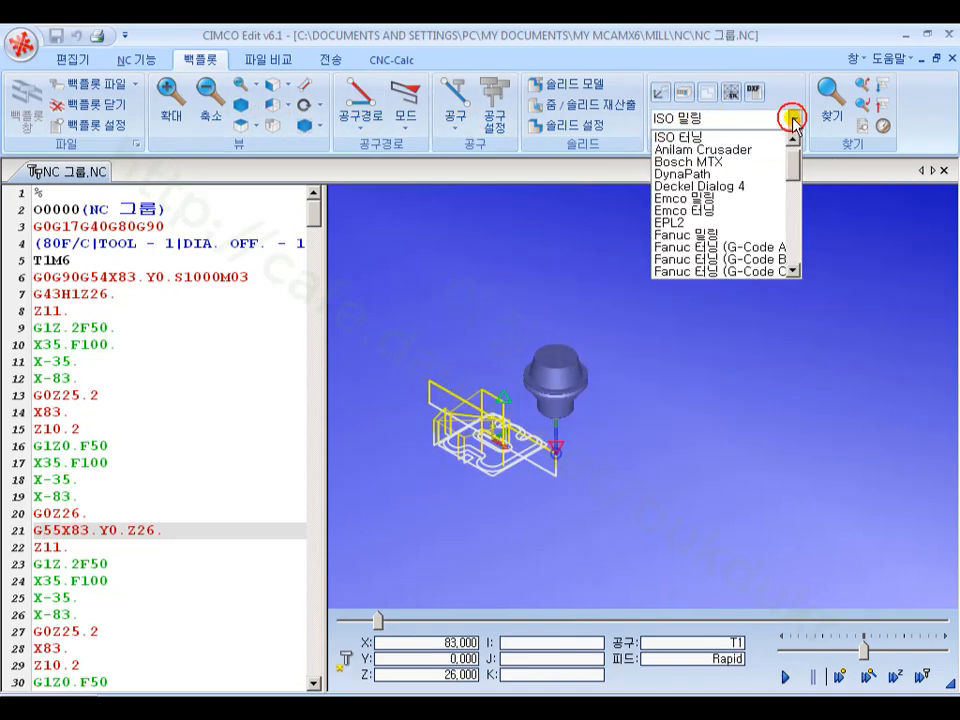
left_click(703, 236)
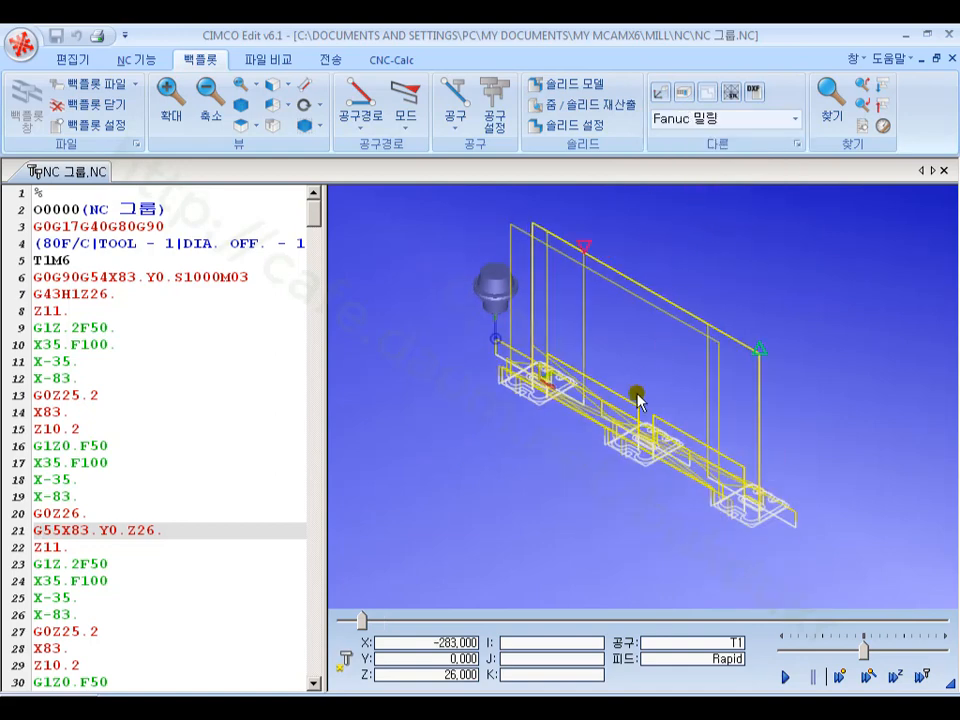
scroll(638, 400, "up", 1)
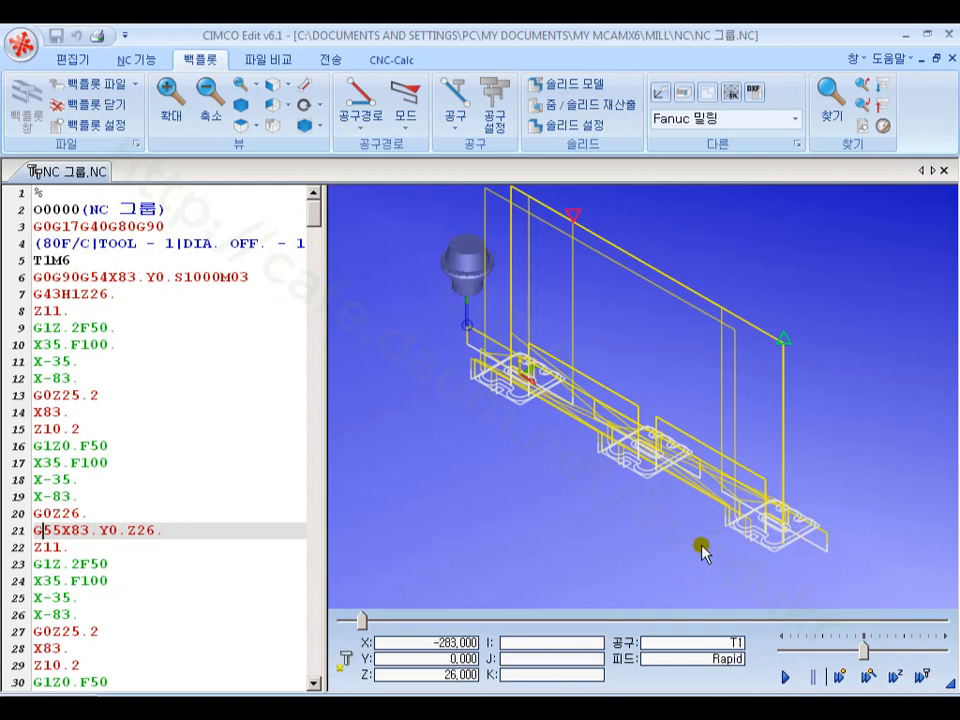
left_click(785, 677)
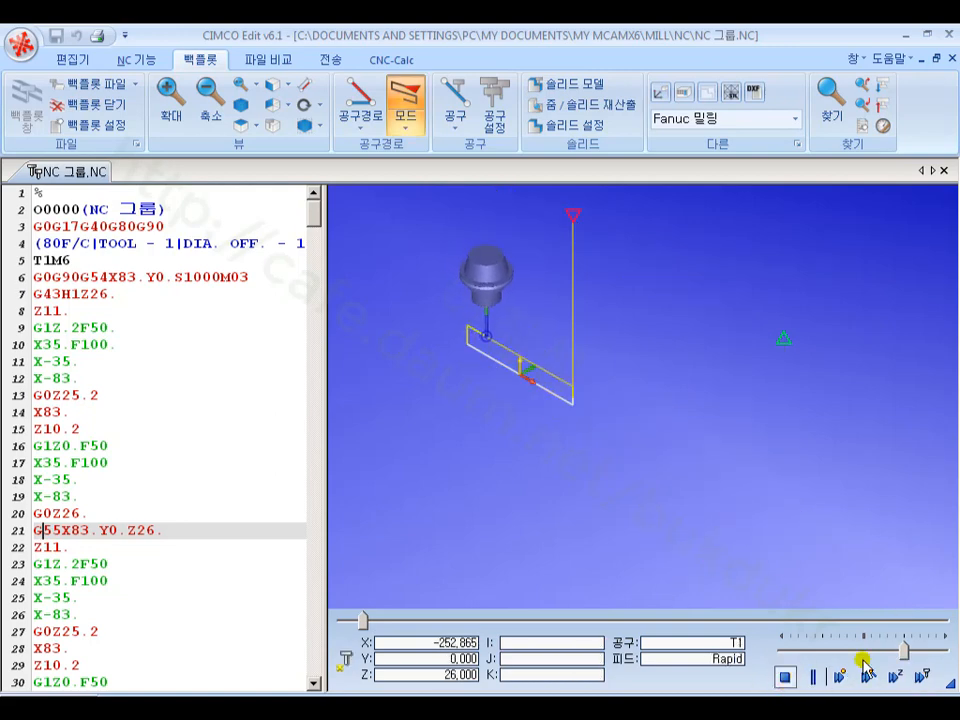
left_click_drag(903, 651, 928, 652)
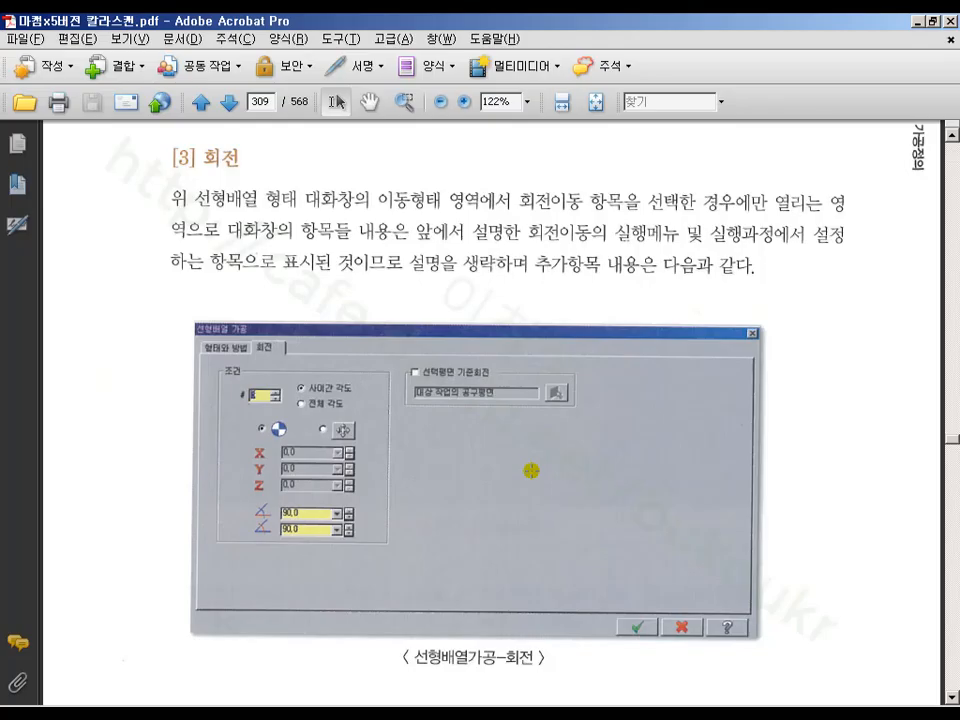
- Point out the 회전 (rotation) section in the PDF manual, and start a new empty file in Mastercam
left_click_drag(163, 143, 258, 177)
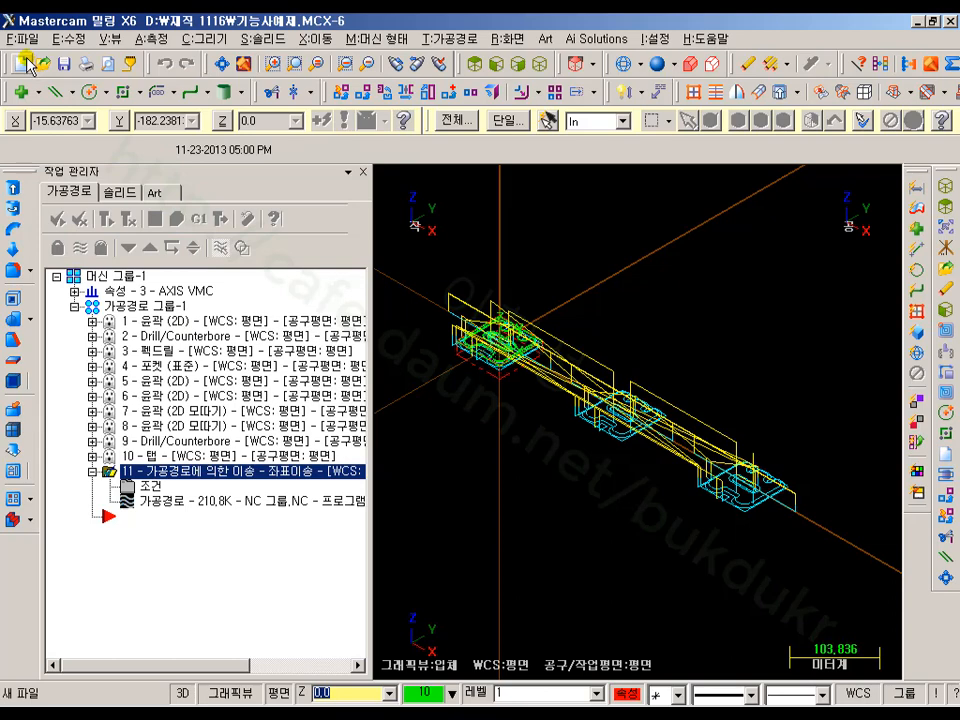
left_click(29, 60)
left_click(515, 388)
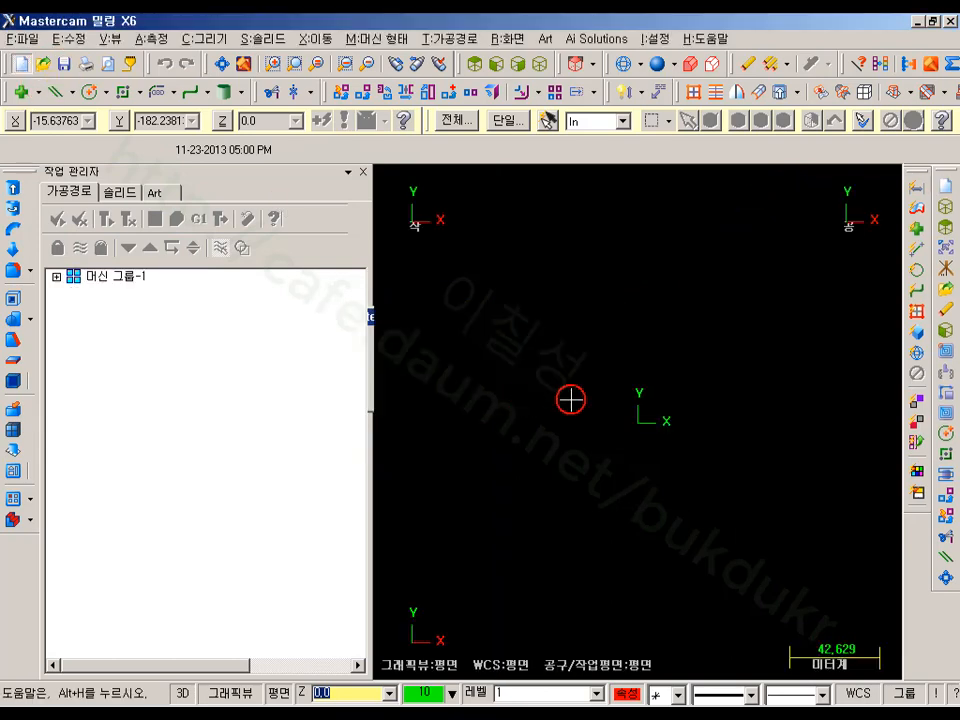
- Draw a circle centred on the origin with a diameter of 200
left_click(88, 92)
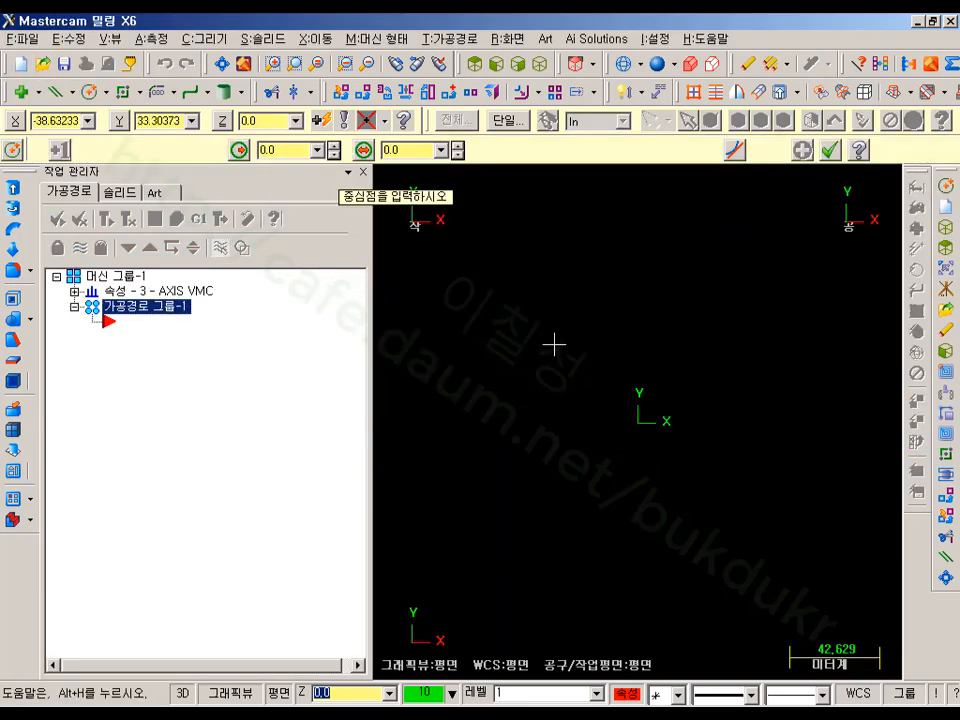
left_click(639, 420)
left_click(757, 259)
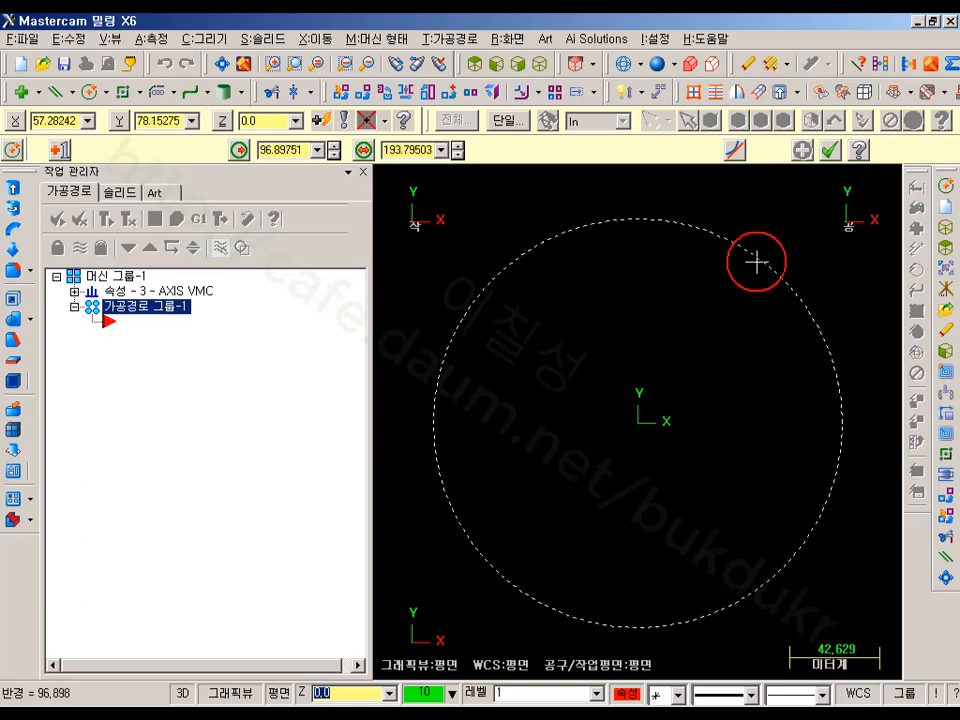
left_click(416, 150)
type("200")
key("Return")
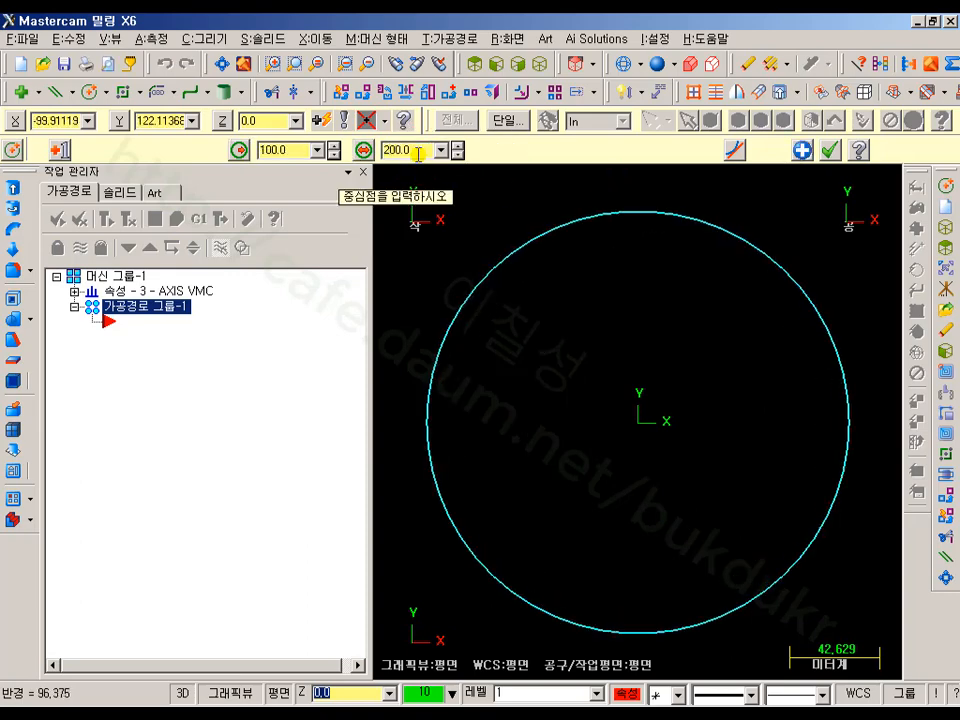
- Draw a second circle with a diameter of 30, centred on the large circle's quadrant point on the positive X axis
scroll(500, 290, "down", 1)
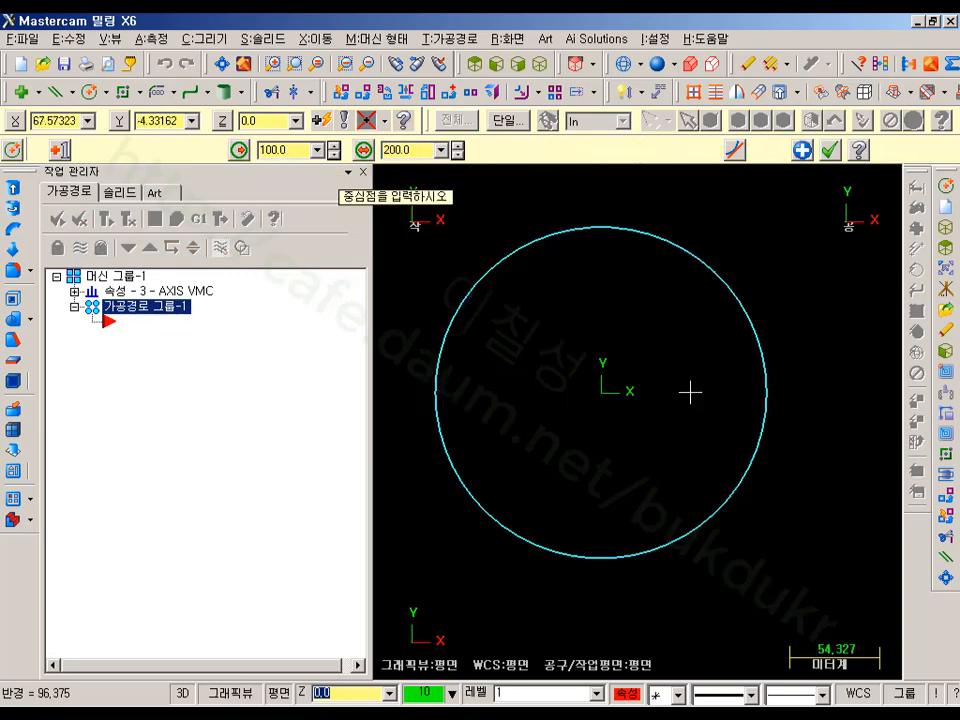
left_click(767, 393)
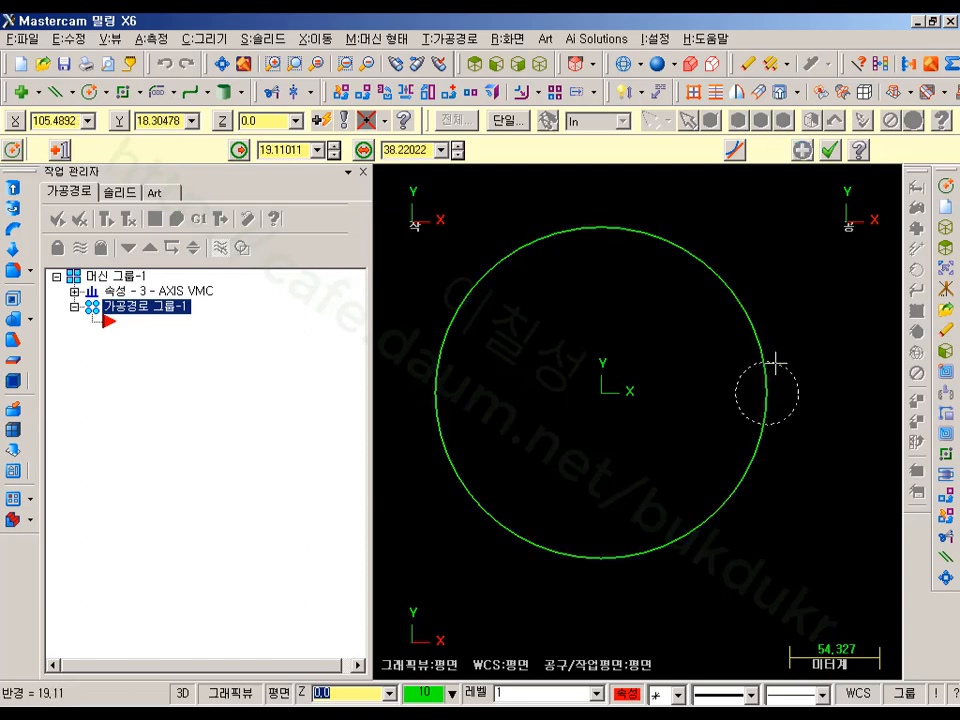
left_click(776, 364)
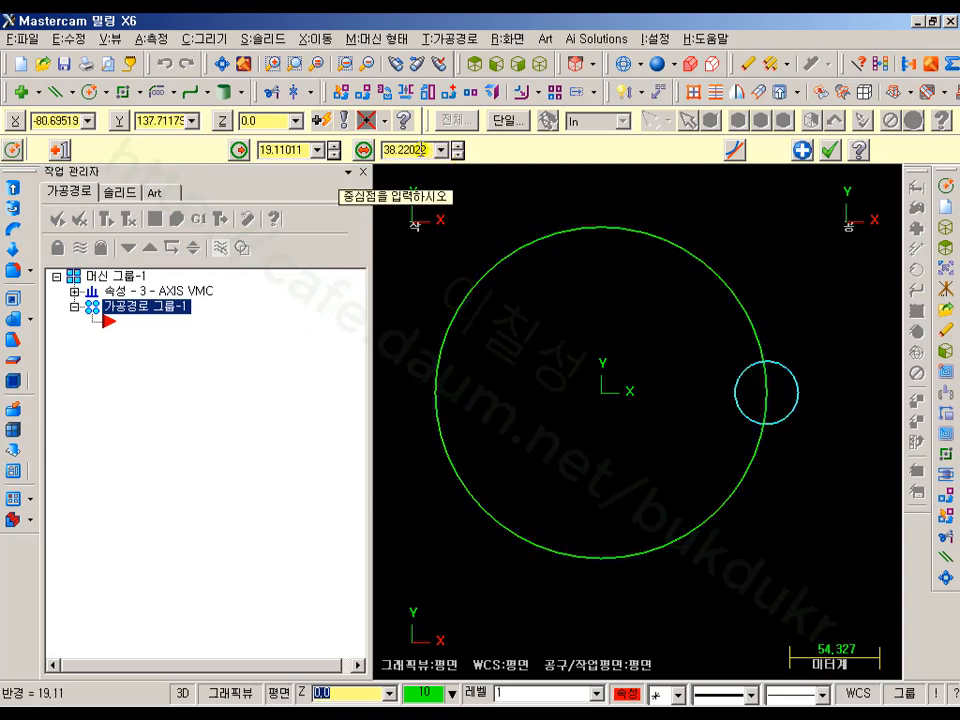
double_click(416, 150)
key("Return")
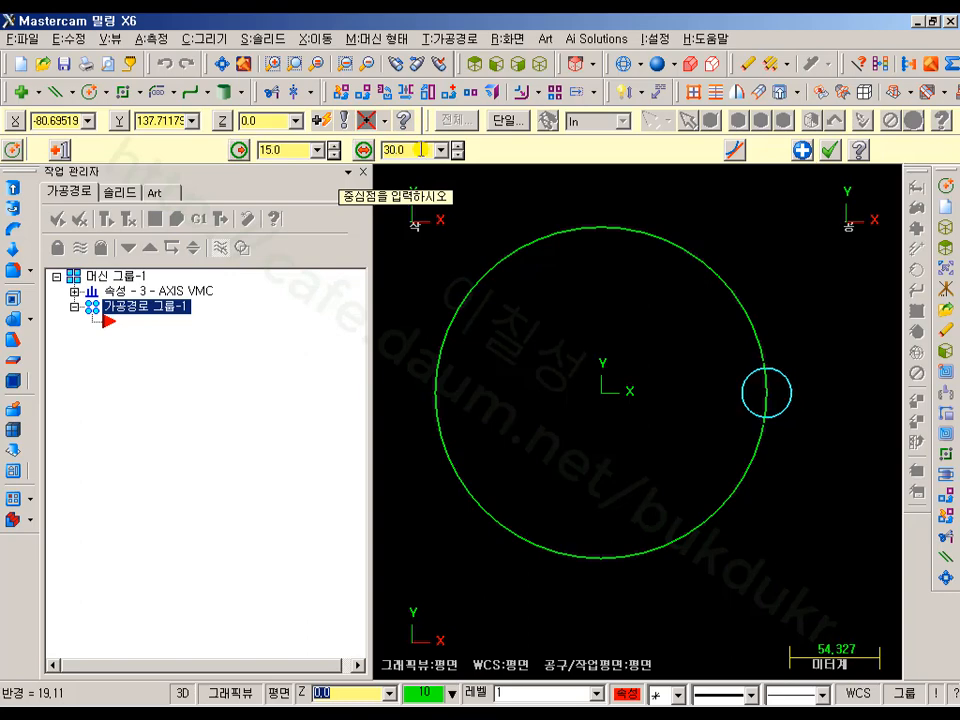
left_click(830, 150)
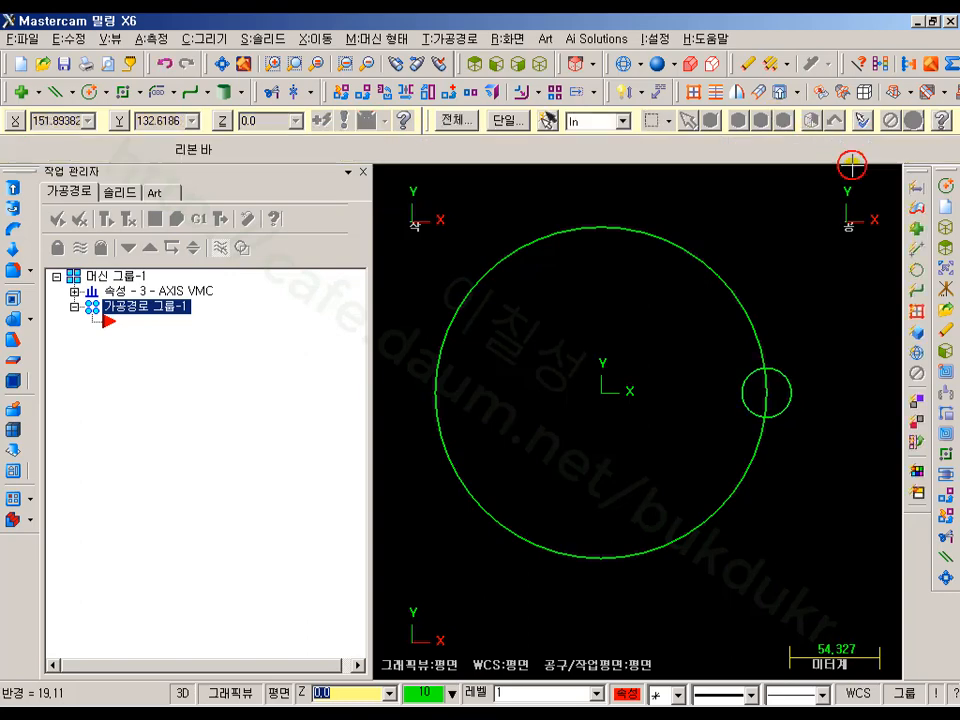
- Trim away the part of the small circle that lies outside the large circle
scroll(786, 388, "up", 6)
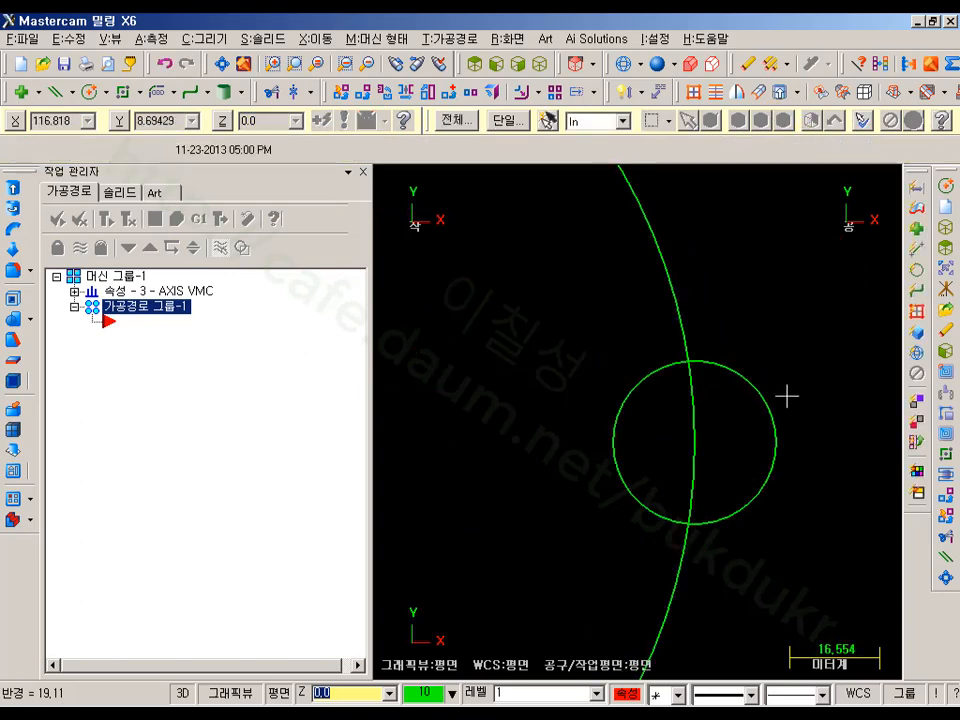
left_click(272, 91)
left_click(733, 382)
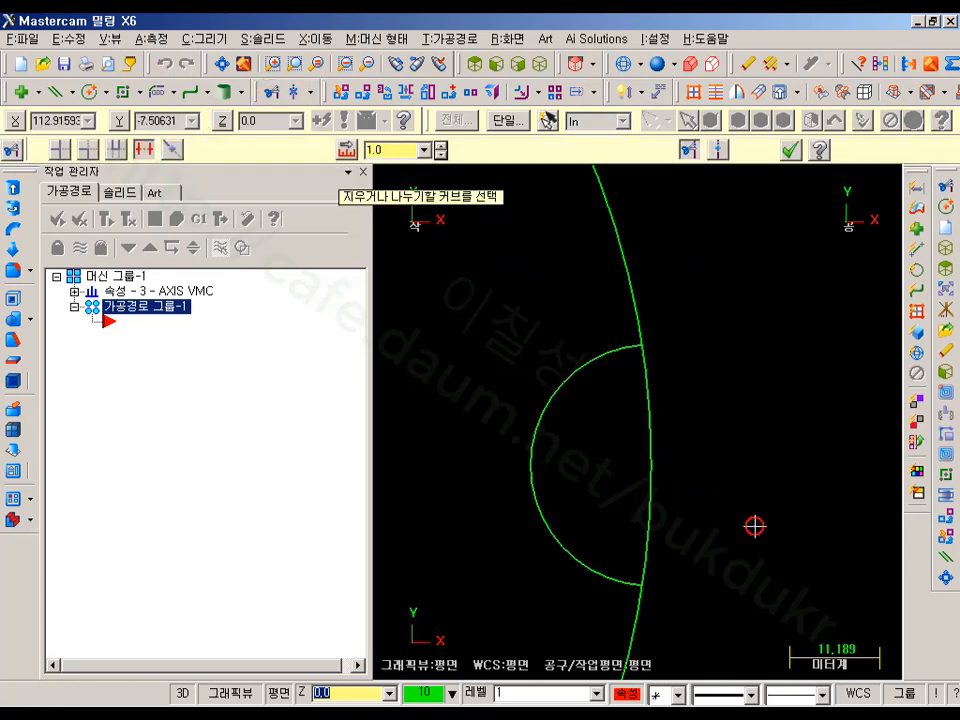
scroll(815, 378, "down", 4)
scroll(821, 374, "down", 3)
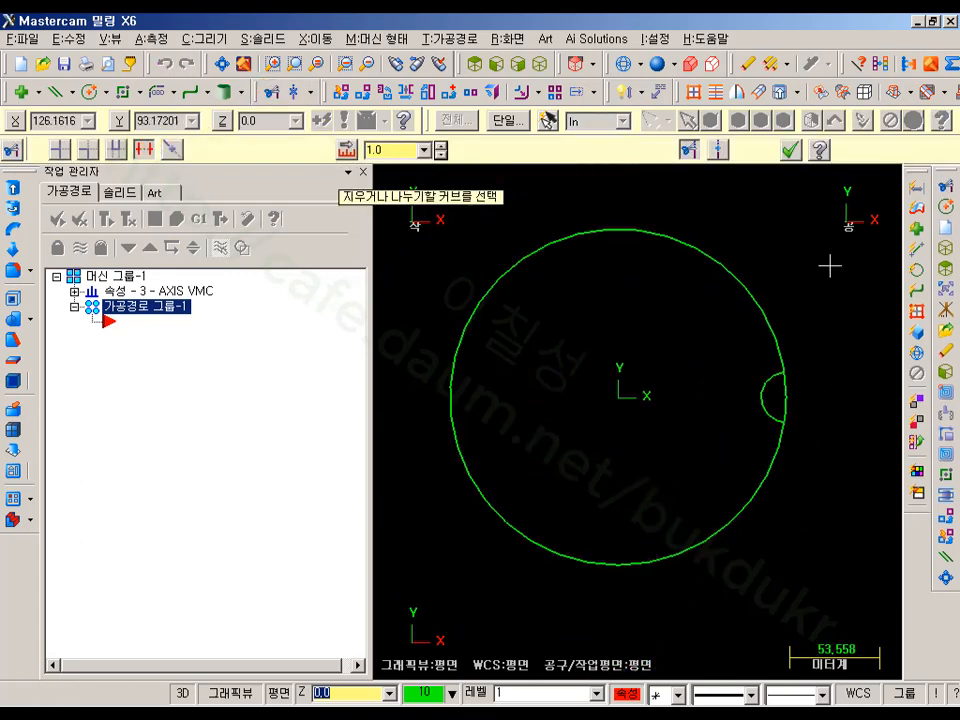
left_click(800, 148)
- Start a 2D contour toolpath (윤곽 가공) using the small arc as its chain
scroll(815, 405, "up", 5)
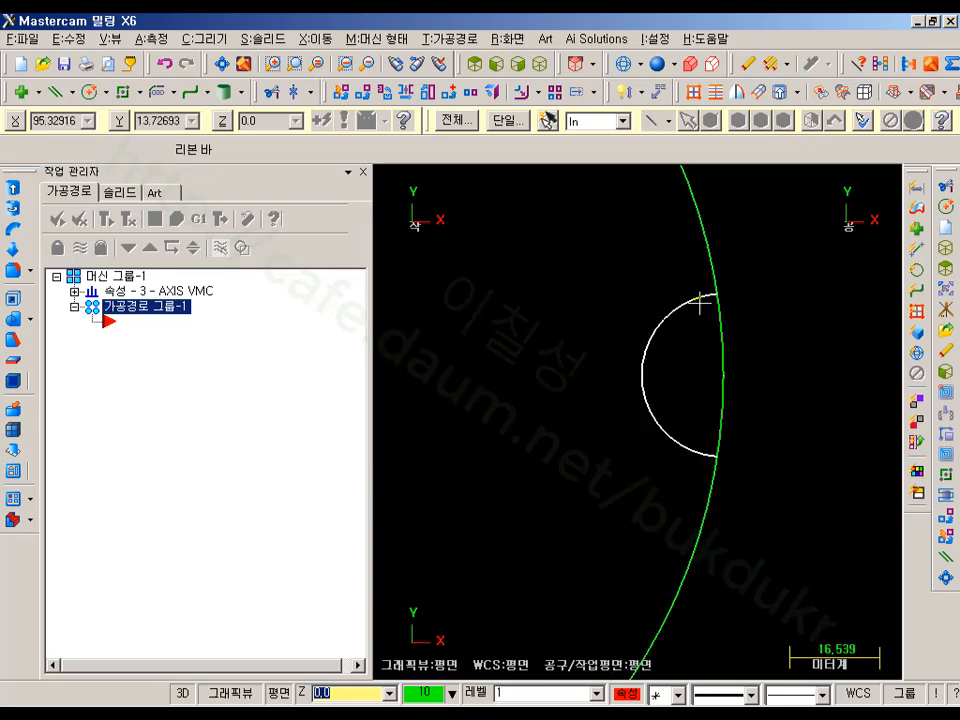
scroll(771, 435, "down", 4)
scroll(820, 414, "up", 2)
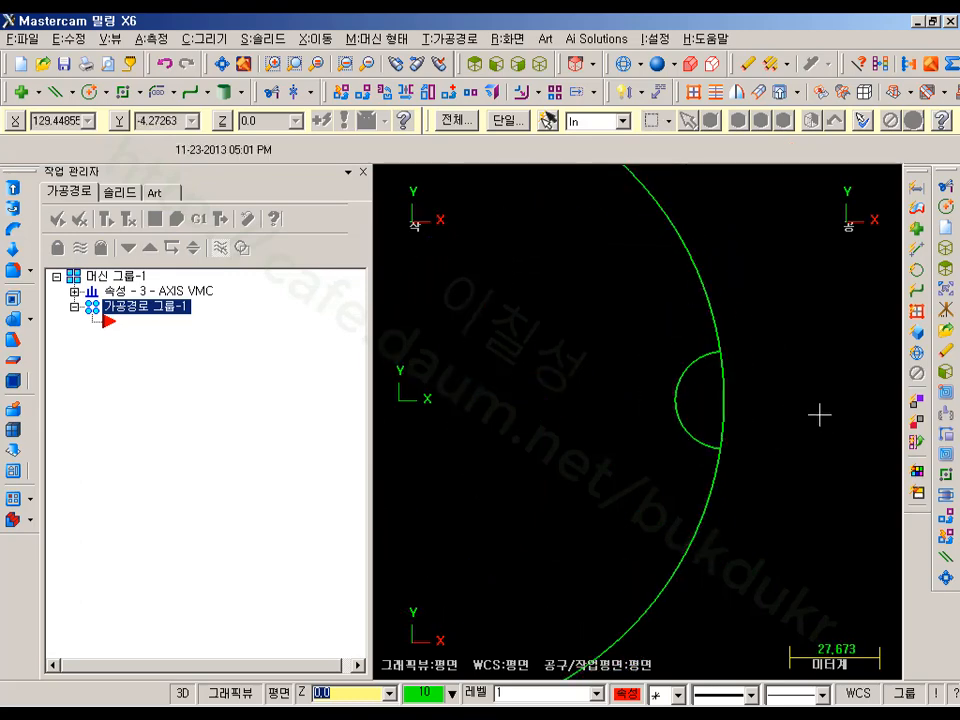
scroll(707, 392, "up", 1)
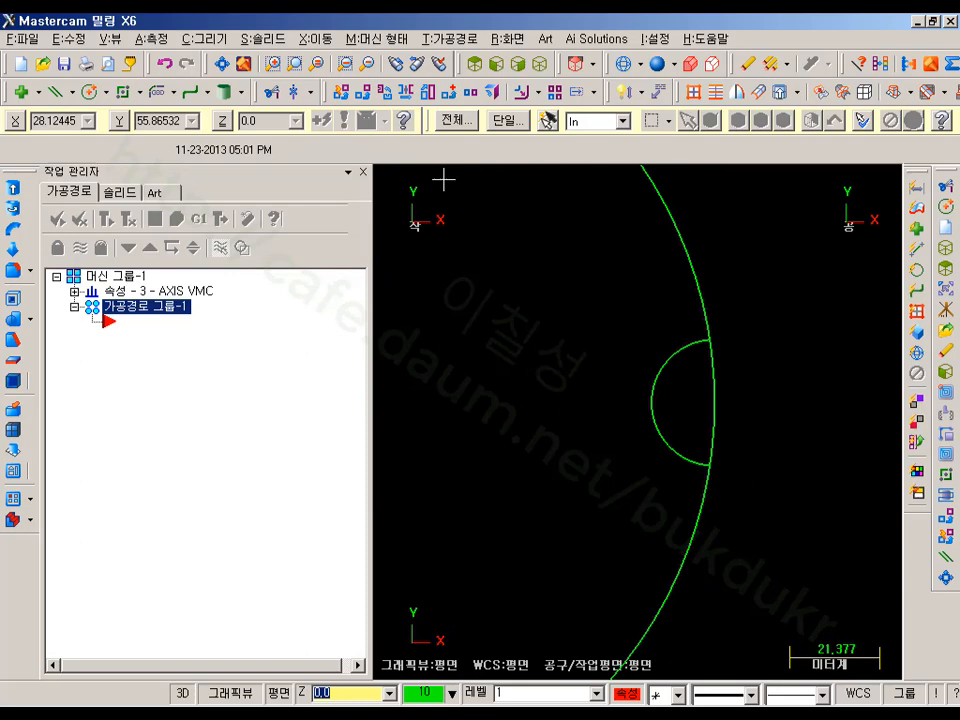
left_click(260, 39)
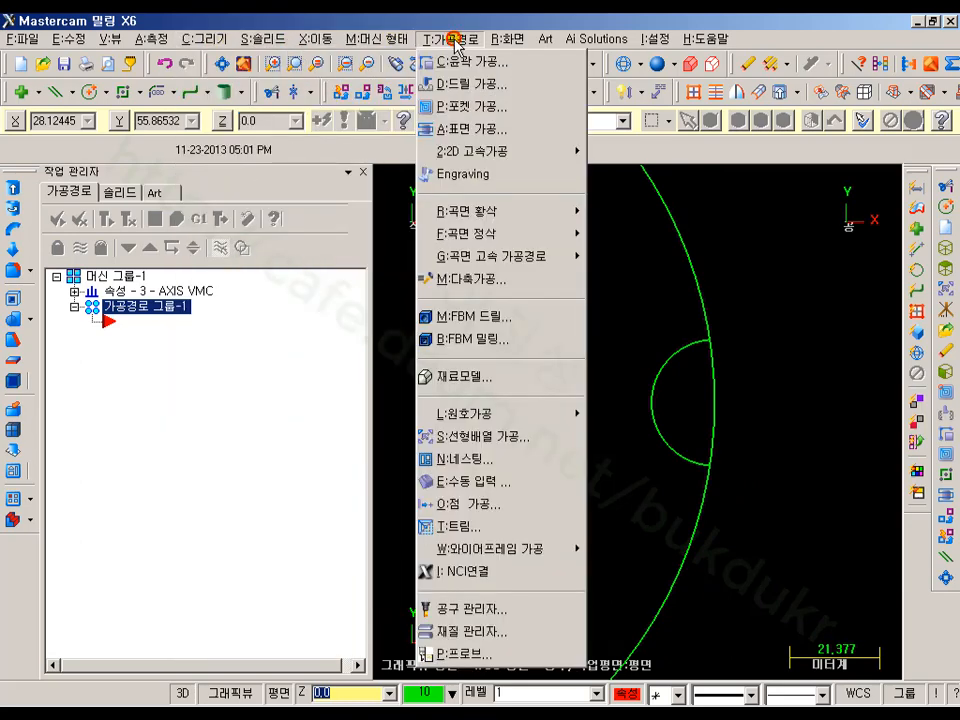
left_click(452, 40)
left_click(455, 40)
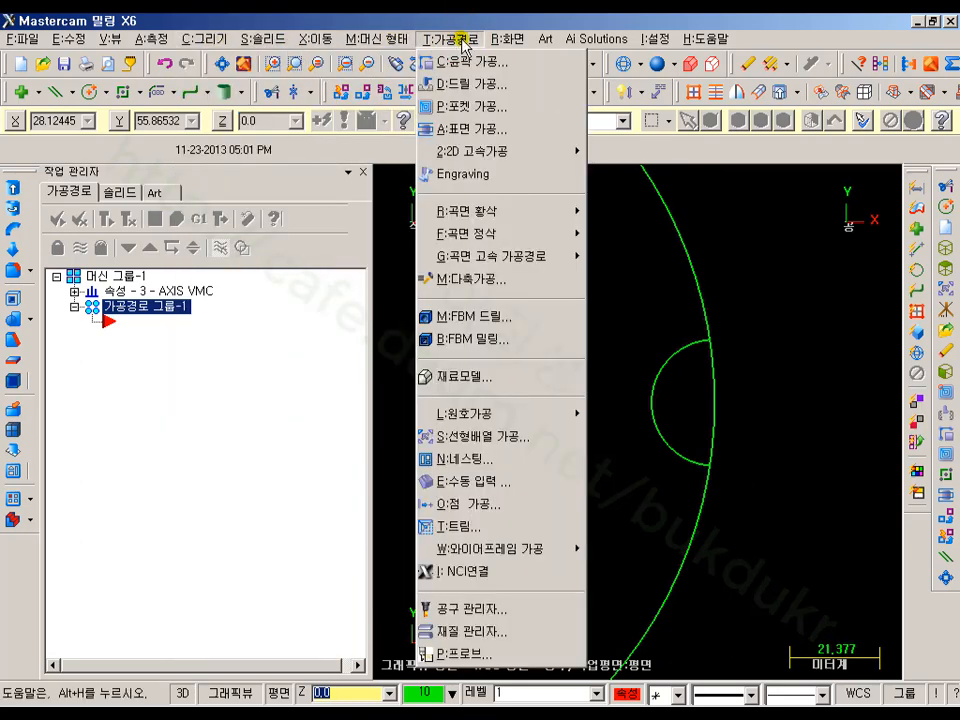
left_click(459, 61)
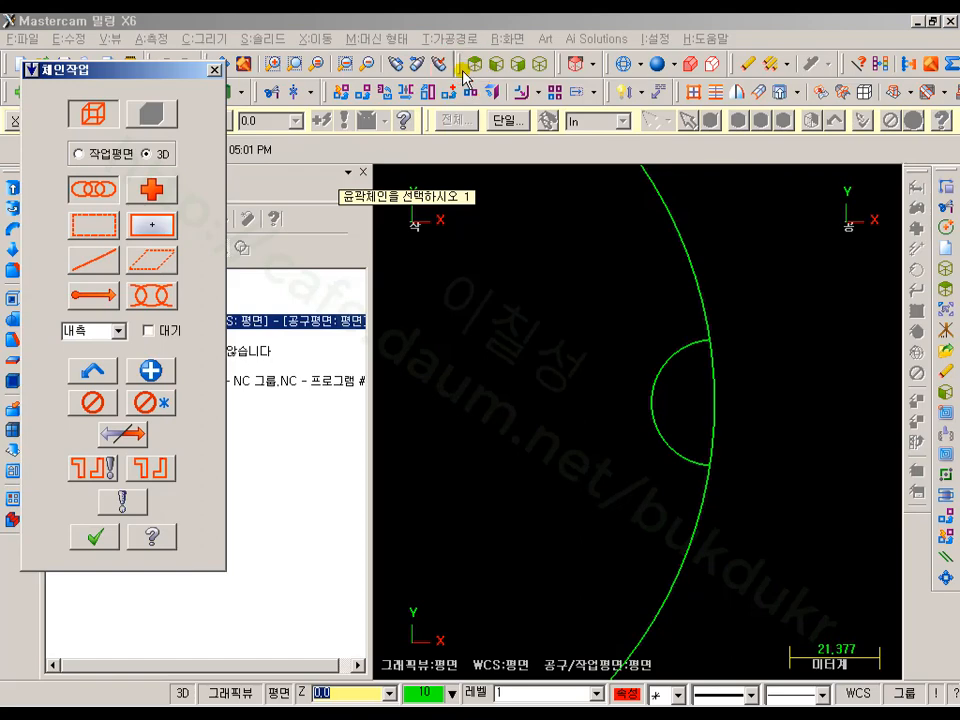
left_click(703, 347)
left_click(95, 536)
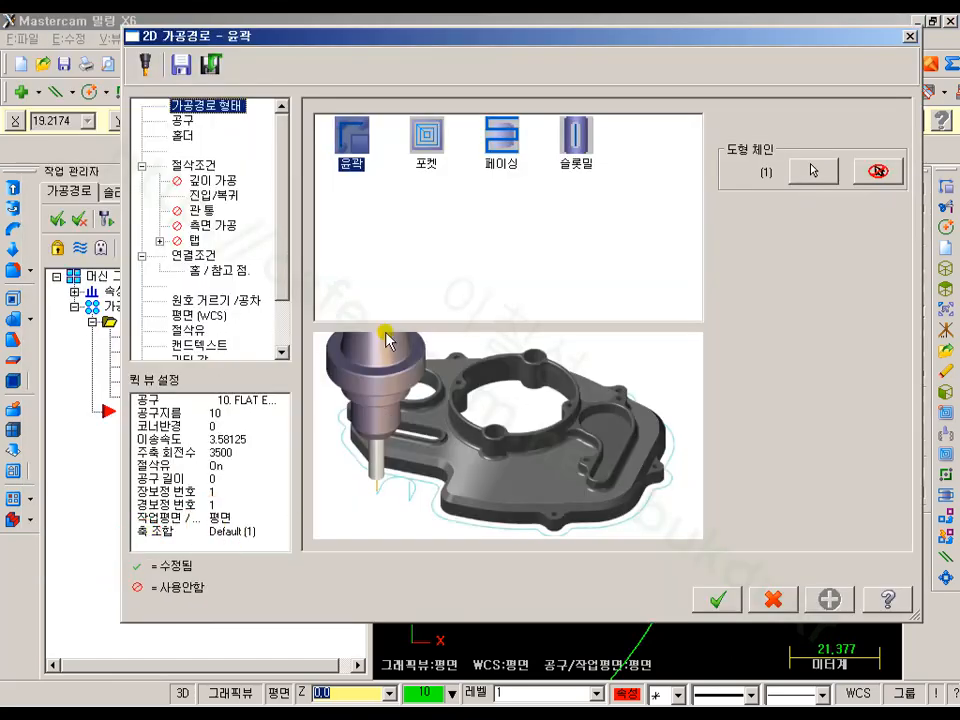
- Create a new flat end mill with a diameter of 10 for the contour toolpath
left_click(183, 122)
right_click(375, 221)
left_click(432, 249)
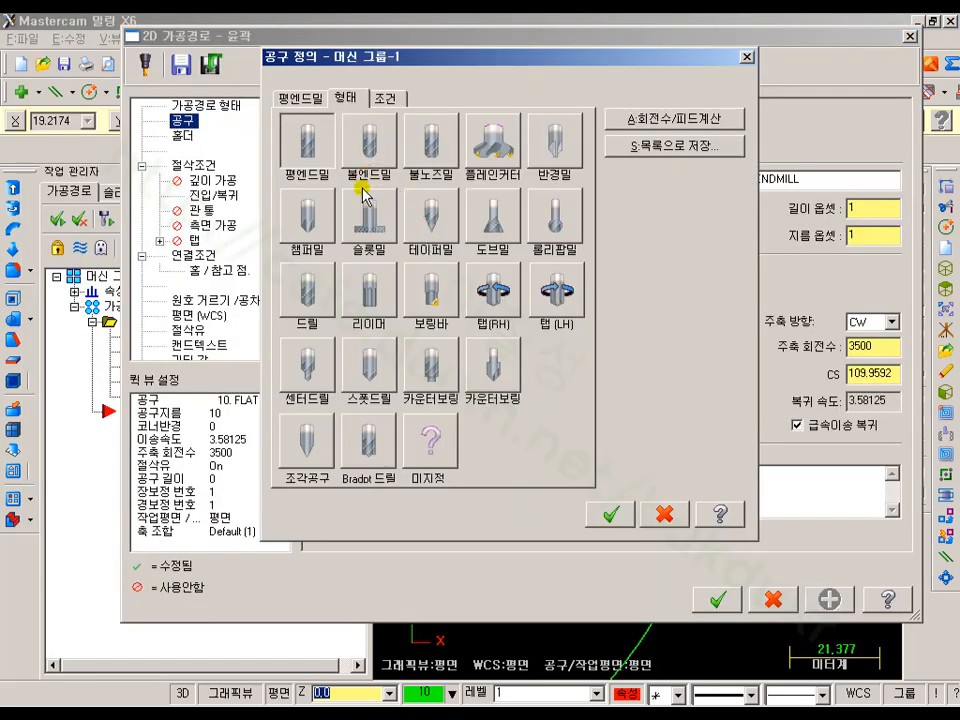
left_click(341, 190)
left_click(610, 514)
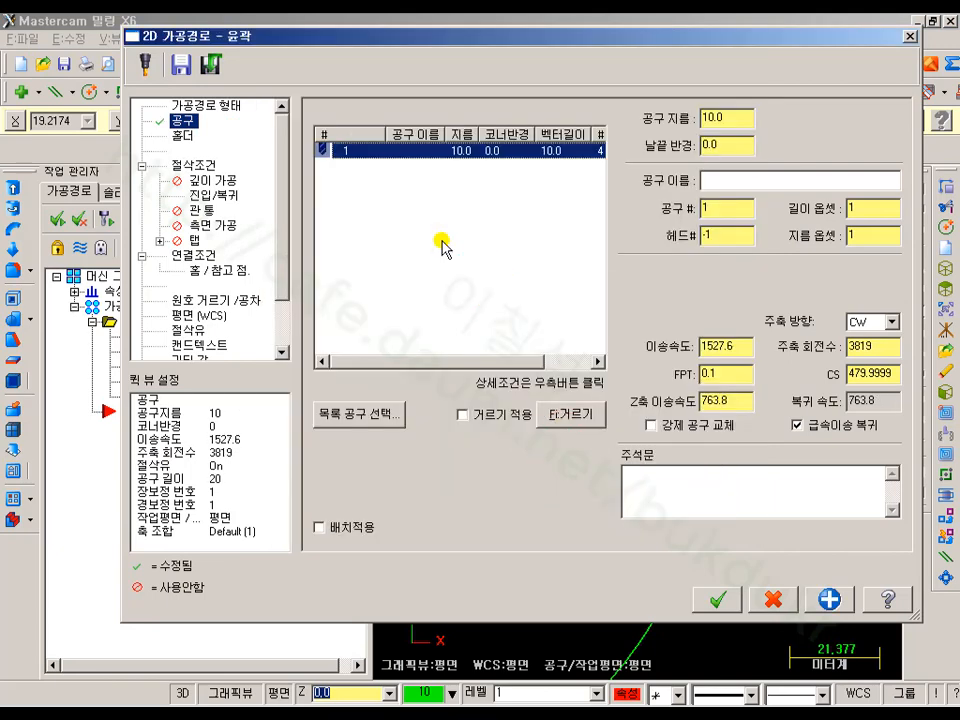
- Set the lead-in arc radius to 0 and copy the lead-in settings to the lead-out
left_click(193, 165)
left_click(210, 196)
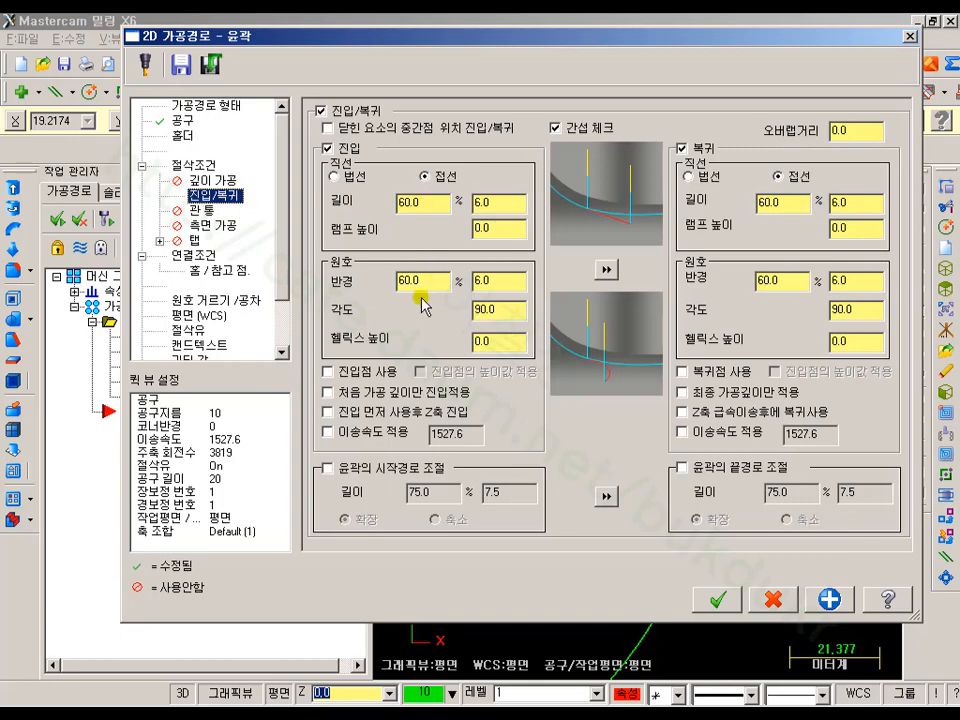
left_click_drag(425, 284, 347, 291)
type("0")
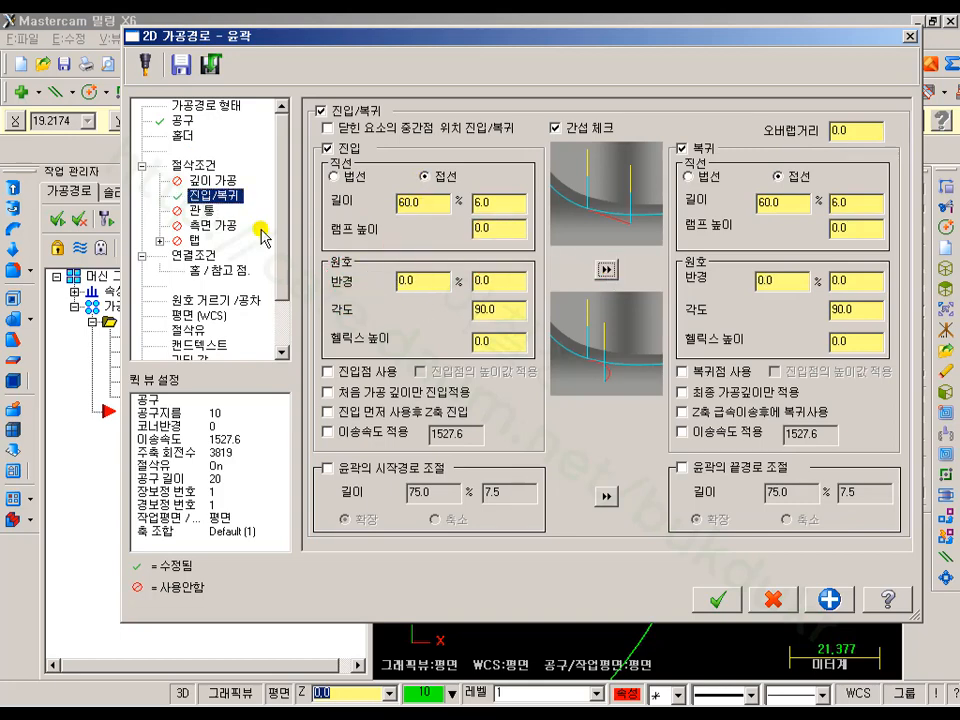
- Set the contour's machining depth (가공깊이) to an absolute value of -10 and generate the toolpath
left_click(206, 257)
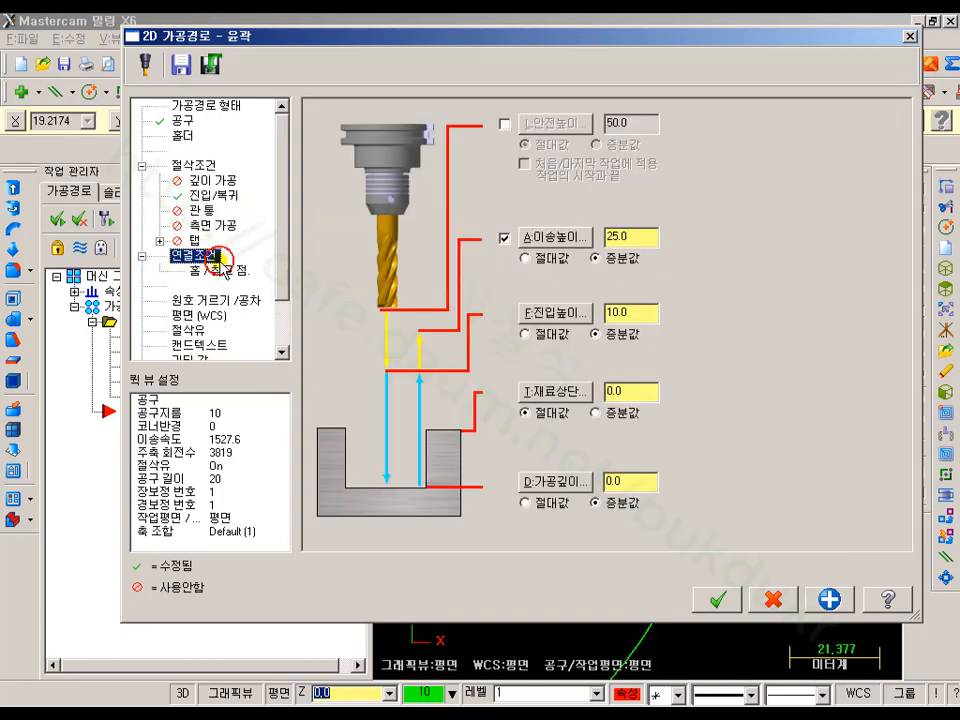
left_click(556, 504)
left_click(600, 484)
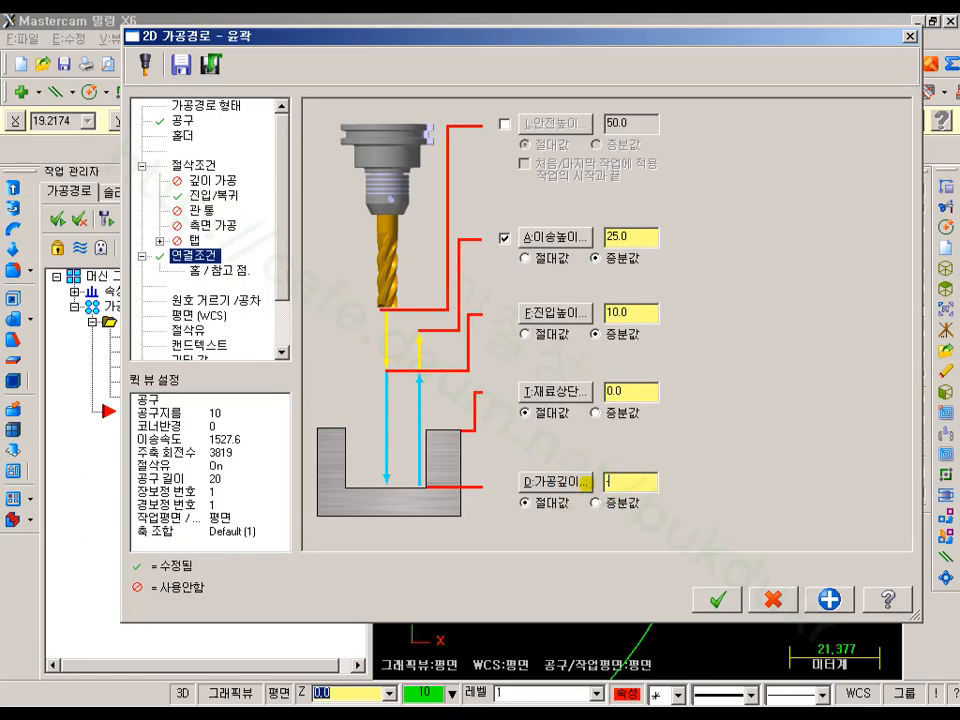
left_click(718, 600)
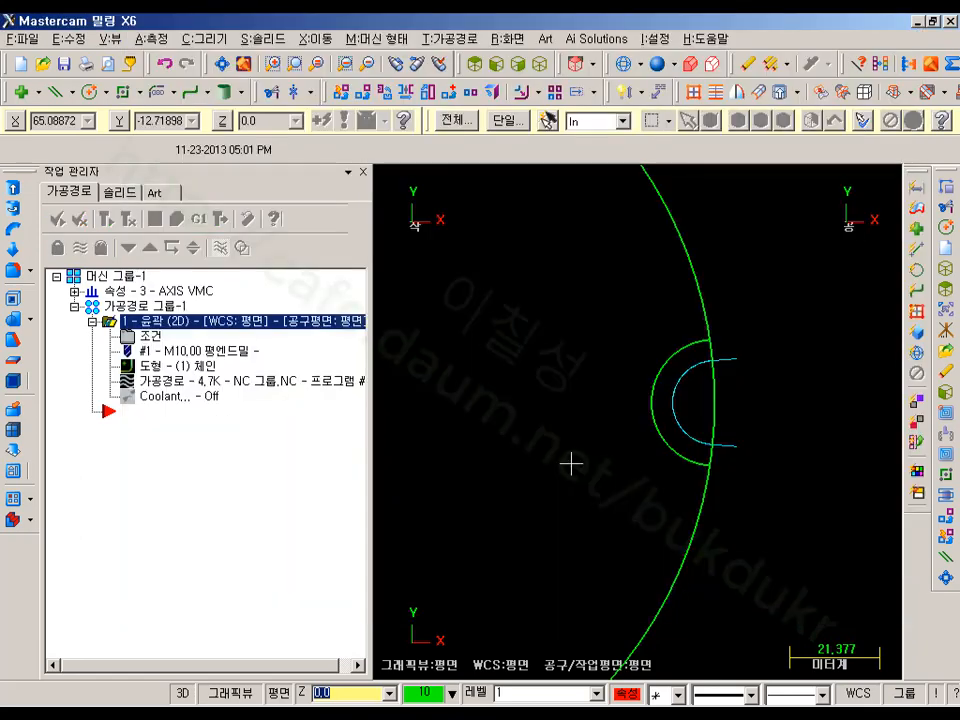
- Backplot the single-pass contour toolpath and examine the material it clears around the small arc
left_click(189, 386)
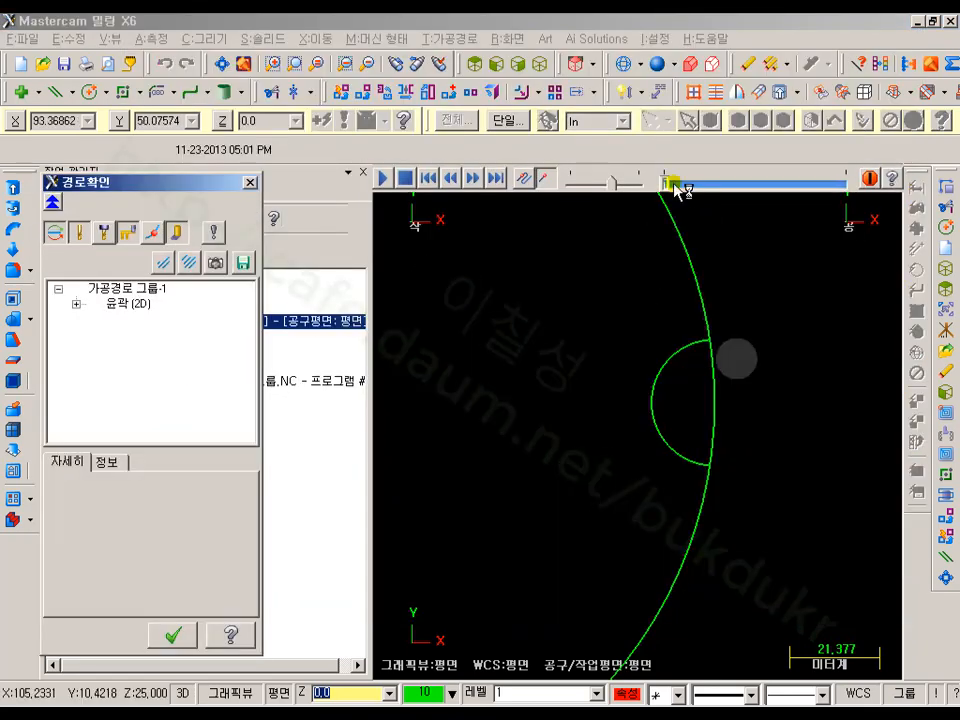
left_click_drag(672, 183, 789, 171)
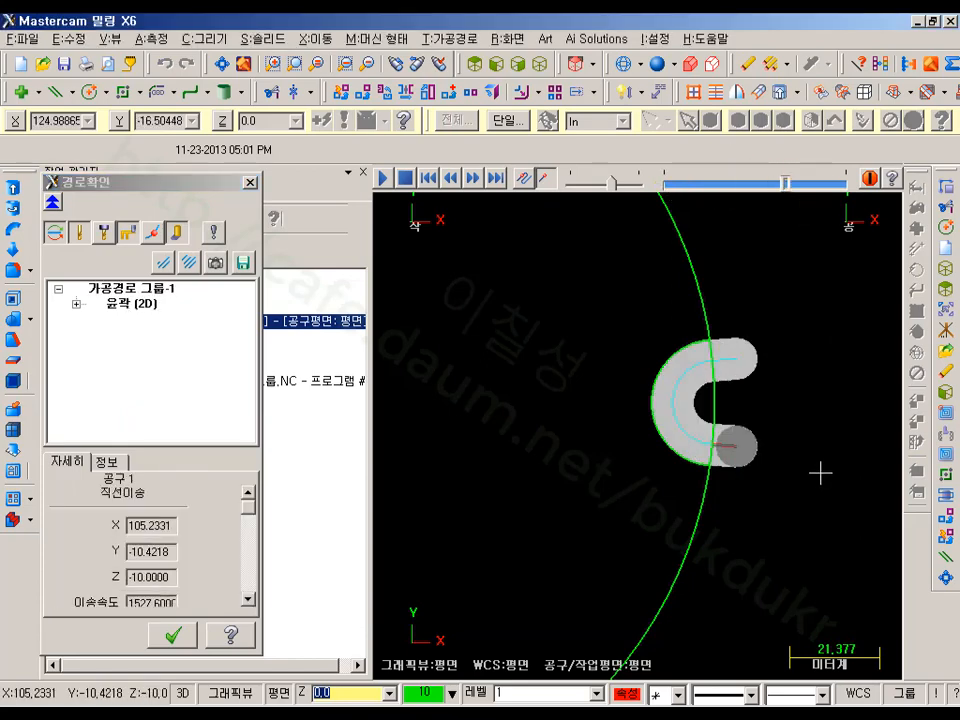
scroll(698, 381, "up", 4)
scroll(698, 381, "up", 2)
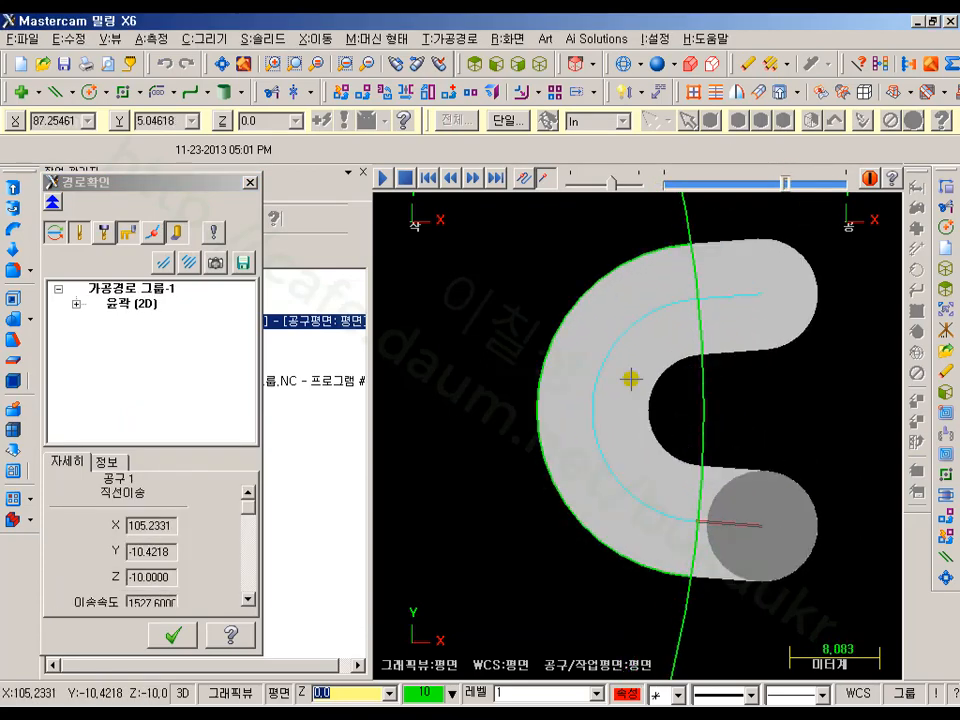
left_click(174, 634)
- Enable multiple side passes (측면 가공) for the contour with 2 roughing passes and regenerate the toolpath
left_click(149, 342)
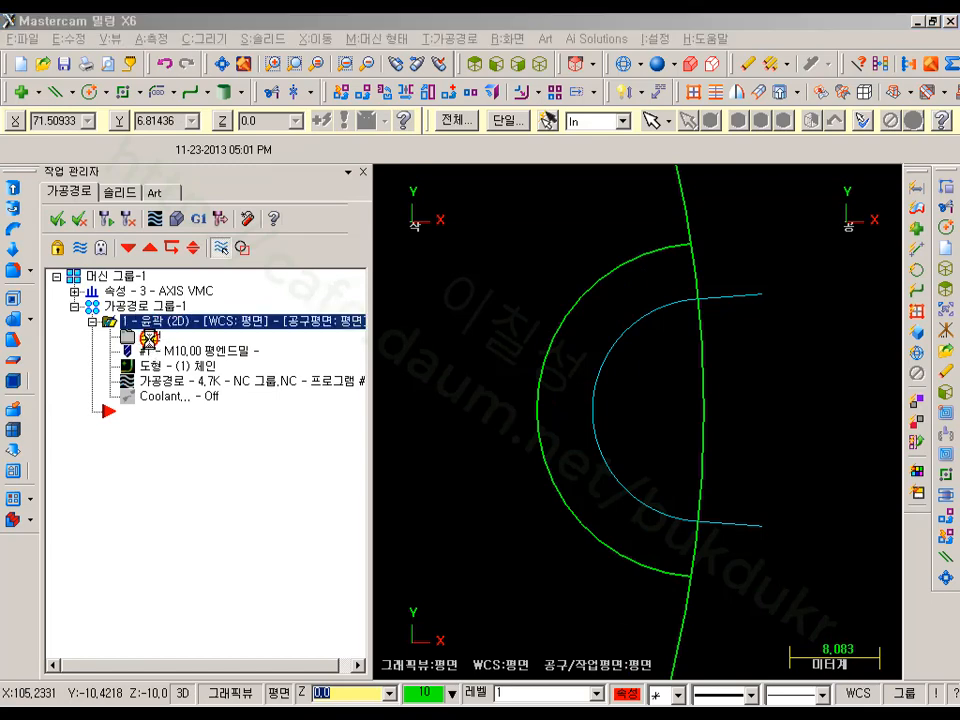
left_click(205, 226)
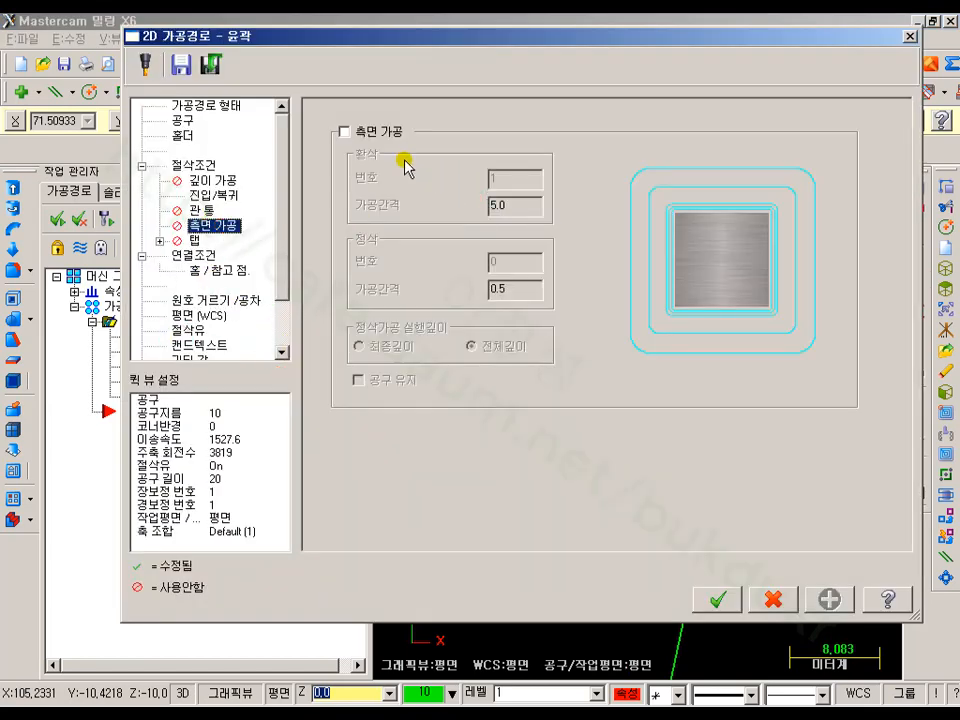
left_click(380, 132)
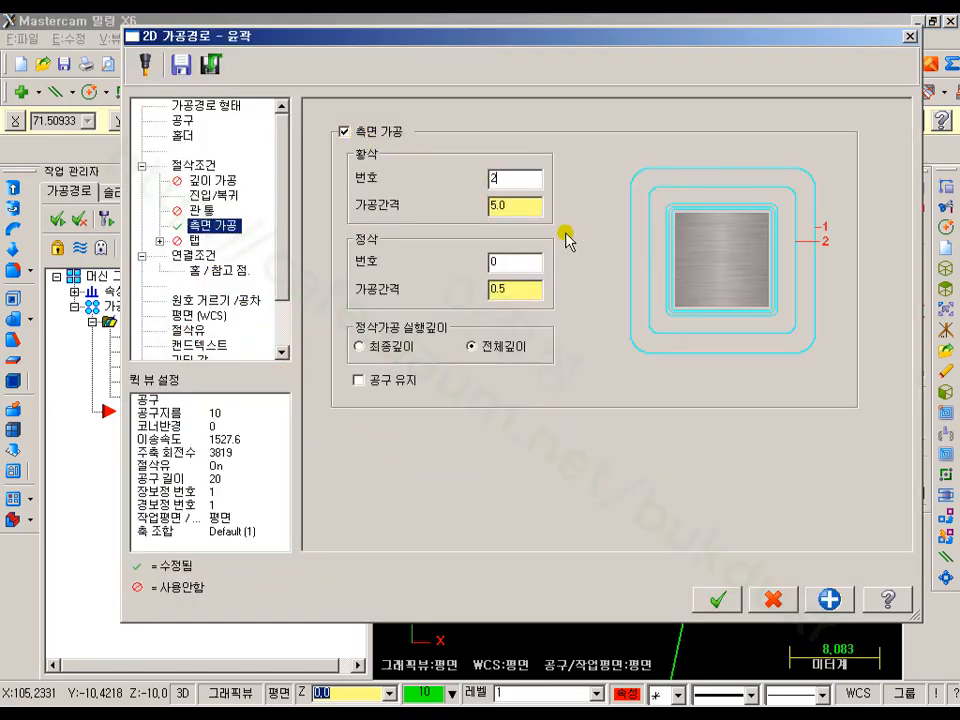
left_click(720, 600)
left_click(108, 216)
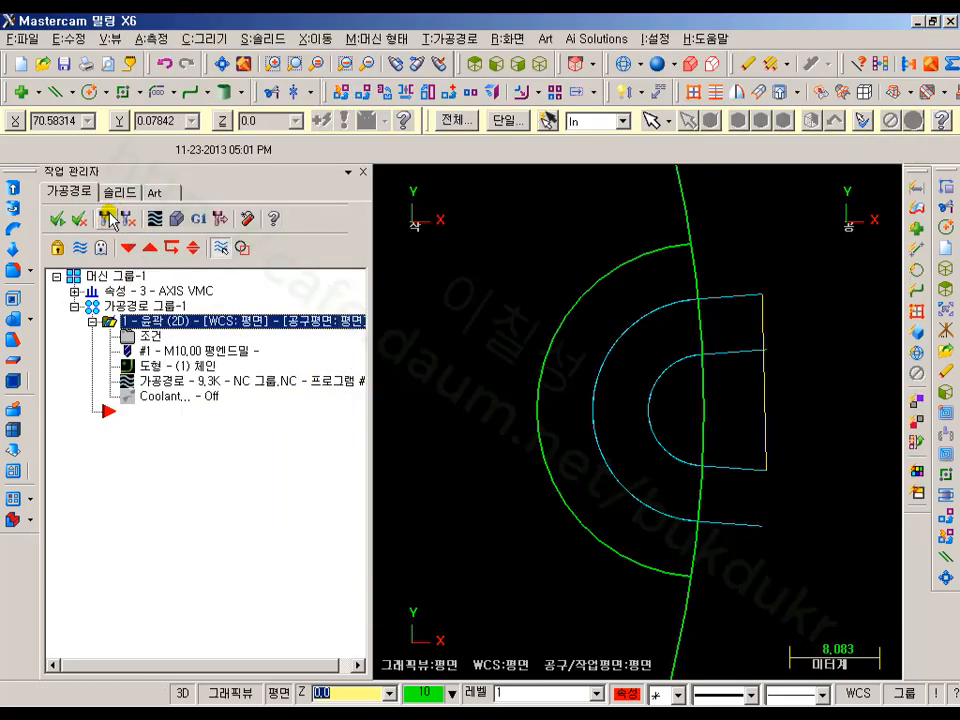
- Backplot the two-pass contour toolpath to its end to check the coverage inside the arc
left_click(152, 388)
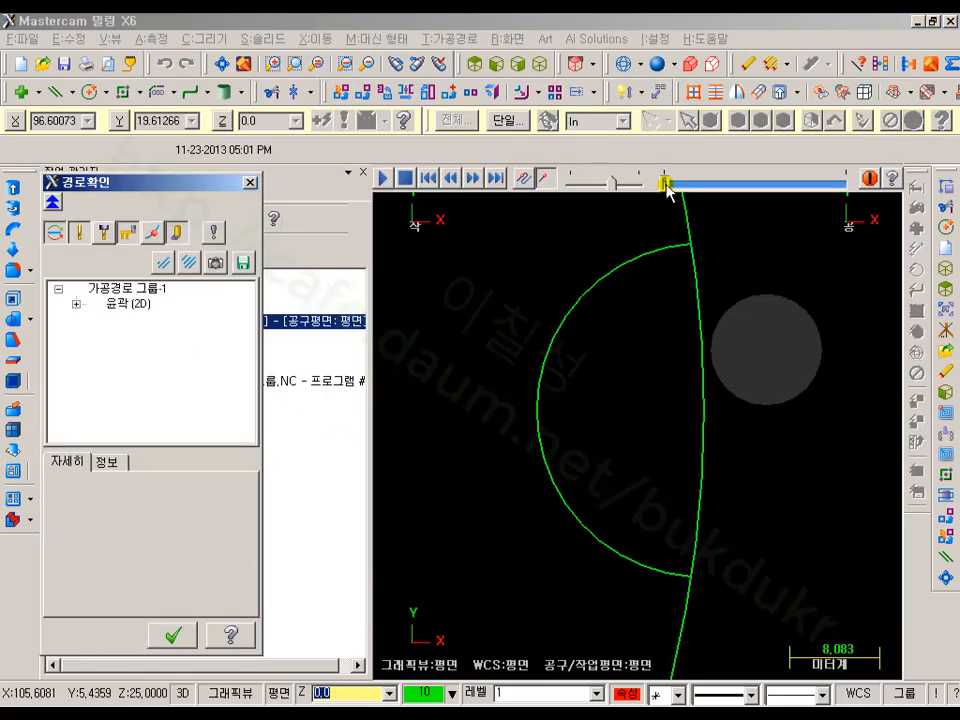
left_click_drag(665, 186, 846, 190)
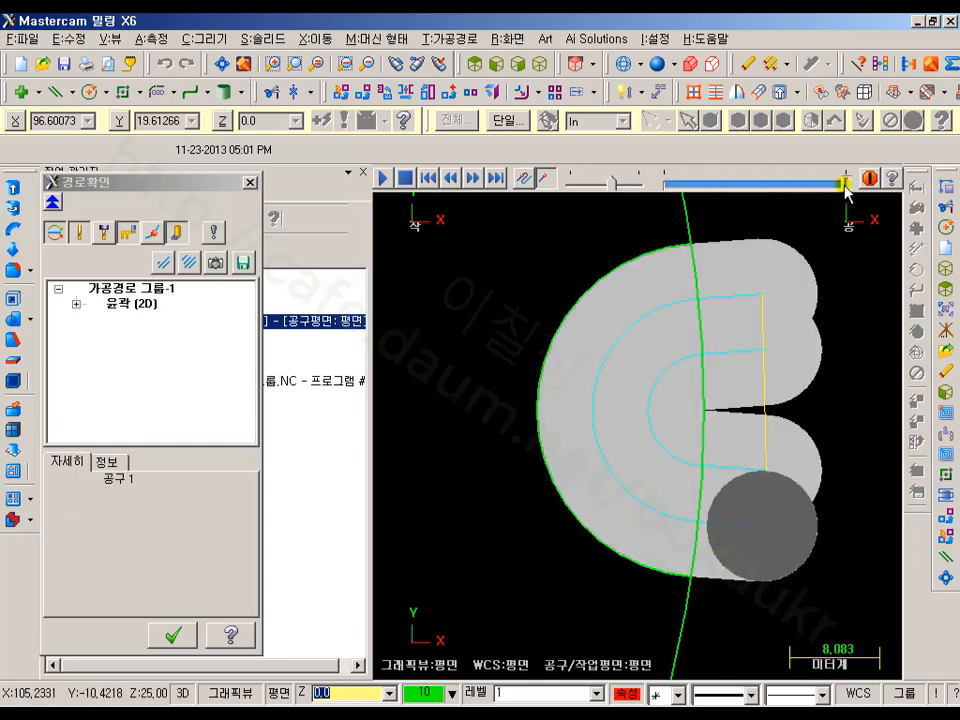
left_click(175, 632)
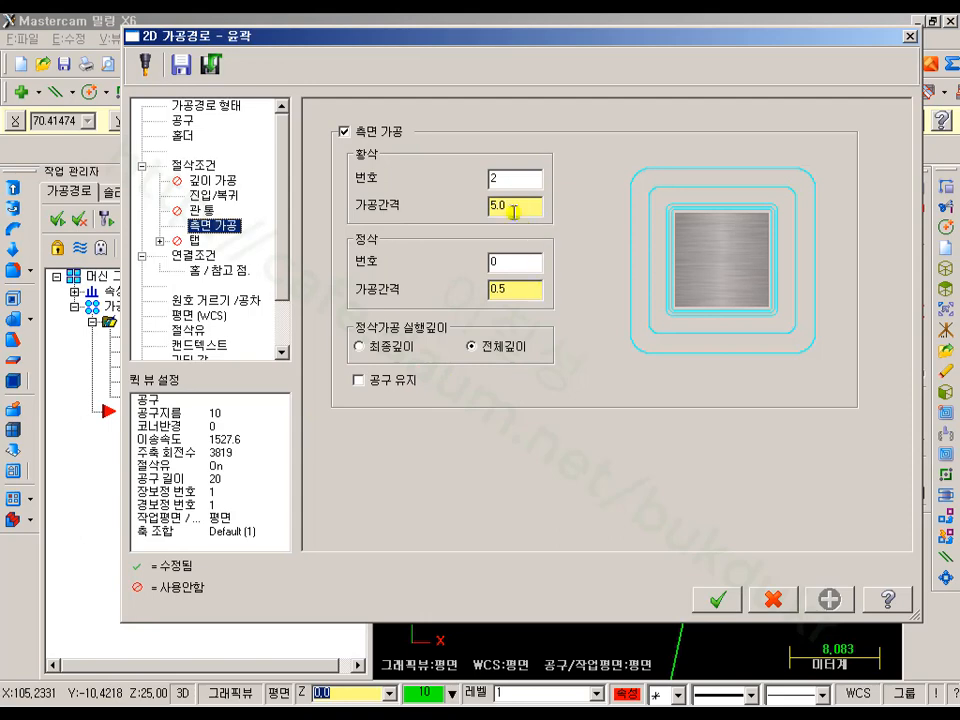
- Set the roughing pass spacing (가공간격) of the contour to 6 and regenerate the toolpath
left_click(433, 211)
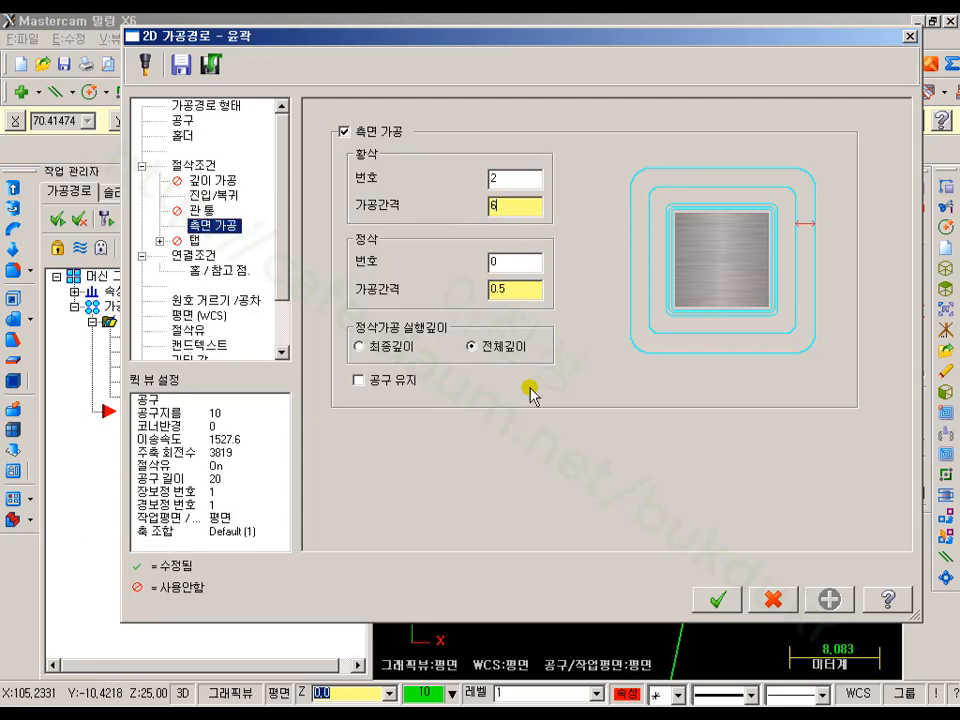
left_click(720, 601)
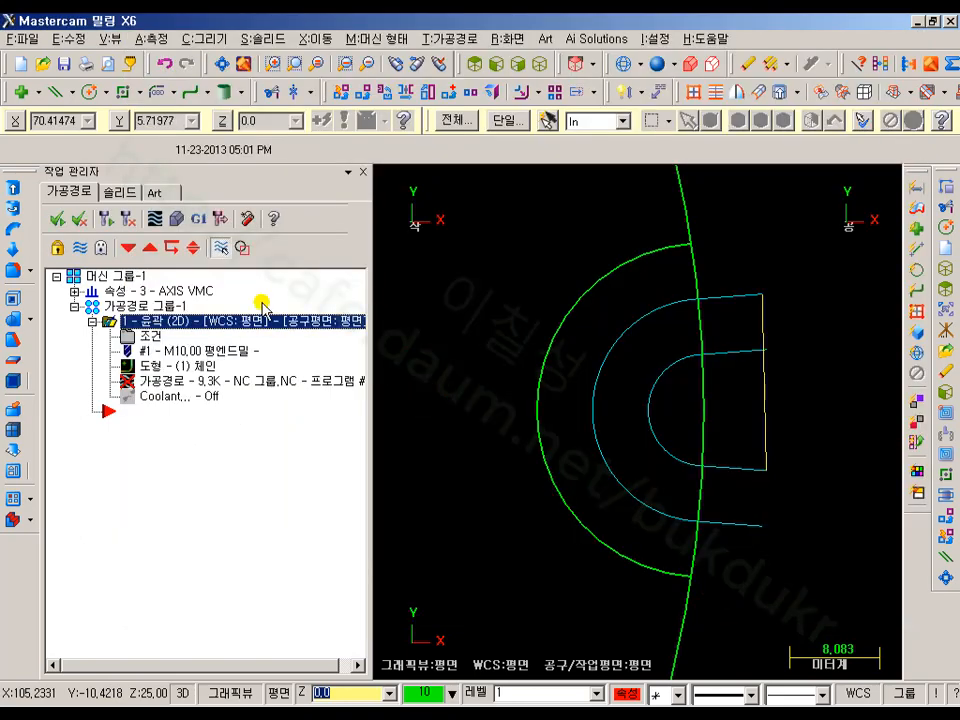
left_click(104, 219)
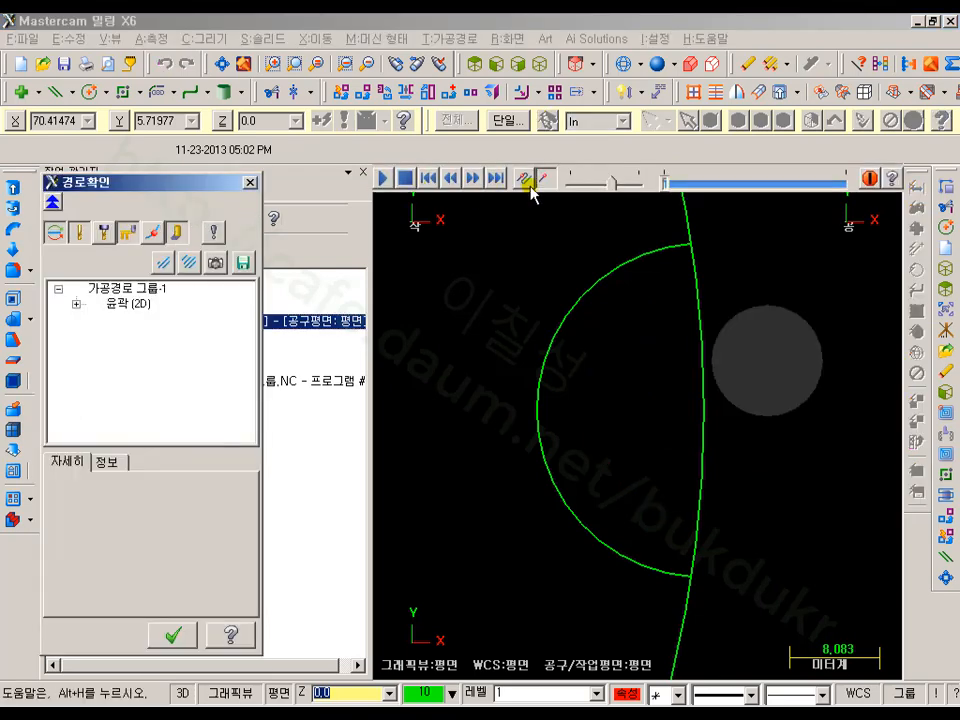
- Backplot the contour with the new pass spacing and check it against the whole disc
left_click_drag(665, 185, 846, 183)
scroll(731, 418, "down", 6)
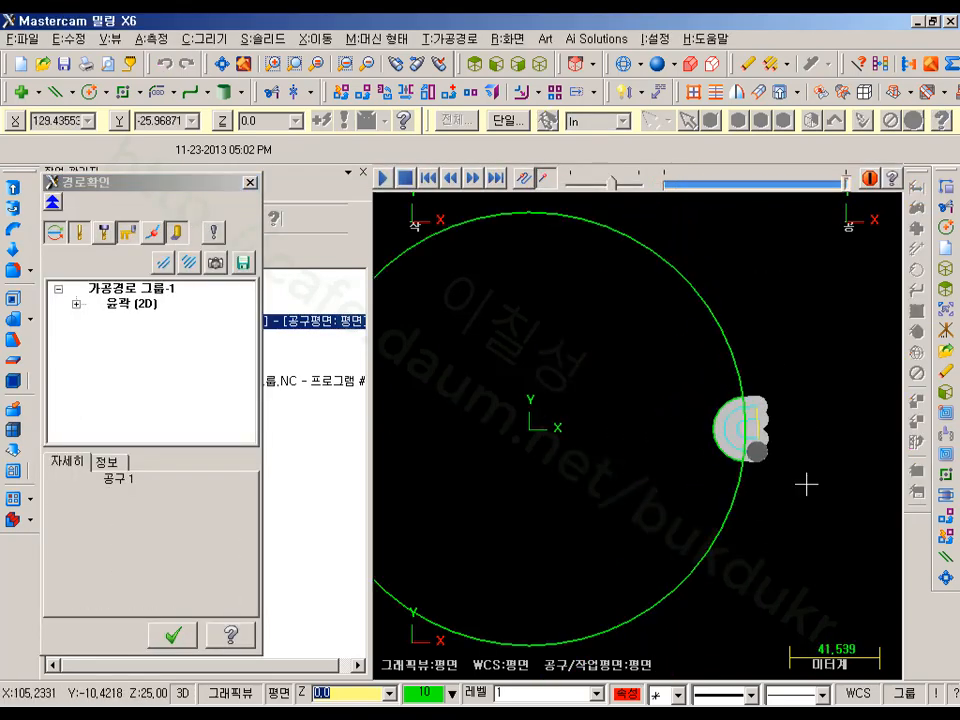
scroll(615, 399, "down", 1)
left_click(173, 635)
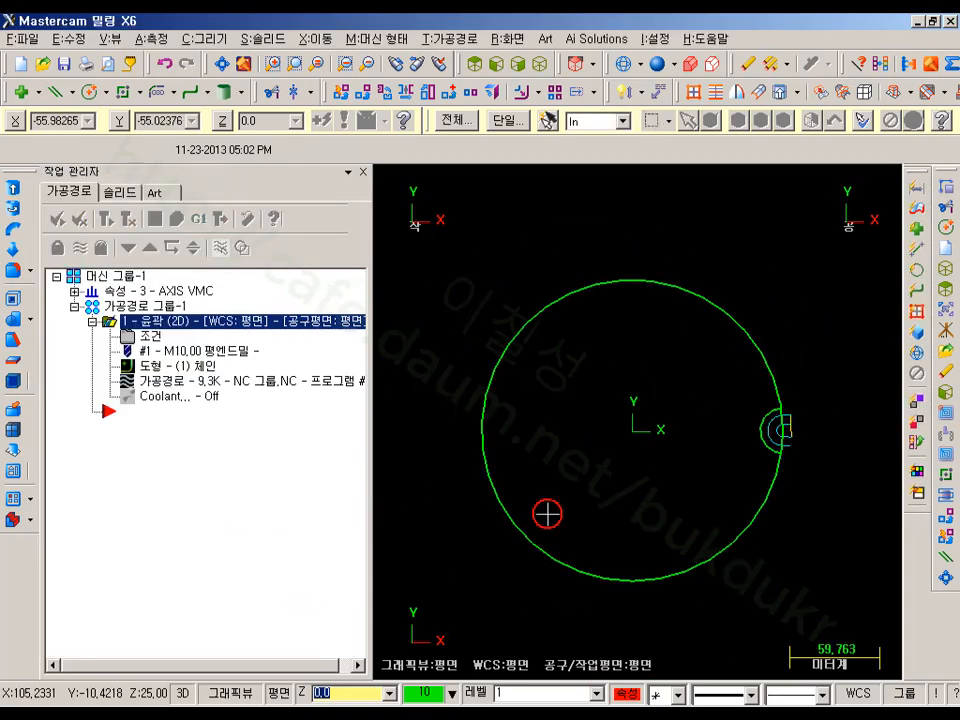
scroll(787, 428, "down", 1)
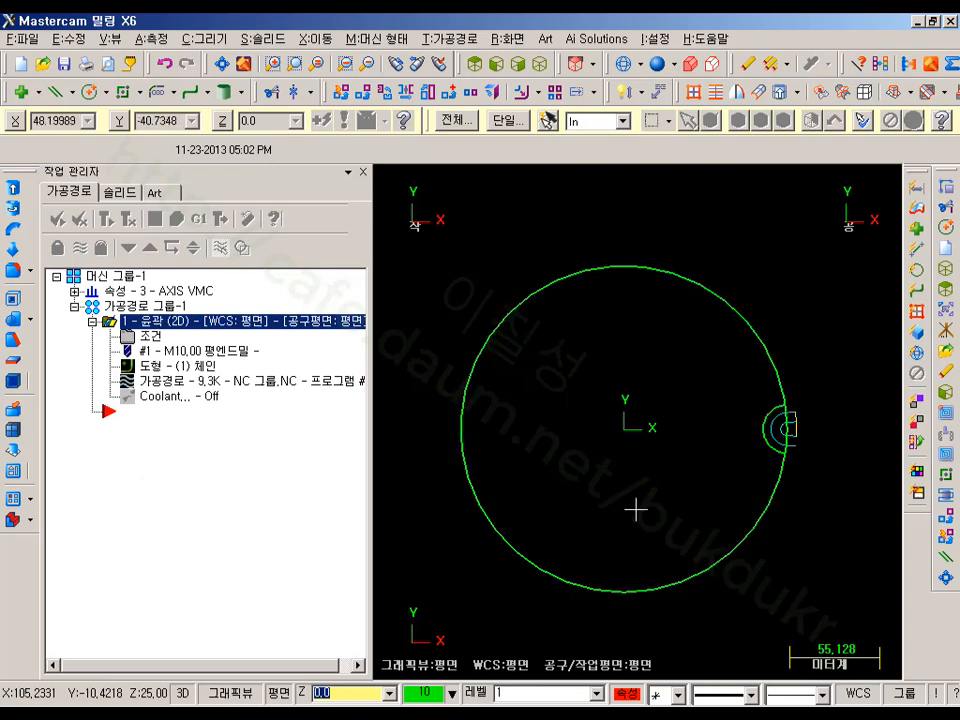
- Start a toolpath transform (선형배열 가공) of the contour operation with the rotate type (회전)
left_click(455, 39)
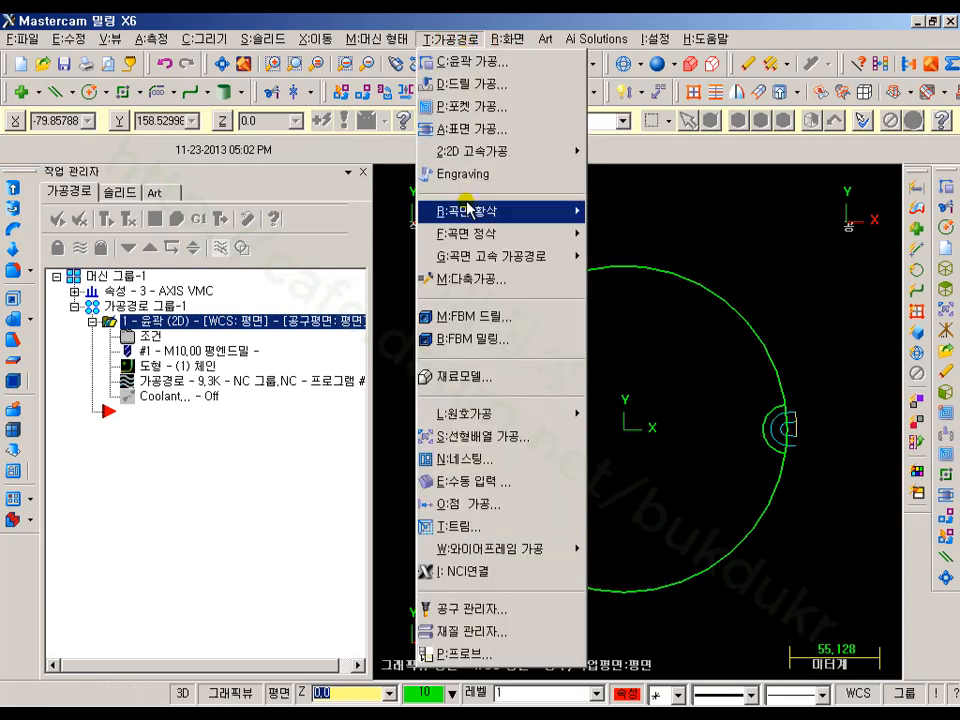
left_click(508, 446)
left_click(255, 155)
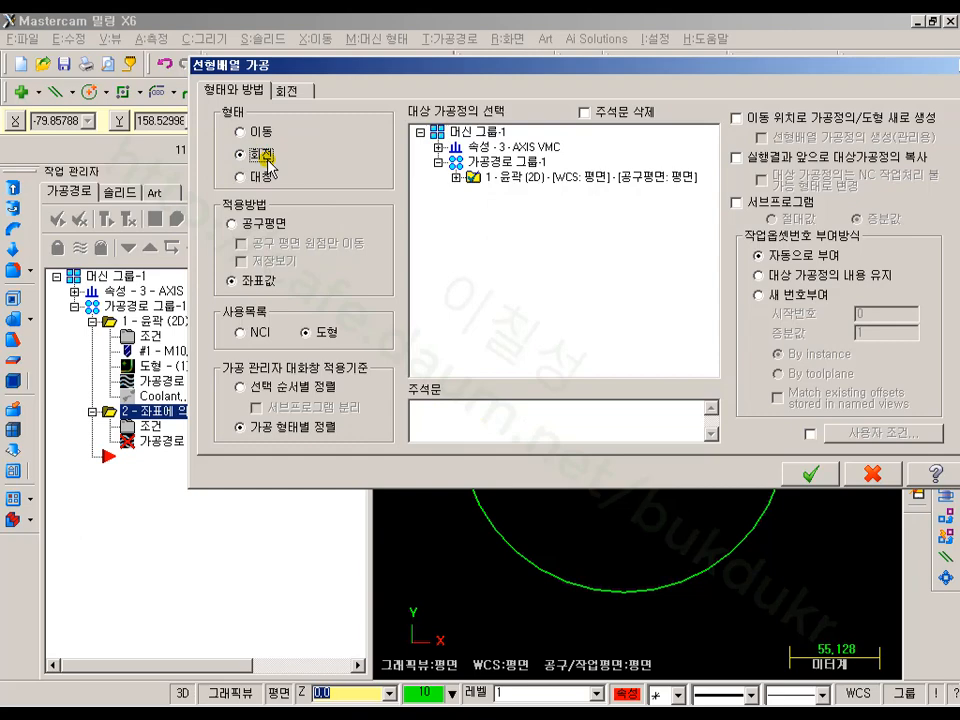
left_click_drag(447, 70, 157, 501)
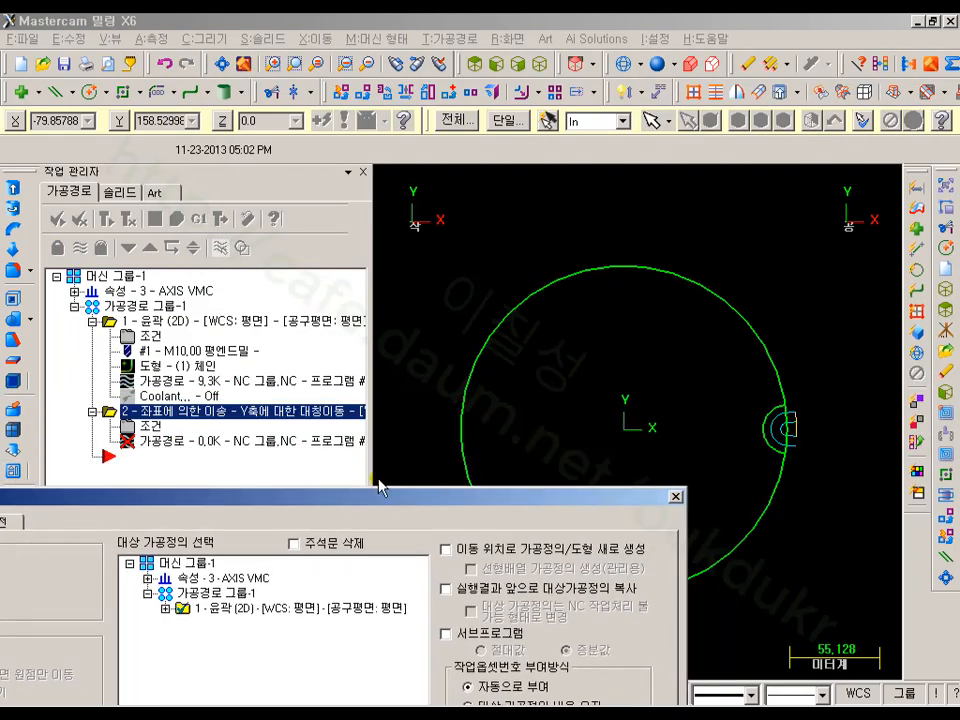
left_click_drag(380, 490, 548, 100)
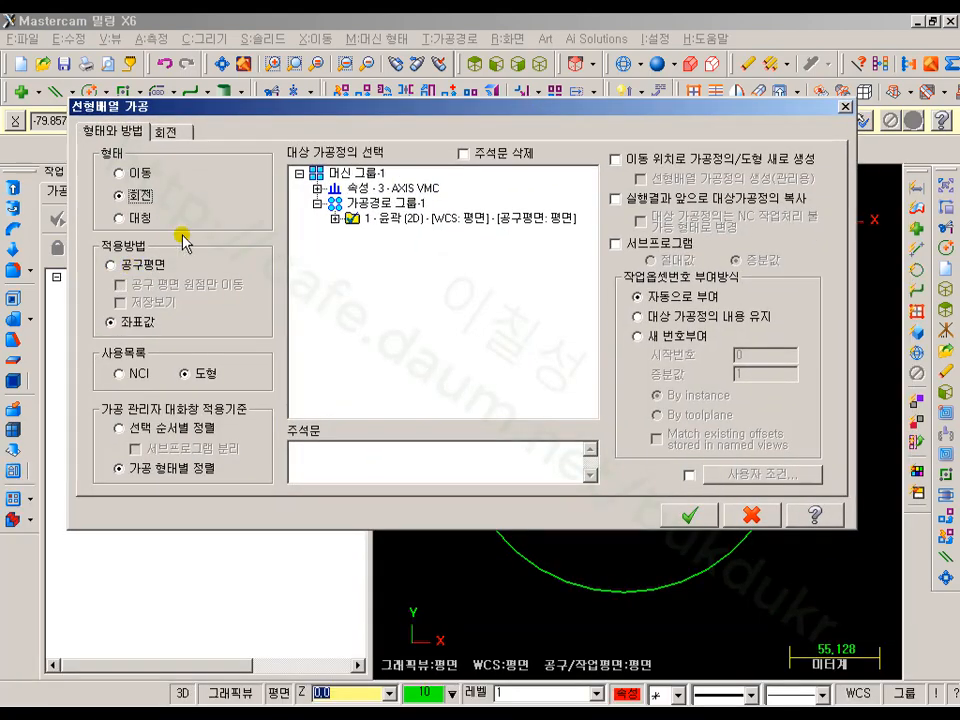
- Rotate the contour toolpath about the origin with 11 instances, a 30° start angle and a 30° angle between instances
left_click(180, 137)
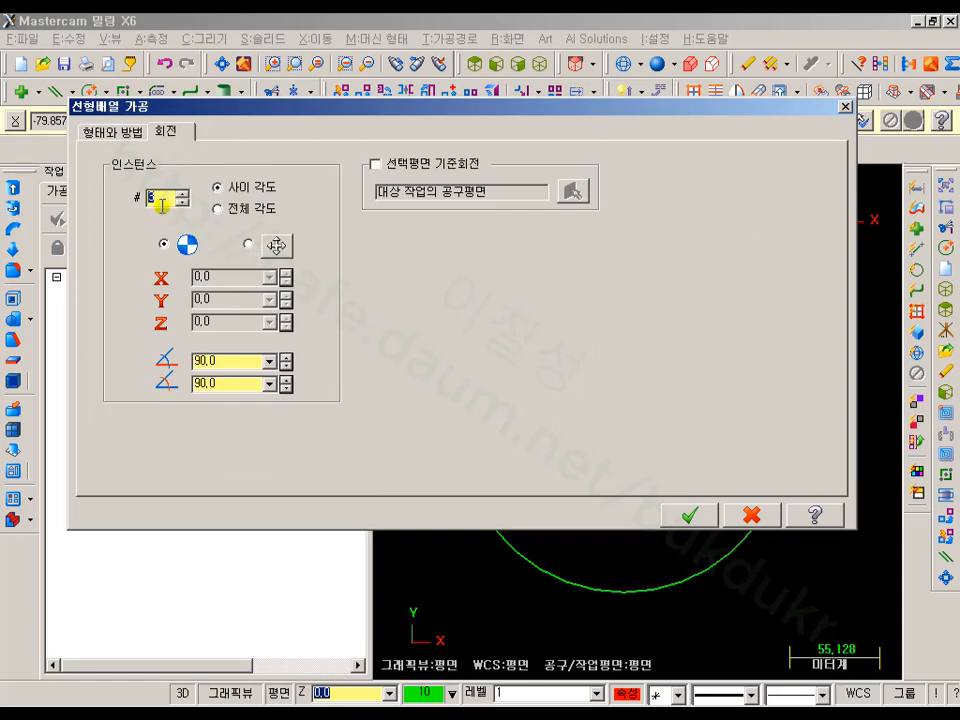
left_click_drag(205, 106, 537, 489)
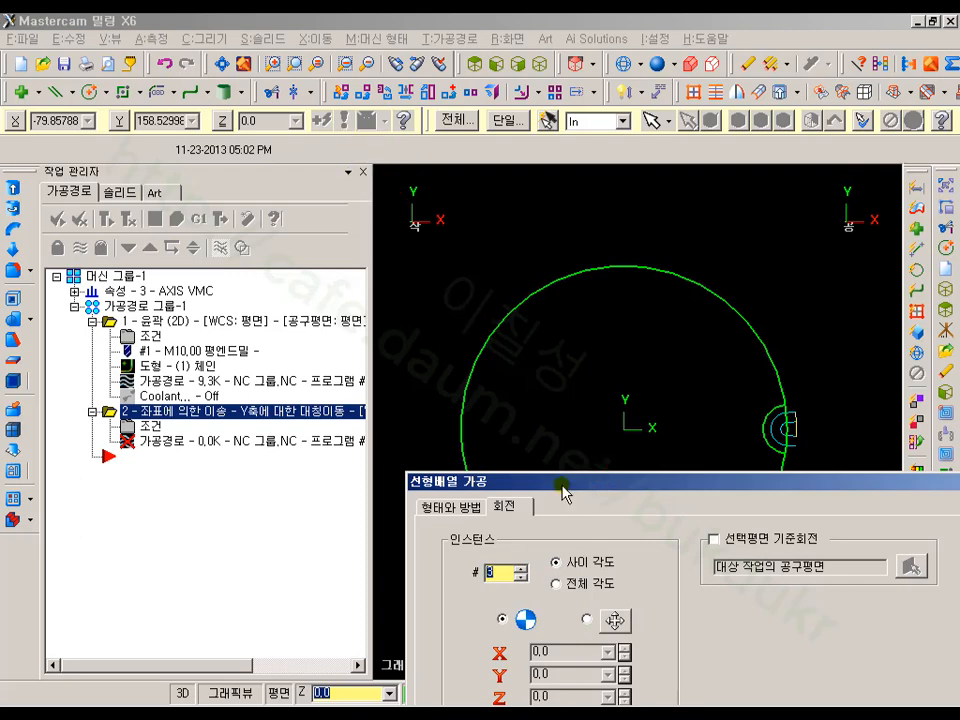
left_click_drag(563, 492, 133, 61)
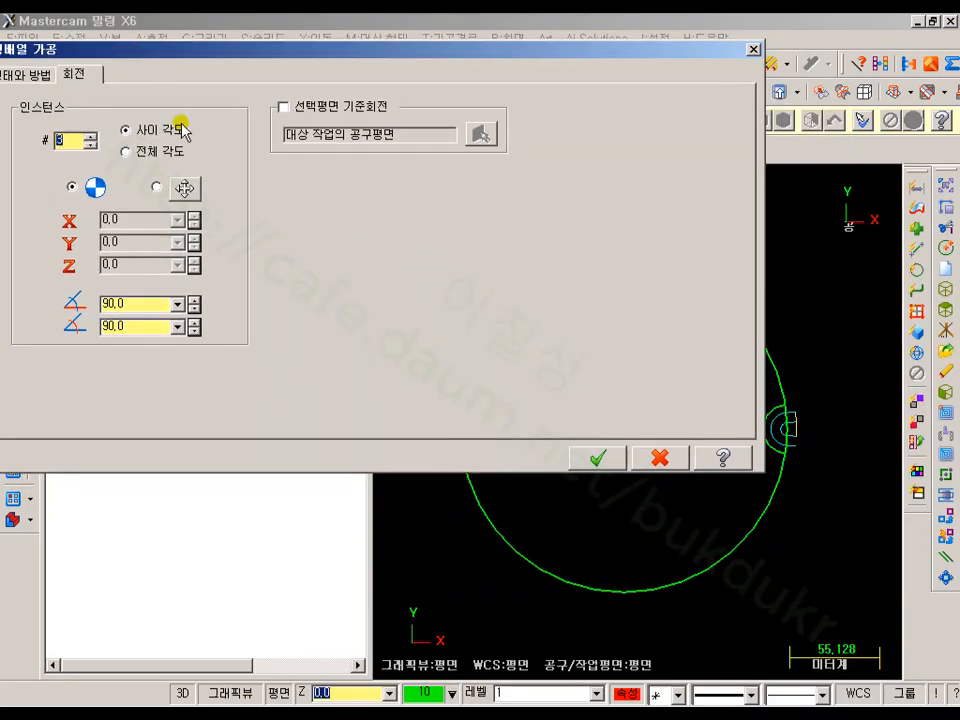
left_click(127, 152)
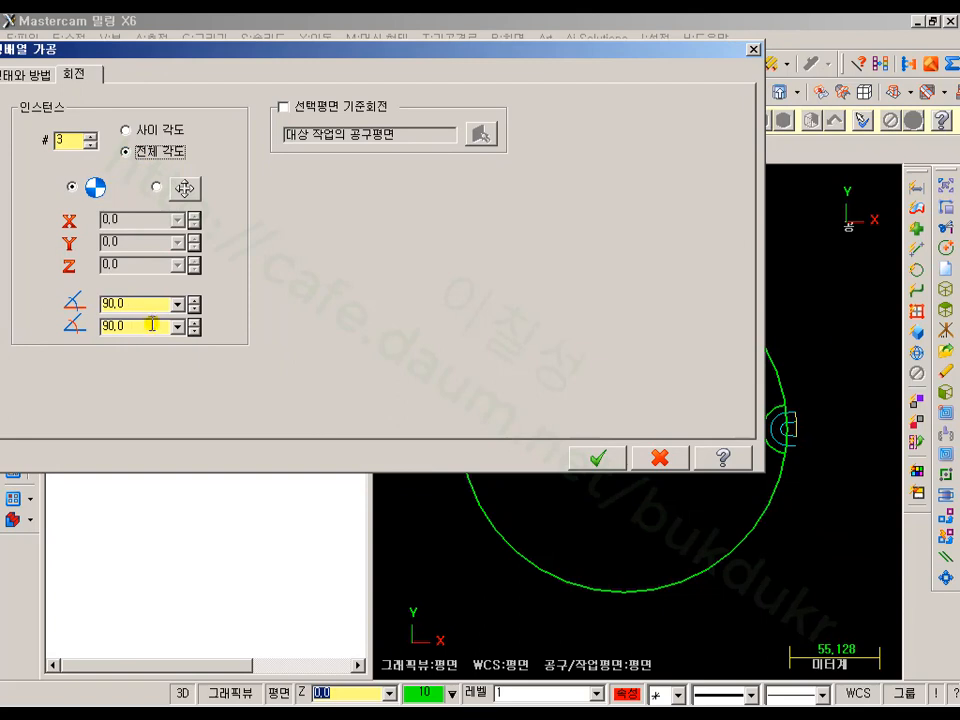
left_click(133, 133)
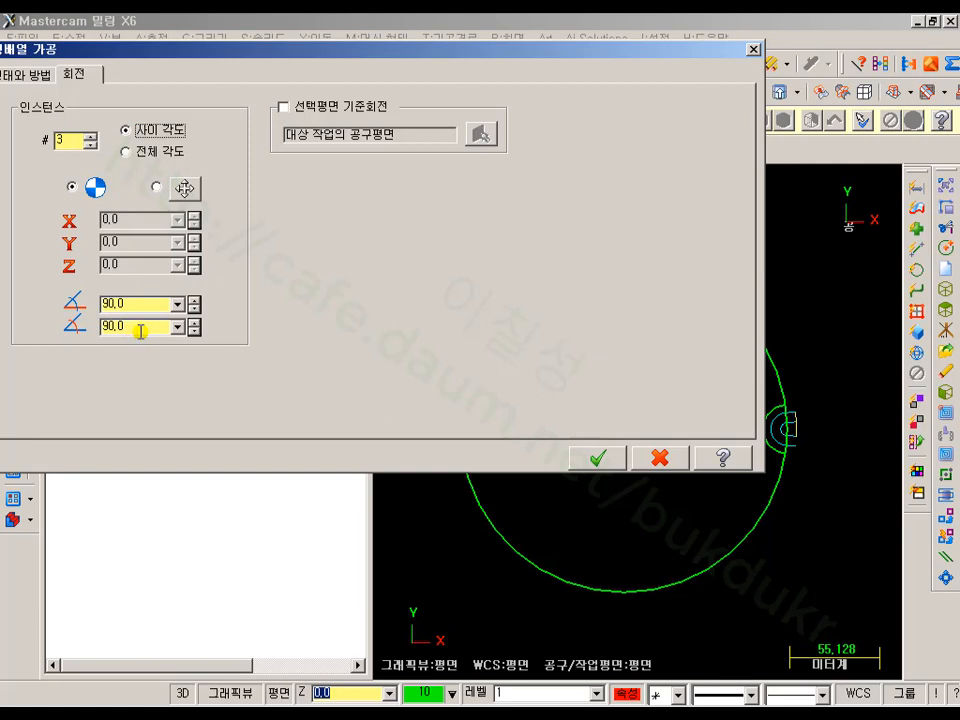
left_click(152, 306)
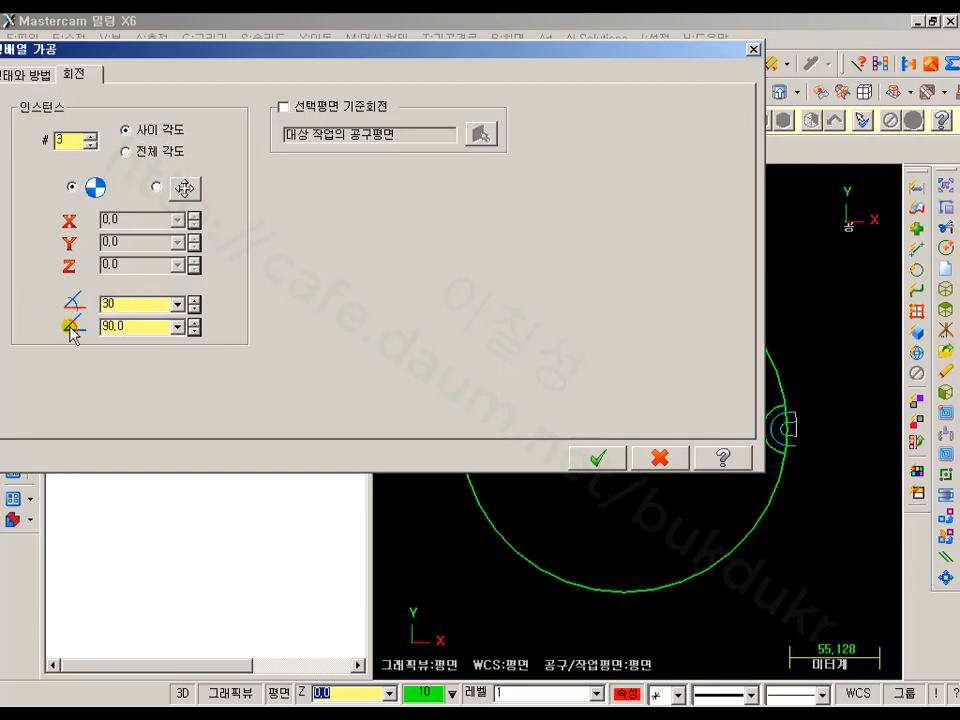
key("Tab")
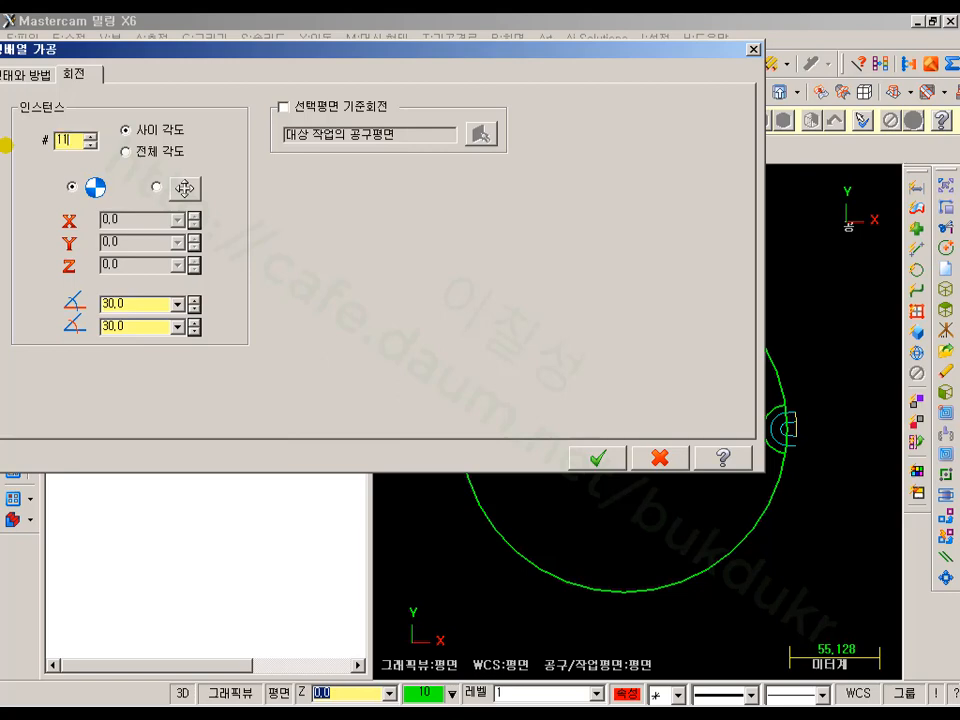
left_click(592, 458)
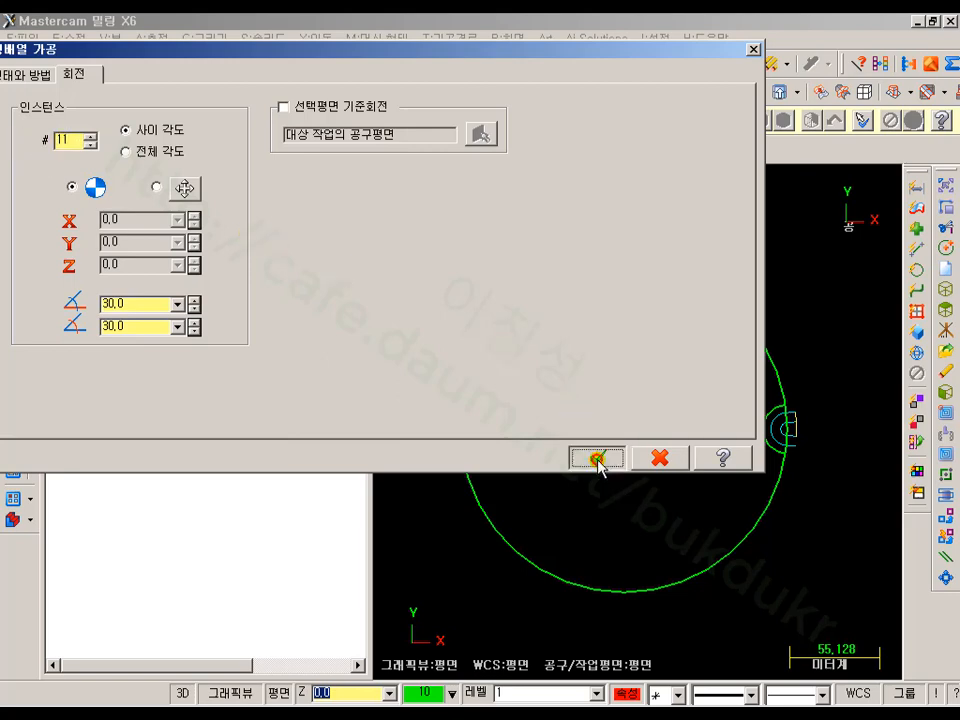
- Backplot the whole toolpath group, covering both the original contour and its rotated copies around the disc
scroll(713, 464, "down", 1)
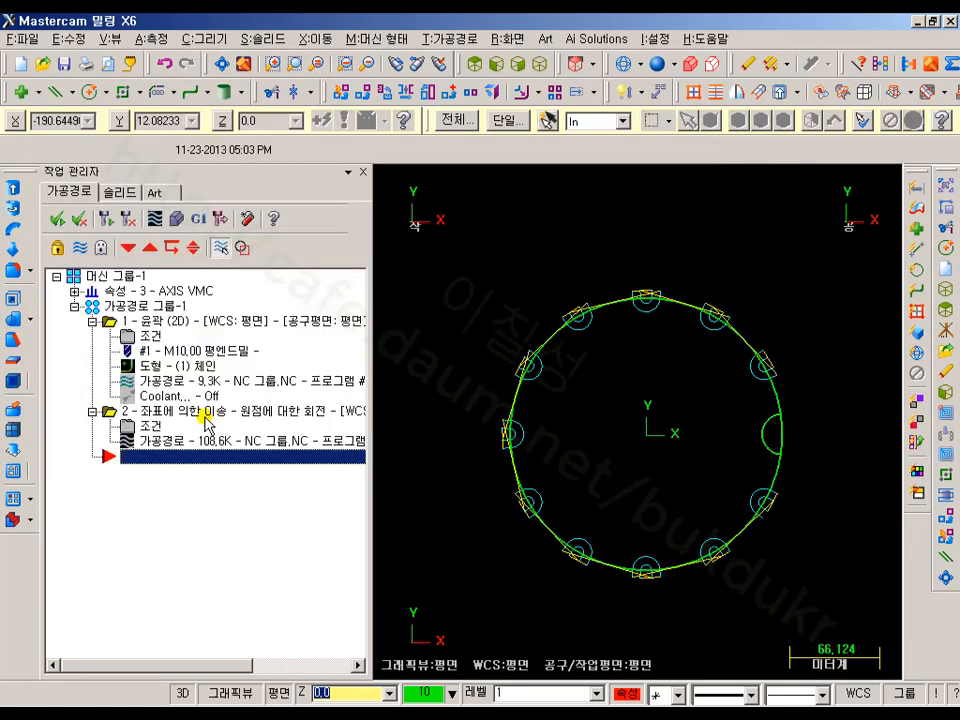
left_click(120, 305)
scroll(681, 450, "up", 2)
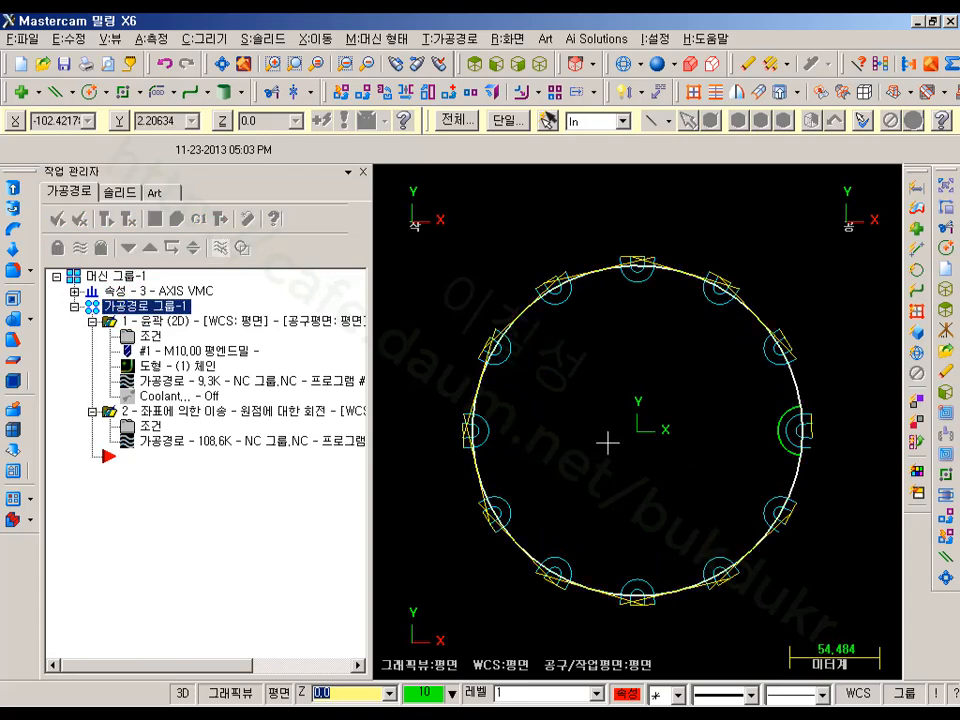
left_click(153, 323)
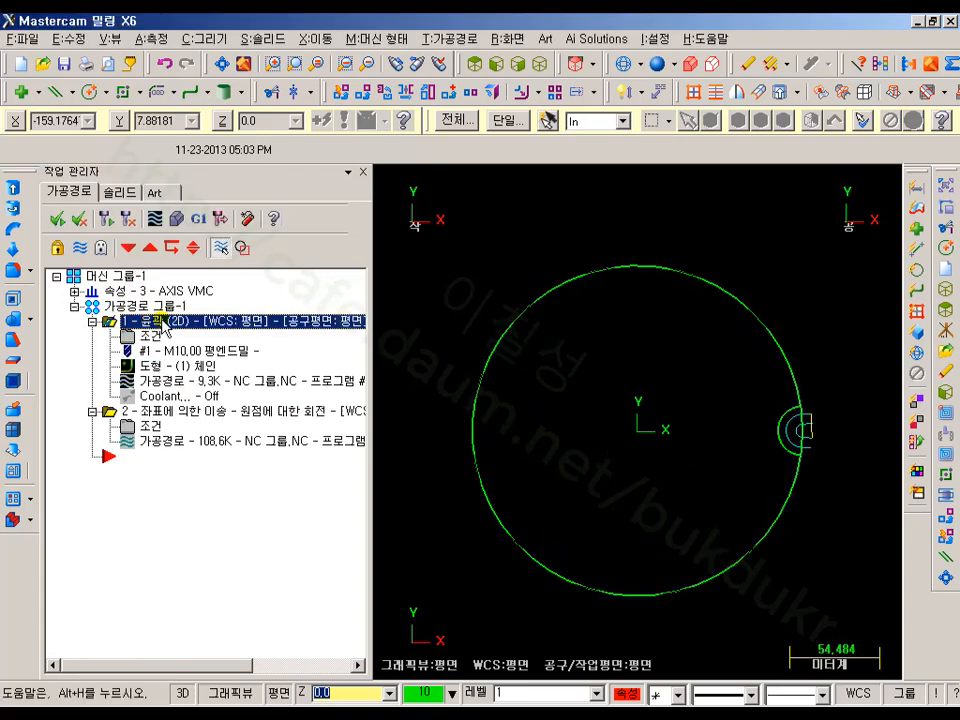
left_click(148, 305)
left_click(153, 218)
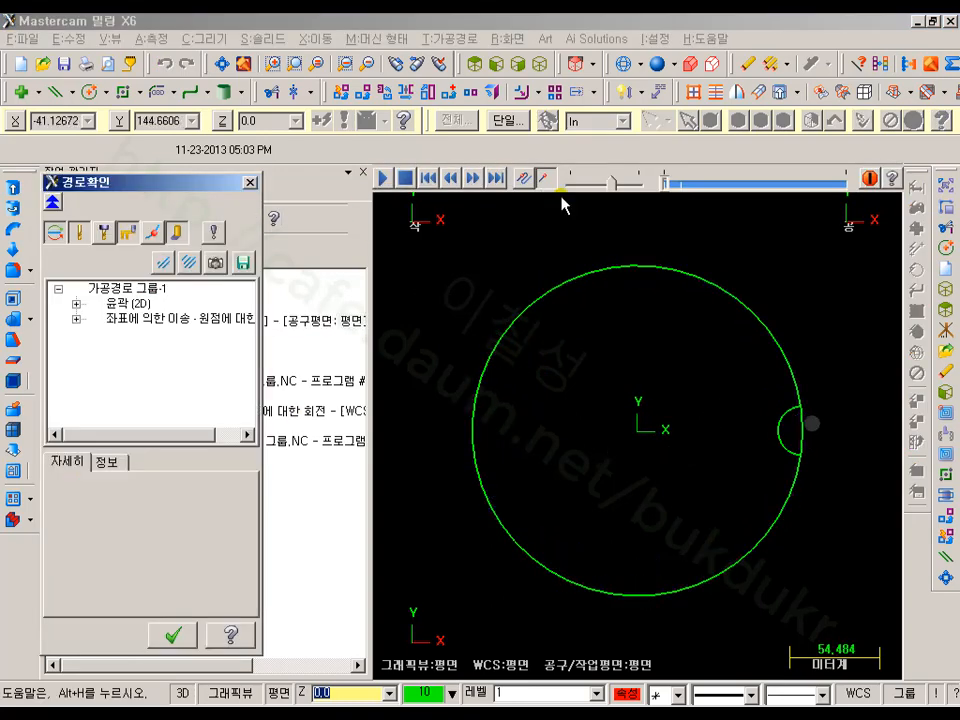
left_click(382, 178)
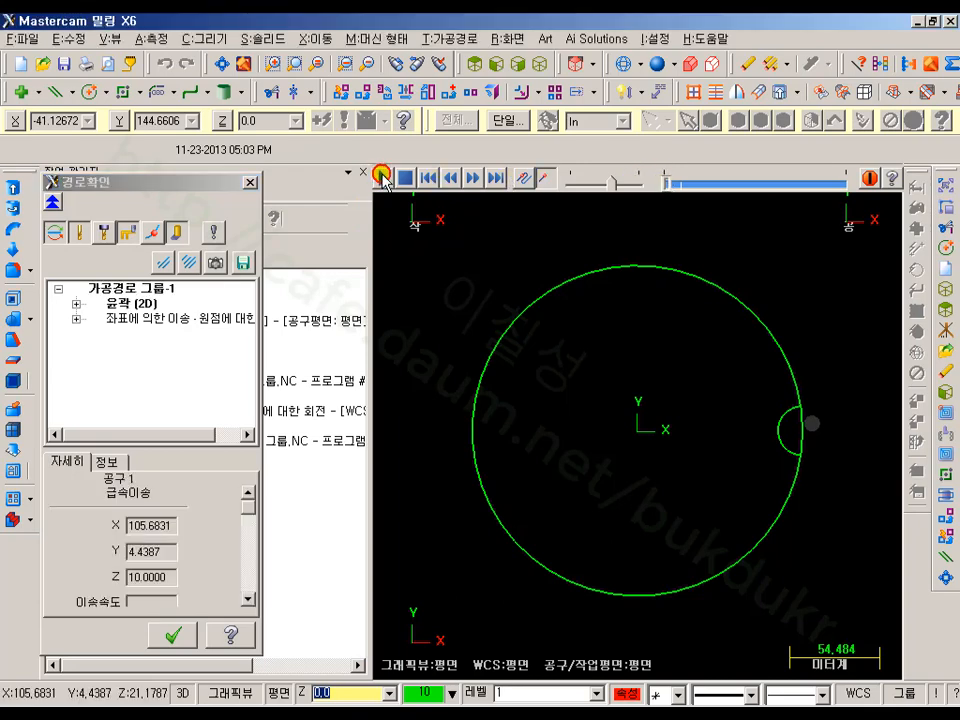
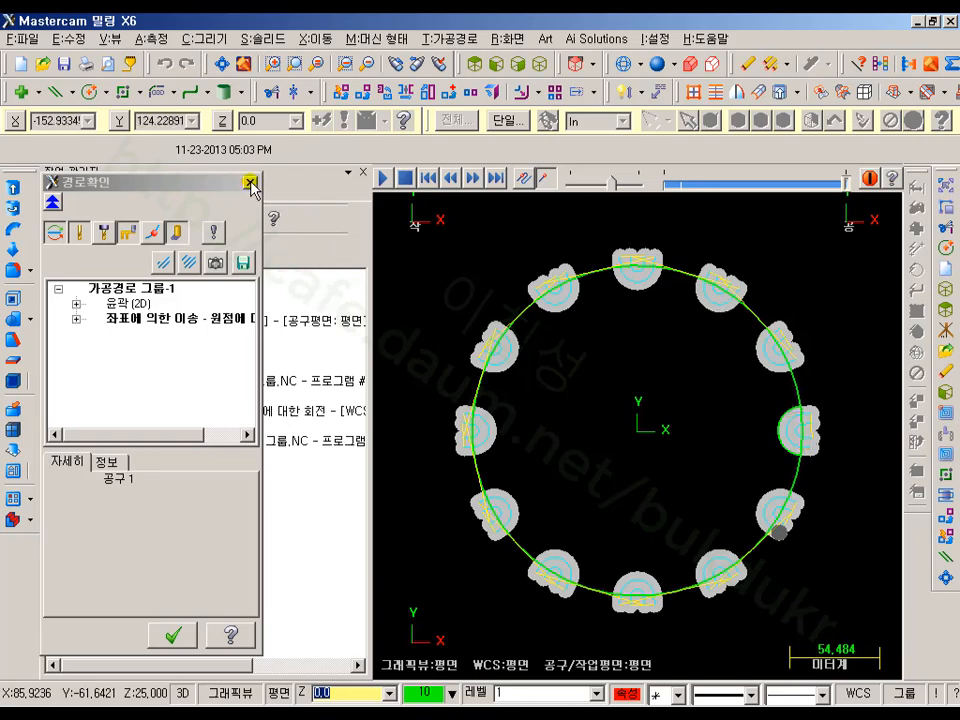
left_click(250, 183)
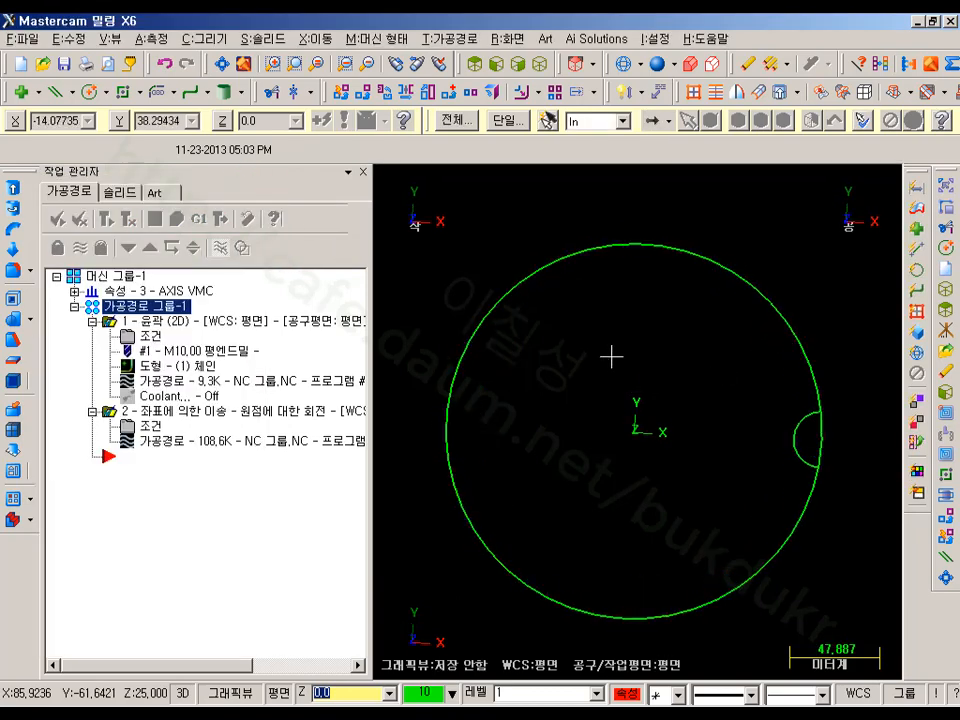
- Start solid verification (모의가공) of the toolpath group in an isometric view and set the stock to a cylinder (원통) along the Z axis
key("alt+7")
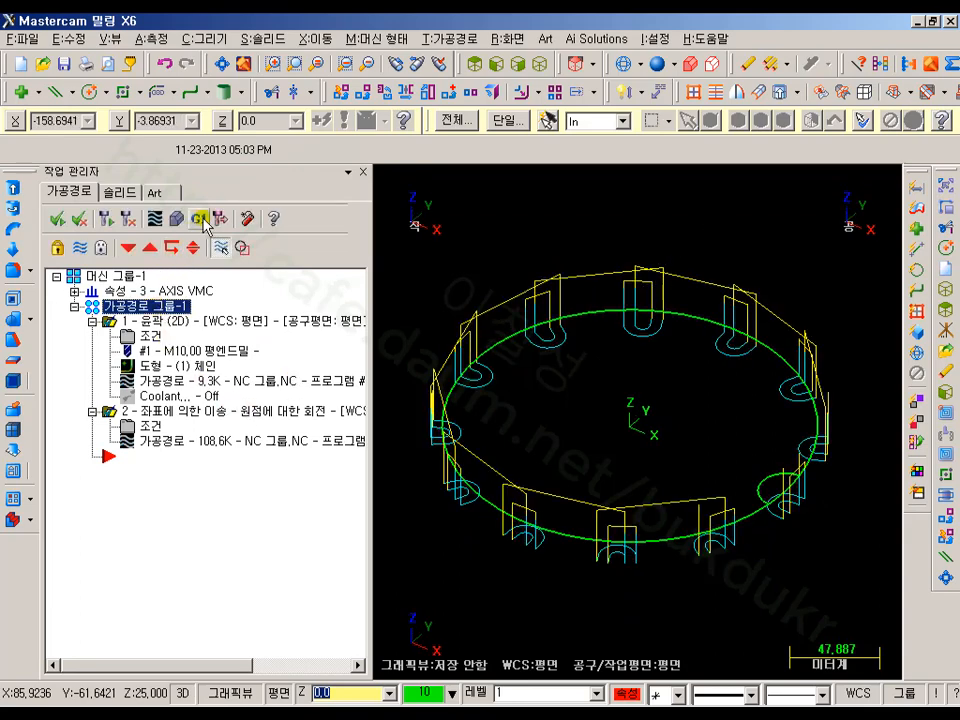
left_click(177, 218)
left_click(68, 440)
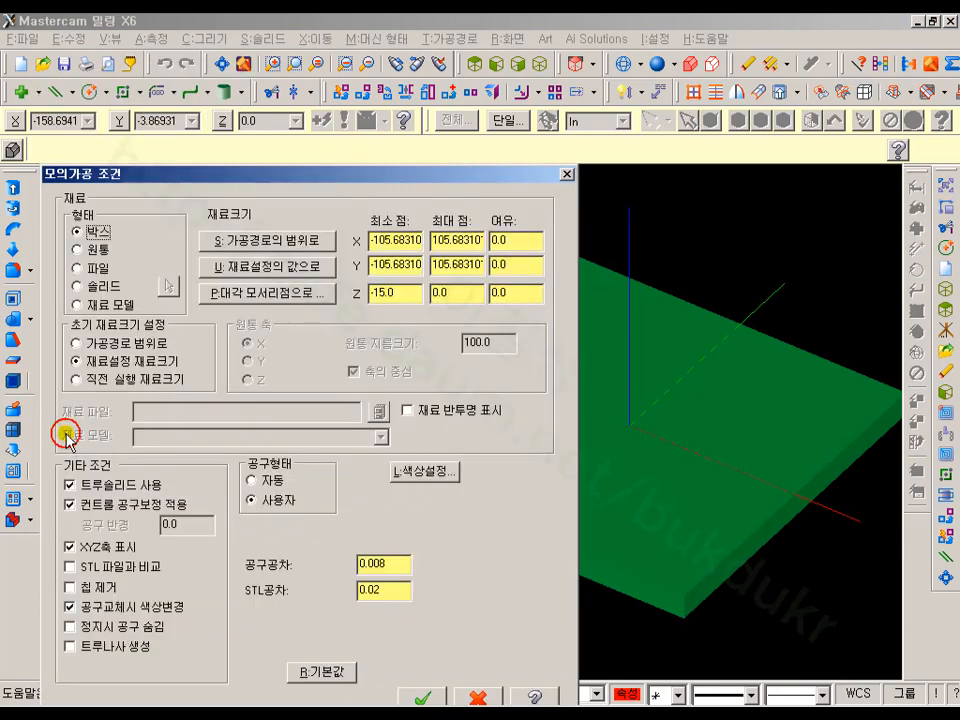
left_click(86, 256)
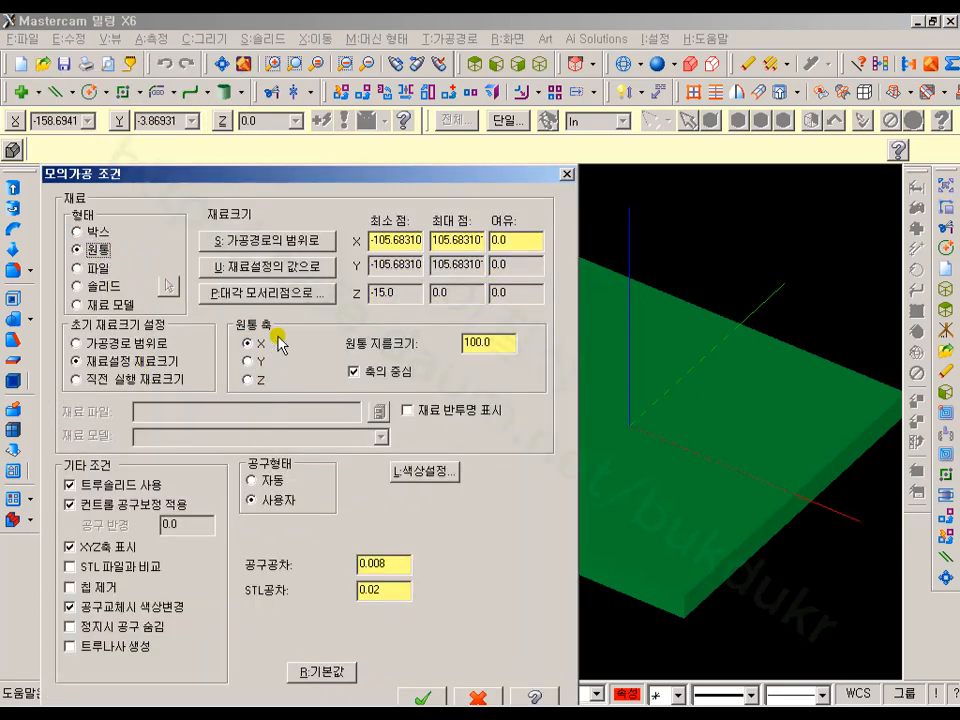
left_click(246, 381)
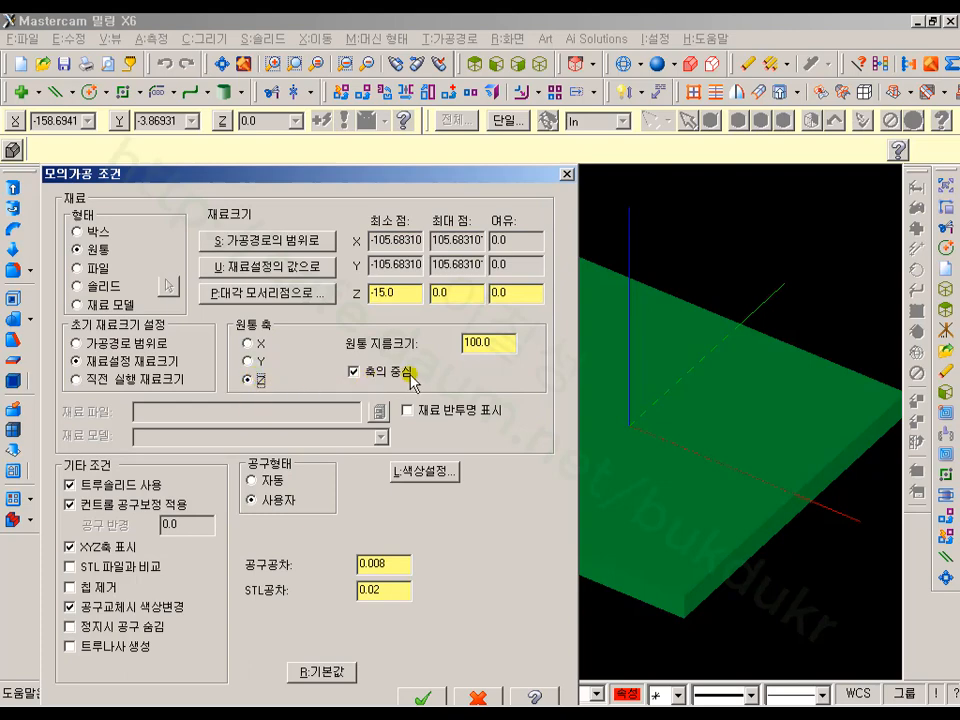
- Set the diameter and Z limits of the cylindrical stock to match the disc and accept the verification settings
right_click(487, 342)
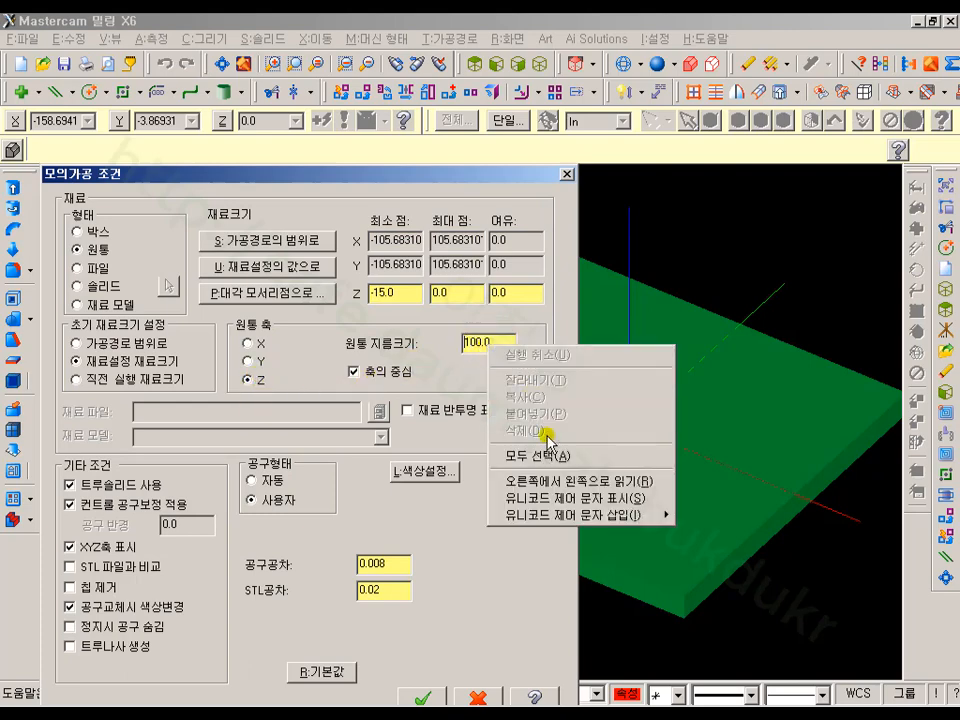
left_click(481, 342)
double_click(481, 342)
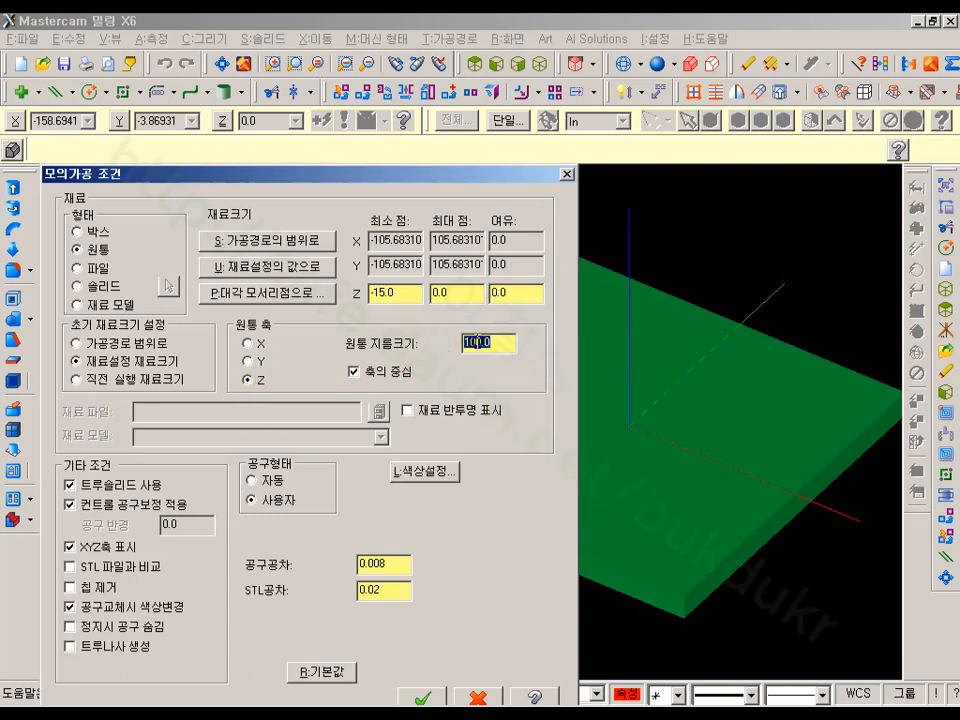
right_click(481, 343)
left_click(476, 342)
left_click(369, 294)
left_click(465, 291)
left_click(424, 697)
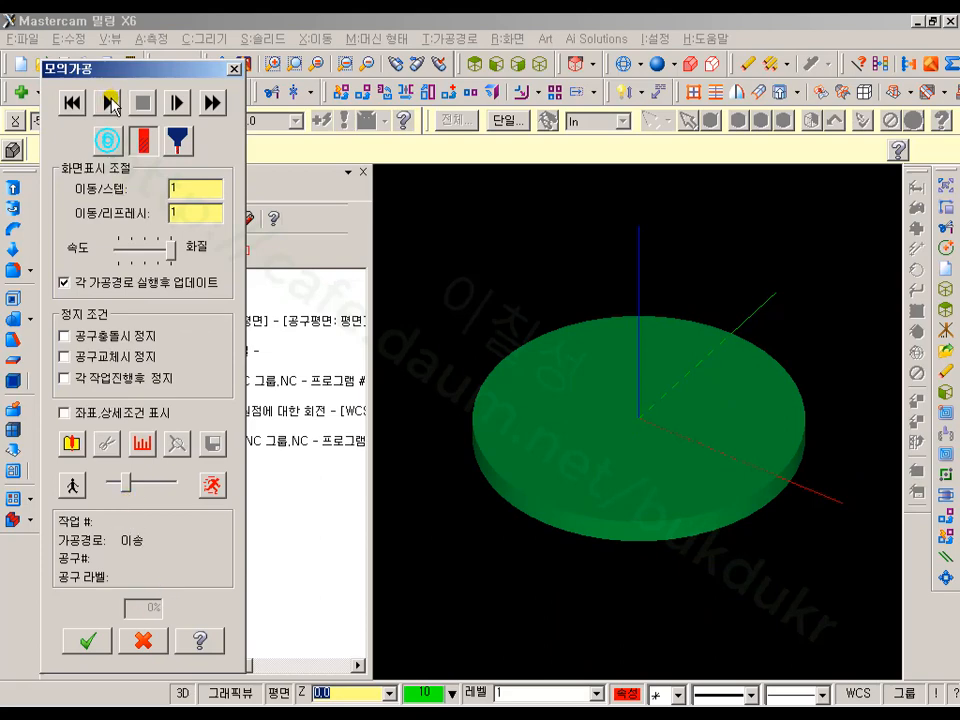
- Run the machining simulation on the cylindrical stock at a higher speed to check the notches, and close it
left_click(112, 103)
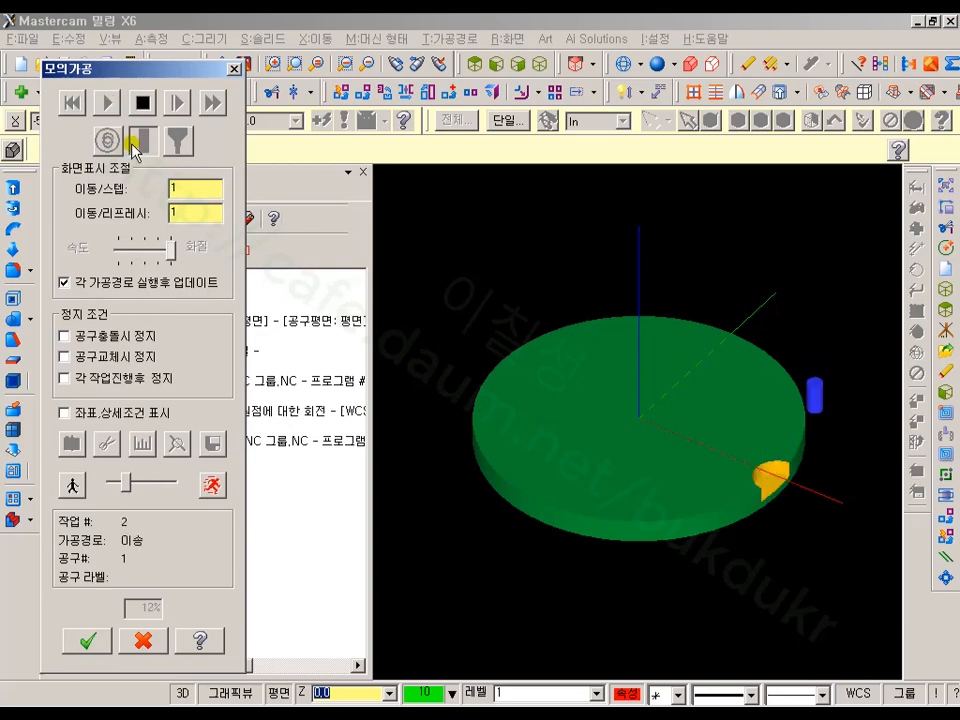
left_click_drag(127, 481, 172, 483)
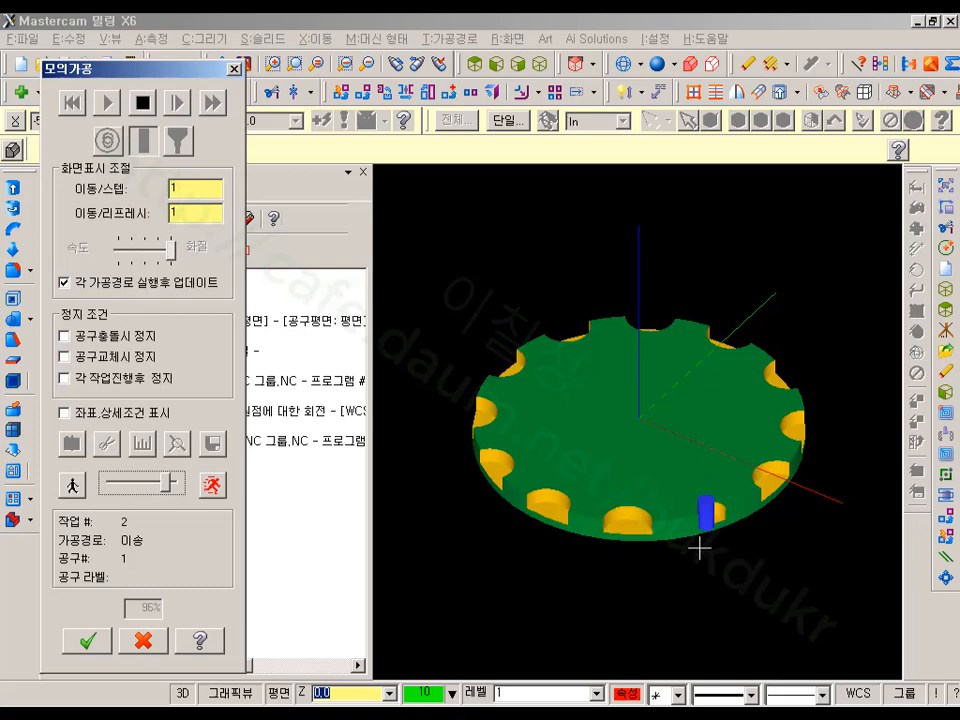
left_click(145, 641)
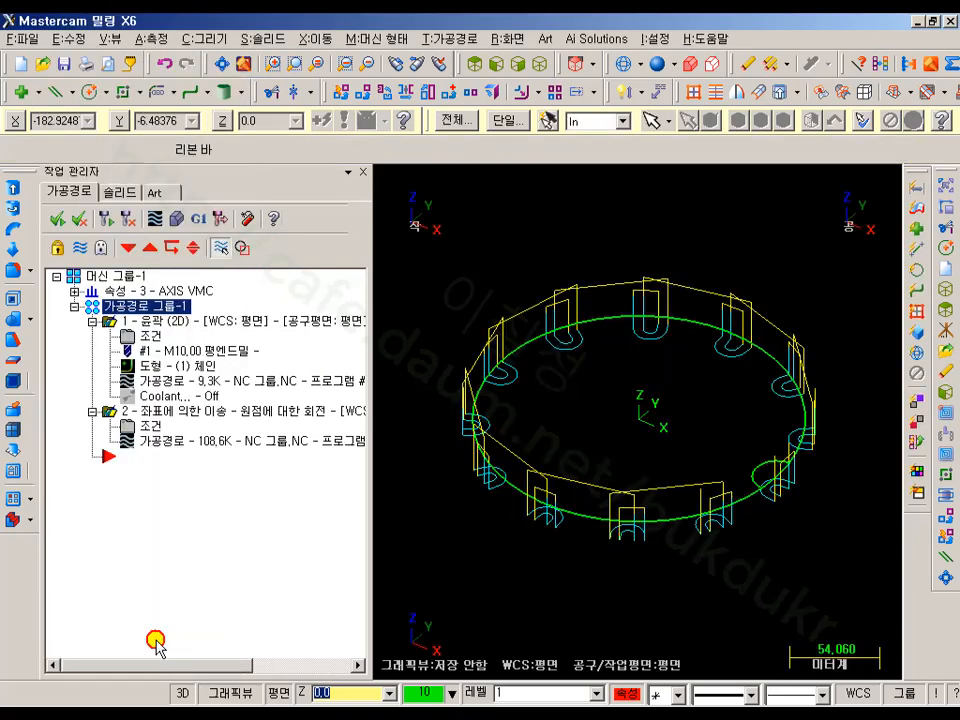
- Place the insertion point after the first contour operation and paste a copy of that contour before the rotate transform
scroll(620, 380, "up", 1)
left_click(476, 64)
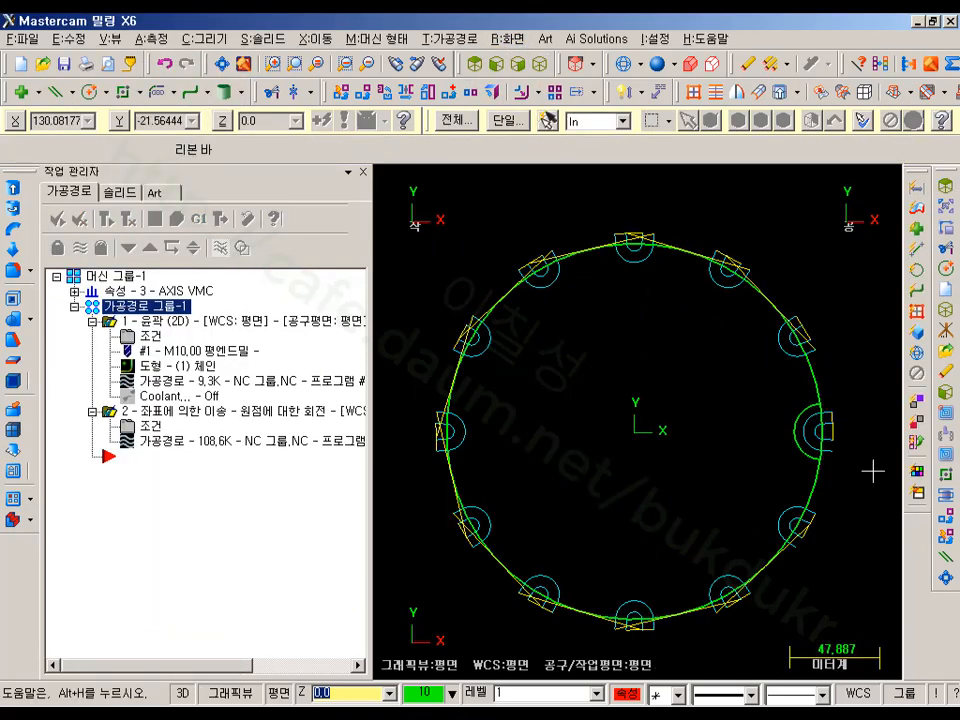
scroll(870, 455, "up", 5)
left_click(248, 330)
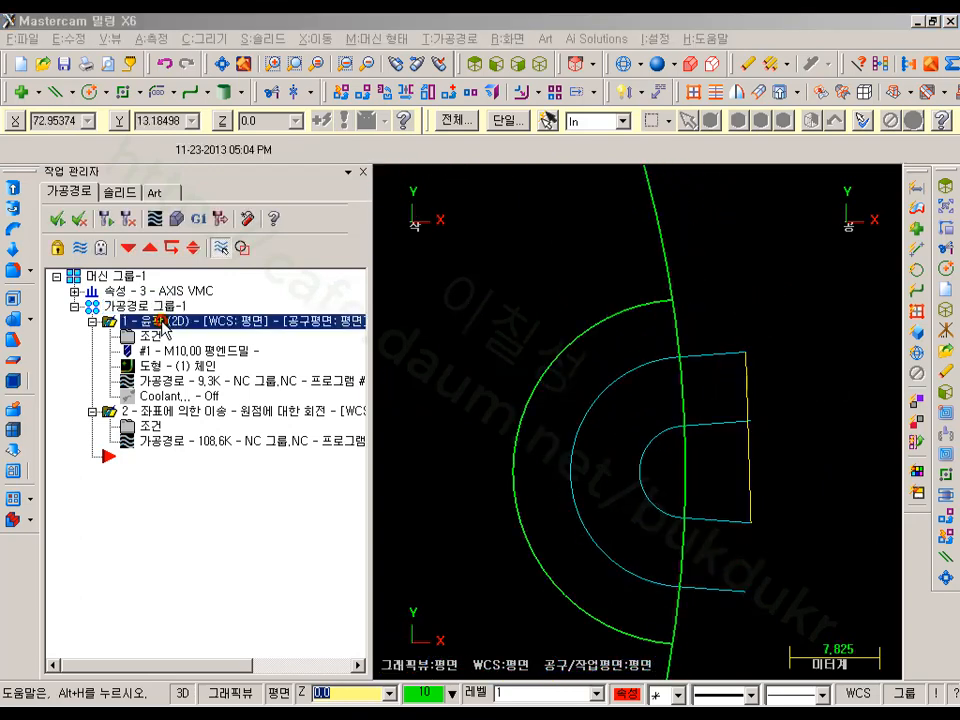
left_click(172, 247)
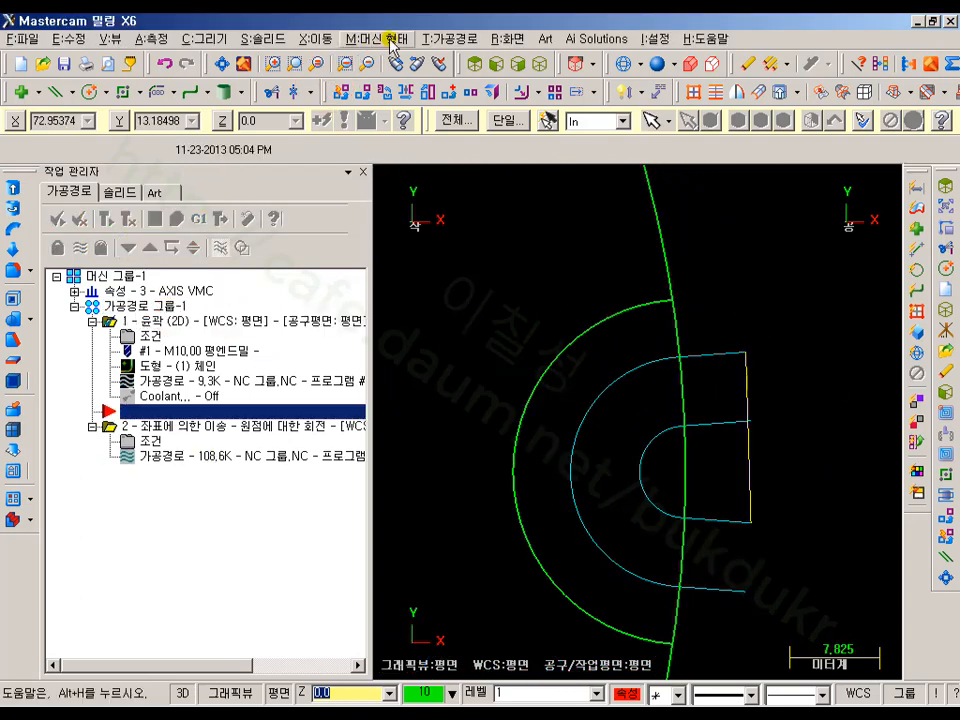
right_click_drag(172, 330, 213, 365)
left_click(220, 416)
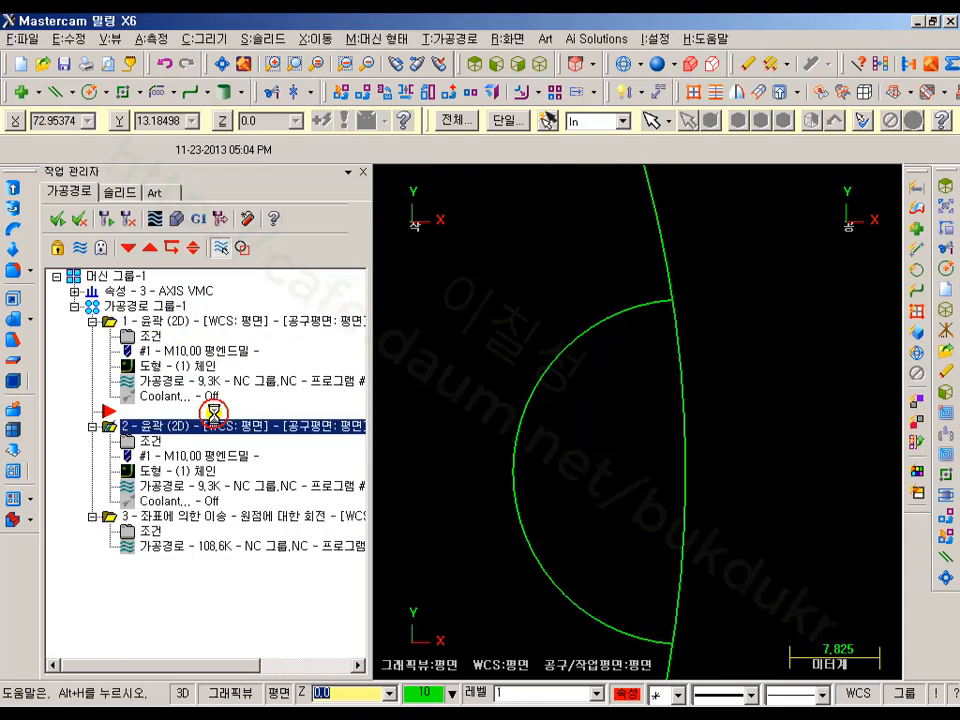
- Define a chamfer mill (챔퍼밀) for the copied contour with outer diameter 10, tip diameter 0.01 and shank diameter 10
left_click(148, 441)
left_click(182, 120)
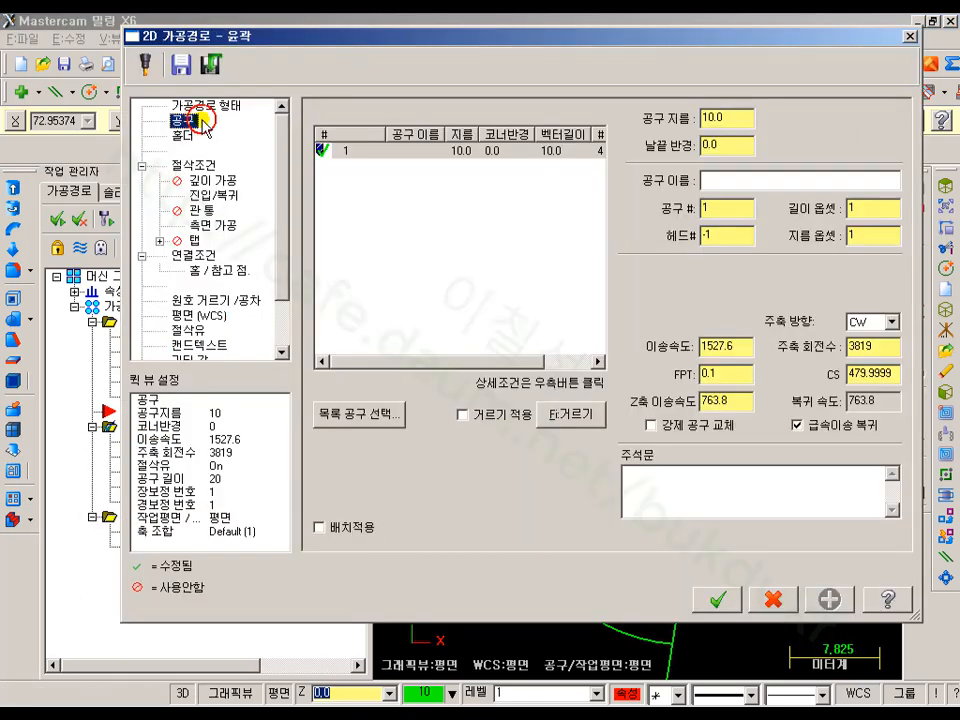
right_click(376, 208)
left_click(411, 236)
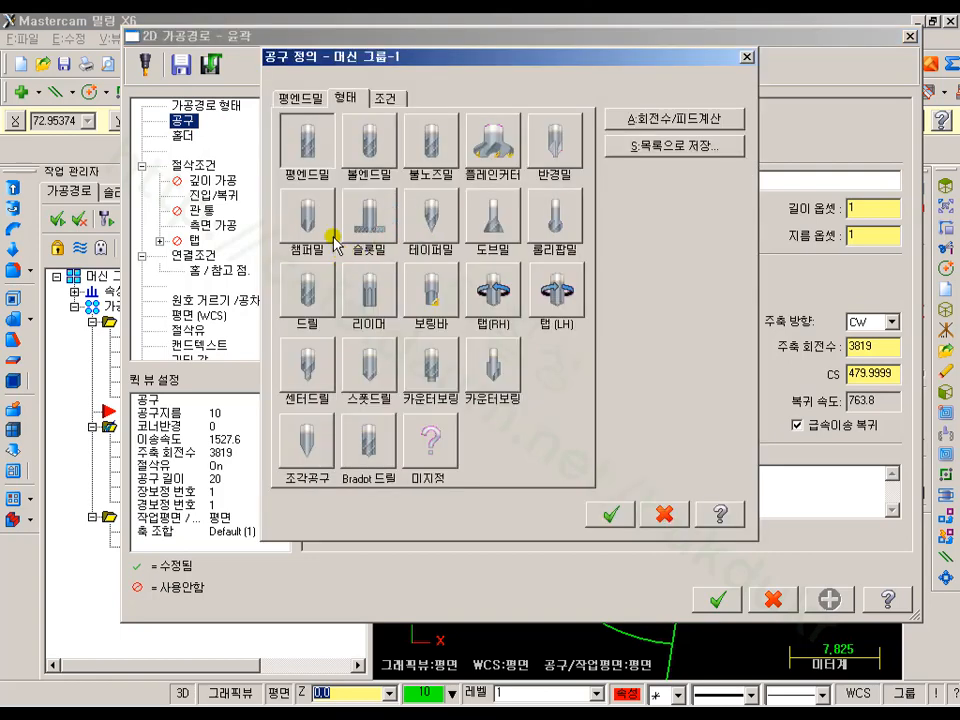
left_click(308, 222)
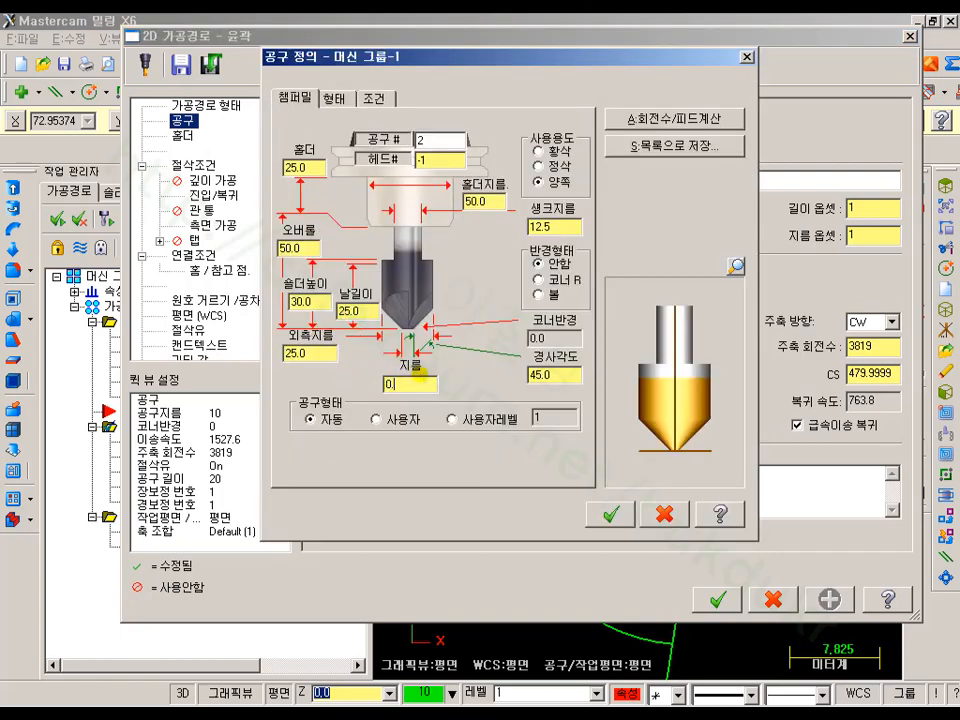
left_click(316, 352)
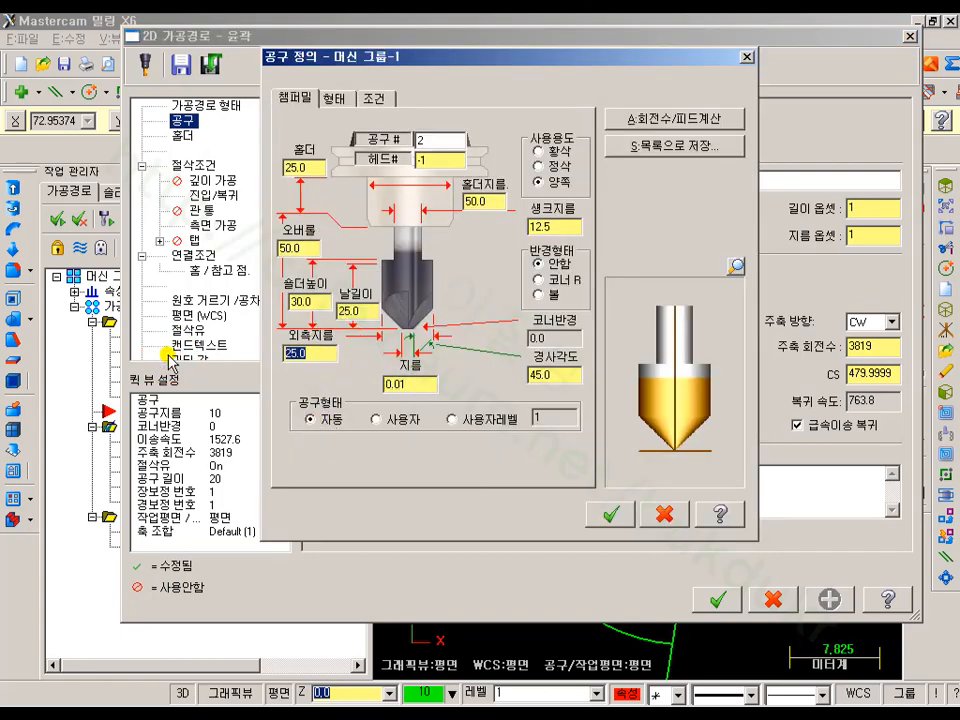
type("10")
key("Tab")
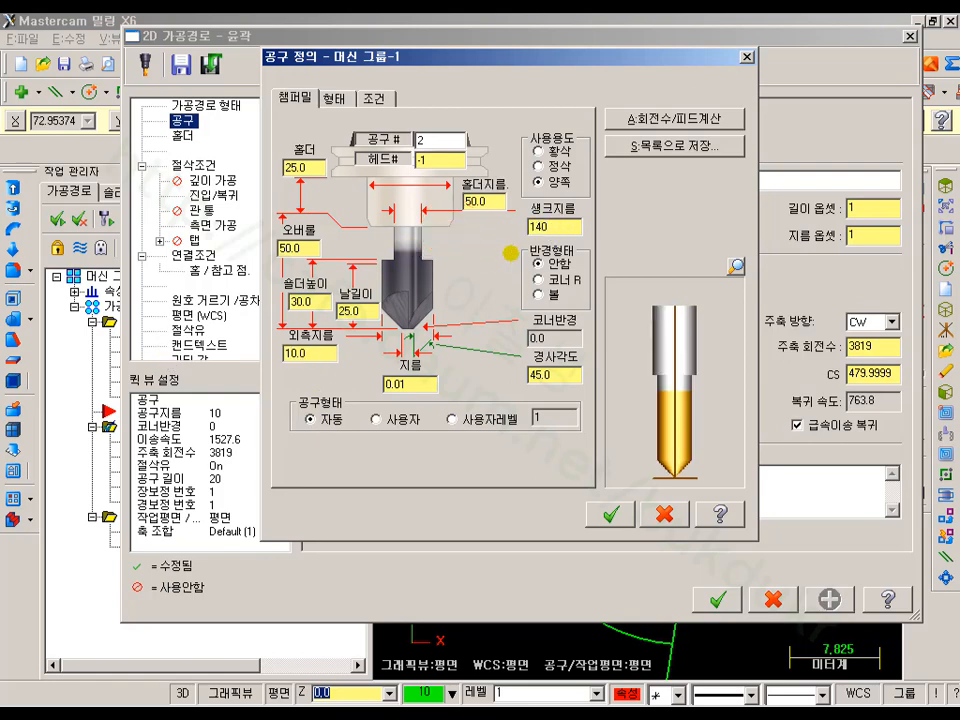
key("Return")
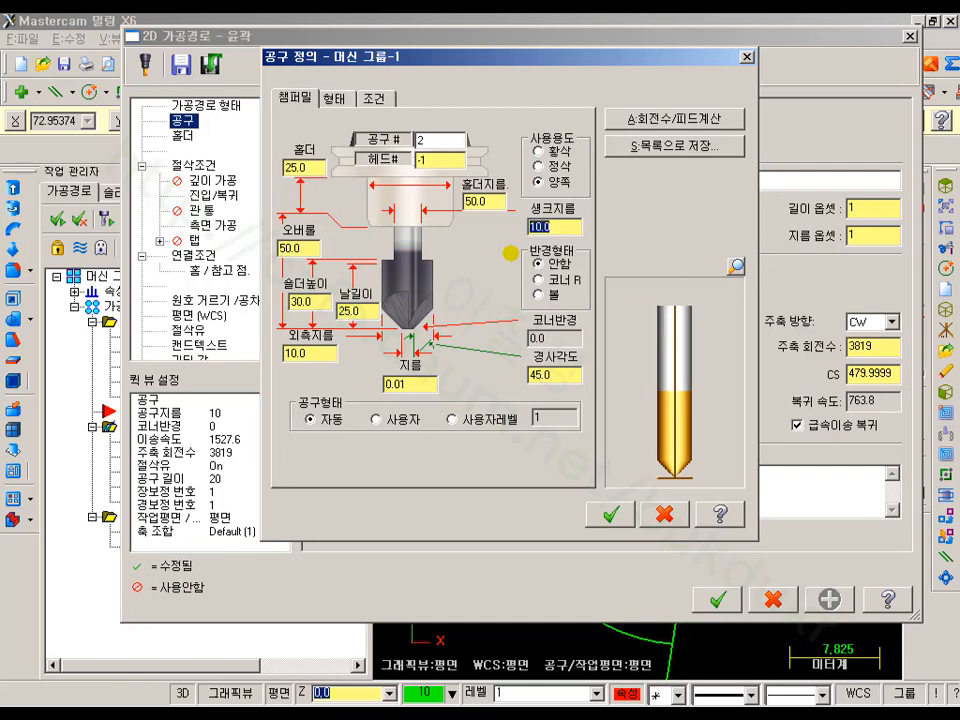
left_click(612, 514)
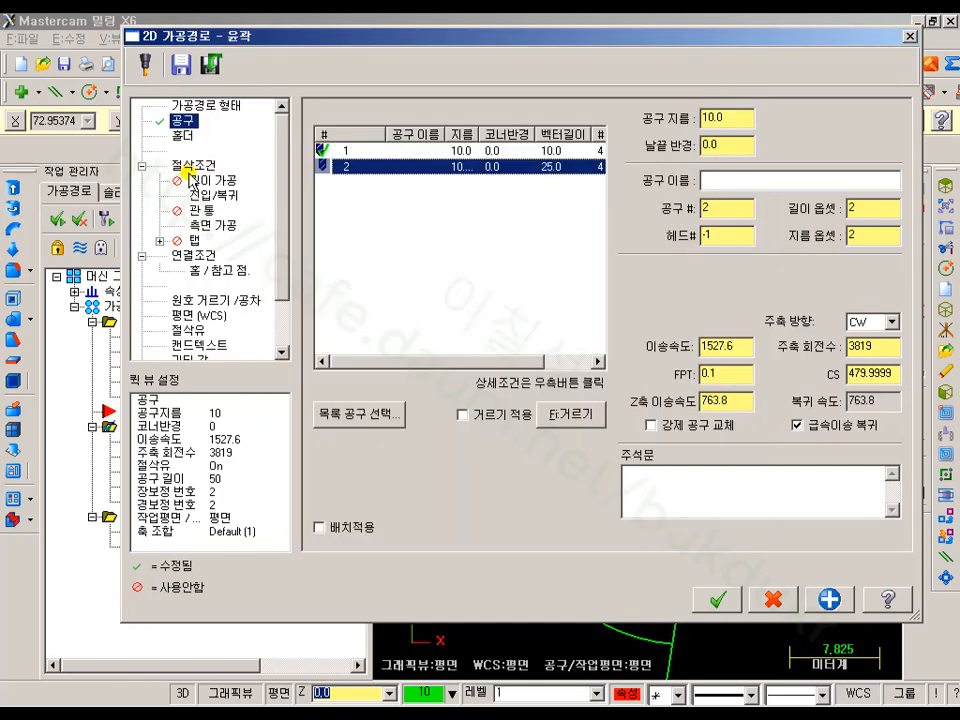
- Set the copied contour's type to 2D chamfer (2D 모따기) with a width of 0.5 and turn off its side passes (측면 가공)
left_click(196, 164)
left_click(736, 151)
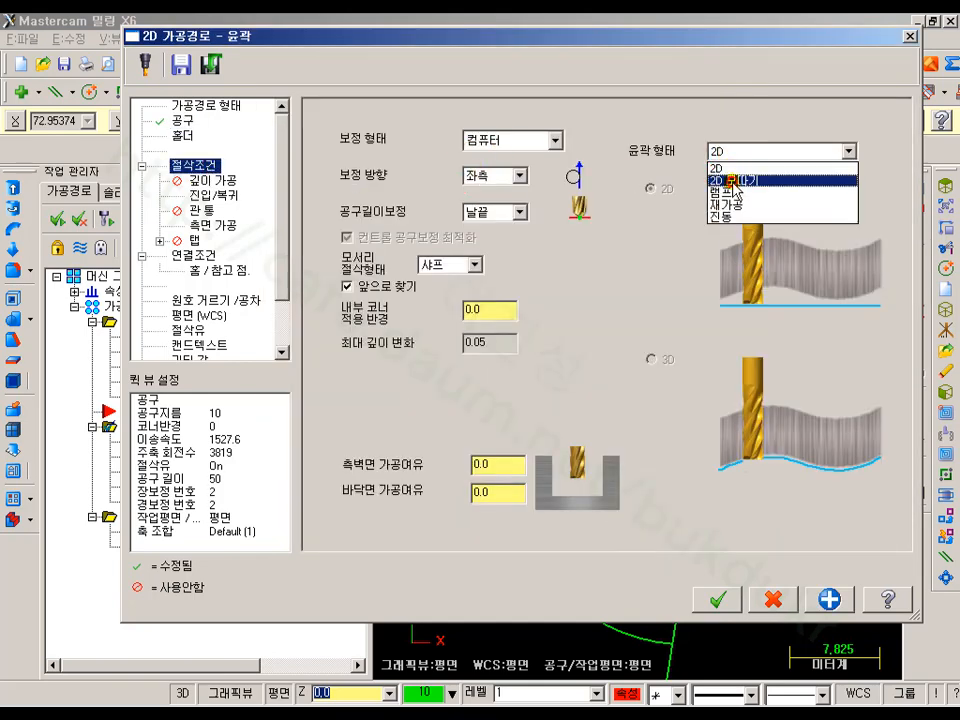
left_click(760, 177)
double_click(843, 229)
type("0")
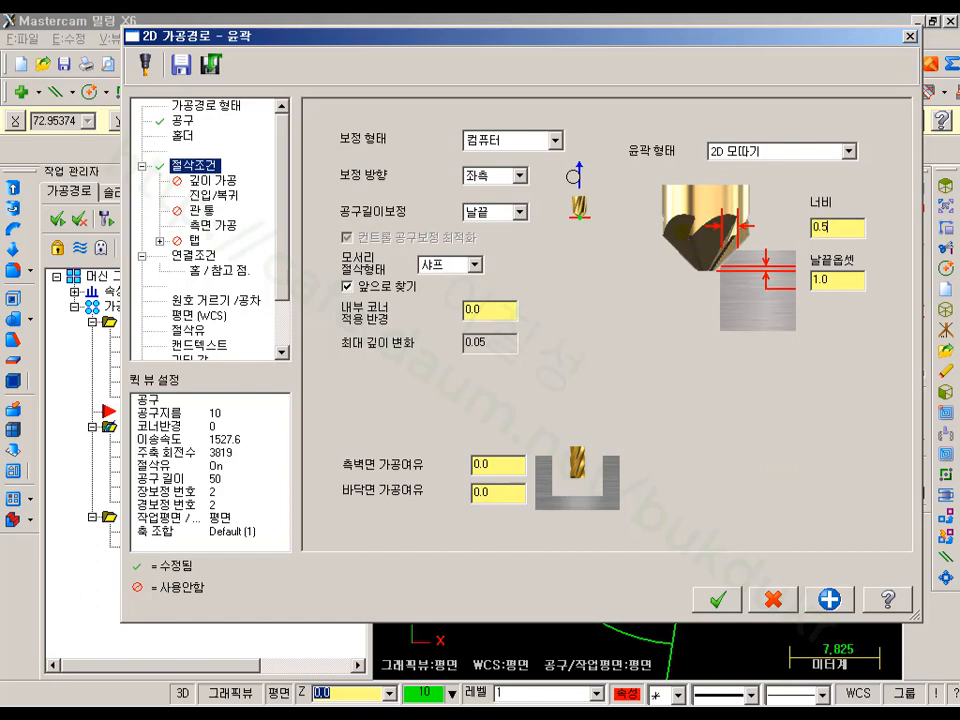
left_click(213, 225)
left_click(344, 133)
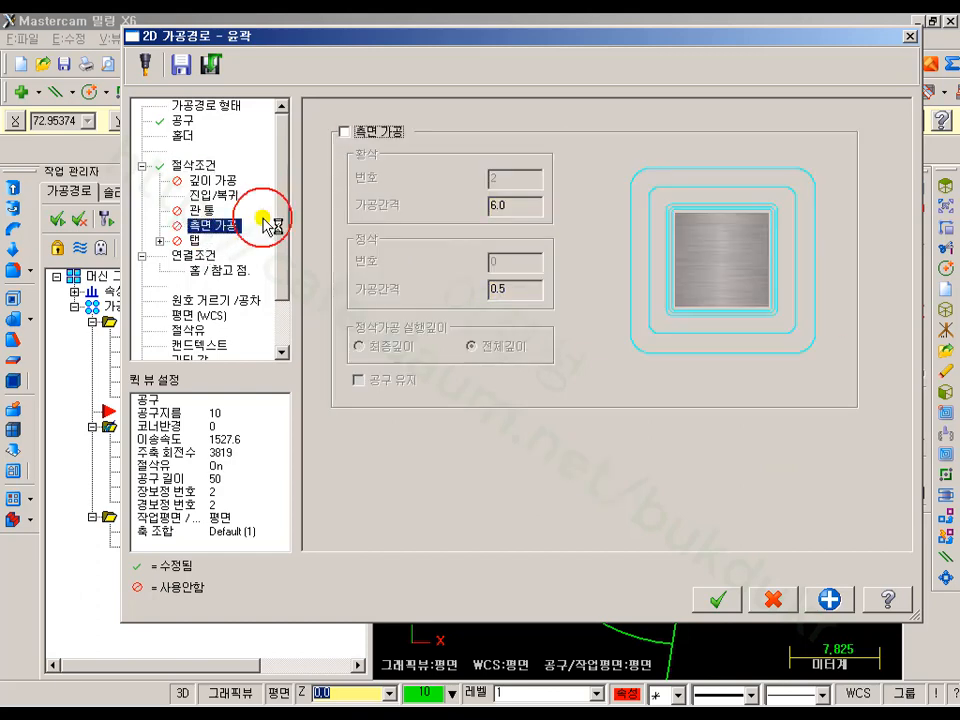
- Set the chamfer contour's absolute cut depth (가공깊이) to 0 and regenerate its toolpath
left_click(210, 258)
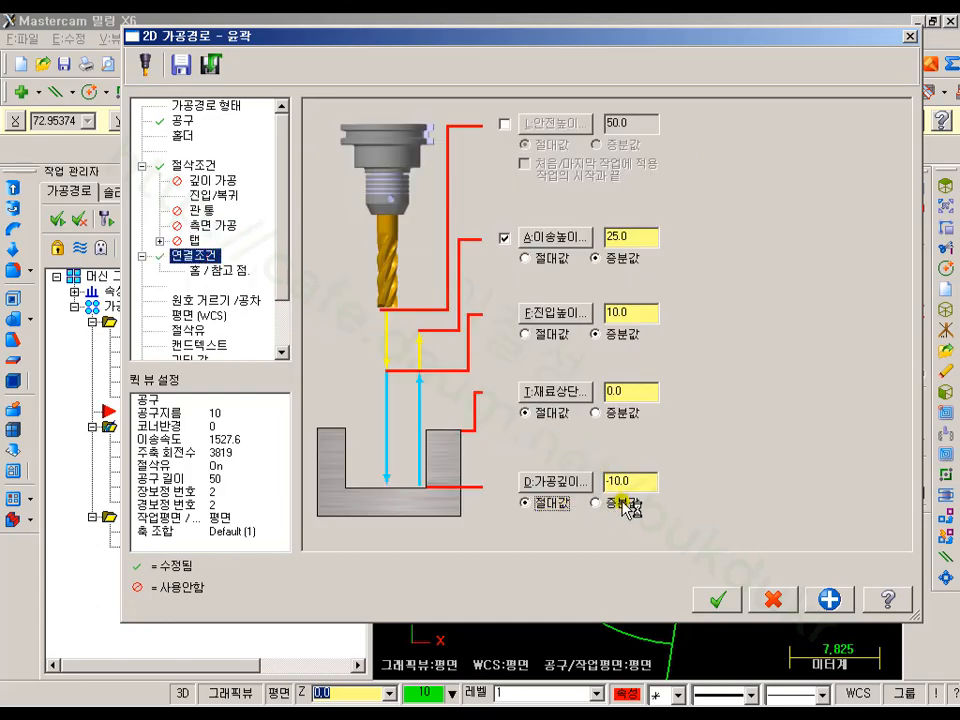
left_click(553, 487)
type("0")
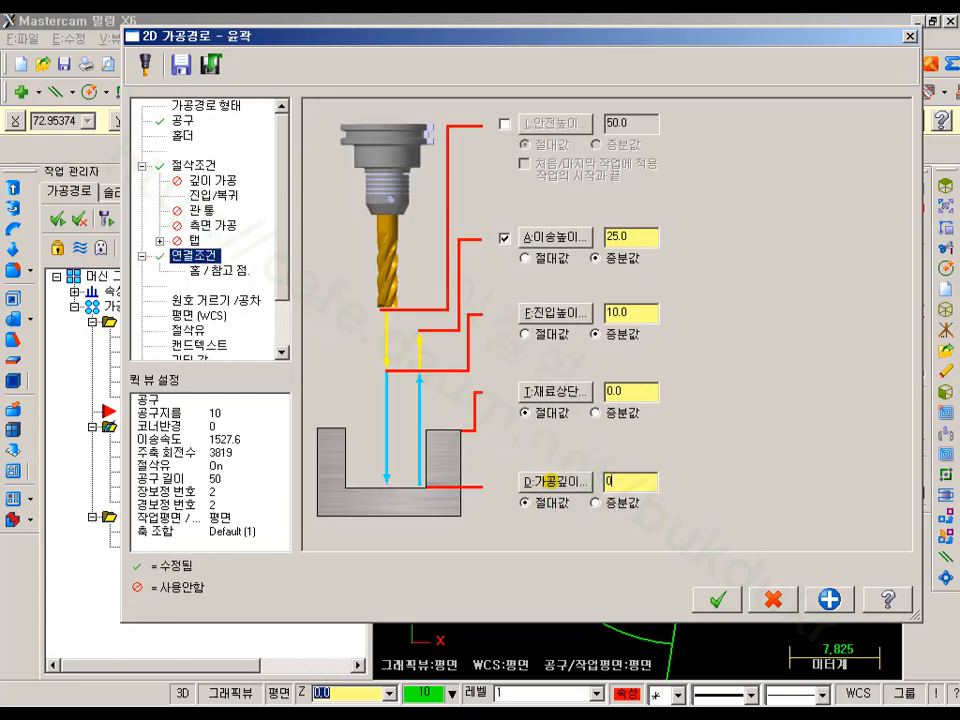
left_click(721, 590)
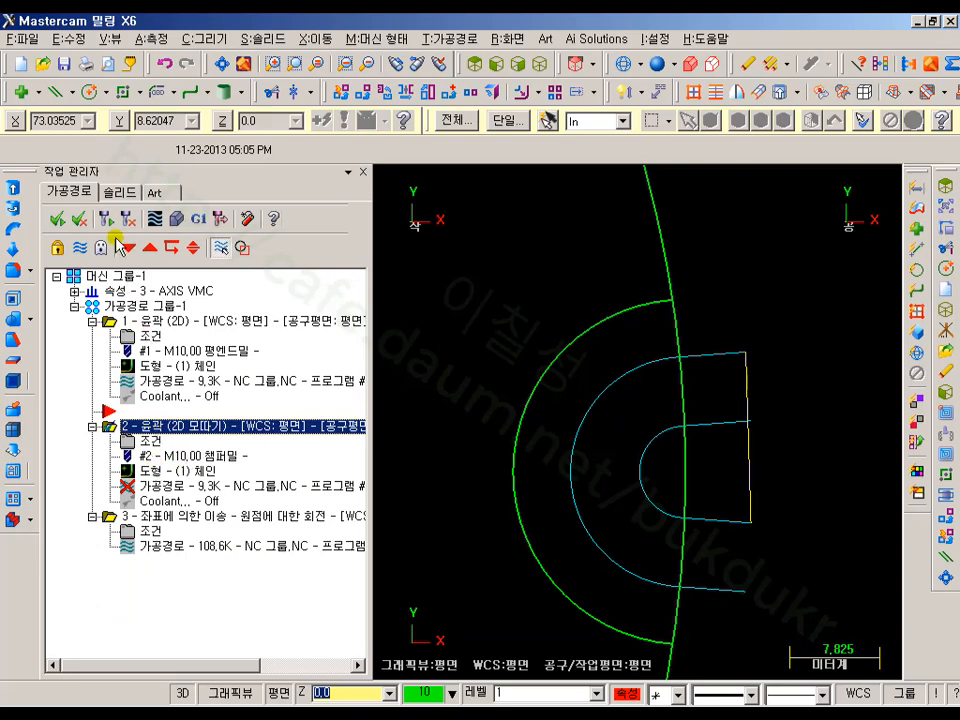
left_click(113, 228)
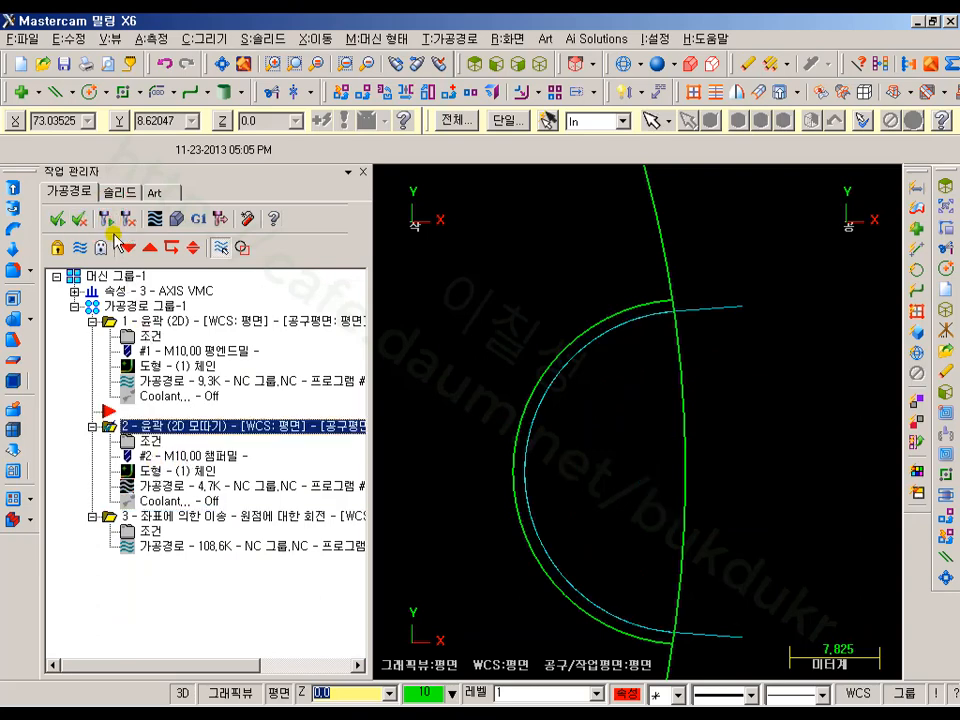
- Simulate the first contour and the chamfer contour on the stock, inspect the notch edge, and close the simulation
left_click(138, 328)
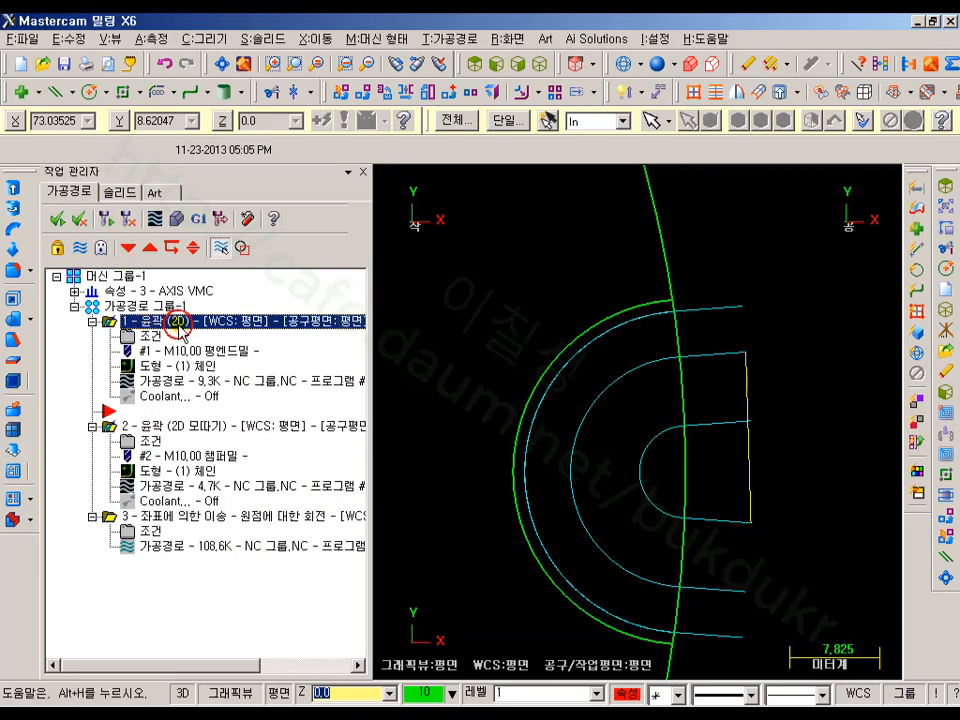
left_click(176, 218)
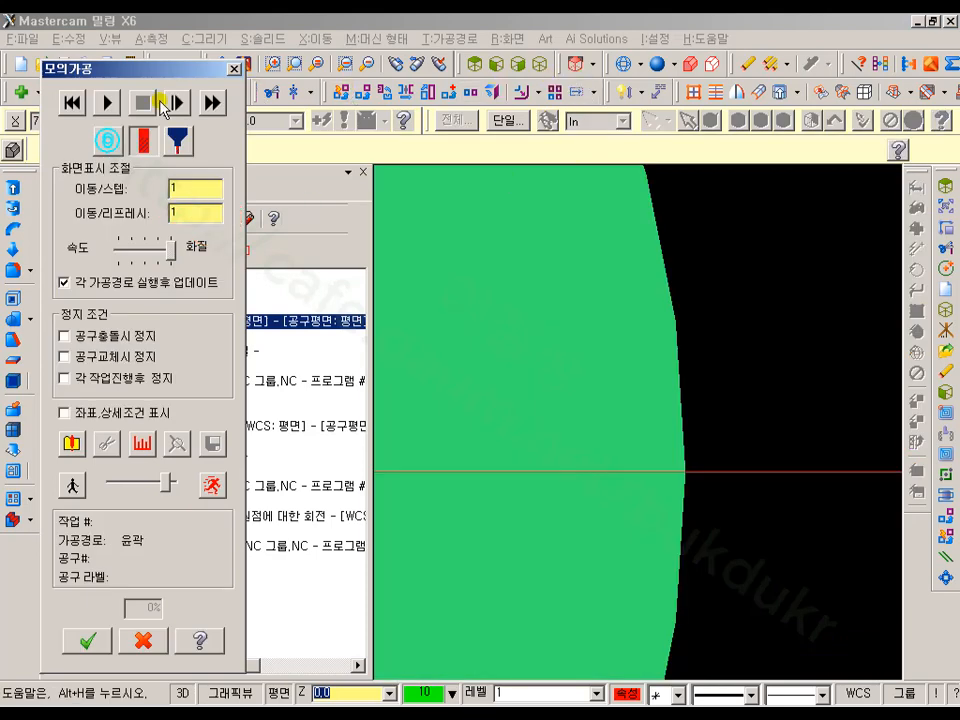
left_click(109, 102)
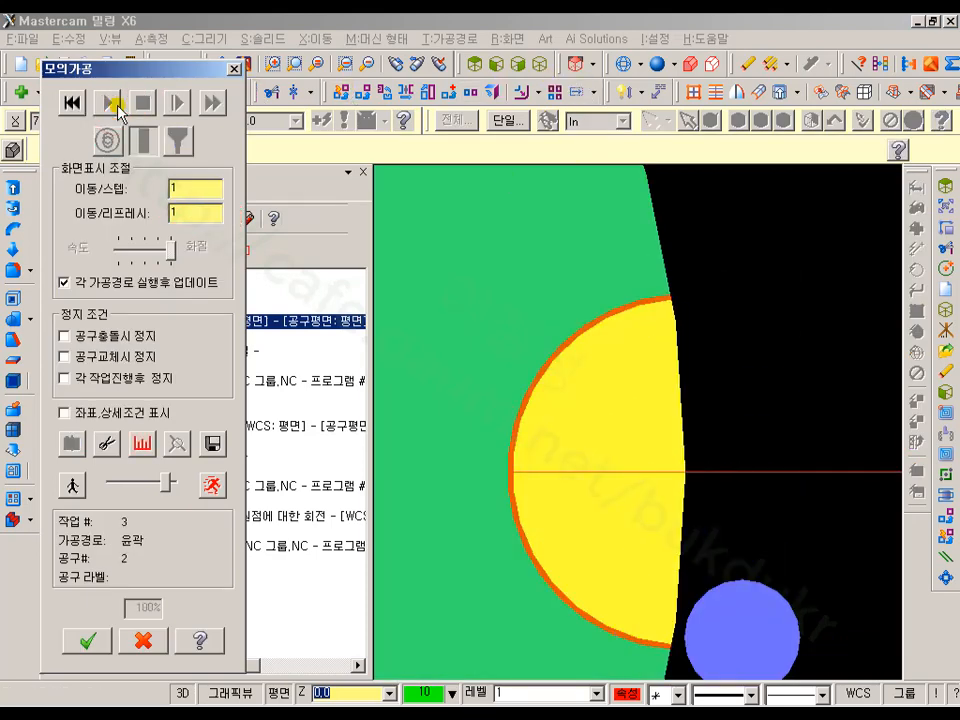
middle_click_drag(621, 392, 563, 541)
left_click(143, 640)
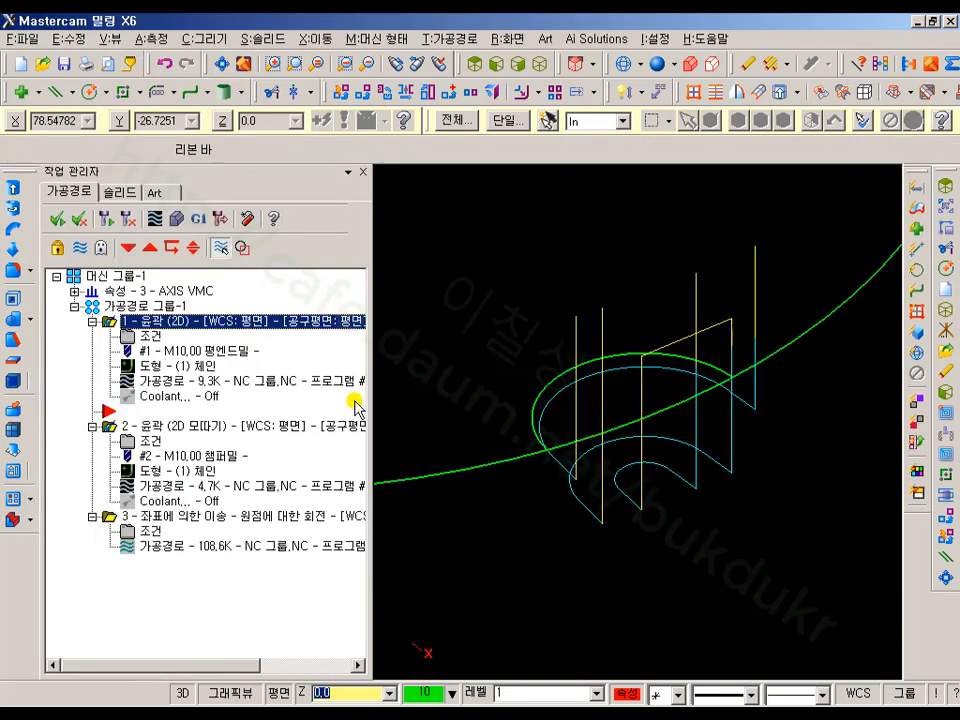
- Add the 2D chamfer contour to the rotate transform's source operations and regenerate the transformed toolpath
left_click(155, 532)
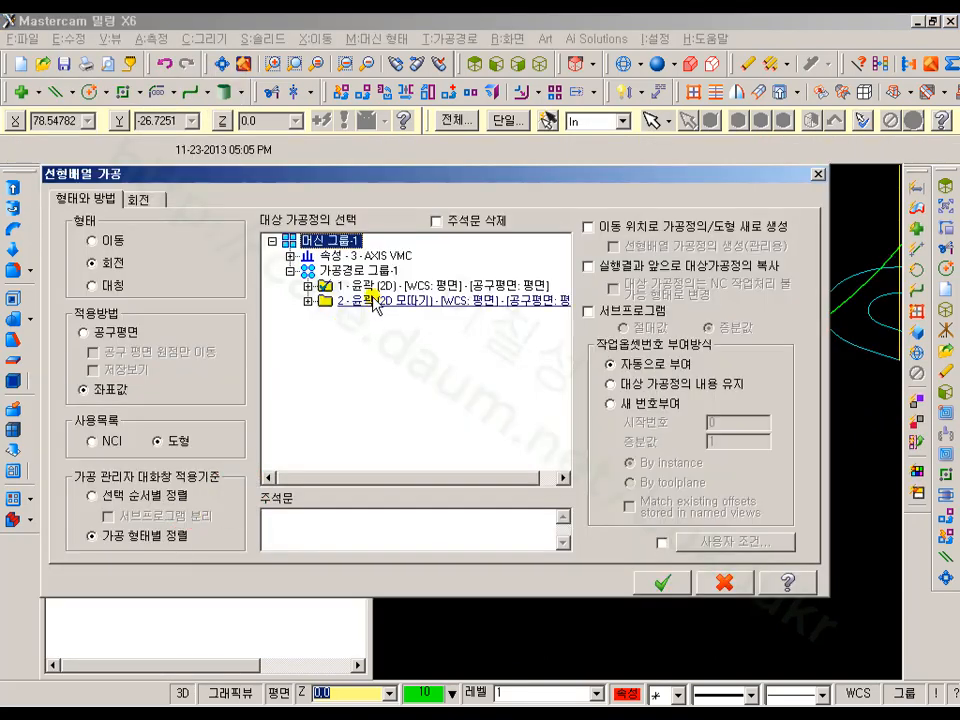
left_click(352, 301)
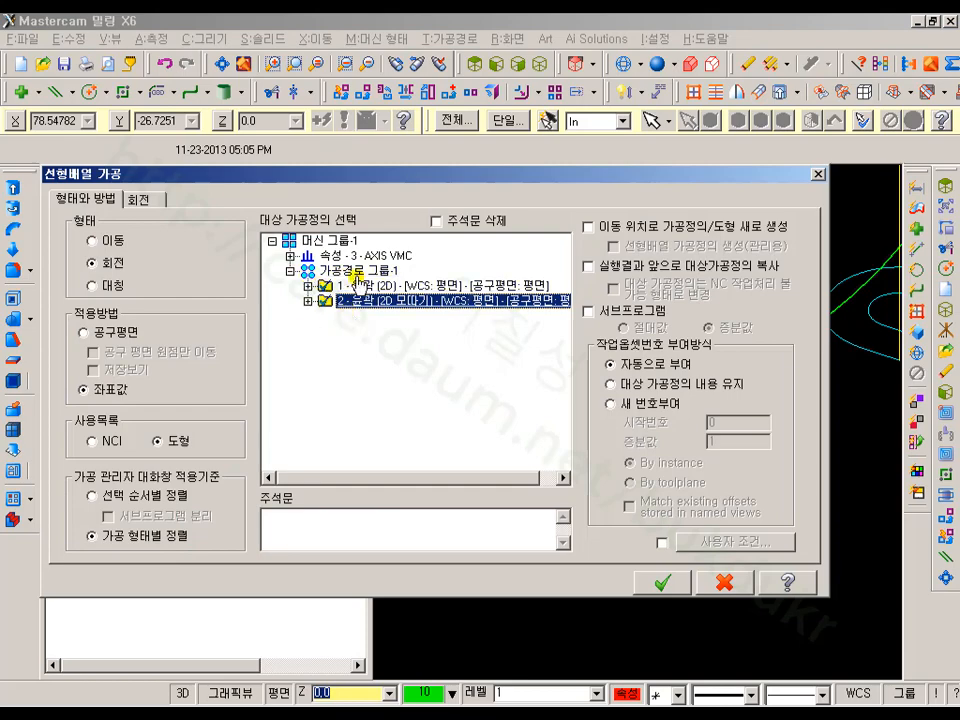
left_click(668, 585)
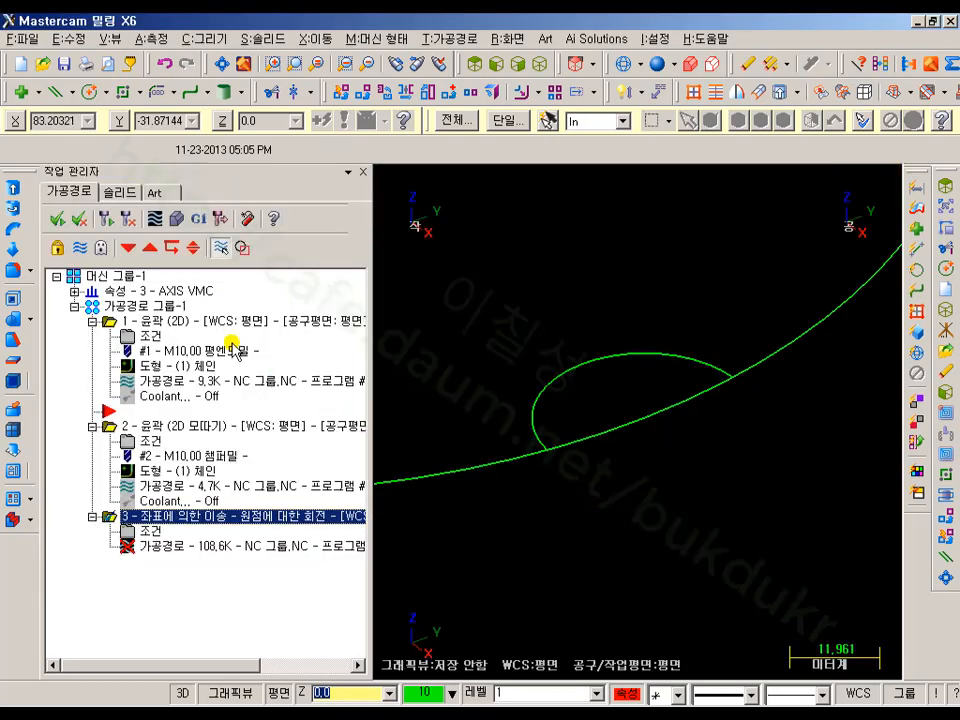
left_click(105, 218)
left_click(223, 63)
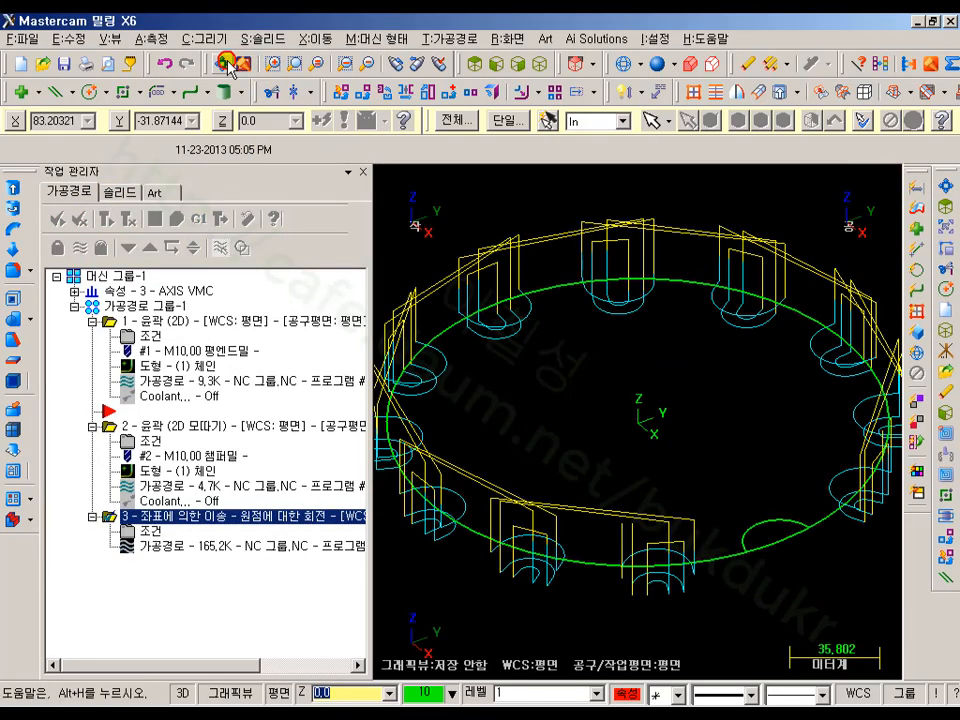
scroll(575, 272, "down", 3)
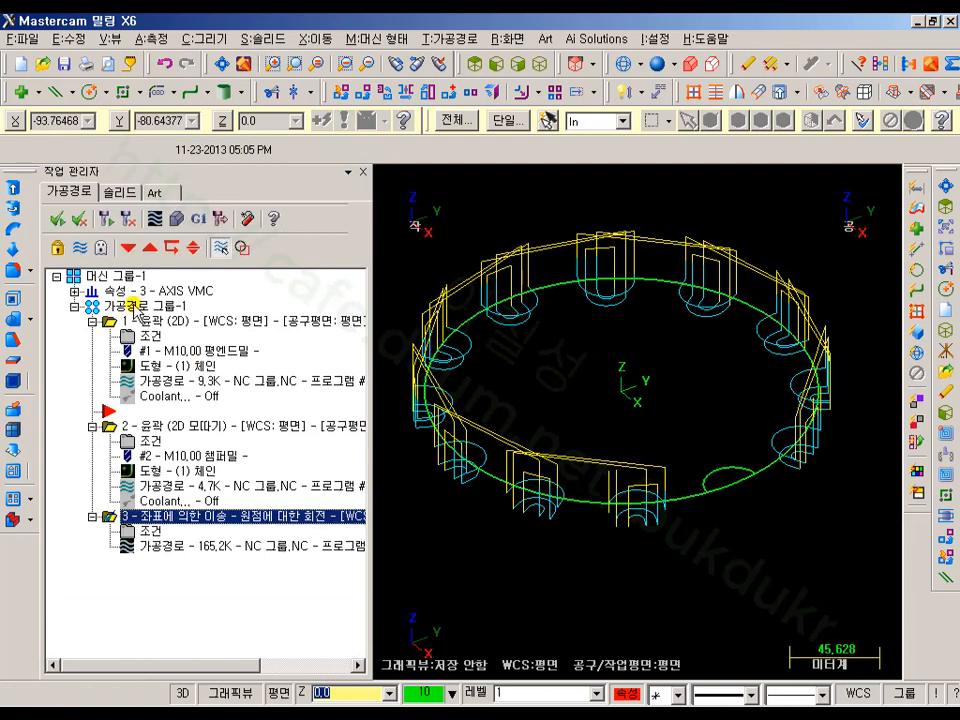
- Review the rotate transform's settings without changing them and backplot its toolpath around the disc
left_click(146, 533)
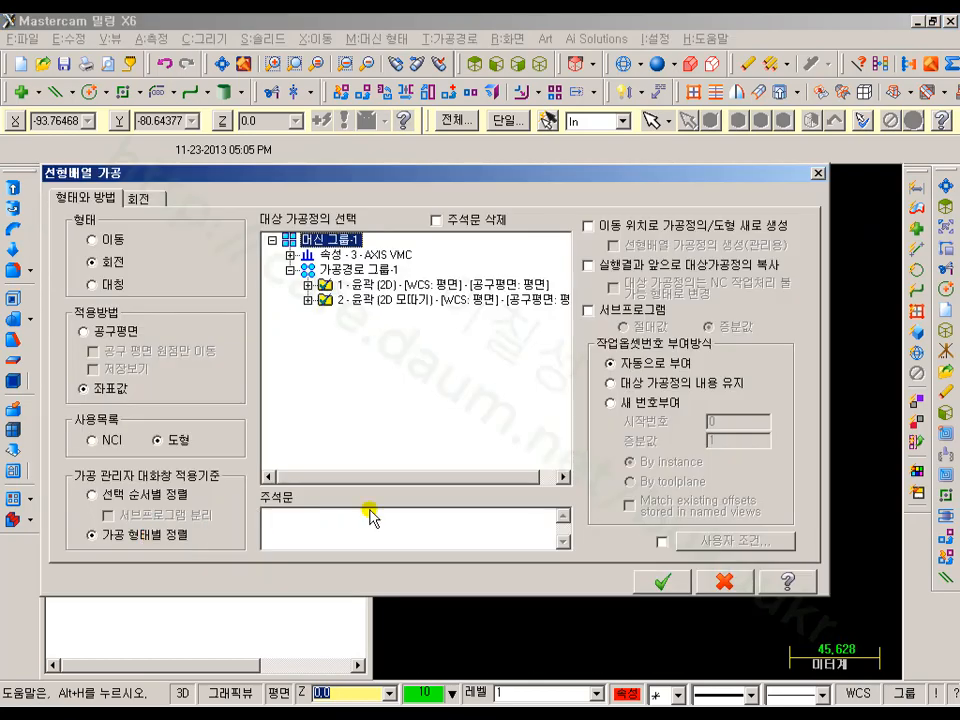
left_click(745, 581)
left_click(157, 218)
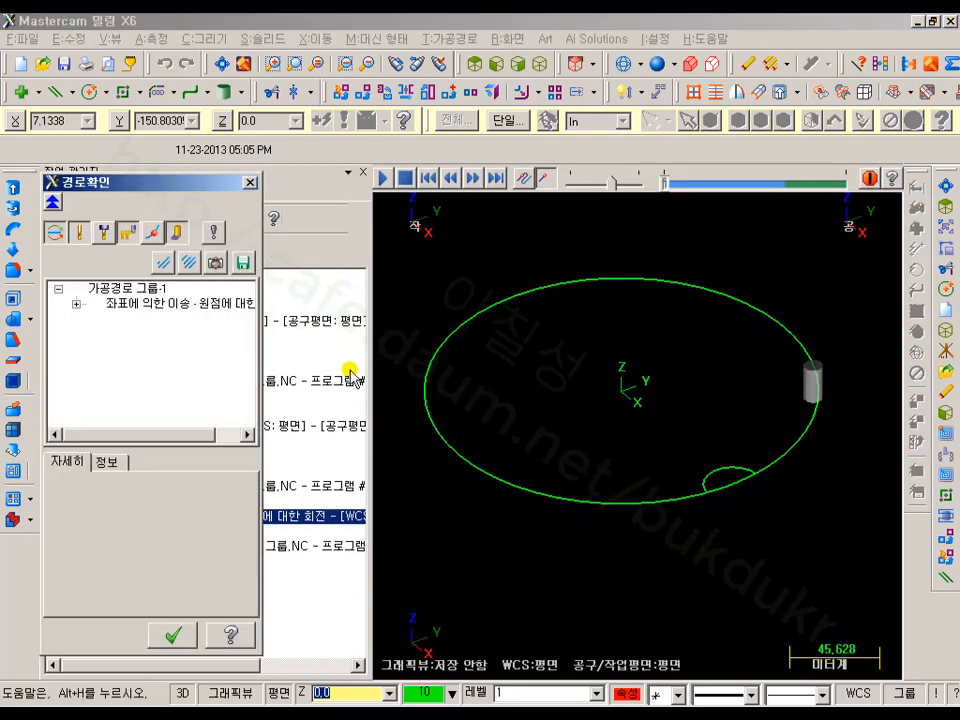
left_click(384, 178)
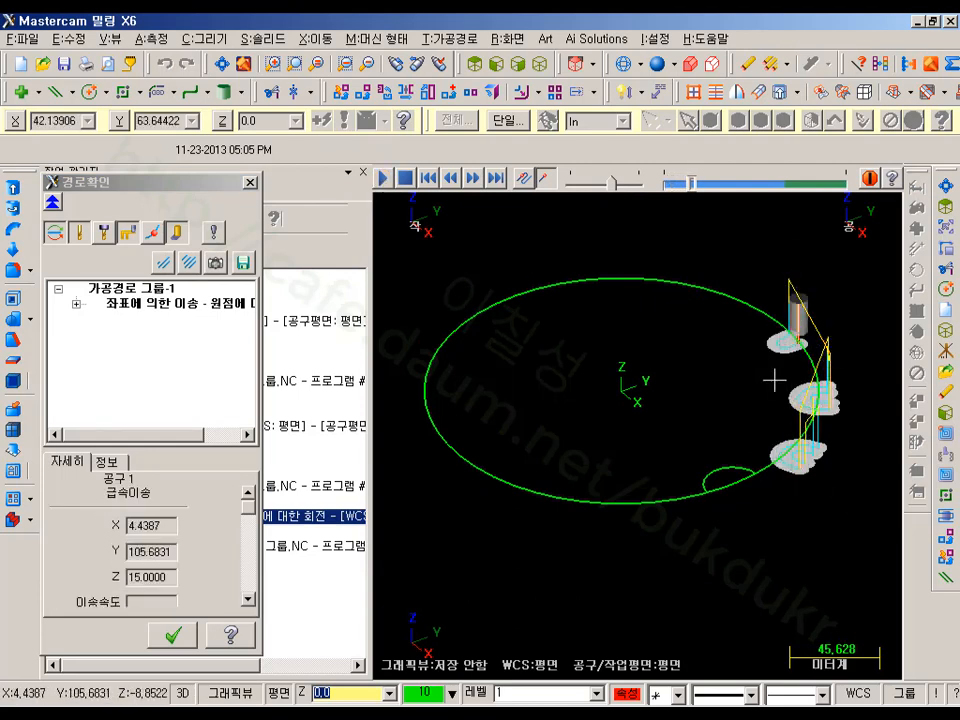
left_click(174, 635)
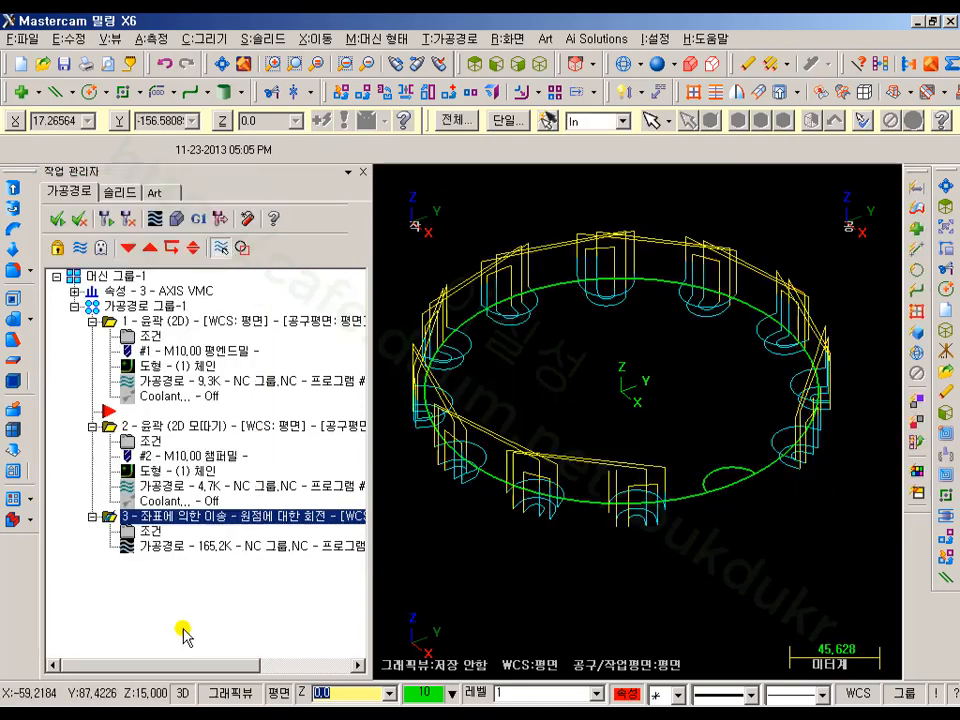
- Enable copying the source operations ahead of the result (실행결과 앞으로 대상가공정의 복사) in the rotate transform and regenerate it
left_click(175, 534)
left_click(588, 264)
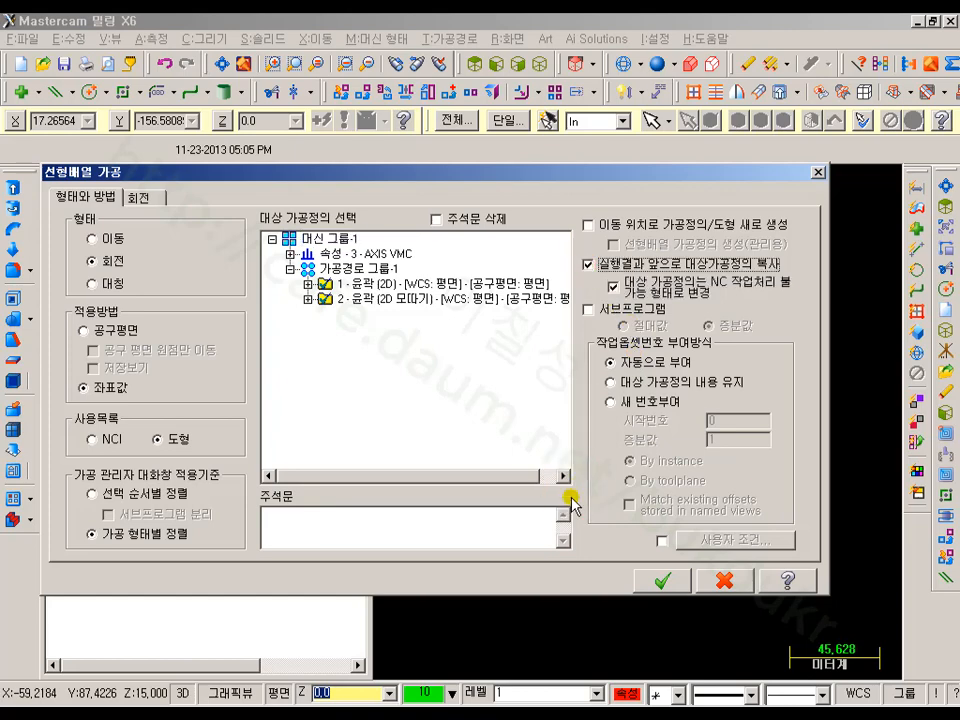
left_click(667, 580)
left_click(103, 218)
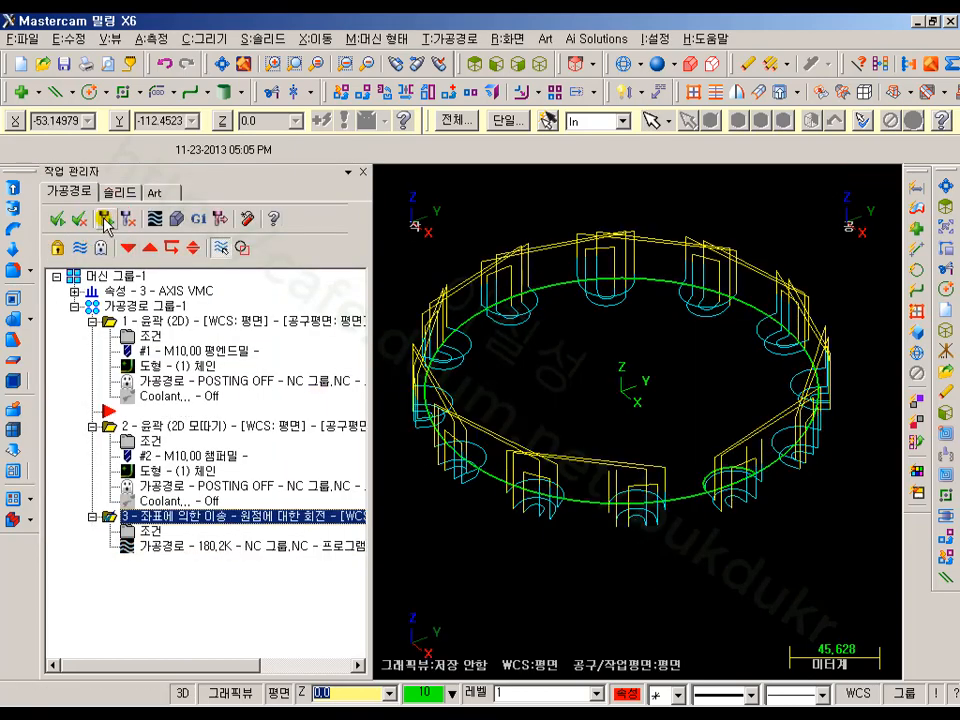
- Simulate the rotated notch and chamfer machining on the round stock, then restart and replay the simulation
left_click(177, 218)
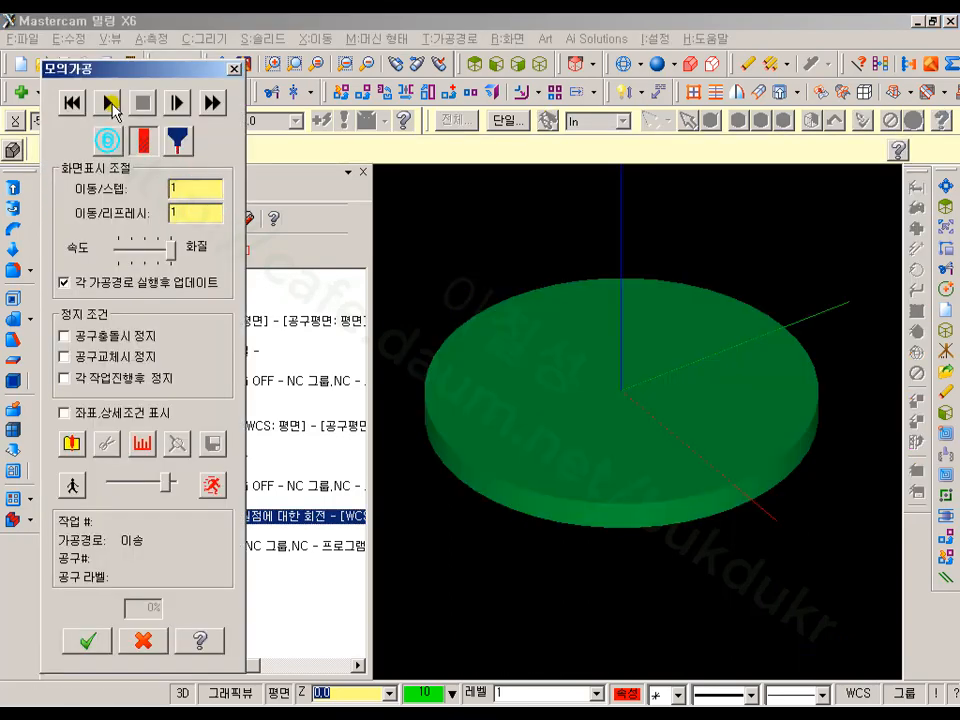
left_click(110, 102)
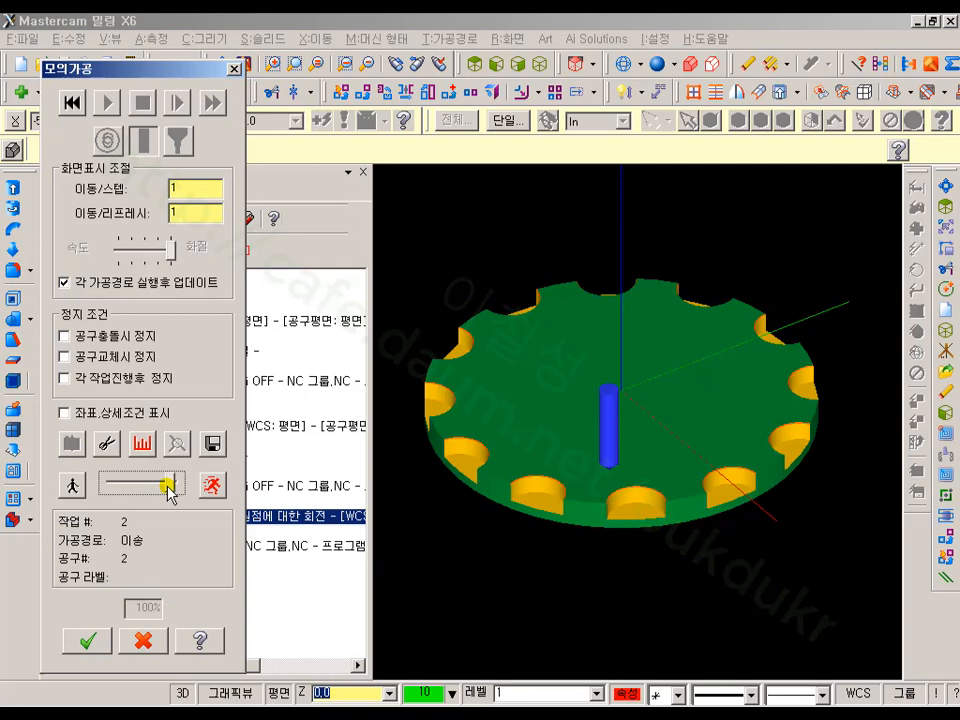
left_click(76, 103)
left_click(104, 103)
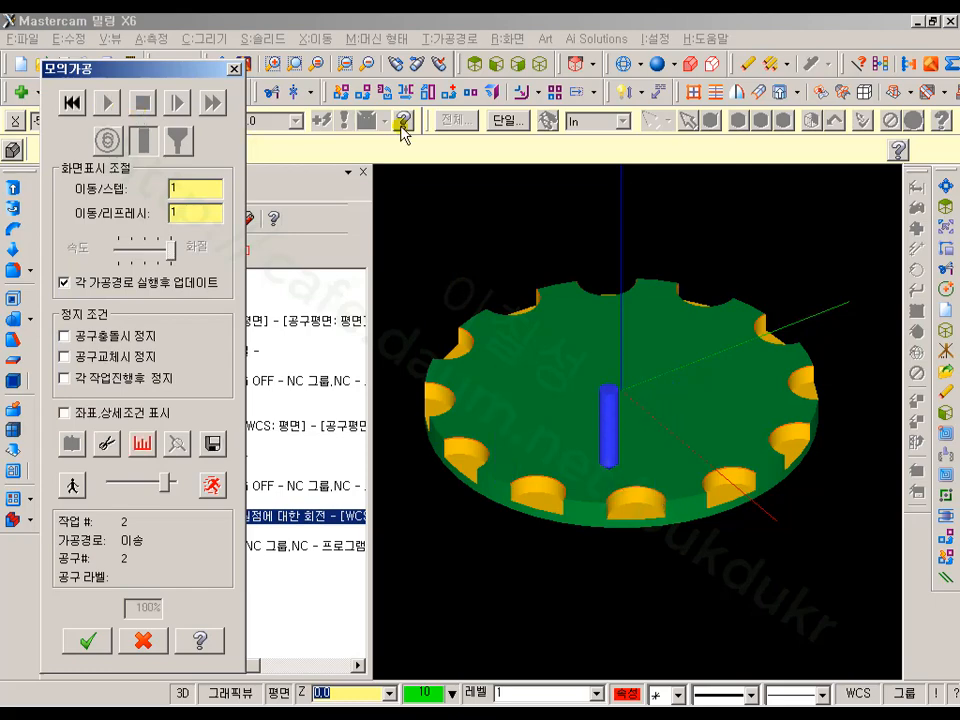
scroll(770, 532, "down", 3)
- Consult the mirror section ([4] 대칭) of the PDF manual in Adobe Acrobat, then return to Mastercam and close the simulation
key("alt+Tab")
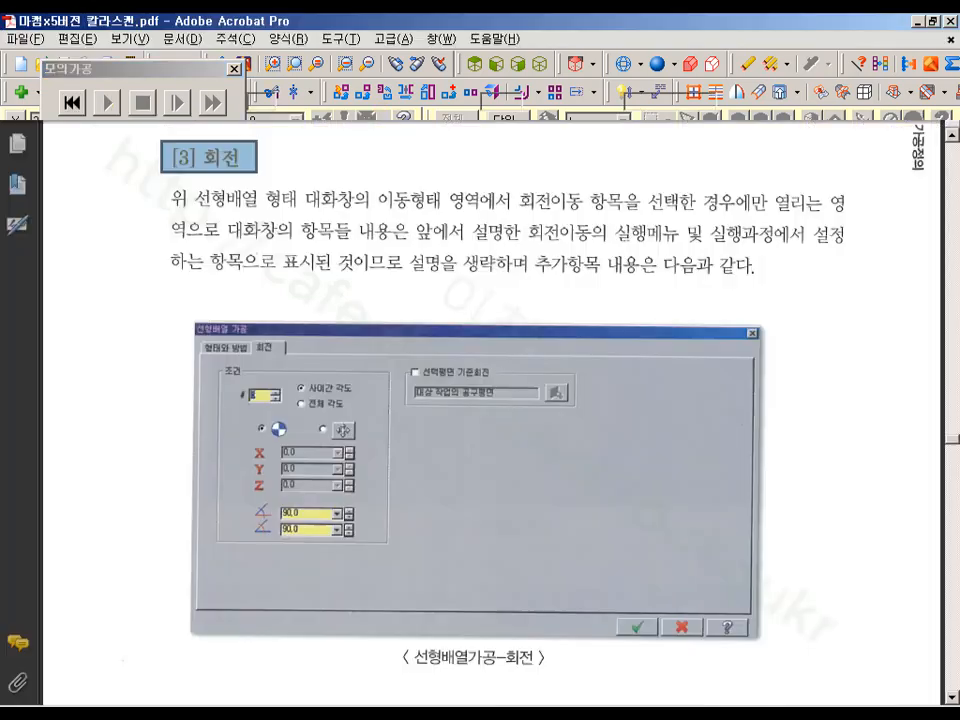
scroll(480, 335, "down", 5)
scroll(478, 355, "down", 5)
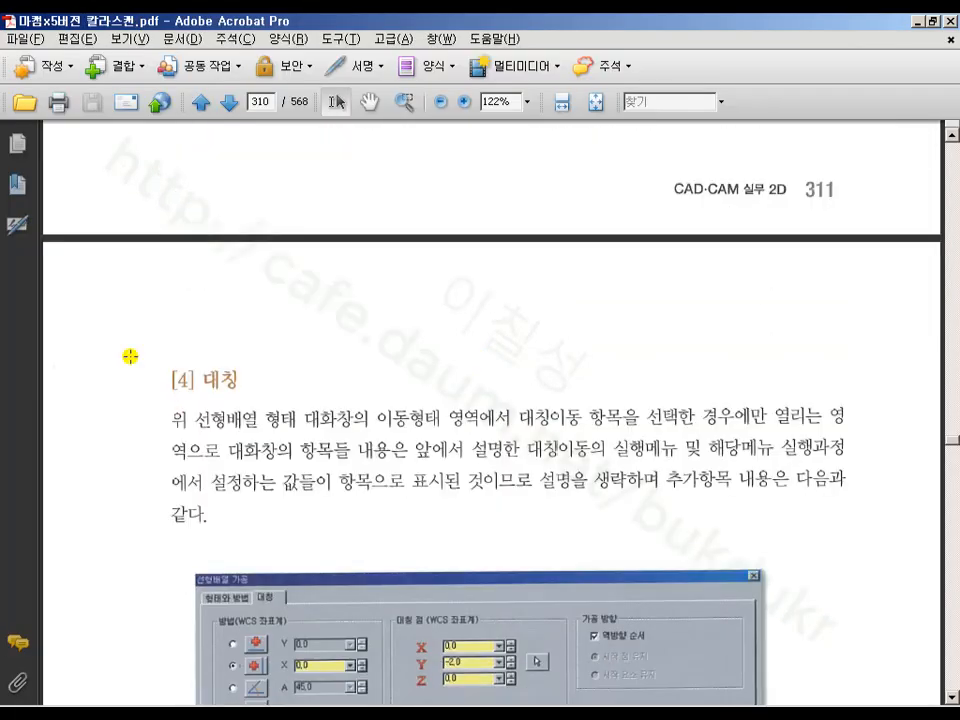
left_click_drag(130, 356, 275, 392)
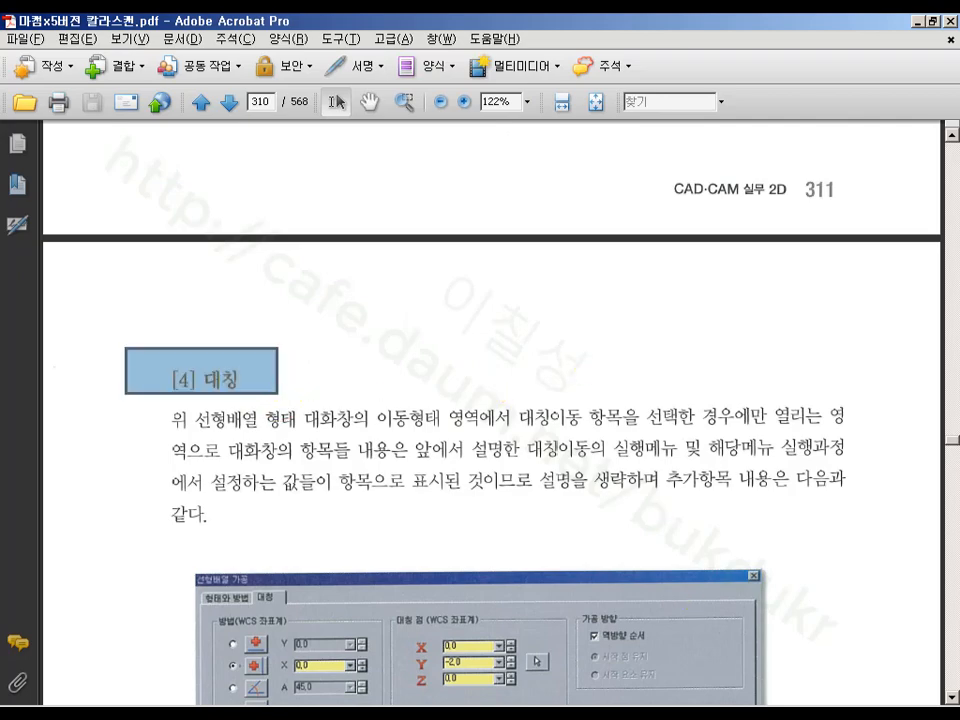
key("alt+Tab")
left_click(148, 642)
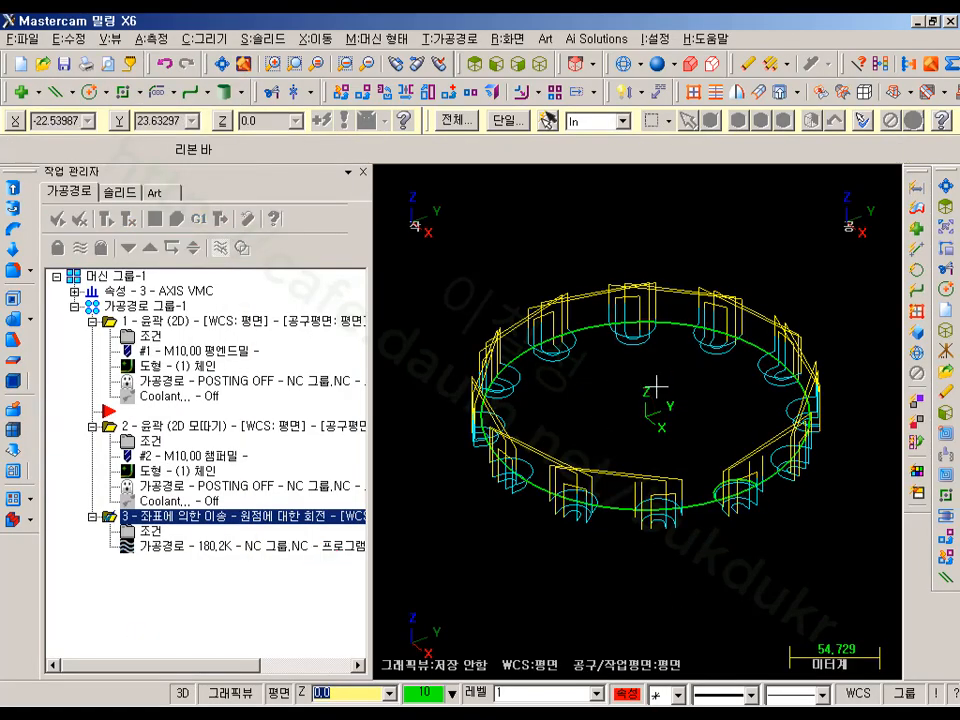
- Examine the rotated toolpaths in the top view, then the chamfer contour's path on the original notch
scroll(656, 388, "down", 1)
left_click(480, 66)
scroll(538, 165, "down", 2)
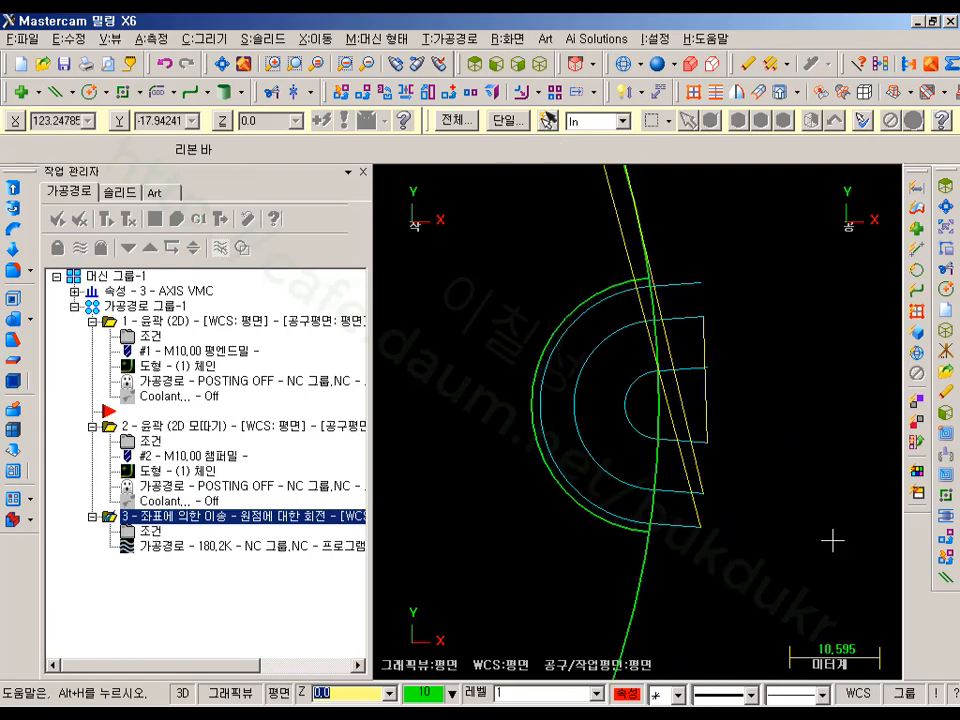
scroll(840, 510, "down", 8)
middle_click_drag(738, 430, 771, 375)
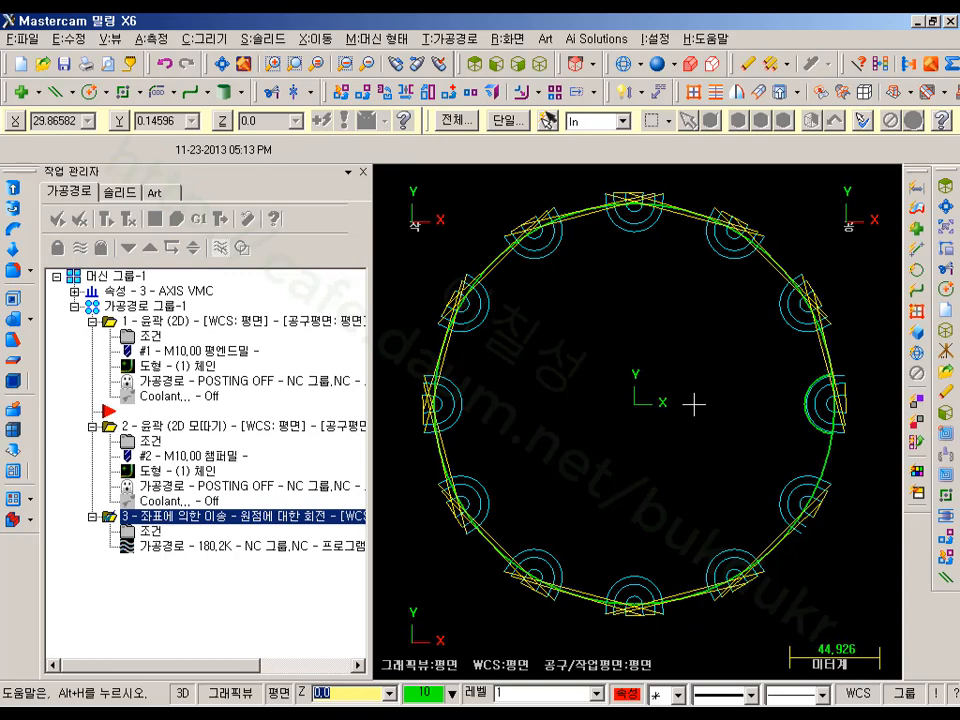
middle_click_drag(782, 389, 750, 394)
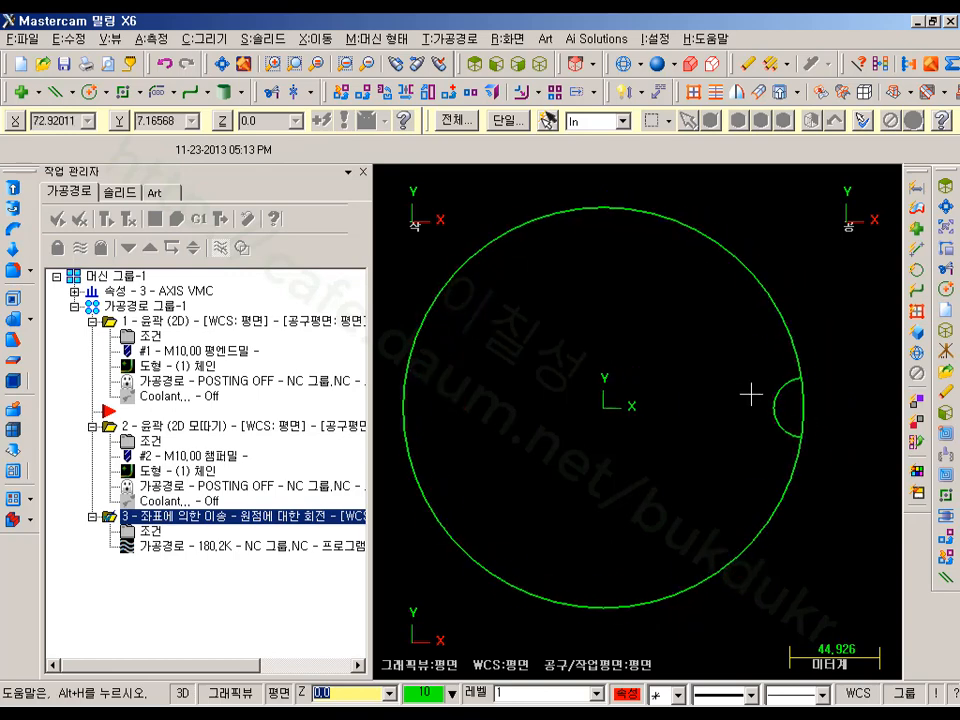
scroll(753, 392, "down", 1)
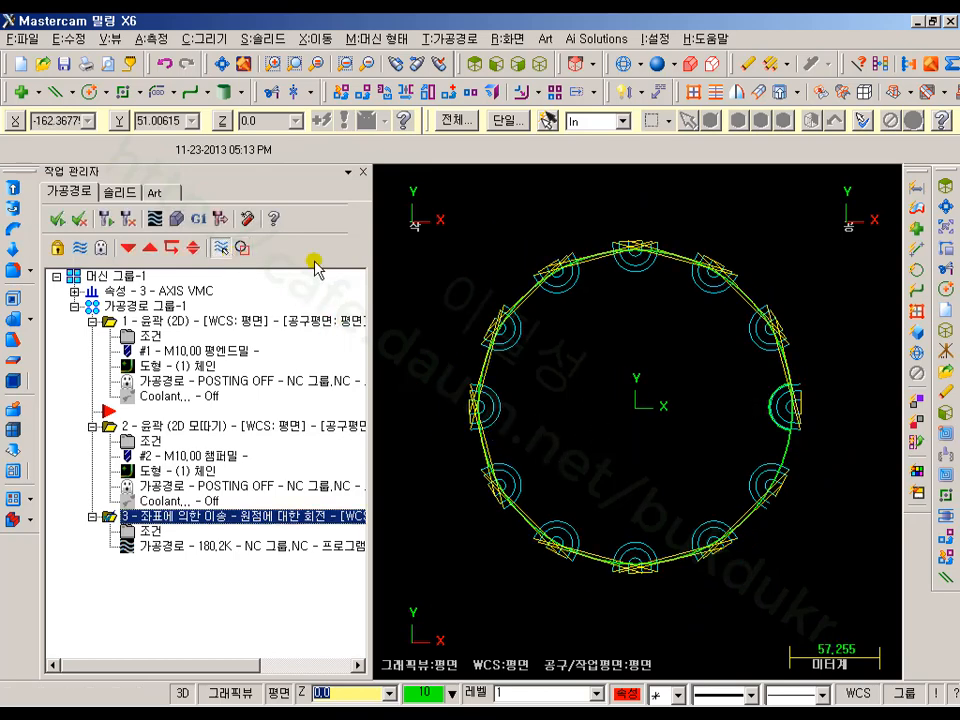
left_click(138, 306)
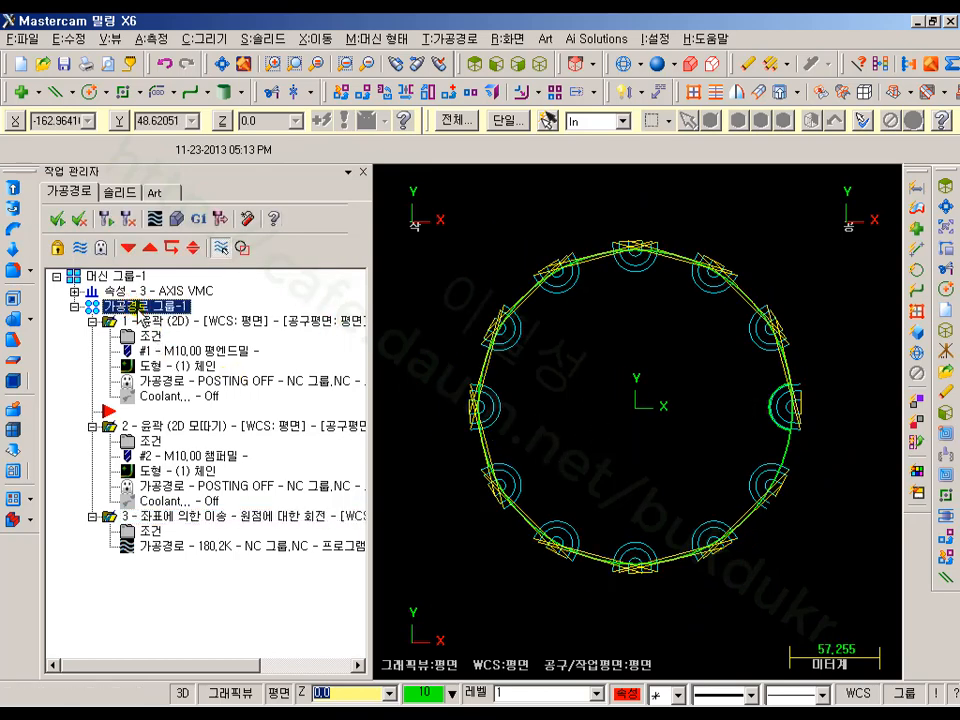
left_click(152, 426)
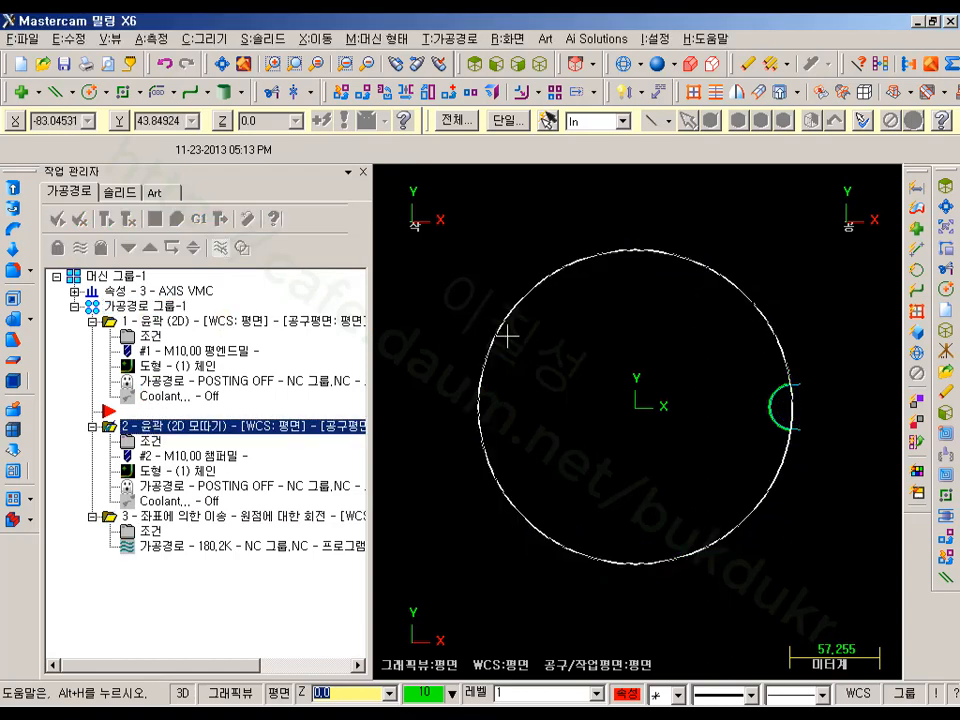
key("alt+F1")
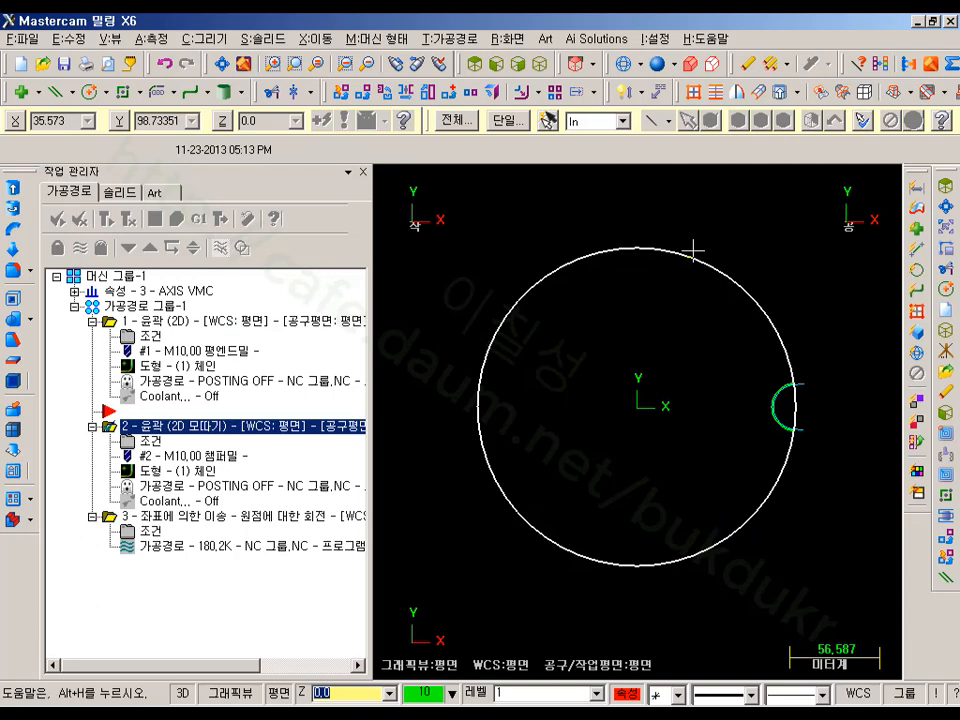
scroll(703, 355, "up", 1)
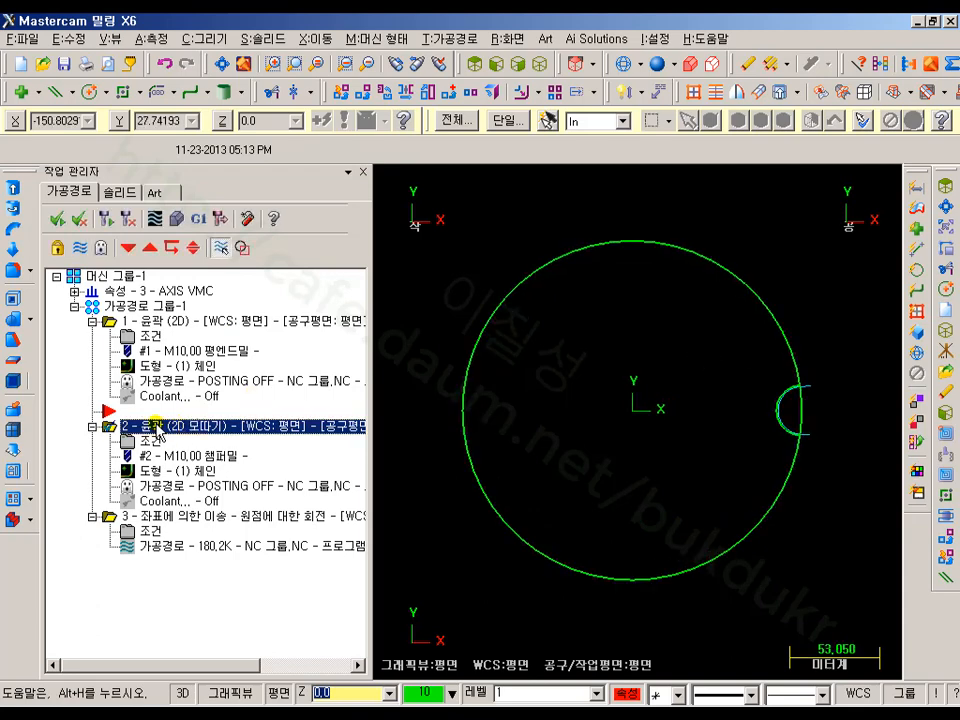
- Change the transform operation's type to mirror (대칭) about the Y axis at X 0.0 with the toolpath direction reversed
left_click(160, 516)
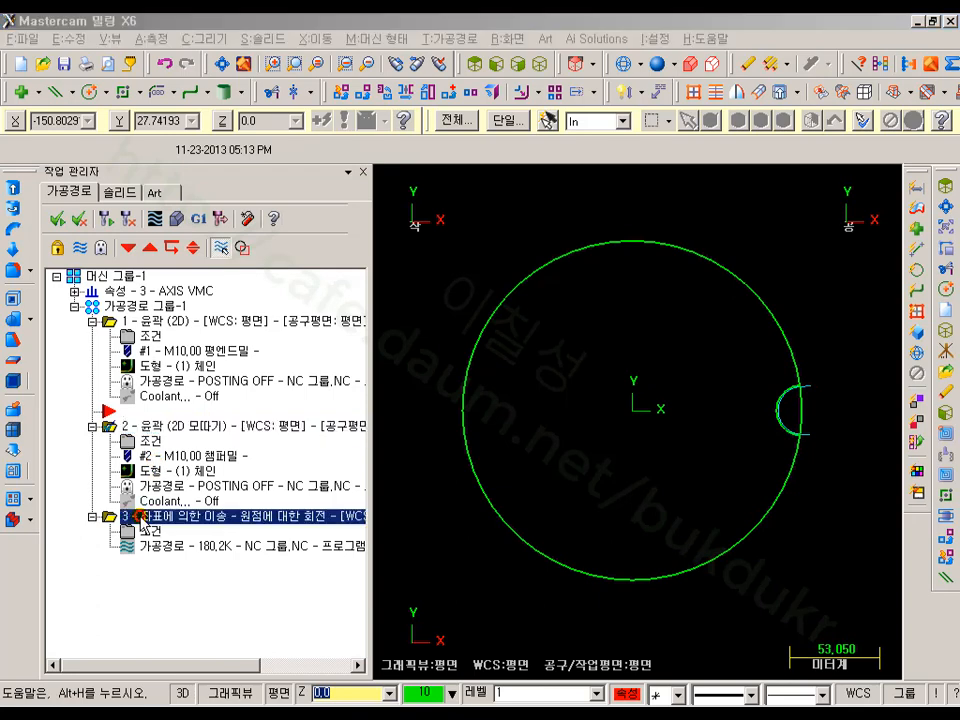
left_click(149, 531)
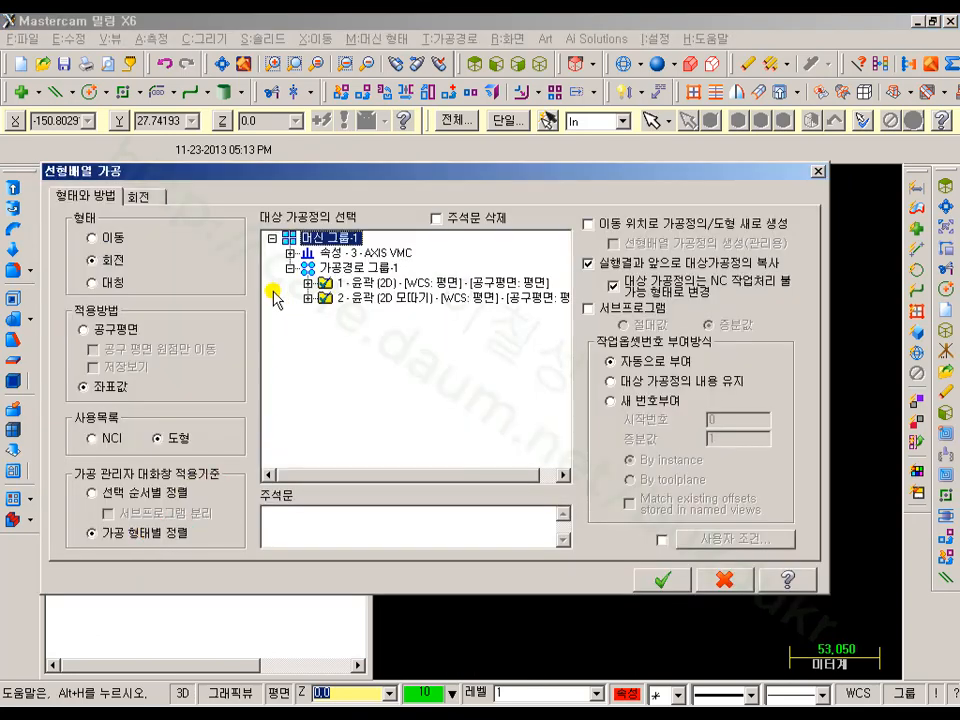
left_click(91, 283)
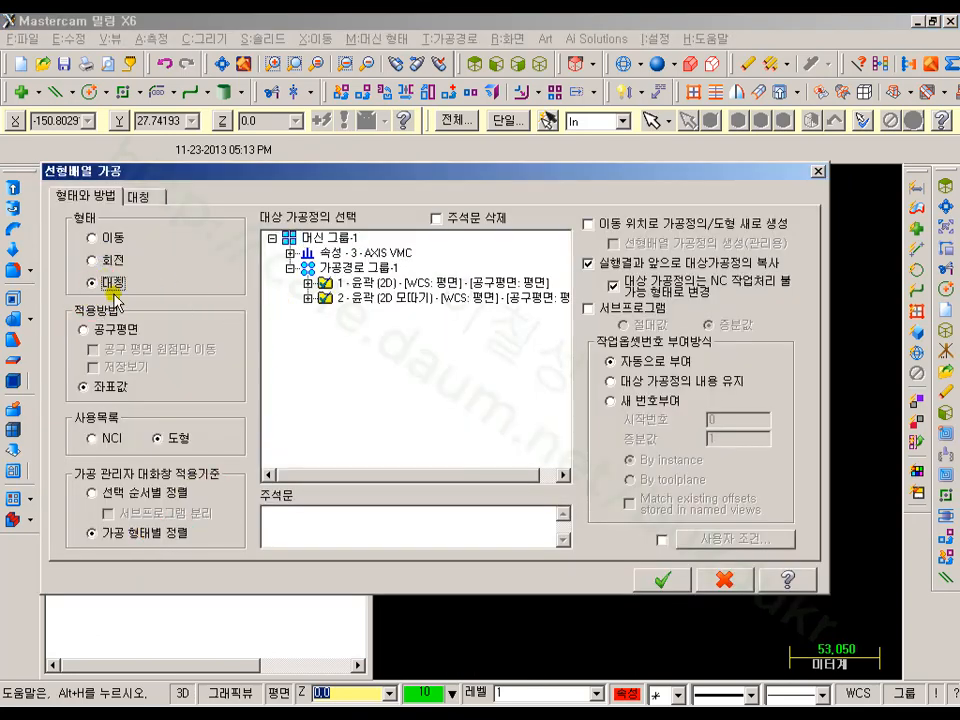
left_click(145, 196)
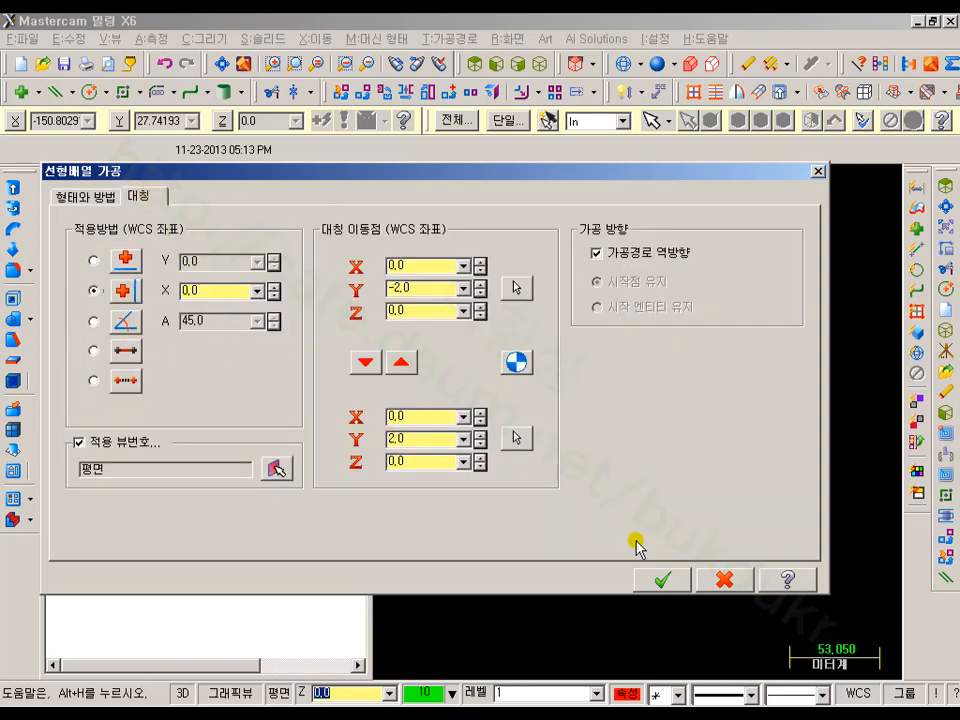
left_click(659, 580)
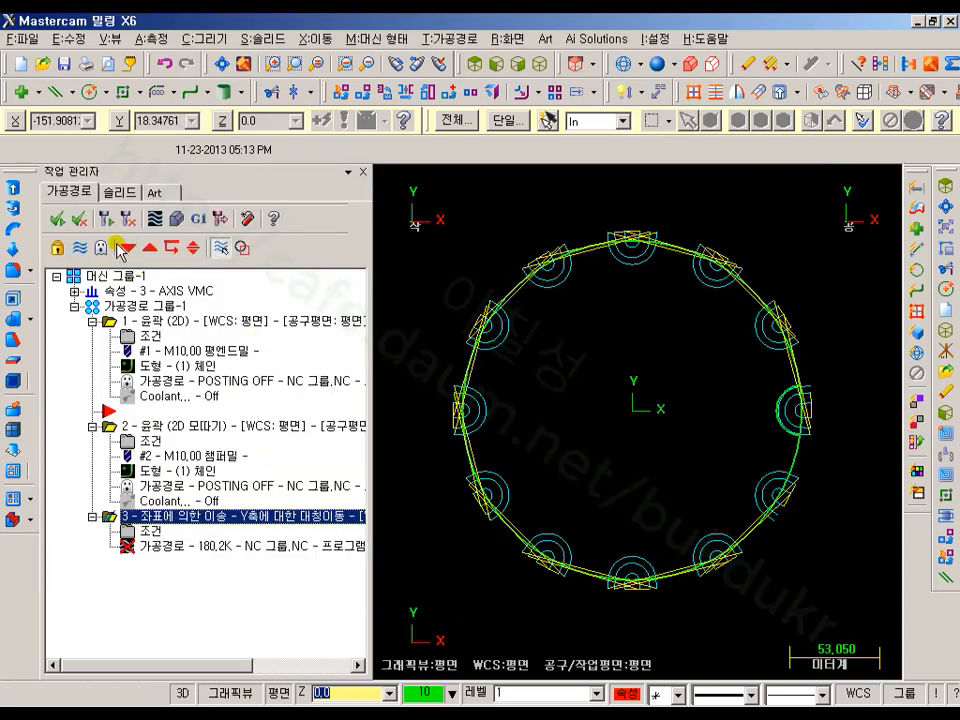
- Regenerate the mirrored transform operation, simulate its machining on the round stock to inspect both notches, and close the simulation
left_click(101, 219)
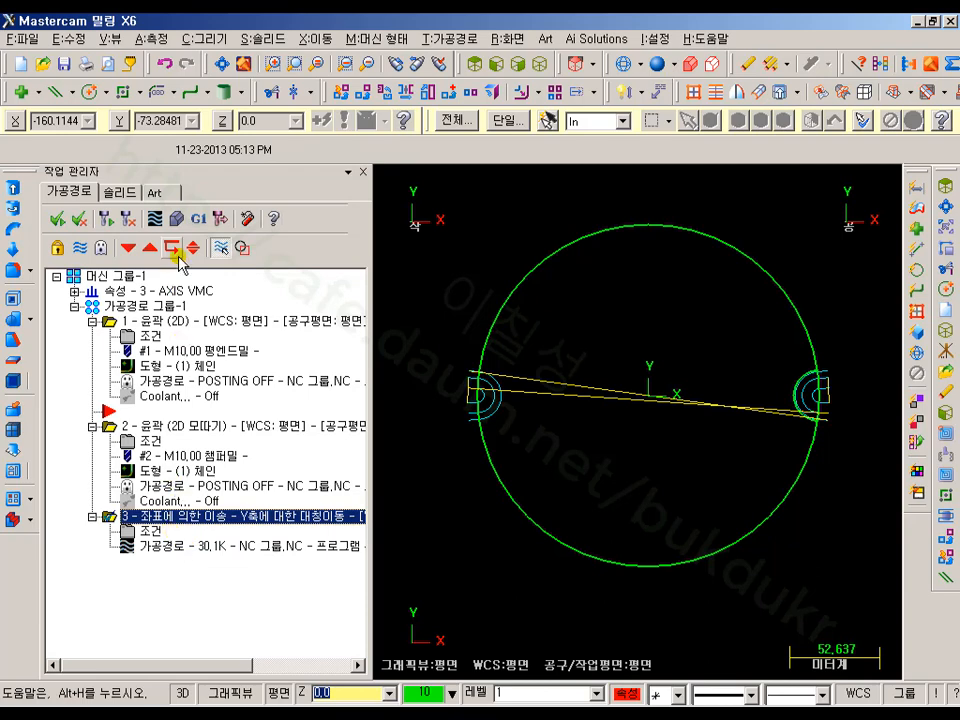
left_click(176, 218)
left_click(106, 103)
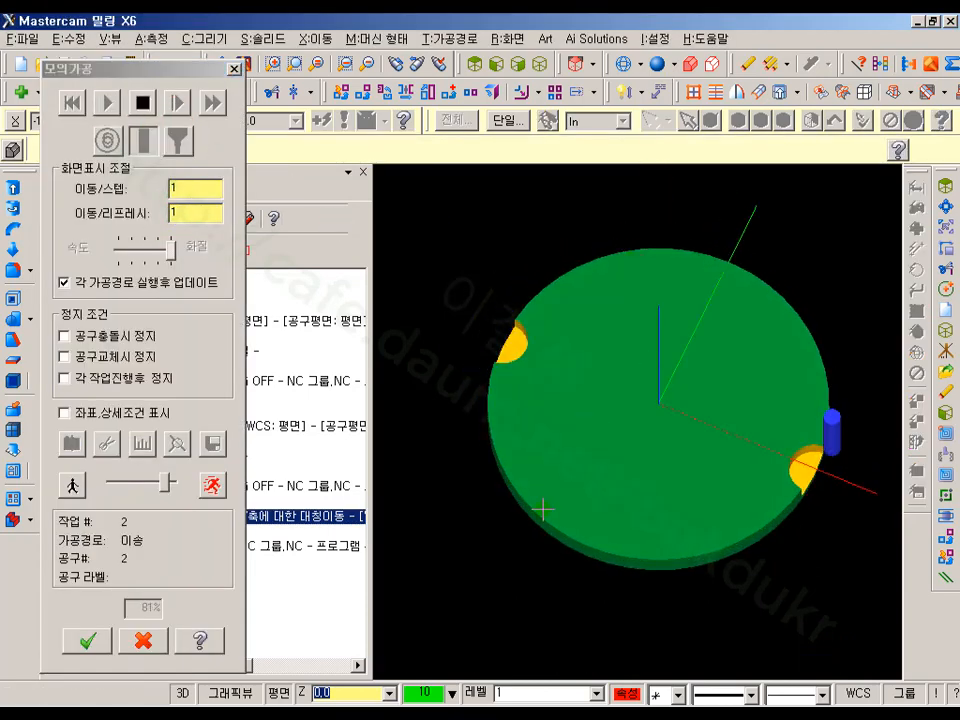
scroll(497, 345, "up", 3)
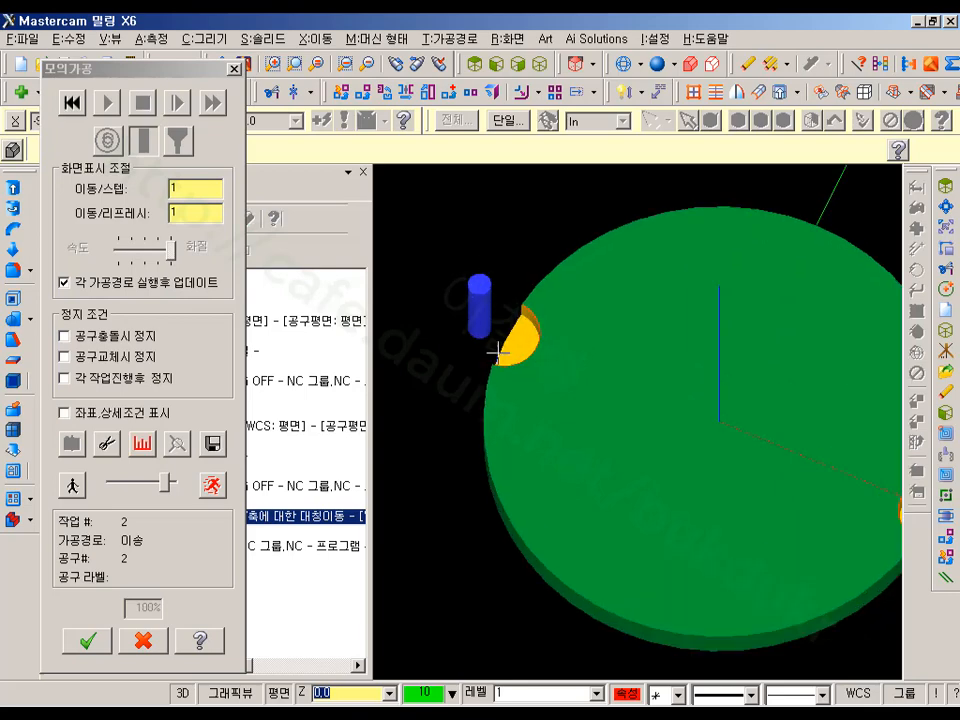
middle_click_drag(686, 281, 835, 505)
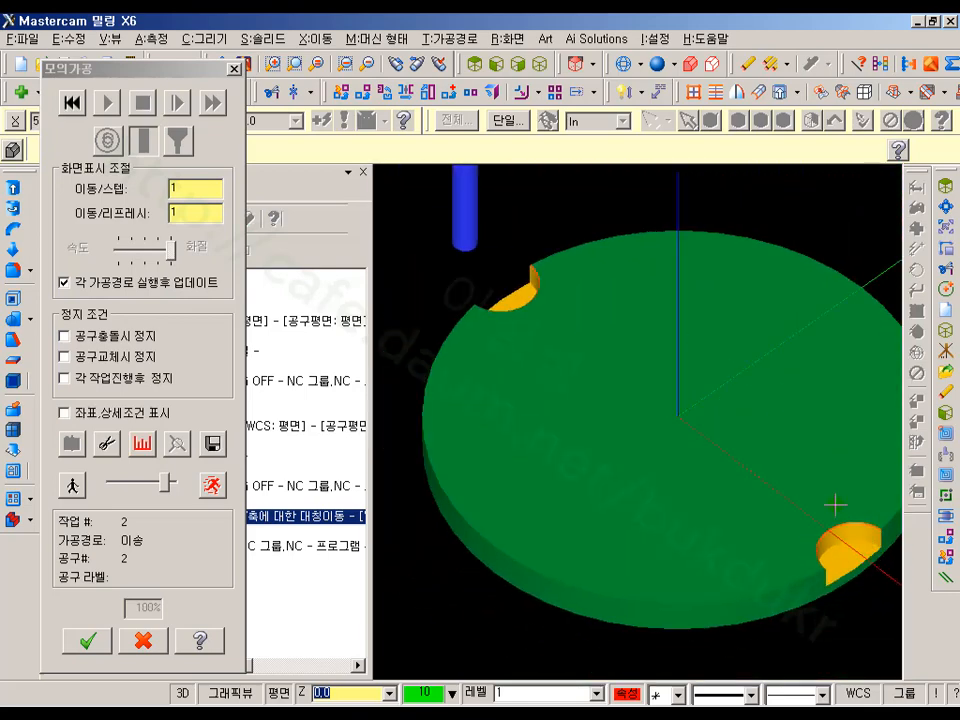
left_click(150, 641)
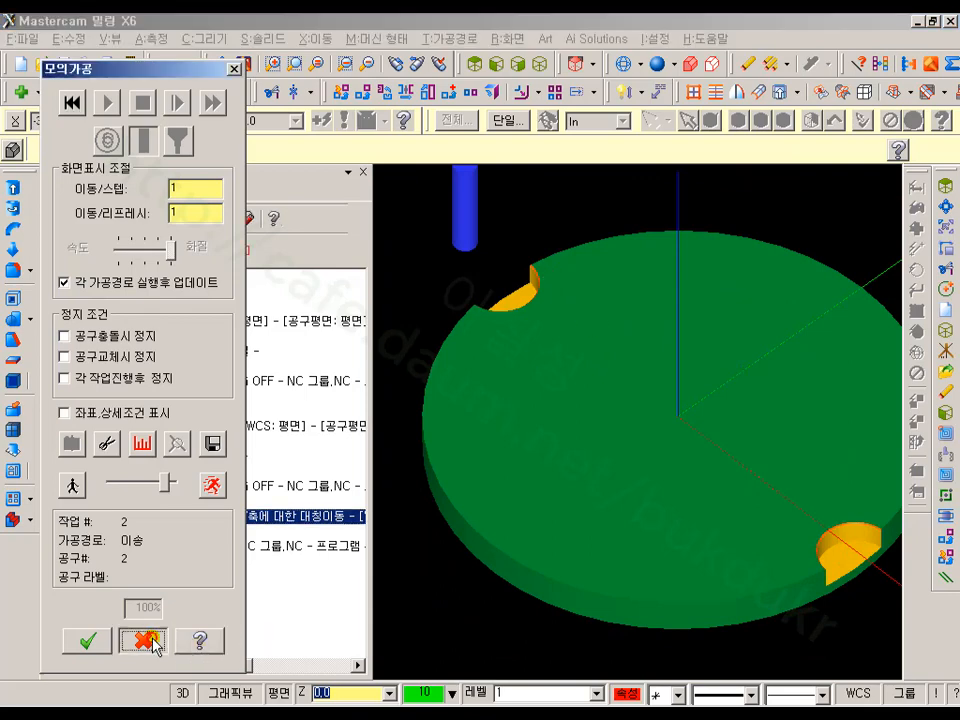
left_click(469, 56)
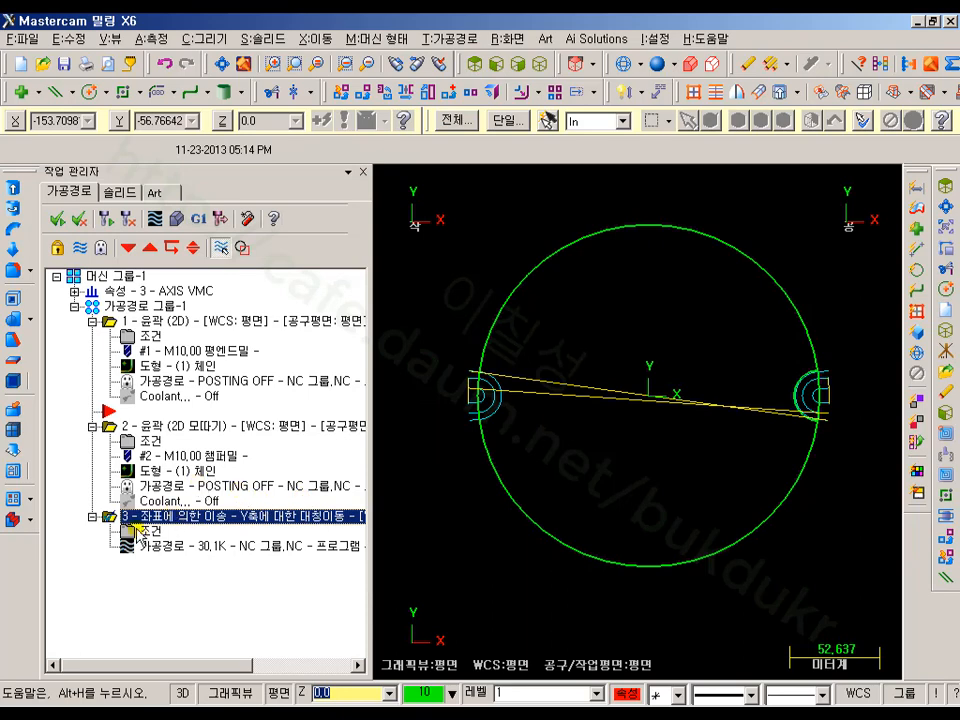
- Backplot the mirrored operation step by step through the passes on the original notch
left_click(155, 218)
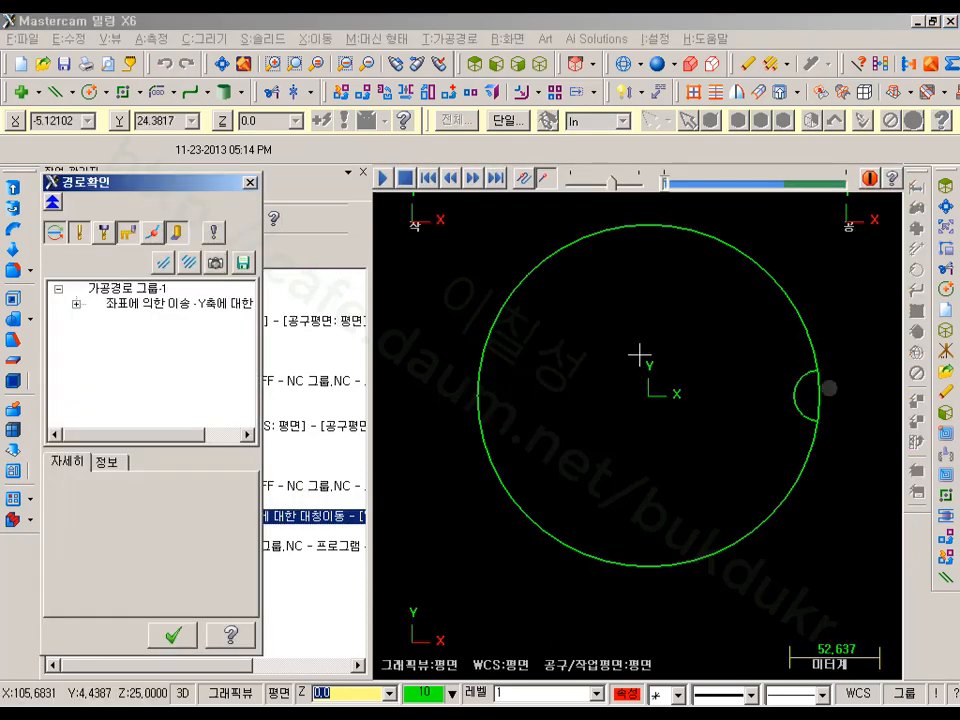
key("s")
key("s")
key("s")
key("s")
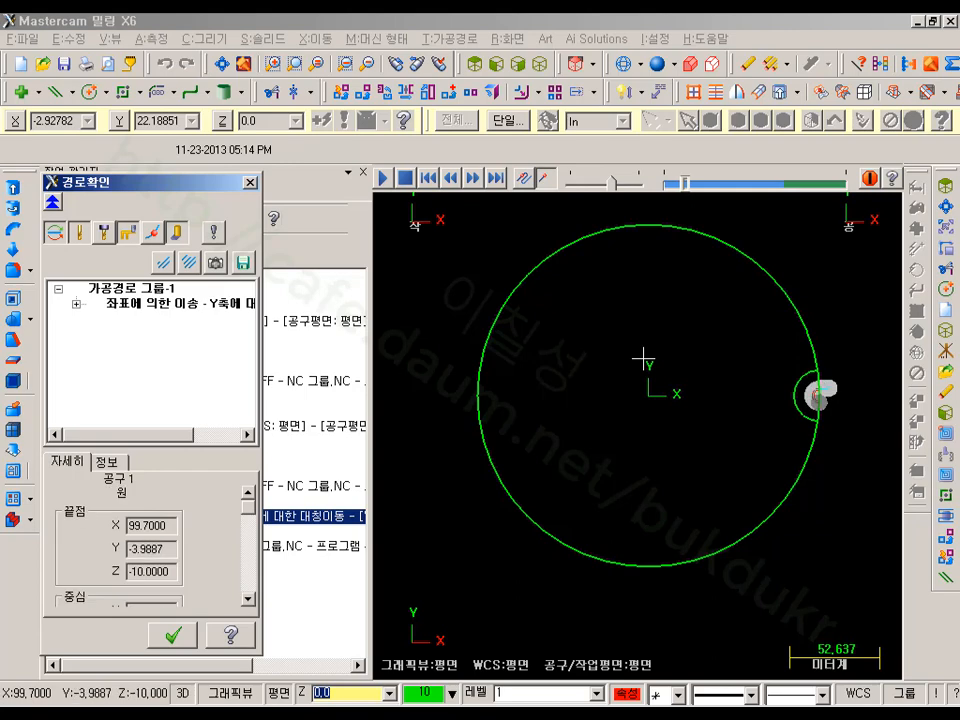
key("s")
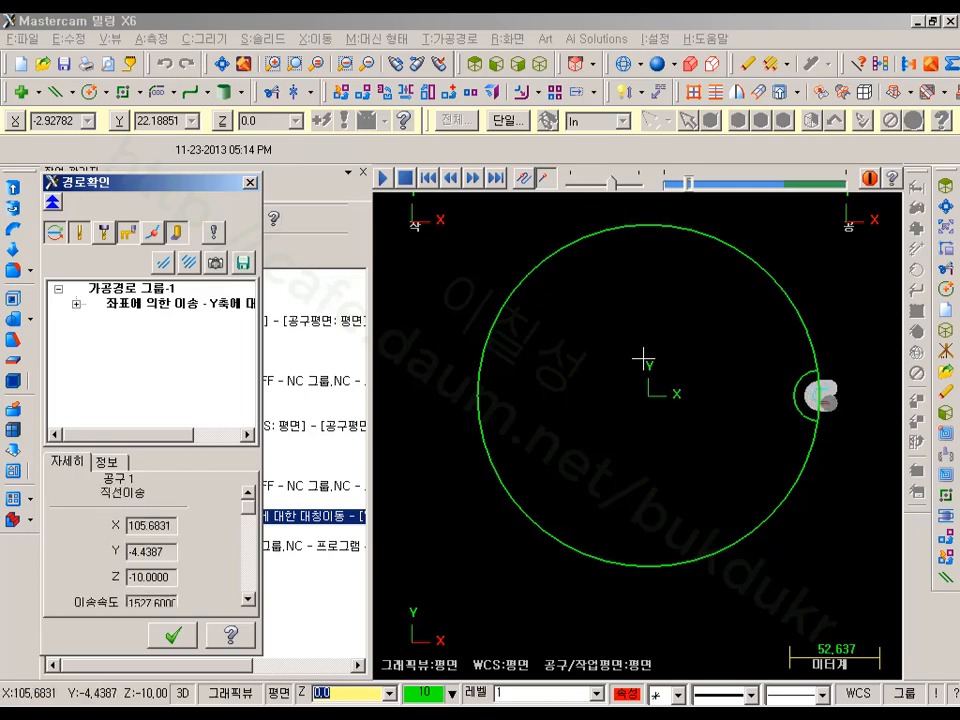
key("s")
key("s")
key("s")
key("s")
key("s")
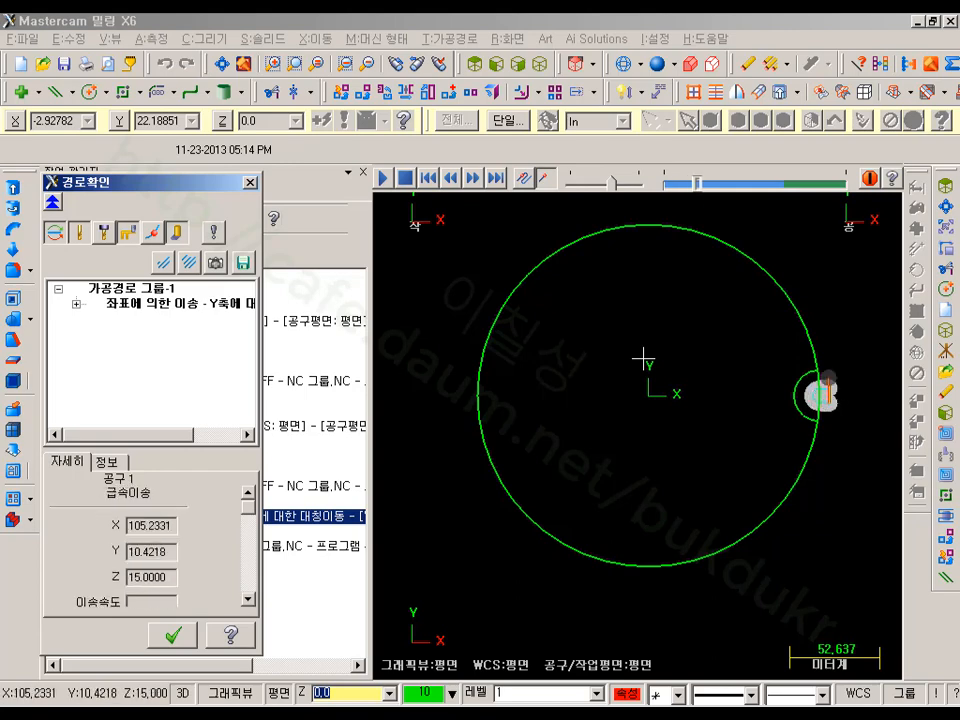
scroll(808, 379, "up", 3)
key("s")
key("s")
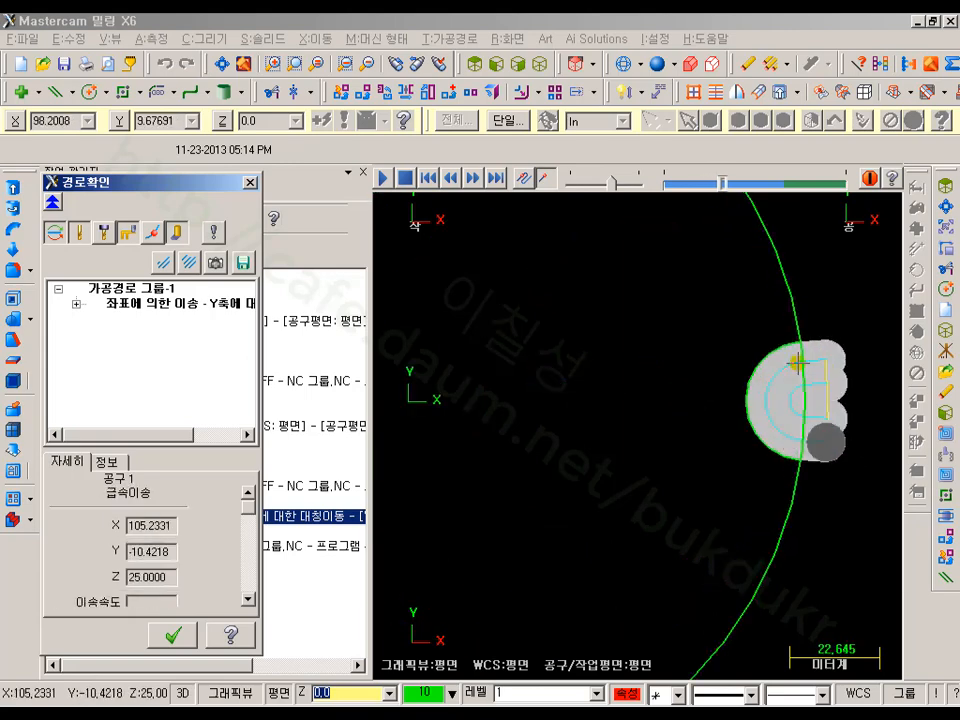
- Step the backplot through the mirrored notch's passes to check the cutting direction, then close the backplot
scroll(806, 450, "down", 4)
scroll(615, 448, "up", 4)
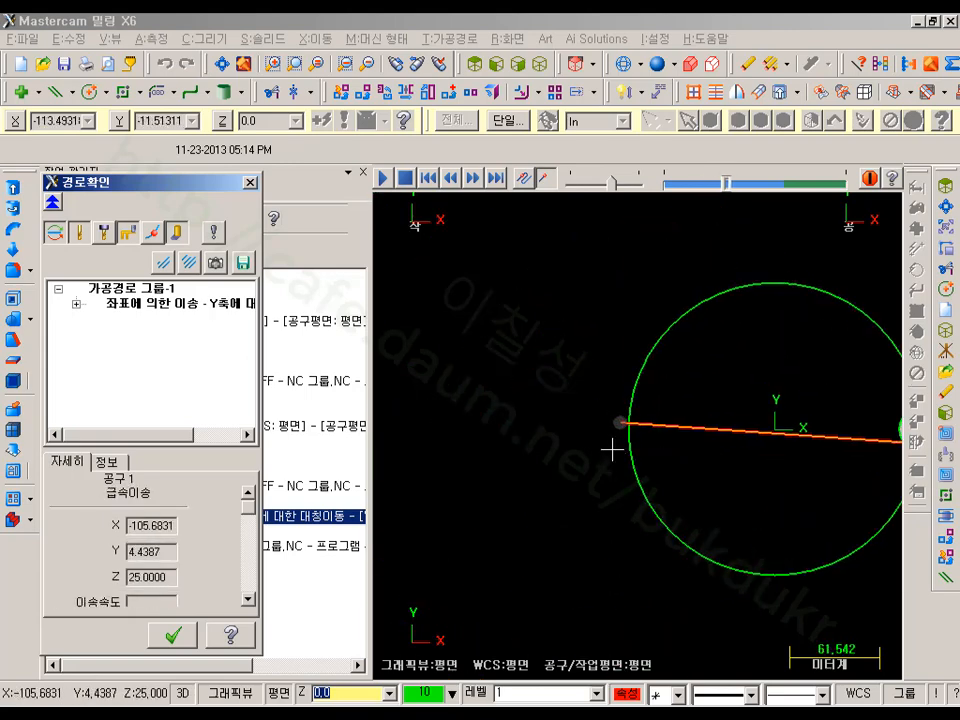
key("s")
key("s")
key("s")
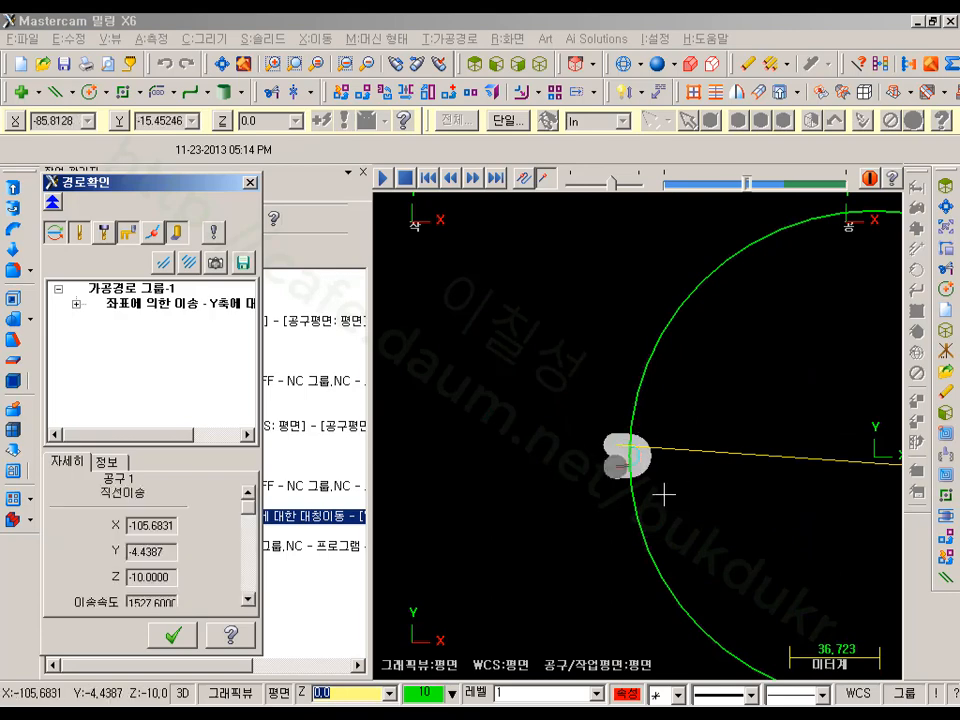
scroll(632, 433, "up", 6)
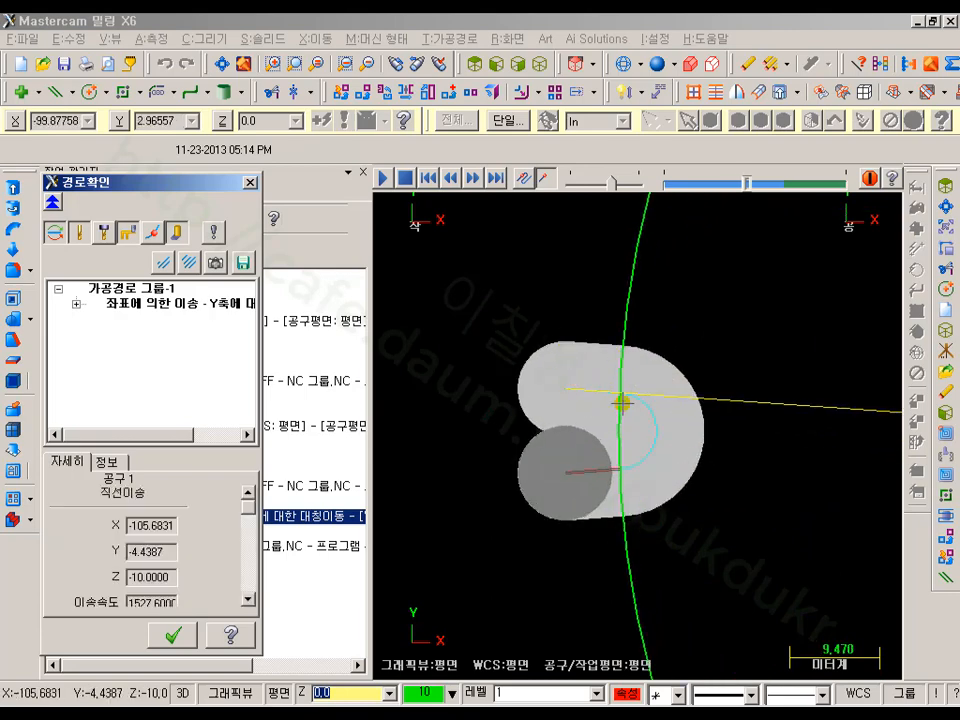
key("s")
key("s")
key("s")
key("s")
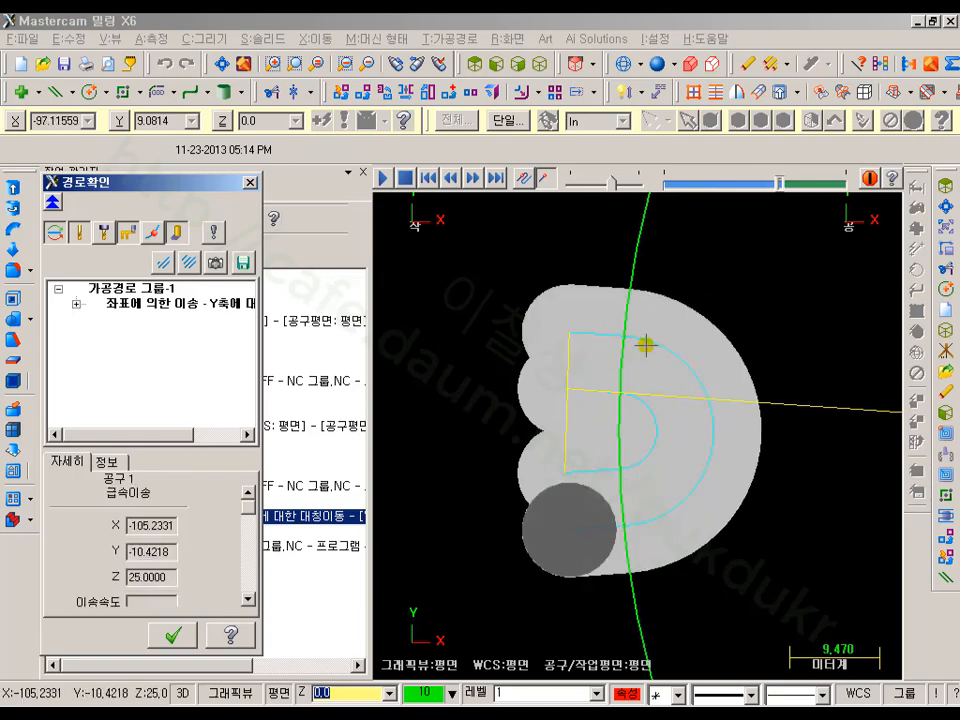
scroll(460, 372, "down", 7)
scroll(460, 372, "down", 3)
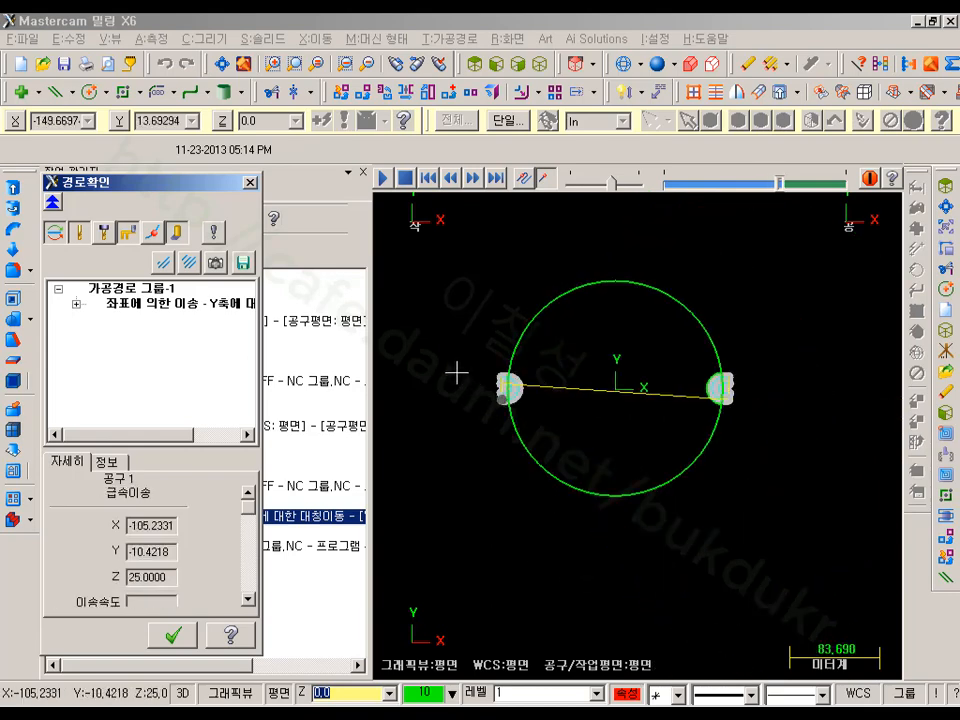
left_click(173, 635)
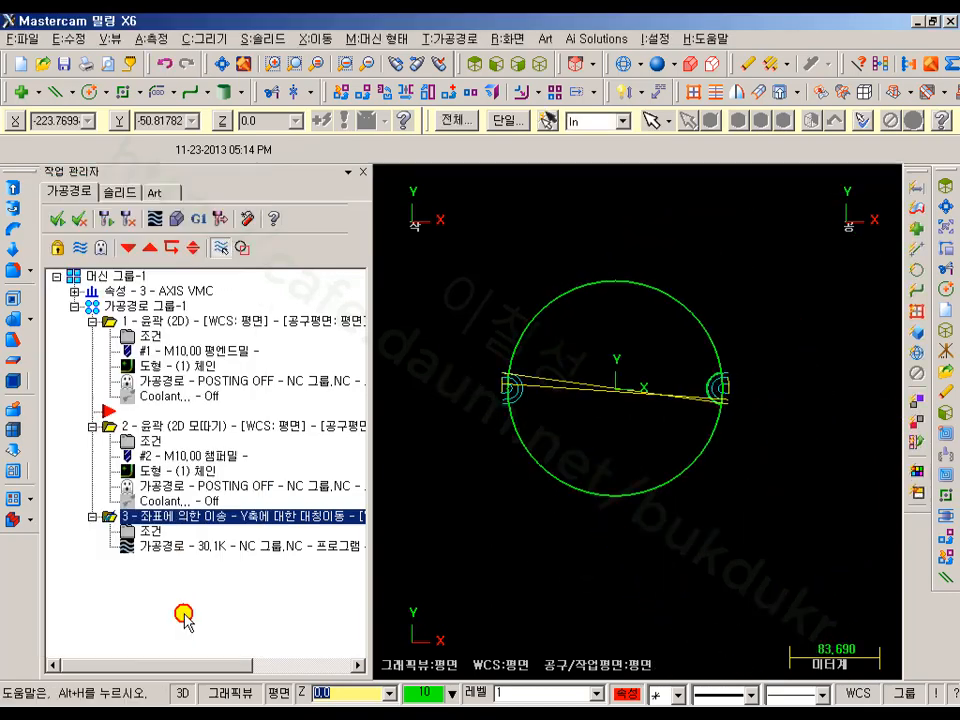
- Turn off toolpath reversal (가공경로 역방향) in the mirror parameters, keeping the start point (시작점 유지), and regenerate the operation
left_click(153, 533)
left_click(72, 70)
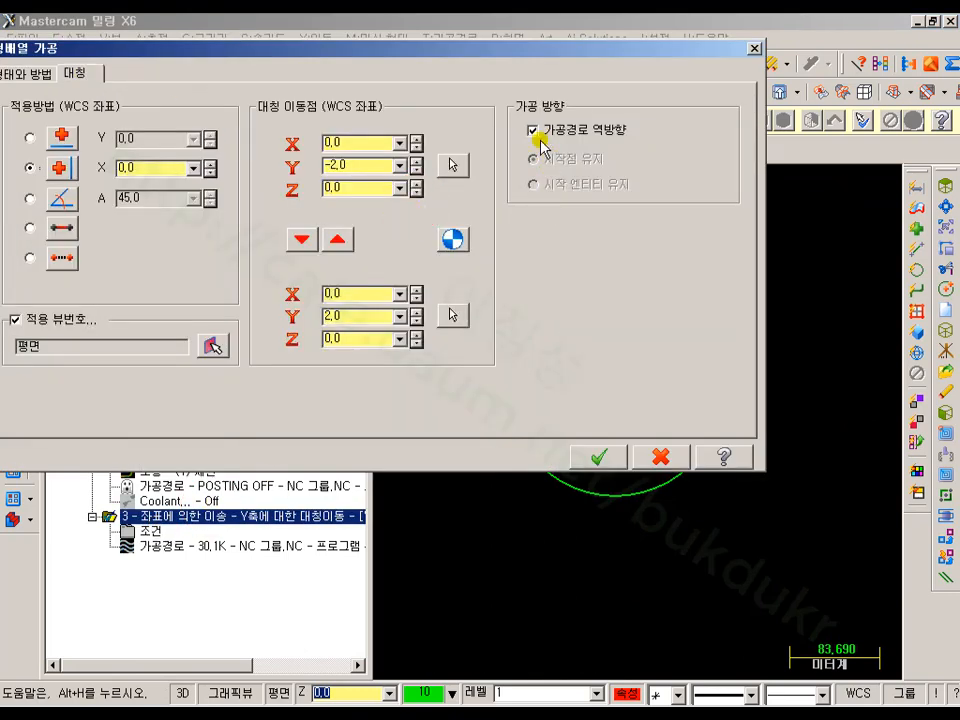
left_click_drag(481, 47, 705, 53)
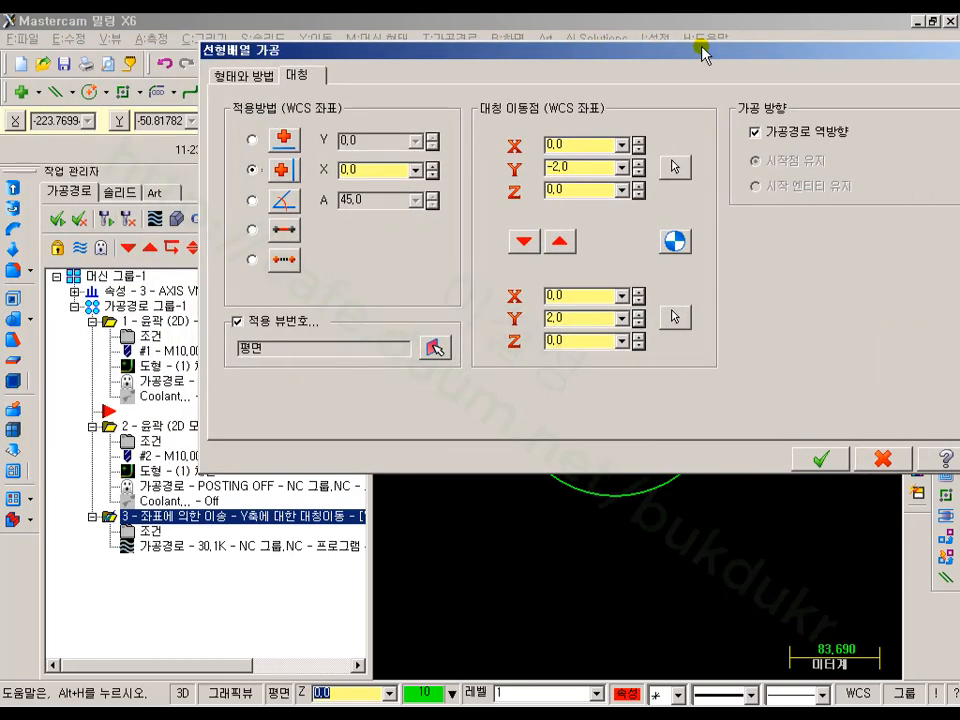
left_click_drag(705, 53, 629, 87)
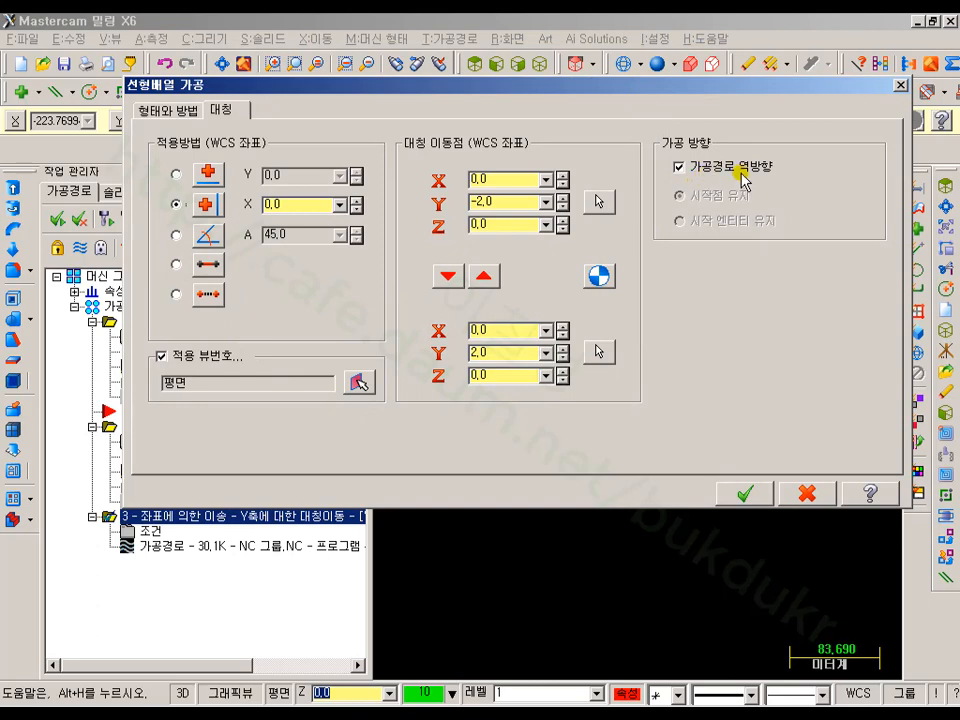
left_click(681, 167)
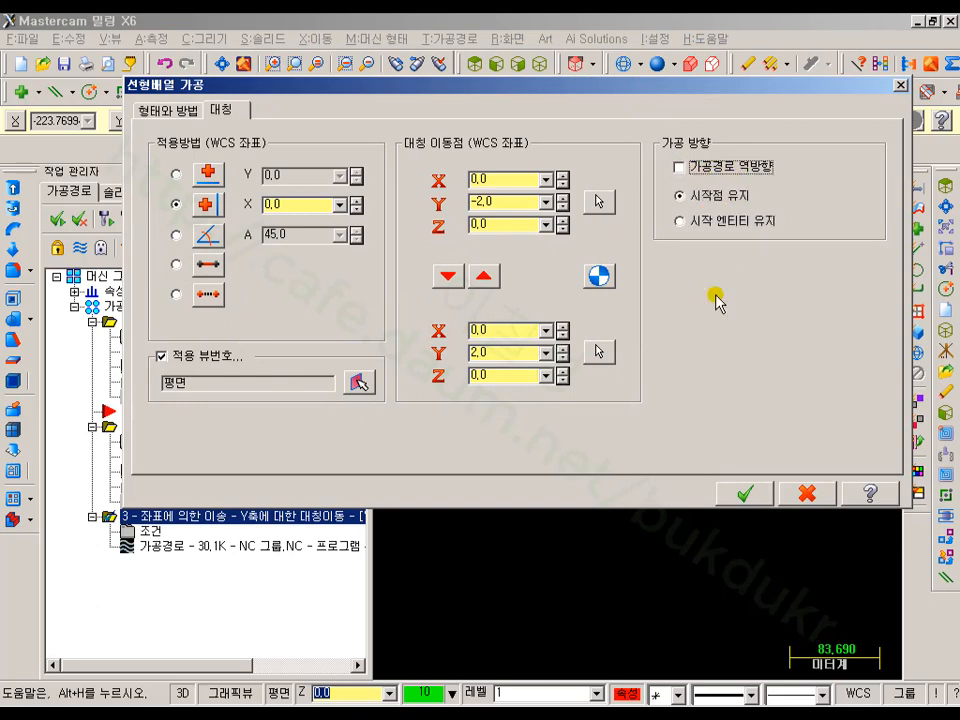
left_click(766, 497)
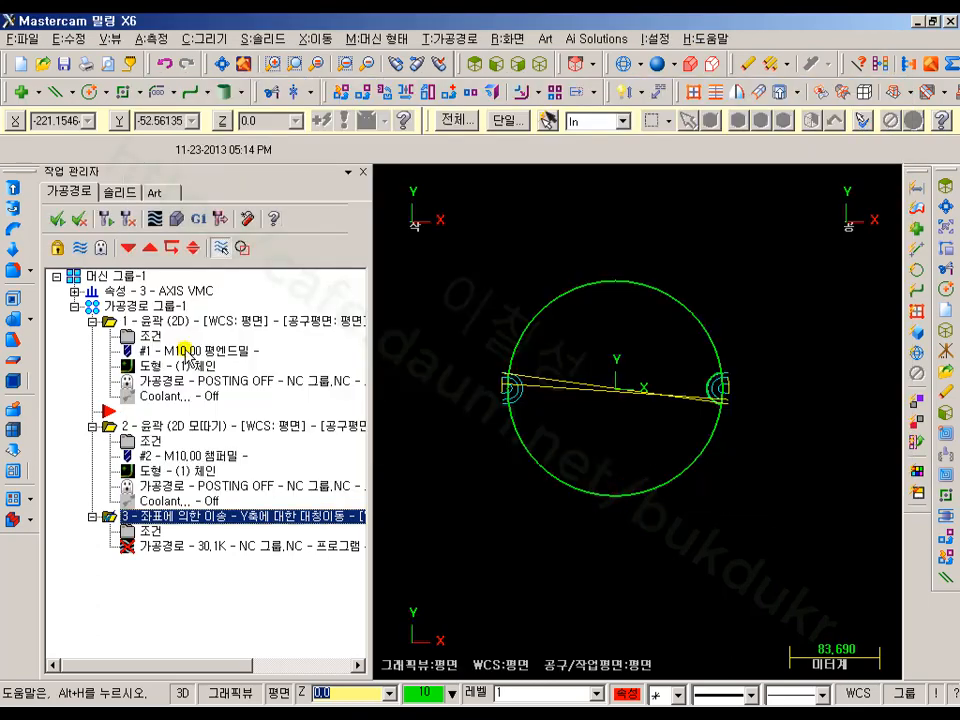
left_click(104, 218)
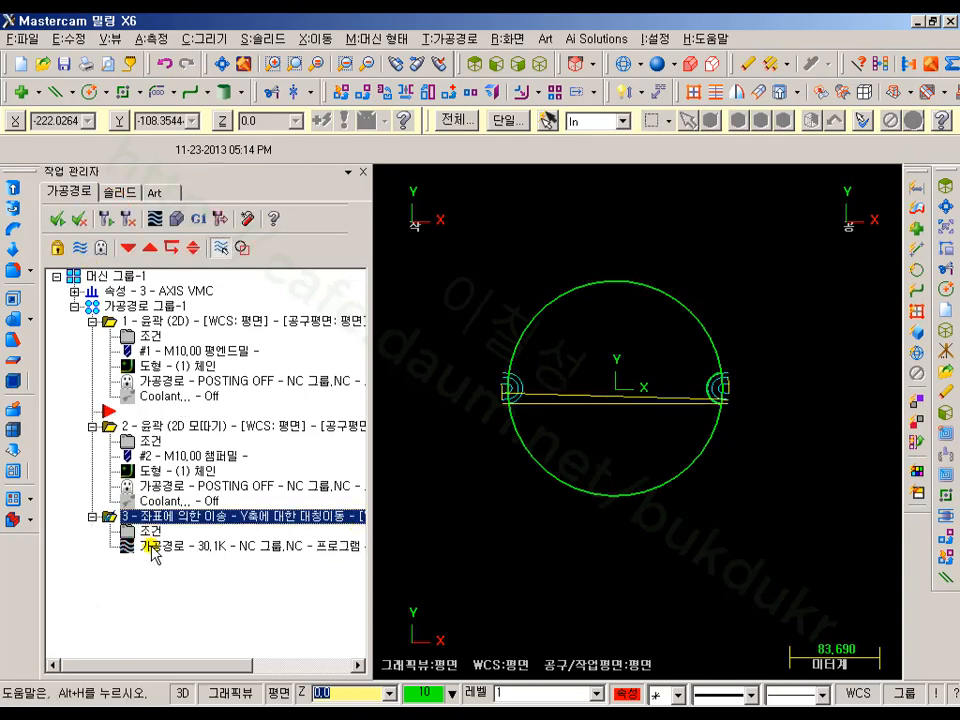
- Backplot the regenerated, non-reversed mirror operation step by step around the original notch
left_click(151, 546)
key("s")
key("s")
key("s")
key("s")
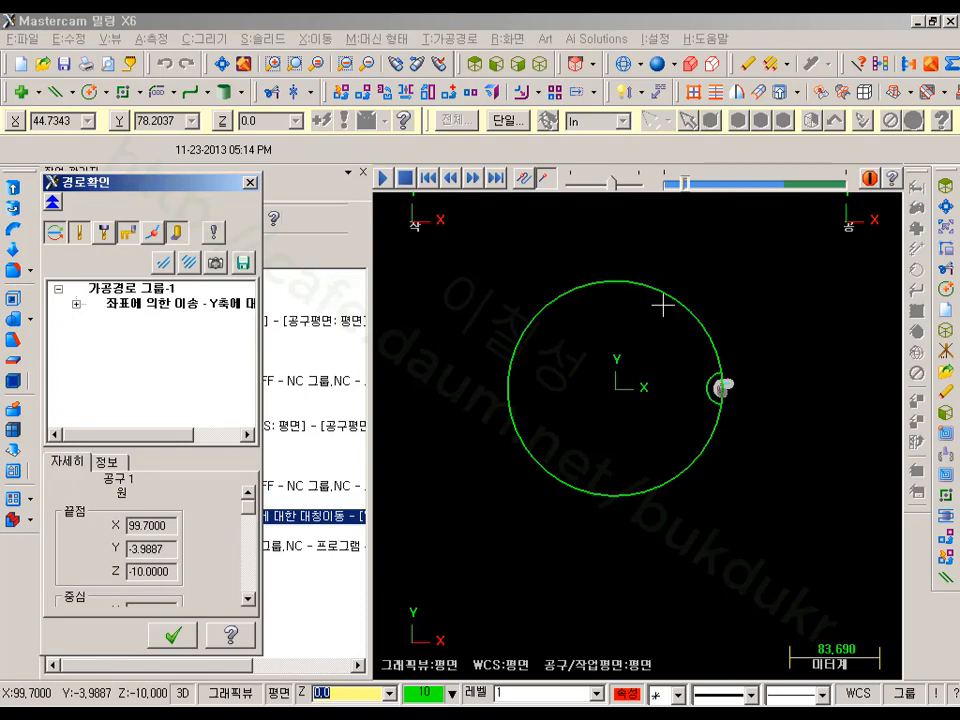
key("s")
key("s")
key("s")
key("s")
key("s")
key("s")
key("s")
key("s")
key("s")
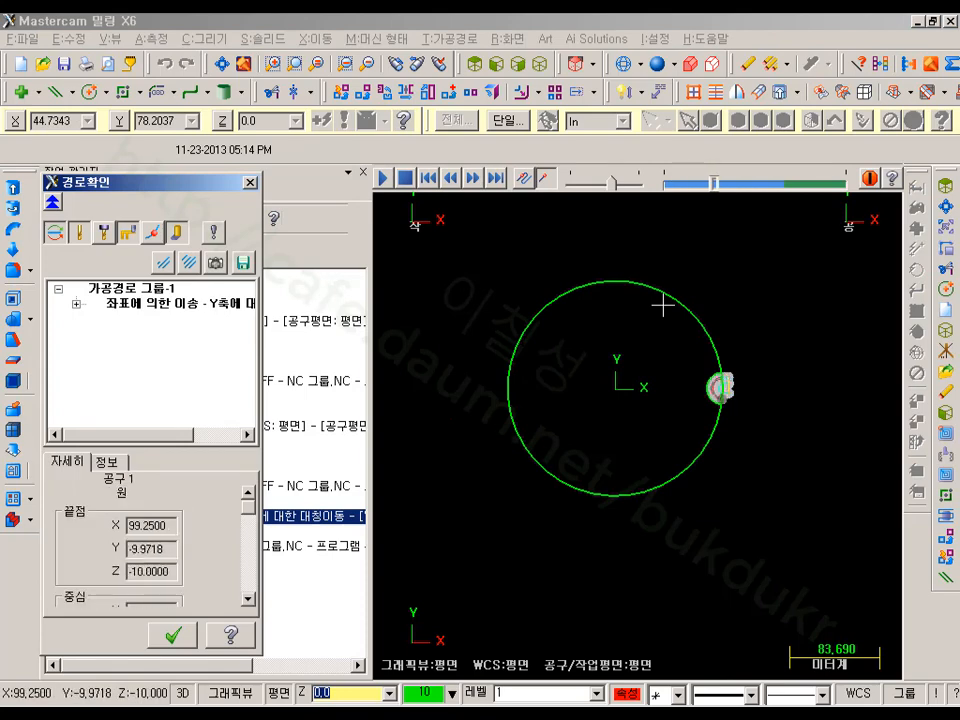
- Continue the backplot through the mirrored notch's end-mill passes to examine the non-reversed cutting direction
key("s")
key("s")
key("s")
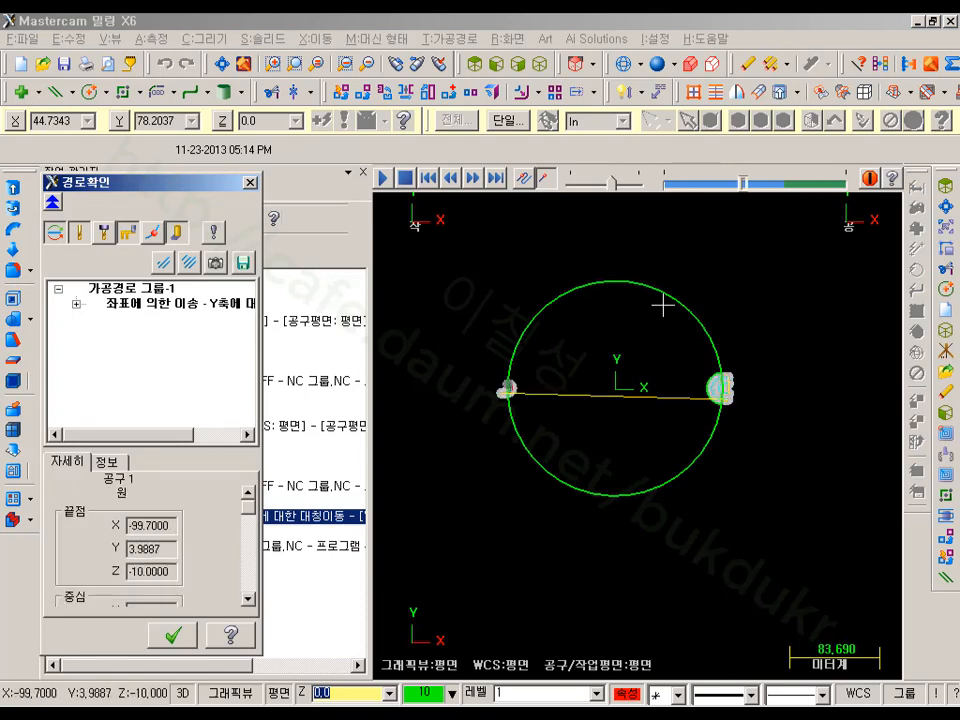
key("s")
key("s")
key("s")
key("s")
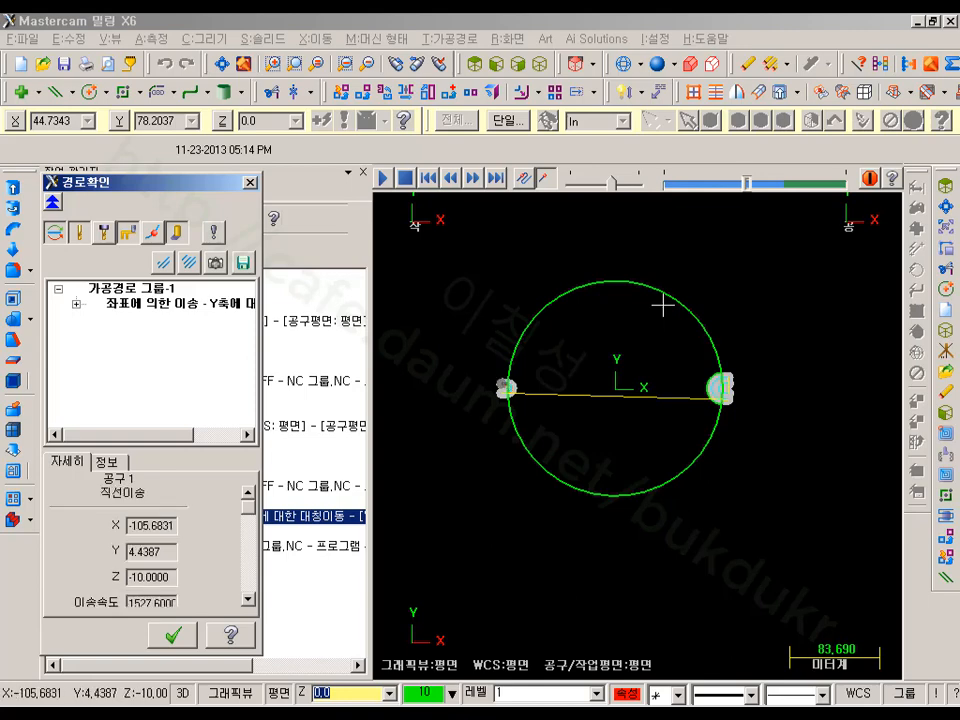
key("s")
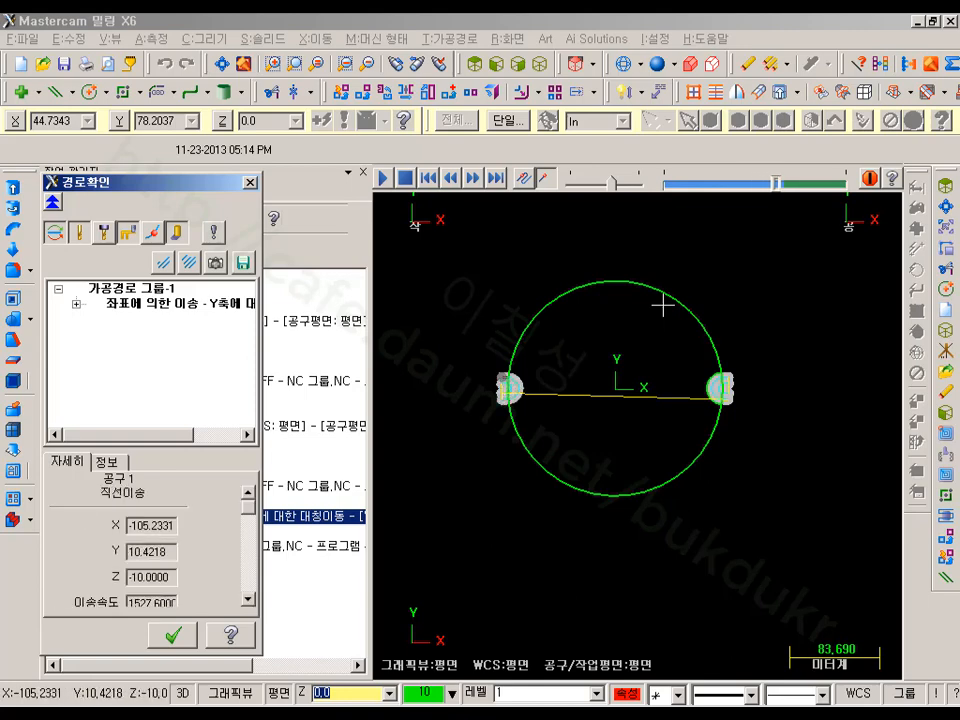
key("s")
scroll(506, 336, "up", 4)
scroll(681, 396, "down", 2)
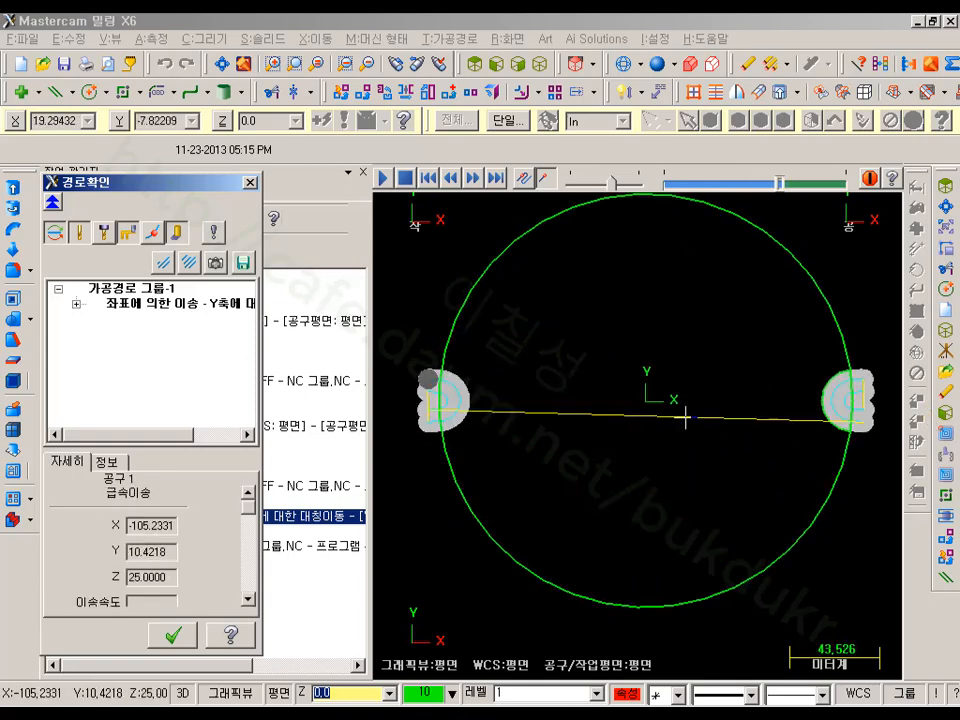
- Step through the chamfer toolpath on the original and mirrored notches, then close the backplot
key("s")
key("s")
key("s")
key("s")
key("s")
key("s")
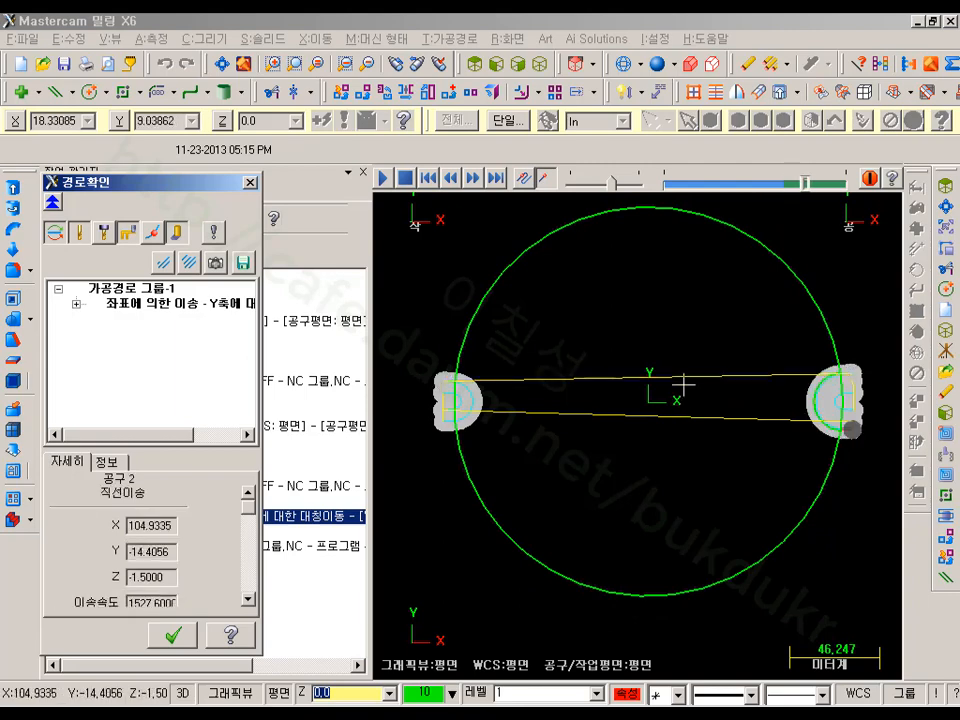
key("s")
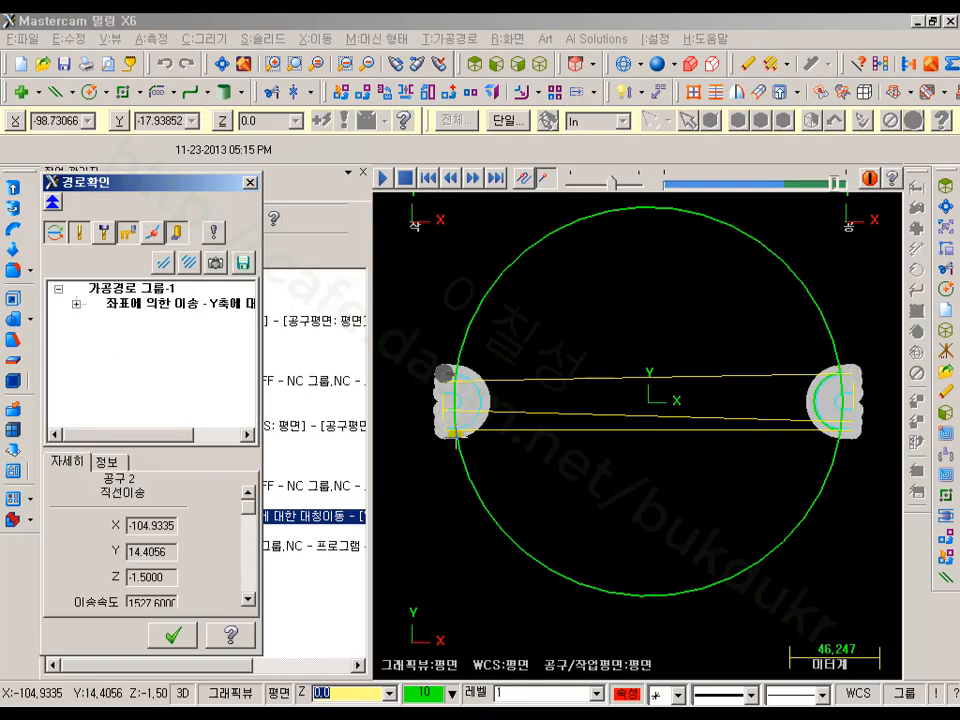
left_click(172, 635)
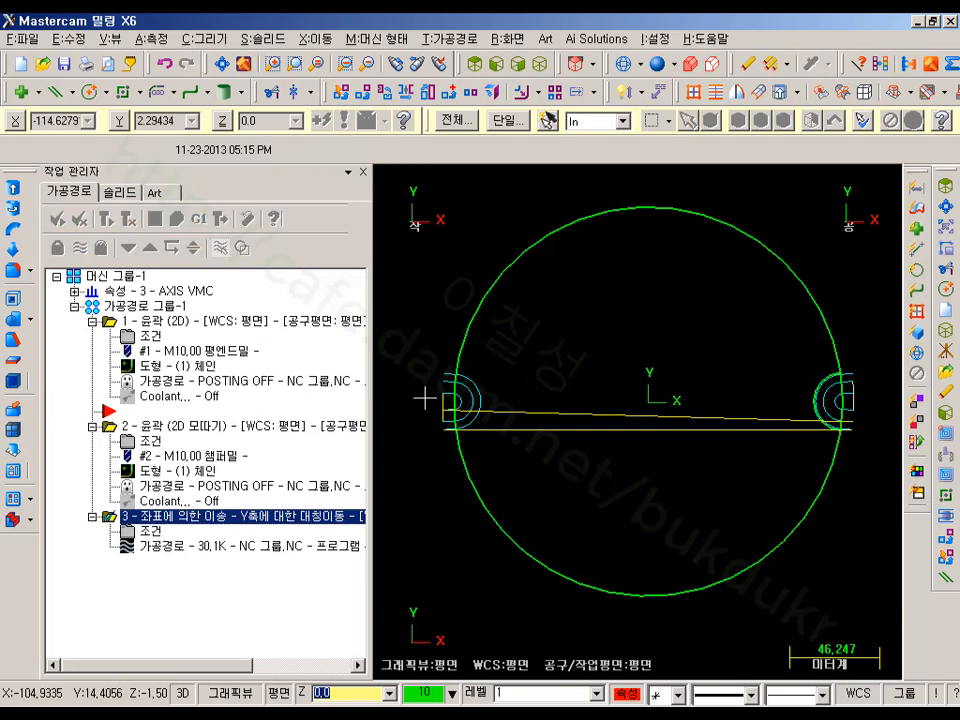
- Switch to the PDF manual in Adobe Acrobat and review the 연습 1 drawing and its machining conditions table (가공조건)
key("alt+Tab")
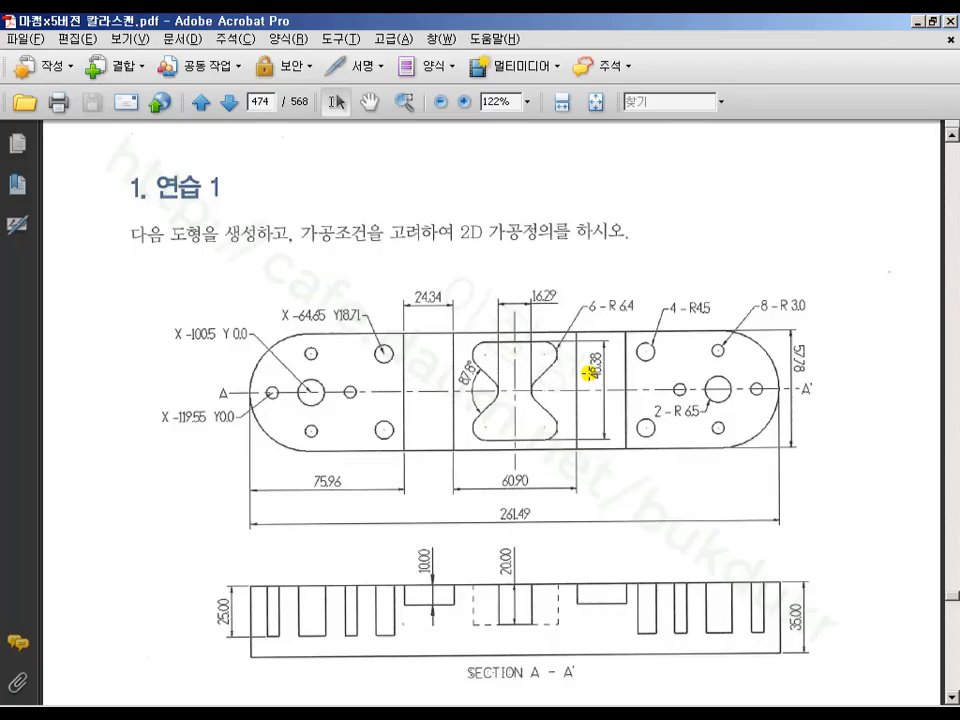
scroll(587, 375, "down", 1)
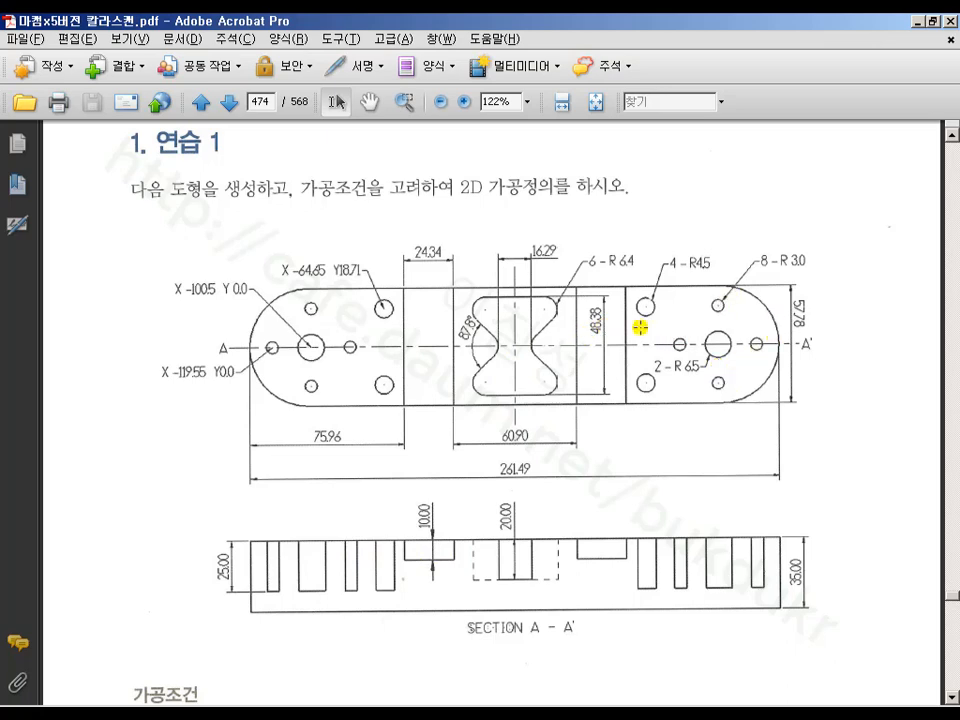
scroll(596, 454, "down", 5)
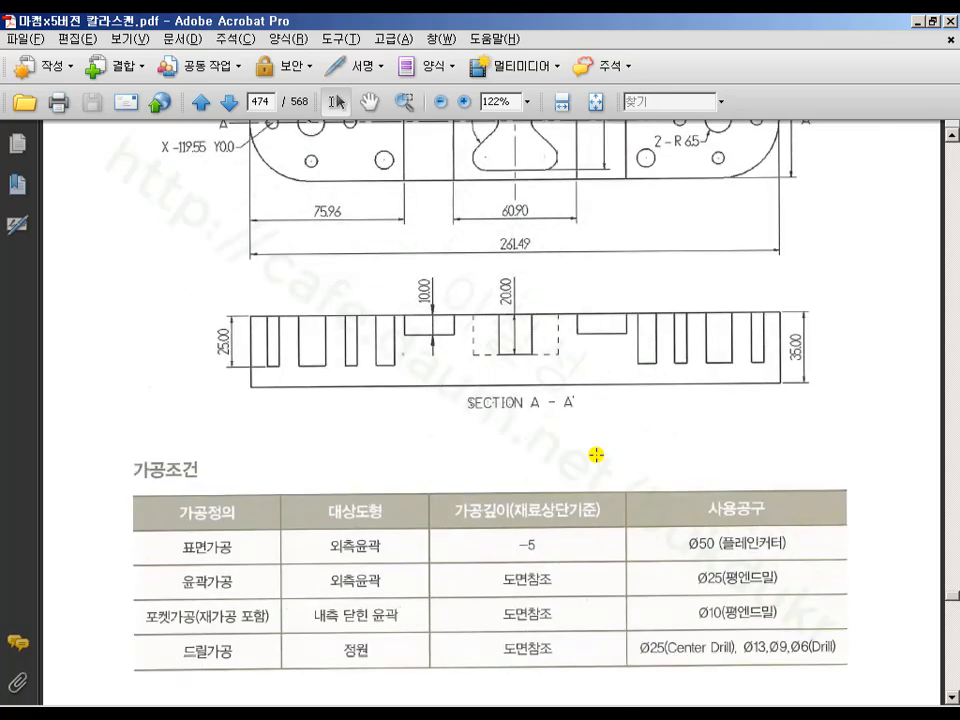
- Review the contour, pocket and drill rows of the 가공조건 table and the overall height dimension in SECTION A-A'
left_click_drag(165, 531, 168, 563)
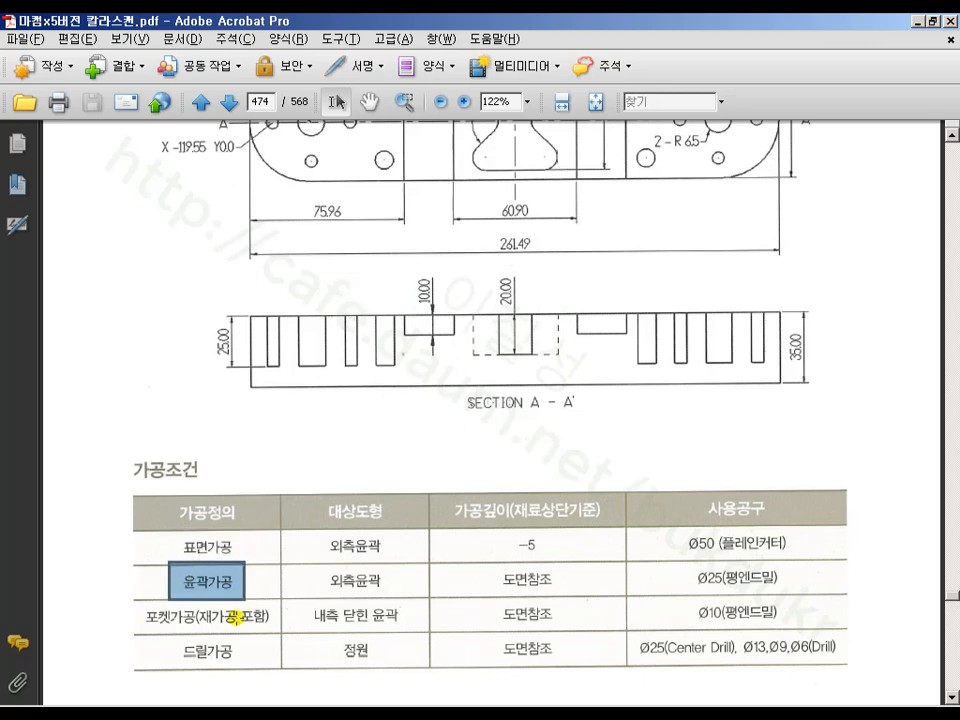
left_click_drag(277, 634, 126, 601)
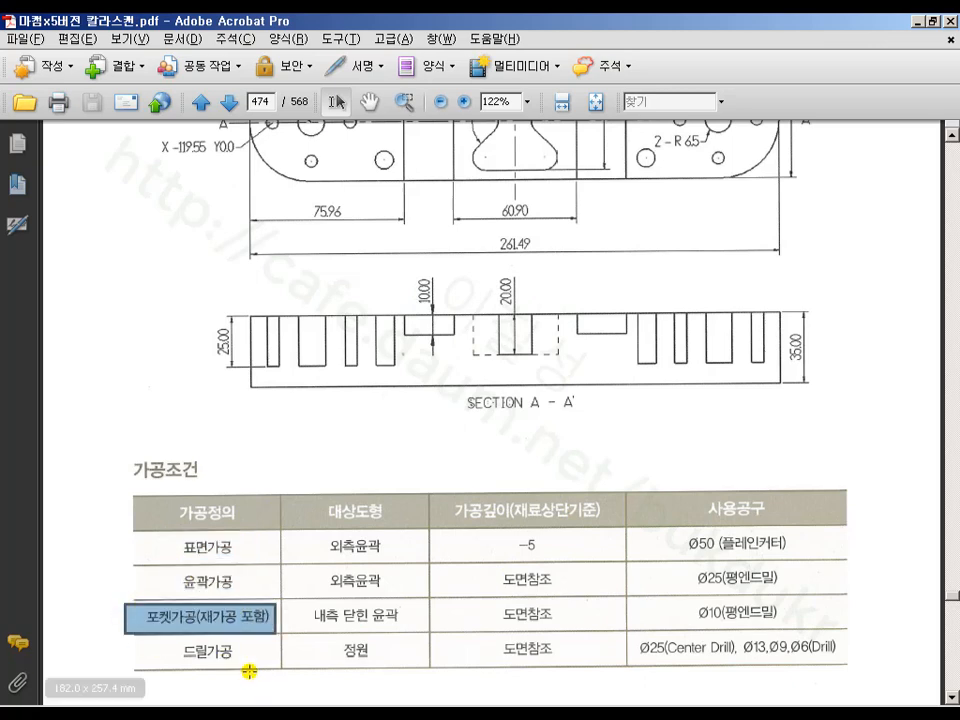
left_click_drag(249, 671, 164, 635)
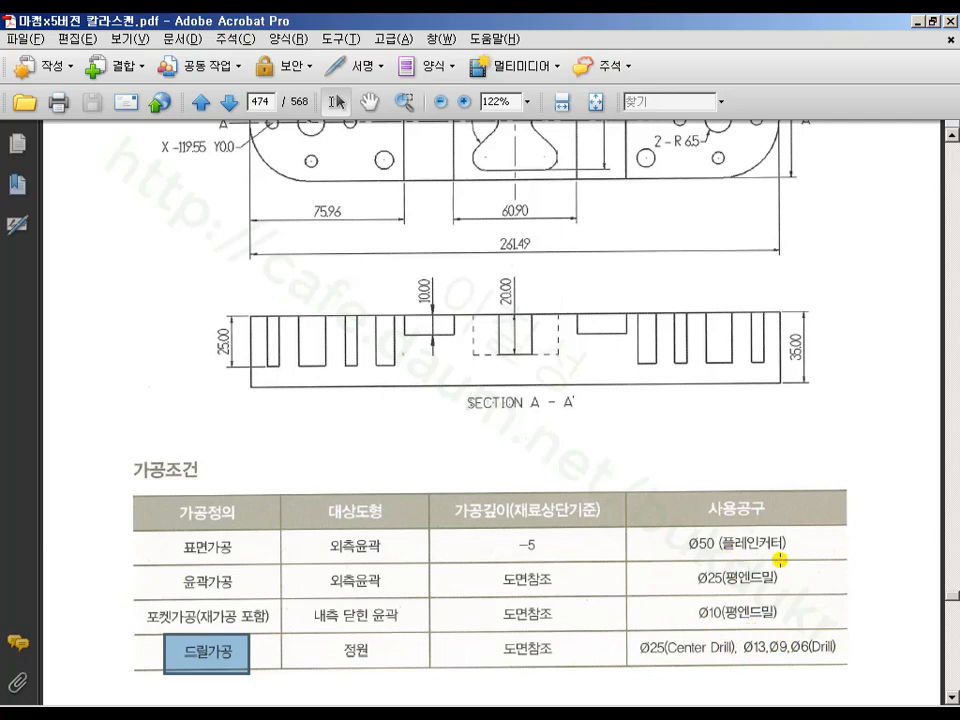
scroll(650, 517, "down", 5)
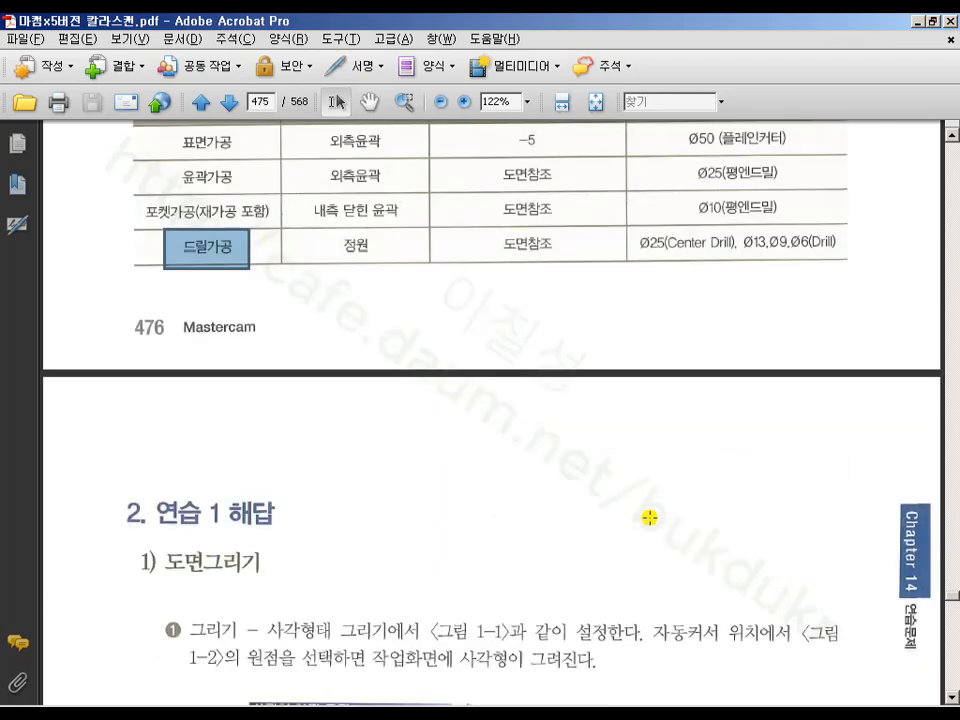
scroll(647, 519, "up", 6)
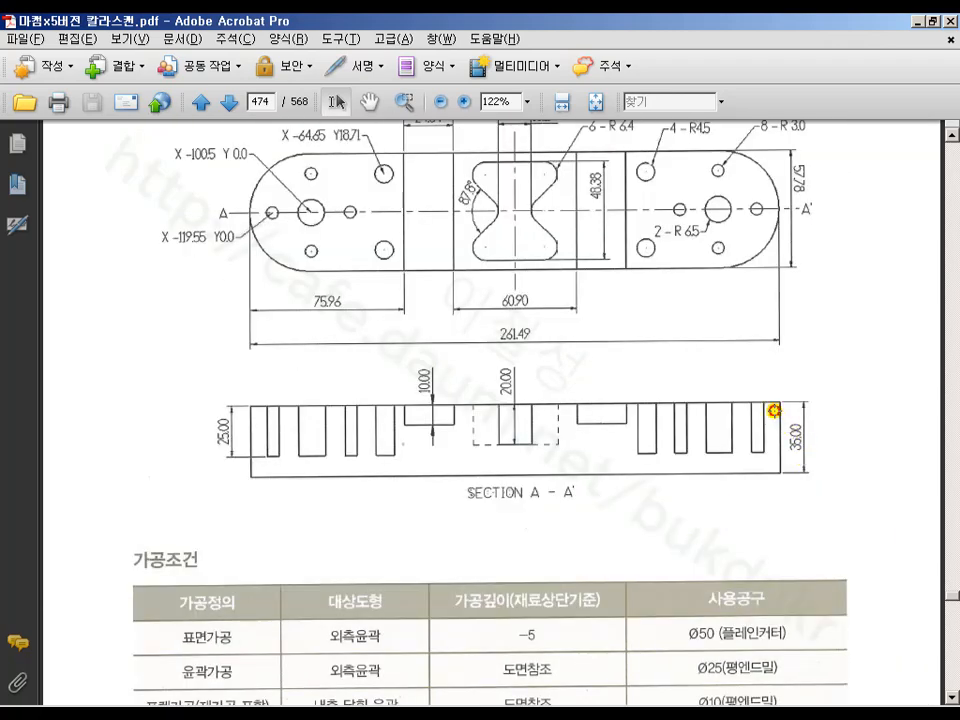
left_click_drag(773, 408, 815, 459)
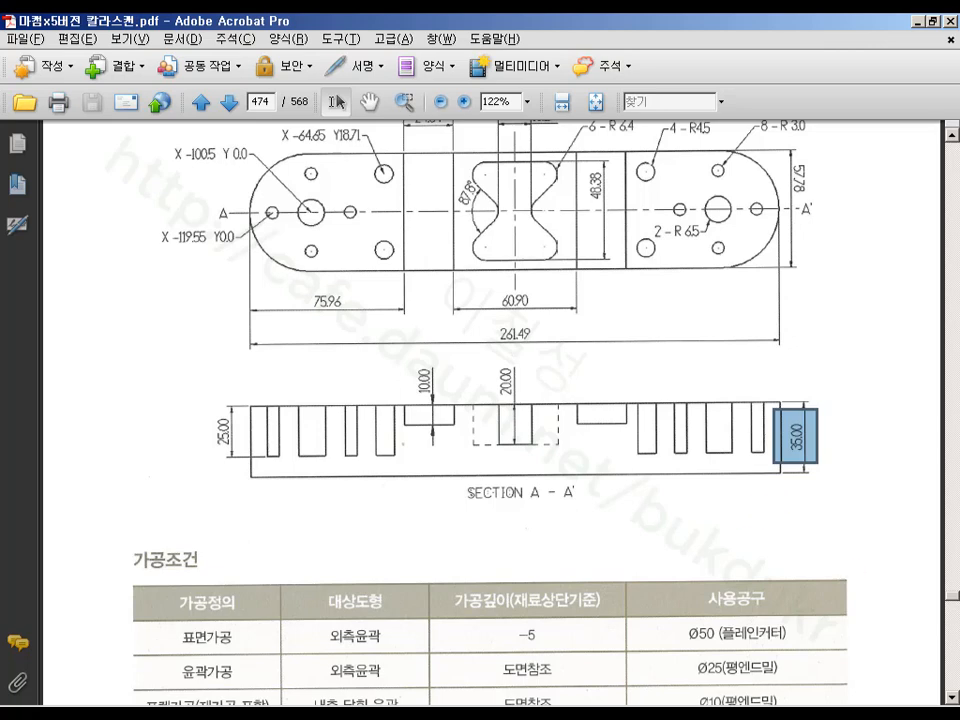
- Switch to Mastercam and start a new file without saving the changes to the current one
key("alt+Tab")
left_click(23, 66)
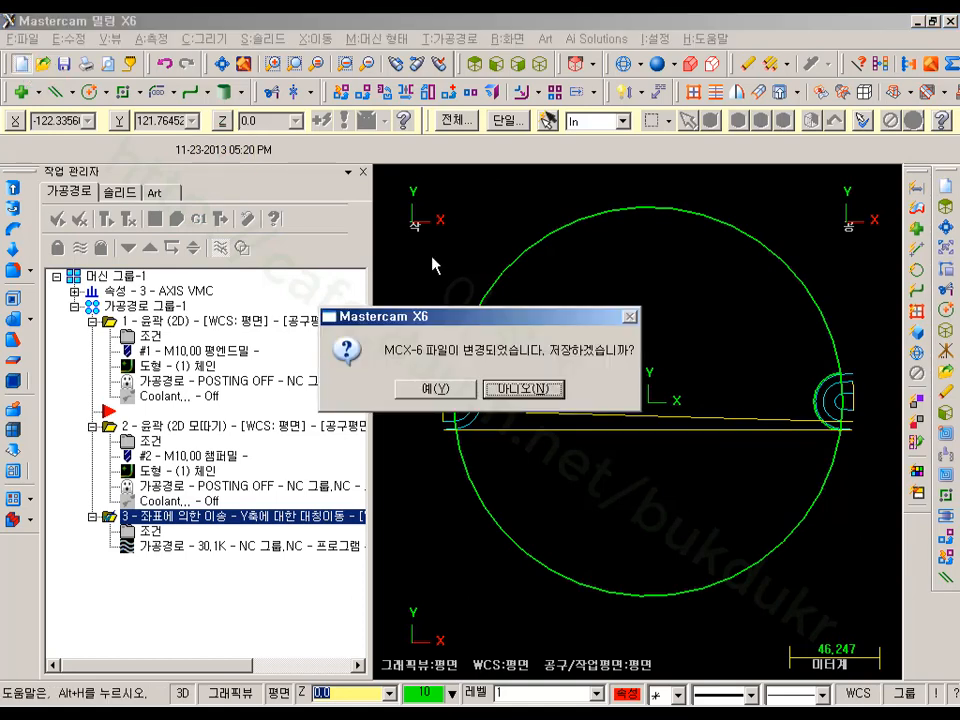
left_click(524, 388)
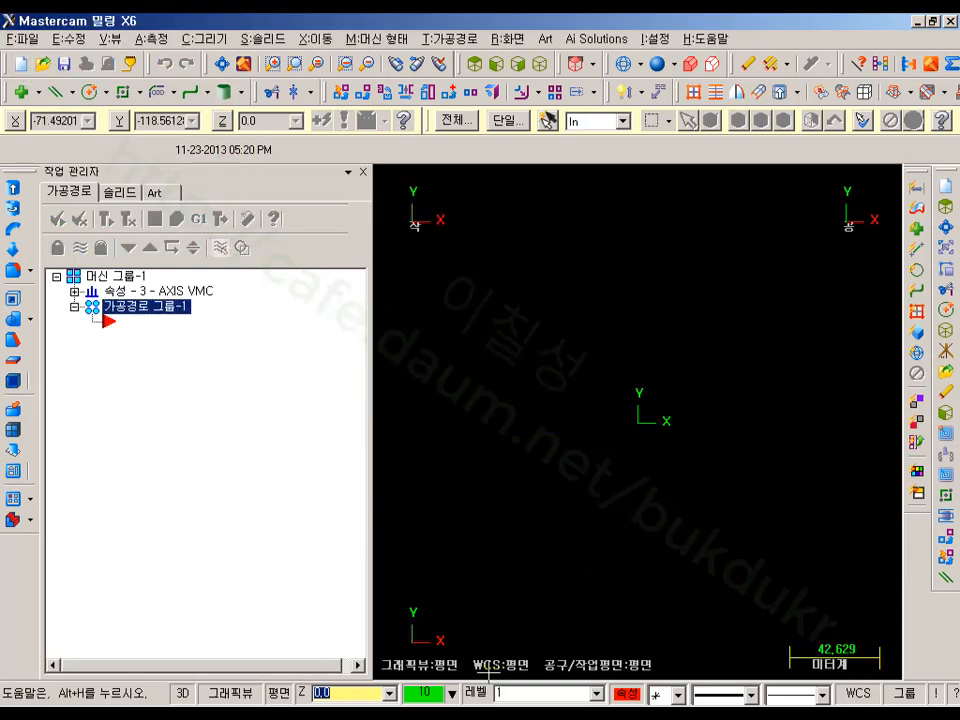
- Consult the PDF drawing, then draw an obround 261.49 wide and 57.78 high in Mastercam, anchored by its centre on the origin
key("alt+Tab")
scroll(526, 369, "up", 2)
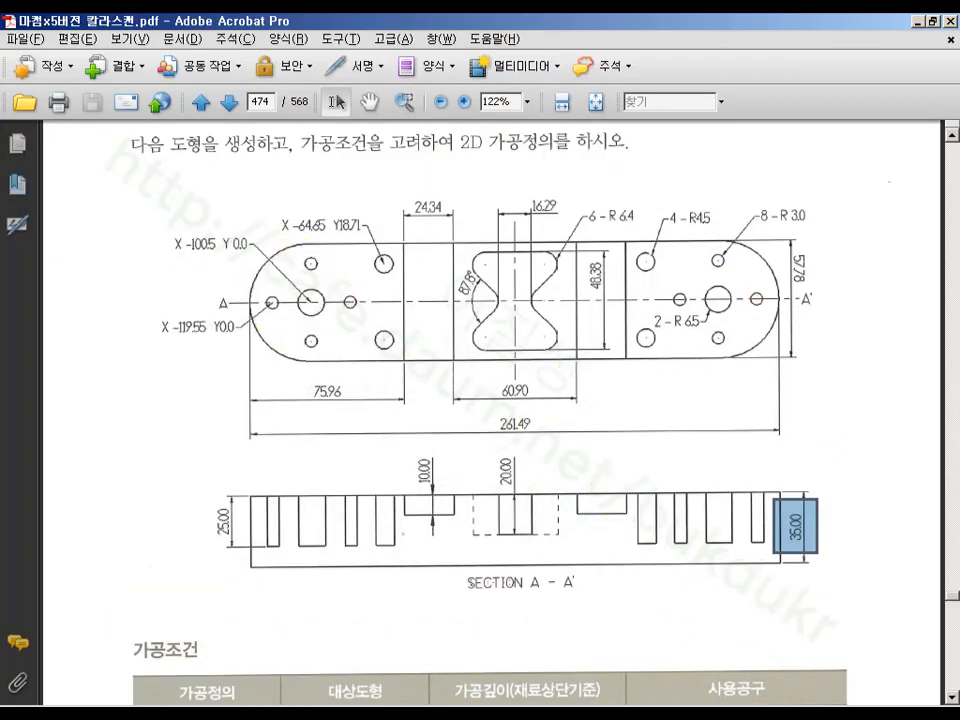
key("alt+Tab")
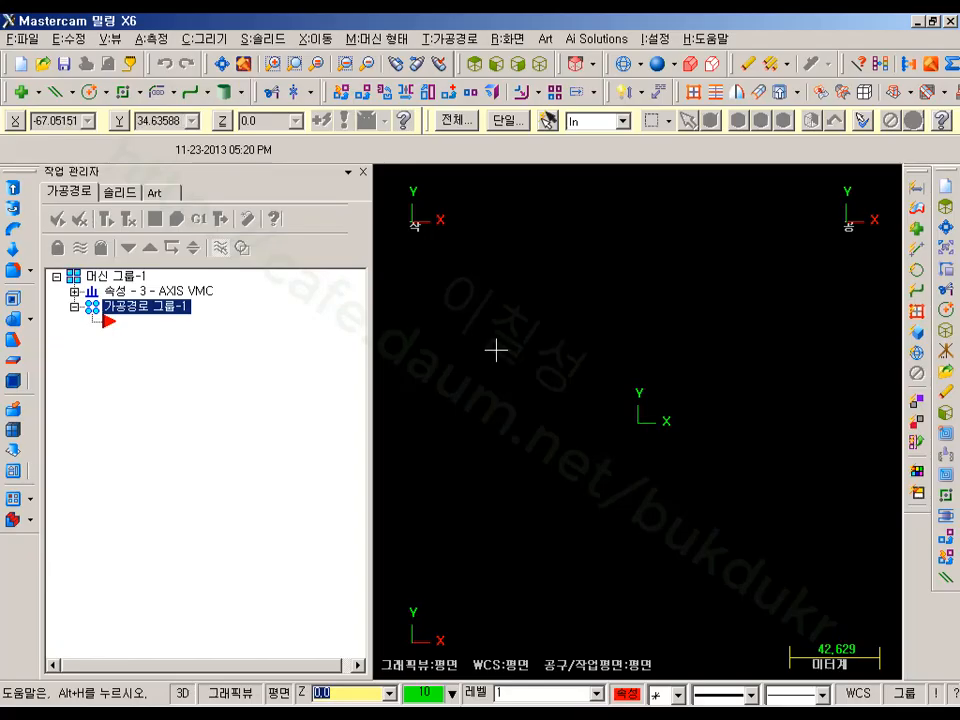
left_click(141, 92)
left_click(157, 150)
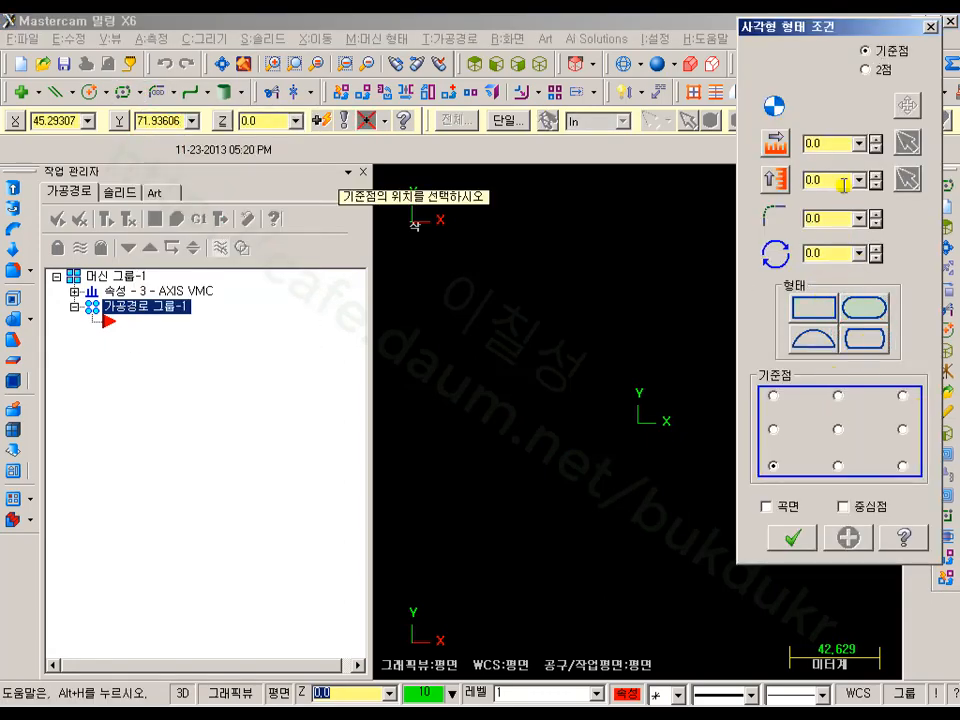
left_click(813, 142)
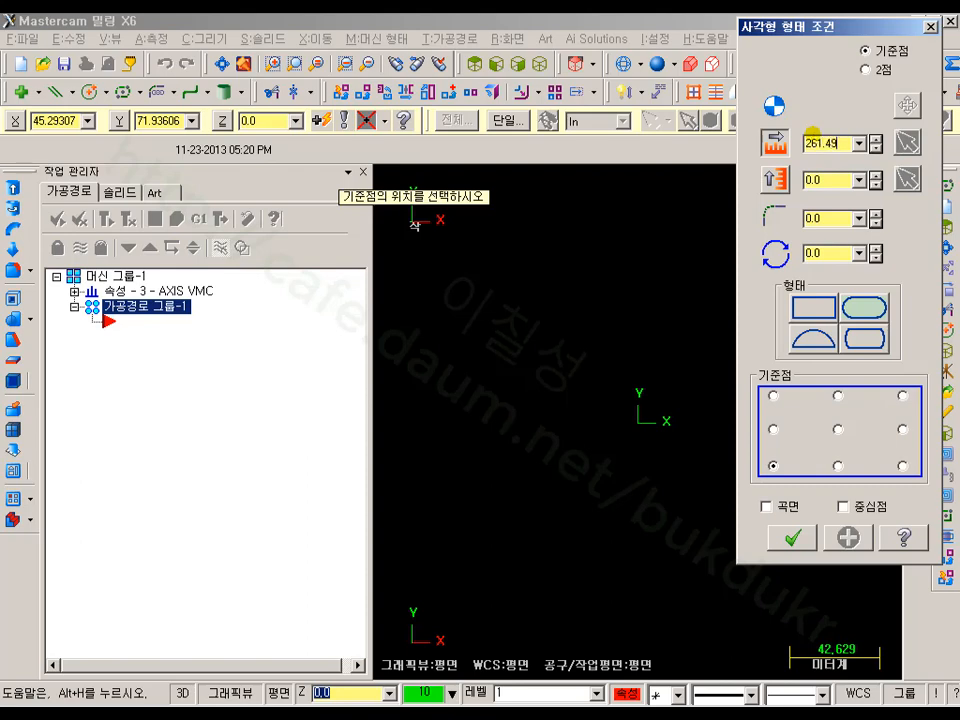
left_click(831, 181)
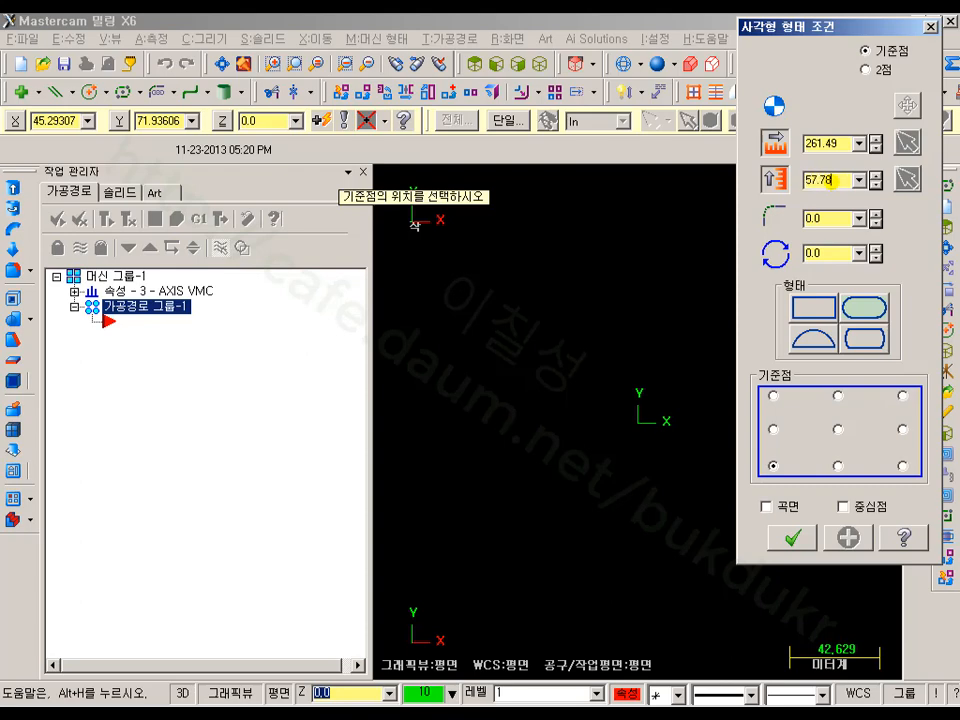
left_click(838, 430)
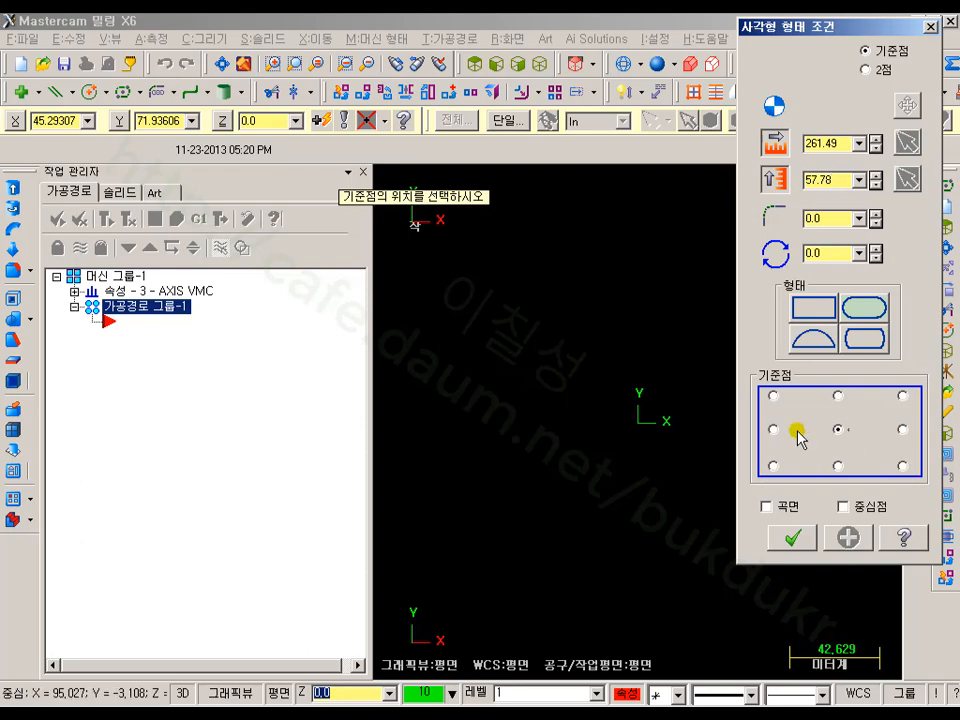
left_click(641, 428)
scroll(553, 411, "down", 2)
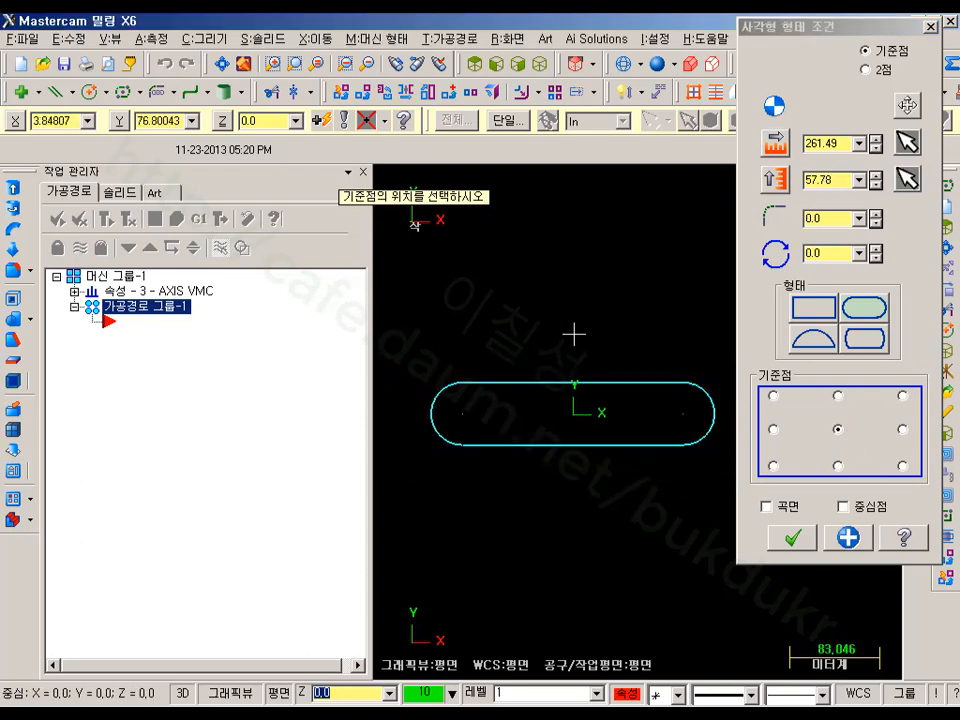
left_click(792, 537)
scroll(529, 414, "up", 2)
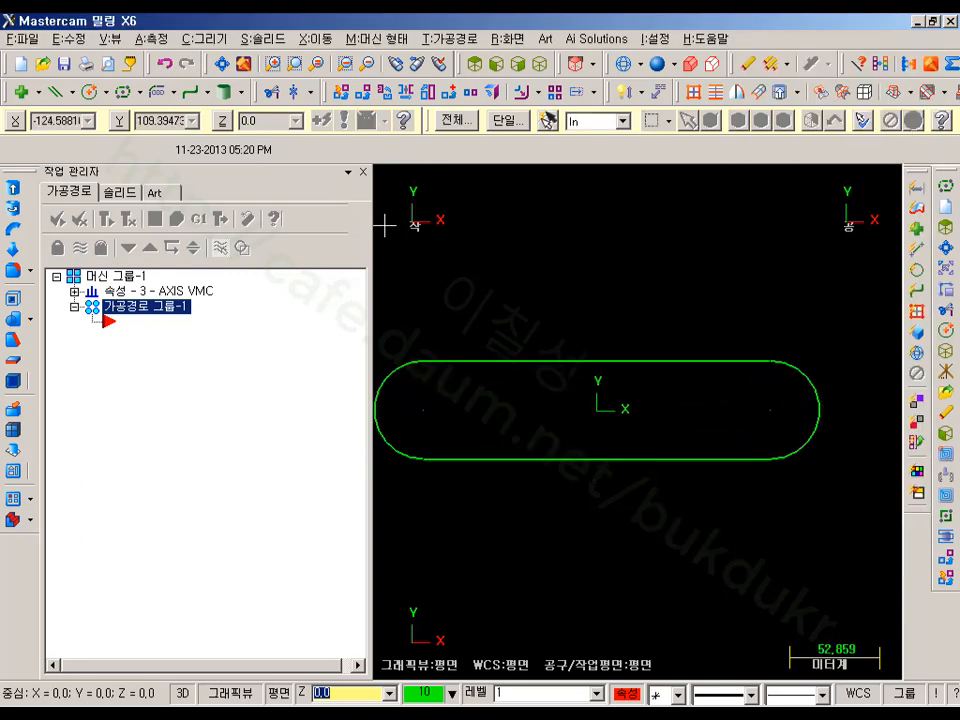
- Hide the operations manager (작업 관리자) and enlarge the view of the obround outline
left_click(363, 172)
scroll(379, 407, "up", 2)
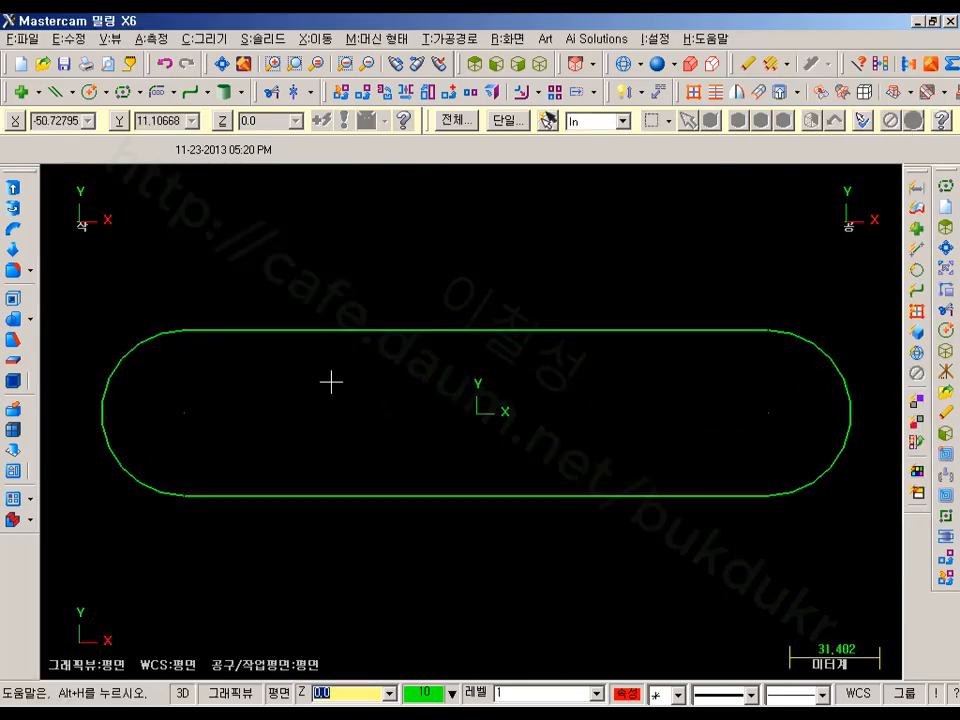
scroll(331, 382, "up", 1)
scroll(418, 373, "down", 1)
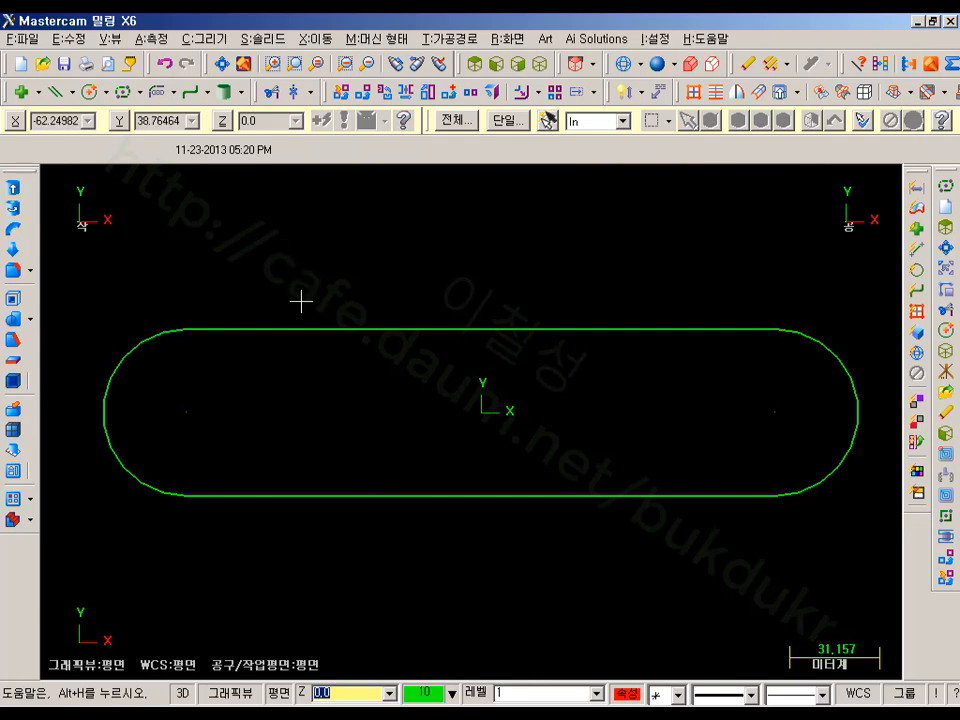
- Set the number of decimal places (소수점 자리수) to 3 in the dimension attributes of the drafting settings
left_click(643, 93)
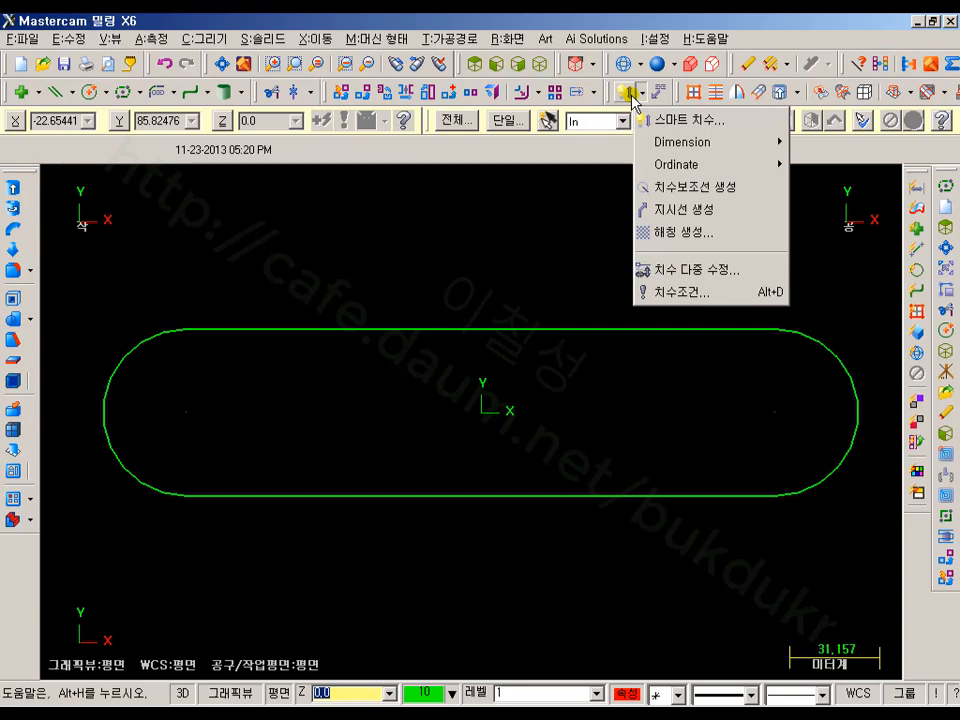
left_click(640, 293)
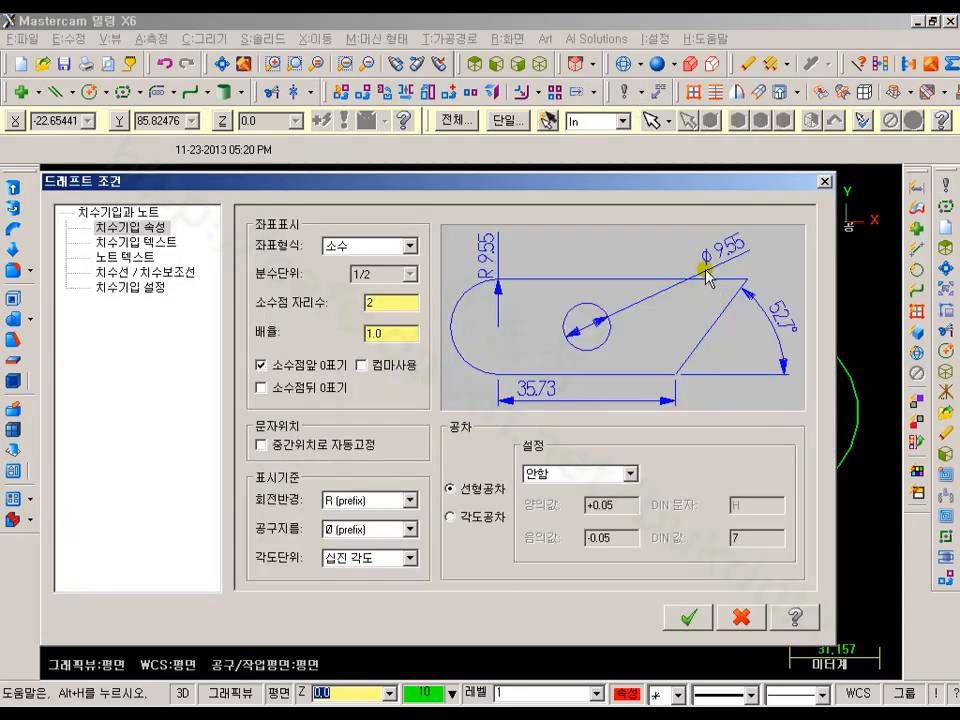
double_click(372, 302)
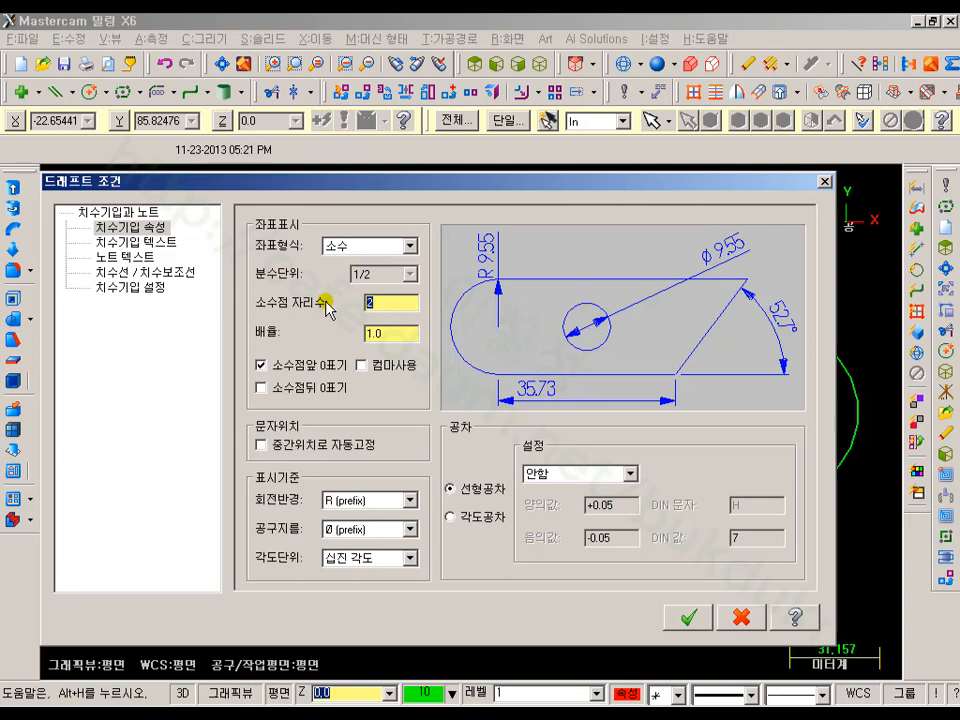
type("3")
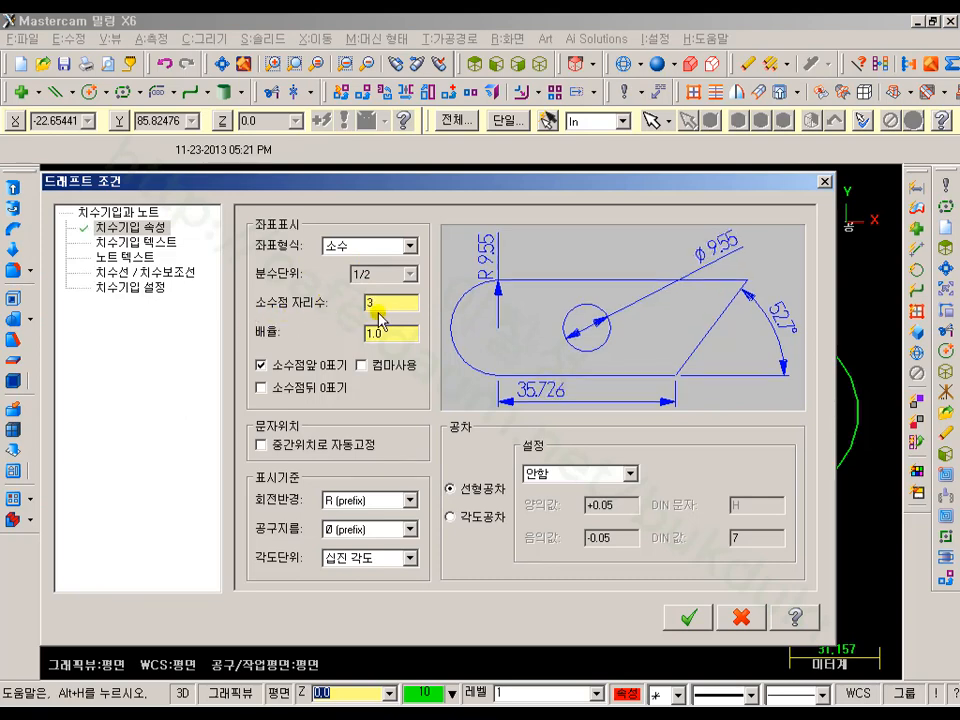
left_click(688, 617)
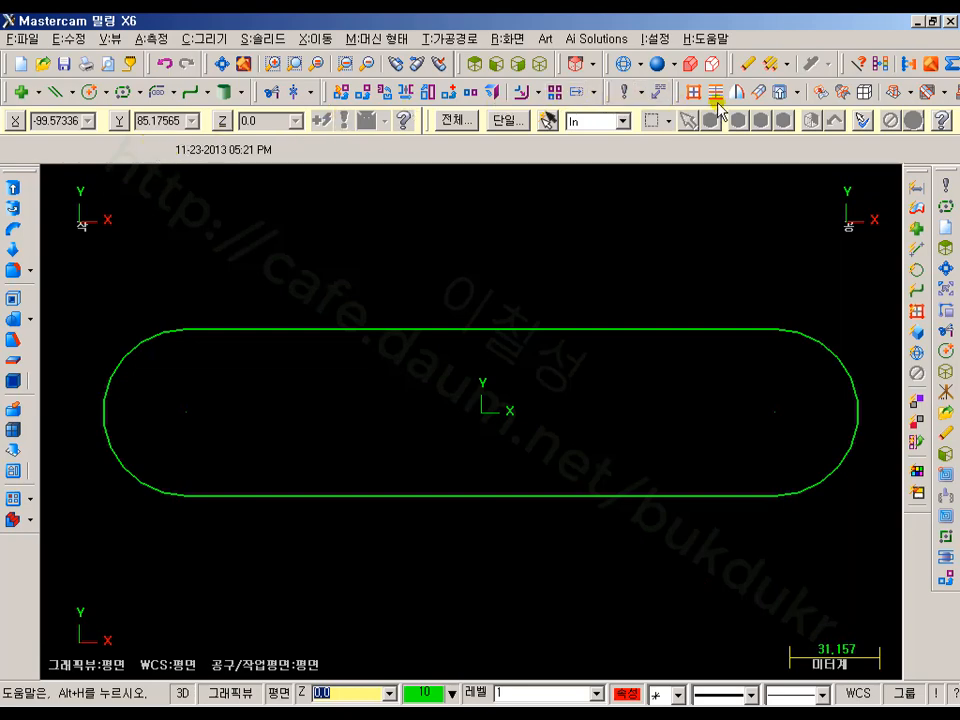
- Add a horizontal smart dimension for the obround's overall length between its two end arcs, placed below the outline, and inspect its text
left_click(642, 92)
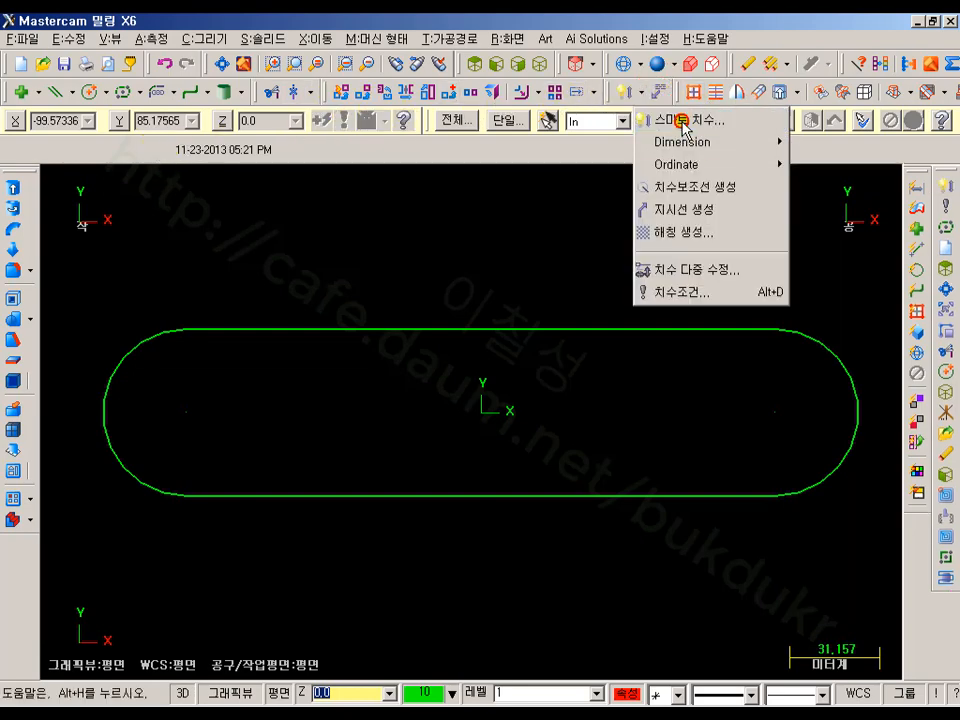
left_click(650, 120)
left_click(106, 425)
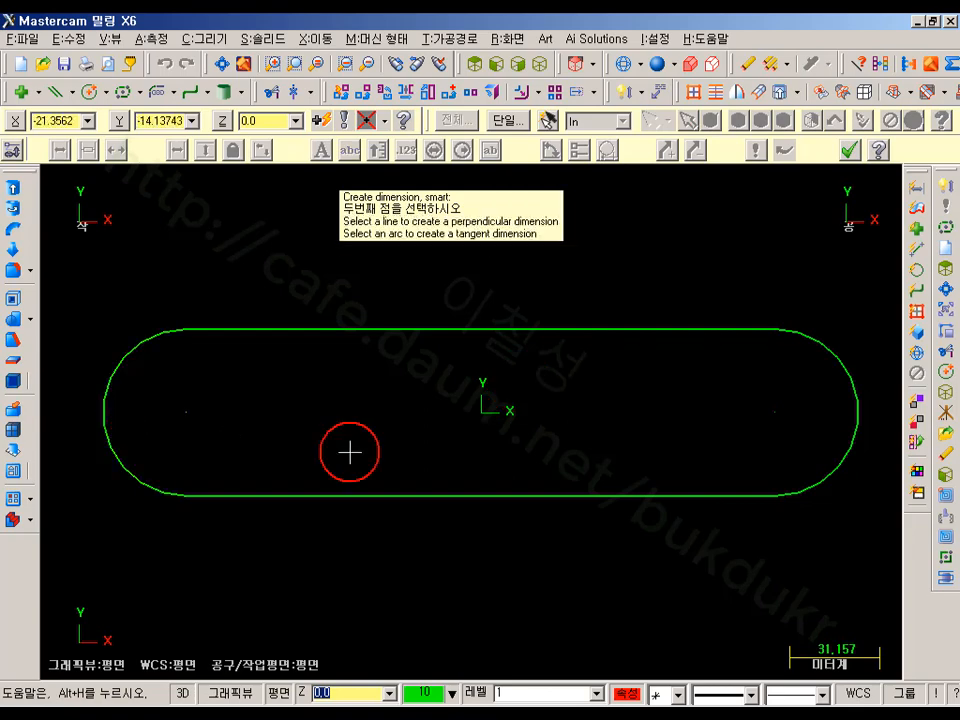
left_click(860, 420)
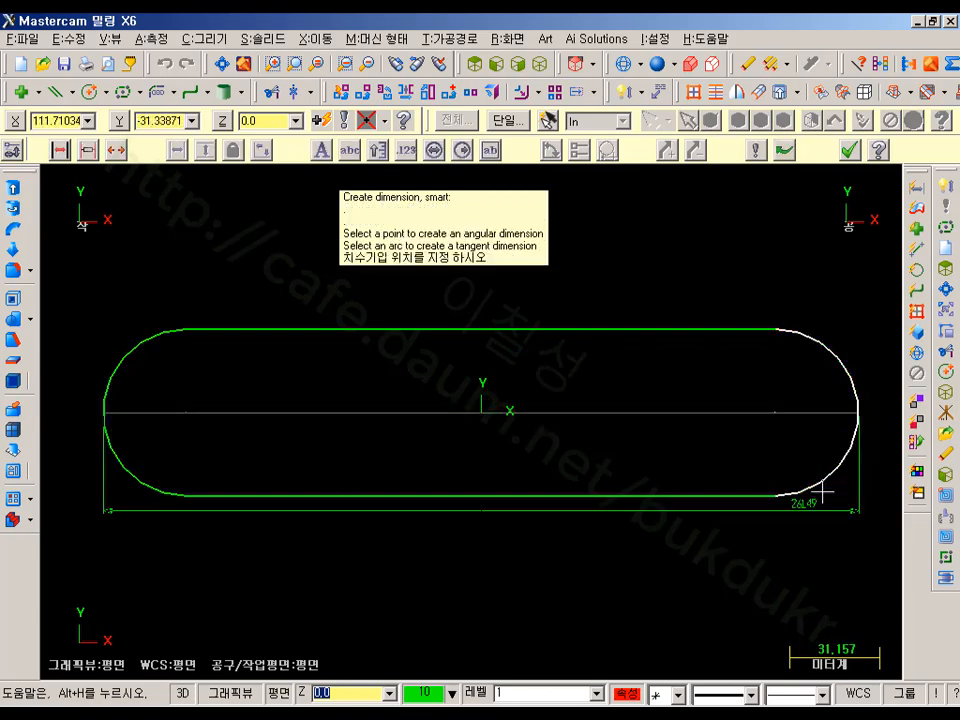
left_click(476, 540)
scroll(488, 580, "down", 1)
scroll(488, 580, "up", 8)
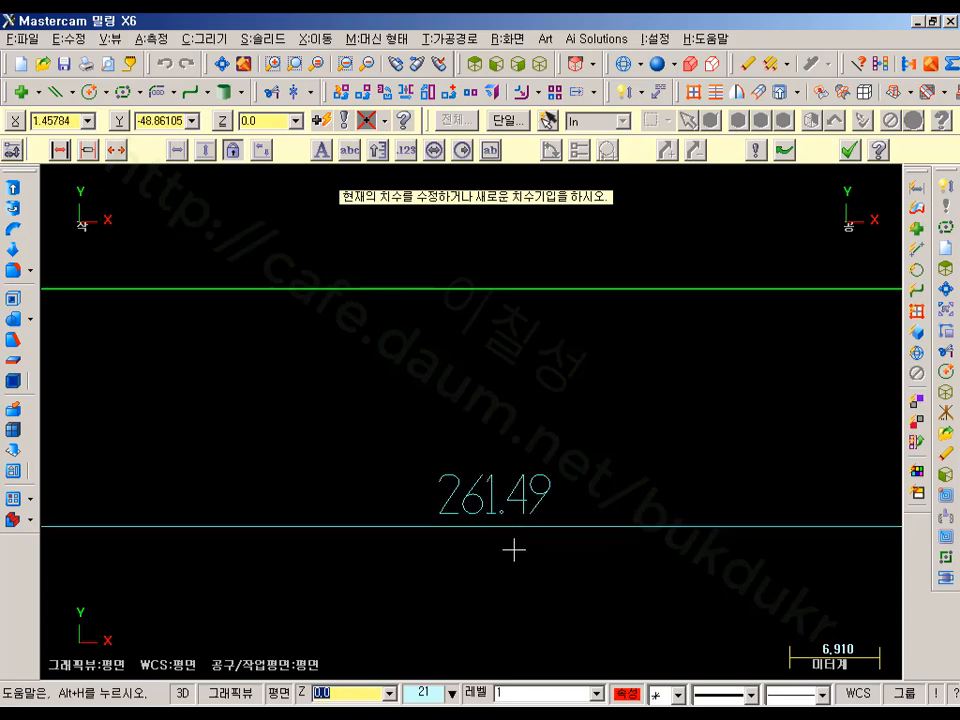
scroll(530, 532, "down", 6)
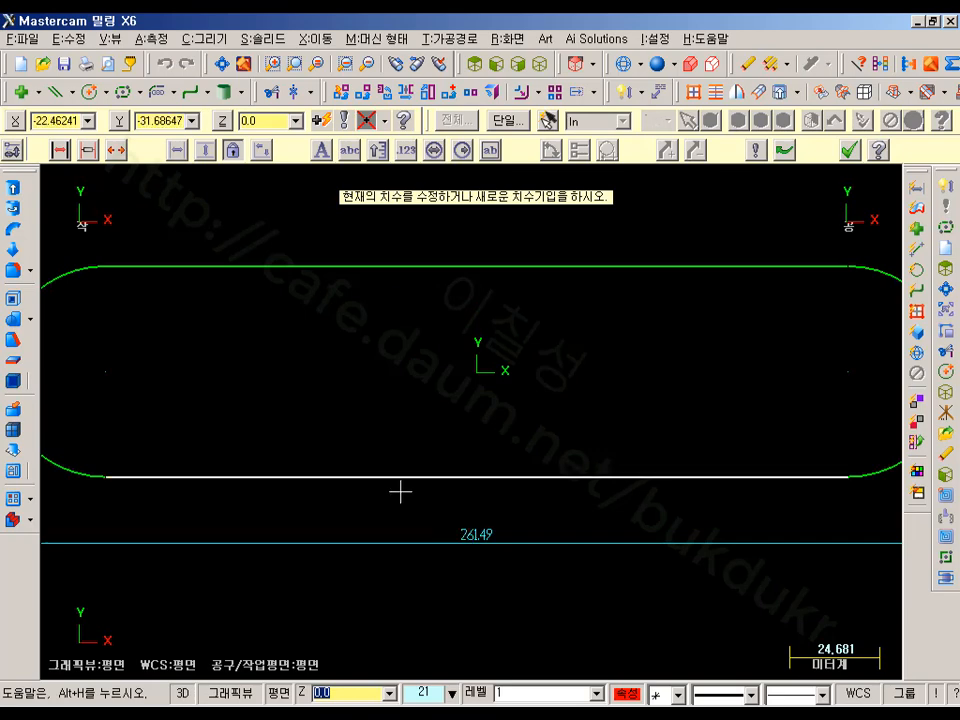
- Dimension the slot outline's height between its upper and lower edges, placing the dimension beyond the right end
scroll(399, 491, "down", 1)
left_click(726, 326)
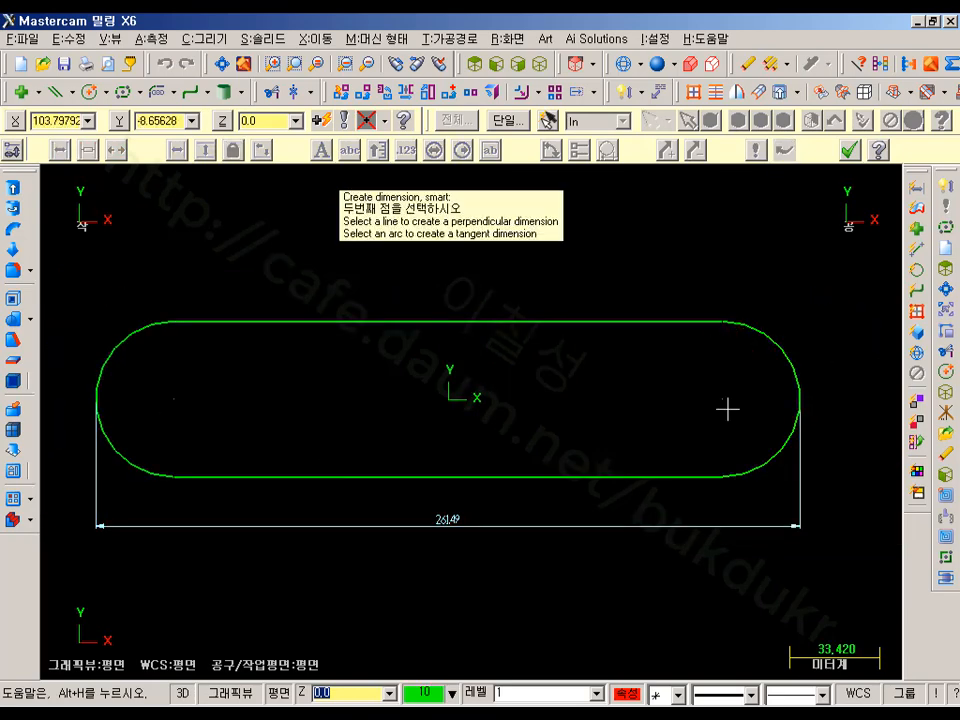
left_click(797, 439)
left_click(848, 400)
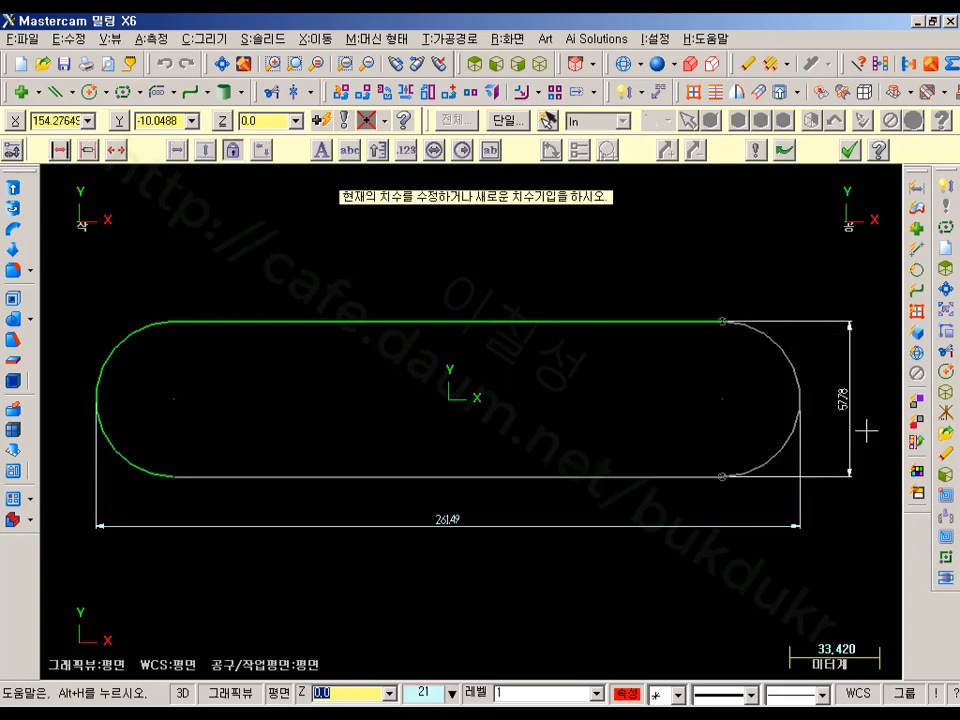
scroll(859, 386, "up", 4)
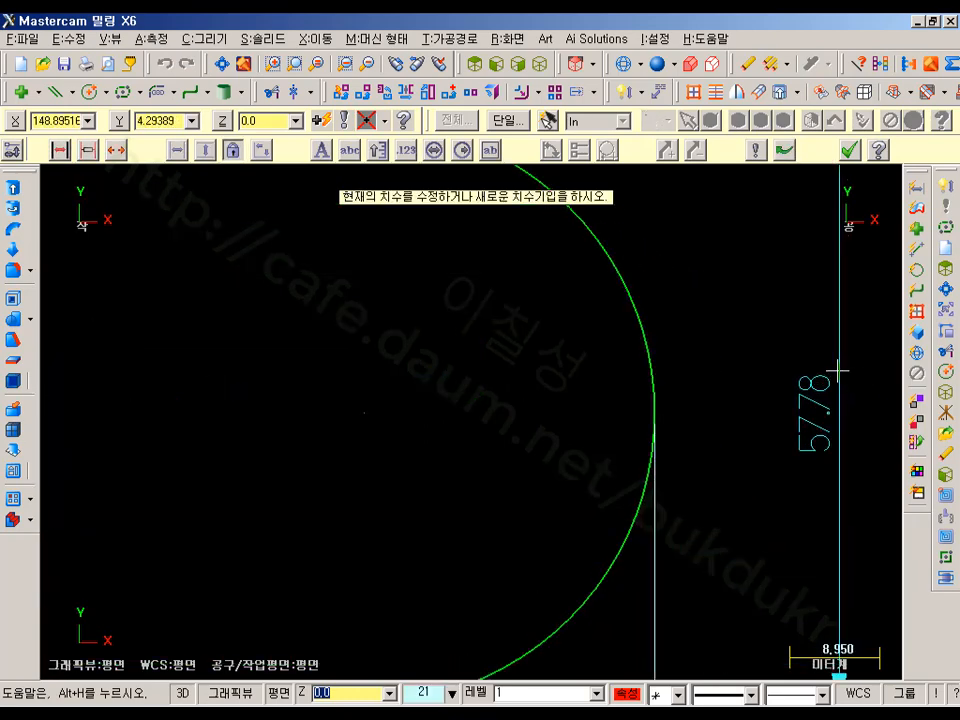
scroll(817, 395, "down", 5)
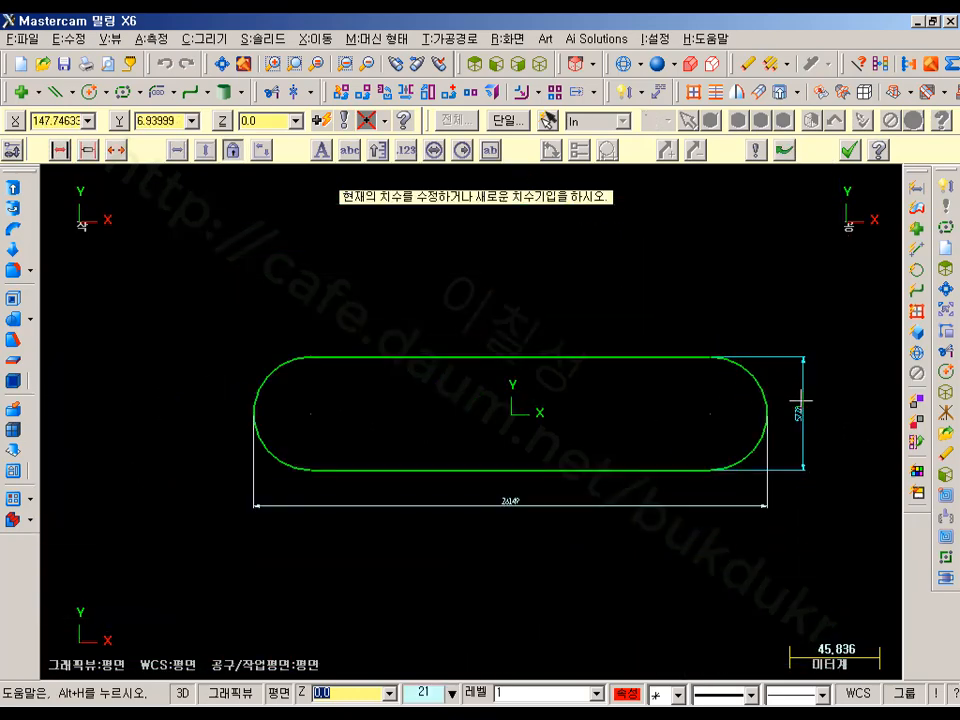
scroll(561, 392, "up", 1)
scroll(682, 436, "up", 1)
middle_click_drag(701, 437, 668, 406)
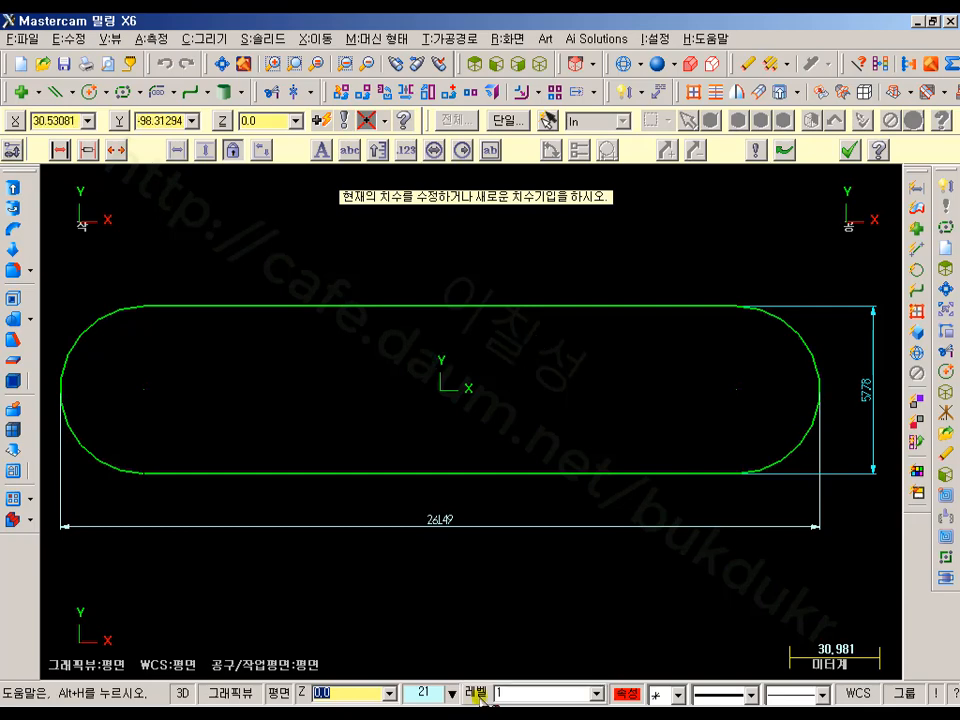
- Switch to the PDF drawing in Acrobat and examine the central hourglass pocket's neck width and corner radius
key("alt+Tab")
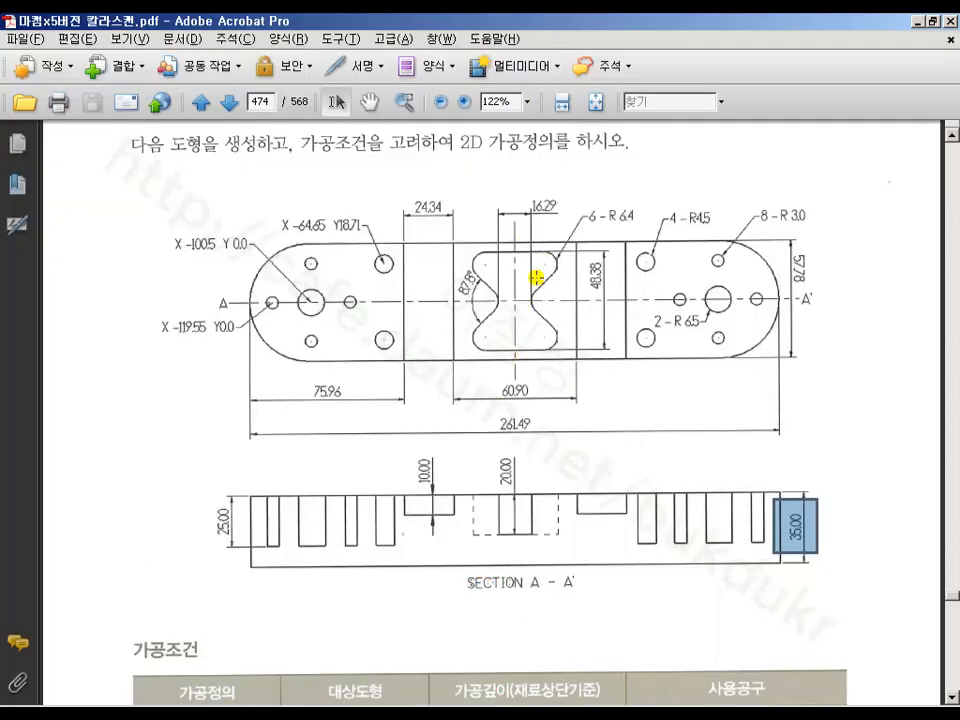
scroll(537, 277, "up", 3, "ctrl")
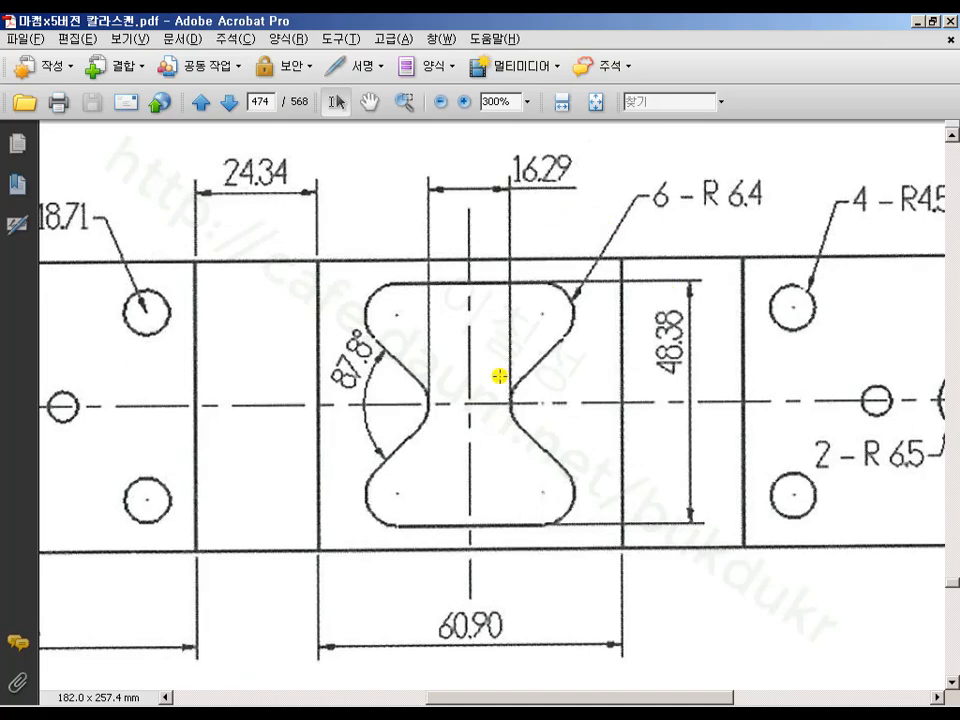
scroll(513, 402, "down", 1)
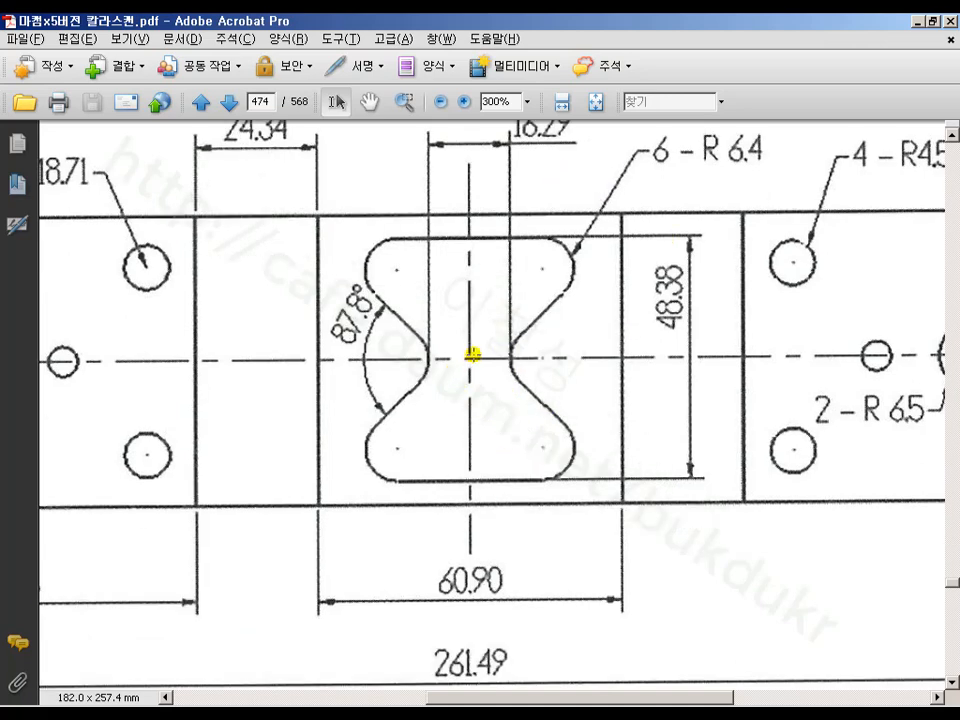
scroll(467, 356, "up", 1)
left_click_drag(487, 128, 591, 204)
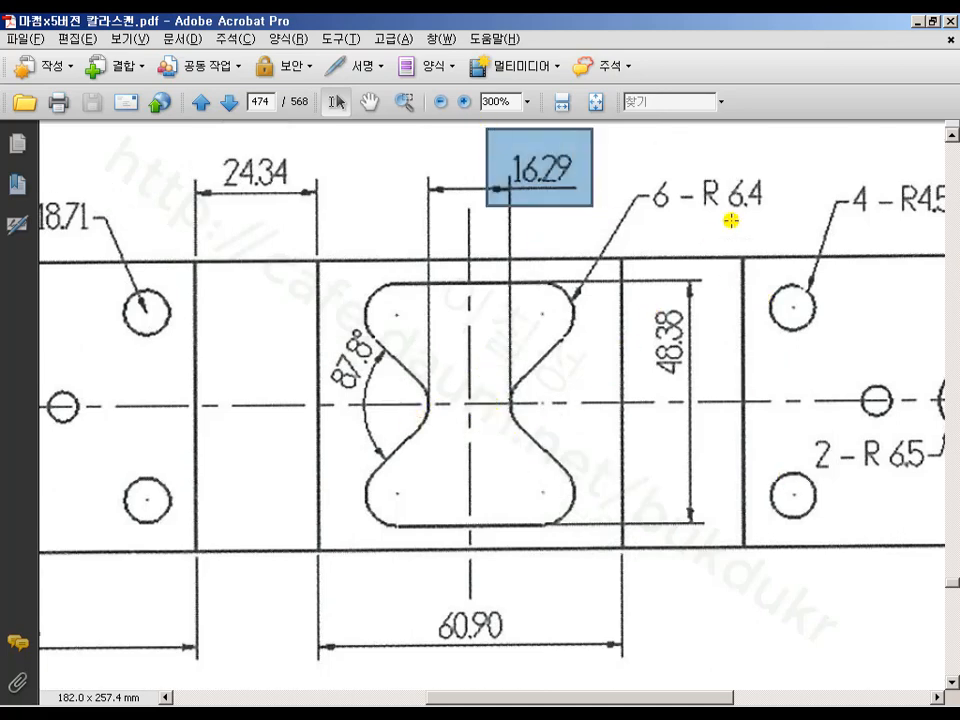
left_click_drag(719, 168, 786, 214)
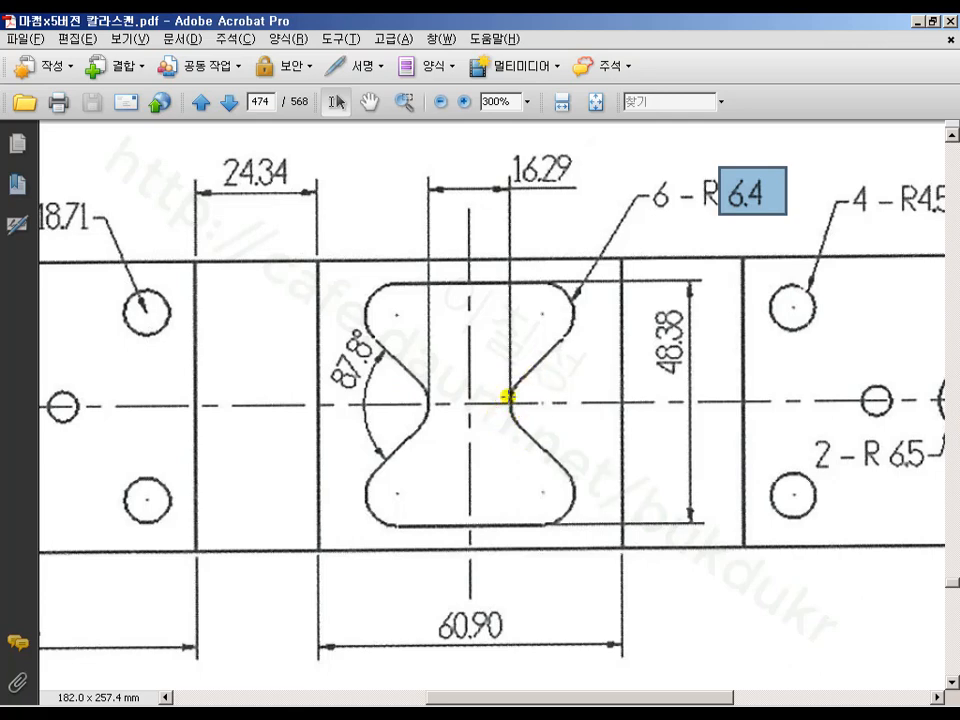
left_click_drag(499, 180, 570, 178)
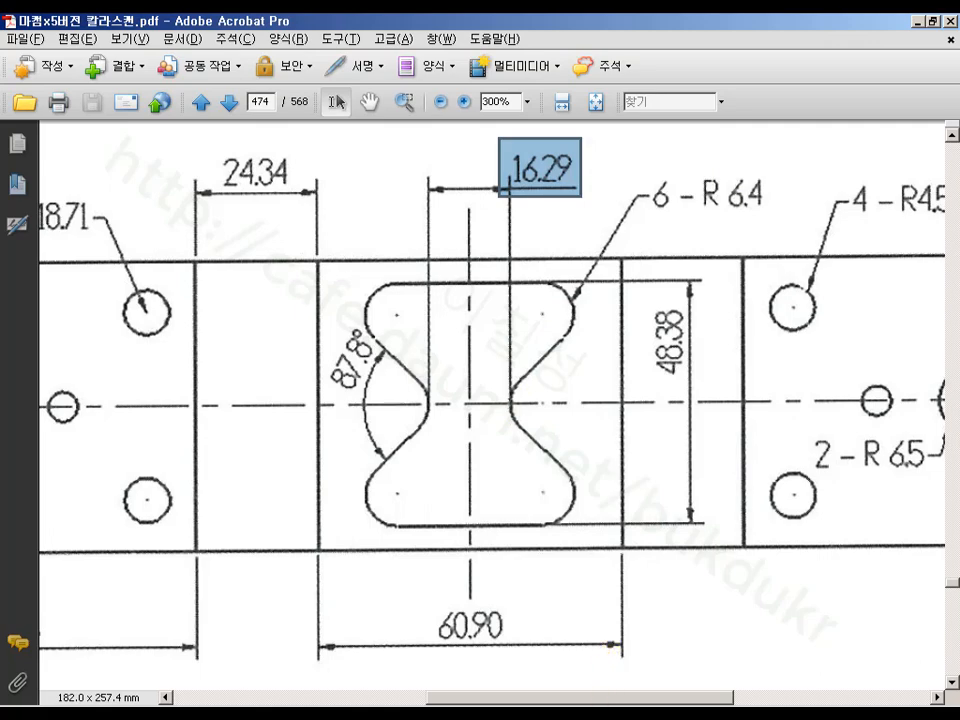
- Return to Mastercam and draw a plain rectangle 16.29 wide and 16 high, centred on the origin
key("alt+Tab")
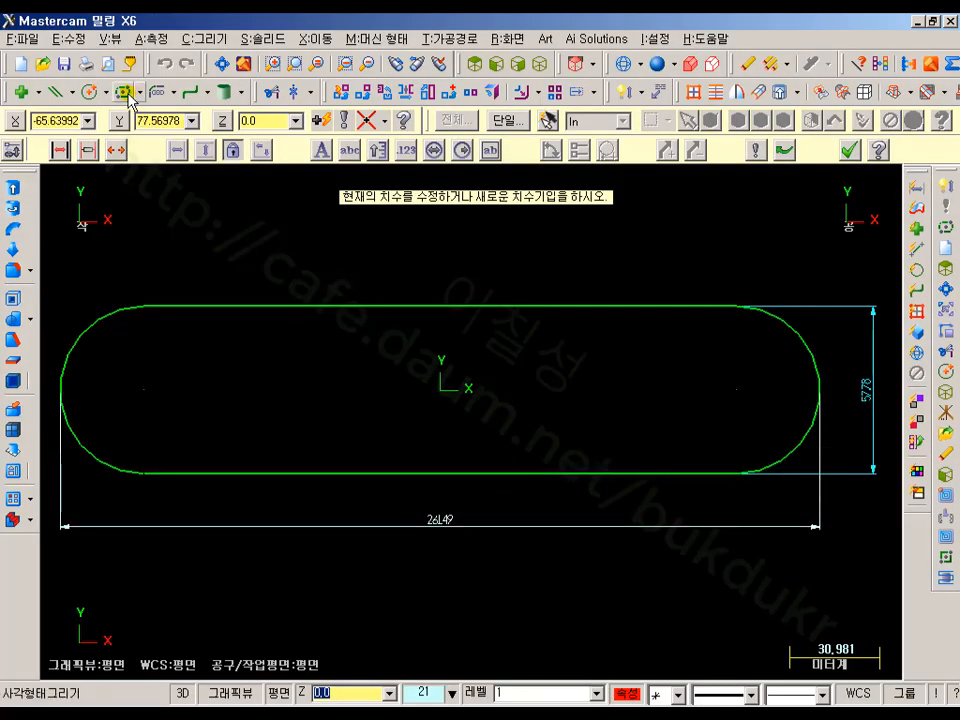
left_click(124, 93)
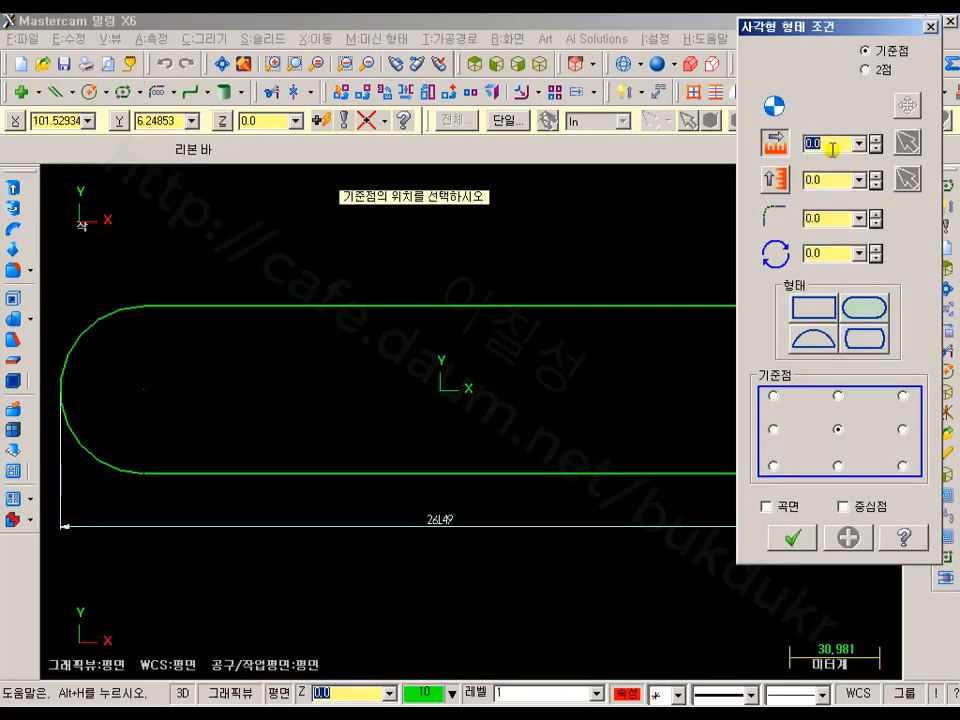
type("16.29")
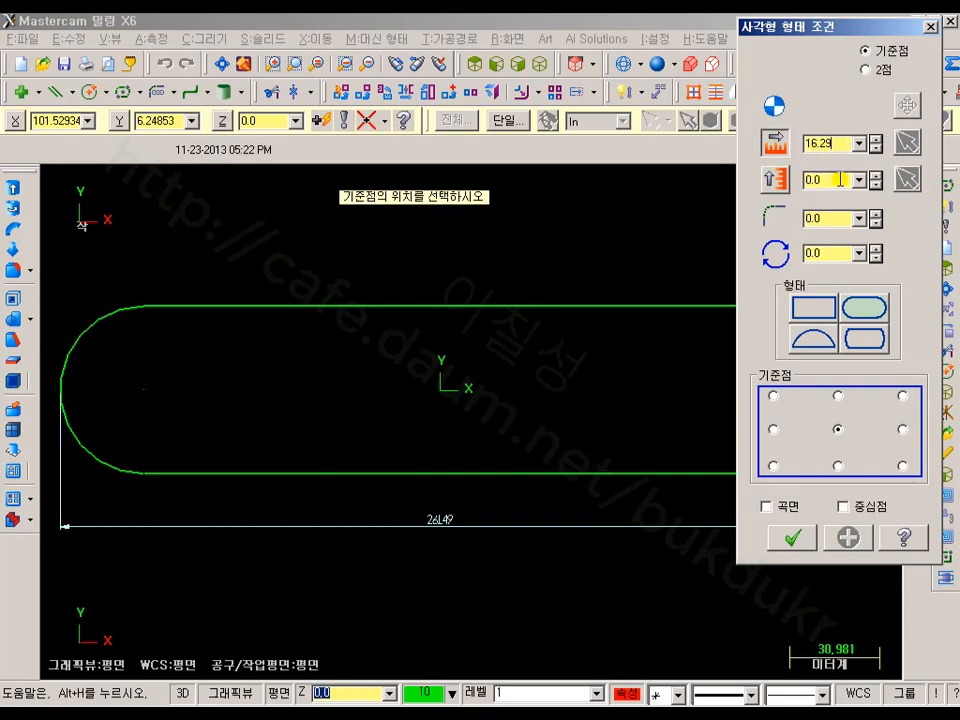
left_click(838, 181)
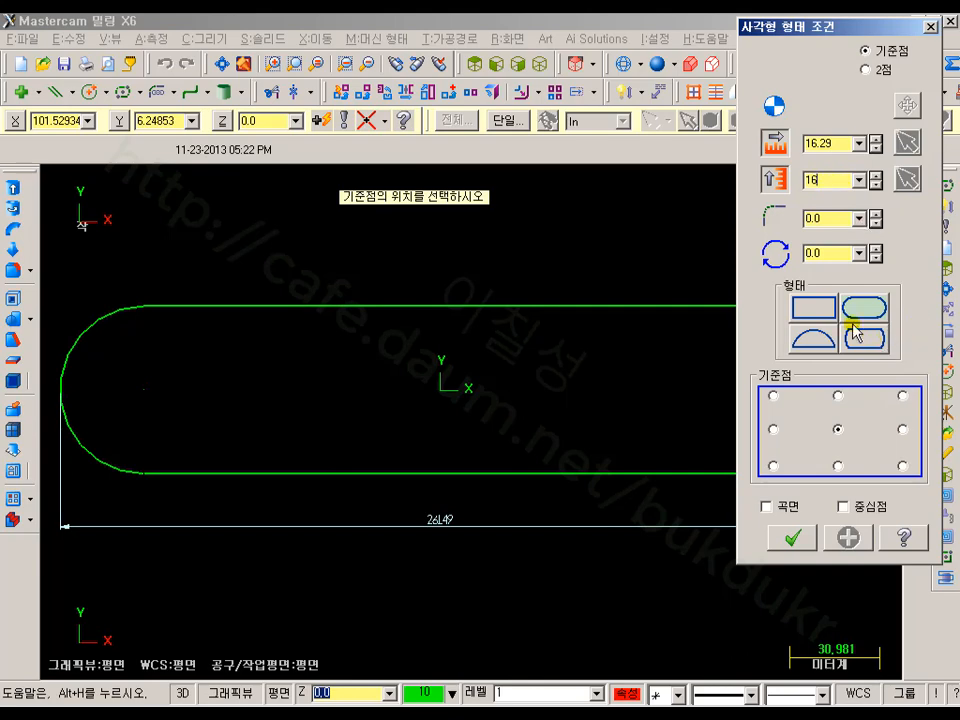
left_click(816, 307)
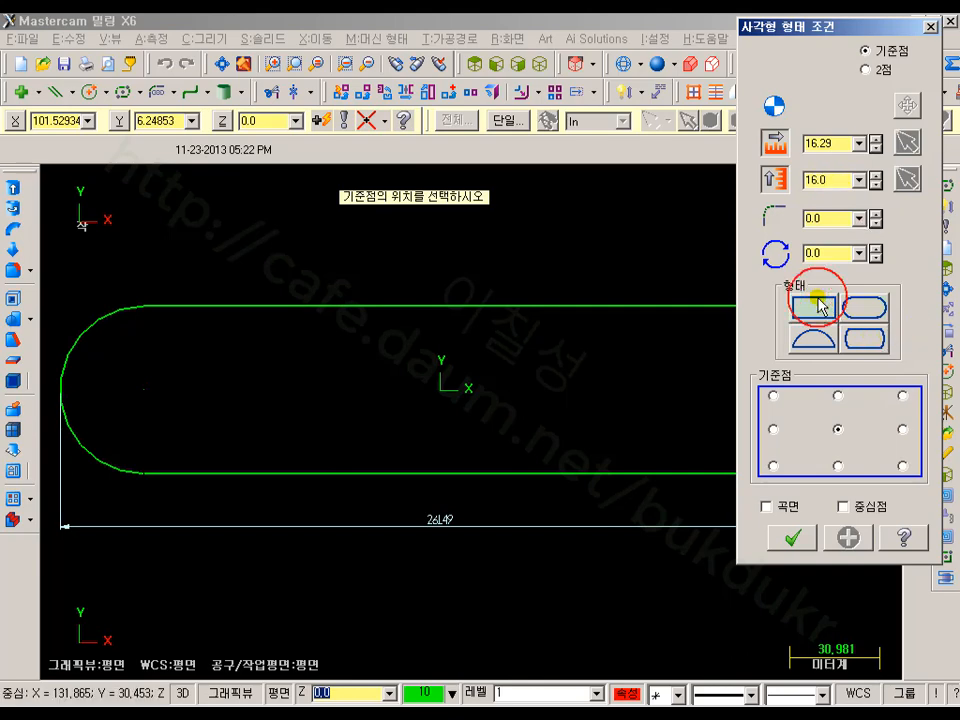
left_click(480, 408)
left_click(797, 537)
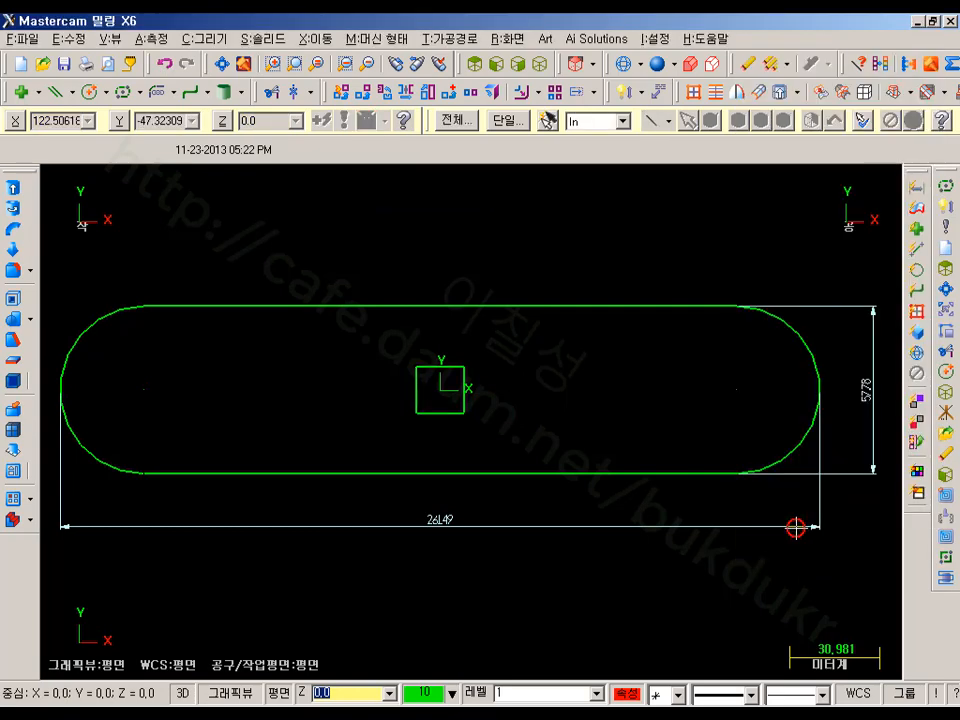
- Draw an upper arc of radius 6.4 tangent to the square's right side at its midpoint, bulging outward
scroll(414, 349, "up", 3)
middle_click_drag(497, 418, 497, 426)
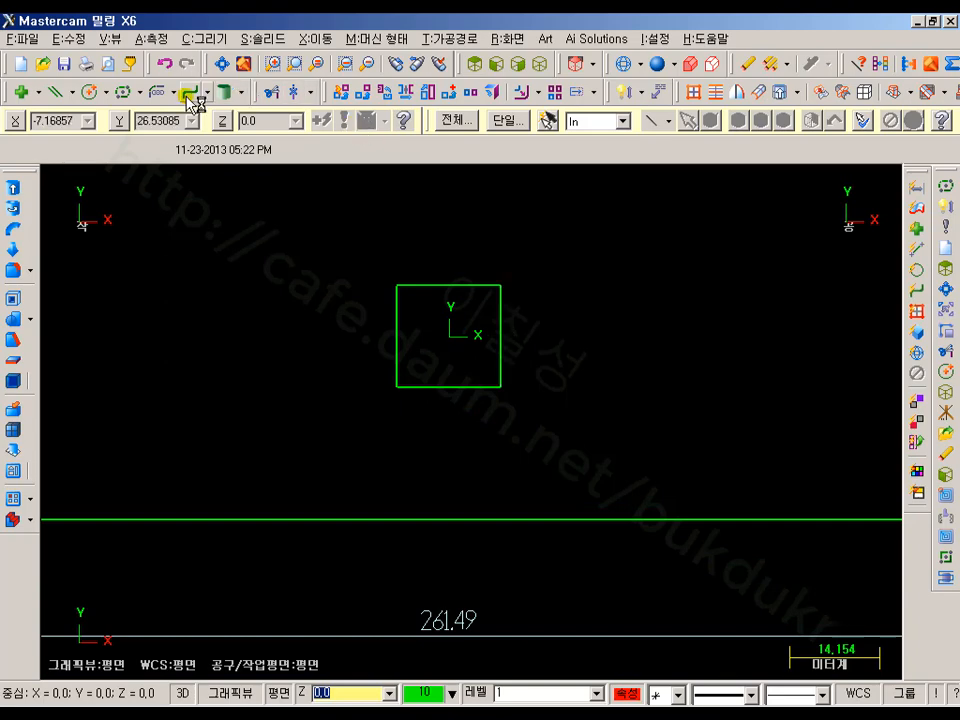
left_click(105, 91)
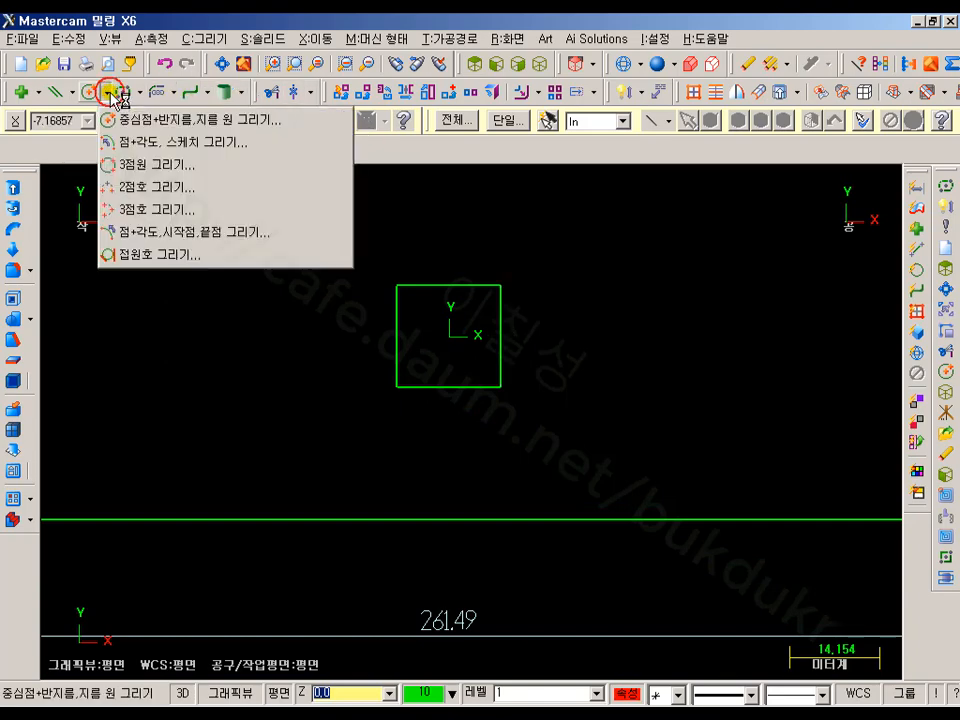
left_click(129, 258)
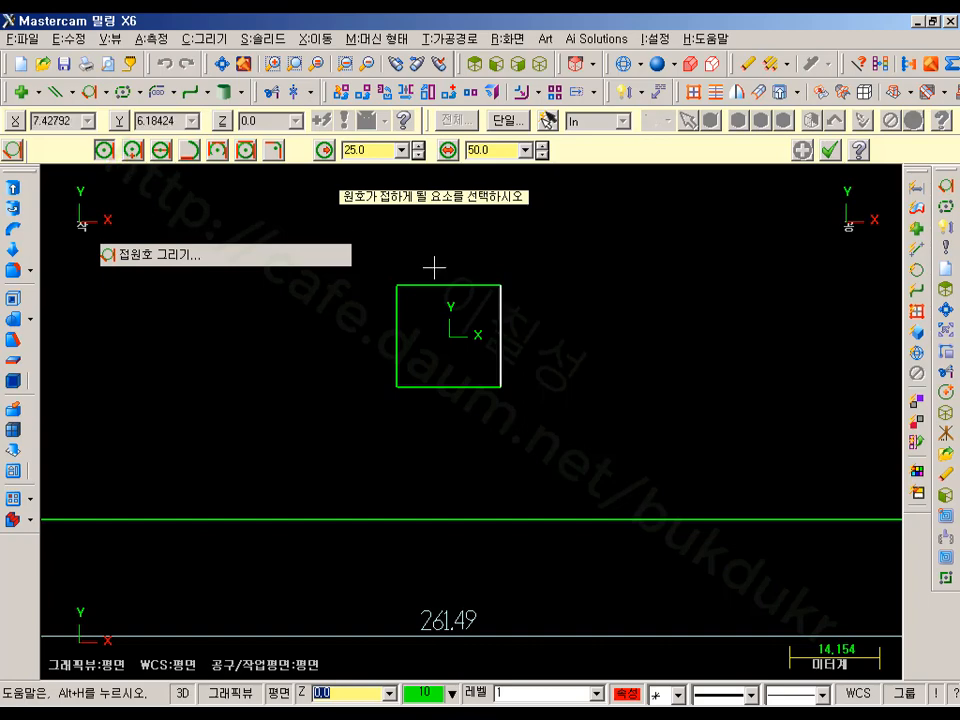
left_click(502, 313)
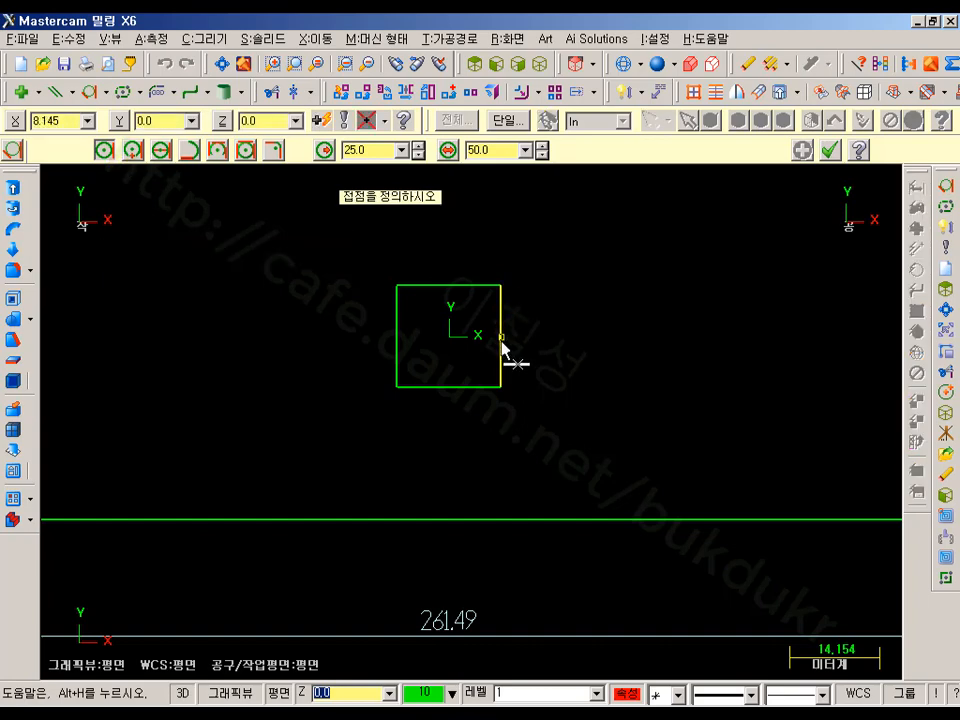
left_click(501, 337)
left_click(512, 264)
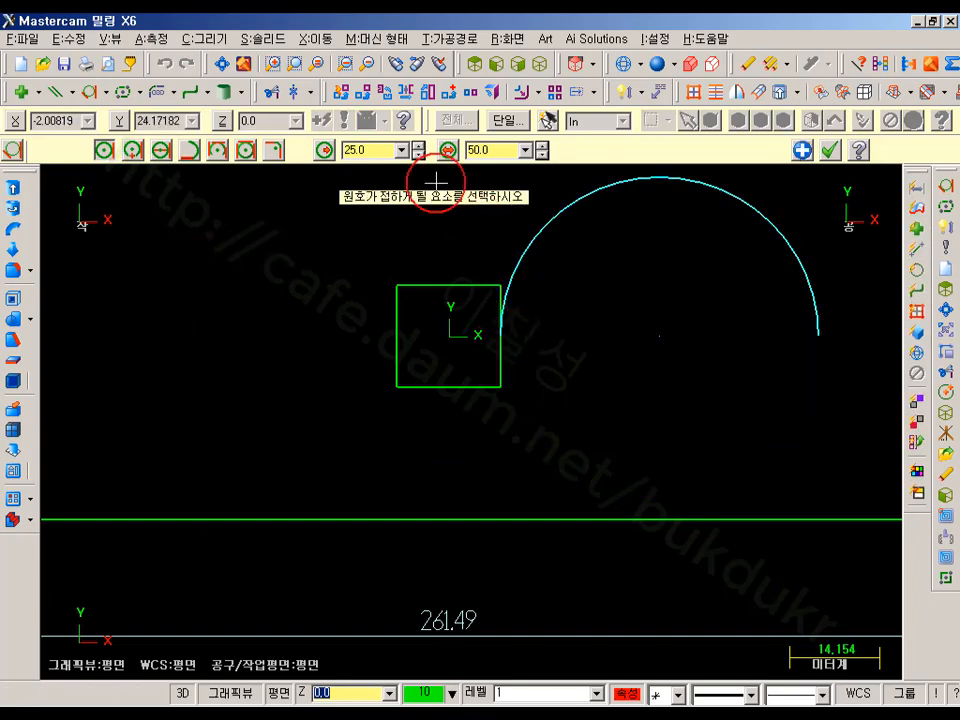
left_click(374, 147)
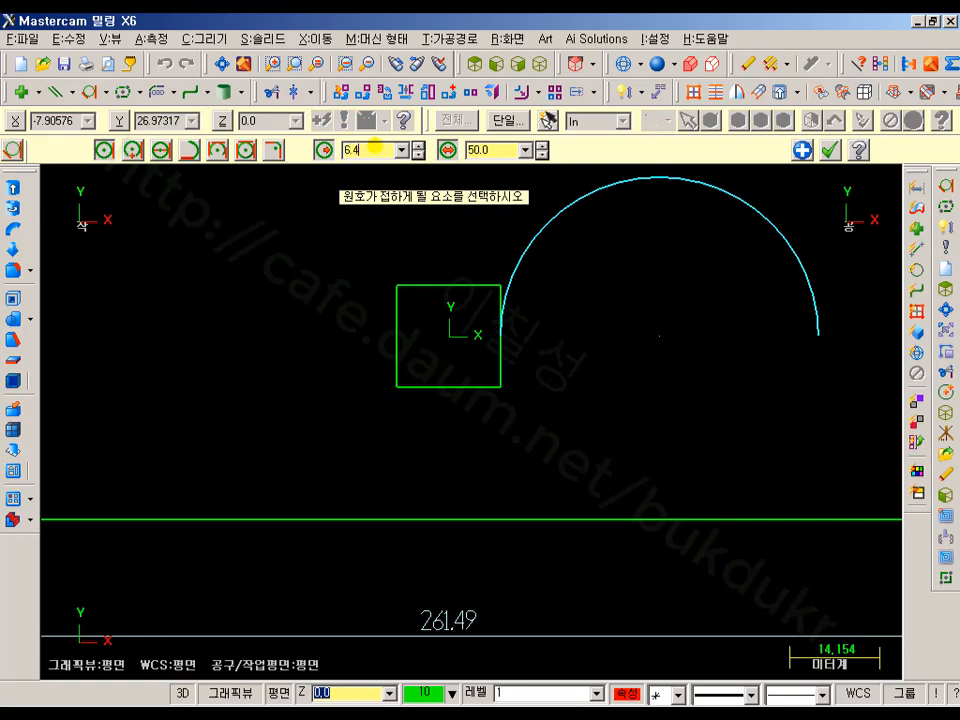
type("6.4")
key("Return")
scroll(540, 275, "up", 5)
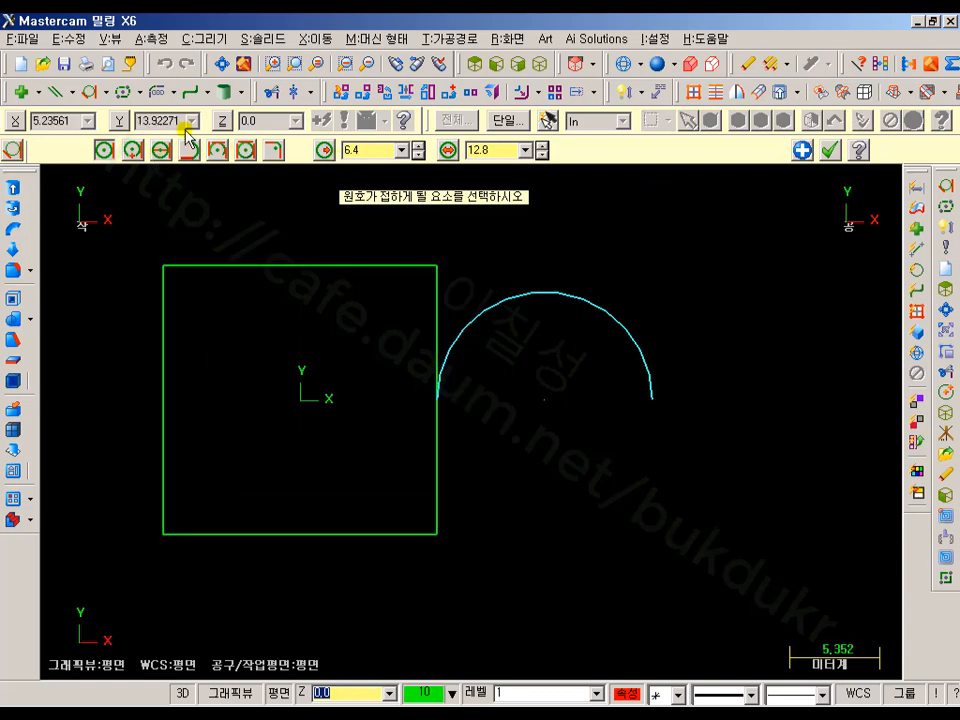
- Extend the tangent arc's lower end past its bottom and trim its other end just past the top, leaving a left-hand C shape
left_click(273, 93)
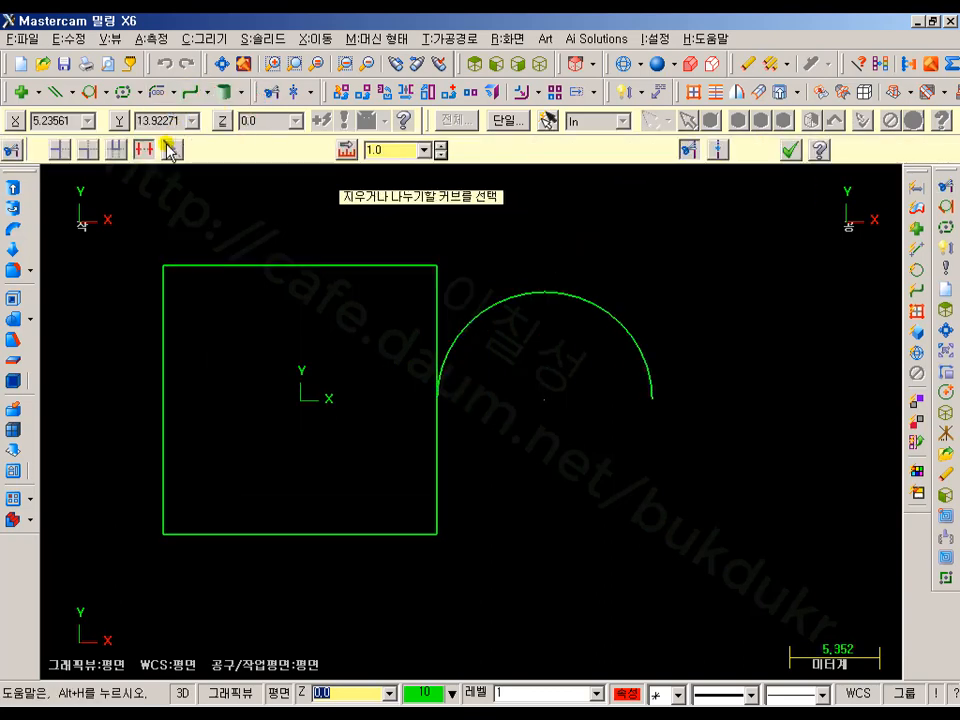
left_click(458, 344)
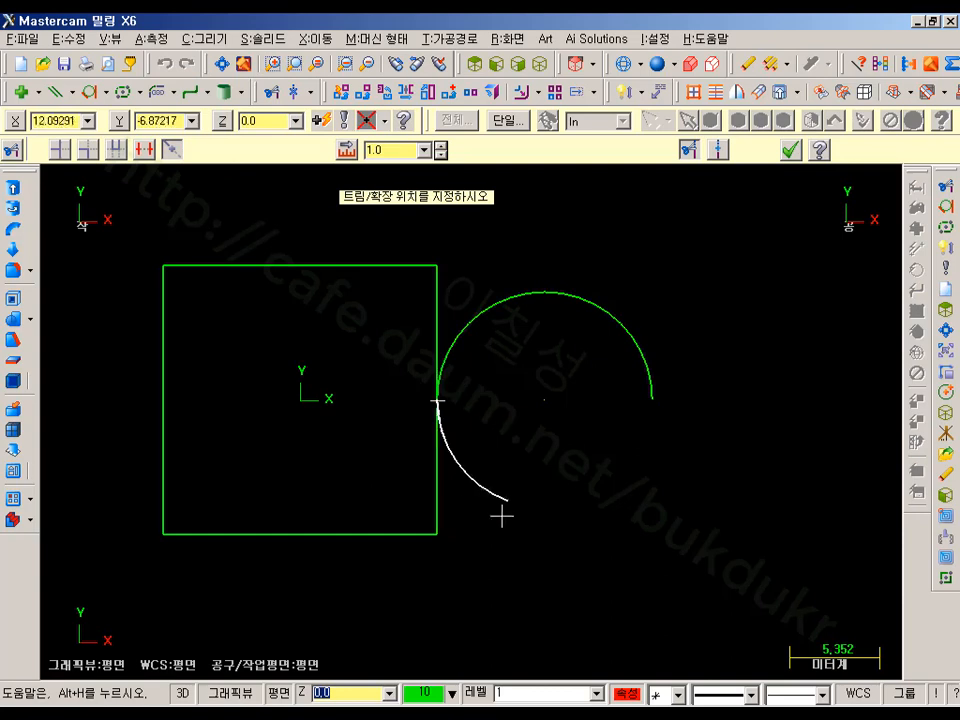
left_click(572, 537)
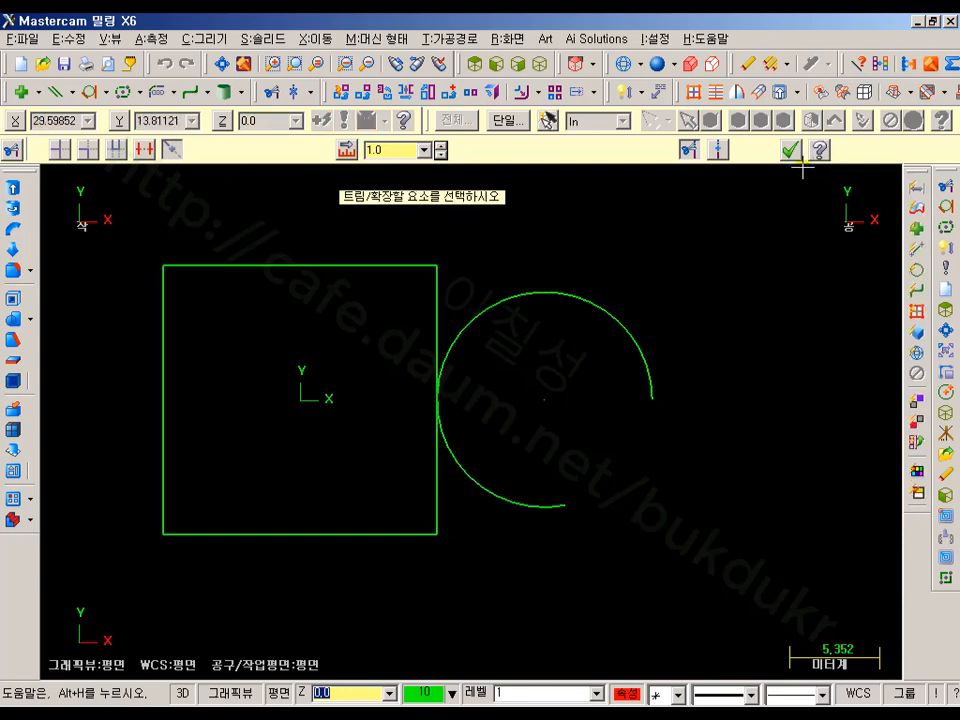
left_click(465, 326)
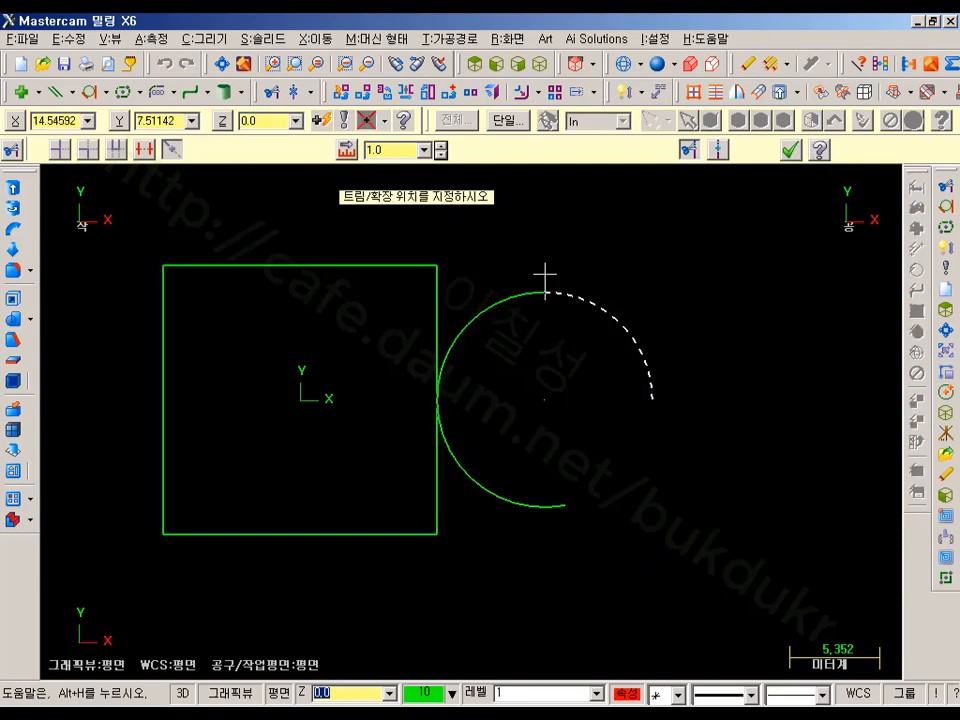
left_click(560, 274)
scroll(748, 322, "down", 1)
middle_click_drag(673, 304, 776, 350)
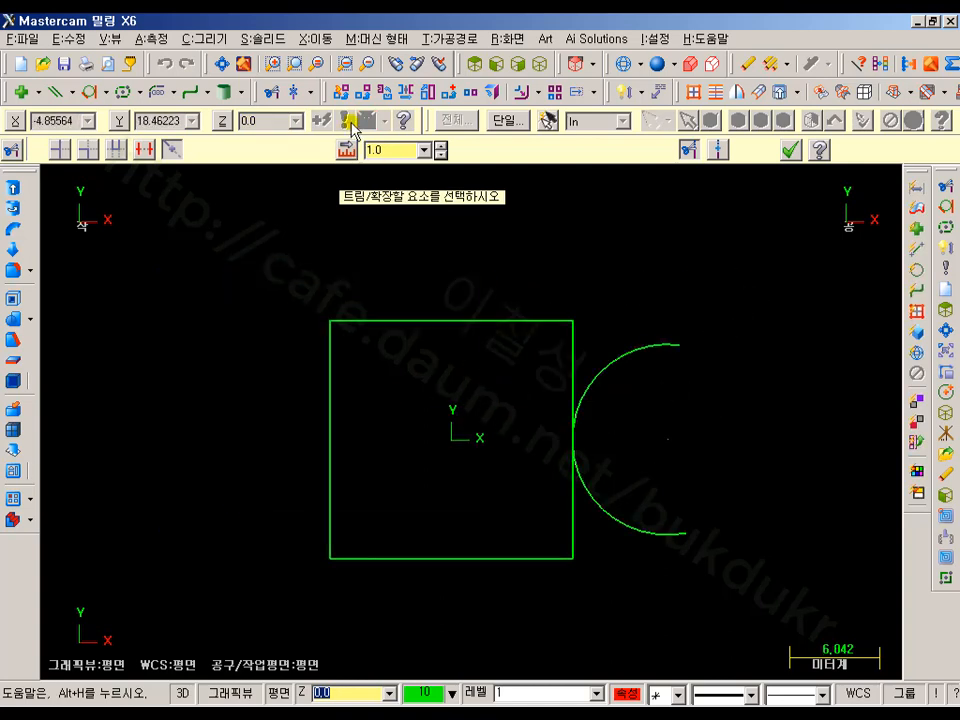
- Mirror a copy of the arc about the vertical axis at X 0 onto the square's left side
left_click(400, 95)
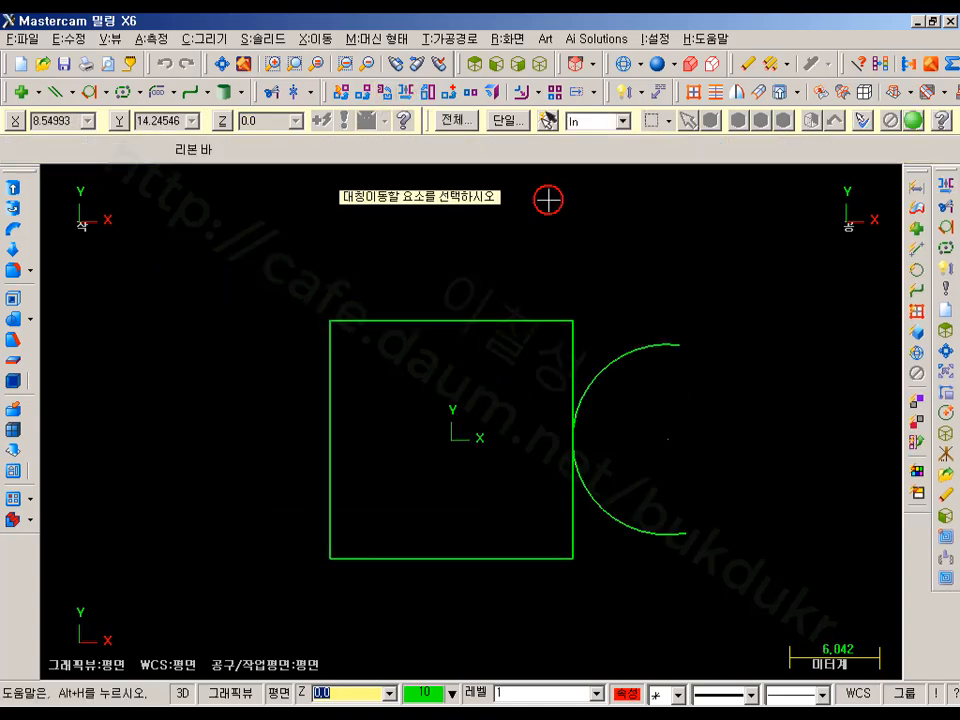
left_click(643, 345)
left_click(912, 121)
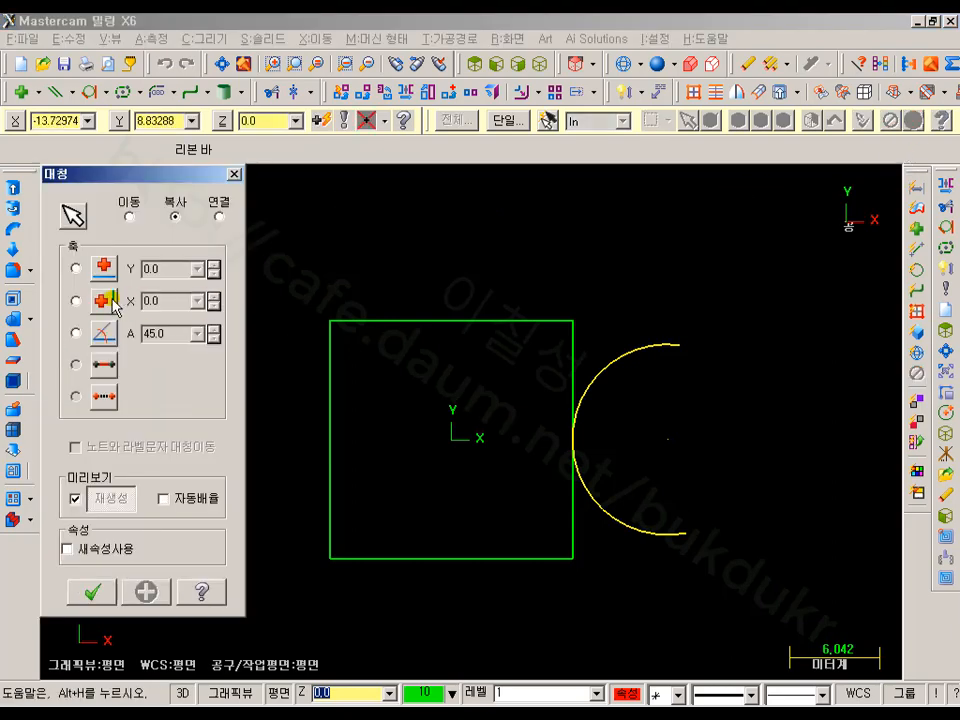
left_click(76, 300)
scroll(558, 316, "down", 1)
scroll(558, 316, "down", 2)
middle_click_drag(476, 499, 514, 486)
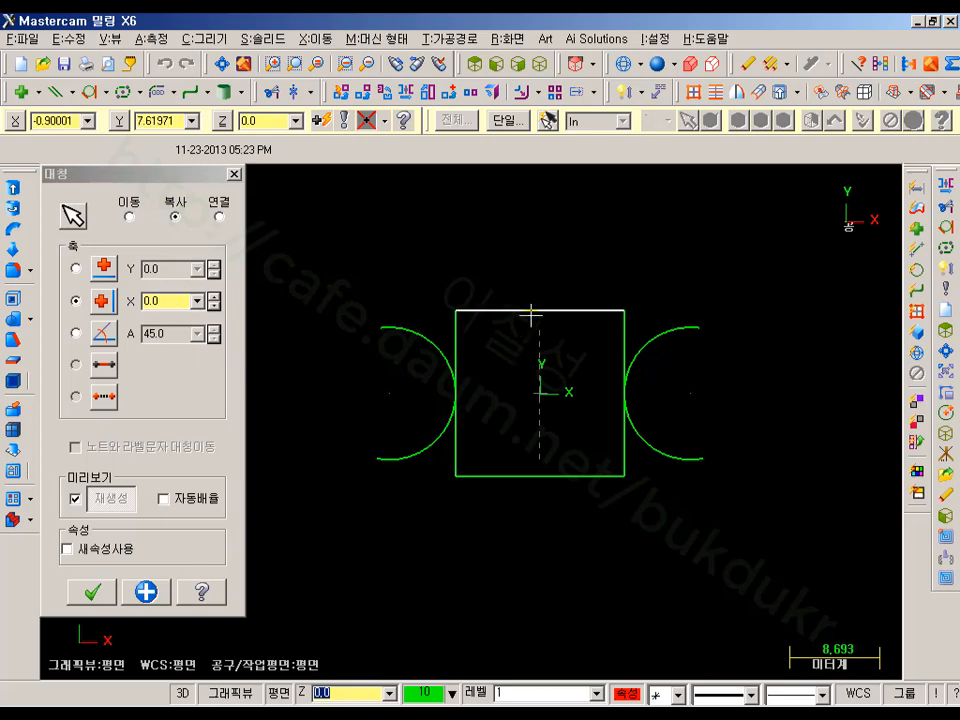
left_click(127, 584)
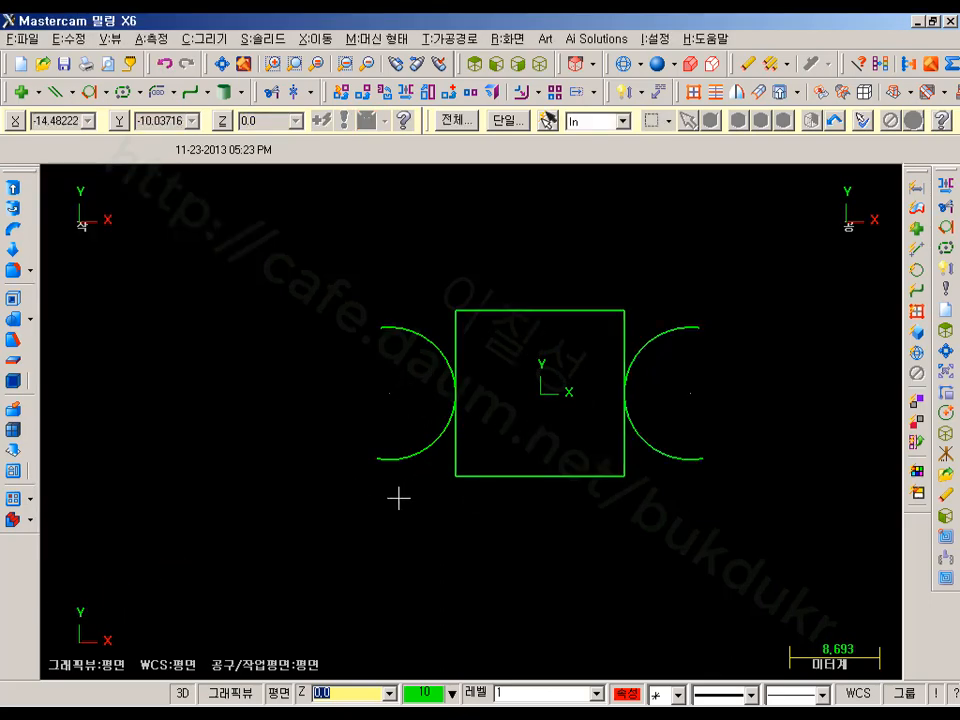
- Draw a line about 27.8 long, tangent to the left arc's upper part and running up and outward at 136.1 degrees
scroll(326, 489, "down", 2)
mouse_move(623, 444)
middle_mouse_down()
mouse_move(604, 447)
mouse_move(636, 429)
mouse_move(752, 420)
middle_mouse_up()
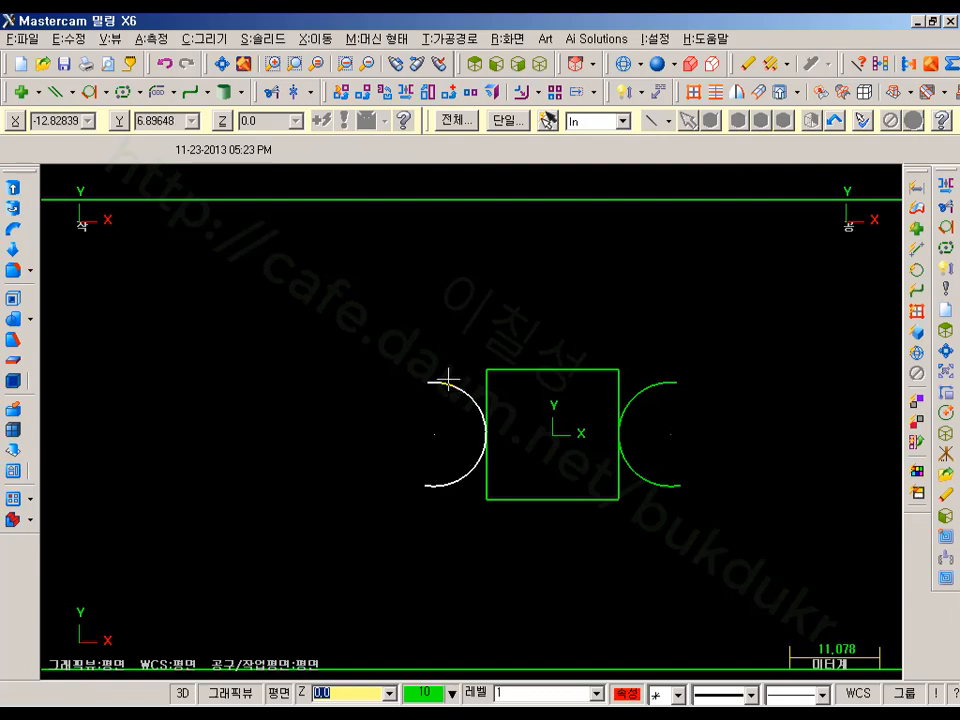
left_click(75, 93)
left_click(100, 120)
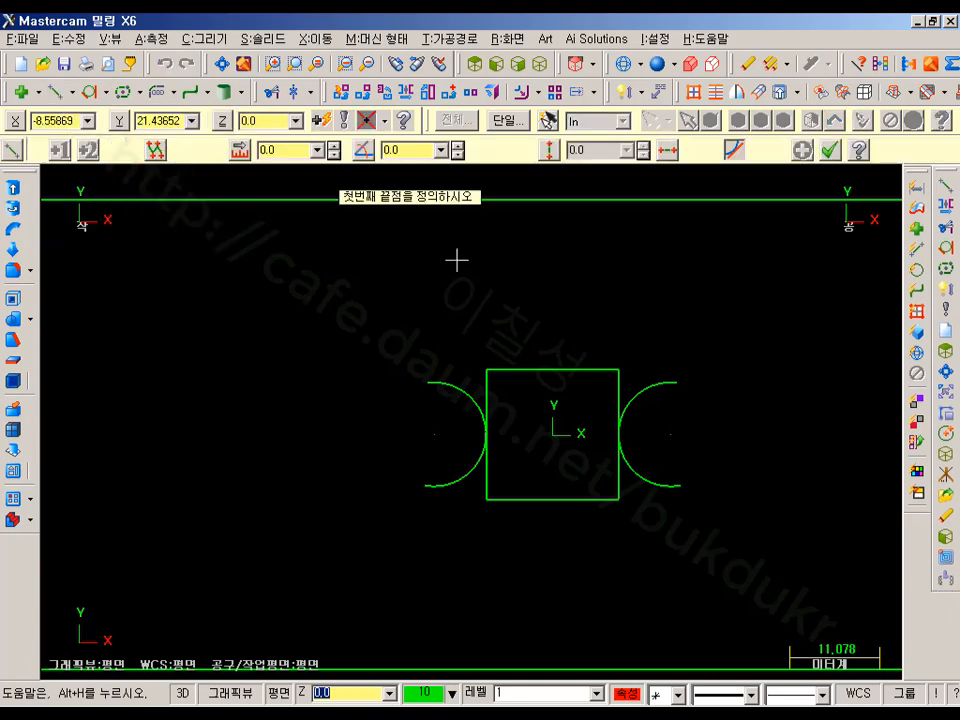
left_click(454, 381)
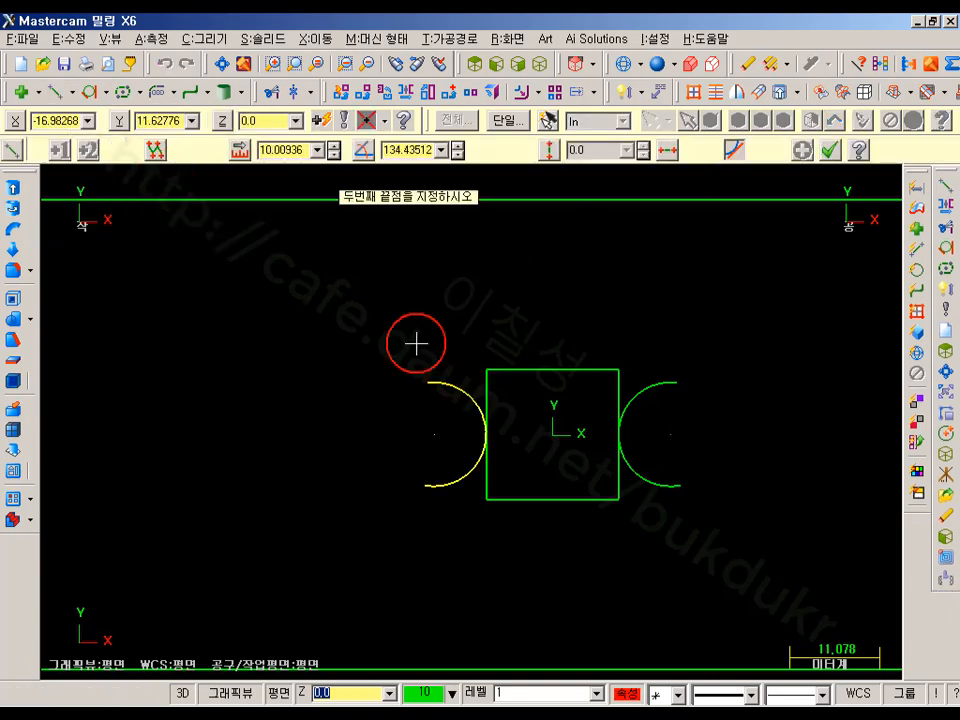
left_click(412, 151)
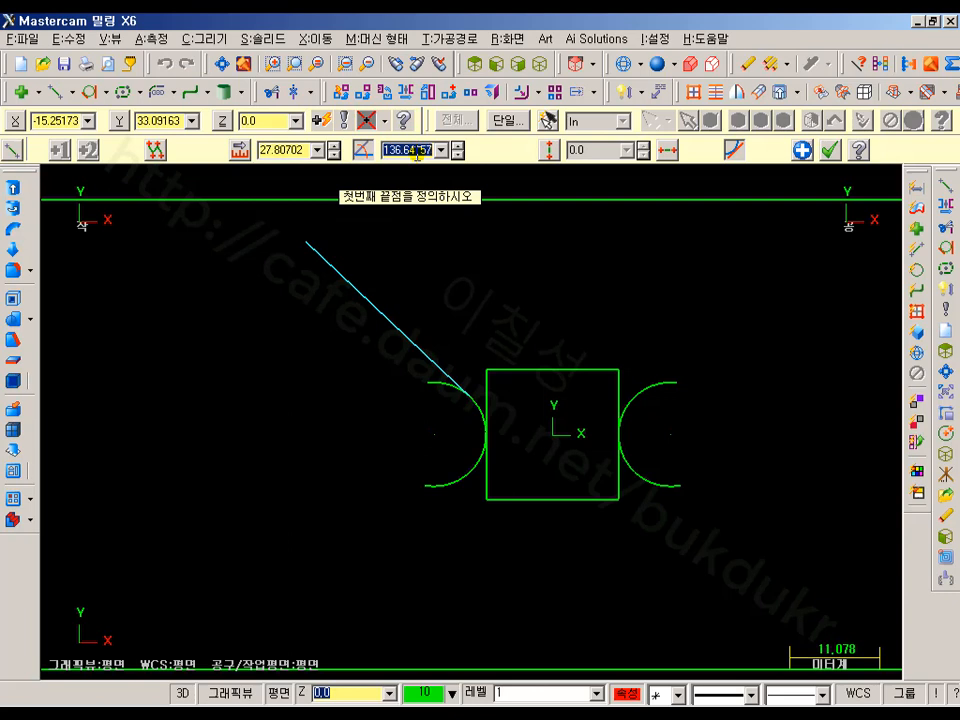
type("87.8/2")
key("Return")
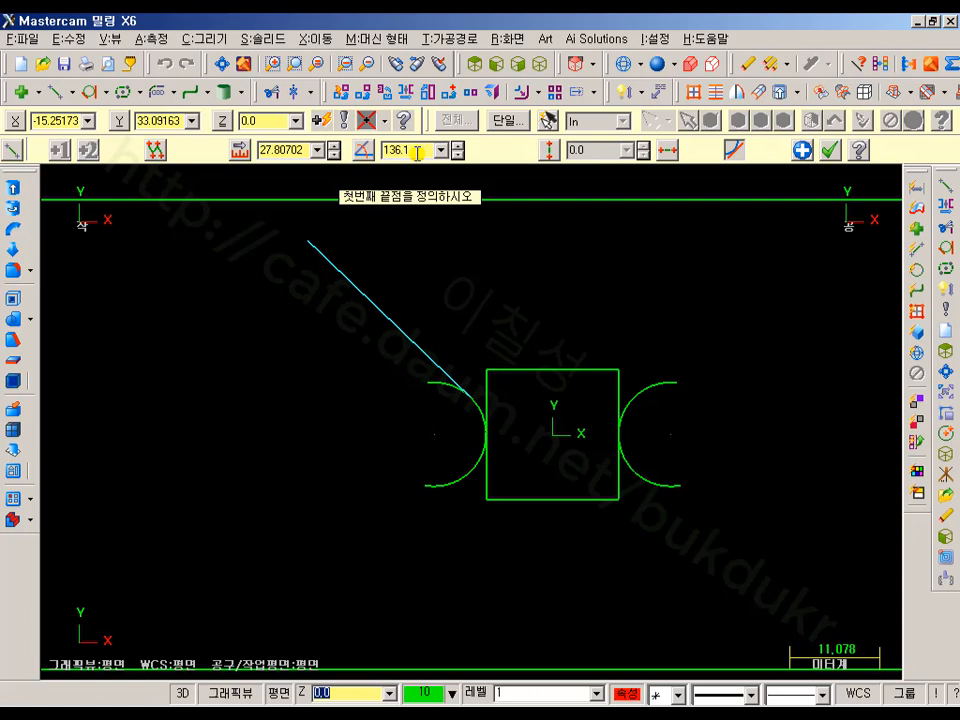
- Re-enter the tangent line's angle as 180-(87.8/2) and finish the line
double_click(424, 151)
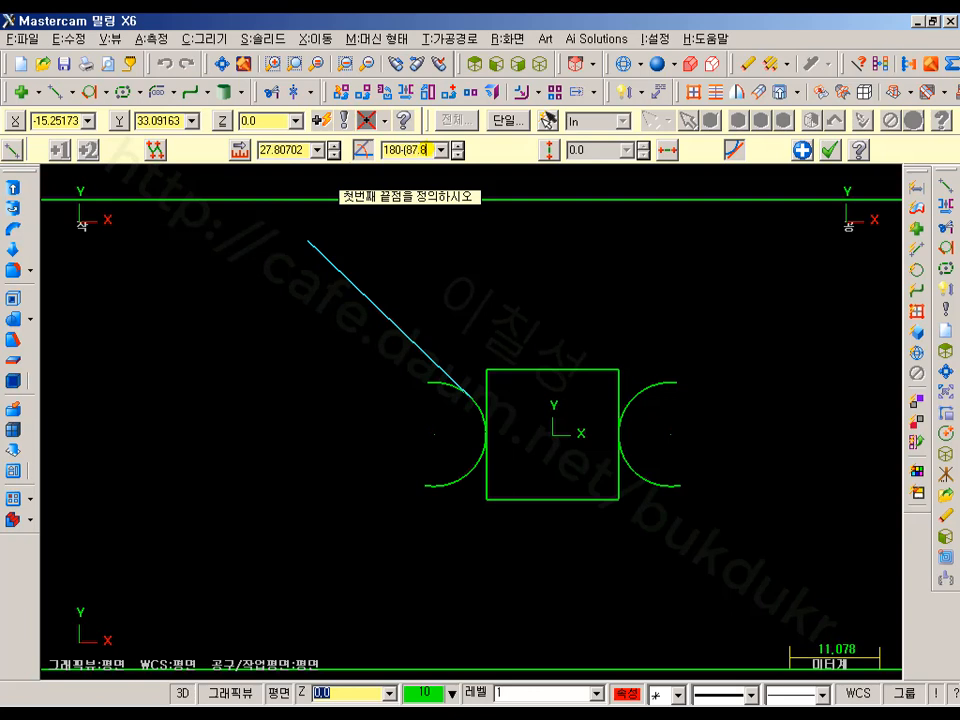
type("2)")
key("Return")
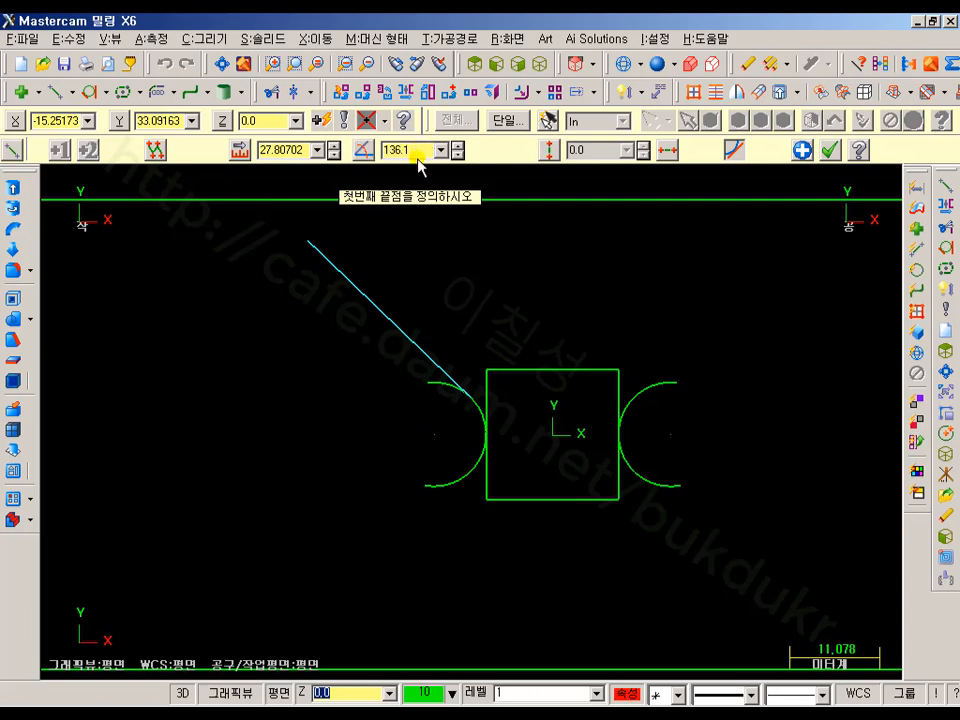
scroll(553, 463, "down", 1)
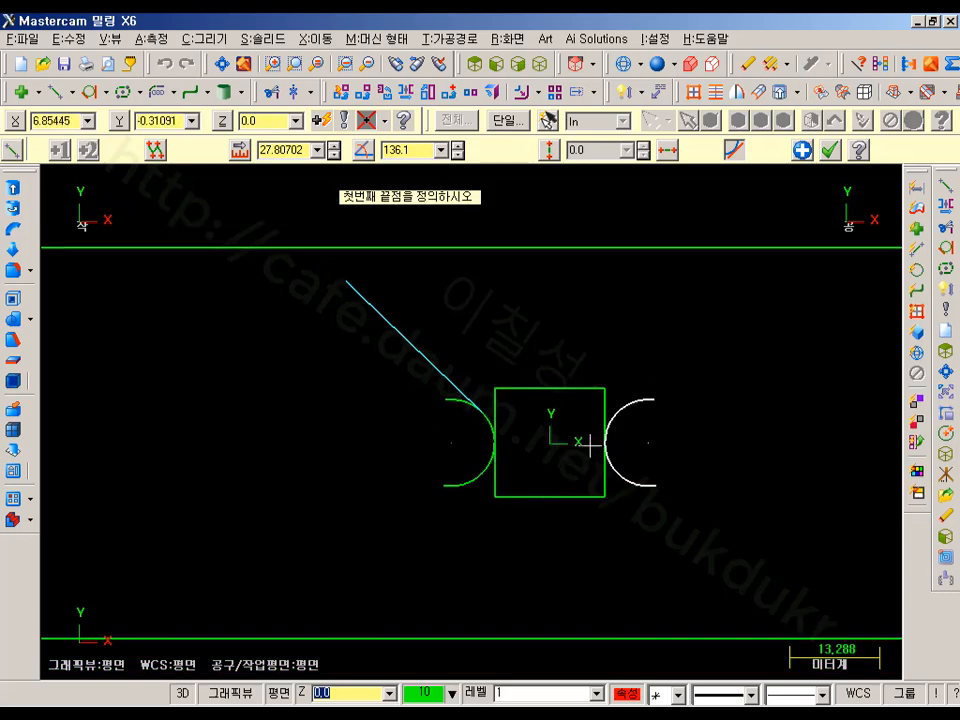
left_click(829, 152)
scroll(710, 407, "up", 1)
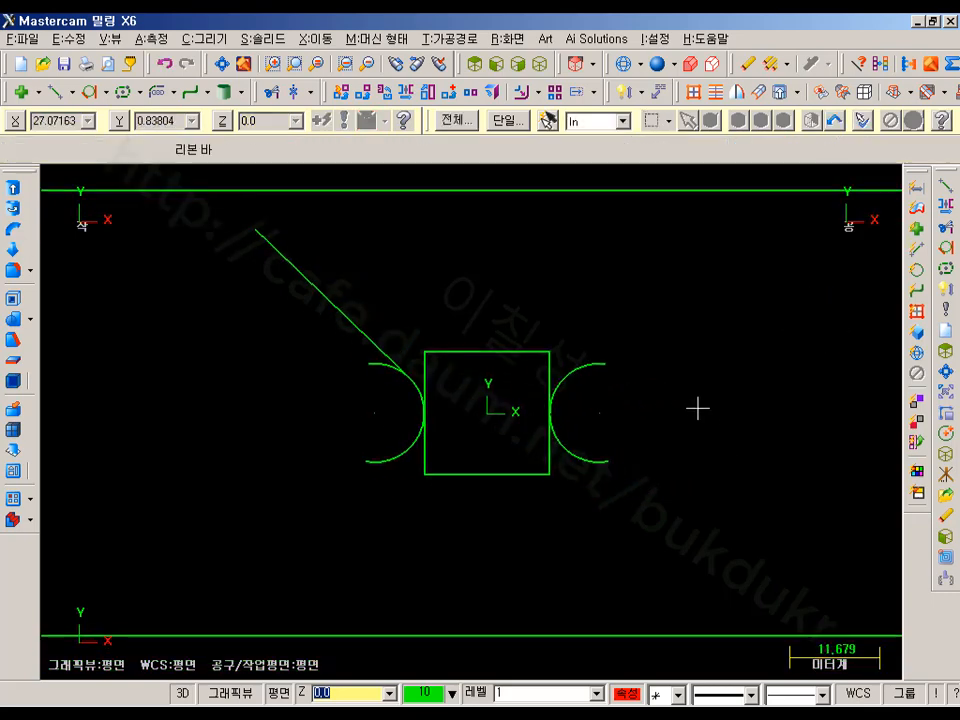
- Mirror a copy of the tangent line about the vertical axis at X 0 onto the right arc
left_click(407, 93)
left_click(100, 302)
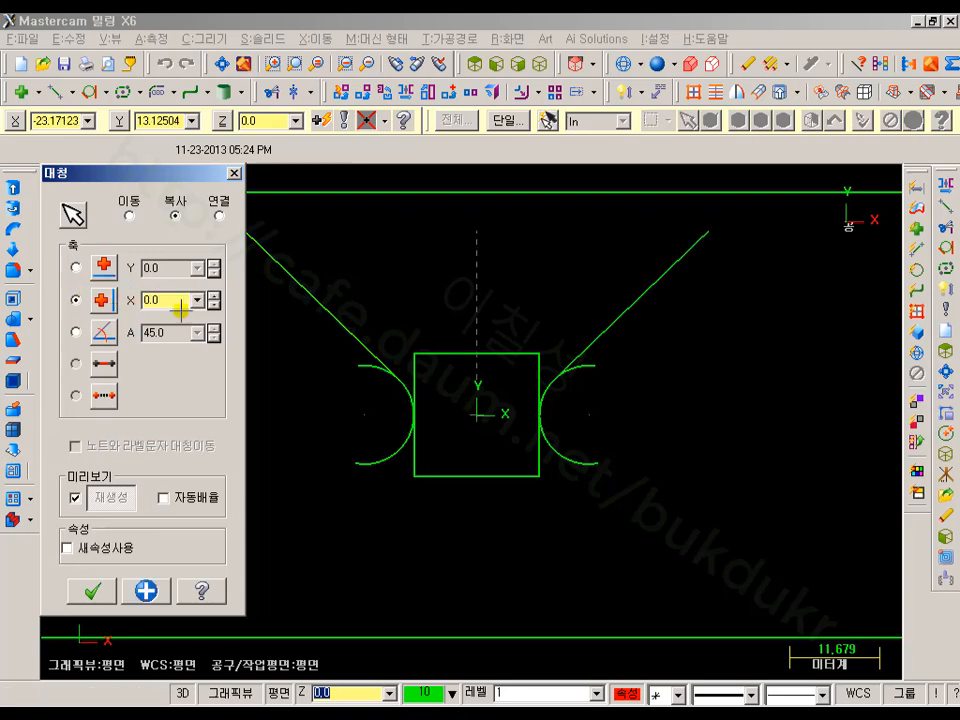
scroll(725, 340, "down", 1)
left_click(143, 588)
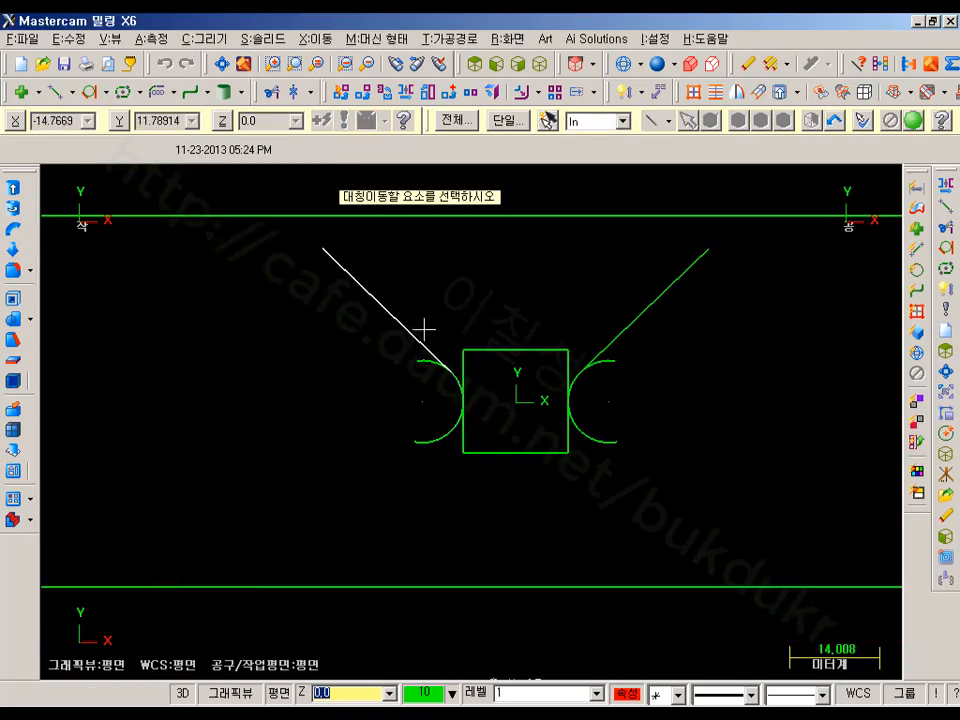
- Mirror copies of both upper diagonal lines about the horizontal axis at Y 0
left_click(645, 322)
left_click(912, 121)
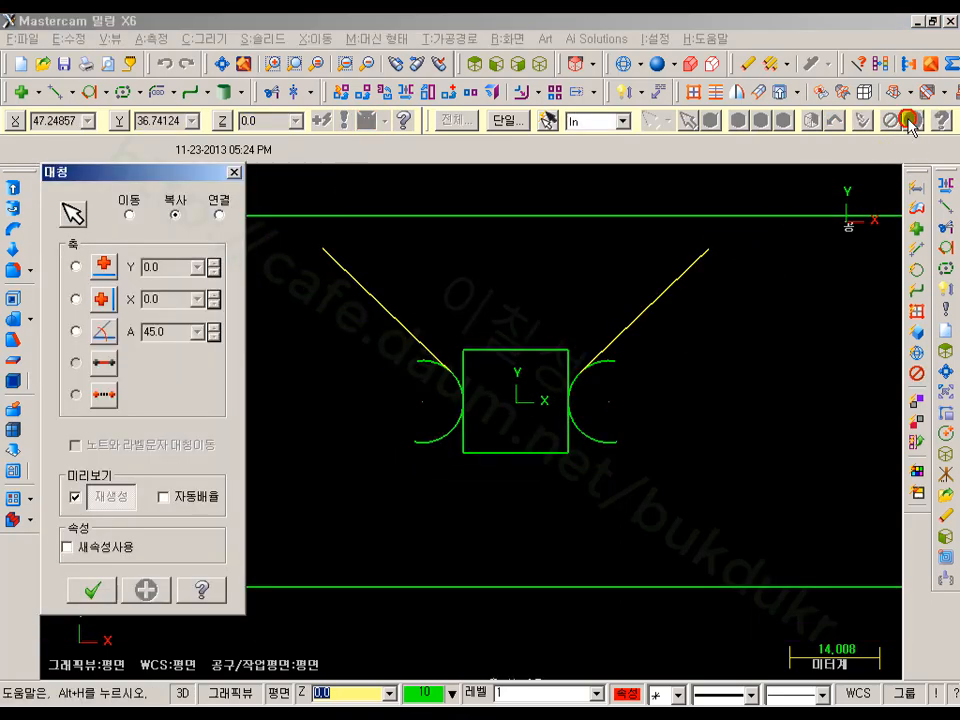
left_click(75, 270)
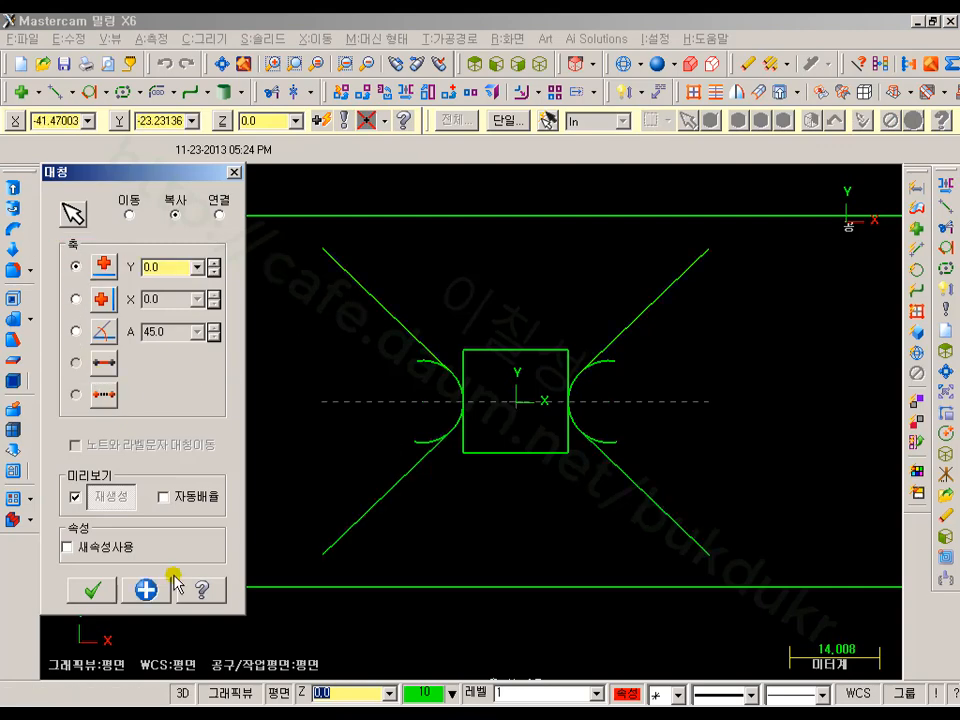
left_click(92, 590)
- Add an angular dimension between the two left diagonal lines, placed left of the arc
scroll(661, 385, "up", 2)
middle_click_drag(742, 389, 711, 389)
left_click(627, 93)
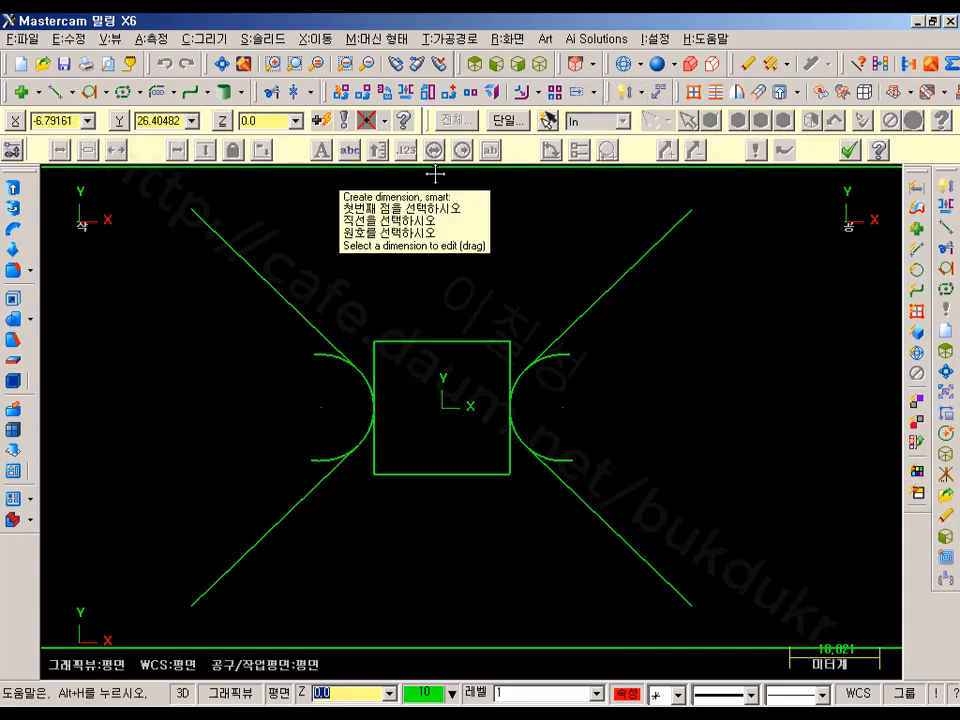
left_click(223, 238)
left_click(266, 520)
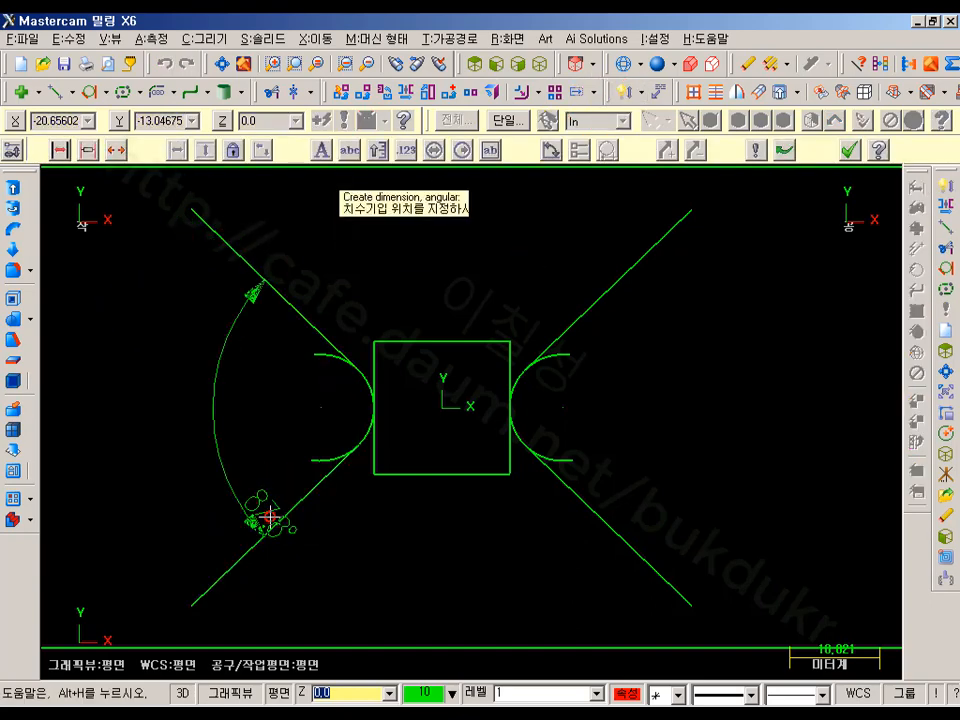
left_click(213, 405)
- Add an angular dimension between the two right diagonal lines, placed right of the arc, and finish dimensioning
scroll(529, 574, "down", 1)
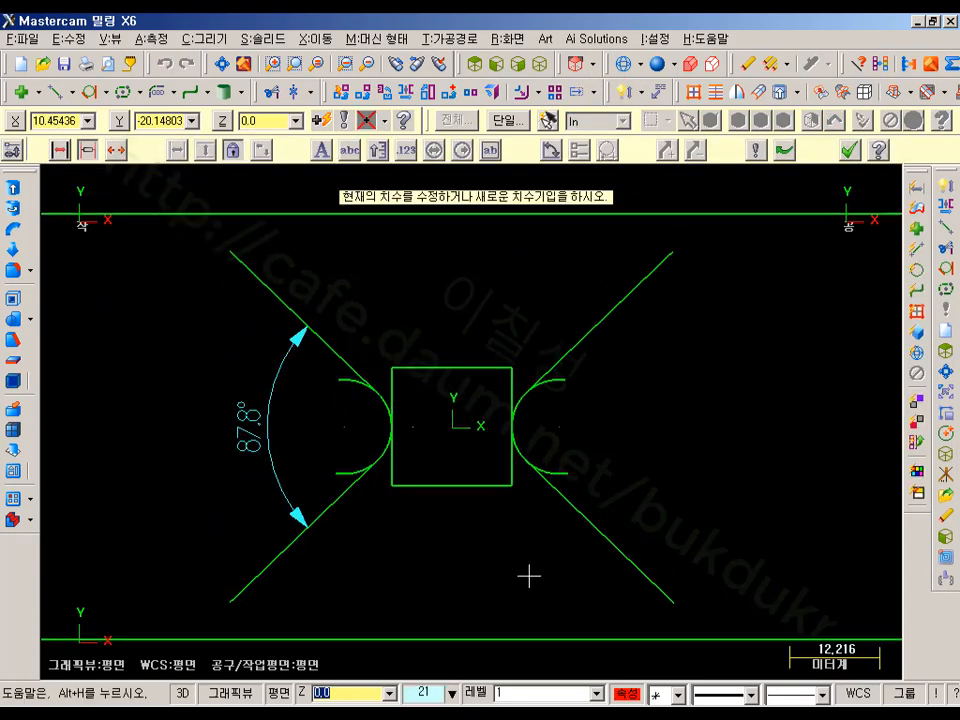
middle_click_drag(529, 574, 574, 579)
left_click(651, 320)
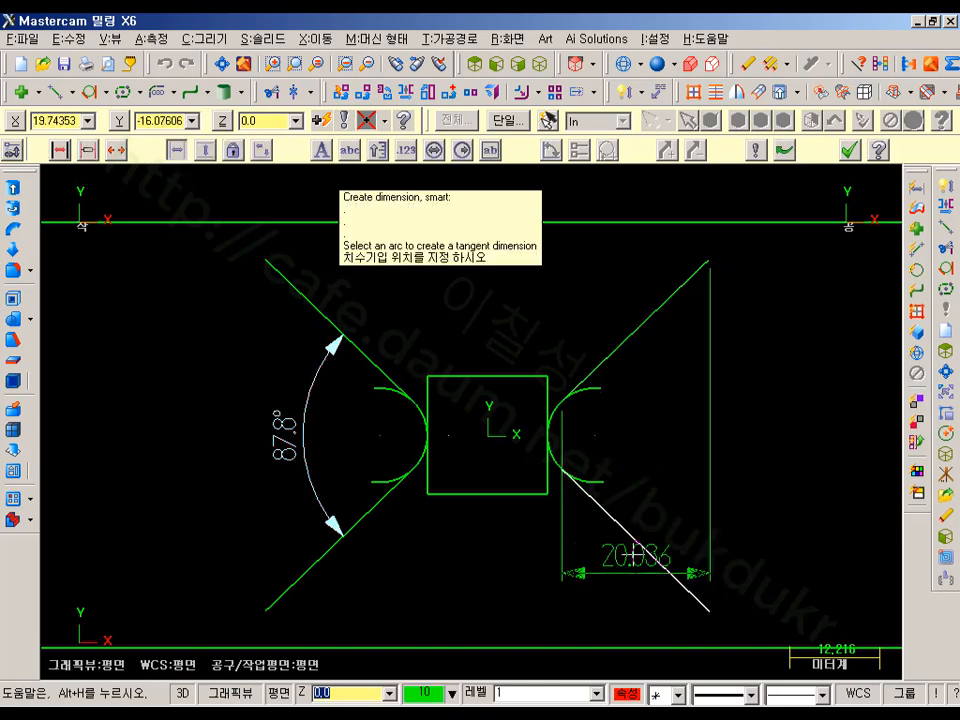
left_click(660, 563)
left_click(732, 424)
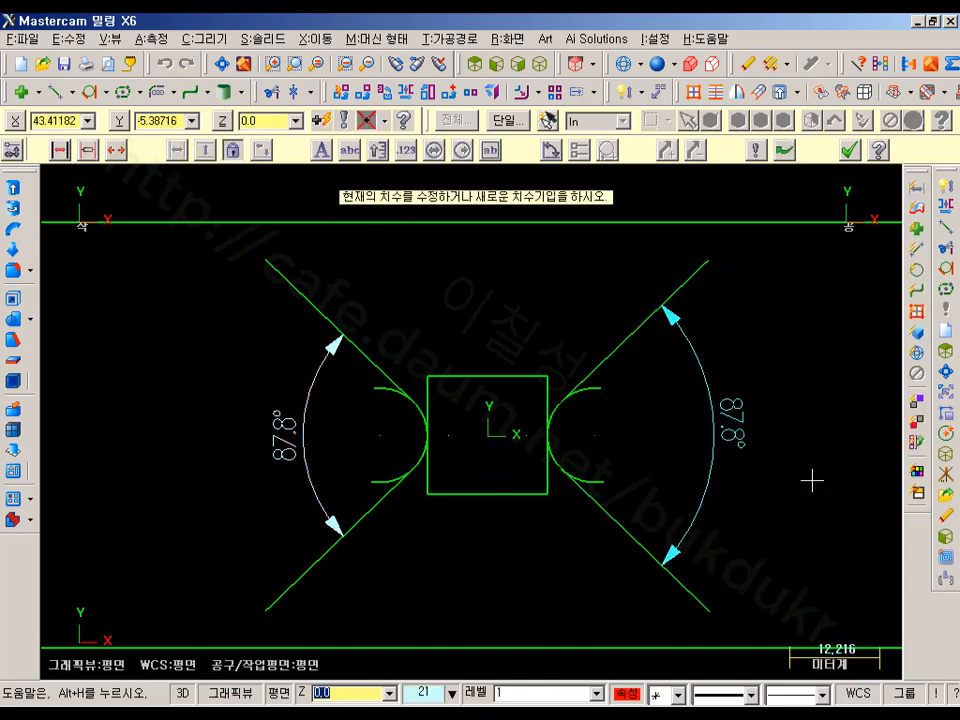
middle_click_drag(808, 403, 800, 433)
left_click(853, 152)
- Trim the left arc to its two tangent diagonal lines with the three-entity trim
scroll(663, 469, "down", 1)
middle_click_drag(663, 469, 674, 418)
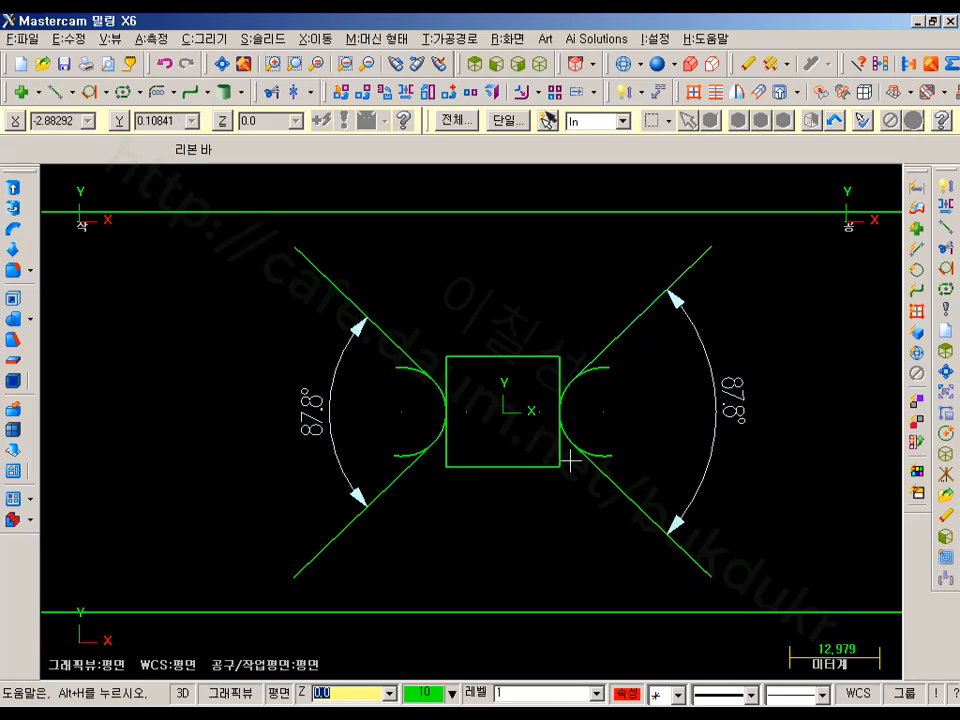
left_click(272, 92)
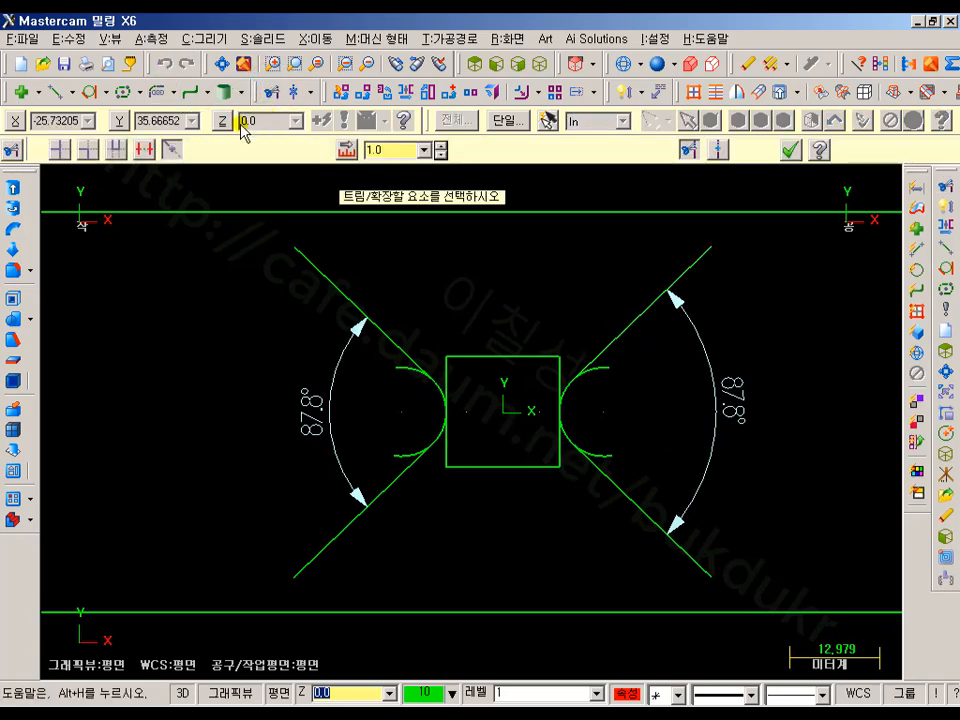
left_click(326, 280)
left_click(337, 543)
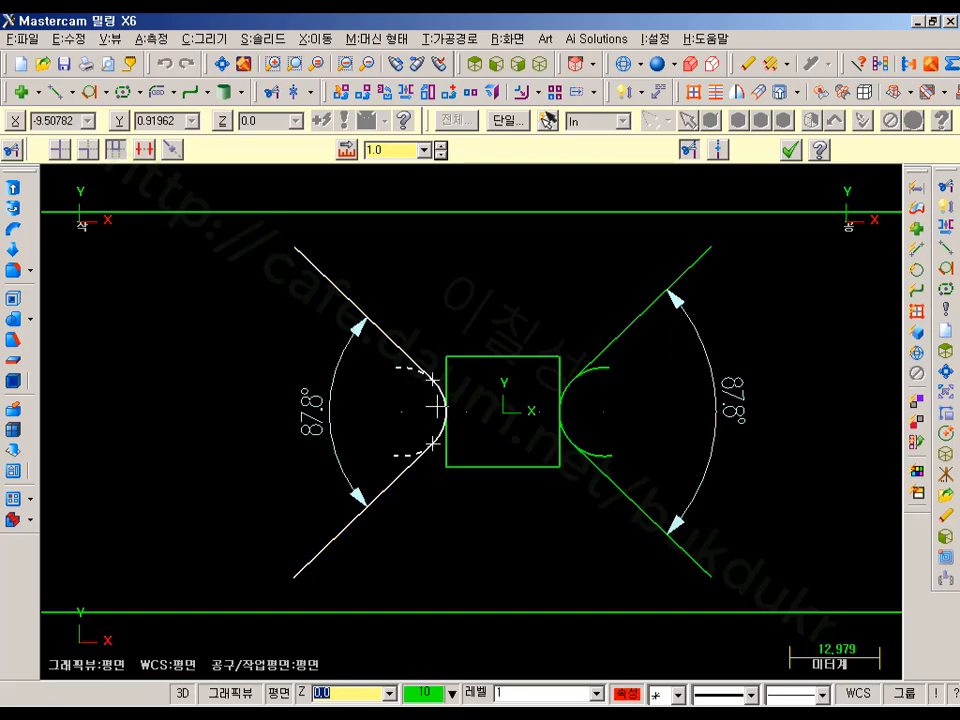
- Try to trim the right arc between the two right diagonal lines, and undo that trim
left_click(643, 326)
left_click(639, 478)
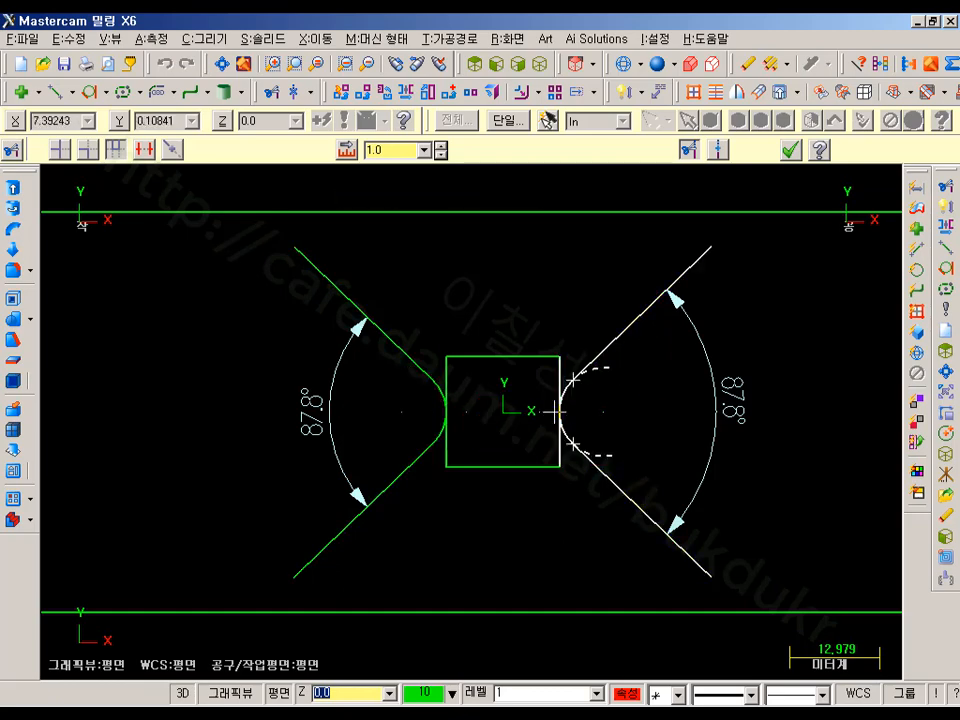
scroll(643, 390, "up", 1)
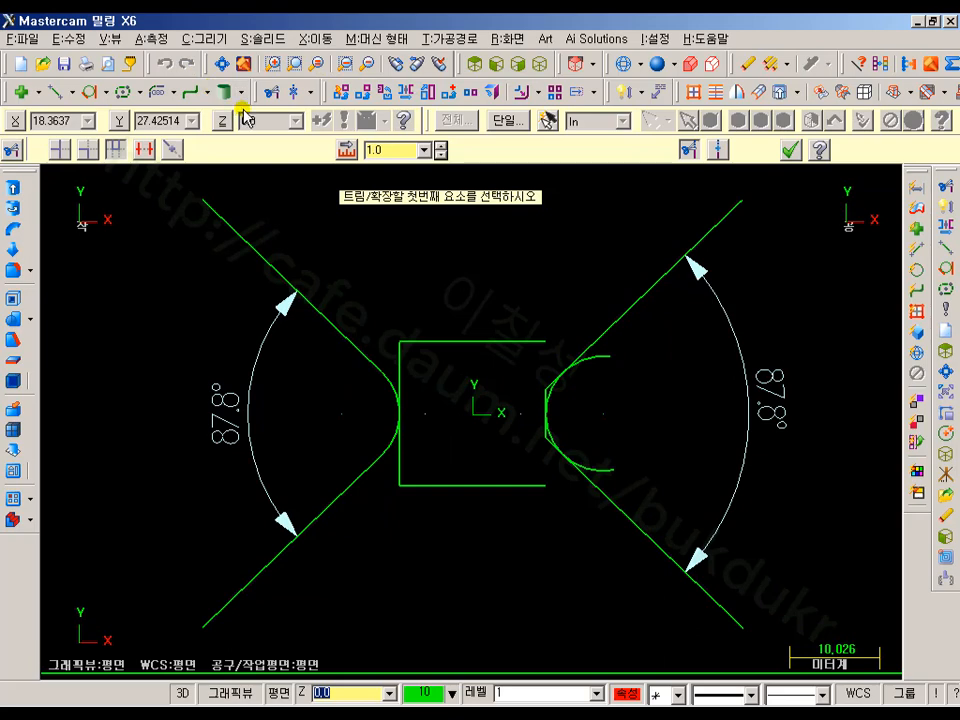
key("Escape")
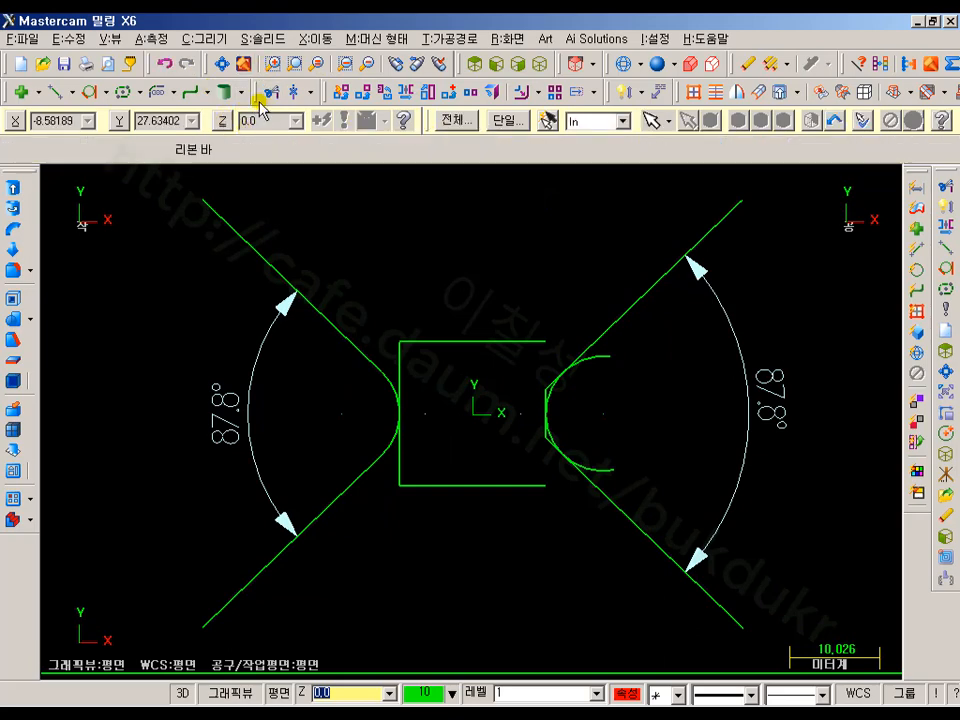
left_click(165, 63)
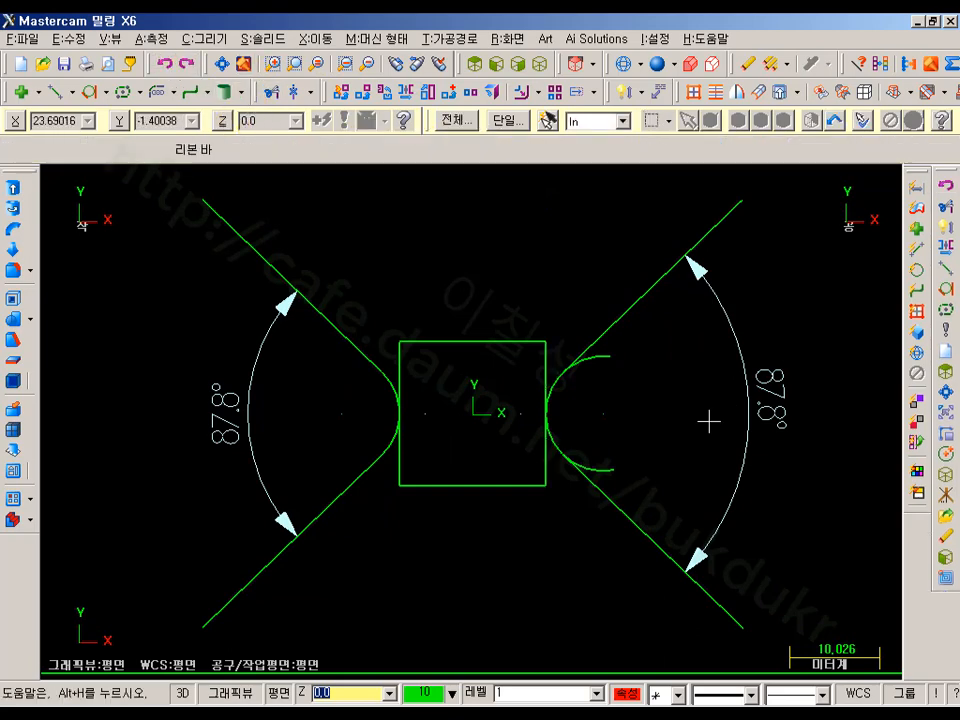
- Trim the right arc to the upper and lower right diagonal lines with the three-entity trim
left_click(947, 211)
left_click(656, 294)
left_click(637, 528)
scroll(584, 429, "up", 1)
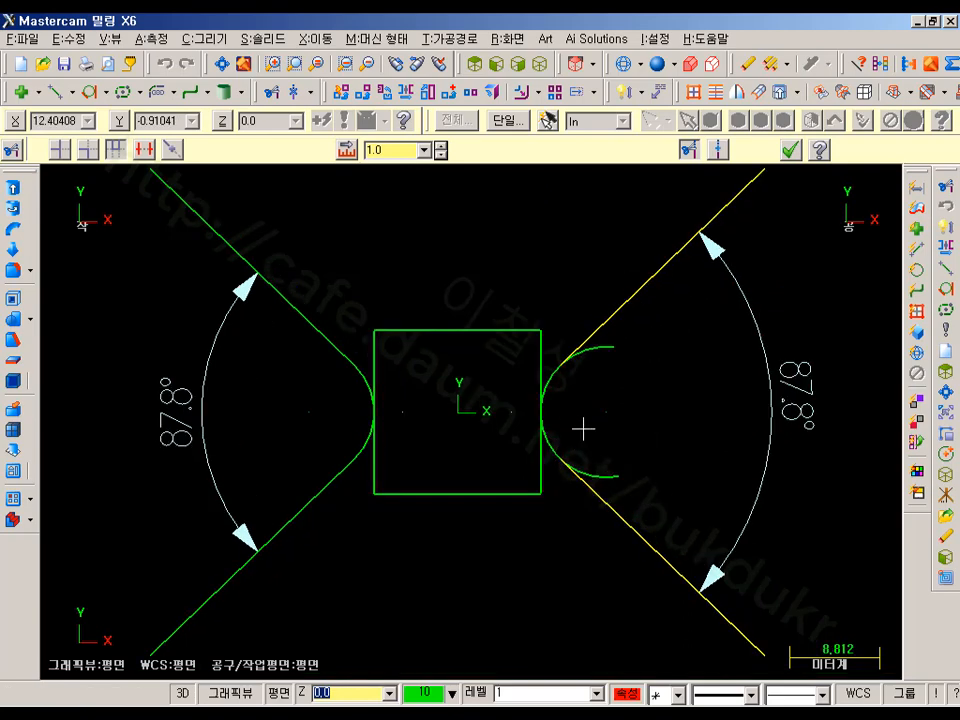
scroll(587, 420, "up", 6)
left_click(521, 344)
scroll(596, 432, "down", 7)
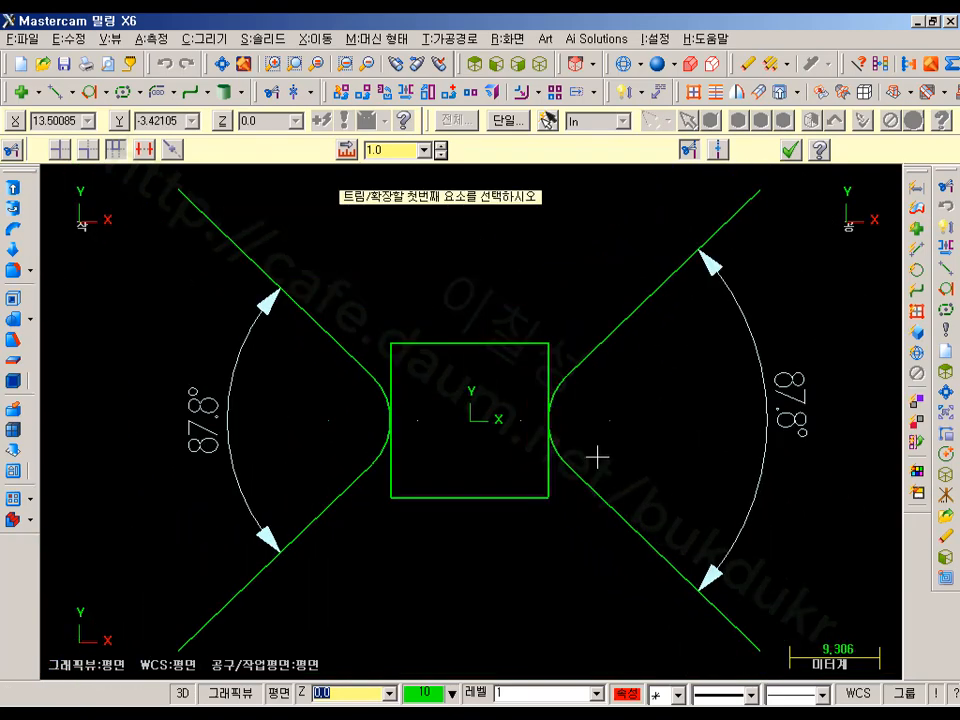
scroll(590, 460, "down", 3)
key("Escape")
- Delete the central square's top and bottom edges, keeping its two vertical sides
left_click(530, 389)
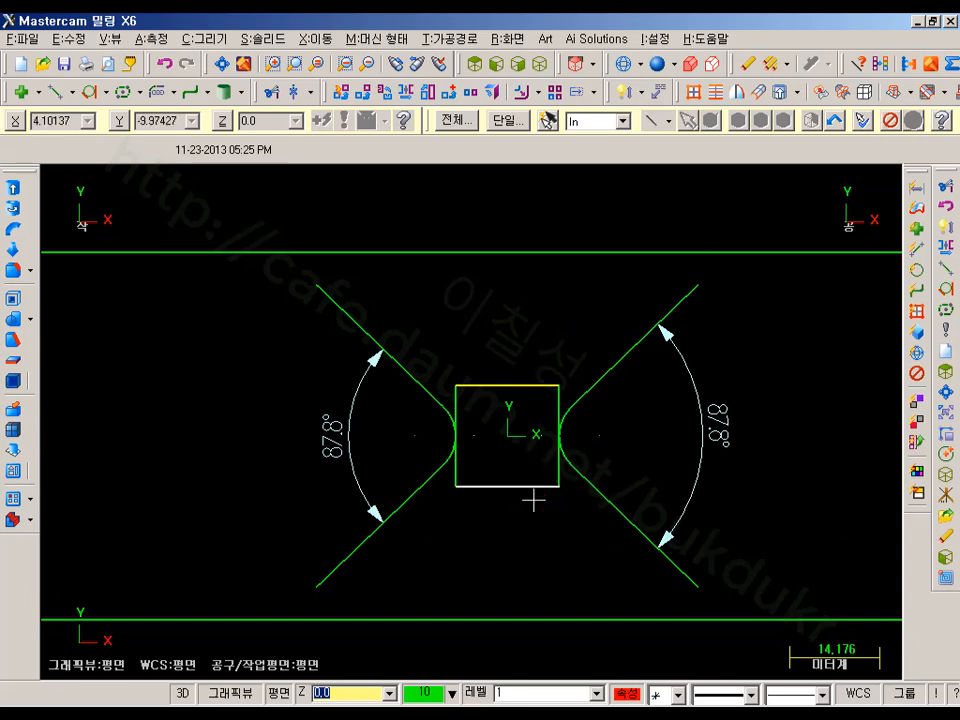
left_click(528, 487)
key("Delete")
scroll(526, 489, "up", 1)
scroll(526, 489, "down", 2)
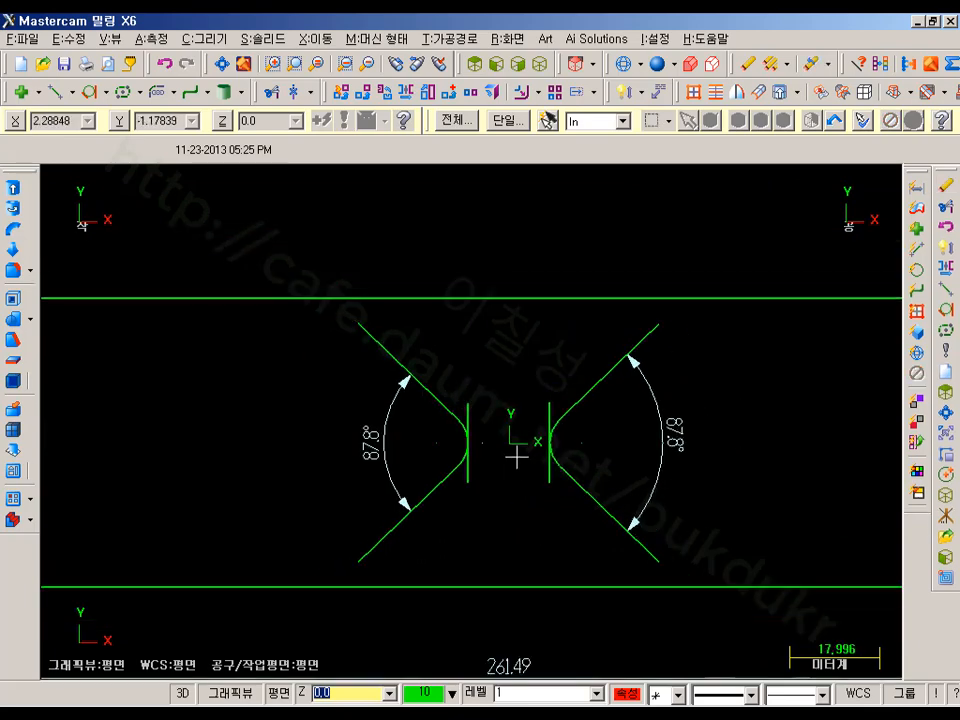
- Dimension the horizontal distance between the upper ends of the two vertical lines, placing the dimension above them
left_click(601, 92)
left_click(467, 404)
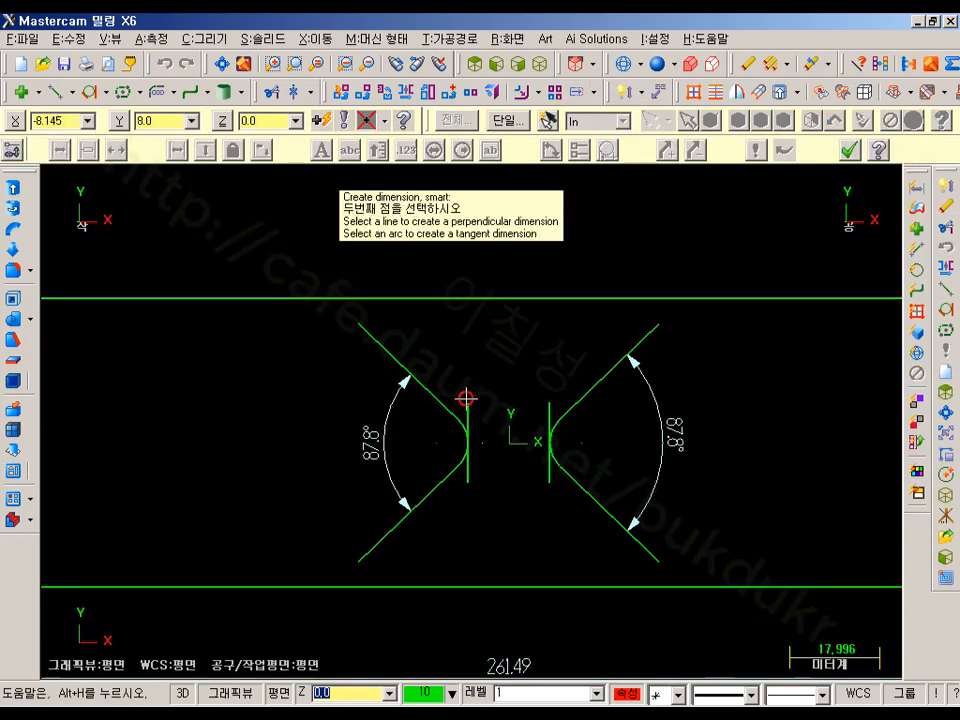
left_click(549, 407)
left_click(446, 345)
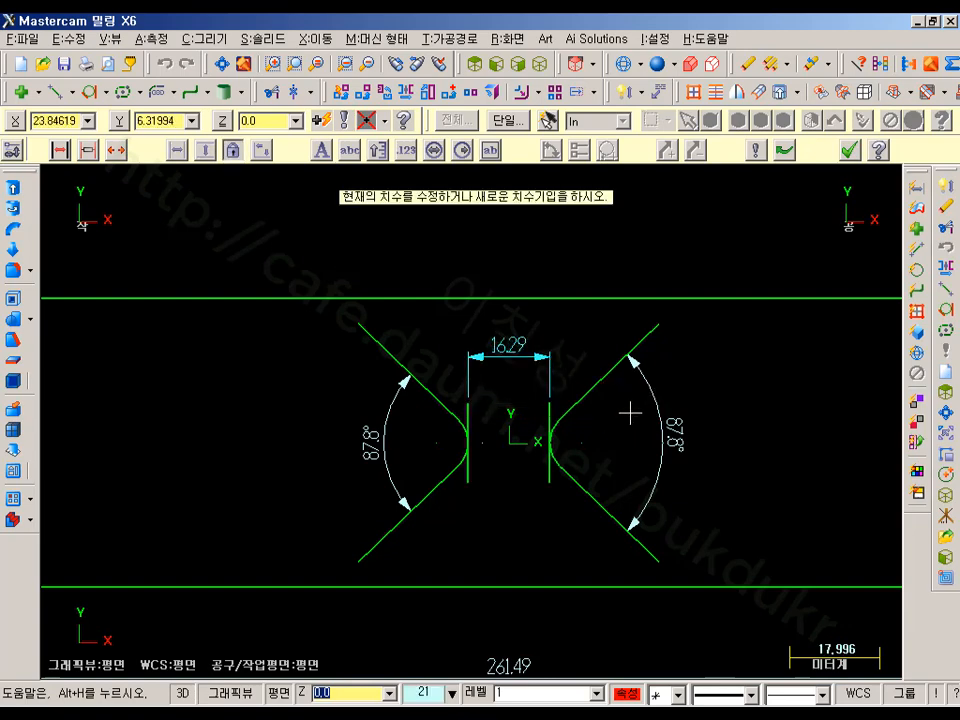
- Add a radius dimension to the right arc, placing its text between the right diagonal lines
scroll(565, 427, "up", 2)
scroll(570, 427, "up", 3)
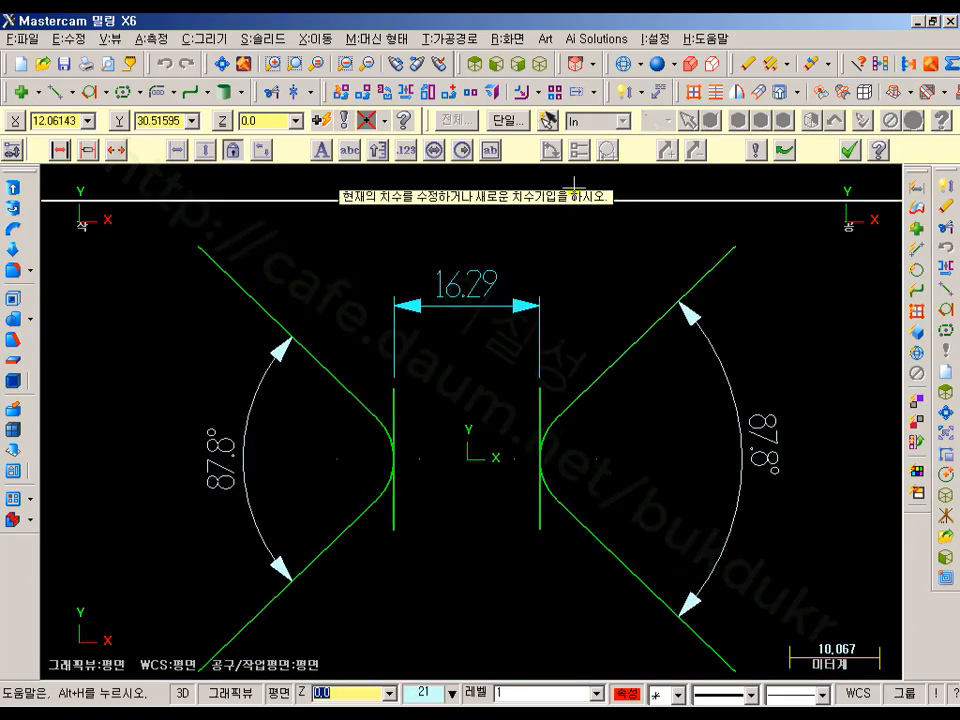
left_click(545, 458)
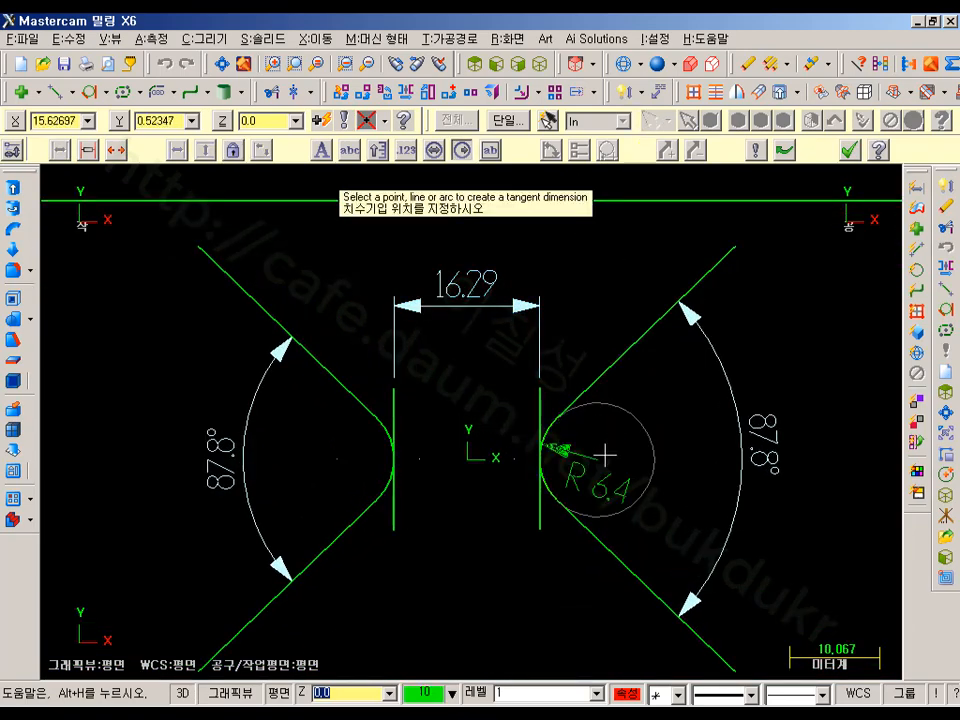
left_click(686, 392)
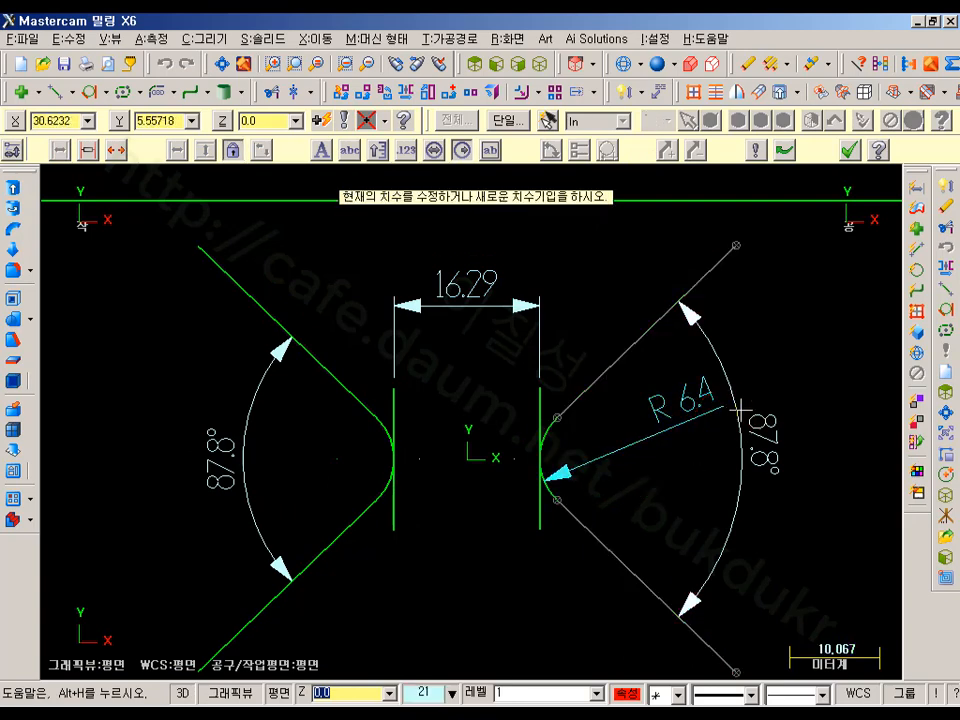
scroll(700, 335, "down", 2)
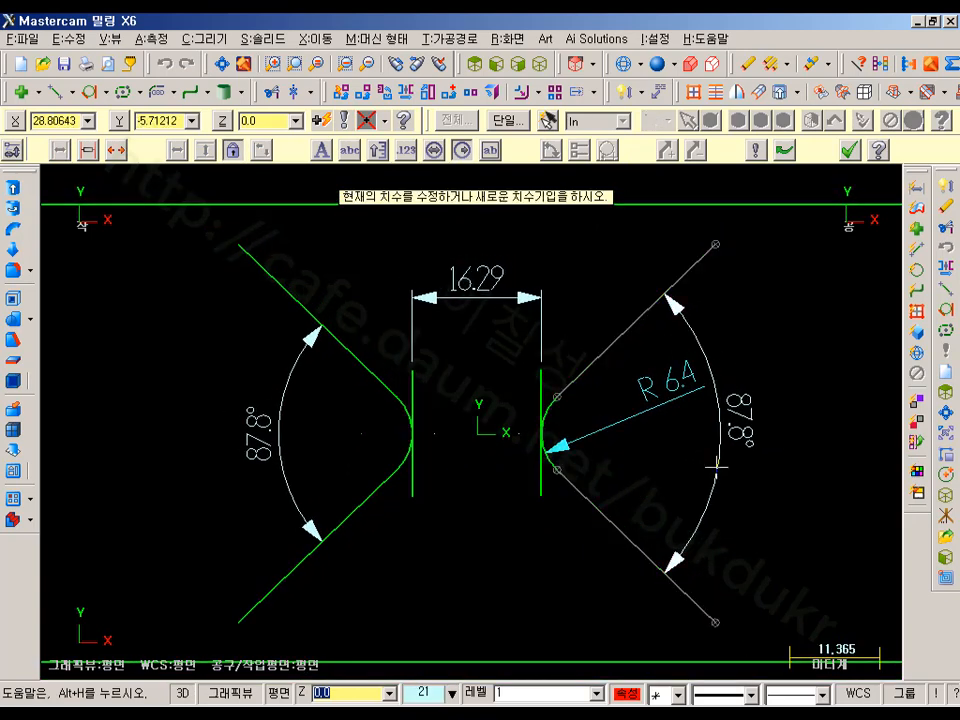
- Check the pocket's height in the Acrobat PDF and, back in Mastercam, draw a horizontal line about 45.4 mm long at Y 48.38/2
key("Escape")
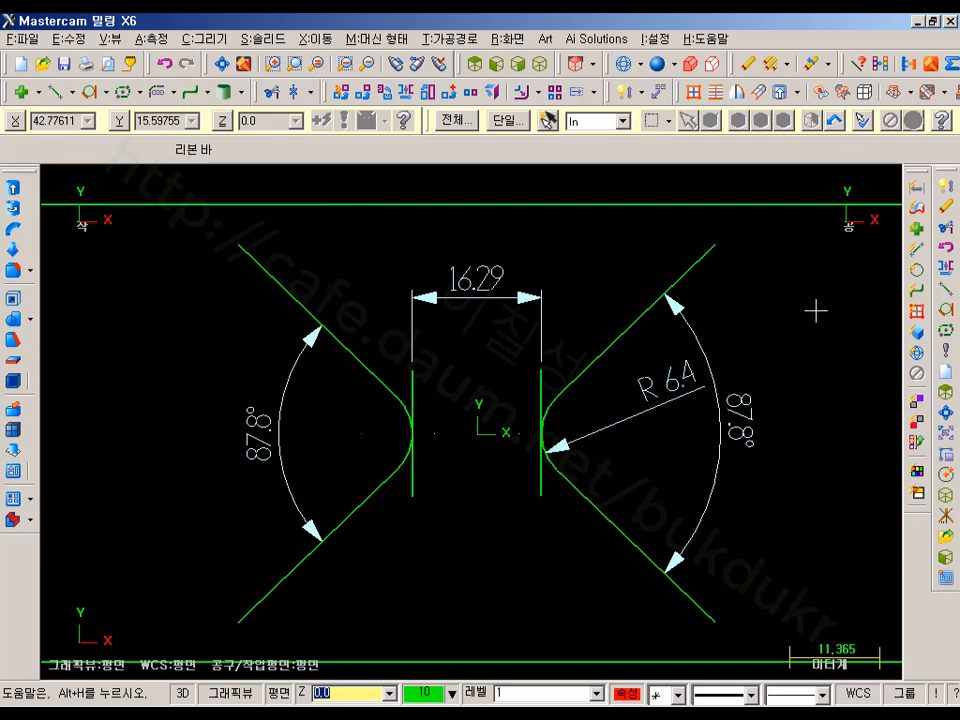
key("alt+Tab")
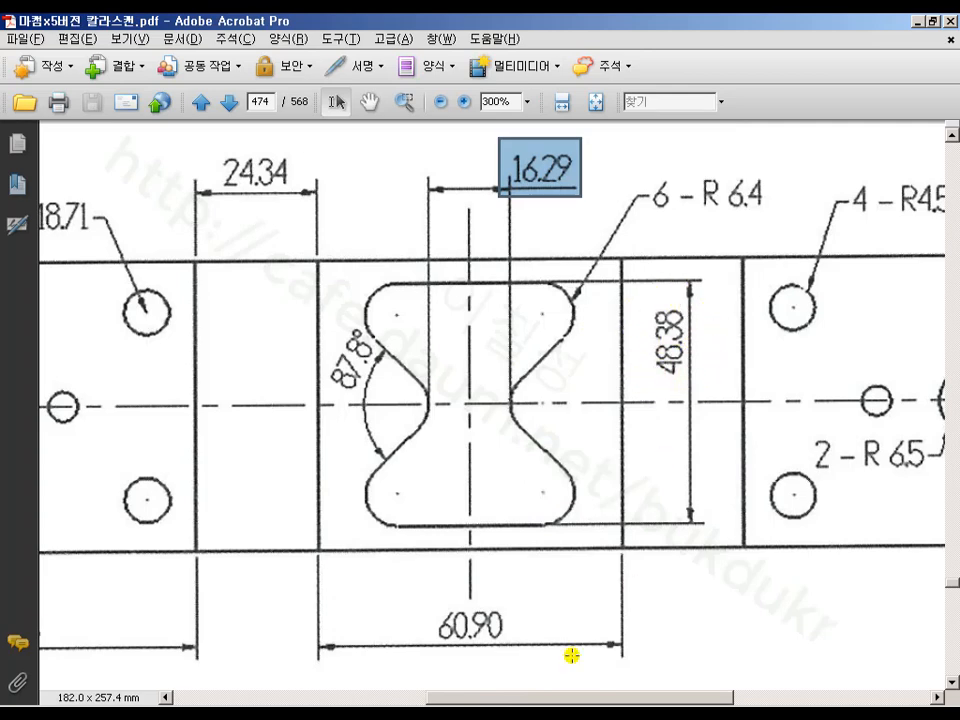
left_click(490, 714)
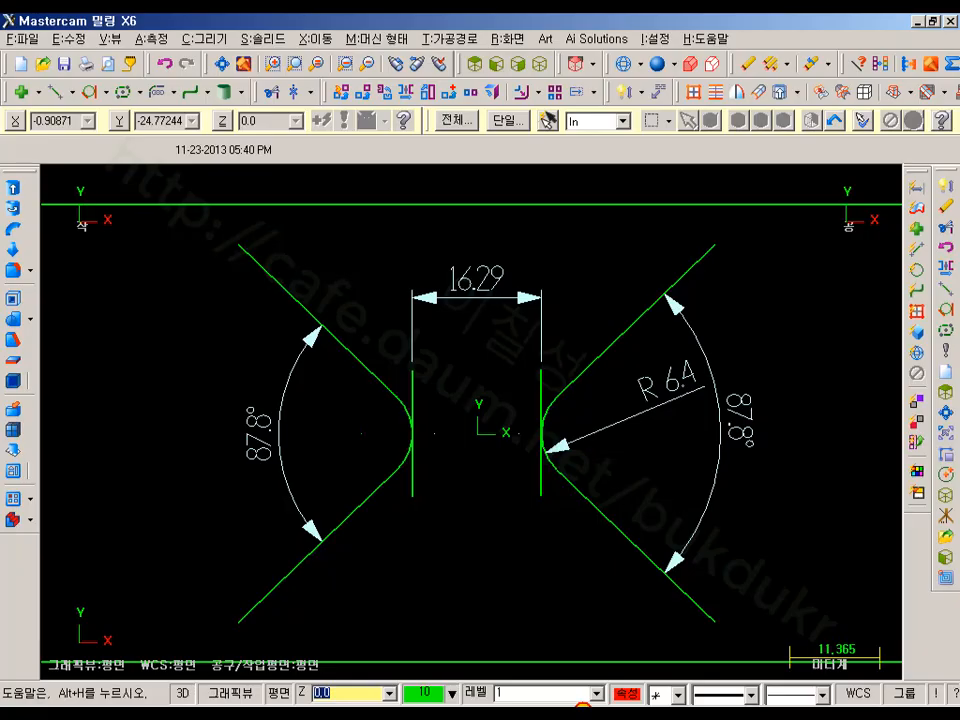
left_click(58, 92)
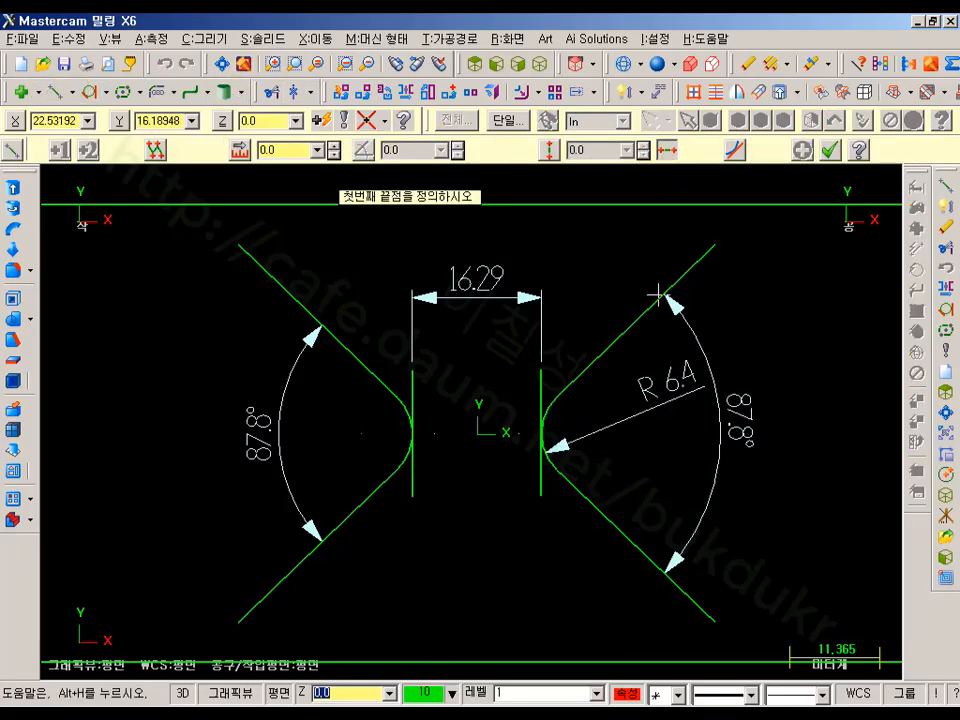
scroll(655, 292, "down", 1)
left_click(360, 279)
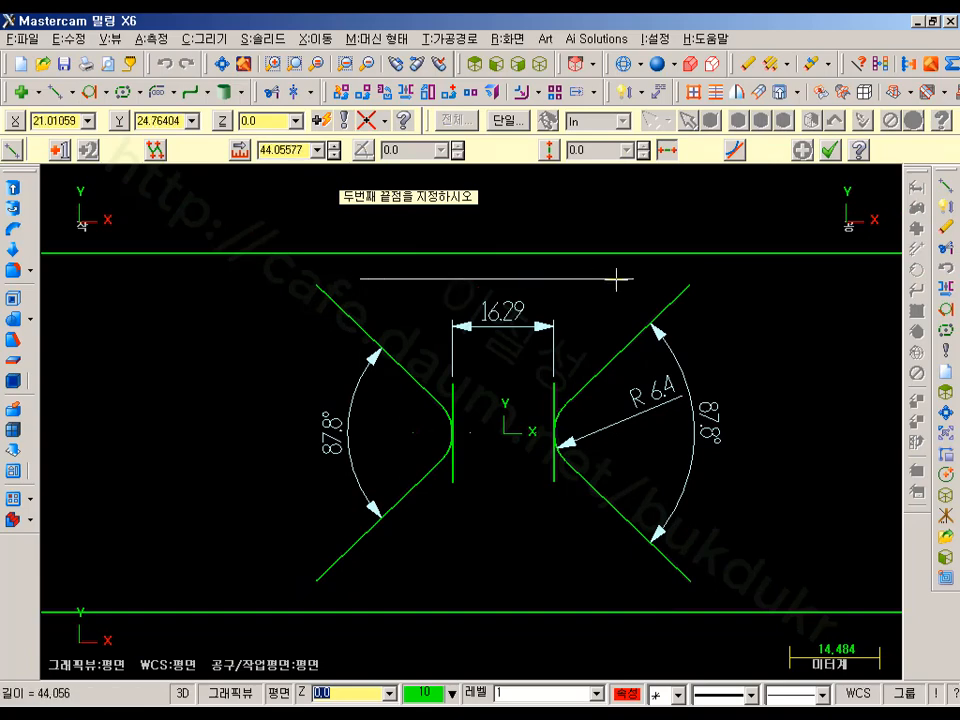
left_click(641, 279)
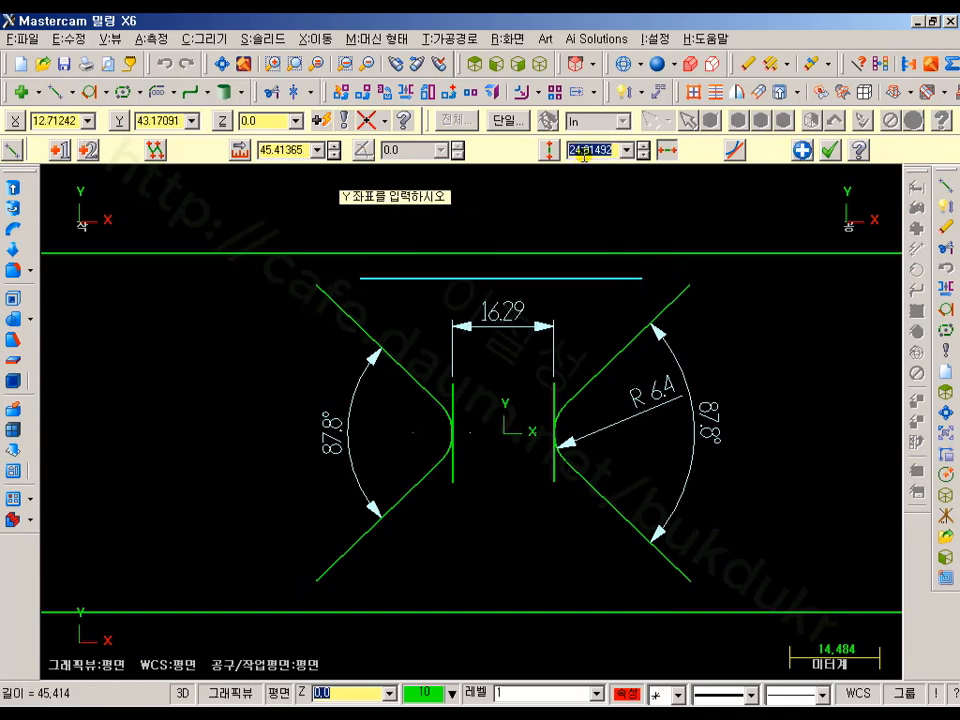
type("48")
type(".38/2")
key("Return")
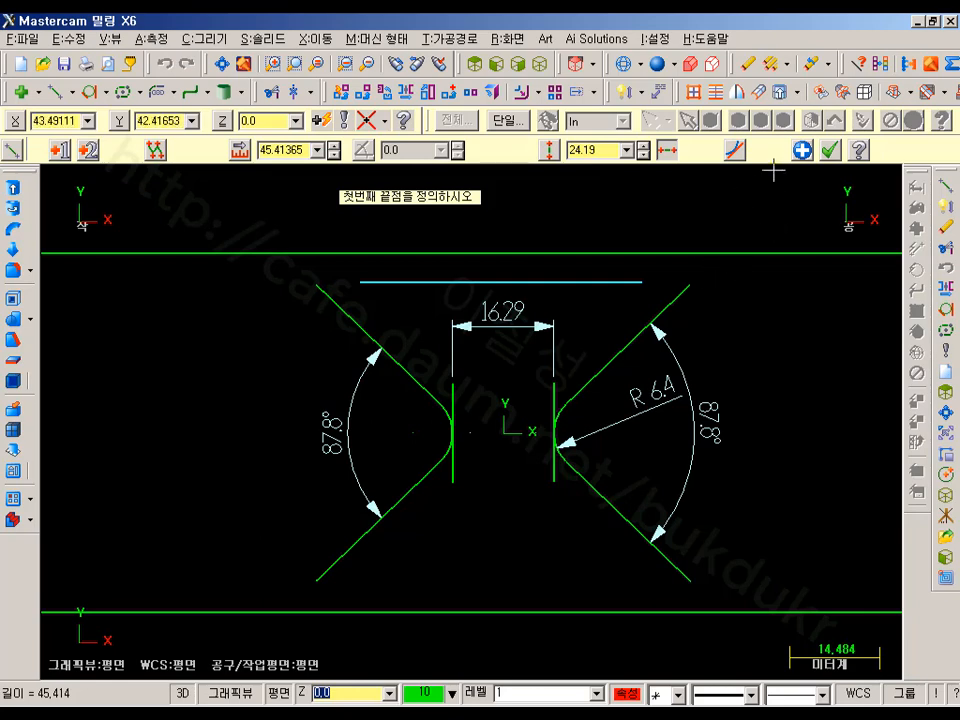
- Draw a second horizontal line about 45.4 mm long below the arcs at Y -24.19
left_click(360, 284)
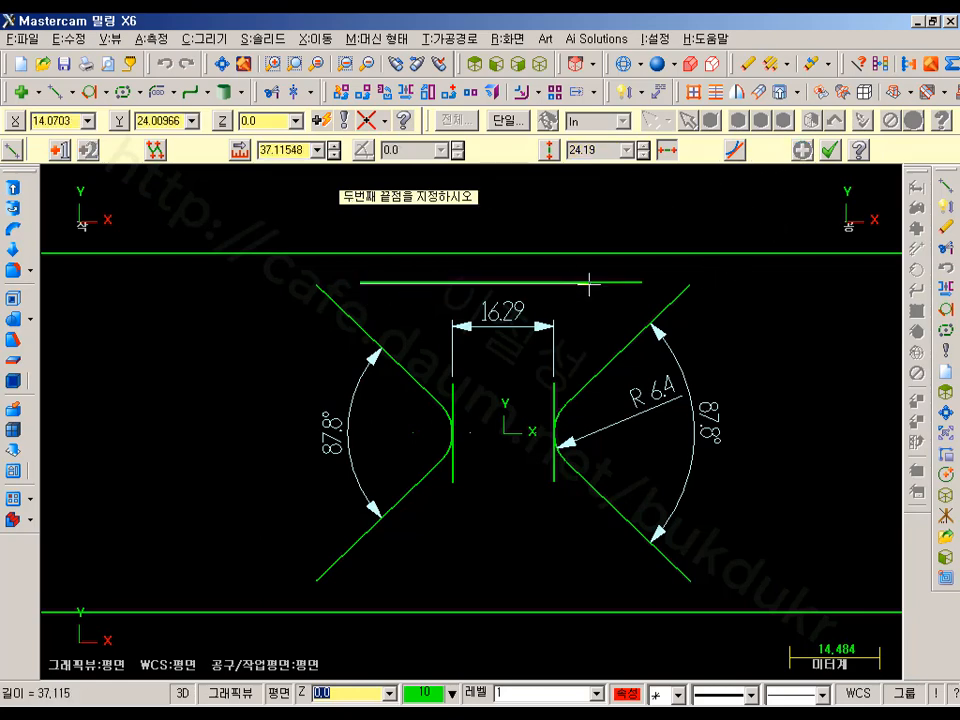
left_click(643, 284)
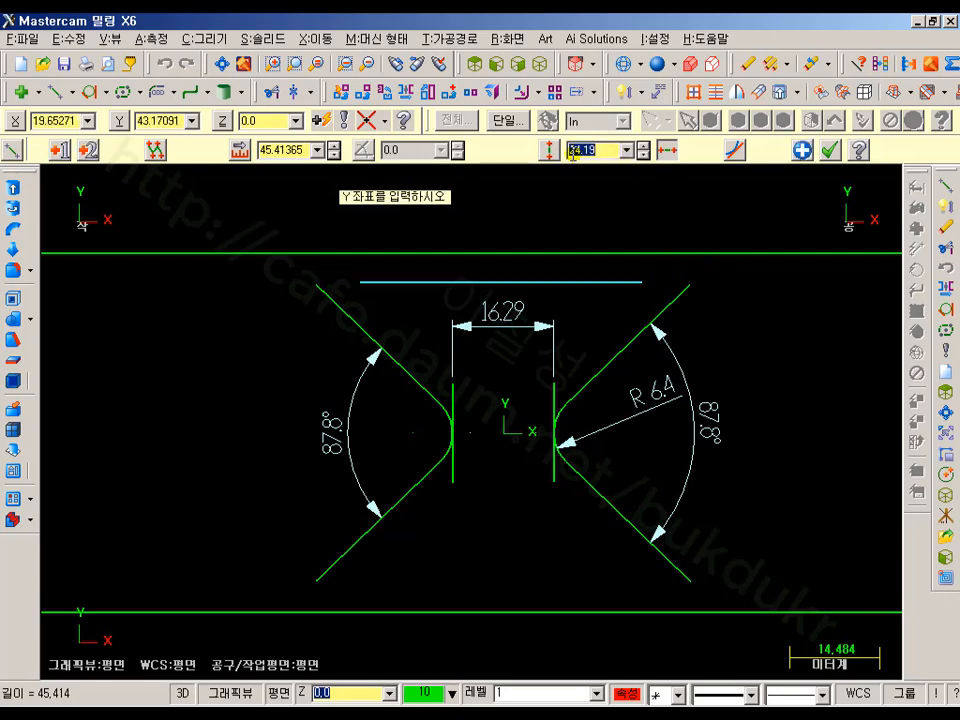
left_click(664, 203)
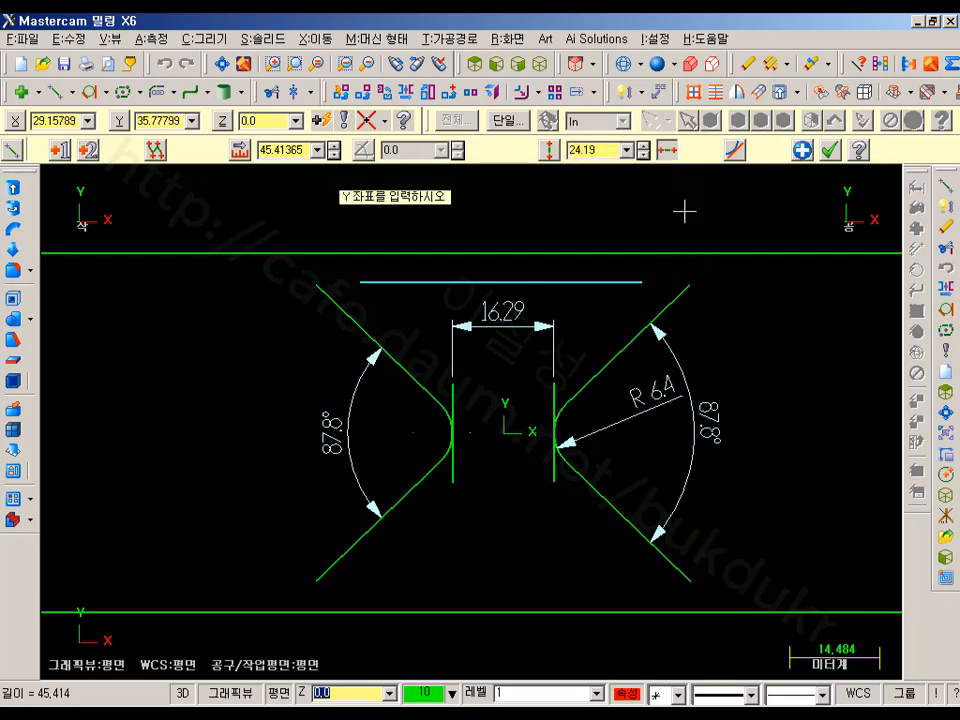
type("-")
key("Return")
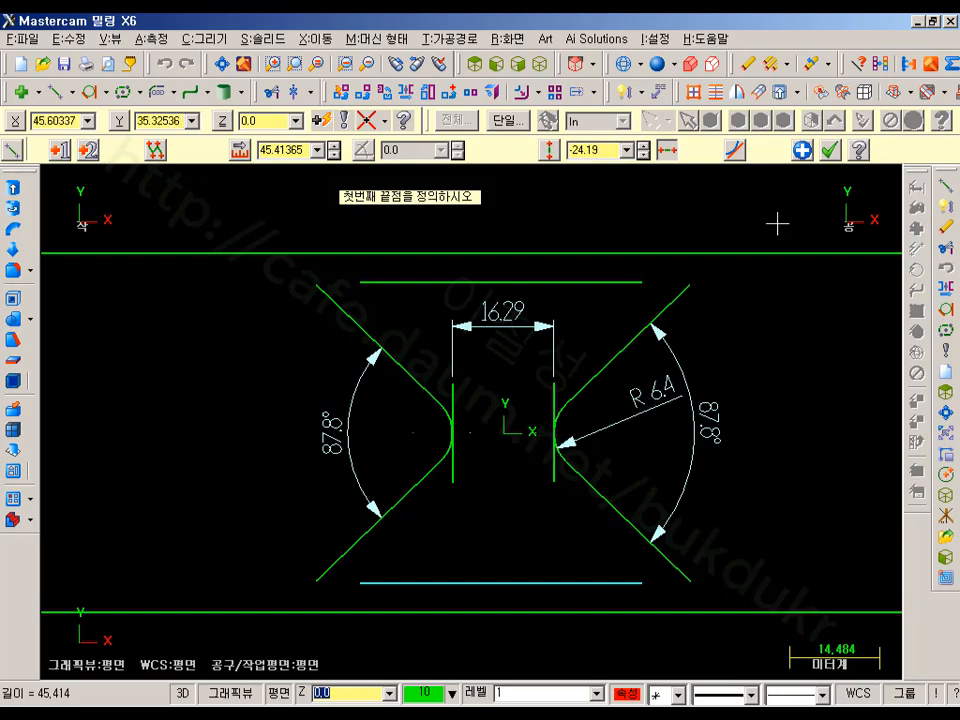
left_click(853, 203)
- Dimension the vertical distance between the two new horizontal lines, placing the dimension to the right of the 87.8° angle
middle_click_drag(764, 423, 634, 414)
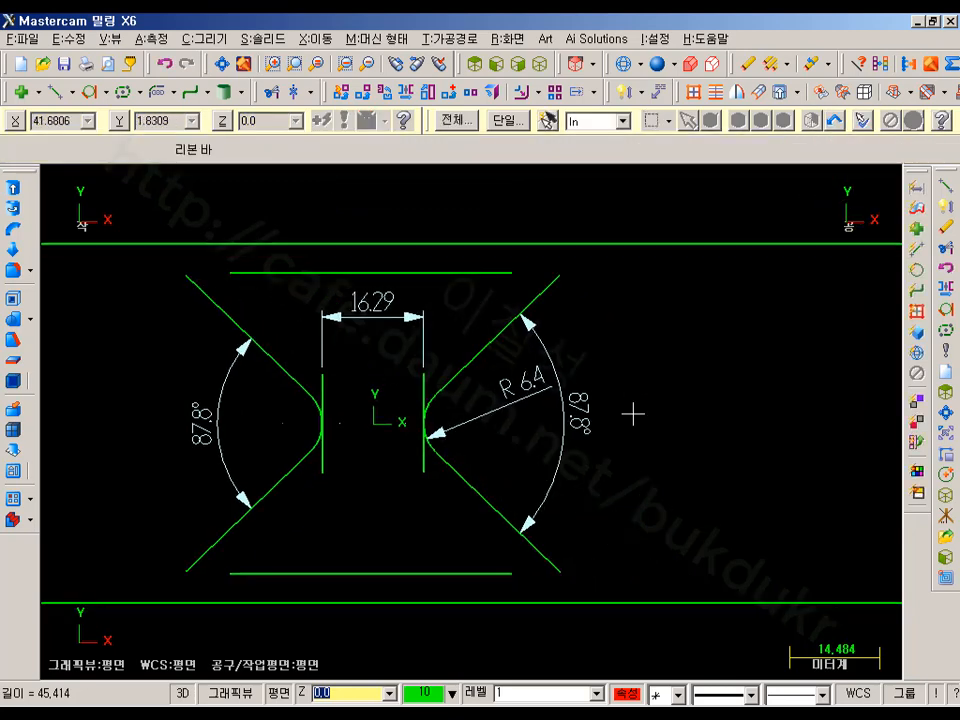
left_click(625, 98)
left_click(501, 272)
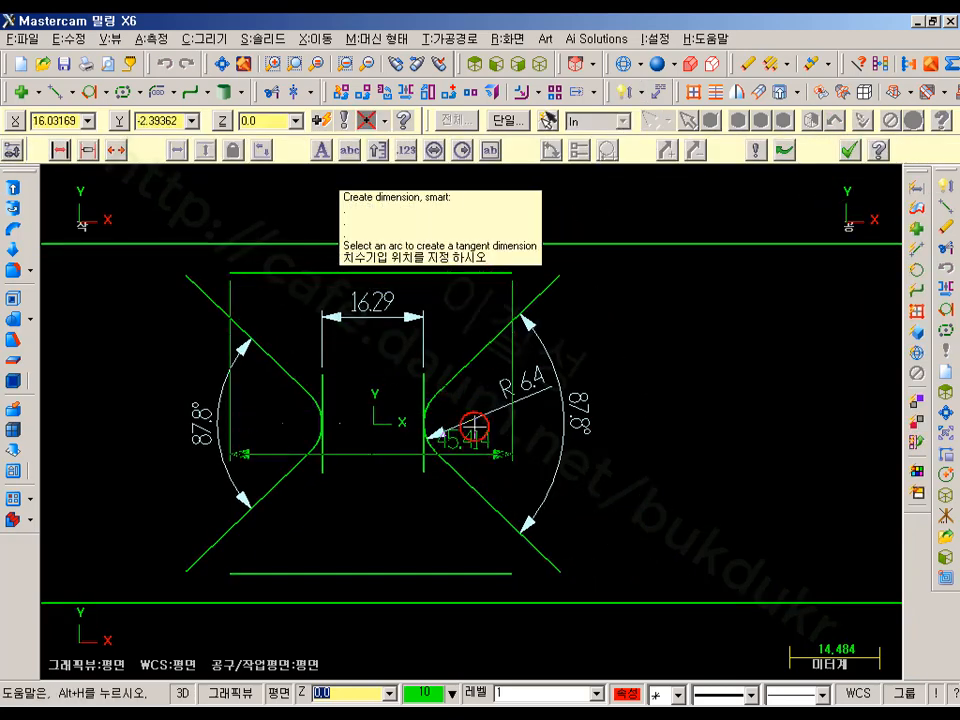
left_click(467, 573)
left_click(684, 430)
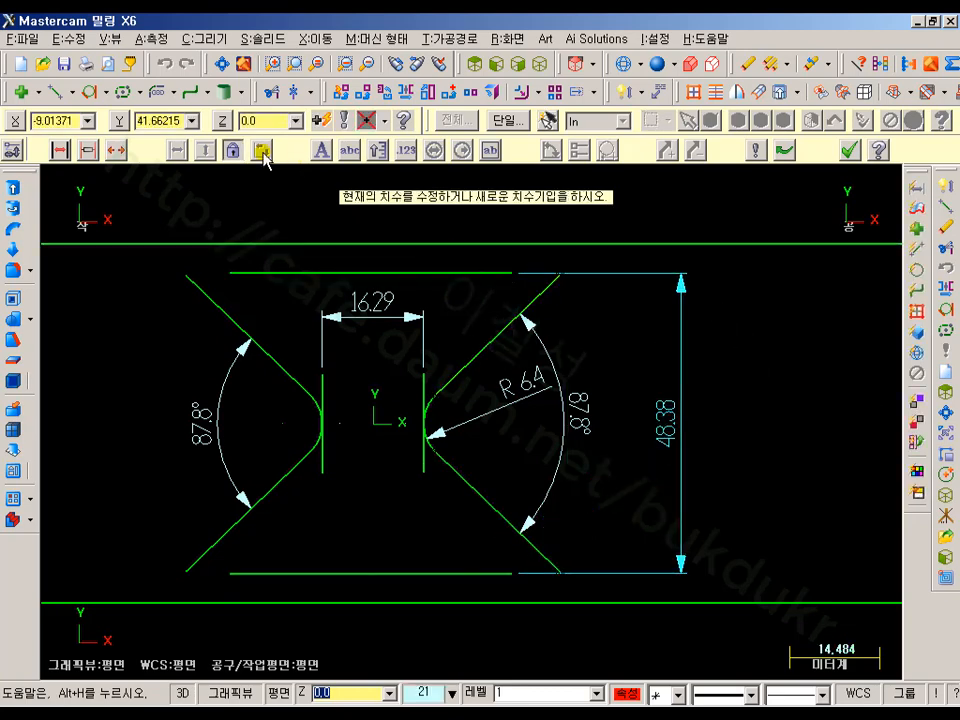
- Fillet the upper horizontal line to the right and left upper diagonals with radius 6.4
left_click(174, 92)
left_click(189, 122)
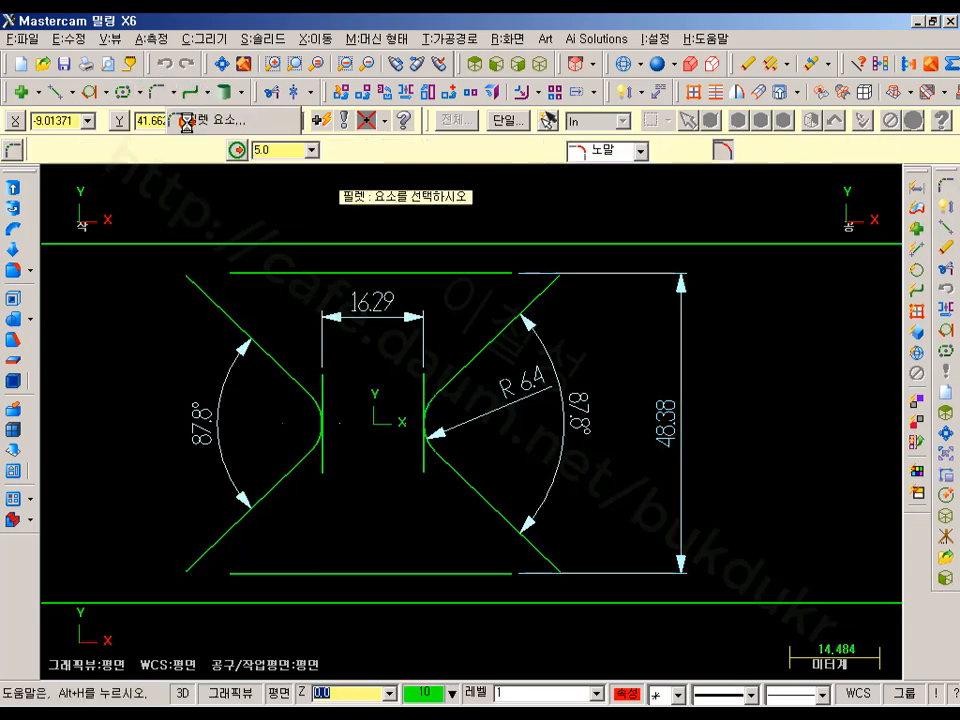
double_click(295, 154)
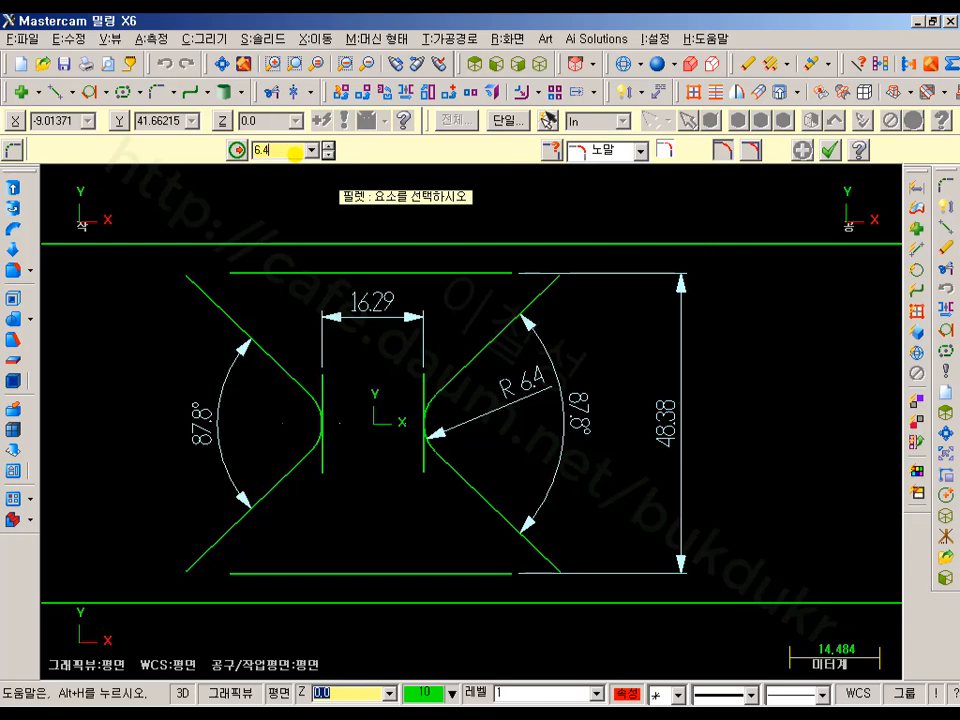
left_click(461, 272)
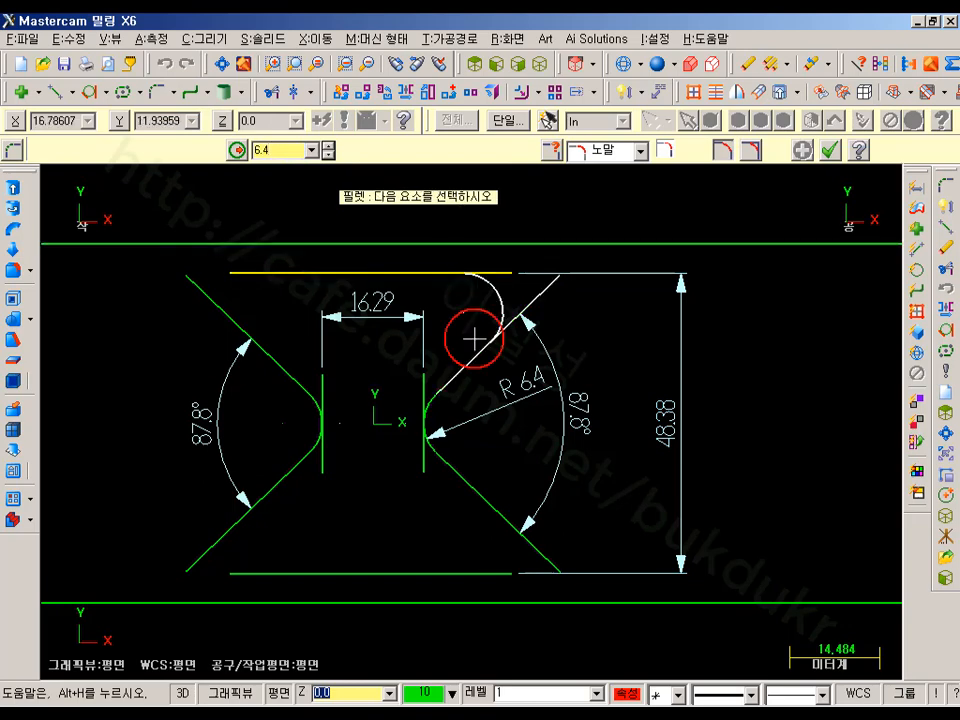
left_click(480, 346)
left_click(310, 270)
left_click(279, 369)
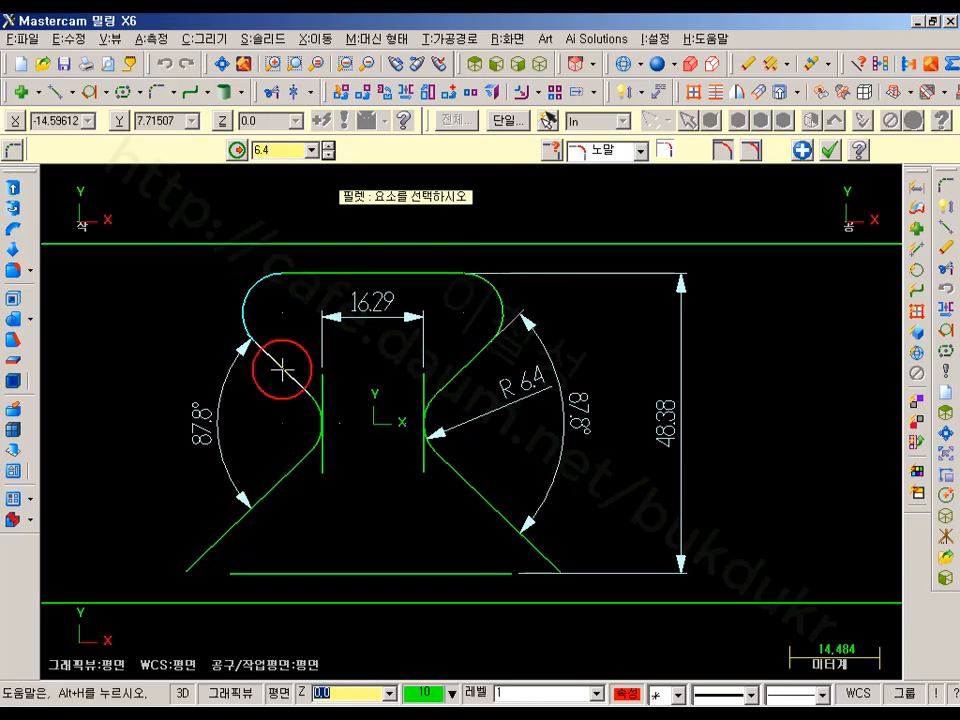
- Fillet the lower horizontal line to the left and right lower diagonals with the same 6.4 radius
left_click(285, 474)
left_click(325, 583)
left_click(364, 574)
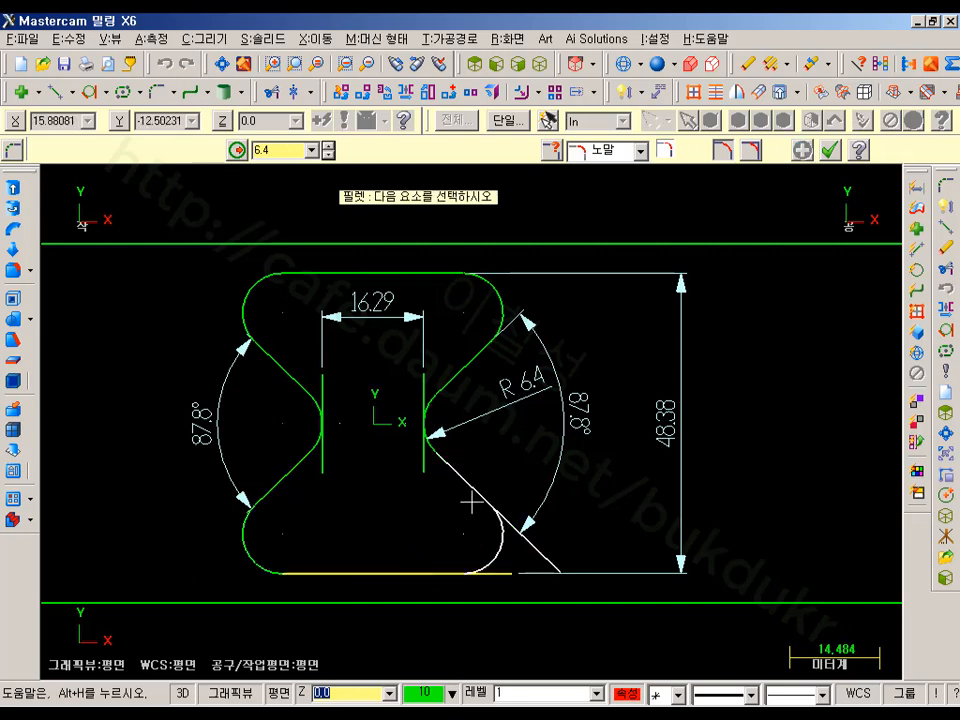
left_click(467, 501)
scroll(369, 422, "up", 5)
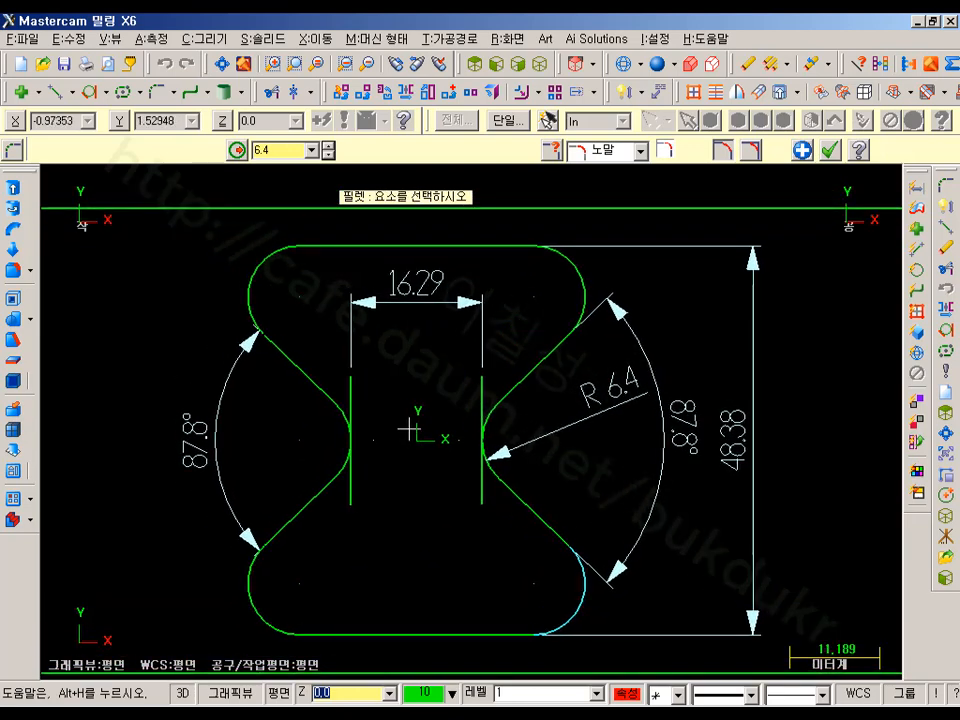
left_click(831, 151)
- Change the two short vertical lines at the pocket's waist to colour 17, the dash-dot centre linetype and the thin line width
left_click(482, 393)
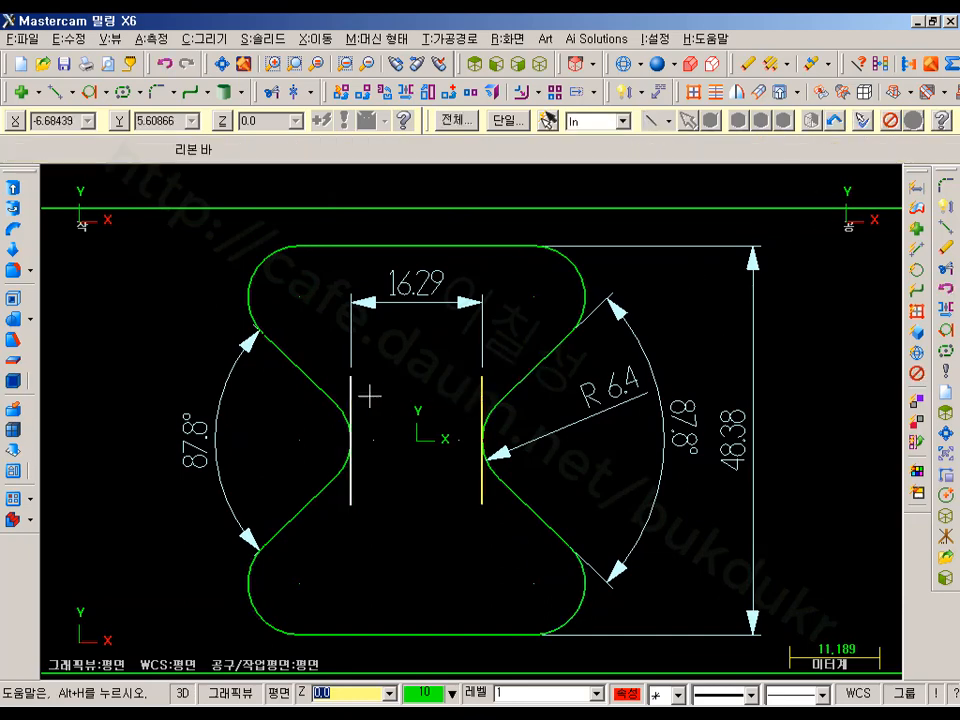
left_click(357, 397)
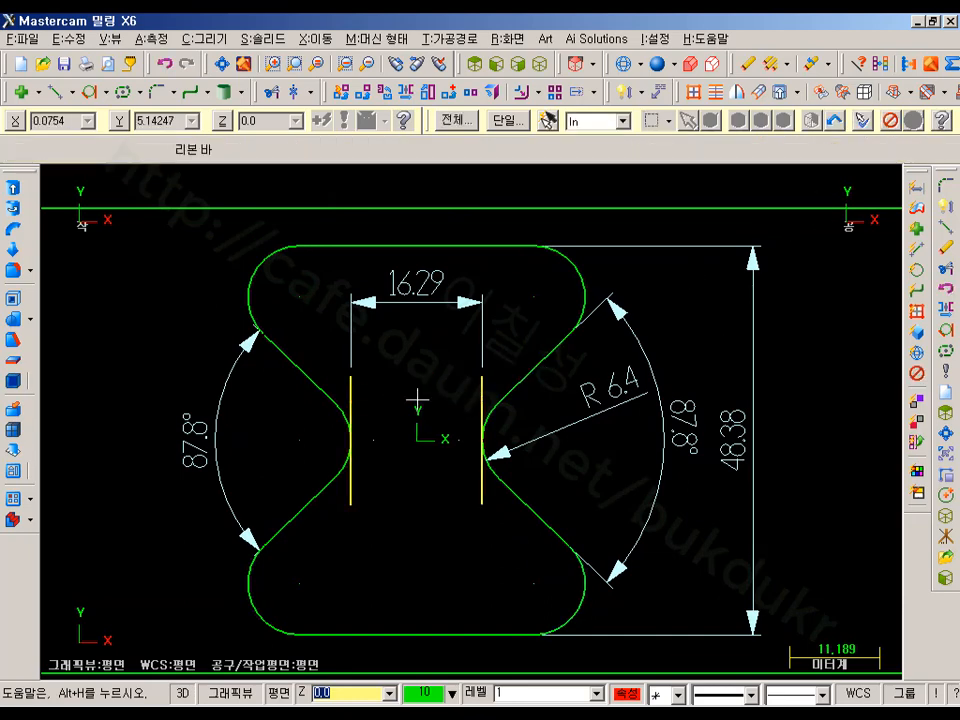
left_click(627, 695)
left_click(176, 224)
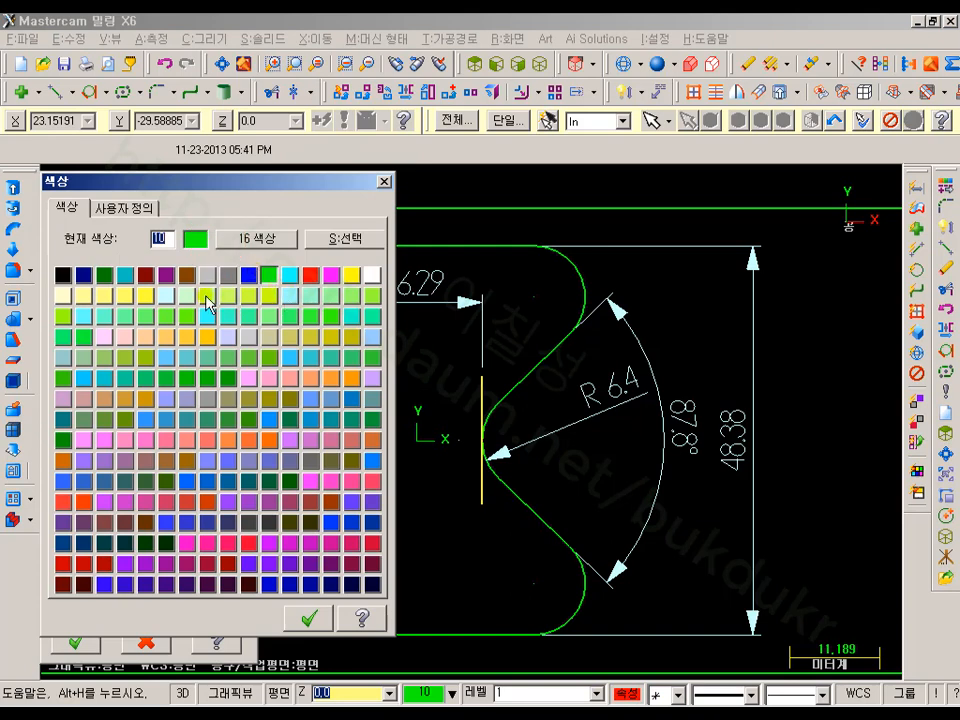
left_click(82, 296)
left_click(309, 618)
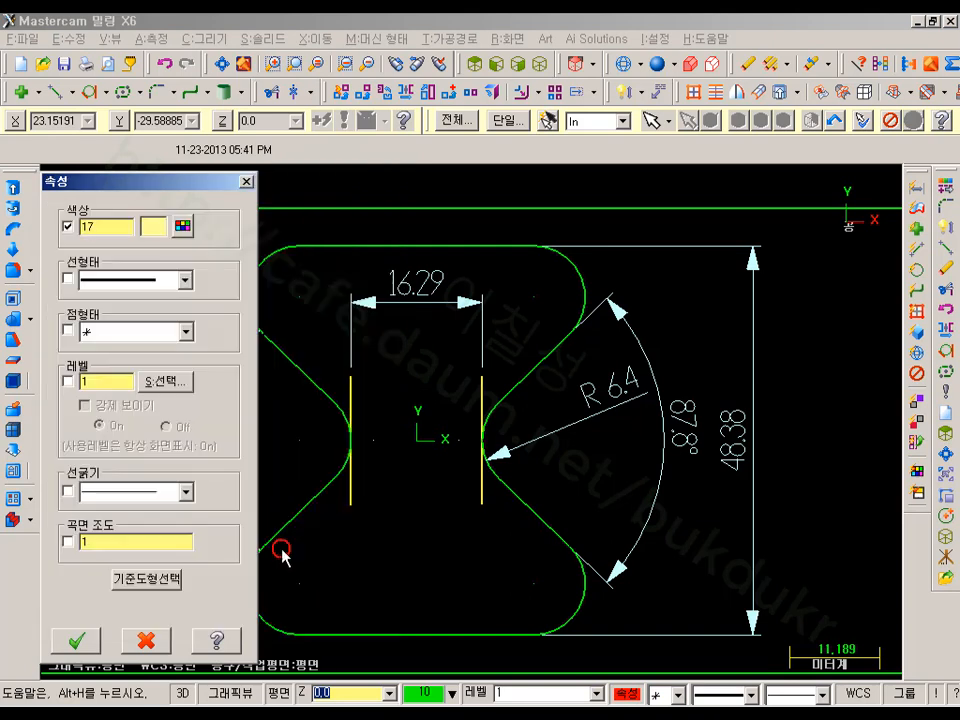
left_click(135, 280)
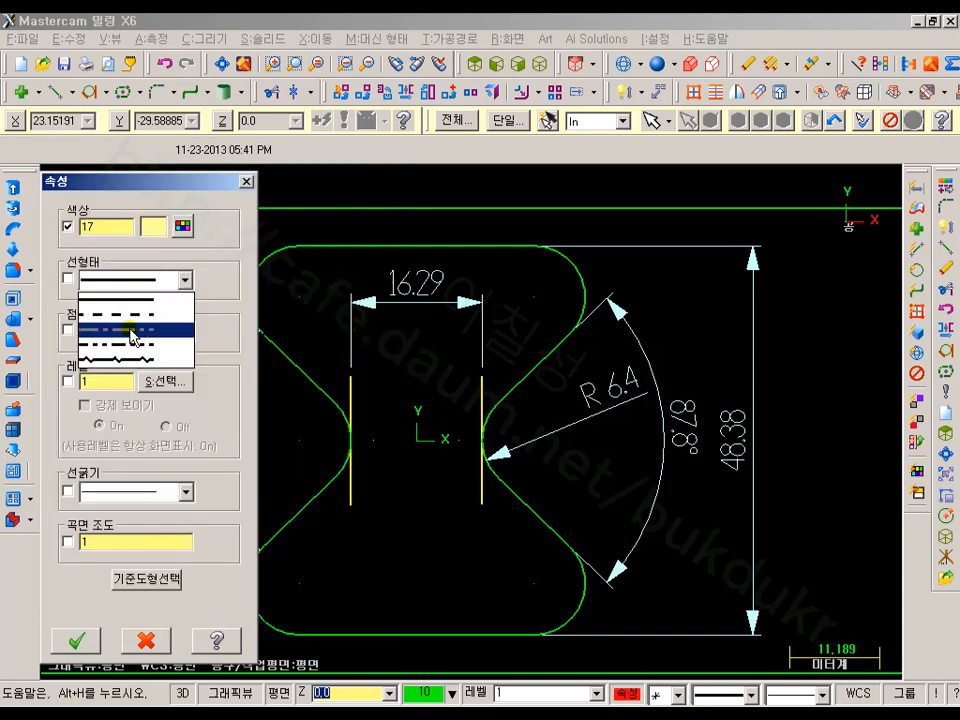
left_click(131, 331)
left_click(67, 492)
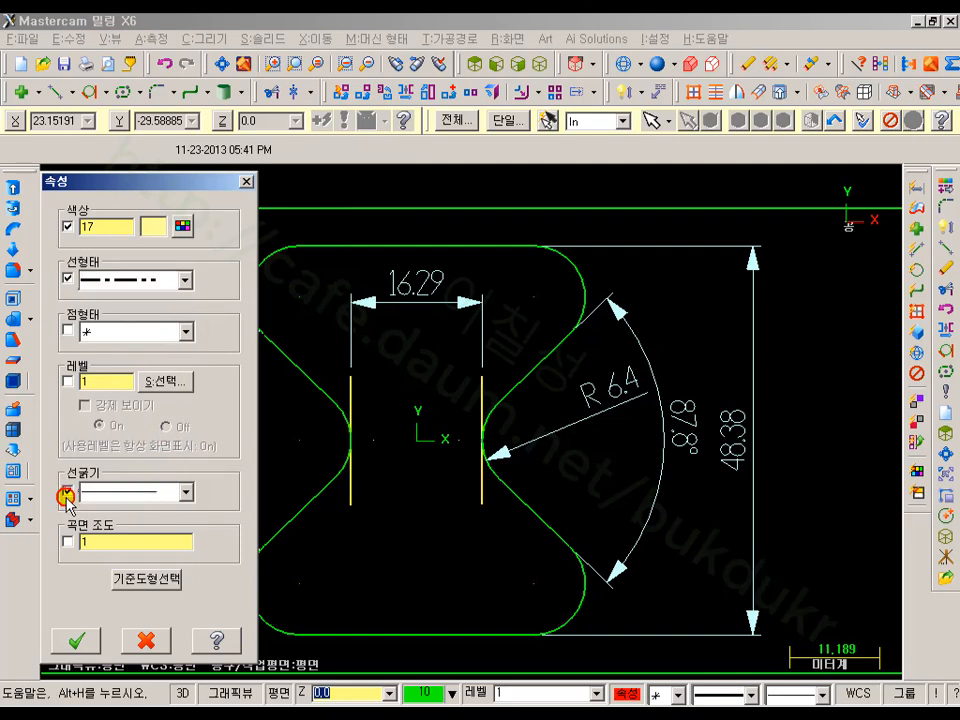
left_click(78, 640)
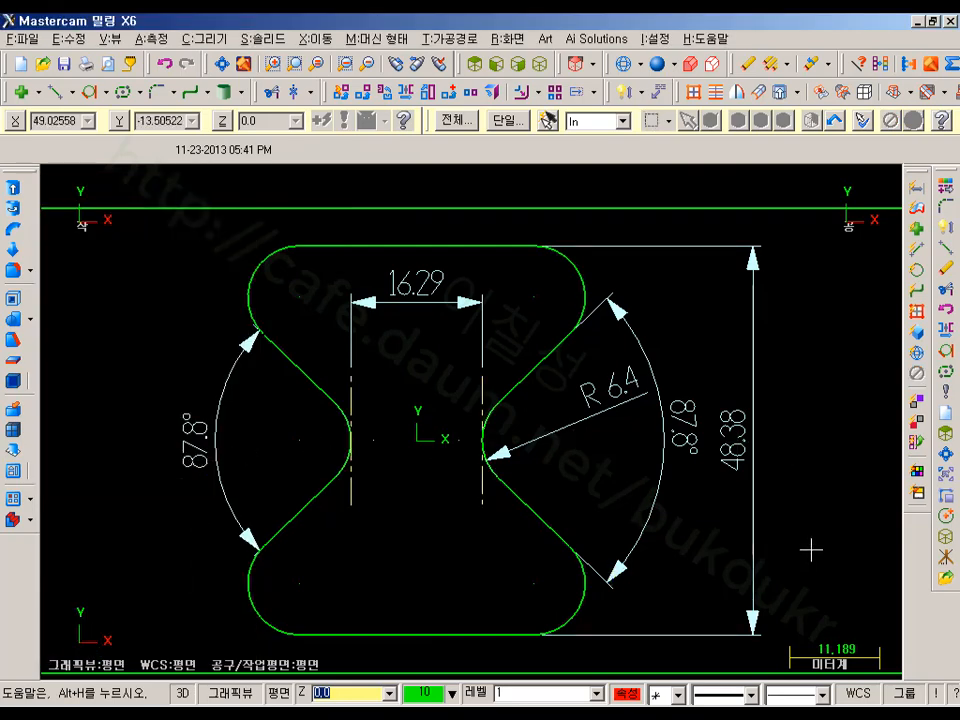
- Switch to the Acrobat PDF and mark the 24.34 and 60.90 width dimensions around the central pocket
scroll(813, 543, "up", 1)
mouse_move(814, 538)
middle_mouse_down()
mouse_move(821, 508)
mouse_move(831, 509)
middle_mouse_up()
mouse_move(830, 446)
middle_mouse_down()
mouse_move(832, 464)
mouse_move(827, 456)
middle_mouse_up()
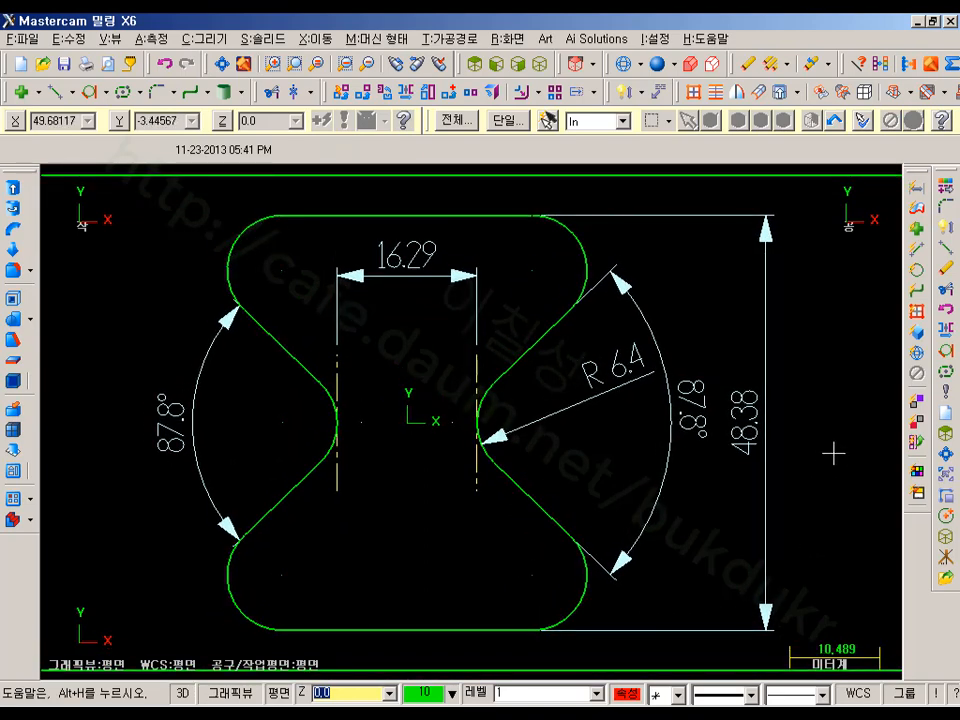
key("alt+Tab")
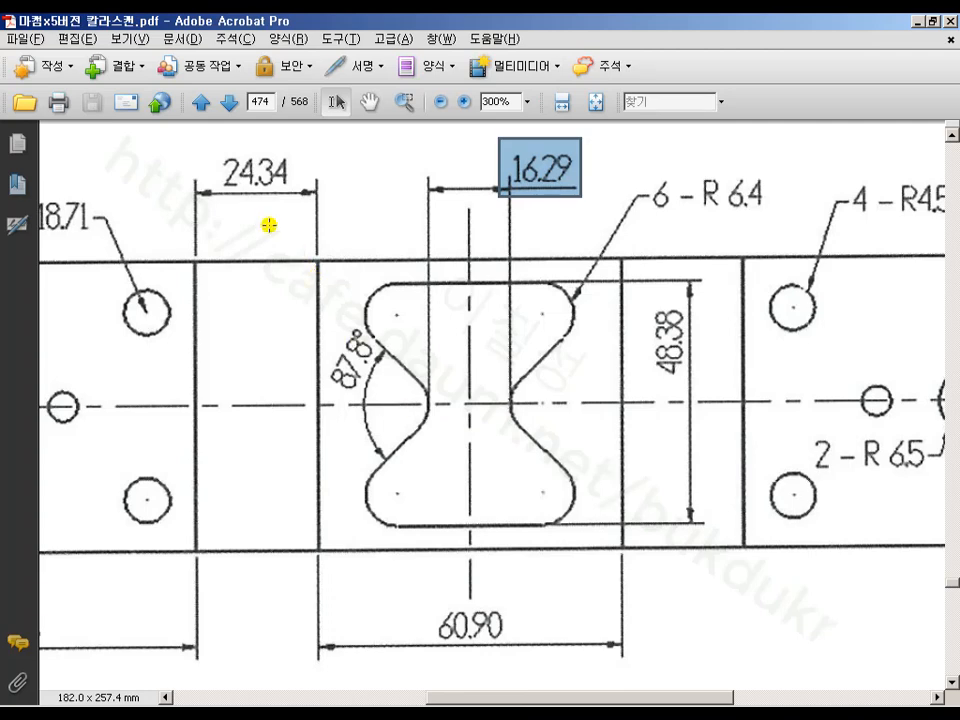
left_click_drag(200, 138, 326, 225)
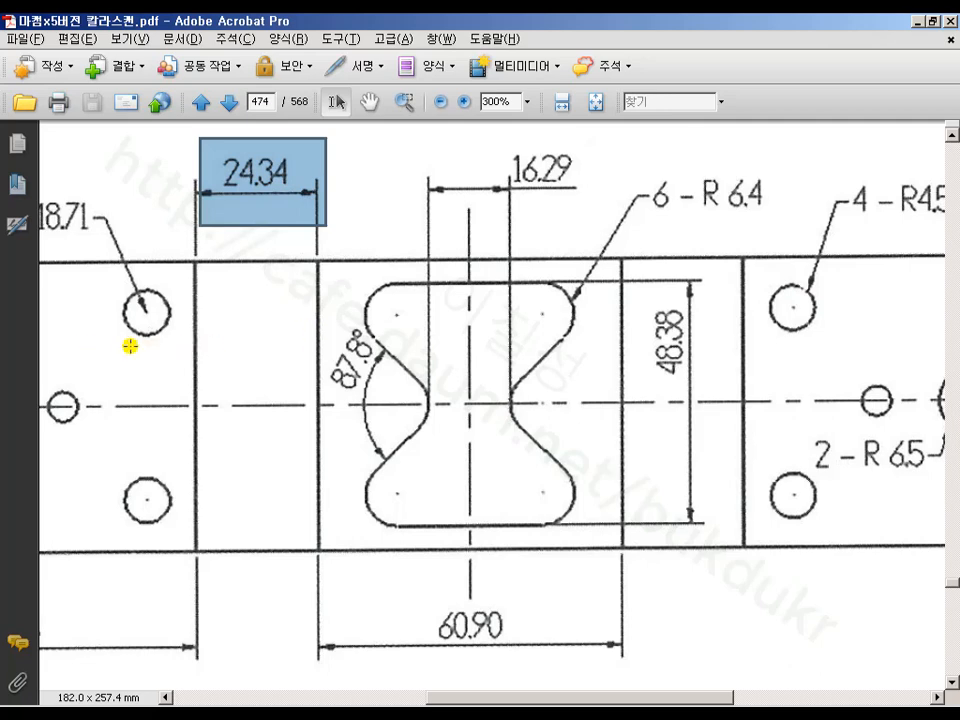
left_click_drag(403, 592, 540, 675)
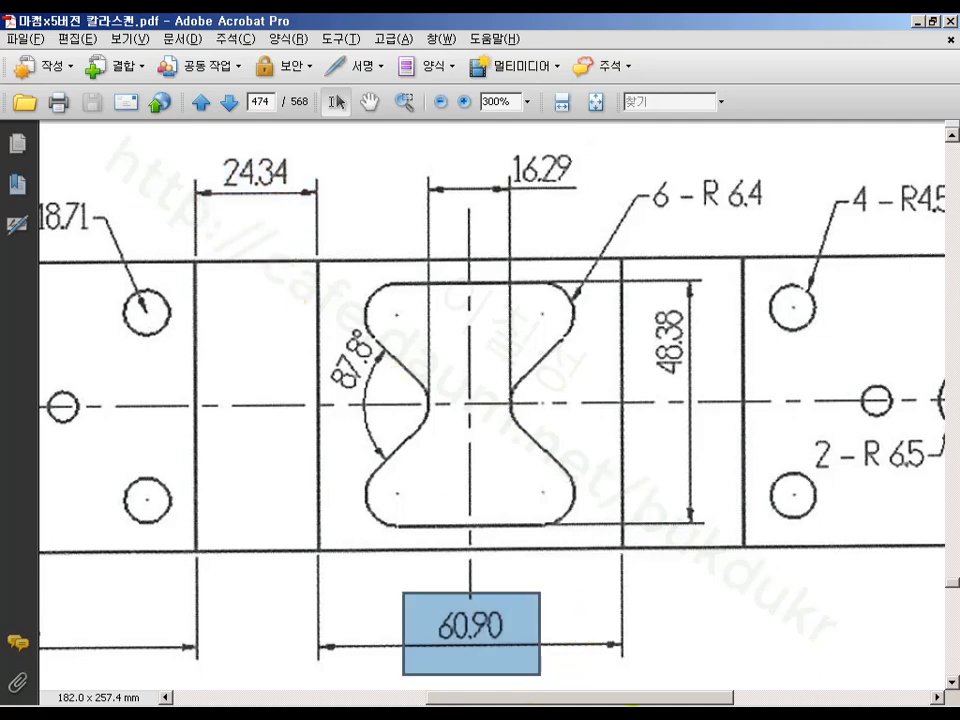
- Return to Mastercam and draw a vertical line from the outline's upper edge to its lower edge at X -60.9/2
left_click(638, 694)
scroll(653, 405, "down", 2)
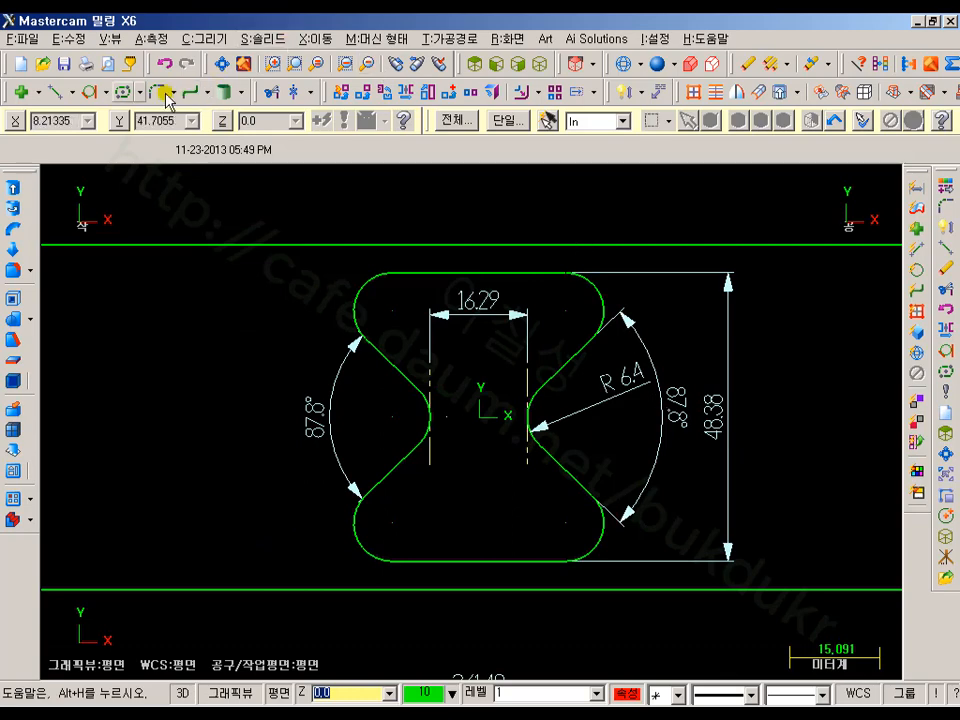
left_click(57, 91)
scroll(575, 230, "down", 2)
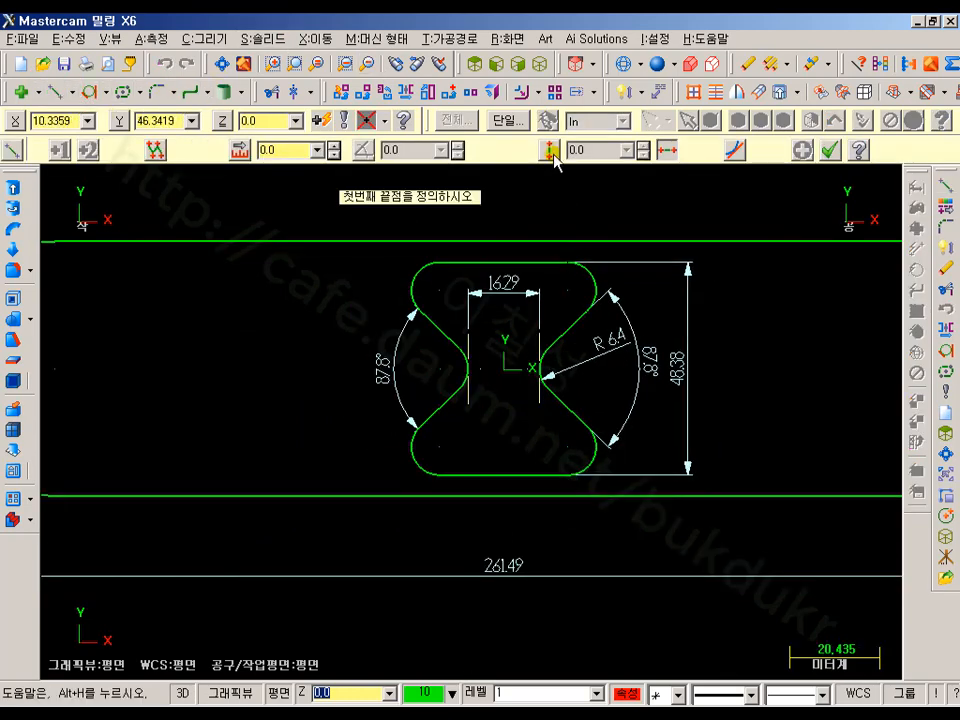
scroll(548, 435, "down", 1)
scroll(538, 423, "up", 1)
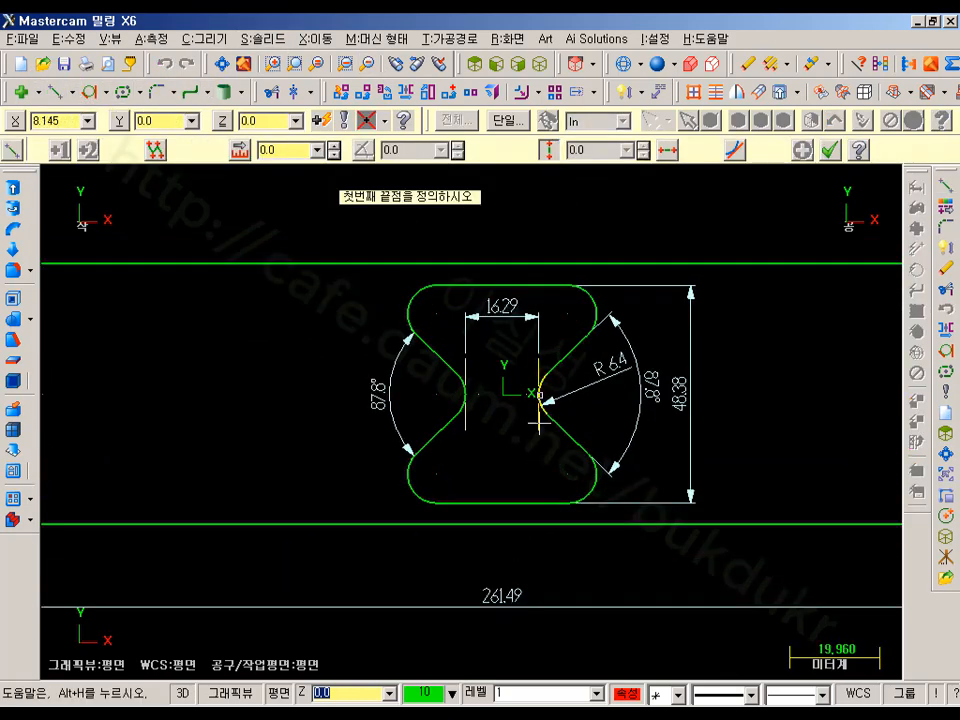
left_click(503, 265)
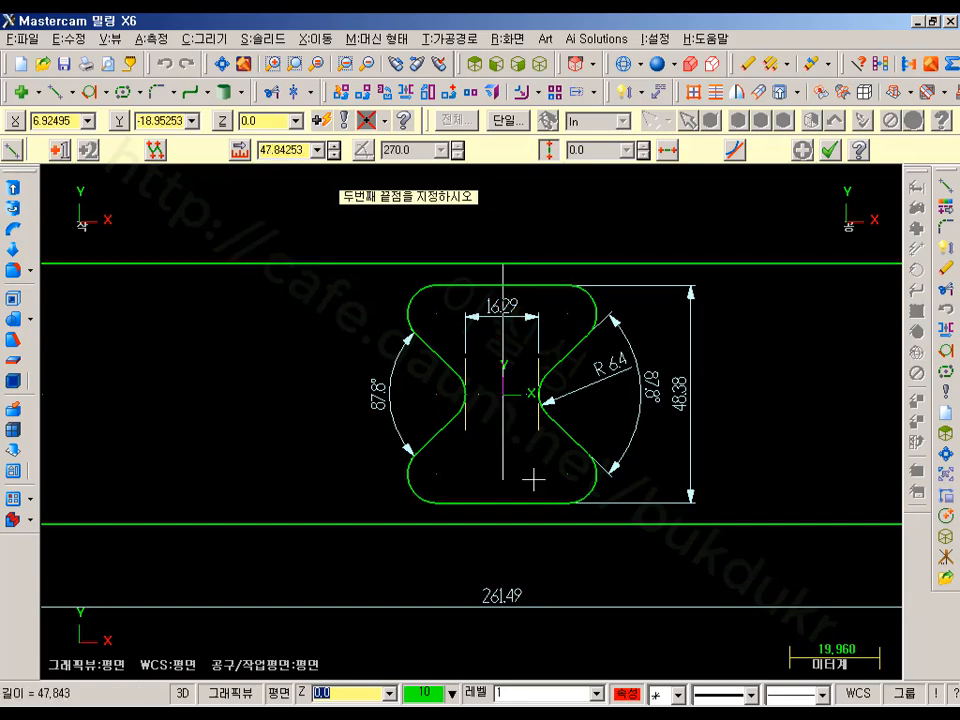
left_click(503, 523)
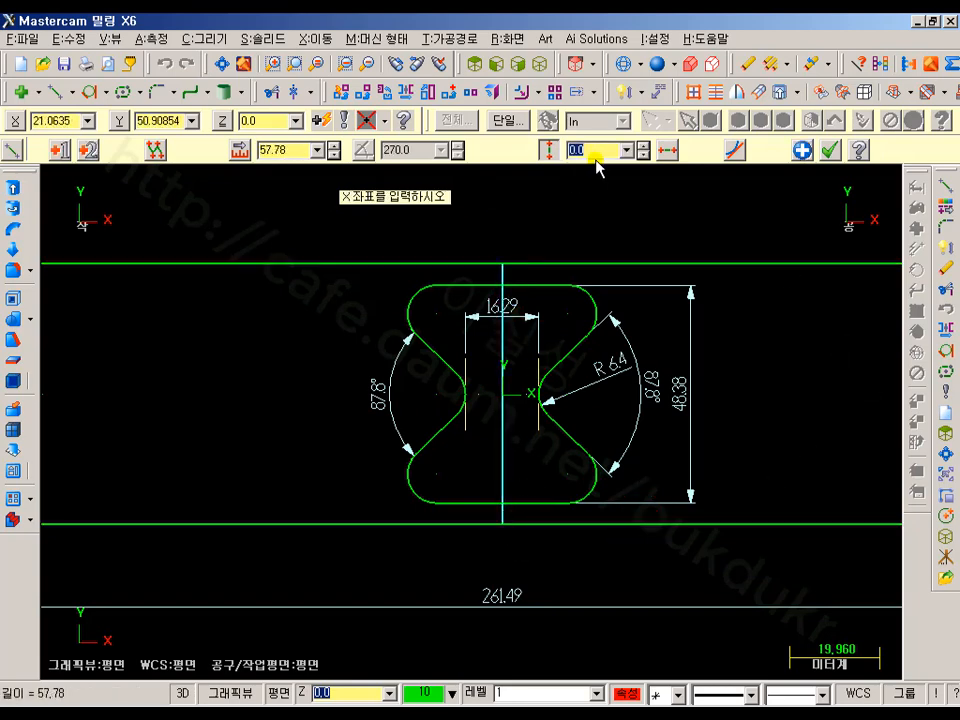
left_click_drag(596, 153, 543, 155)
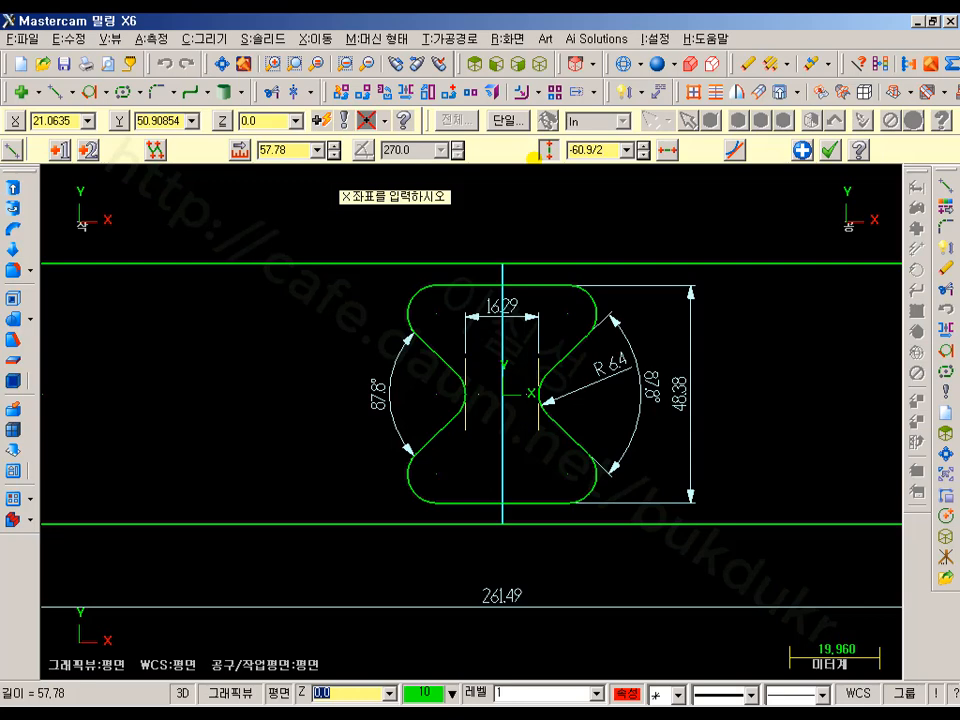
key("Return")
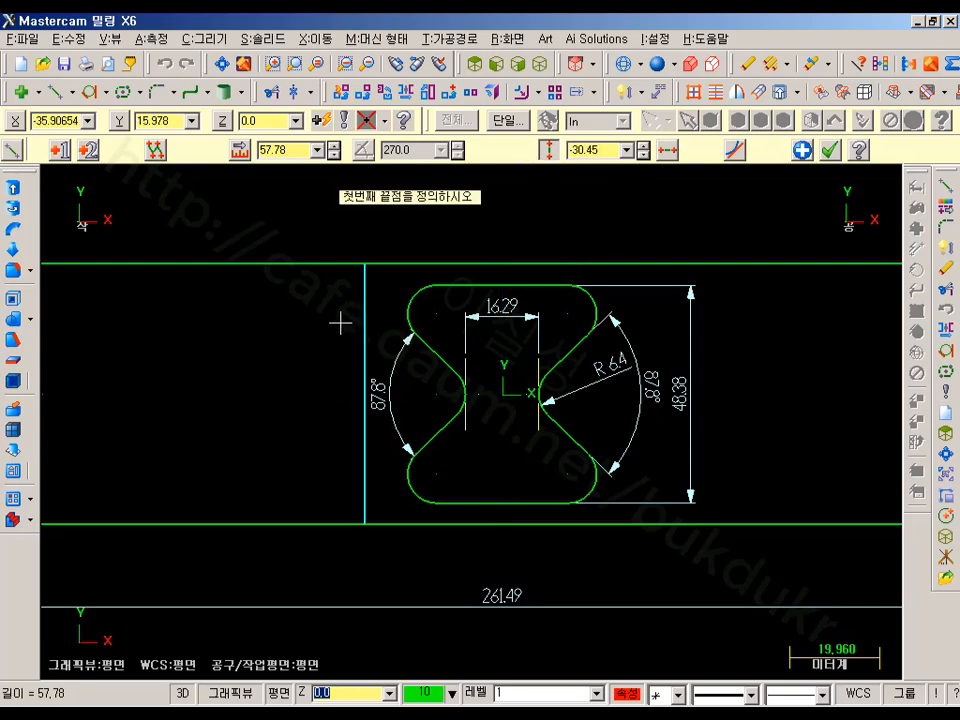
- Draw a second vertical line between the upper and lower edges, offset outward to X -30.45-24.34
left_click(365, 265)
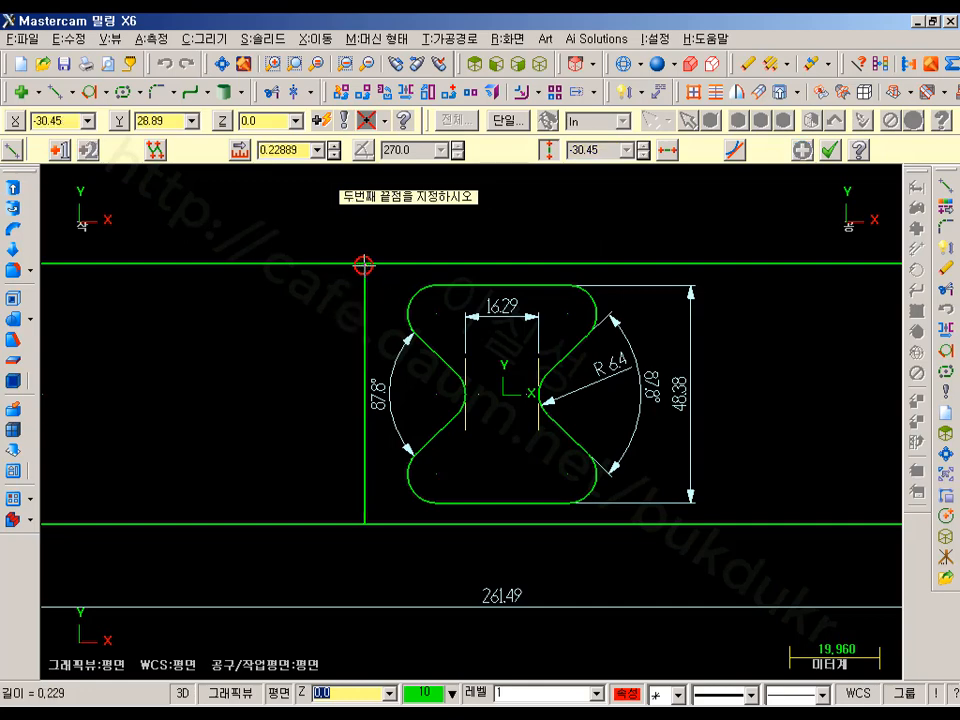
left_click(365, 524)
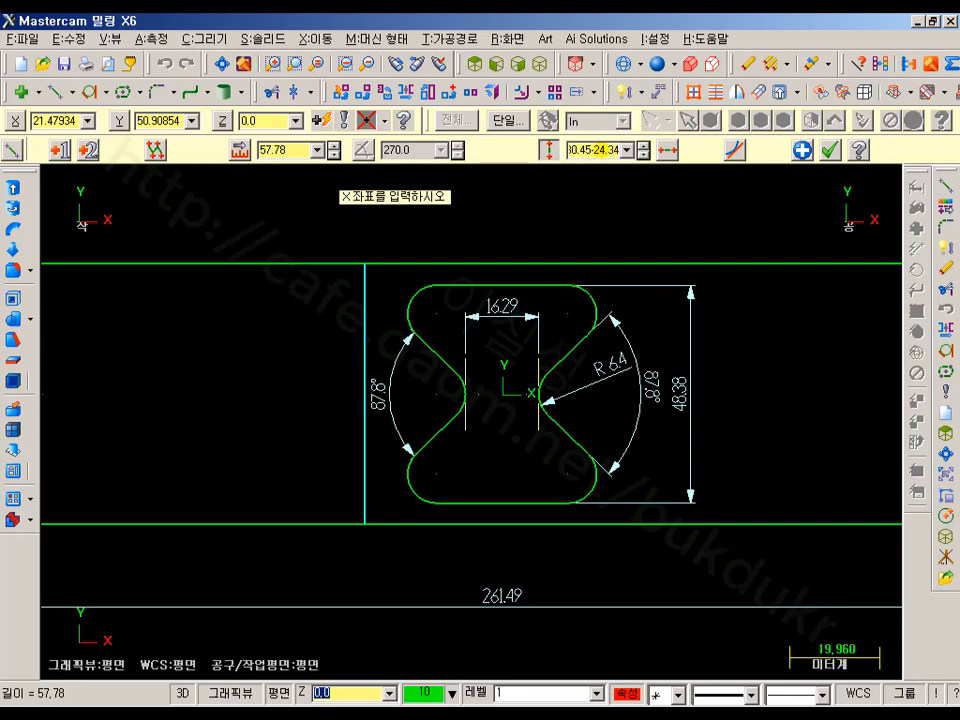
key("Return")
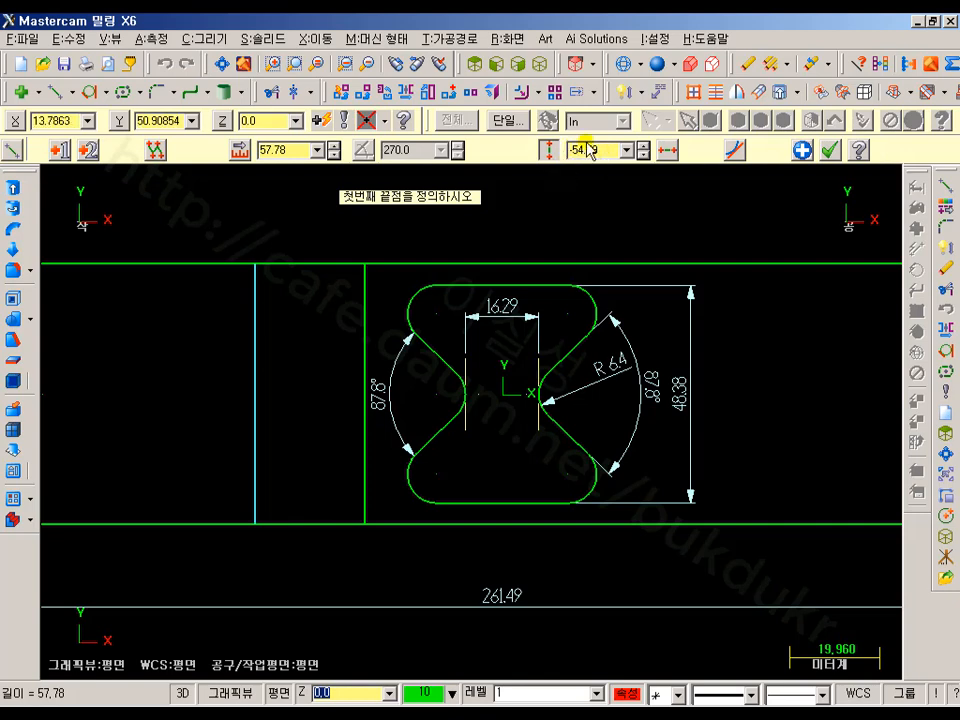
left_click(620, 93)
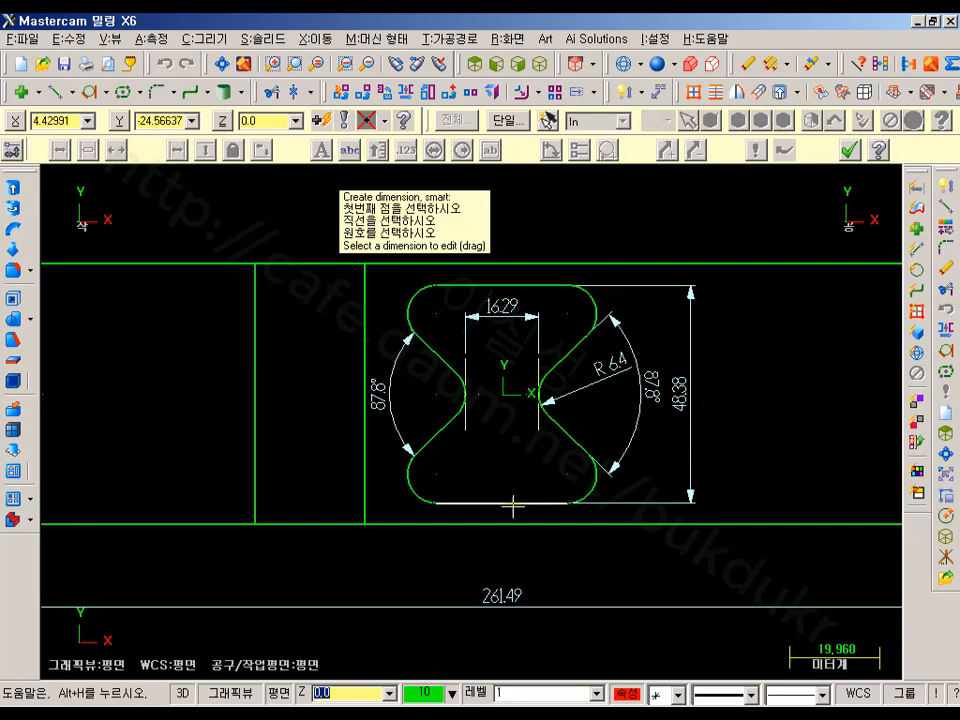
scroll(514, 506, "down", 2)
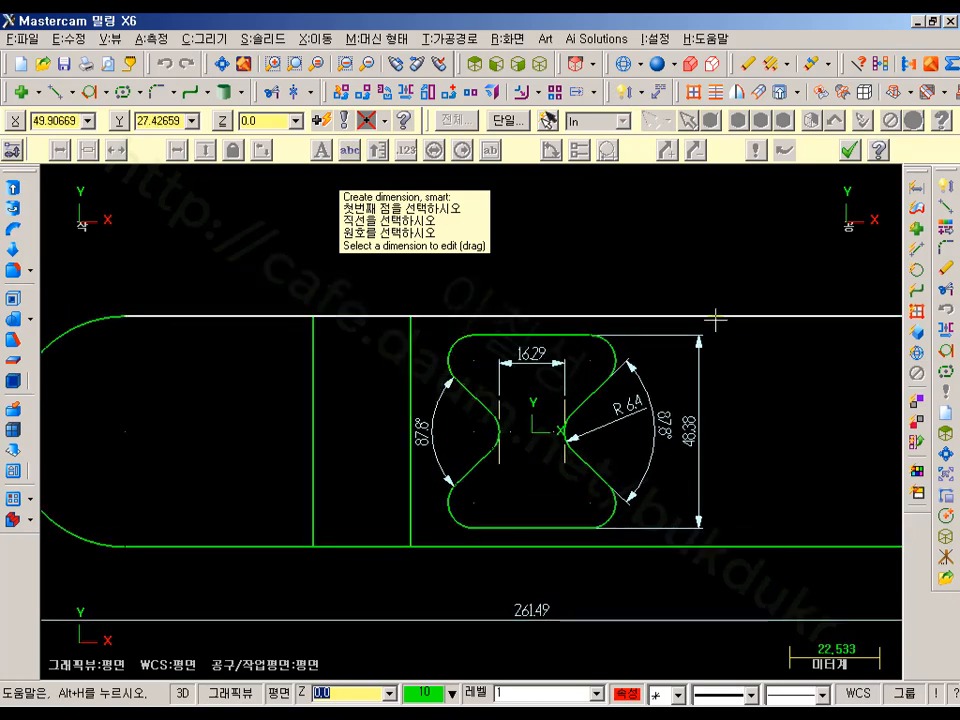
scroll(279, 334, "down", 2)
left_click(849, 150)
- Mirror the two vertical lines as copies about the vertical axis at X 0.0
left_click(395, 360)
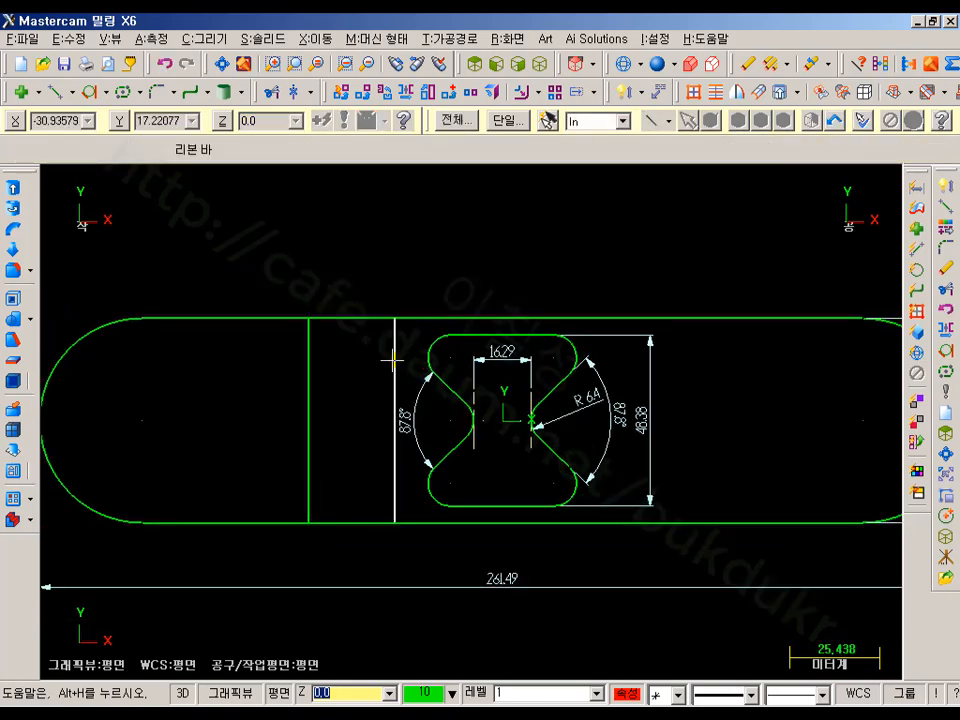
left_click(308, 380)
left_click(404, 92)
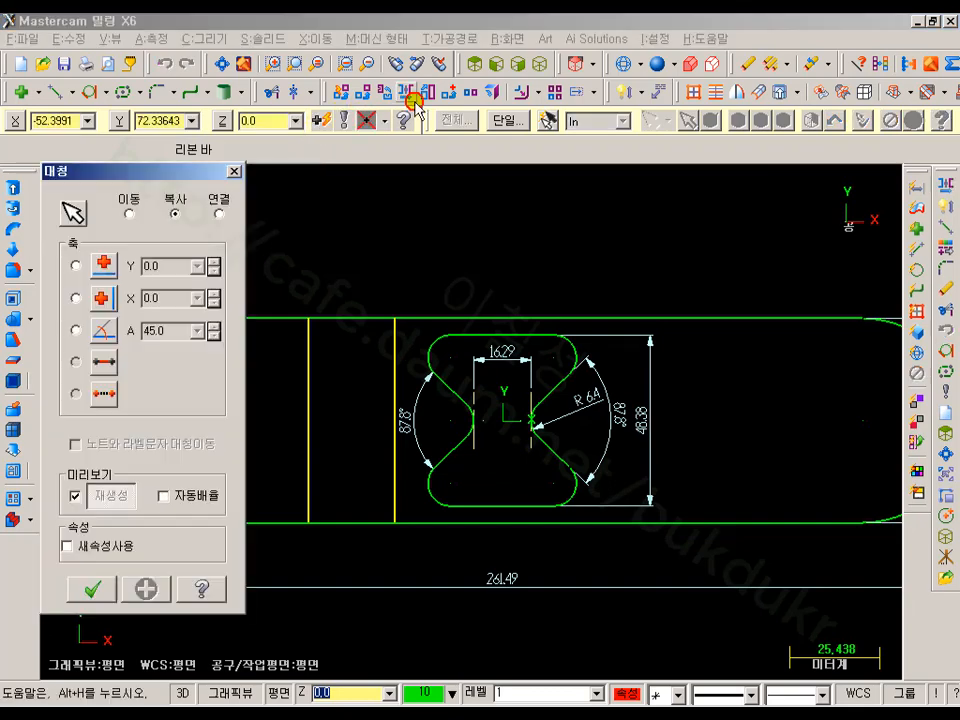
left_click(77, 297)
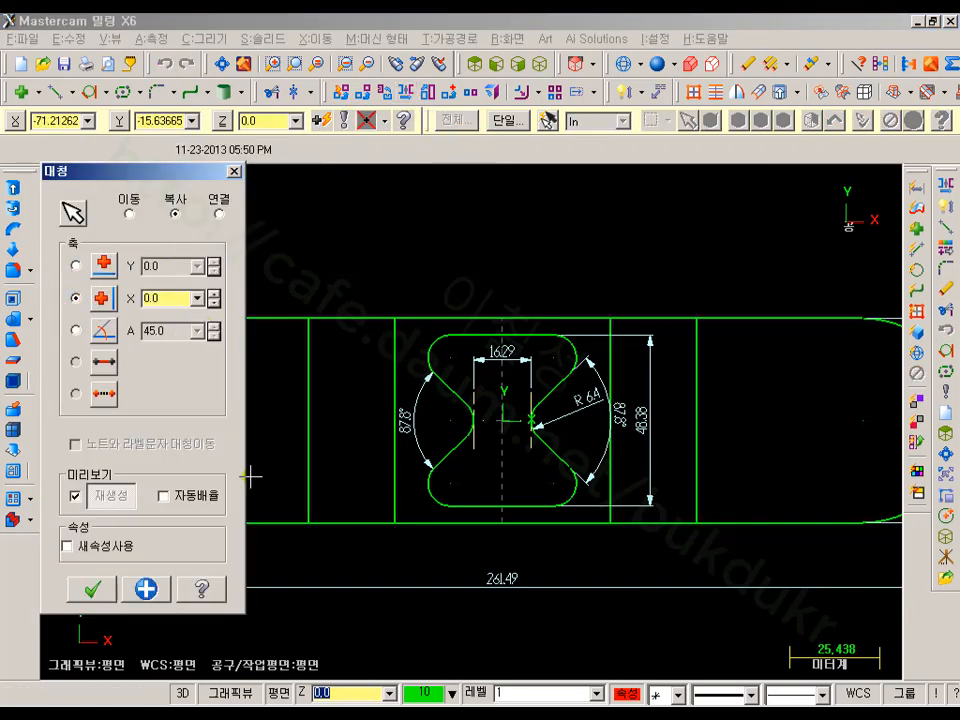
left_click(93, 589)
- Dimension the distance between the two inner vertical lines, placing the text above the part outline
scroll(541, 439, "up", 1)
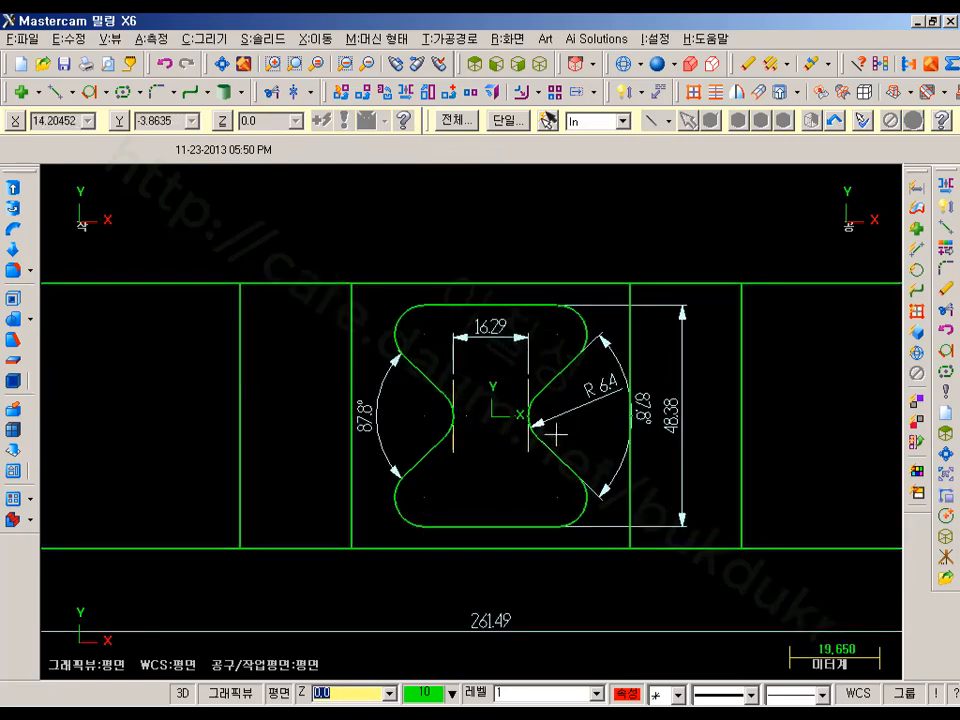
left_click(624, 92)
left_click(349, 281)
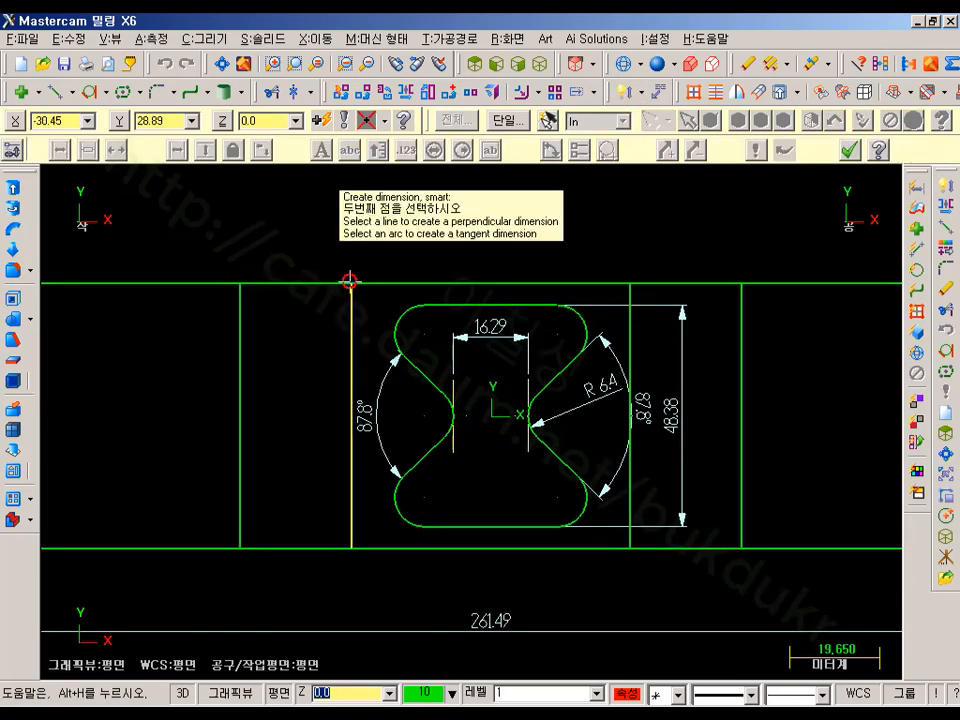
left_click(631, 287)
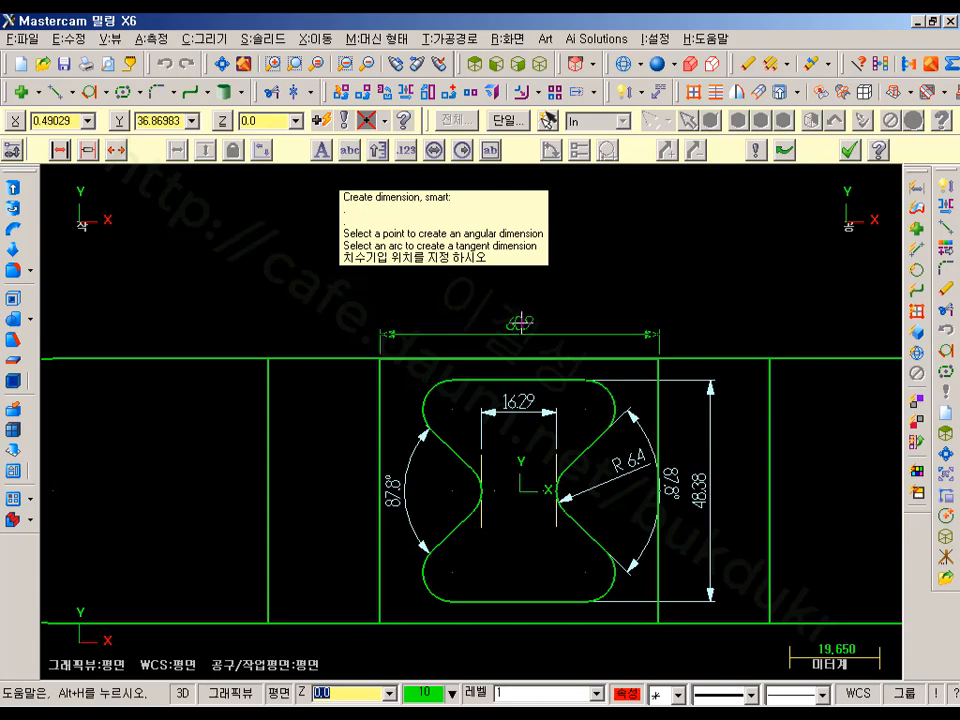
left_click(543, 309)
- Dimension the distance between the left inner and left outer vertical lines, in line with the neighbouring dimension
left_click(380, 359)
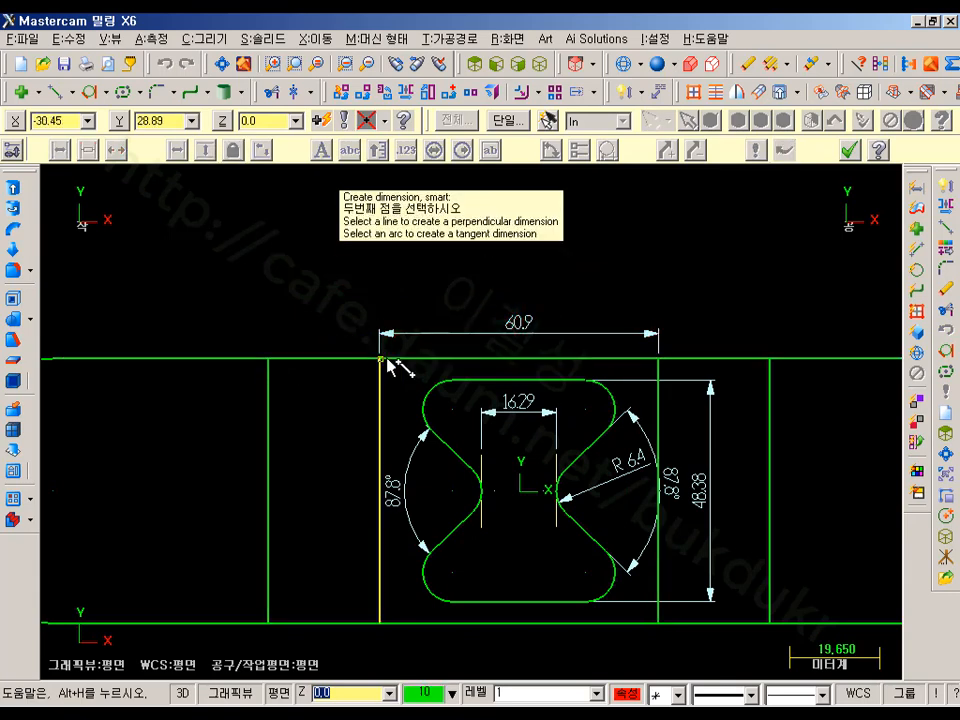
left_click(268, 358)
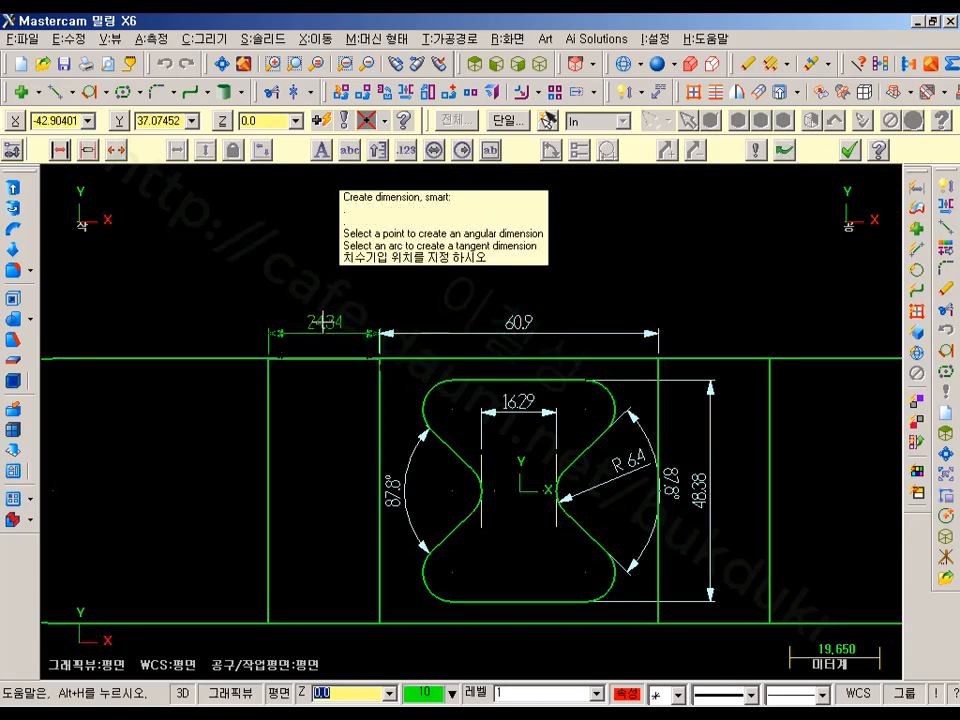
left_click(323, 322)
middle_click_drag(419, 457, 468, 407)
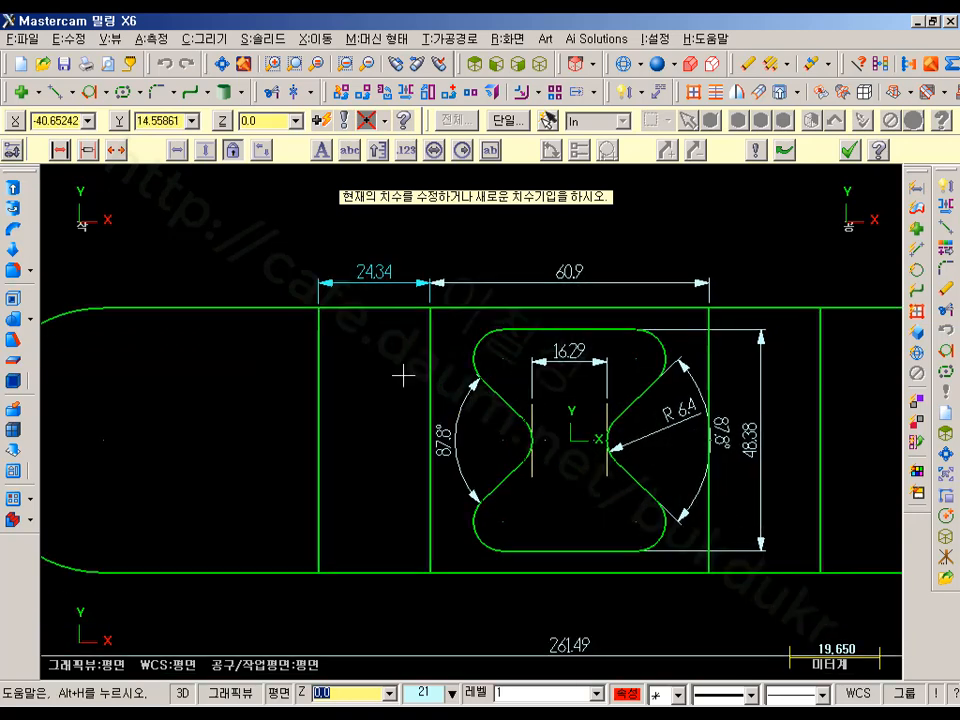
scroll(326, 400, "up", 1)
middle_click_drag(314, 403, 373, 401)
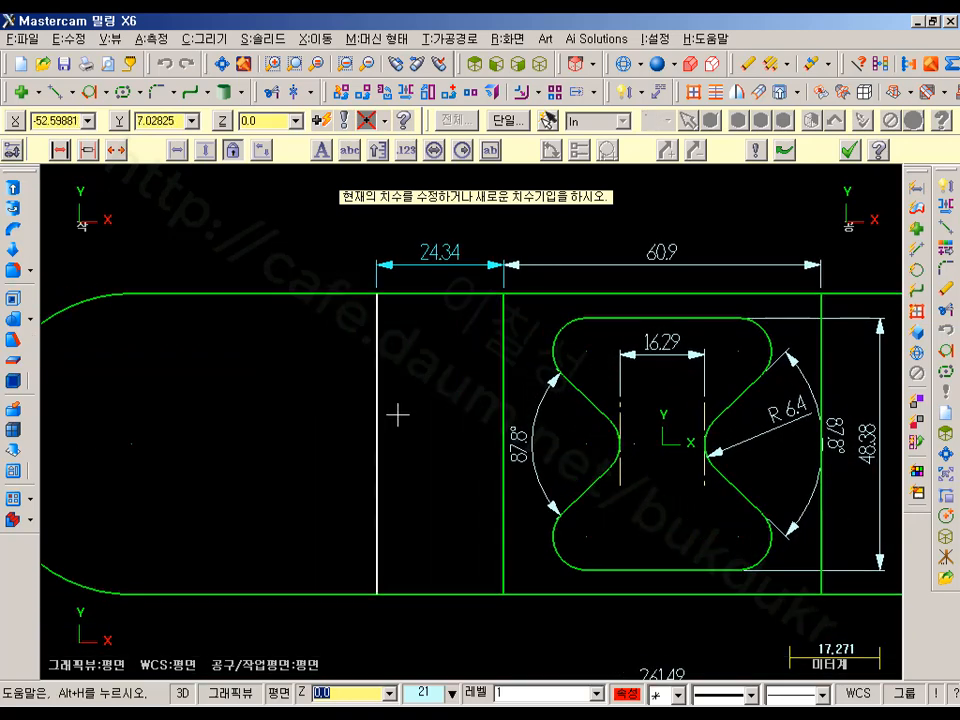
left_click(849, 150)
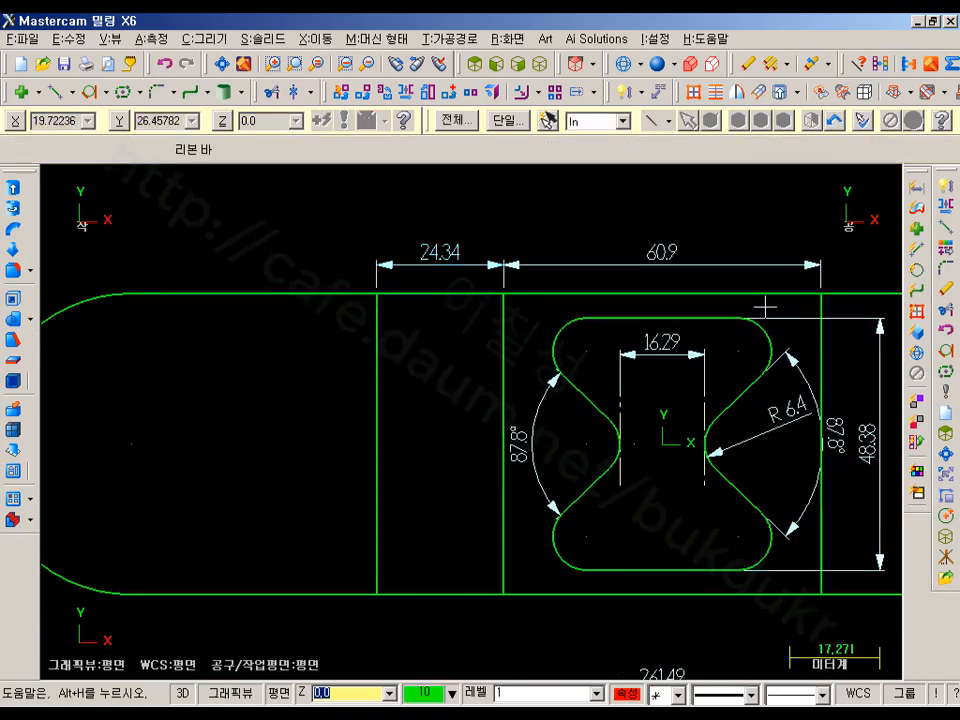
- Switch to the Acrobat PDF and mark the X -64.65 Y18.71 coordinates of the upper hole beside the 24.34 strip
key("alt+Tab")
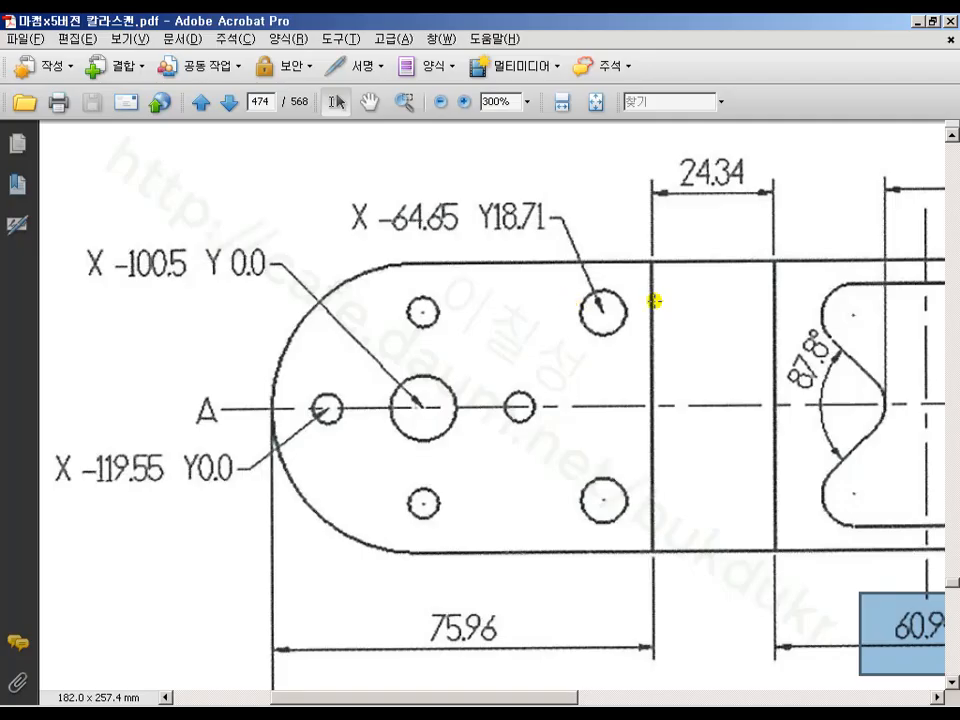
left_click_drag(332, 182, 595, 246)
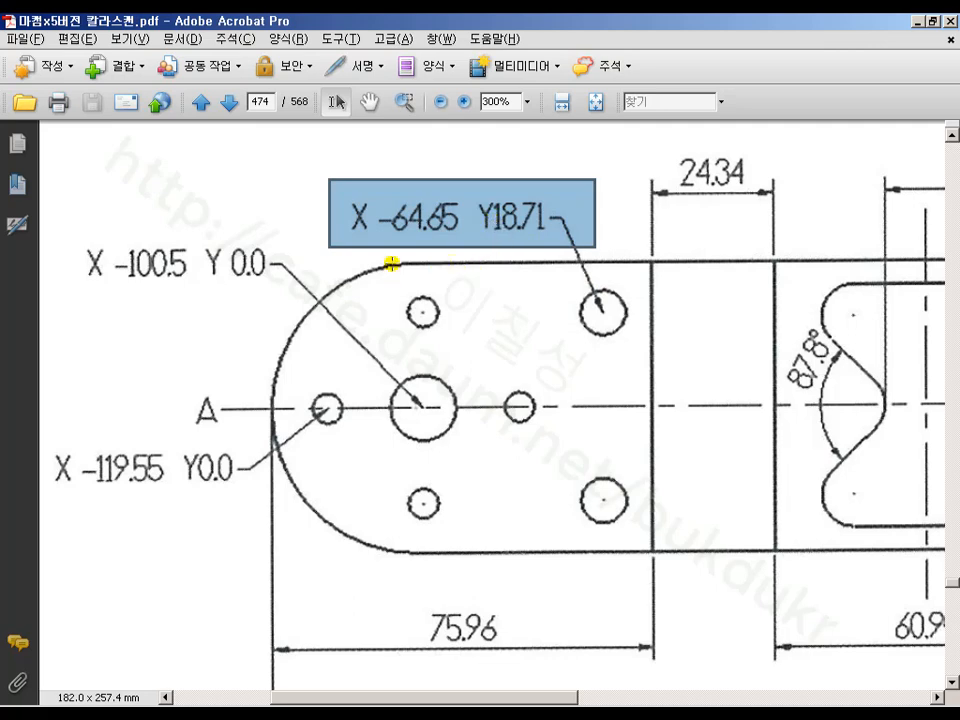
mouse_move(517, 697)
left_mouse_down()
mouse_move(762, 698)
mouse_move(520, 697)
left_mouse_up()
- Switch back to Mastercam and draw a circle of diameter 9 centred at X-64.65 Y18.71
key("alt+Tab")
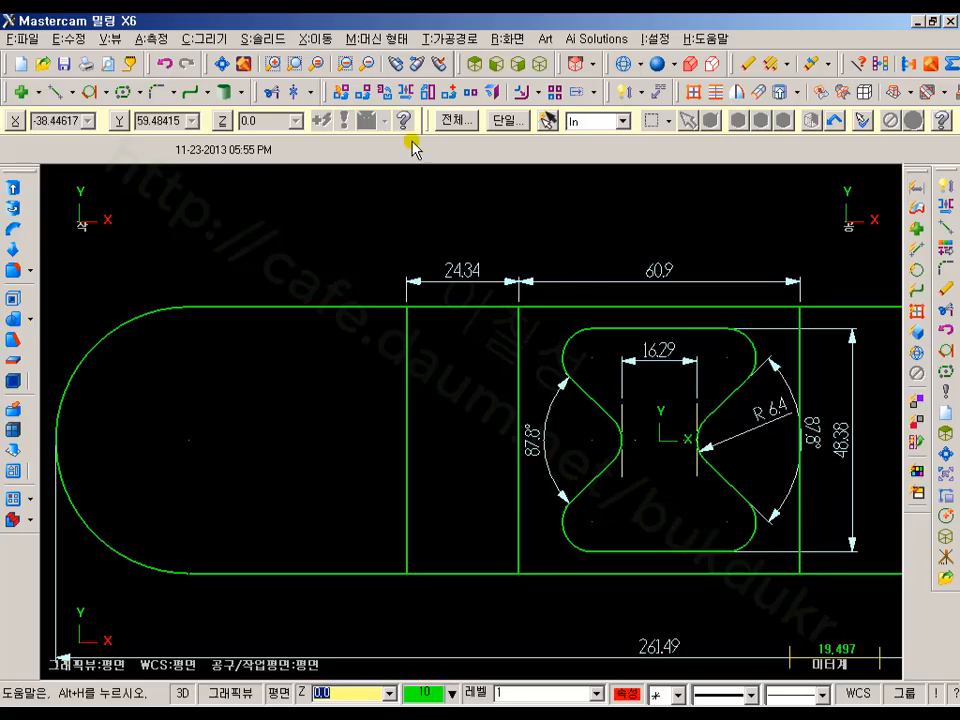
left_click(107, 91)
left_click(129, 117)
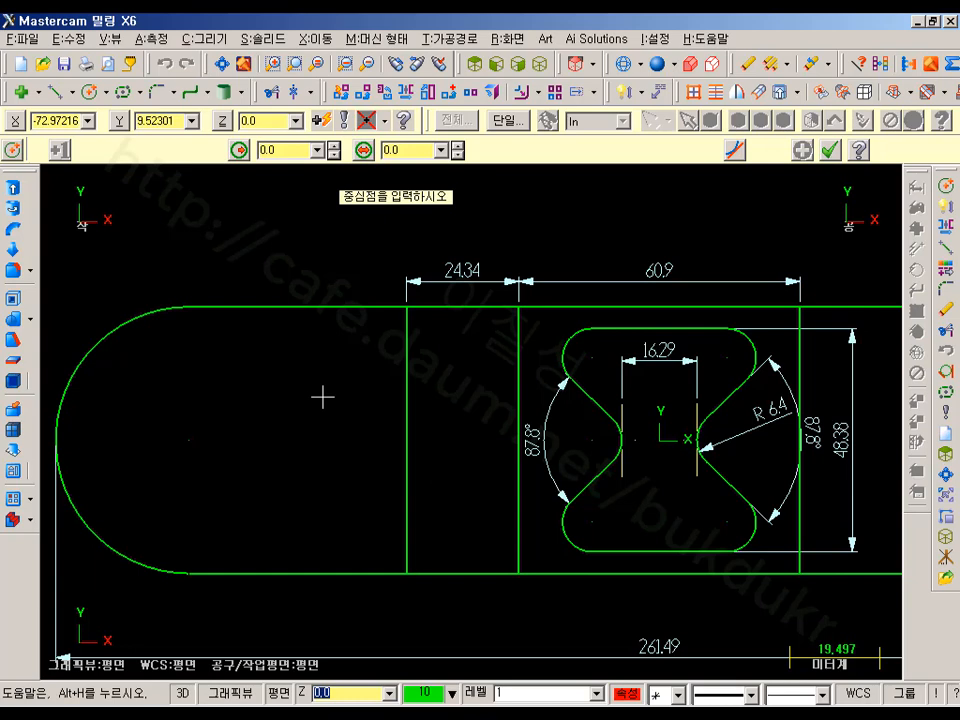
key("space")
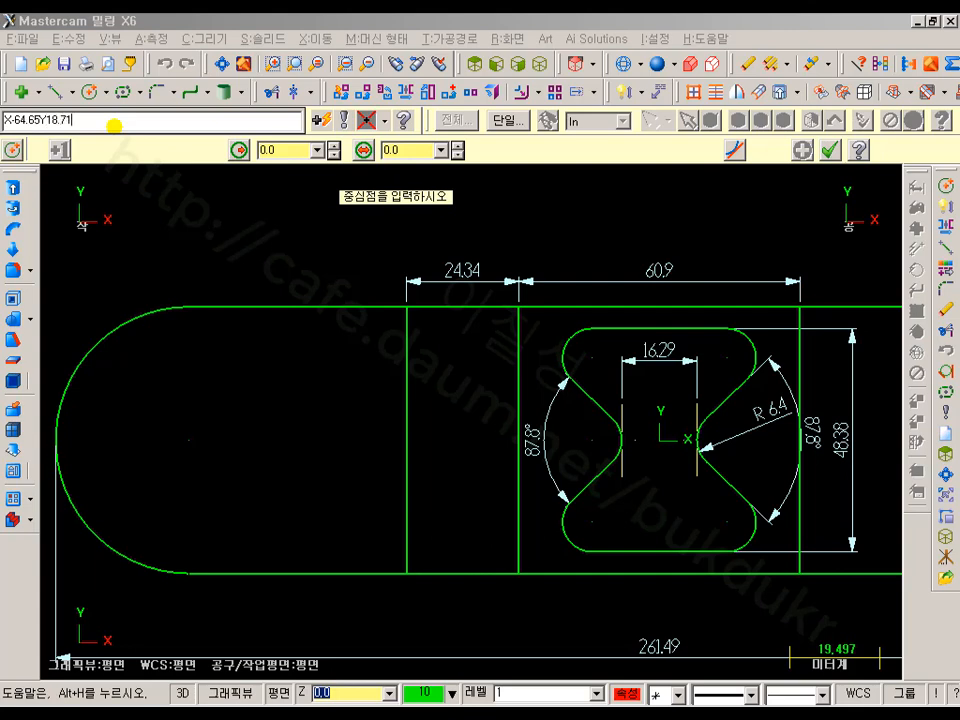
key("Return")
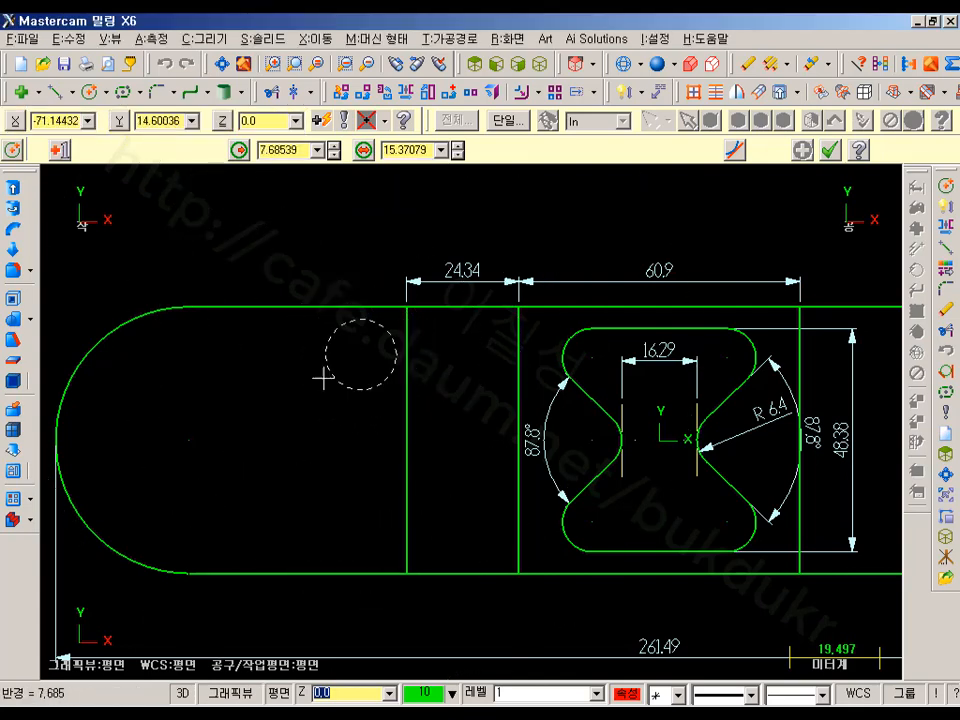
left_click(333, 350)
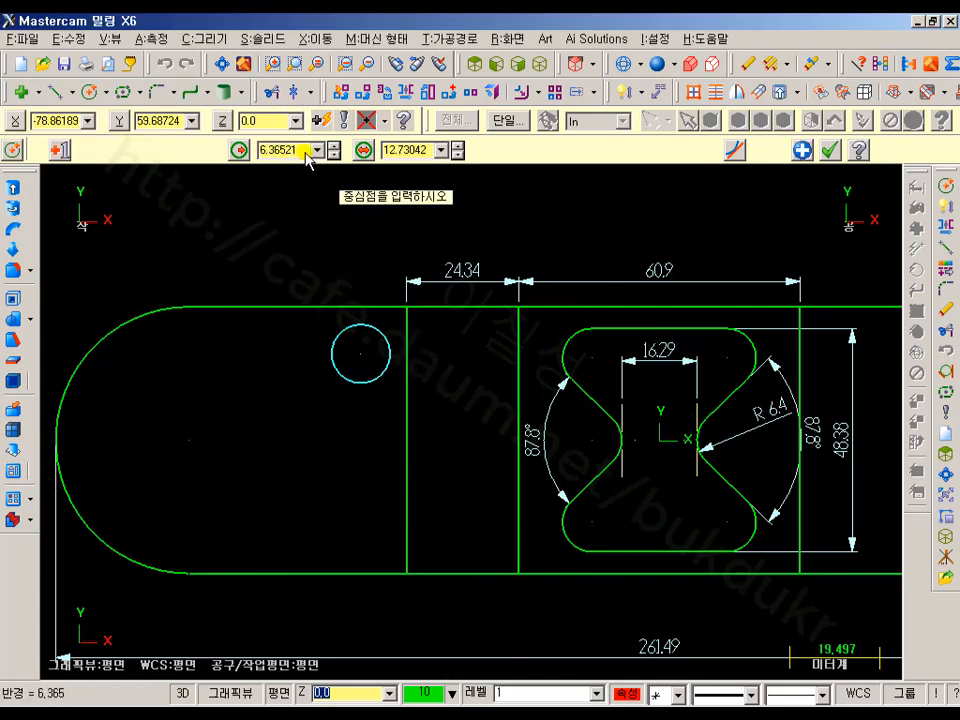
left_click(405, 150)
type("9")
key("Return")
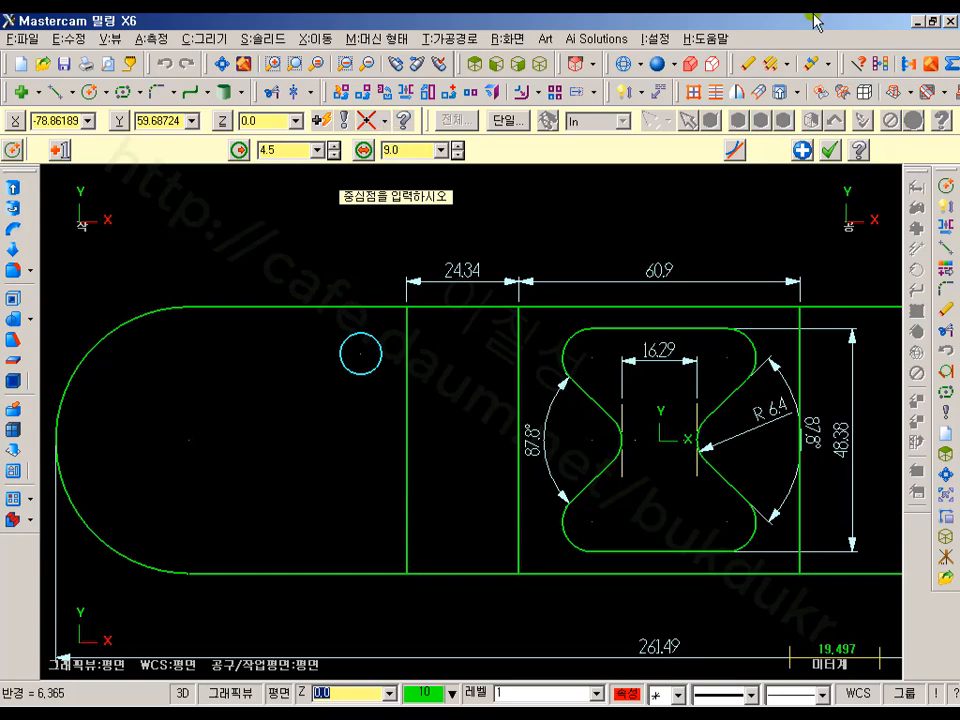
left_click(828, 148)
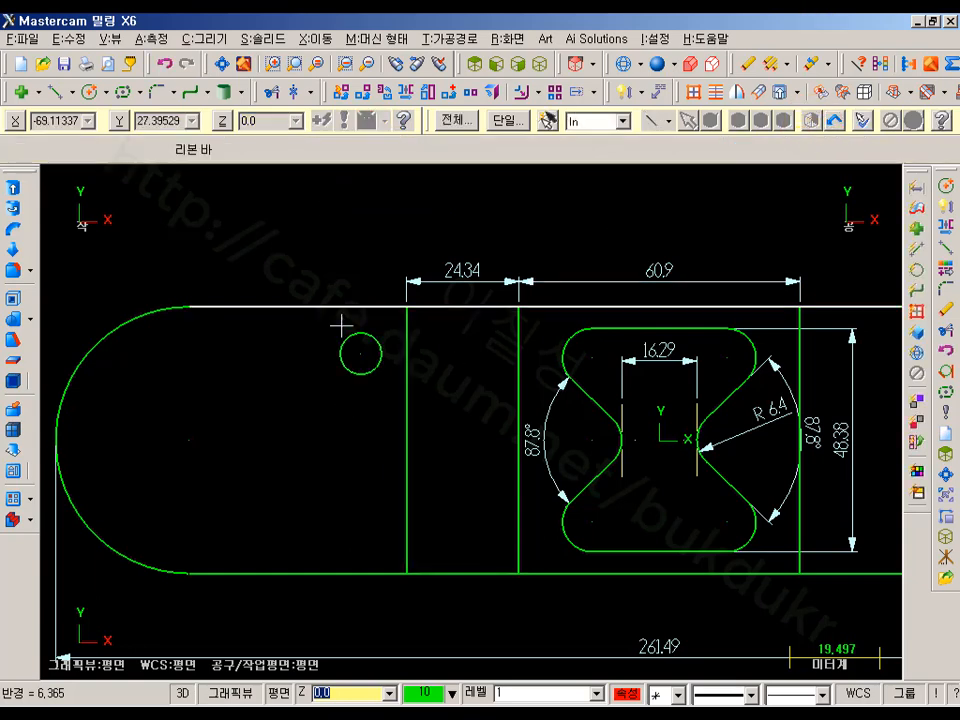
- Mirror the diameter 9 circle as a copy about the horizontal axis at Y 0.0
left_click(405, 93)
left_click(380, 343)
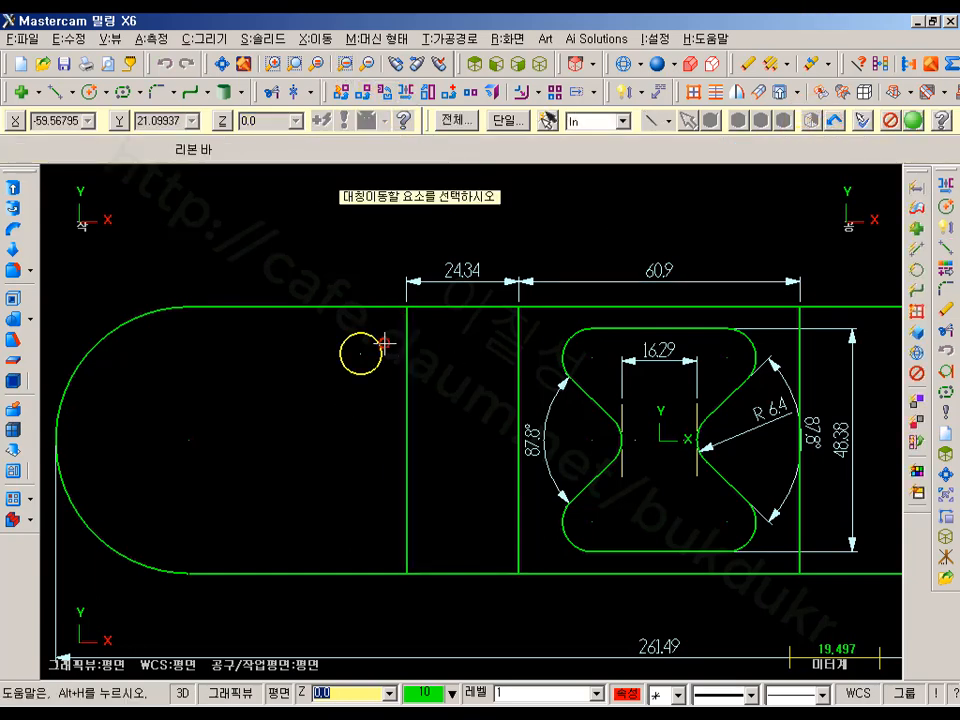
left_click(912, 119)
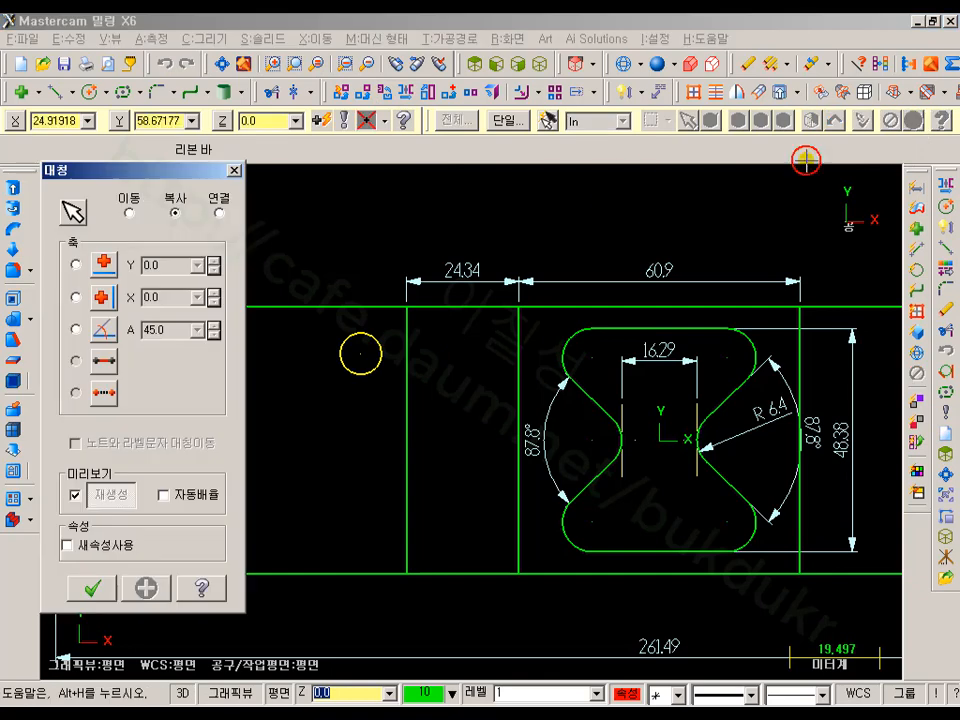
left_click(76, 265)
left_click(92, 588)
scroll(171, 557, "down", 1)
scroll(212, 489, "up", 2)
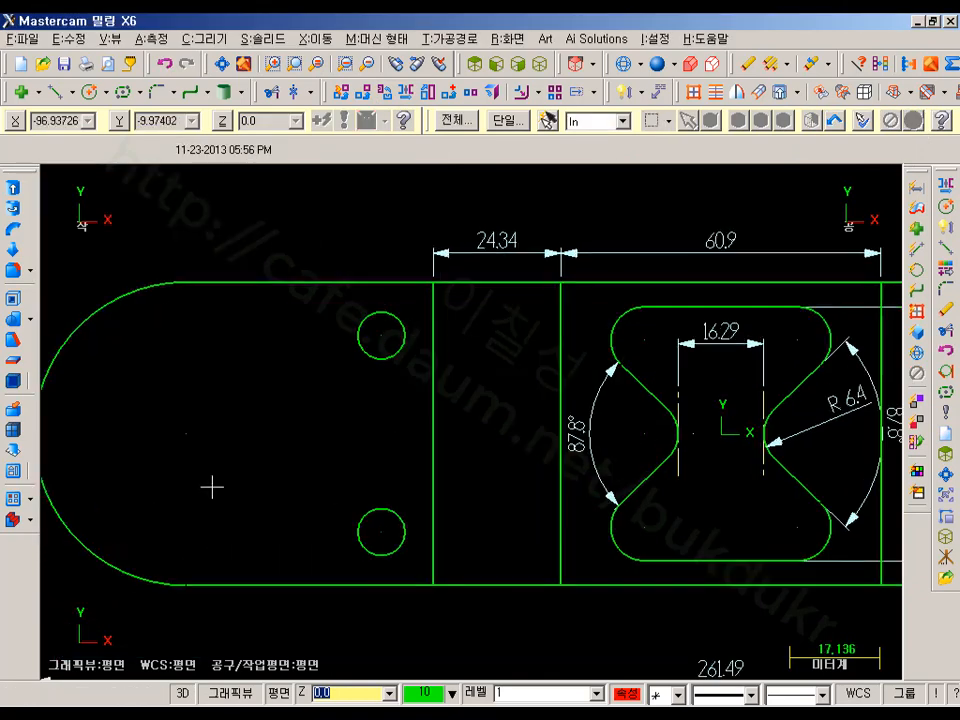
- Add a point dimension to the centre of the upper diameter 9 circle, placing its coordinate label above the part outline
middle_click_drag(212, 489, 357, 461)
scroll(357, 461, "up", 1)
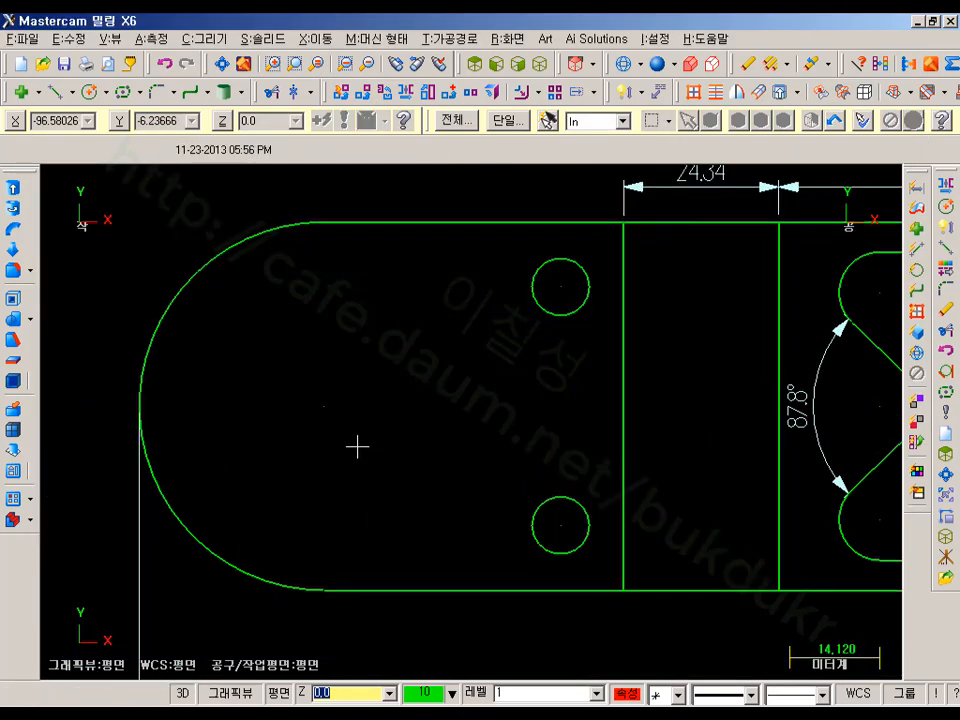
left_click(621, 92)
mouse_move(507, 332)
middle_mouse_down()
mouse_move(482, 407)
mouse_move(477, 387)
middle_mouse_up()
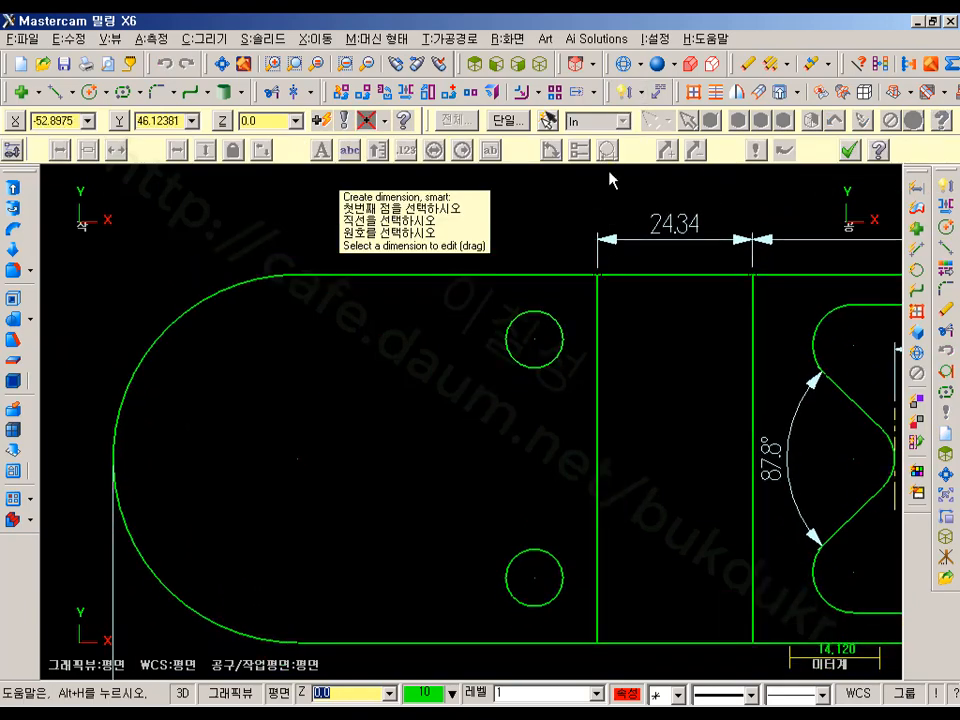
left_click(647, 92)
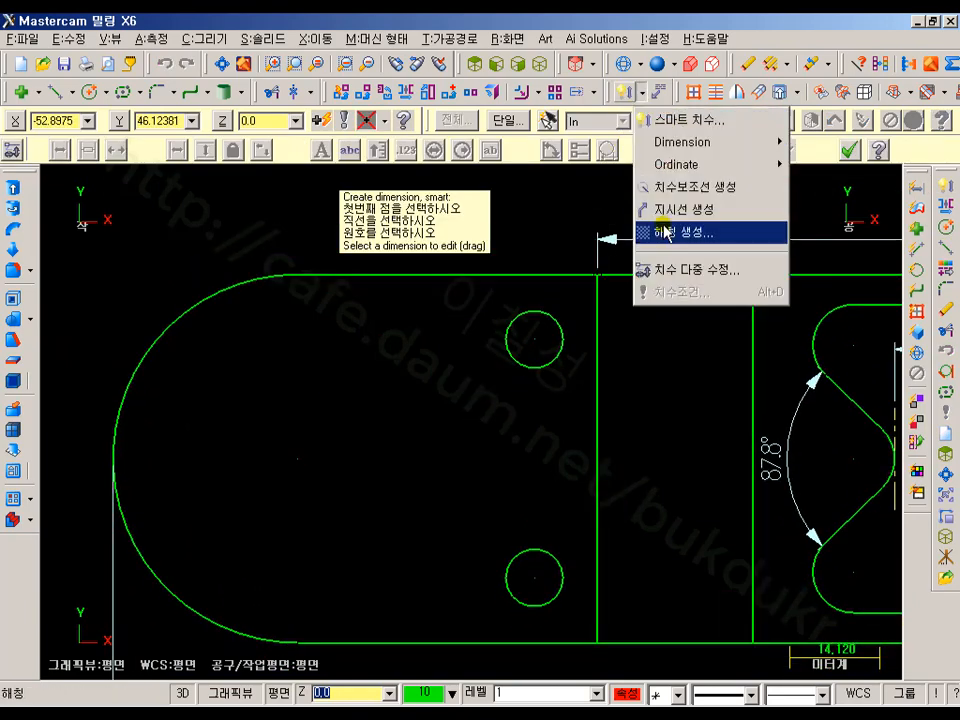
left_click(684, 144)
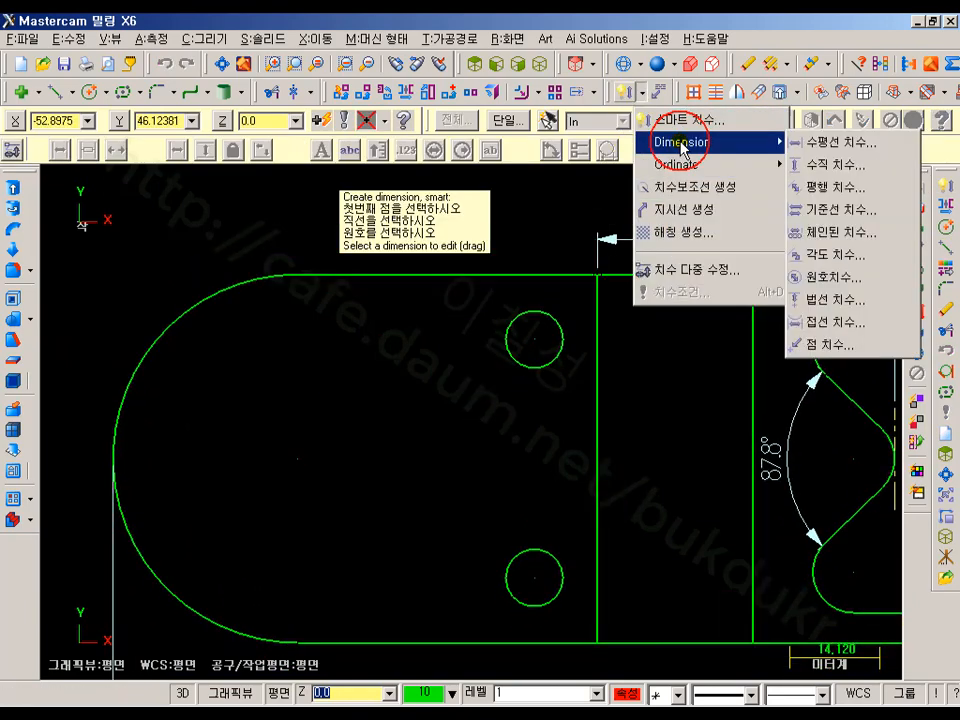
left_click(827, 345)
left_click(535, 346)
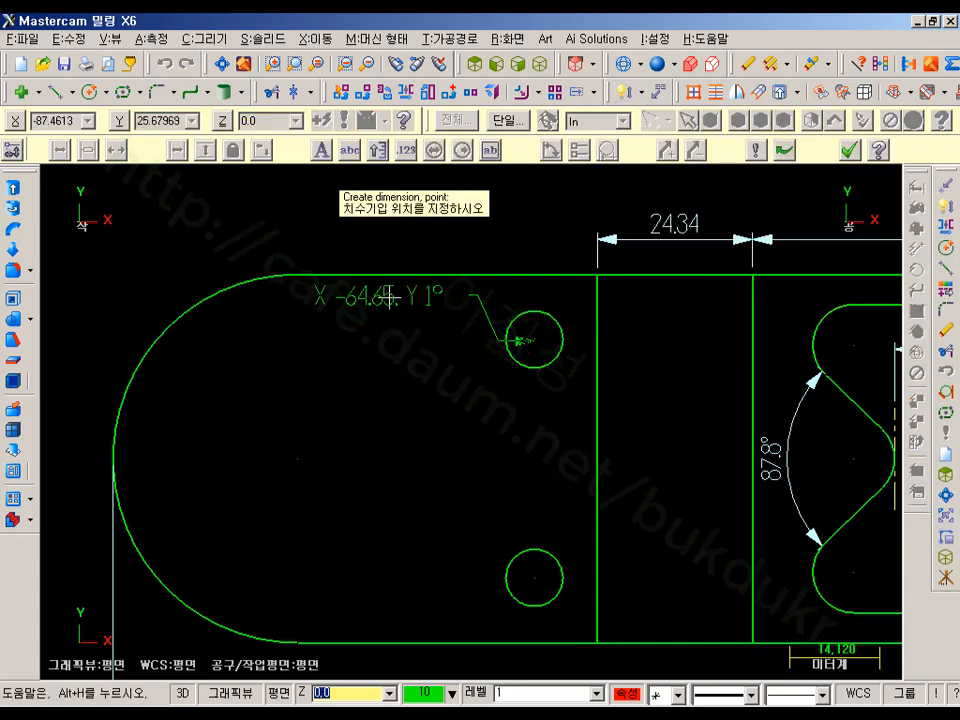
left_click(365, 253)
middle_click_drag(394, 351, 449, 338)
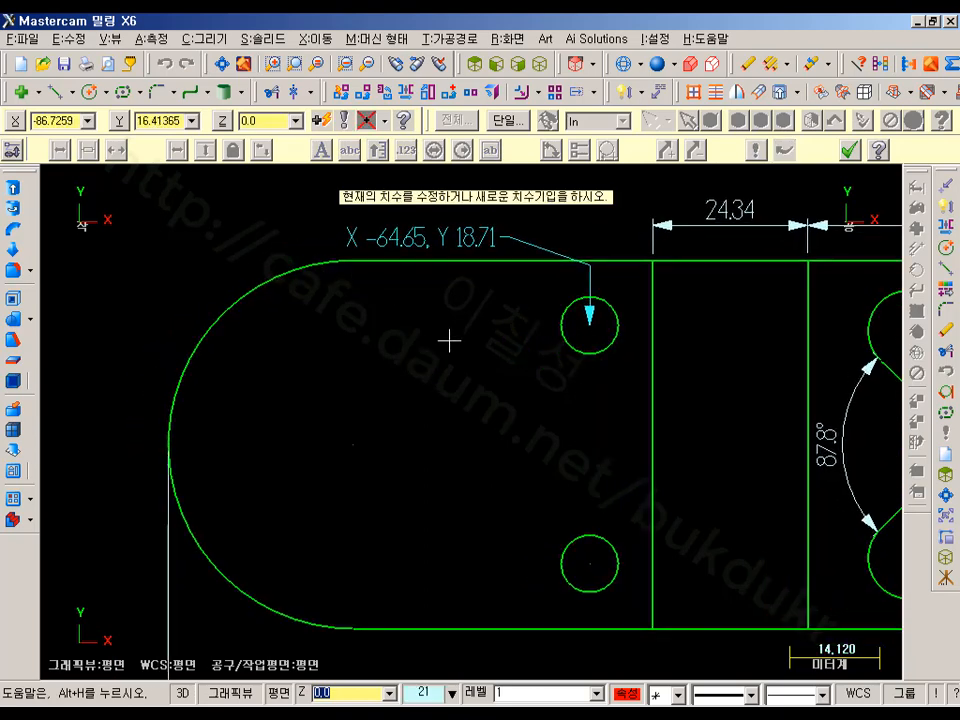
left_click(849, 150)
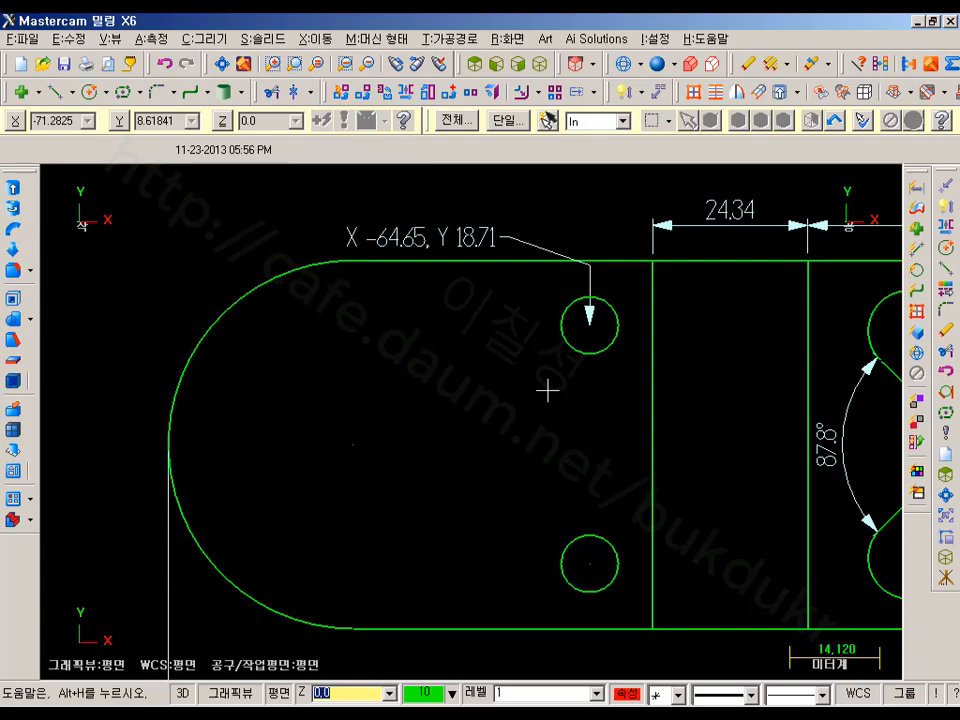
- Switch to the Acrobat PDF and mark the X -100.5 Y 0.0 coordinates of the large hole at the part's left end
left_click(598, 698)
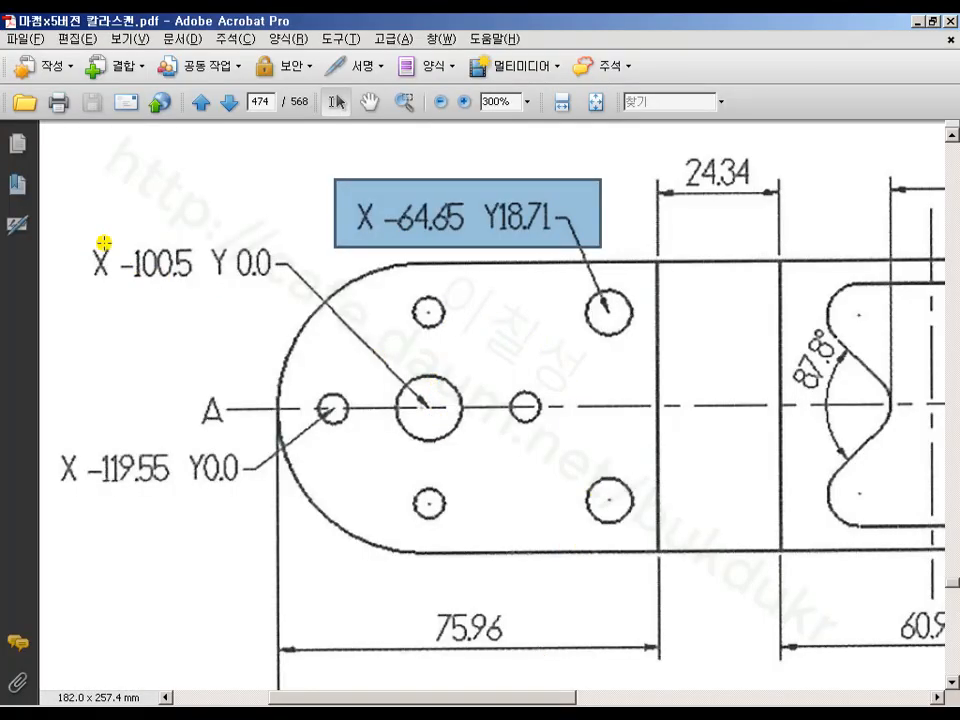
left_click_drag(69, 232, 288, 288)
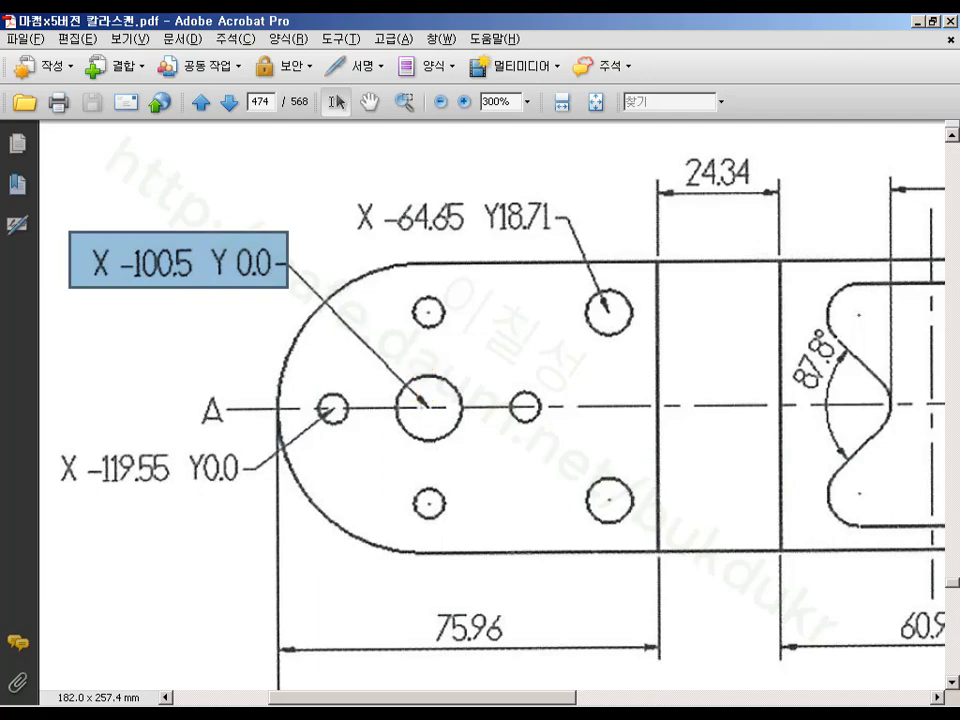
- Switch back to Mastercam and draw a circle of diameter 13 centred at X-100.5 Y0
key("alt+Tab")
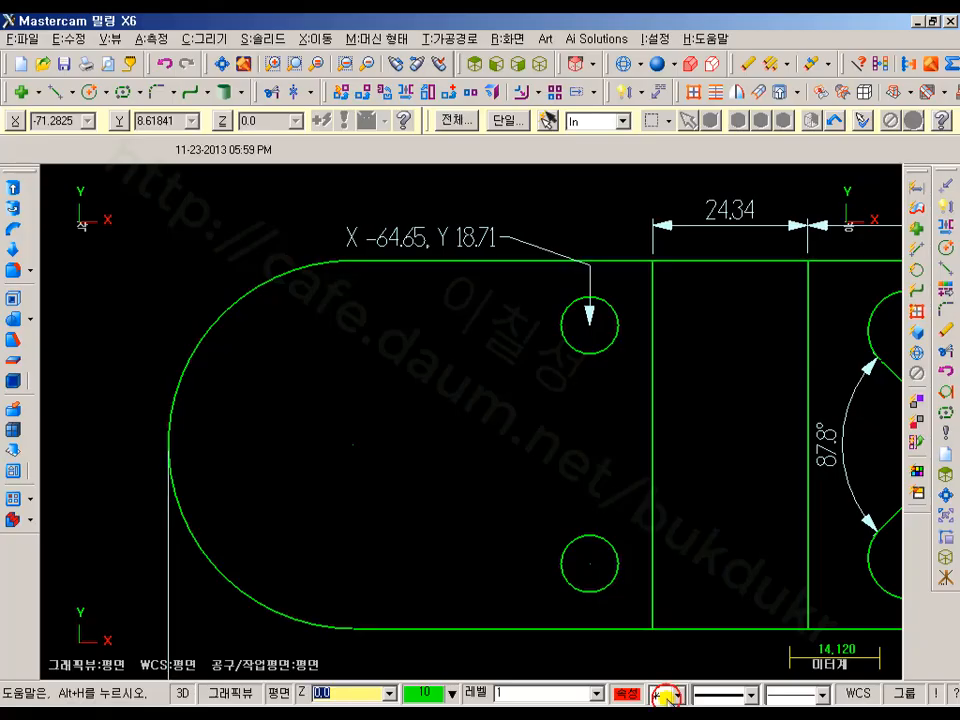
left_click(88, 92)
left_click(302, 151)
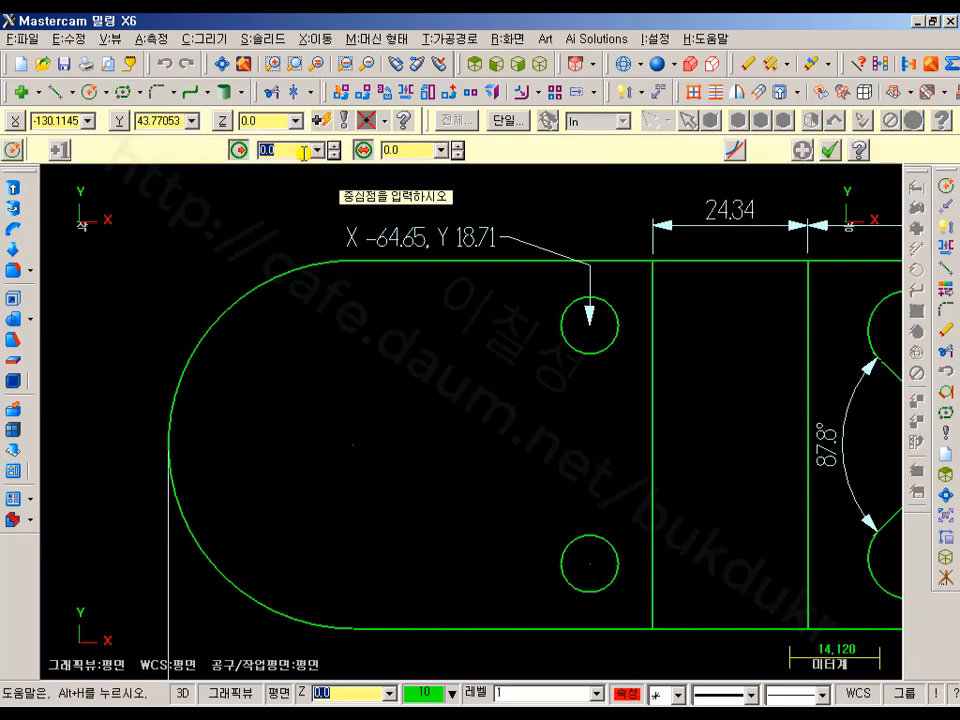
key("Return")
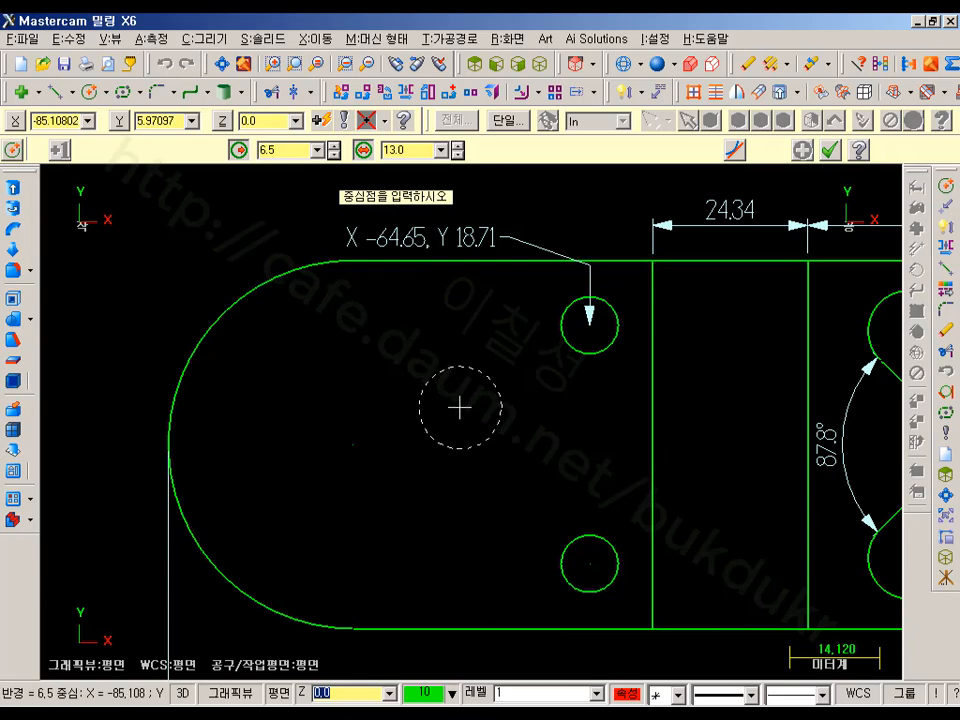
type("X-100.5Y")
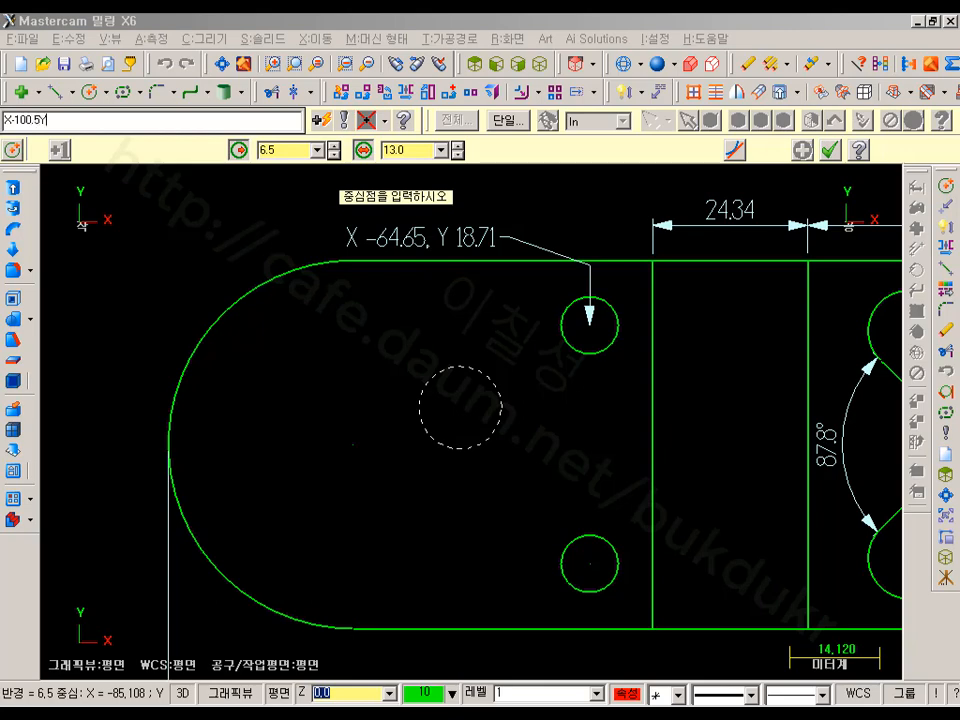
type("0")
key("Return")
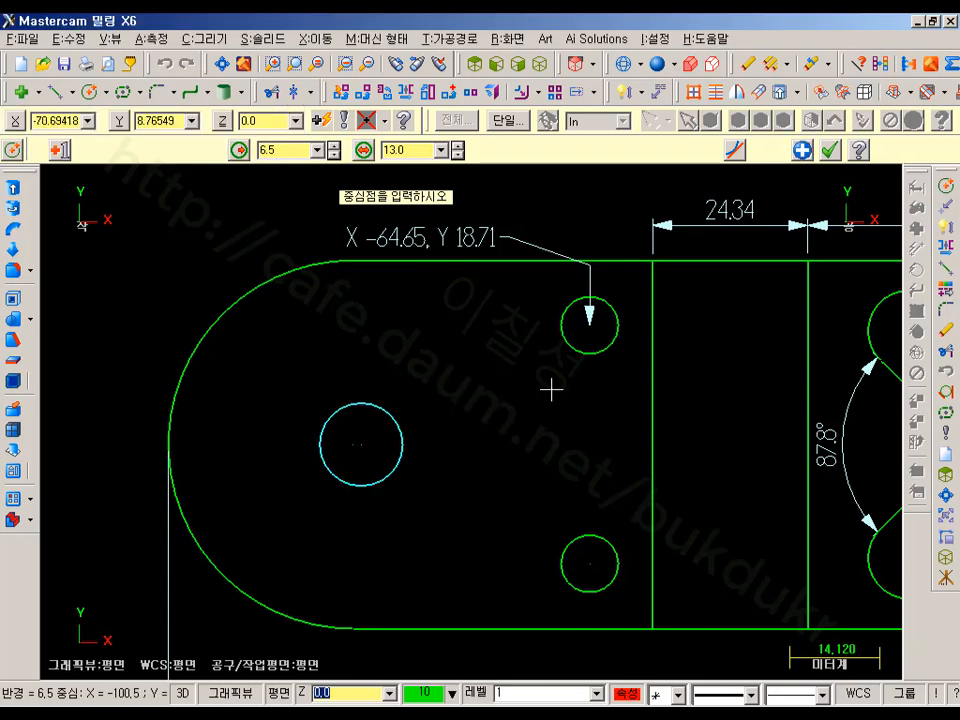
scroll(180, 510, "up", 2)
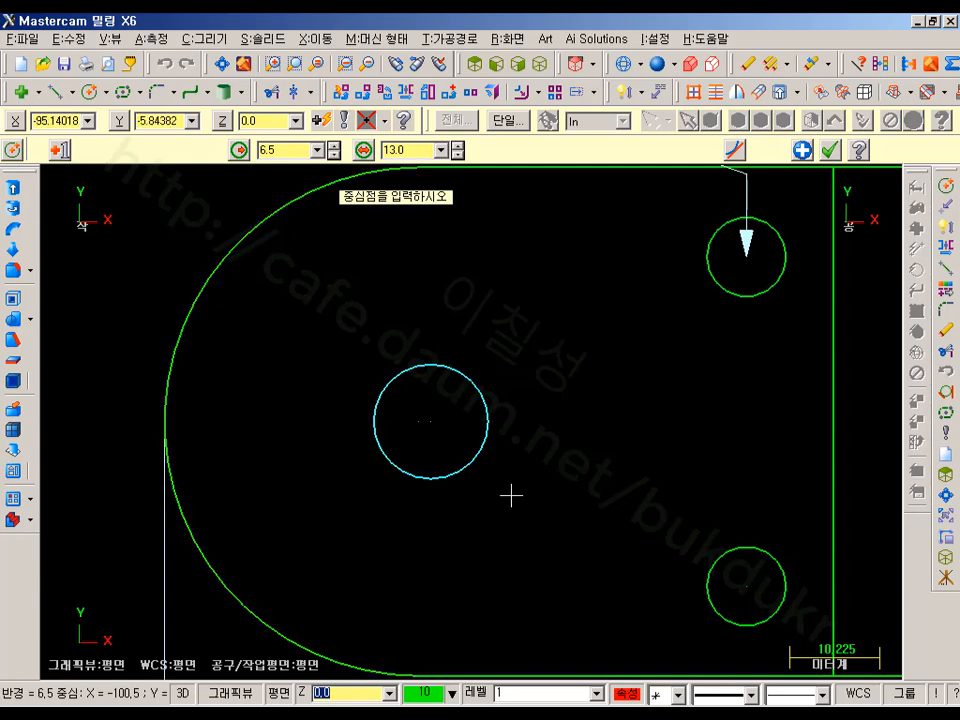
scroll(463, 431, "down", 1)
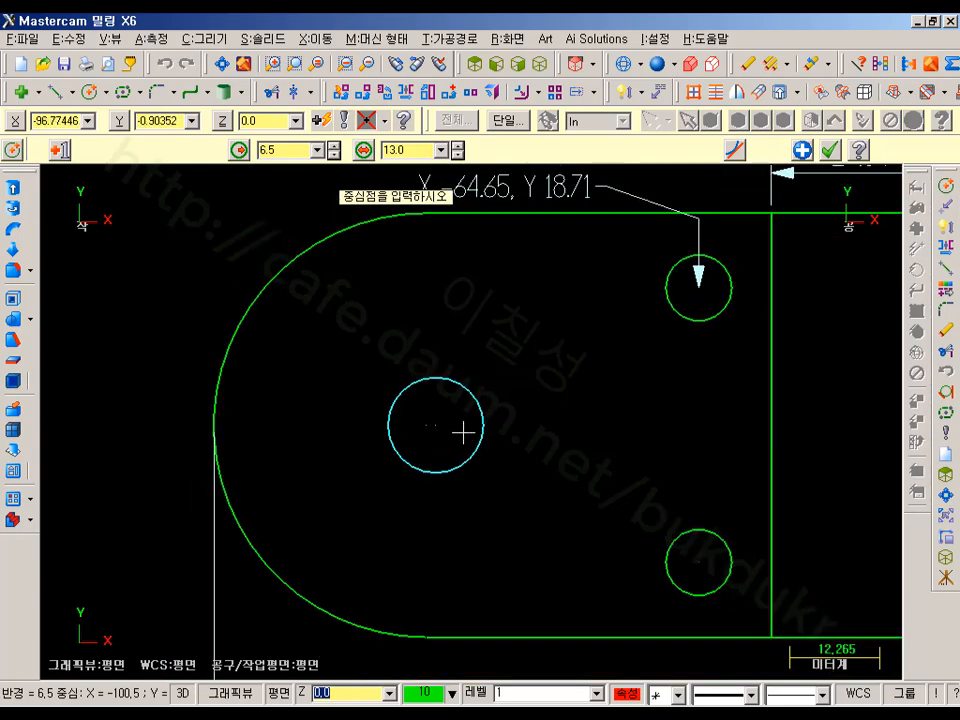
left_click(803, 150)
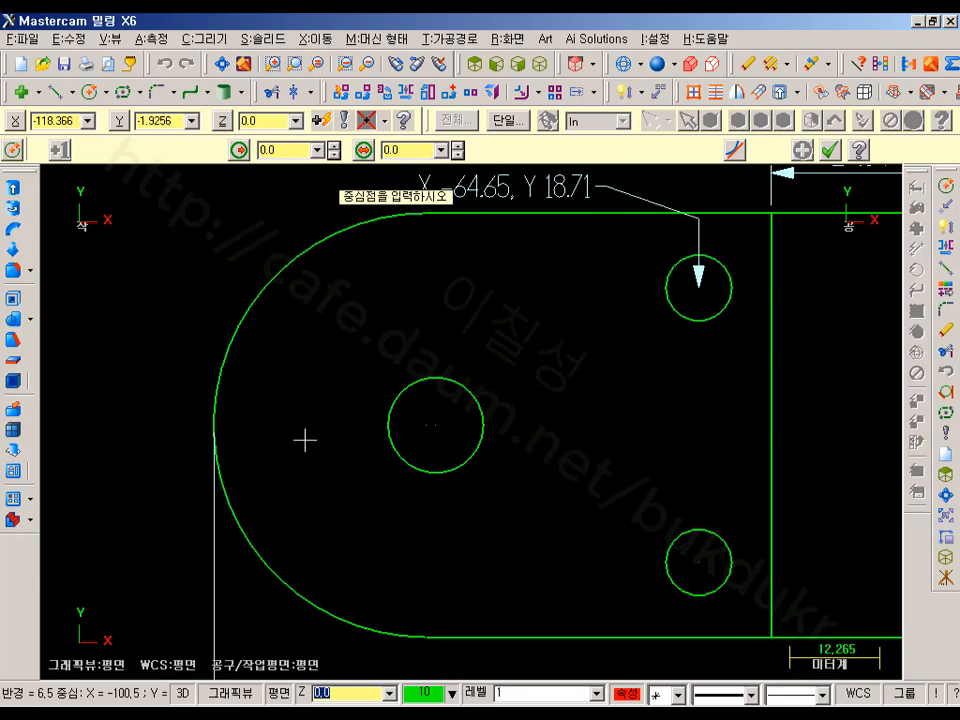
- Draw a circle of diameter 6 centred at X-119.55 Y0 and finish the circle command
left_click(286, 150)
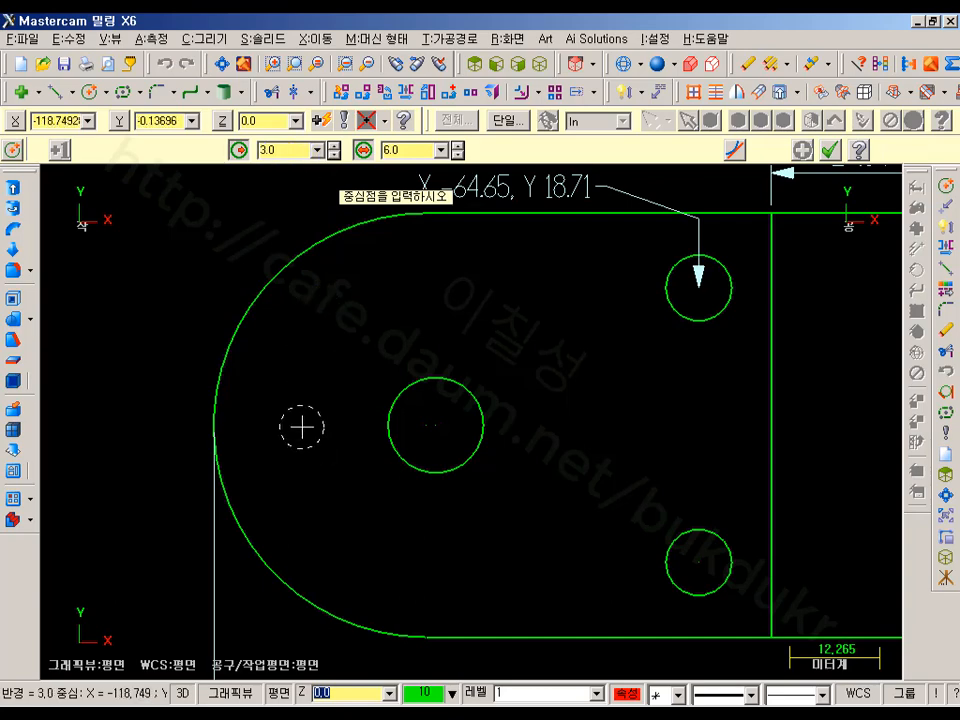
type("X-119.55Y0")
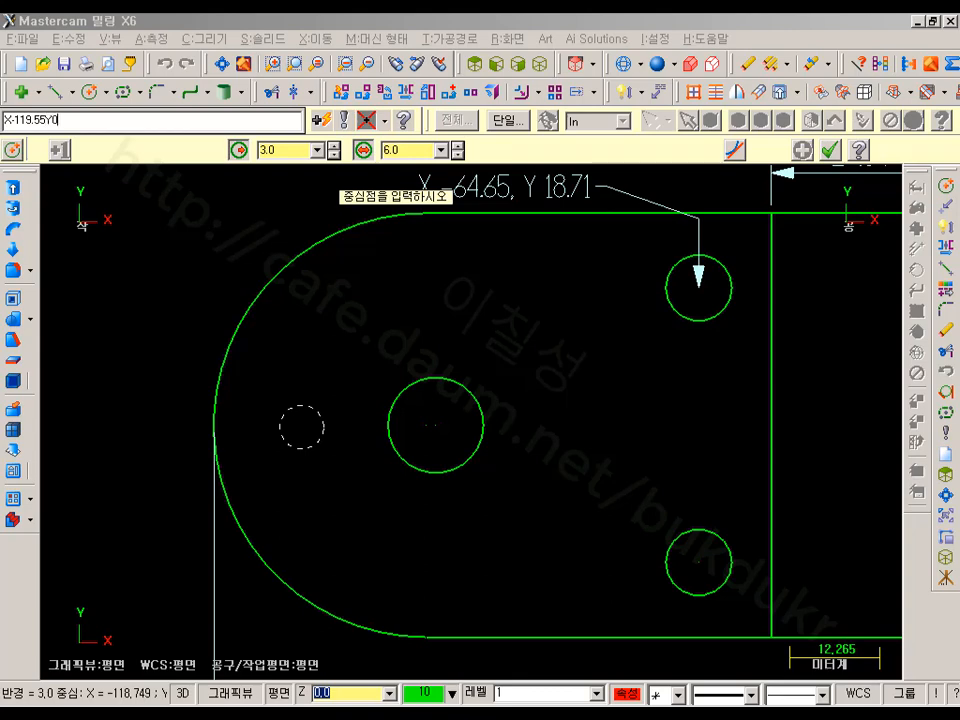
key("Return")
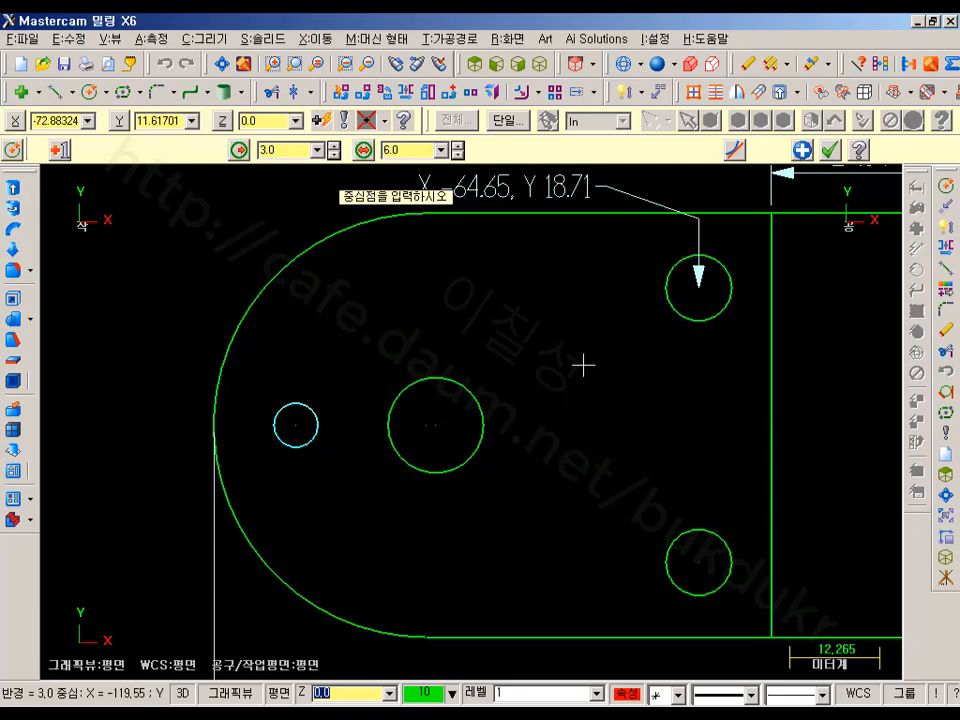
left_click(829, 150)
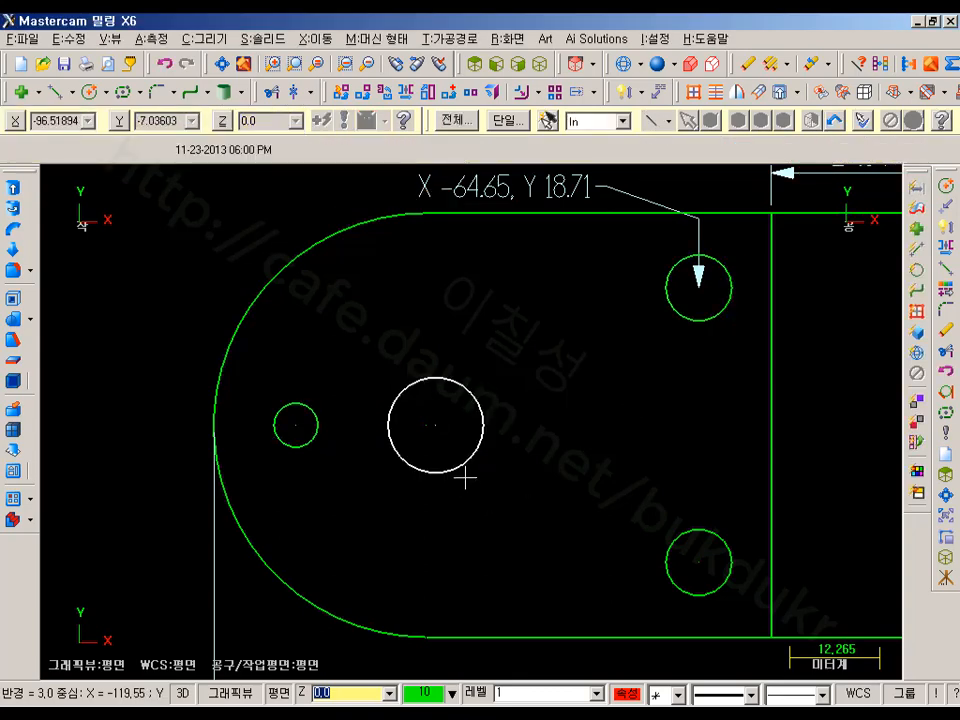
- Rotate the diameter 6 circle about the diameter 13 circle's centre, making 3 copies at 90 degrees between them
scroll(463, 474, "up", 1)
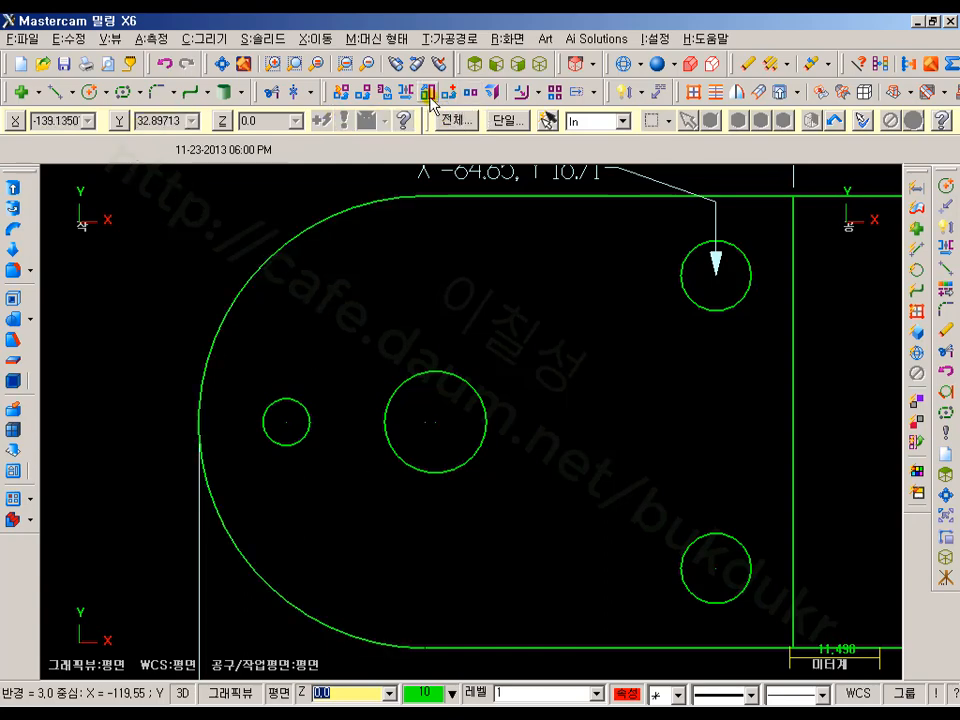
left_click(389, 97)
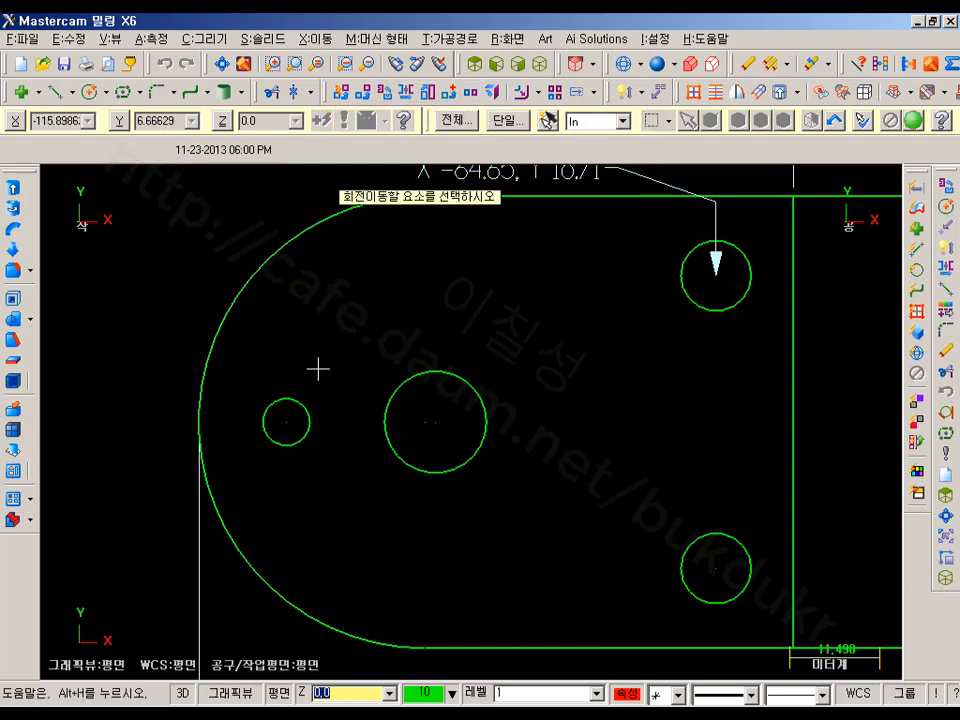
left_click(302, 402)
left_click(912, 121)
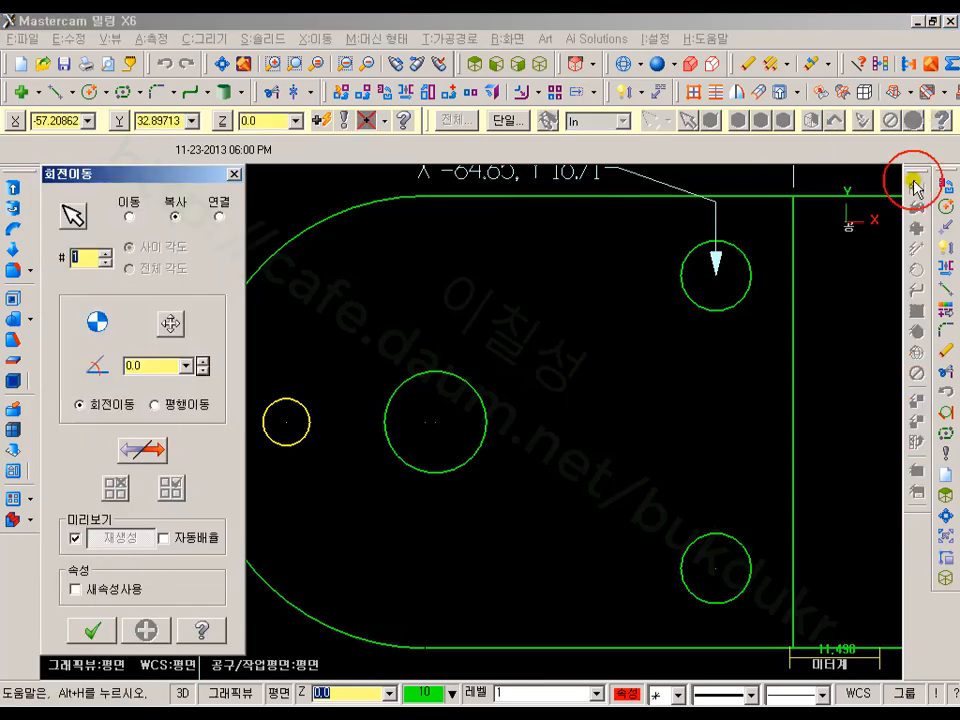
left_click(174, 324)
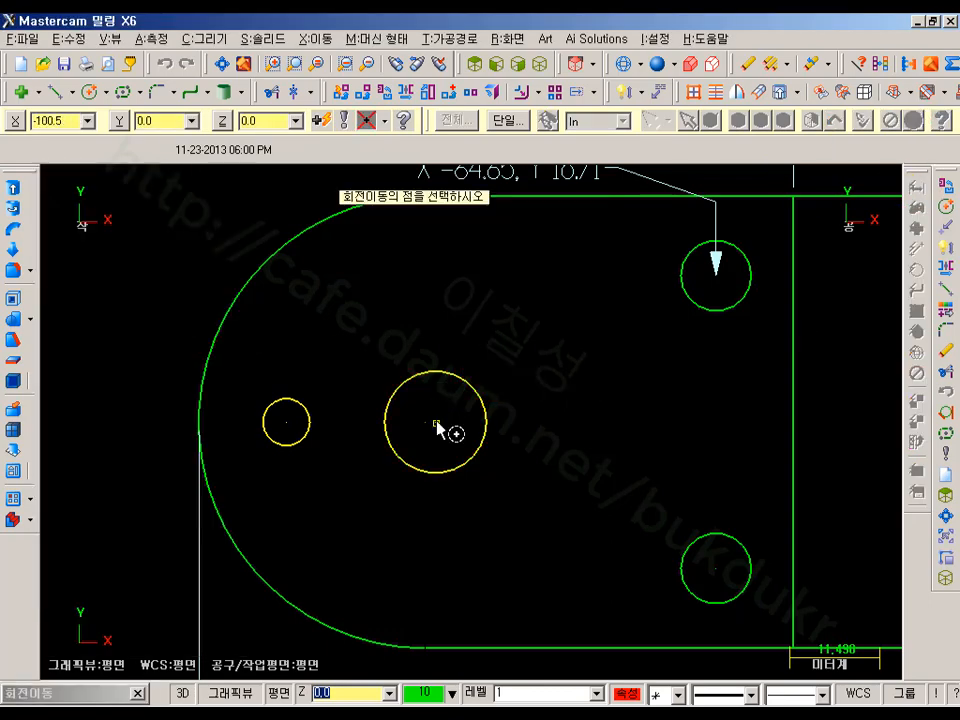
left_click(436, 425)
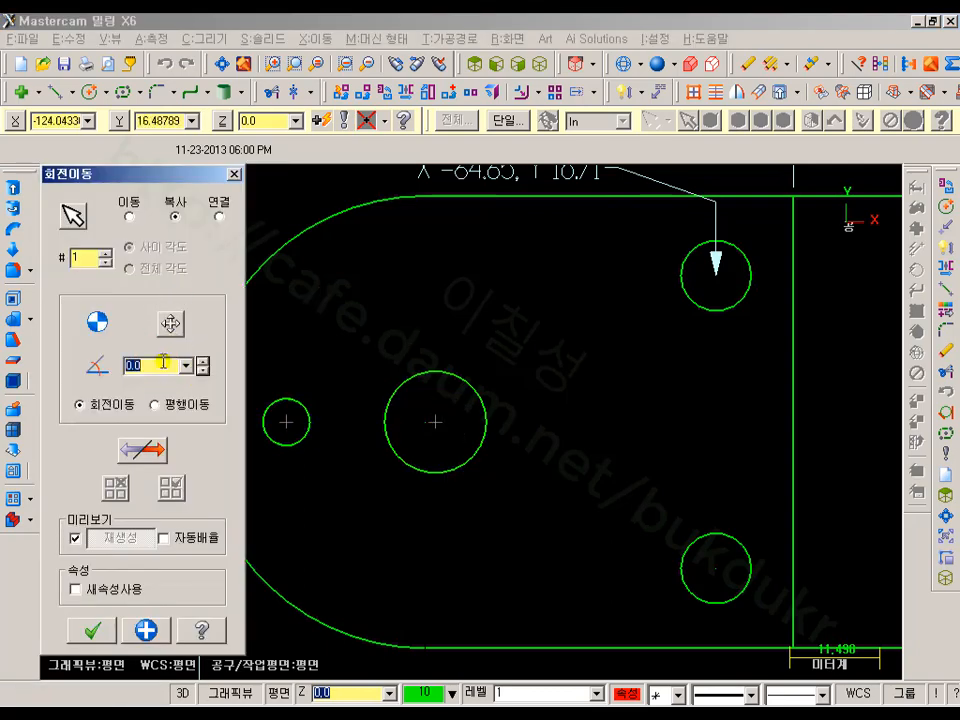
left_click(105, 253)
left_click(106, 253)
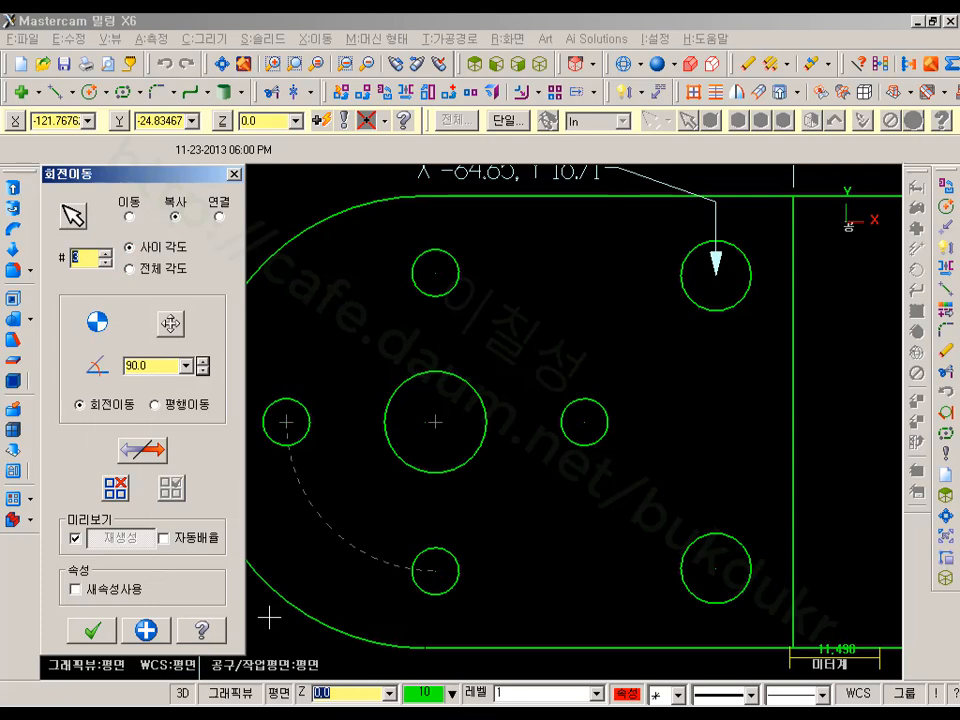
left_click(93, 631)
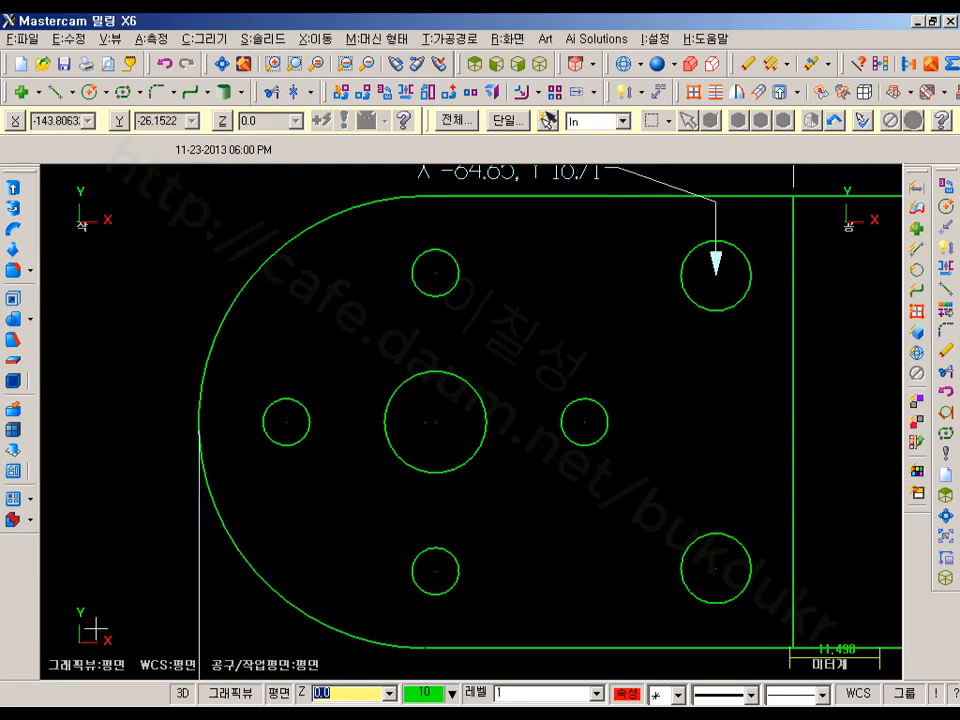
- Add diameter dimensions to the large central circle, the small circle to its right and the lower circle beside the vertical line
left_click(621, 95)
left_click(468, 382)
left_click(514, 337)
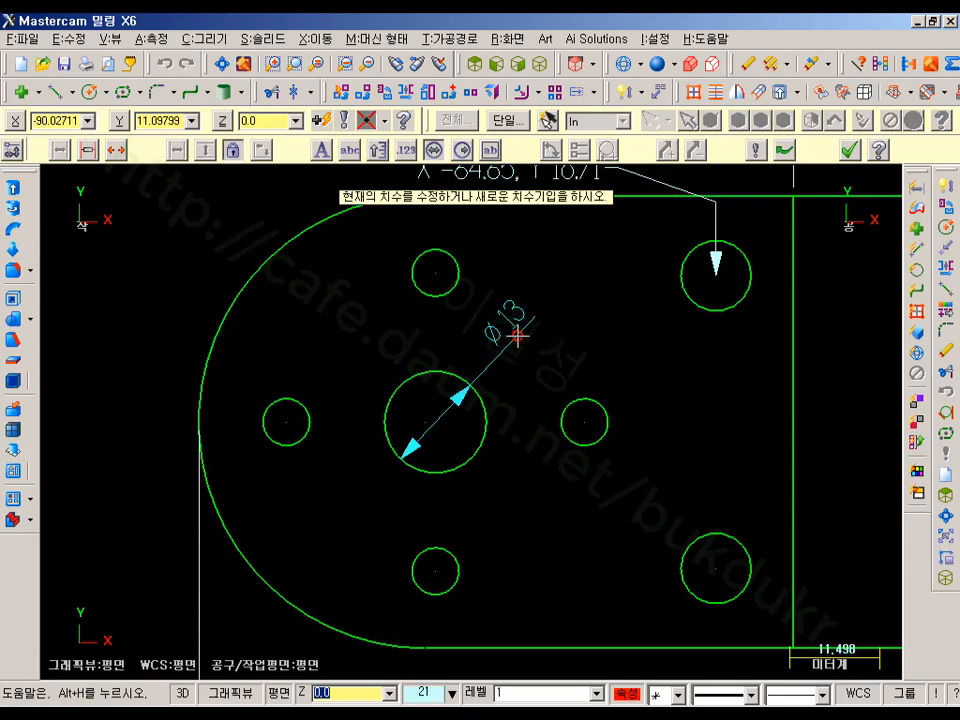
left_click(587, 392)
left_click(666, 347)
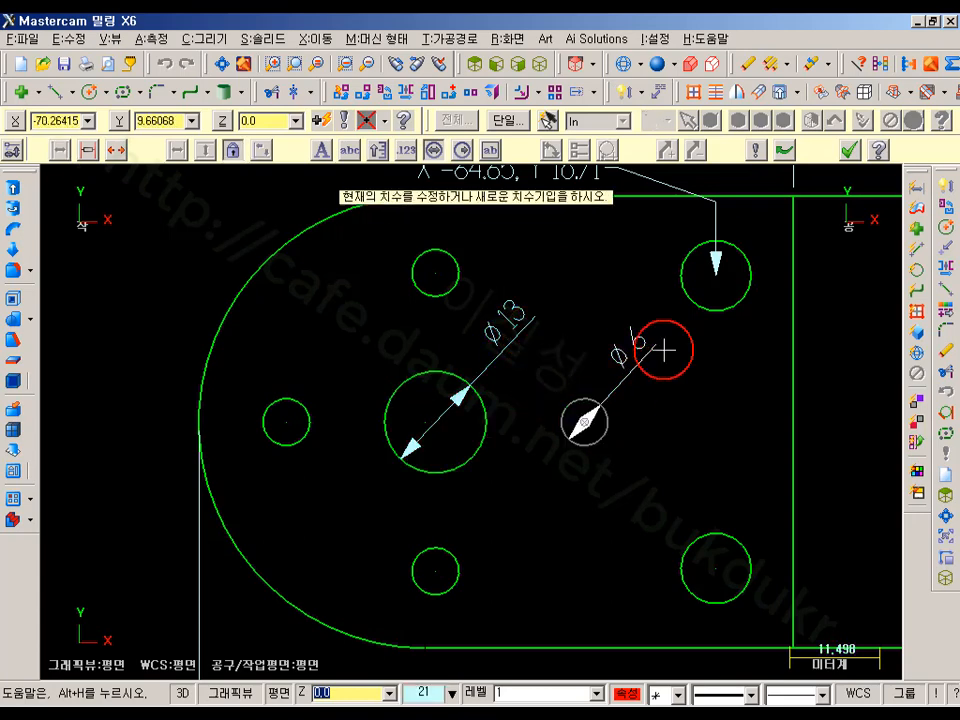
left_click(734, 530)
left_click(736, 515)
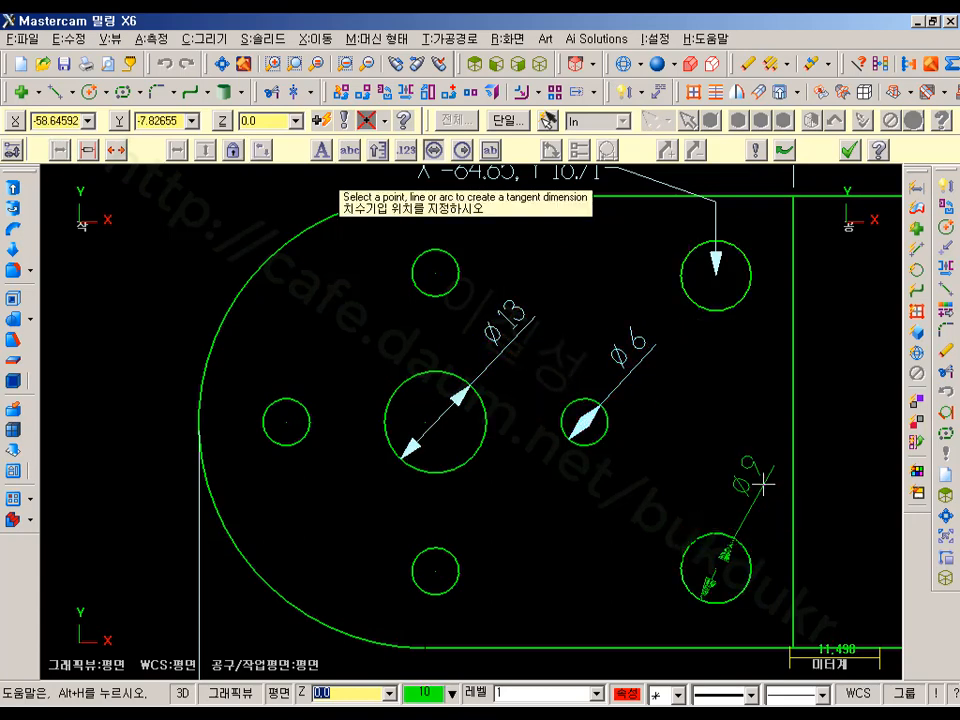
left_click(765, 475)
scroll(327, 488, "down", 1)
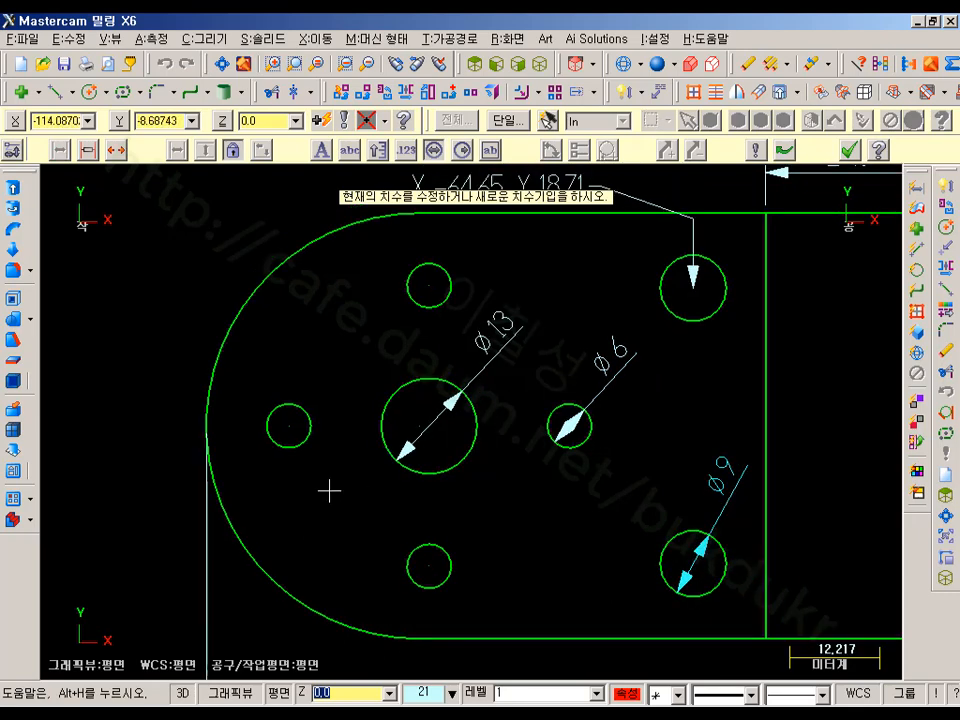
- Draw a circle centred on the diameter 13 circle and passing through the centre of the small circle above it
left_click(89, 92)
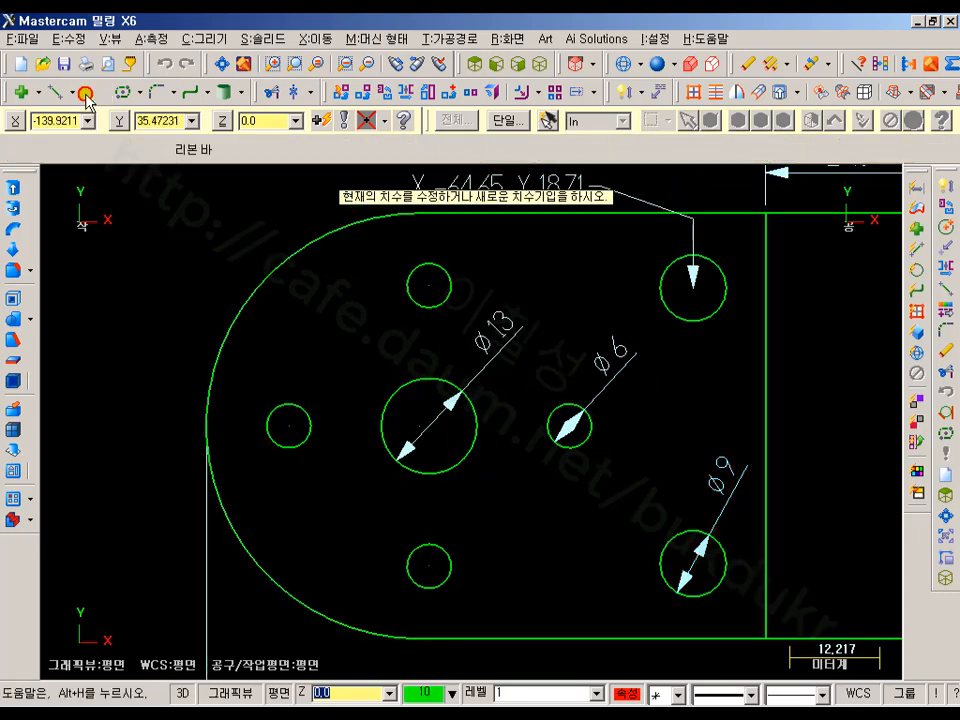
left_click(428, 427)
left_click(428, 288)
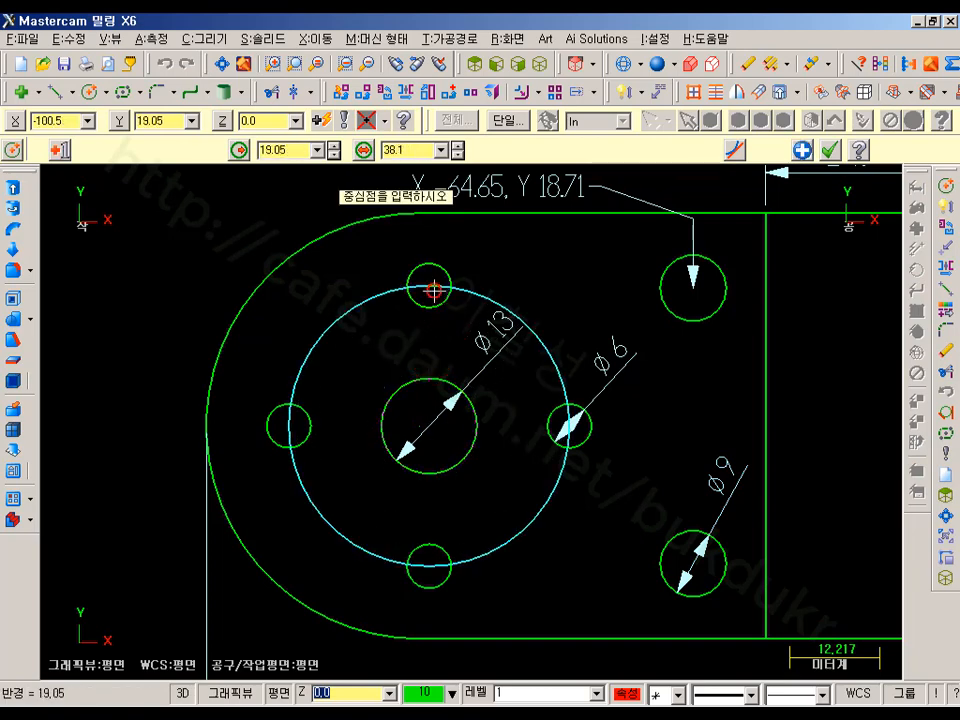
left_click(830, 150)
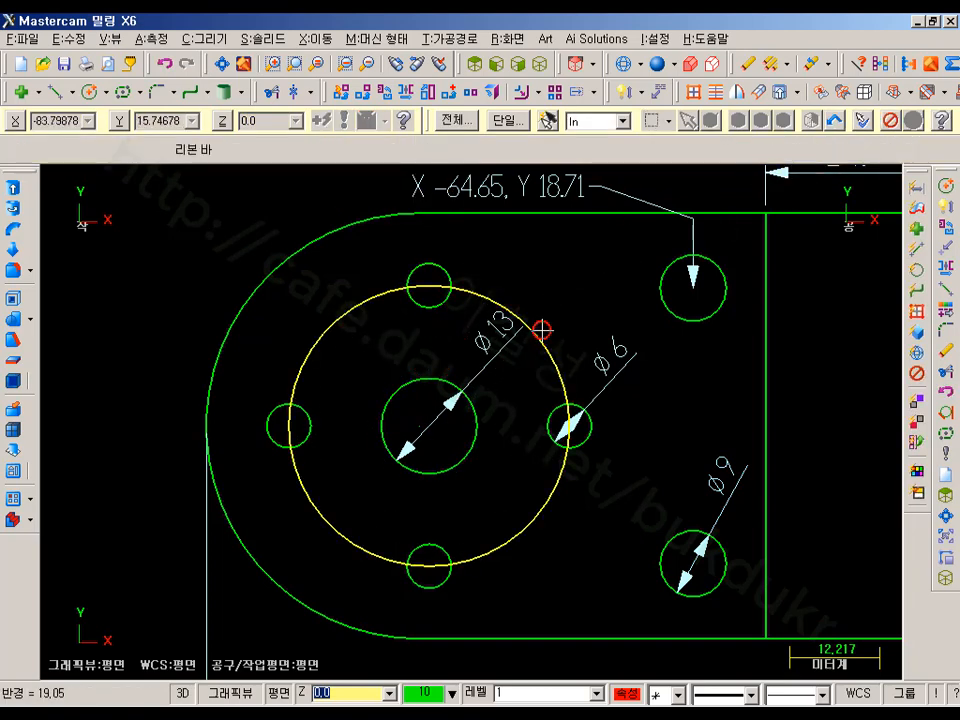
- Change the bolt circle's attributes to a centre line type and colour 17
left_click(599, 692)
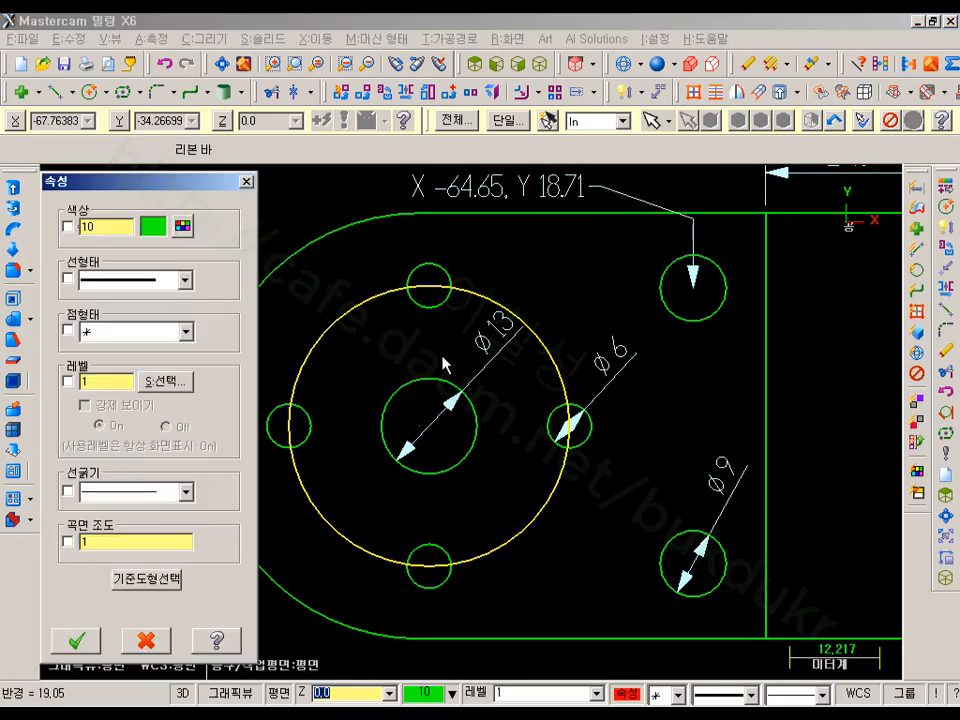
left_click(185, 281)
left_click(130, 340)
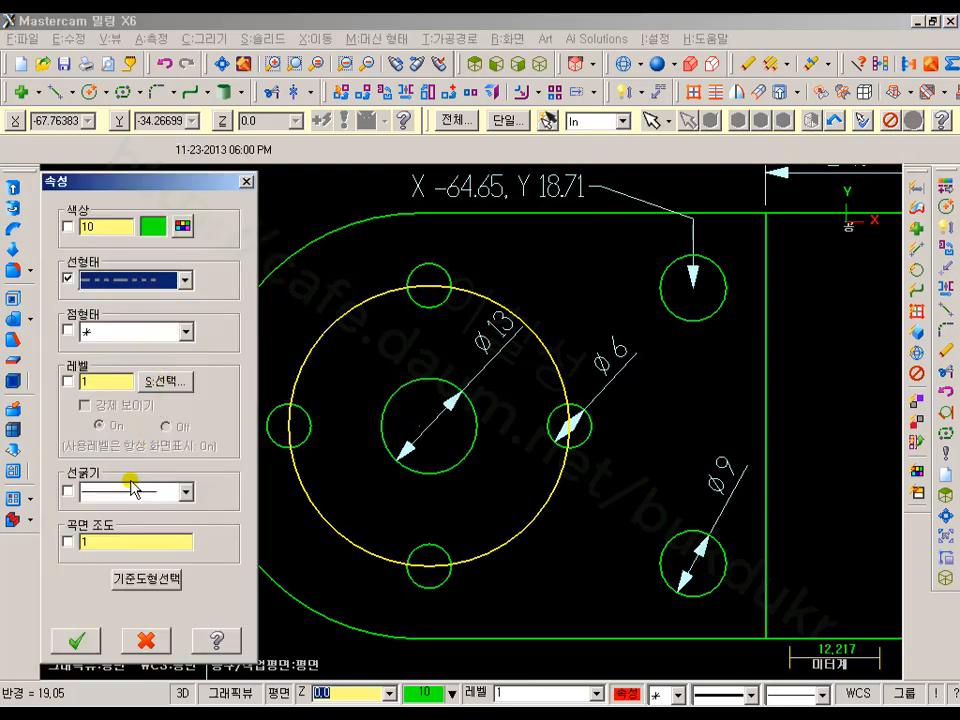
left_click(182, 226)
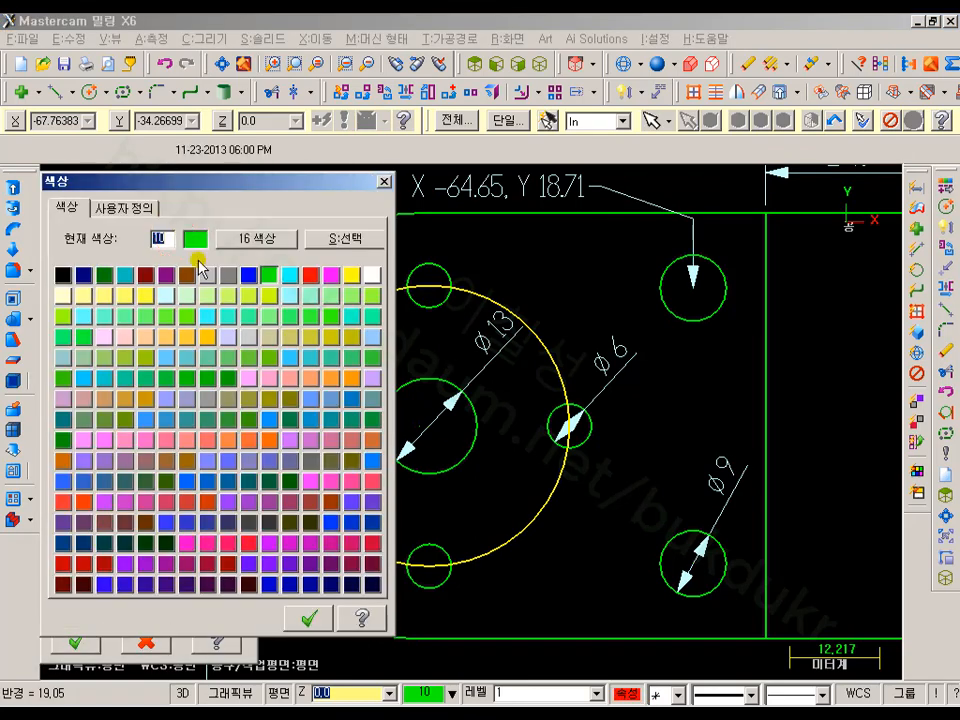
left_click(82, 298)
left_click(310, 620)
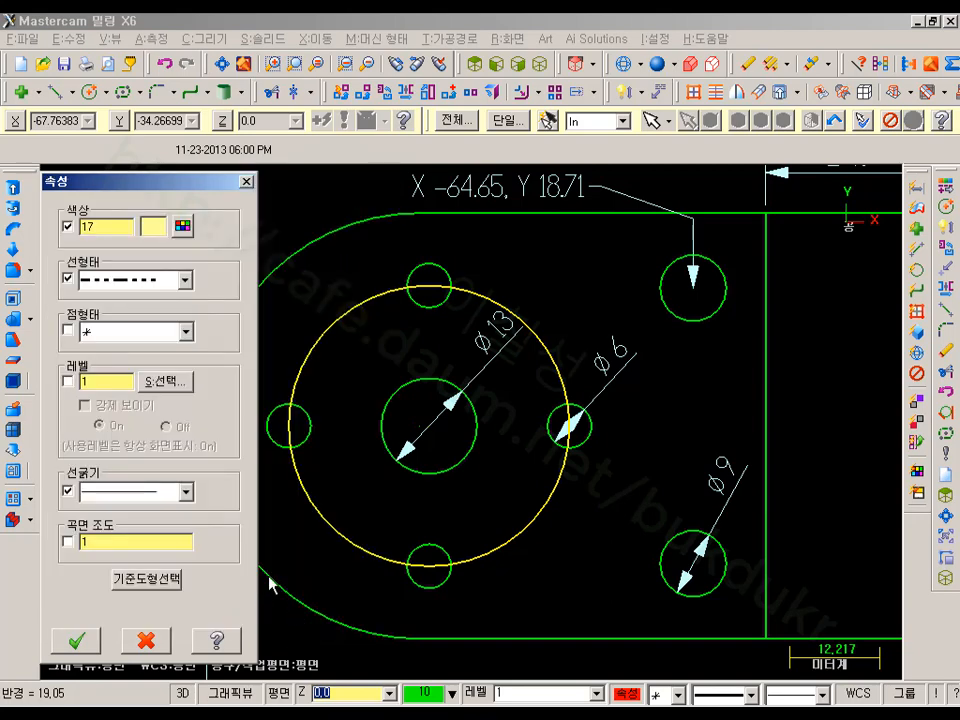
left_click(76, 643)
- Mirror a copy of the end's holes, bolt circle and enclosed annotations about the vertical axis at X 0
scroll(150, 281, "down", 4)
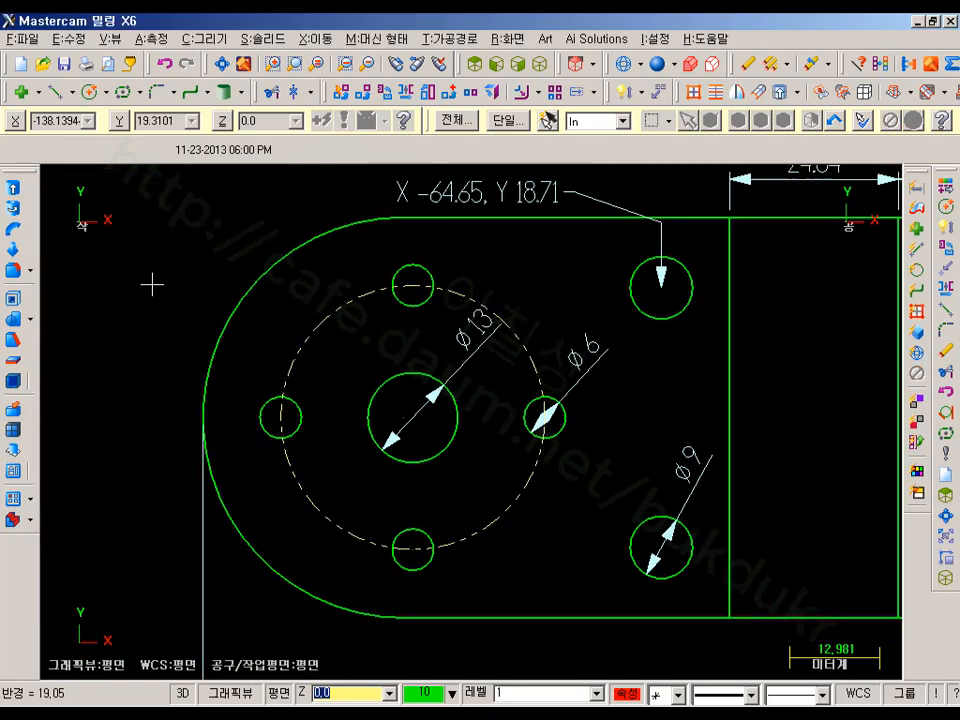
scroll(160, 314, "down", 1)
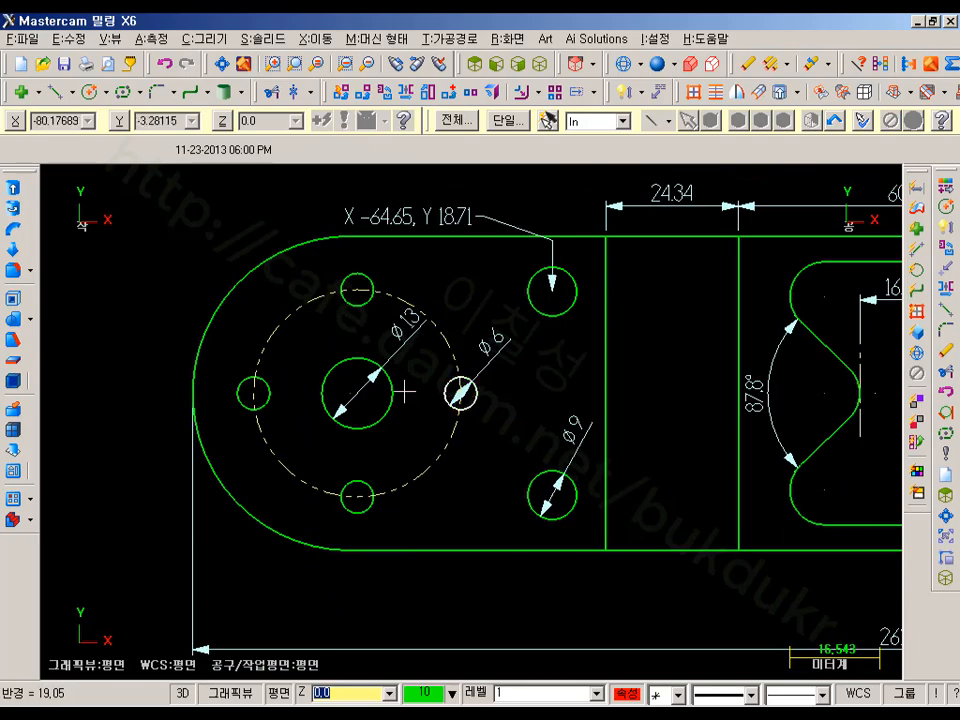
middle_click_drag(622, 431, 506, 416)
scroll(442, 427, "down", 4)
middle_click_drag(621, 388, 523, 389)
scroll(524, 388, "down", 3)
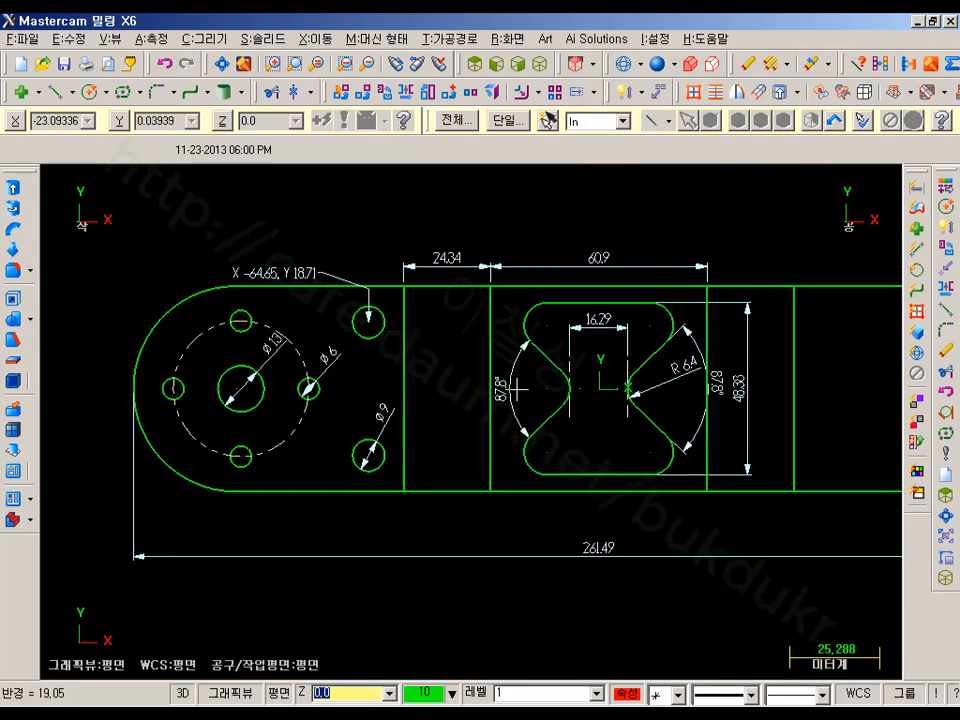
scroll(518, 382, "down", 3)
middle_click_drag(665, 433, 578, 412)
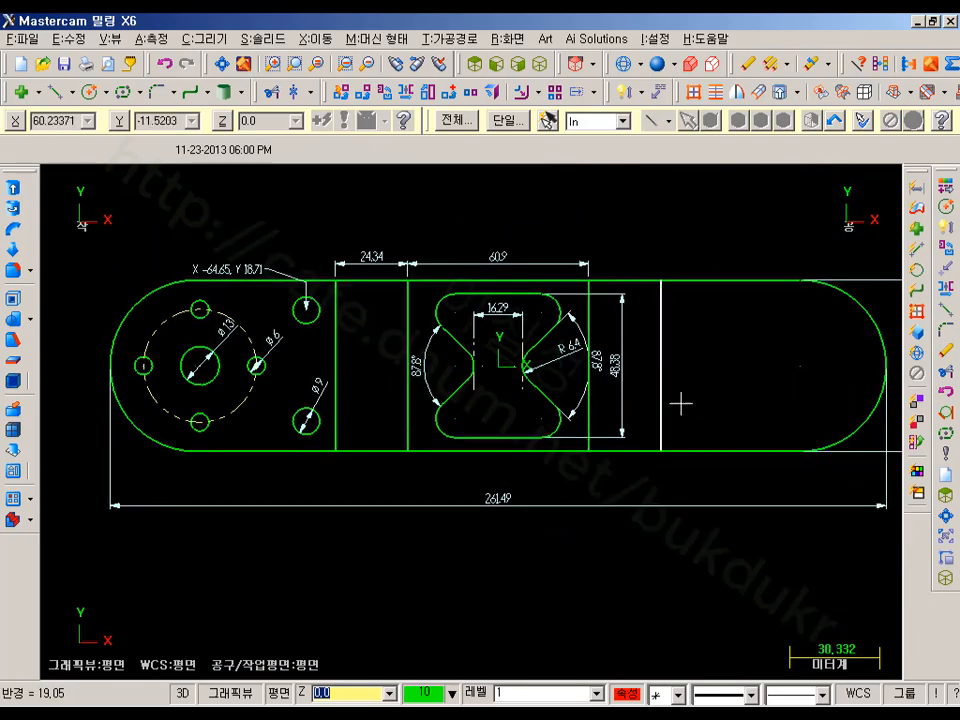
scroll(140, 398, "up", 2)
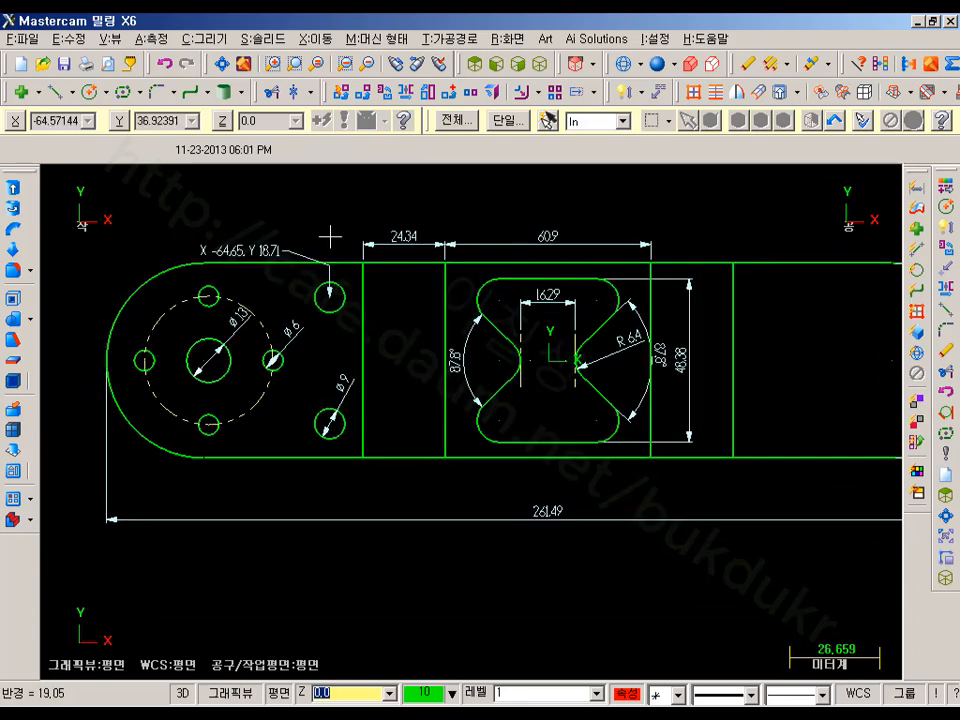
left_click_drag(117, 242, 353, 481)
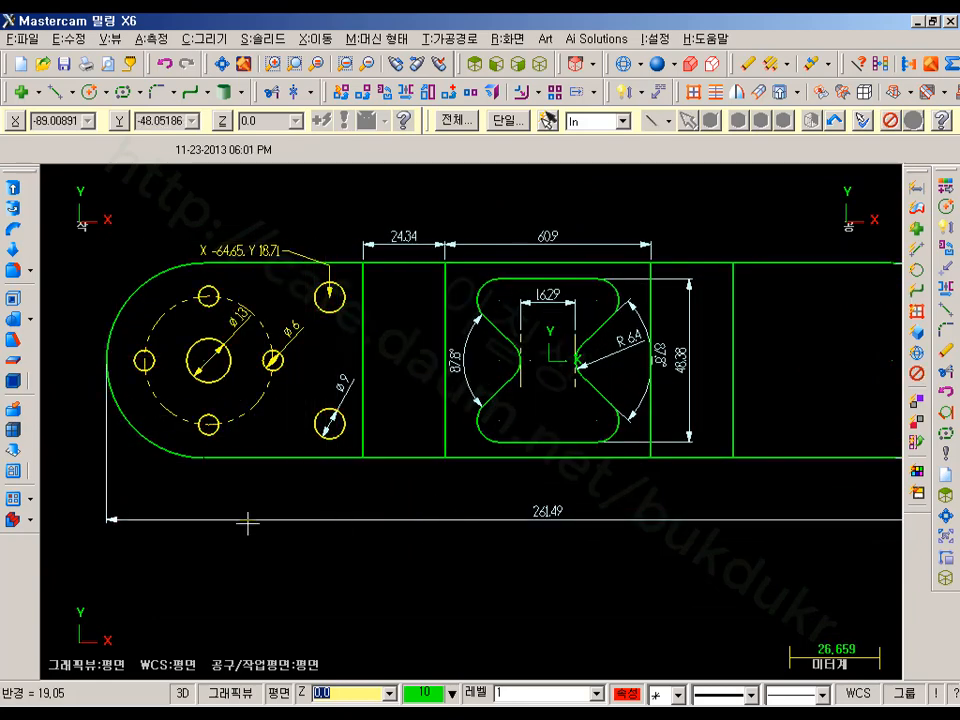
scroll(251, 570, "down", 1)
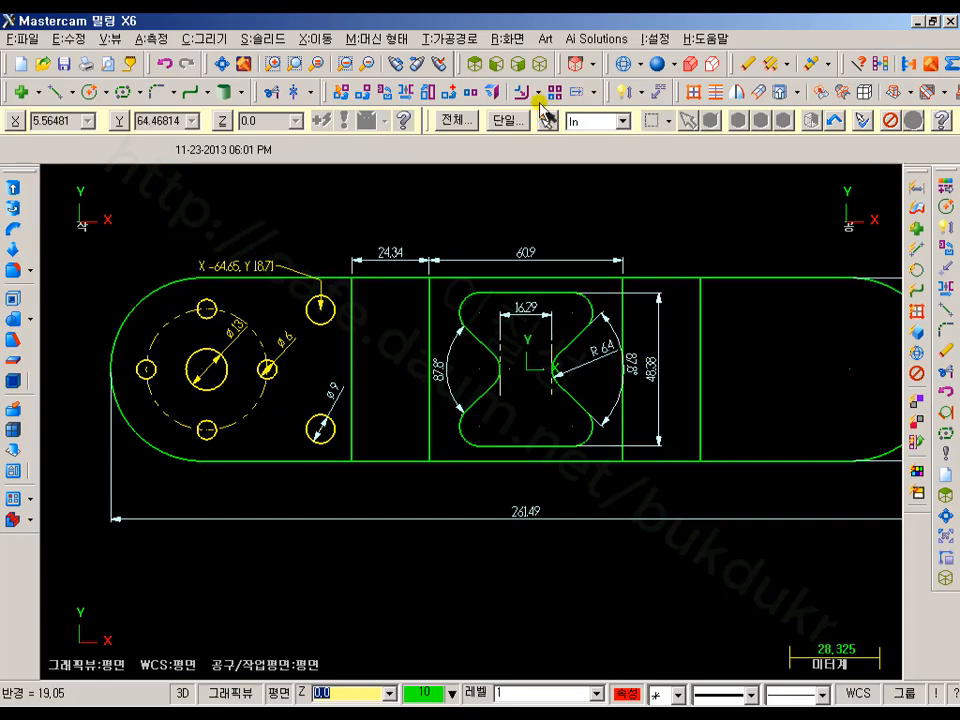
left_click(420, 96)
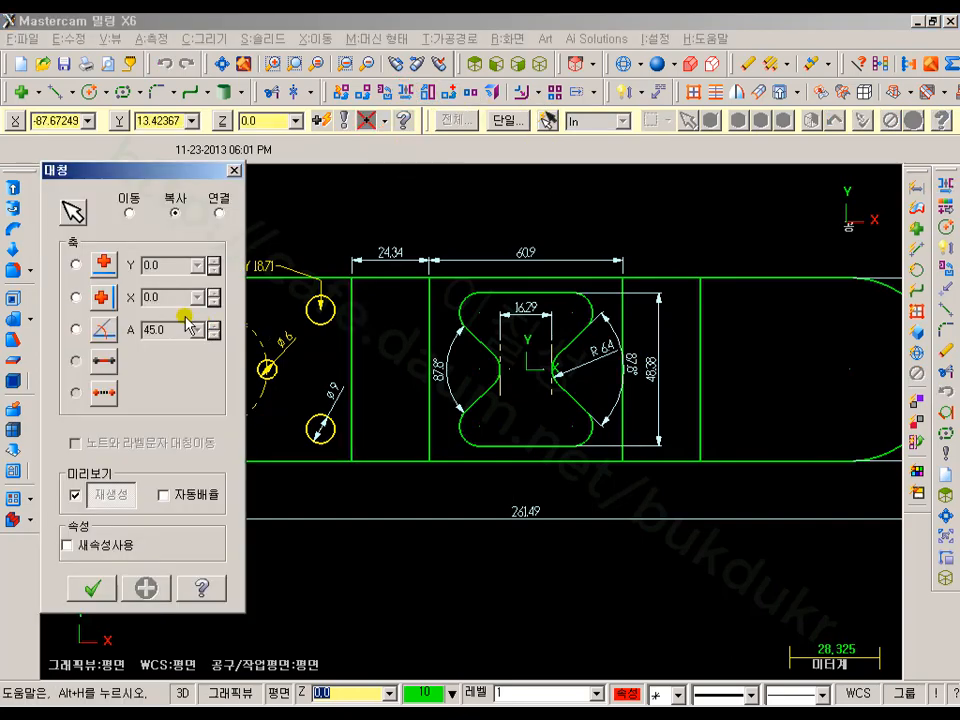
left_click(75, 297)
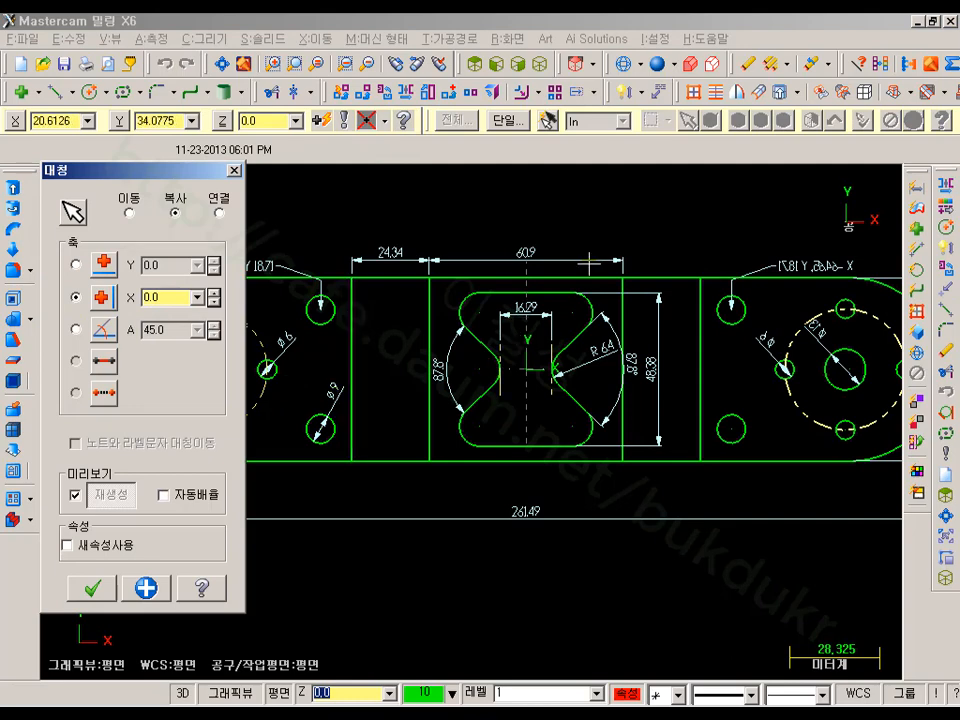
scroll(630, 242, "down", 1)
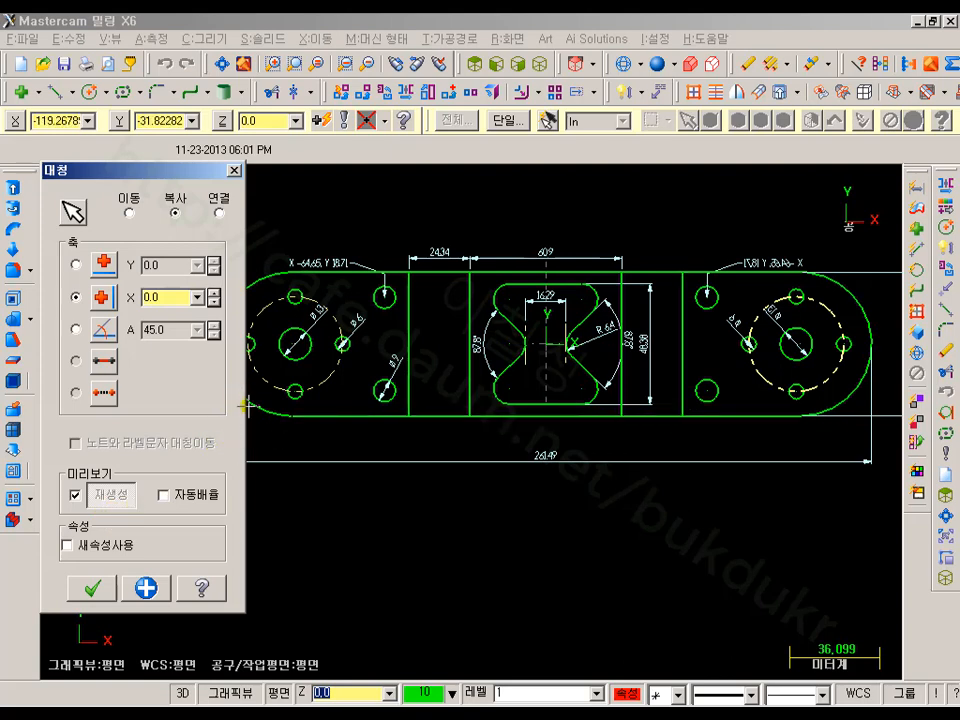
left_click(95, 587)
- Delete the mirrored coordinate note and the mirrored diameter dimensions at the copied hole pattern
scroll(754, 287, "up", 5)
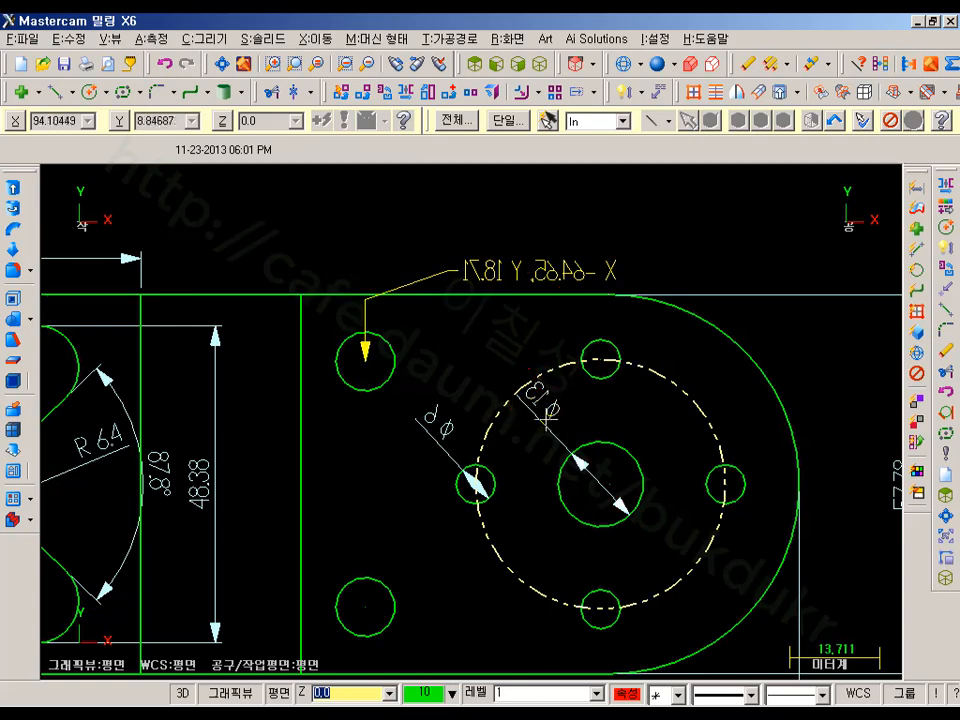
left_click(749, 66)
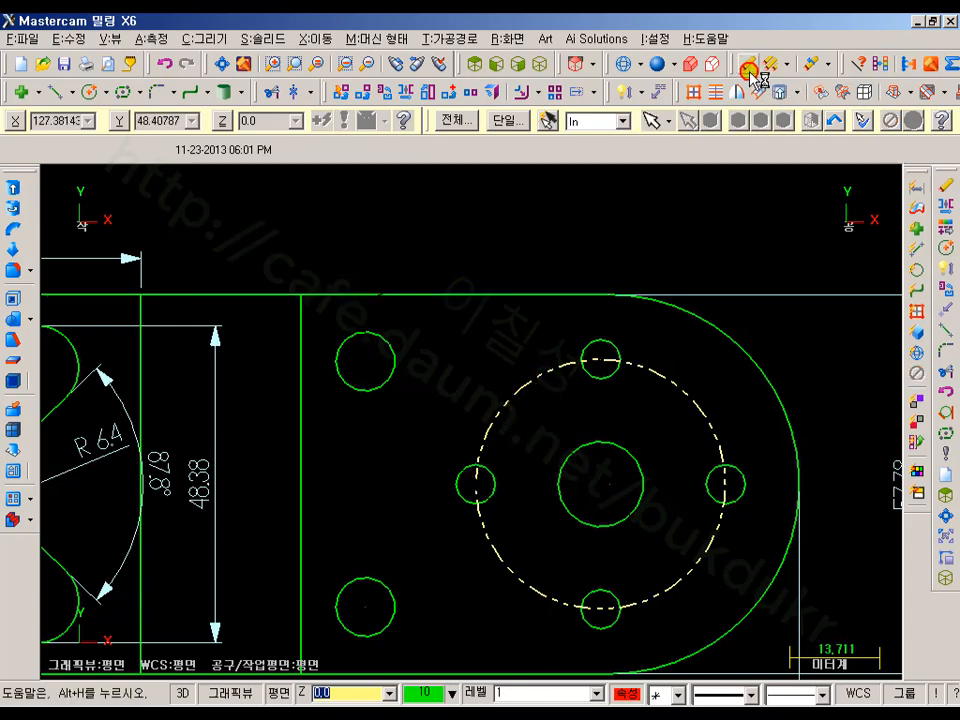
scroll(664, 257, "down", 2)
middle_click_drag(407, 317, 597, 315)
scroll(608, 309, "down", 2)
scroll(495, 283, "down", 2)
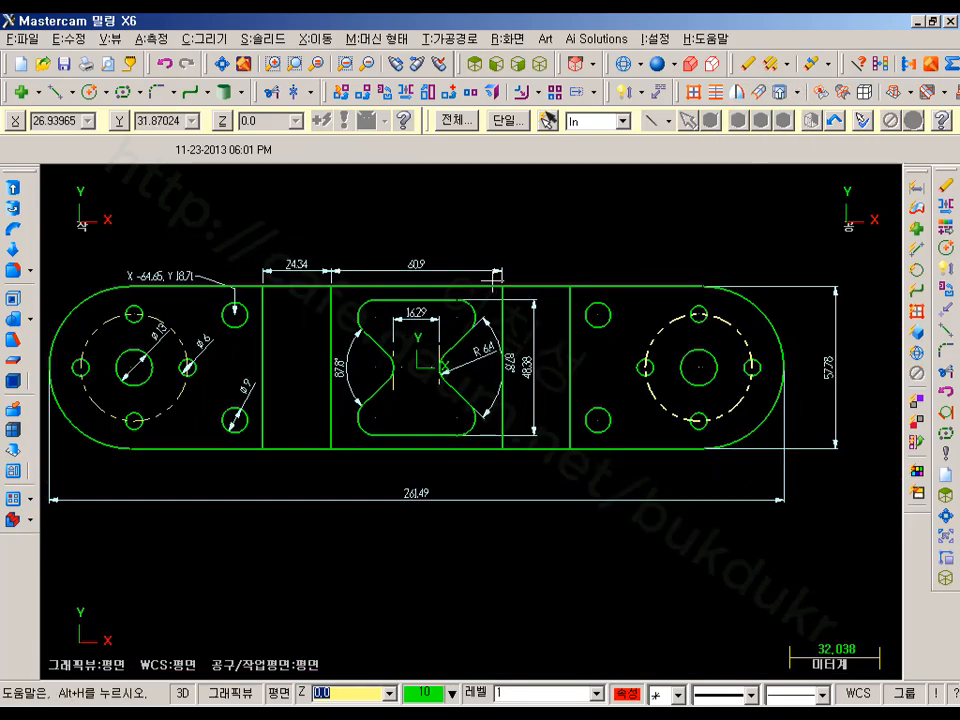
middle_click_drag(495, 281, 541, 298)
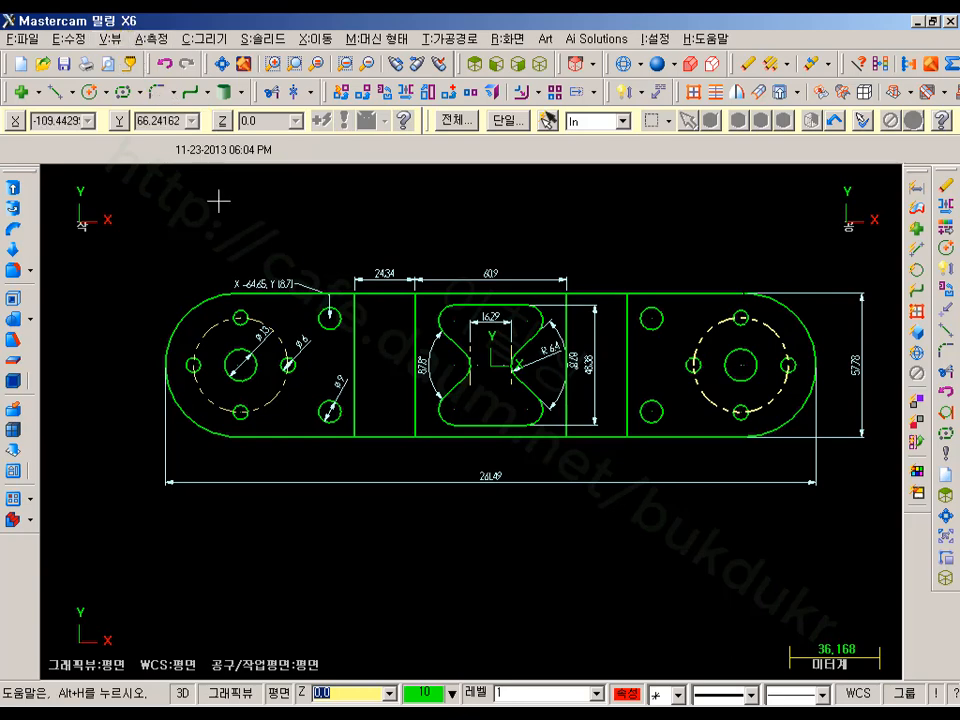
- Show the Operations Manager docked beside the drawing and switch the graphics view to isometric
key("alt+o")
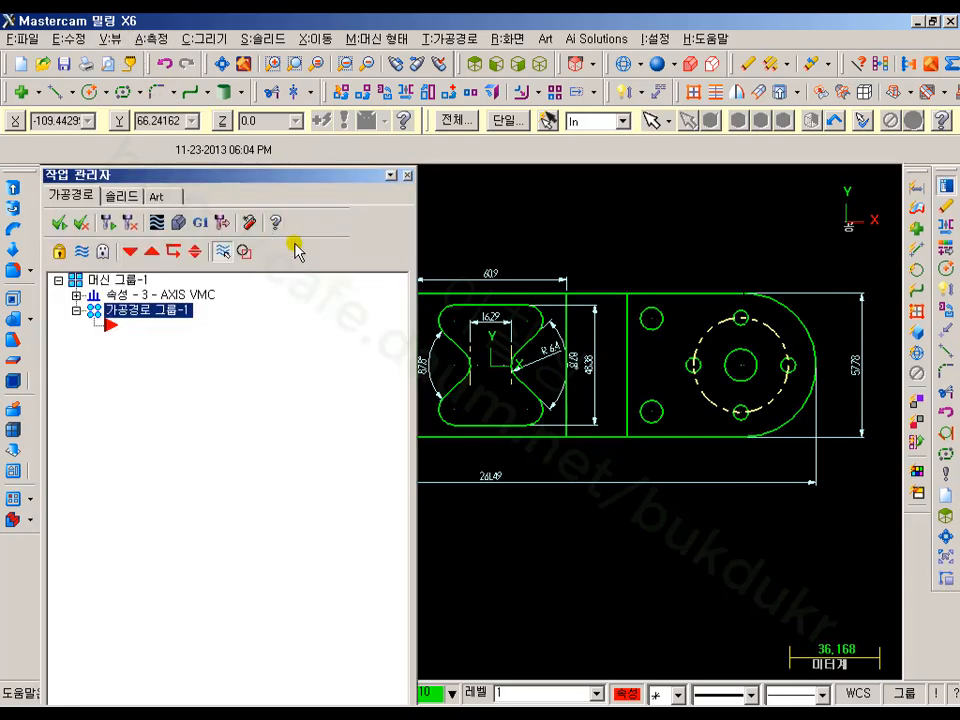
left_click_drag(150, 171, 146, 172)
scroll(549, 317, "down", 8)
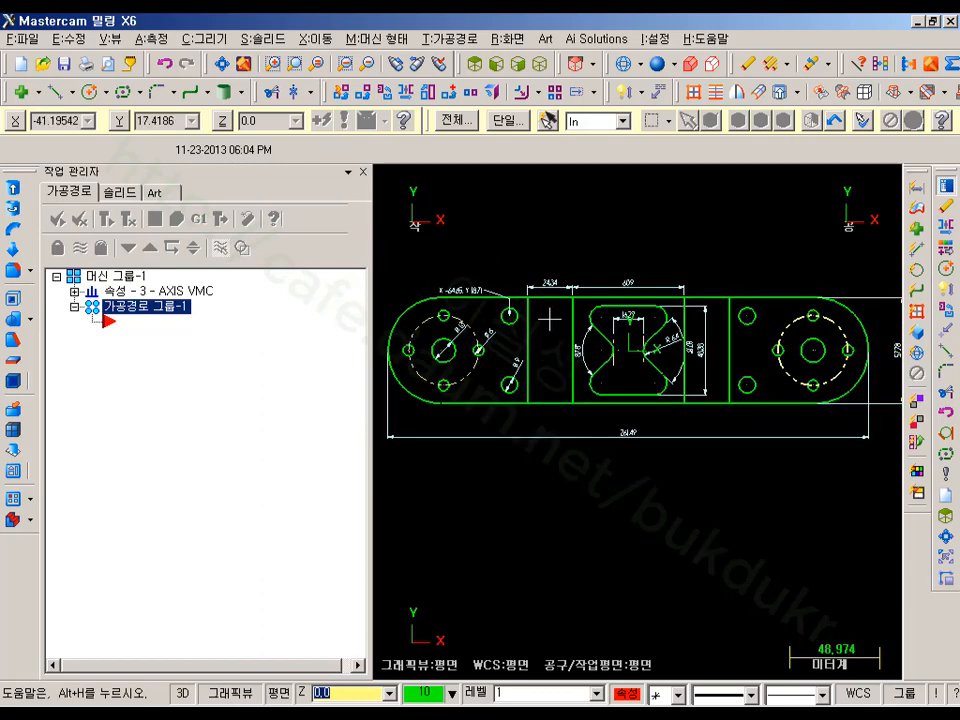
middle_click_drag(613, 266, 651, 326)
left_click(541, 66)
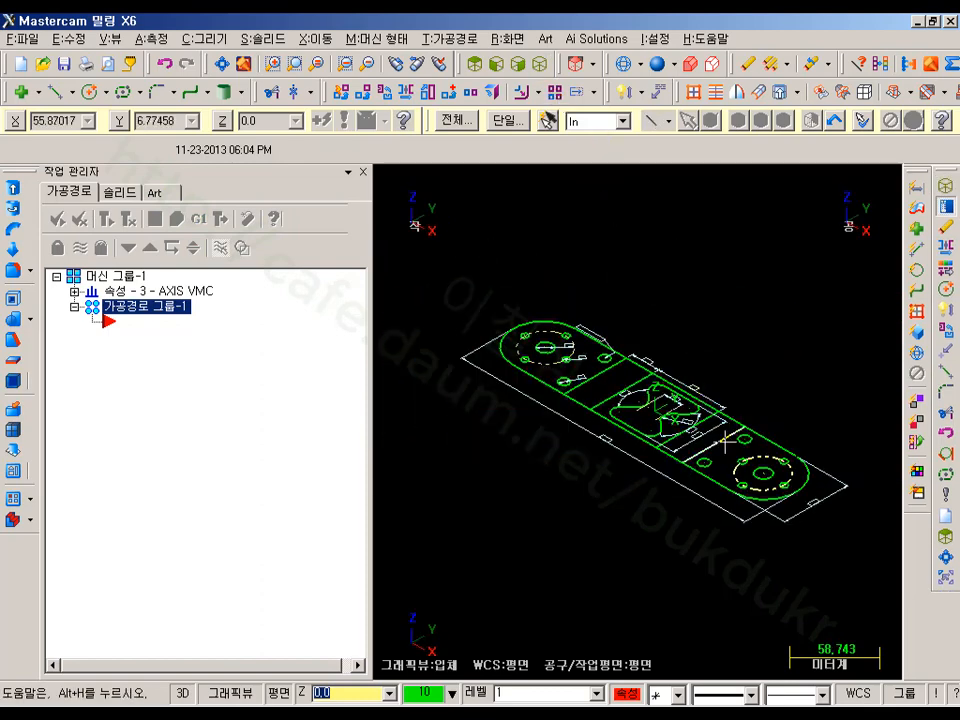
scroll(728, 445, "up", 2)
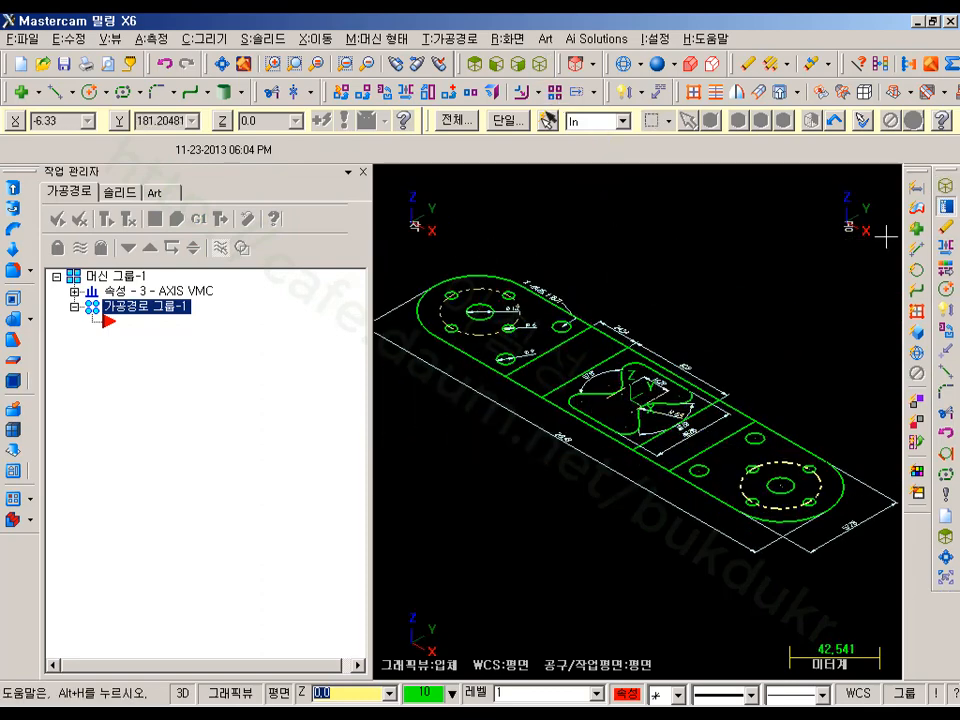
- Select all drafting entities and blank them so only the part geometry is displayed
left_click(918, 186)
left_click(510, 38)
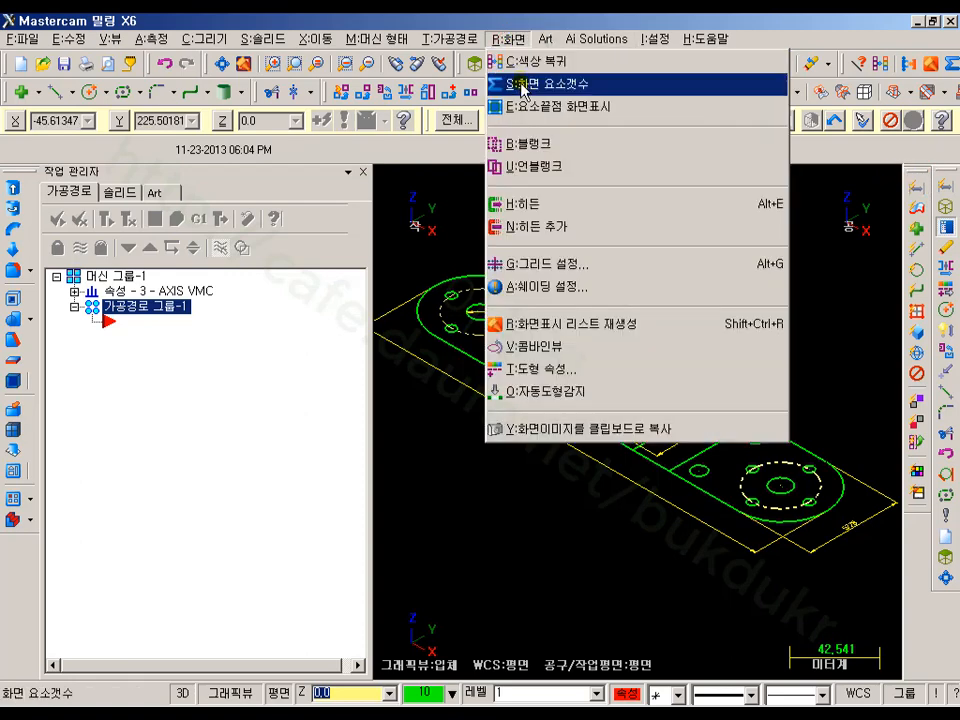
left_click(528, 146)
scroll(641, 345, "up", 2)
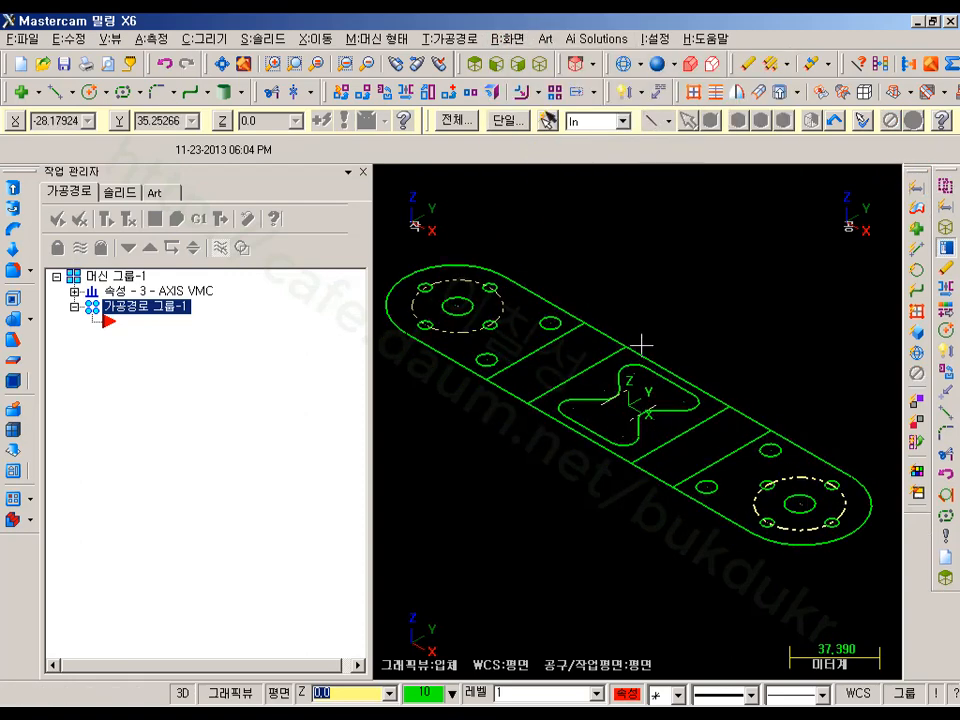
middle_click_drag(641, 345, 647, 332)
scroll(647, 332, "up", 2)
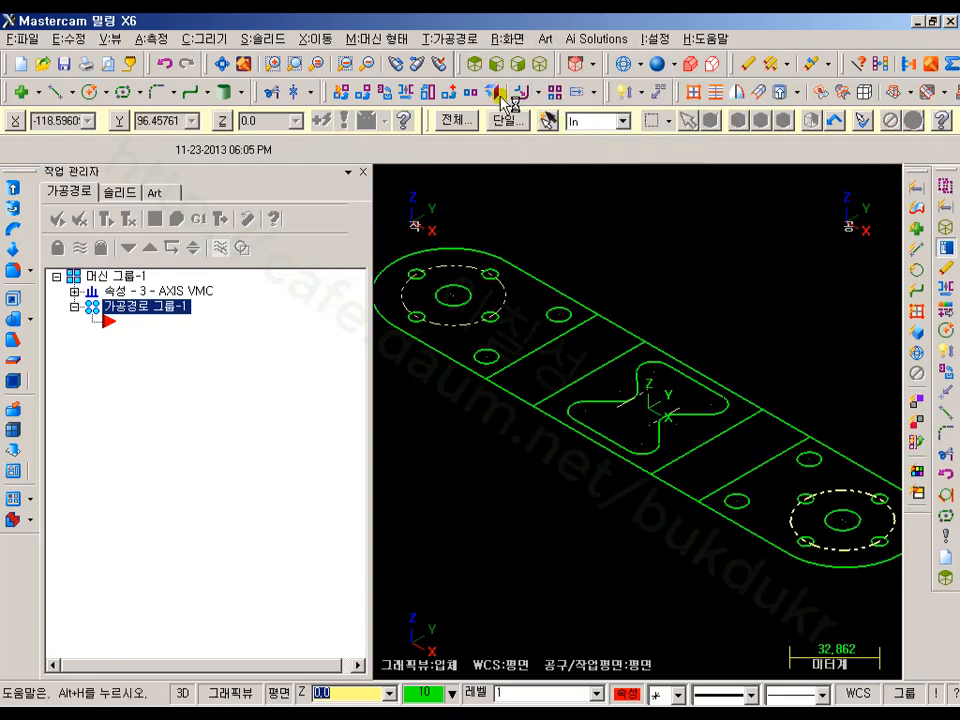
scroll(677, 285, "down", 1)
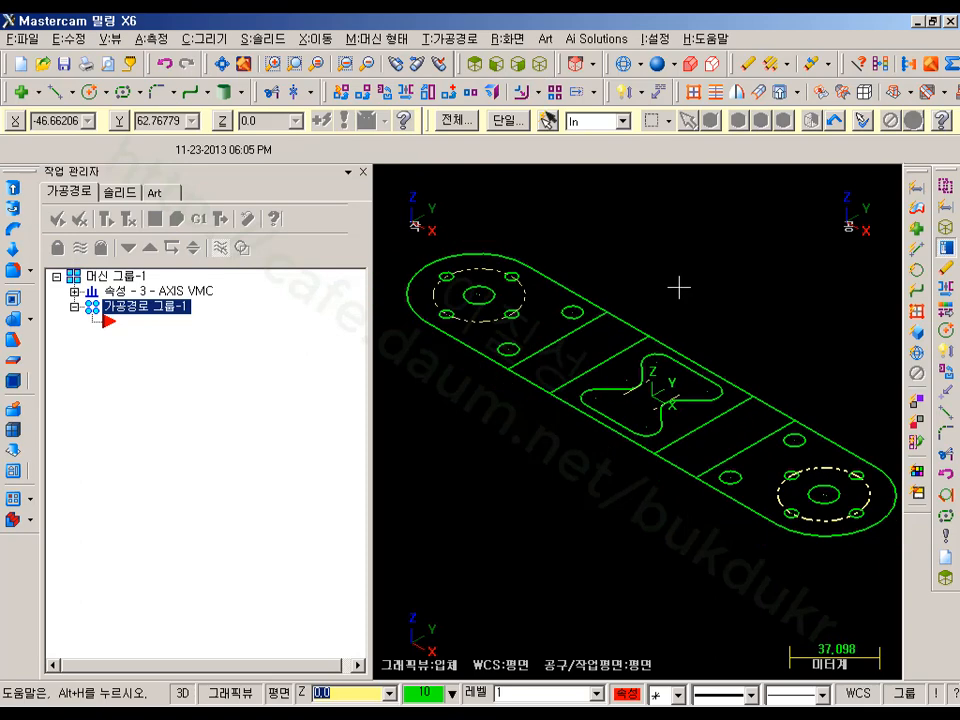
- In the machine group's tool settings, choose user-defined feeds with spindle speed 3000, feed rate 1500, retract rate 2000 and plunge rate 100
left_click(115, 292)
left_click(130, 305)
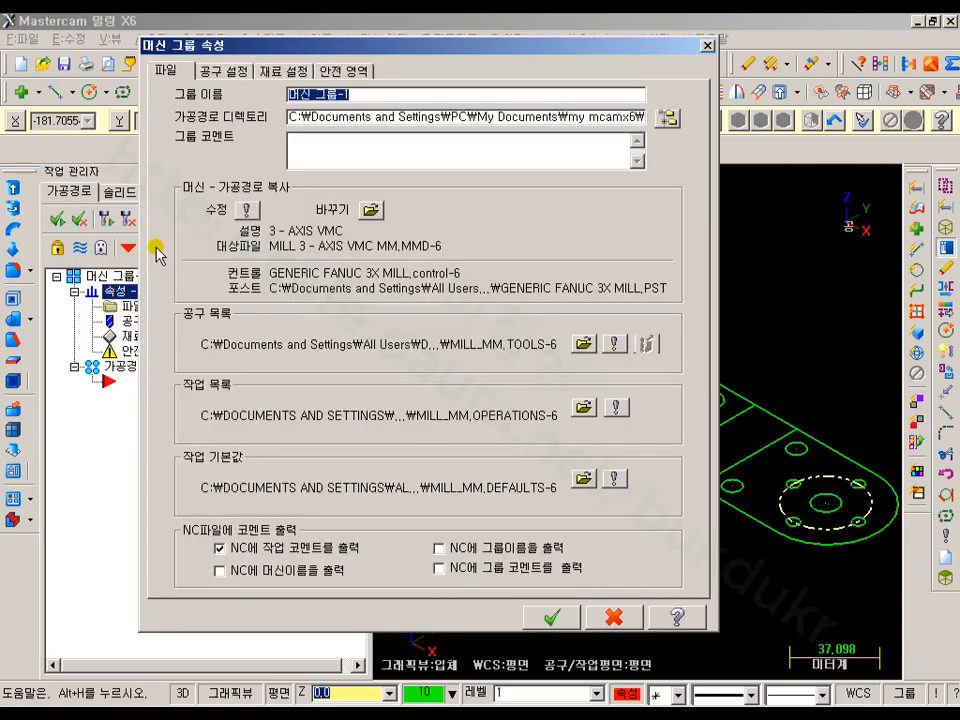
left_click(220, 72)
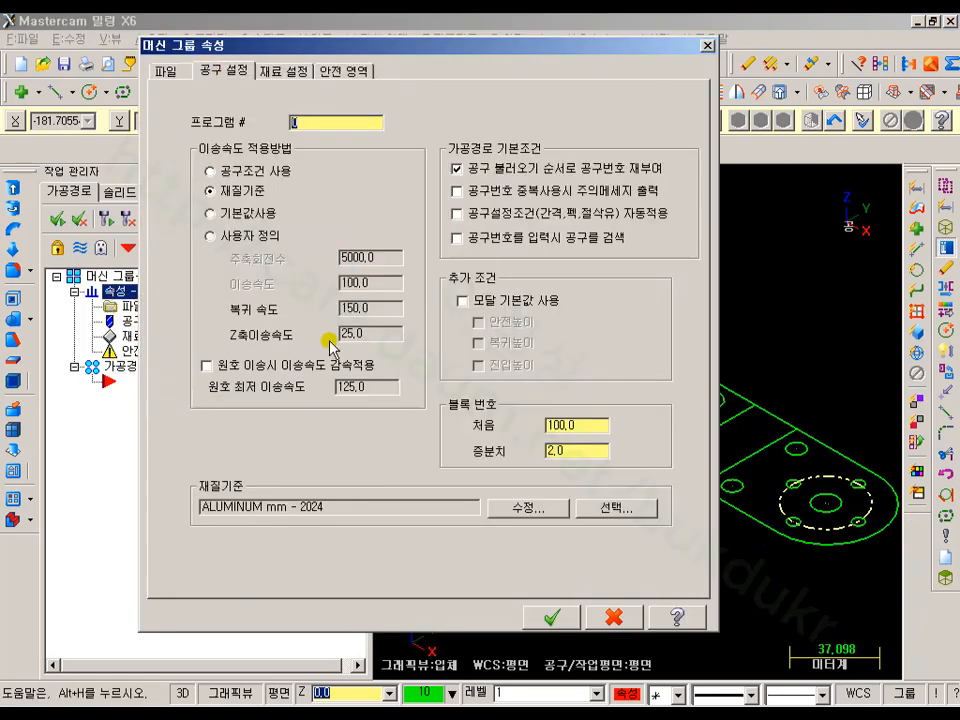
left_click(212, 237)
left_click_drag(395, 261, 289, 259)
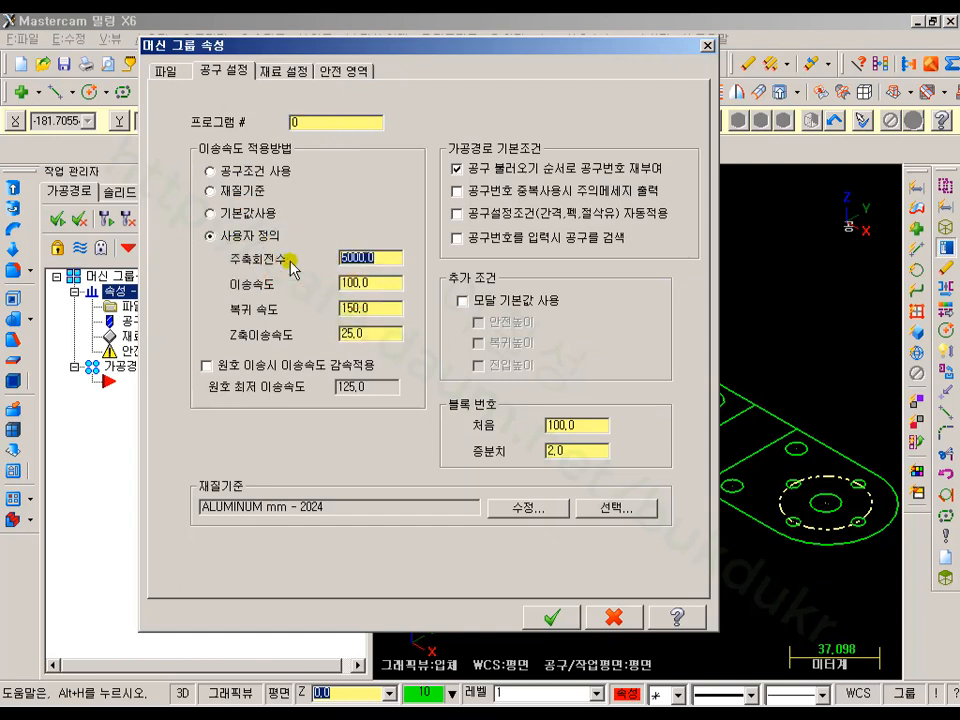
type("30")
key("Tab")
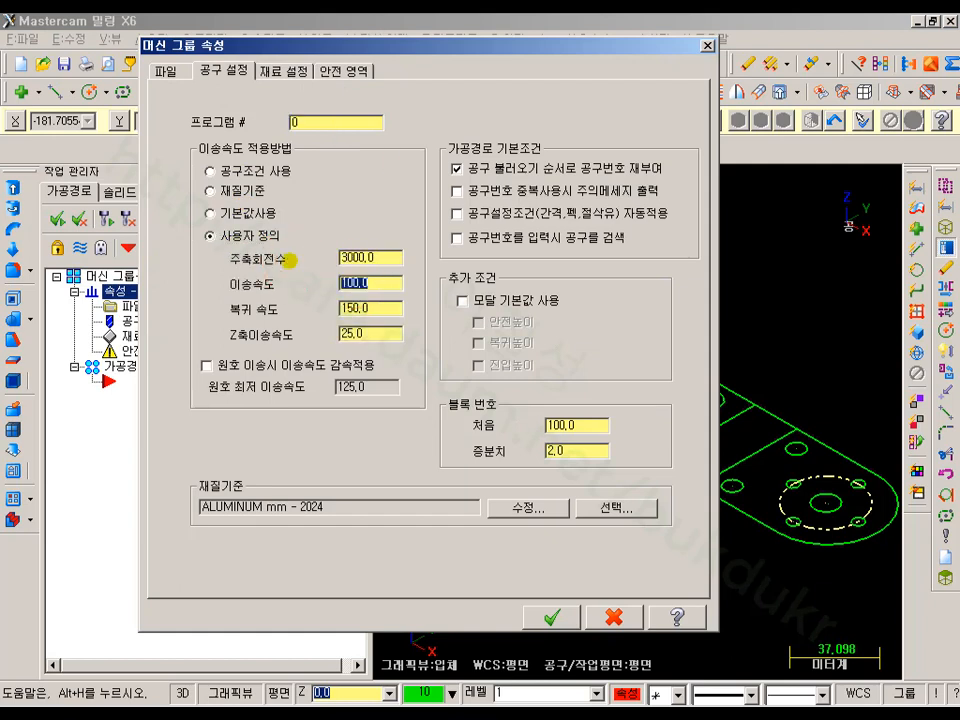
type("1500")
key("Tab")
type("2000")
key("Tab")
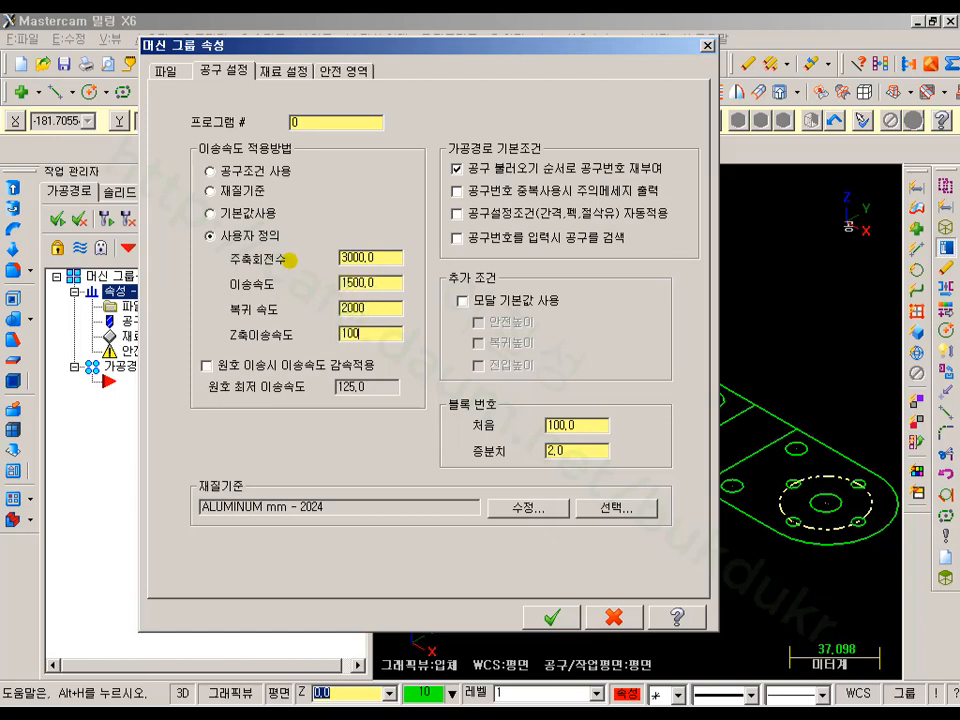
- In the machine group's stock setup, size the rectangular stock to X 280, Y 80 and Z 45
left_click(284, 71)
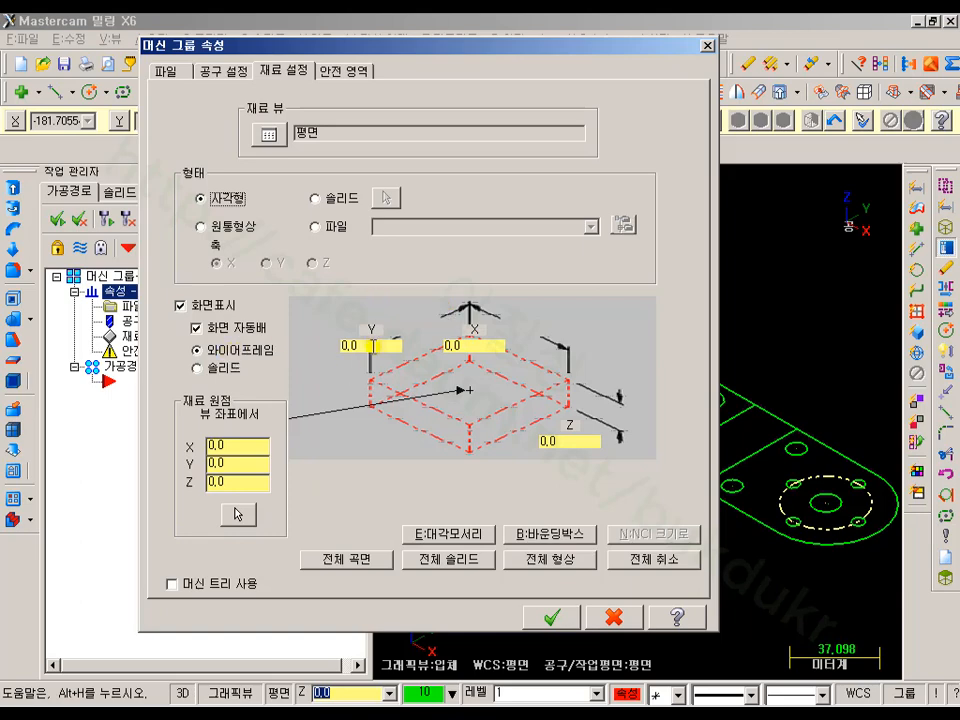
left_click_drag(373, 346, 316, 348)
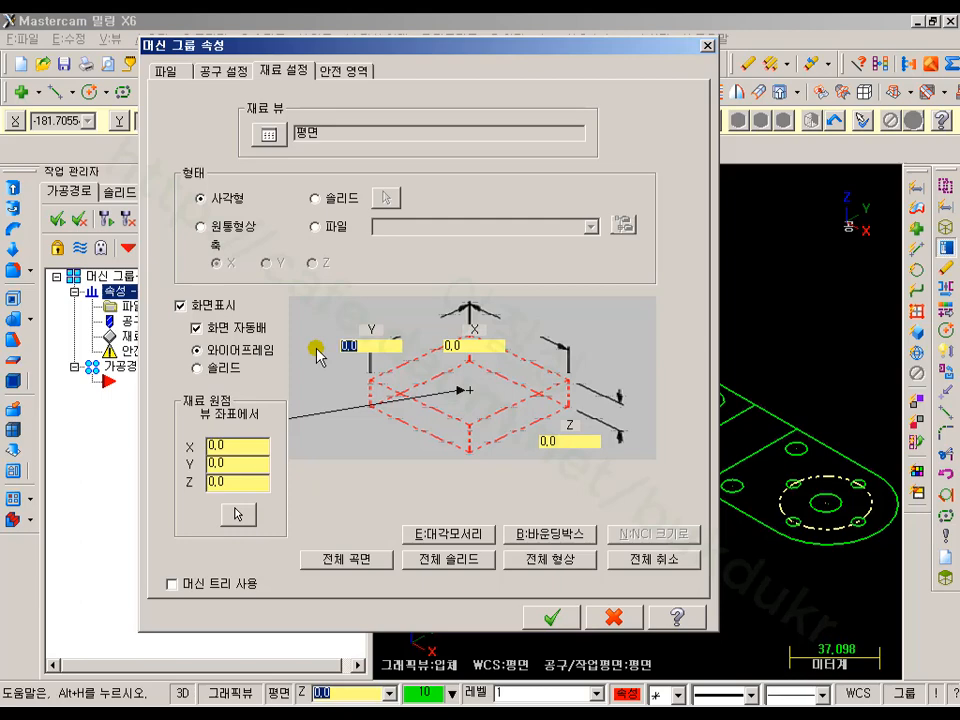
type("80")
key("Tab")
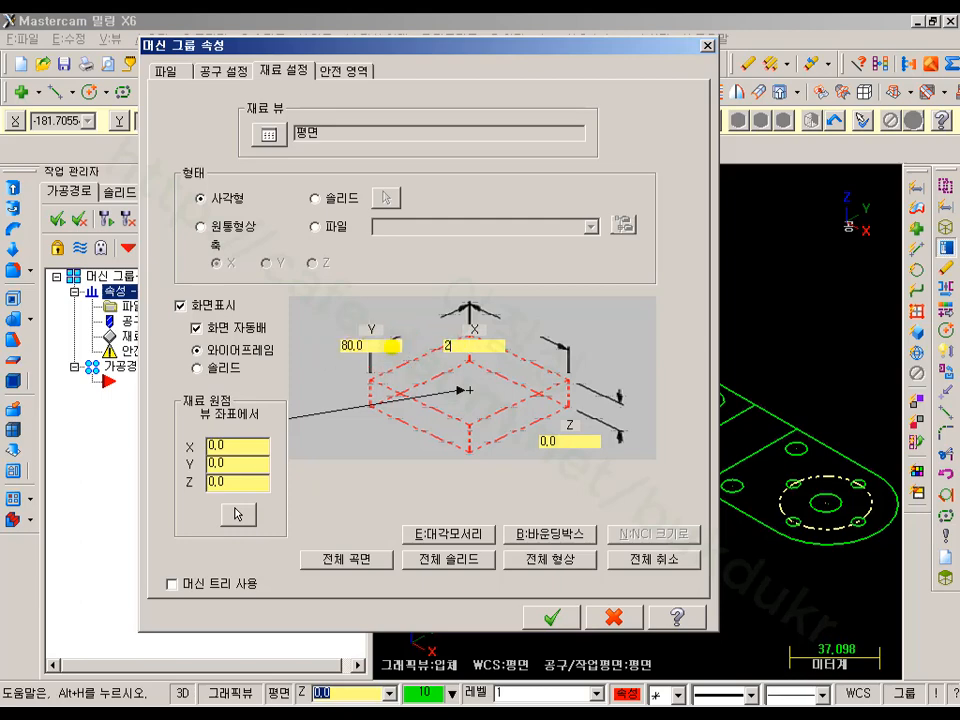
left_click_drag(574, 446, 530, 447)
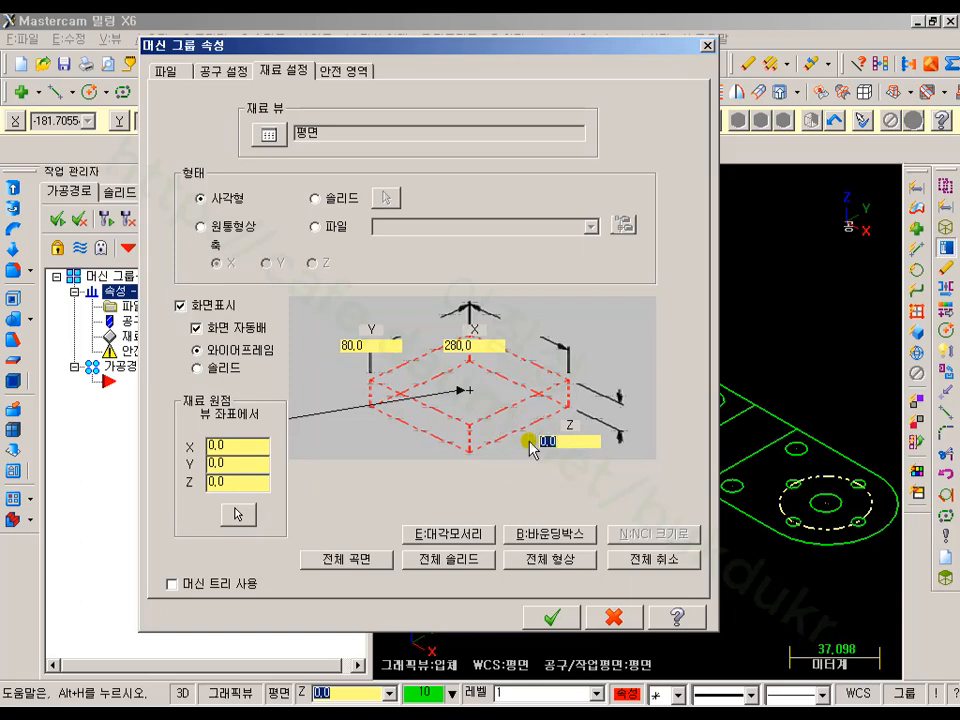
type("45")
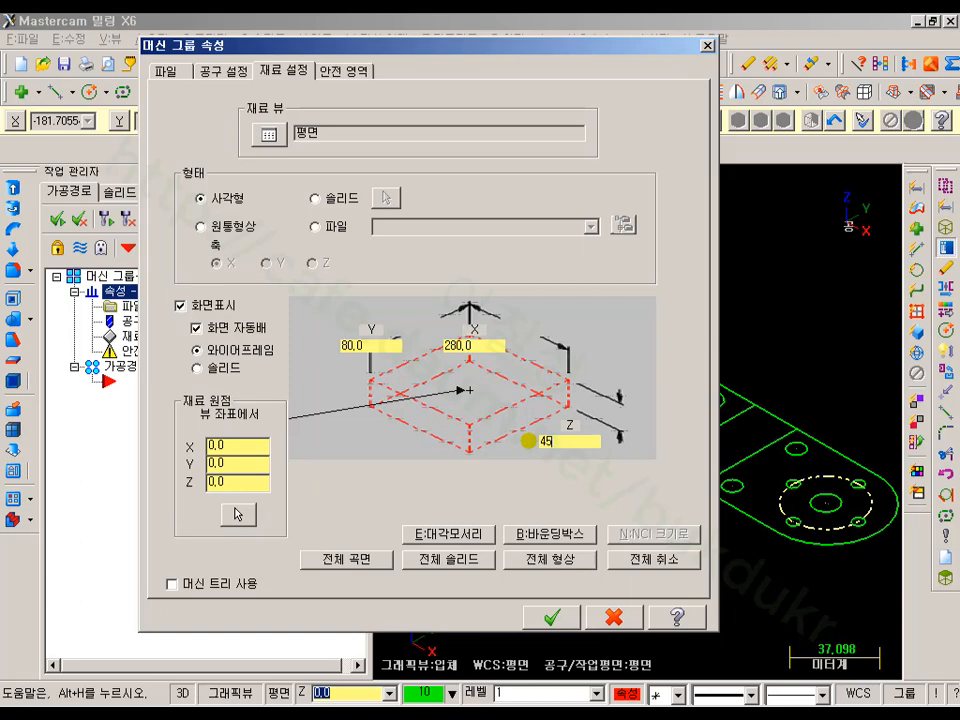
- Set the stock origin's Z coordinate to 5 and apply the machine group properties
left_click(233, 447)
left_click(234, 465)
left_click_drag(243, 481, 150, 482)
type("5")
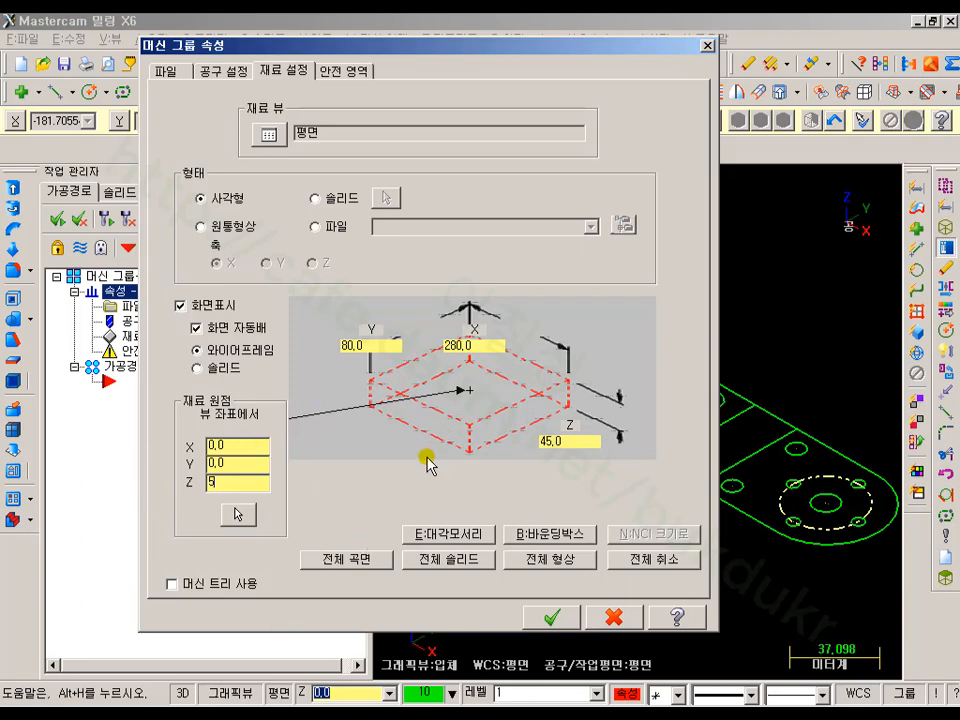
left_click(554, 617)
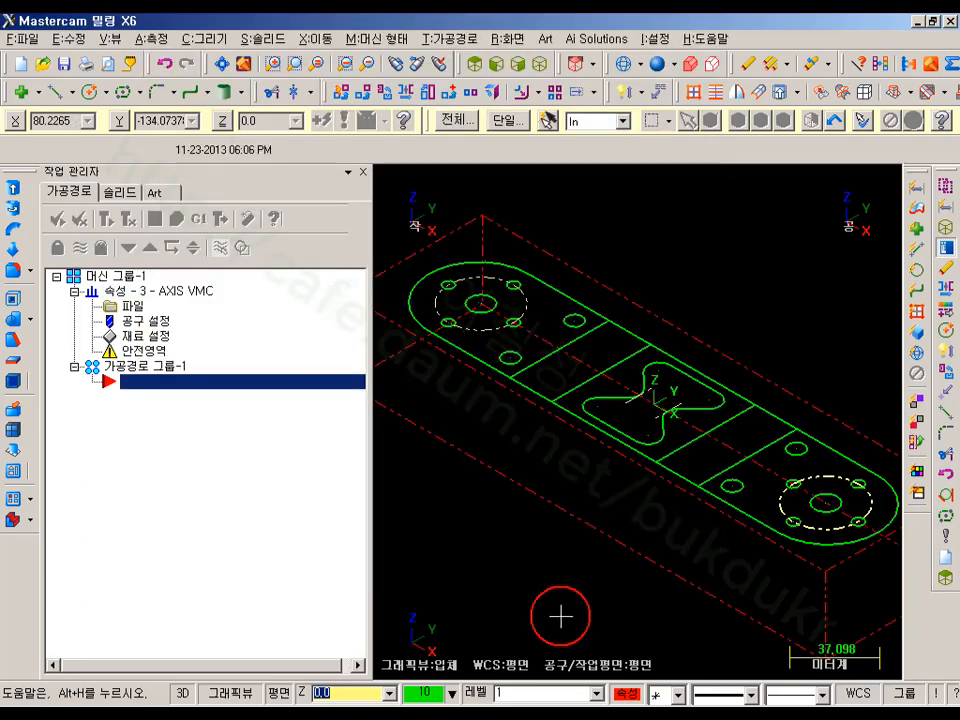
- Change the machine group's feed calculation method to use the tool's own settings and apply it
scroll(597, 343, "down", 4)
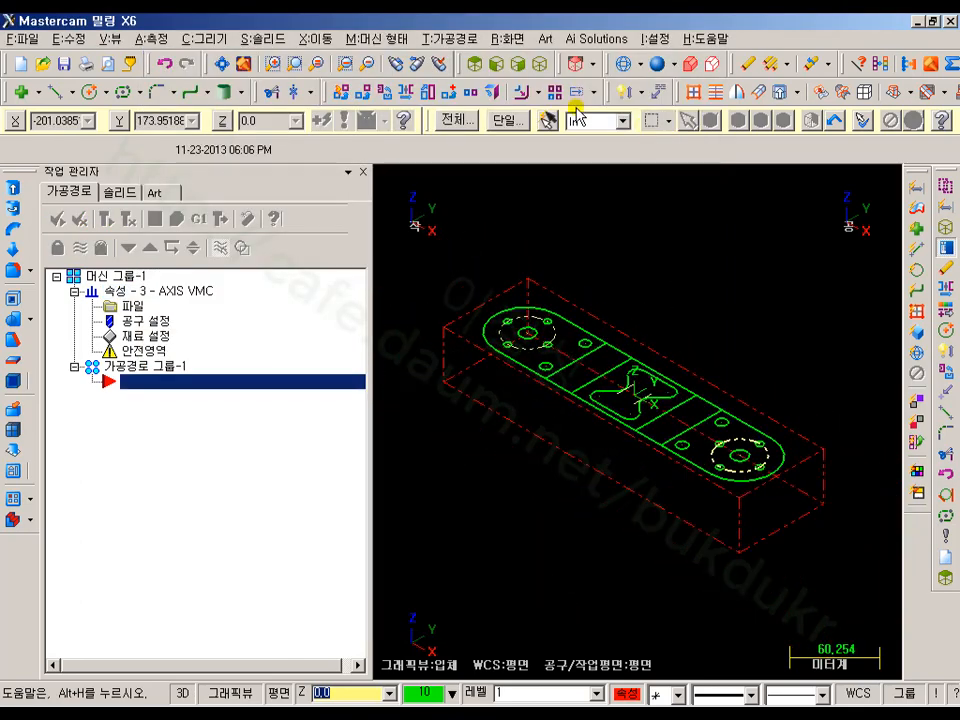
left_click(484, 66)
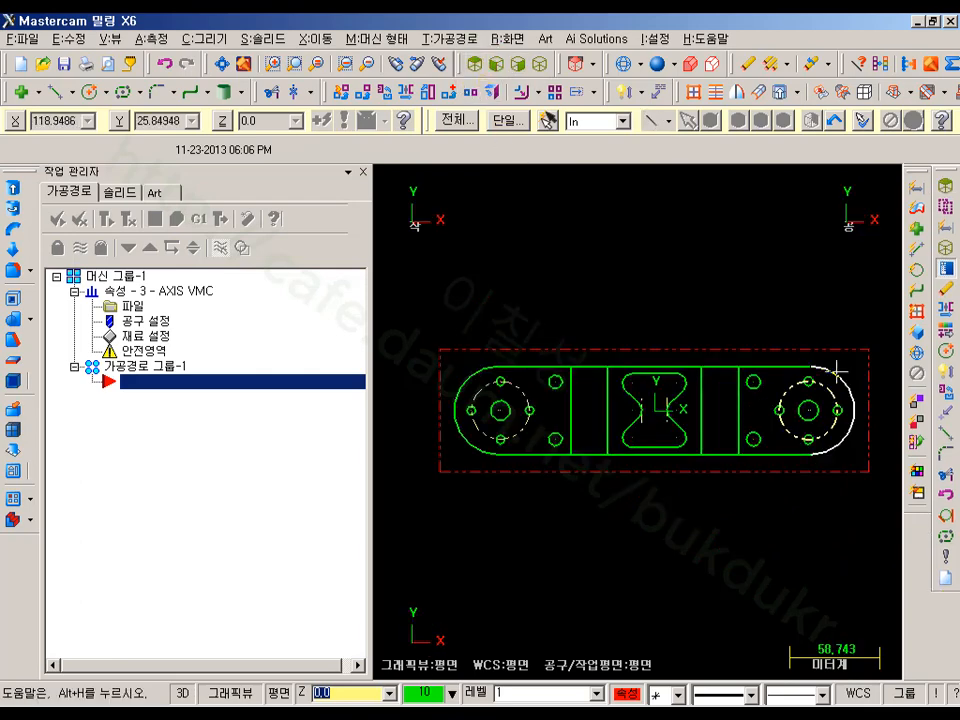
left_click(497, 65)
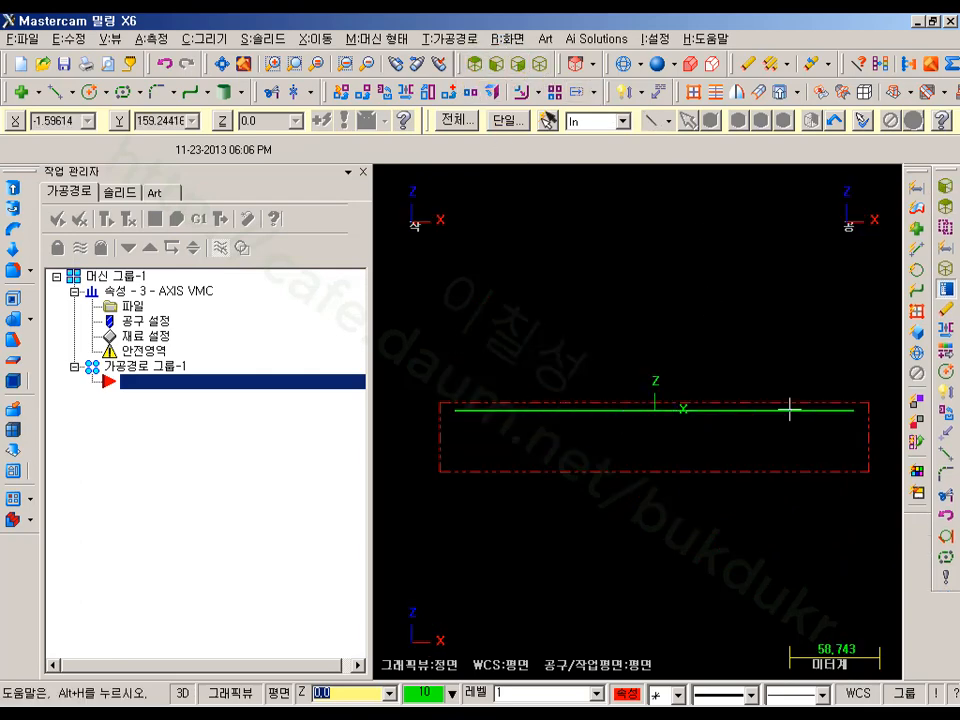
left_click(540, 64)
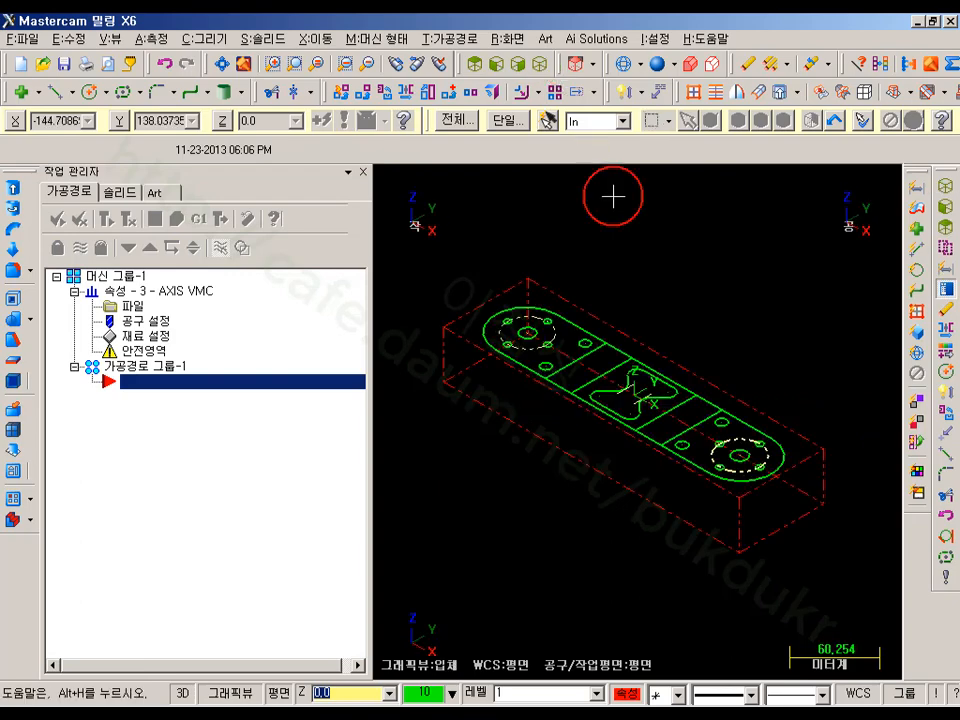
scroll(638, 354, "up", 1)
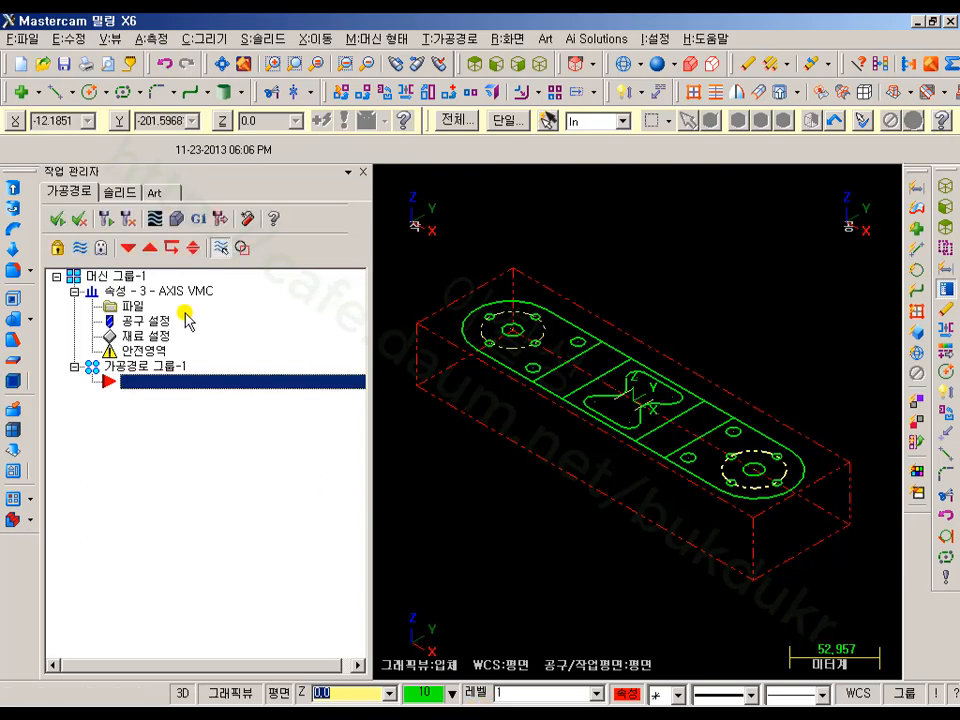
left_click(140, 308)
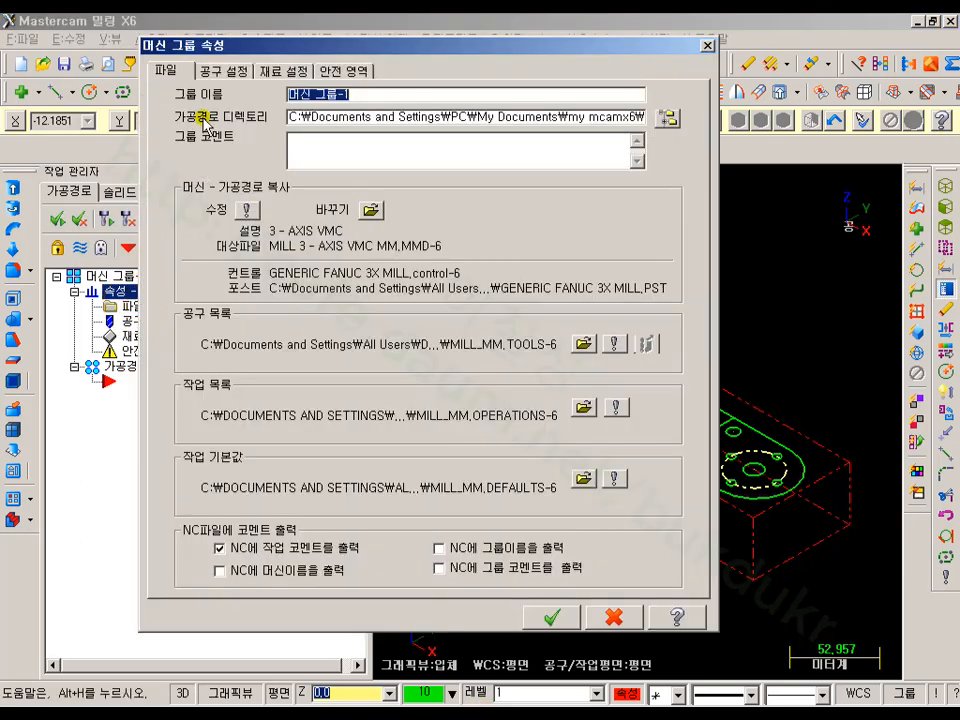
left_click(224, 72)
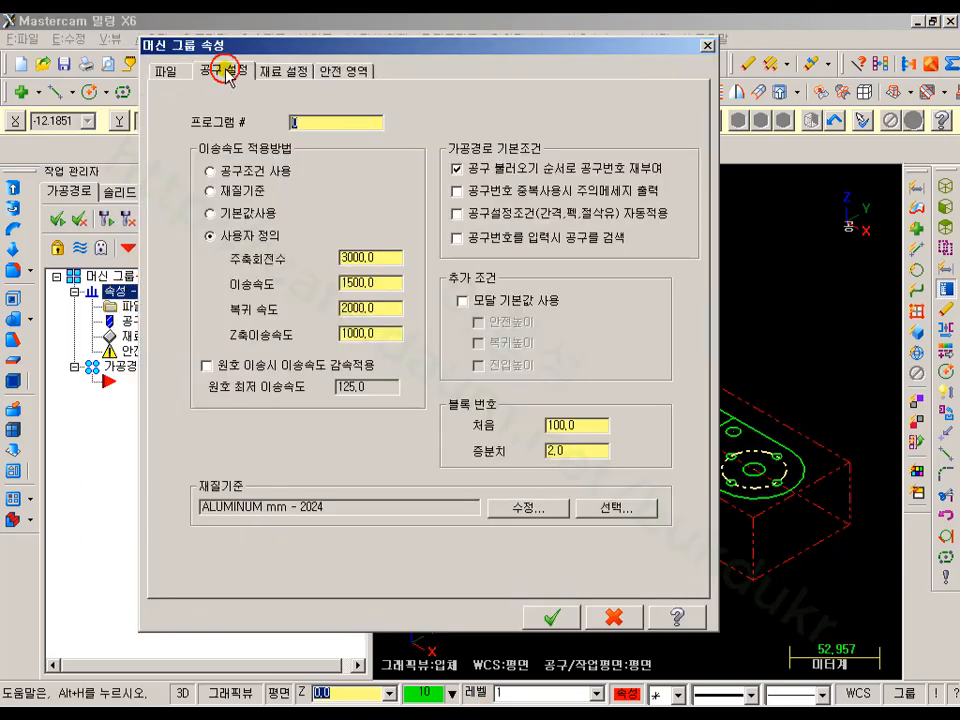
left_click(213, 172)
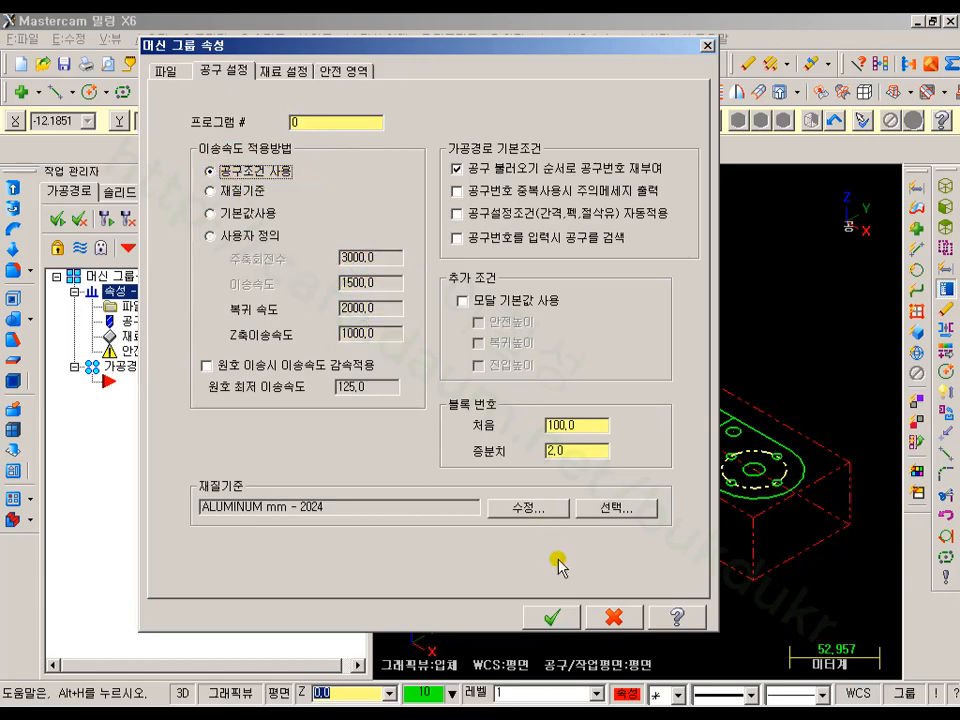
left_click(566, 618)
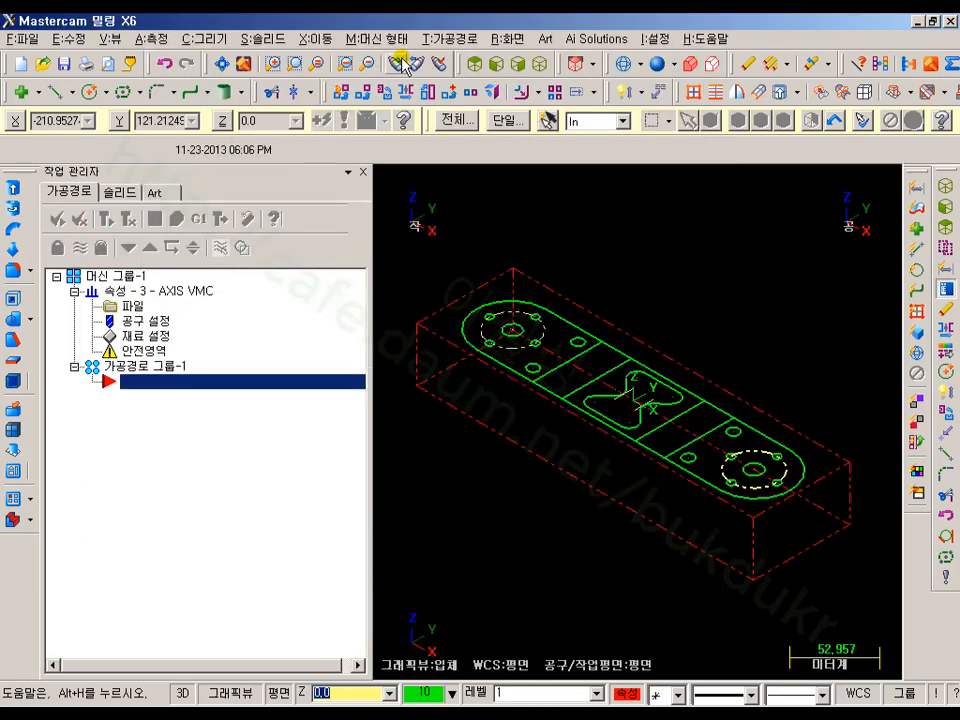
- In the Tool Manager, create a new face mill with diameter 50 and taper angle 0
left_click(440, 40)
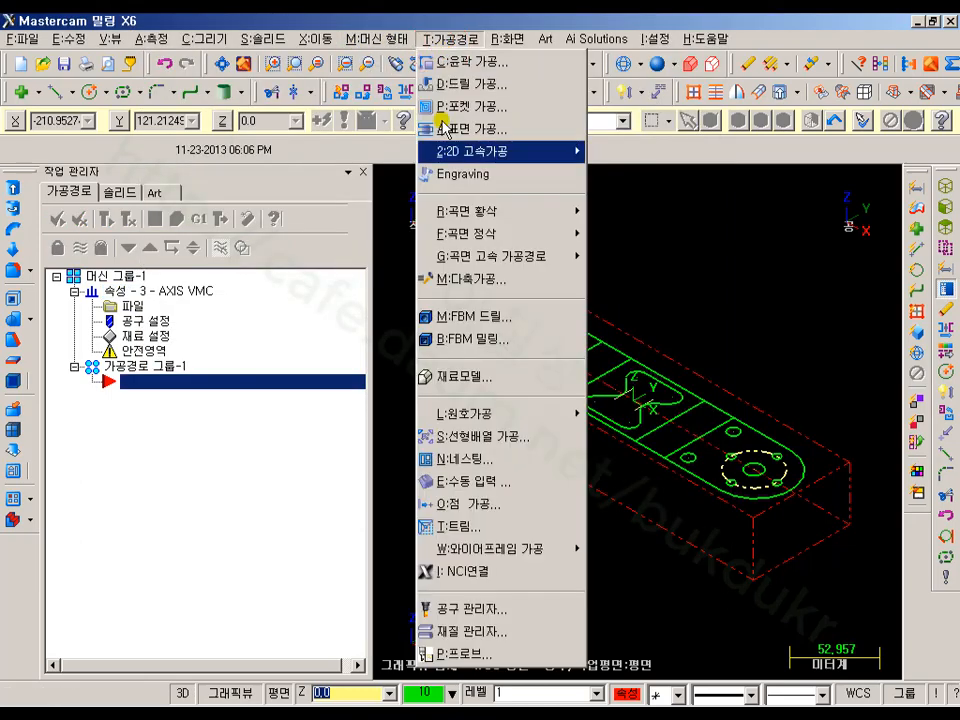
left_click(485, 610)
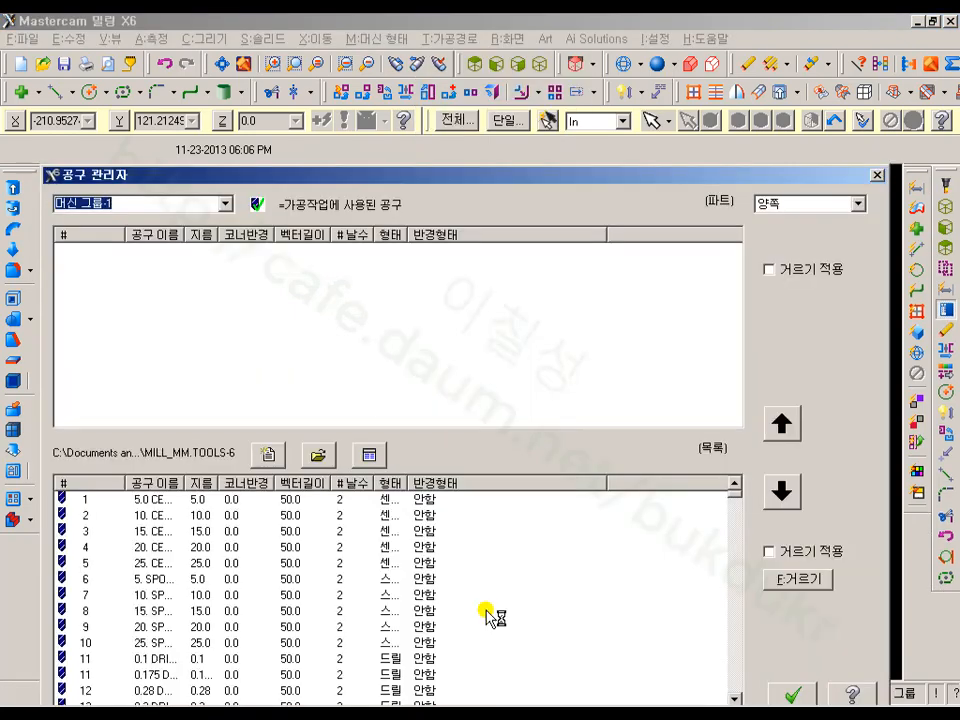
right_click(216, 281)
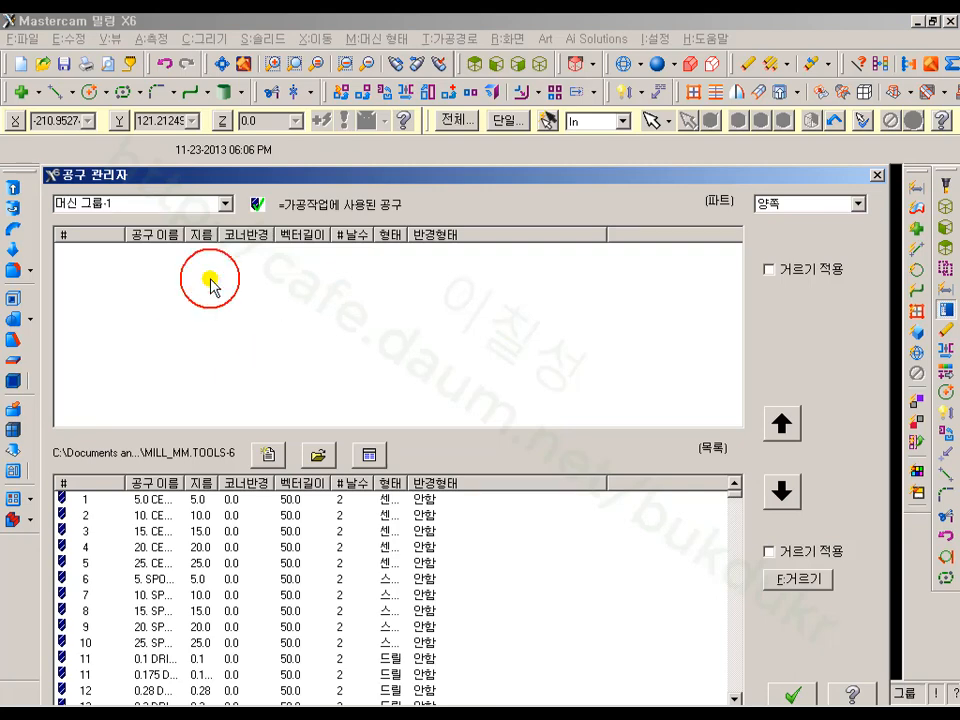
left_click(285, 290)
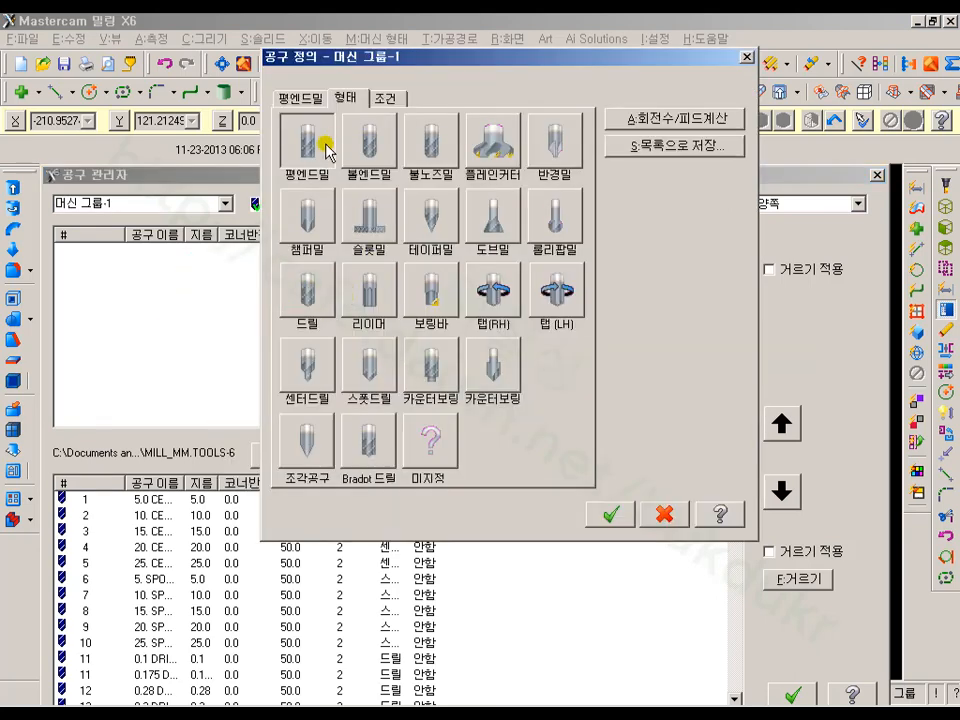
left_click(496, 150)
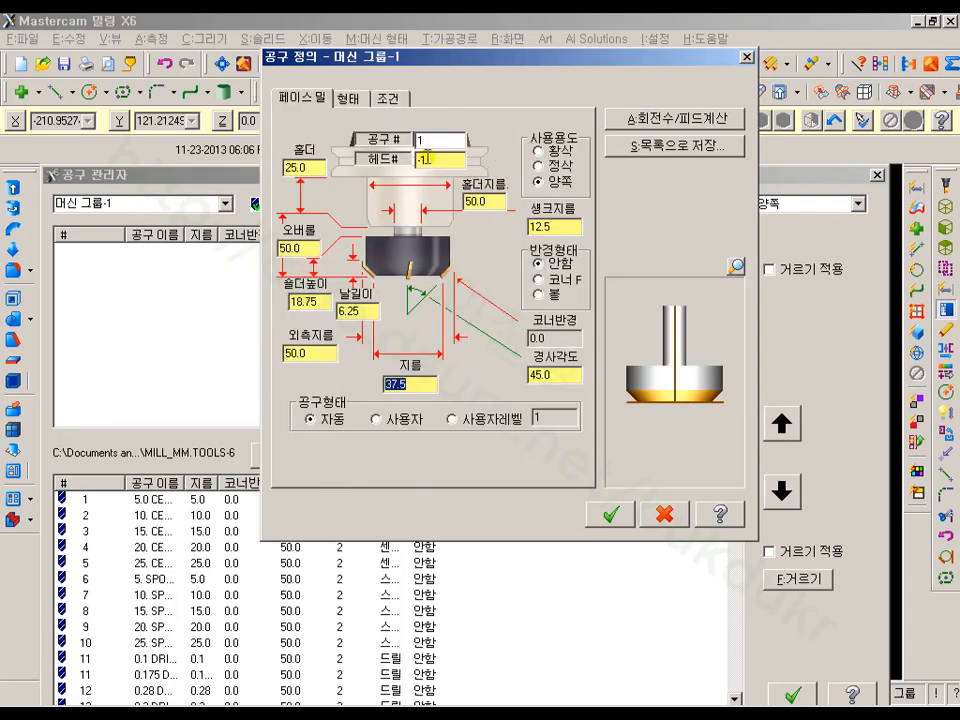
left_click_drag(419, 385, 357, 391)
type("50")
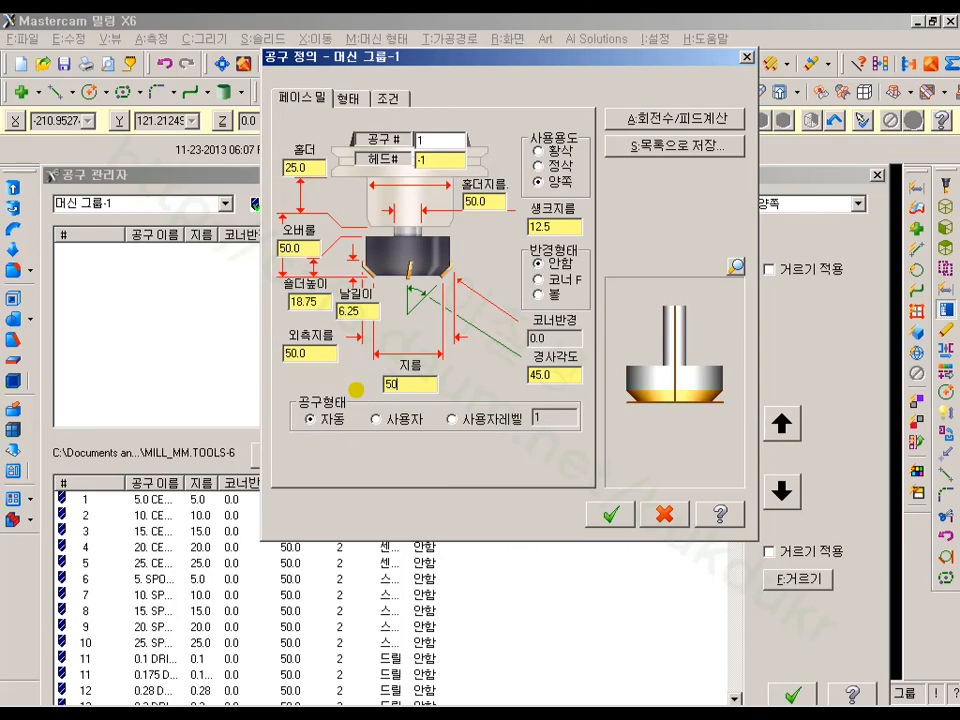
left_click_drag(568, 380, 498, 391)
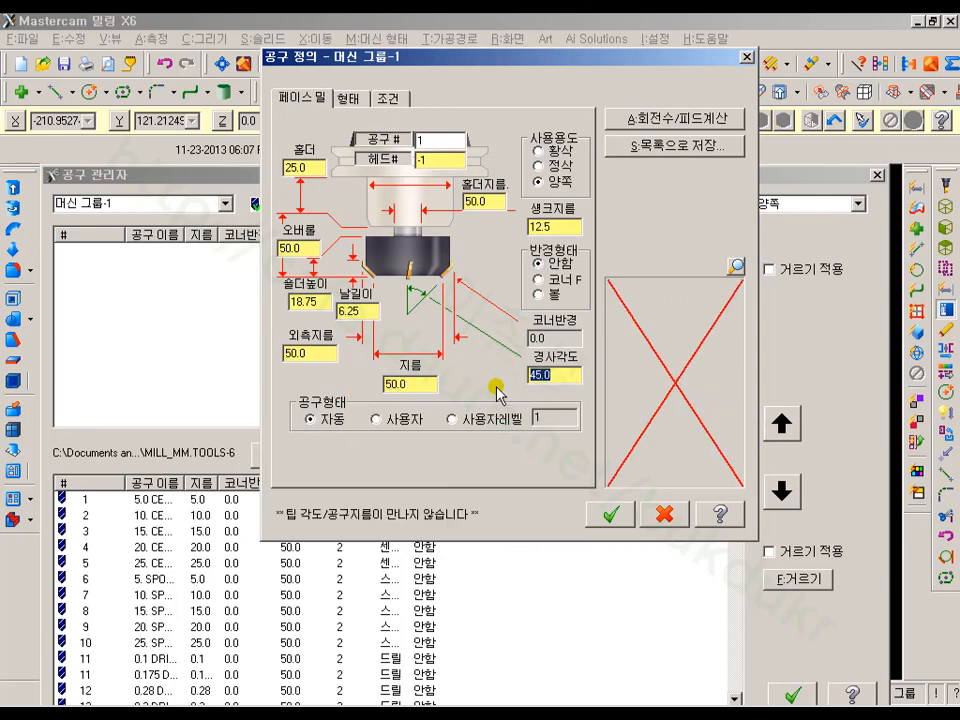
type("0")
key("Return")
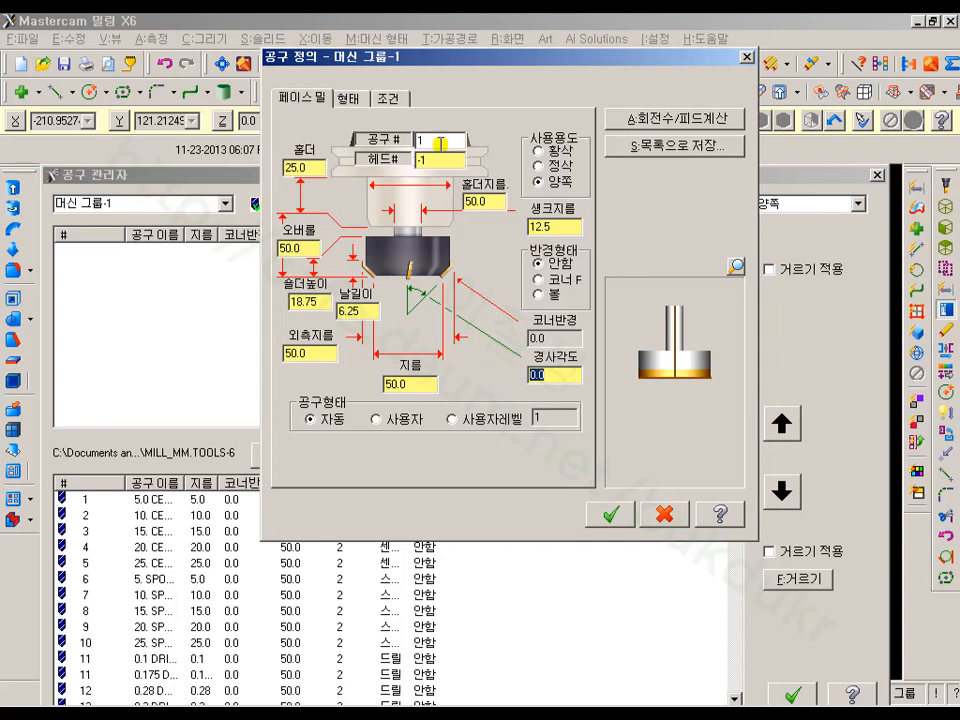
- Give the face mill feed rate 150, plunge rate 100, retract rate 1000, spindle speed 1200 and the name 50F/C, and add it
left_click(388, 97)
left_click(404, 252)
double_click(404, 252)
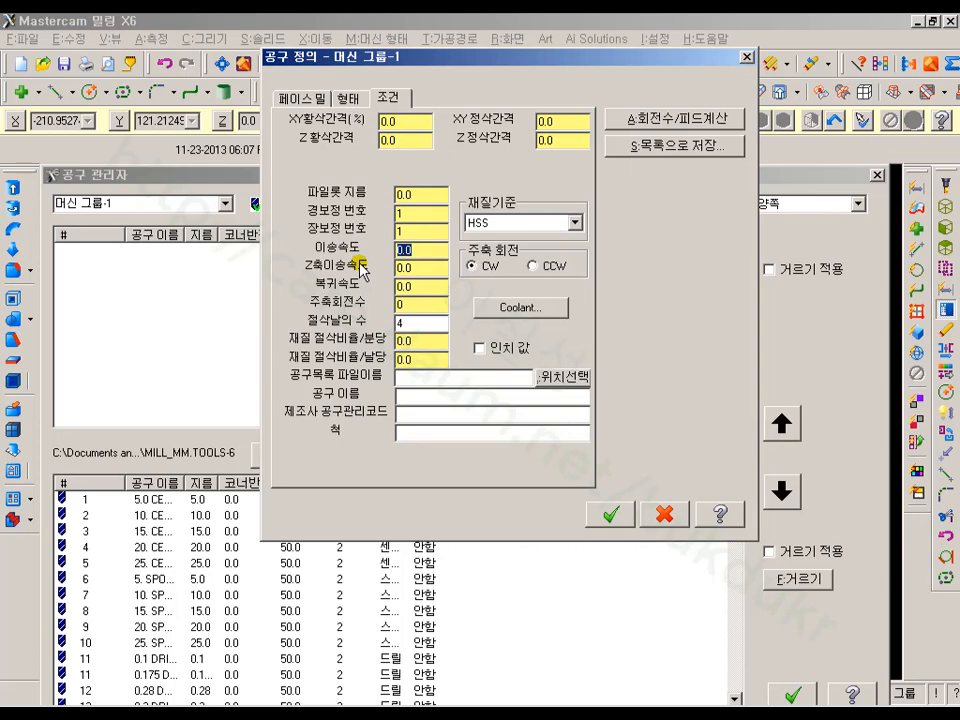
type("150")
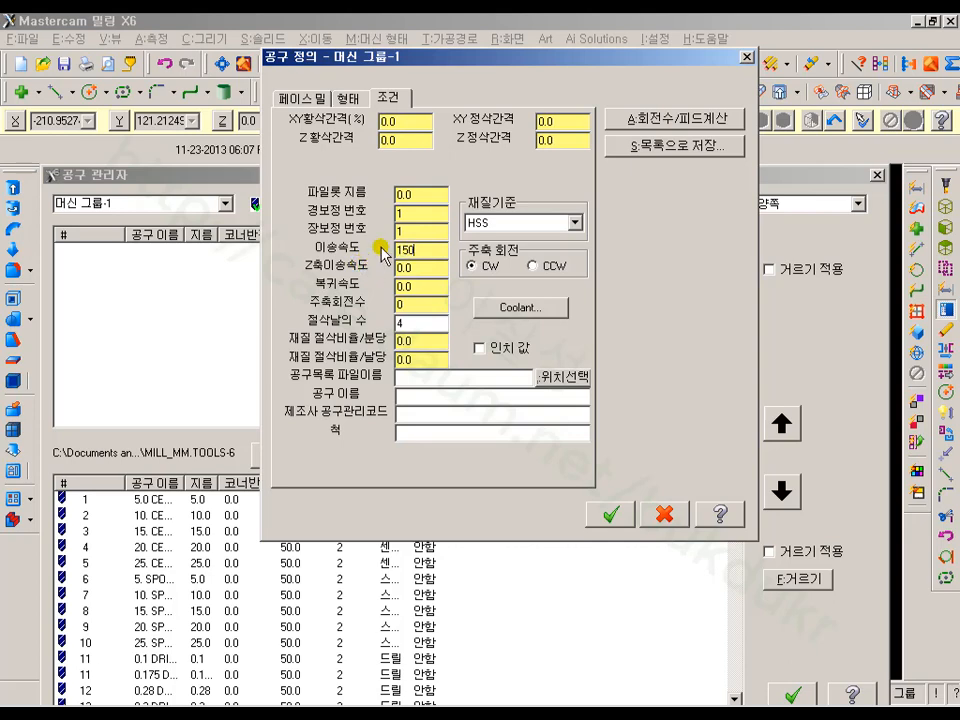
double_click(436, 270)
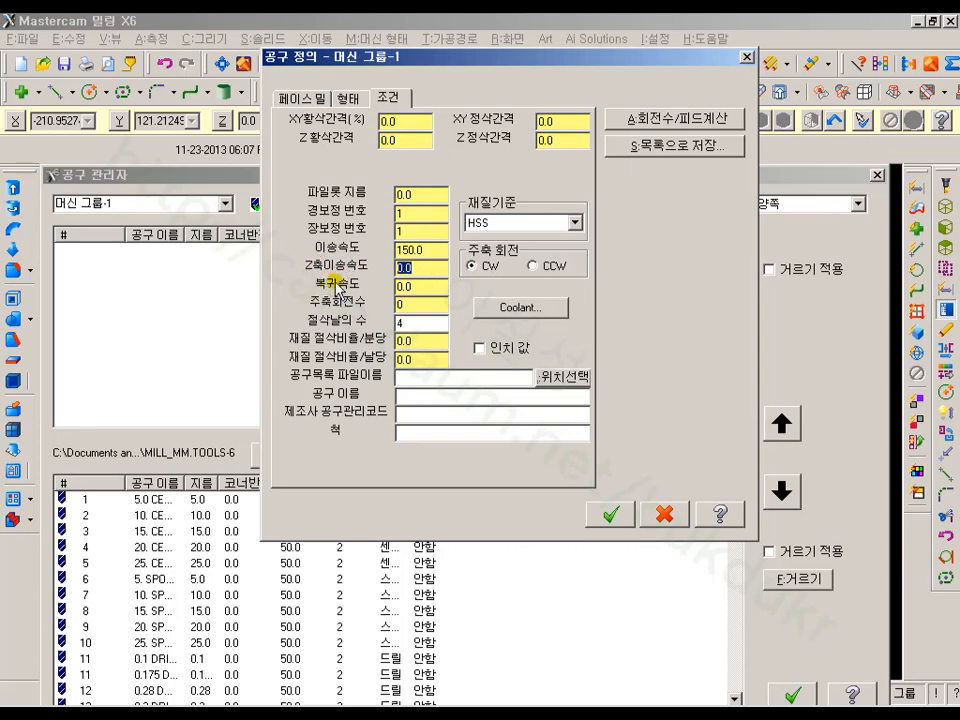
type("100")
key("Tab")
type("10")
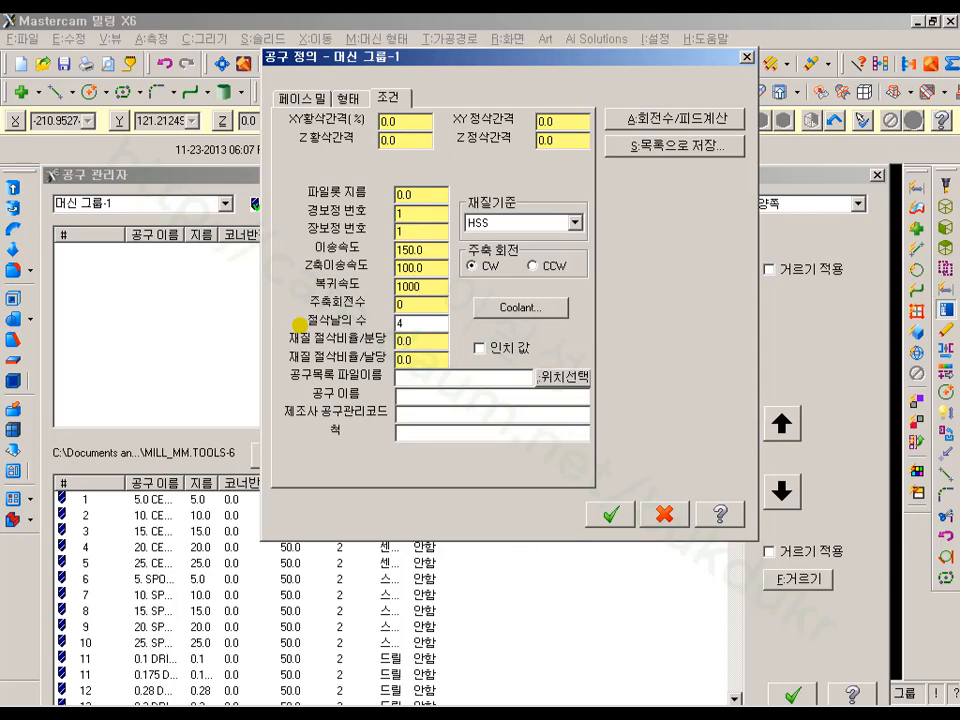
type("00")
key("Tab")
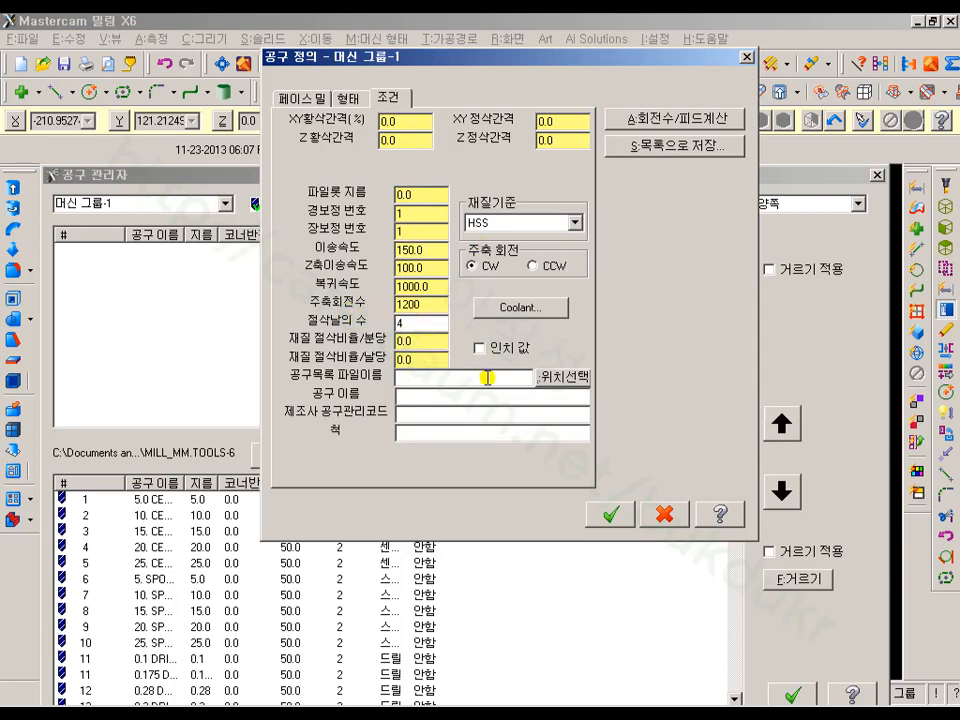
left_click(424, 397)
left_click(610, 513)
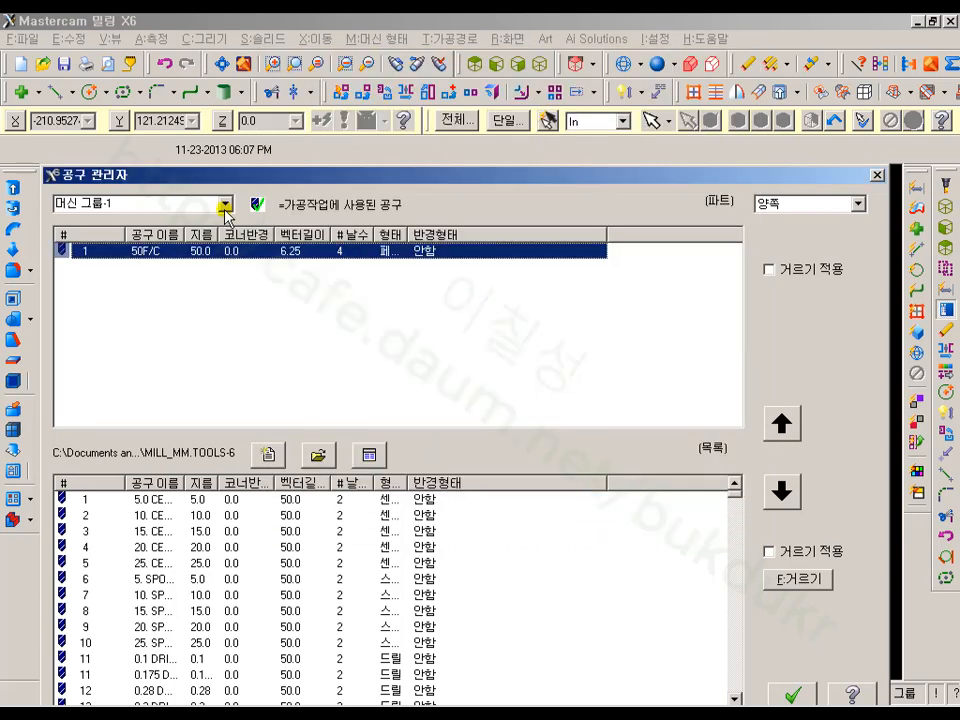
- Widen the tool list's type column and create a new flat end mill with diameter 25 and overall length 50
left_click_drag(410, 227, 500, 227)
left_click(189, 300)
right_click(193, 298)
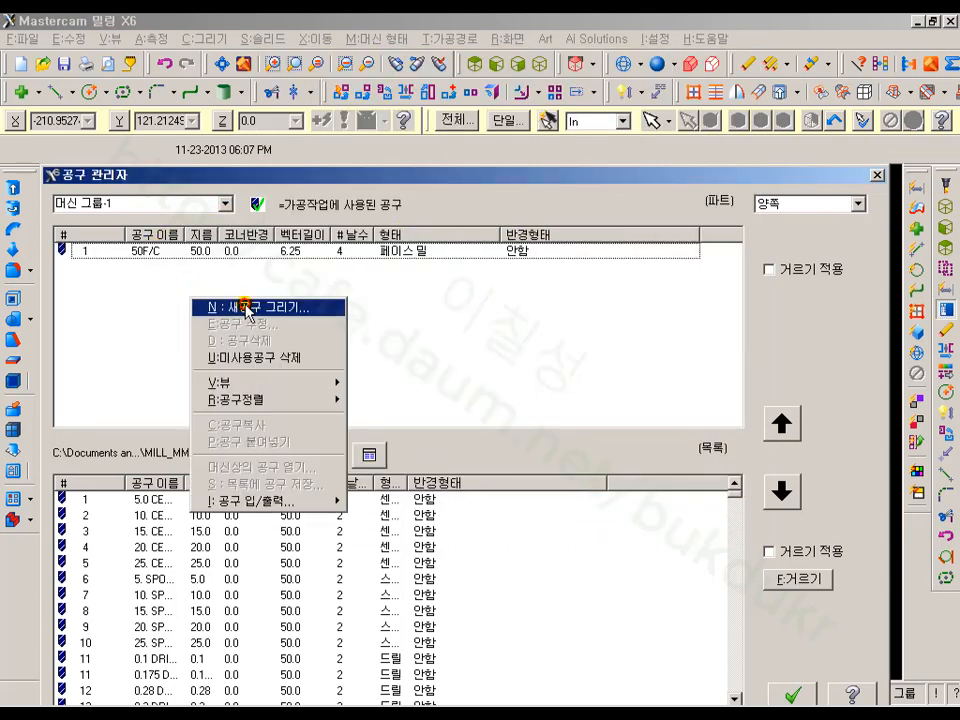
left_click(246, 308)
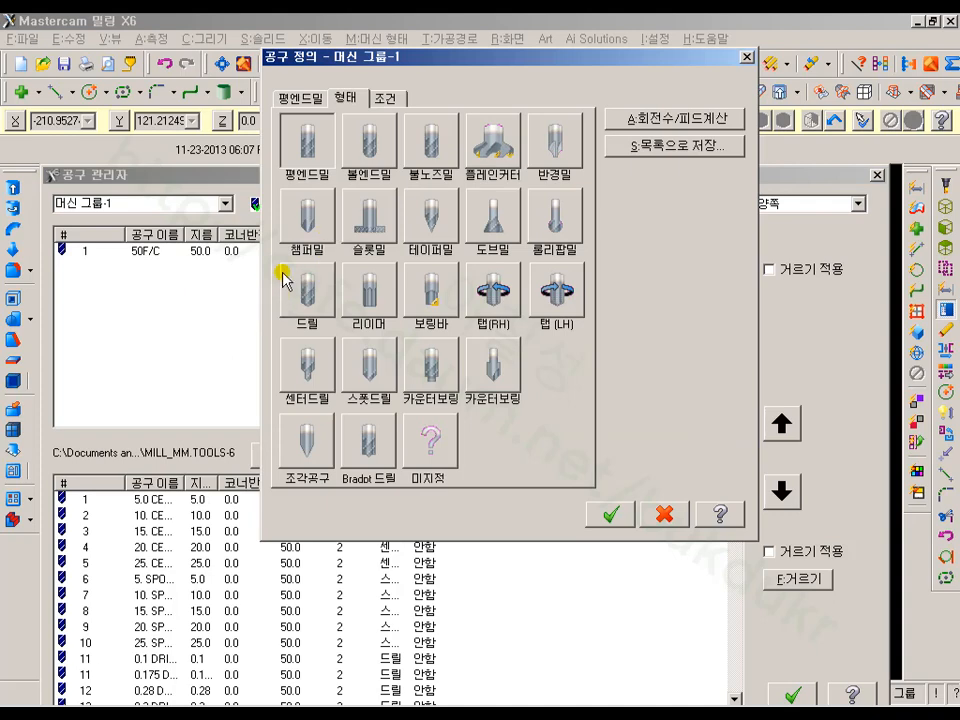
left_click(306, 143)
type("25")
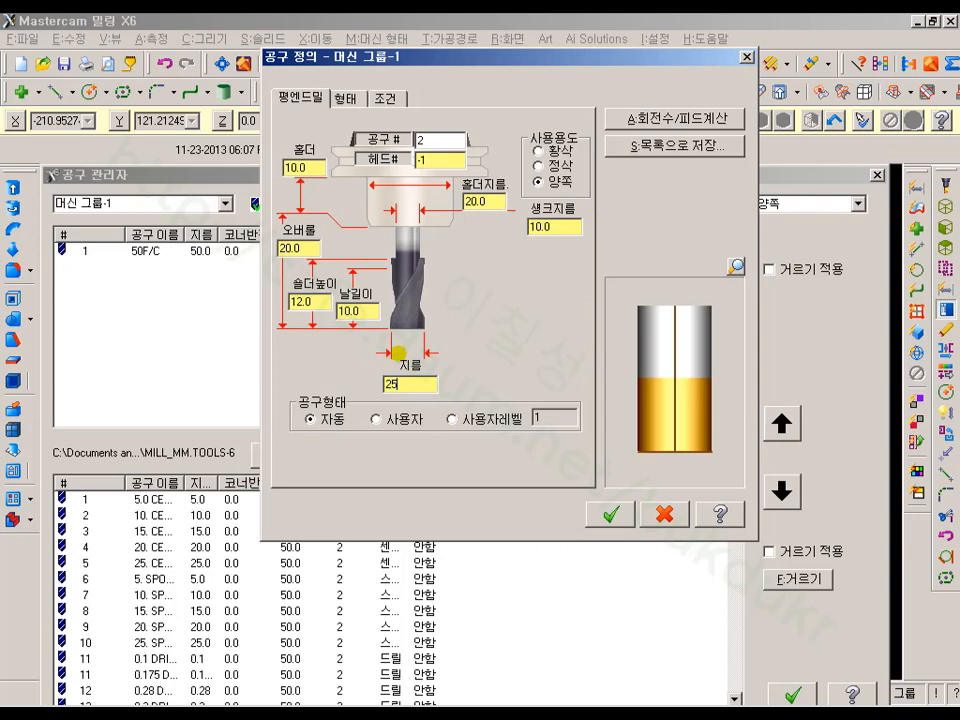
key("Tab")
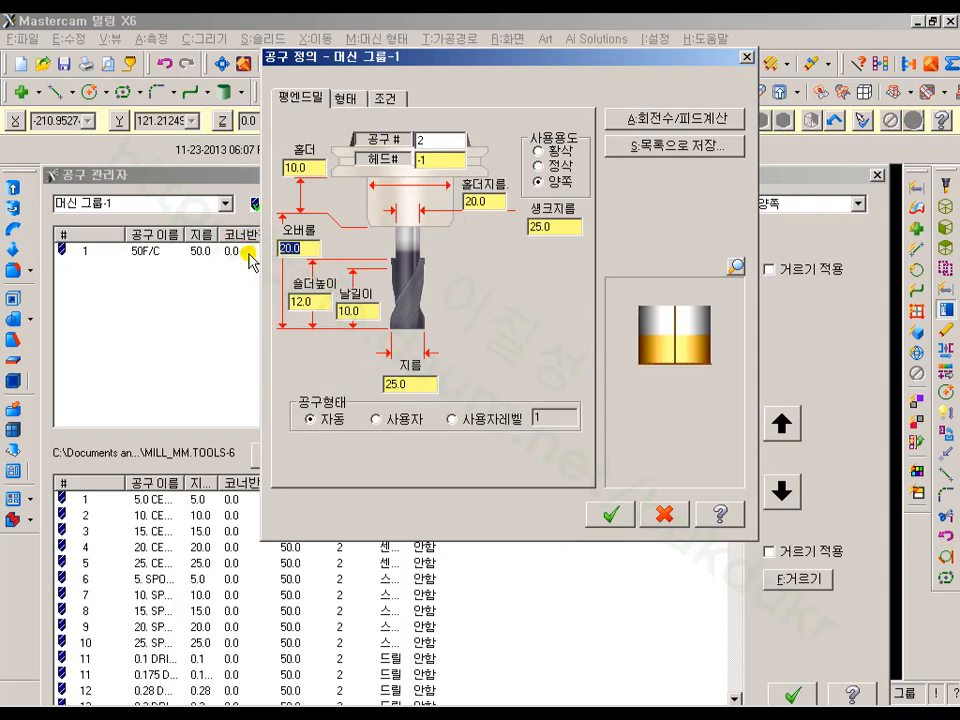
type("50")
- Set the 25 mm flat end mill's feed rate to 300, plunge rate to 150, retract rate to 1000 and spindle speed to 1800
left_click(385, 100)
left_click(435, 253)
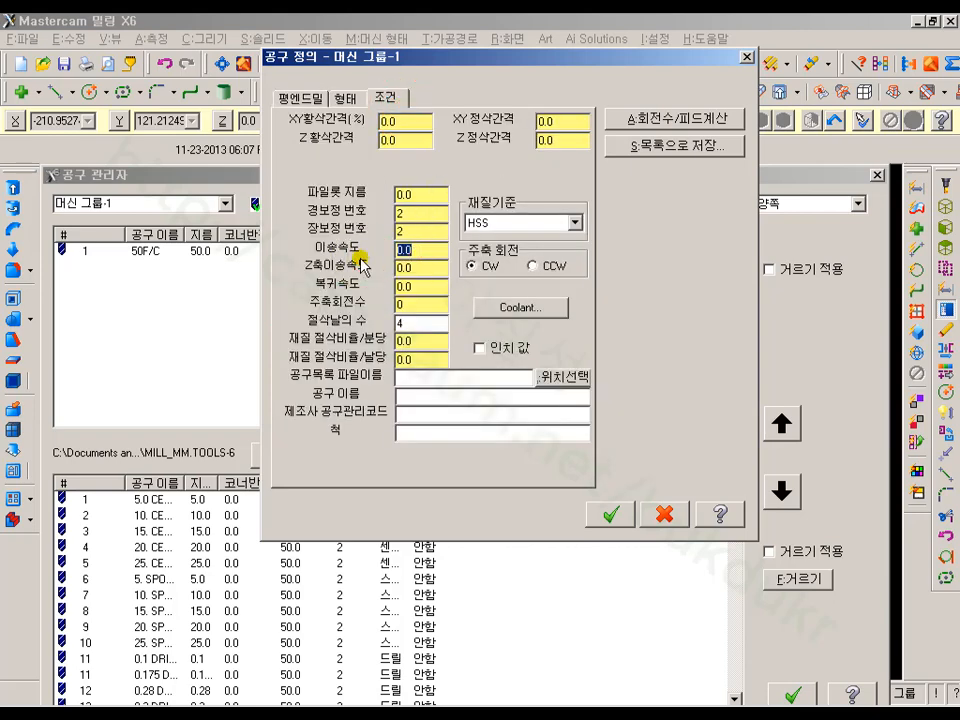
type("300")
key("Tab")
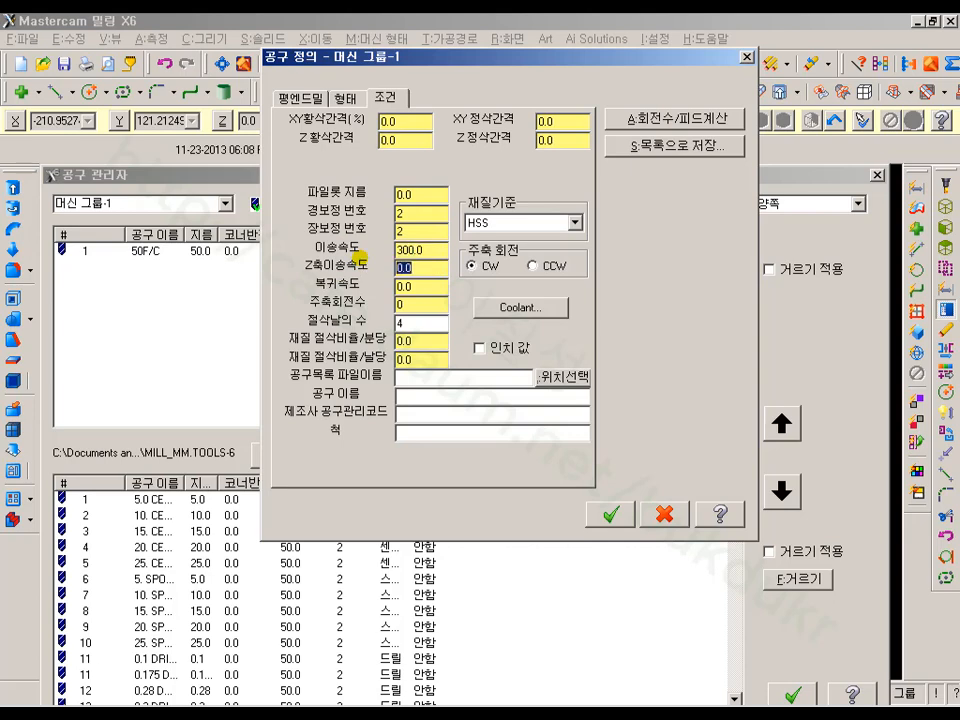
type("150")
key("Tab")
type("1000")
key("Tab")
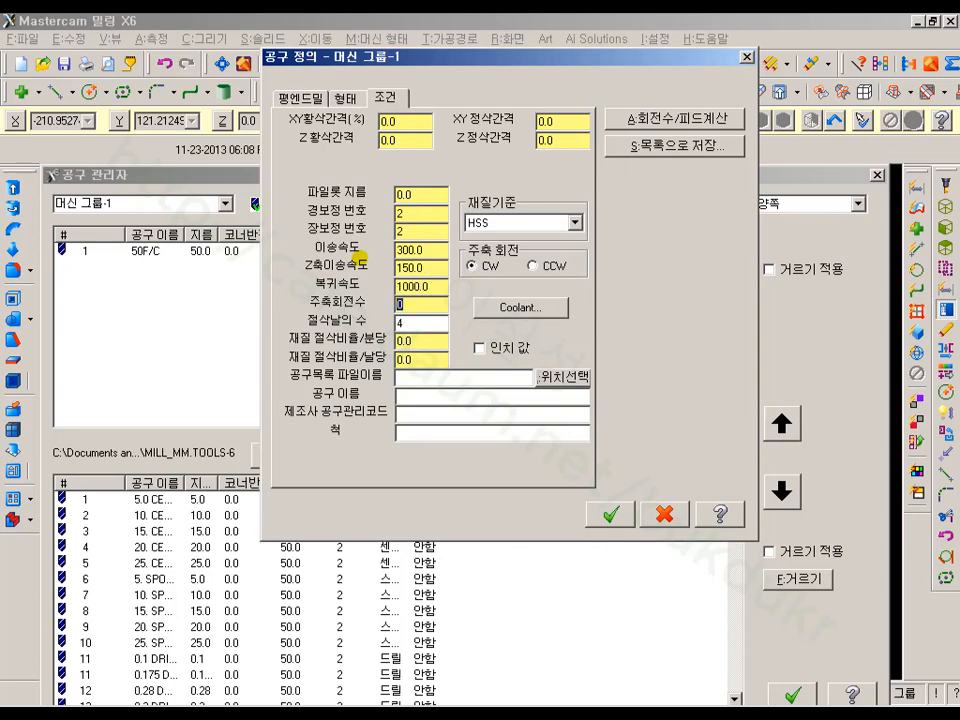
type("1800")
key("Tab")
- Name the 25 mm flat end mill 25FEM and add it to the machine group's tool list
left_click(407, 396)
type("2")
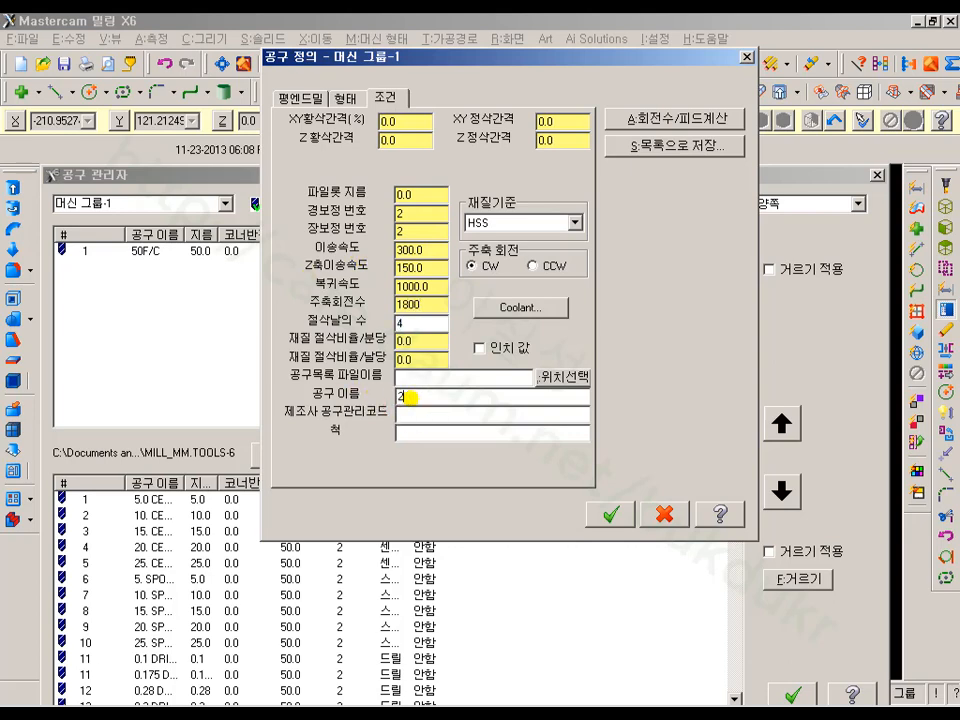
type("5FEM")
left_click(613, 516)
- Create a new flat end mill with diameter 10 and set its overall length to 50
left_click(226, 345)
right_click(226, 345)
left_click(250, 346)
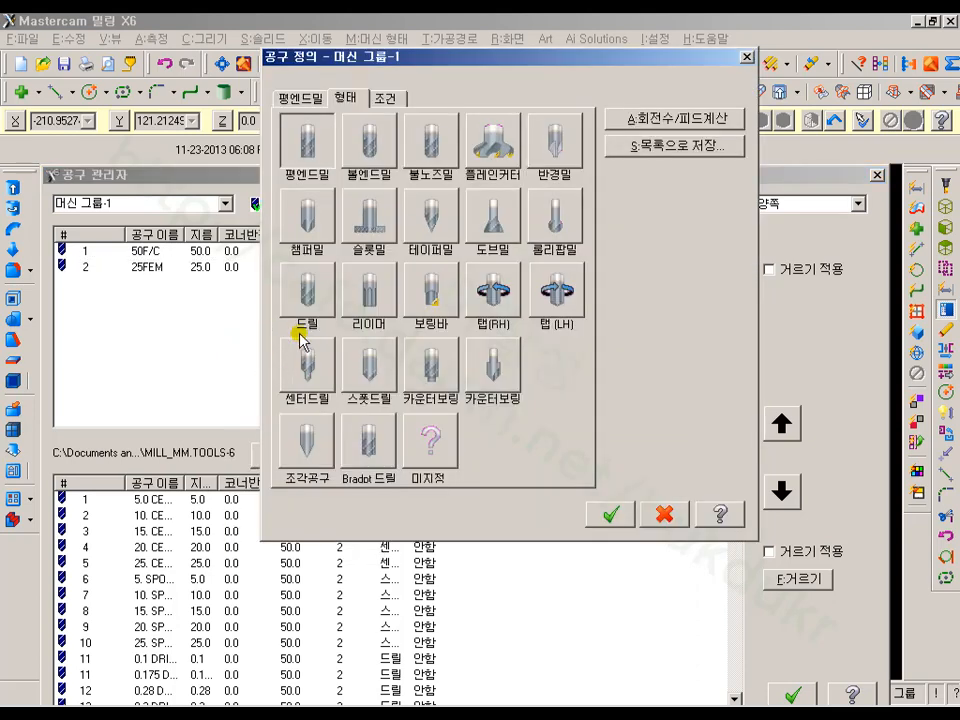
left_click(328, 176)
double_click(314, 250)
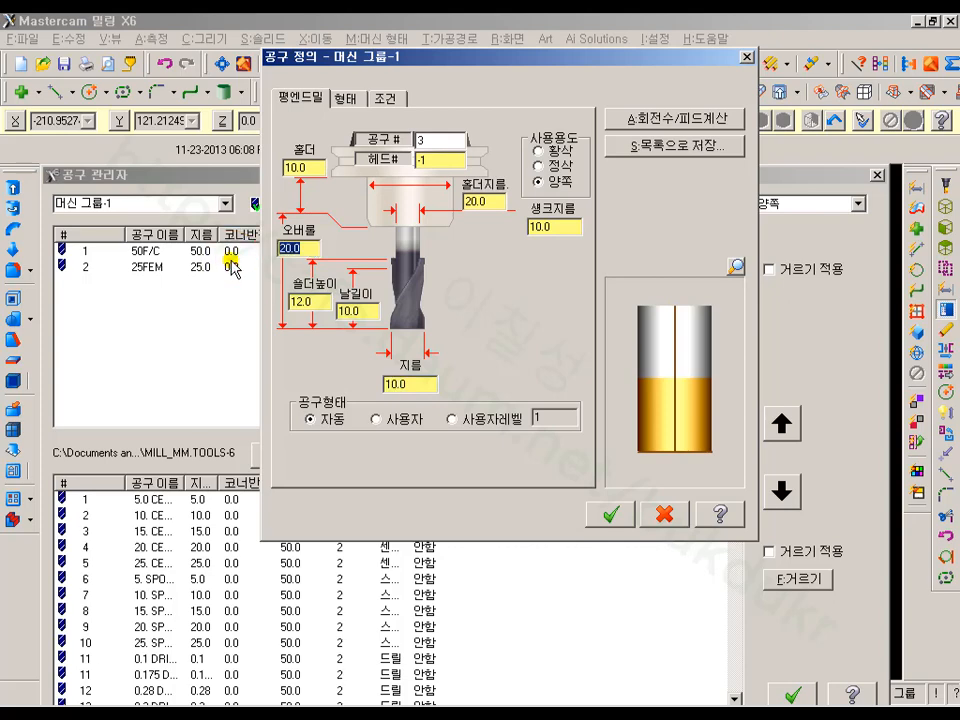
type("50")
left_click(547, 224)
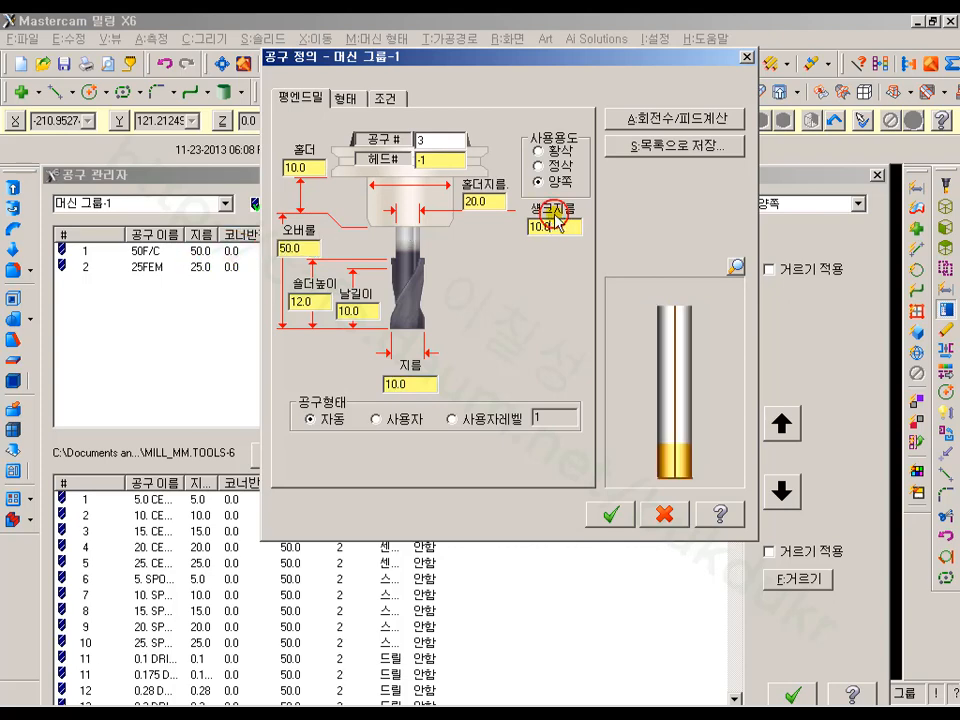
- Set the 10 mm flat end mill's feed rate to 450, plunge rate to 300, retract rate to 1000 and spindle speed to 2200
left_click(388, 97)
left_click(420, 249)
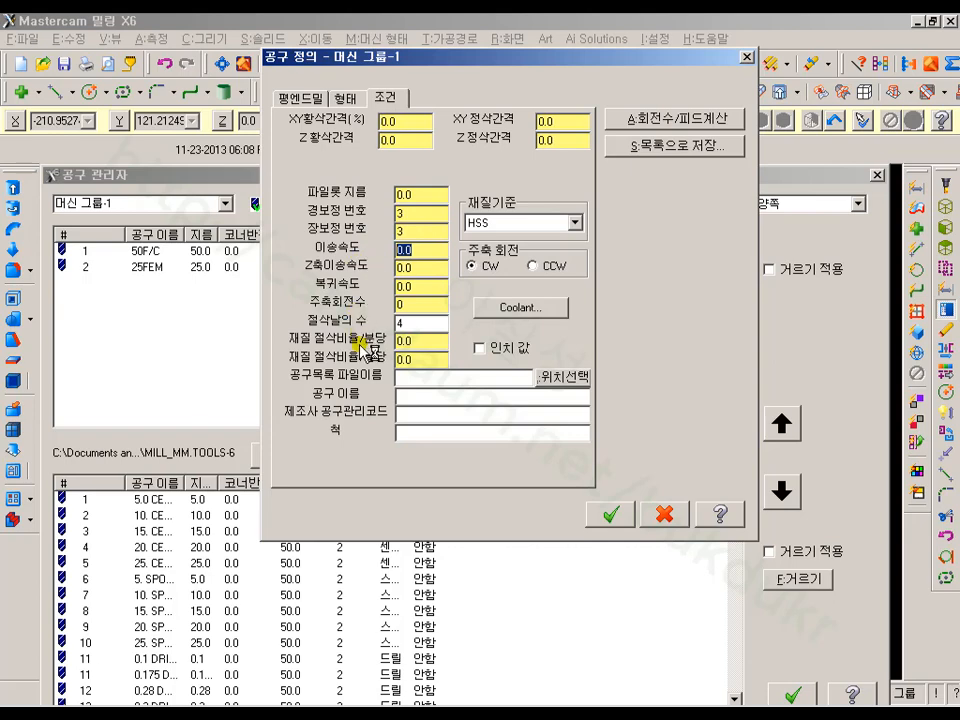
key("Delete")
type("450")
key("Tab")
type("300")
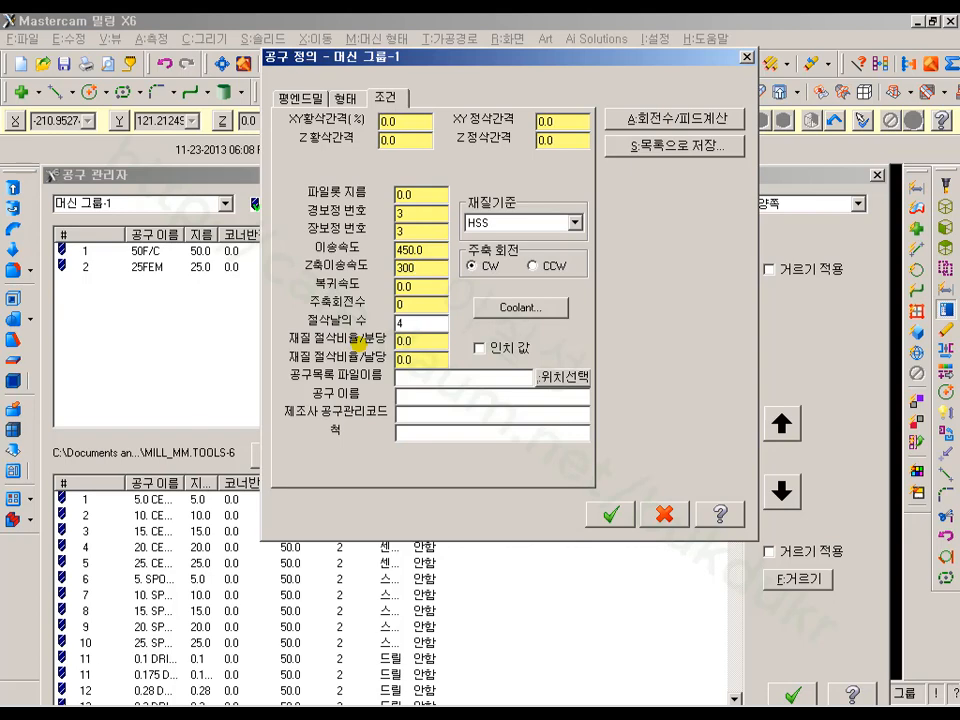
key("Tab")
type("1000")
key("Tab")
type("2200")
left_click(437, 334)
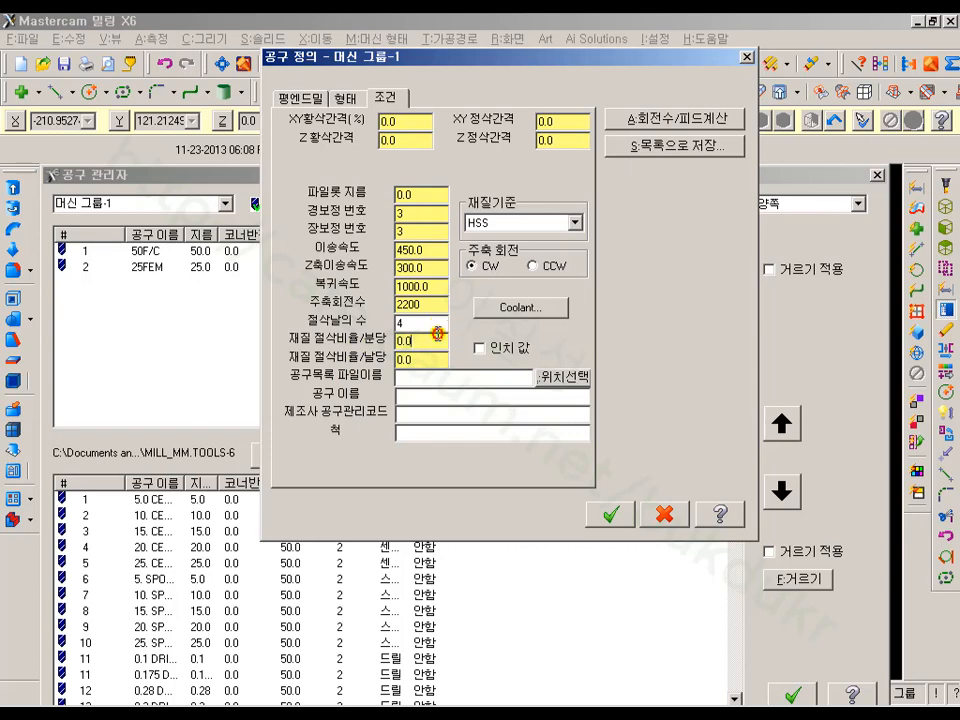
- Name the 10 mm flat end mill 10FEM and add it to the tool list
left_click(425, 396)
type("10FEM")
left_click(611, 514)
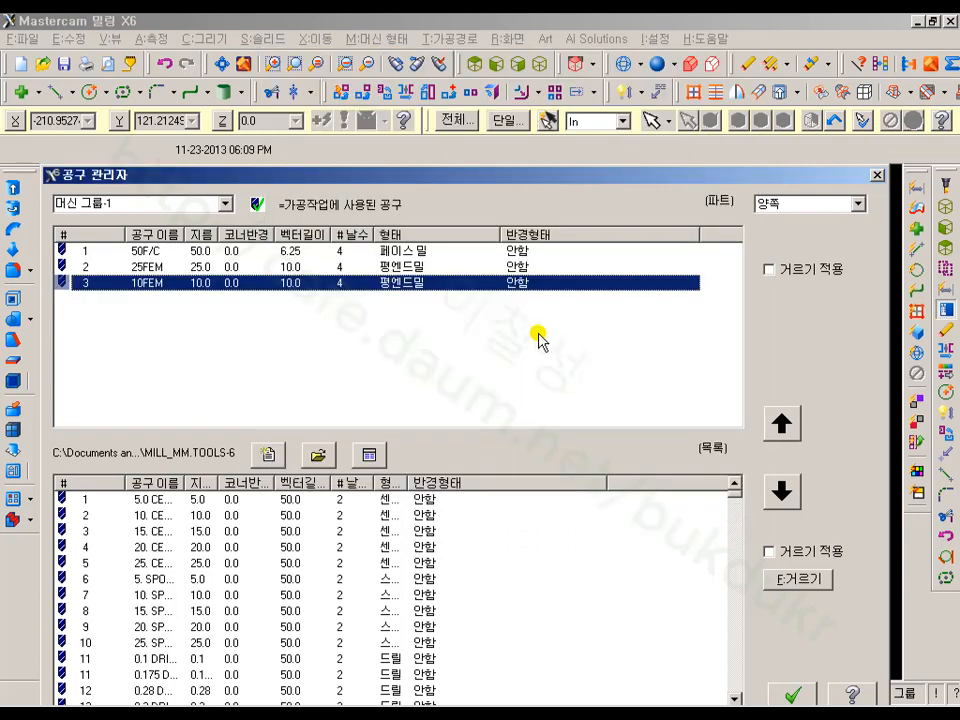
- Create a new drill tool with diameter 6 in the machine group's tool list
right_click(290, 343)
left_click(322, 352)
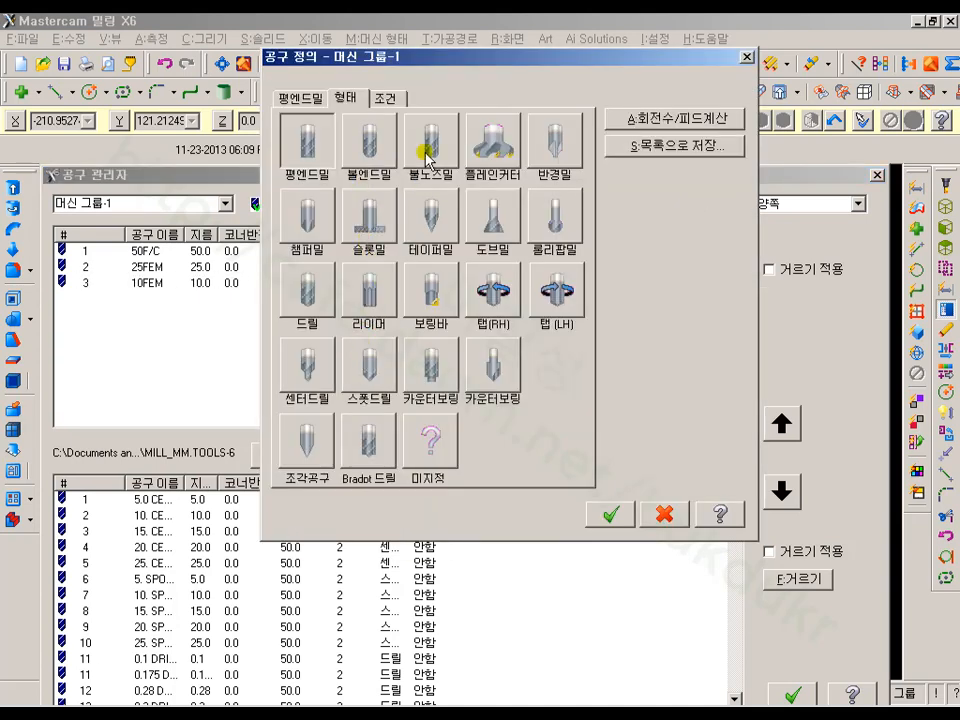
left_click(314, 314)
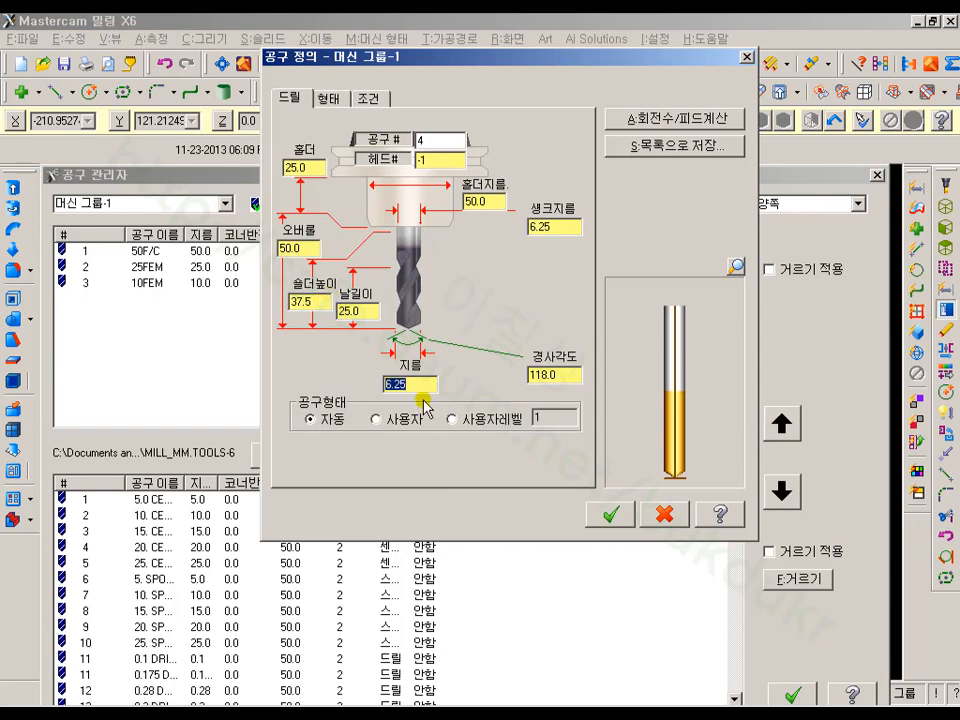
type("6")
key("Tab")
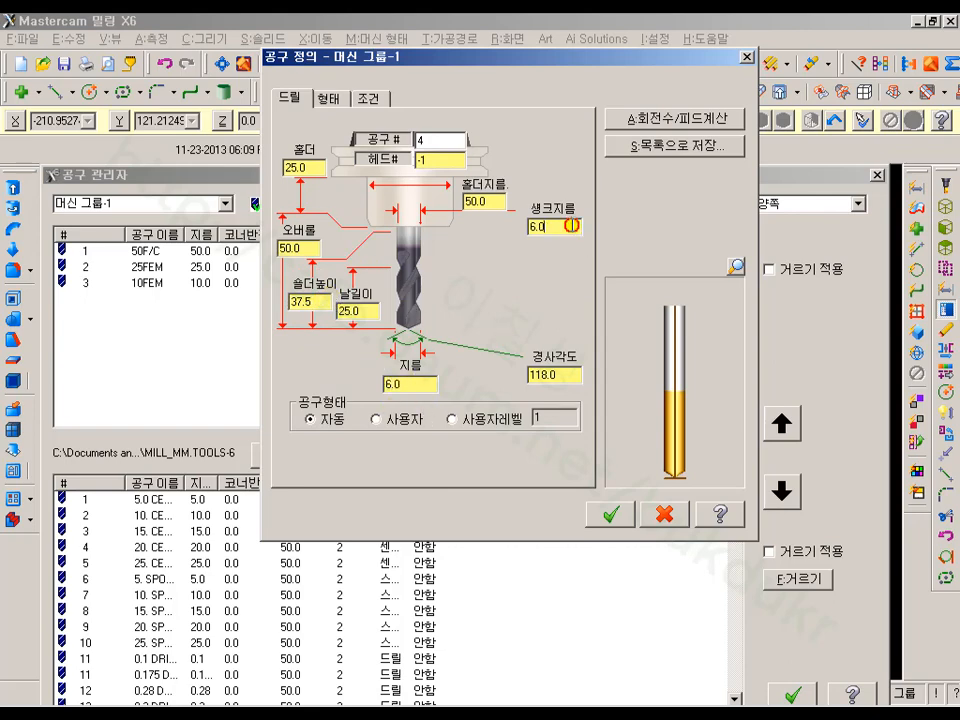
- Set the 6 mm drill's feed rate to 700, retract rate to 1000 and spindle speed to 1500
left_click(372, 99)
left_click_drag(429, 251, 332, 282)
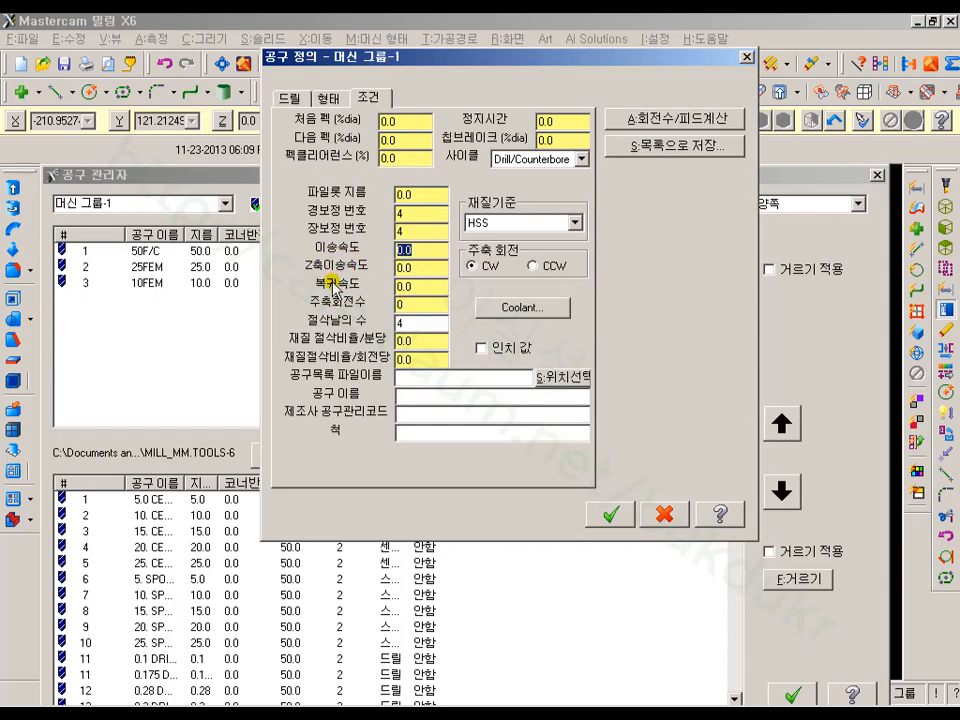
type("700")
left_click(416, 286)
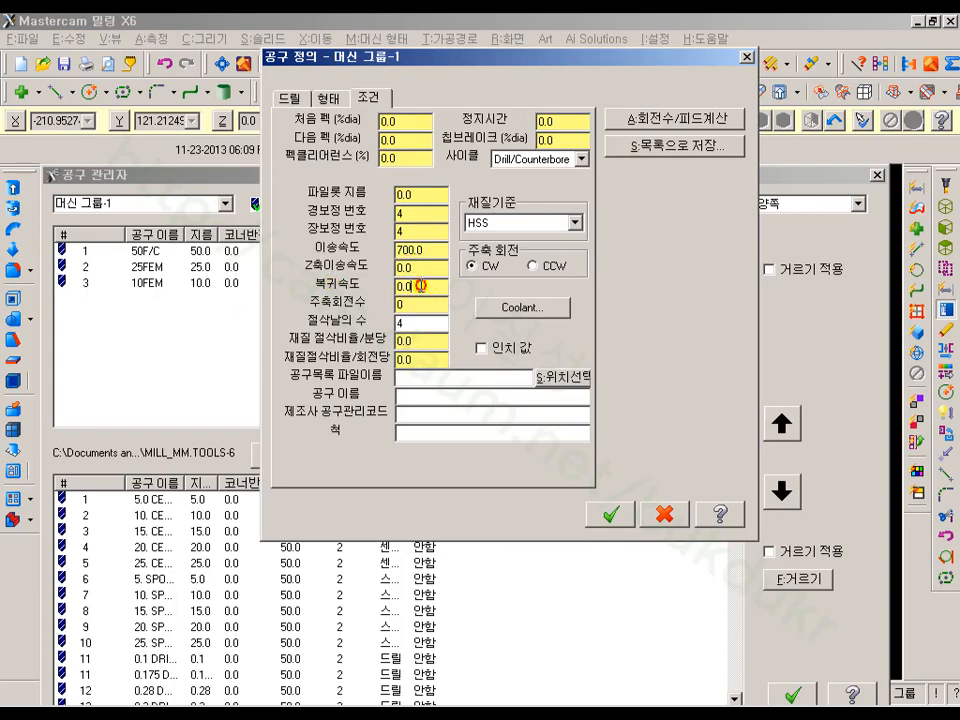
left_click_drag(416, 286, 387, 292)
type("1000")
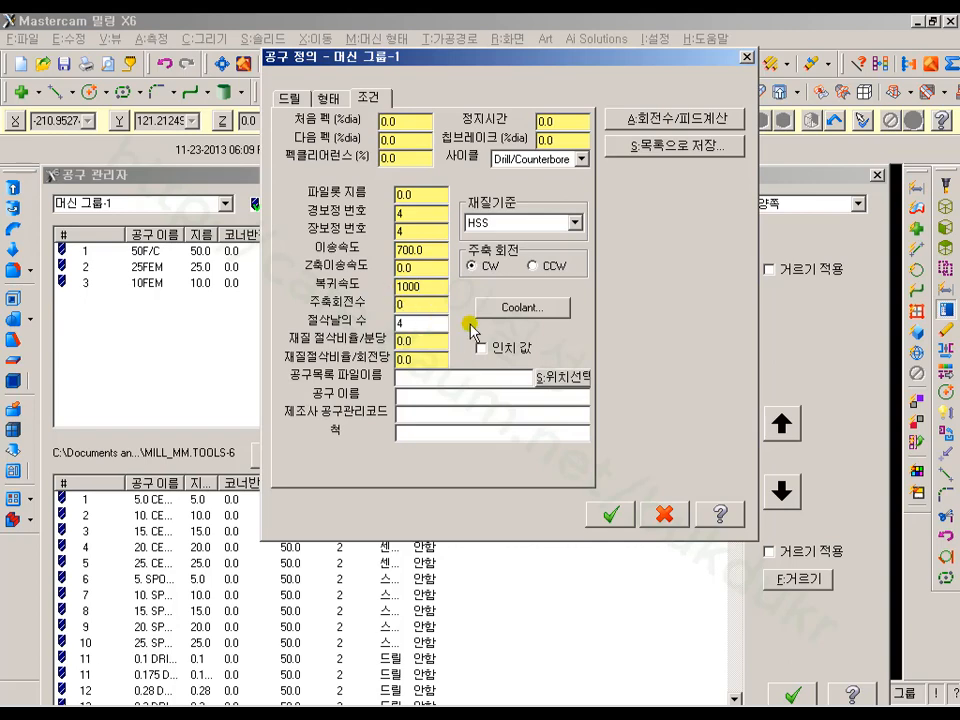
left_click(426, 304)
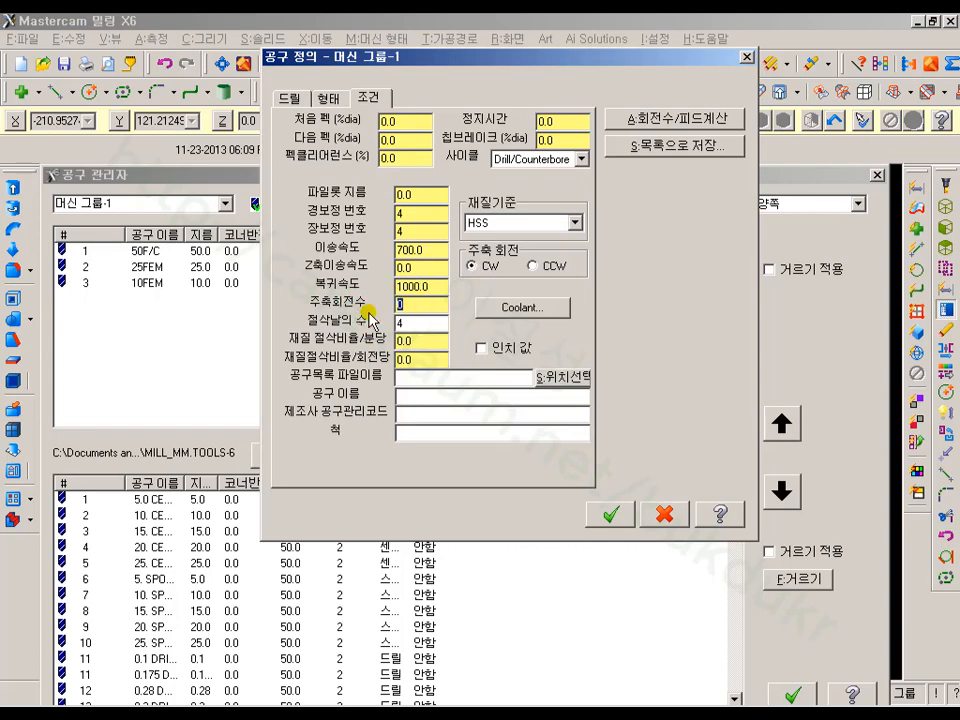
type("1500")
- Name the 6 mm drill 6DRILL and add it to the tool list
left_click(416, 397)
type("6DRILL")
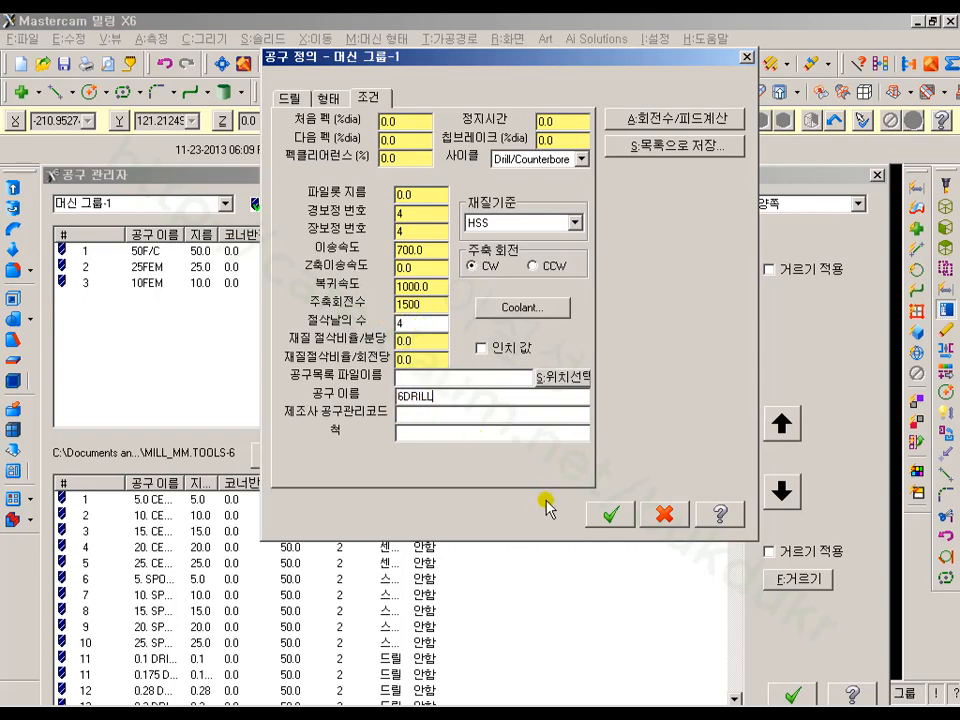
left_click(612, 514)
- Create another new drill tool with diameter 9 in the machine group's tool list
right_click(255, 355)
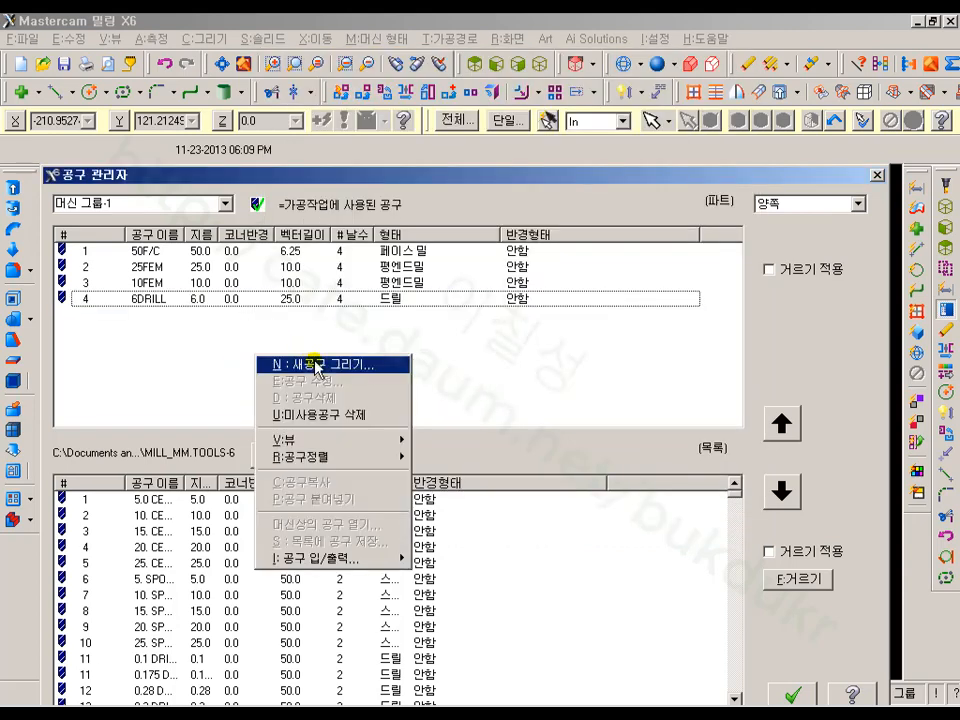
left_click(315, 368)
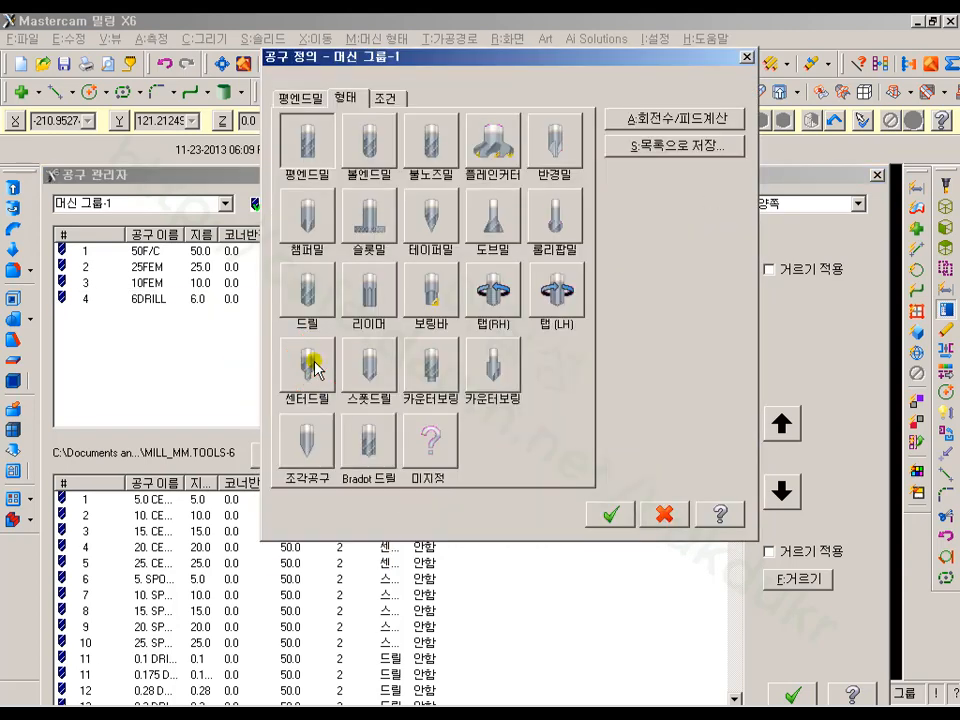
left_click(310, 288)
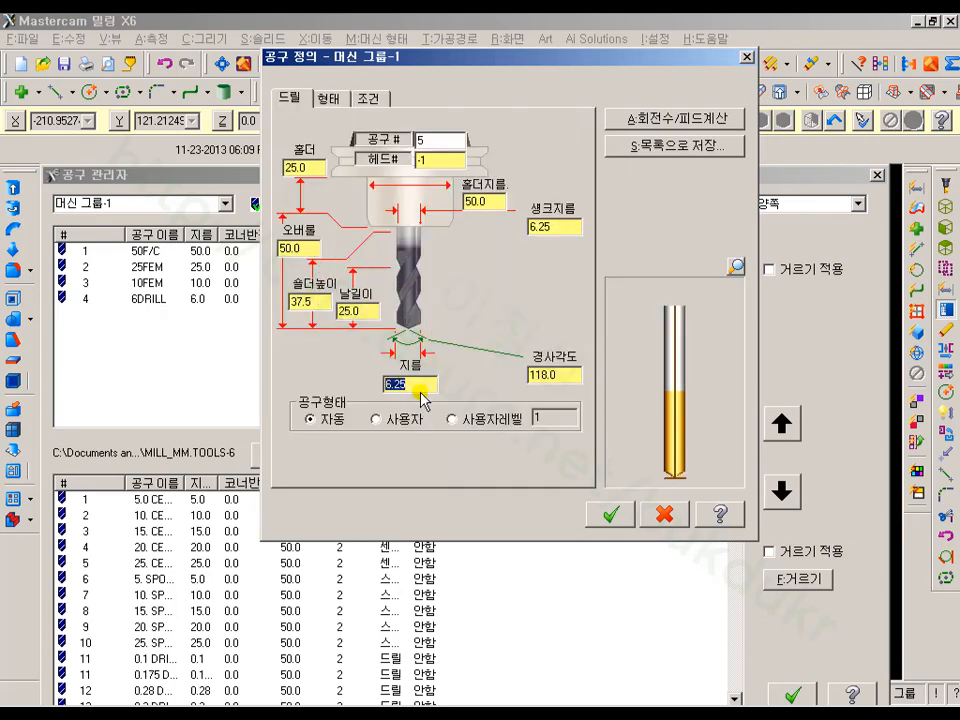
type("9")
key("Tab")
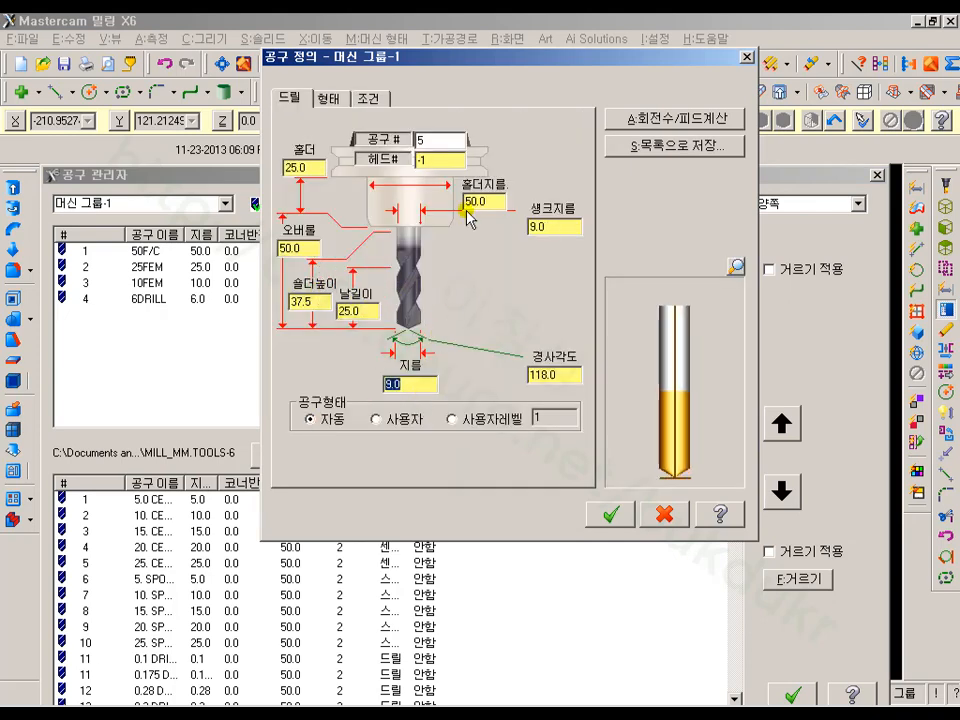
- Set the 9 mm drill's feed rate to 600, retract rate to 1000 and spindle speed to 1500
left_click(370, 99)
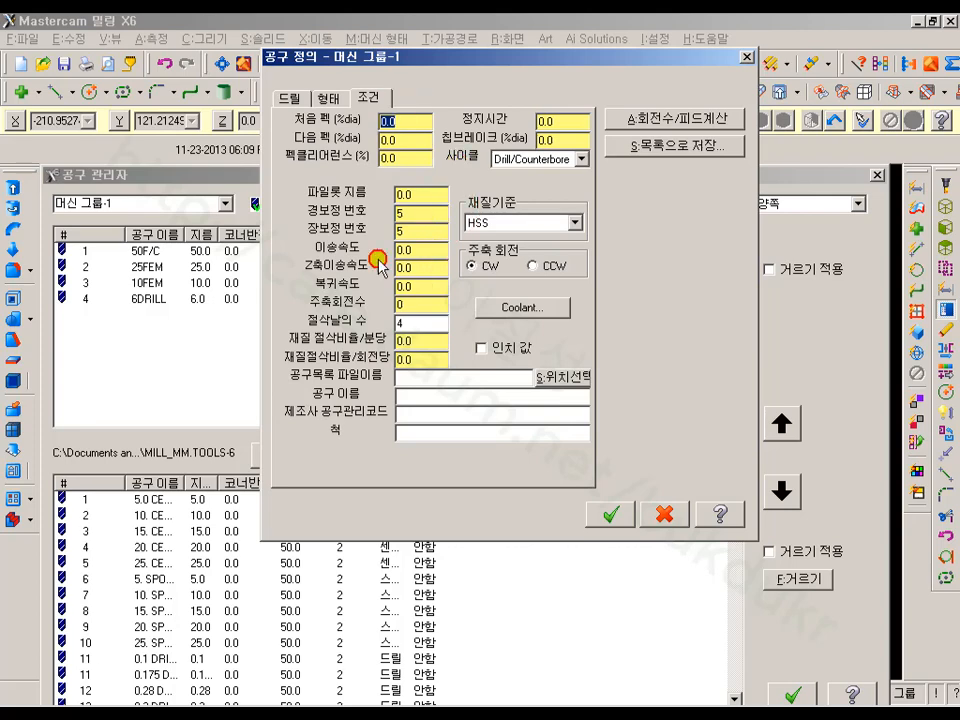
double_click(425, 249)
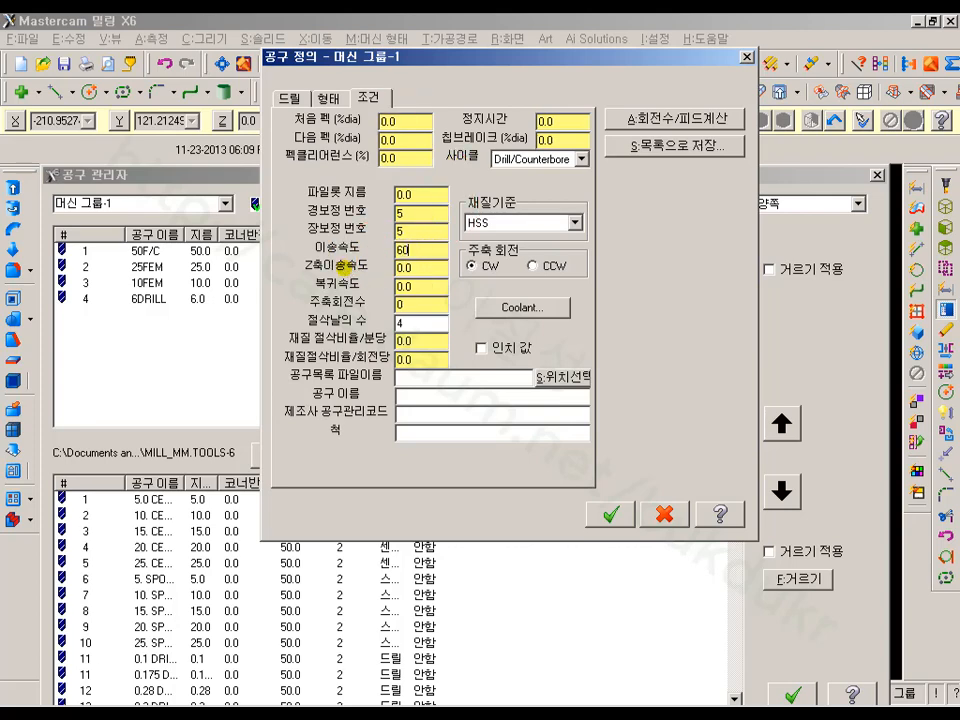
type("600")
key("Tab")
key("Tab")
type("1000")
key("Tab")
type("1500")
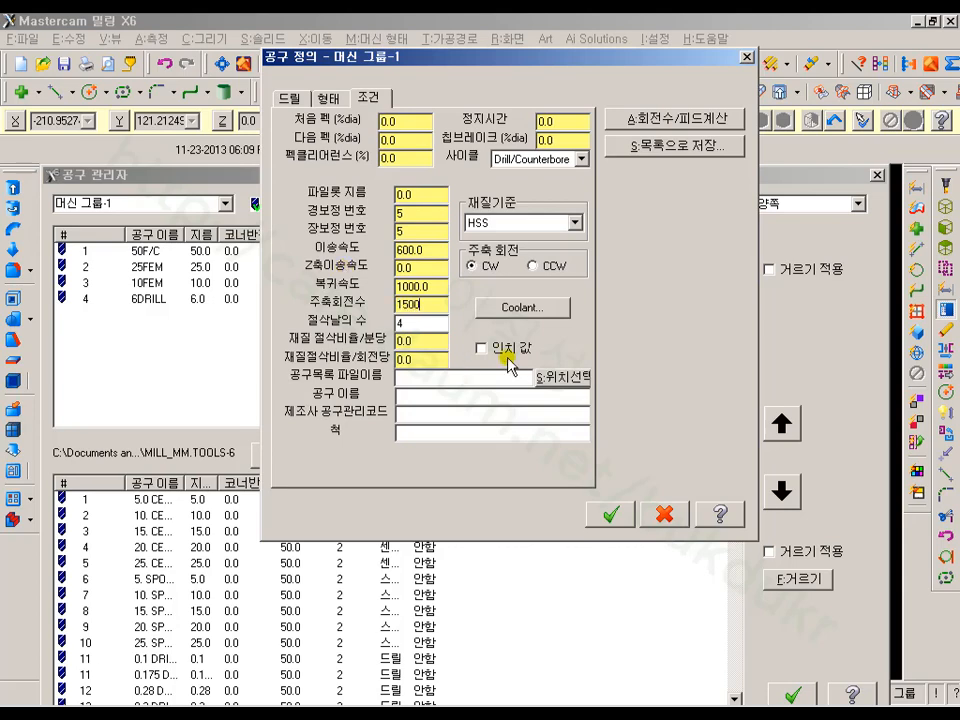
- Name the 9 mm drill 9DRILL and add it to the tool list
left_click(421, 397)
type("9DRILL")
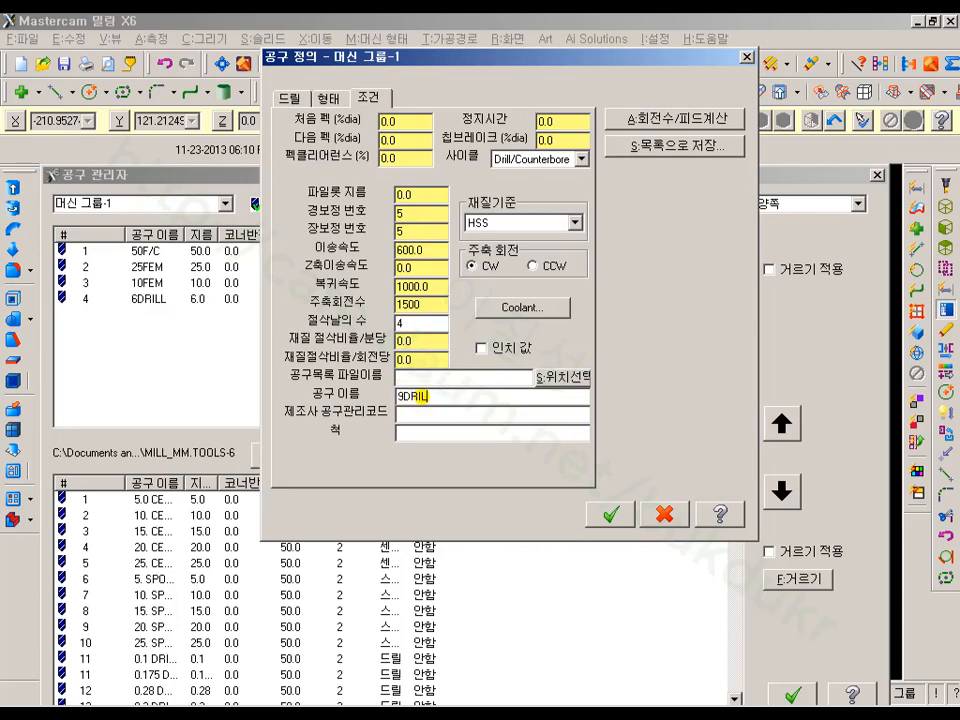
type("LL")
left_click(620, 514)
- Create a new spot drill with diameter 20 and a tip angle of 90 degrees
right_click(182, 363)
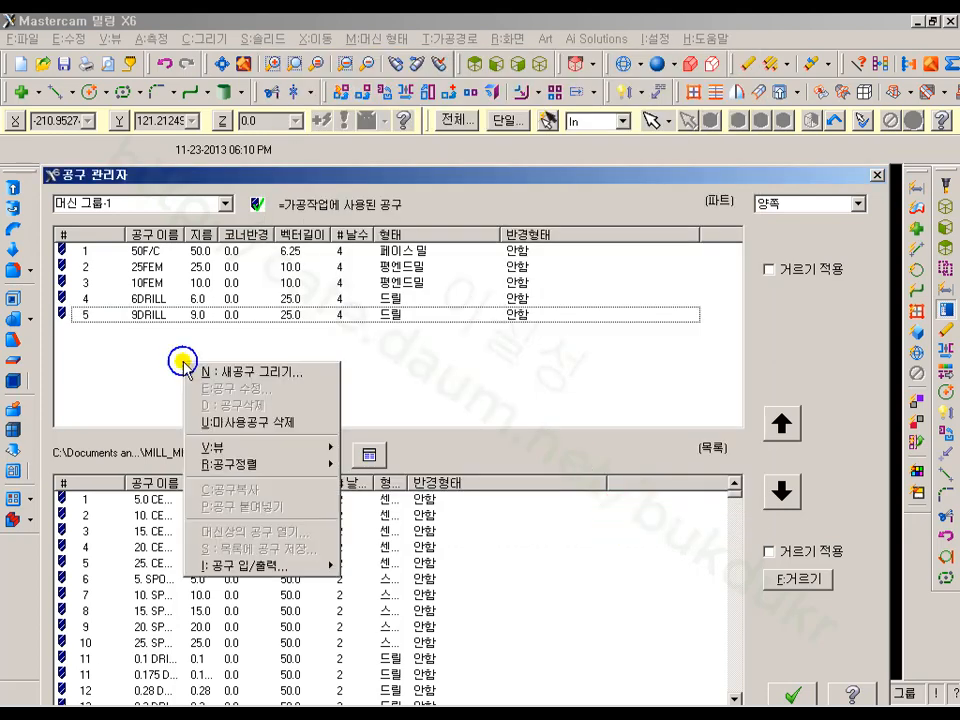
left_click(240, 372)
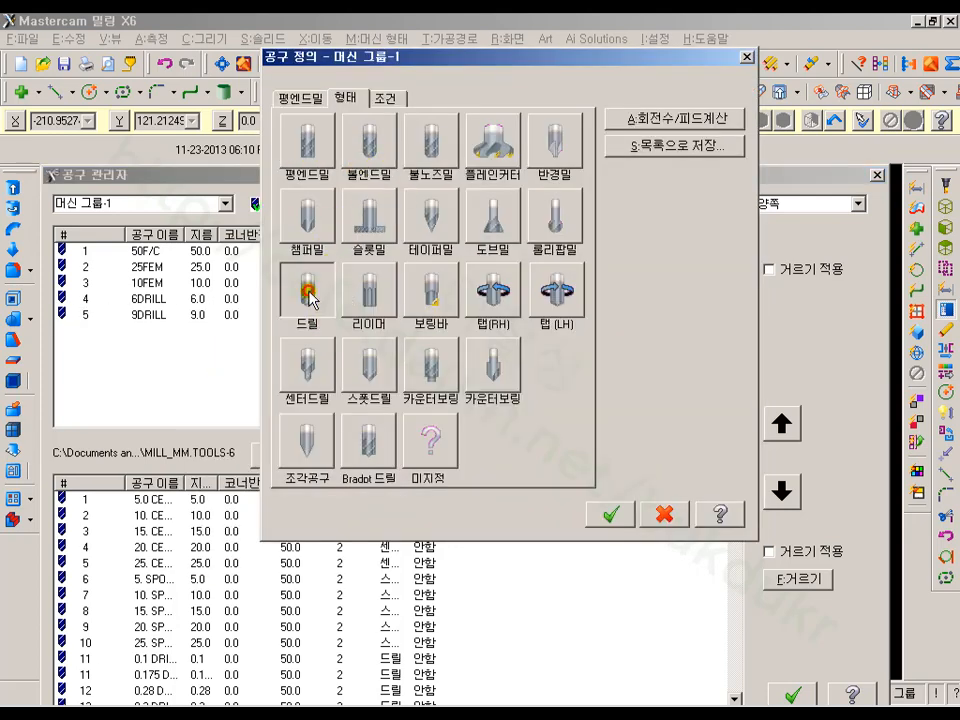
left_click(309, 290)
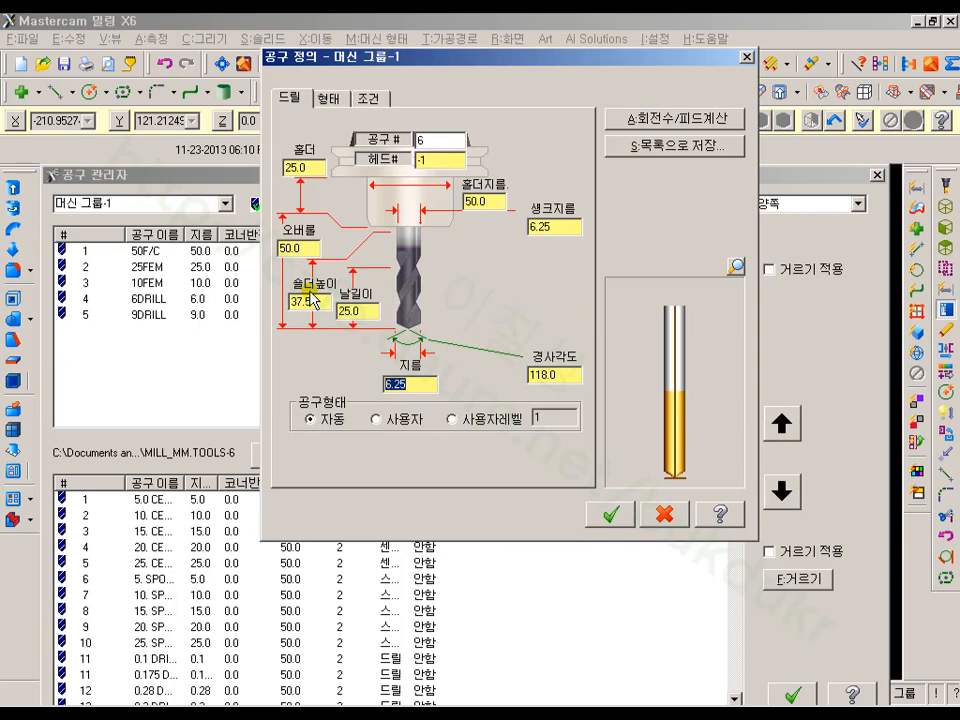
left_click(330, 100)
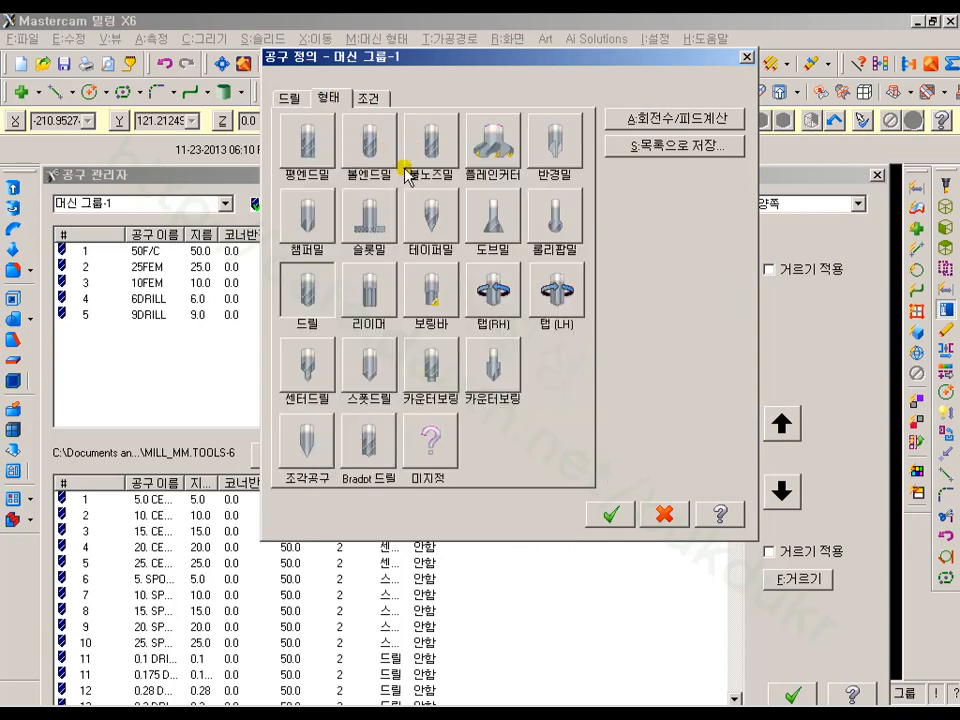
left_click(390, 372)
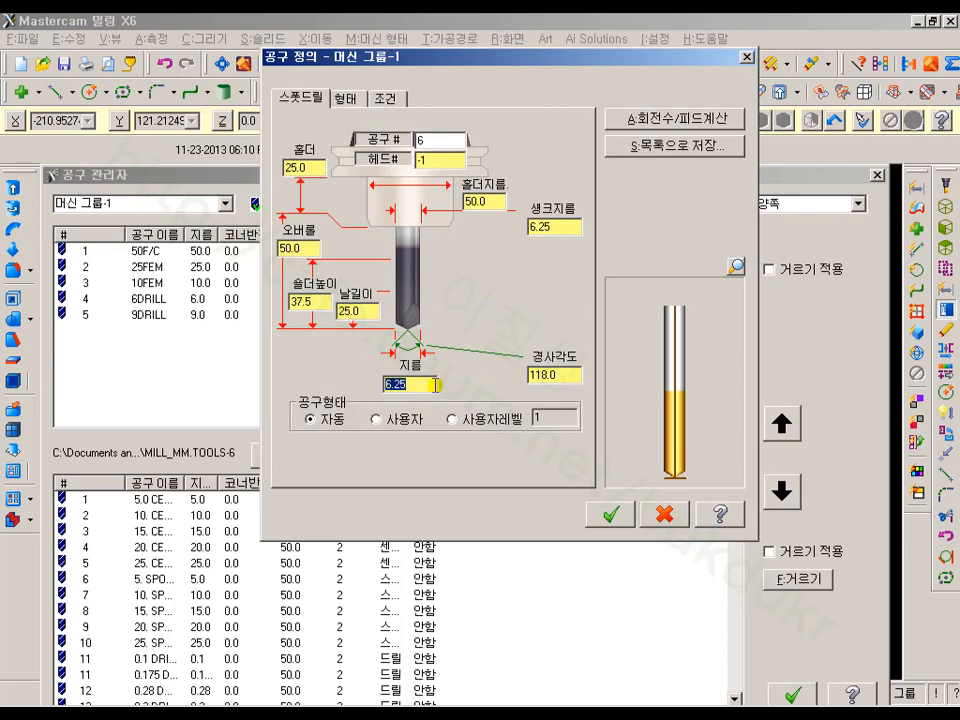
type("20")
key("Return")
left_click_drag(572, 374, 480, 377)
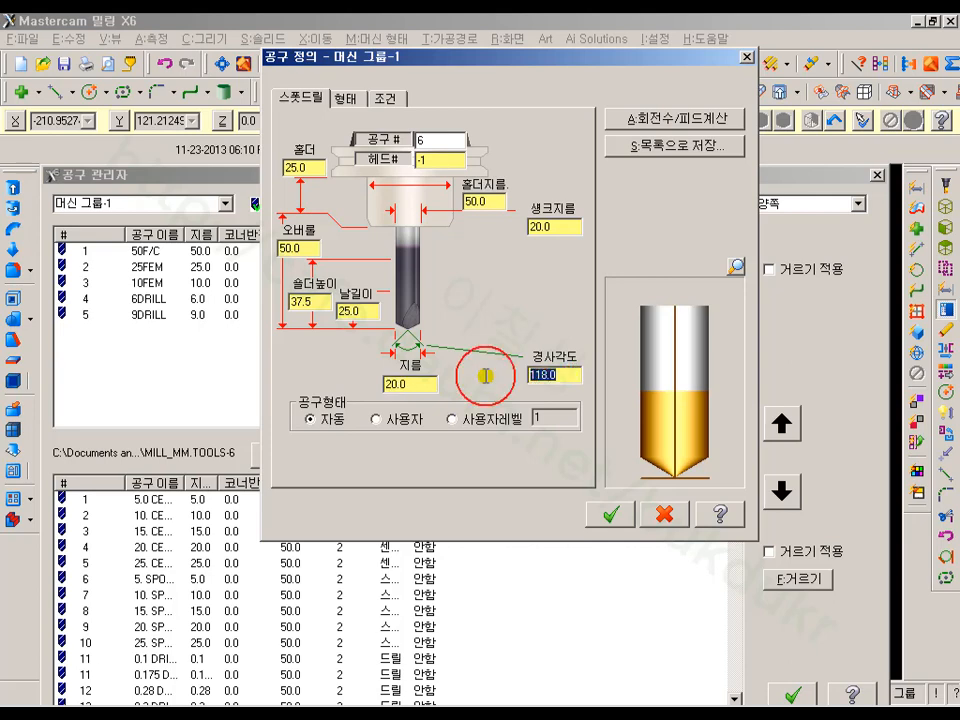
type("90")
key("Return")
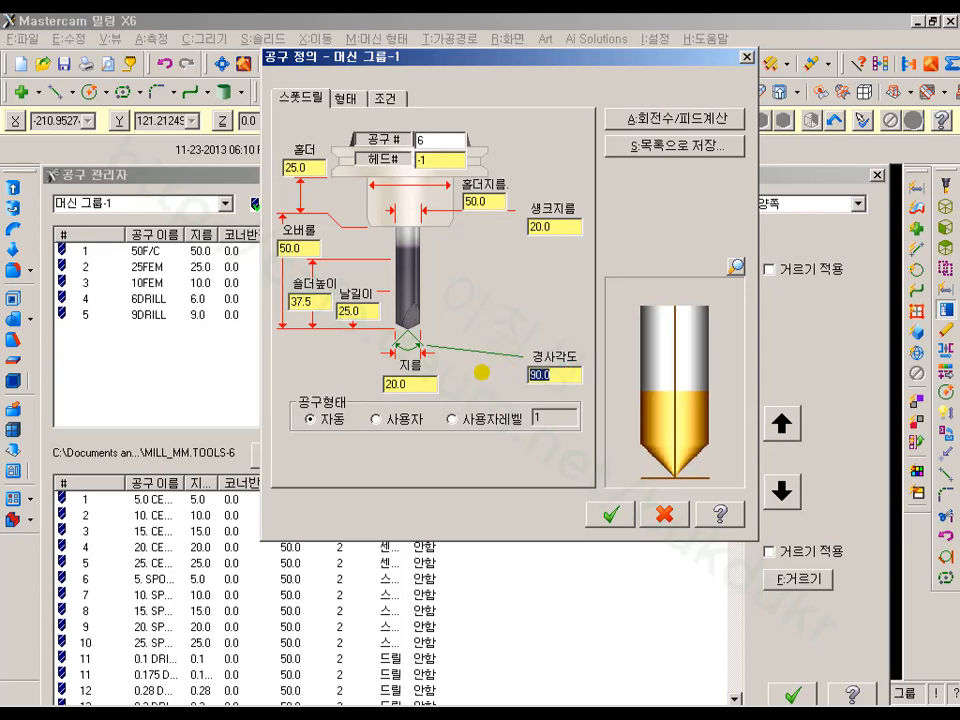
left_click(427, 381)
left_click(540, 374)
- Set the 20 mm spot drill's feed rate and plunge rate to 600, retract rate to 1000 and spindle speed to 1500
left_click(386, 100)
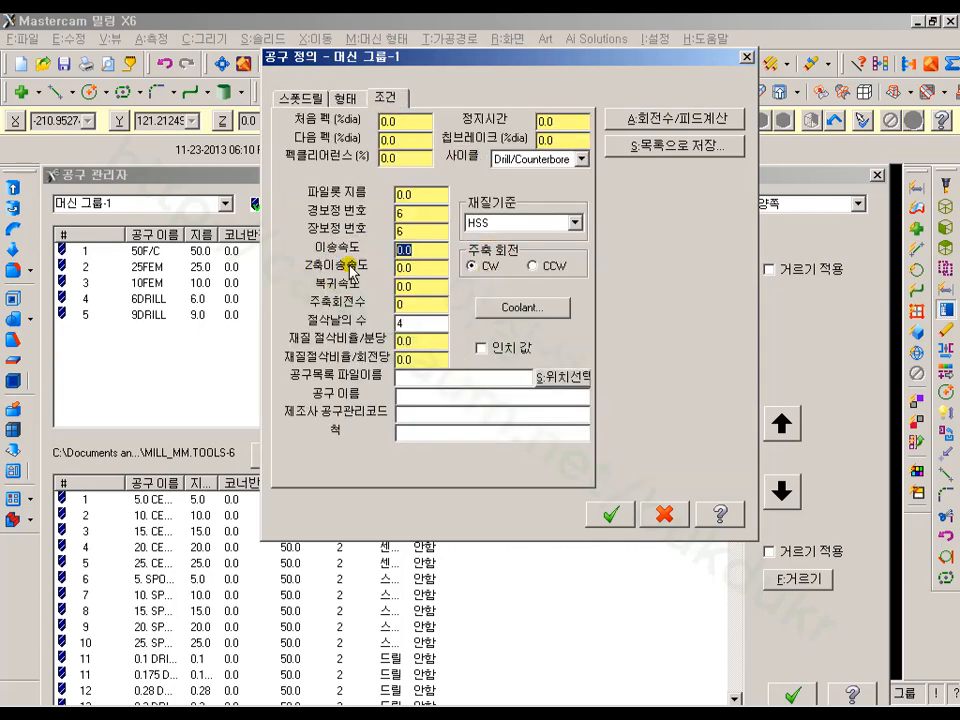
type("600")
key("Tab")
type("600")
key("Tab")
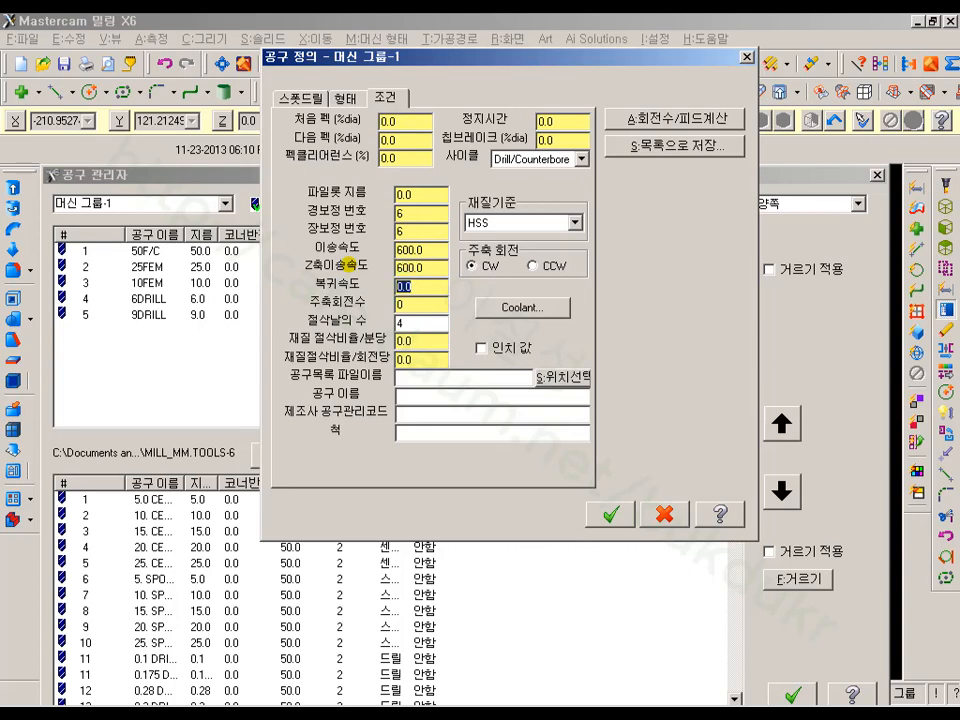
type("1000")
key("Tab")
type("1500")
- Name the 20 mm spot drill SPOT 20 and add it to the tool list
left_click(428, 395)
type("SP")
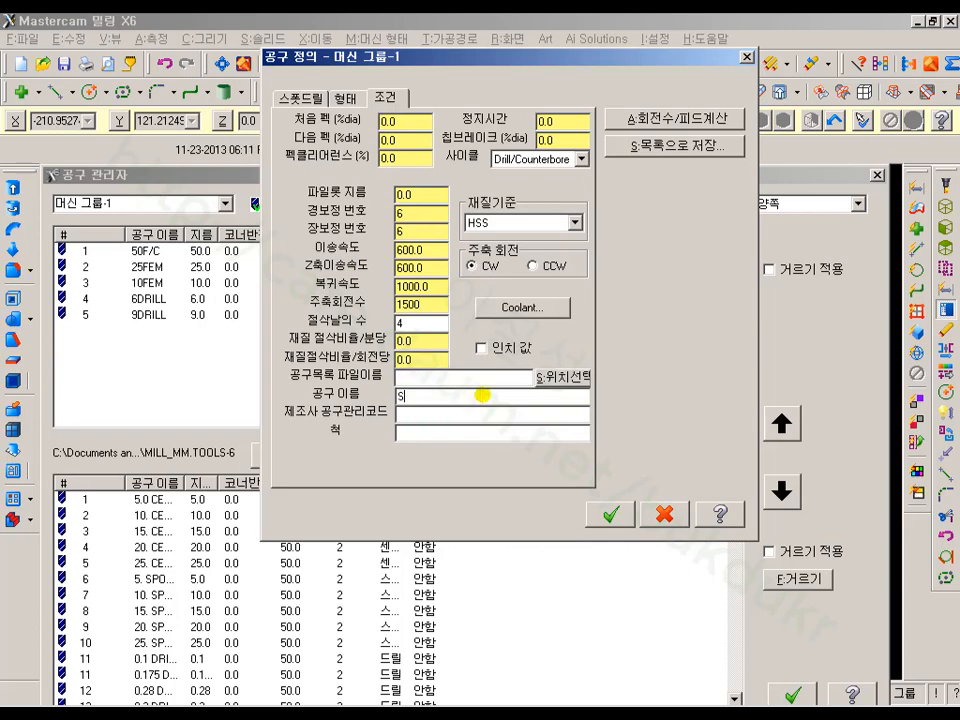
type("OT 20")
left_click(611, 514)
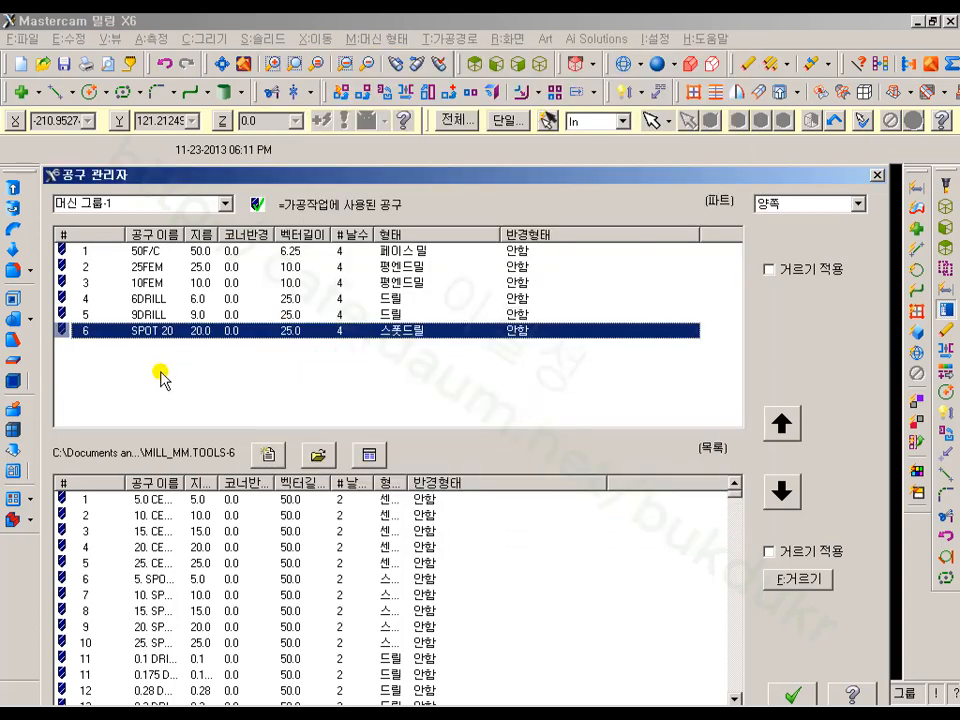
- Create another new drill tool with diameter 13 in the machine group's tool list
right_click(162, 377)
left_click(185, 381)
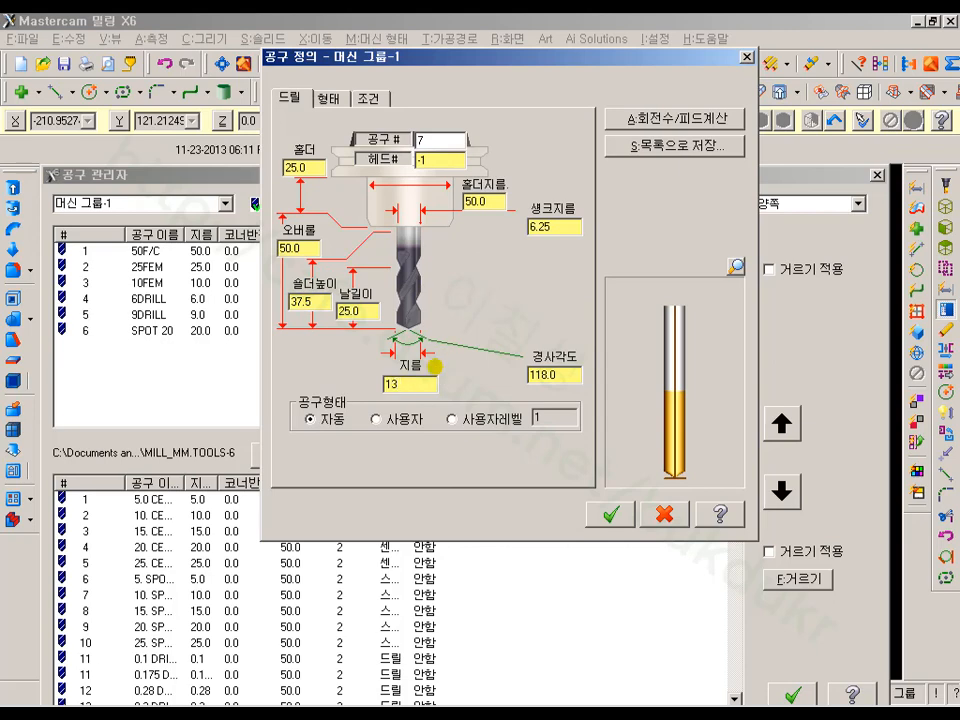
key("Tab")
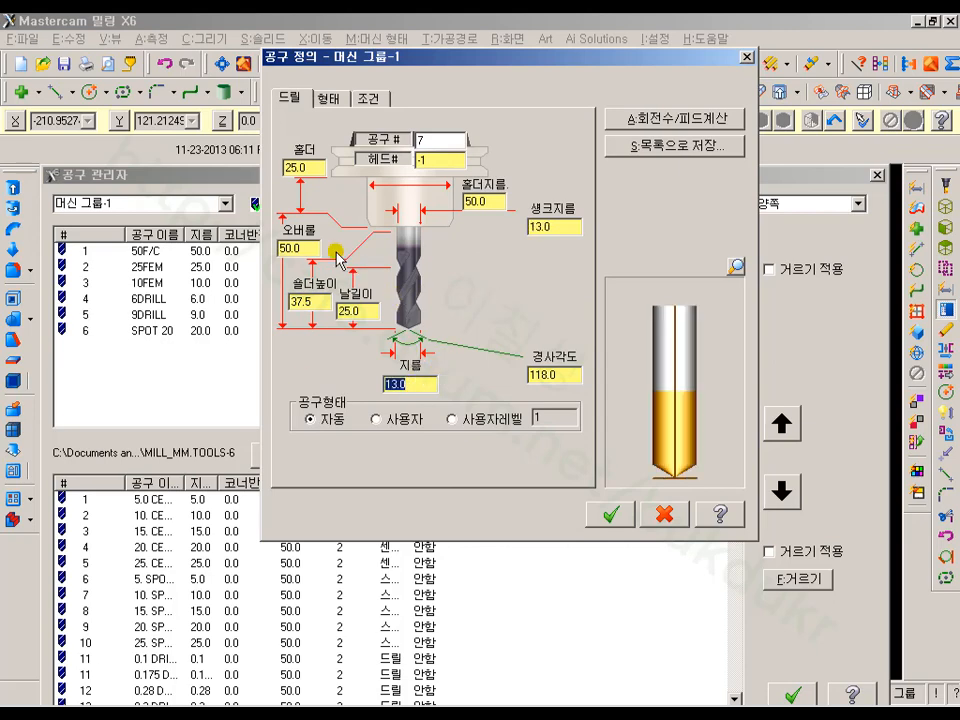
- Give the 13 mm drill feed rate 500, retract rate 1000, spindle speed 1500 and the name 13DRILL, and add it to the tool list
left_click(372, 98)
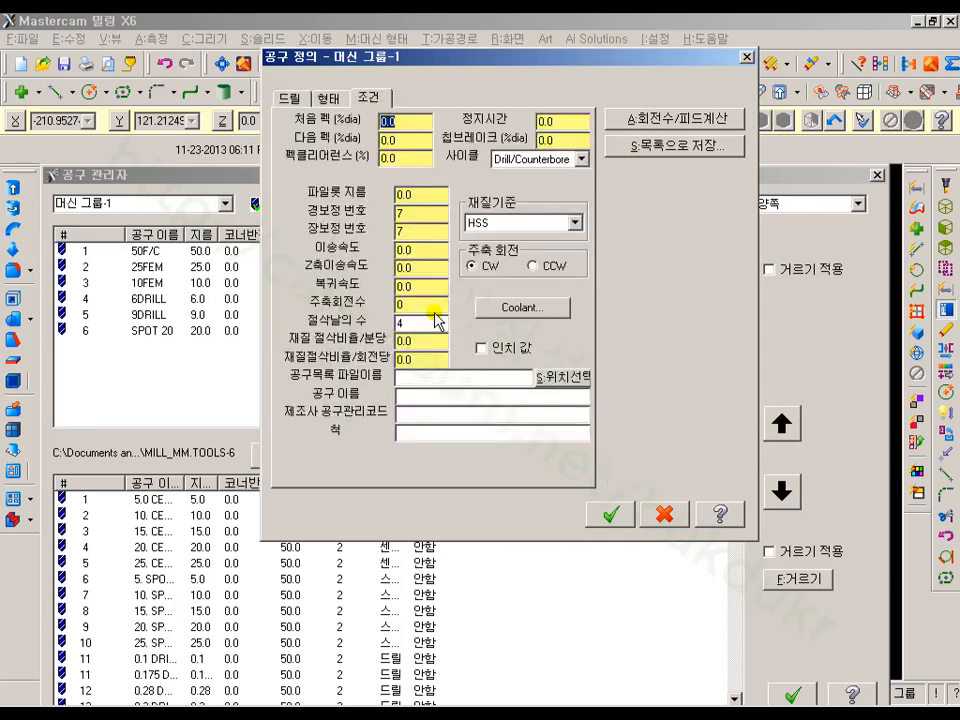
left_click(435, 255)
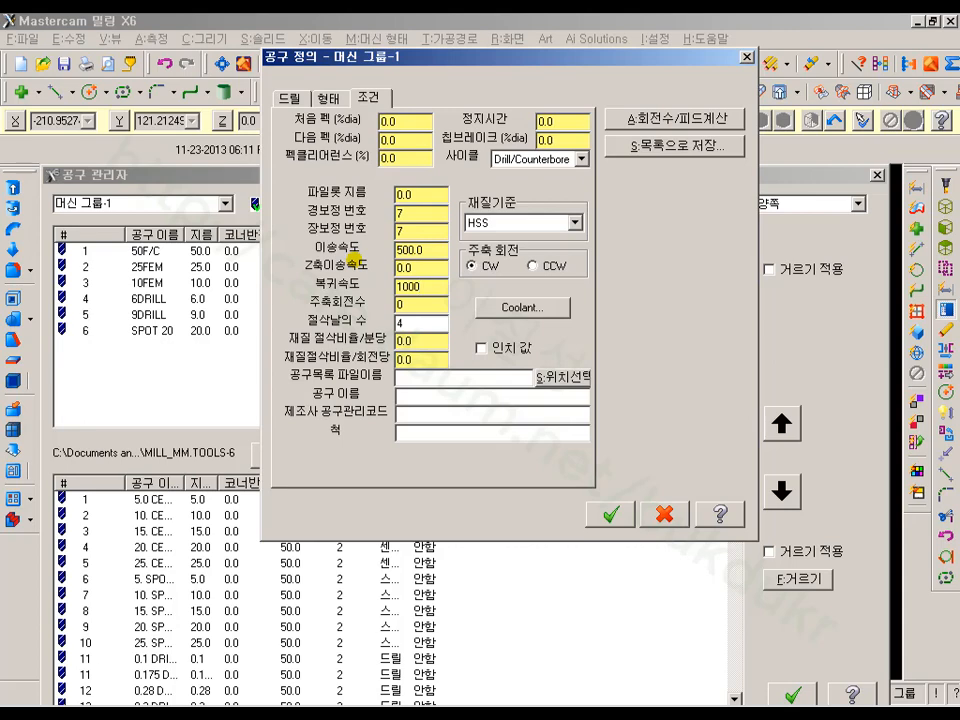
left_click(424, 305)
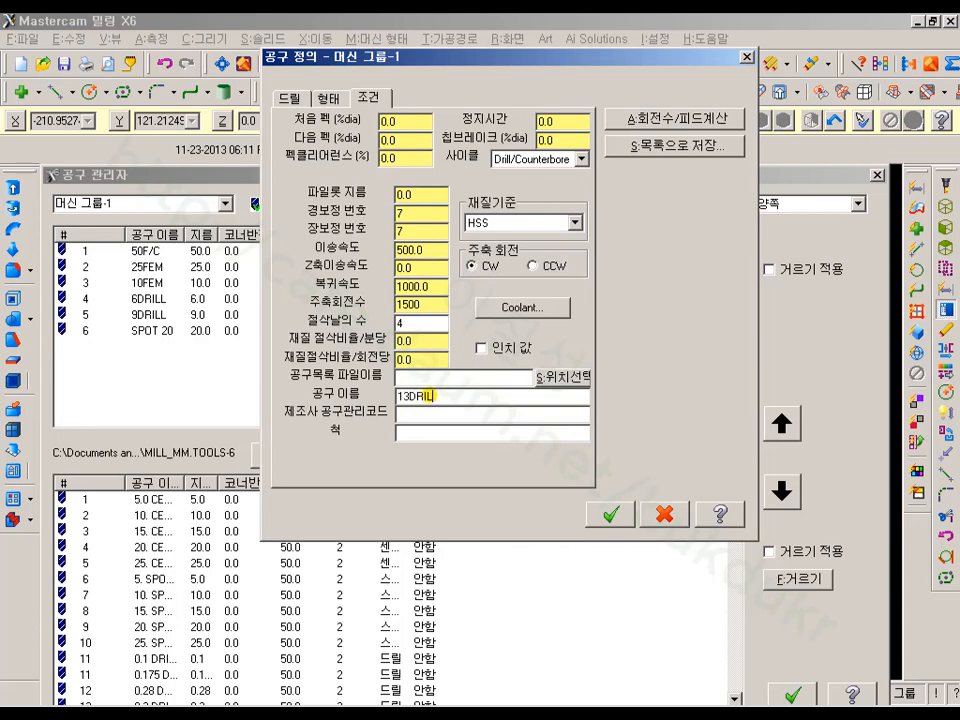
left_click(608, 513)
left_click(281, 389)
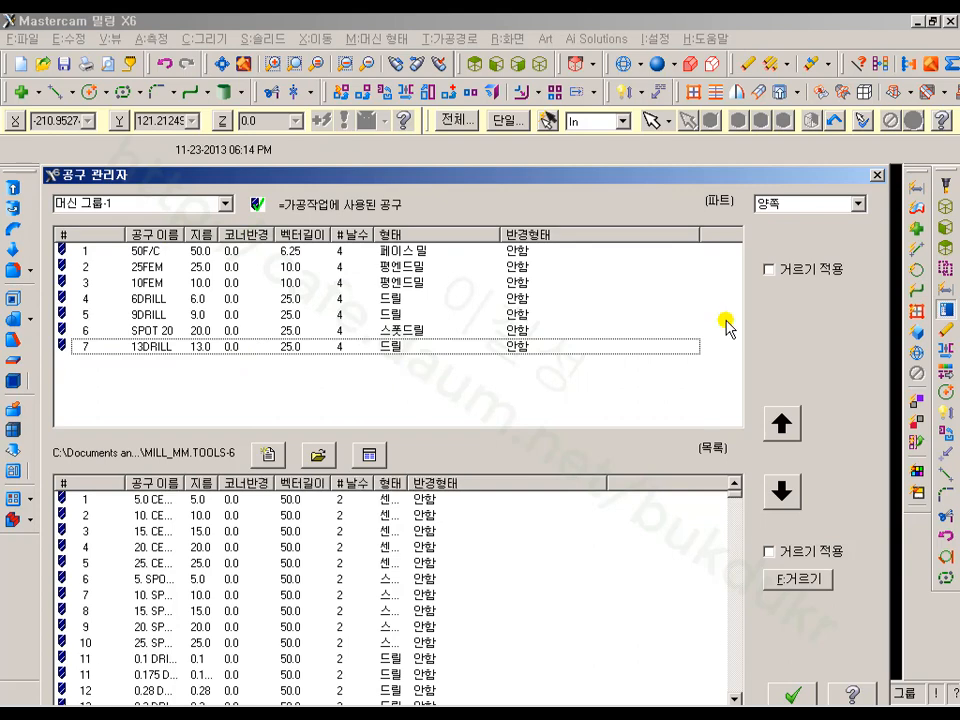
- Create a new, empty tool library file named YYYYY in the Tools folder
left_click_drag(610, 188, 598, 105)
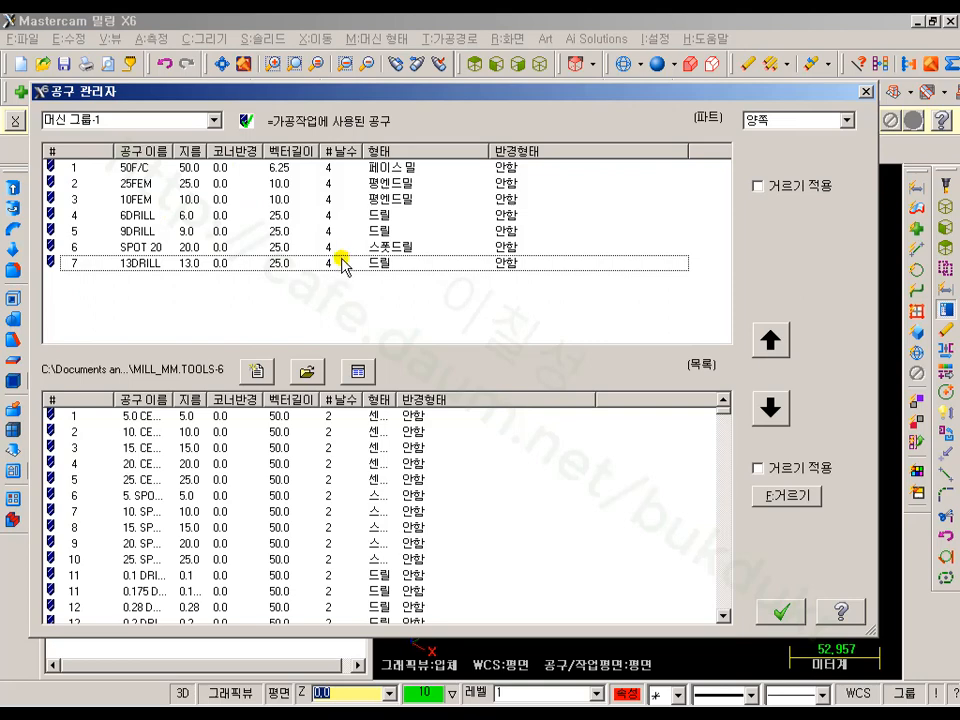
left_click(257, 372)
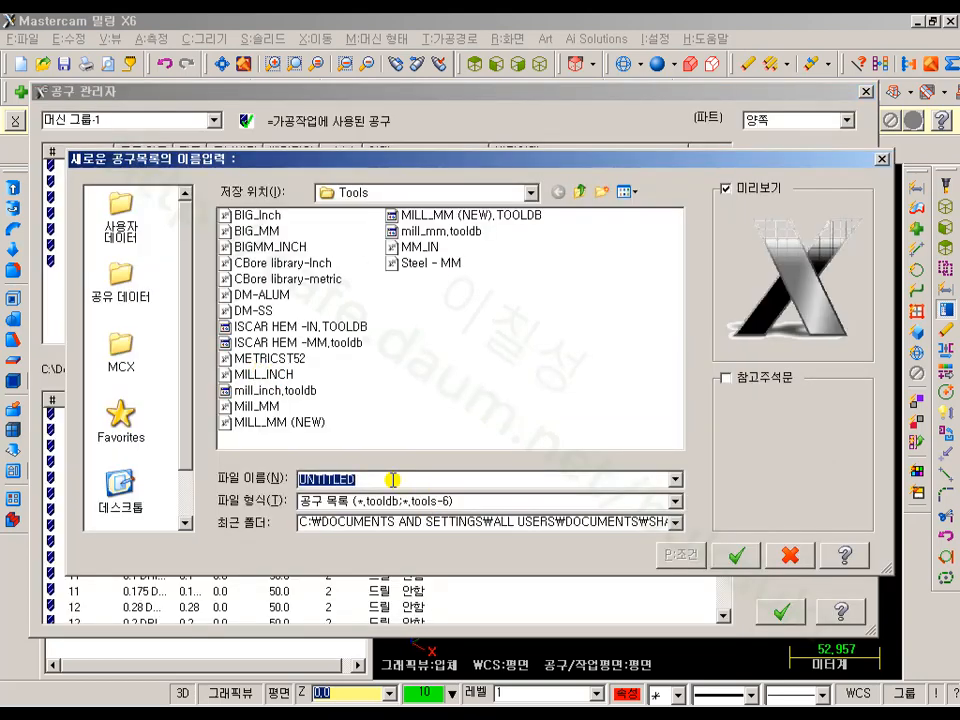
type("YYY")
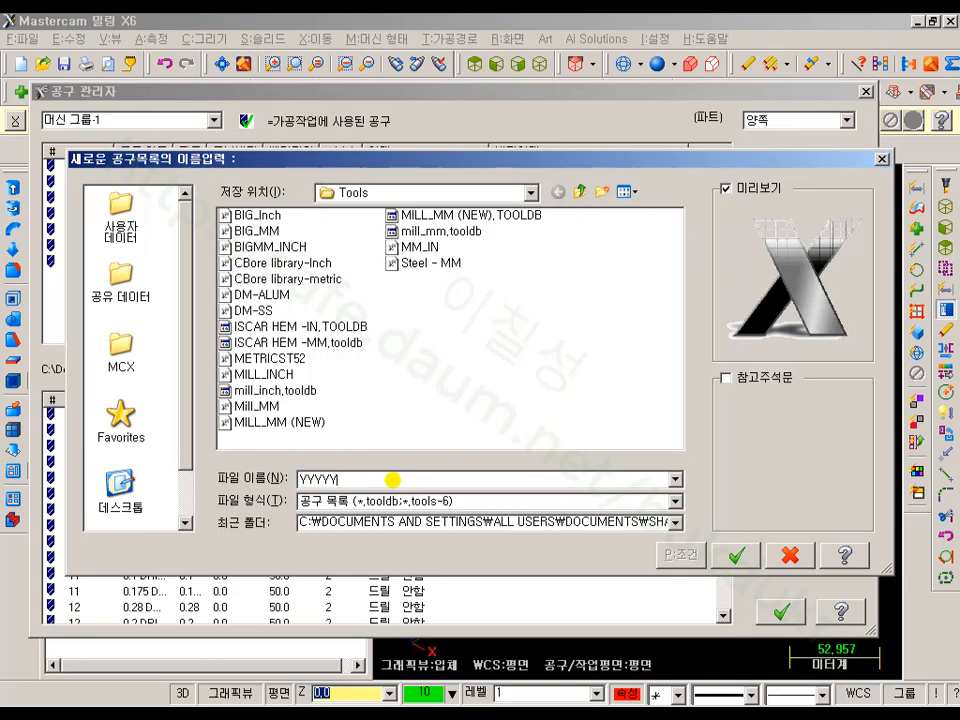
type("YY")
left_click(736, 556)
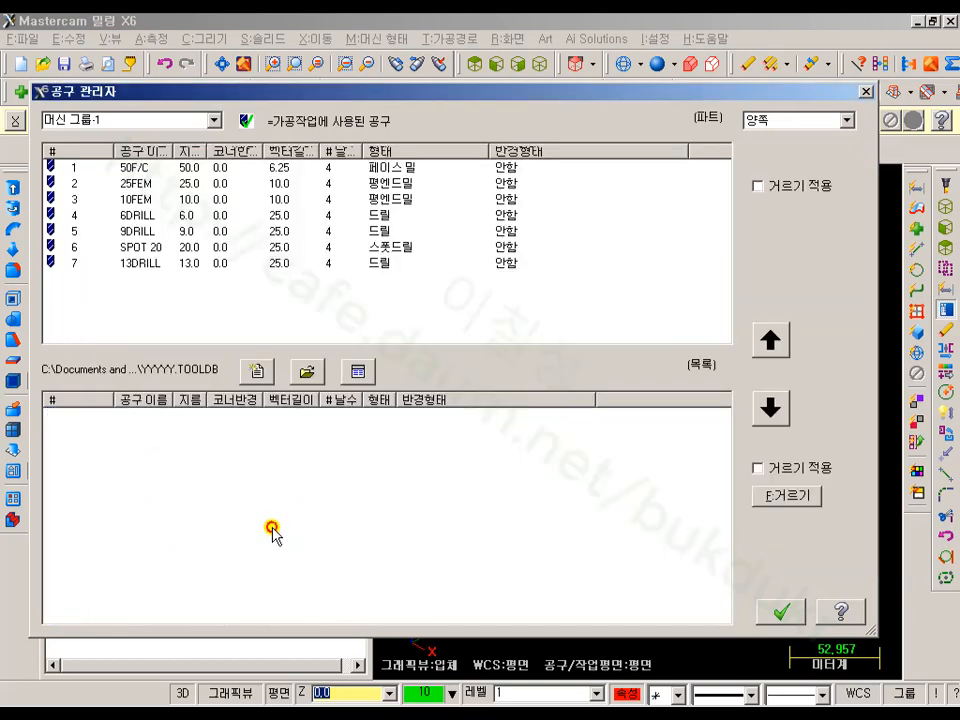
- Copy all seven machine group tools into the YYYYY library and close the tool manager
left_click_drag(302, 308, 110, 168)
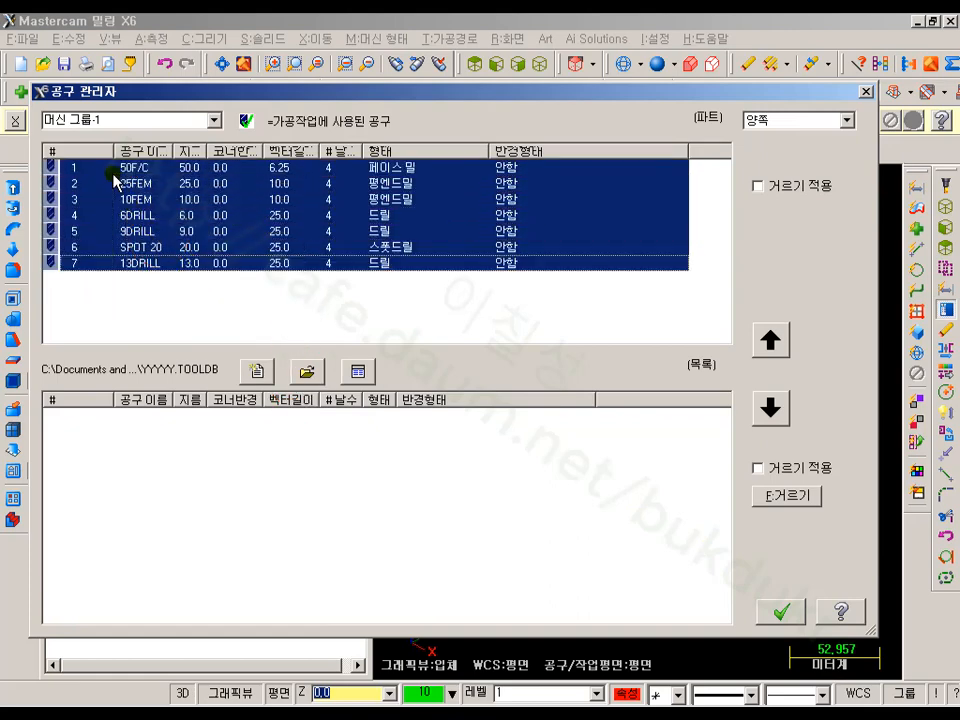
left_click(770, 406)
left_click_drag(279, 569, 78, 432)
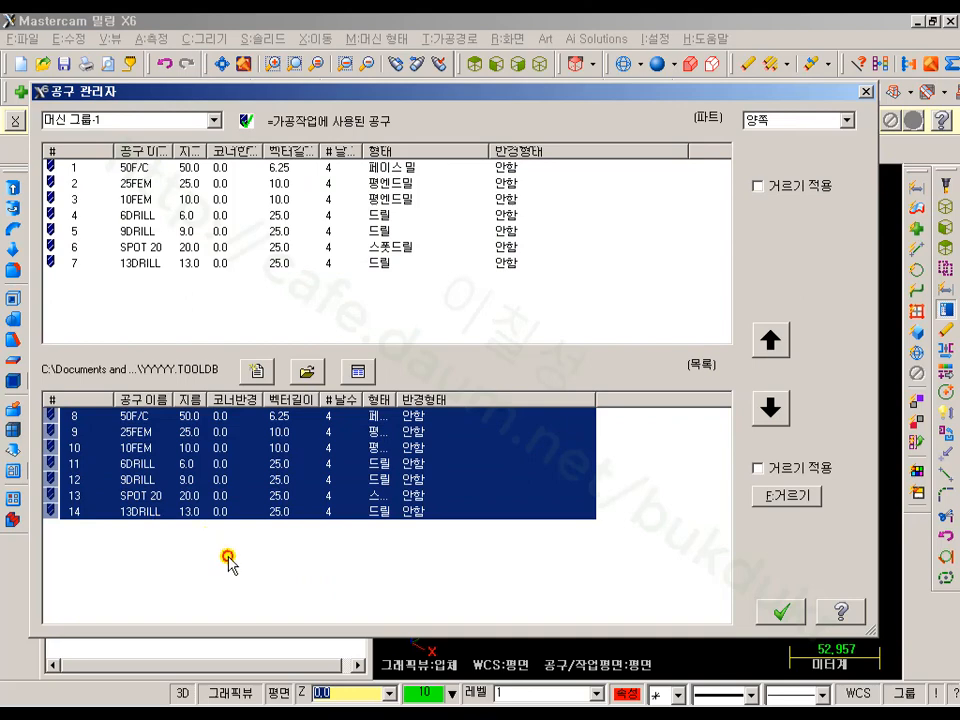
left_click(240, 568)
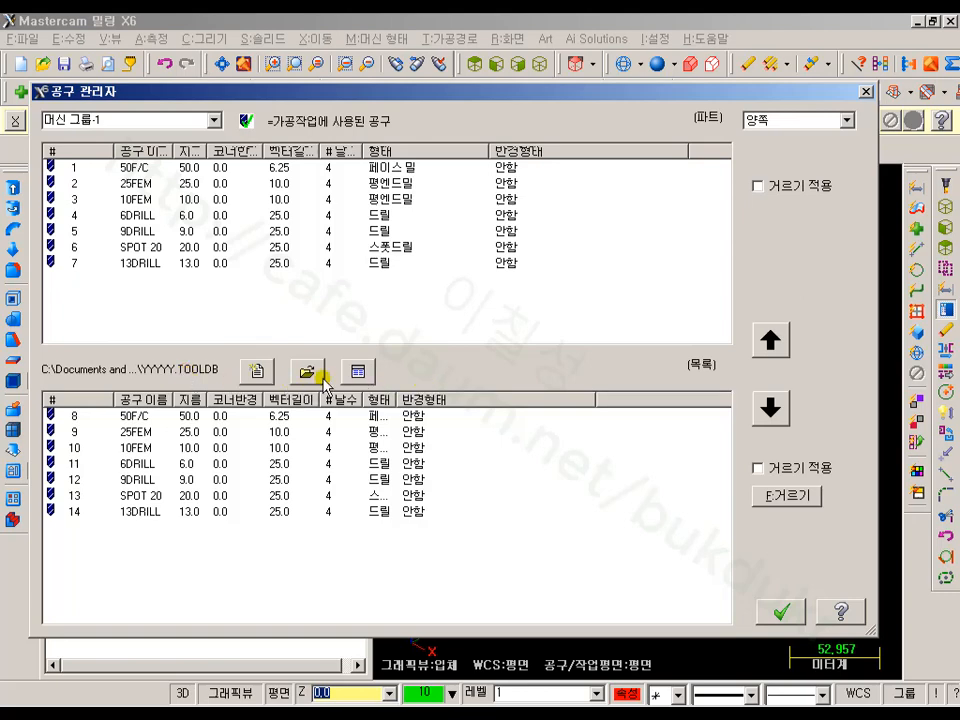
left_click(784, 618)
left_click(440, 390)
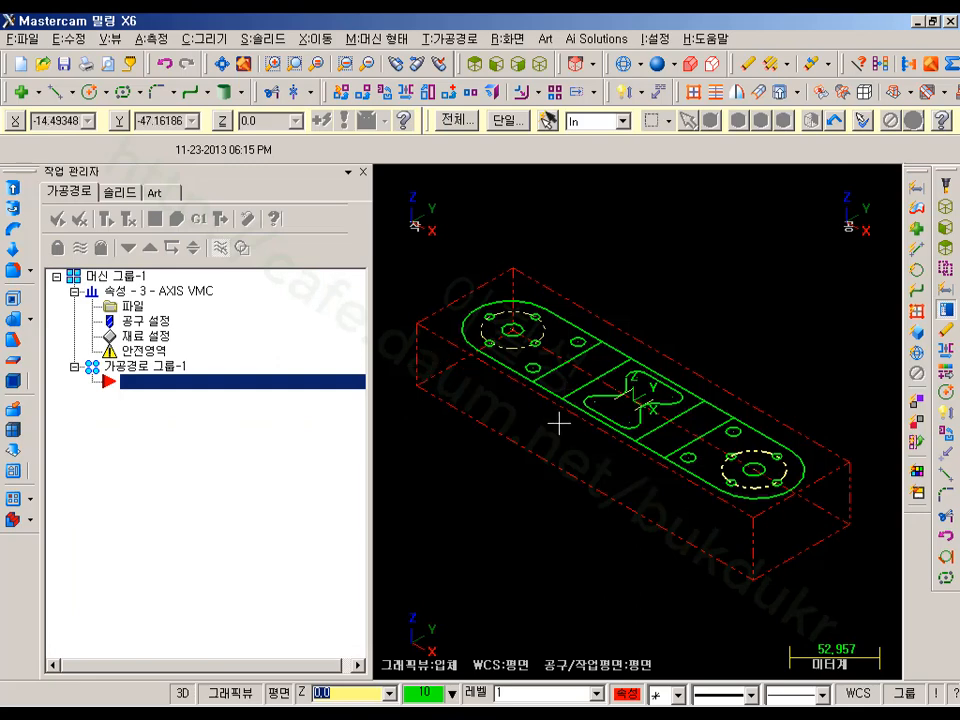
- Start a facing toolpath over the defined stock without chaining geometry and choose the 50F/C face mill as its tool
scroll(615, 308, "down", 1)
scroll(572, 308, "up", 2)
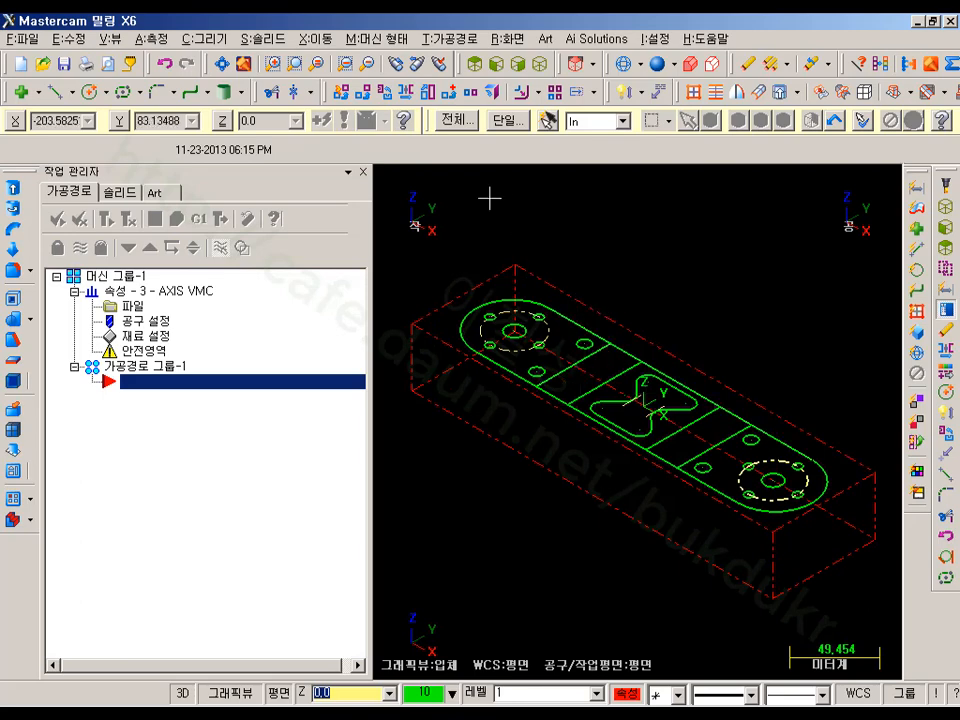
left_click(456, 40)
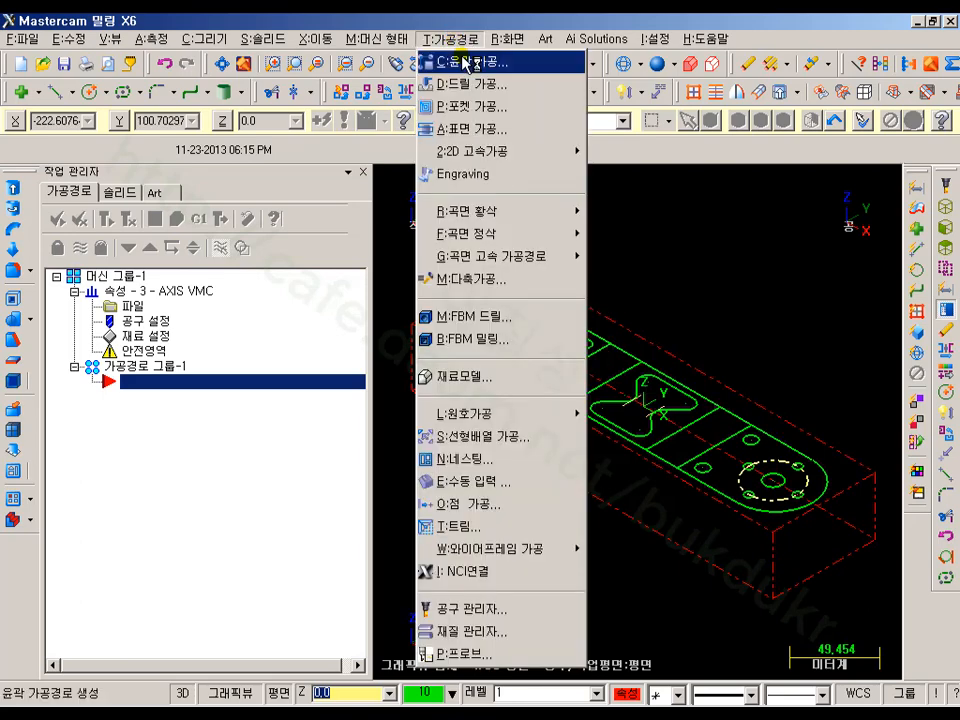
left_click(465, 128)
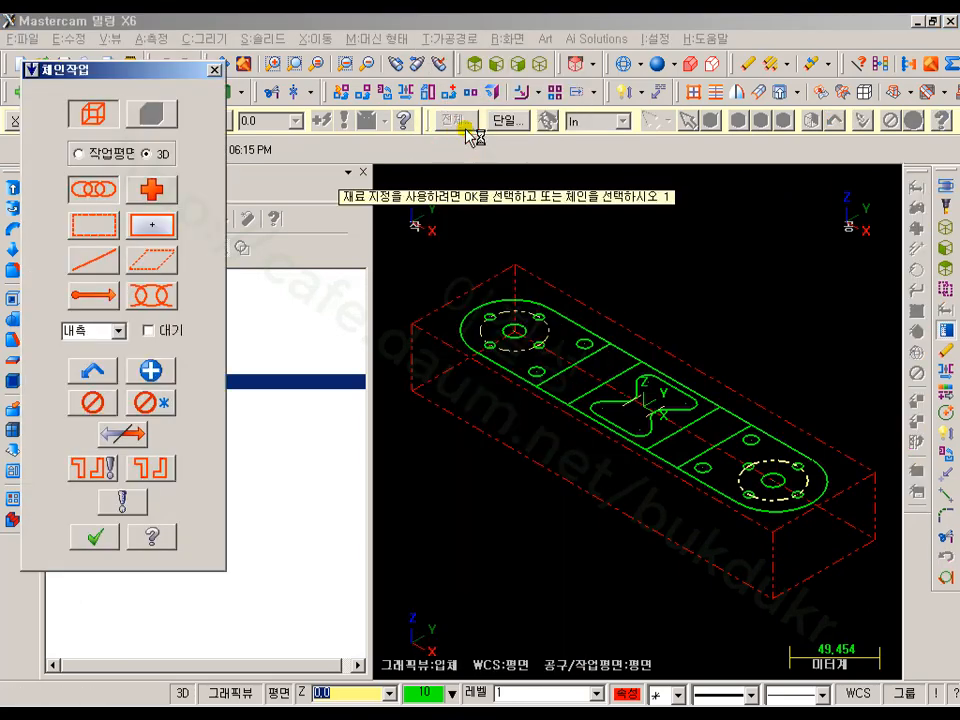
left_click(98, 541)
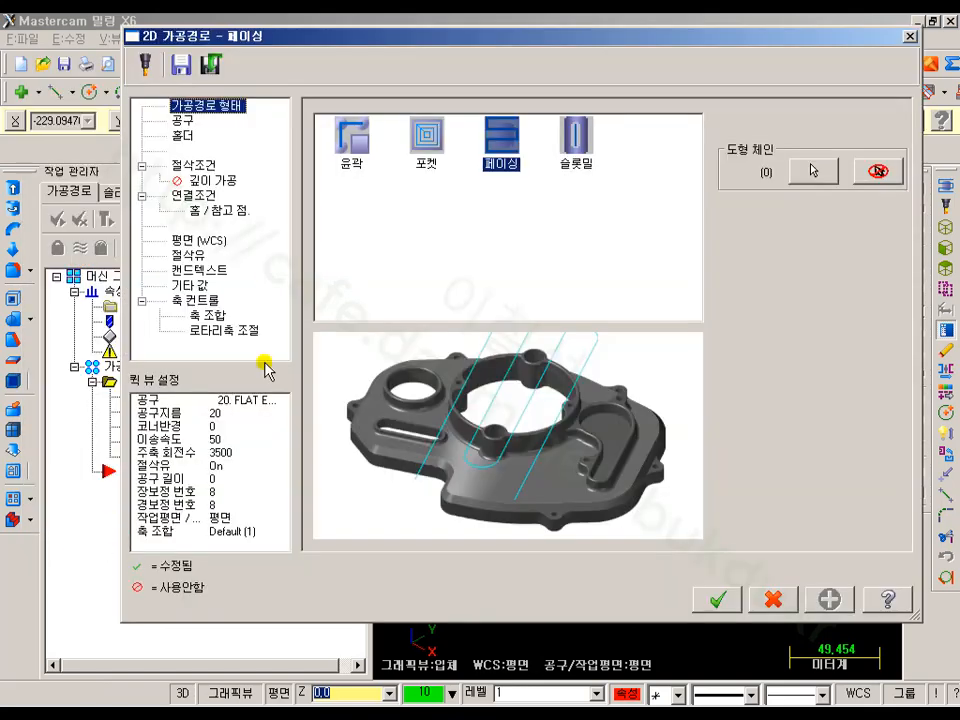
left_click(188, 121)
left_click(417, 151)
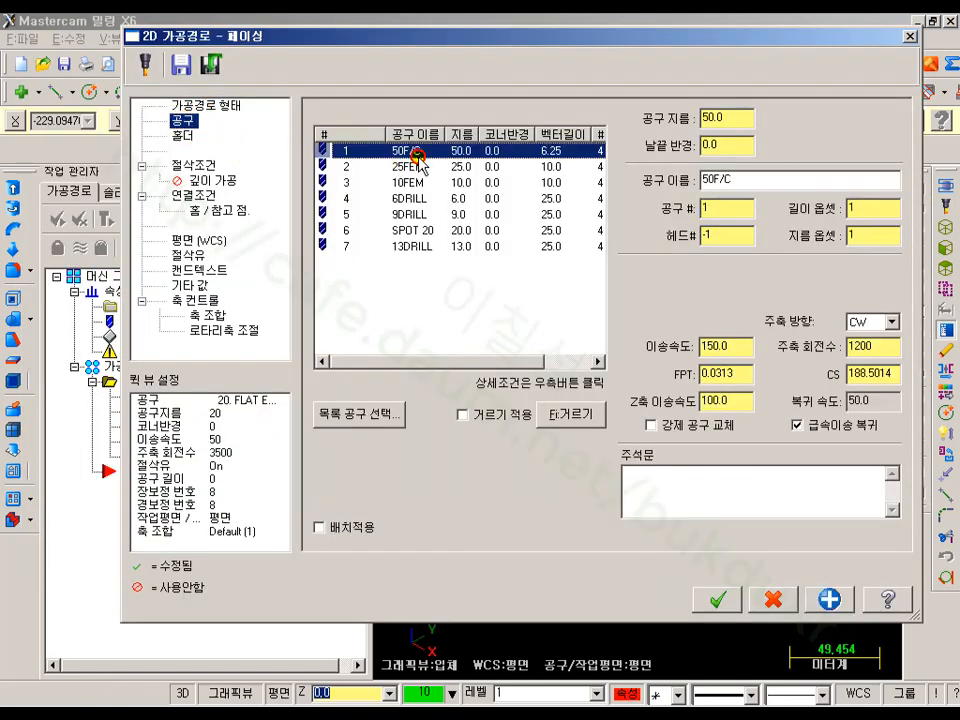
- Set the facing cut style to zigzag (왕복절삭) in the cut parameters
left_click(168, 165)
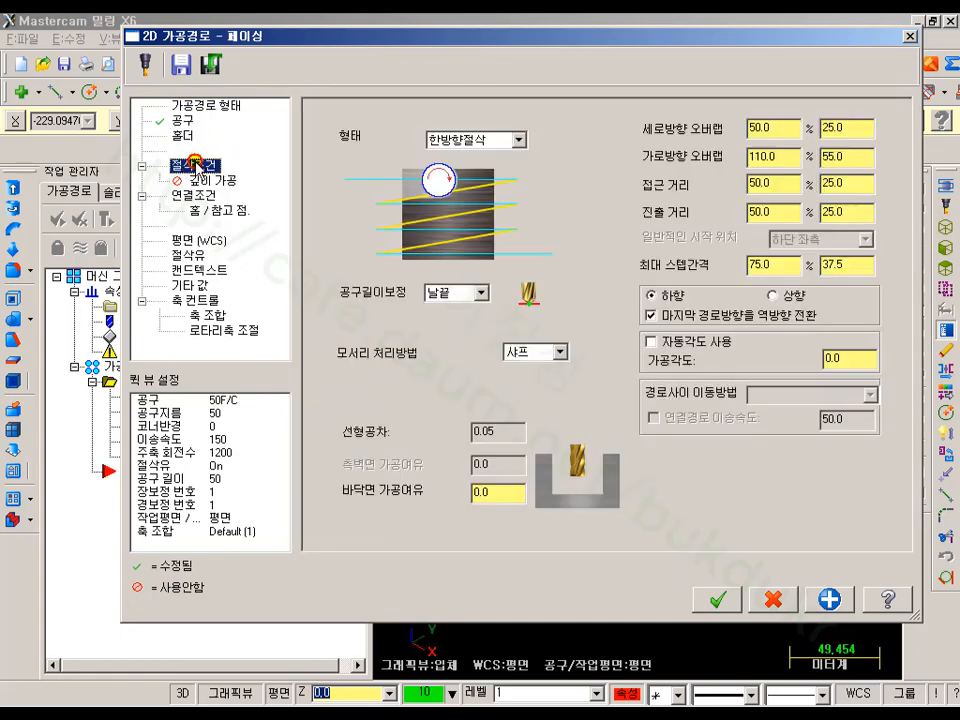
left_click(518, 142)
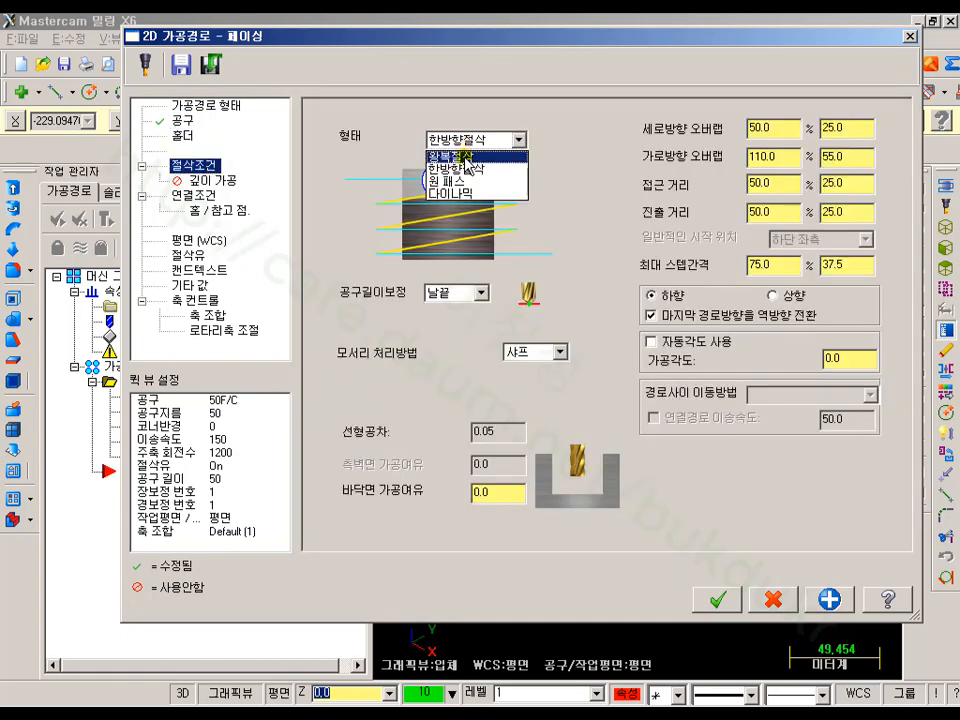
left_click(466, 157)
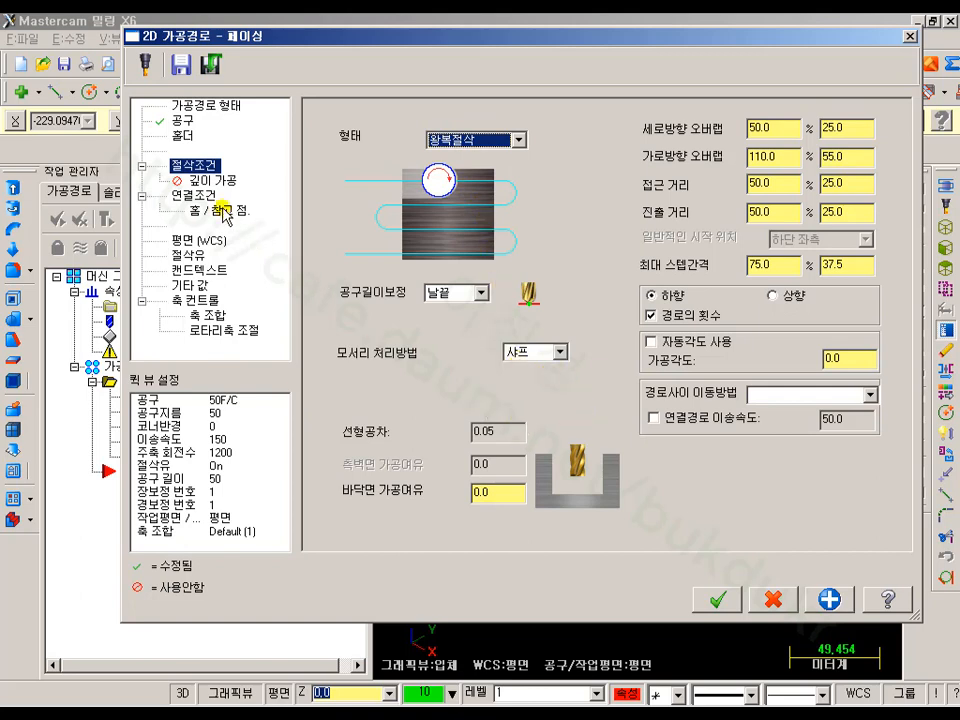
- Enable depth cuts for the facing toolpath and set the number of finish cuts to 1
left_click(200, 180)
left_click(379, 163)
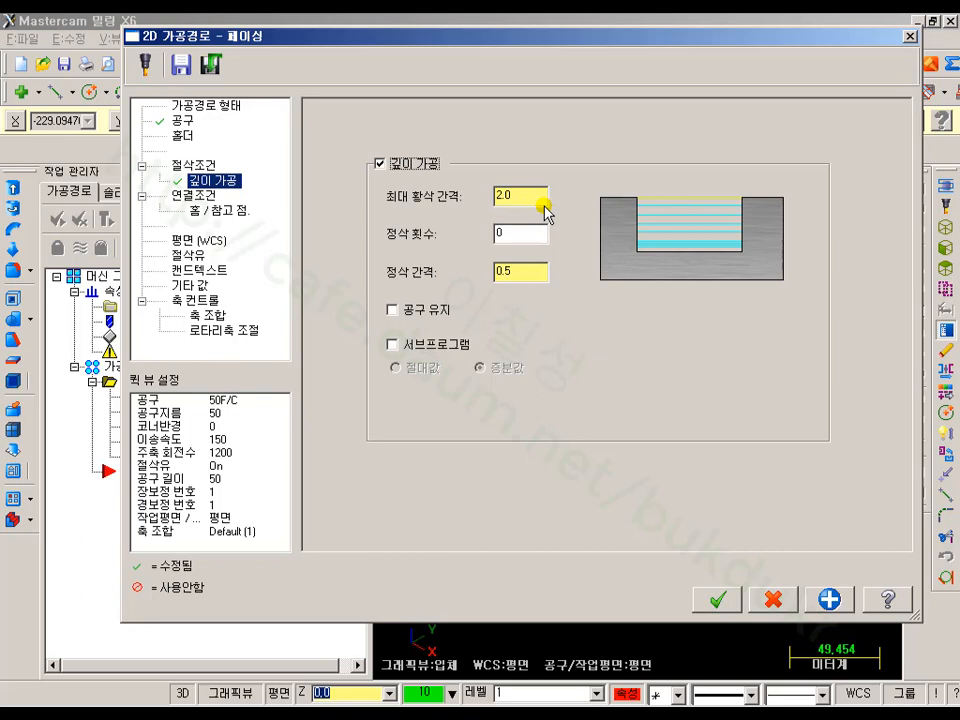
left_click(536, 224)
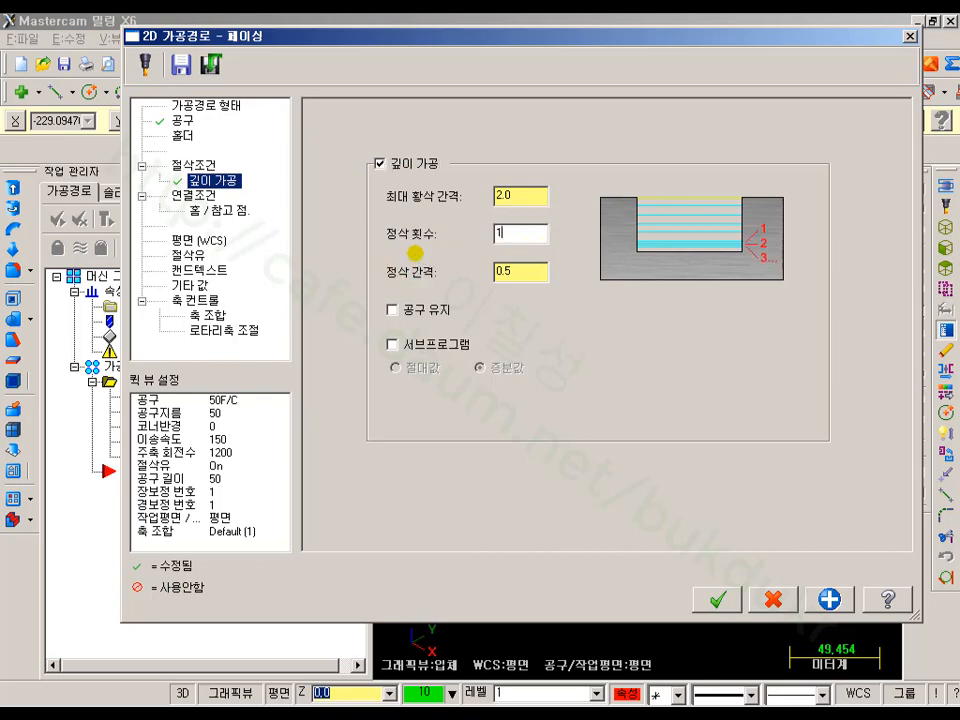
type("1")
- Make the facing depth an absolute value of 0 in the linking parameters and generate the toolpath
left_click(195, 196)
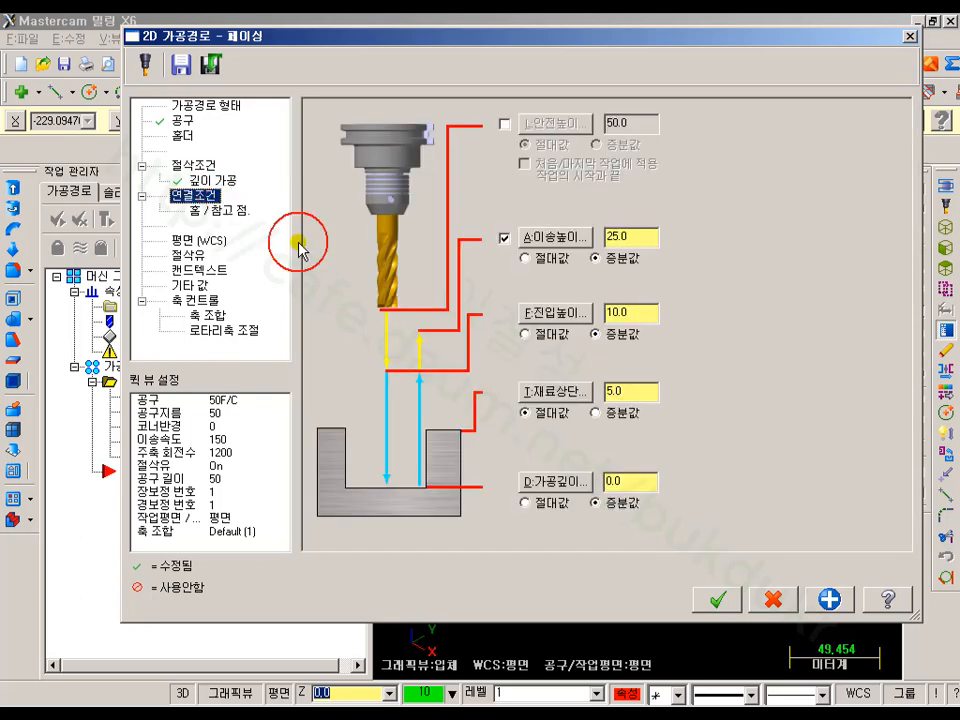
left_click(526, 503)
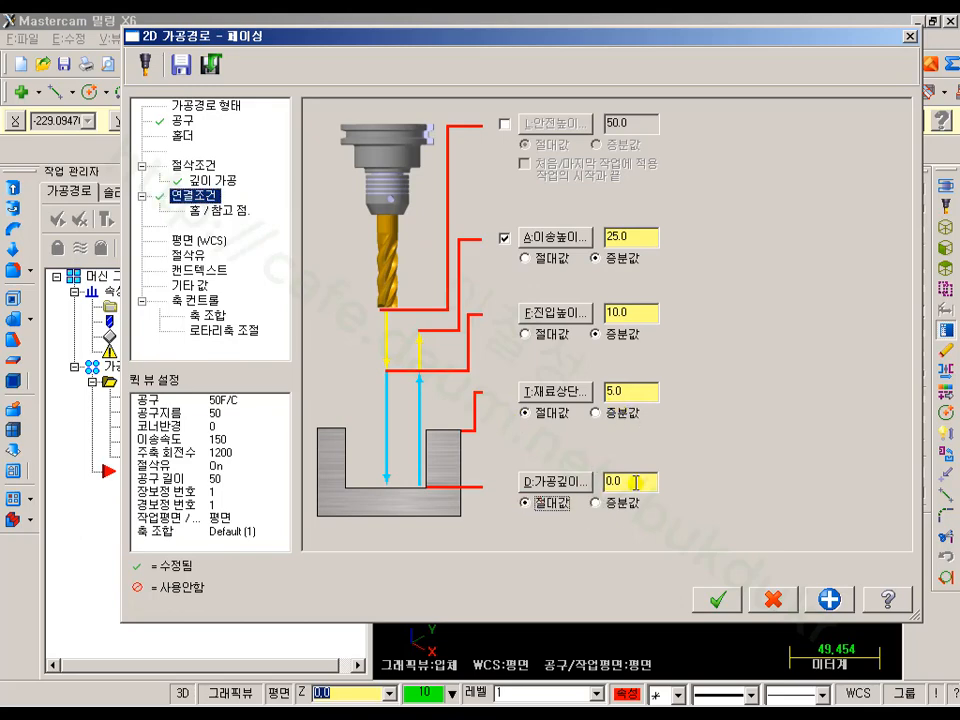
left_click(634, 481)
left_click(720, 600)
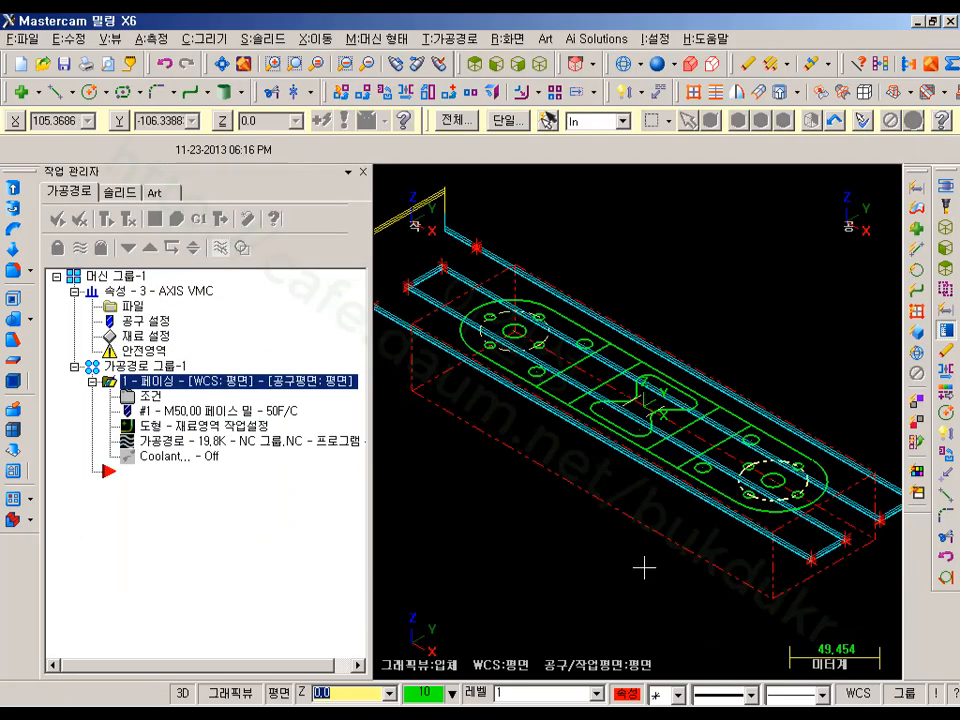
- Backplot the facing toolpath in top view, scrubbing through the first tool passes over the stock
scroll(644, 567, "down", 1)
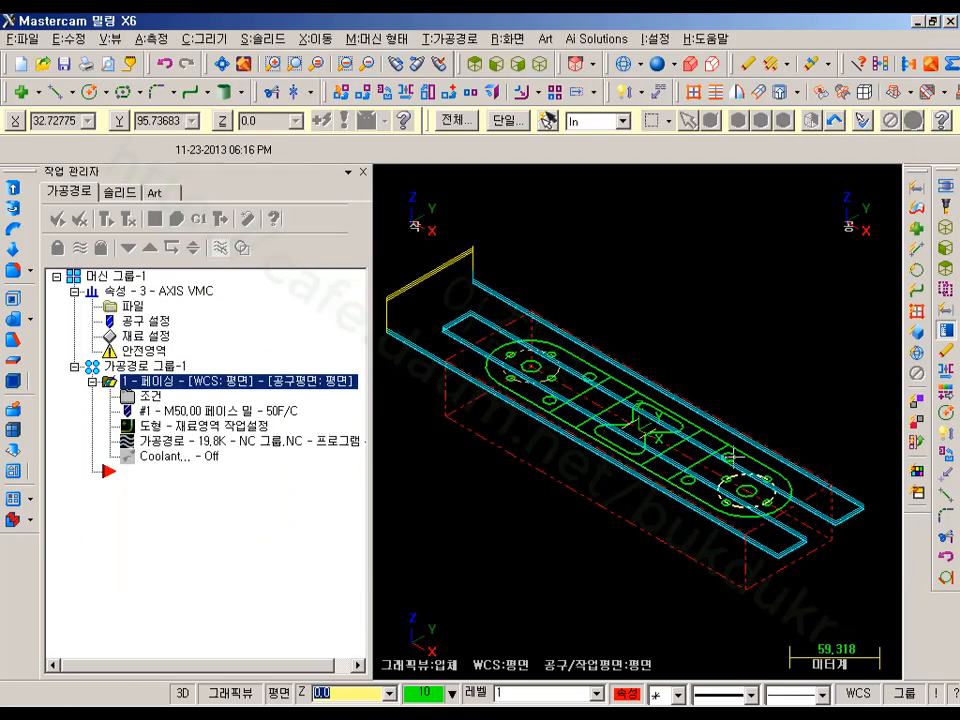
left_click(477, 66)
left_click(345, 385)
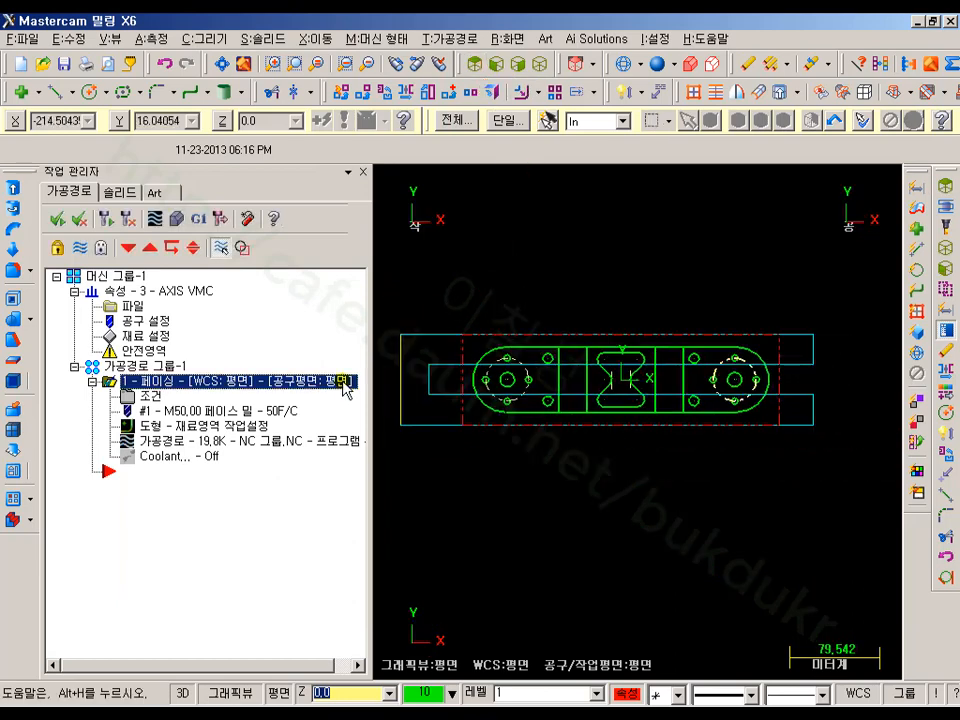
left_click(190, 439)
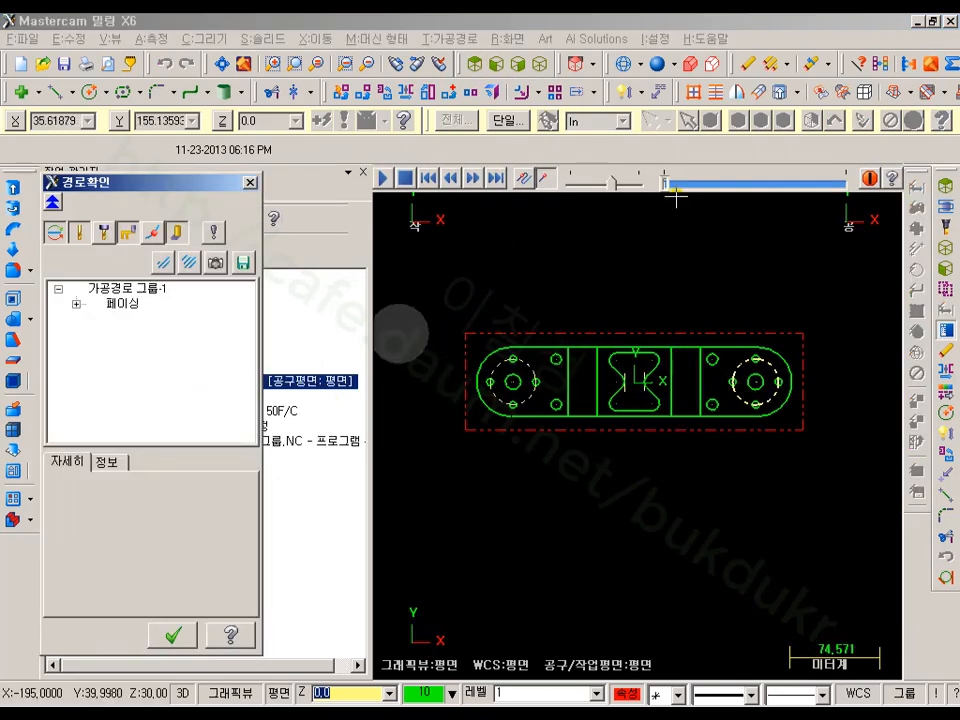
left_click_drag(666, 185, 694, 188)
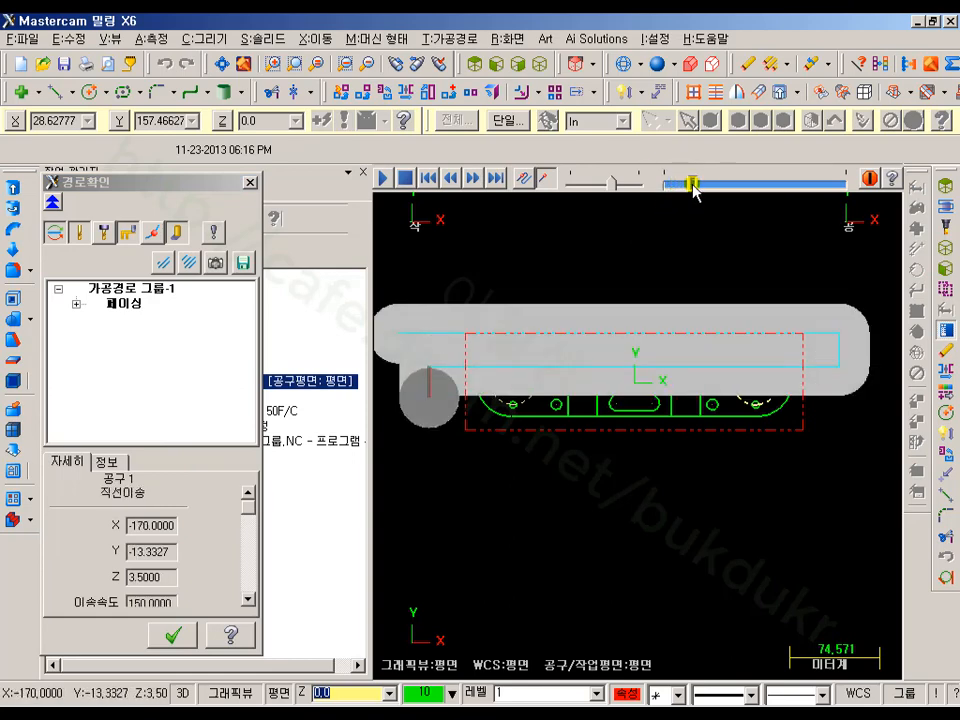
left_click(172, 636)
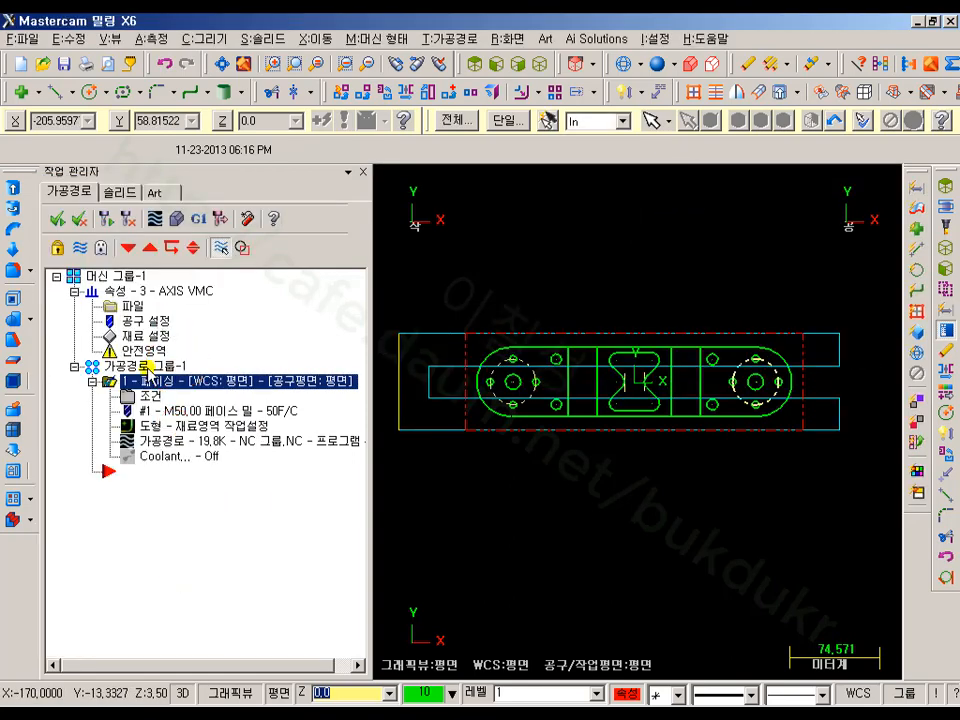
- Set the facing toolpath's approach and exit distances to 0 in the cut parameters and regenerate the toolpath
left_click(149, 397)
left_click(172, 165)
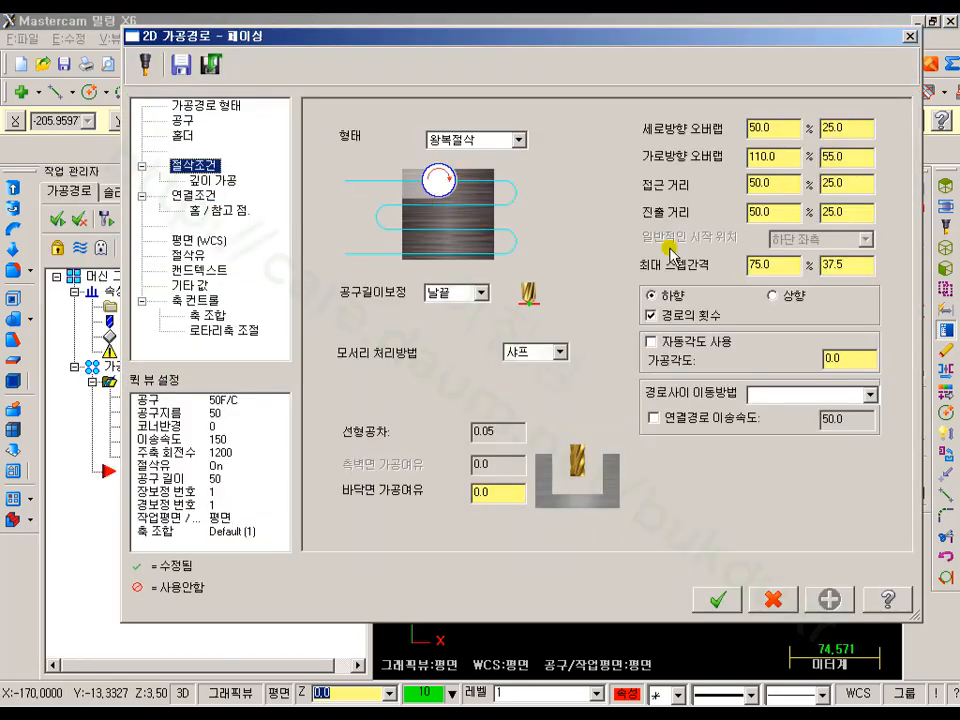
double_click(785, 184)
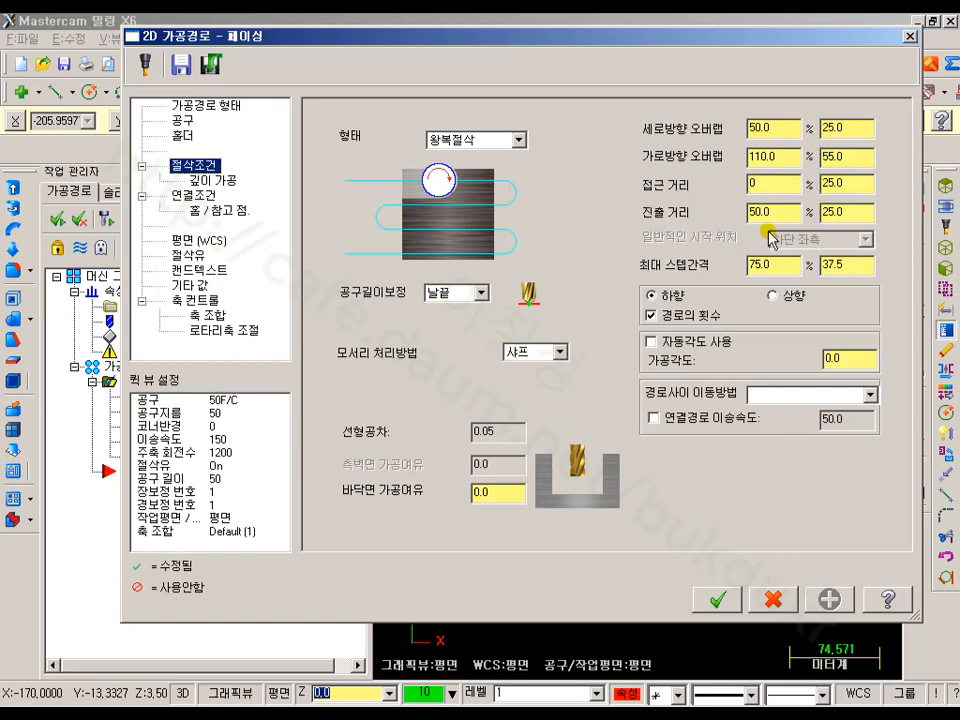
double_click(770, 212)
type("0")
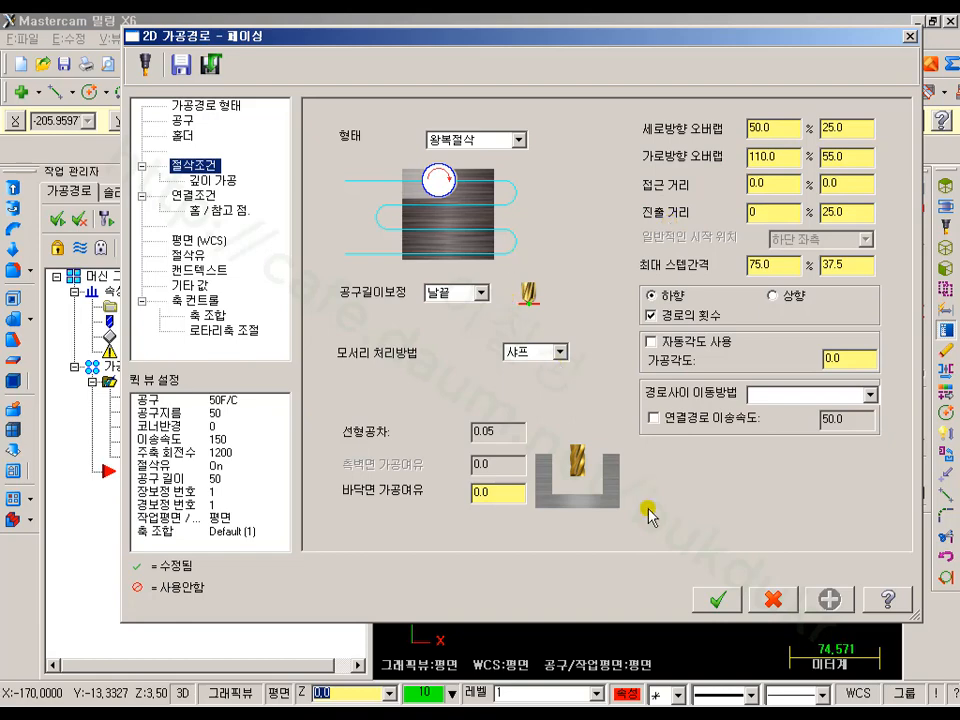
left_click(718, 598)
left_click(125, 222)
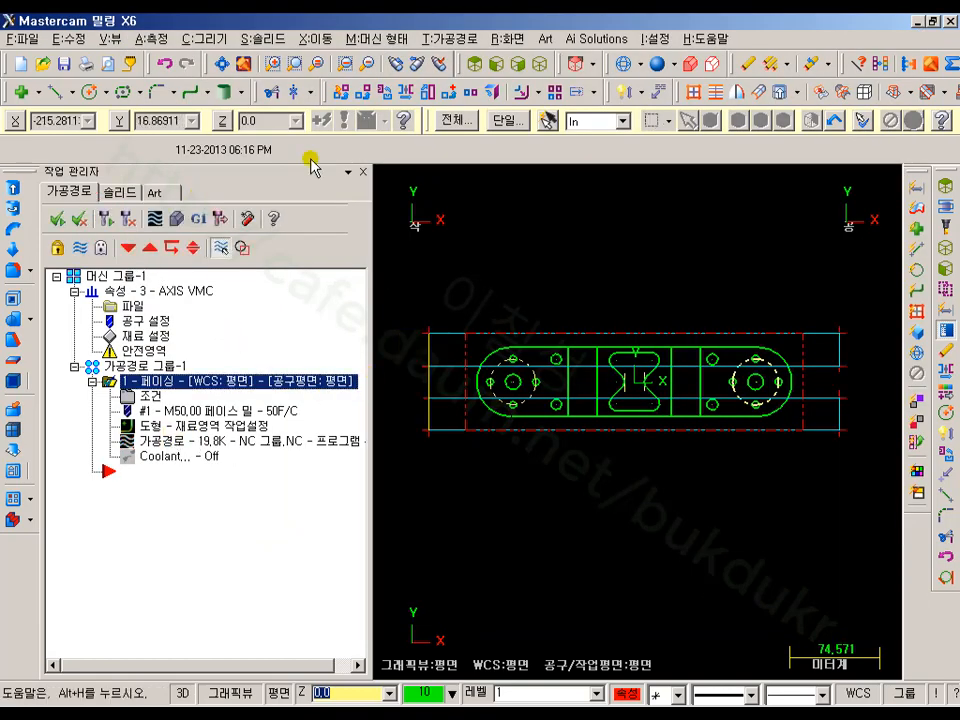
- Run the solid machining simulation of the facing toolpath in isometric view and inspect the machined top face
left_click(153, 218)
left_click(541, 66)
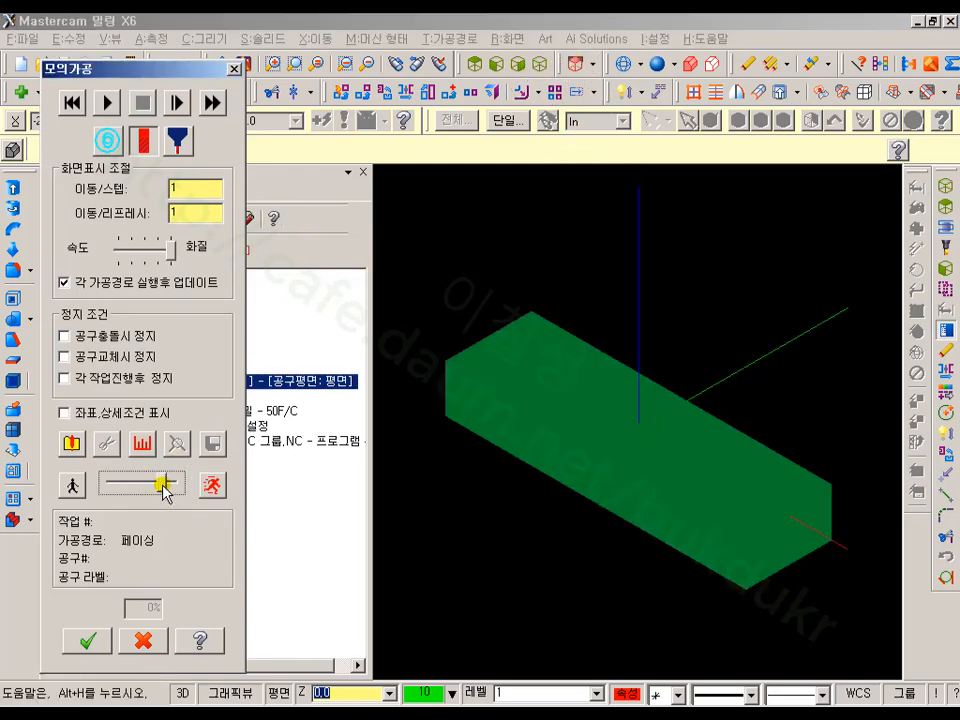
left_click(107, 102)
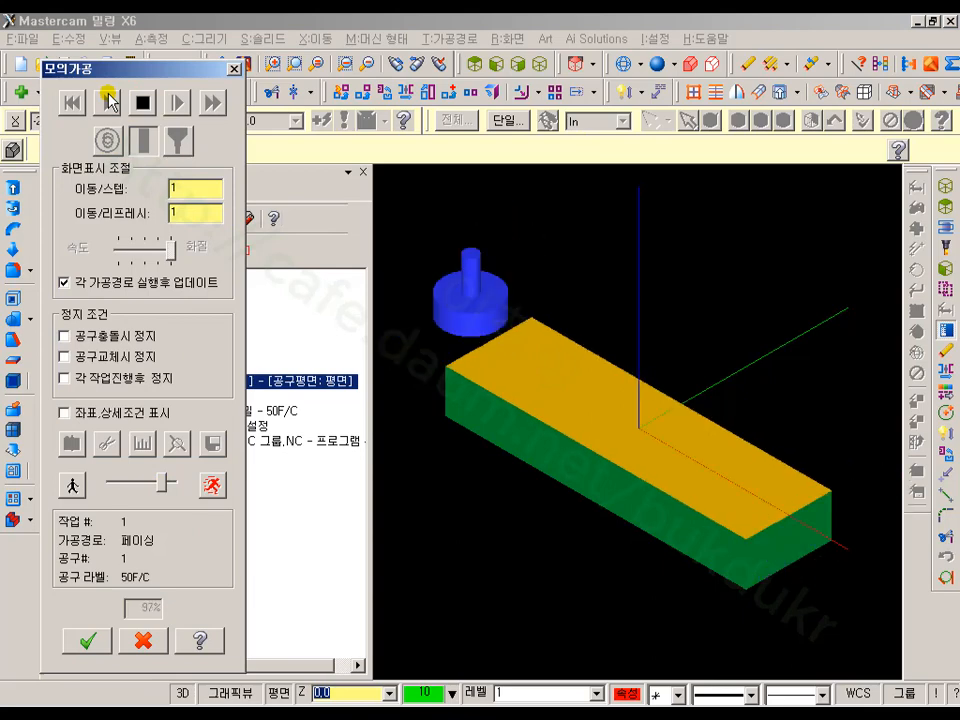
scroll(631, 467, "up", 2)
scroll(660, 430, "up", 1)
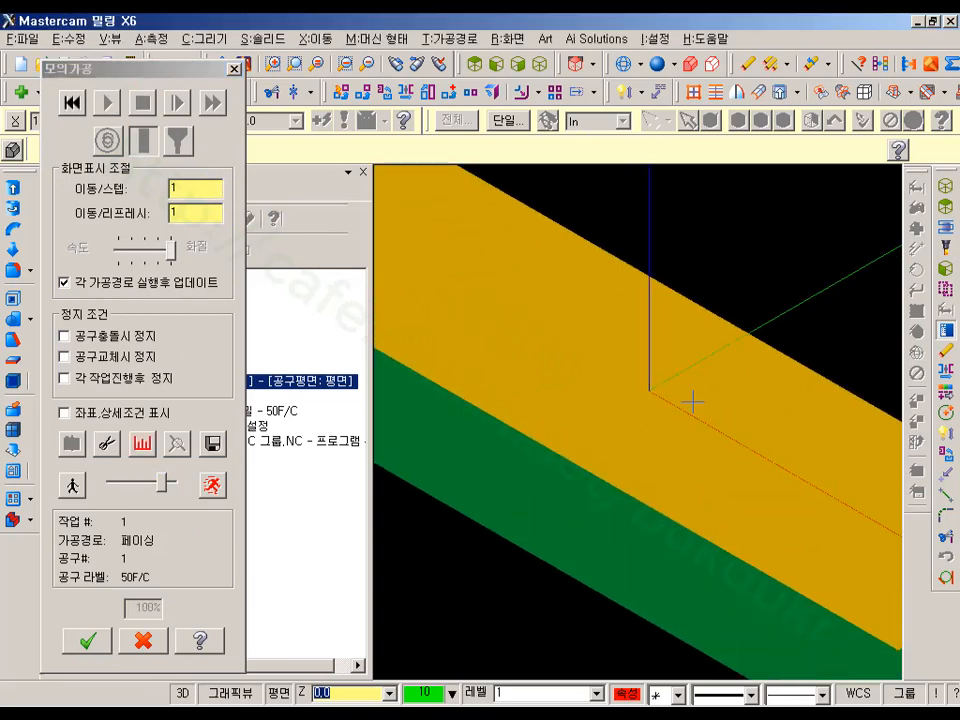
scroll(643, 407, "down", 3)
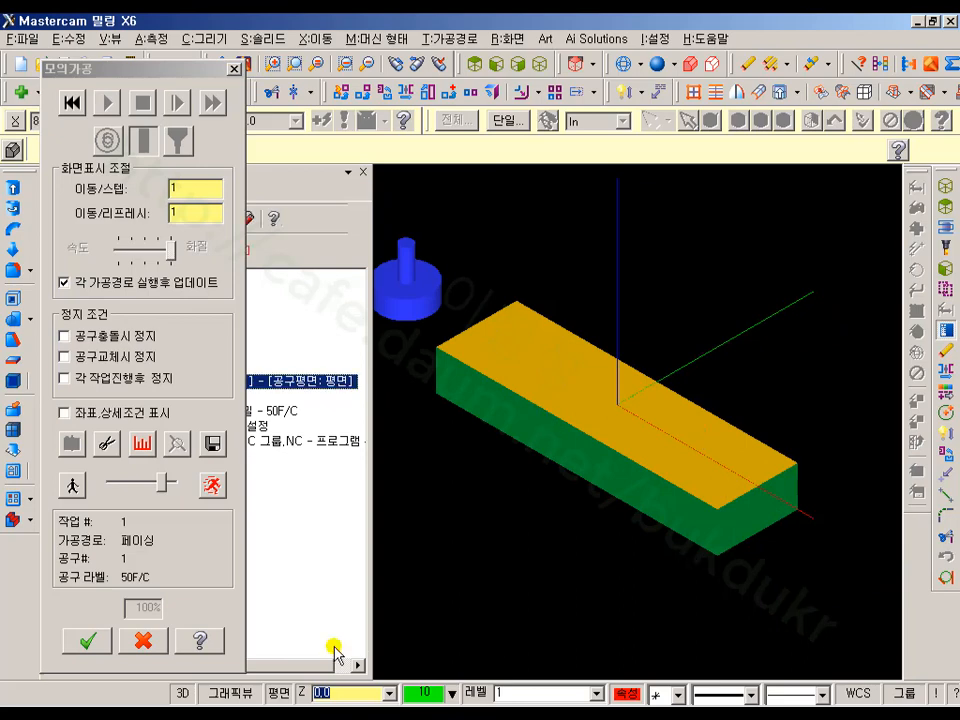
left_click(144, 641)
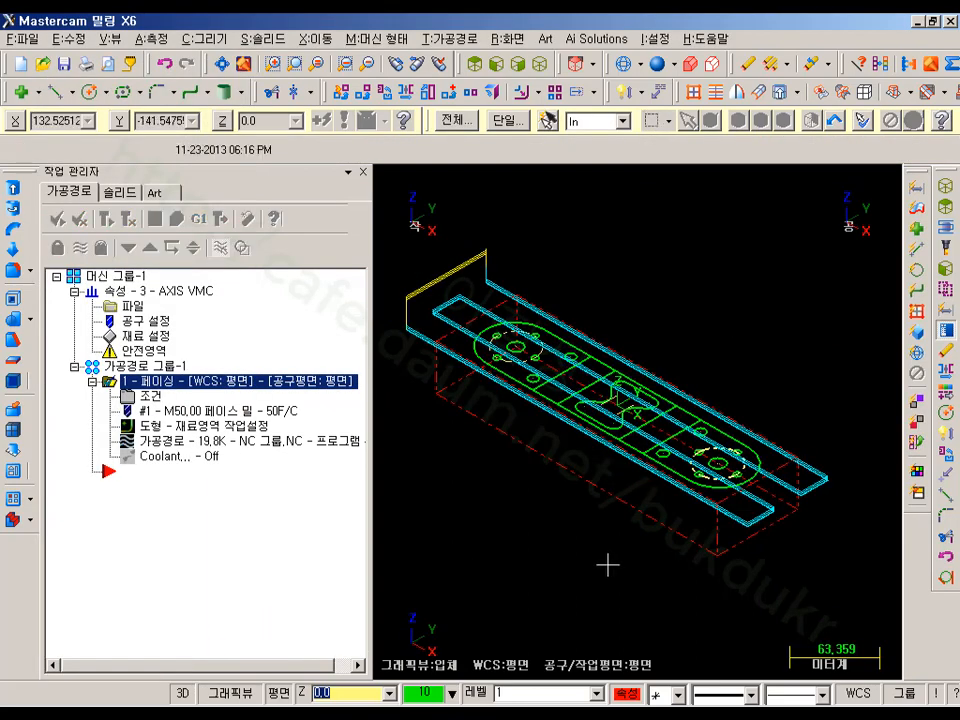
- Start a contour toolpath (윤곽) on the part's outer rounded outline and choose the 25FEM end mill as its tool
key("alt+Tab")
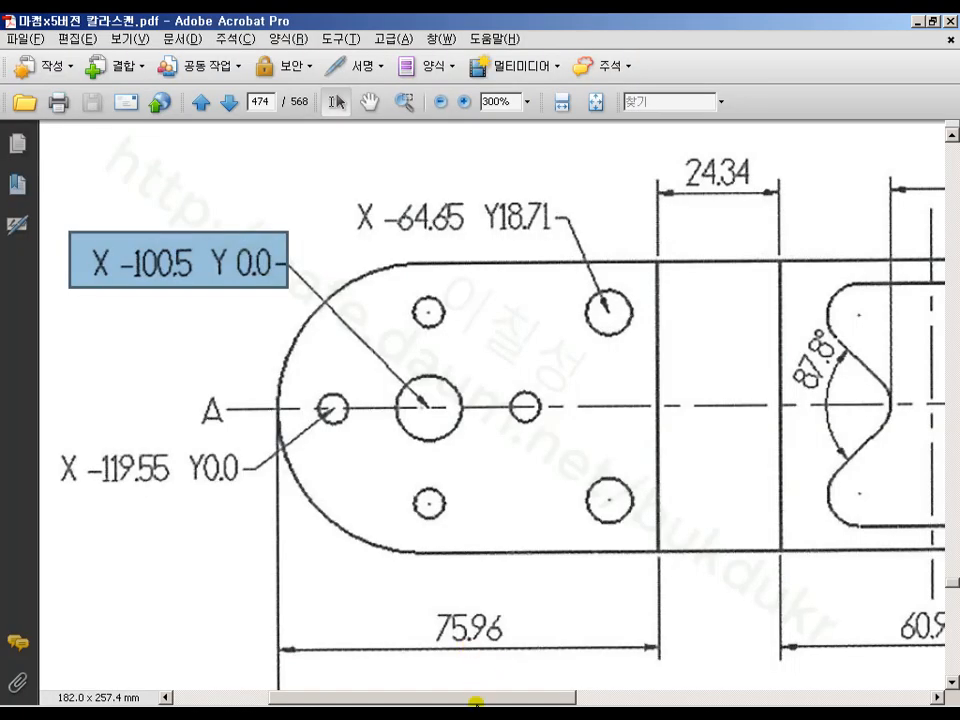
key("alt+Tab")
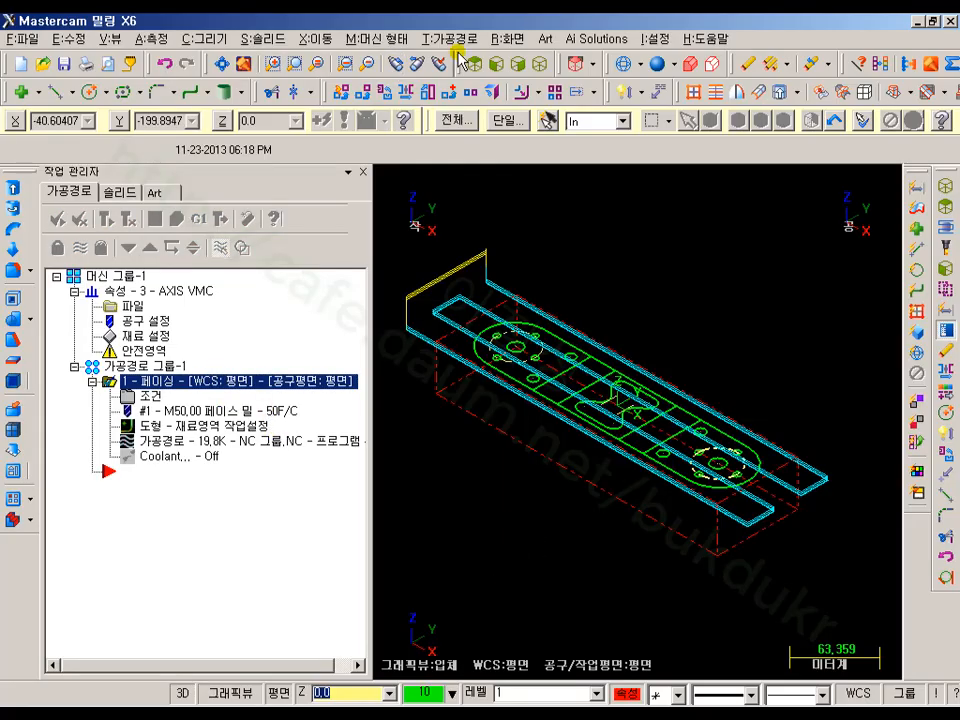
left_click(450, 38)
left_click(455, 62)
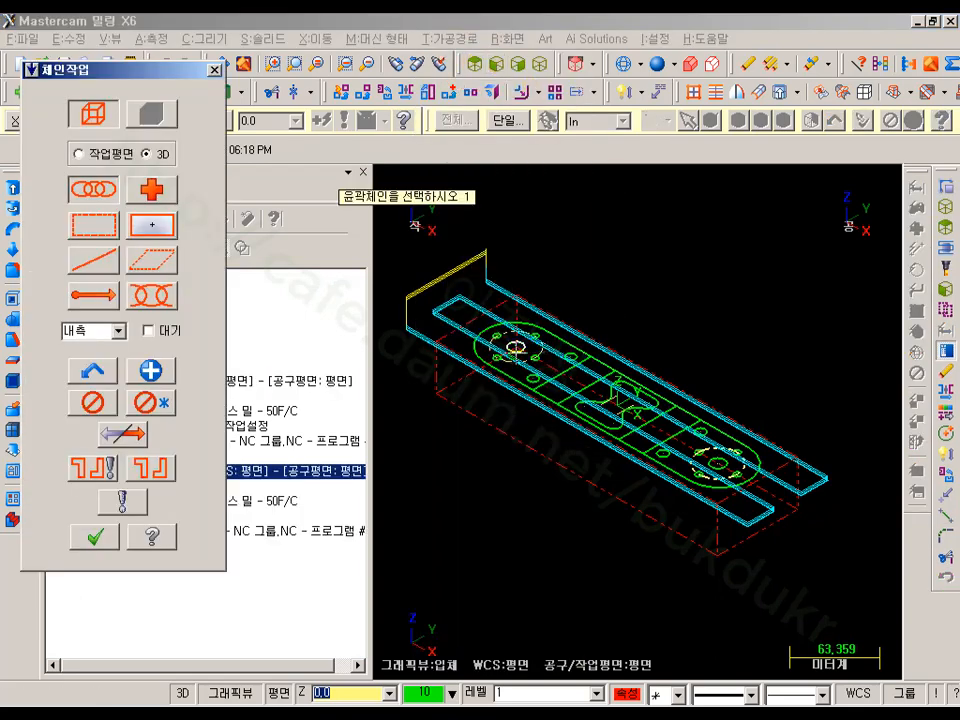
left_click(472, 354)
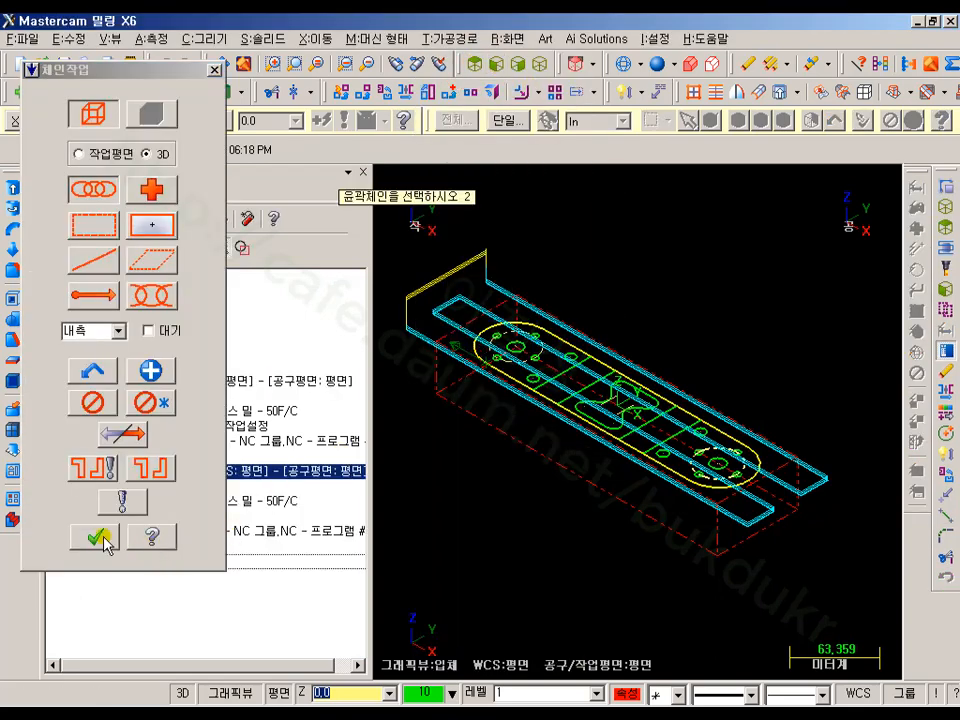
left_click(100, 538)
left_click(182, 120)
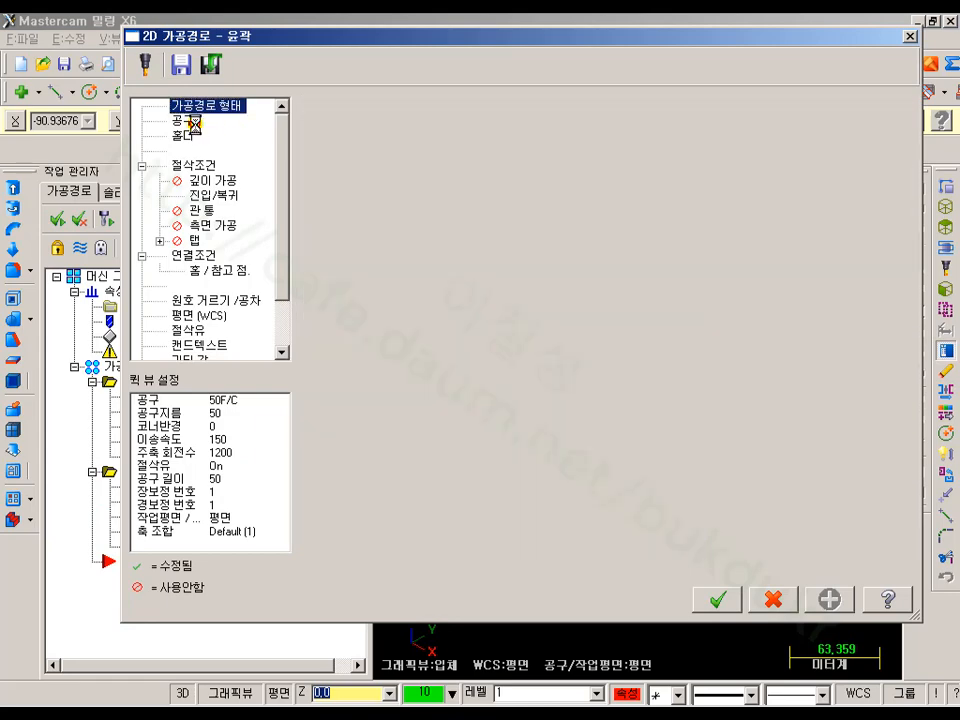
left_click(394, 167)
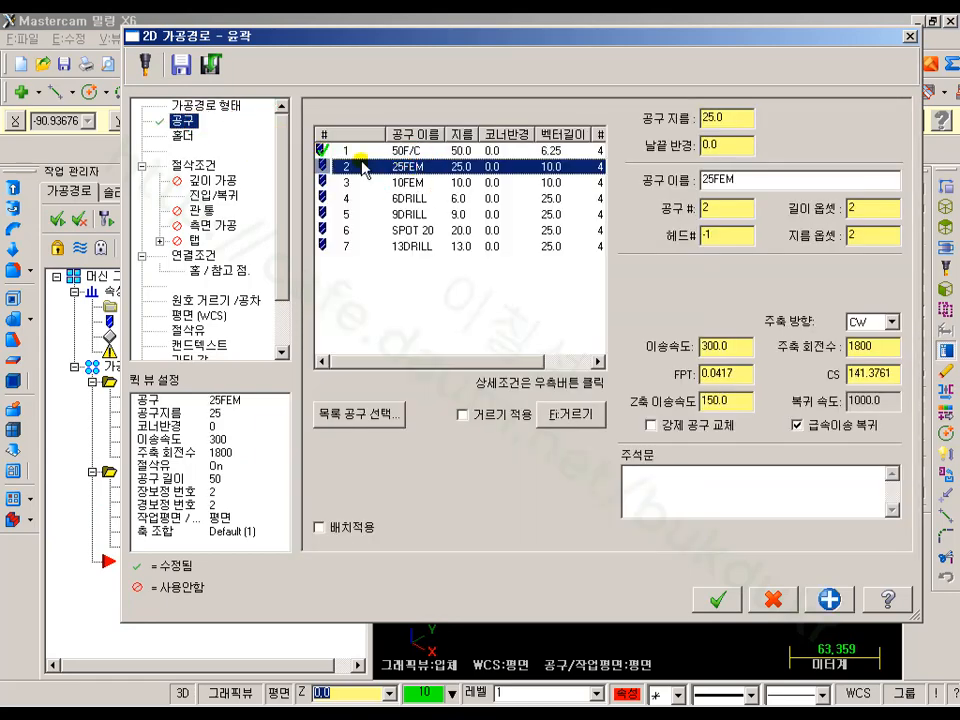
- Set the contour's lead-in line length and arc radius to 60% (15.0) and copy the settings to the lead-out
left_click(194, 165)
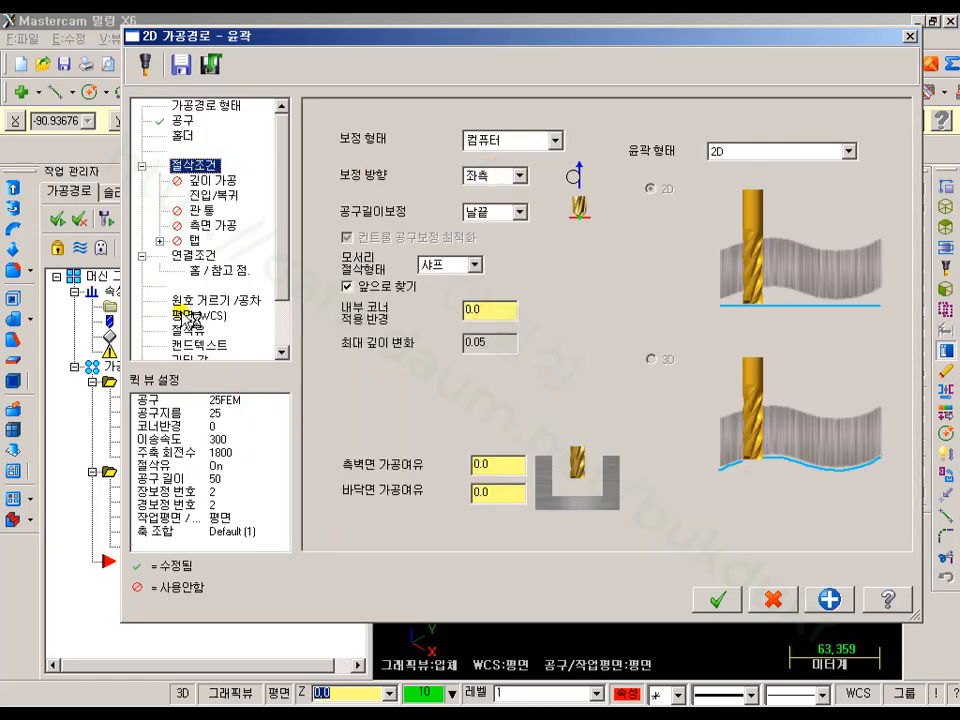
left_click(214, 195)
left_click(611, 270)
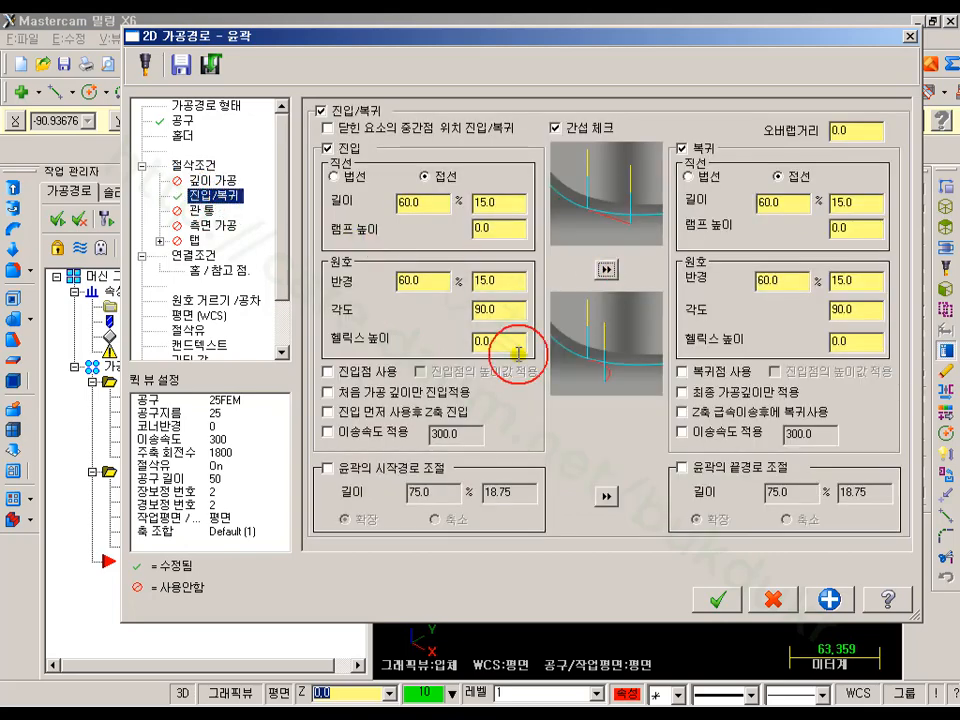
- Enable side multi-passes (측면 가공) for the contour with 1 finish pass at a spacing of 0.5
left_click(213, 226)
left_click(345, 131)
double_click(490, 264)
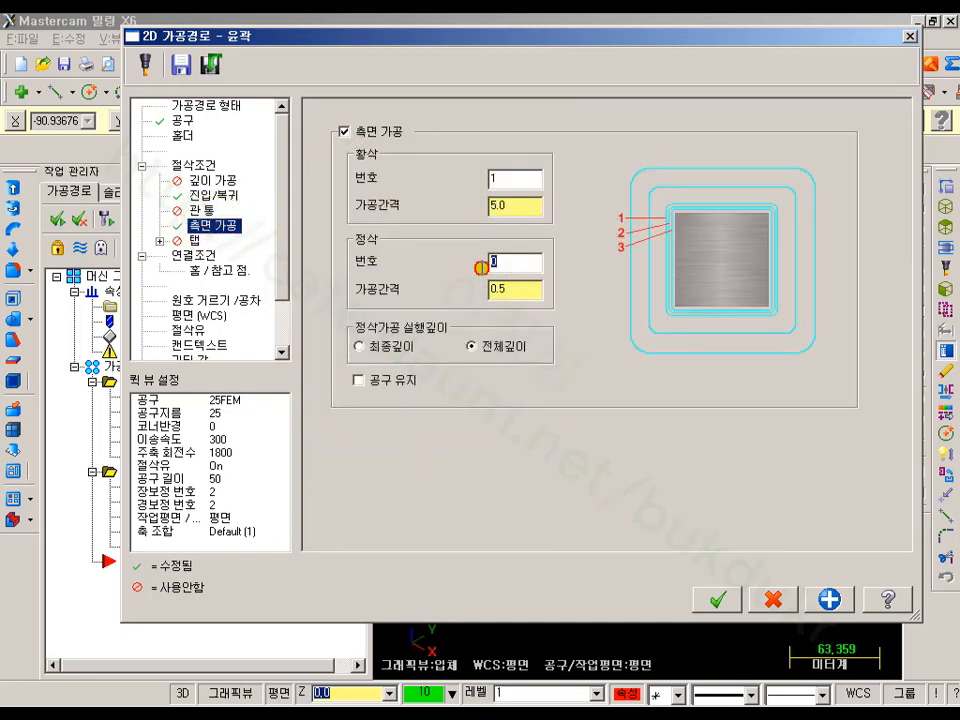
type("1")
double_click(532, 290)
- Set the contour's top of stock to 0 and its depth to an absolute -35, and generate the toolpath
left_click(199, 256)
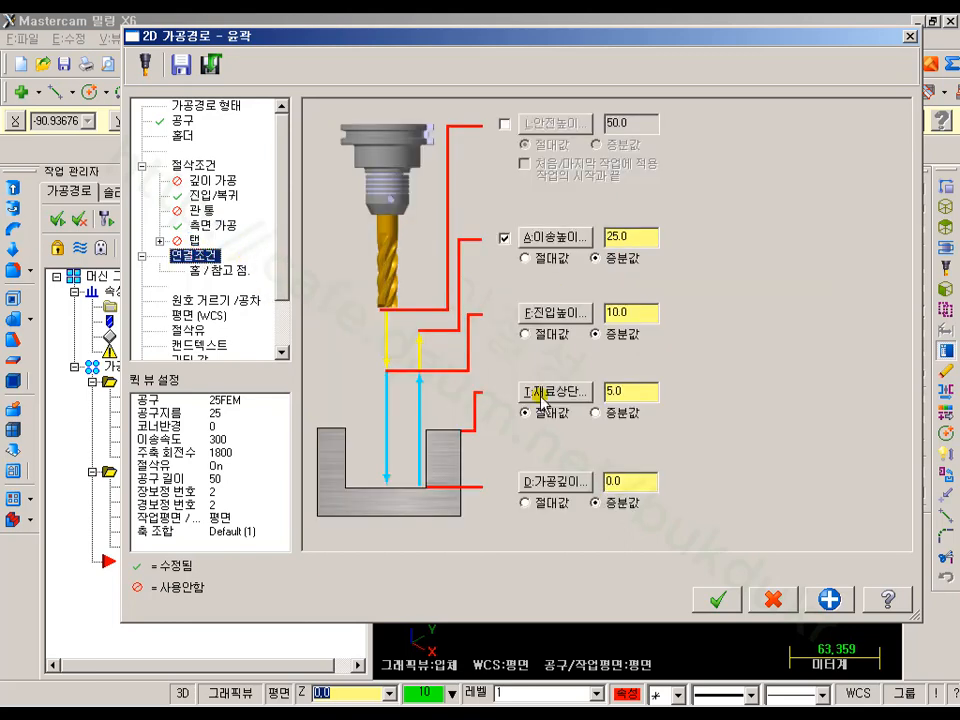
double_click(638, 386)
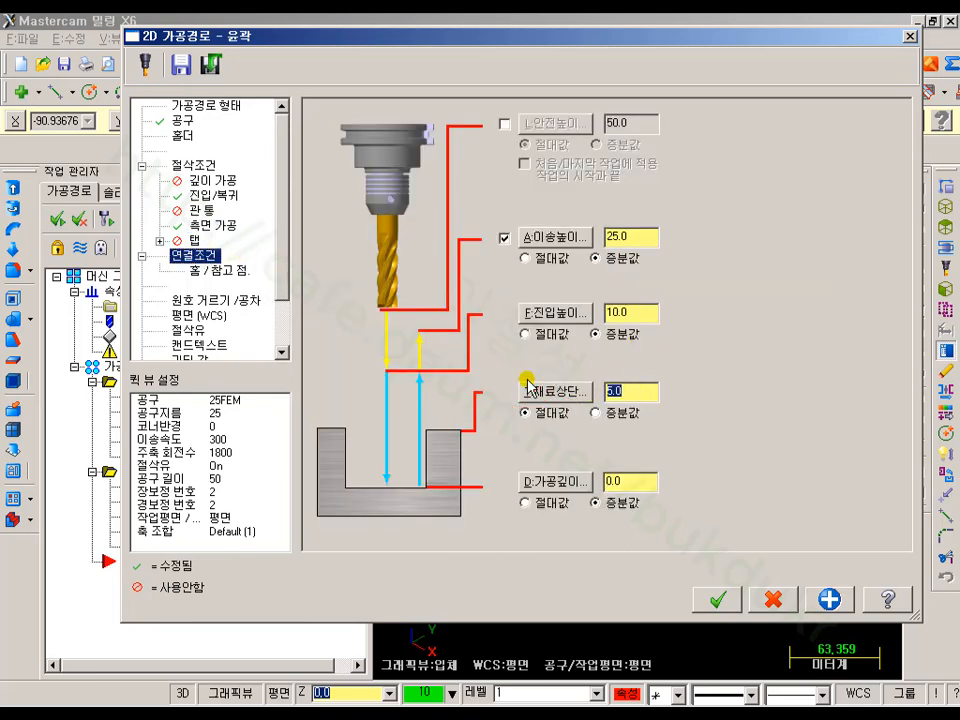
left_click(548, 503)
double_click(600, 482)
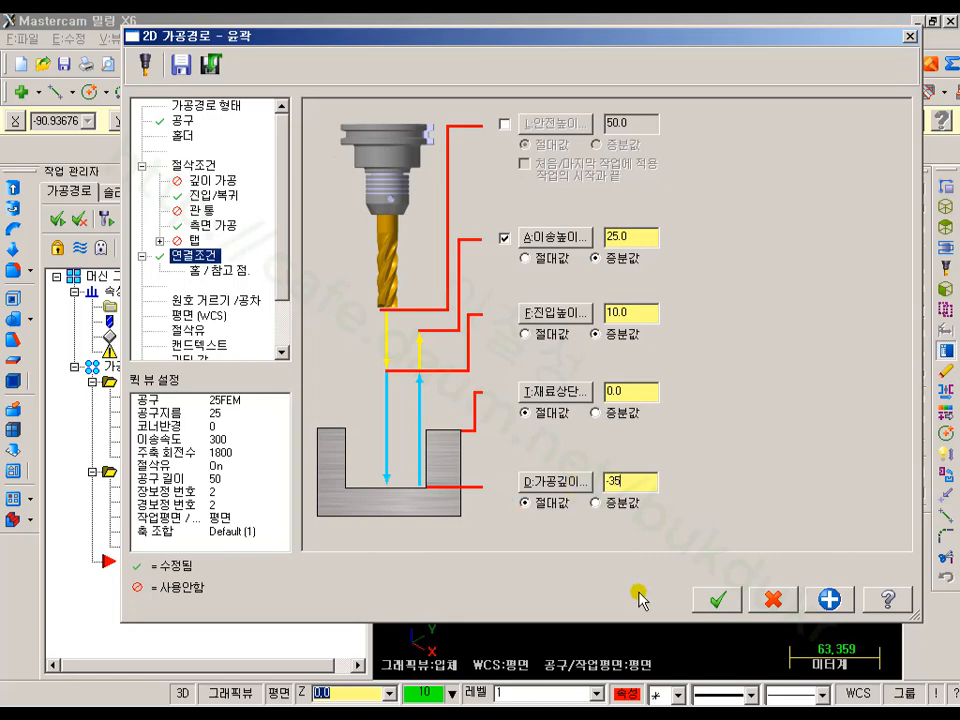
left_click(712, 600)
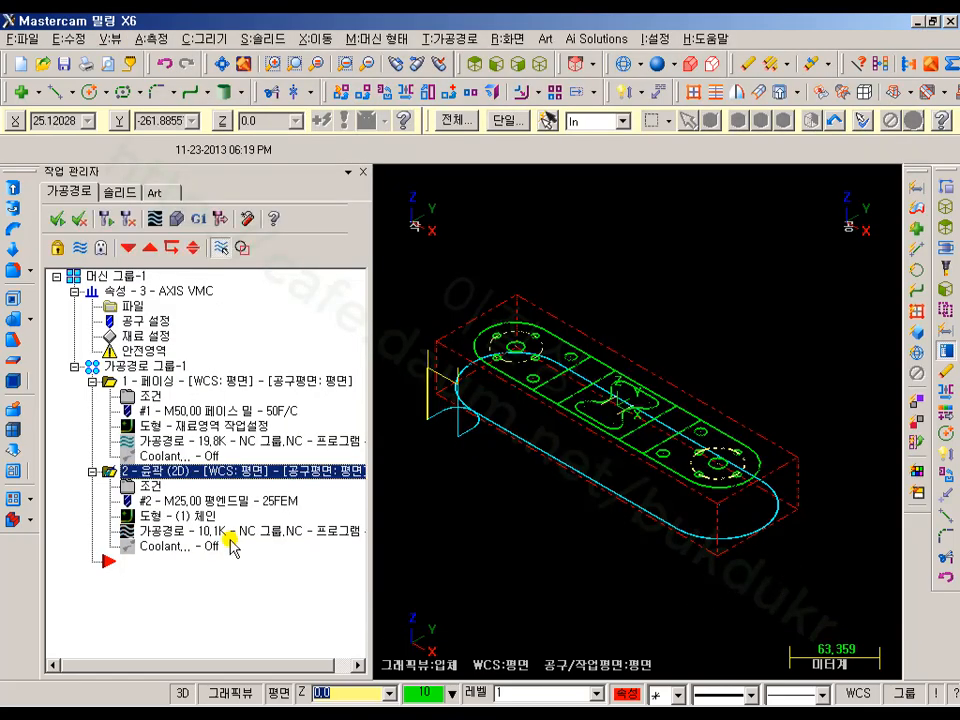
- Simulate all toolpaths in the group together and inspect the material remaining around the contoured part
left_click(174, 299)
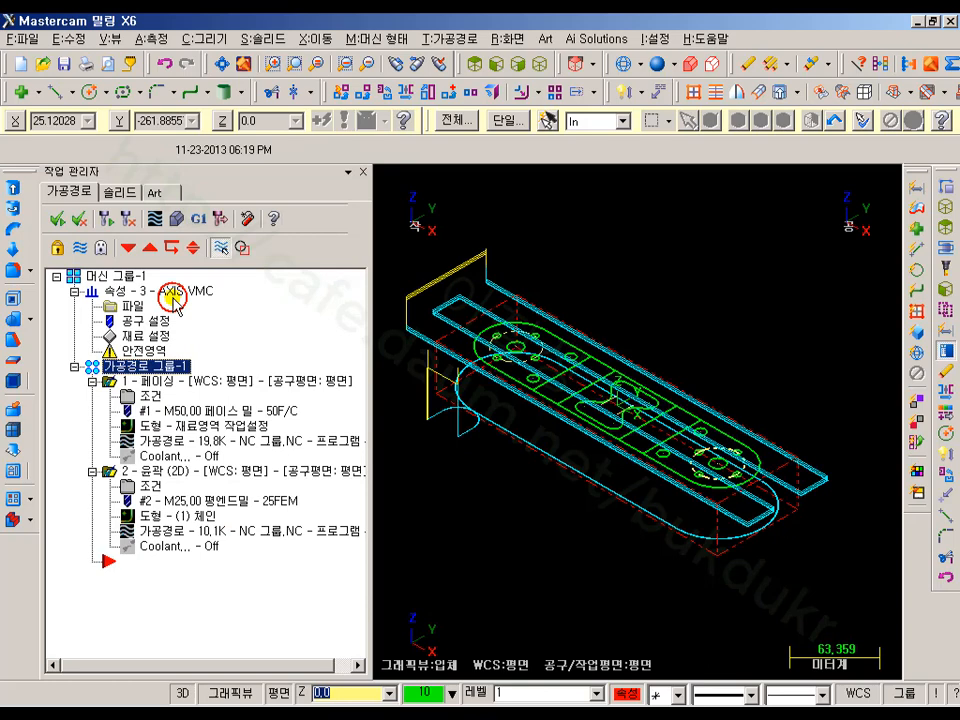
left_click(178, 218)
left_click(117, 106)
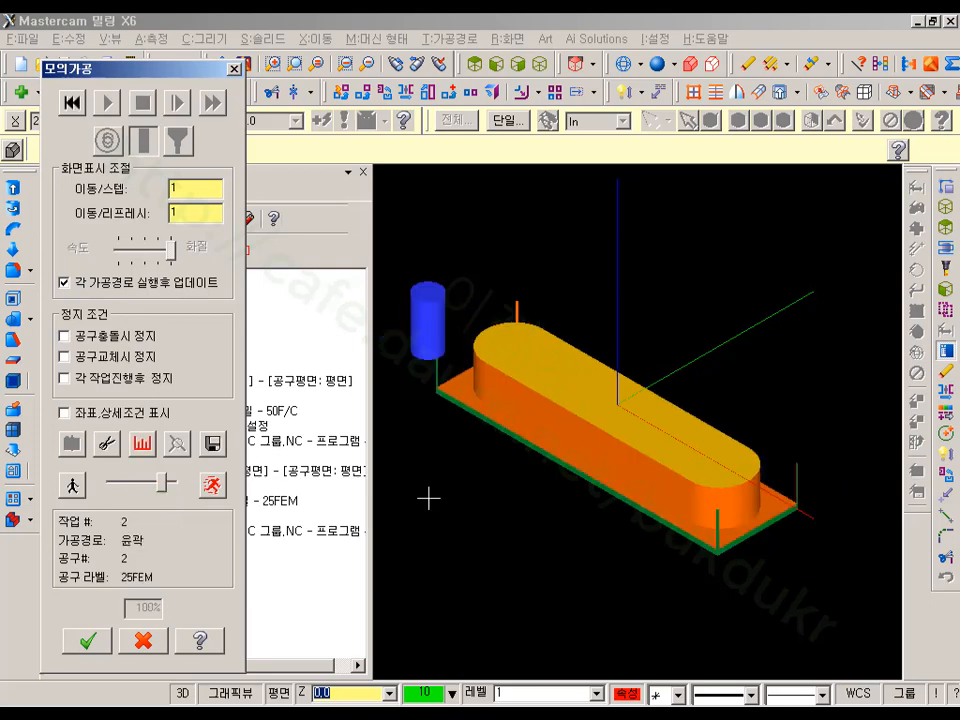
scroll(497, 481, "up", 1)
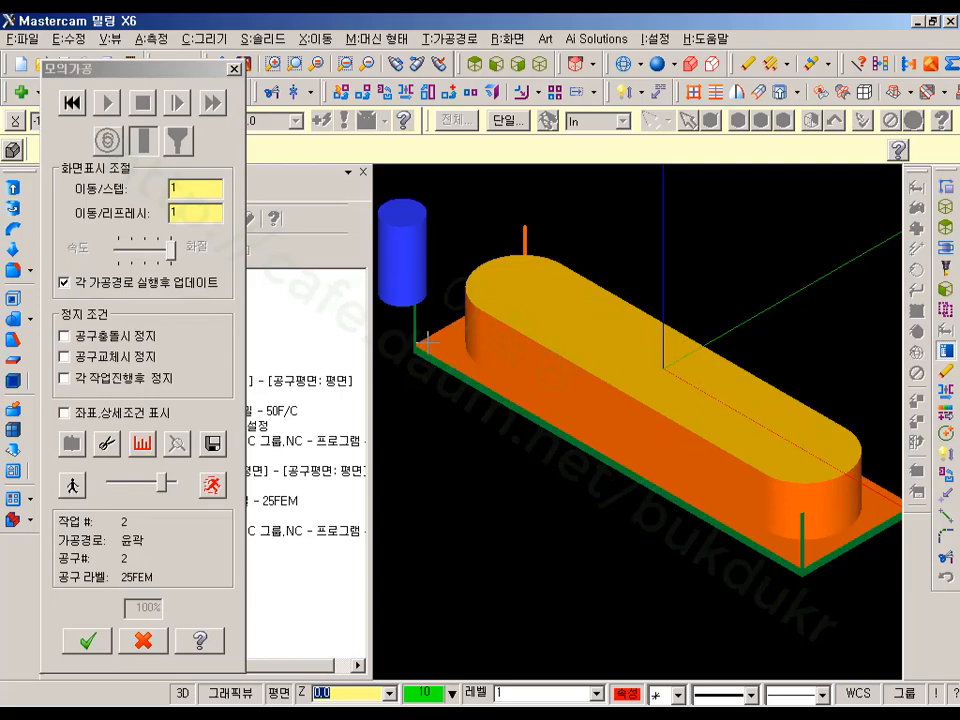
left_click(143, 645)
- Increase the number of roughing passes in the contour toolpath's side multi-pass settings and regenerate it
double_click(103, 485)
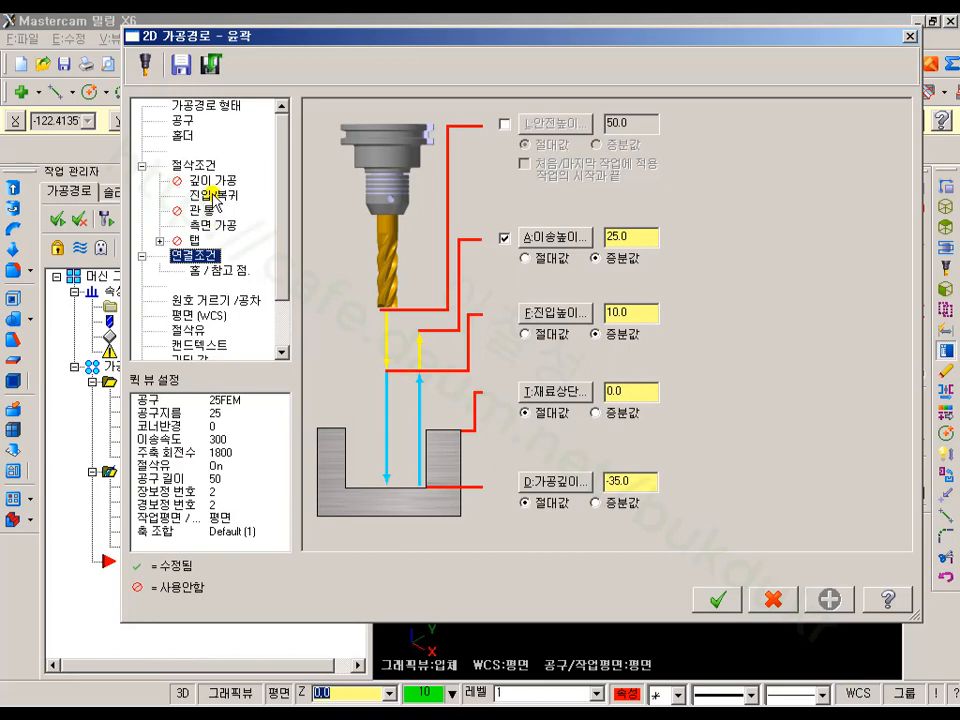
left_click(210, 226)
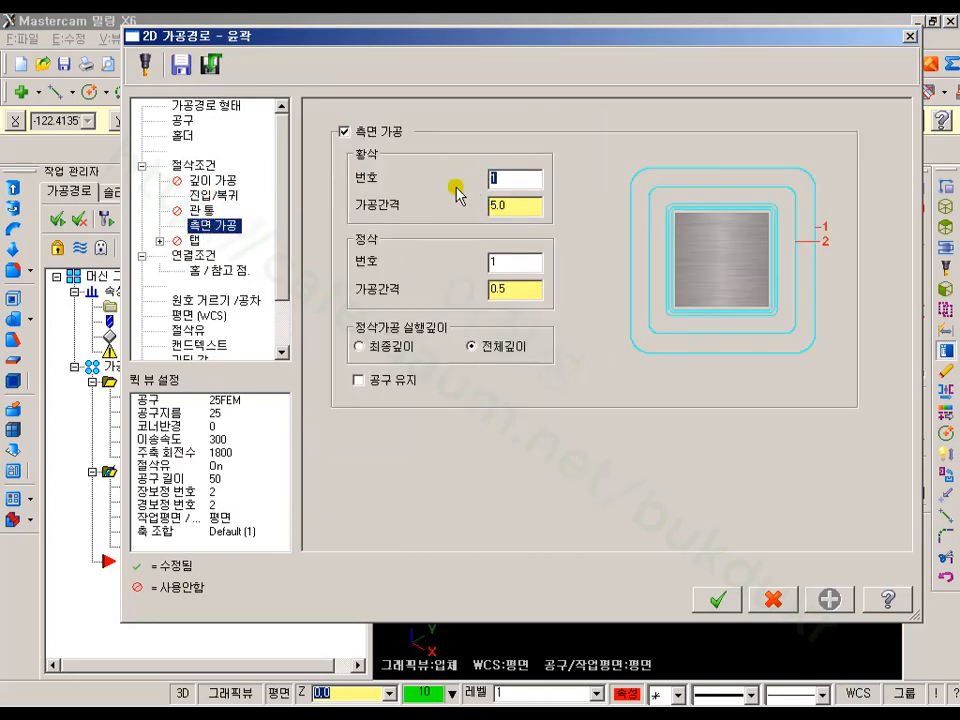
left_click(718, 599)
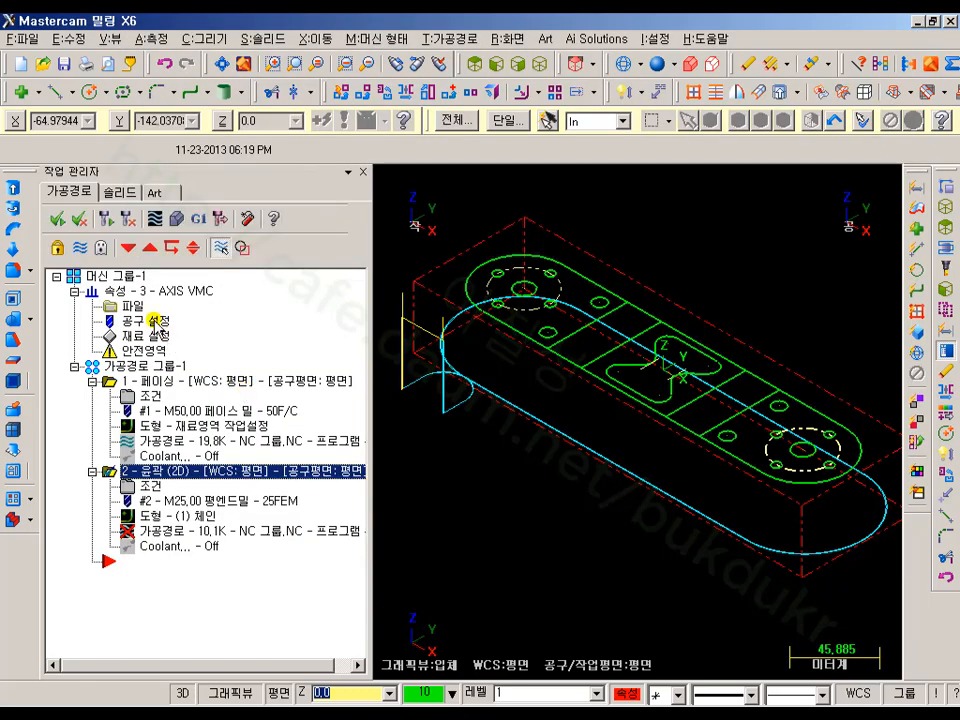
- Simulate the whole toolpath group again with the updated contour passes
left_click(152, 366)
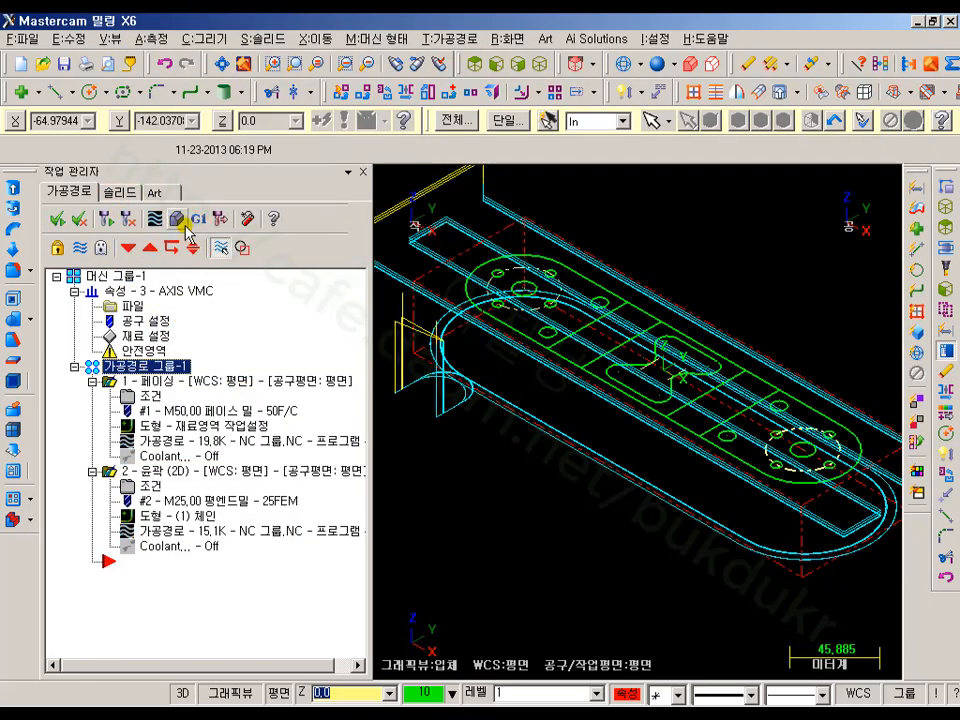
left_click(178, 218)
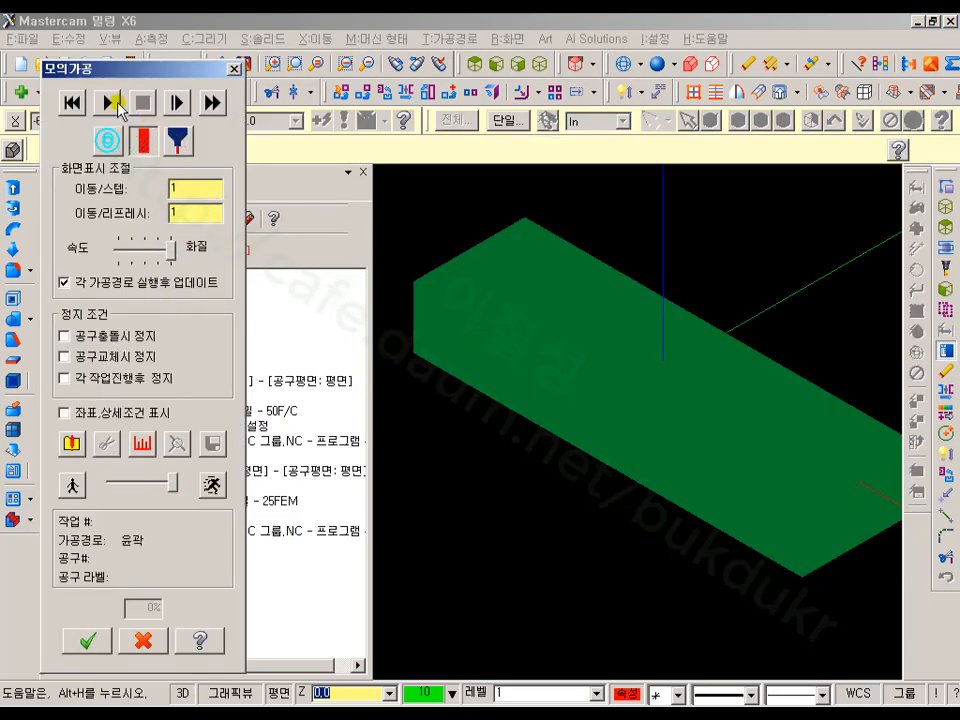
- Run the solid machining simulation of the facing and contour operations through to the end
left_click(107, 102)
left_click(692, 465)
scroll(692, 465, "up", 3)
scroll(644, 466, "down", 4)
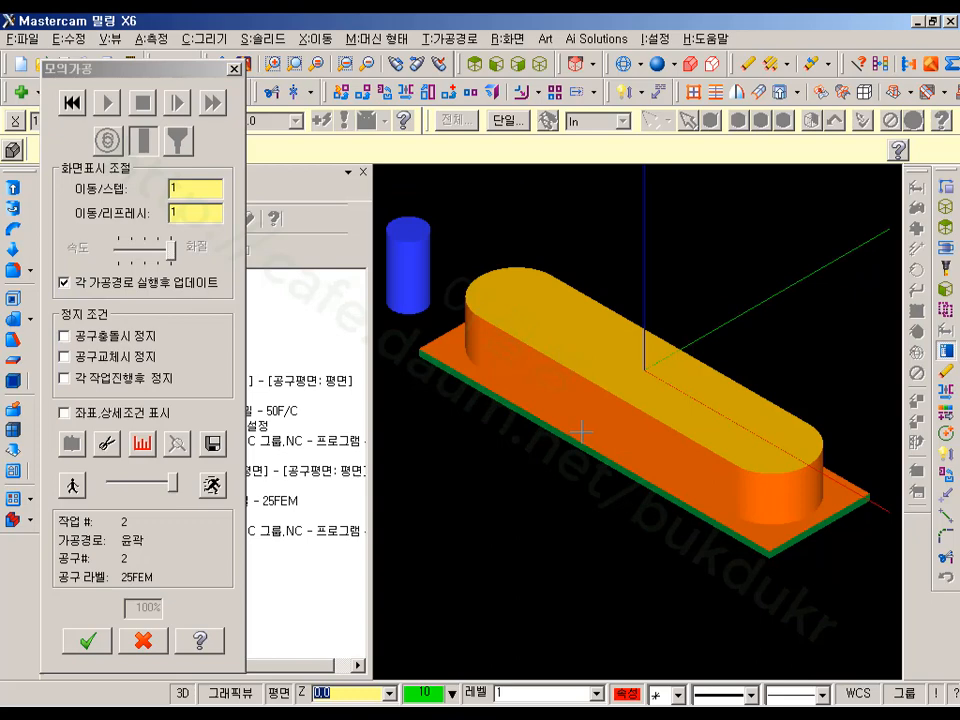
- Save the simulated stock as the STL file T in the data folder and close the simulation
left_click(212, 443)
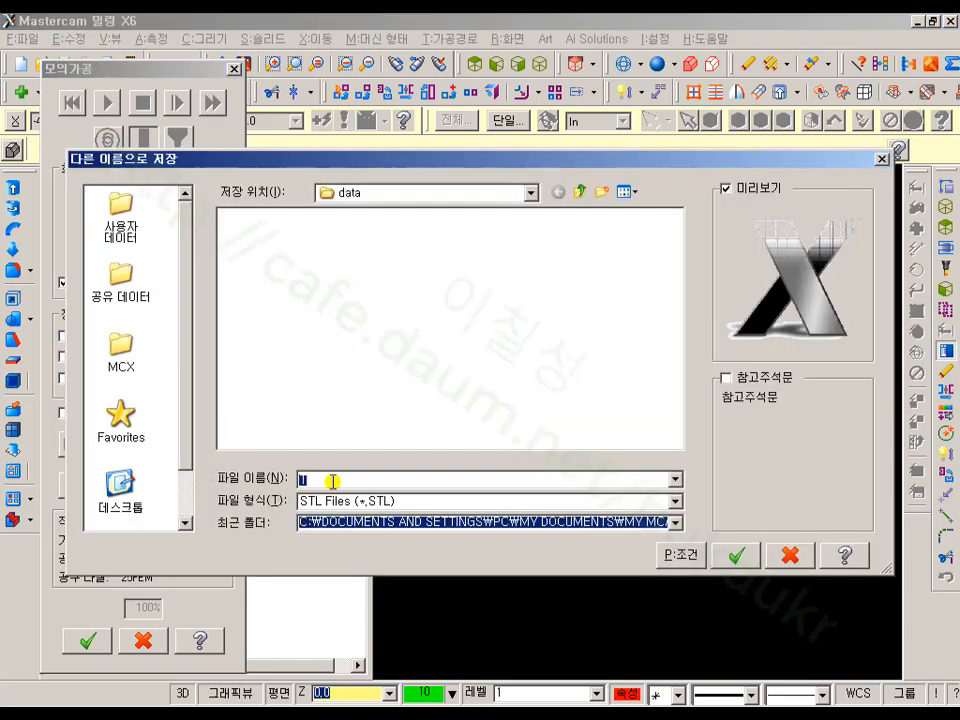
left_click(722, 550)
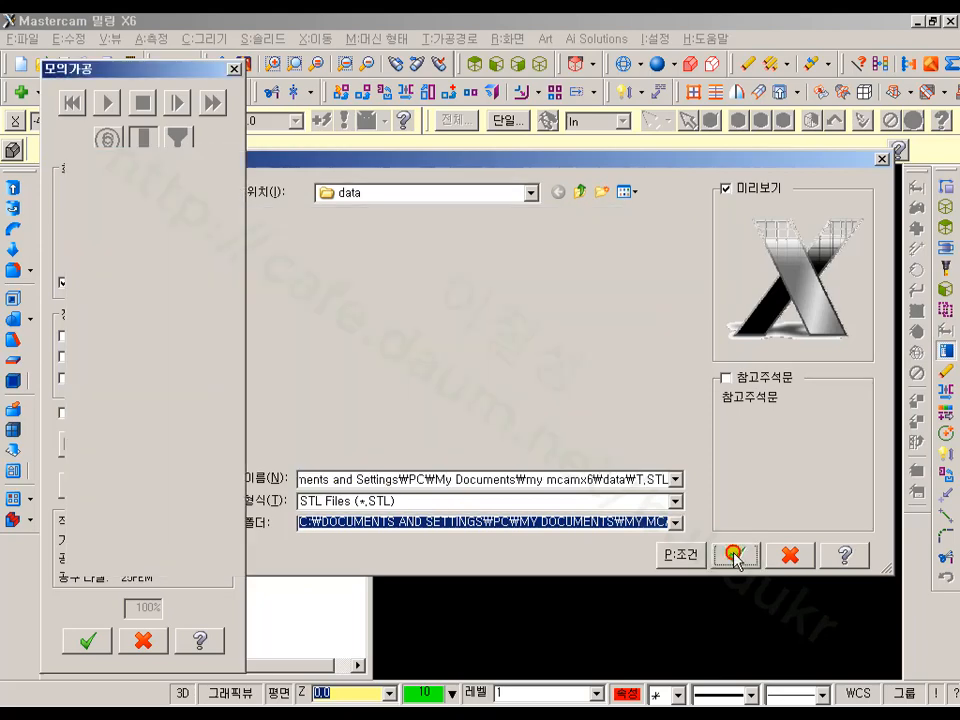
left_click(143, 638)
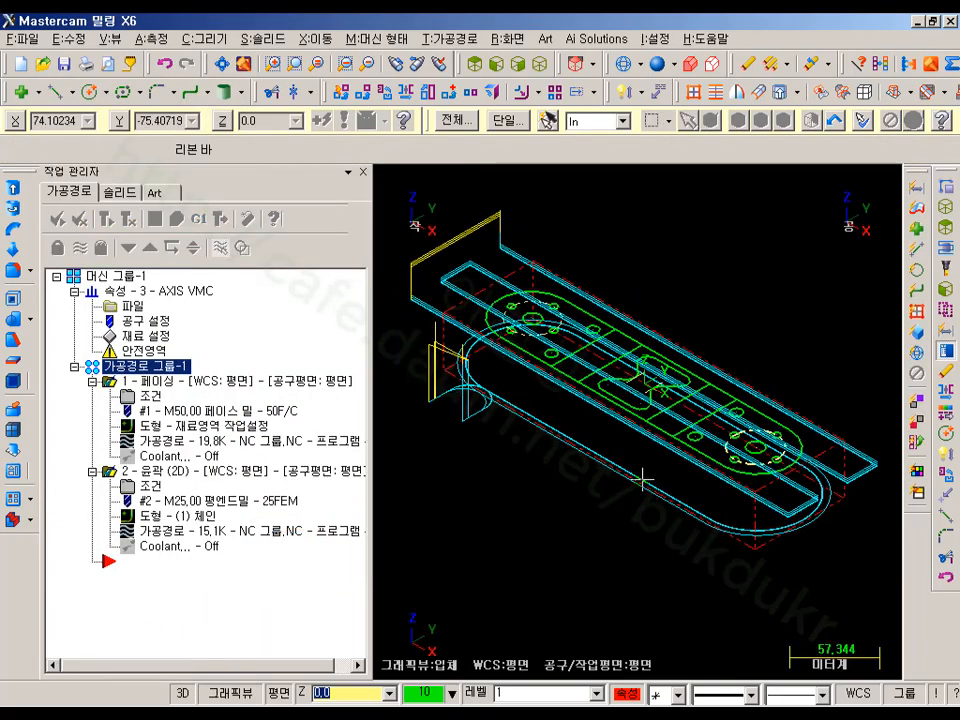
- Hide the toolpath display of the operations and switch the graphics view to the XY plan view
left_click(88, 248)
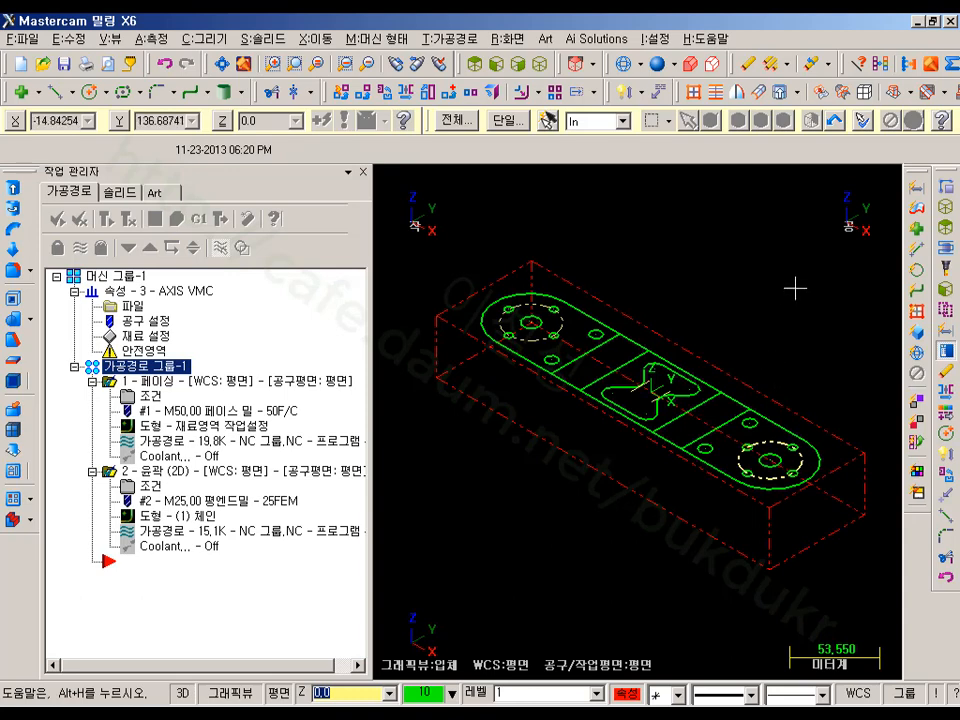
scroll(724, 347, "up", 1)
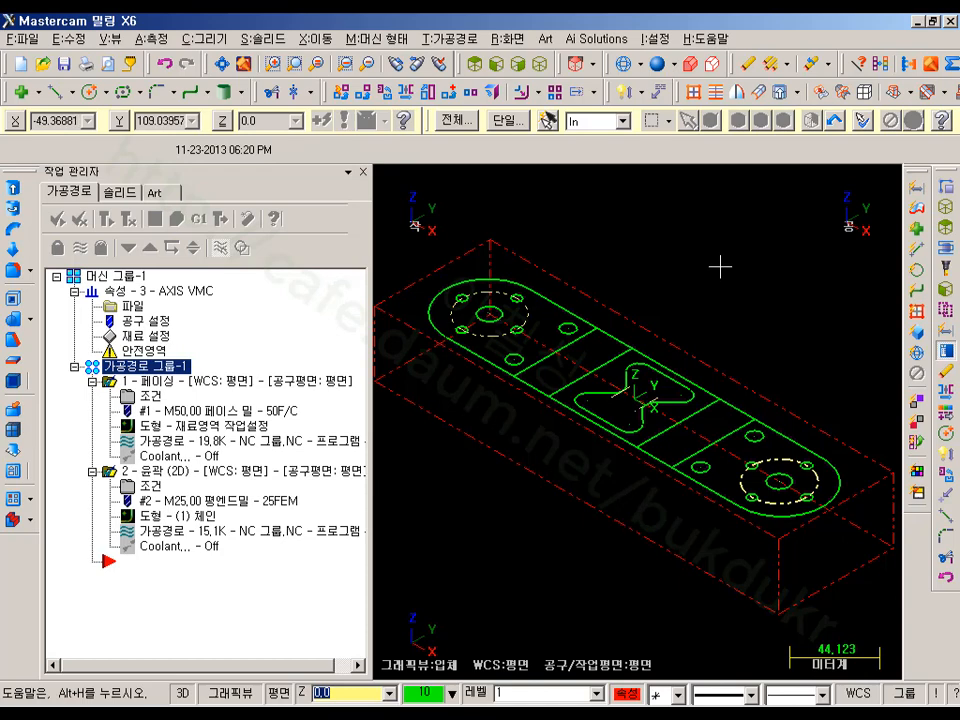
left_click(470, 63)
scroll(615, 377, "up", 2)
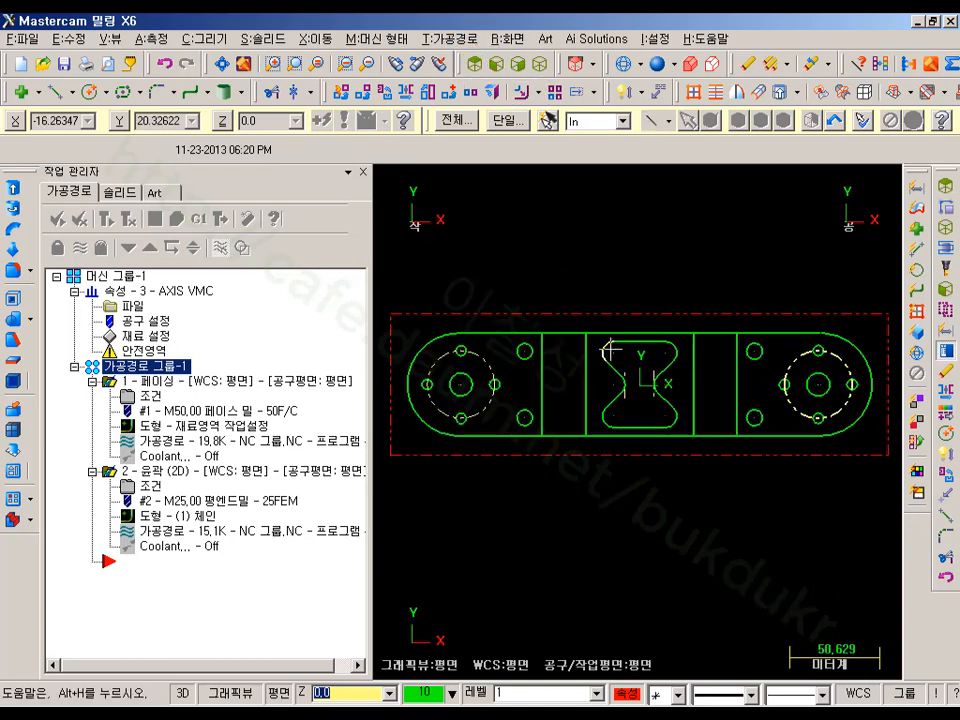
- Start a drill toolpath and add all 6 mm holes on both bolt circles as drill points using the arc mask
left_click(452, 39)
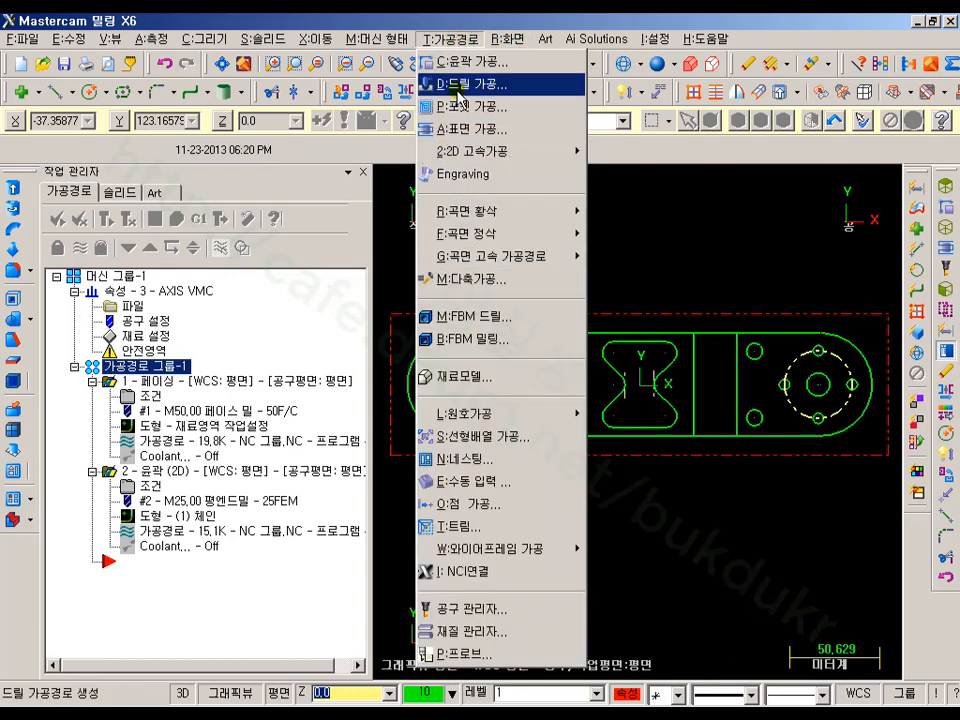
left_click(455, 87)
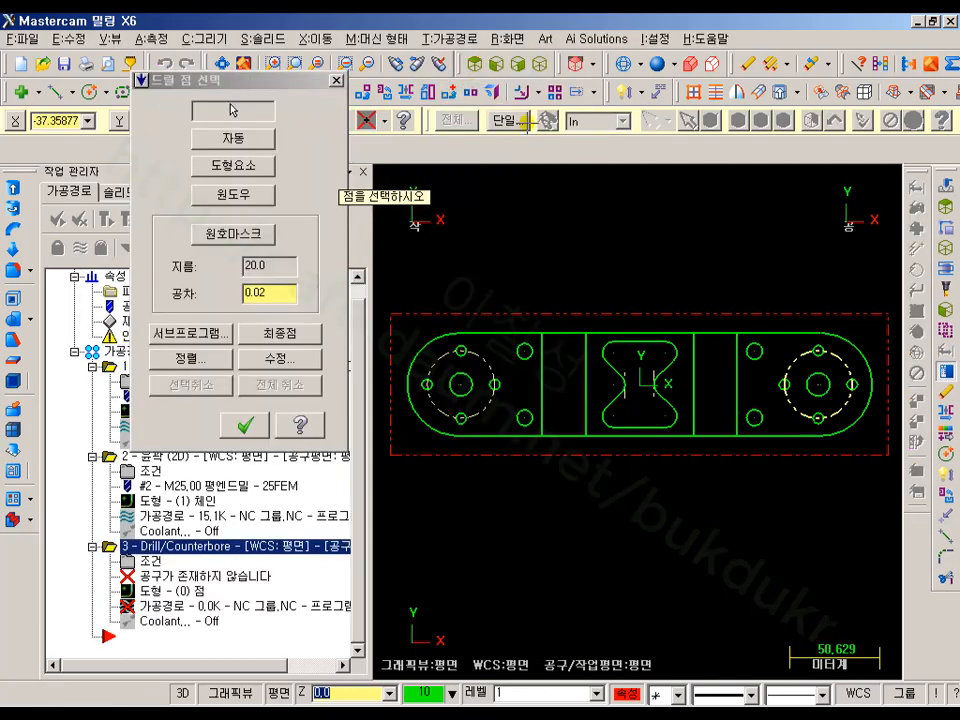
left_click(250, 240)
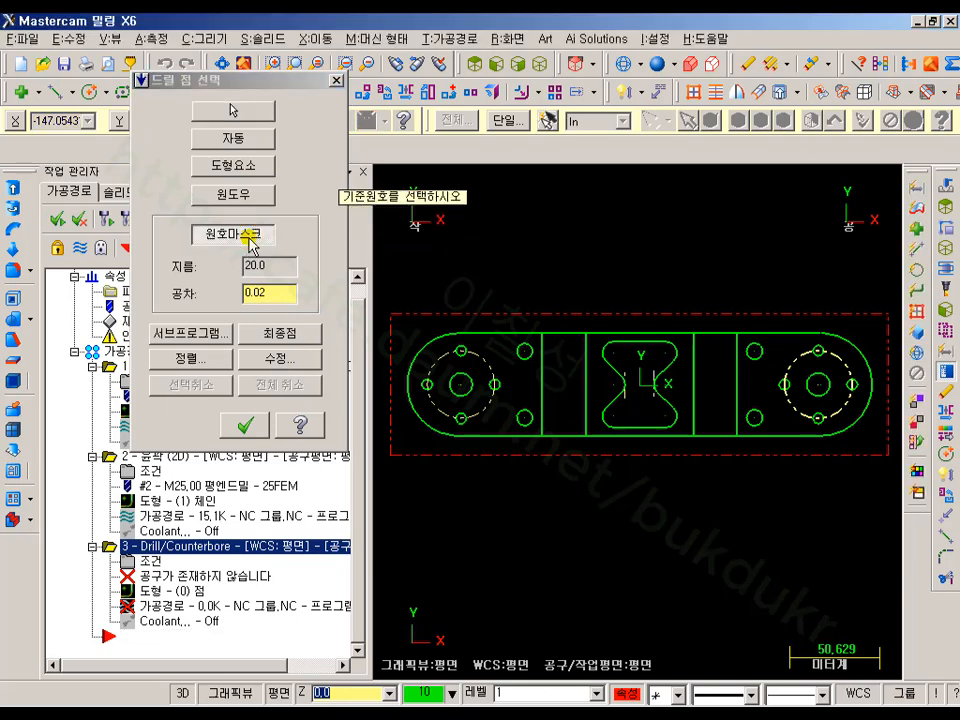
scroll(403, 440, "up", 3)
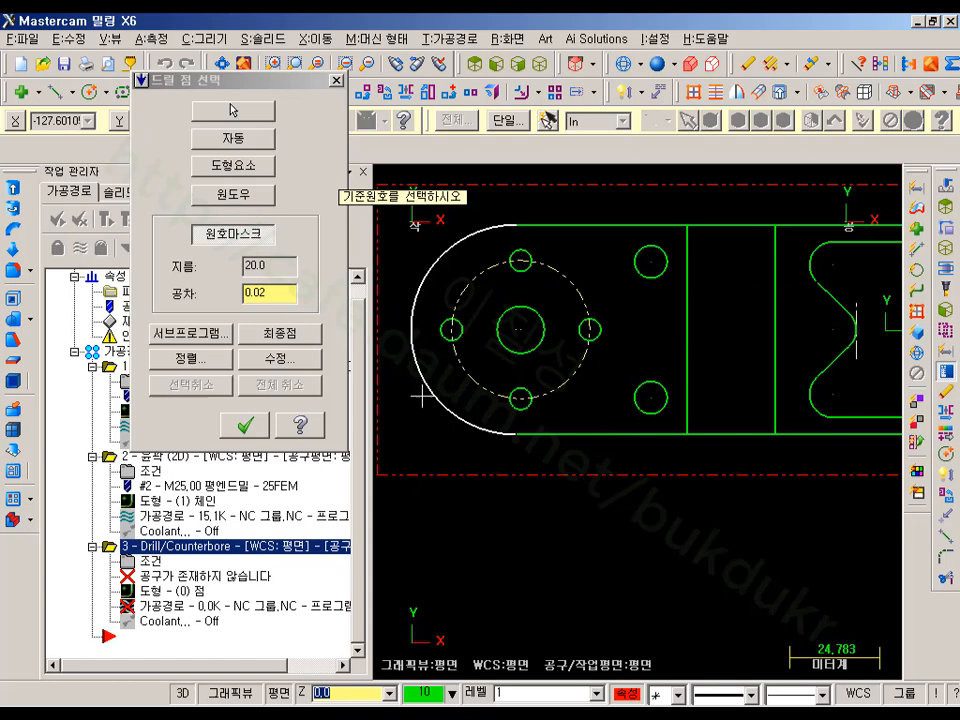
left_click(451, 330)
scroll(398, 503, "down", 2)
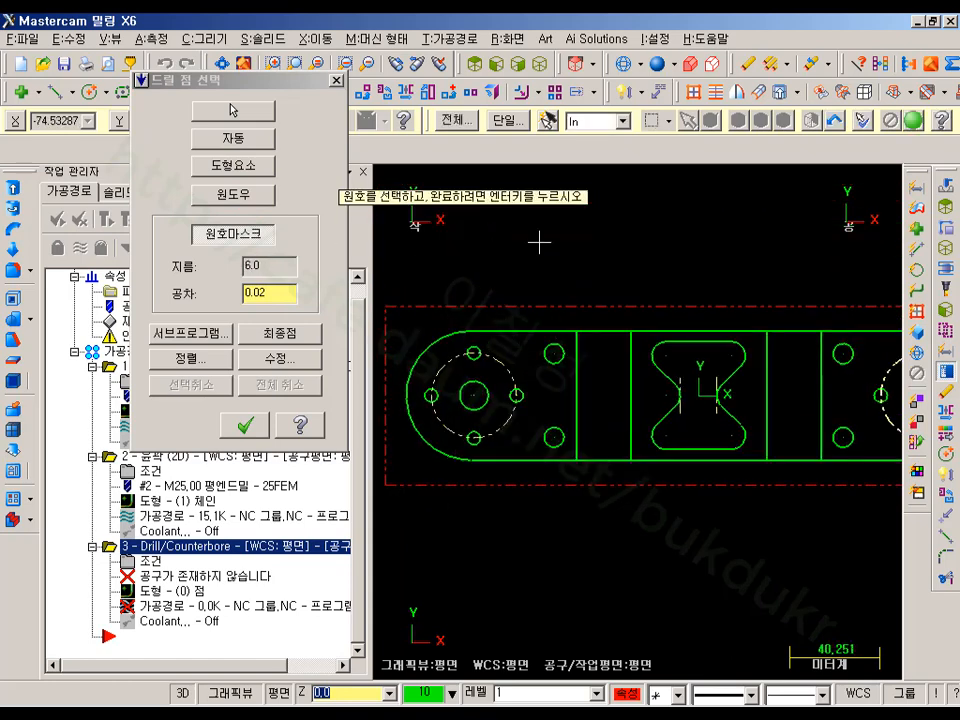
left_click(549, 122)
left_click(914, 122)
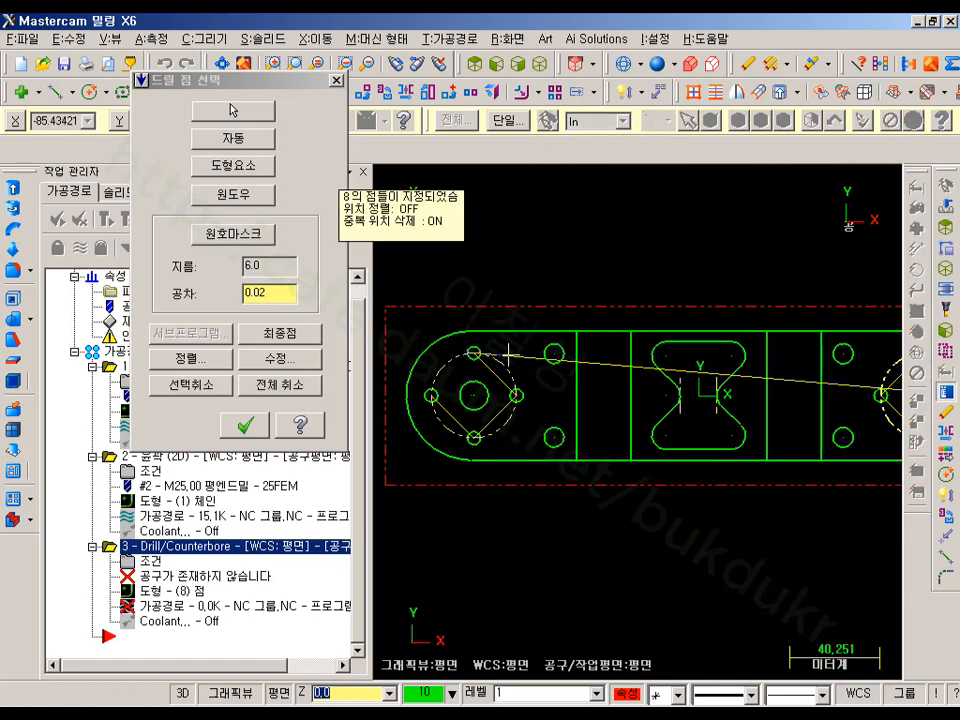
- Add the two 13 mm holes at the bolt circle centres to the drill points using the arc mask
scroll(414, 250, "down", 2)
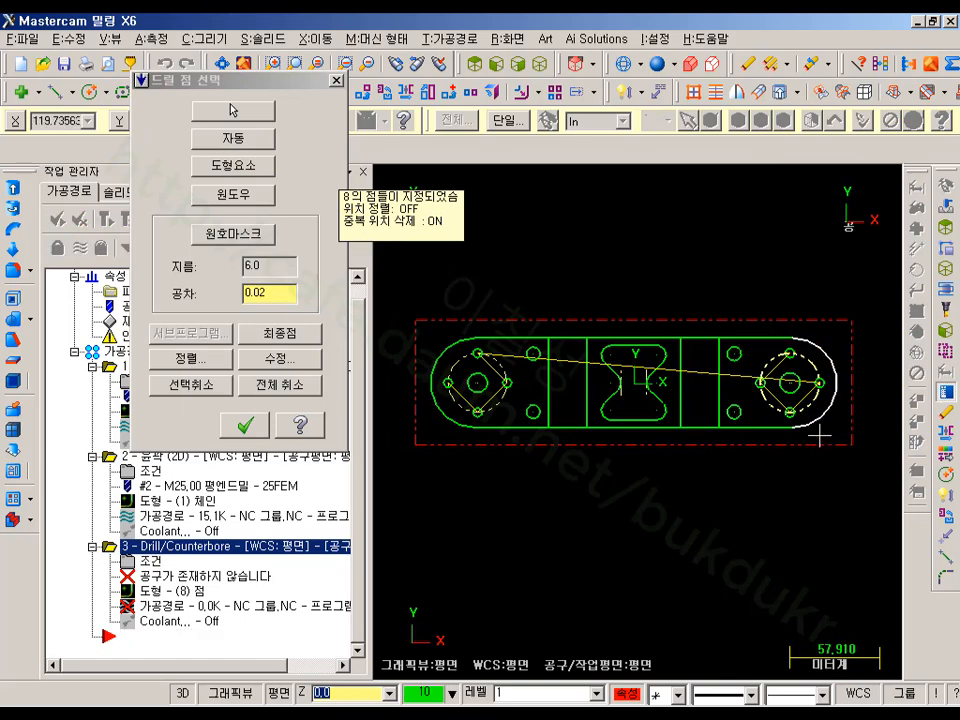
left_click(249, 236)
scroll(473, 440, "up", 2)
left_click(476, 358)
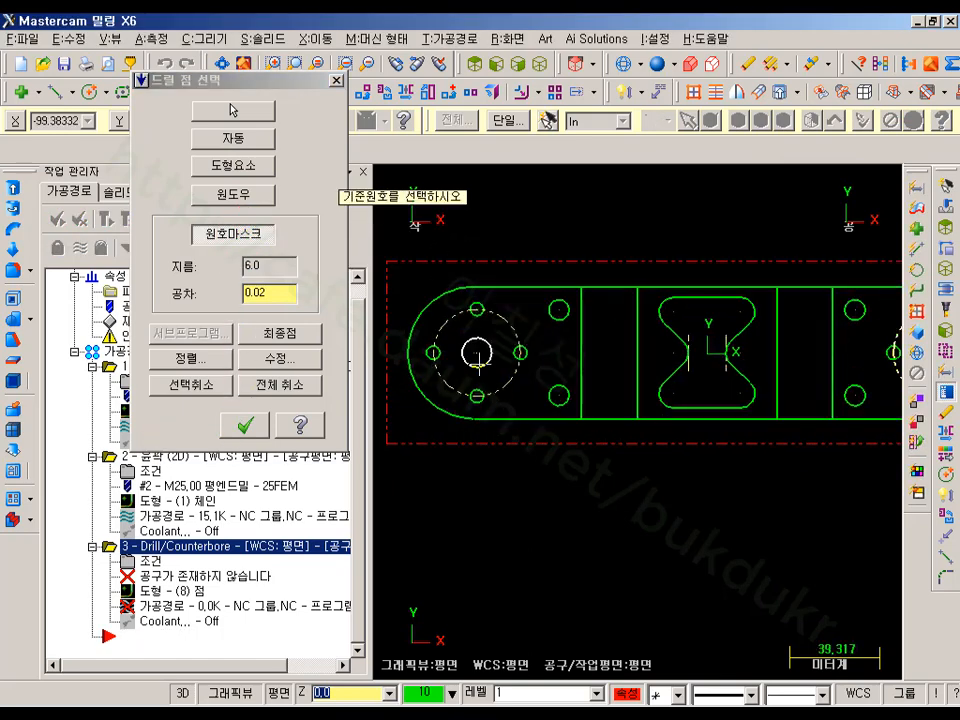
scroll(560, 350, "down", 2)
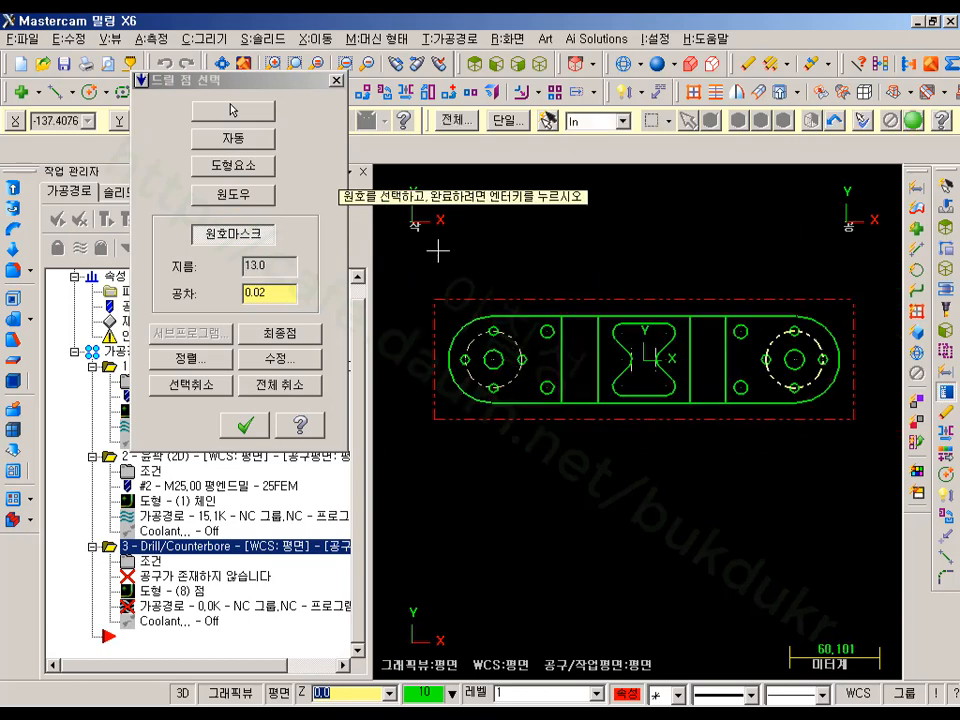
left_click_drag(439, 252, 868, 497)
left_click(914, 121)
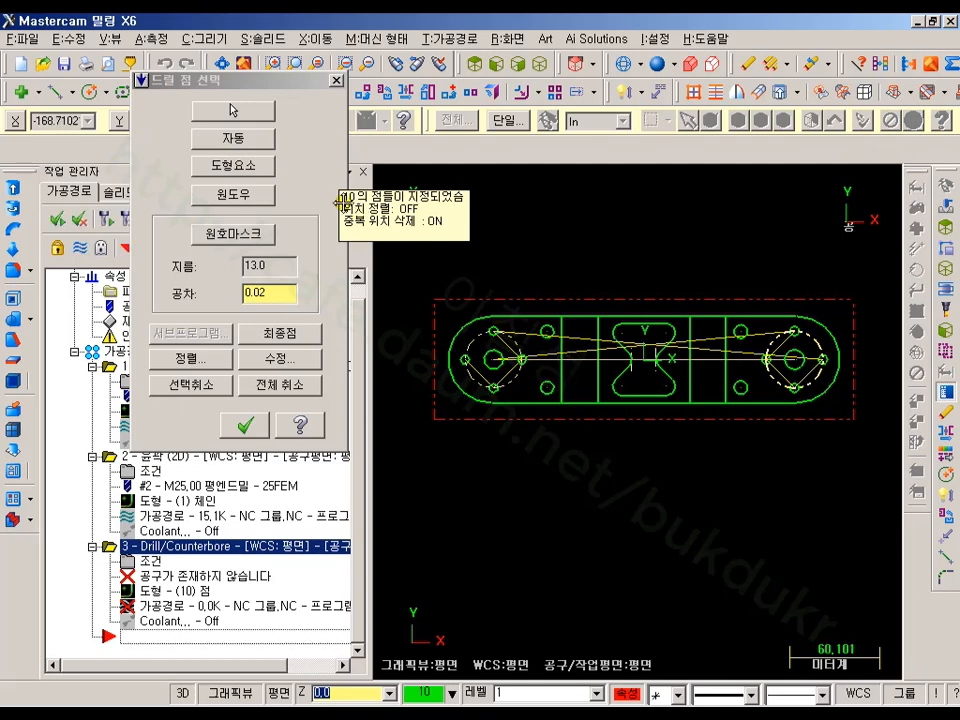
- Add the four 9 mm holes to the drill points using the arc mask
left_click(245, 233)
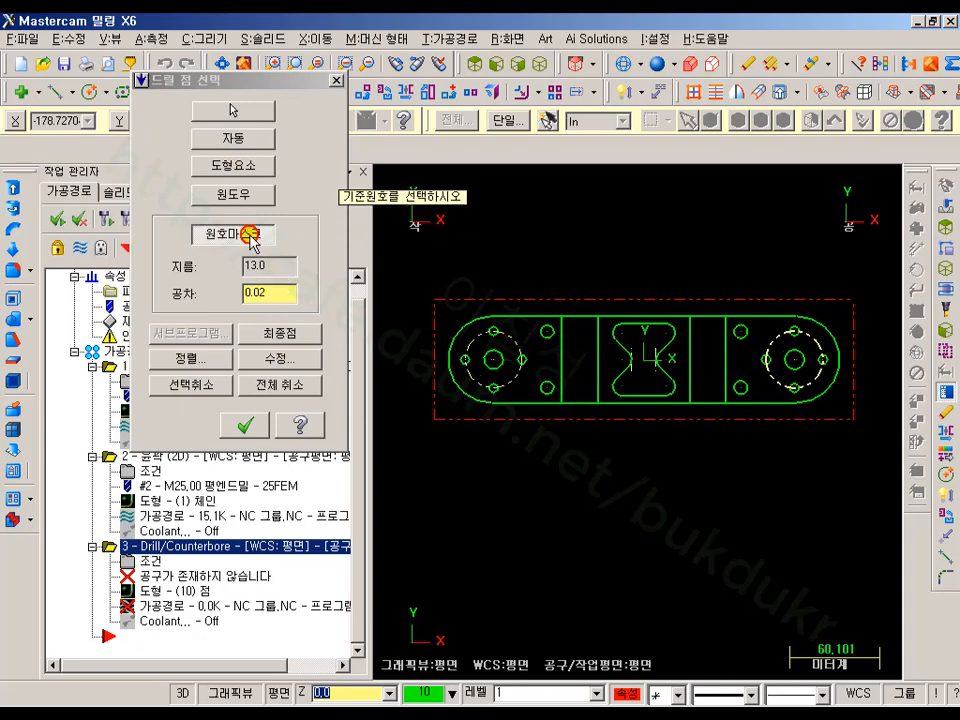
scroll(590, 365, "up", 2)
left_click(516, 328)
left_click(484, 236)
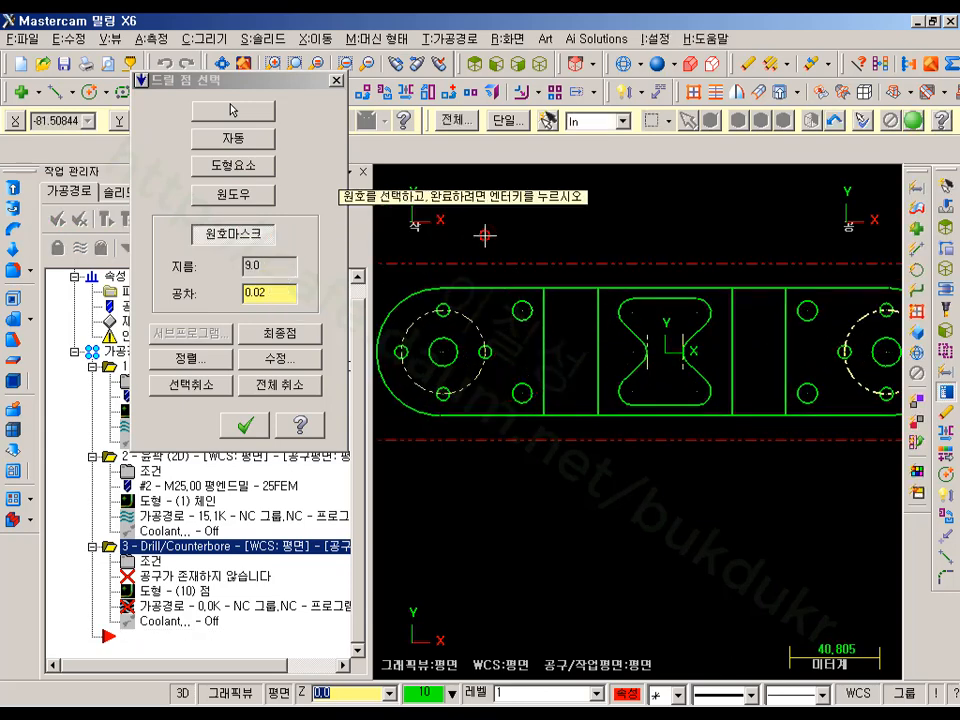
left_click(841, 515)
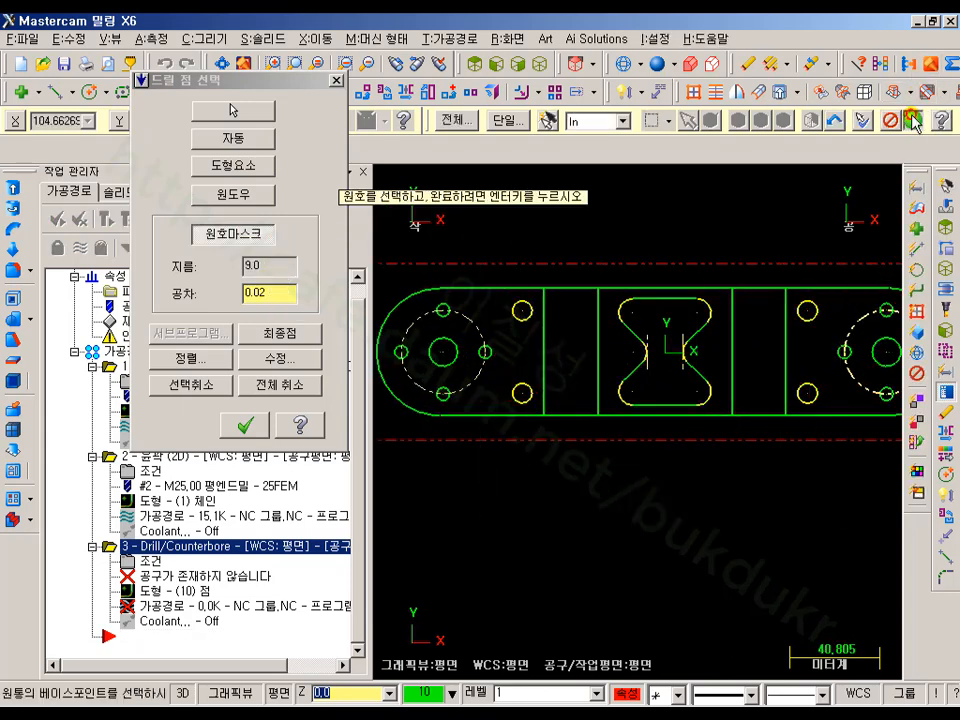
key("Return")
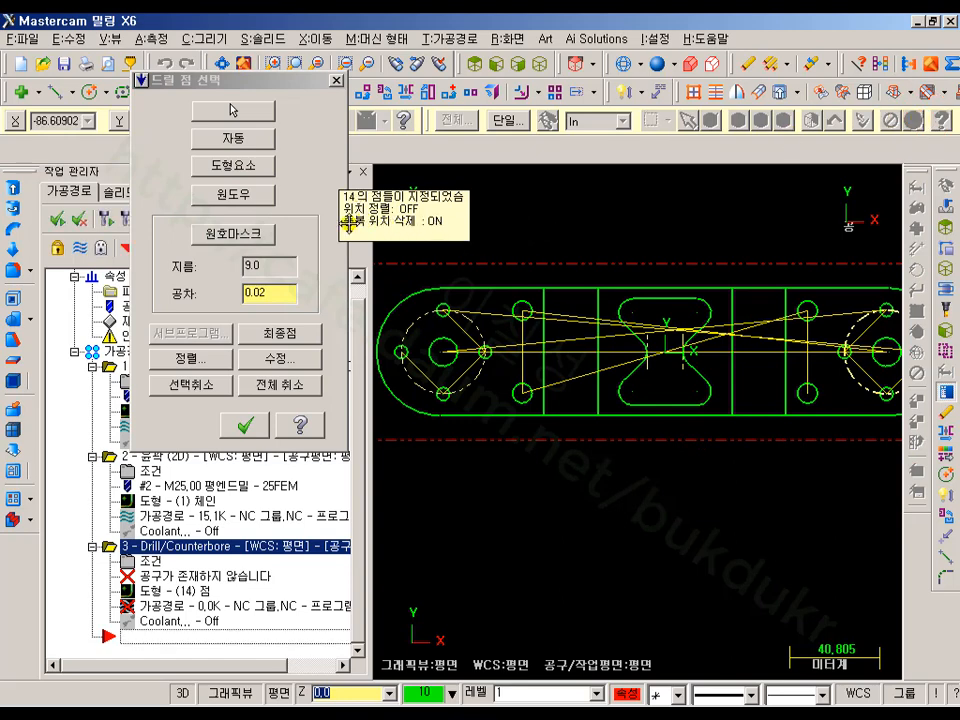
- Sort the drill points with the point-to-point 2D method, starting from the plate's leftmost 6 mm hole
scroll(610, 526, "down", 1)
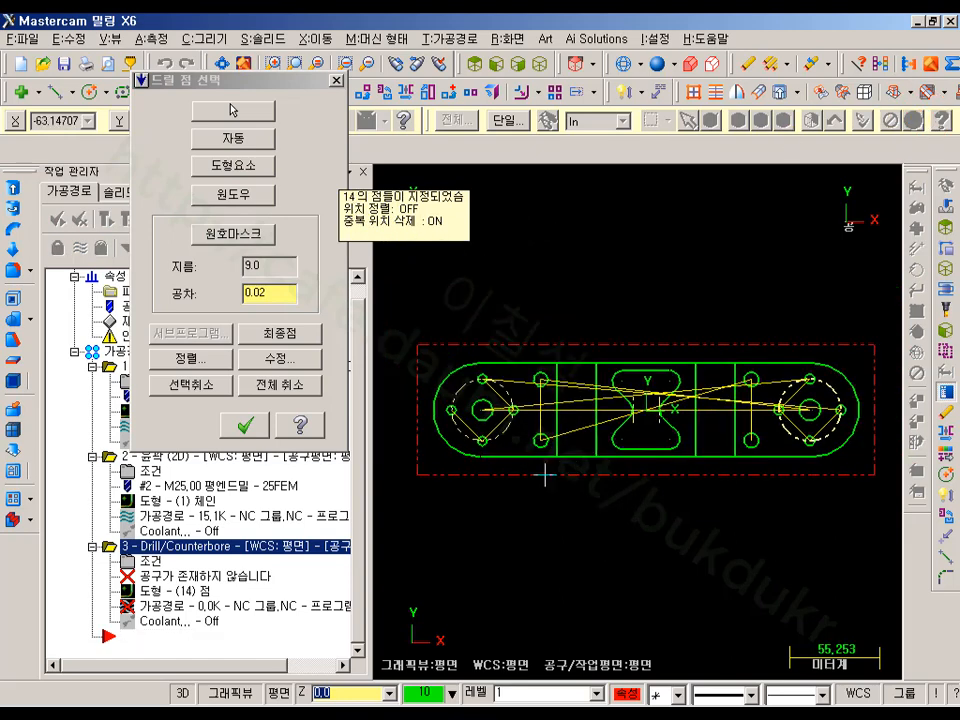
left_click(213, 355)
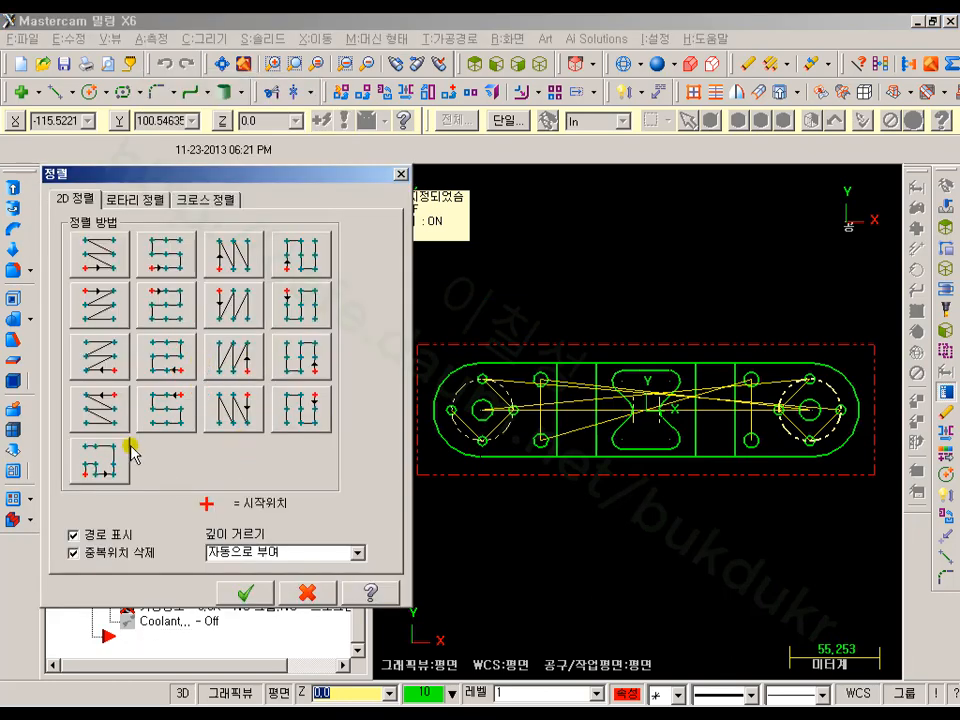
left_click(106, 461)
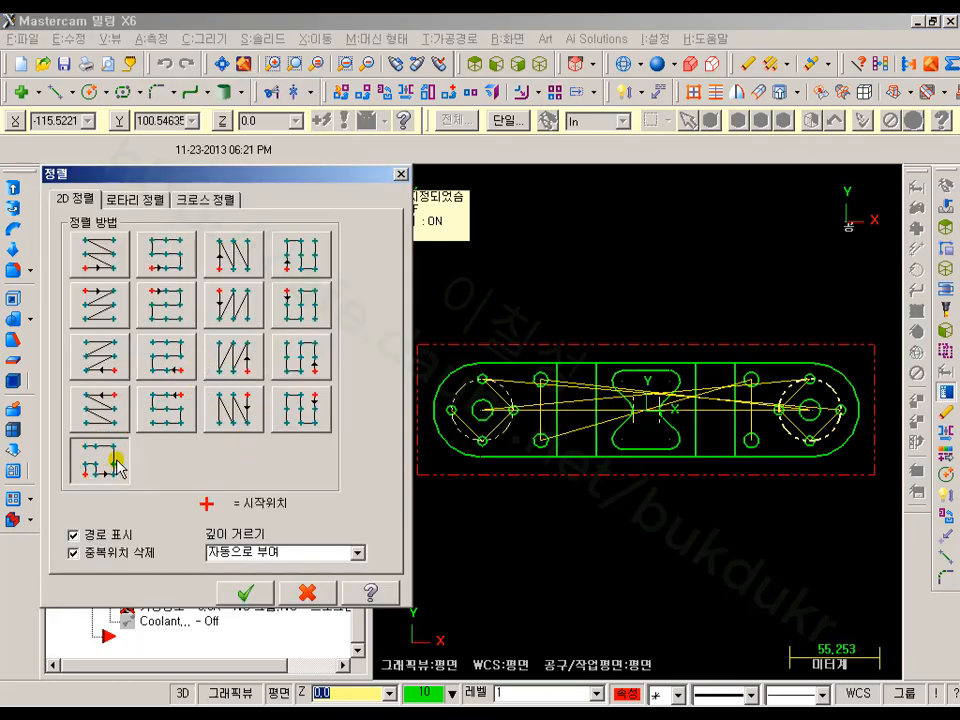
left_click(246, 592)
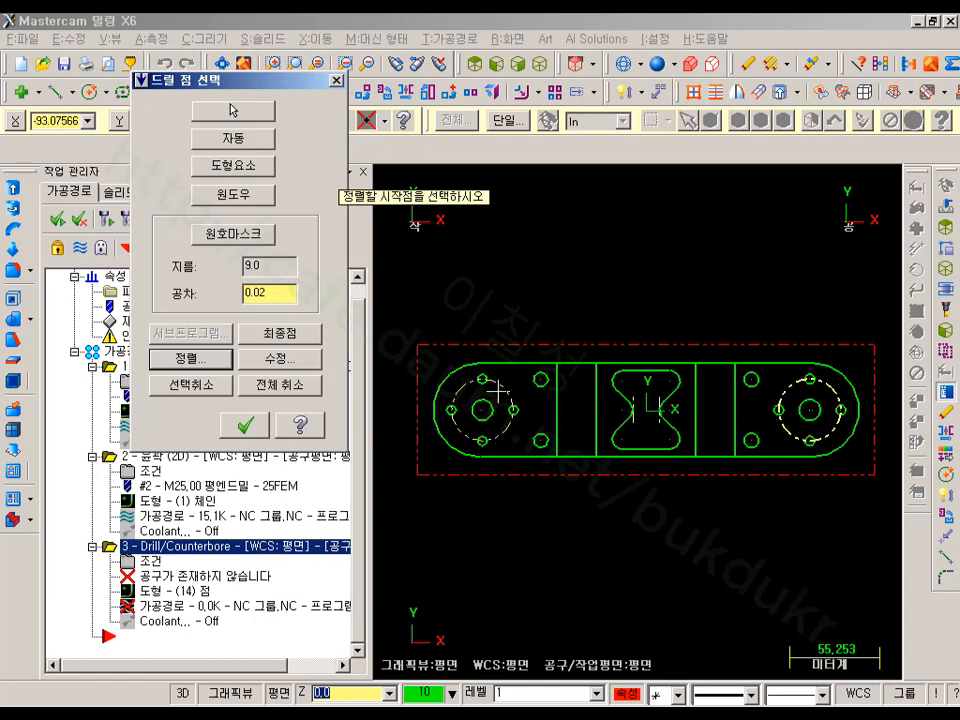
left_click(452, 411)
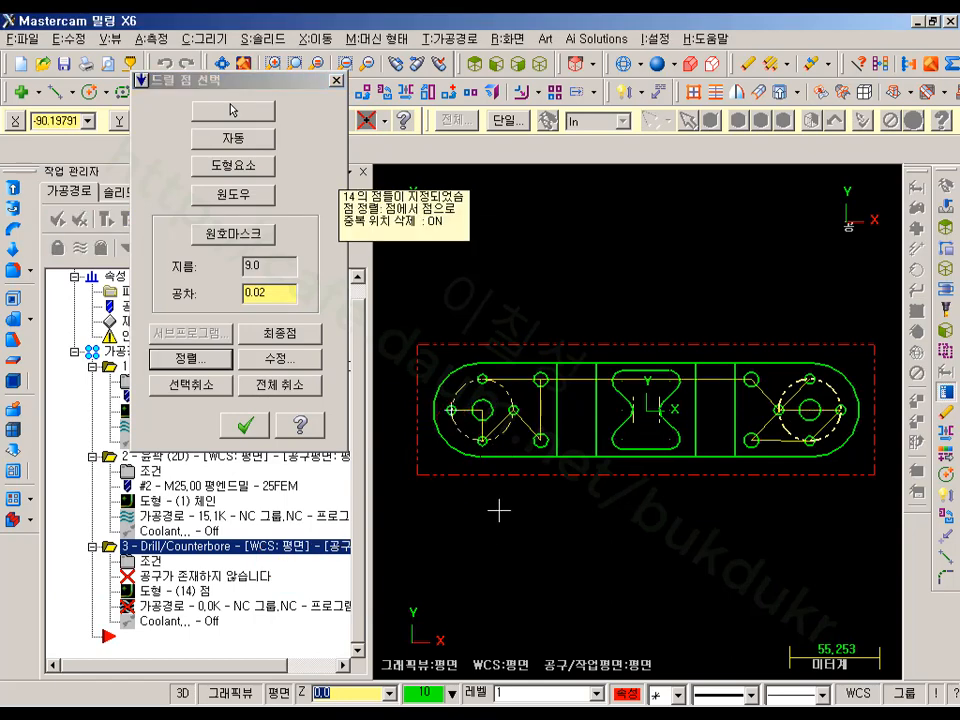
- Examine the sorted drilling order along the holes from one end of the plate to the other
scroll(478, 497, "up", 5)
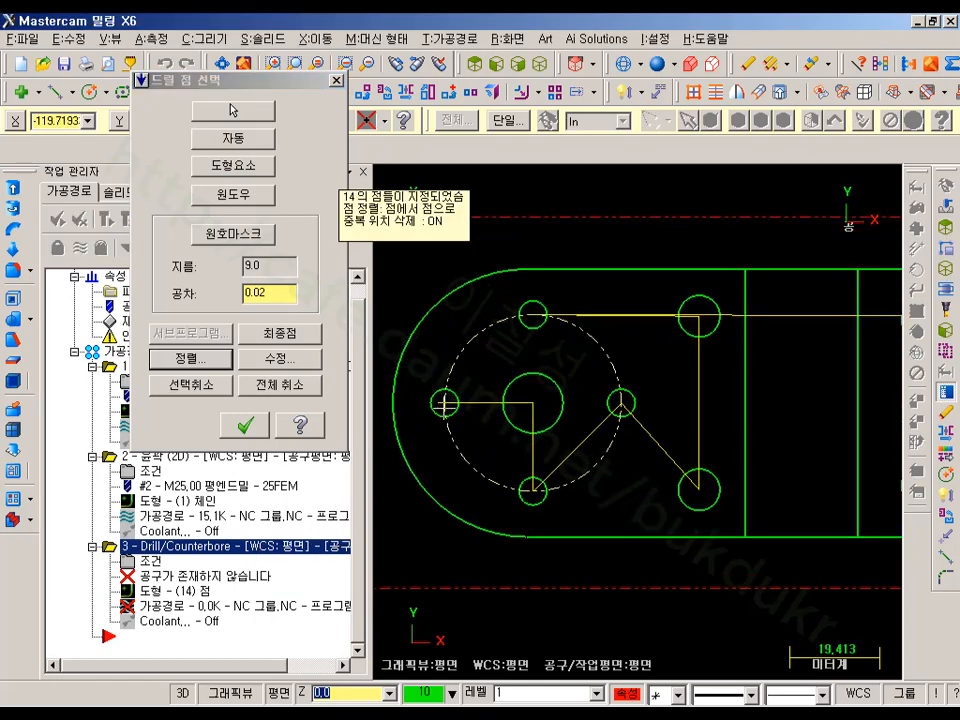
scroll(662, 438, "down", 4)
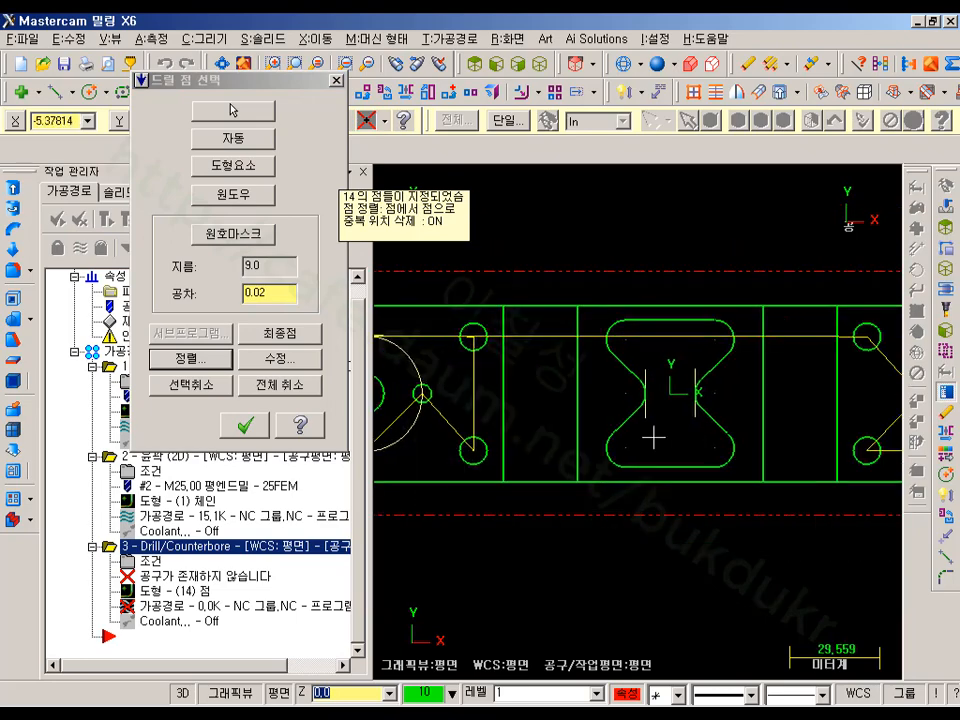
middle_click_drag(848, 460, 696, 424)
scroll(798, 438, "down", 3)
scroll(580, 426, "down", 2)
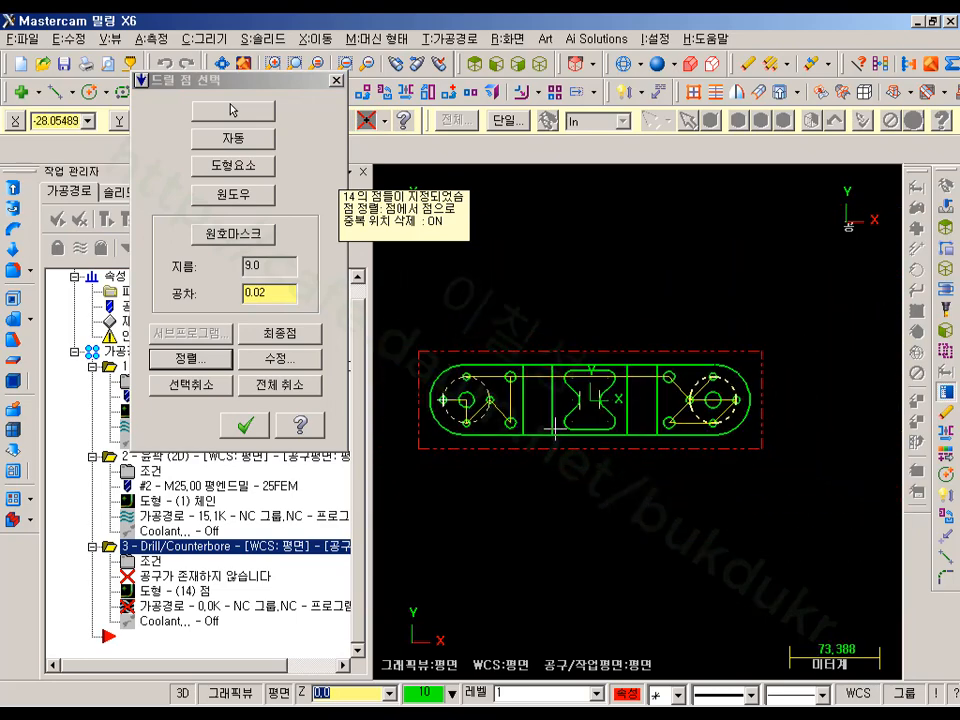
scroll(538, 407, "up", 4)
scroll(610, 360, "down", 2)
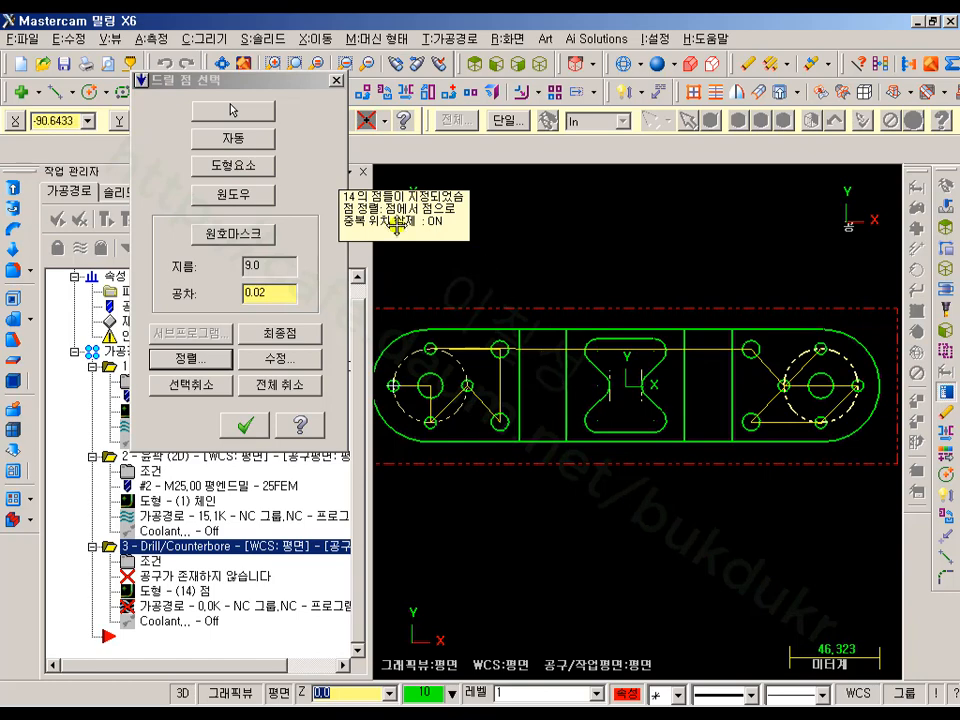
- Accept the drill points and choose the SPOT 20 tool for the drilling operation
key("Return")
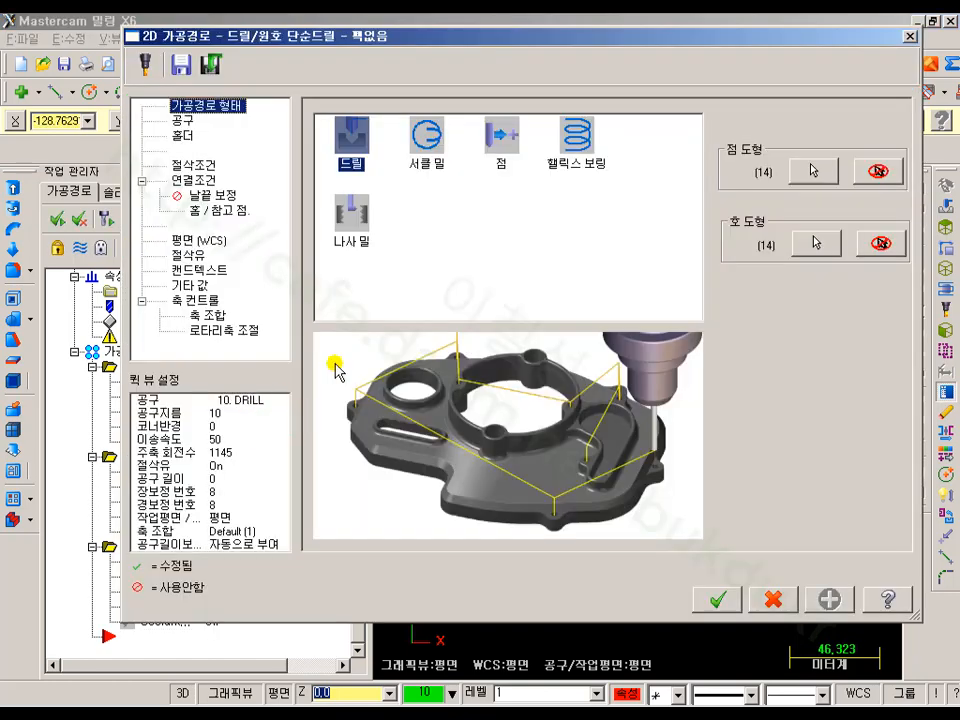
left_click(183, 120)
left_click(420, 230)
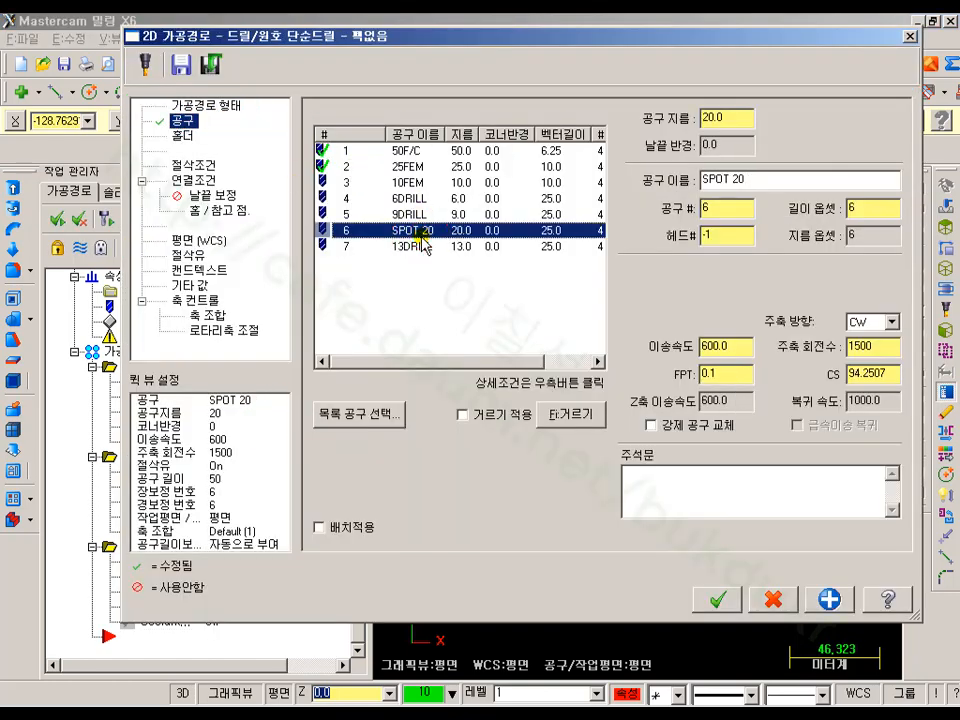
- Set the spot drilling's top of stock to 0.0 and its depth to absolute -3.5, and accept the operation
left_click(194, 166)
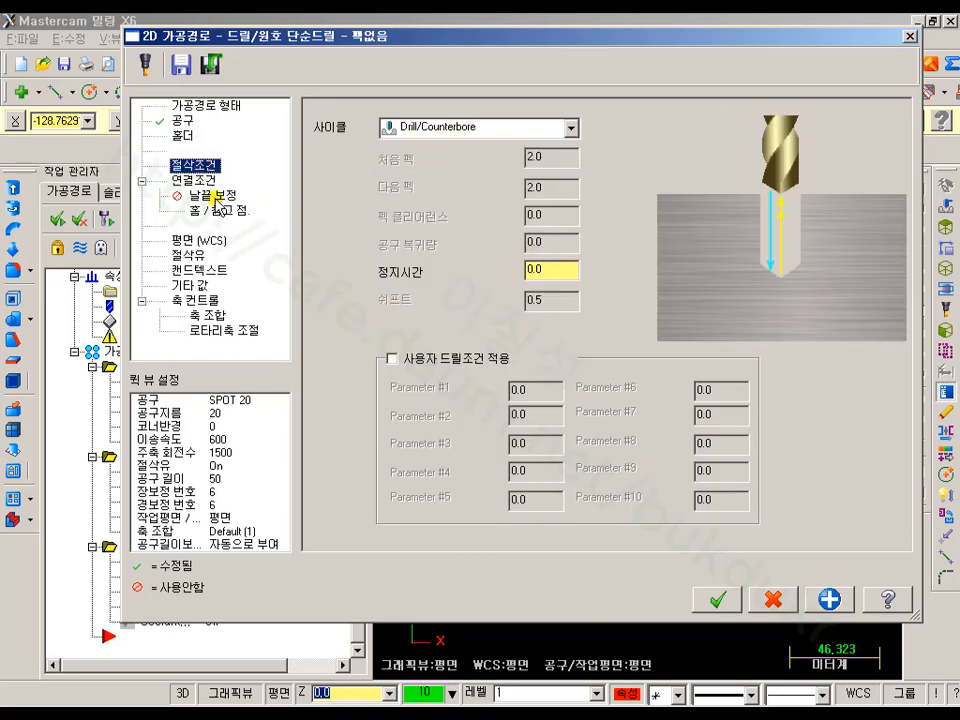
left_click(199, 182)
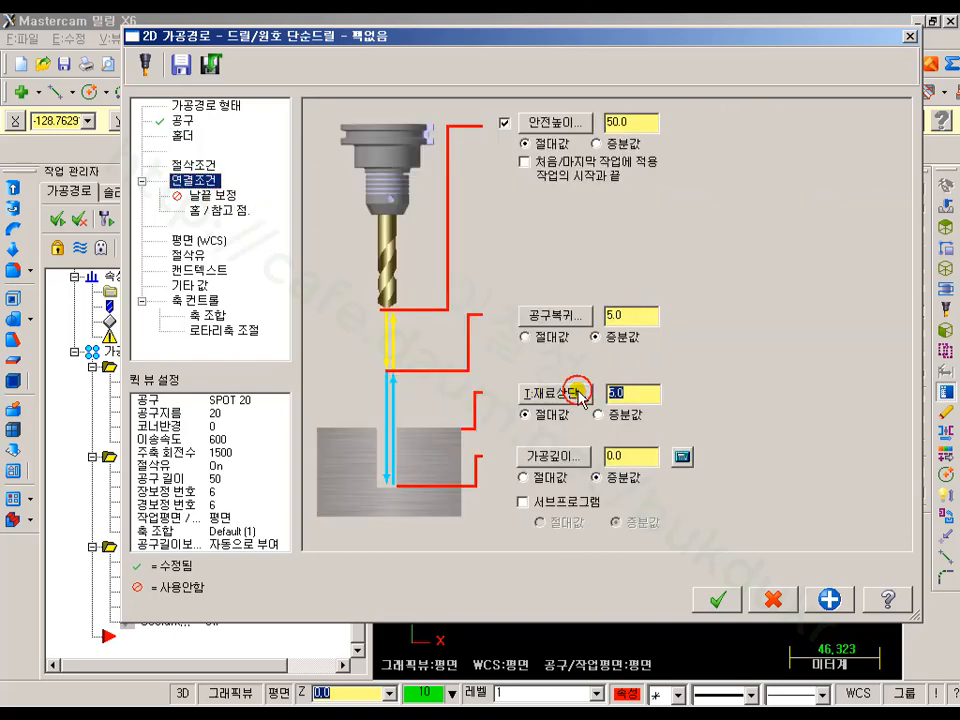
left_click(530, 477)
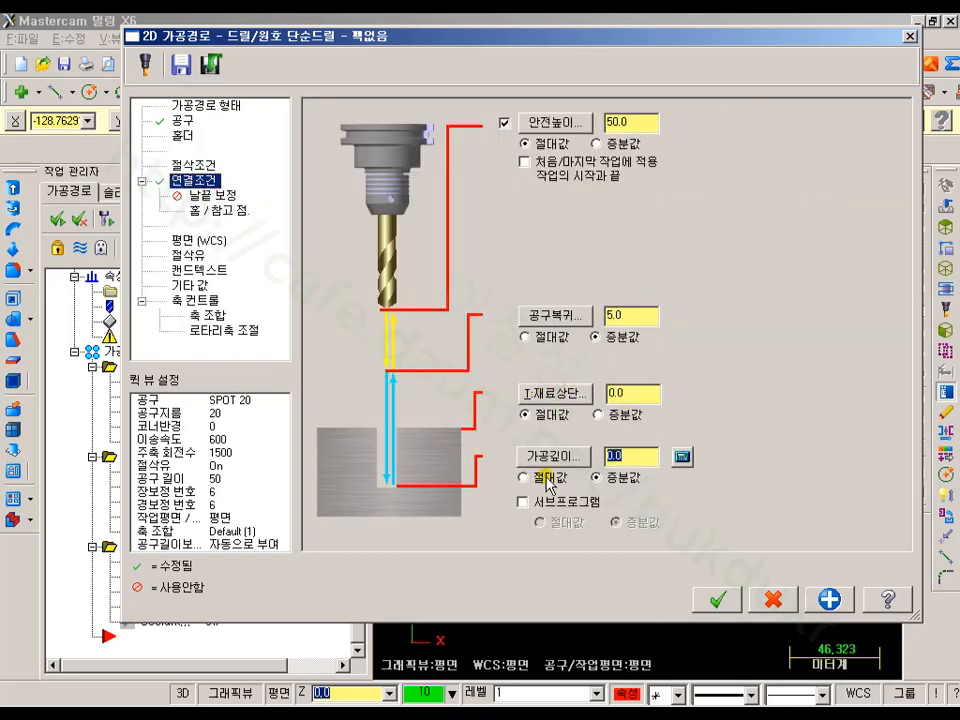
left_click(558, 456)
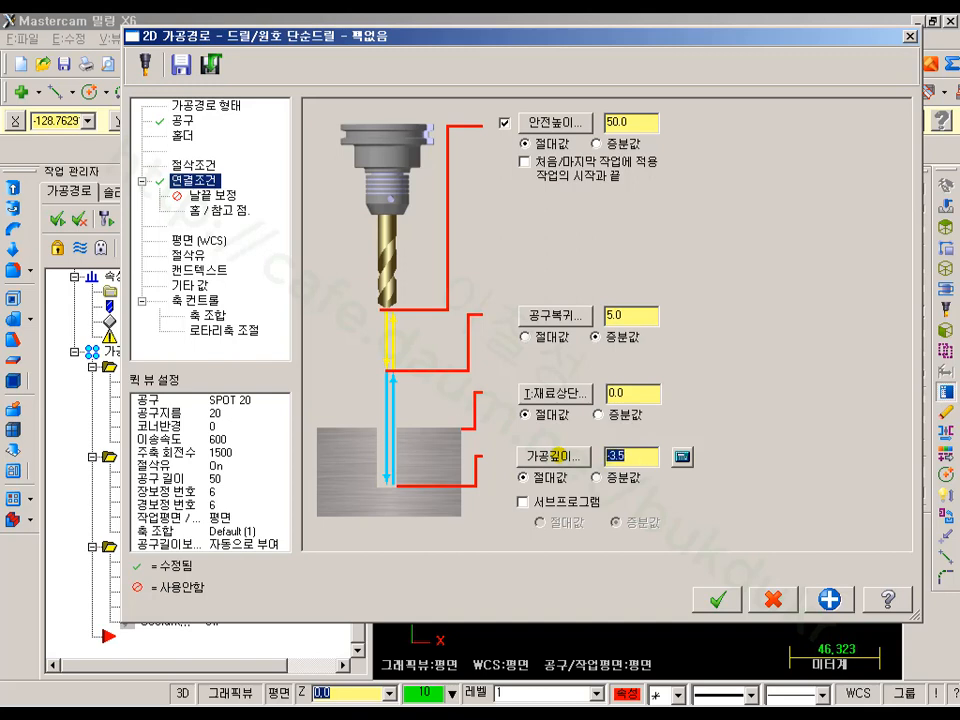
left_click(719, 600)
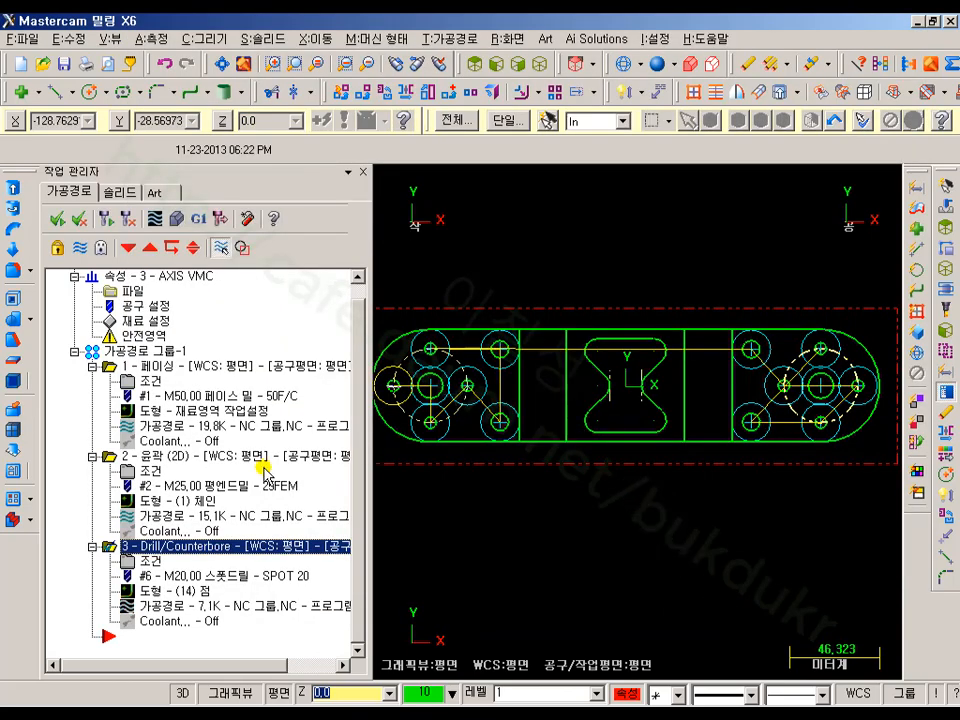
- Start the machining simulation for the spot-drilling operation and load the STL file T as its stock
left_click(250, 219)
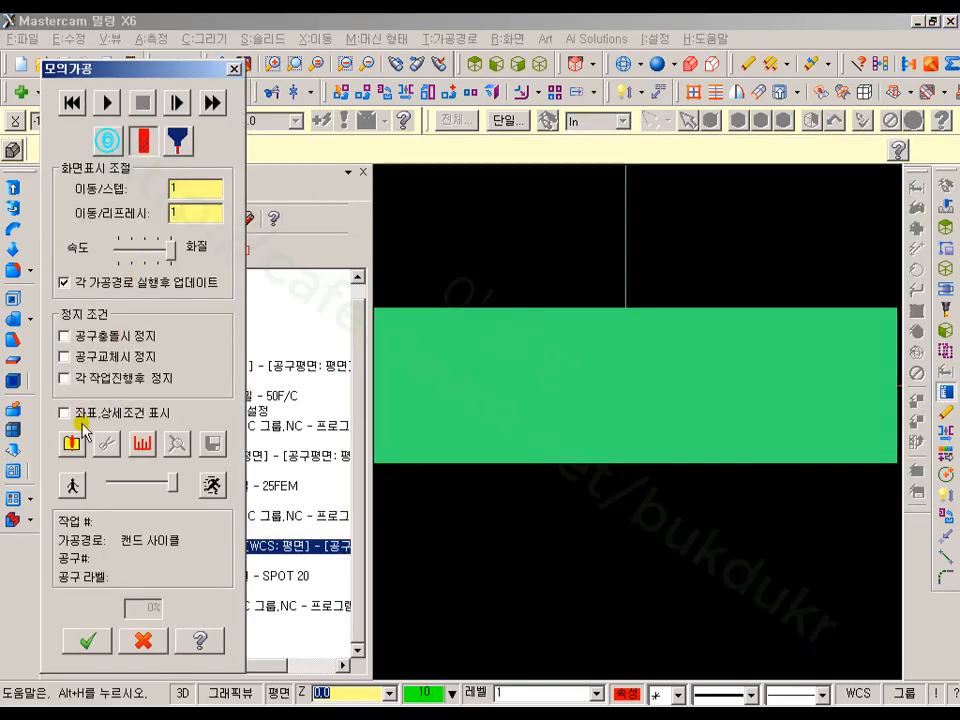
left_click(72, 440)
left_click(77, 267)
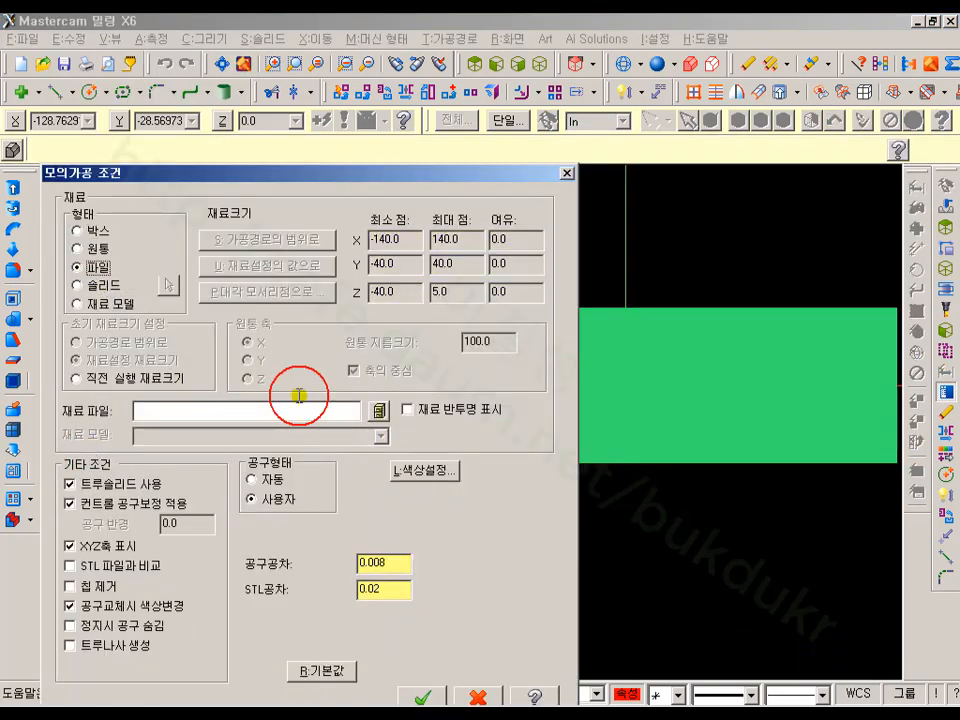
left_click(378, 410)
left_click(238, 215)
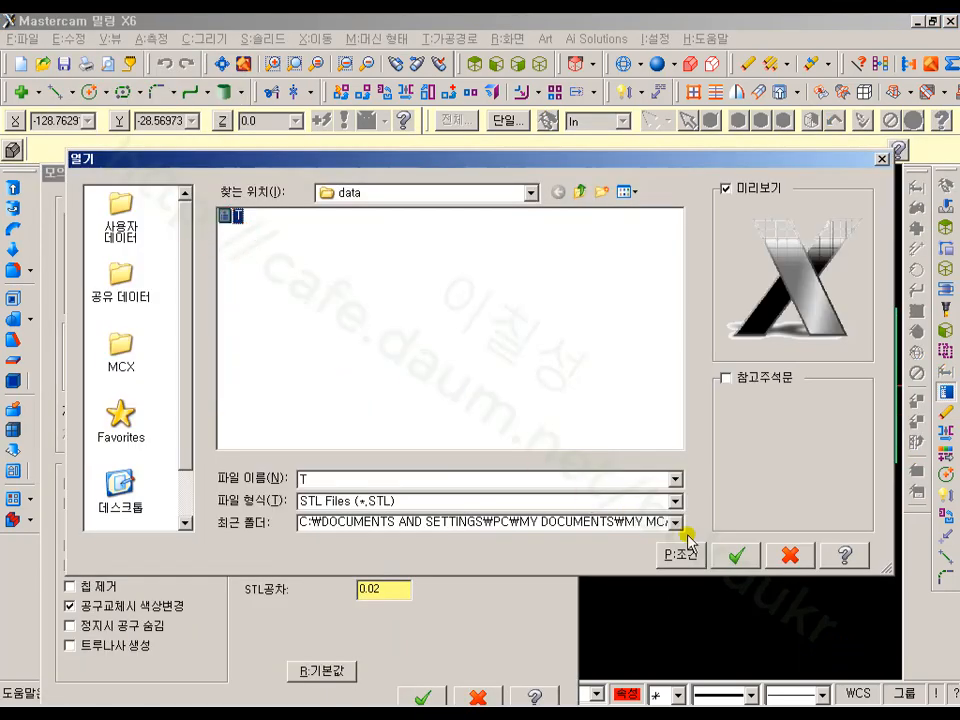
key("Return")
left_click(421, 697)
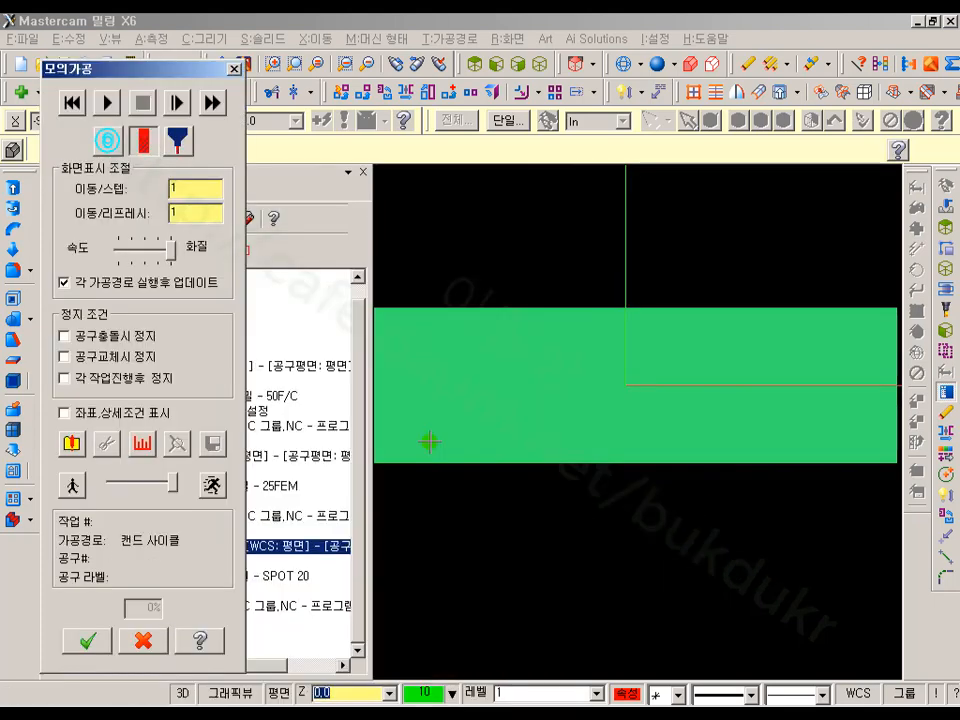
- Run the spot-drilling simulation in isometric view at reduced speed and inspect the drilled holes on the plate
left_click(555, 67)
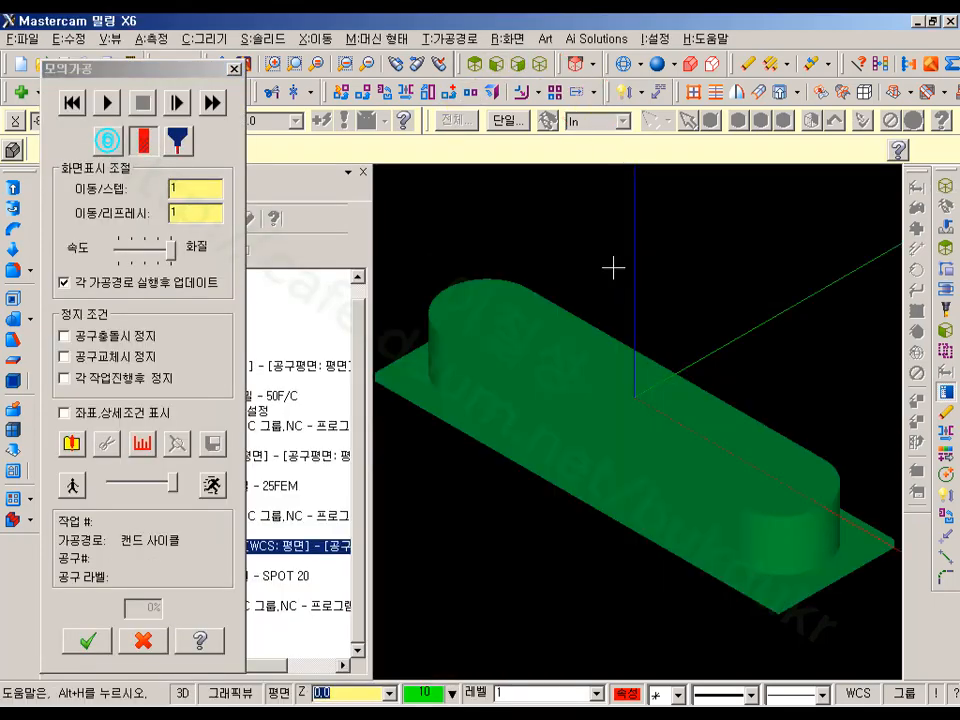
left_click_drag(172, 482, 149, 482)
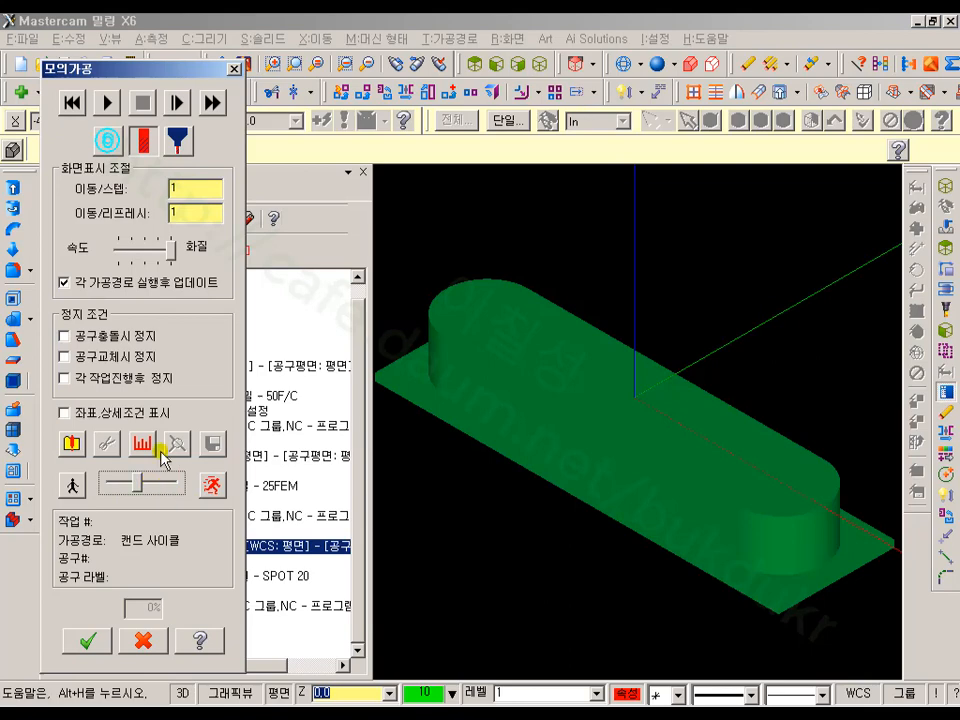
left_click(106, 102)
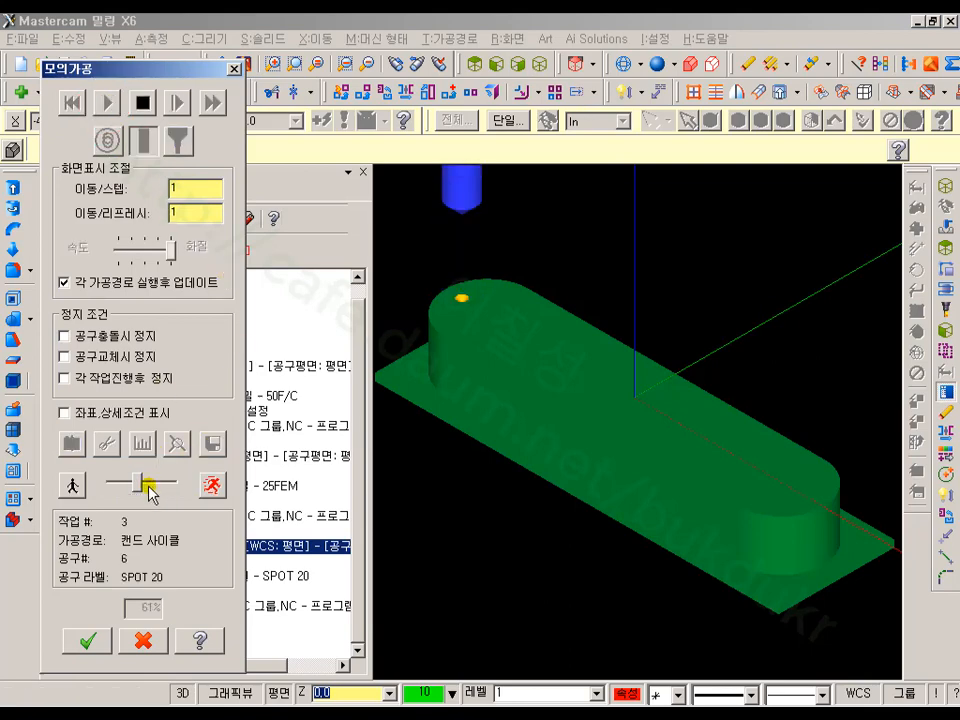
left_click_drag(140, 483, 166, 486)
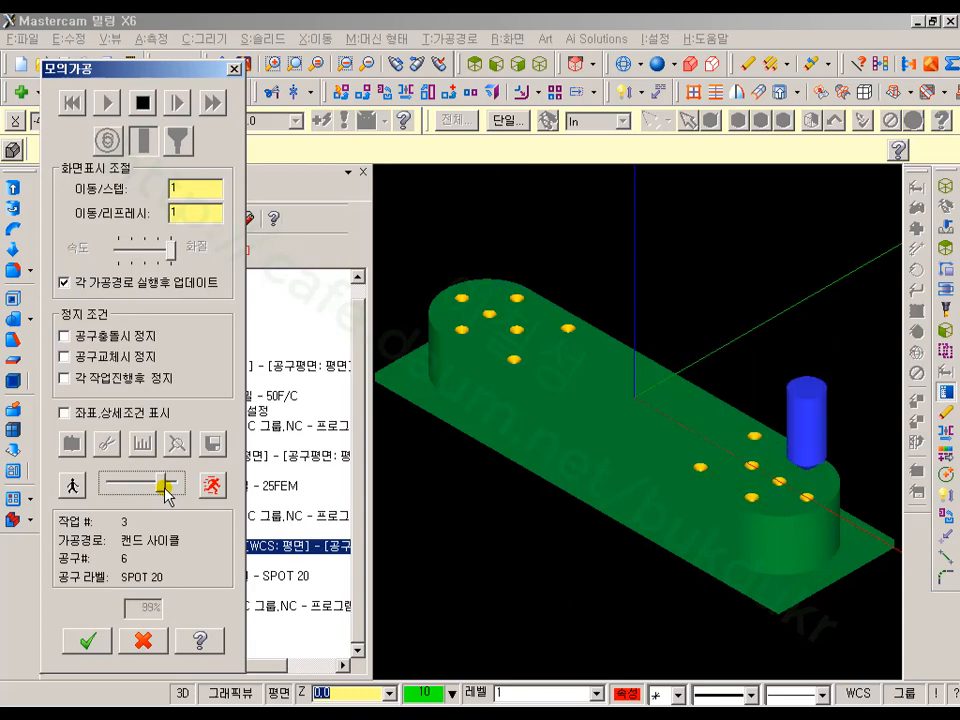
scroll(660, 422, "up", 1)
scroll(663, 418, "up", 1)
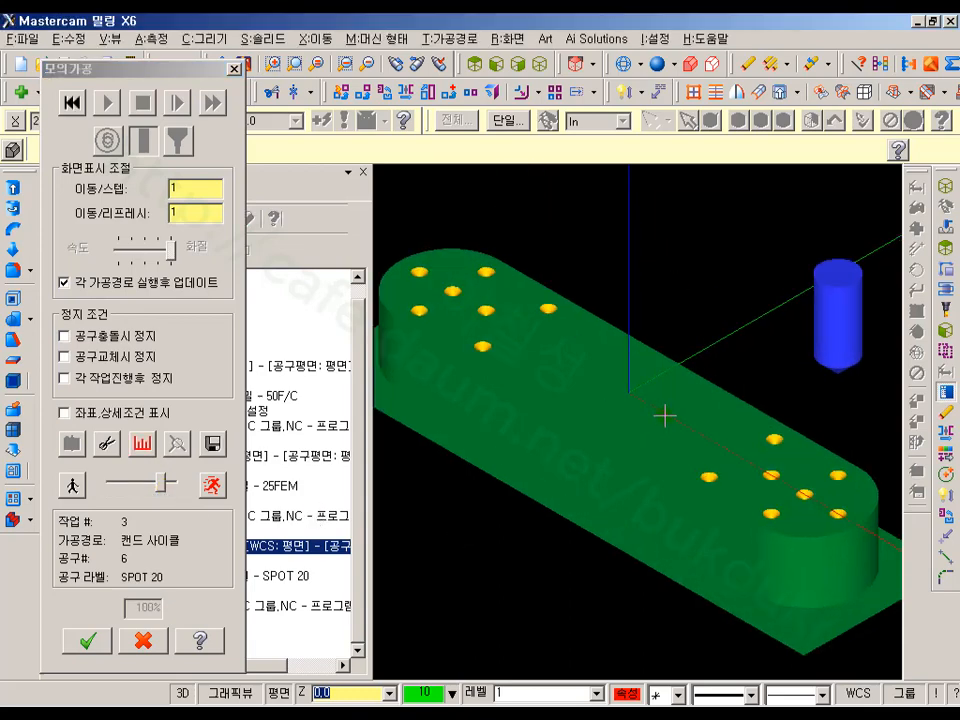
middle_click_drag(647, 341, 652, 369)
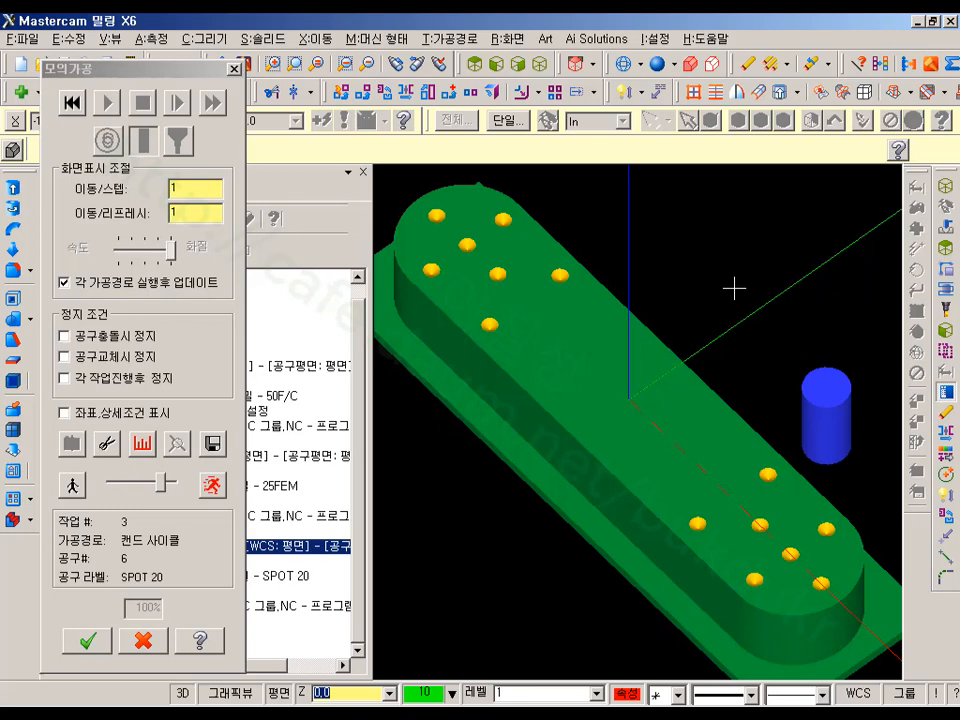
left_click(109, 102)
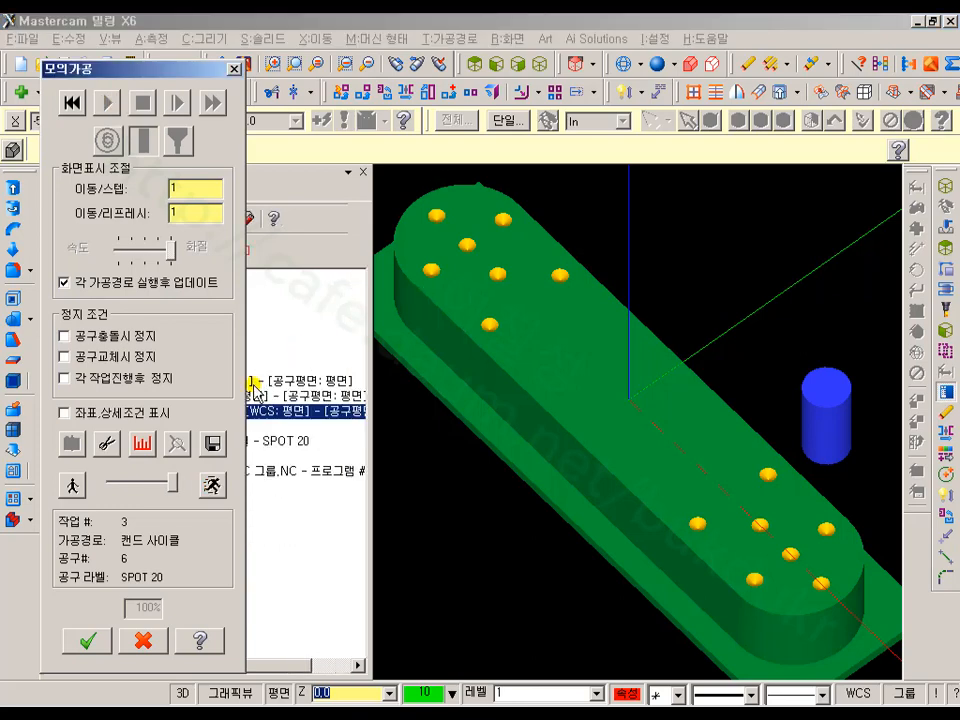
- Save the simulated stock over the existing STL file T and close the simulation
left_click(212, 443)
left_click(237, 216)
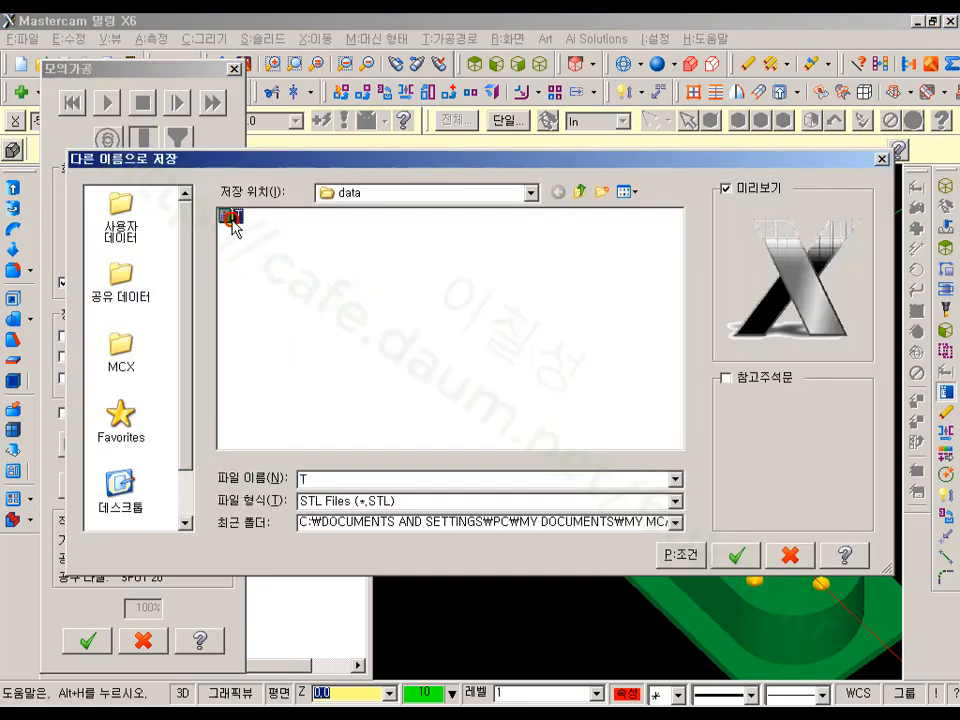
left_click(736, 555)
left_click(424, 405)
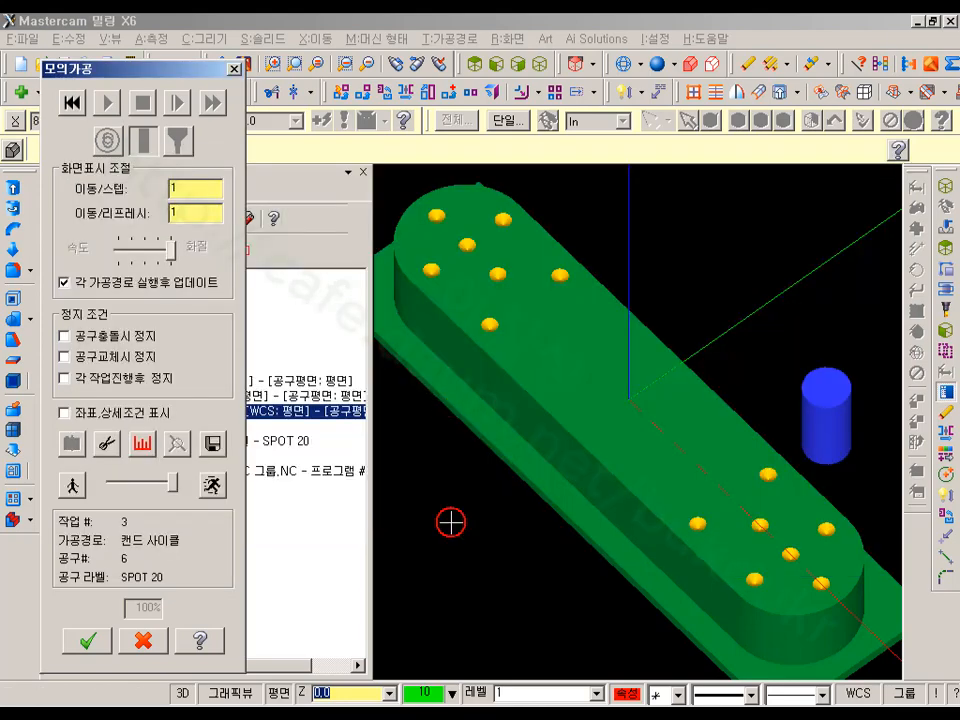
left_click(142, 639)
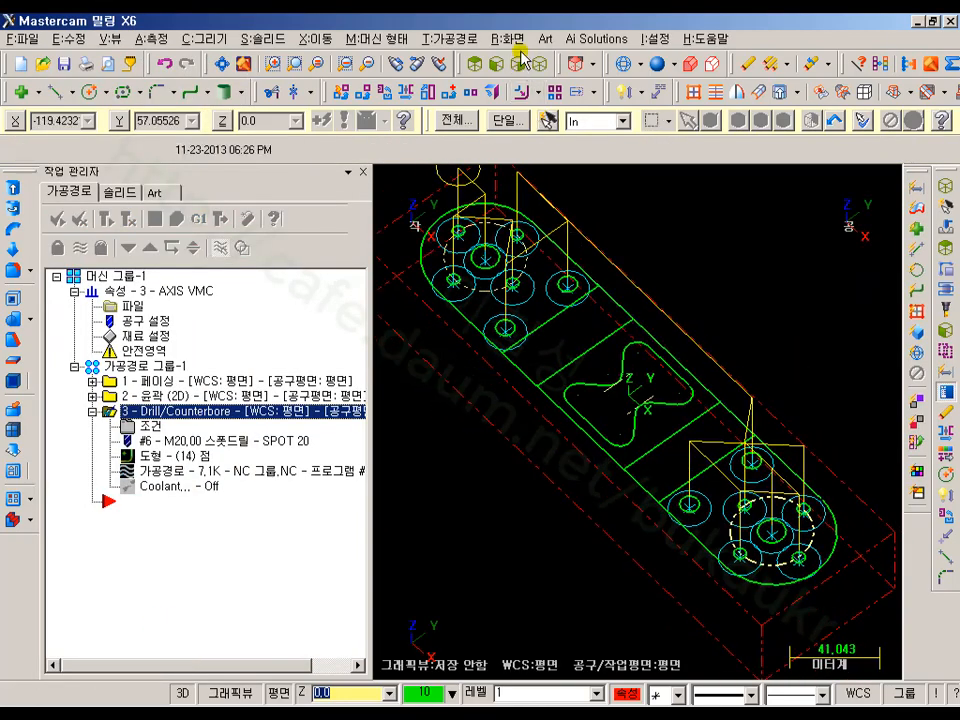
- Return to the top view, hide the spot-drilling toolpath and collapse its operation in the toolpath tree
left_click(476, 65)
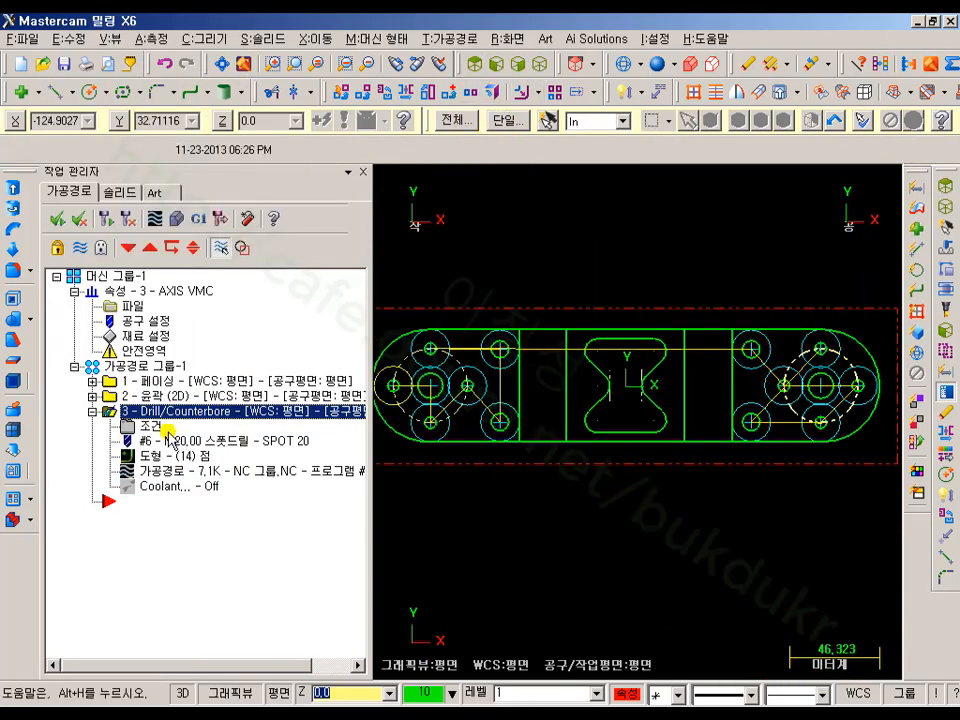
left_click(80, 248)
scroll(696, 301, "down", 2)
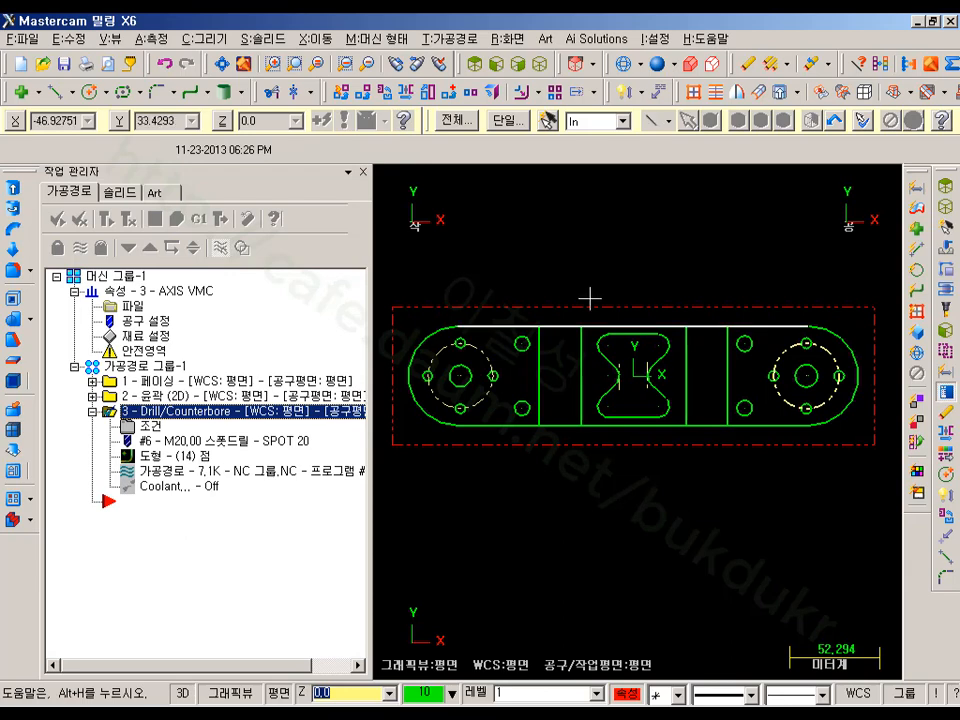
left_click(92, 411)
- Start a new drill toolpath and add all 6 mm holes with the arc mask, starting from the plate's leftmost hole
left_click(465, 40)
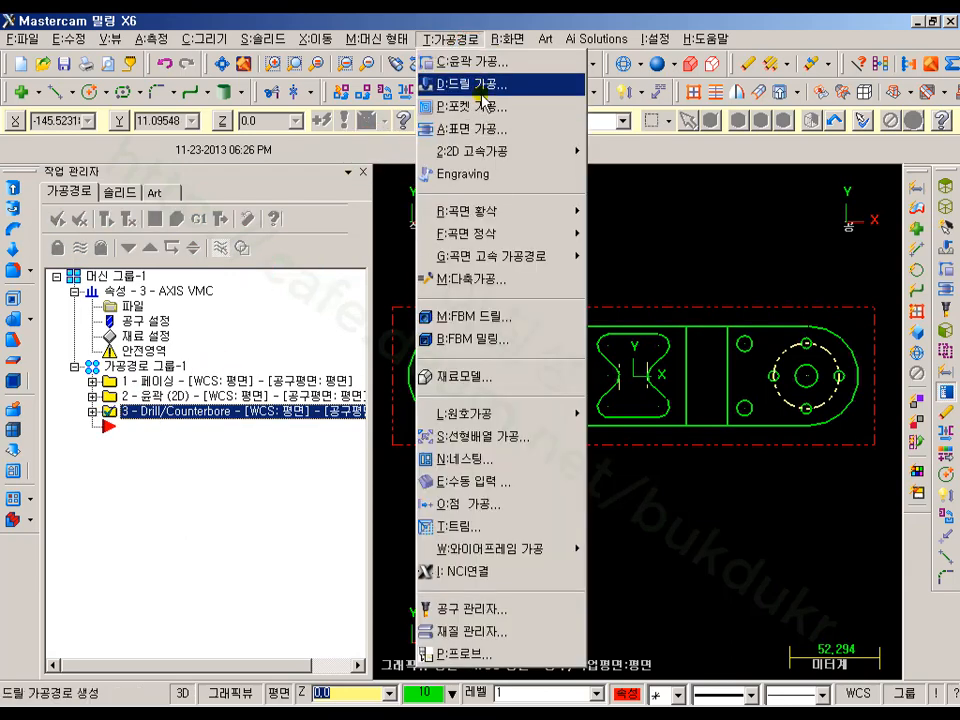
left_click(484, 82)
scroll(395, 380, "up", 2)
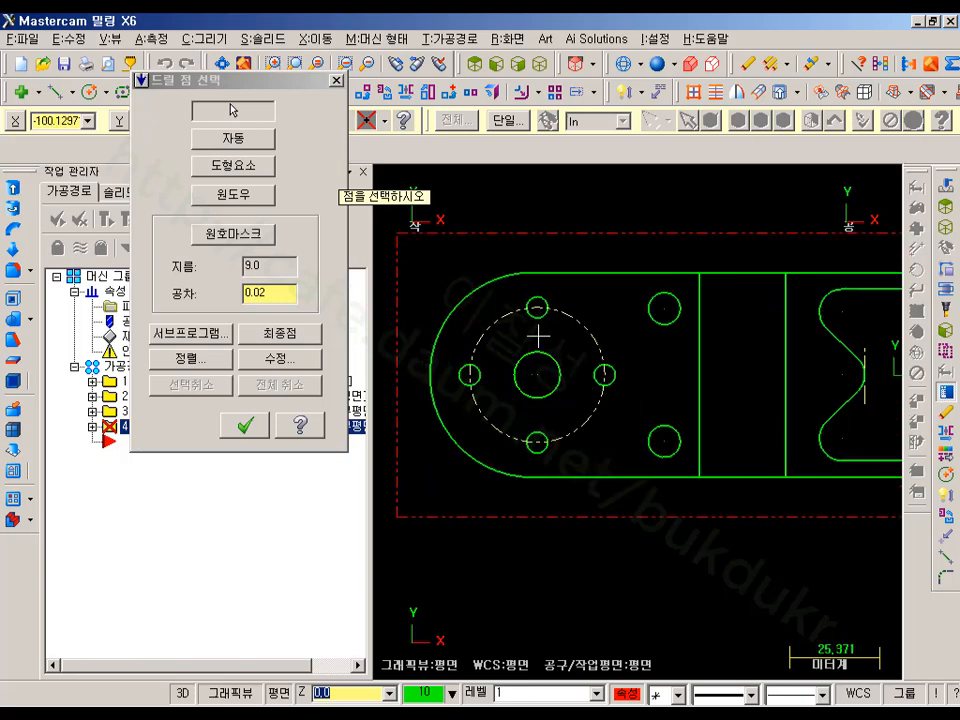
left_click(258, 232)
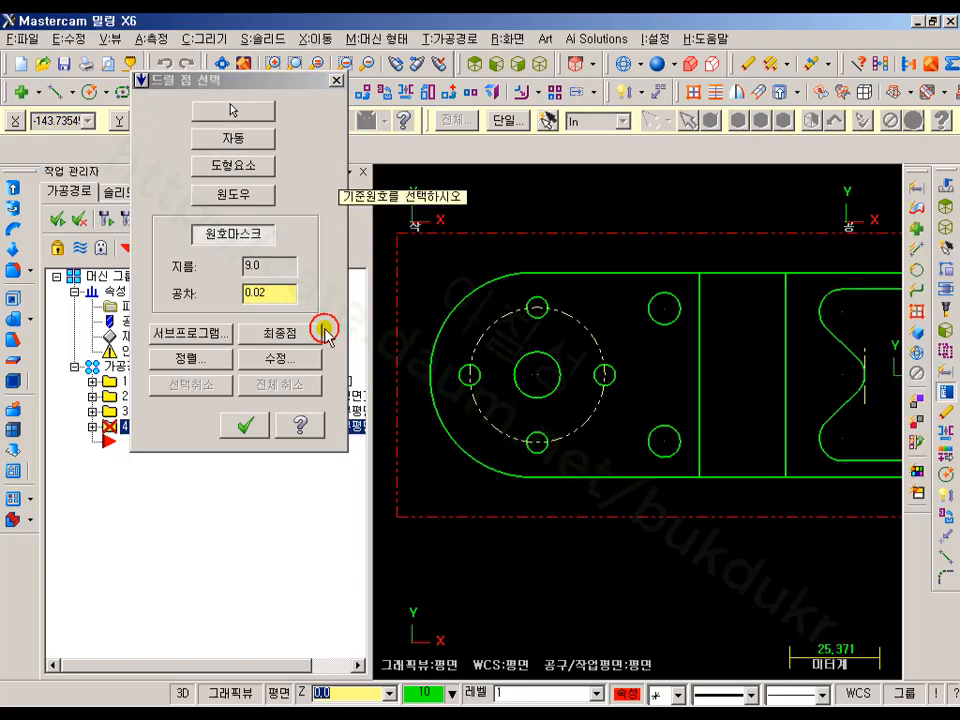
left_click(468, 374)
scroll(432, 347, "down", 1)
left_click(548, 124)
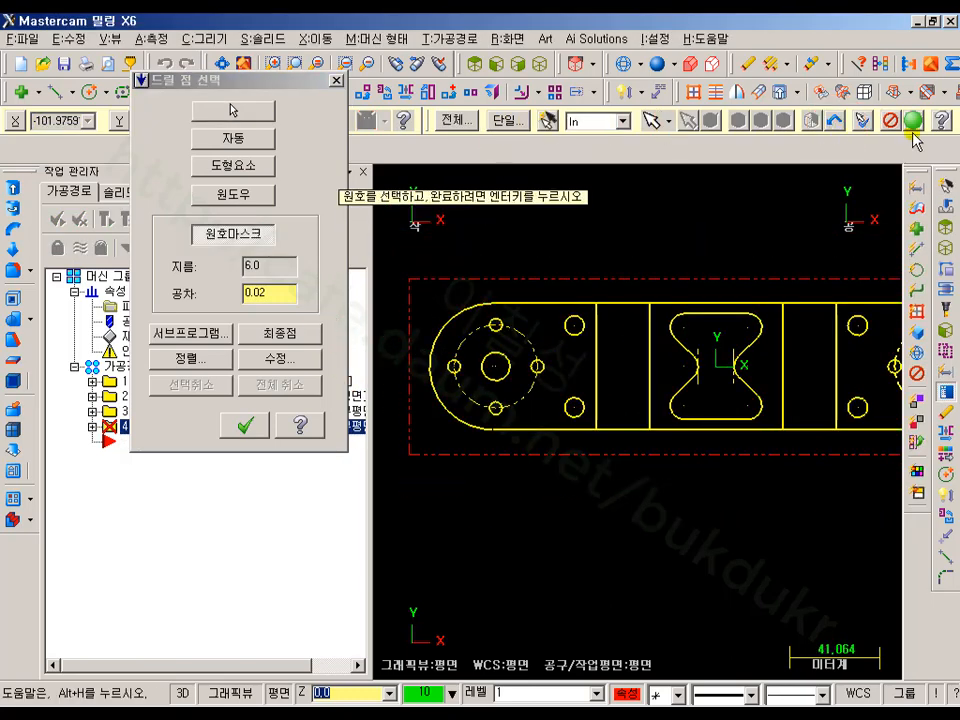
left_click(913, 127)
scroll(463, 318, "down", 1)
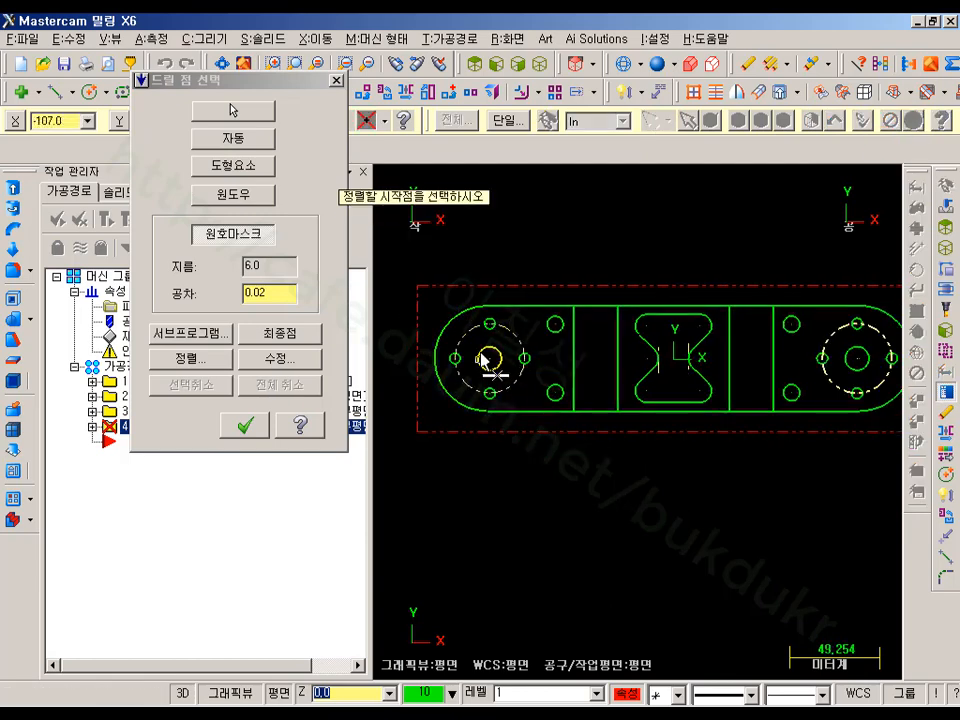
left_click(449, 355)
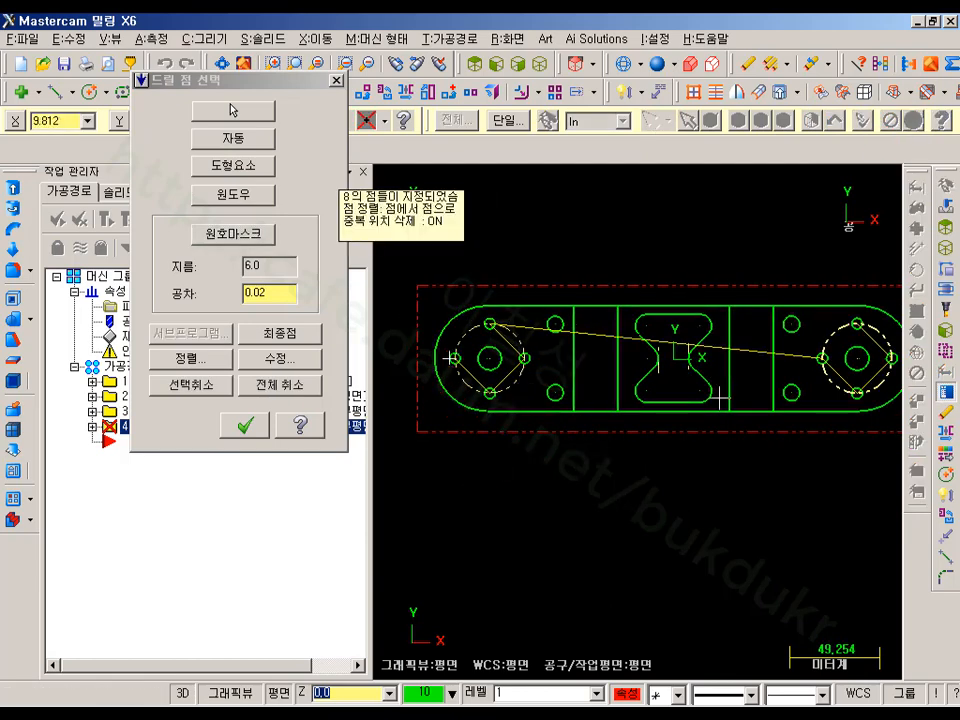
- Accept the drill points and choose the 6DRILL tool for the new drilling operation
left_click(247, 426)
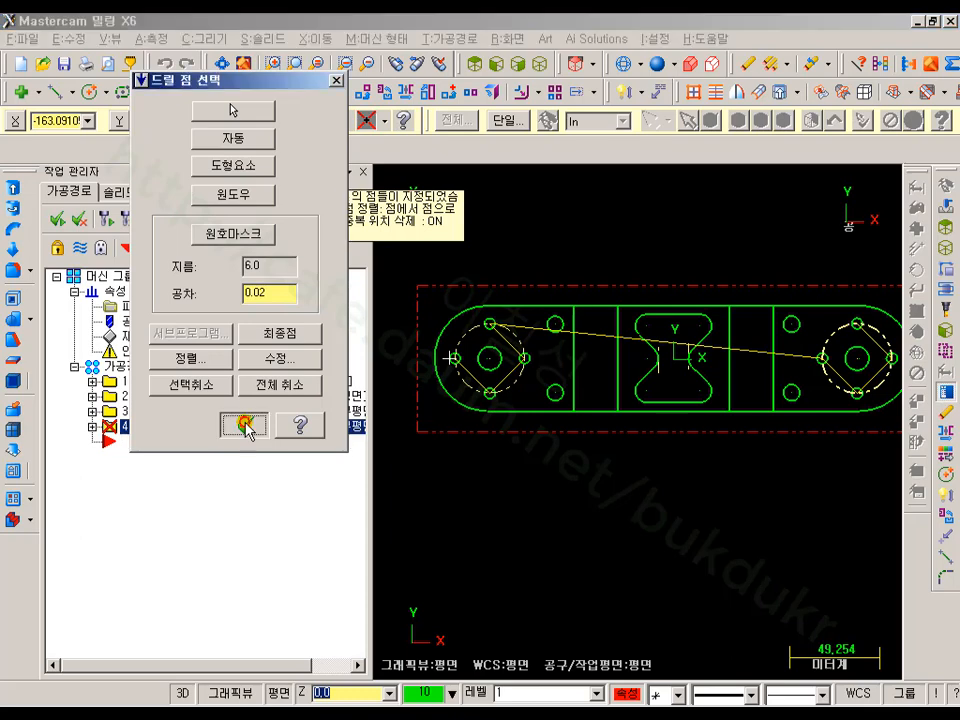
left_click(183, 122)
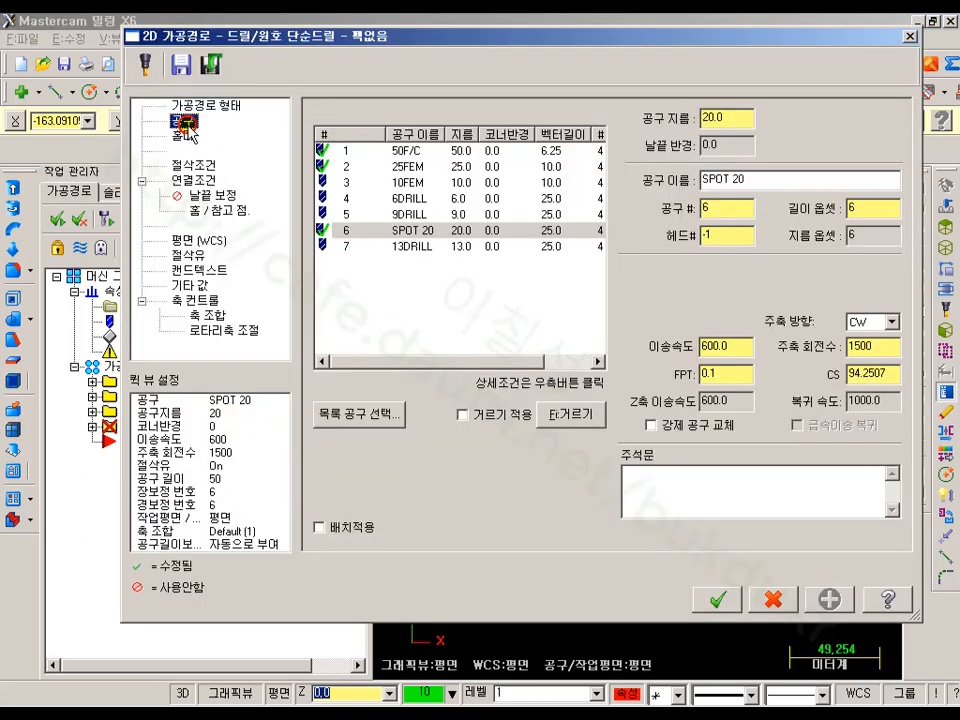
left_click(378, 197)
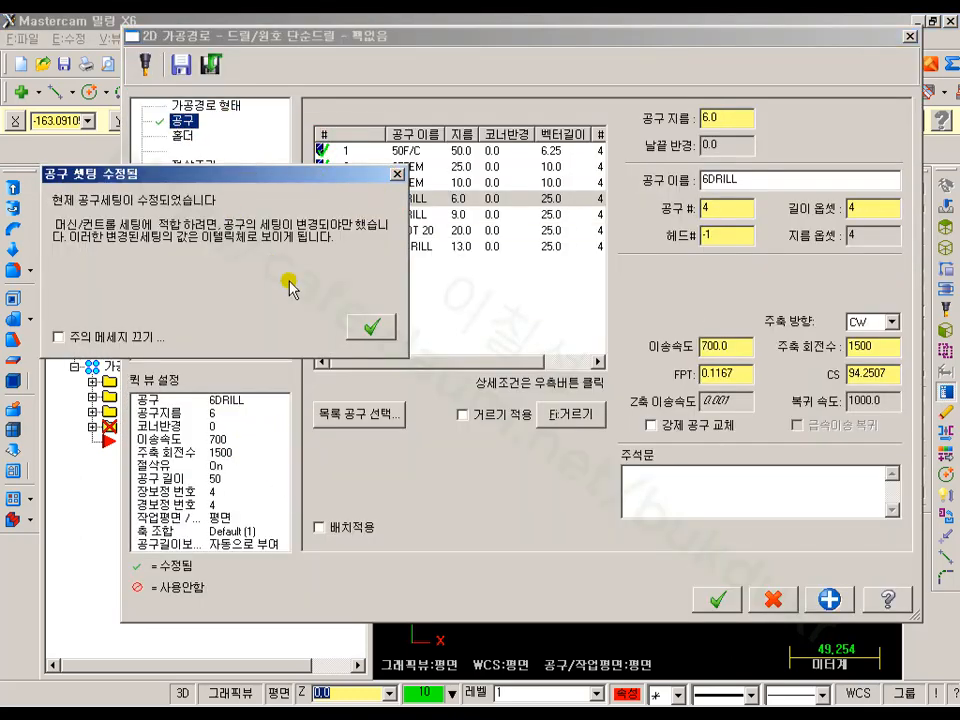
left_click(371, 327)
- Set the drilling cycle of the 6 mm holes to peck drill (펙드릴) and select the peck amount for editing
left_click(196, 167)
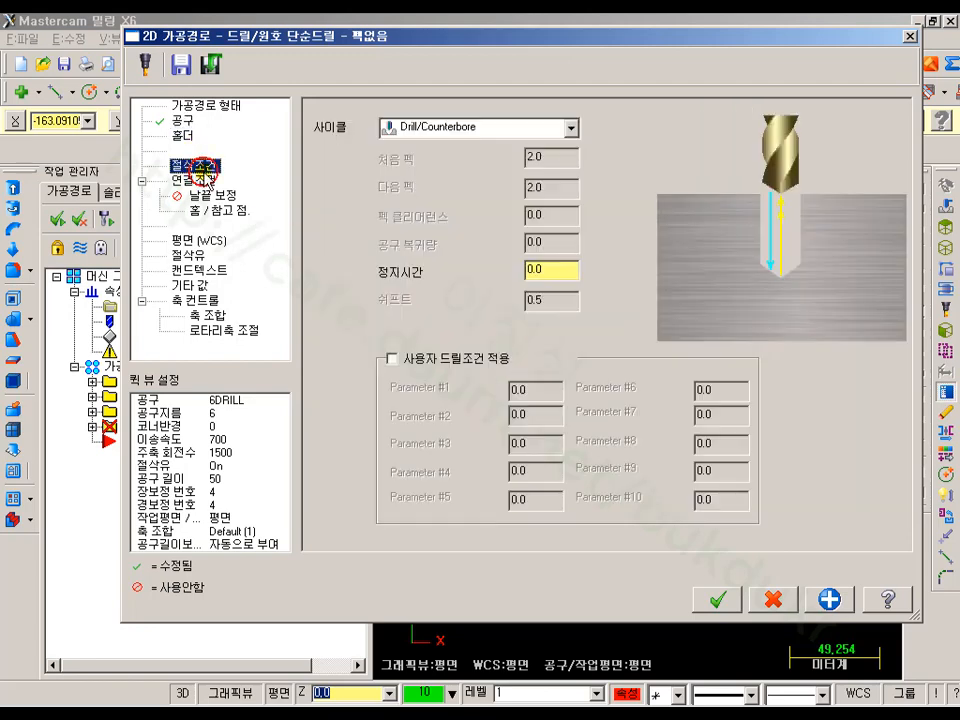
left_click(447, 128)
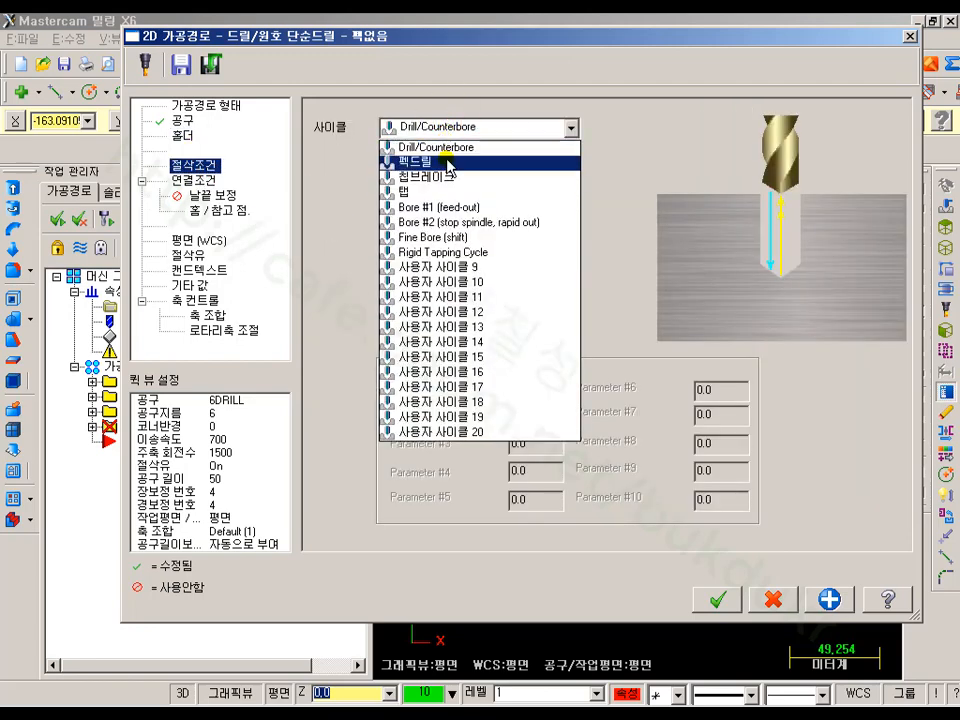
left_click(447, 163)
left_click(551, 157)
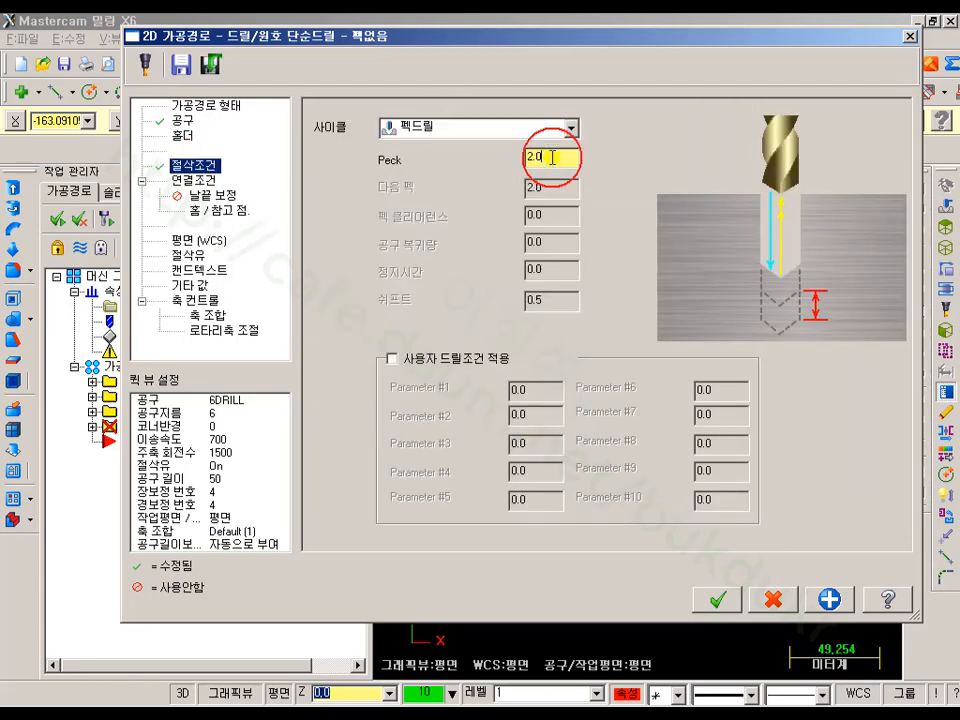
- Set the top of stock of the 6 mm holes' peck drilling to 0.0, enter a negative machining depth and accept the toolpath
left_click(213, 180)
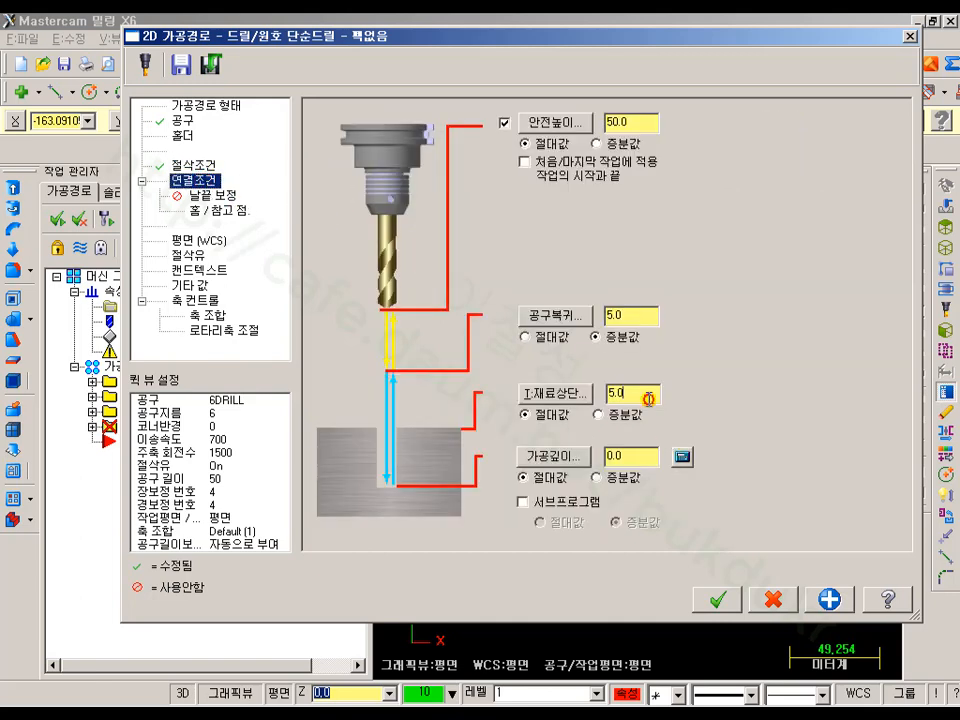
left_click_drag(646, 396, 542, 411)
left_click(642, 458)
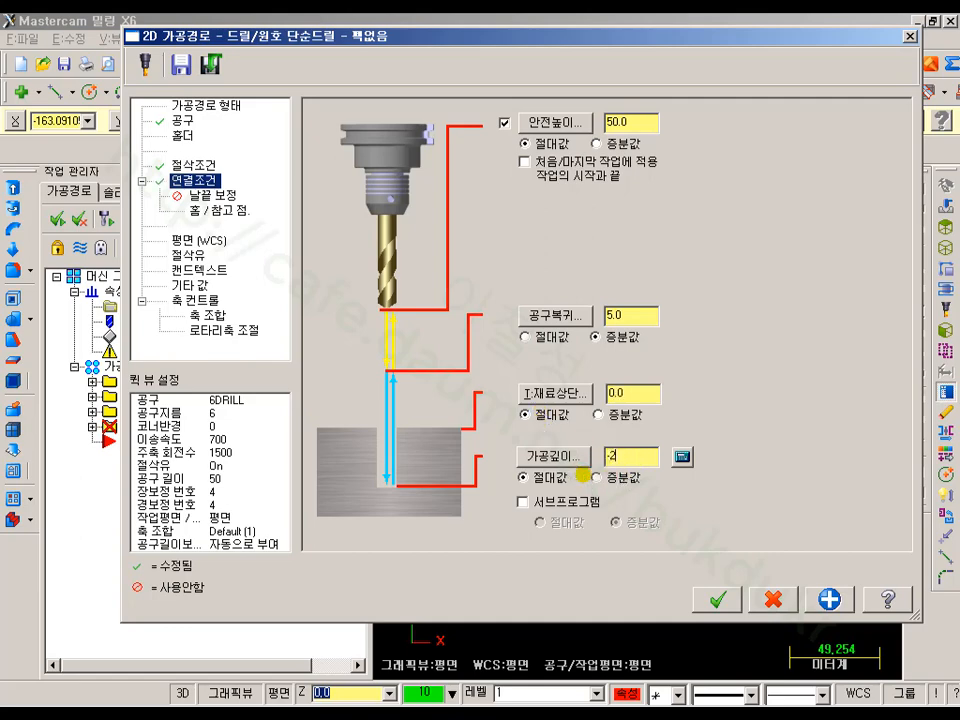
left_click(716, 598)
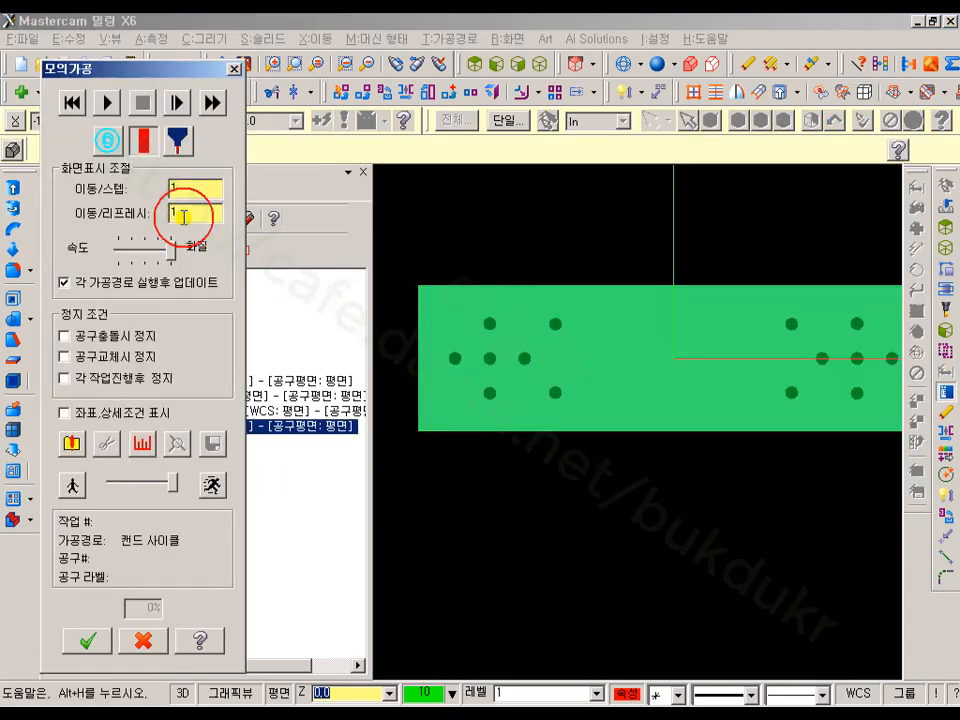
- Simulate the 6 mm peck drilling in the isometric view, inspect a drilled hole up close and close the simulation
left_click(176, 218)
left_click(540, 63)
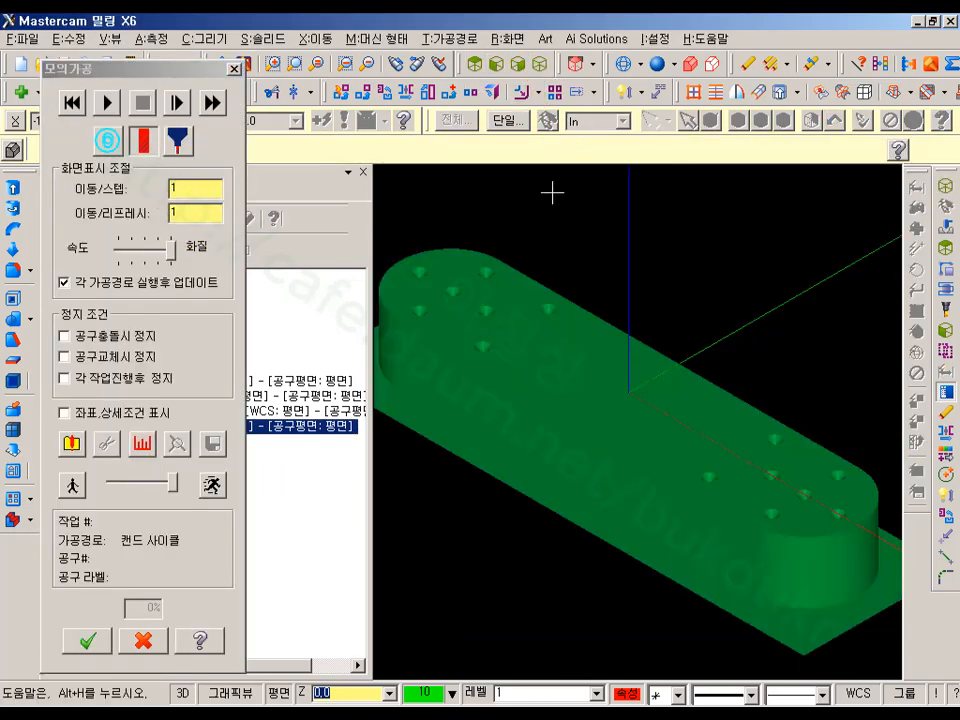
left_click(108, 103)
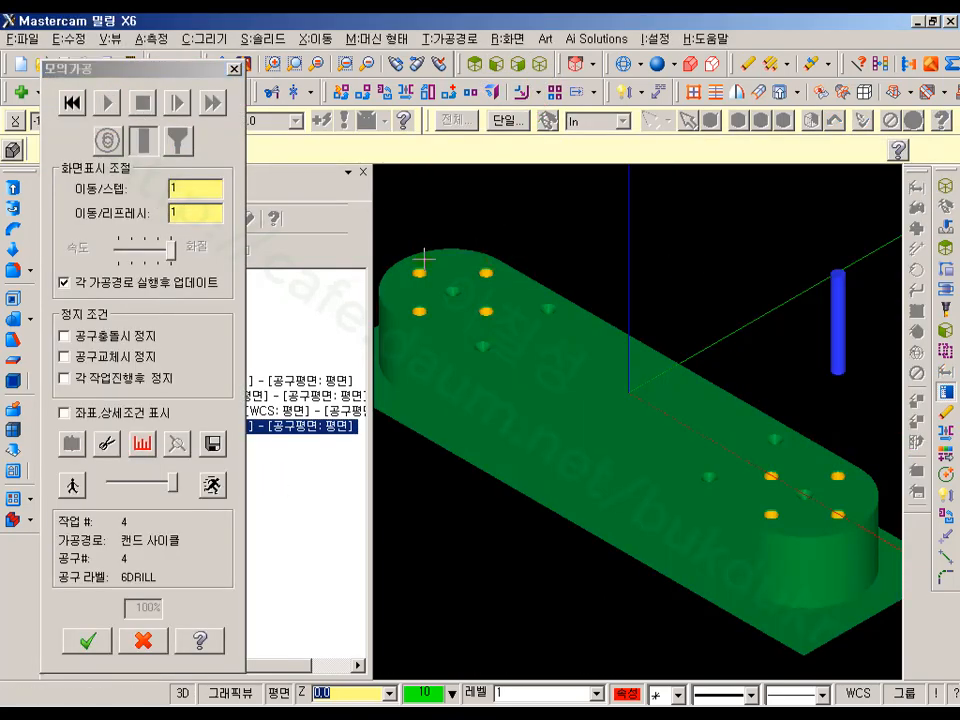
scroll(440, 260, "up", 3)
scroll(574, 289, "up", 5)
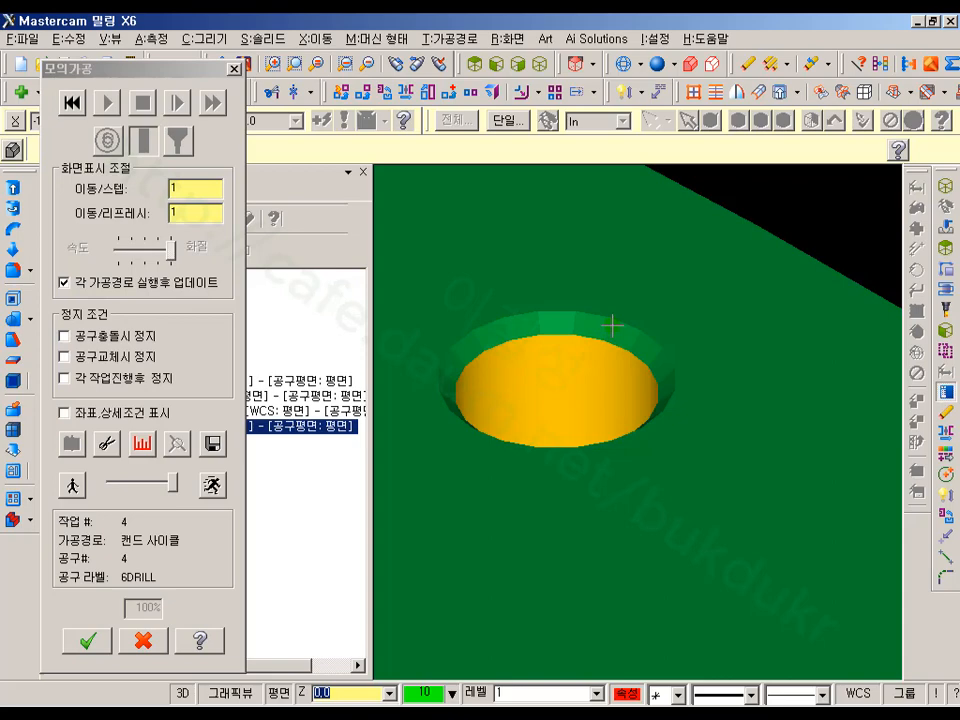
scroll(609, 327, "down", 5)
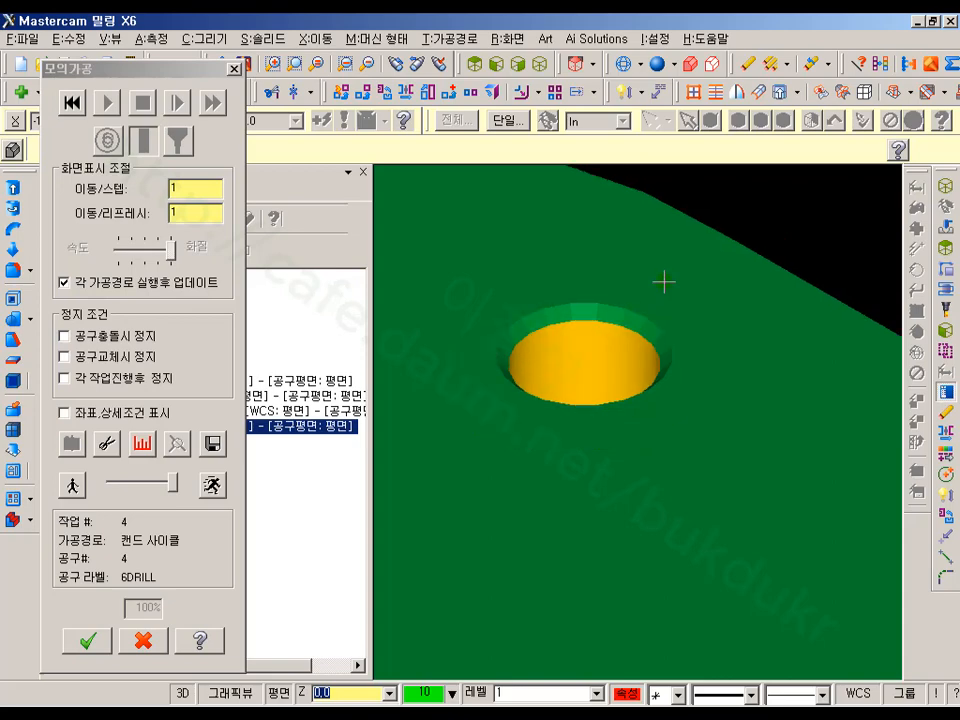
scroll(503, 277, "down", 3)
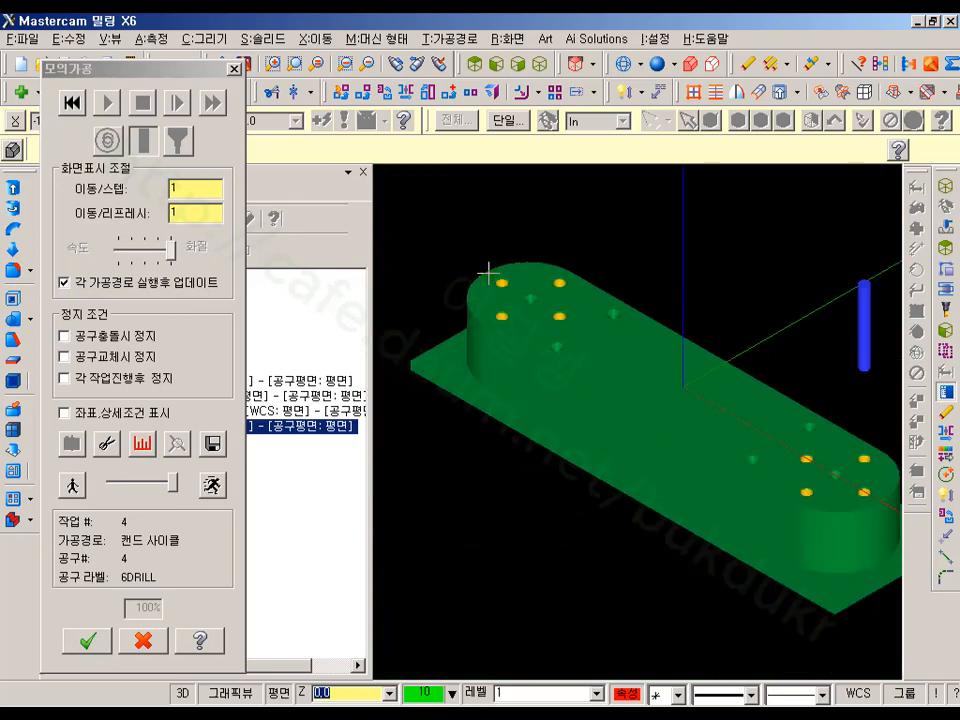
left_click(145, 638)
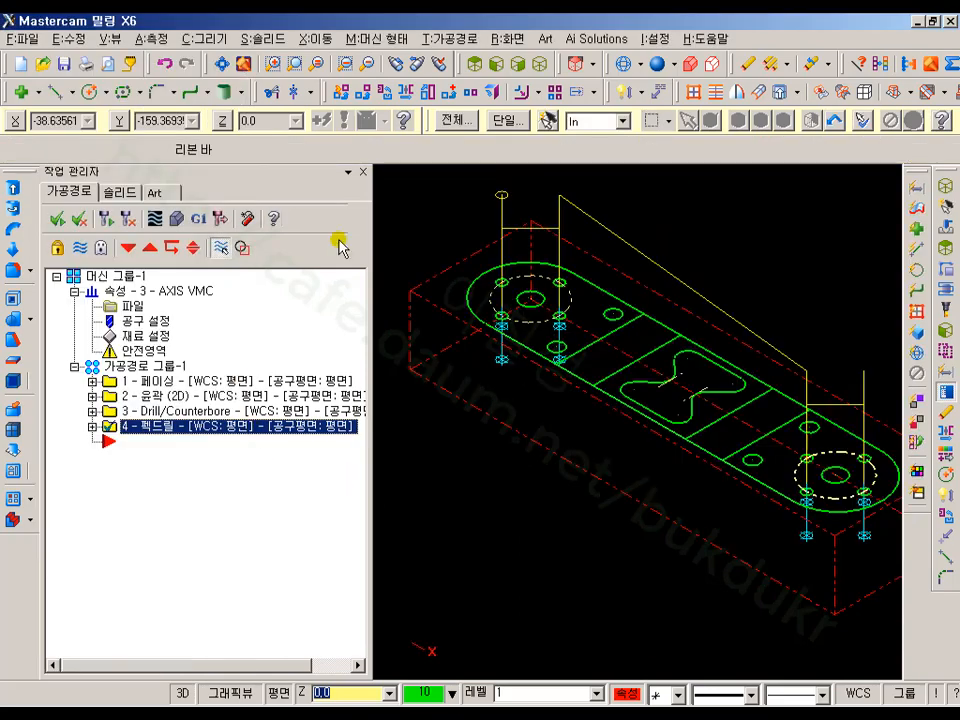
- Start a new drill toolpath in the top view and add the two 13 mm holes with the arc mask, starting from the plate's left end
left_click(445, 38)
left_click(450, 84)
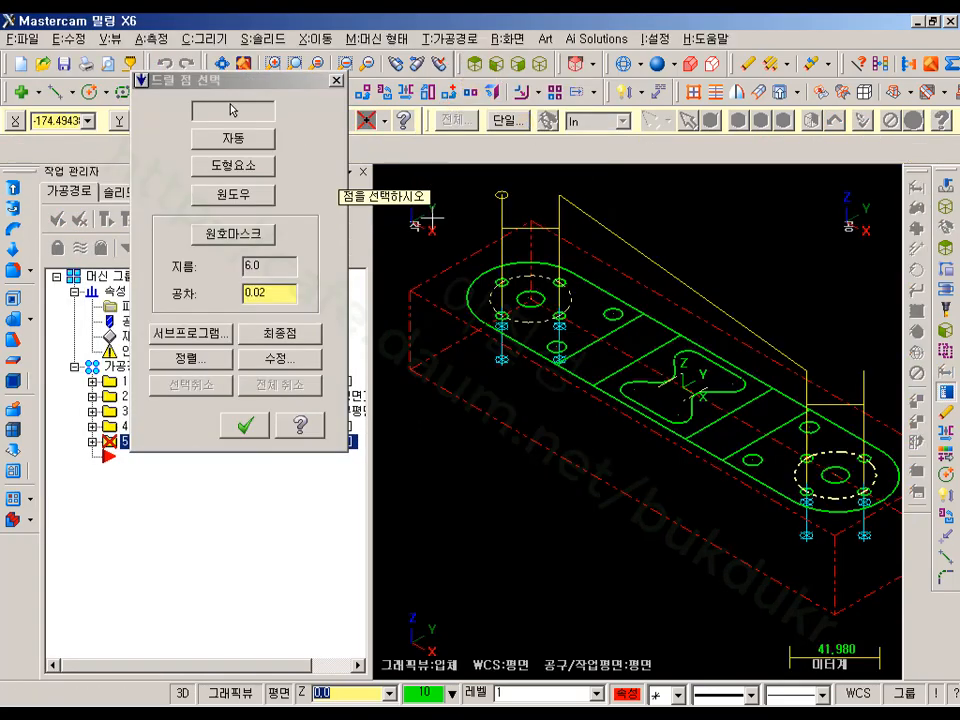
left_click(475, 64)
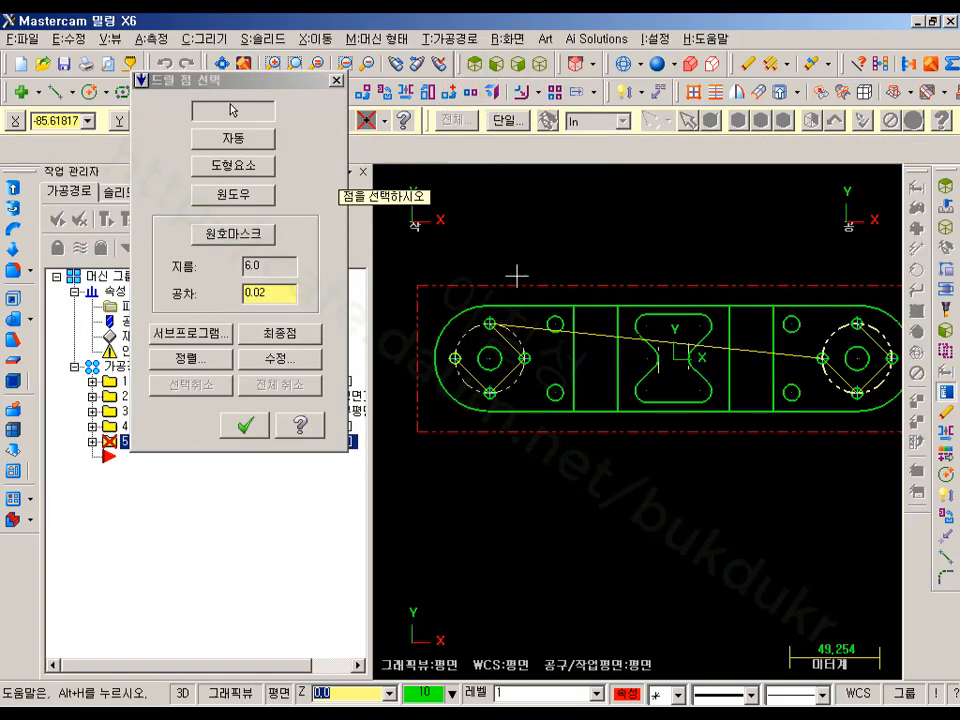
left_click(257, 234)
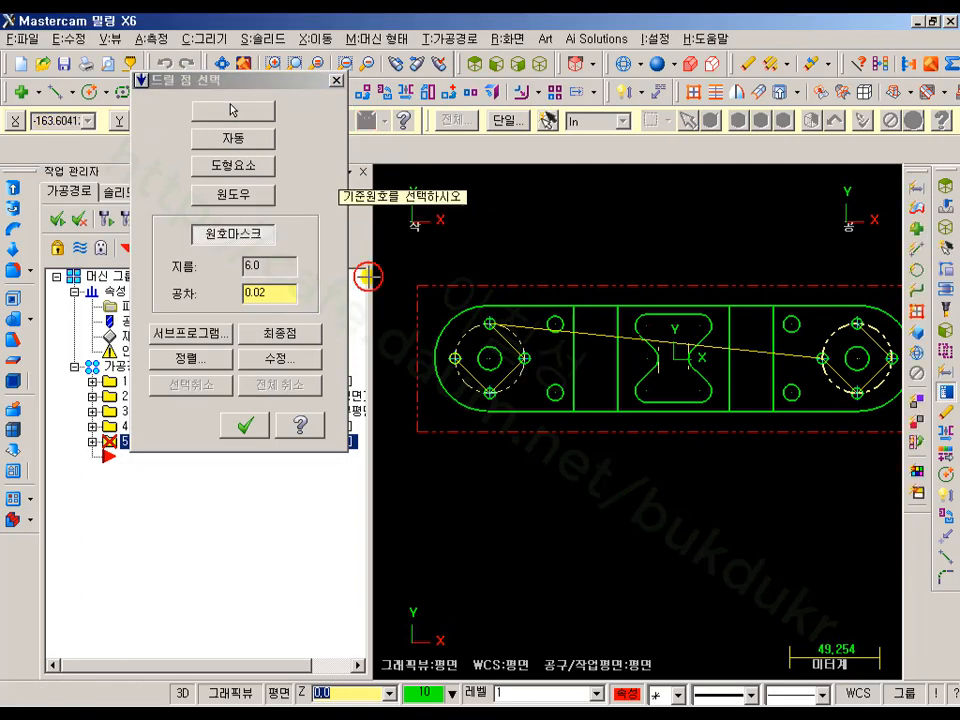
left_click(490, 355)
left_click_drag(452, 268, 883, 495)
left_click(914, 121)
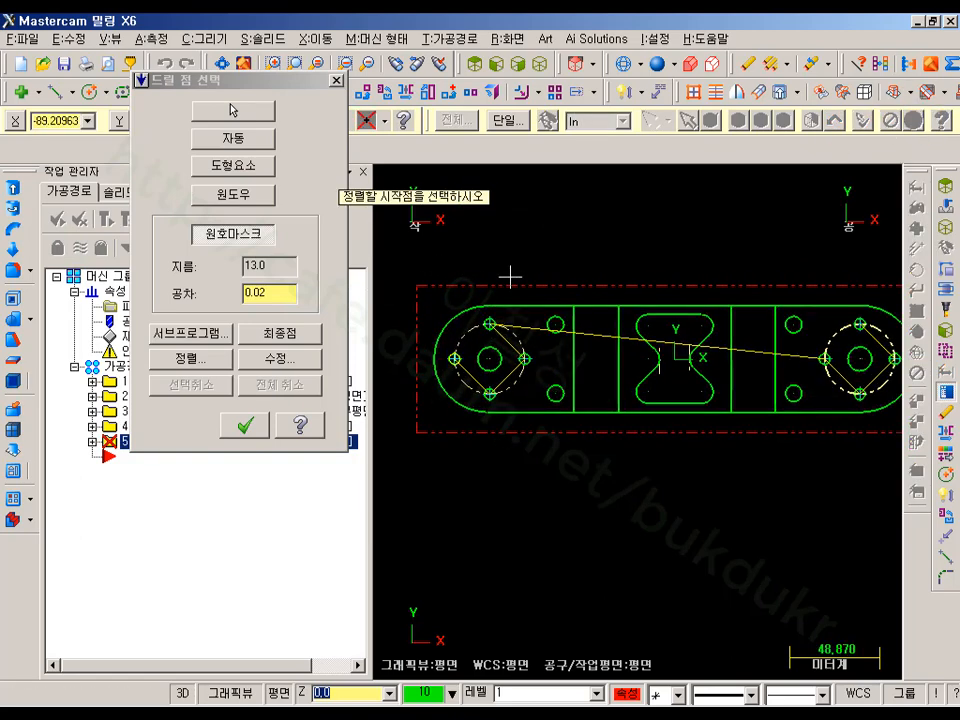
left_click(455, 341)
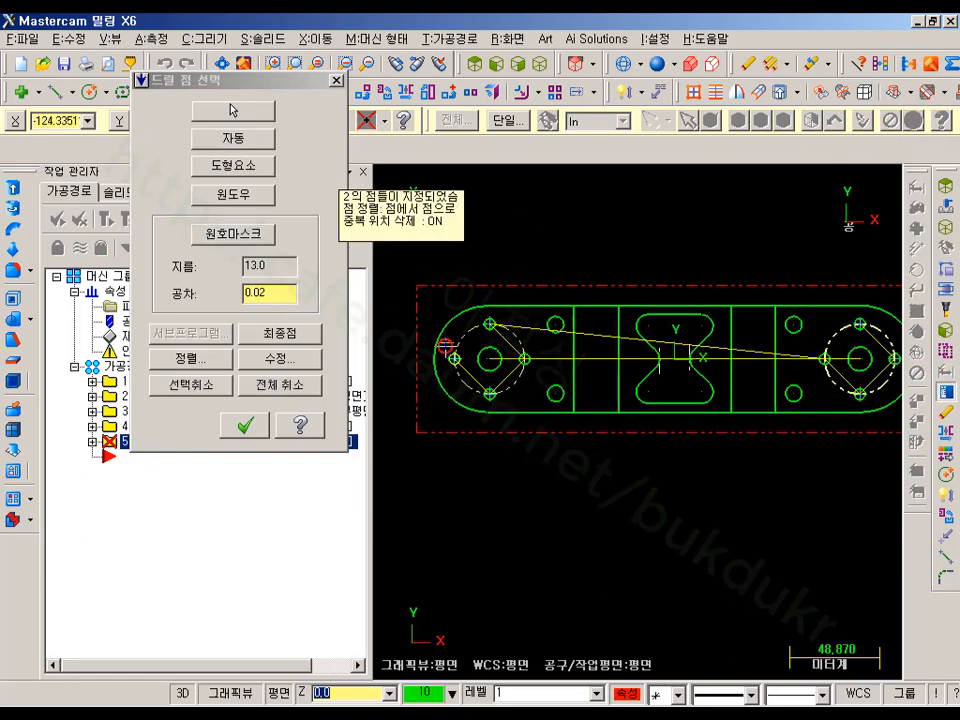
scroll(456, 452, "down", 1)
scroll(456, 452, "up", 1)
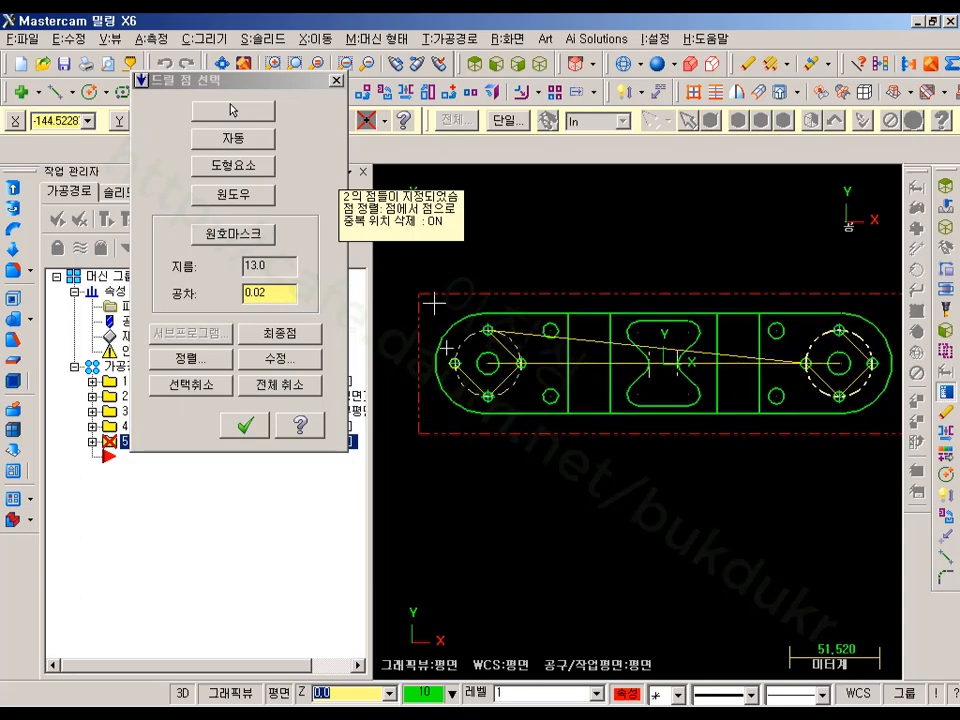
- Accept the drill points and choose the 13DRILL tool for the new drilling operation
left_click(250, 427)
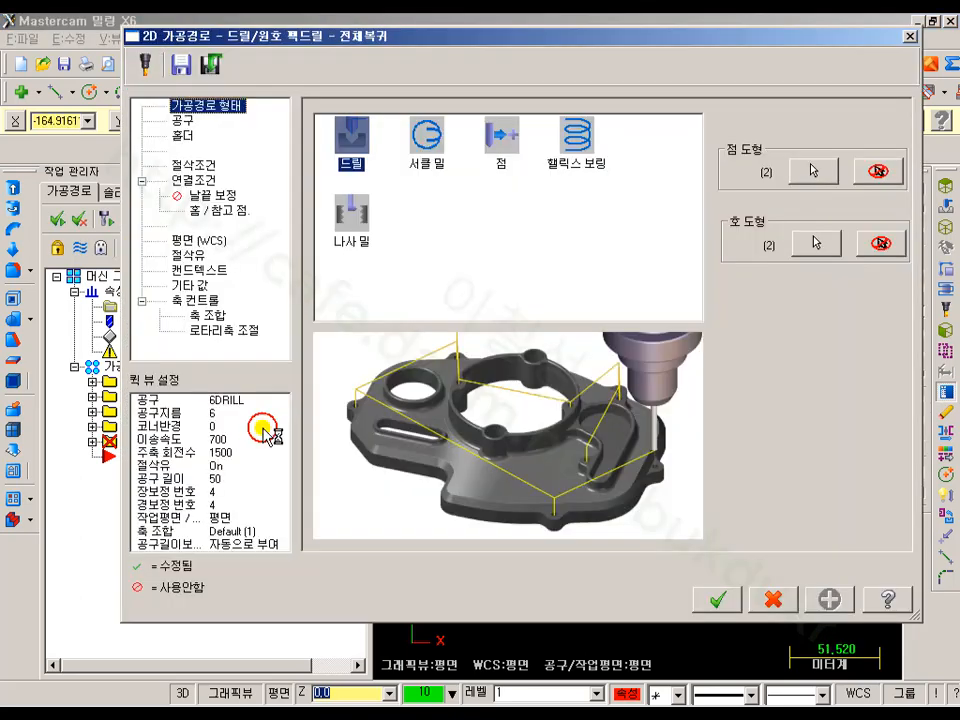
left_click(184, 120)
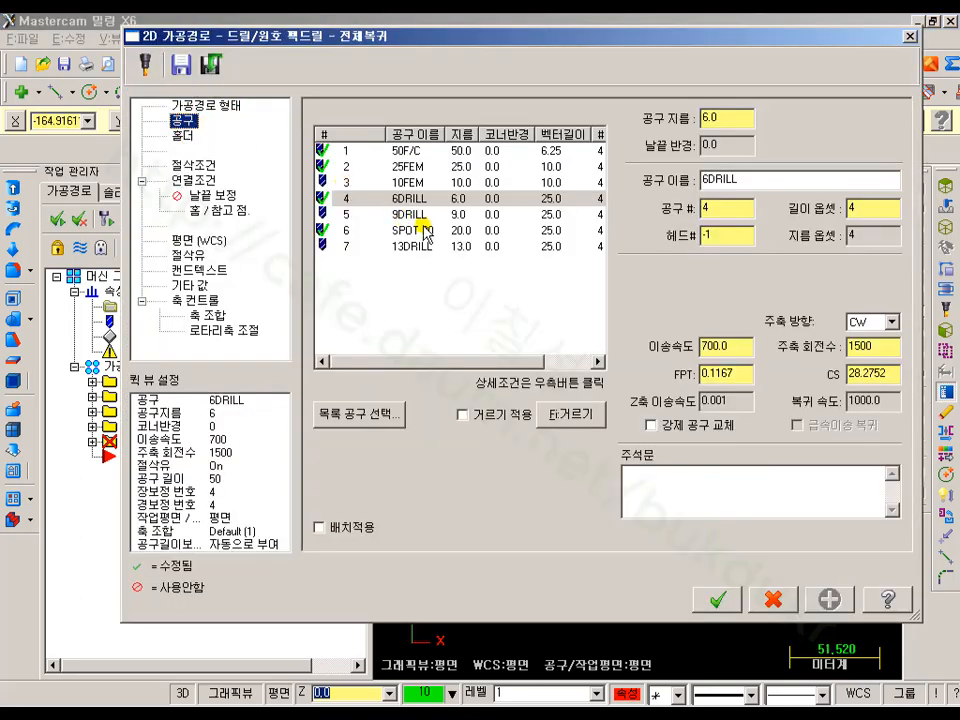
left_click(397, 250)
left_click(368, 324)
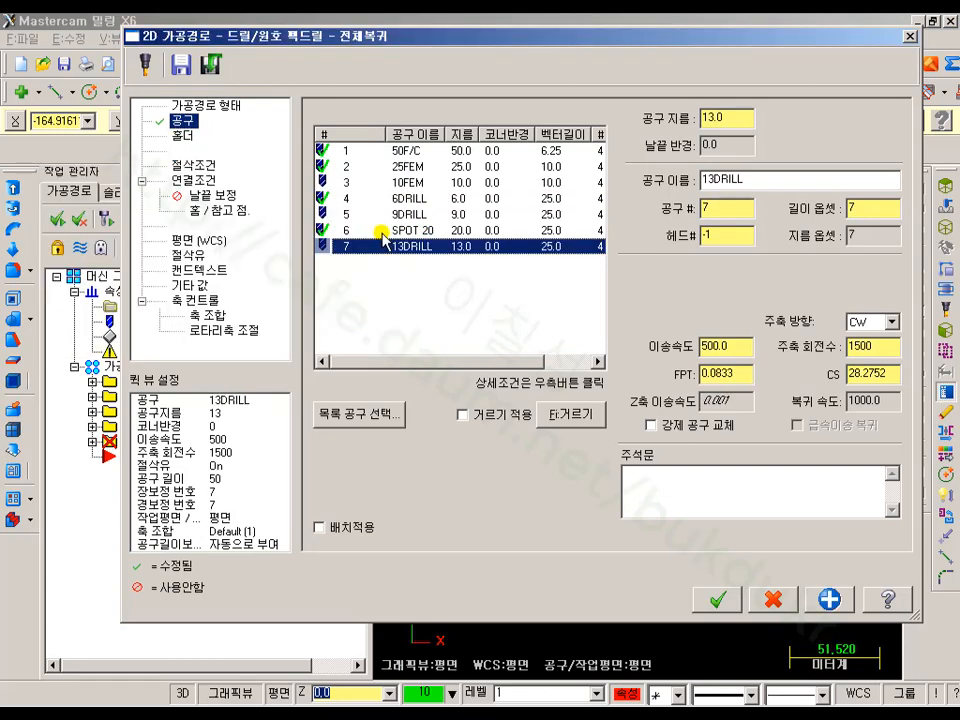
- Keep the peck drill cycle for the 13 mm holes, set top of stock to 0.0 and depth to -25, and accept the toolpath
left_click(194, 164)
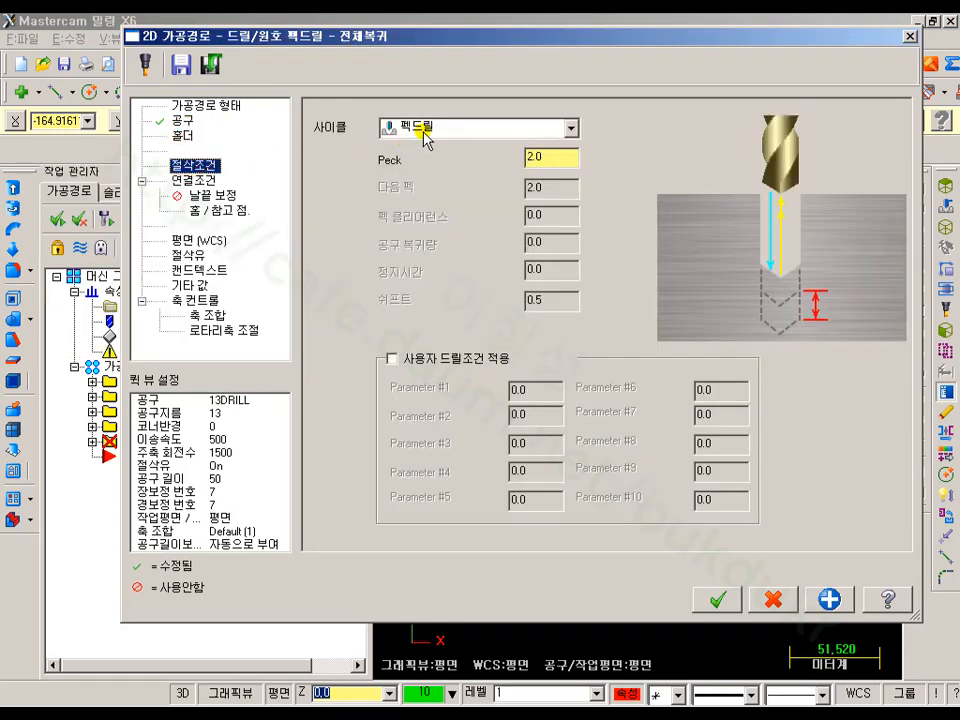
left_click(211, 181)
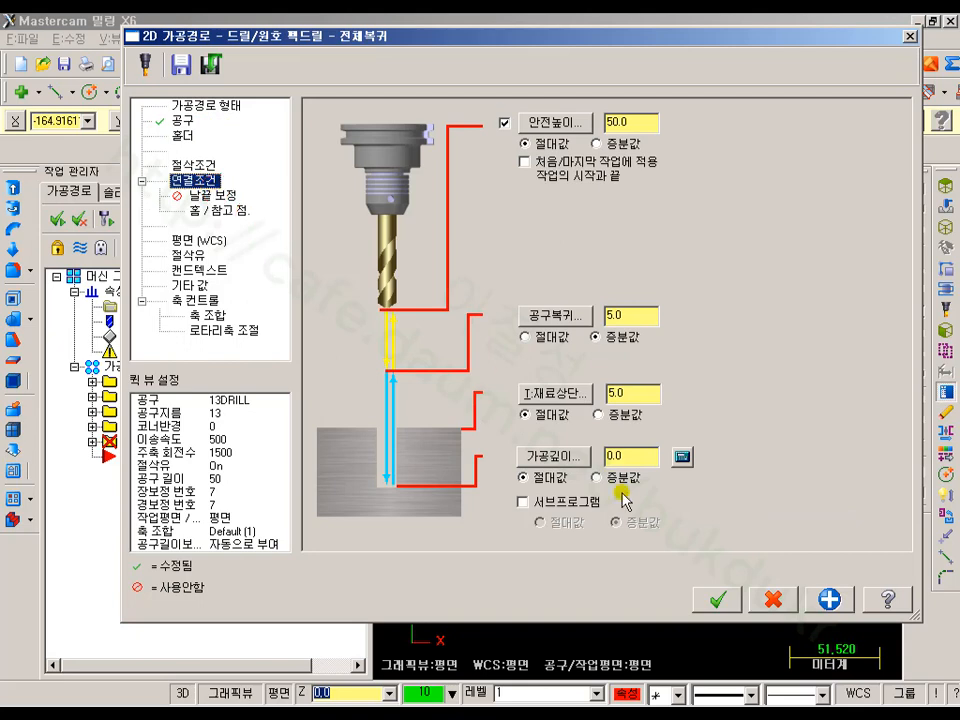
left_click(563, 408)
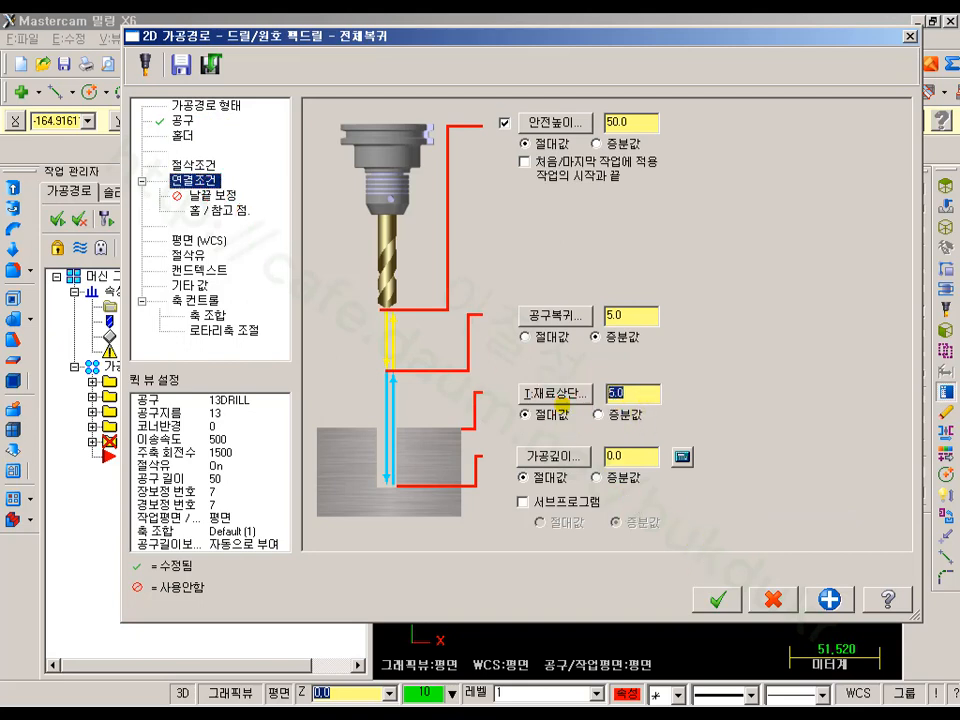
left_click(524, 478)
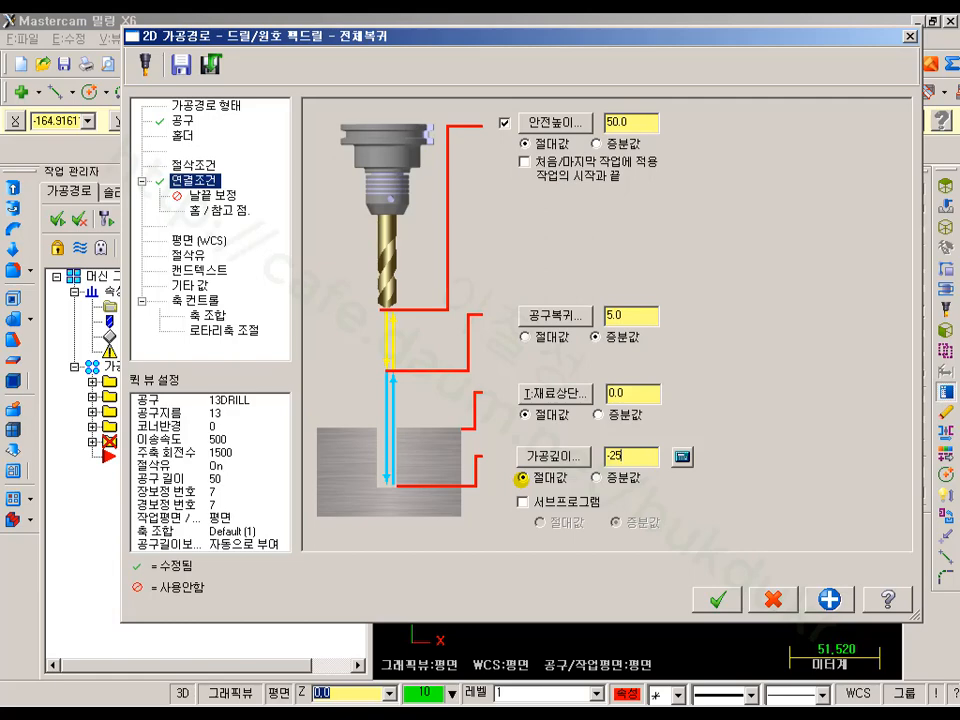
left_click(716, 598)
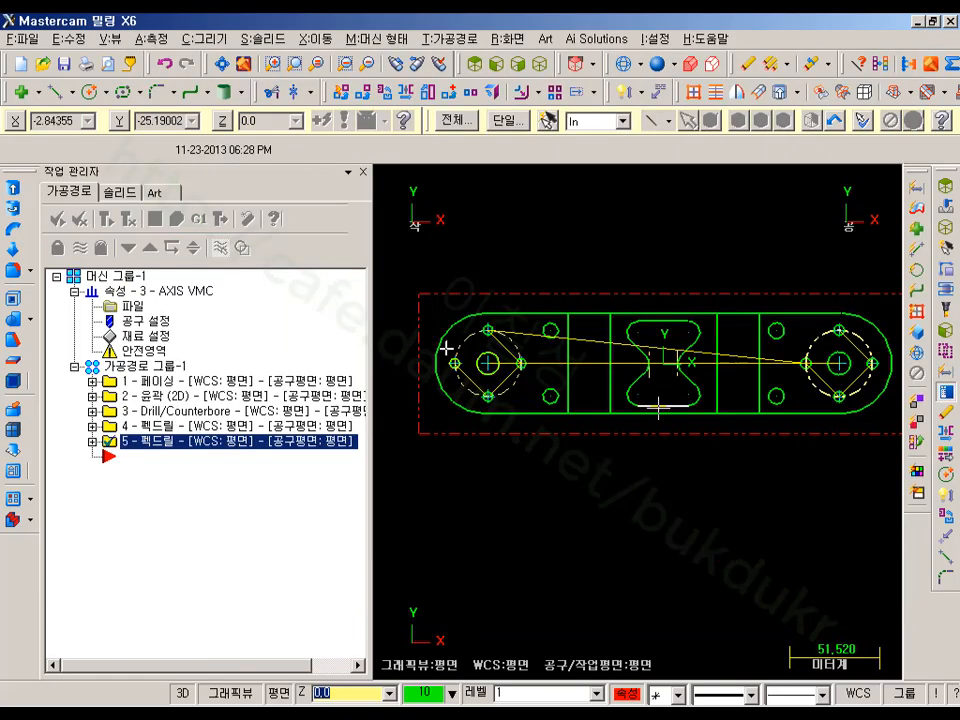
- Simulate both peck-drilling operations in the isometric view, inspect the 6 mm and 13 mm holes up close and close the simulation
left_click(121, 428, "shift")
left_click(177, 220)
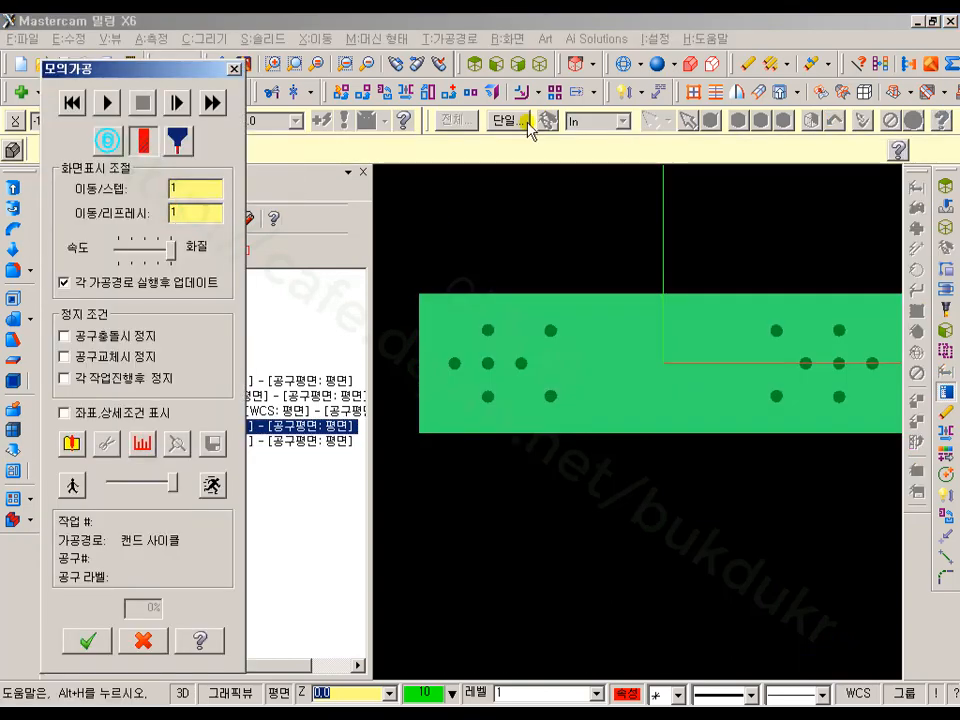
left_click(540, 64)
left_click(106, 102)
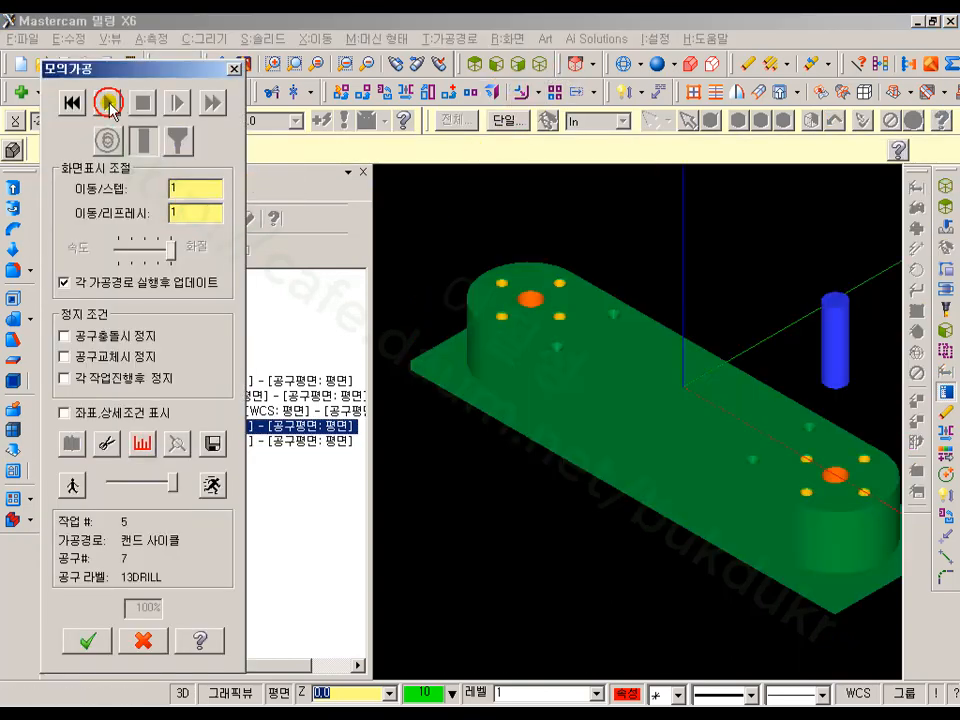
scroll(489, 262, "up", 10)
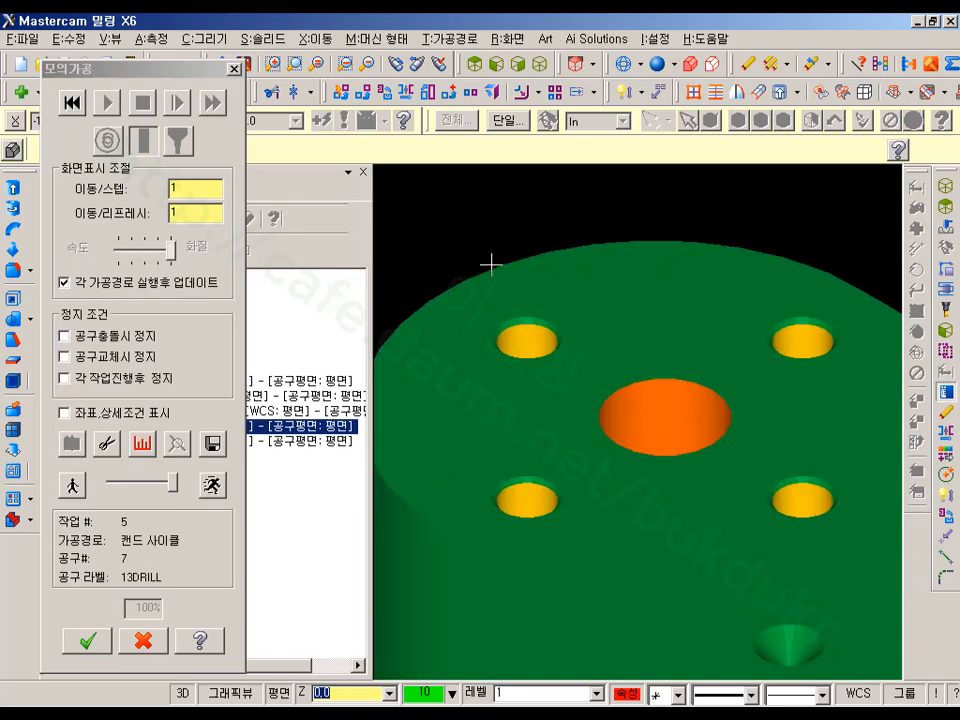
scroll(700, 387, "up", 1)
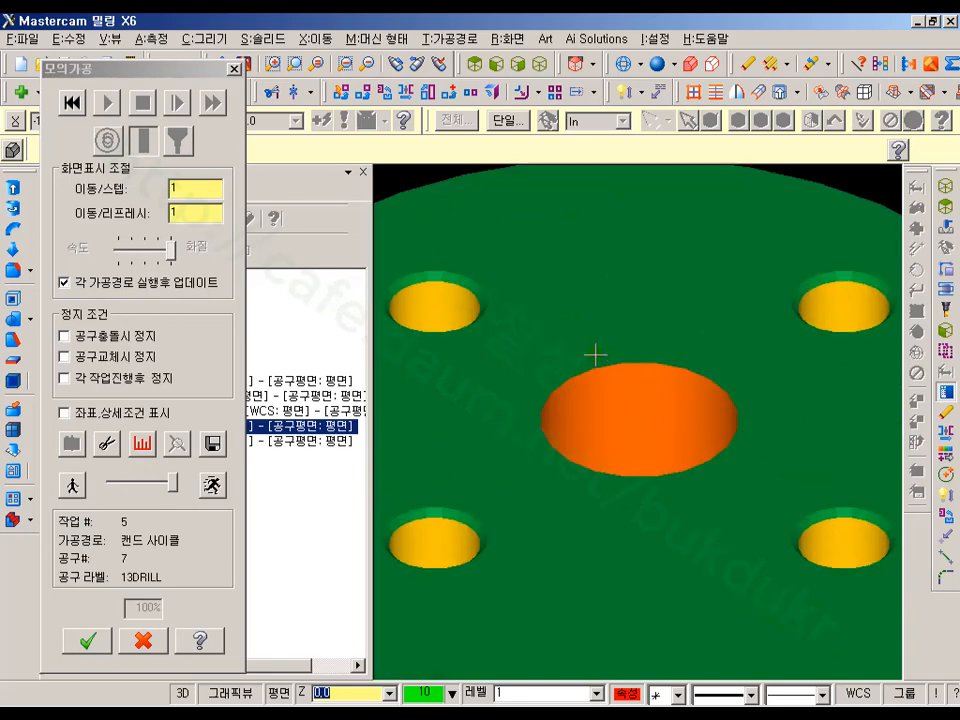
scroll(632, 393, "down", 2)
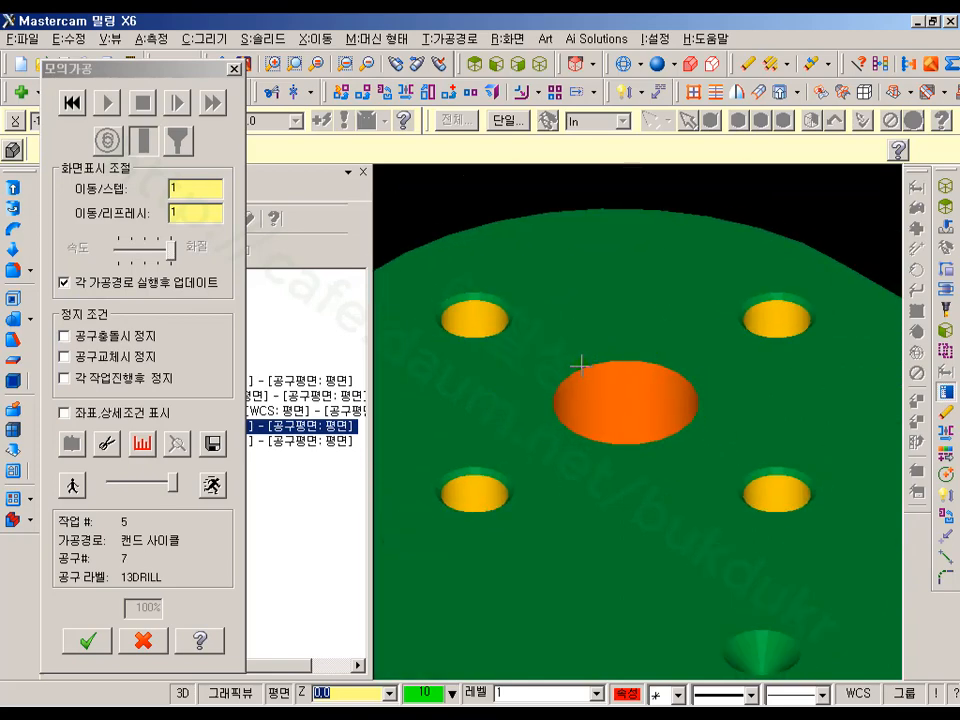
left_click(146, 640)
- Duplicate the 13 mm peck-drilling operation at the end of the toolpath group
scroll(490, 337, "down", 2)
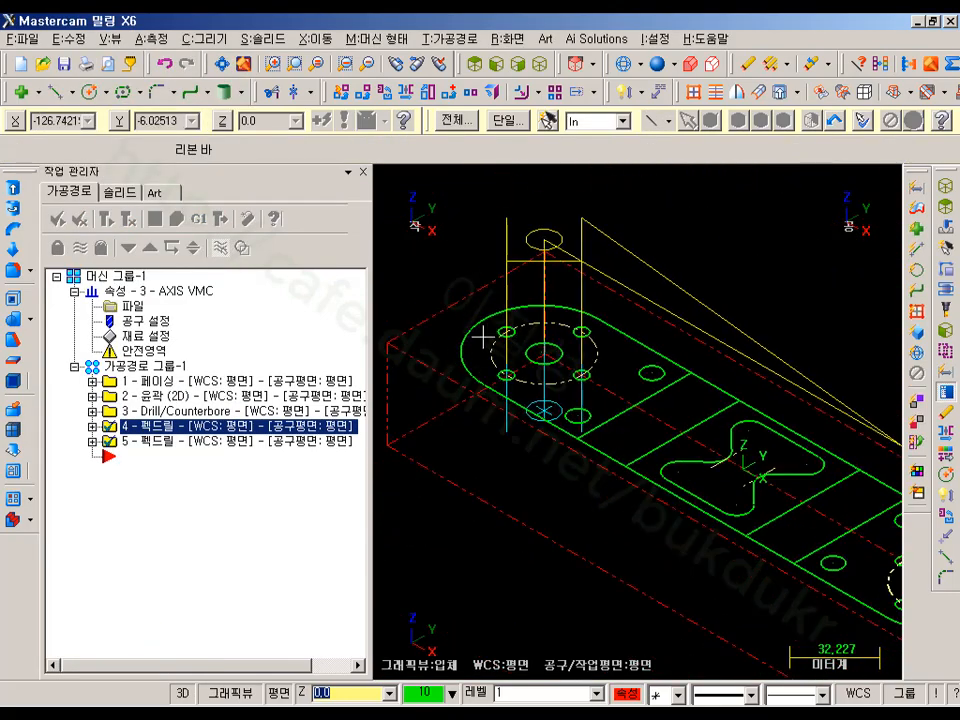
scroll(482, 337, "down", 2)
left_click(158, 443)
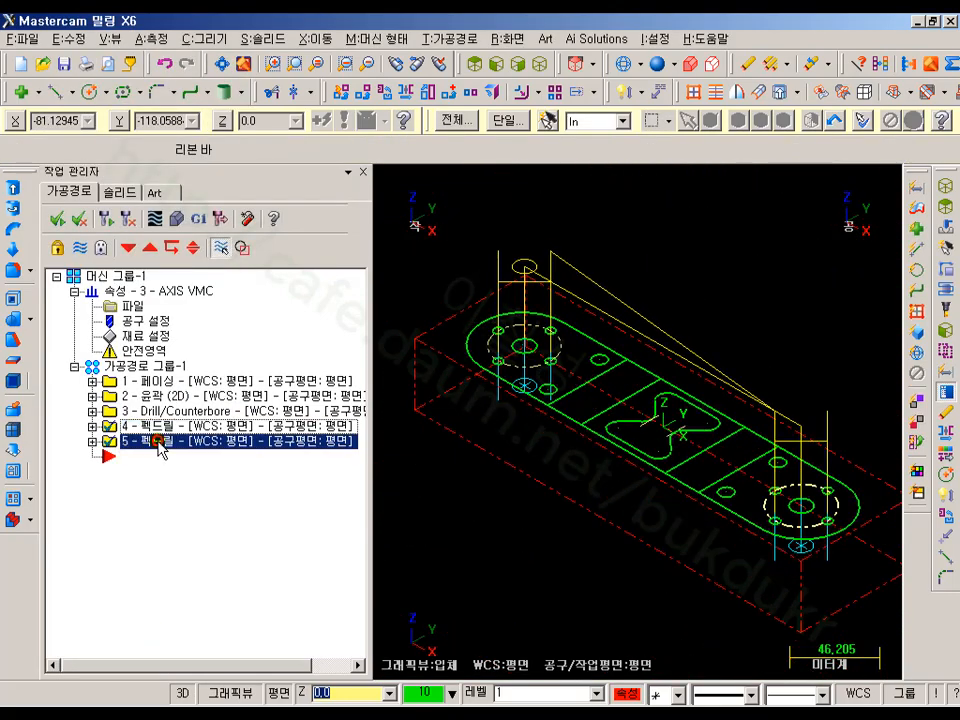
right_click_drag(150, 447, 171, 495)
left_click(222, 559)
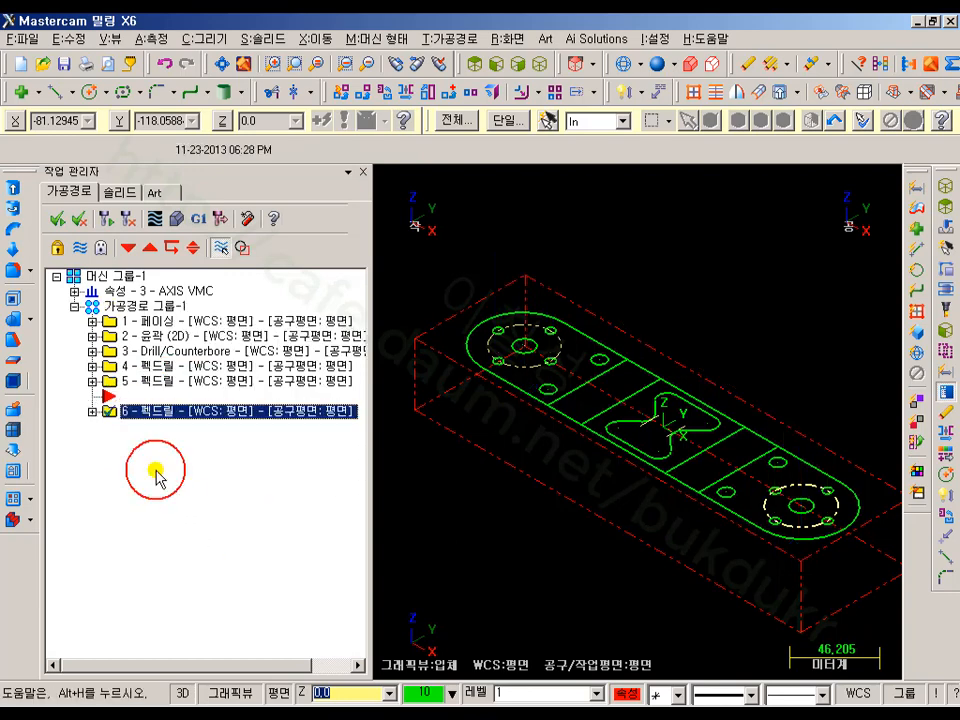
- Open the parameters of the copied drilling operation and change its tool to SPOT 20
left_click(92, 411)
left_click(138, 424)
left_click(185, 120)
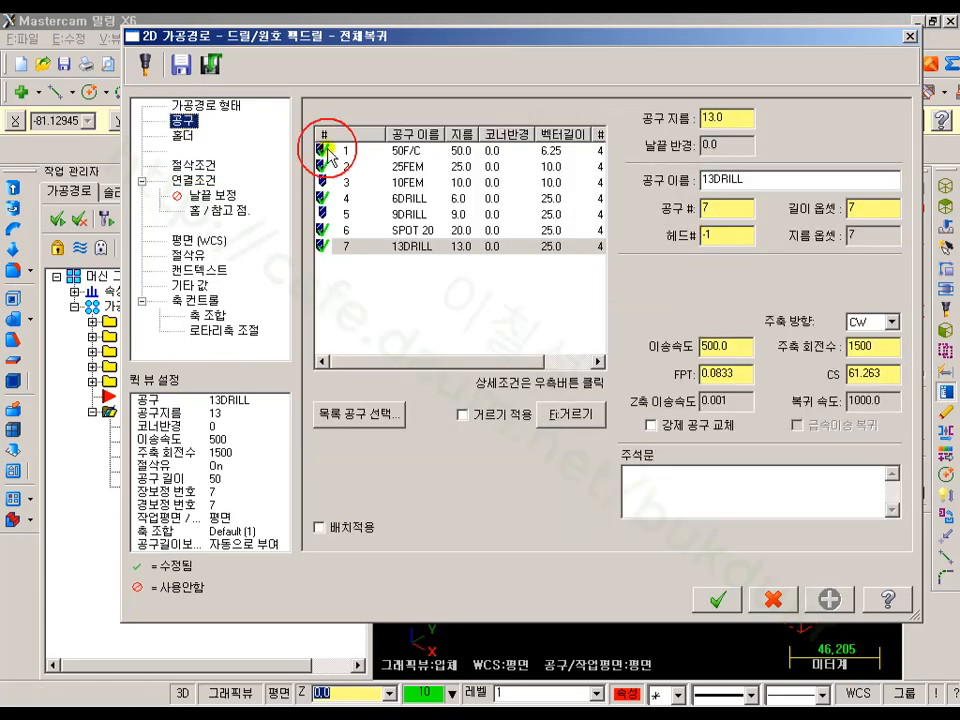
left_click(358, 230)
- Change the copied operation's cycle to Drill/Counterbore, set its depth to -13/2-0.5, accept and regenerate the toolpath
left_click(193, 165)
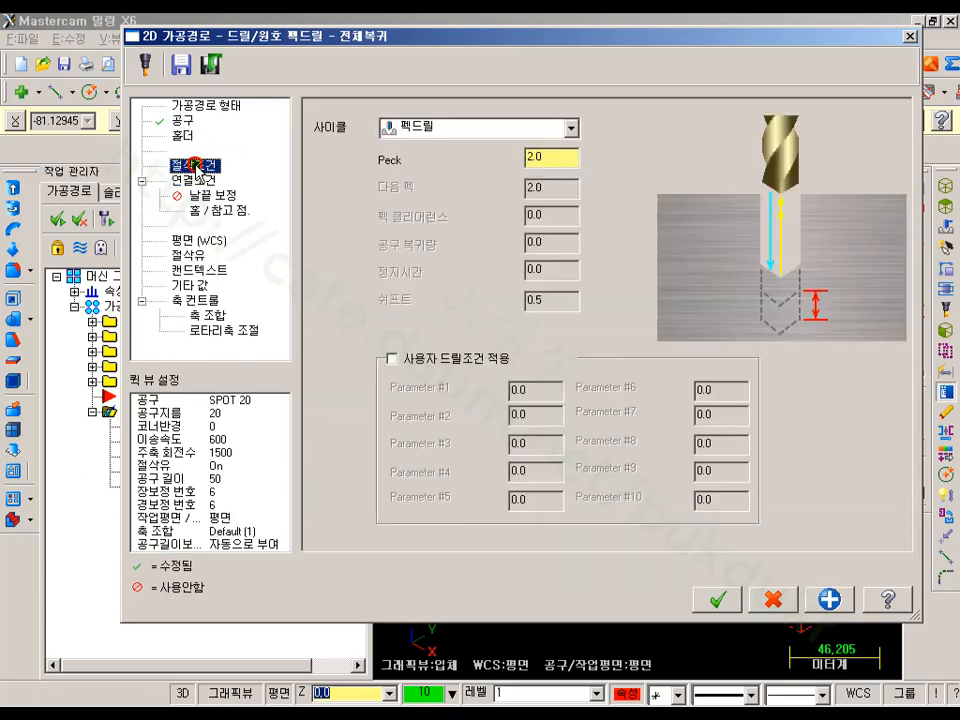
left_click(478, 128)
left_click(440, 148)
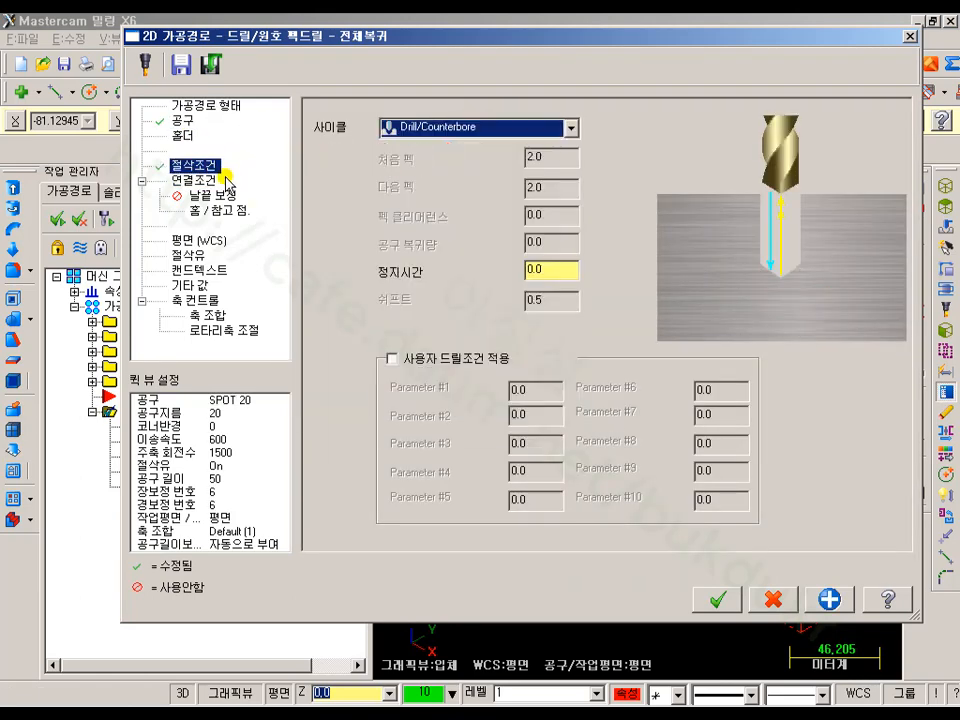
left_click(193, 180)
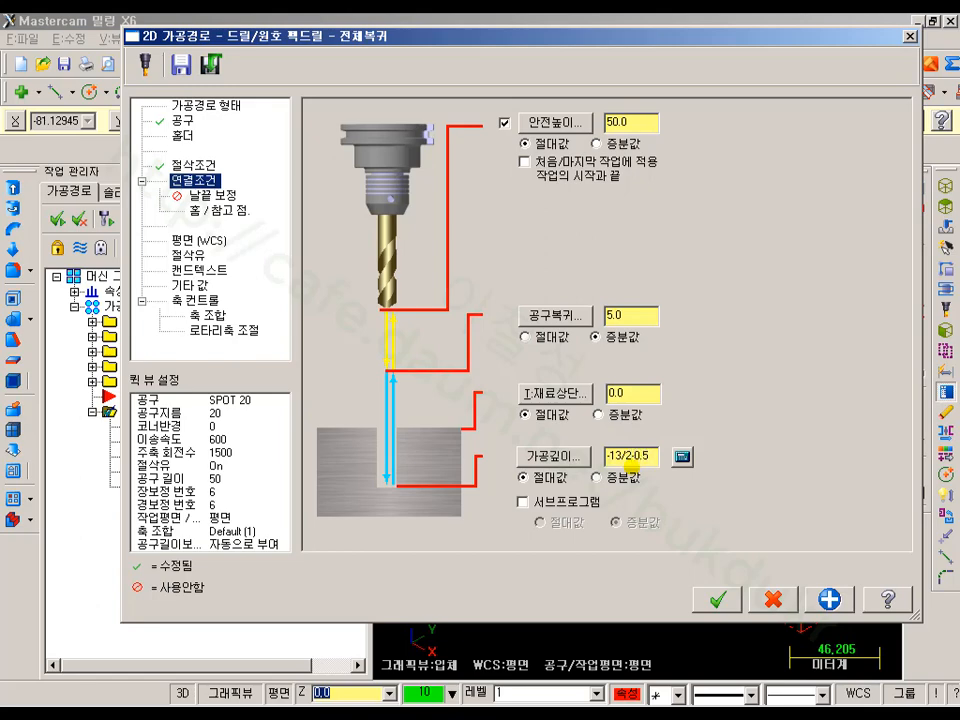
left_click(724, 601)
left_click(103, 214)
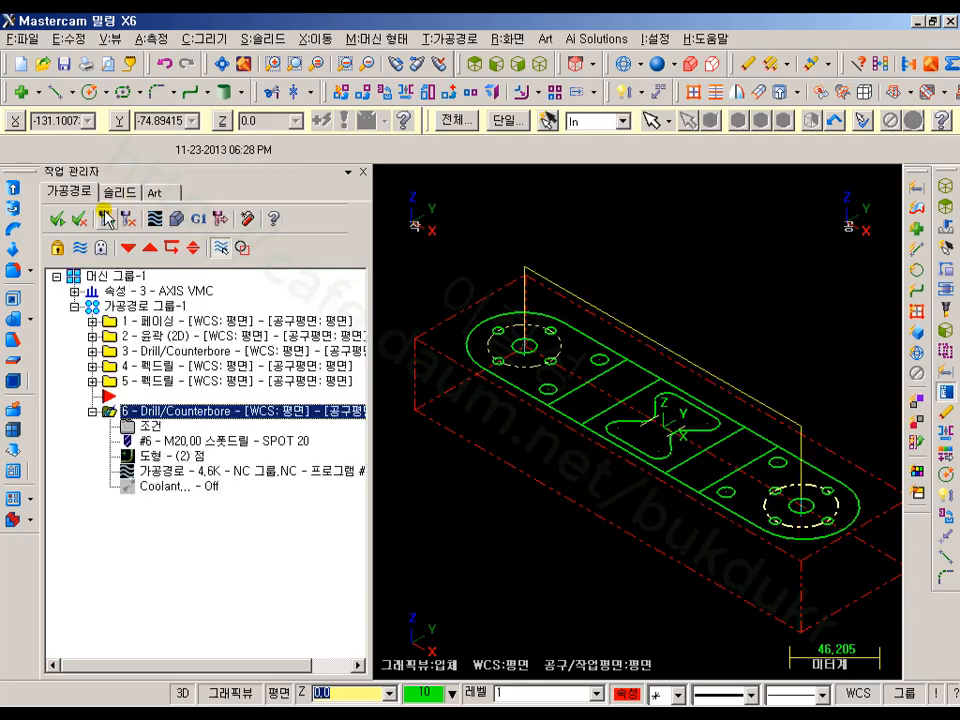
left_click(91, 411)
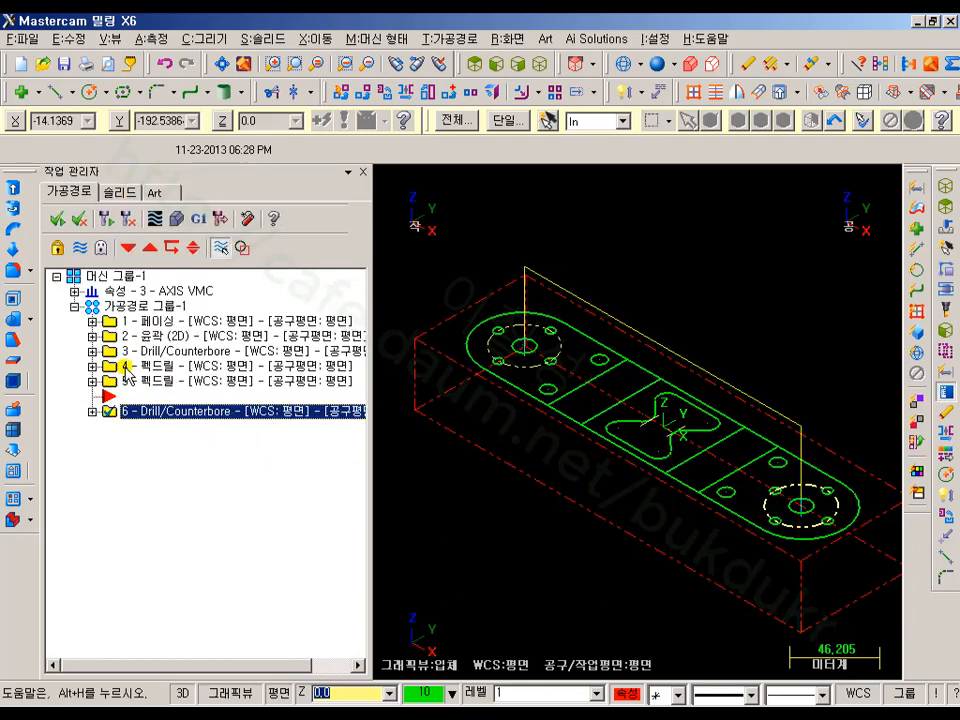
- Simulate operations 4 to 6 to completion and inspect the chamfer on the 13 mm hole up close
left_click(129, 367, "shift")
left_click(177, 219)
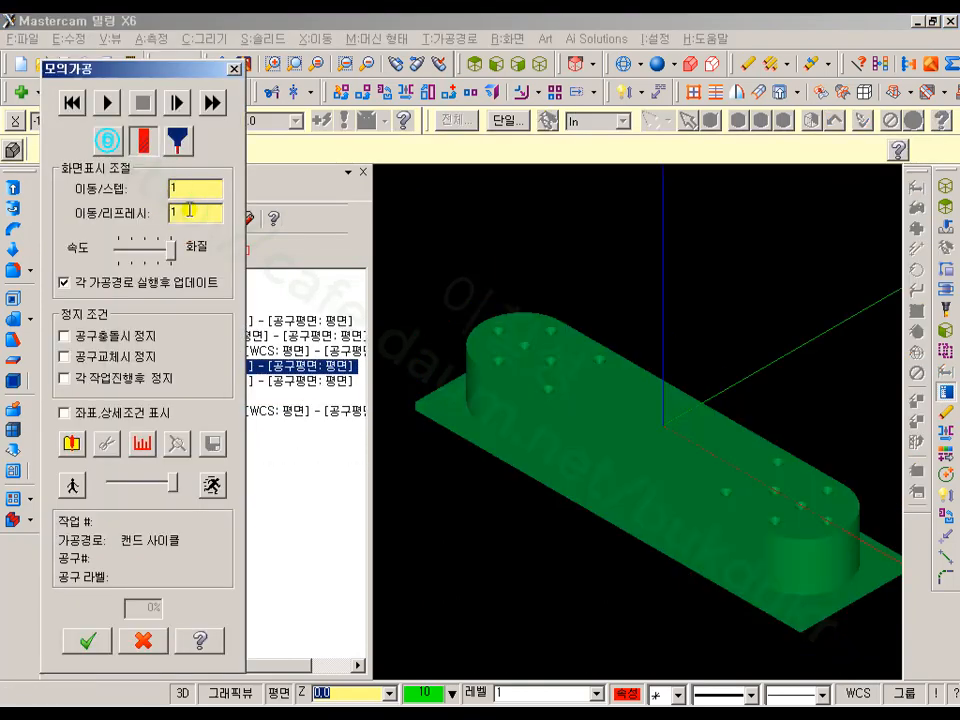
left_click(215, 105)
left_click(528, 283)
scroll(495, 316, "up", 6)
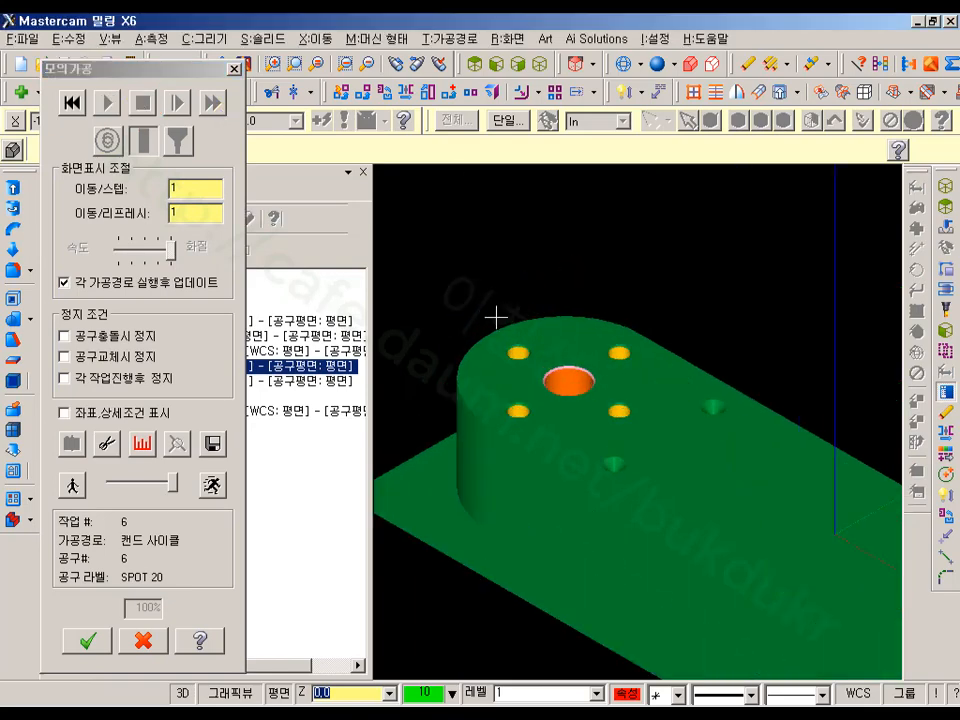
scroll(593, 340, "up", 4)
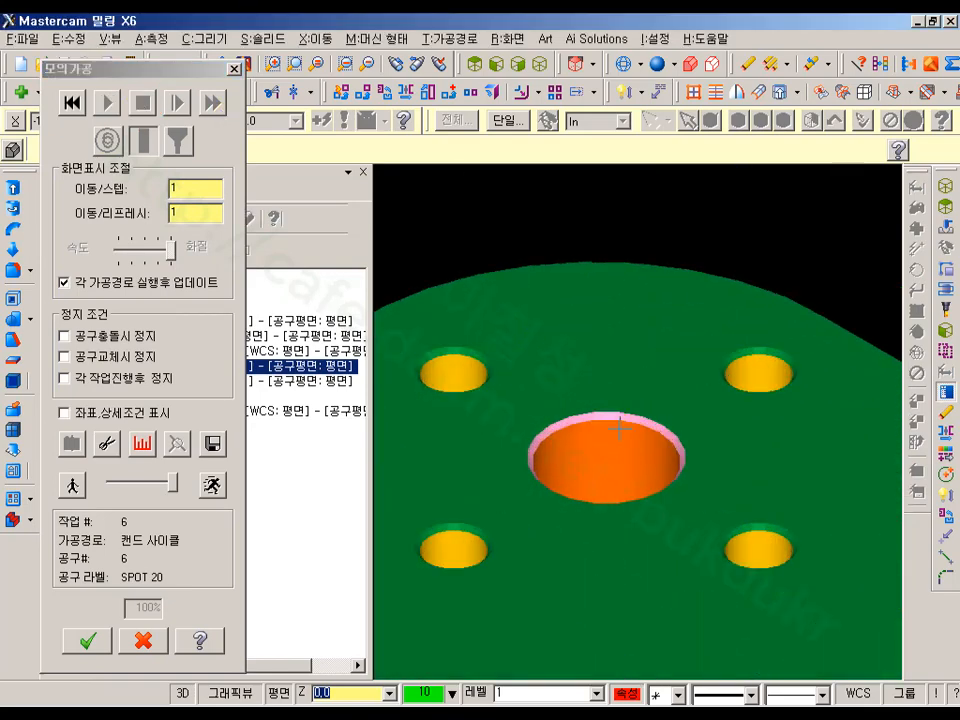
scroll(620, 428, "up", 3)
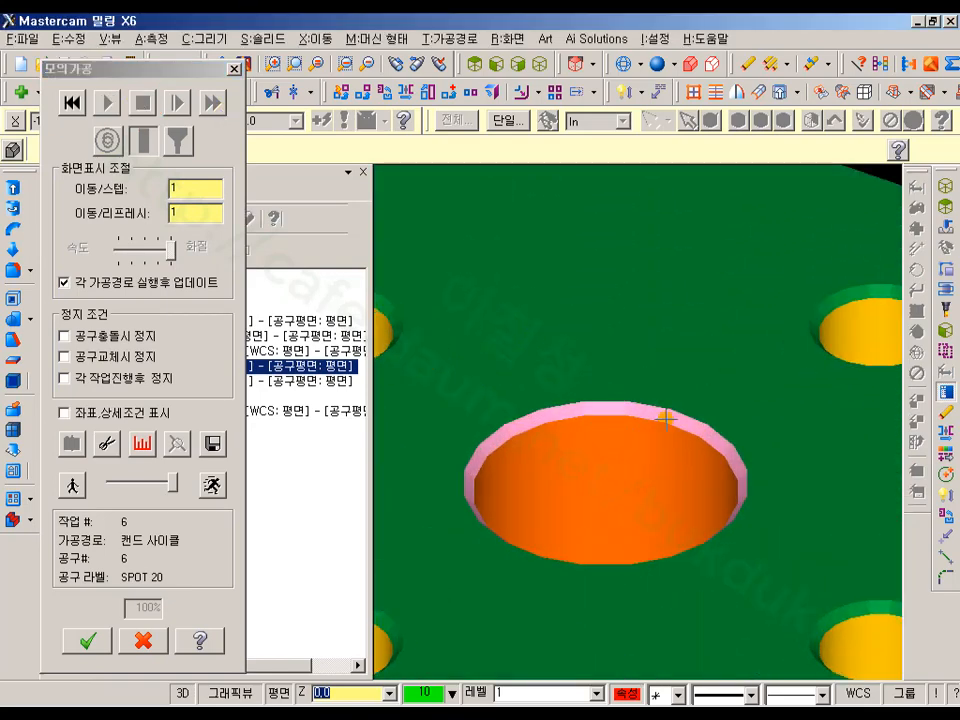
scroll(602, 405, "down", 5)
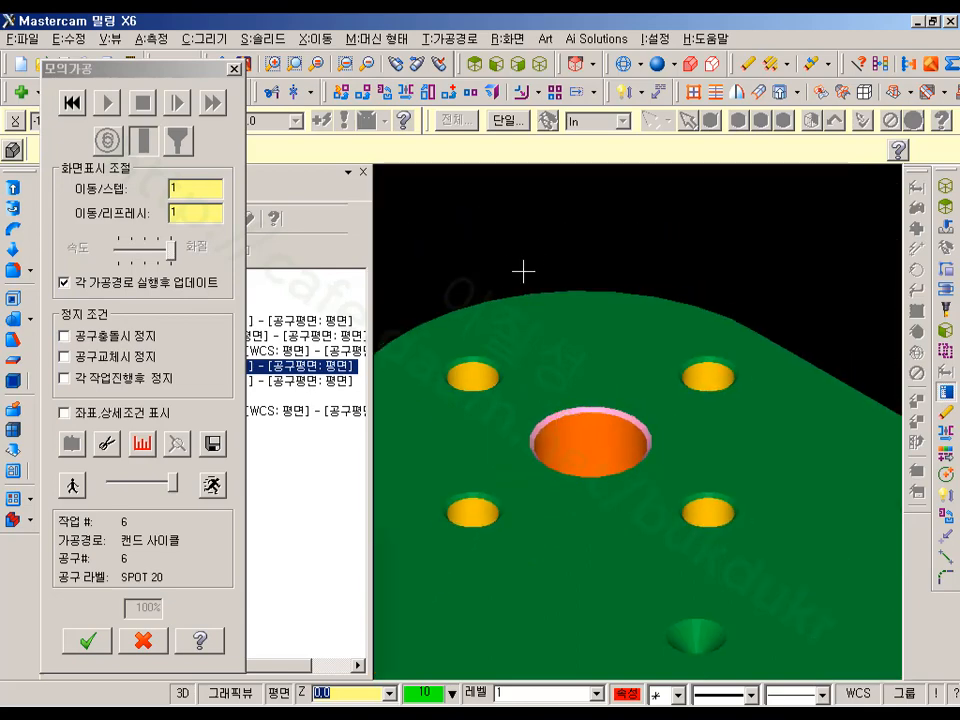
- Save the simulated stock over the existing STL file T in the data folder and close the simulation
left_click(212, 443)
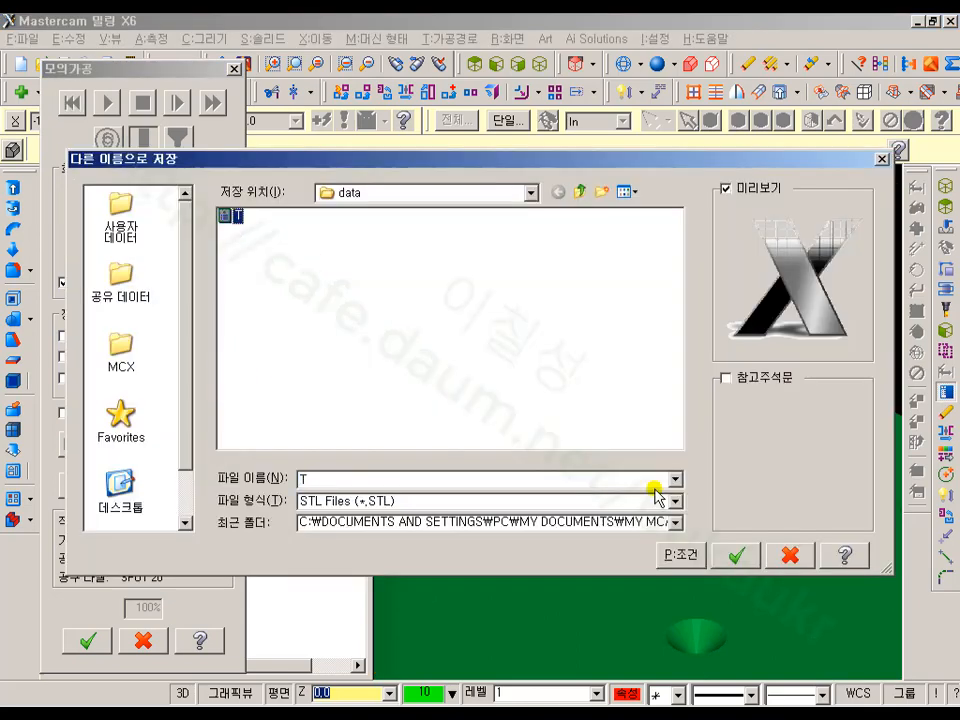
left_click(734, 557)
left_click(426, 401)
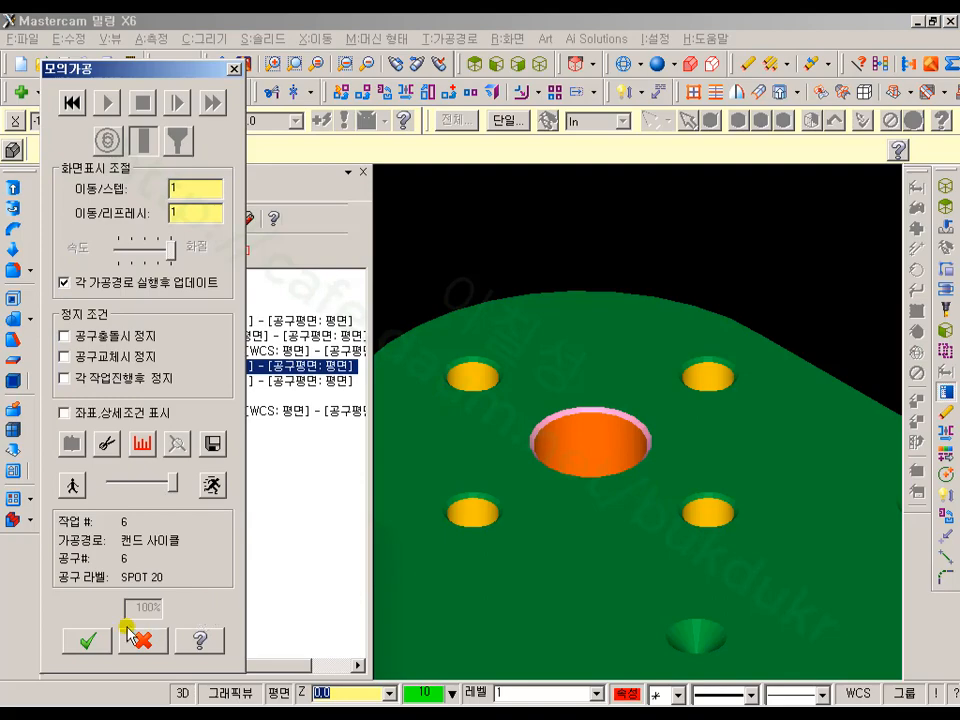
left_click(97, 643)
- Switch to the top view, move the insertion arrow below operation 6 and hide the displayed toolpaths of operations 4 to 6
scroll(482, 332, "down", 4)
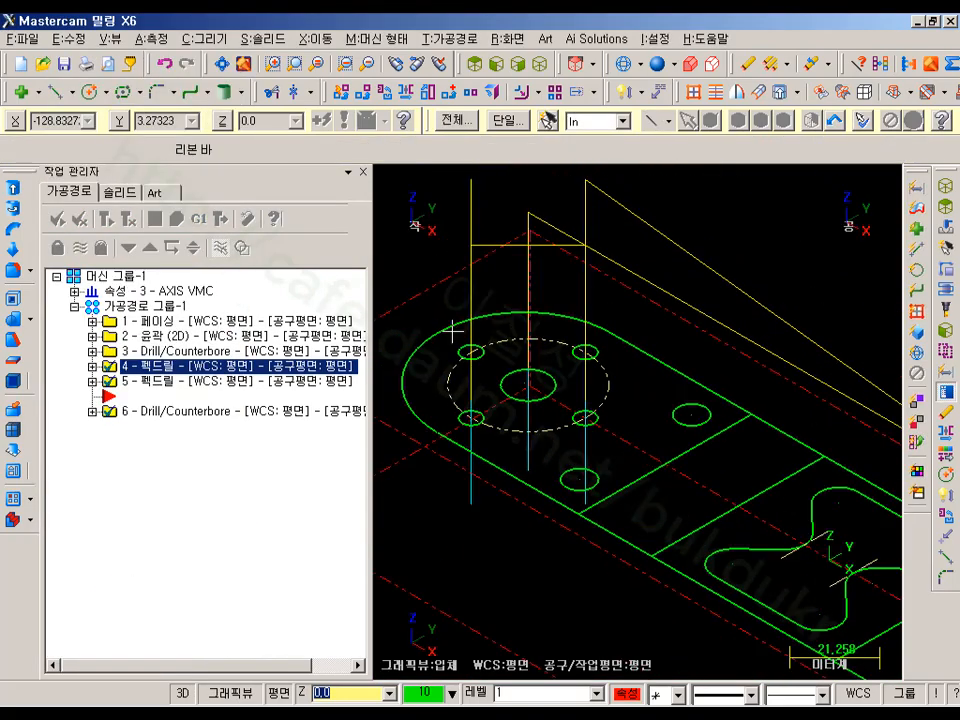
scroll(522, 295, "up", 3)
left_click(471, 70)
scroll(541, 340, "up", 5)
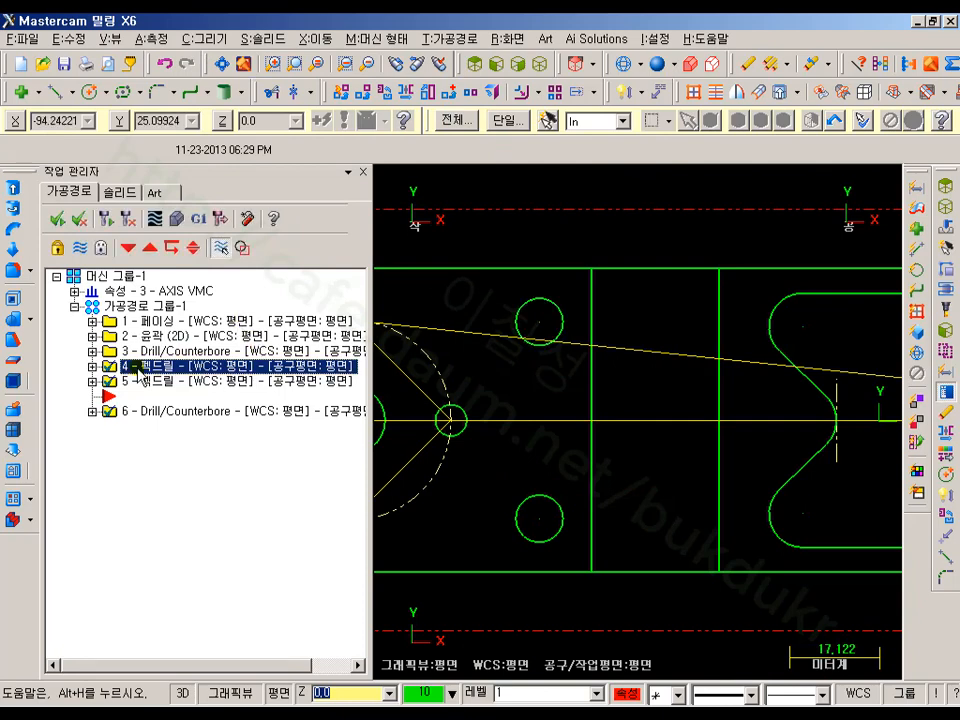
left_click(128, 248)
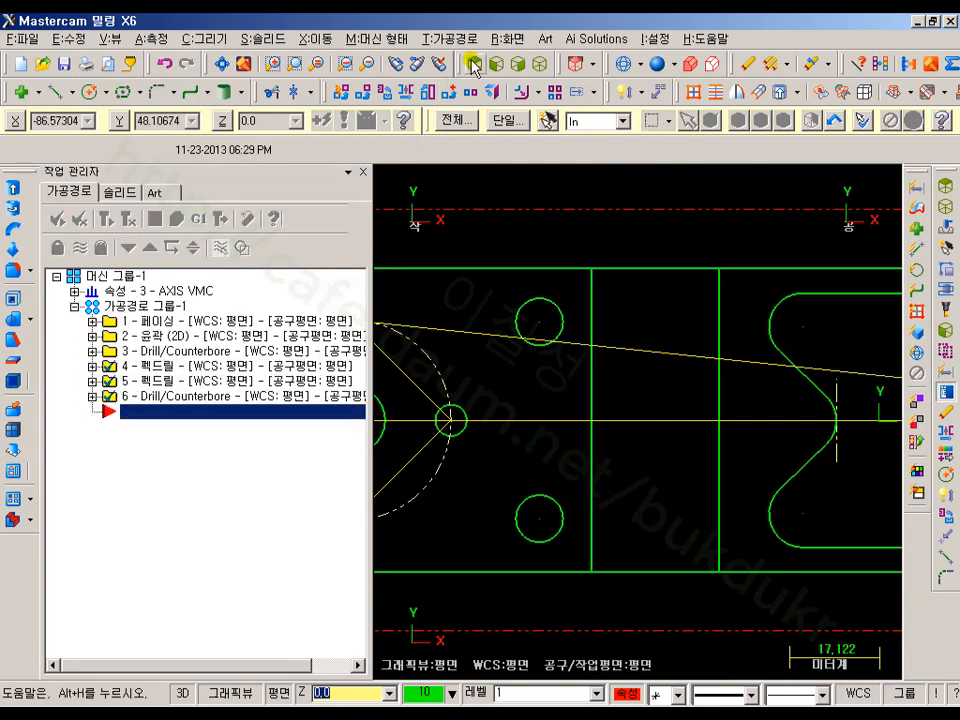
left_click(82, 248)
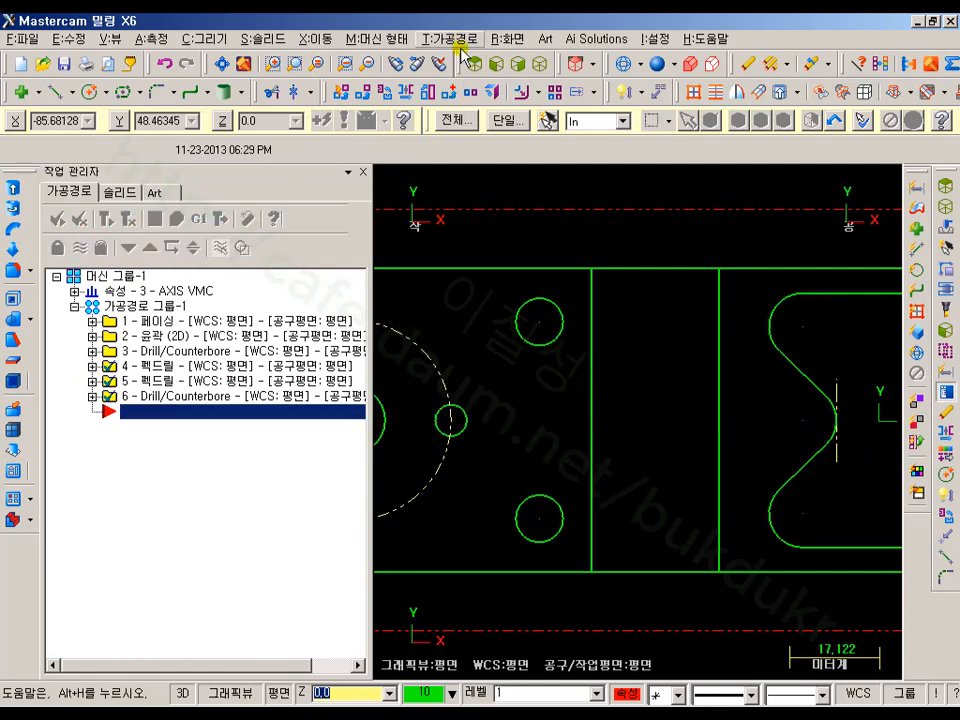
- Start a new drill toolpath and select all 9 mm holes with the arc mask, taking one of them as the reference
left_click(458, 42)
left_click(468, 80)
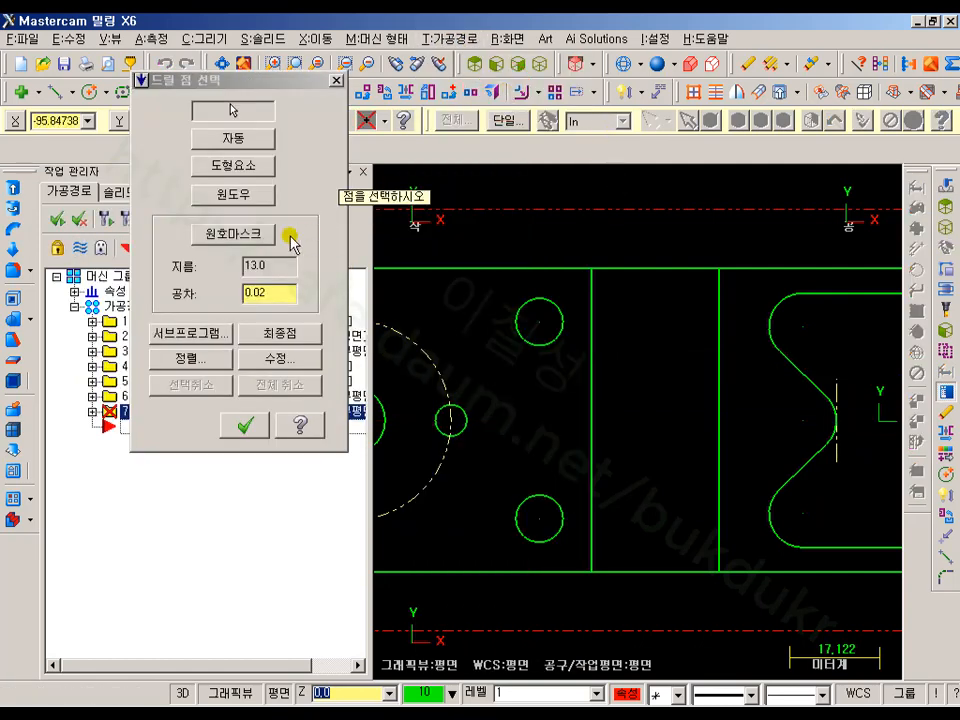
left_click(536, 343)
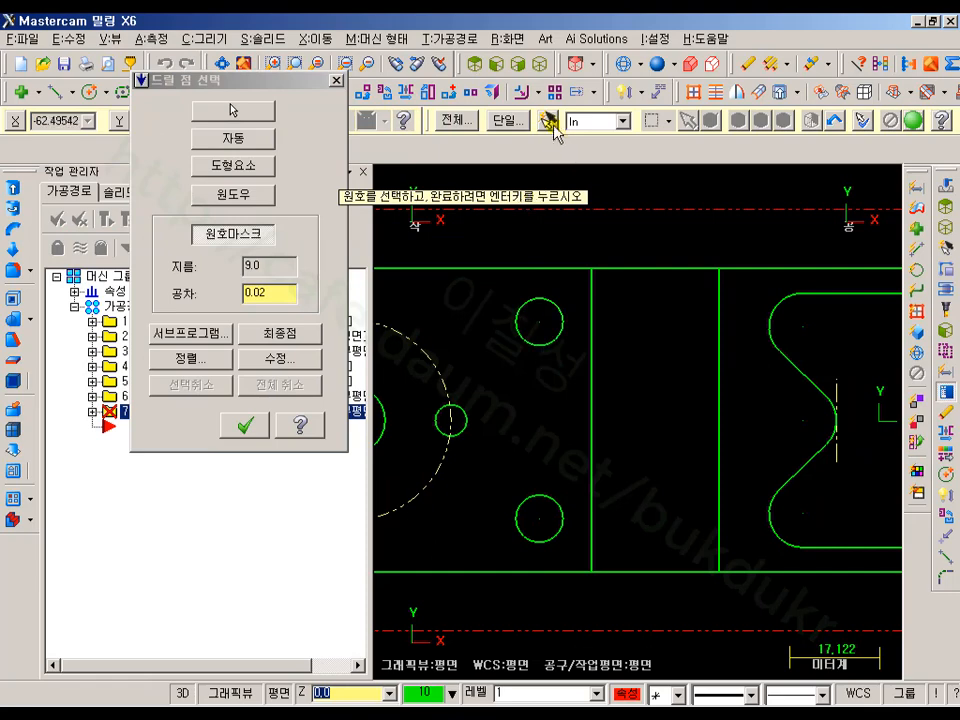
key("Return")
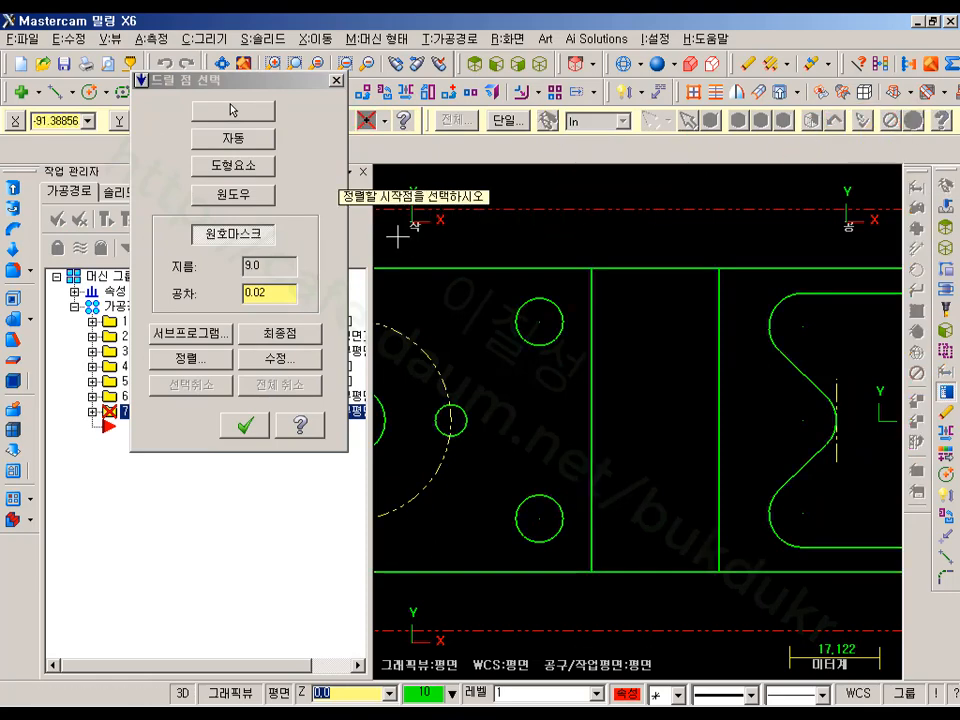
left_click(516, 311)
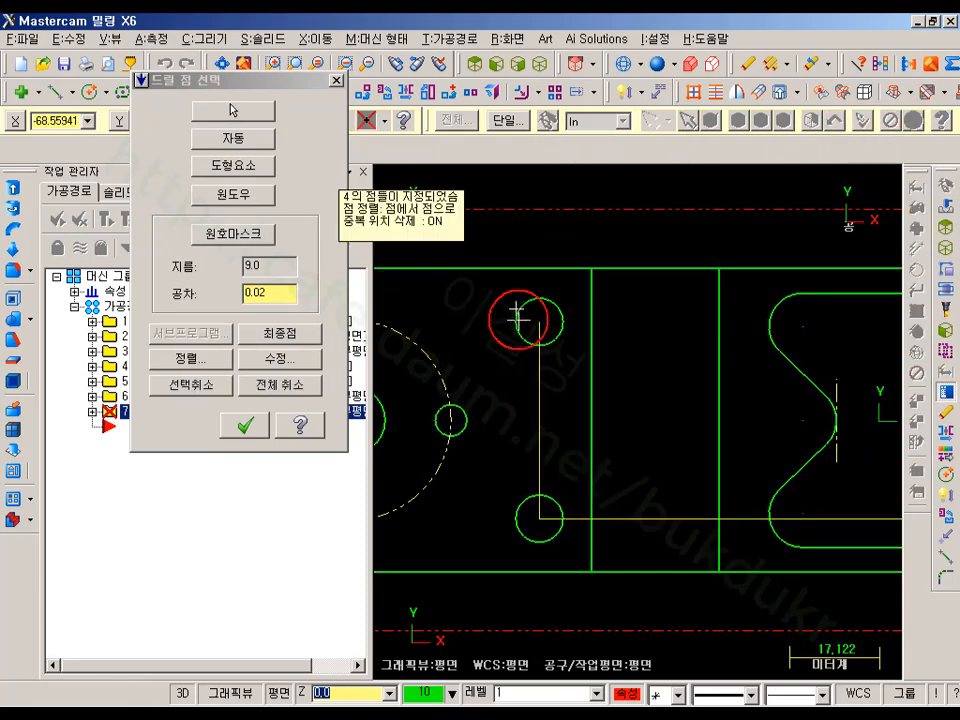
left_click(250, 428)
- Choose the 9DRILL tool for the new operation and set its top of stock to 0.0 and depth to -25
left_click(180, 120)
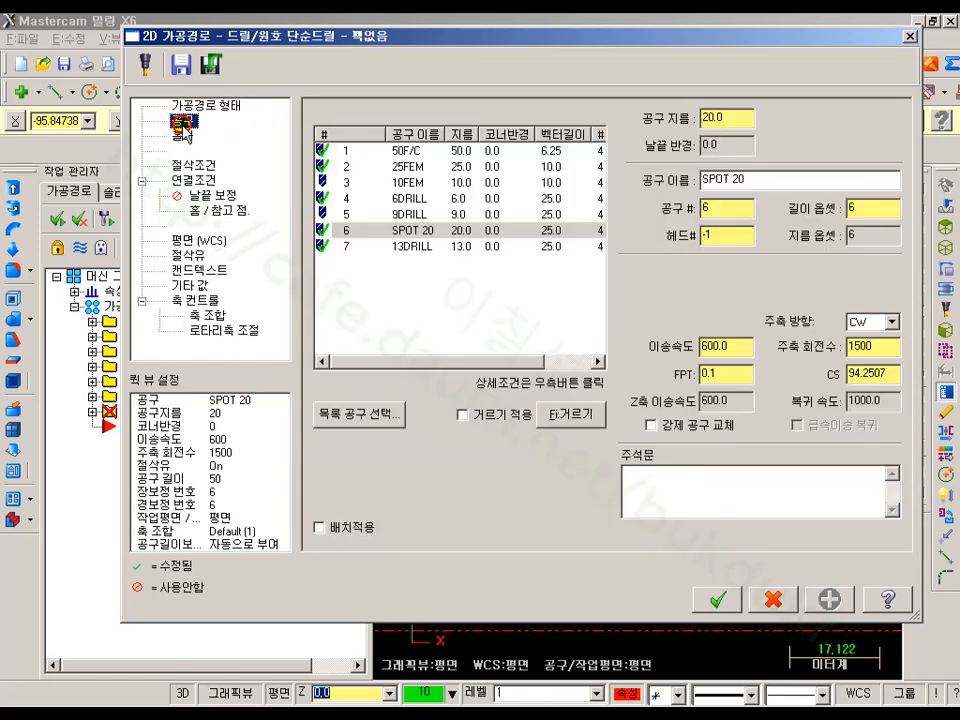
left_click(410, 215)
left_click(366, 323)
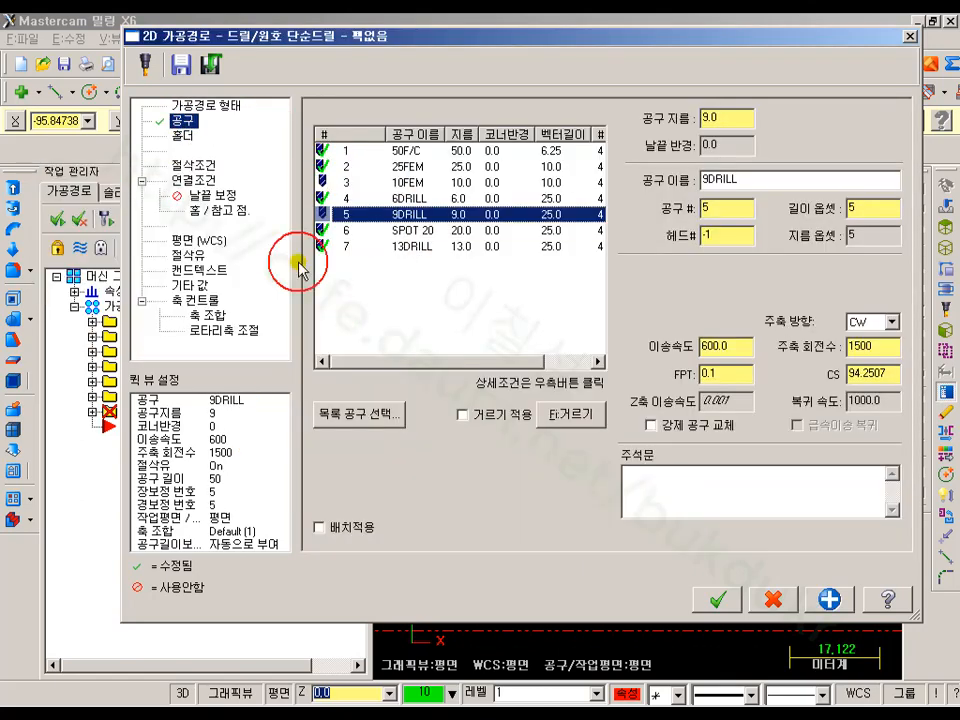
left_click(193, 183)
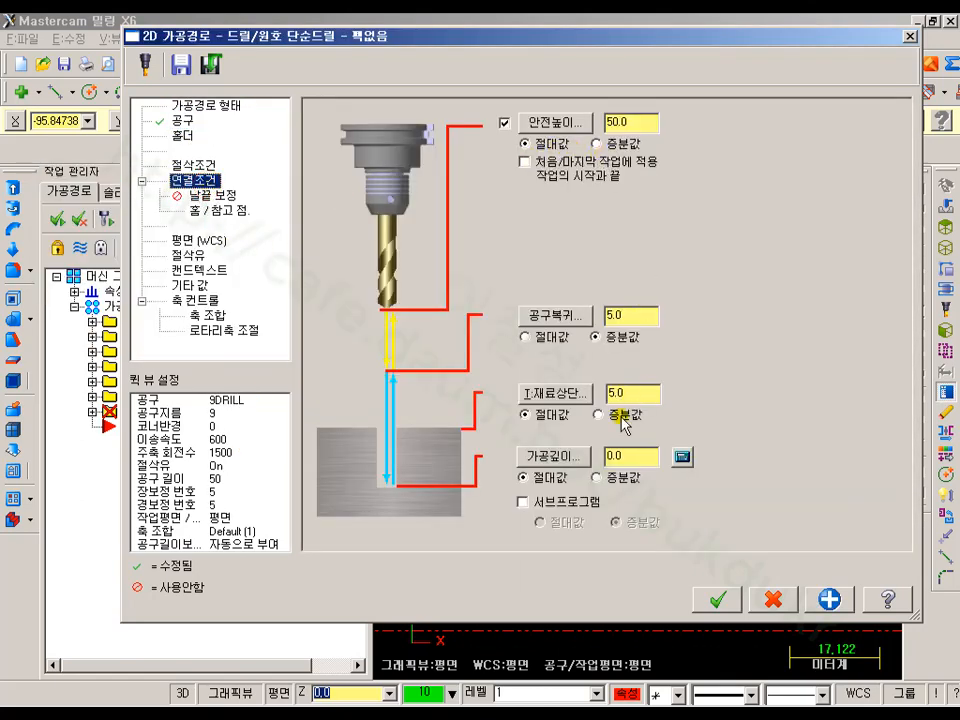
type("0")
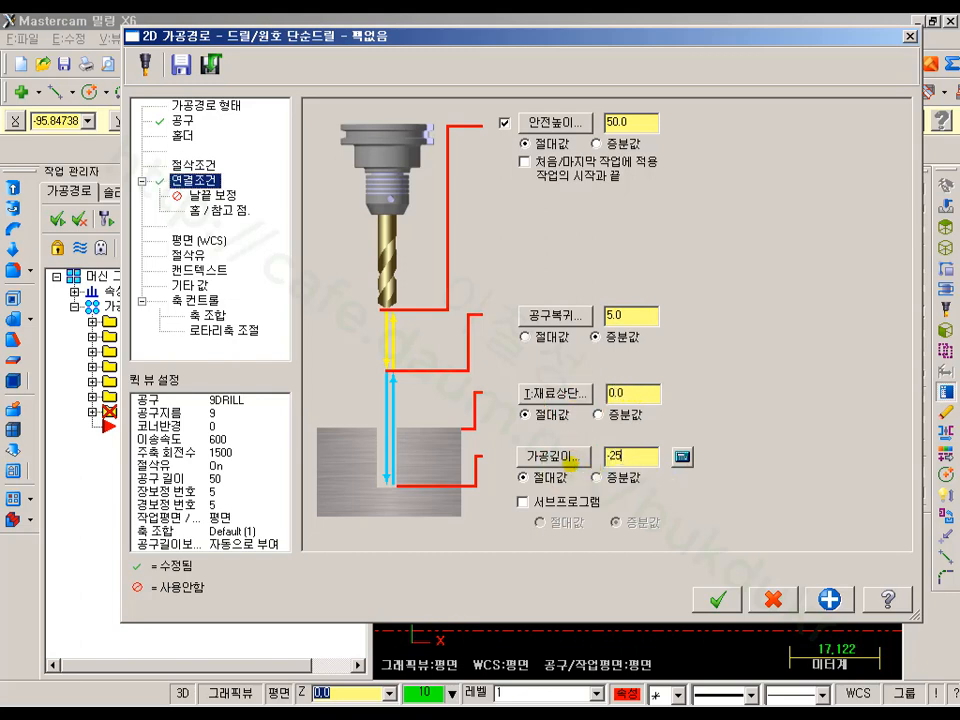
- Change the 9 mm drilling cycle to peck drill, keeping a peck of 2.0, and accept the toolpath
left_click(203, 166)
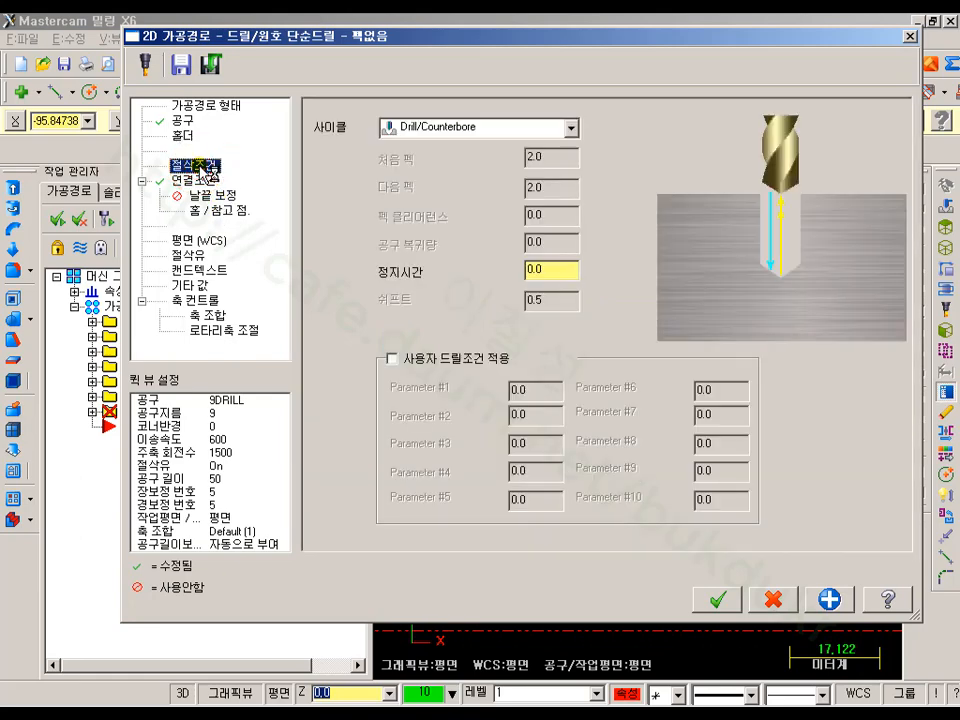
left_click(570, 128)
left_click(405, 156)
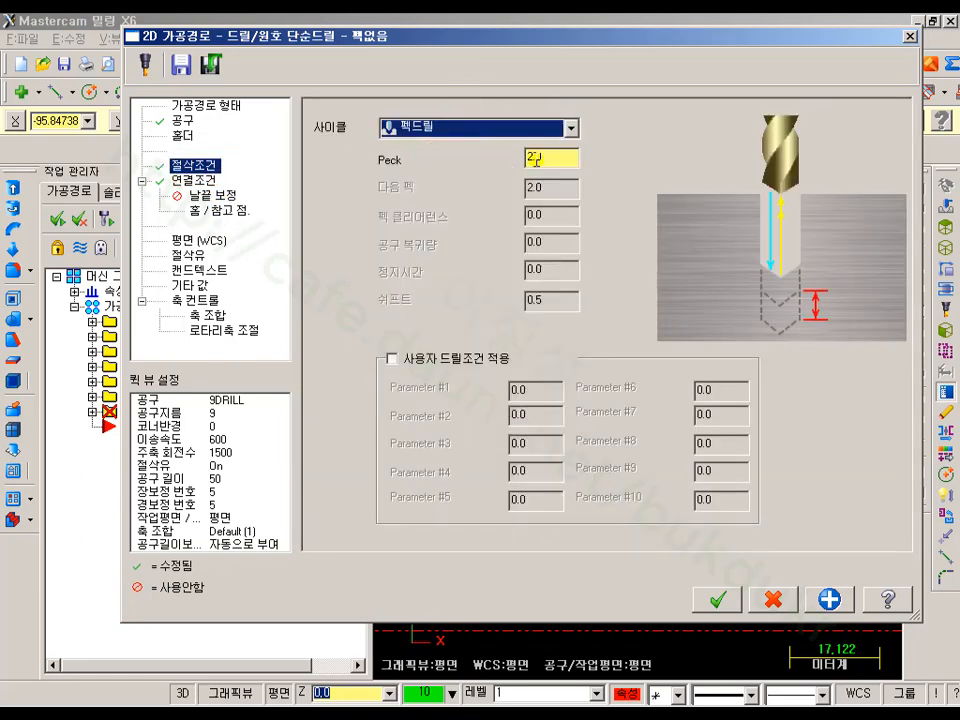
left_click(717, 598)
- Simulate the 9 mm peck-drilling operation, inspect its holes in the isometric view and close the simulation
scroll(506, 356, "down", 4)
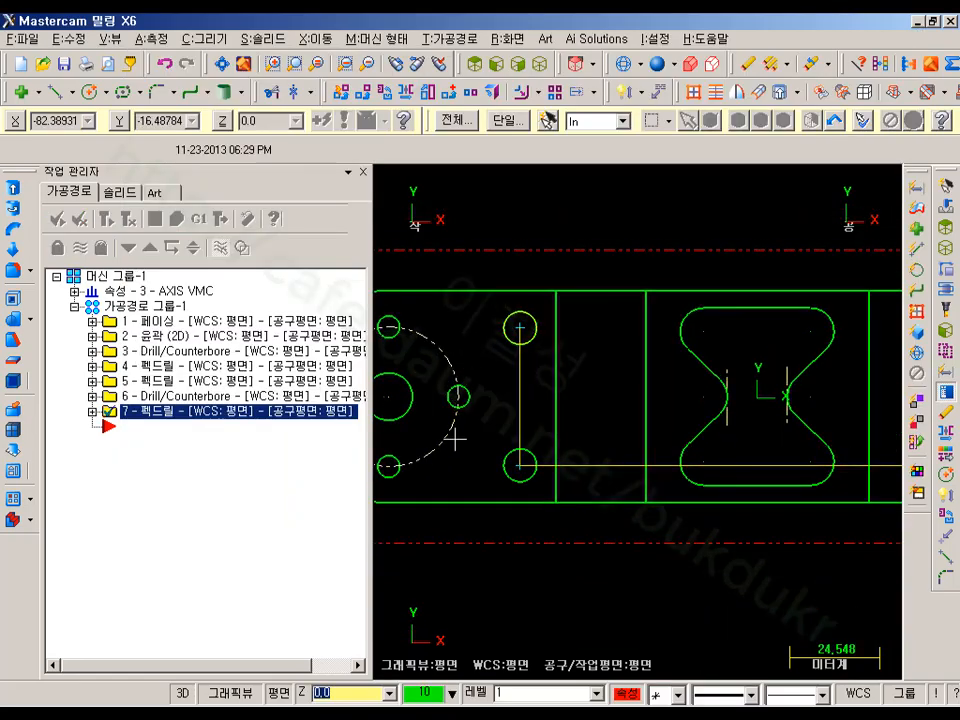
left_click(178, 220)
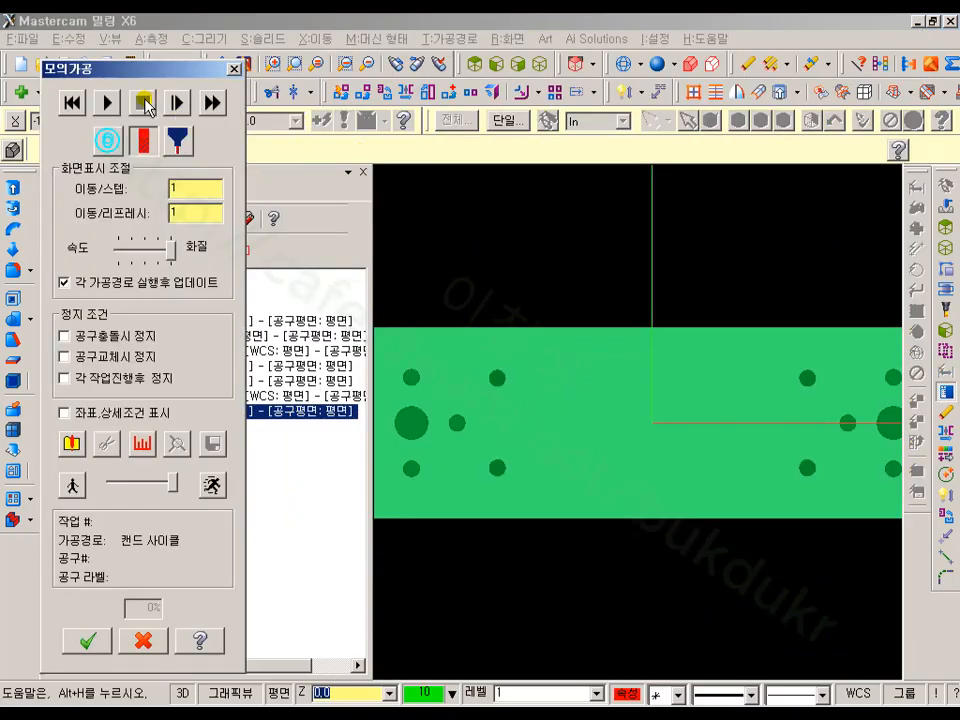
left_click(109, 102)
left_click(566, 93)
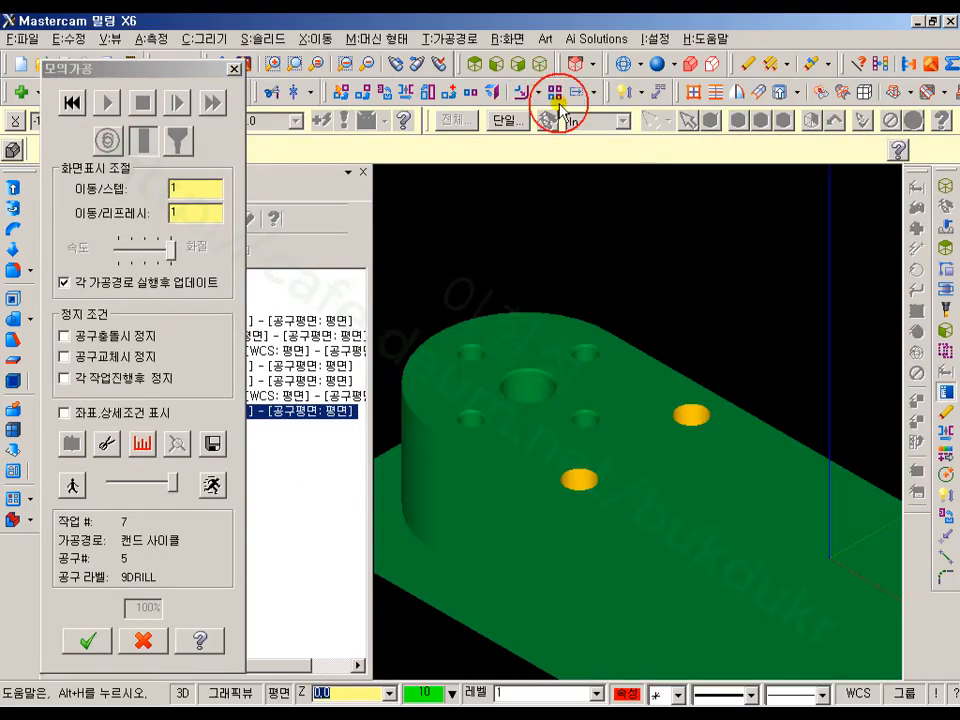
scroll(675, 486, "up", 4)
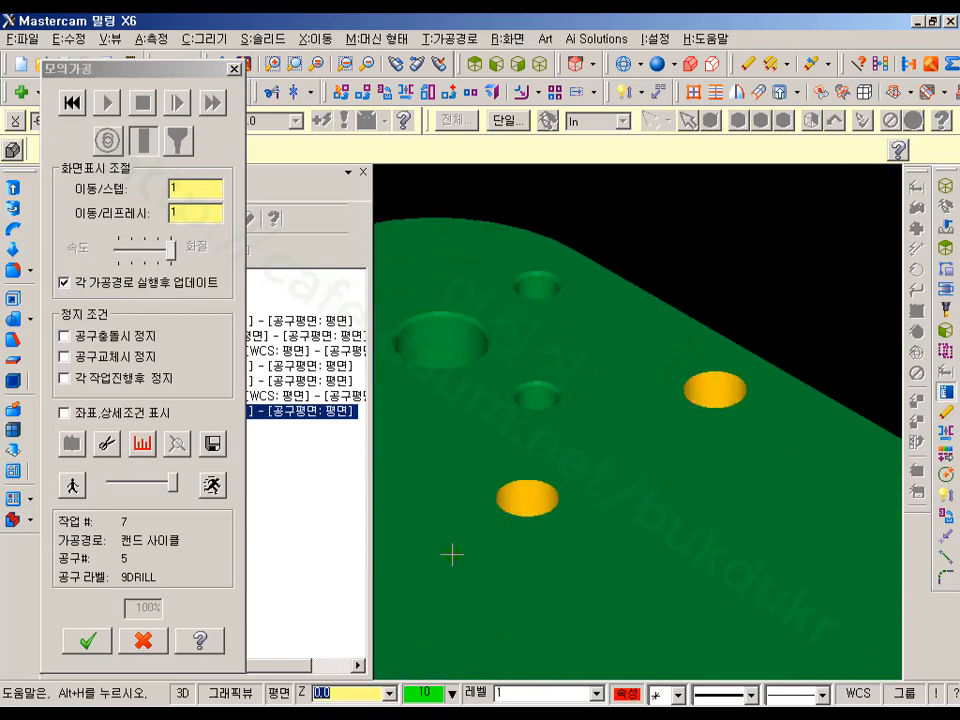
left_click(150, 641)
left_click(242, 563)
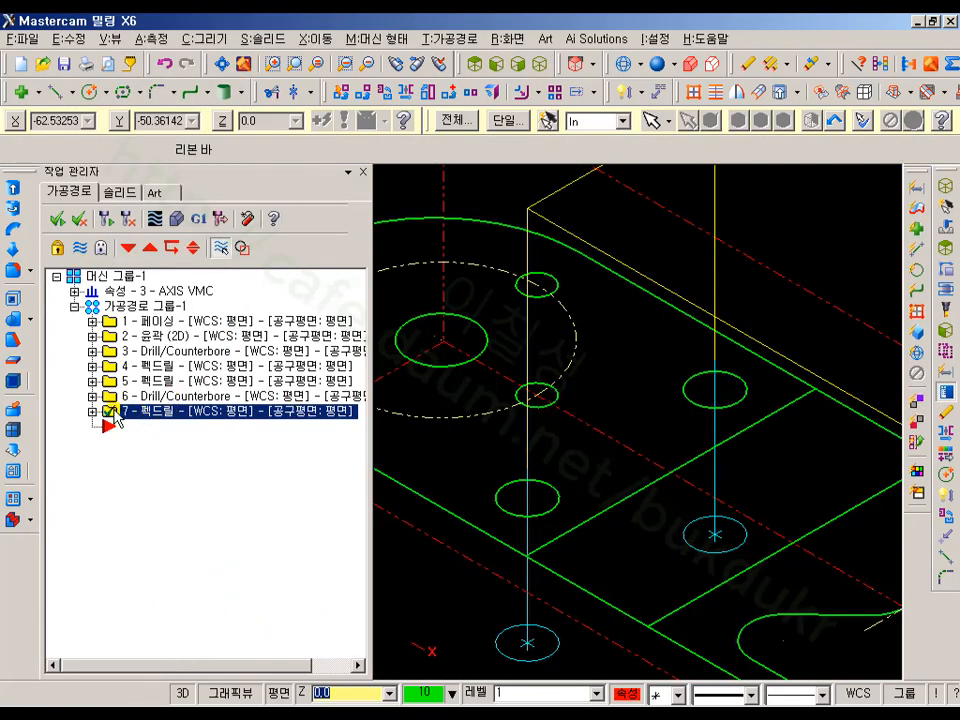
- Duplicate the 9 mm peck-drilling operation at the end of the toolpath group and open the copy's parameters
right_click_drag(117, 414, 138, 481)
left_click(165, 531)
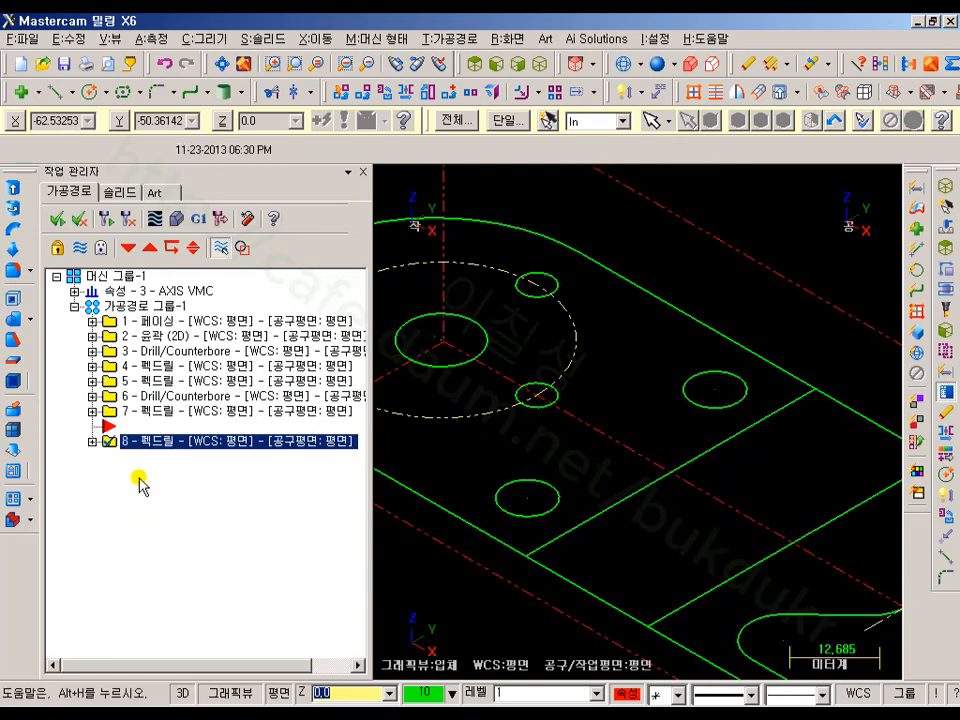
left_click(104, 443)
left_click(150, 458)
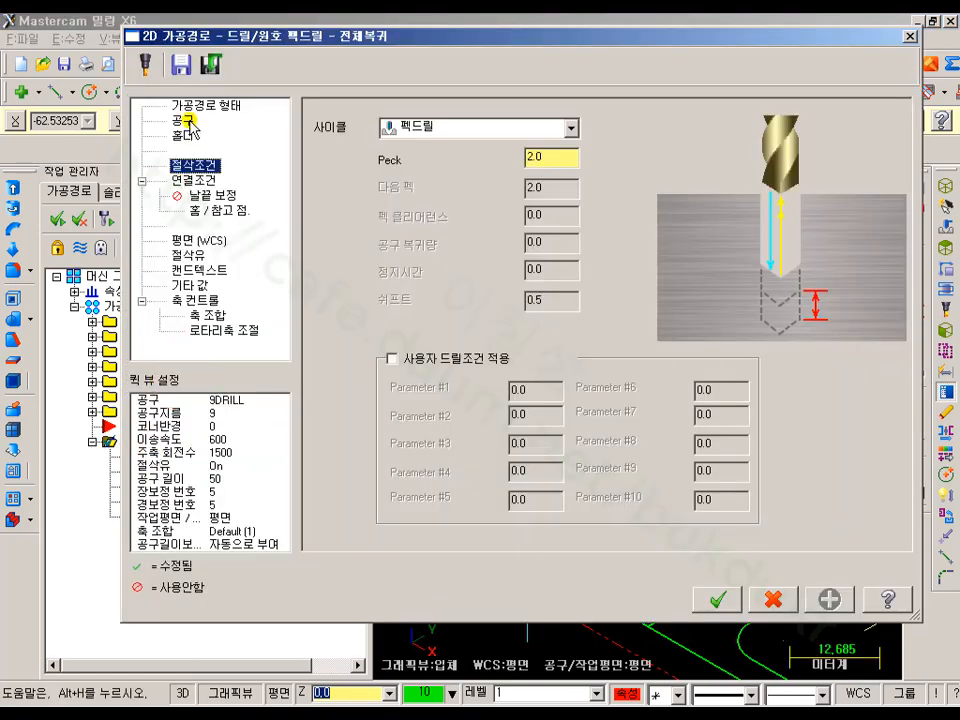
- Change the copied operation's tool to SPOT 20 and its cycle to Drill/Counterbore
left_click(184, 121)
left_click(398, 232)
left_click(191, 163)
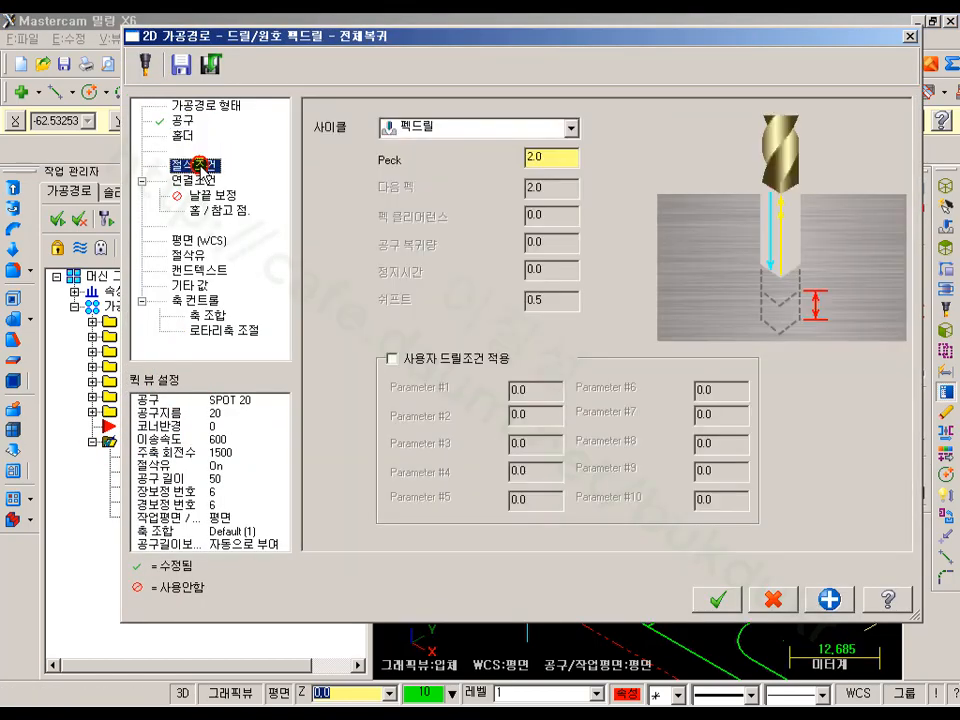
left_click(434, 127)
left_click(428, 148)
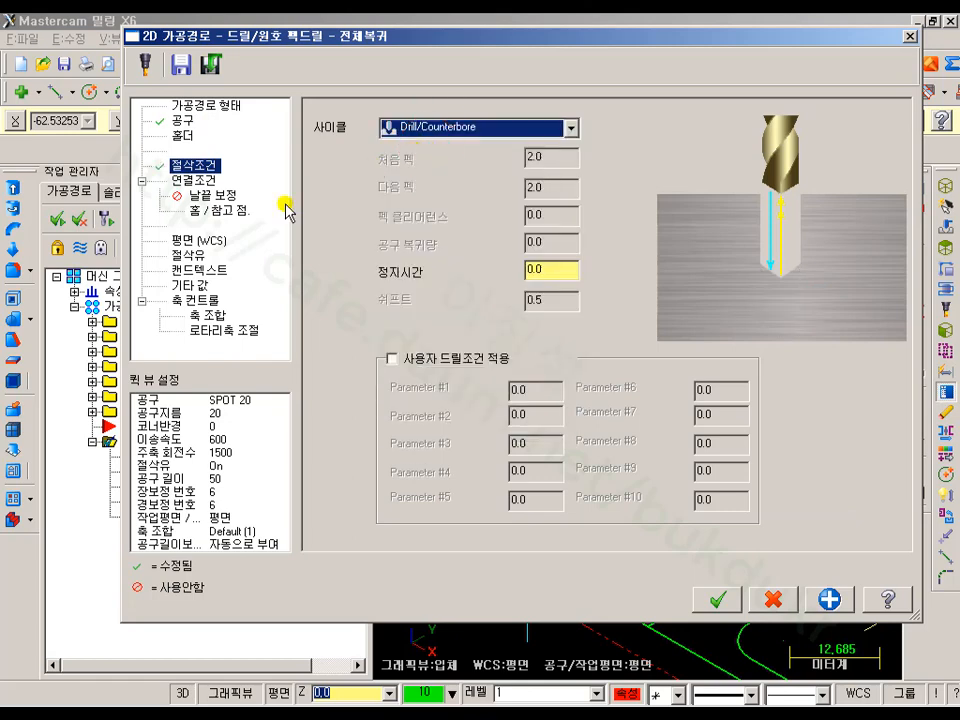
- Set the copied SPOT 20 operation's machining depth to -5.0 absolute, accept the parameters and regenerate its toolpath
left_click(193, 180)
left_click_drag(637, 460, 508, 477)
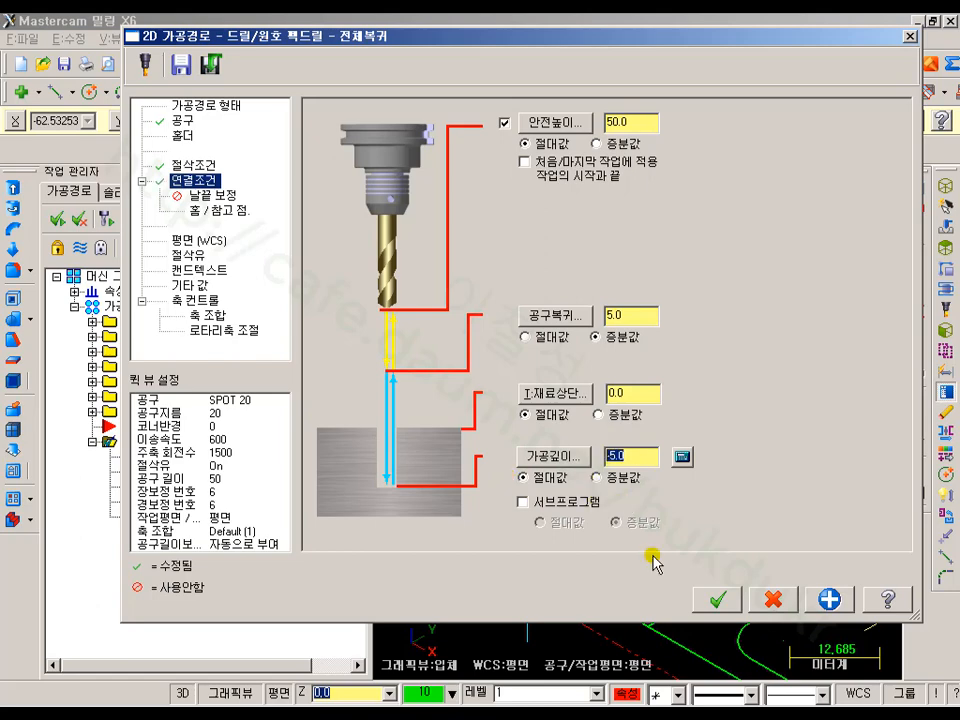
left_click(718, 599)
left_click(109, 219)
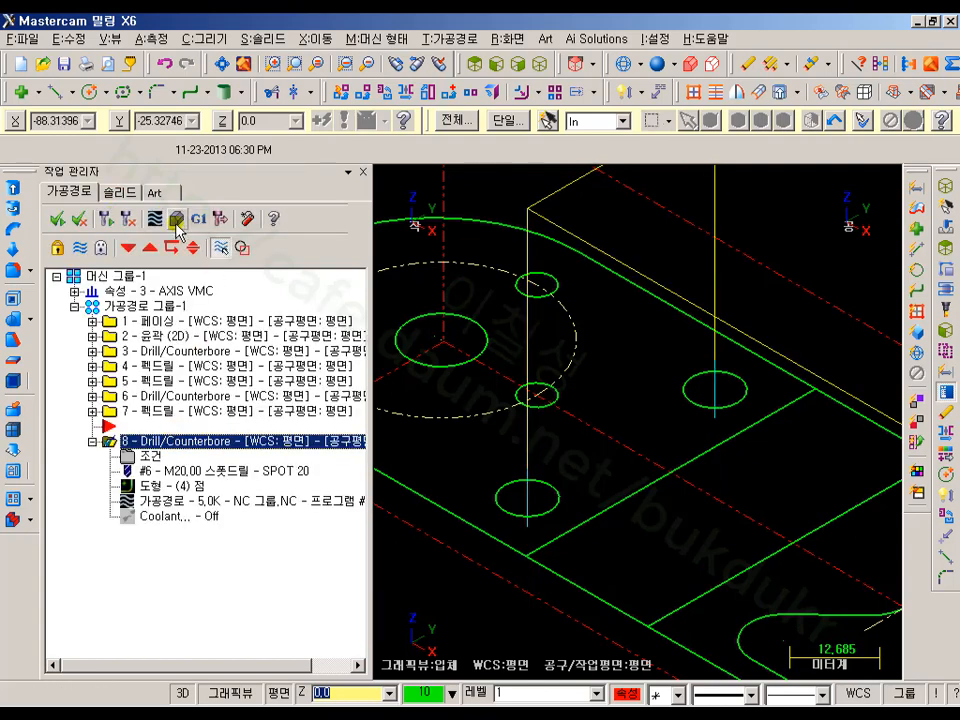
- Simulate the 9 mm peck-drilling and SPOT 20 chamfering operations together and inspect the chamfered holes up close
left_click(176, 220)
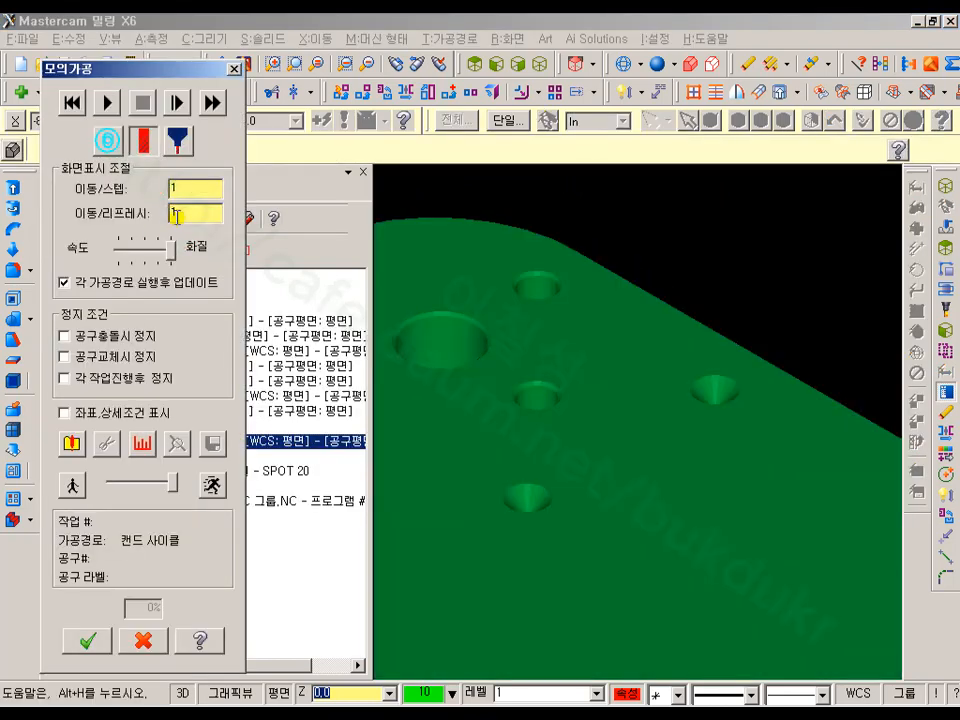
left_click(234, 69)
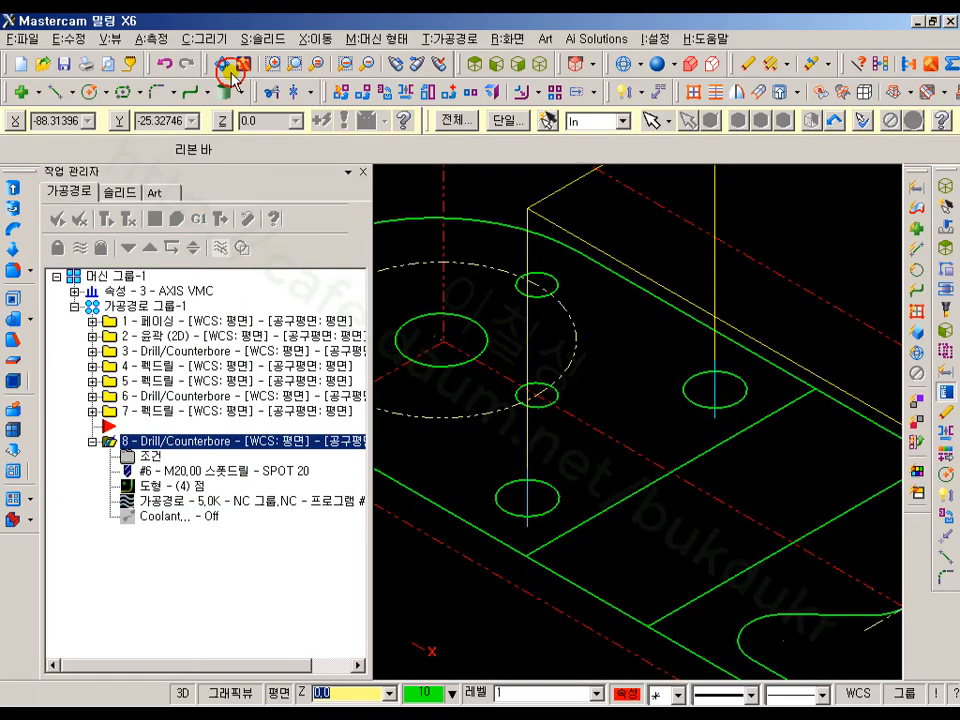
left_click(135, 412)
left_click(177, 218)
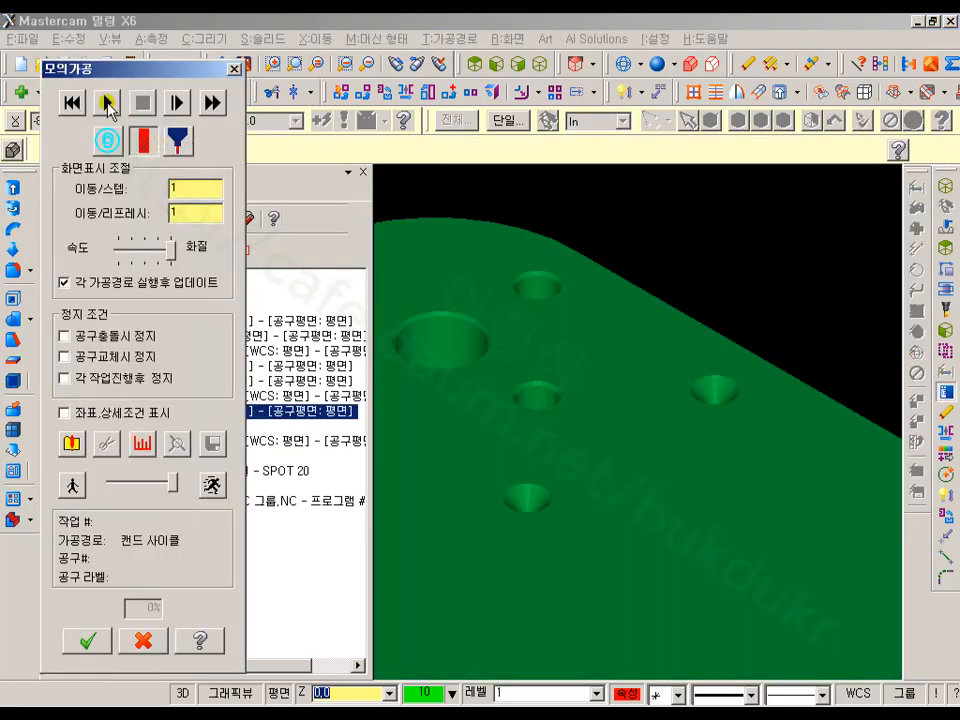
left_click(108, 102)
scroll(690, 366, "up", 2)
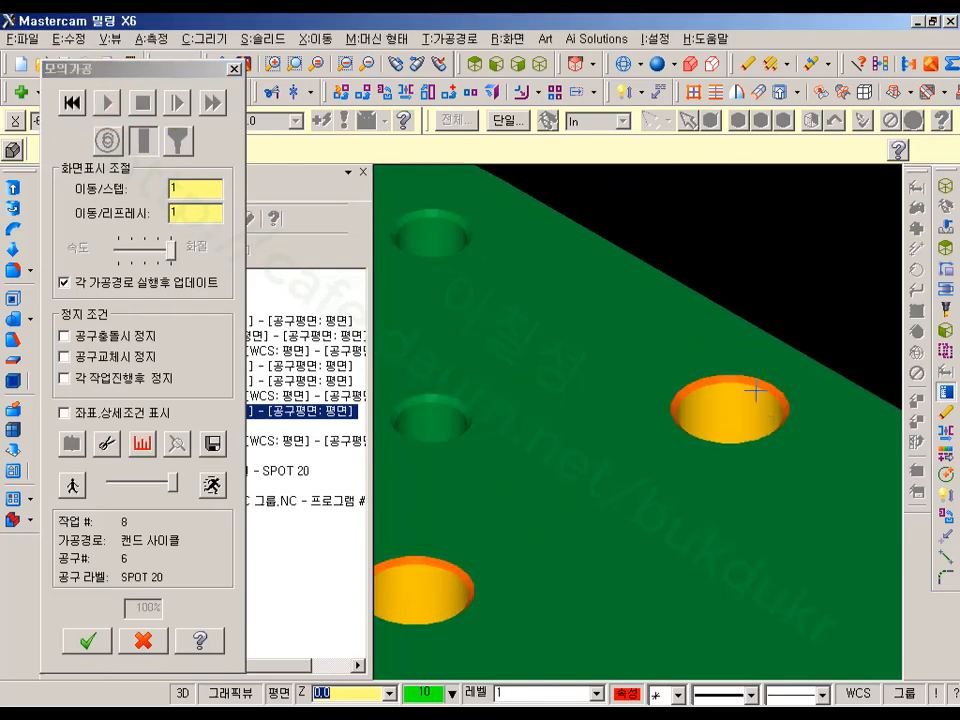
scroll(746, 409, "down", 2)
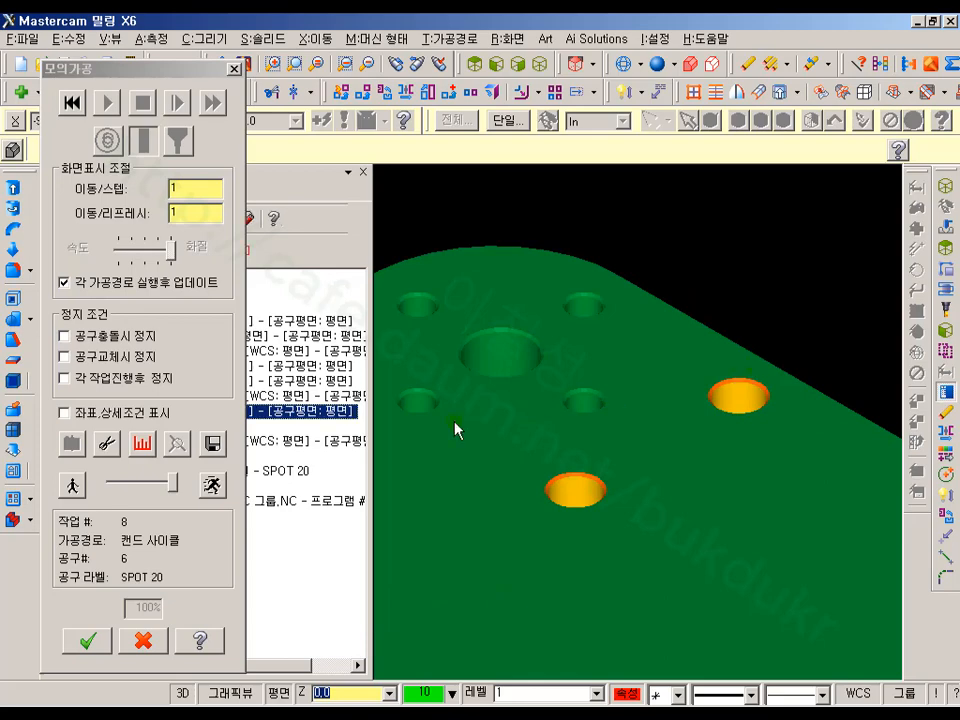
- Save the simulated stock over the existing STL file T in the data folder and close the simulation
left_click(218, 447)
left_click(240, 214)
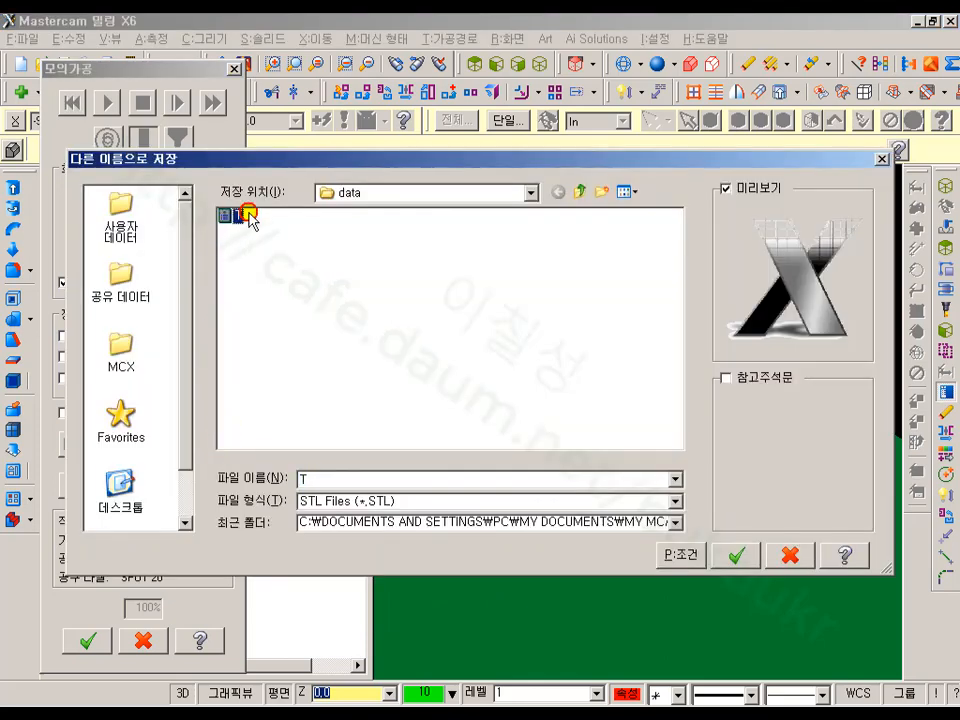
left_click(737, 557)
left_click(423, 398)
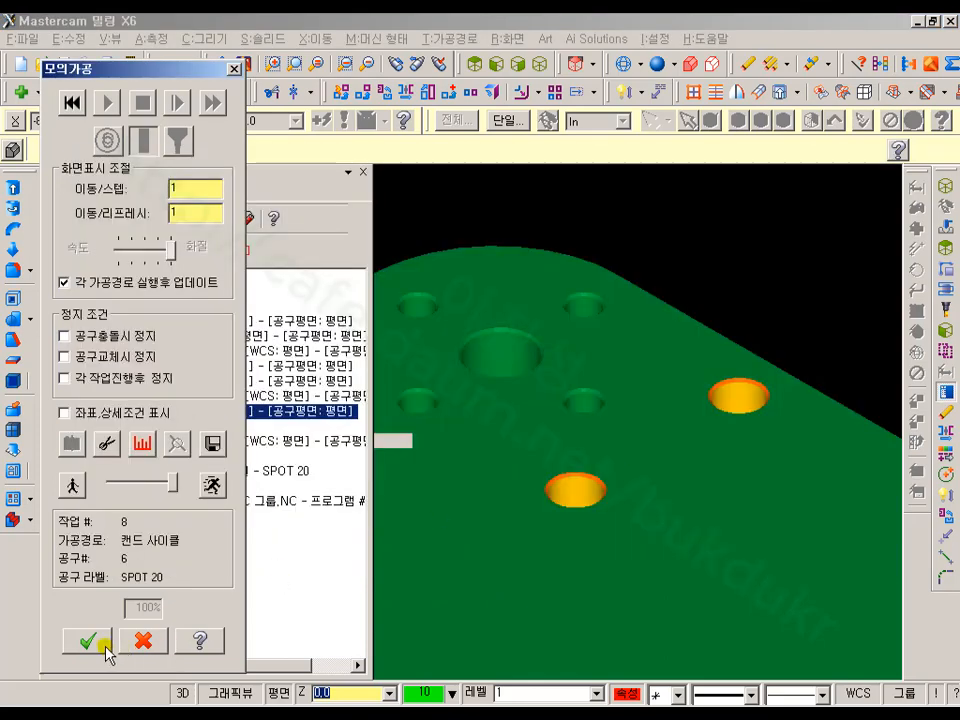
left_click(90, 641)
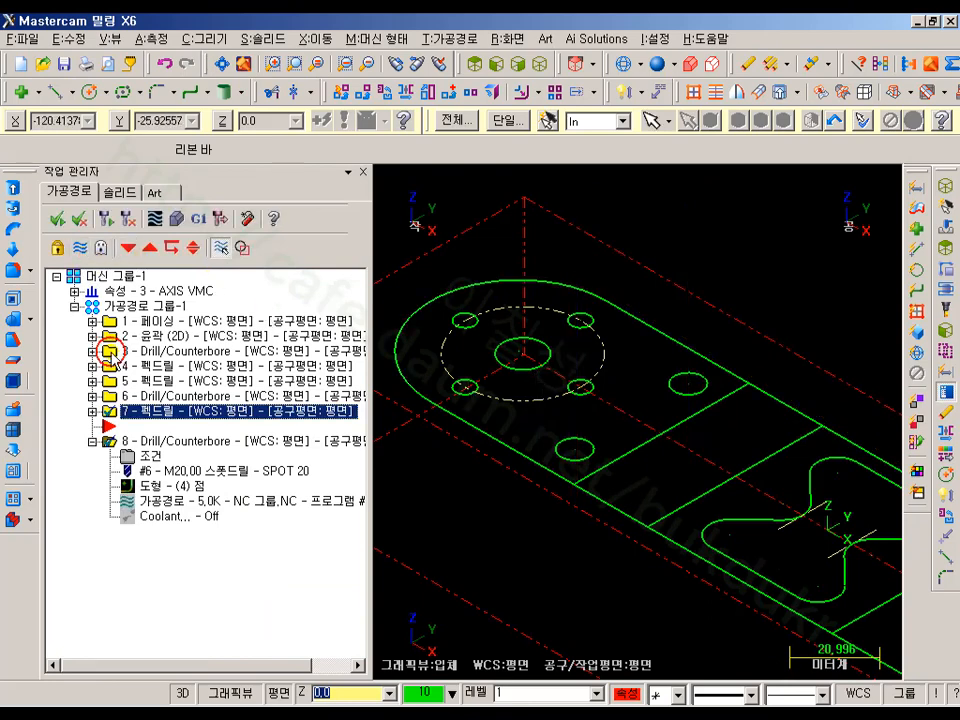
- Examine the hourglass-shaped pocket contour at the plate's centre in the isometric view
left_click(92, 441)
scroll(454, 343, "down", 3)
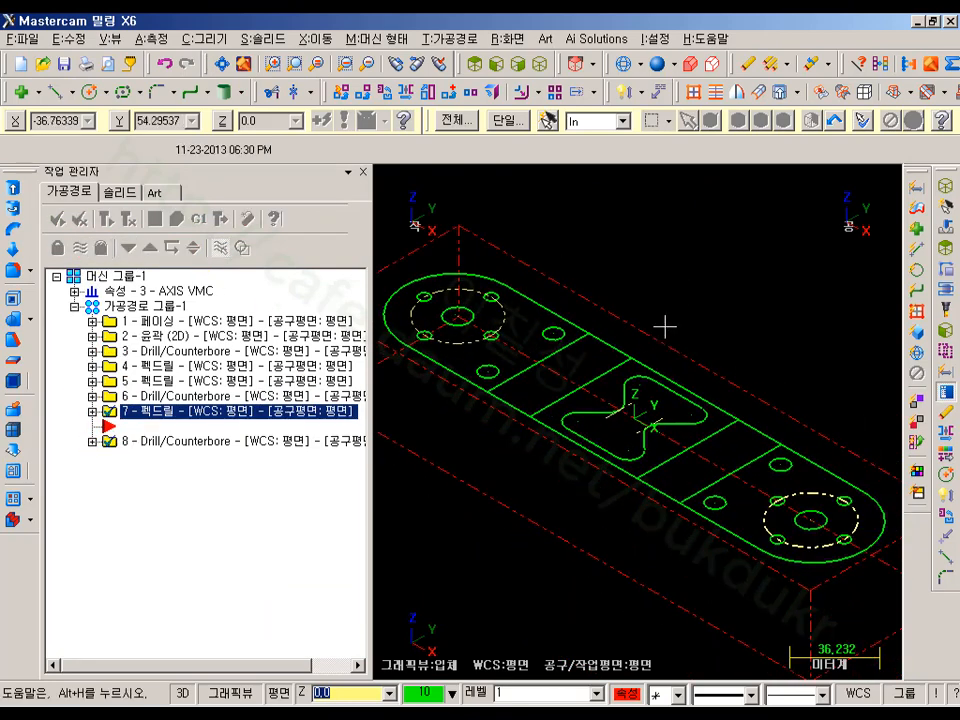
scroll(615, 564, "up", 7)
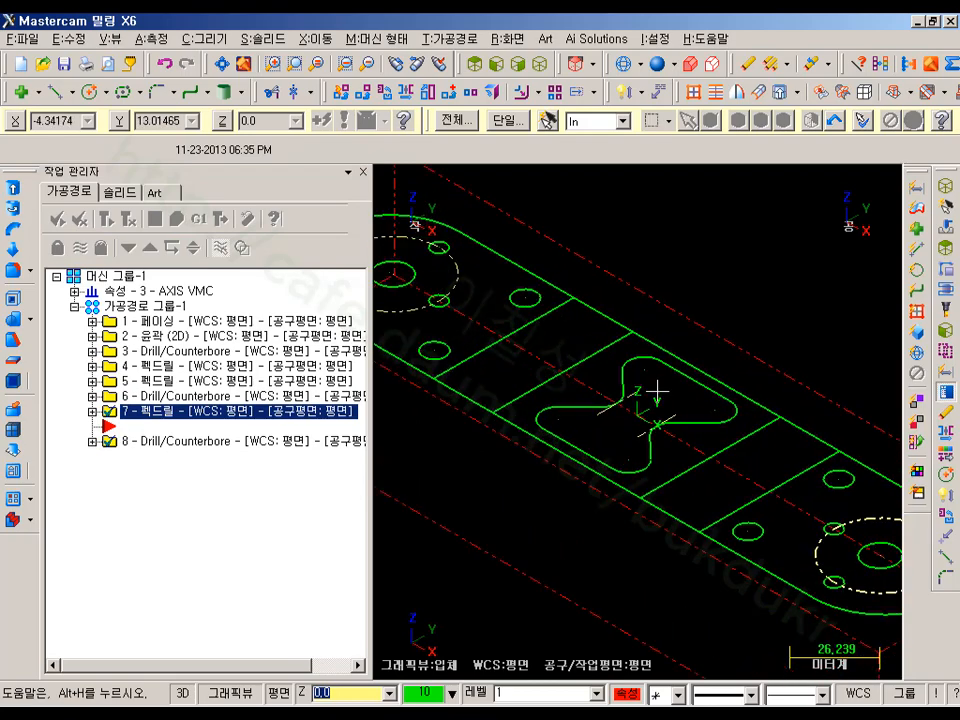
scroll(660, 395, "down", 1)
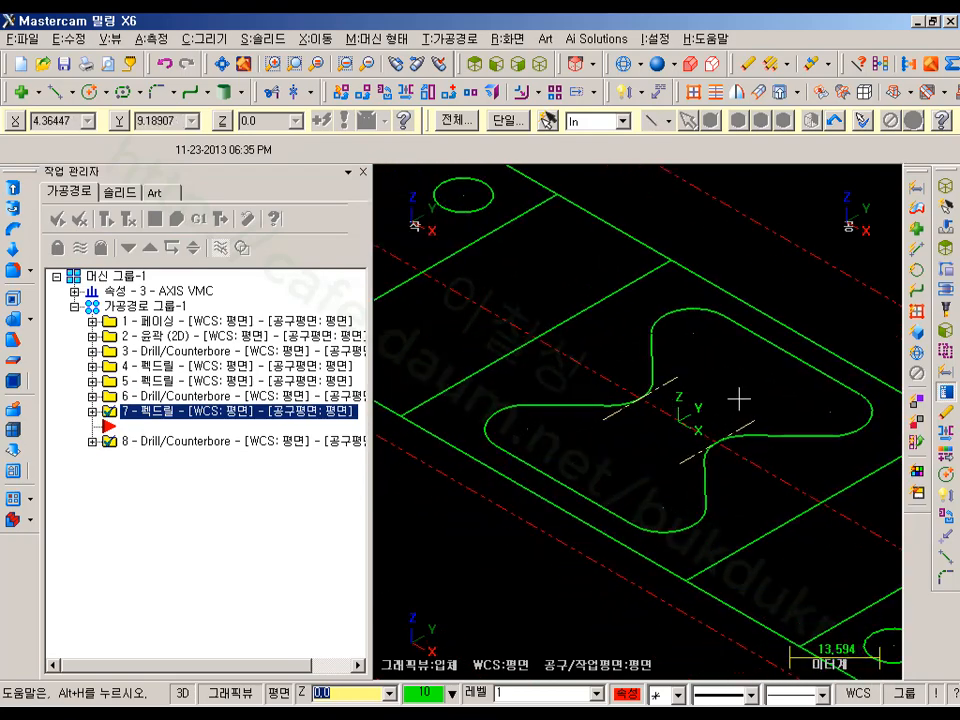
scroll(697, 384, "up", 1)
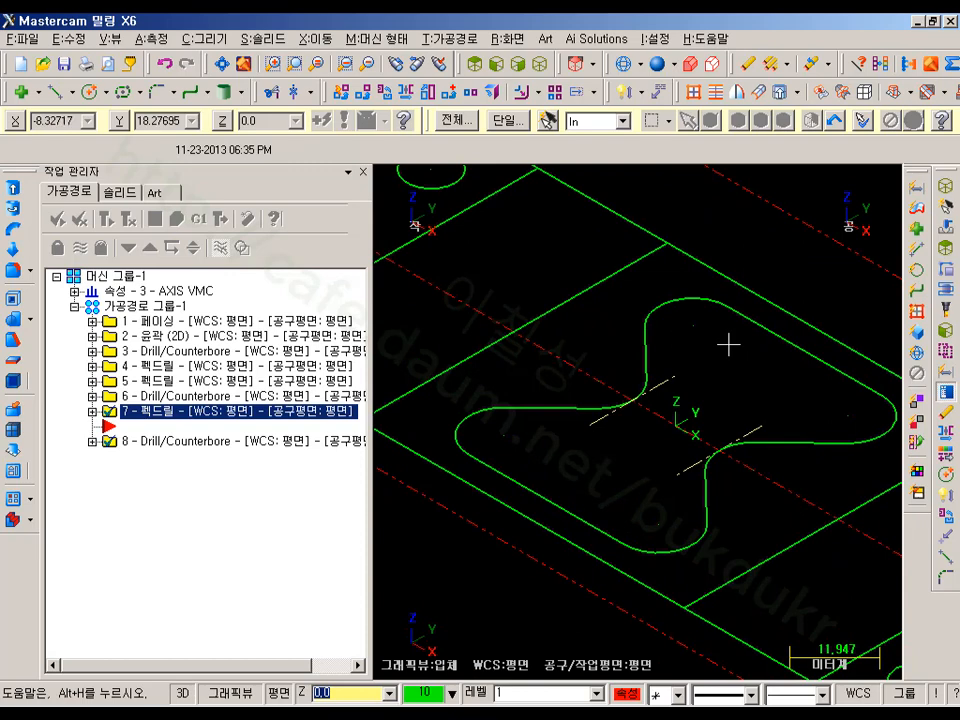
scroll(746, 428, "down", 1)
scroll(716, 412, "down", 2)
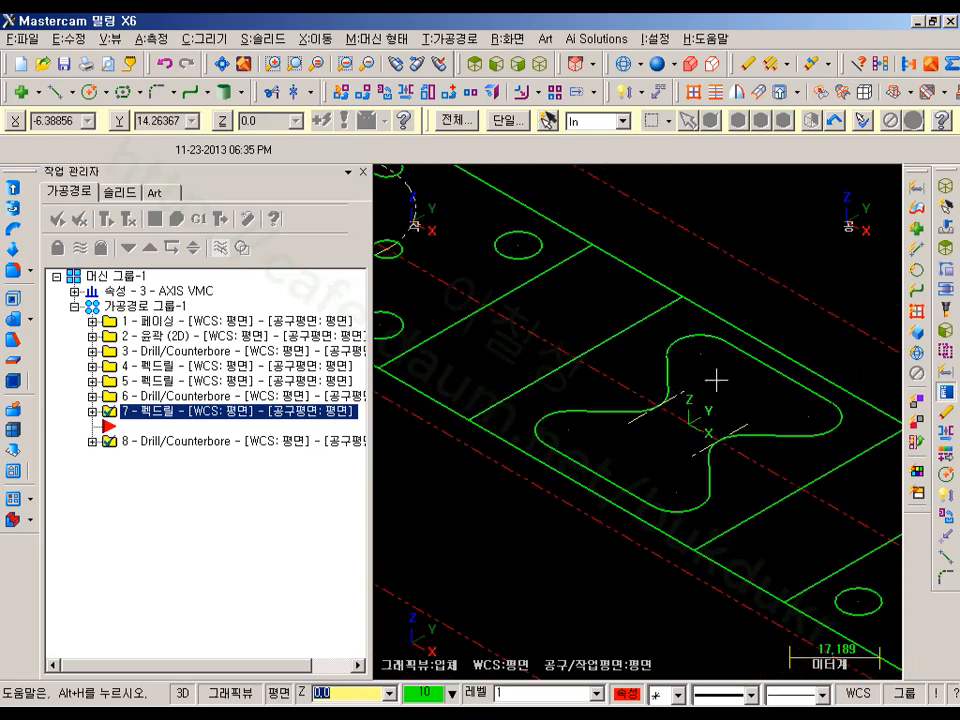
middle_click_drag(719, 381, 727, 400)
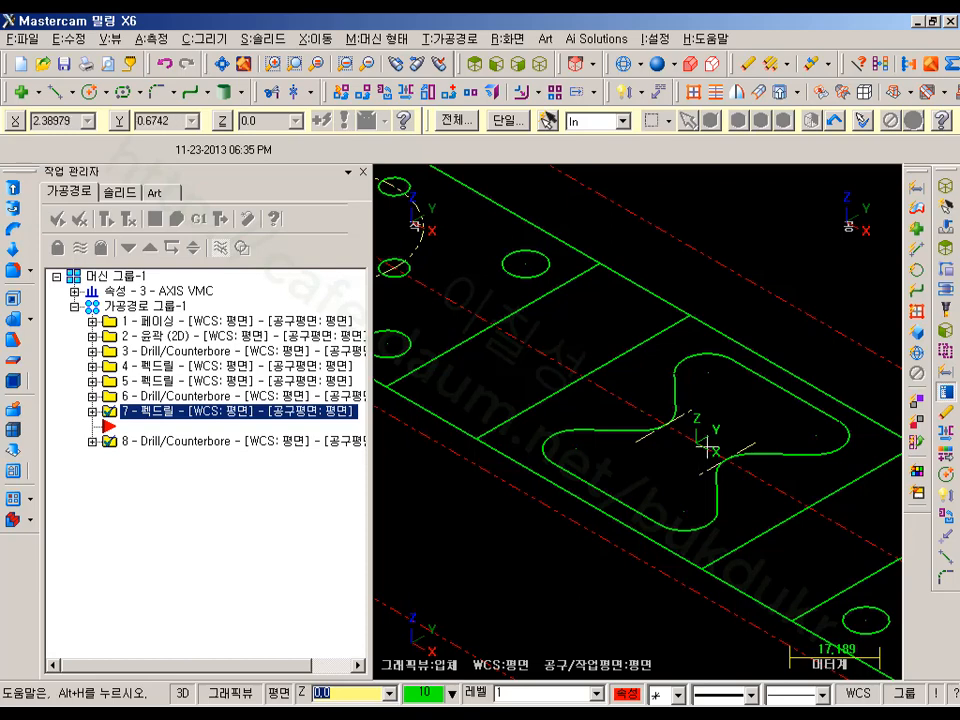
- Draw a 9 mm diameter circle at the origin, in the middle of the pocket contour, from the top view
left_click(480, 66)
scroll(655, 428, "up", 5)
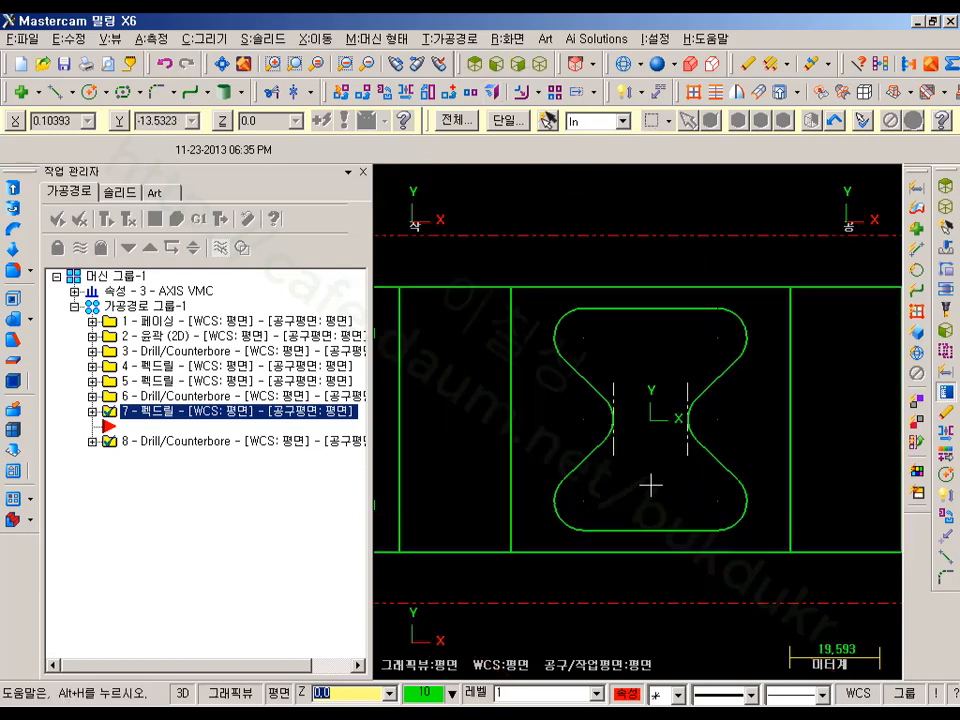
scroll(655, 412, "up", 1)
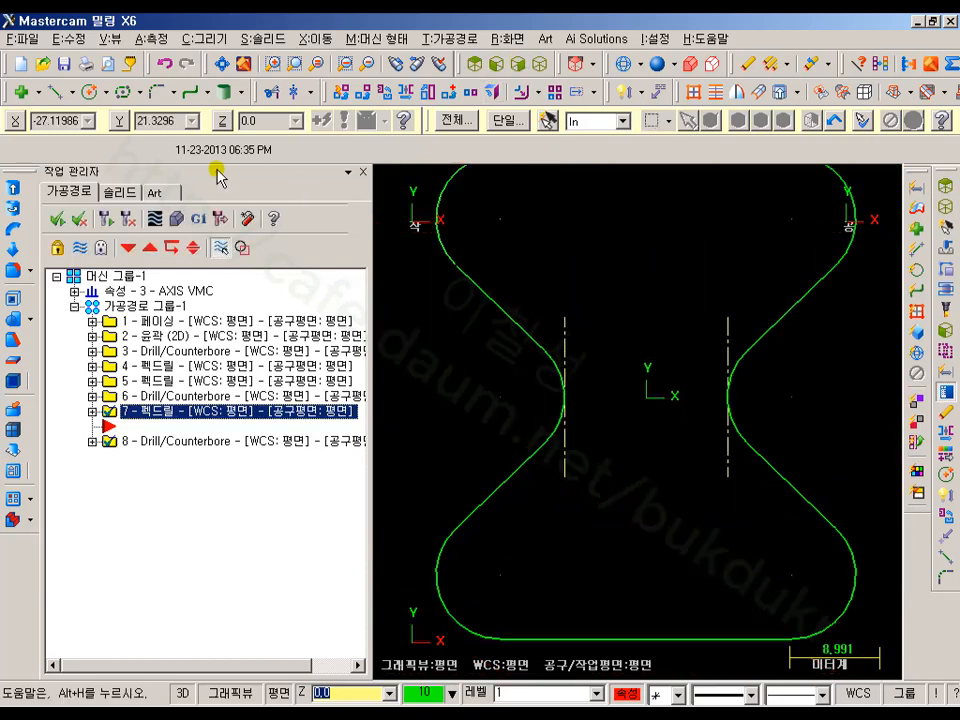
left_click(89, 94)
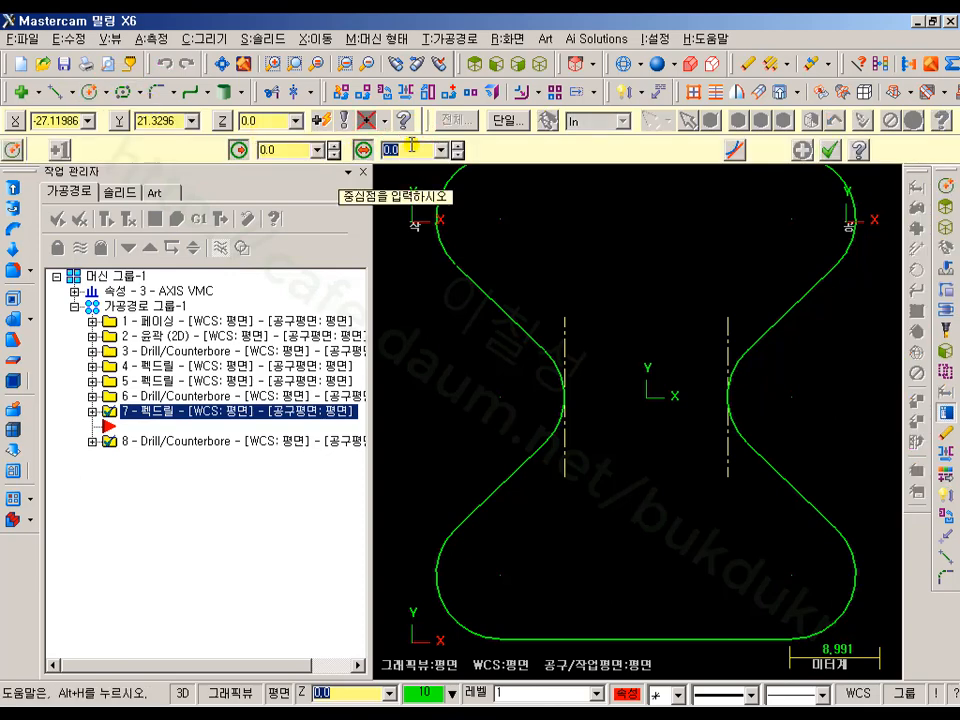
type("9")
key("Return")
left_click(648, 396)
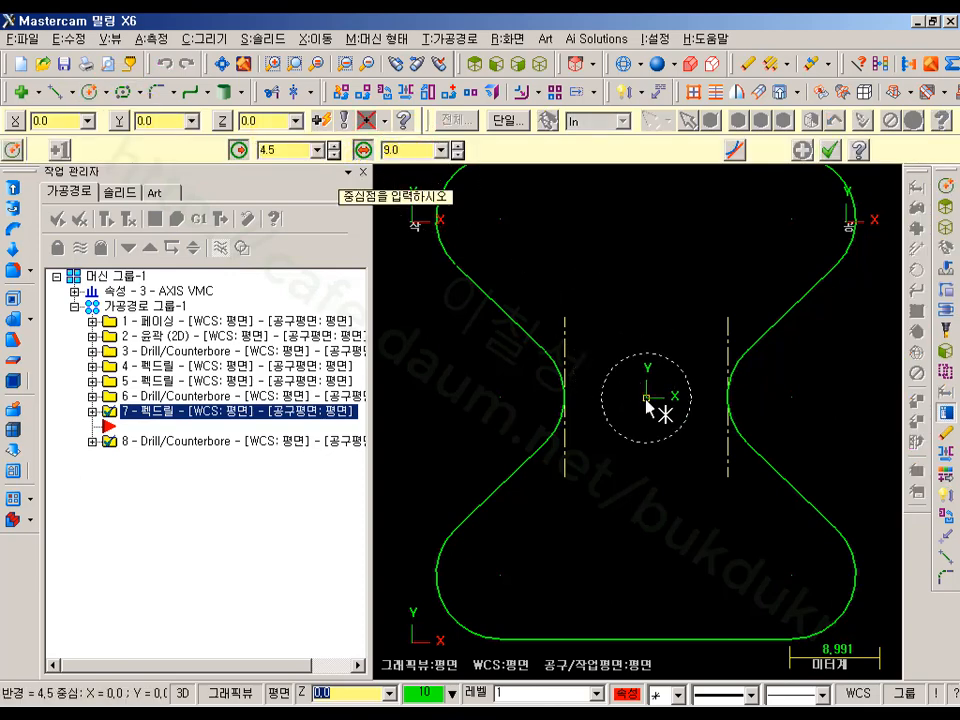
left_click(833, 158)
scroll(600, 440, "down", 2)
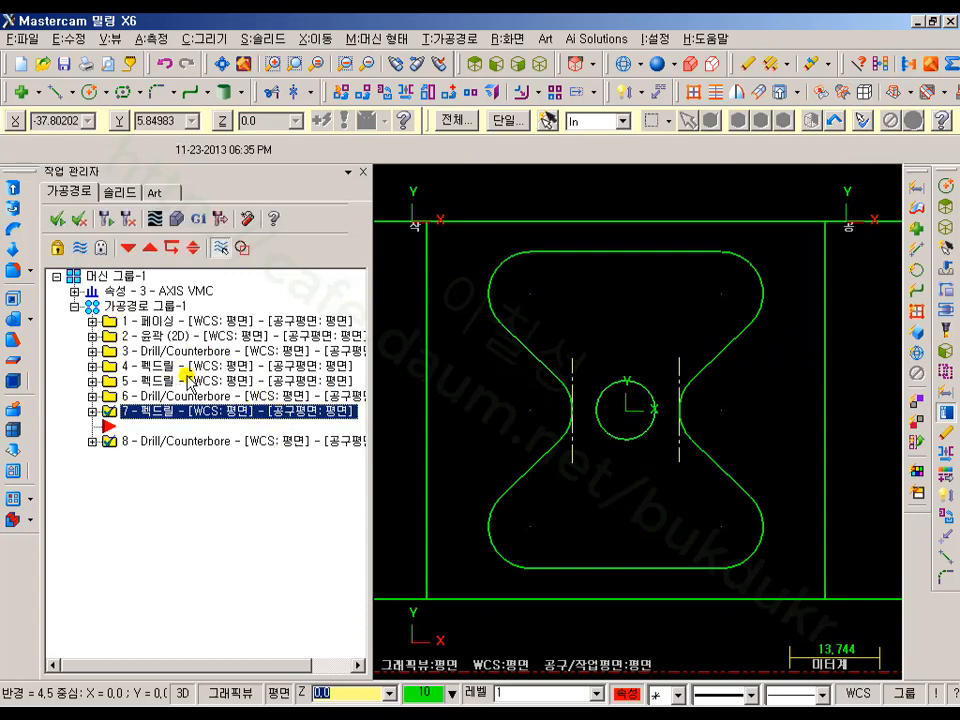
- Add the new circle's centre to the drill points of operation 3, the SPOT 20 spot drilling, and regenerate its toolpath
left_click(93, 352)
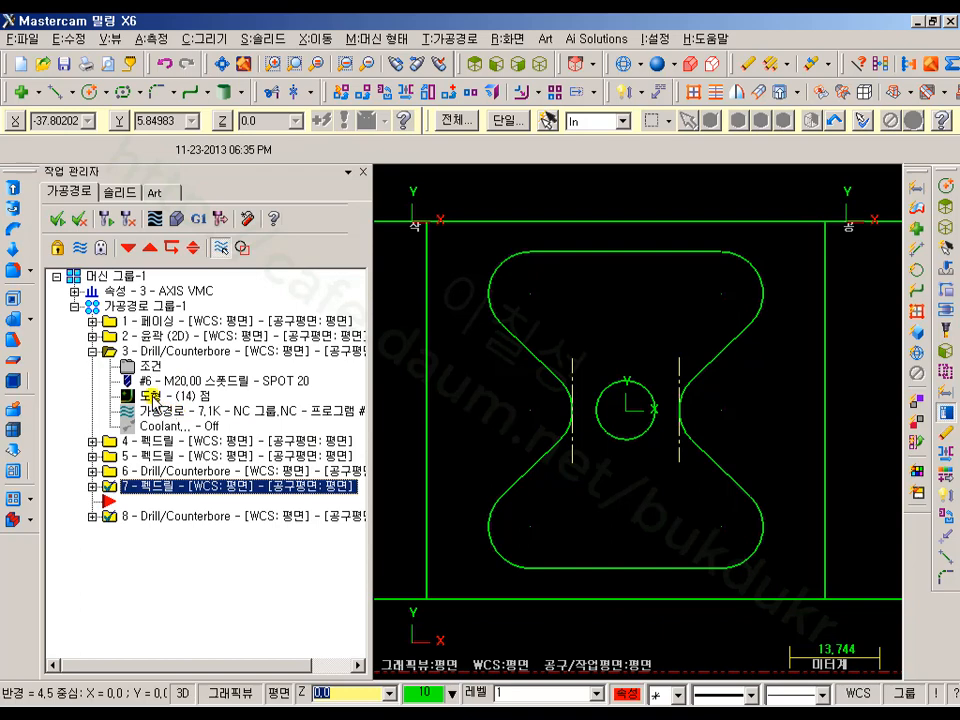
left_click(152, 396)
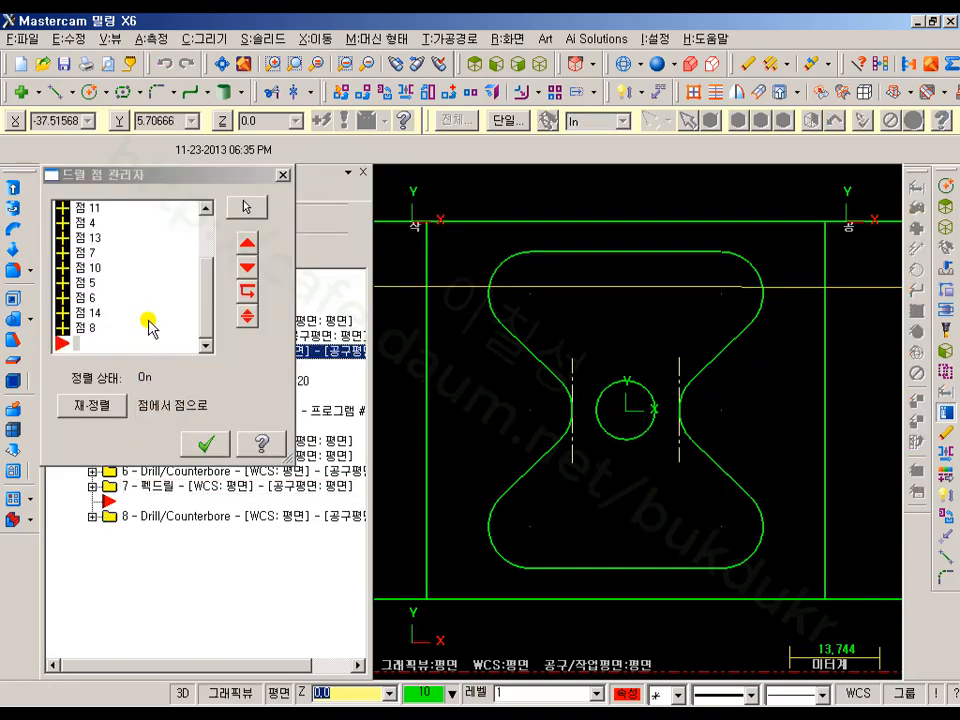
right_click(154, 246)
left_click(182, 251)
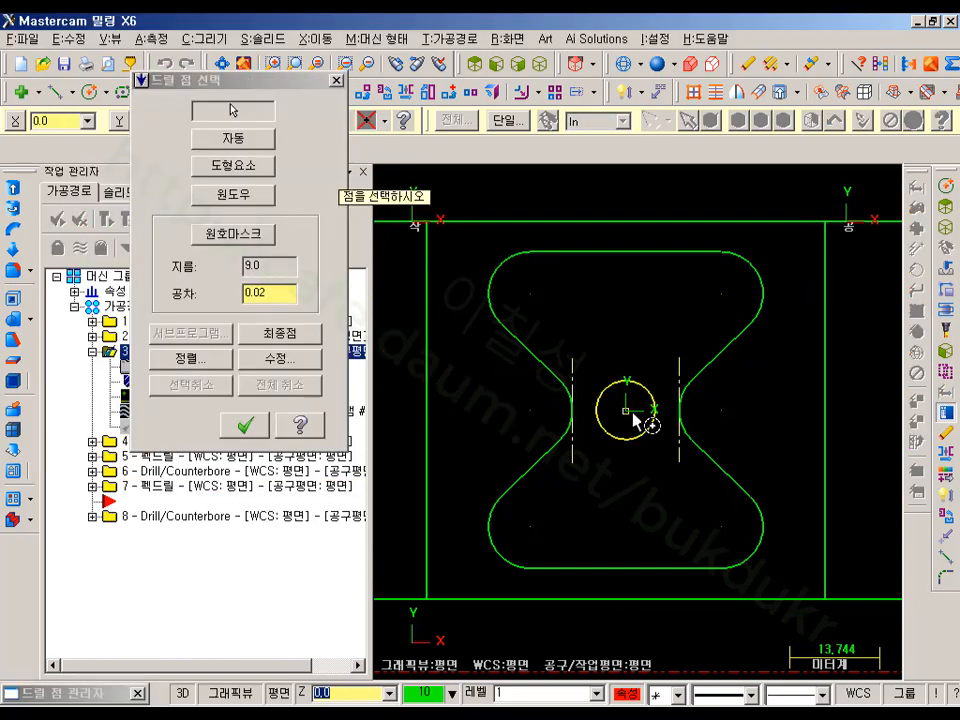
left_click(631, 413)
left_click(249, 423)
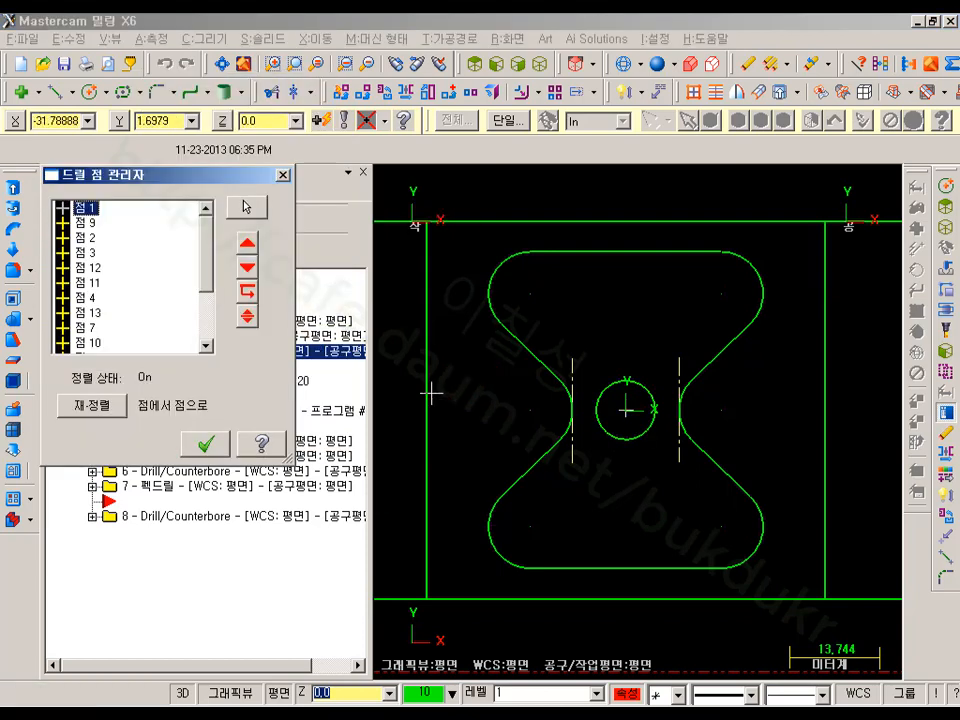
left_click(203, 442)
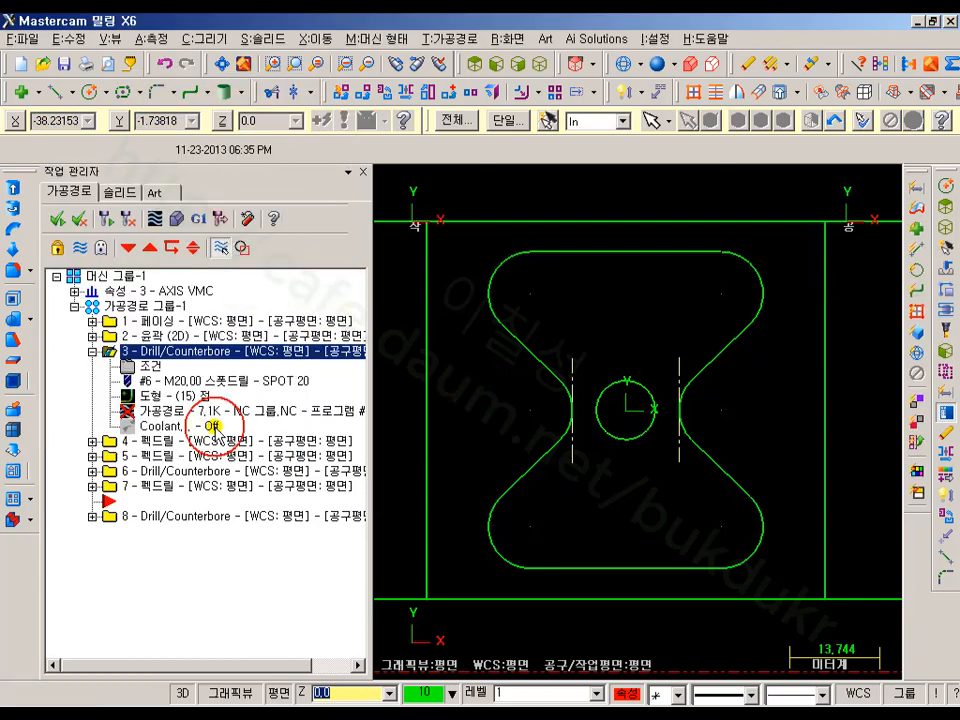
left_click(107, 220)
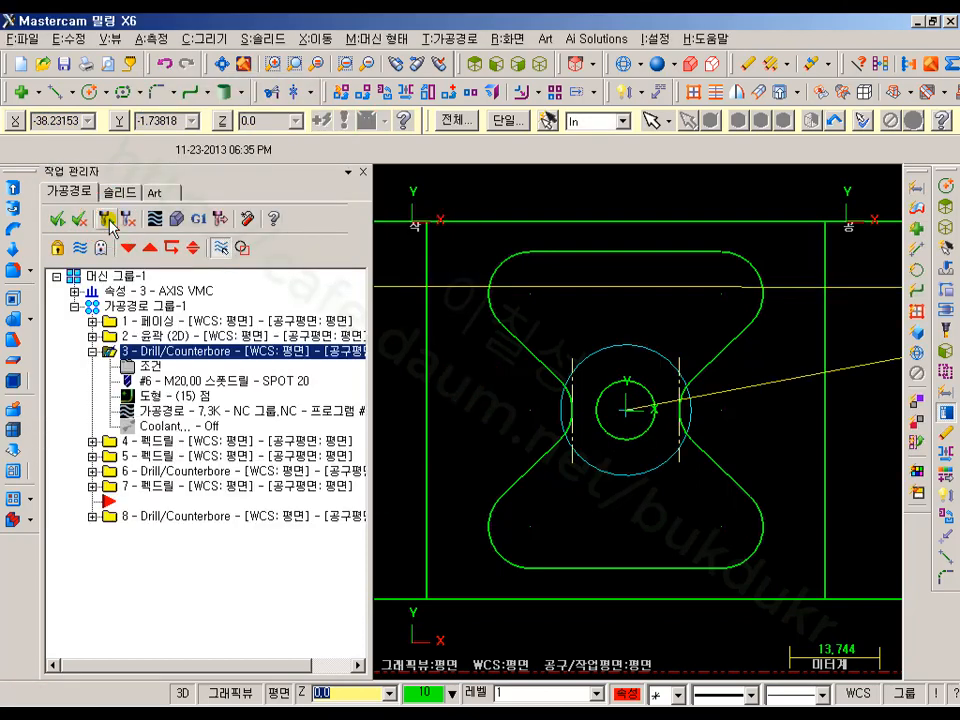
- Add the new circle's centre to the drill points of operation 7, the 9 mm peck drilling, and regenerate its toolpath
left_click(92, 352)
left_click(92, 381)
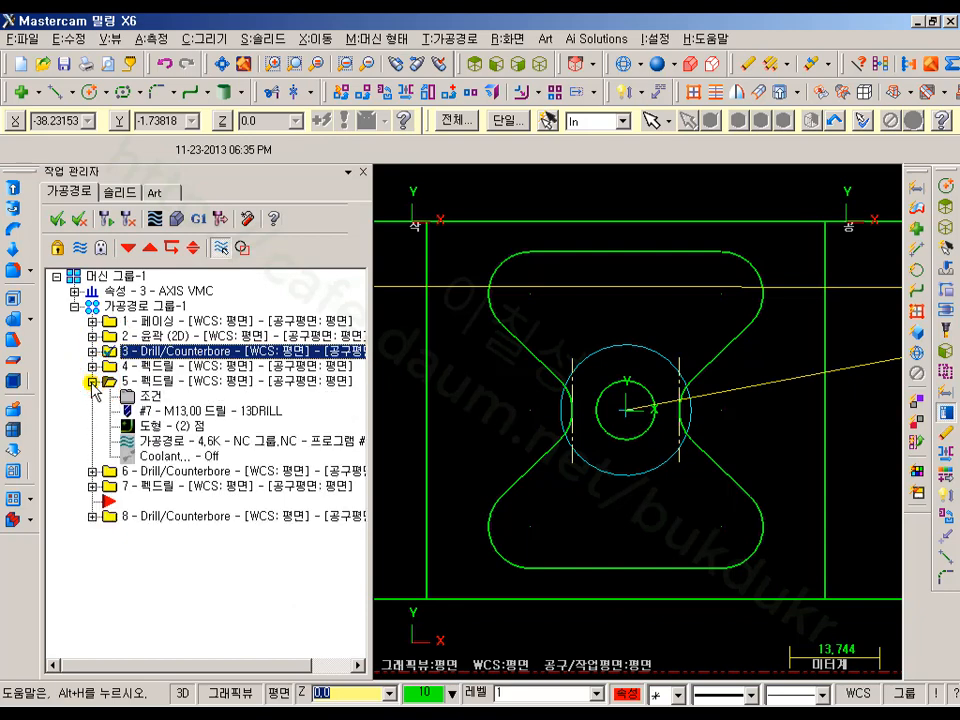
left_click(92, 366)
left_click(92, 366)
left_click(92, 381)
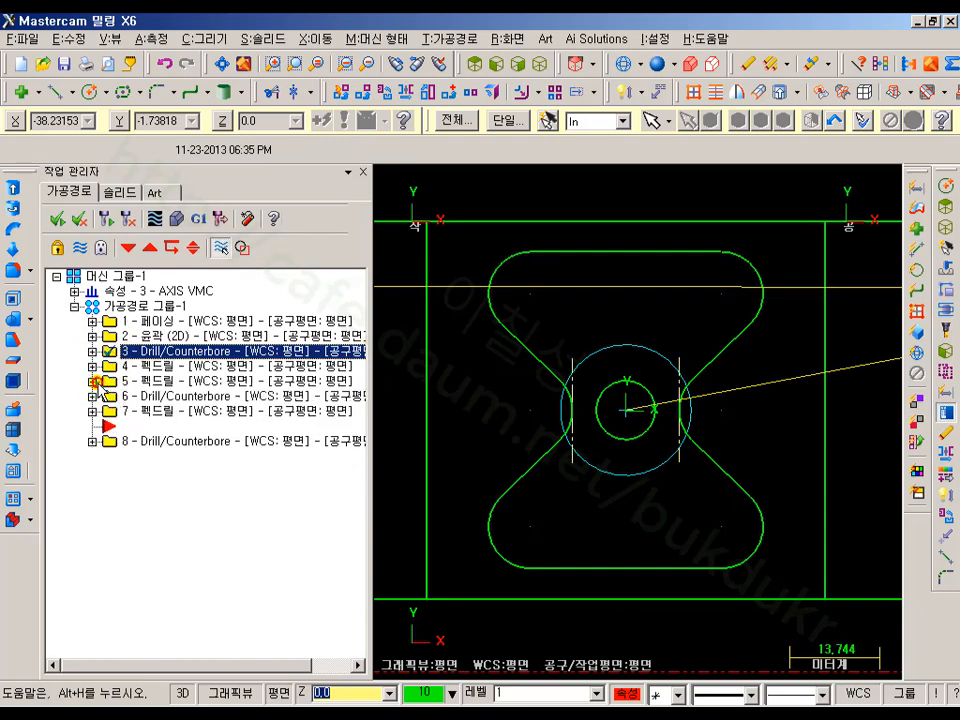
left_click(92, 396)
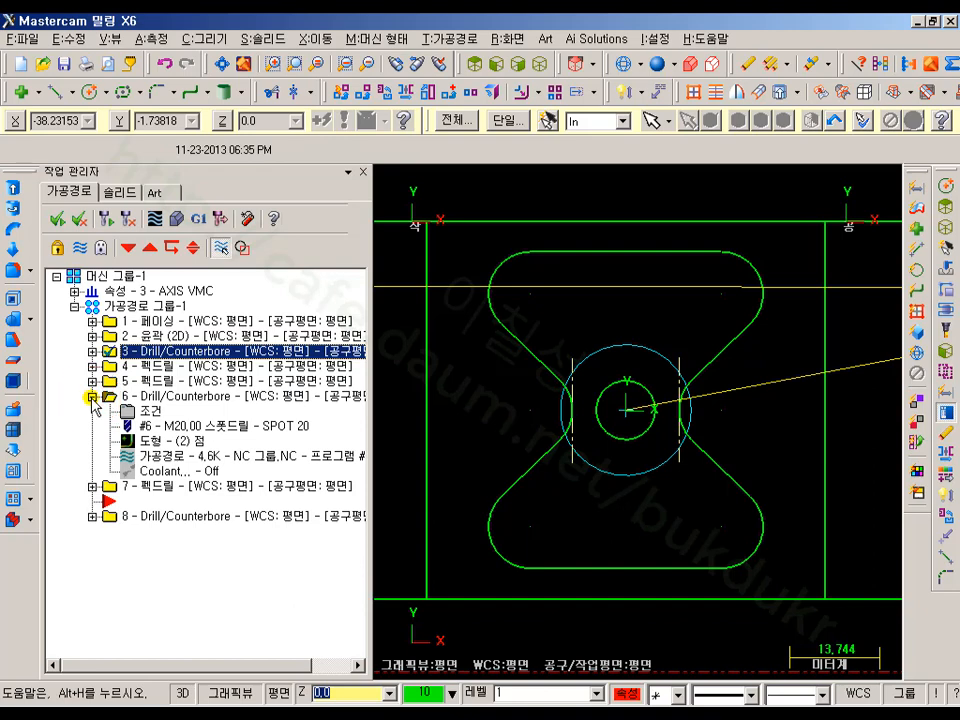
left_click(92, 486)
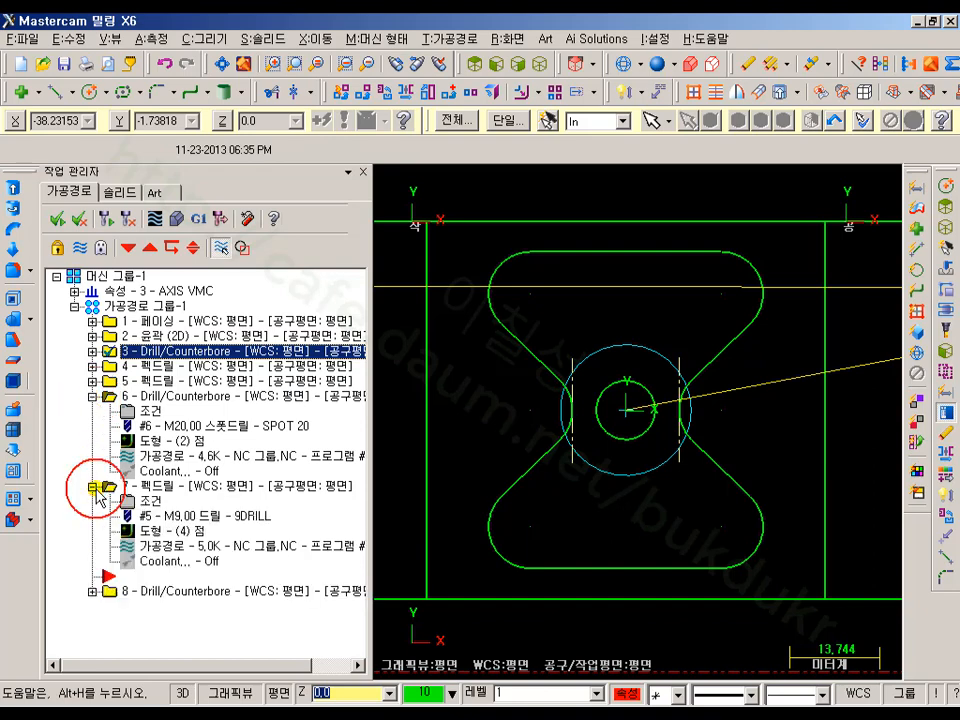
left_click(152, 530)
right_click(128, 300)
left_click(158, 311)
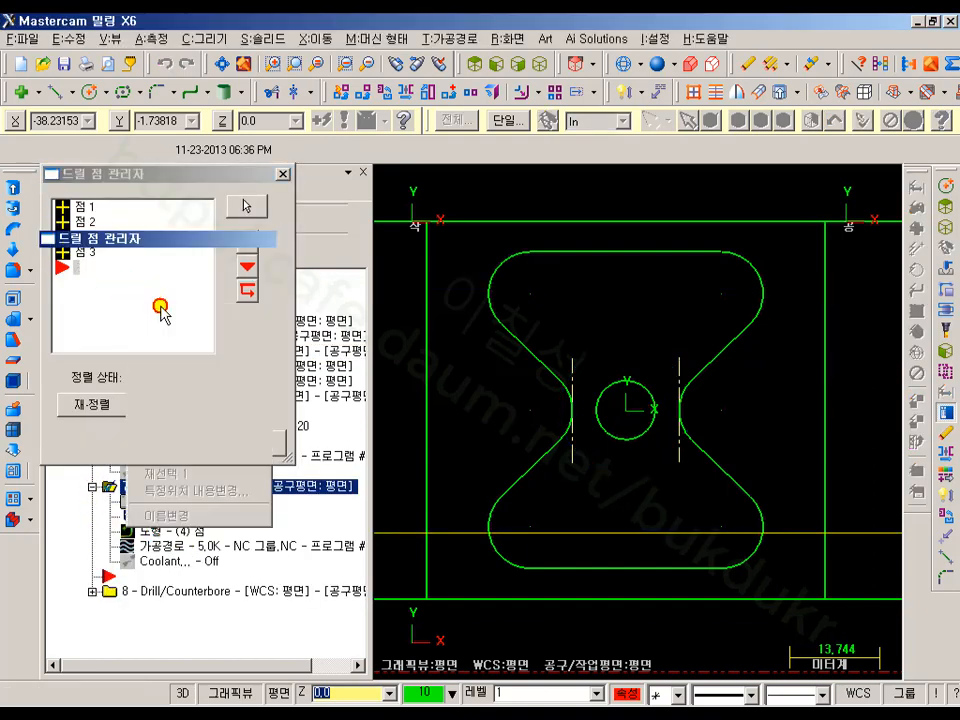
left_click(641, 427)
left_click(247, 426)
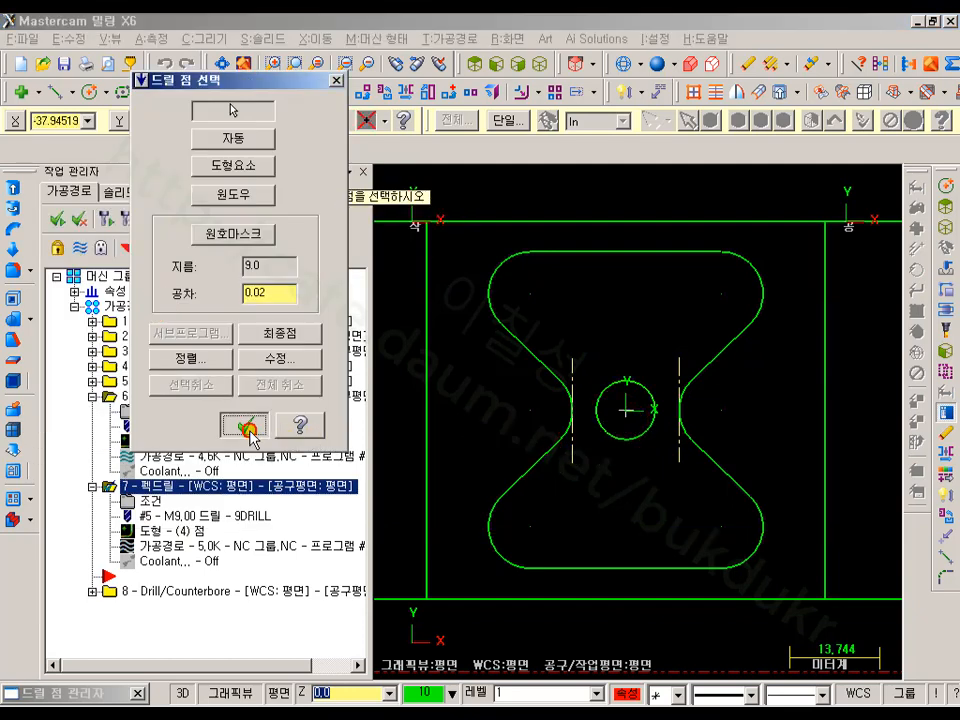
left_click(224, 450)
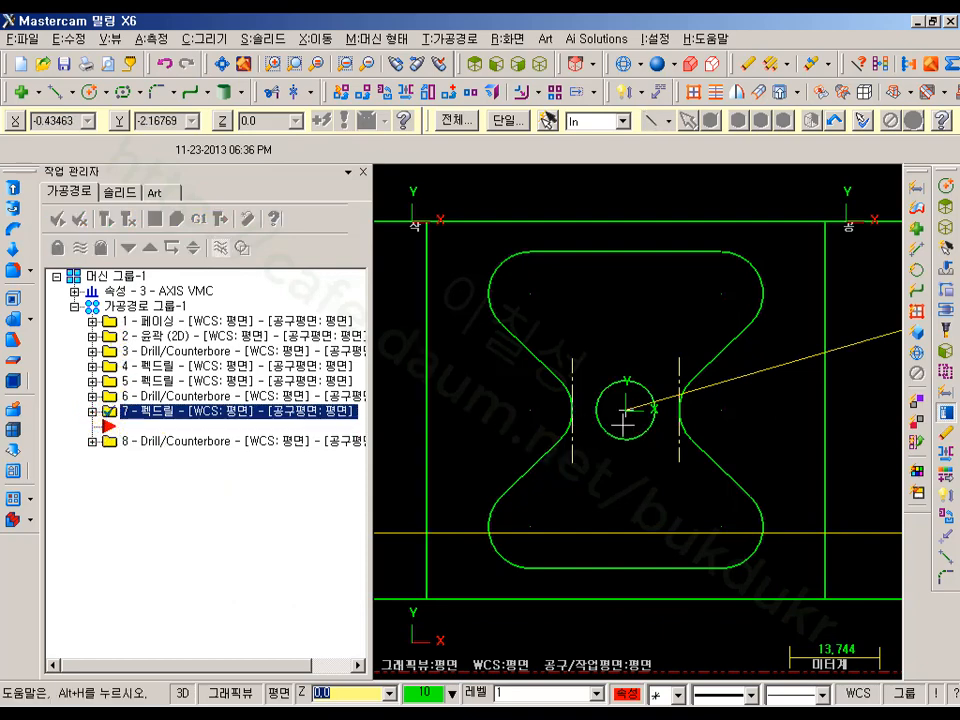
scroll(620, 405, "up", 1)
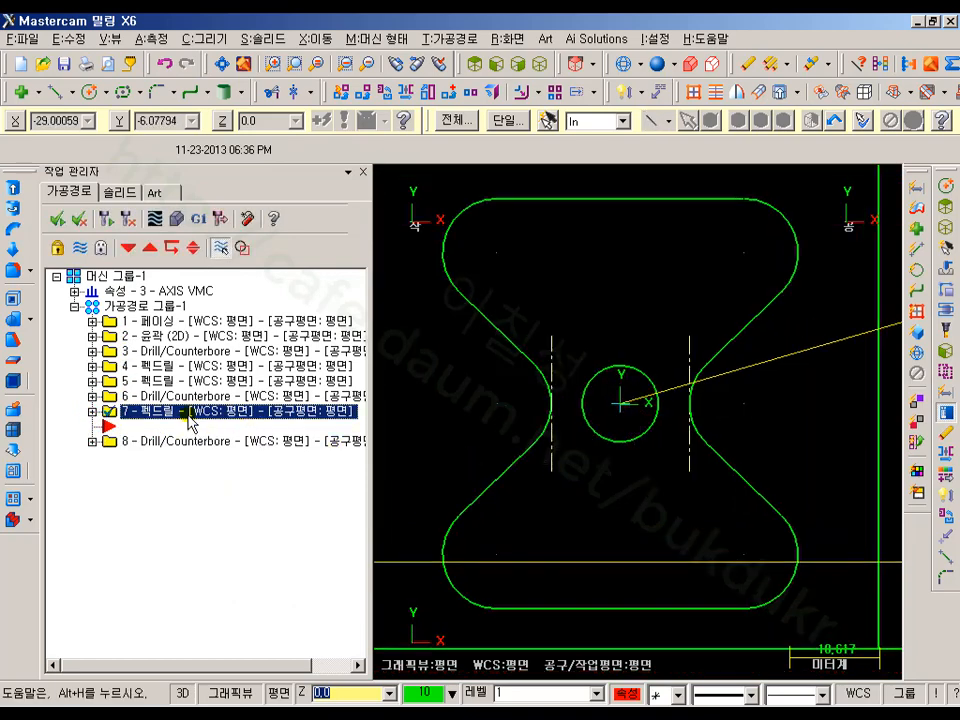
- Simulate machining of operation 7 in the isometric view and inspect the 9 mm hole drilled at the plate's centre
left_click(178, 218)
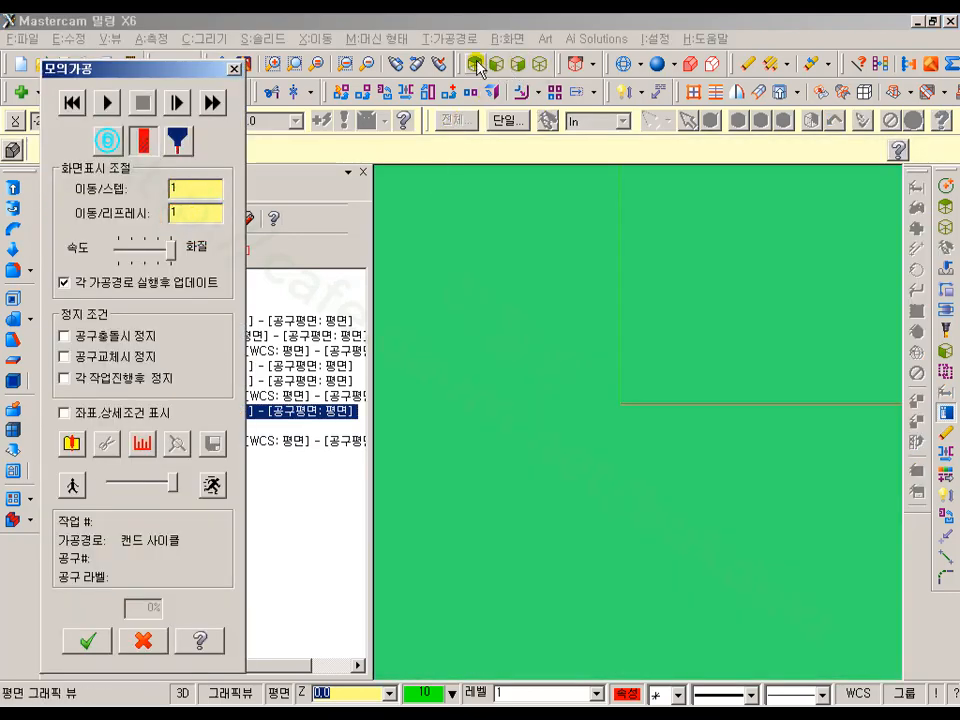
left_click(540, 64)
left_click(108, 102)
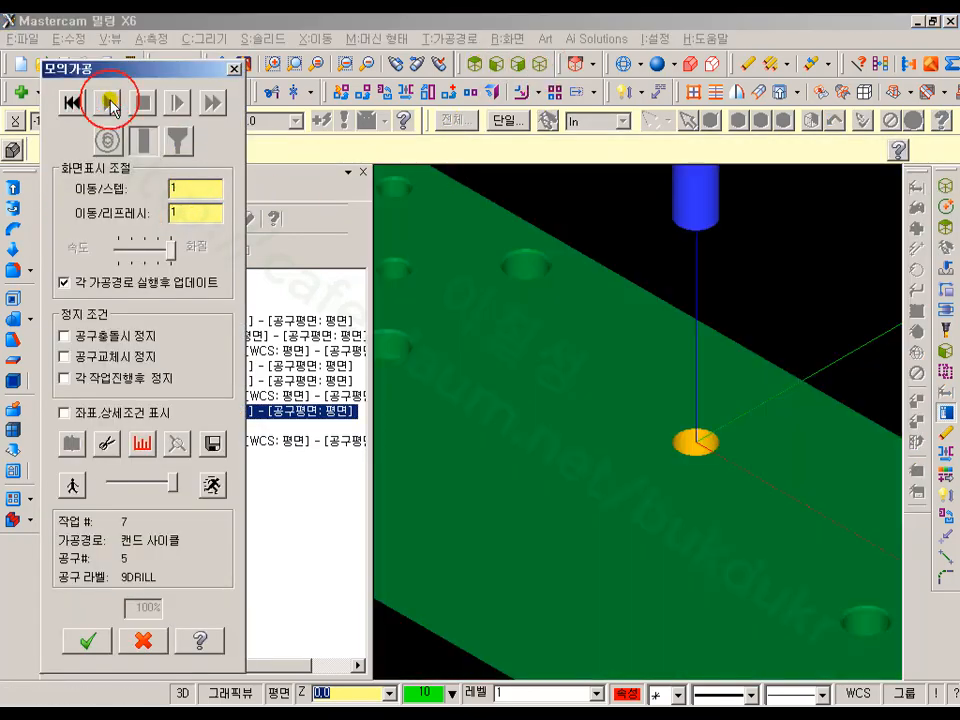
scroll(703, 441, "up", 3)
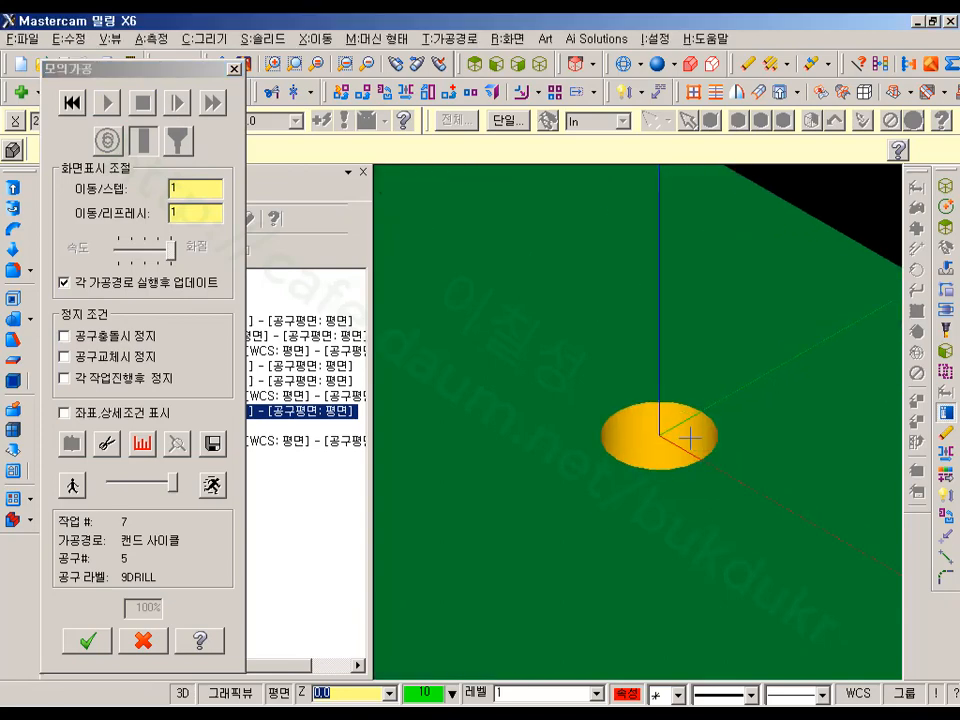
left_click(148, 645)
scroll(622, 376, "down", 4)
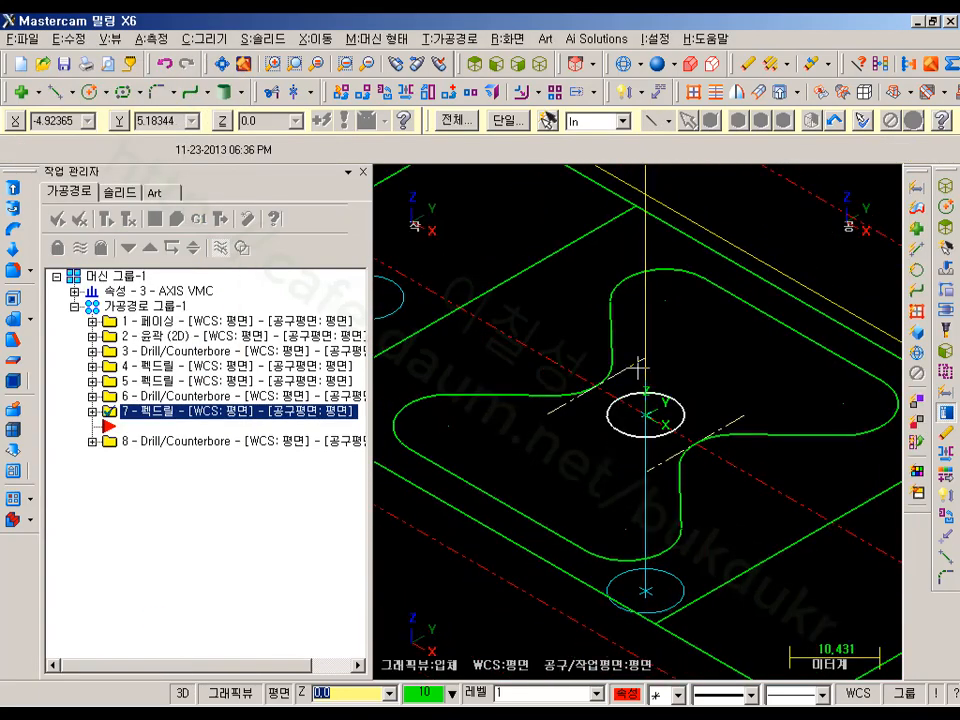
- Start a pocket toolpath from the top view, chaining the centre point at the origin and the hourglass-shaped contour
left_click(474, 64)
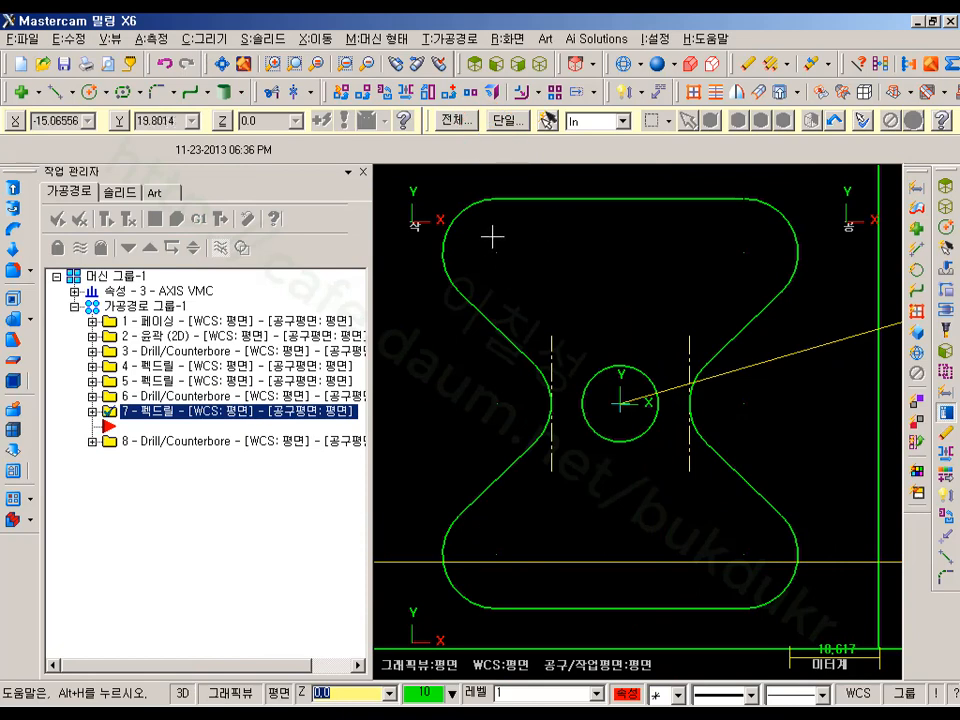
left_click(460, 38)
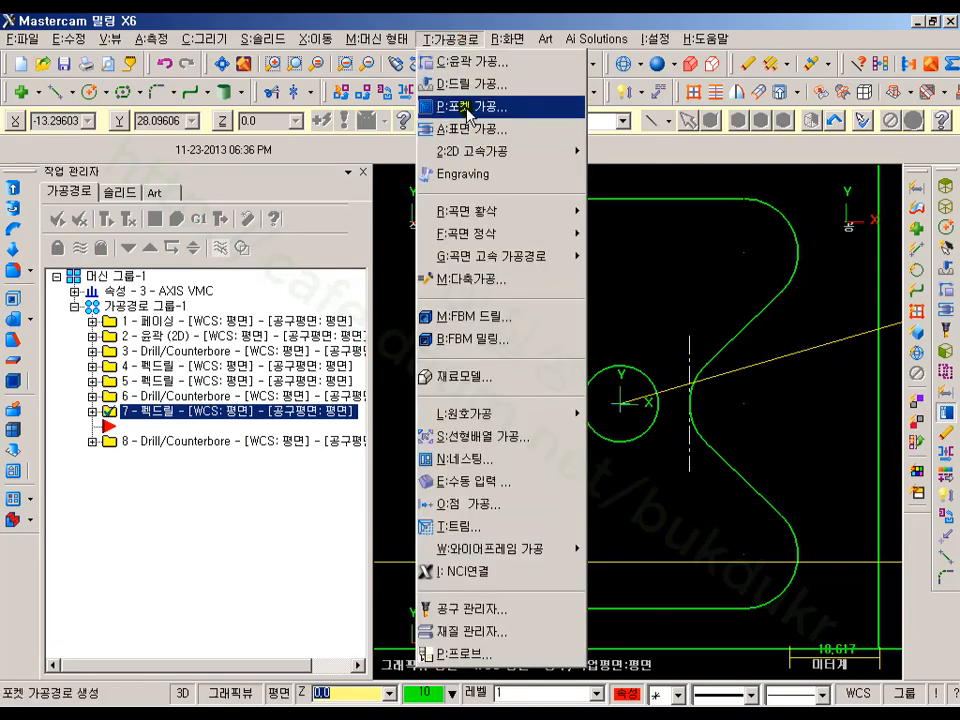
left_click(468, 107)
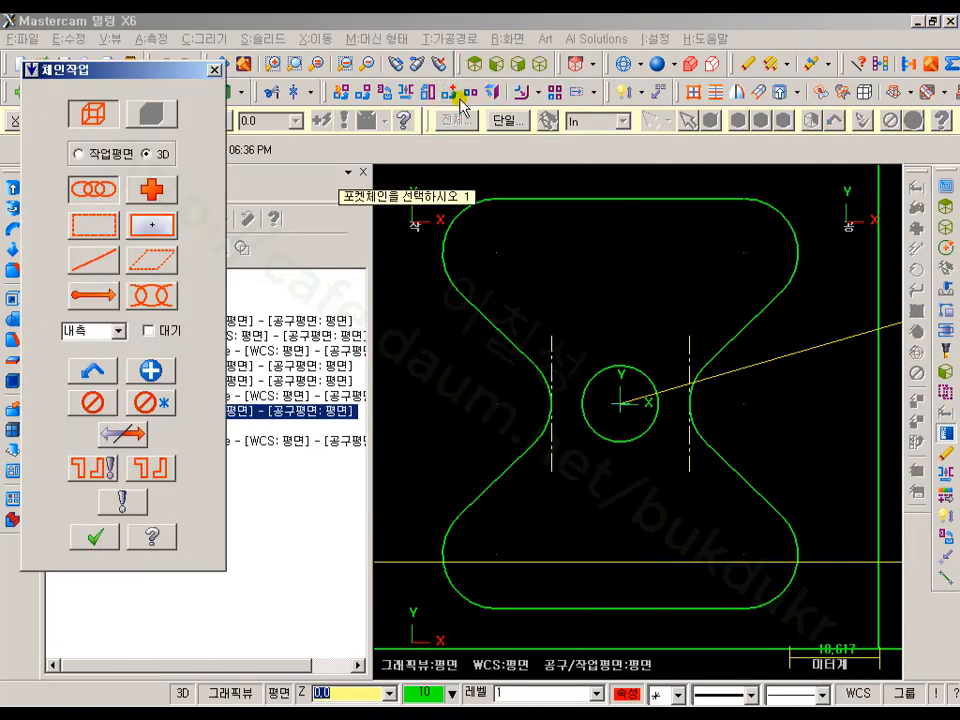
left_click(622, 411)
left_click(99, 193)
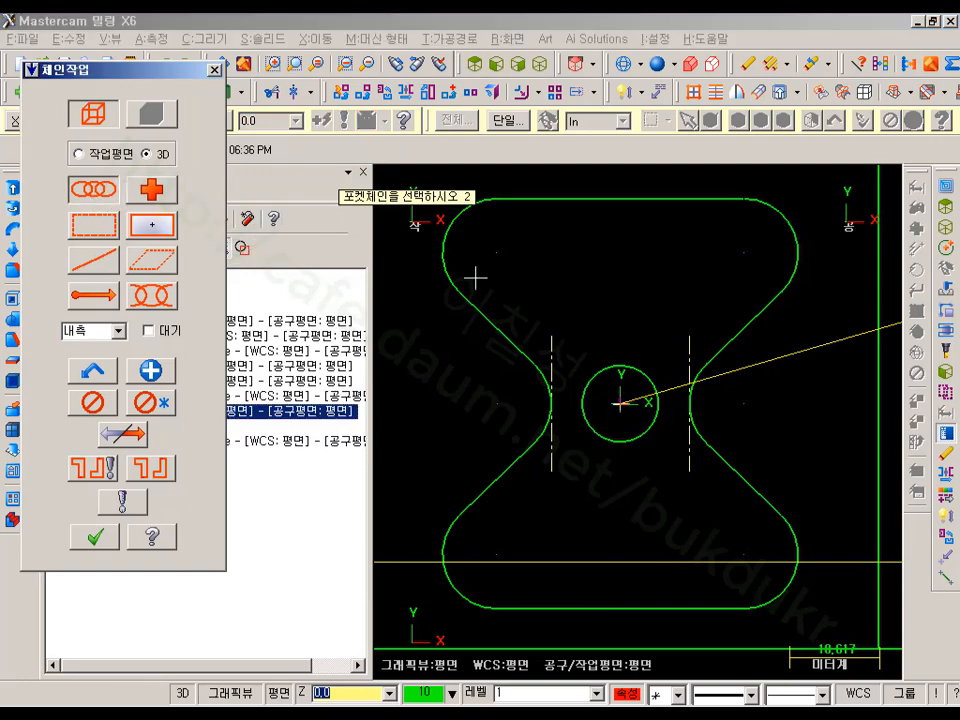
left_click(740, 342)
left_click(94, 537)
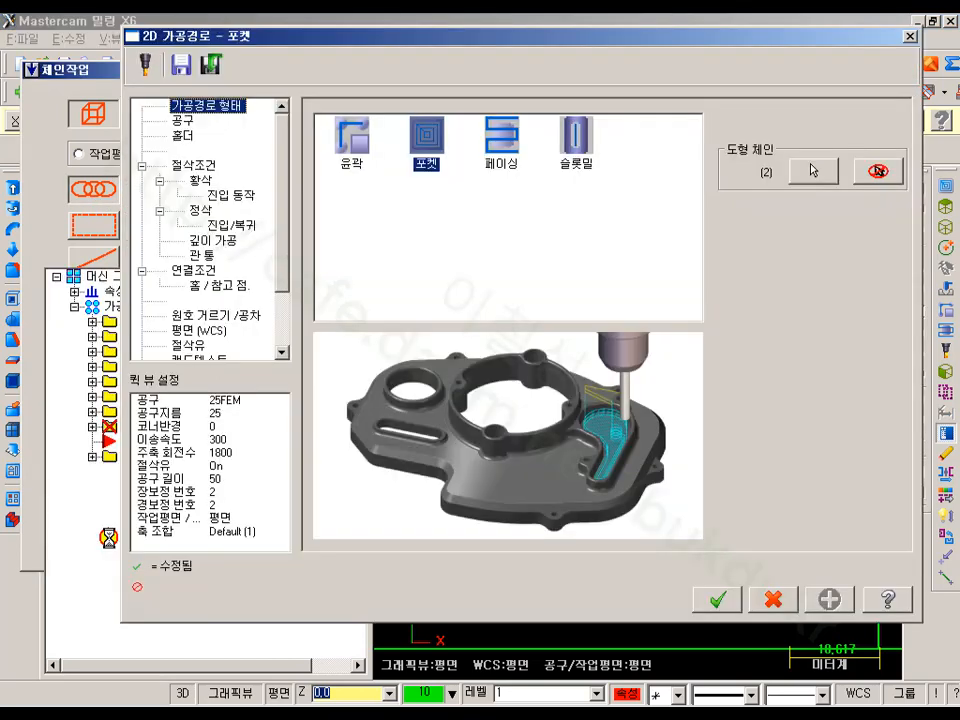
- Choose the 10FEM end mill for the pocket and set the finishing lead-in and lead-out line lengths and arc radii to 5% (0.5 mm)
left_click(183, 120)
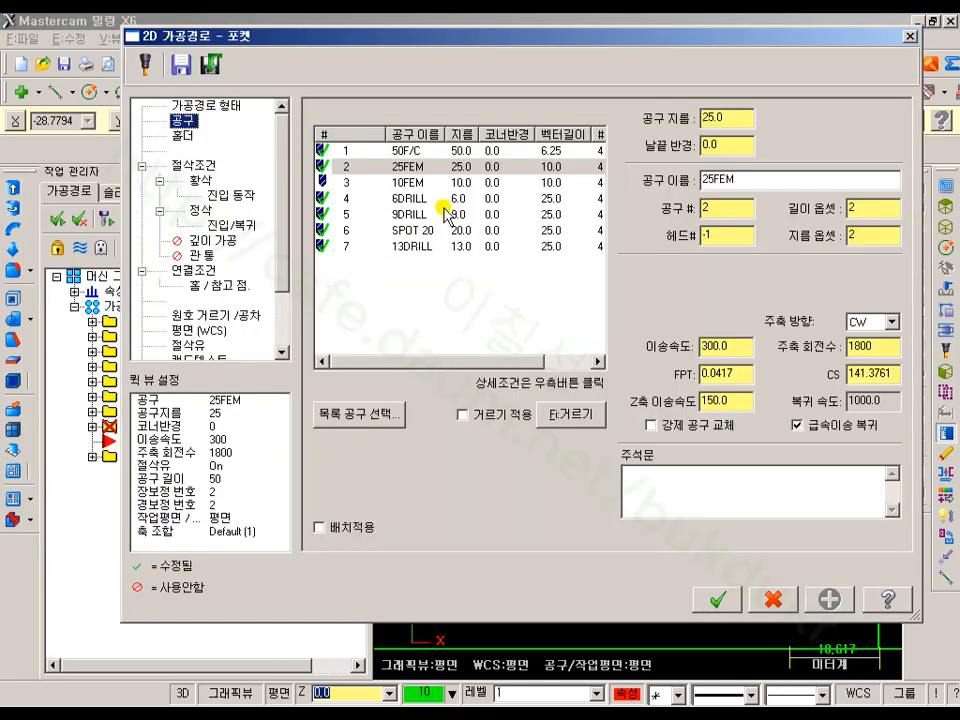
left_click(400, 183)
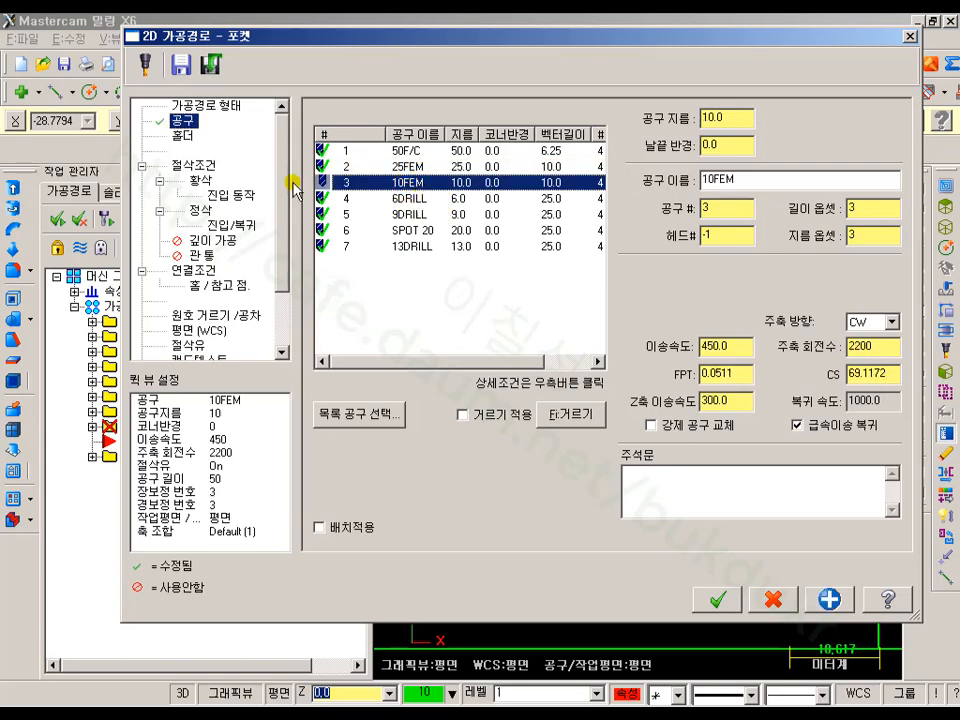
left_click(199, 167)
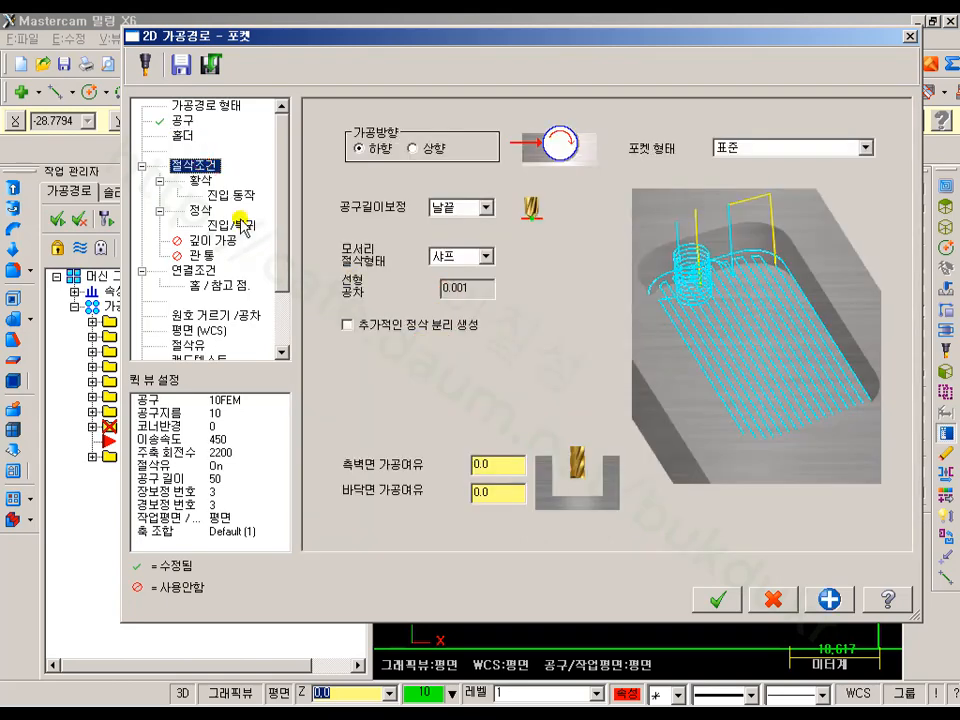
left_click(200, 181)
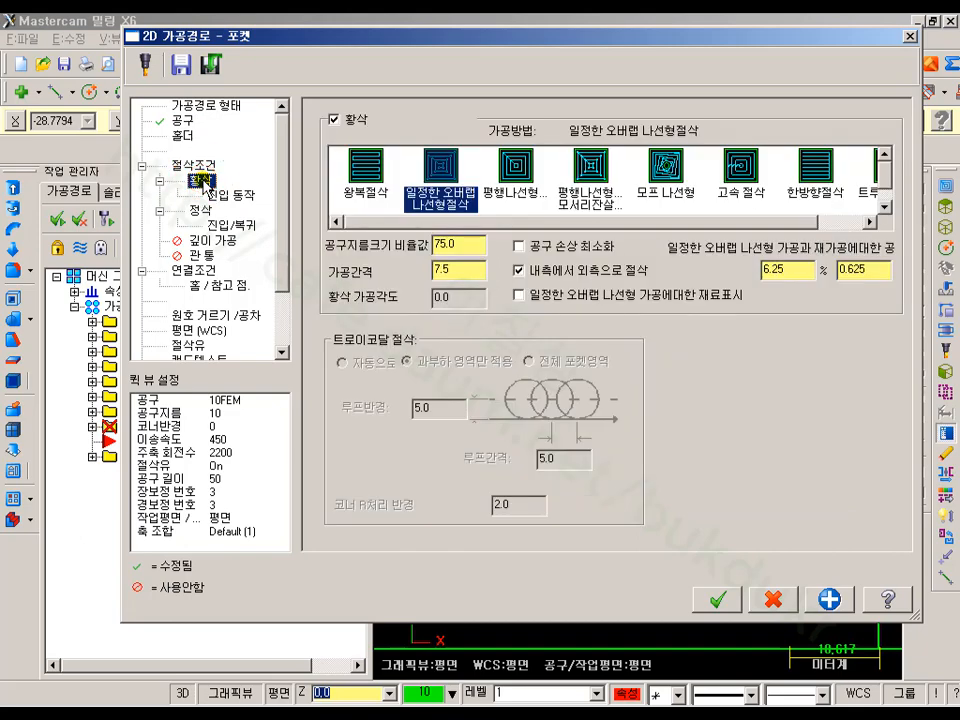
left_click(200, 209)
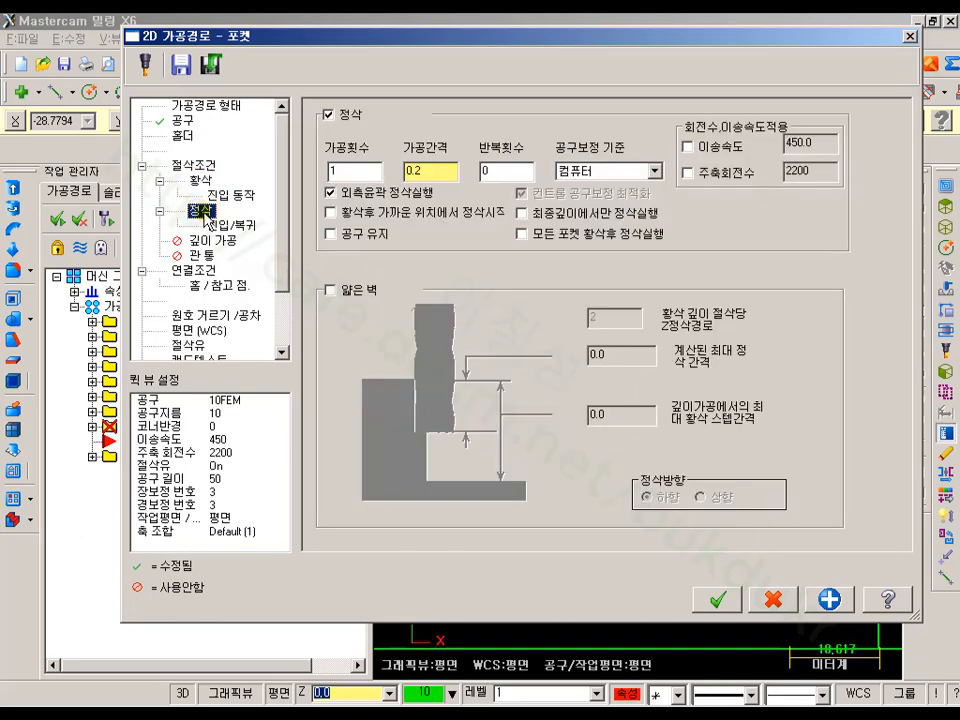
left_click(212, 226)
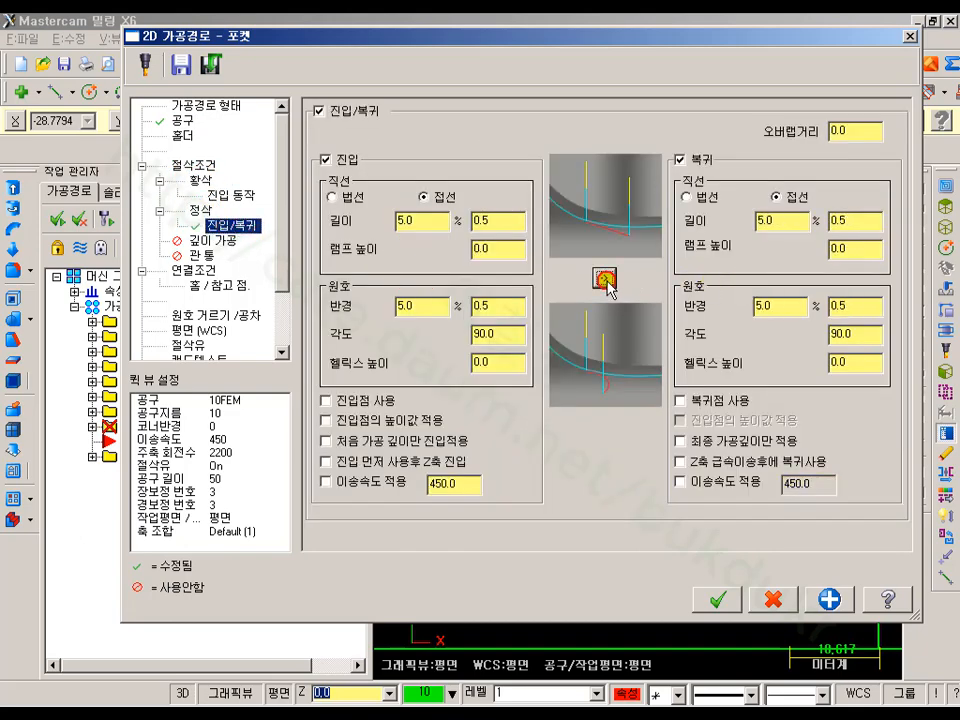
- Set the pocket's top of stock to absolute 0, enter a negative absolute cutting depth, and generate the toolpath
left_click(193, 270)
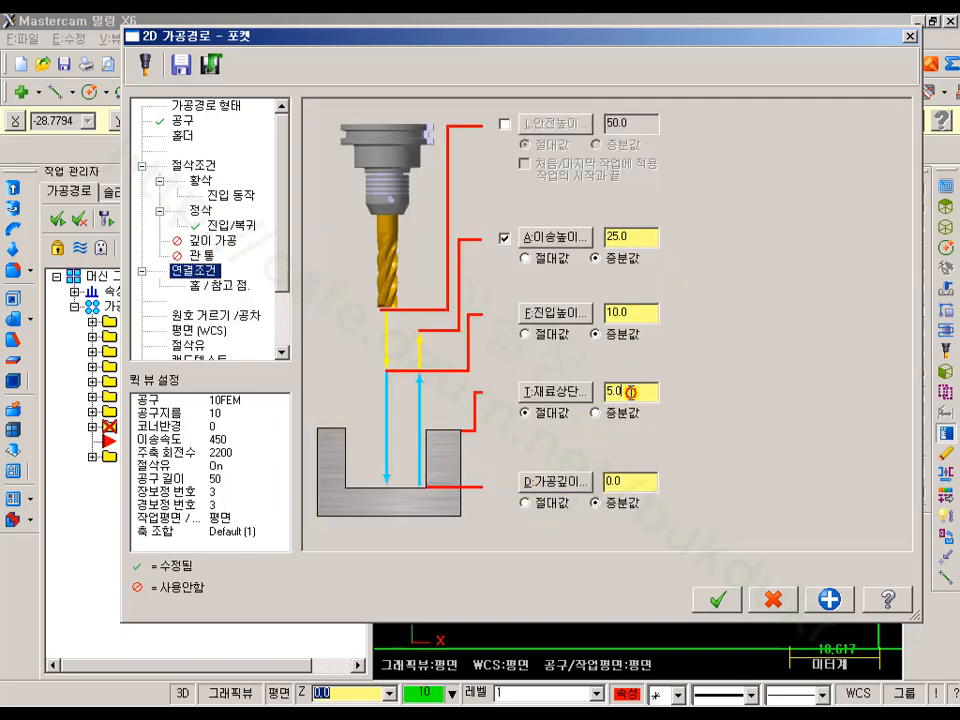
left_click_drag(630, 392, 563, 388)
type("0")
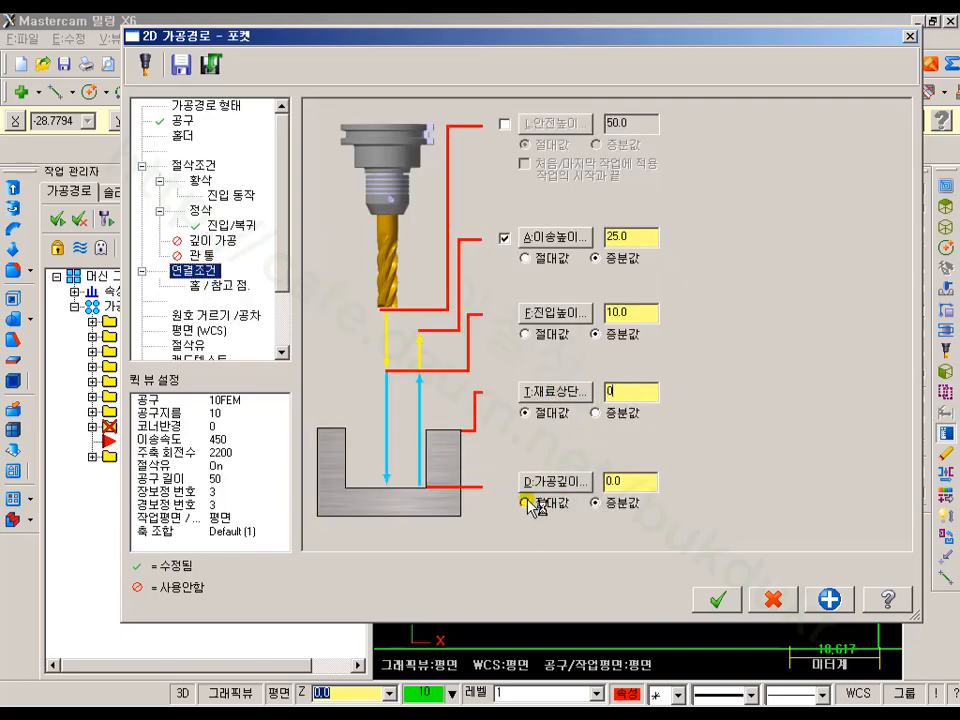
left_click_drag(634, 483, 567, 494)
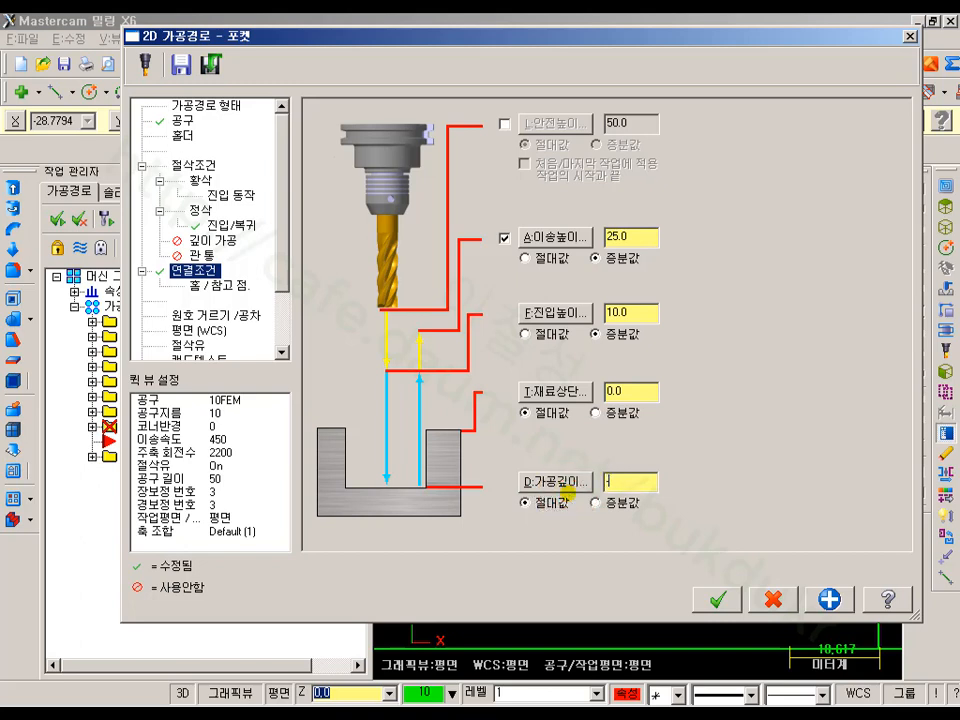
left_click(712, 598)
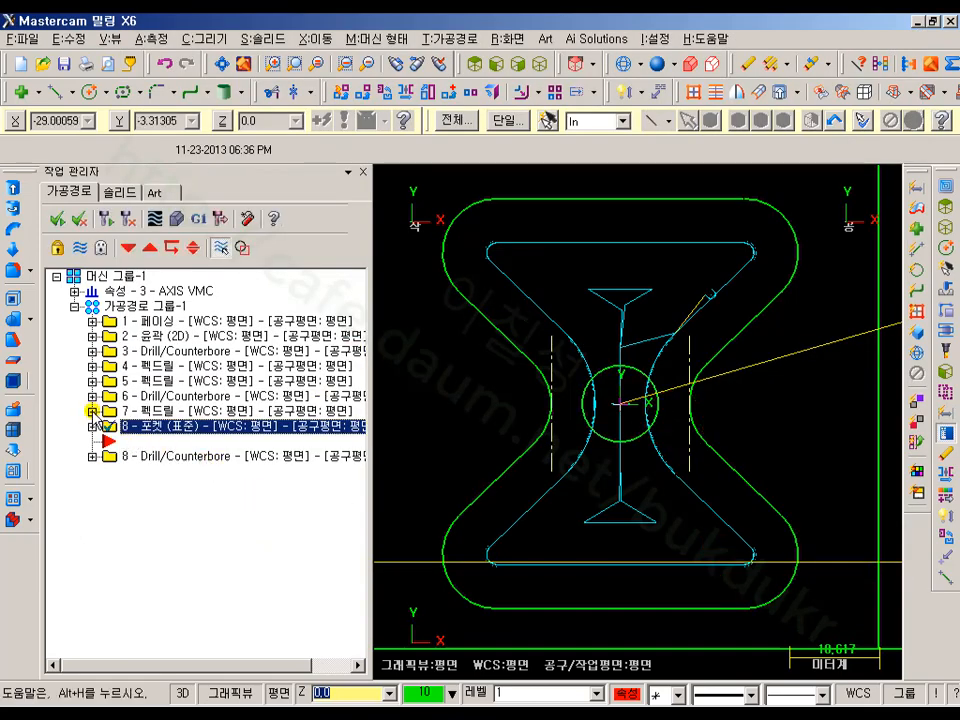
- Check the drilling depth in the linking parameters of operation 7, the 9 mm peck drilling
left_click(92, 411)
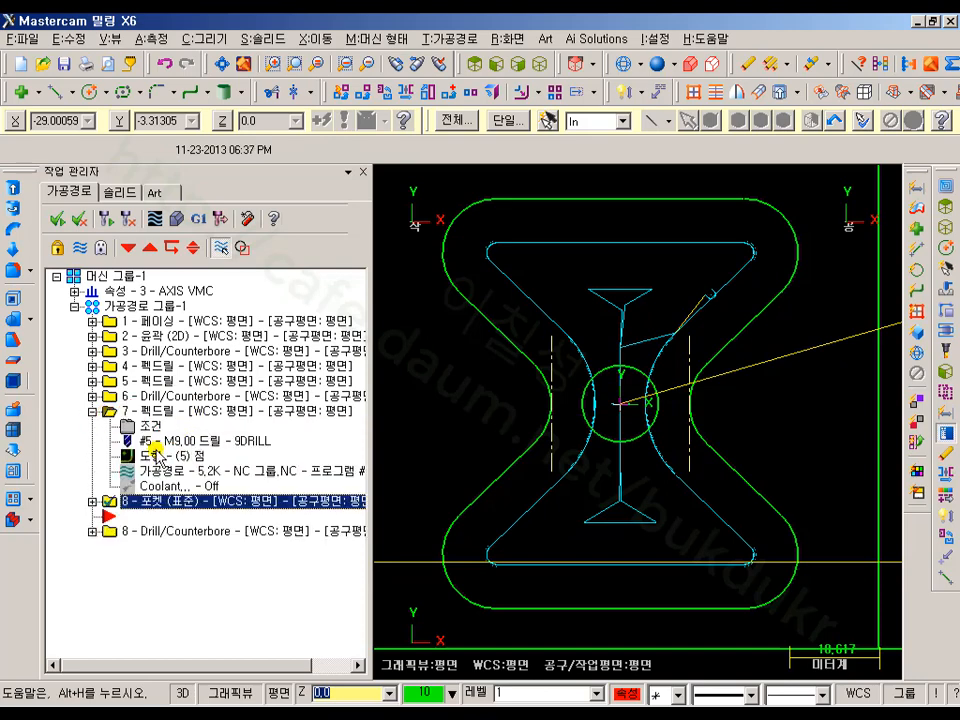
left_click(153, 441)
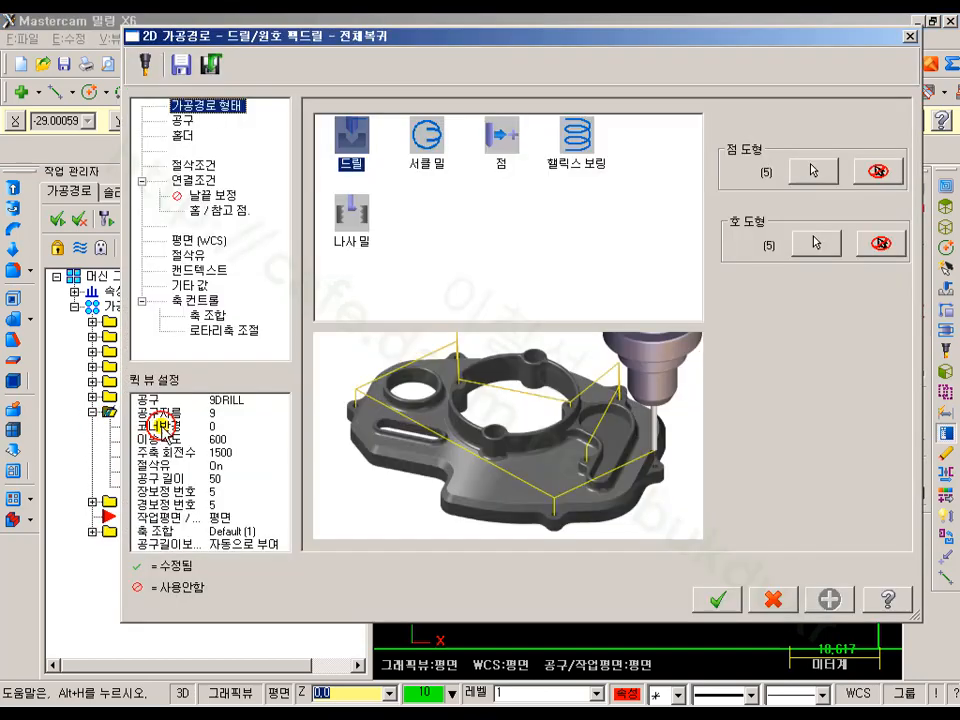
left_click(189, 163)
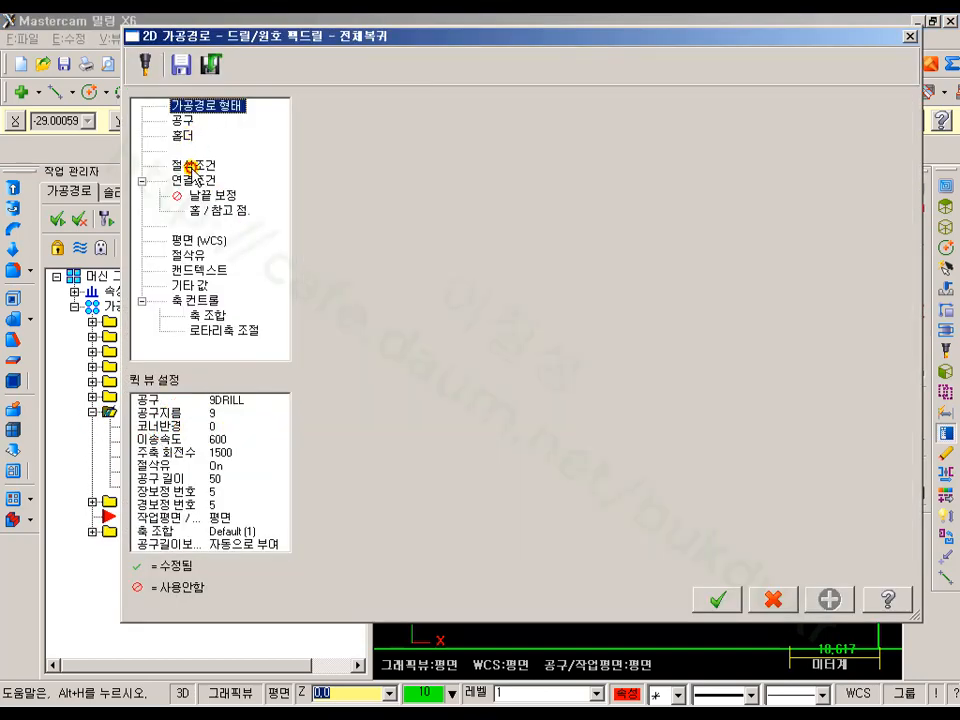
left_click(193, 181)
left_click(651, 464)
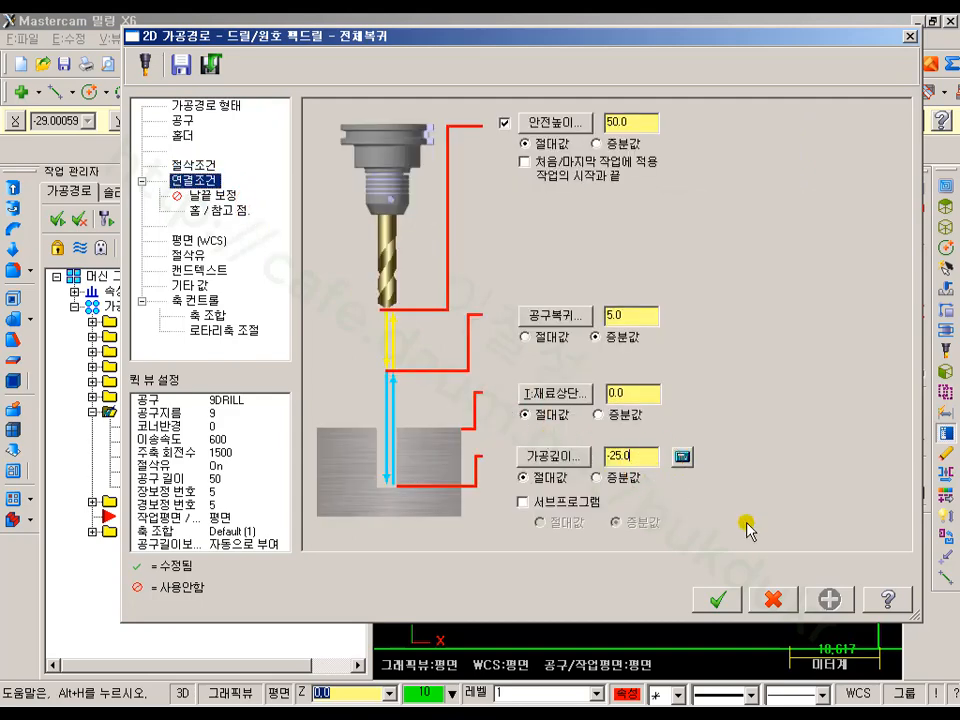
left_click(780, 603)
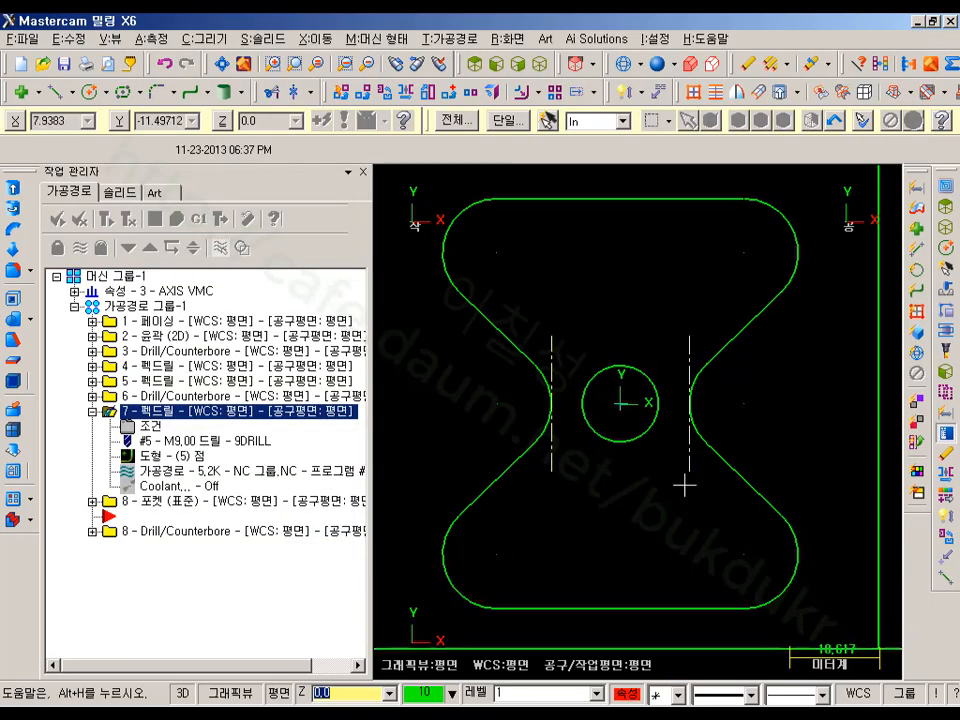
left_click(150, 457)
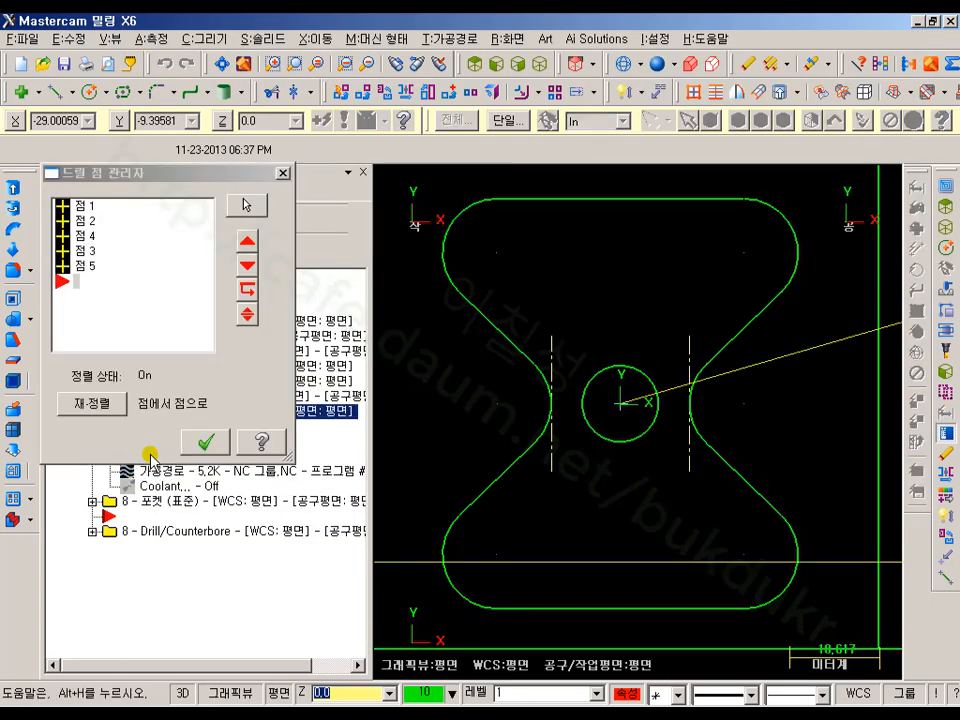
right_click(156, 248)
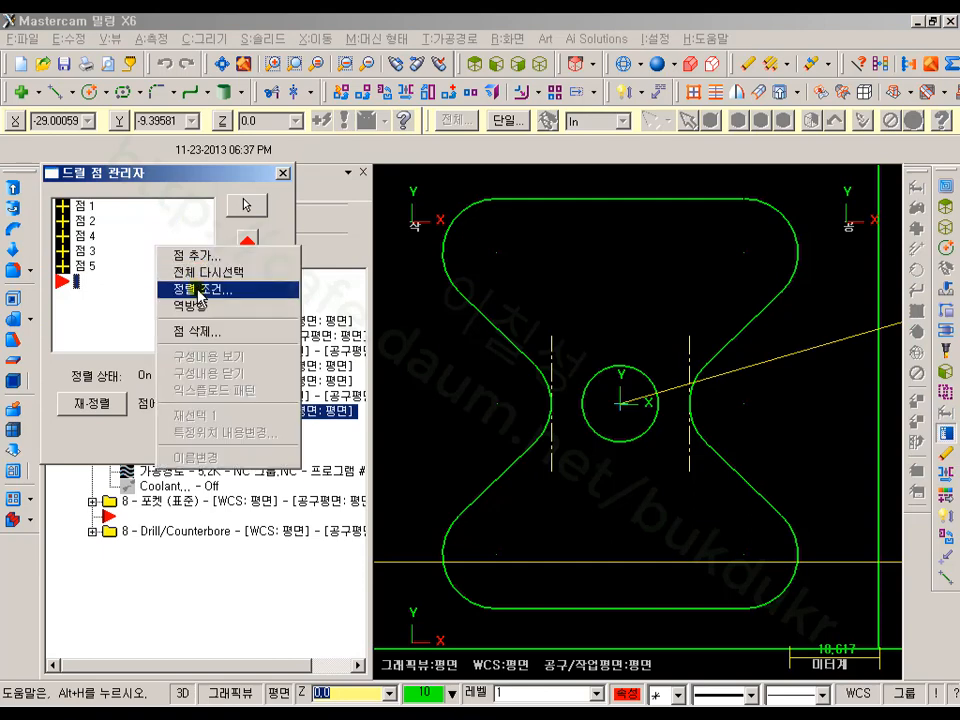
left_click(117, 330)
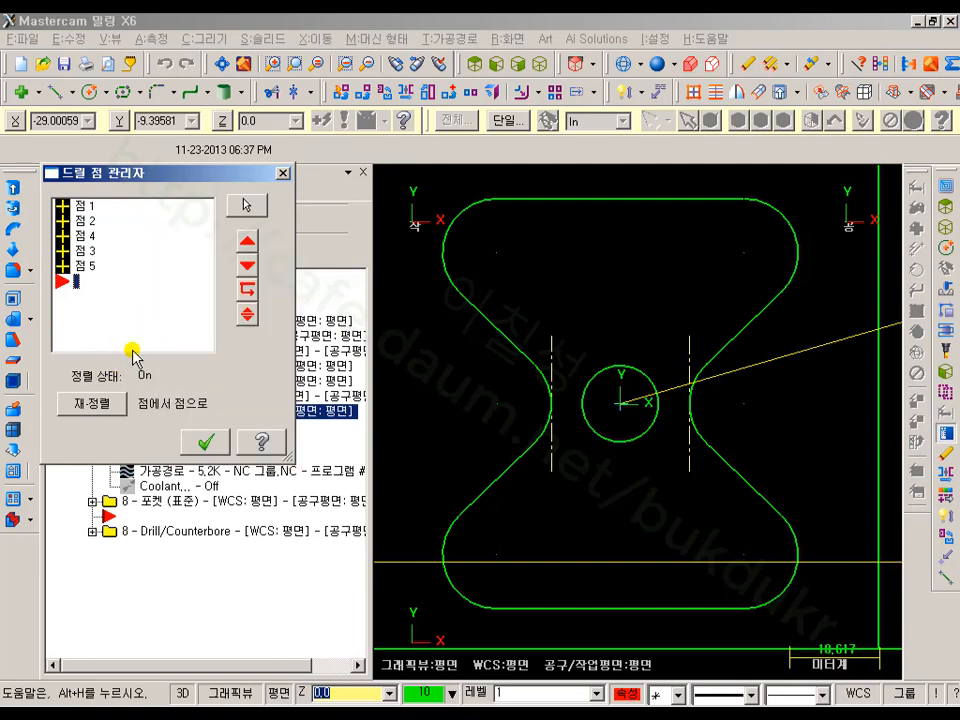
left_click(209, 446)
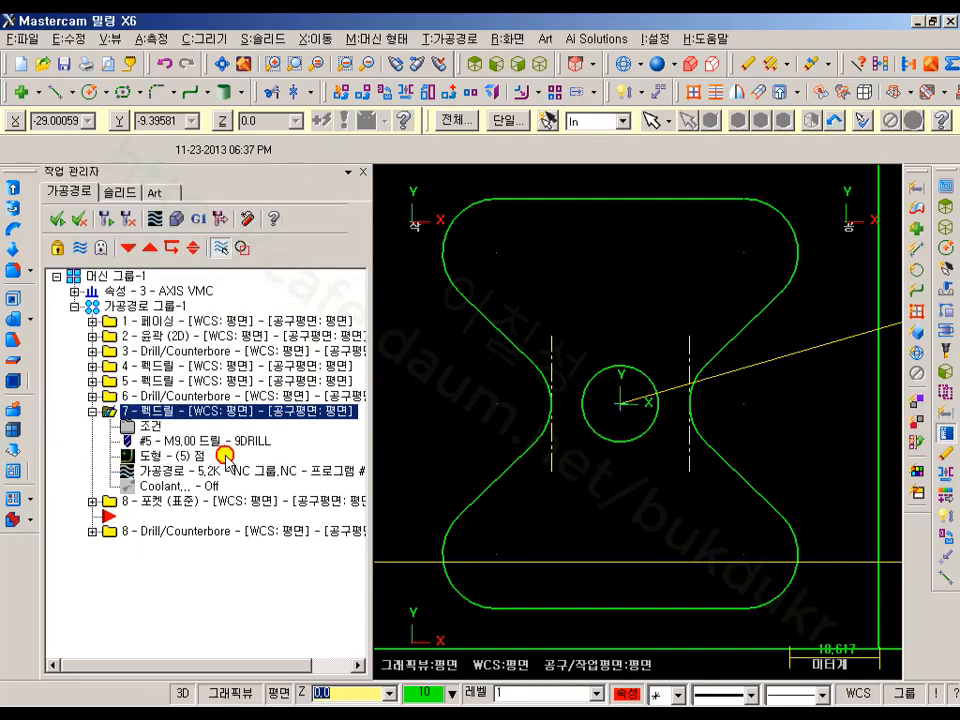
right_click(152, 459)
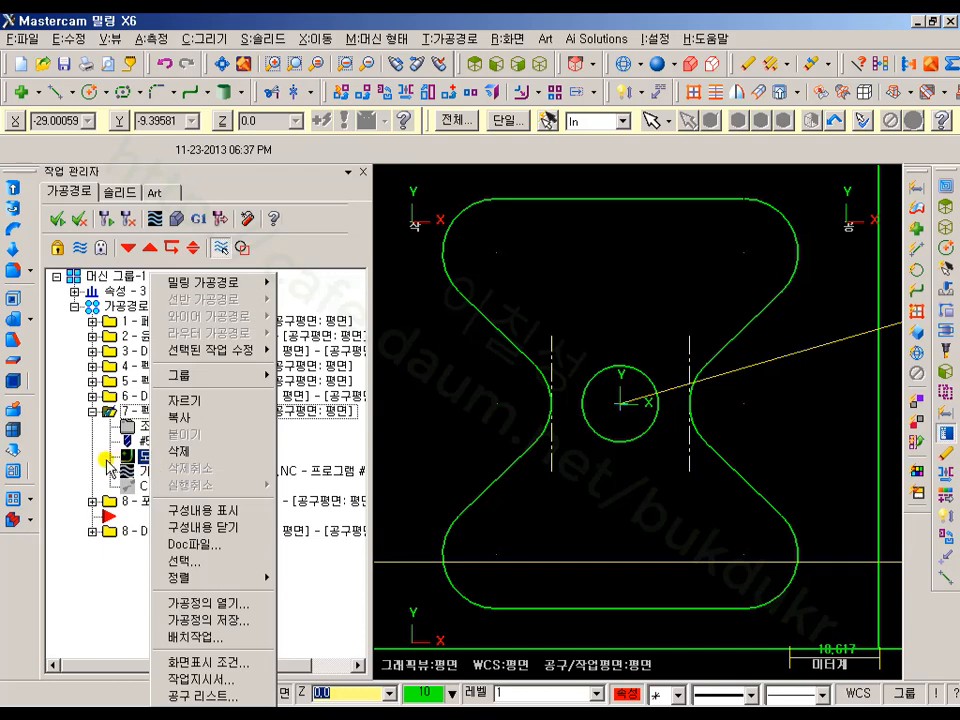
left_click(69, 450)
- Override the absolute drill depth of point 5 in operation 7 to -19.8 and regenerate the peck drilling toolpath
double_click(152, 459)
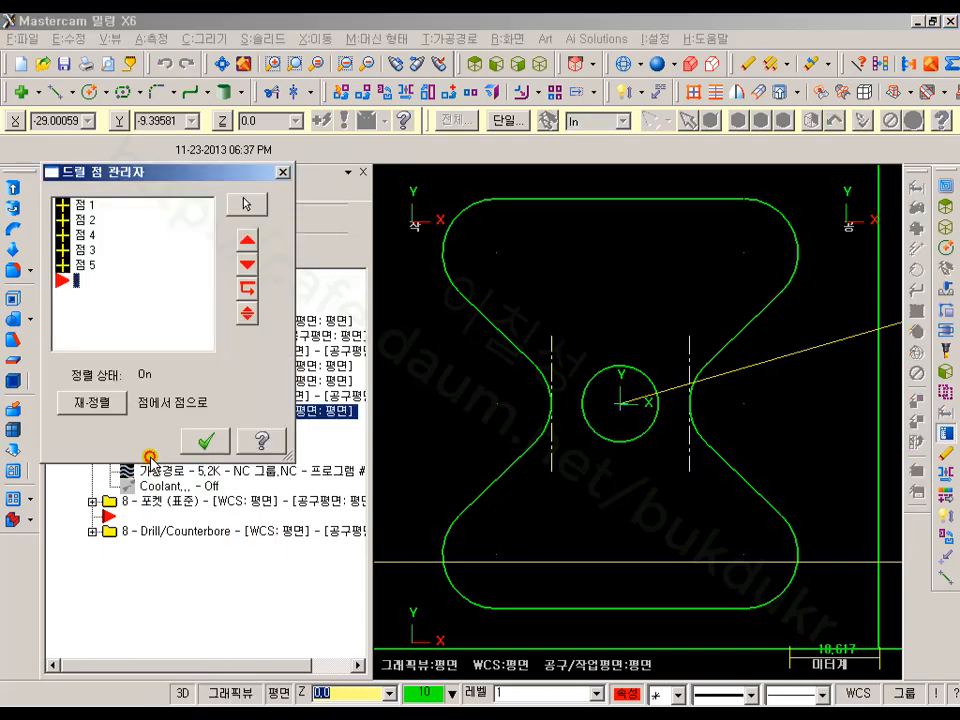
left_click(85, 265)
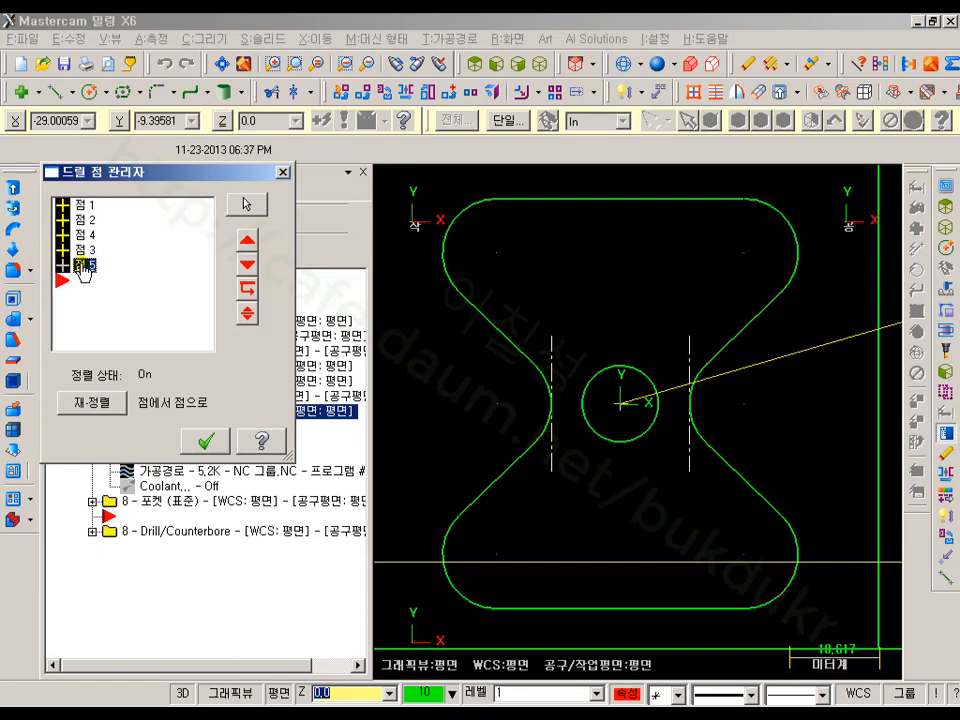
right_click(85, 268)
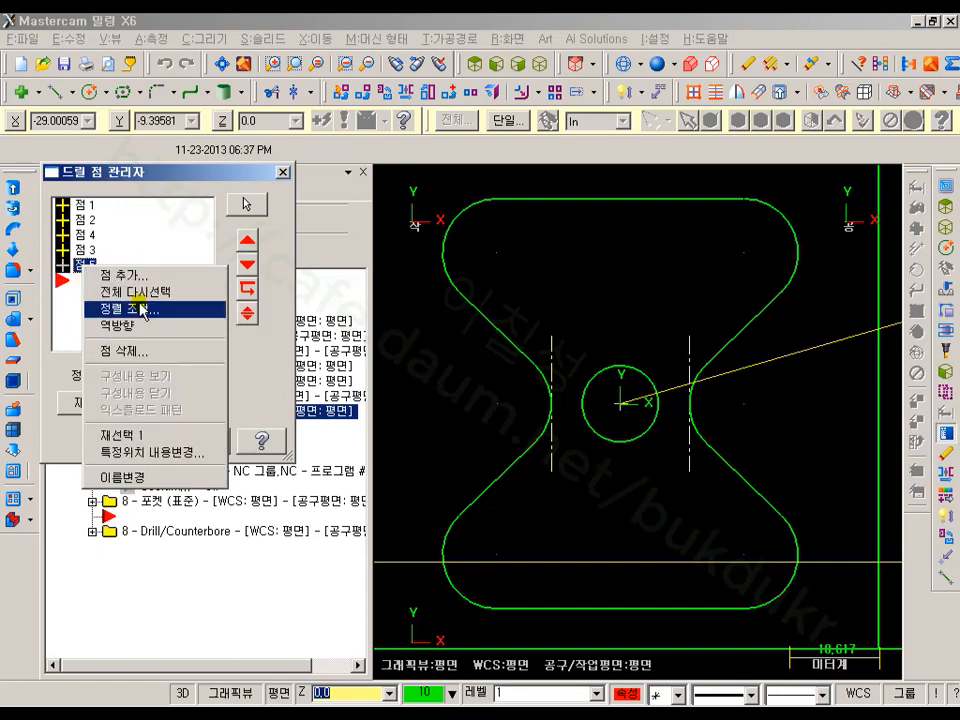
left_click(145, 453)
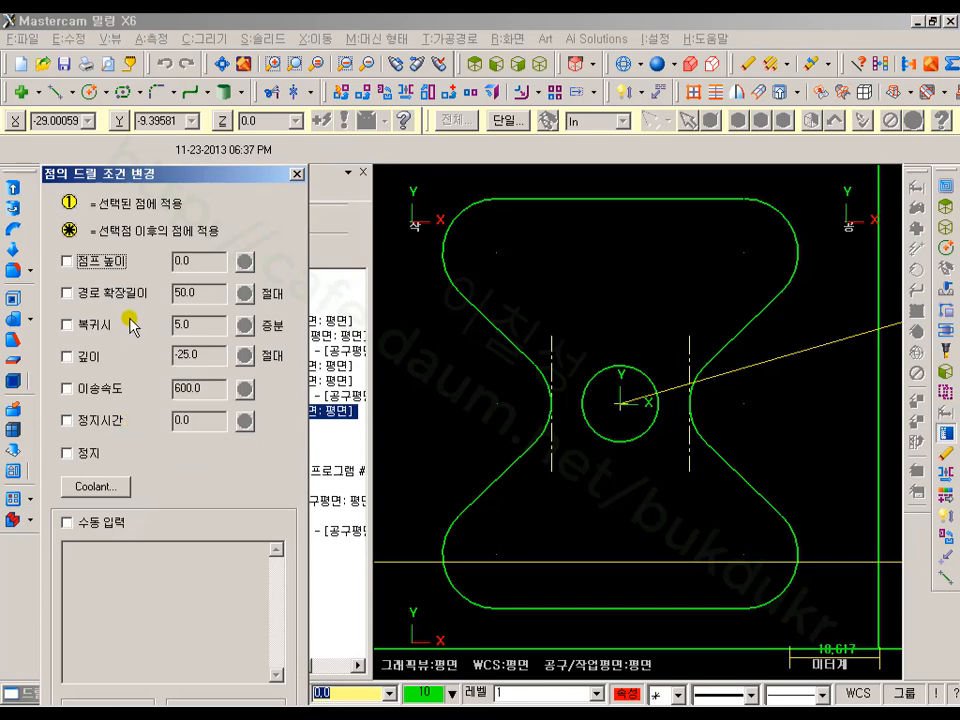
left_click(118, 360)
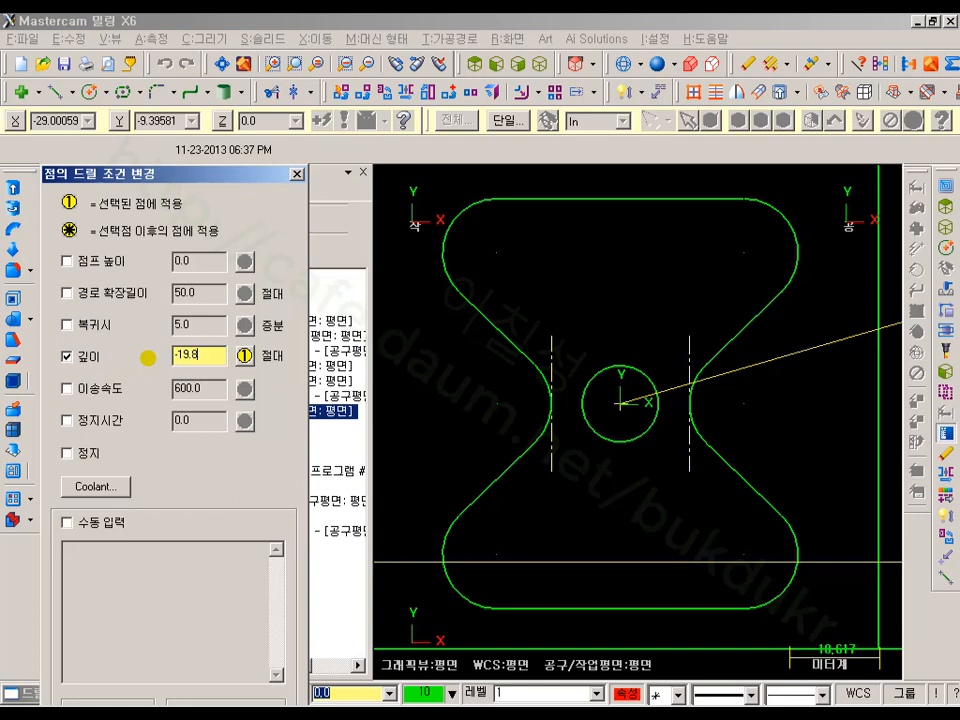
left_click_drag(118, 174, 183, 58)
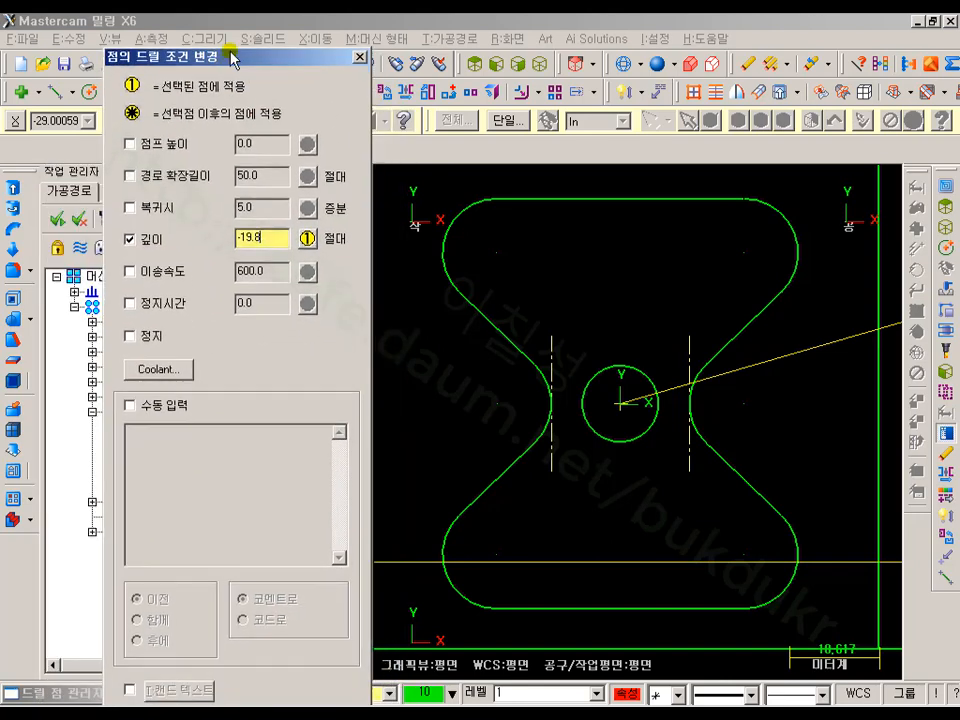
left_click_drag(249, 59, 276, 29)
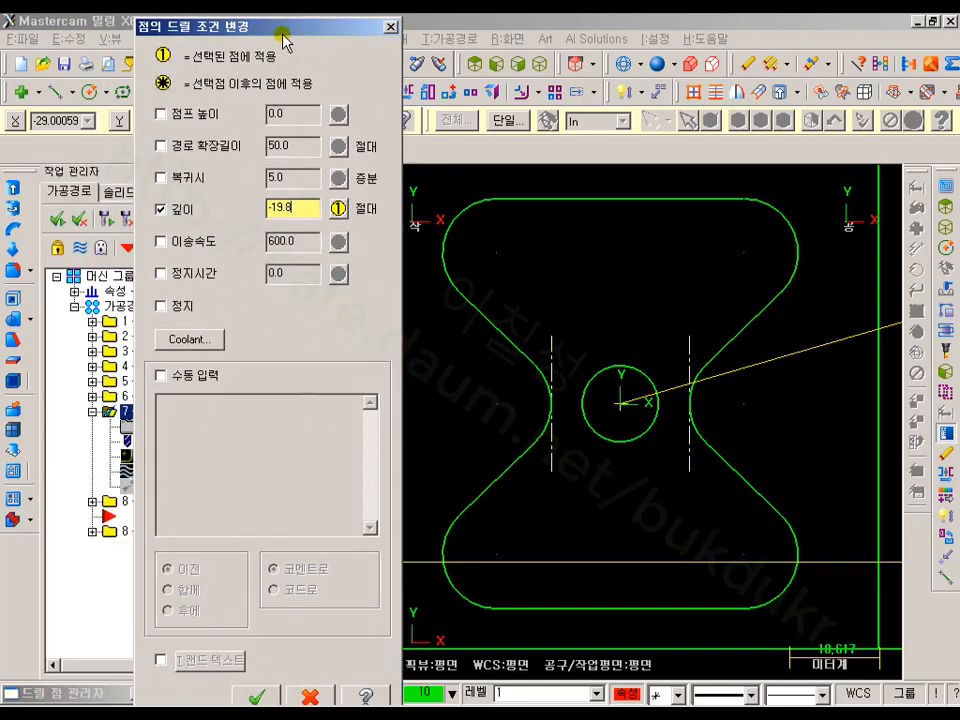
left_click(257, 697)
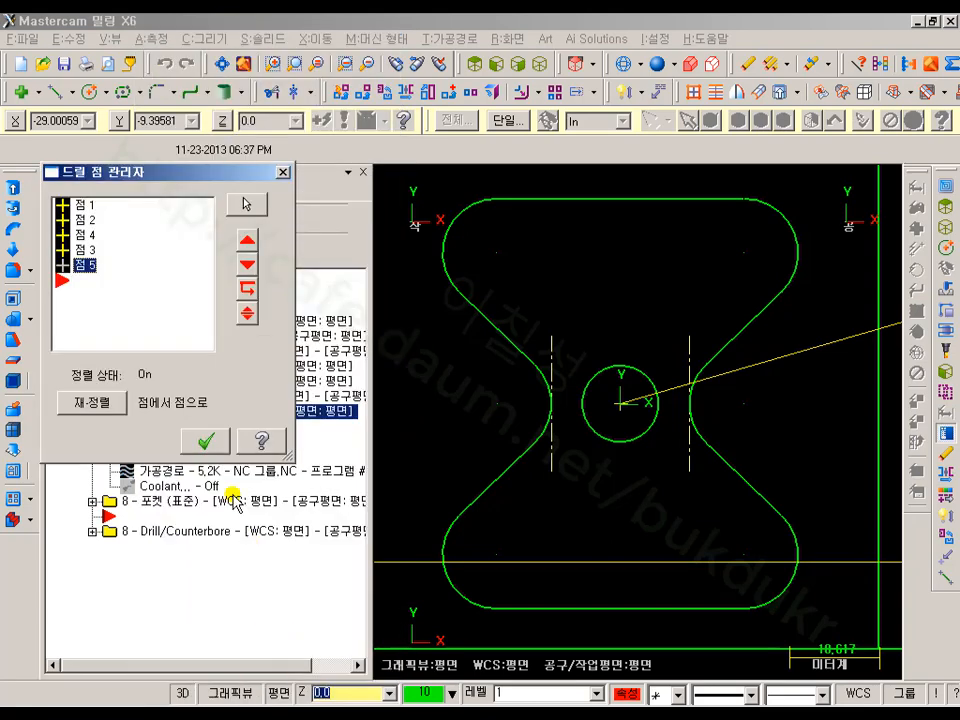
left_click(209, 439)
left_click(100, 217)
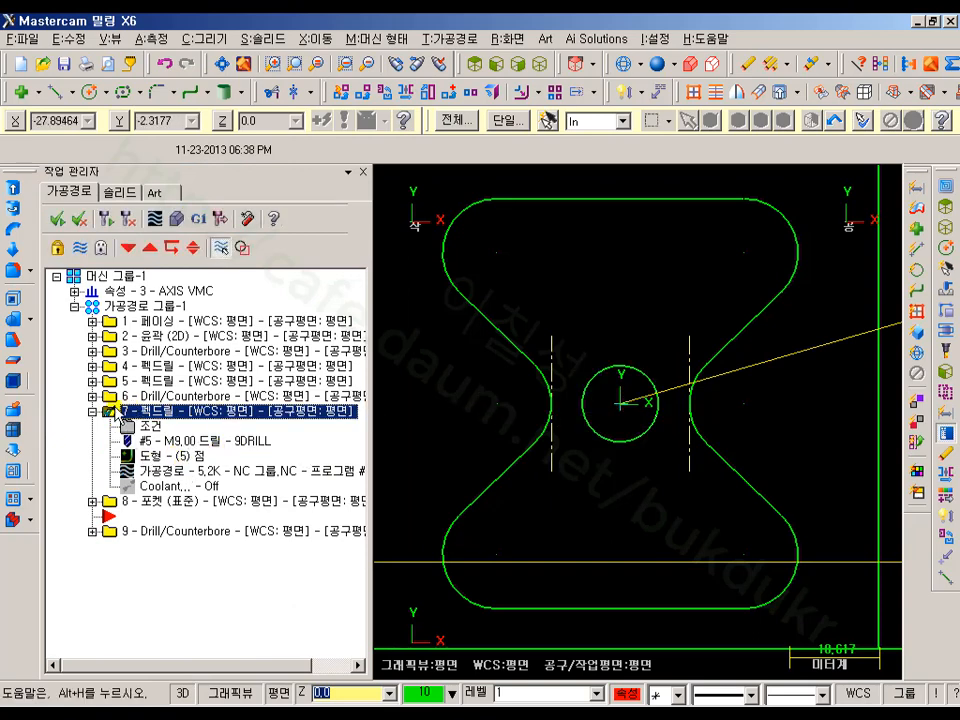
- Move the standard pocket operation below the last Drill/Counterbore operation and place the insertion marker at the end of the list
left_click(92, 411)
left_click(138, 413)
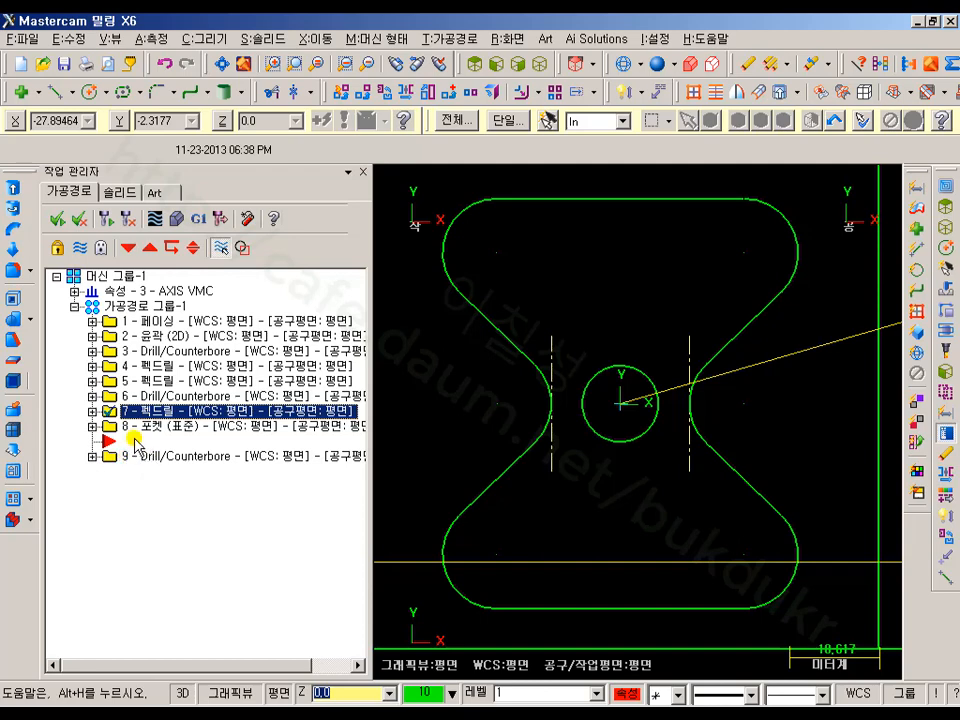
left_click(157, 432)
left_click_drag(108, 430, 120, 454)
left_click(129, 248)
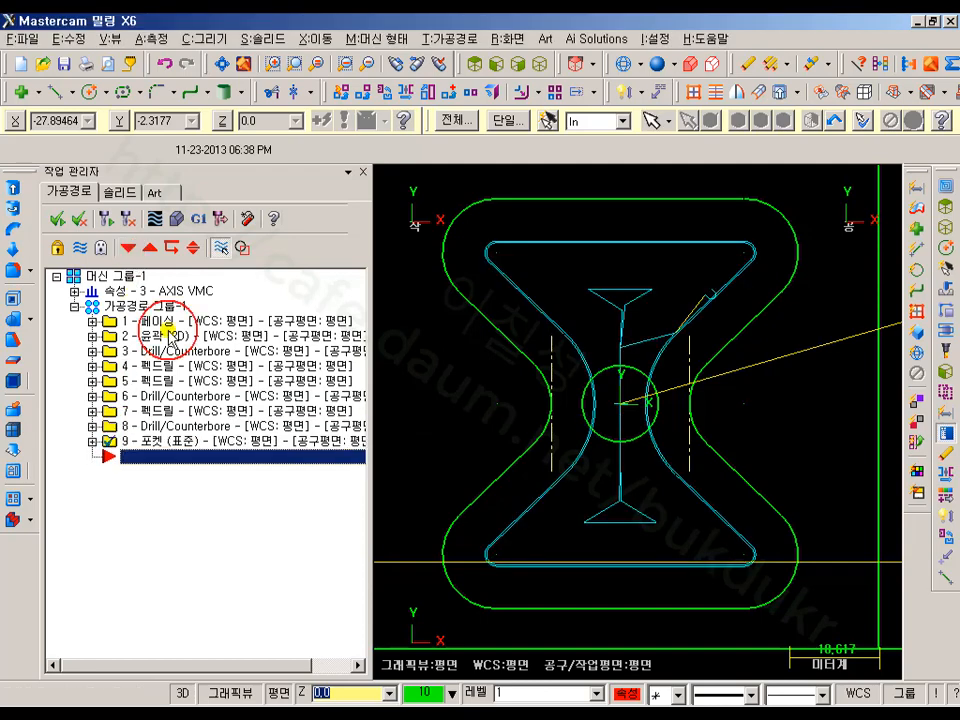
- Run the solid machining simulation of all nine operations and inspect the hourglass pocket, including its floor
left_click(129, 307)
left_click(176, 218)
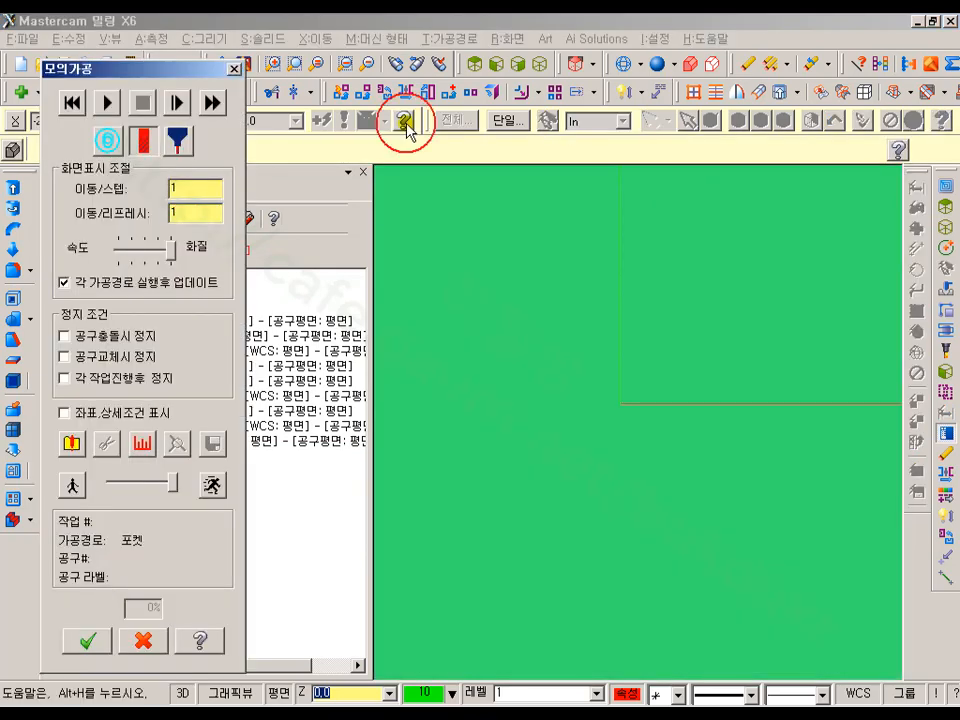
left_click(110, 103)
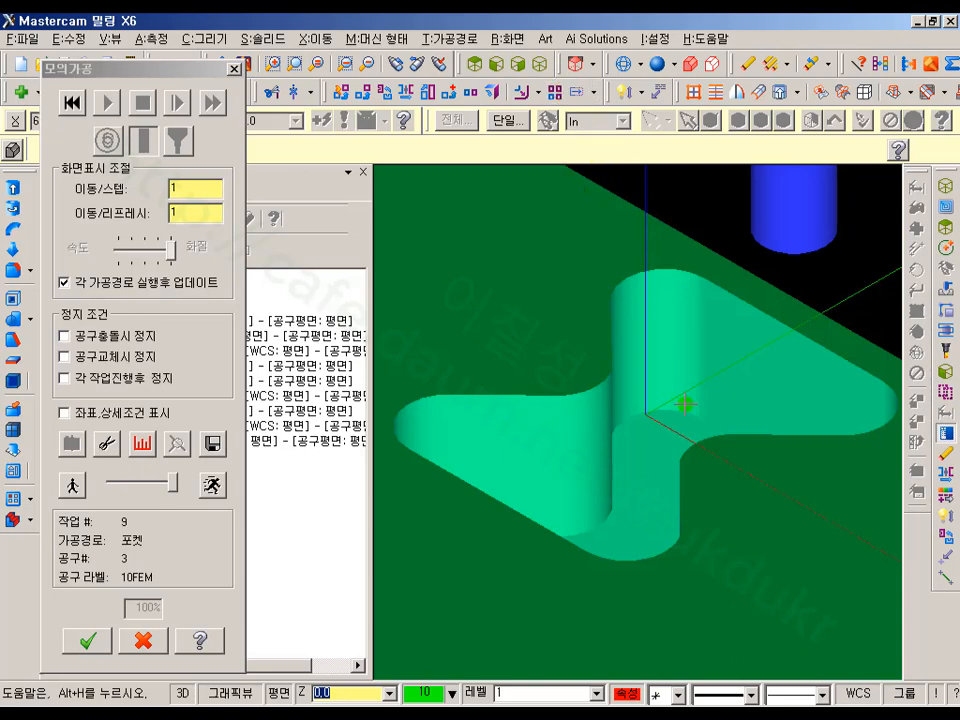
scroll(641, 463, "up", 1)
scroll(641, 463, "down", 1)
middle_click_drag(653, 386, 646, 537)
scroll(652, 493, "up", 2)
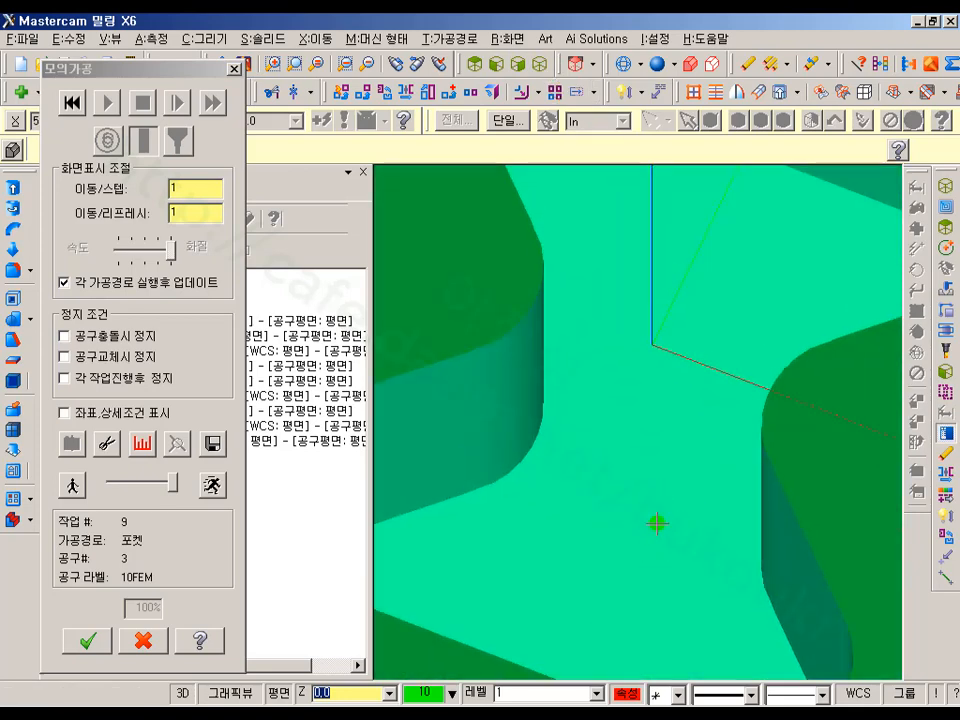
scroll(606, 465, "down", 5)
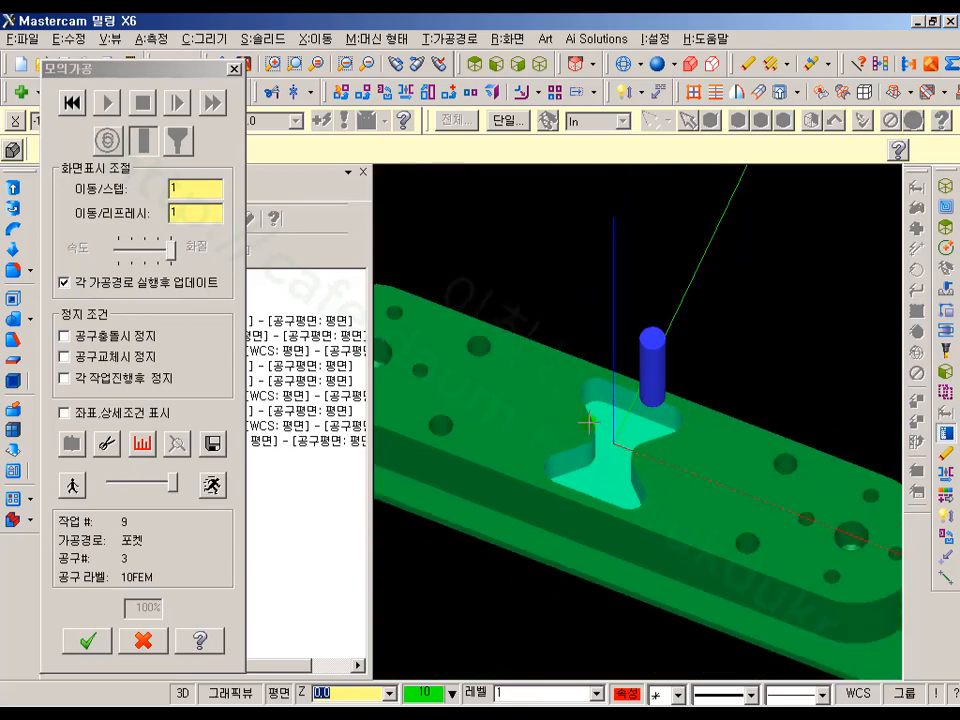
scroll(660, 447, "down", 2)
scroll(527, 428, "up", 2)
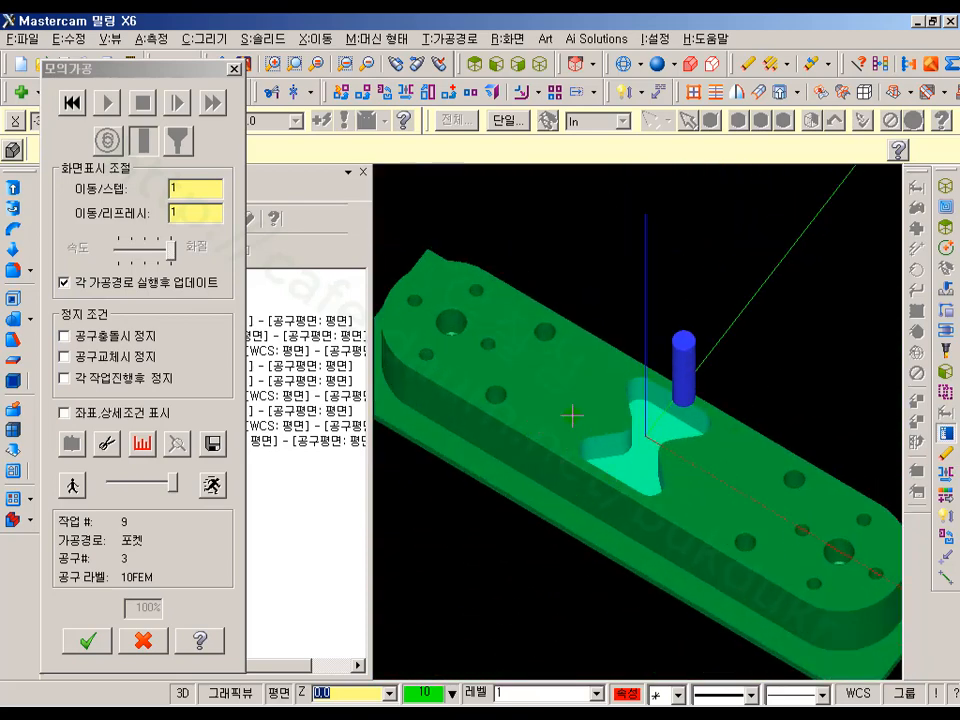
left_click(144, 640)
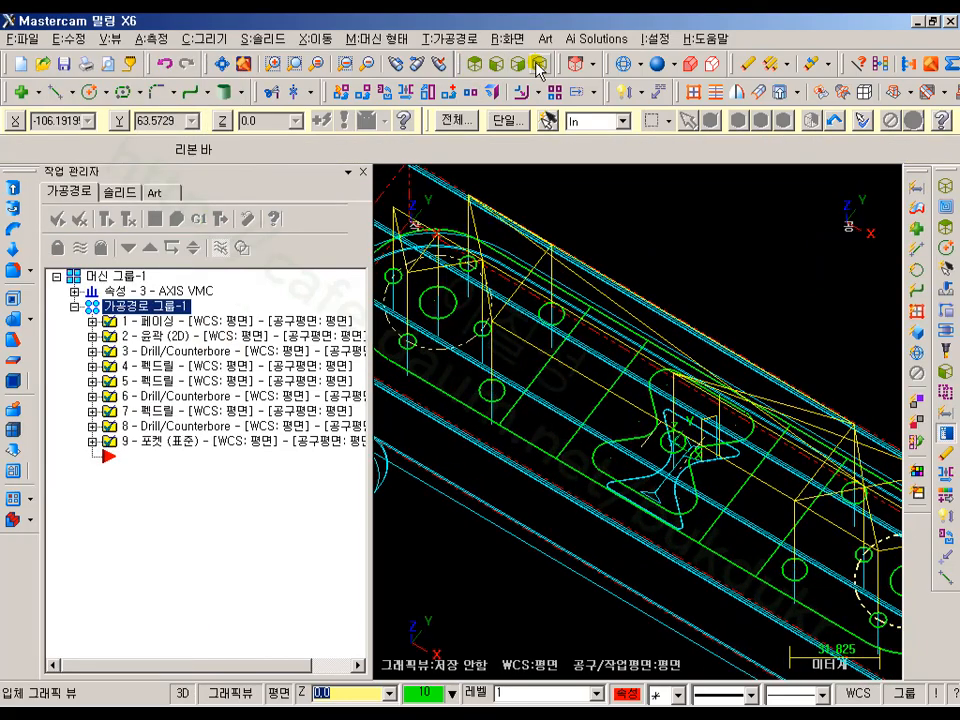
- Return to the top view and hide the toolpath display of all operations
left_click(541, 66)
left_click(472, 64)
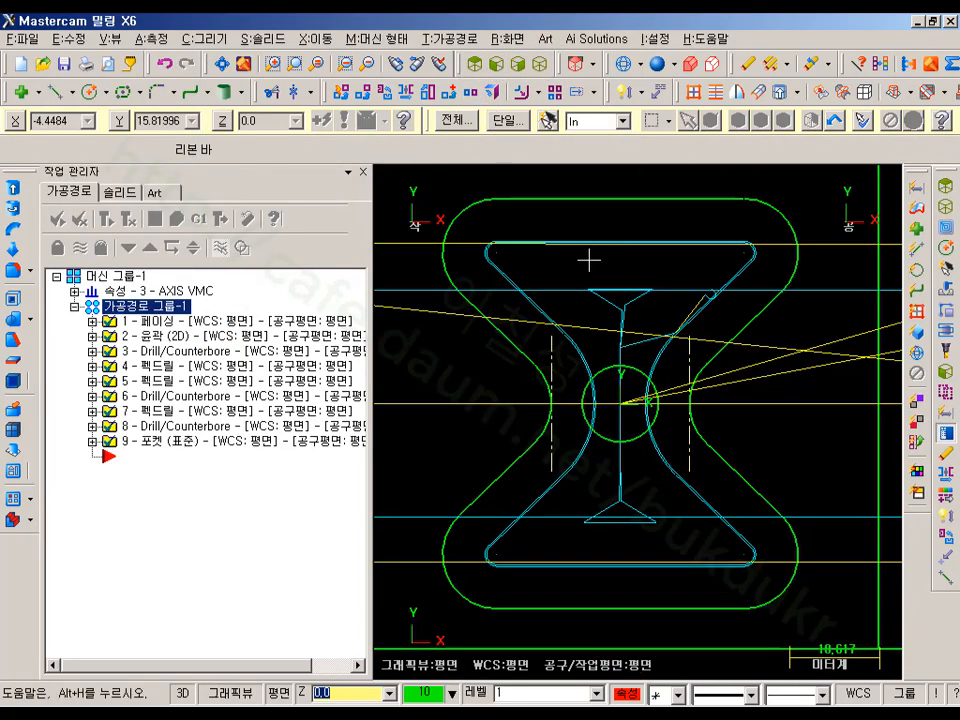
left_click(79, 247)
- Extend the upper ends of the two vertical lines between the hourglass and the pair of holes on its left by 10 mm
scroll(501, 355, "down", 3)
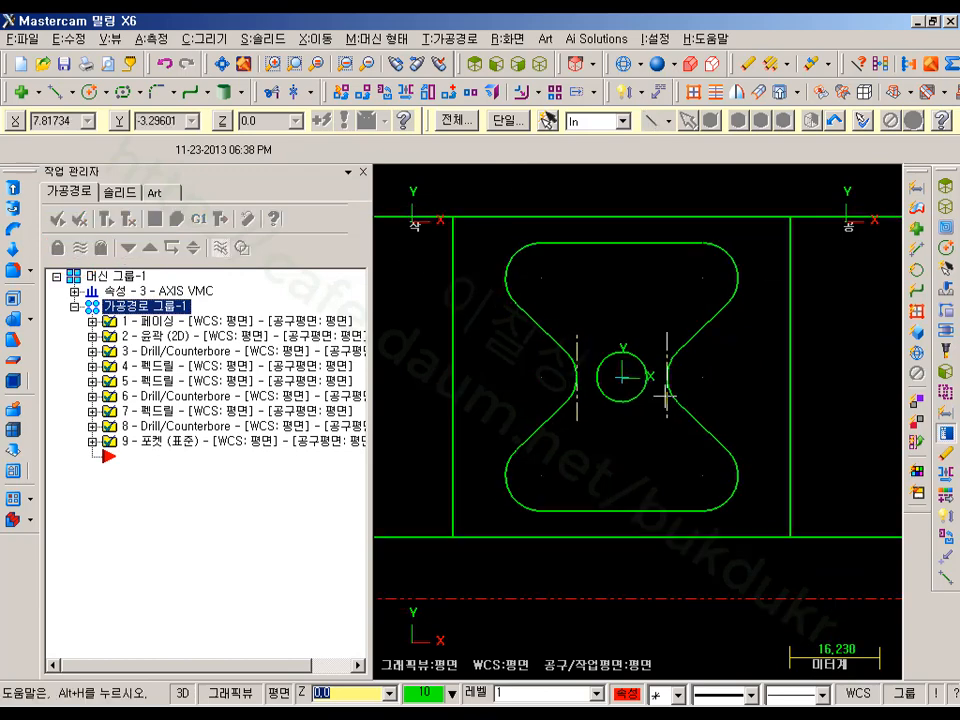
scroll(501, 355, "up", 1)
scroll(640, 350, "up", 1)
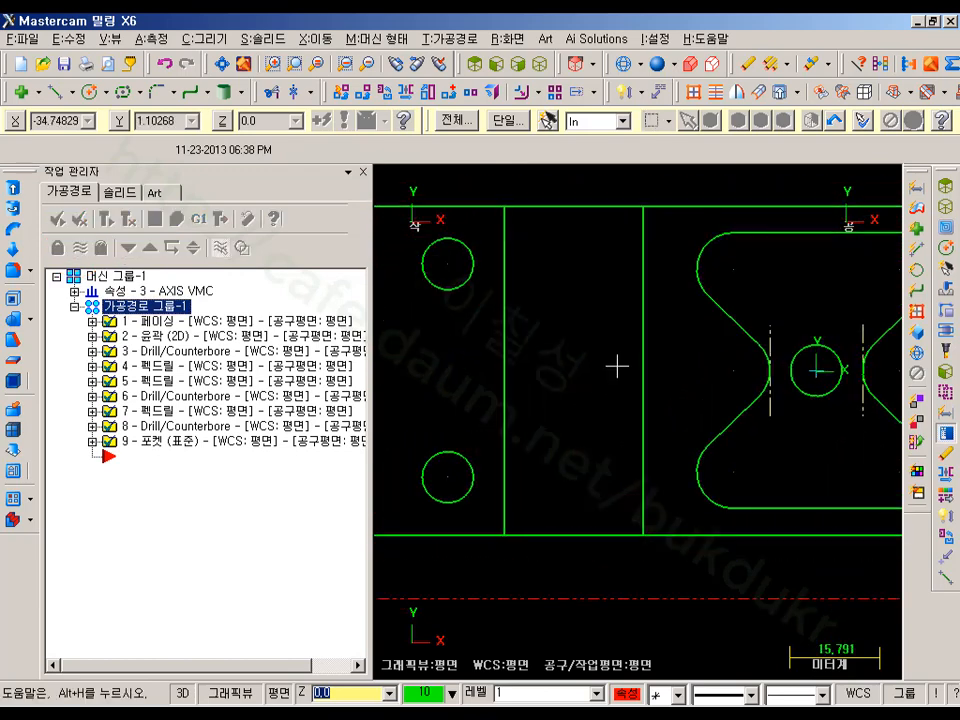
scroll(620, 346, "down", 1)
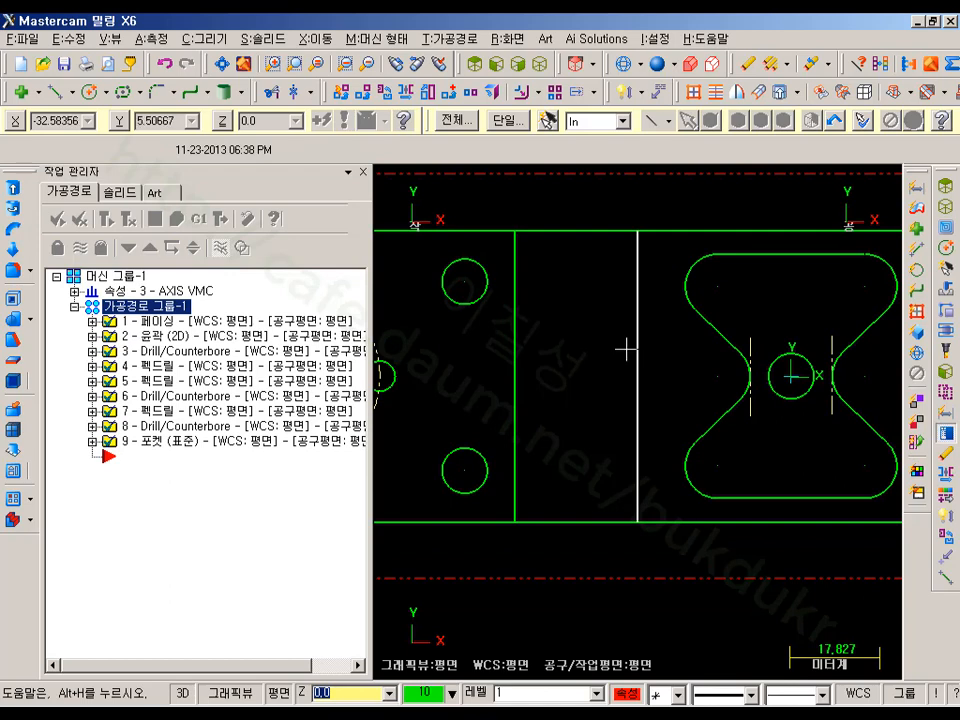
scroll(617, 354, "up", 1)
scroll(611, 321, "down", 1)
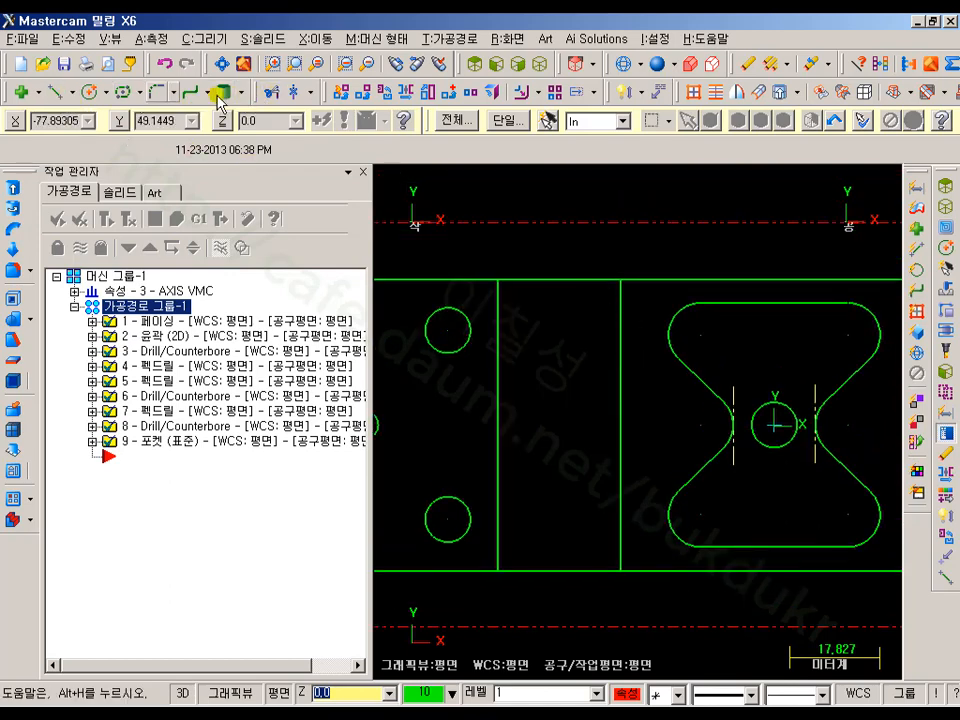
left_click(271, 91)
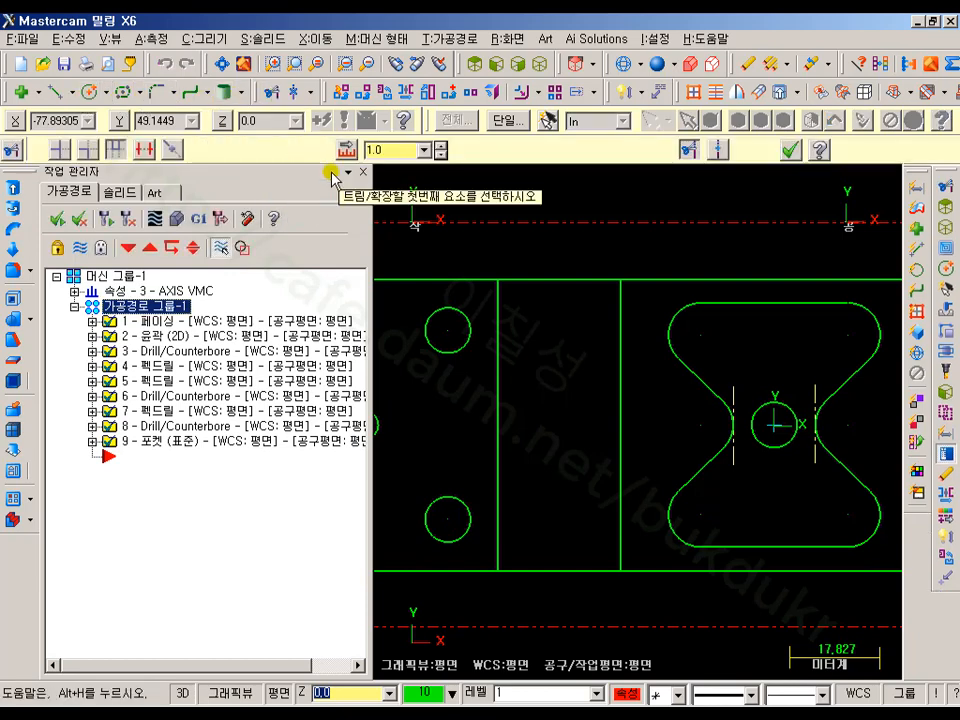
left_click(393, 151)
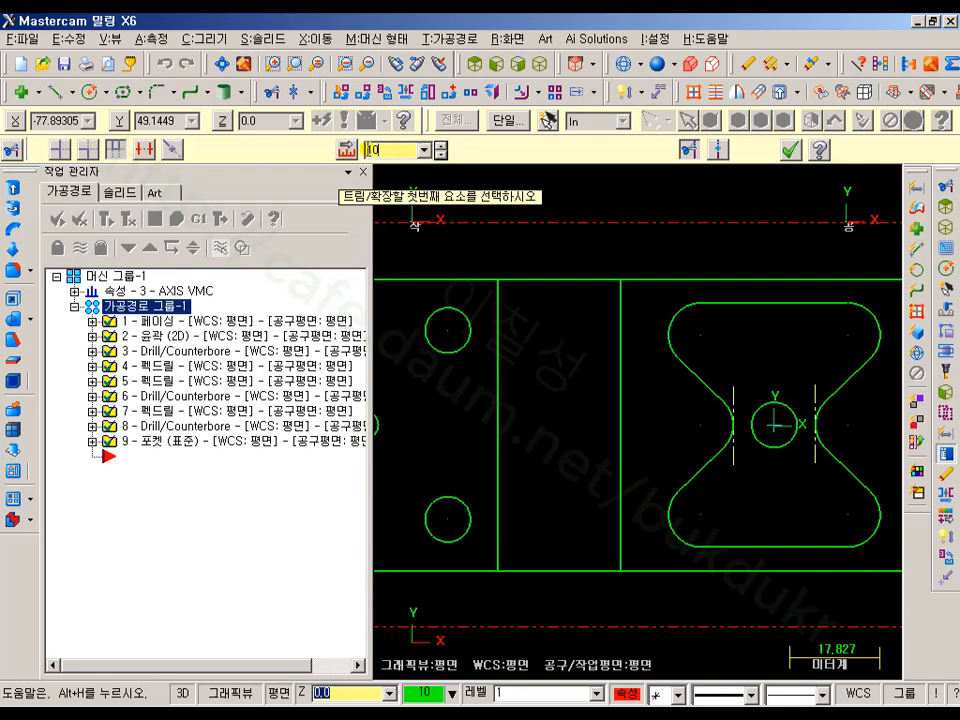
left_click(346, 155)
left_click(497, 306)
left_click(621, 317)
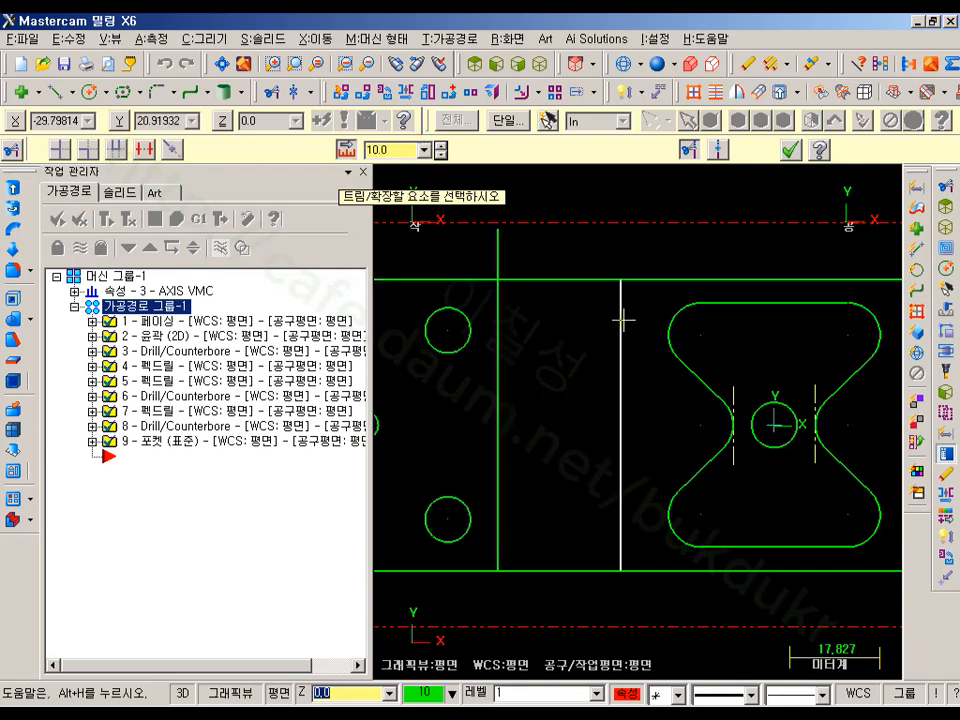
- Draw a horizontal line about 24.34 mm long joining the upper ends of the two extended vertical lines
left_click(55, 91)
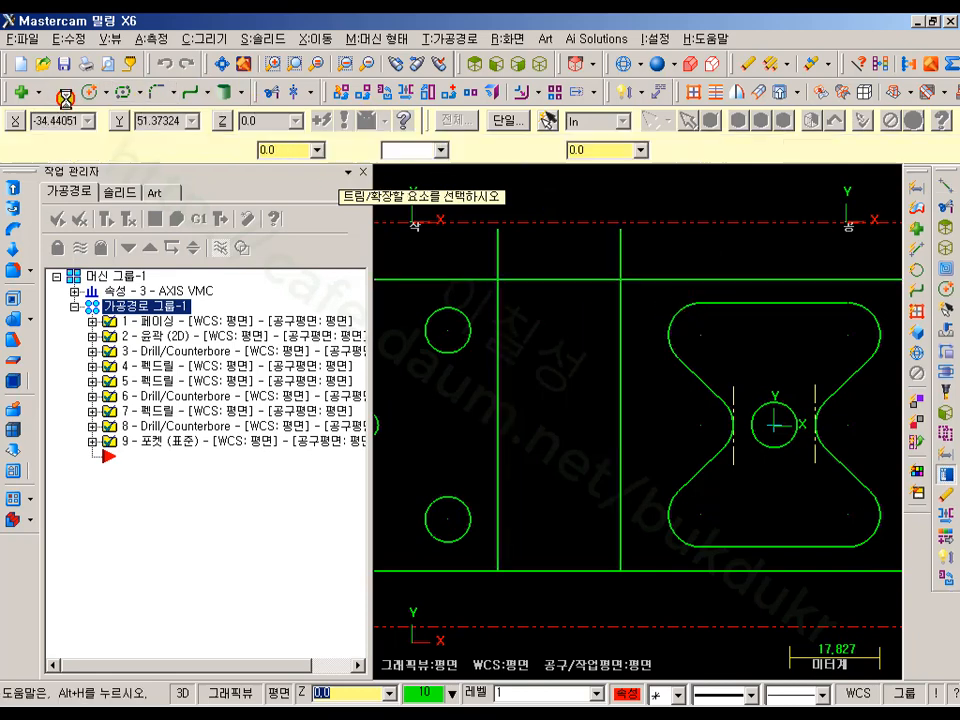
left_click(500, 236)
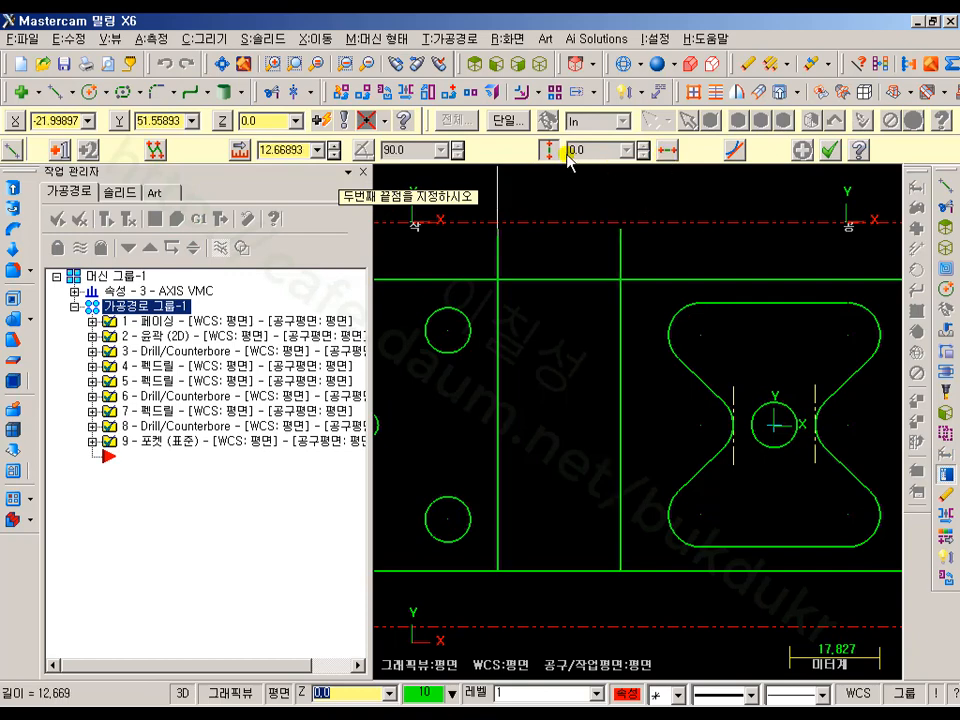
left_click(615, 225)
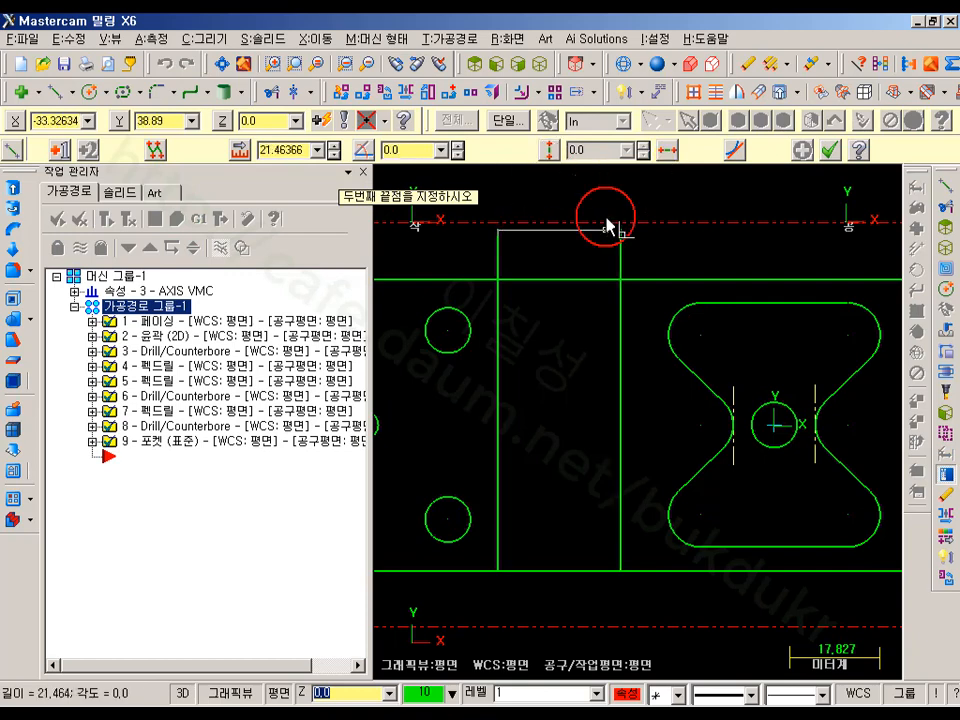
left_click(829, 149)
- Start a new pocket toolpath, chaining the open three-sided profile formed by the extended lines and their connecting line
scroll(640, 212, "down", 2)
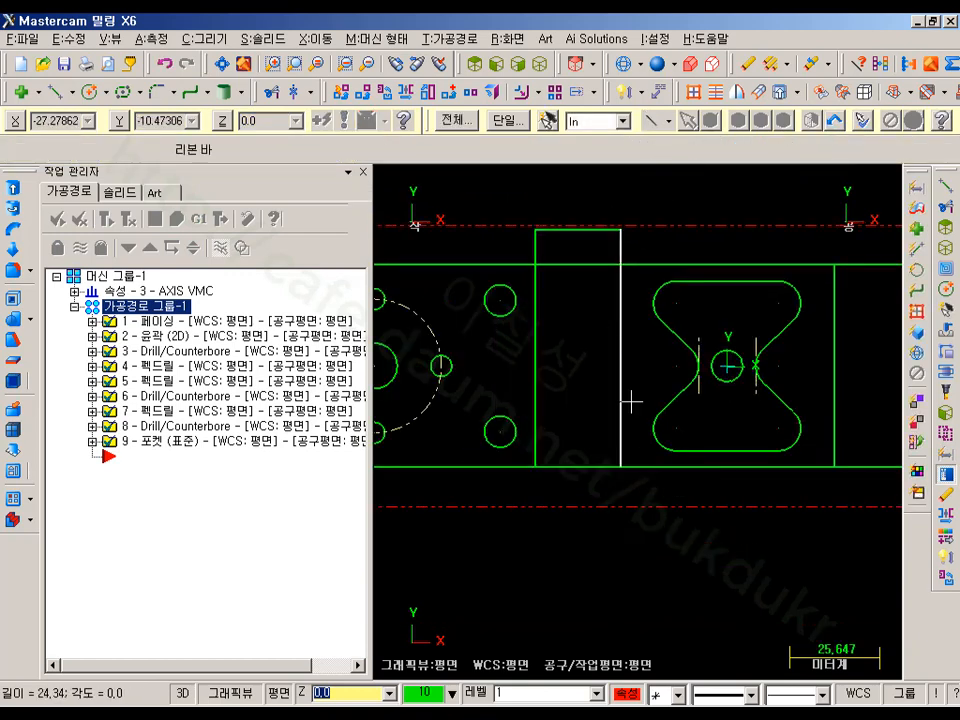
left_click(447, 42)
left_click(498, 104)
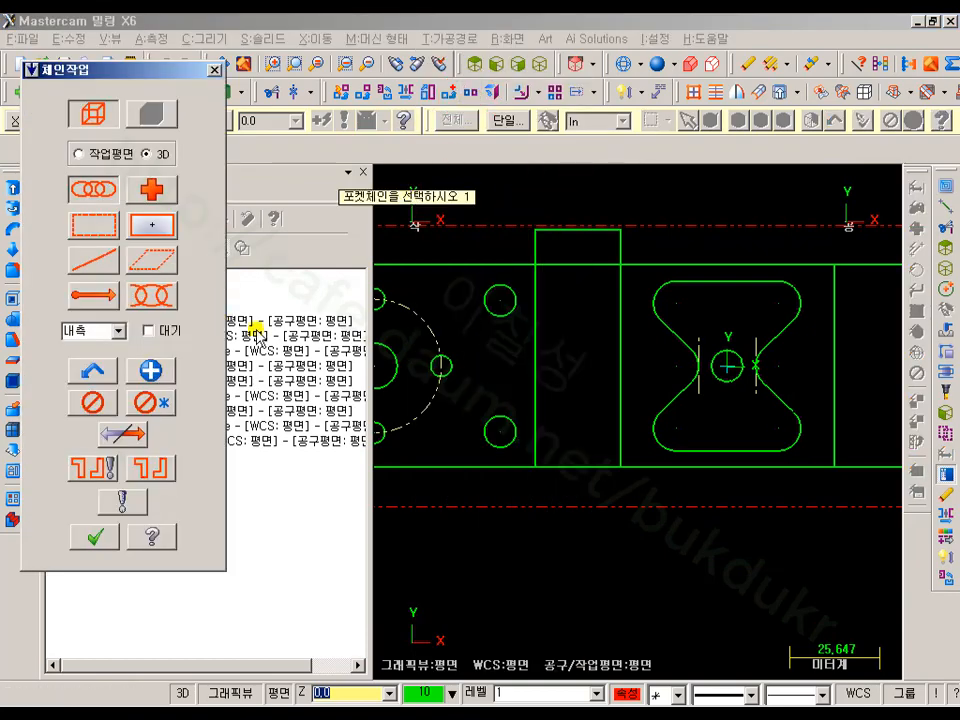
left_click(536, 390)
left_click(96, 537)
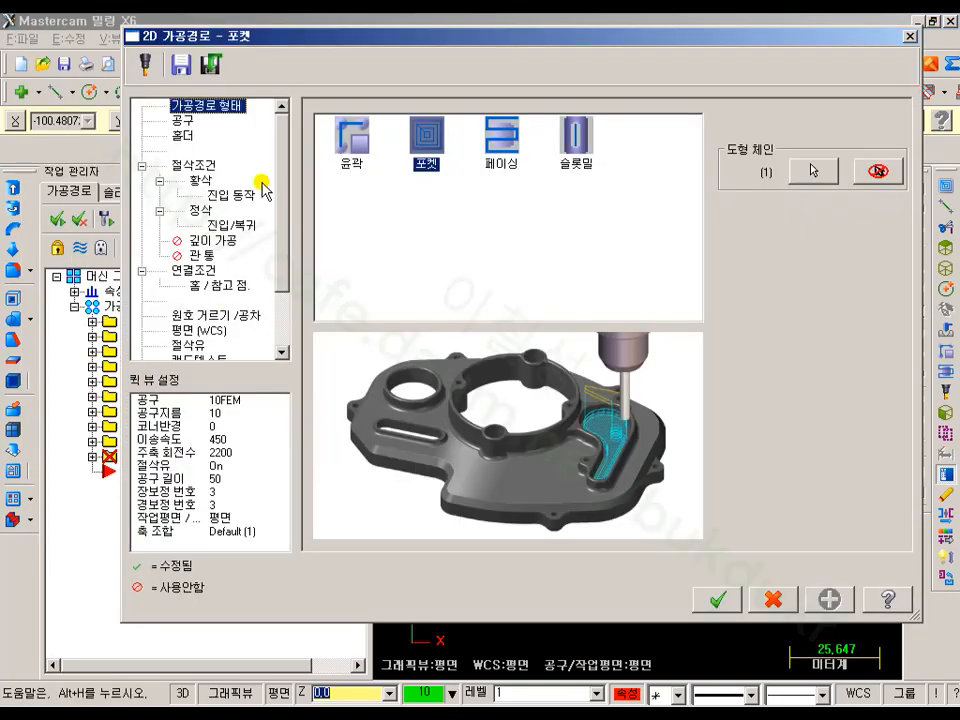
- Choose the 10FEM end mill, set the pocket type to open pocket (열린포켓), and enable entry at the middle of the open side
left_click(183, 120)
left_click(384, 184)
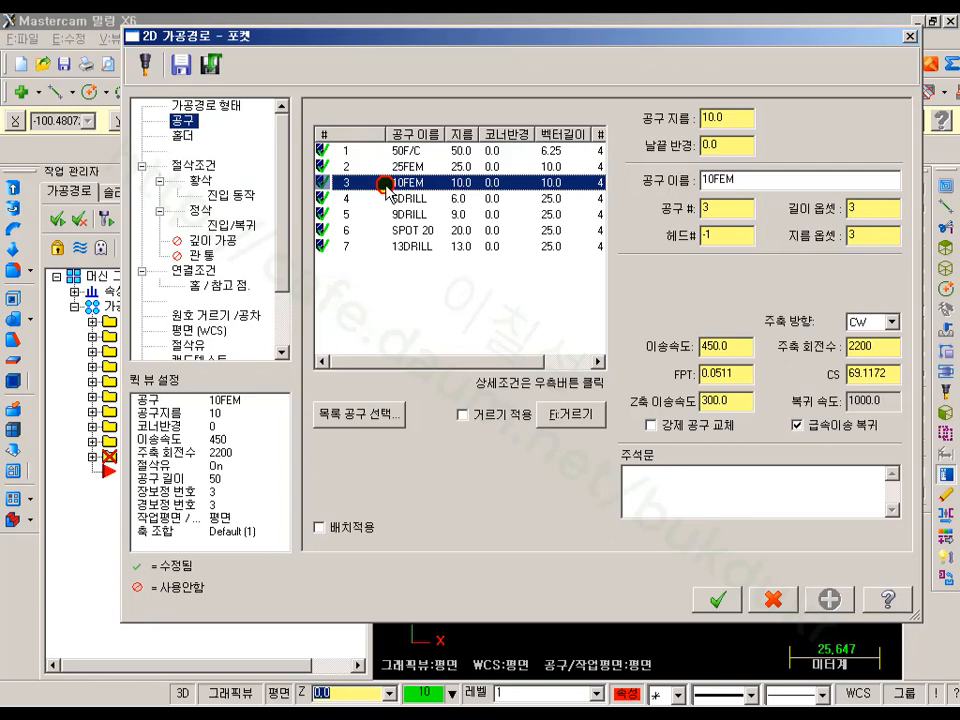
left_click(195, 165)
left_click(757, 148)
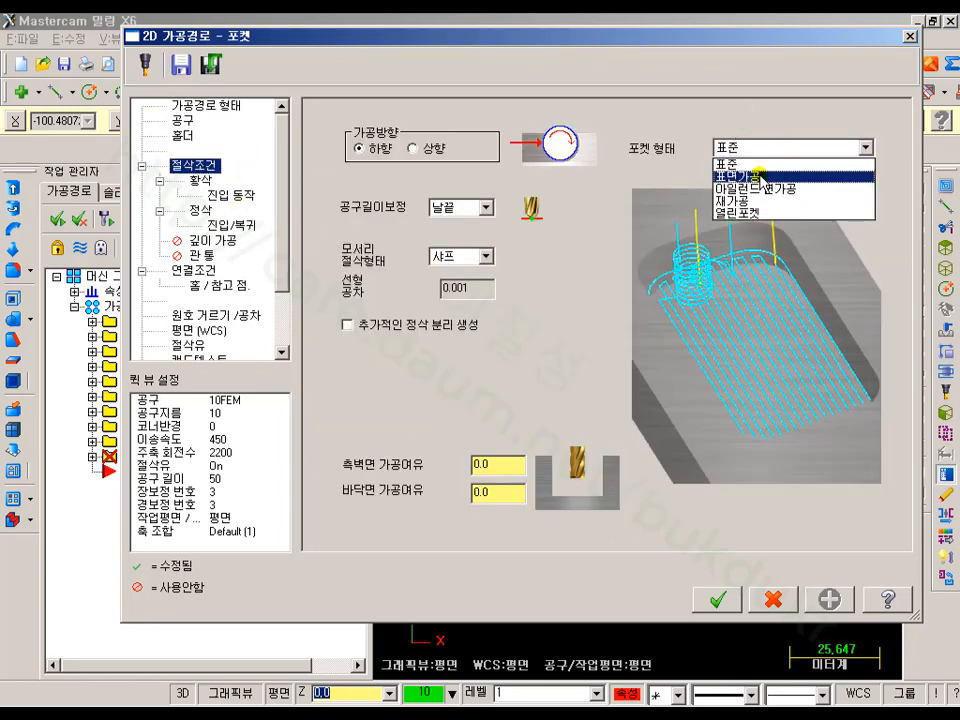
left_click(790, 214)
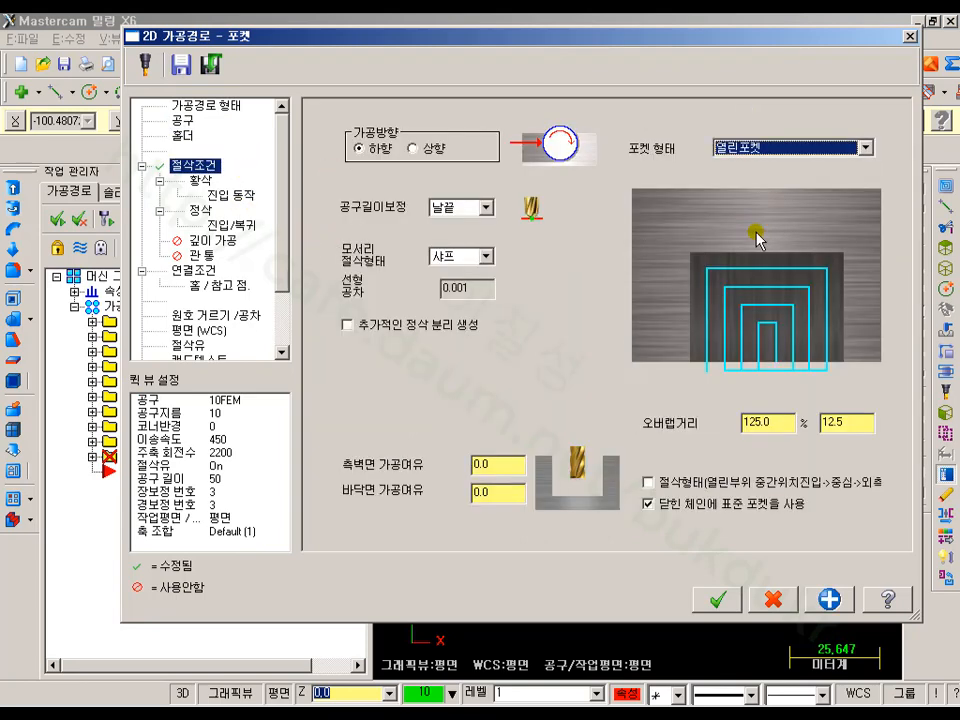
left_click(662, 484)
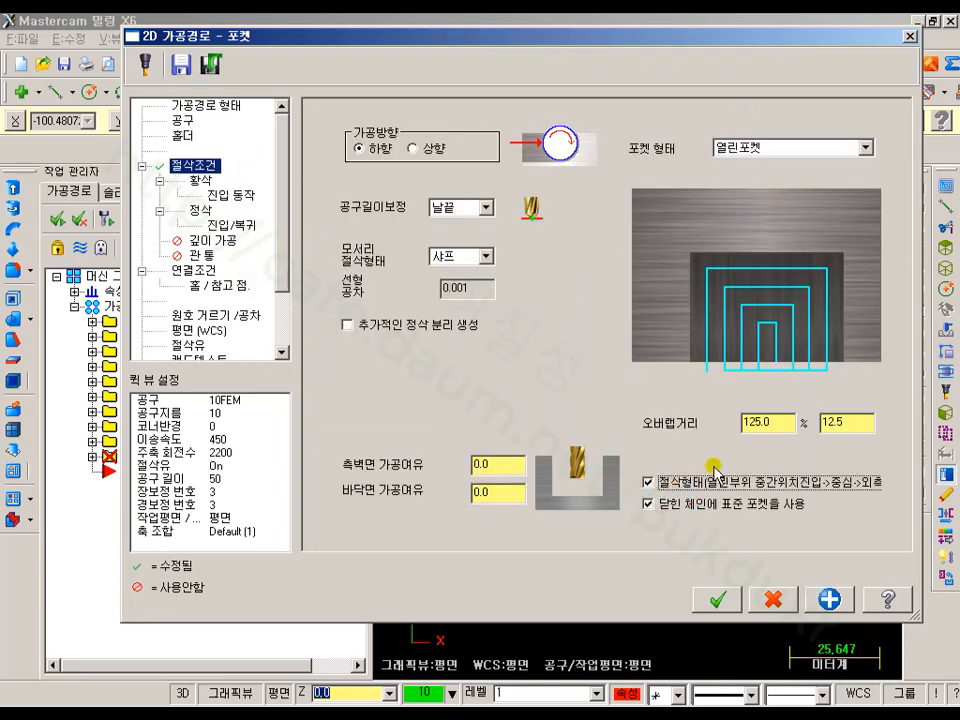
- Copy the entry parameters to the exit in the open pocket's finishing lead-in/lead-out (진입/복귀) settings
left_click(650, 505)
left_click(201, 180)
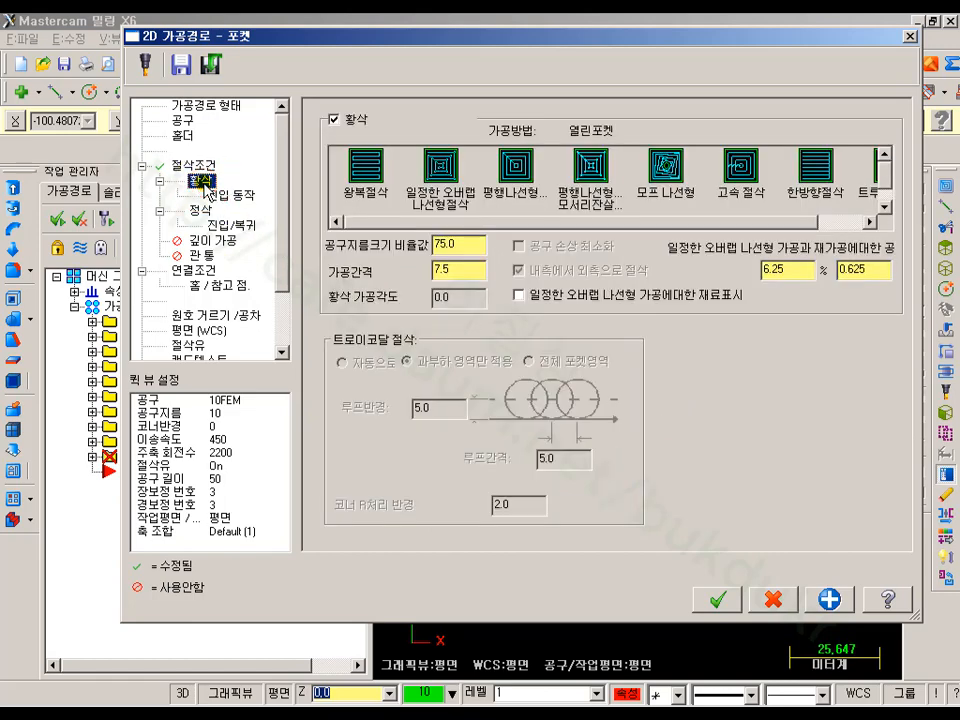
left_click(201, 211)
left_click(230, 224)
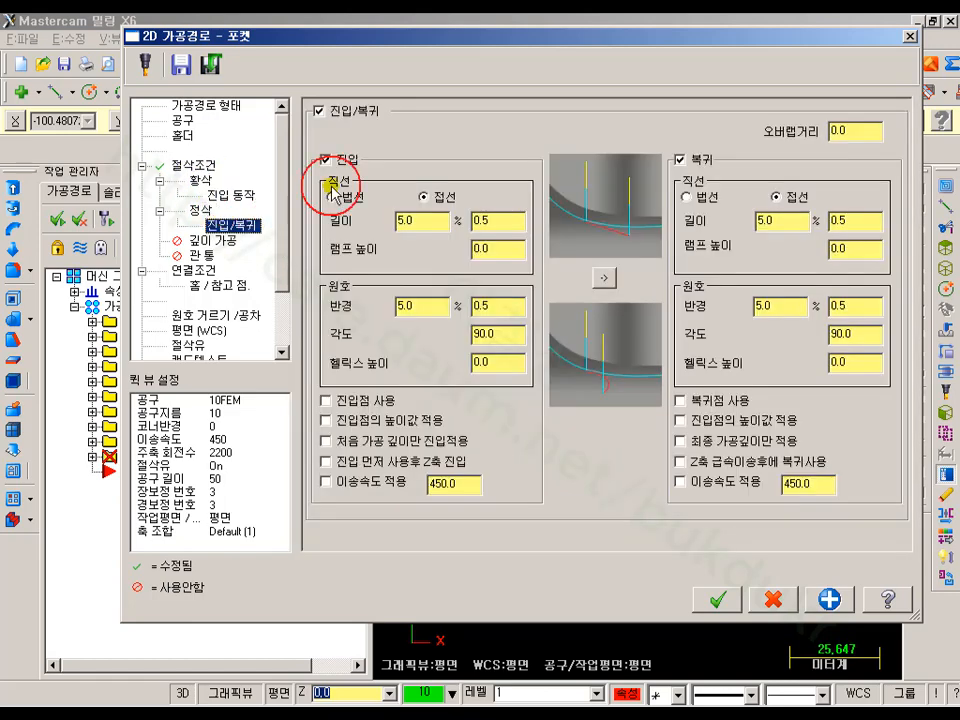
left_click(601, 276)
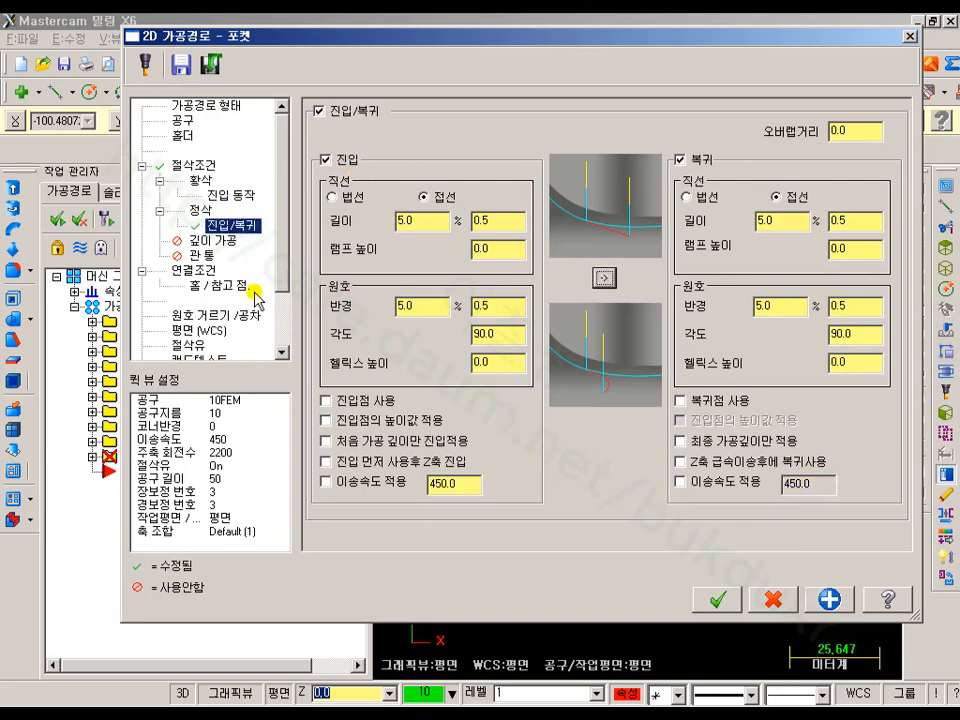
- Set the pocket's absolute top of stock to 0 and absolute depth to -10, and generate the toolpath
left_click(199, 271)
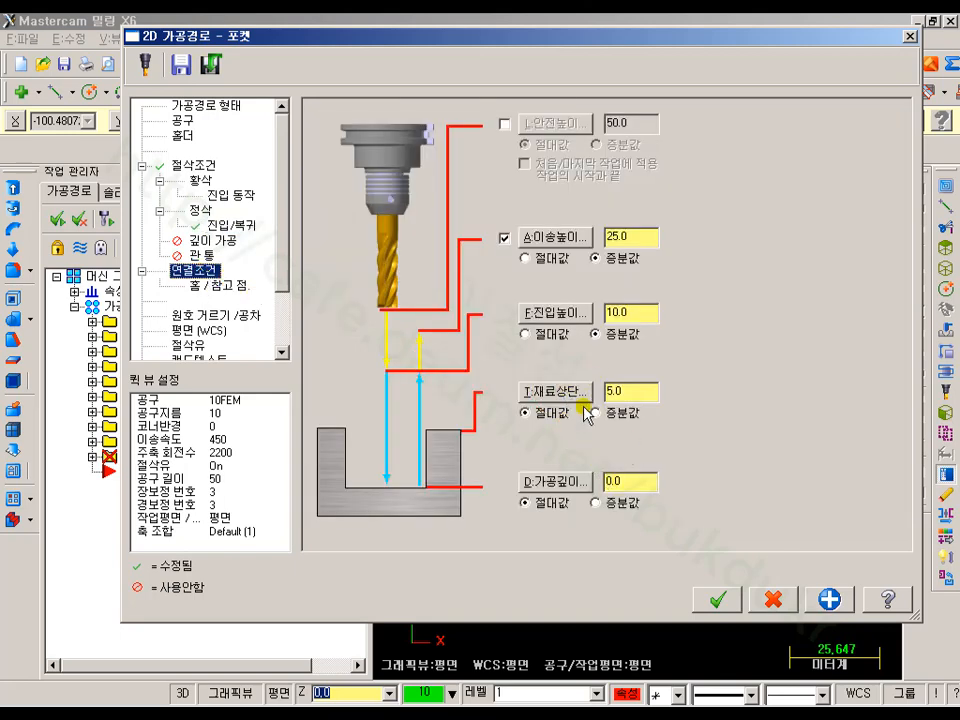
left_click(558, 398)
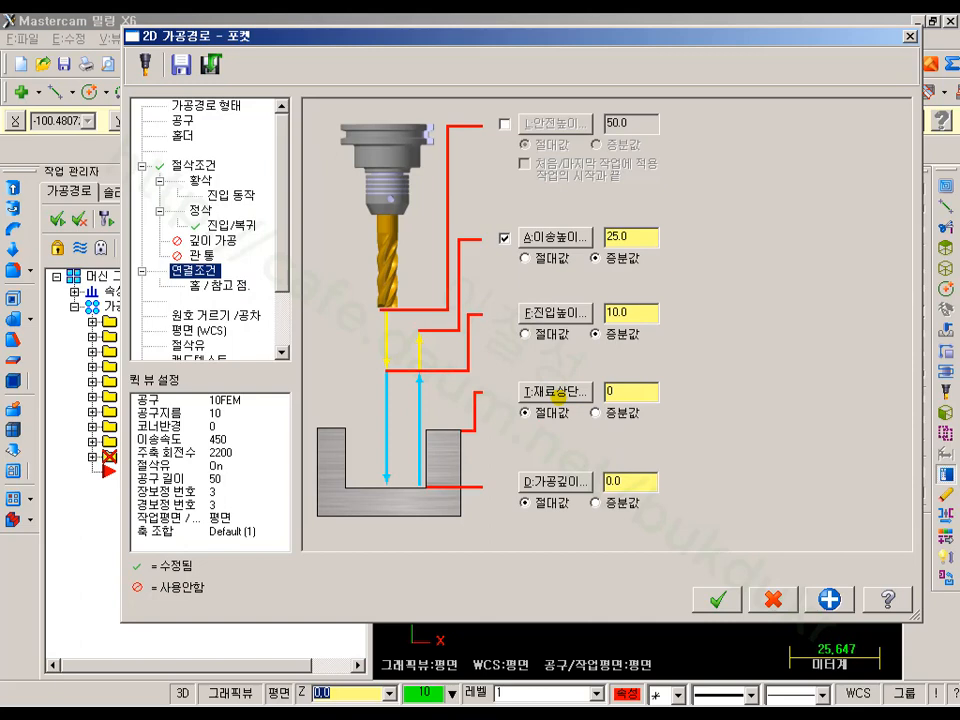
left_click(632, 483)
left_click(718, 598)
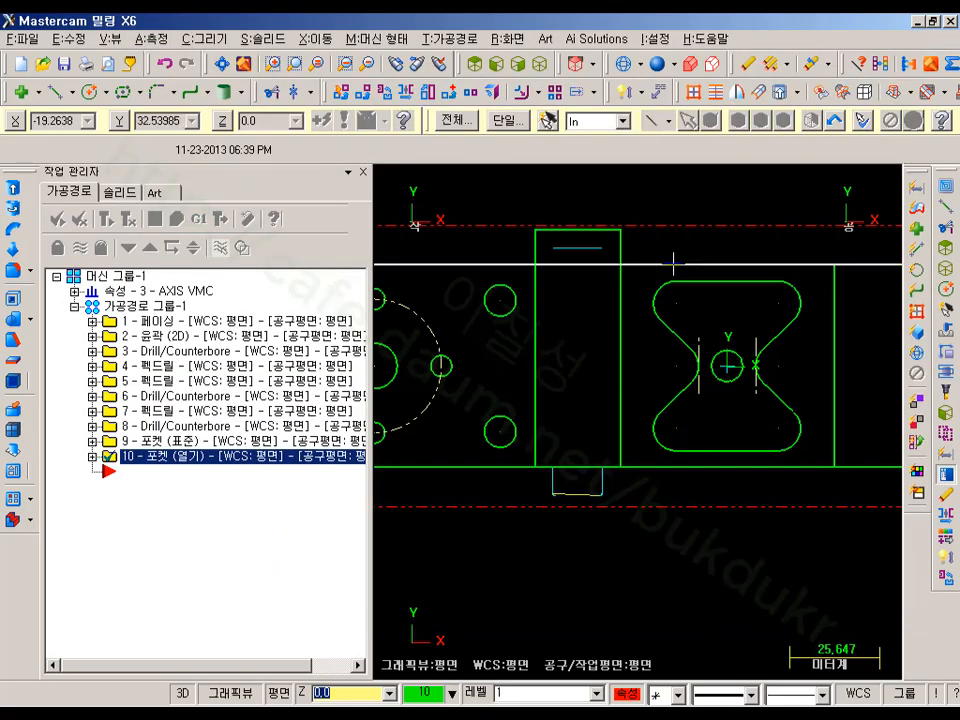
- Run a solid verification of the open pocket toolpath in isometric view to check the material removed
left_click(538, 66)
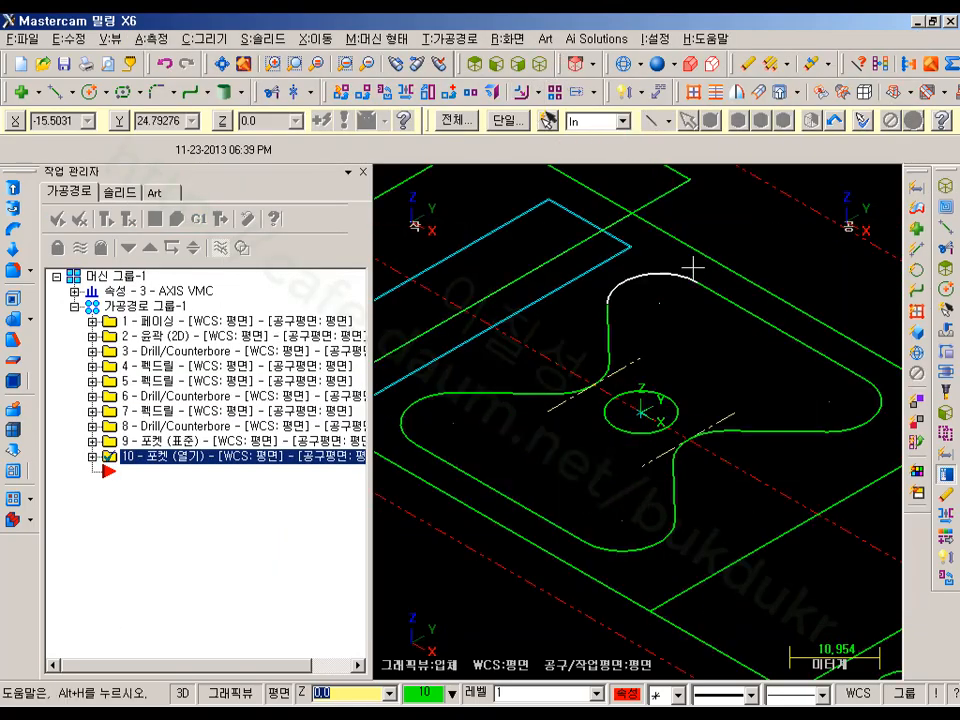
scroll(560, 294, "down", 2)
middle_click_drag(560, 294, 729, 375)
scroll(729, 376, "down", 3)
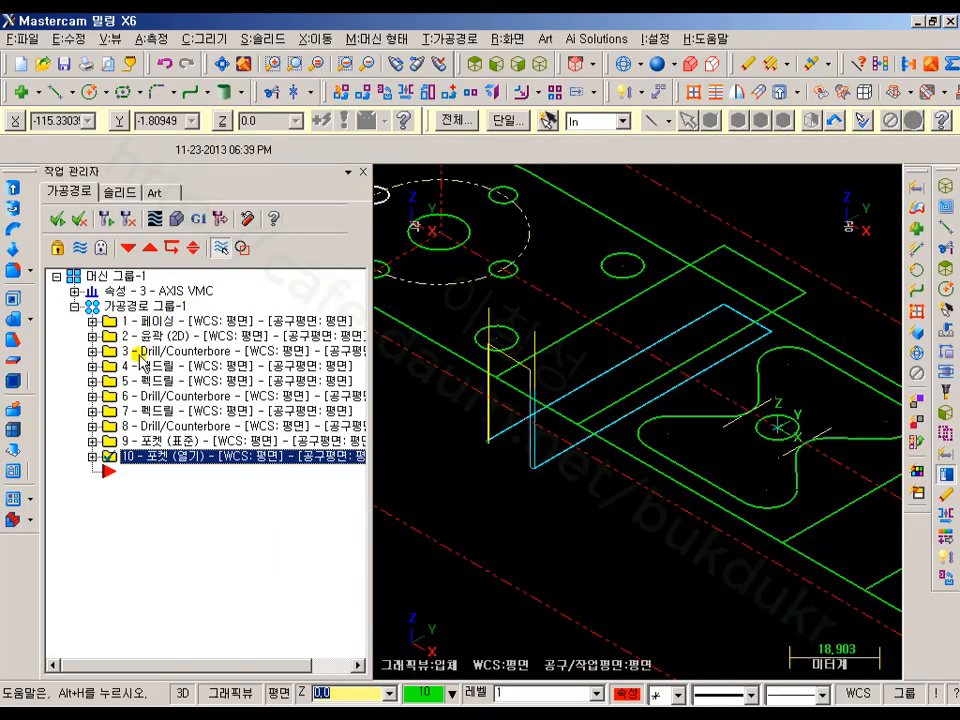
left_click(176, 217)
left_click(109, 104)
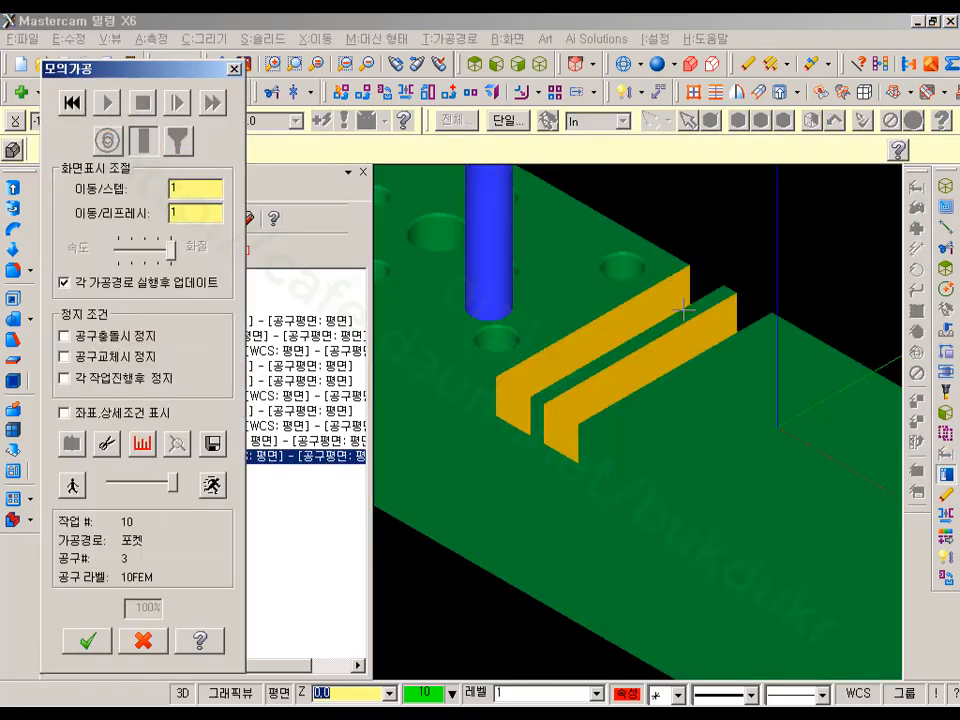
left_click(153, 634)
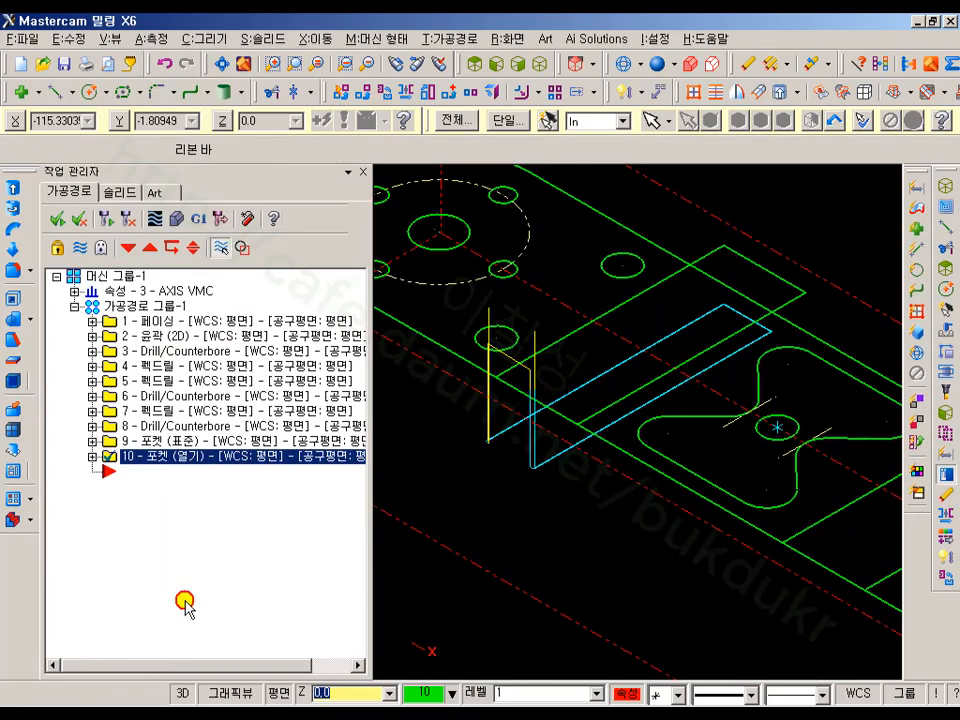
- Set the open pocket's roughing stepover to 50% of the tool diameter and regenerate the toolpath
left_click(98, 455)
left_click(165, 468)
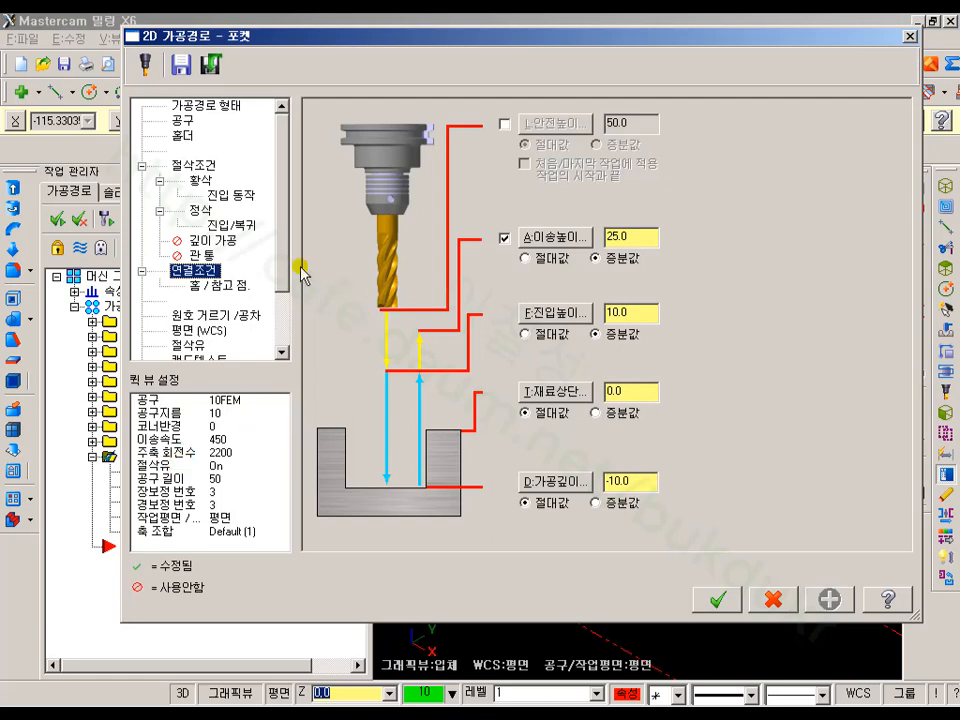
left_click(200, 181)
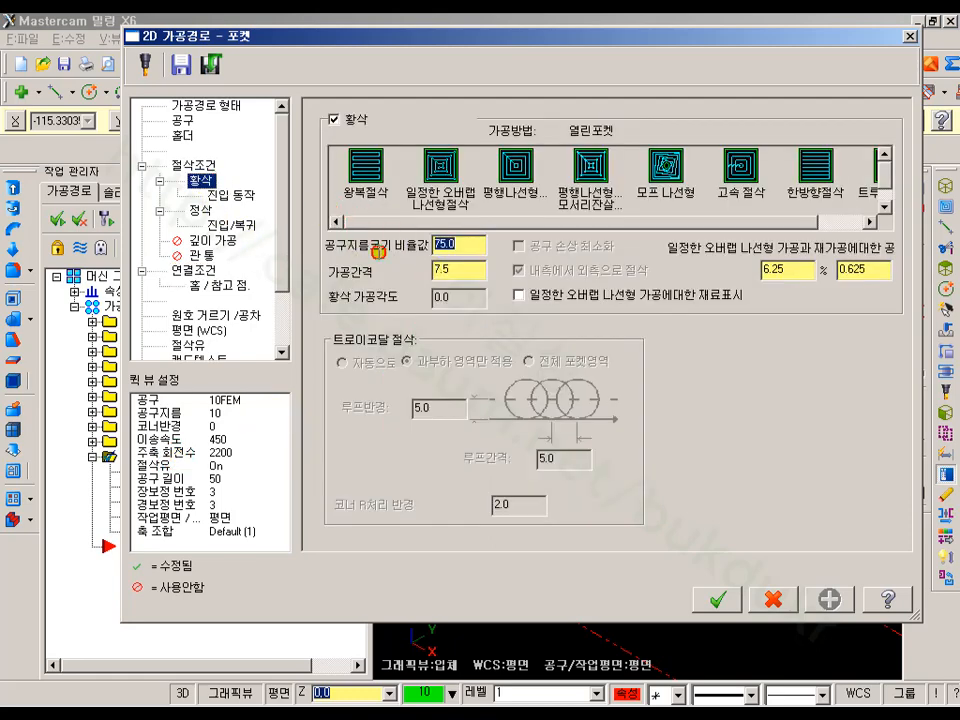
key("Return")
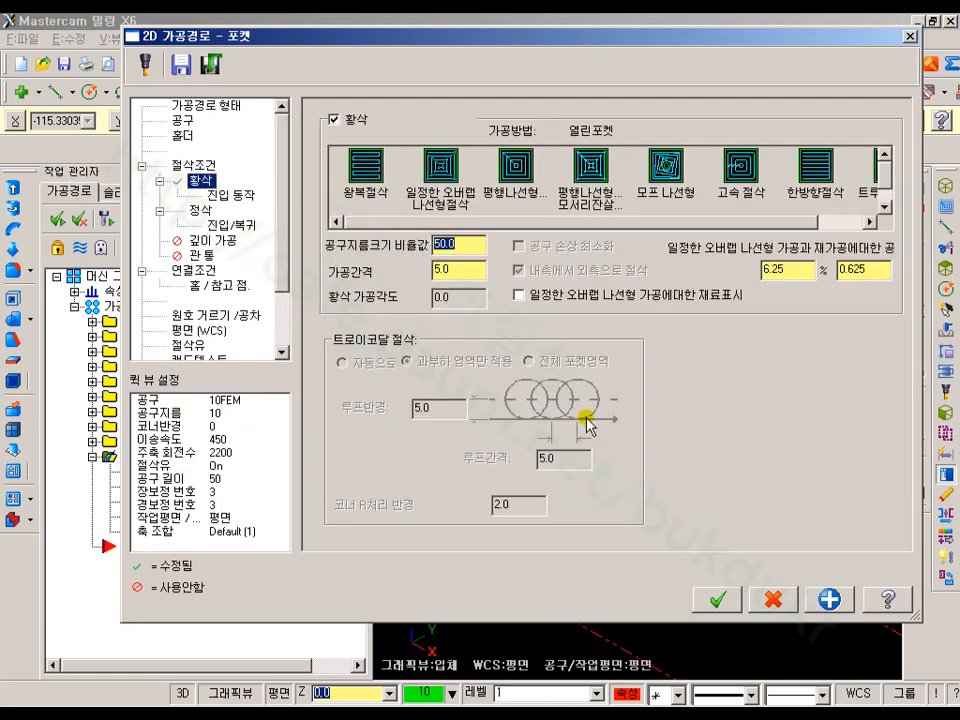
left_click(724, 601)
left_click(97, 220)
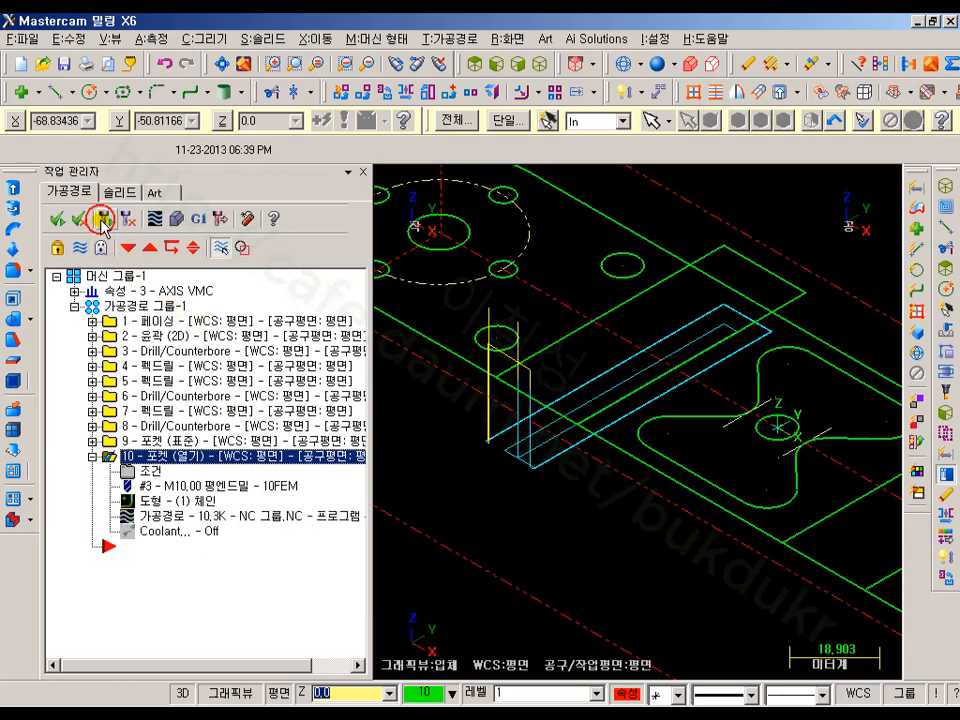
- Verify the regenerated open pocket toolpath and inspect the slot's floor for uncut material
left_click(177, 219)
left_click(106, 103)
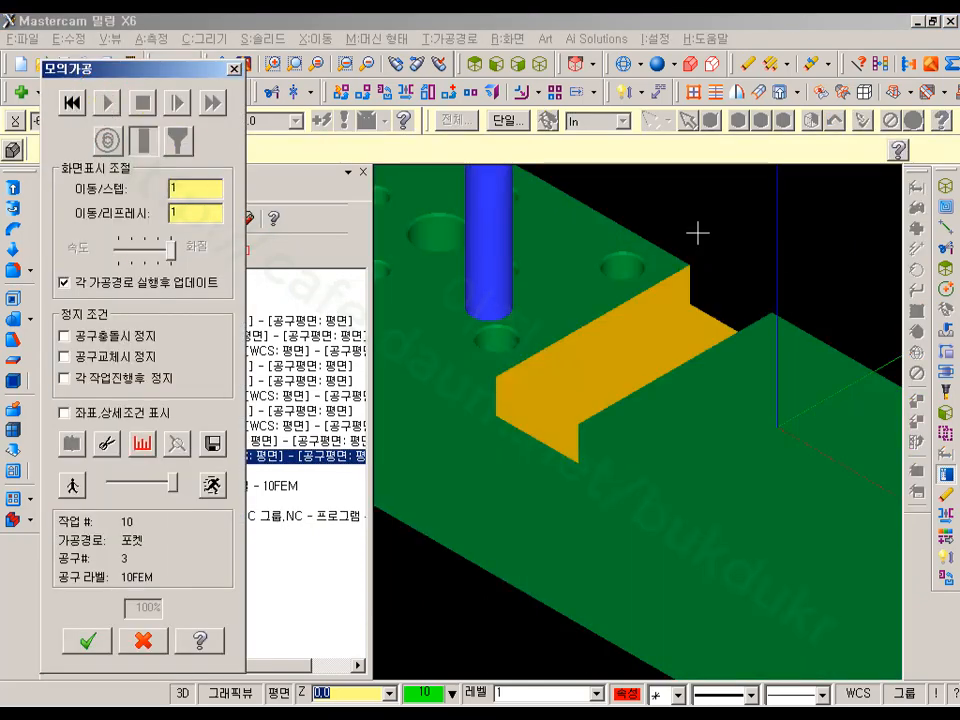
left_click(653, 302)
scroll(597, 297, "down", 2)
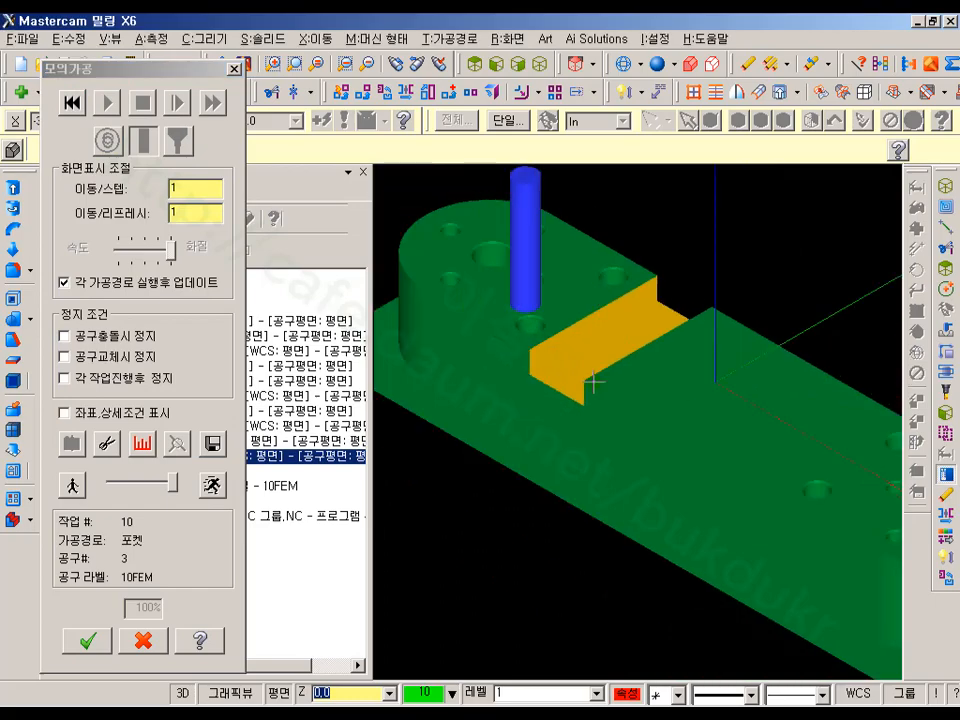
left_click(143, 638)
- Mirror the open pocket toolpath about the Y axis at X 0 with a coordinate-based transform toolpath
left_click(482, 67)
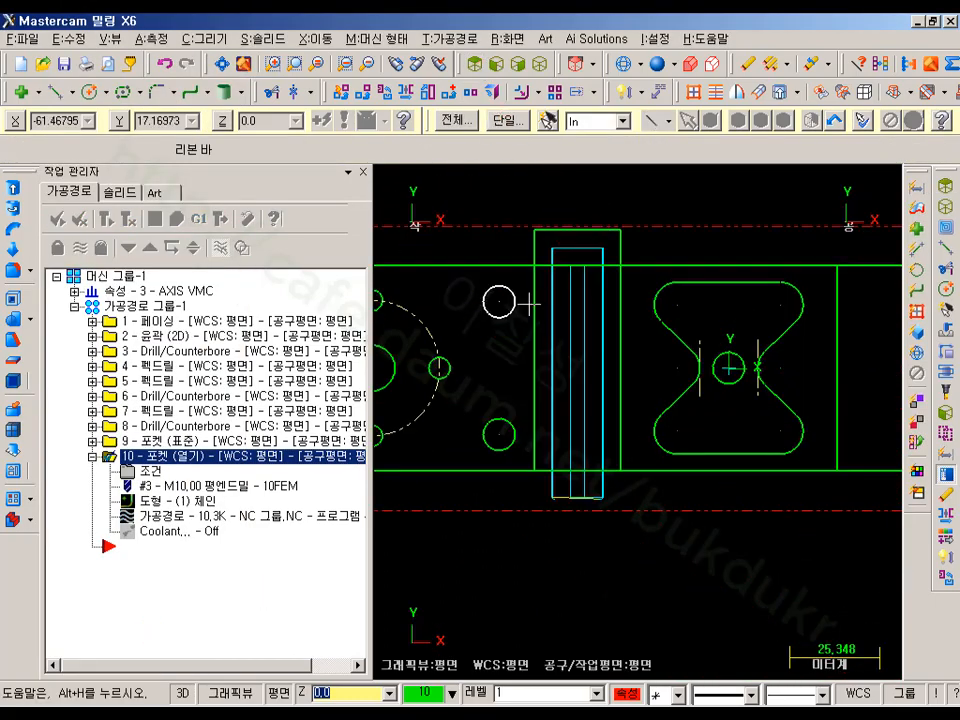
scroll(531, 302, "down", 2)
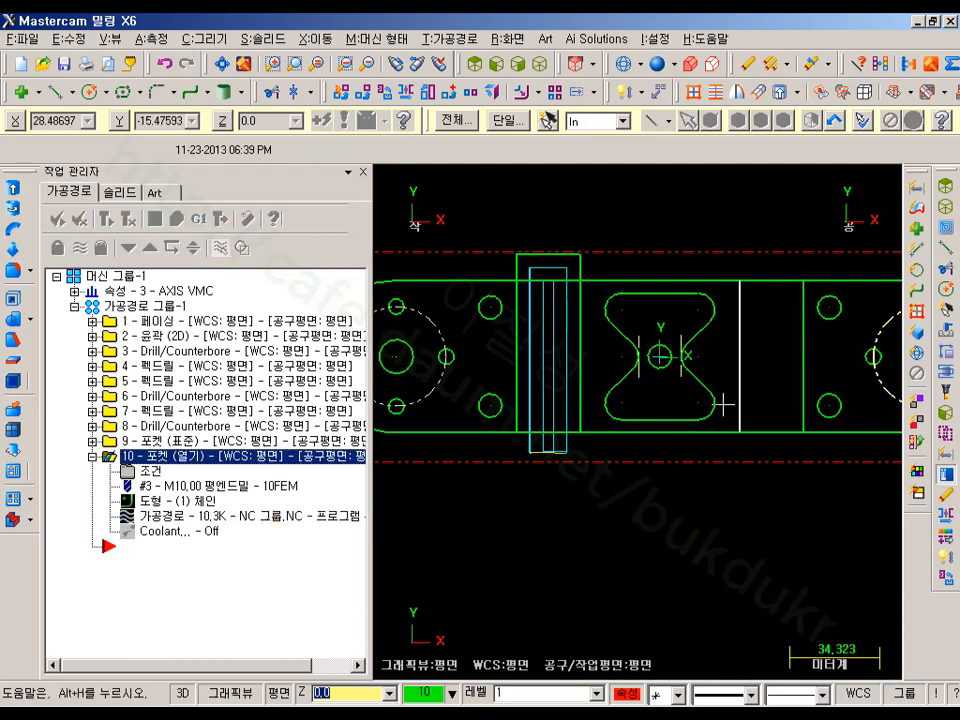
middle_click_drag(791, 363, 711, 343)
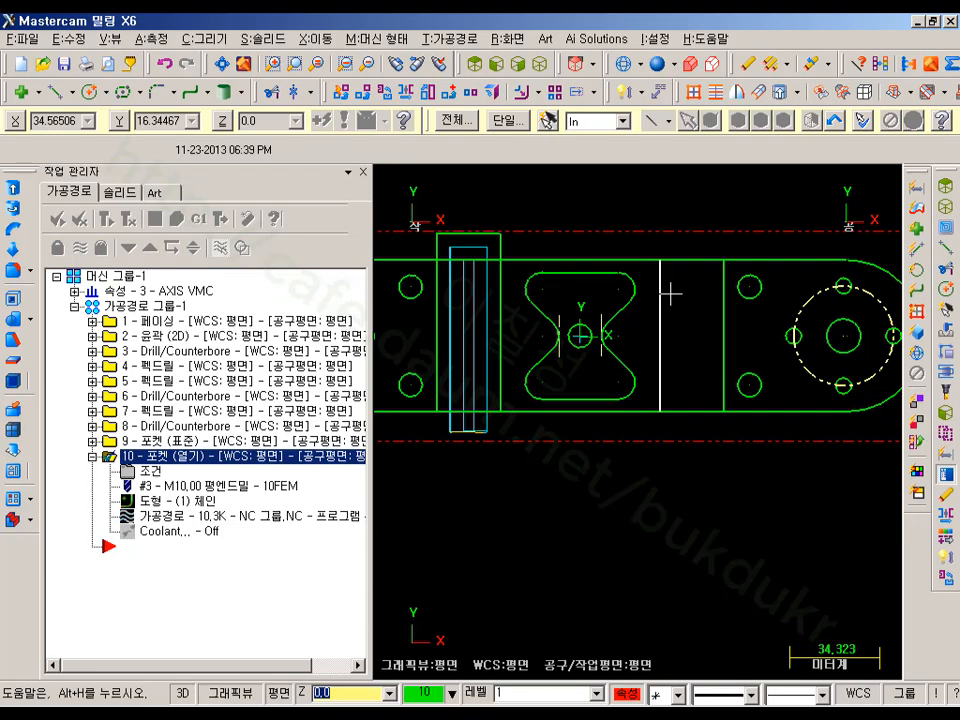
left_click(458, 39)
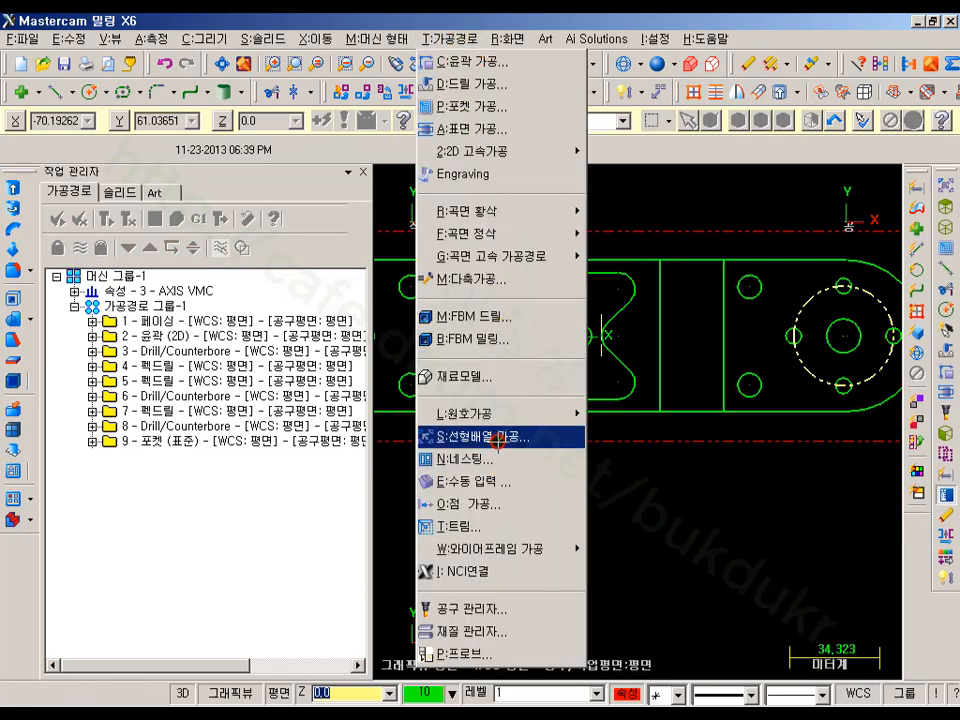
left_click(501, 440)
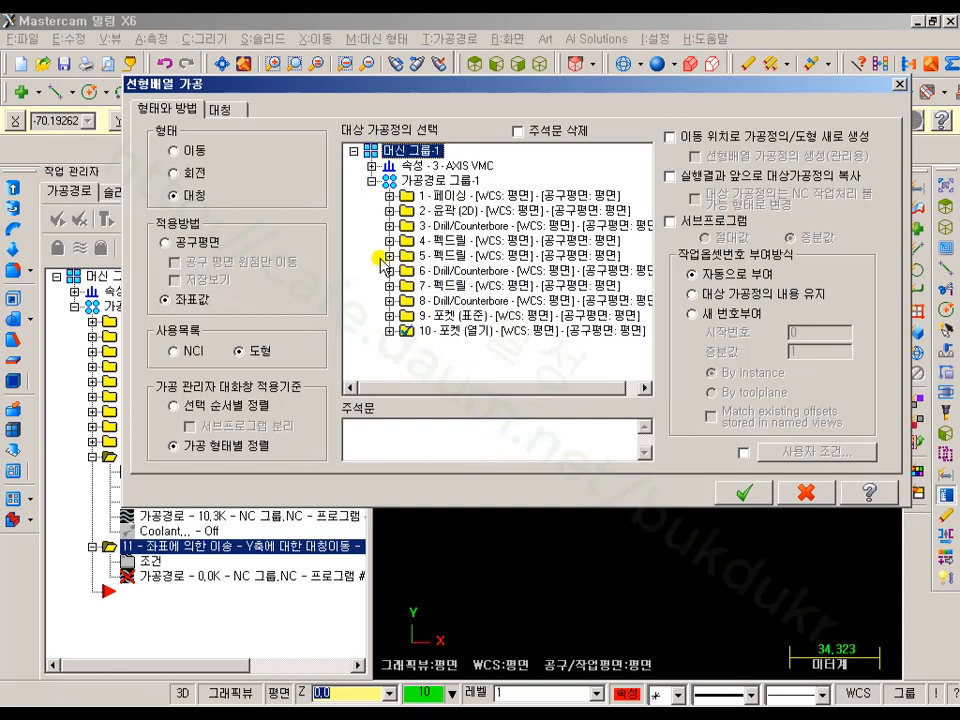
left_click(448, 336)
left_click(250, 112)
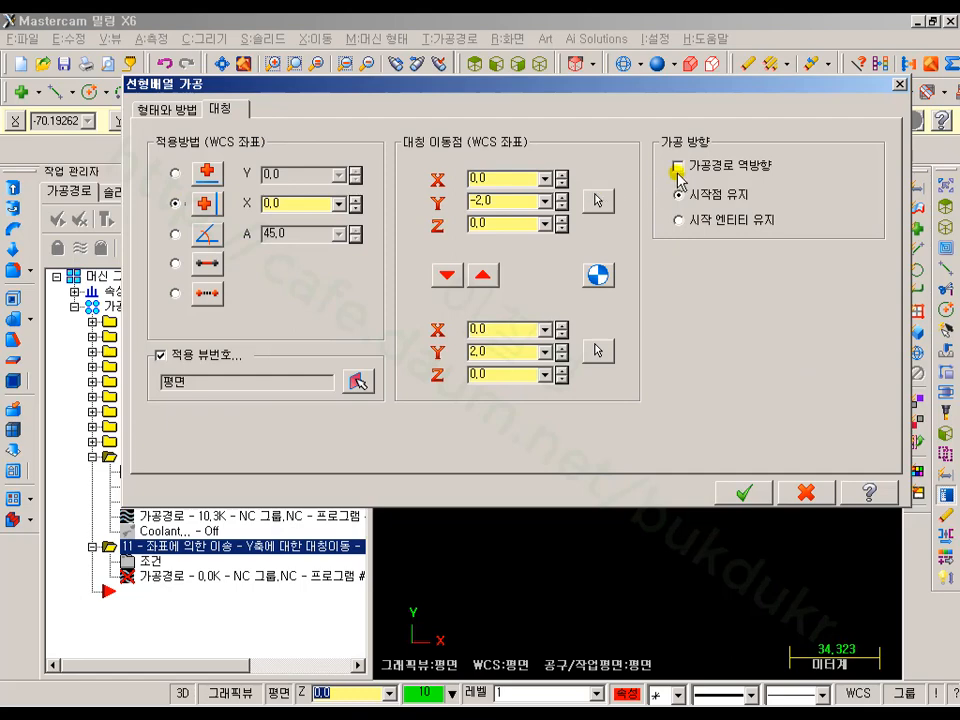
left_click(188, 112)
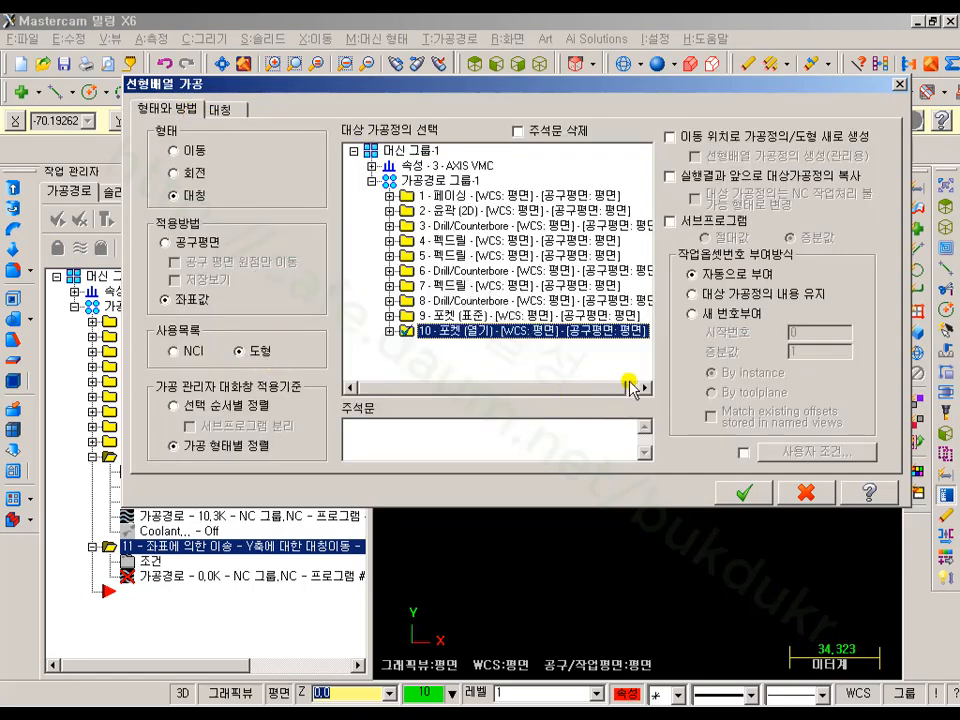
left_click(743, 492)
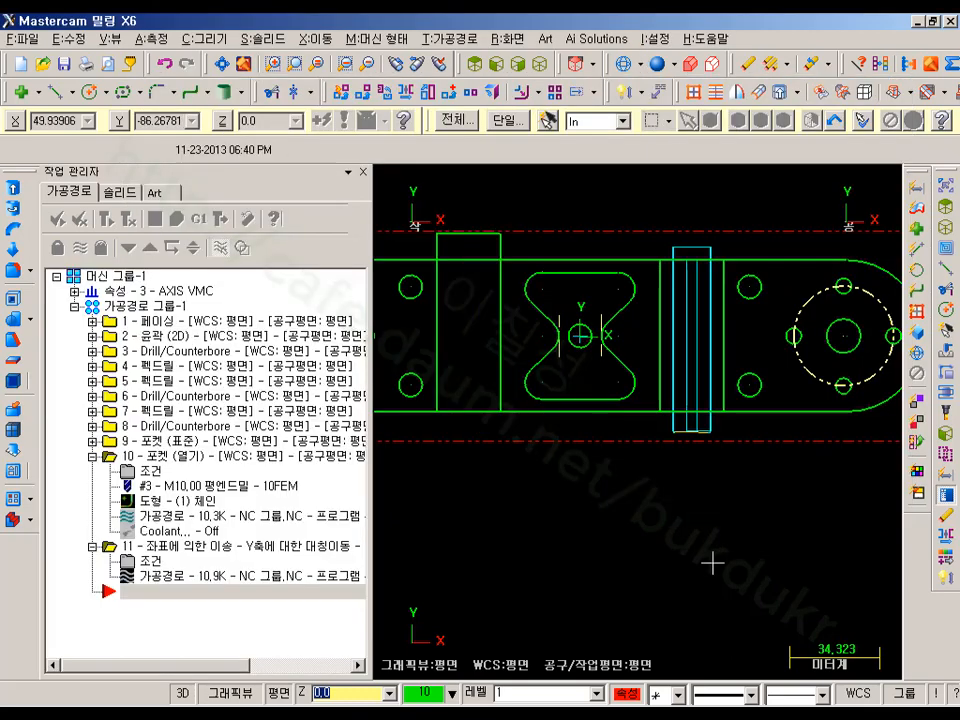
- Compare the original and mirrored pocket toolpaths, and run a solid verification of the whole toolpath group
left_click(160, 458)
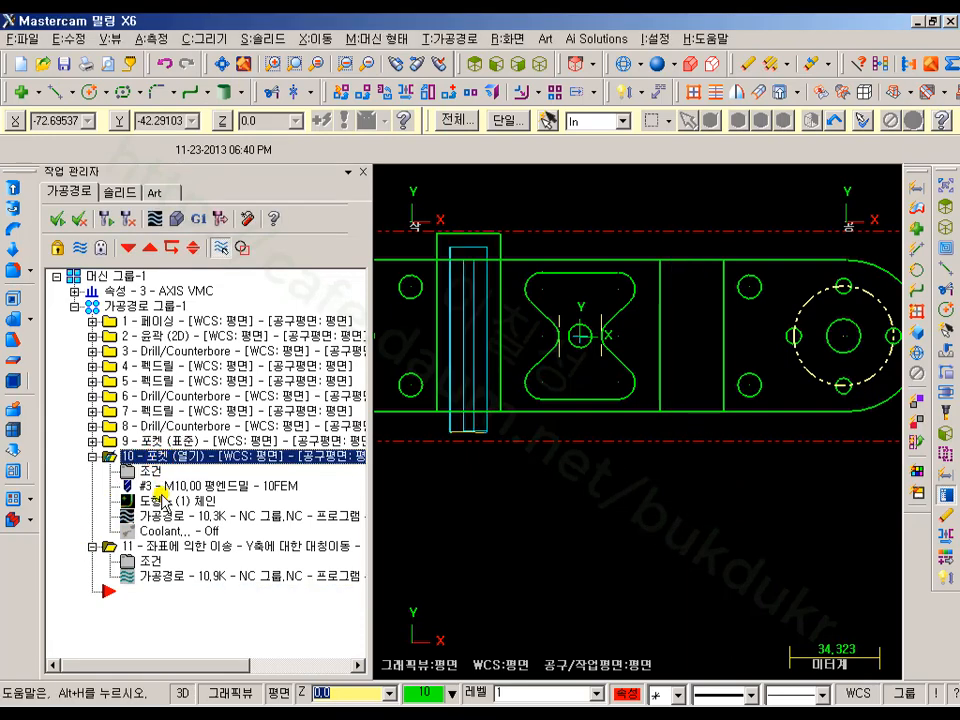
left_click(150, 547)
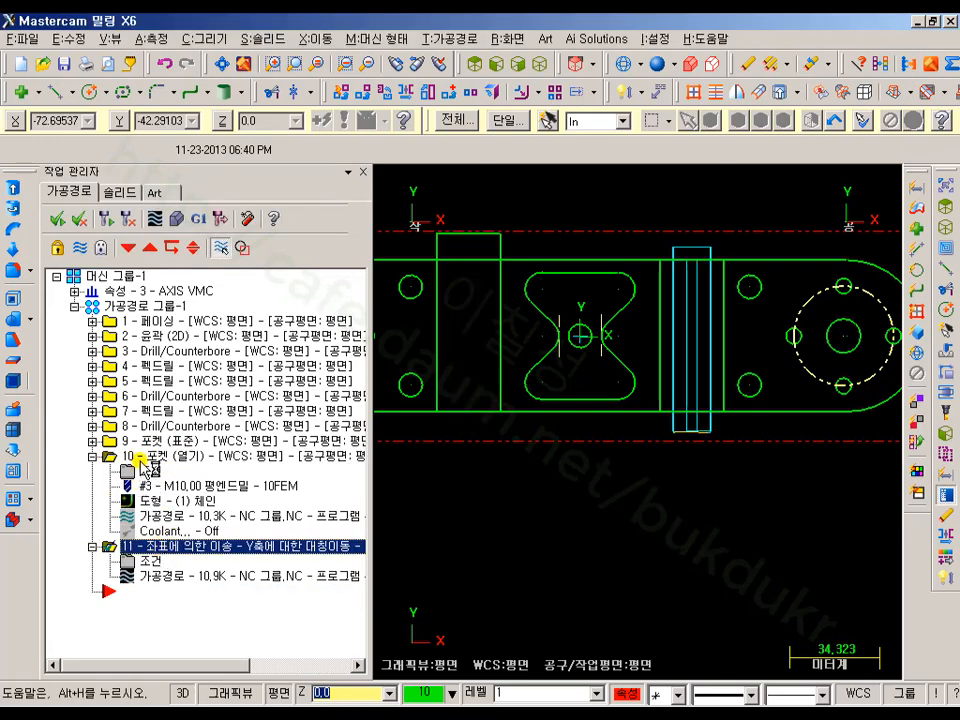
left_click(133, 309)
left_click(176, 216)
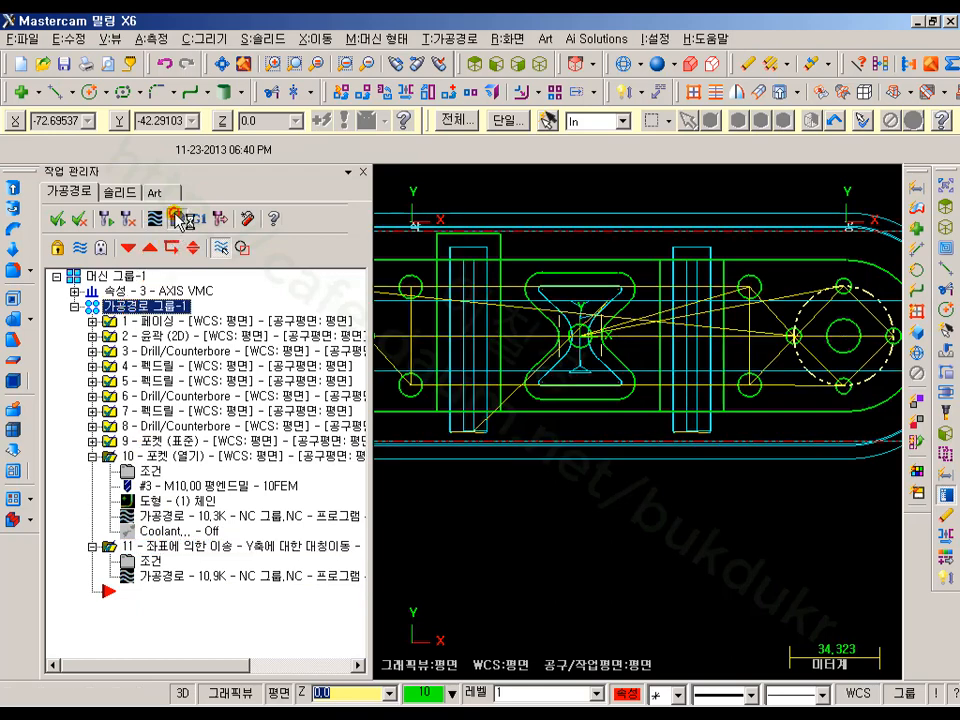
left_click(107, 100)
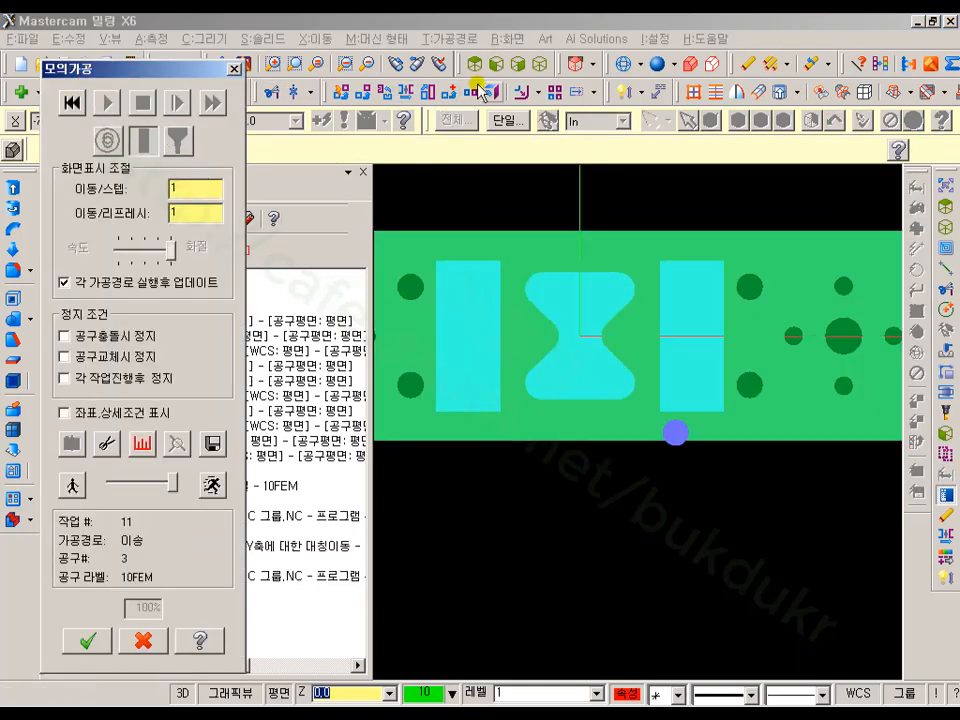
- Examine the simulated part in isometric and rotated views, checking both open pockets and the hourglass pocket, and close the verification
left_click(540, 63)
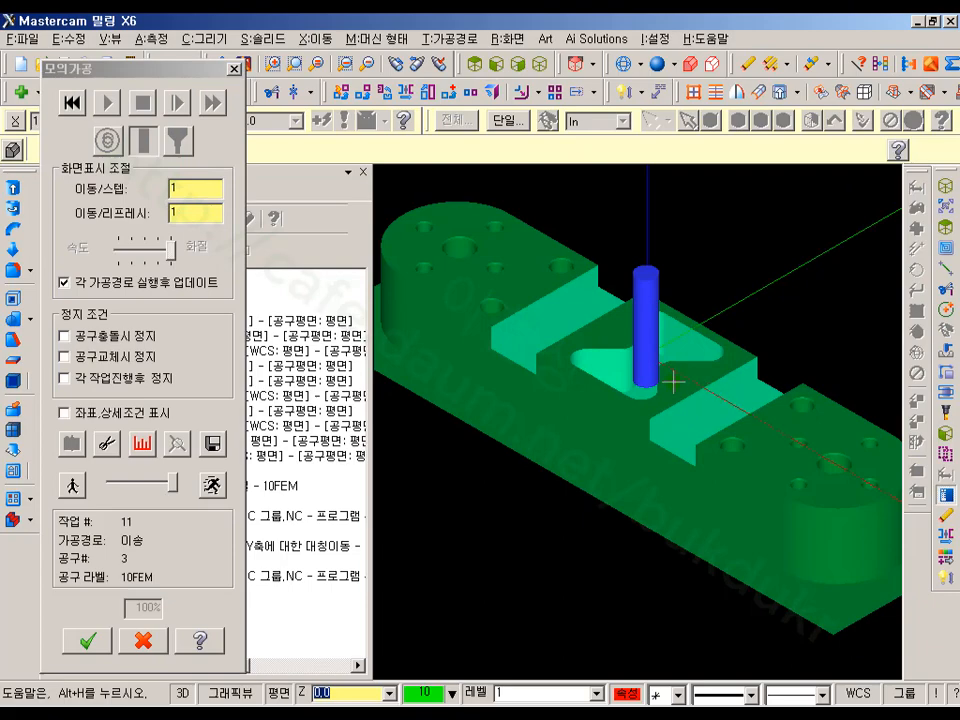
mouse_move(685, 346)
middle_mouse_down()
mouse_move(641, 356)
mouse_move(639, 401)
mouse_move(645, 334)
mouse_move(706, 323)
mouse_move(692, 340)
middle_mouse_up()
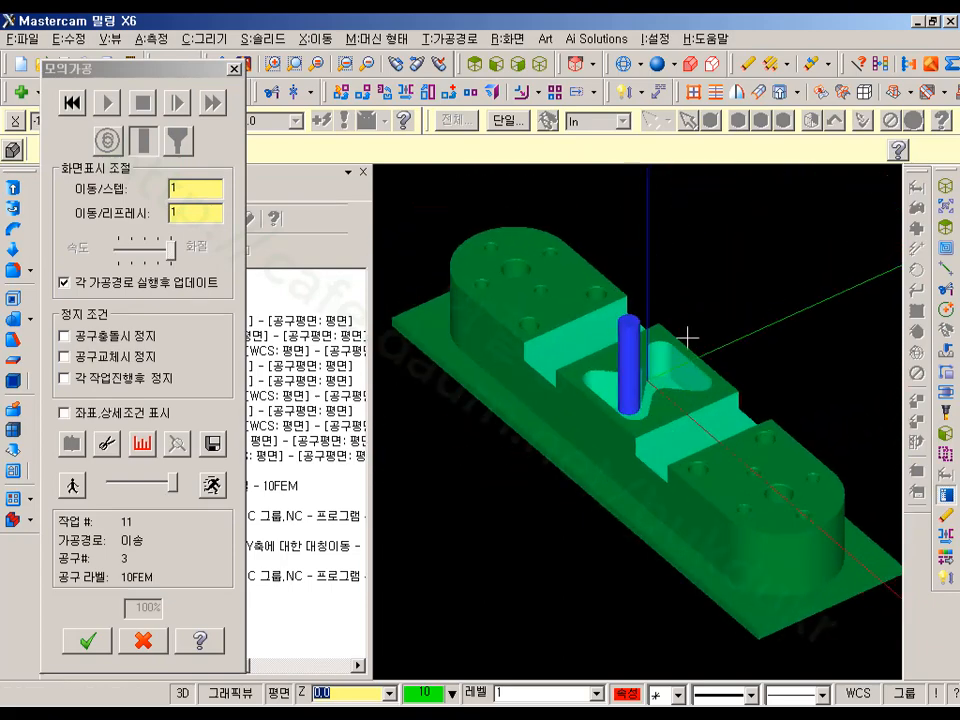
scroll(575, 383, "up", 2)
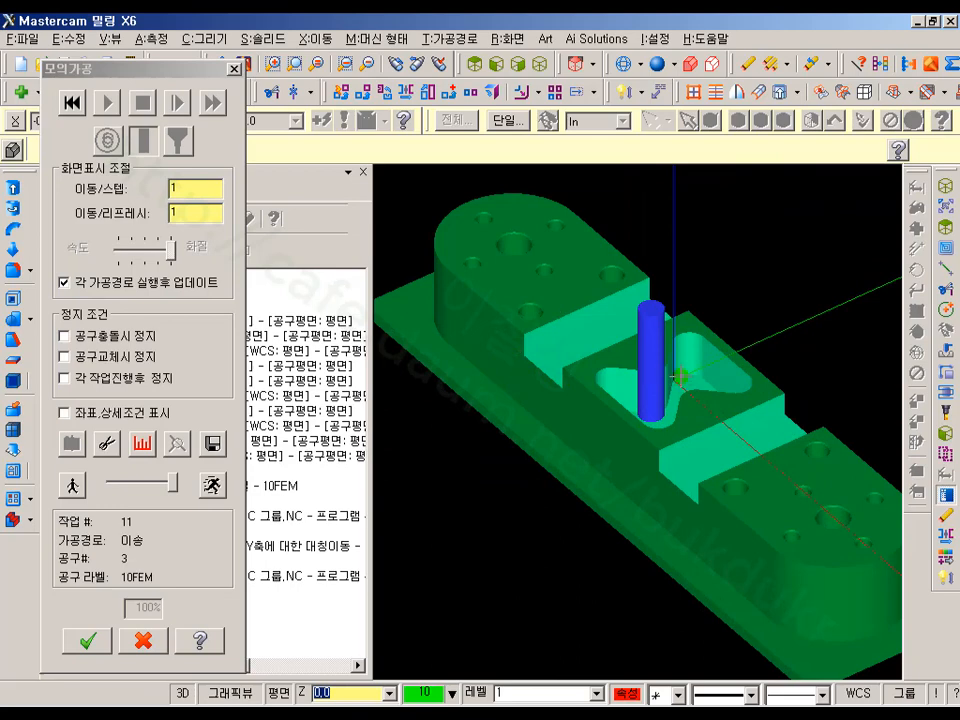
middle_click_drag(700, 372, 590, 368)
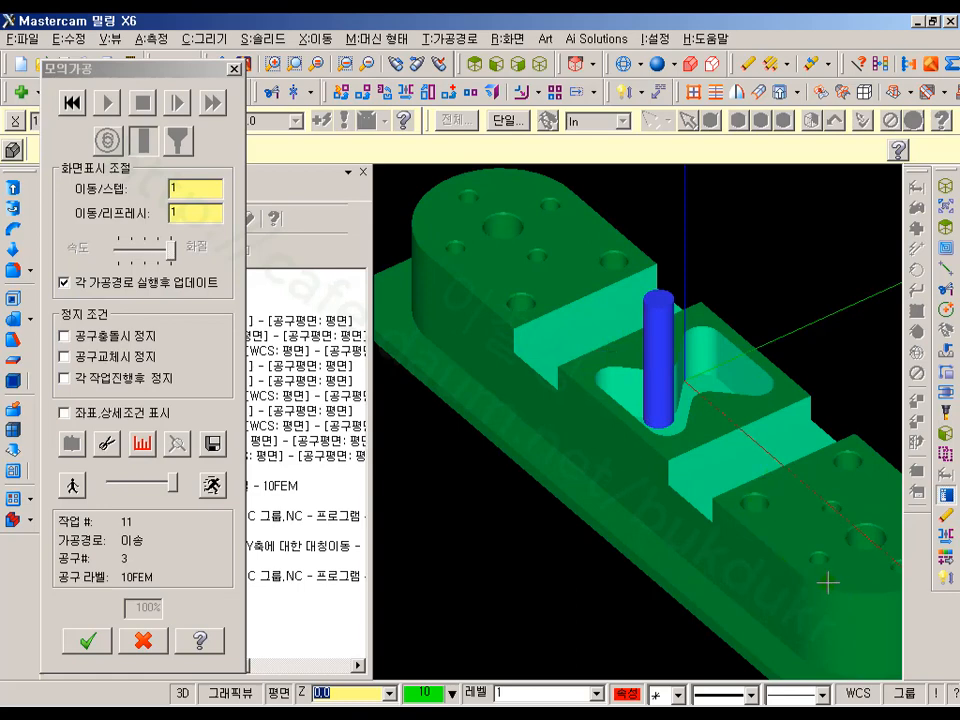
middle_click_drag(806, 551, 686, 370)
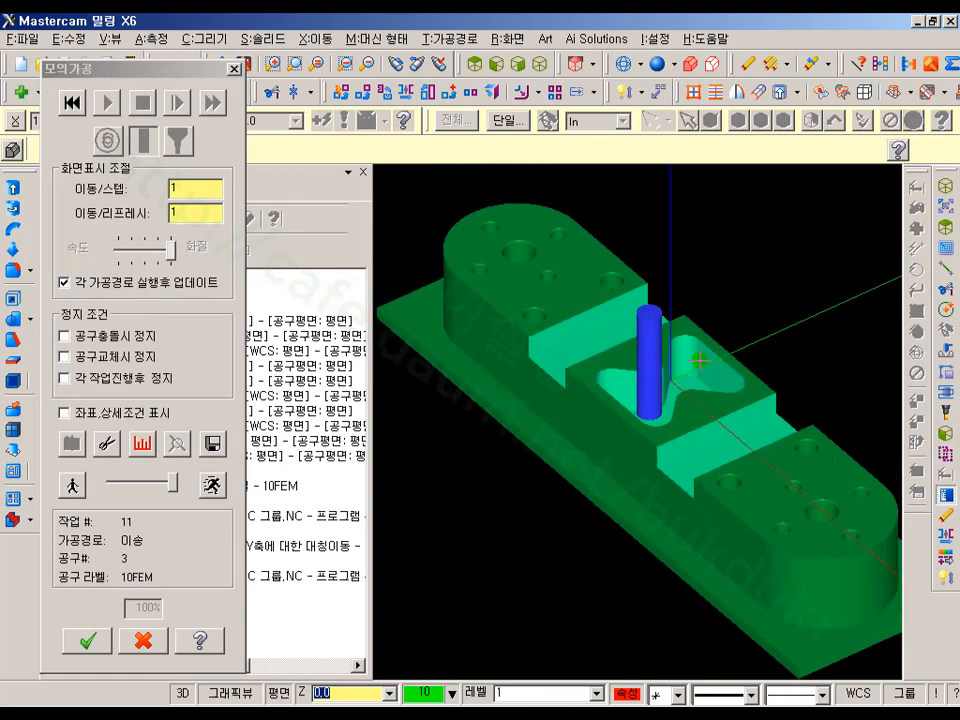
left_click(143, 640)
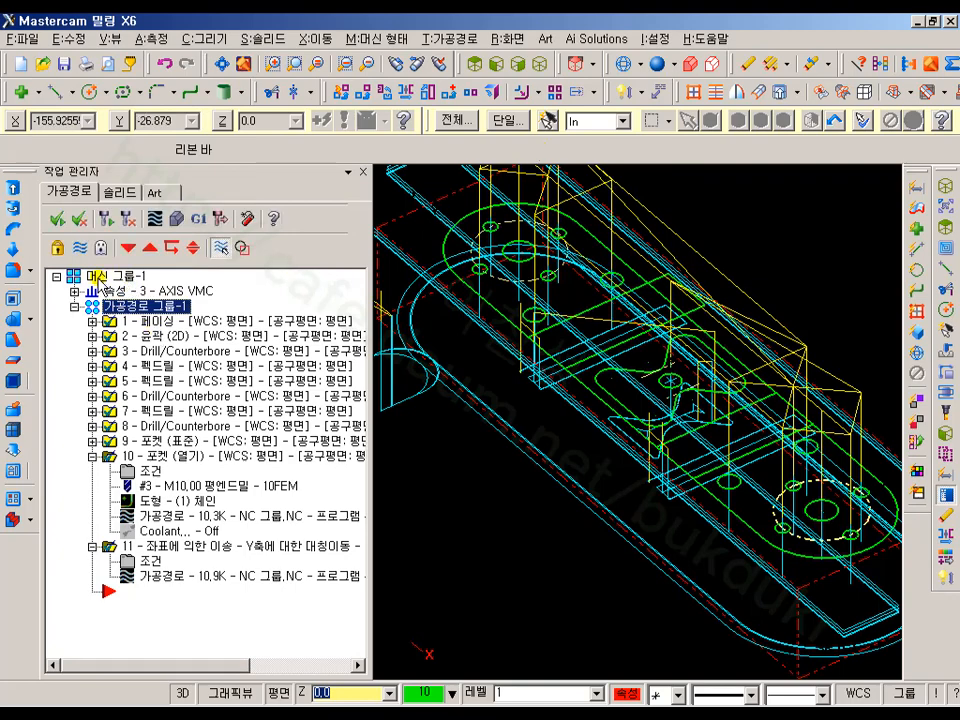
- Hide the toolpath display of all operations and return to the top view around the hourglass pocket
left_click(80, 248)
left_click(474, 64)
scroll(595, 307, "up", 2)
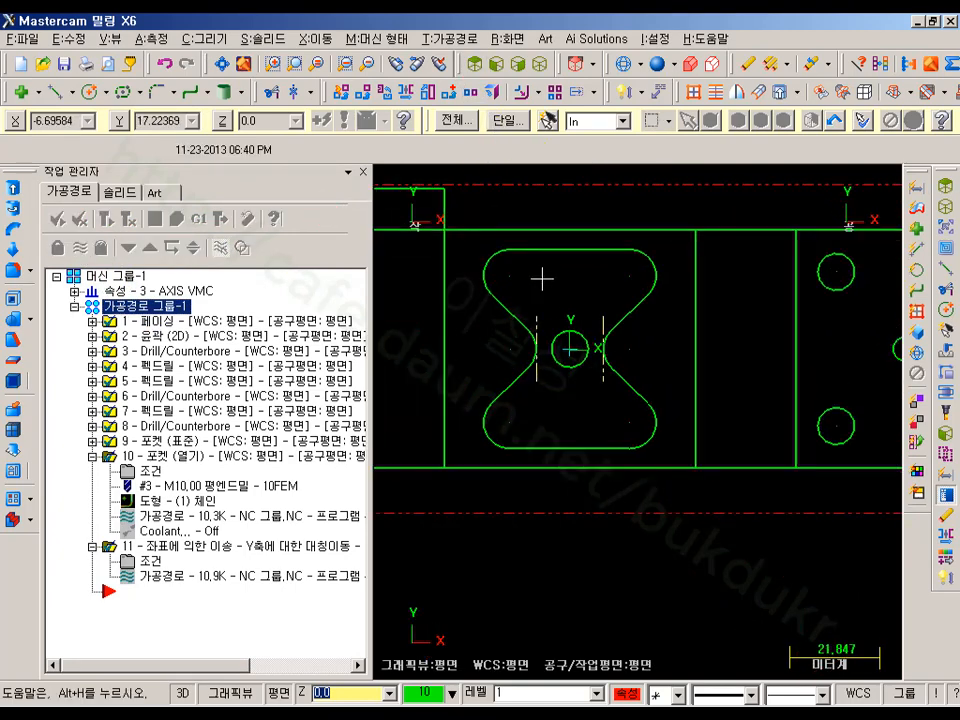
- Start a contour toolpath and chain the central hourglass pocket outline as its geometry
scroll(541, 278, "up", 1)
left_click(92, 456)
left_click(92, 471)
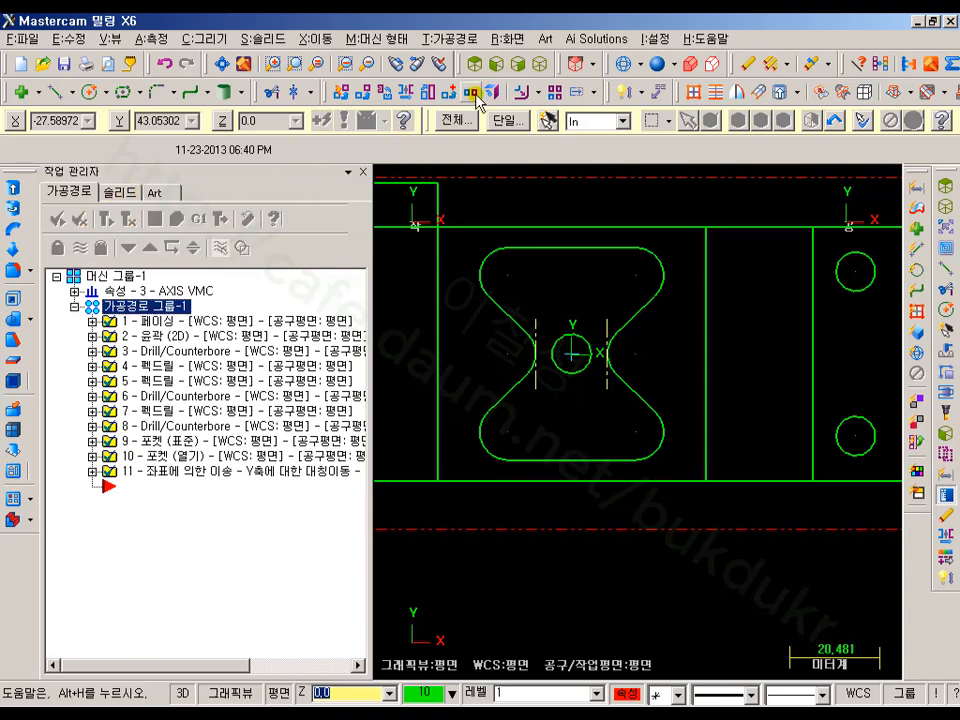
left_click(467, 39)
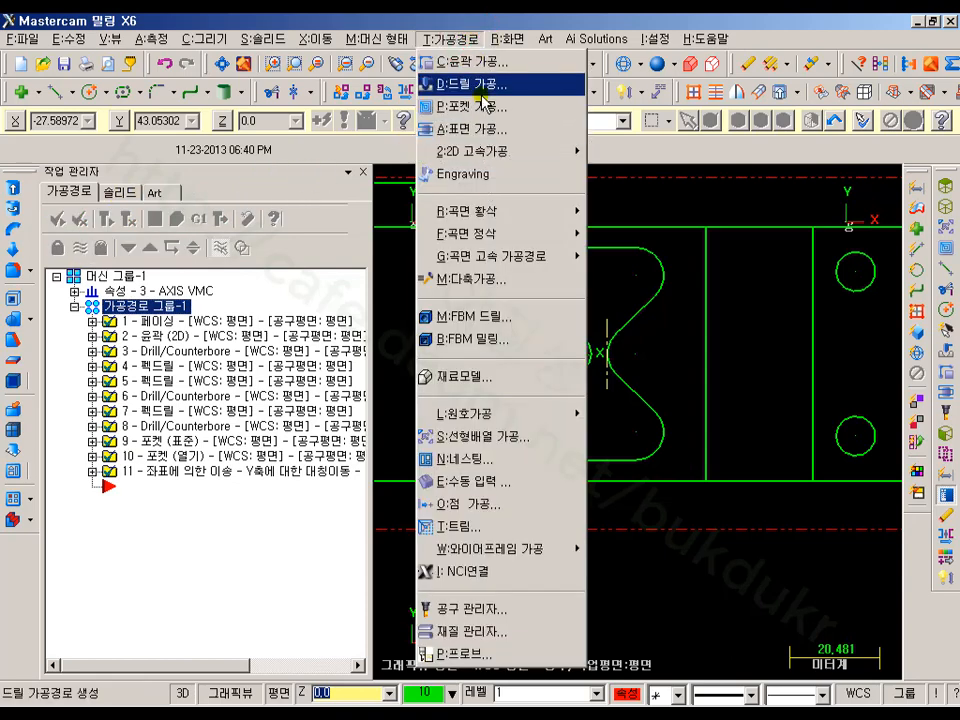
left_click(515, 61)
left_click(648, 300)
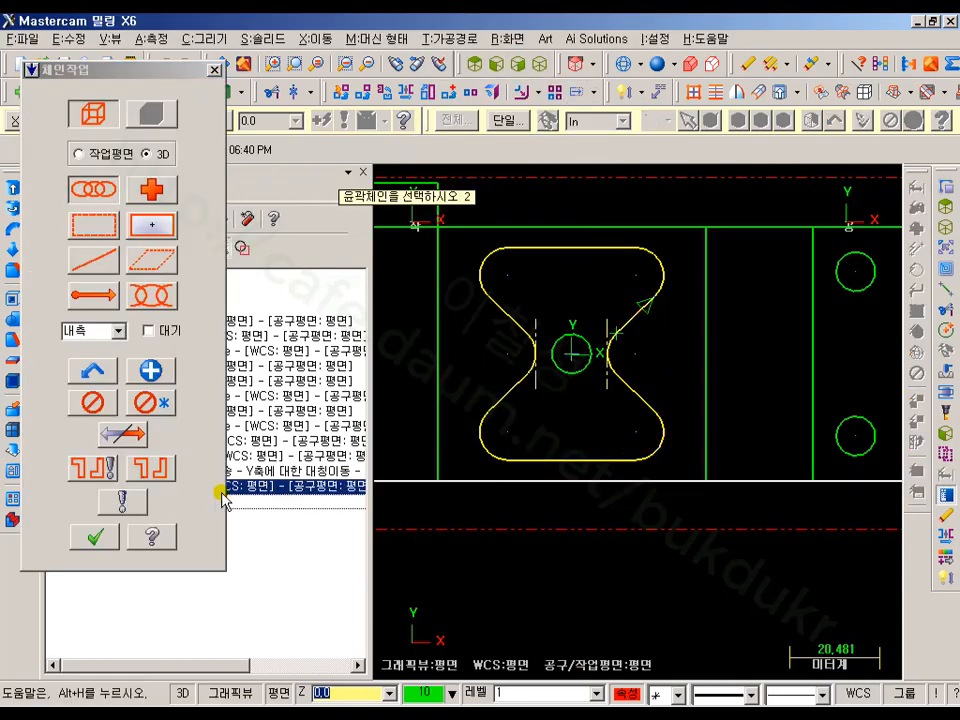
left_click(95, 537)
- Choose the 20 mm spot drill SPOT 20 and set the contour type to 2D chamfer with a width of 0.5
left_click(185, 121)
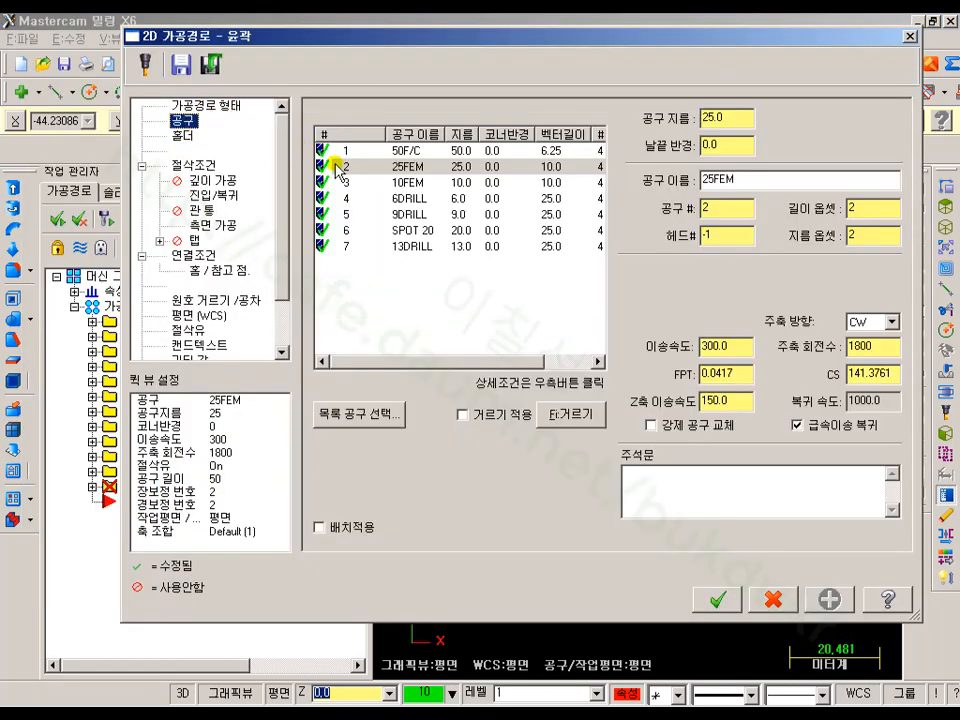
left_click(336, 242)
left_click(293, 160)
left_click(760, 151)
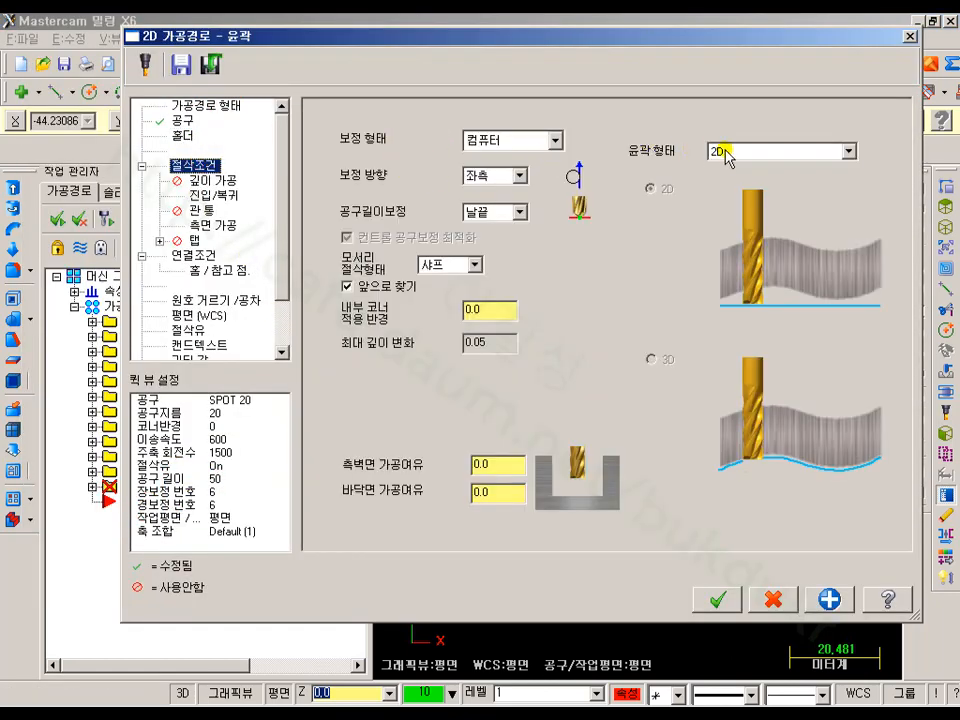
left_click(740, 165)
left_click(853, 227)
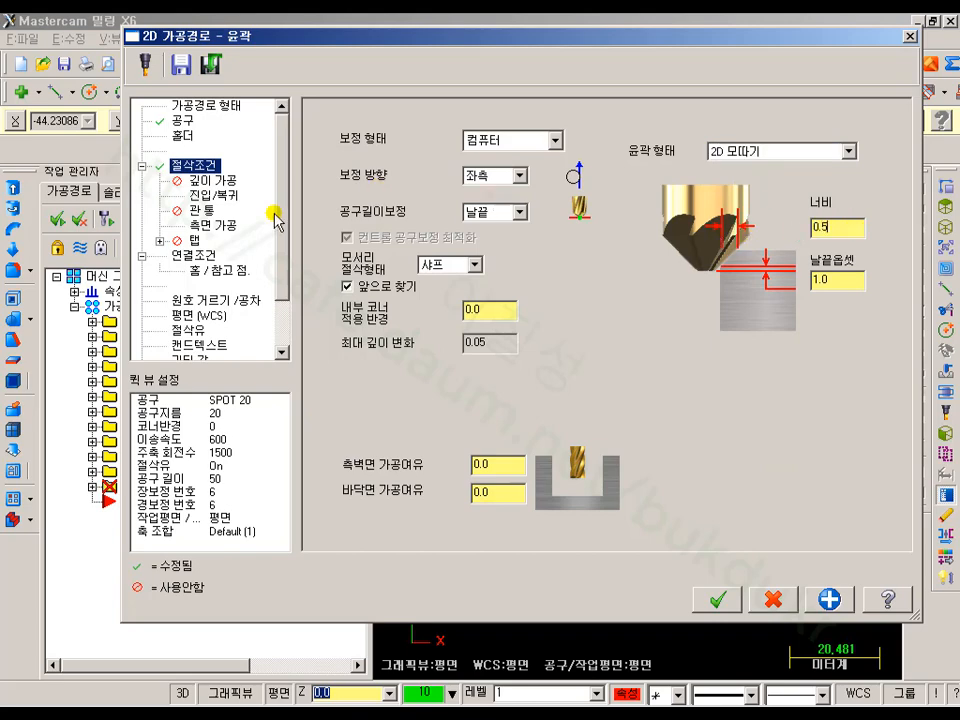
- Turn off lead-in/lead-out, adjust the top of stock in the linking parameters, and generate the hourglass chamfer toolpath
left_click(210, 210)
left_click(215, 194)
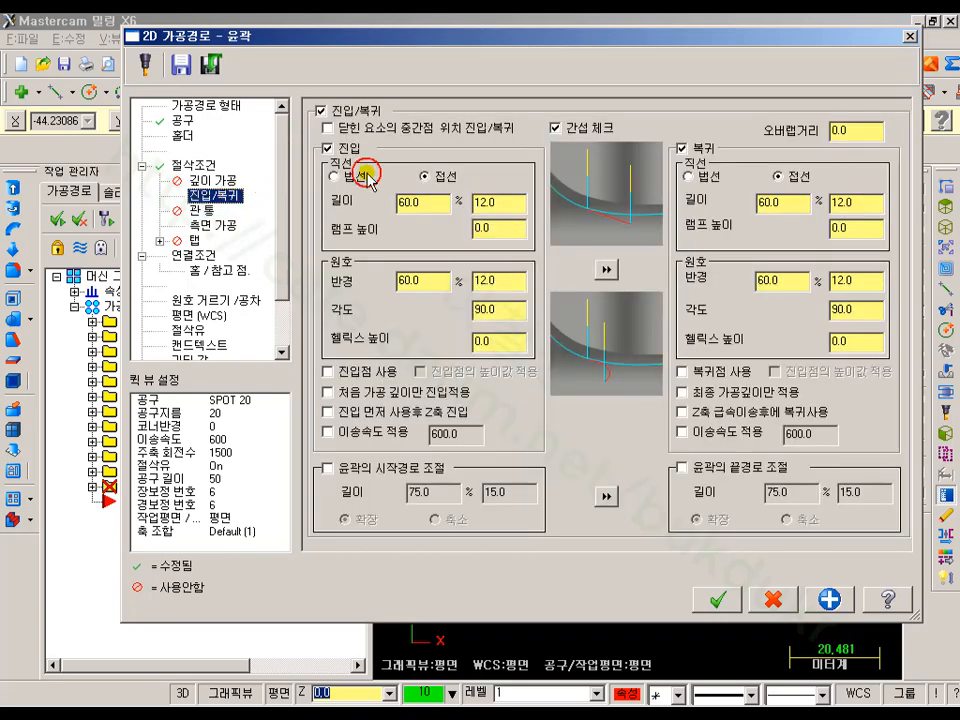
left_click(322, 111)
left_click(207, 255)
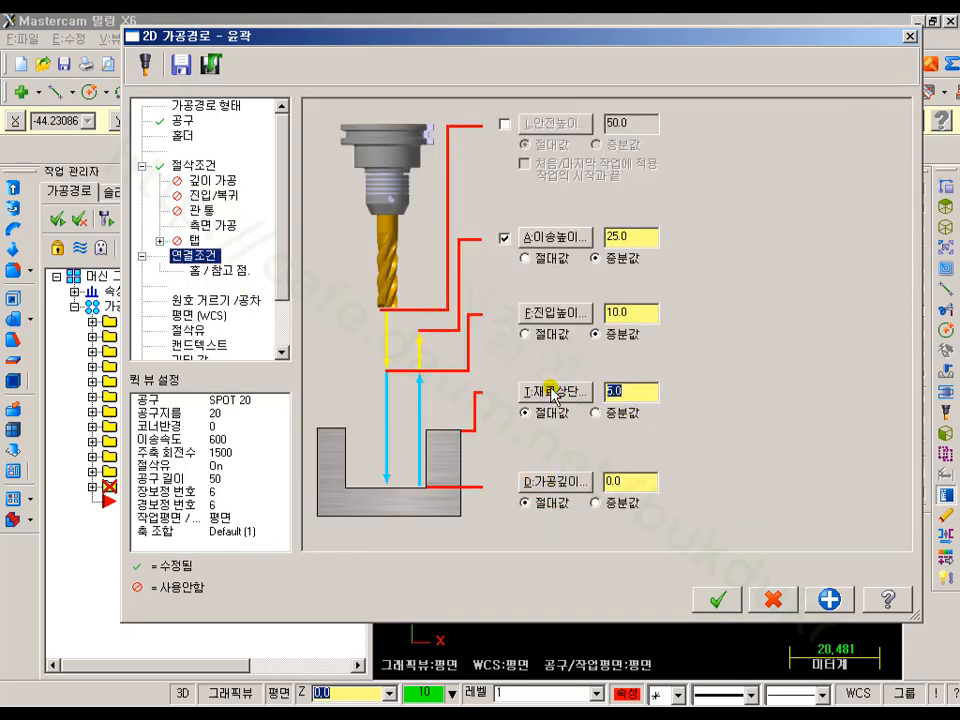
left_click(718, 600)
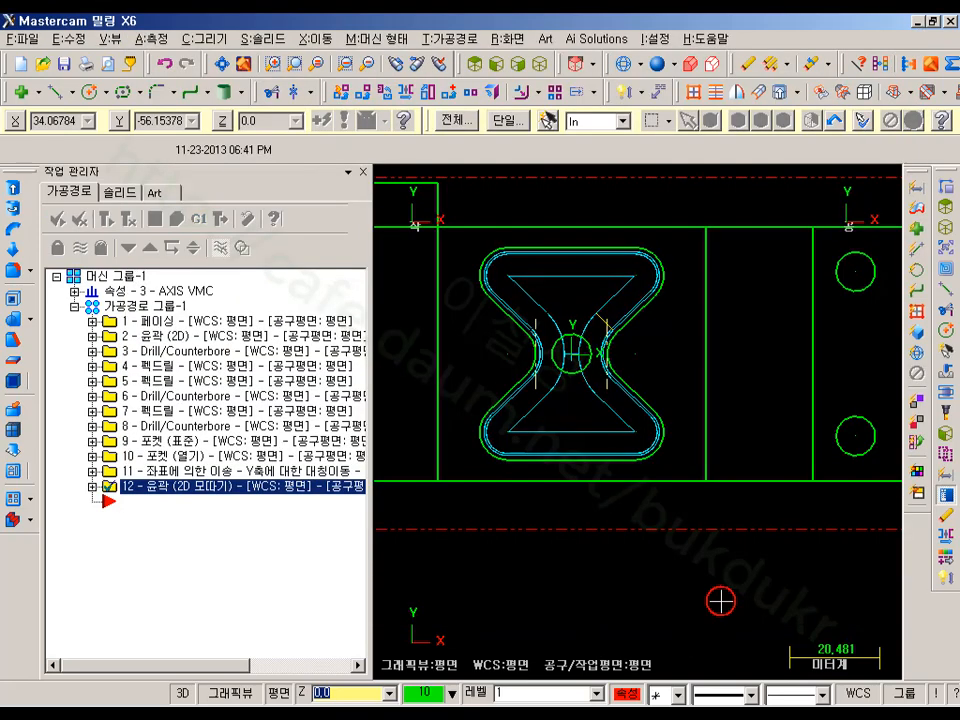
scroll(450, 332, "up", 1)
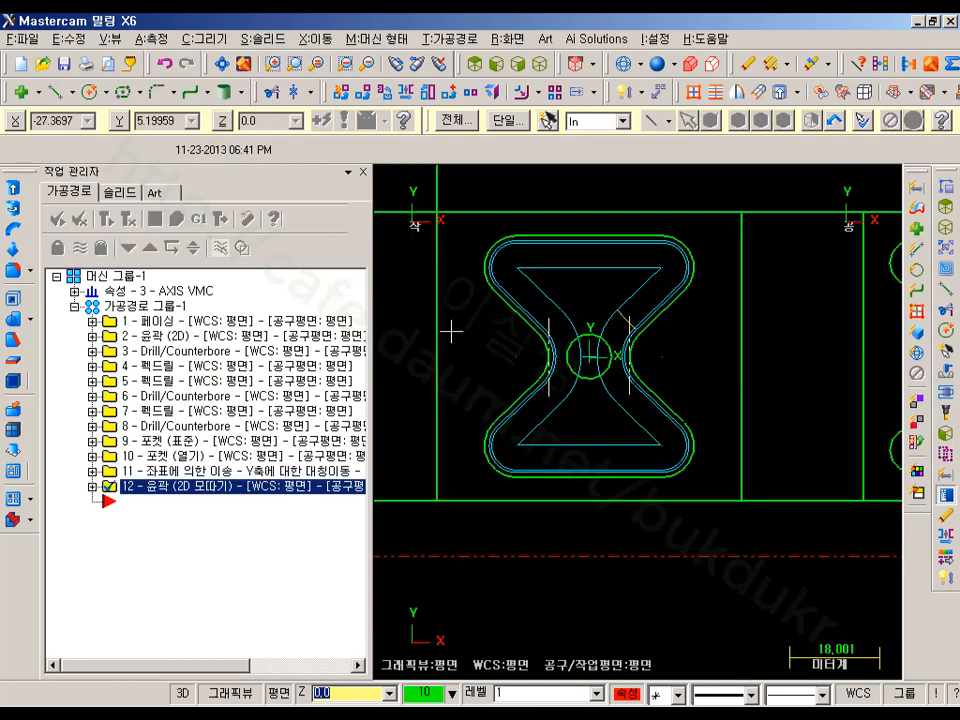
- Disable multiple side passes in the hourglass chamfer operation and regenerate its toolpath
left_click(93, 487)
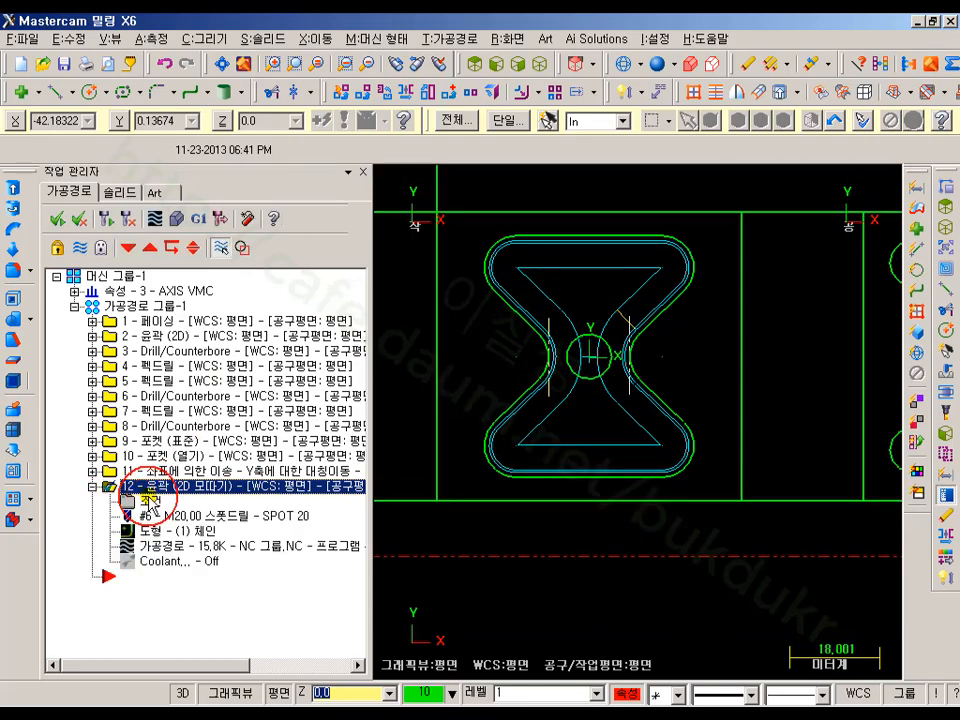
left_click(122, 501)
left_click(214, 225)
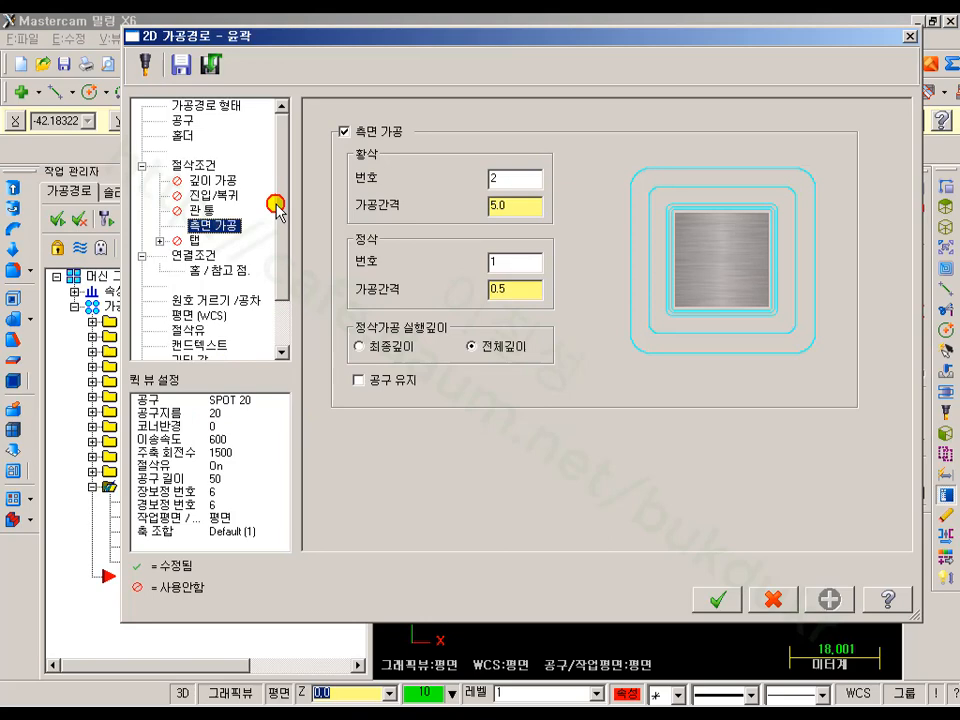
left_click(346, 131)
left_click(718, 600)
left_click(127, 250)
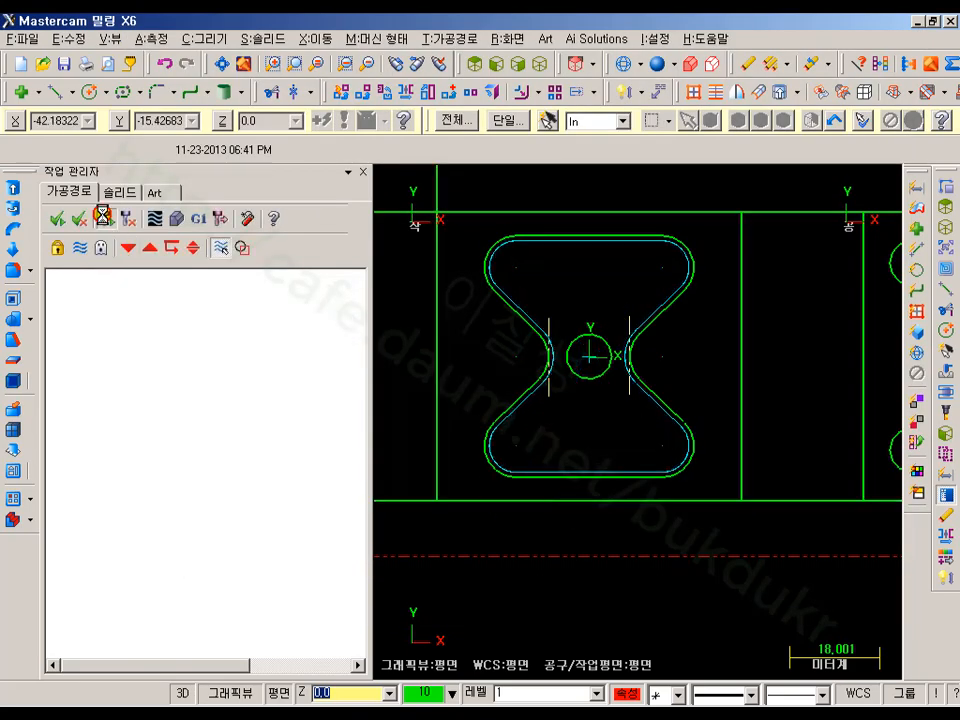
scroll(555, 320, "down", 1)
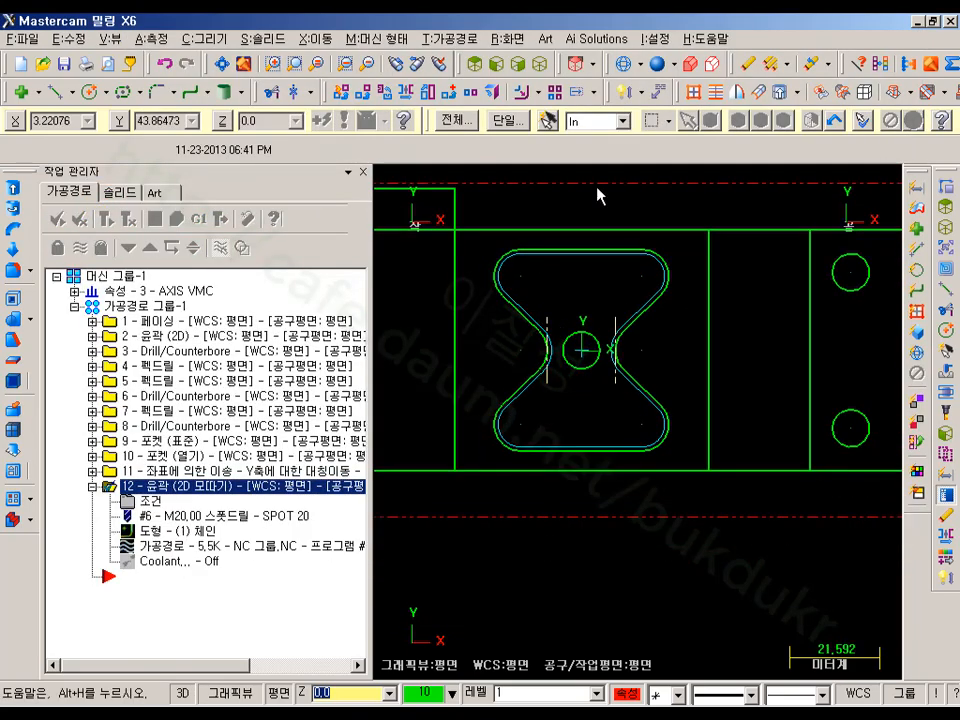
- Add the two vertical edges of the open pocket right of the hourglass to the chamfer geometry as single-entity chains
scroll(740, 360, "down", 1)
middle_click_drag(776, 357, 634, 342)
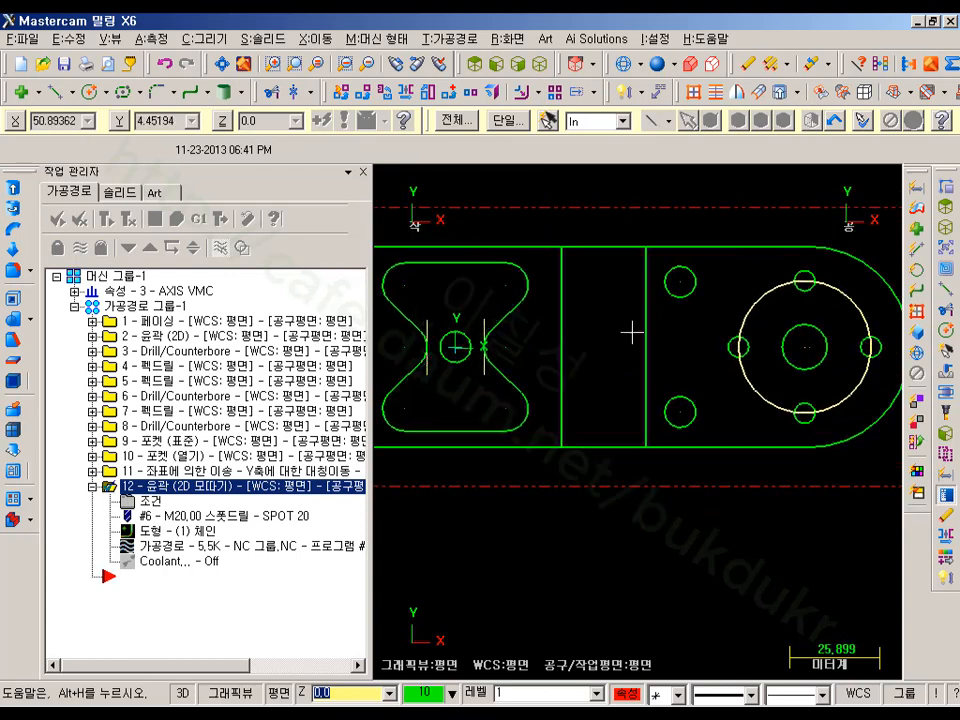
scroll(630, 335, "up", 1)
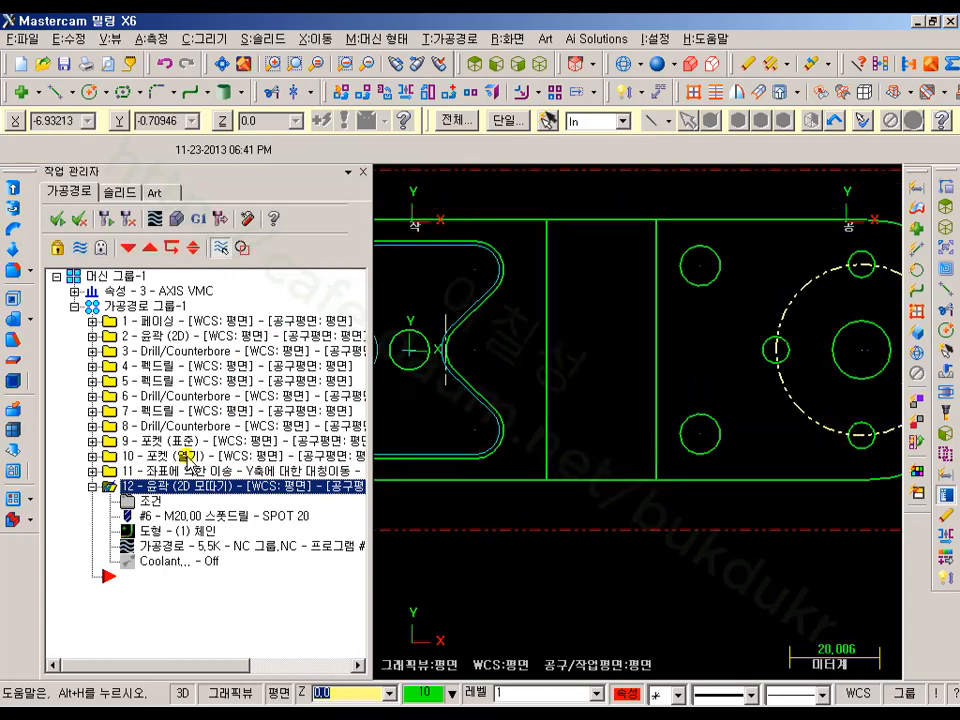
left_click(91, 487)
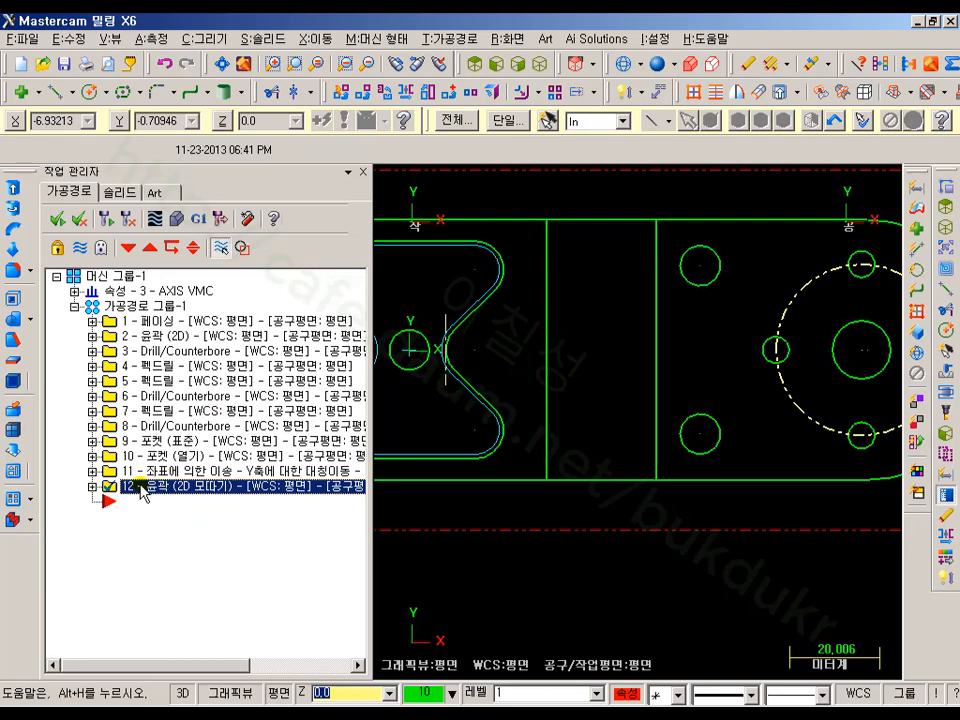
left_click(93, 488)
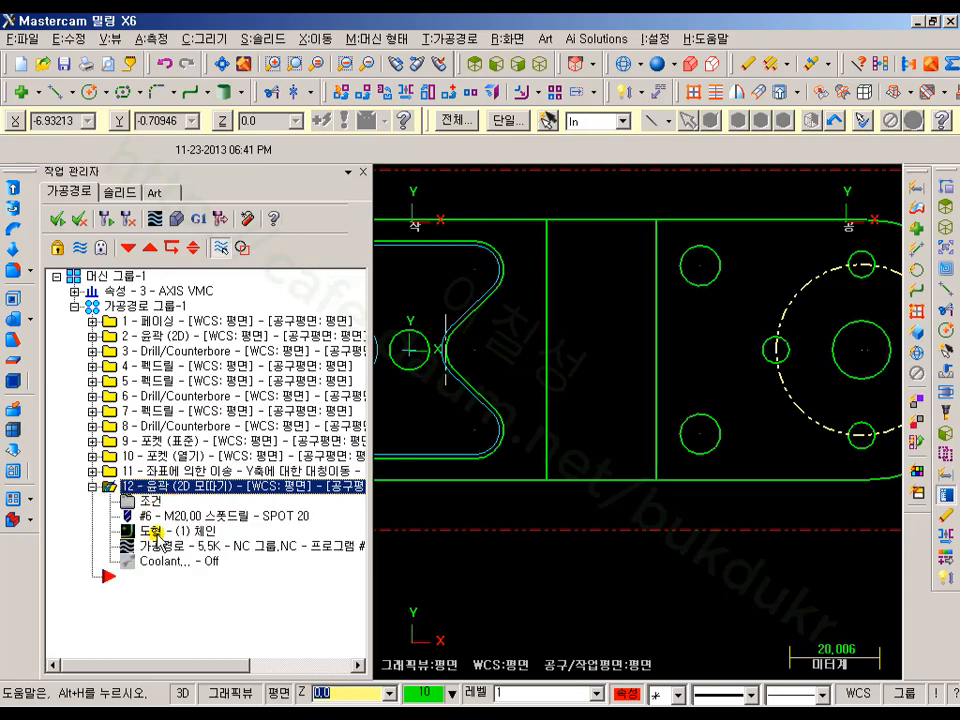
left_click(125, 531)
right_click(172, 300)
left_click(176, 309)
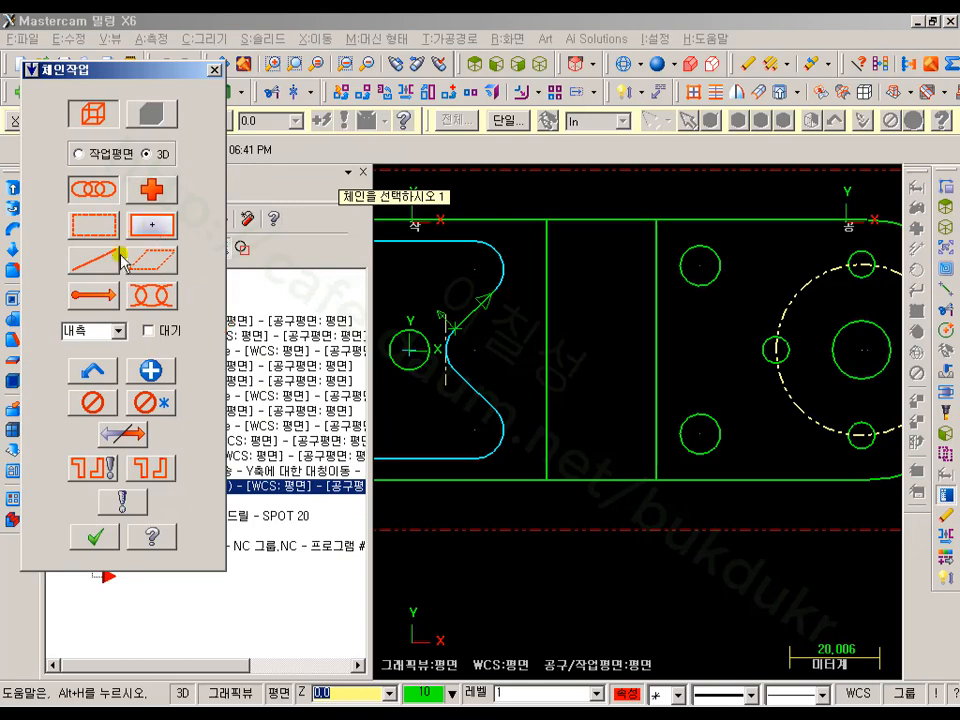
left_click(604, 447)
left_click(583, 279)
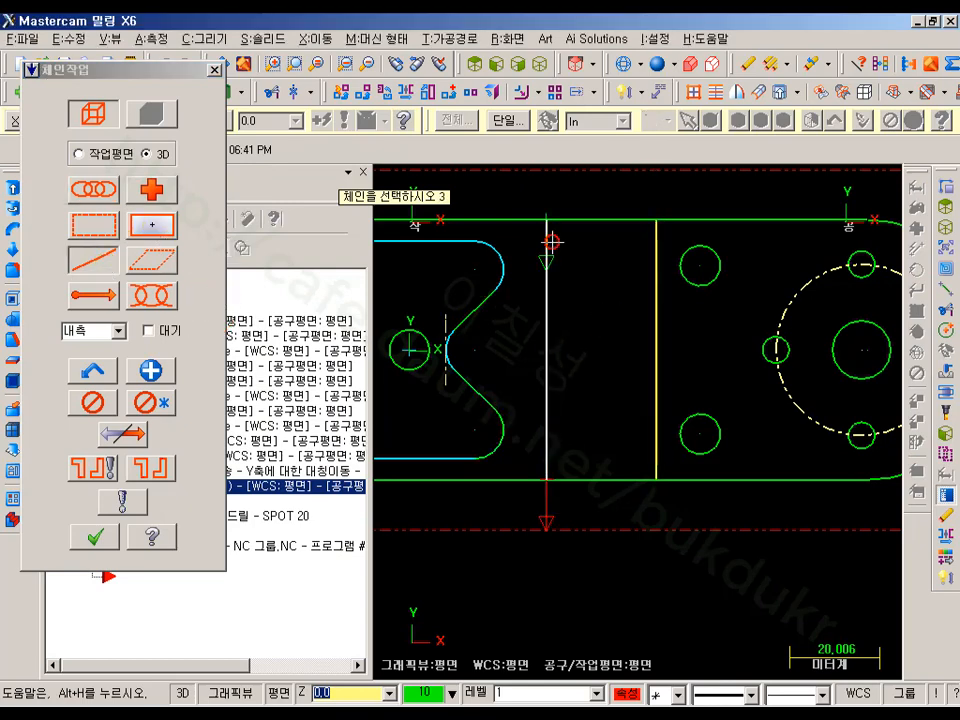
- Inspect the open pocket left of the hourglass, accept the added chamfer chains, and regenerate the toolpath
scroll(478, 495, "down", 3)
middle_click_drag(467, 476, 724, 459)
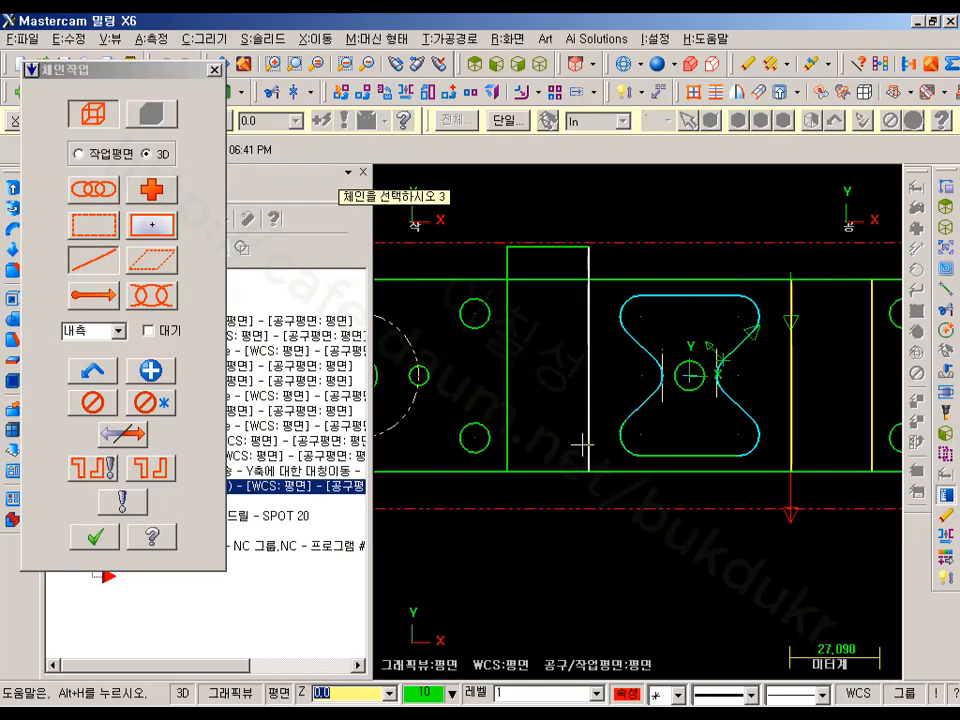
scroll(505, 425, "up", 5)
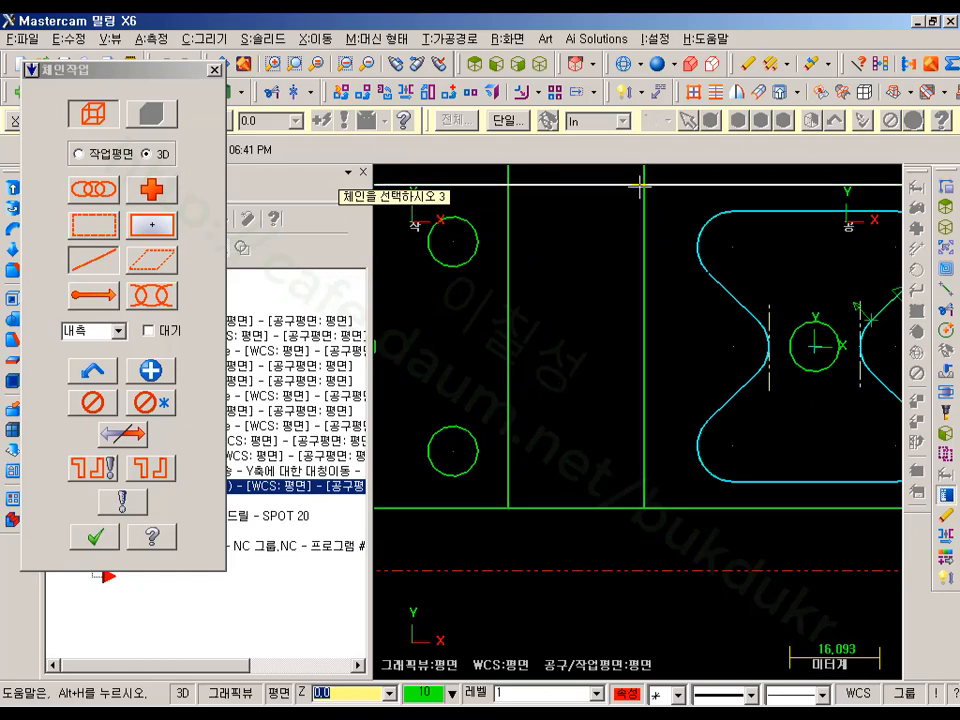
scroll(557, 343, "down", 3)
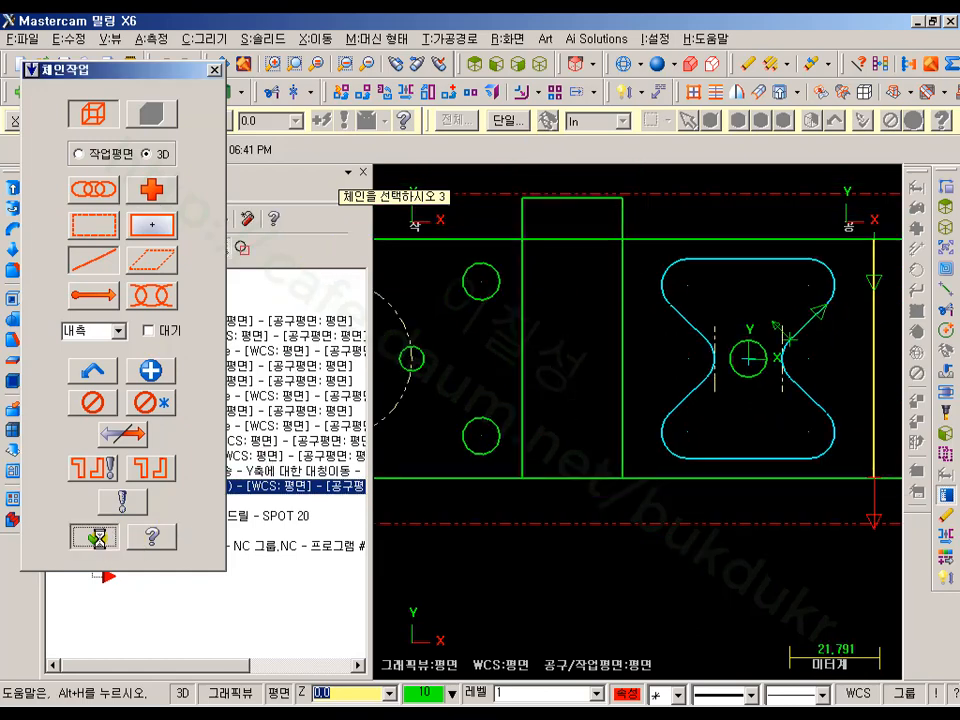
left_click(95, 537)
left_click(190, 394)
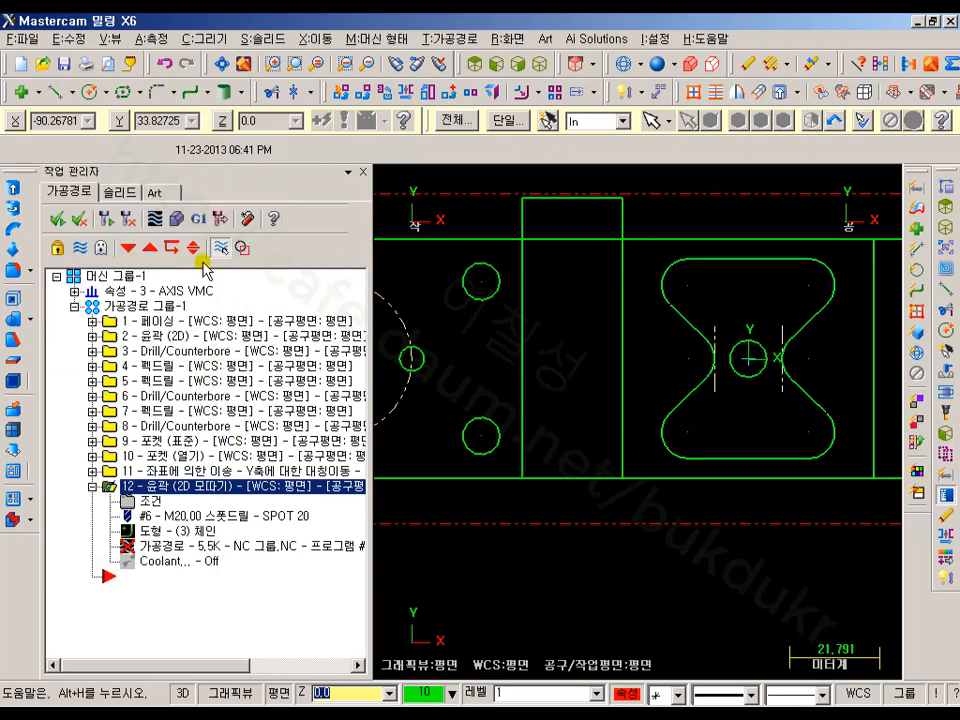
left_click(106, 221)
scroll(582, 315, "up", 1)
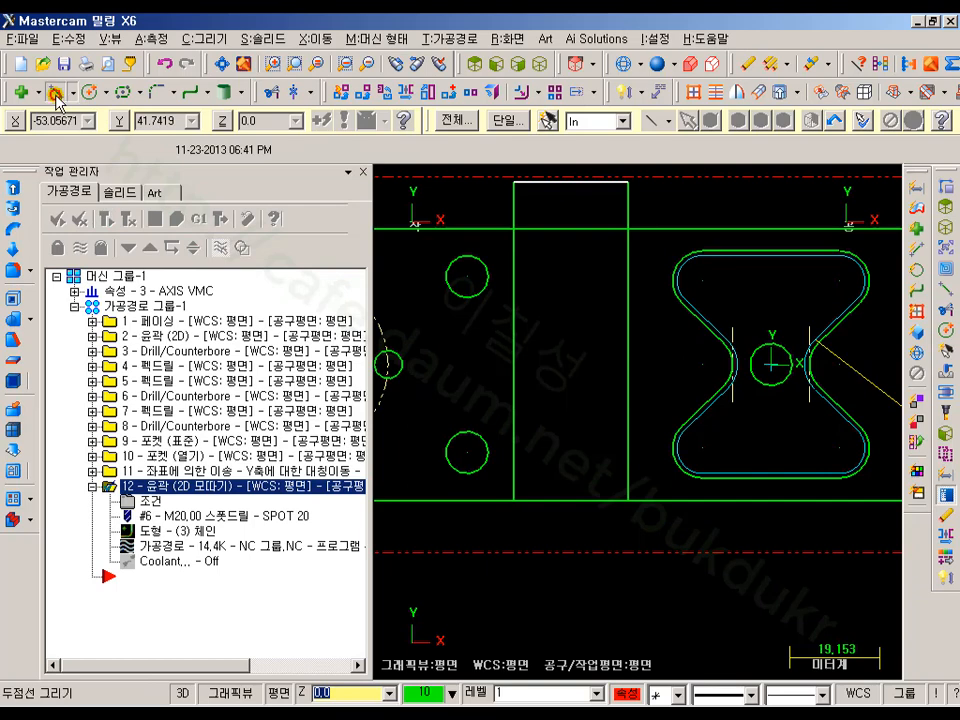
- Draw two vertical lines 57.78 long on the sides of the left open pocket, between the plate's lower and upper edges
left_click(55, 94)
left_click(513, 500)
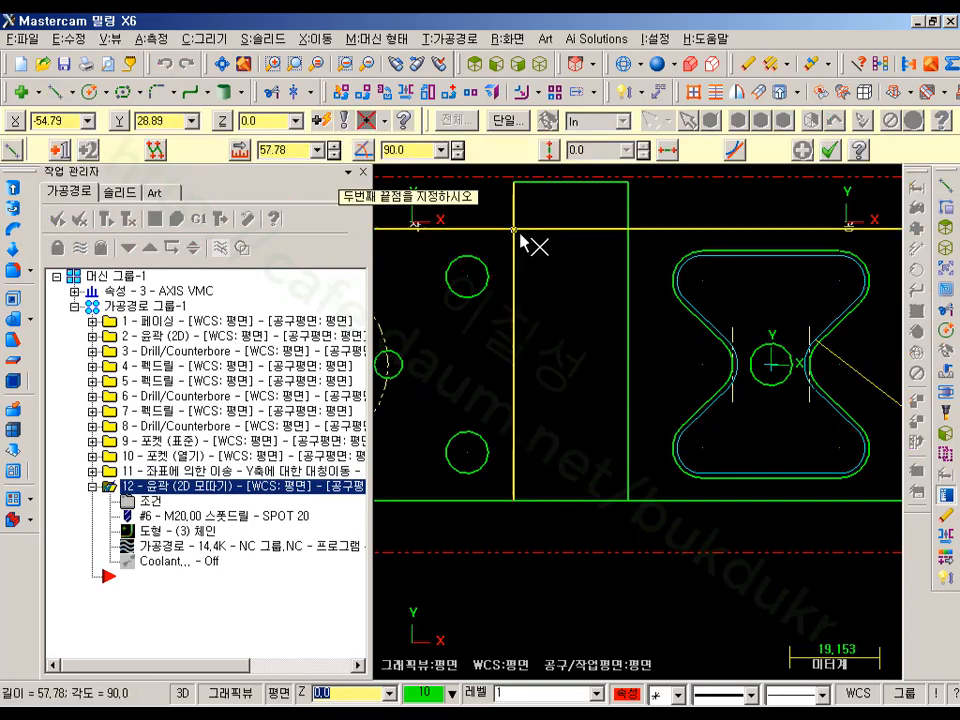
left_click(516, 230)
left_click(628, 501)
left_click(627, 229)
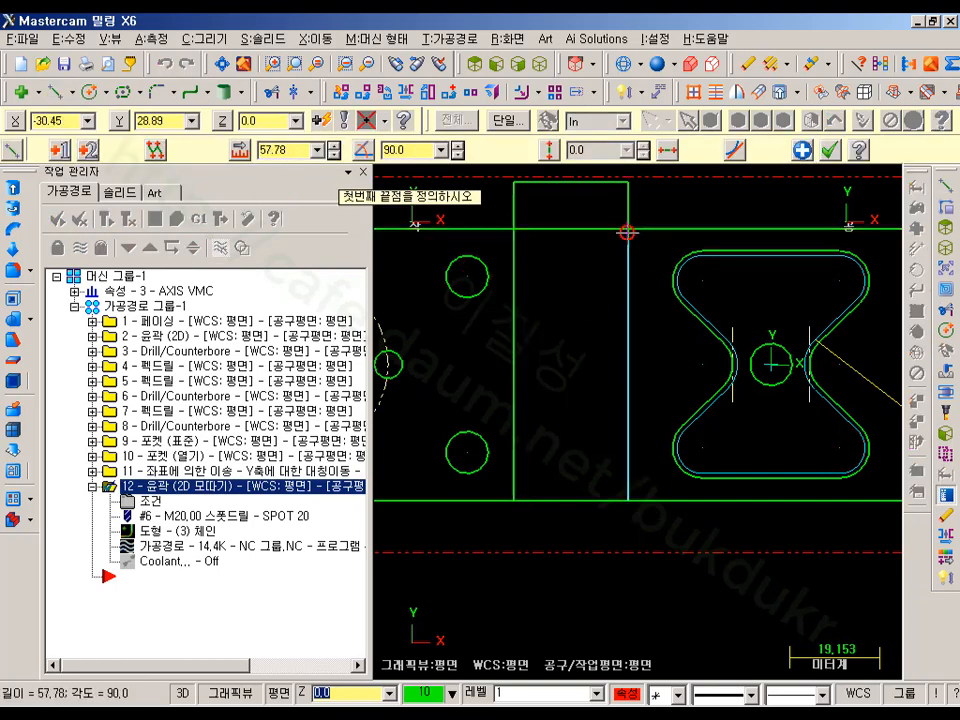
left_click(829, 150)
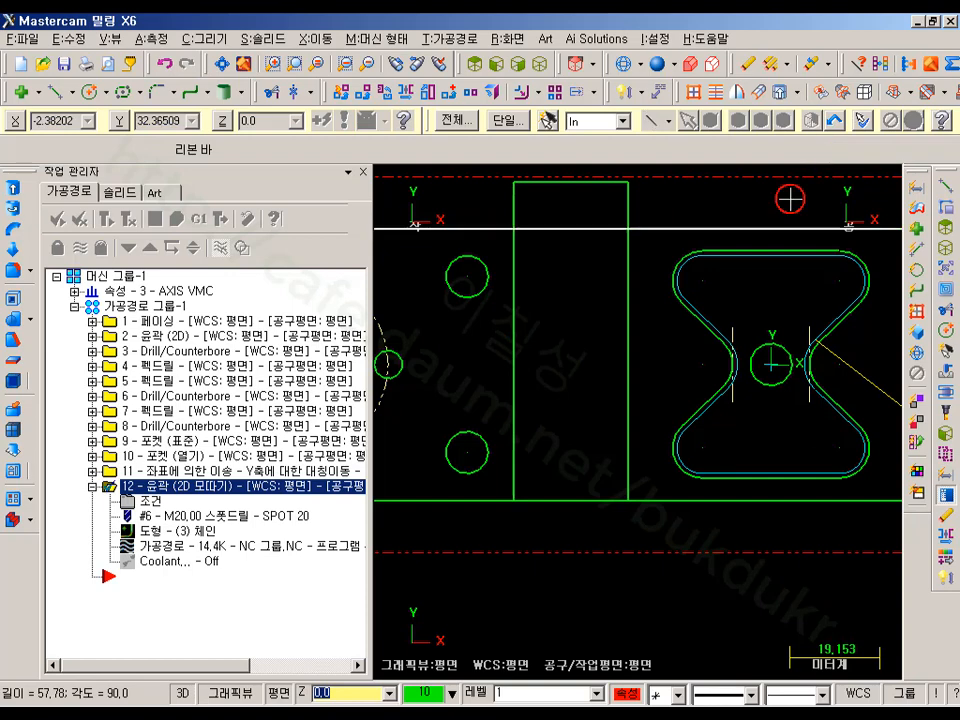
- Blank the extended rectangular outline of the left open pocket together with its overlapping side lines
left_click(630, 212, "shift")
left_click(503, 42)
left_click(523, 143)
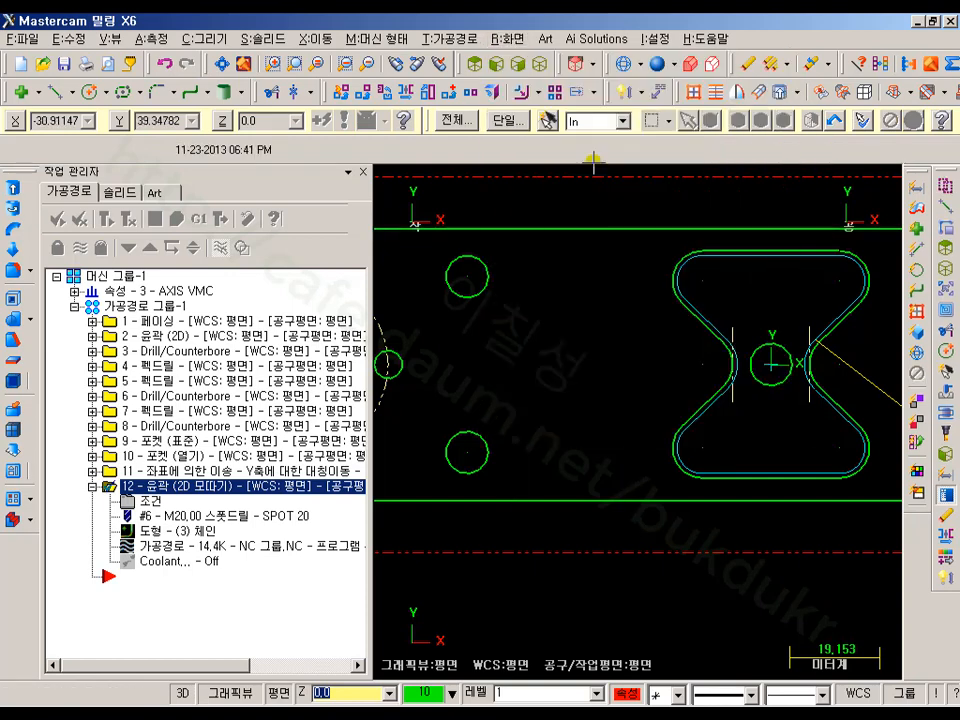
scroll(589, 323, "down", 2)
scroll(589, 323, "up", 3)
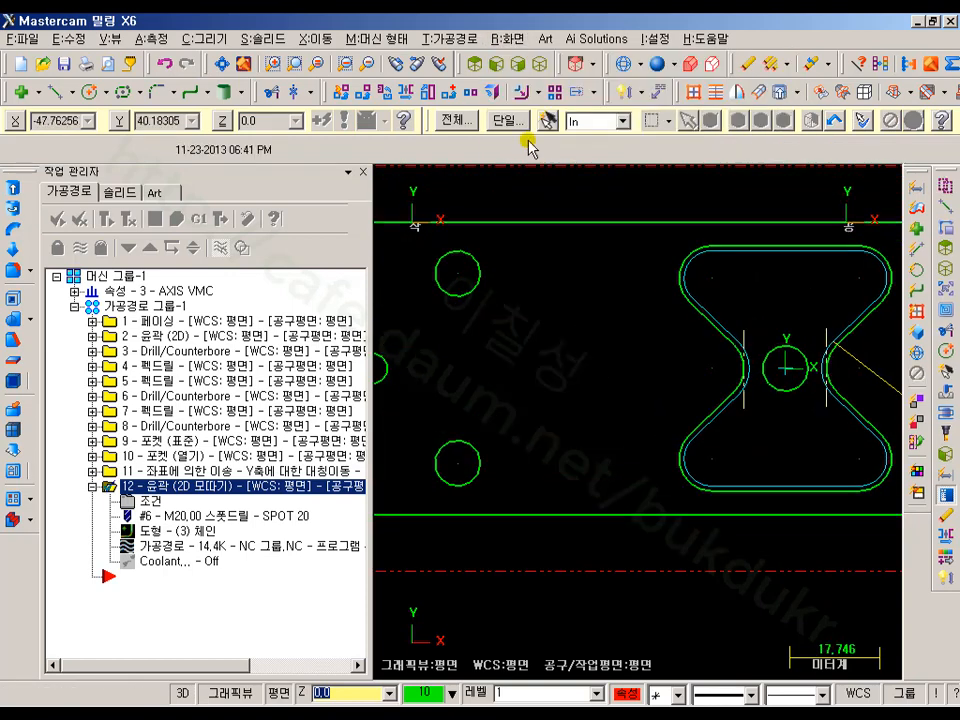
- Unblank the two short vertical side lines of the left open pocket, leaving its extended outline blanked
left_click(516, 42)
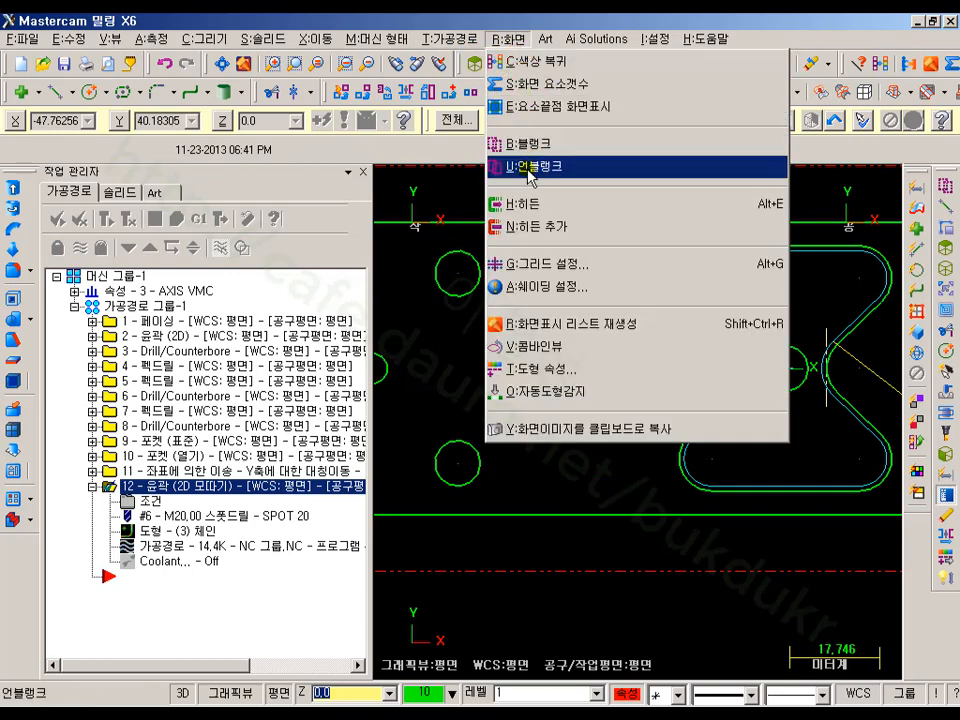
left_click(507, 195)
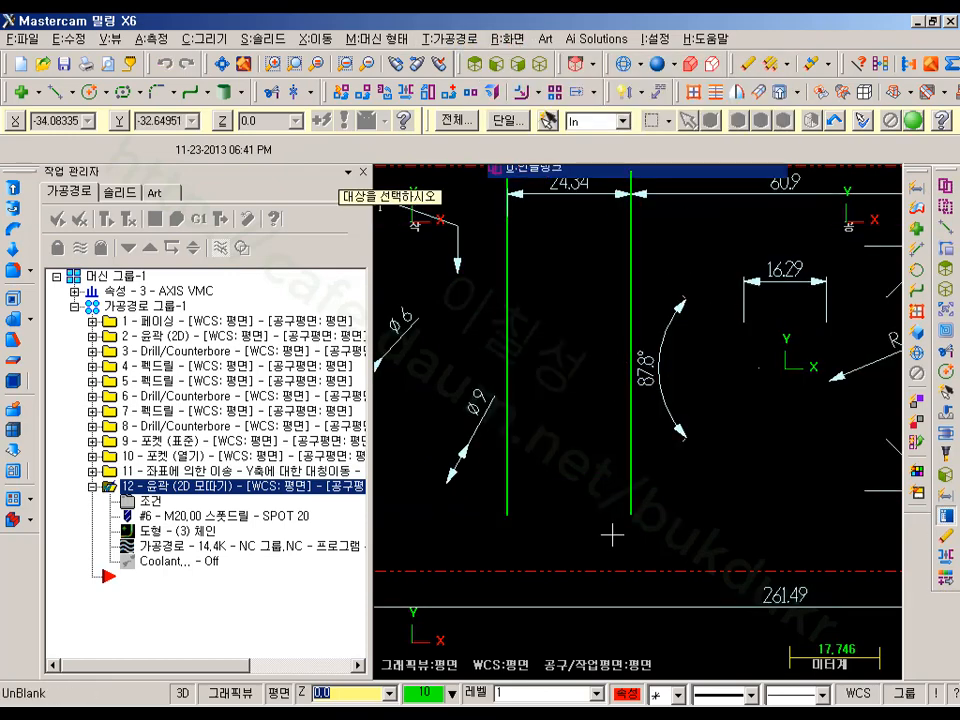
scroll(580, 494, "down", 2)
scroll(582, 495, "up", 2)
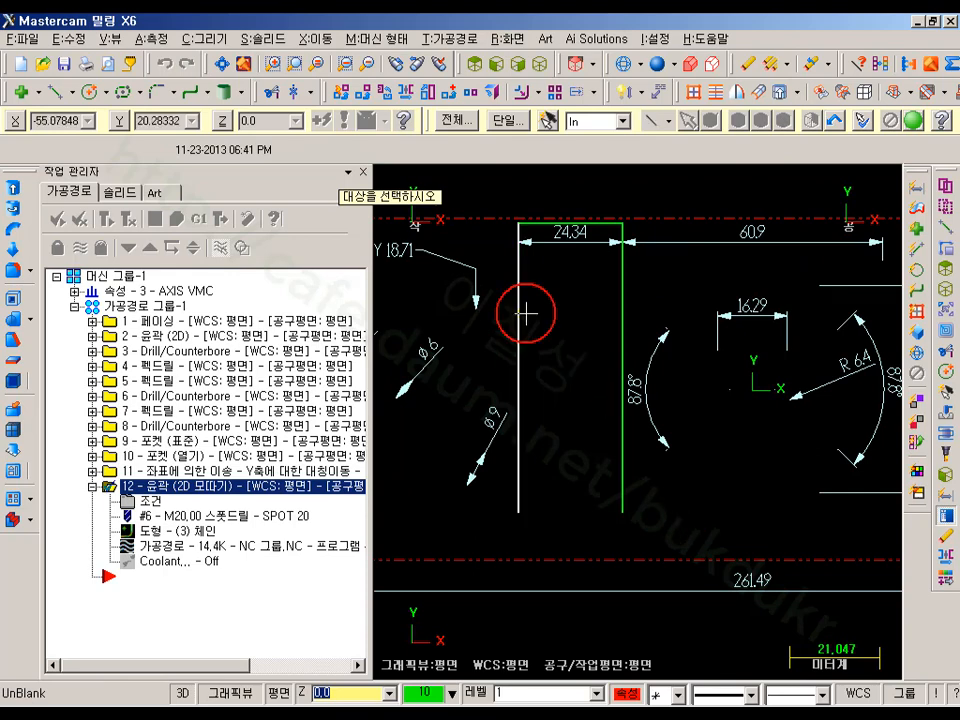
left_click_drag(477, 241, 679, 536)
left_click(912, 120)
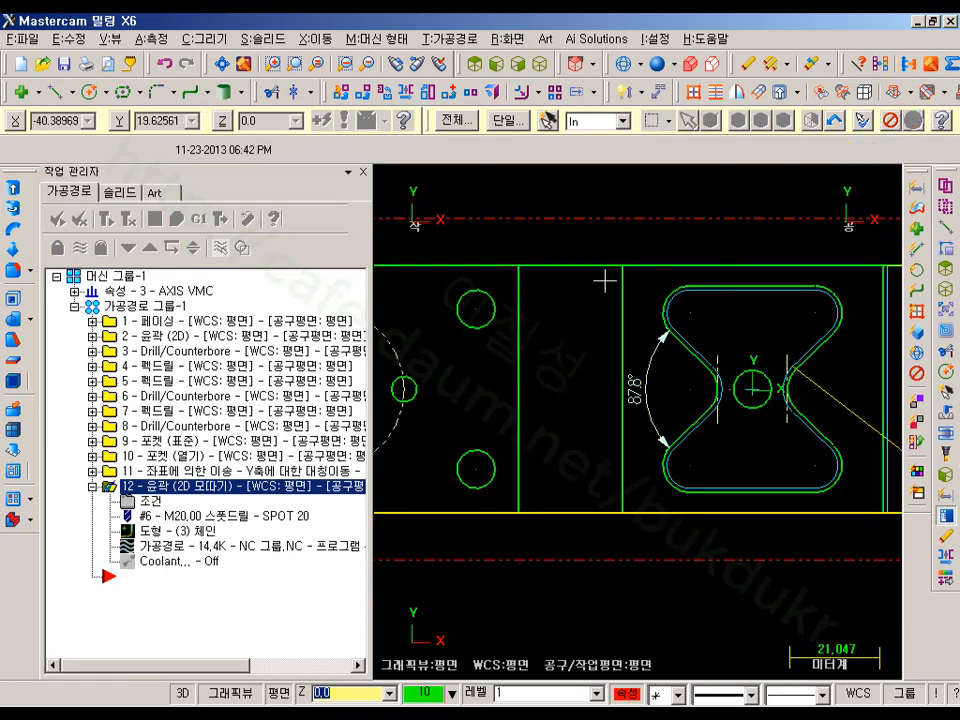
- Add the two side lines of the left open pocket as chains to the 2D chamfer operation and regenerate its toolpath
scroll(572, 413, "up", 1)
double_click(172, 530)
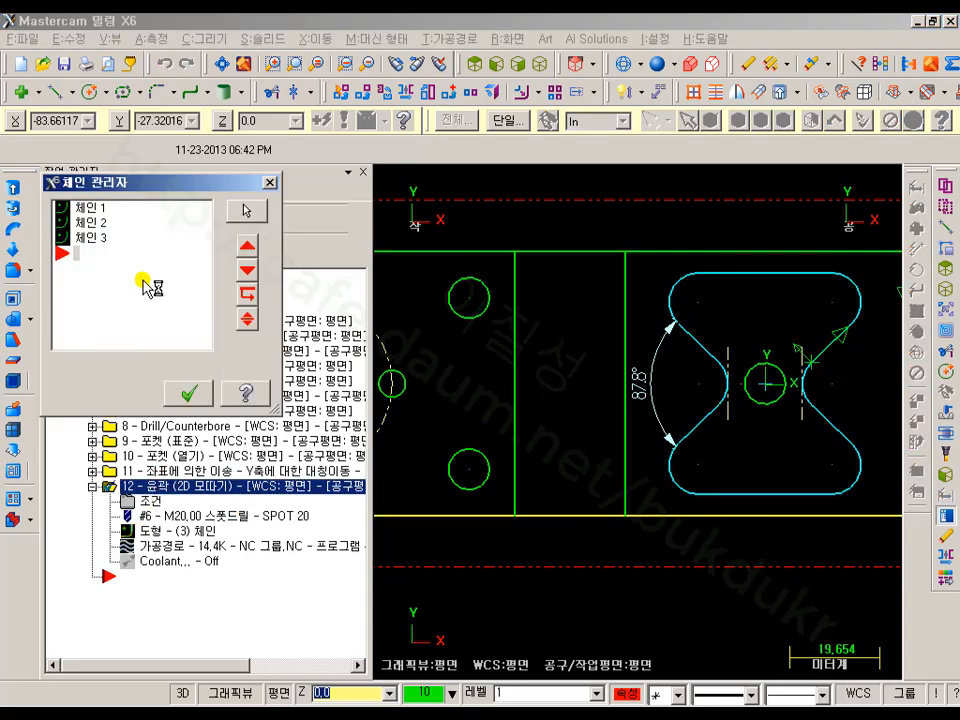
right_click(144, 281)
left_click(220, 290)
left_click(622, 489)
left_click(548, 300)
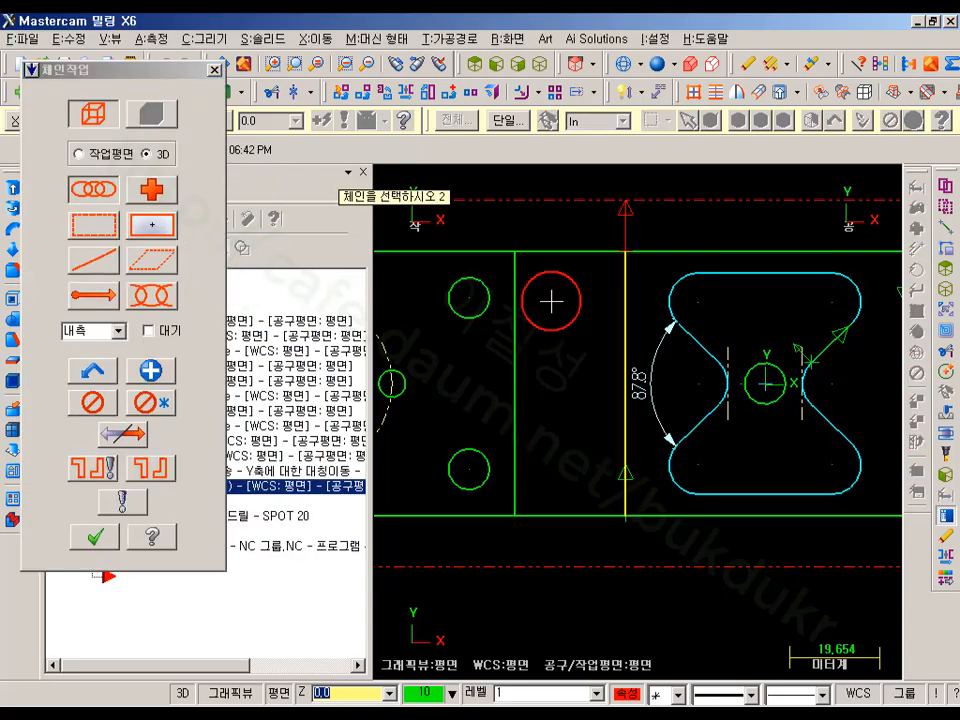
left_click(117, 537)
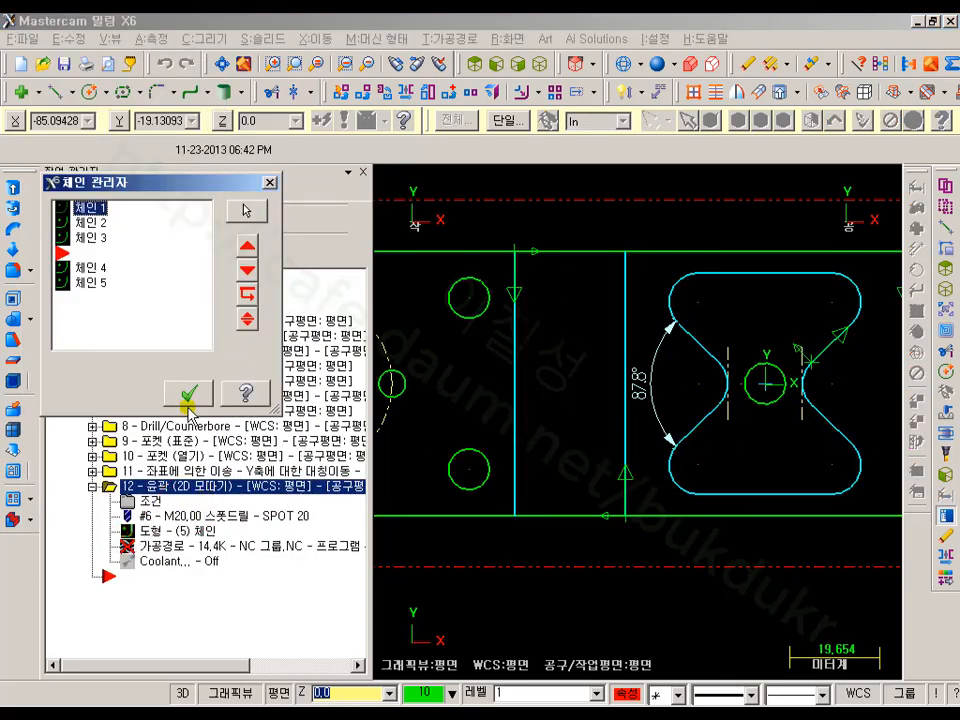
left_click(188, 402)
left_click(108, 219)
- Examine the chamfer toolpath and the plate's outer contour from the left rounded end to the right one
scroll(444, 458, "down", 2)
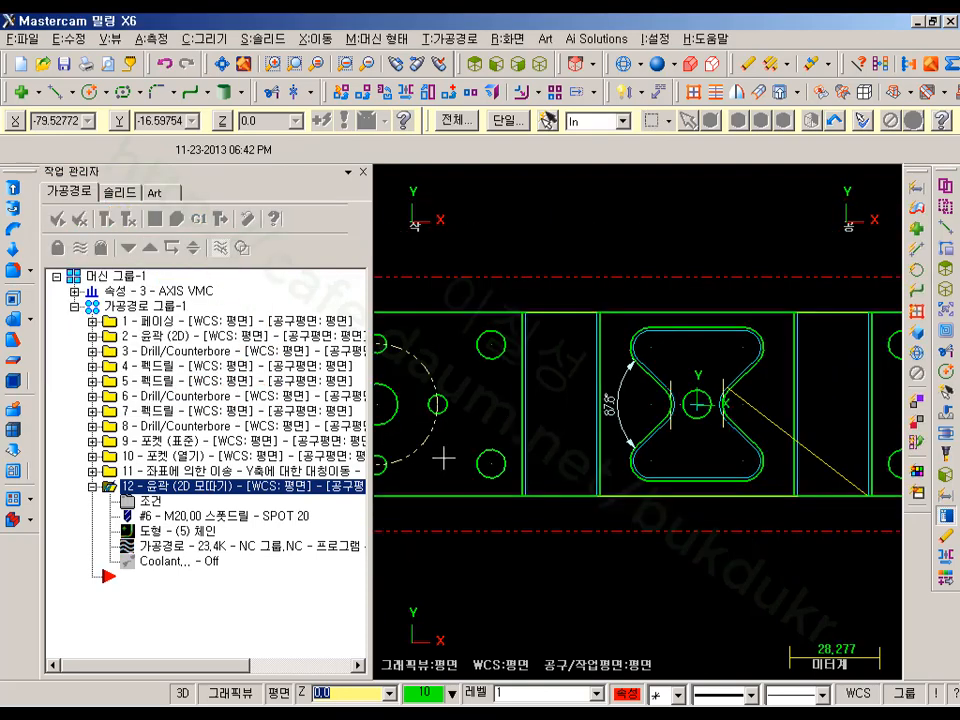
middle_click_drag(460, 440, 648, 425)
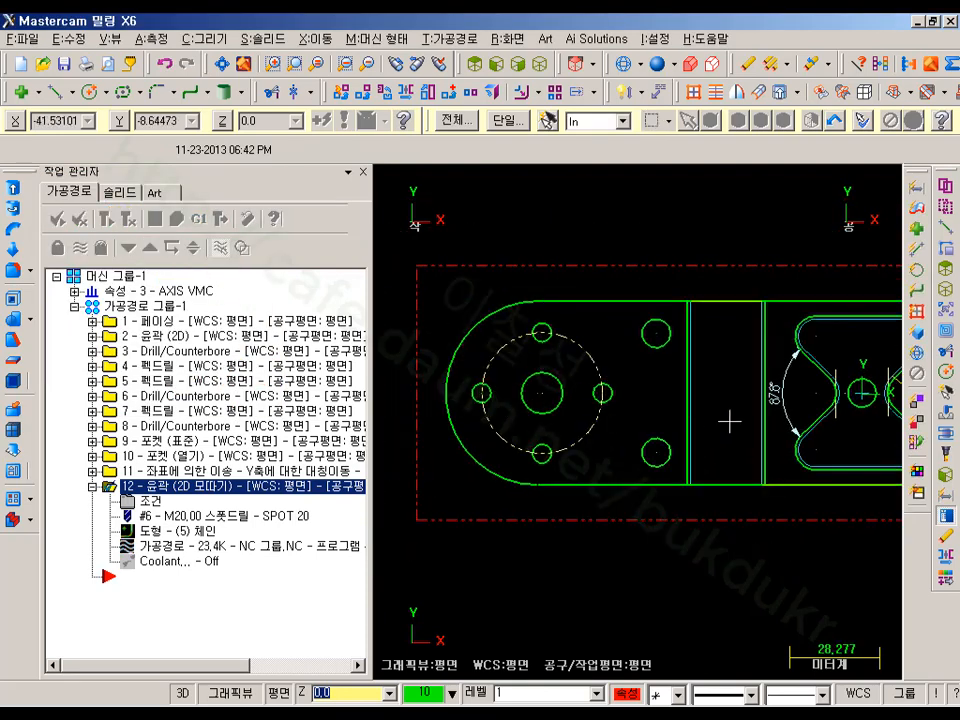
scroll(680, 495, "up", 1)
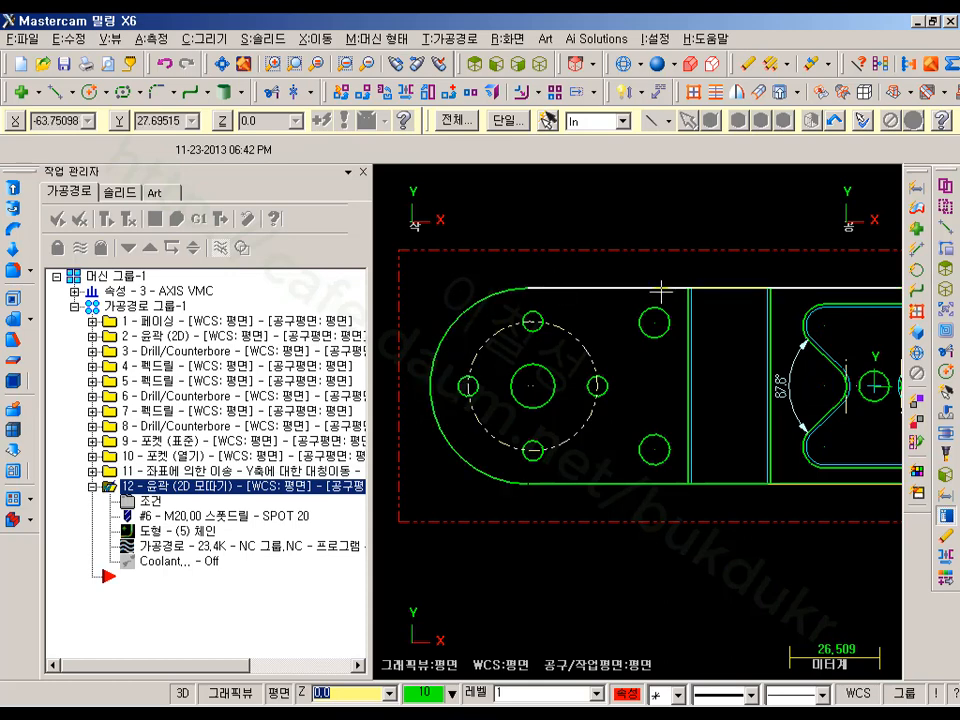
scroll(695, 315, "down", 2)
middle_click_drag(815, 405, 582, 421)
scroll(715, 411, "down", 1)
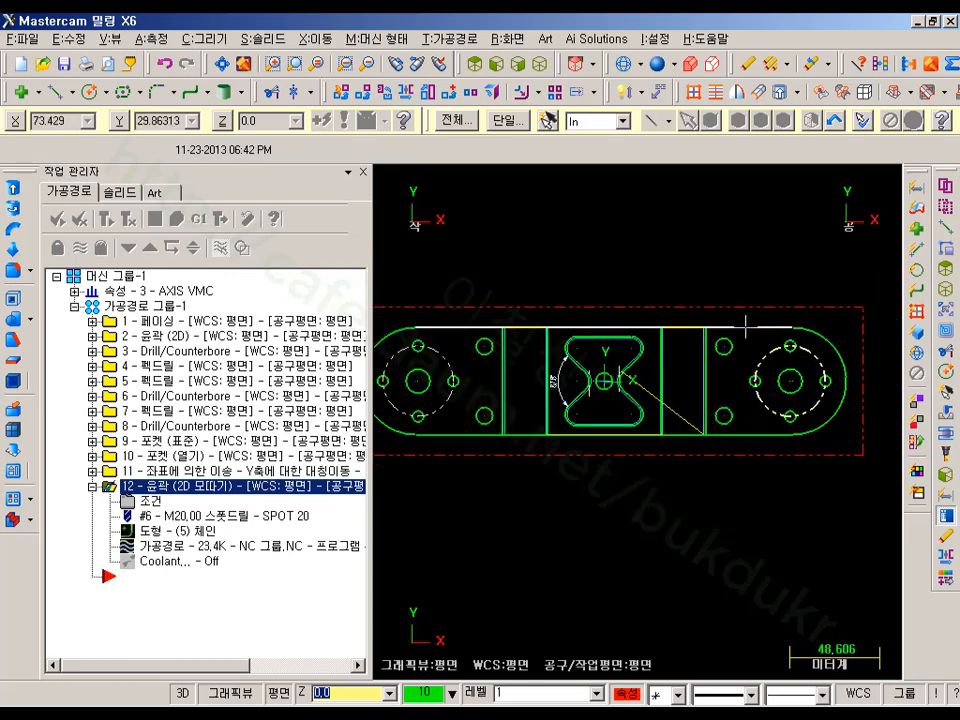
scroll(420, 352, "up", 3)
middle_click_drag(424, 356, 559, 313)
scroll(609, 316, "up", 2)
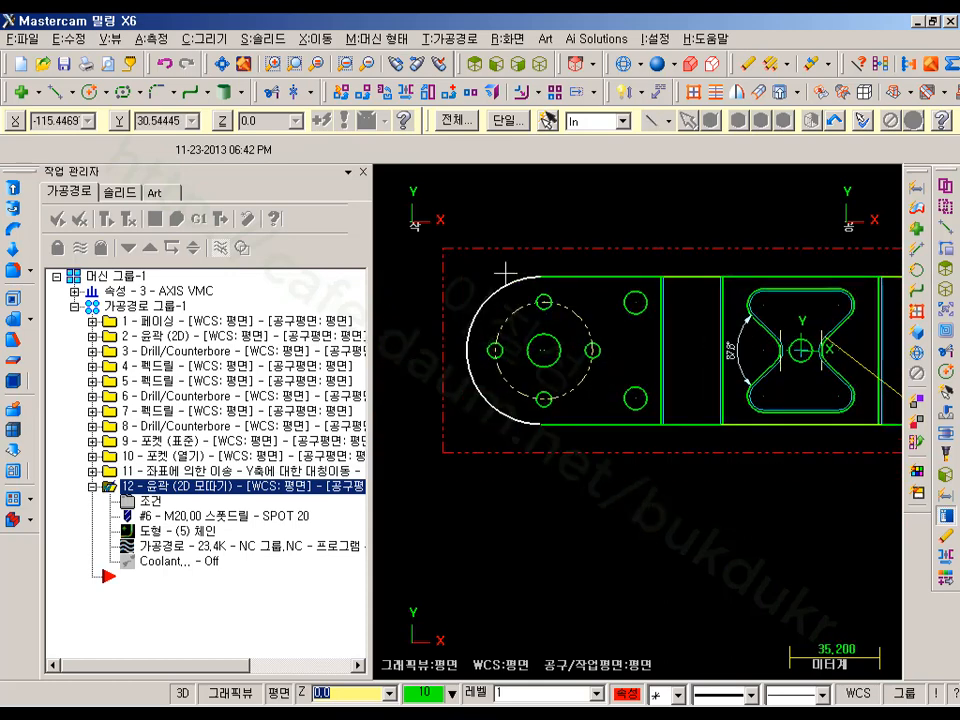
- Hide all geometry except the plate's two rounded end arcs and the side lines of both open pockets
left_click(505, 273)
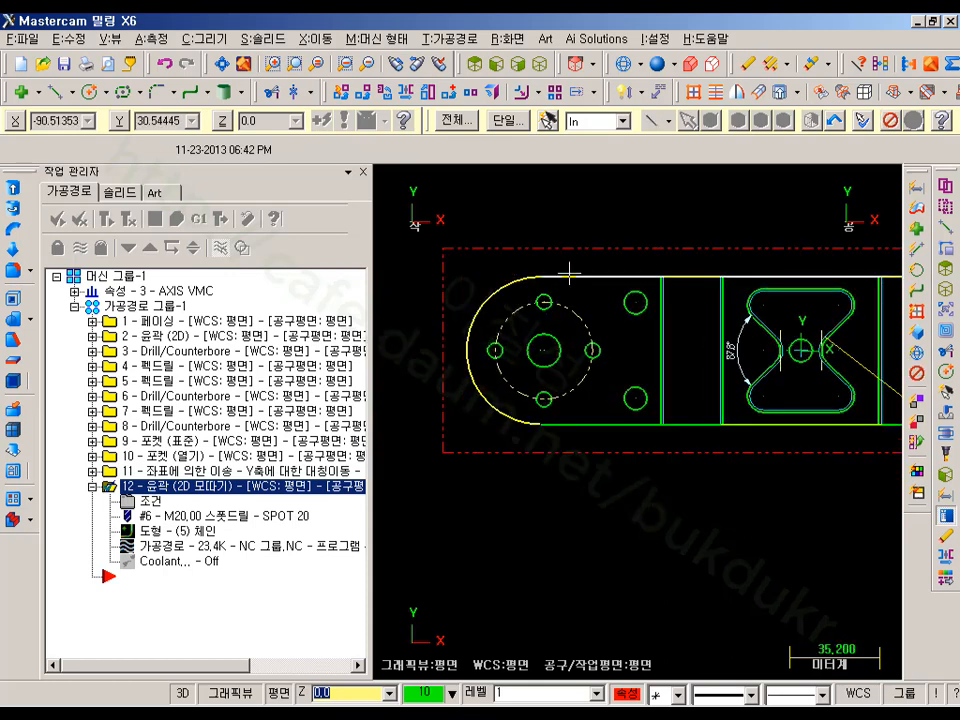
left_click(660, 309)
left_click(718, 309)
scroll(776, 396, "down", 1)
middle_click_drag(776, 396, 622, 381)
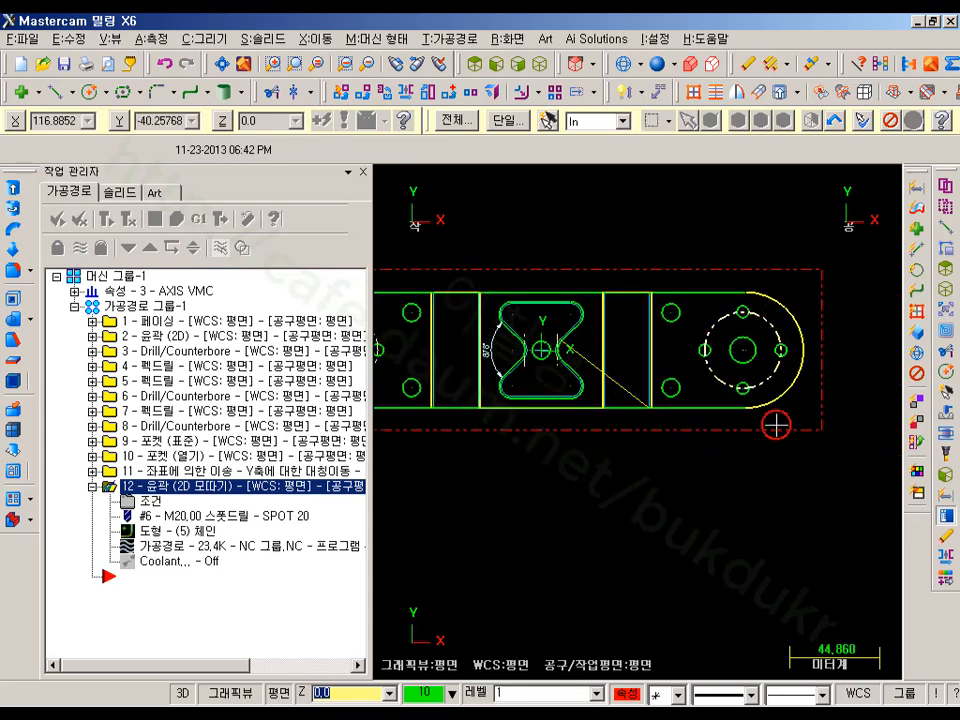
key("alt+e")
scroll(782, 476, "down", 1)
middle_click_drag(640, 441, 714, 489)
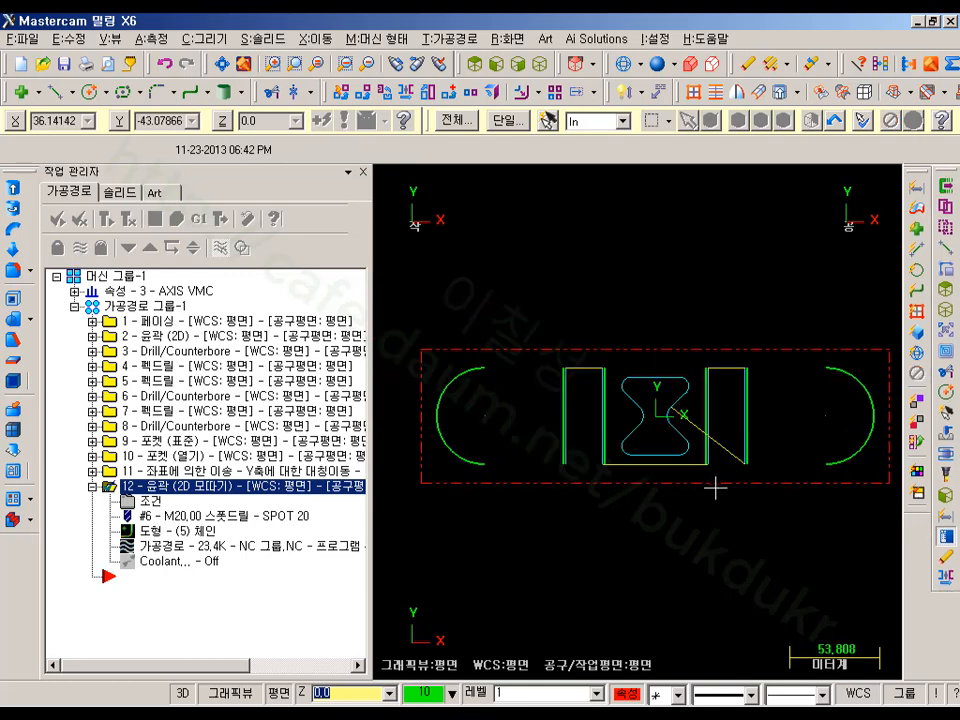
- Draw four horizontal lines 47.065 long joining both end arcs to the outer side lines of the open pockets
scroll(633, 477, "up", 1)
middle_click_drag(685, 563, 651, 521)
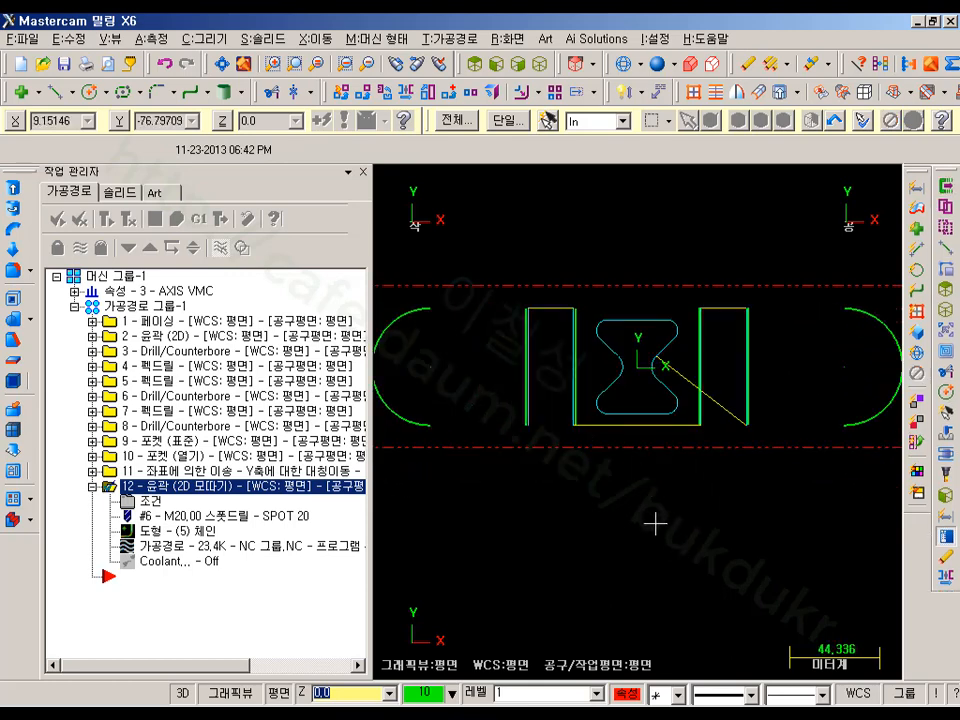
left_click(55, 91)
left_click(432, 312)
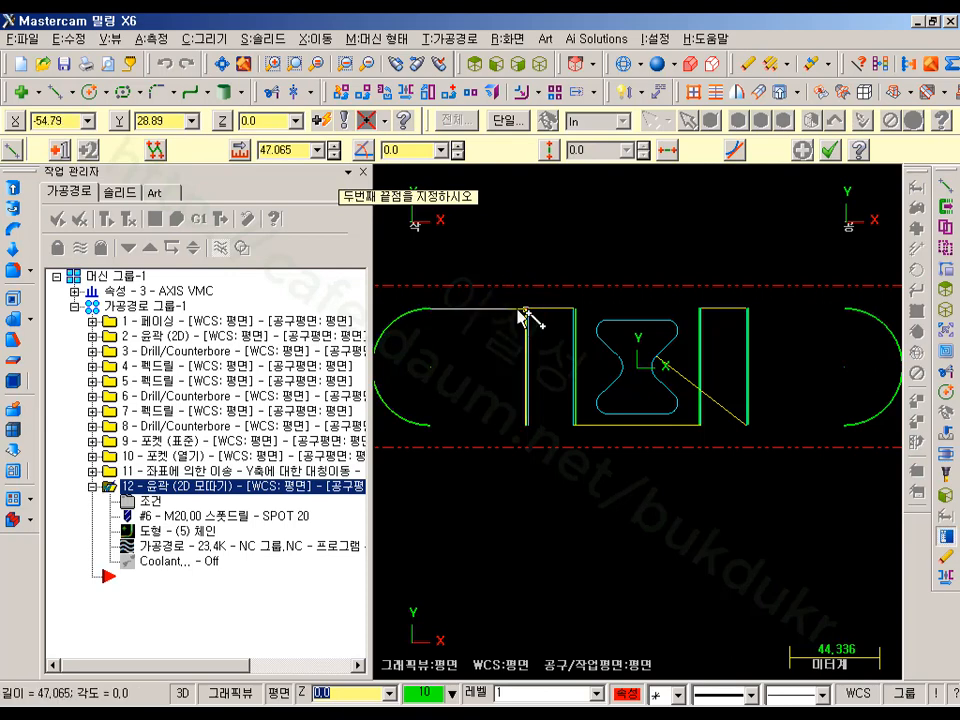
left_click(437, 428)
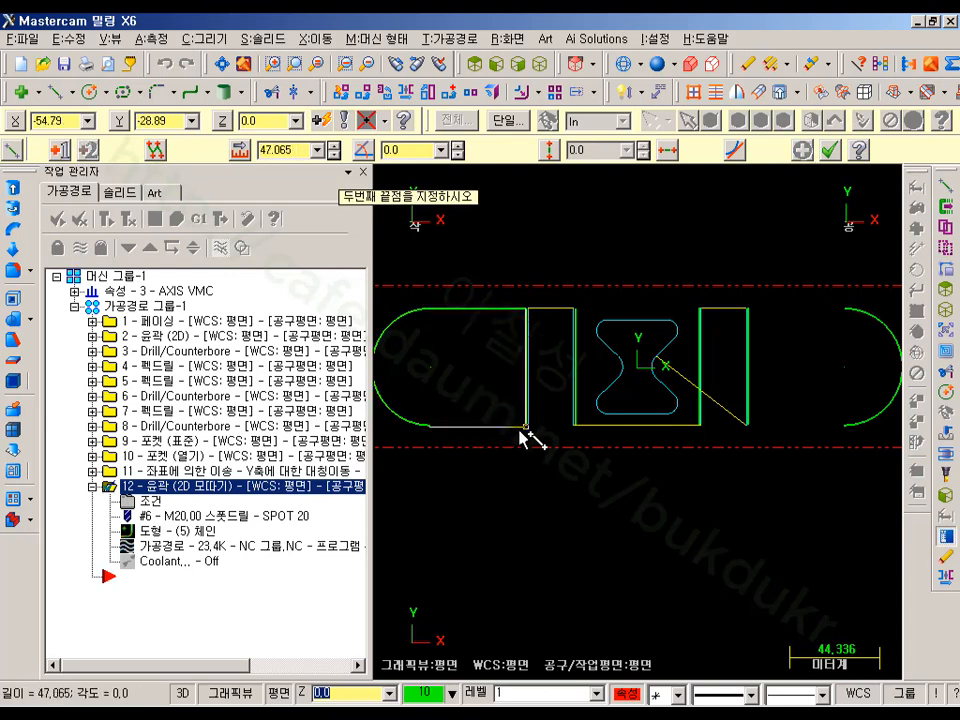
left_click(843, 309)
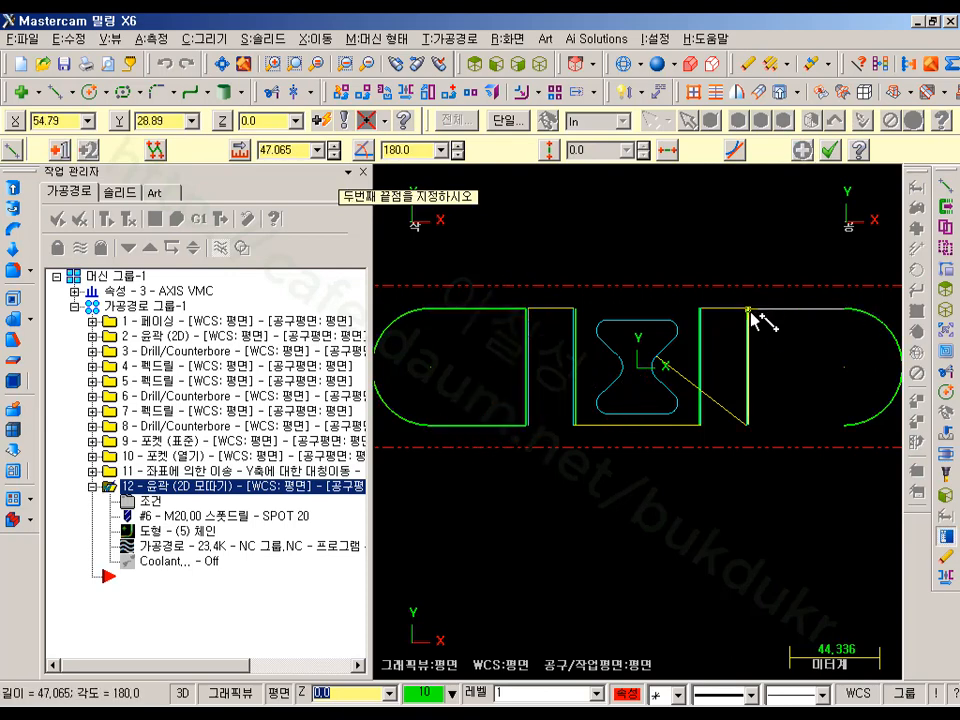
left_click(698, 317)
left_click(843, 428)
left_click(806, 422)
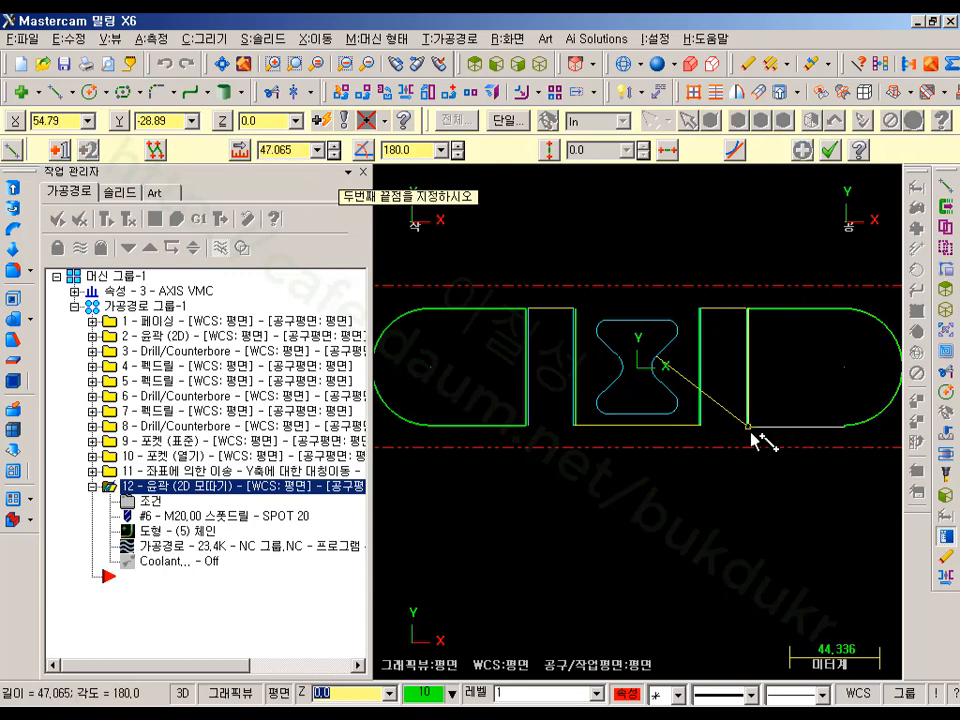
left_click(829, 150)
- Add the left rounded end to the chamfer geometry as a partial chain from its lower line to its upper line
scroll(697, 392, "up", 1)
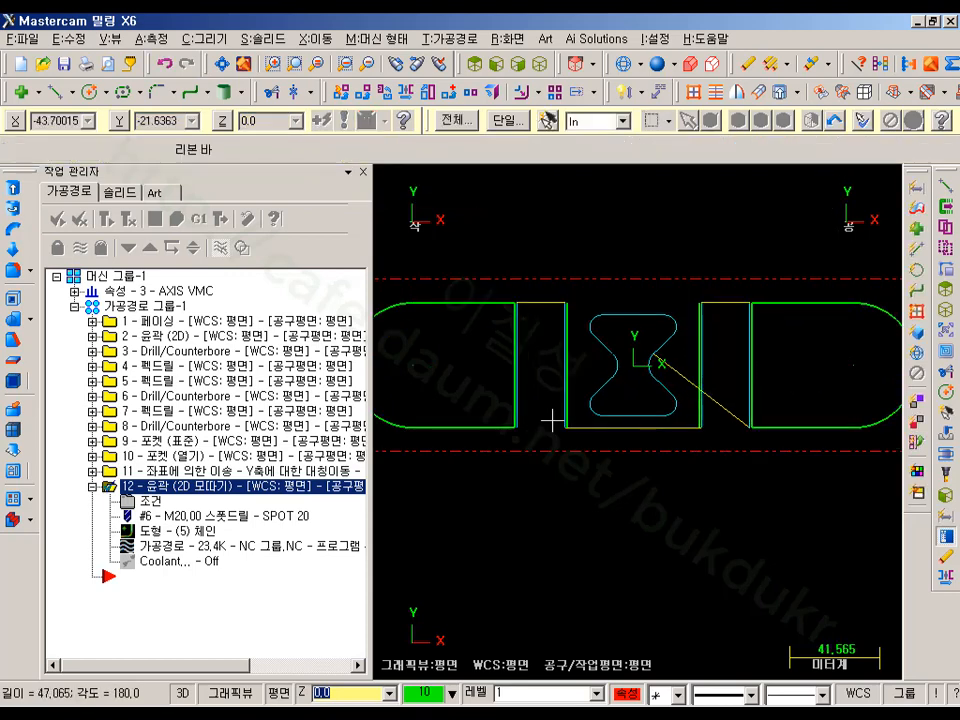
scroll(615, 430, "down", 1)
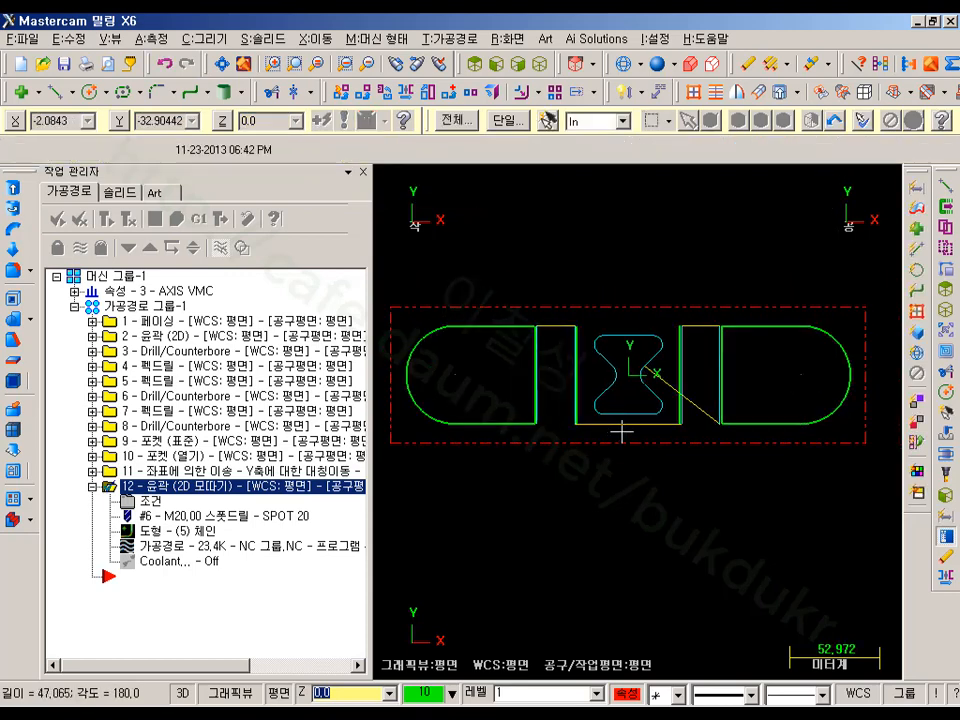
scroll(479, 410, "up", 1)
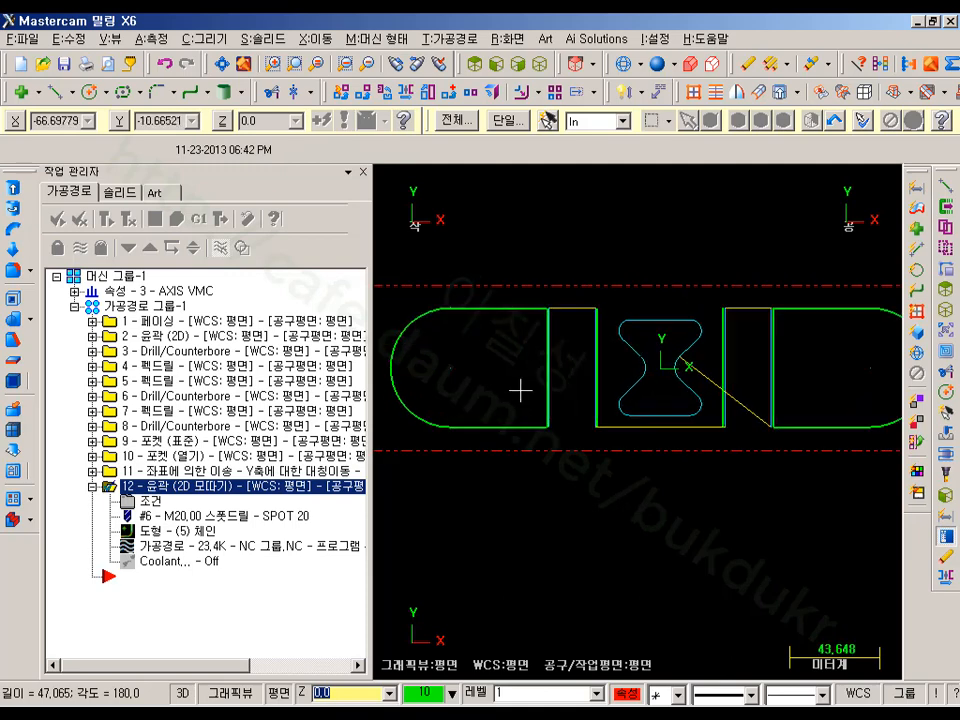
left_click(152, 531)
right_click(138, 310)
left_click(190, 336)
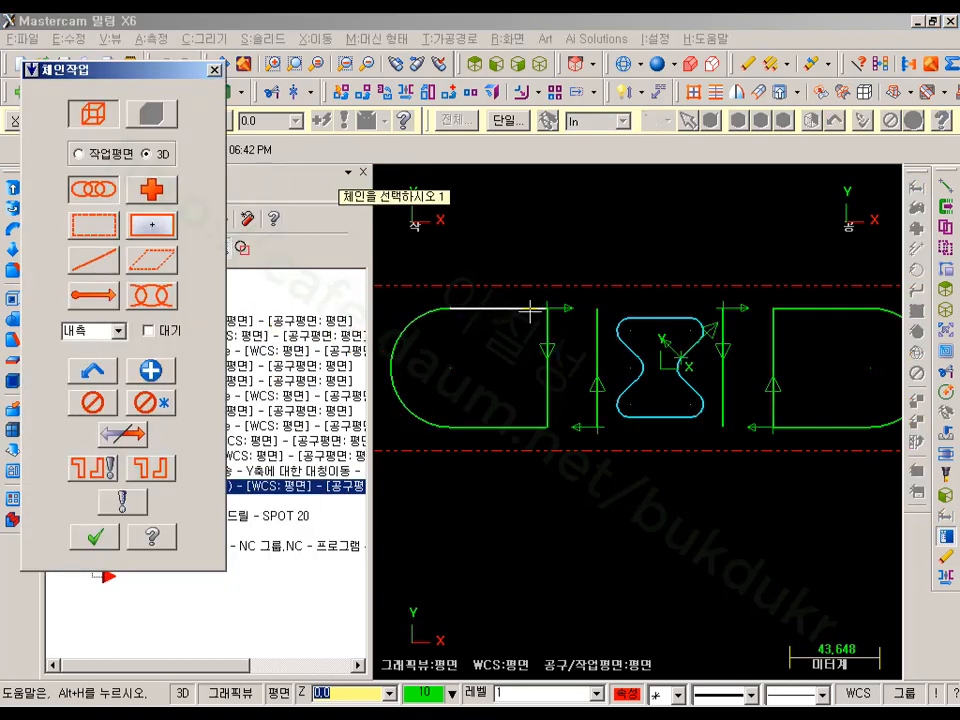
left_click(160, 297)
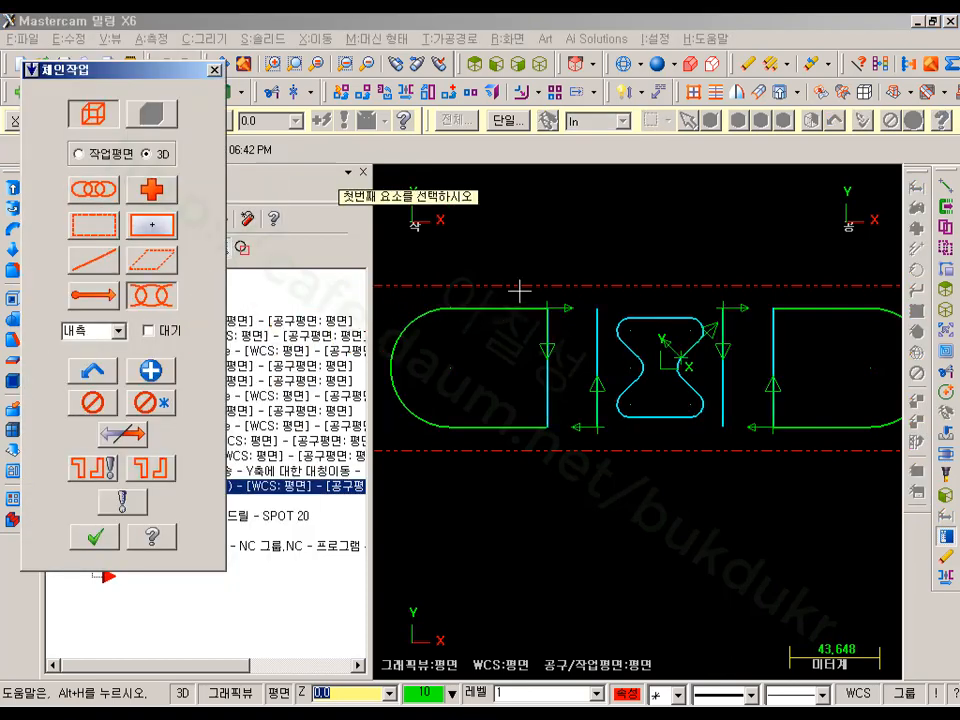
left_click(541, 432)
left_click(525, 314)
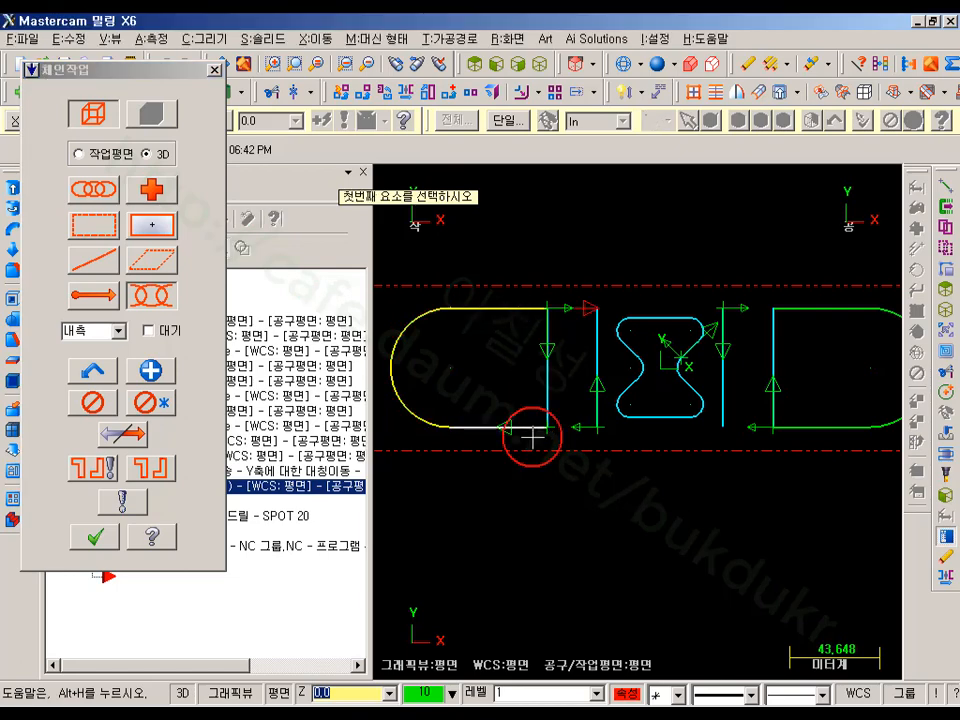
- Add the right rounded end's contour as a second partial chain and regenerate the chamfer toolpath
scroll(816, 458, "down", 4)
middle_click_drag(816, 458, 589, 458)
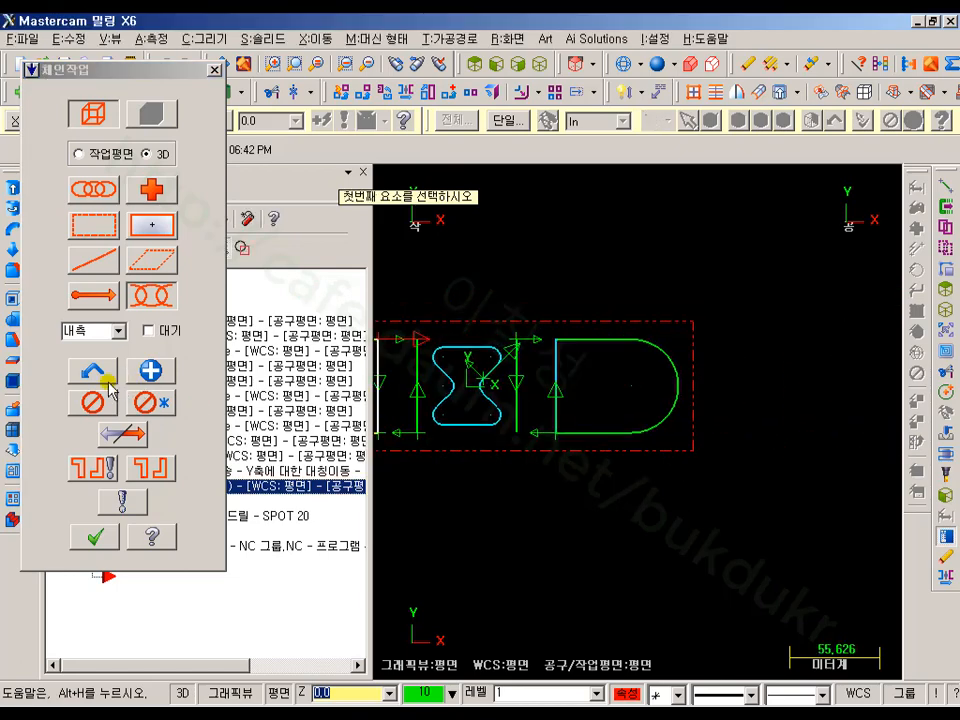
left_click(186, 369)
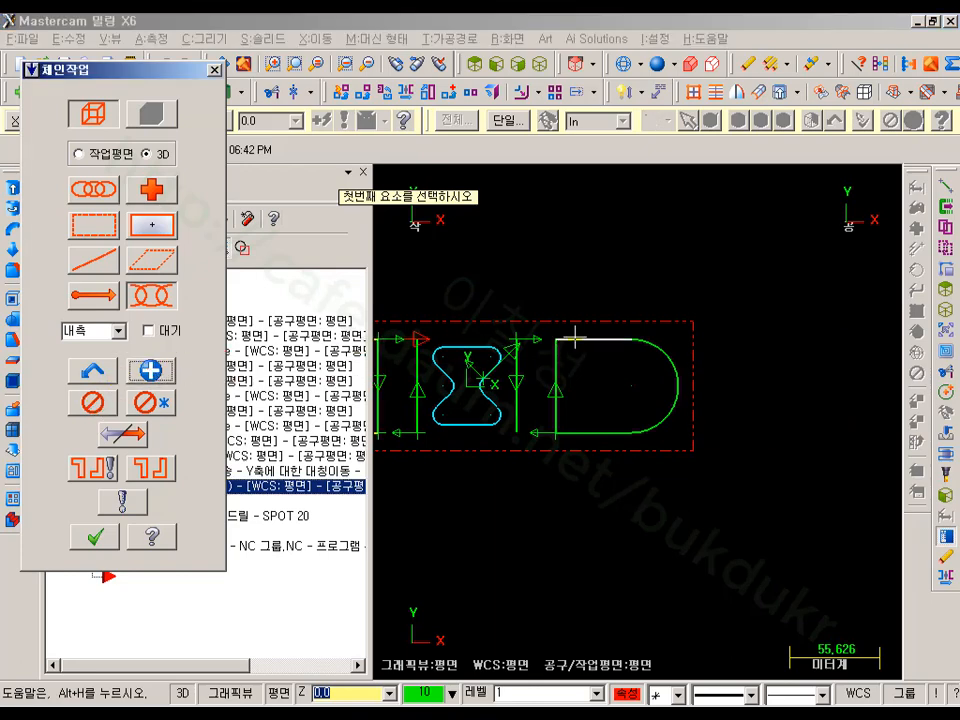
left_click(576, 428)
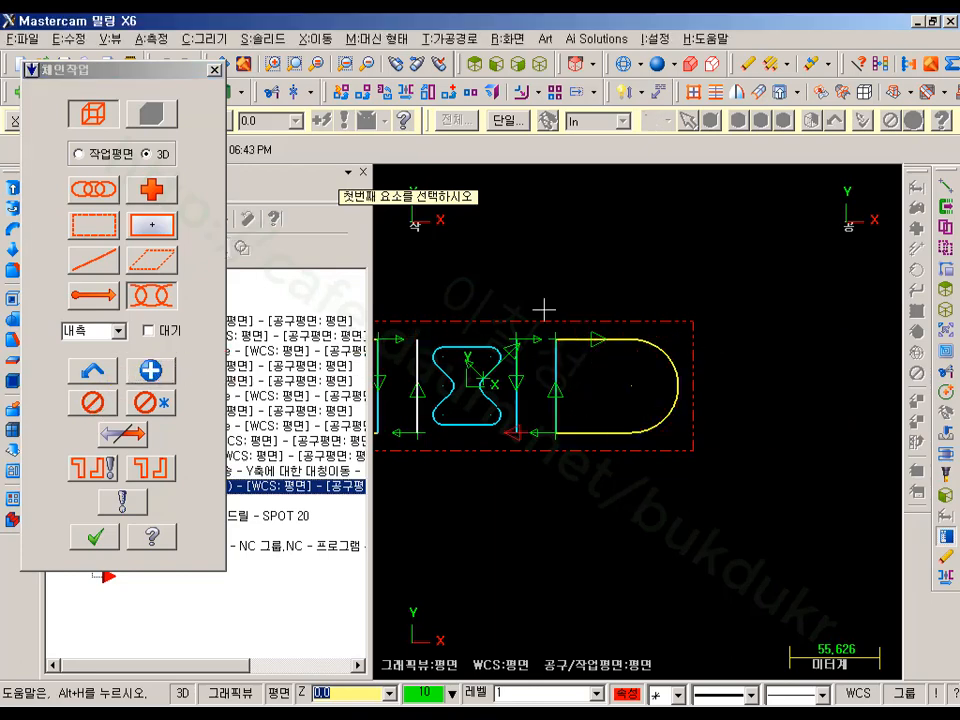
left_click(86, 538)
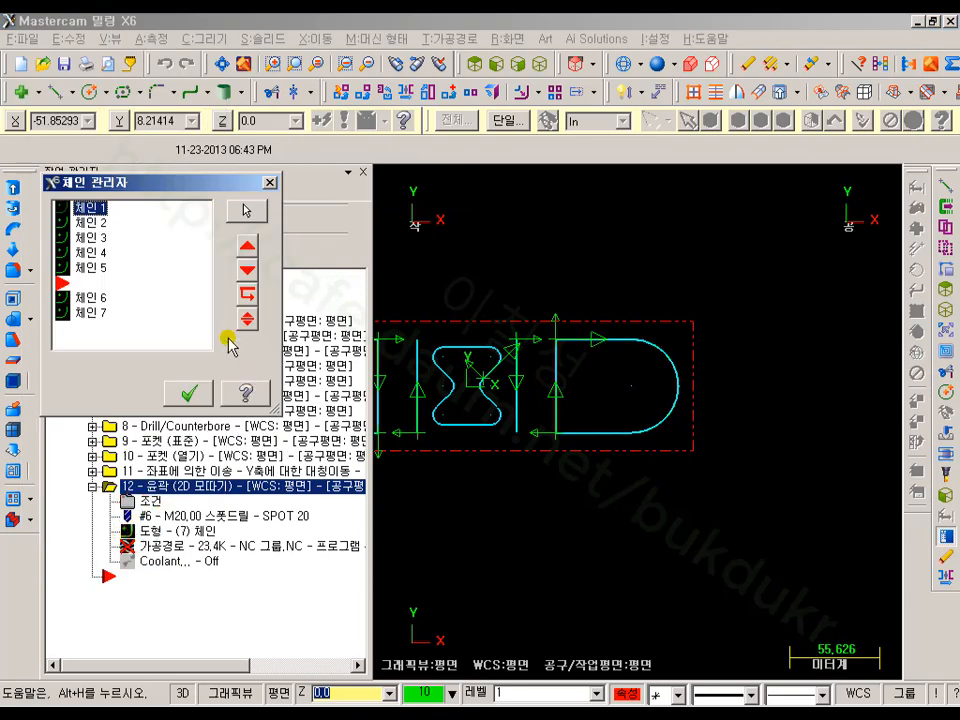
left_click(220, 390)
left_click(102, 216)
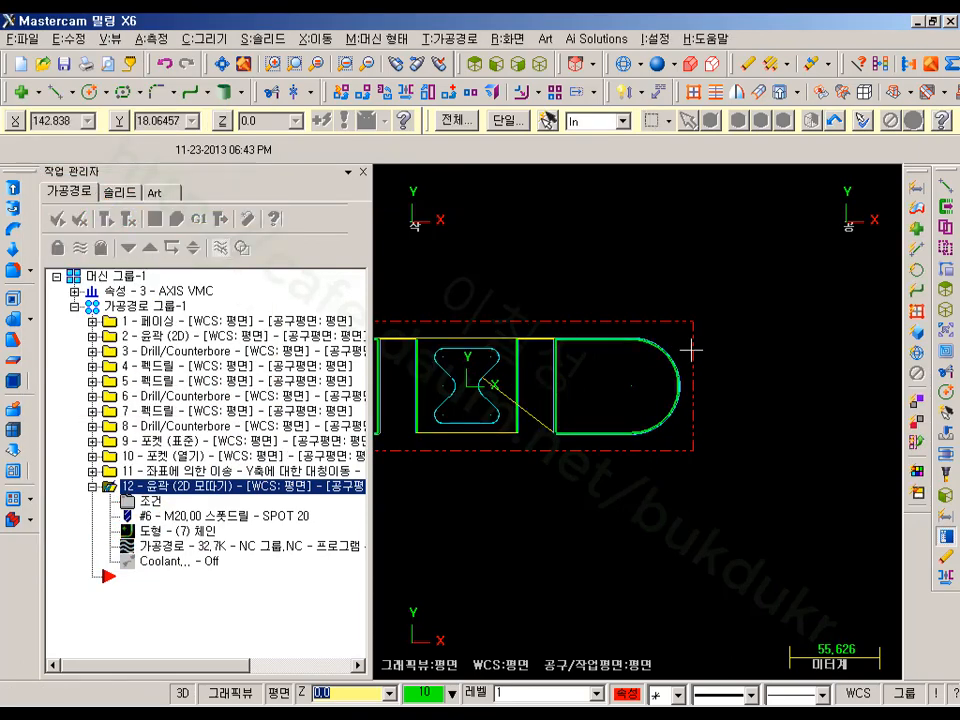
- Open the verification for all operations of the toolpath group in isometric view and set the stock shape to box
scroll(690, 349, "down", 4)
middle_click_drag(540, 374, 613, 384)
left_click(541, 66)
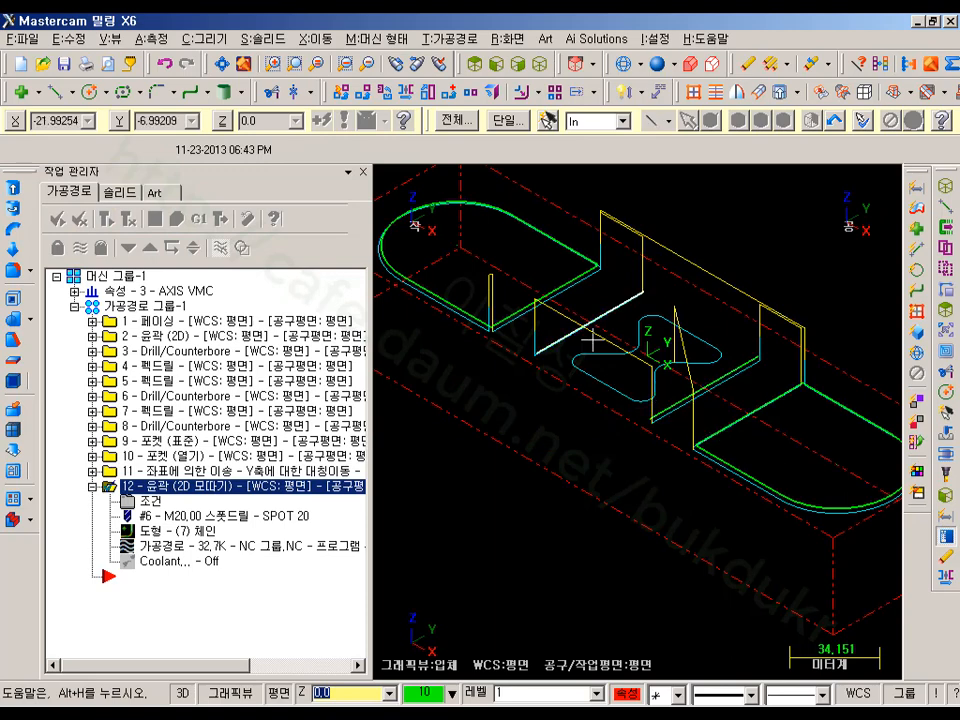
left_click(118, 305)
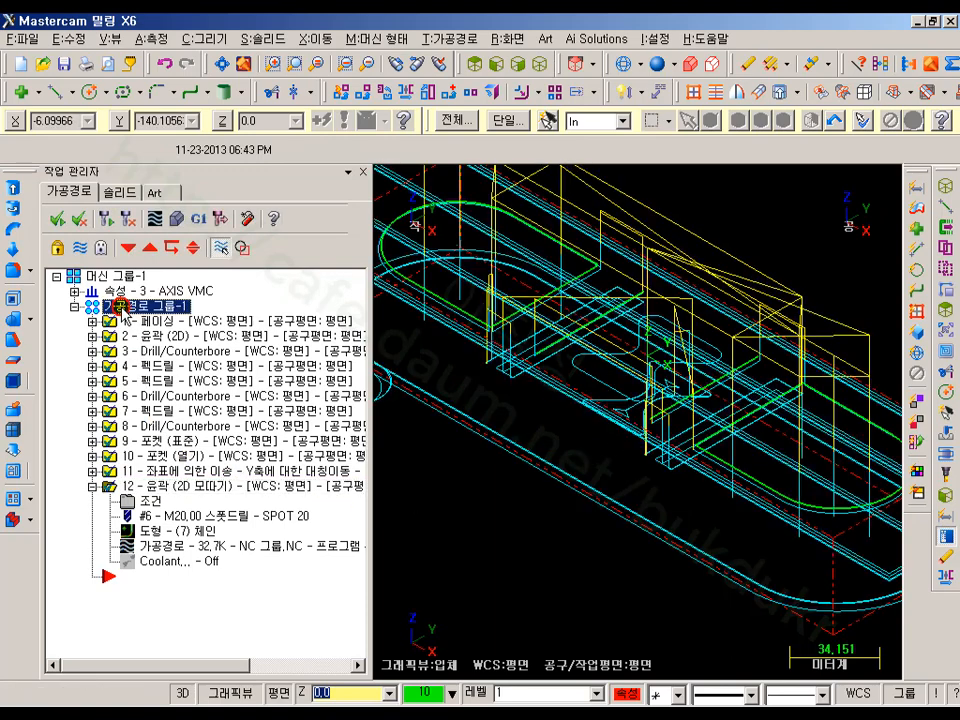
left_click(174, 219)
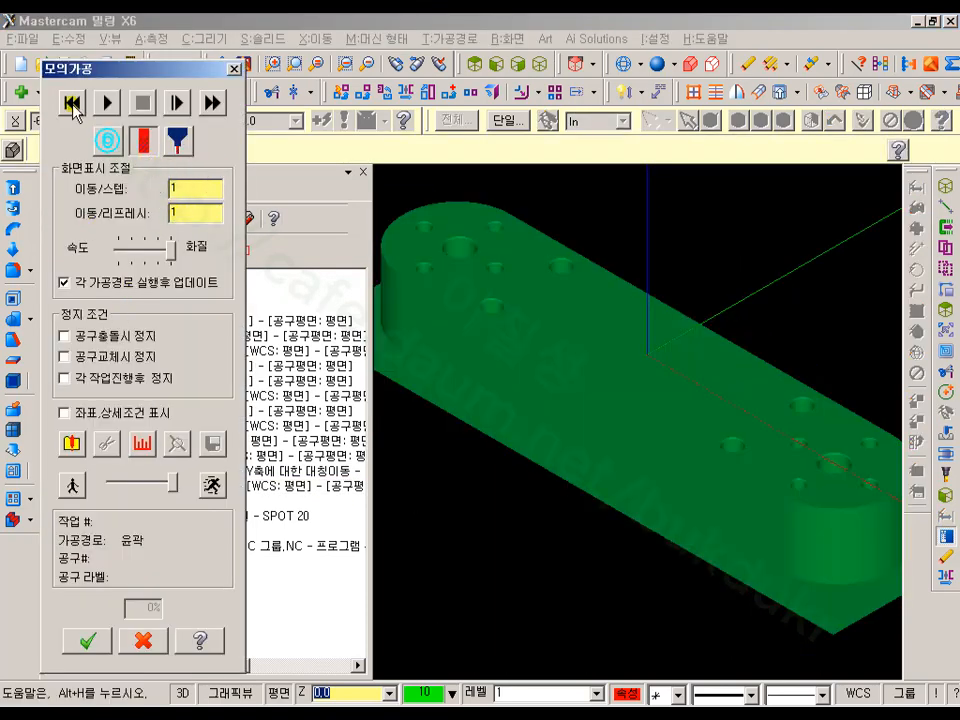
left_click(72, 444)
left_click(77, 229)
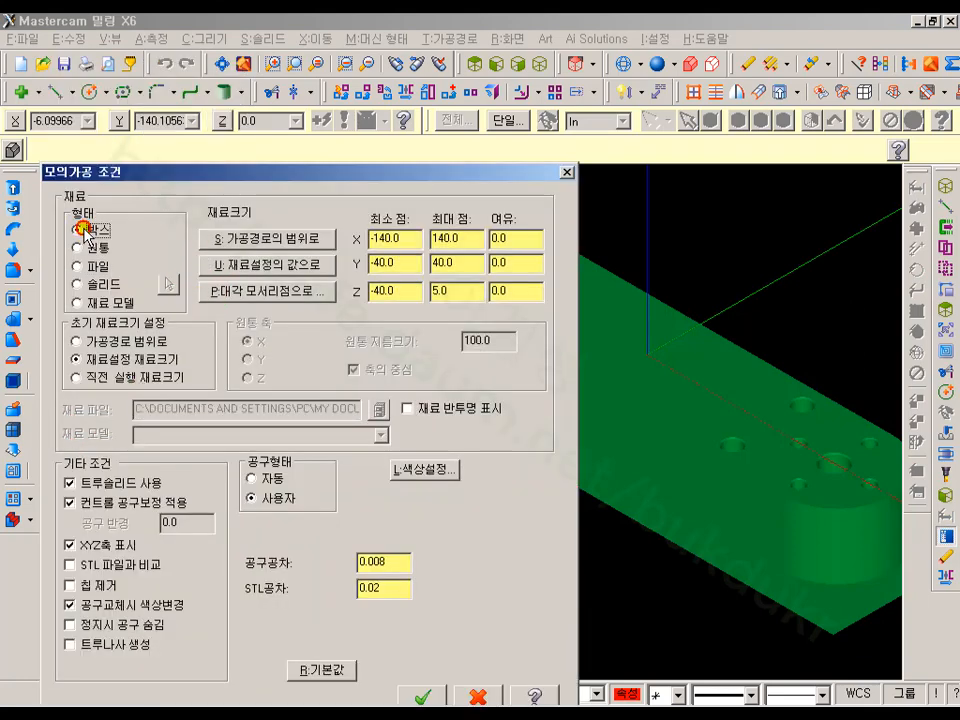
left_click(418, 697)
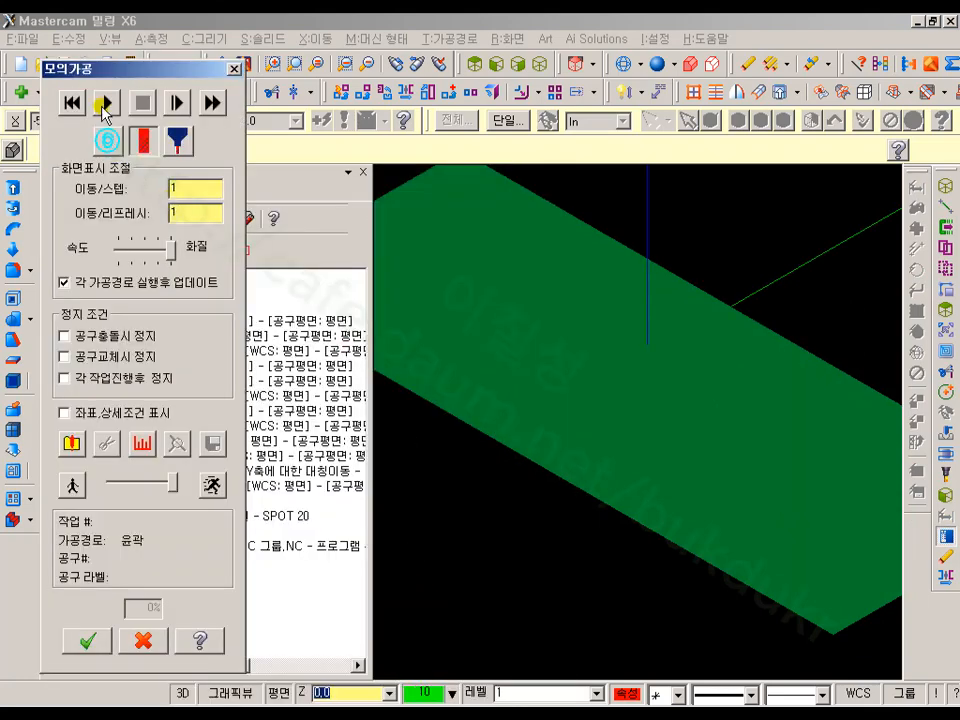
- Run the machining simulation of all operations and inspect the chamfered plate and pocket edges
left_click(174, 484)
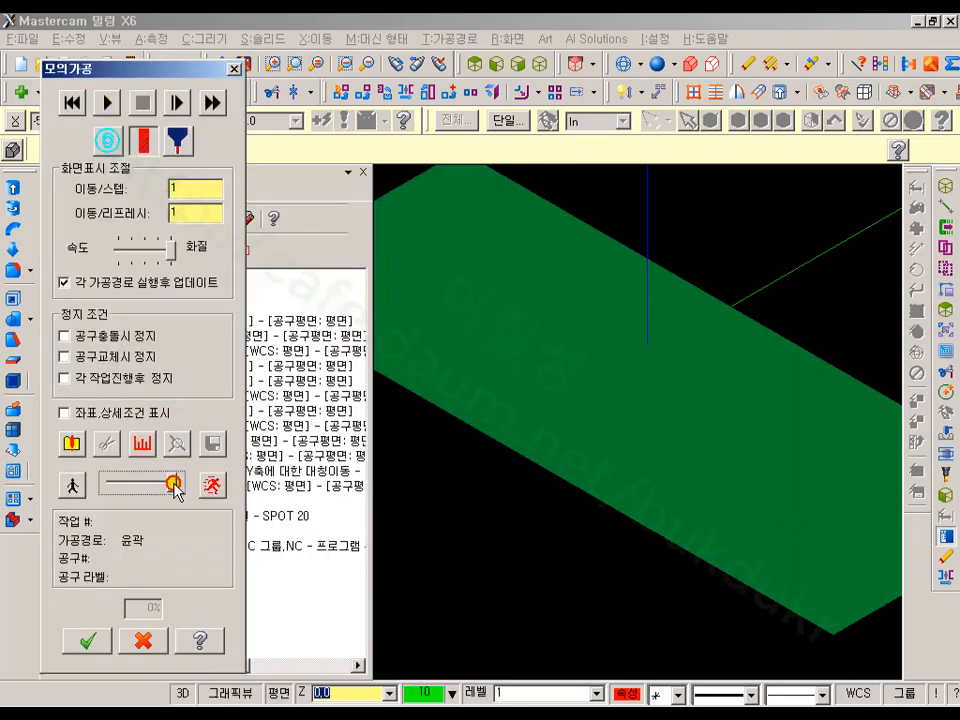
left_click(106, 103)
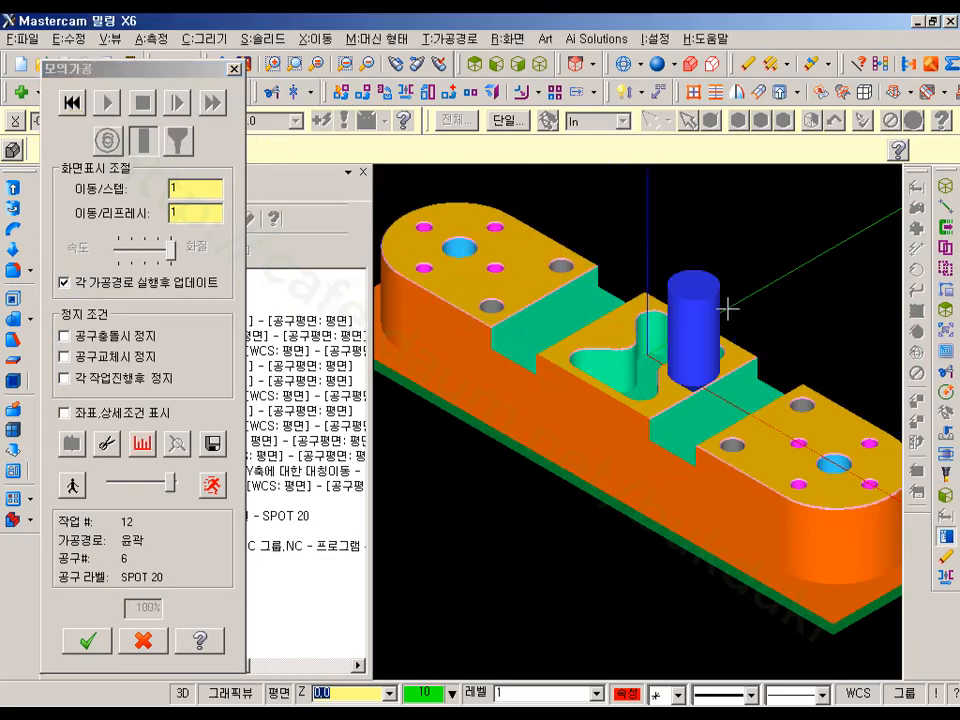
middle_click_drag(731, 306, 520, 294)
scroll(618, 381, "up", 5)
scroll(596, 482, "down", 2)
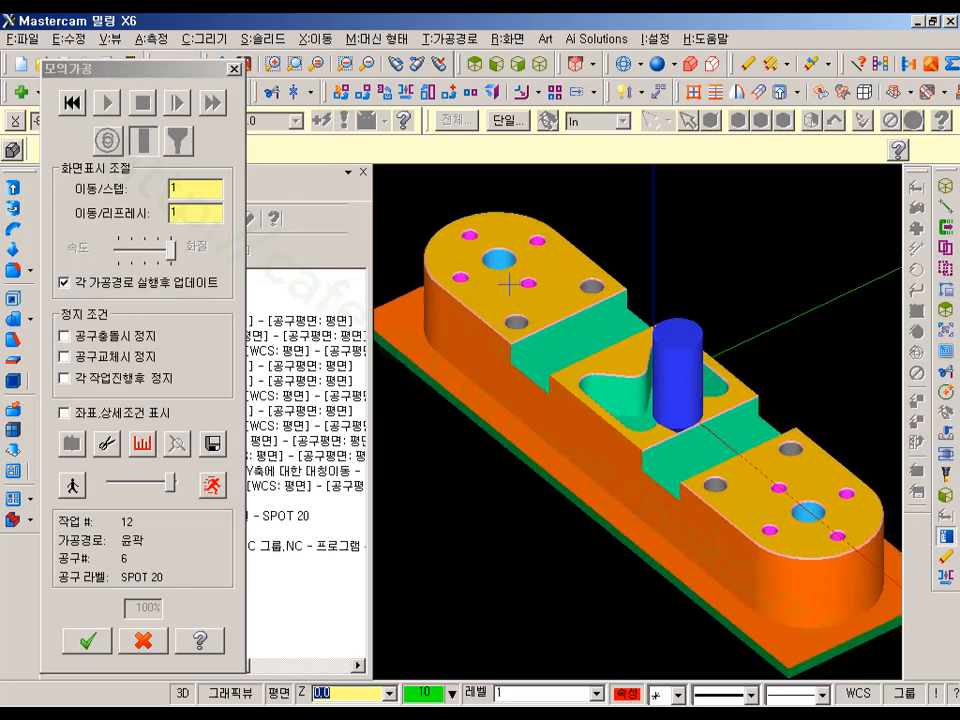